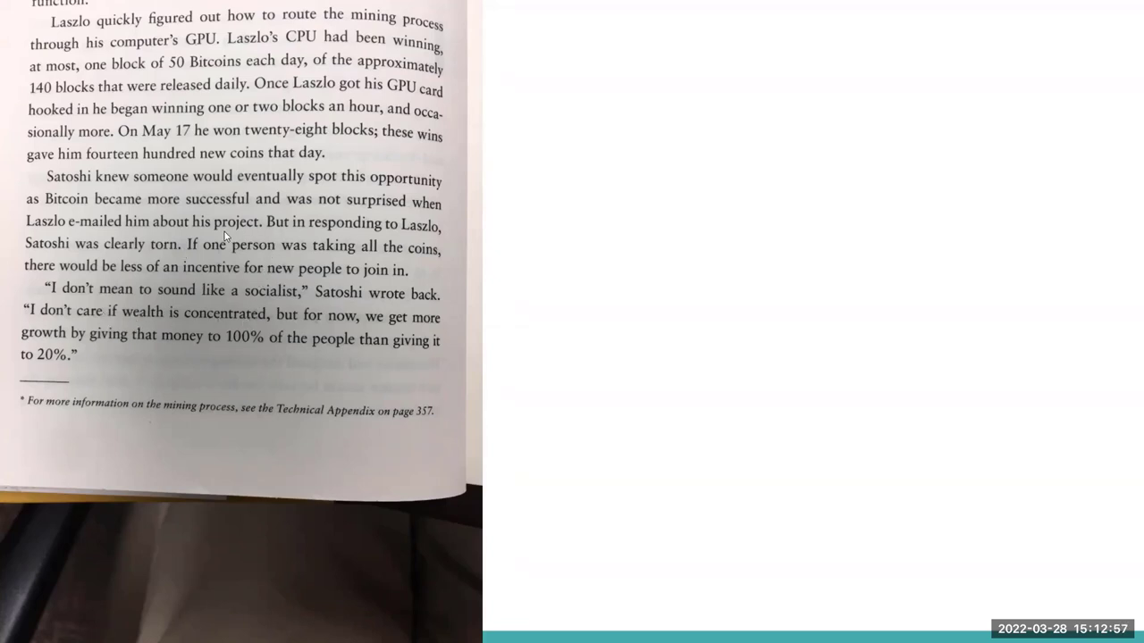
# Exit the full-screen slideshow and close the presentation's browser tab
pyautogui.press('Escape')
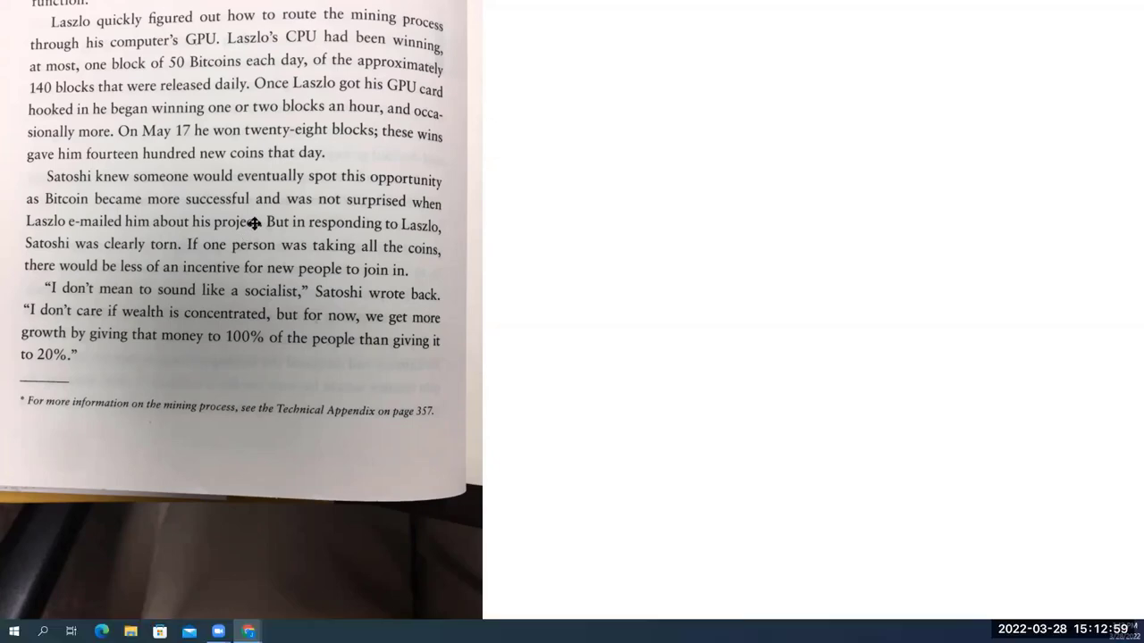
pyautogui.click(280, 13)
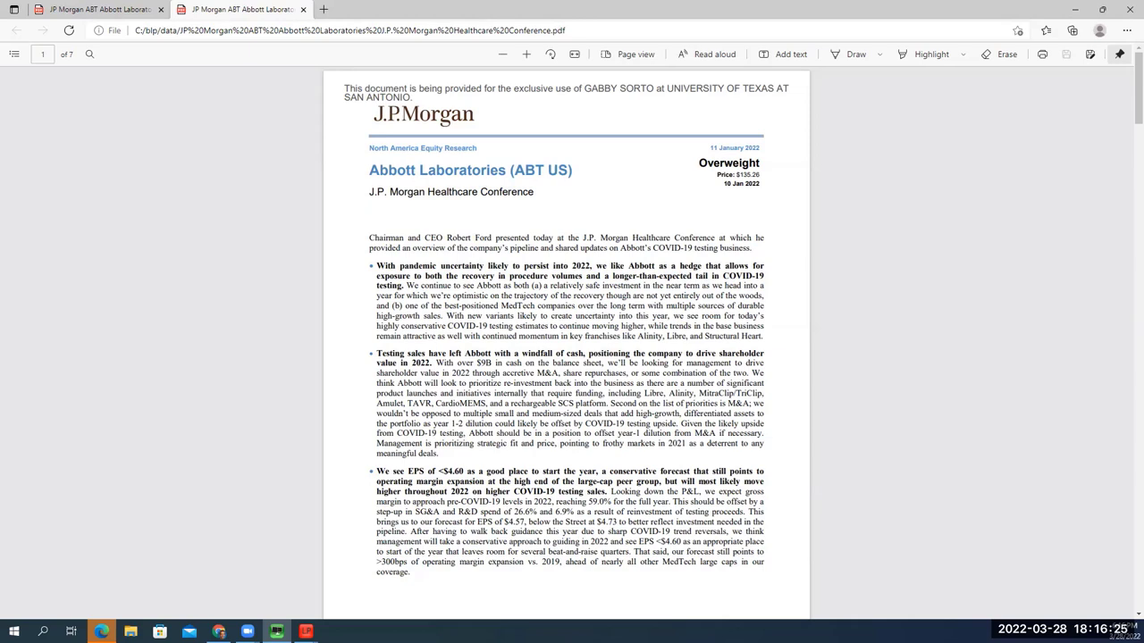
# Minimize the Abbott Laboratories PDF window so the Consumer Staples workbook shows
pyautogui.click(1063, 8)
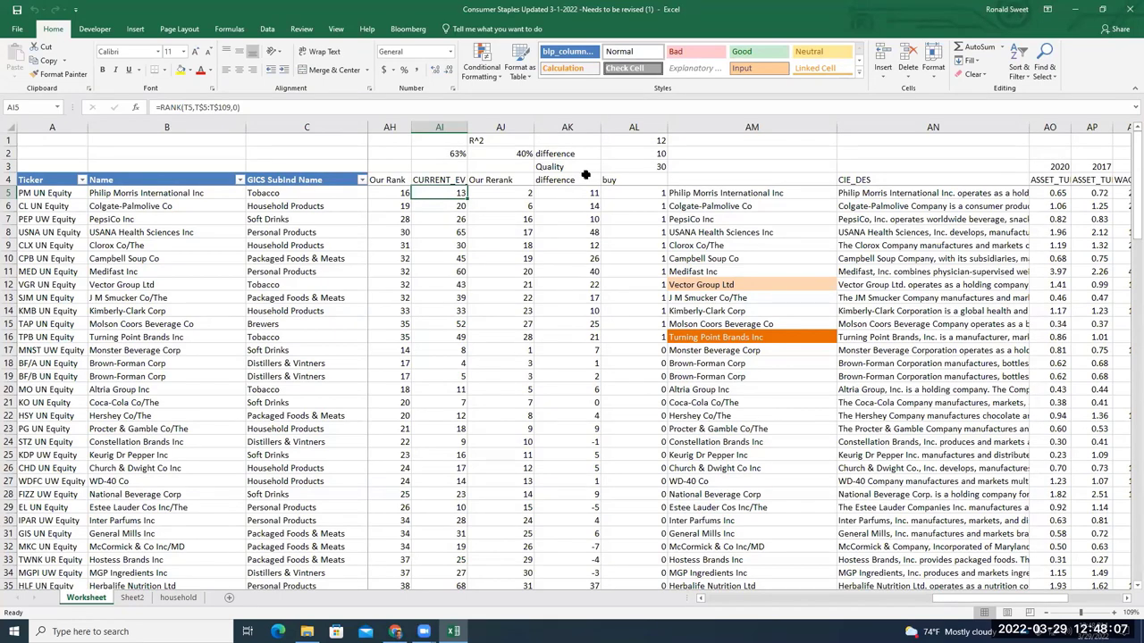
# Select the Clorox entry in AM9, restore and re-maximize the window, then show the desktop
pyautogui.click(722, 246)
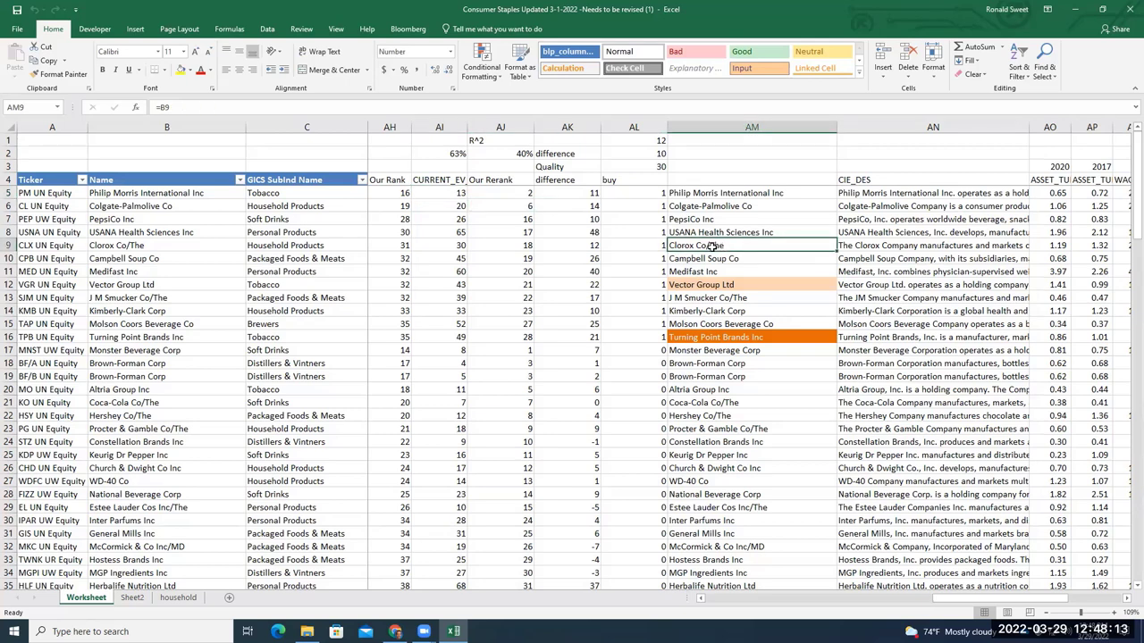
pyautogui.doubleClick(735, 17)
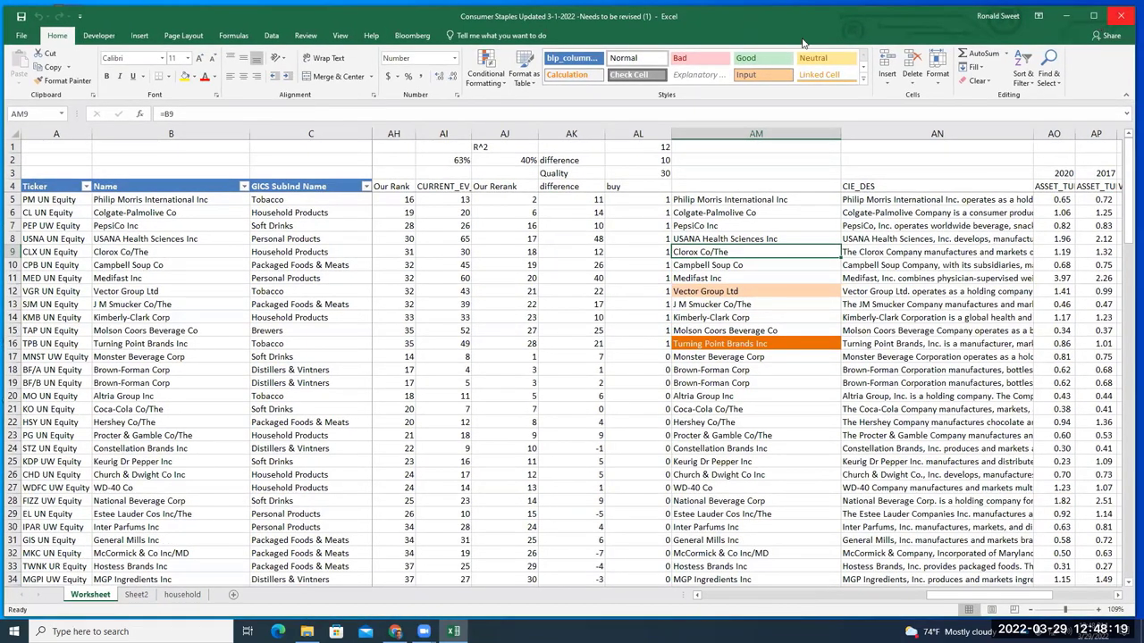
pyautogui.click(1092, 18)
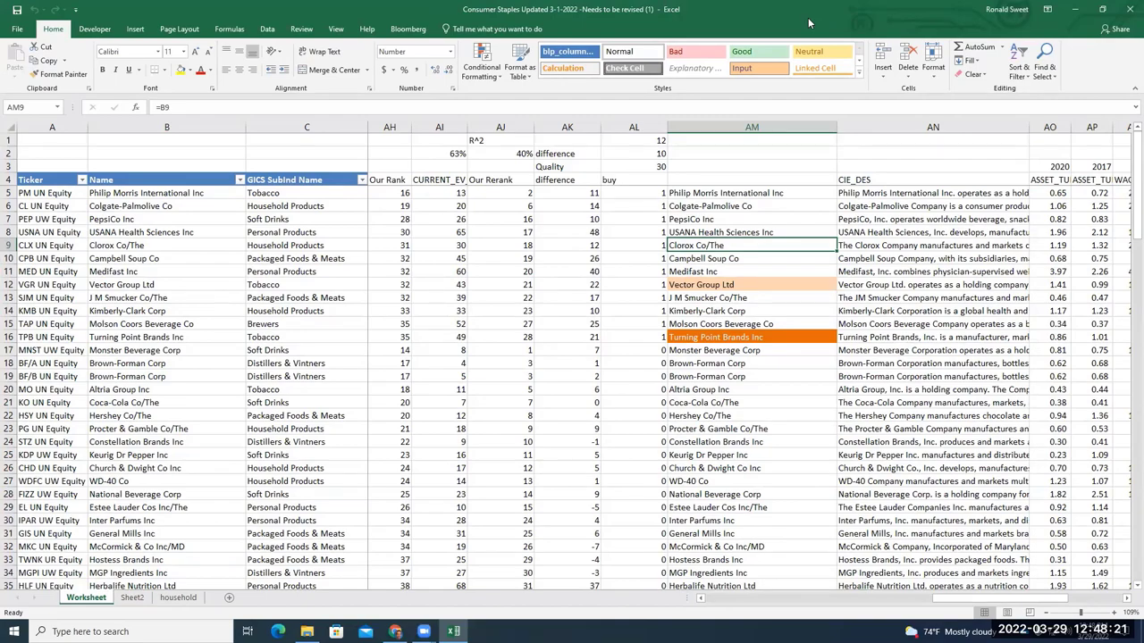
pyautogui.press('super+d')
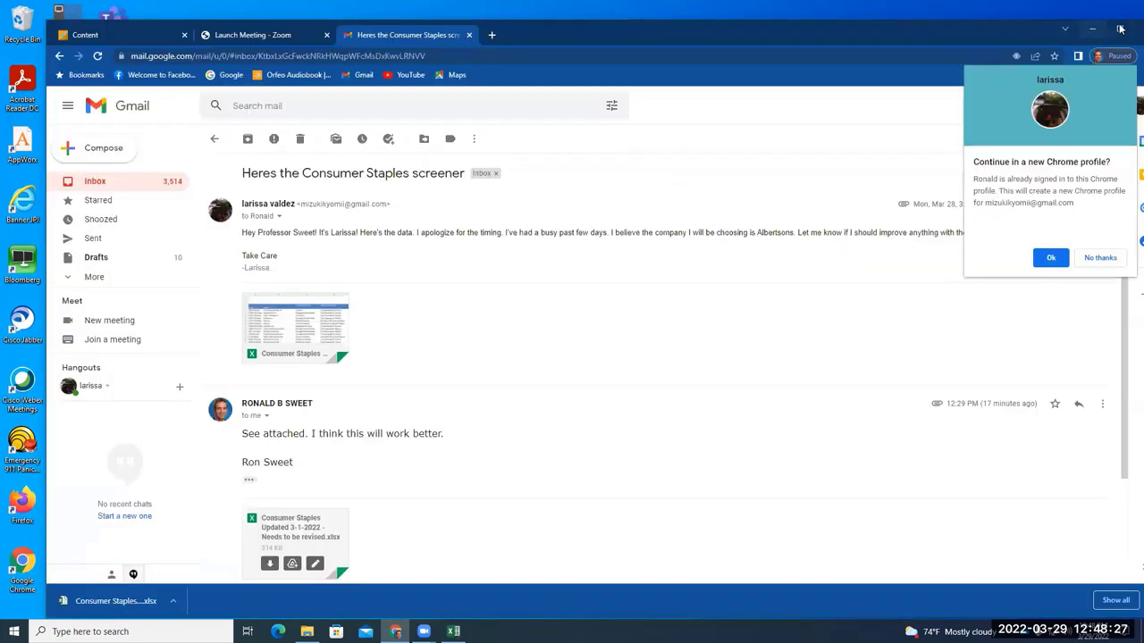
# Bring the Gmail Chrome window back and open a fresh new tab for searching
pyautogui.click(1119, 30)
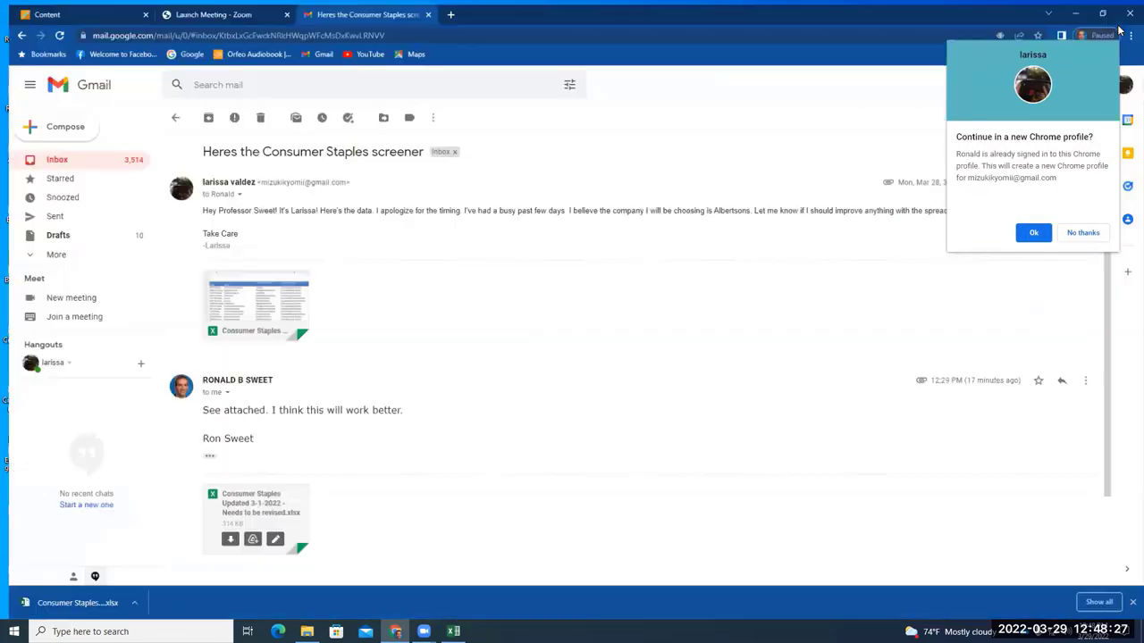
pyautogui.click(445, 9)
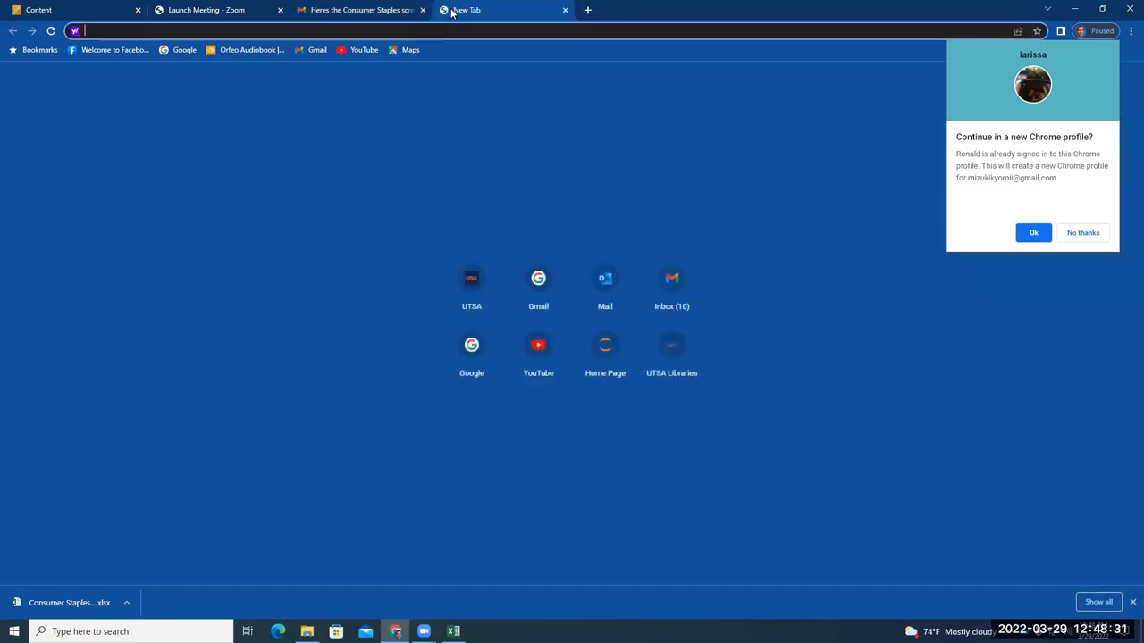
pyautogui.click(564, 10)
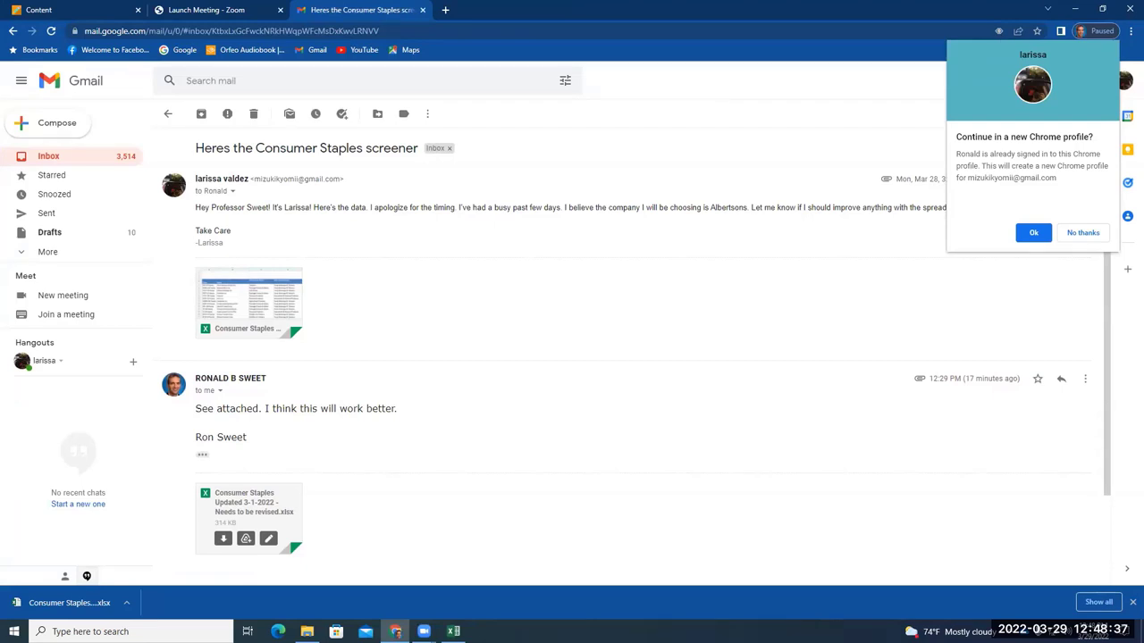
pyautogui.click(445, 10)
# Search the web for 'clorox merger and acquisition'
pyautogui.write('clorox merger')
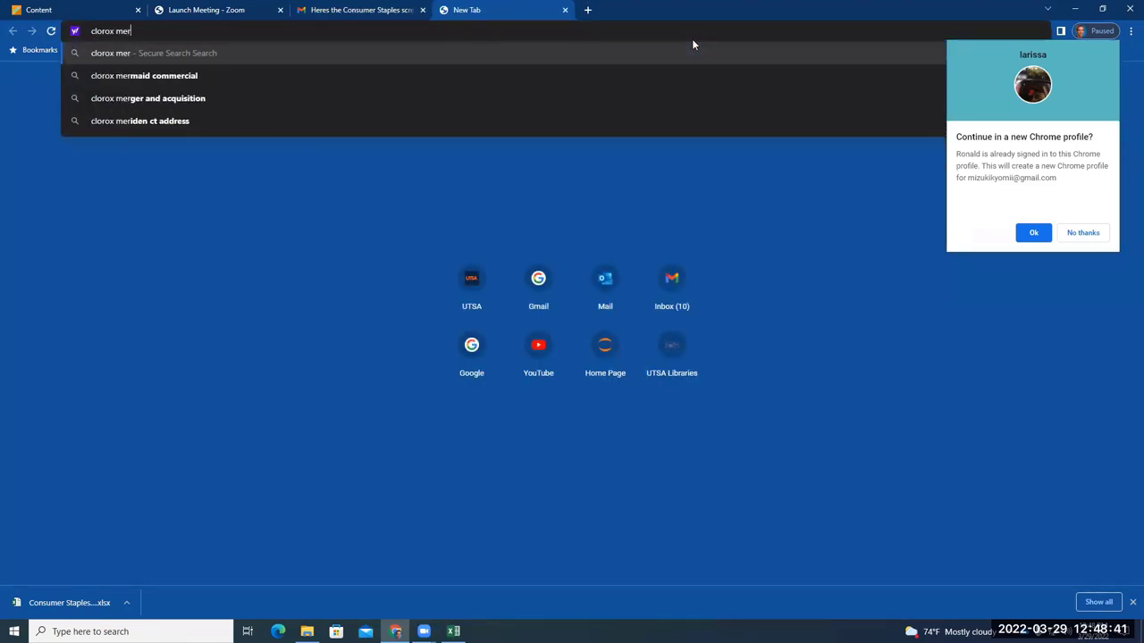
pyautogui.press('Down')
pyautogui.press('Return')
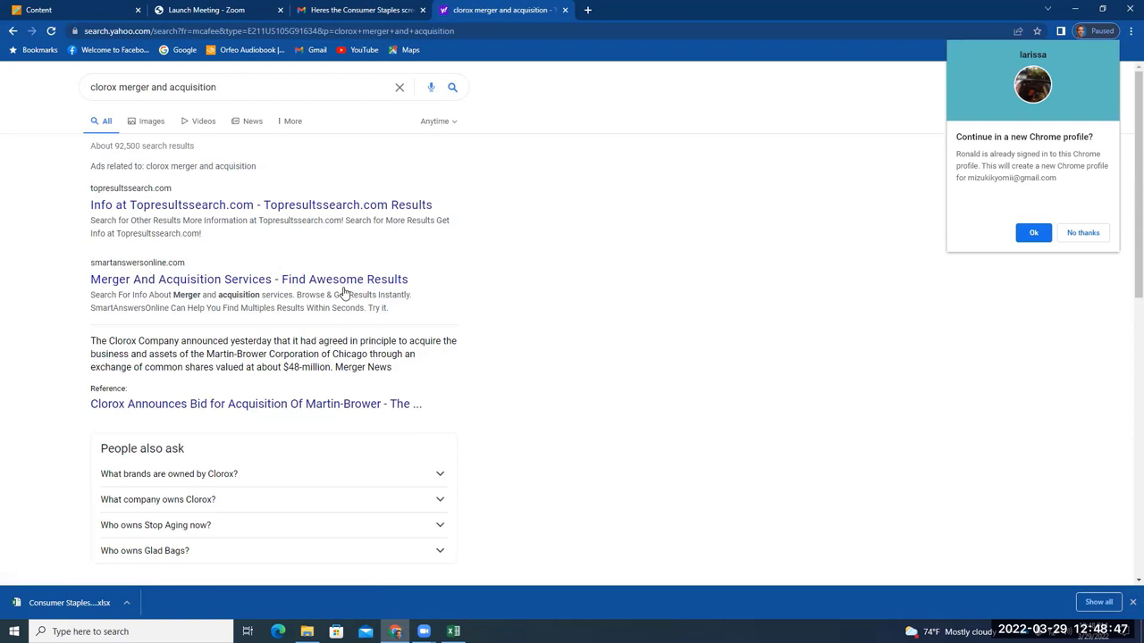
pyautogui.scroll(-1, 344, 291)
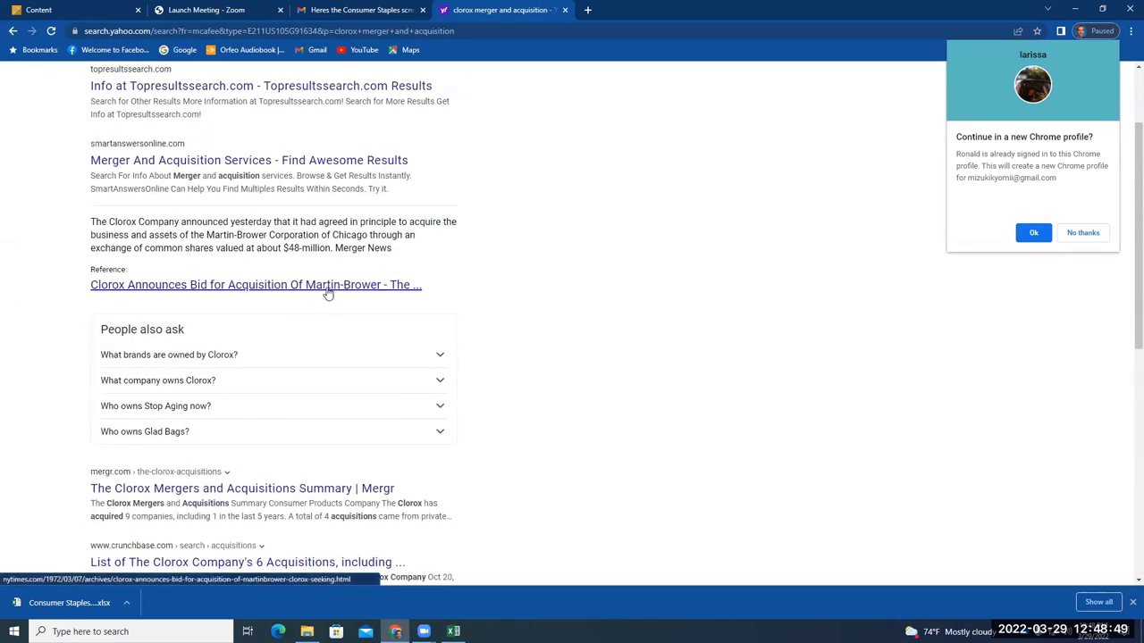
# Read the New York Times article on Clorox's Martin-Brower bid, then close it
pyautogui.click(328, 285)
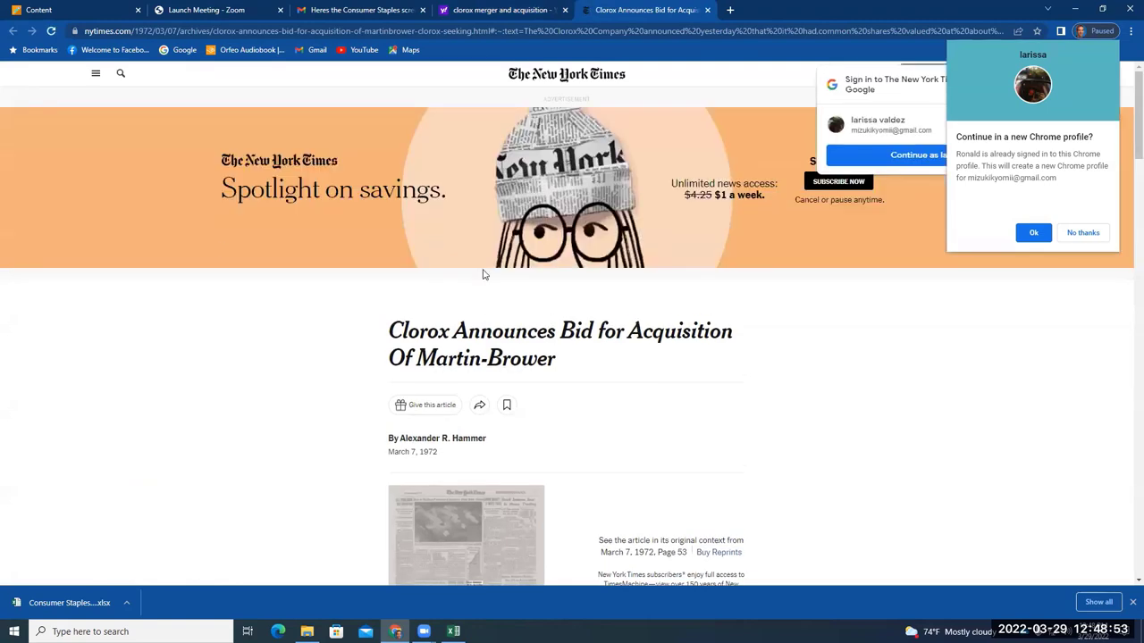
pyautogui.scroll(-1, 425, 404)
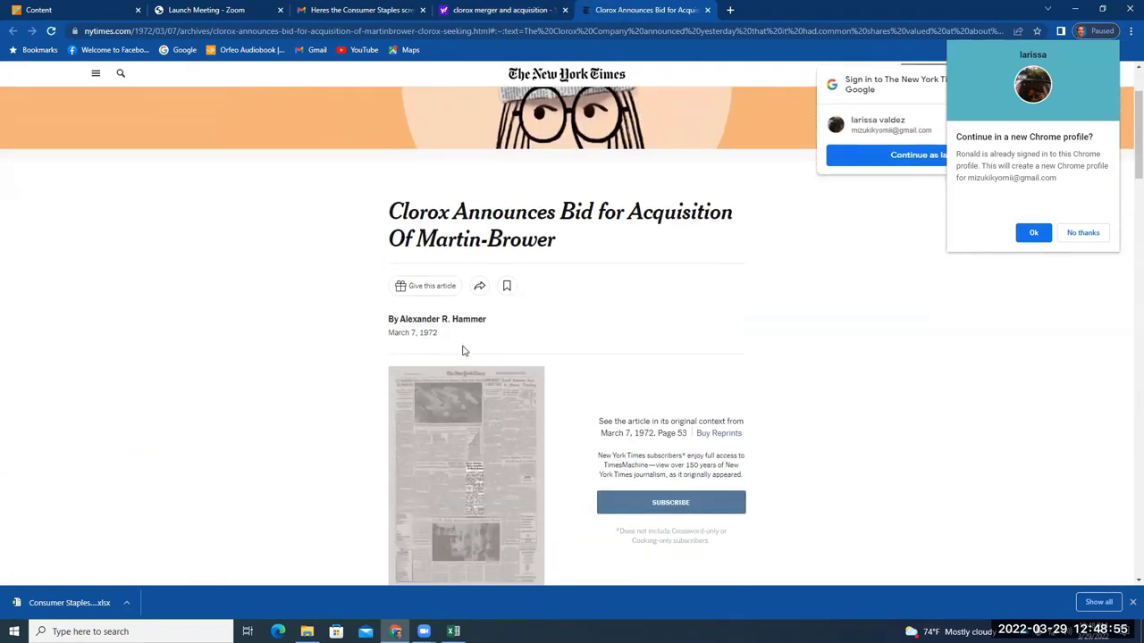
pyautogui.scroll(-2, 460, 367)
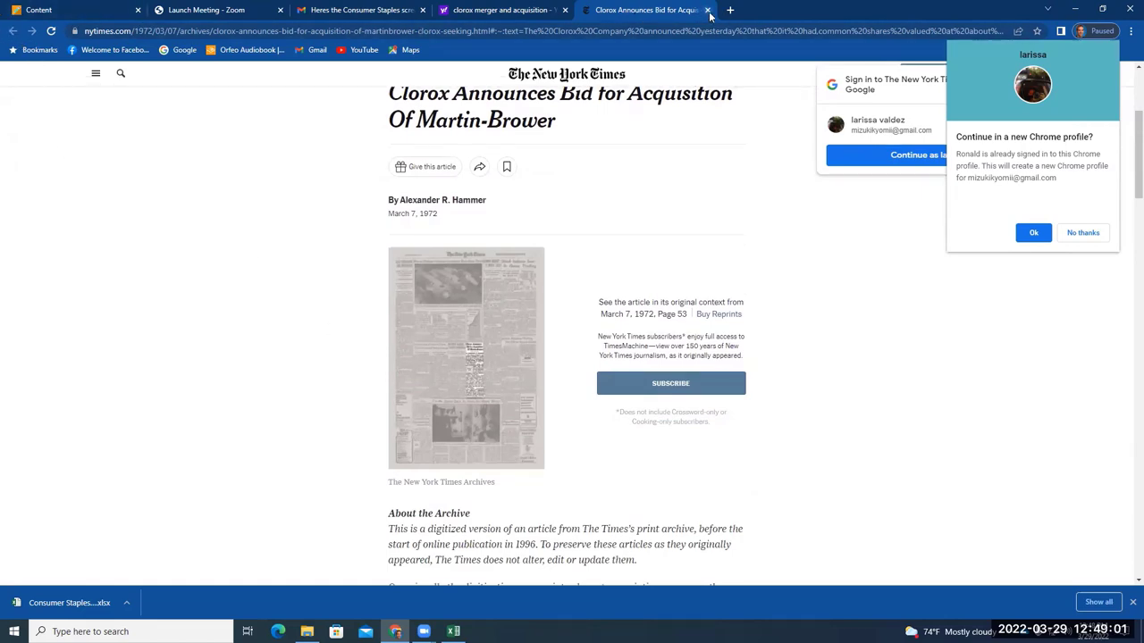
pyautogui.click(708, 10)
pyautogui.scroll(-3, 301, 365)
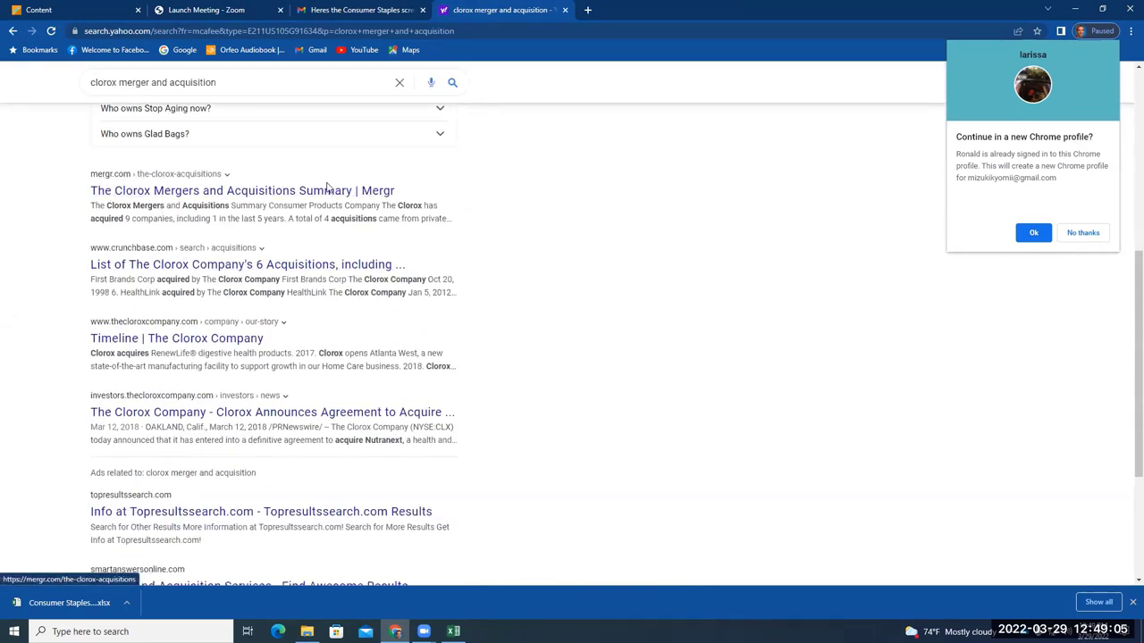
# Open Mergr's Clorox M&A summary and highlight the 4-acquisitions and private-equity phrases
pyautogui.click(380, 191)
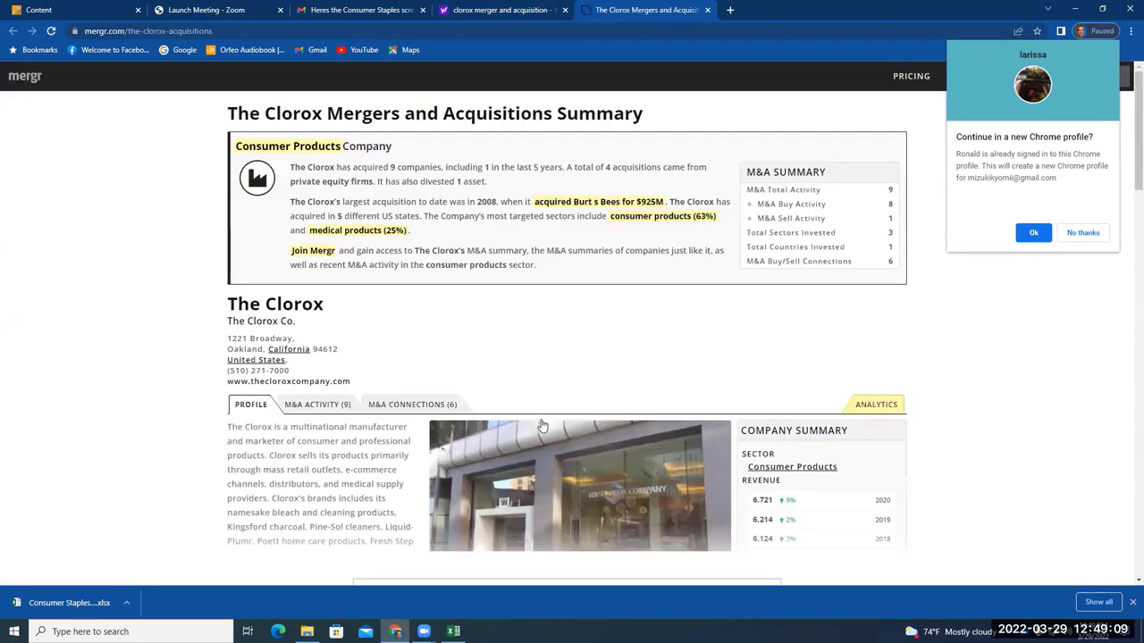
pyautogui.scroll(-1, 482, 387)
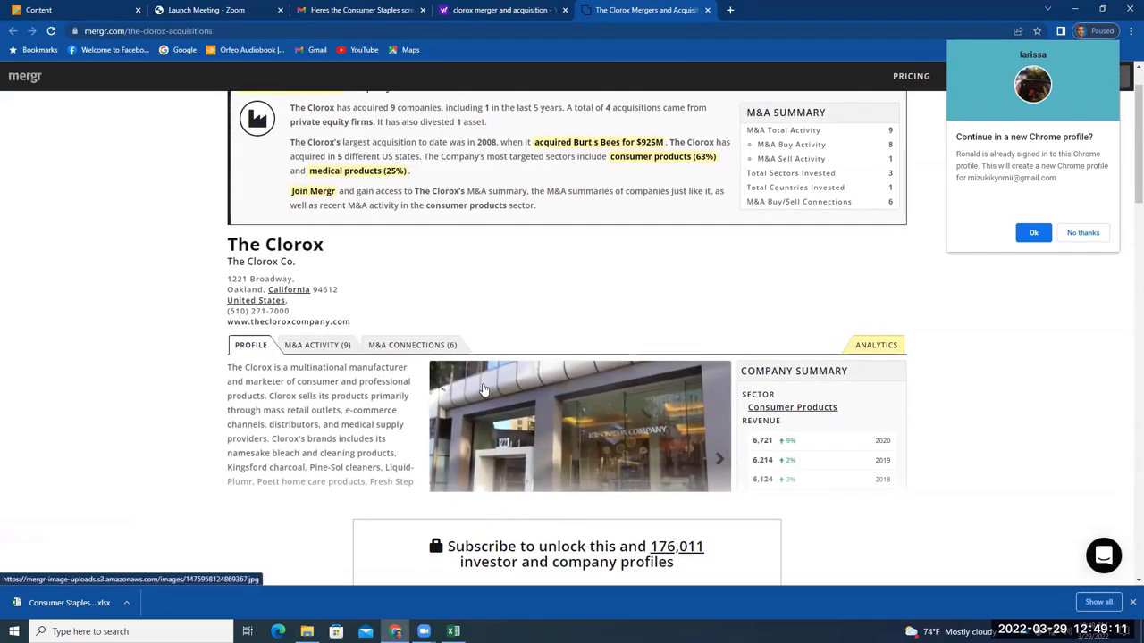
pyautogui.scroll(1, 483, 391)
pyautogui.moveTo(356, 168); pyautogui.dragTo(502, 180)
pyautogui.click(503, 180)
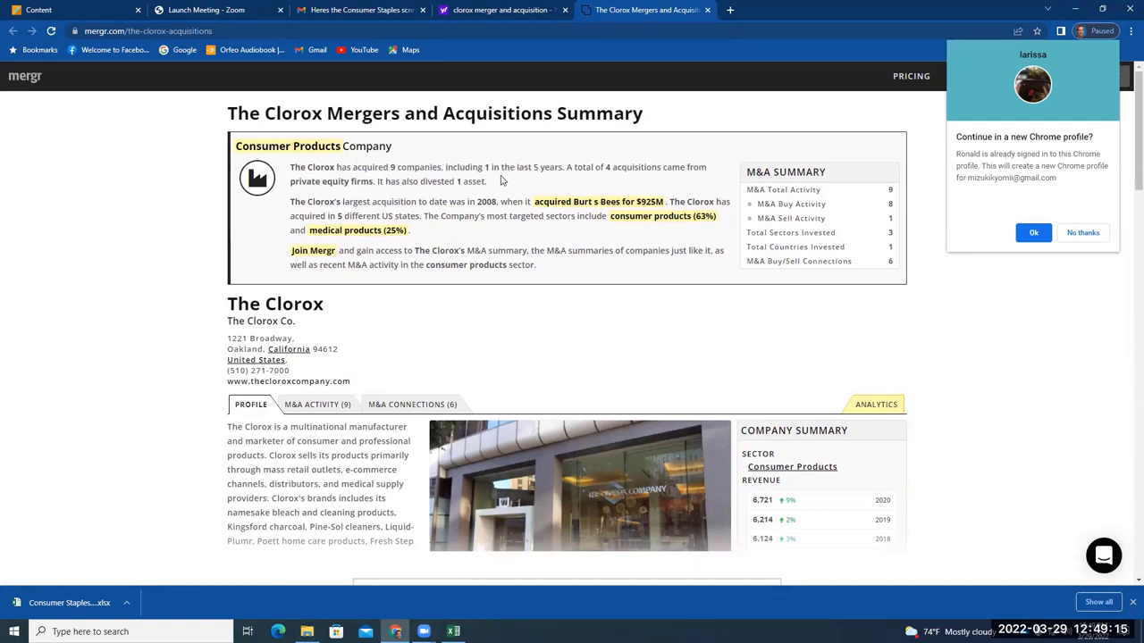
pyautogui.moveTo(595, 166); pyautogui.dragTo(714, 171)
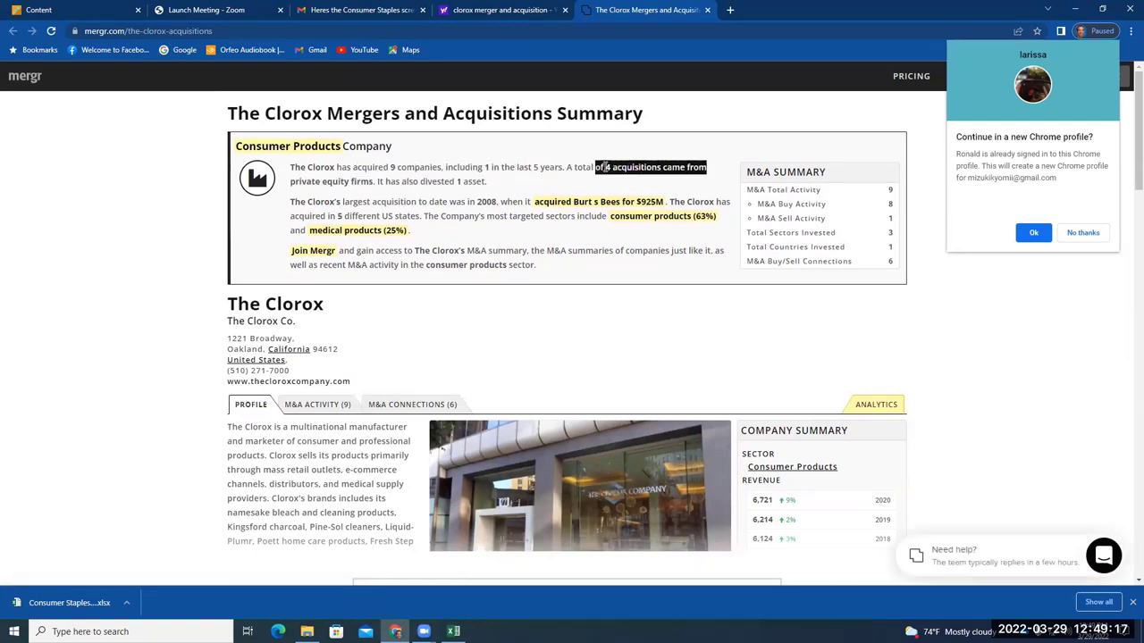
pyautogui.moveTo(291, 182); pyautogui.dragTo(393, 181)
pyautogui.click(423, 181)
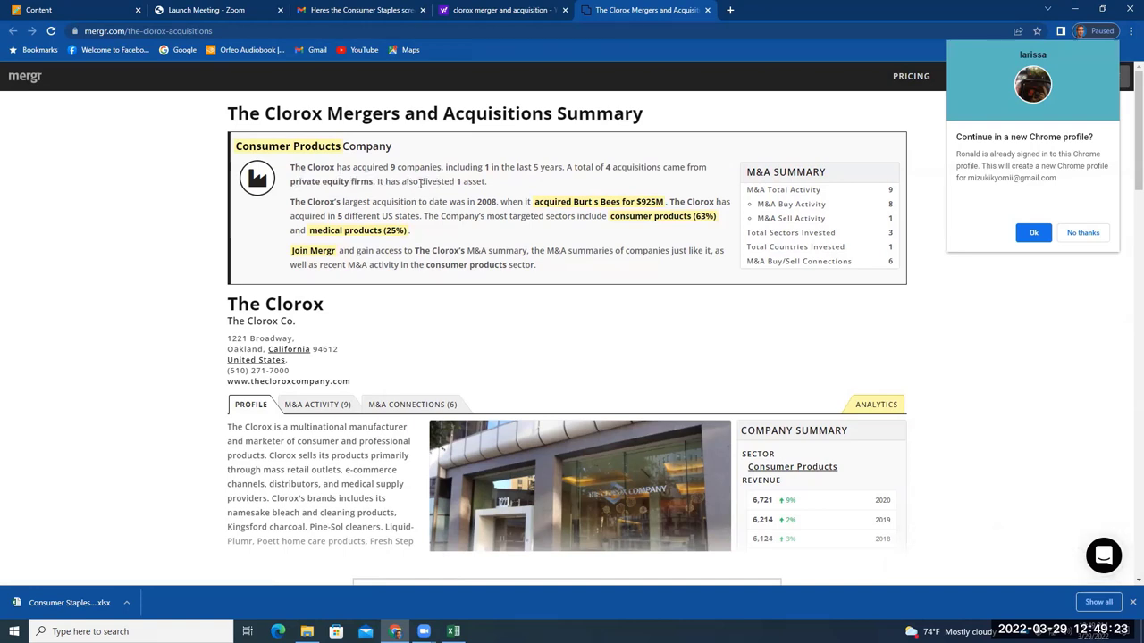
# Scroll through the Mergr page, returning to the summary of 9 deals including Burt's Bees ($925M)
pyautogui.scroll(-2, 424, 311)
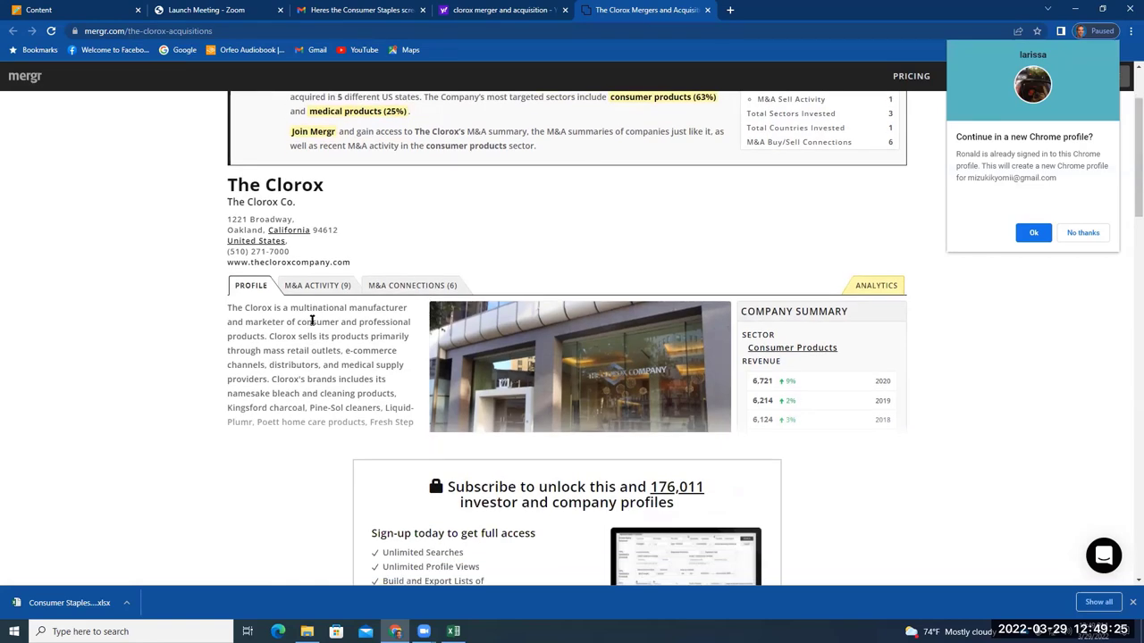
pyautogui.scroll(-2, 312, 320)
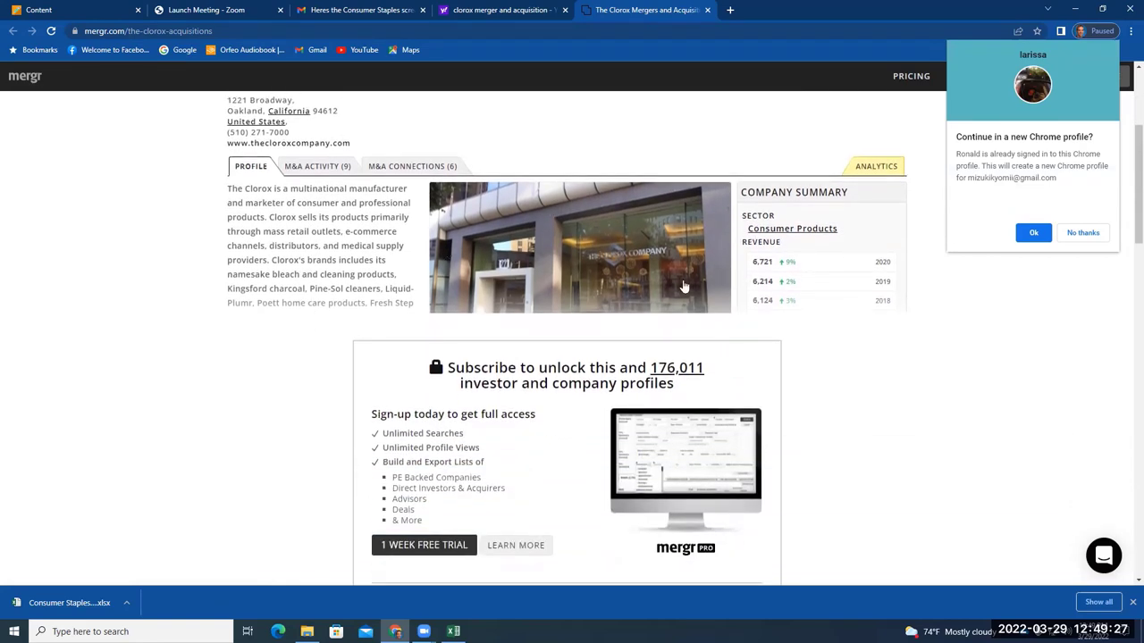
pyautogui.scroll(-4, 639, 422)
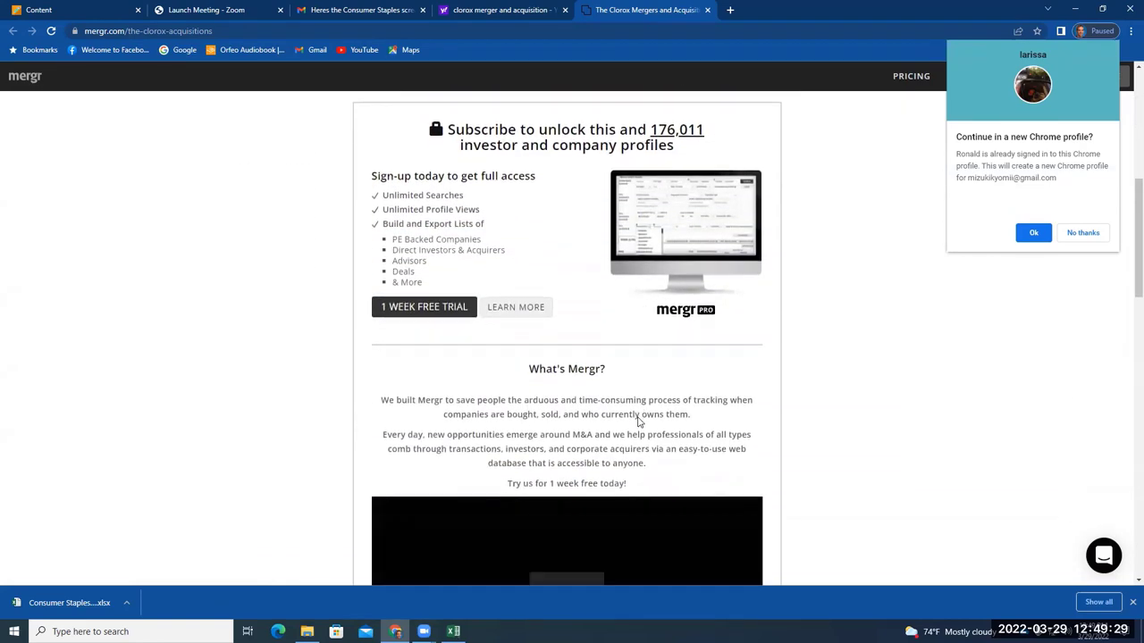
pyautogui.scroll(1, 638, 416)
pyautogui.scroll(-3, 638, 416)
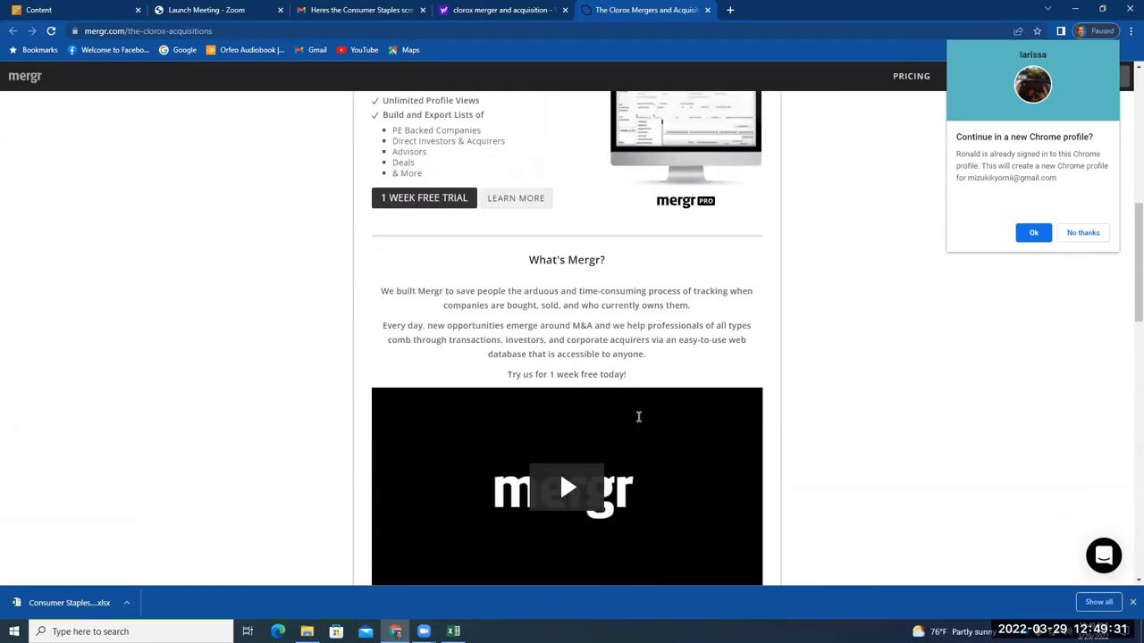
pyautogui.scroll(7, 638, 414)
pyautogui.scroll(3, 636, 409)
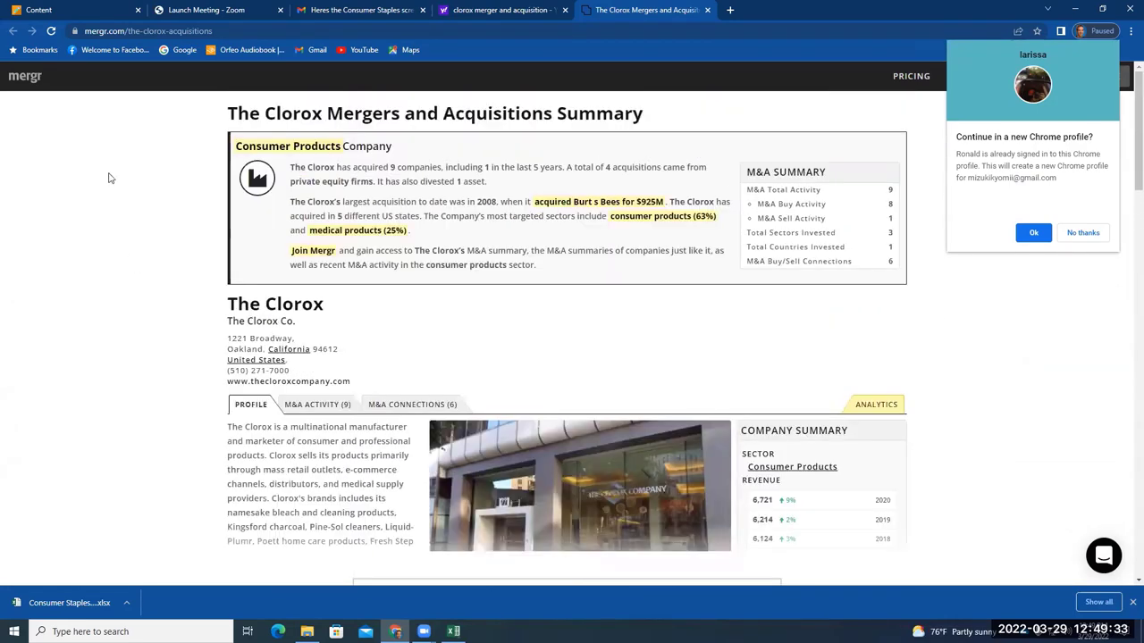
# Close the Mergr tab and mark the RenewLife mention in a search result snippet
pyautogui.click(707, 10)
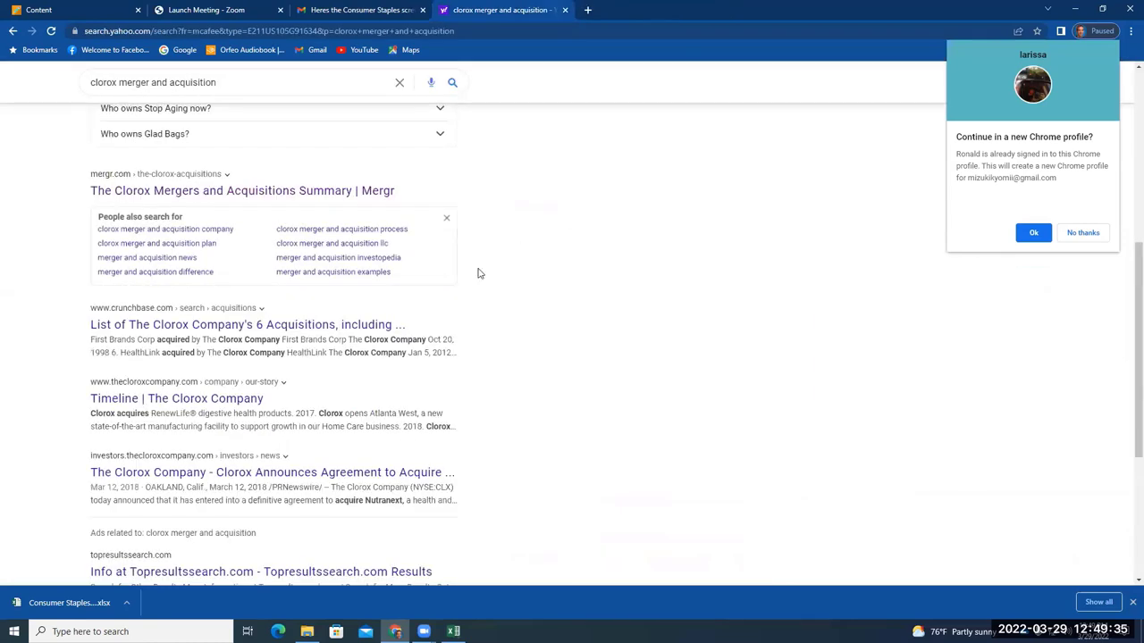
pyautogui.scroll(-1, 481, 282)
pyautogui.scroll(-1, 480, 296)
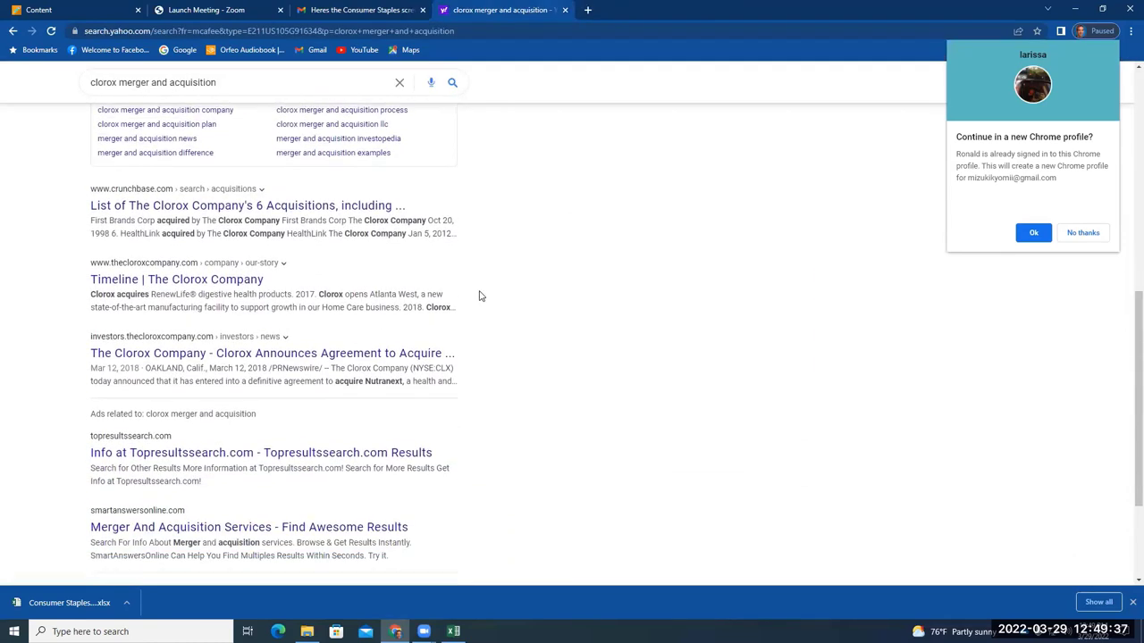
pyautogui.scroll(-1, 478, 295)
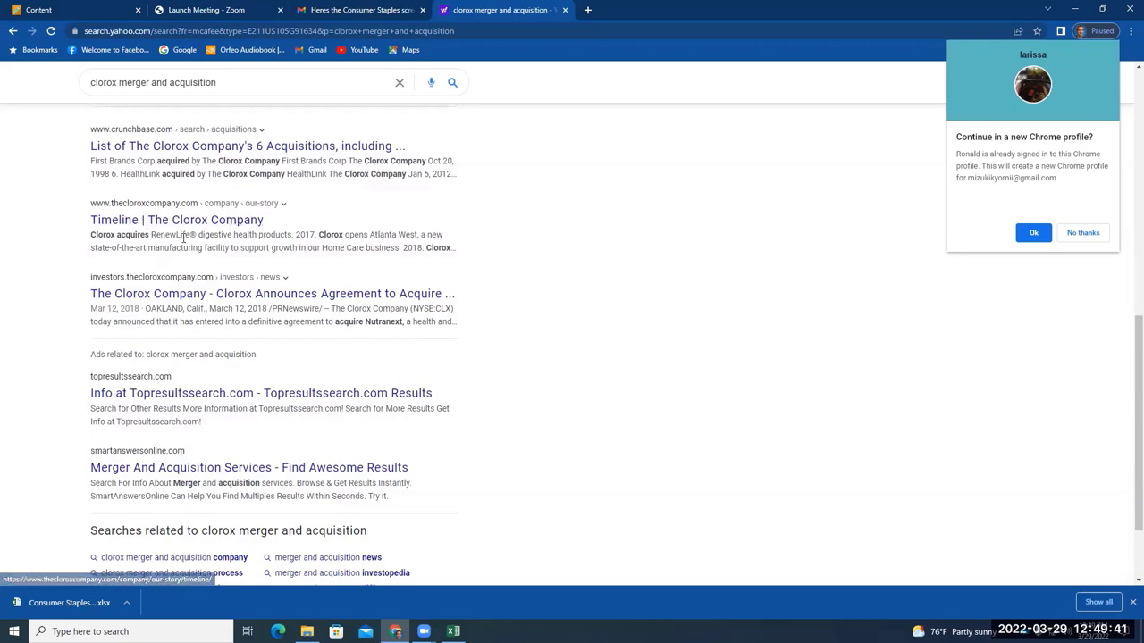
pyautogui.moveTo(196, 235); pyautogui.dragTo(150, 235)
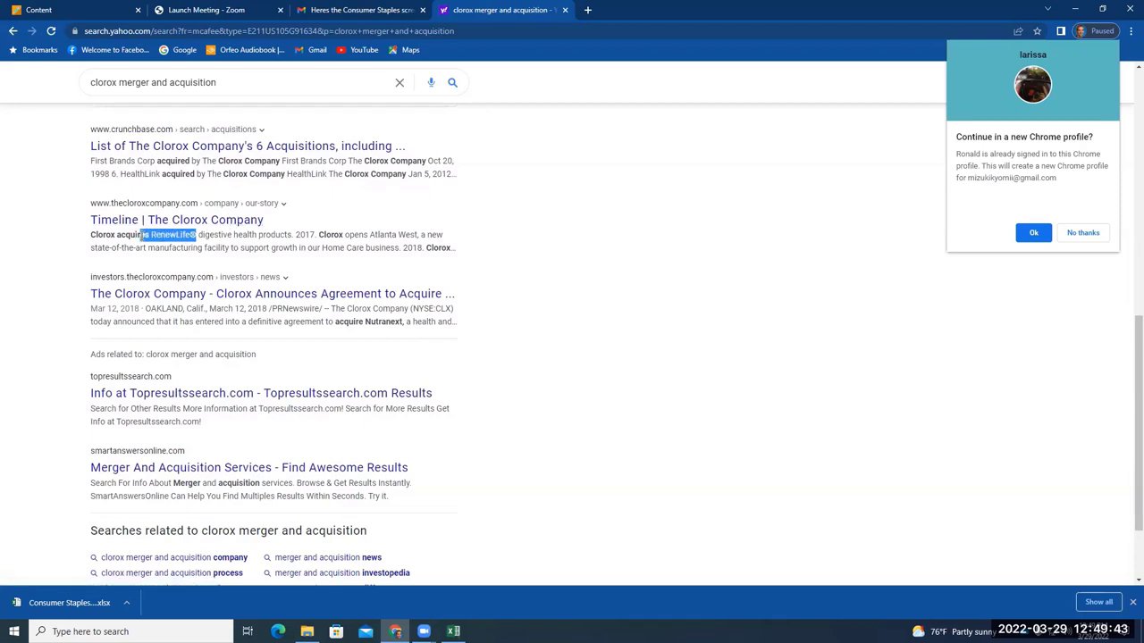
# Open The Clorox Company Timeline page, dismiss the cookie notice, and read its 1910s–1920s history
pyautogui.click(189, 224)
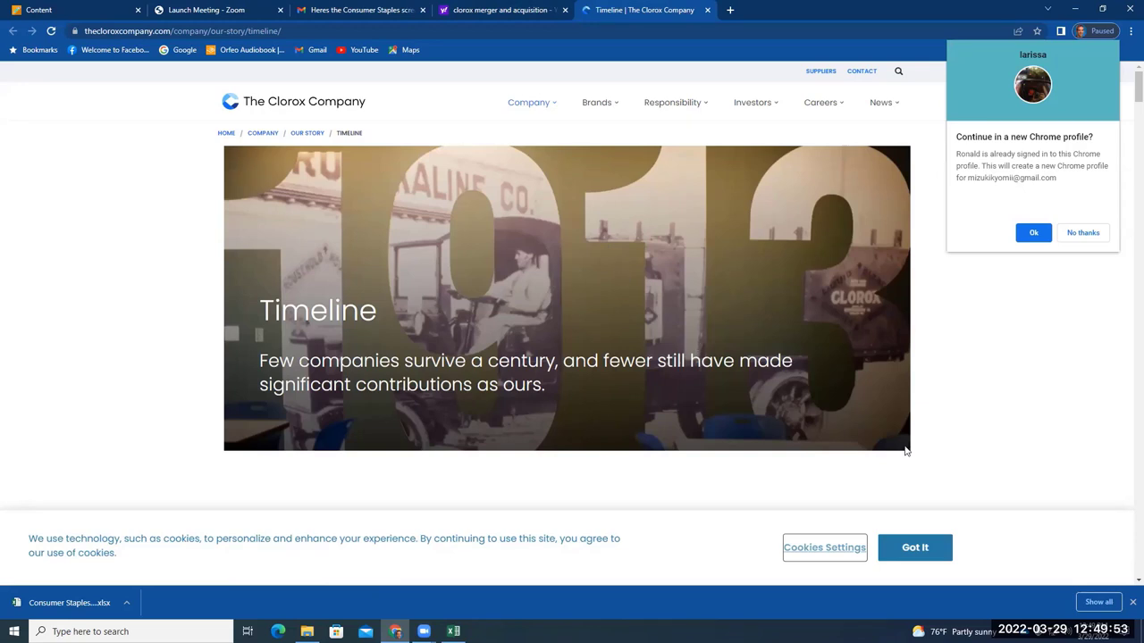
pyautogui.click(938, 548)
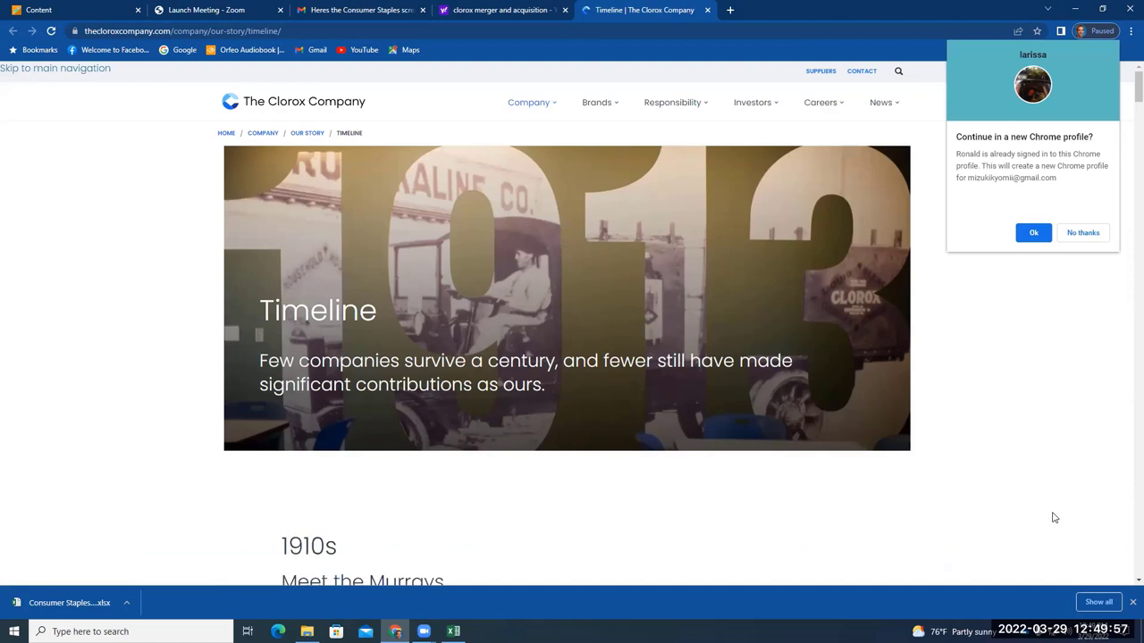
pyautogui.scroll(-1, 1054, 518)
pyautogui.scroll(-5, 1056, 519)
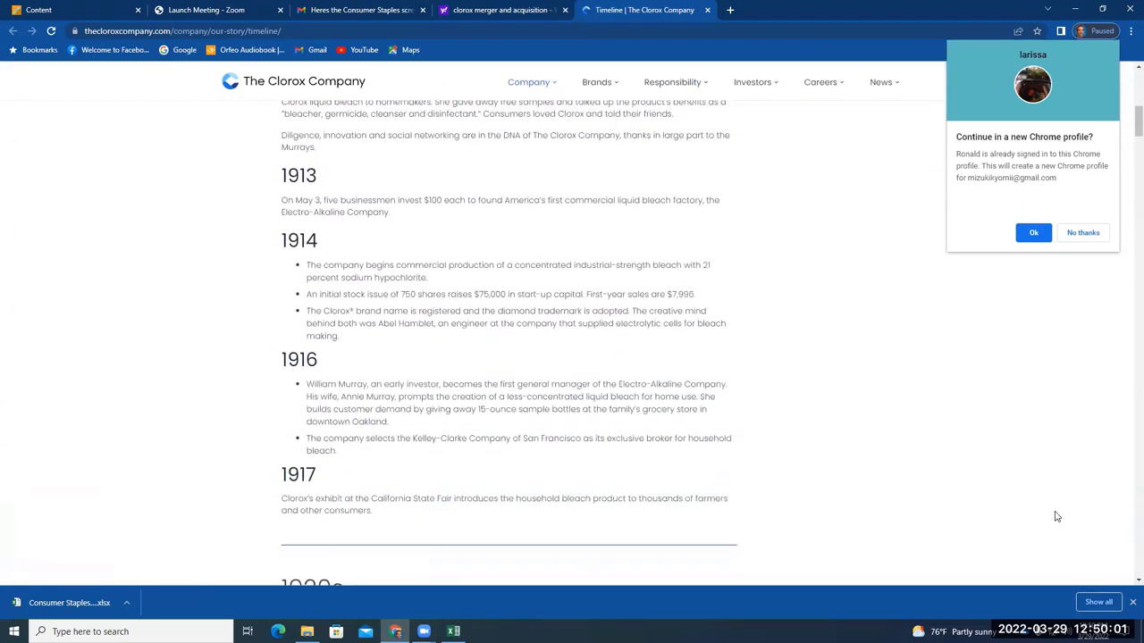
pyautogui.scroll(-5, 1056, 517)
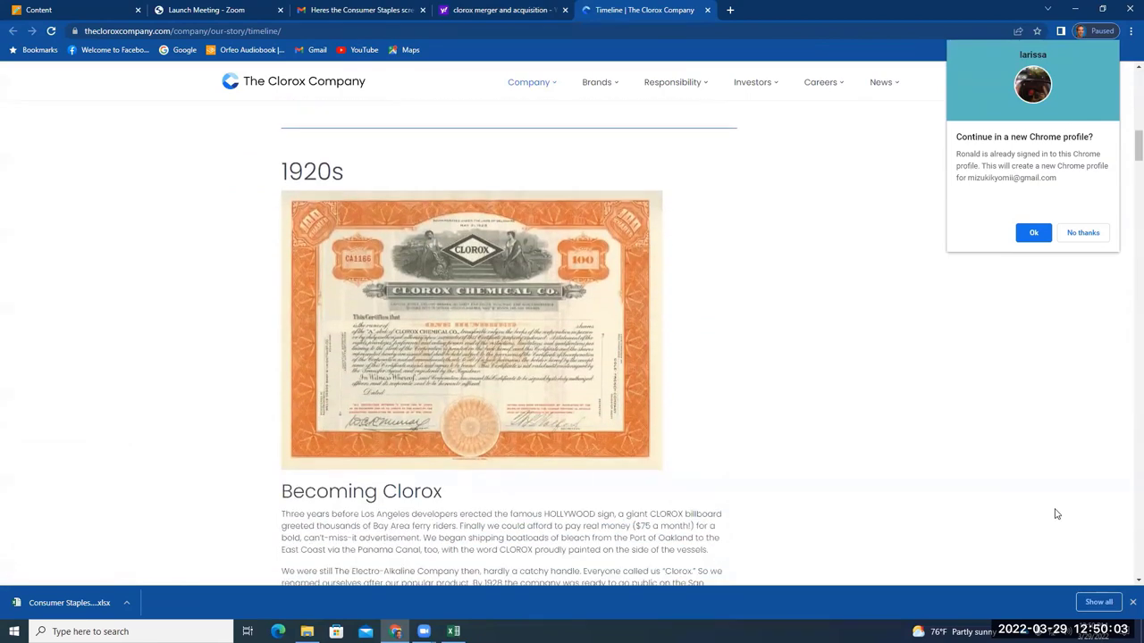
pyautogui.scroll(5, 1059, 500)
pyautogui.scroll(5, 1067, 478)
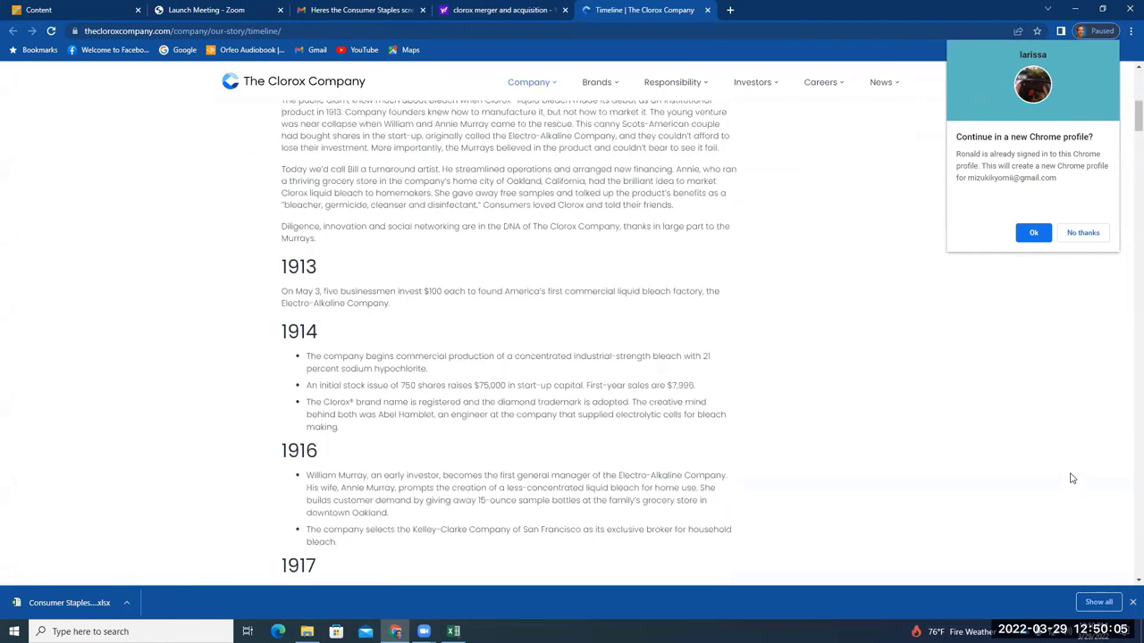
pyautogui.scroll(1, 1072, 474)
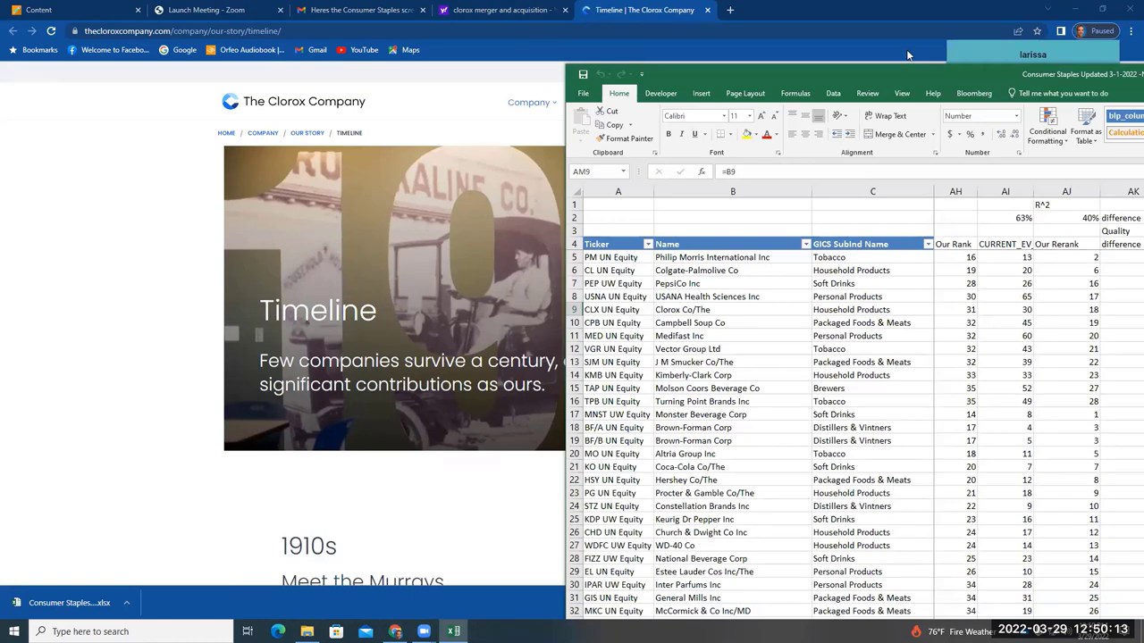
# Maximize Excel and expand Colgate-Palmolive's AN6 description, highlighting its toothpaste, soap and pet-nutrition products
pyautogui.doubleClick(871, 68)
pyautogui.click(553, 208)
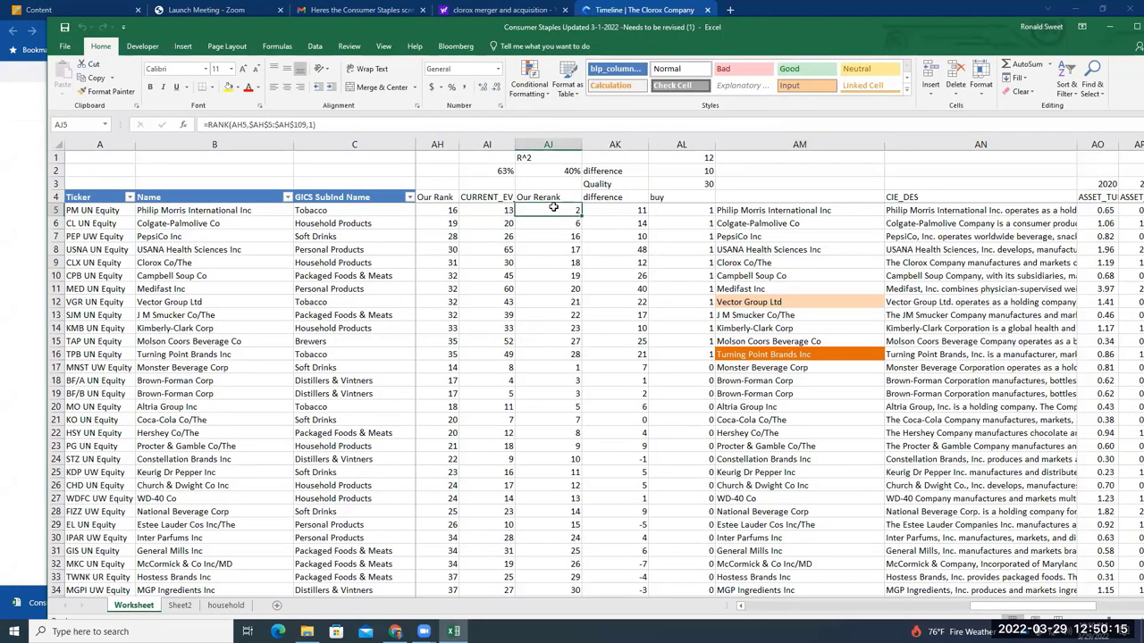
pyautogui.scroll(-2, 551, 205)
pyautogui.scroll(2, 551, 206)
pyautogui.click(813, 224)
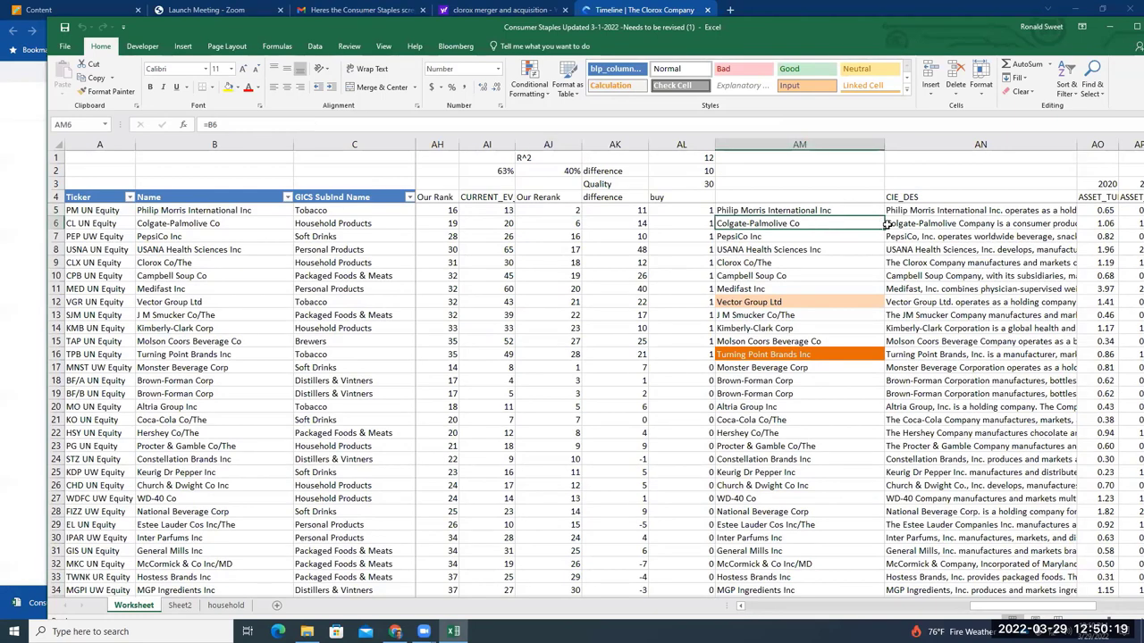
pyautogui.doubleClick(933, 224)
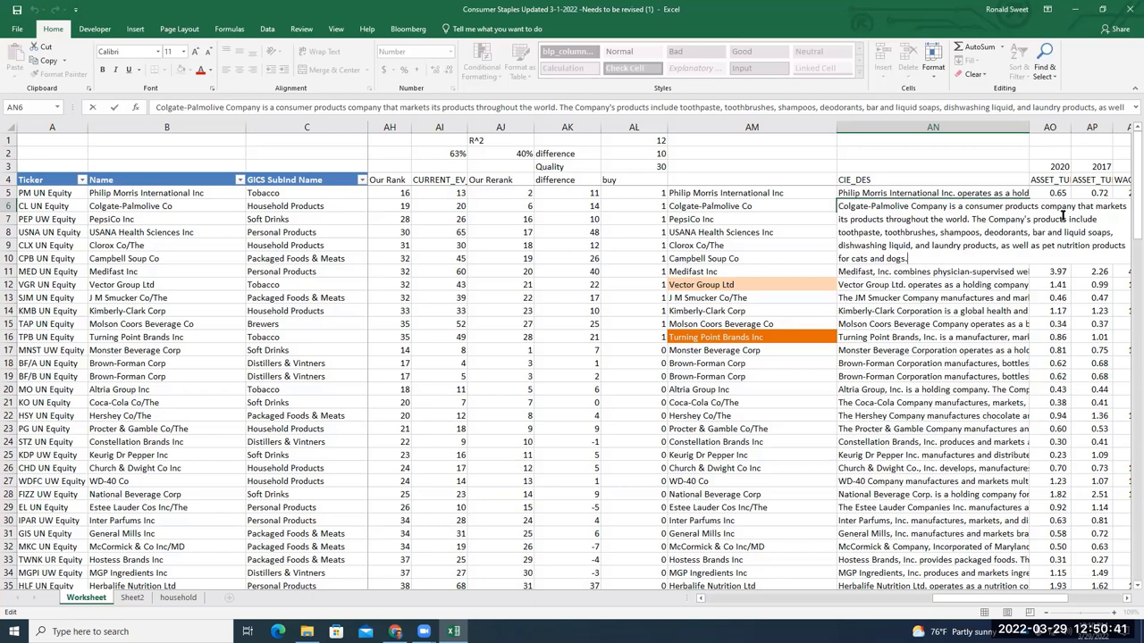
pyautogui.moveTo(962, 206); pyautogui.dragTo(911, 261)
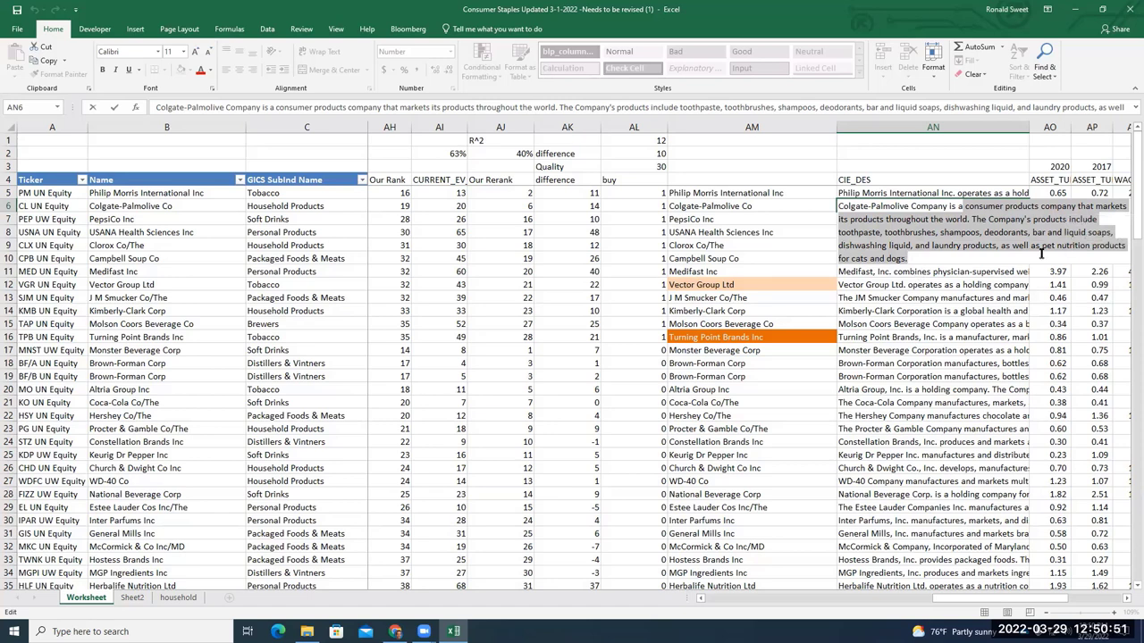
pyautogui.click(797, 256)
pyautogui.click(811, 226)
pyautogui.click(811, 218)
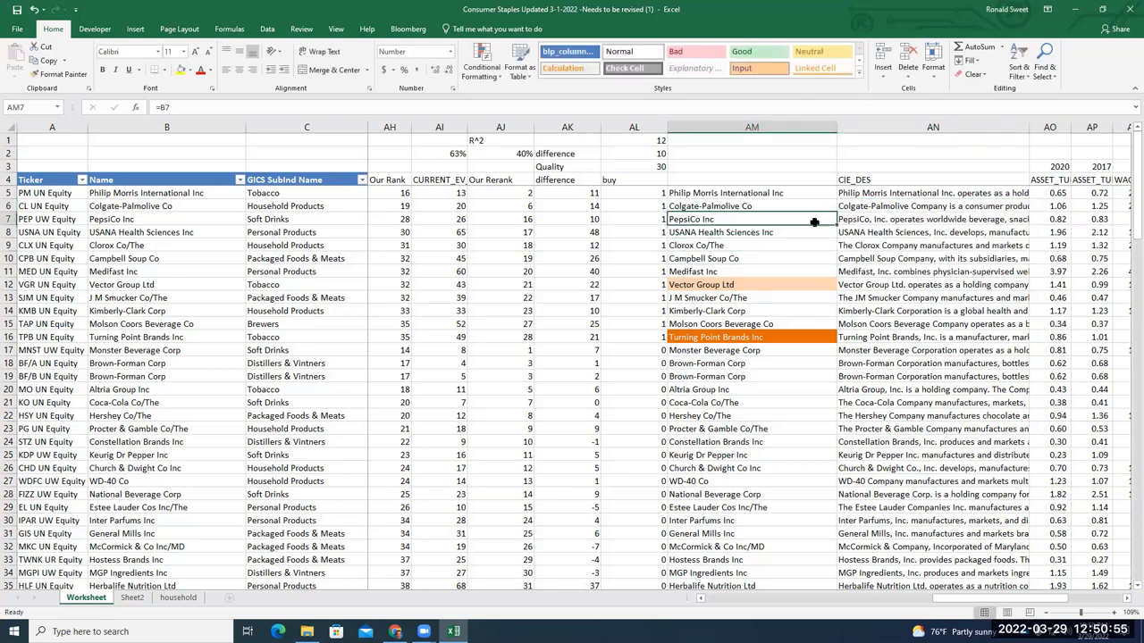
pyautogui.doubleClick(887, 220)
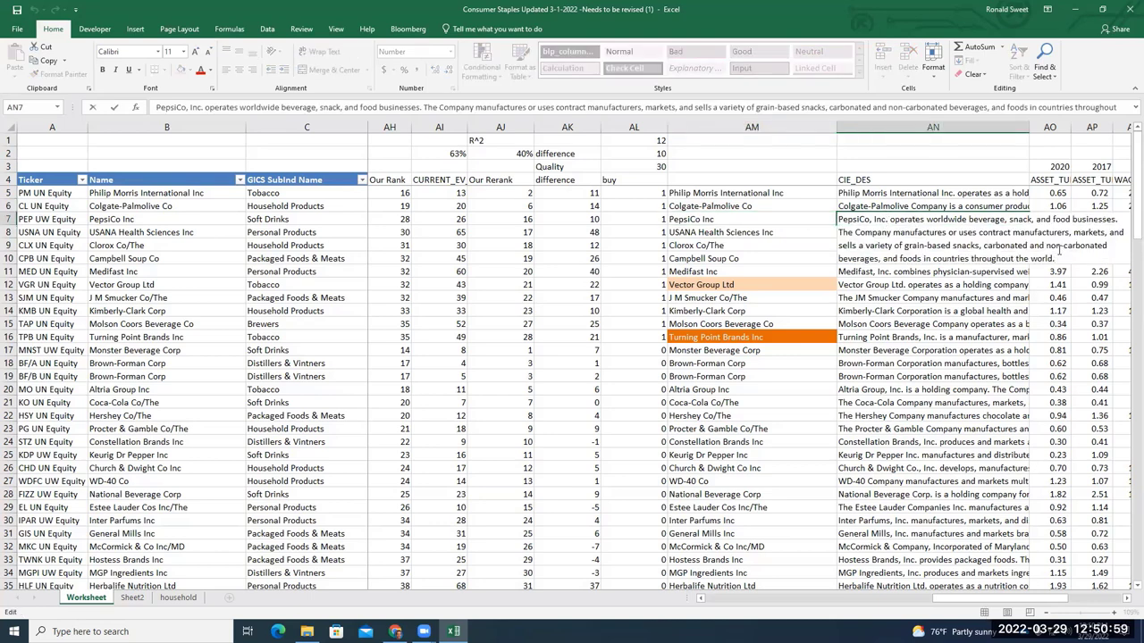
pyautogui.click(782, 221)
pyautogui.click(780, 232)
pyautogui.click(893, 232)
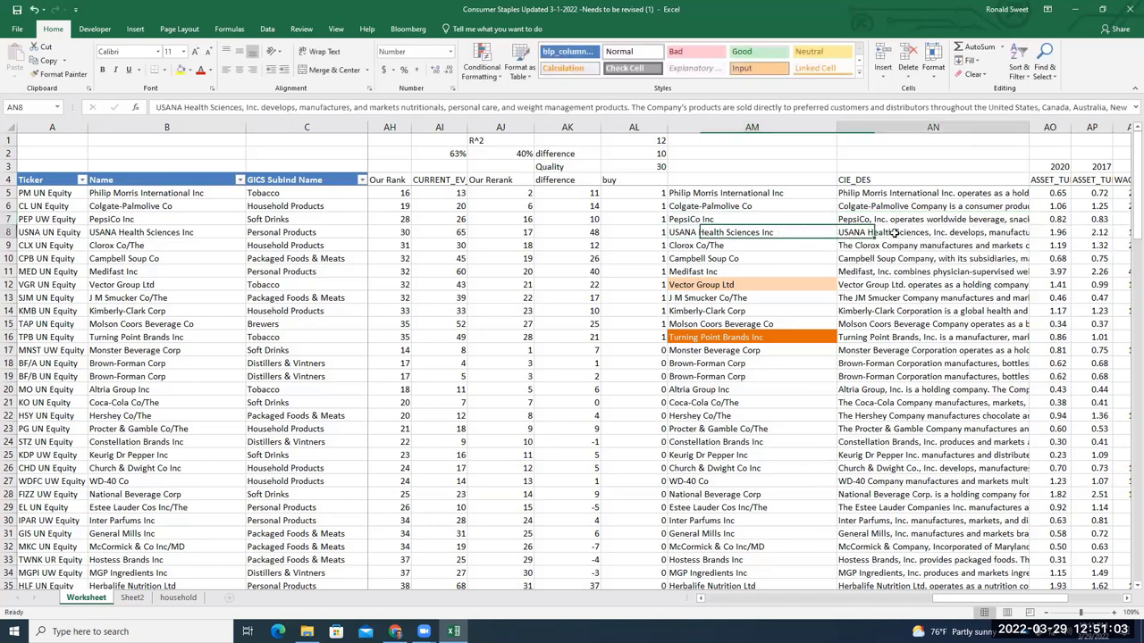
pyautogui.doubleClick(894, 233)
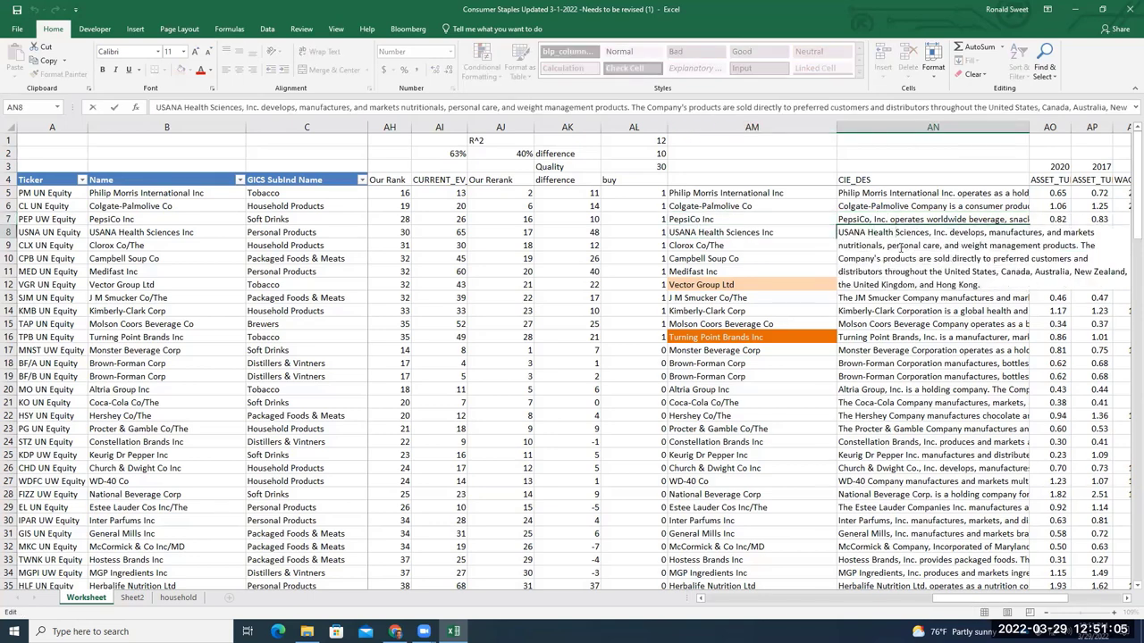
pyautogui.moveTo(888, 248); pyautogui.dragTo(972, 258)
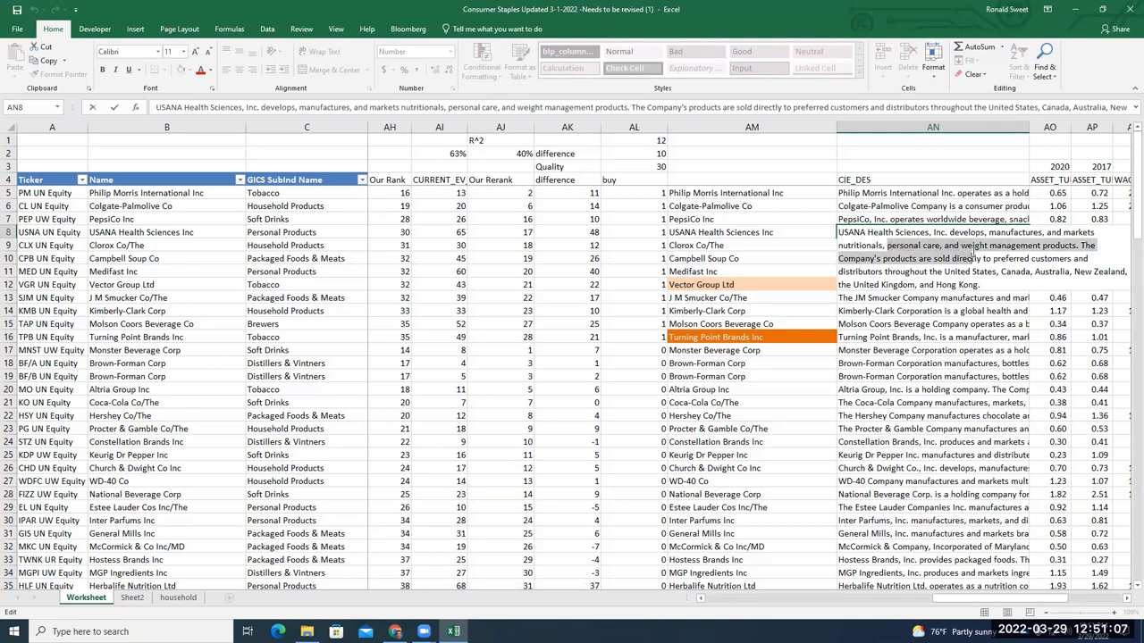
pyautogui.click(884, 223)
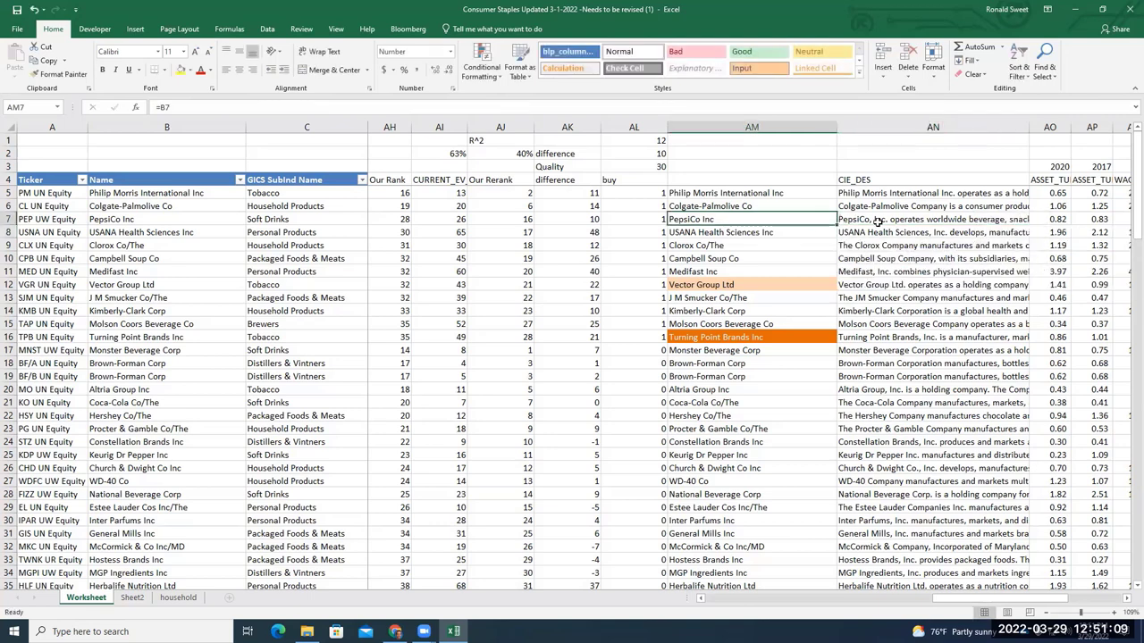
pyautogui.doubleClick(883, 223)
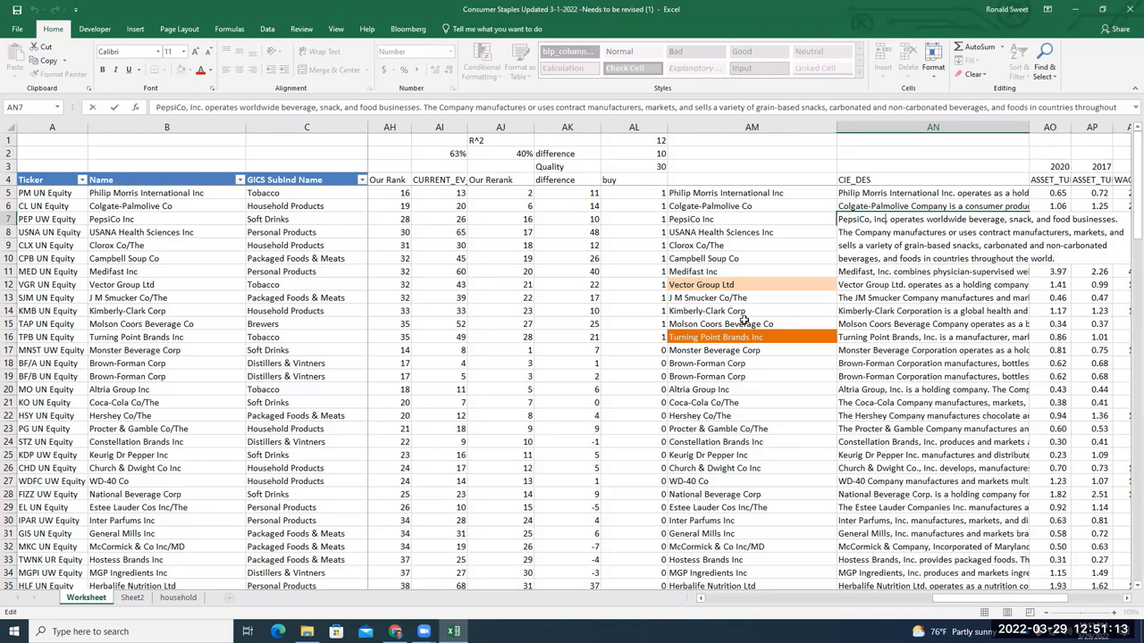
pyautogui.click(721, 261)
pyautogui.doubleClick(907, 260)
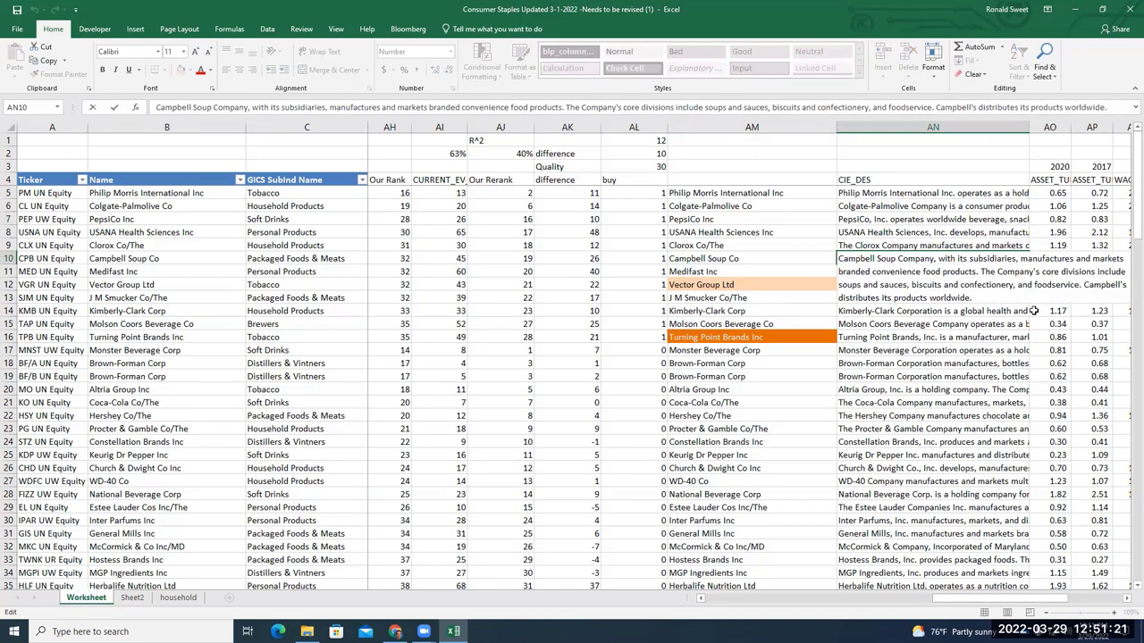
pyautogui.click(952, 316)
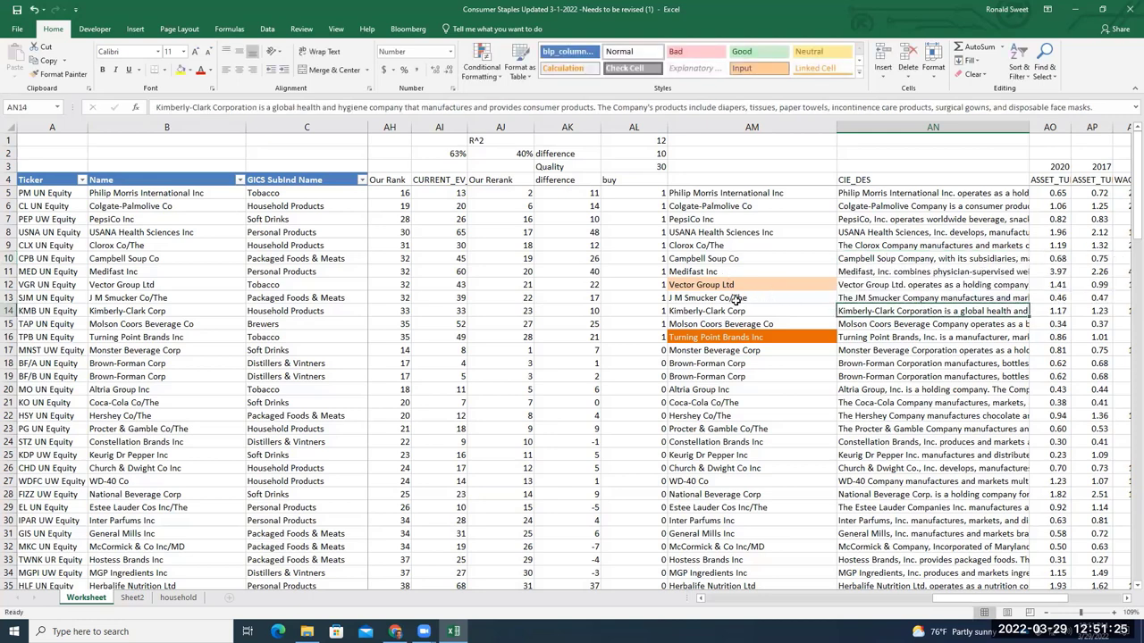
pyautogui.doubleClick(932, 304)
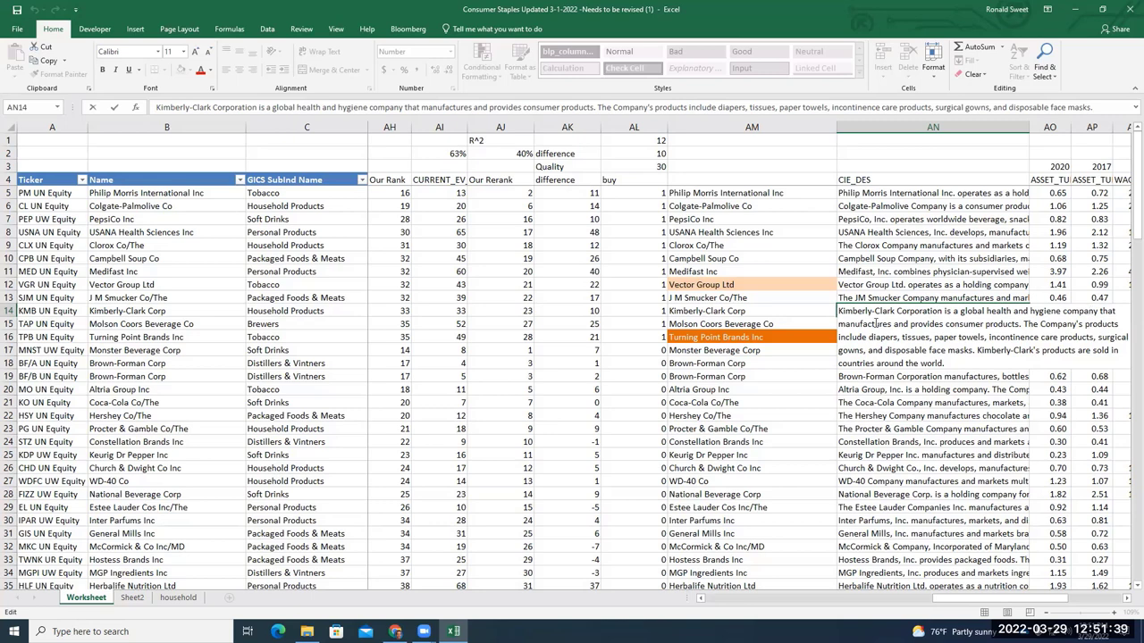
pyautogui.click(796, 313)
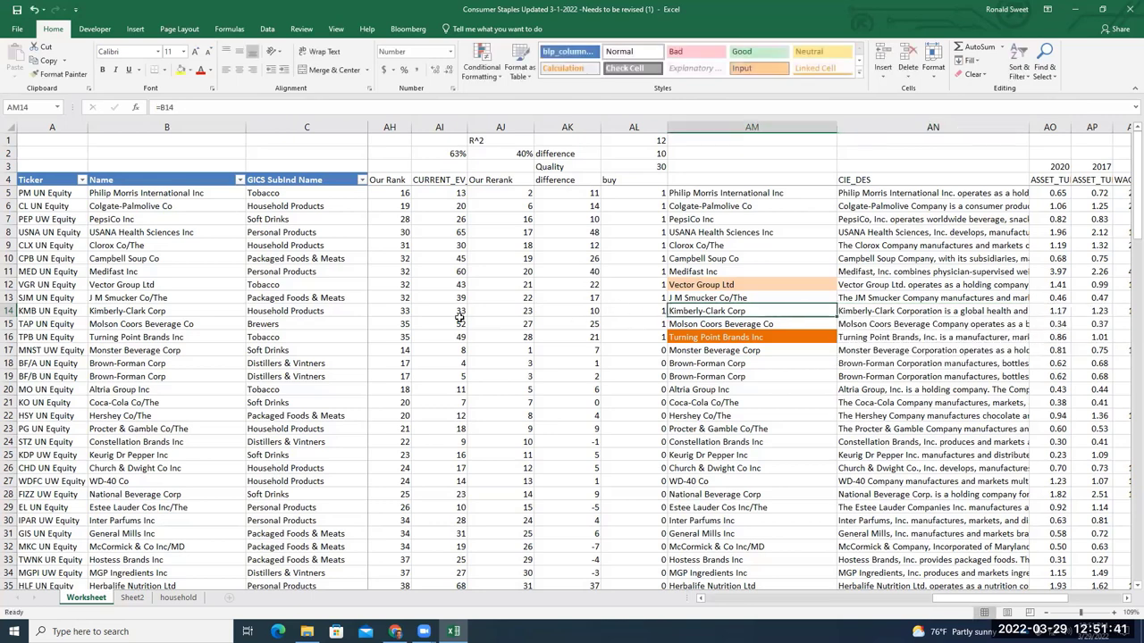
pyautogui.click(563, 310)
pyautogui.hotkey('shift', 'Right')
pyautogui.hotkey('shift', 'Right')
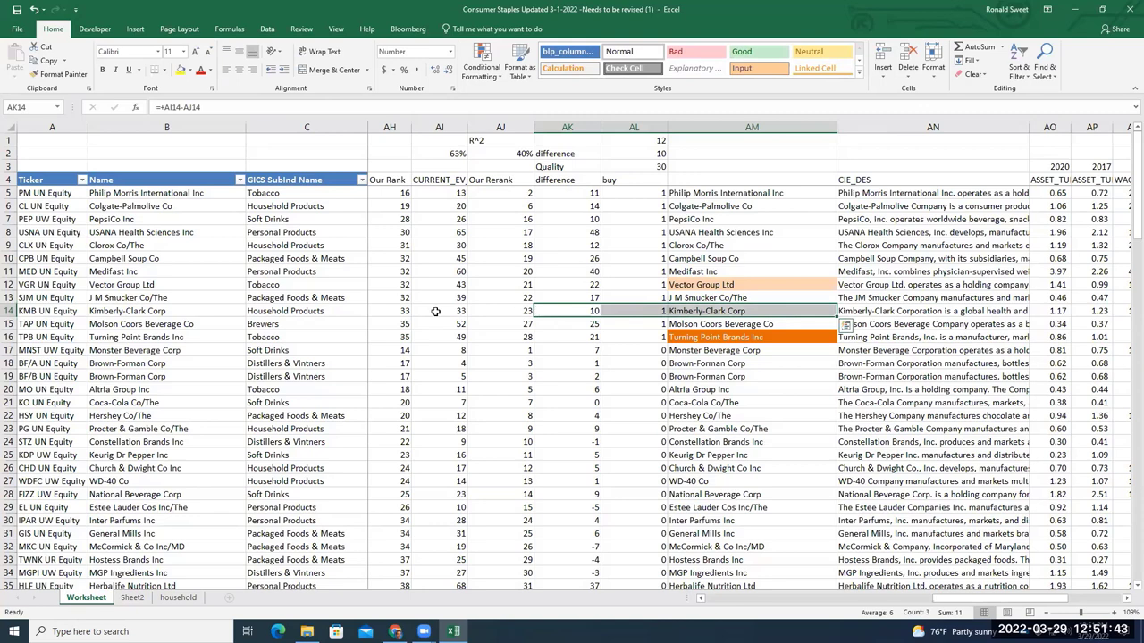
pyautogui.moveTo(399, 311); pyautogui.dragTo(894, 312)
pyautogui.click(961, 312)
pyautogui.doubleClick(1016, 313)
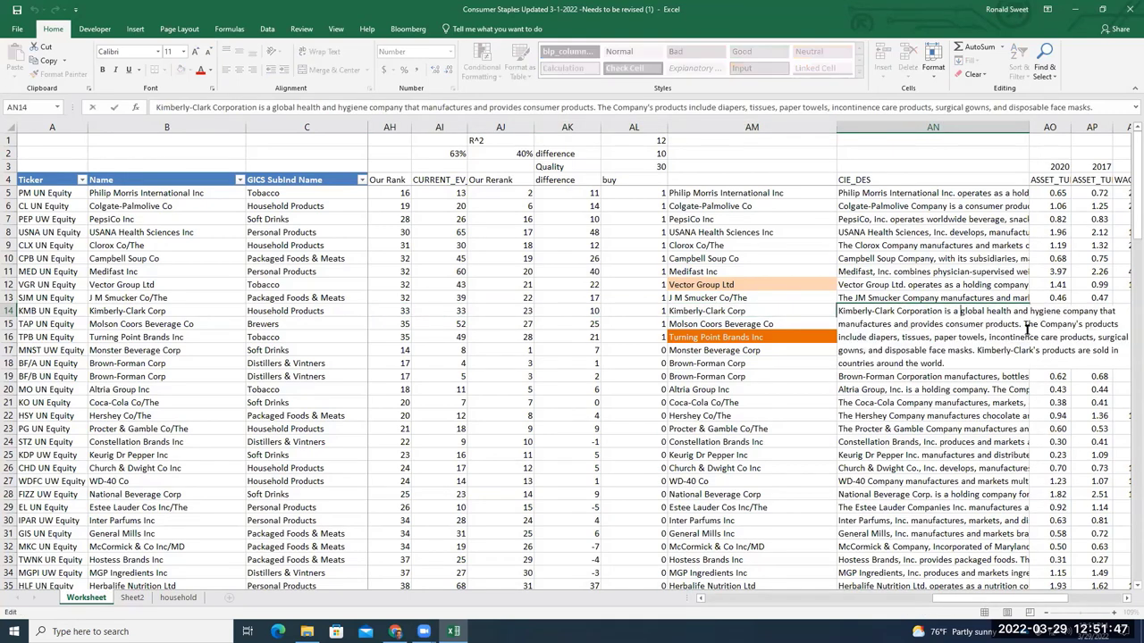
pyautogui.moveTo(945, 364); pyautogui.dragTo(855, 324)
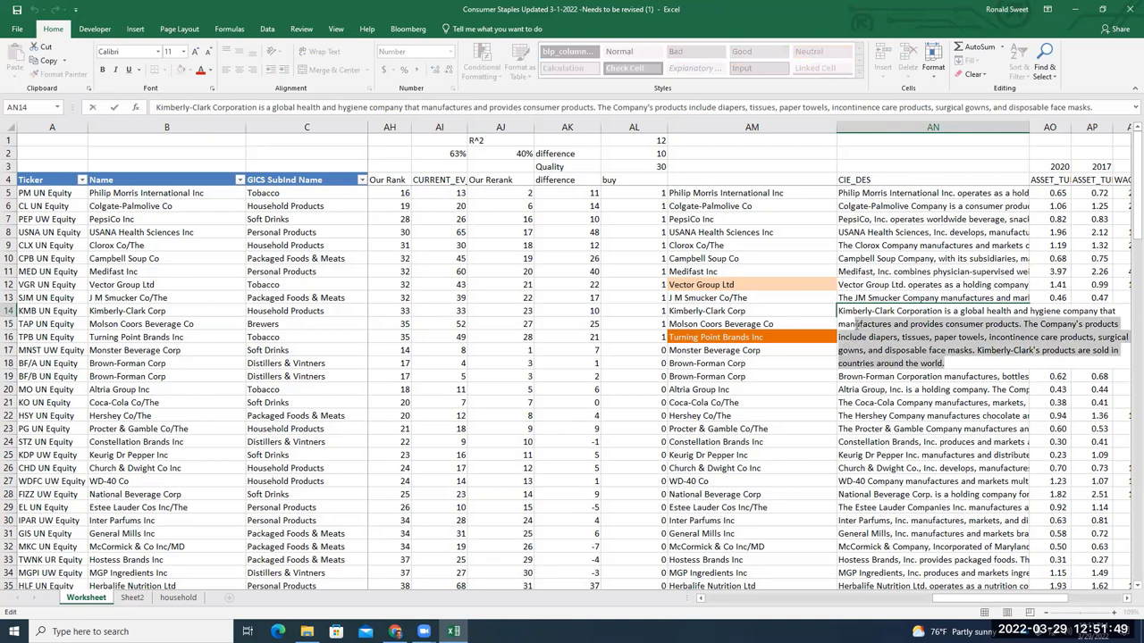
pyautogui.click(767, 302)
pyautogui.click(765, 311)
pyautogui.click(761, 324)
pyautogui.click(753, 337)
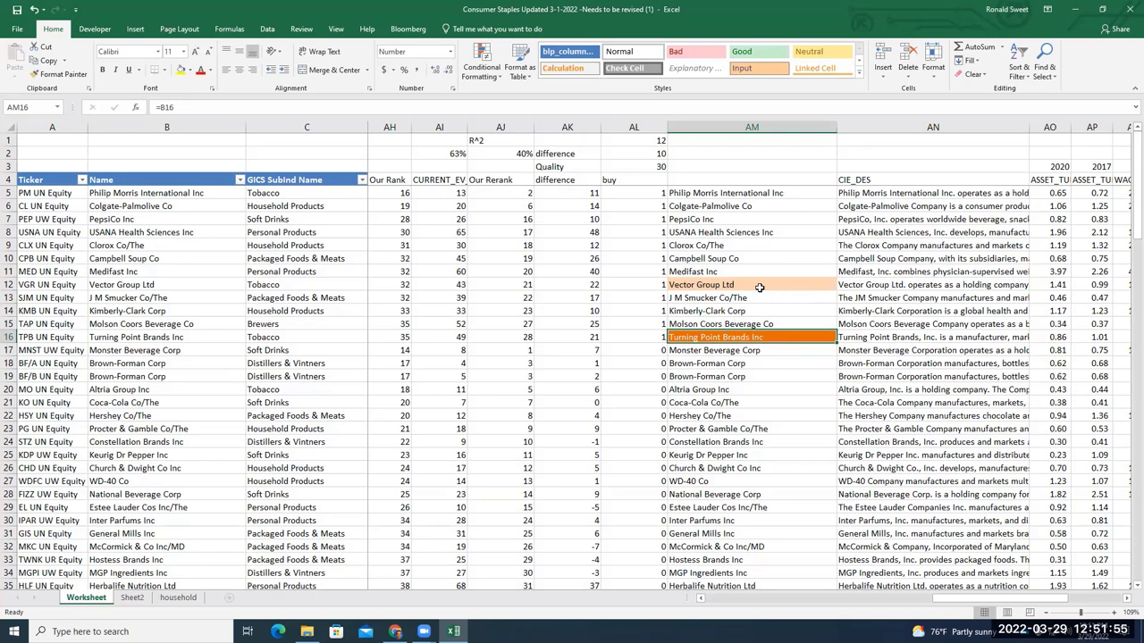
# Read and highlight the full Turning Point Brands description in AN16 without changing it
pyautogui.click(863, 339)
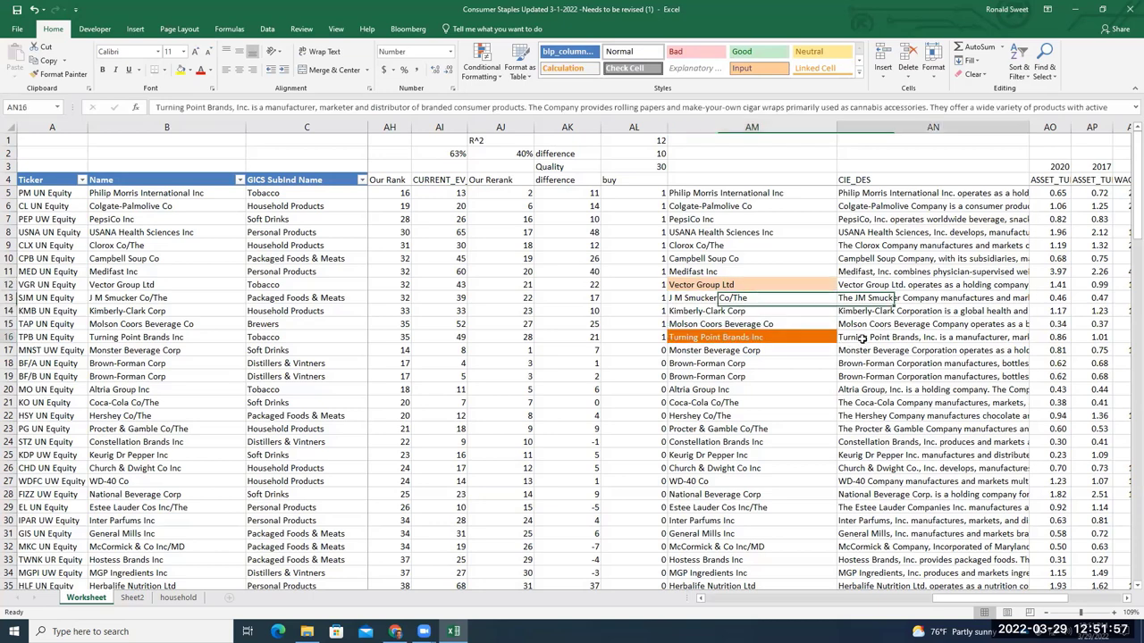
pyautogui.doubleClick(880, 339)
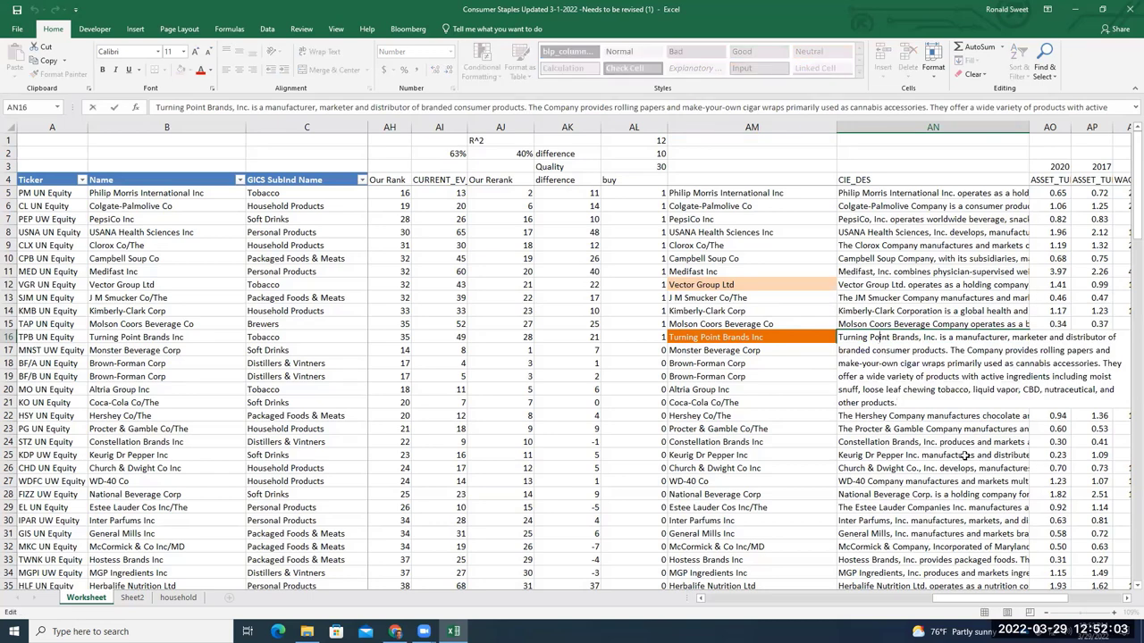
pyautogui.moveTo(897, 403); pyautogui.dragTo(843, 337)
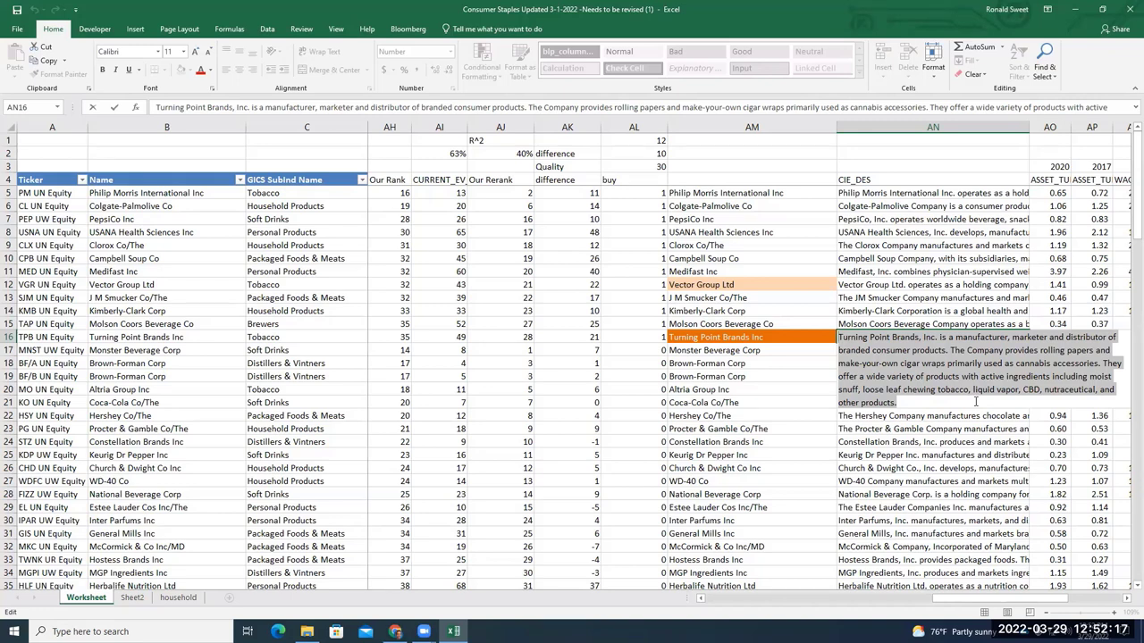
pyautogui.click(826, 340)
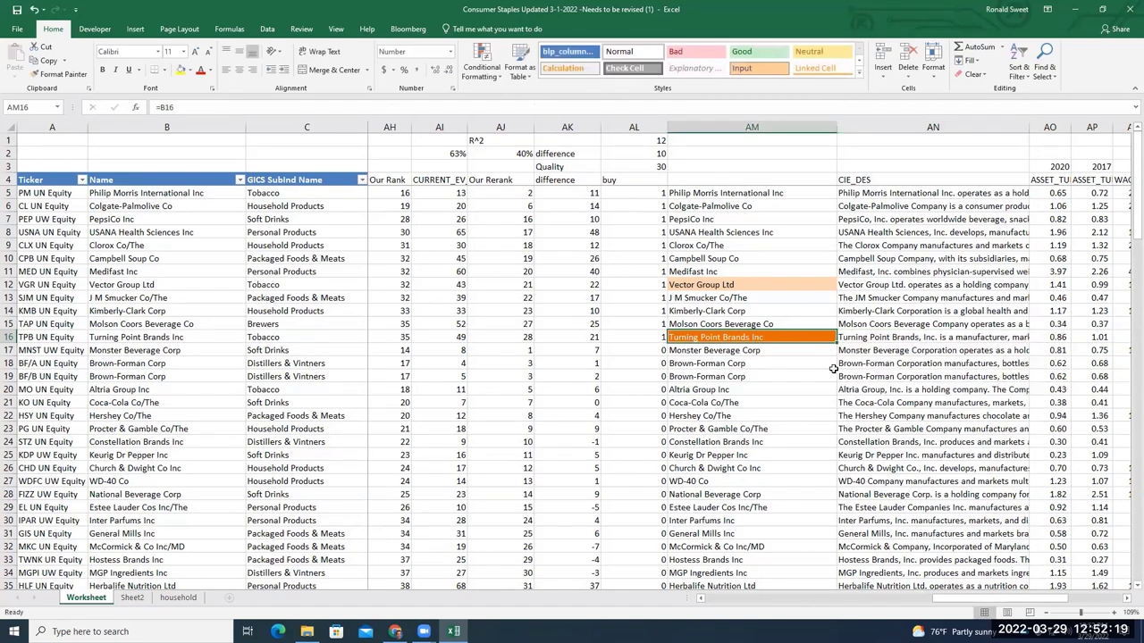
pyautogui.doubleClick(871, 338)
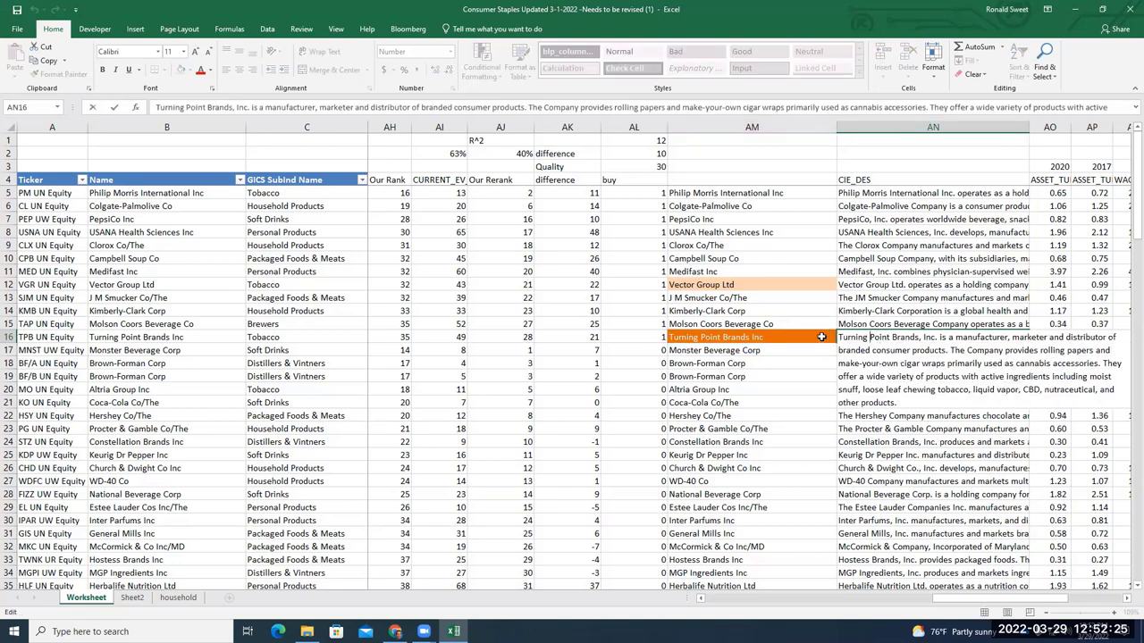
pyautogui.press('Escape')
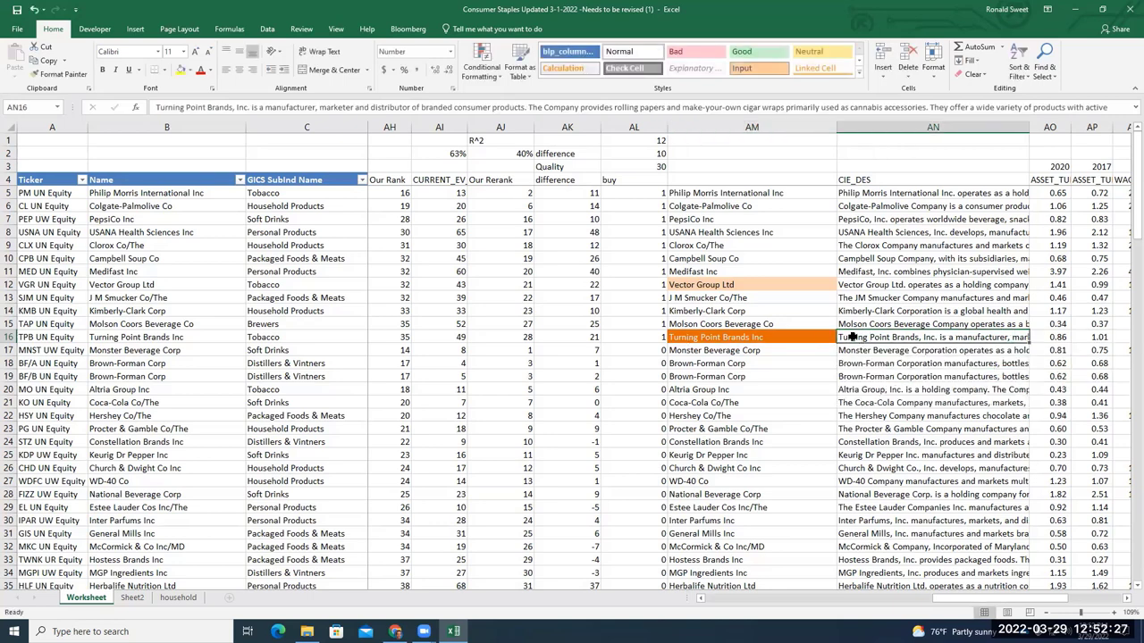
pyautogui.doubleClick(852, 337)
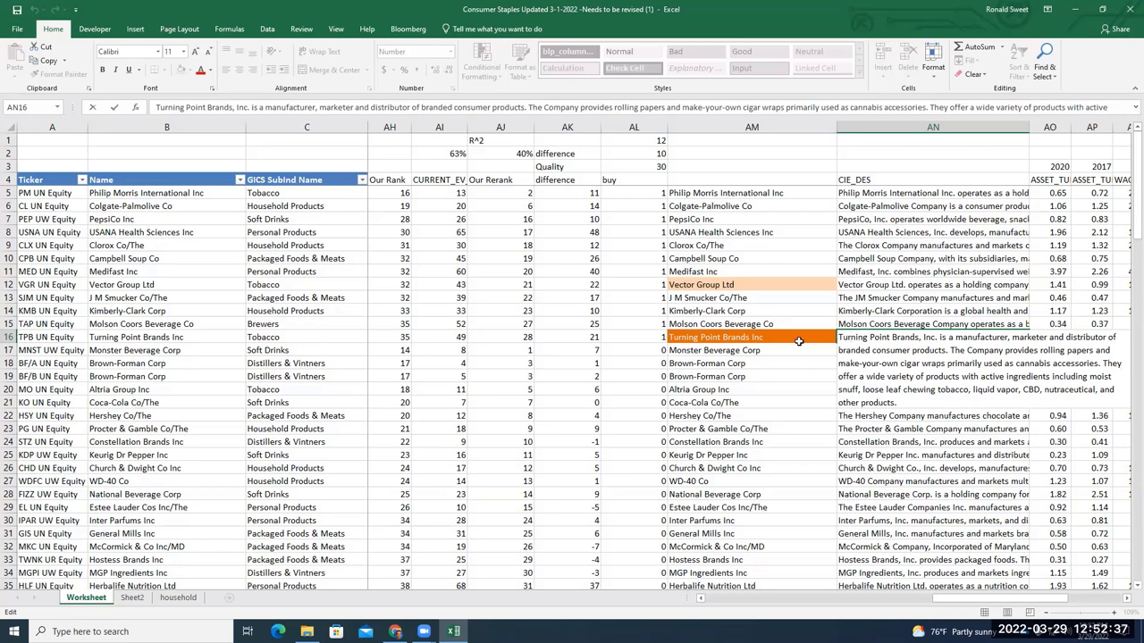
pyautogui.press('Escape')
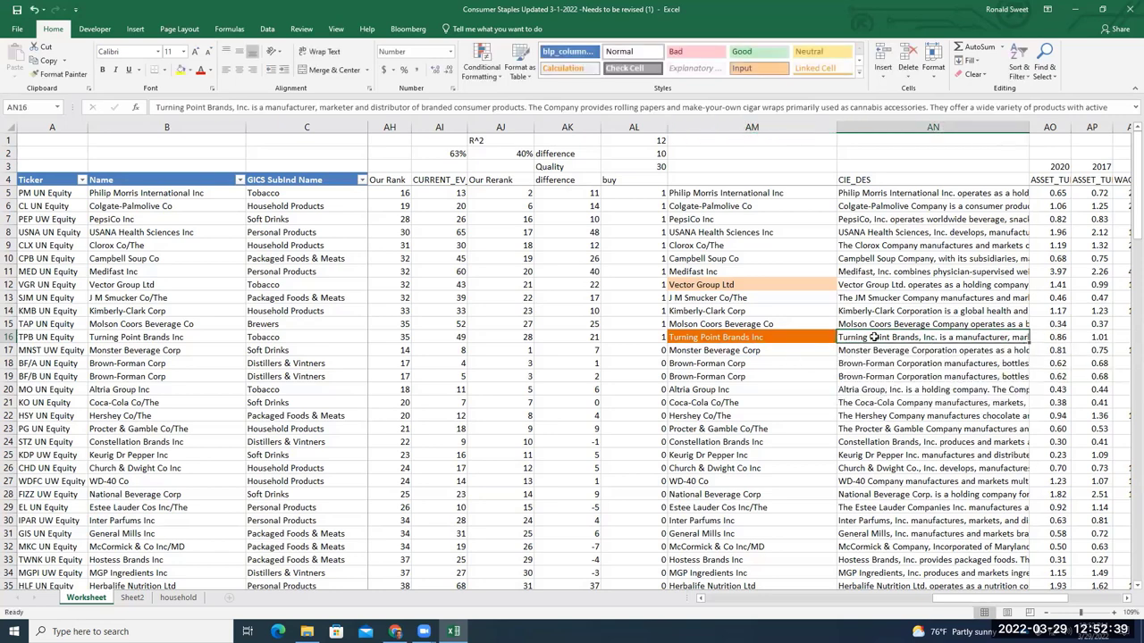
pyautogui.doubleClick(846, 337)
pyautogui.click(822, 337)
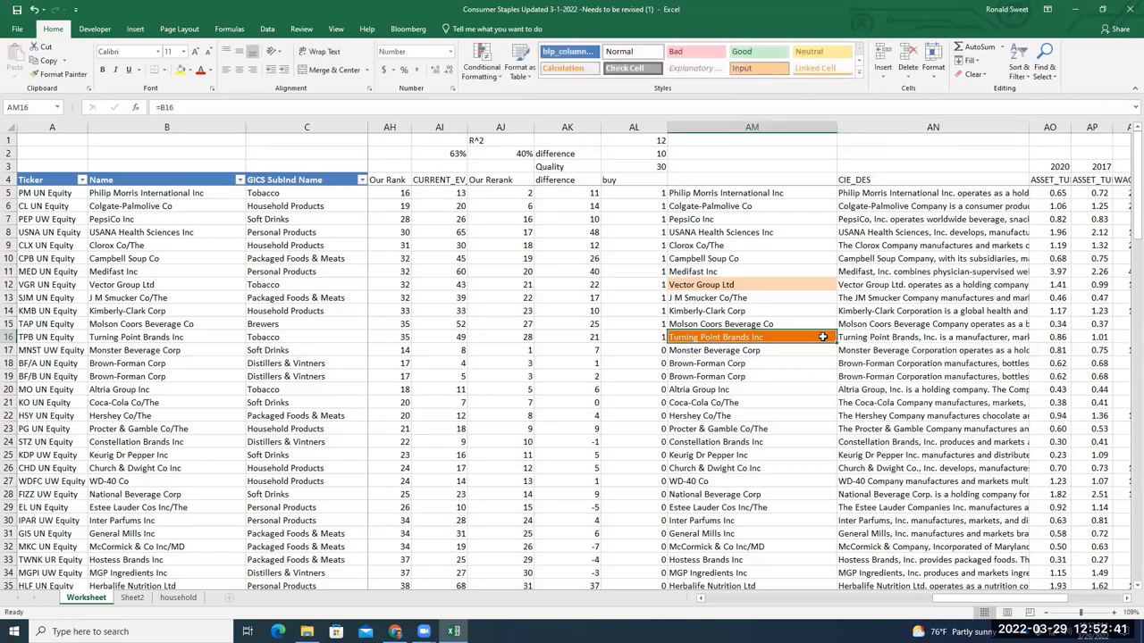
# Read the Clorox and Kimberly-Clark descriptions, highlighting Kimberly-Clark's product list, then open a new Chrome tab
pyautogui.doubleClick(855, 247)
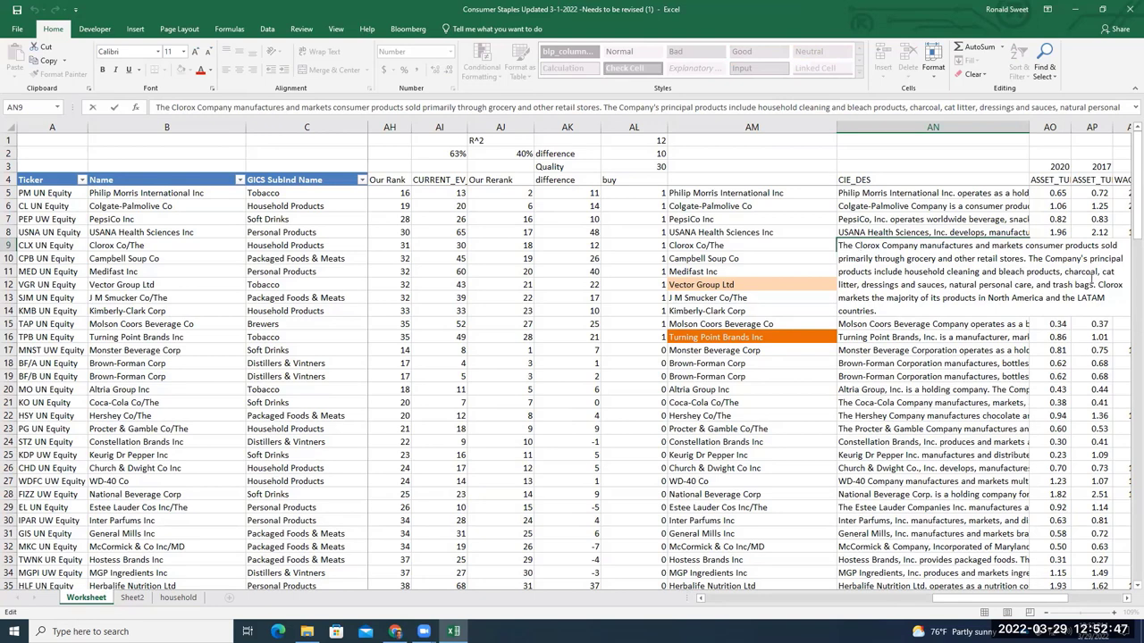
pyautogui.click(983, 362)
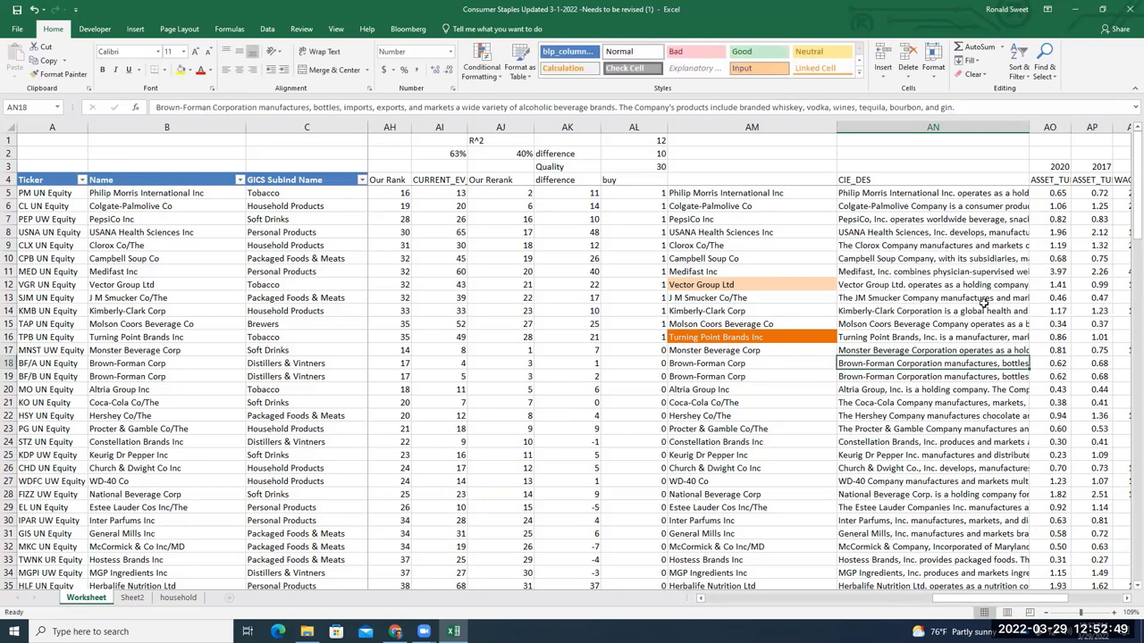
pyautogui.doubleClick(983, 311)
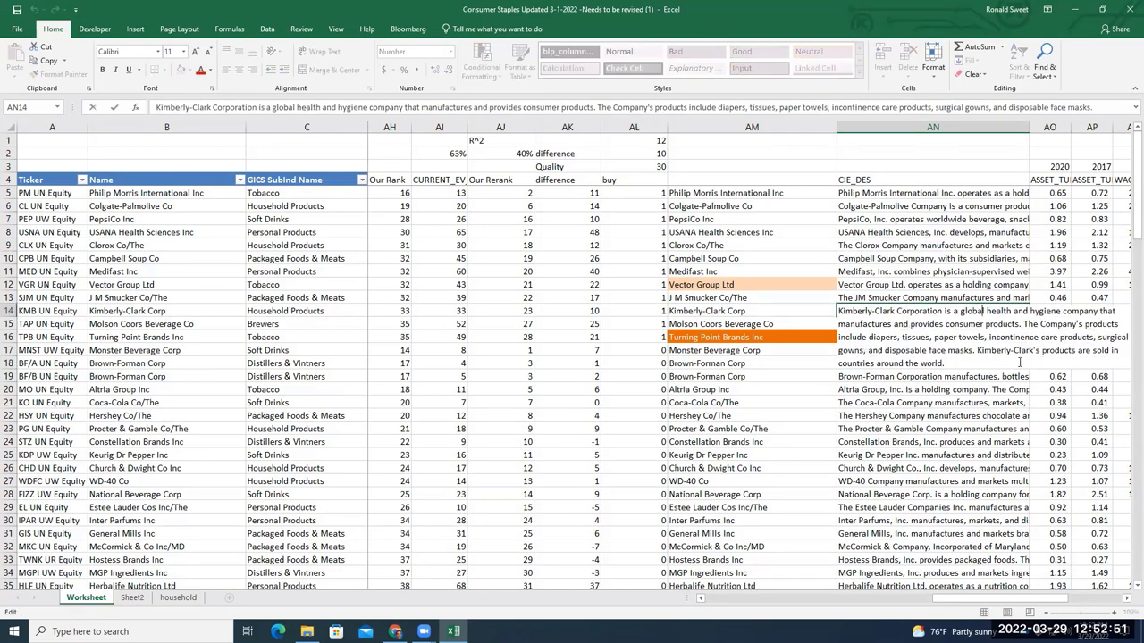
pyautogui.moveTo(938, 361); pyautogui.dragTo(841, 309)
pyautogui.click(974, 362)
pyautogui.moveTo(954, 362); pyautogui.dragTo(864, 337)
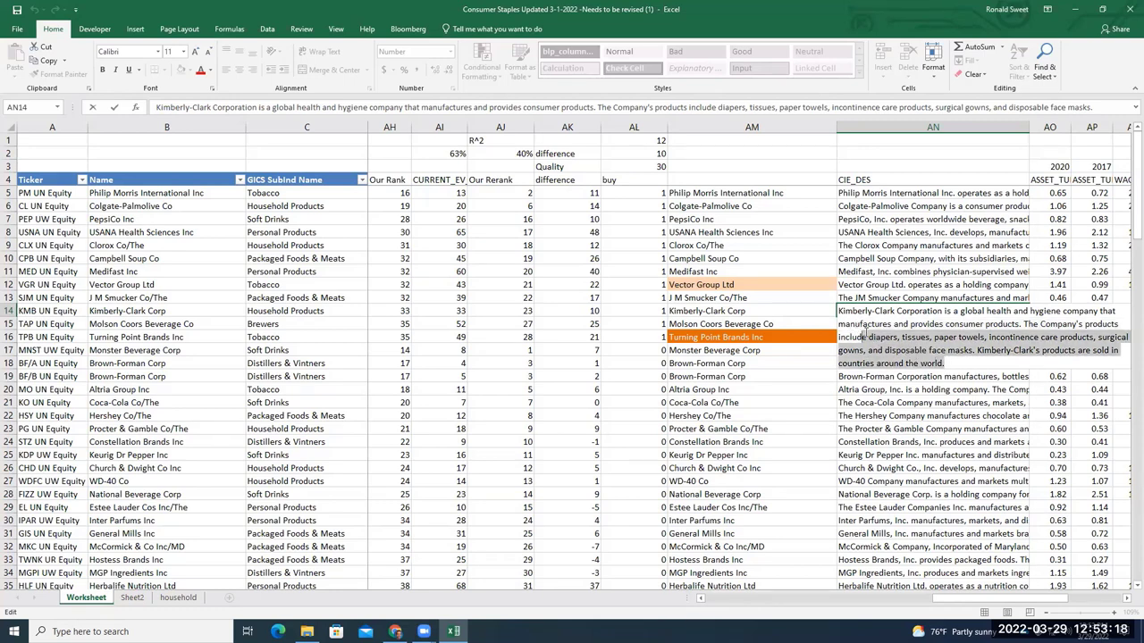
pyautogui.click(977, 363)
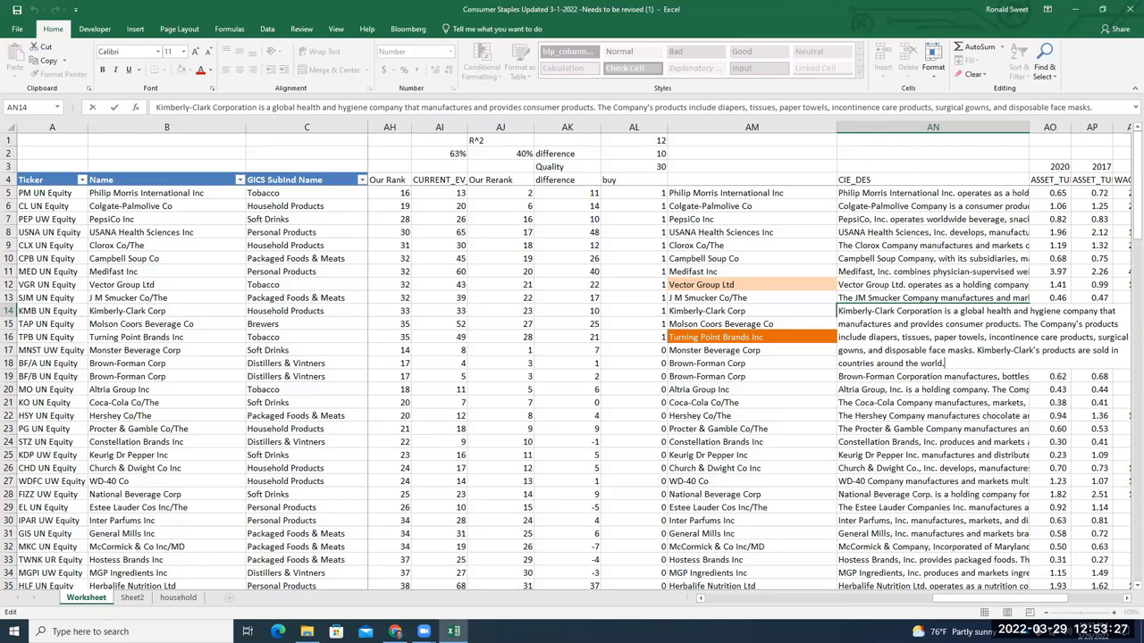
pyautogui.doubleClick(811, 12)
pyautogui.click(728, 10)
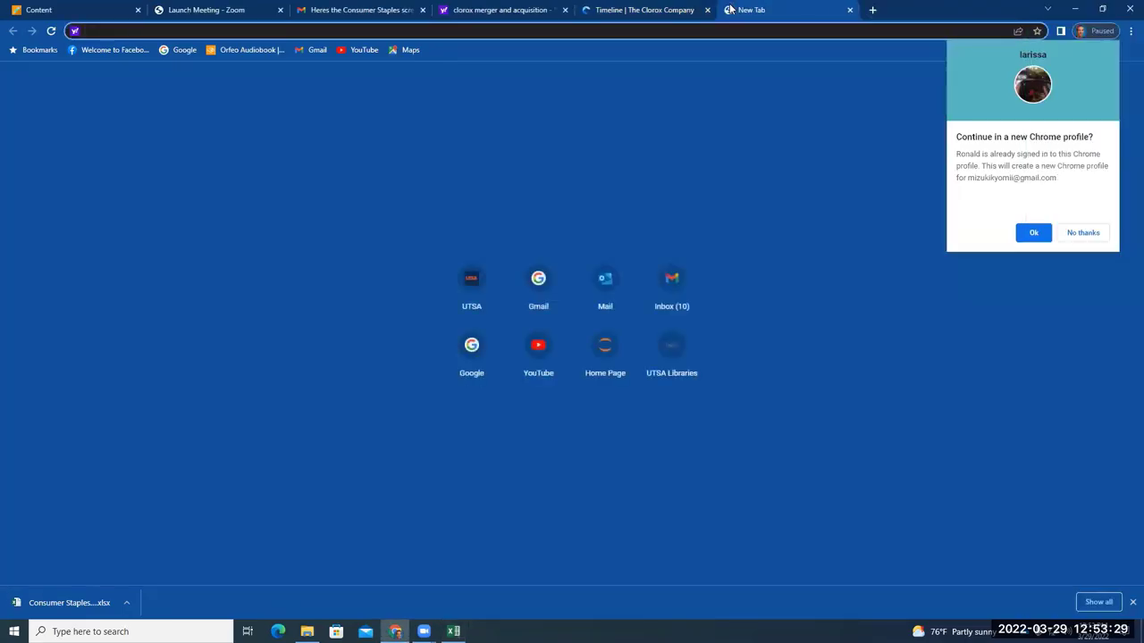
# Search for 'capital iq utsa login' and open the Capital IQ login page
pyautogui.write('capital ')
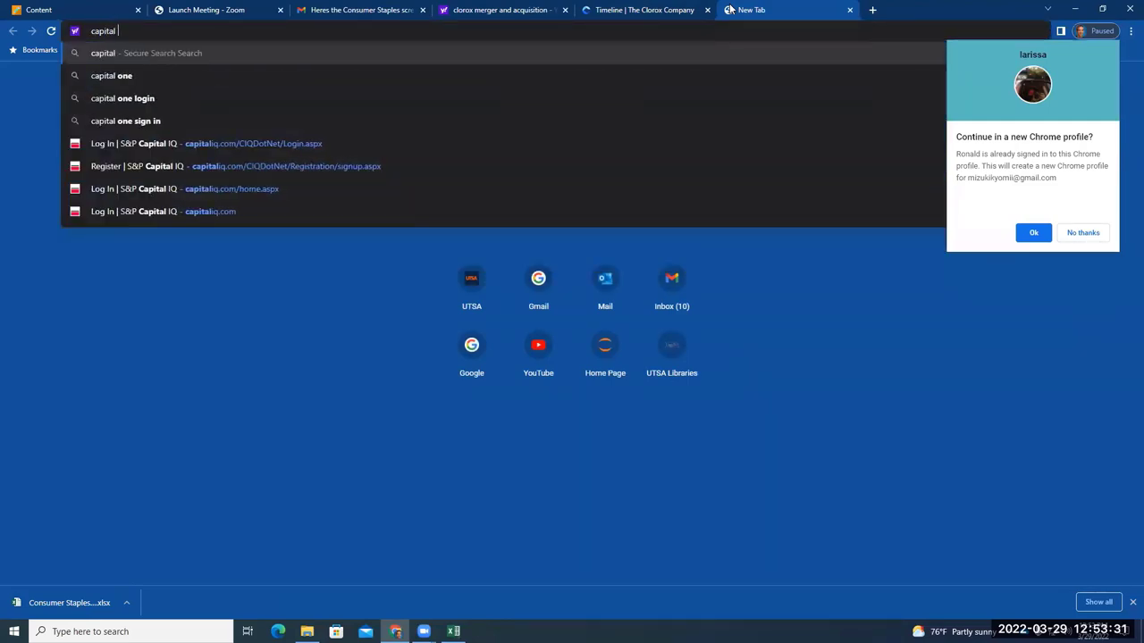
pyautogui.write('iq')
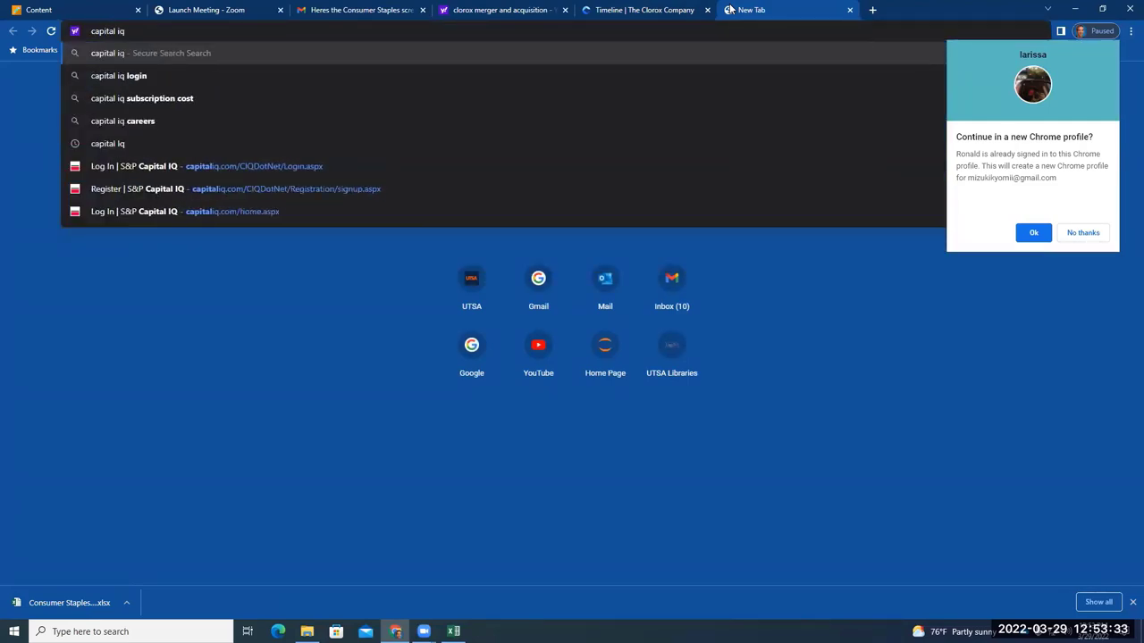
pyautogui.press('Return')
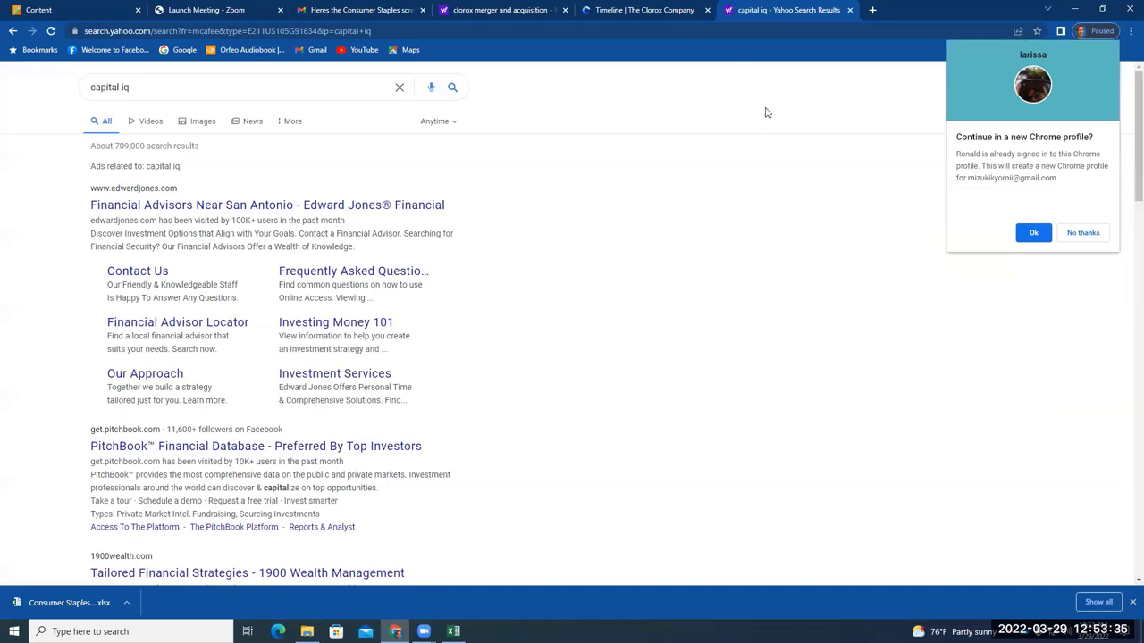
pyautogui.scroll(-3, 303, 447)
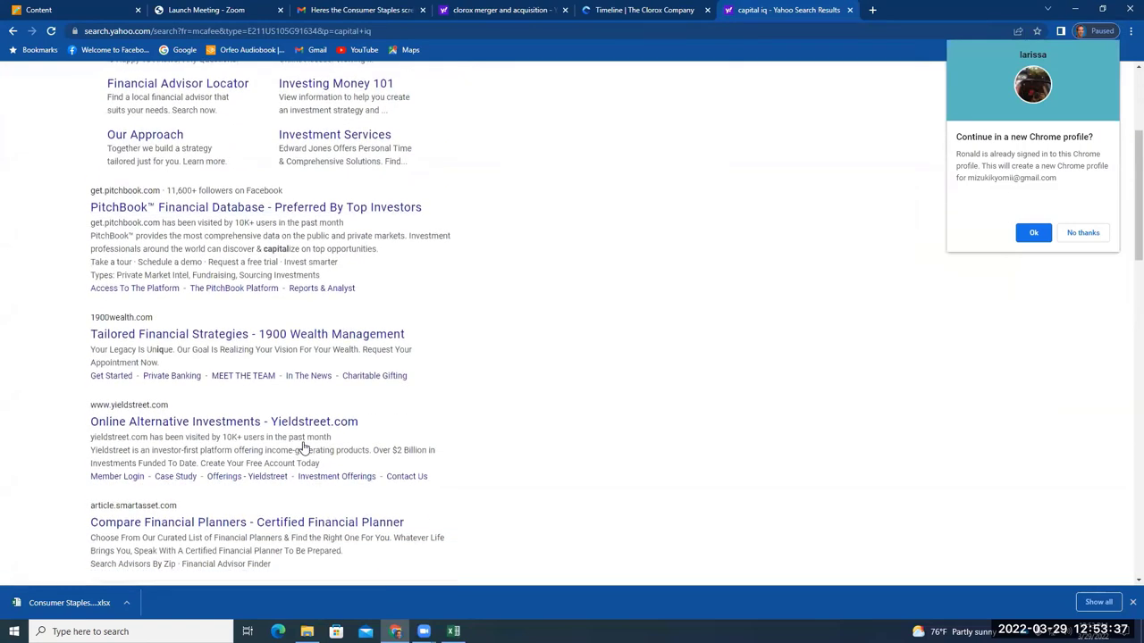
pyautogui.scroll(4, 304, 446)
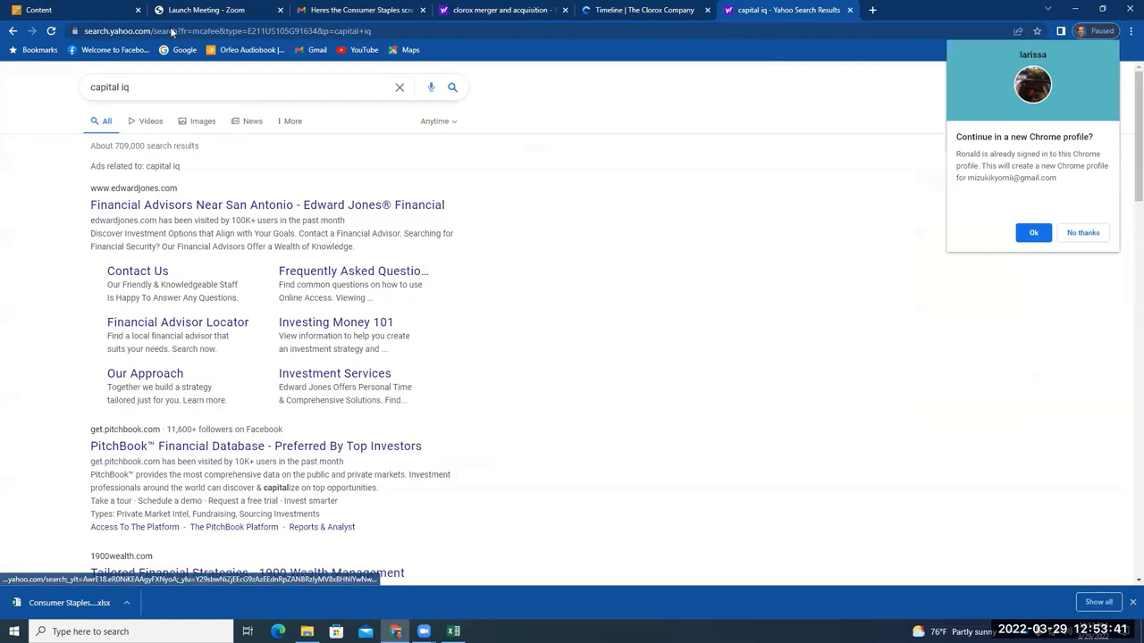
pyautogui.write('utsa')
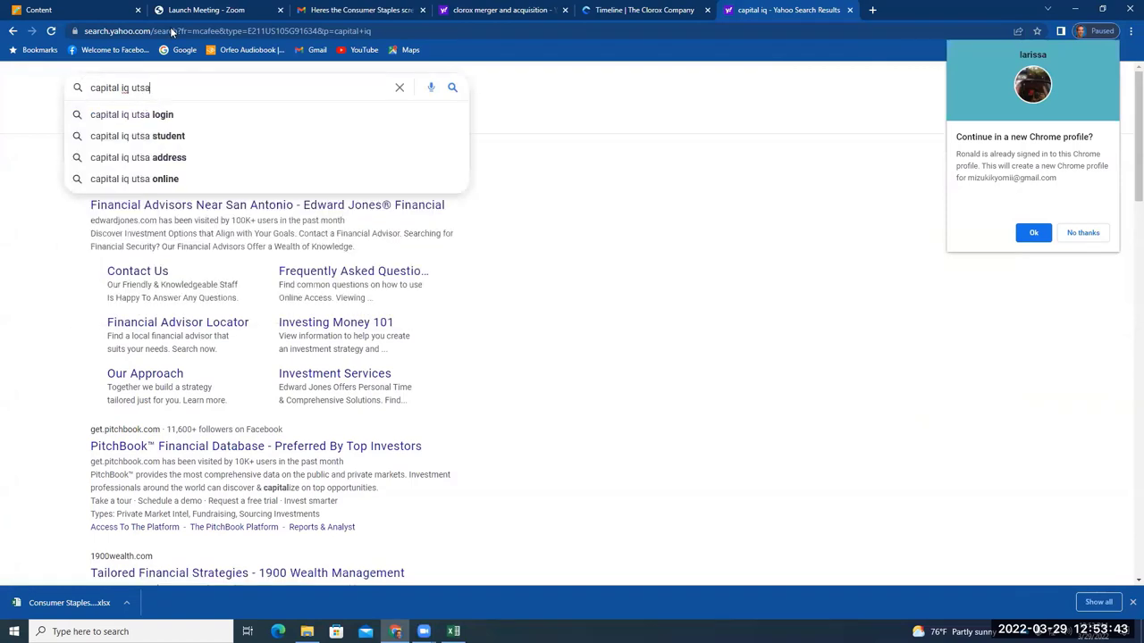
pyautogui.click(258, 114)
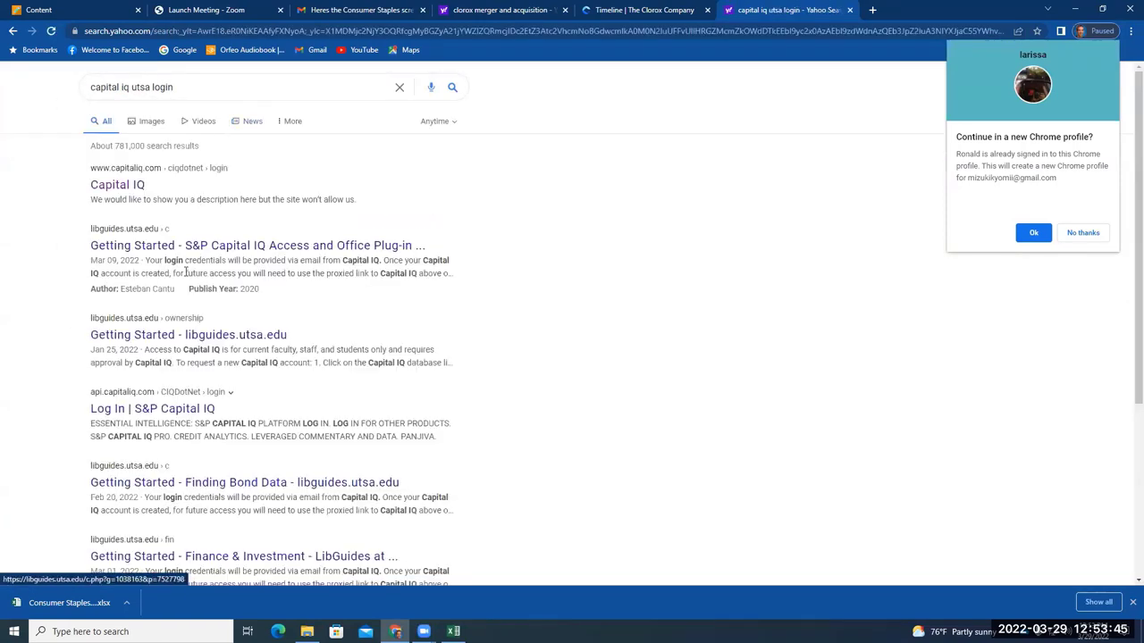
pyautogui.click(134, 185)
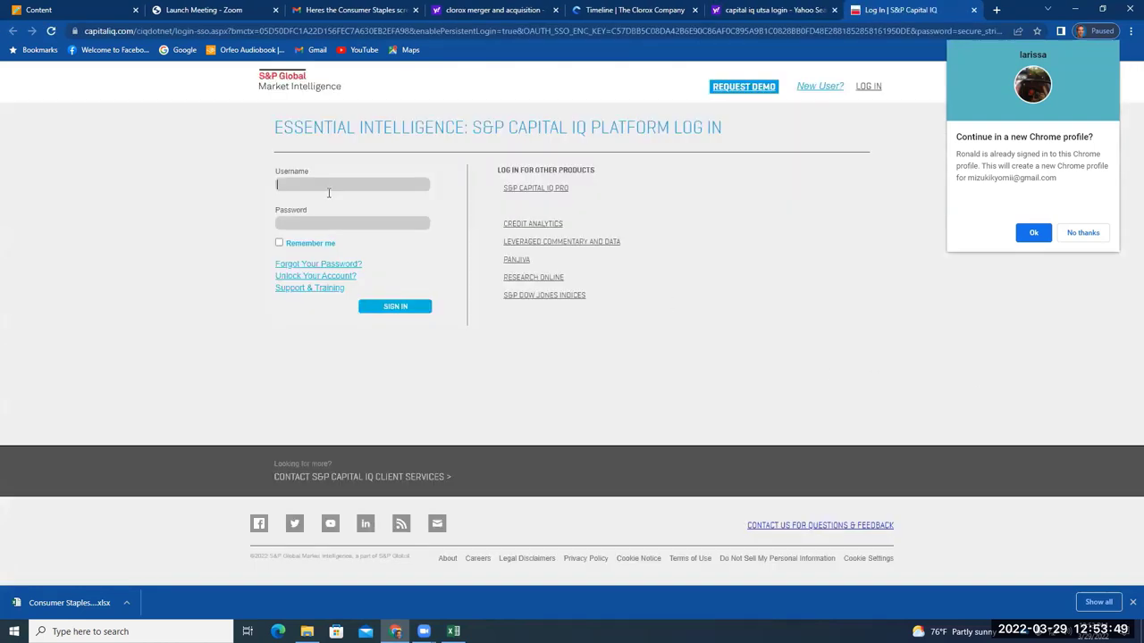
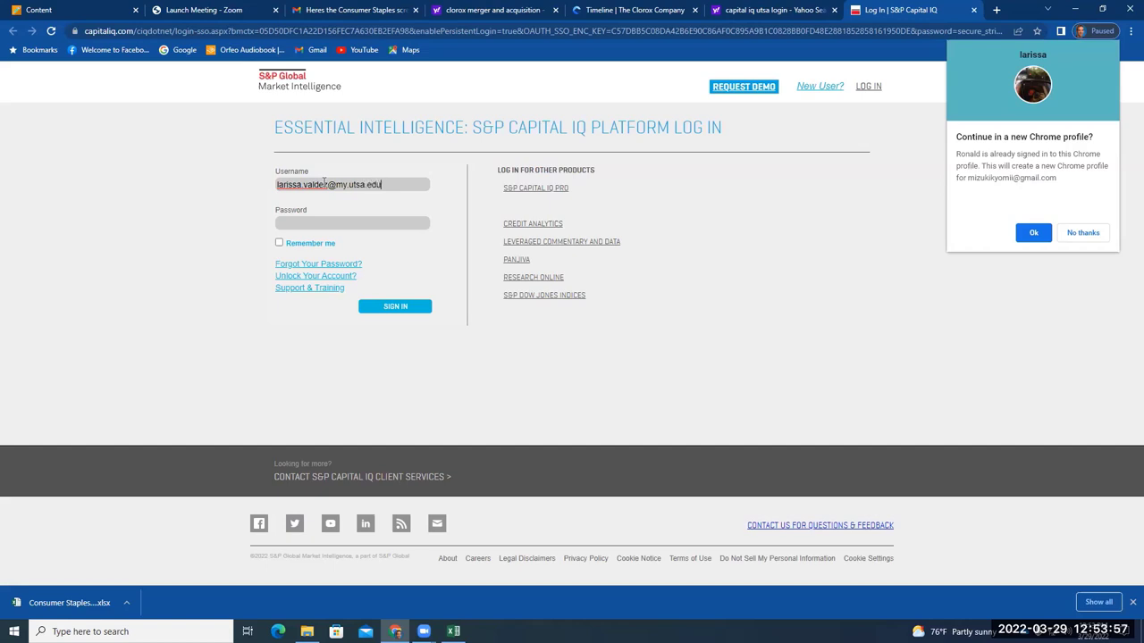
# Sign in to Capital IQ with the university username and password; access is refused from this location
pyautogui.click(334, 224)
pyautogui.write('••••••••••••')
pyautogui.press('Return')
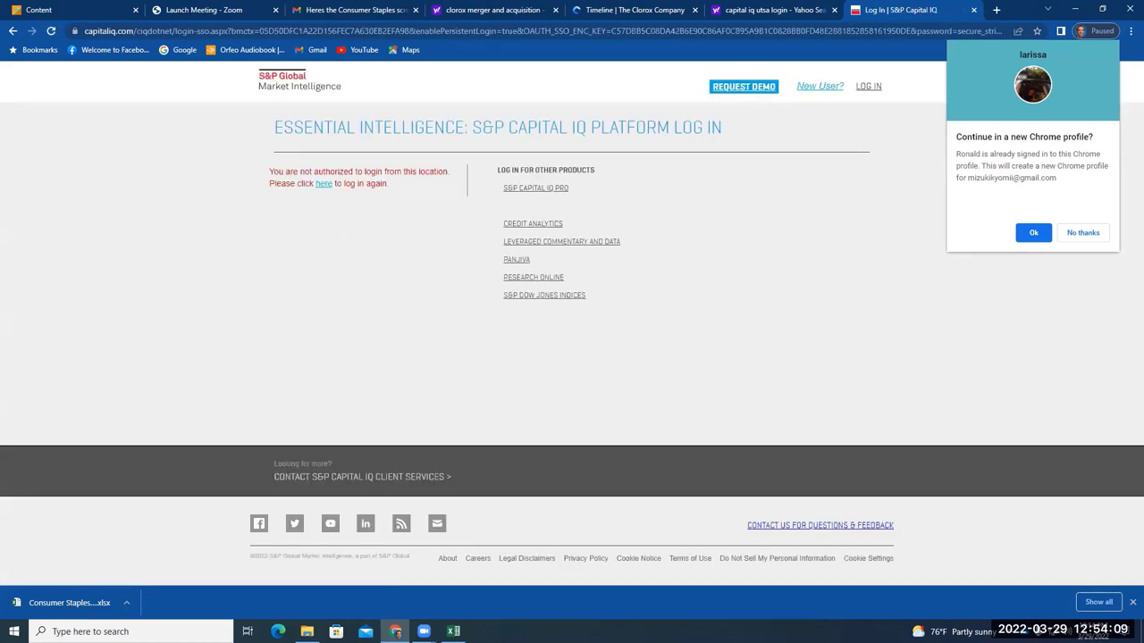
pyautogui.hotkey('alt', 'Tab')
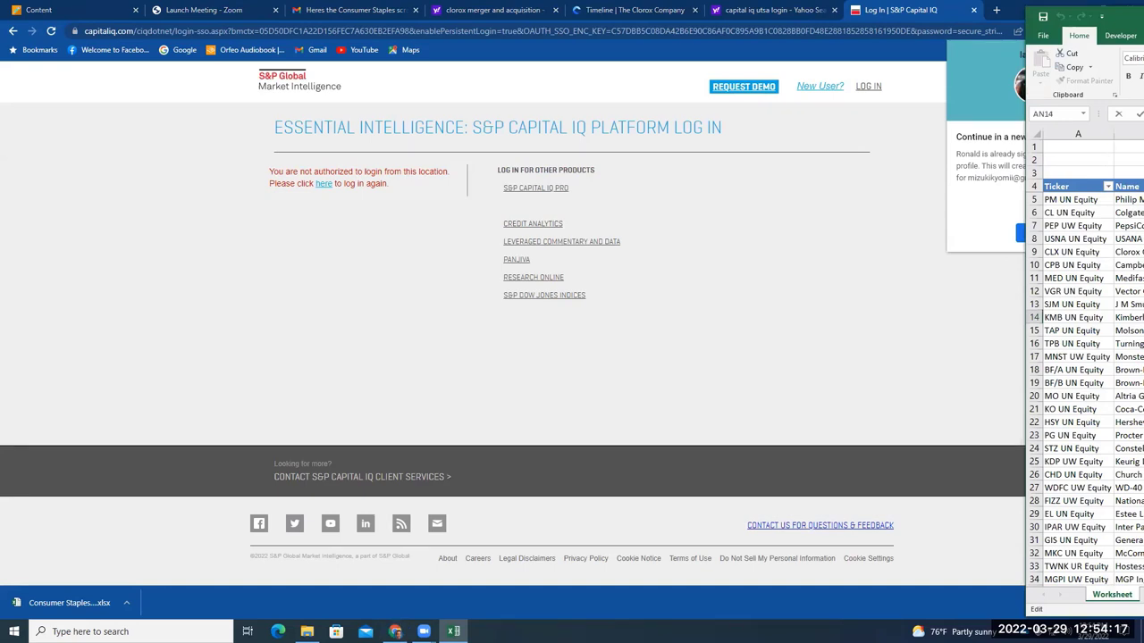
pyautogui.click(1142, 304)
pyautogui.press('Right')
pyautogui.press('F2')
pyautogui.hotkey('shift', 'Tab')
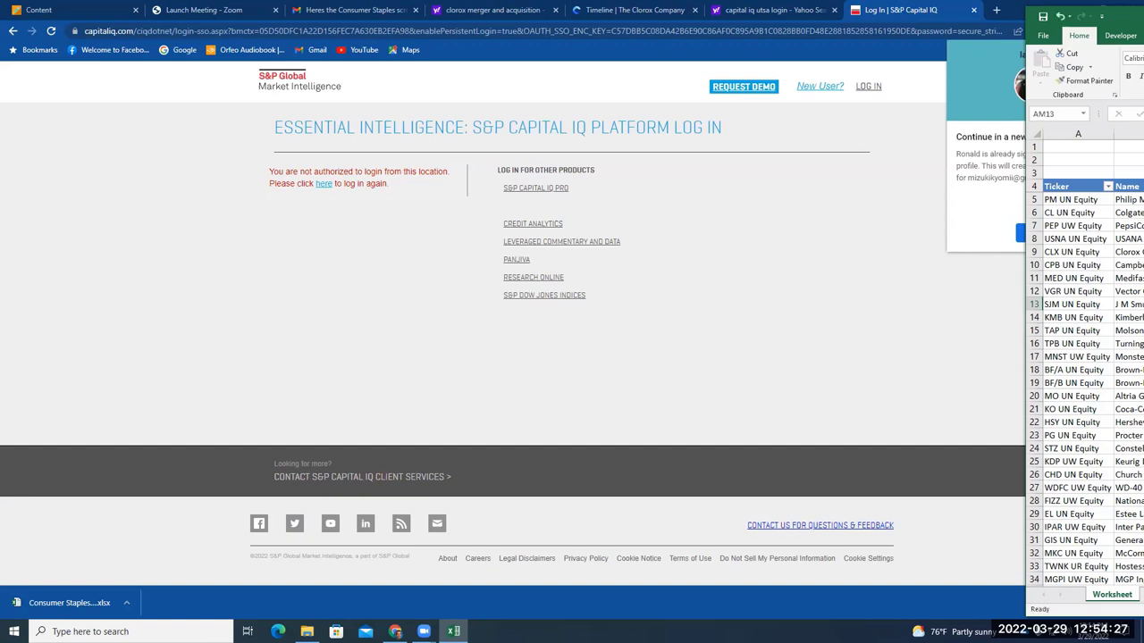
pyautogui.press('Up')
pyautogui.press('Up')
pyautogui.press('Up')
pyautogui.press('Up')
pyautogui.press('Down')
pyautogui.press('Down')
pyautogui.press('Down')
pyautogui.press('Down')
pyautogui.press('Down')
pyautogui.press('Up')
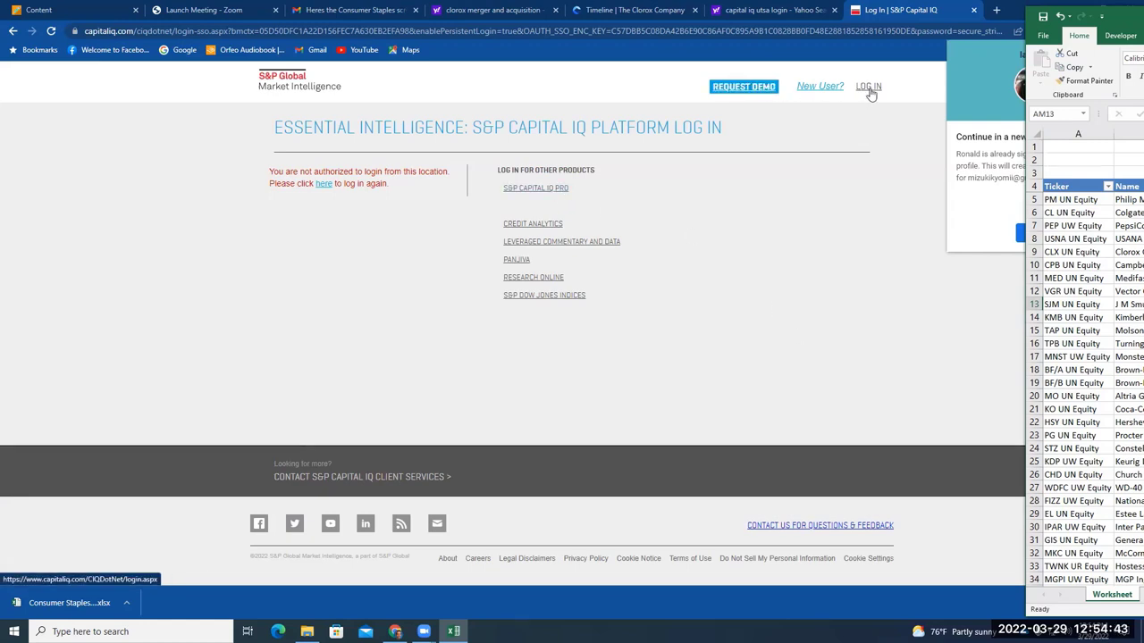
# Reload the Capital IQ login form and enter a username, then abandon it by closing the tab and minimizing Chrome
pyautogui.click(324, 185)
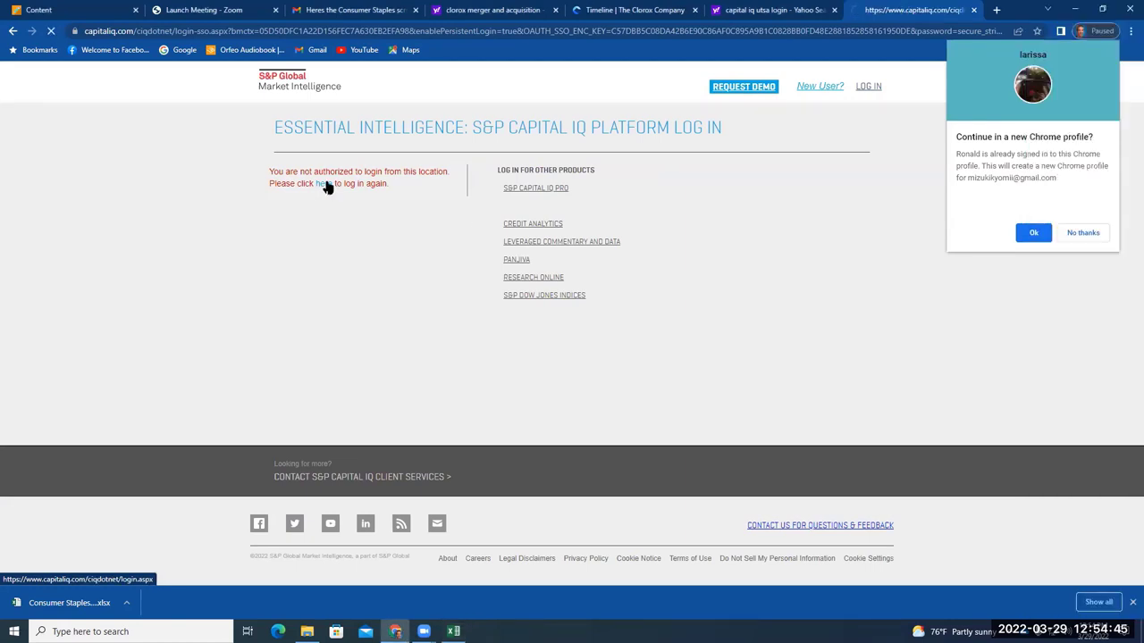
pyautogui.write('larissa')
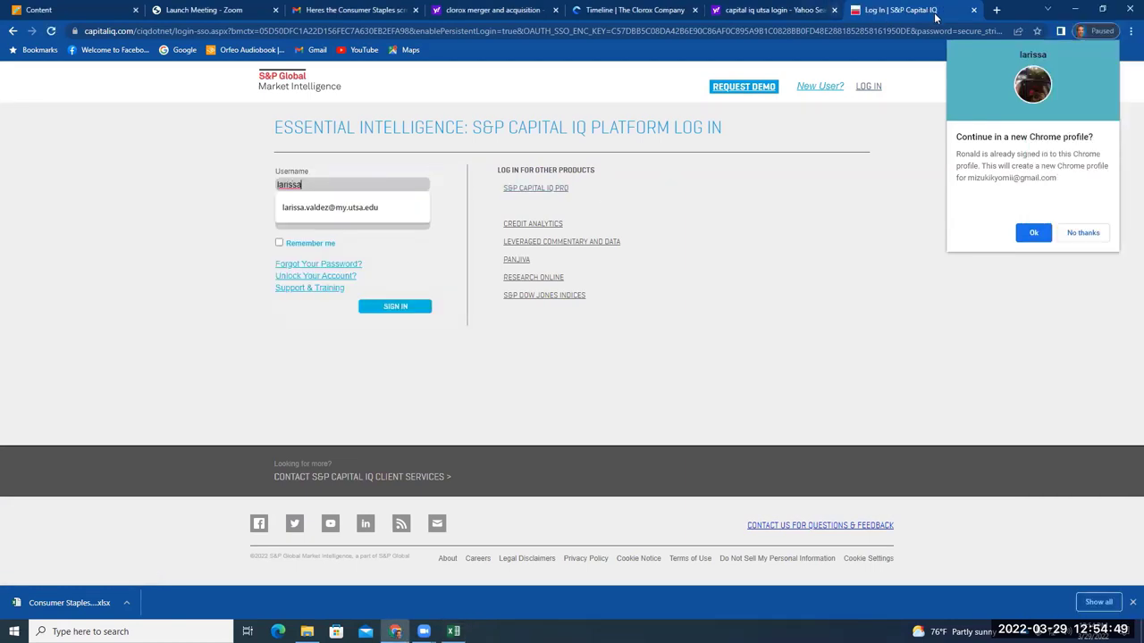
pyautogui.click(973, 10)
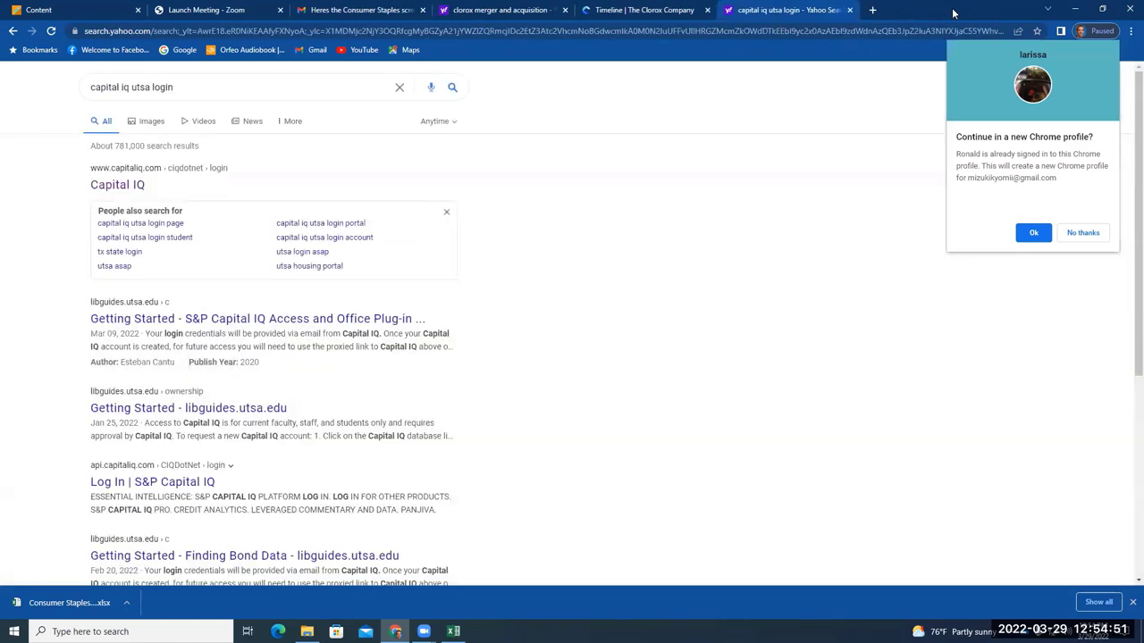
pyautogui.press('super+Down')
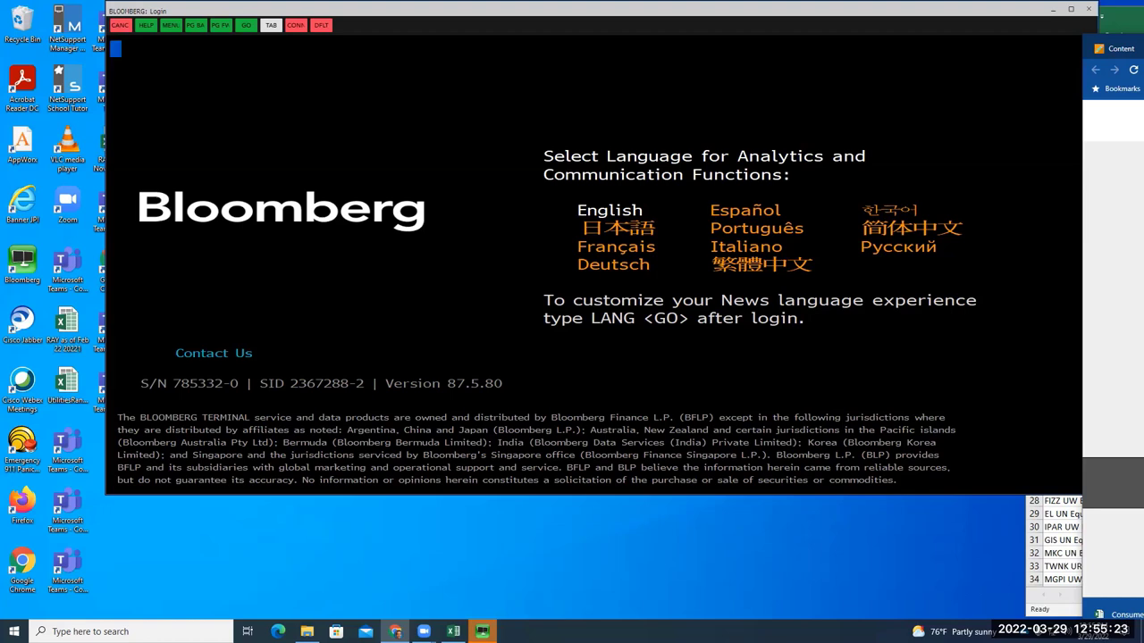
# Switch to the Consumer Staples worksheet, then bring the Capital IQ login page back in front
pyautogui.hotkey('alt', 'Tab')
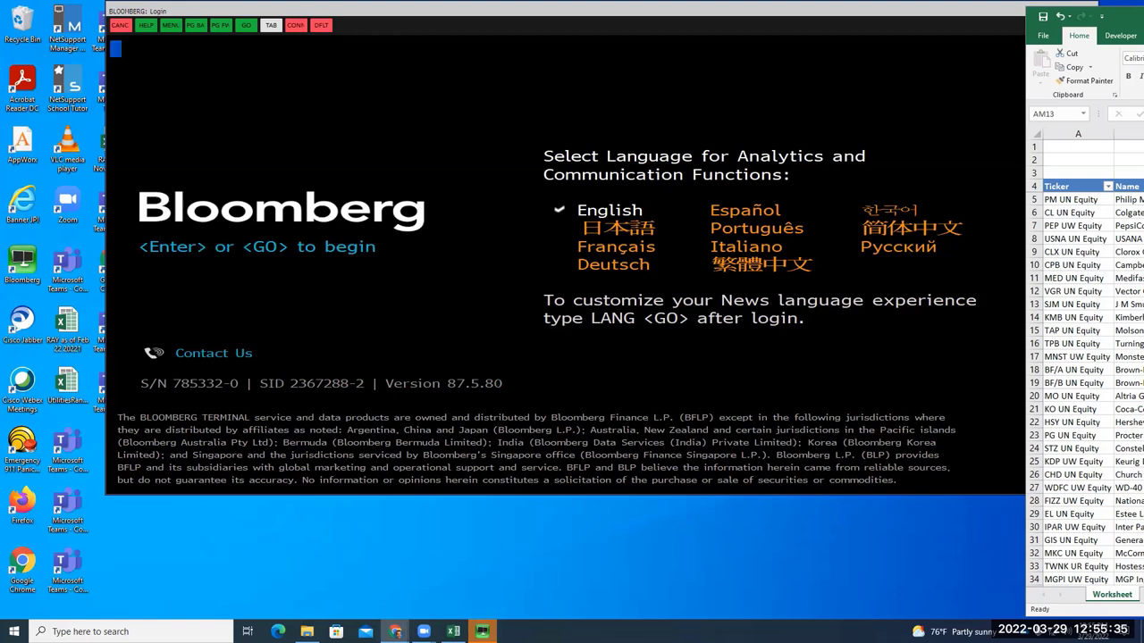
pyautogui.hotkey('alt', 'Tab')
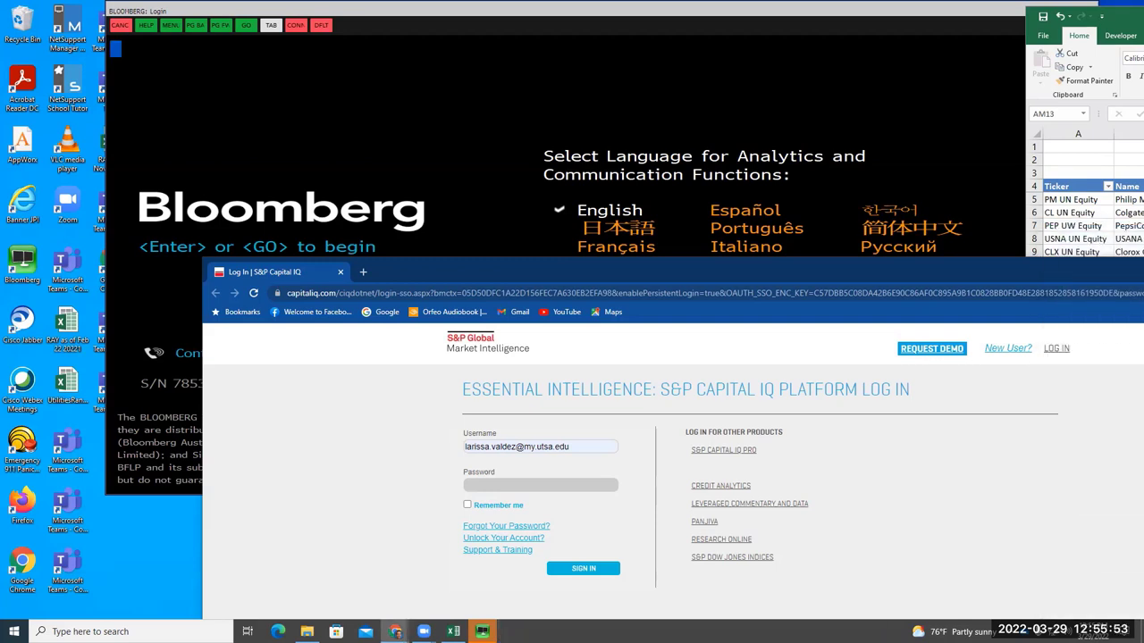
# Move on to the password field, then minimize the Capital IQ login window
pyautogui.click(578, 483)
pyautogui.press('super+Down')
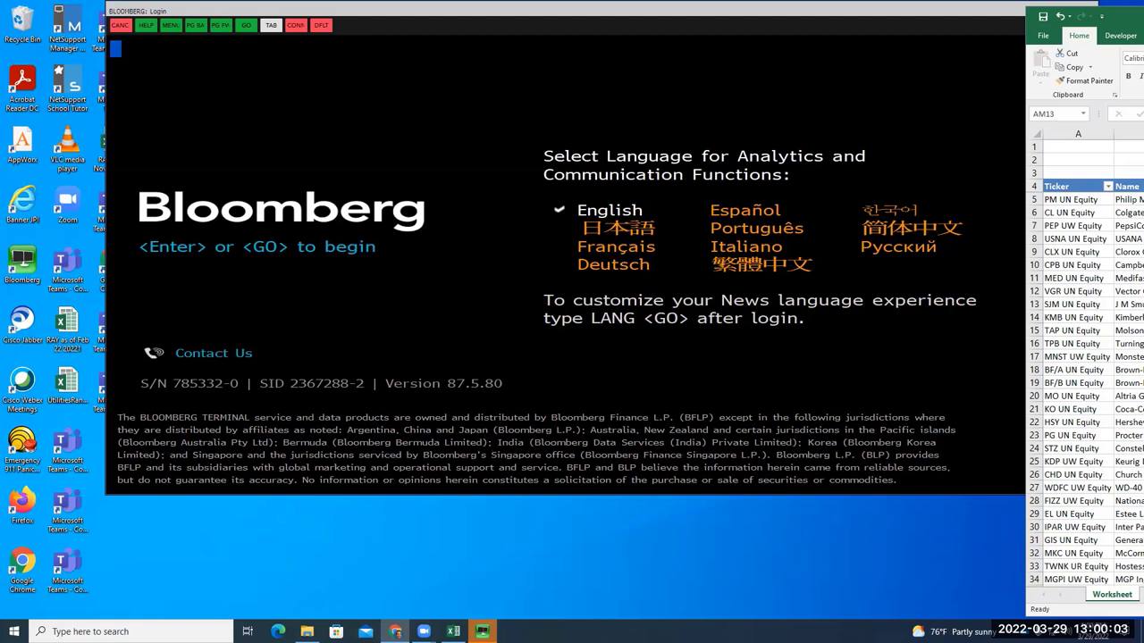
# Maximize Chrome's new tab page, then start editing cell AN10 in the ticker spreadsheet
pyautogui.hotkey('alt', 'Tab')
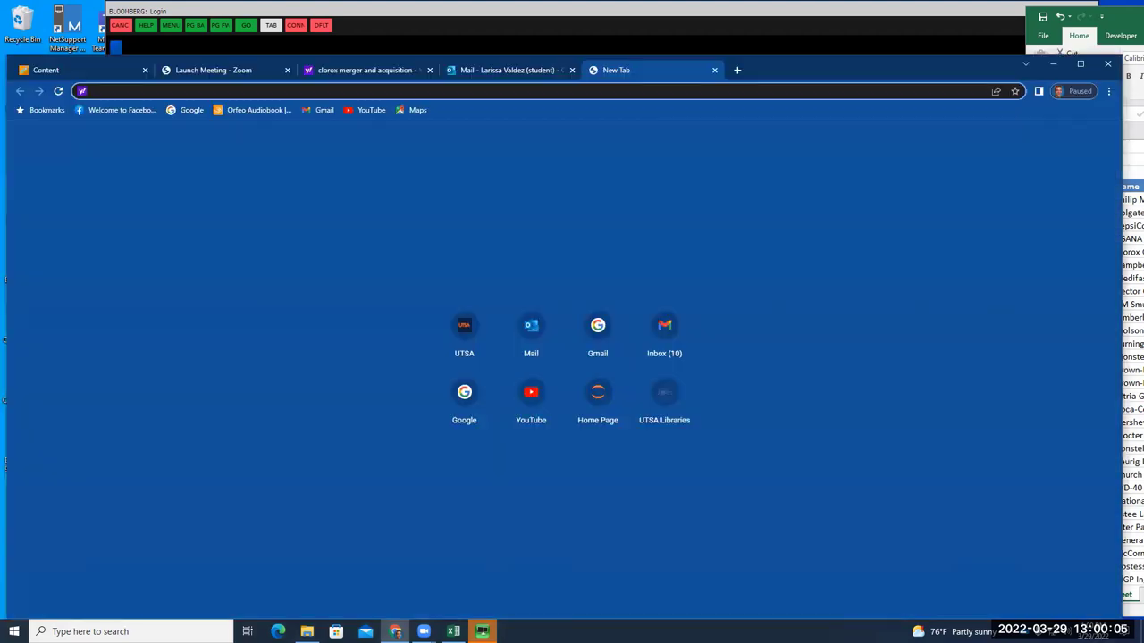
pyautogui.click(1080, 64)
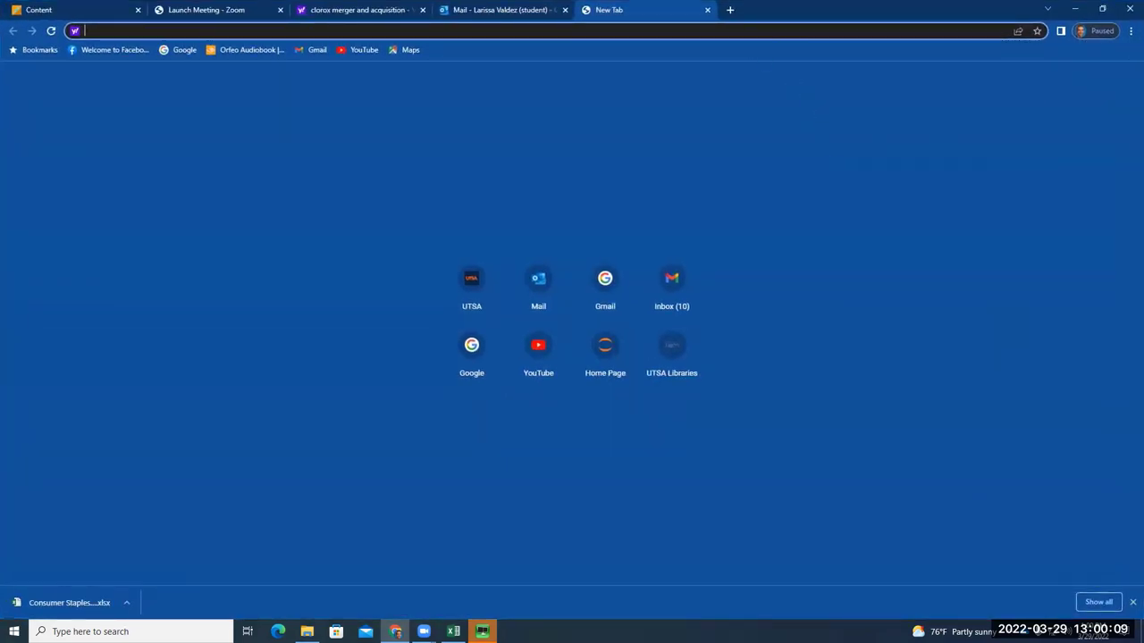
pyautogui.hotkey('alt', 'Tab')
pyautogui.press('Right')
pyautogui.press('F2')
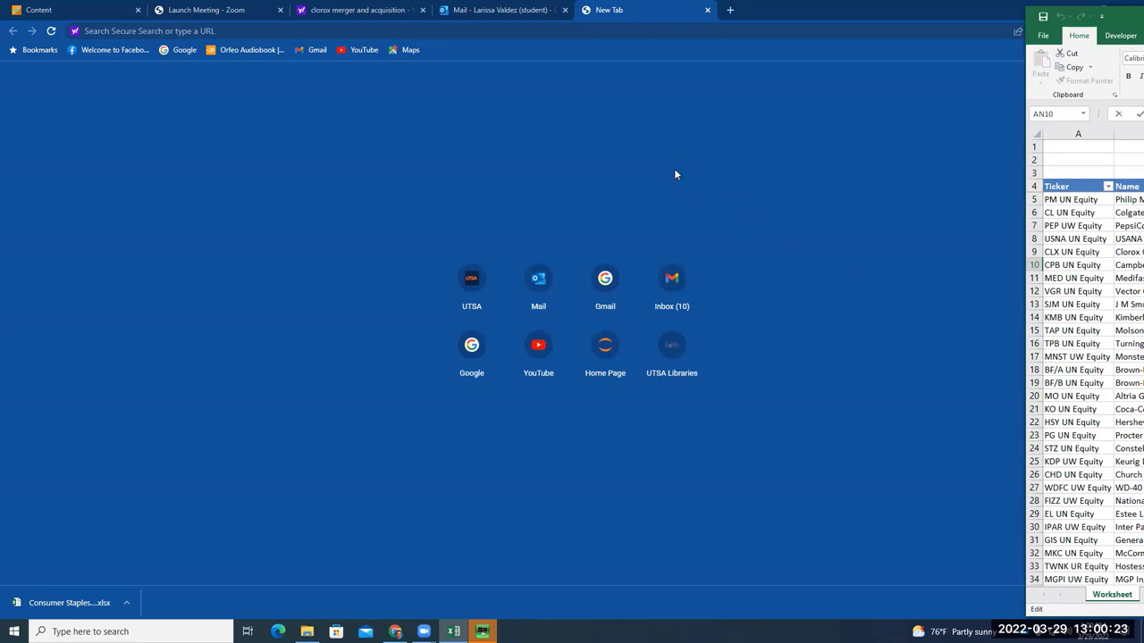
# Search Yahoo for 'campbell soup sold in other countries' and select the query for replacement
pyautogui.click(658, 29)
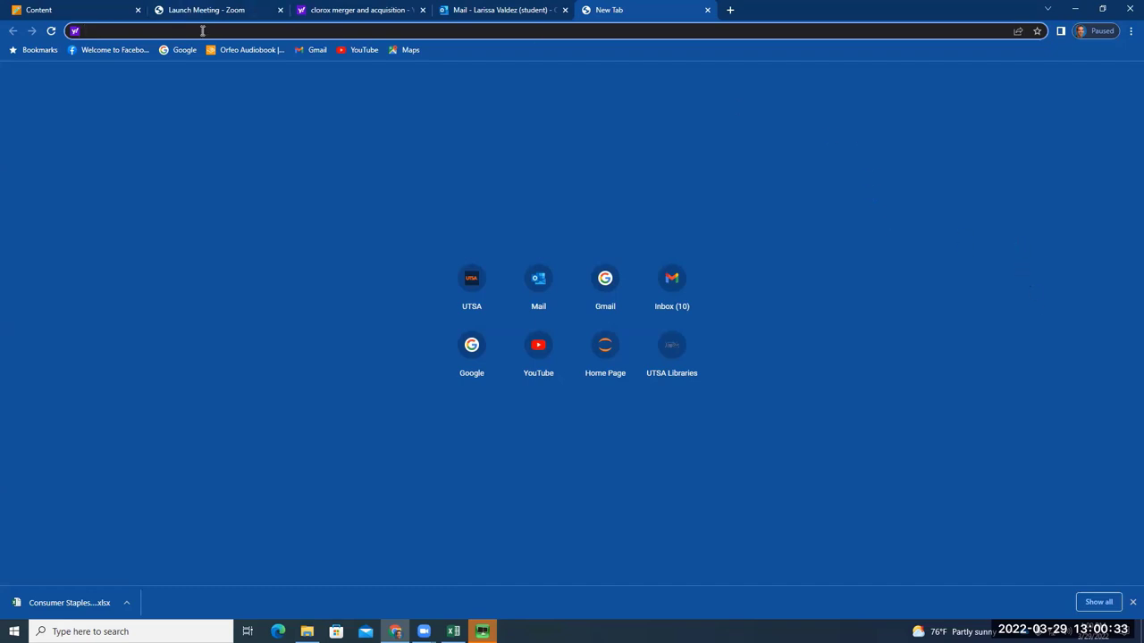
pyautogui.write('campell')
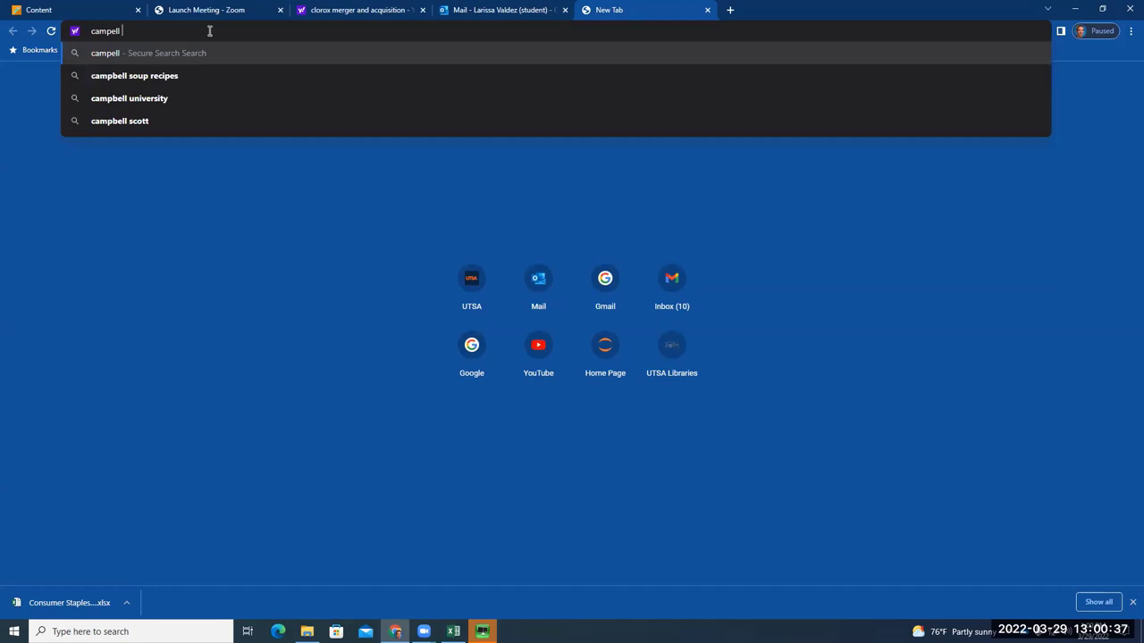
pyautogui.write(' soup sold in other')
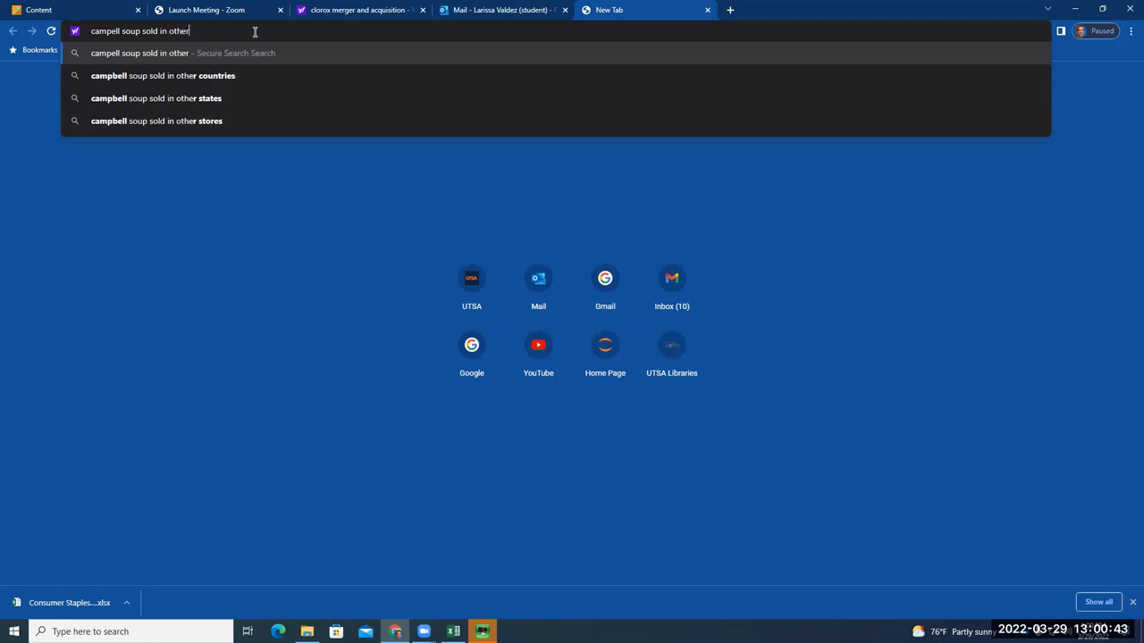
pyautogui.write(' countries')
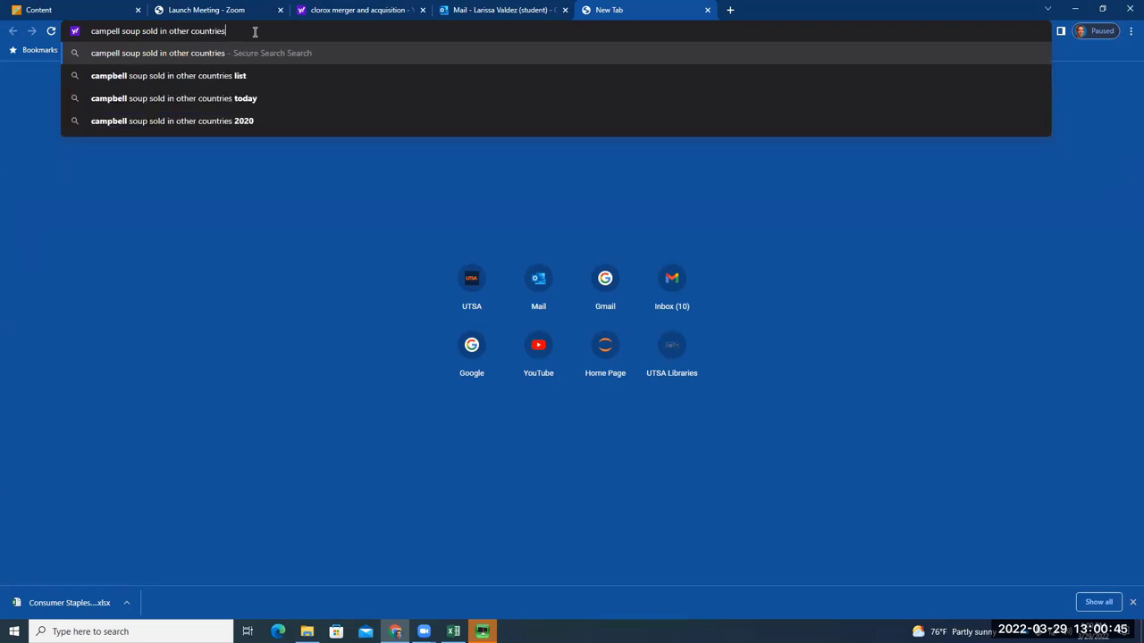
pyautogui.press('Return')
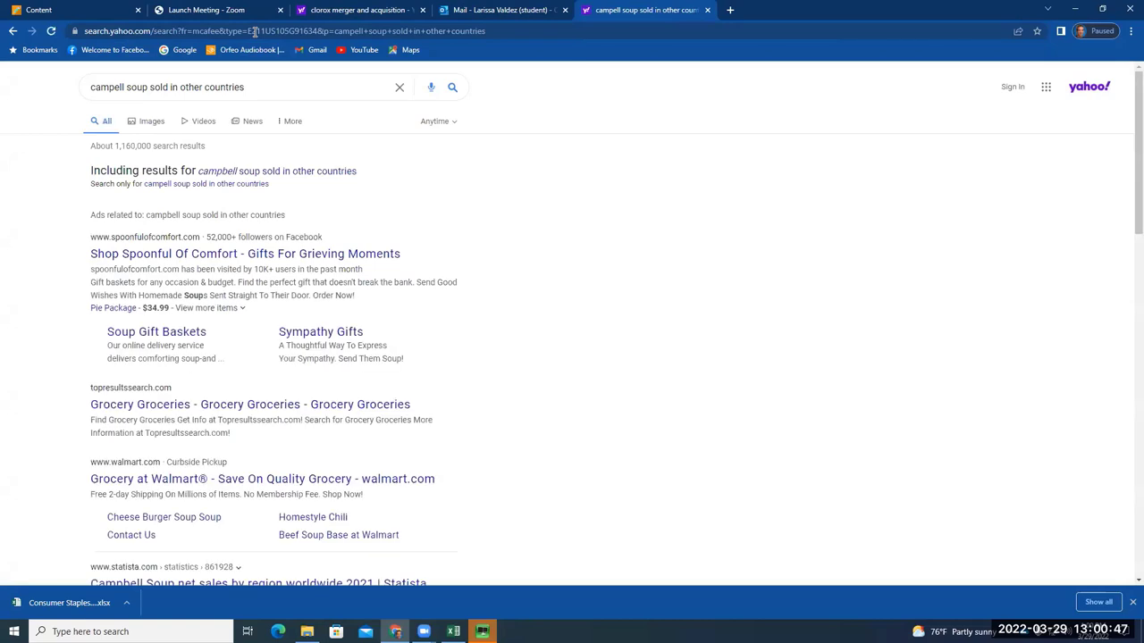
pyautogui.click(332, 171)
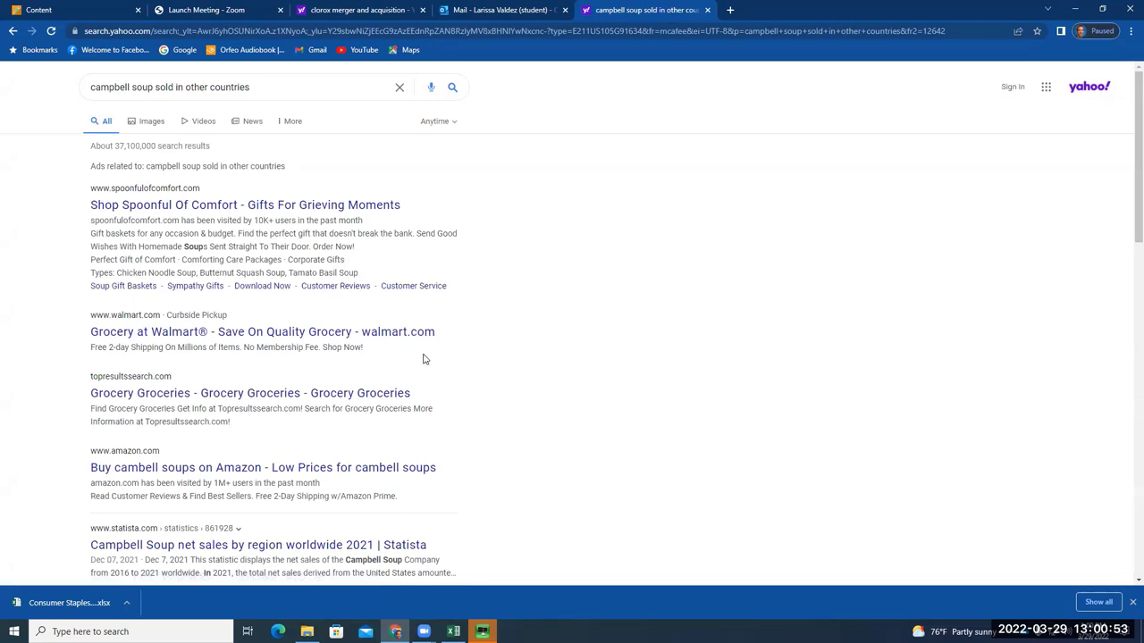
pyautogui.moveTo(252, 88); pyautogui.dragTo(84, 87)
# Search for 'international pepsi products' and scroll through the results and PepsiCo panel
pyautogui.write('how')
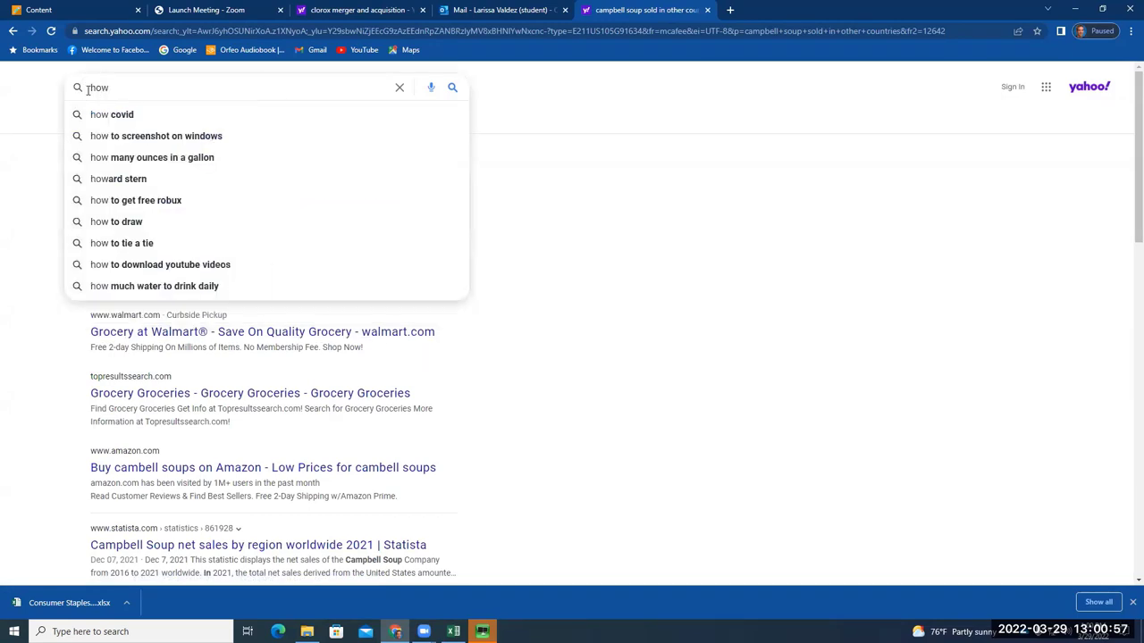
pyautogui.press('BackSpace')
pyautogui.press('BackSpace')
pyautogui.press('BackSpace')
pyautogui.write('inter')
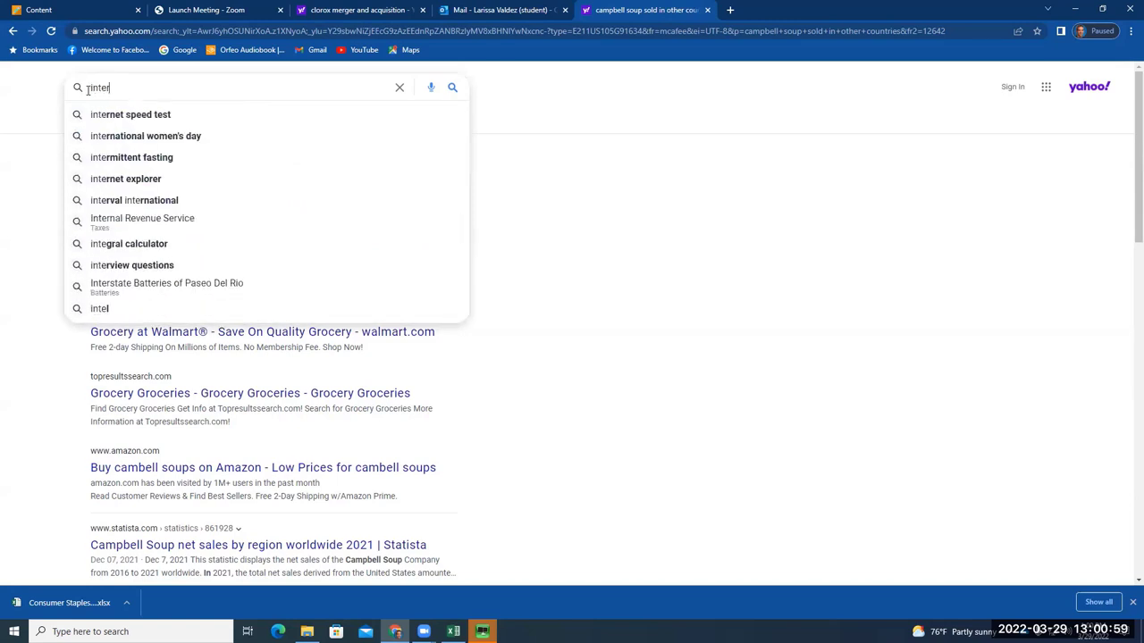
pyautogui.write('nationa')
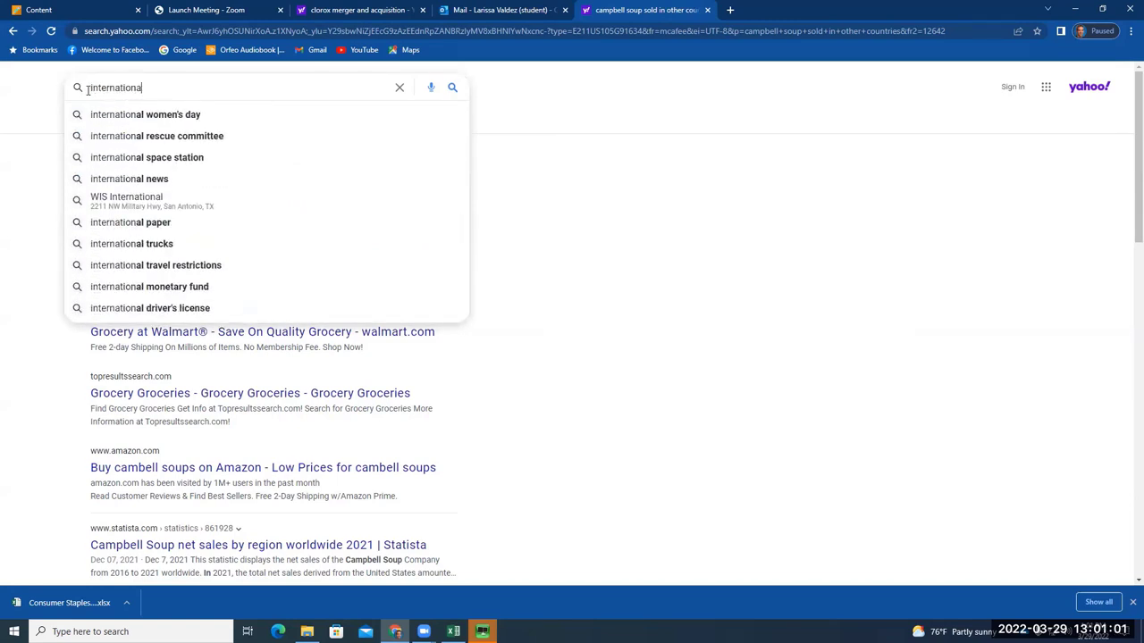
pyautogui.write('l pepis')
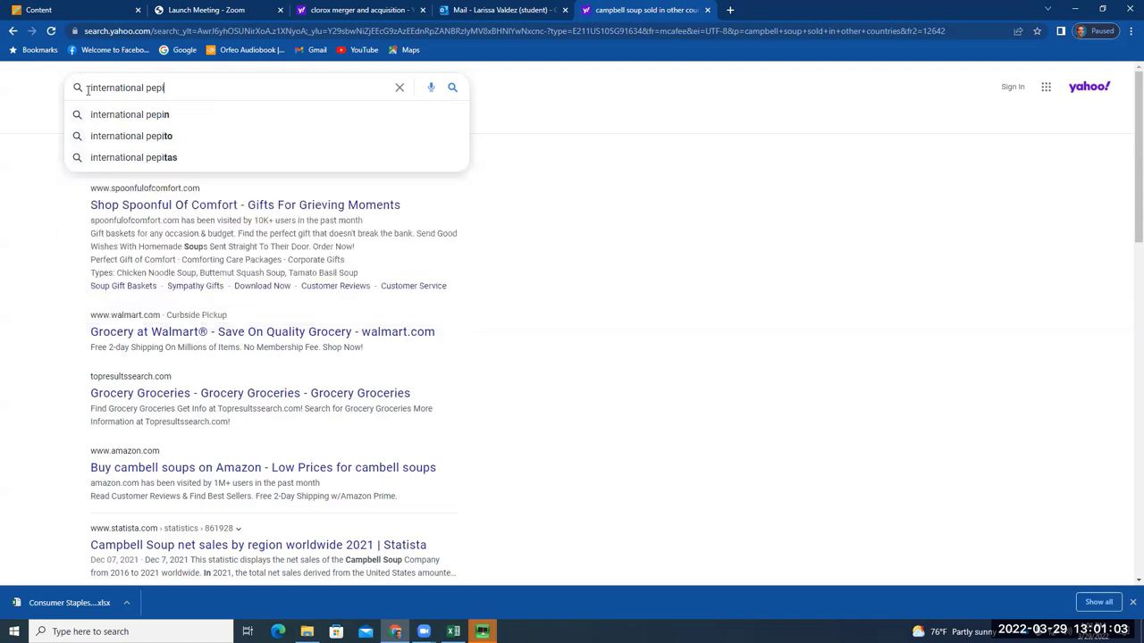
pyautogui.press('BackSpace')
pyautogui.press('BackSpace')
pyautogui.write('si')
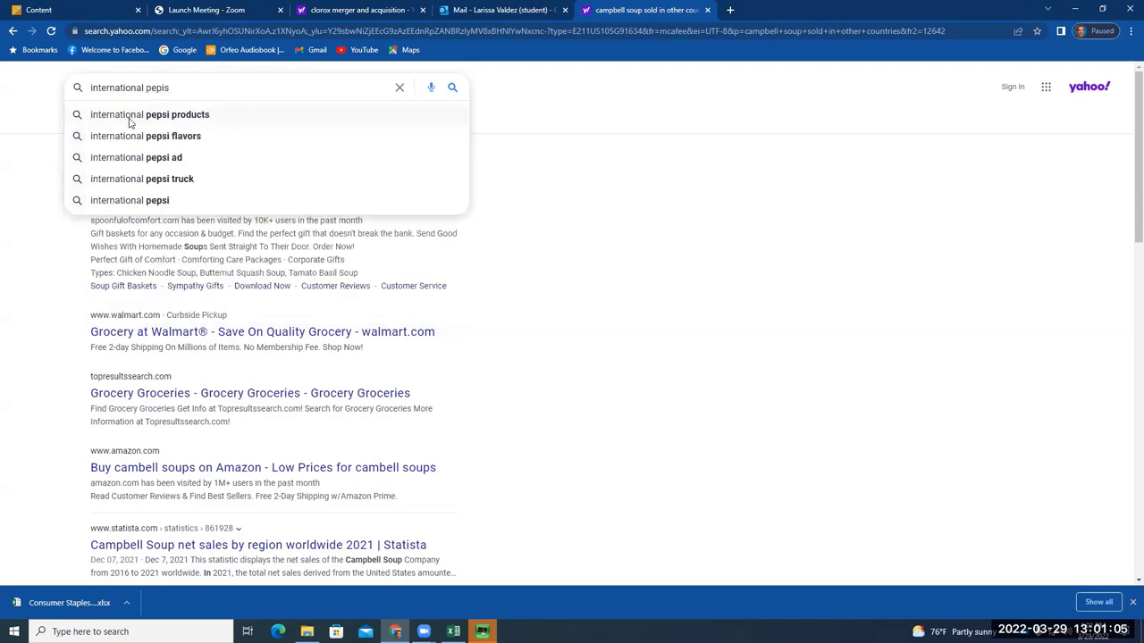
pyautogui.click(131, 116)
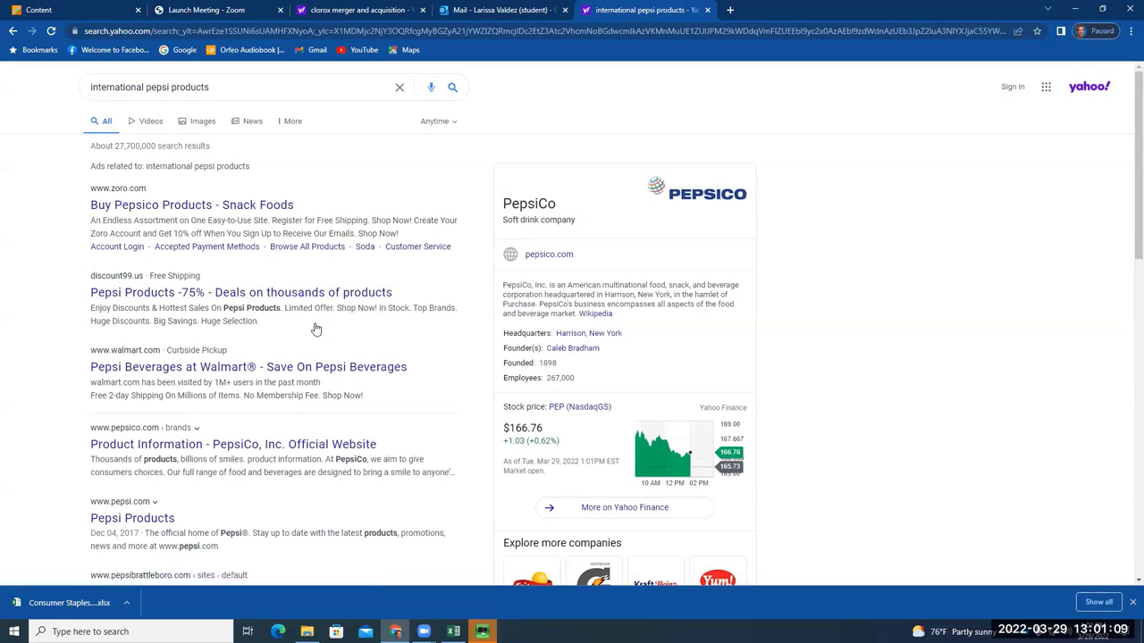
pyautogui.scroll(-1, 319, 331)
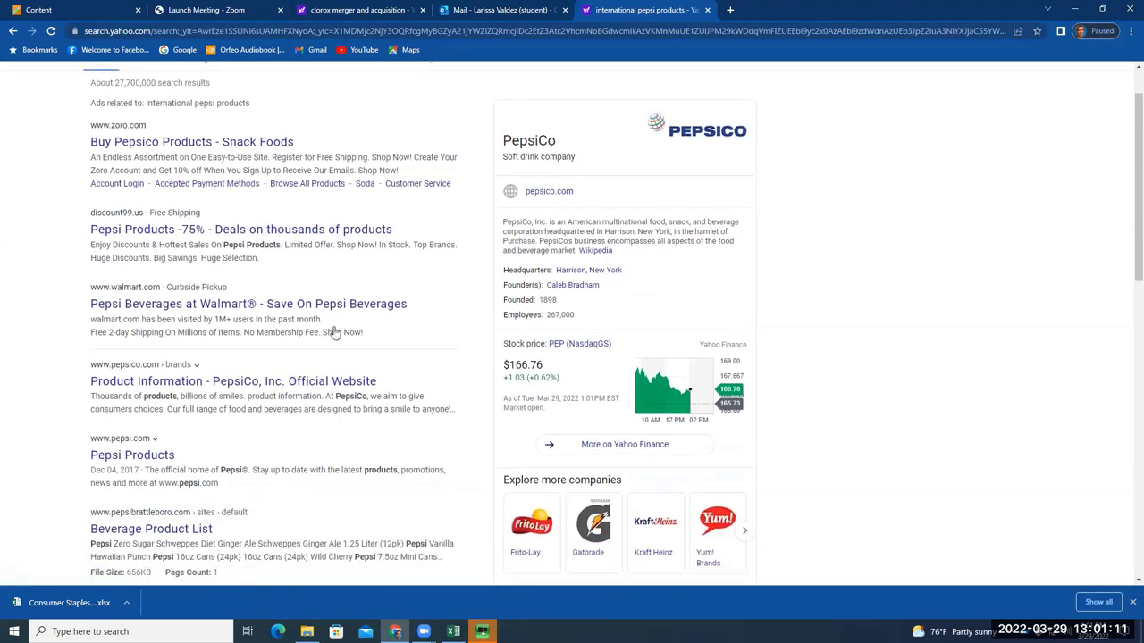
pyautogui.scroll(-1, 326, 332)
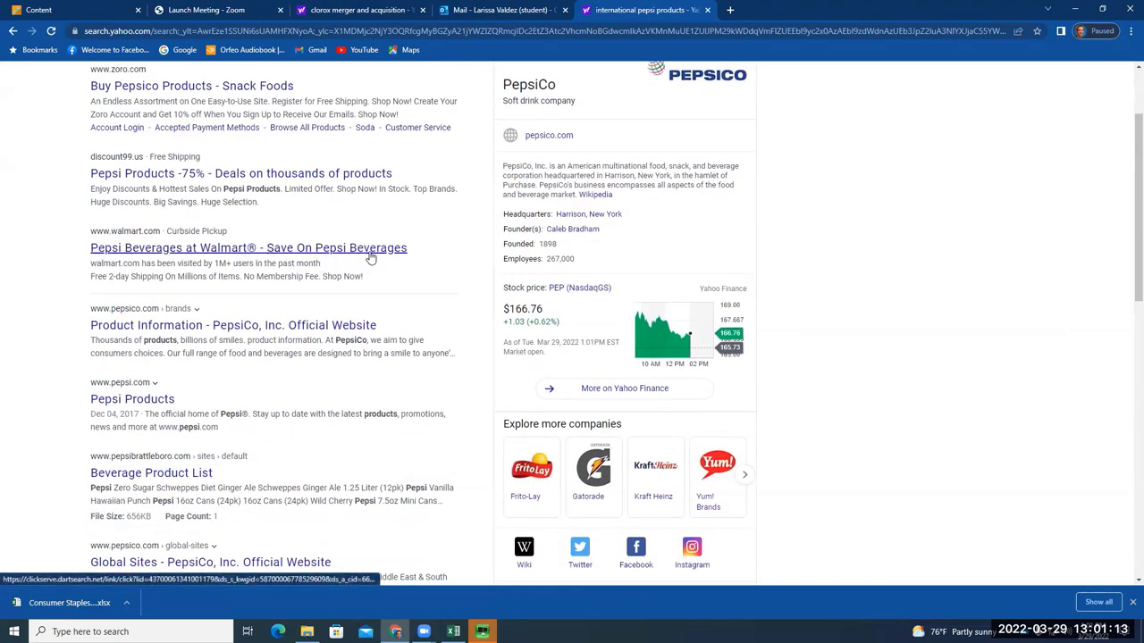
pyautogui.scroll(-1, 305, 447)
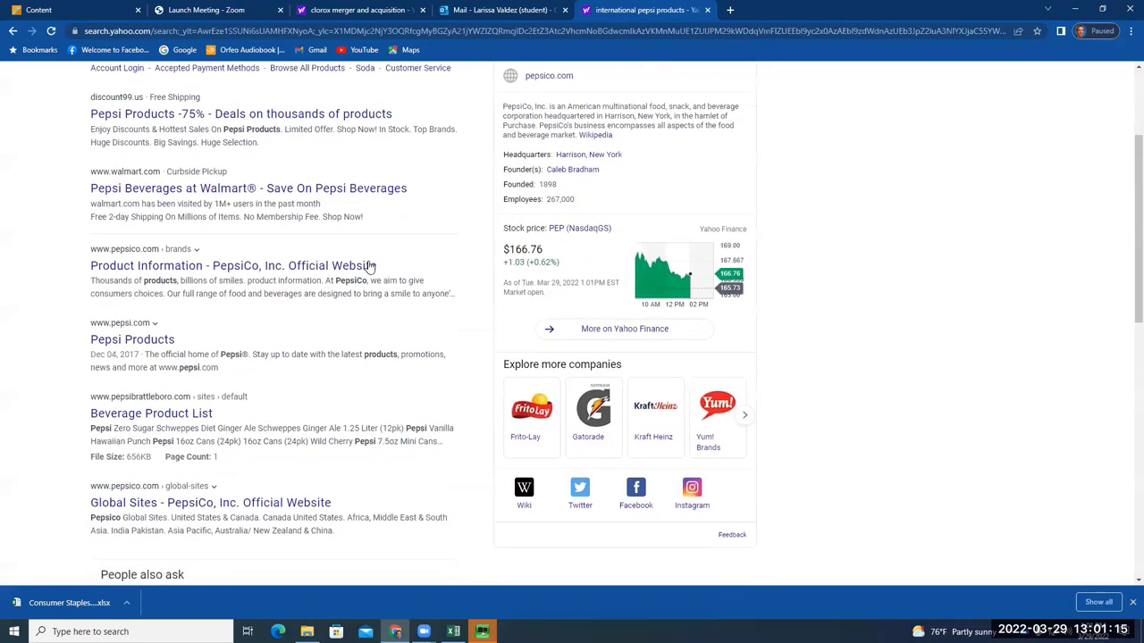
# Open the pepsi.com 'Pepsi Products' result, browse the homepage, and dismiss the newsletter sign-up popup
pyautogui.click(163, 345)
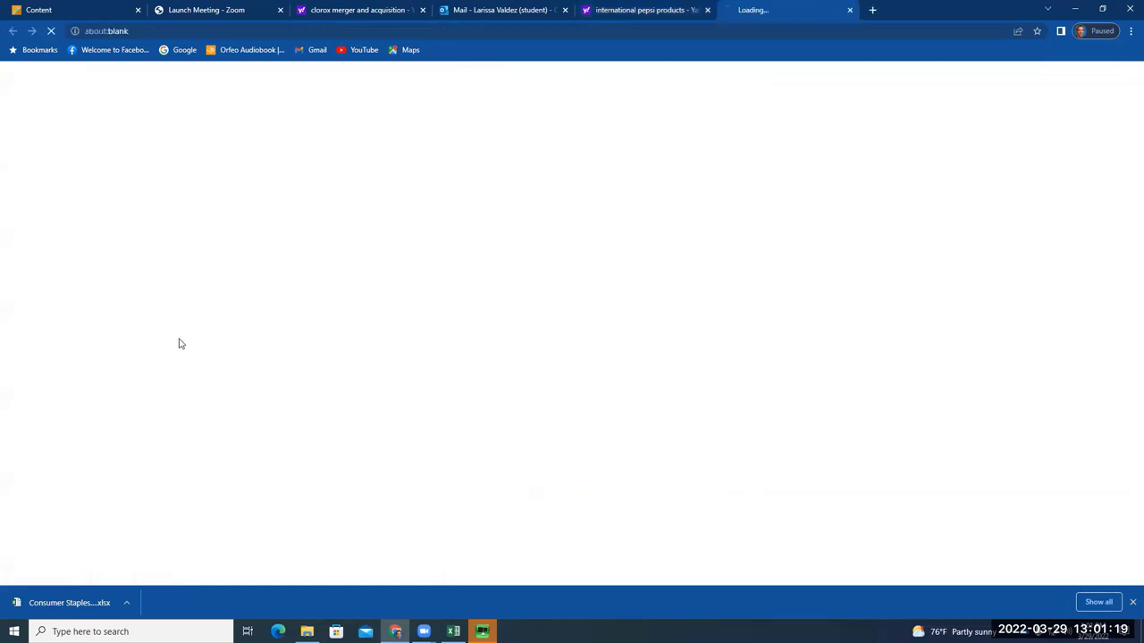
pyautogui.scroll(-4, 638, 336)
pyautogui.scroll(2, 638, 336)
pyautogui.scroll(2, 637, 340)
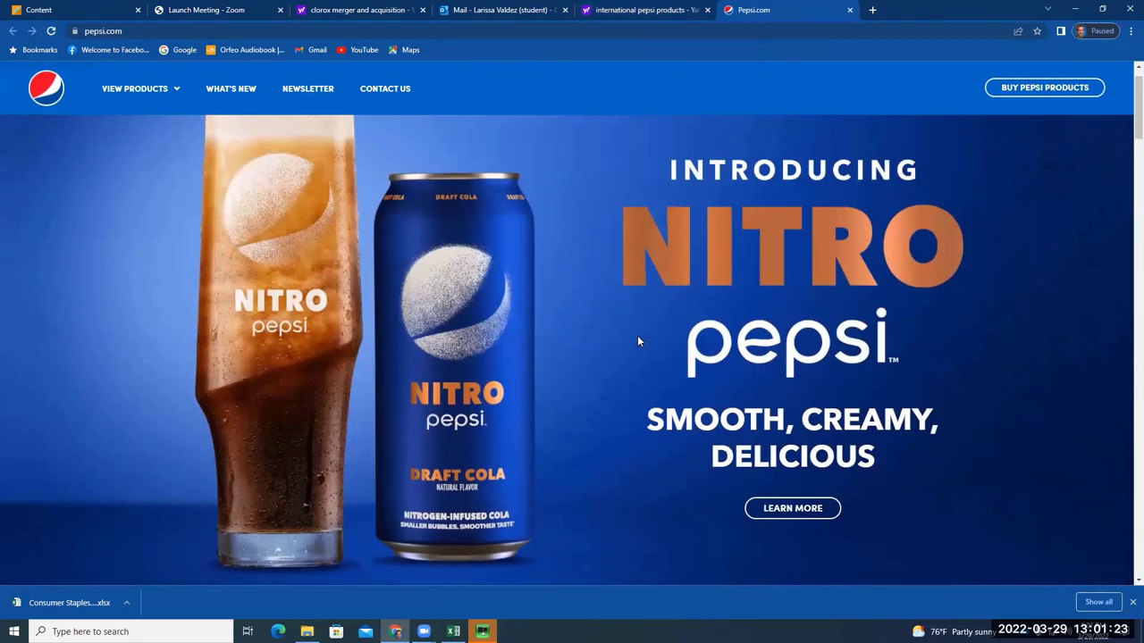
pyautogui.scroll(-1, 637, 341)
pyautogui.scroll(-1, 636, 338)
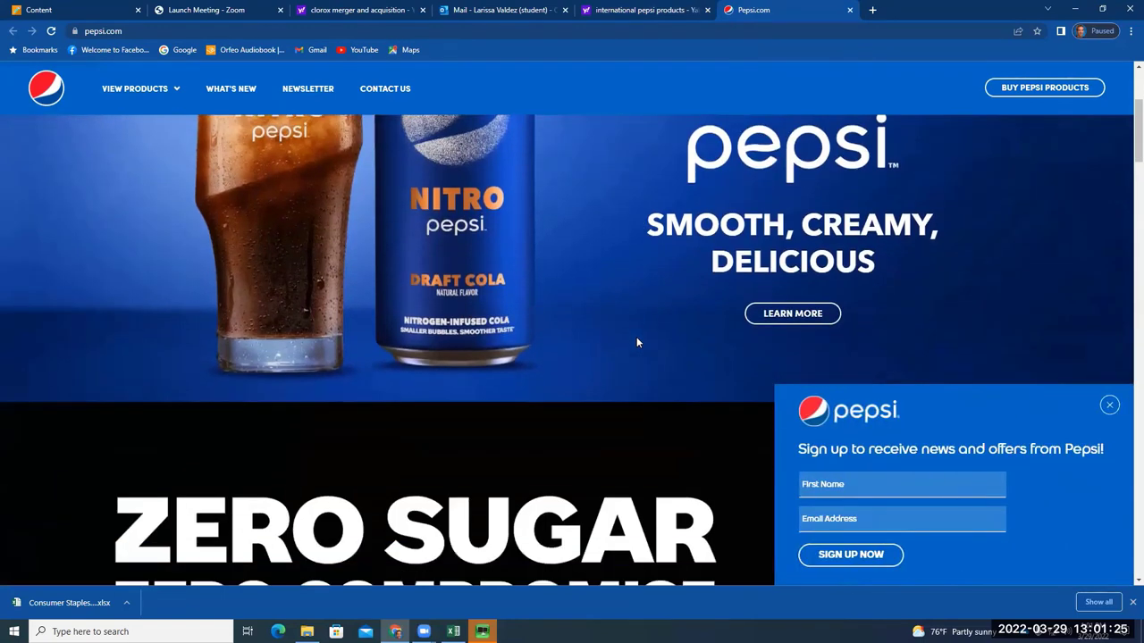
pyautogui.scroll(2, 636, 337)
pyautogui.click(1108, 405)
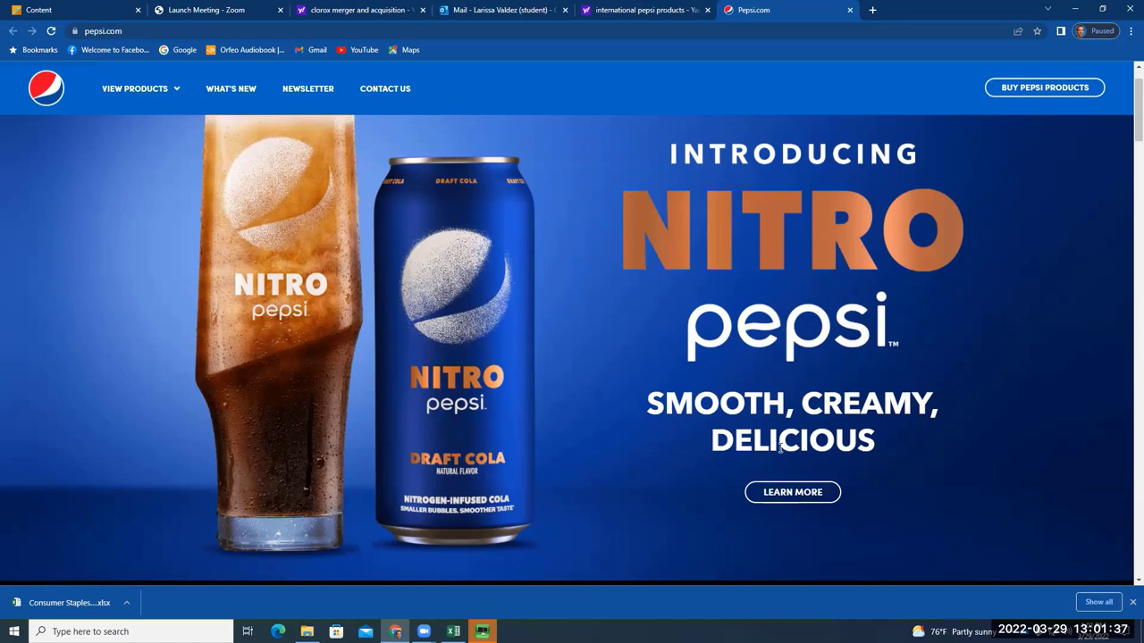
# Open the Nitro Pepsi page and scroll down to serving step 3, Admire & Enjoy
pyautogui.click(801, 498)
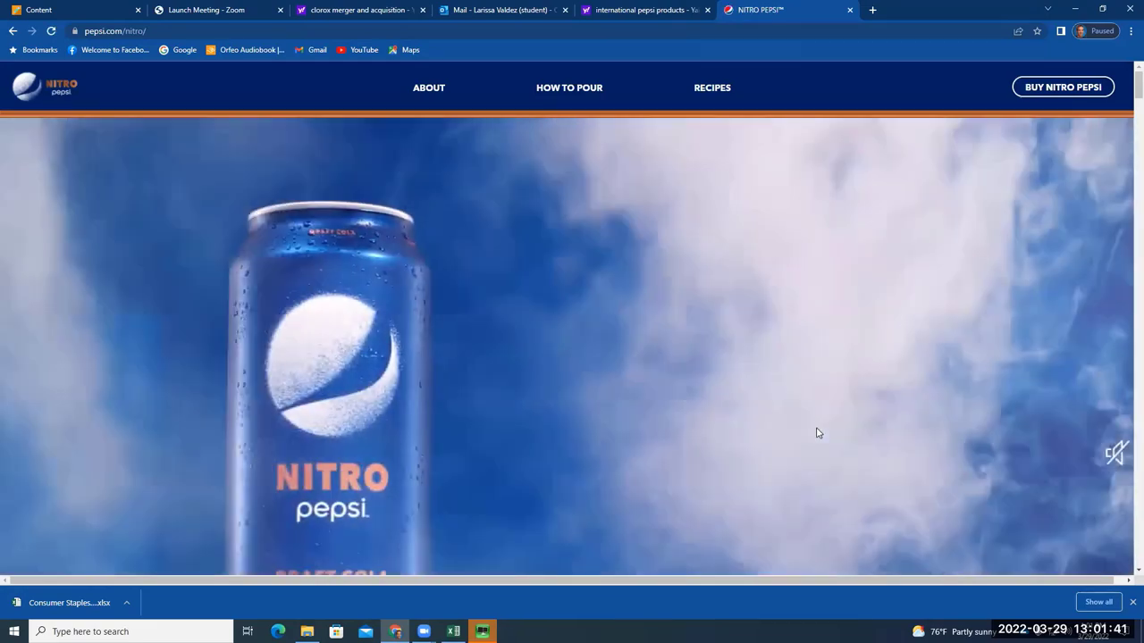
pyautogui.scroll(-5, 815, 428)
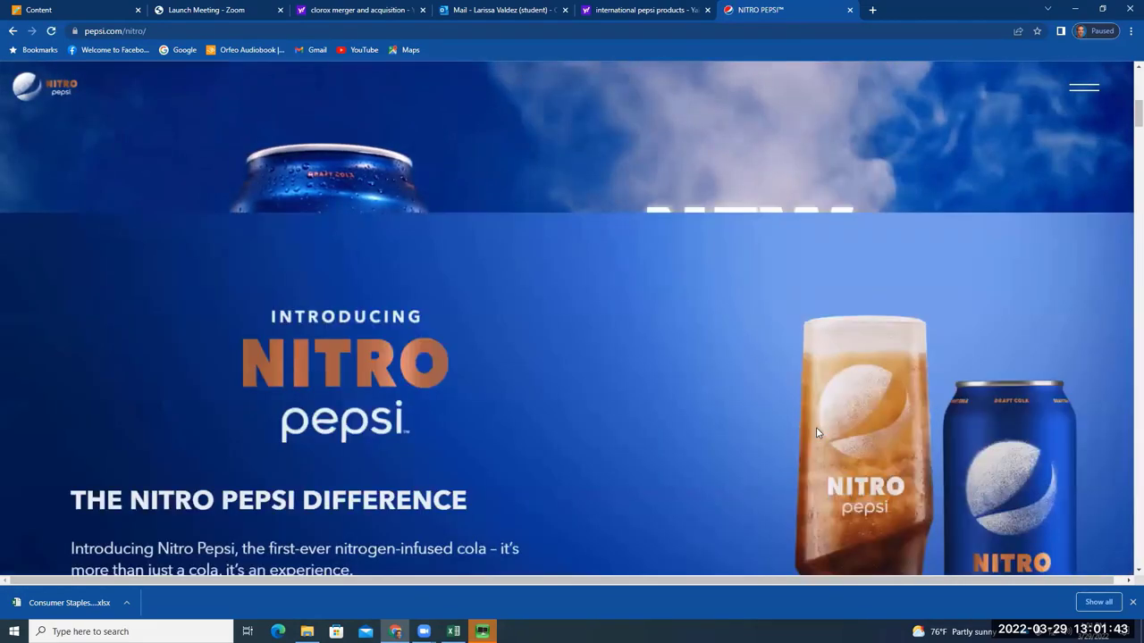
pyautogui.scroll(-2, 816, 433)
pyautogui.scroll(-1, 816, 432)
pyautogui.scroll(1, 816, 432)
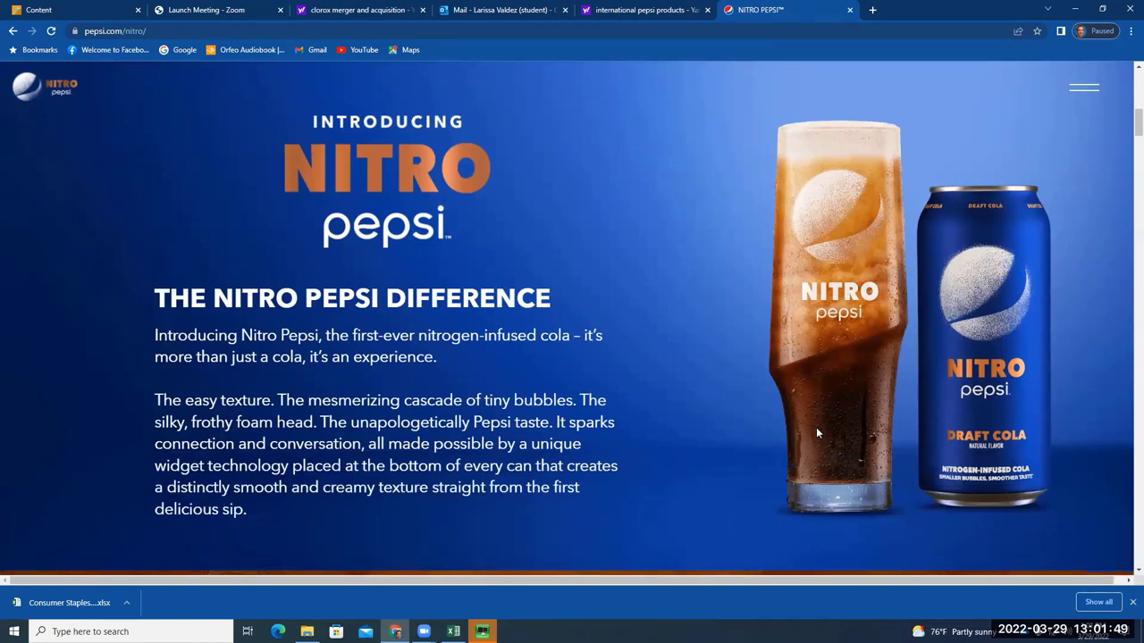
pyautogui.scroll(-2, 816, 432)
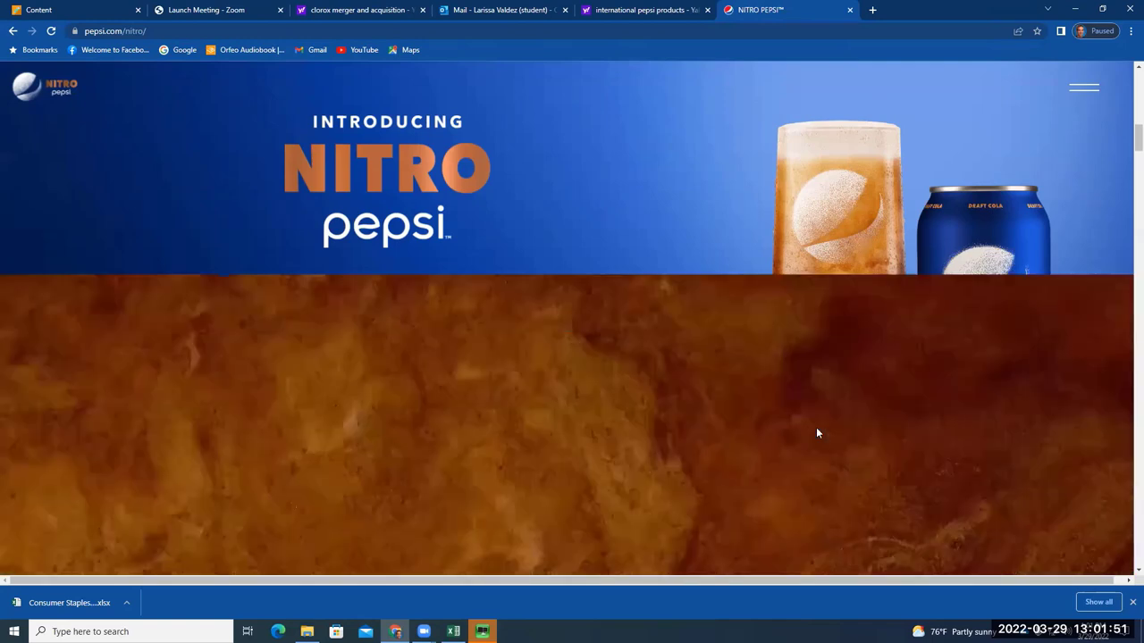
pyautogui.scroll(-3, 816, 432)
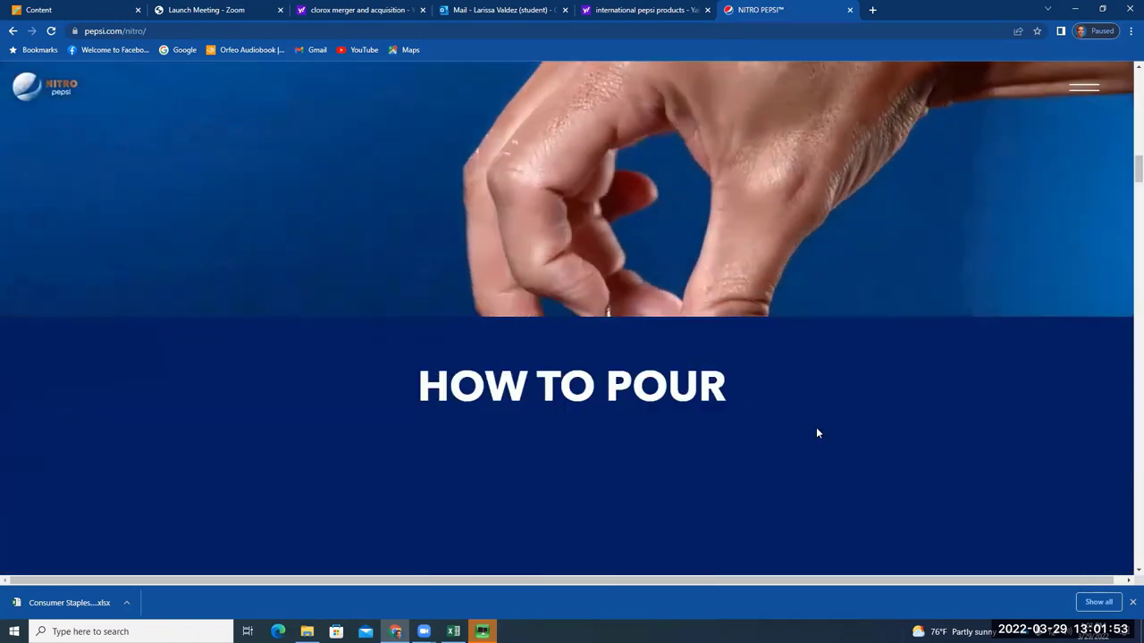
pyautogui.scroll(-3, 816, 433)
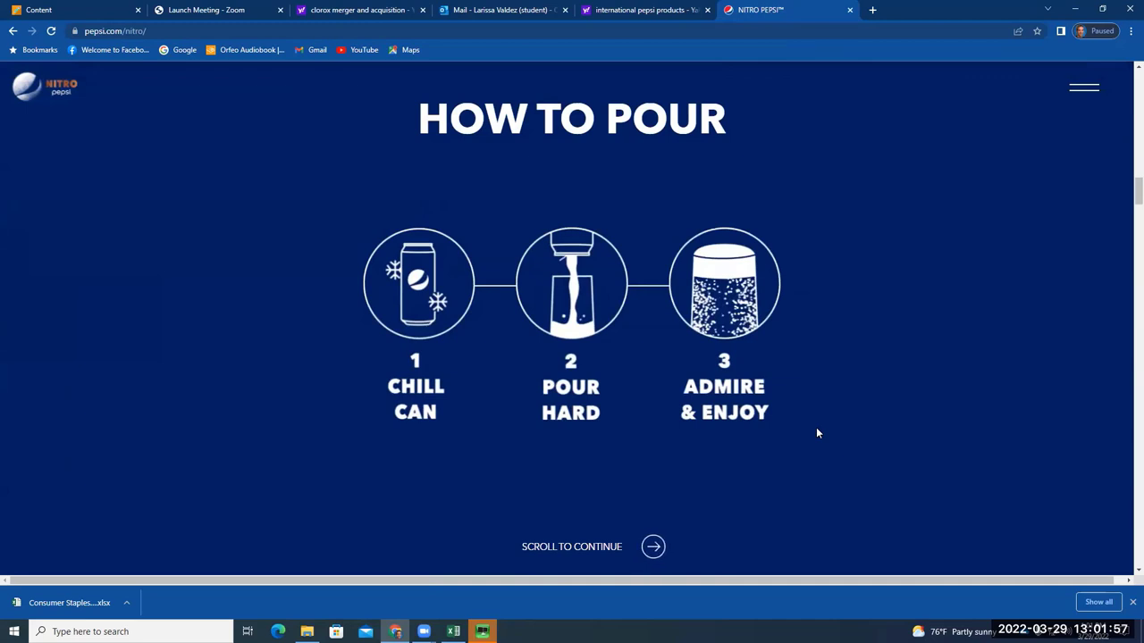
pyautogui.scroll(-2, 816, 433)
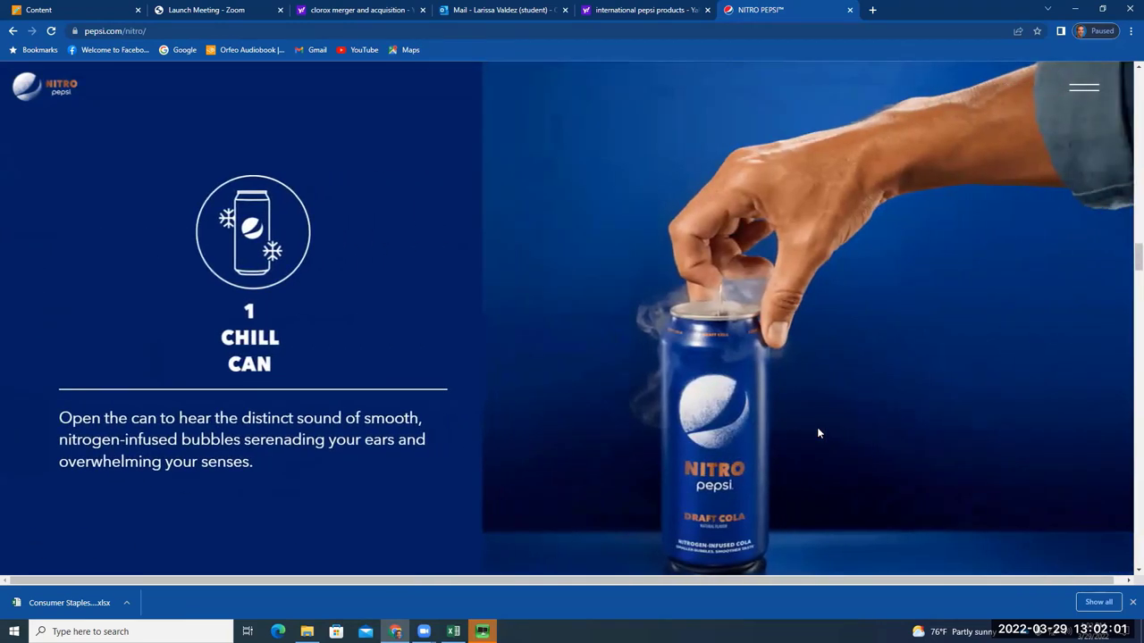
pyautogui.scroll(-3, 820, 433)
pyautogui.scroll(-4, 827, 443)
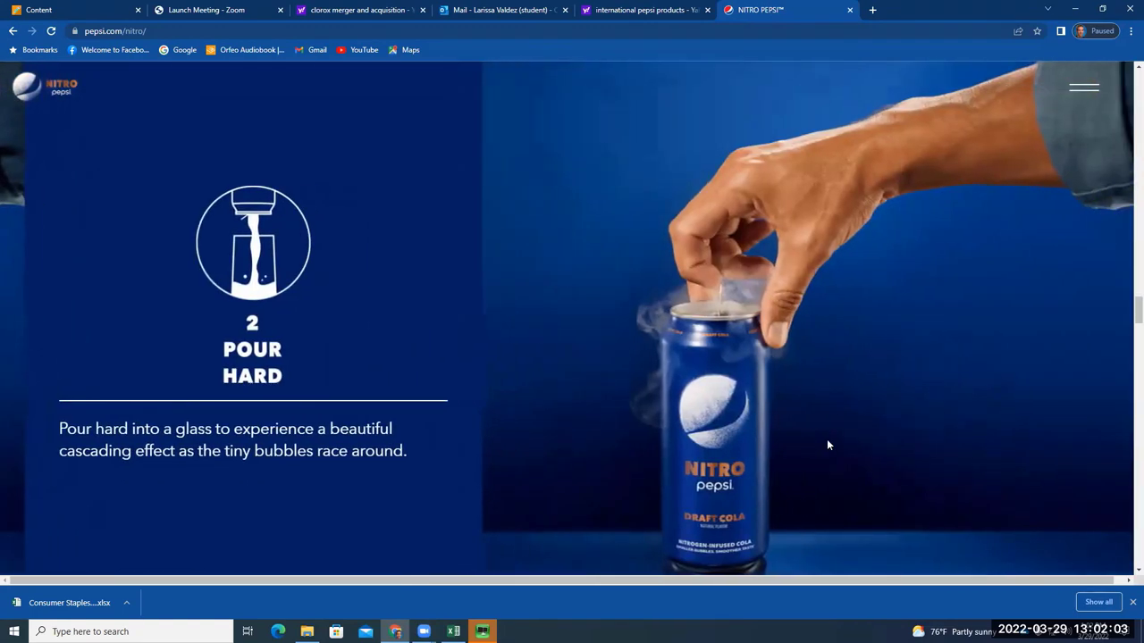
pyautogui.scroll(2, 828, 440)
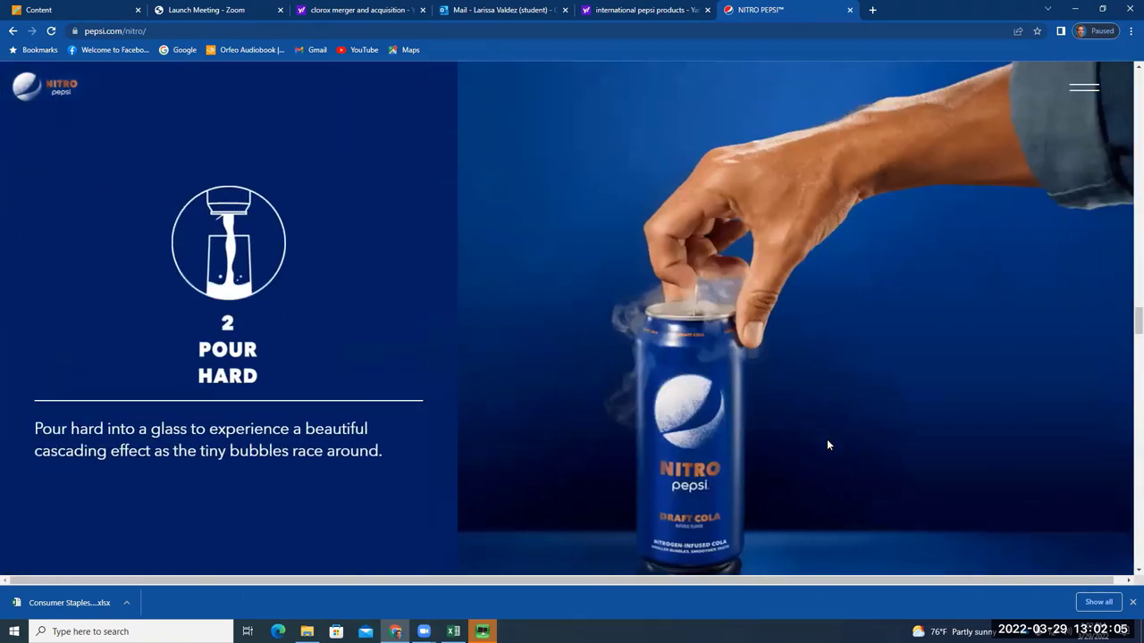
pyautogui.scroll(-3, 828, 444)
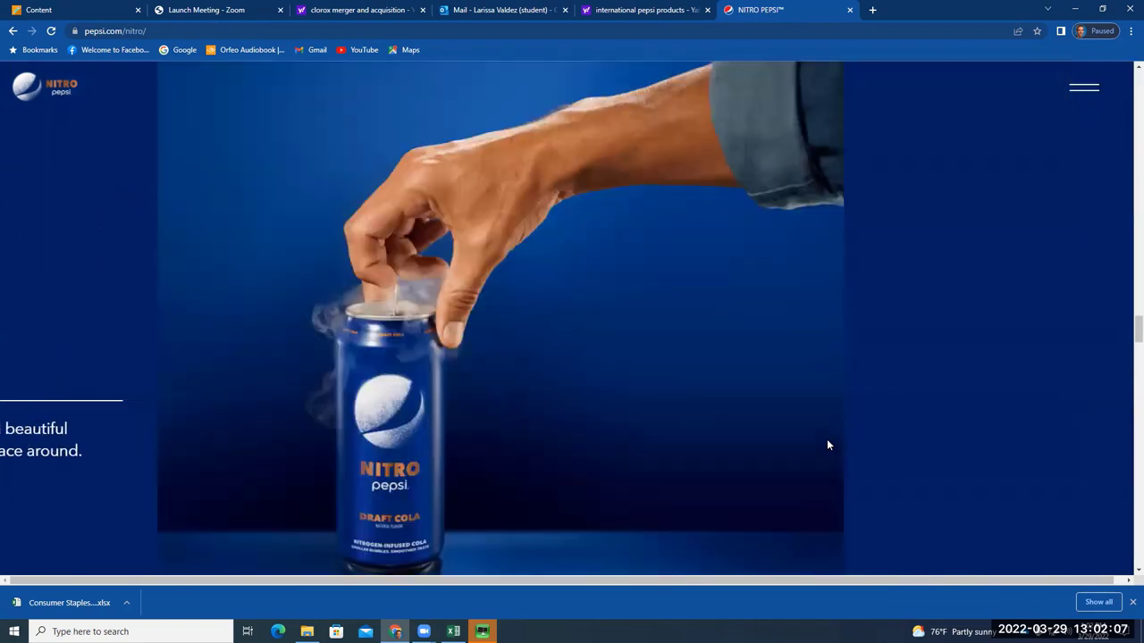
pyautogui.scroll(-1, 827, 444)
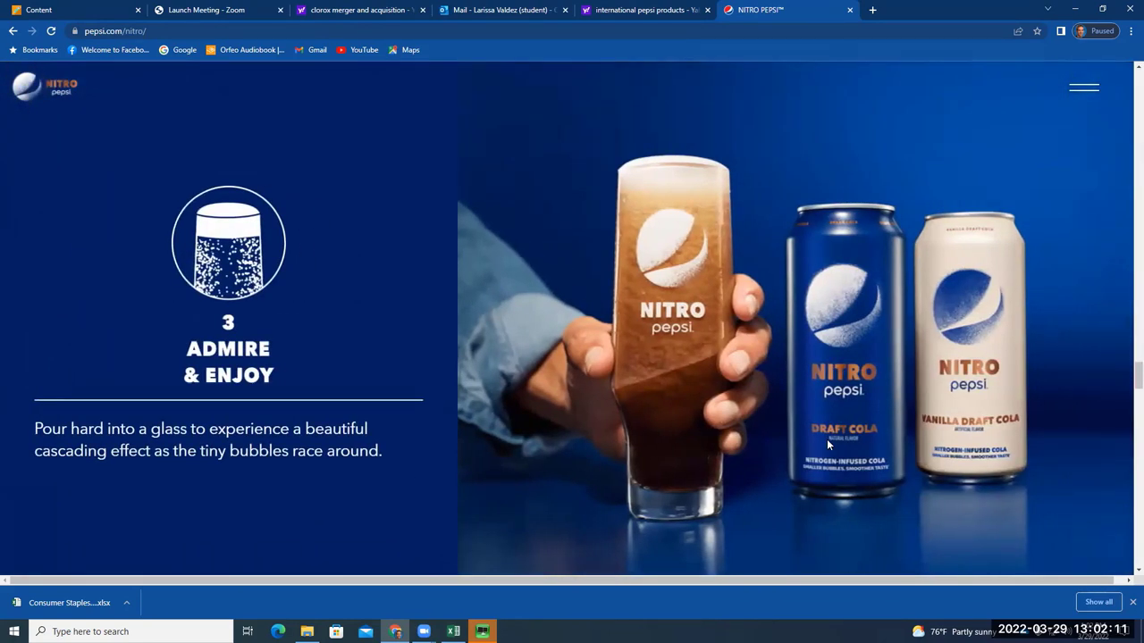
pyautogui.scroll(3, 827, 444)
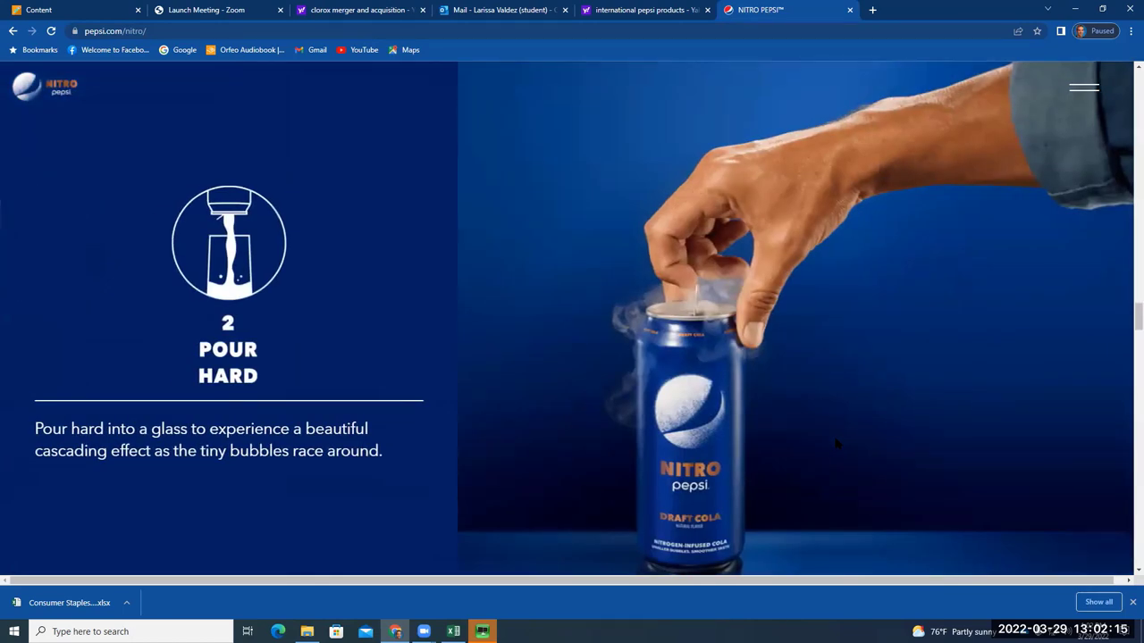
pyautogui.scroll(-3, 836, 443)
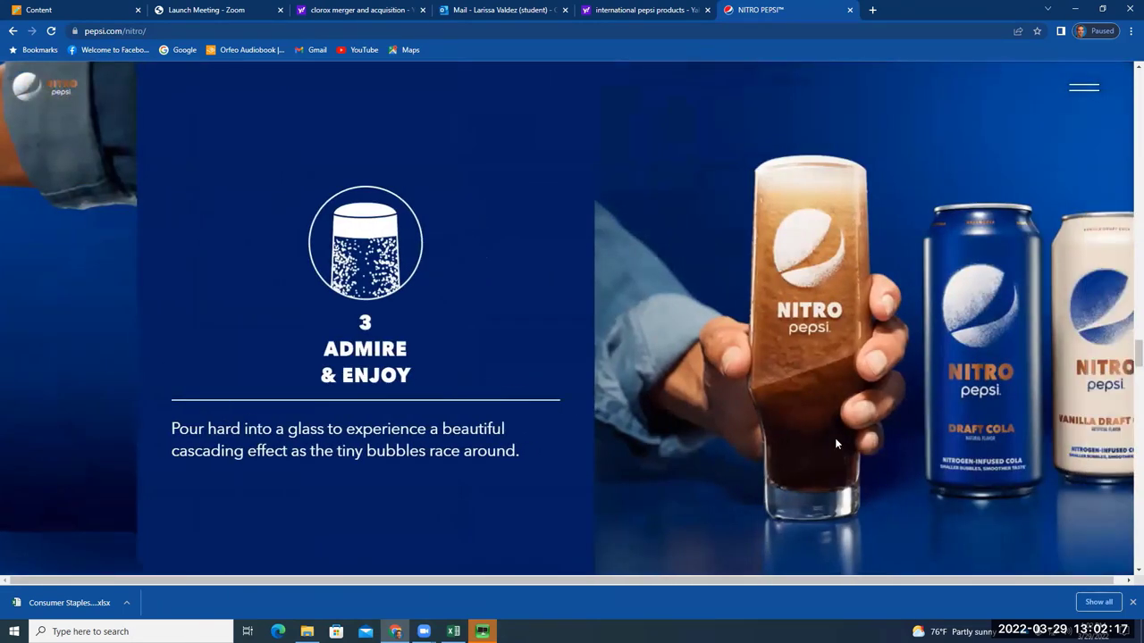
pyautogui.scroll(-2, 898, 436)
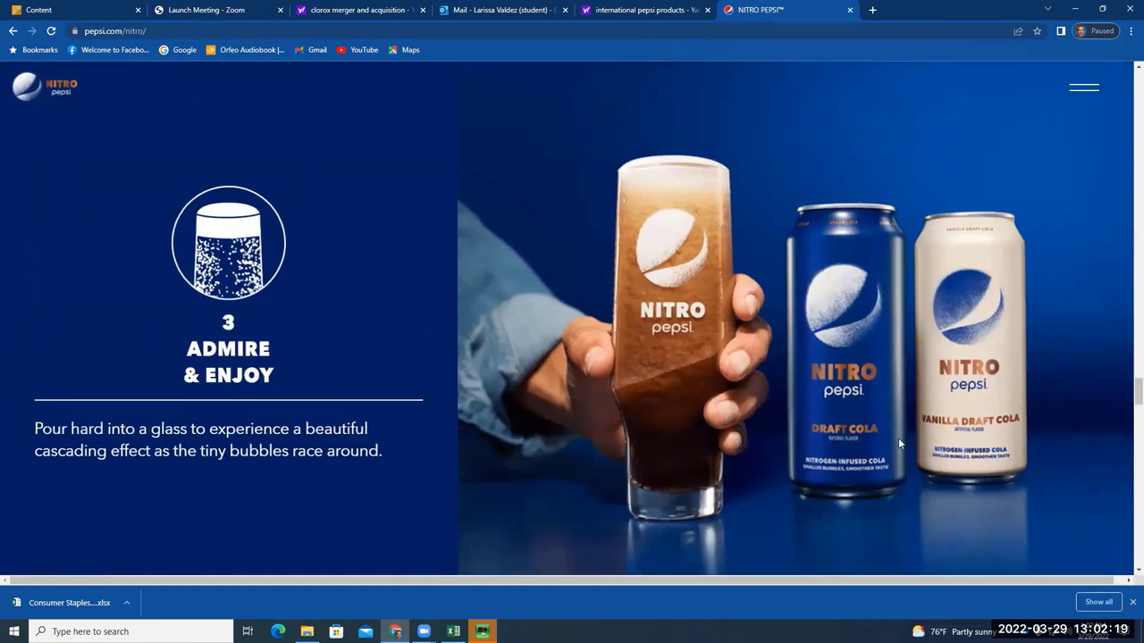
pyautogui.scroll(-1, 898, 436)
# Browse the VIEW PRODUCTS grid from Pepsi to Diet Pepsi Caffeine Free, then return home
pyautogui.click(17, 31)
pyautogui.moveTo(103, 89)
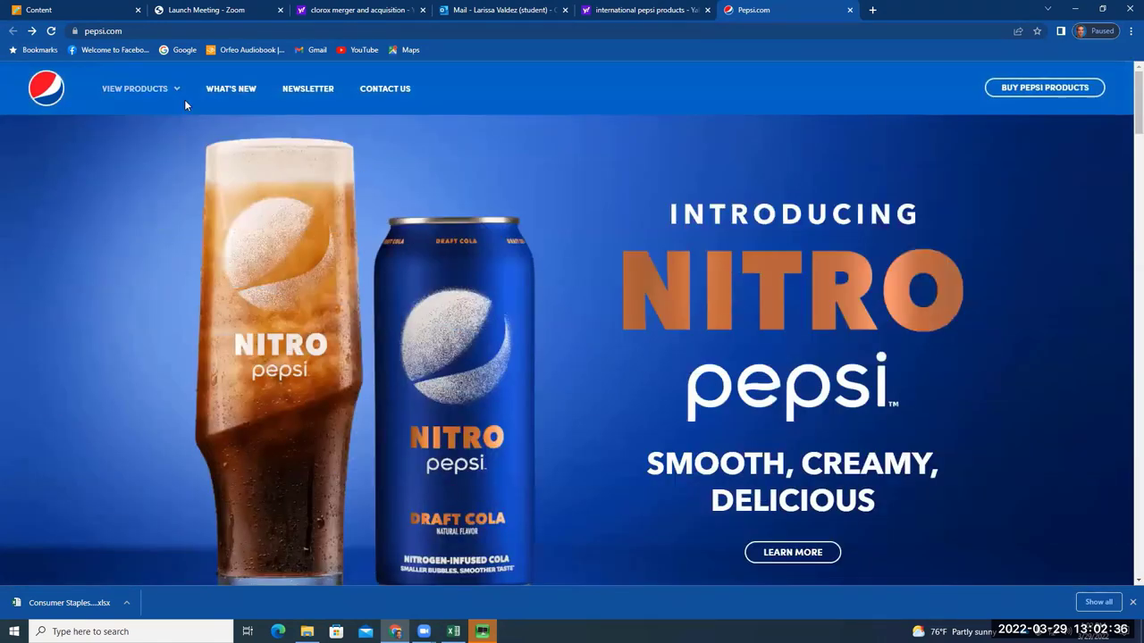
pyautogui.click(184, 99)
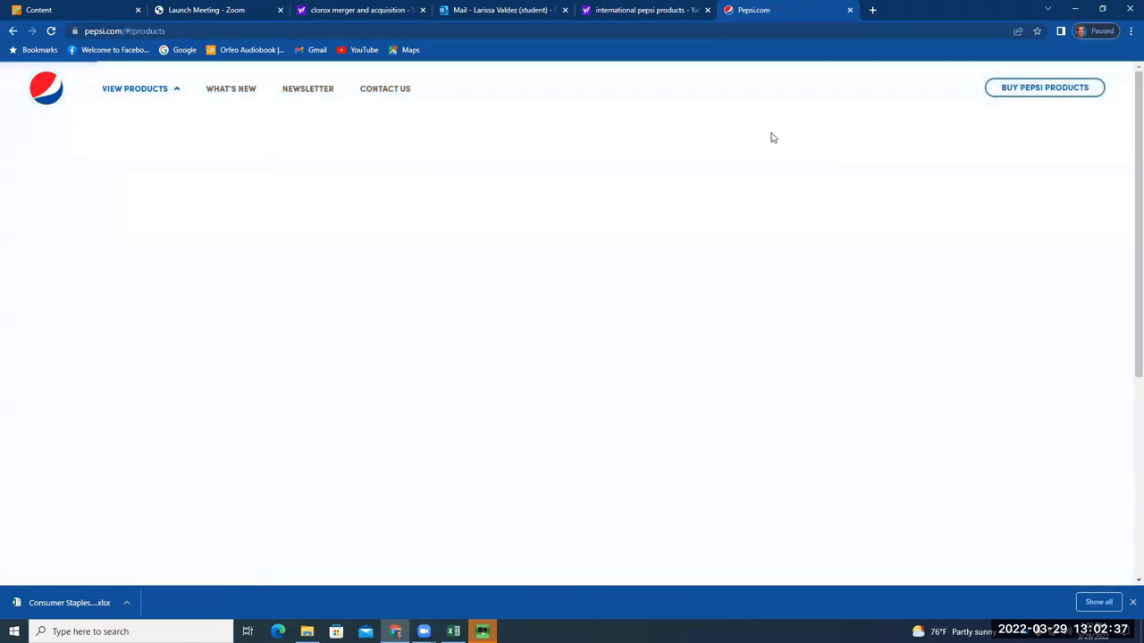
pyautogui.scroll(-2, 1082, 156)
pyautogui.scroll(-3, 1085, 158)
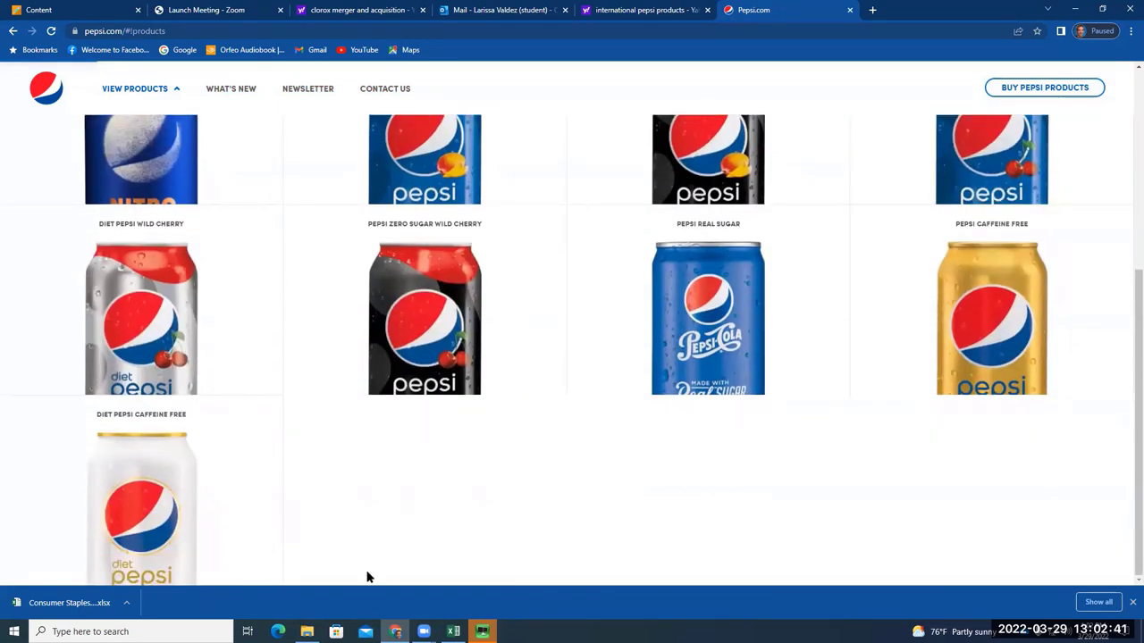
pyautogui.scroll(1, 371, 573)
pyautogui.scroll(1, 575, 516)
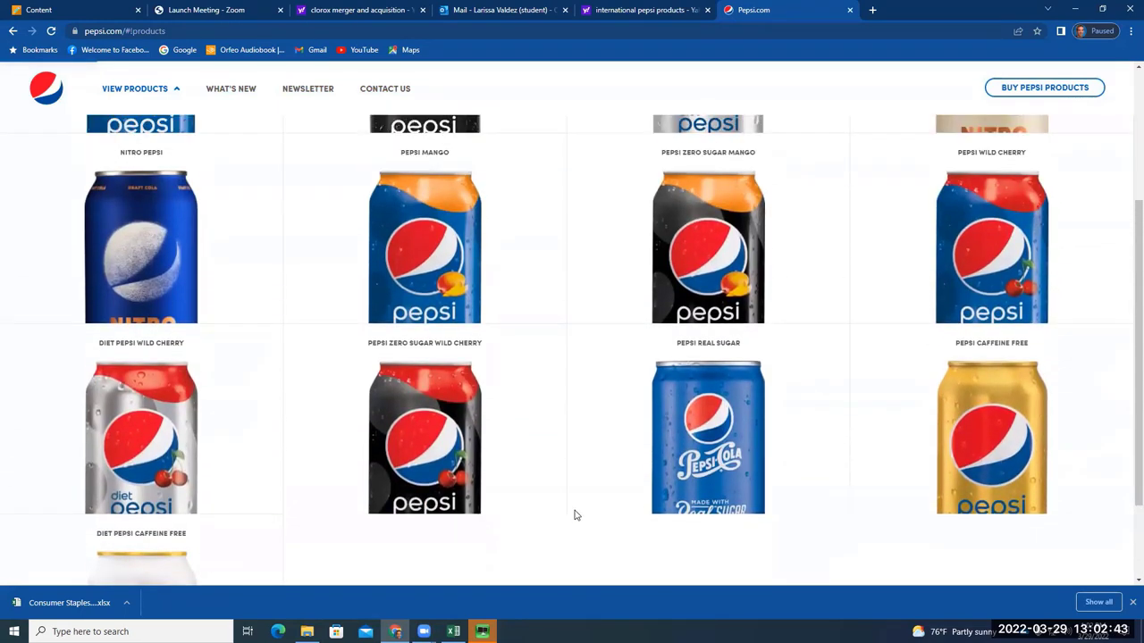
pyautogui.scroll(1, 576, 517)
pyautogui.scroll(1, 575, 516)
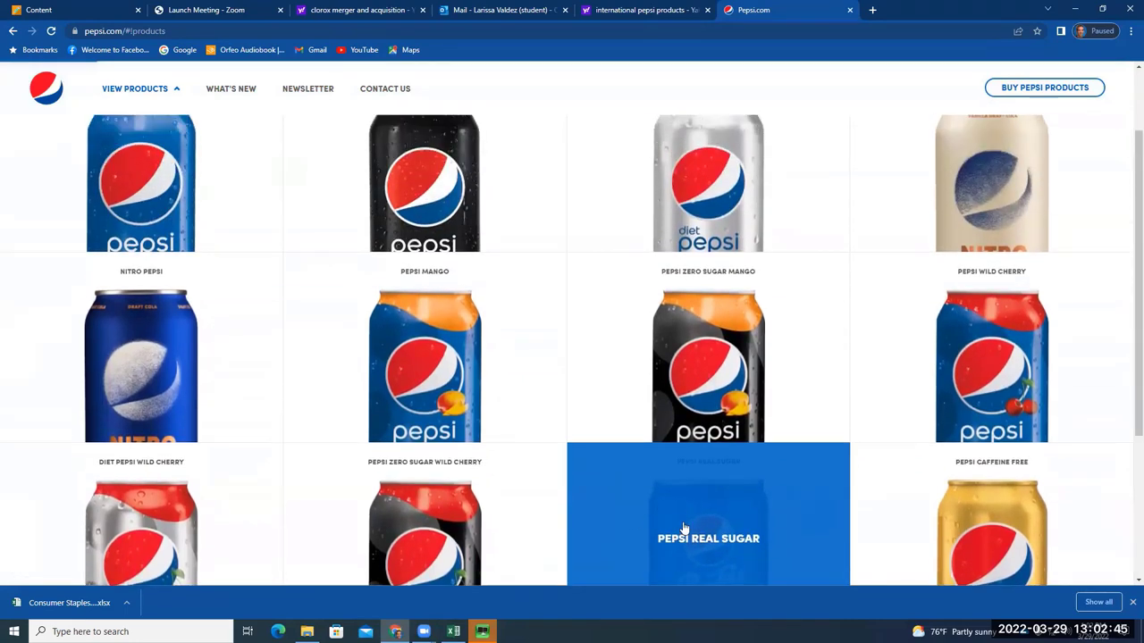
pyautogui.scroll(-2, 684, 528)
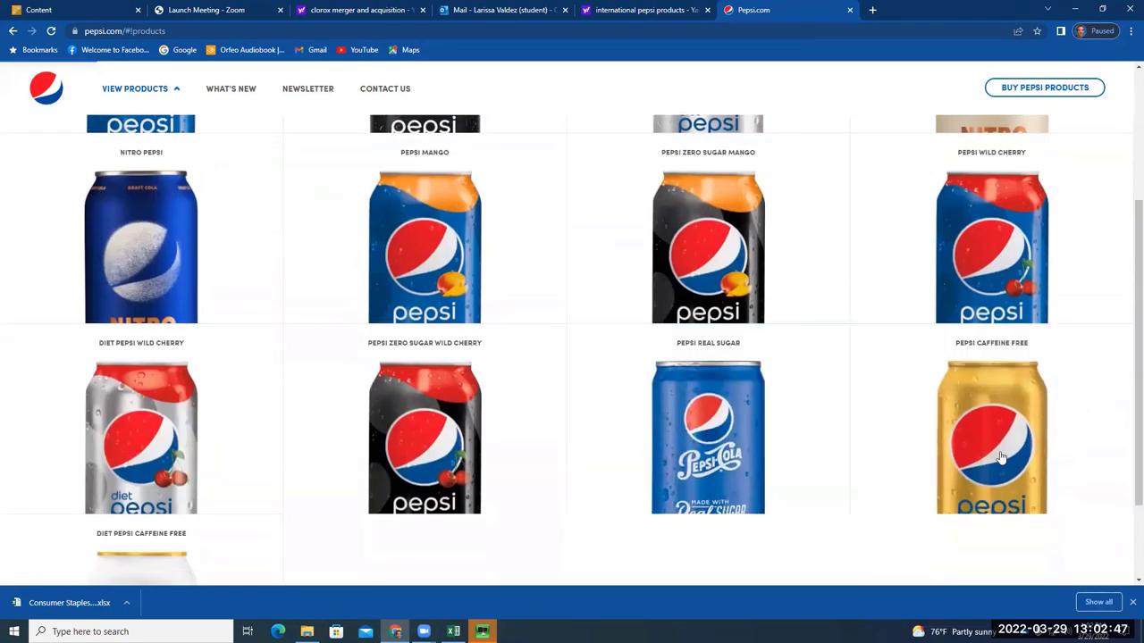
pyautogui.scroll(3, 617, 344)
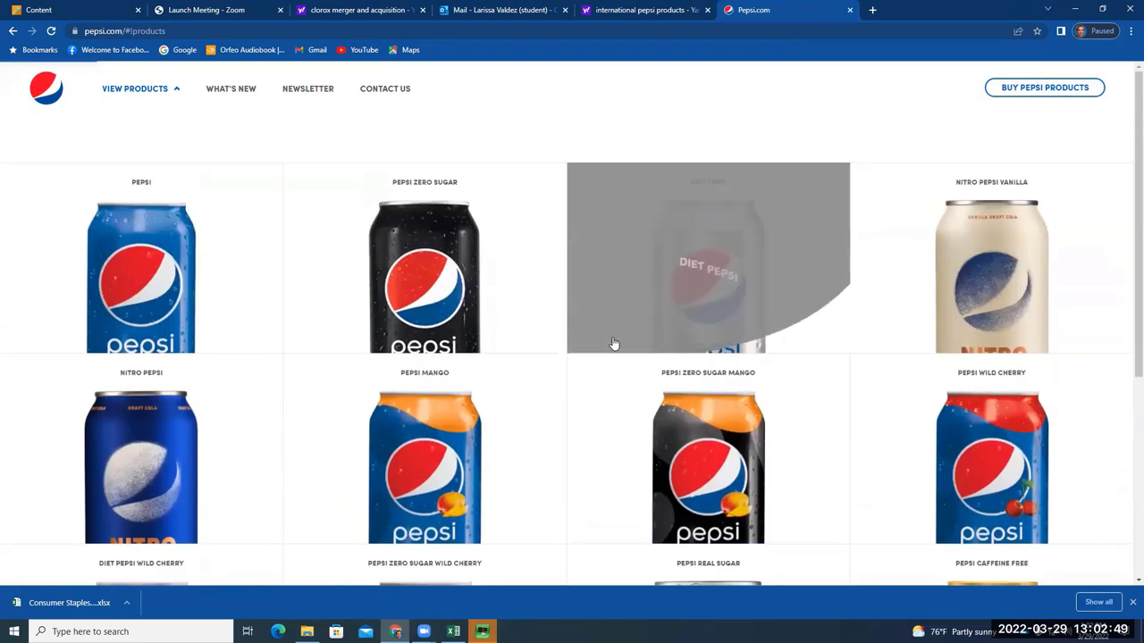
pyautogui.click(11, 31)
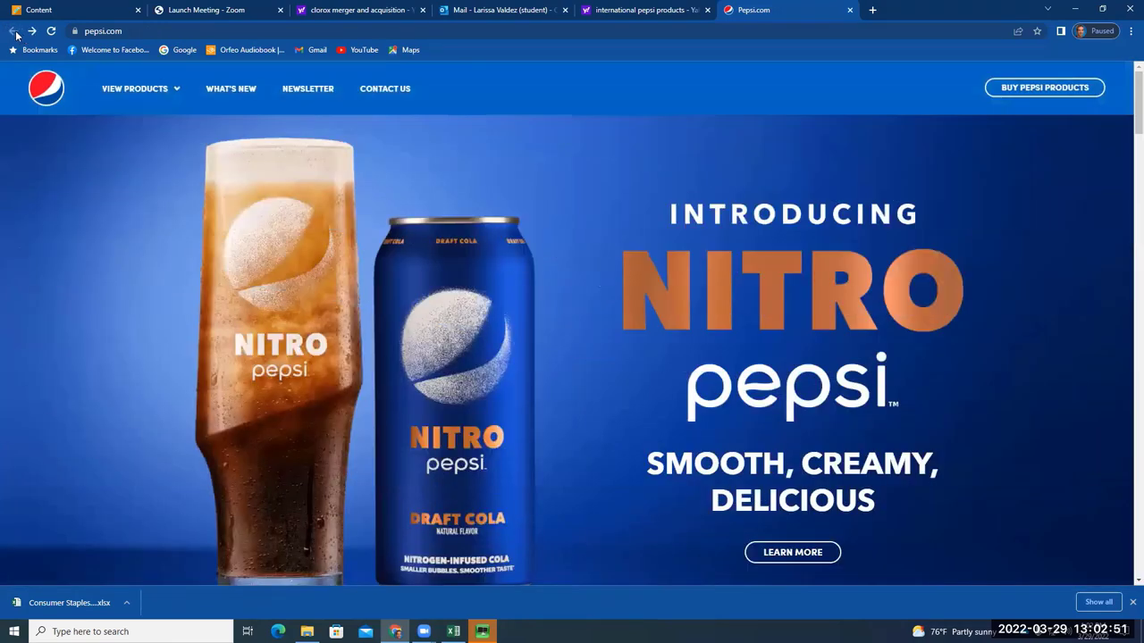
# Search for 'colgate palmolive company', then switch to Excel and move down to the MED UN Equity row
pyautogui.click(372, 33)
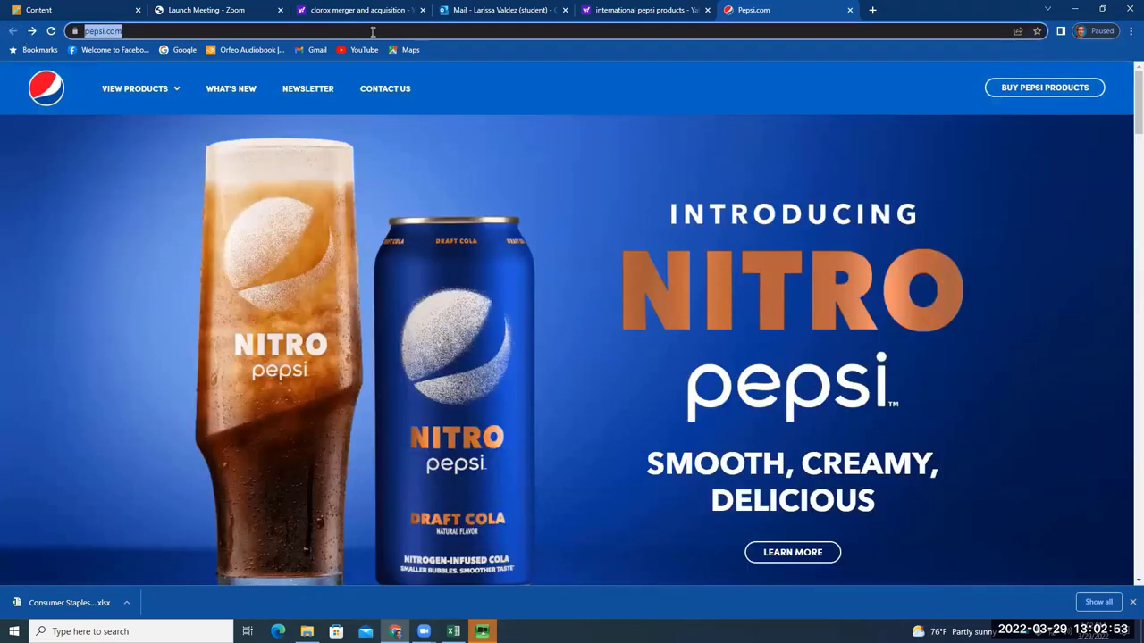
pyautogui.write('colgate ')
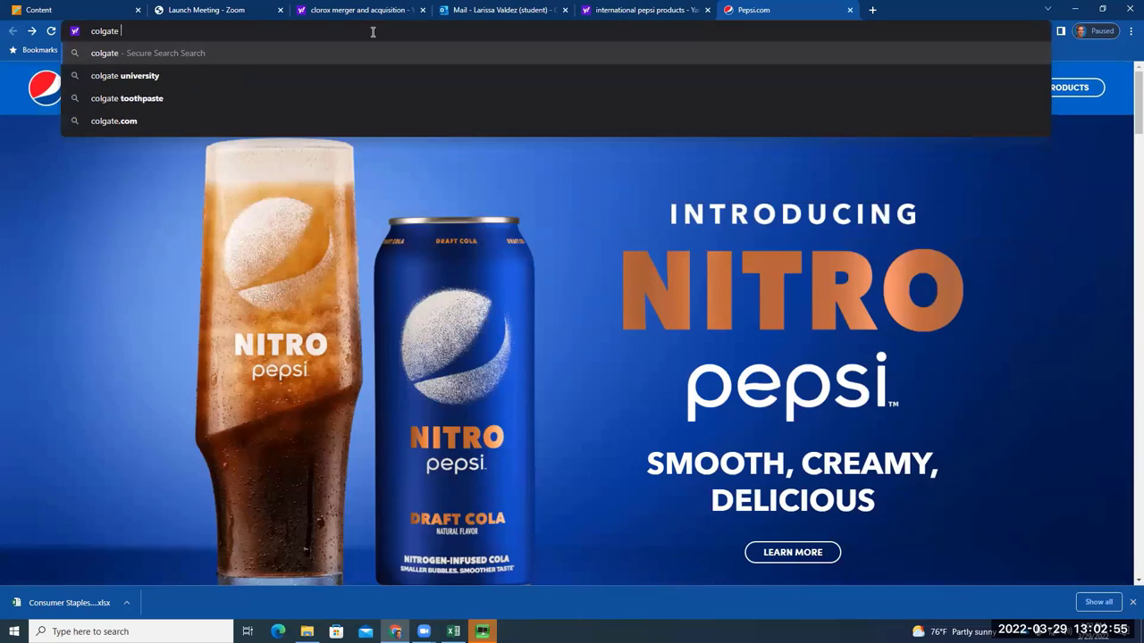
pyautogui.write('pa')
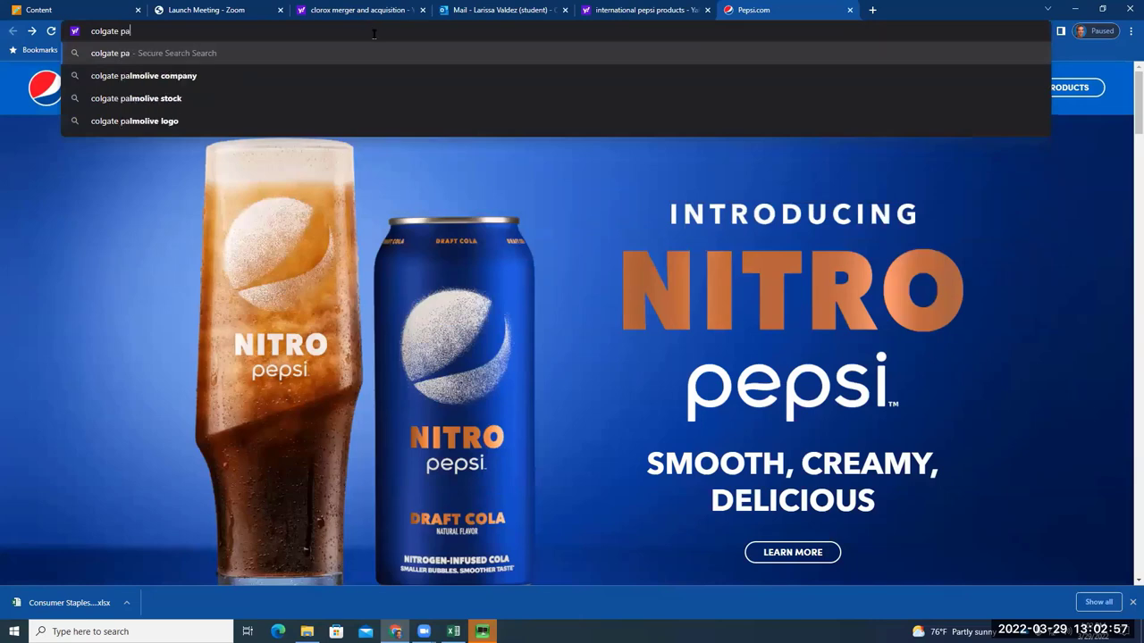
pyautogui.press('Down')
pyautogui.press('Return')
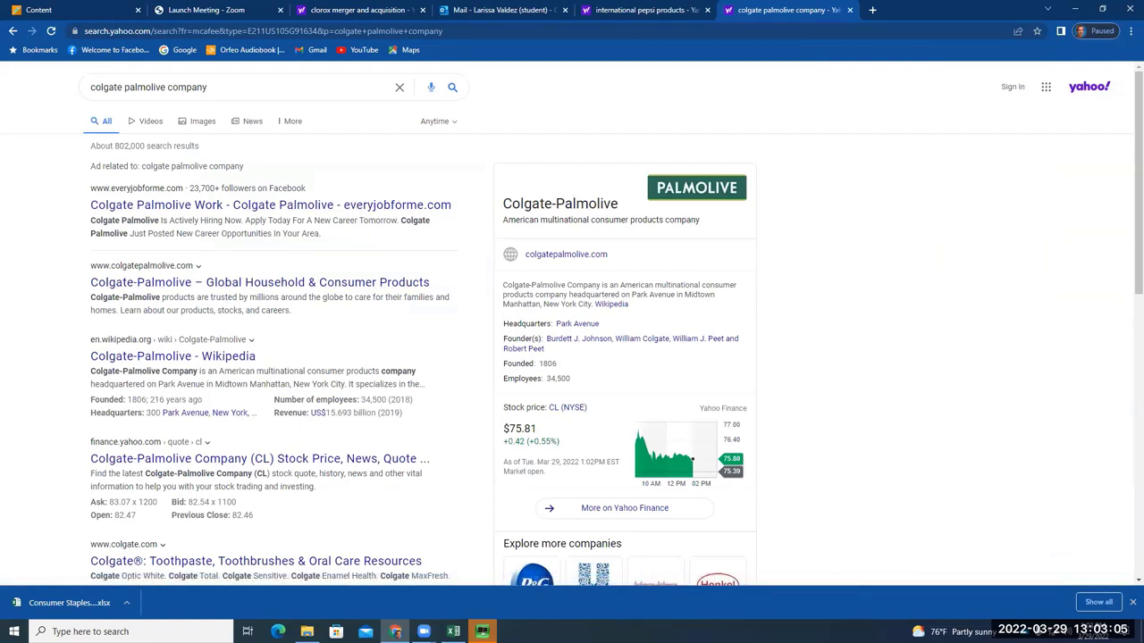
pyautogui.hotkey('alt', 'Tab')
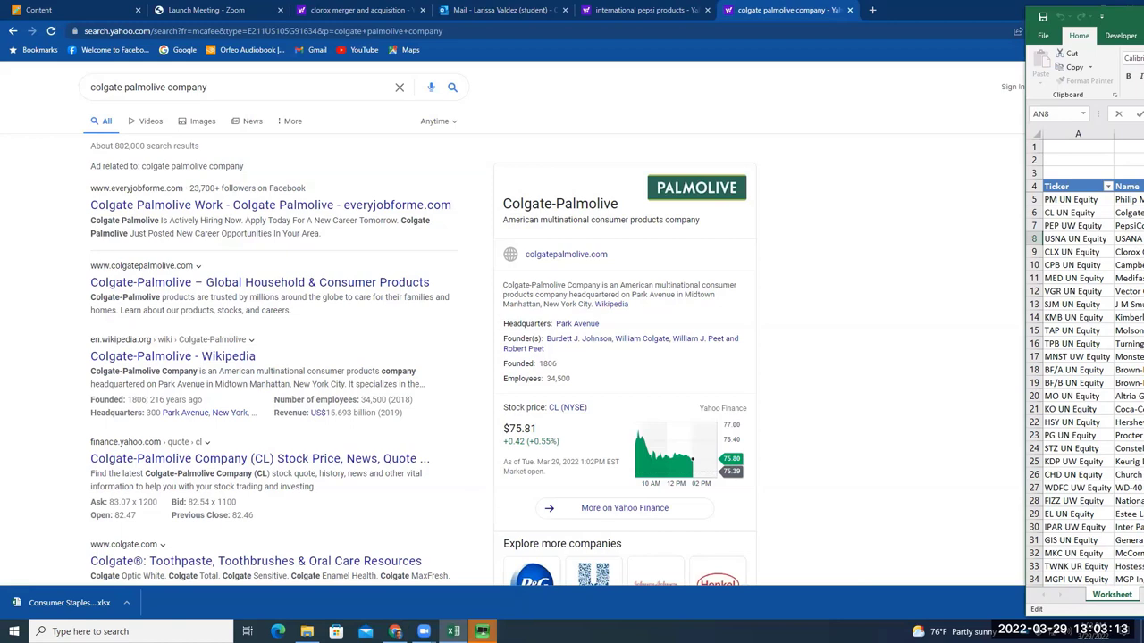
pyautogui.press('Down')
pyautogui.press('Down')
pyautogui.press('Down')
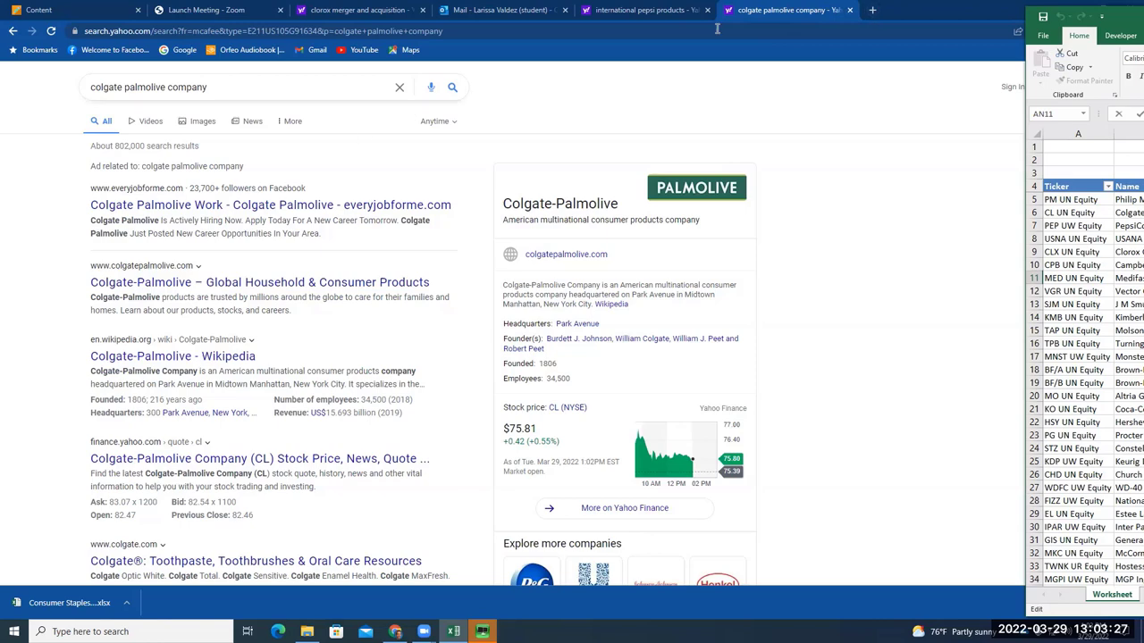
# In a new tab, search for 'medifast diet' and scroll through the Medifast panel and diet reviews
pyautogui.click(872, 10)
pyautogui.write('me')
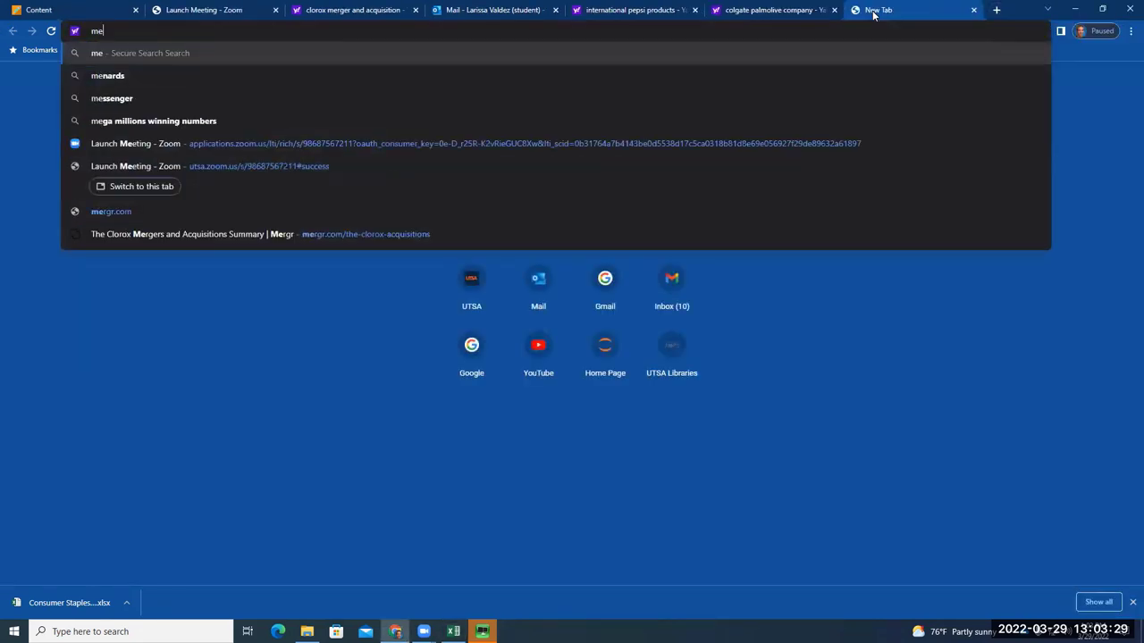
pyautogui.write('difast')
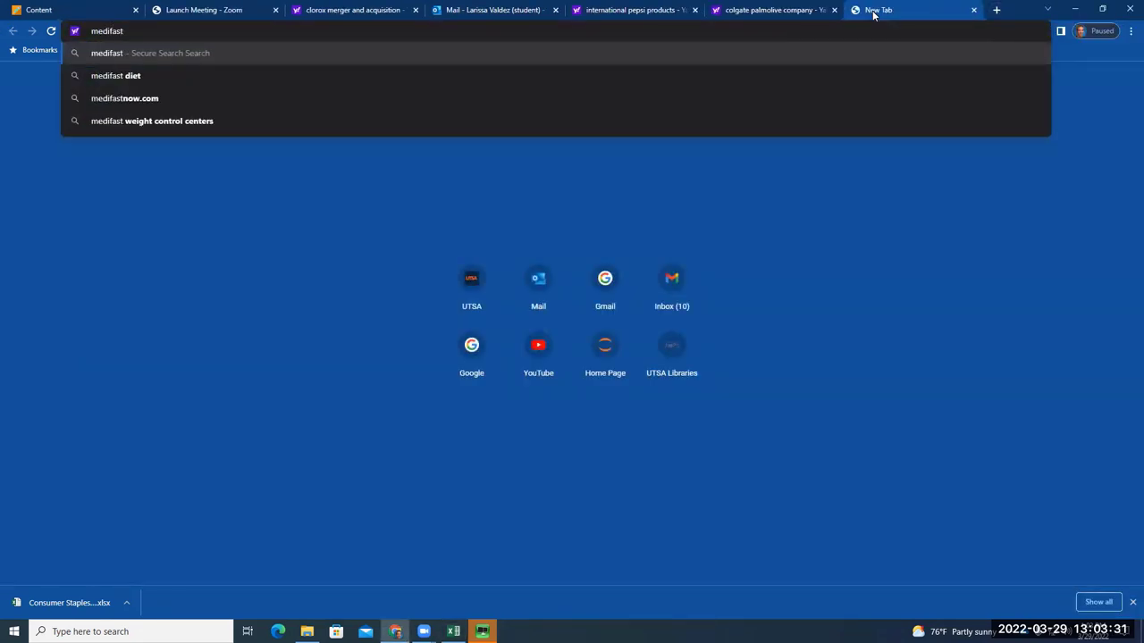
pyautogui.click(873, 77)
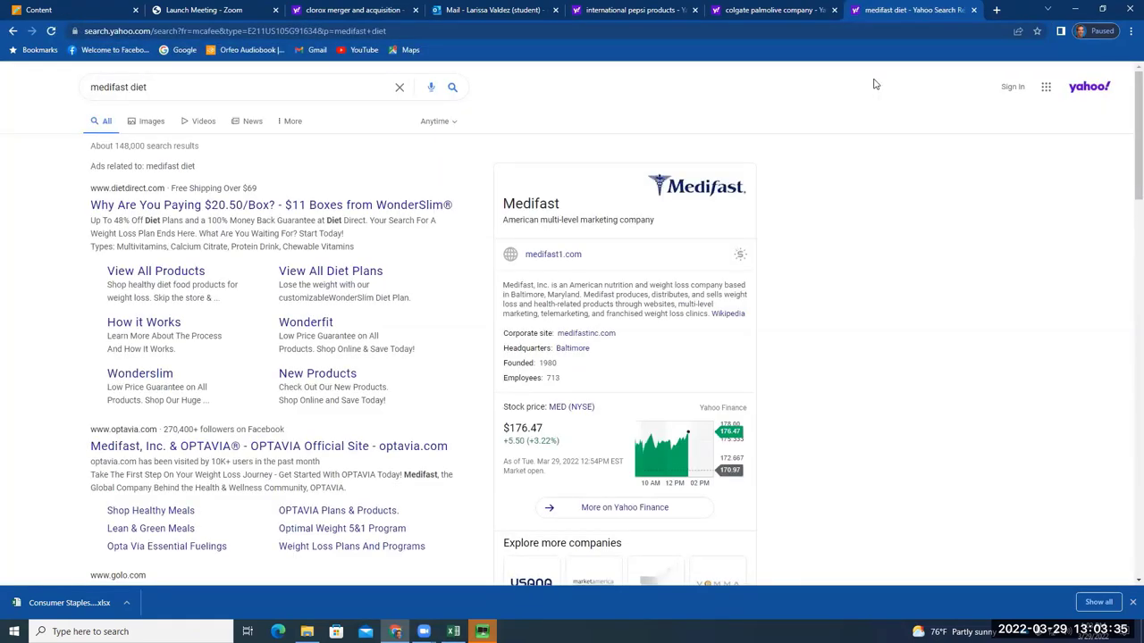
pyautogui.scroll(-3, 982, 385)
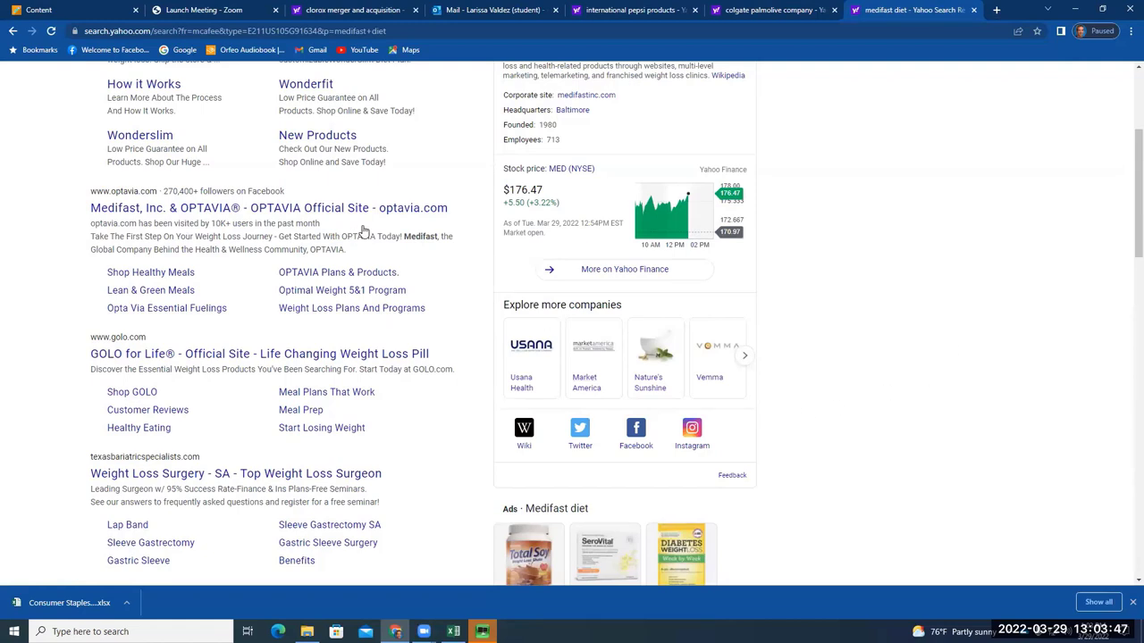
pyautogui.scroll(-2, 401, 262)
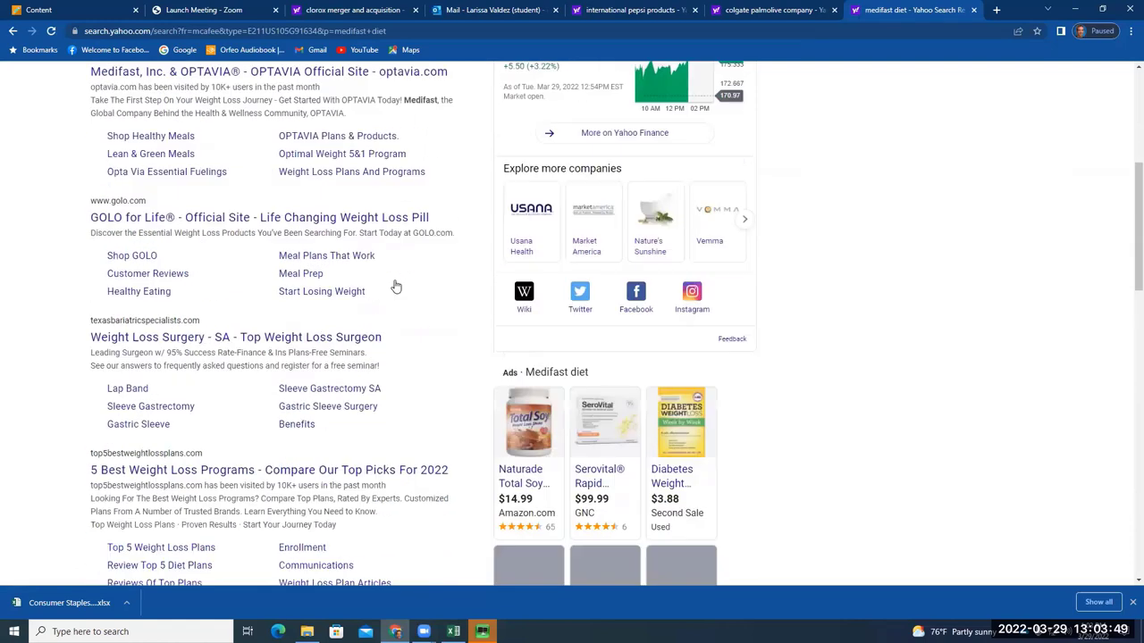
pyautogui.scroll(-5, 397, 287)
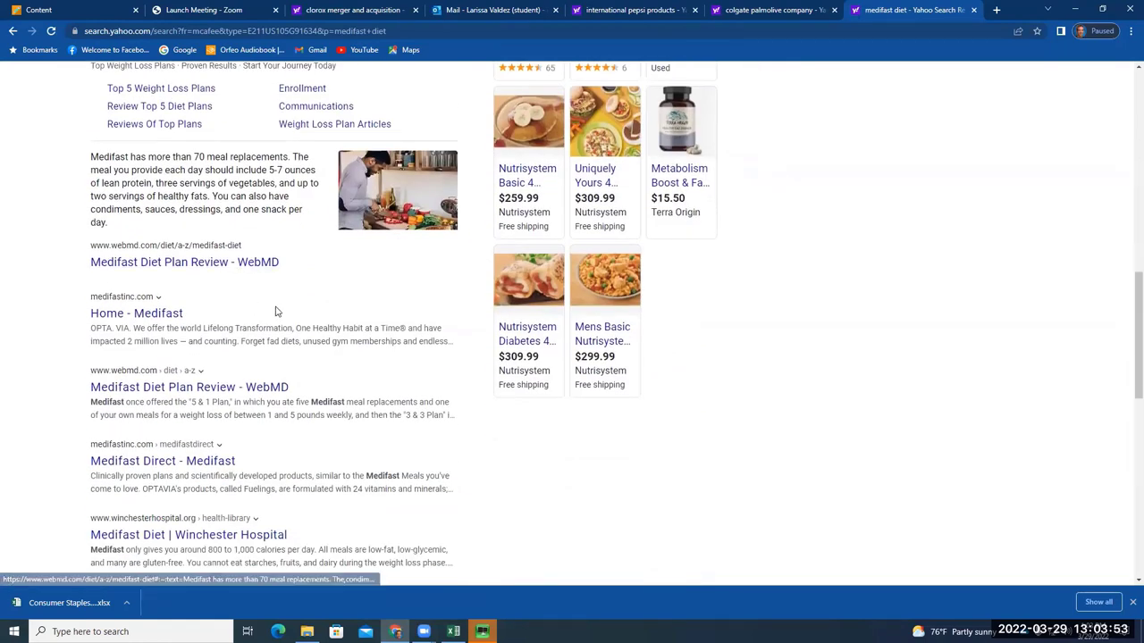
# Open the WebMD Medifast Diet Plan Review and close its newsletter pop-up
pyautogui.click(224, 393)
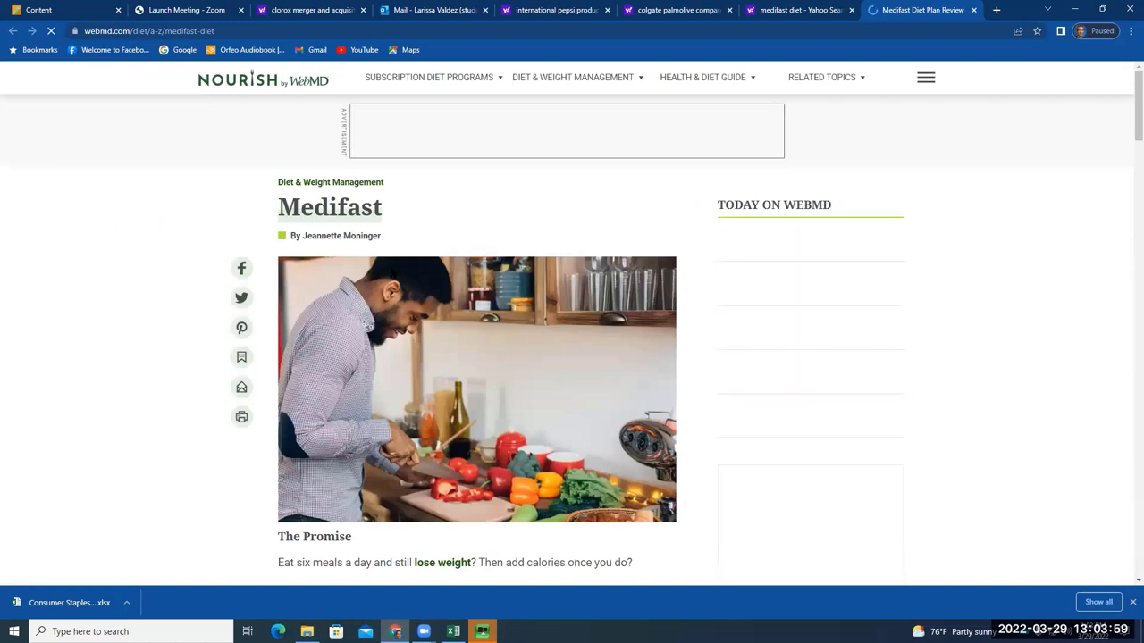
pyautogui.scroll(-2, 406, 253)
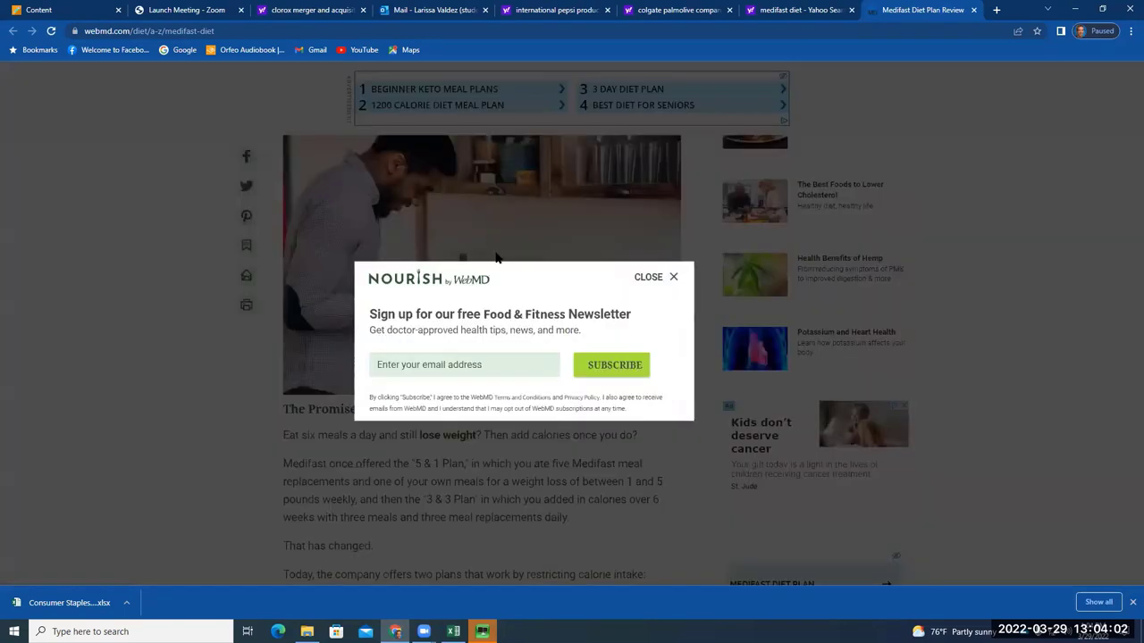
pyautogui.click(651, 277)
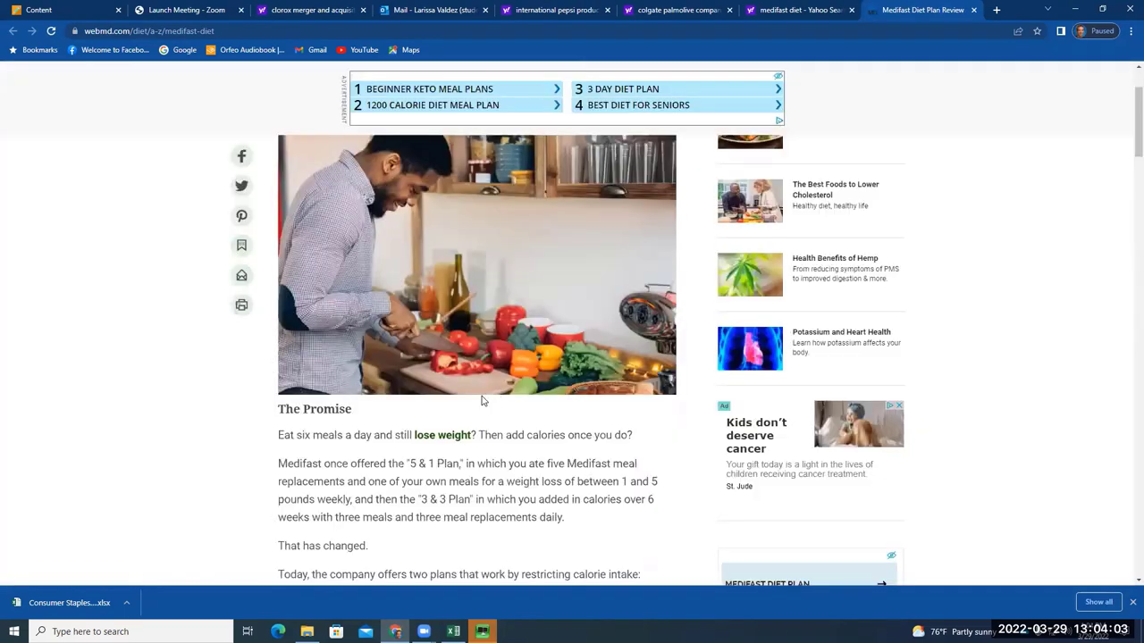
pyautogui.scroll(-2, 474, 398)
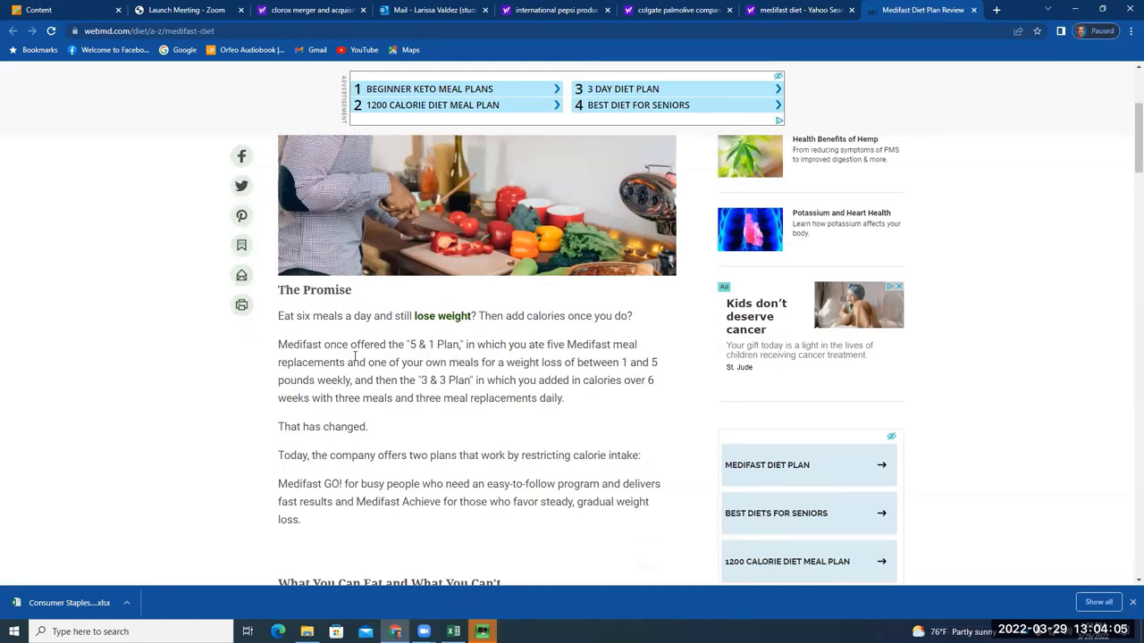
# Highlight the 5 & 1 Plan sentence and read through the article's plans and food rules
pyautogui.moveTo(362, 345); pyautogui.dragTo(506, 345)
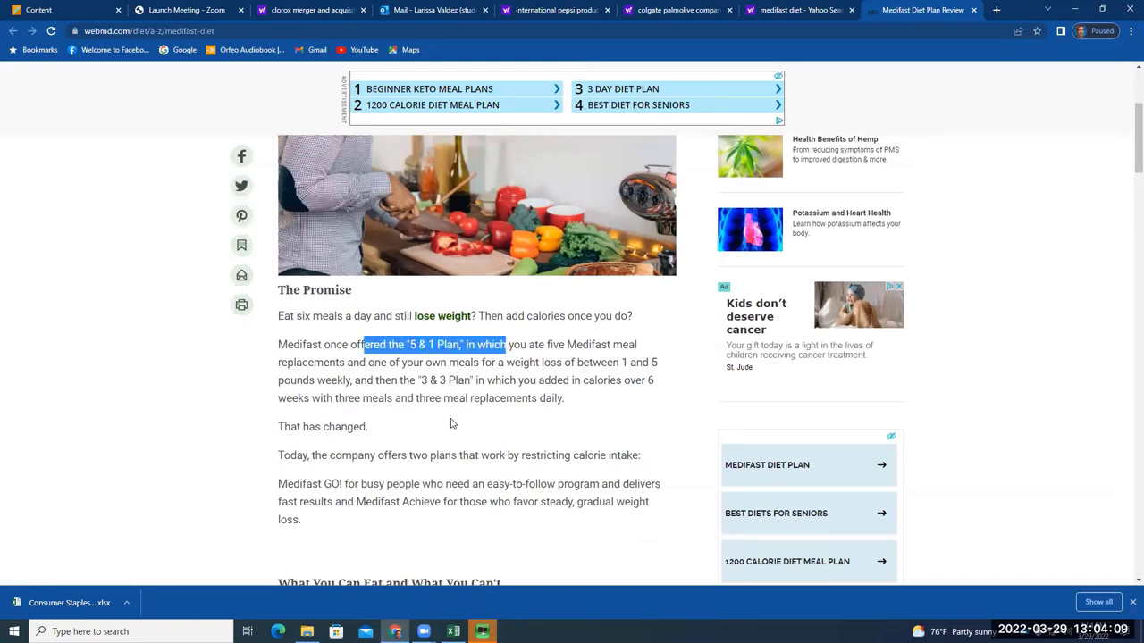
pyautogui.scroll(-2, 451, 424)
pyautogui.click(564, 335)
pyautogui.scroll(5, 567, 333)
pyautogui.scroll(-7, 575, 332)
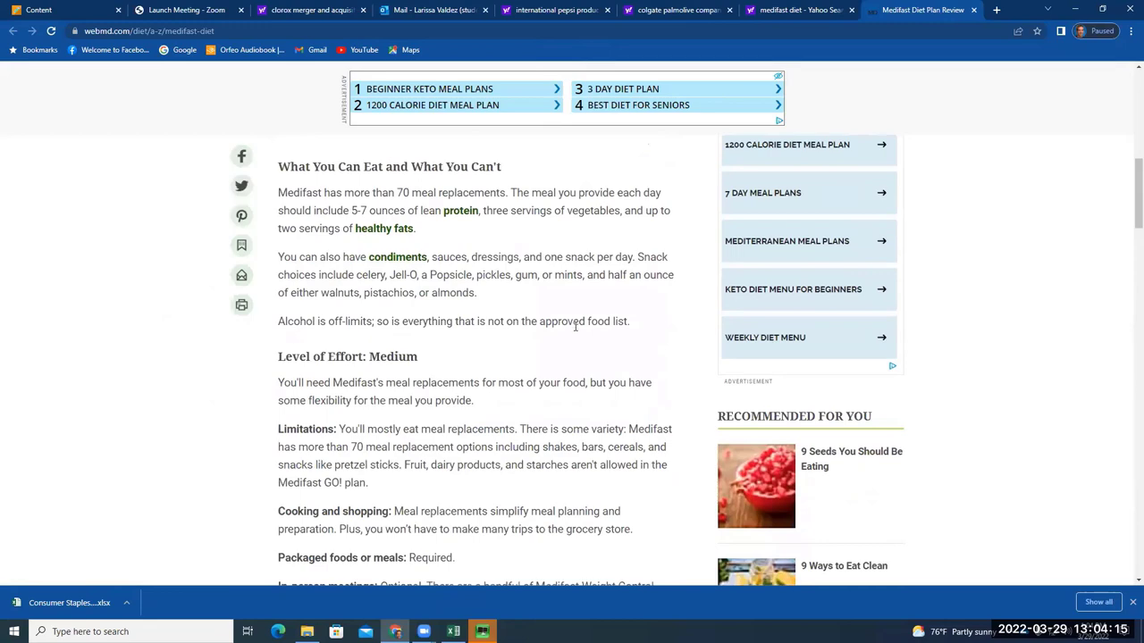
pyautogui.scroll(5, 574, 327)
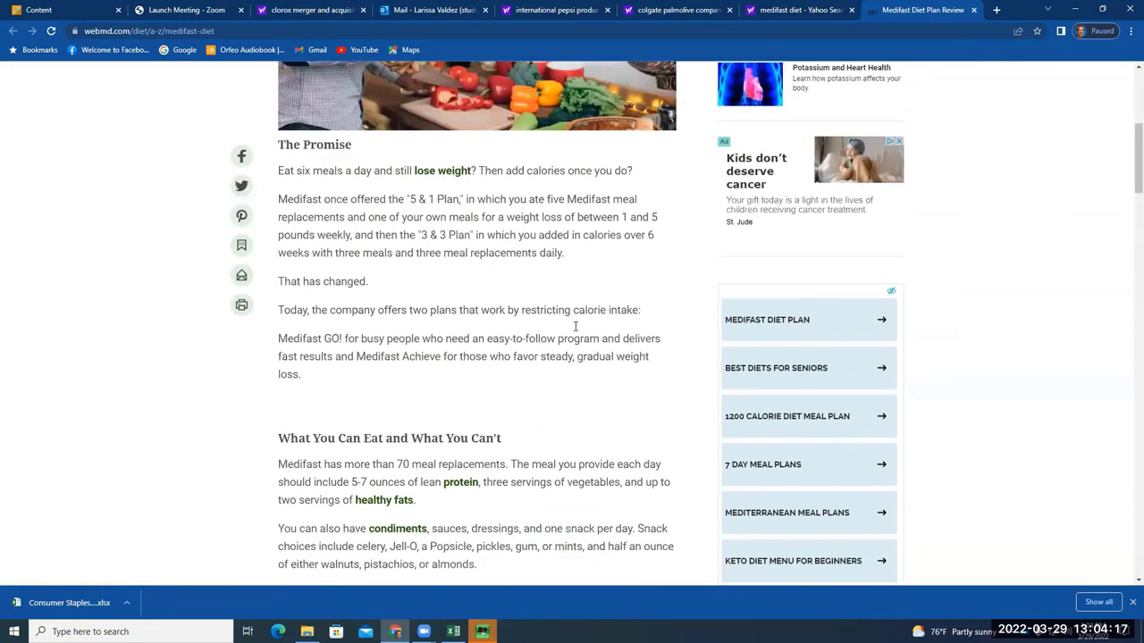
pyautogui.scroll(3, 574, 327)
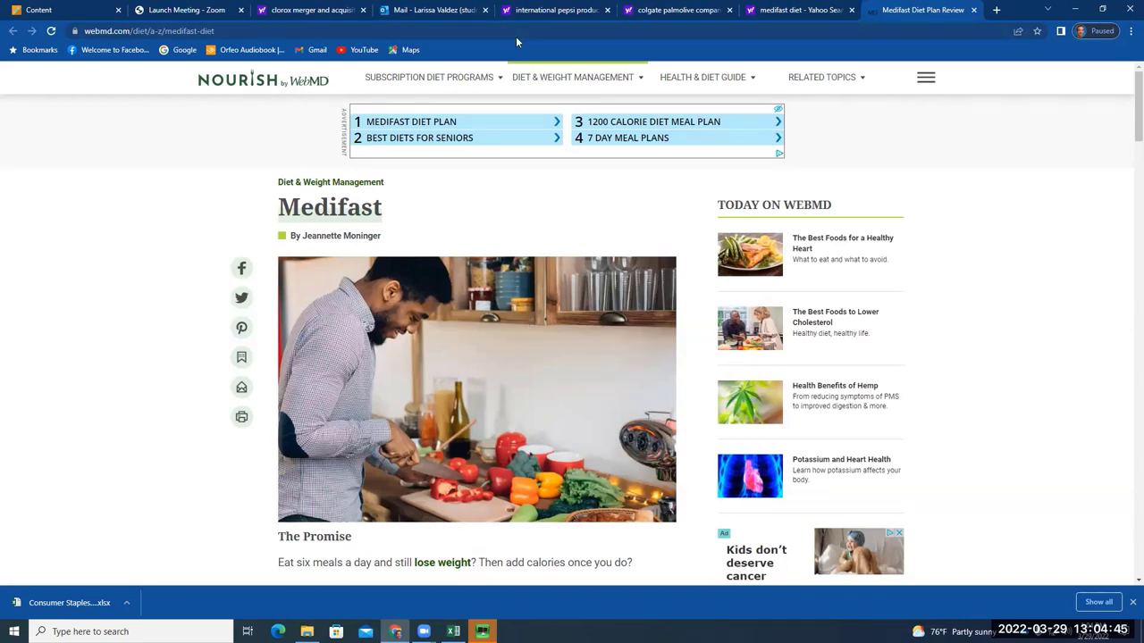
pyautogui.moveTo(516, 77)
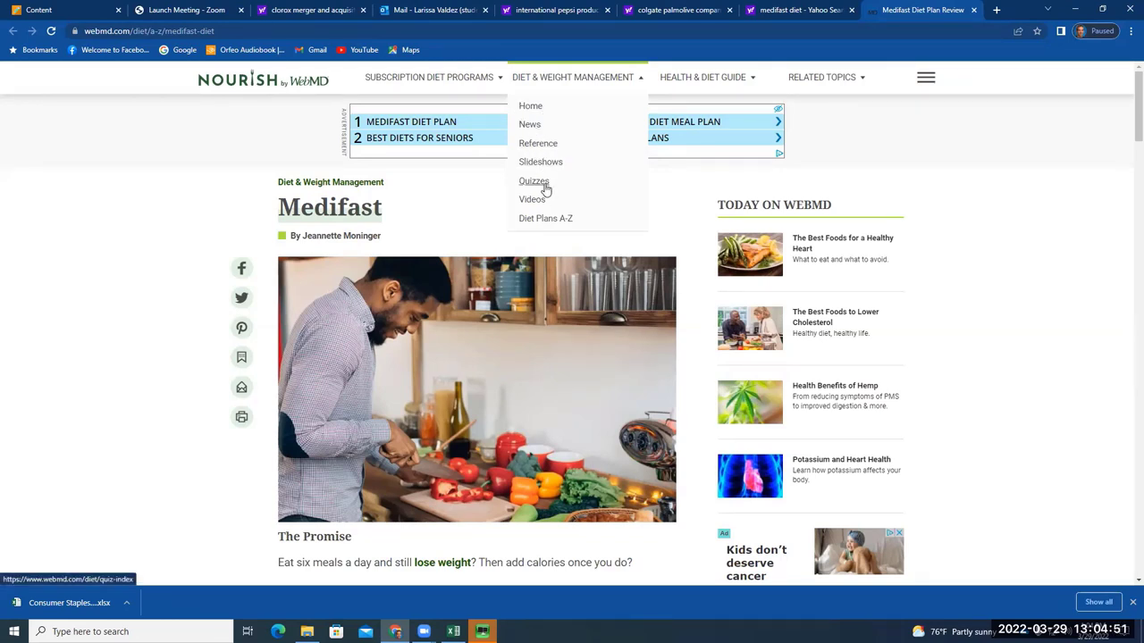
pyautogui.moveTo(492, 102)
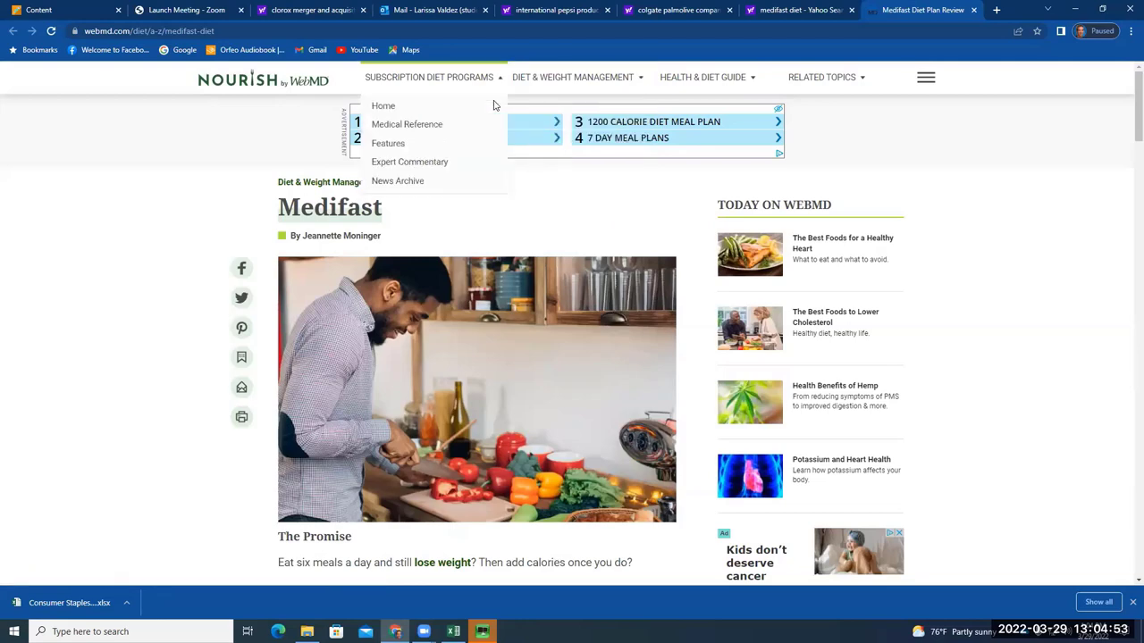
pyautogui.click(395, 146)
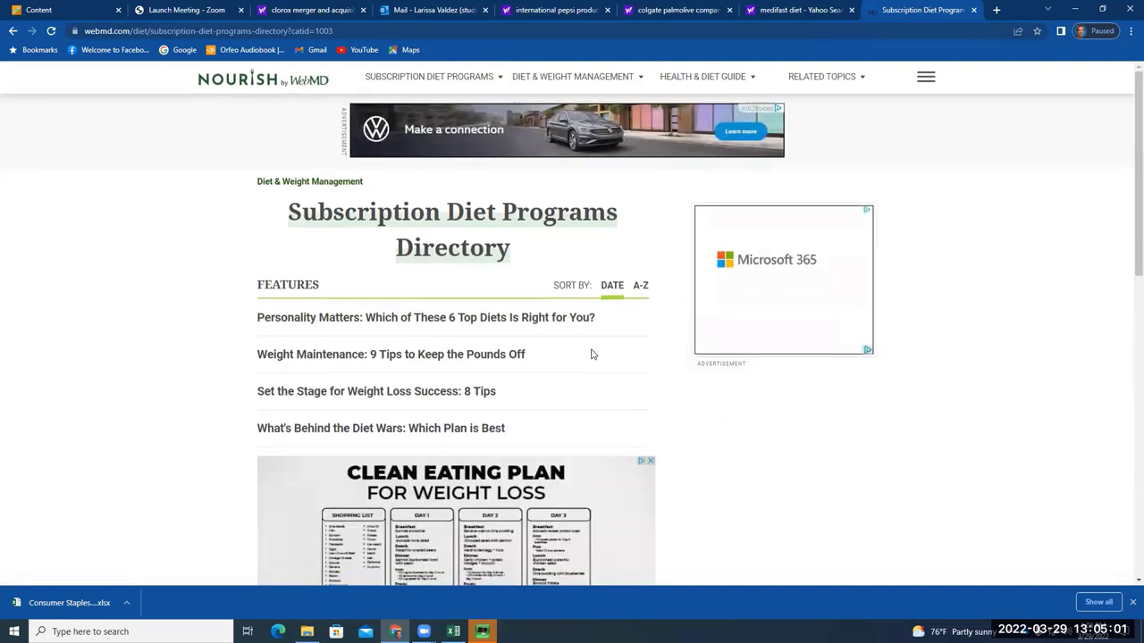
pyautogui.scroll(-3, 589, 350)
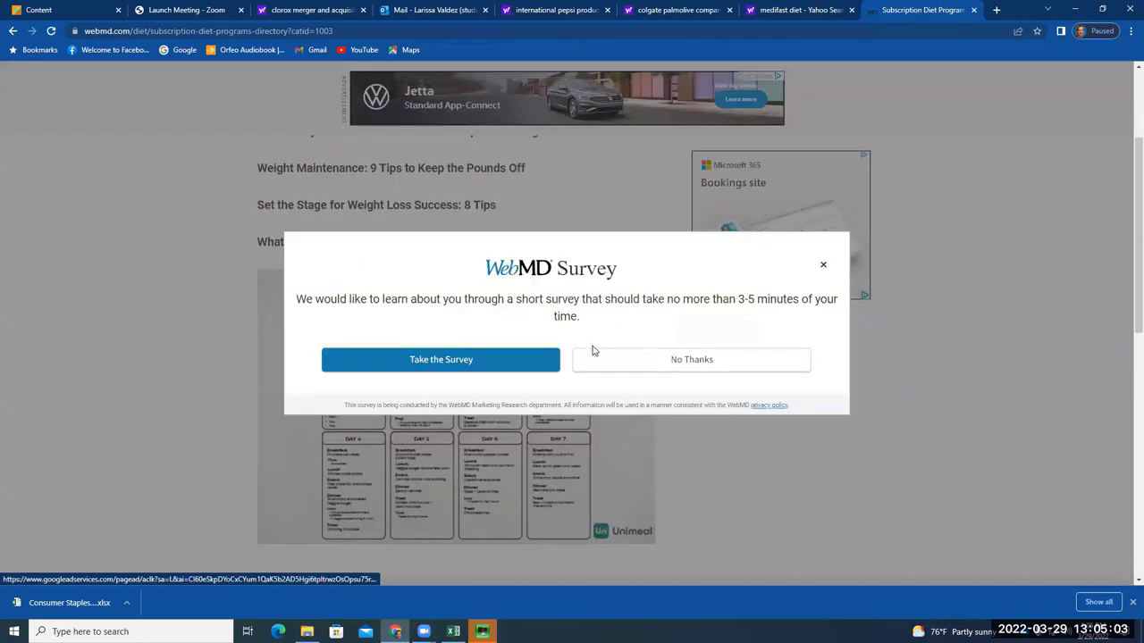
pyautogui.moveTo(632, 299); pyautogui.dragTo(794, 299)
pyautogui.click(824, 266)
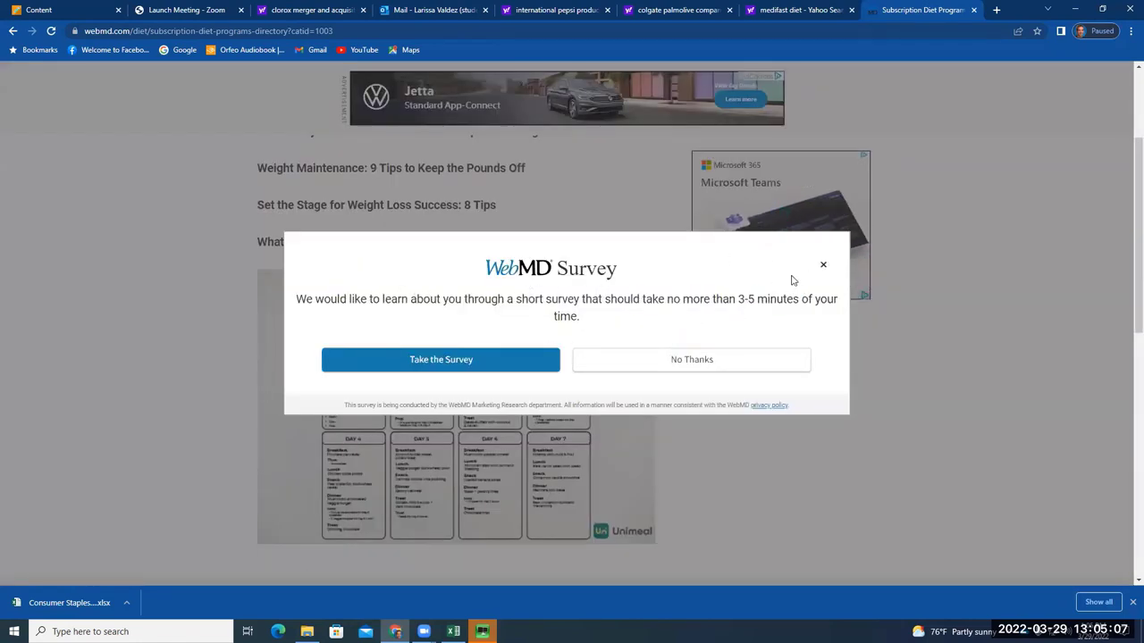
pyautogui.click(823, 268)
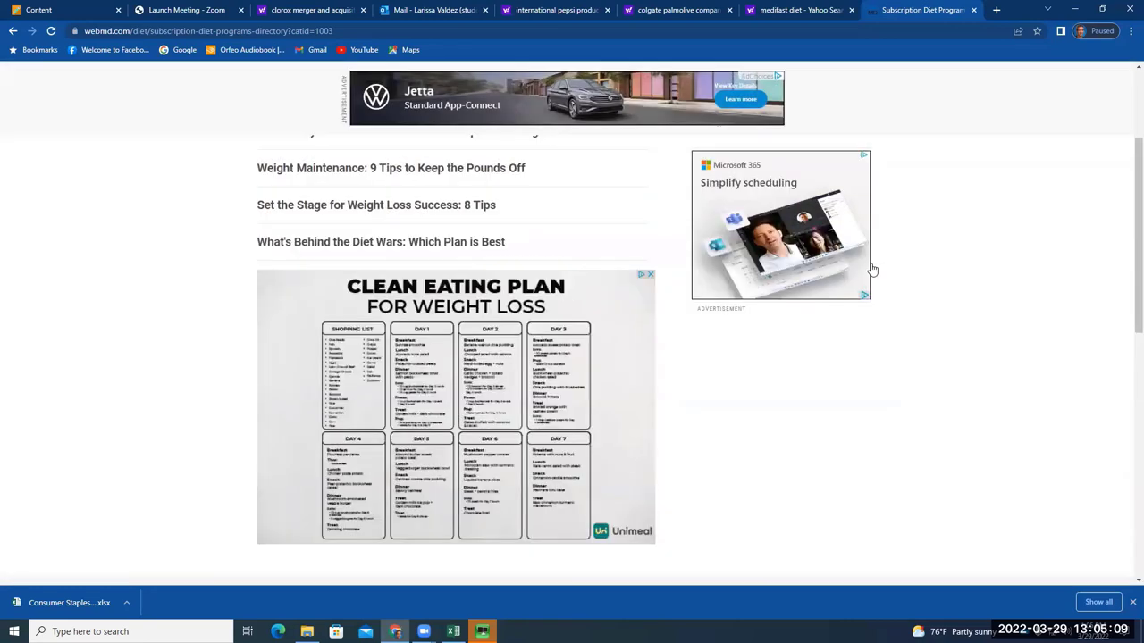
pyautogui.scroll(2, 785, 413)
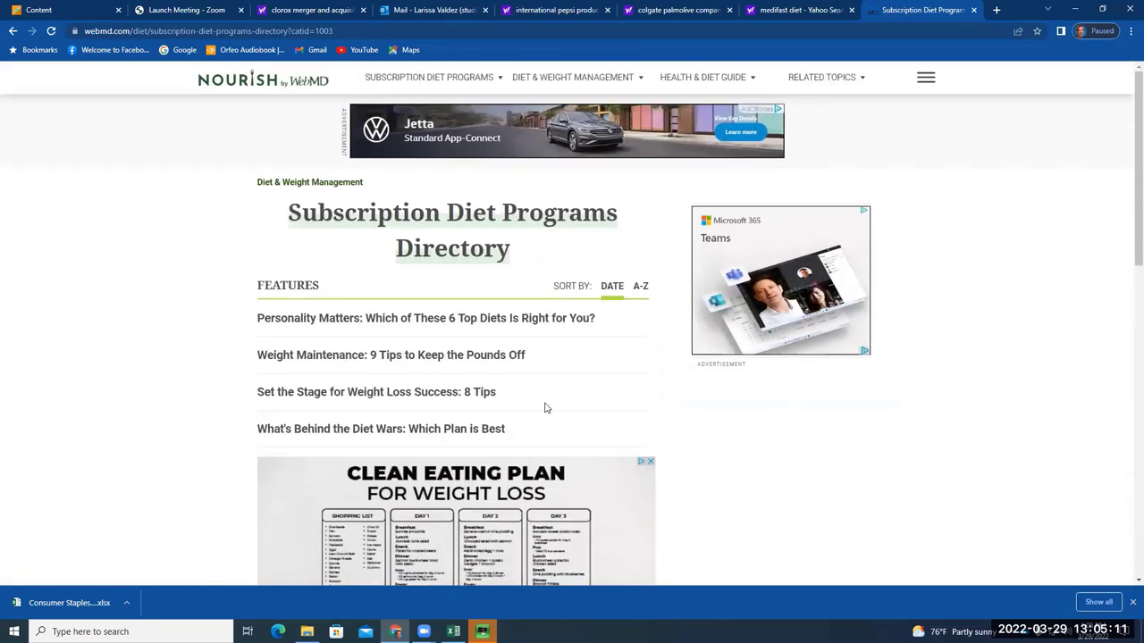
pyautogui.scroll(-3, 539, 402)
pyautogui.click(359, 254)
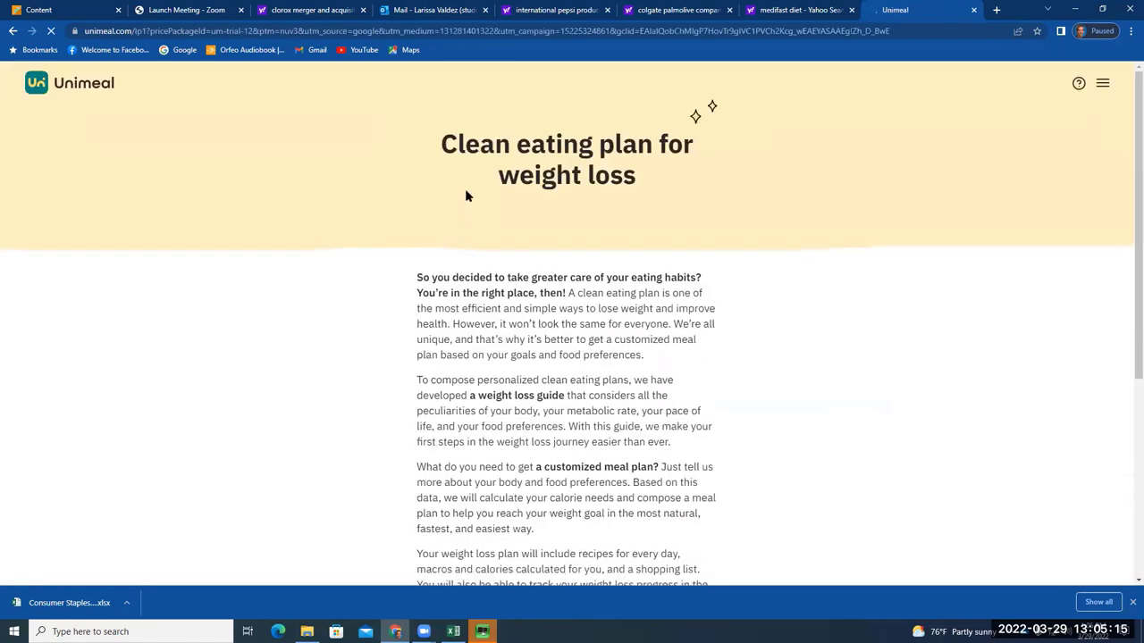
pyautogui.scroll(-4, 507, 379)
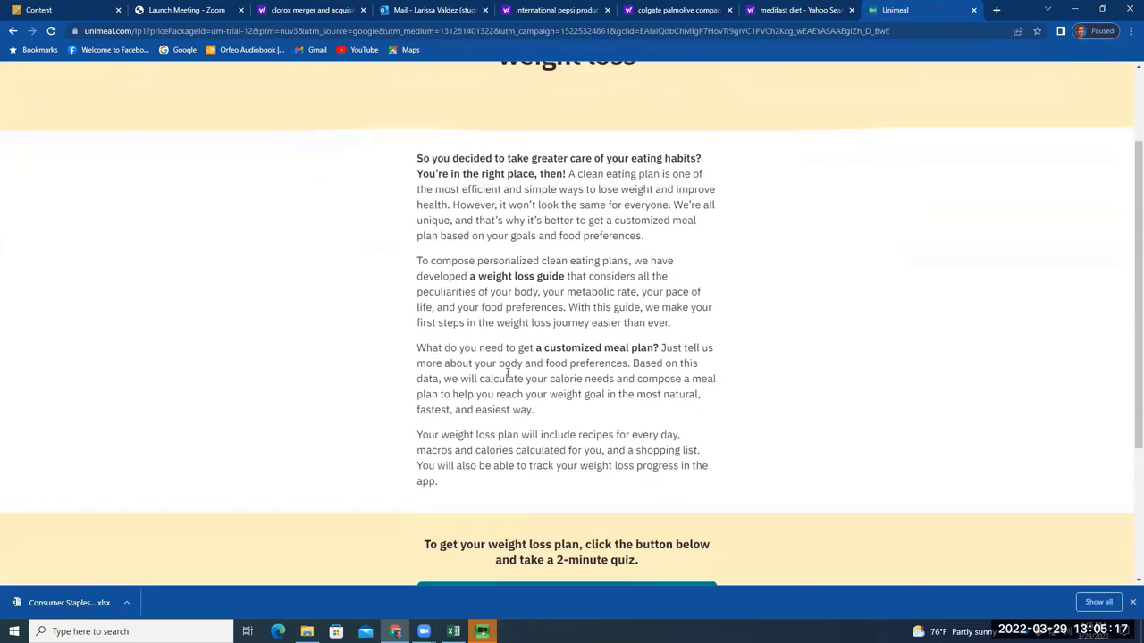
pyautogui.click(14, 31)
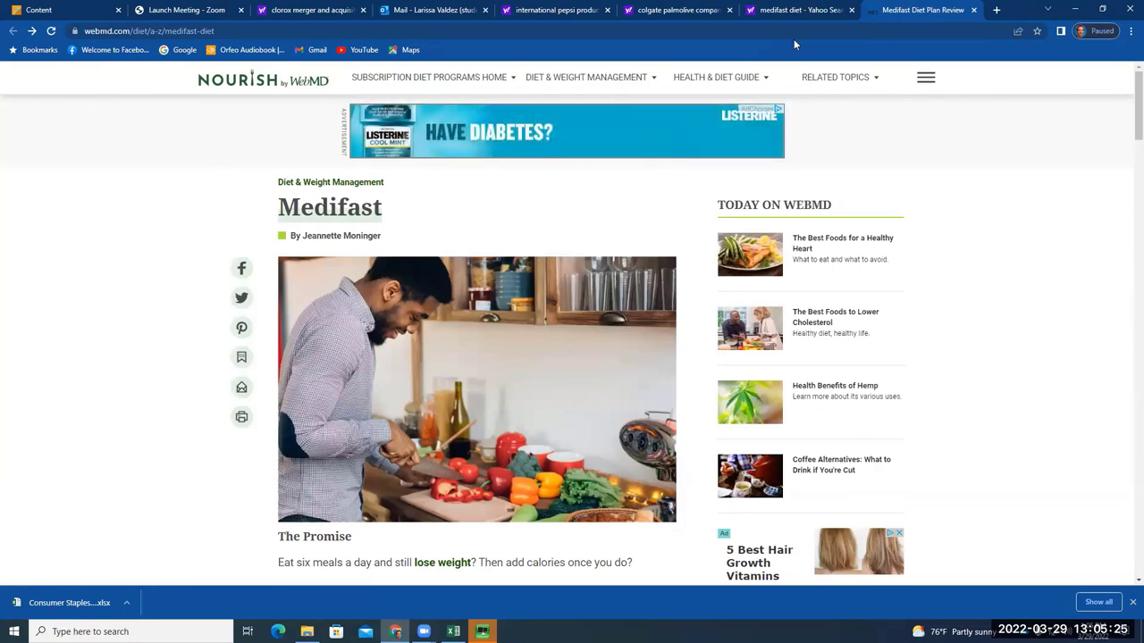
# Close the WebMD Medifast tab and open the 'Medifast Review: Is it Worth the Price in 2022?' result
pyautogui.click(973, 10)
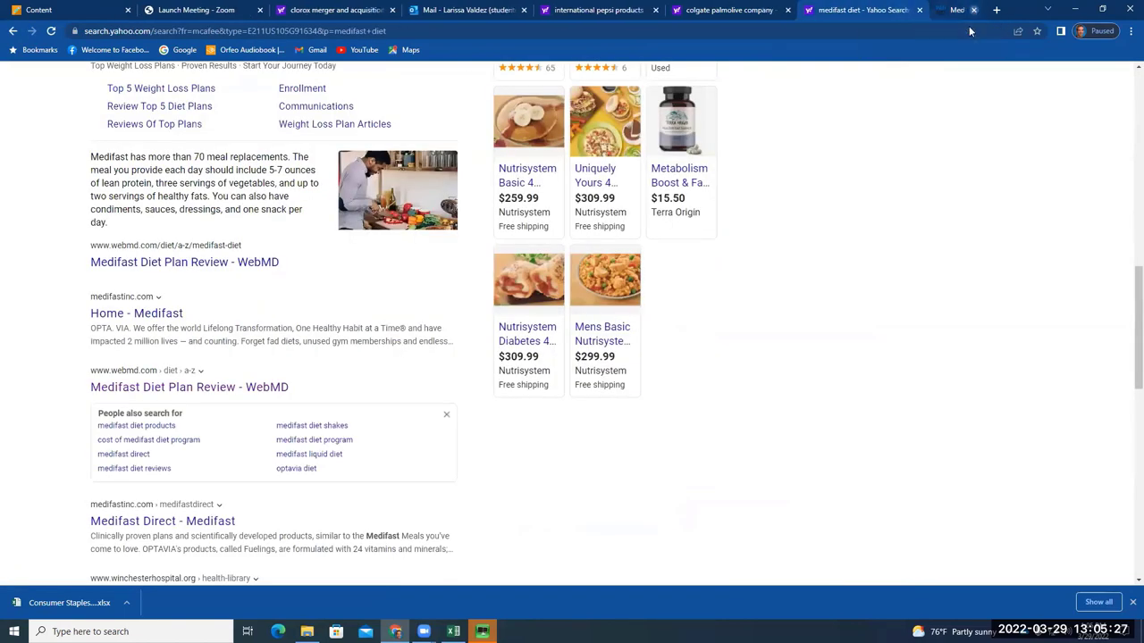
pyautogui.scroll(-5, 328, 384)
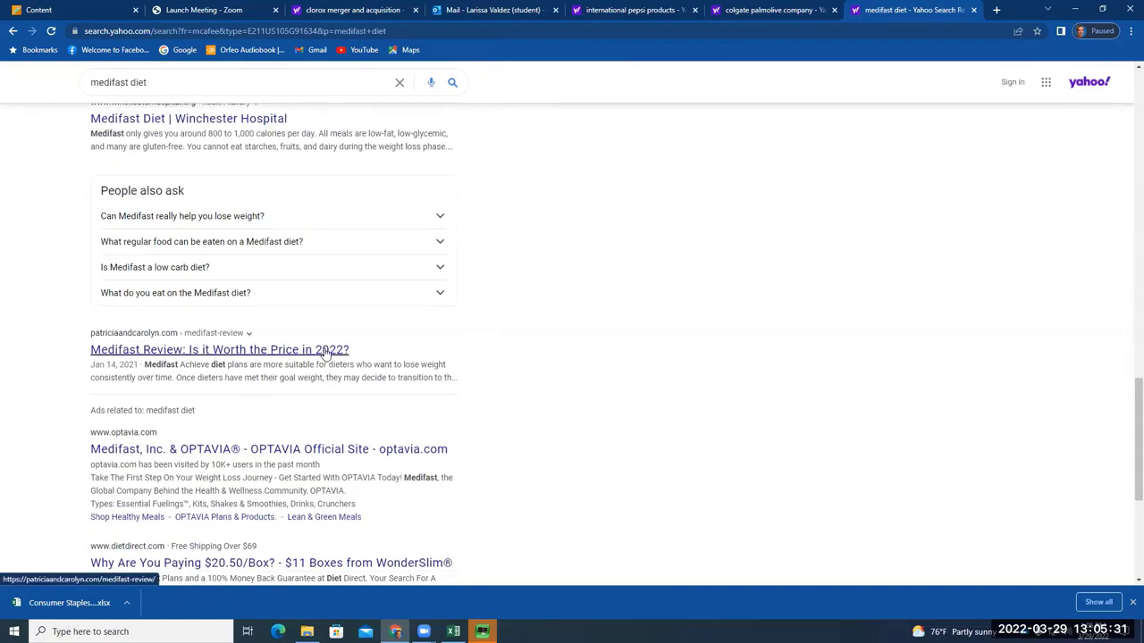
pyautogui.click(326, 353)
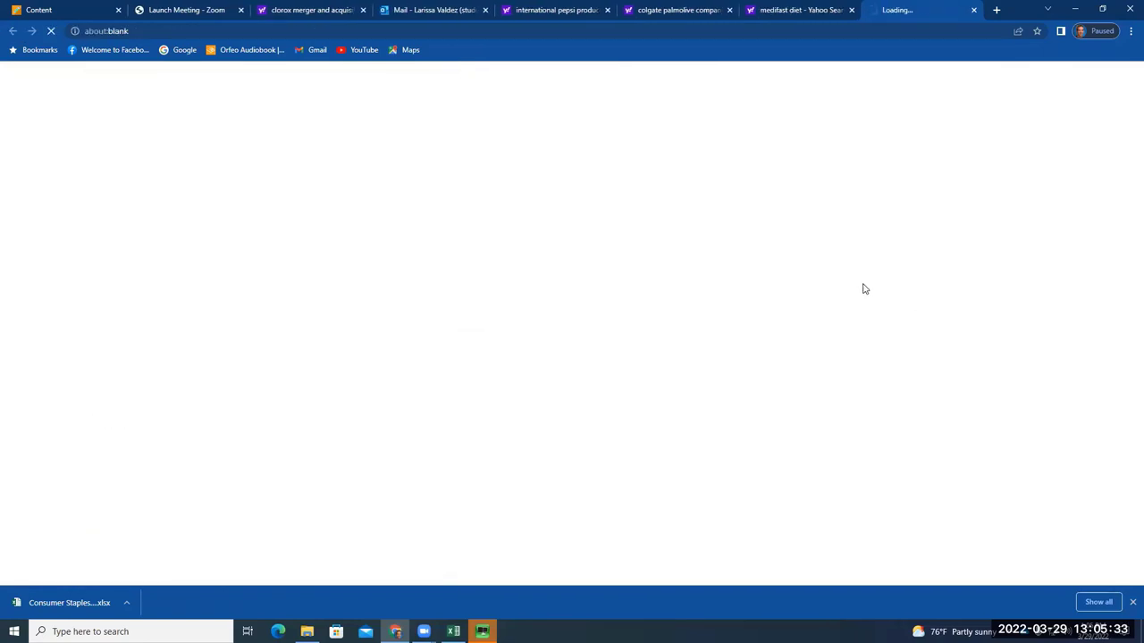
# Highlight the intro phrases about restricting calorie intake and Medifast plan nutrition
pyautogui.scroll(-2, 509, 393)
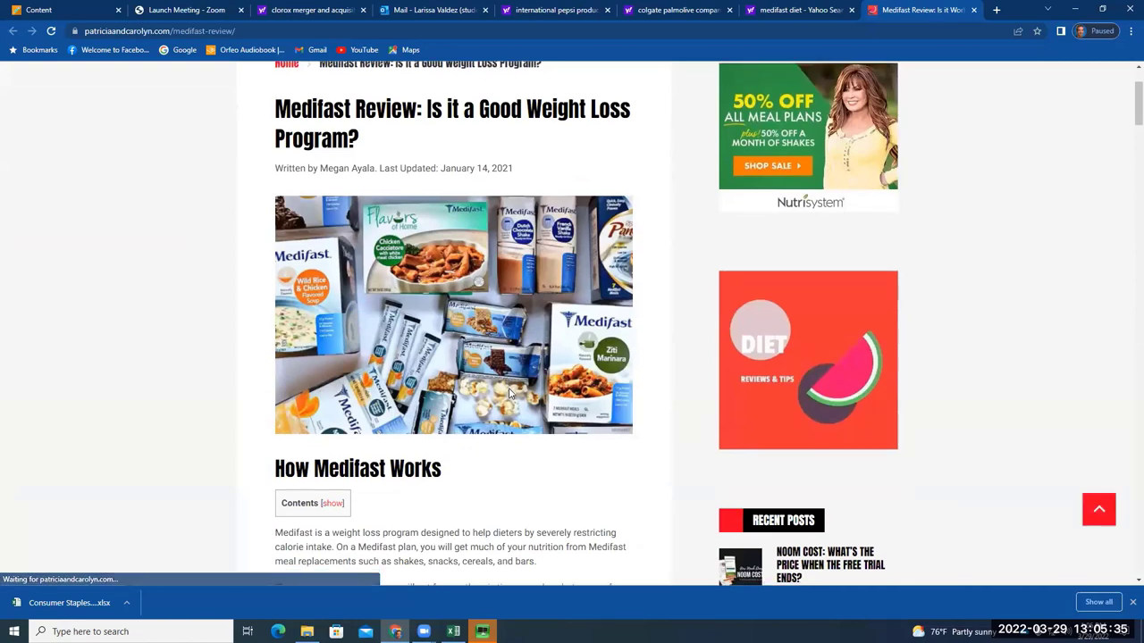
pyautogui.scroll(-3, 509, 393)
pyautogui.moveTo(361, 357); pyautogui.dragTo(628, 370)
pyautogui.click(542, 373)
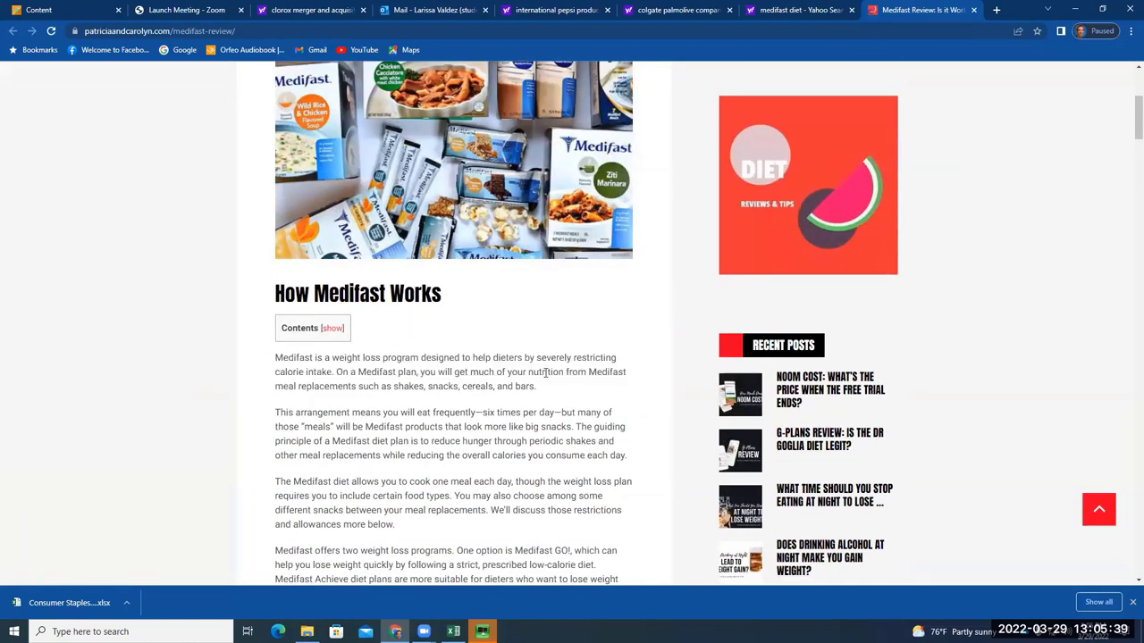
pyautogui.moveTo(571, 357); pyautogui.dragTo(340, 373)
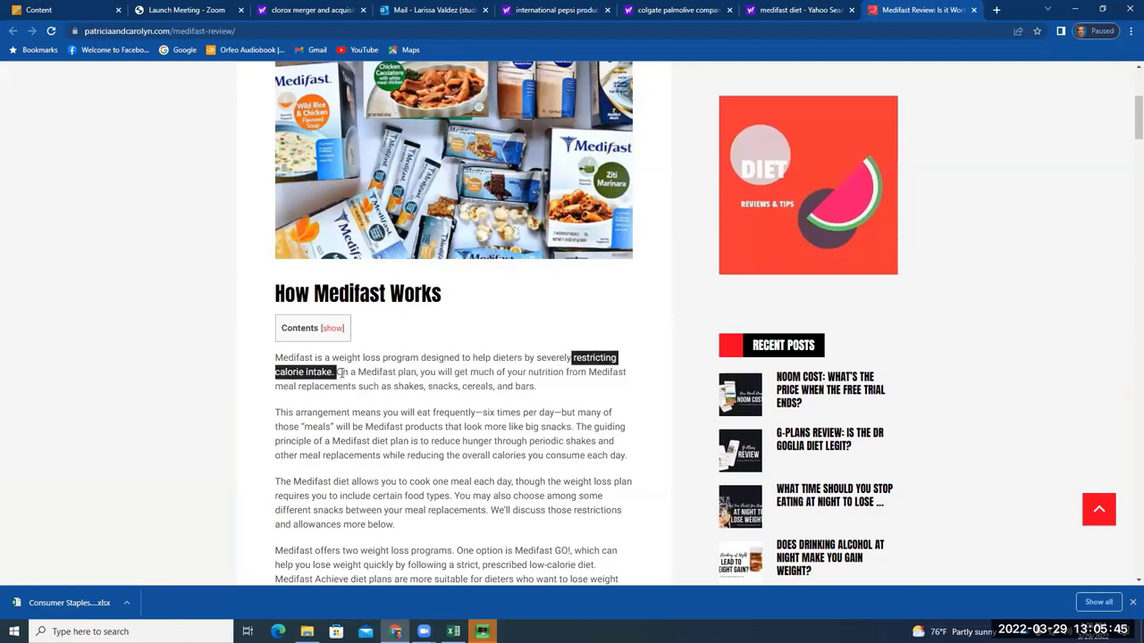
pyautogui.moveTo(351, 375); pyautogui.dragTo(479, 375)
pyautogui.click(512, 399)
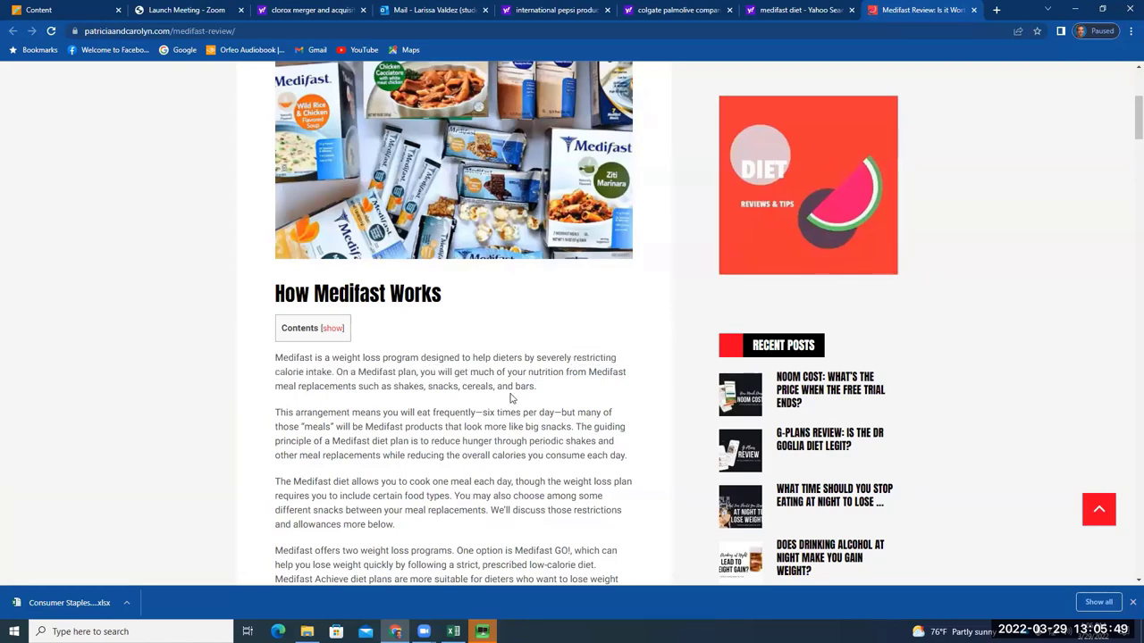
# Highlight the list of Medifast meal replacements under How Medifast Works, then deselect it
pyautogui.scroll(-1, 512, 398)
pyautogui.moveTo(578, 254); pyautogui.dragTo(614, 273)
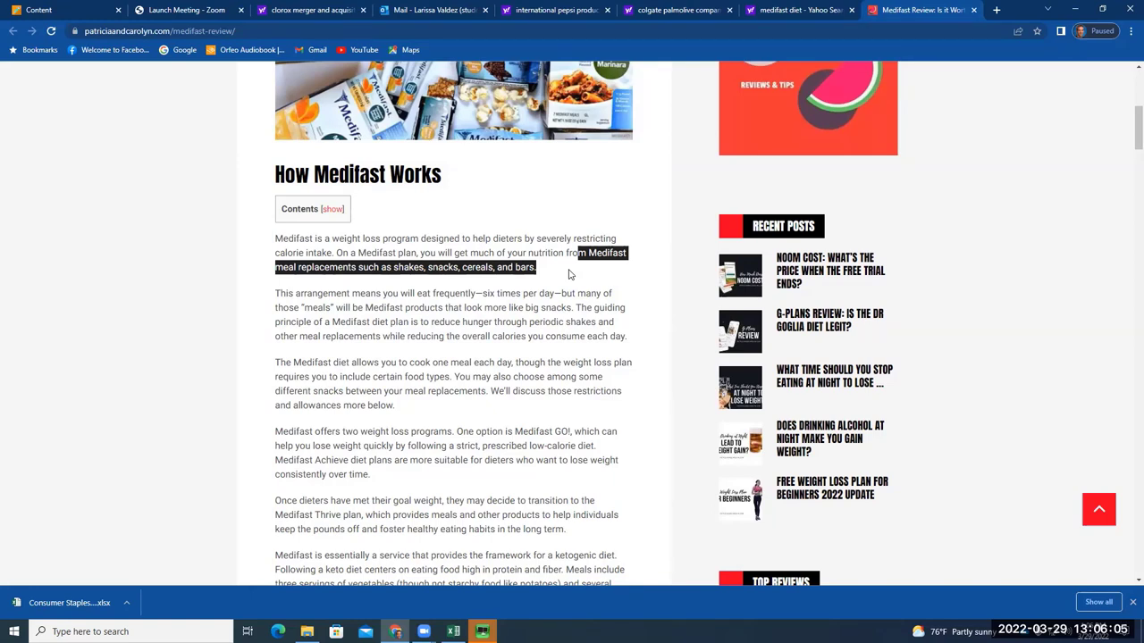
pyautogui.scroll(3, 554, 234)
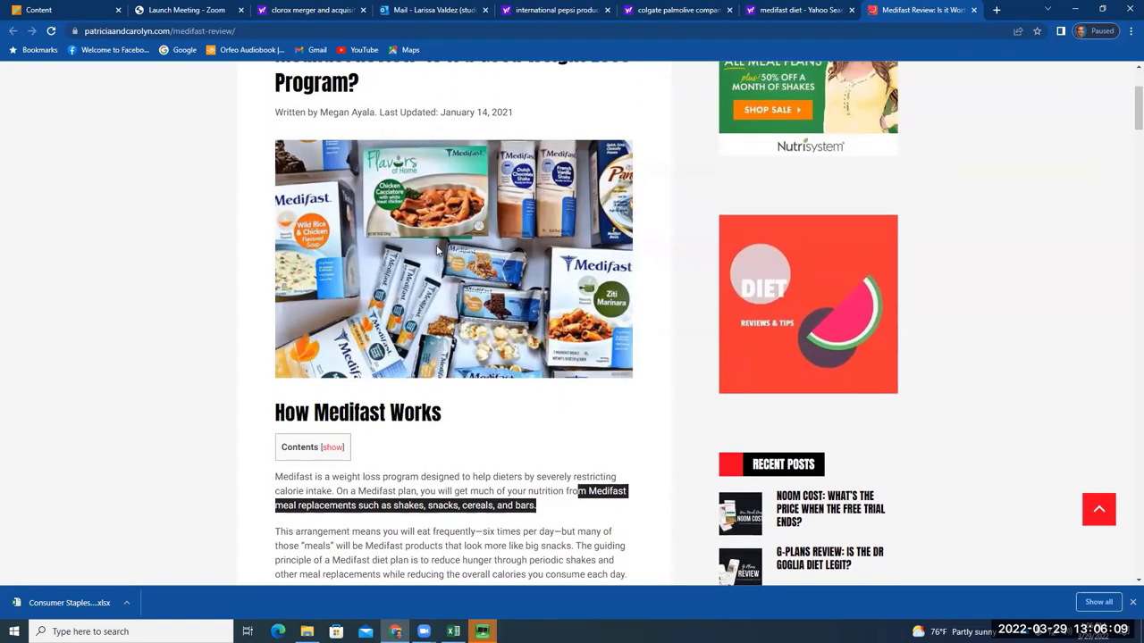
pyautogui.scroll(-2, 609, 297)
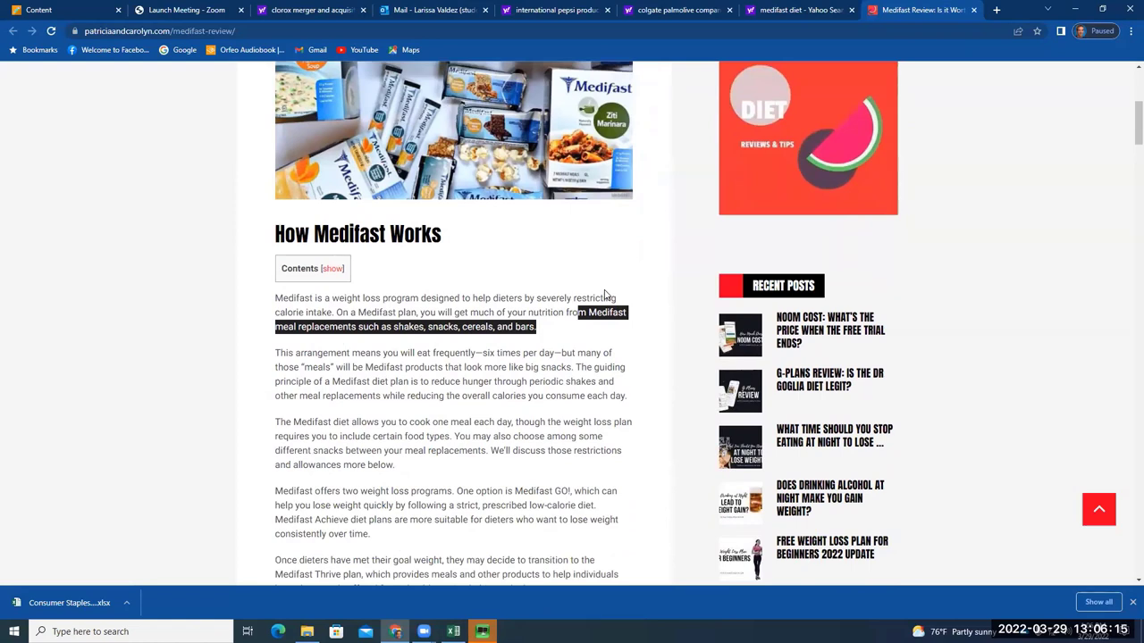
pyautogui.click(701, 169)
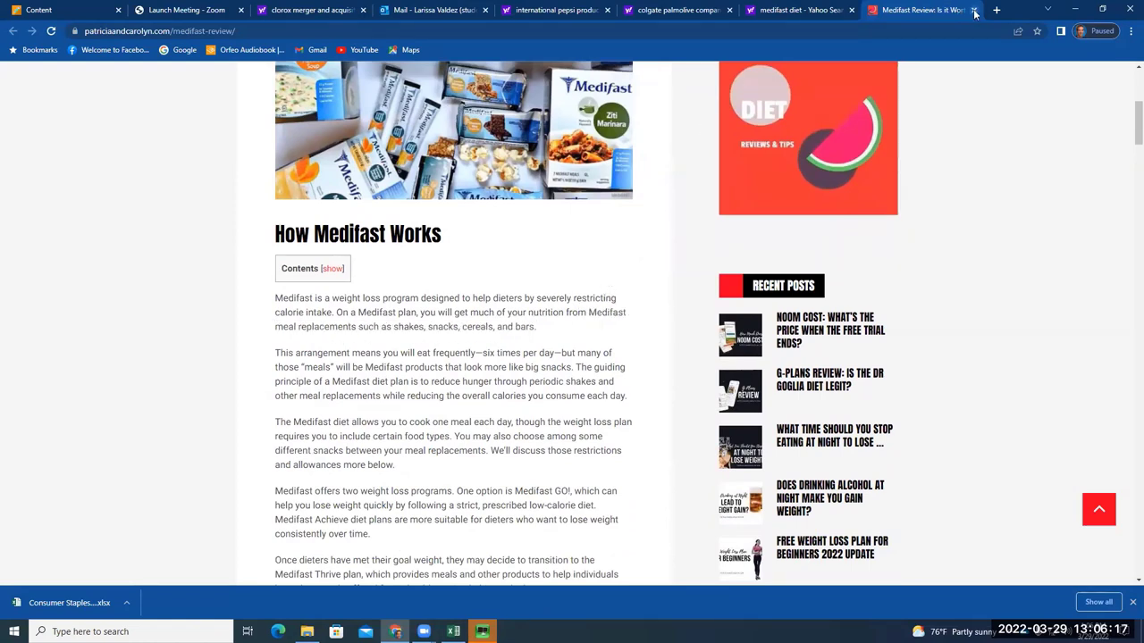
# Close both Medifast tabs and load YouTube in a new tab
pyautogui.click(974, 10)
pyautogui.click(974, 10)
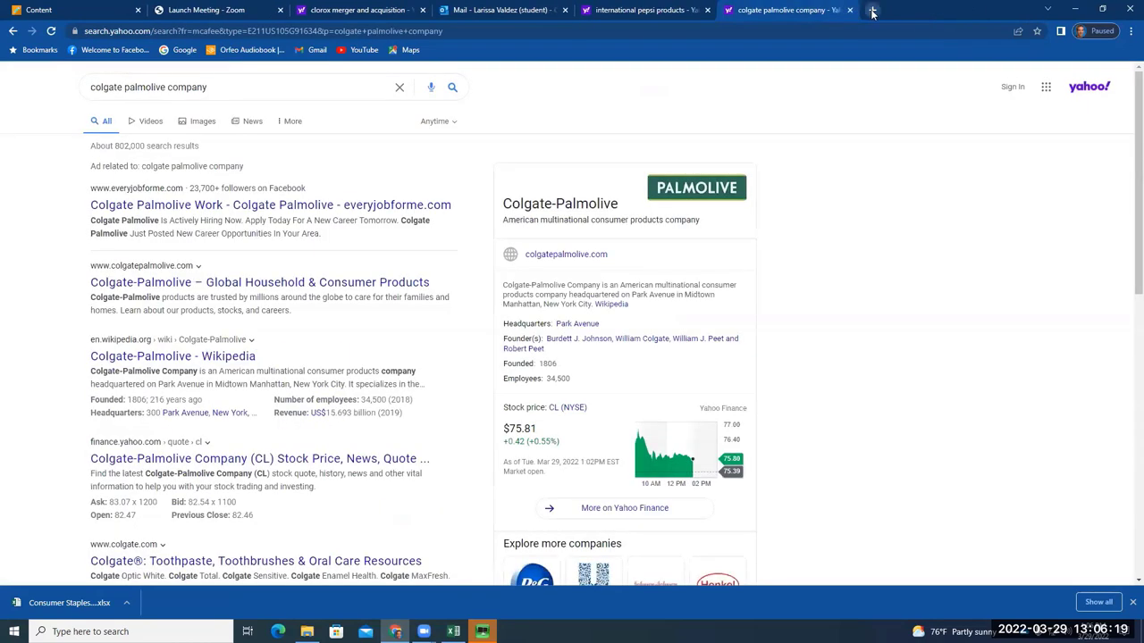
pyautogui.click(866, 10)
pyautogui.write('youtube')
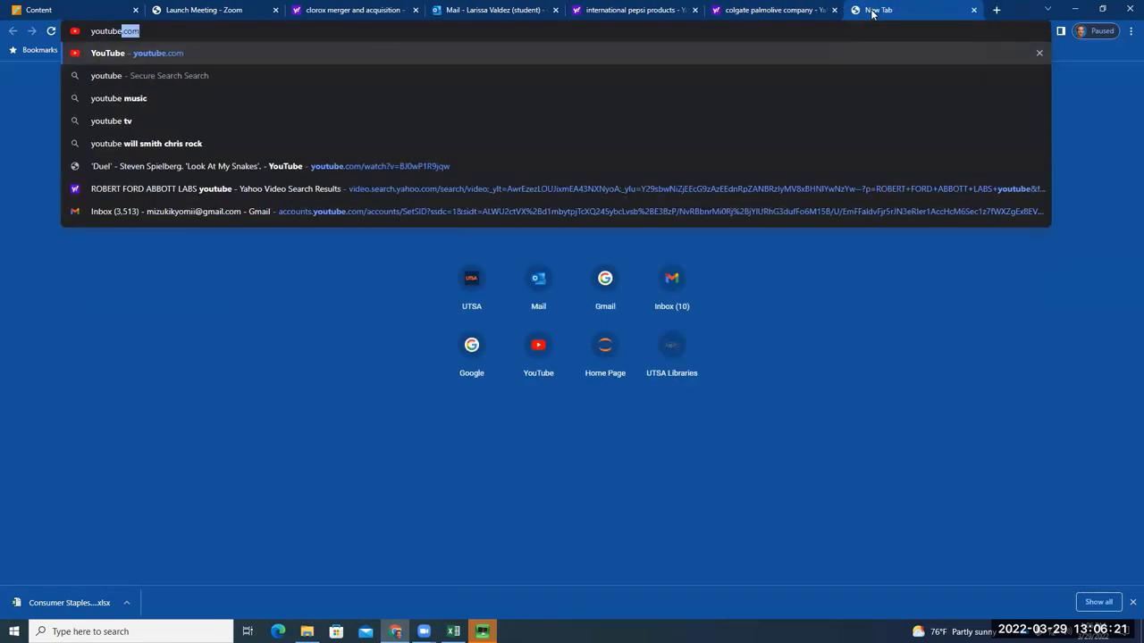
pyautogui.press('Return')
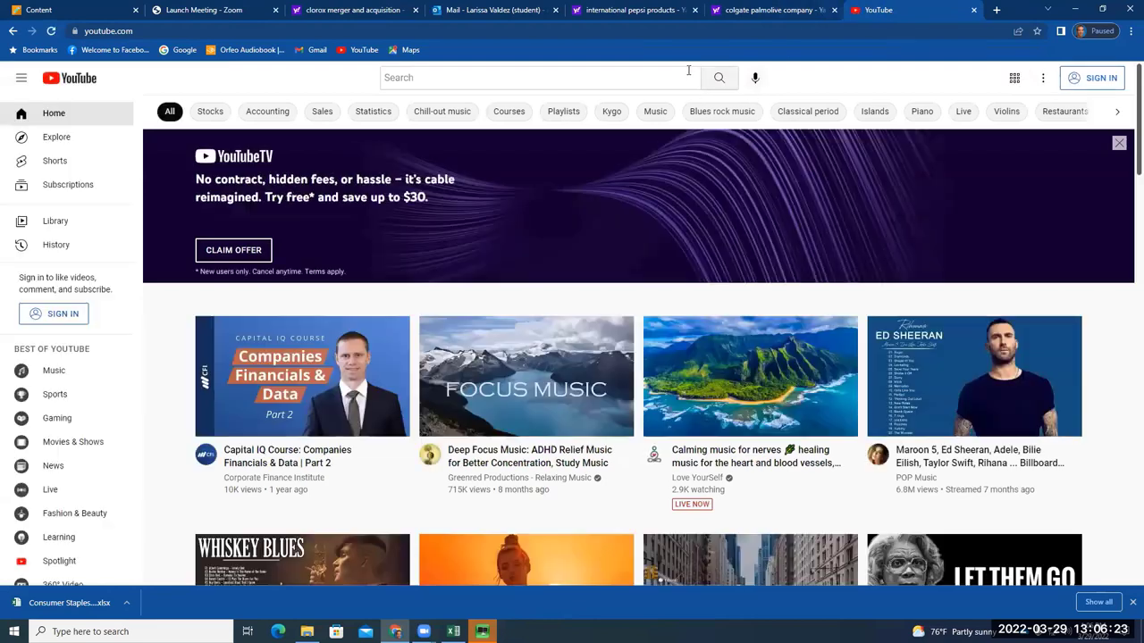
# Search YouTube for 'medifast weight loss' and play 'The Medifast 5 & 1 Plan Explained'
pyautogui.write('medifast')
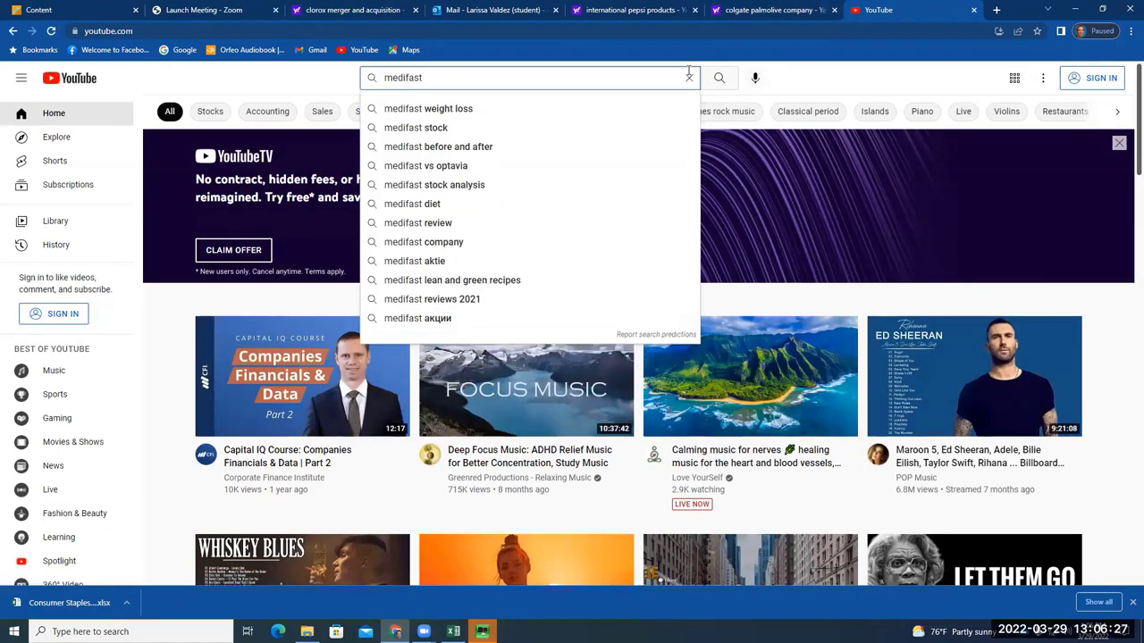
pyautogui.click(603, 114)
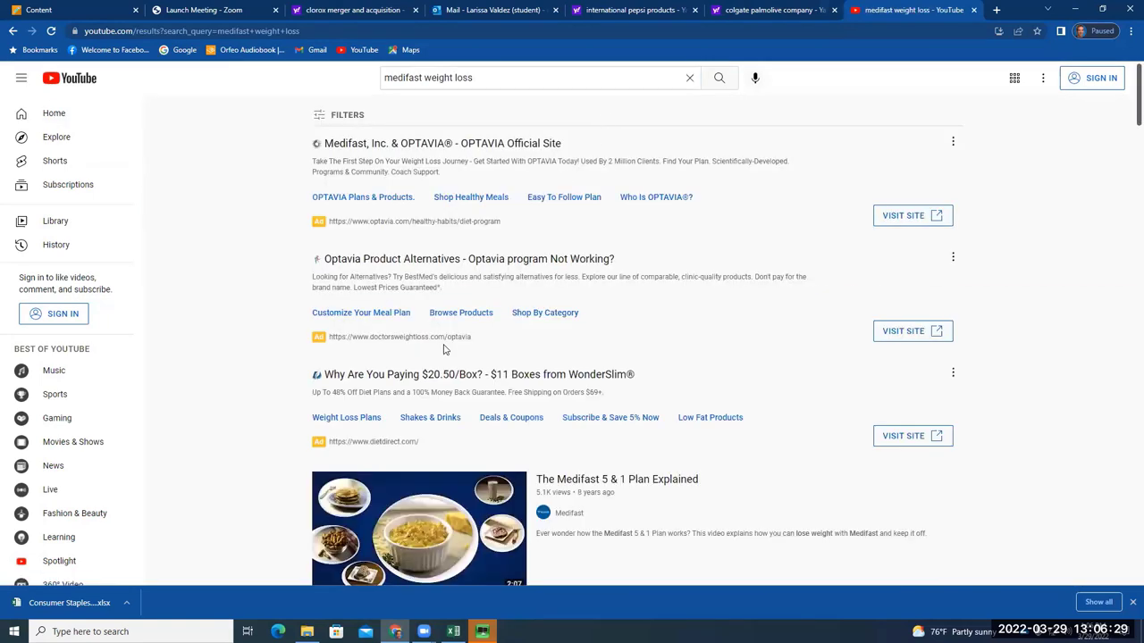
pyautogui.scroll(-3, 527, 384)
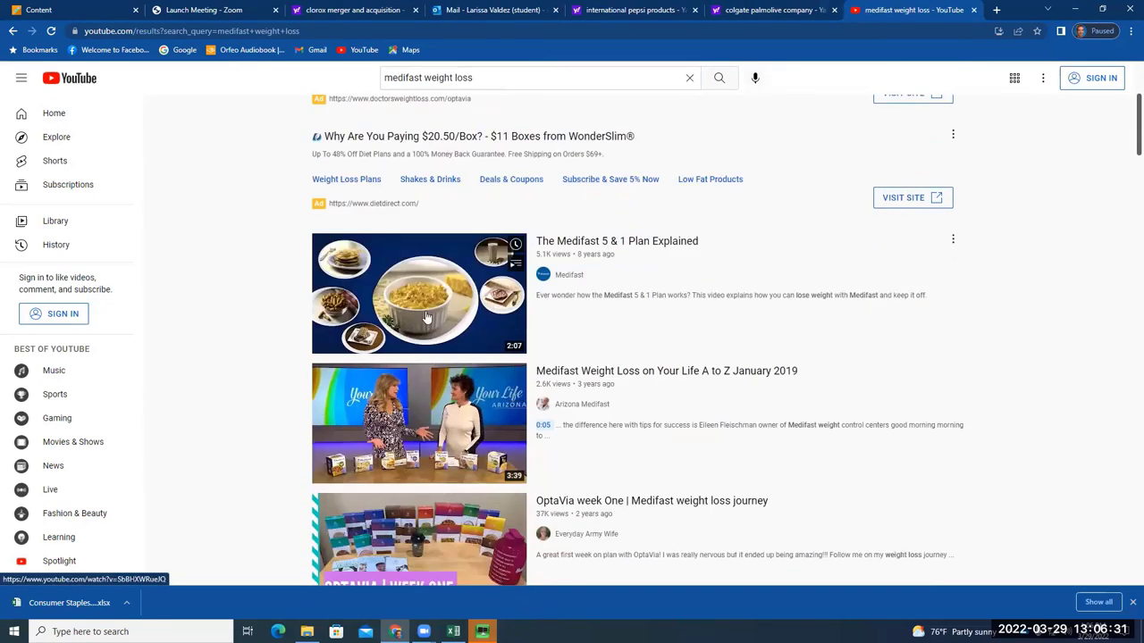
pyautogui.click(619, 313)
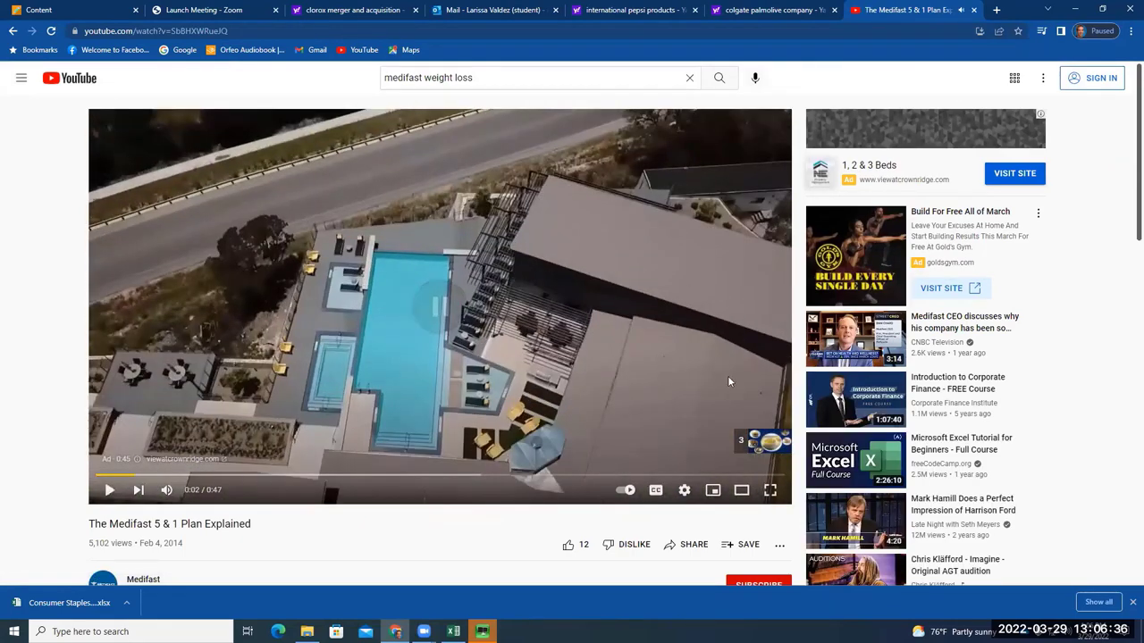
# Pause the ad and lower the computer's volume to 35, then 22
pyautogui.click(728, 375)
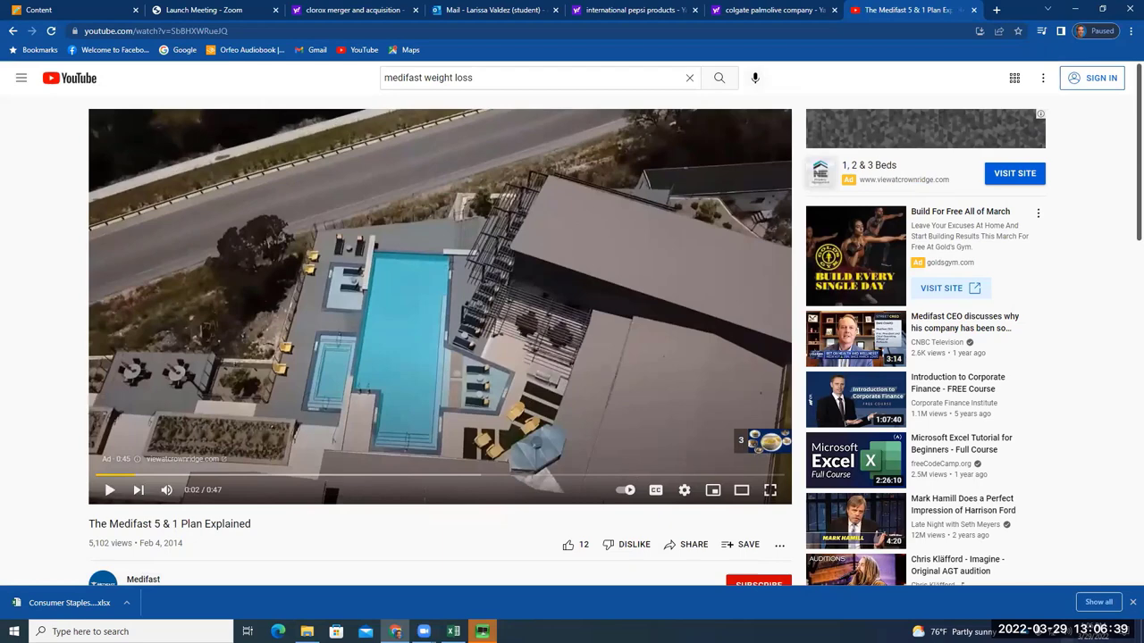
pyautogui.click(1063, 631)
pyautogui.moveTo(1065, 603); pyautogui.dragTo(1017, 603)
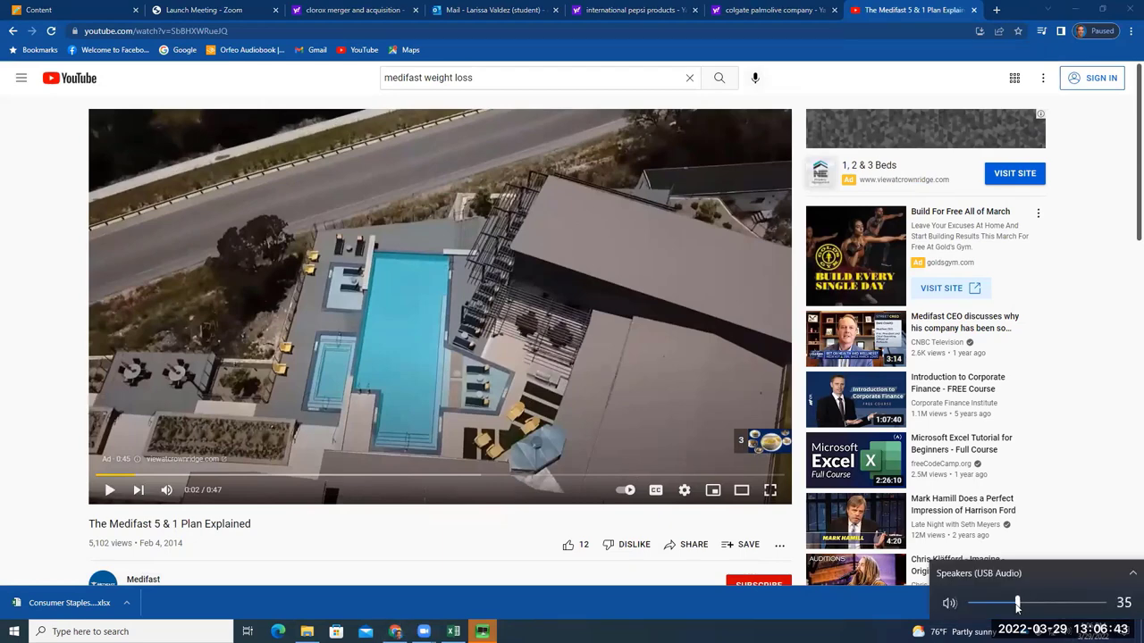
pyautogui.click(616, 345)
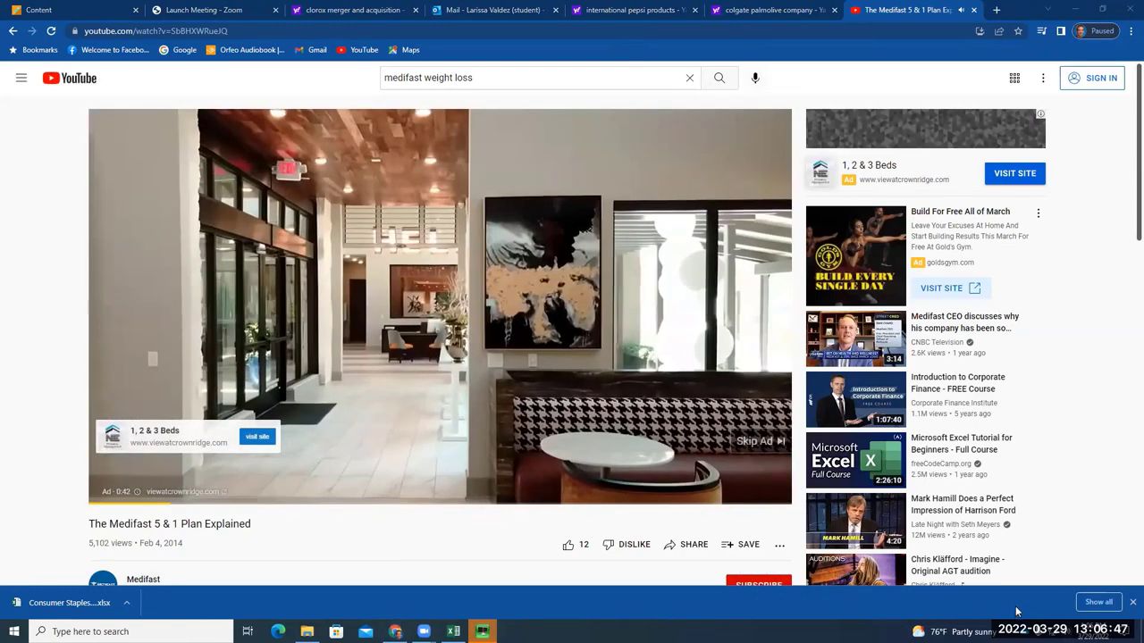
pyautogui.click(1063, 631)
pyautogui.moveTo(1003, 610); pyautogui.dragTo(999, 610)
# Skip the ad, watch from 0:21 to 0:33, then return to the search results
pyautogui.click(293, 288)
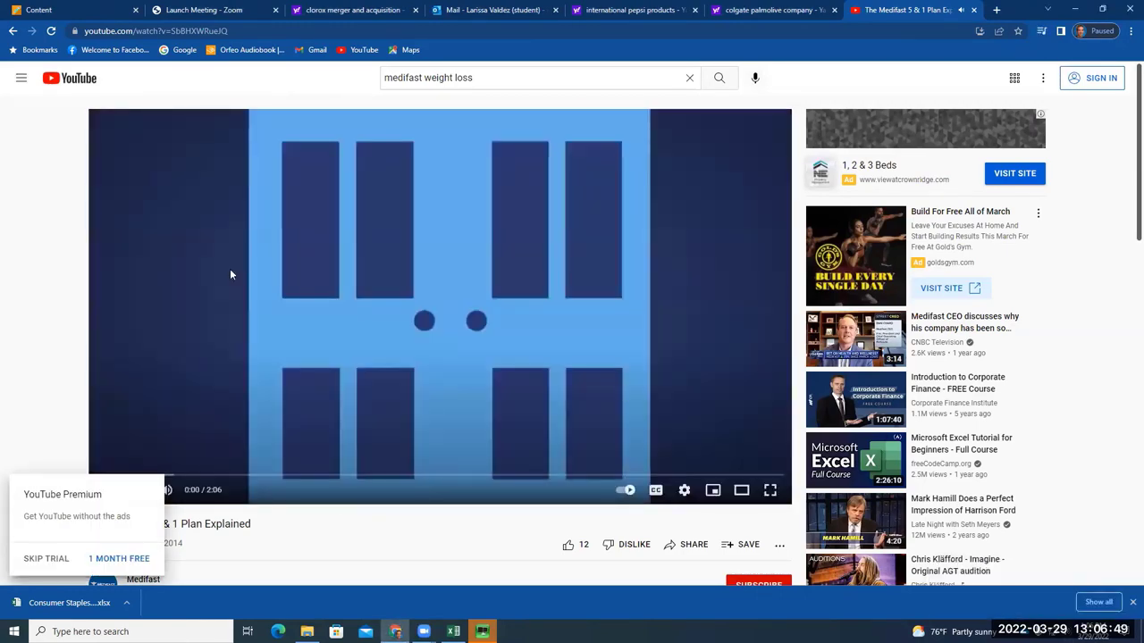
pyautogui.click(209, 476)
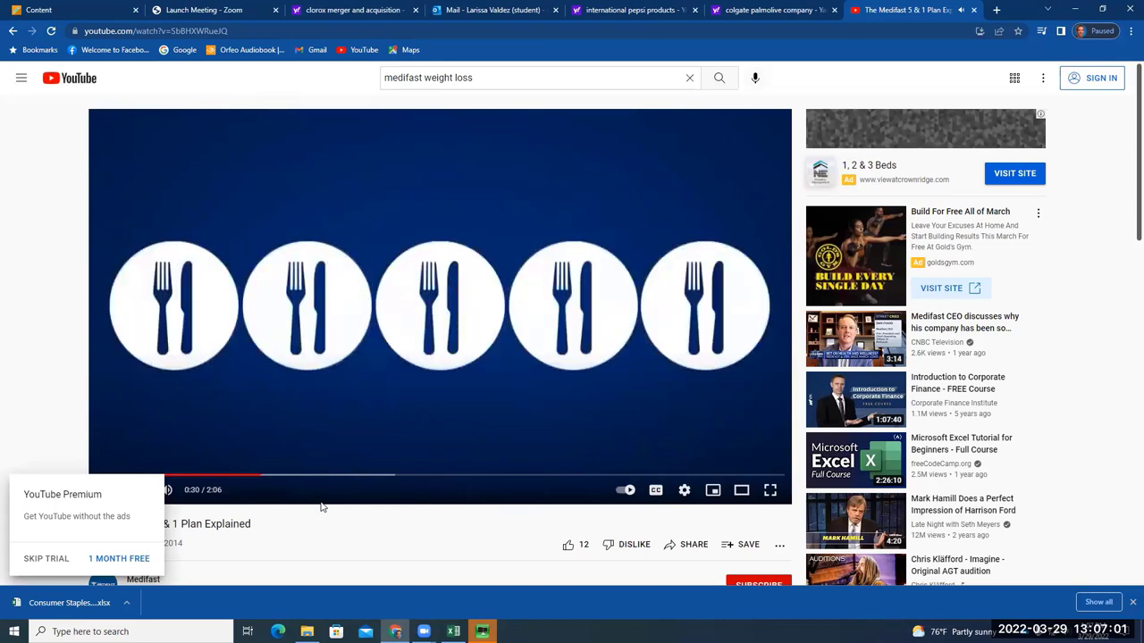
pyautogui.click(48, 559)
pyautogui.click(428, 386)
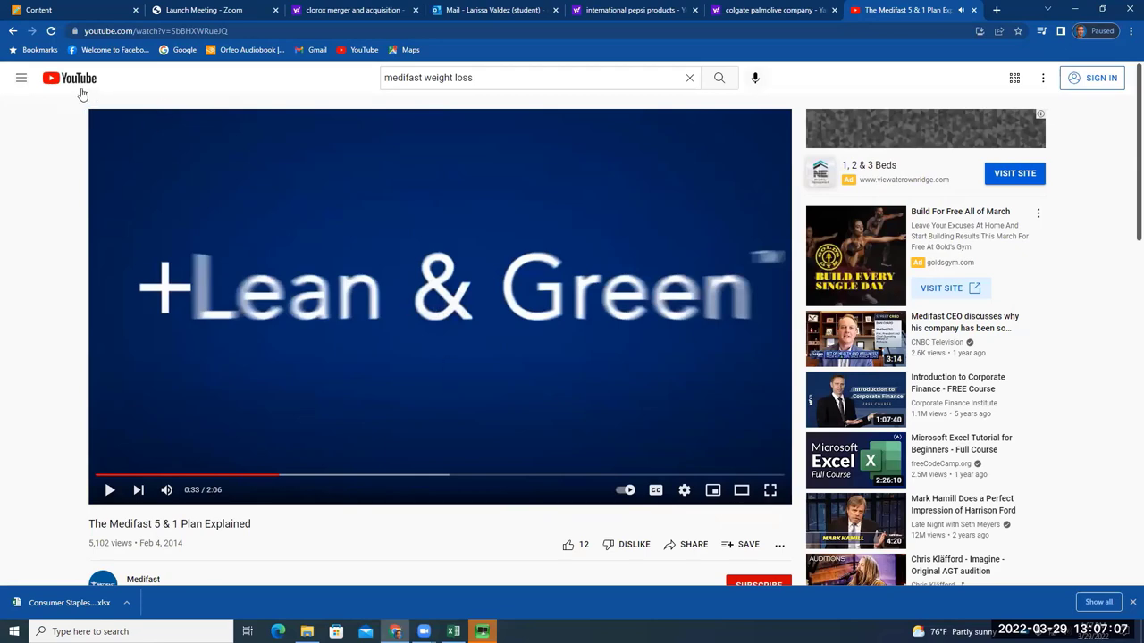
pyautogui.click(12, 32)
pyautogui.scroll(-3, 406, 471)
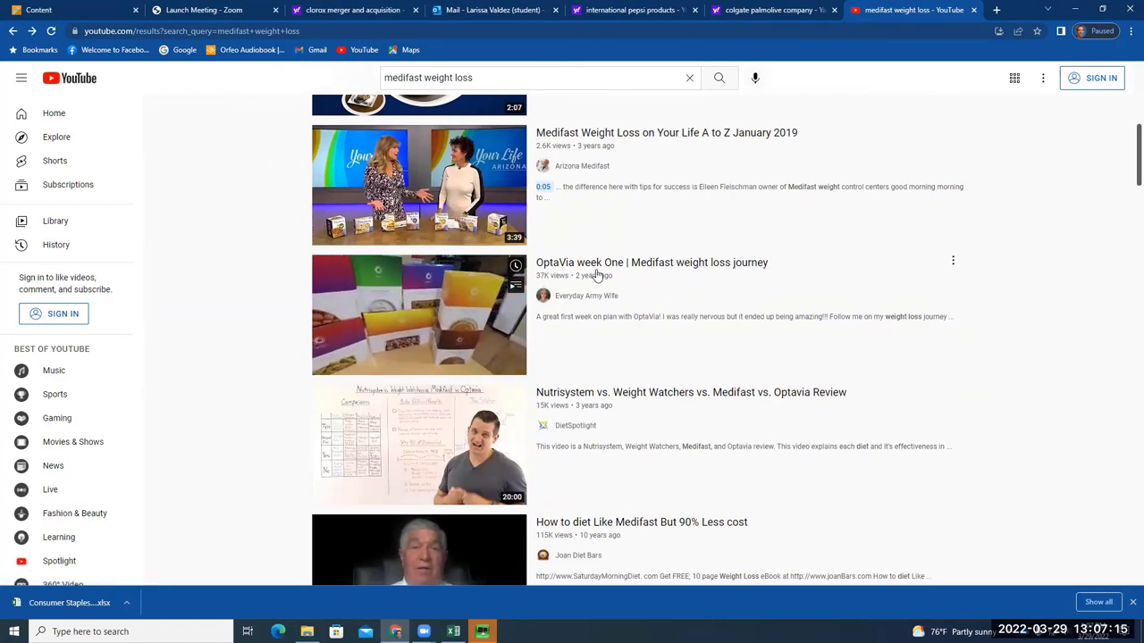
# Scroll down to the Nutrisystem vs. Weight Watchers vs. Medifast vs. Optavia Review result
pyautogui.scroll(-2, 516, 438)
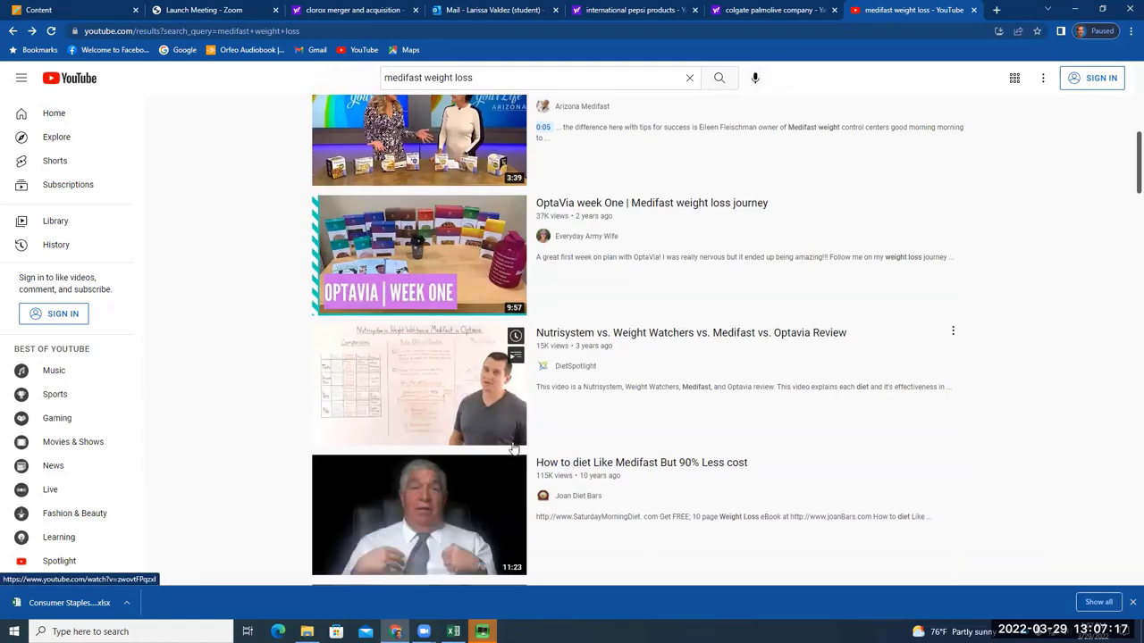
pyautogui.scroll(-1, 514, 446)
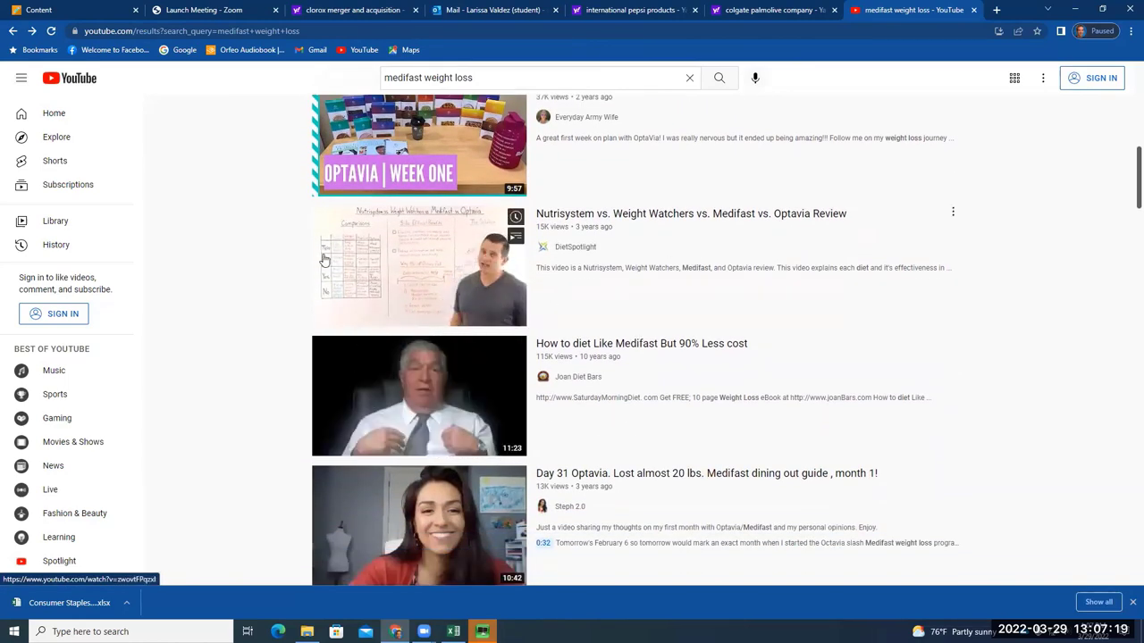
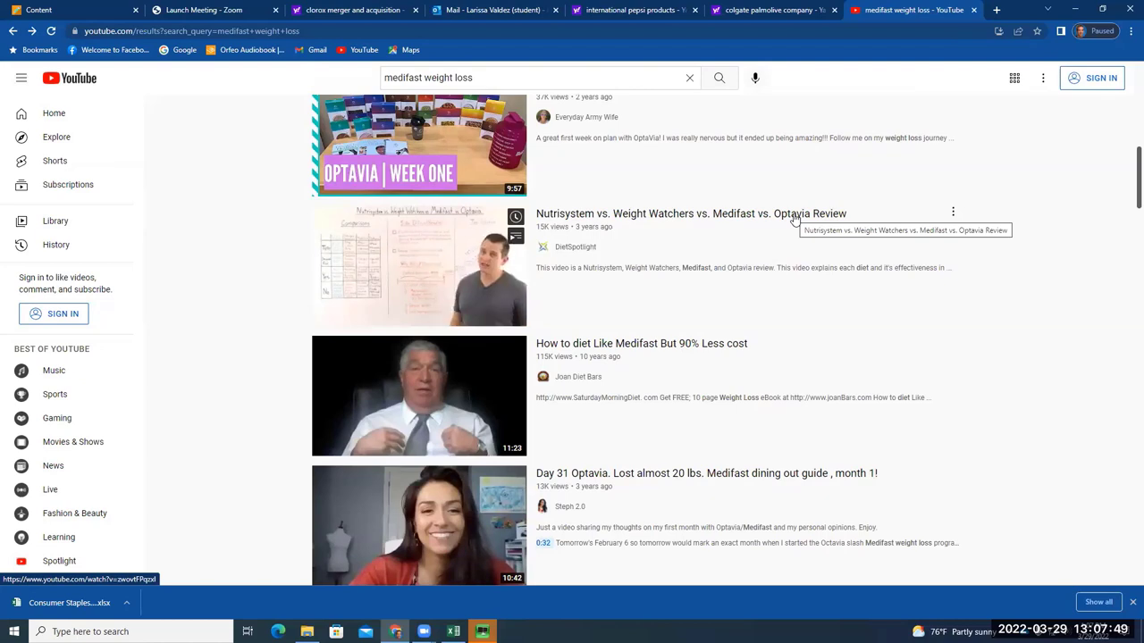
# Swap the medifast YouTube tab for a new one and reach the Statista homepage via a Yahoo search
pyautogui.click(998, 10)
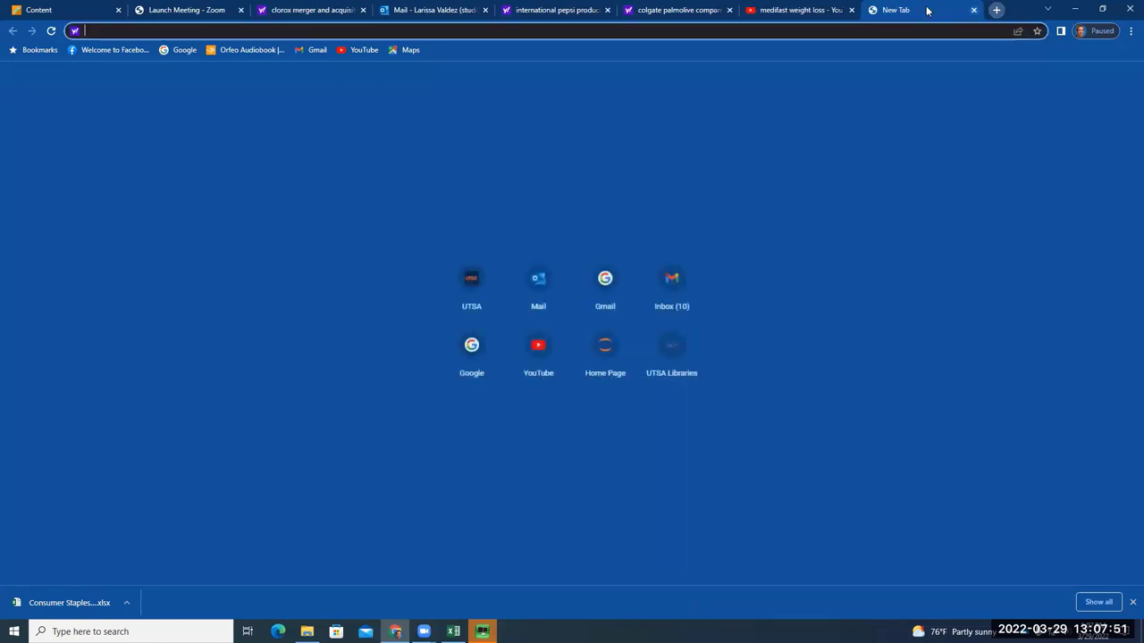
pyautogui.click(855, 10)
pyautogui.write('s')
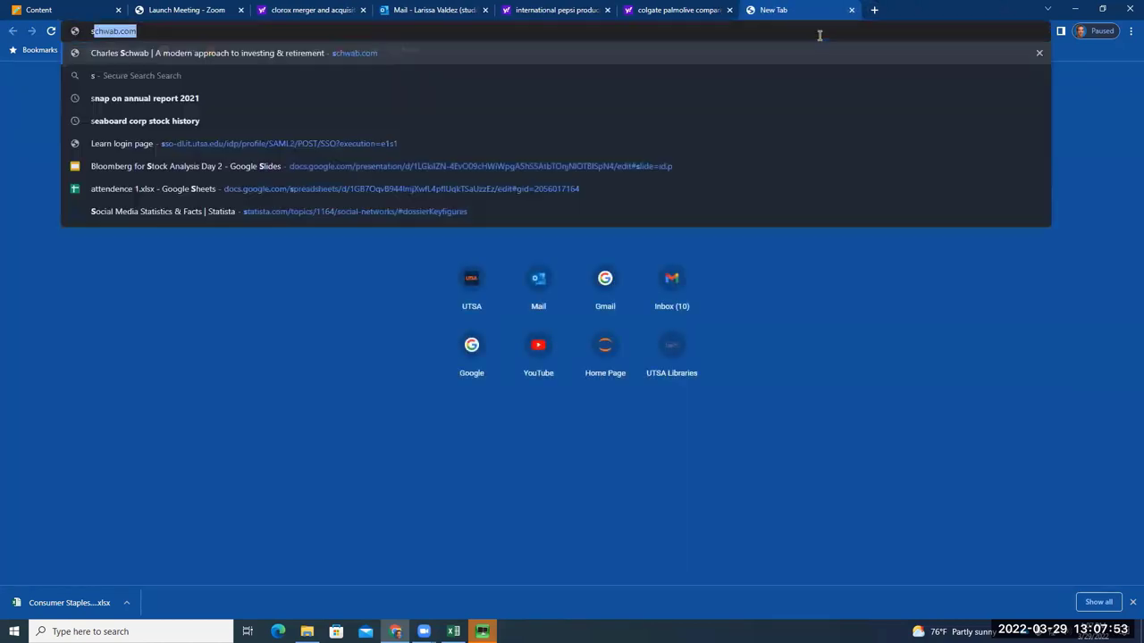
pyautogui.write('atistA')
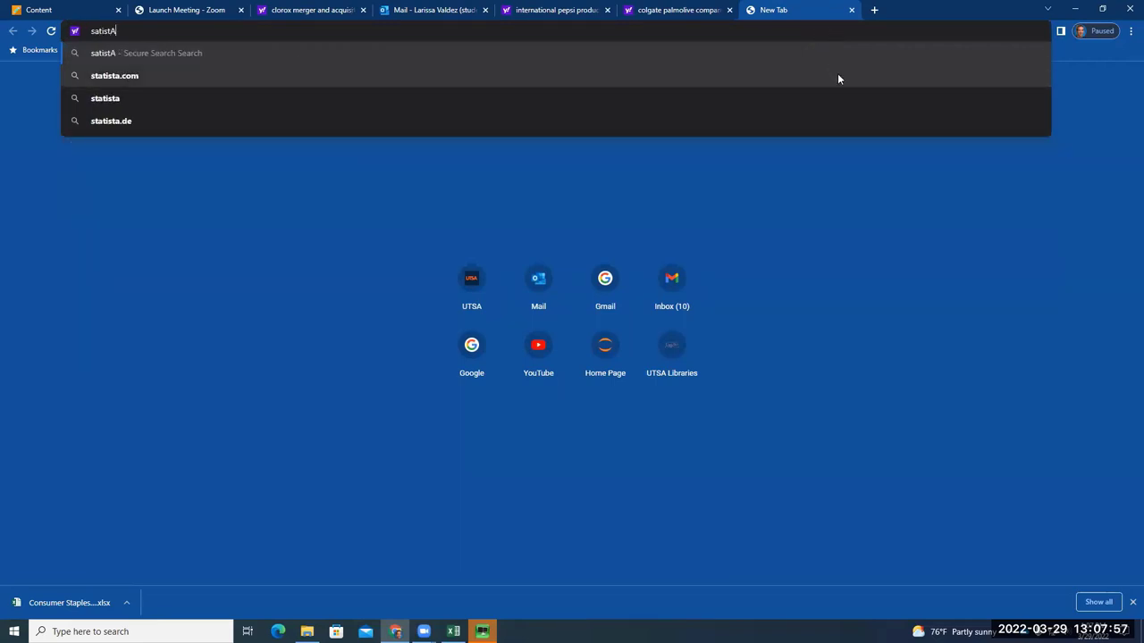
pyautogui.click(837, 75)
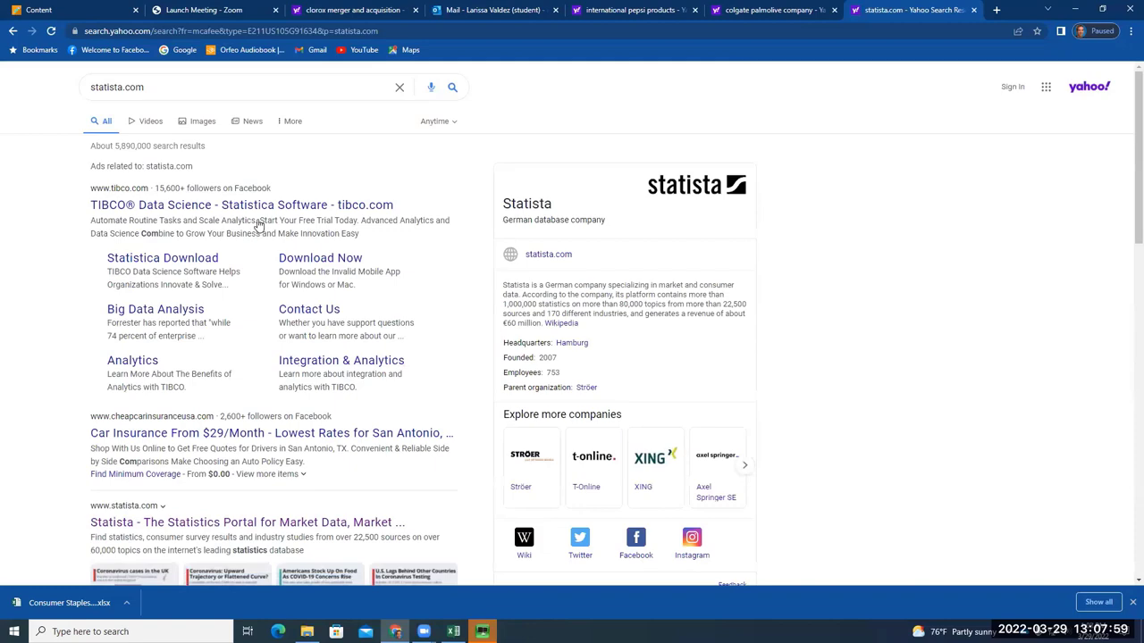
pyautogui.scroll(-3, 280, 289)
pyautogui.scroll(-2, 280, 291)
pyautogui.scroll(2, 284, 268)
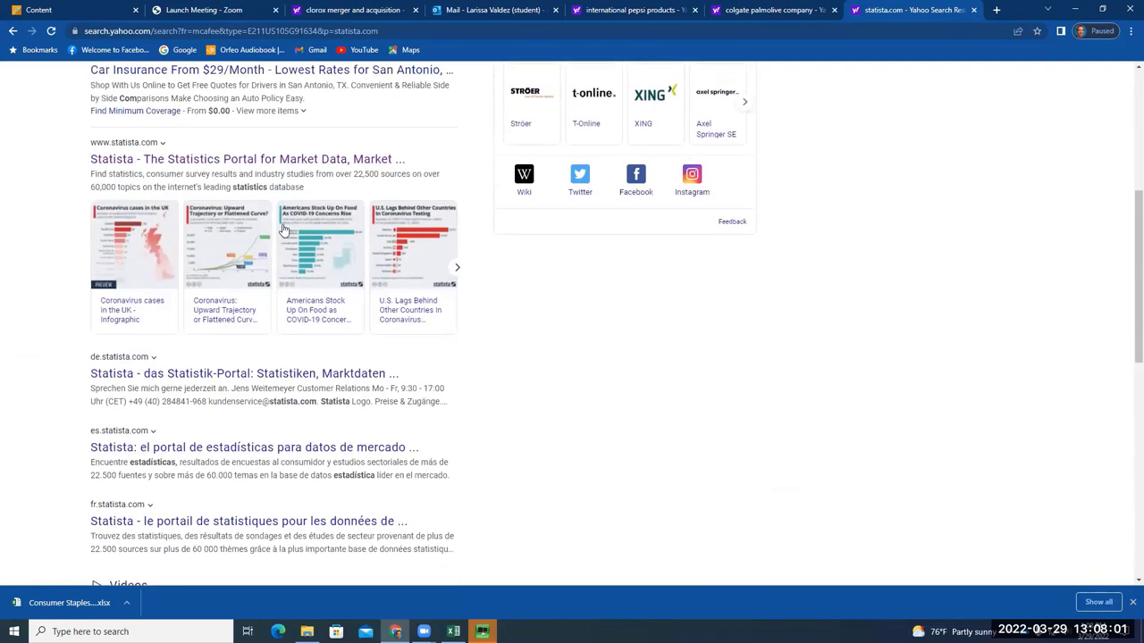
pyautogui.click(284, 228)
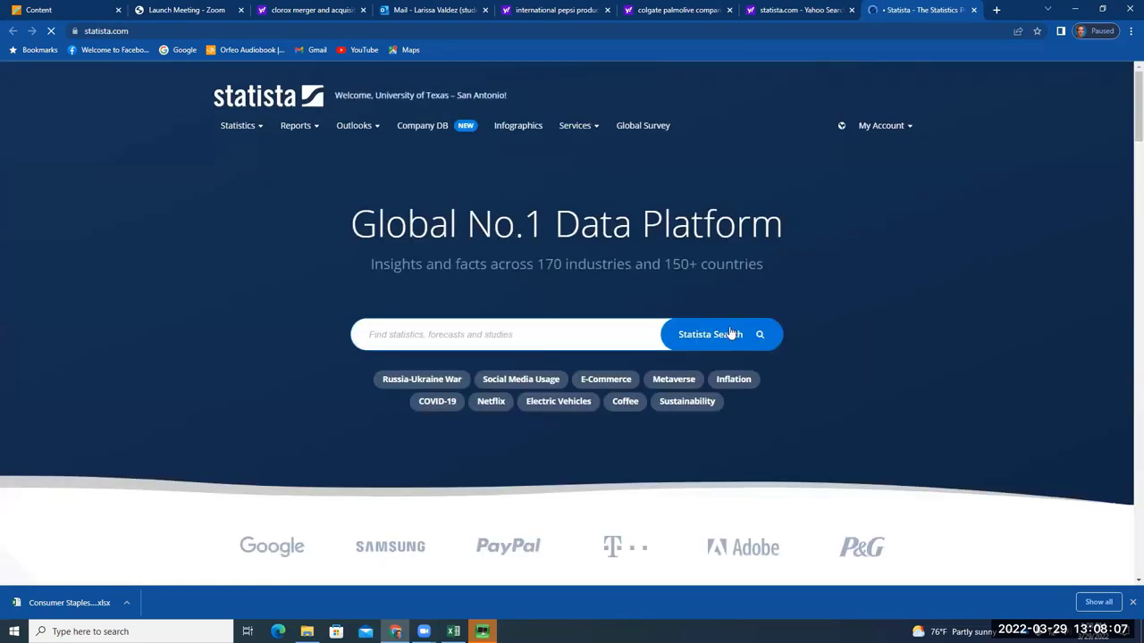
# Search Statista for SMOKING, dismissing the notifications prompt
pyautogui.click(554, 326)
pyautogui.write('SMOKINM')
pyautogui.press('BackSpace')
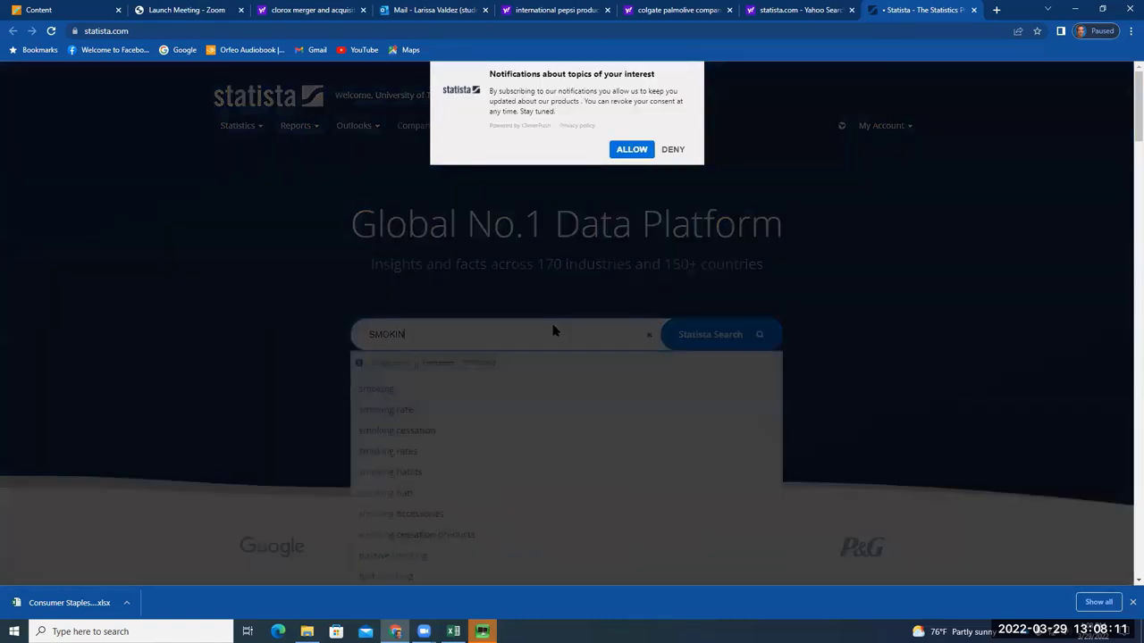
pyautogui.click(623, 182)
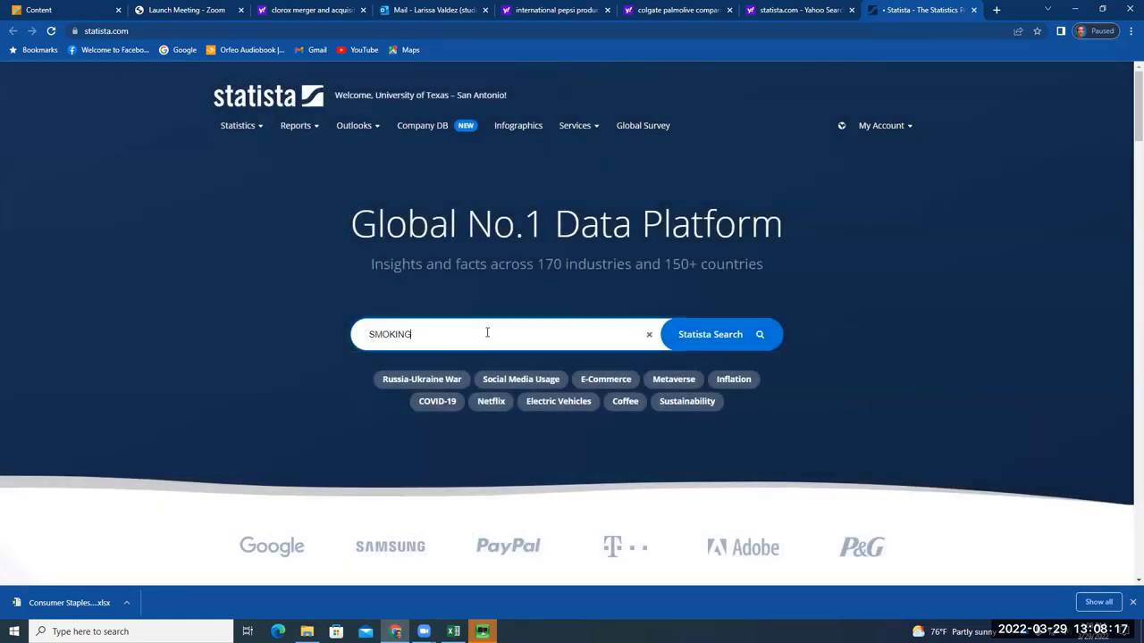
pyautogui.press('Return')
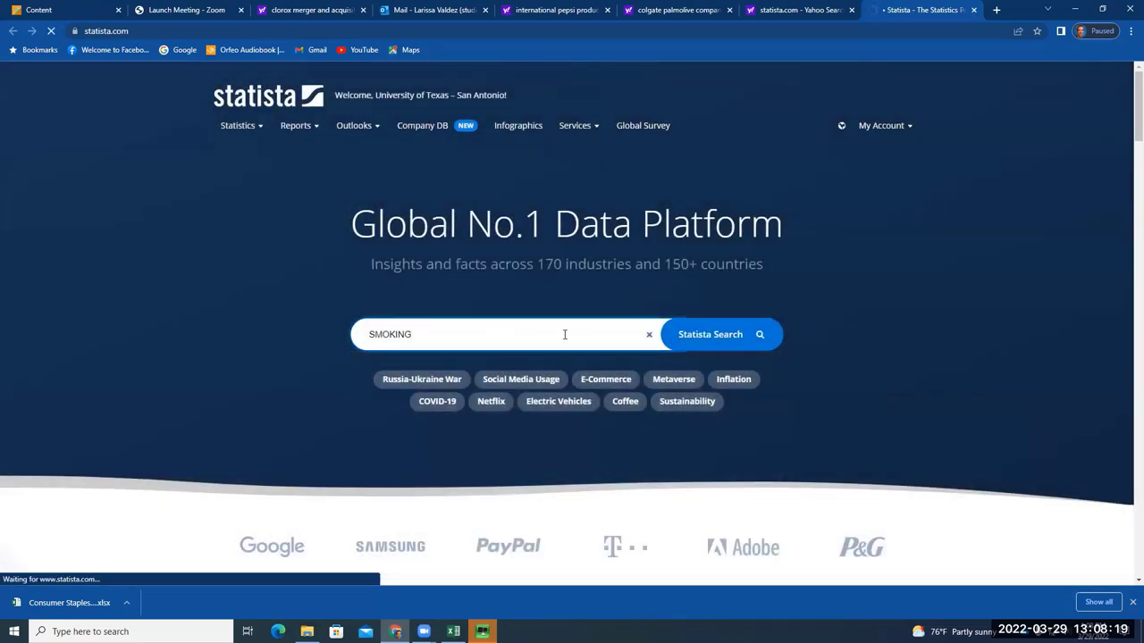
pyautogui.click(749, 336)
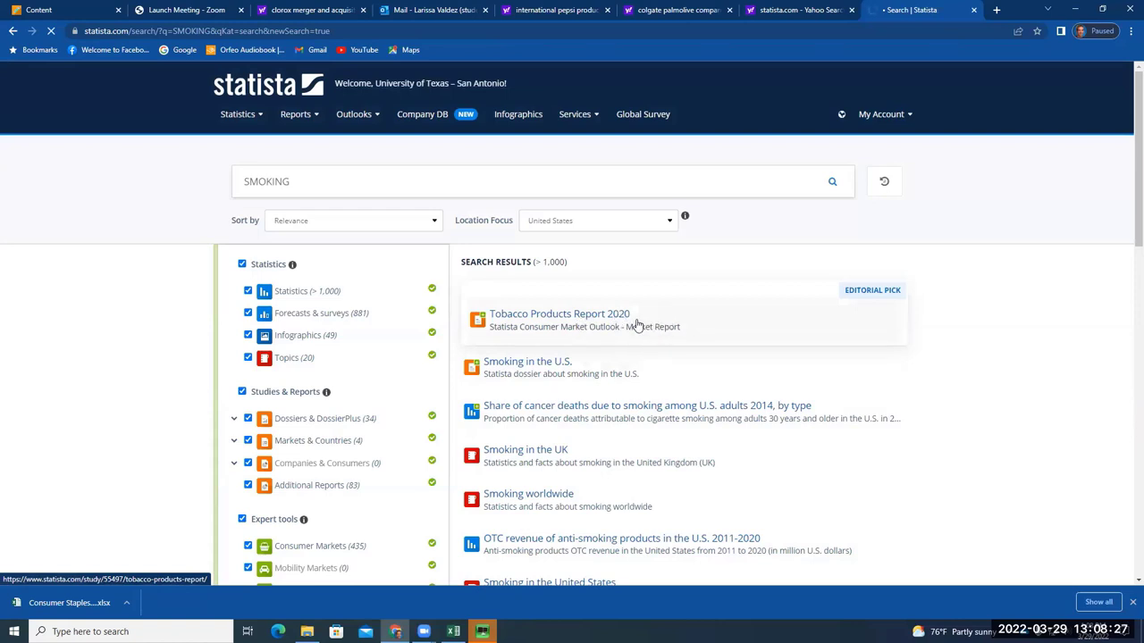
# Download the 'Smoking in the U.S.' dossier as a PDF and open the file
pyautogui.click(615, 320)
pyautogui.scroll(-1, 533, 434)
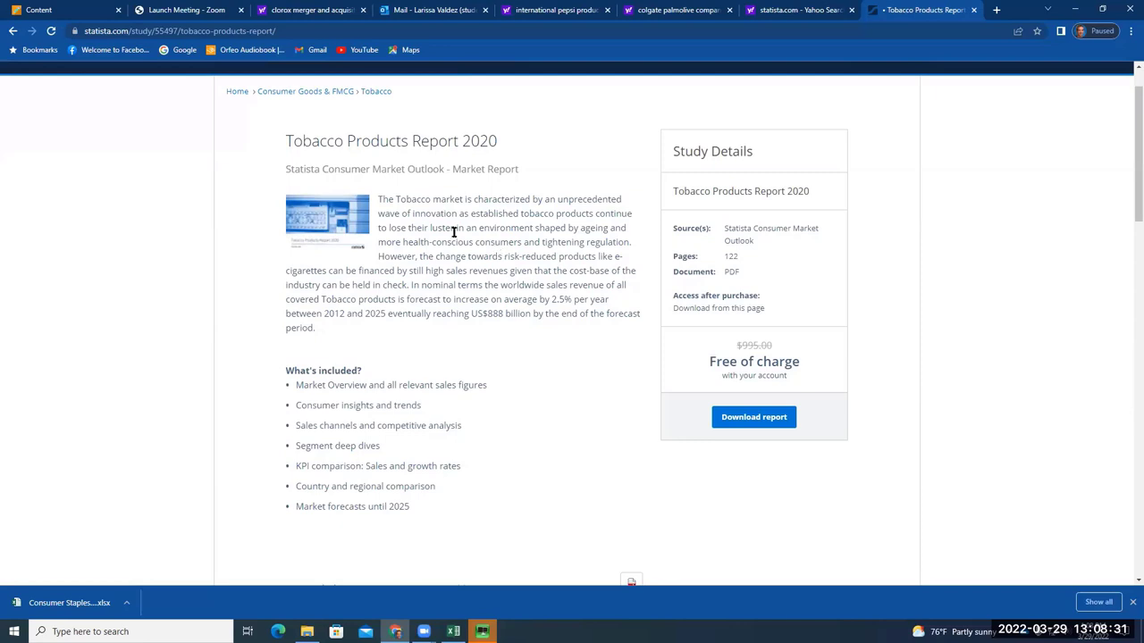
pyautogui.click(13, 31)
pyautogui.scroll(-1, 632, 367)
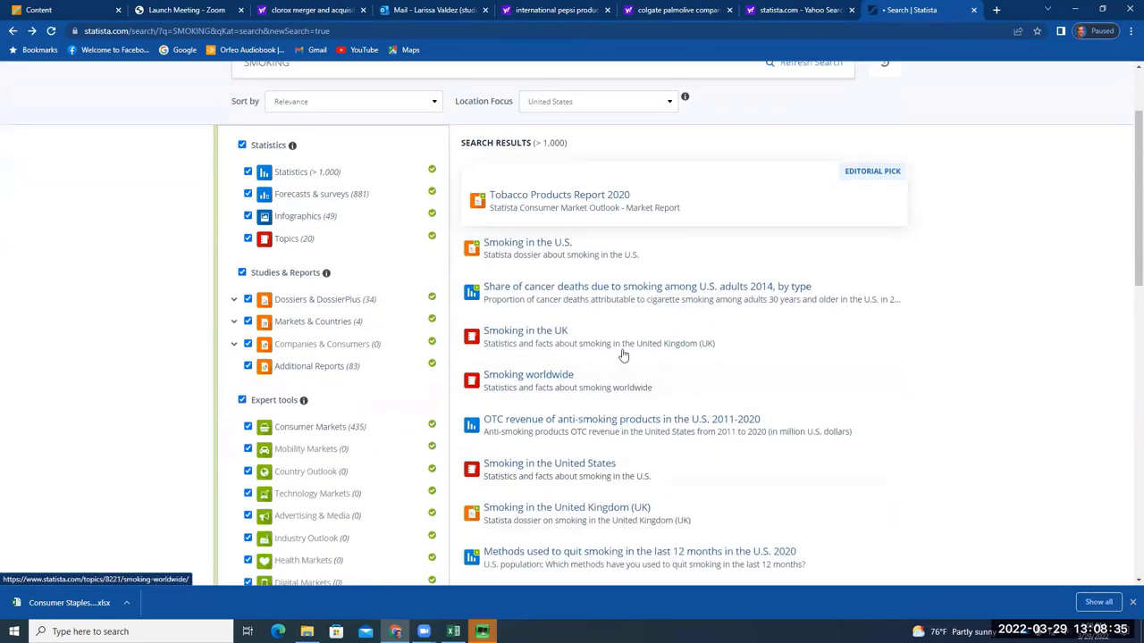
pyautogui.click(566, 253)
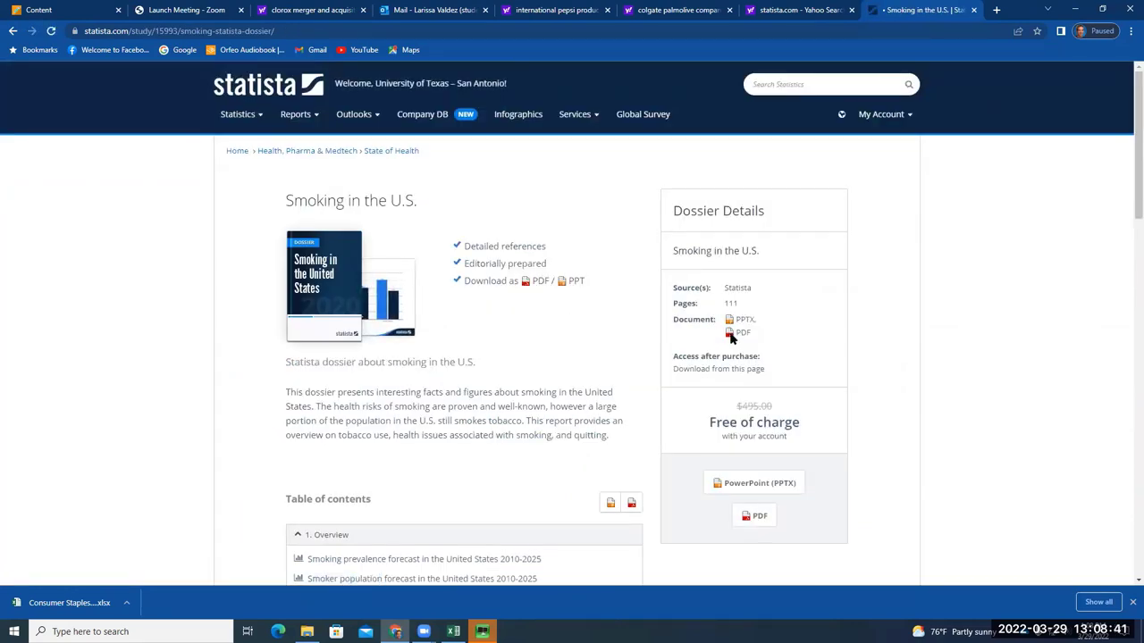
pyautogui.click(756, 516)
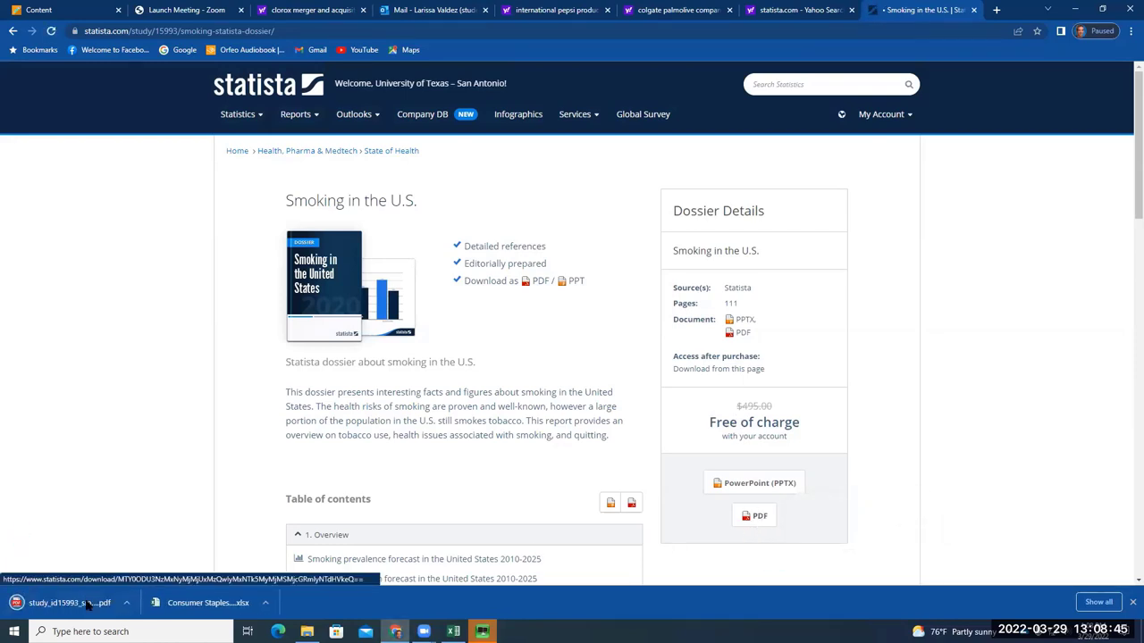
pyautogui.click(87, 602)
# Read the U.S. smoking PDF to page 9's 2010–2025 prevalence forecast chart, then close it
pyautogui.scroll(-1, 727, 384)
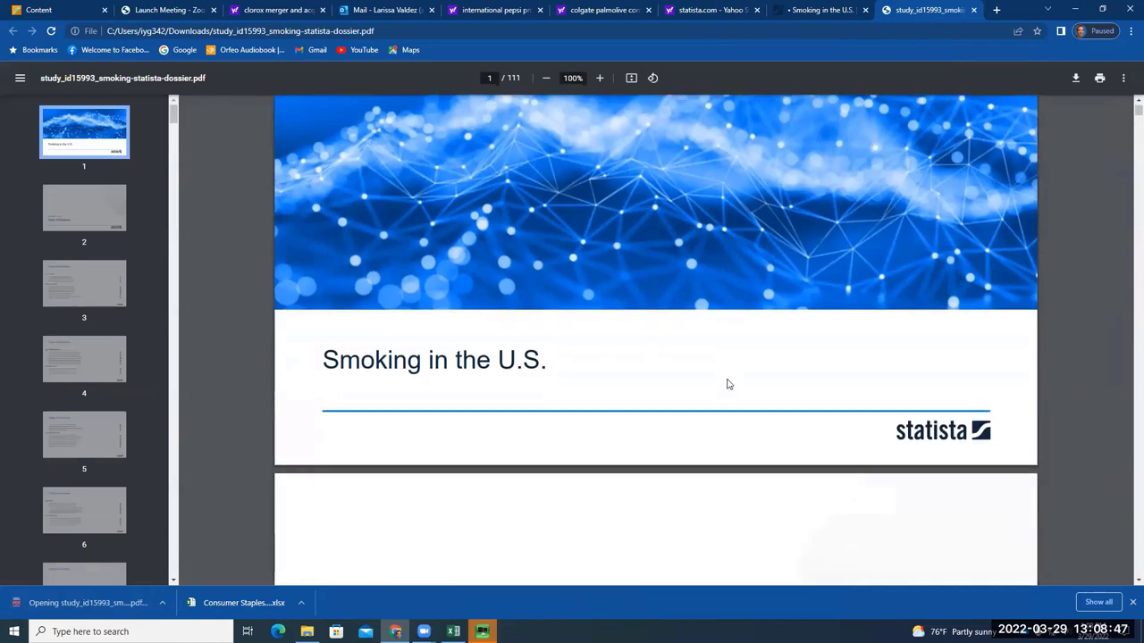
pyautogui.scroll(-10, 727, 384)
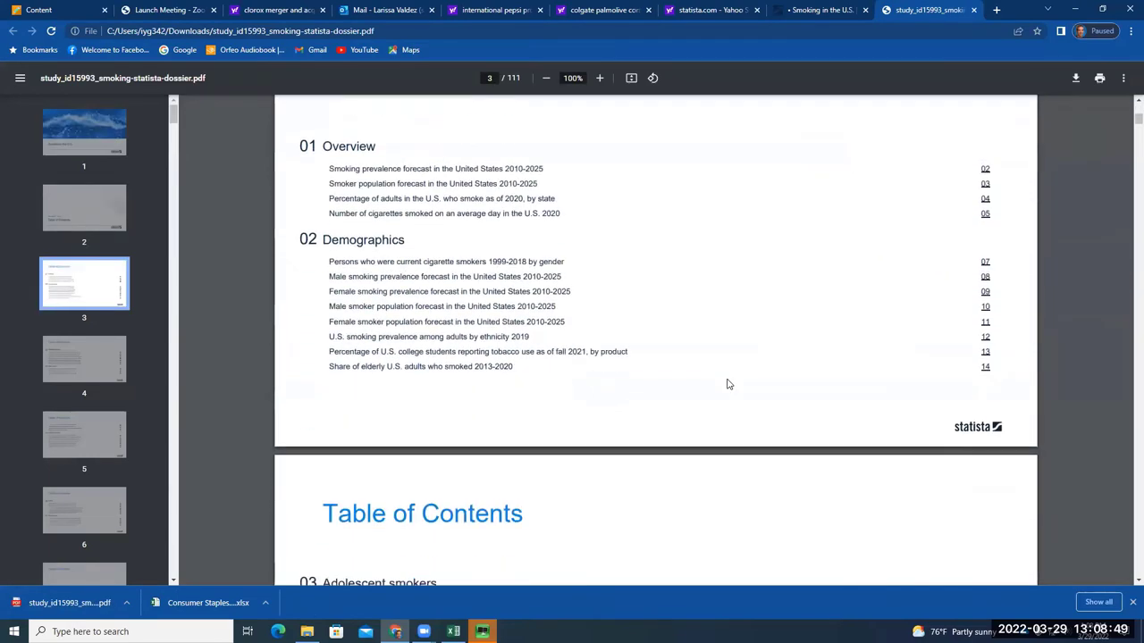
pyautogui.scroll(-11, 727, 384)
pyautogui.scroll(-10, 727, 384)
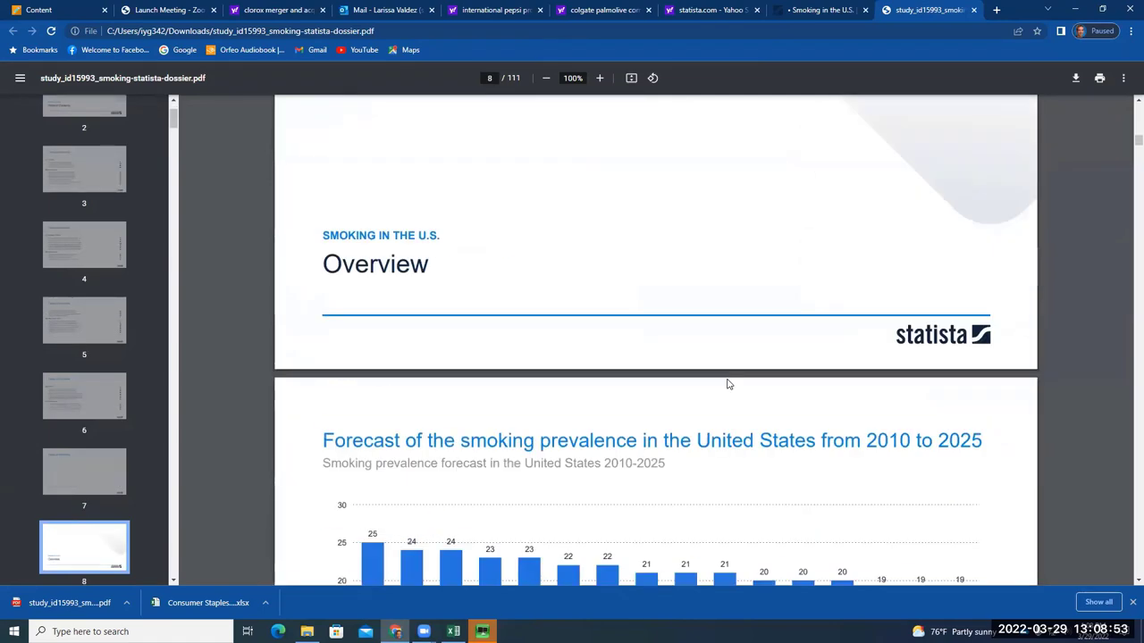
pyautogui.scroll(-5, 727, 384)
pyautogui.scroll(2, 727, 380)
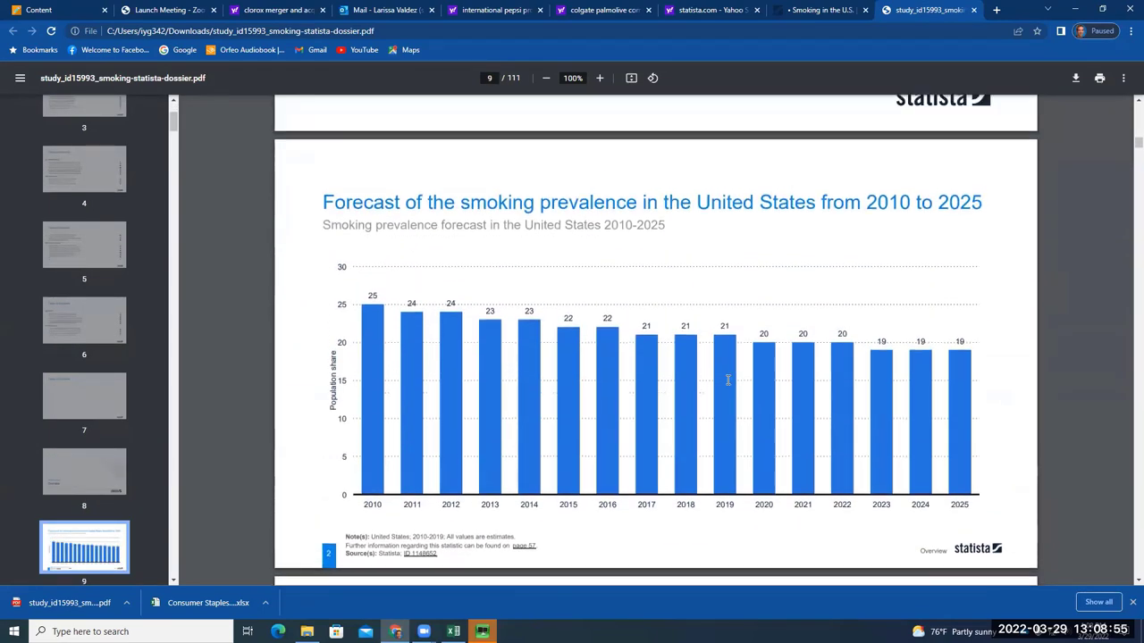
pyautogui.moveTo(373, 203); pyautogui.dragTo(893, 204)
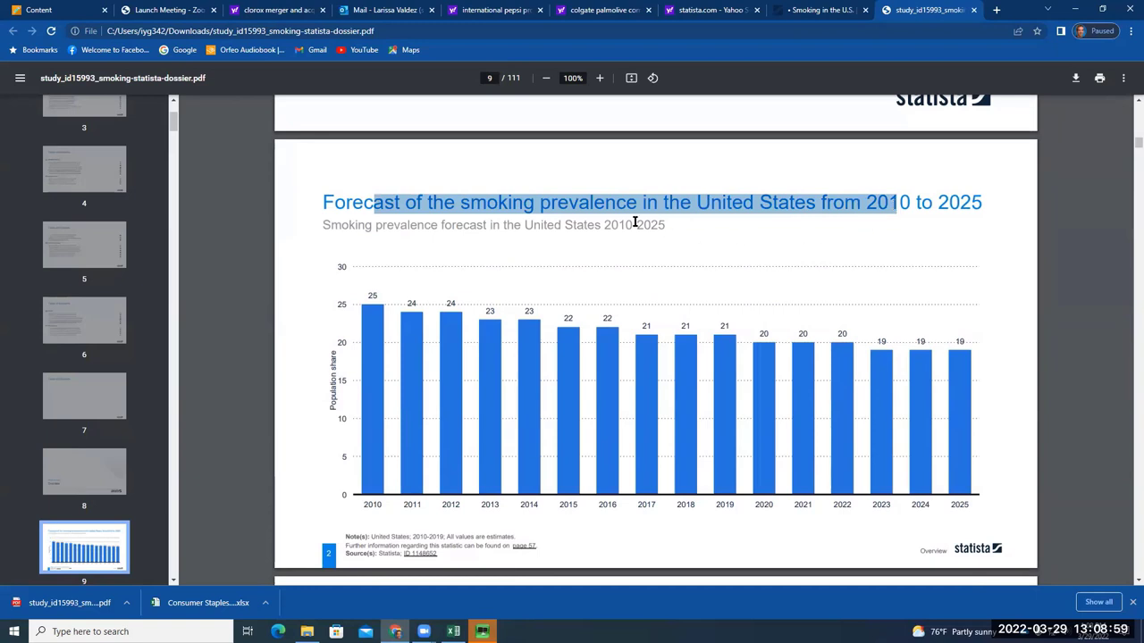
pyautogui.click(338, 203)
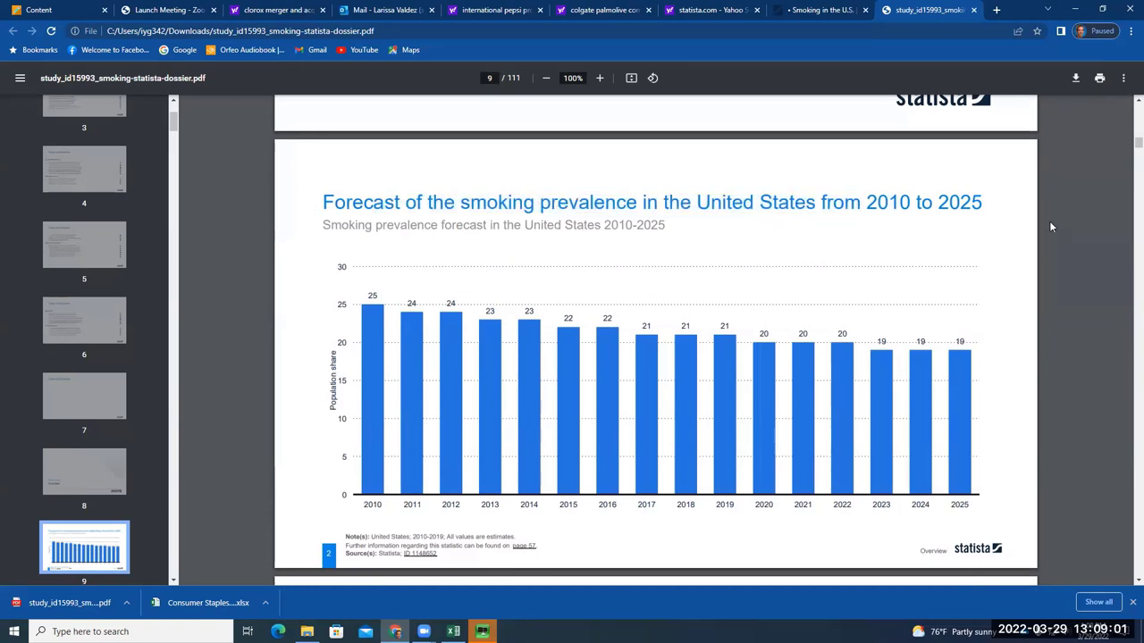
pyautogui.moveTo(866, 204); pyautogui.dragTo(987, 206)
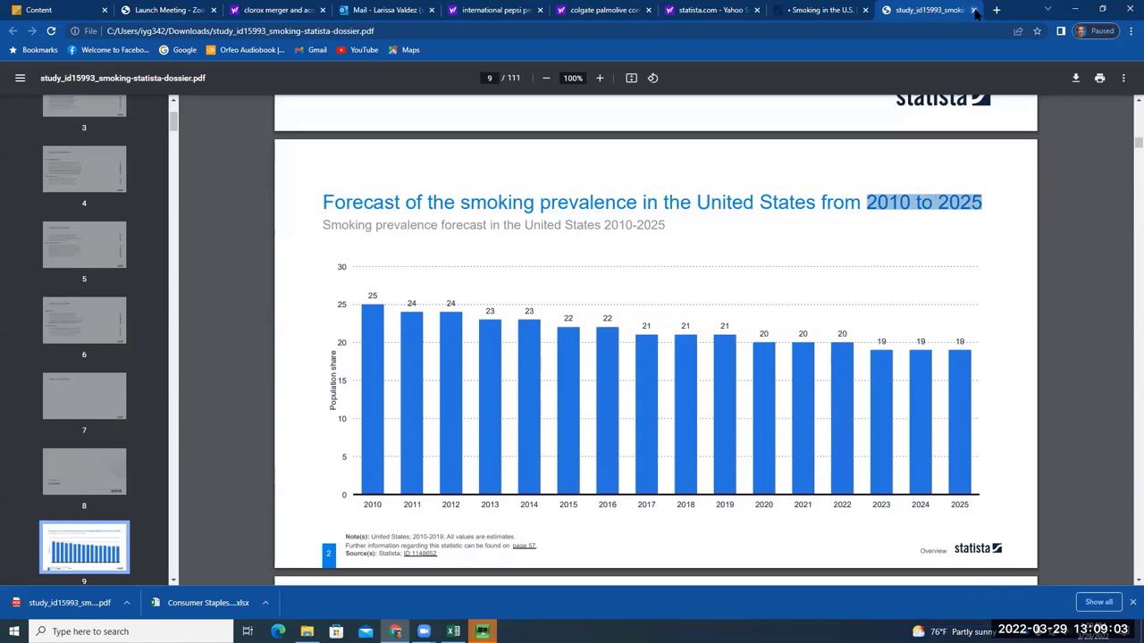
pyautogui.click(973, 10)
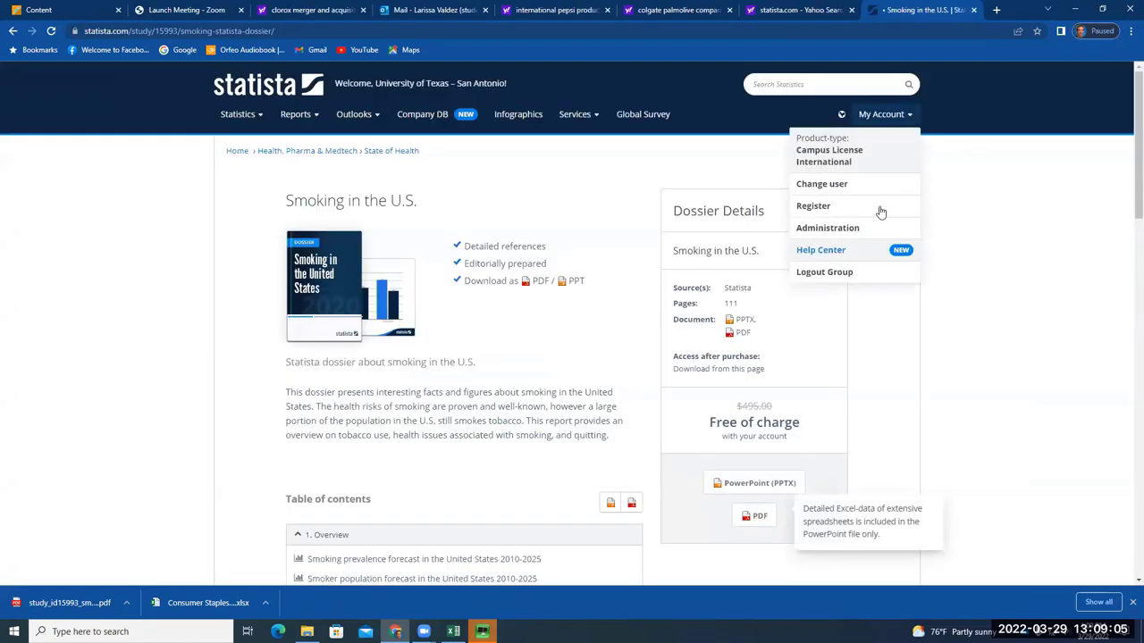
# Download the 'Smoking worldwide' dossier (study_id68125) as a PDF from the SMOKING results and open it
pyautogui.click(12, 30)
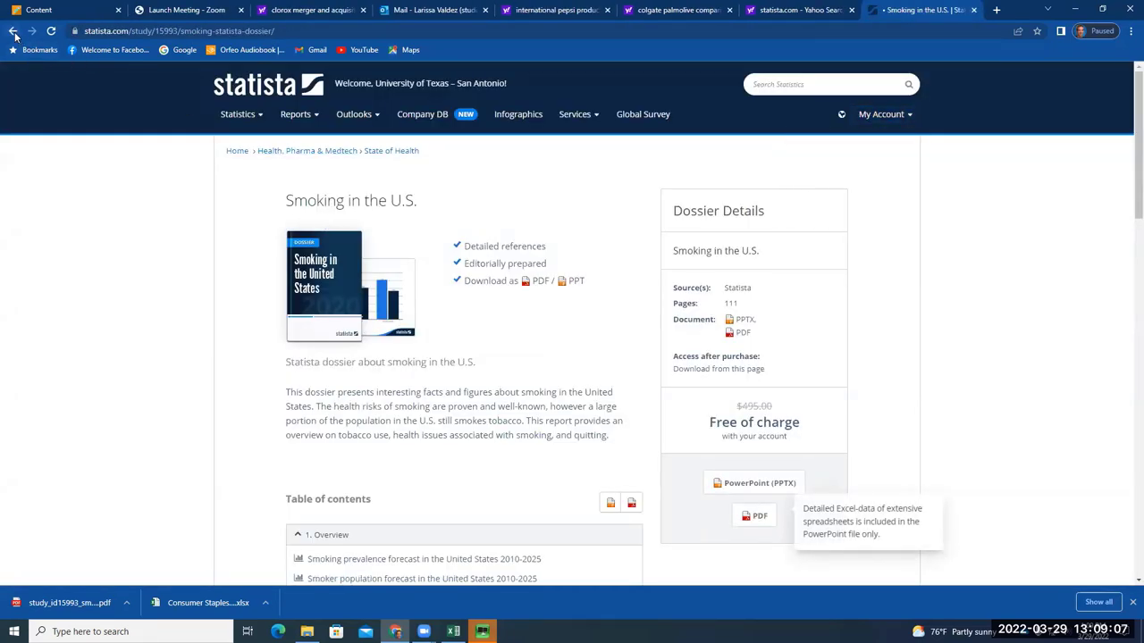
pyautogui.scroll(-2, 527, 447)
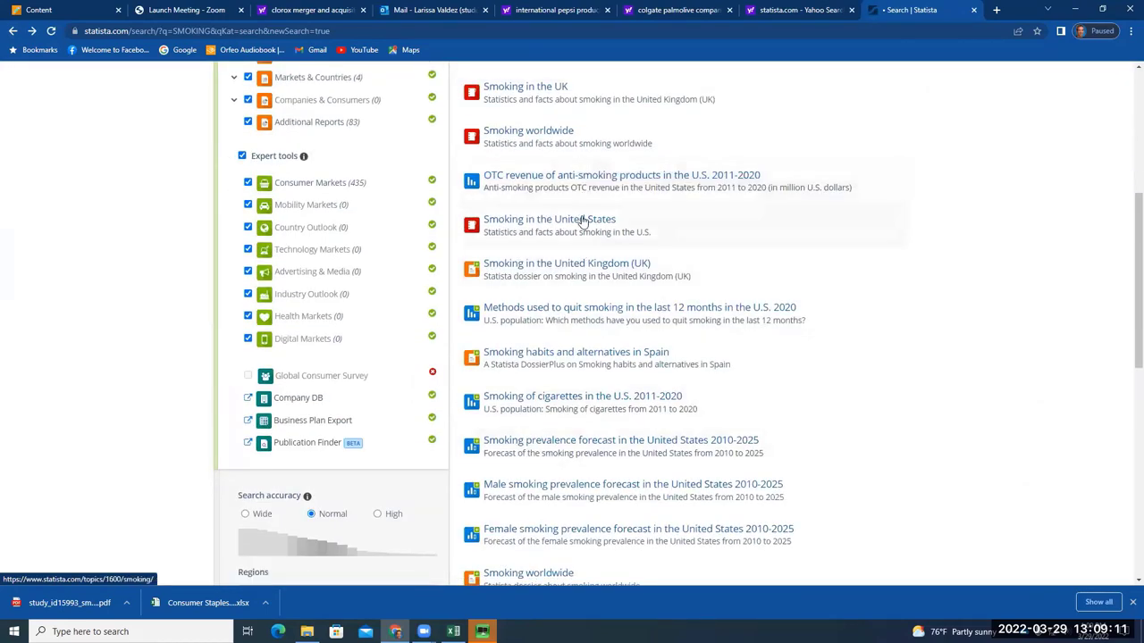
pyautogui.scroll(-2, 571, 411)
pyautogui.click(544, 395)
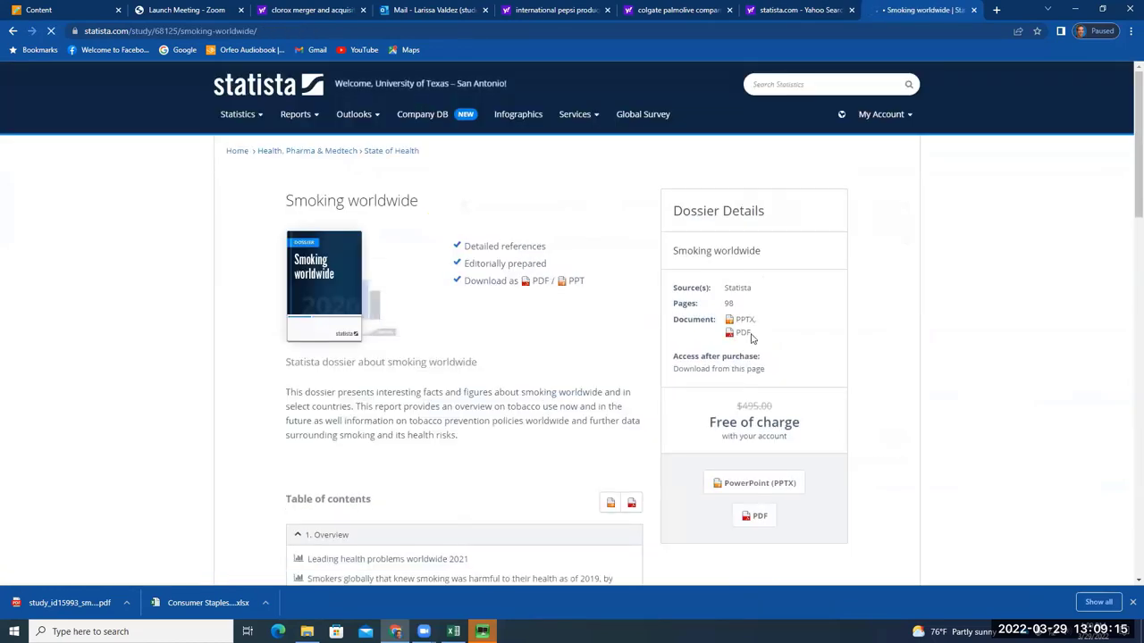
pyautogui.click(757, 516)
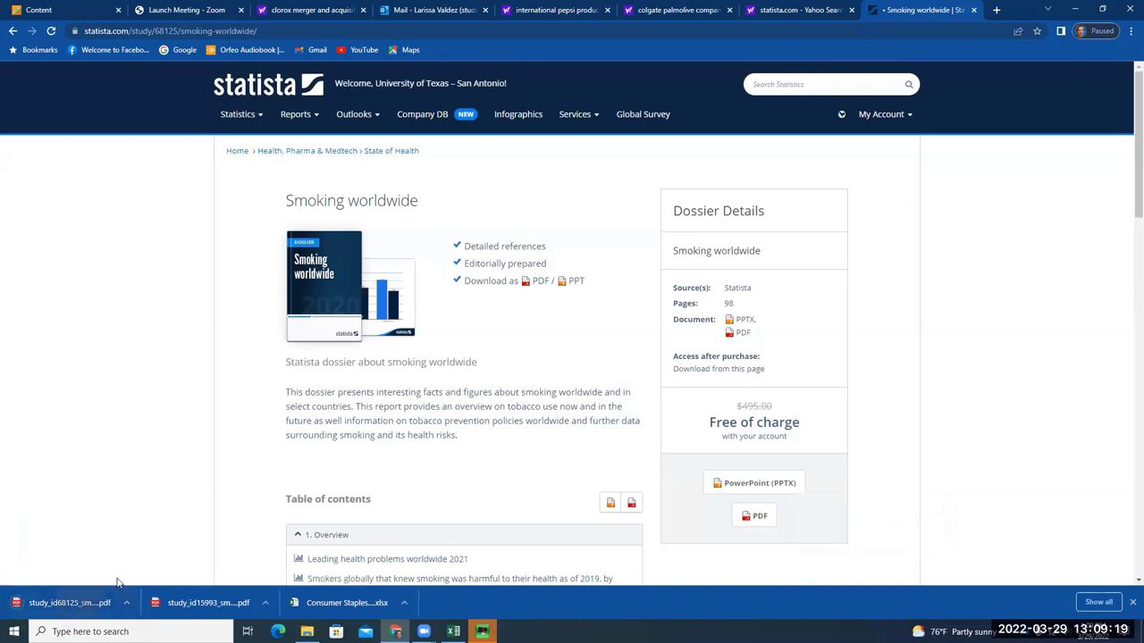
pyautogui.click(70, 602)
# Scroll the Smoking worldwide PDF to page 8's 2021 leading health problems chart
pyautogui.scroll(-1, 758, 480)
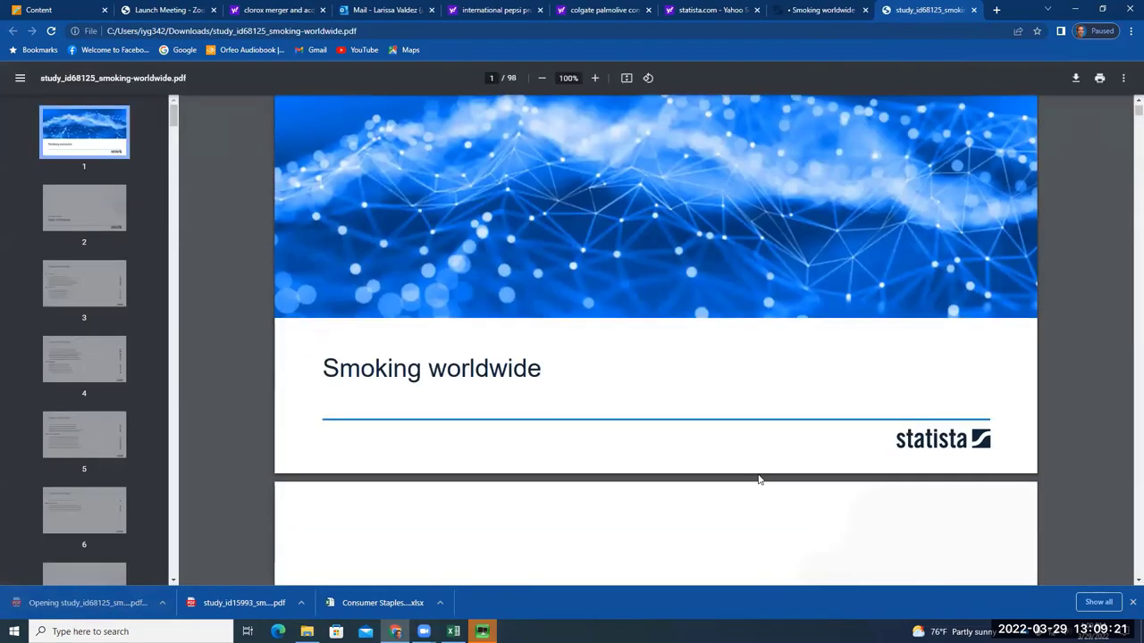
pyautogui.scroll(-10, 758, 479)
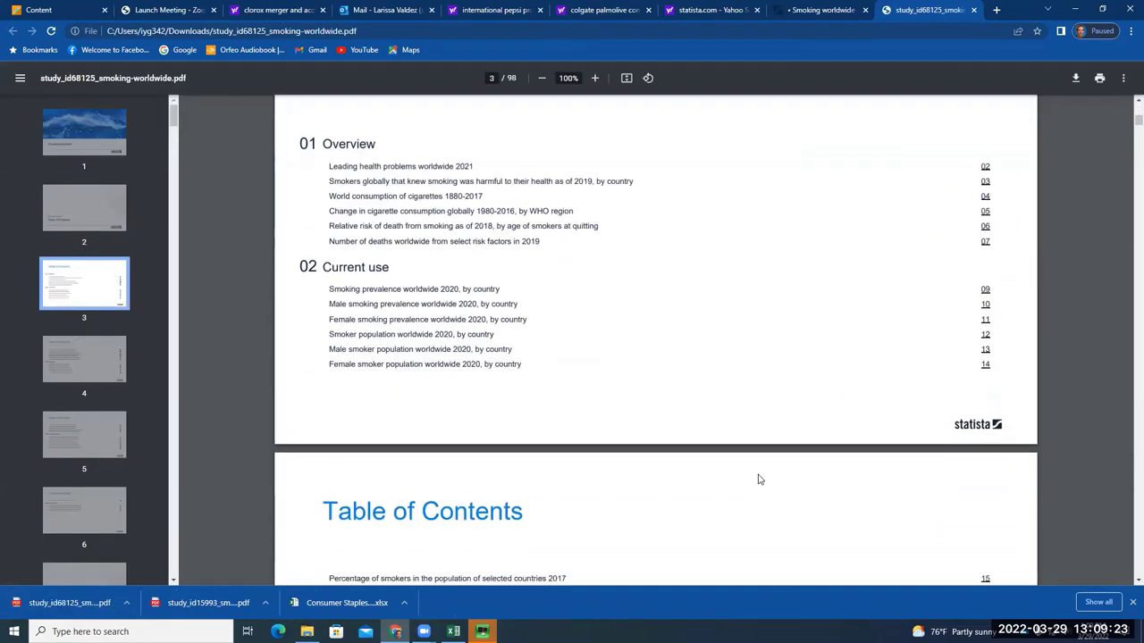
pyautogui.scroll(-11, 758, 480)
pyautogui.scroll(-10, 757, 480)
pyautogui.scroll(-1, 758, 479)
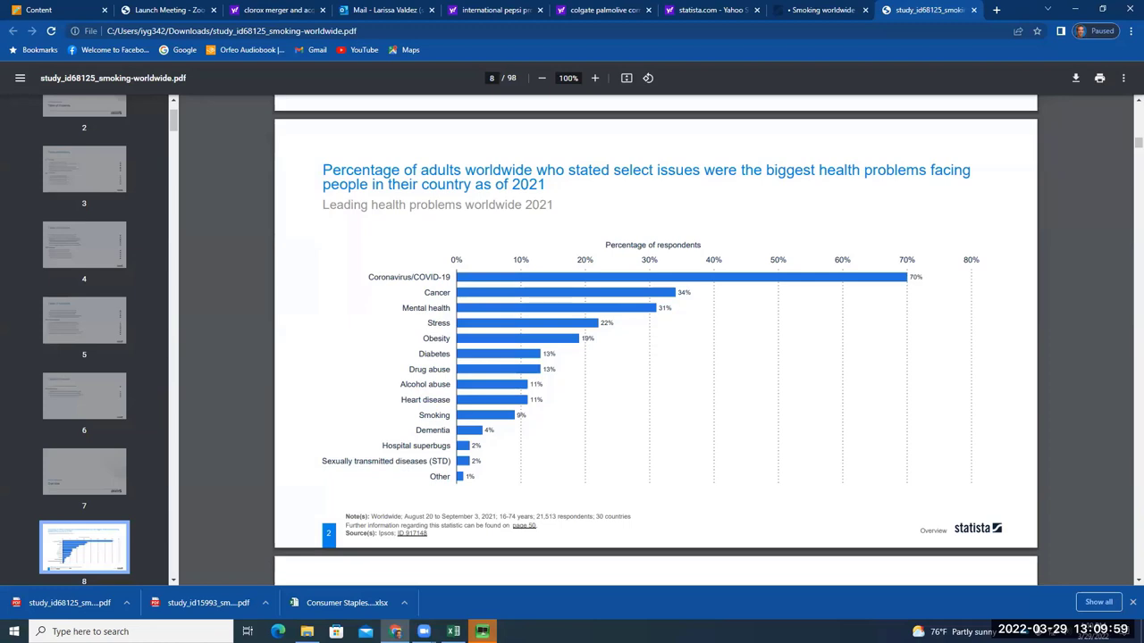
# Switch to the Consumer Staples workbook and open the Clorox description in AN9
pyautogui.hotkey('alt', 'Tab')
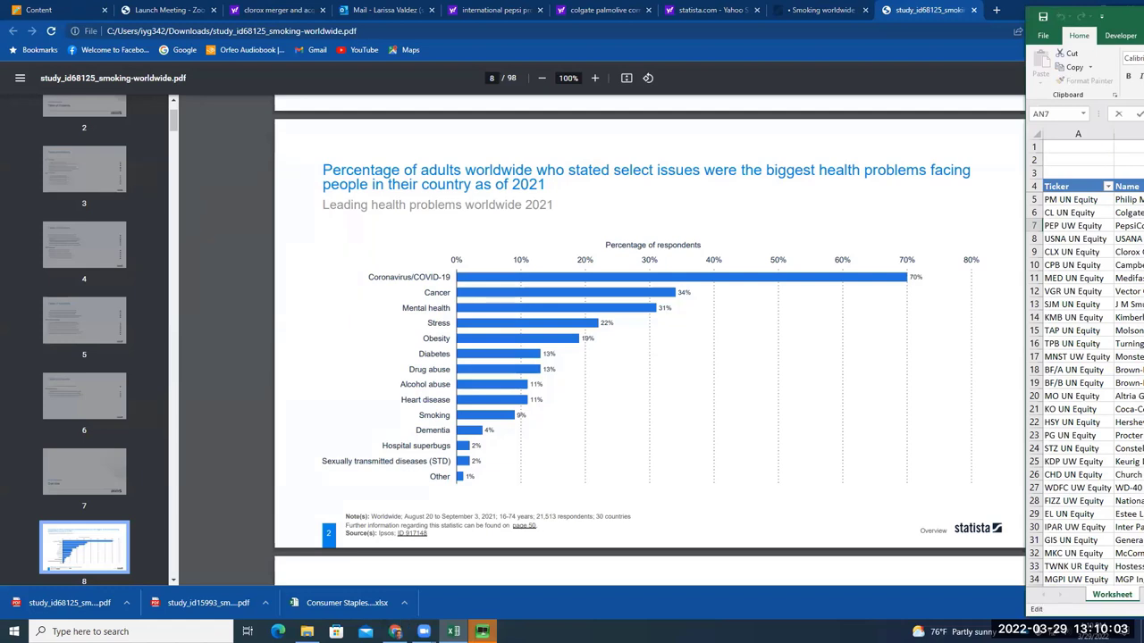
pyautogui.hotkey('shift', 'Tab')
pyautogui.doubleClick(1139, 252)
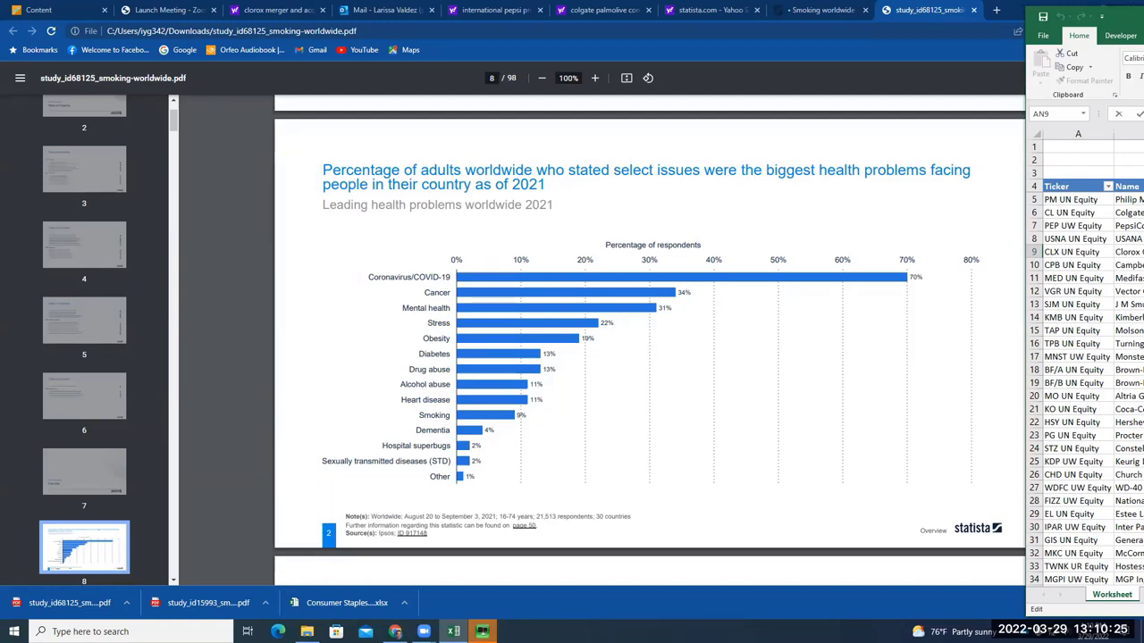
# Bring the workbook onto this screen, check 'LATAM countries' in the Clorox description, then return to the PDF
pyautogui.press('super+shift+Left')
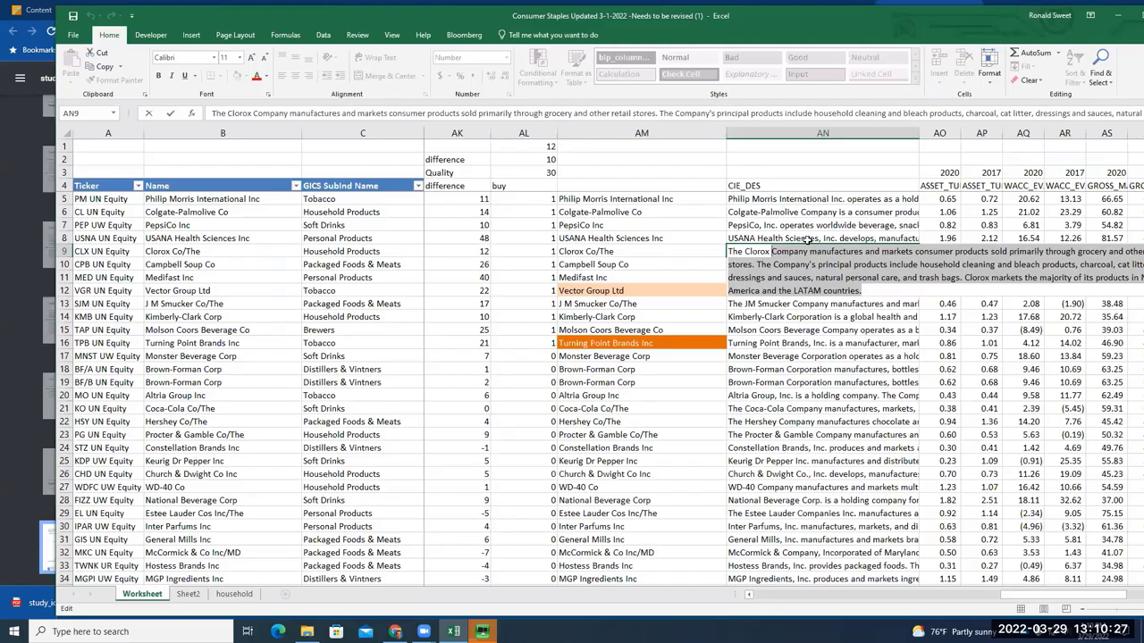
pyautogui.click(814, 297)
pyautogui.moveTo(863, 293); pyautogui.dragTo(795, 291)
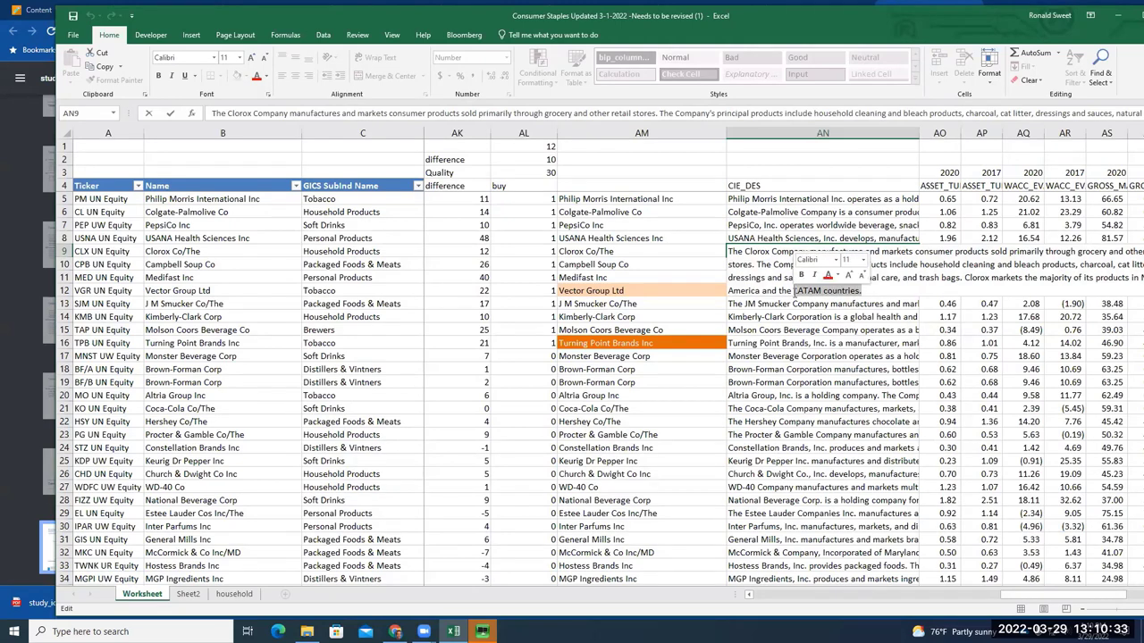
pyautogui.moveTo(794, 290); pyautogui.dragTo(863, 290)
pyautogui.click(888, 288)
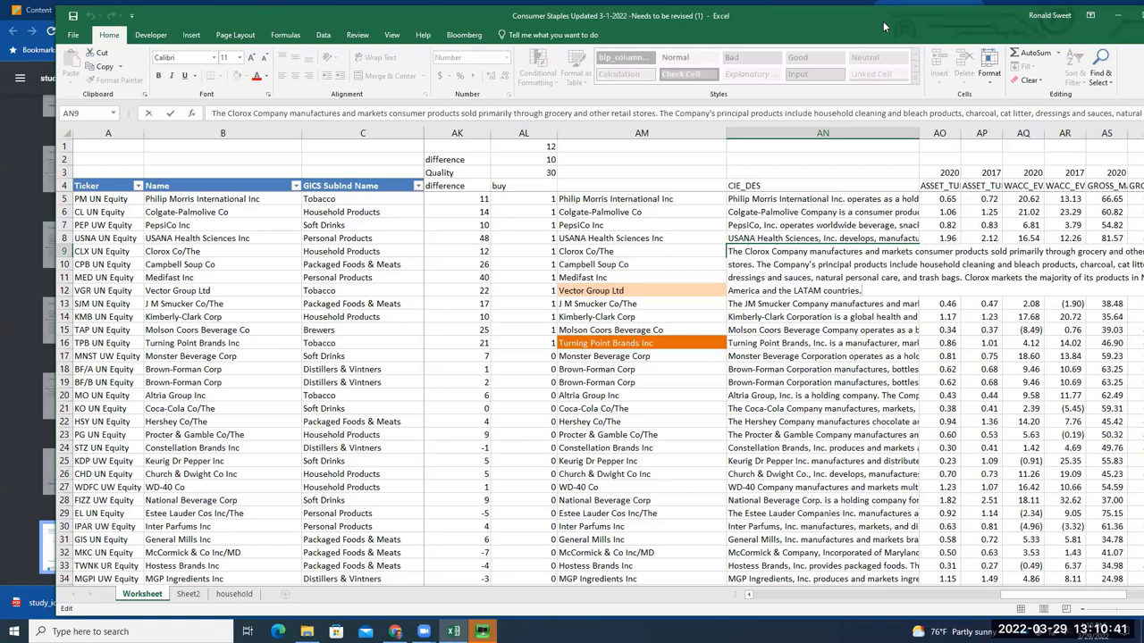
pyautogui.hotkey('alt', 'Tab')
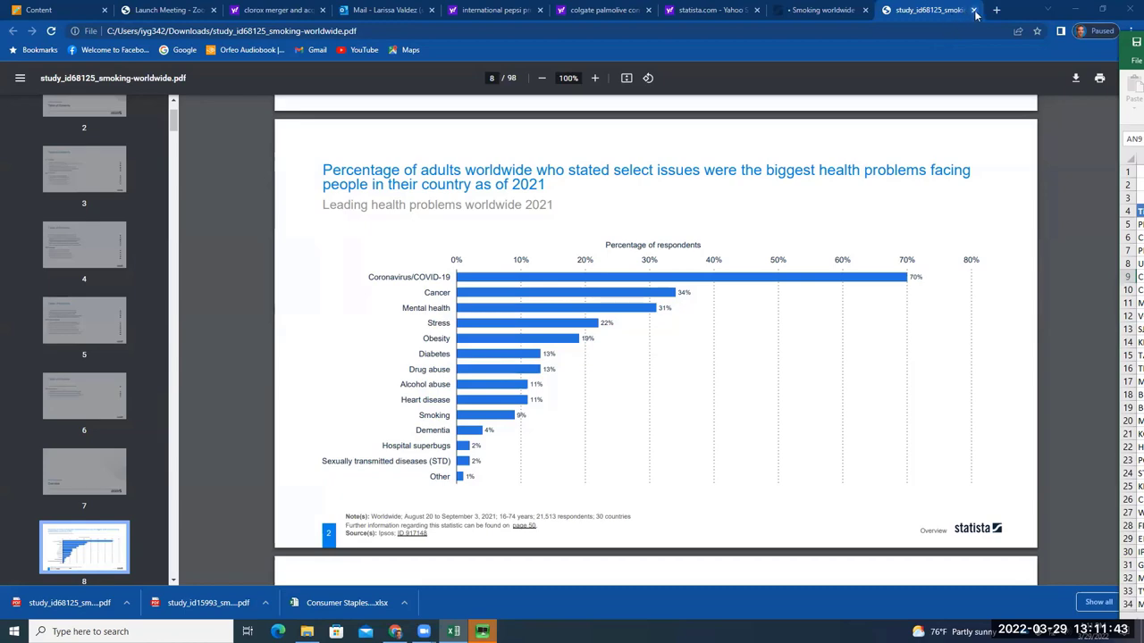
# Skim the Smoking worldwide PDF past page 10's 1880–2017 cigarette consumption chart
pyautogui.scroll(-3, 910, 277)
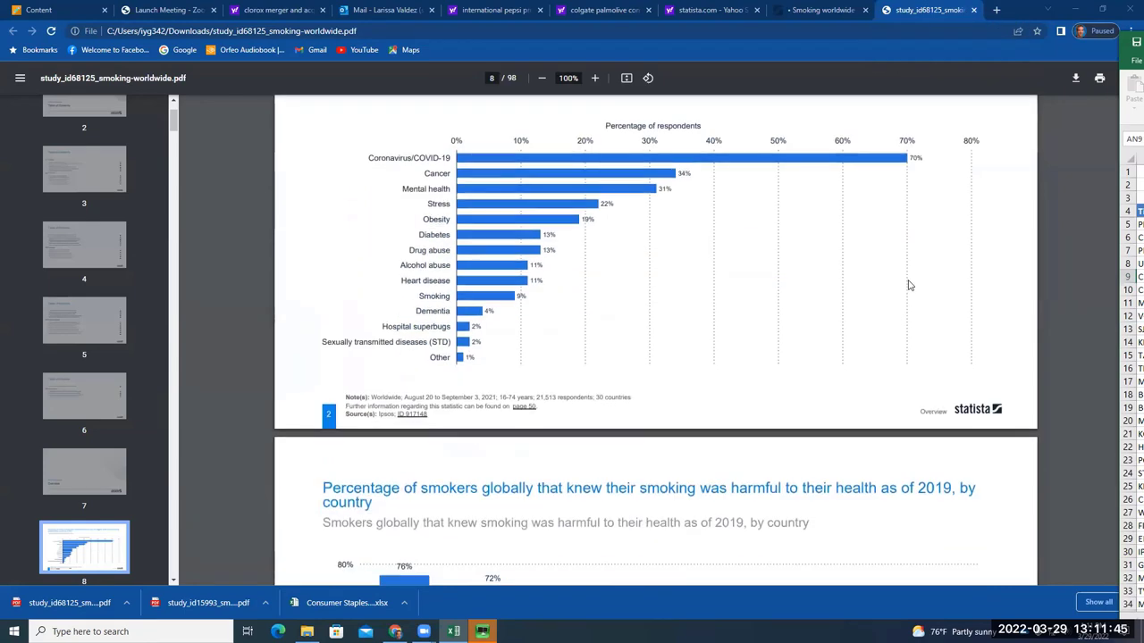
pyautogui.scroll(-10, 906, 295)
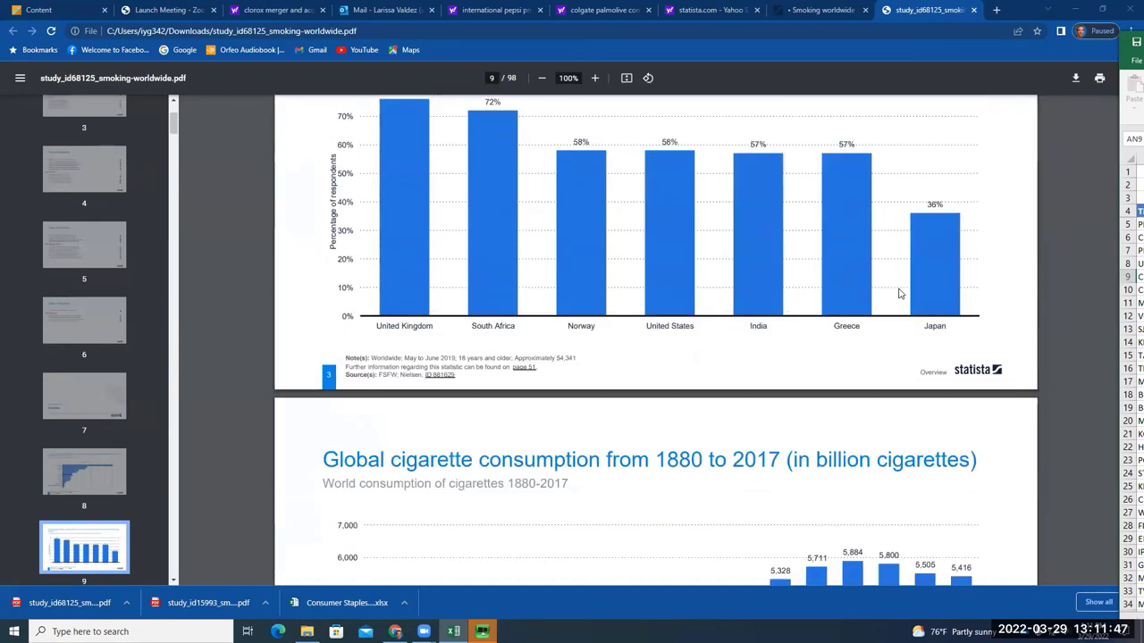
pyautogui.scroll(2, 902, 293)
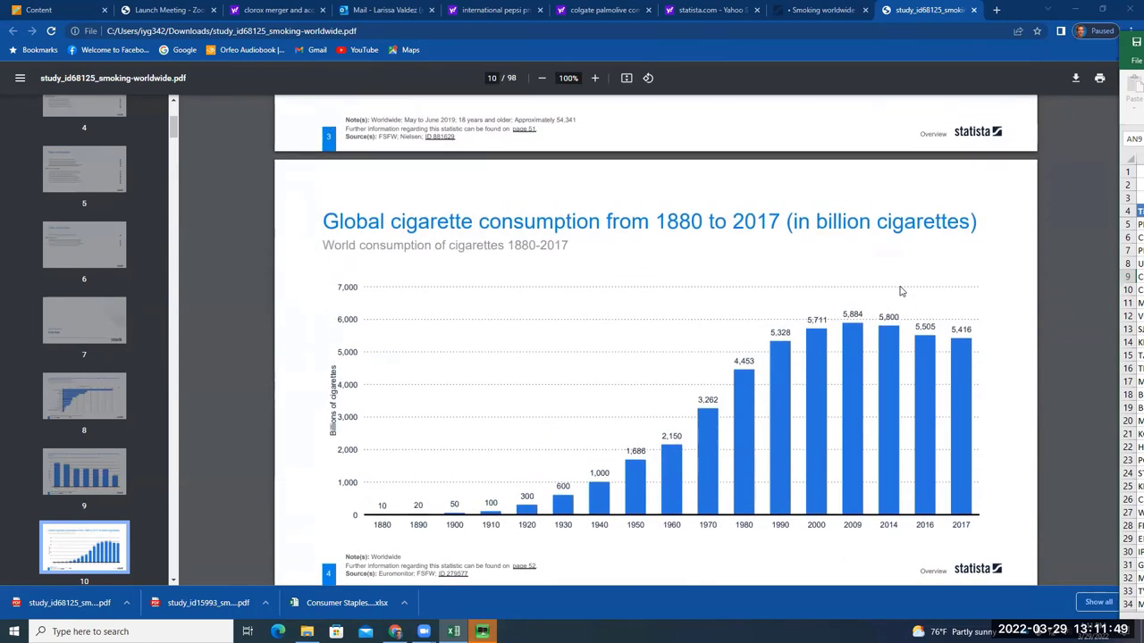
pyautogui.scroll(-1, 902, 293)
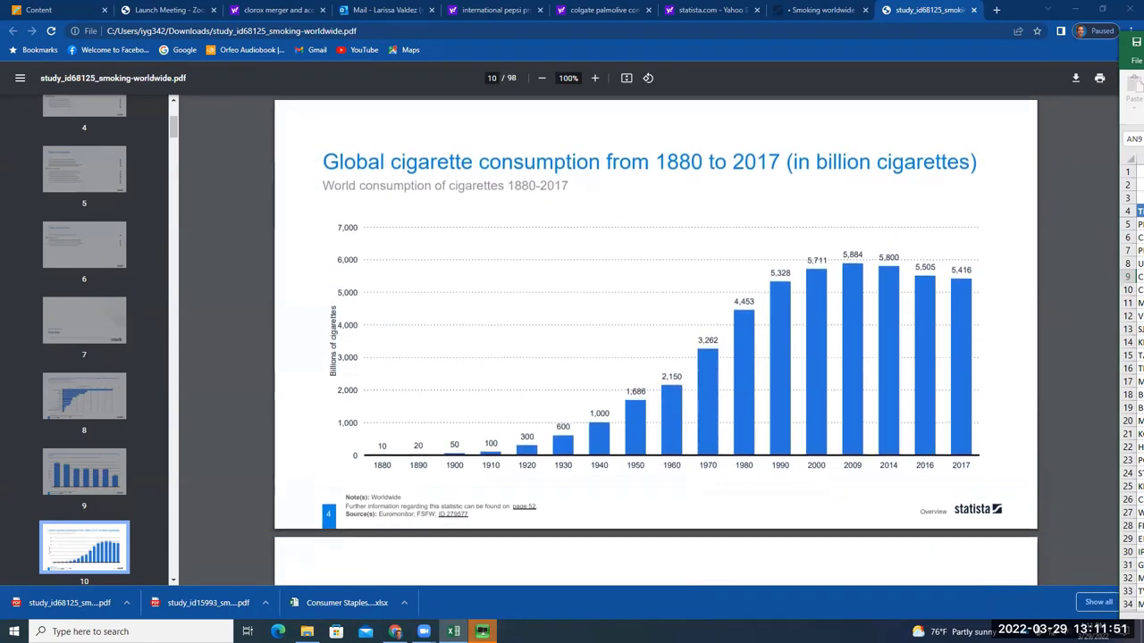
# Select workbook cells AM6, AN13 and AM13, then close the smoking study PDF
pyautogui.click(1135, 238)
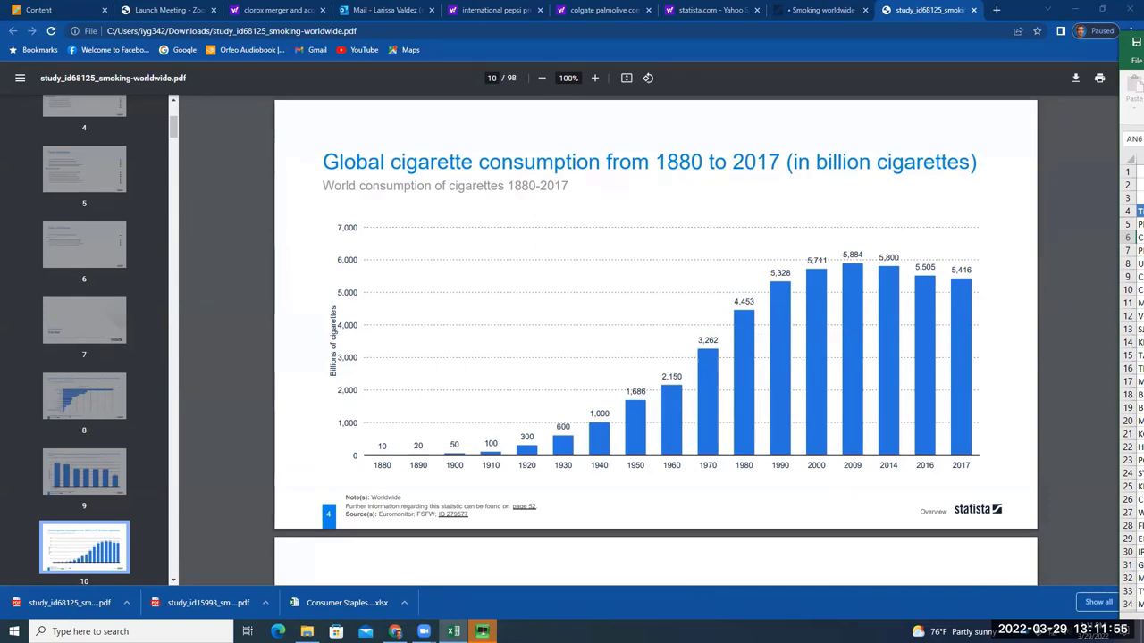
pyautogui.click(1135, 342)
pyautogui.click(1133, 329)
pyautogui.press('Left')
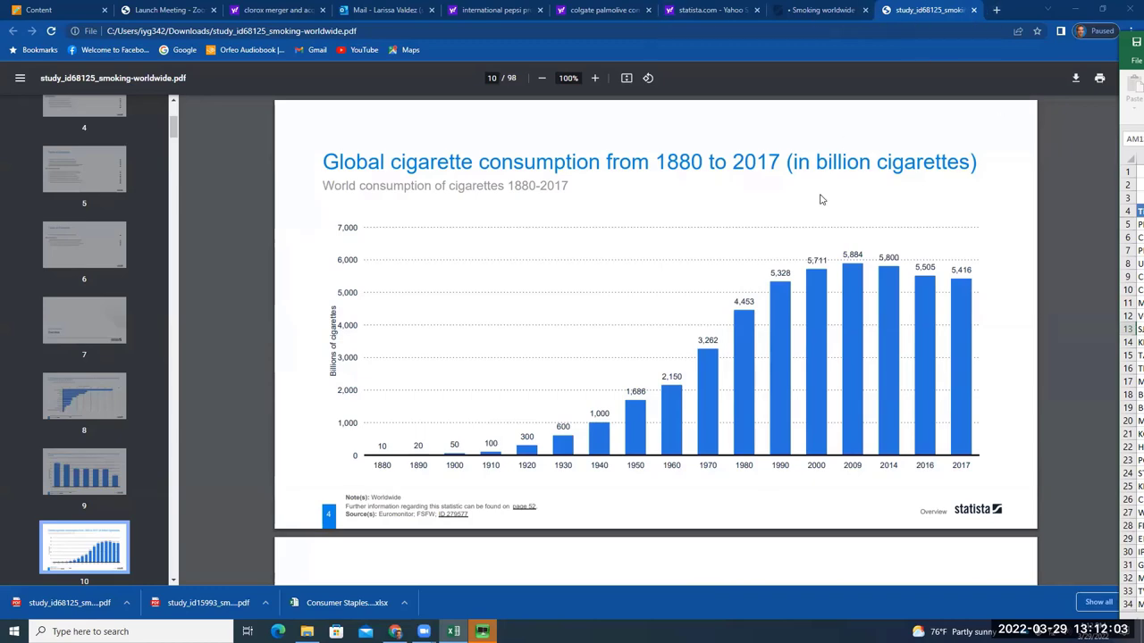
pyautogui.scroll(-4, 822, 200)
pyautogui.click(973, 9)
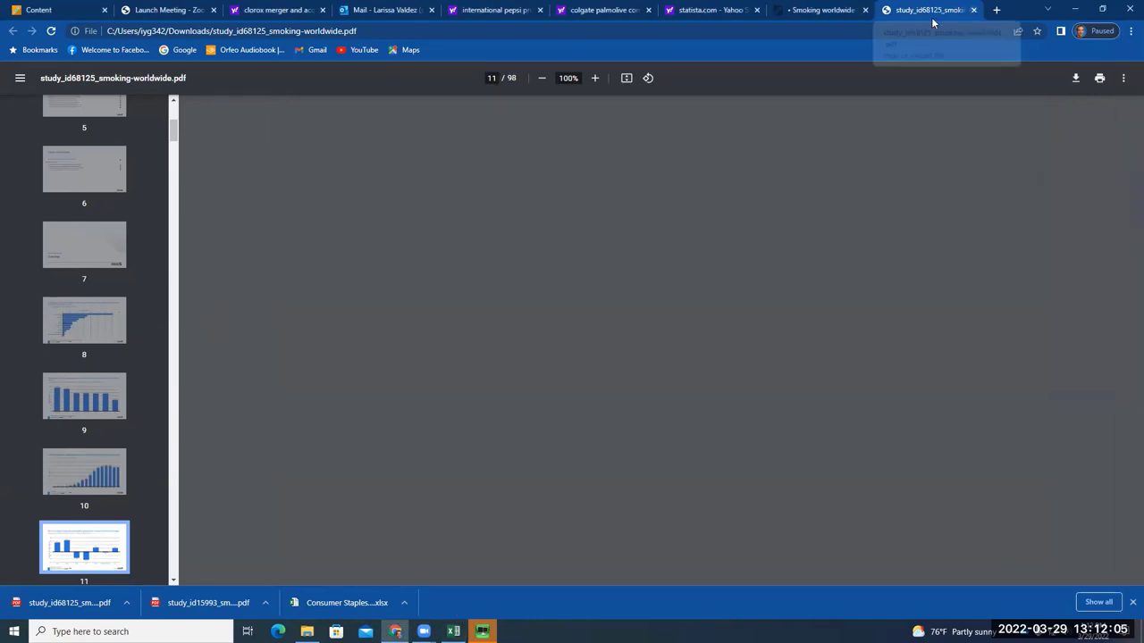
# Close the Statista page and statista.com results, leave a blank new tab, and return to Excel
pyautogui.click(973, 10)
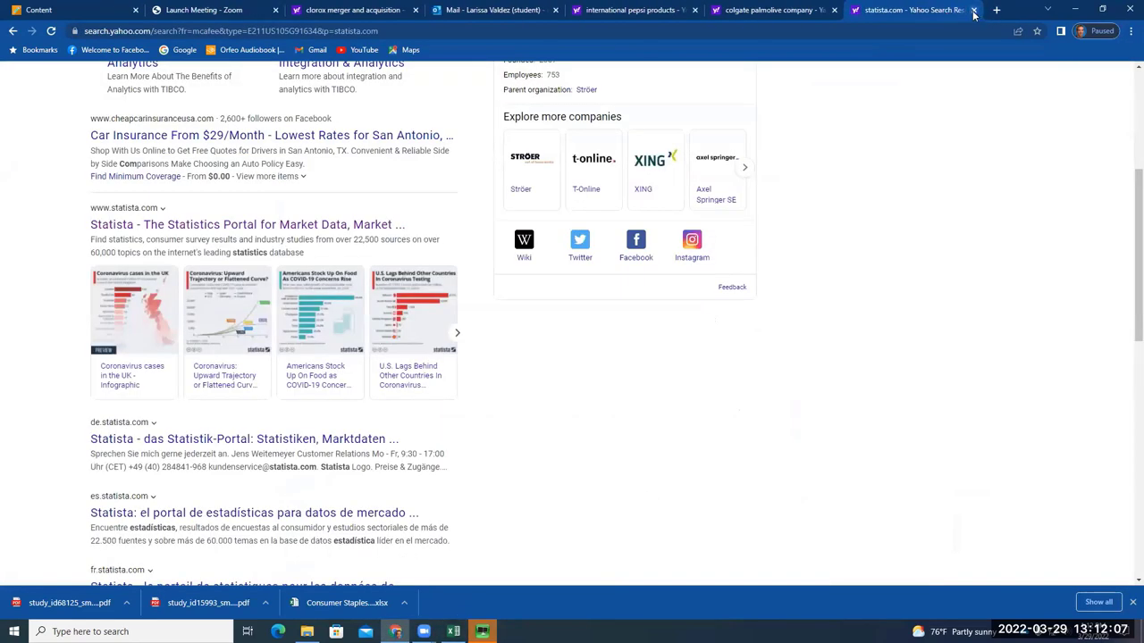
pyautogui.click(972, 10)
pyautogui.click(873, 10)
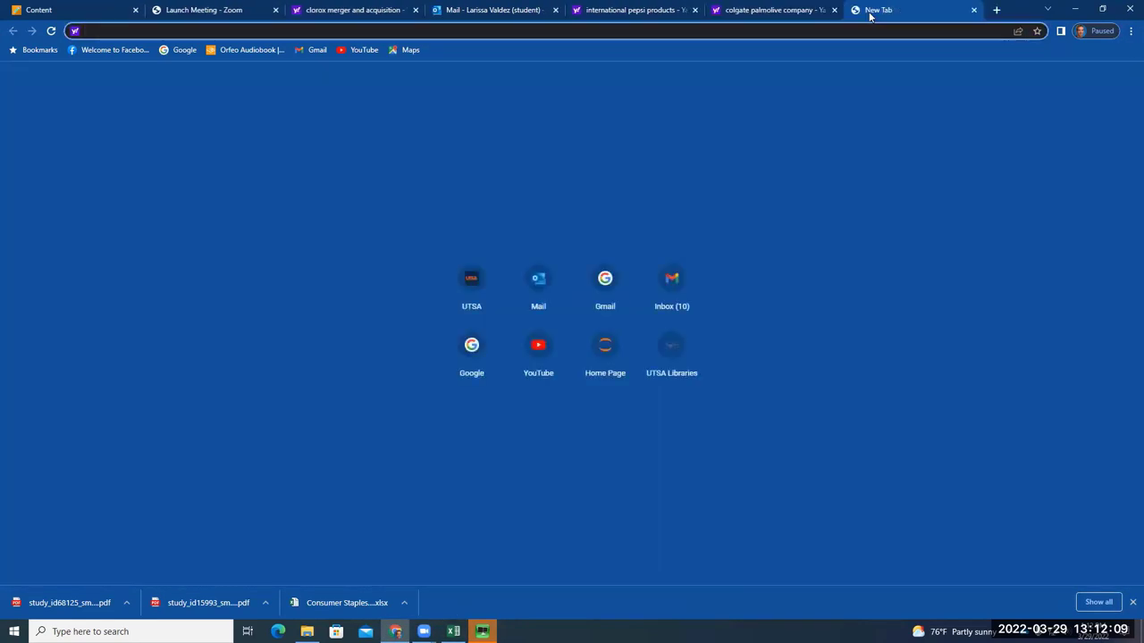
pyautogui.write('CLOROX')
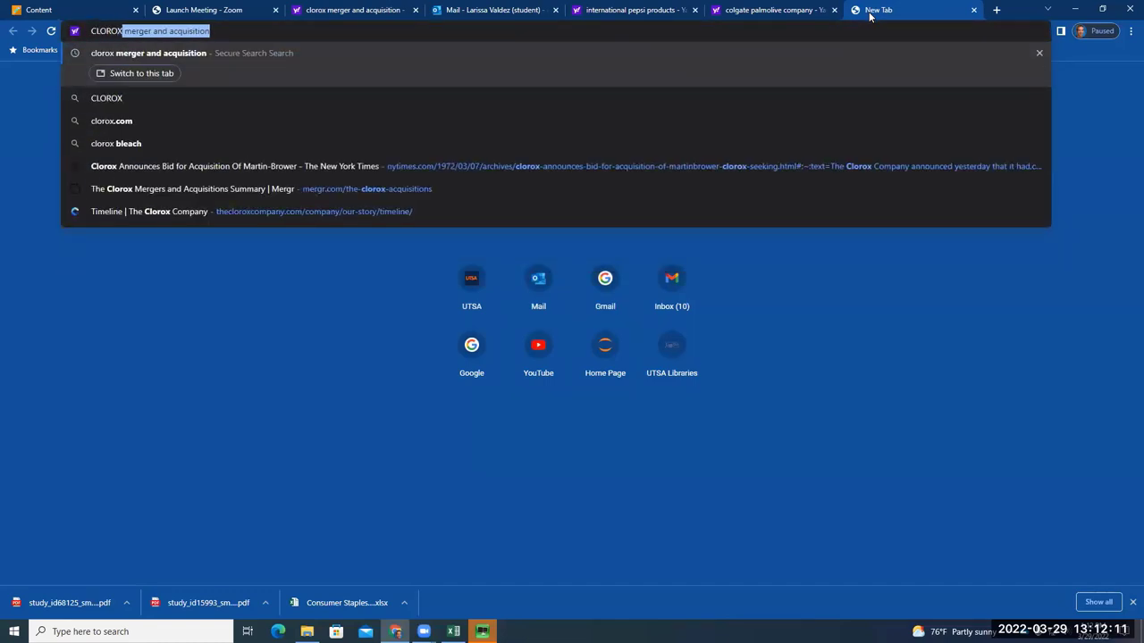
pyautogui.press('BackSpace')
pyautogui.press('BackSpace')
pyautogui.press('BackSpace')
pyautogui.press('BackSpace')
pyautogui.press('BackSpace')
pyautogui.press('BackSpace')
pyautogui.press('BackSpace')
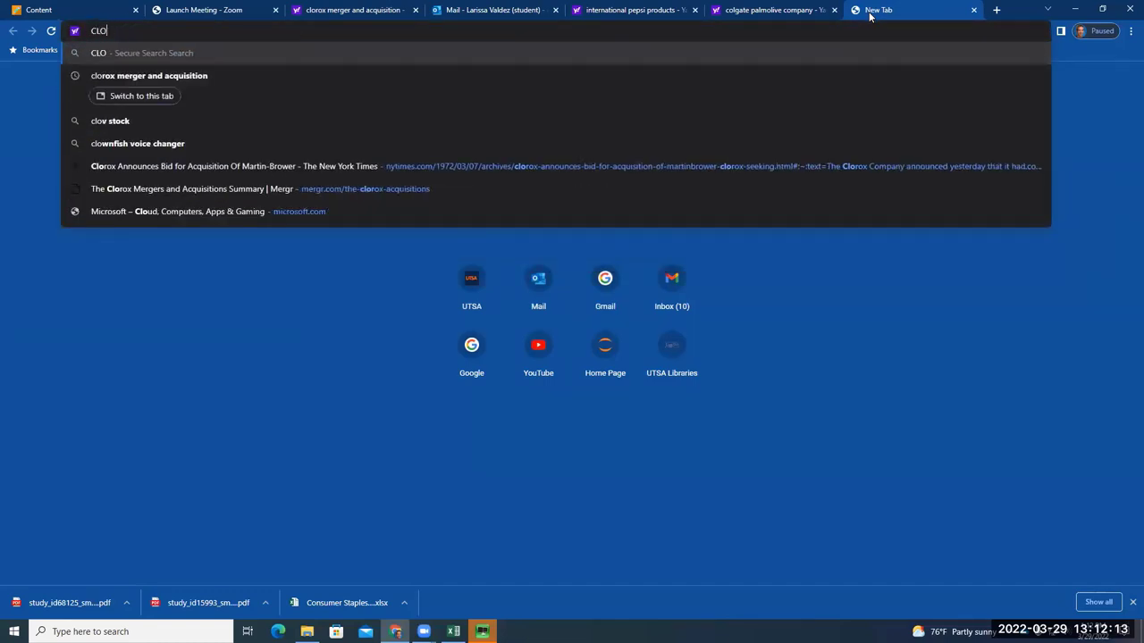
pyautogui.press('Escape')
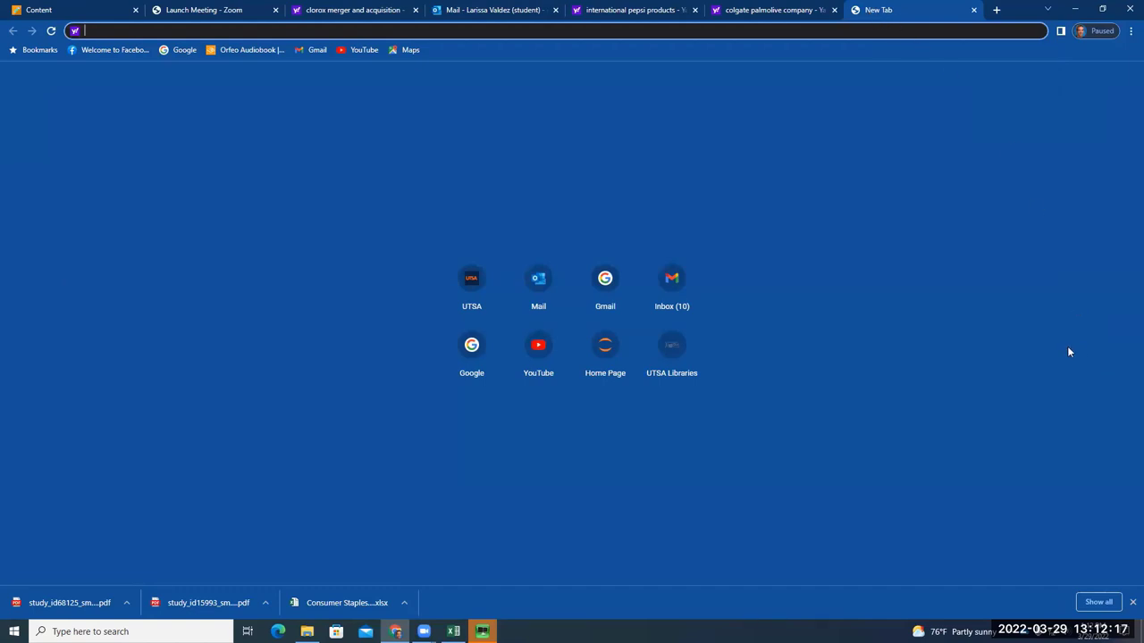
pyautogui.hotkey('alt', 'Tab')
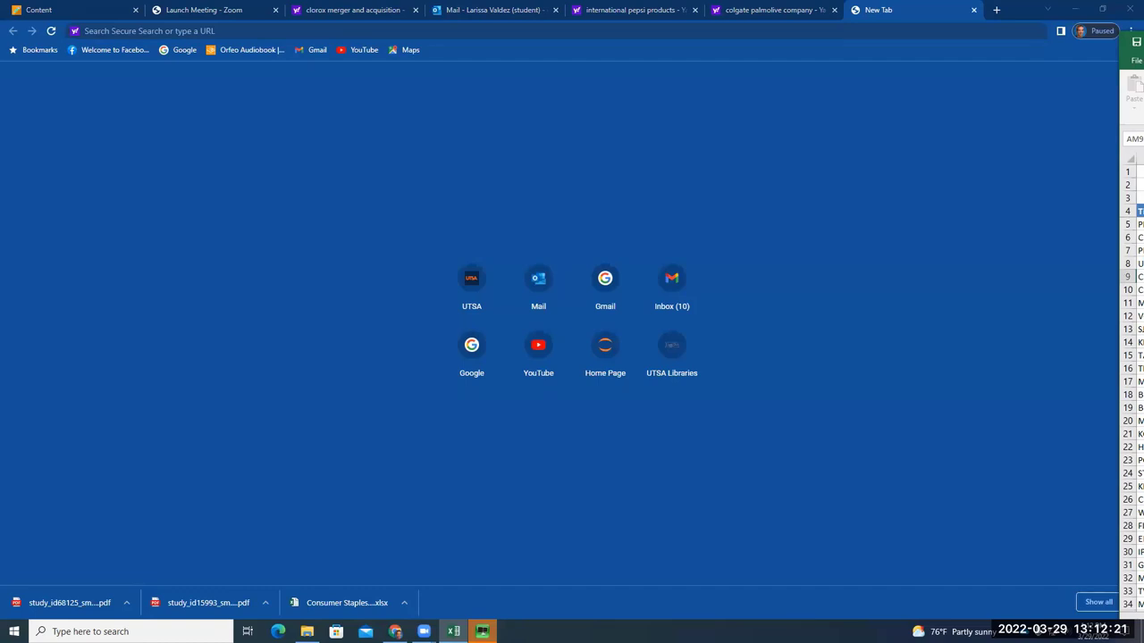
# Maximize the workbook, scan metric columns G–W with the horizontal scrollbar, then minimize Excel
pyautogui.press('super+Up')
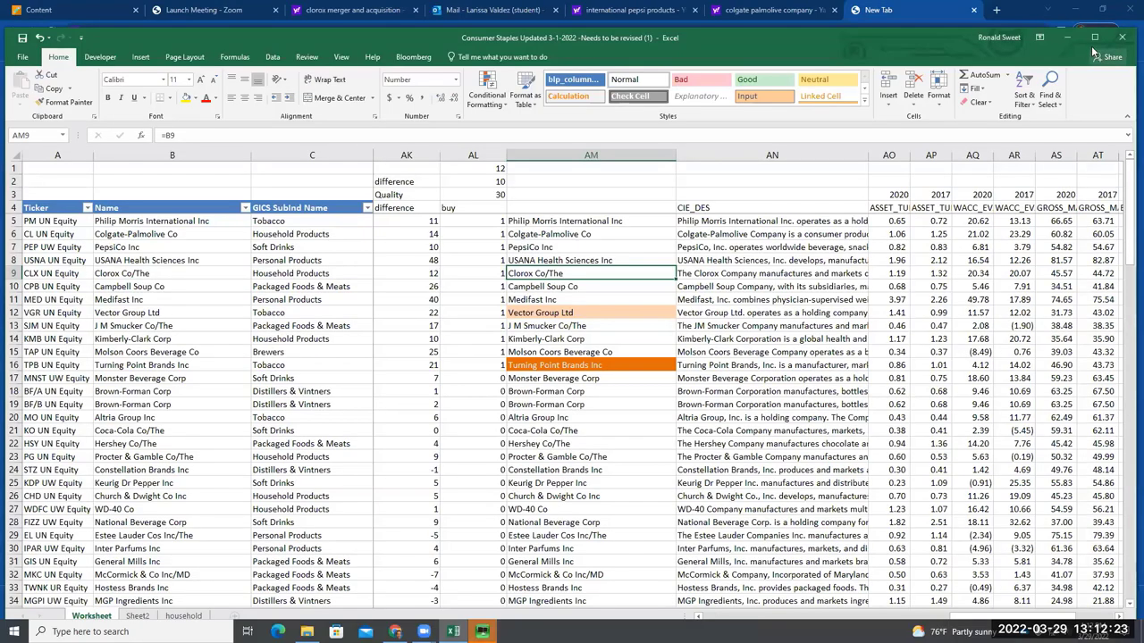
pyautogui.press('super+Up')
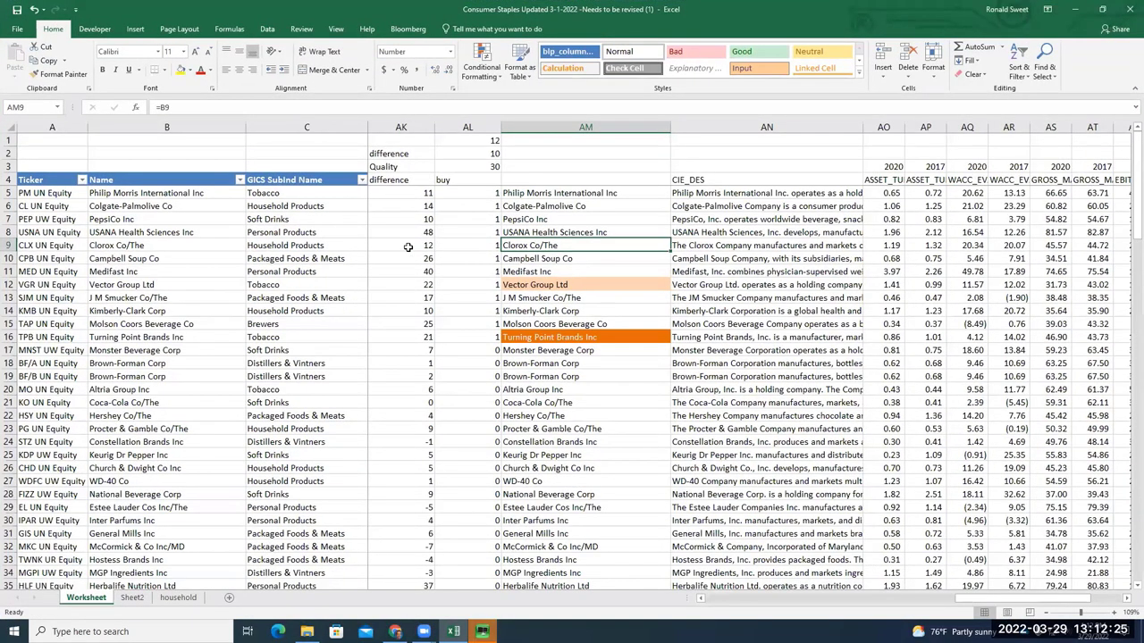
pyautogui.moveTo(983, 596); pyautogui.dragTo(974, 597)
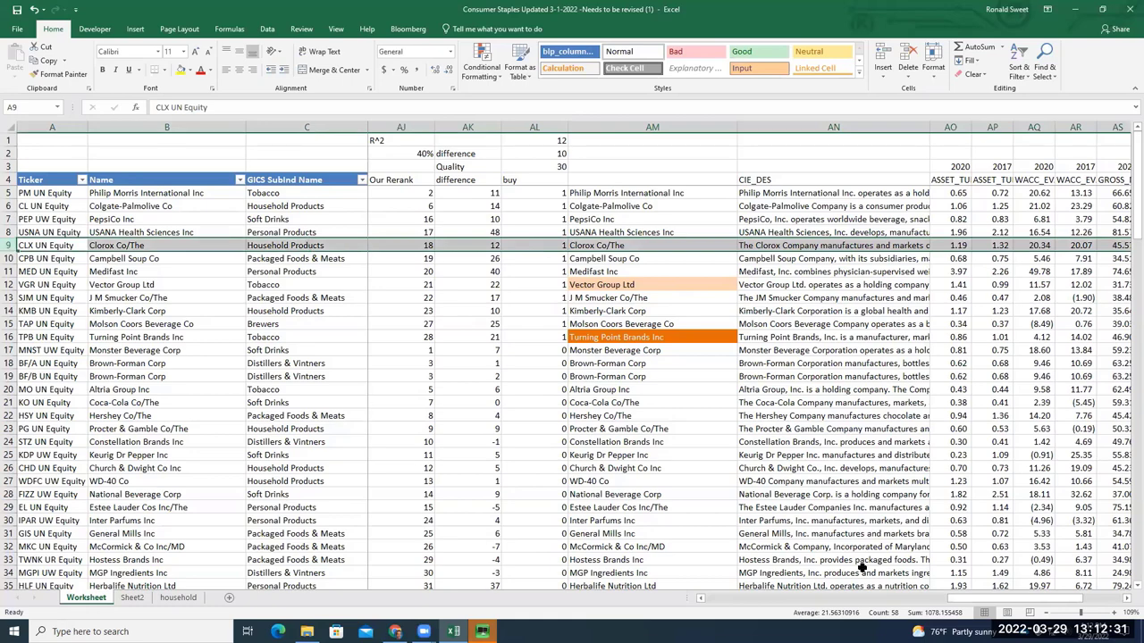
pyautogui.moveTo(1010, 598); pyautogui.dragTo(813, 599)
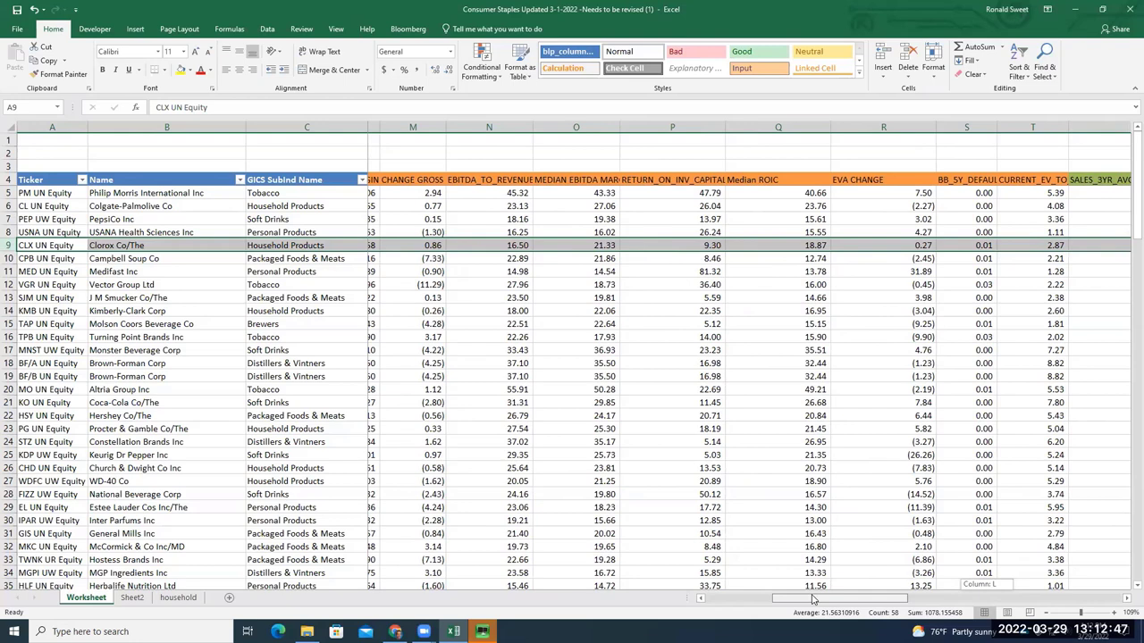
pyautogui.moveTo(813, 599); pyautogui.dragTo(862, 603)
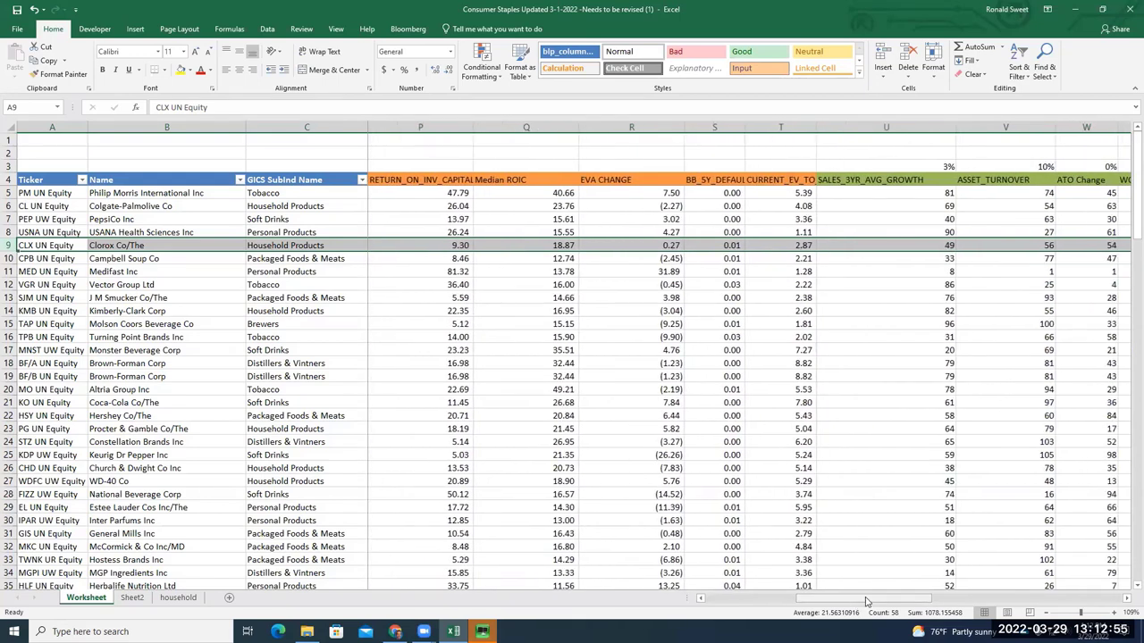
pyautogui.moveTo(878, 602); pyautogui.dragTo(883, 602)
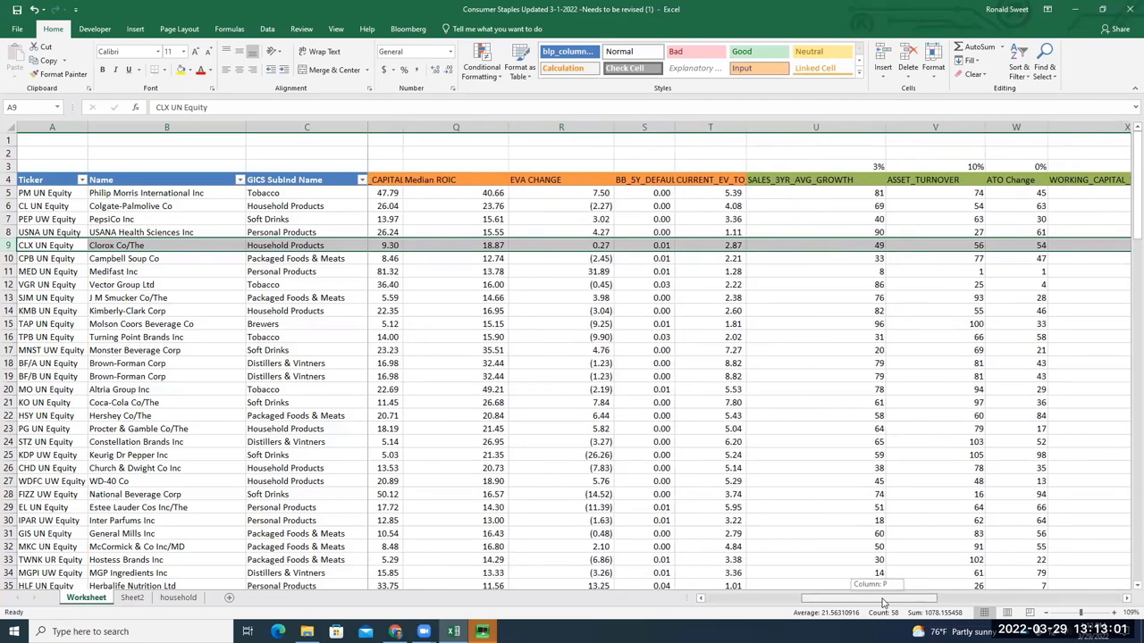
pyautogui.moveTo(883, 602); pyautogui.dragTo(807, 601)
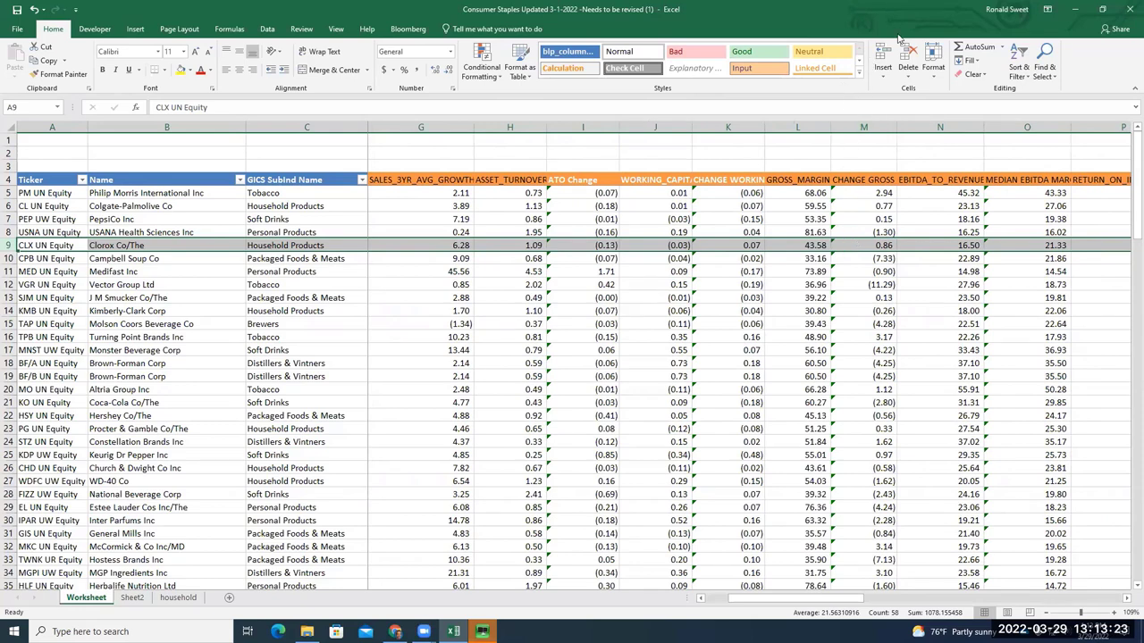
pyautogui.click(1074, 9)
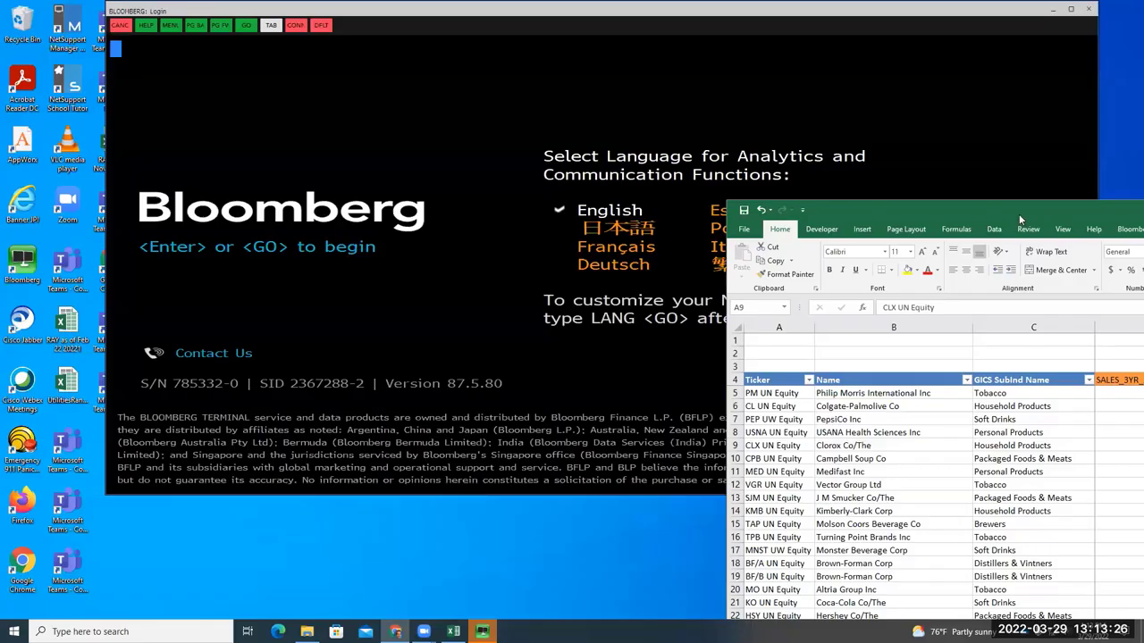
# Maximize Bloomberg Terminal and submit the account's login name and password
pyautogui.click(1026, 219)
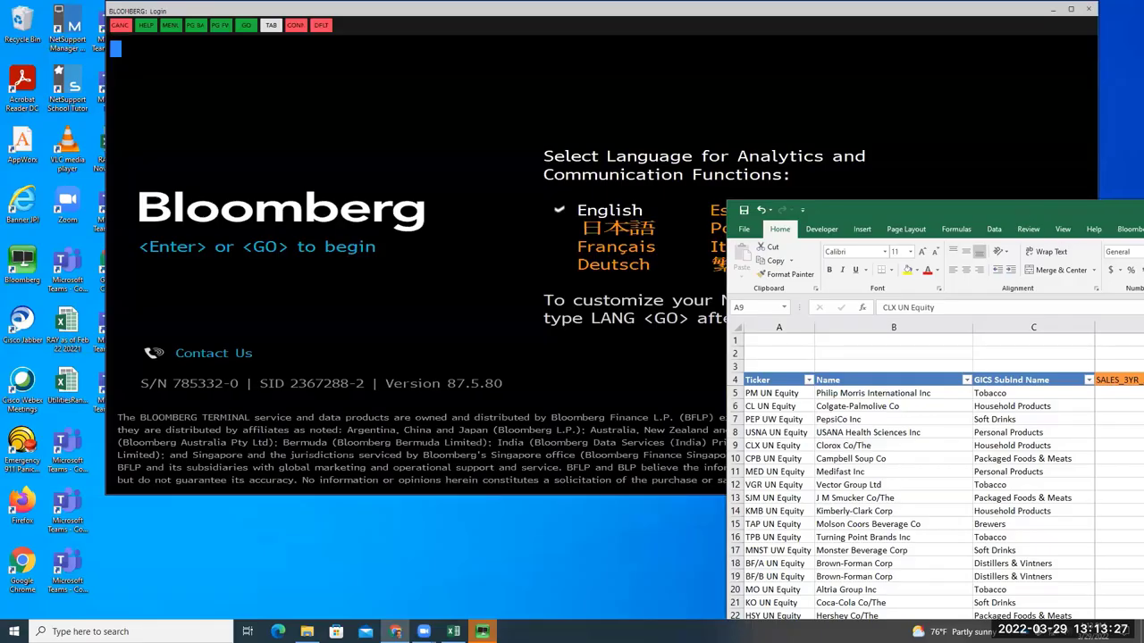
pyautogui.press('super+Down')
pyautogui.click(1071, 9)
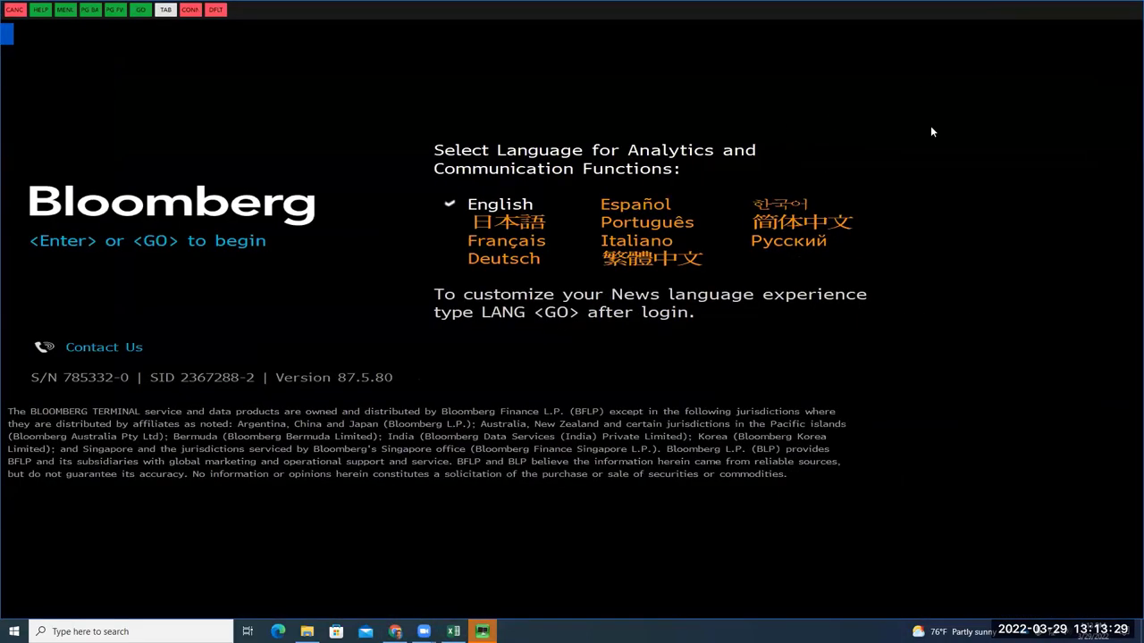
pyautogui.click(344, 314)
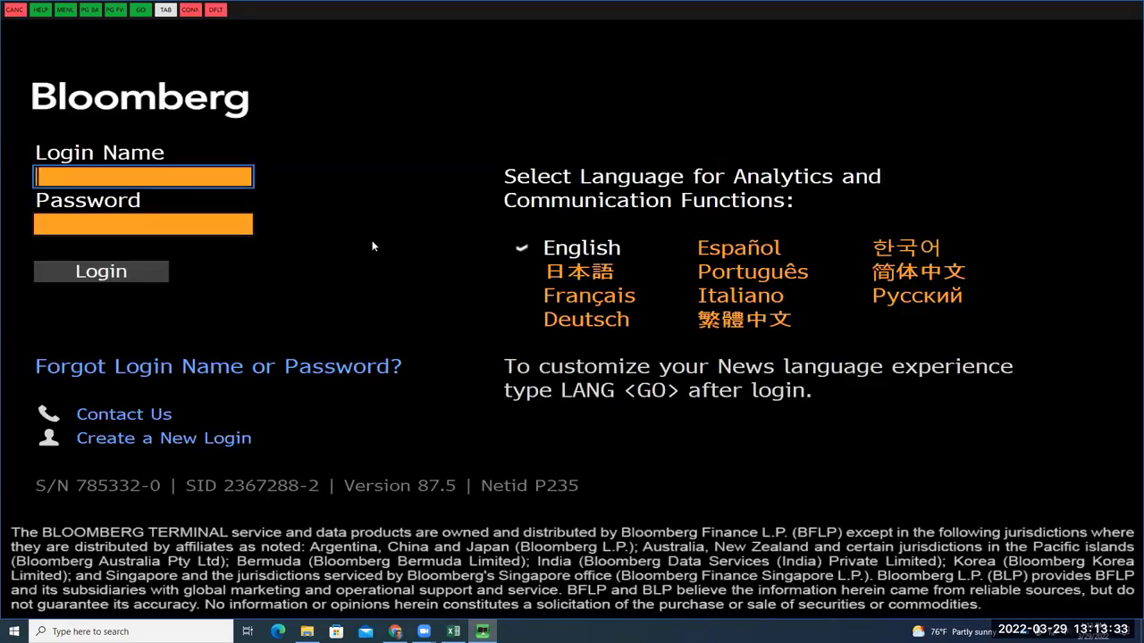
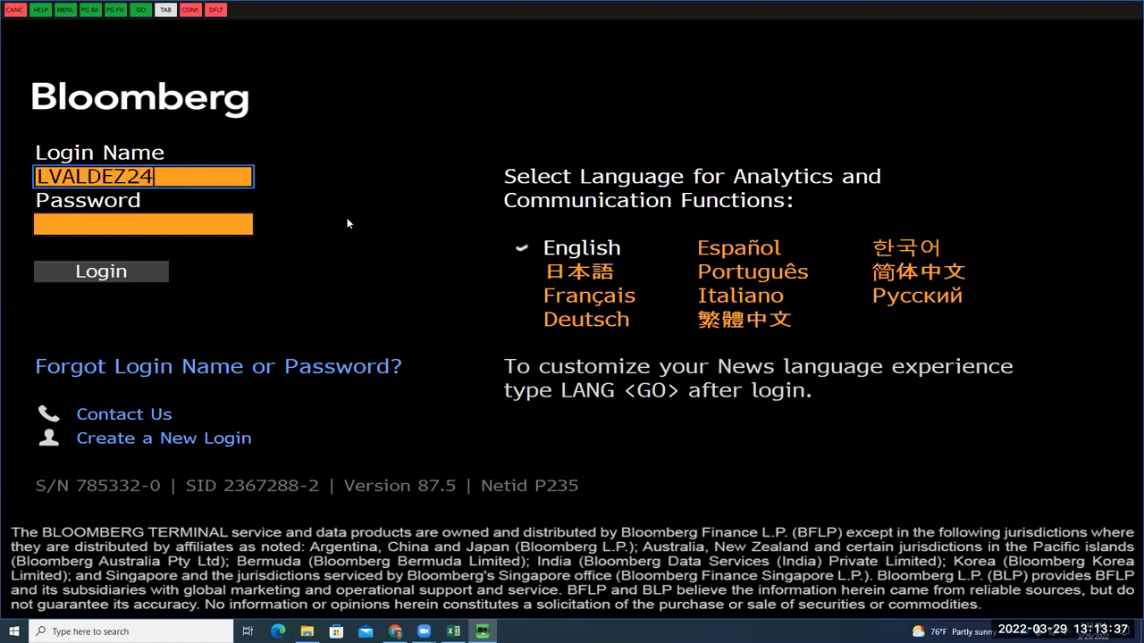
pyautogui.click(227, 219)
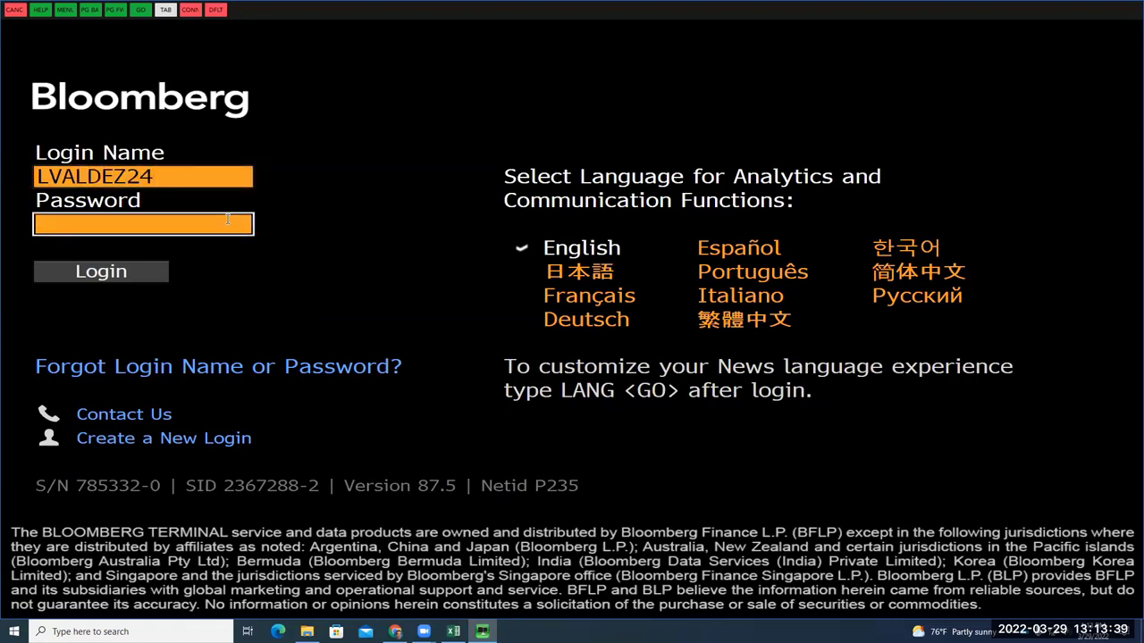
pyautogui.write('**********')
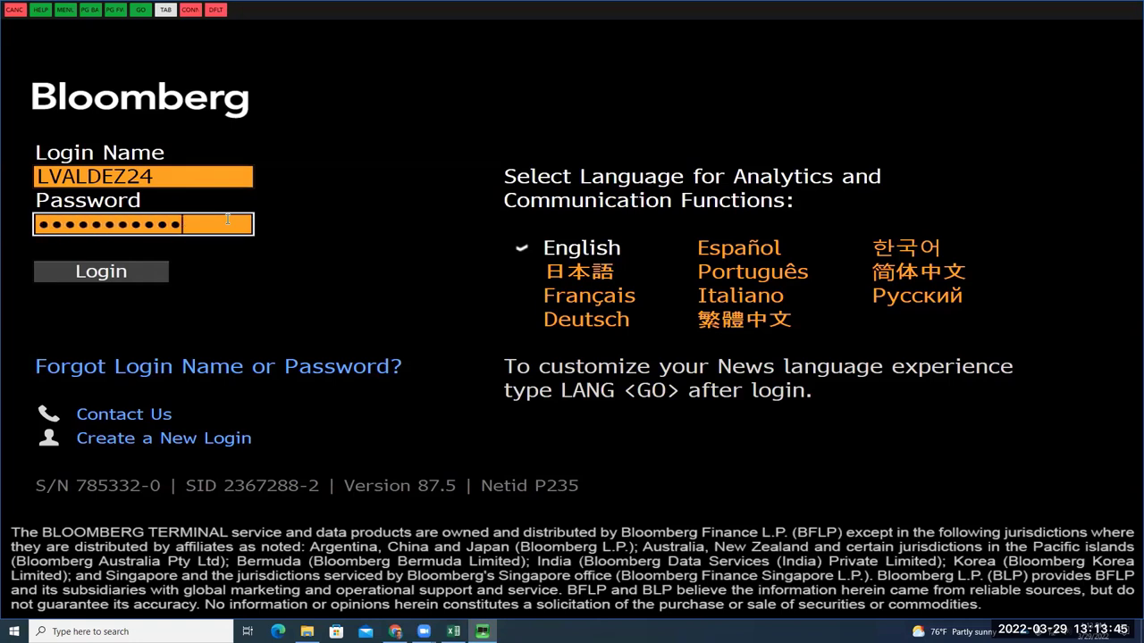
pyautogui.press('Return')
# Retype the password after the login errors until Bloomberg opens its start page
pyautogui.write('*******')
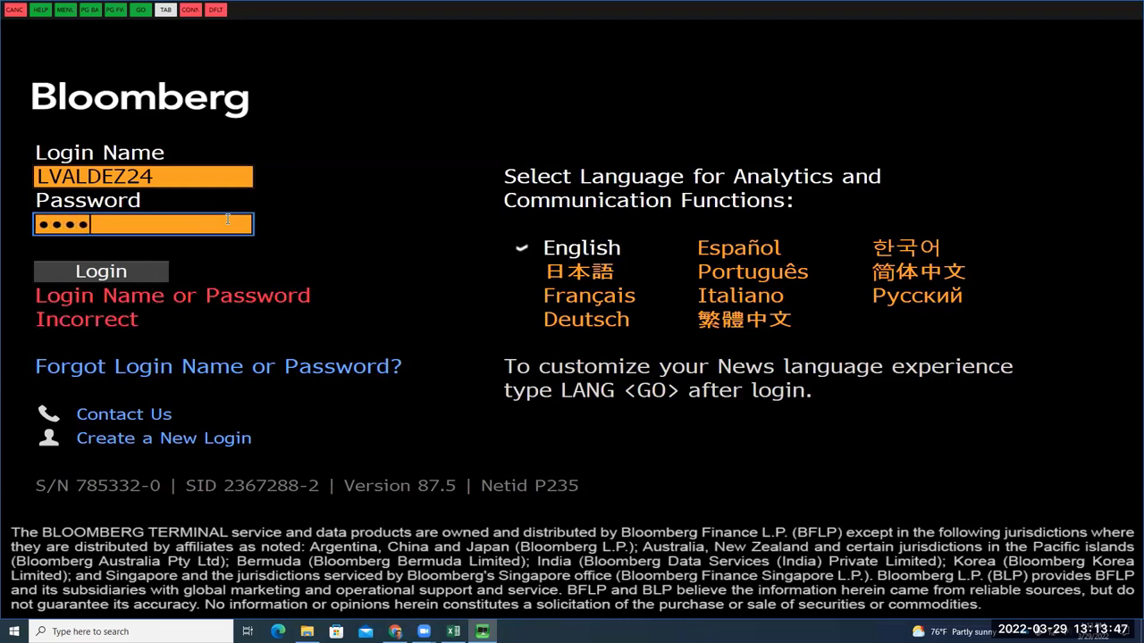
pyautogui.write('**')
pyautogui.press('Return')
pyautogui.write('****')
pyautogui.press('BackSpace')
pyautogui.press('BackSpace')
pyautogui.press('BackSpace')
pyautogui.press('BackSpace')
pyautogui.write('*****')
pyautogui.press('BackSpace')
pyautogui.press('BackSpace')
pyautogui.press('BackSpace')
pyautogui.press('BackSpace')
pyautogui.press('BackSpace')
pyautogui.write('*********')
pyautogui.press('Return')
pyautogui.write('**********')
pyautogui.press('Return')
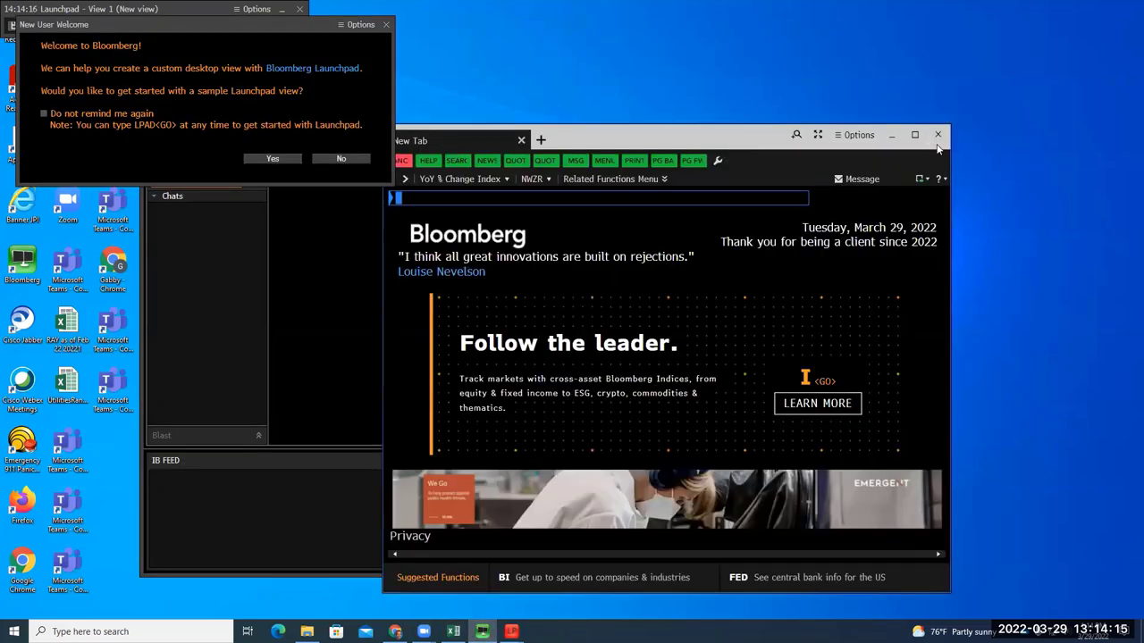
# Look up CLOROX in Bloomberg, open CLX US Equity and choose FA Financial Analysis
pyautogui.click(912, 134)
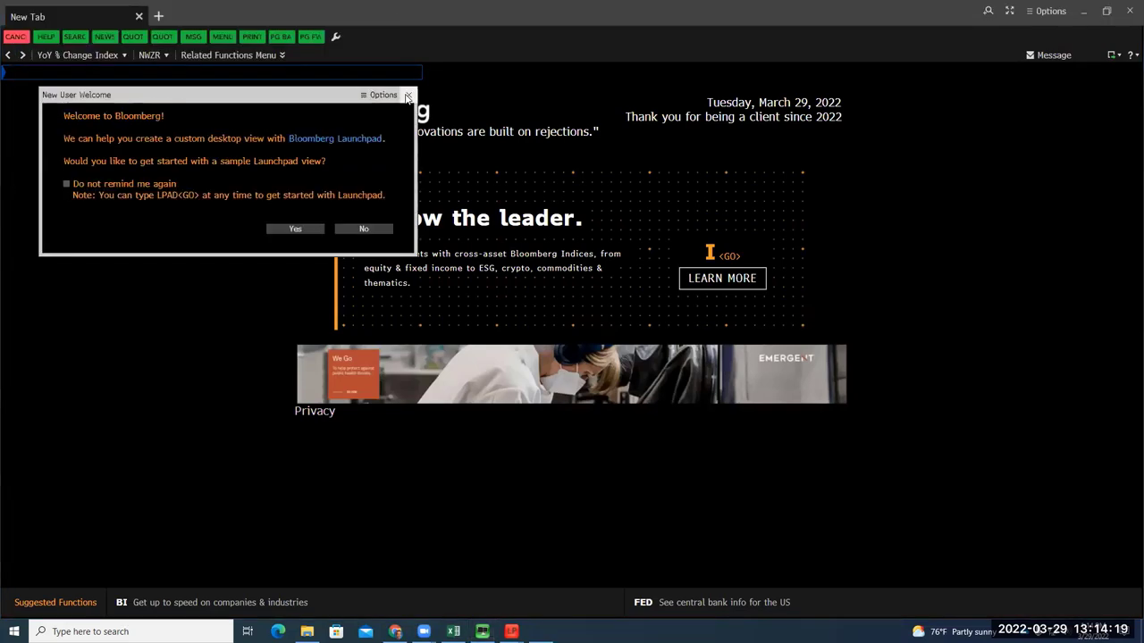
pyautogui.click(407, 95)
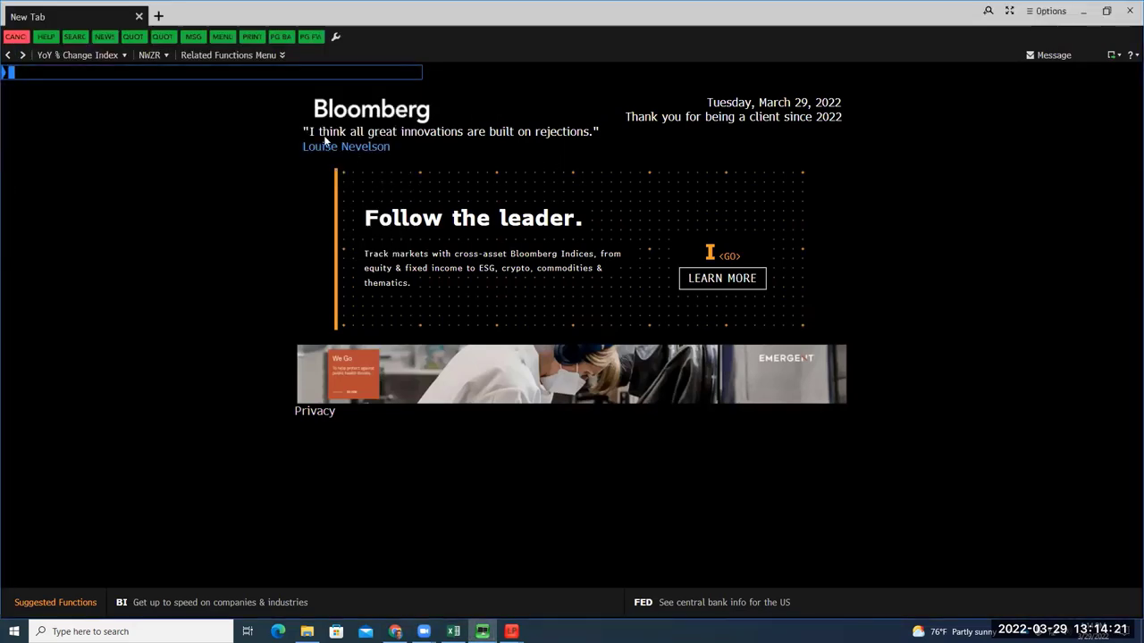
pyautogui.write('CLOR')
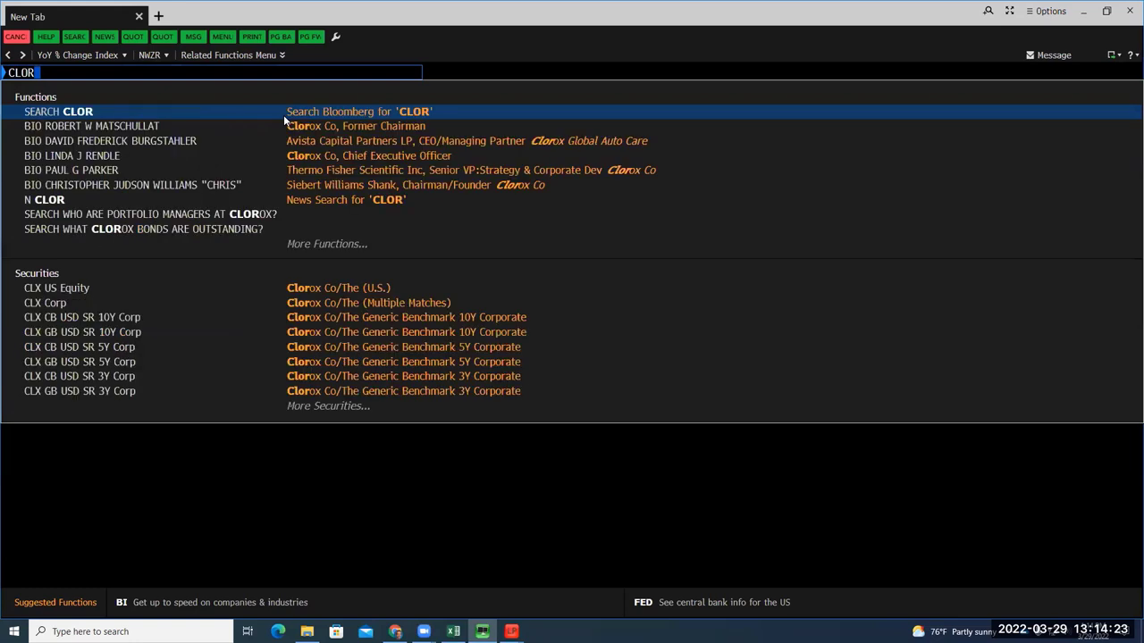
pyautogui.write('OX')
pyautogui.press('BackSpace')
pyautogui.press('BackSpace')
pyautogui.write('OX')
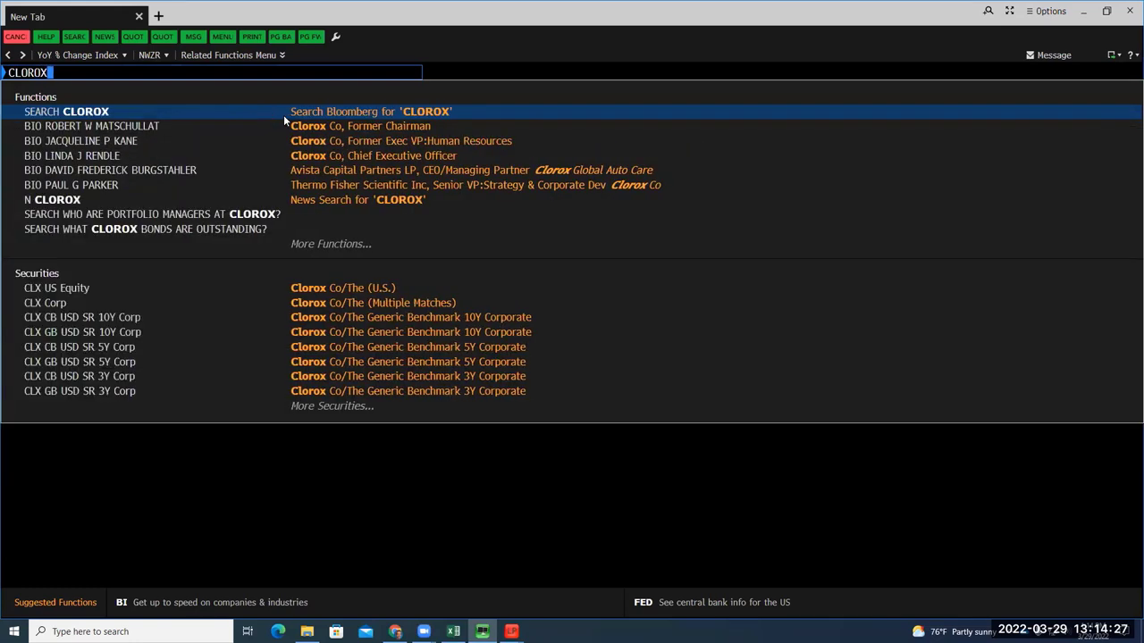
pyautogui.click(391, 288)
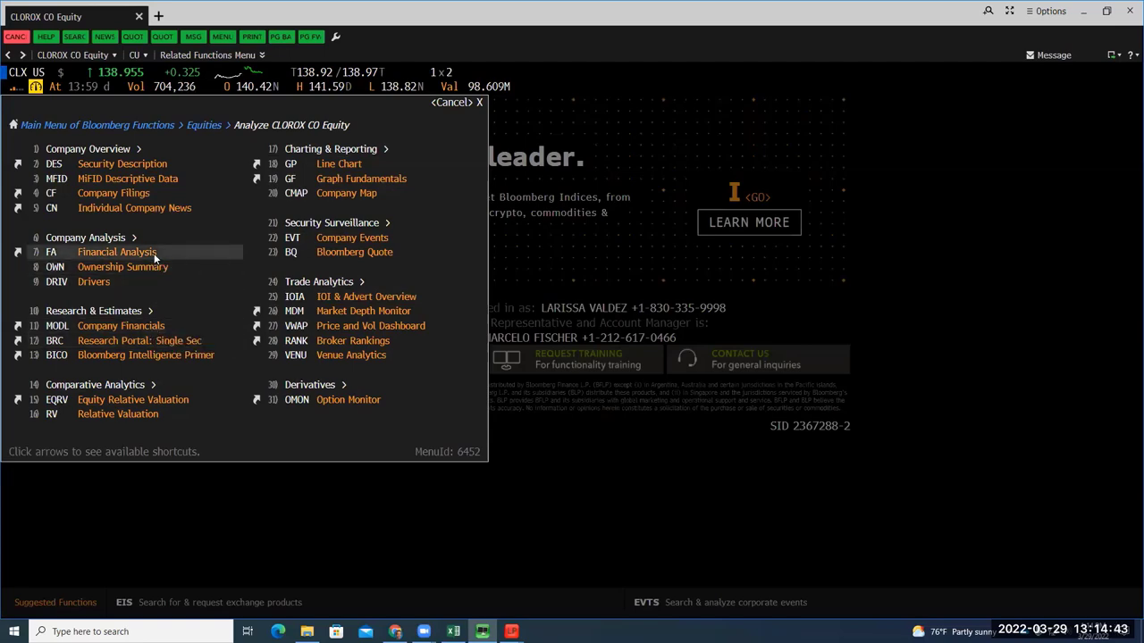
pyautogui.click(125, 253)
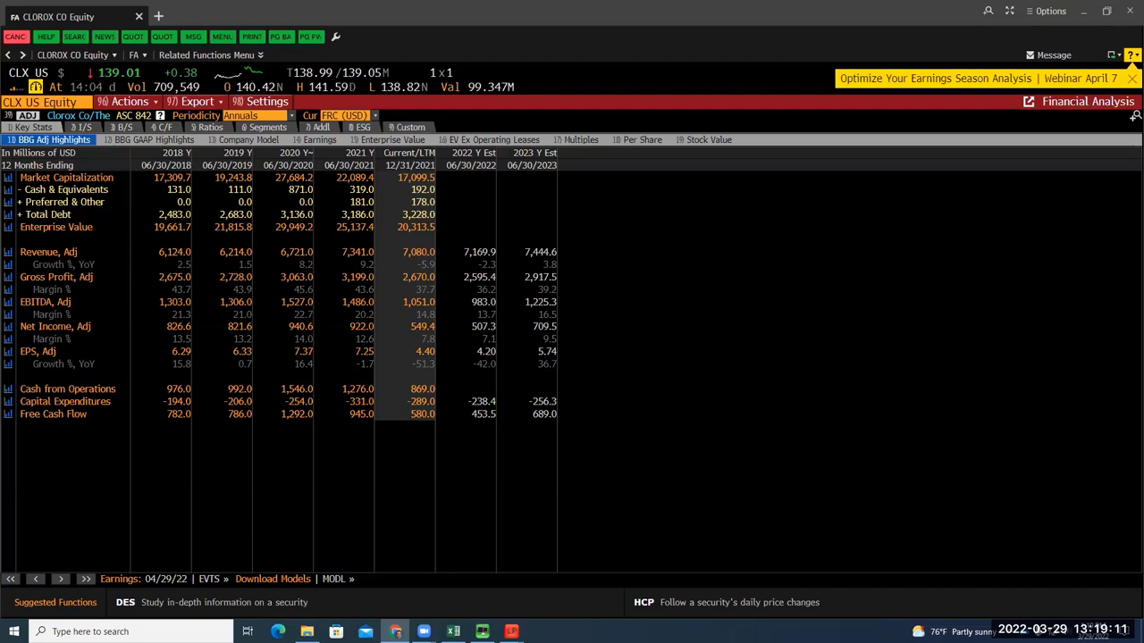
# Leave Clorox's FA page for the Crunchbase list of Clorox acquisitions in Chrome
pyautogui.hotkey('alt', 'Tab')
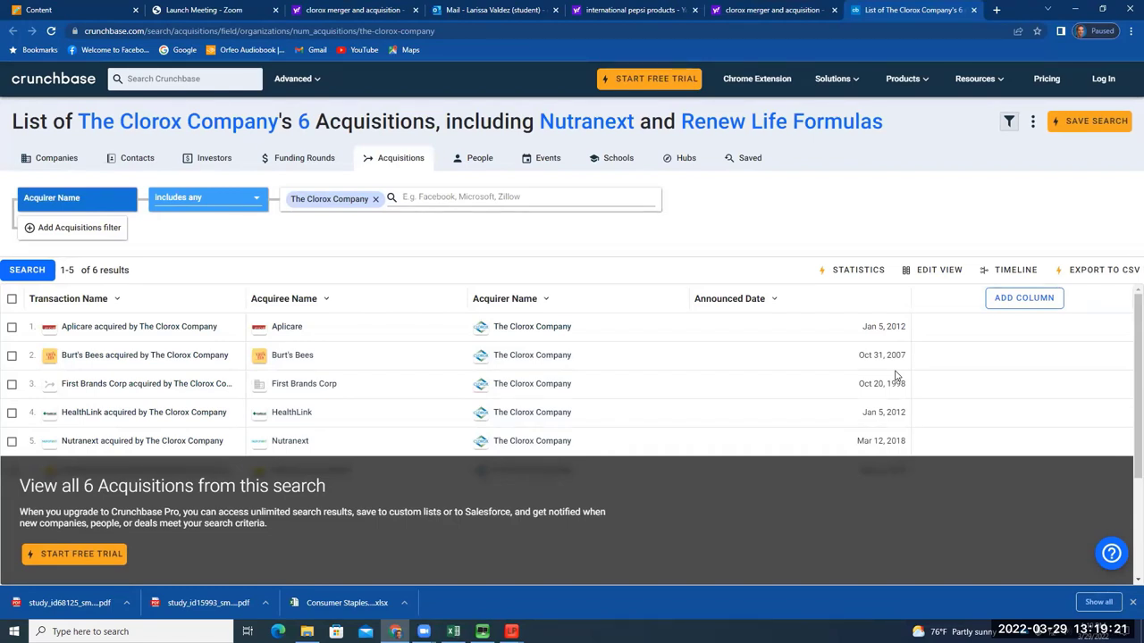
# Scroll Clorox's six Crunchbase acquisitions and view the Nutranext preview card
pyautogui.scroll(-1, 1126, 353)
pyautogui.scroll(1, 1126, 350)
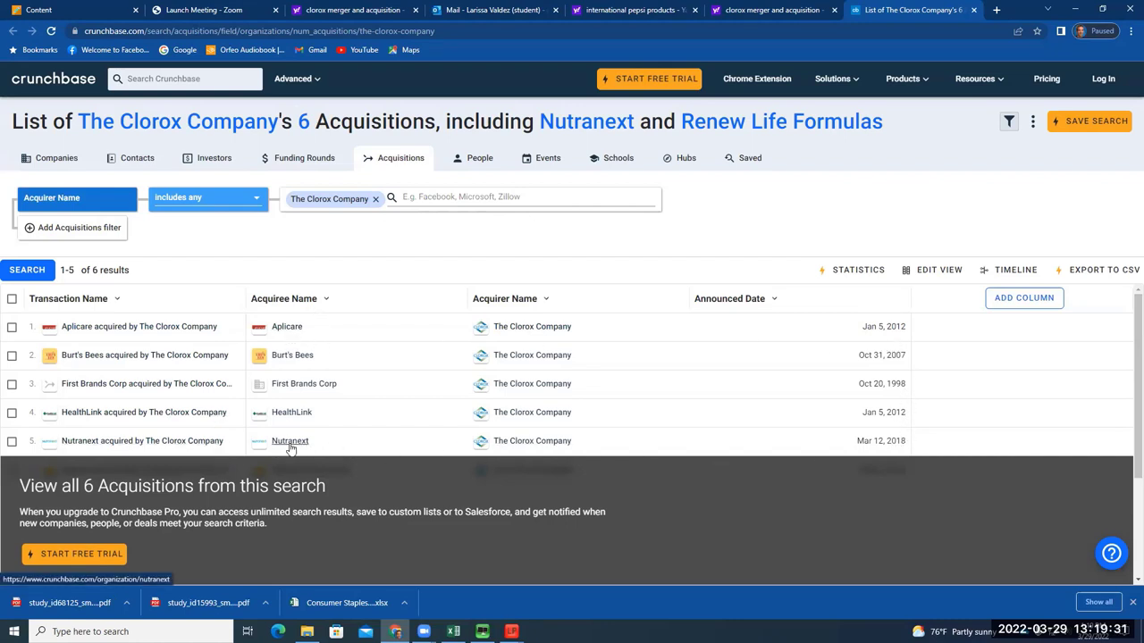
pyautogui.moveTo(289, 447)
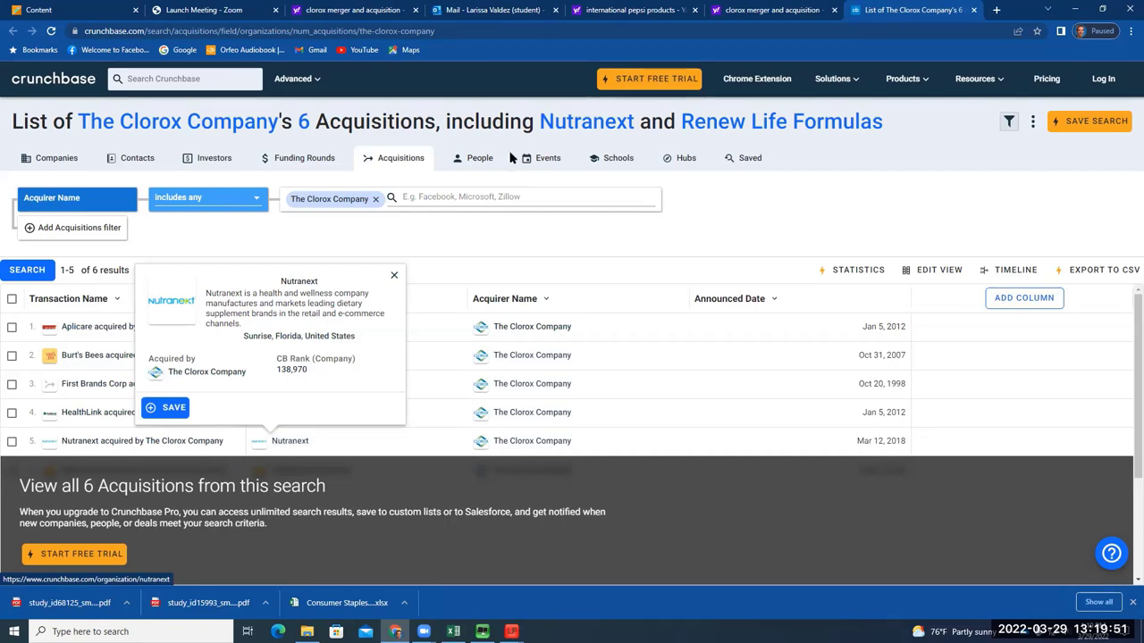
# Close the Crunchbase page and search Yahoo for 'clorox annual report 2021'
pyautogui.click(974, 9)
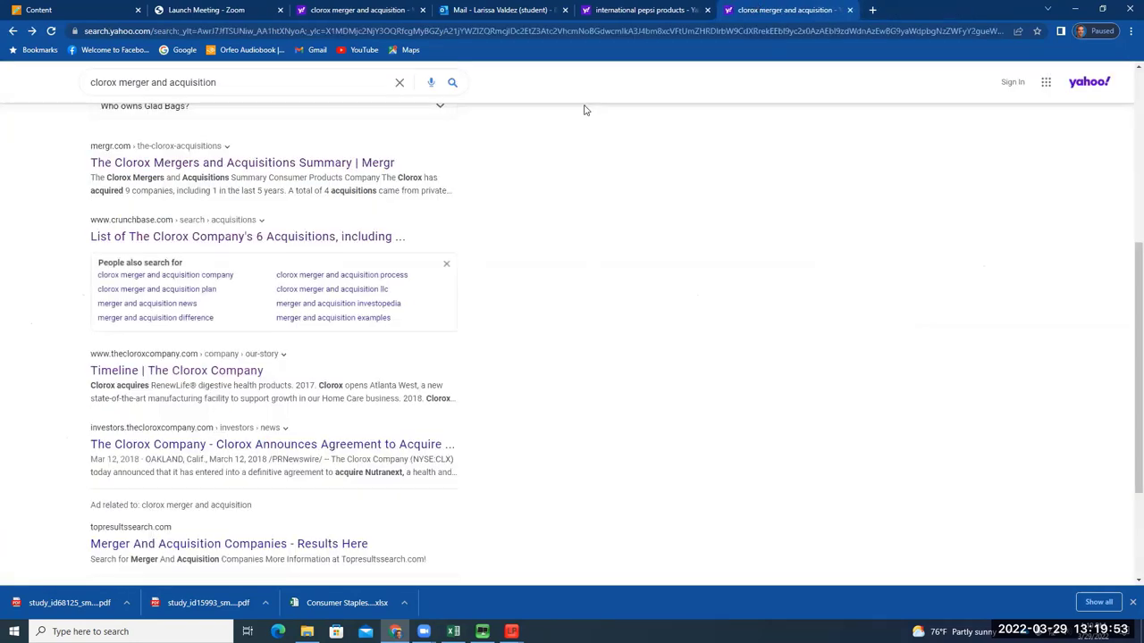
pyautogui.click(173, 102)
pyautogui.moveTo(218, 82); pyautogui.dragTo(55, 90)
pyautogui.write('clor')
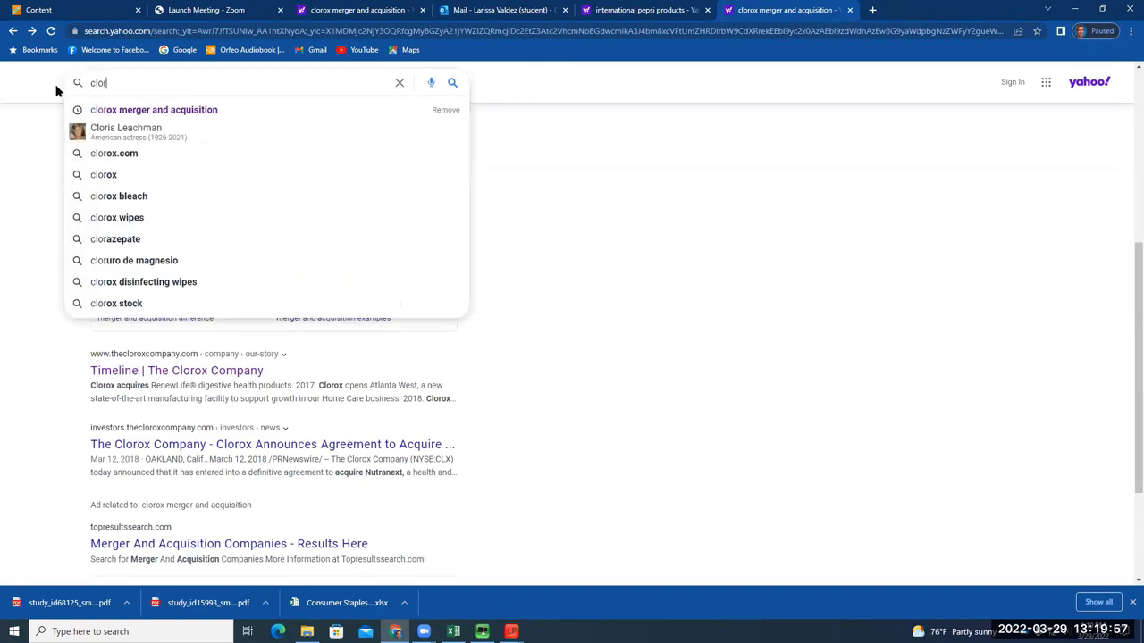
pyautogui.write('ox annu')
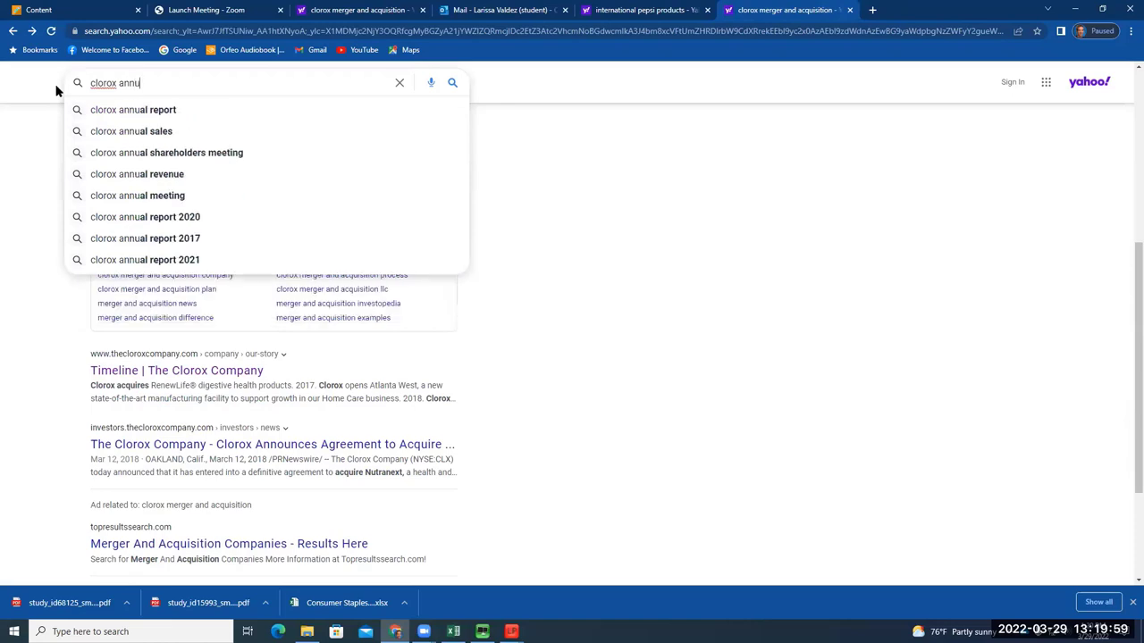
pyautogui.write('al report')
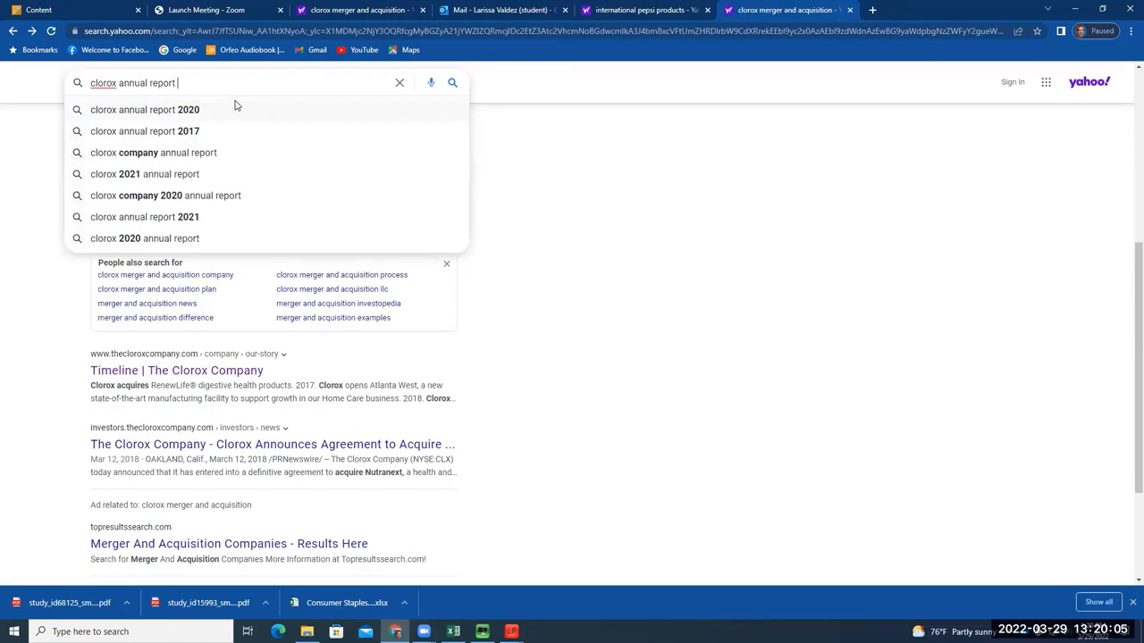
pyautogui.write(' 2021')
pyautogui.press('Return')
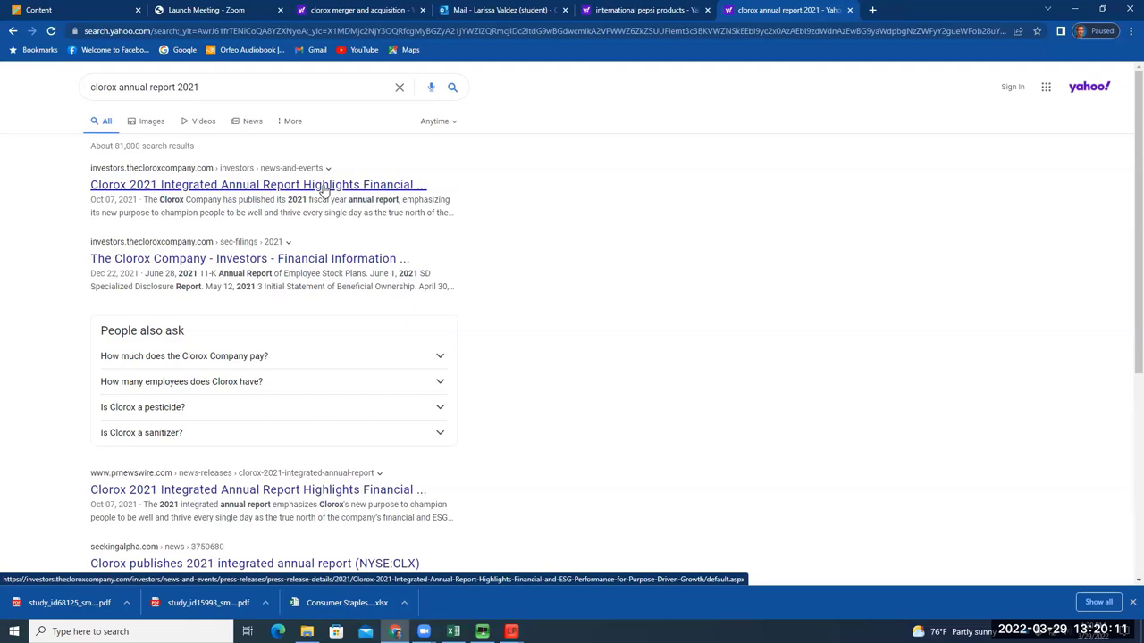
# Open the Clorox 2021 Integrated Annual Report press release and read its opening key themes
pyautogui.click(300, 189)
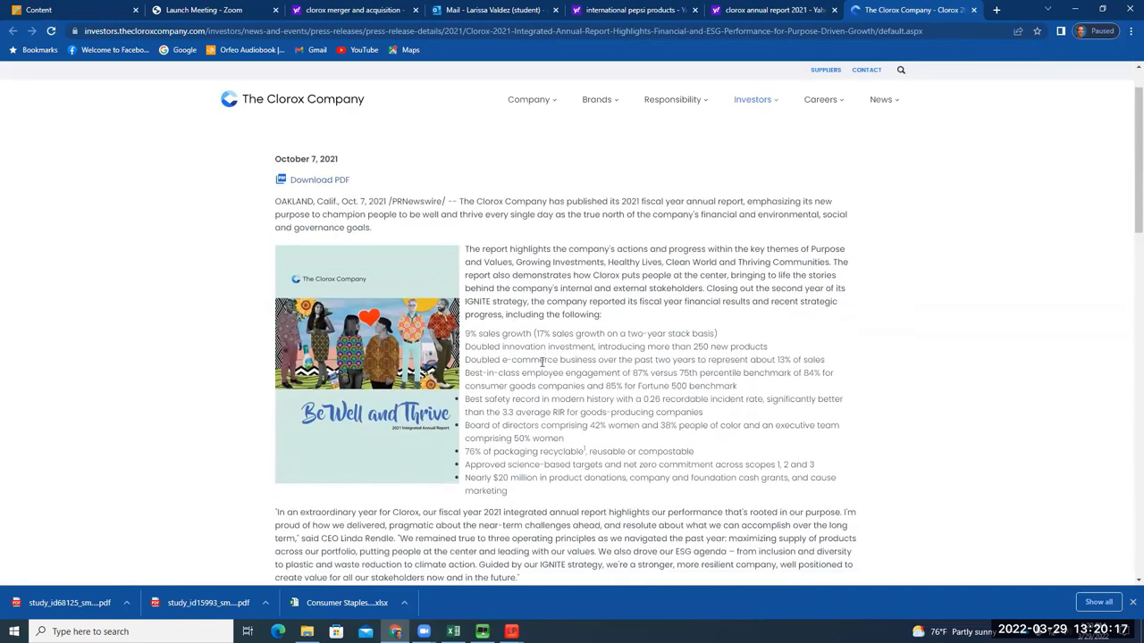
pyautogui.scroll(1, 541, 361)
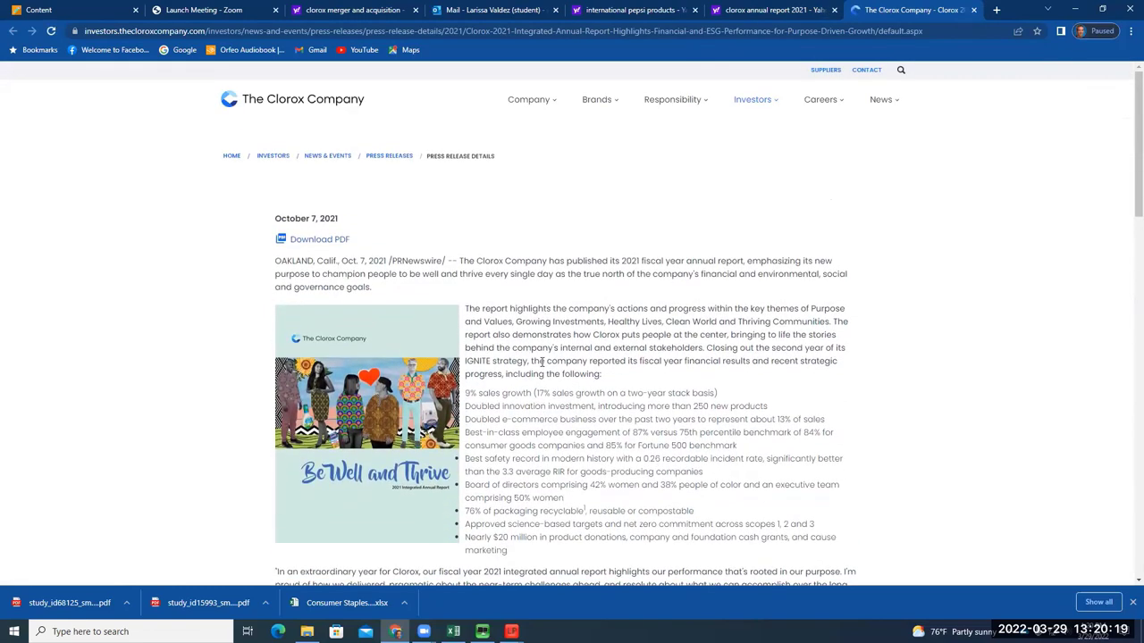
pyautogui.moveTo(679, 254); pyautogui.dragTo(770, 261)
pyautogui.moveTo(696, 261); pyautogui.dragTo(703, 261)
pyautogui.moveTo(320, 273); pyautogui.dragTo(616, 282)
pyautogui.click(617, 284)
pyautogui.scroll(-2, 612, 279)
pyautogui.scroll(1, 600, 271)
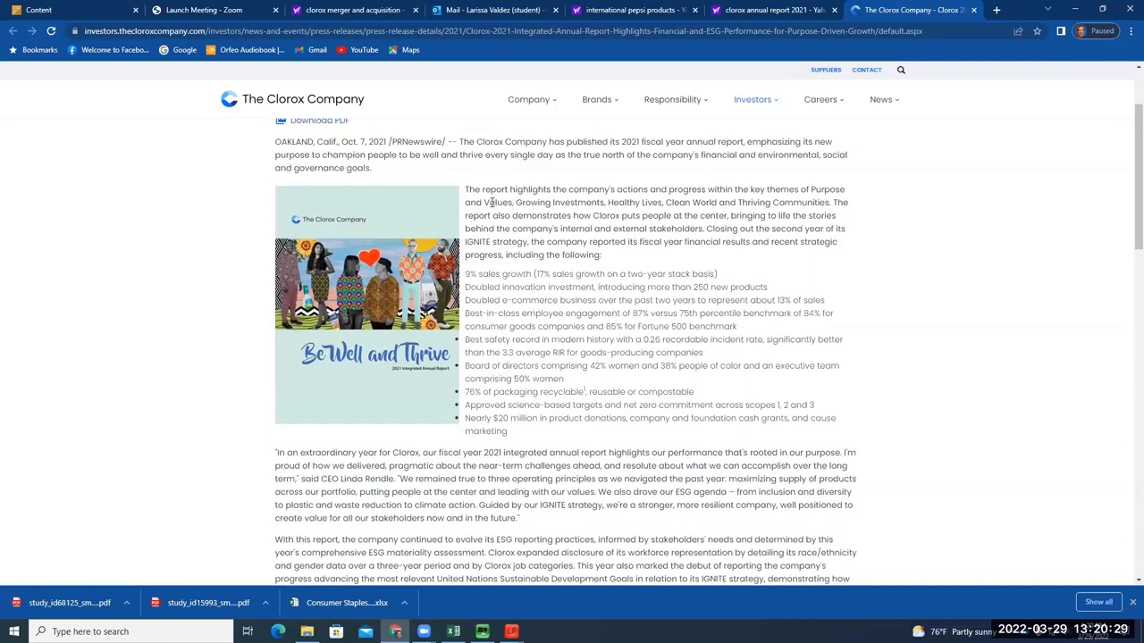
pyautogui.moveTo(488, 202); pyautogui.dragTo(816, 255)
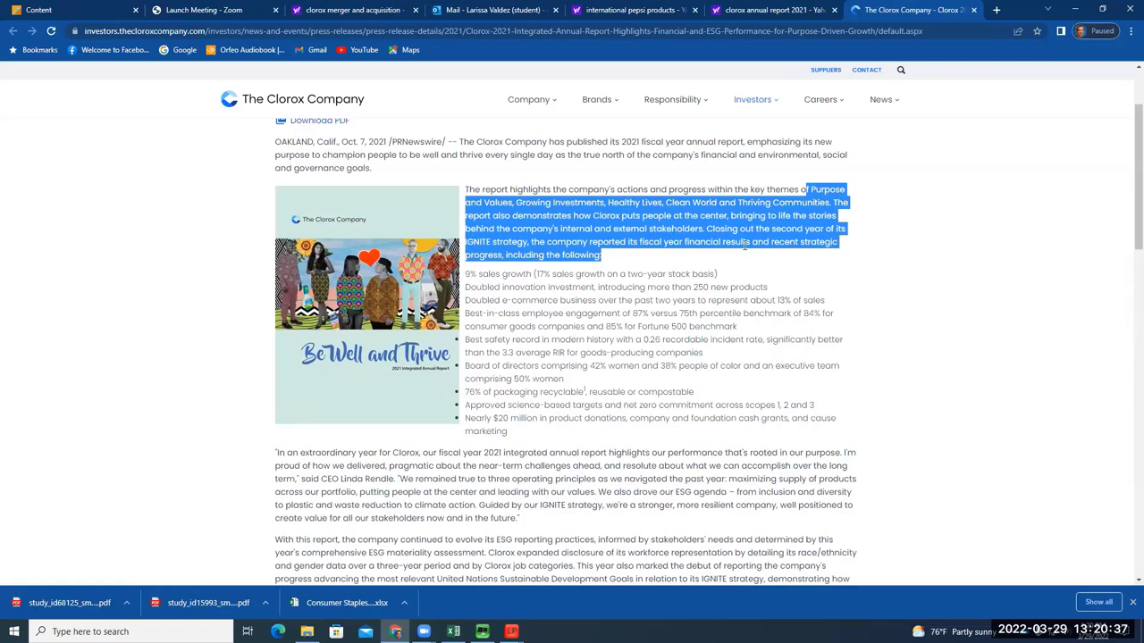
pyautogui.click(631, 251)
# Read the Clorox company description and pick out the brands Brita and RenewLife
pyautogui.scroll(-2, 651, 247)
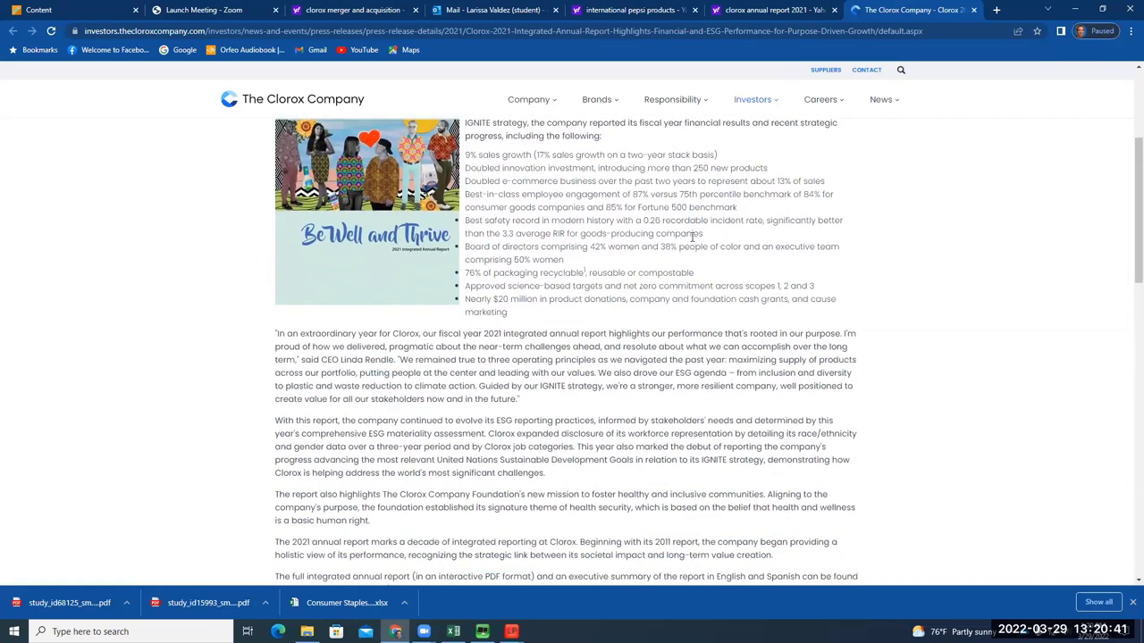
pyautogui.scroll(-1, 688, 232)
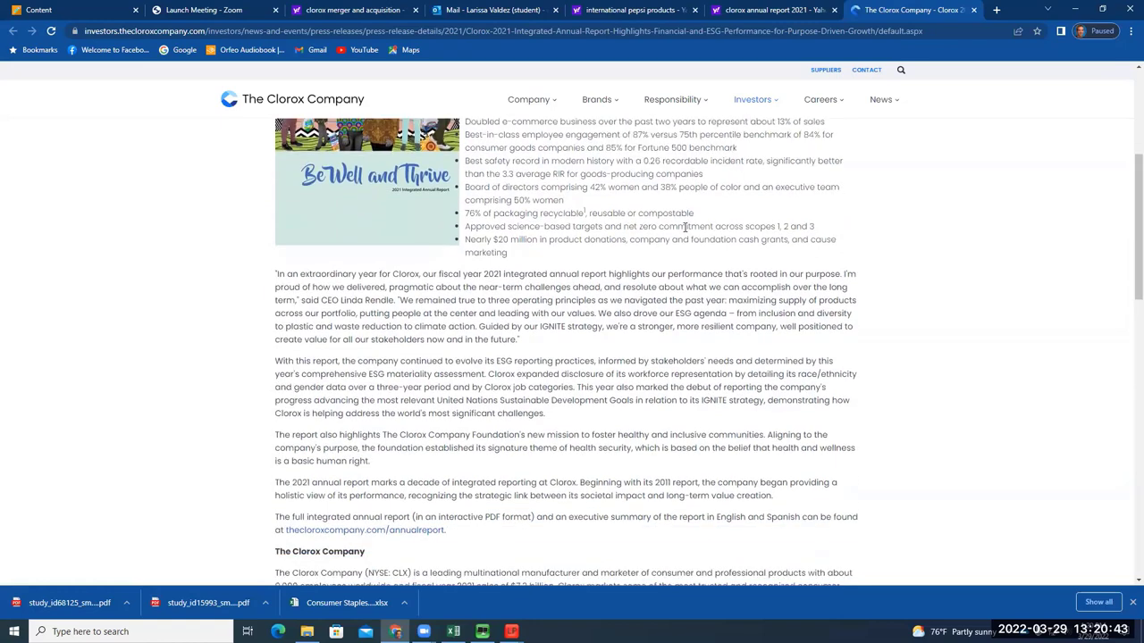
pyautogui.scroll(-5, 686, 229)
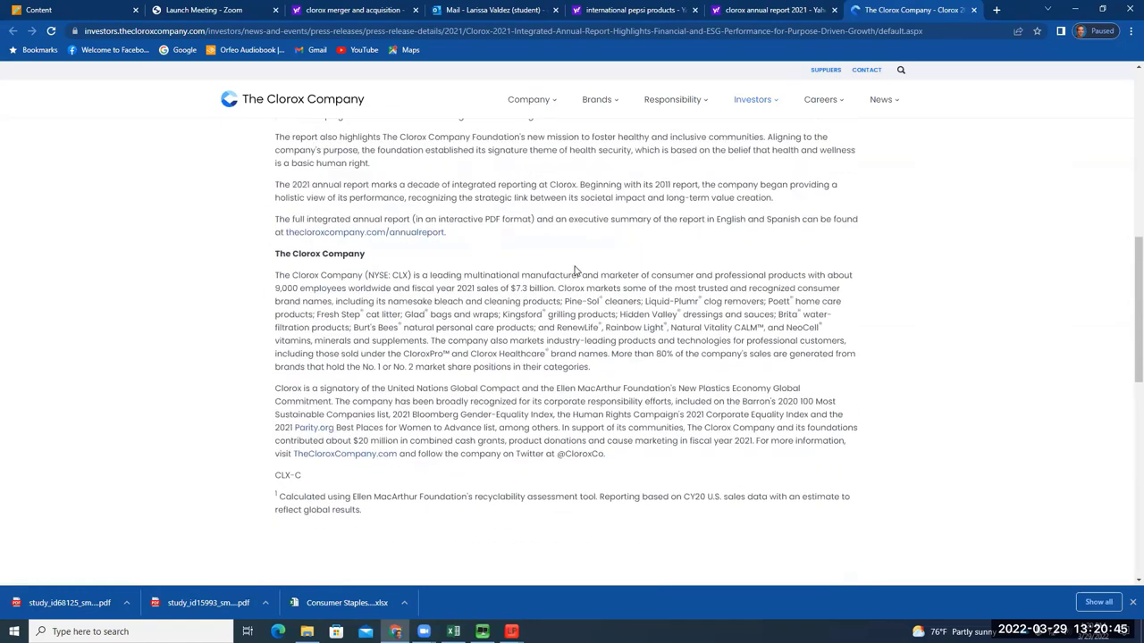
pyautogui.moveTo(490, 276); pyautogui.dragTo(810, 341)
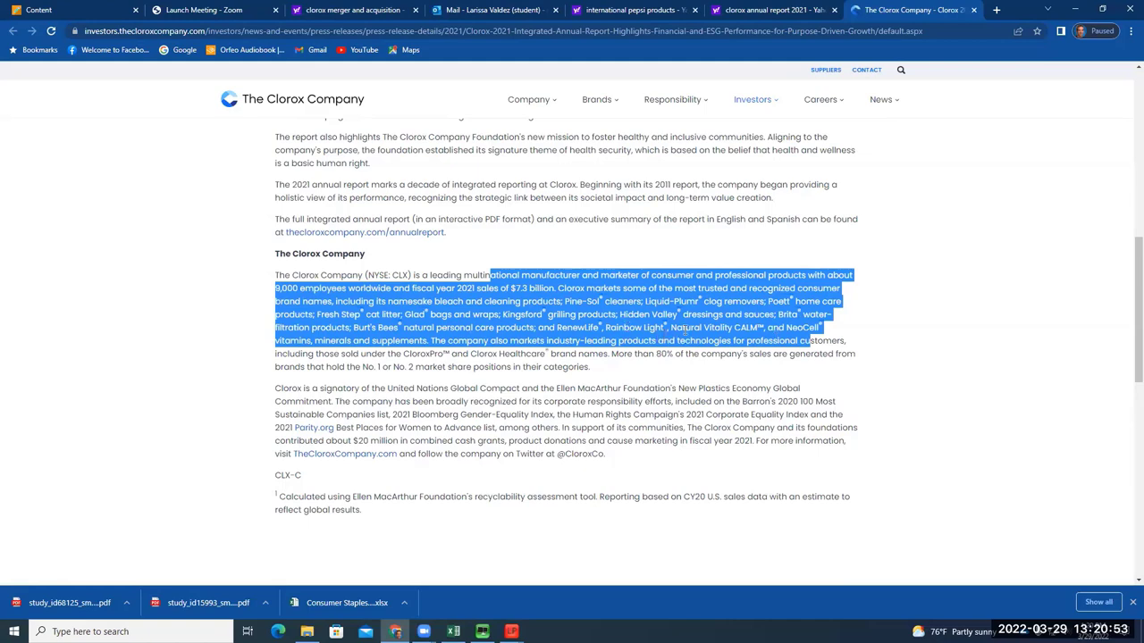
pyautogui.click(687, 312)
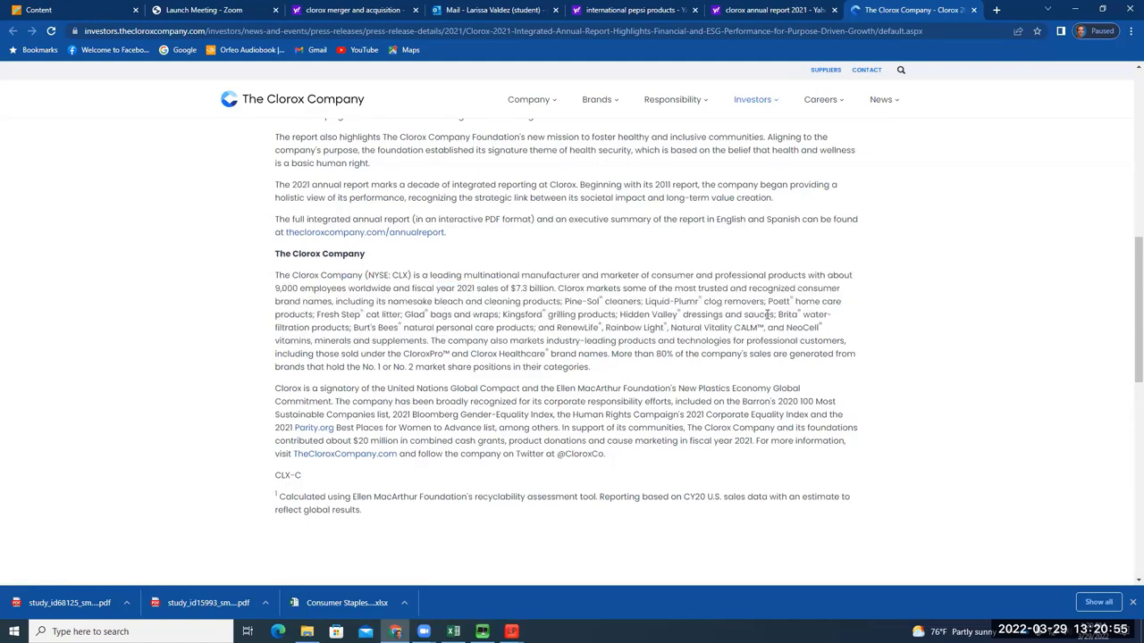
pyautogui.moveTo(777, 314); pyautogui.dragTo(777, 314)
pyautogui.click(705, 301)
pyautogui.moveTo(556, 289); pyautogui.dragTo(838, 331)
pyautogui.click(803, 323)
pyautogui.doubleClick(798, 315)
pyautogui.click(777, 319)
pyautogui.moveTo(601, 327); pyautogui.dragTo(558, 328)
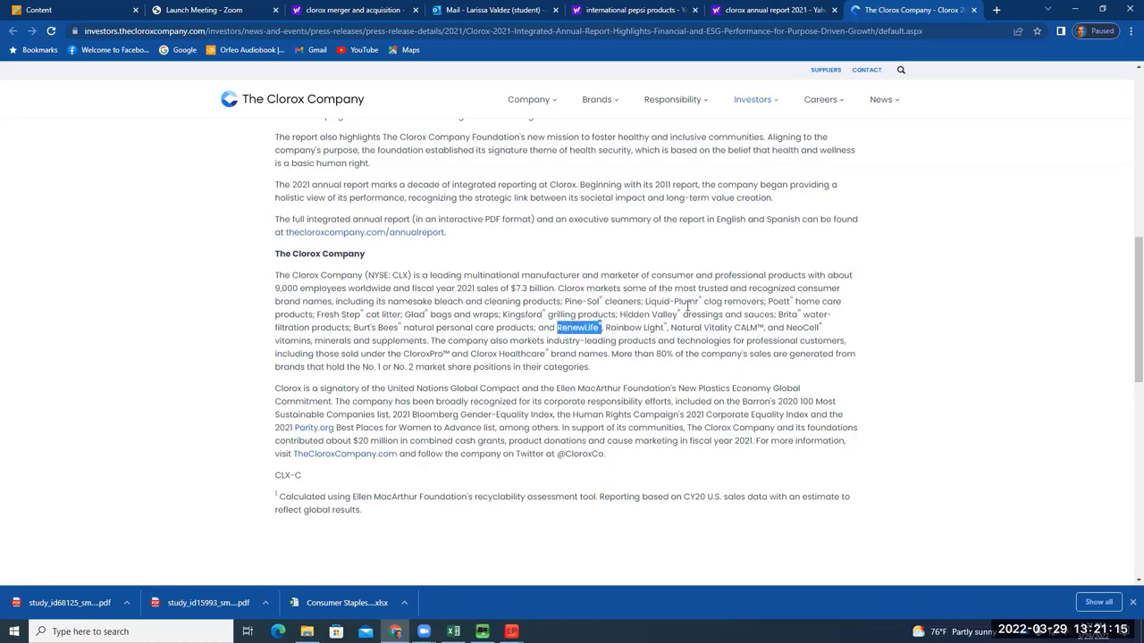
# Search the web for 'renew life' in a new tab, then close it
pyautogui.click(997, 10)
pyautogui.write('re')
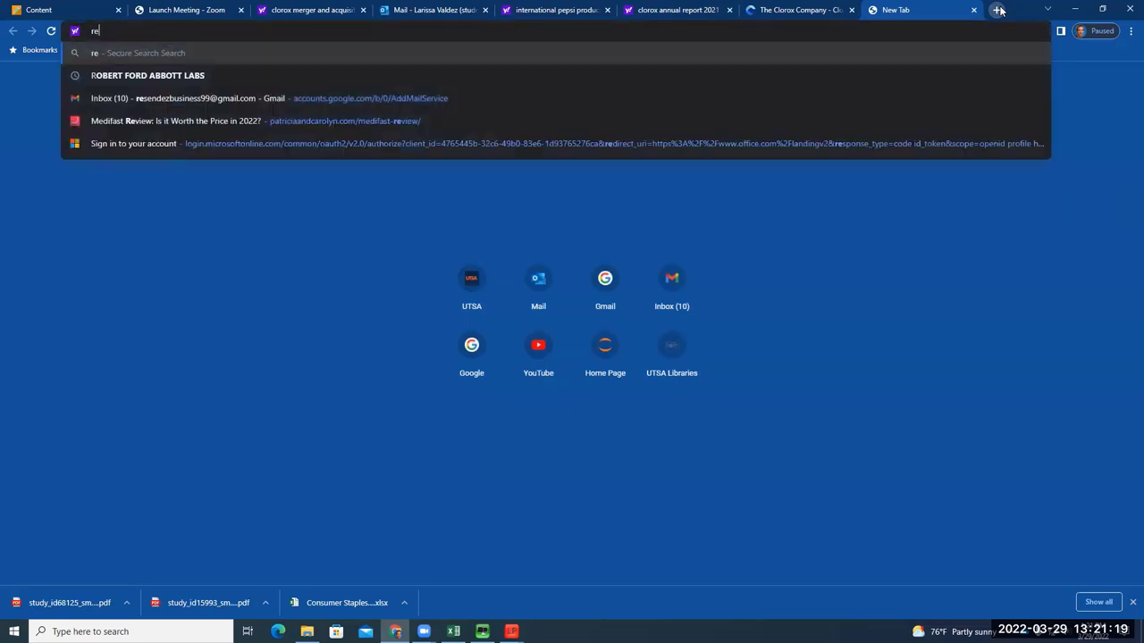
pyautogui.write('new life')
pyautogui.press('Return')
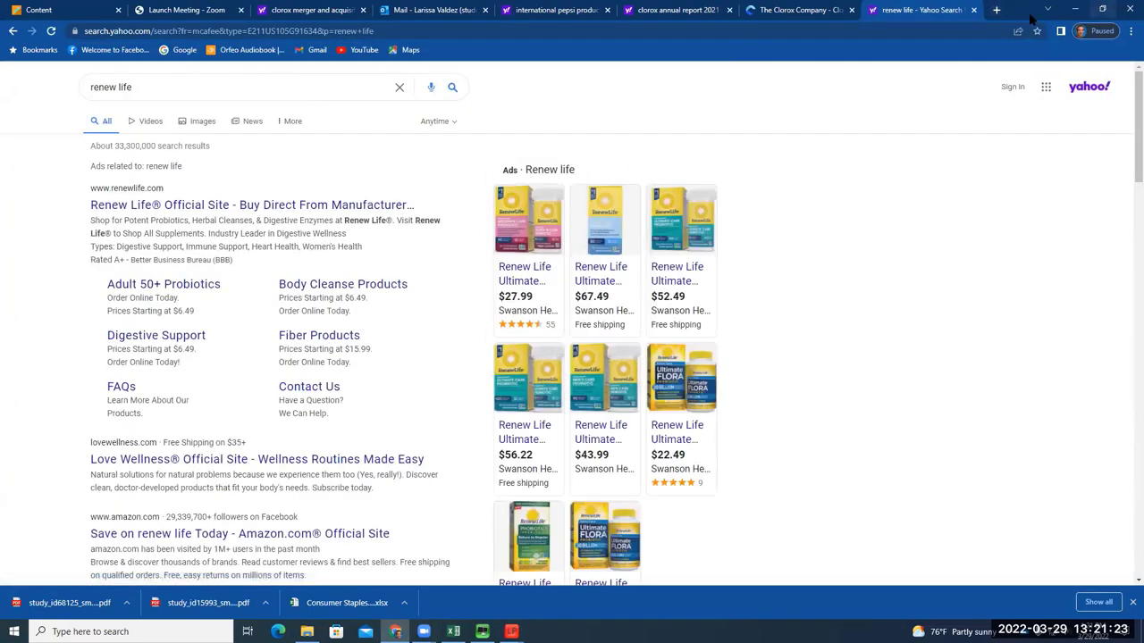
pyautogui.click(973, 10)
# Close the press release and reopen it from the Yahoo results
pyautogui.scroll(10, 715, 286)
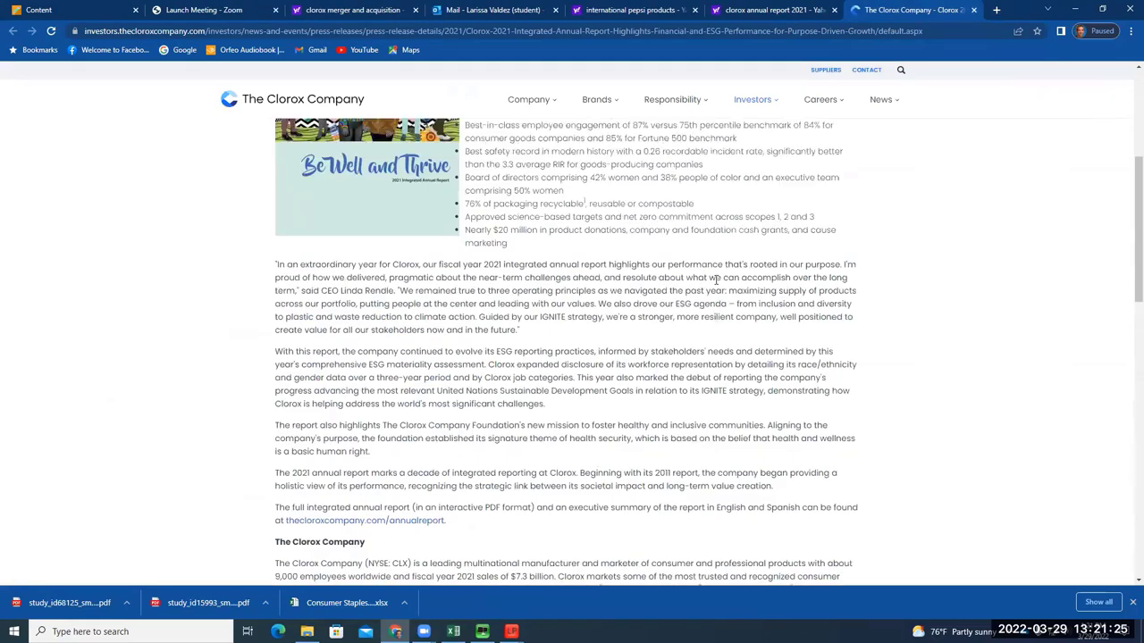
pyautogui.scroll(-5, 736, 264)
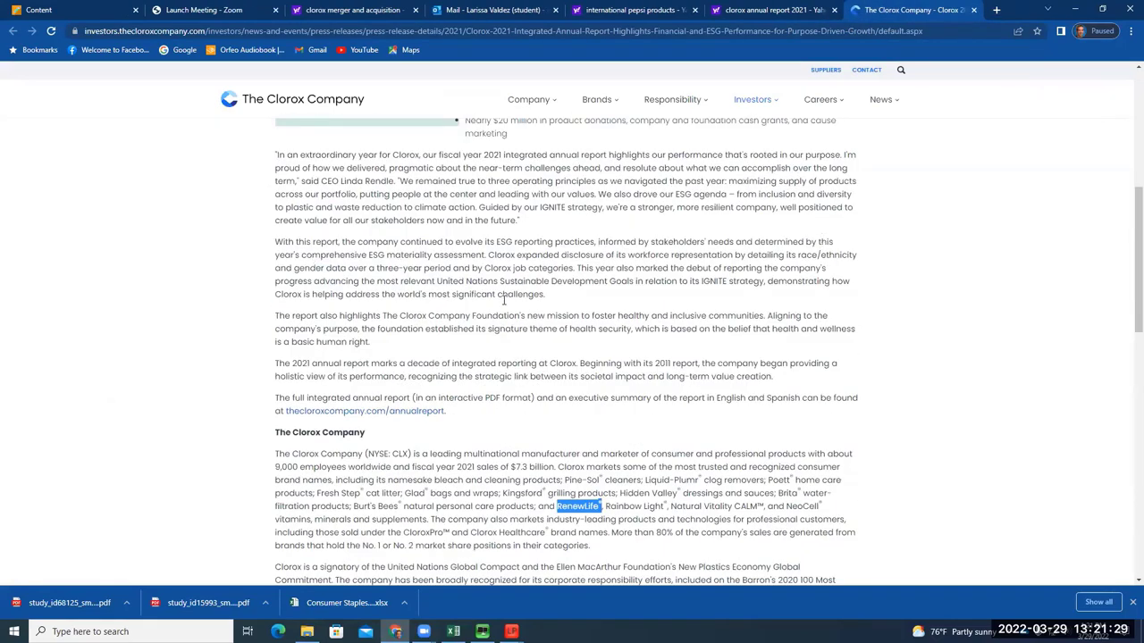
pyautogui.scroll(-3, 506, 426)
pyautogui.scroll(-5, 505, 426)
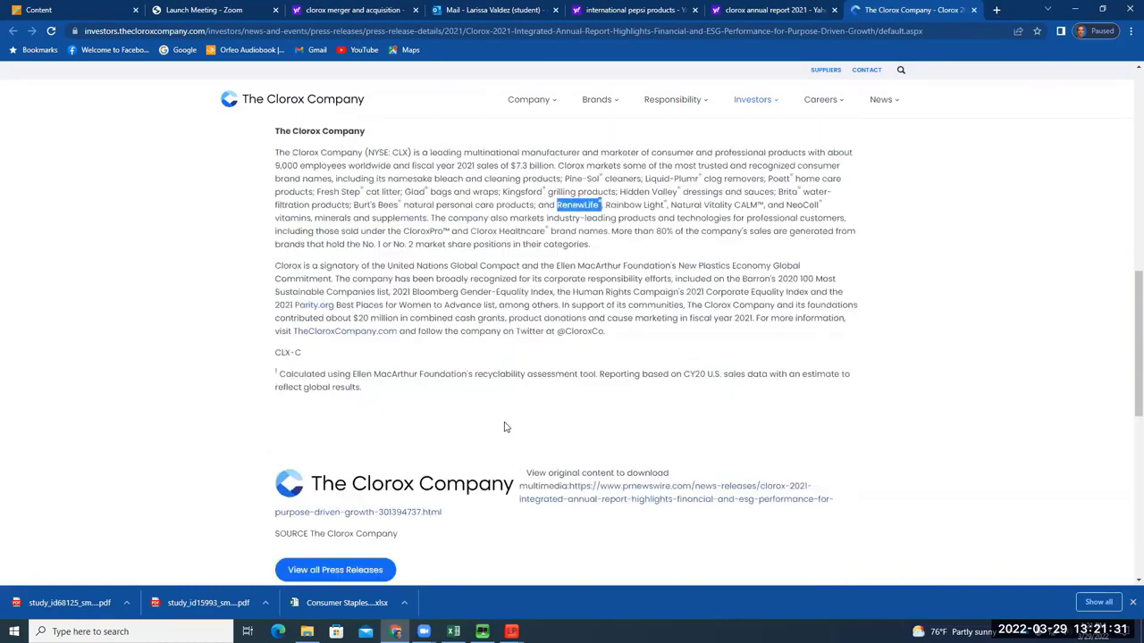
pyautogui.scroll(9, 503, 426)
pyautogui.scroll(4, 505, 420)
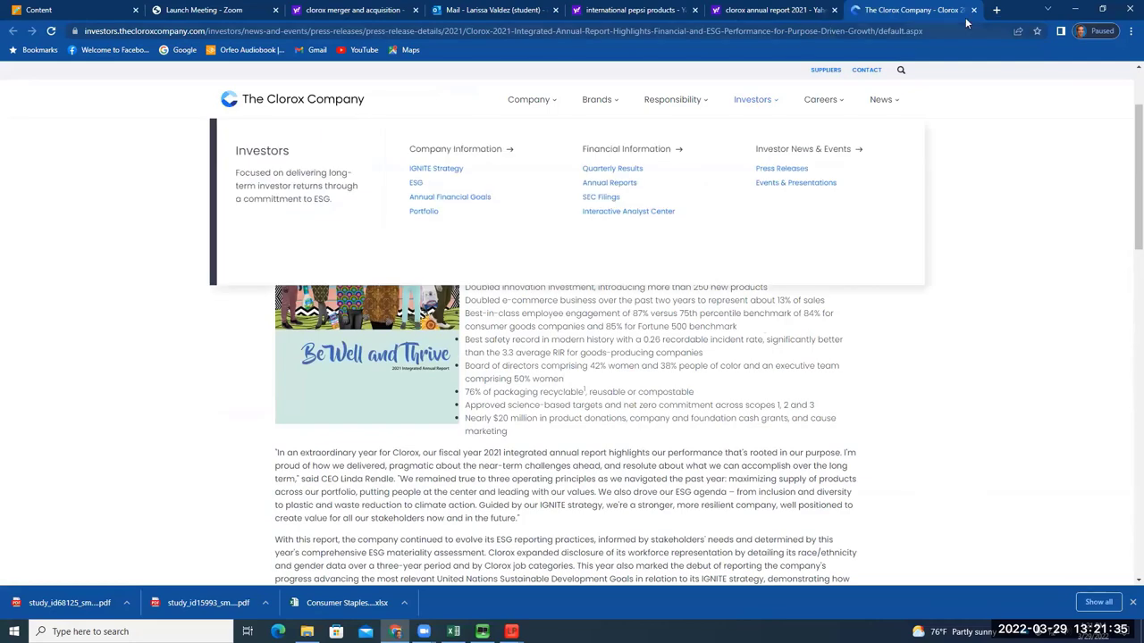
pyautogui.click(973, 9)
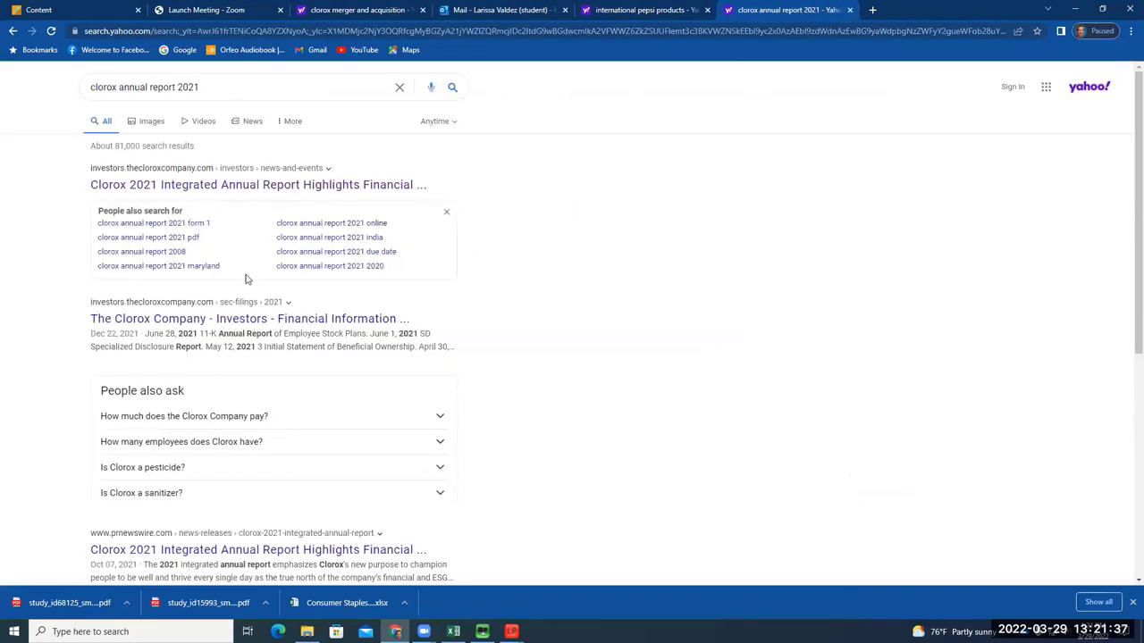
pyautogui.click(243, 186)
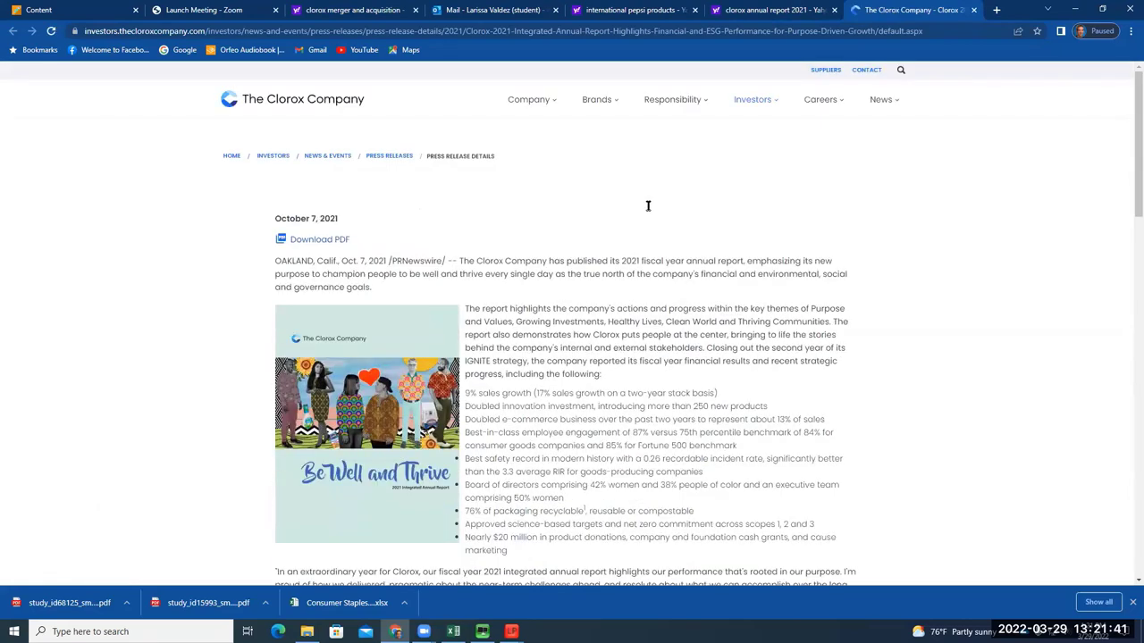
# Read the press release's bullet list, including the $20 million commitment
pyautogui.scroll(-3, 648, 206)
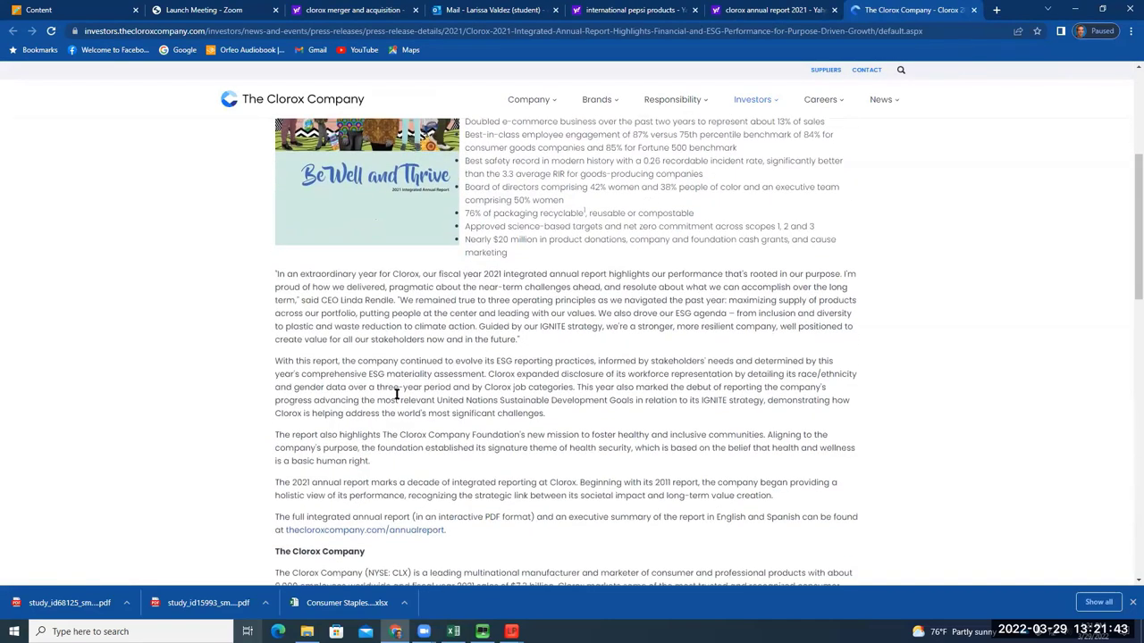
pyautogui.moveTo(273, 274); pyautogui.dragTo(512, 256)
pyautogui.click(496, 297)
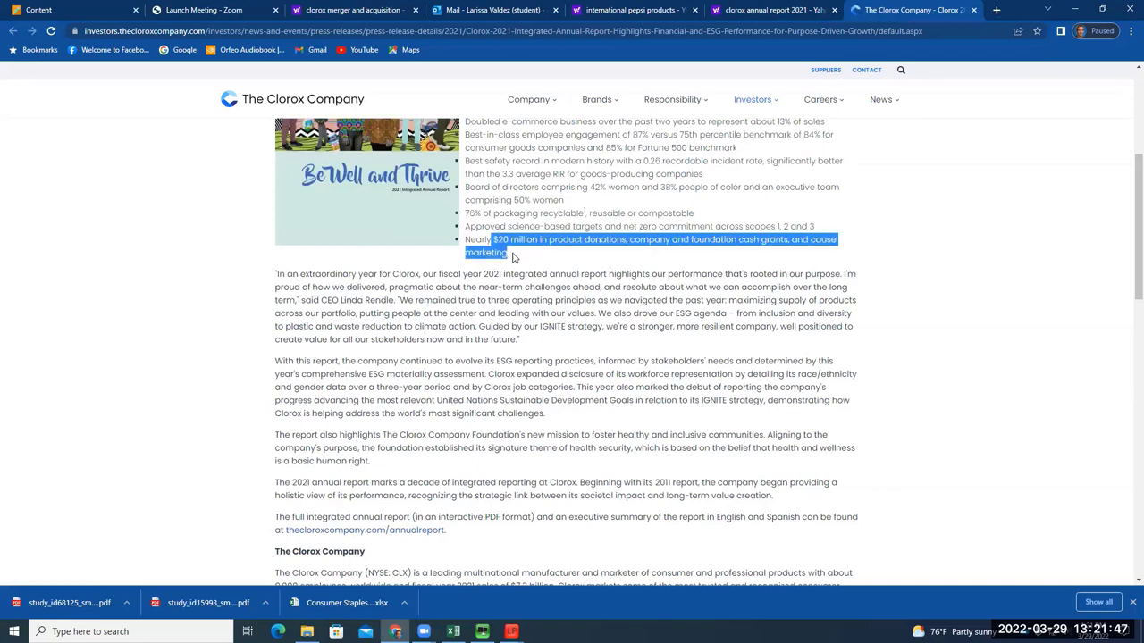
pyautogui.click(515, 254)
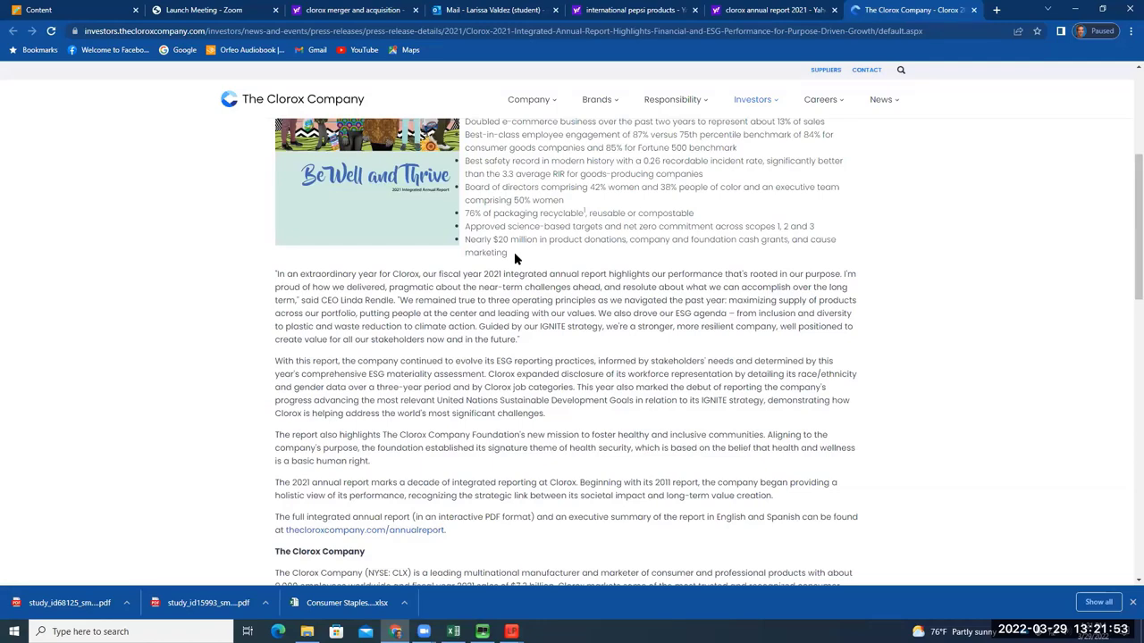
pyautogui.scroll(-1, 648, 384)
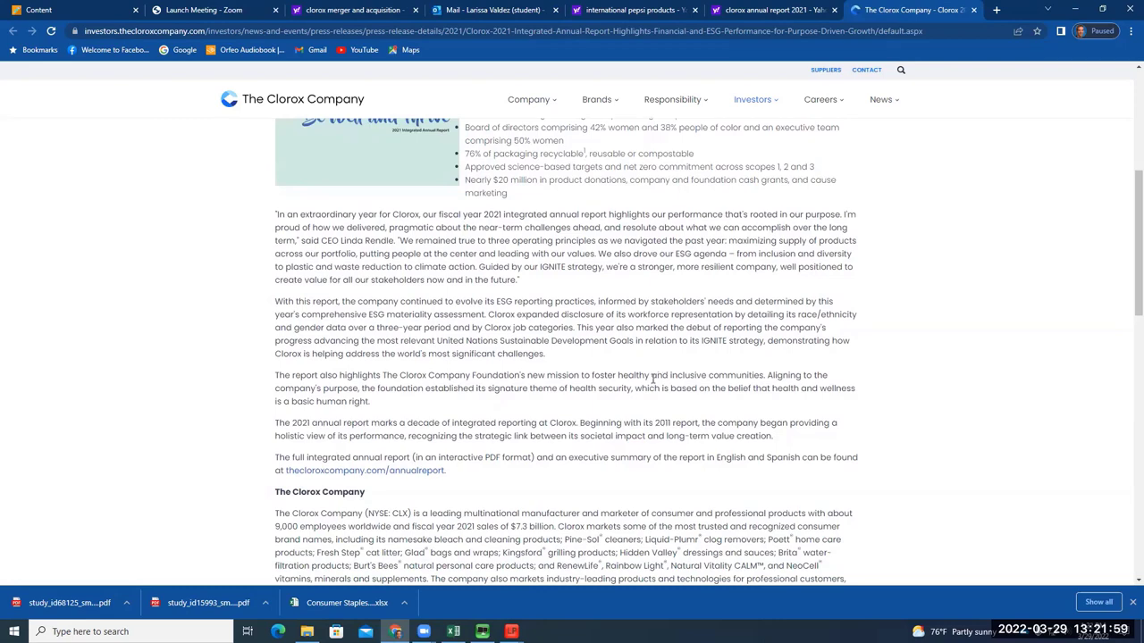
pyautogui.scroll(-1, 653, 350)
pyautogui.scroll(-3, 653, 349)
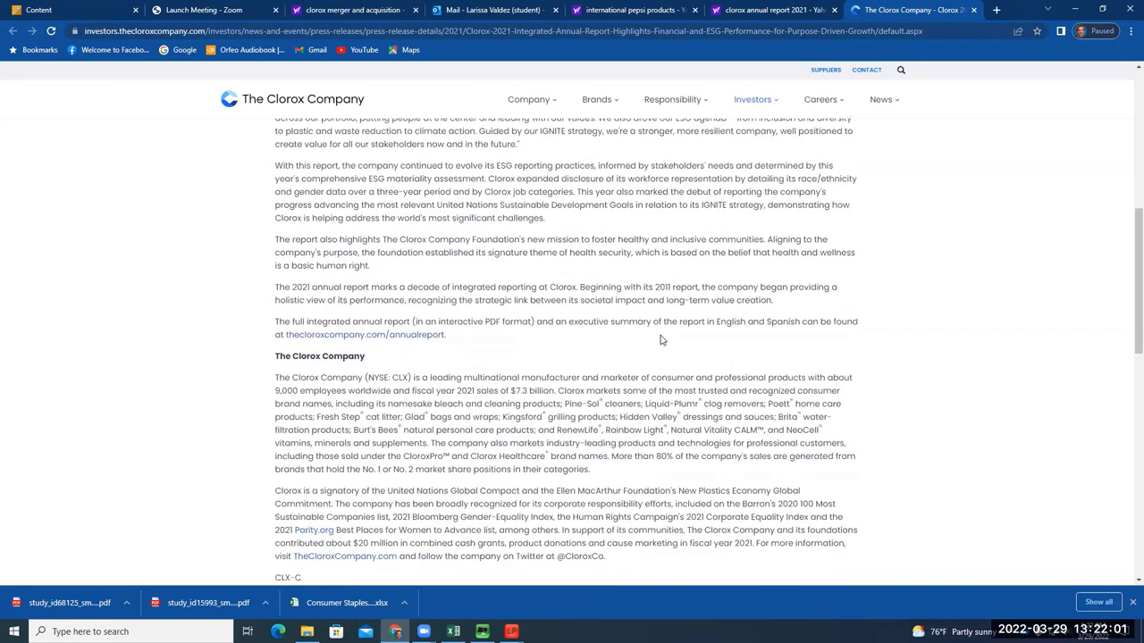
pyautogui.moveTo(609, 395); pyautogui.dragTo(561, 394)
pyautogui.click(672, 359)
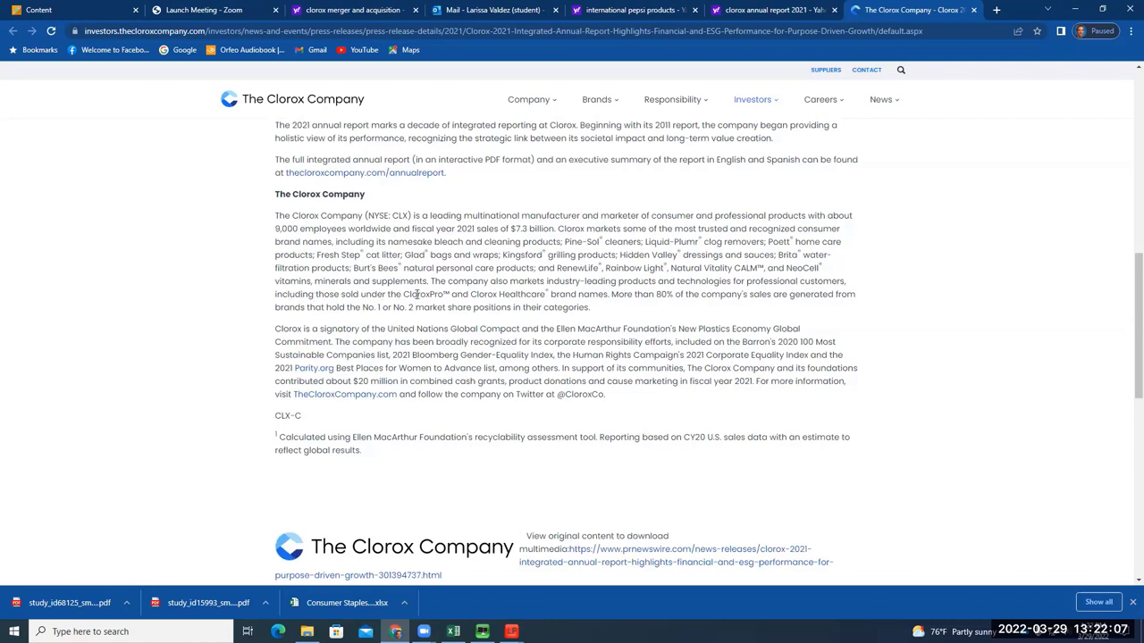
pyautogui.moveTo(548, 256); pyautogui.dragTo(497, 256)
pyautogui.click(605, 255)
pyautogui.moveTo(604, 242); pyautogui.dragTo(566, 242)
pyautogui.click(492, 256)
pyautogui.click(996, 10)
# Search 'rainbow light', review the results, close them and open another blank tab
pyautogui.write('rainbow')
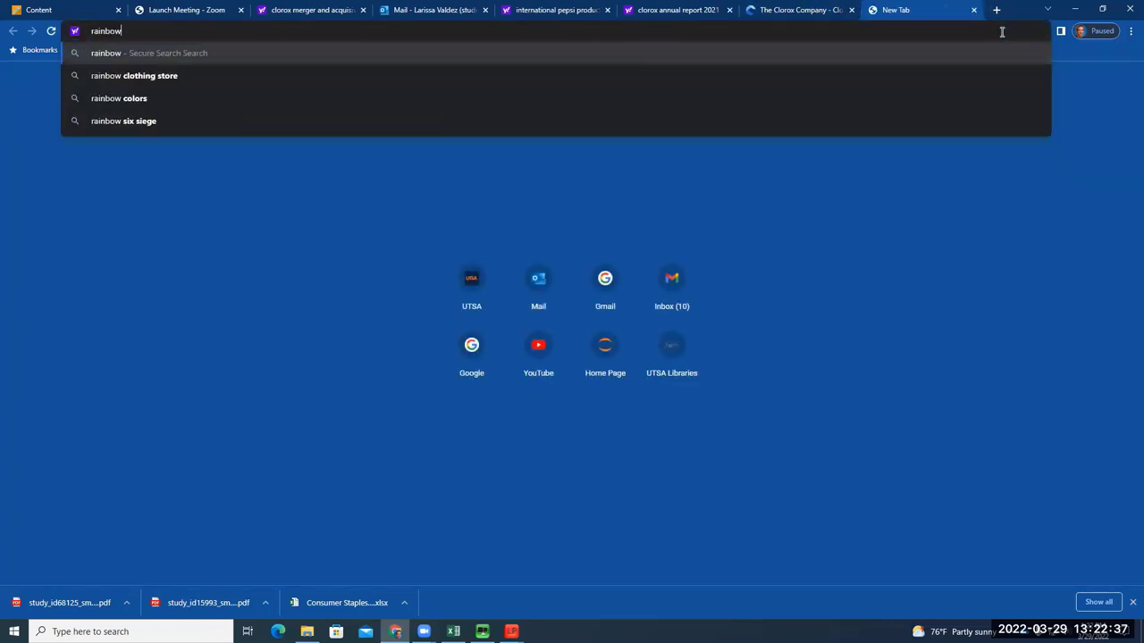
pyautogui.write(' light')
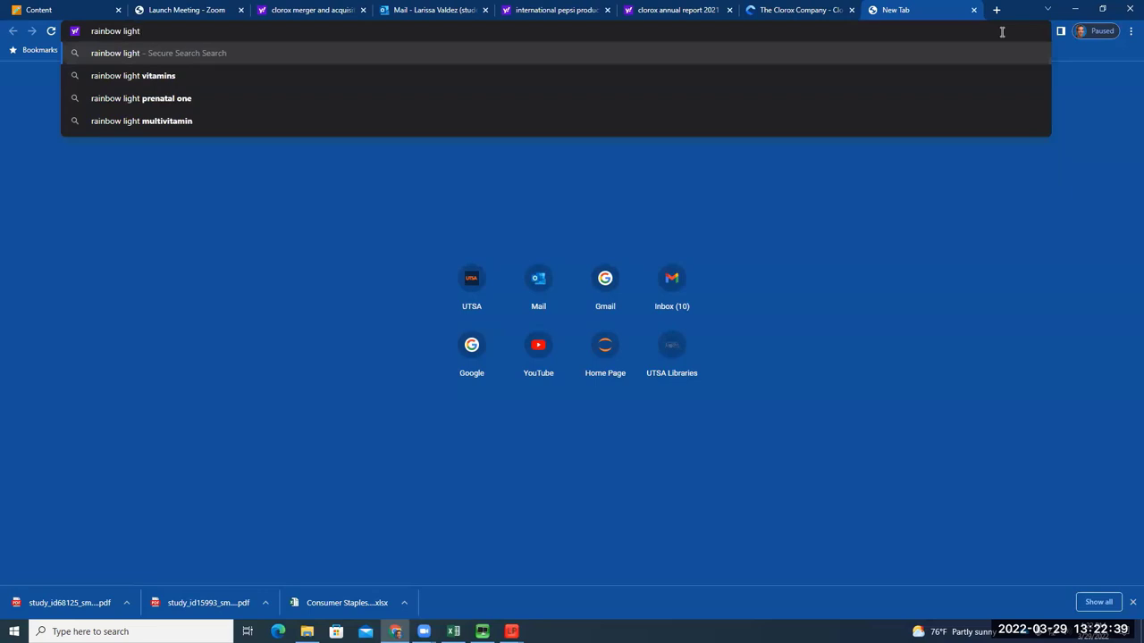
pyautogui.press('Return')
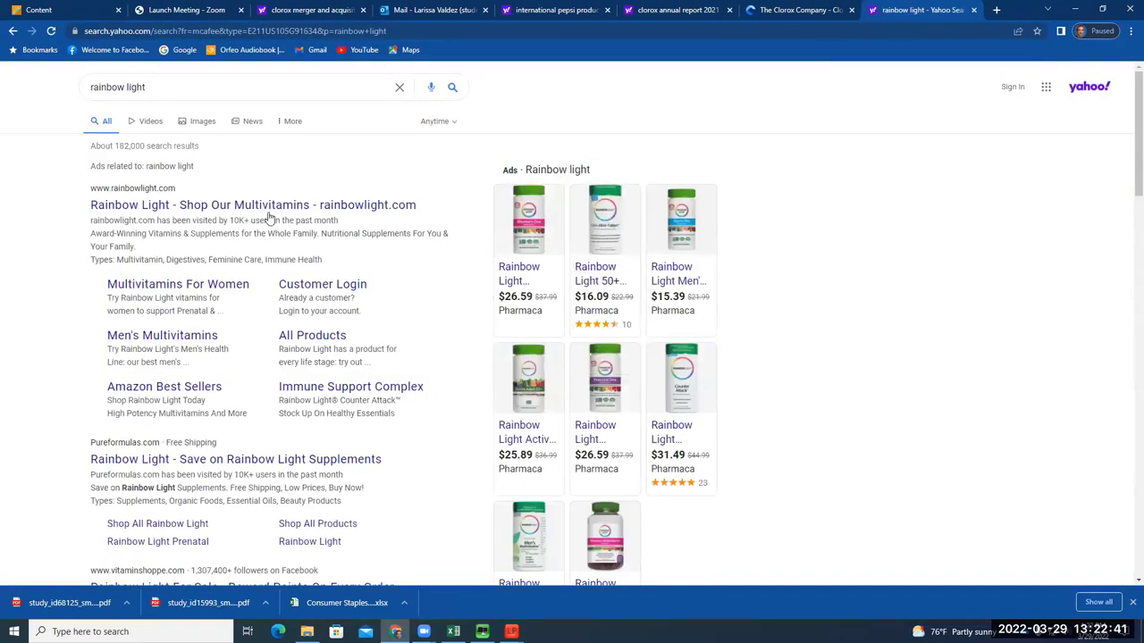
pyautogui.moveTo(590, 226)
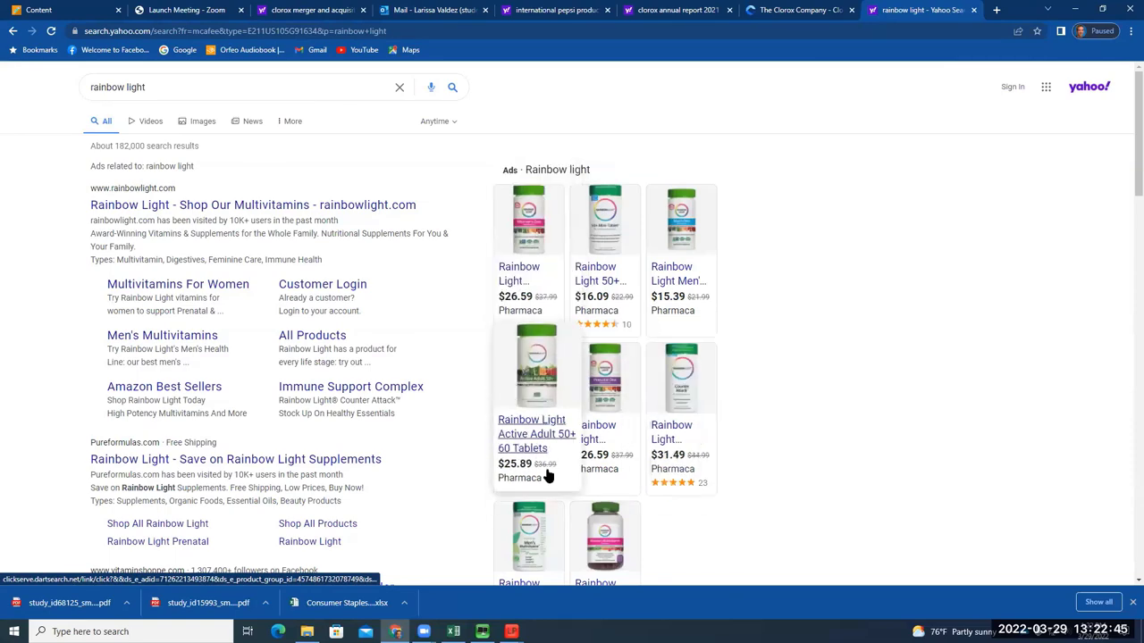
pyautogui.scroll(-3, 307, 415)
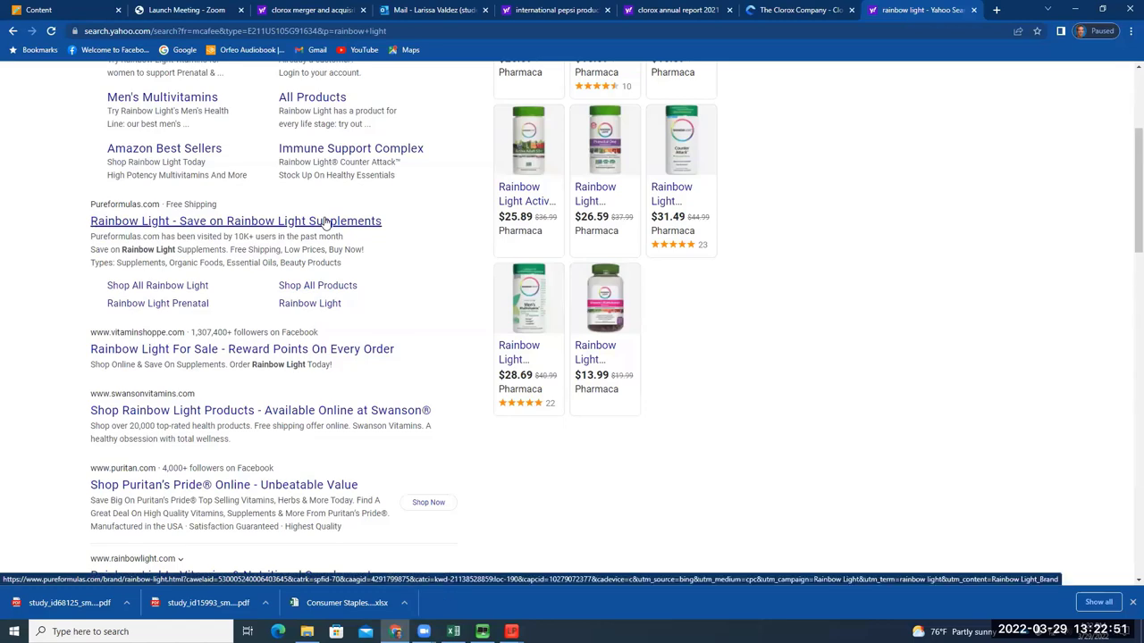
pyautogui.scroll(2, 365, 304)
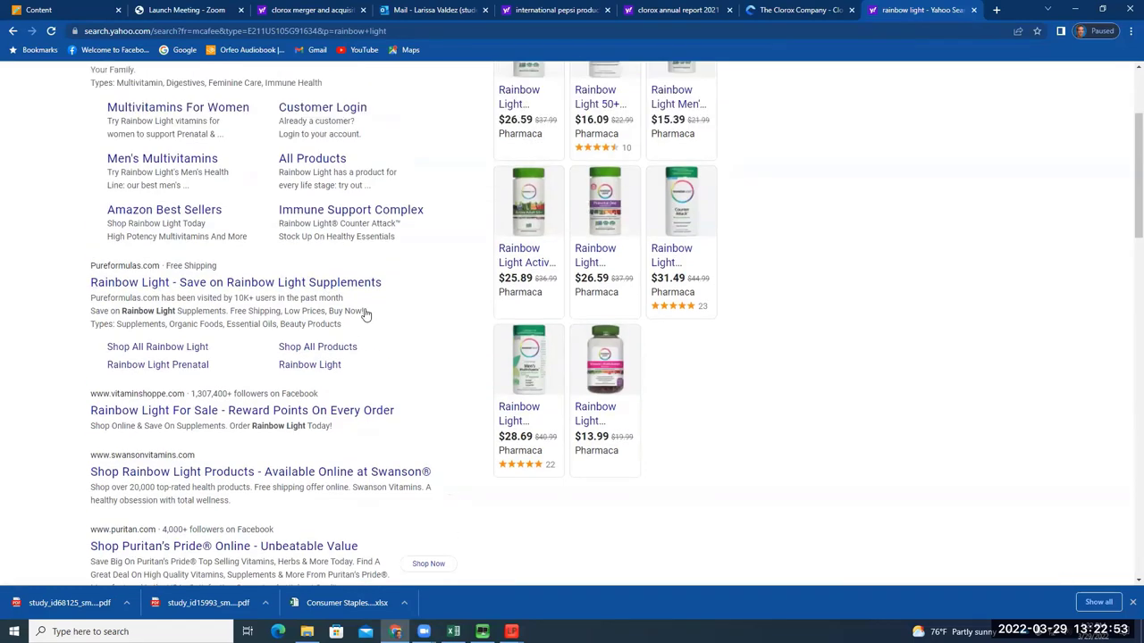
pyautogui.click(973, 10)
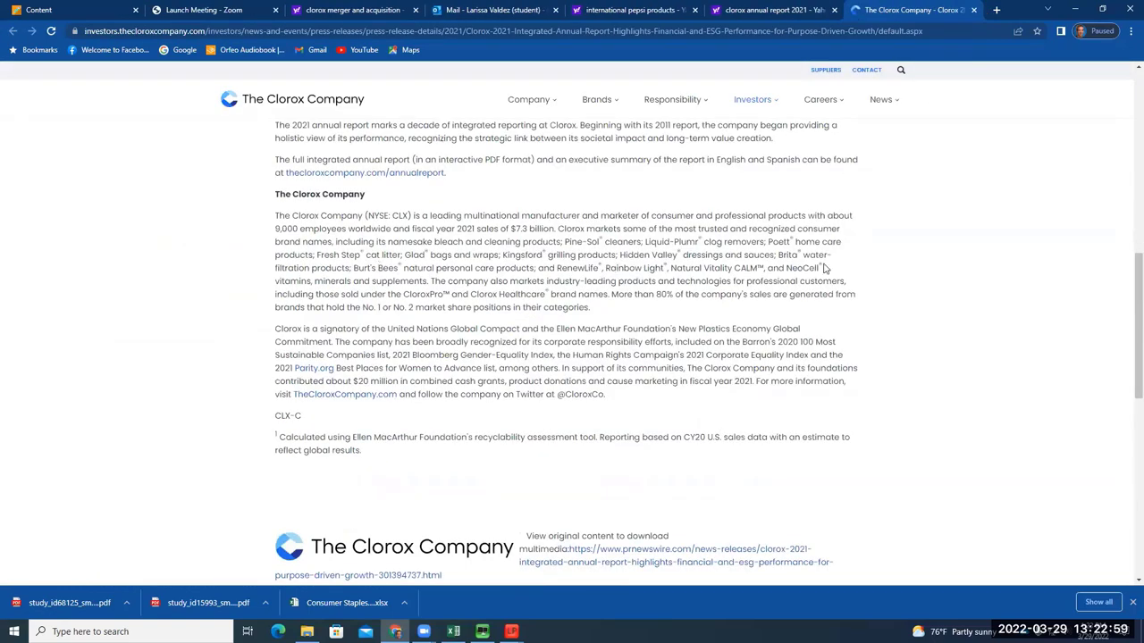
pyautogui.click(998, 10)
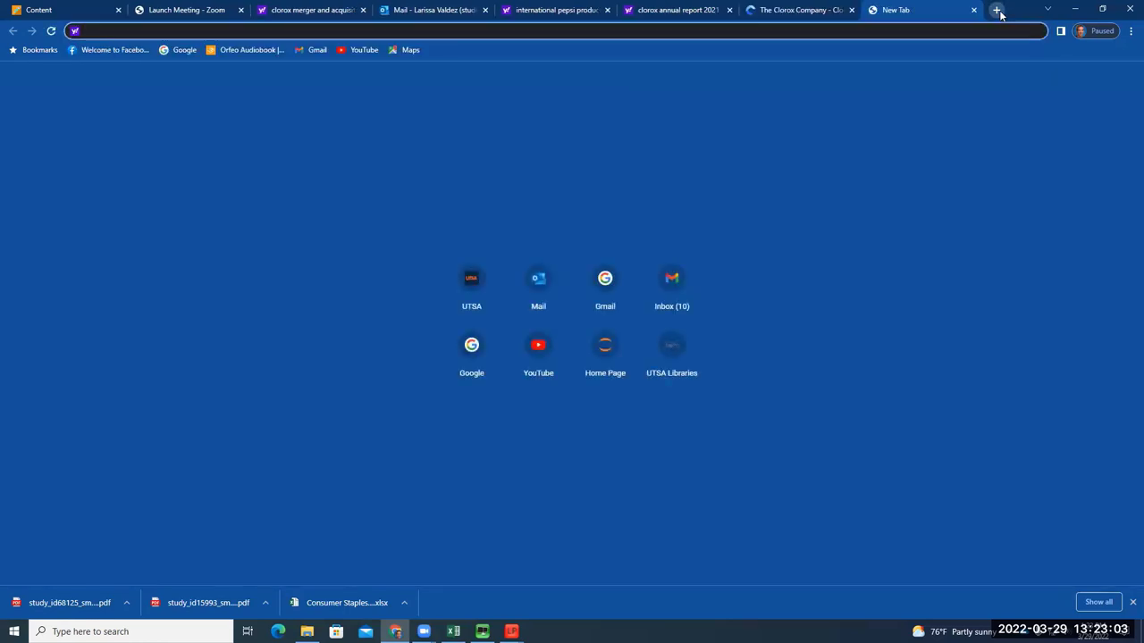
pyautogui.write('neocell')
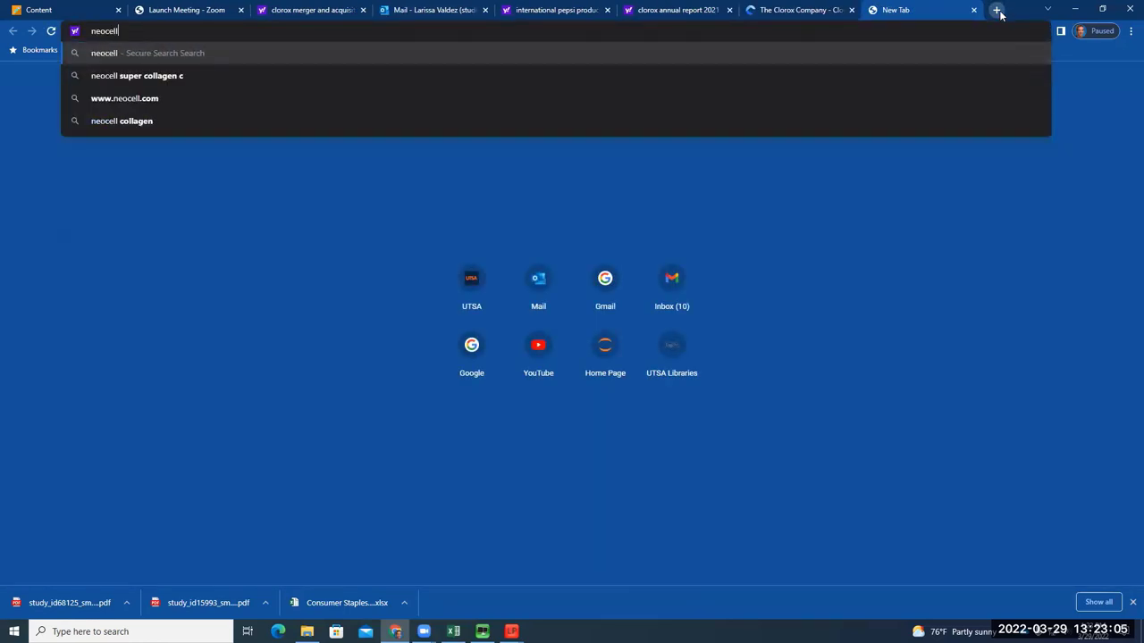
pyautogui.press('Return')
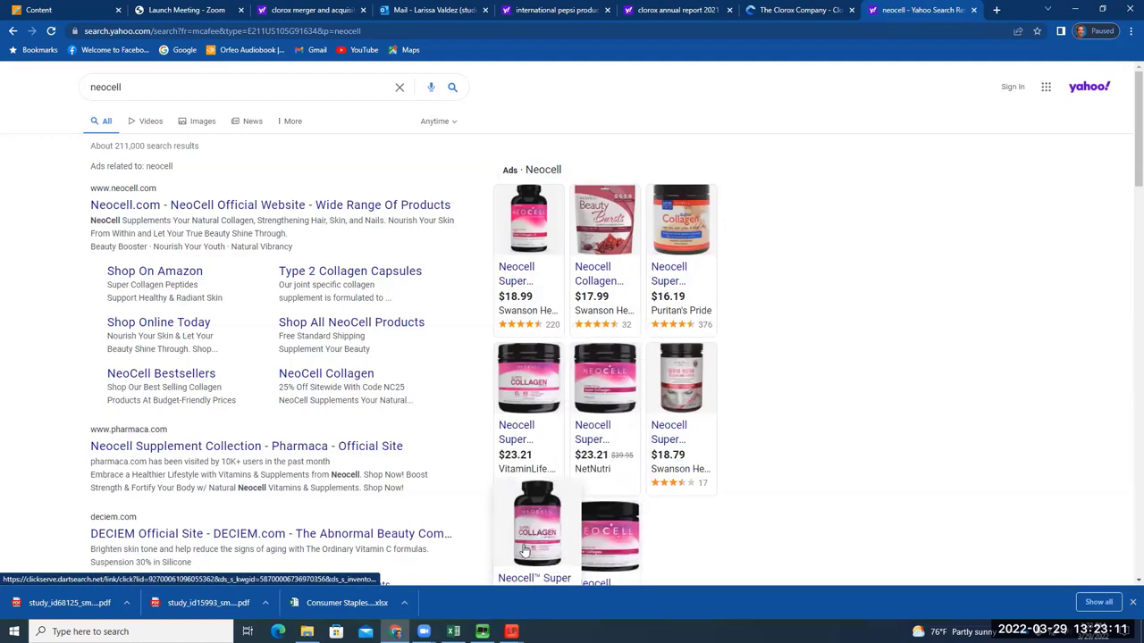
pyautogui.scroll(-2, 536, 519)
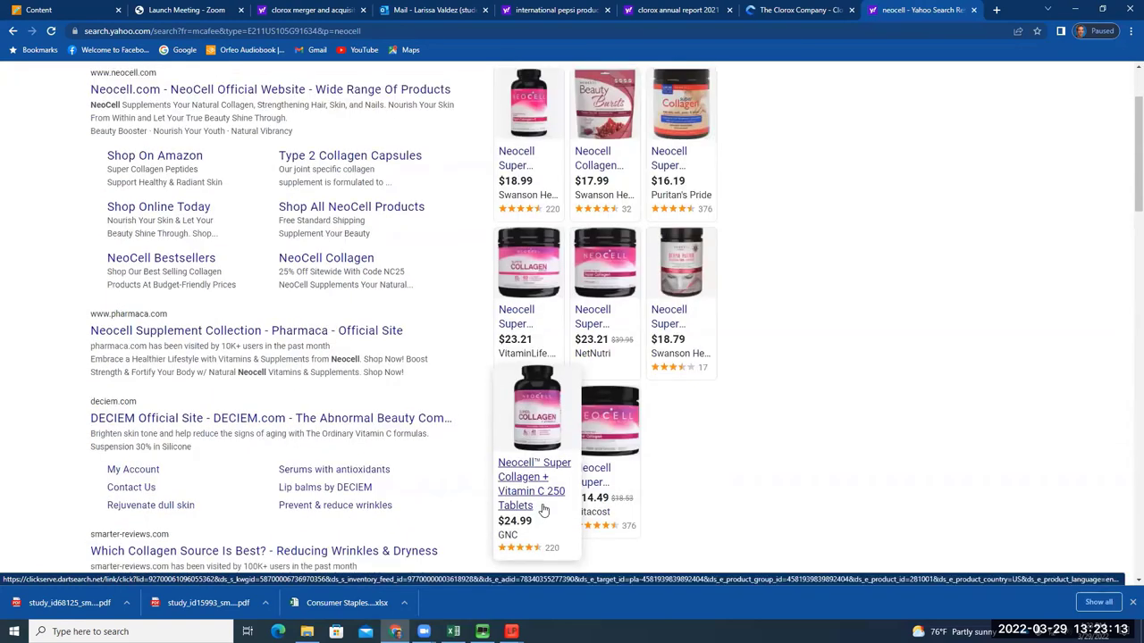
pyautogui.scroll(1, 542, 510)
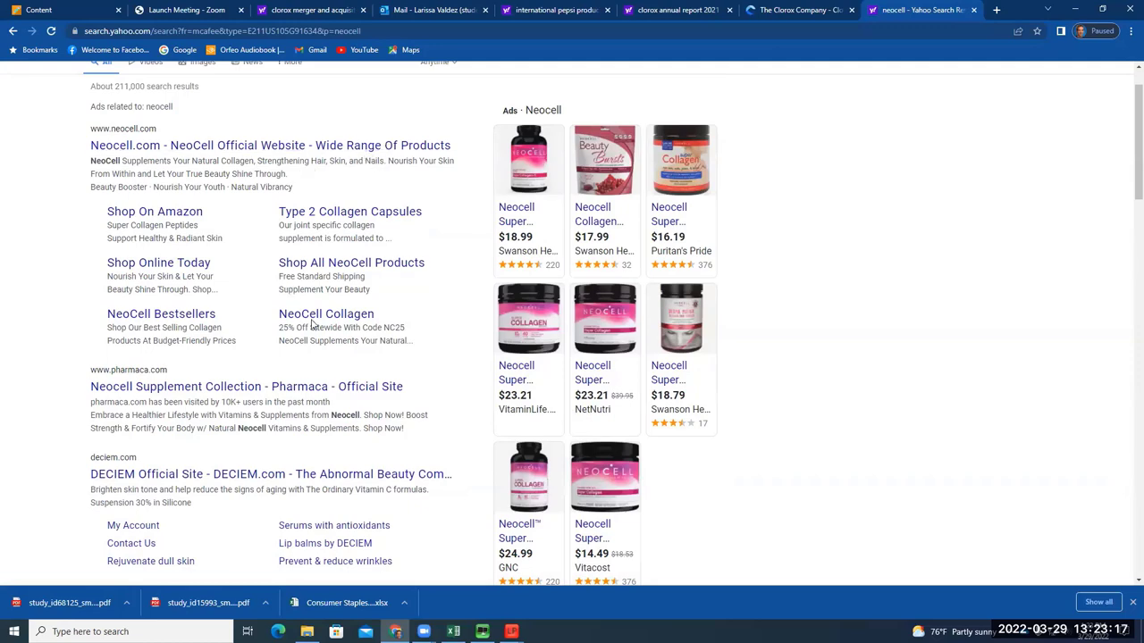
pyautogui.scroll(-3, 328, 520)
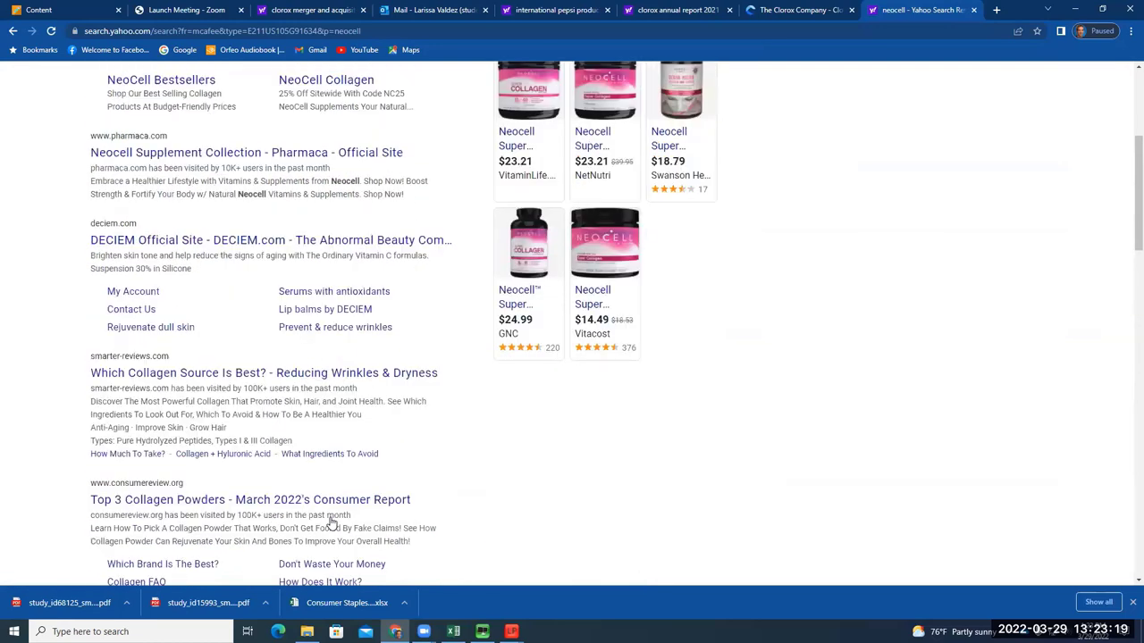
pyautogui.scroll(-2, 331, 523)
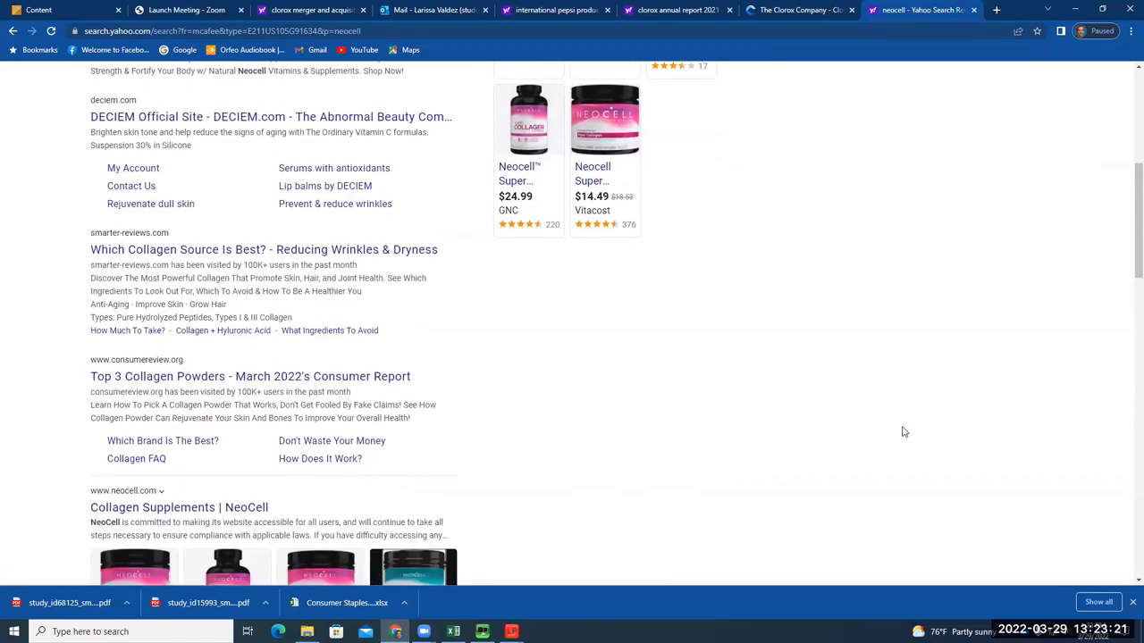
pyautogui.scroll(2, 902, 432)
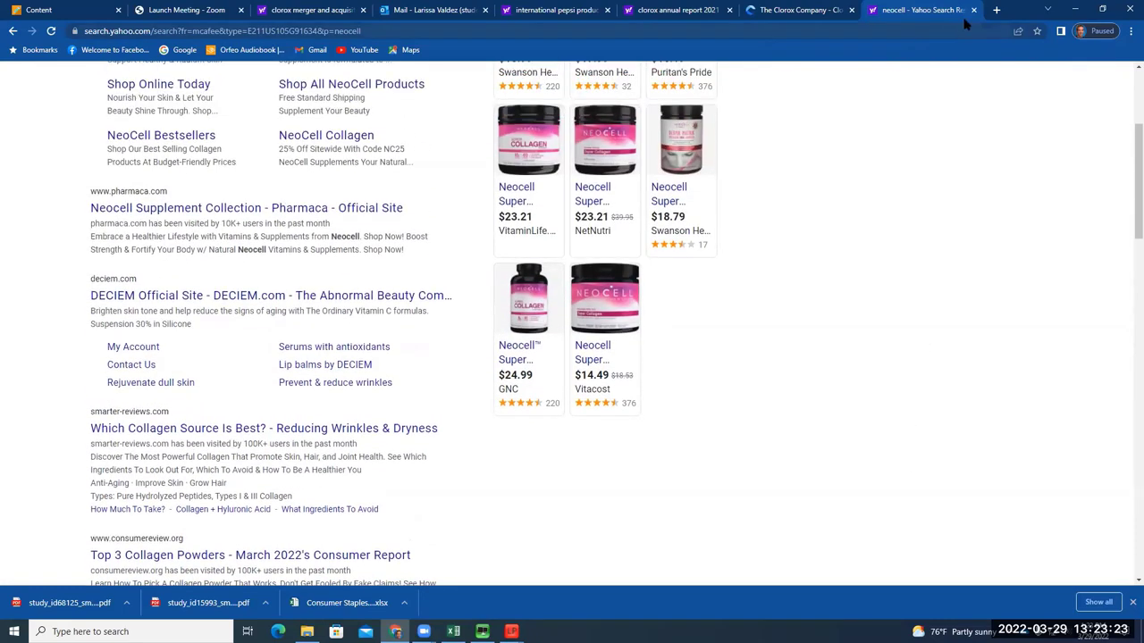
pyautogui.click(974, 11)
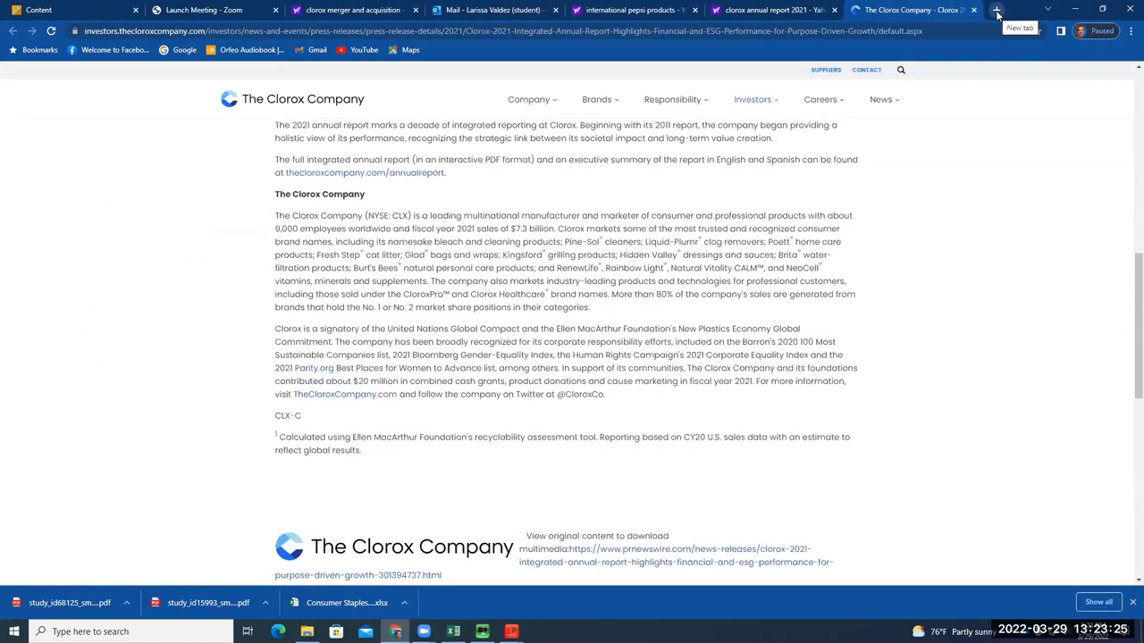
pyautogui.click(996, 11)
# Type 'natural vitality' in the new tab, then close that unused tab
pyautogui.hotkey('ctrl', 'shift', 'Tab')
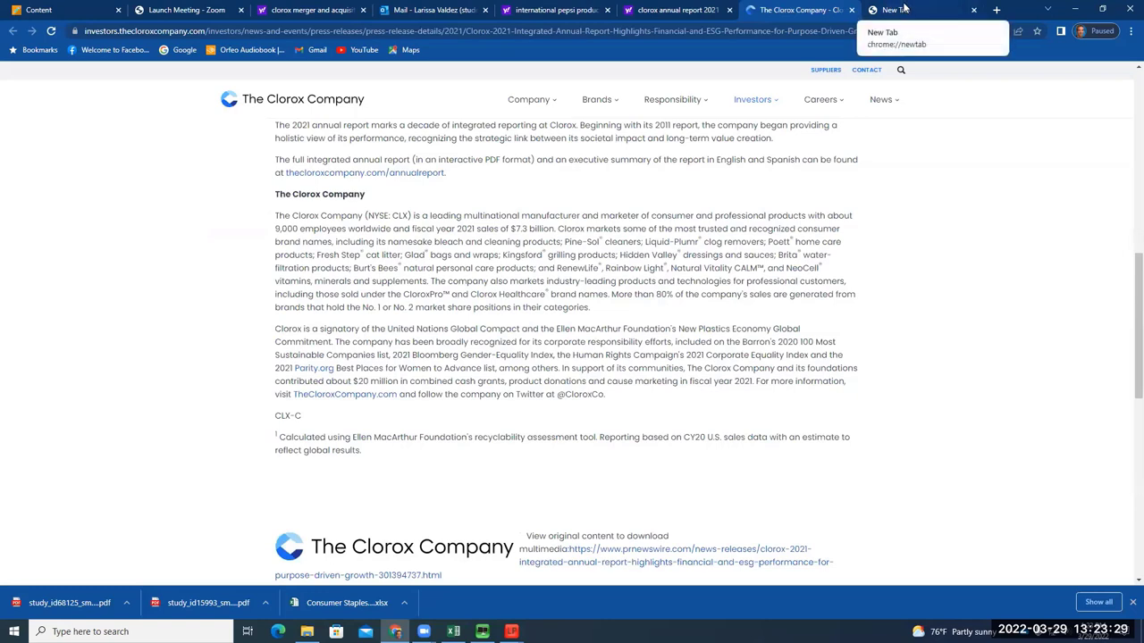
pyautogui.click(905, 9)
pyautogui.write('n')
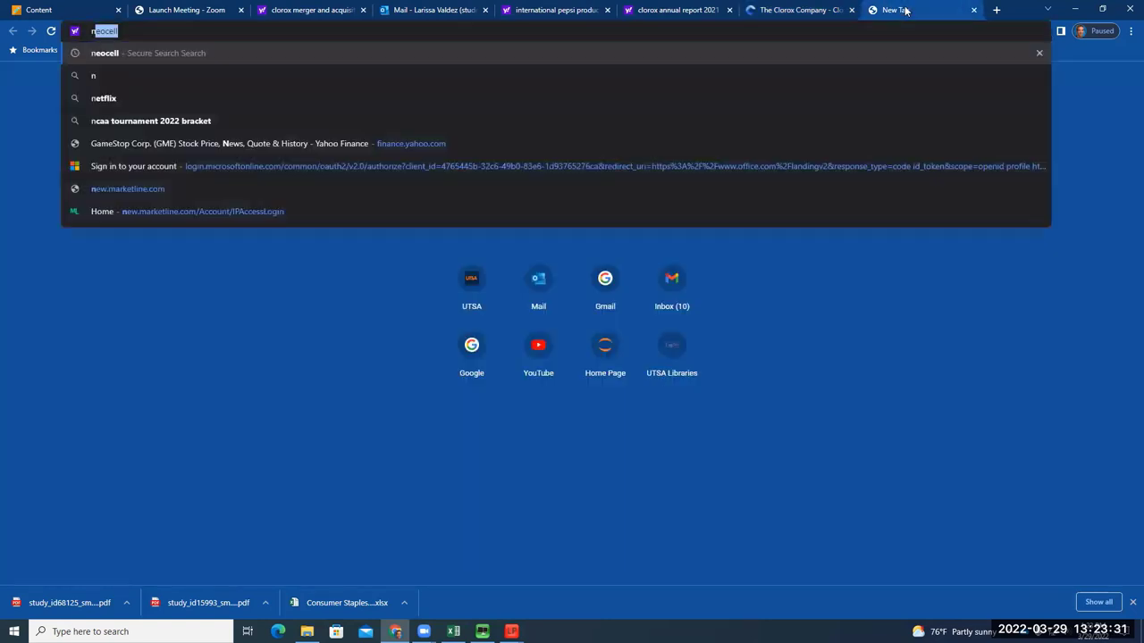
pyautogui.write('atural vitalit')
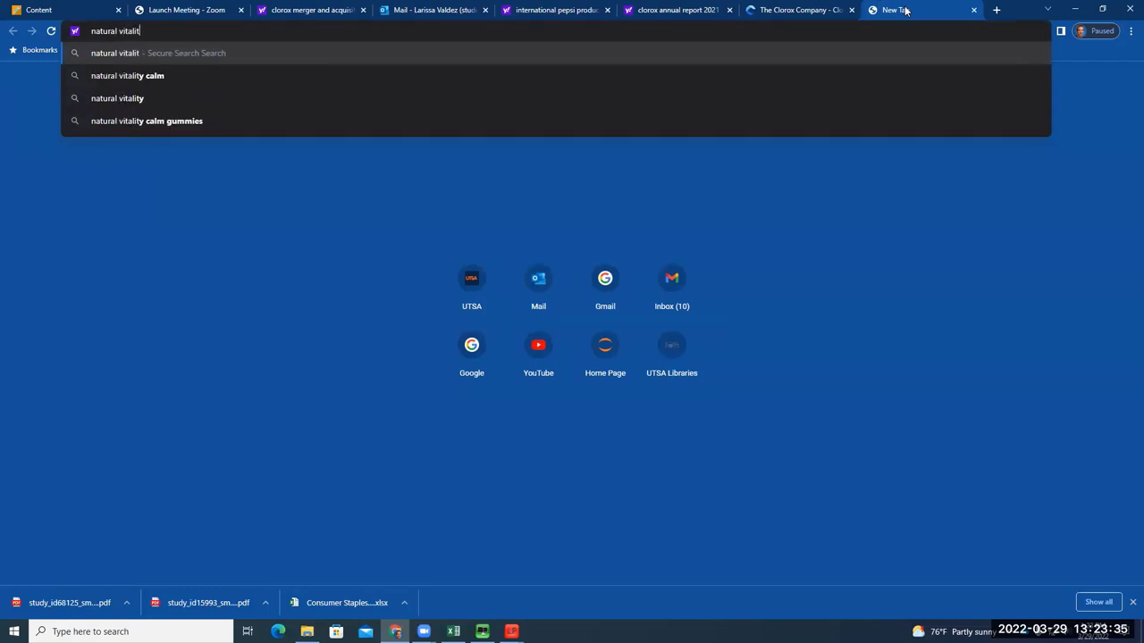
pyautogui.write('y')
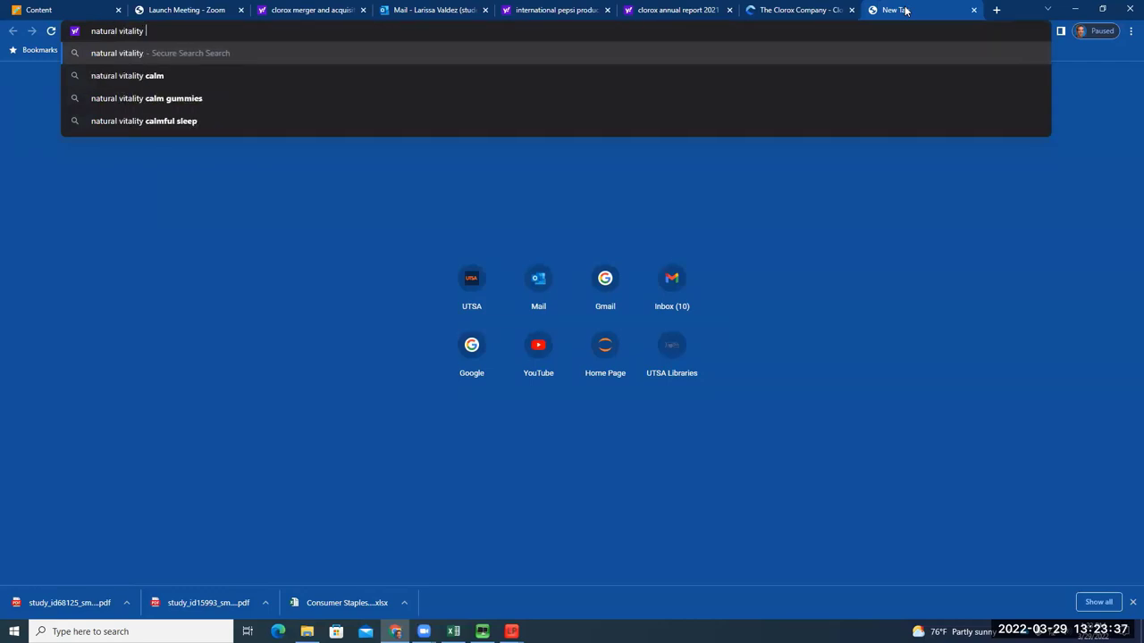
pyautogui.hotkey('ctrl', 'shift', 'Tab')
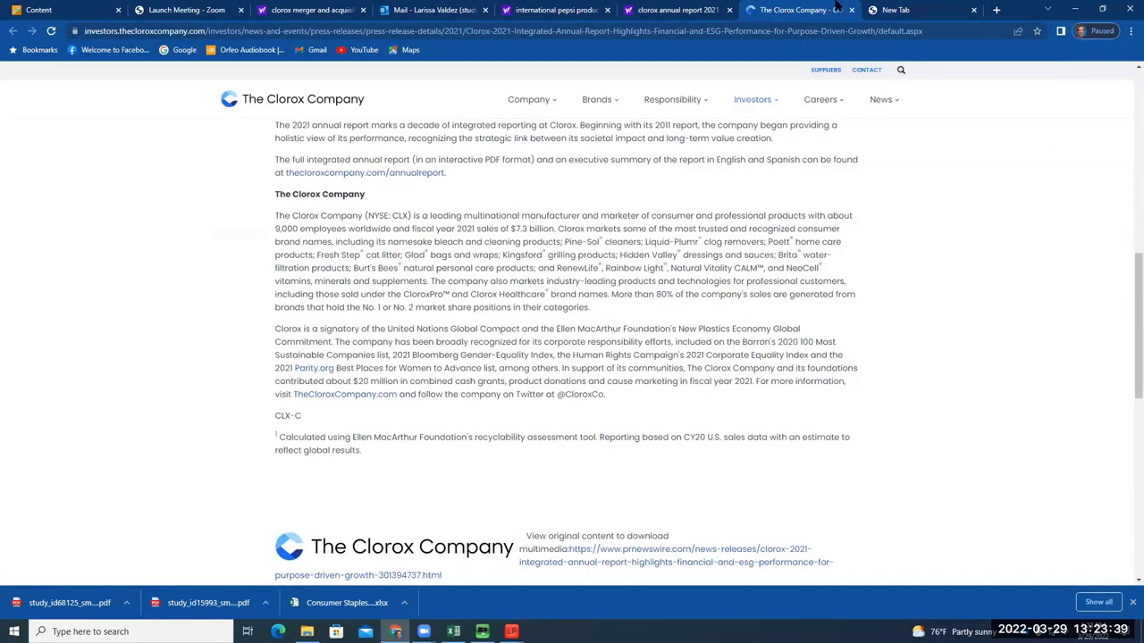
pyautogui.click(890, 8)
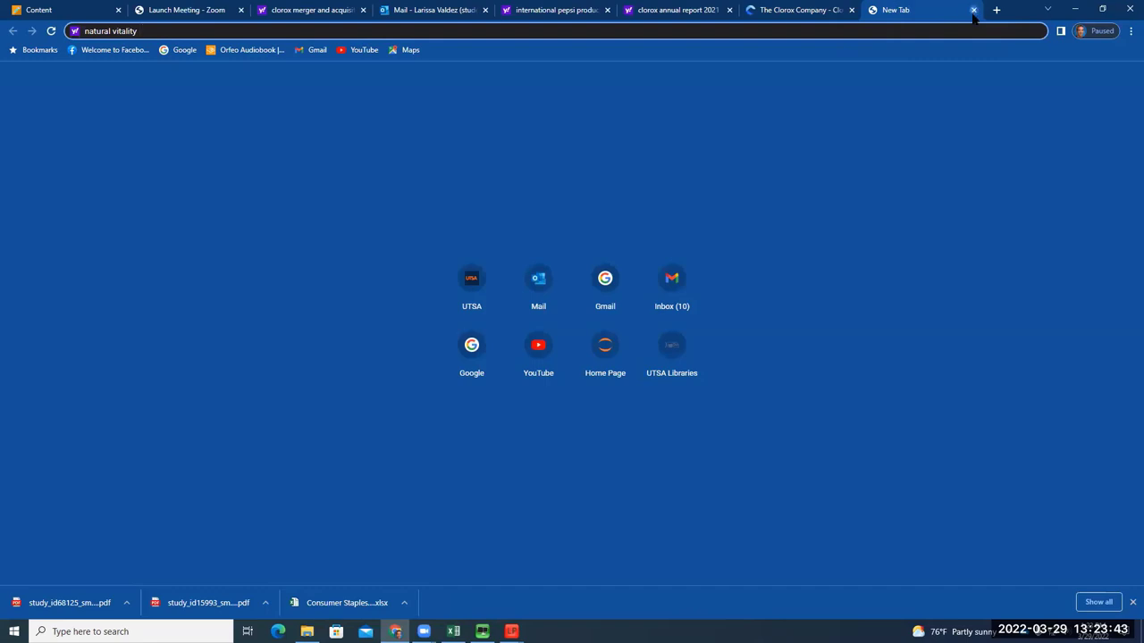
pyautogui.click(973, 11)
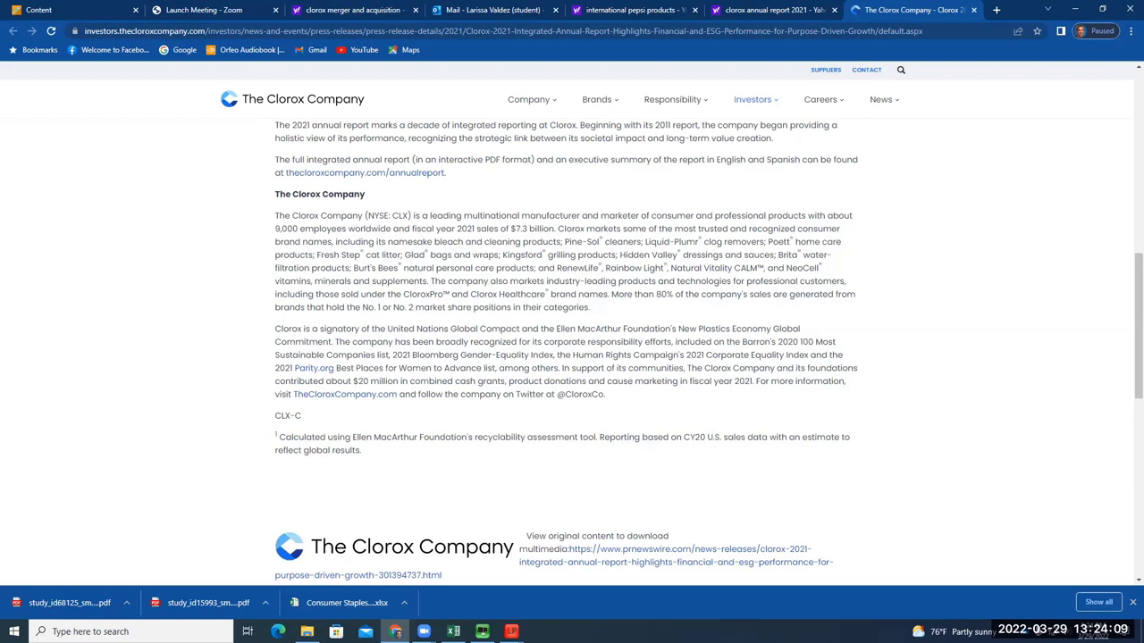
# Check the Excel workbook, then start typing 'why is hidden valley owned by clorox' in a new tab
pyautogui.hotkey('alt', 'Tab')
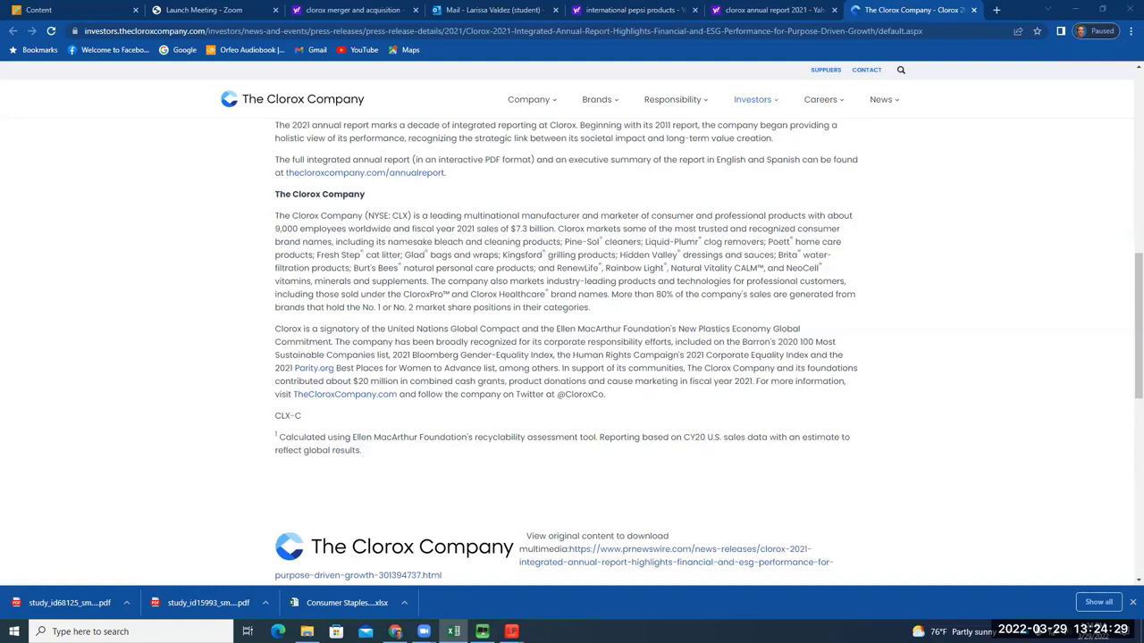
pyautogui.click(997, 10)
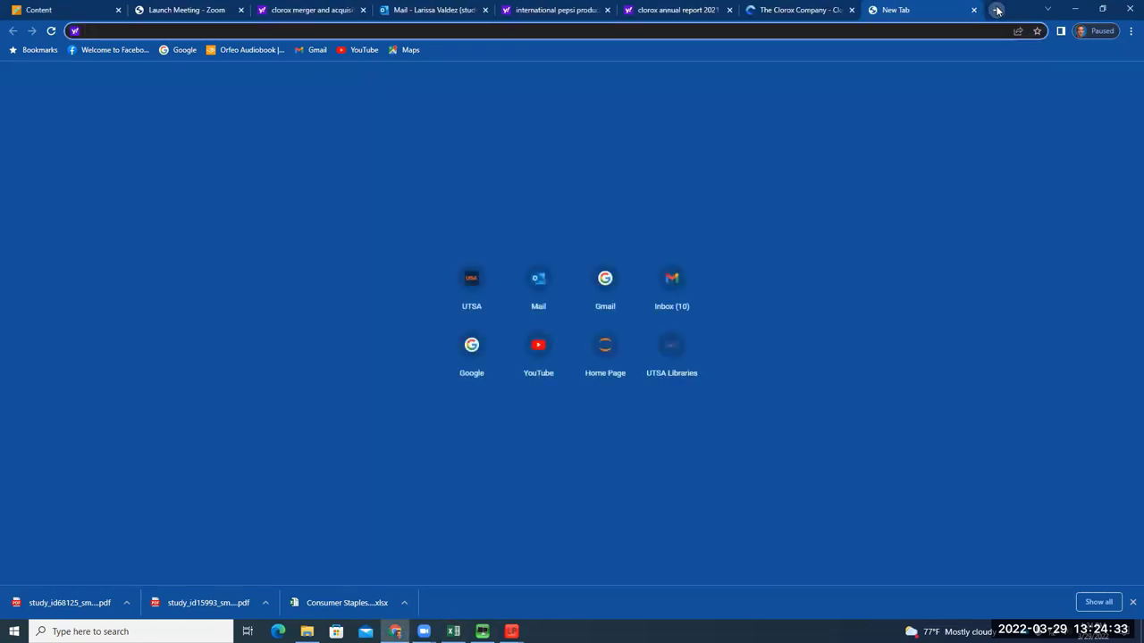
pyautogui.write('why is')
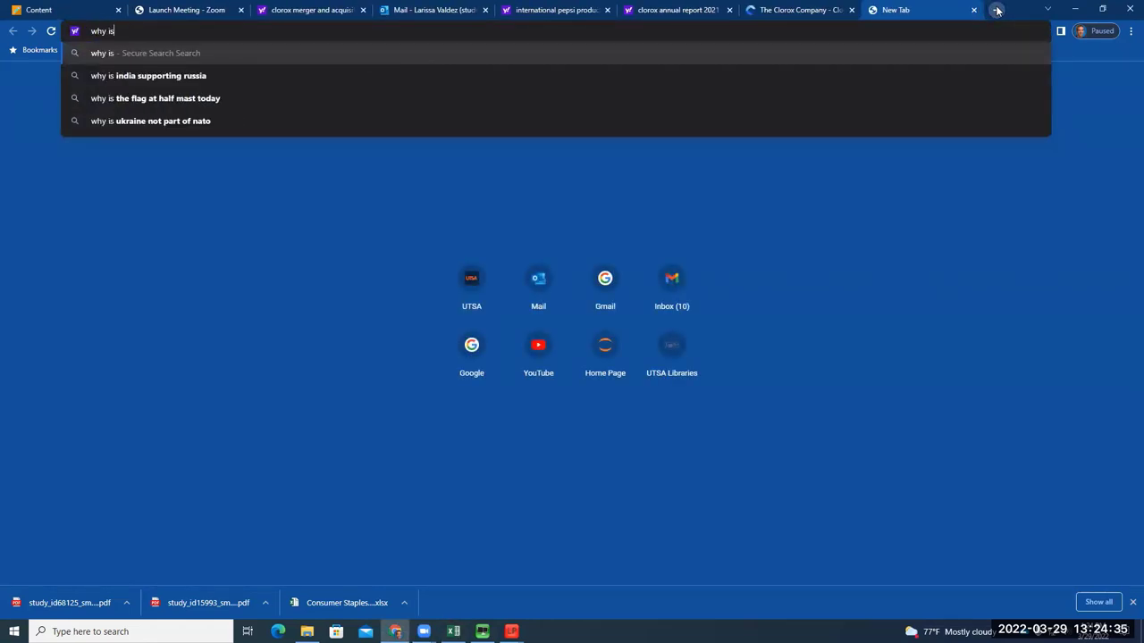
pyautogui.write(' hidden valley owned by cloro')
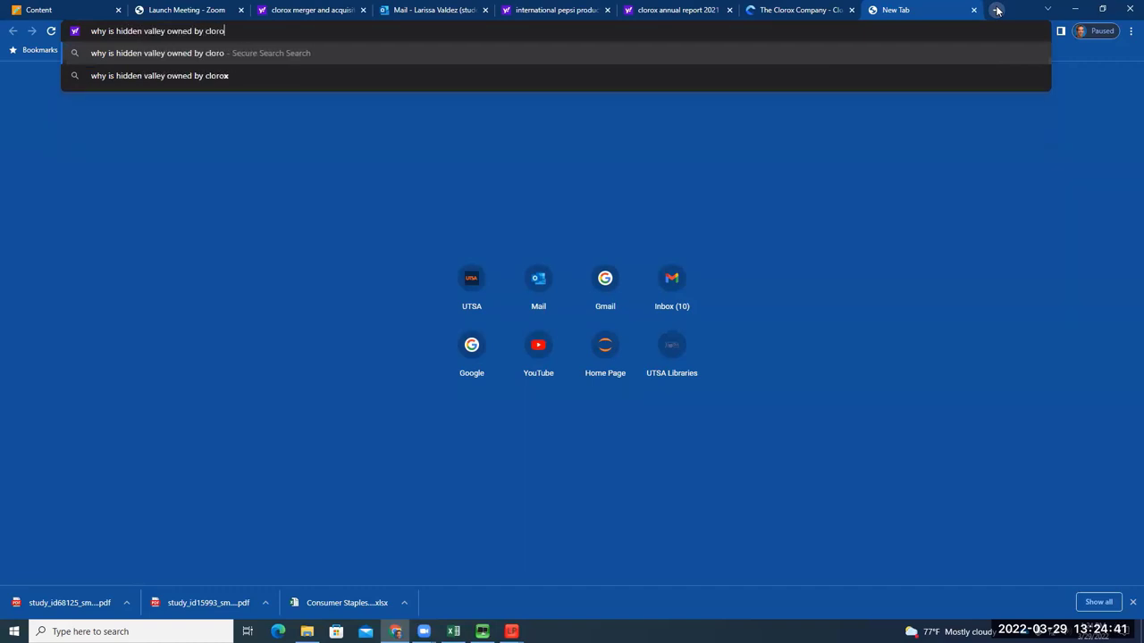
pyautogui.write('x')
# Search 'why is hidden valley owned by clorox' and read the $450 million and dairy-free details
pyautogui.press('Return')
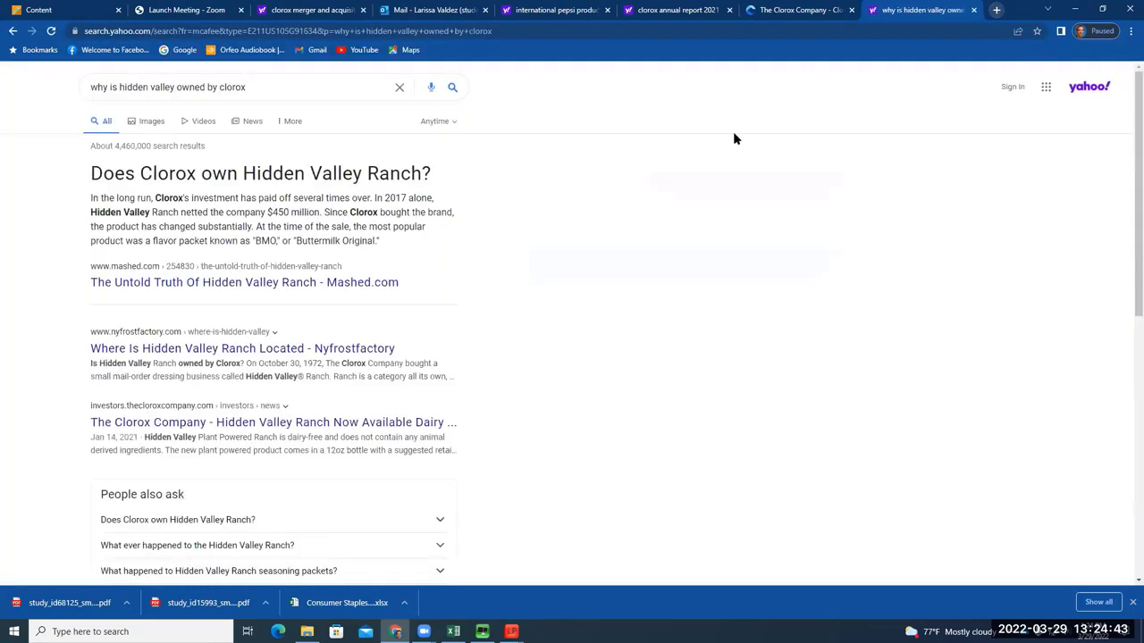
pyautogui.moveTo(130, 198); pyautogui.dragTo(434, 198)
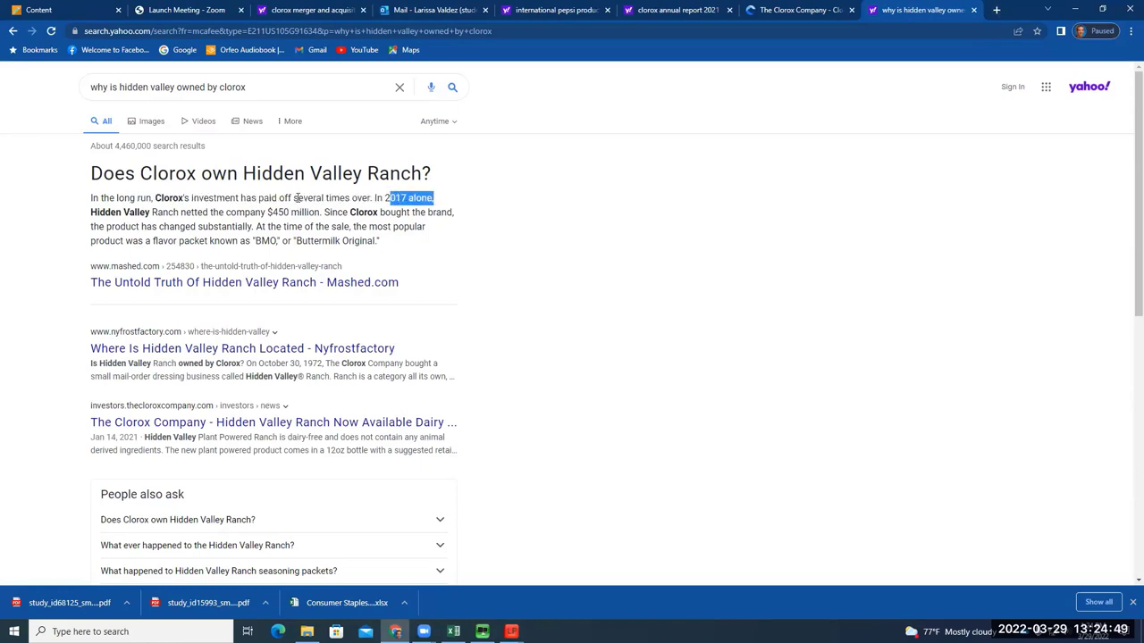
pyautogui.moveTo(156, 213); pyautogui.dragTo(319, 212)
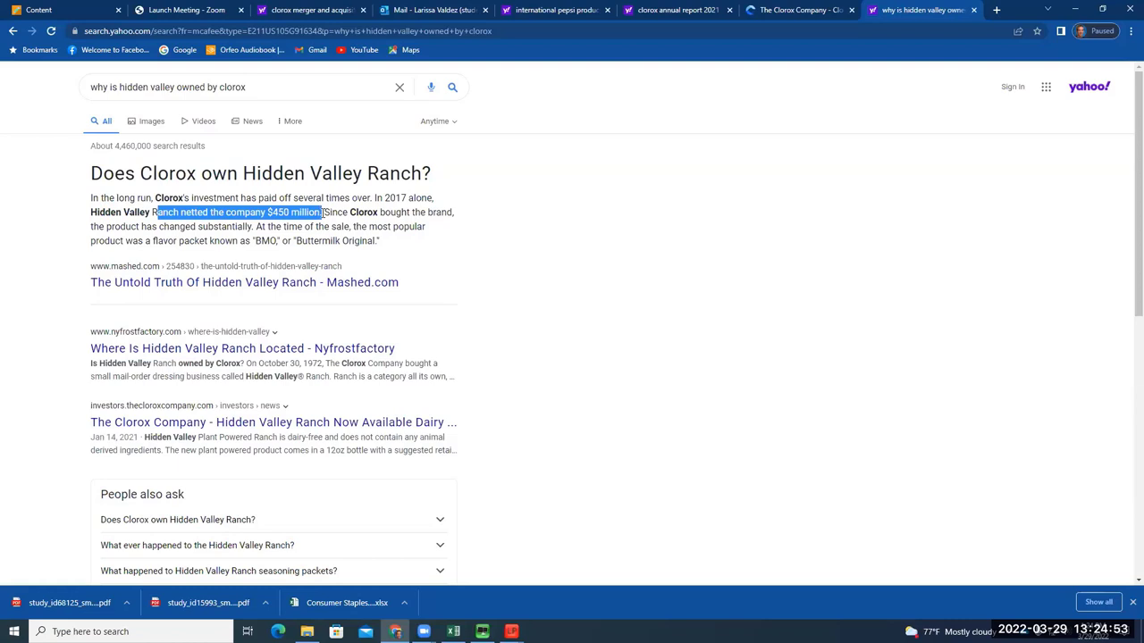
pyautogui.moveTo(348, 213); pyautogui.dragTo(469, 219)
pyautogui.click(161, 236)
pyautogui.moveTo(90, 227); pyautogui.dragTo(106, 227)
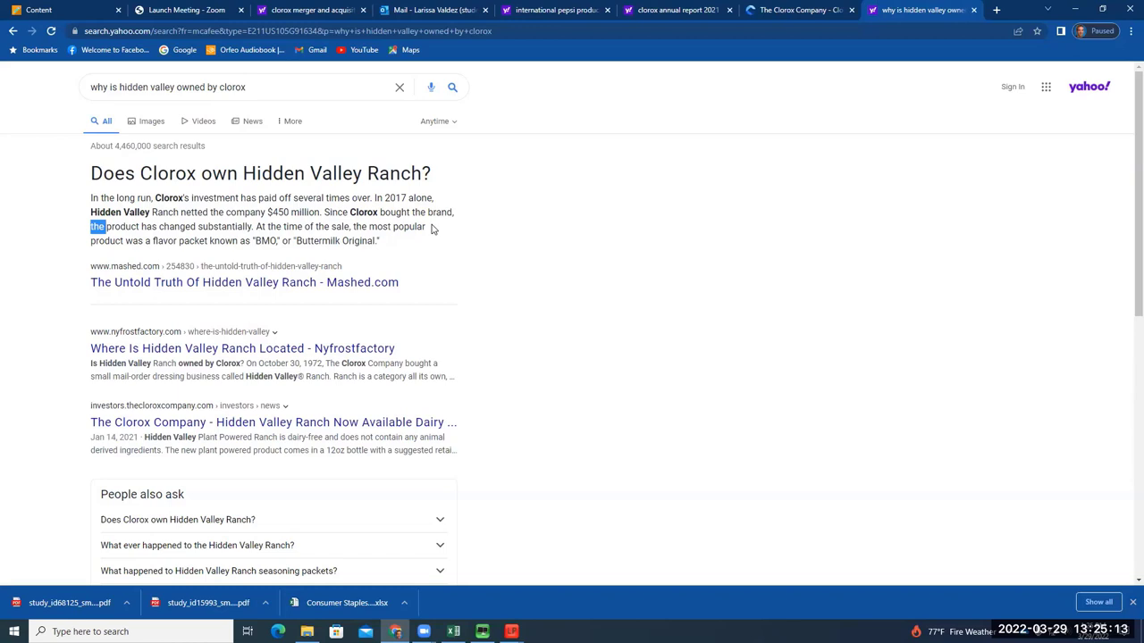
pyautogui.scroll(-2, 397, 276)
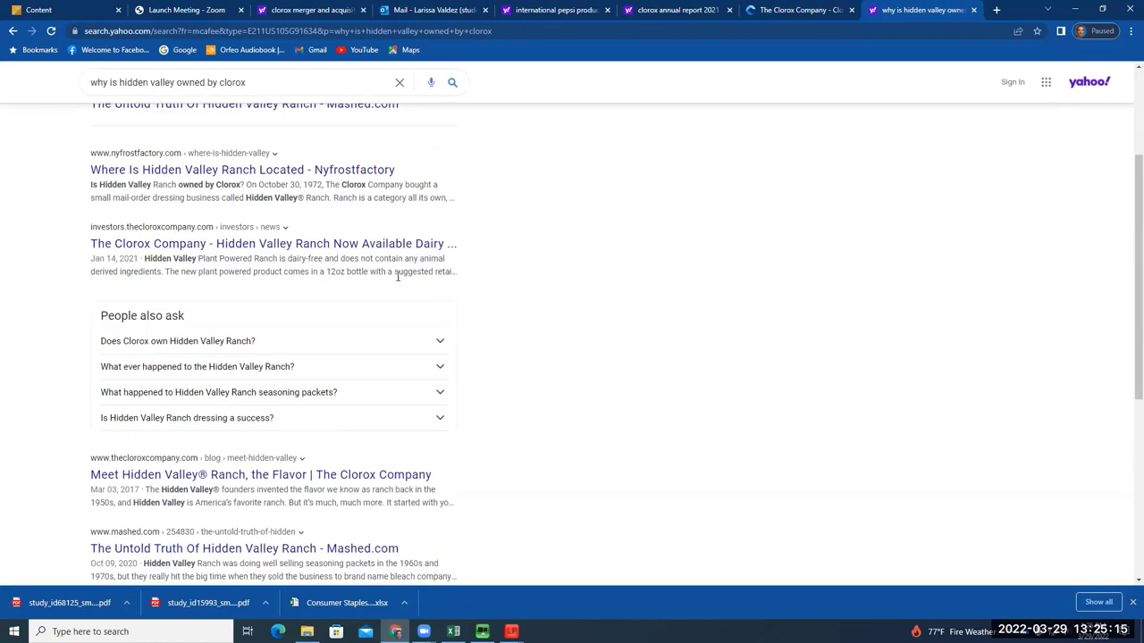
pyautogui.moveTo(287, 261); pyautogui.dragTo(447, 261)
pyautogui.click(323, 276)
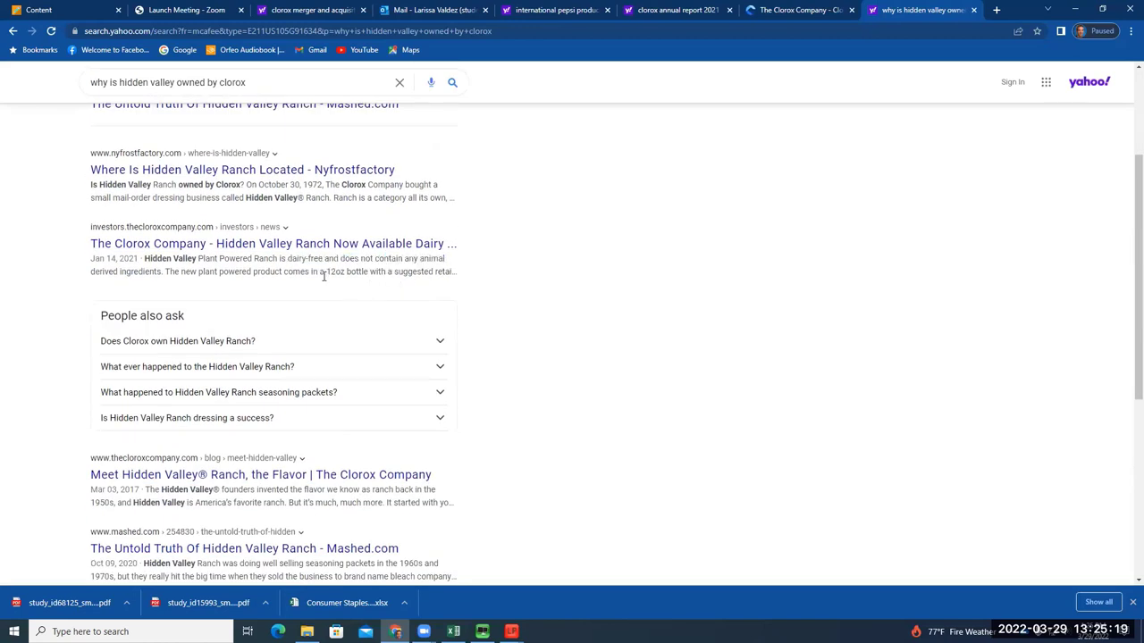
# Open Clorox's 'Hidden Valley Ranch Now Available Dairy-Free' release and read the ranch lovers passage
pyautogui.click(378, 247)
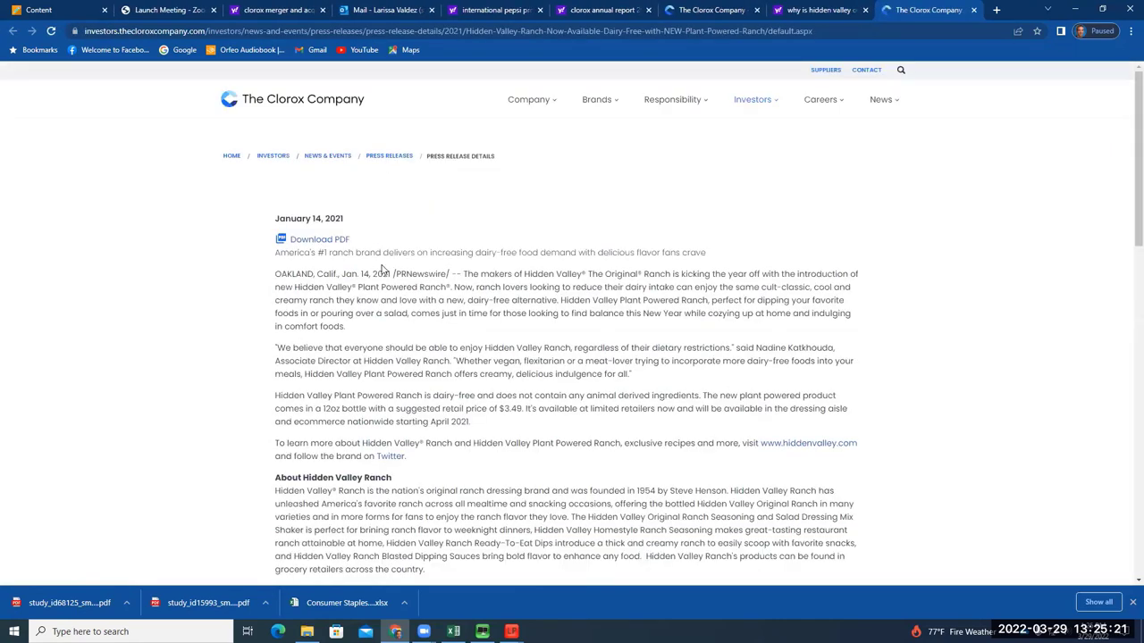
pyautogui.scroll(-1, 460, 293)
pyautogui.moveTo(480, 215); pyautogui.dragTo(880, 232)
pyautogui.click(542, 251)
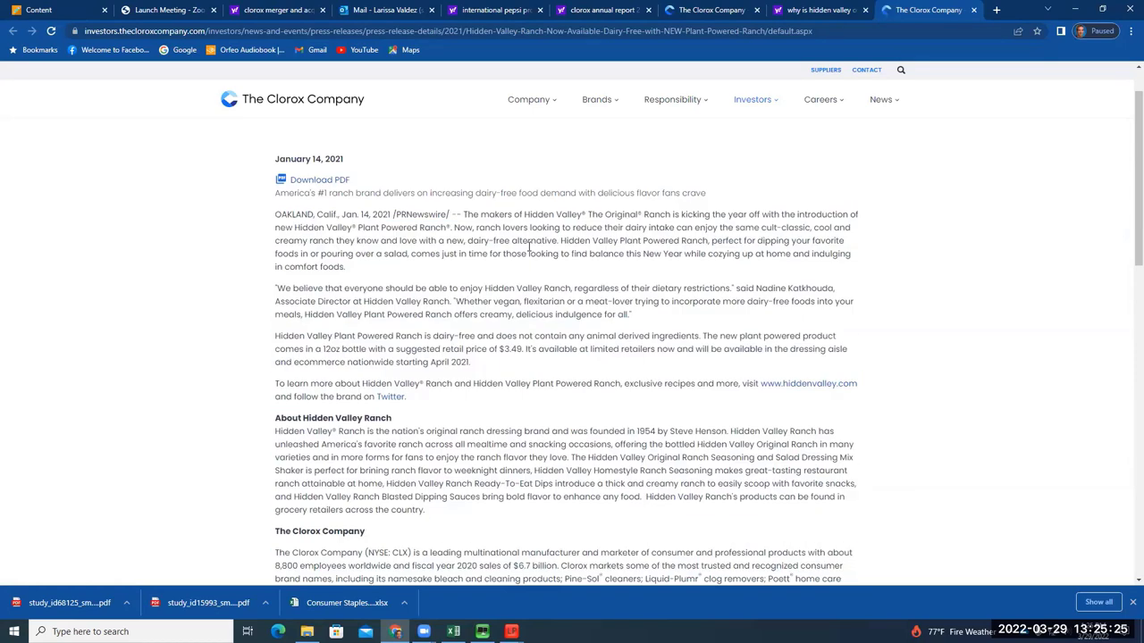
pyautogui.moveTo(502, 228); pyautogui.dragTo(749, 274)
pyautogui.click(748, 274)
# Read the release's Clorox company description and brand-name passage
pyautogui.scroll(-2, 749, 274)
pyautogui.moveTo(458, 376); pyautogui.dragTo(604, 376)
pyautogui.click(604, 375)
pyautogui.scroll(-1, 557, 369)
pyautogui.moveTo(547, 340); pyautogui.dragTo(700, 398)
pyautogui.click(700, 397)
pyautogui.scroll(3, 474, 283)
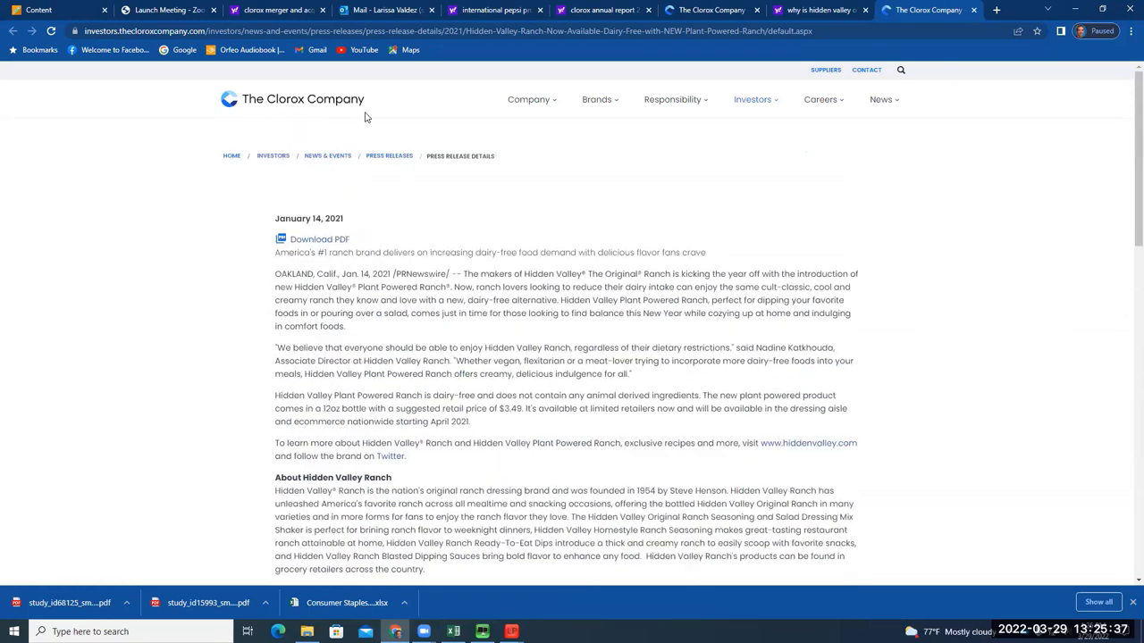
# Return to the Yahoo 'why is hidden valley owned by clorox' results and skim them
pyautogui.hotkey('ctrl', 'shift', 'Tab')
pyautogui.scroll(-3, 372, 408)
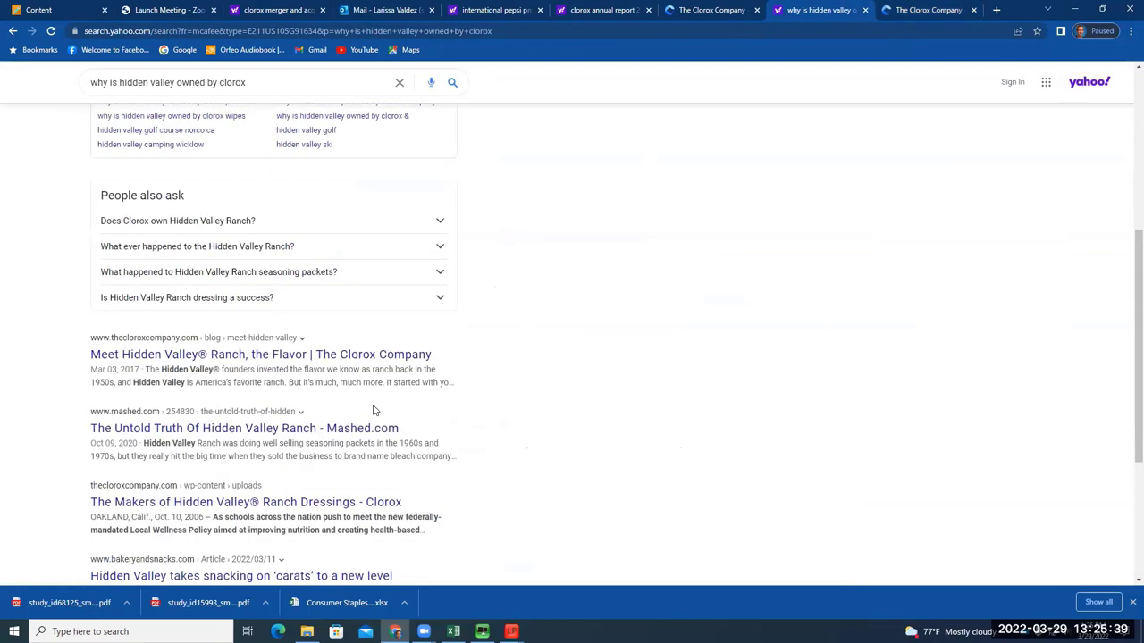
pyautogui.scroll(-2, 175, 346)
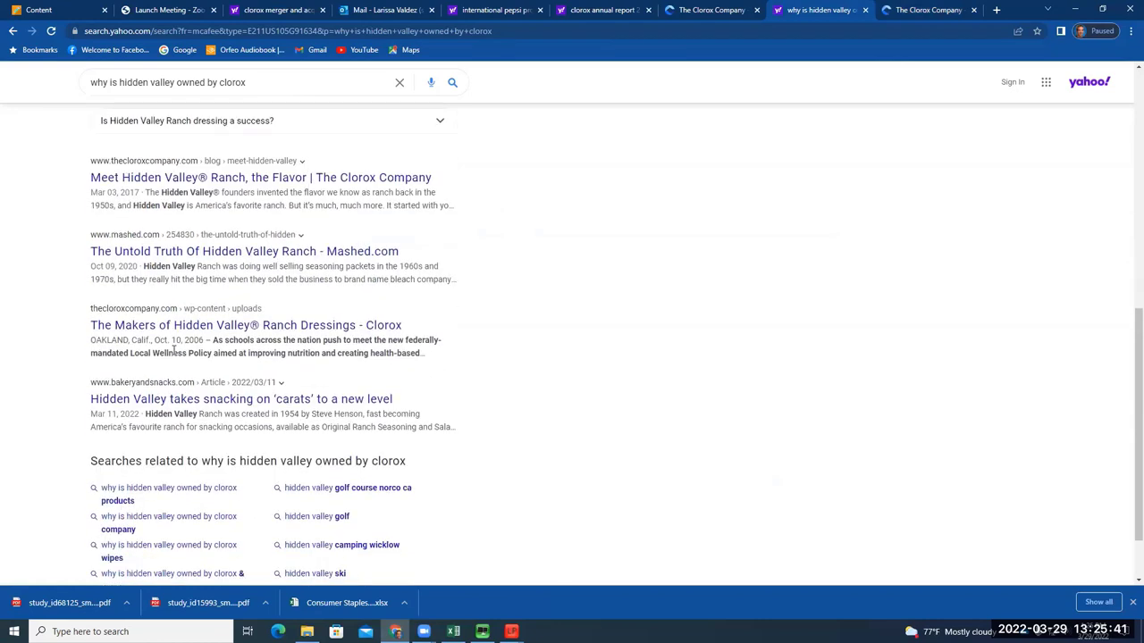
pyautogui.scroll(-1, 173, 350)
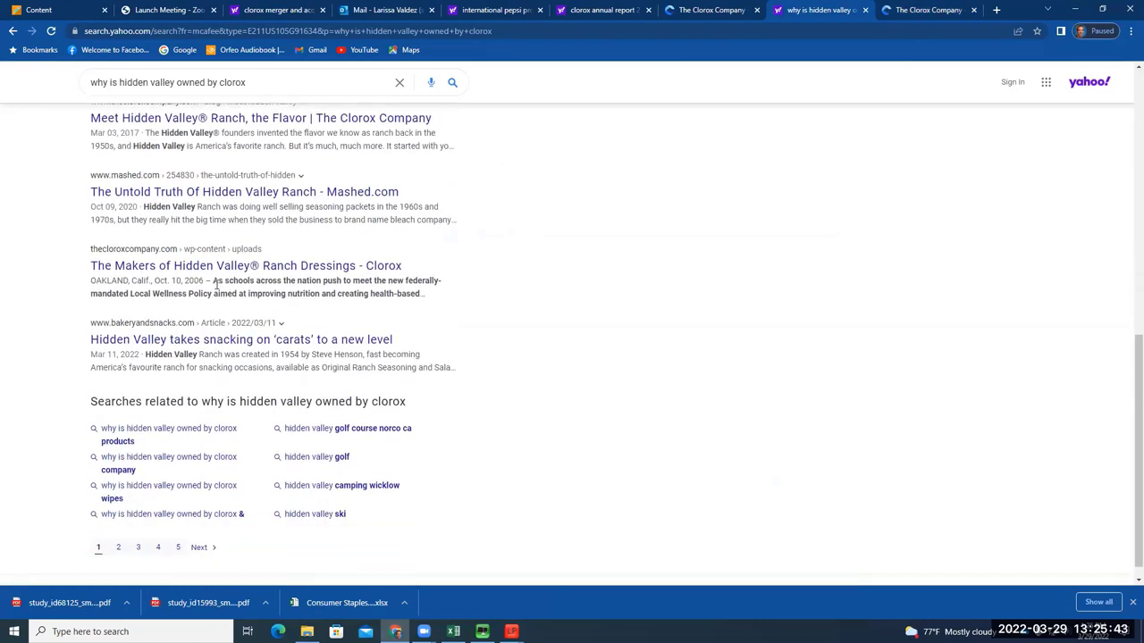
pyautogui.moveTo(213, 283); pyautogui.dragTo(420, 298)
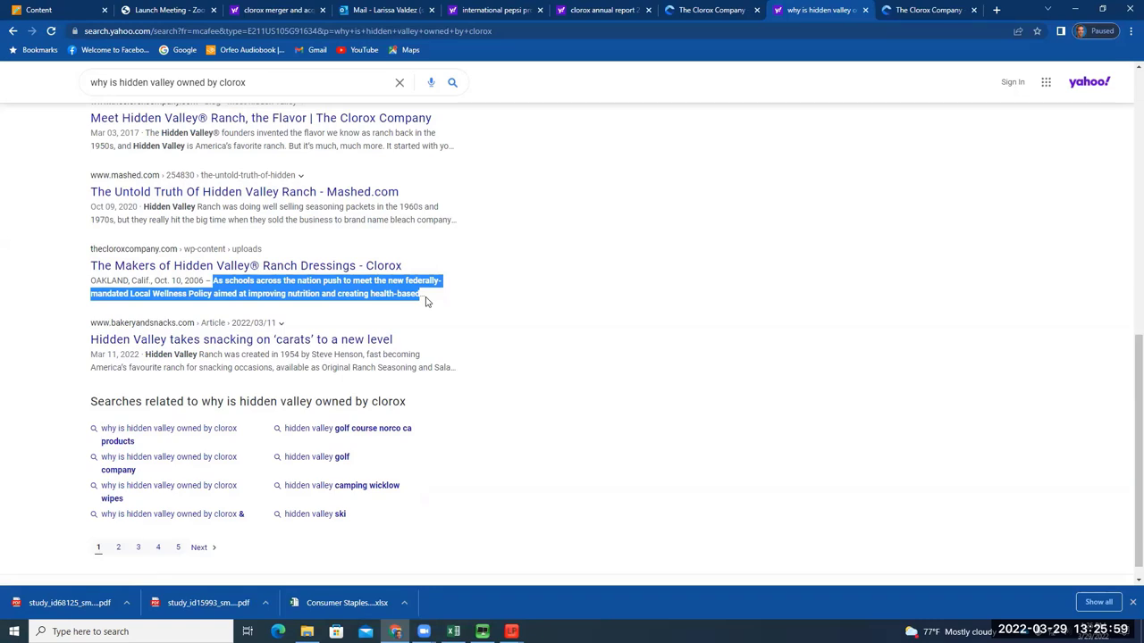
pyautogui.click(467, 245)
# Scroll back to the top of the results and select the whole search query
pyautogui.scroll(1, 399, 228)
pyautogui.scroll(1, 399, 228)
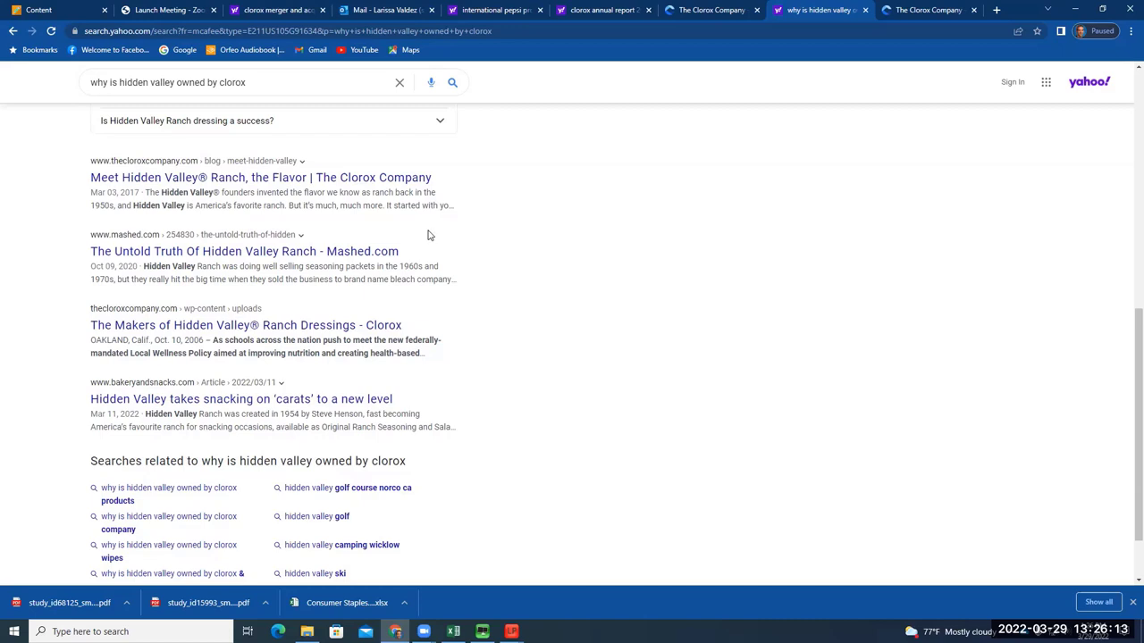
pyautogui.scroll(1, 434, 268)
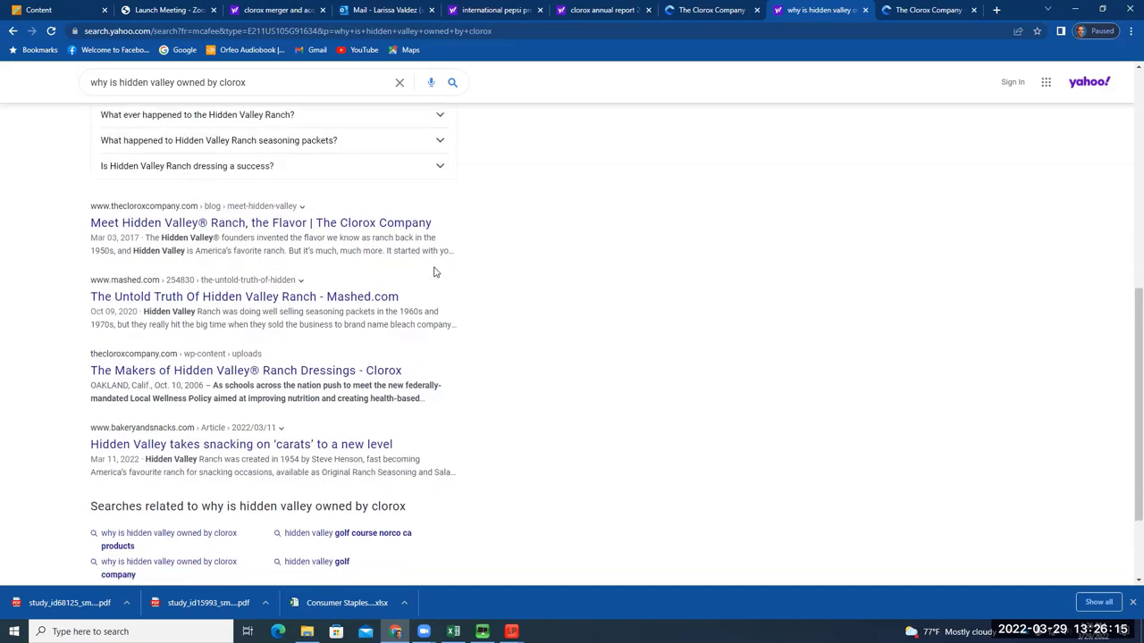
pyautogui.scroll(-3, 435, 272)
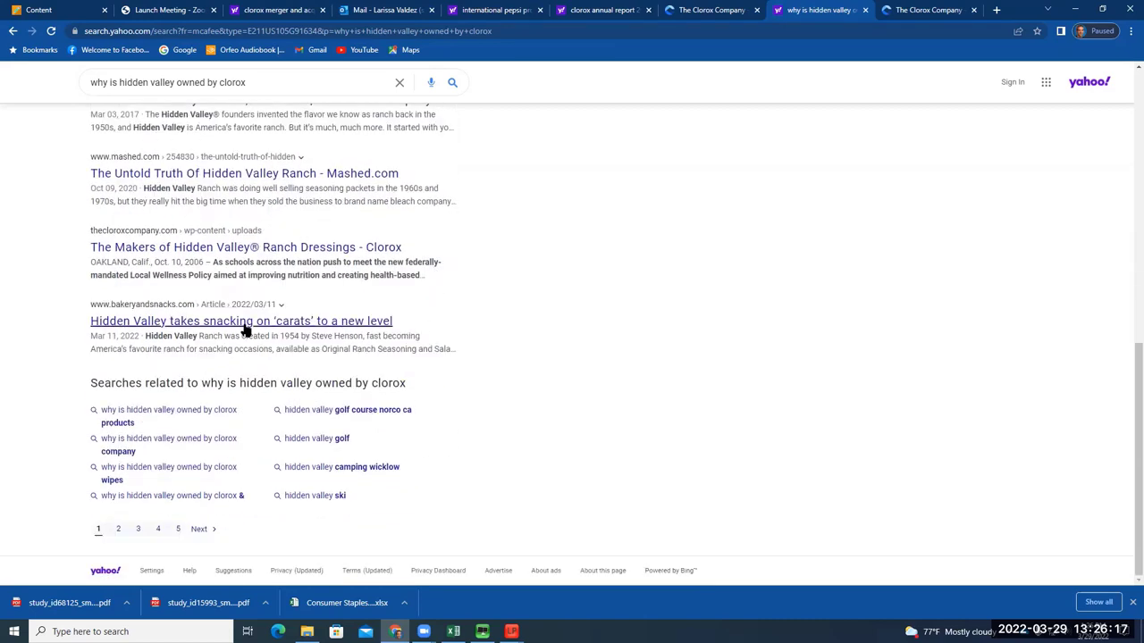
pyautogui.scroll(4, 308, 326)
pyautogui.scroll(-3, 308, 326)
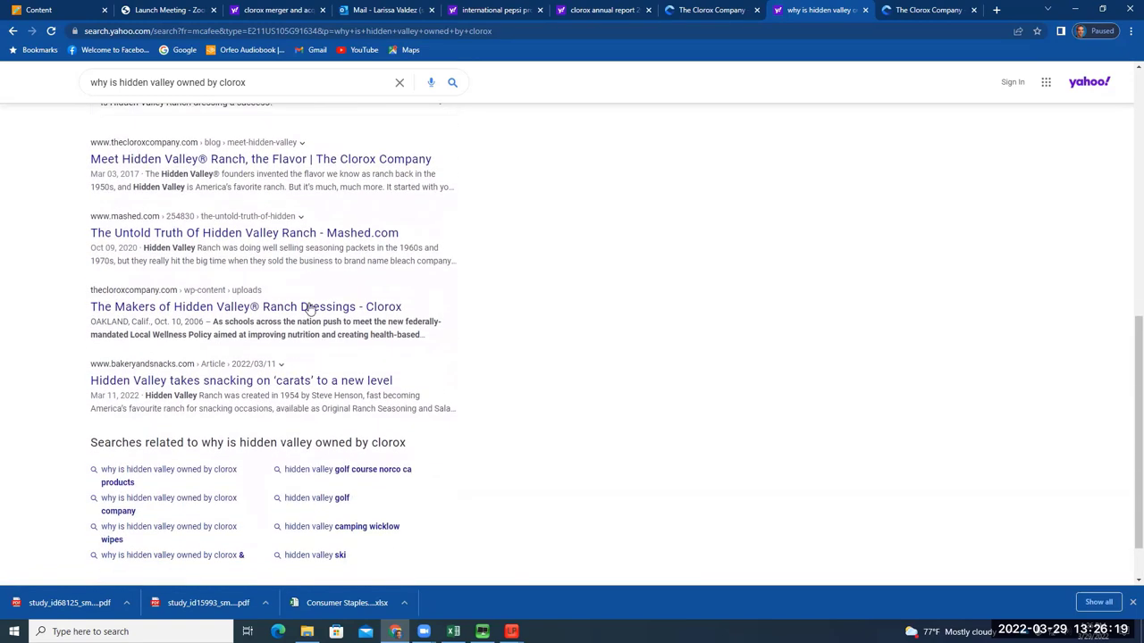
pyautogui.scroll(7, 310, 307)
pyautogui.scroll(6, 309, 304)
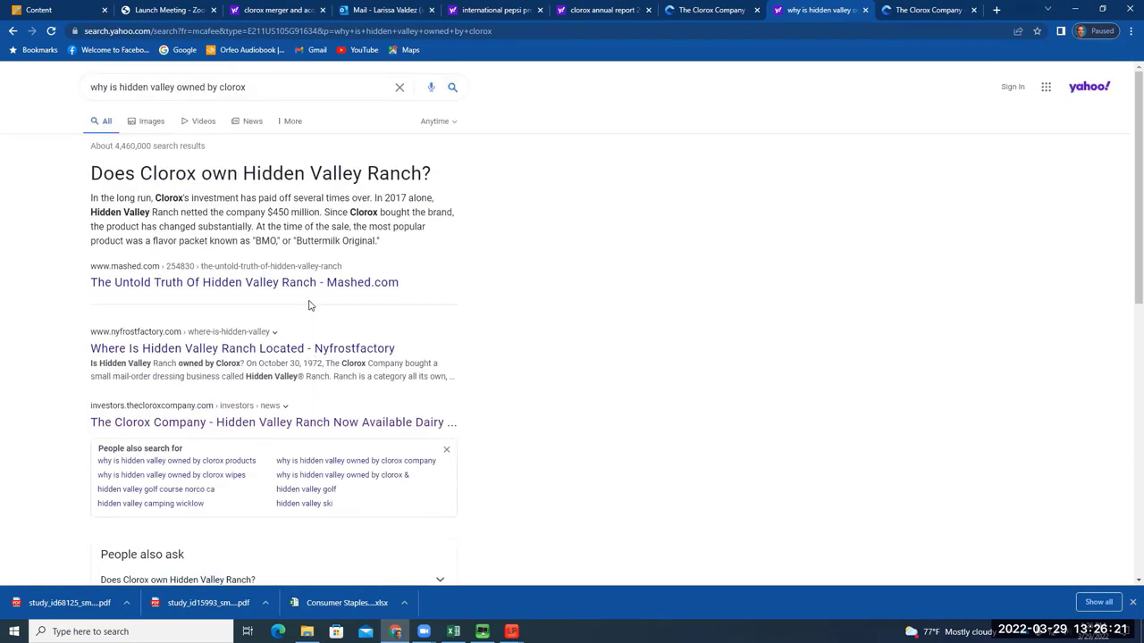
pyautogui.doubleClick(261, 105)
pyautogui.moveTo(261, 105); pyautogui.dragTo(77, 97)
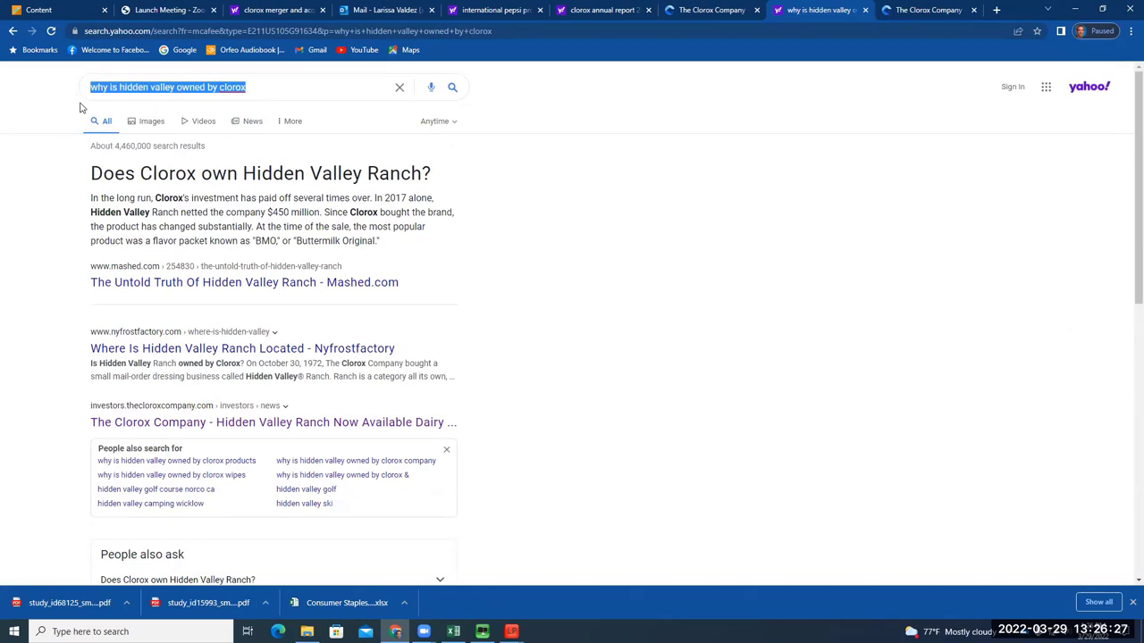
# Type 'who does clor', then close the Hidden Valley search and both Clorox press-release tabs
pyautogui.write('who do')
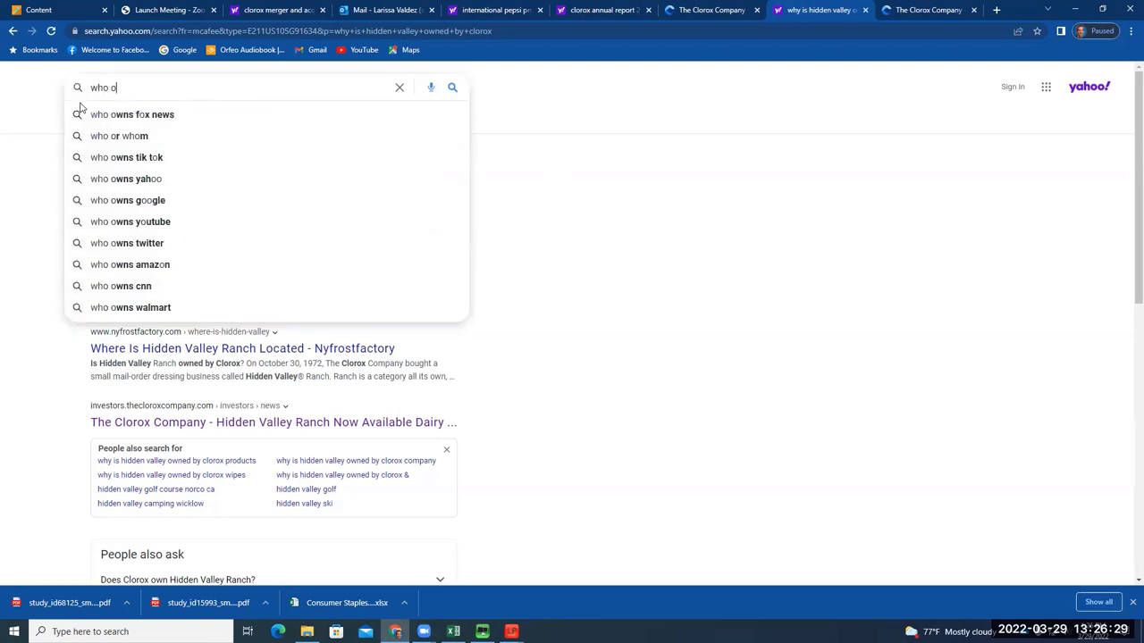
pyautogui.write('es clor')
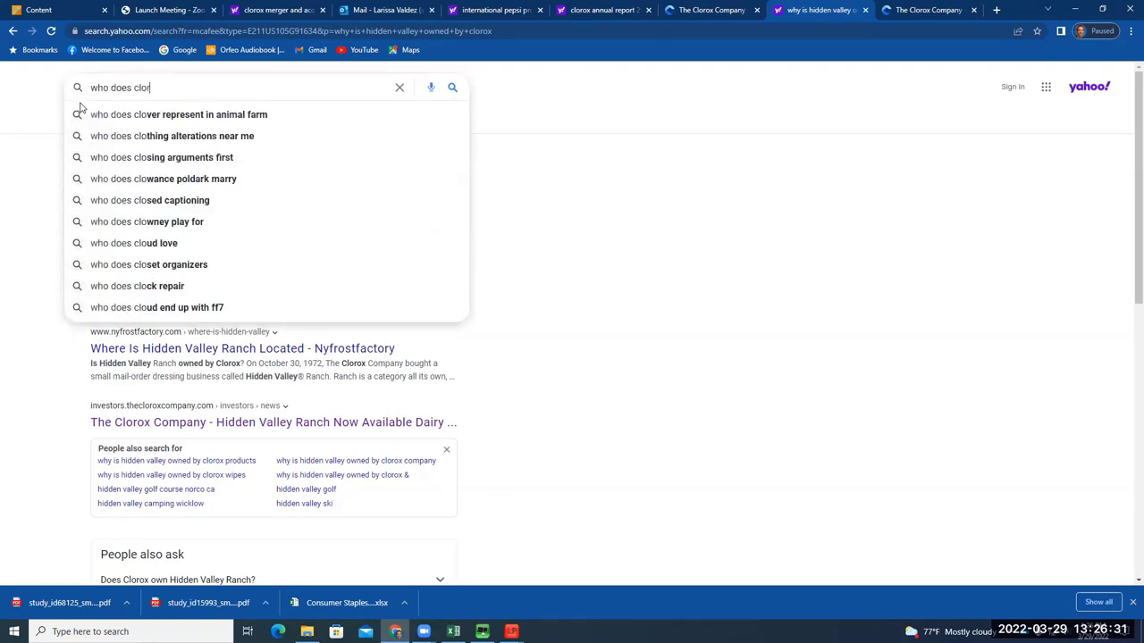
pyautogui.click(866, 10)
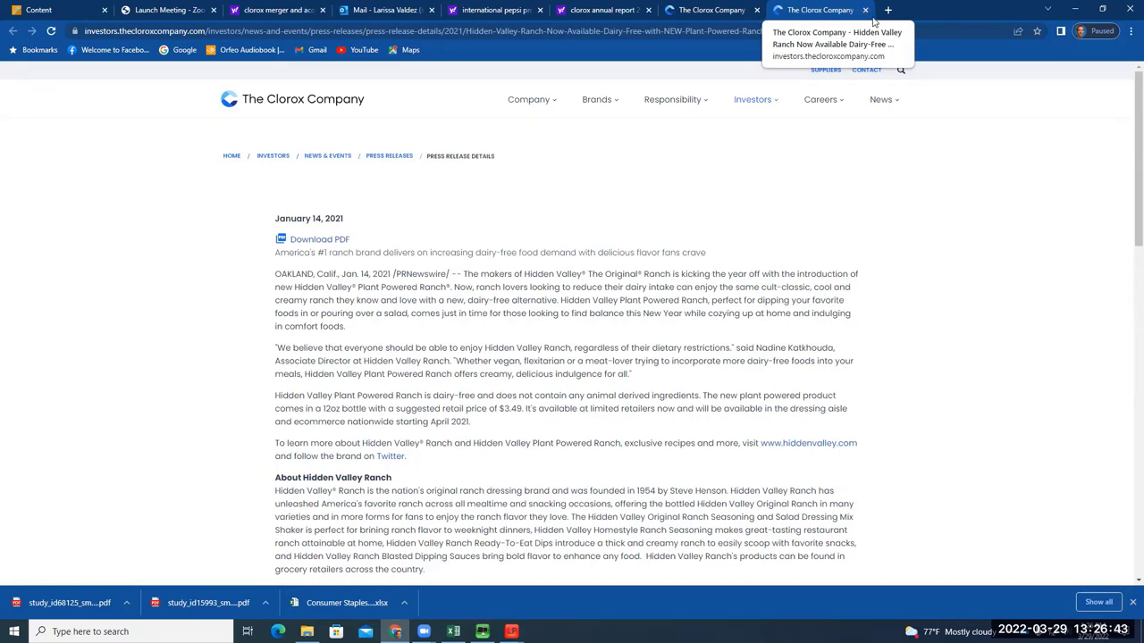
pyautogui.click(865, 11)
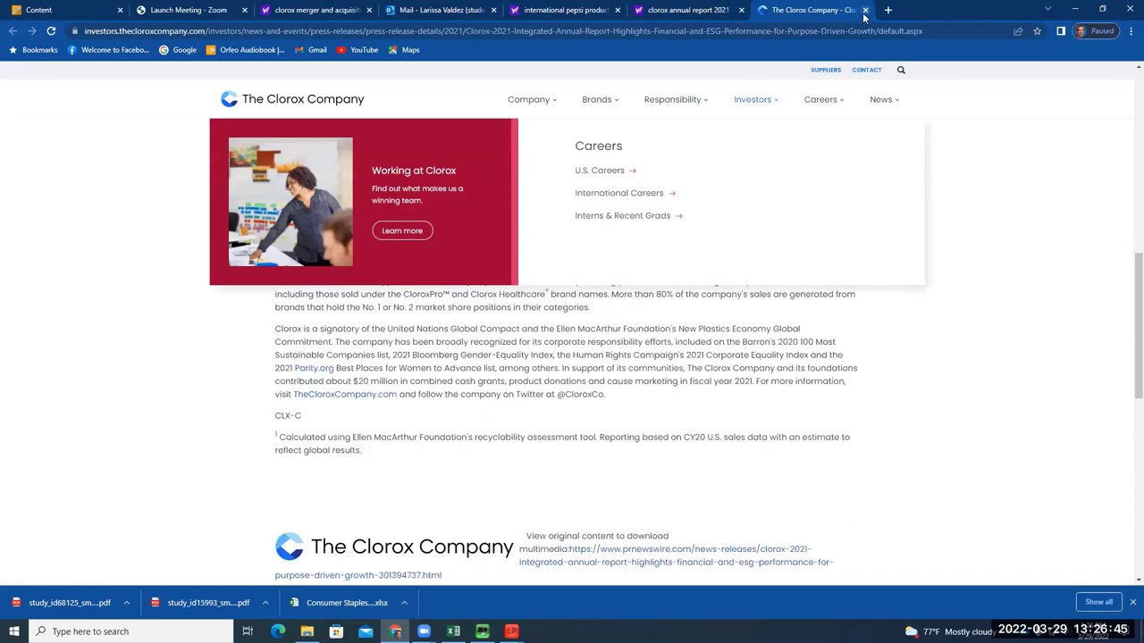
pyautogui.click(865, 11)
# Close the Clorox annual report 2021, Pepsi products, mail and Clorox merger tabs
pyautogui.click(851, 11)
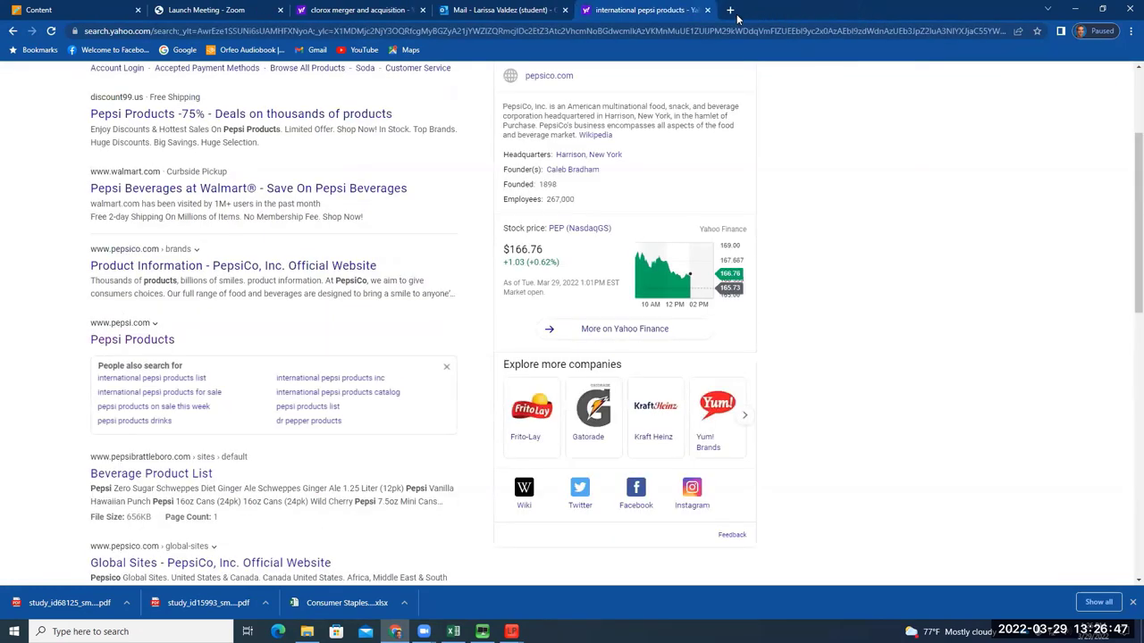
pyautogui.click(707, 9)
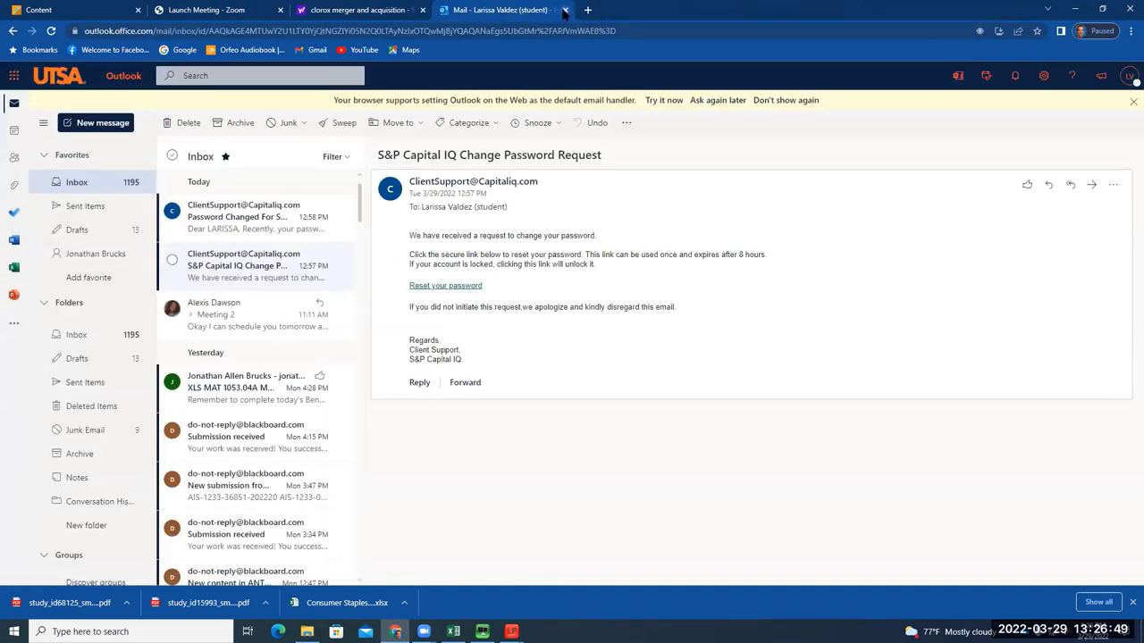
pyautogui.click(563, 9)
pyautogui.click(425, 10)
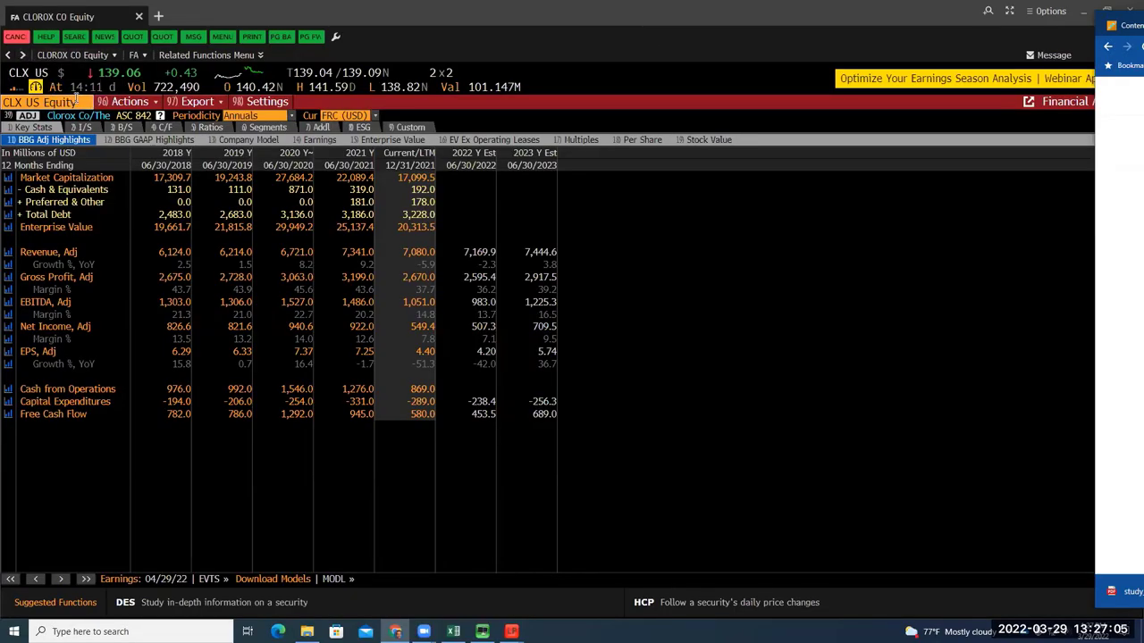
# Bring Bloomberg Terminal forward and enter BRC in its command line
pyautogui.click(30, 75)
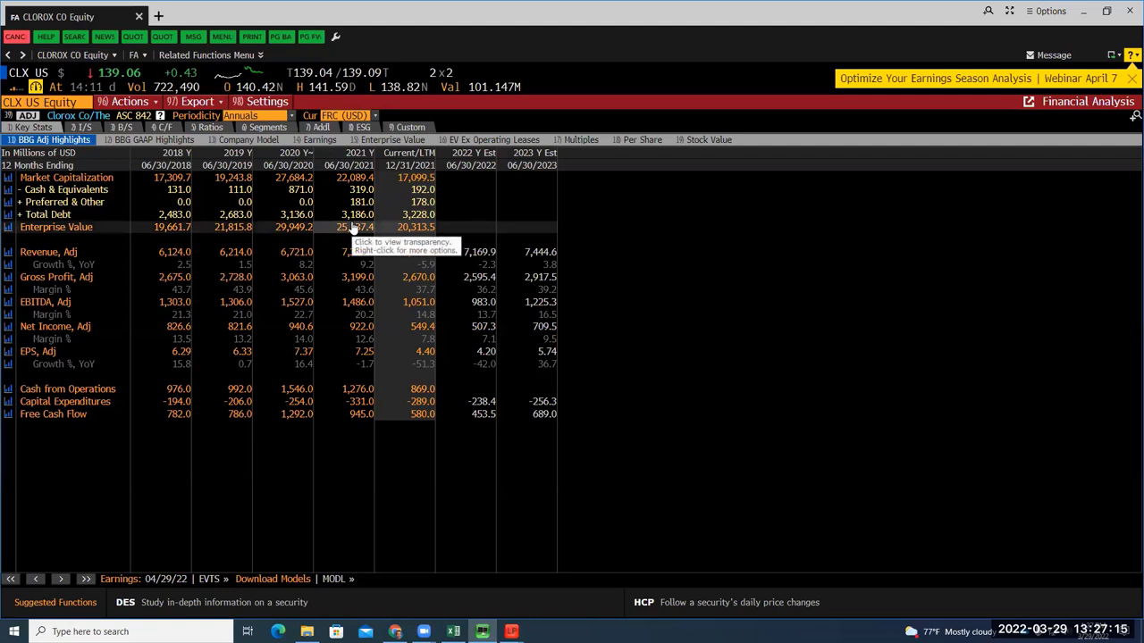
pyautogui.write('BR')
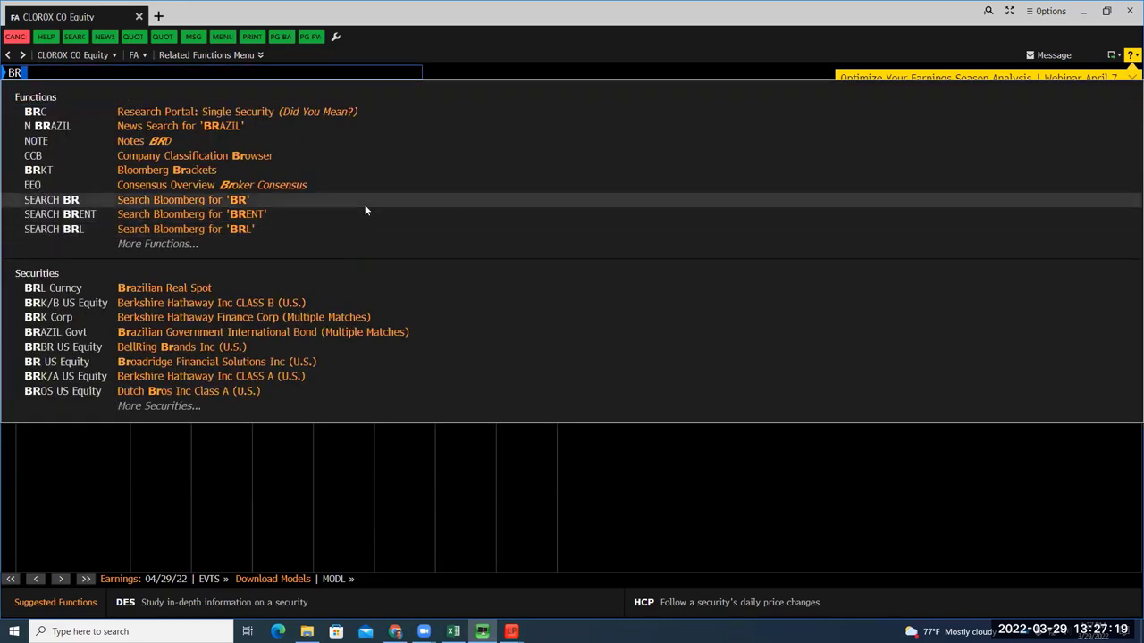
pyautogui.write('C')
pyautogui.press('Return')
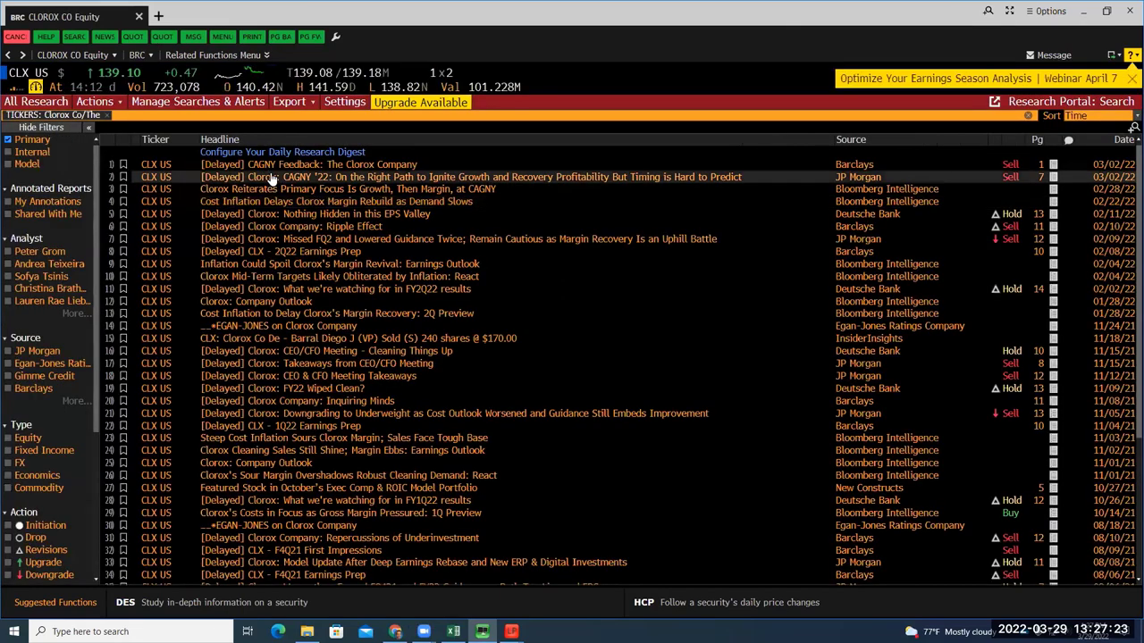
pyautogui.click(275, 179)
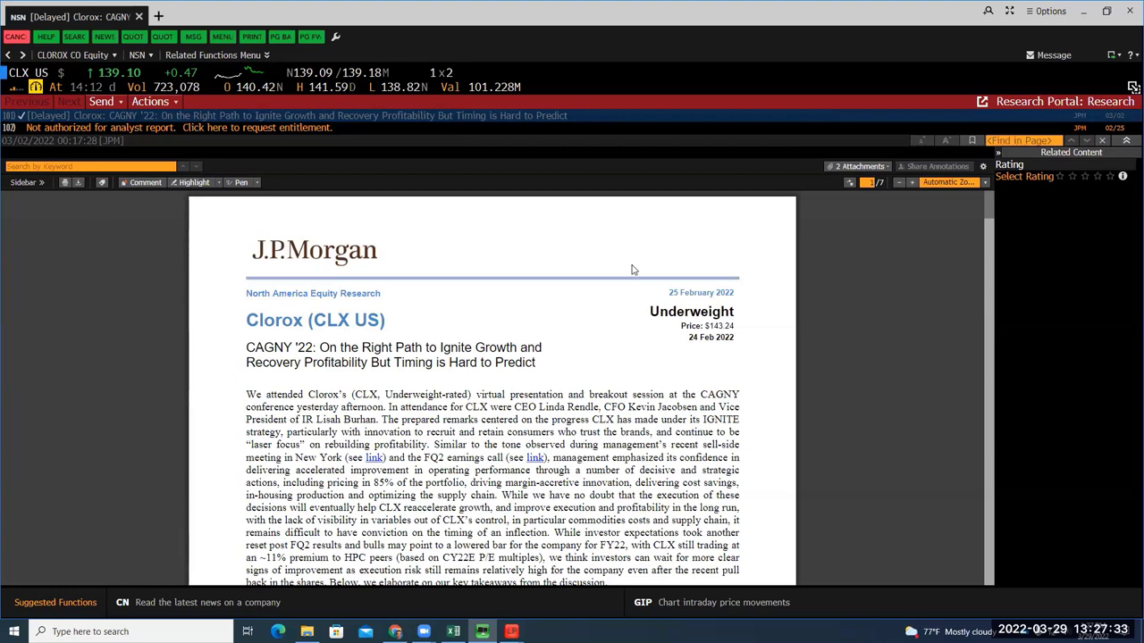
pyautogui.scroll(-1, 623, 286)
pyautogui.scroll(-3, 622, 285)
pyautogui.moveTo(319, 228); pyautogui.dragTo(407, 229)
pyautogui.scroll(-1, 395, 279)
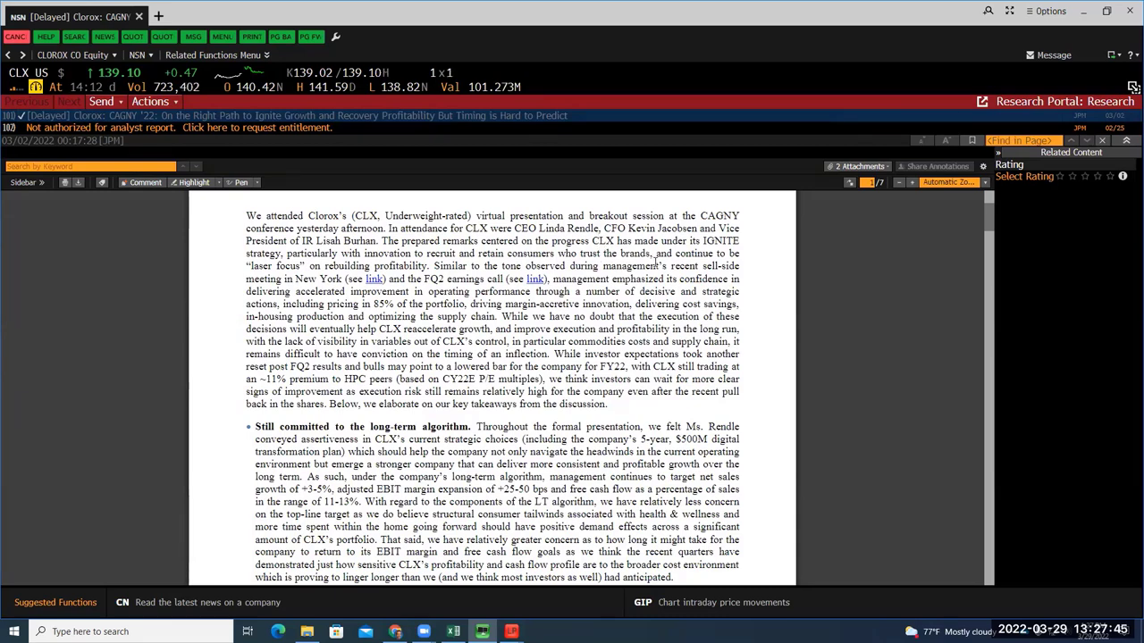
pyautogui.scroll(-5, 647, 268)
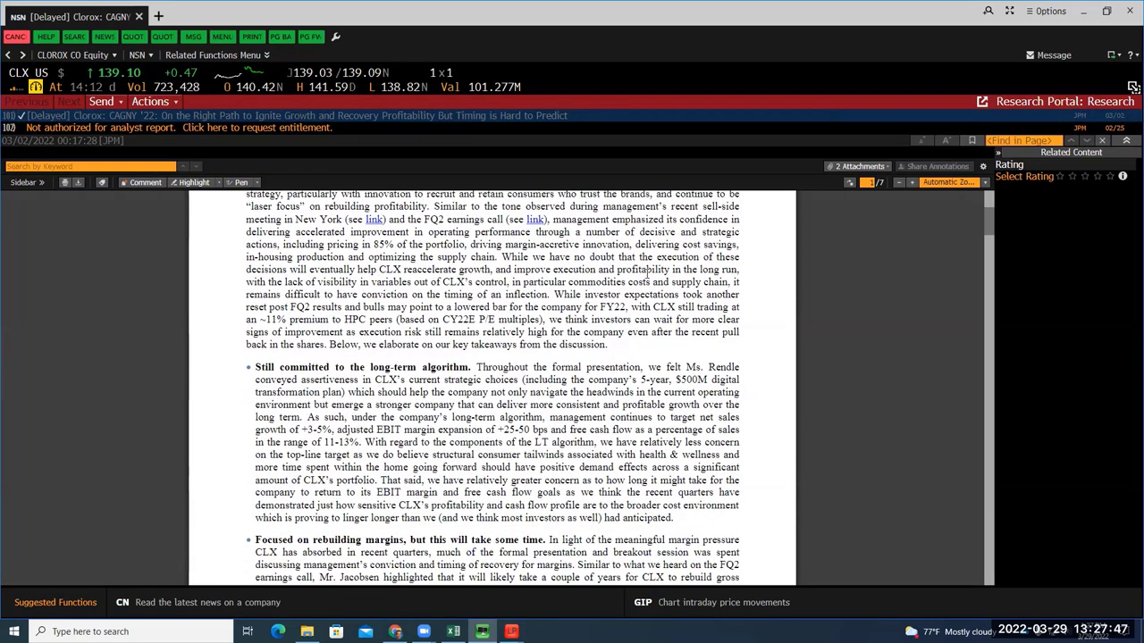
pyautogui.scroll(2, 641, 279)
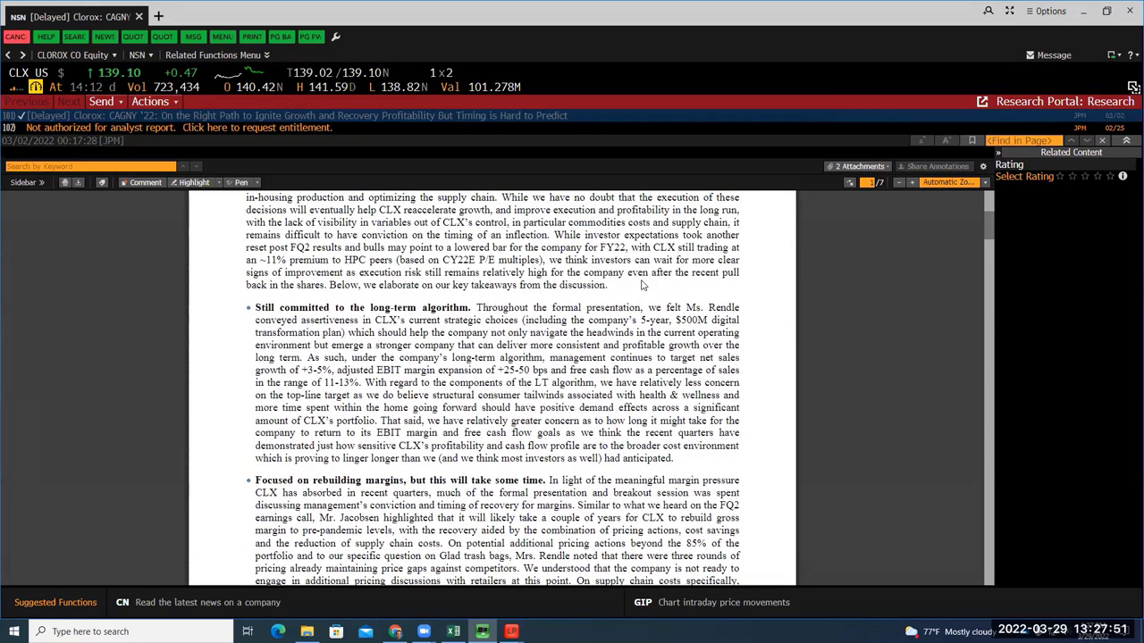
pyautogui.scroll(-1, 676, 278)
pyautogui.scroll(-2, 673, 276)
pyautogui.scroll(-3, 674, 277)
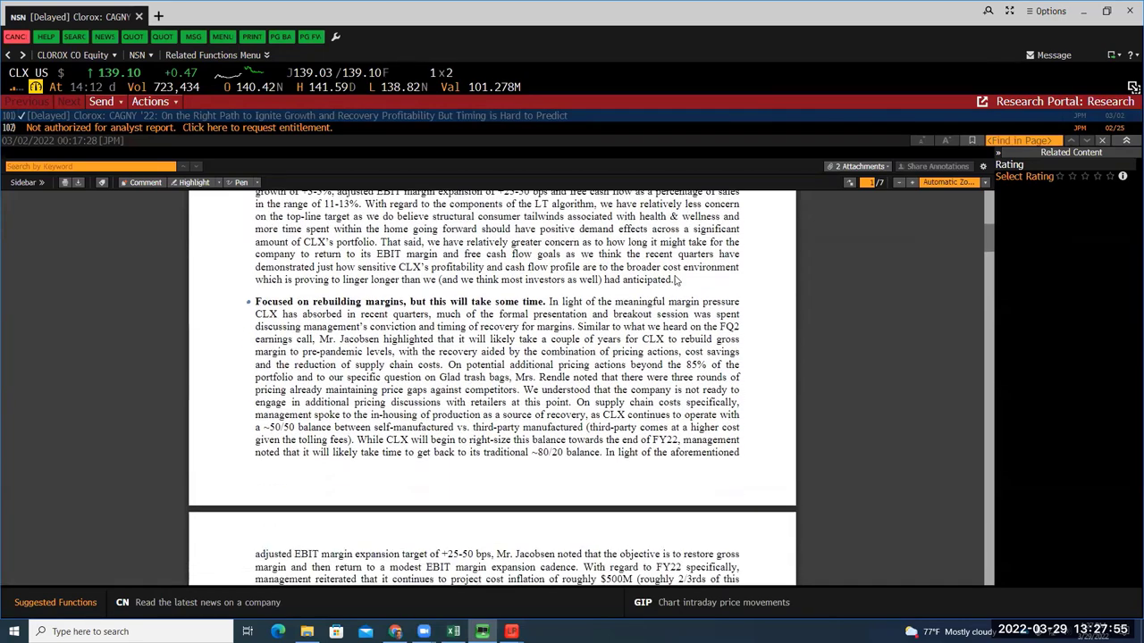
pyautogui.scroll(15, 676, 277)
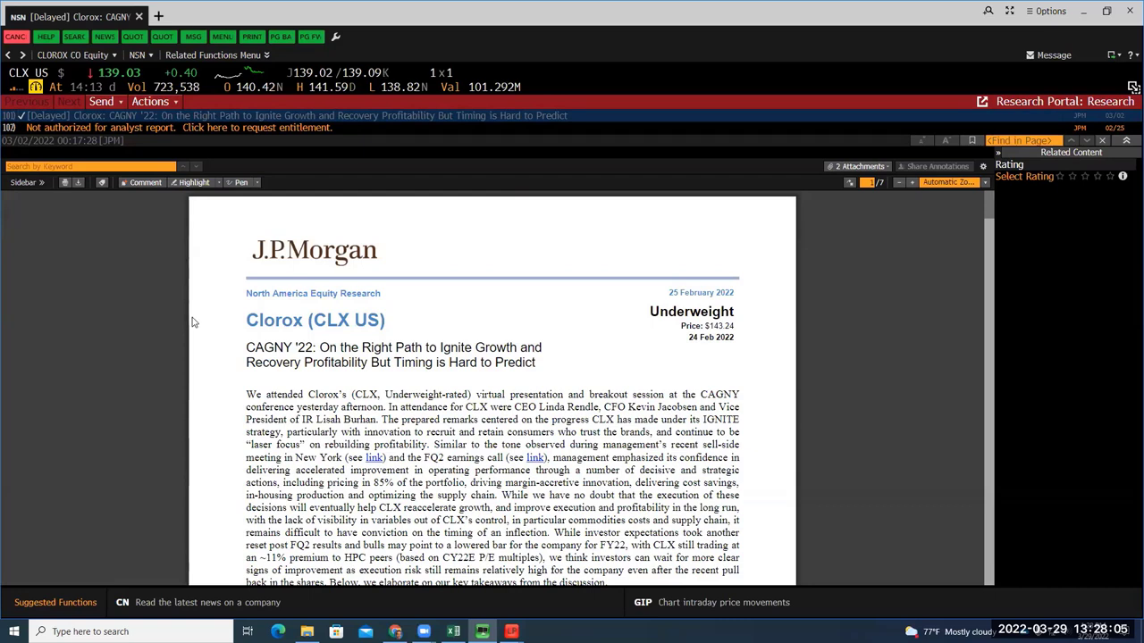
# Copy an internal (NSN) link to the Clorox research report
pyautogui.click(101, 101)
pyautogui.moveTo(139, 159)
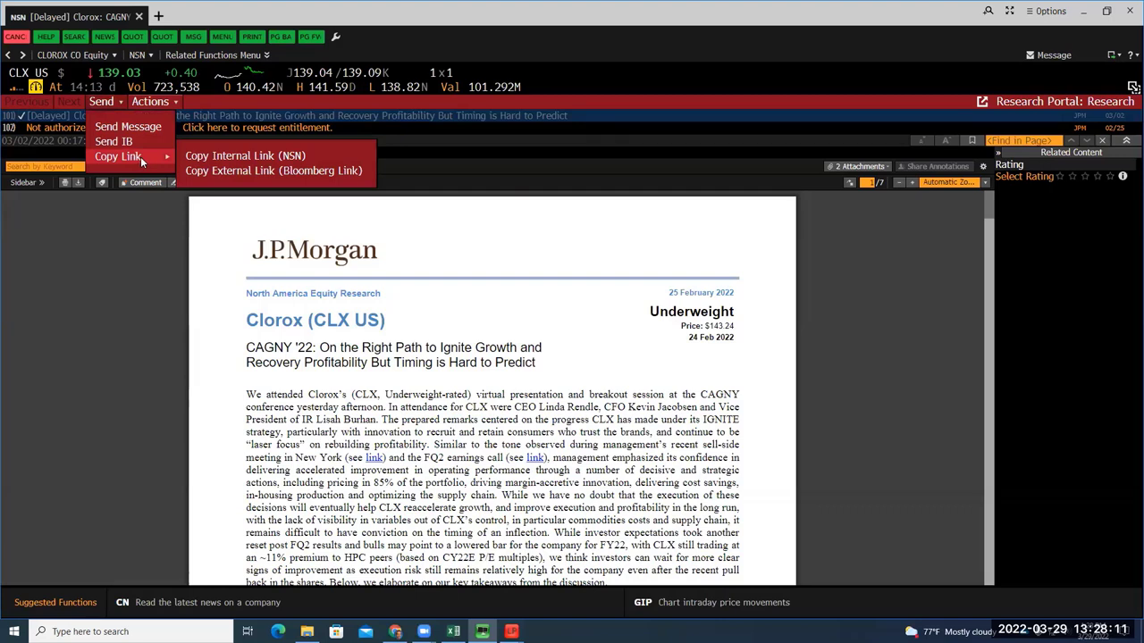
pyautogui.click(277, 153)
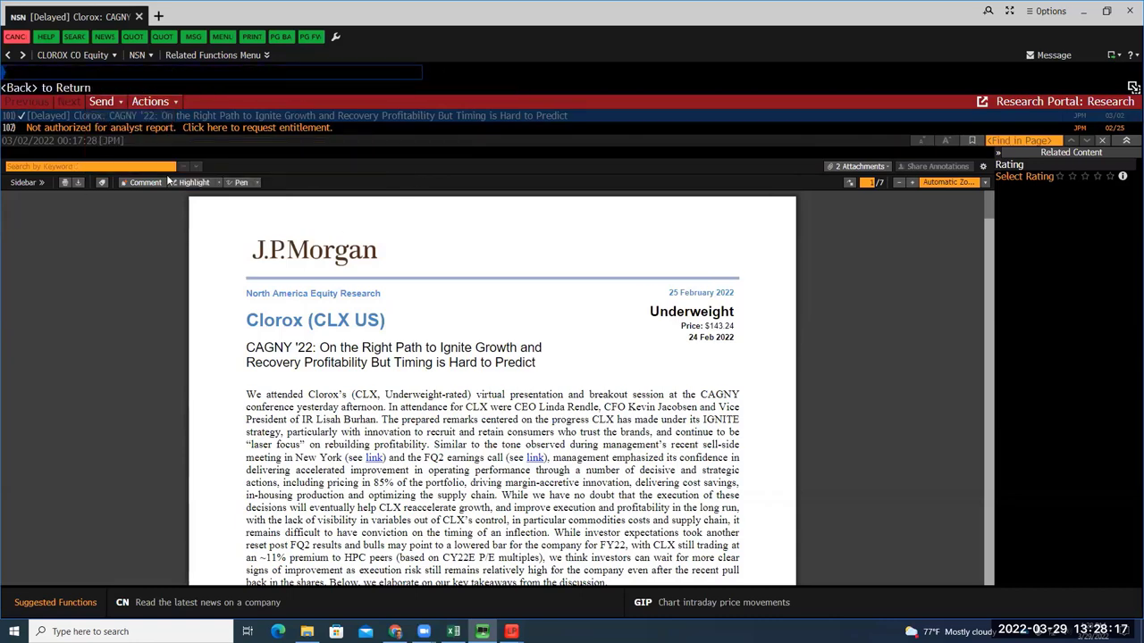
# Download the Clorox research report and open File Explorer to locate it
pyautogui.click(165, 104)
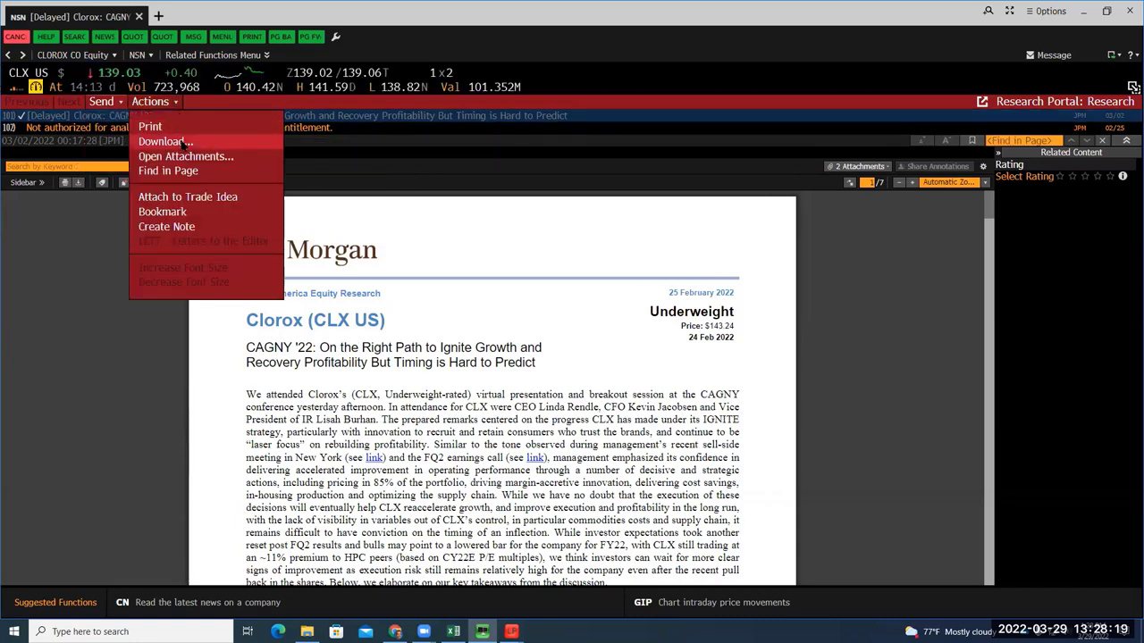
pyautogui.click(182, 143)
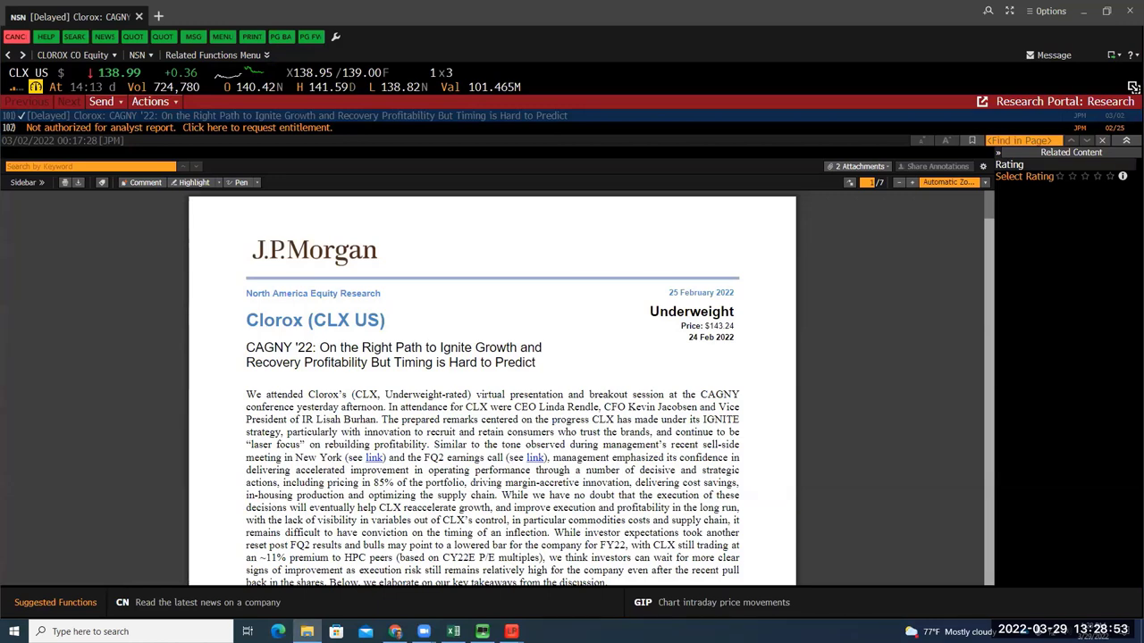
pyautogui.click(307, 631)
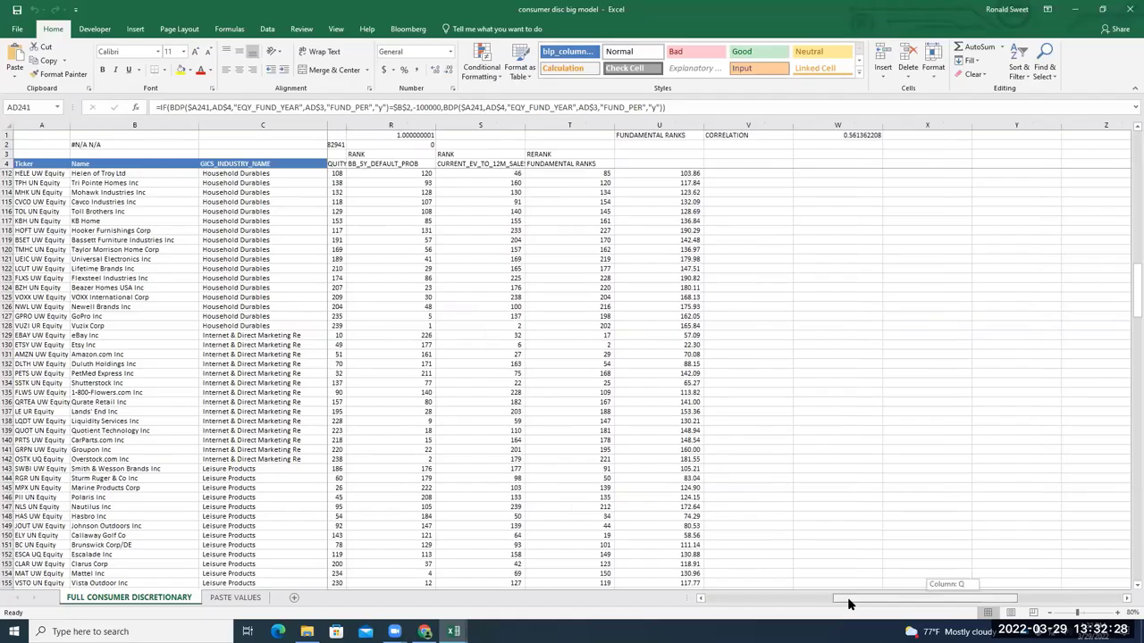
pyautogui.hscroll(-2, 780, 470)
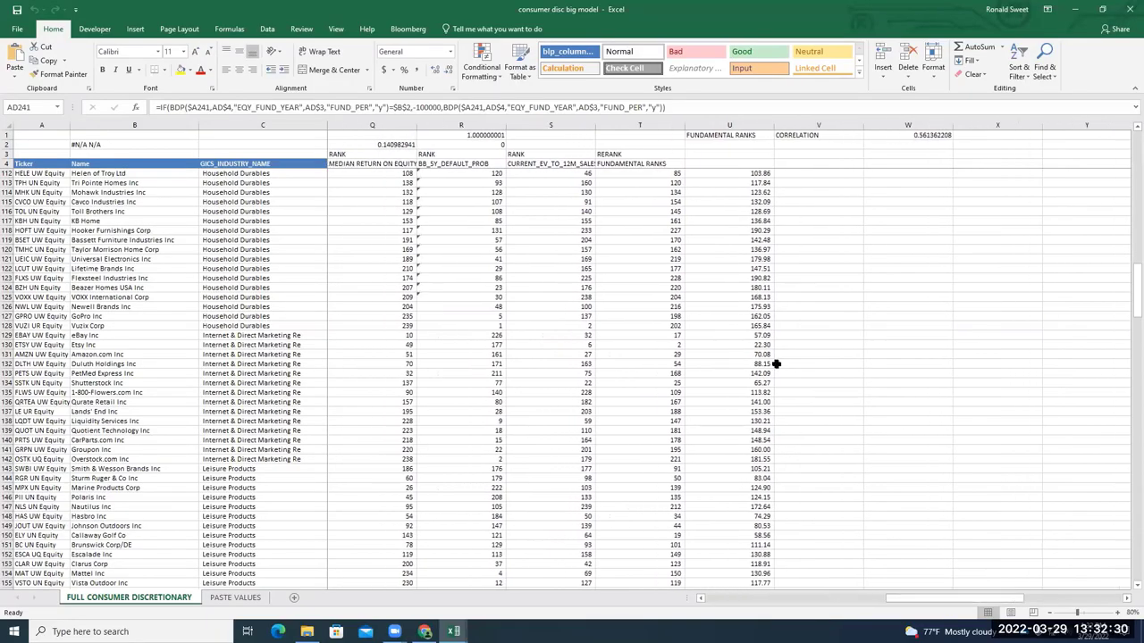
# Sort column T (RERANK) smallest to largest, then undo to keep the original order
pyautogui.click(651, 125)
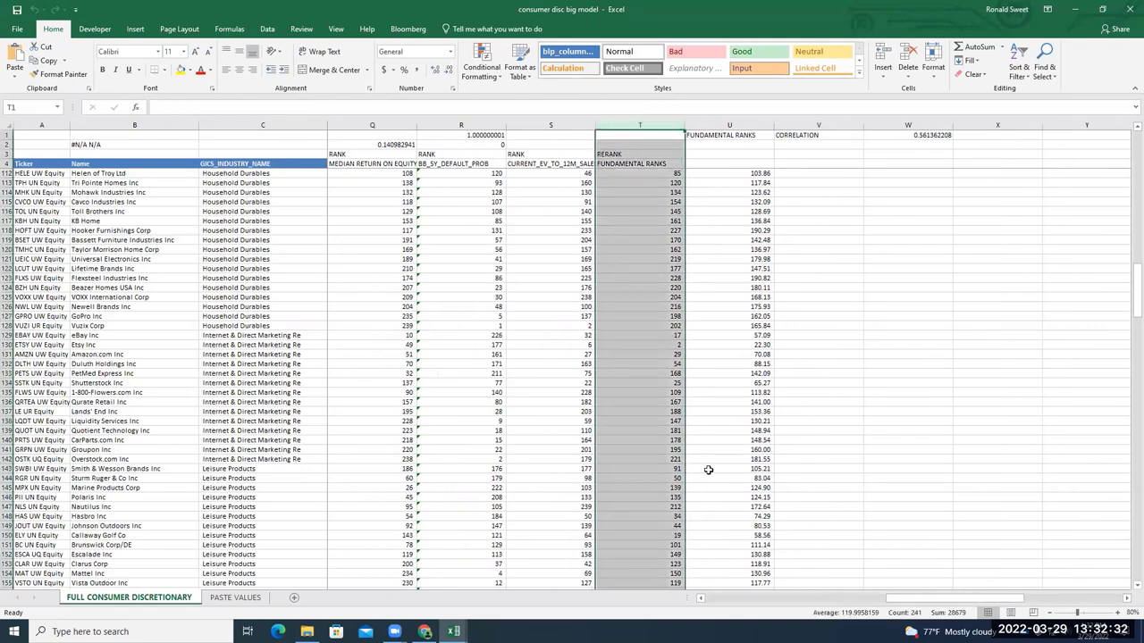
pyautogui.moveTo(911, 606); pyautogui.dragTo(896, 601)
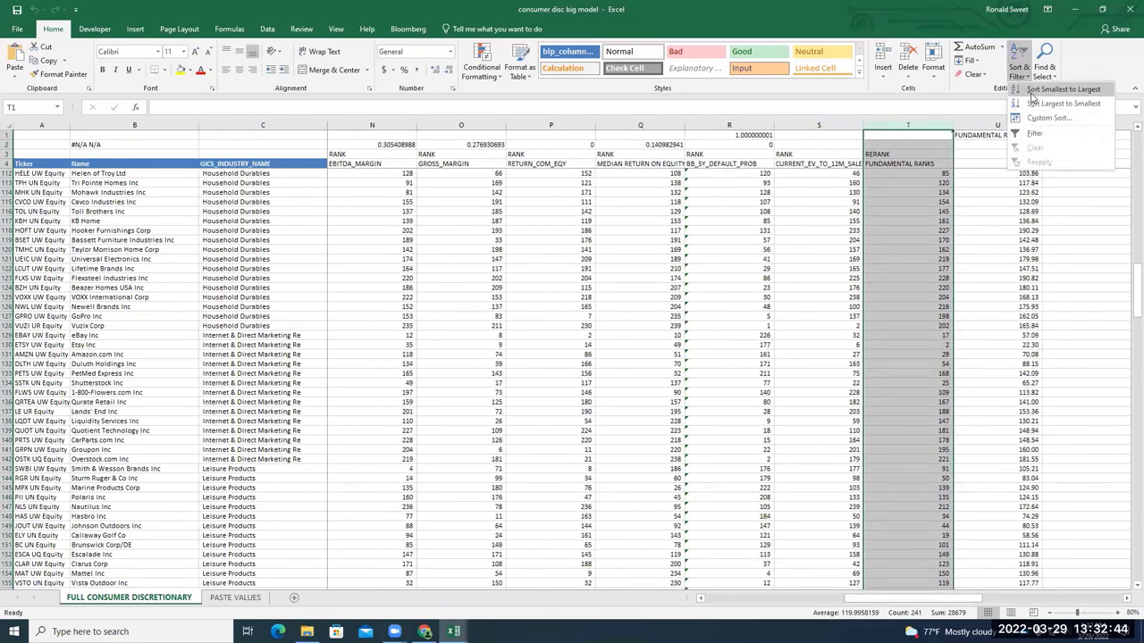
pyautogui.click(1033, 93)
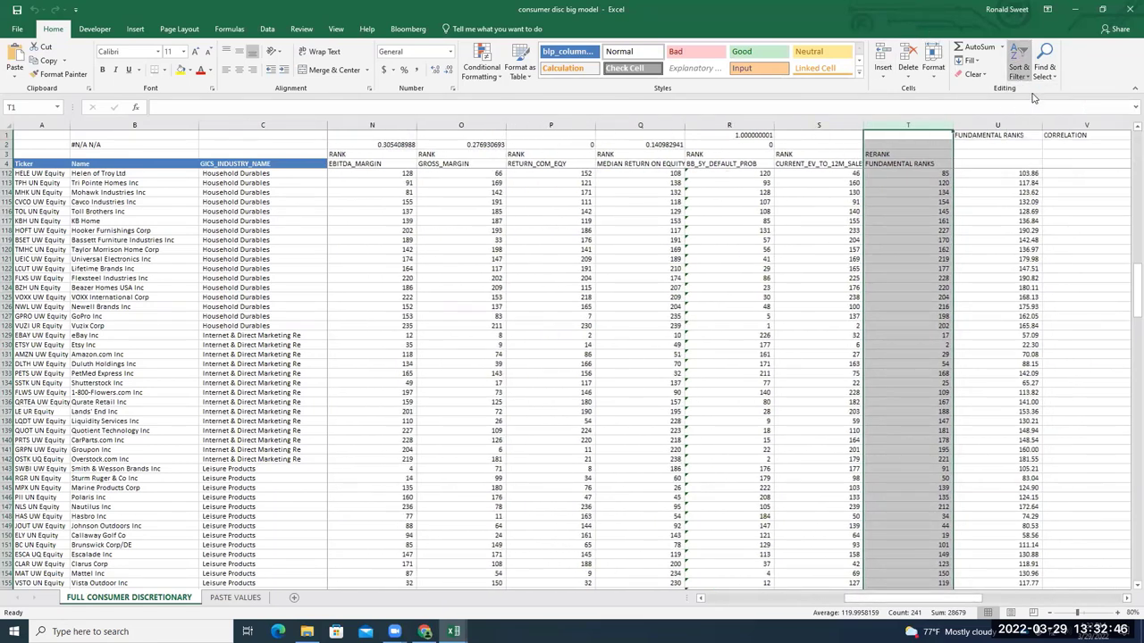
pyautogui.click(820, 384)
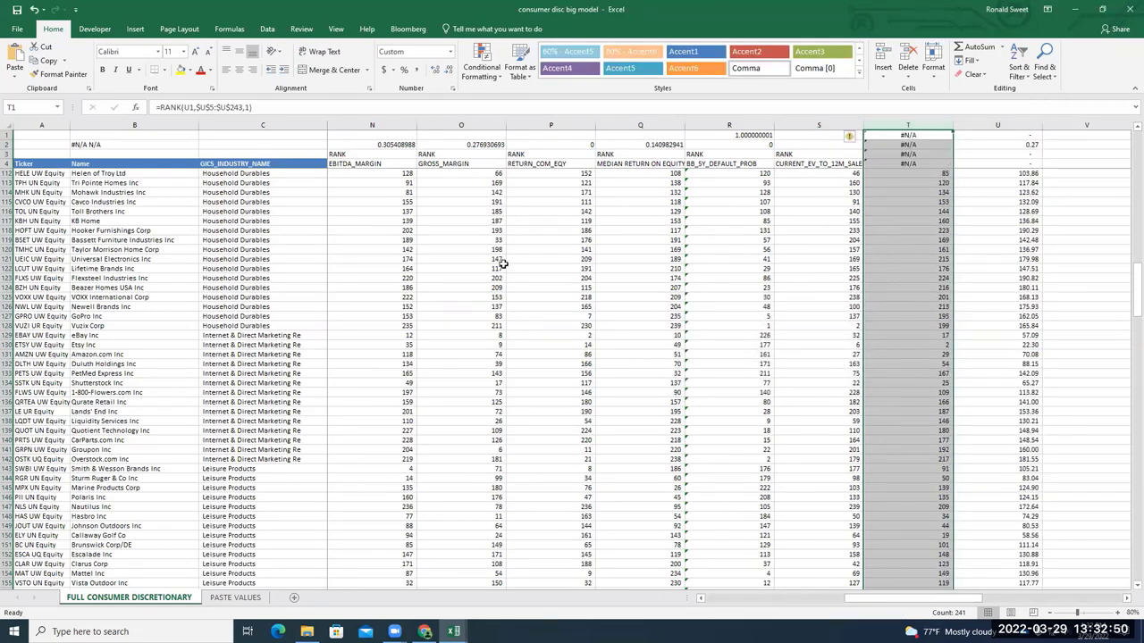
pyautogui.scroll(9, 506, 264)
pyautogui.scroll(20, 506, 264)
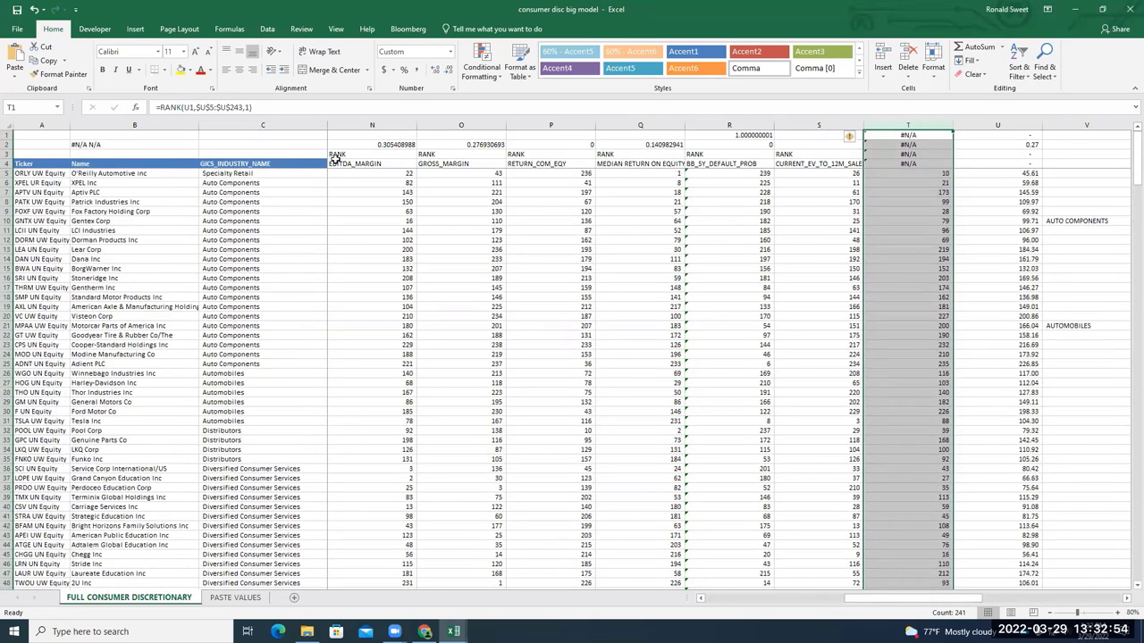
pyautogui.click(34, 9)
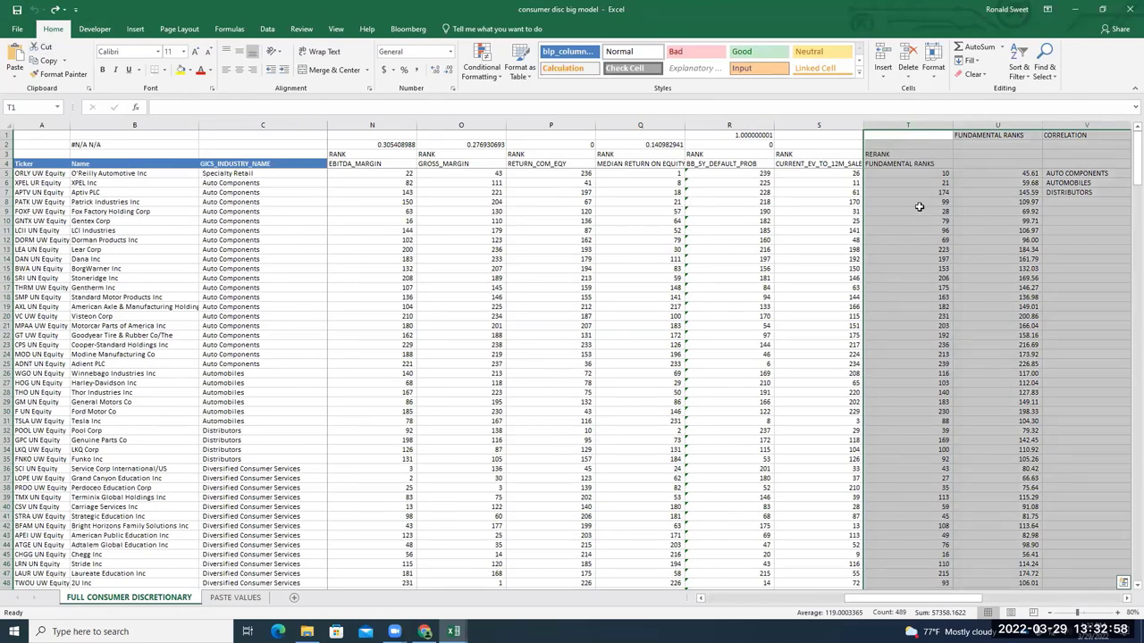
pyautogui.click(918, 210)
# Review the ranking list and pick out Thor Industries Inc in cell B28 before heading to Chrome
pyautogui.scroll(-2, 459, 284)
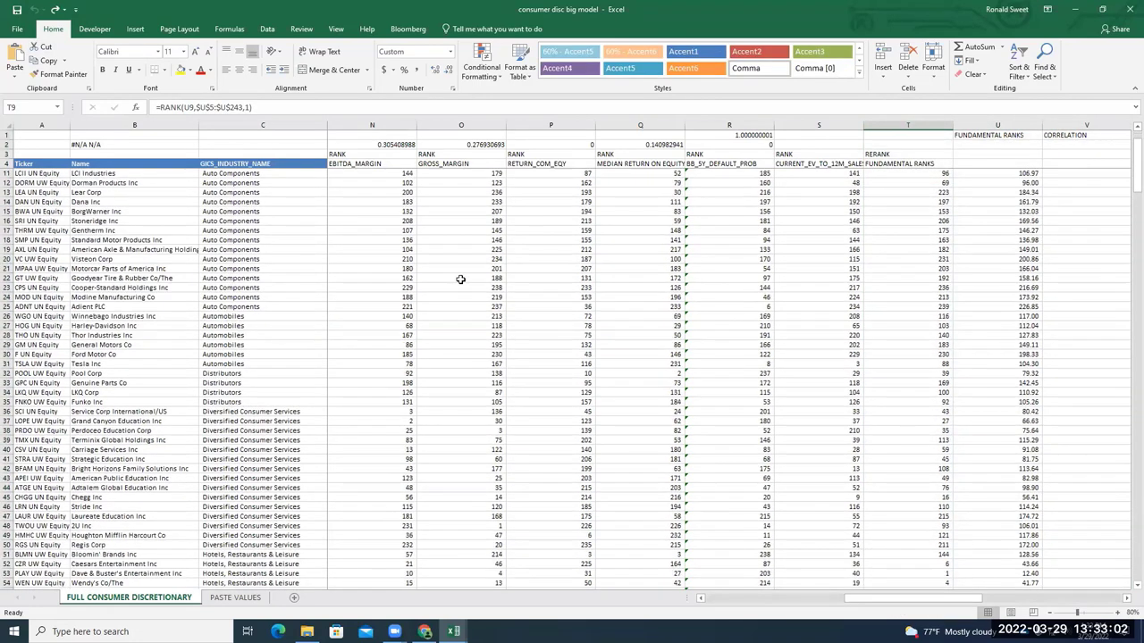
pyautogui.scroll(-1, 460, 282)
pyautogui.scroll(3, 447, 304)
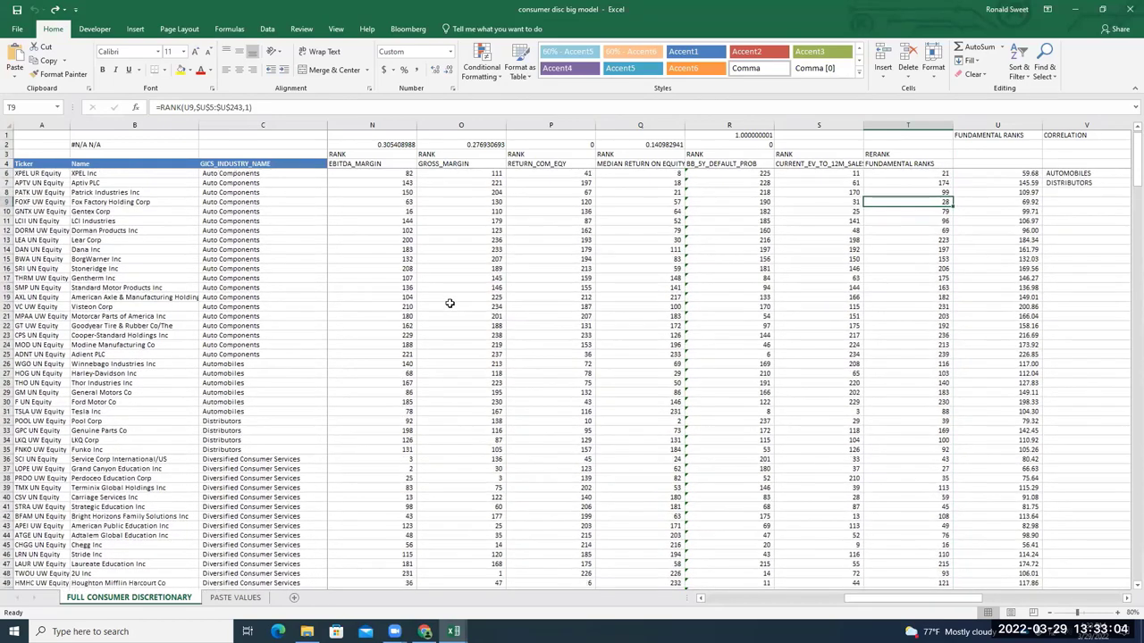
pyautogui.scroll(-3, 449, 306)
pyautogui.scroll(-3, 447, 301)
pyautogui.scroll(-3, 296, 347)
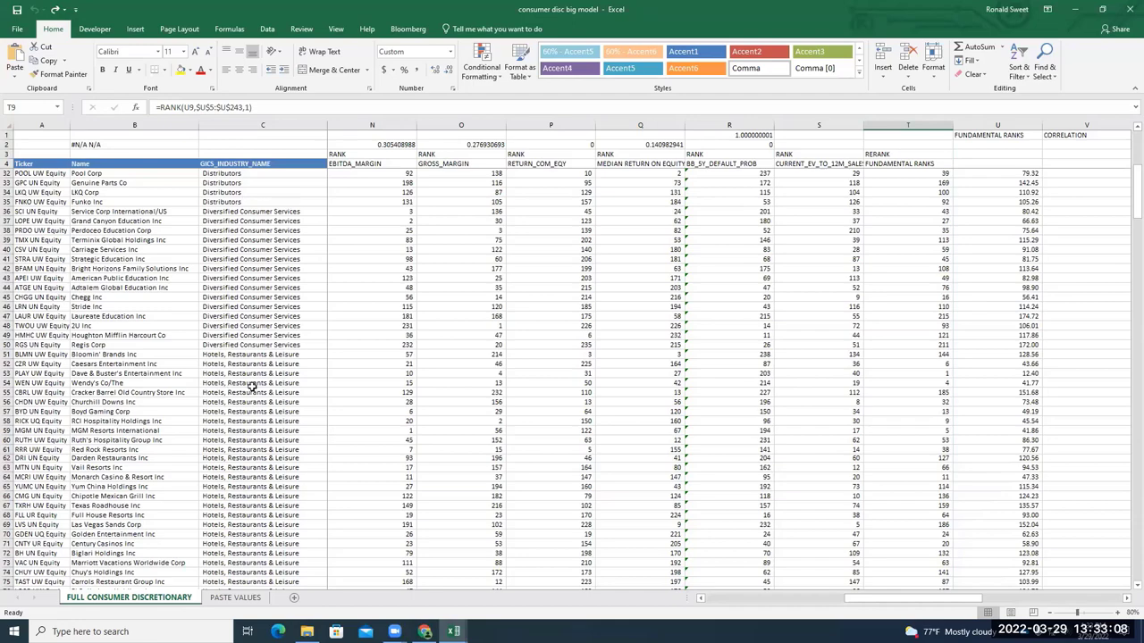
pyautogui.scroll(-6, 284, 382)
pyautogui.scroll(-20, 280, 379)
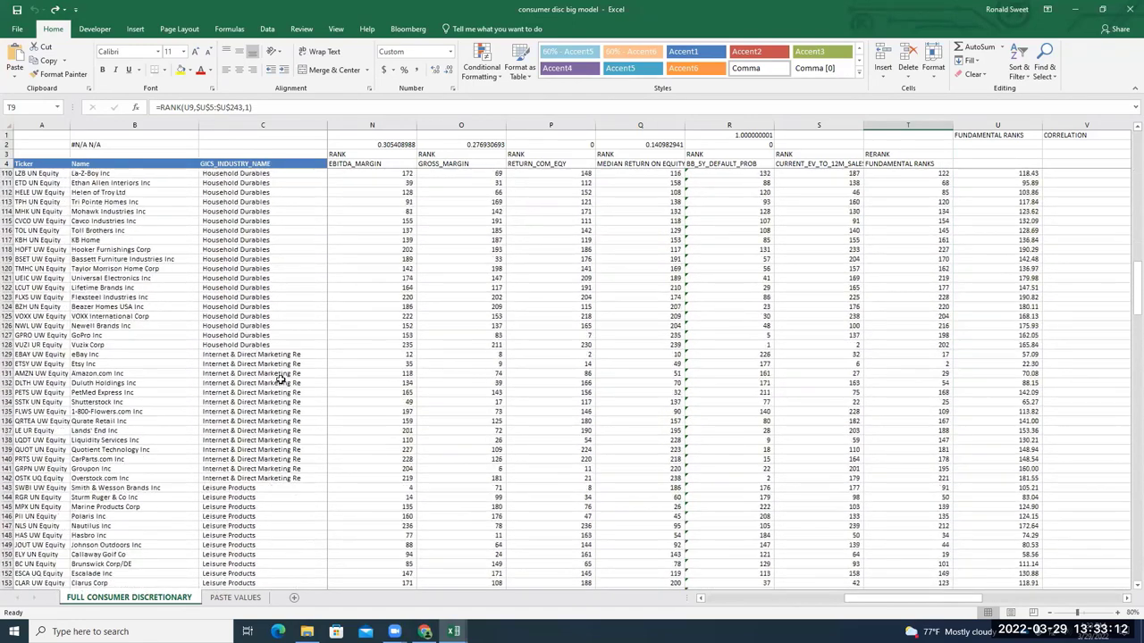
pyautogui.scroll(-3, 280, 379)
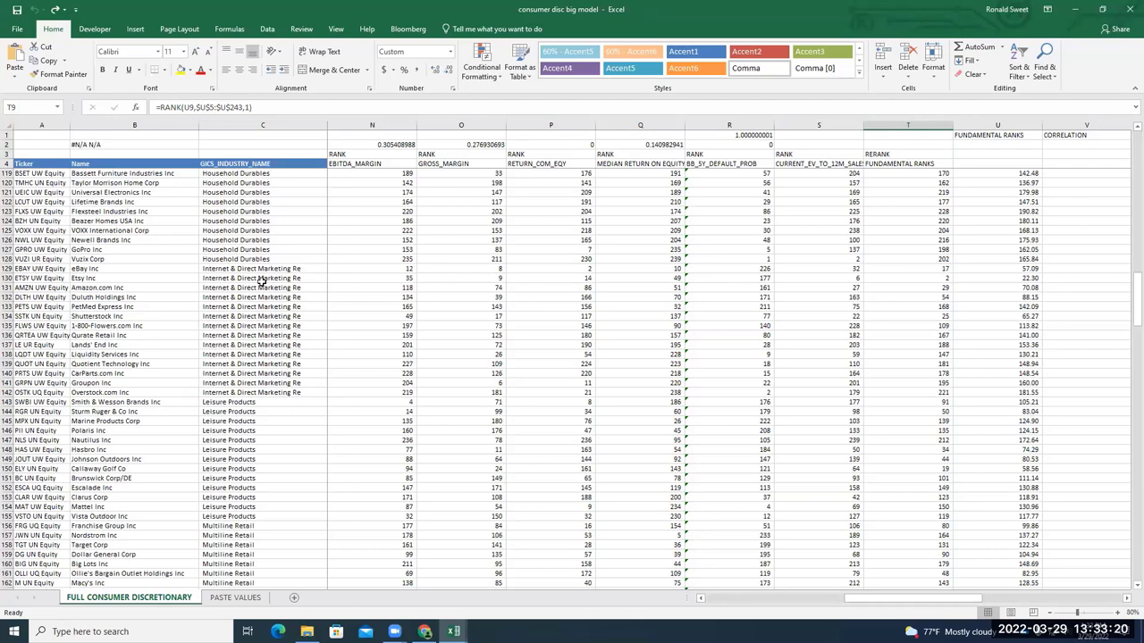
pyautogui.scroll(-6, 262, 283)
pyautogui.scroll(-1, 277, 290)
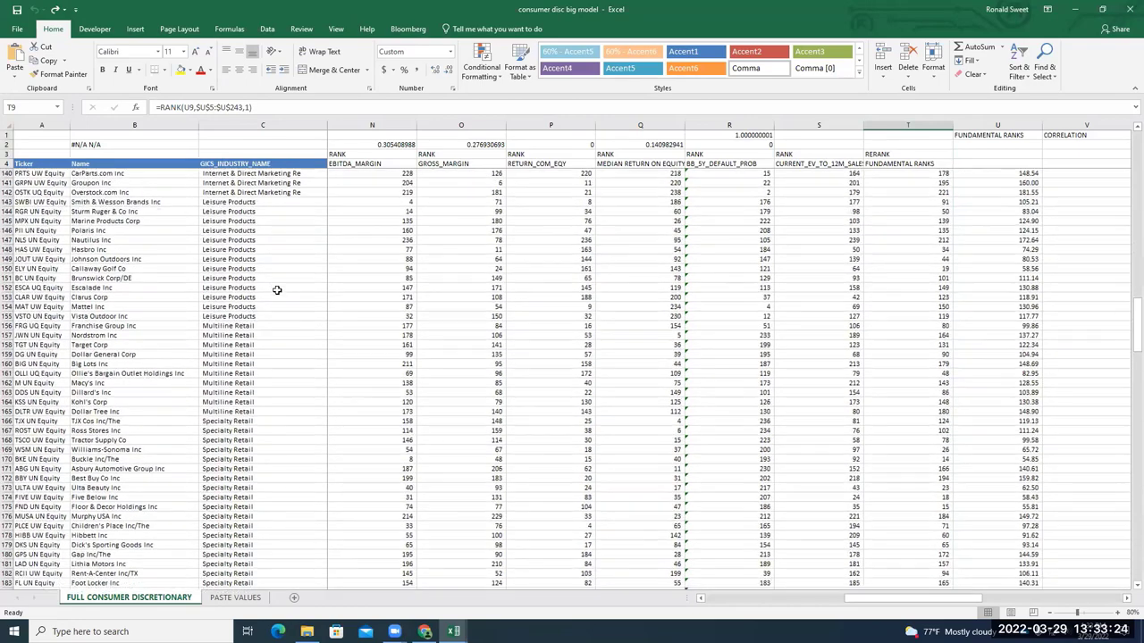
pyautogui.scroll(-7, 277, 290)
pyautogui.scroll(-13, 280, 290)
pyautogui.scroll(-9, 280, 291)
pyautogui.scroll(5, 276, 294)
pyautogui.scroll(20, 258, 506)
pyautogui.scroll(20, 241, 490)
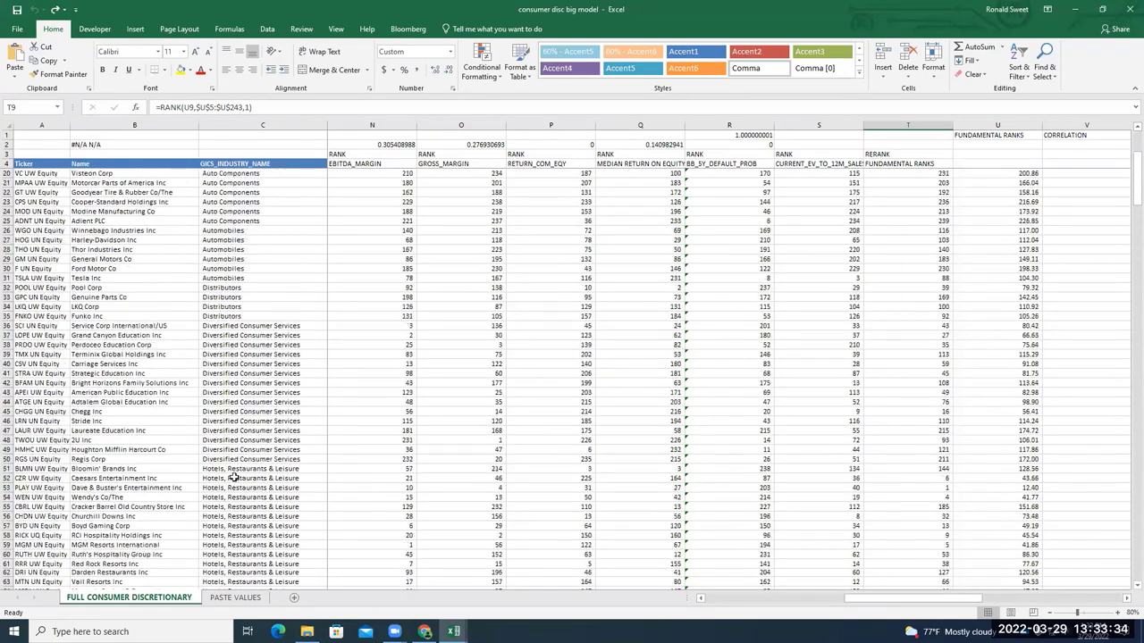
pyautogui.scroll(5, 234, 465)
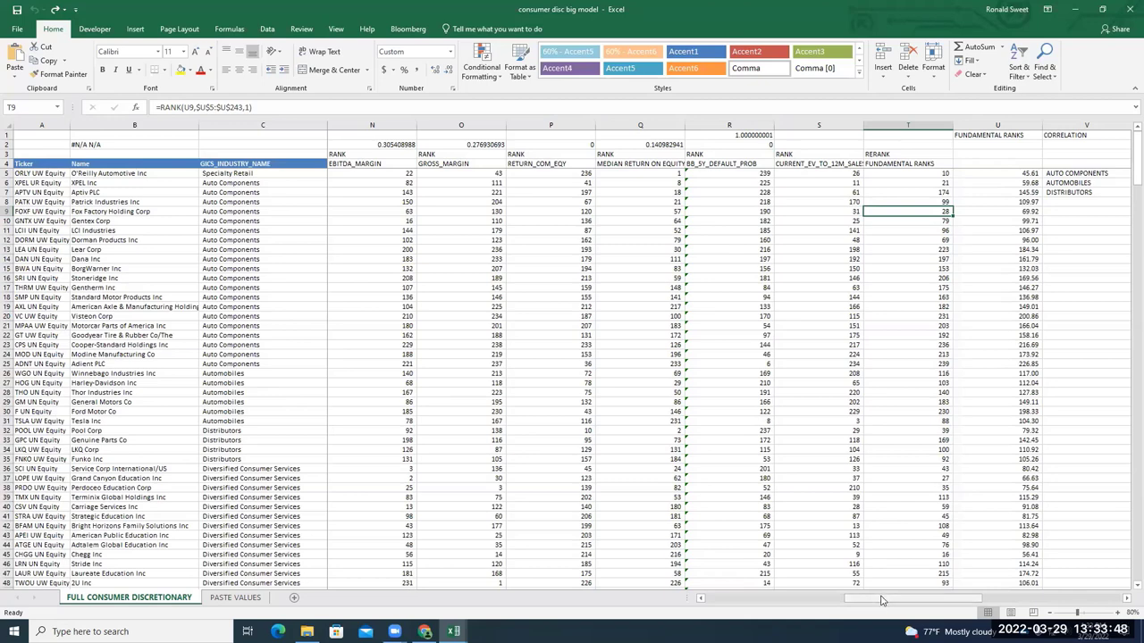
pyautogui.moveTo(880, 601); pyautogui.dragTo(860, 601)
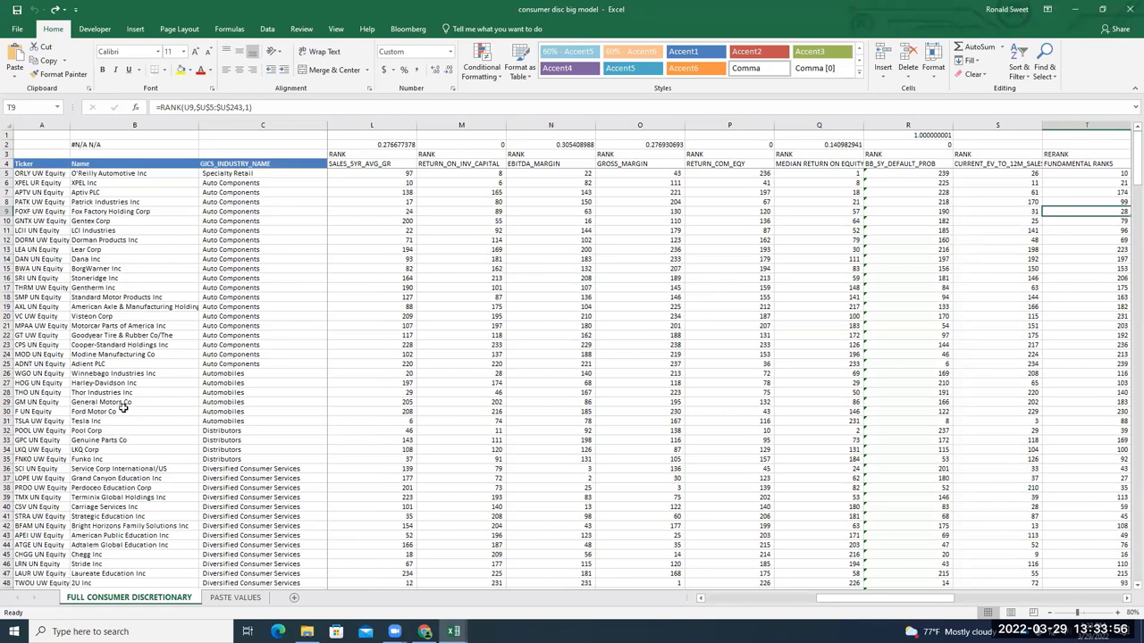
pyautogui.click(90, 394)
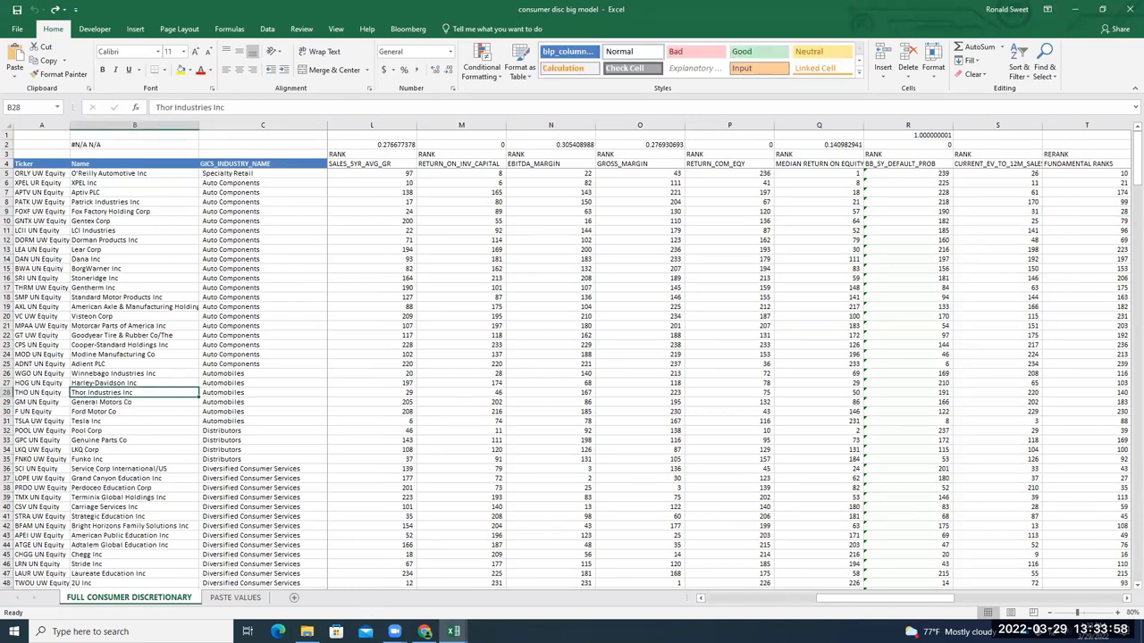
pyautogui.hotkey('alt', 'Tab')
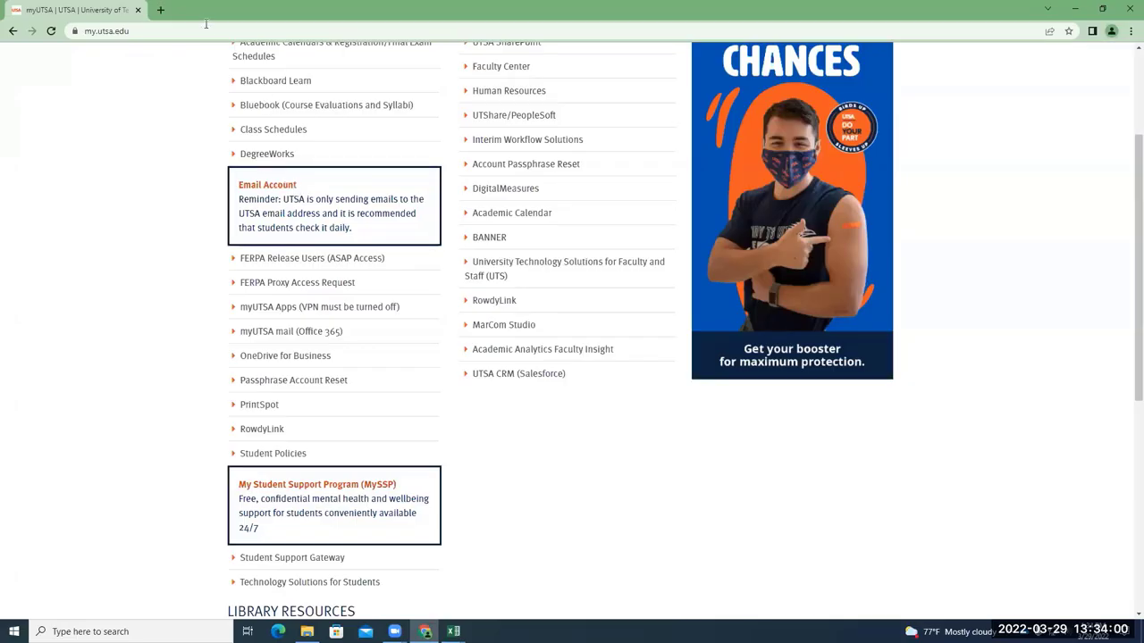
# Search Google for 'thor industries'
pyautogui.click(207, 24)
pyautogui.write('thor in')
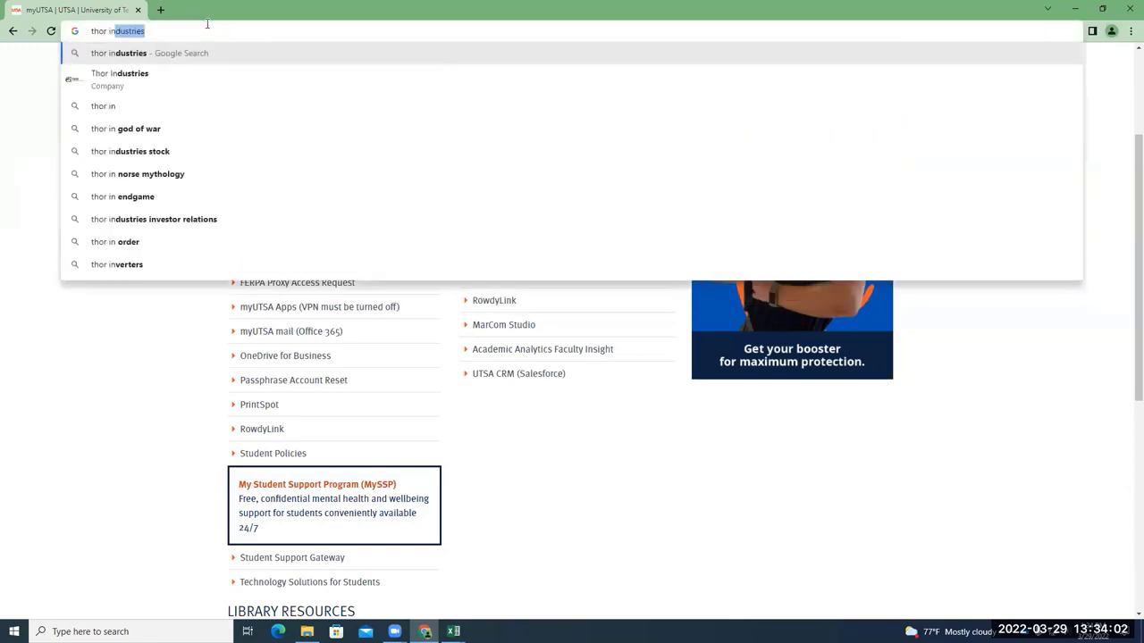
pyautogui.press('Return')
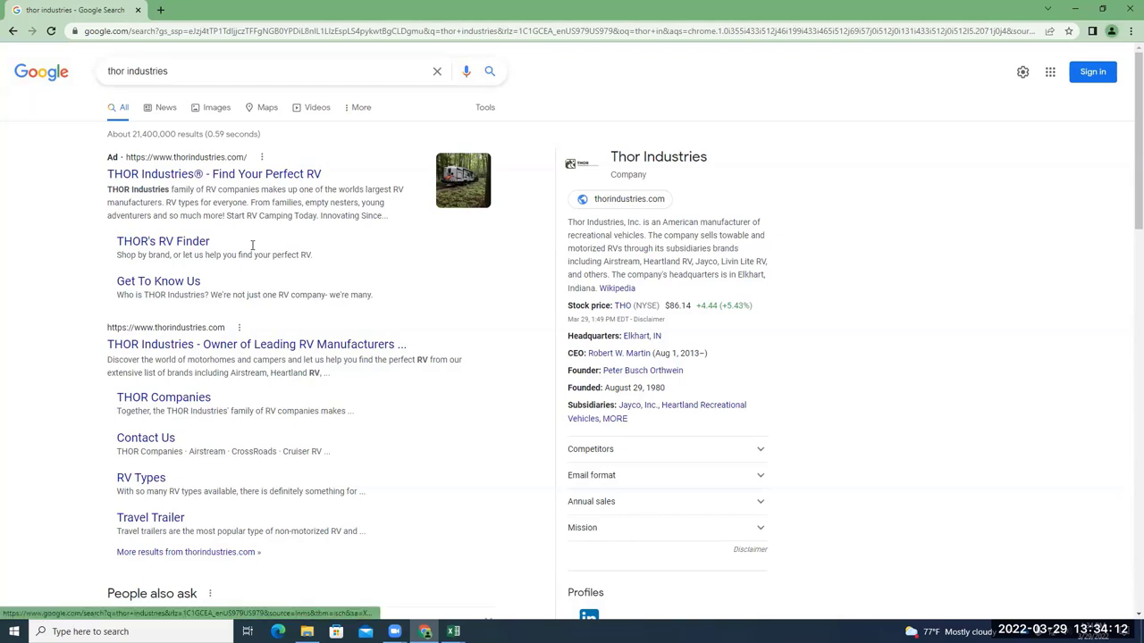
# Select the search query and bring the 'consumer disc big model' workbook back to the front
pyautogui.moveTo(171, 71); pyautogui.dragTo(106, 76)
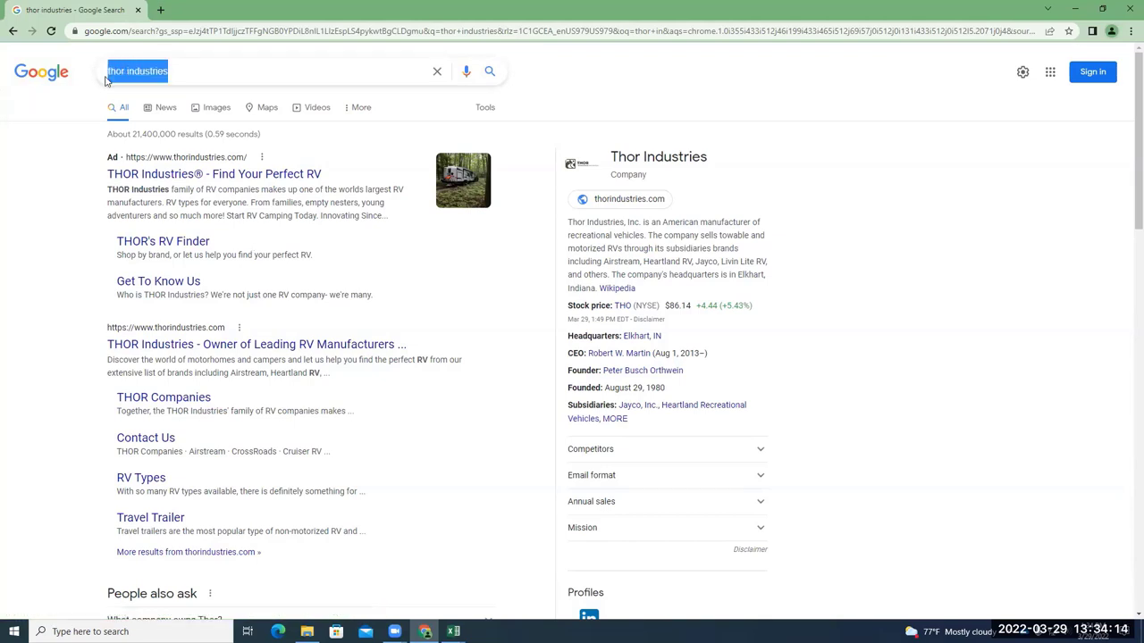
pyautogui.click(105, 77)
pyautogui.hotkey('ctrl', 'a')
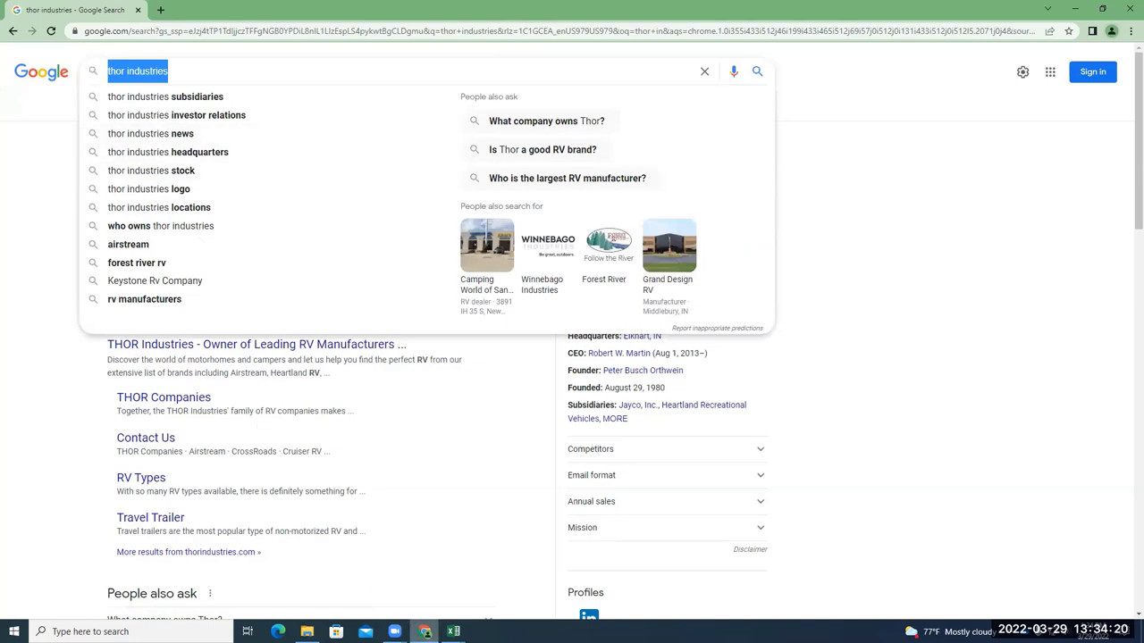
pyautogui.moveTo(453, 632)
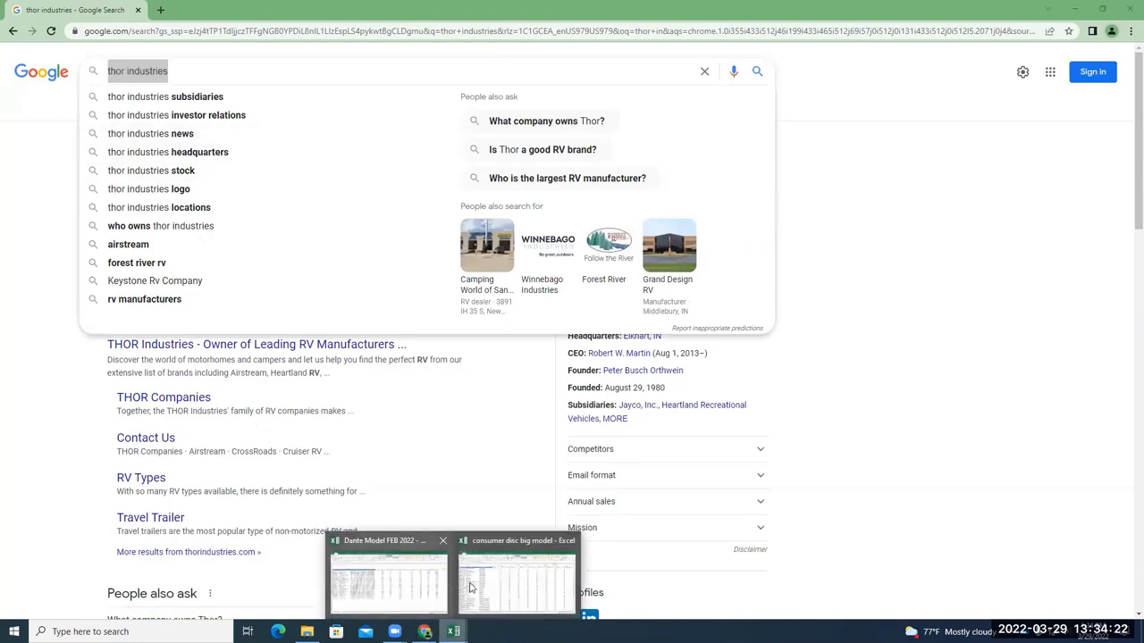
pyautogui.click(516, 576)
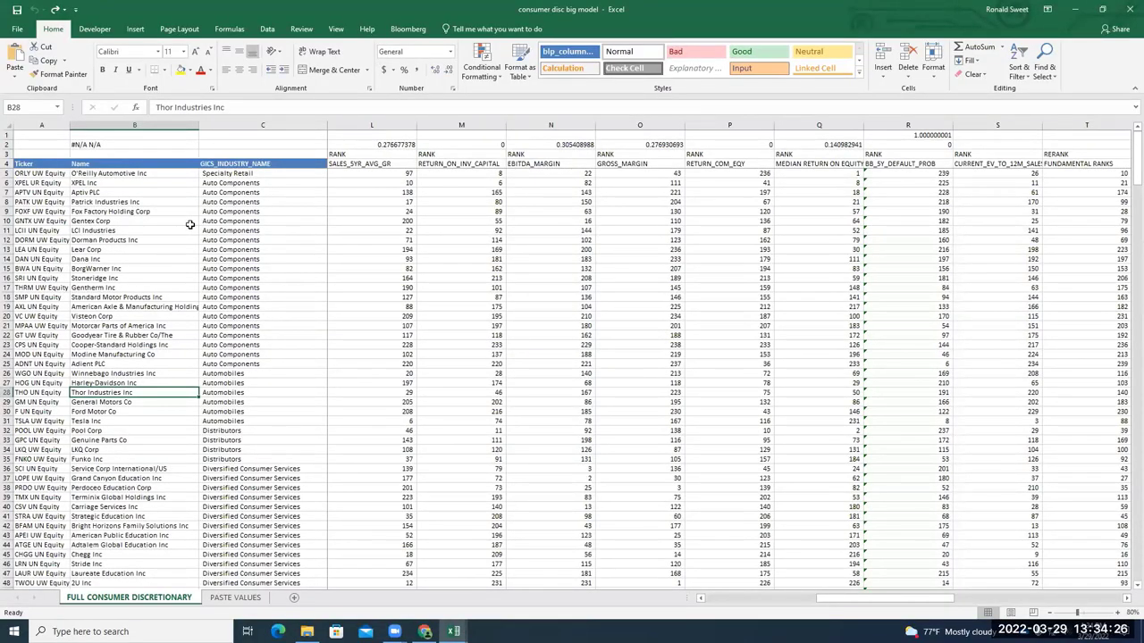
# Fill row 66, Chipotle Mexican Grill Inc, with green
pyautogui.scroll(-7, 188, 292)
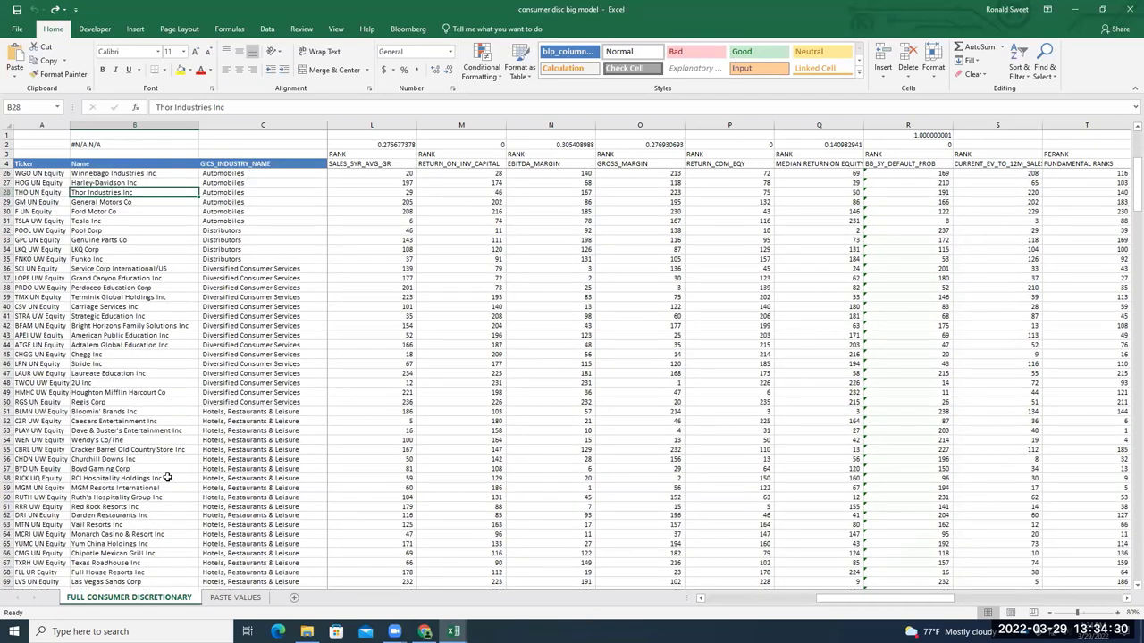
pyautogui.scroll(-5, 189, 504)
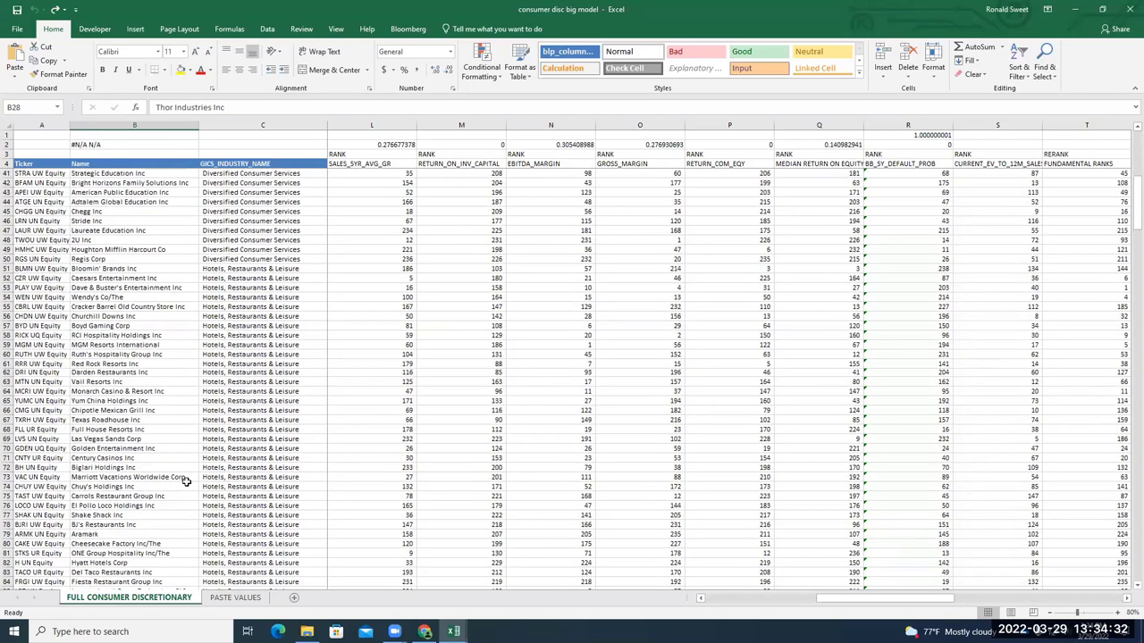
pyautogui.scroll(3, 170, 419)
pyautogui.scroll(-3, 134, 349)
pyautogui.click(154, 410)
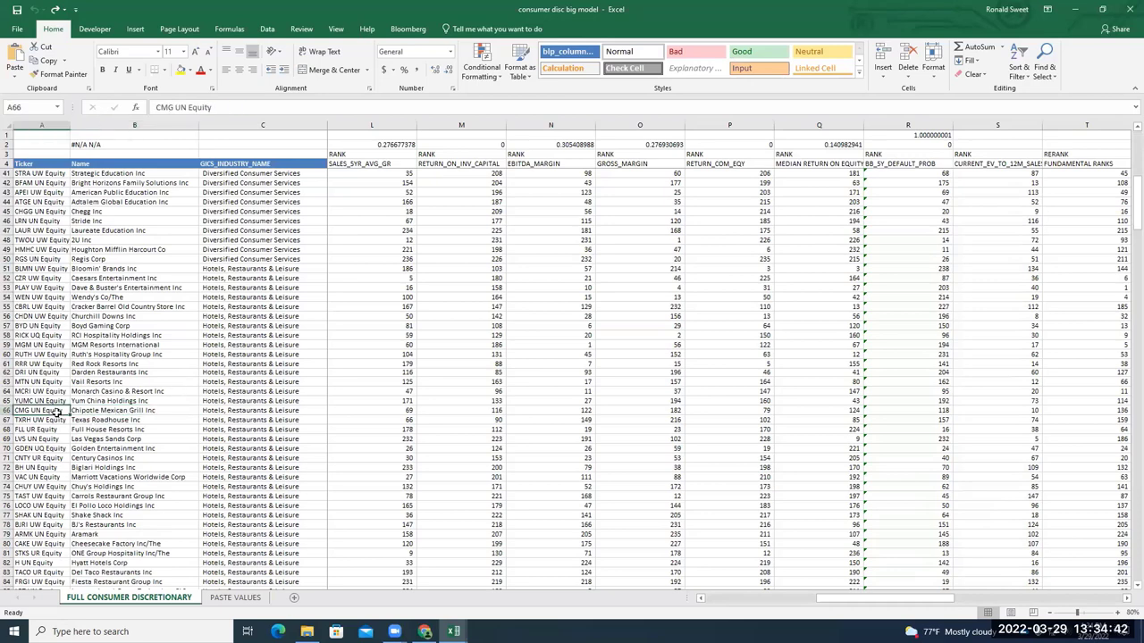
pyautogui.click(6, 410)
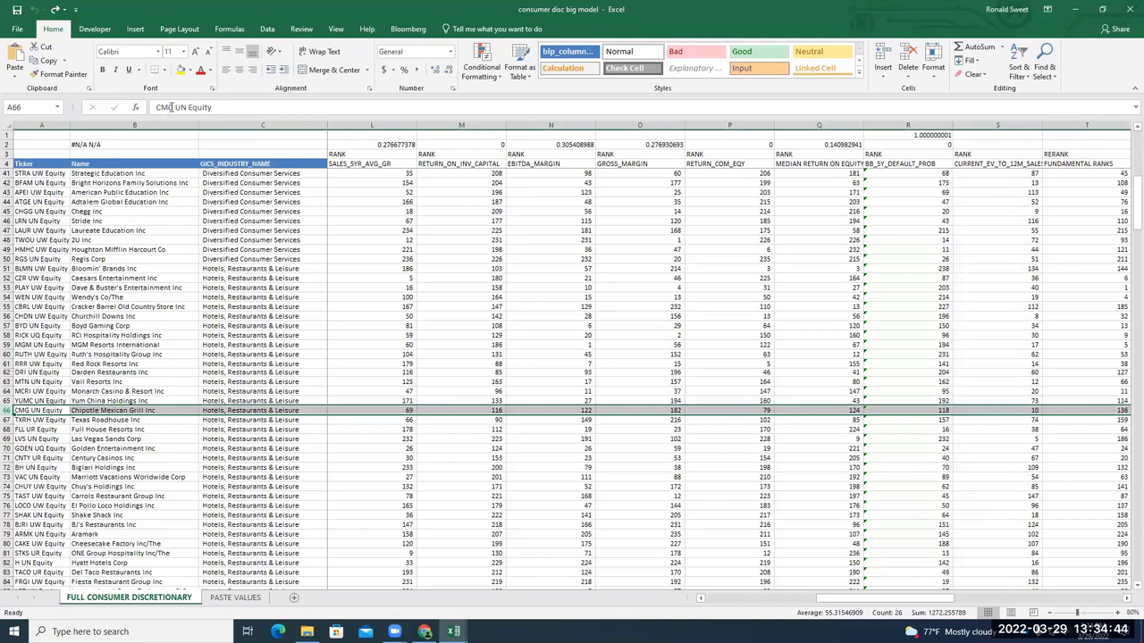
pyautogui.click(189, 70)
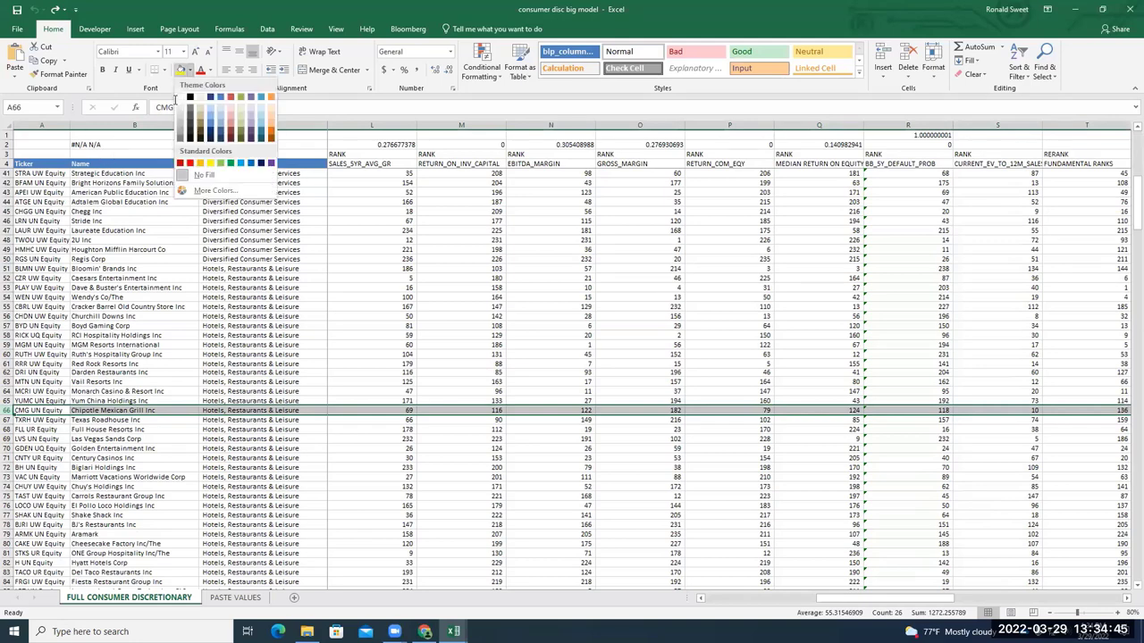
pyautogui.click(225, 165)
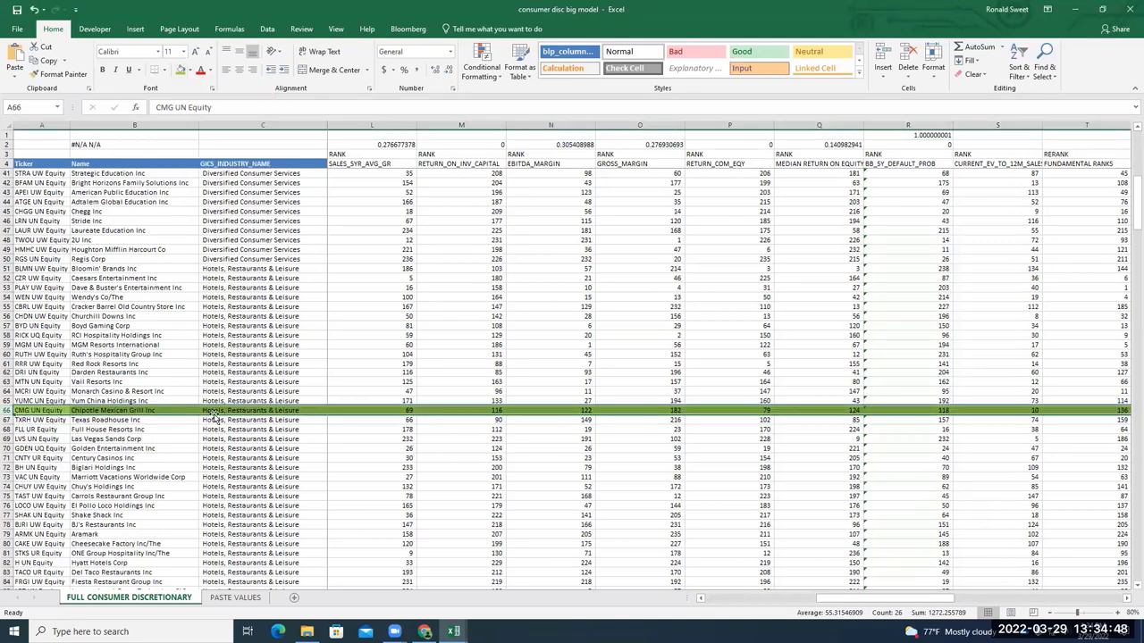
pyautogui.click(178, 438)
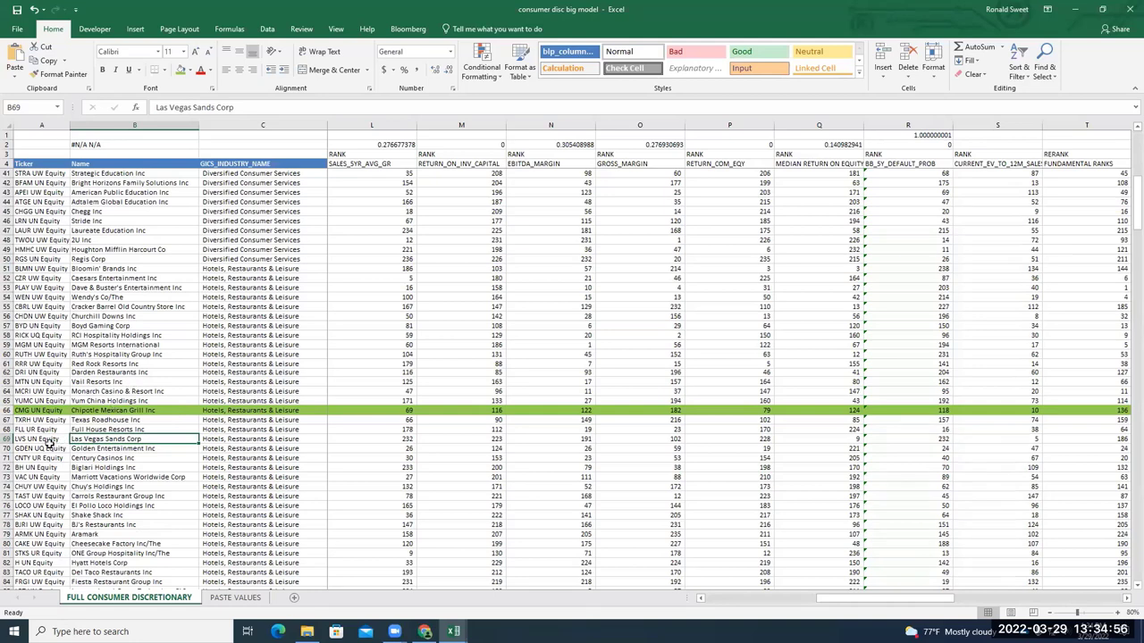
# Review Dave & Buster's row 53 and Aramark row 79, then fill Hyatt Hotels row 82 green
pyautogui.scroll(-1, 65, 446)
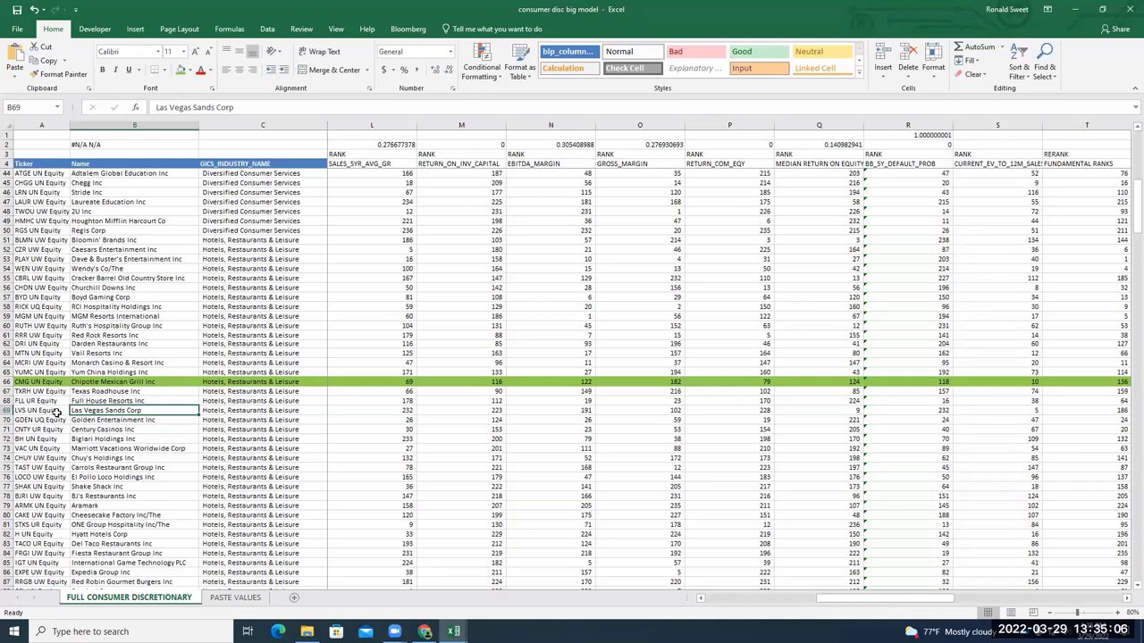
pyautogui.scroll(-2, 120, 446)
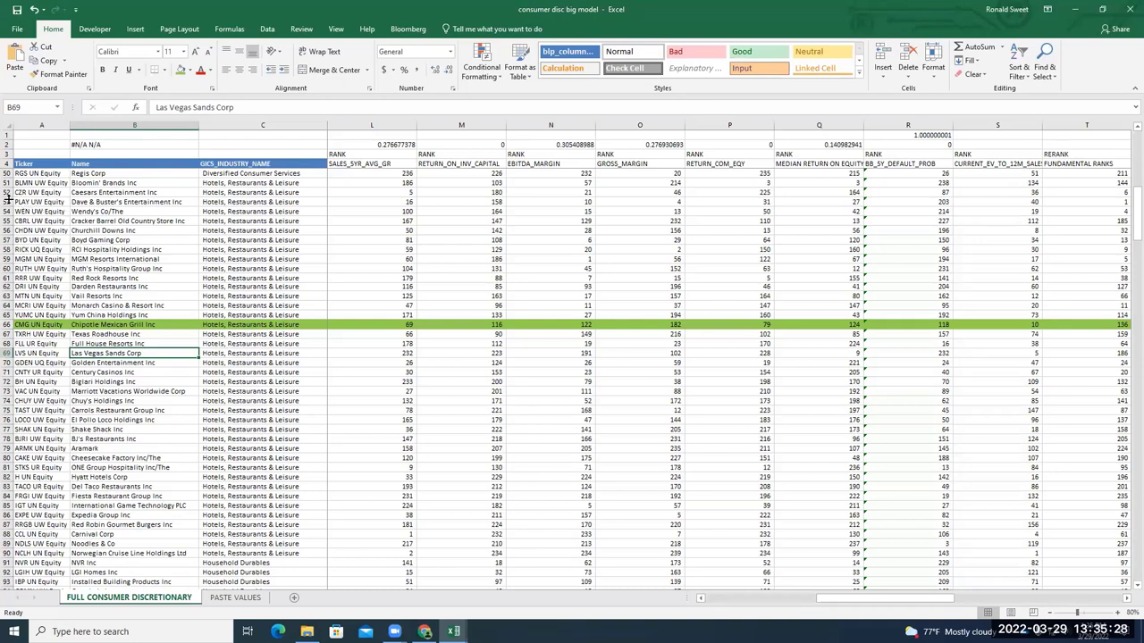
pyautogui.moveTo(8, 202); pyautogui.dragTo(280, 202)
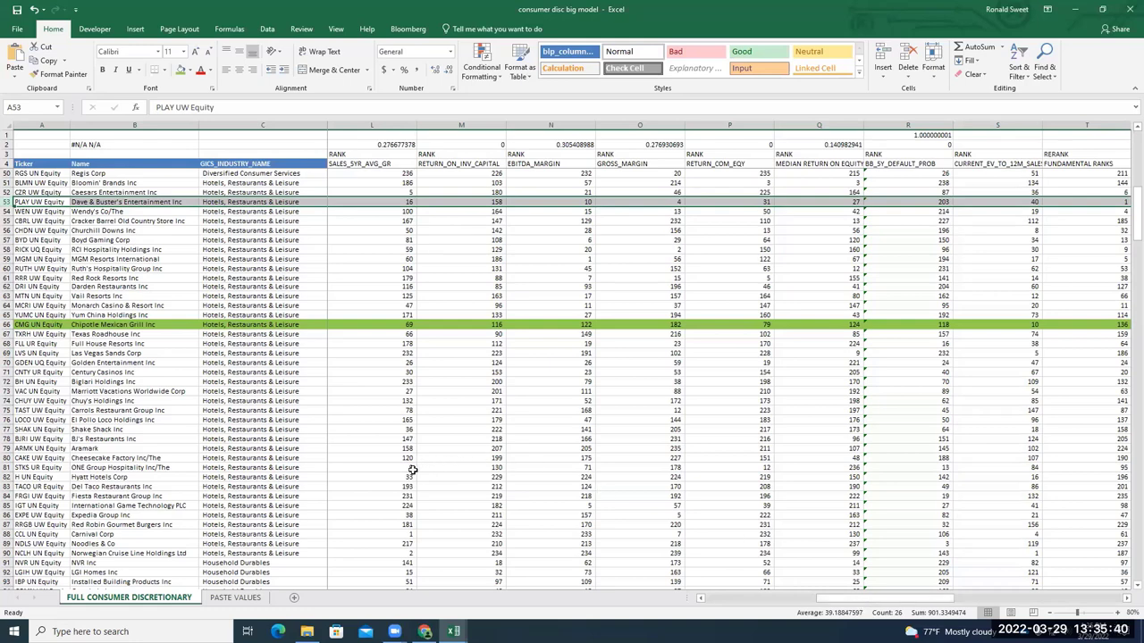
pyautogui.scroll(-1, 413, 470)
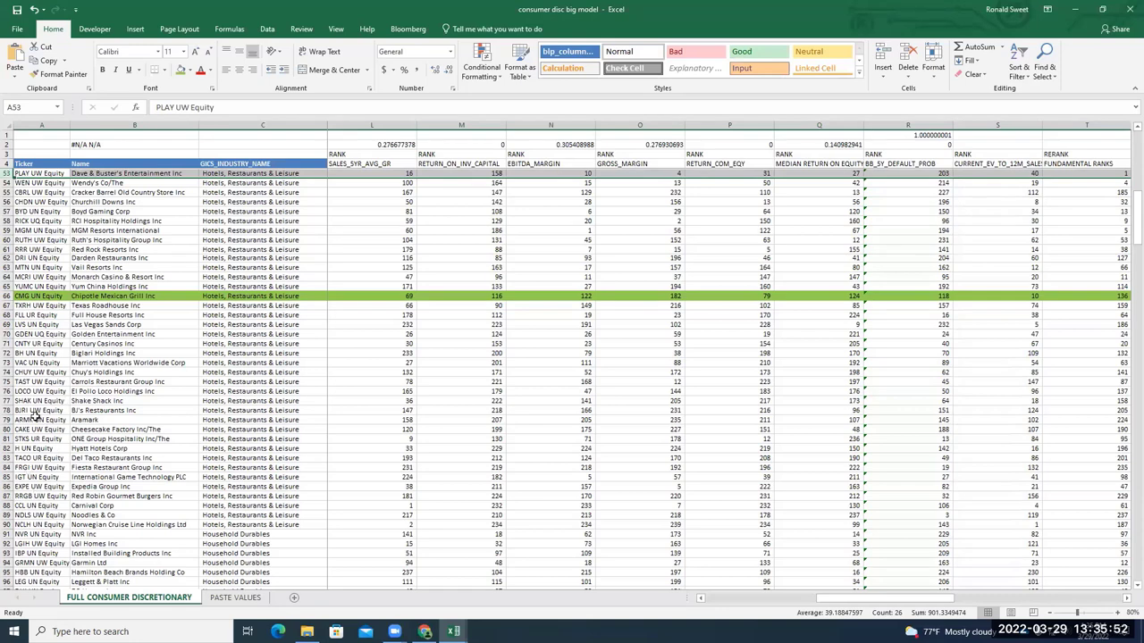
pyautogui.click(8, 420)
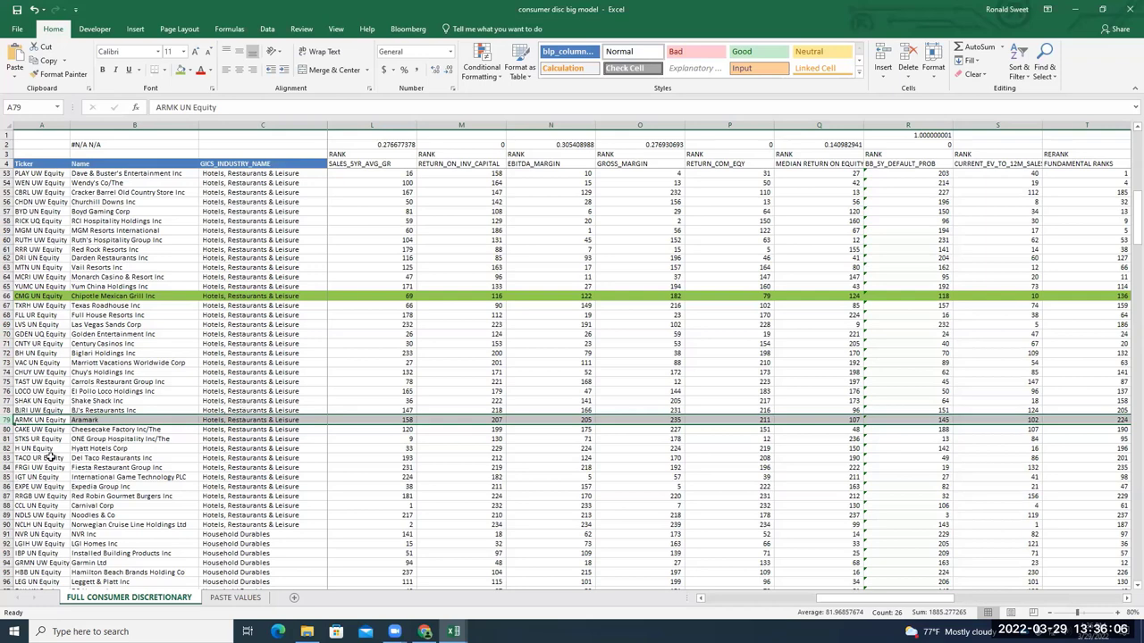
pyautogui.click(18, 450)
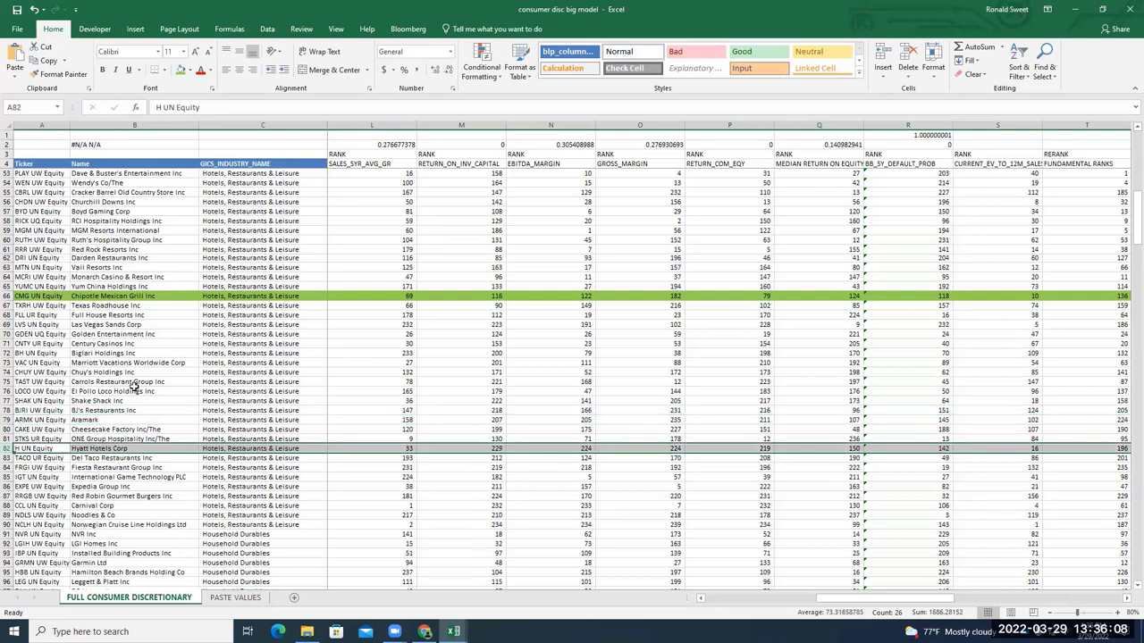
pyautogui.click(181, 69)
pyautogui.scroll(-1, 226, 192)
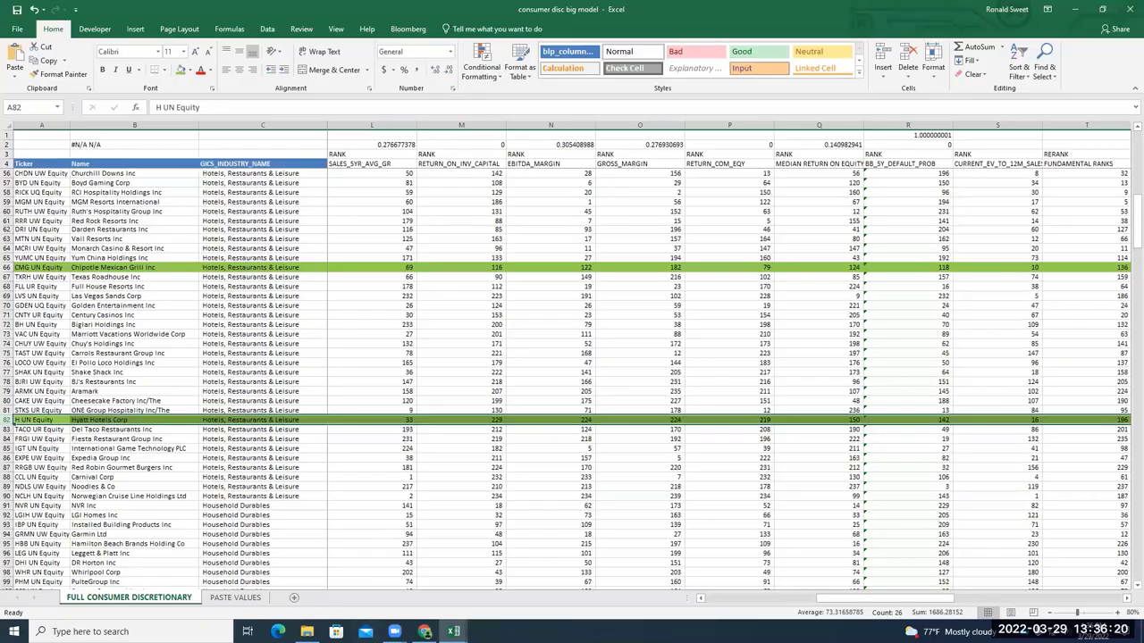
# Search 'business breakdown podcast wyndham', view the Wyndham Hotels: Loyalty Matters episode, then return to results
pyautogui.click(424, 631)
pyautogui.write('business break')
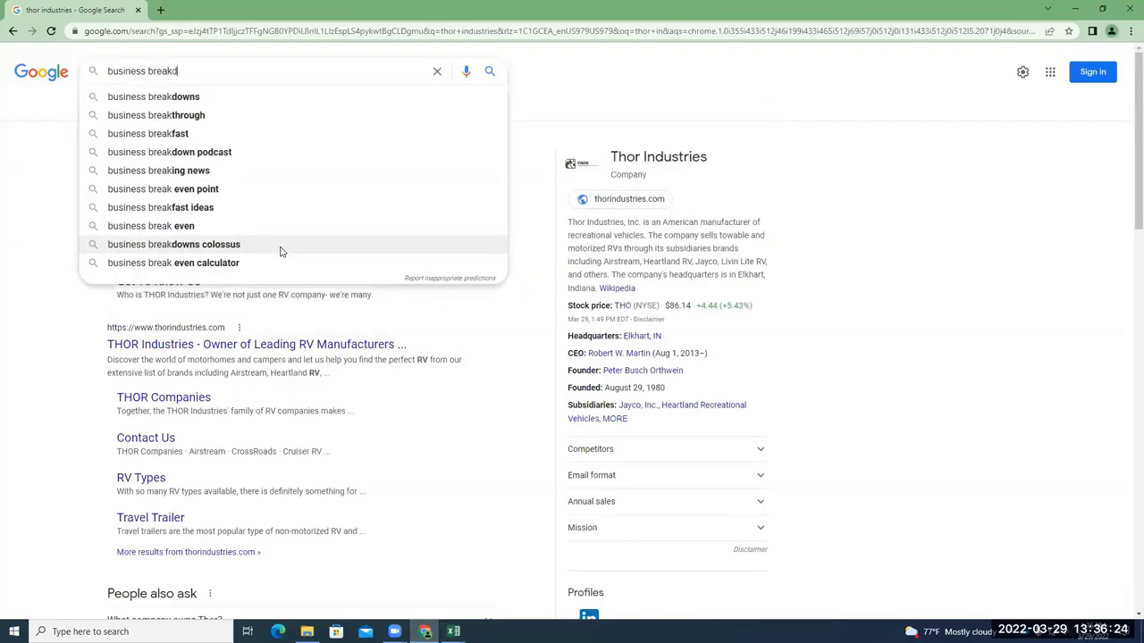
pyautogui.write('d')
pyautogui.press('Up')
pyautogui.press('Up')
pyautogui.press('Up')
pyautogui.press('Up')
pyautogui.press('Up')
pyautogui.press('Up')
pyautogui.press('Up')
pyautogui.press('Up')
pyautogui.press('Up')
pyautogui.write('wyndham')
pyautogui.press('Return')
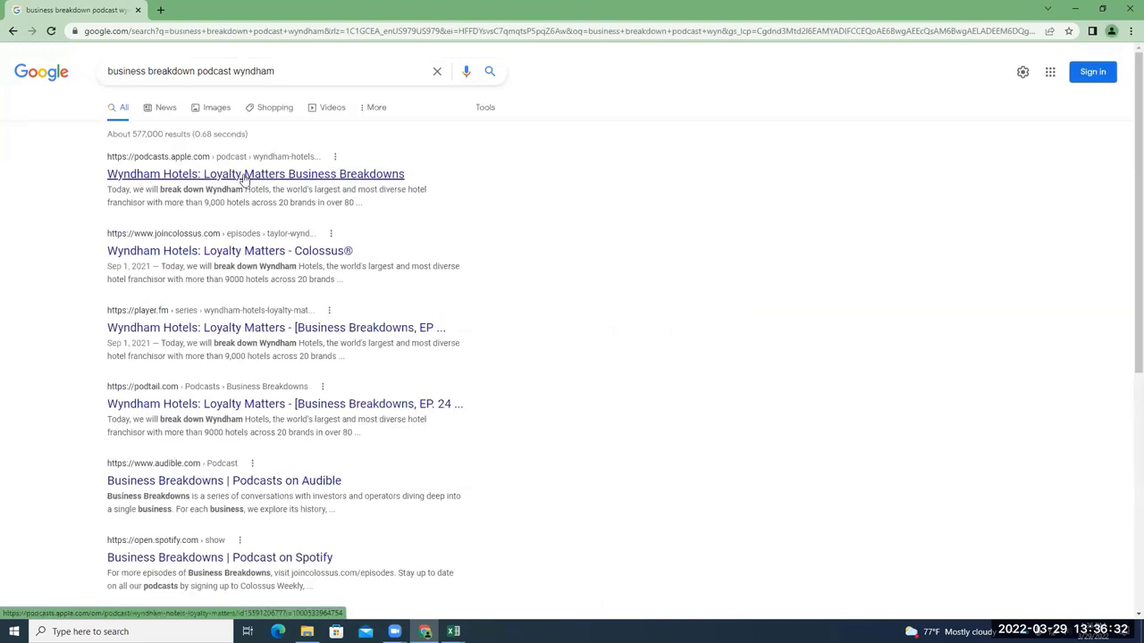
pyautogui.click(243, 176)
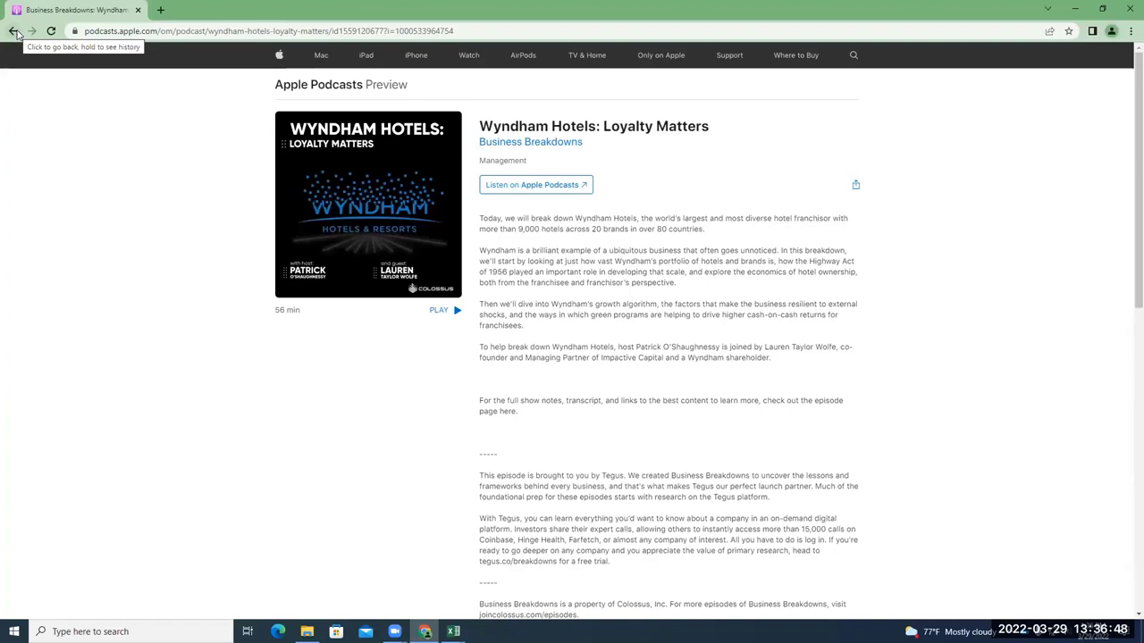
pyautogui.click(14, 32)
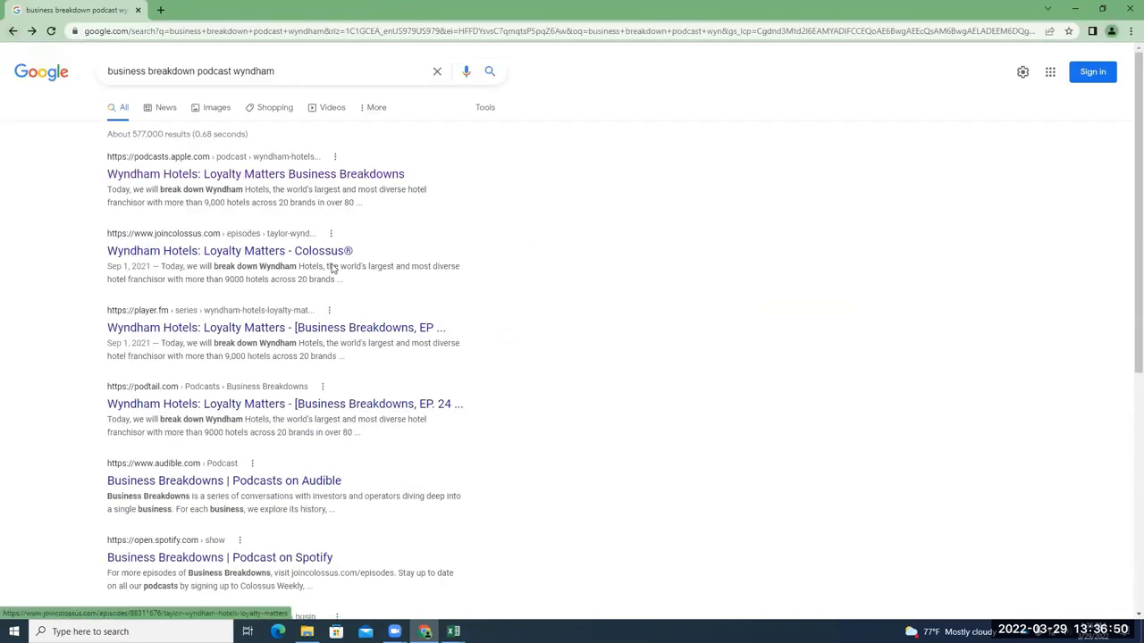
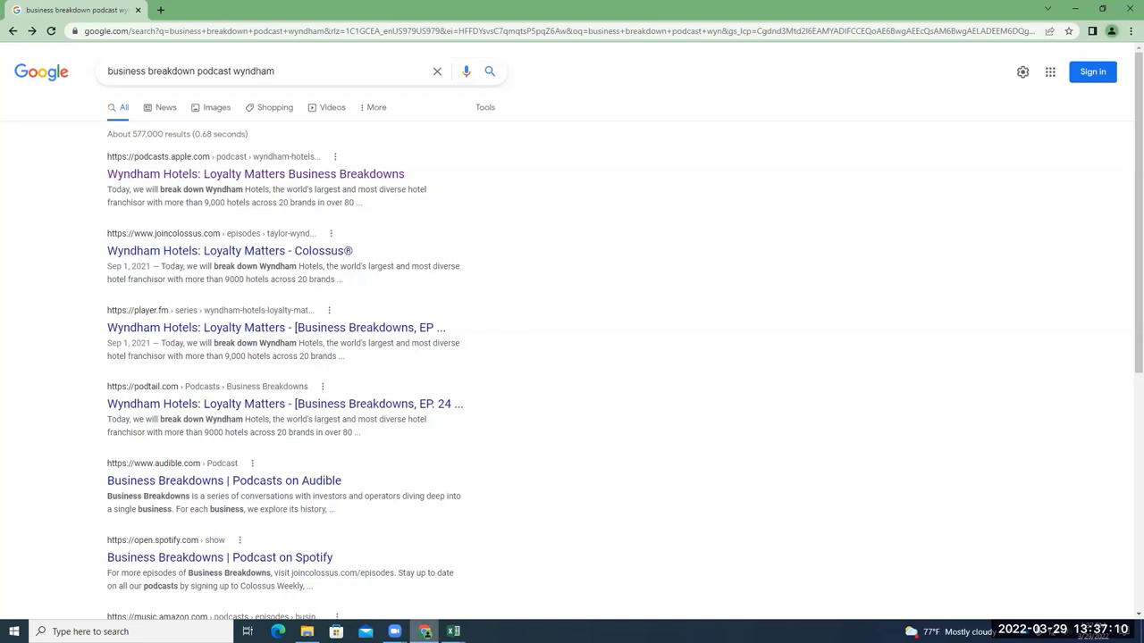
# Switch from the Wyndham podcast search to the 'consumer disc big model' Excel workbook
pyautogui.moveTo(453, 631)
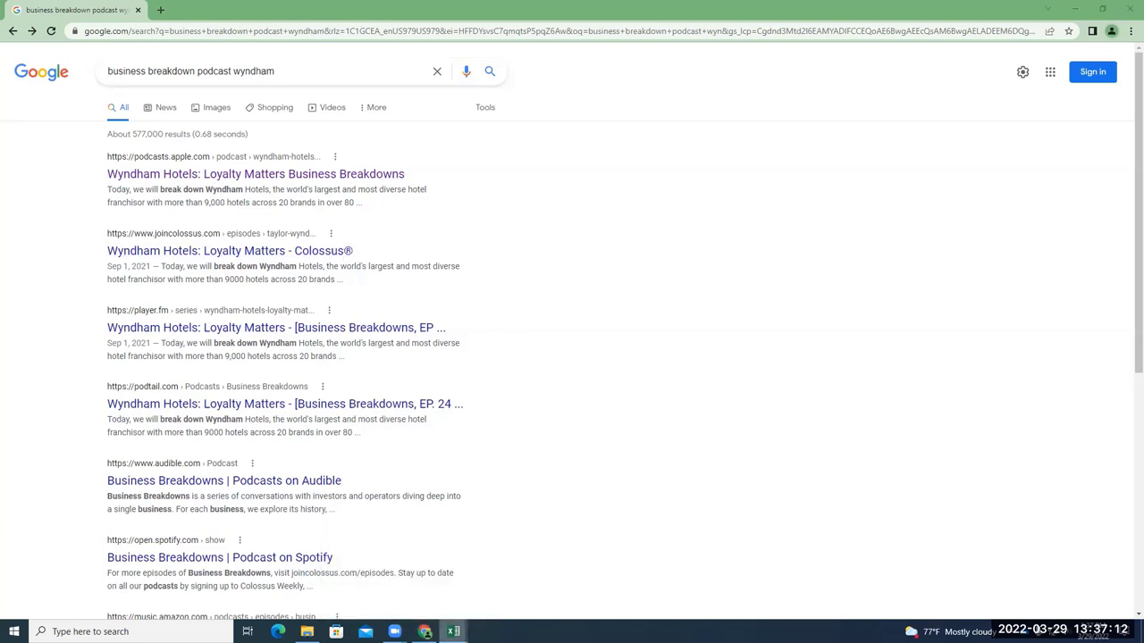
pyautogui.click(488, 600)
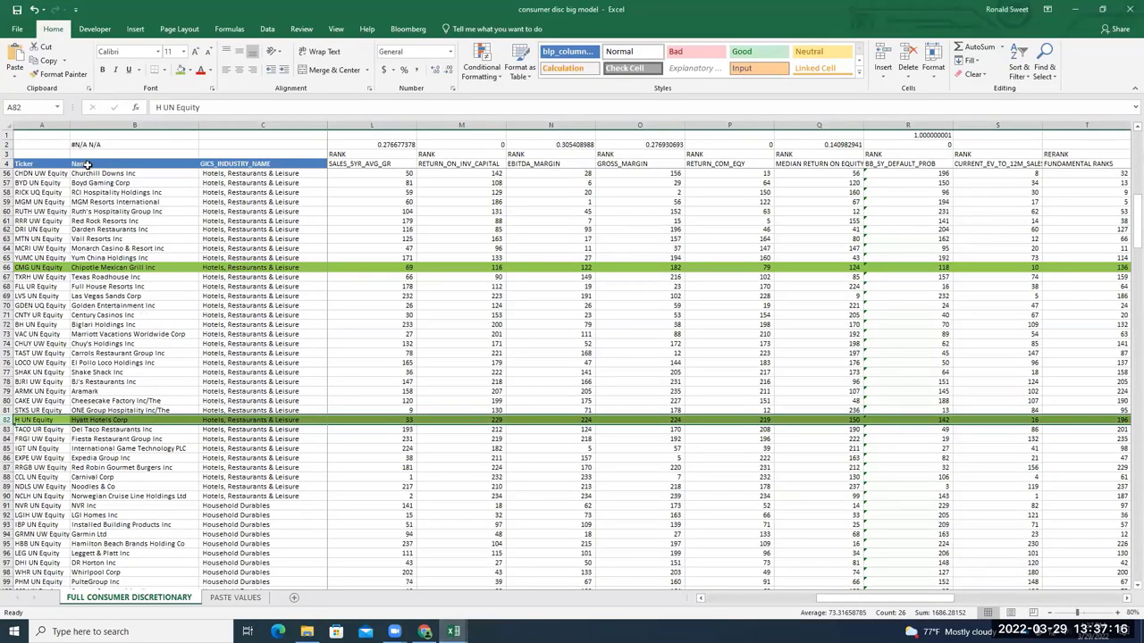
# Search the sheet for 'wynd'; both Find Next and Find All return nothing
pyautogui.hotkey('ctrl', 'f')
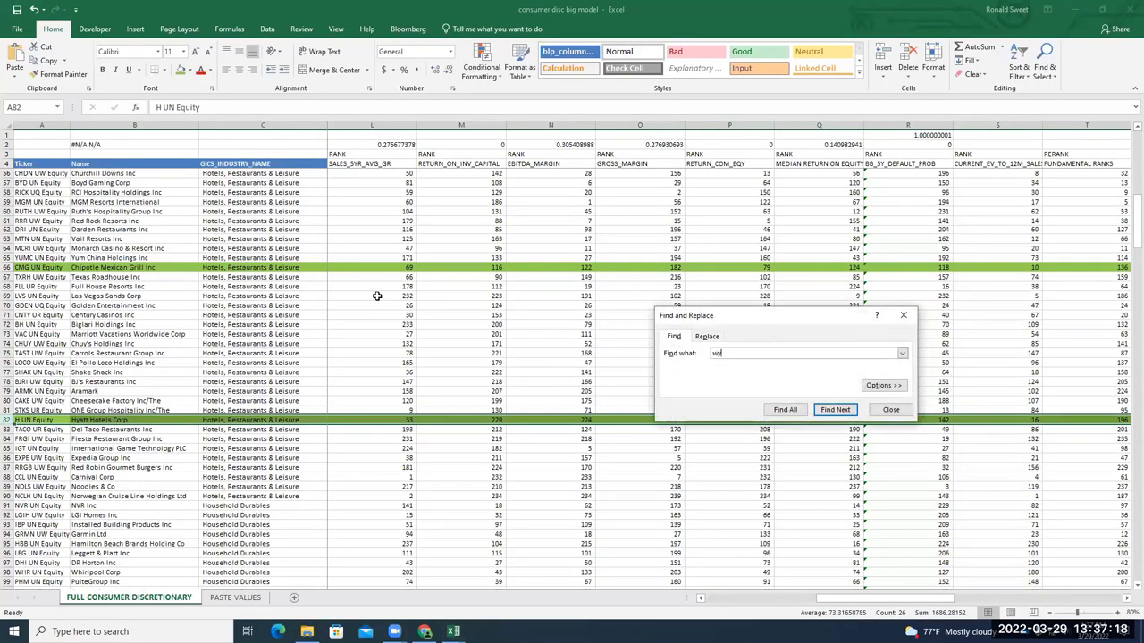
pyautogui.press('Return')
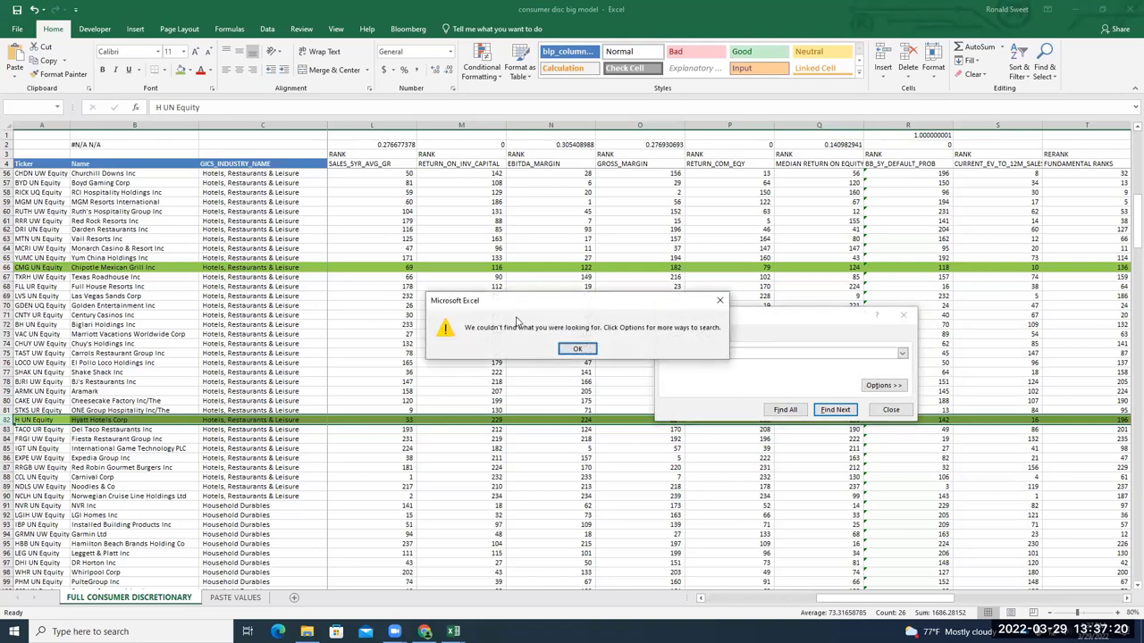
pyautogui.click(574, 350)
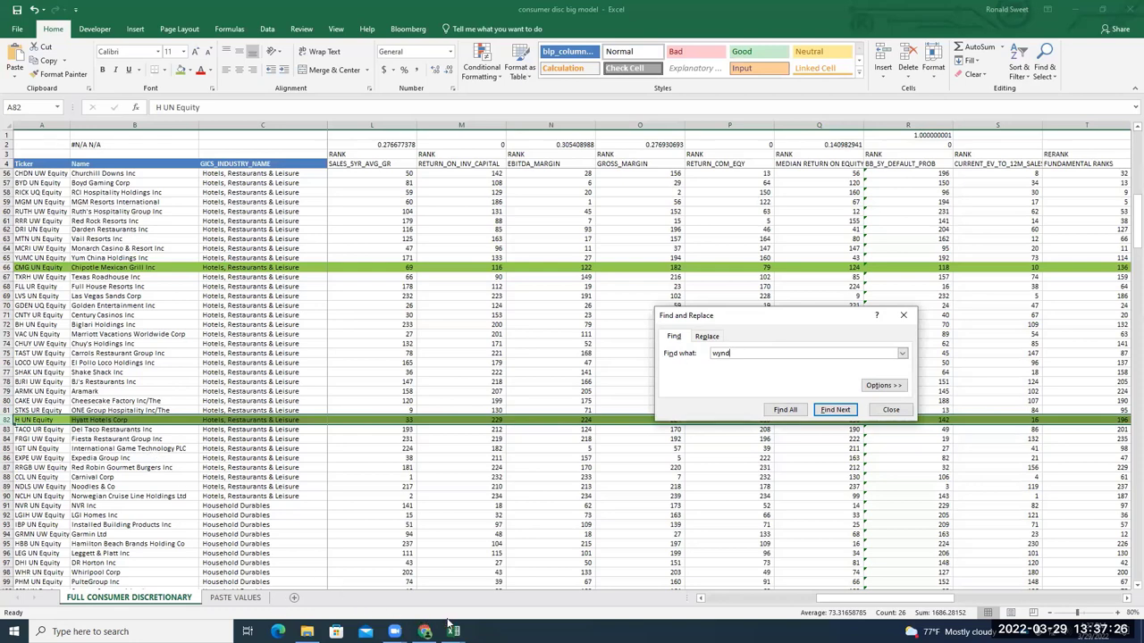
pyautogui.click(785, 409)
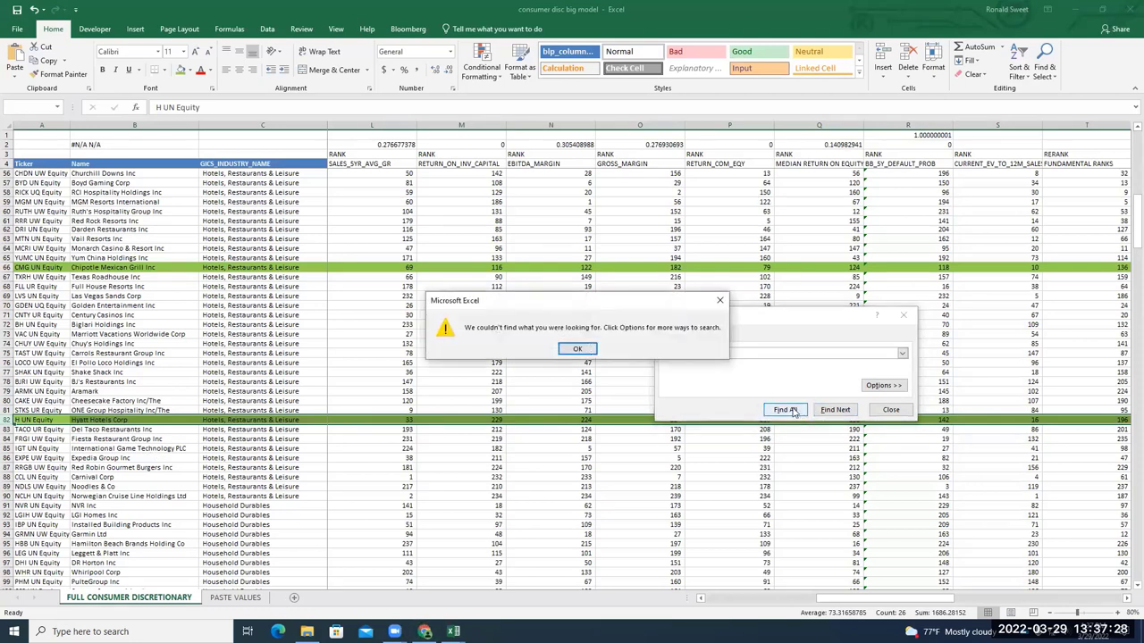
pyautogui.press('Return')
pyautogui.click(885, 409)
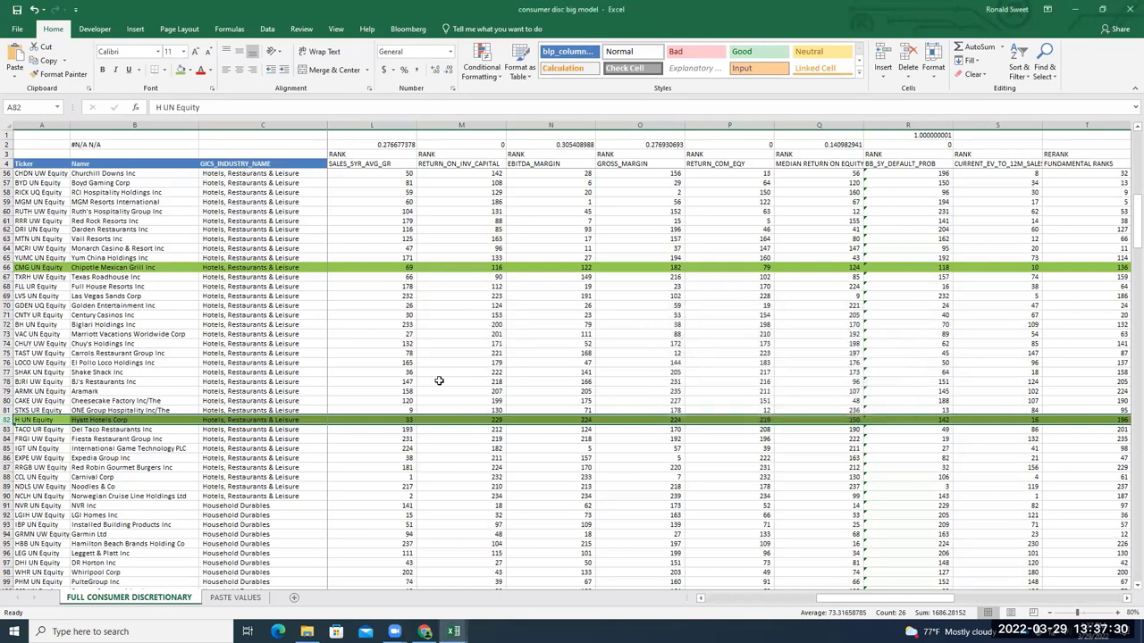
# Select the whole sheet and search 'wynd' again to reach Wyndham Hotels & Resorts in row 279
pyautogui.click(373, 337)
pyautogui.click(7, 127)
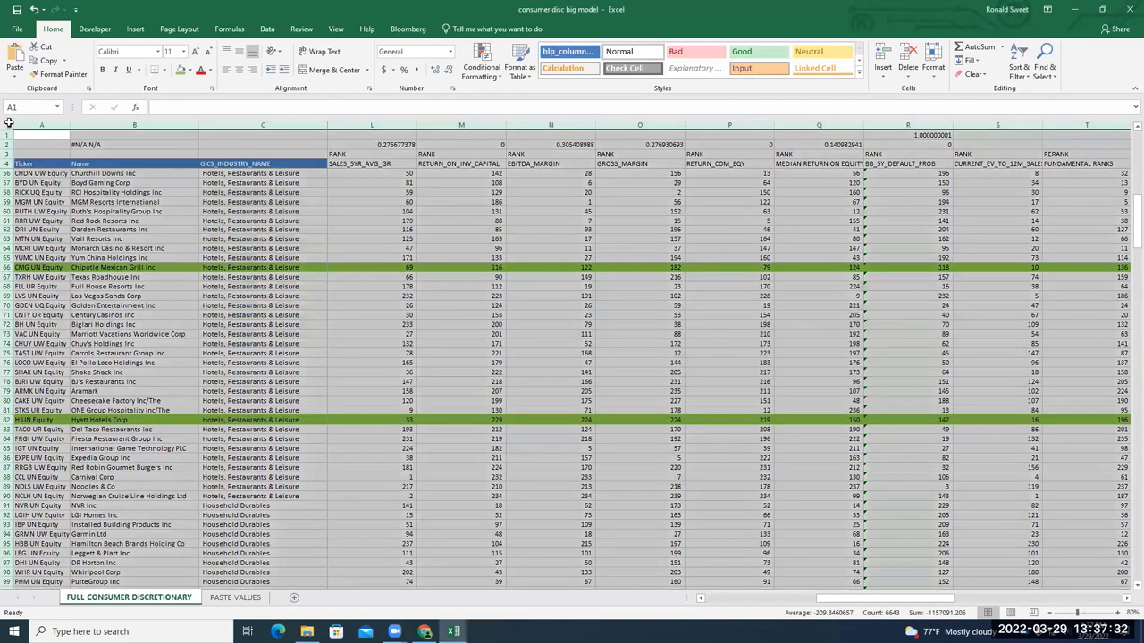
pyautogui.hotkey('ctrl', 'f')
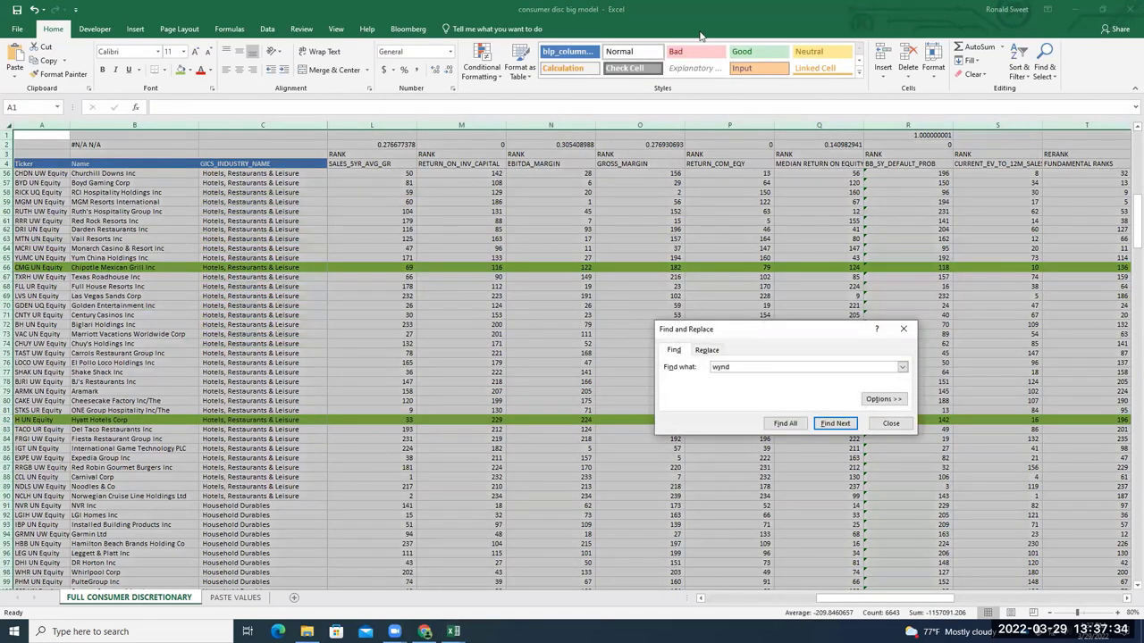
pyautogui.press('Return')
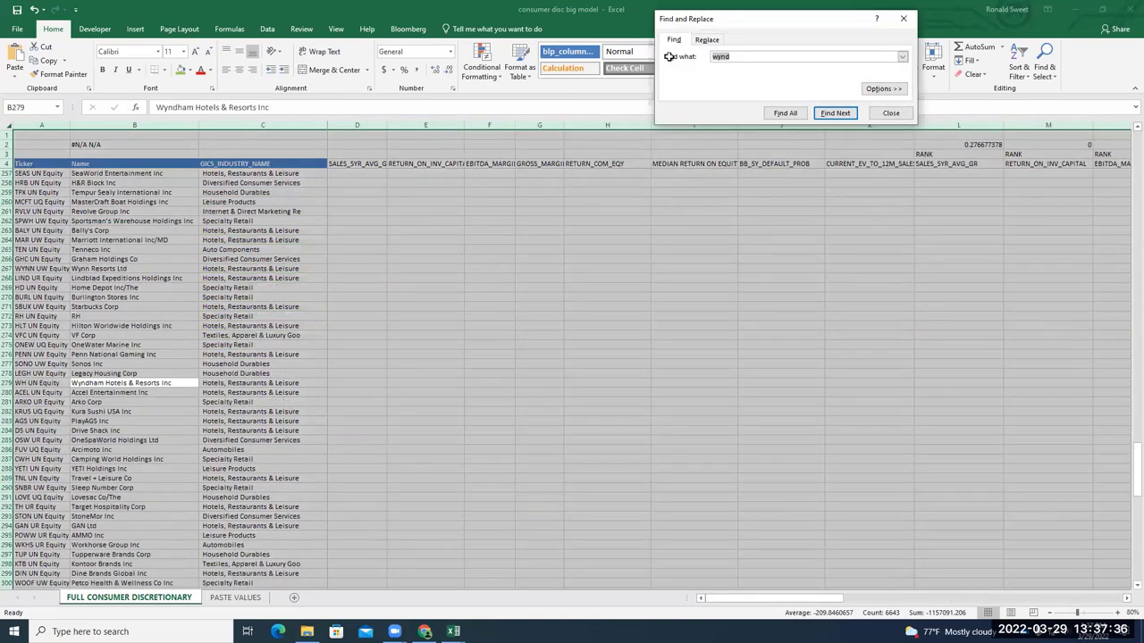
pyautogui.click(785, 113)
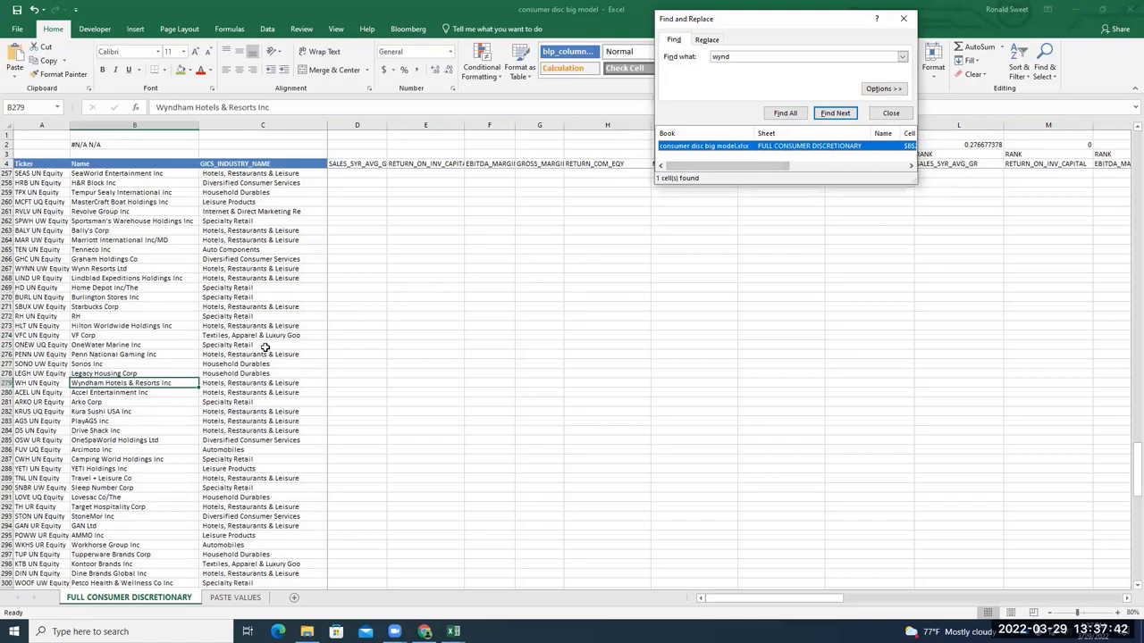
pyautogui.click(891, 112)
pyautogui.scroll(14, 701, 319)
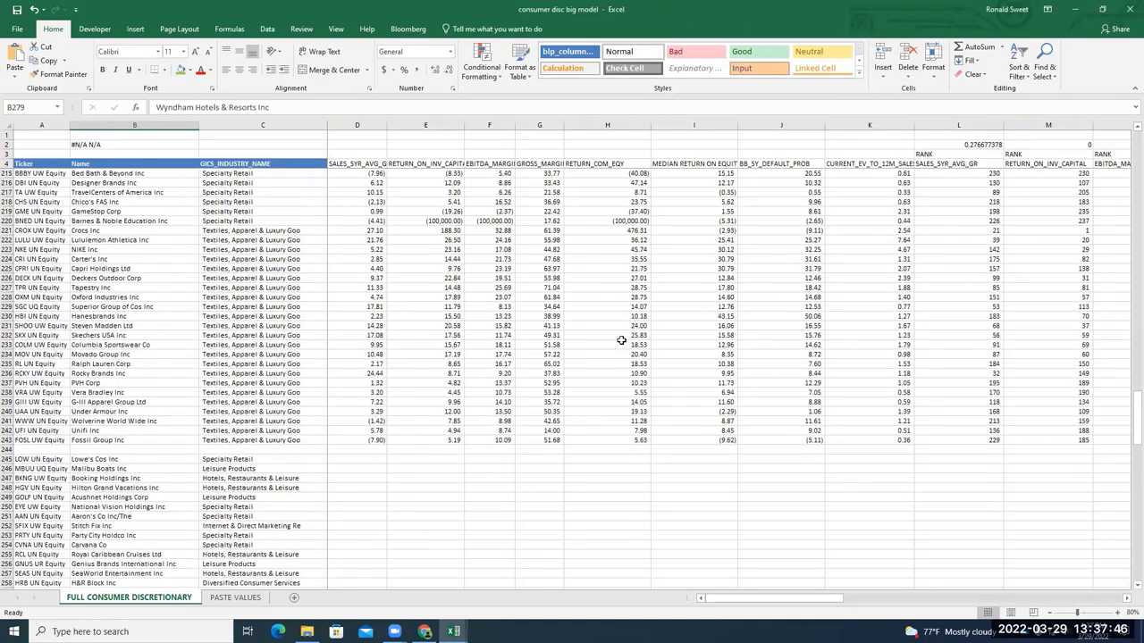
pyautogui.scroll(-16, 567, 336)
pyautogui.click(347, 327)
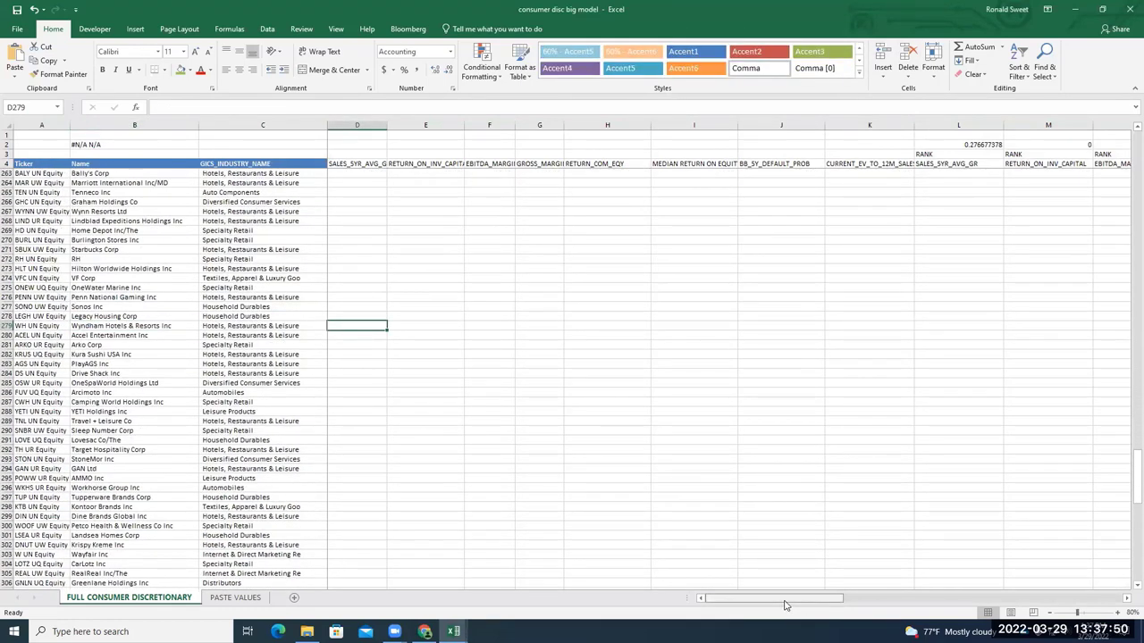
# Copy Wyndham's row 279 into row 244 and insert a blank row at 245
pyautogui.click(407, 29)
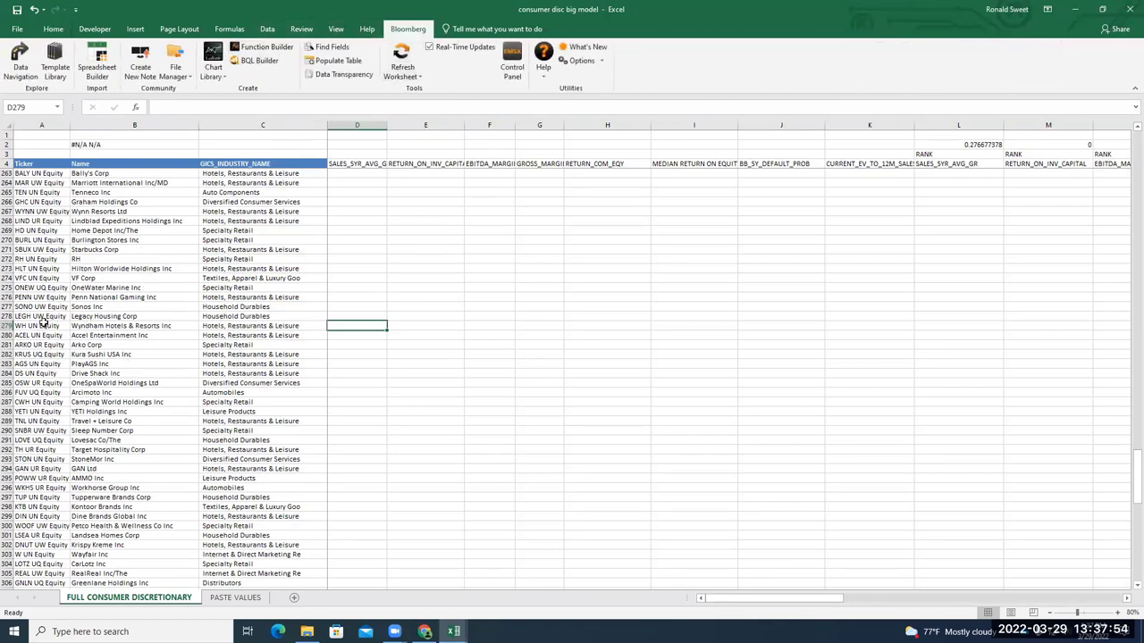
pyautogui.click(7, 325)
pyautogui.hotkey('ctrl', 'c')
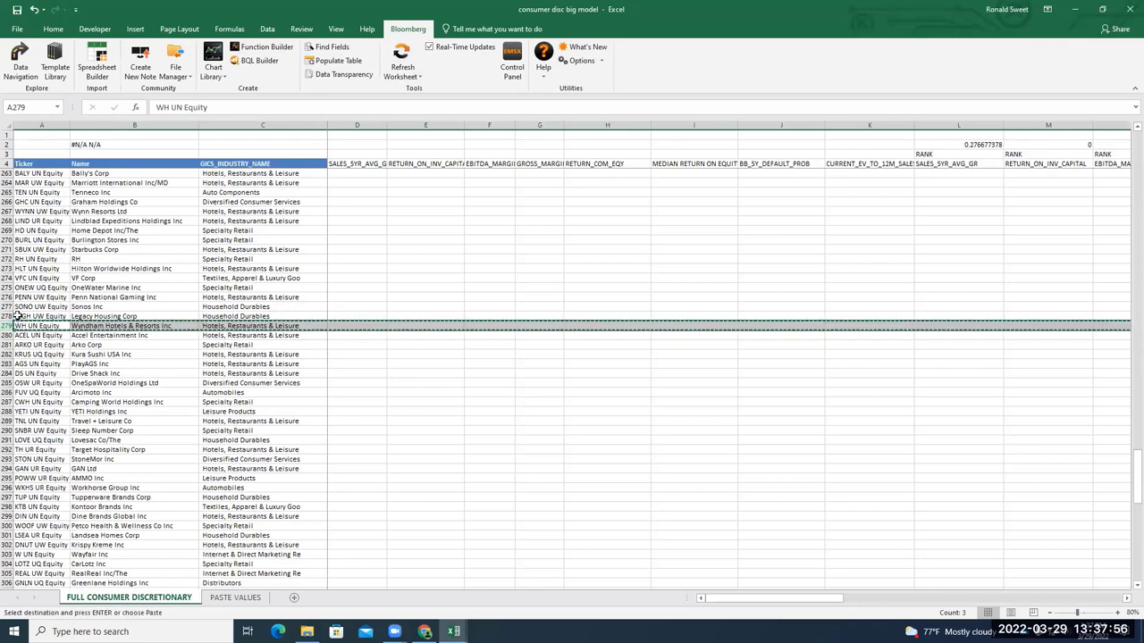
pyautogui.scroll(2, 18, 314)
pyautogui.scroll(10, 18, 313)
pyautogui.click(7, 339)
pyautogui.press('Return')
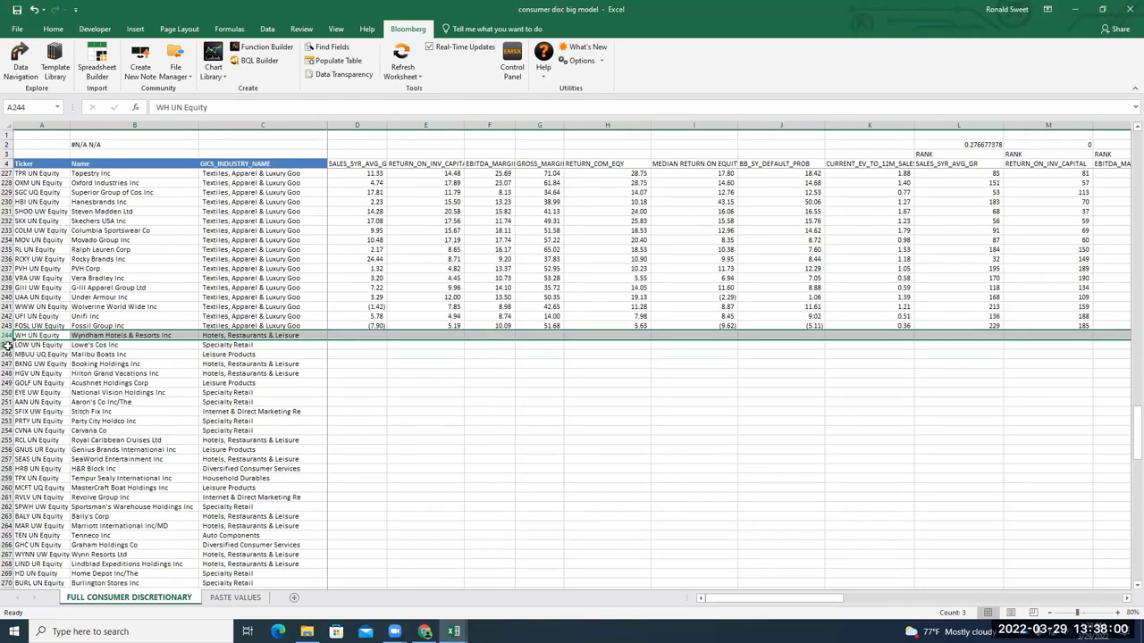
pyautogui.rightClick(10, 346)
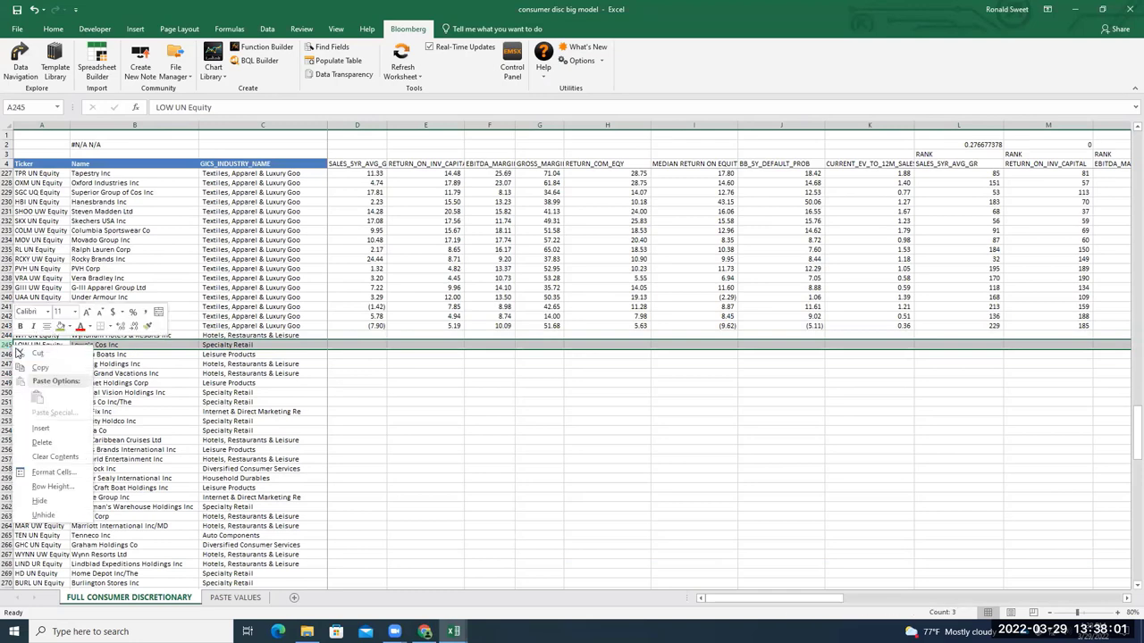
pyautogui.click(38, 427)
# Copy Fossil Group's formulas D243:U243 and fill them down into Wyndham's row 244
pyautogui.click(333, 335)
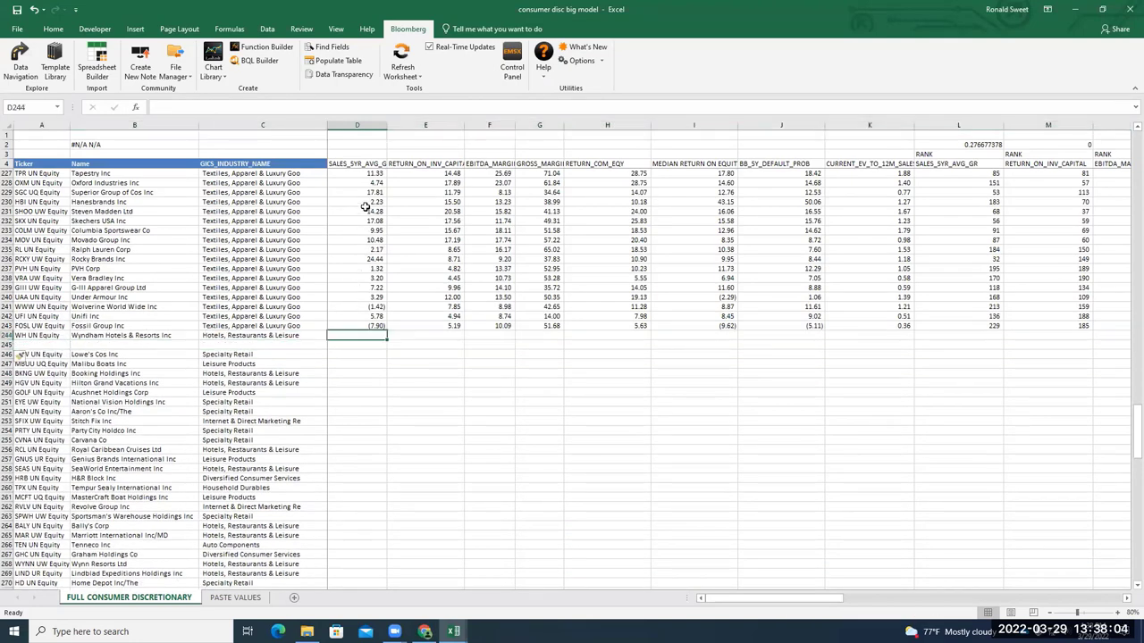
pyautogui.click(369, 325)
pyautogui.hotkey('ctrl', 'c')
pyautogui.hotkey('shift', 'Right')
pyautogui.hotkey('shift', 'Right')
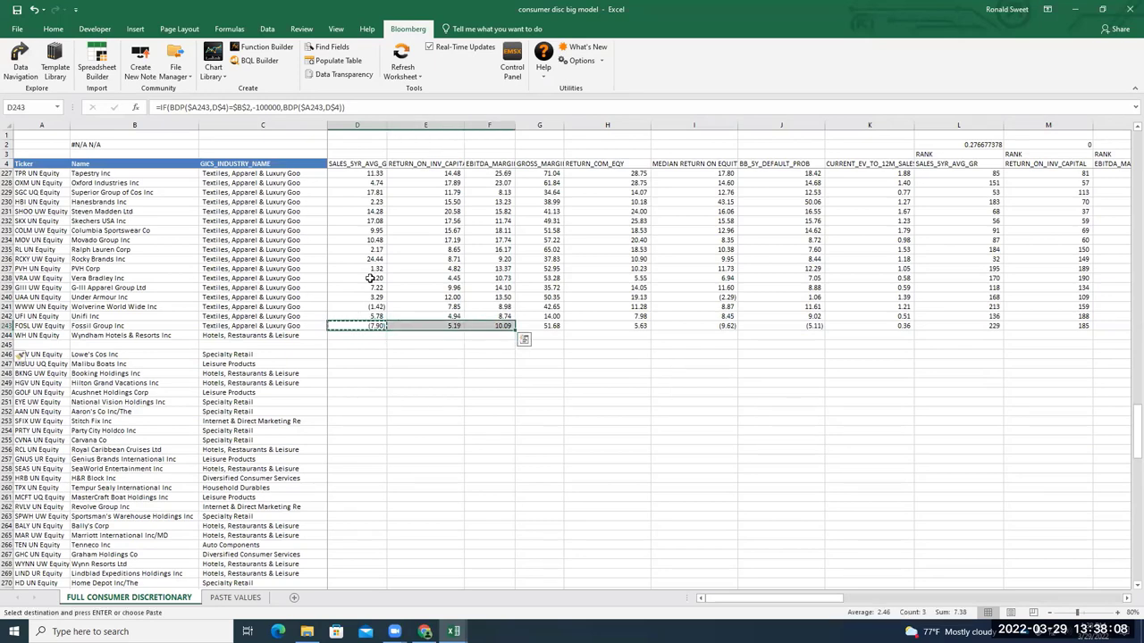
pyautogui.press('Left')
pyautogui.press('Left')
pyautogui.press('Escape')
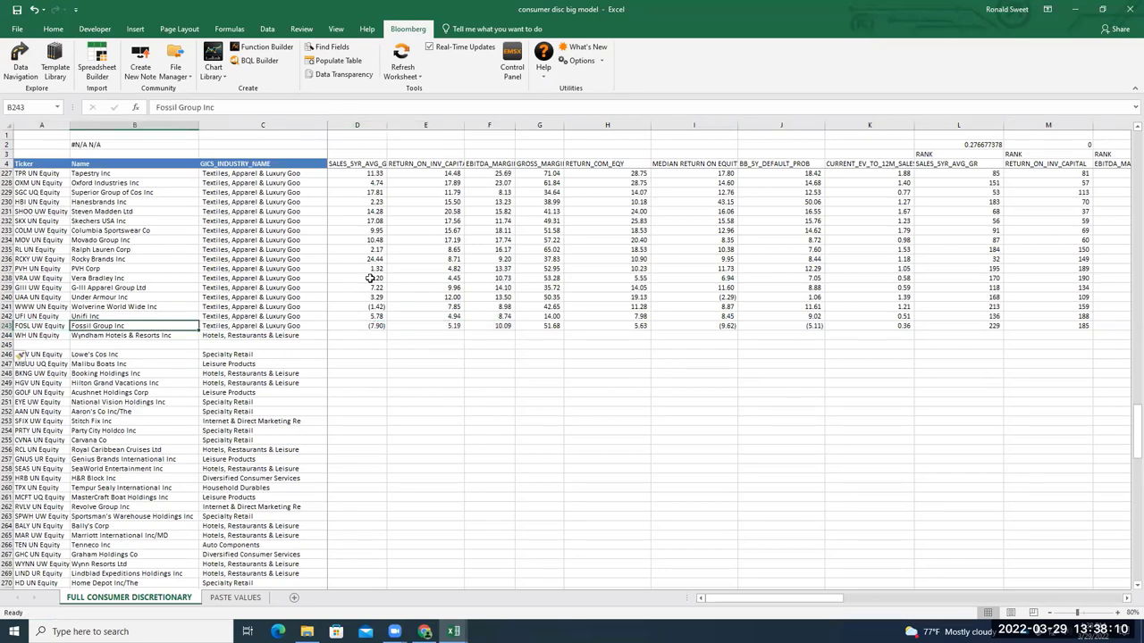
pyautogui.press('Right')
pyautogui.press('Right')
pyautogui.hotkey('ctrl', 'c')
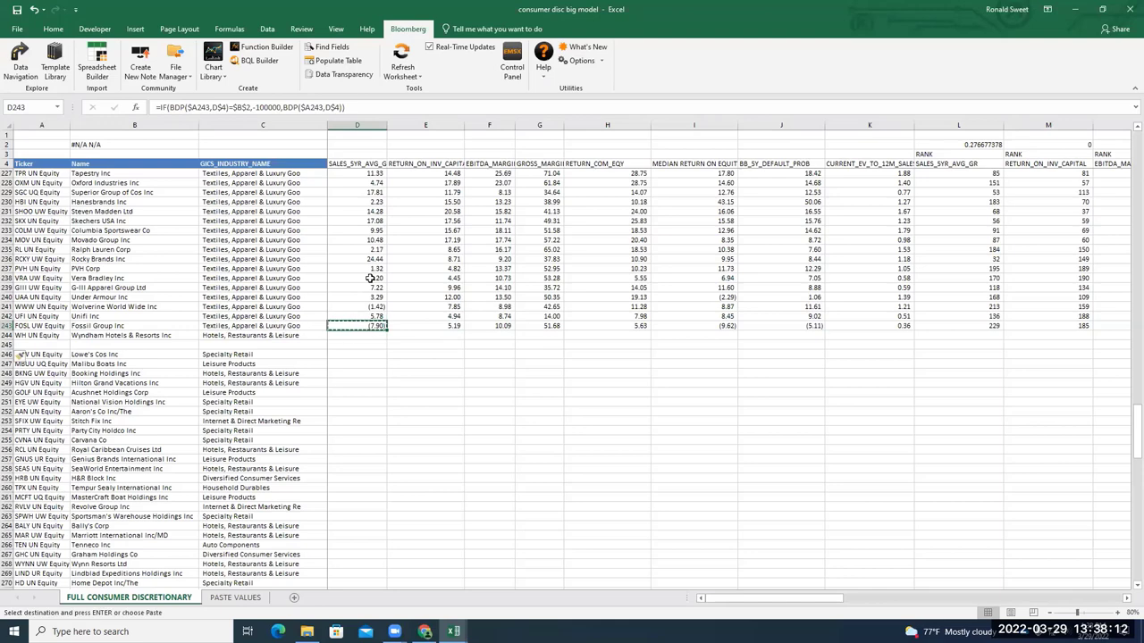
pyautogui.press('Escape')
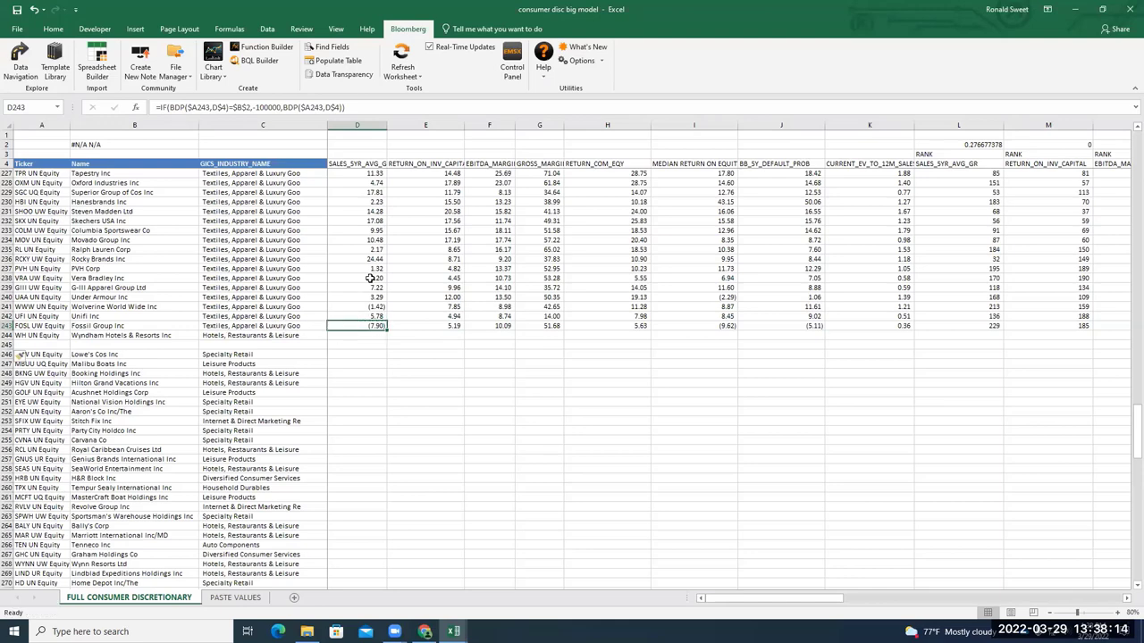
pyautogui.hotkey('shift', 'Right')
pyautogui.hotkey('shift', 'Right')
pyautogui.hotkey('shift', 'Right')
pyautogui.hotkey('shift', 'Right')
pyautogui.hotkey('shift', 'Right')
pyautogui.hotkey('shift', 'Right')
pyautogui.hotkey('shift', 'Right')
pyautogui.hotkey('shift', 'Right')
pyautogui.hotkey('shift', 'Right')
pyautogui.hotkey('shift', 'Right')
pyautogui.hotkey('shift', 'Right')
pyautogui.hotkey('shift', 'Right')
pyautogui.hotkey('shift', 'Right')
pyautogui.hotkey('shift', 'Right')
pyautogui.hotkey('shift', 'Right')
pyautogui.hotkey('shift', 'Right')
pyautogui.hotkey('shift', 'Right')
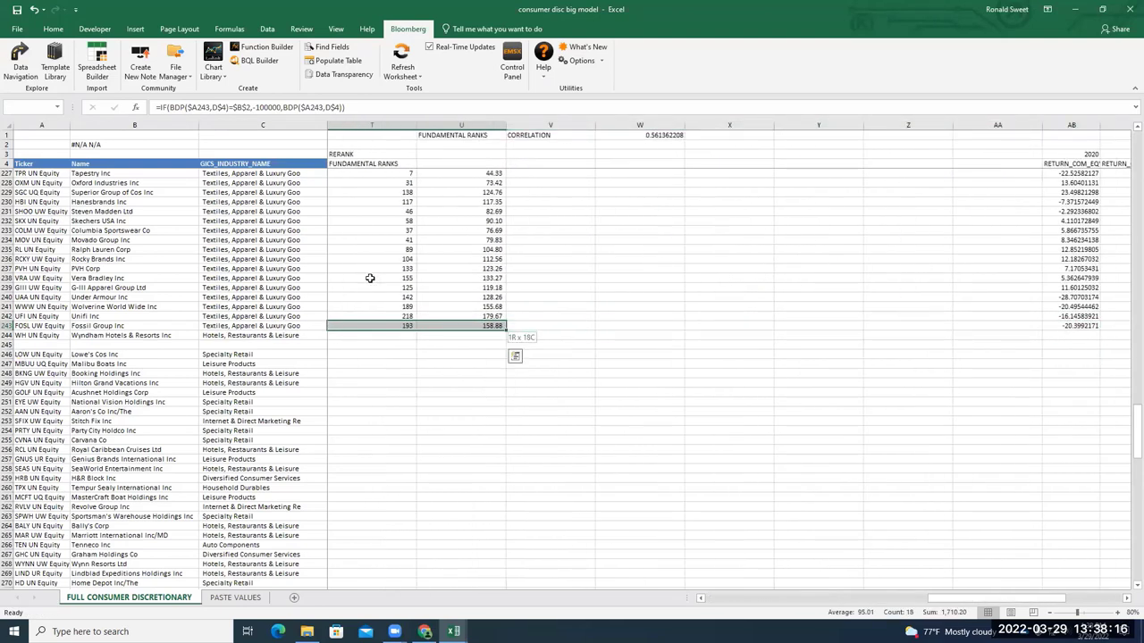
pyautogui.hotkey('ctrl', 'c')
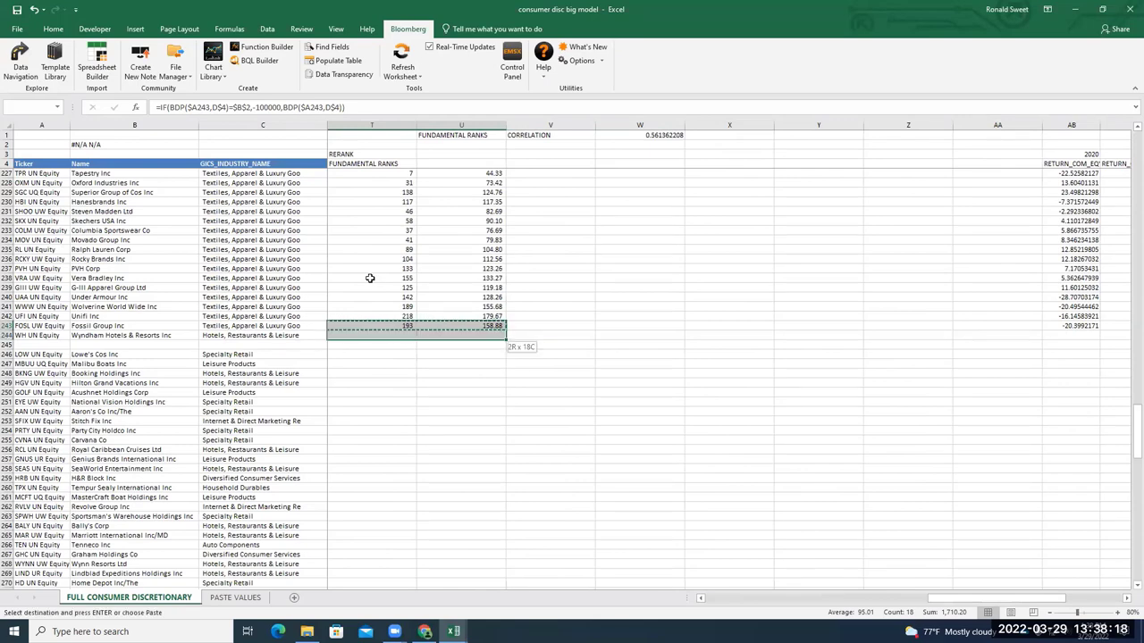
pyautogui.hotkey('shift', 'Down')
pyautogui.press('Return')
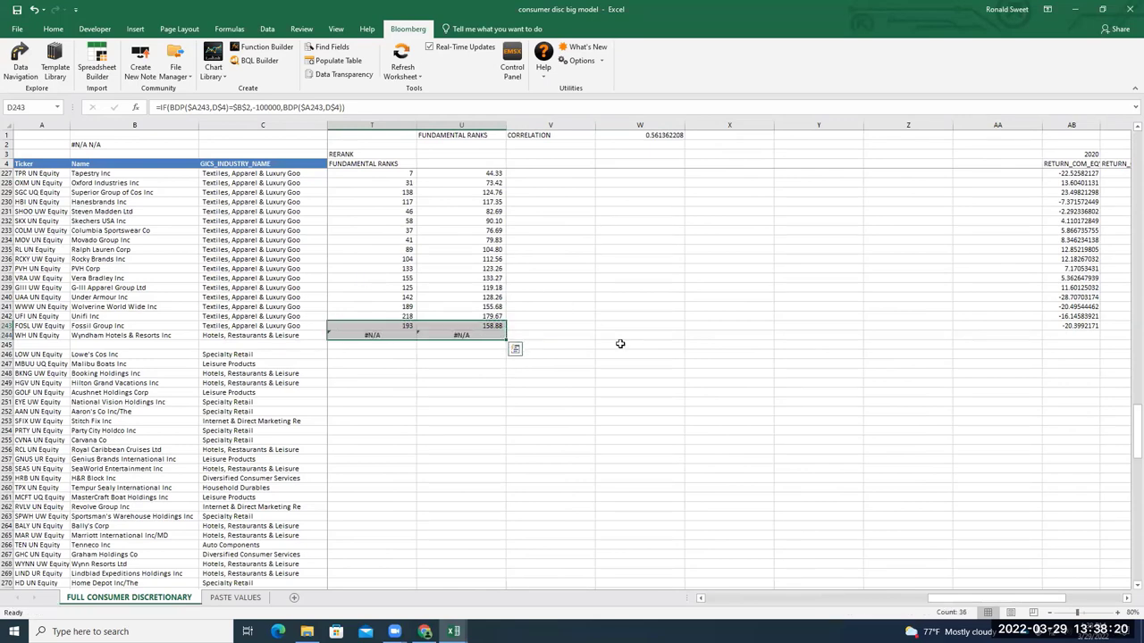
pyautogui.moveTo(954, 604); pyautogui.dragTo(685, 598)
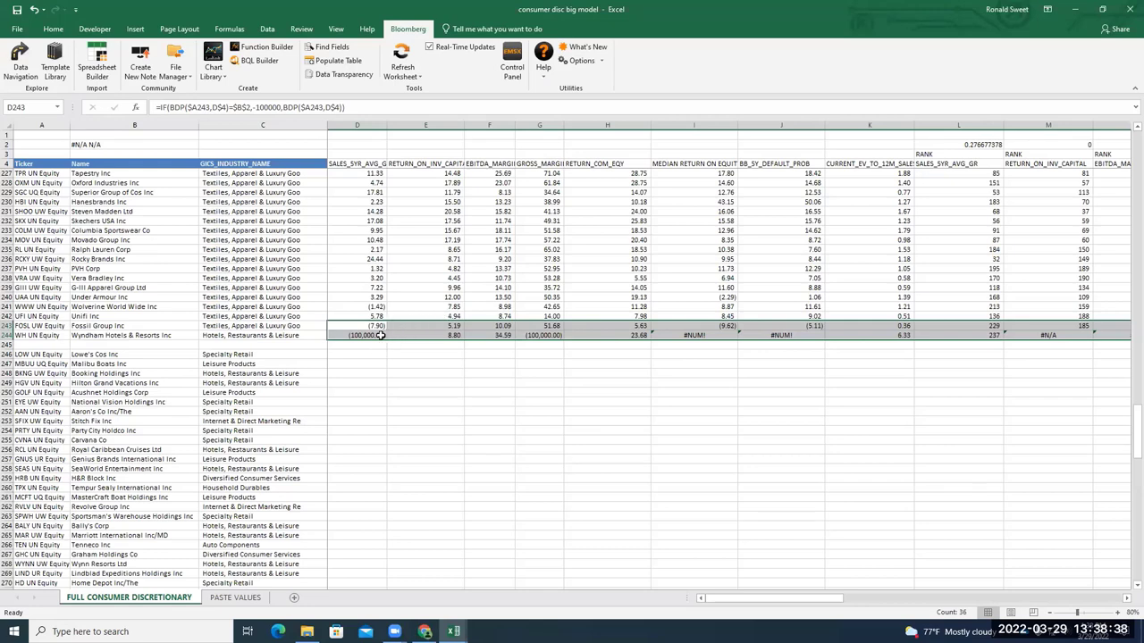
# Re-enter the sales growth formula in D244 for Wyndham
pyautogui.doubleClick(380, 335)
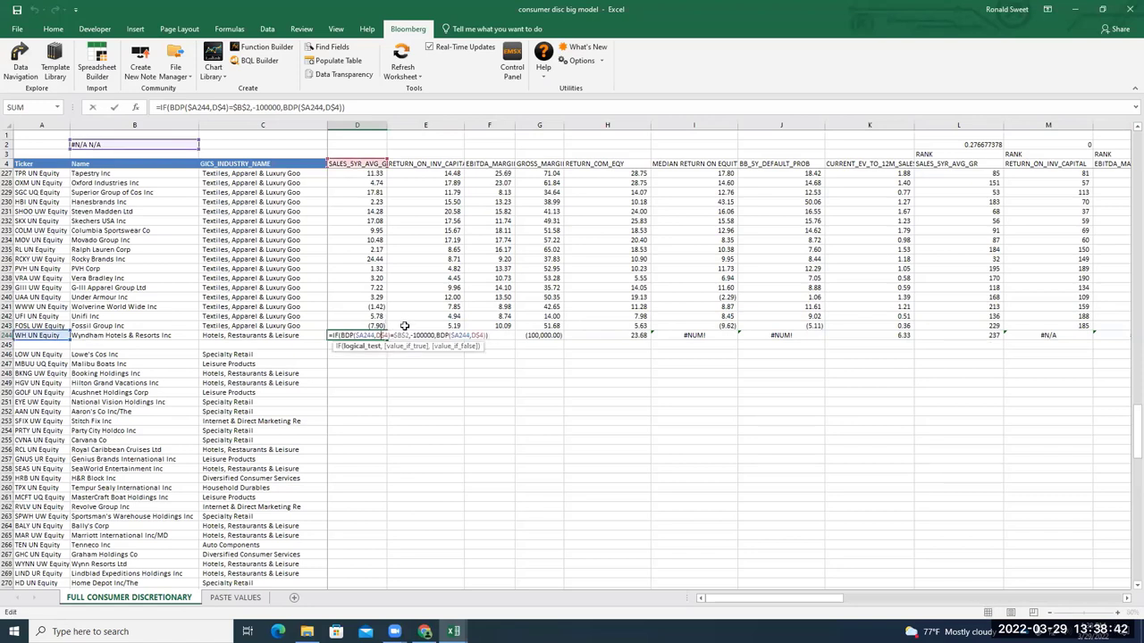
pyautogui.hotkey('ctrl', 'Return')
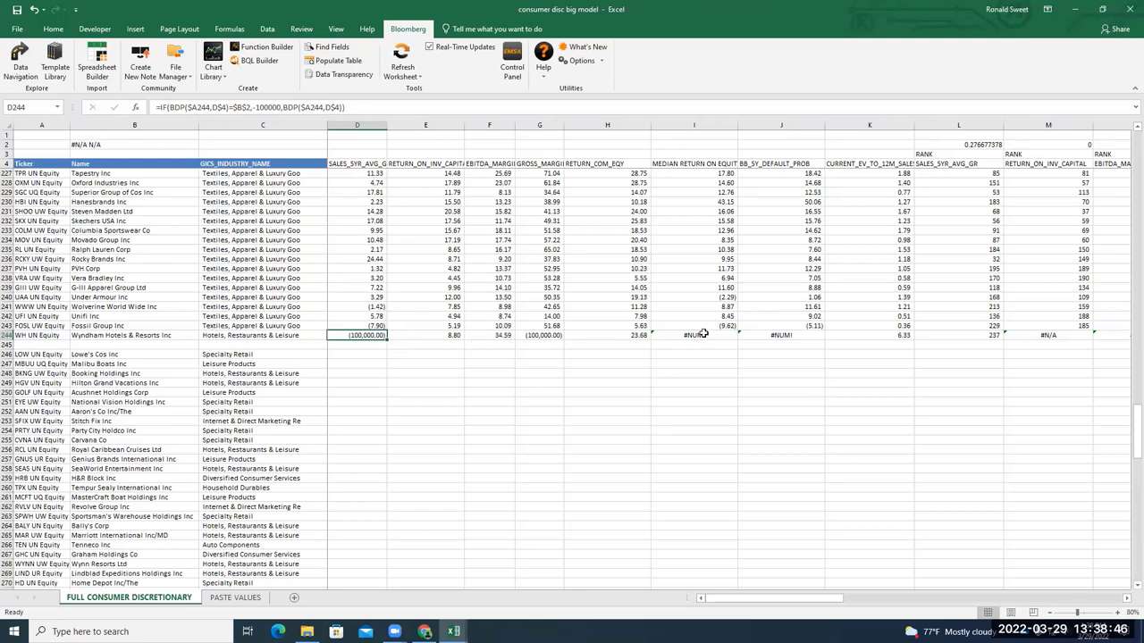
pyautogui.scroll(4, 159, 347)
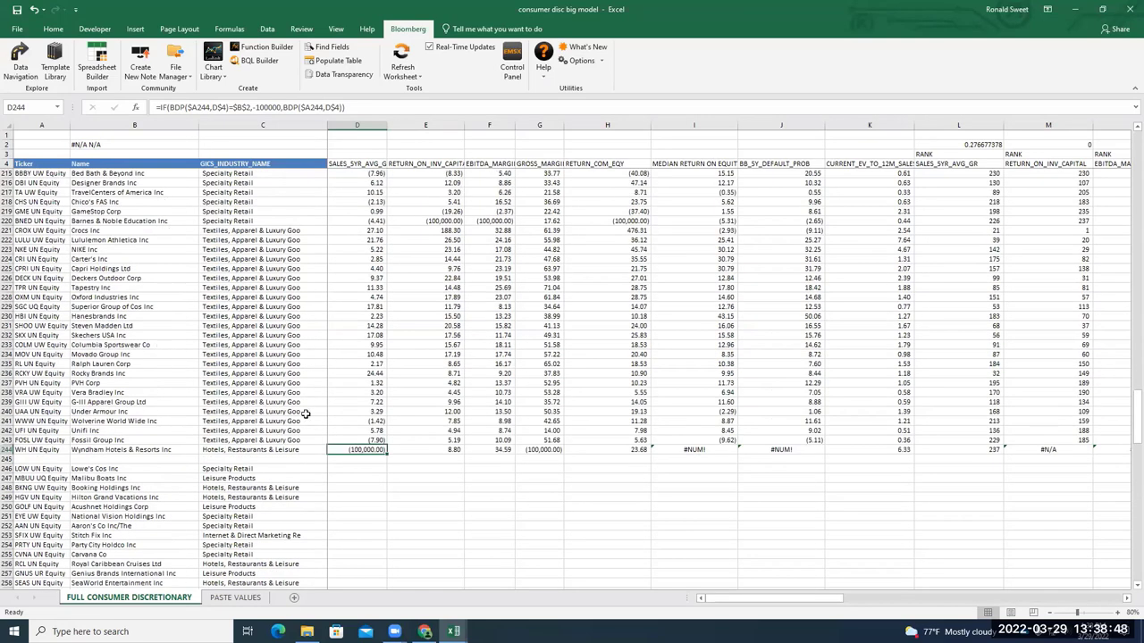
pyautogui.scroll(19, 312, 414)
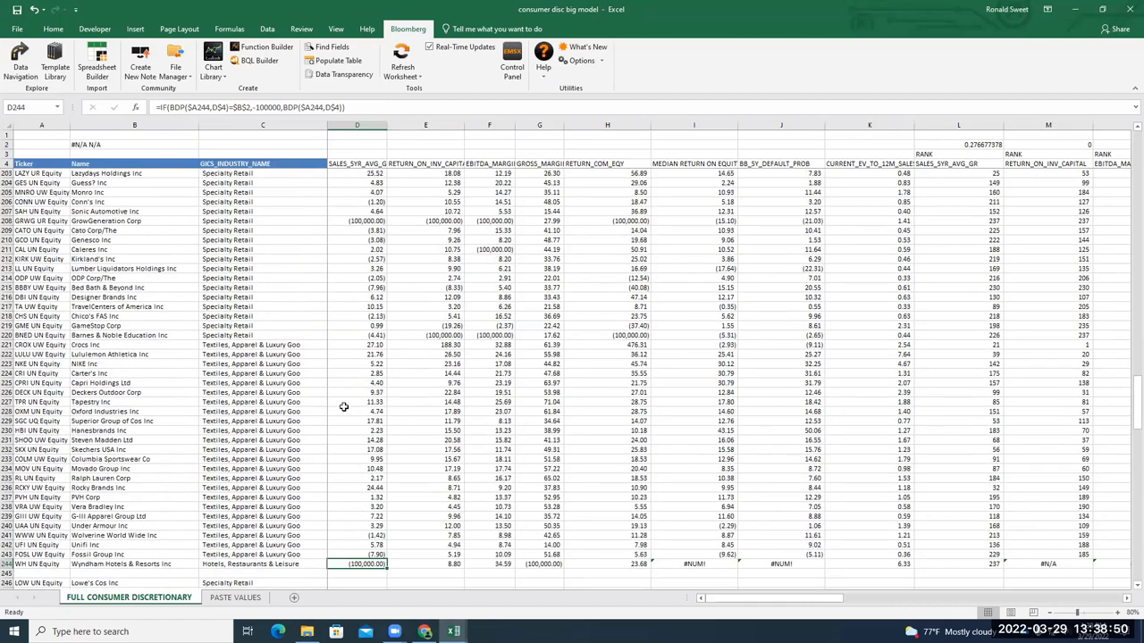
pyautogui.scroll(20, 352, 403)
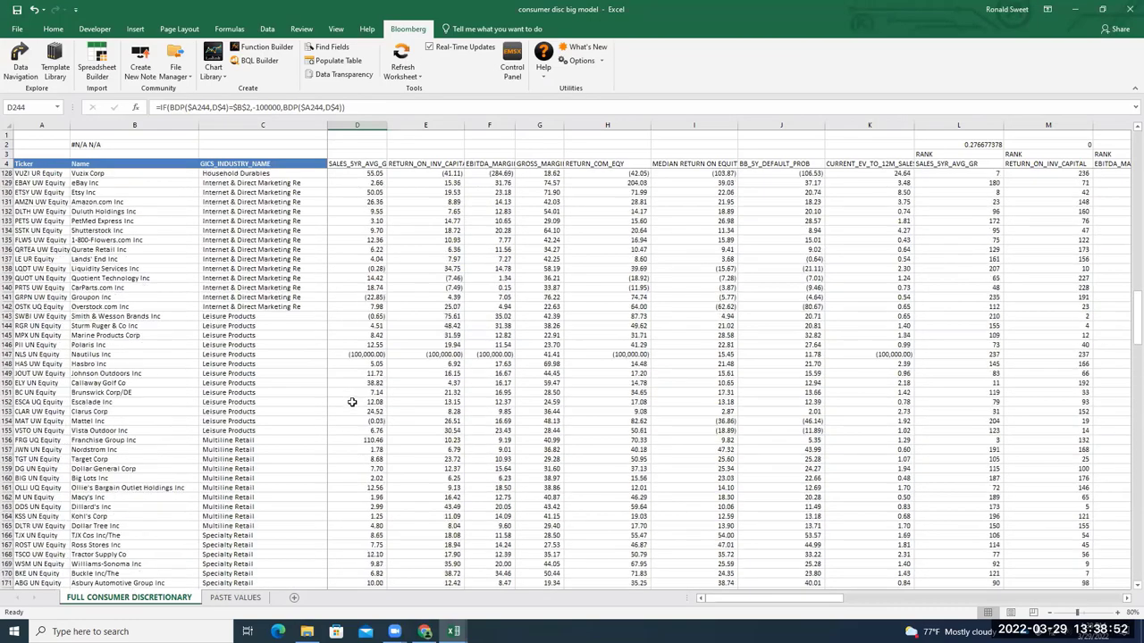
pyautogui.scroll(20, 352, 403)
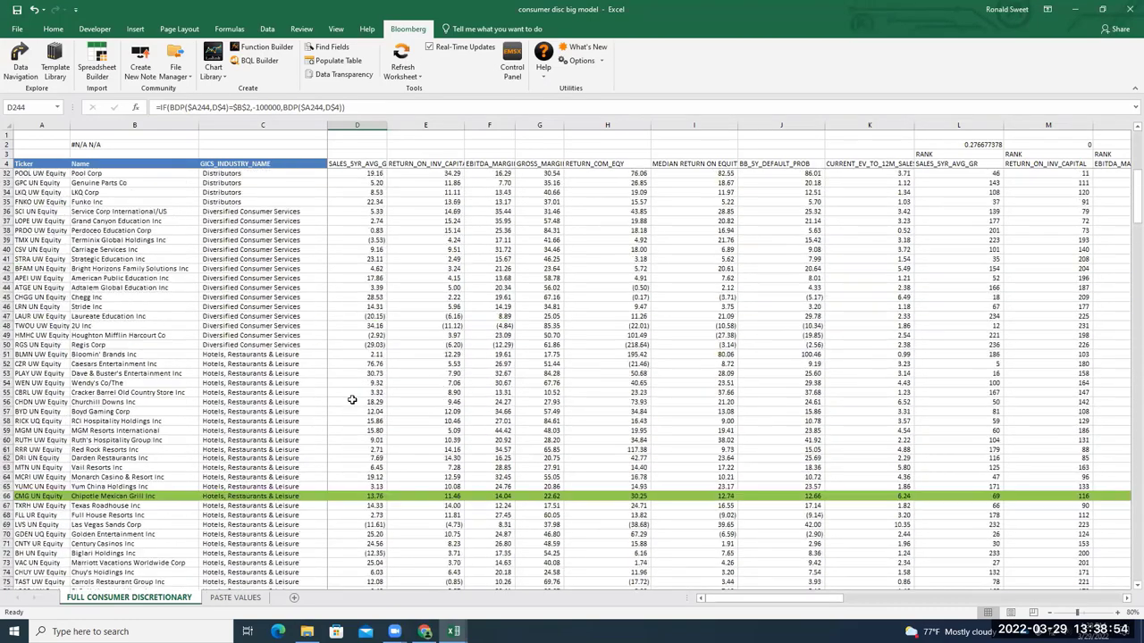
# Recommit the sales growth BDP formulas in D6, D7 and D8 to refresh them
pyautogui.click(365, 173)
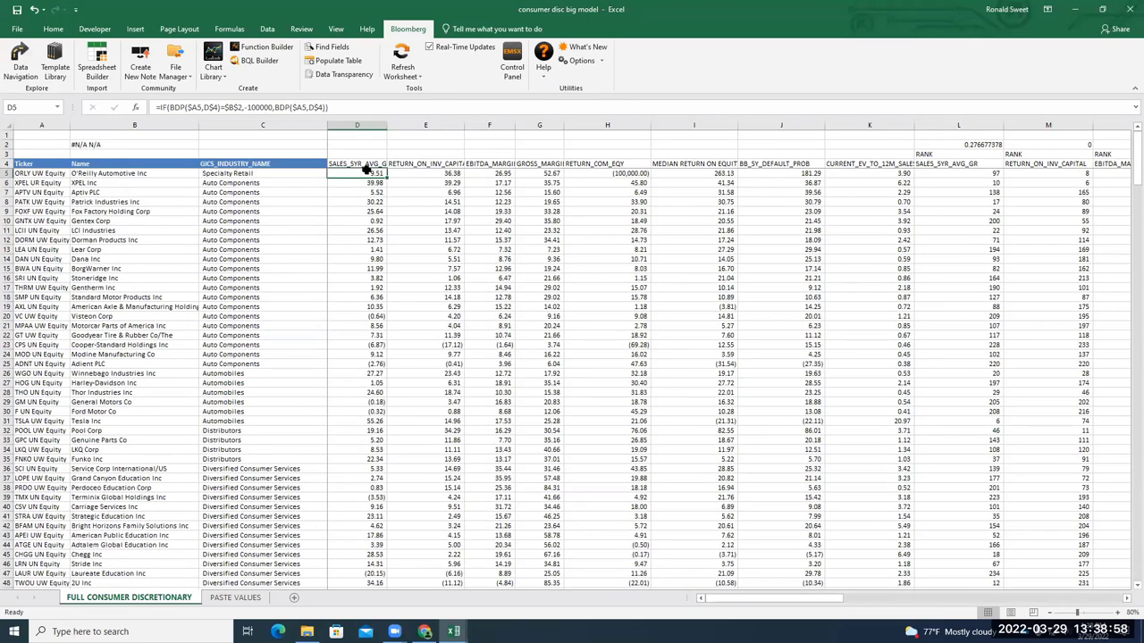
pyautogui.press('Down')
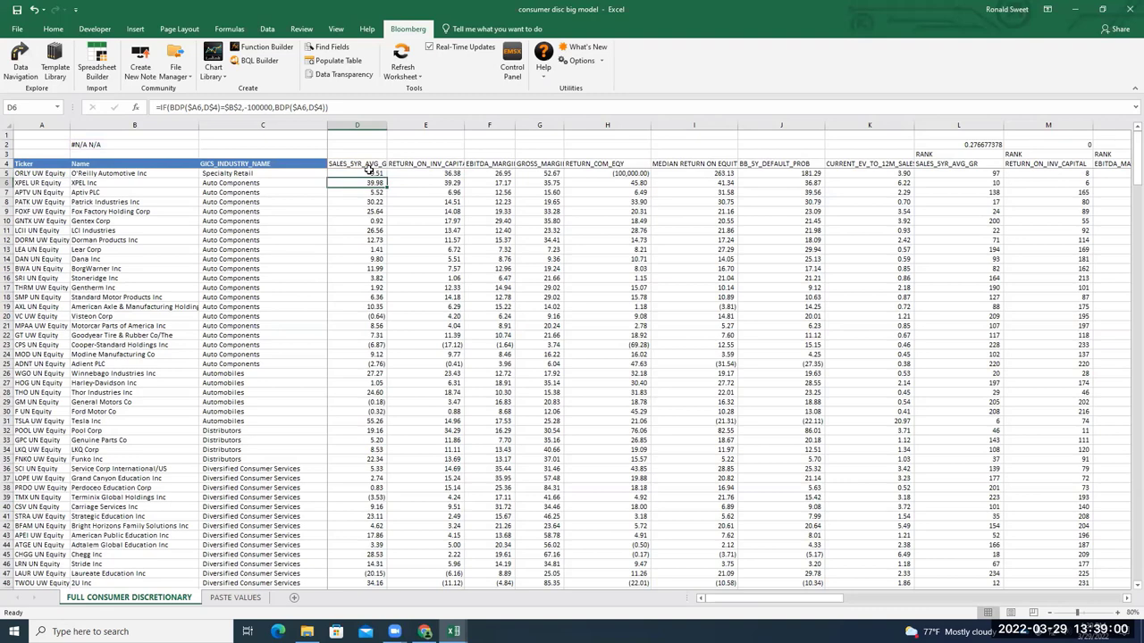
pyautogui.press('F2')
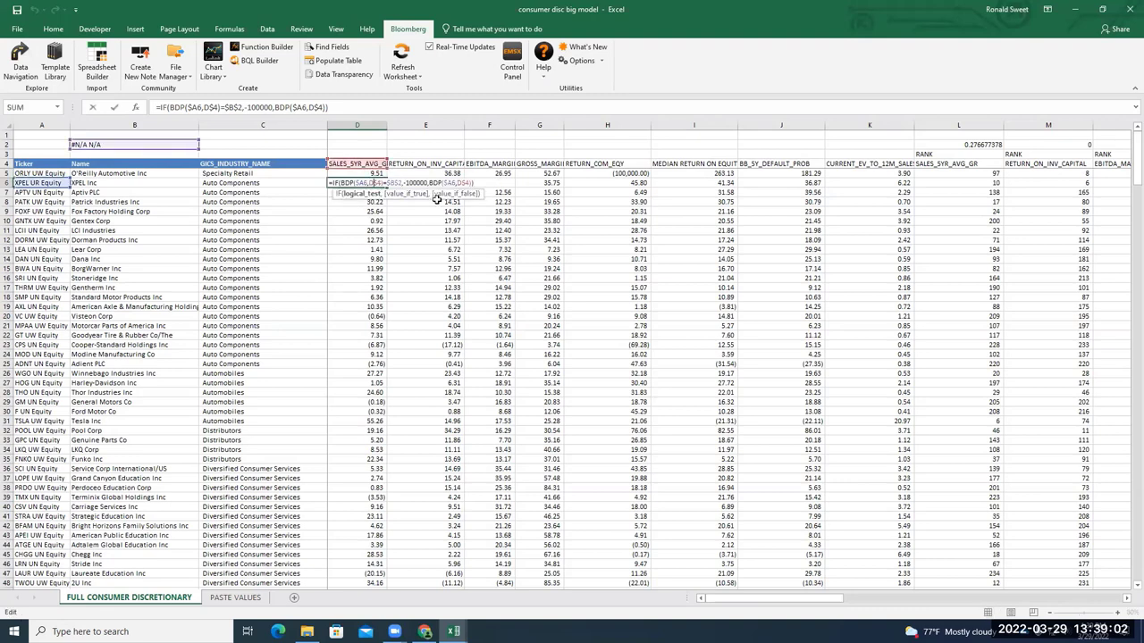
pyautogui.press('Return')
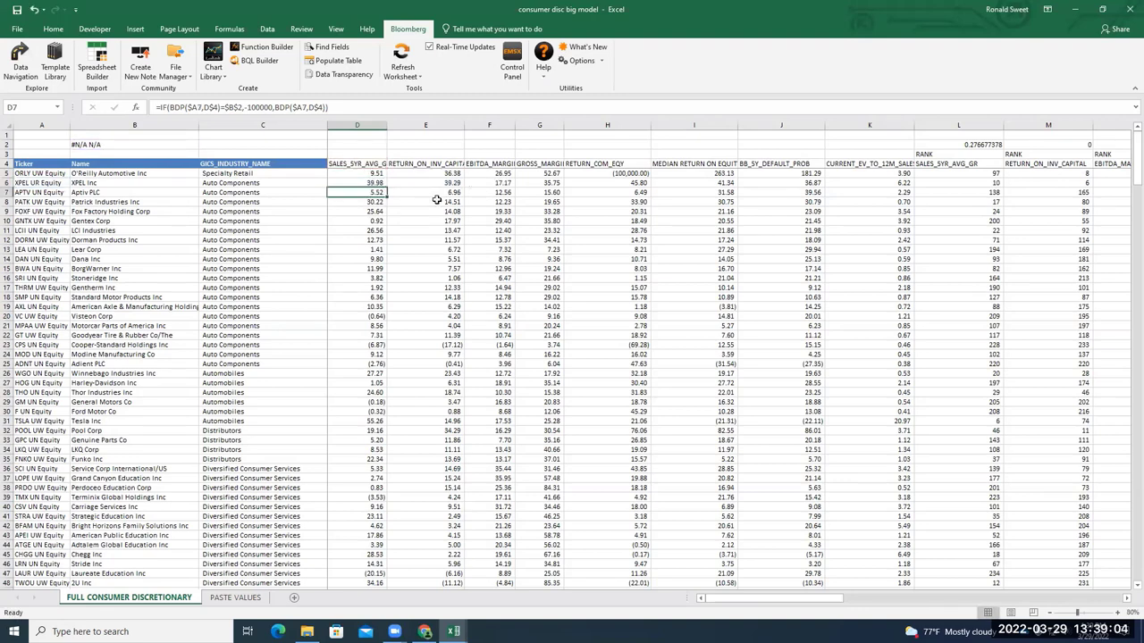
pyautogui.doubleClick(384, 192)
pyautogui.press('Return')
pyautogui.doubleClick(369, 202)
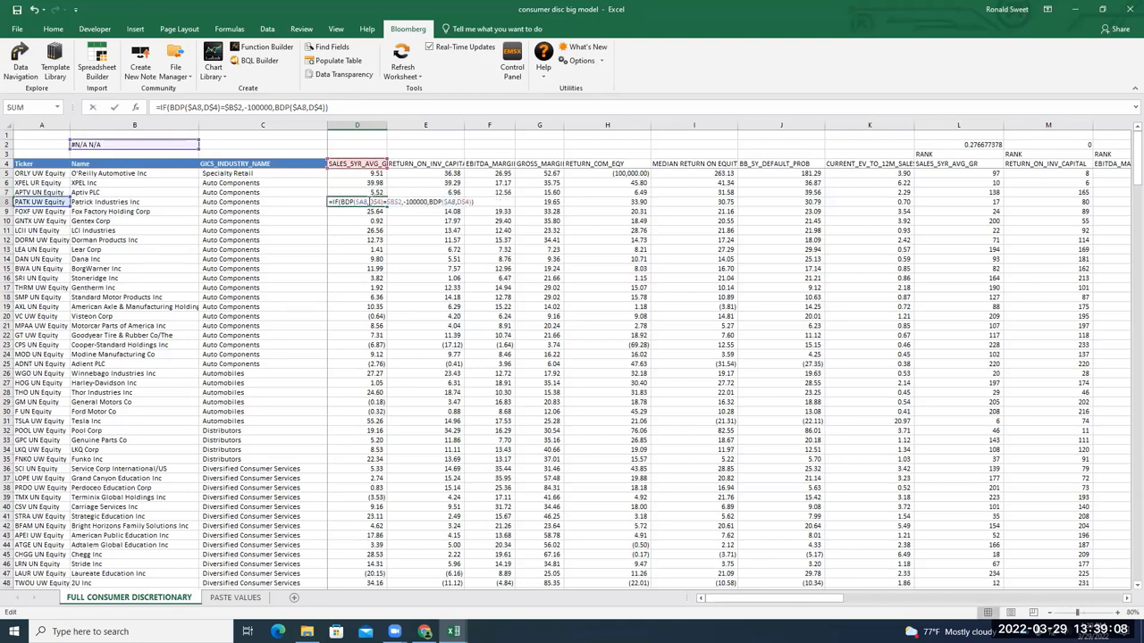
pyautogui.press('Return')
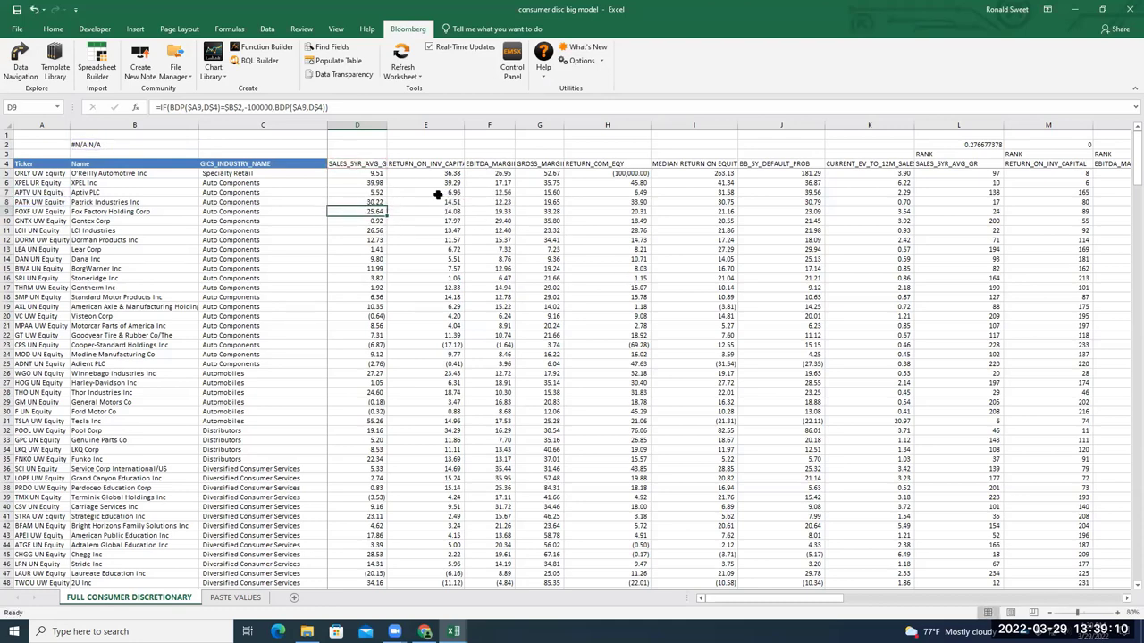
# Refresh the E7, E8, F8, H8 and H9 formulas, then go to Wyndham's I244
pyautogui.doubleClick(438, 193)
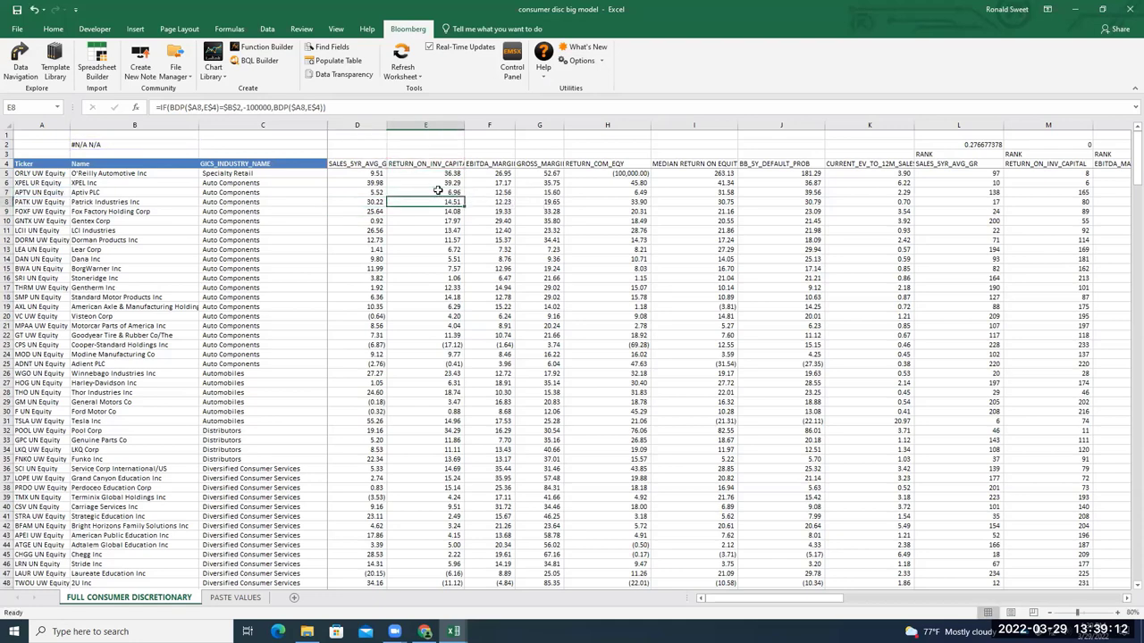
pyautogui.press('Return')
pyautogui.doubleClick(438, 203)
pyautogui.press('Return')
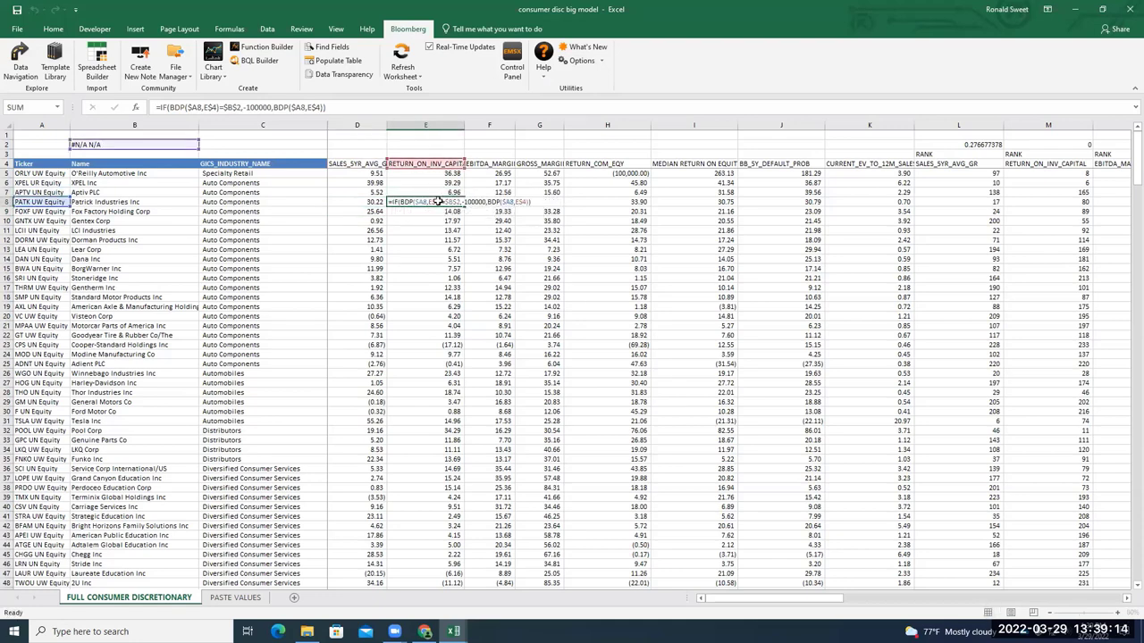
pyautogui.doubleClick(484, 200)
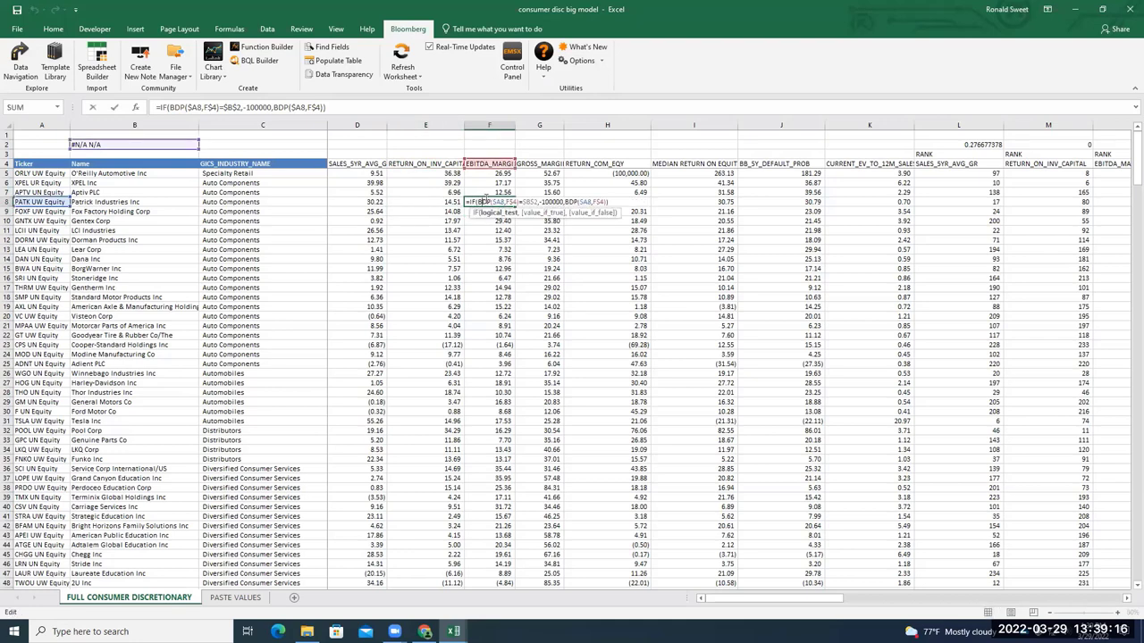
pyautogui.press('Return')
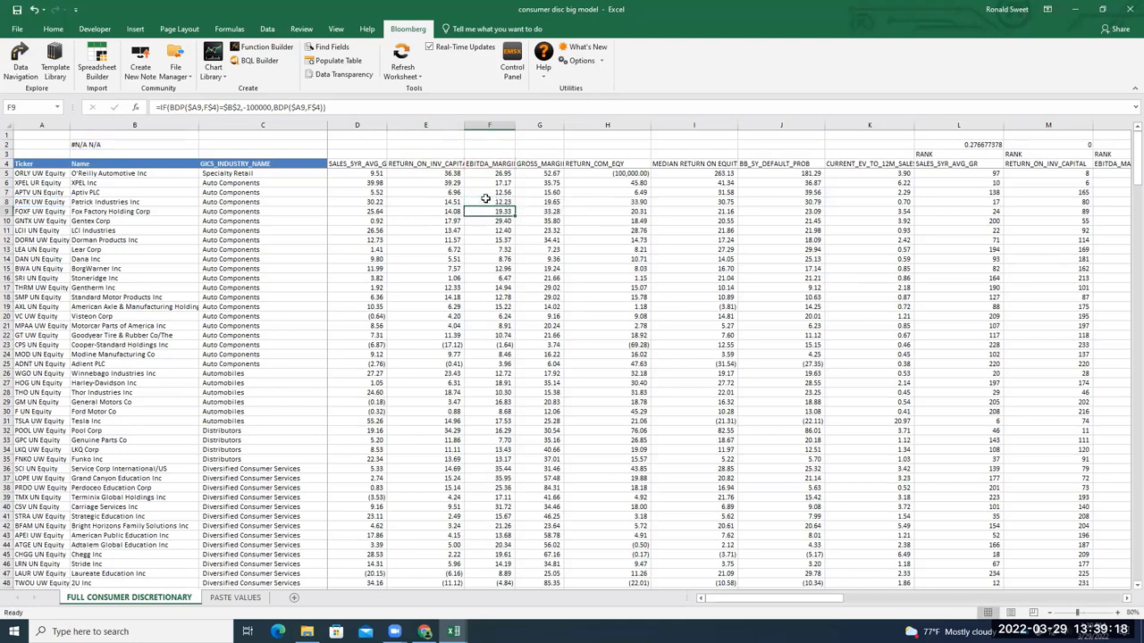
pyautogui.doubleClick(580, 201)
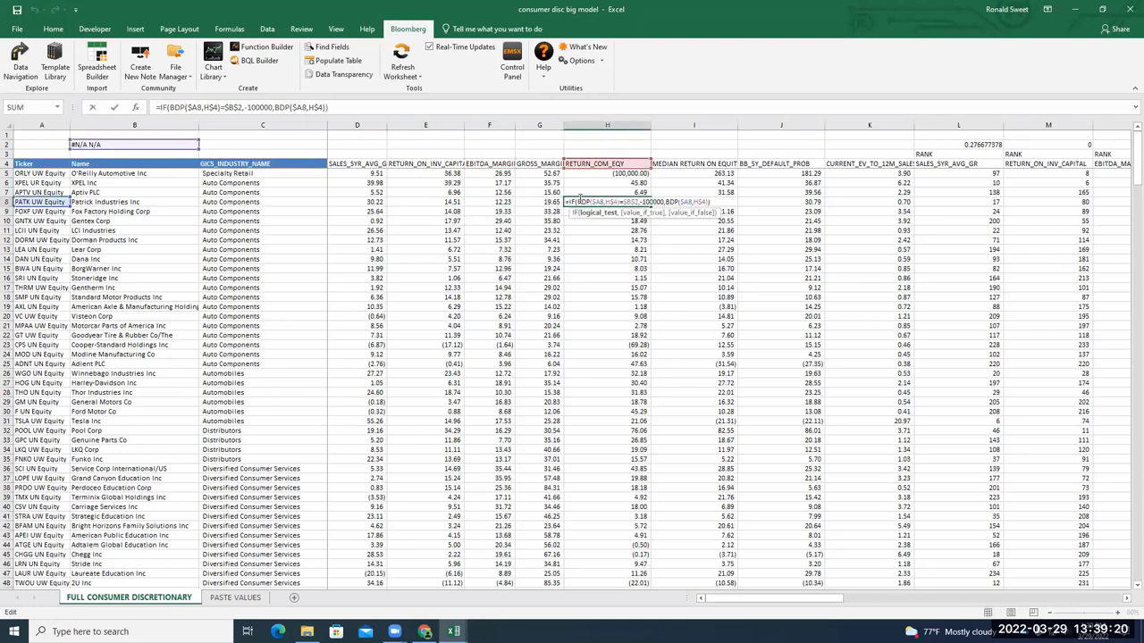
pyautogui.press('Return')
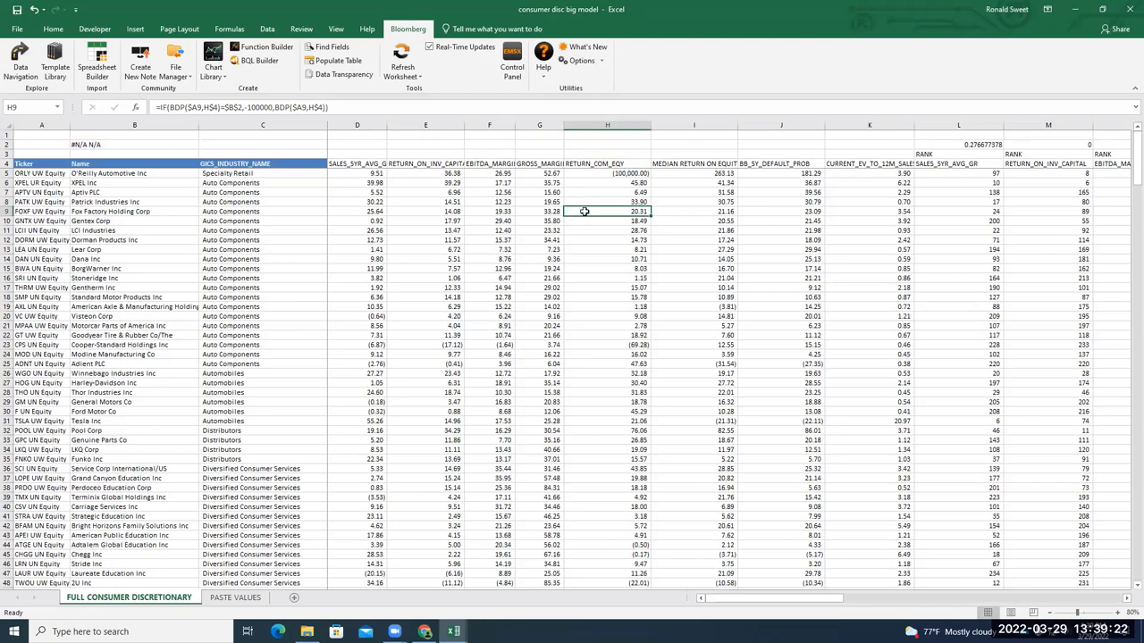
pyautogui.doubleClick(583, 210)
pyautogui.click(692, 200)
pyautogui.hotkey('ctrl', 'Down')
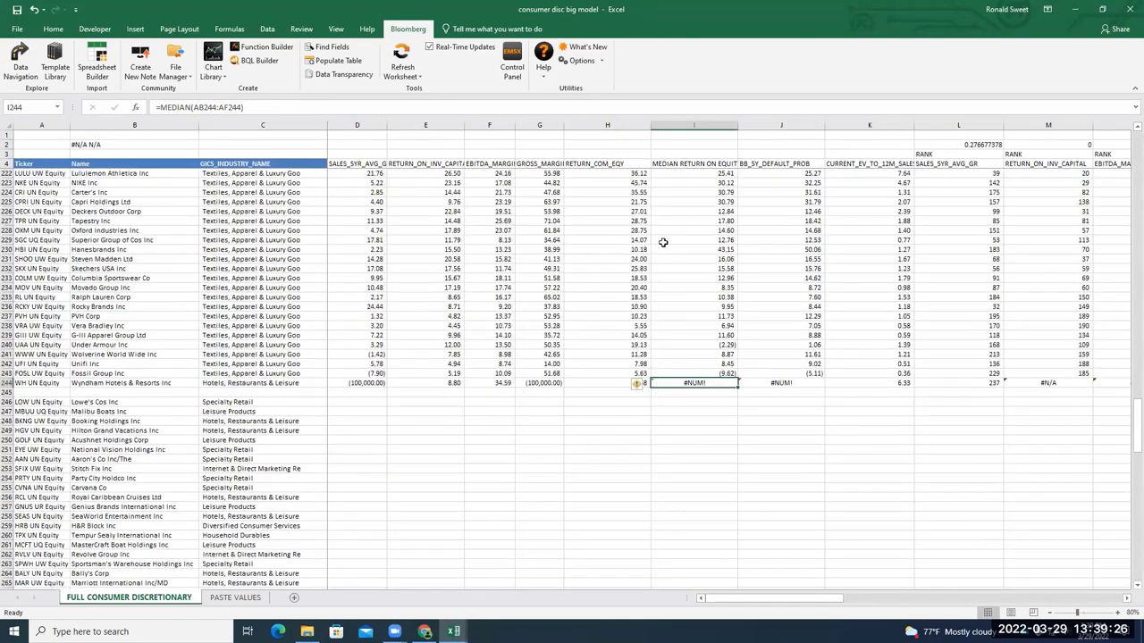
# Insert three blank rows at 243–245, moving Fossil Group to 246 and Wyndham to 247
pyautogui.click(7, 468)
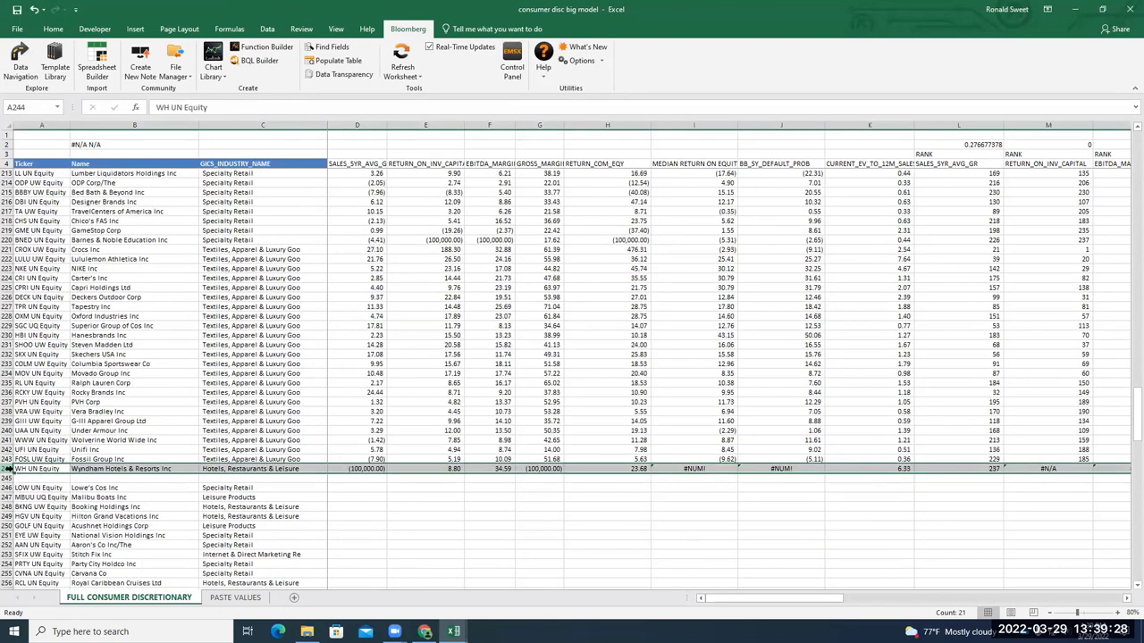
pyautogui.moveTo(7, 463); pyautogui.dragTo(8, 483)
pyautogui.doubleClick(7, 483)
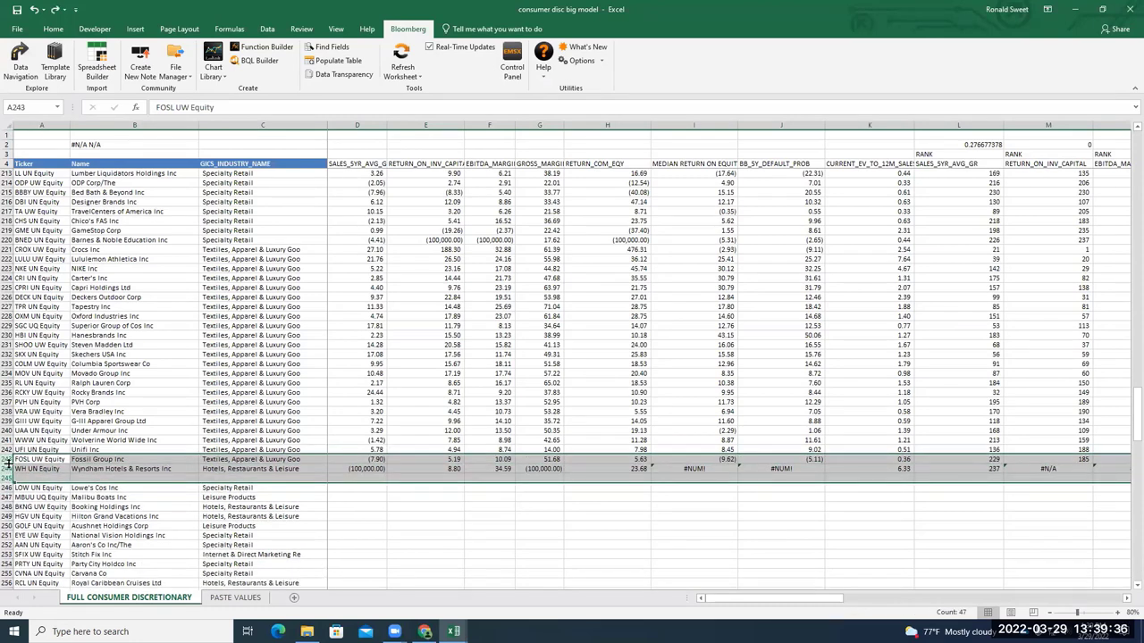
pyautogui.rightClick(7, 467)
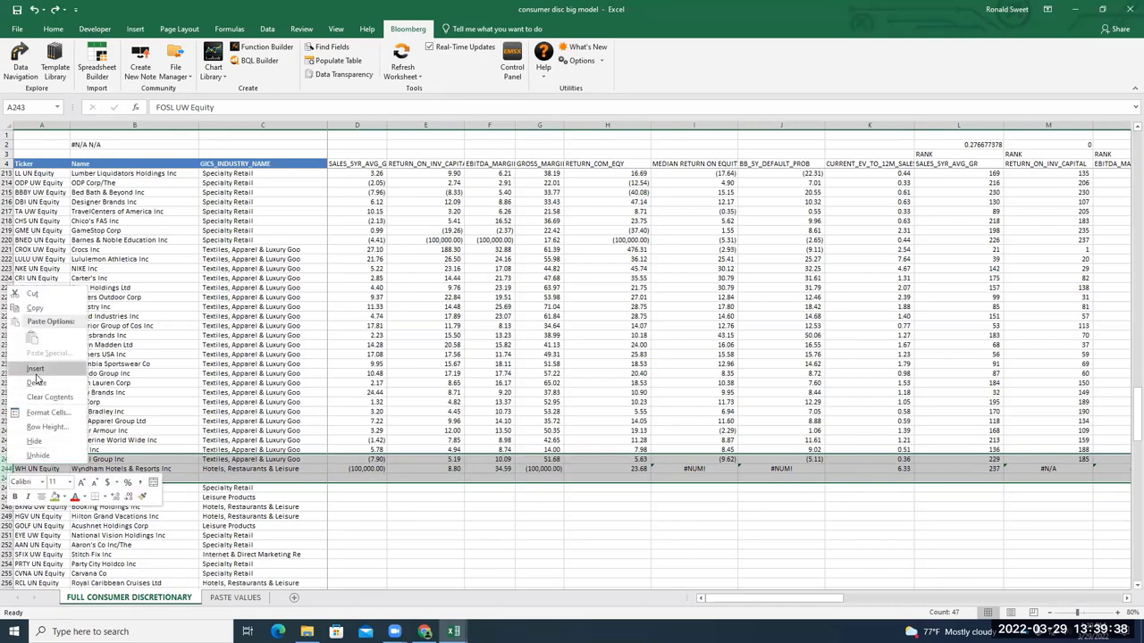
pyautogui.click(40, 381)
pyautogui.click(34, 458)
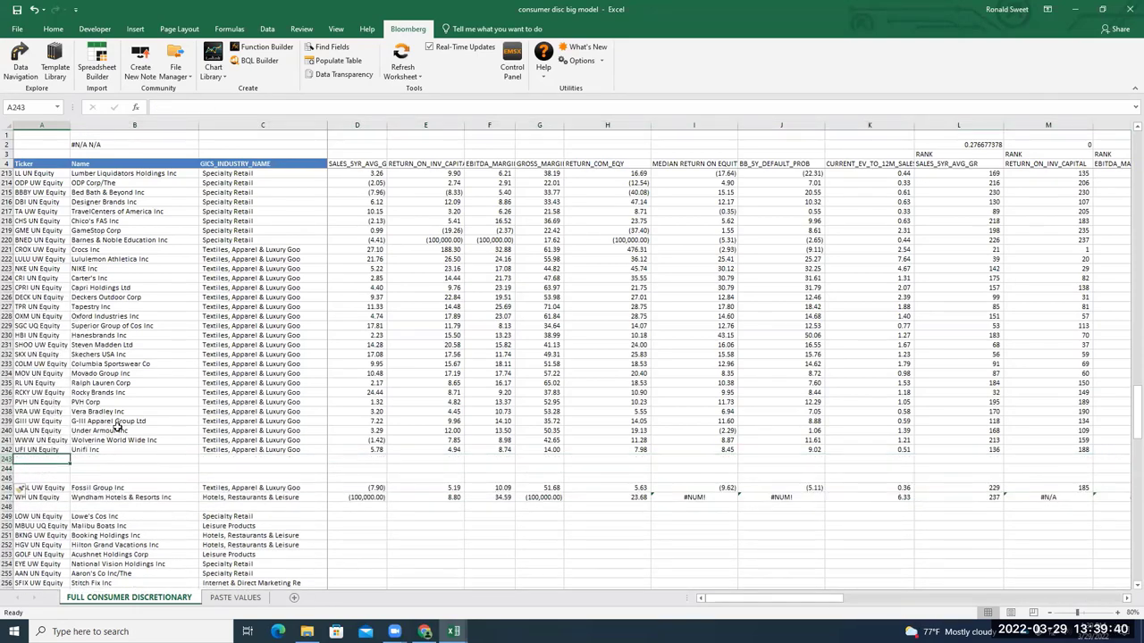
pyautogui.scroll(3, 114, 425)
pyautogui.scroll(20, 119, 420)
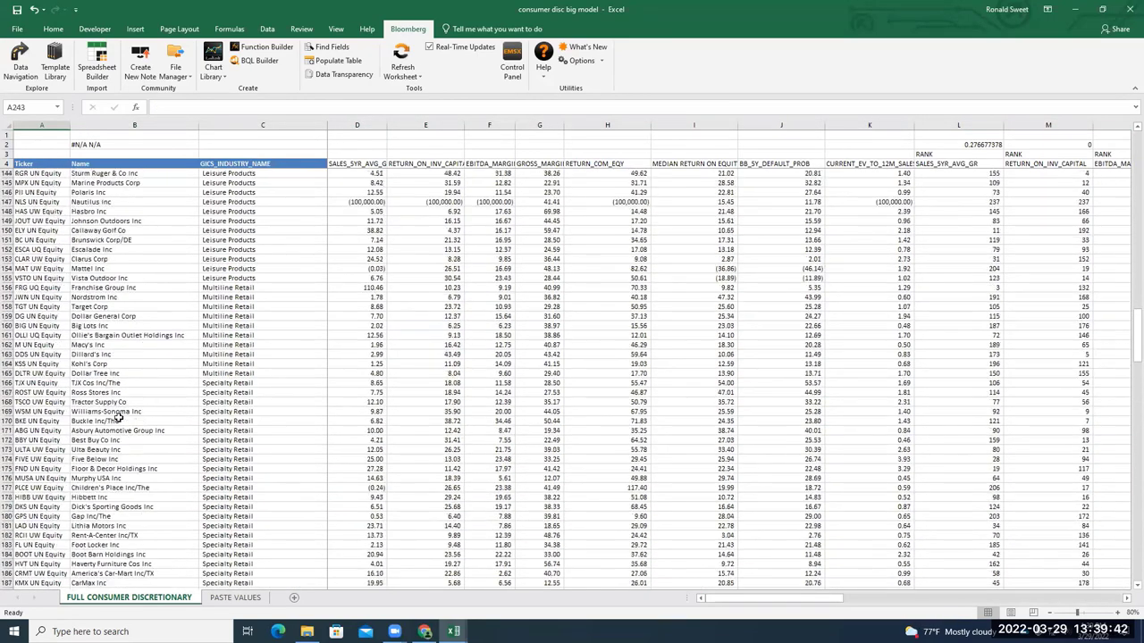
pyautogui.scroll(10, 116, 415)
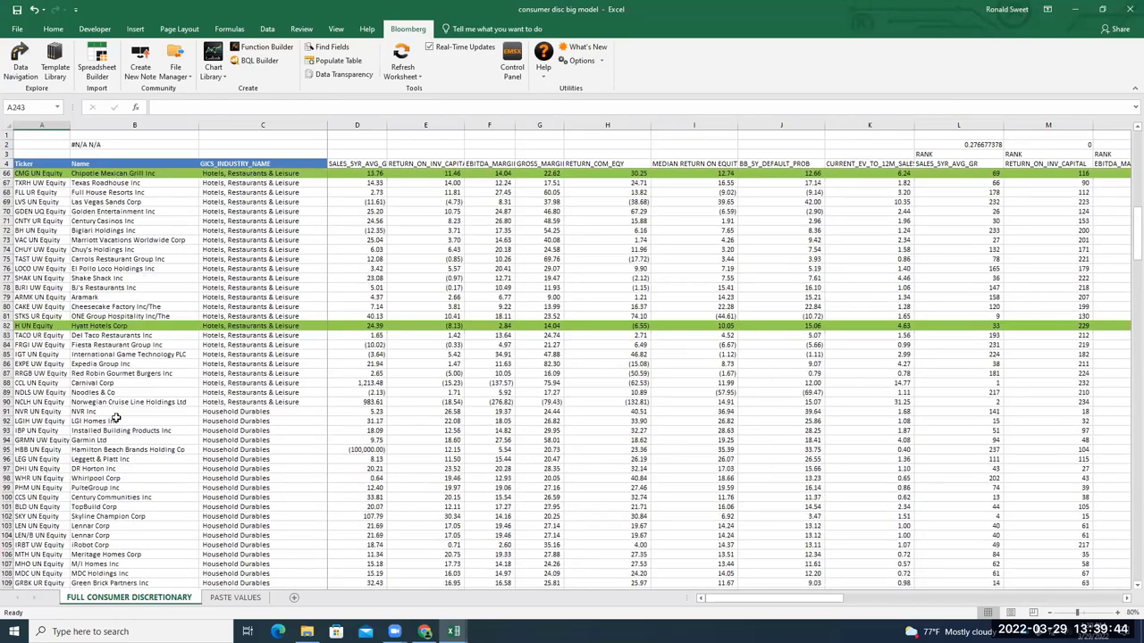
pyautogui.scroll(-20, 121, 412)
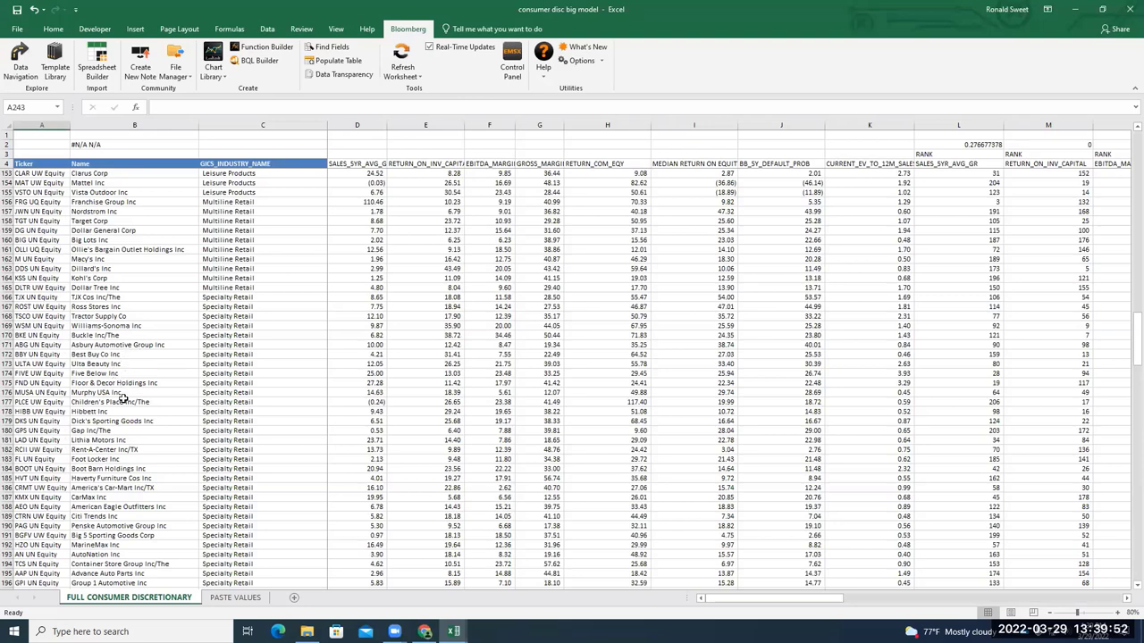
pyautogui.scroll(-1, 123, 401)
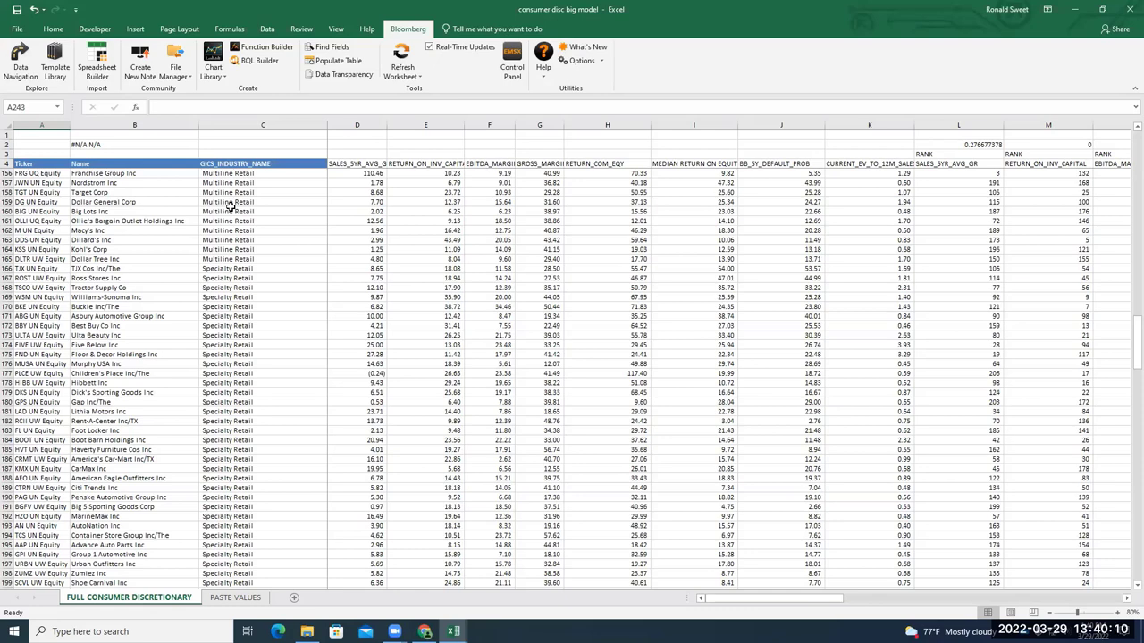
pyautogui.scroll(-1, 298, 242)
pyautogui.scroll(-12, 298, 242)
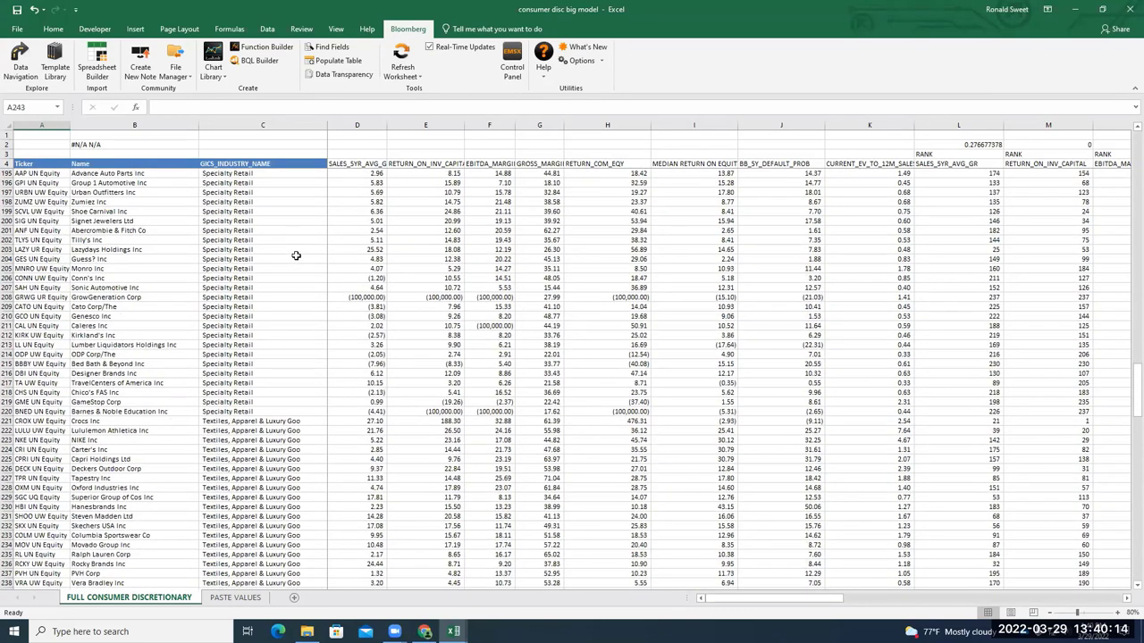
pyautogui.scroll(-1, 296, 258)
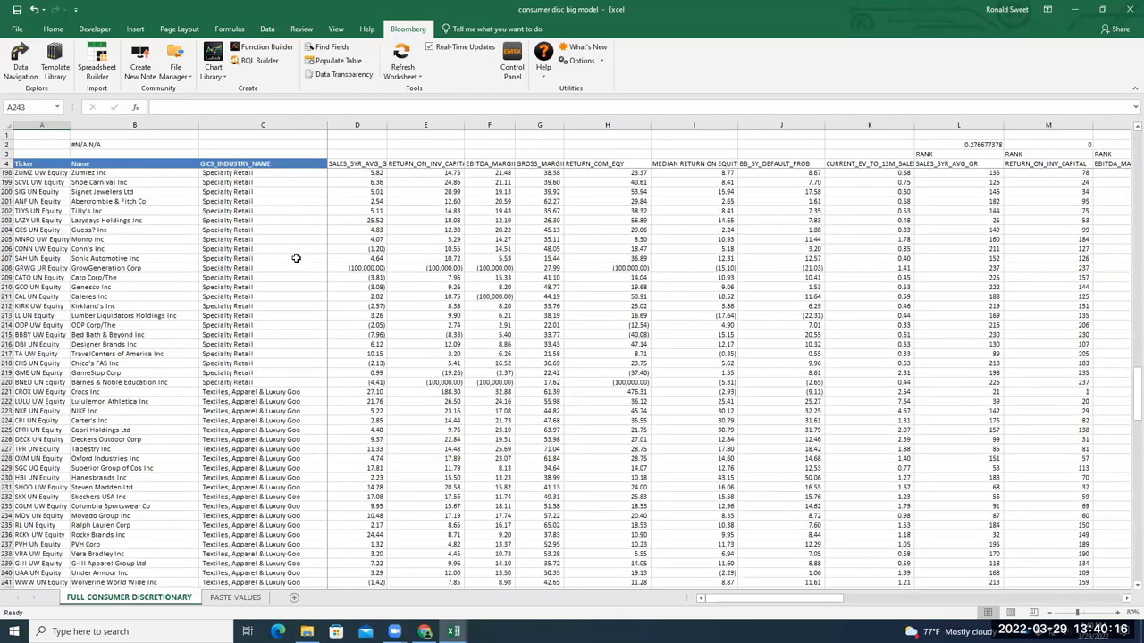
pyautogui.scroll(7, 295, 257)
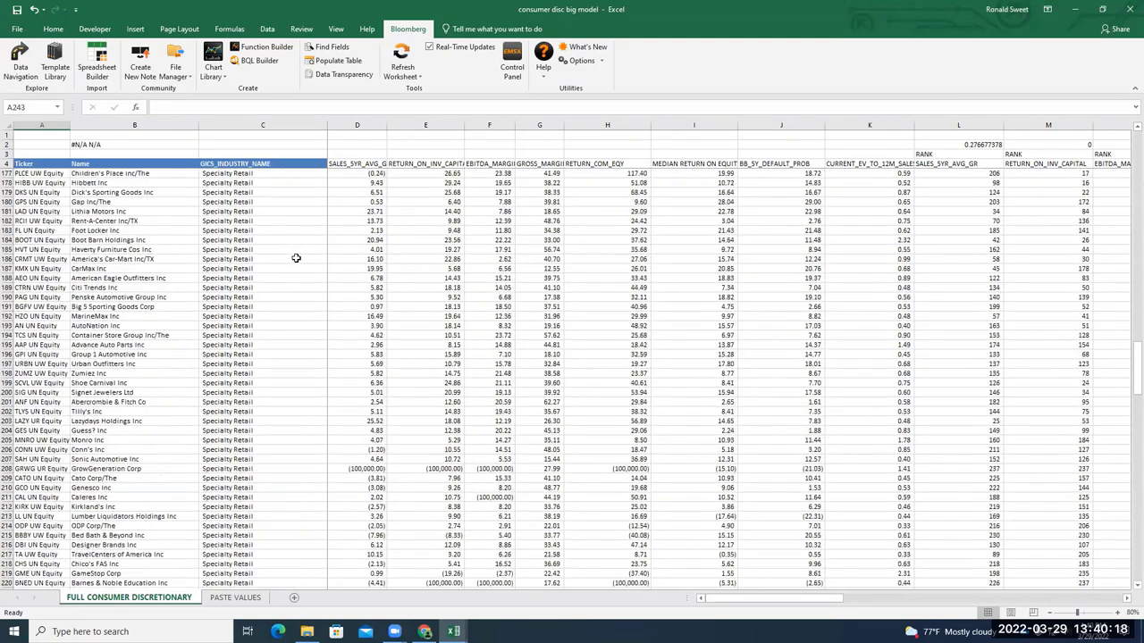
pyautogui.scroll(5, 295, 257)
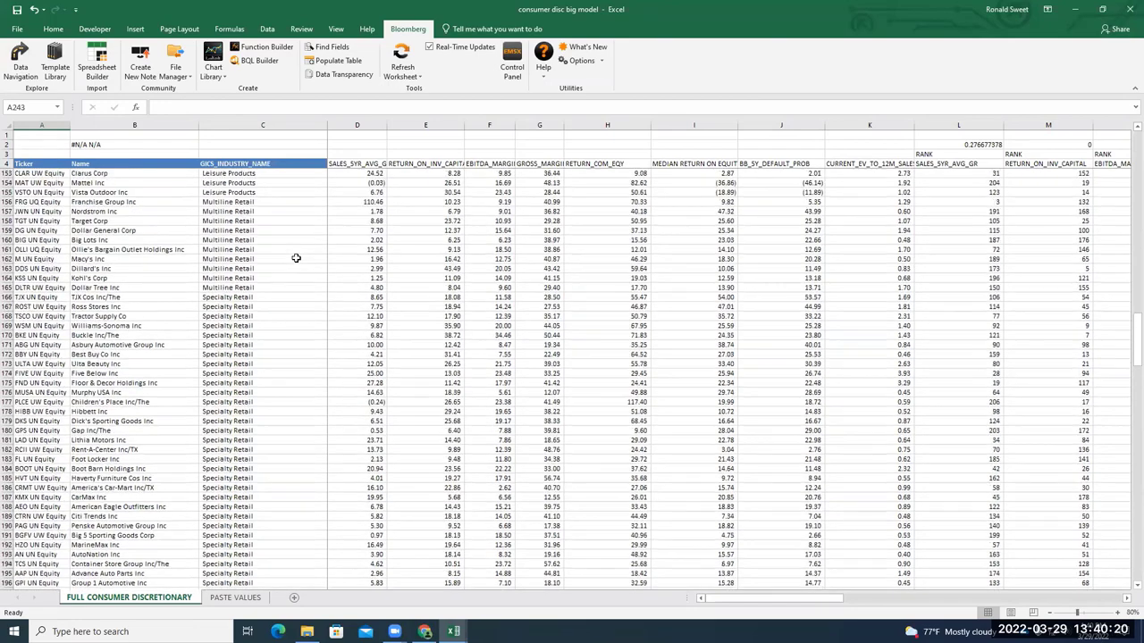
pyautogui.scroll(-2, 296, 257)
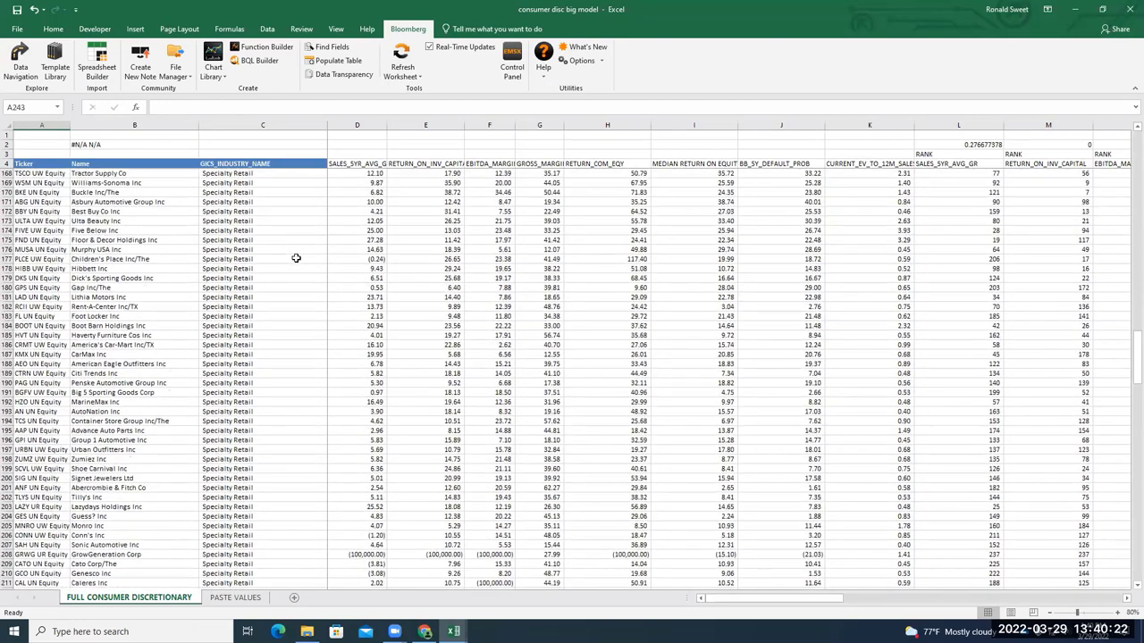
pyautogui.scroll(-4, 300, 255)
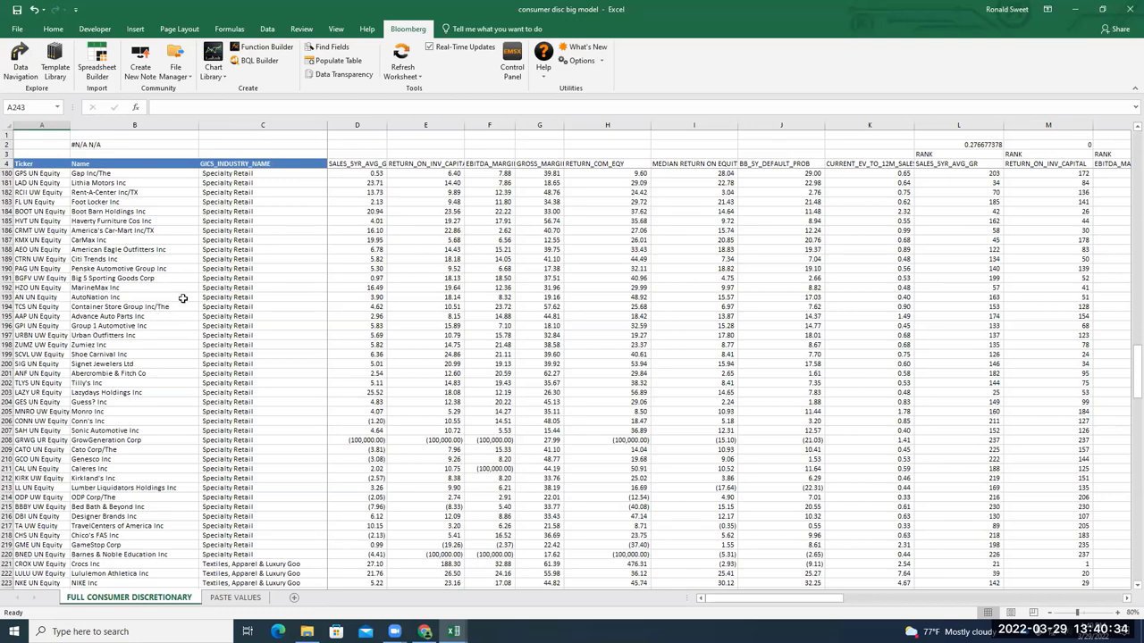
pyautogui.scroll(-4, 182, 299)
pyautogui.scroll(5, 182, 299)
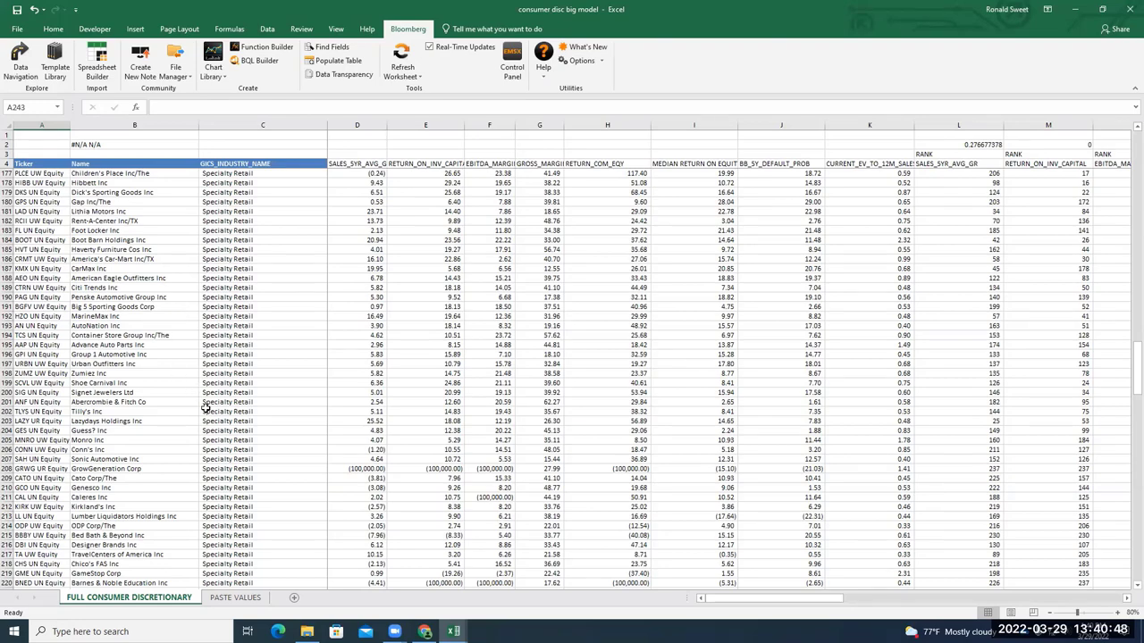
pyautogui.scroll(-7, 204, 417)
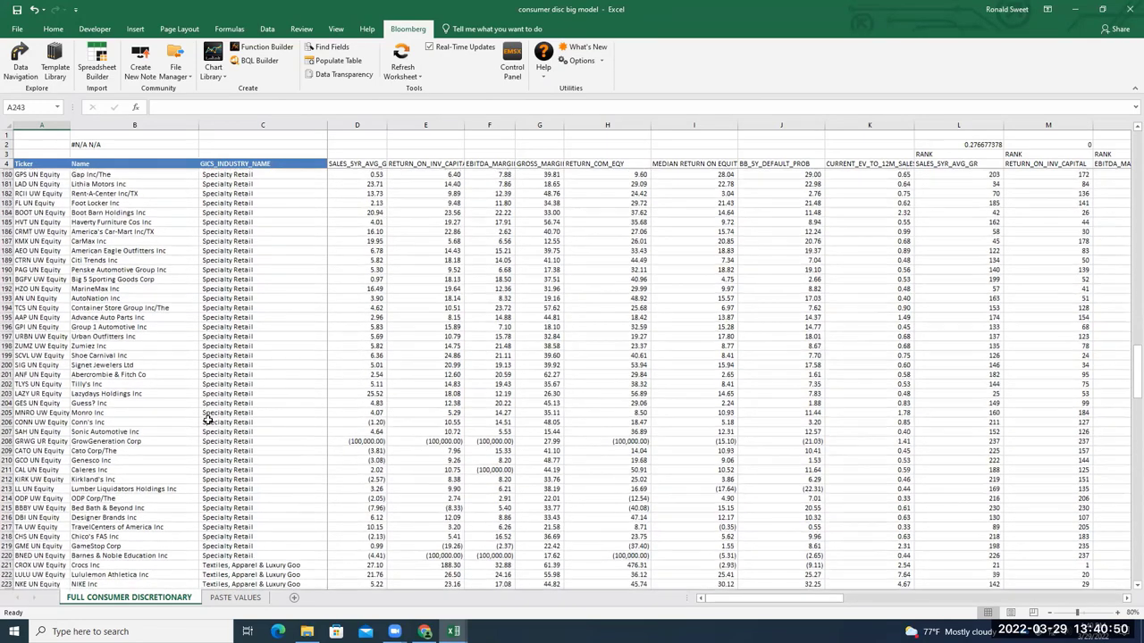
pyautogui.scroll(-5, 208, 424)
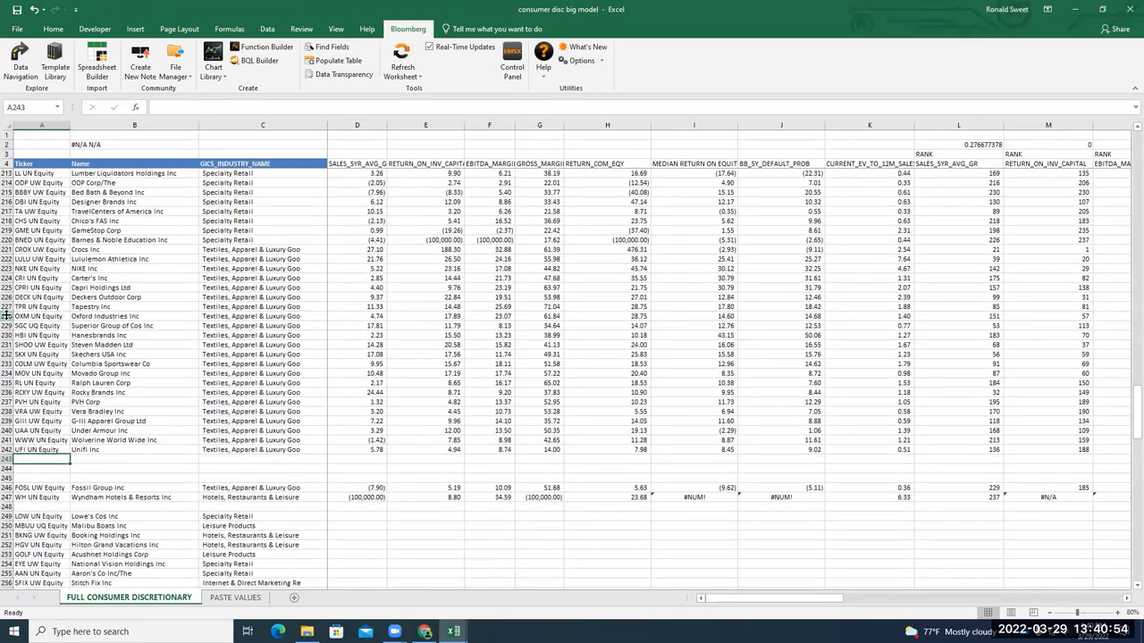
pyautogui.click(18, 268)
# Fill NIKE Inc's row 223 green from the Home tab
pyautogui.click(7, 268)
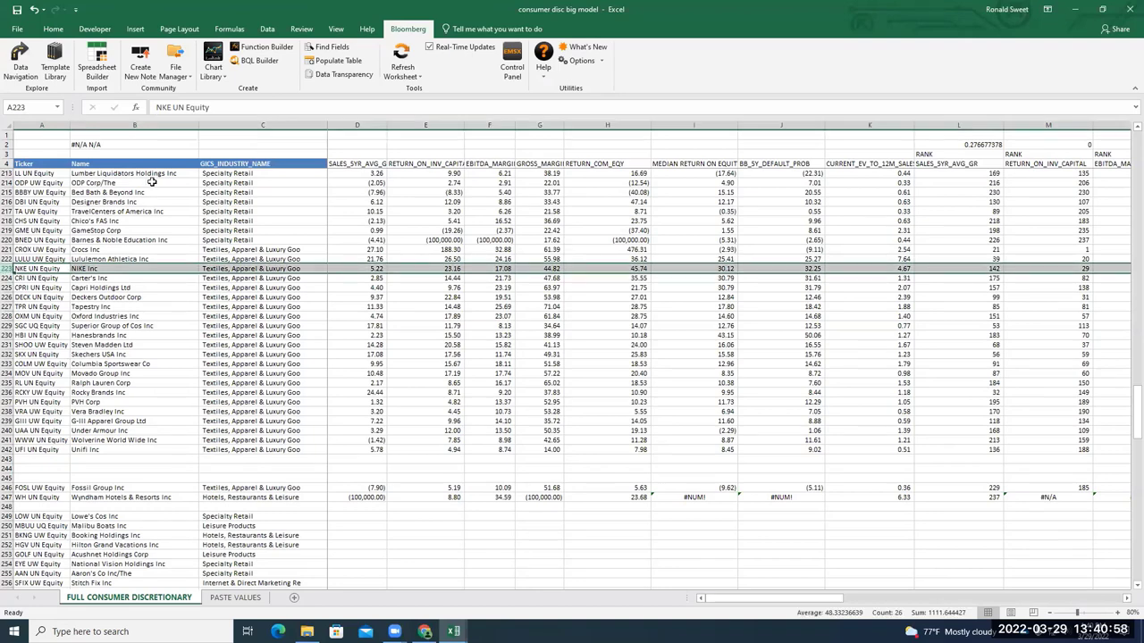
pyautogui.click(61, 29)
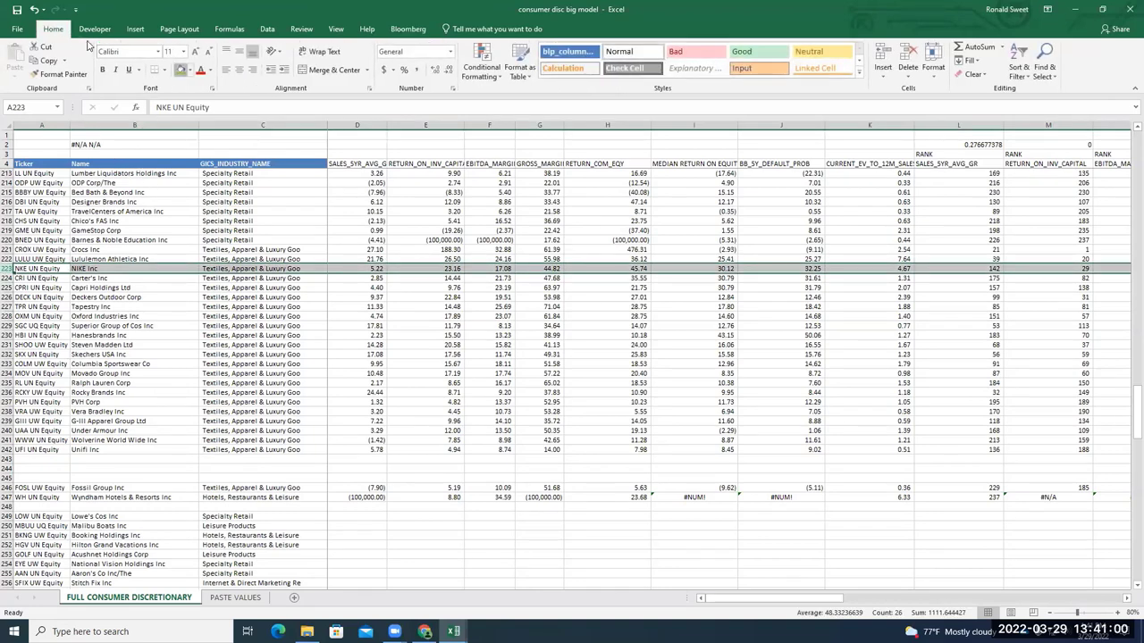
pyautogui.click(181, 70)
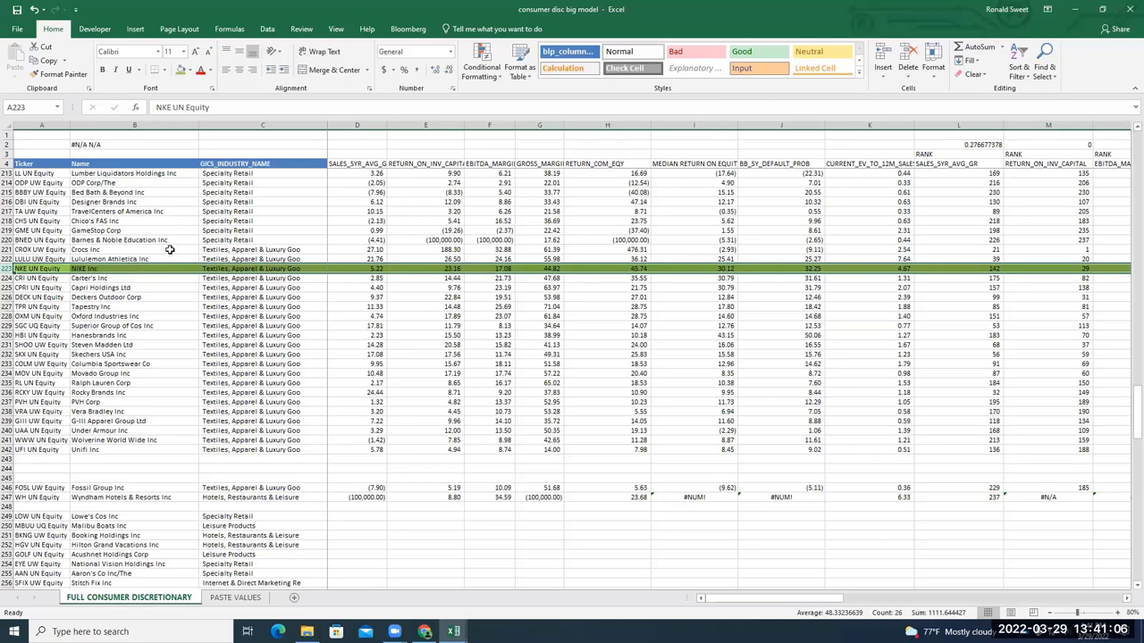
pyautogui.scroll(7, 170, 256)
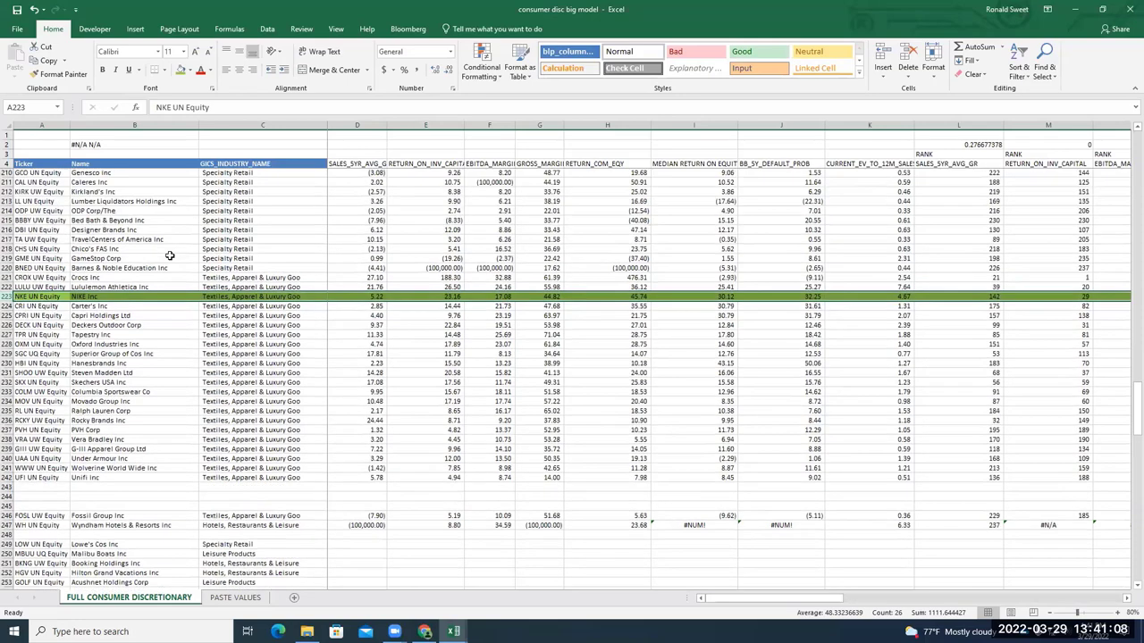
pyautogui.scroll(7, 173, 256)
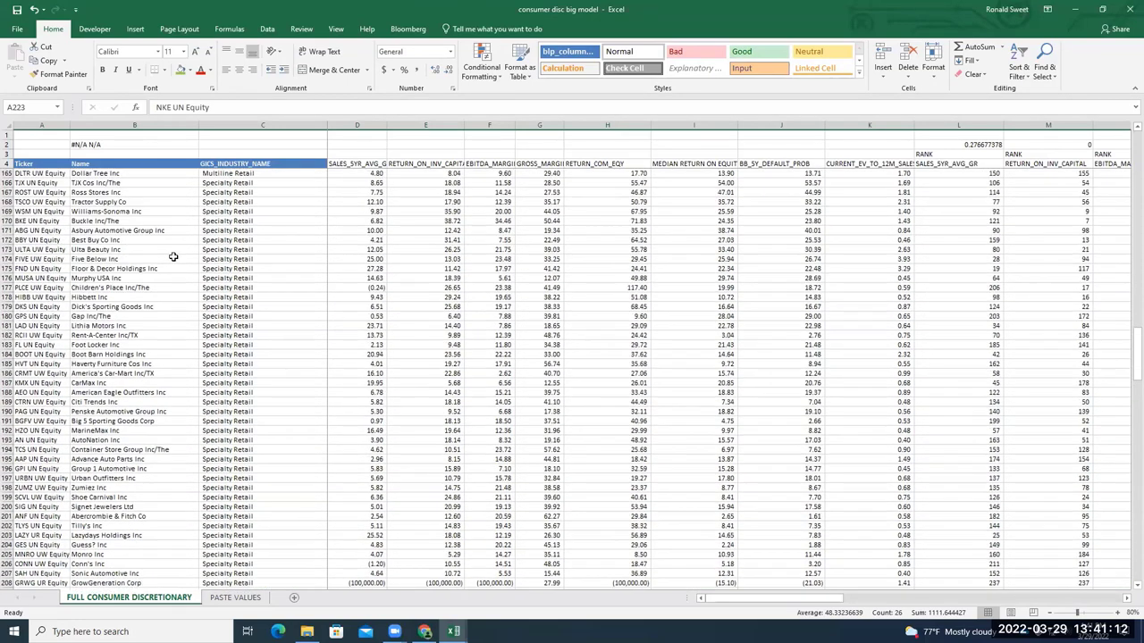
pyautogui.scroll(3, 172, 256)
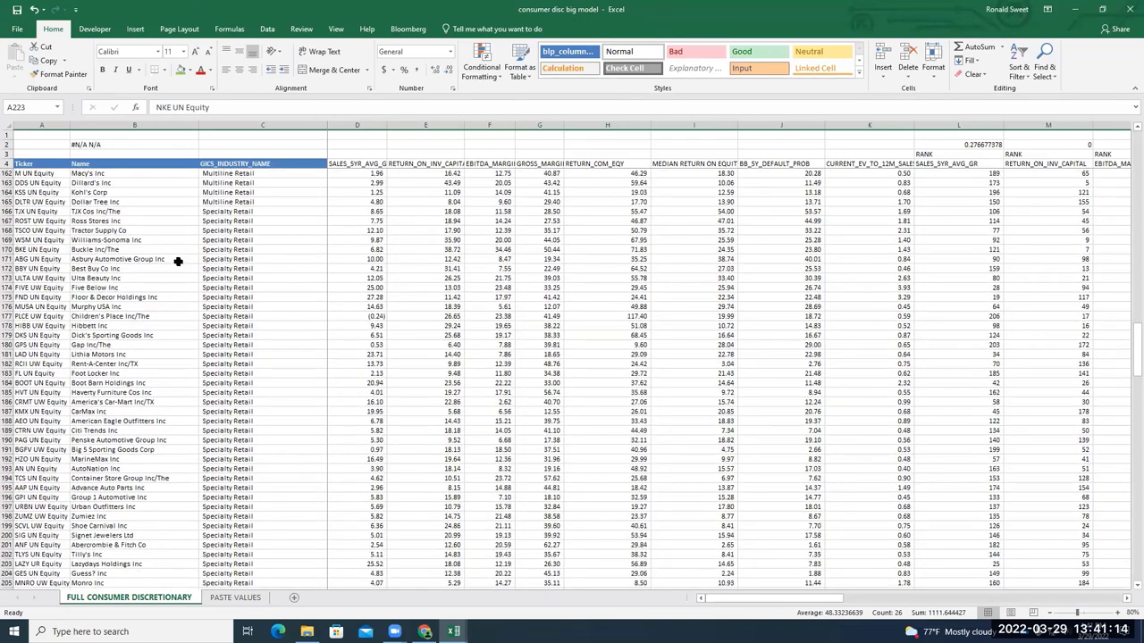
pyautogui.scroll(-1, 178, 260)
pyautogui.scroll(-1, 179, 261)
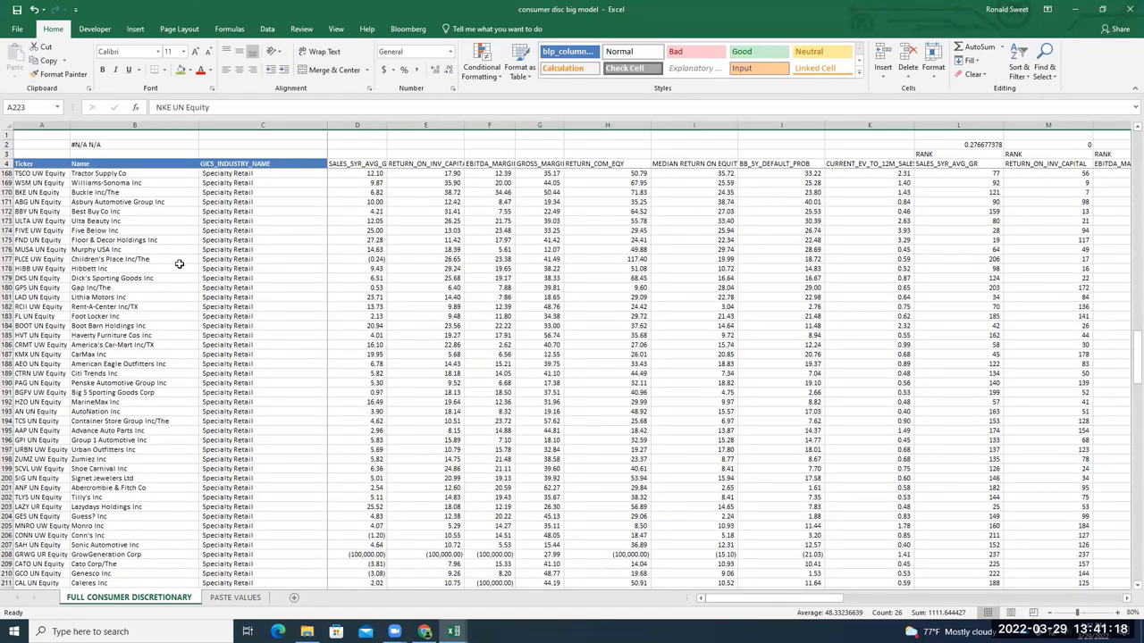
pyautogui.scroll(-5, 179, 264)
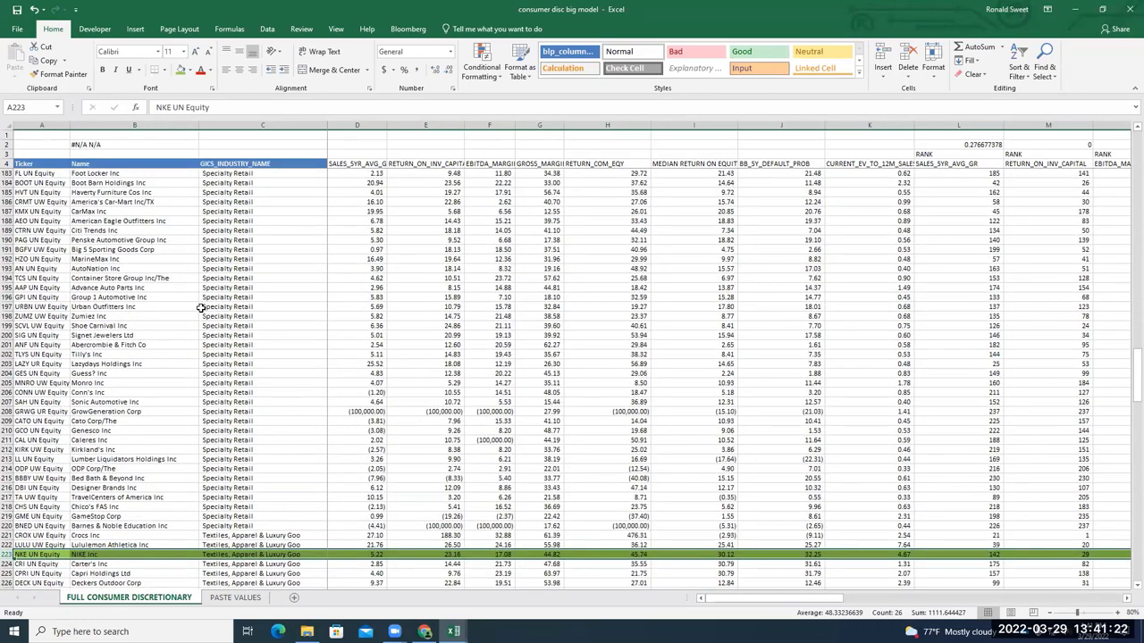
pyautogui.scroll(-7, 199, 307)
pyautogui.scroll(-3, 204, 309)
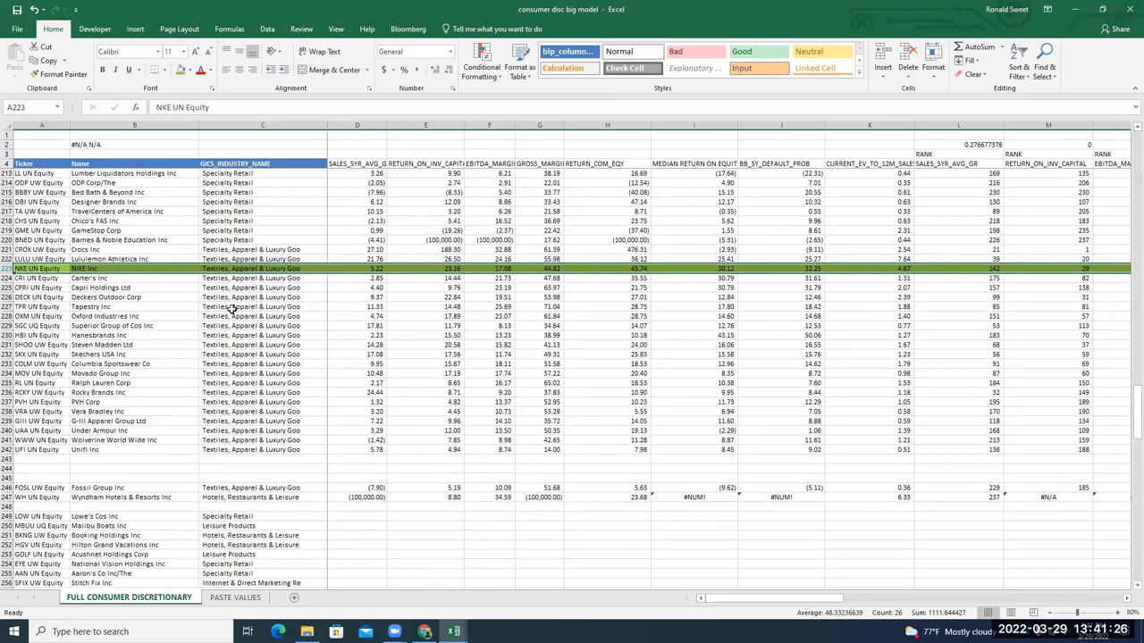
pyautogui.scroll(3, 230, 322)
pyautogui.scroll(-2, 238, 328)
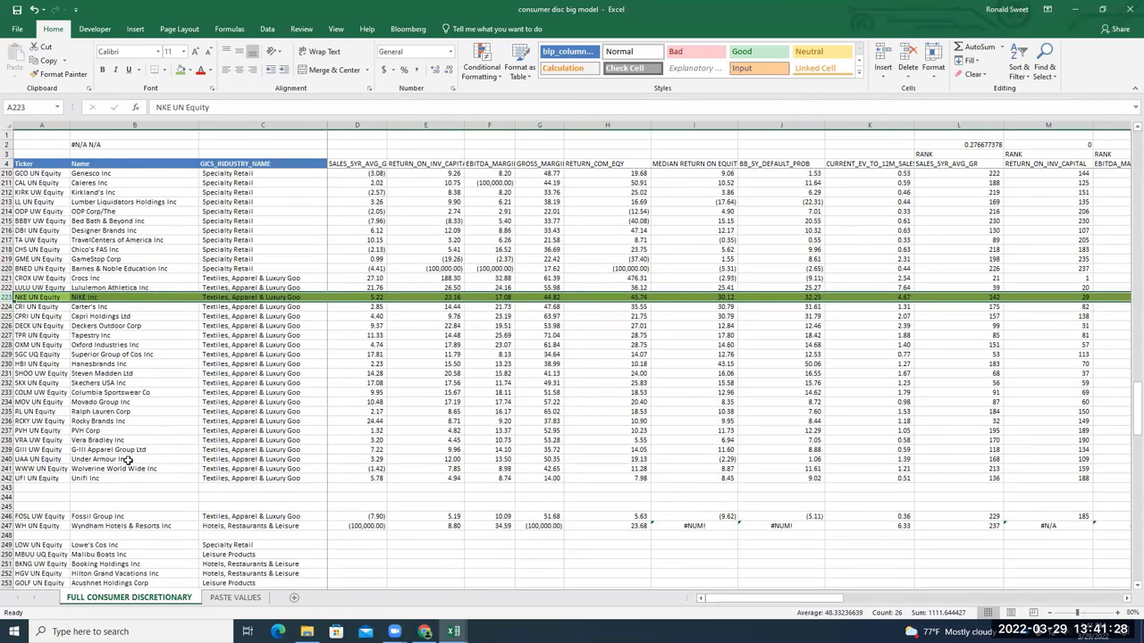
pyautogui.scroll(4, 261, 475)
pyautogui.scroll(20, 262, 474)
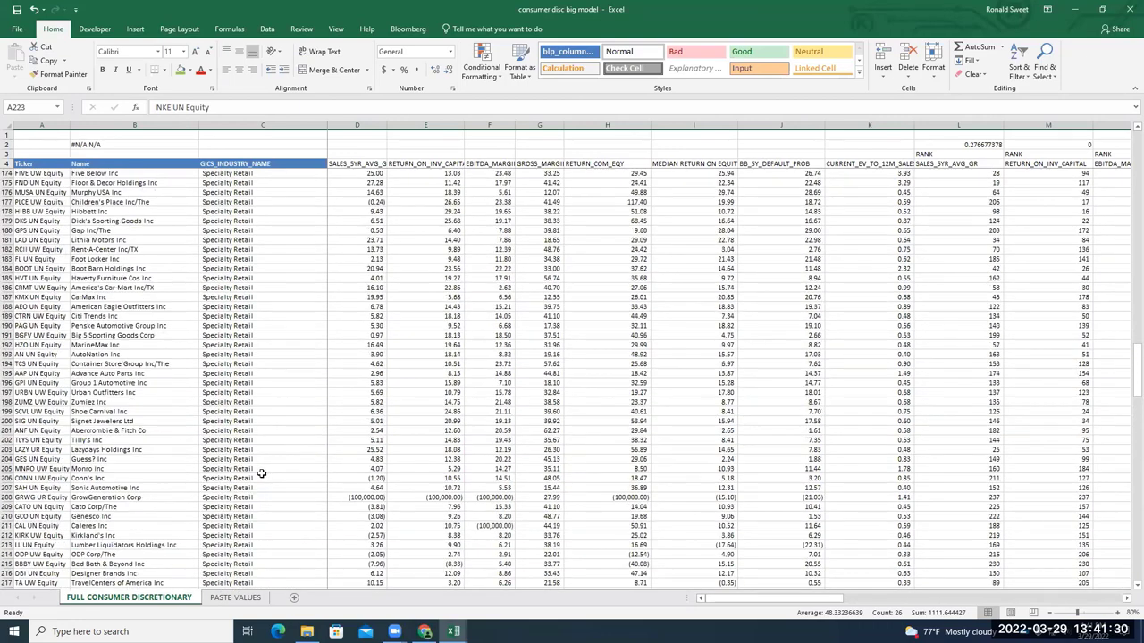
pyautogui.scroll(12, 262, 471)
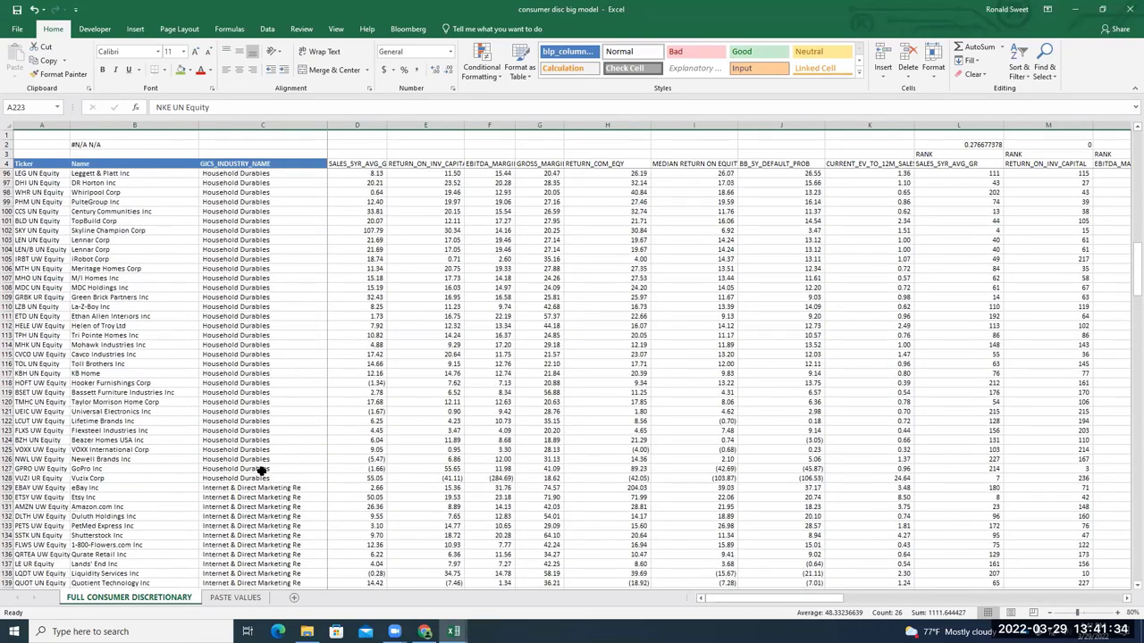
pyautogui.scroll(5, 262, 471)
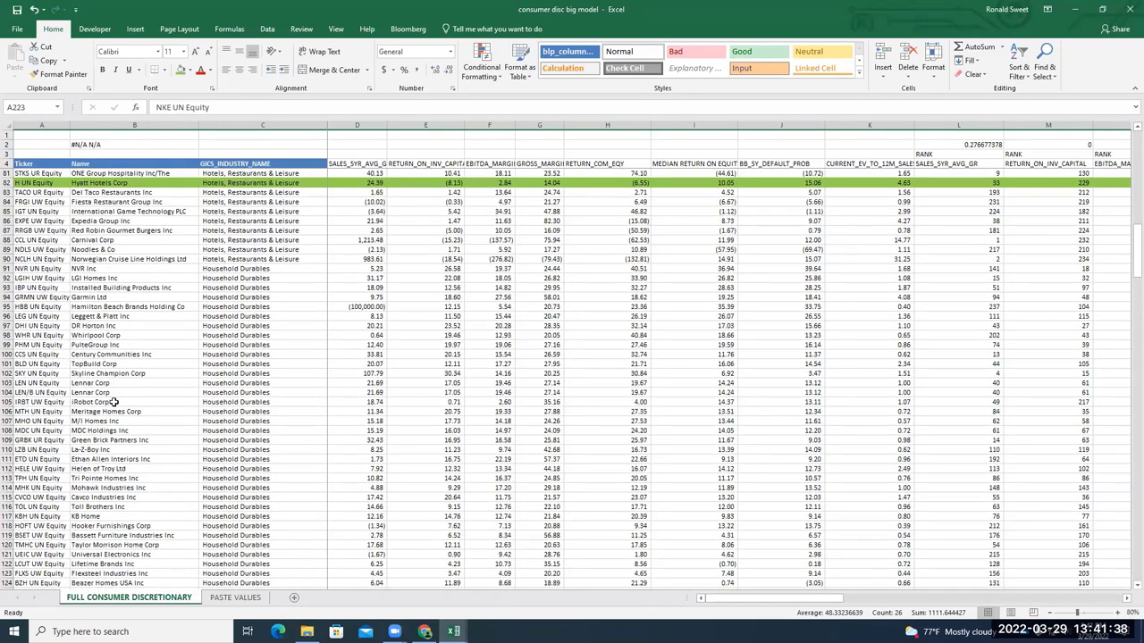
pyautogui.scroll(16, 113, 402)
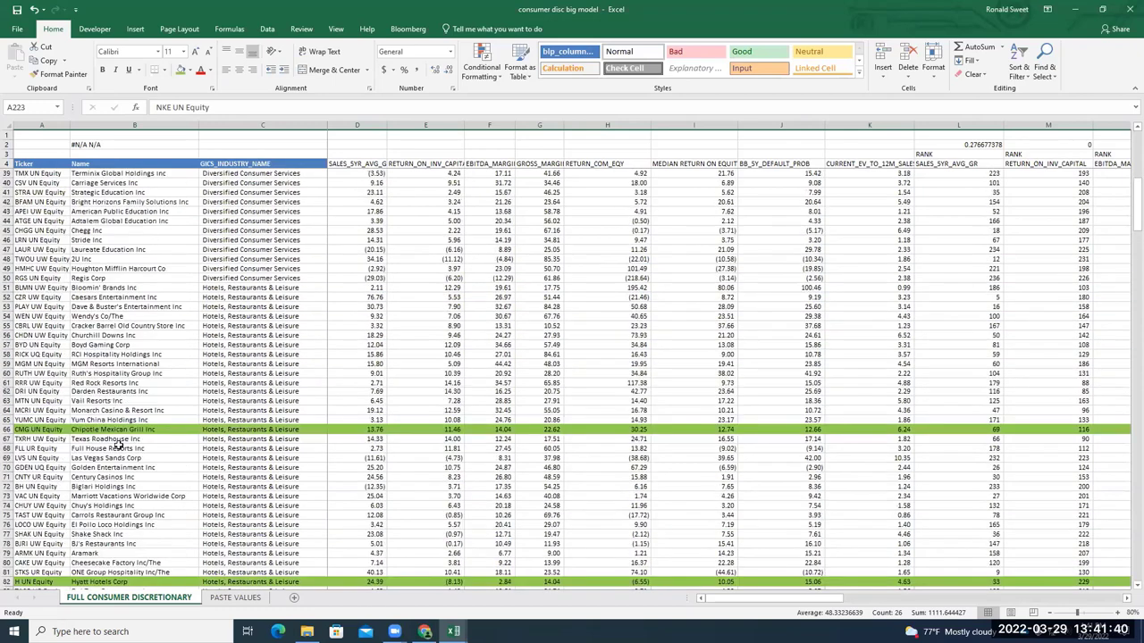
pyautogui.scroll(5, 133, 474)
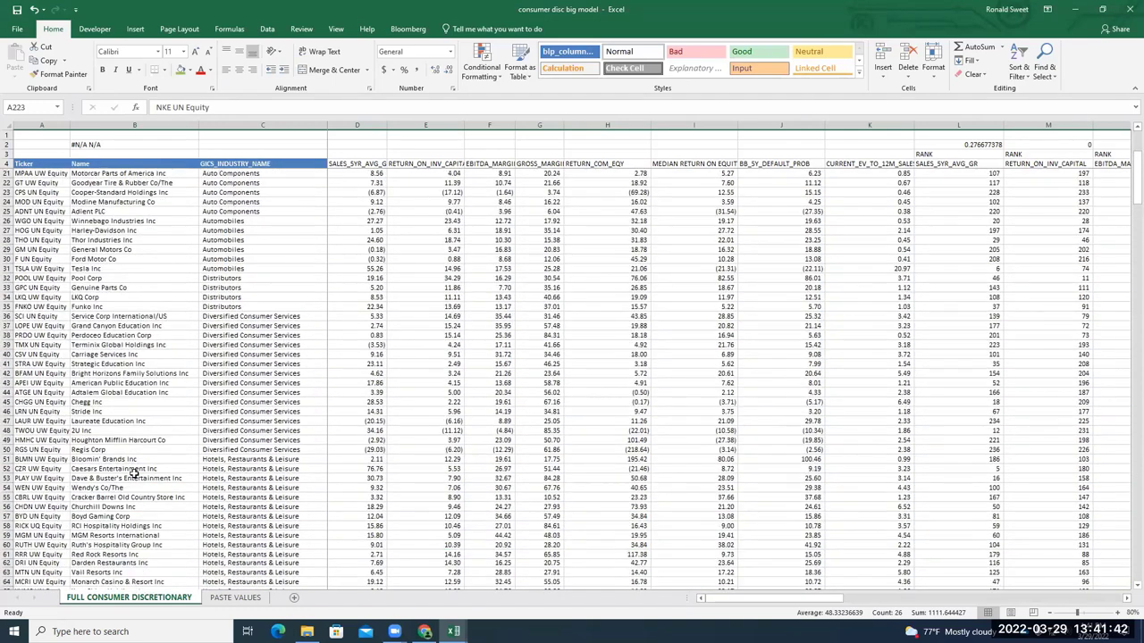
pyautogui.scroll(5, 132, 474)
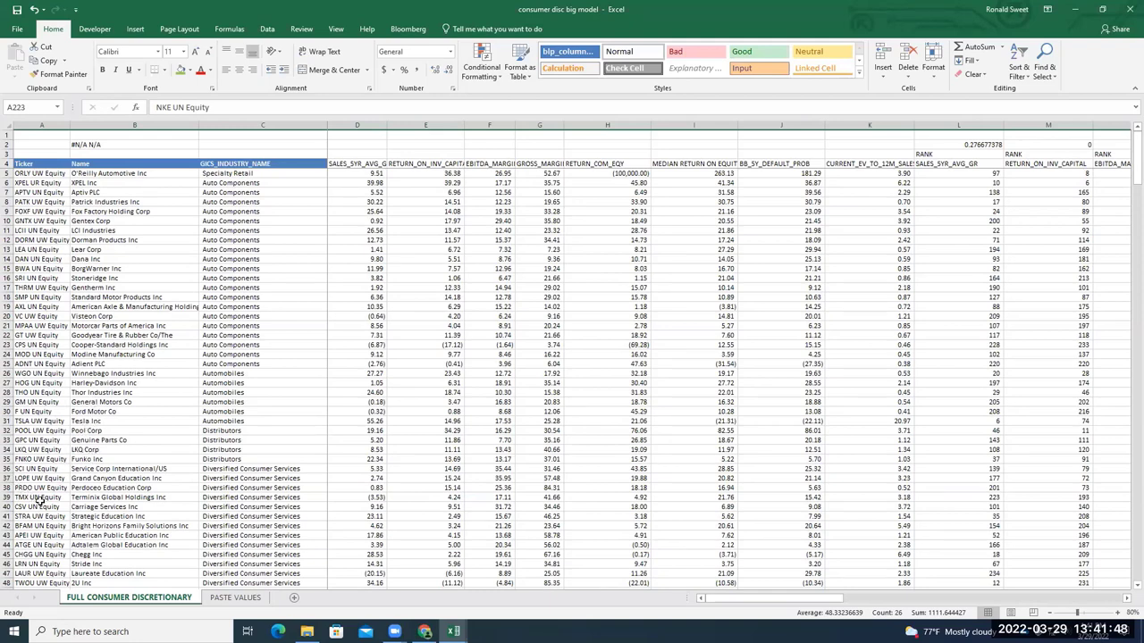
pyautogui.scroll(-4, 57, 506)
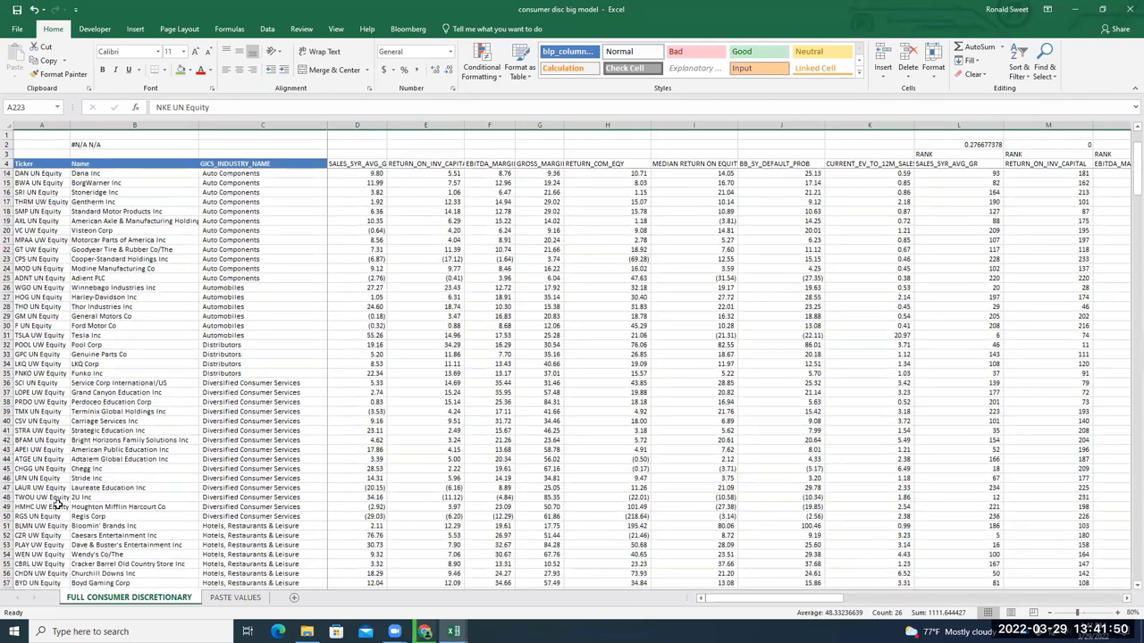
pyautogui.scroll(-3, 56, 506)
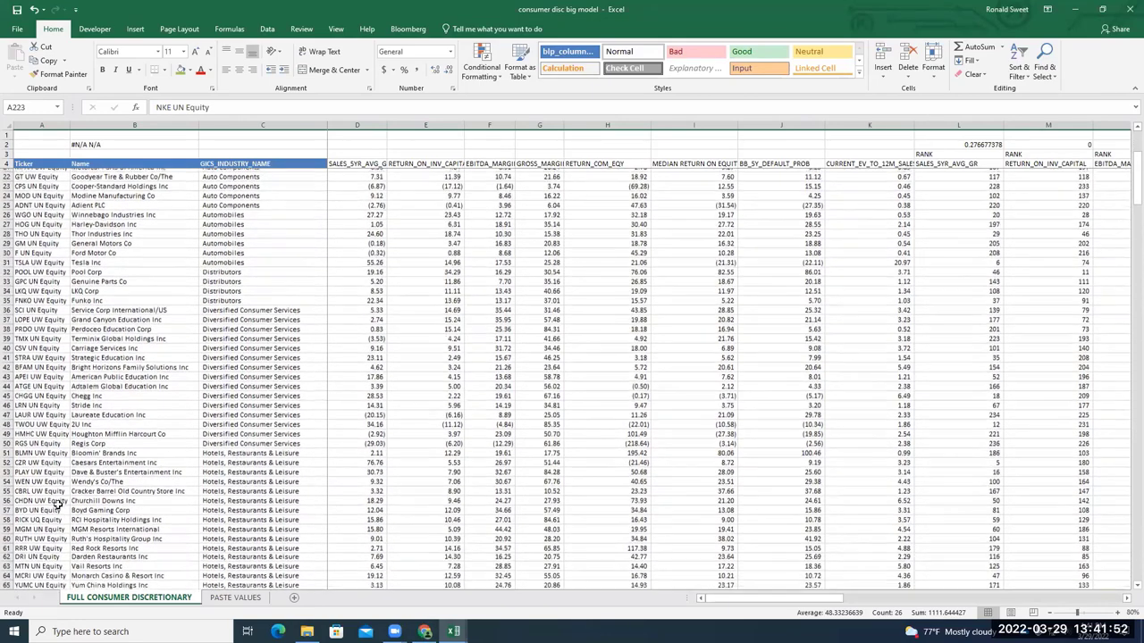
pyautogui.scroll(-6, 145, 438)
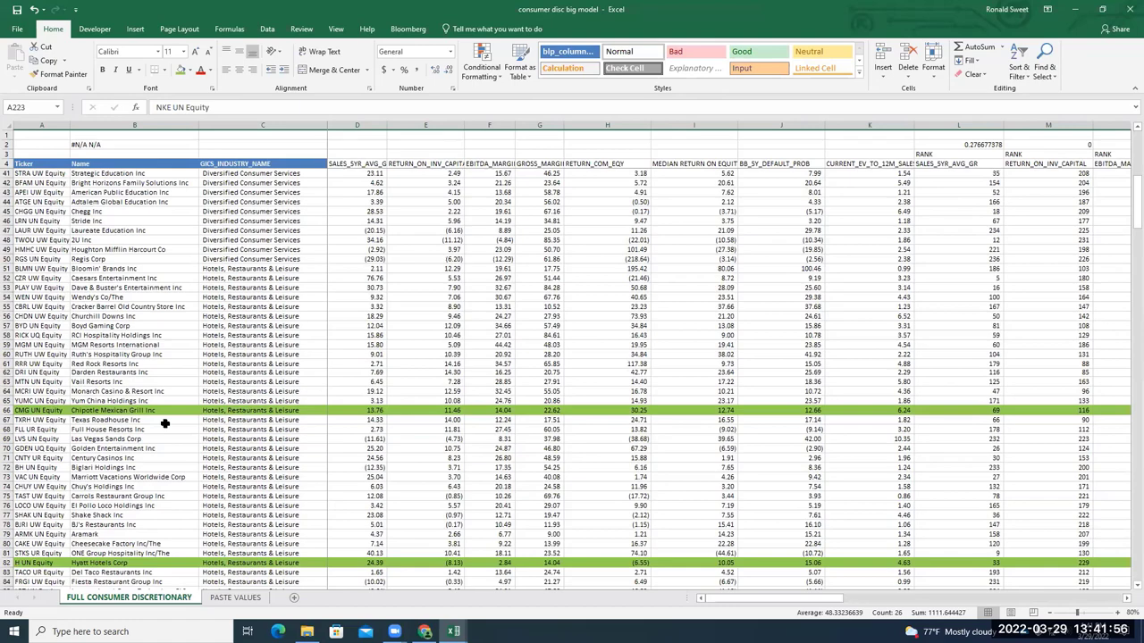
pyautogui.scroll(-3, 166, 423)
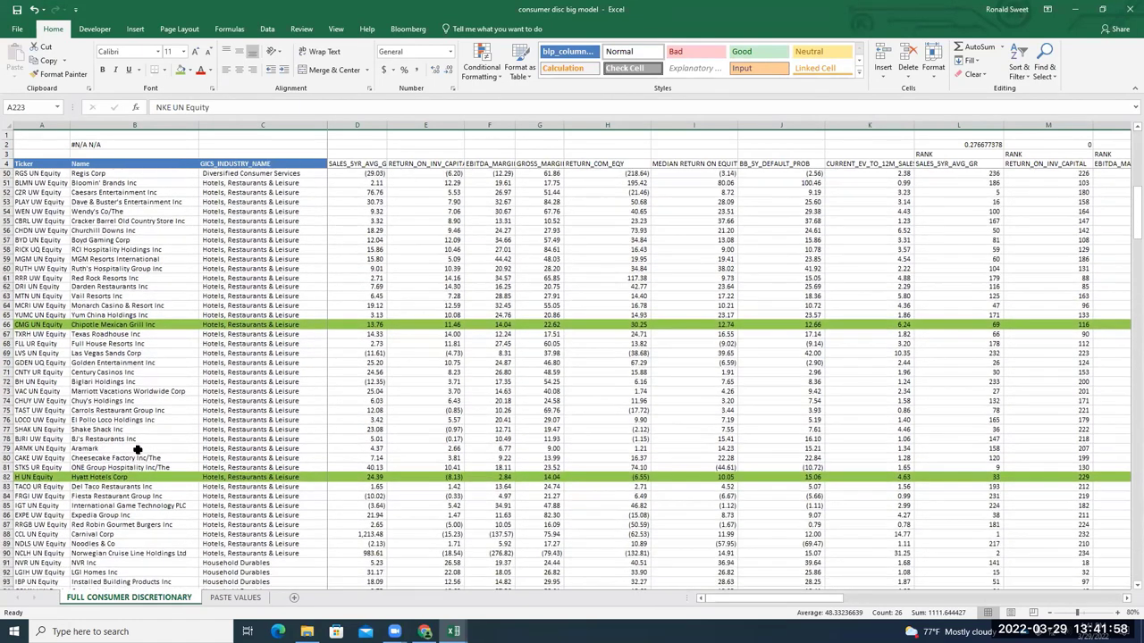
pyautogui.scroll(-3, 132, 458)
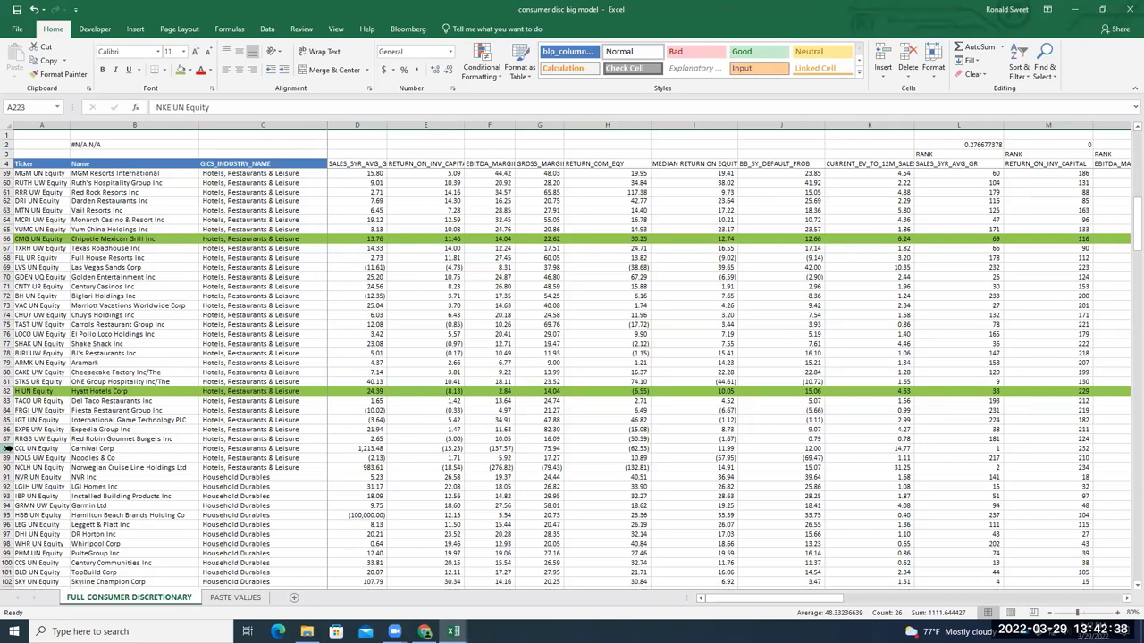
pyautogui.scroll(-4, 201, 471)
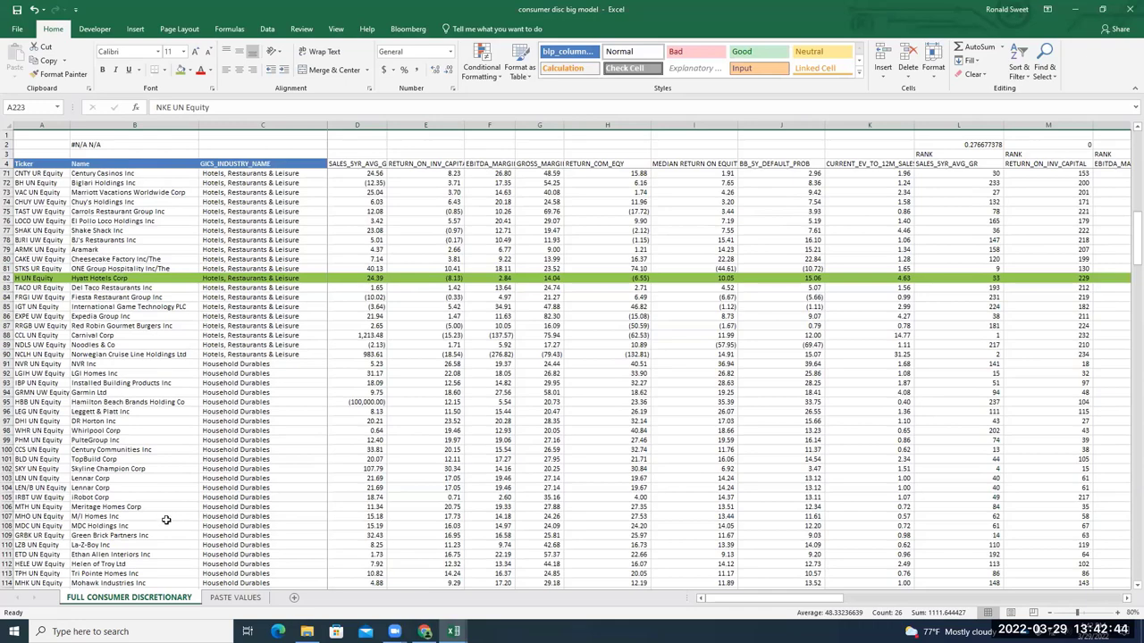
pyautogui.scroll(-1, 166, 516)
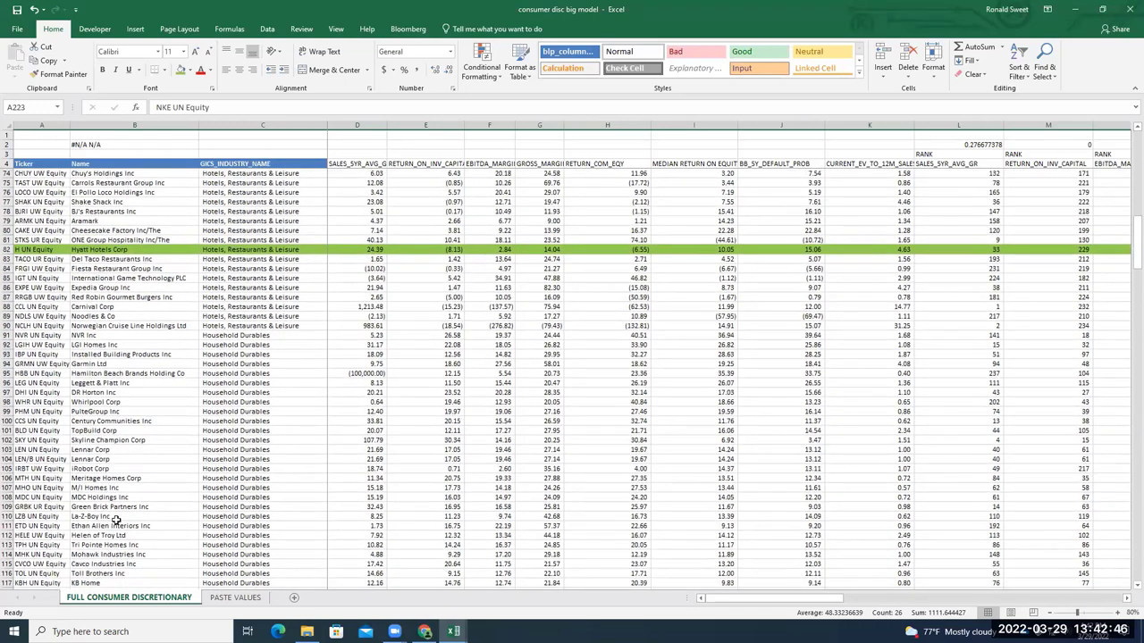
pyautogui.scroll(-4, 116, 520)
pyautogui.scroll(-1, 117, 516)
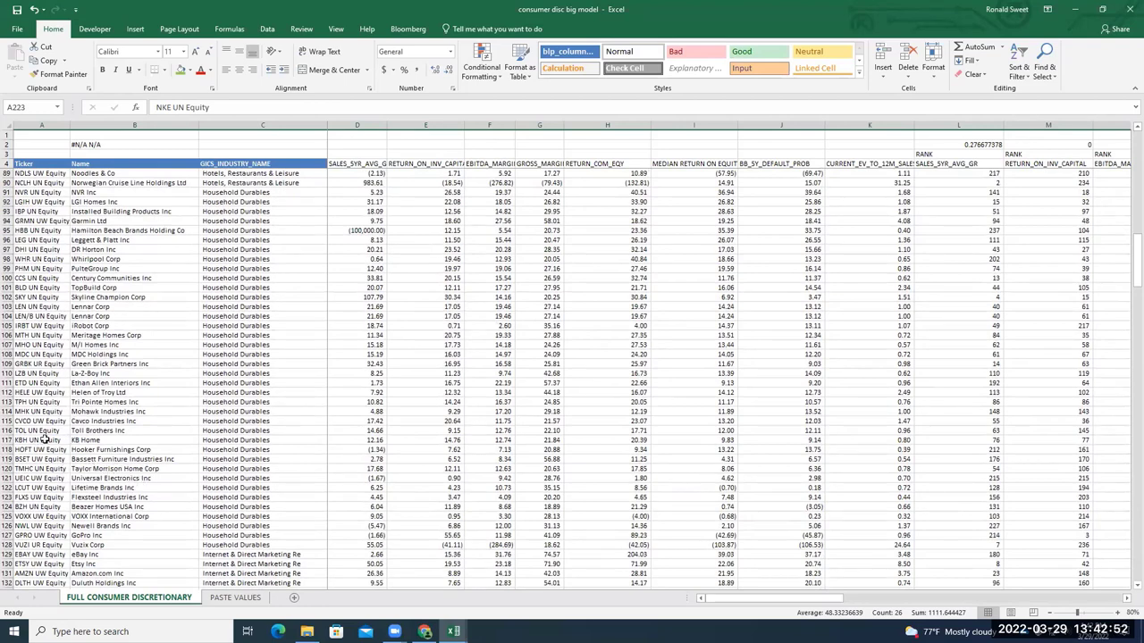
pyautogui.scroll(-3, 116, 457)
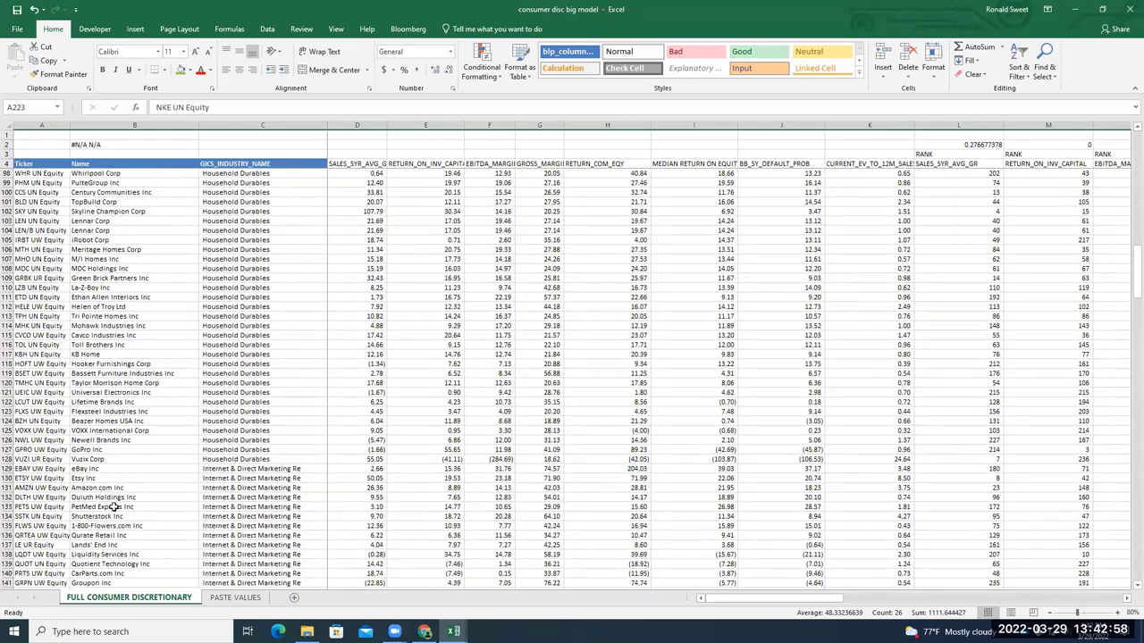
pyautogui.scroll(-3, 114, 527)
pyautogui.scroll(-2, 102, 511)
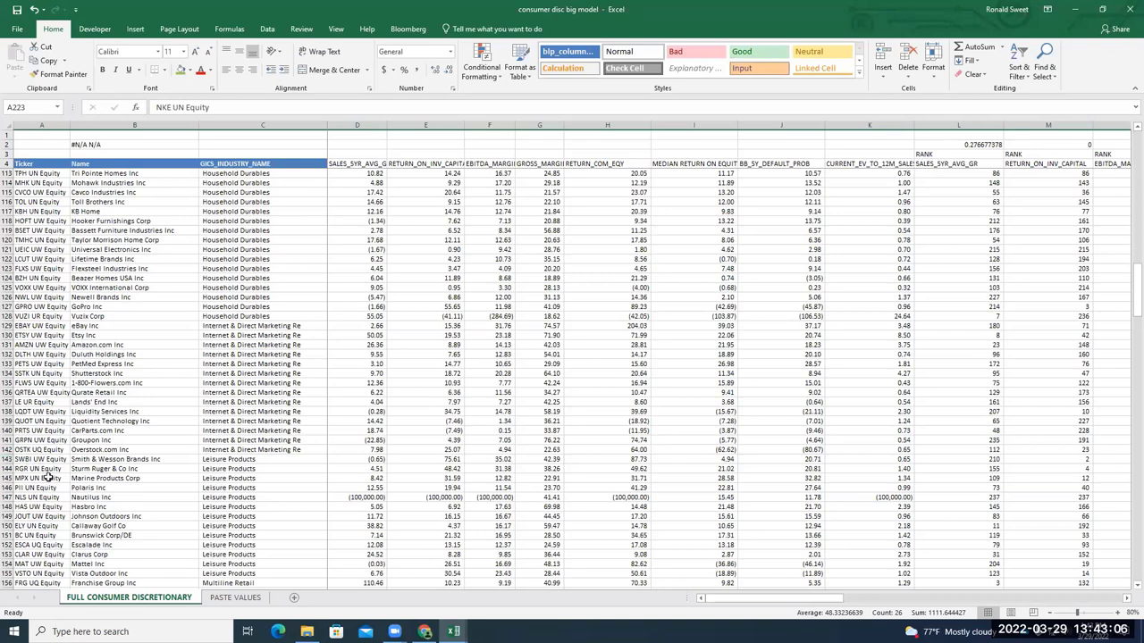
pyautogui.scroll(-3, 51, 471)
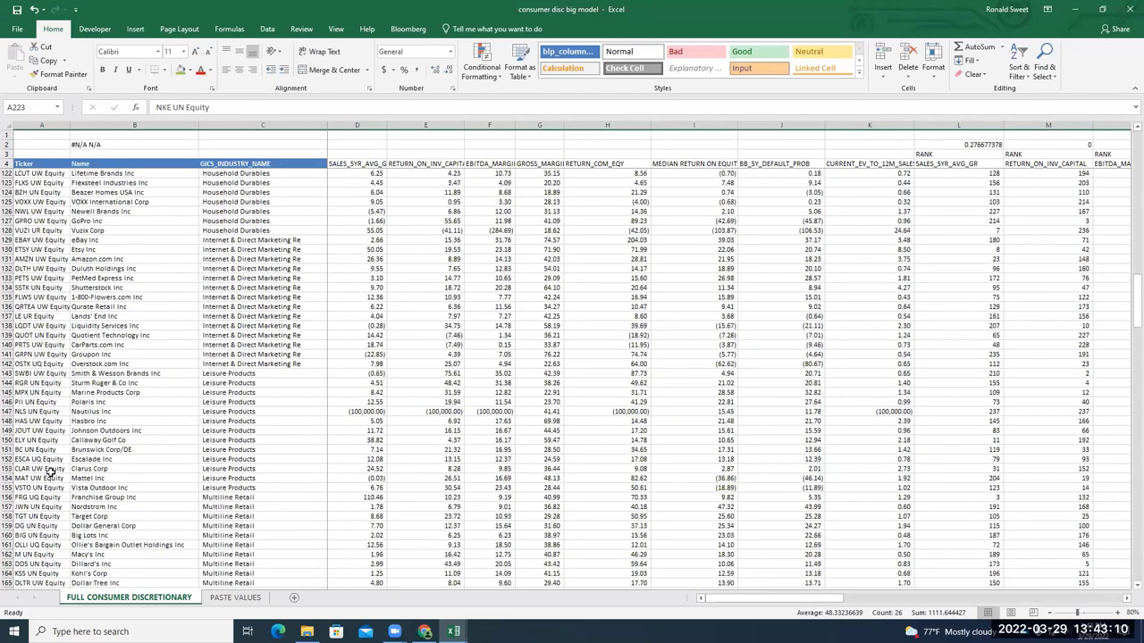
pyautogui.scroll(-1, 51, 472)
# Fill Target Corp's row 158 green and reselect the row
pyautogui.moveTo(8, 490); pyautogui.dragTo(7, 486)
pyautogui.click(8, 486)
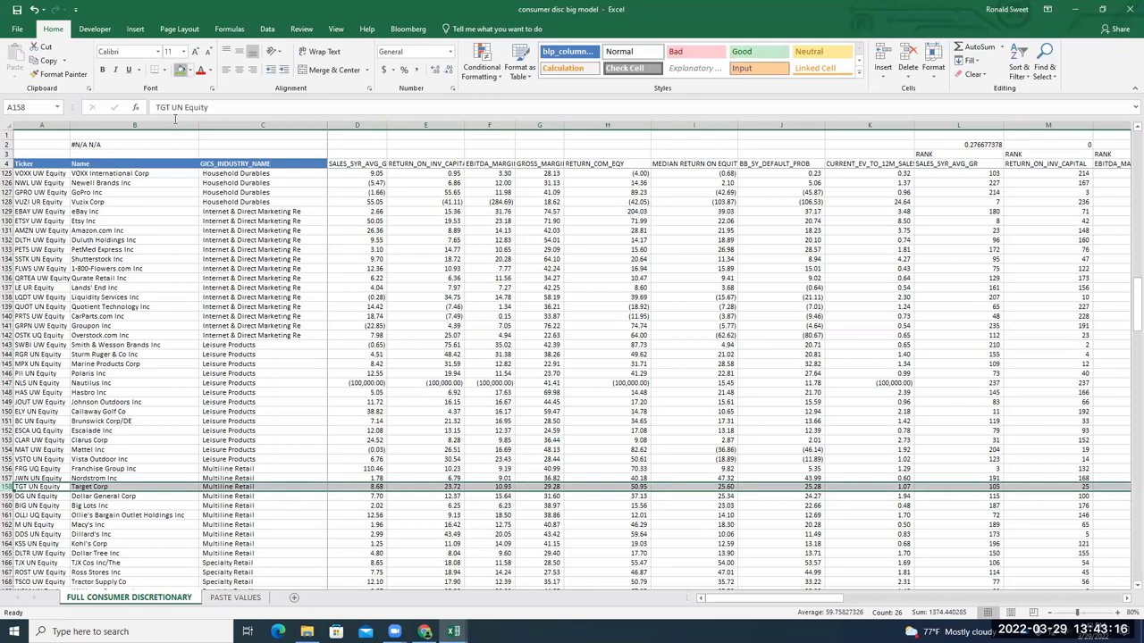
pyautogui.click(181, 69)
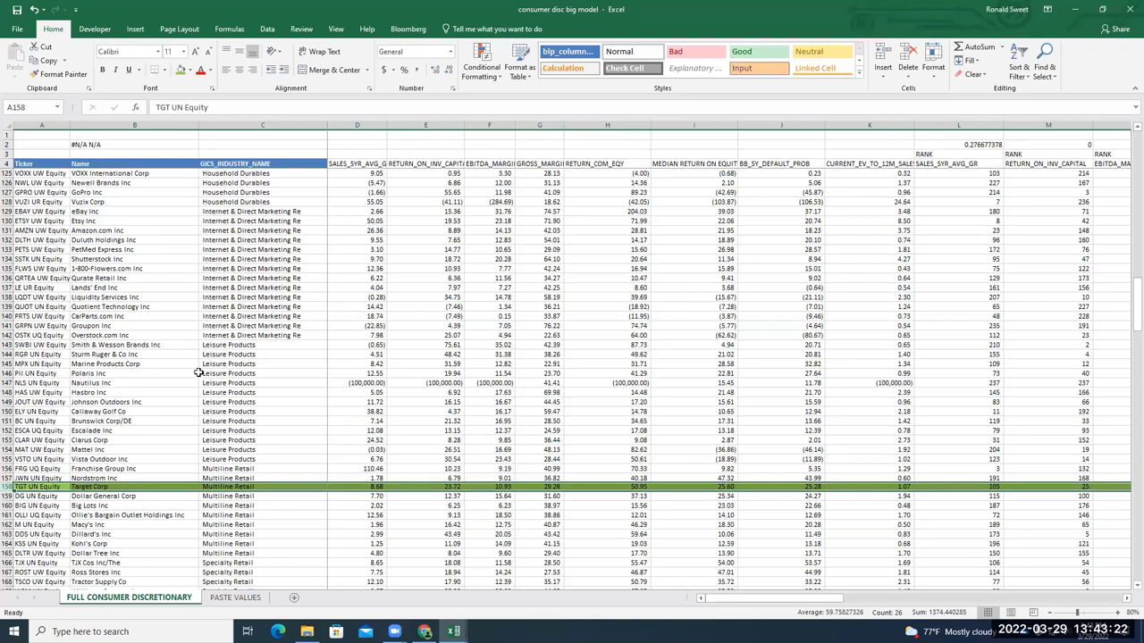
pyautogui.scroll(1, 199, 372)
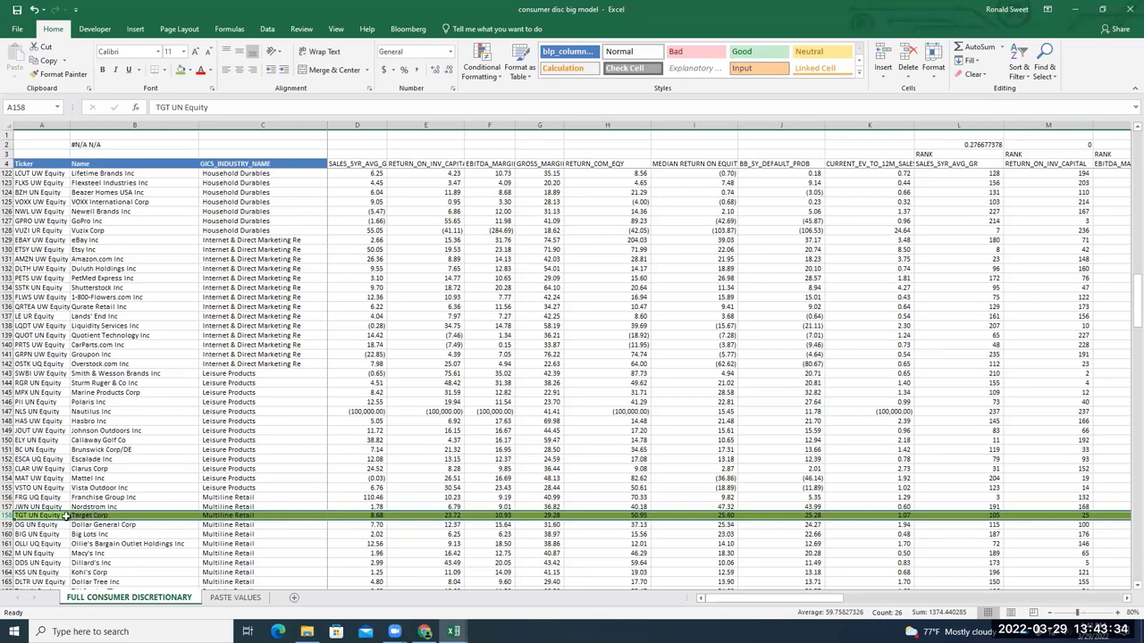
pyautogui.scroll(-2, 95, 516)
pyautogui.scroll(-1, 96, 518)
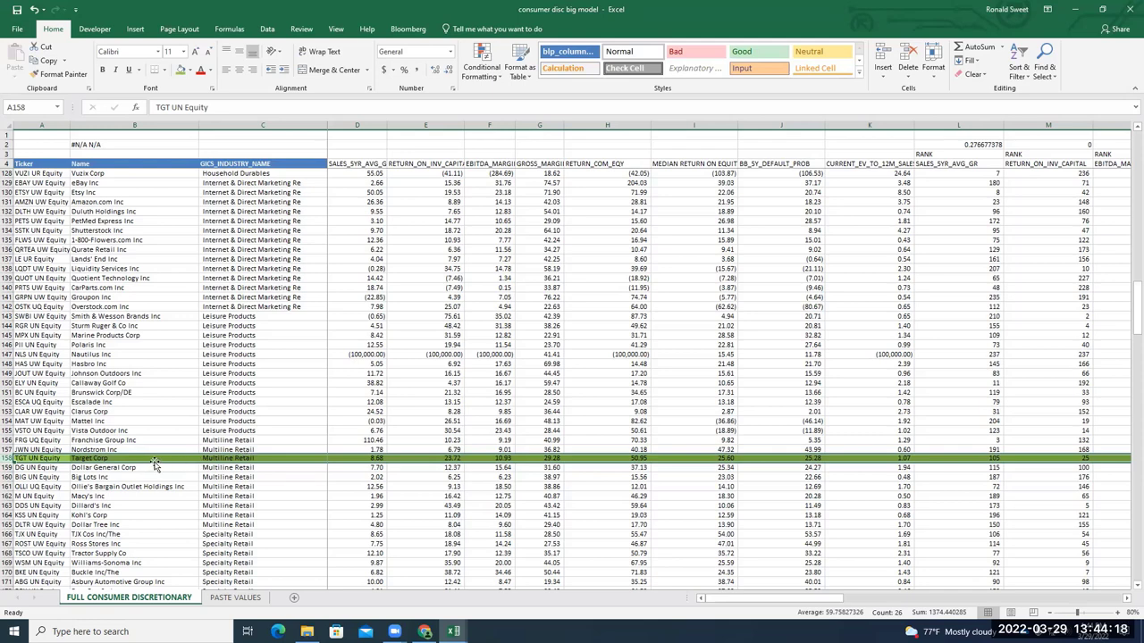
pyautogui.scroll(-1, 158, 464)
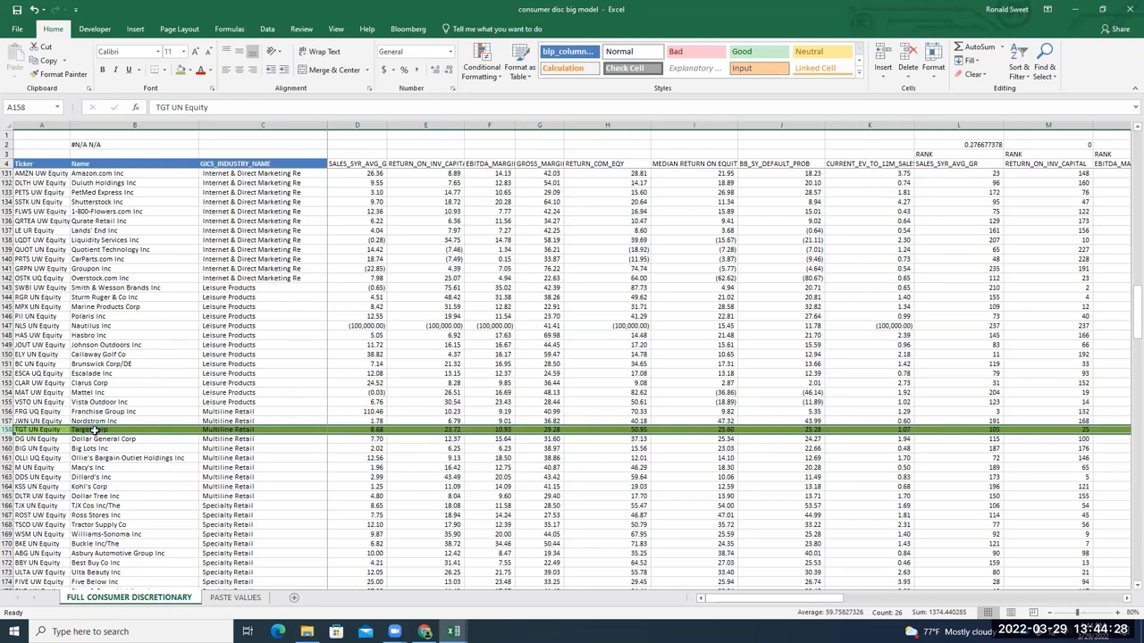
pyautogui.click(95, 431)
pyautogui.click(8, 430)
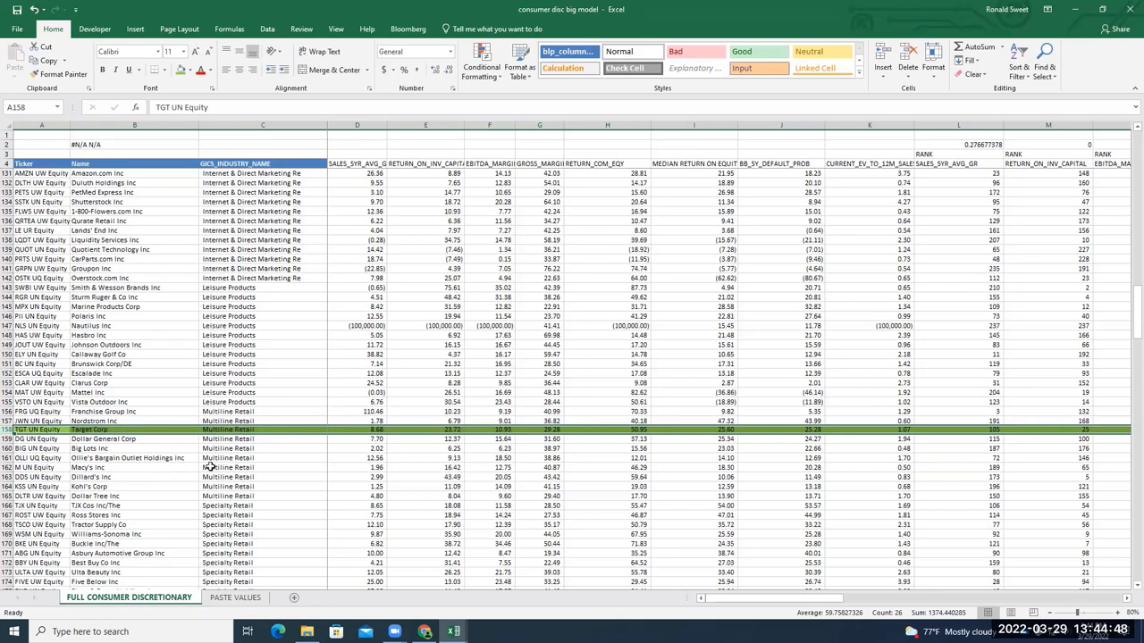
# Select the Chipotle row 66 and add Hyatt's row 82 to the selection
pyautogui.scroll(7, 205, 466)
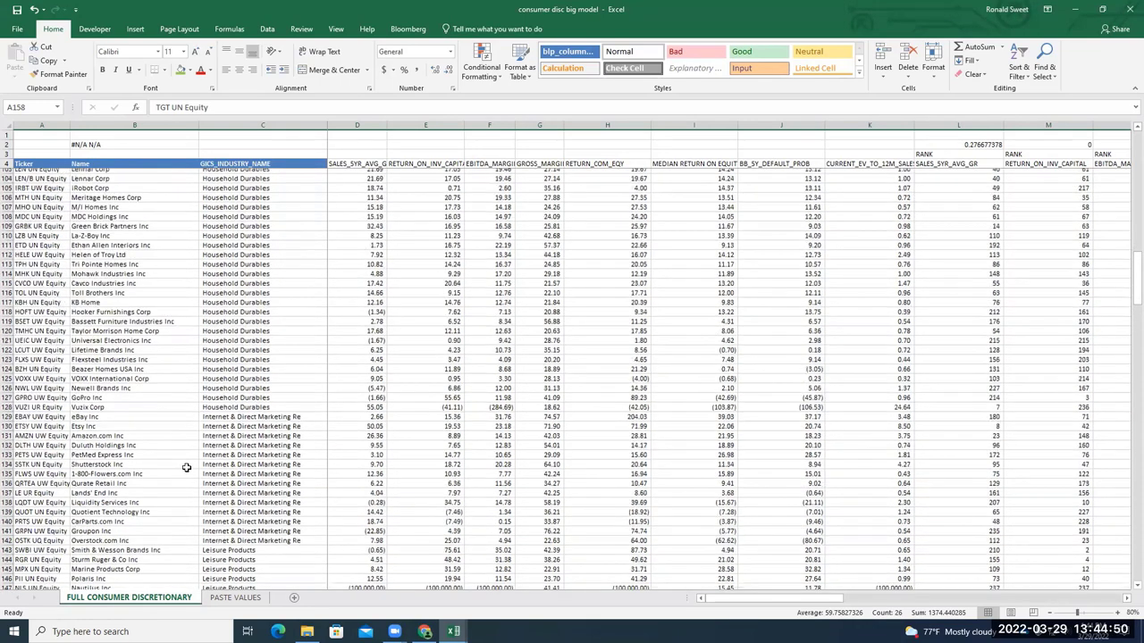
pyautogui.scroll(-13, 186, 465)
pyautogui.scroll(7, 189, 461)
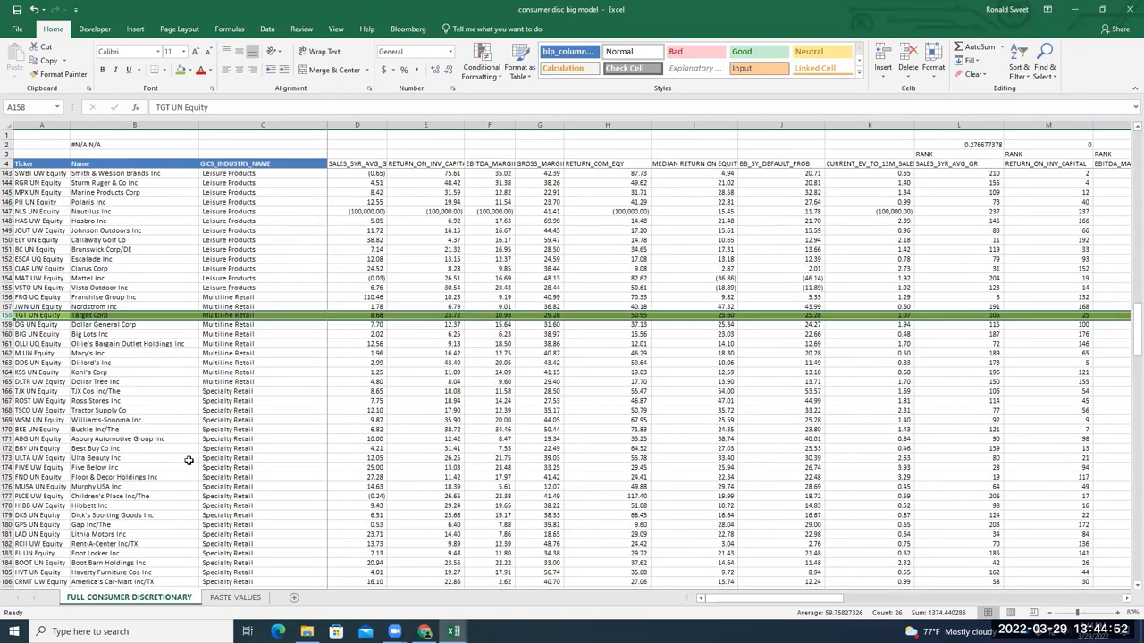
pyautogui.scroll(5, 189, 460)
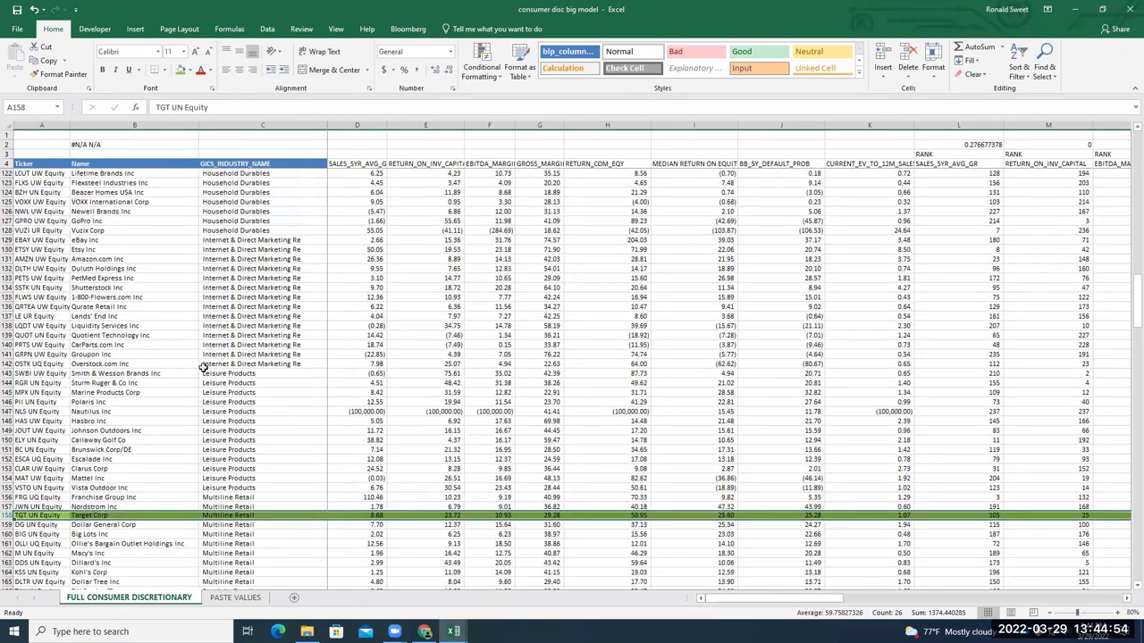
pyautogui.scroll(-5, 203, 375)
pyautogui.scroll(-2, 119, 430)
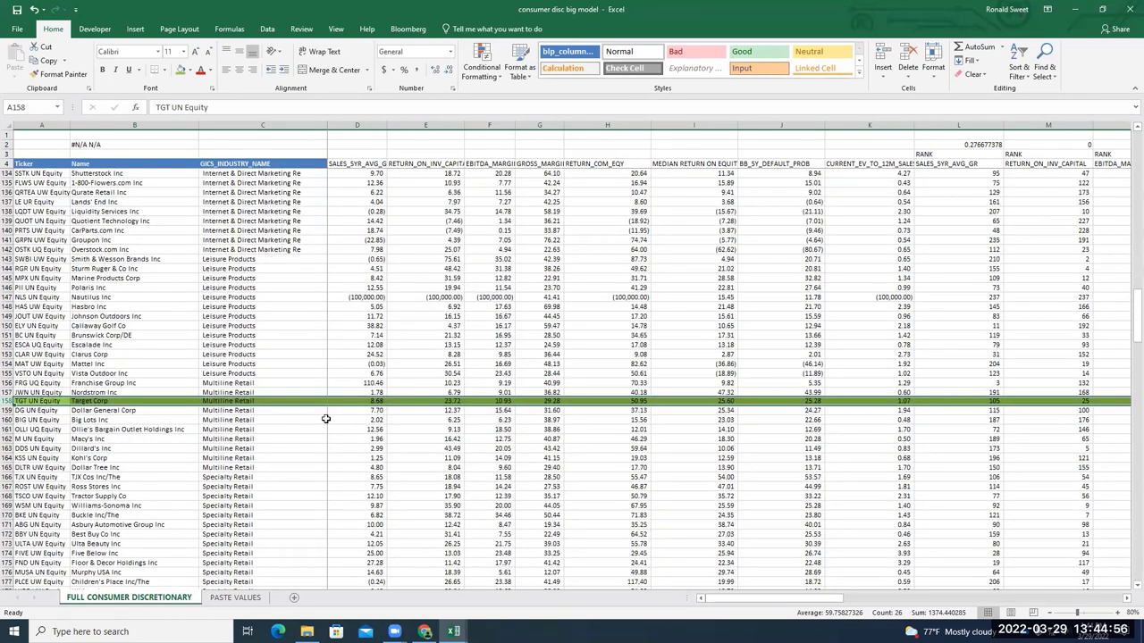
pyautogui.scroll(20, 385, 371)
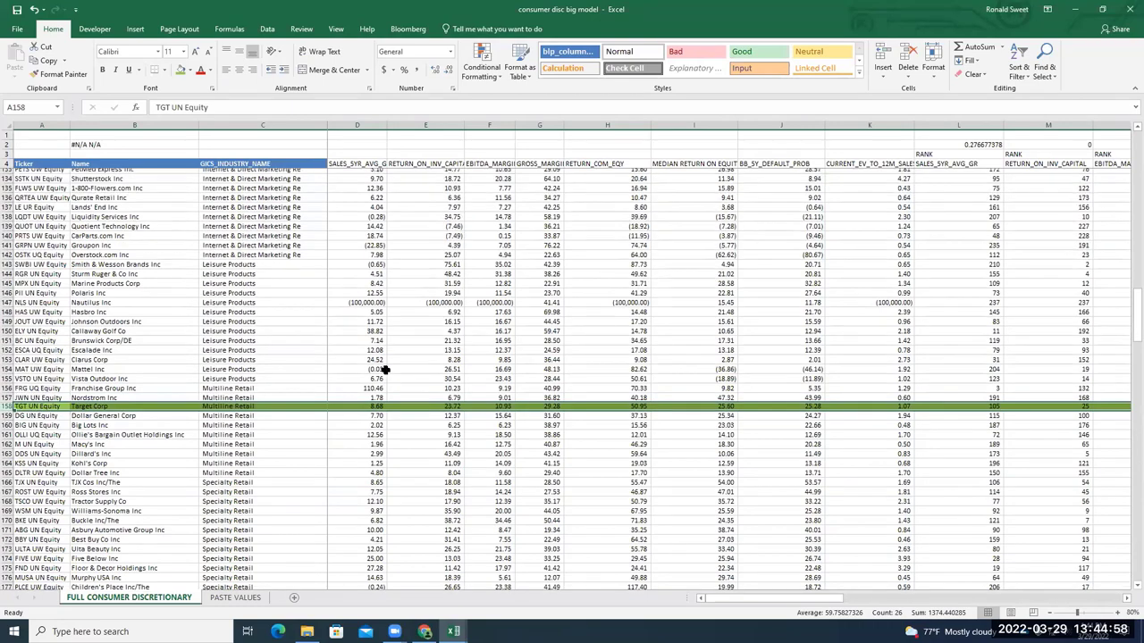
pyautogui.scroll(7, 384, 368)
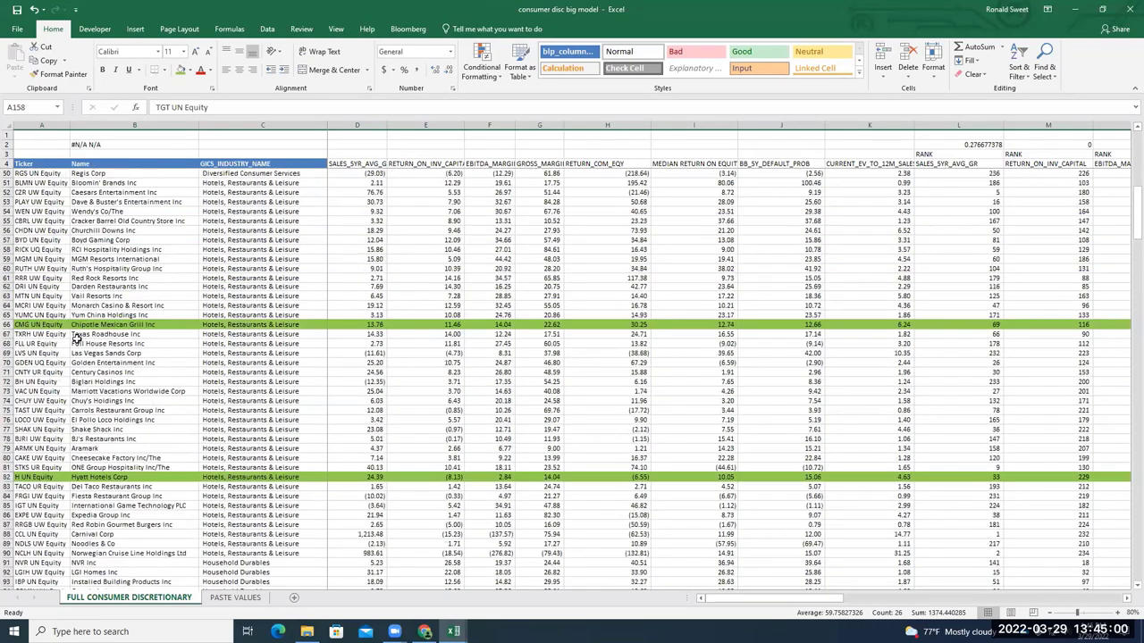
pyautogui.moveTo(12, 324); pyautogui.dragTo(7, 323)
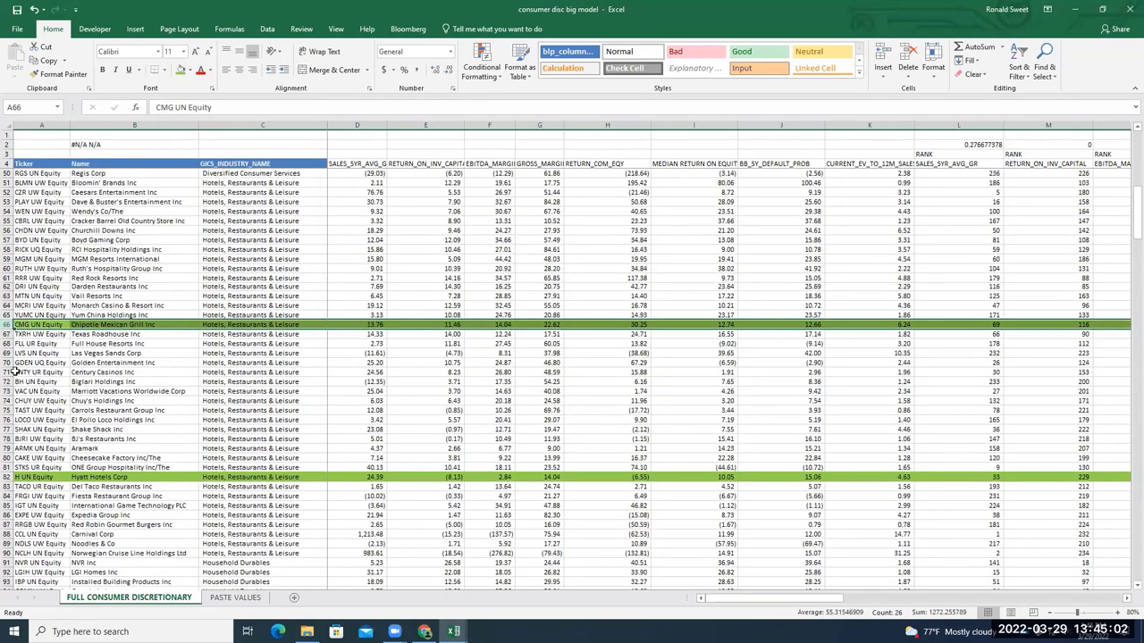
pyautogui.click(7, 478)
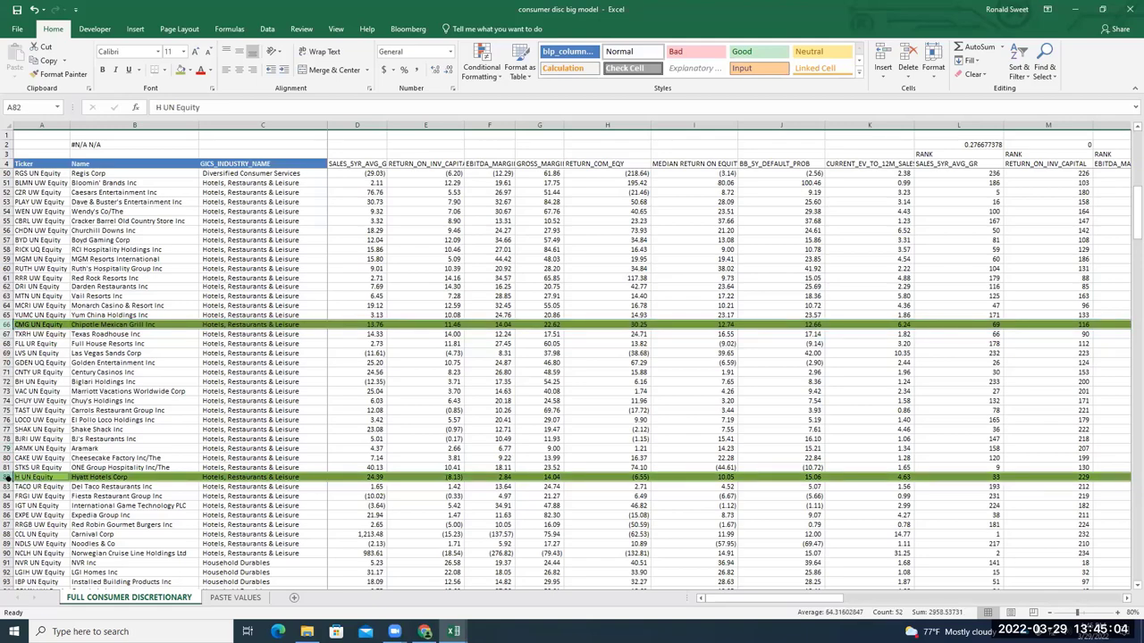
# Add Target's row 158 and NIKE's row 223, then copy all four rows
pyautogui.scroll(-5, 7, 478)
pyautogui.scroll(4, 56, 431)
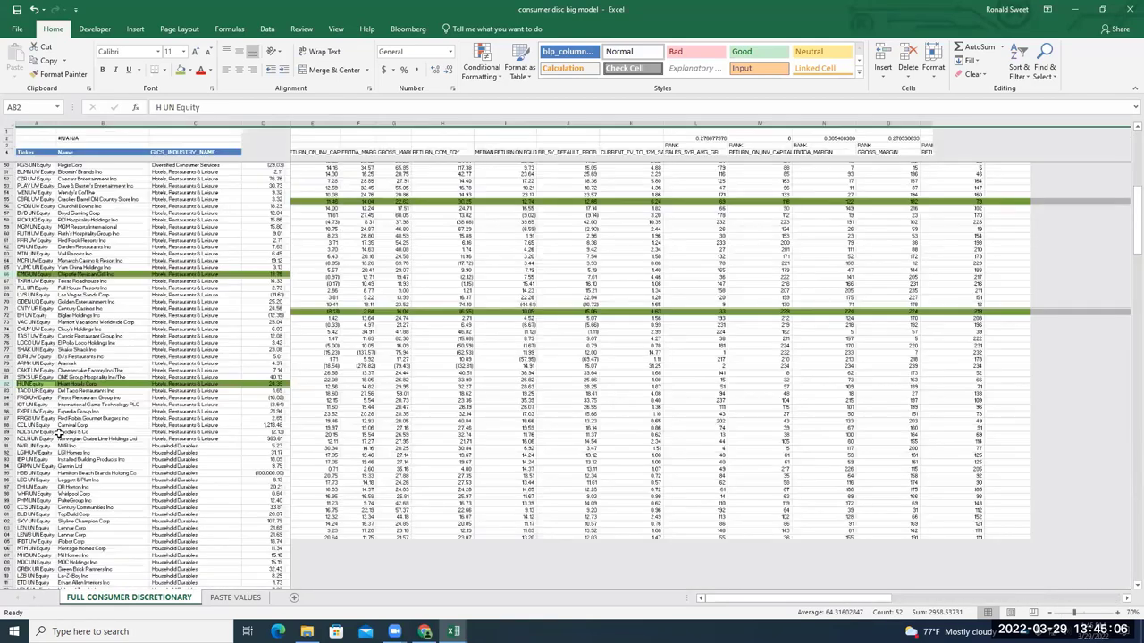
pyautogui.scroll(1, 60, 435)
pyautogui.moveTo(1126, 224); pyautogui.dragTo(1126, 316)
pyautogui.scroll(-20, 73, 471)
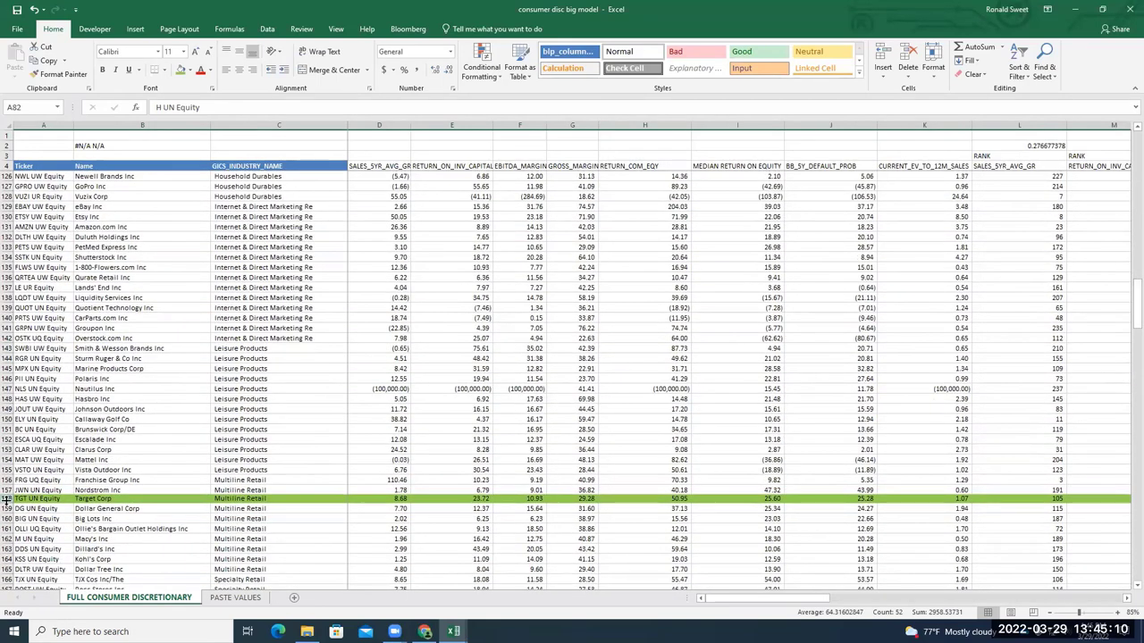
pyautogui.click(7, 499)
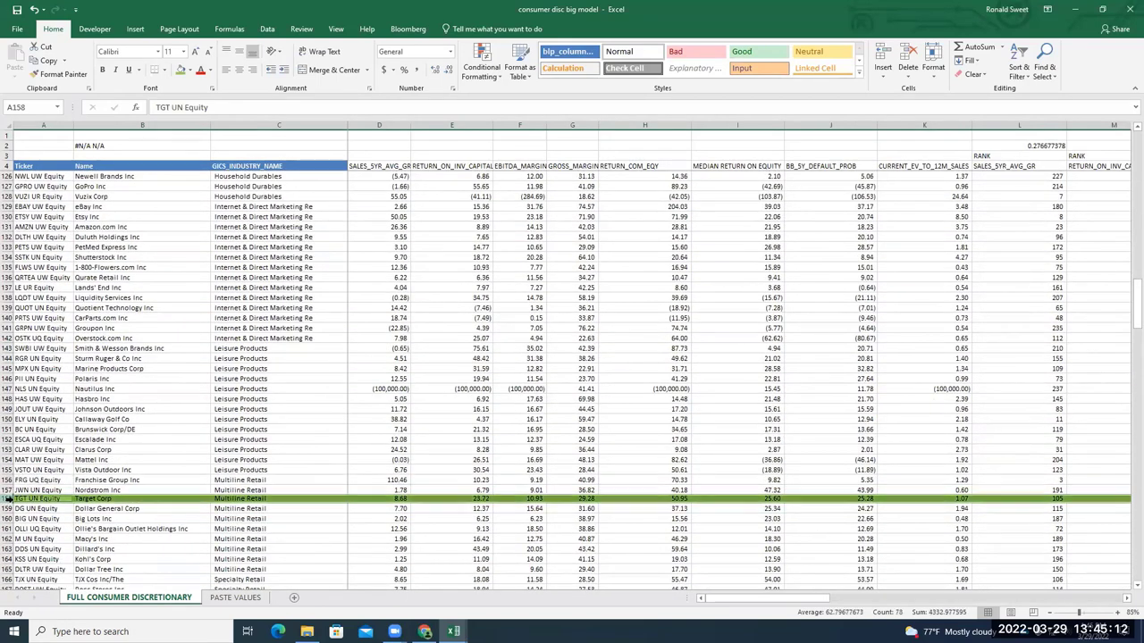
pyautogui.moveTo(1124, 320); pyautogui.dragTo(1126, 405)
pyautogui.scroll(-15, 750, 431)
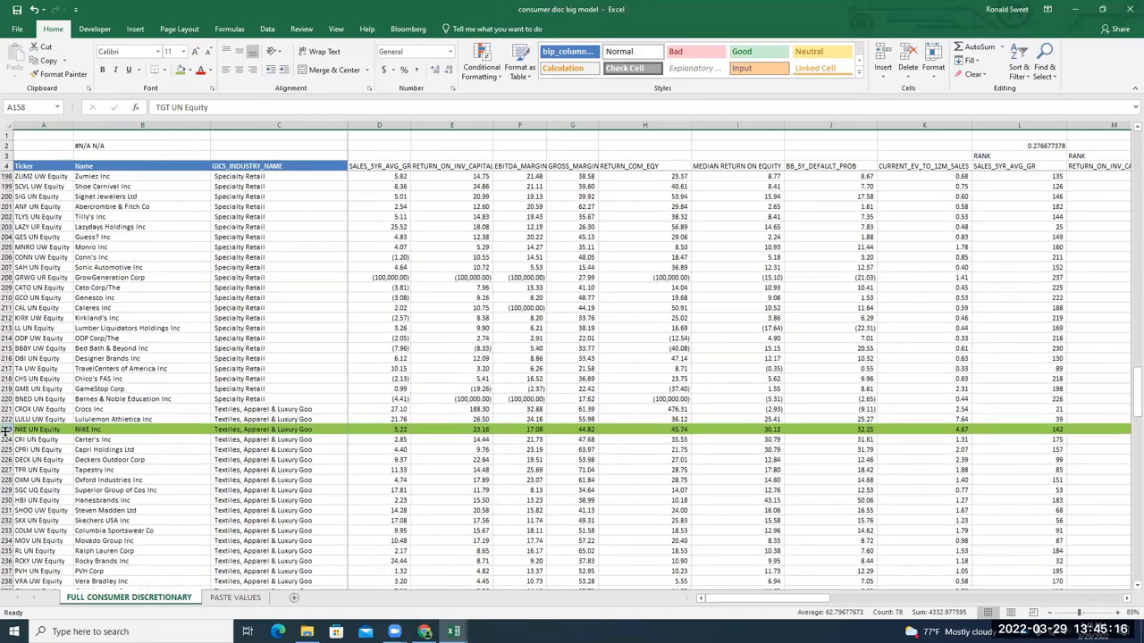
pyautogui.click(6, 429)
pyautogui.hotkey('ctrl', 'c')
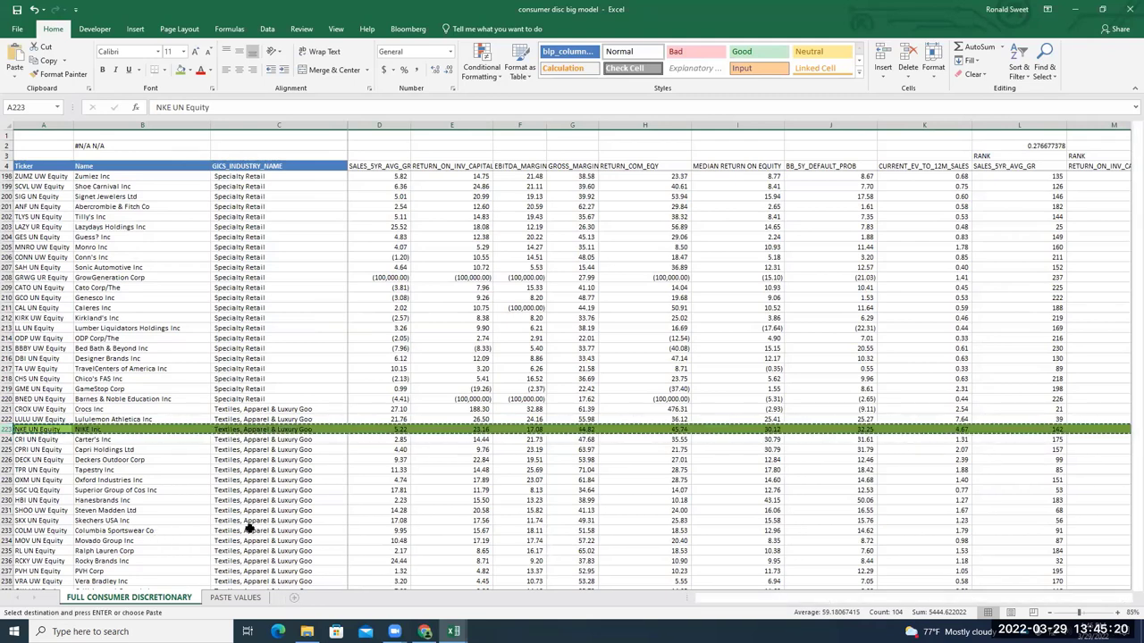
# Paste the four company rows into a new Sheet1 at A2 and auto-fit the columns
pyautogui.click(293, 597)
pyautogui.click(28, 153)
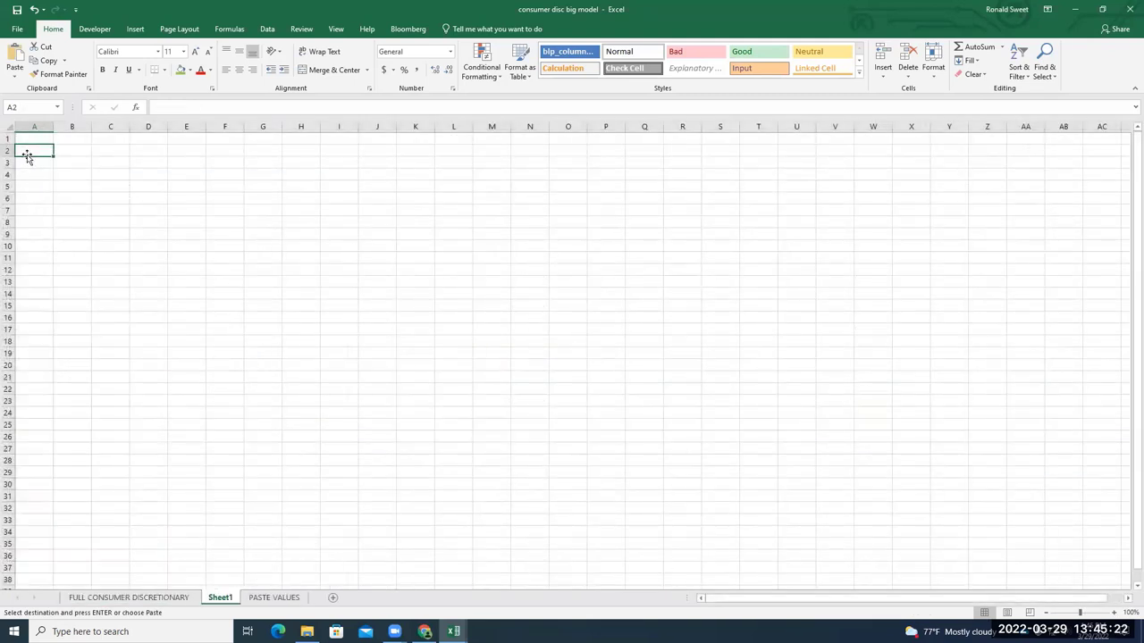
pyautogui.hotkey('ctrl', 'v')
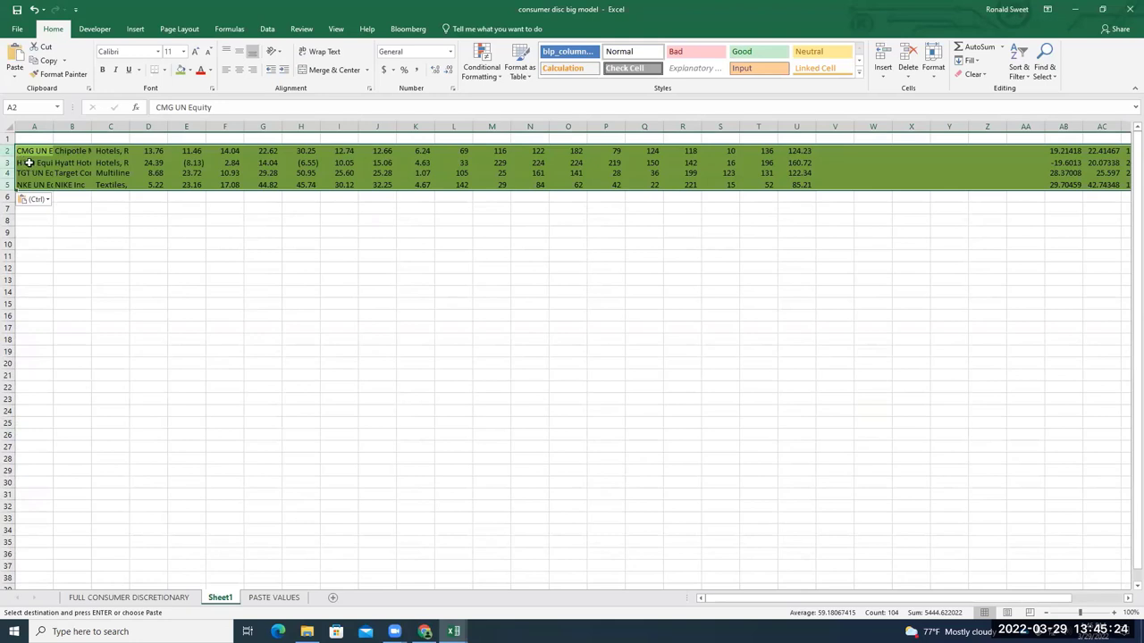
pyautogui.click(44, 126)
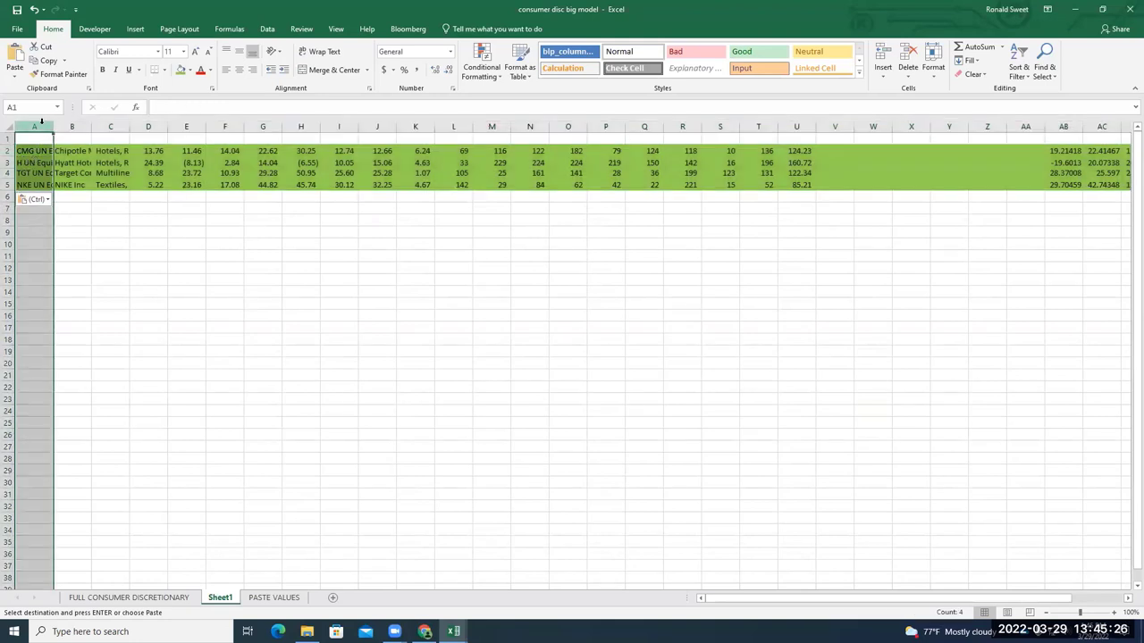
pyautogui.click(9, 126)
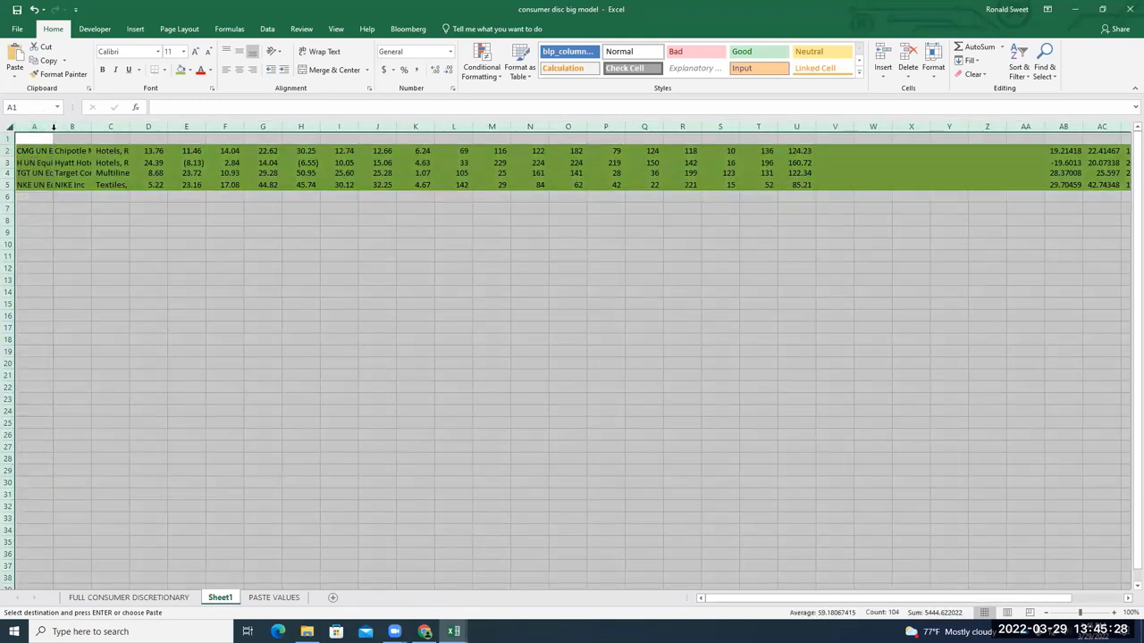
pyautogui.doubleClick(53, 126)
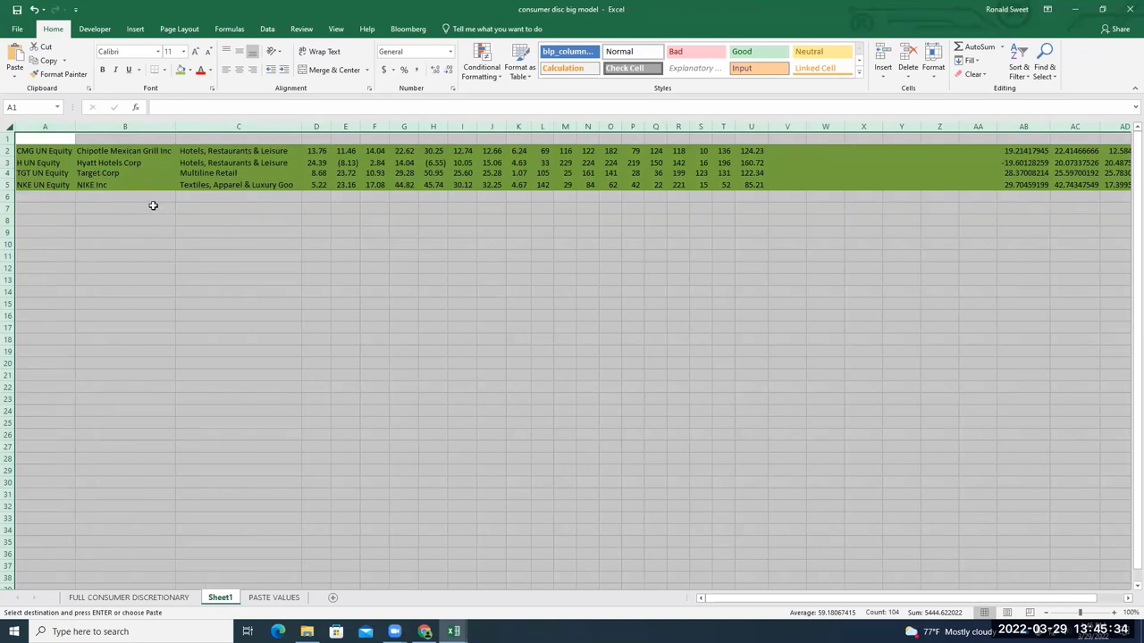
# Return to cell A1, then back to the FULL CONSUMER DISCRETIONARY sheet
pyautogui.click(142, 217)
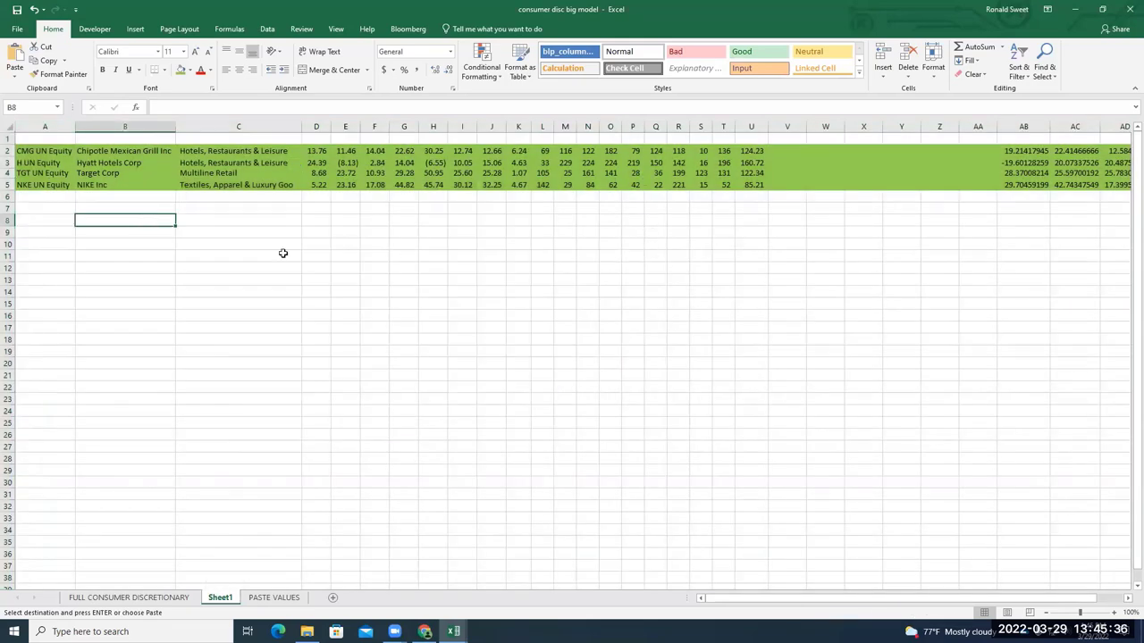
pyautogui.click(41, 139)
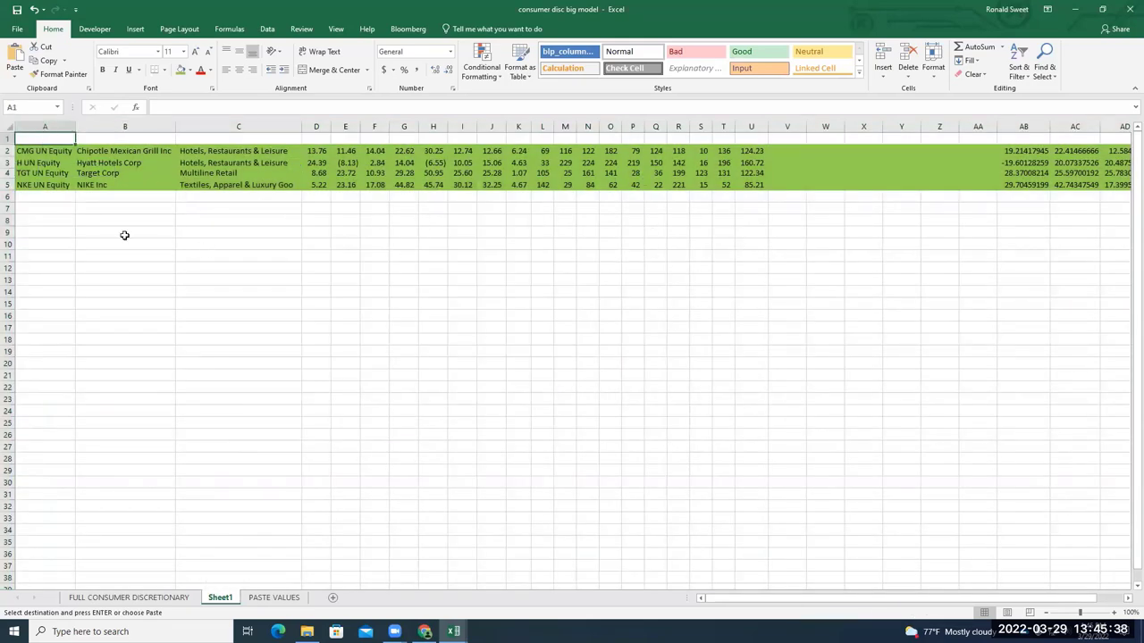
pyautogui.click(170, 596)
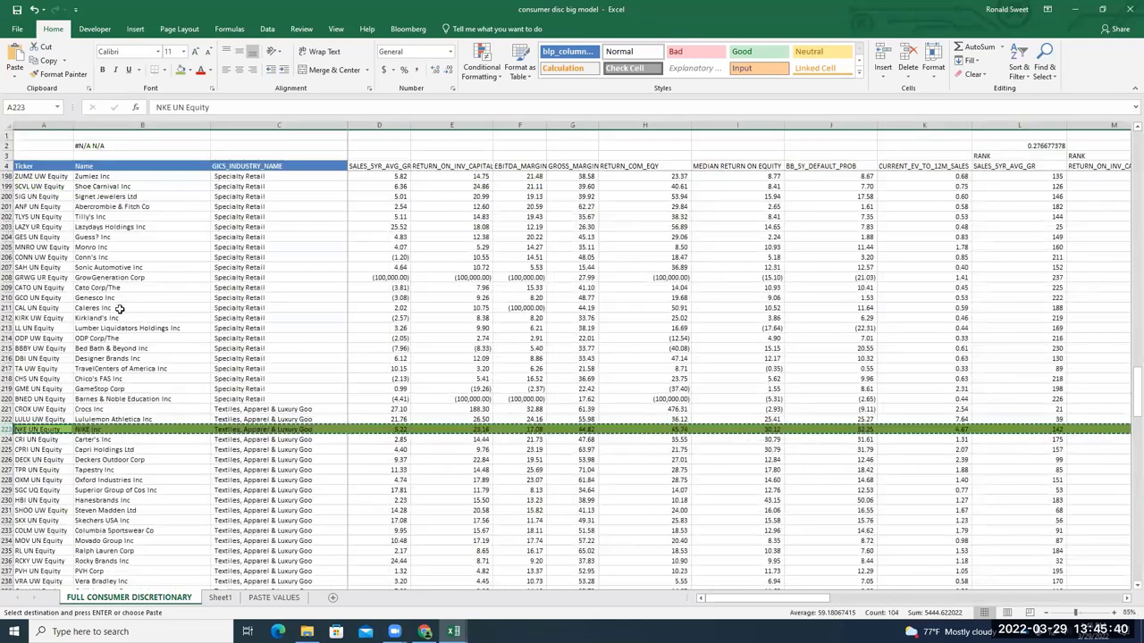
# Copy the table's header row 4 and paste it into Sheet1's row 1
pyautogui.click(8, 165)
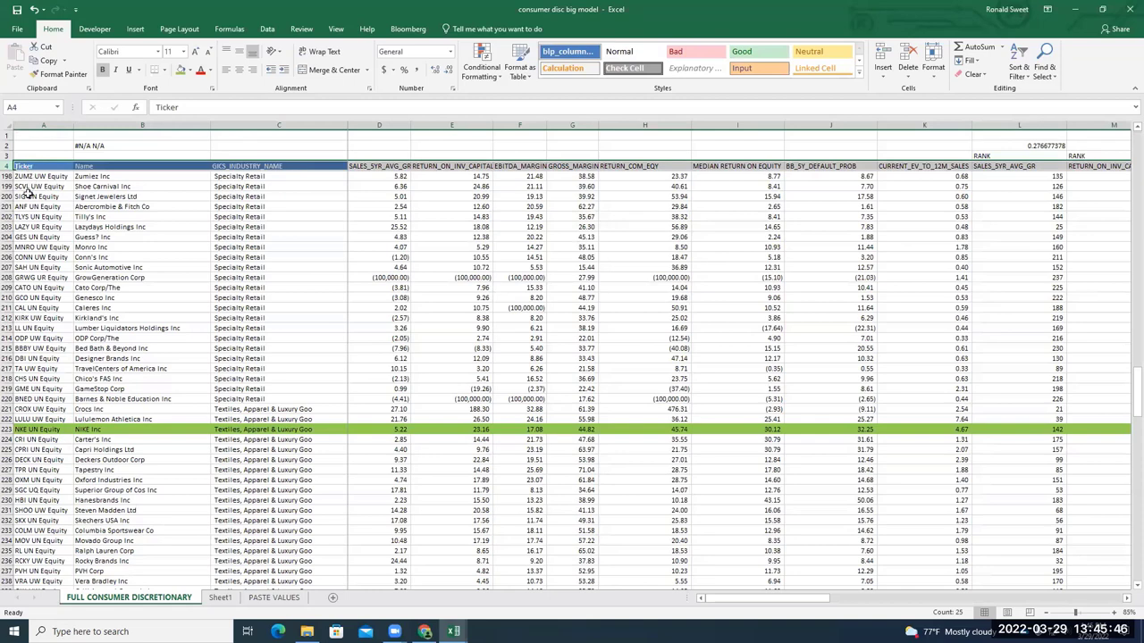
pyautogui.hotkey('ctrl', 'c')
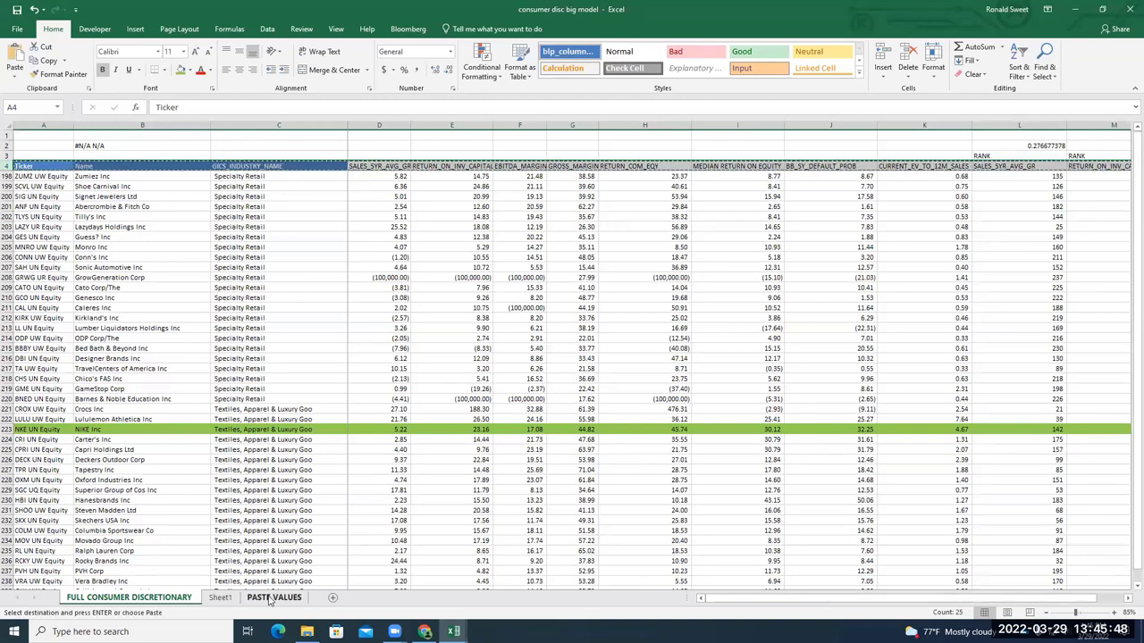
pyautogui.hotkey('ctrl', 'pagedown')
pyautogui.hotkey('ctrl', 'pagedown')
pyautogui.click(221, 597)
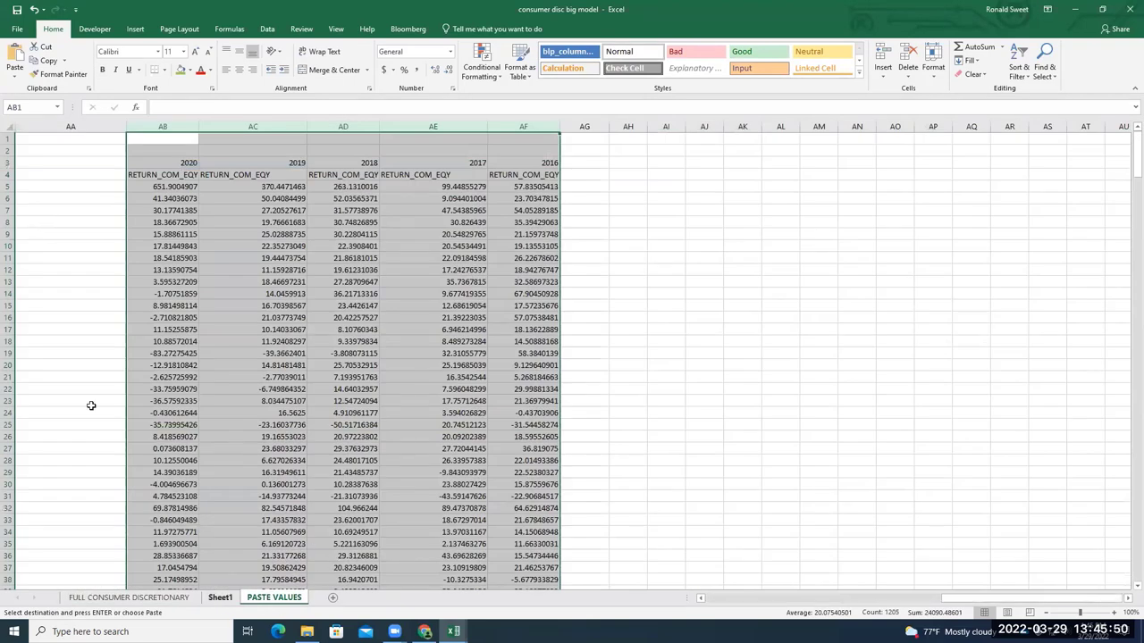
pyautogui.hotkey('ctrl', 'v')
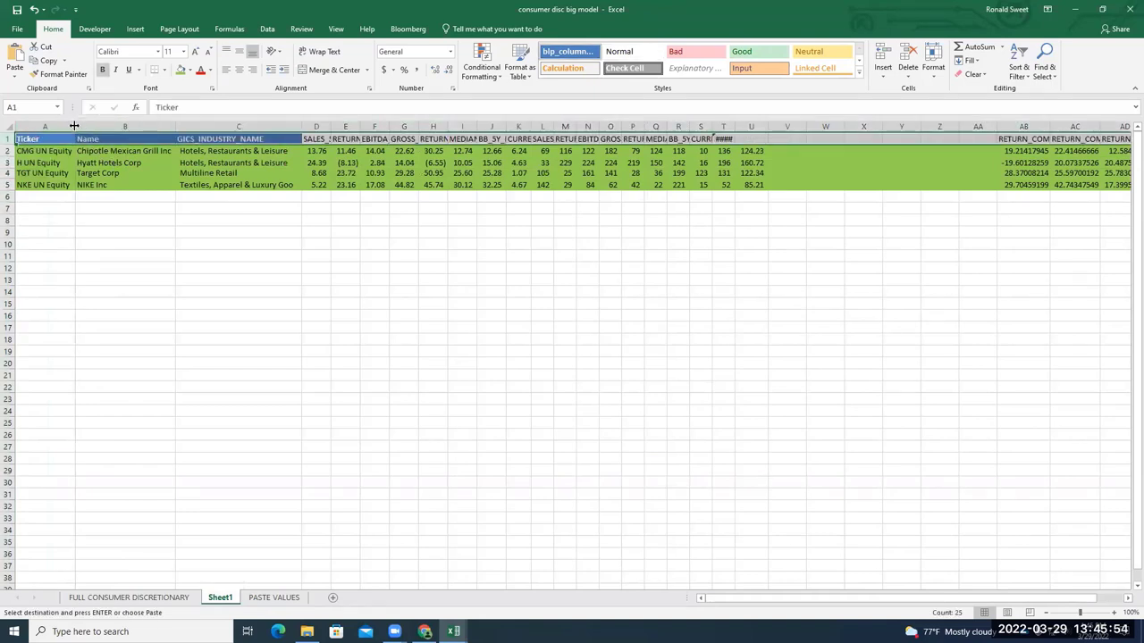
# Auto-fit all Sheet1 columns to their headers and select the top five rows
pyautogui.click(12, 125)
pyautogui.doubleClick(329, 126)
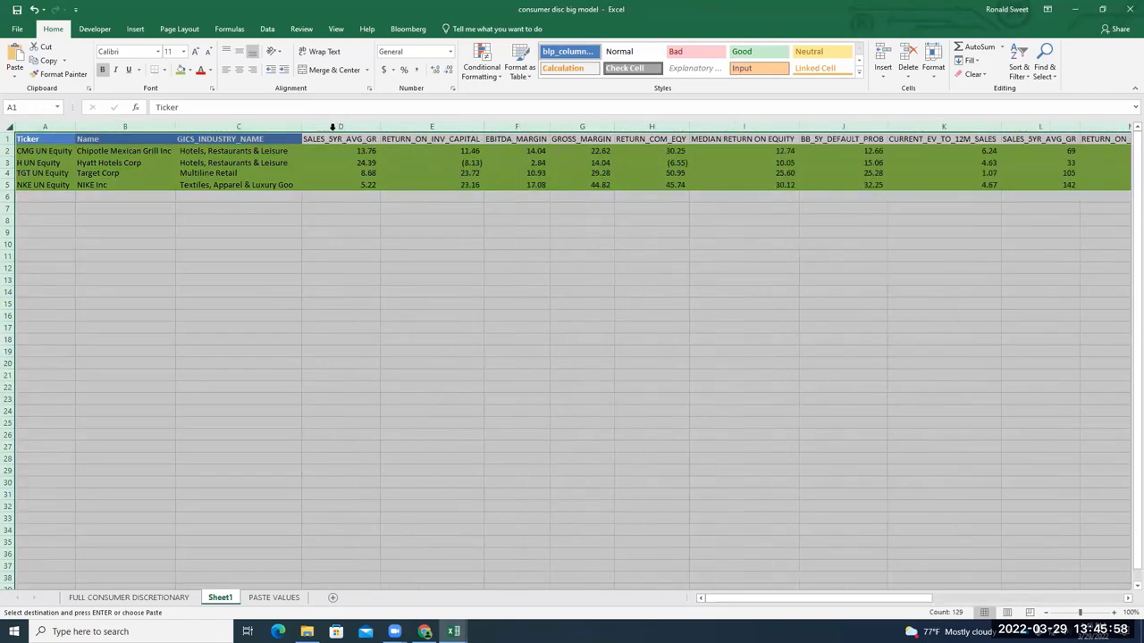
pyautogui.moveTo(773, 599); pyautogui.dragTo(1010, 579)
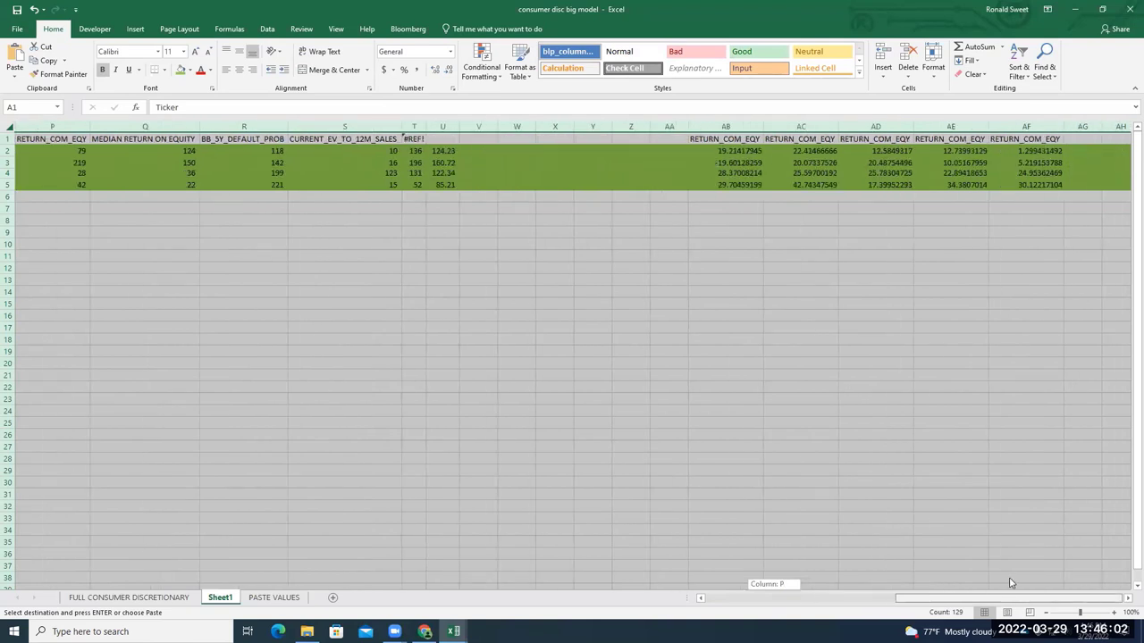
pyautogui.moveTo(1008, 587); pyautogui.dragTo(440, 599)
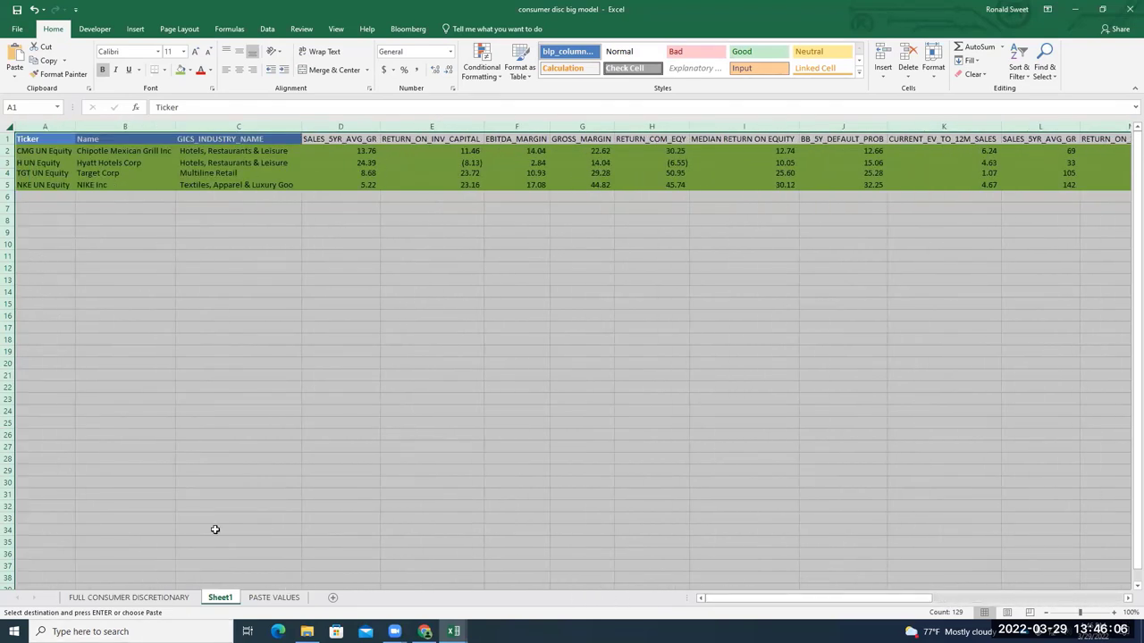
pyautogui.moveTo(7, 140); pyautogui.dragTo(9, 185)
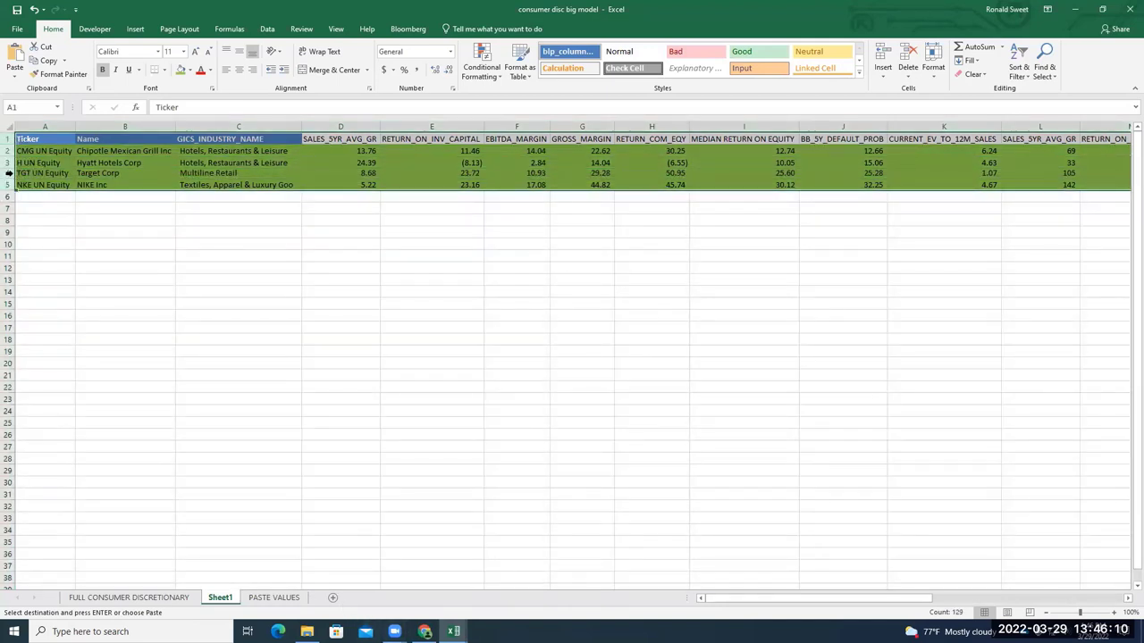
# Insert five blank rows on Sheet1 and copy the RANK label rows from FULL CONSUMER DISCRETIONARY
pyautogui.rightClick(9, 165)
pyautogui.click(42, 249)
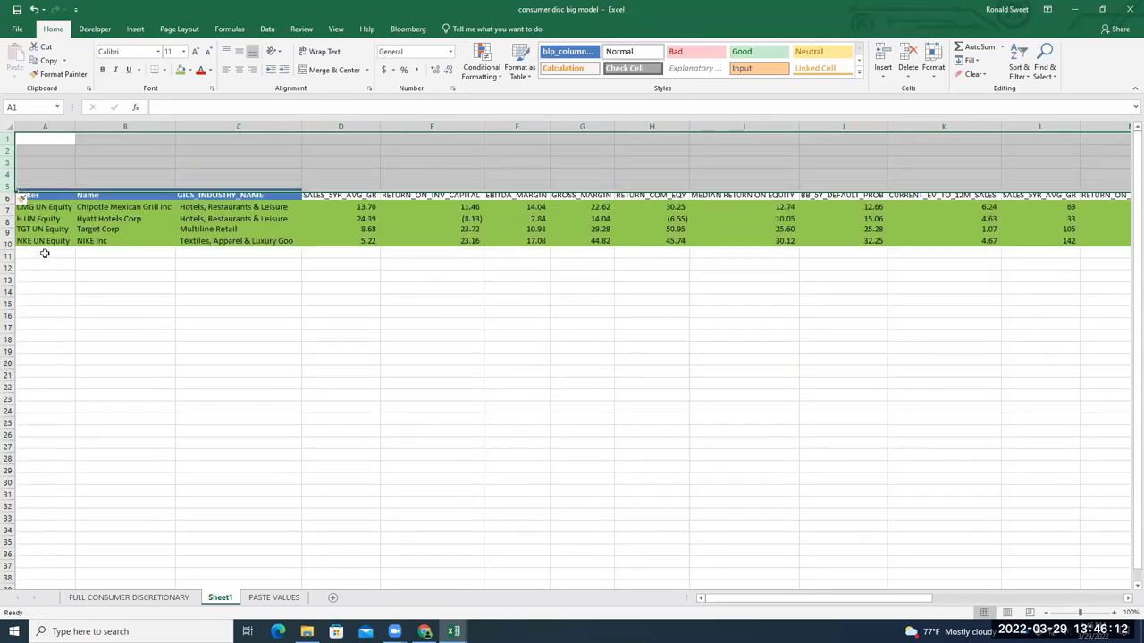
pyautogui.click(166, 596)
pyautogui.scroll(6, 125, 253)
pyautogui.scroll(4, 125, 253)
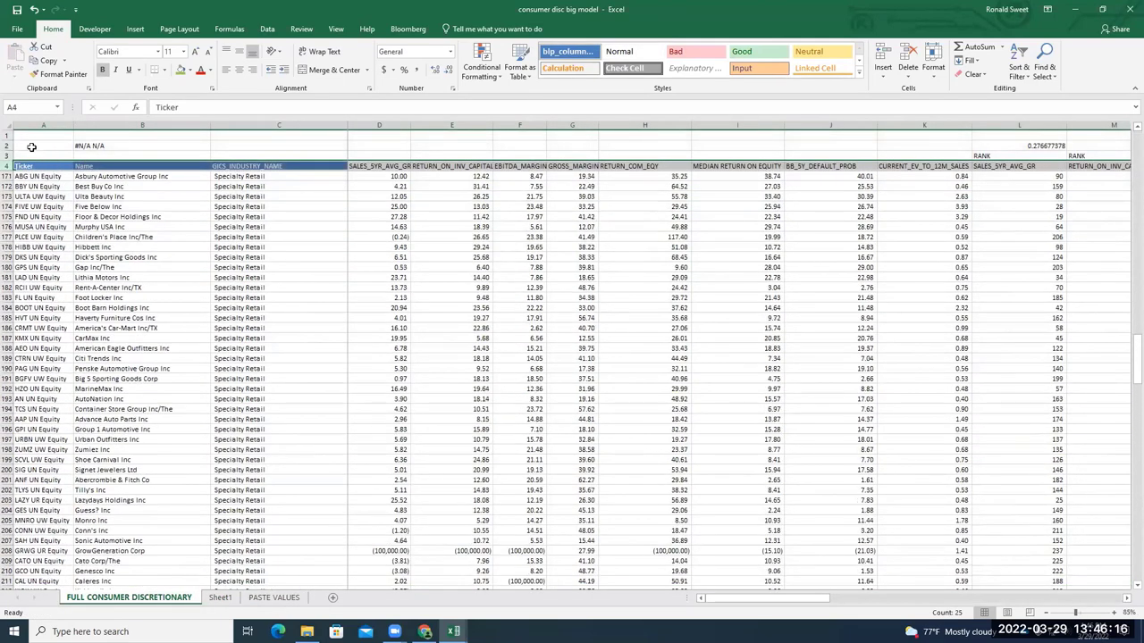
pyautogui.moveTo(7, 136); pyautogui.dragTo(7, 166)
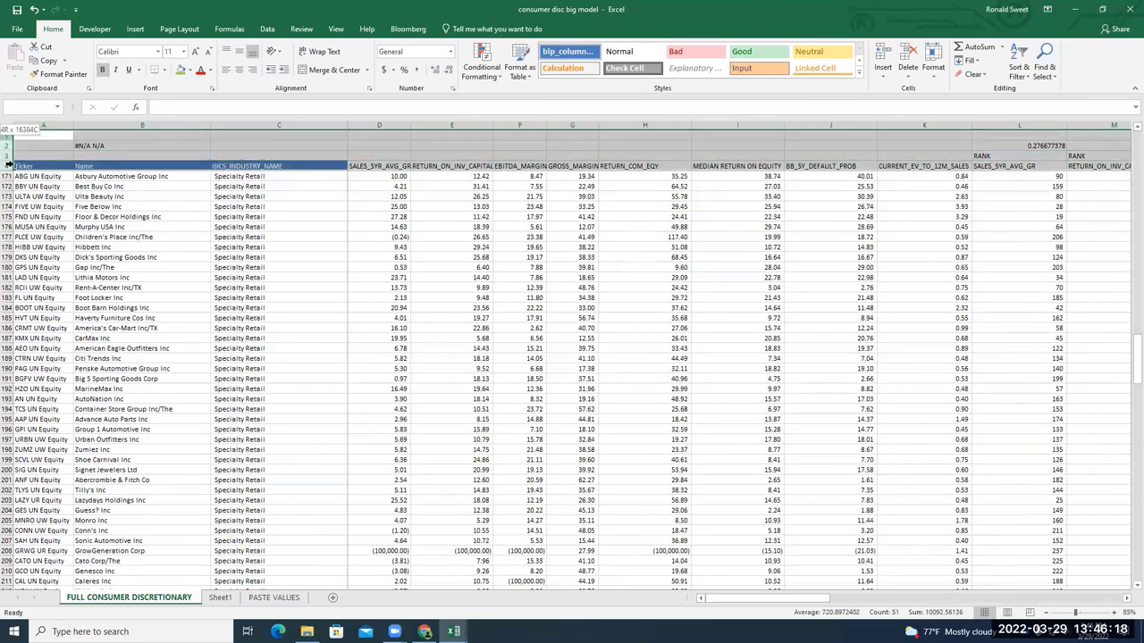
pyautogui.hotkey('ctrl', 'c')
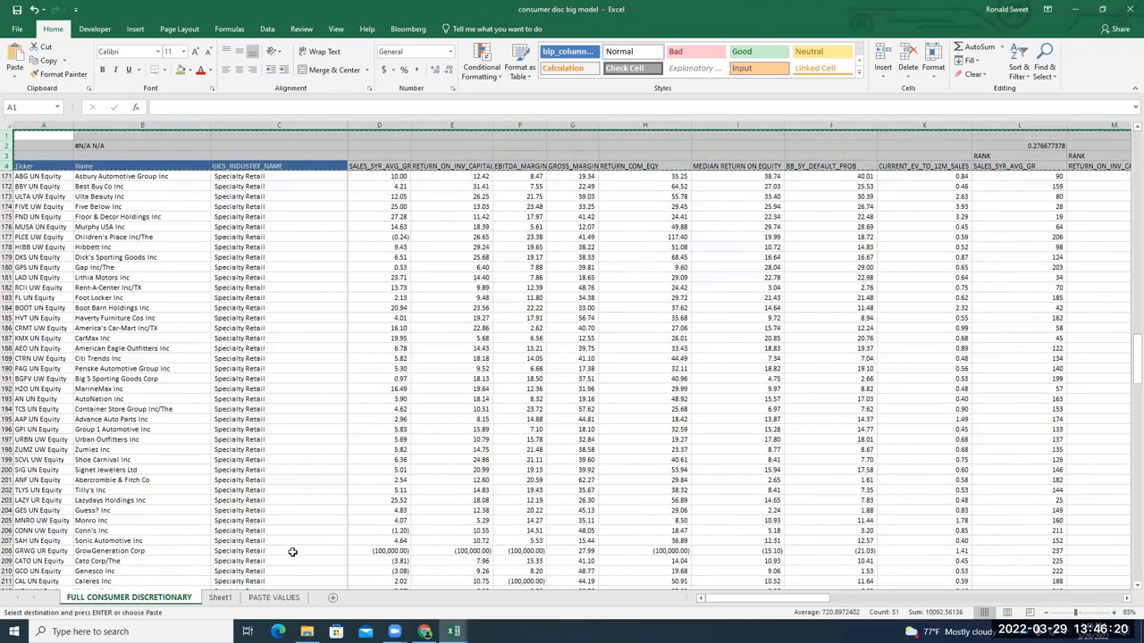
# Paste the RANK rows with 0.276677378 into Sheet1 rows 3–6 above the table
pyautogui.click(273, 597)
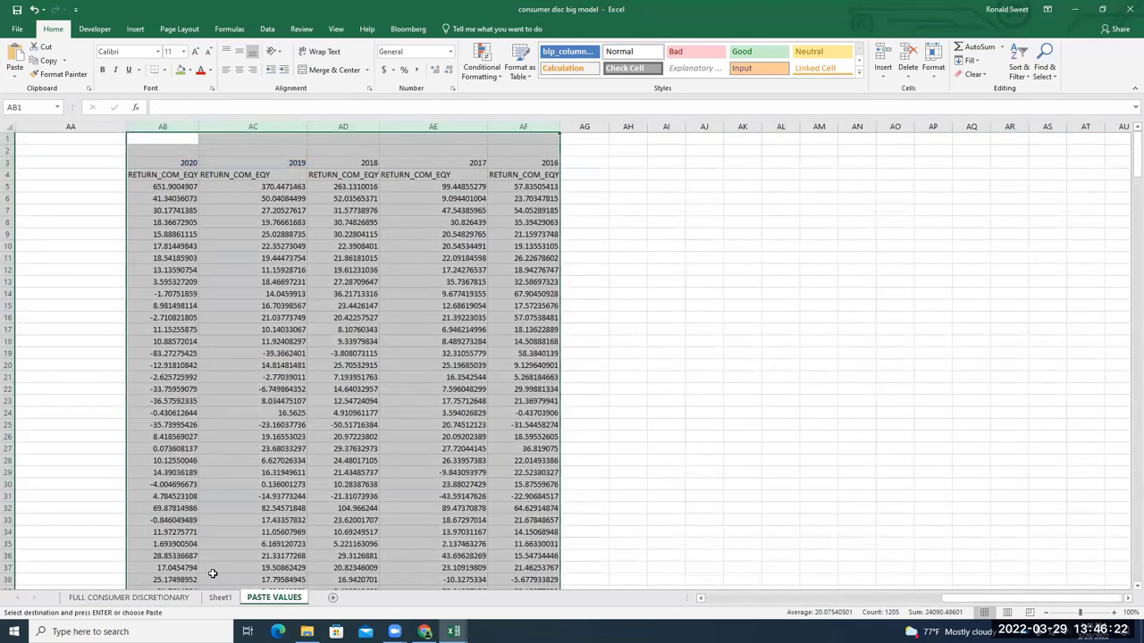
pyautogui.click(220, 597)
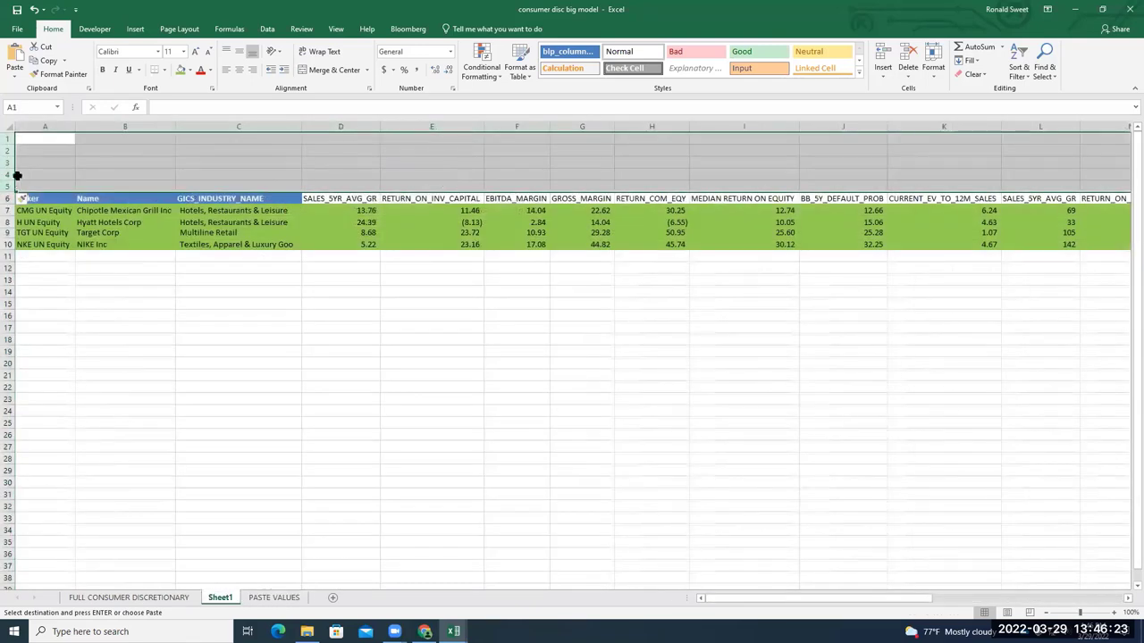
pyautogui.moveTo(17, 176); pyautogui.dragTo(9, 193)
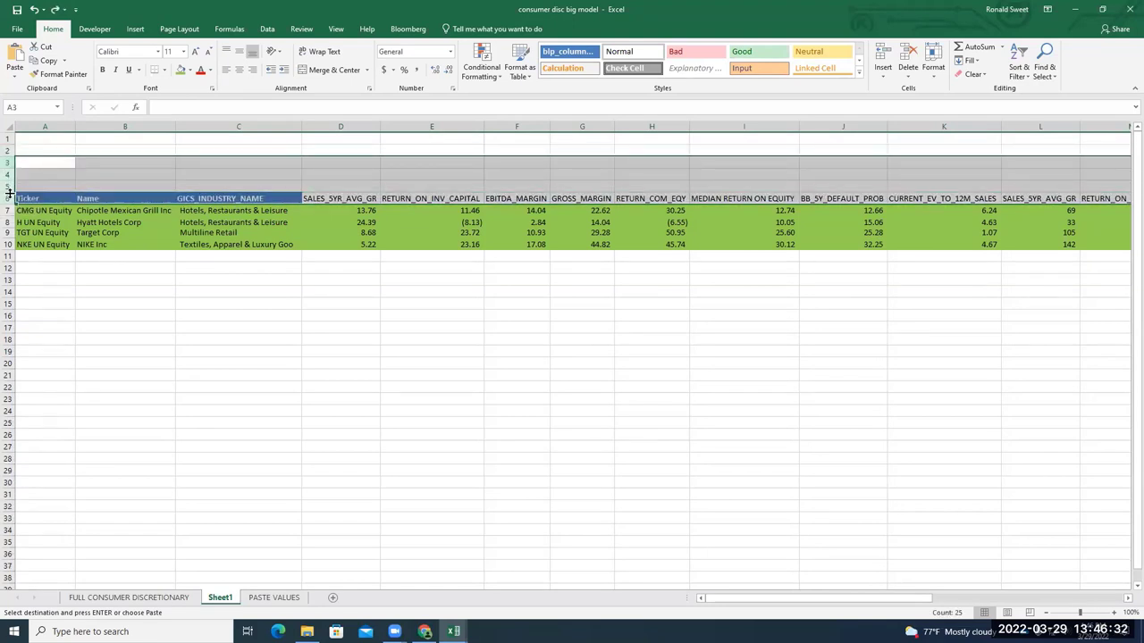
pyautogui.hotkey('ctrl', 'v')
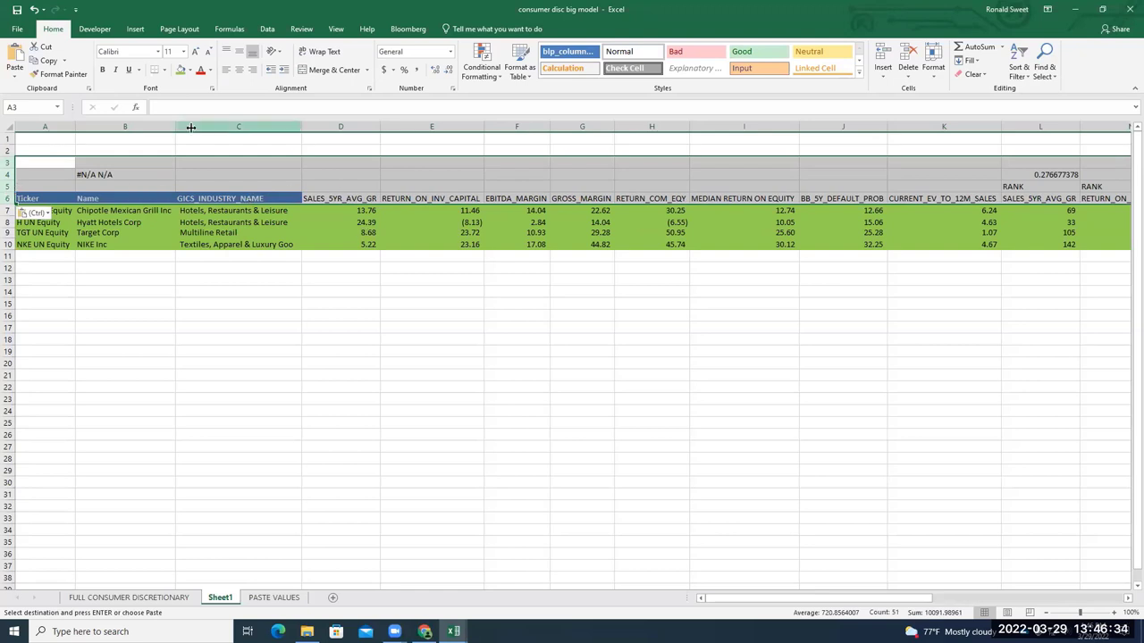
# Delete the two empty rows at the top of Sheet1
pyautogui.moveTo(9, 141); pyautogui.dragTo(9, 150)
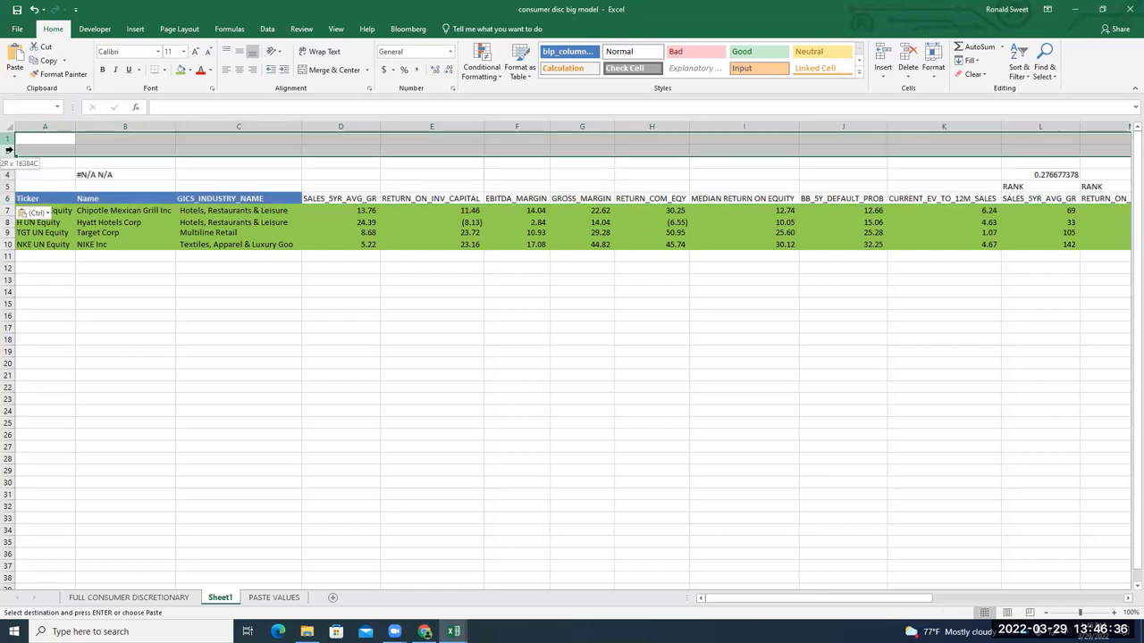
pyautogui.rightClick(11, 149)
pyautogui.click(42, 248)
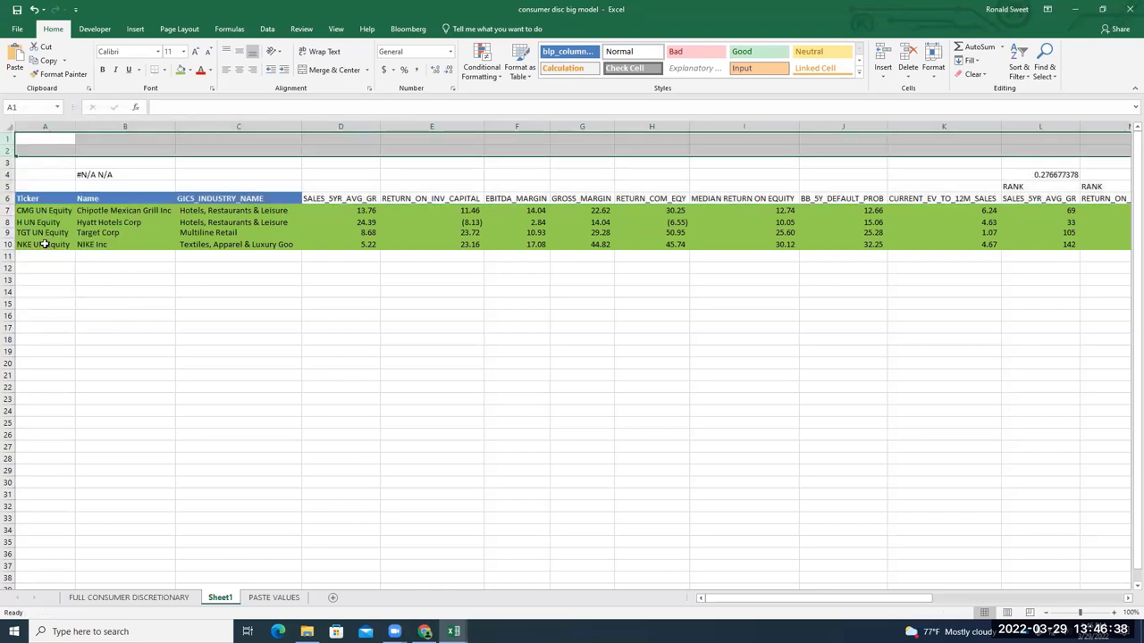
pyautogui.click(195, 279)
# Bring Chrome's Google results to the front, then open Windows search
pyautogui.moveTo(424, 632)
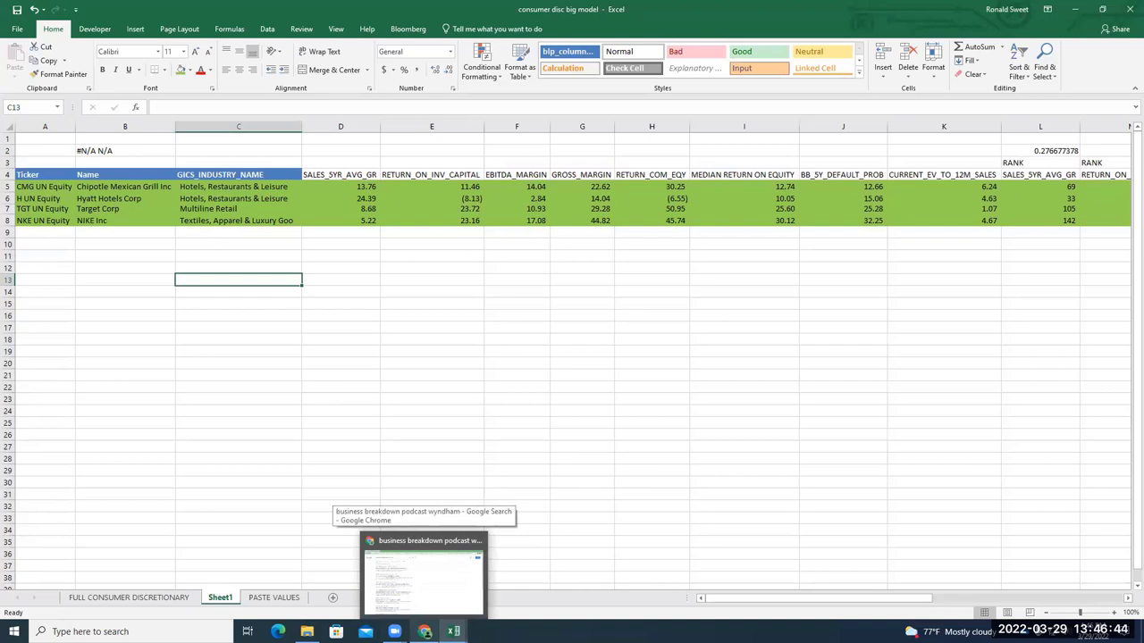
pyautogui.click(424, 632)
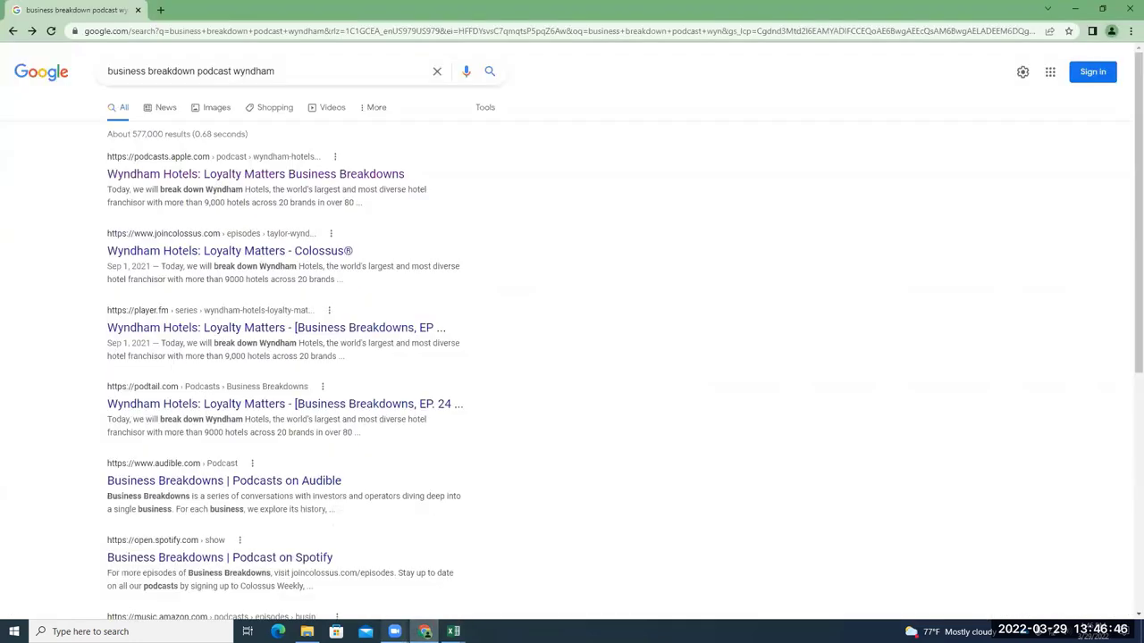
pyautogui.moveTo(394, 632)
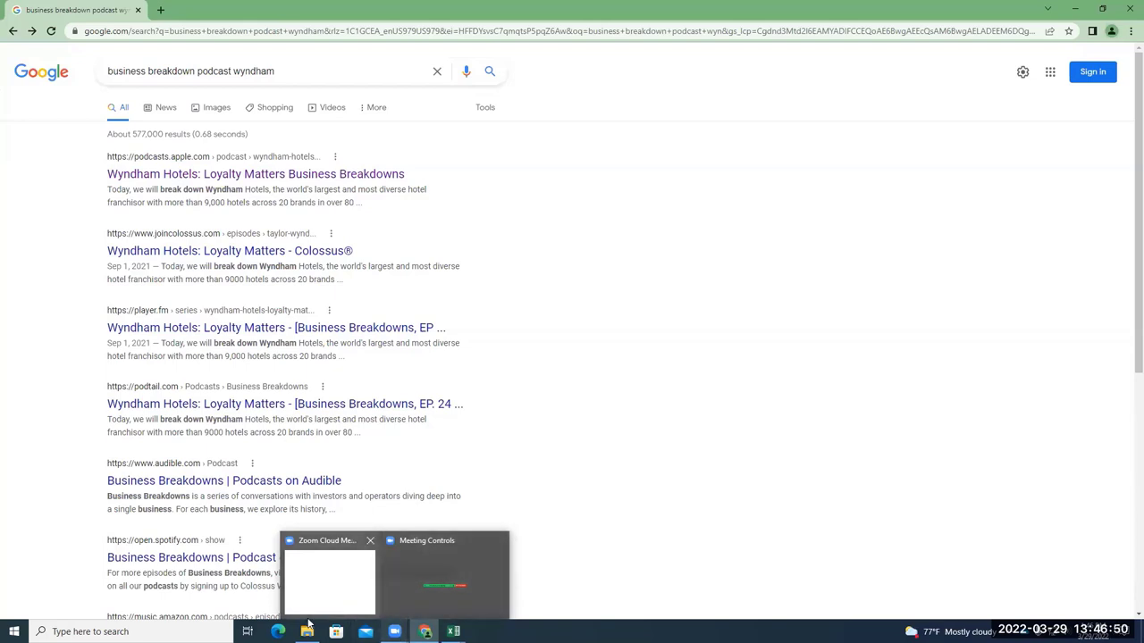
pyautogui.click(52, 631)
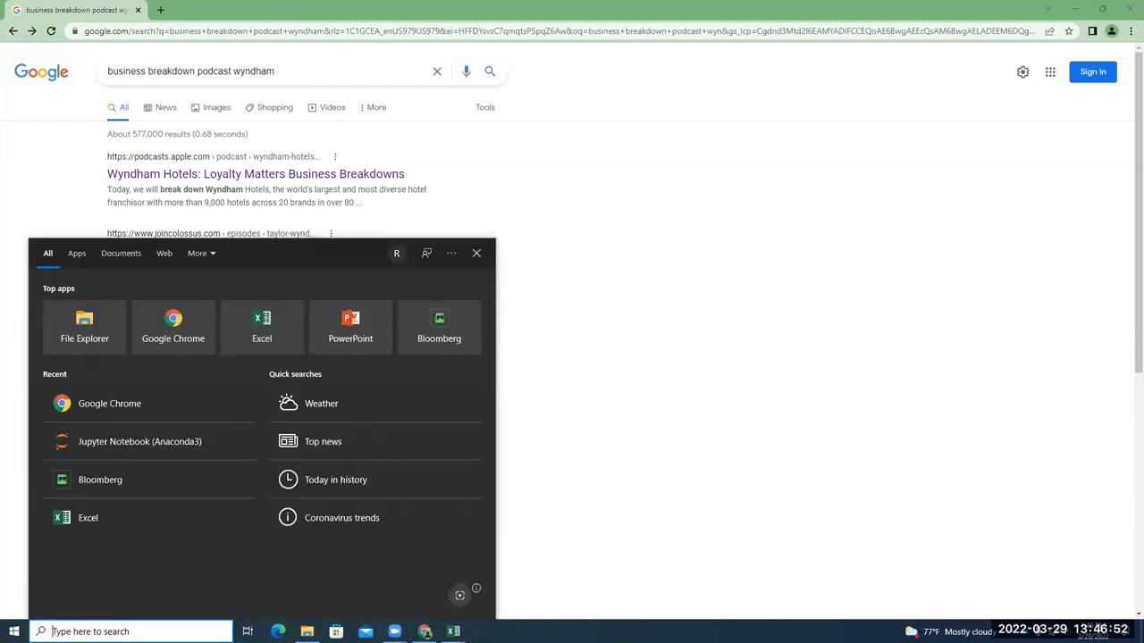
# Search 'bl' in Windows Search and launch the Bloomberg app
pyautogui.write('bl')
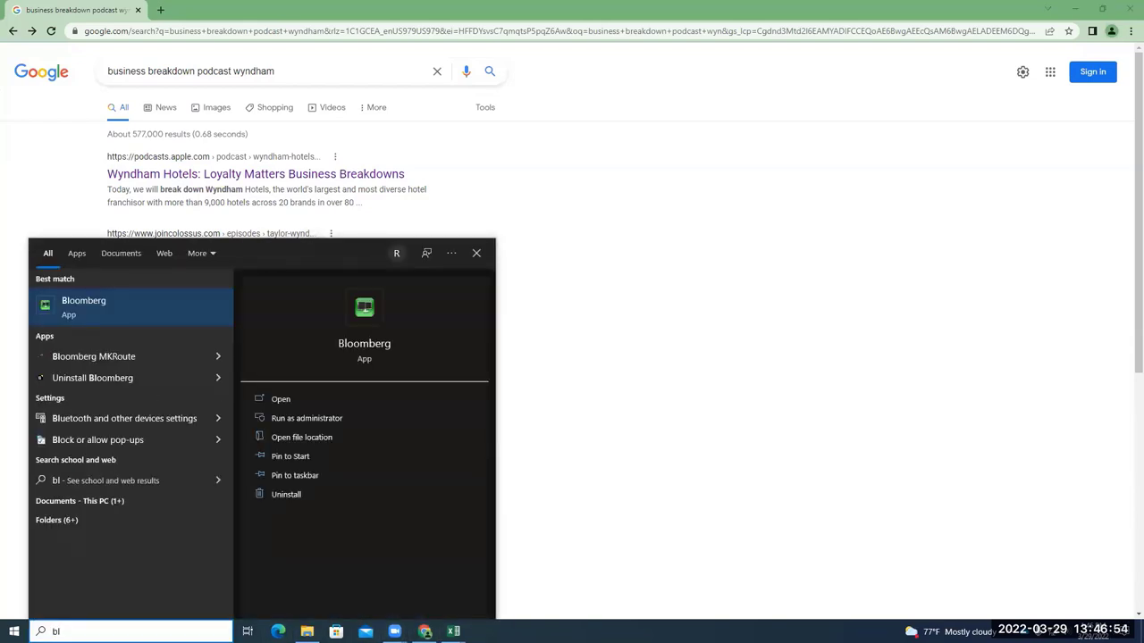
pyautogui.click(158, 317)
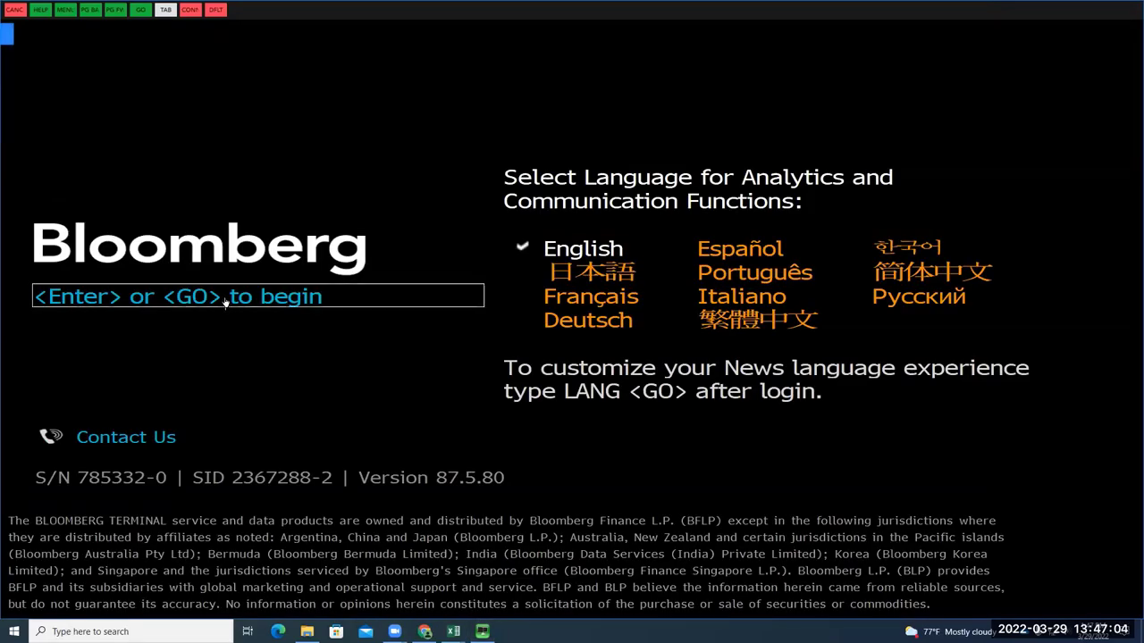
# Log in to Bloomberg with the login name and password, correcting a mistyped password
pyautogui.press('Return')
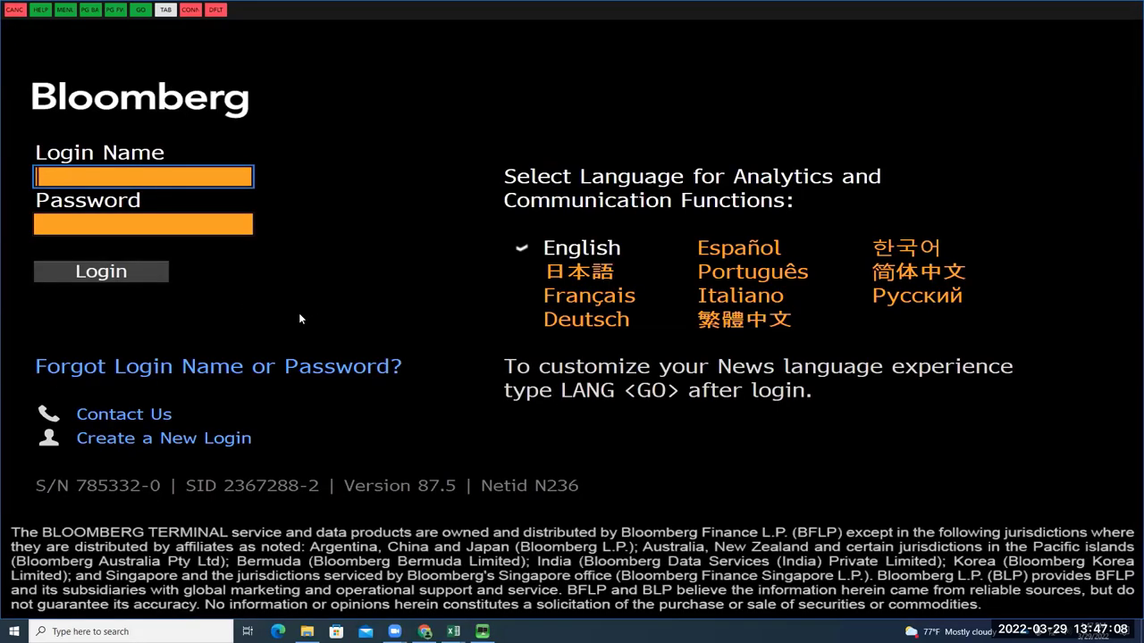
pyautogui.press('Tab')
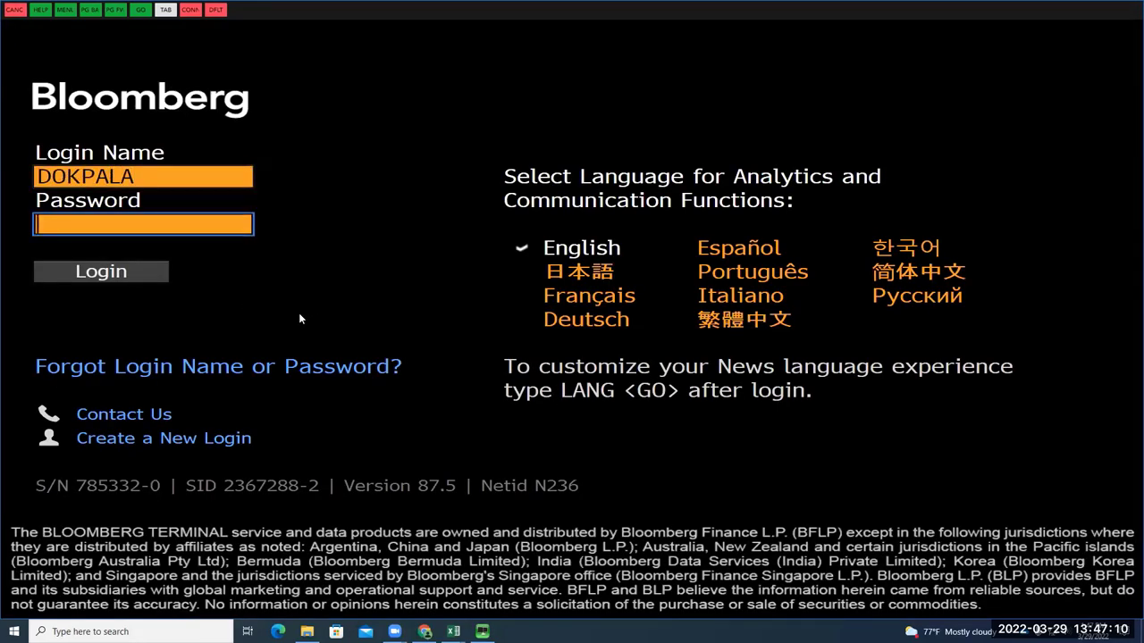
pyautogui.write('••••••')
pyautogui.press('BackSpace')
pyautogui.press('BackSpace')
pyautogui.press('BackSpace')
pyautogui.press('BackSpace')
pyautogui.press('BackSpace')
pyautogui.write('••••••••')
pyautogui.press('Return')
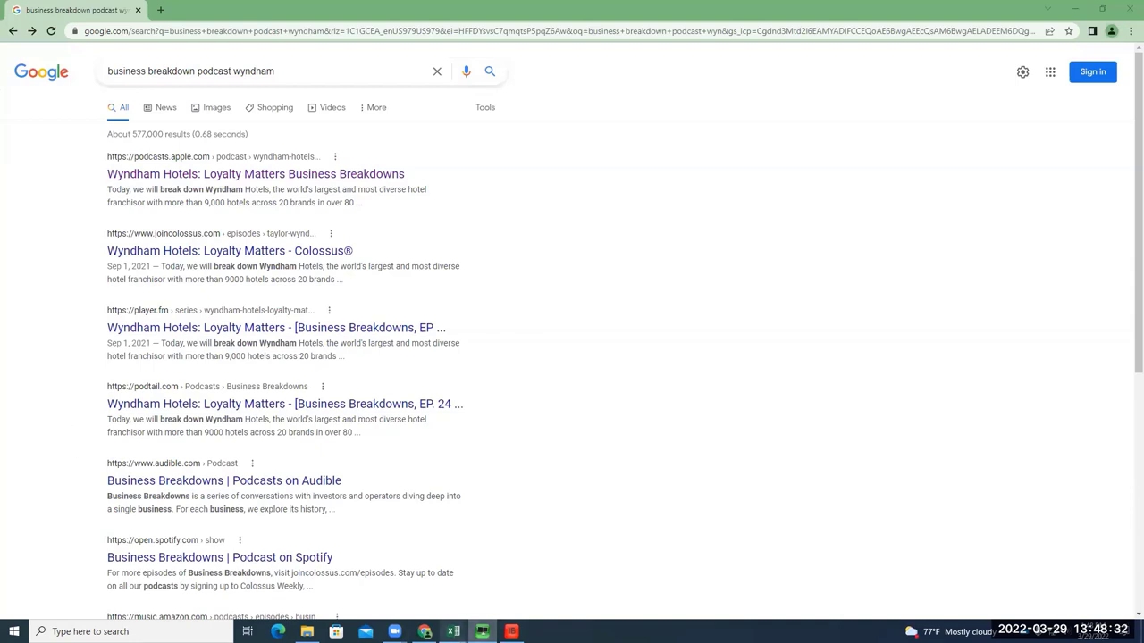
# Return to Bloomberg's BRC Research Portal and view, then close, the research sources list
pyautogui.moveTo(453, 632)
pyautogui.hotkey('alt', 'Tab')
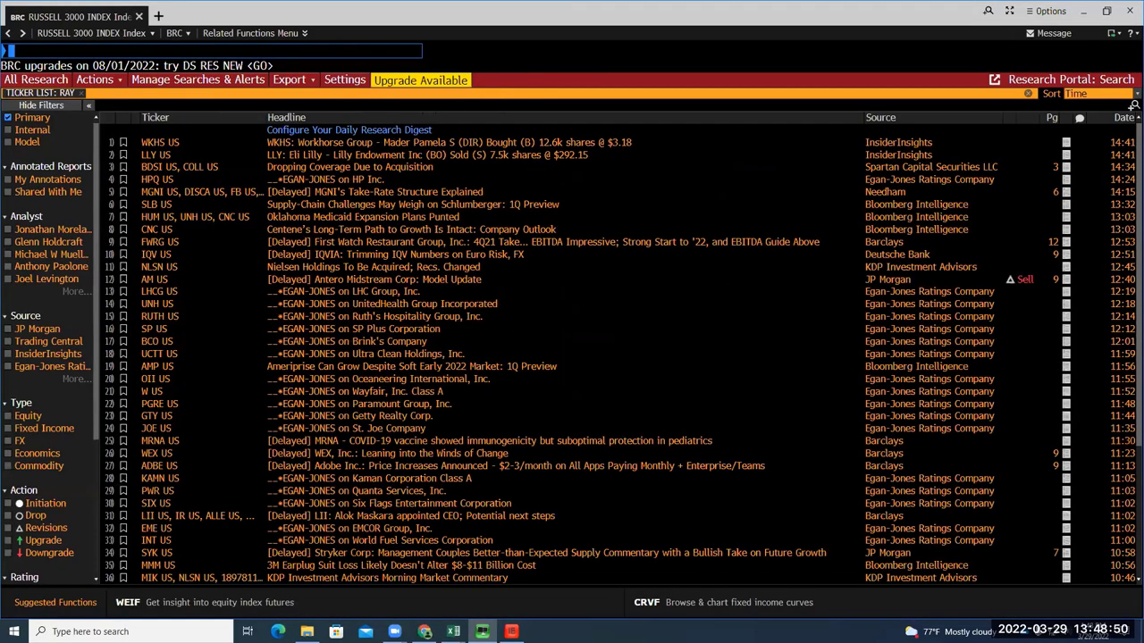
pyautogui.scroll(-2, 375, 219)
pyautogui.scroll(2, 377, 226)
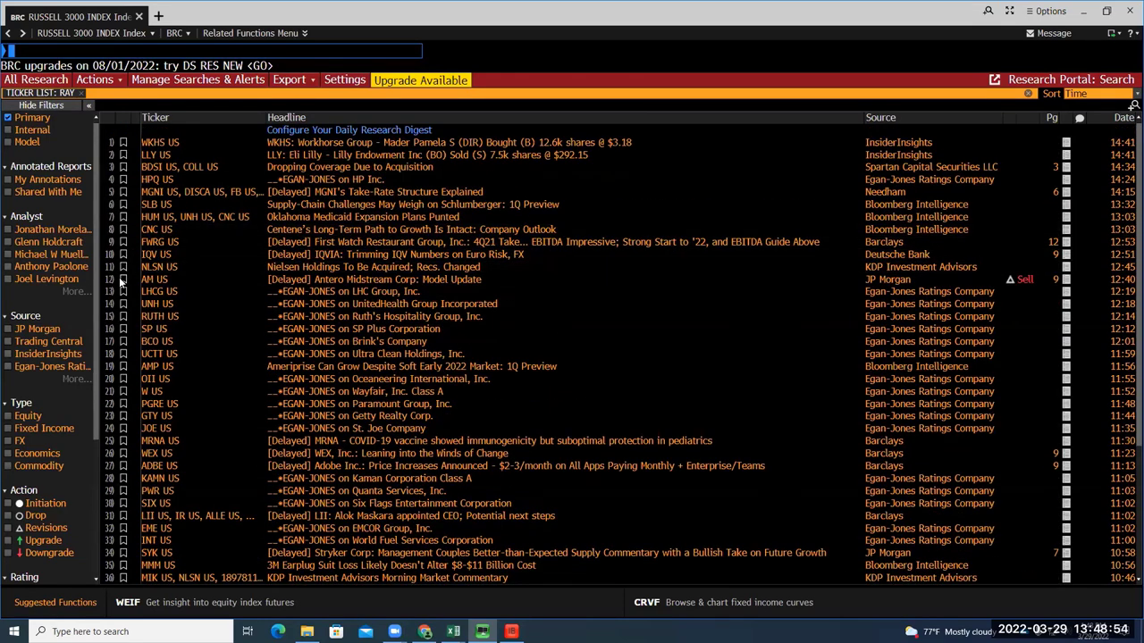
pyautogui.click(63, 385)
pyautogui.click(666, 411)
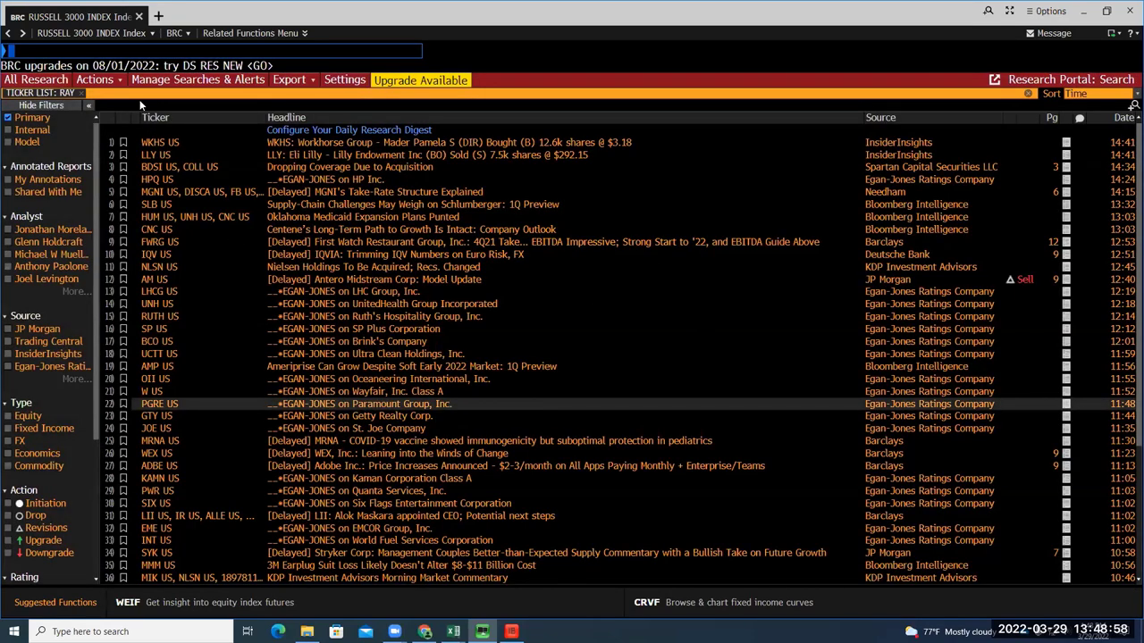
# Clear the unfinished BR command and search for CHIPOTLE in the command line
pyautogui.write('BR')
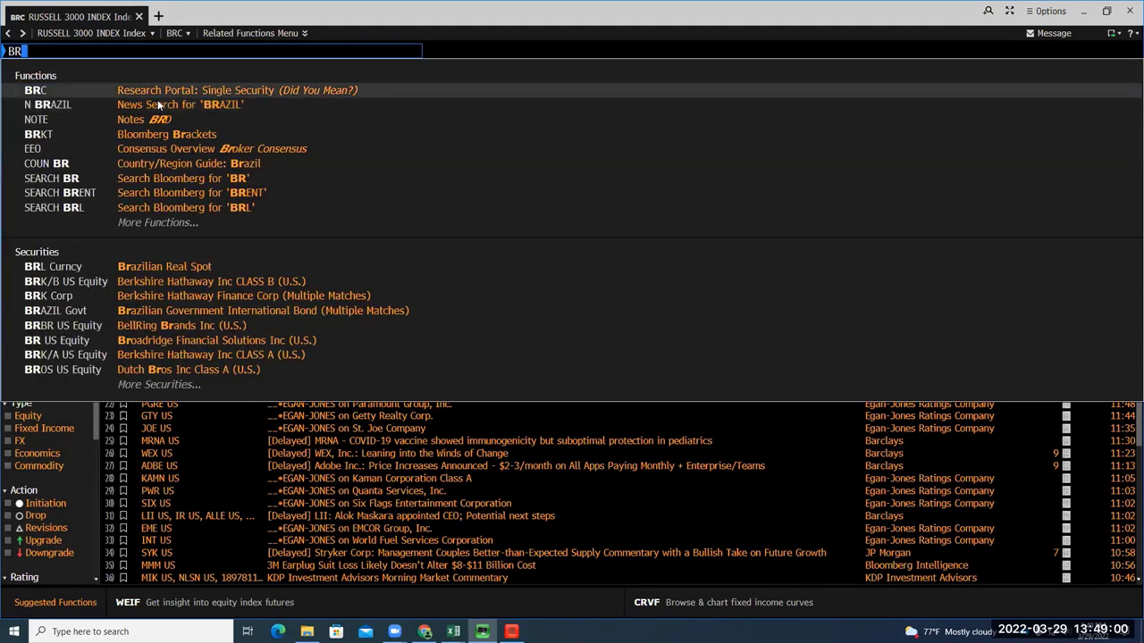
pyautogui.click(148, 91)
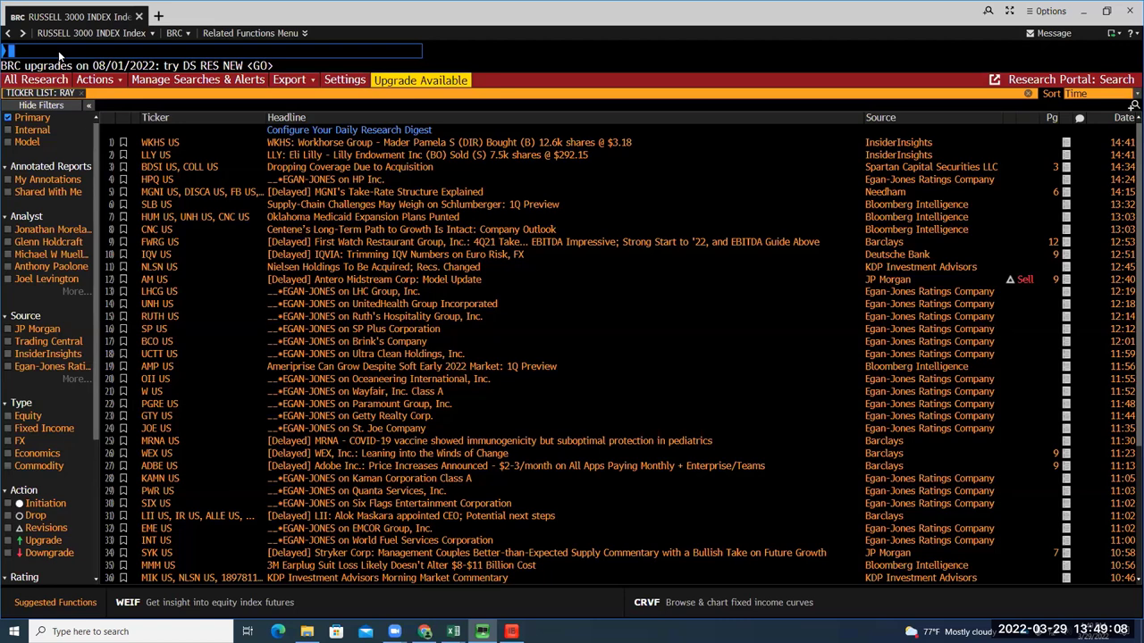
pyautogui.write('CHIPO')
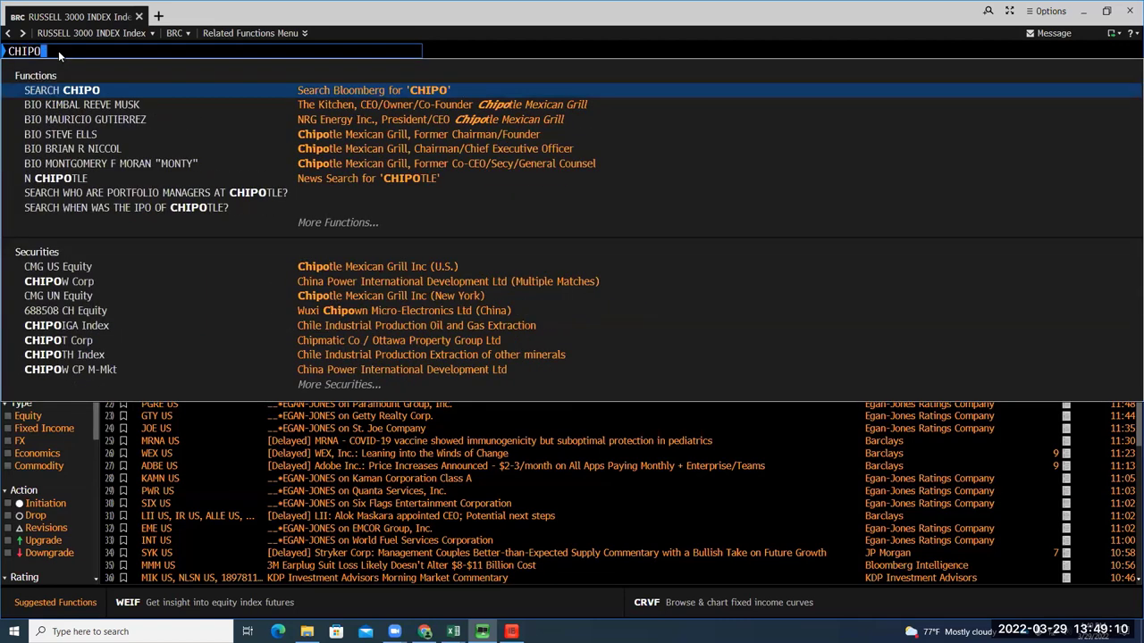
pyautogui.write('TLE')
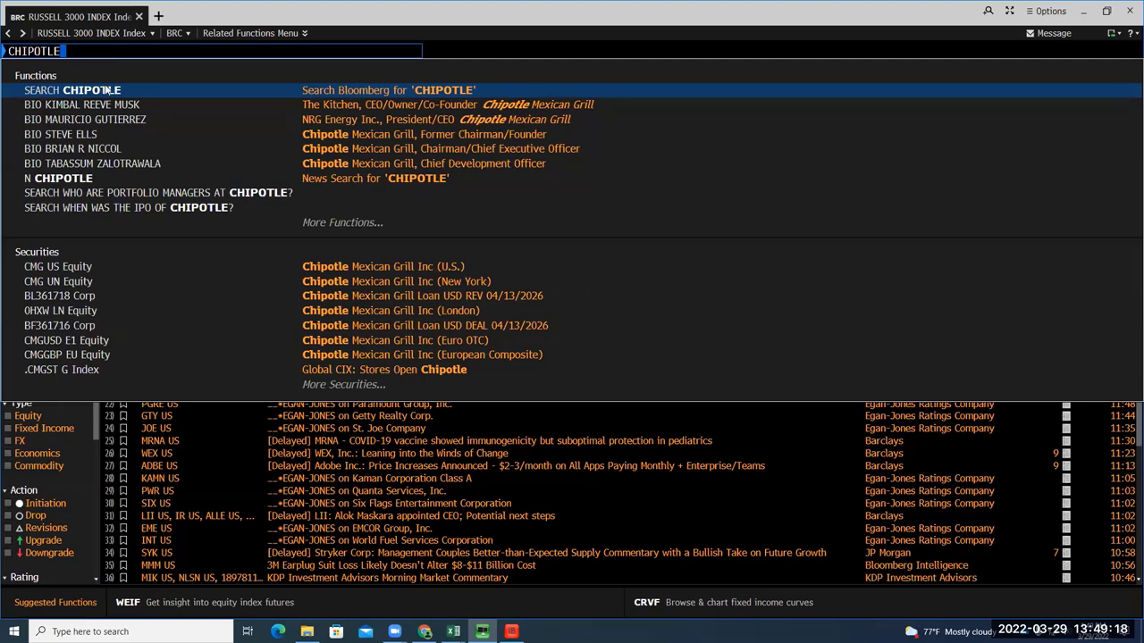
# Load CMG US Equity and run BRC to open Chipotle's research portal
pyautogui.click(326, 266)
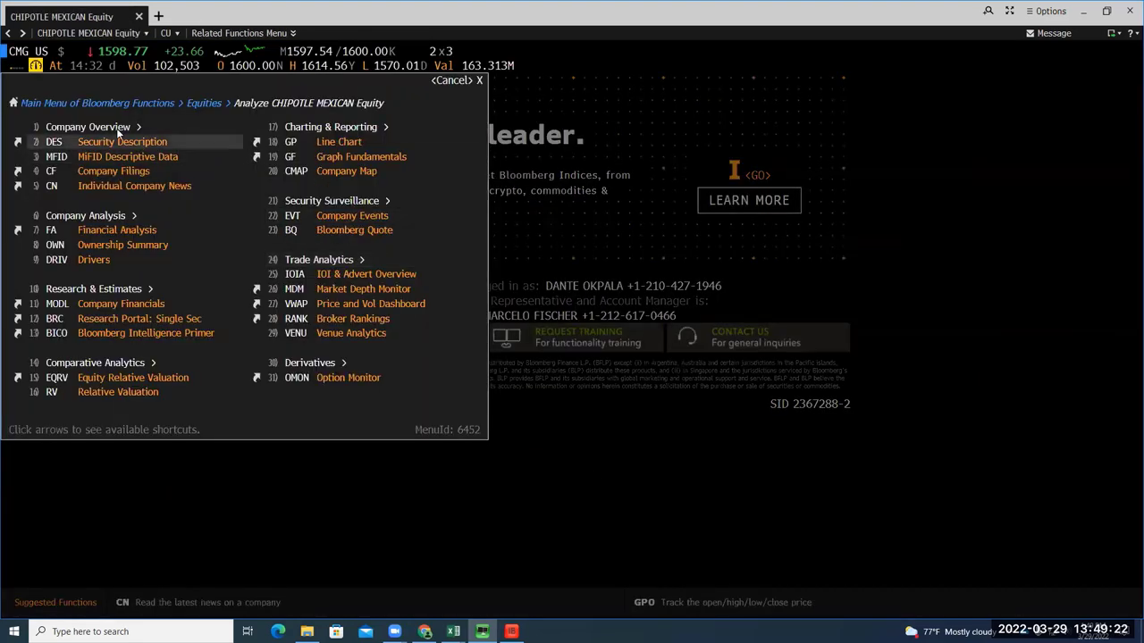
pyautogui.write('B')
pyautogui.write('RC')
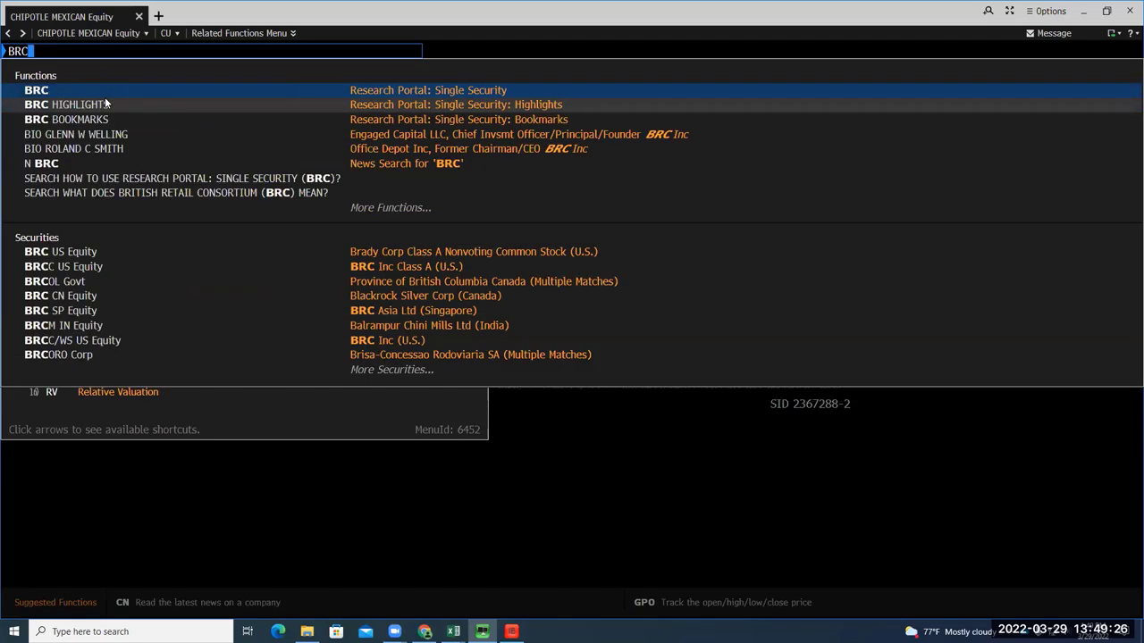
pyautogui.write('\\')
pyautogui.press('Return')
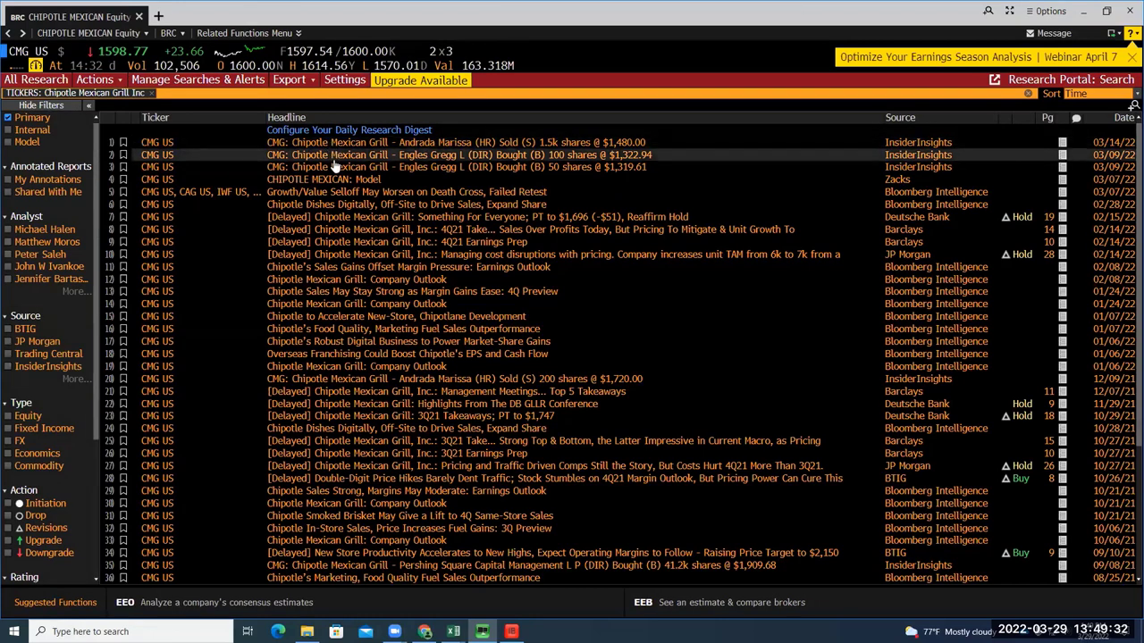
# Filter Chipotle's research to Barclays as the only source, dropping the JP Morgan filter
pyautogui.click(27, 342)
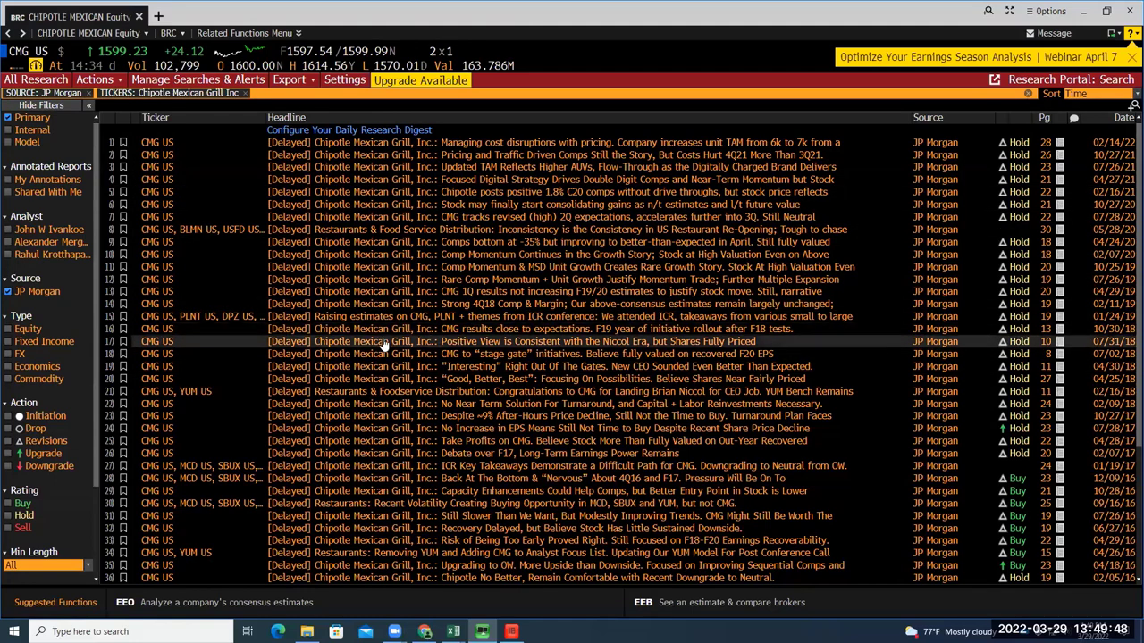
pyautogui.click(8, 292)
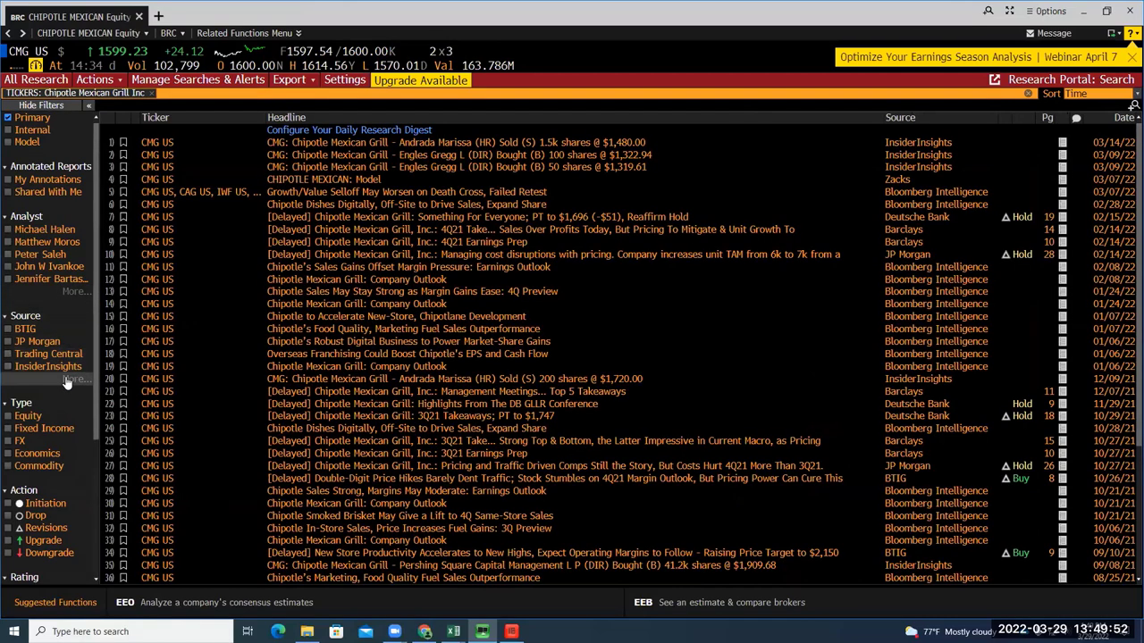
pyautogui.click(67, 380)
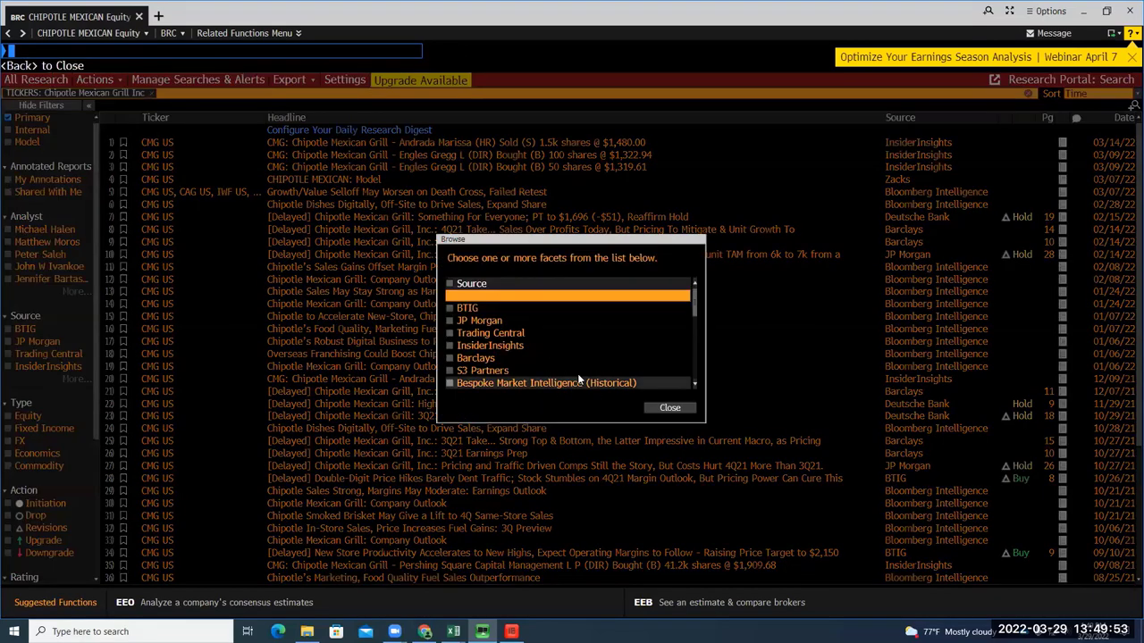
pyautogui.click(484, 361)
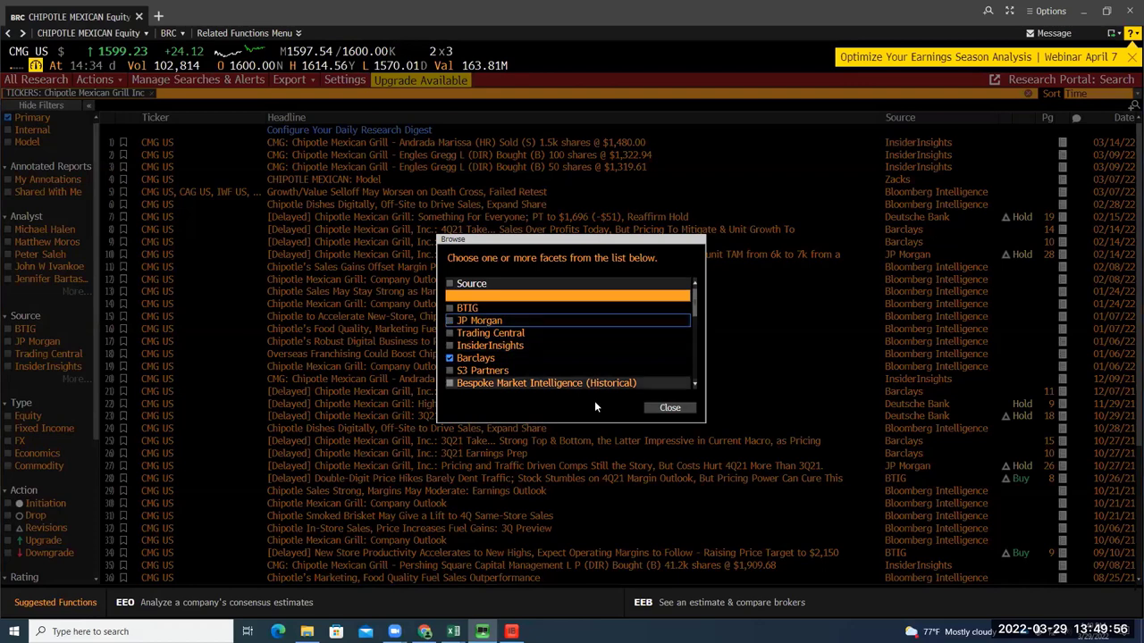
pyautogui.click(668, 408)
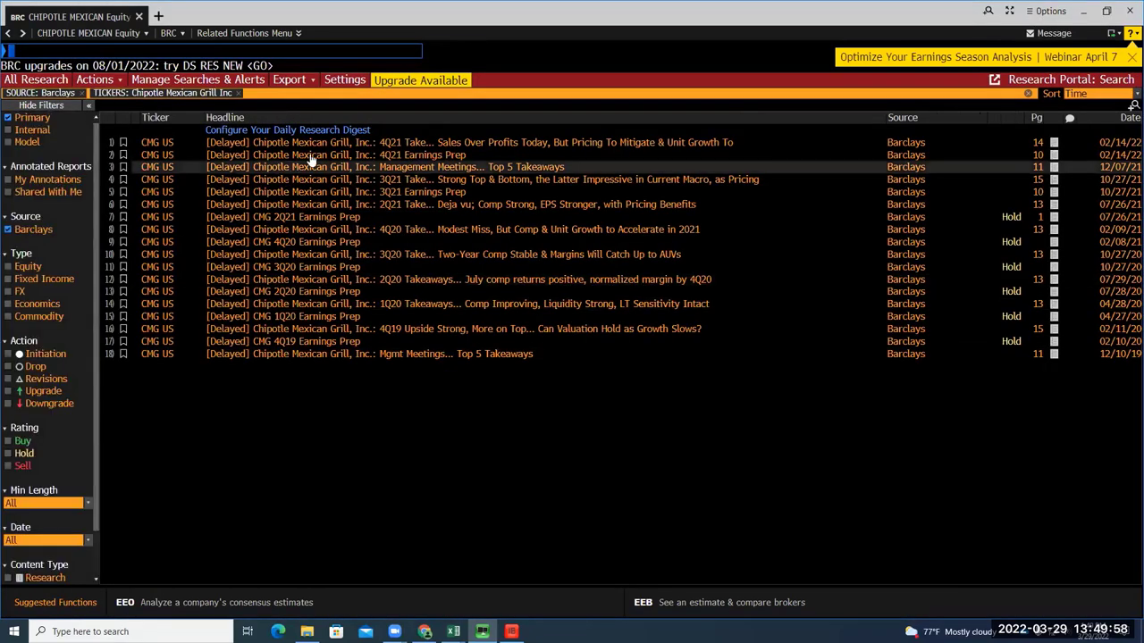
# Open Barclays' '4Q21 Take' Chipotle report, read through it, and download it as a PDF
pyautogui.click(457, 146)
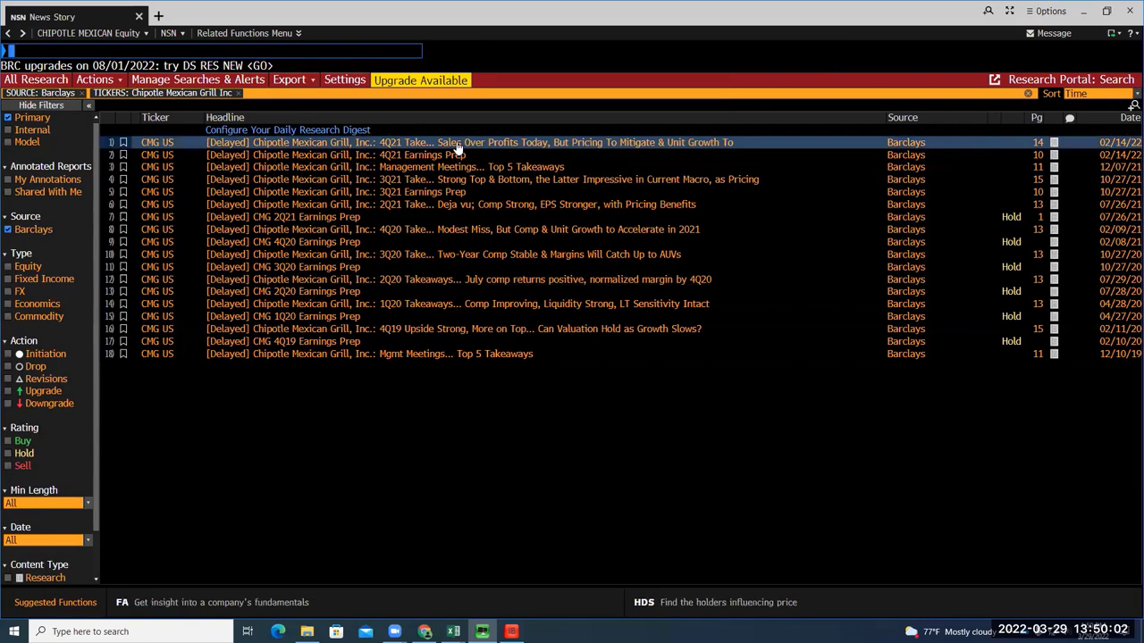
pyautogui.click(347, 145)
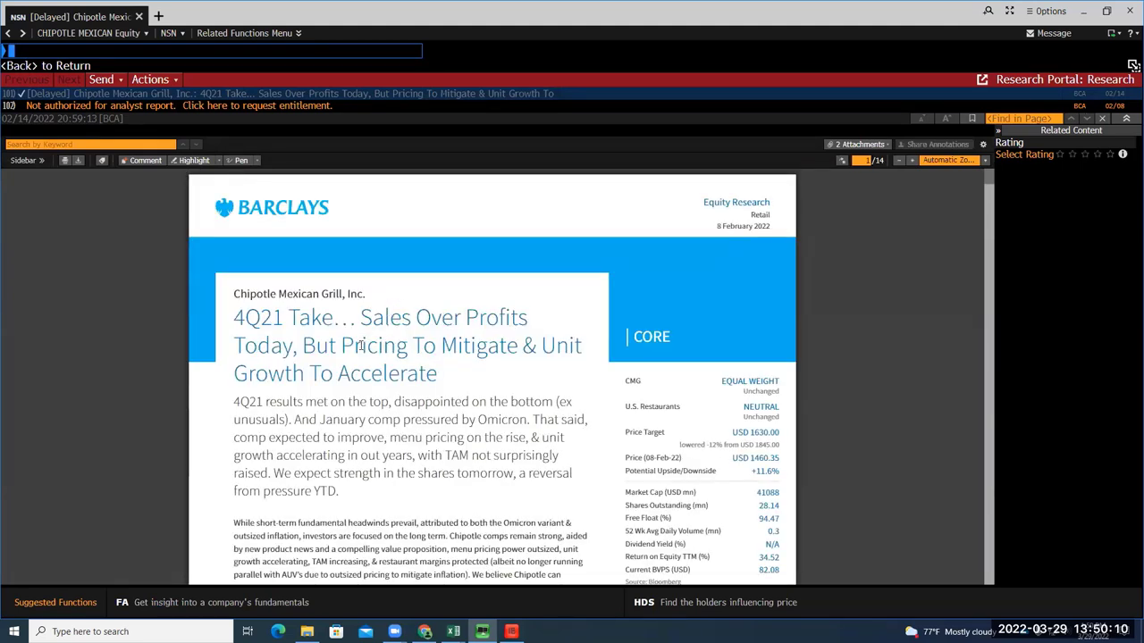
pyautogui.scroll(-5, 360, 348)
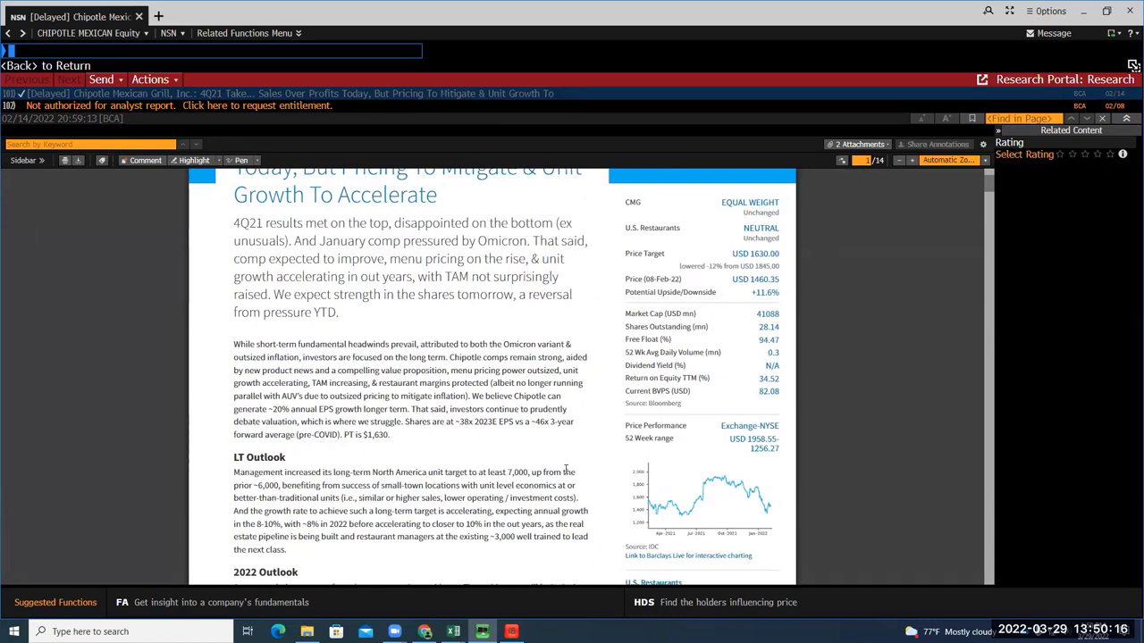
pyautogui.scroll(-5, 527, 482)
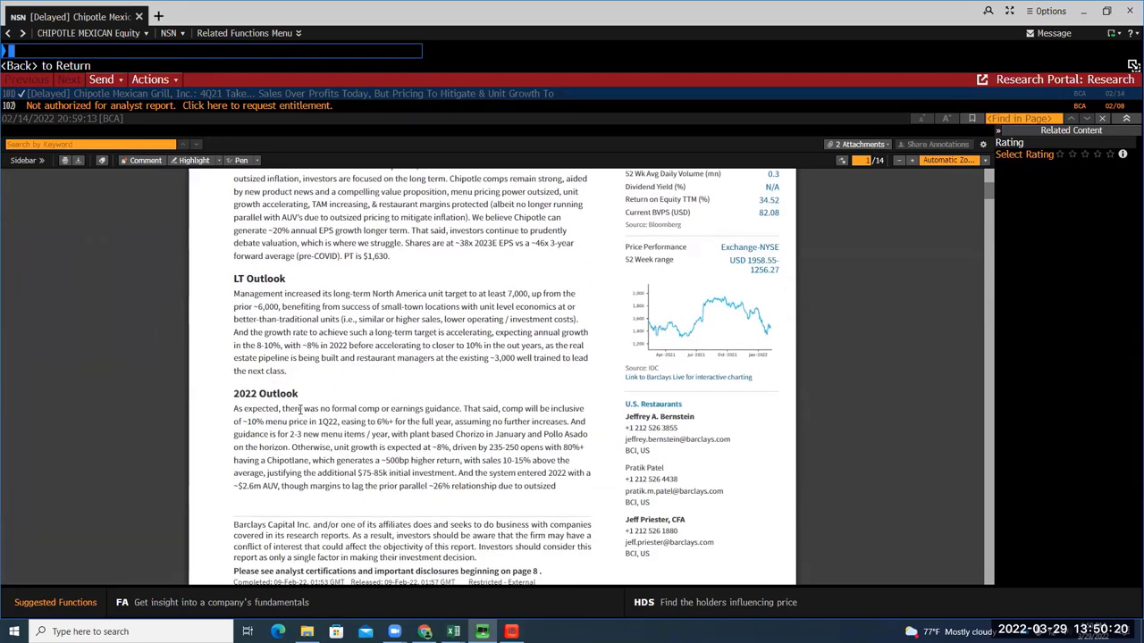
pyautogui.scroll(-4, 299, 409)
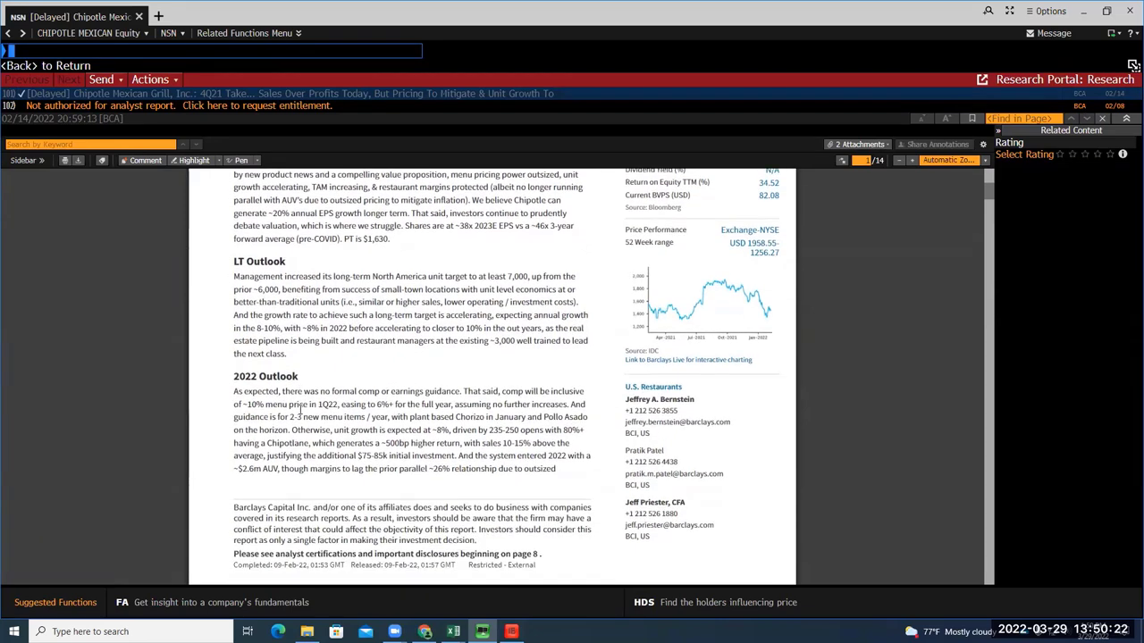
pyautogui.scroll(2, 300, 412)
pyautogui.scroll(8, 299, 409)
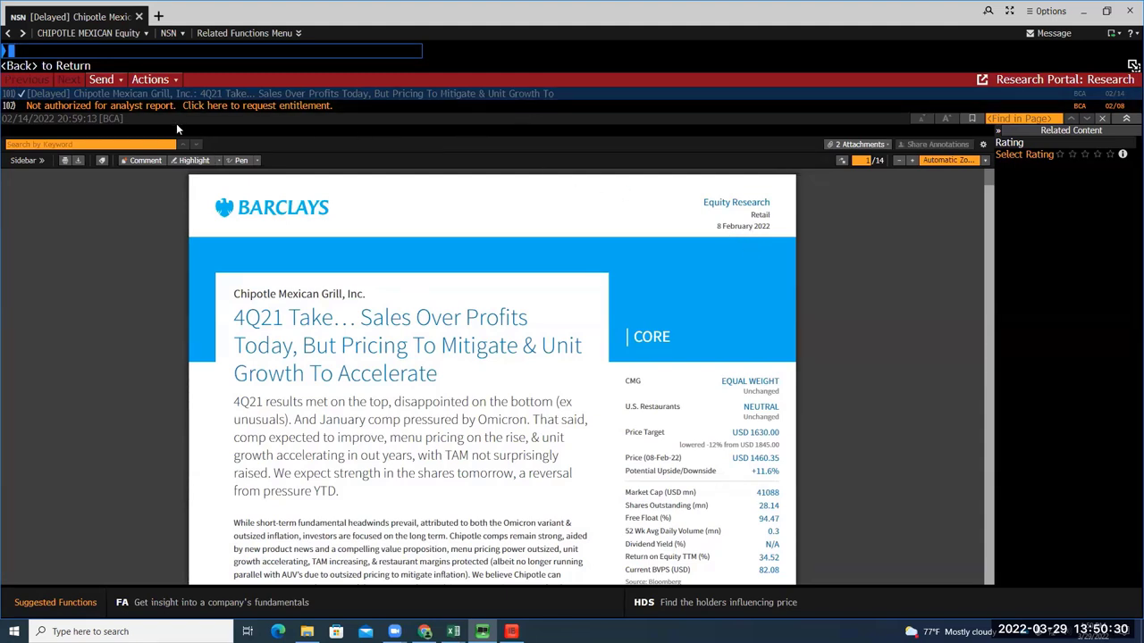
pyautogui.click(78, 160)
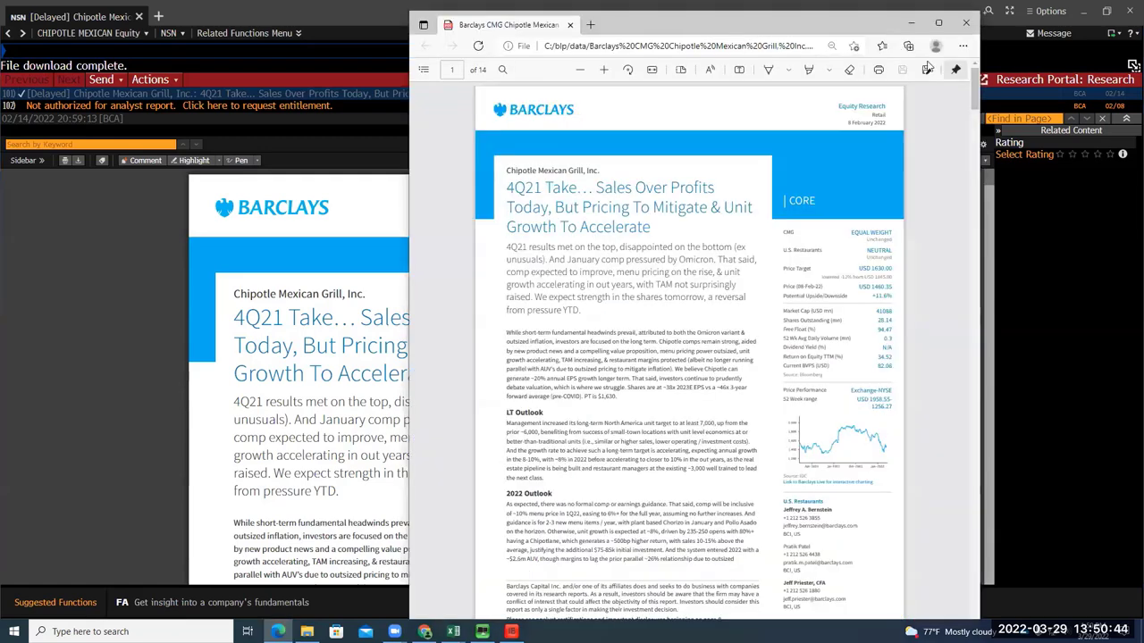
# Save the Barclays Chipotle PDF to the Downloads folder and minimize Edge
pyautogui.click(924, 70)
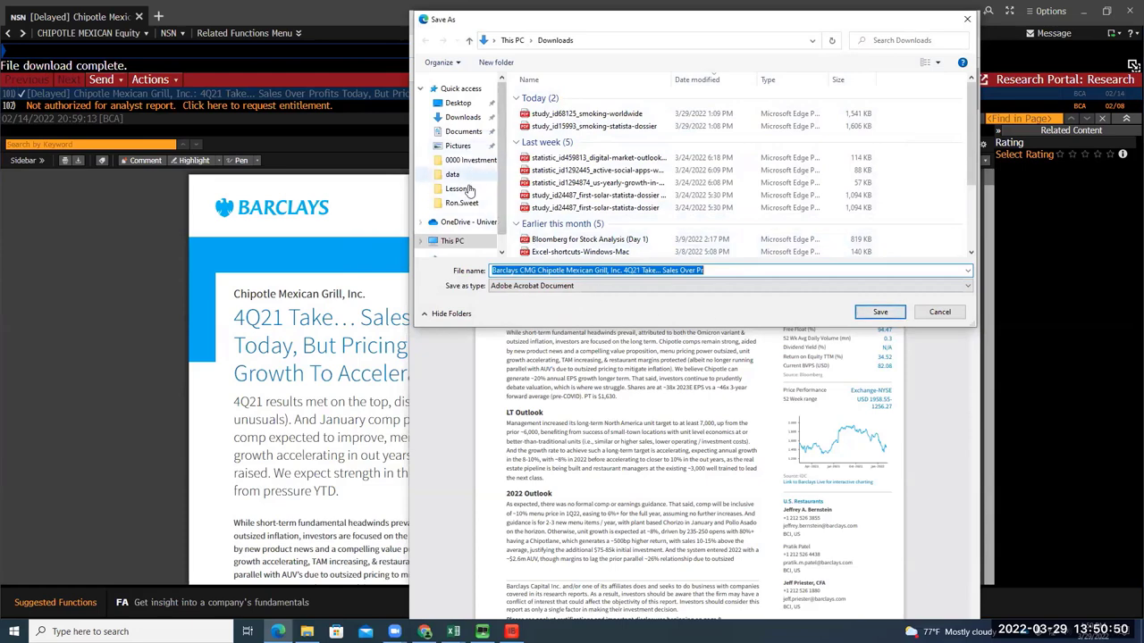
pyautogui.click(464, 117)
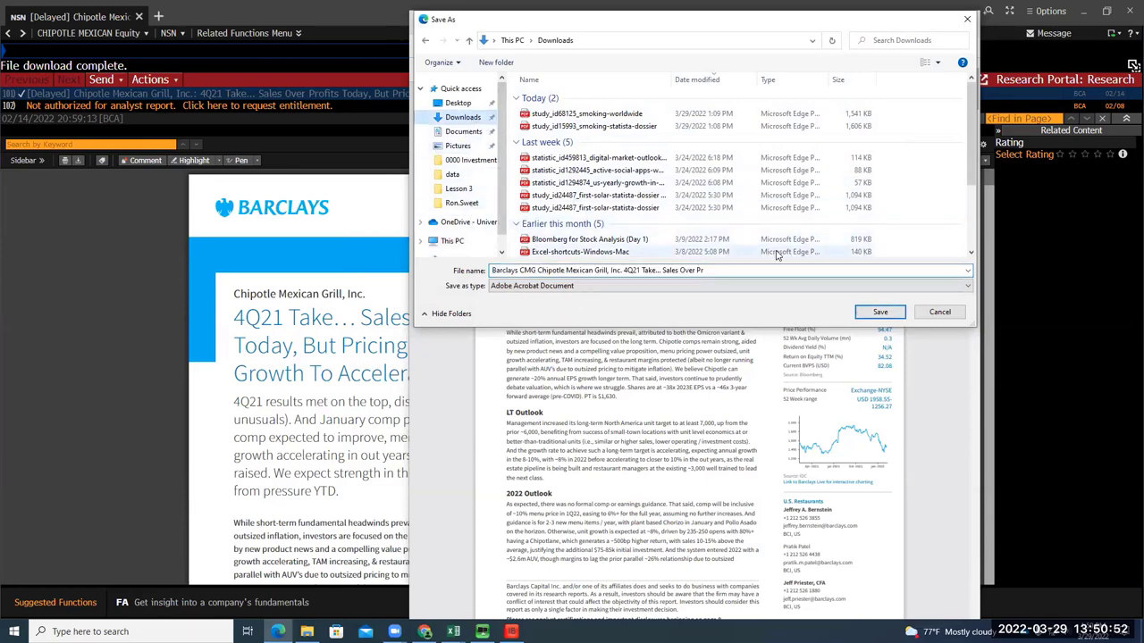
pyautogui.click(873, 310)
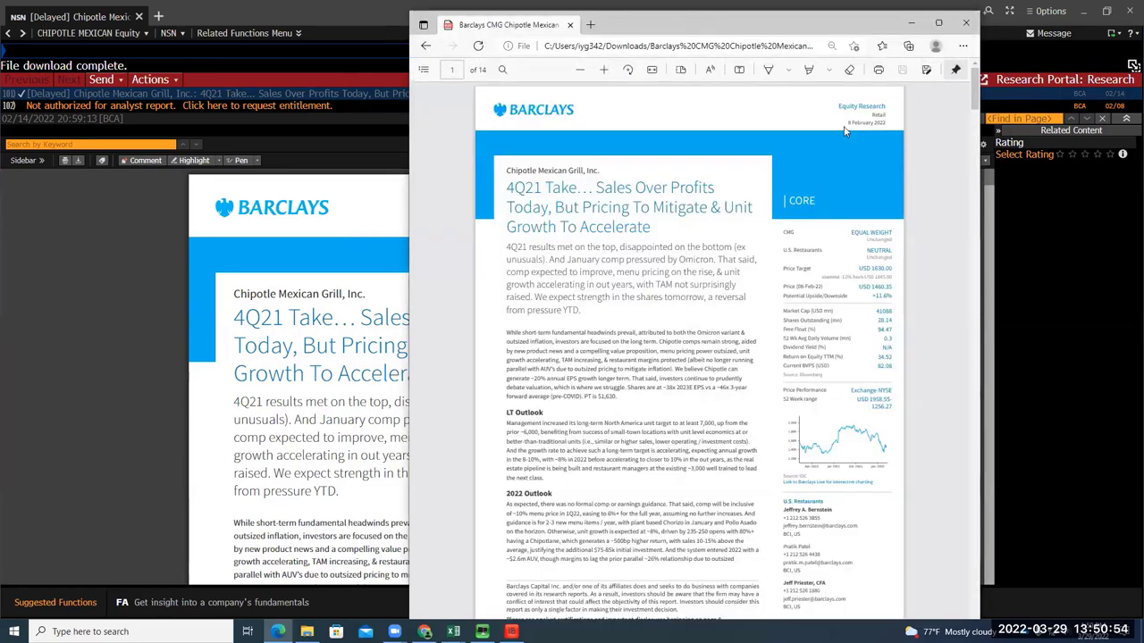
pyautogui.click(911, 22)
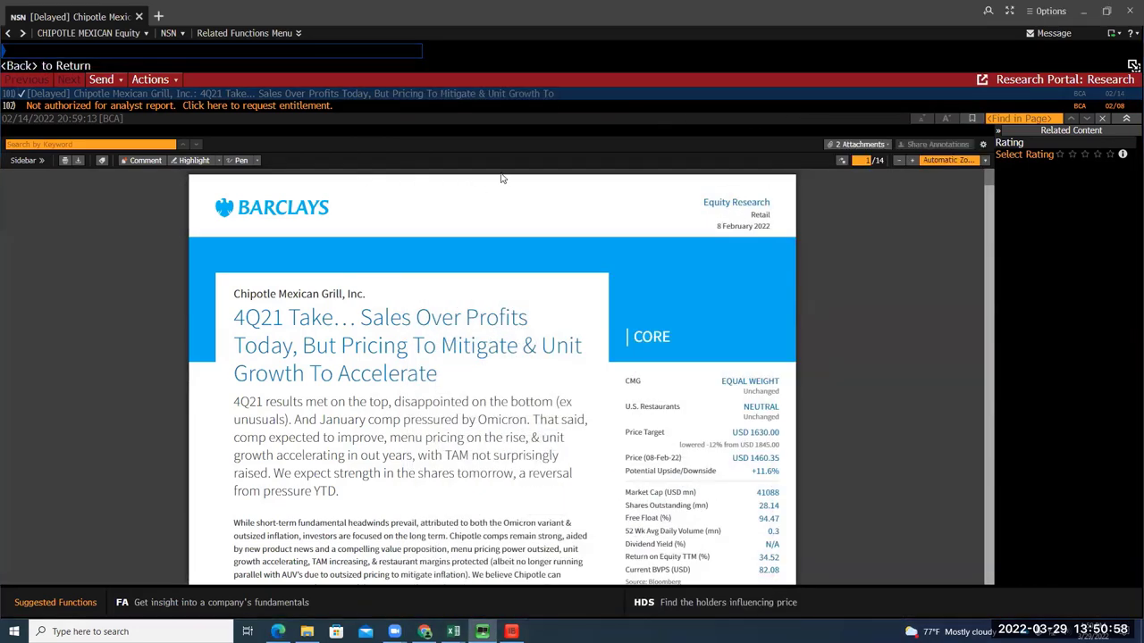
# Load NKE US Equity and run BRC to list Nike's analyst reports
pyautogui.click(132, 106)
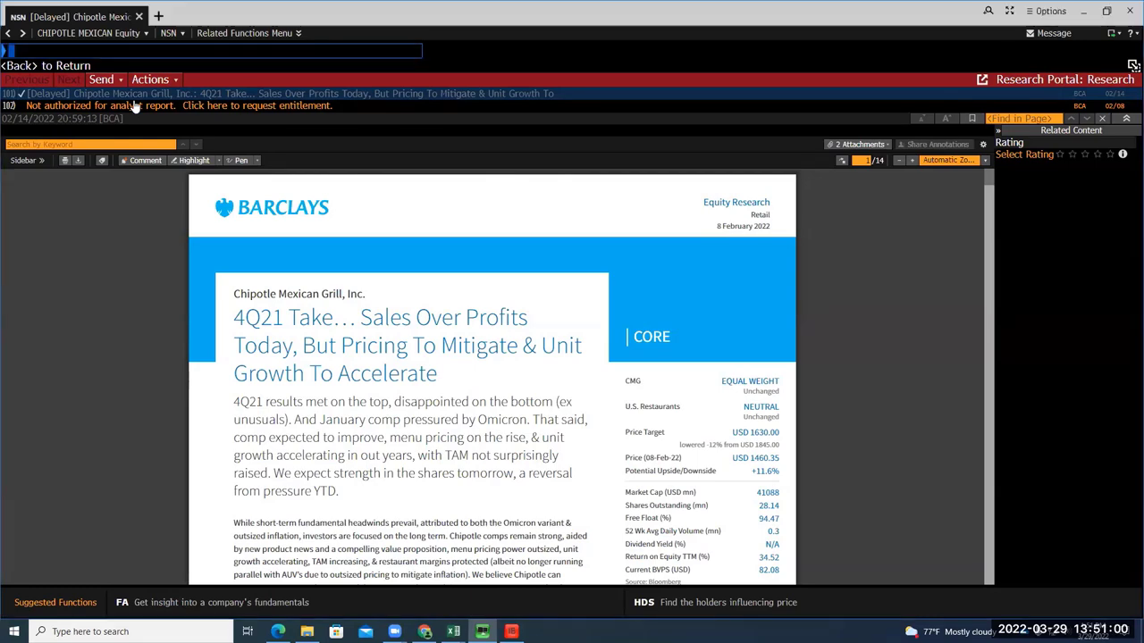
pyautogui.write('NKE')
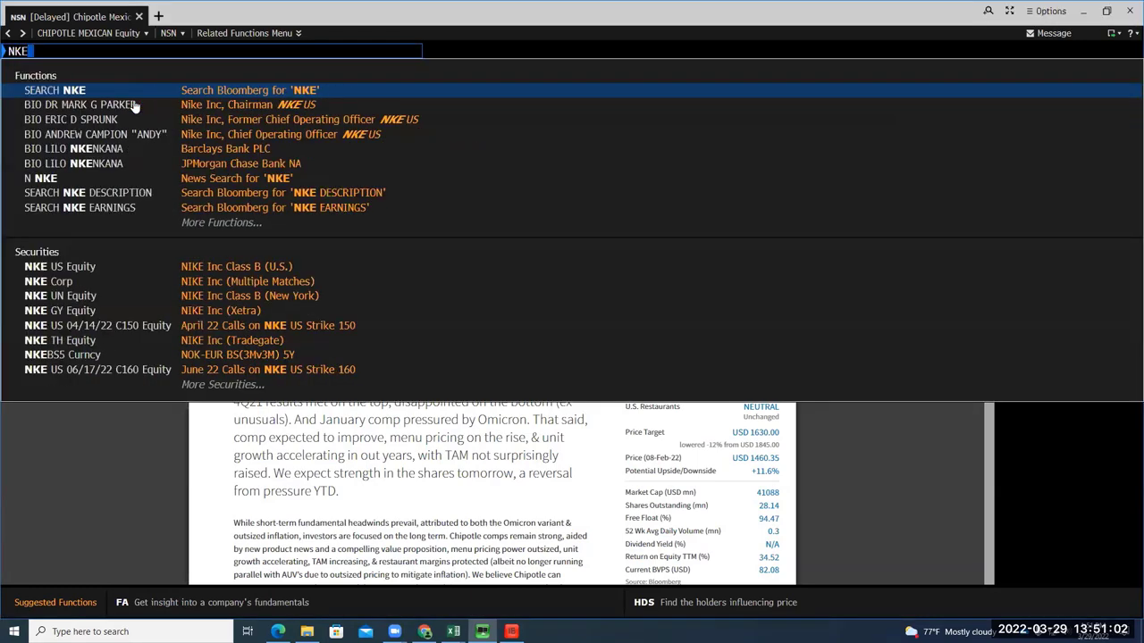
pyautogui.click(268, 266)
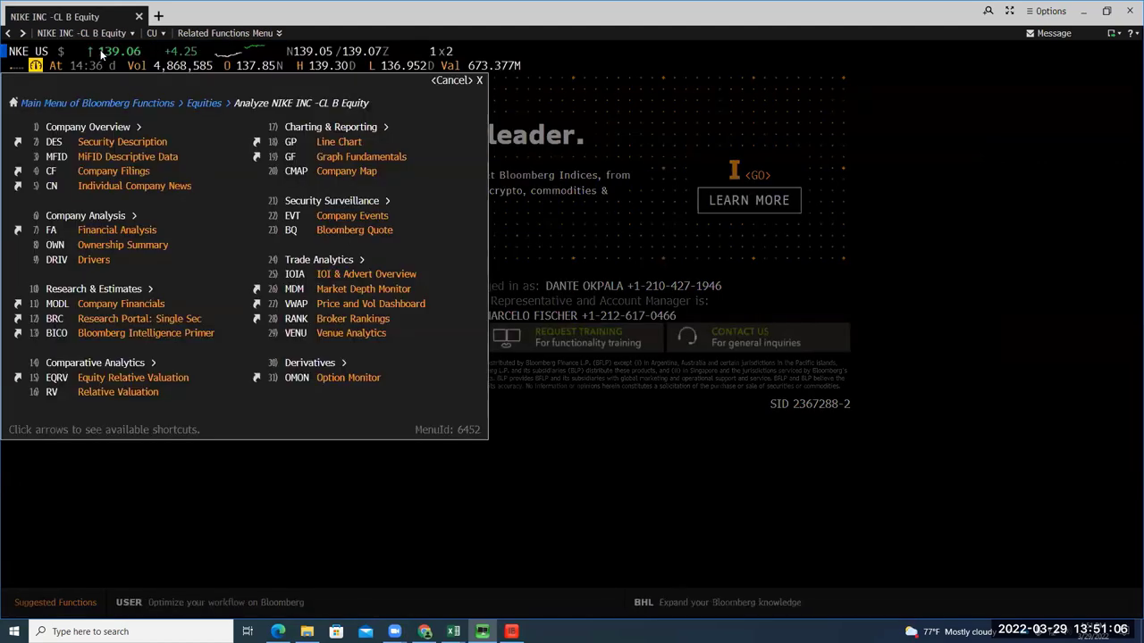
pyautogui.write('BRC')
pyautogui.press('Return')
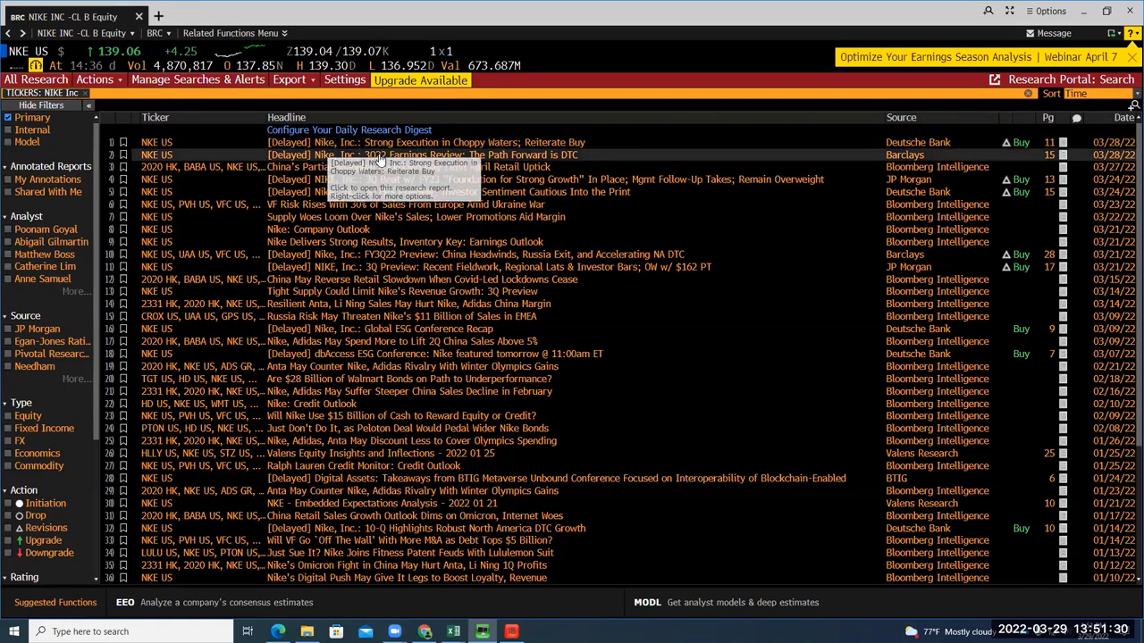
# Read Deutsche Bank's 'Strong Execution in Choppy Waters' Nike report, then go back to the list
pyautogui.click(380, 148)
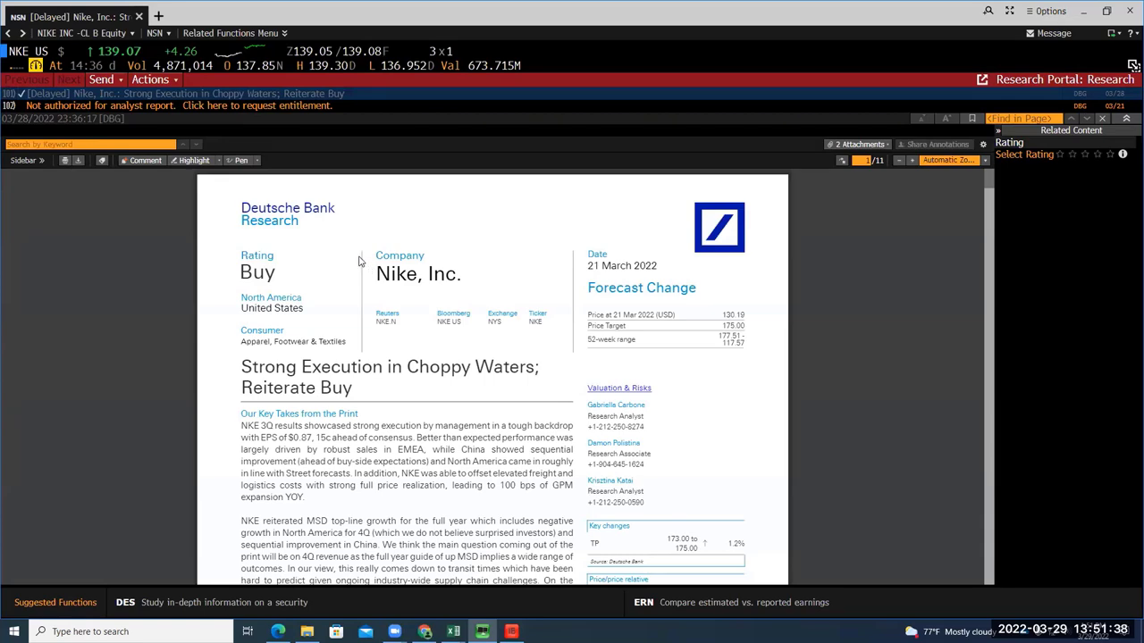
pyautogui.scroll(-5, 358, 261)
pyautogui.scroll(-8, 357, 295)
pyautogui.scroll(-15, 357, 303)
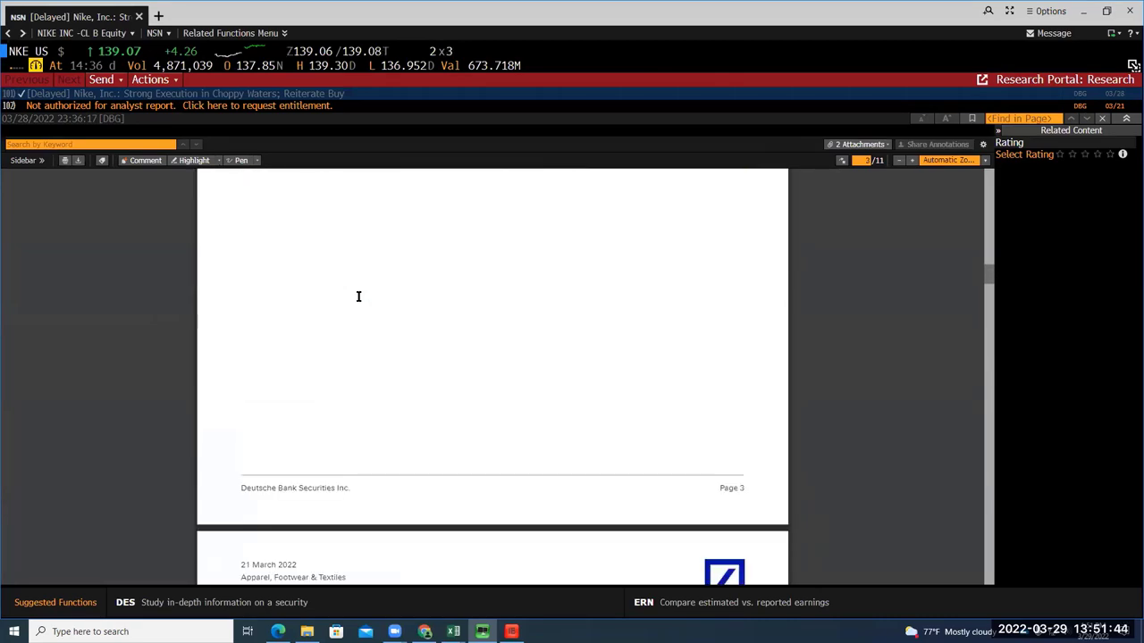
pyautogui.scroll(-15, 359, 296)
pyautogui.scroll(-3, 358, 297)
pyautogui.scroll(1, 358, 300)
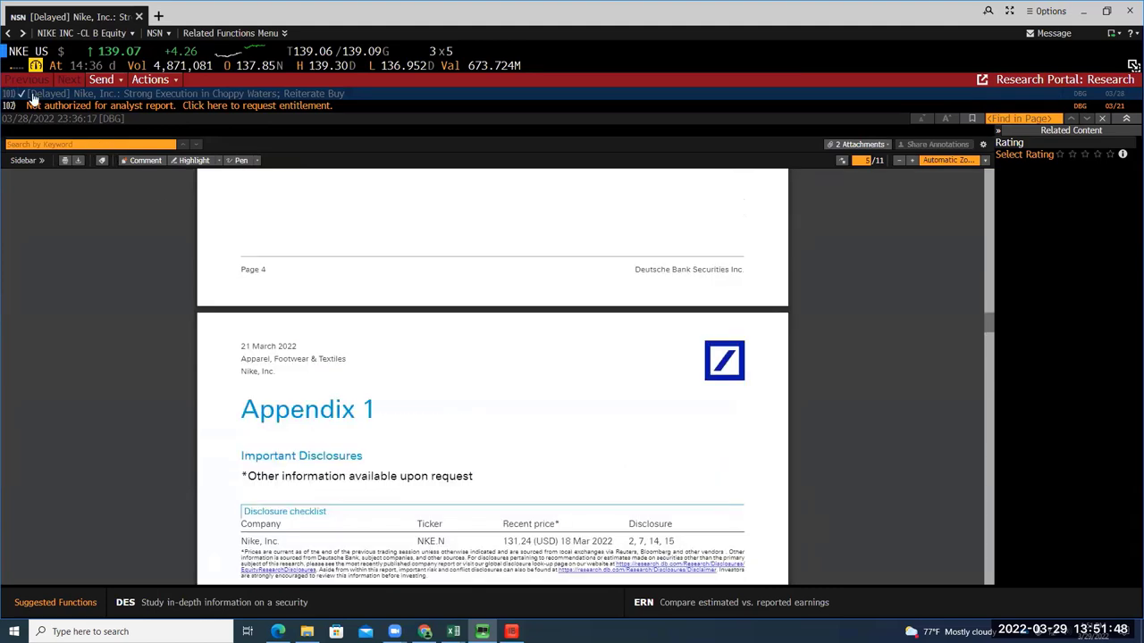
pyautogui.click(8, 33)
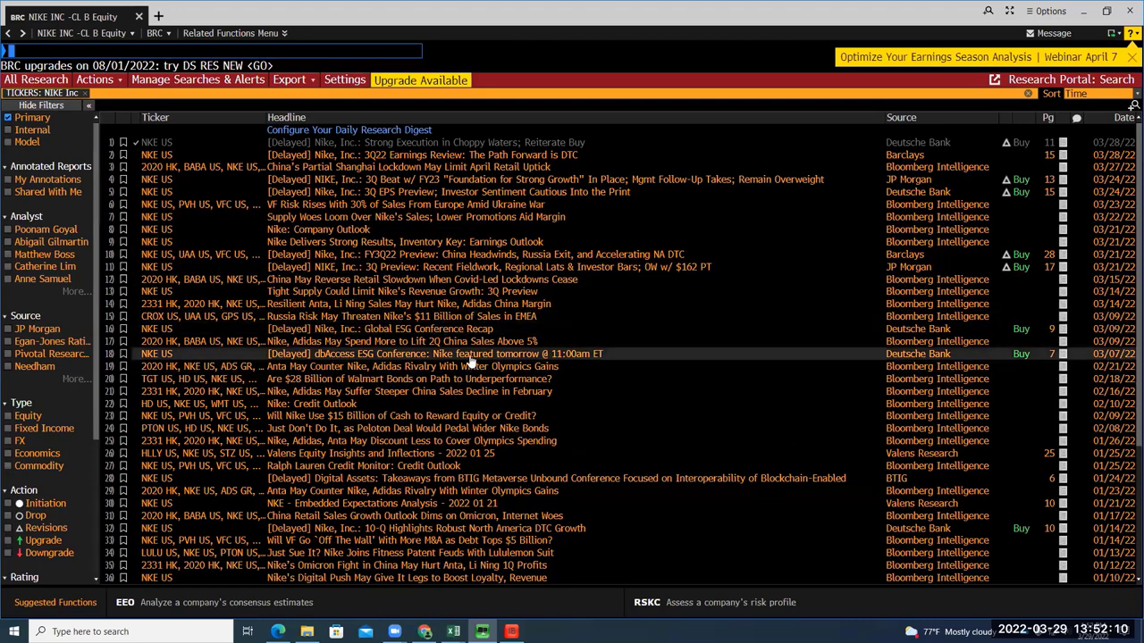
pyautogui.scroll(-3, 471, 361)
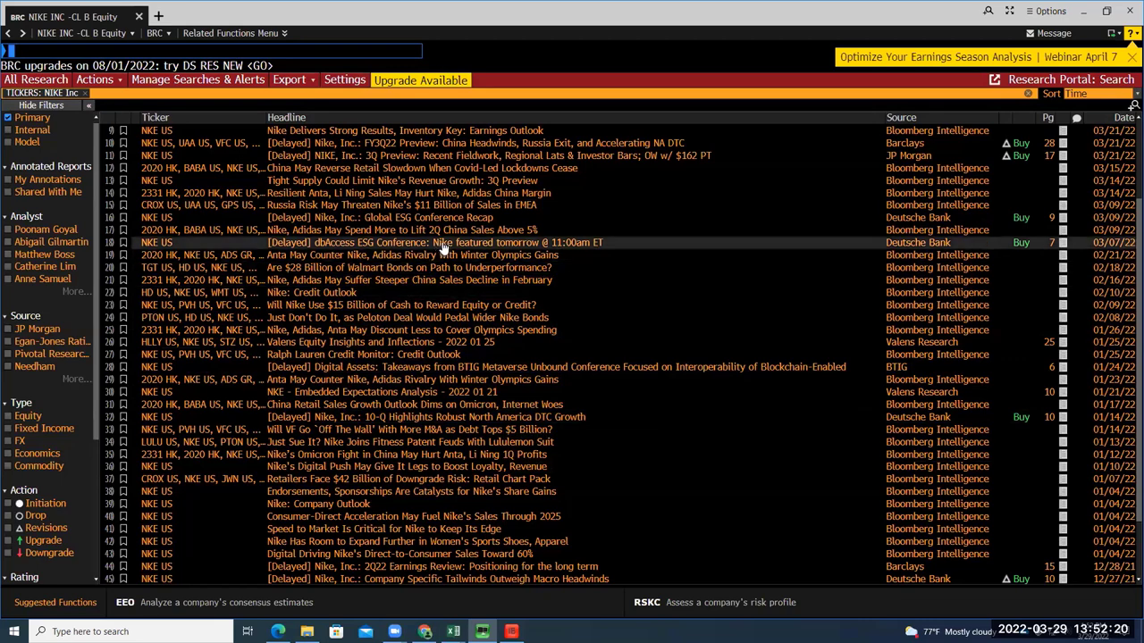
pyautogui.scroll(3, 443, 244)
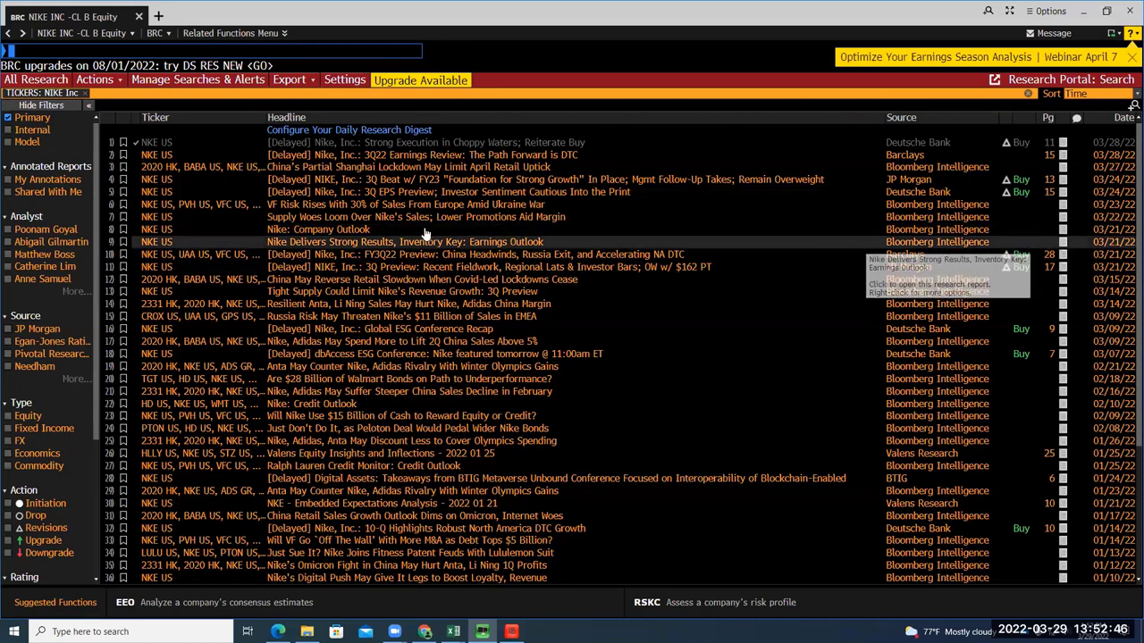
pyautogui.click(348, 230)
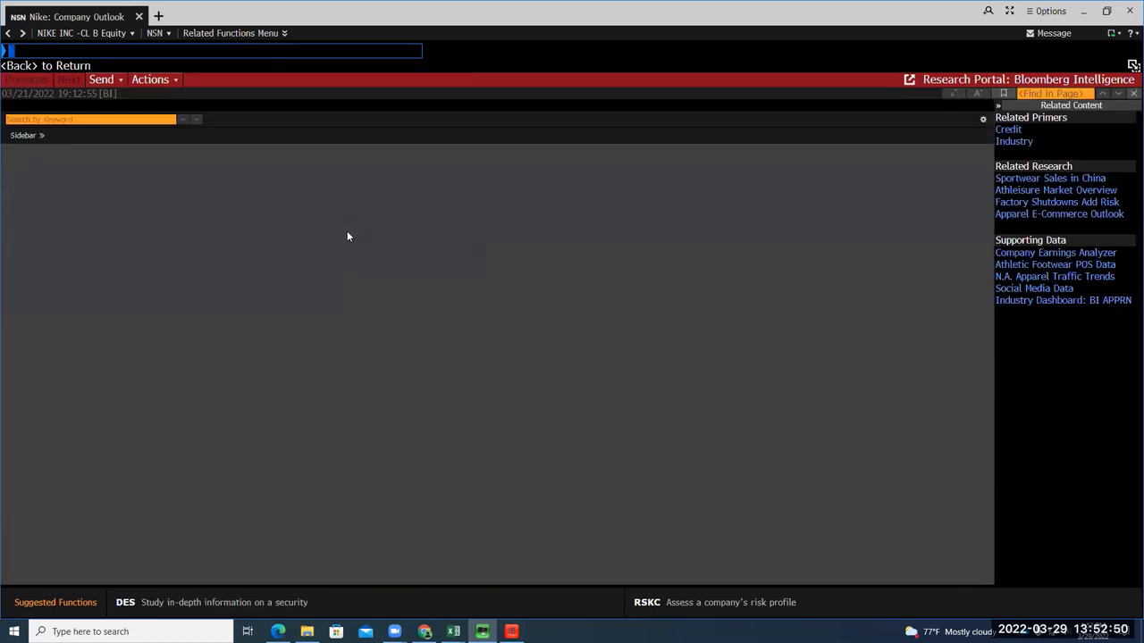
pyautogui.scroll(-3, 383, 349)
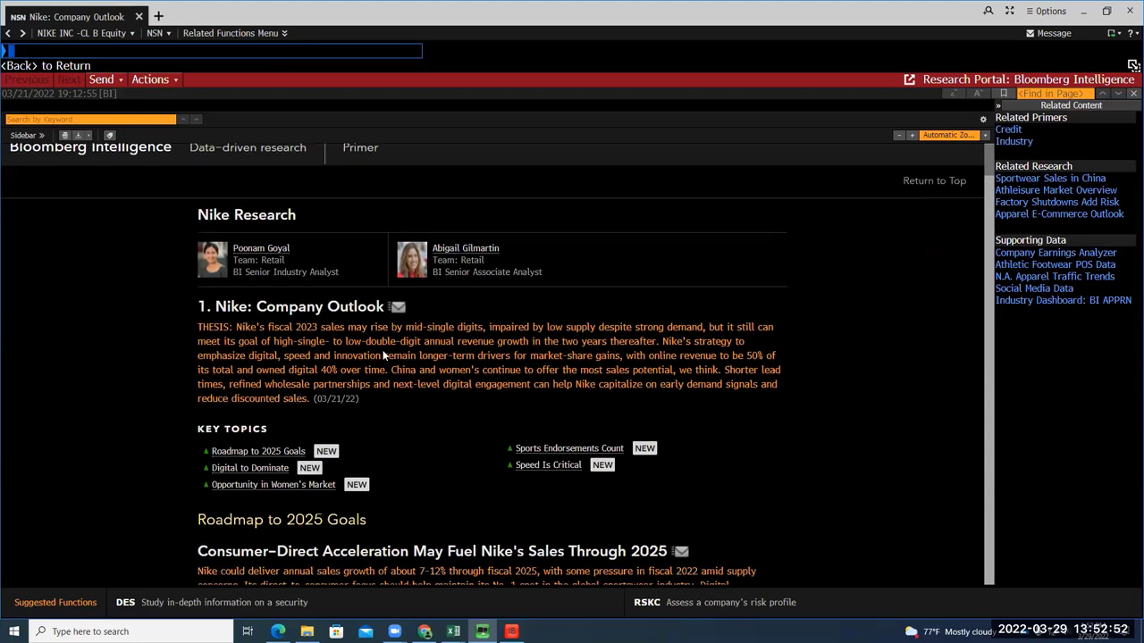
pyautogui.scroll(-9, 385, 350)
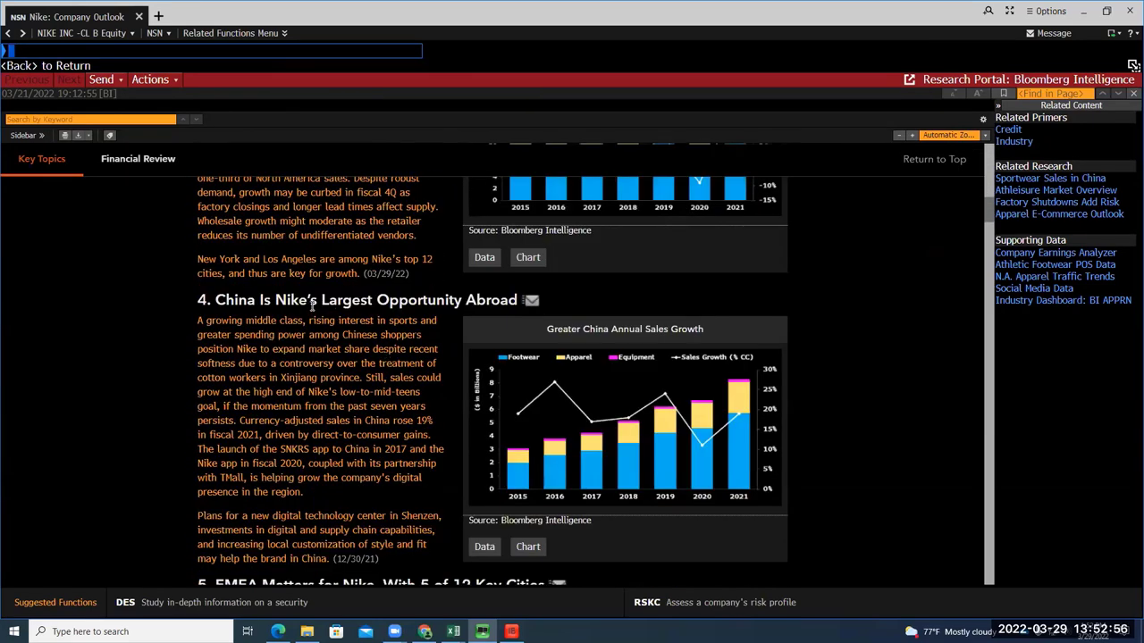
pyautogui.scroll(-1, 444, 318)
pyautogui.scroll(-3, 444, 318)
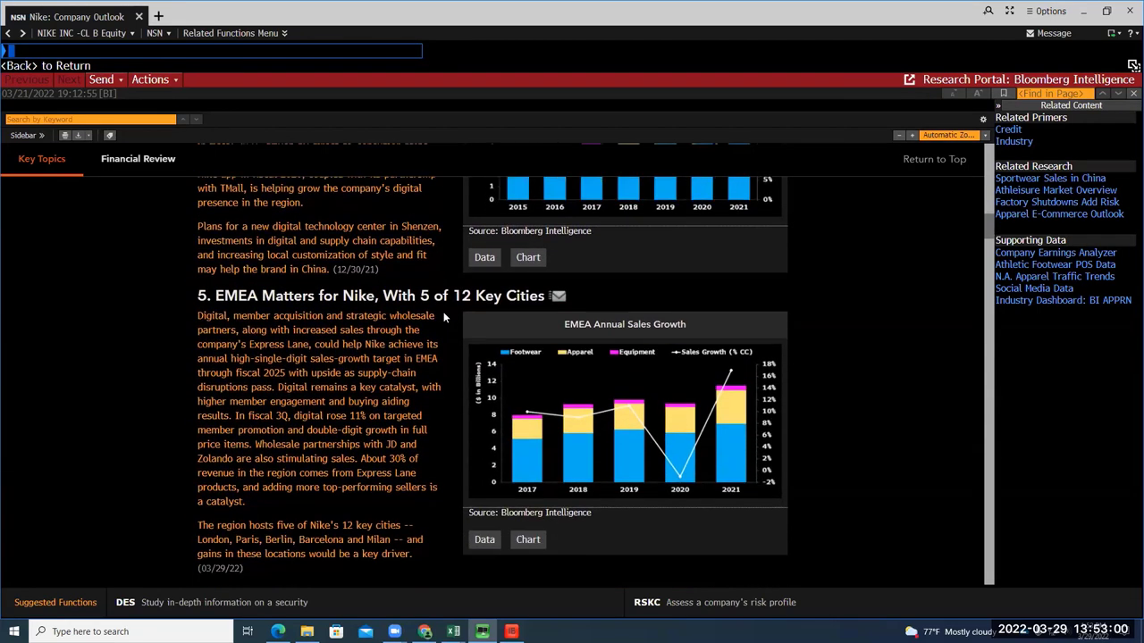
pyautogui.scroll(-2, 444, 317)
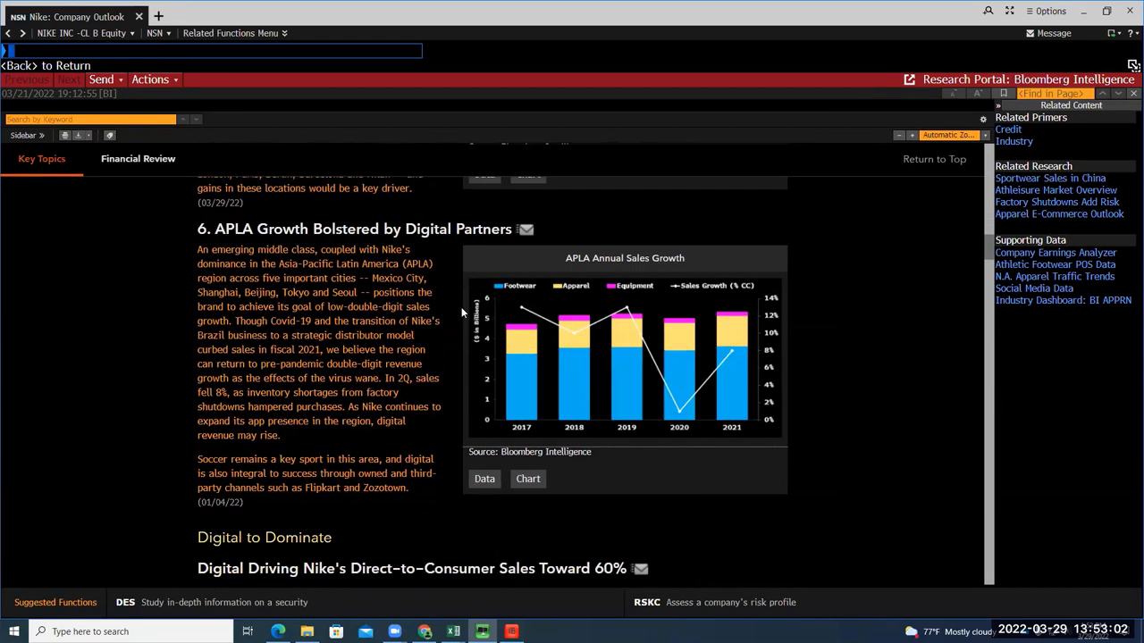
pyautogui.scroll(-1, 537, 407)
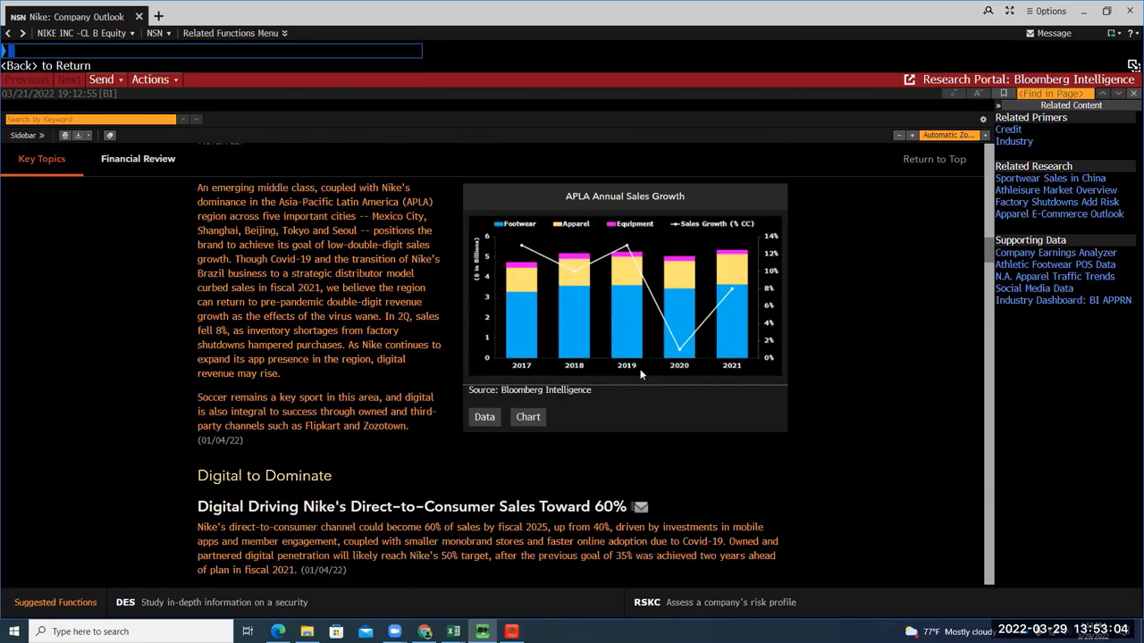
pyautogui.click(56, 66)
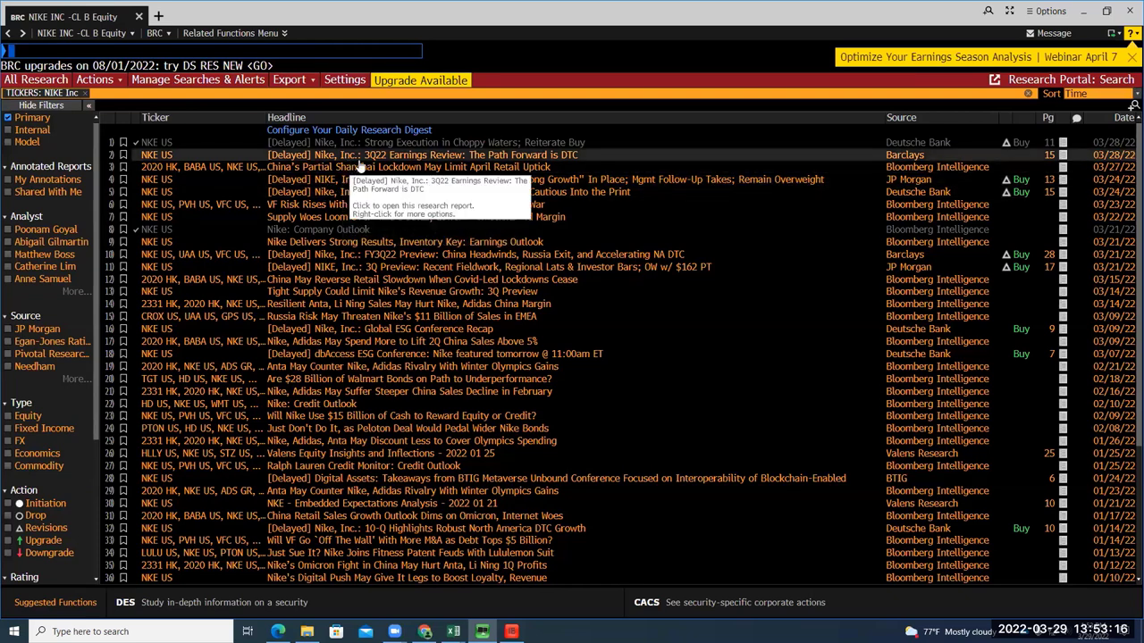
# Open and scroll Barclays' '3Q22 Earnings Review' on Nike, then switch to Chrome's Google results
pyautogui.click(529, 158)
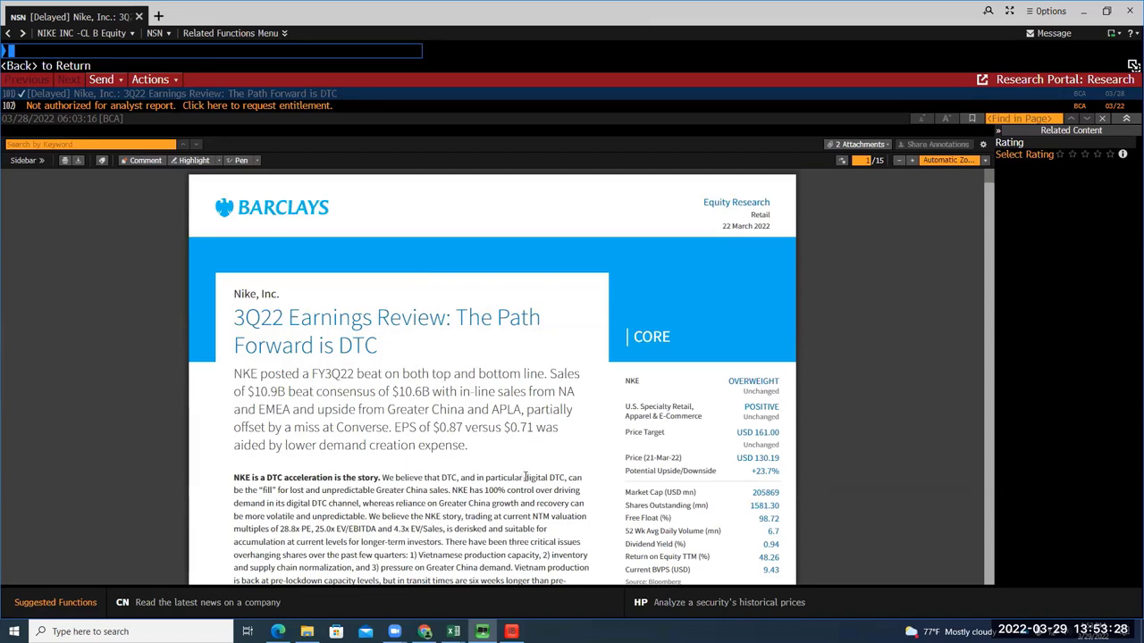
pyautogui.scroll(-5, 525, 478)
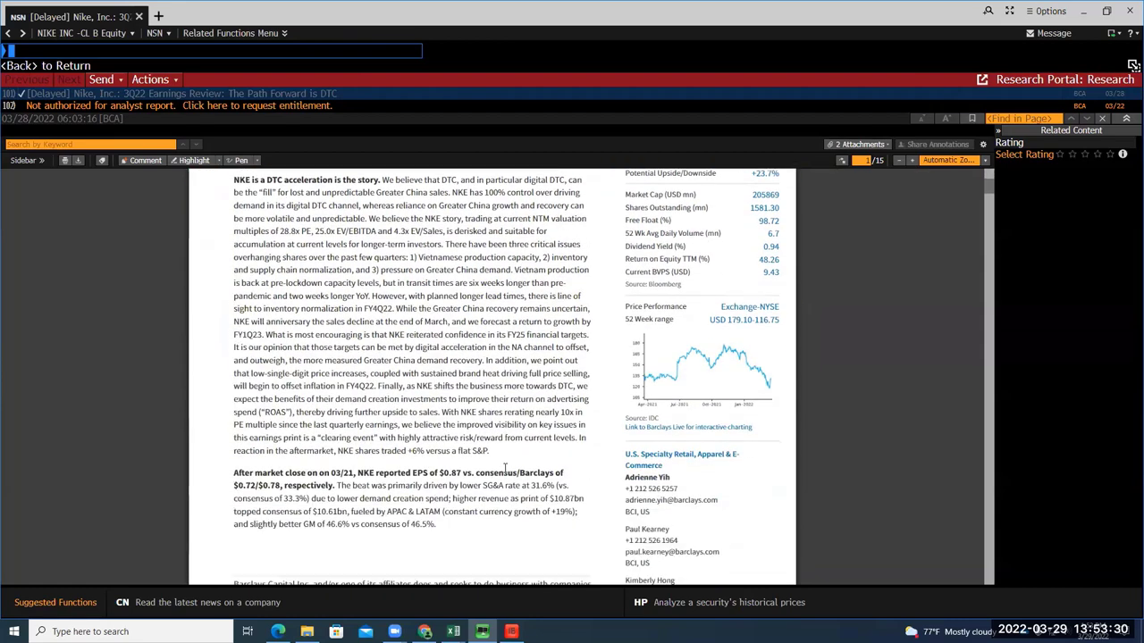
pyautogui.click(424, 631)
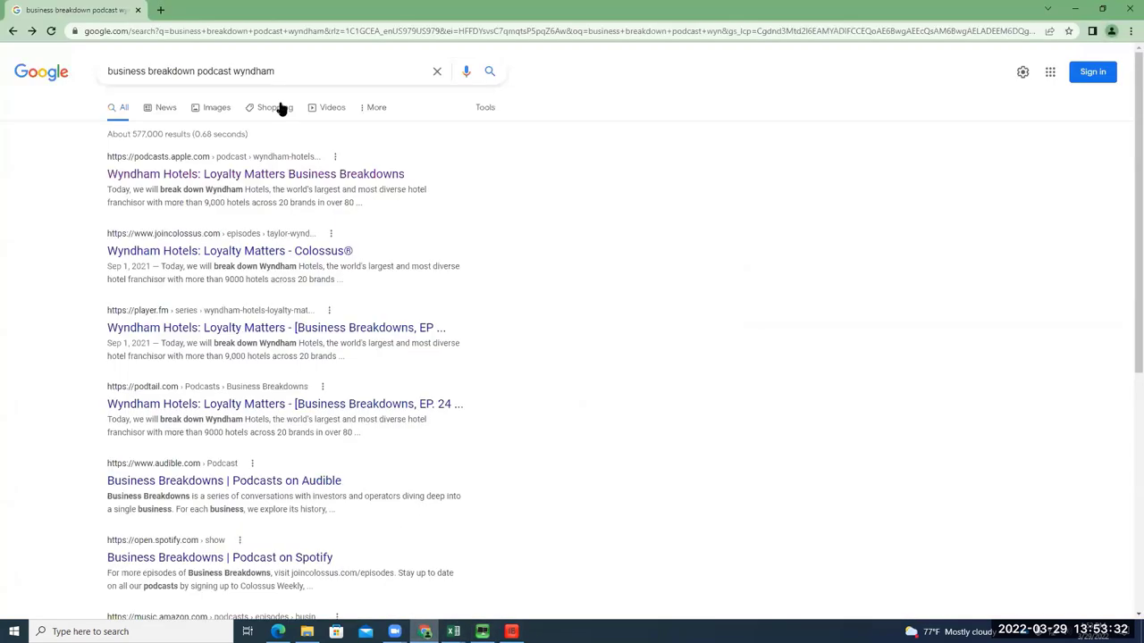
# Replace the Google query with the suggested search 'dtc business meaning'
pyautogui.press('/')
pyautogui.press('BackSpace')
pyautogui.write('dtc')
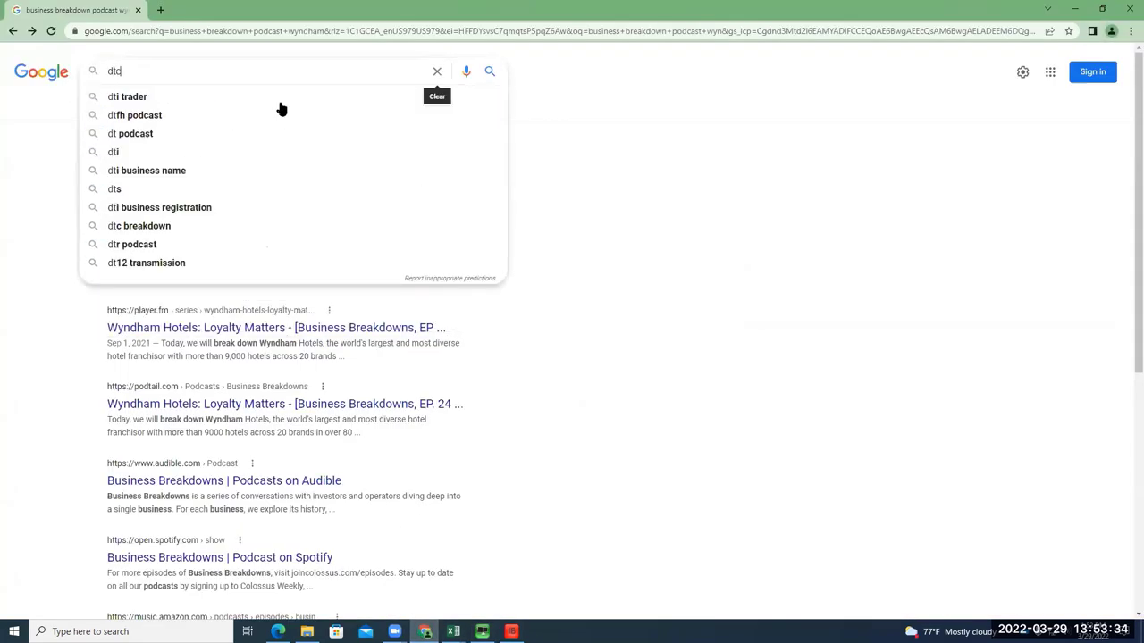
pyautogui.press('Down')
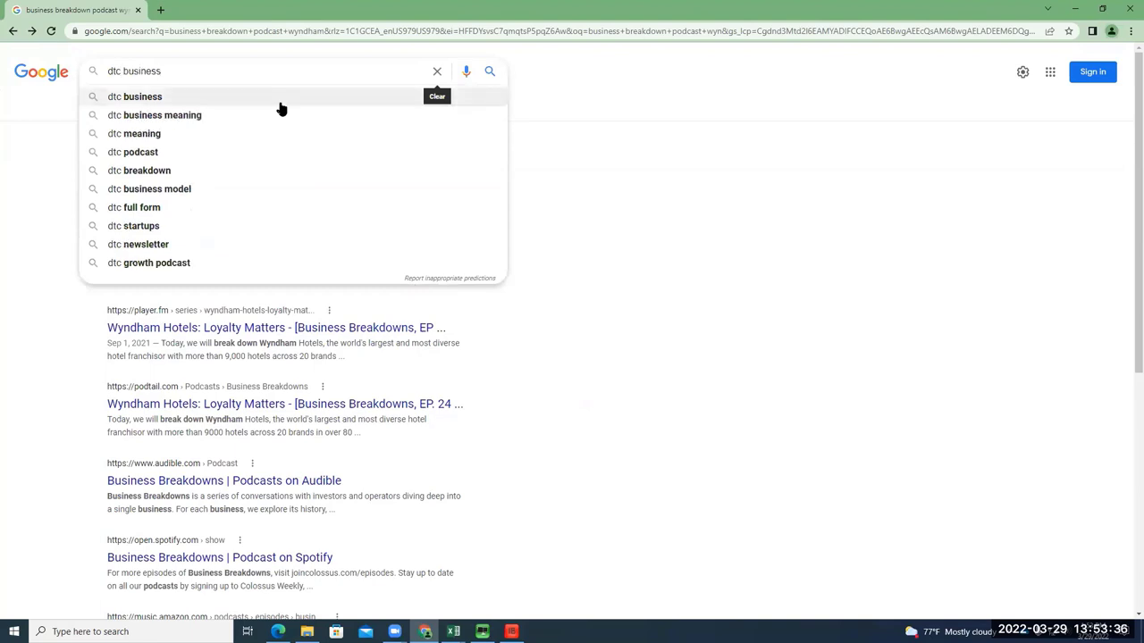
pyautogui.press('Down')
pyautogui.press('Return')
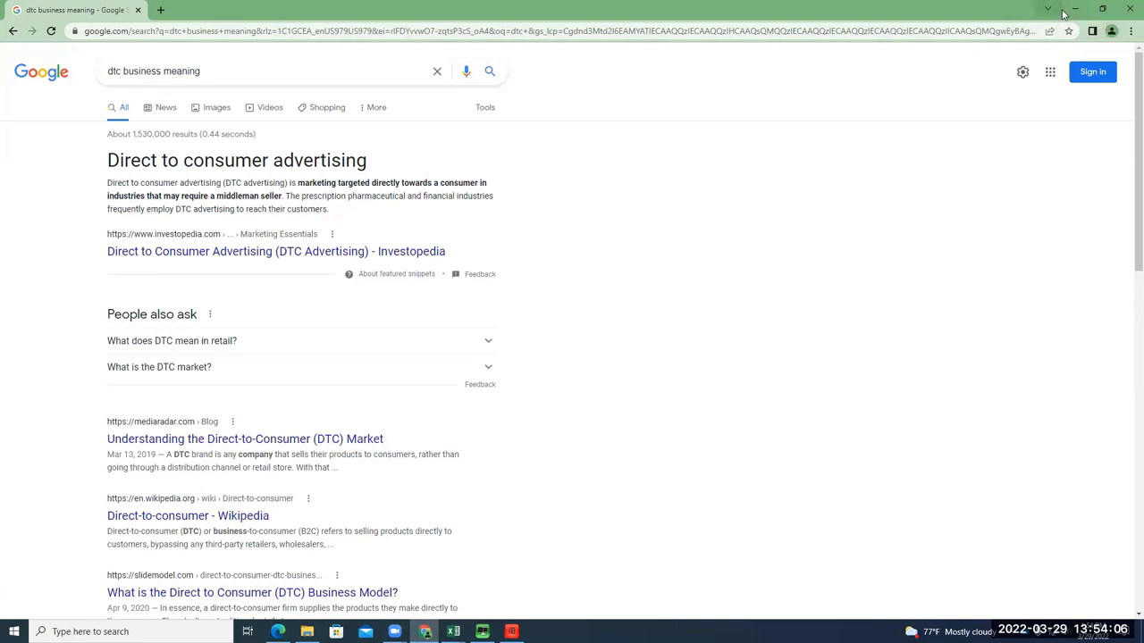
# Save the Barclays Nike report as a PDF, then enter HYATT in the Bloomberg command line
pyautogui.click(1074, 9)
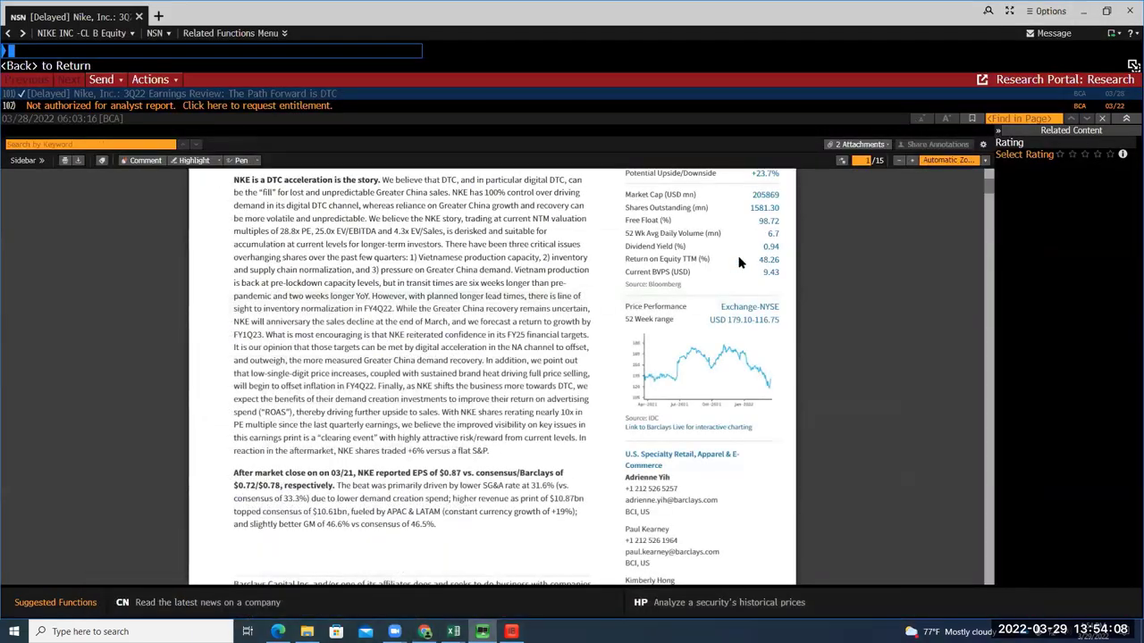
pyautogui.scroll(5, 417, 291)
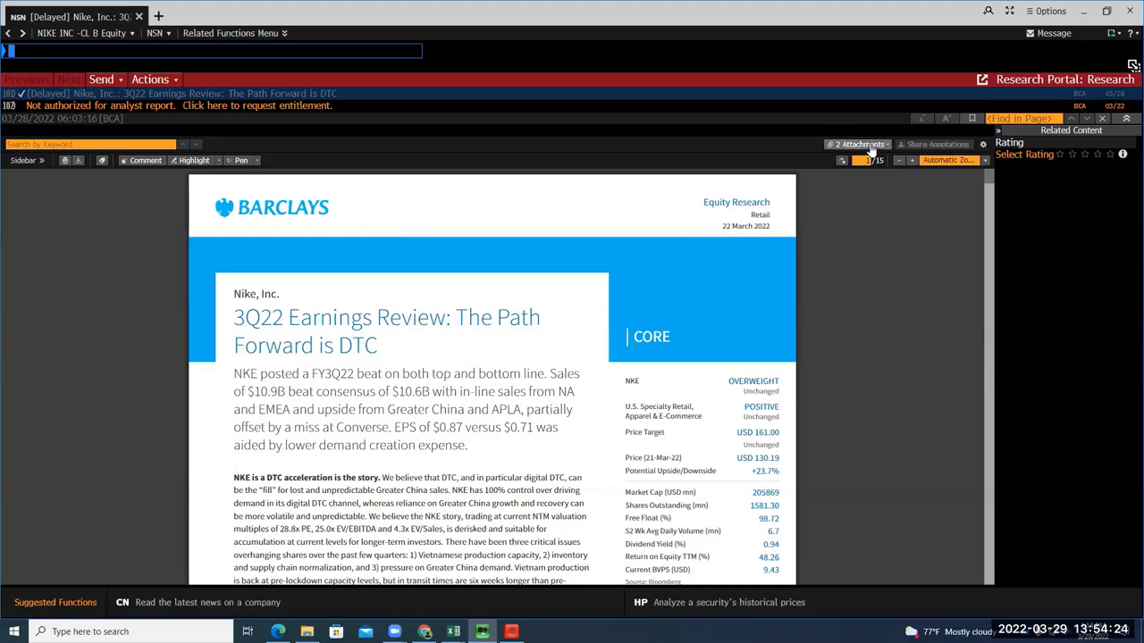
pyautogui.click(77, 160)
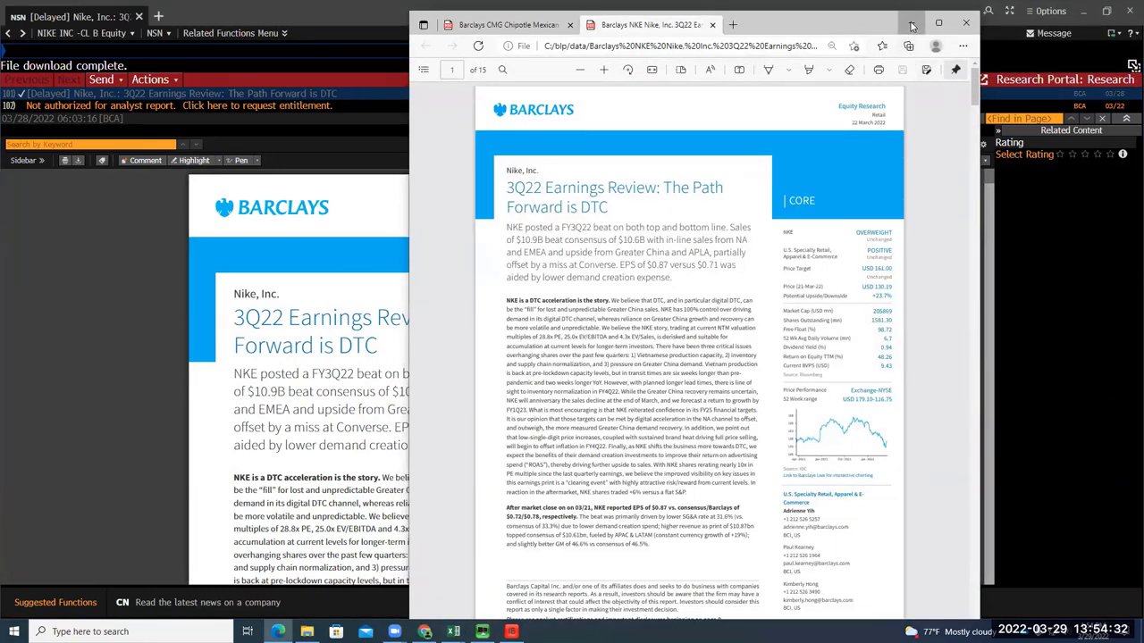
pyautogui.click(911, 24)
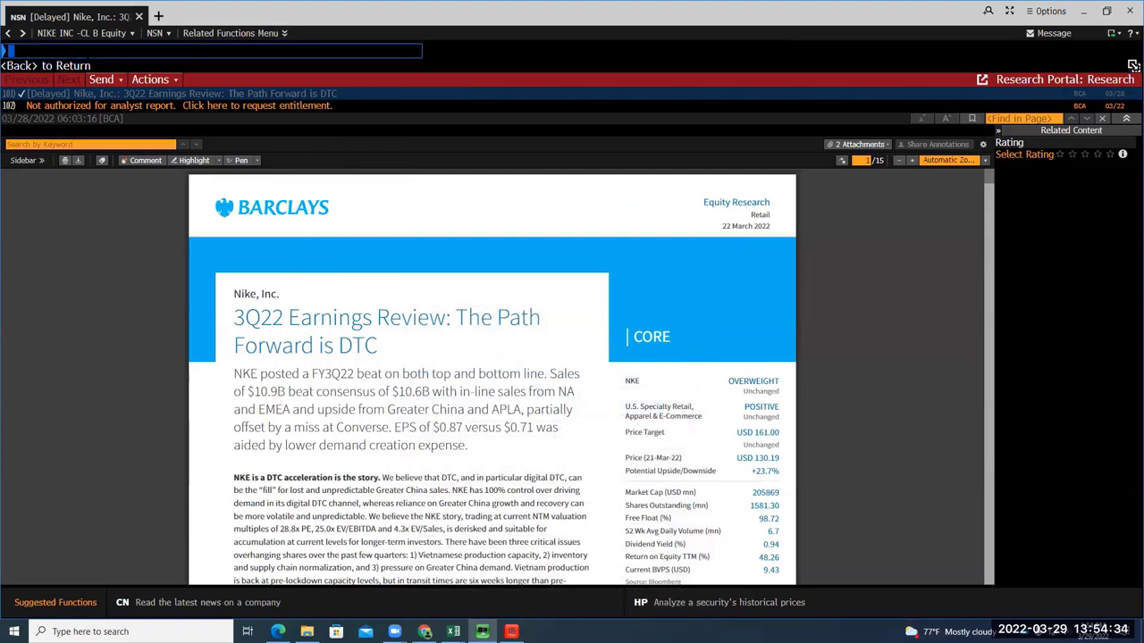
pyautogui.write('HYA')
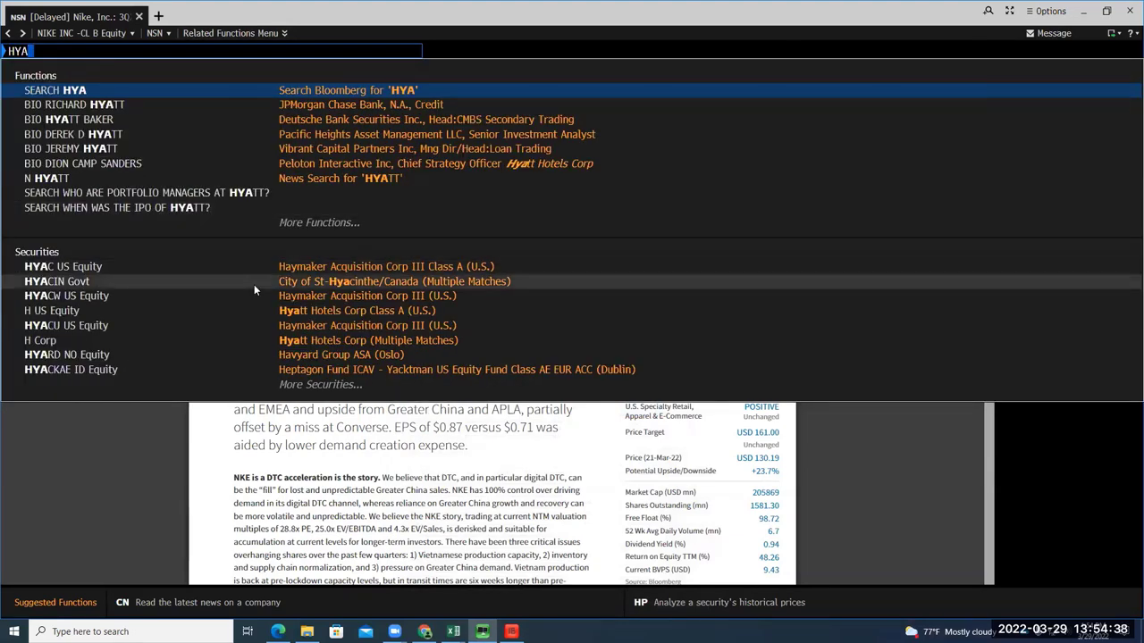
pyautogui.write('T')
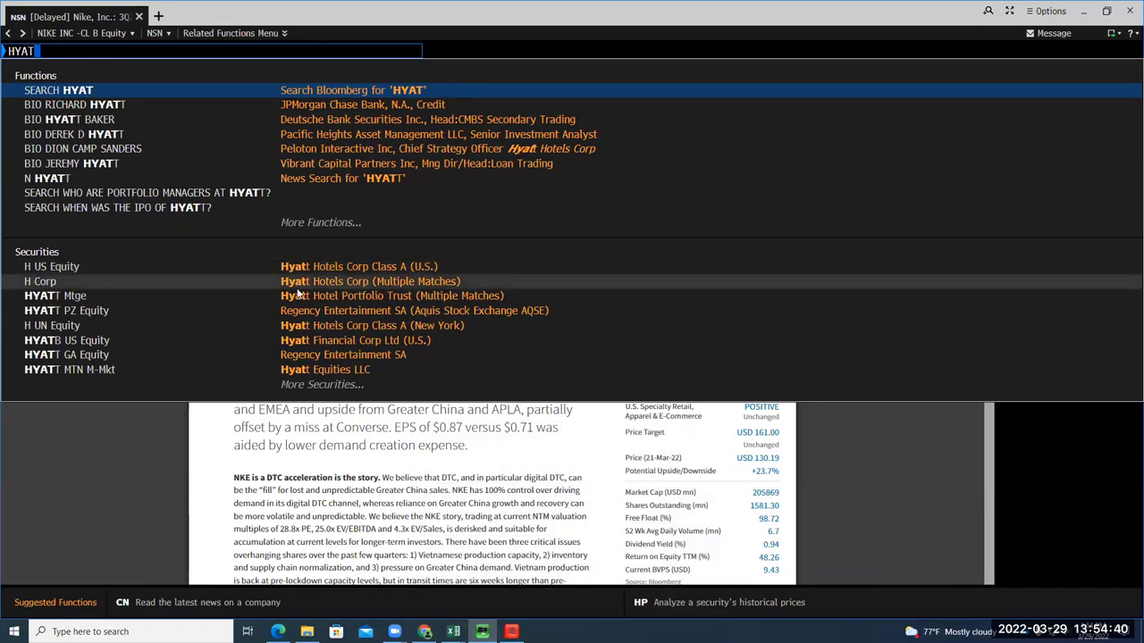
pyautogui.write('T')
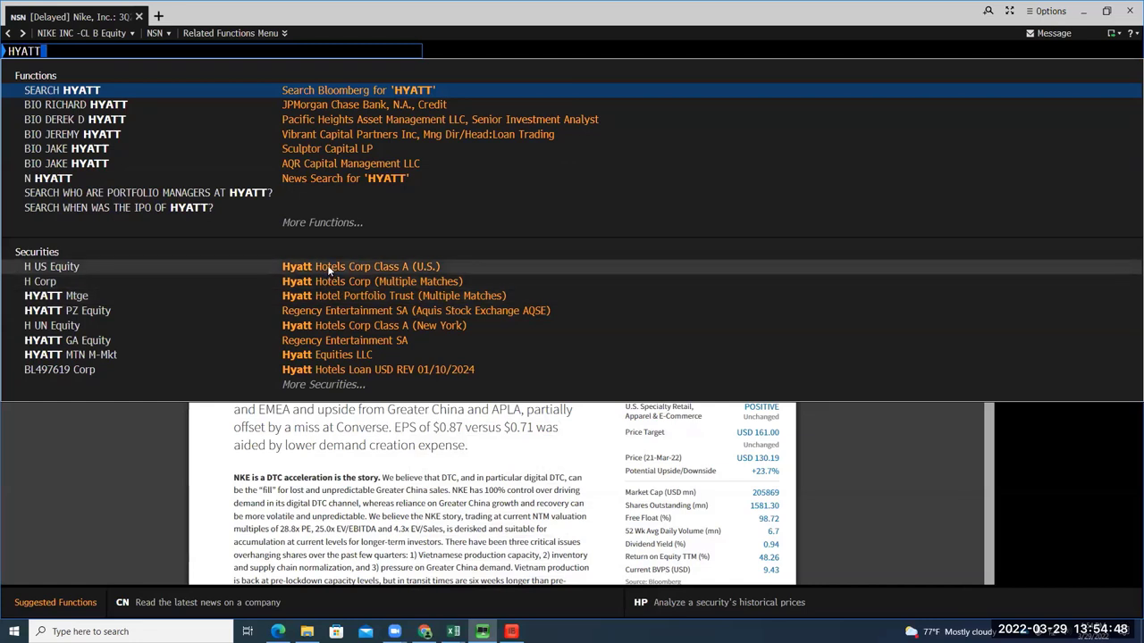
# Search Google for Target's ticker 'tgt'
pyautogui.click(425, 630)
pyautogui.tripleClick(197, 72)
pyautogui.write('dttg')
pyautogui.press('BackSpace')
pyautogui.press('BackSpace')
pyautogui.press('BackSpace')
pyautogui.press('BackSpace')
pyautogui.write('tg')
pyautogui.press('Return')
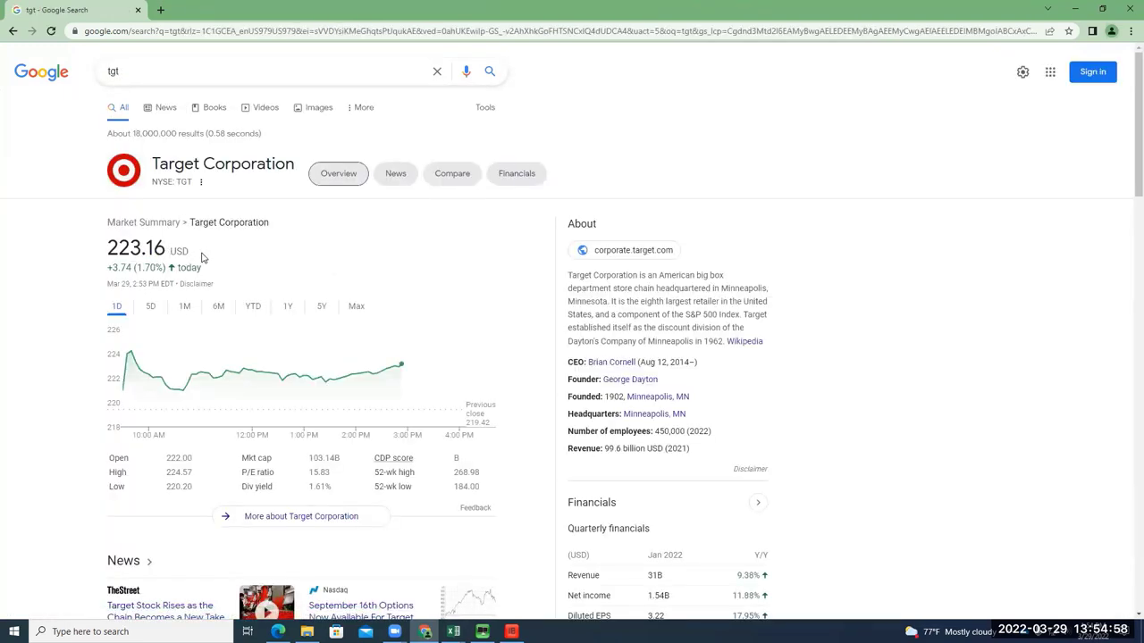
# View Target's stock chart over the 6M, YTD, 5Y and 1Y ranges
pyautogui.scroll(-2, 201, 258)
pyautogui.scroll(2, 201, 257)
pyautogui.click(218, 308)
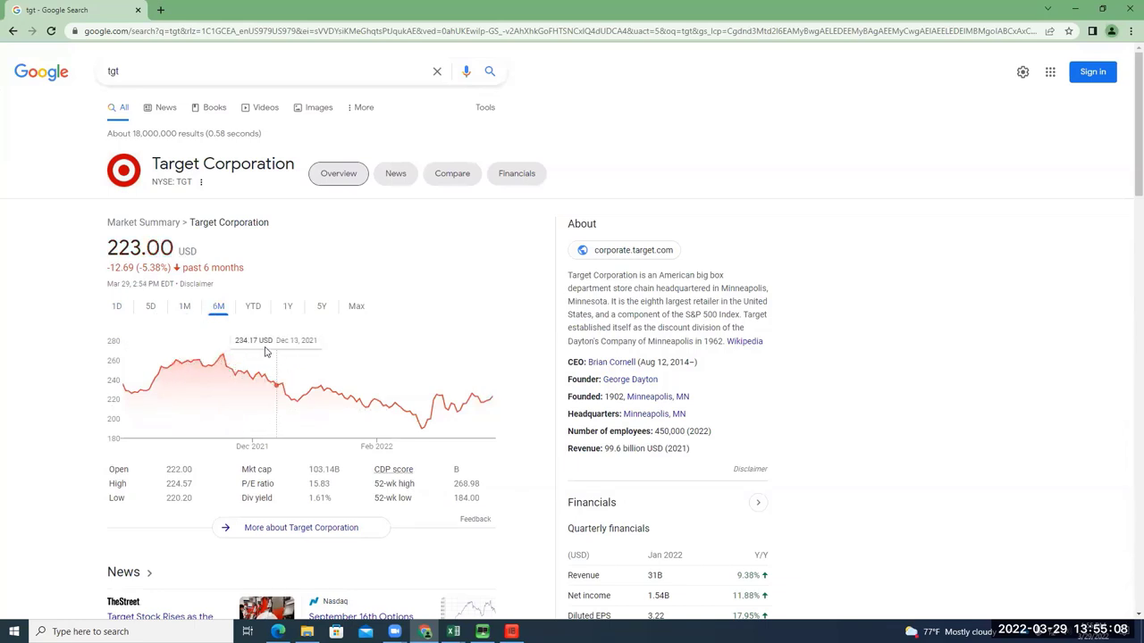
pyautogui.click(249, 306)
pyautogui.click(286, 293)
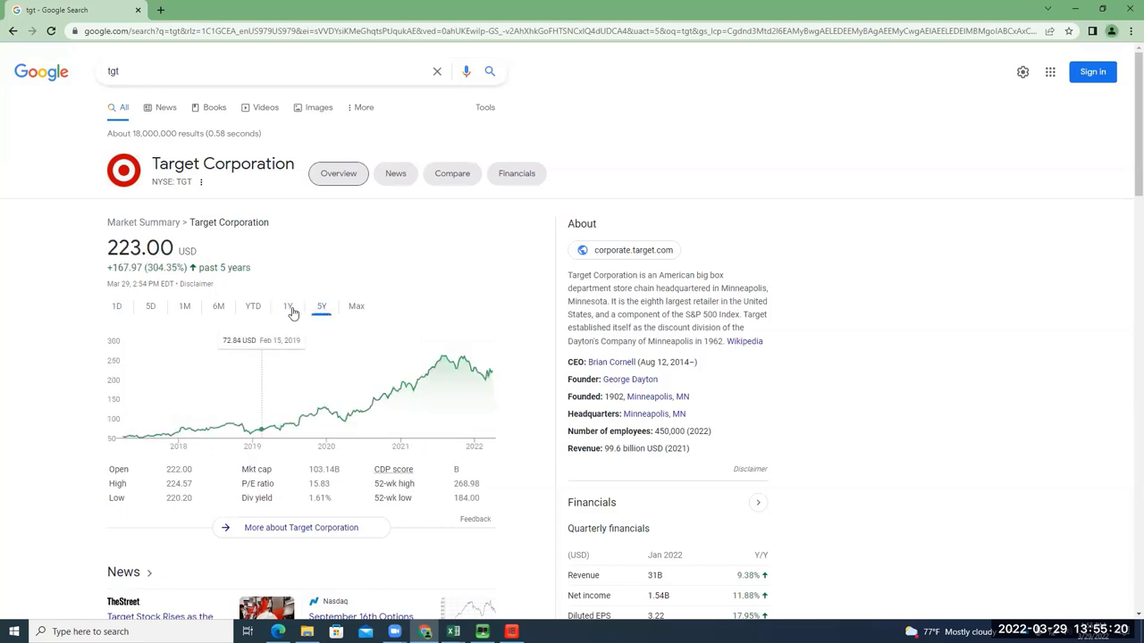
pyautogui.click(290, 309)
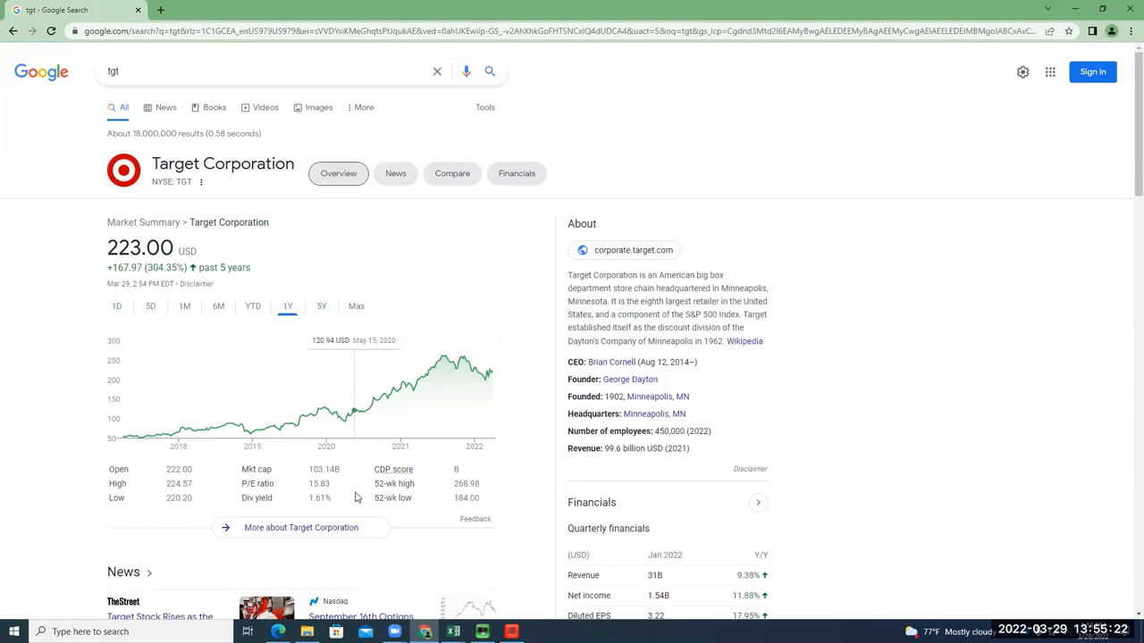
pyautogui.click(481, 632)
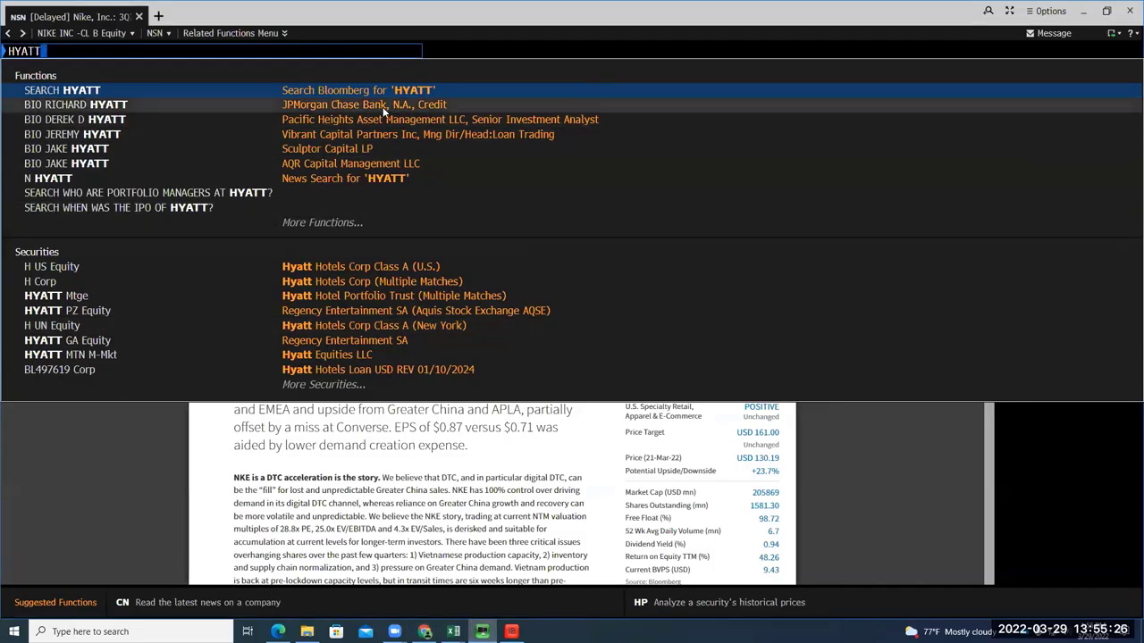
# Load H US Equity, run BRC, and download JP Morgan's Management Meeting Takeaways PDF
pyautogui.click(299, 266)
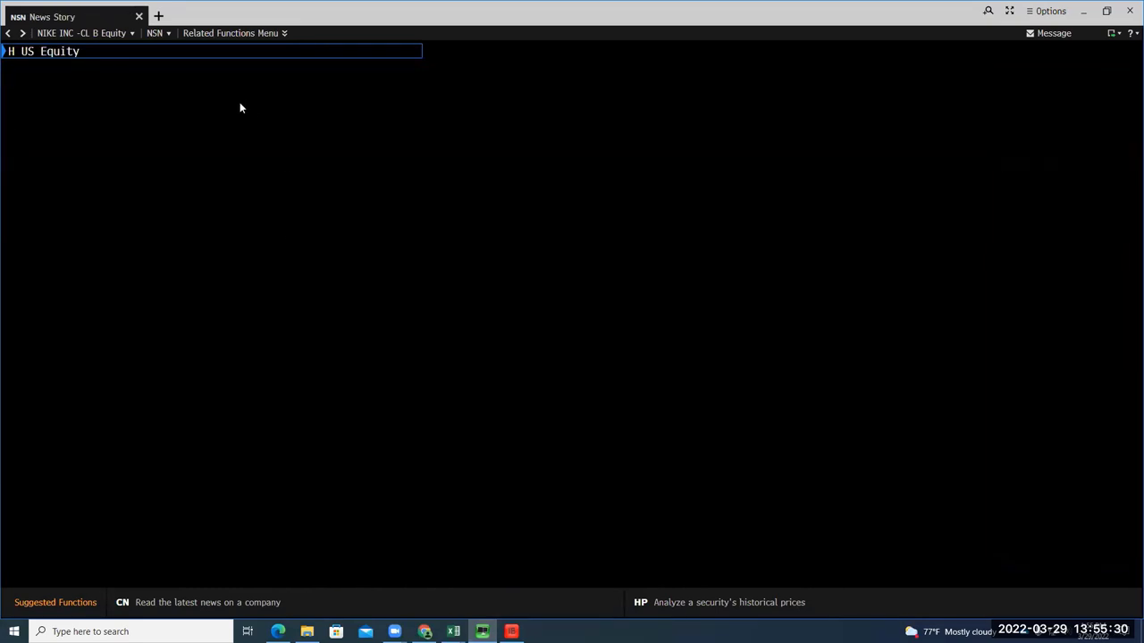
pyautogui.write('BRC')
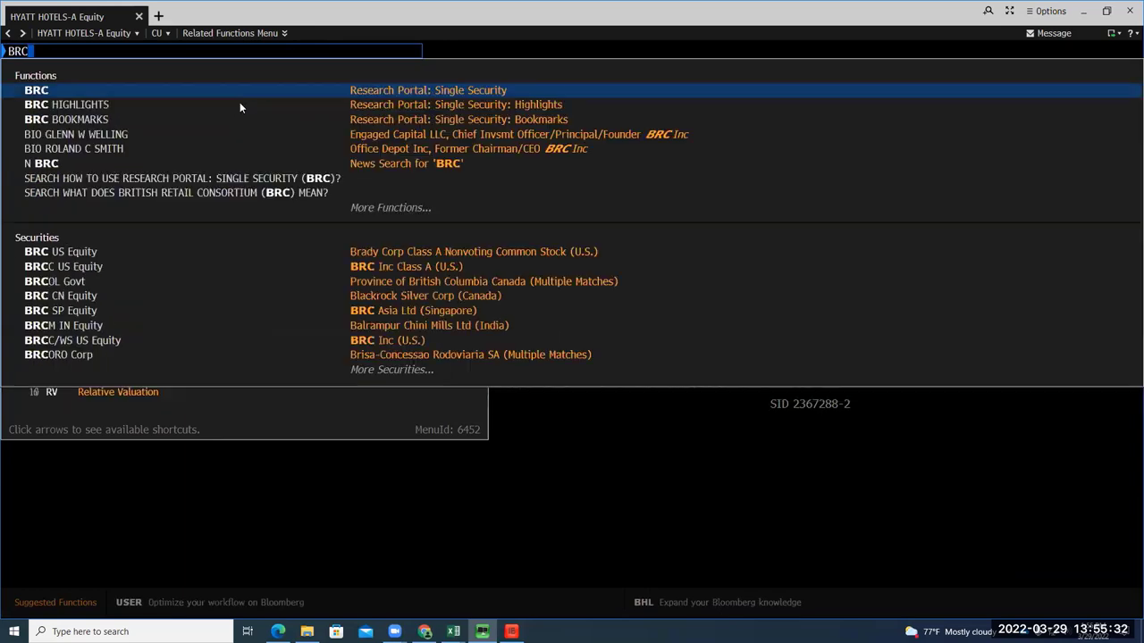
pyautogui.press('Return')
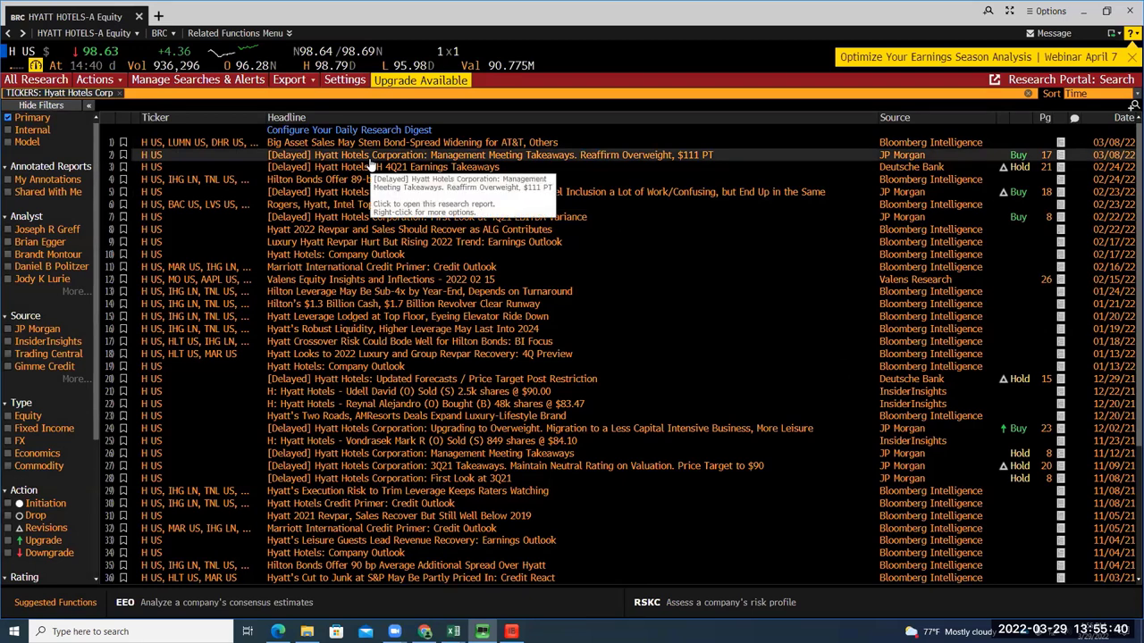
pyautogui.click(369, 160)
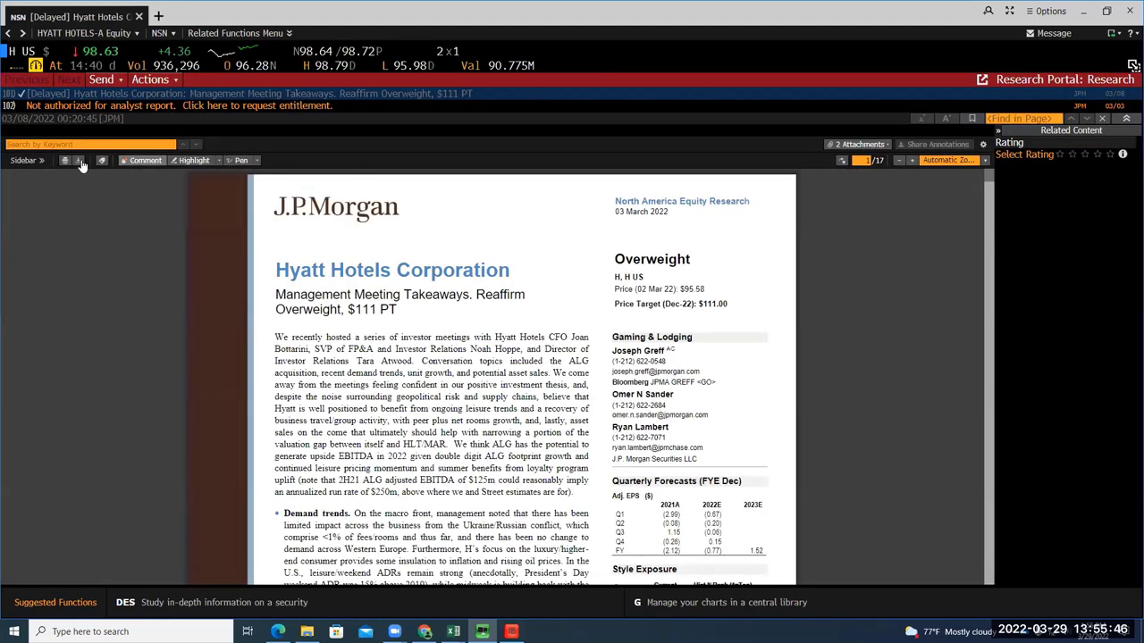
pyautogui.click(78, 162)
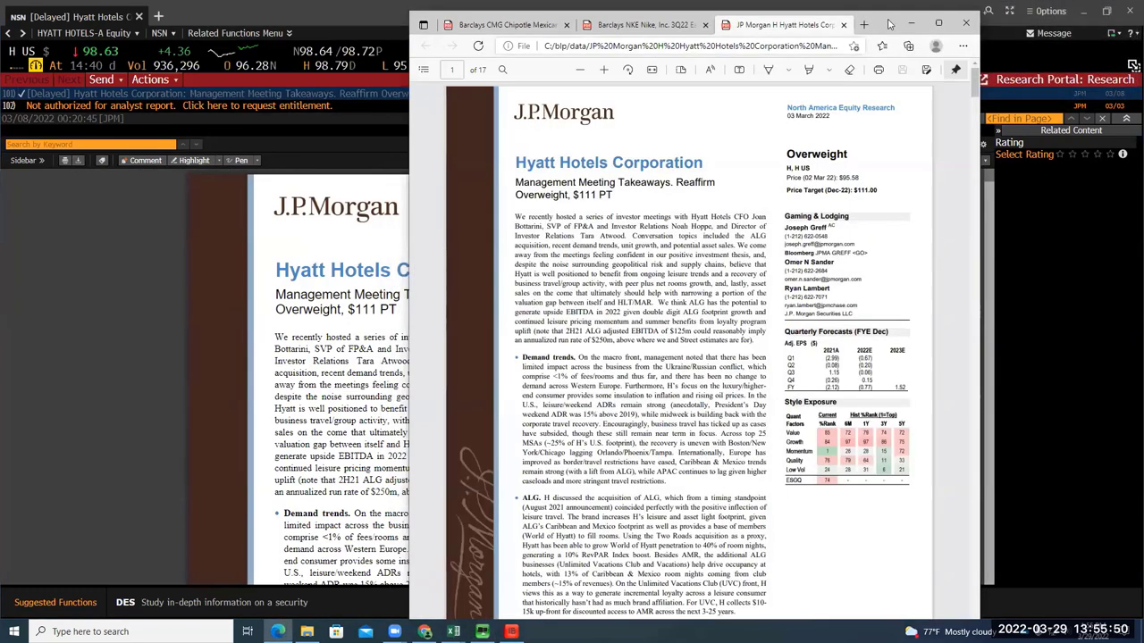
pyautogui.click(911, 24)
pyautogui.click(7, 33)
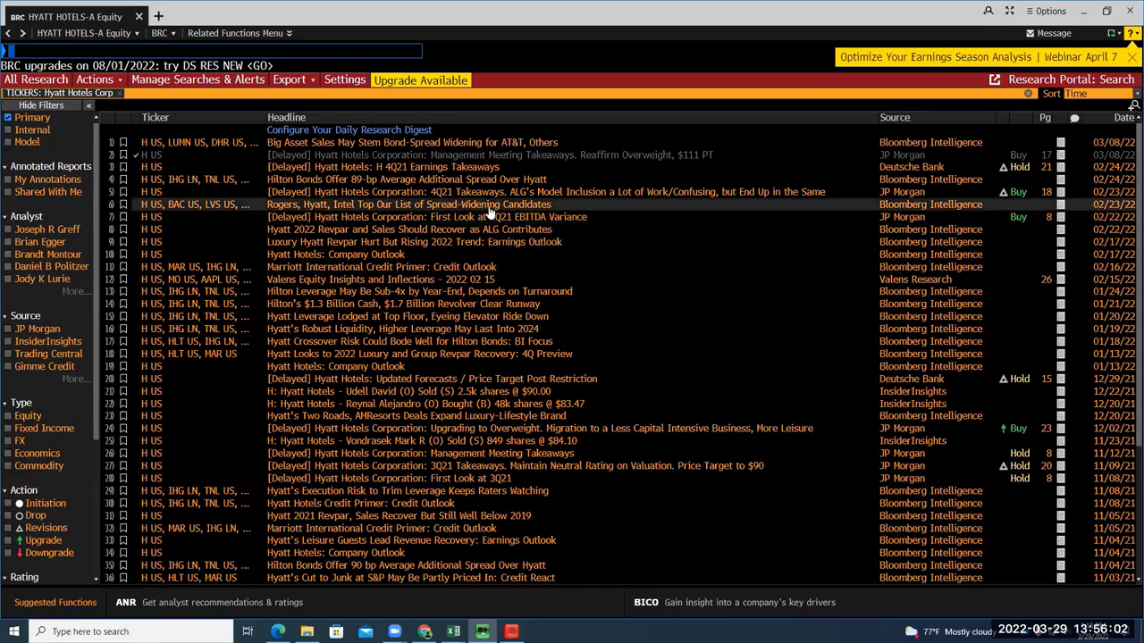
# Open and download Deutsche Bank's H 4Q21 Earnings Takeaways report on Hyatt
pyautogui.click(456, 170)
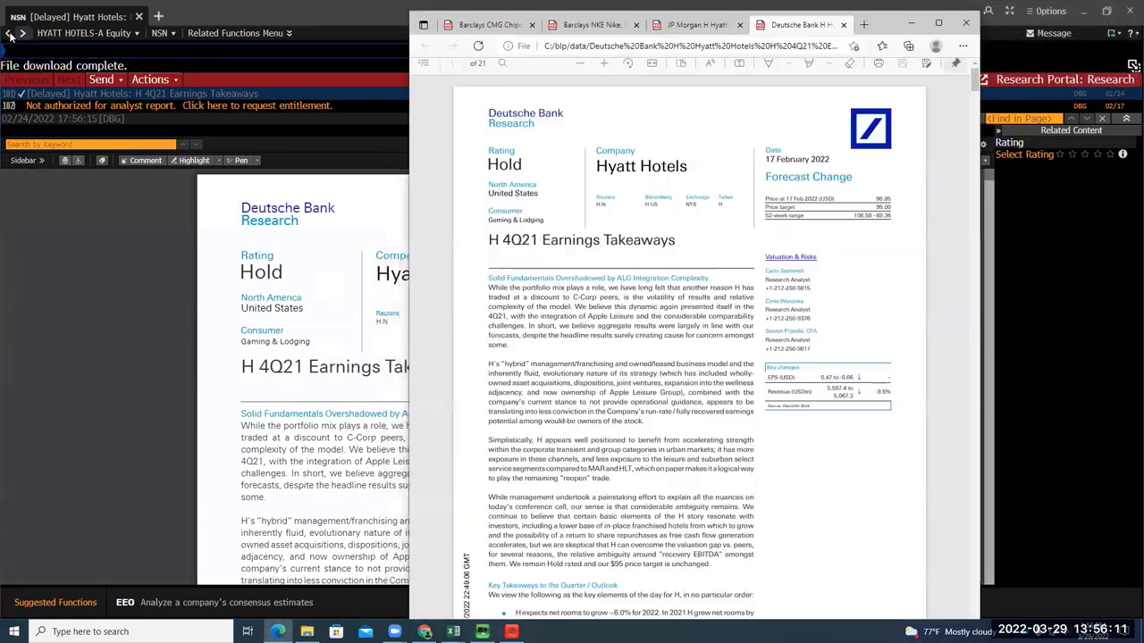
pyautogui.click(9, 33)
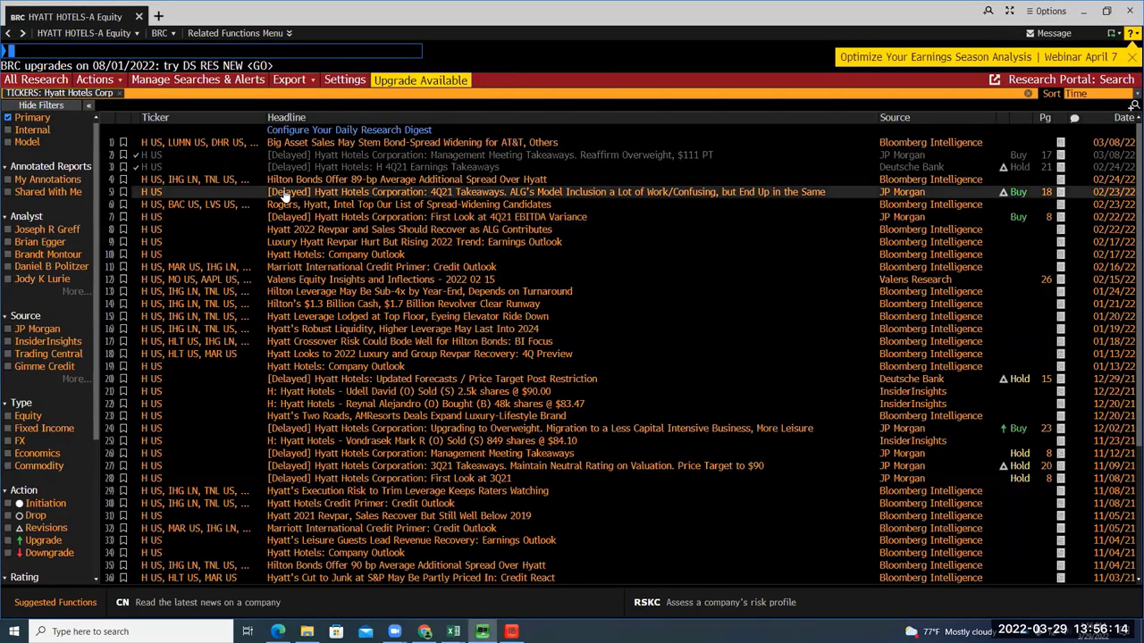
pyautogui.scroll(-1, 286, 194)
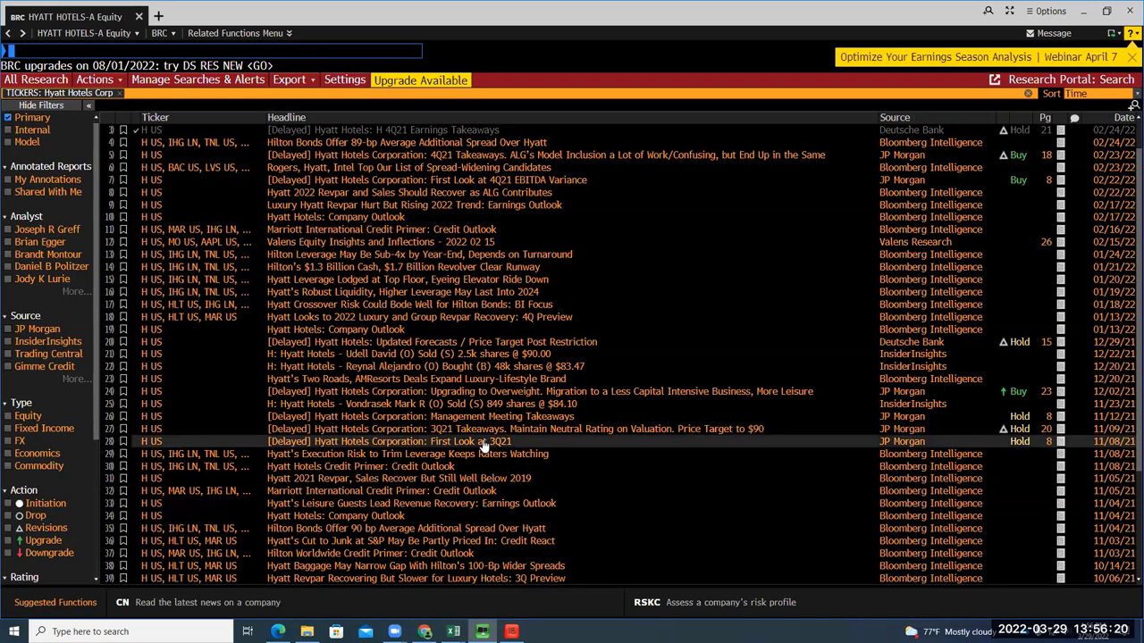
pyautogui.scroll(1, 485, 429)
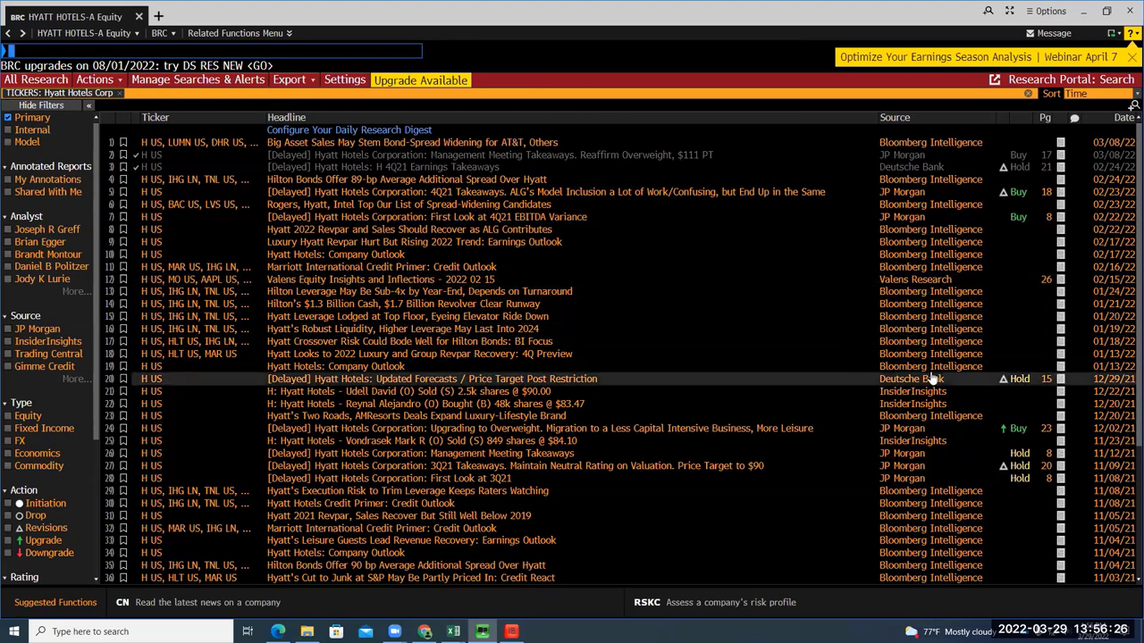
# Open JP Morgan's First Look at 4Q21 EBITDA Variance and 4Q21 Takeaways reports on Hyatt
pyautogui.click(921, 219)
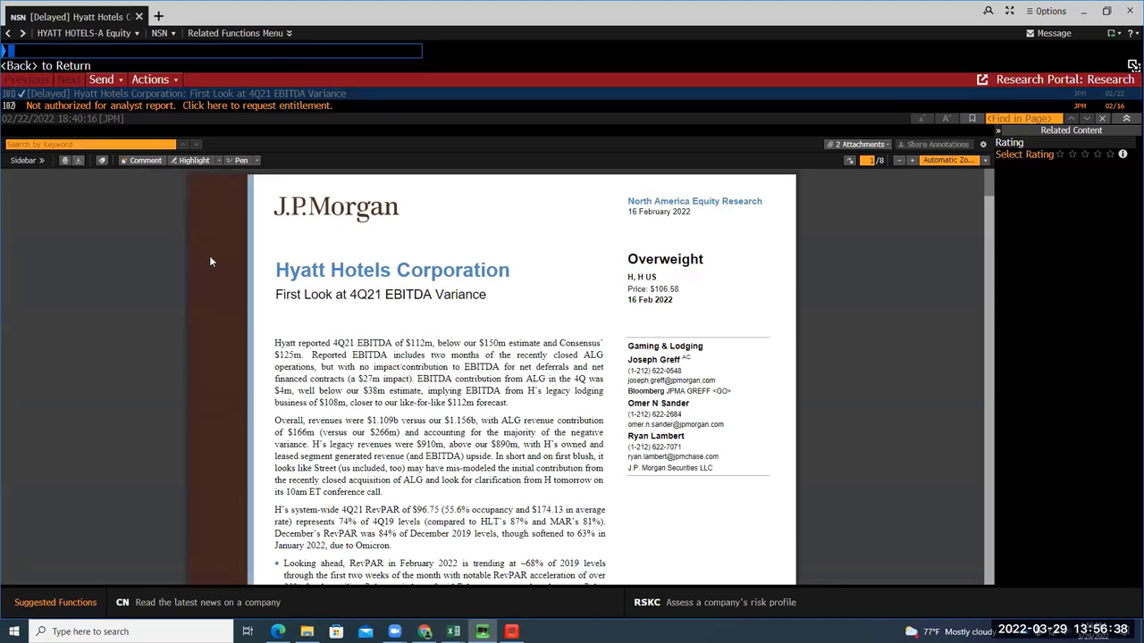
pyautogui.scroll(-1, 212, 259)
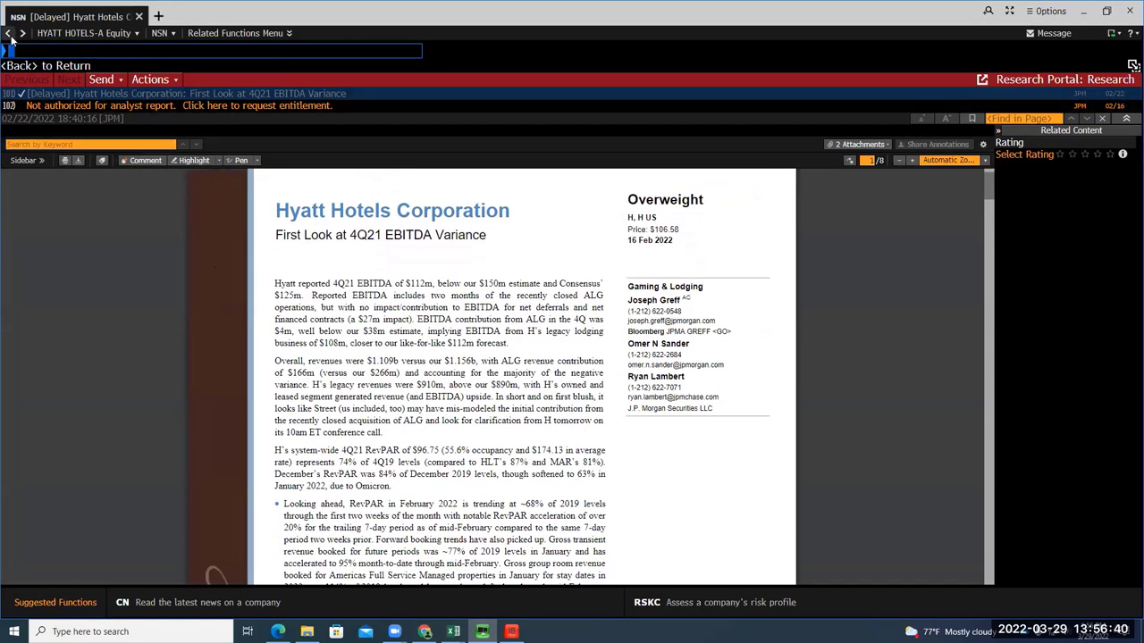
pyautogui.click(9, 34)
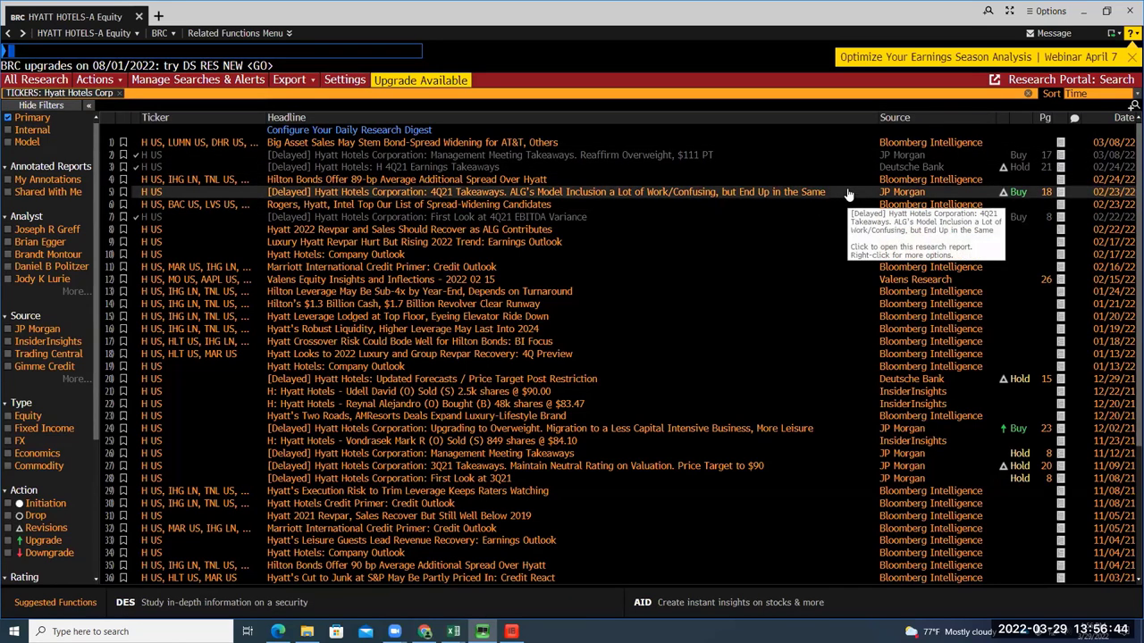
pyautogui.click(891, 196)
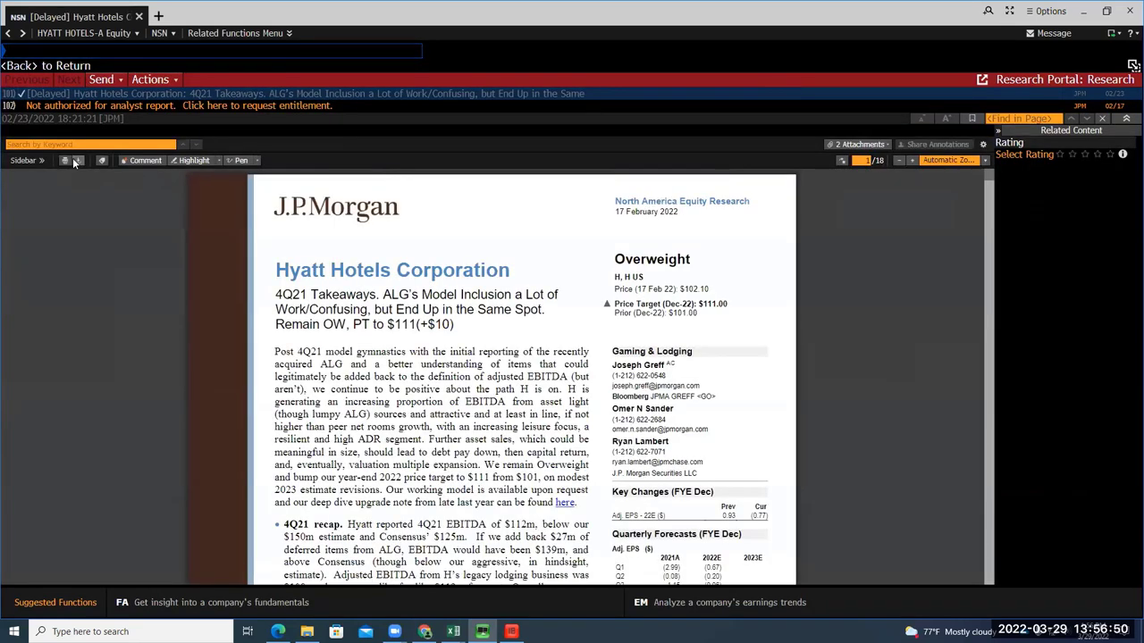
pyautogui.click(7, 33)
pyautogui.click(68, 51)
# Load TGT US Equity and run BRC to list Target's analyst research
pyautogui.write('TGT')
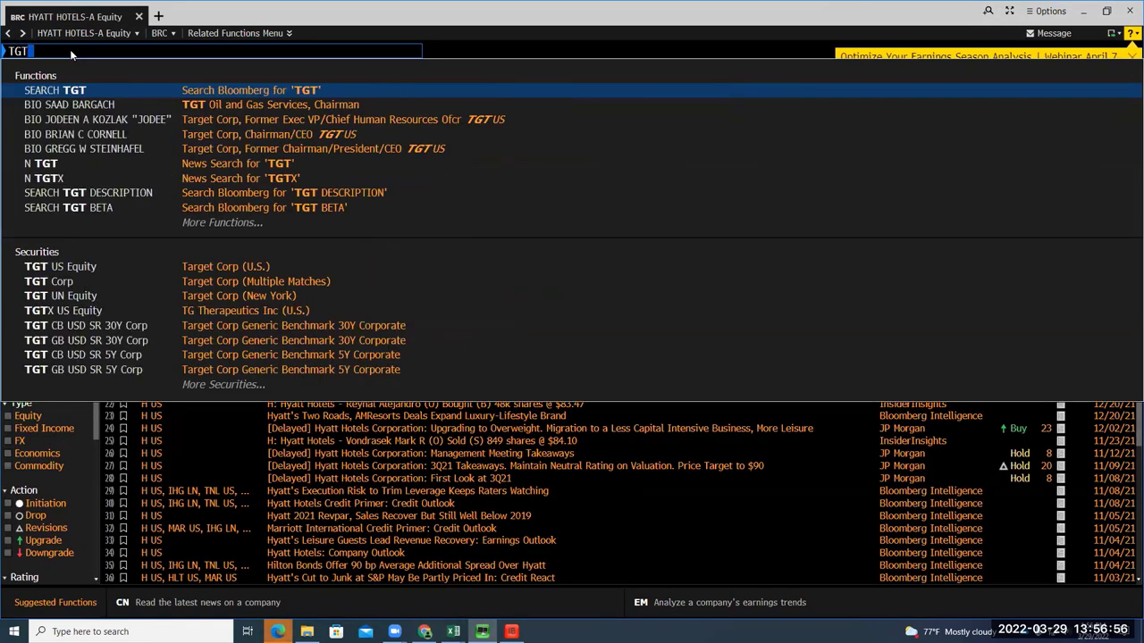
pyautogui.click(224, 266)
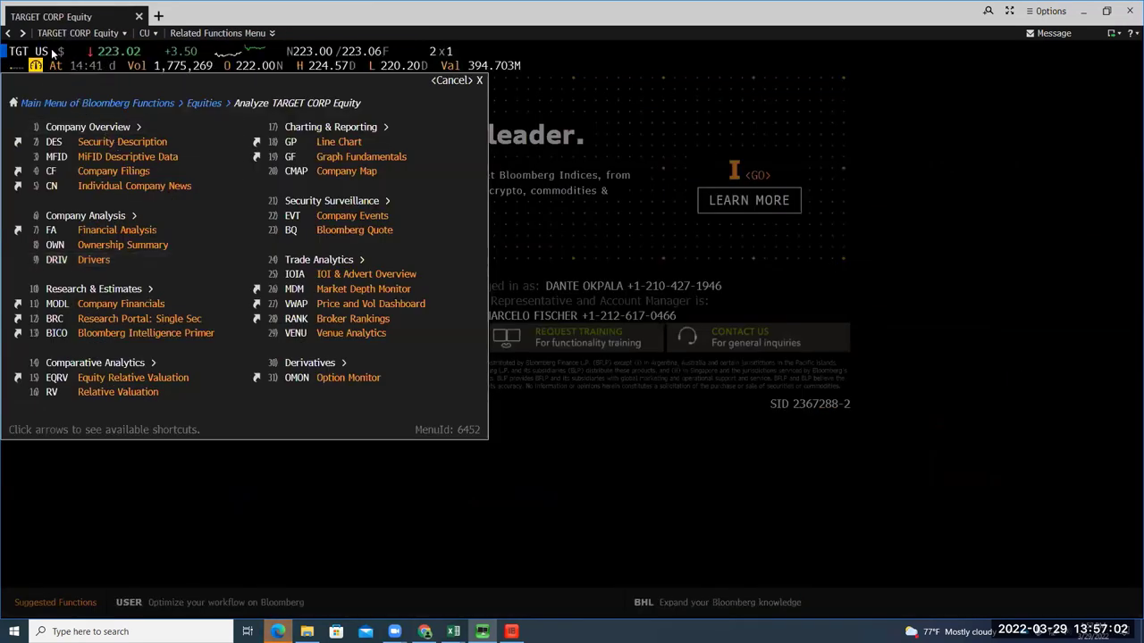
pyautogui.write('BRC')
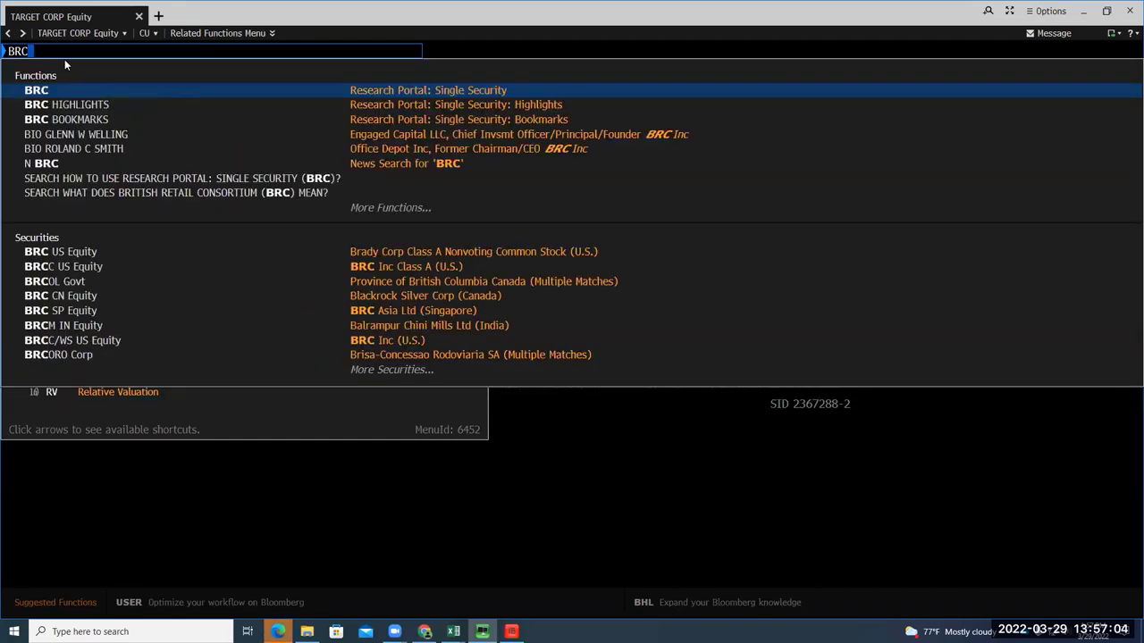
pyautogui.press('Return')
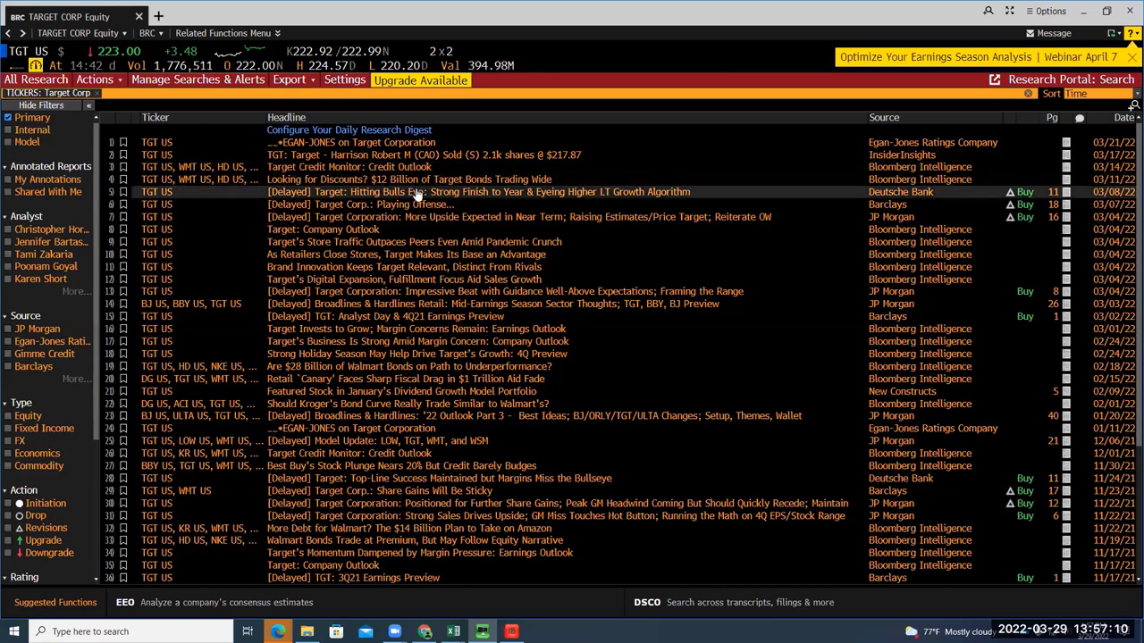
# Download Deutsche Bank's Hitting Bulls Eye report, then open JP Morgan's More Upside Expected report
pyautogui.click(417, 193)
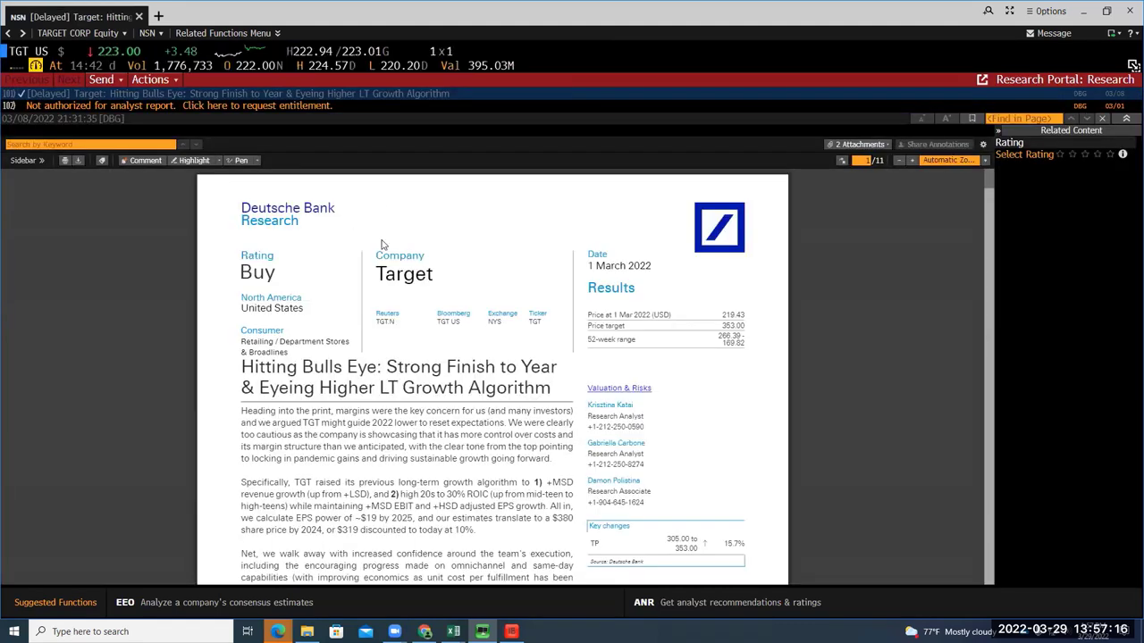
pyautogui.click(78, 160)
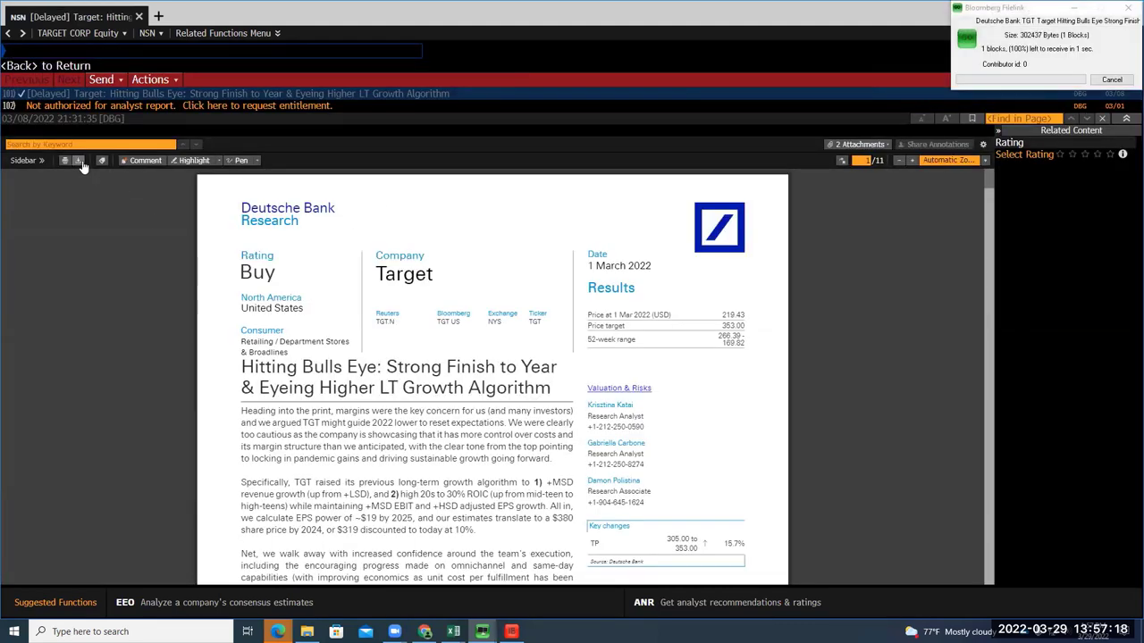
pyautogui.click(8, 33)
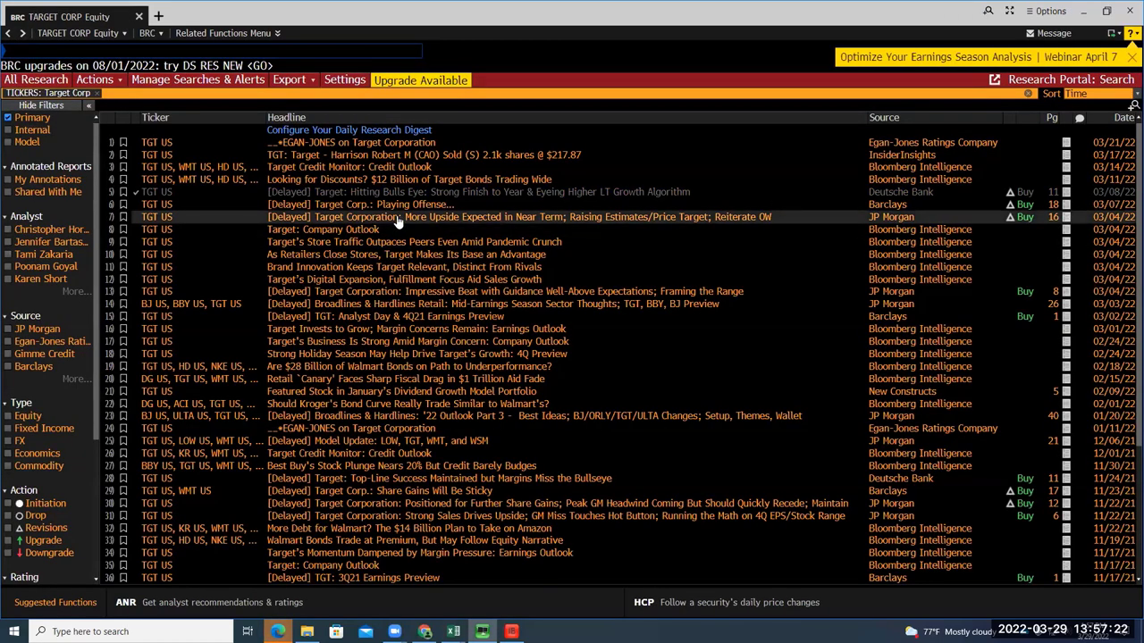
pyautogui.click(402, 222)
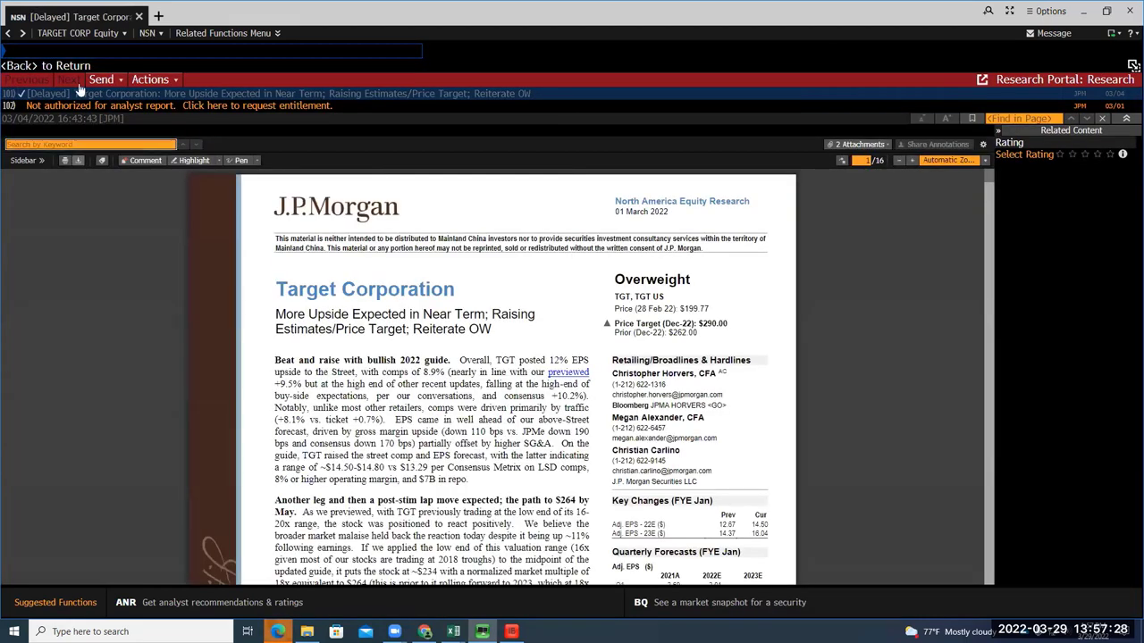
pyautogui.write('CMG')
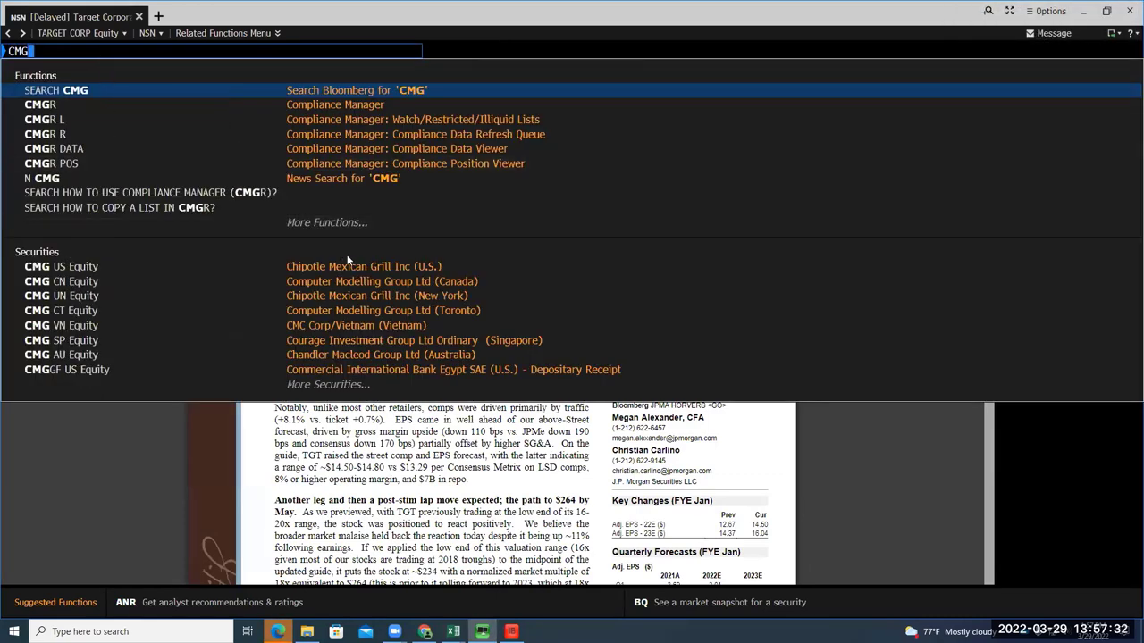
# Load CMG US Equity and run BRC for Chipotle's research reports
pyautogui.click(356, 261)
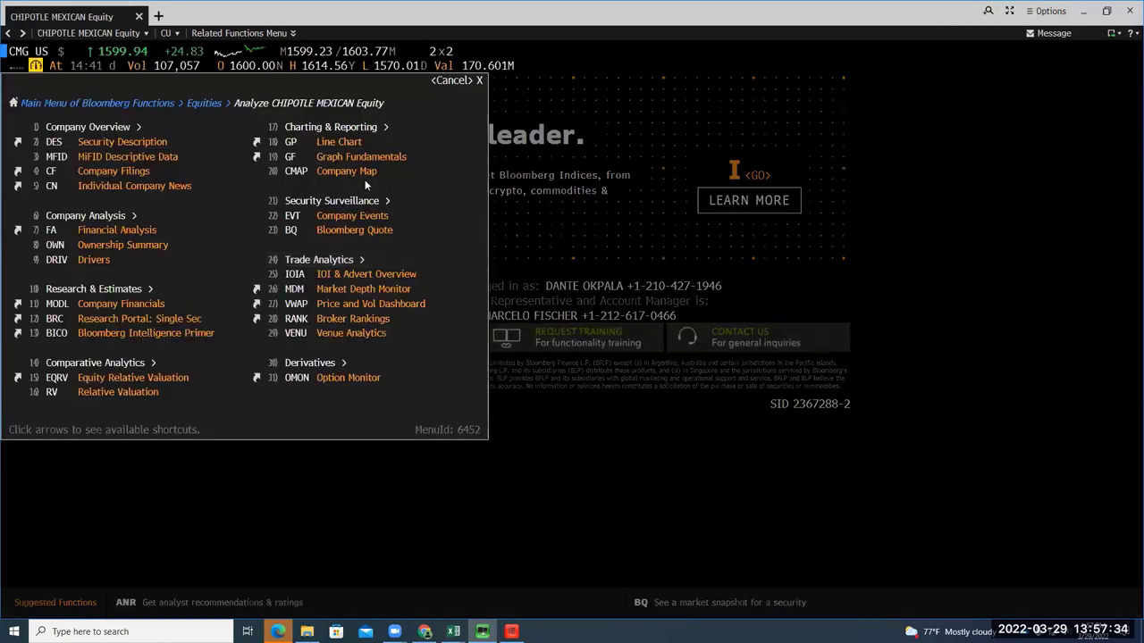
pyautogui.write('BRC')
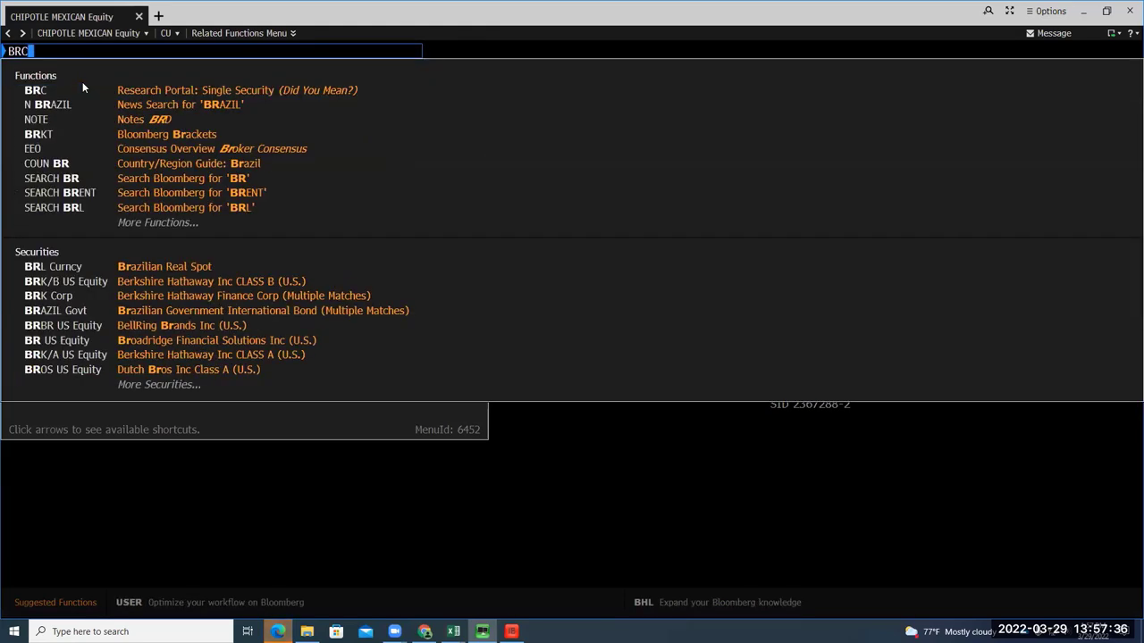
pyautogui.press('Return')
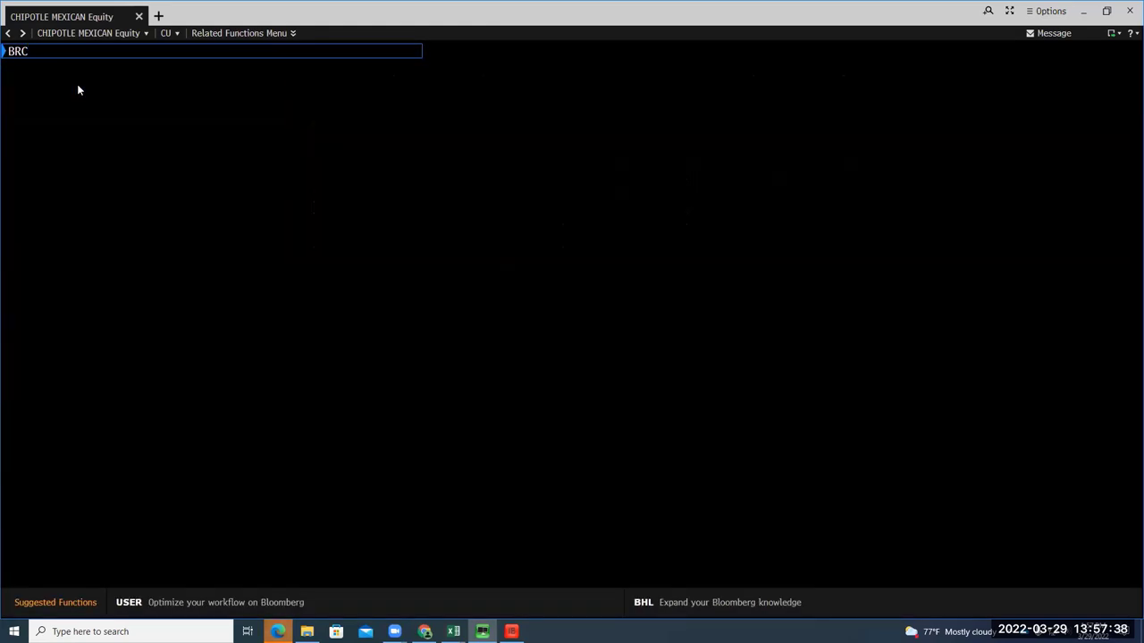
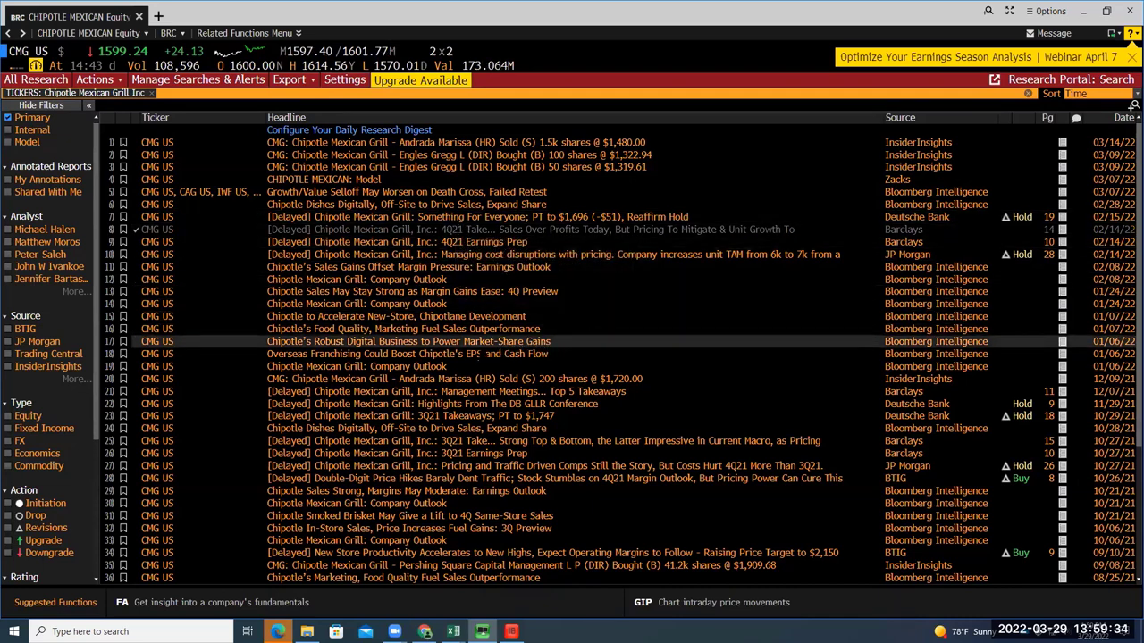
# Open the J.P. Morgan Chipotle note from row 10, glance at its Edge copy, and return to the terminal
pyautogui.click(427, 255)
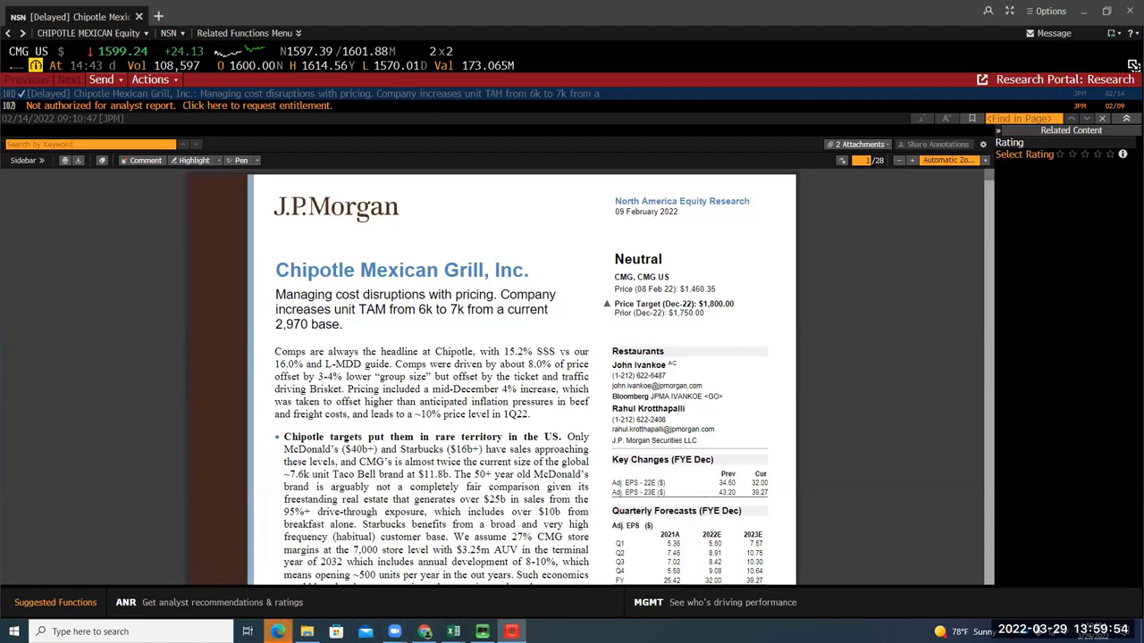
pyautogui.moveTo(278, 631)
pyautogui.click(285, 608)
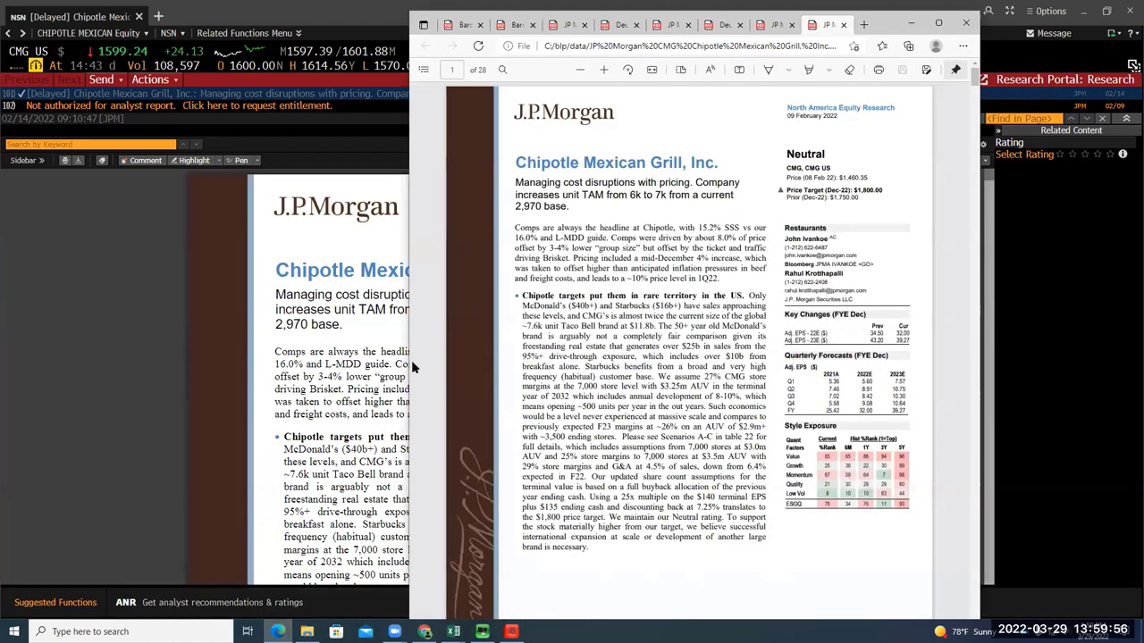
pyautogui.click(910, 23)
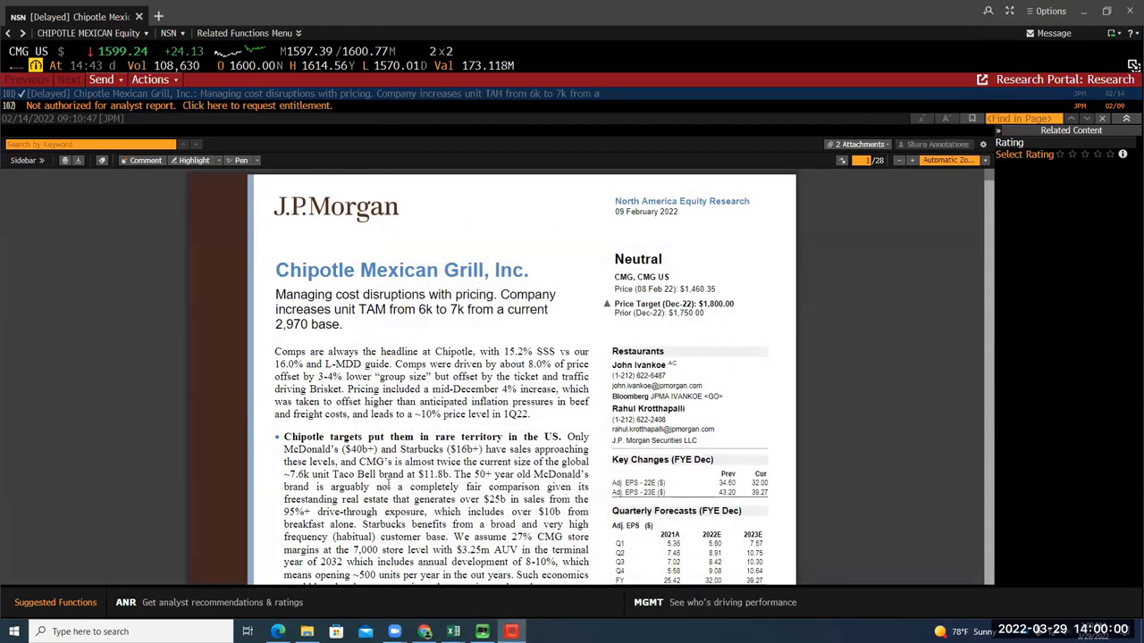
pyautogui.moveTo(278, 632)
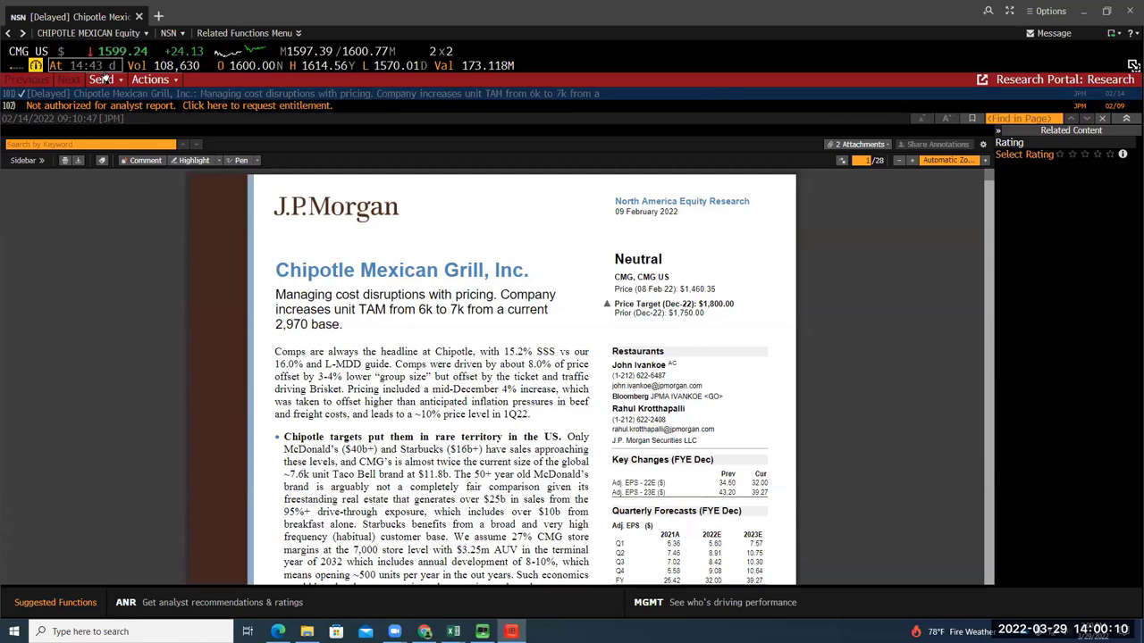
pyautogui.click(104, 79)
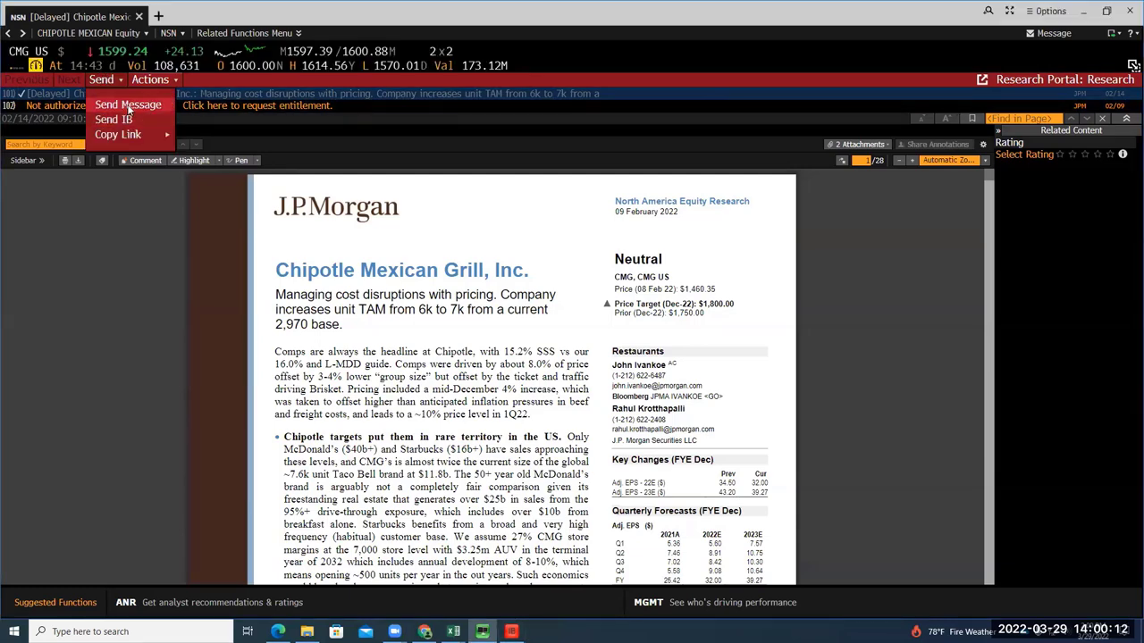
# Start a new message with the Chipotle report attached and address it to the recipient's e-mail
pyautogui.click(128, 109)
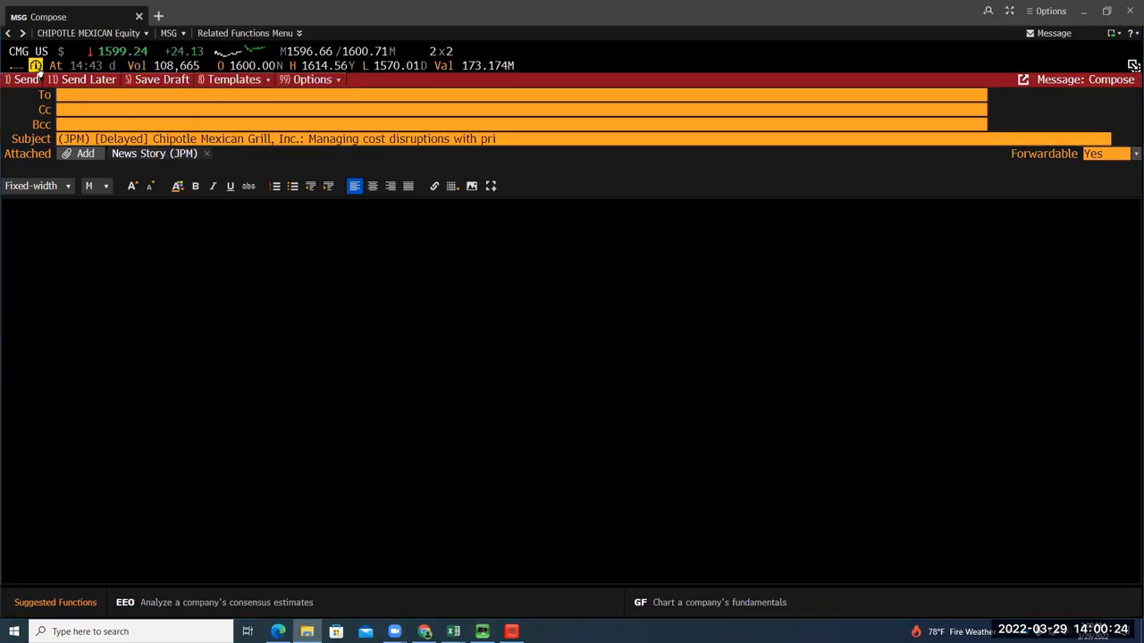
pyautogui.click(72, 95)
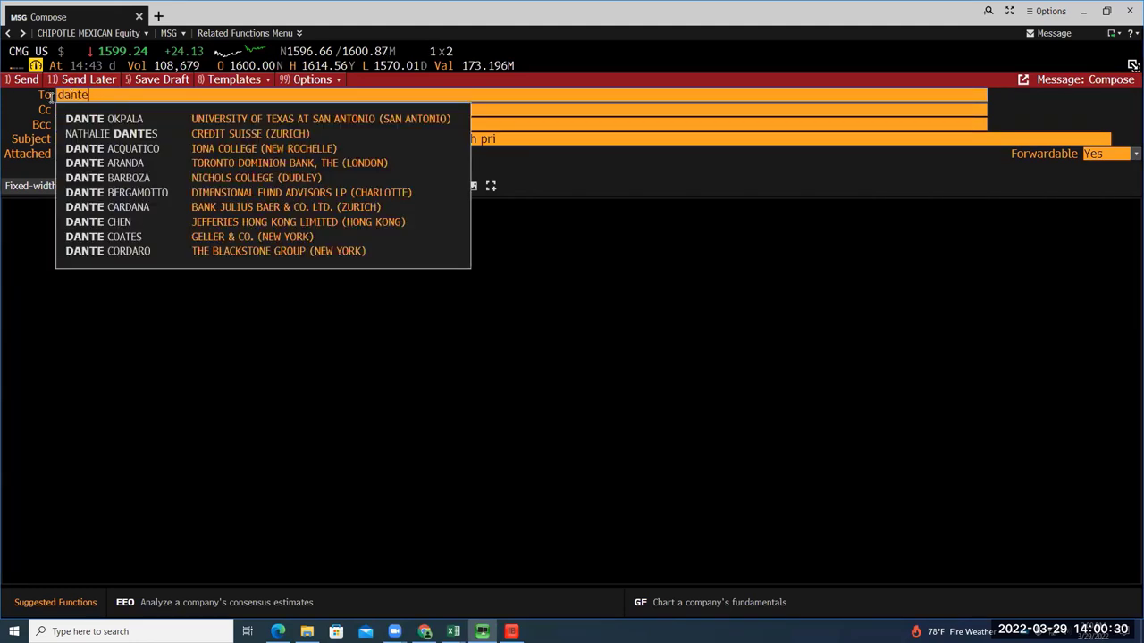
pyautogui.click(163, 118)
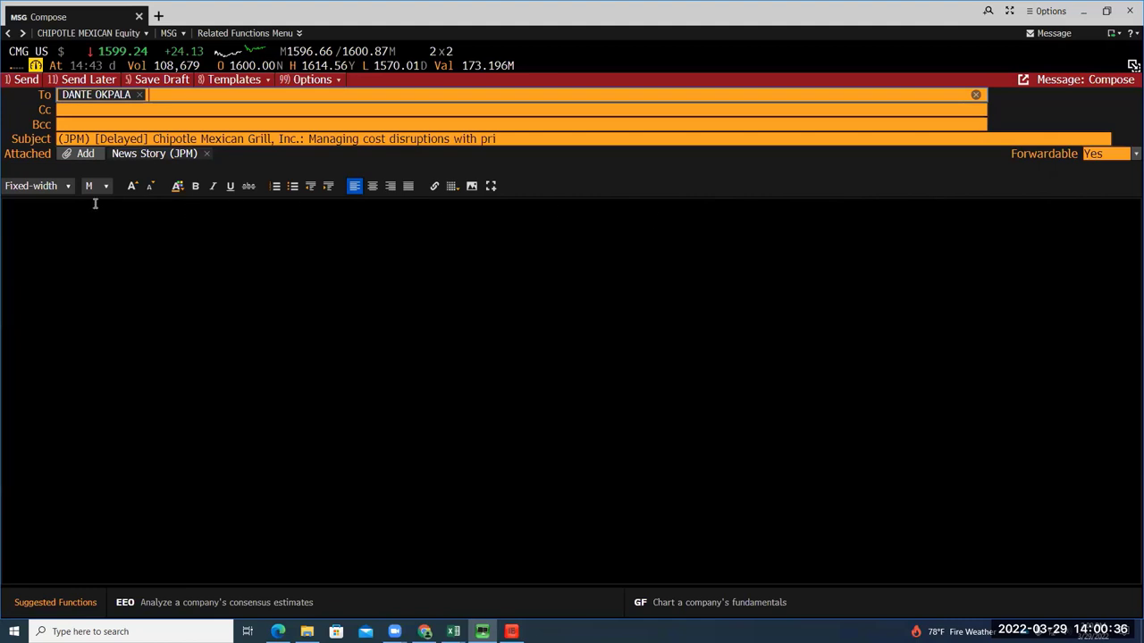
pyautogui.click(138, 96)
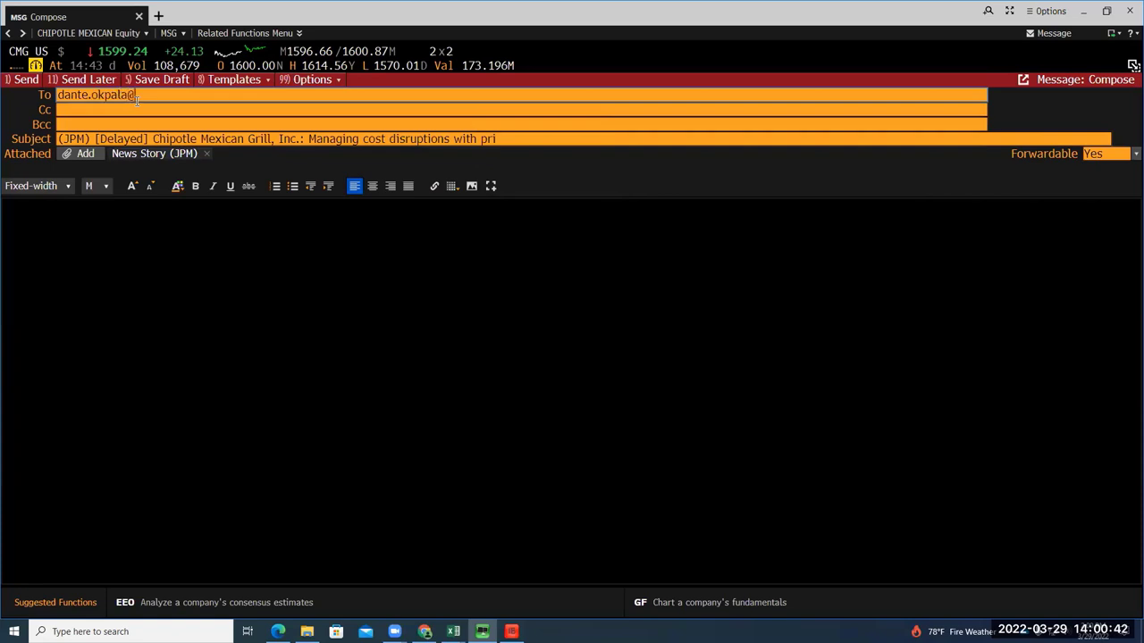
pyautogui.press('Tab')
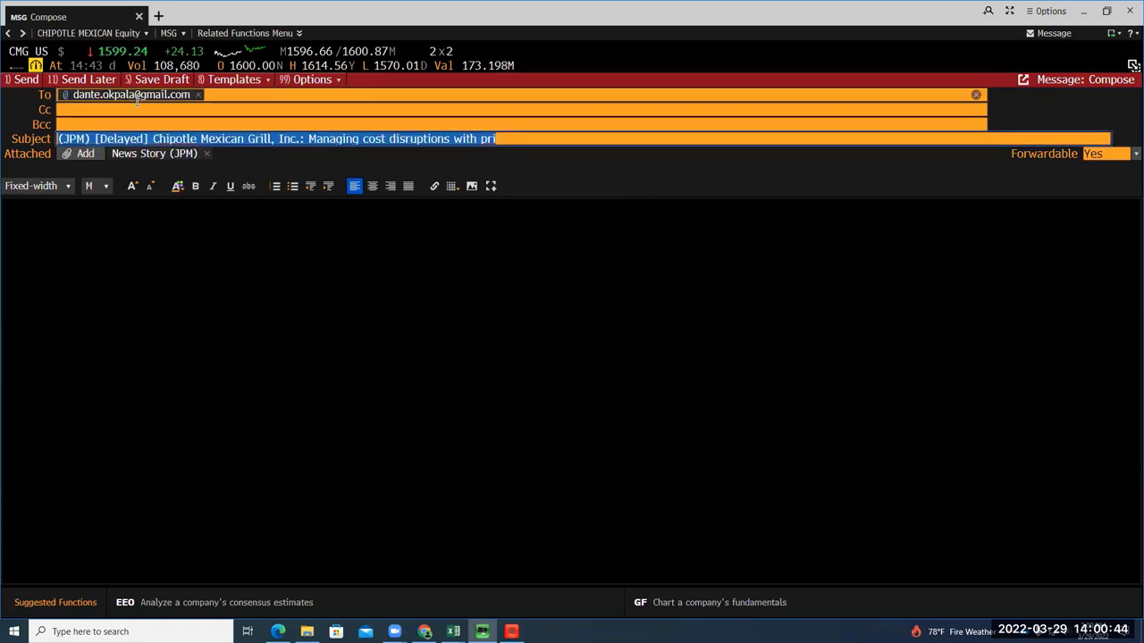
pyautogui.press('Tab')
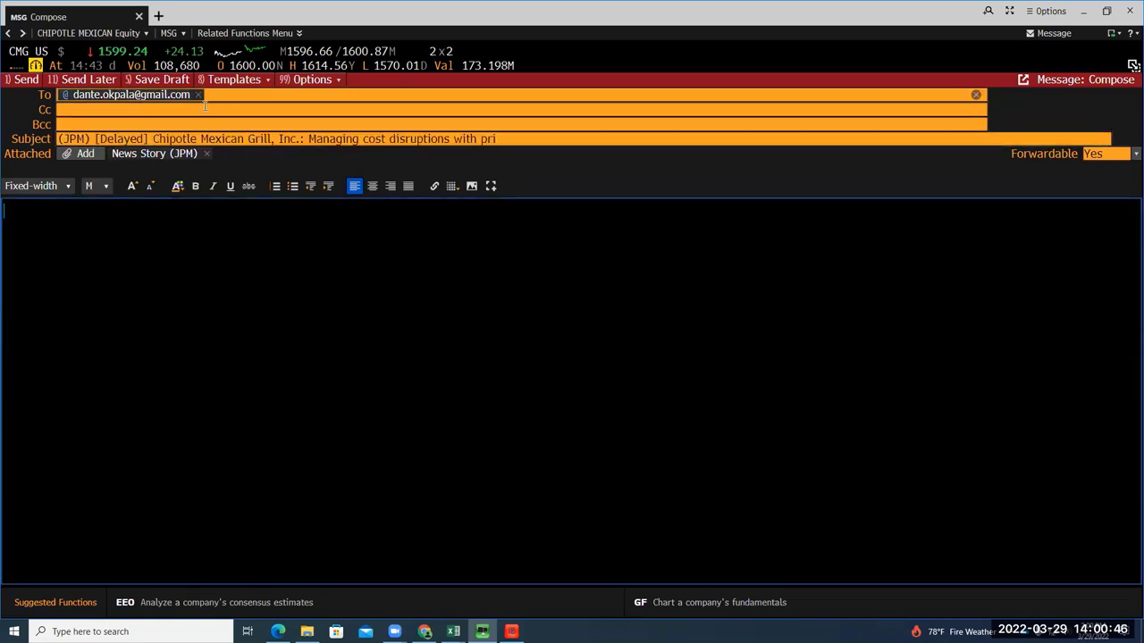
# Write 'thanks' in the message body, send it, and show the Downloads folder
pyautogui.write('thanks')
pyautogui.click(432, 119)
pyautogui.click(23, 79)
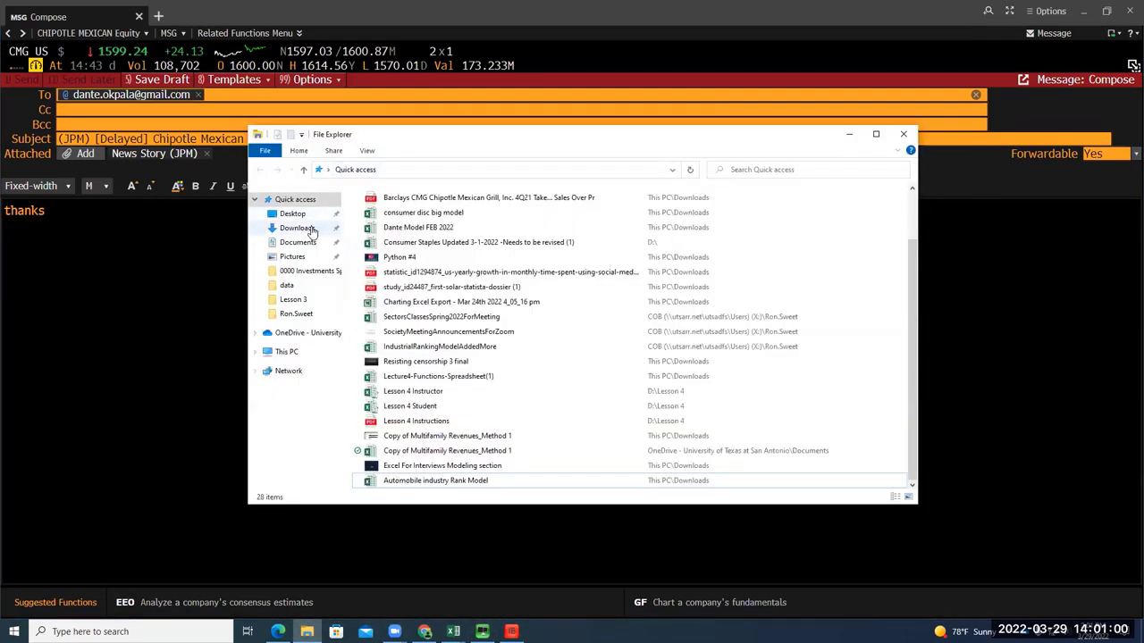
pyautogui.click(296, 229)
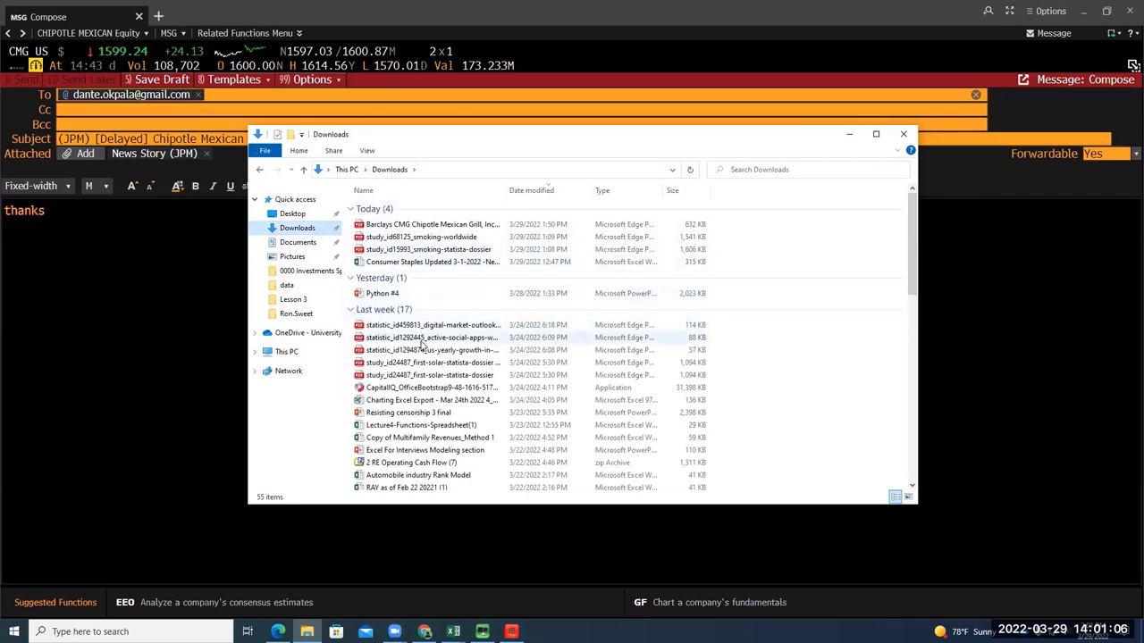
# Switch to Edge and step through each open research PDF tab
pyautogui.click(278, 632)
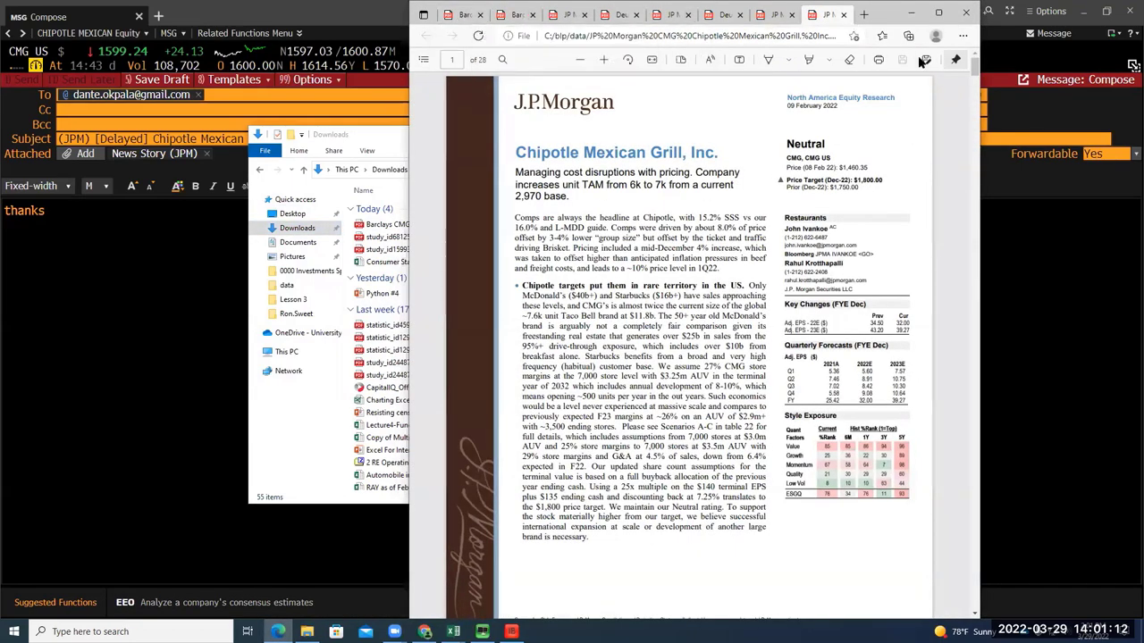
pyautogui.click(460, 16)
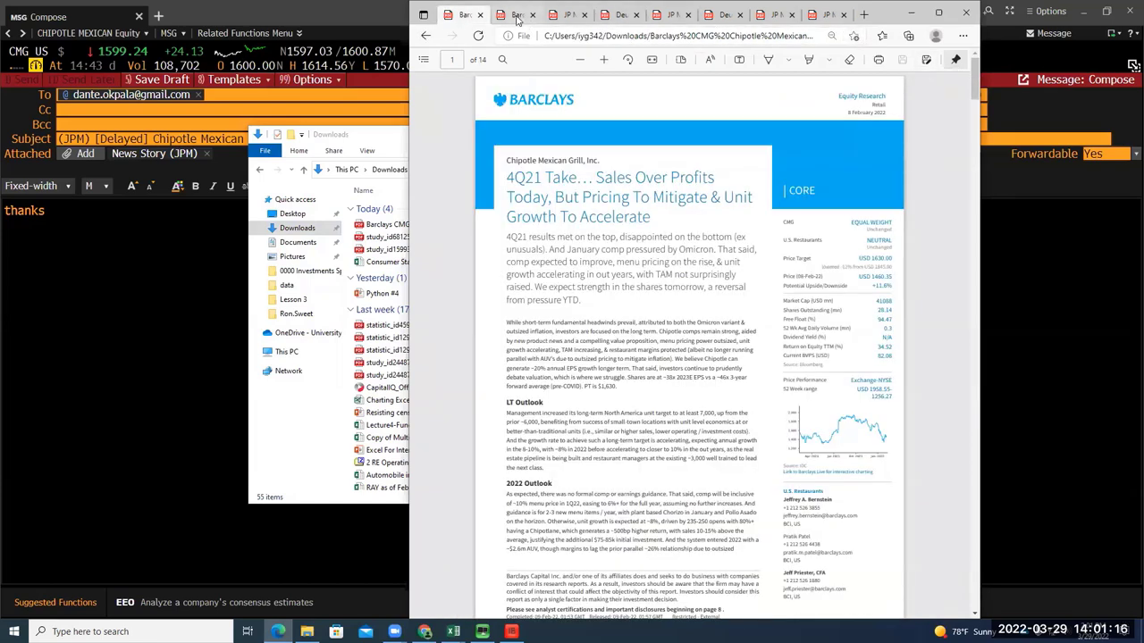
pyautogui.click(527, 16)
pyautogui.click(569, 15)
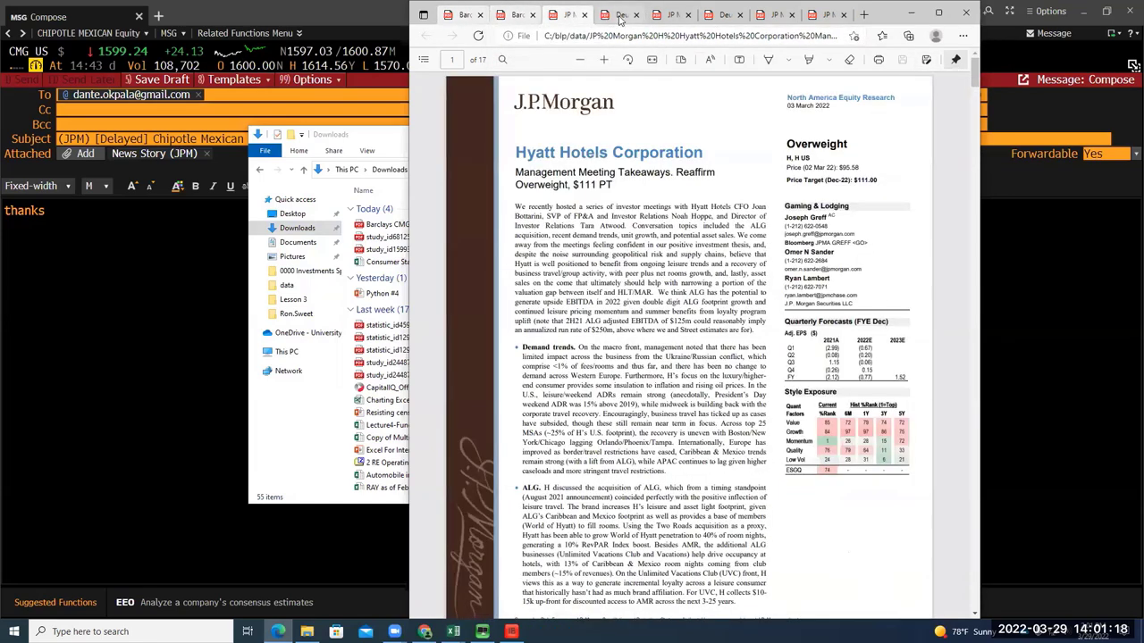
pyautogui.click(639, 18)
pyautogui.click(679, 18)
pyautogui.click(728, 16)
pyautogui.click(775, 16)
pyautogui.click(823, 17)
# Check the tab options without choosing any, then settle on the Barclays Chipotle 4Q21 report
pyautogui.rightClick(824, 23)
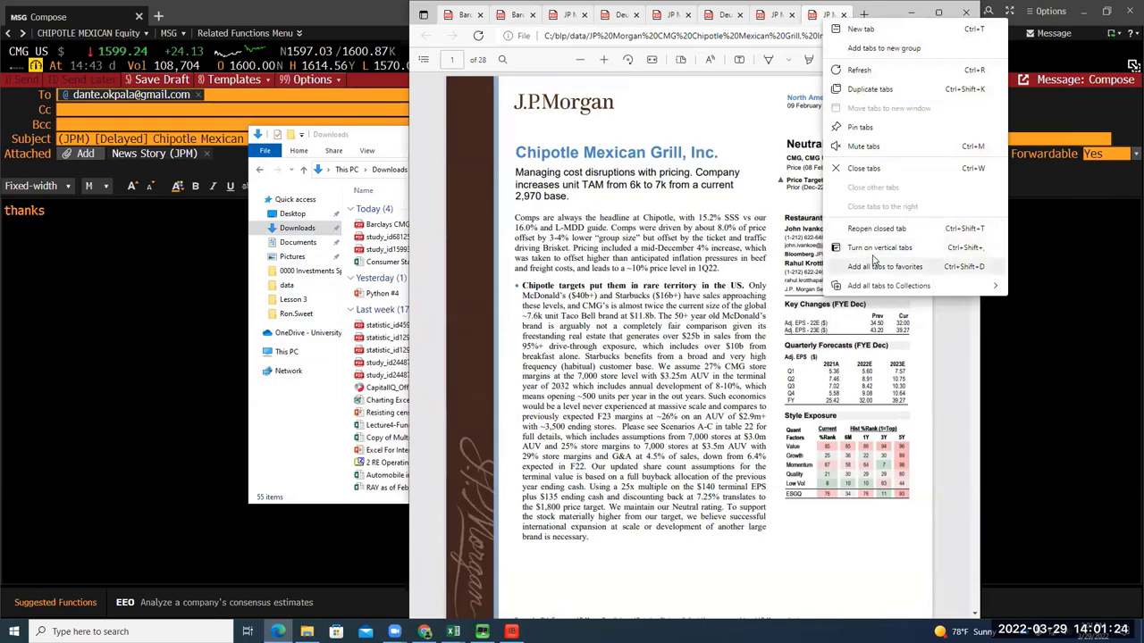
pyautogui.click(471, 15)
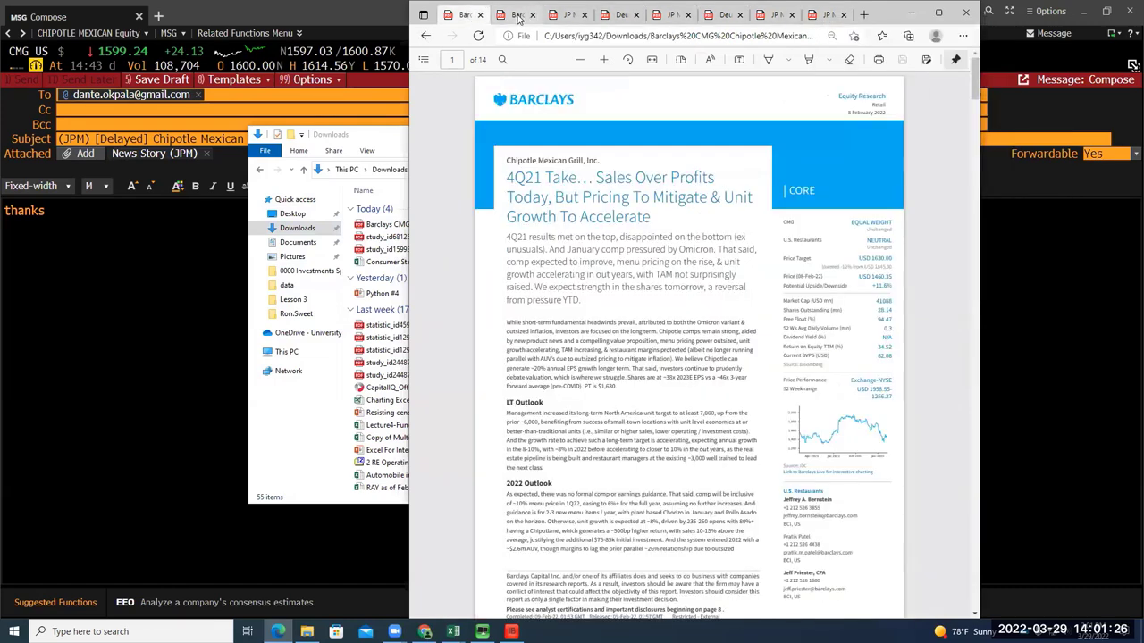
pyautogui.click(519, 15)
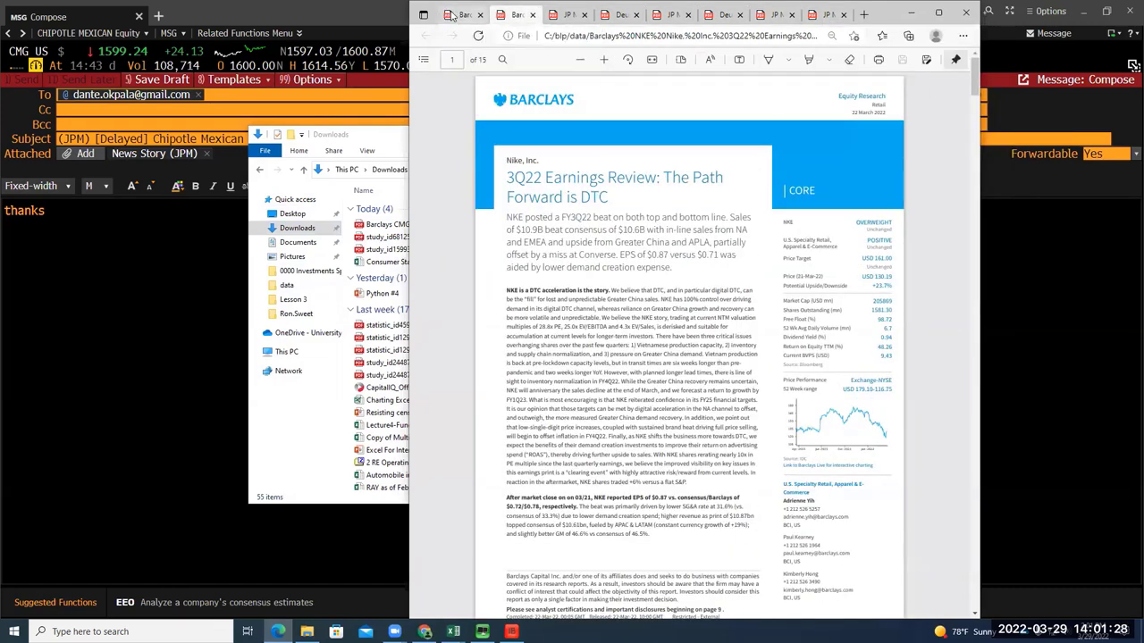
pyautogui.click(453, 16)
pyautogui.click(823, 16)
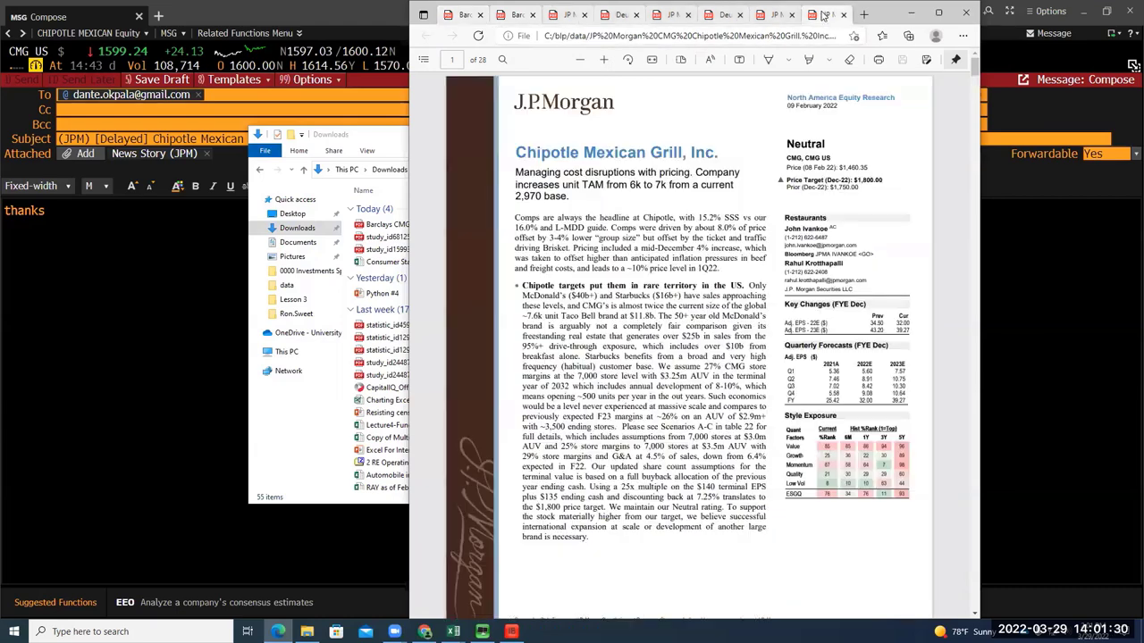
pyautogui.rightClick(815, 18)
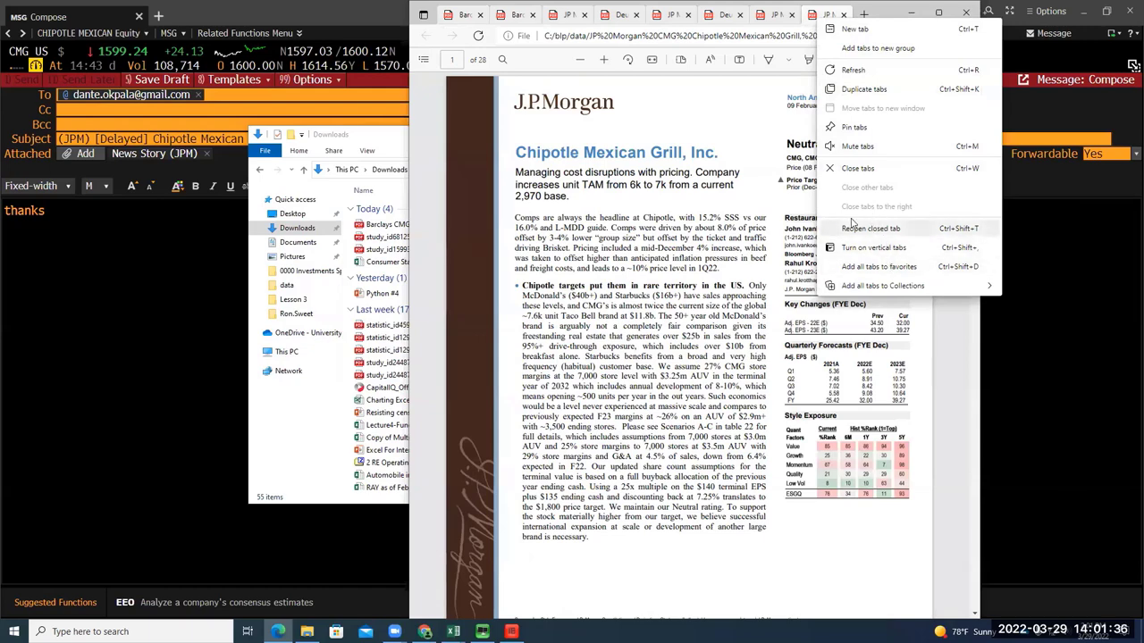
pyautogui.click(896, 71)
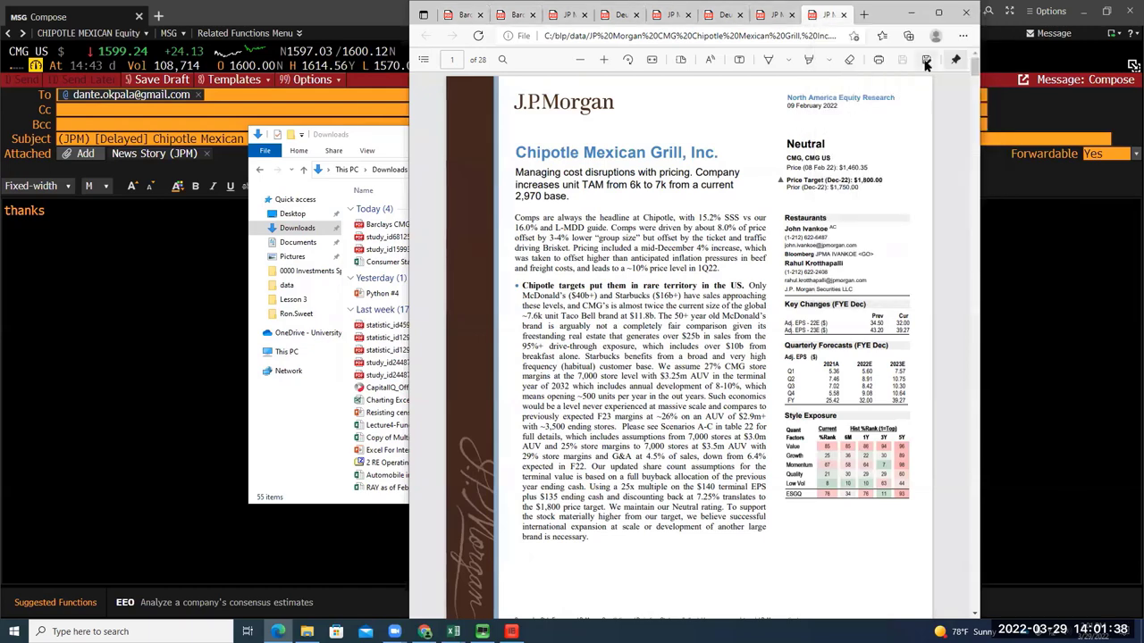
pyautogui.hotkey('ctrl', '1')
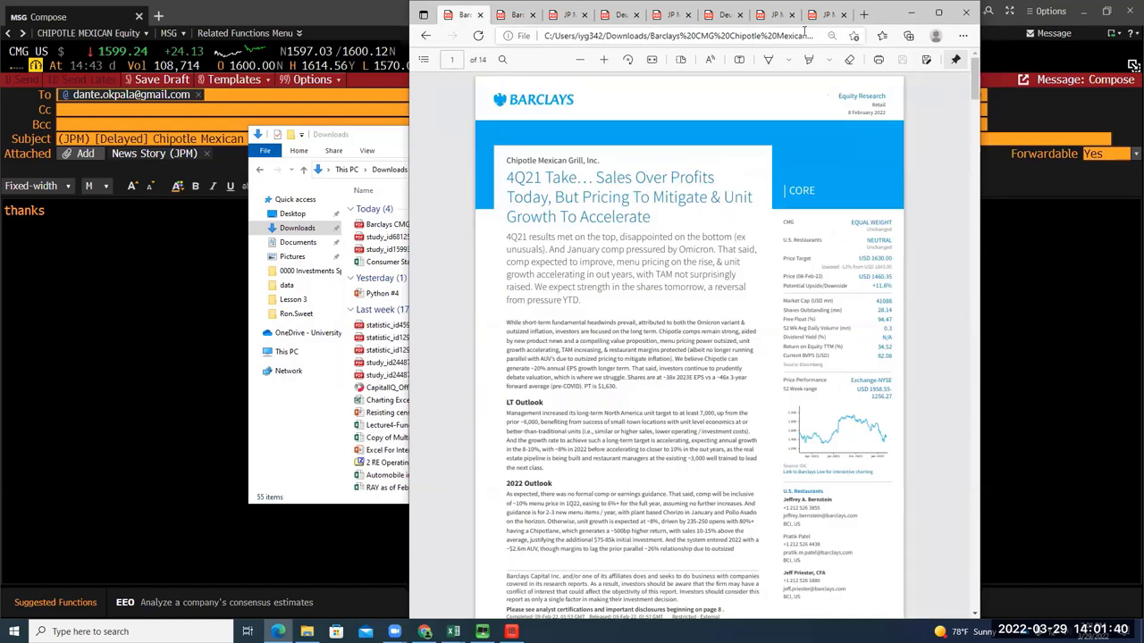
# Cancel saving the Barclays Chipotle PDF, then save the Barclays Nike report to Downloads
pyautogui.click(925, 60)
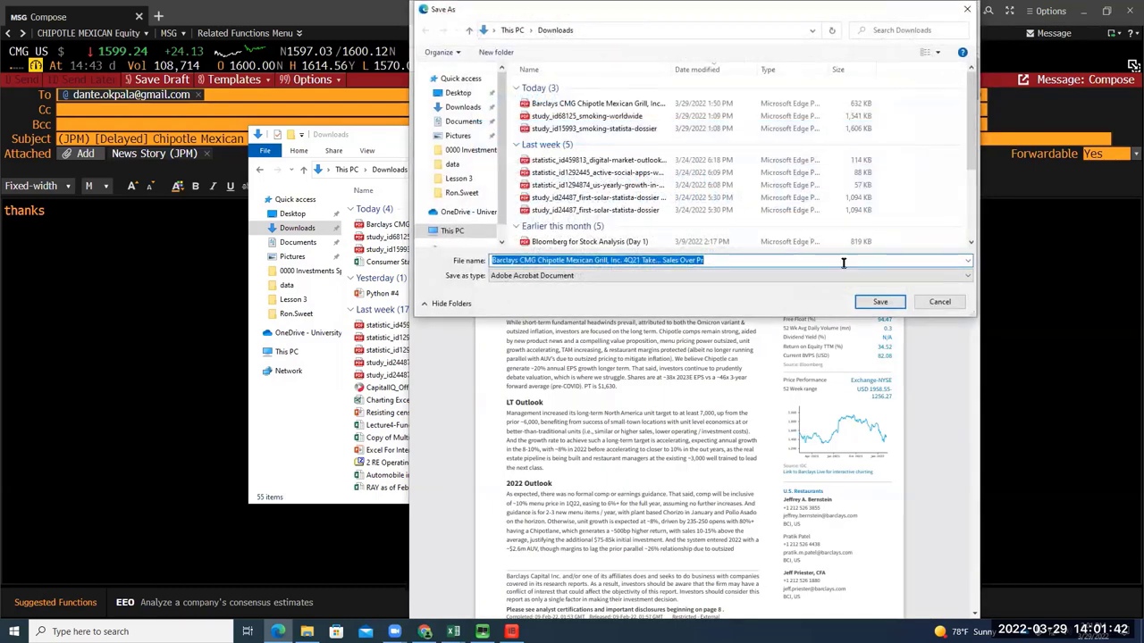
pyautogui.click(476, 108)
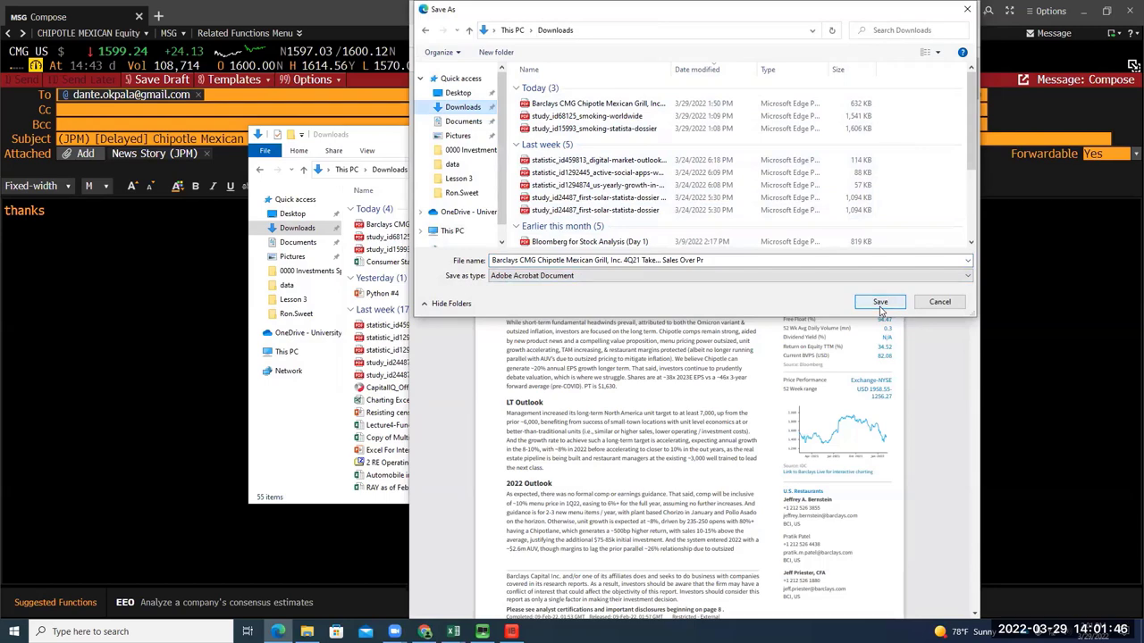
pyautogui.click(938, 302)
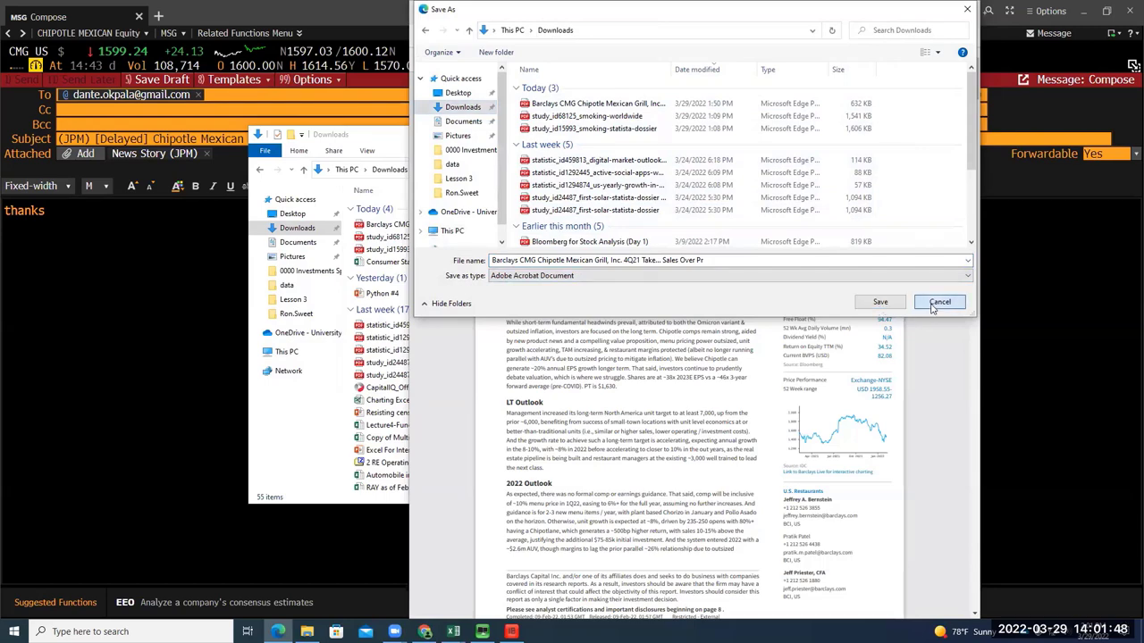
pyautogui.click(517, 15)
pyautogui.click(925, 60)
pyautogui.click(872, 301)
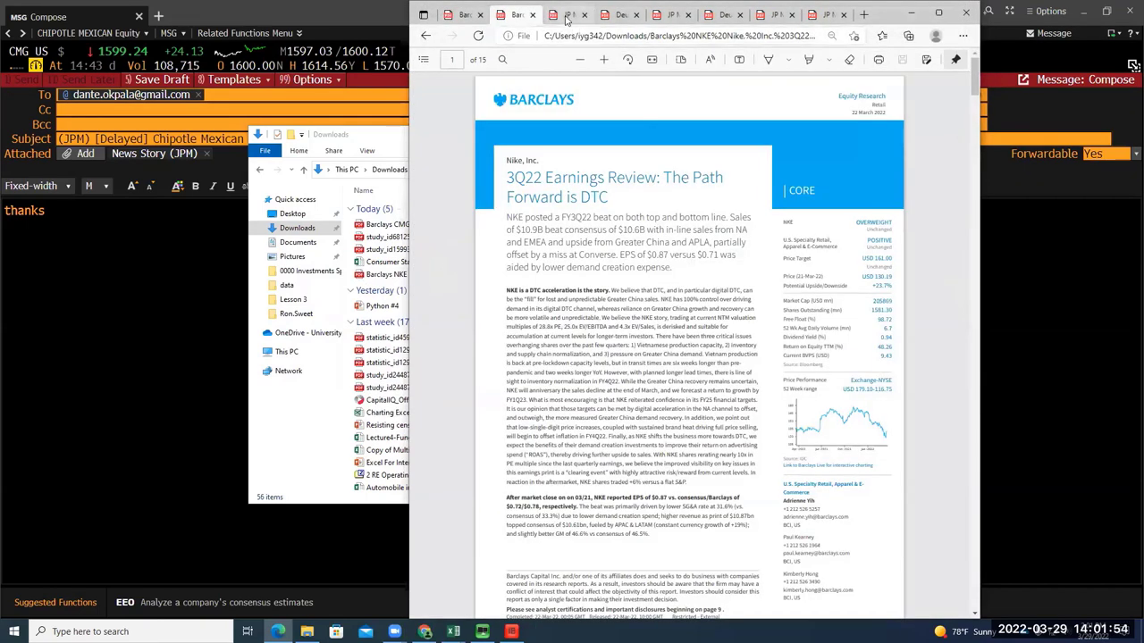
# Save the J.P. Morgan and Deutsche Bank Hyatt report PDFs to Downloads
pyautogui.click(565, 18)
pyautogui.click(926, 60)
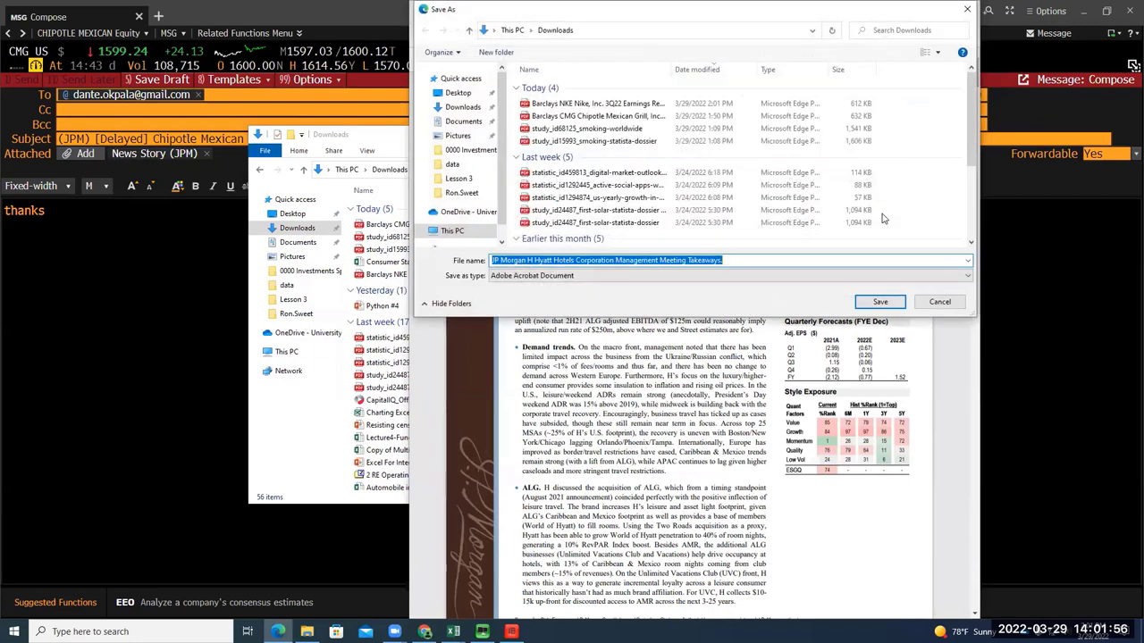
pyautogui.click(876, 302)
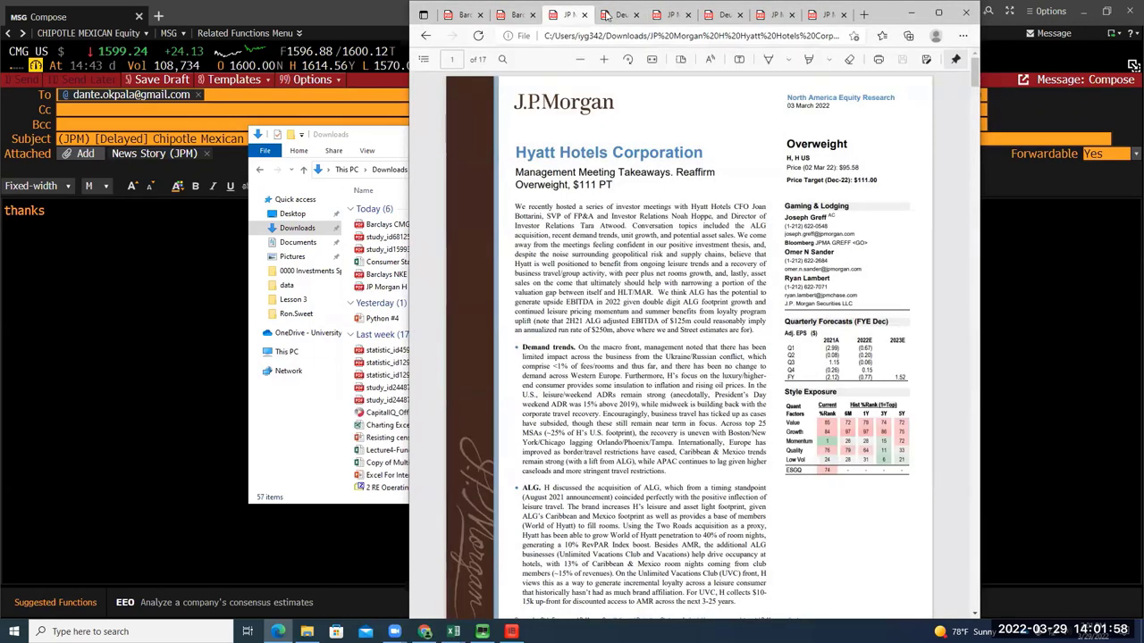
pyautogui.click(604, 15)
pyautogui.click(925, 60)
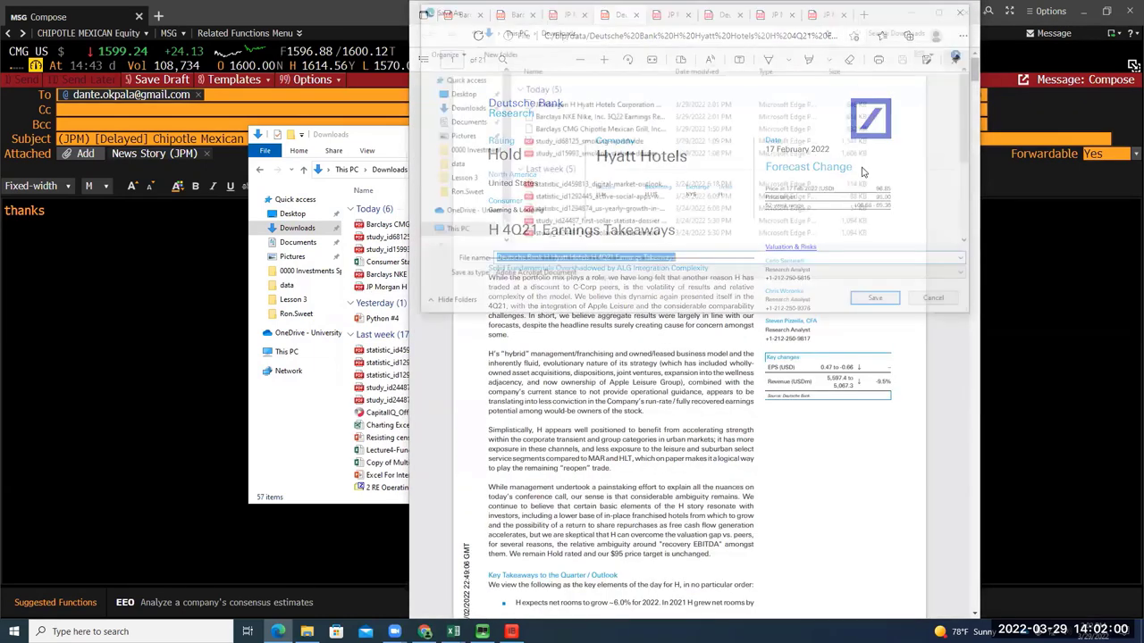
pyautogui.click(875, 301)
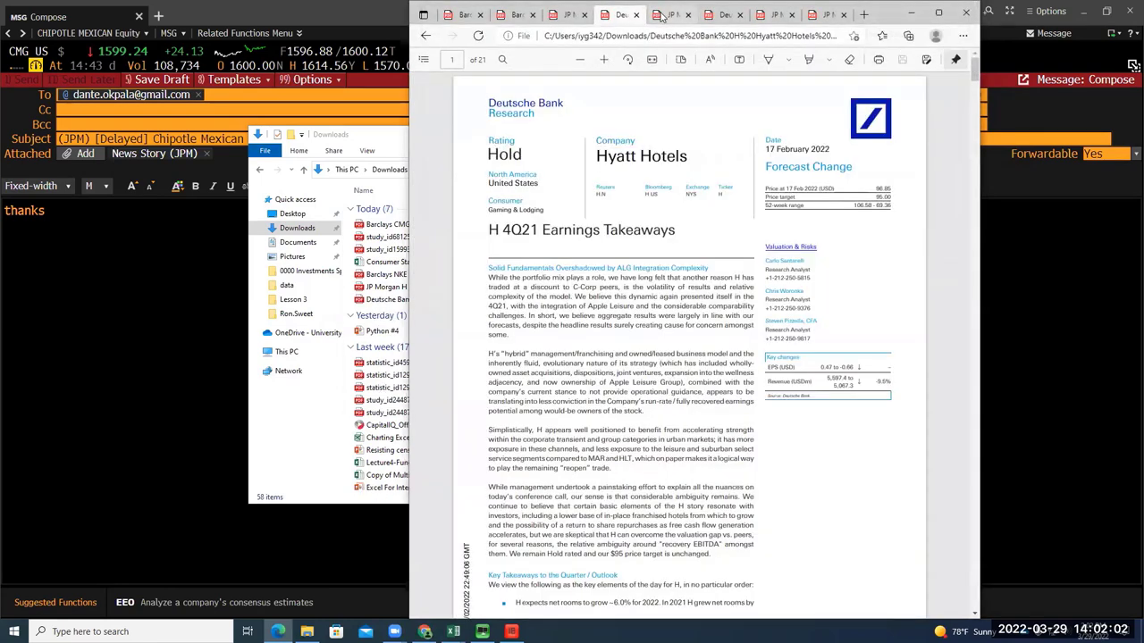
pyautogui.click(668, 16)
pyautogui.click(925, 59)
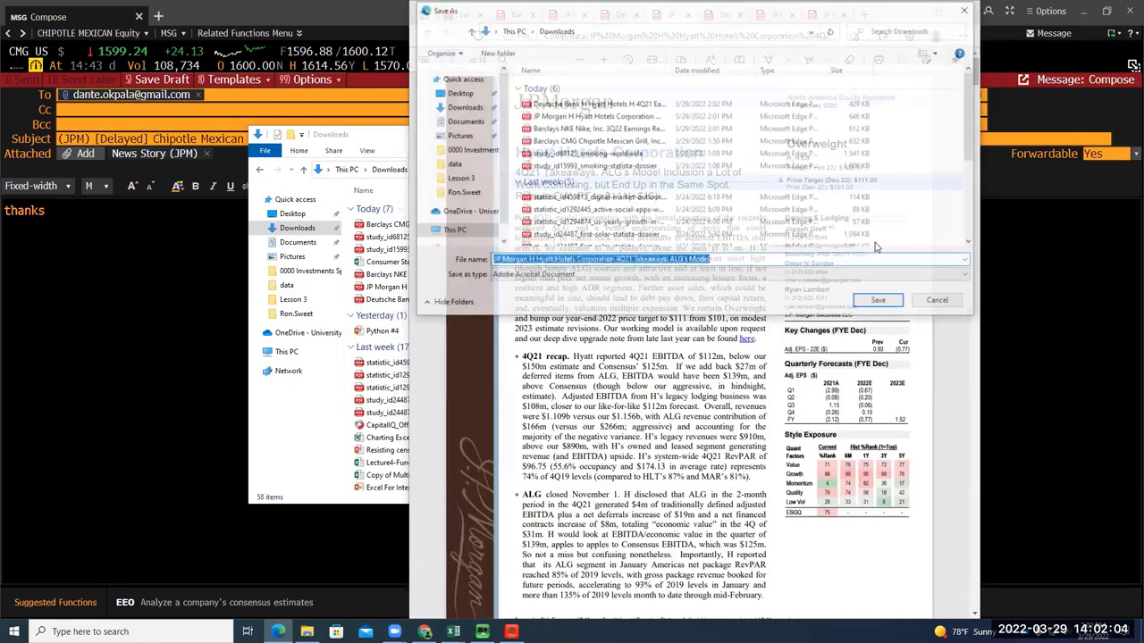
pyautogui.click(880, 302)
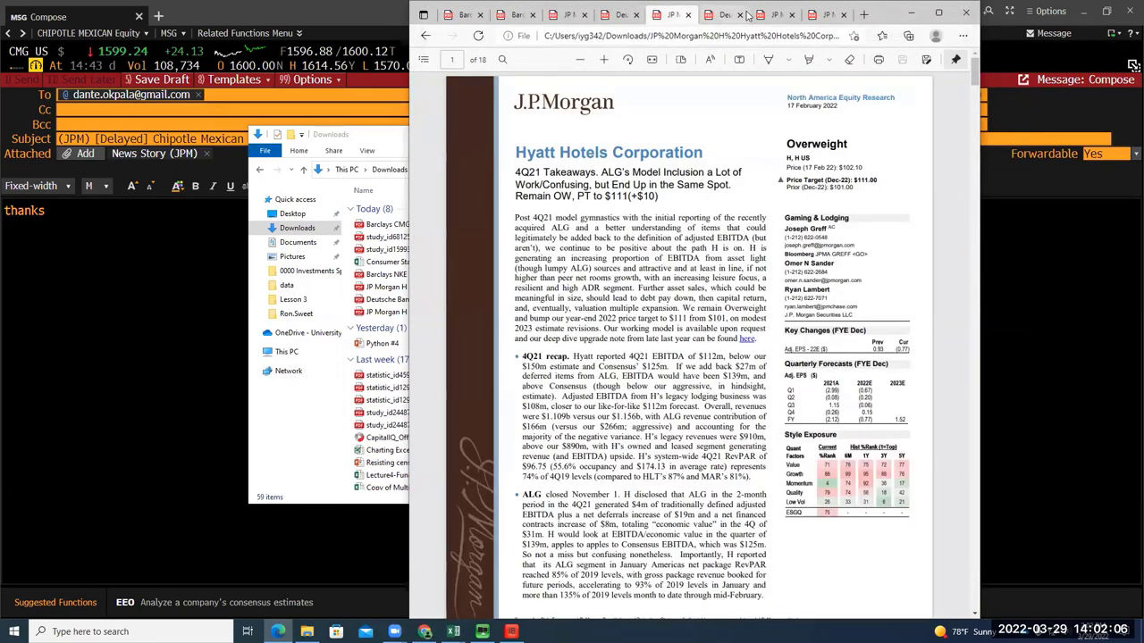
# Save the Deutsche Bank and J.P. Morgan Target PDFs and the J.P. Morgan Chipotle PDF to Downloads
pyautogui.click(736, 9)
pyautogui.click(926, 60)
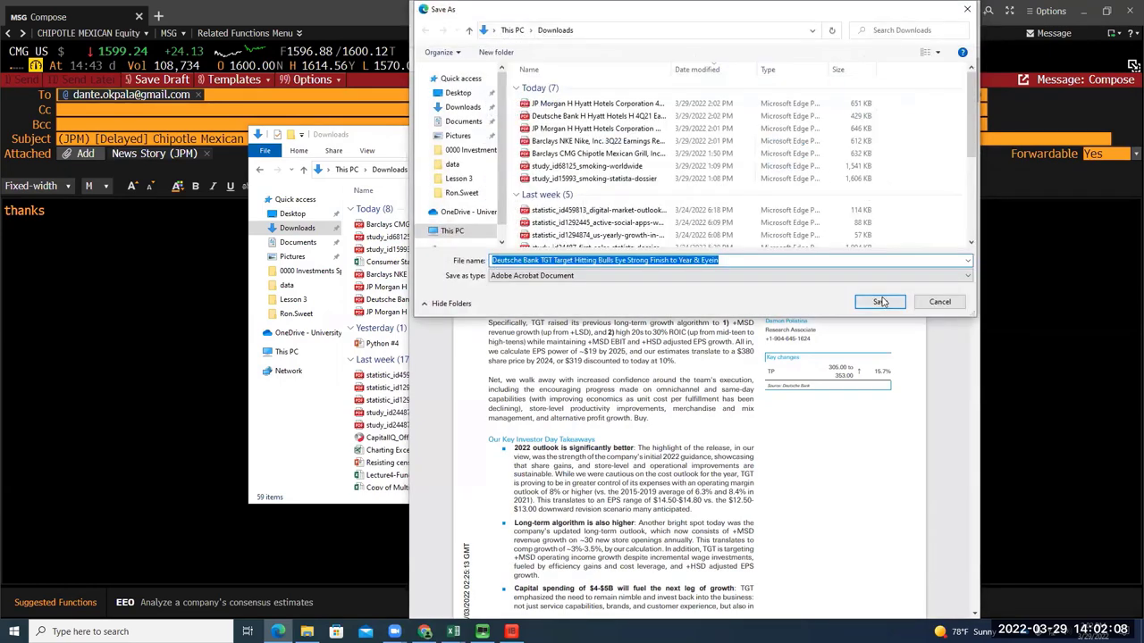
pyautogui.click(878, 300)
pyautogui.click(774, 14)
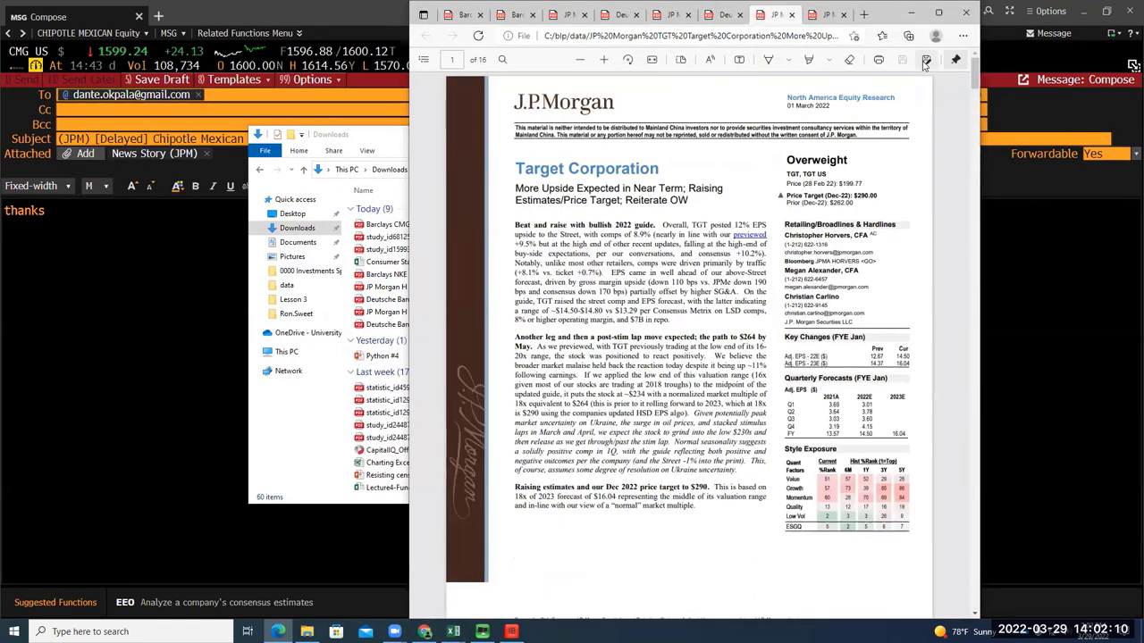
pyautogui.click(925, 60)
pyautogui.click(947, 223)
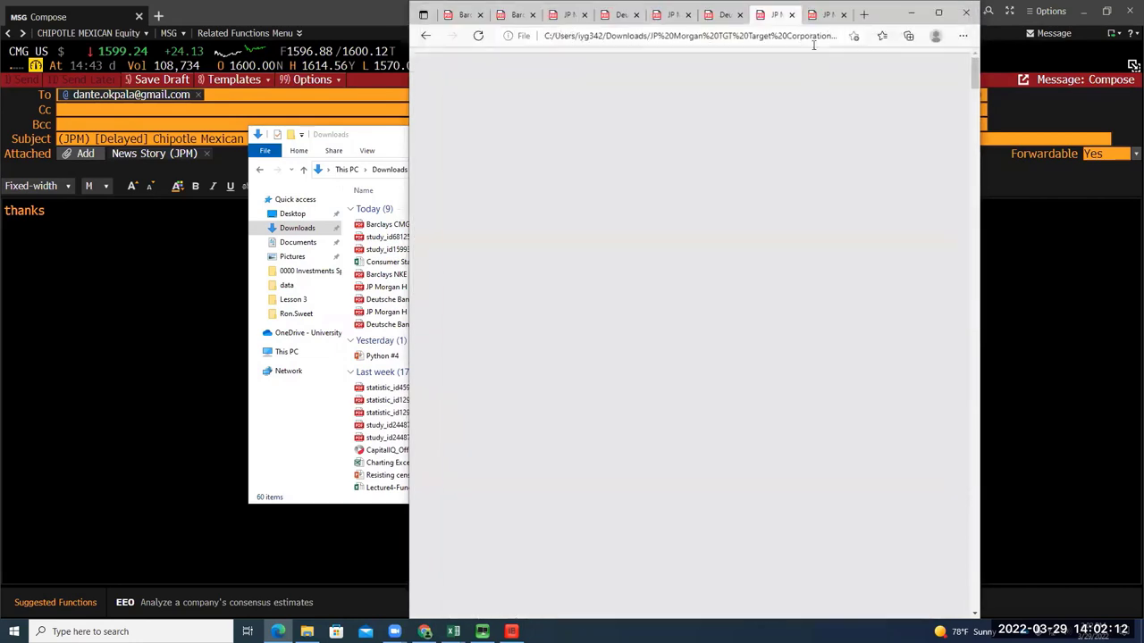
pyautogui.click(822, 14)
pyautogui.click(926, 60)
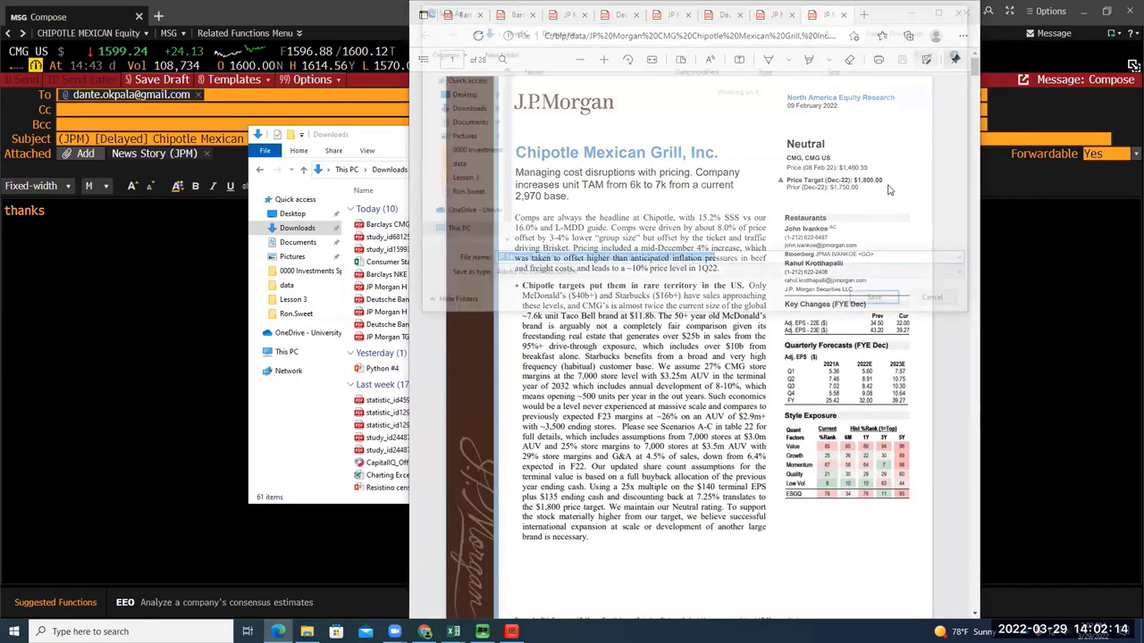
pyautogui.click(880, 300)
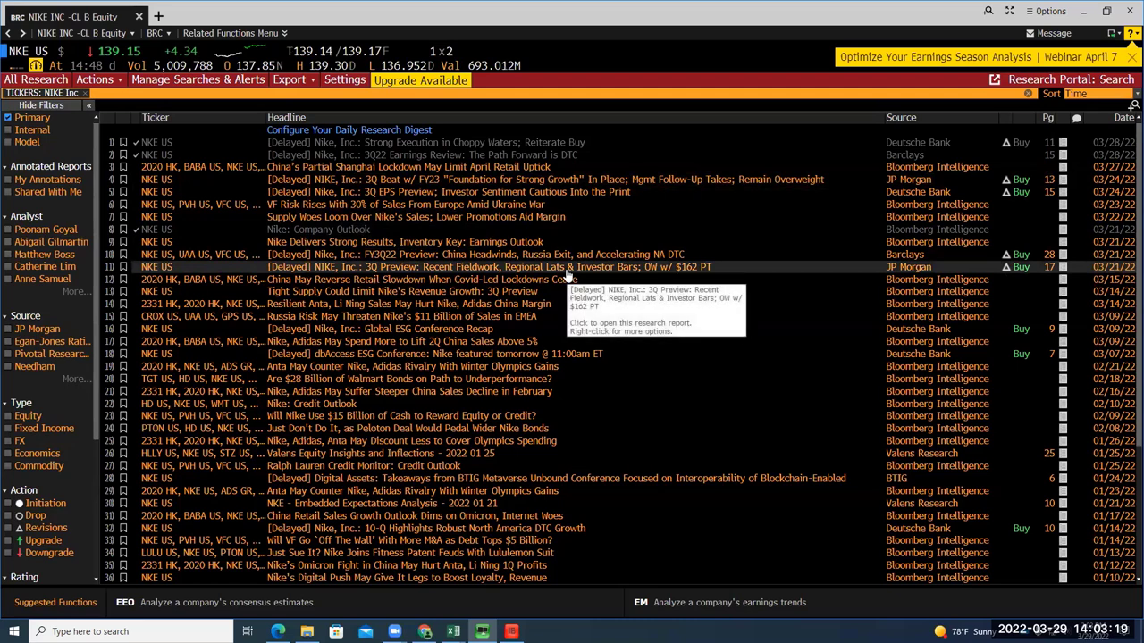
# Open the JP Morgan Nike 3Q Preview report, then show the workbook's Inputs & Drivers sheet
pyautogui.click(565, 272)
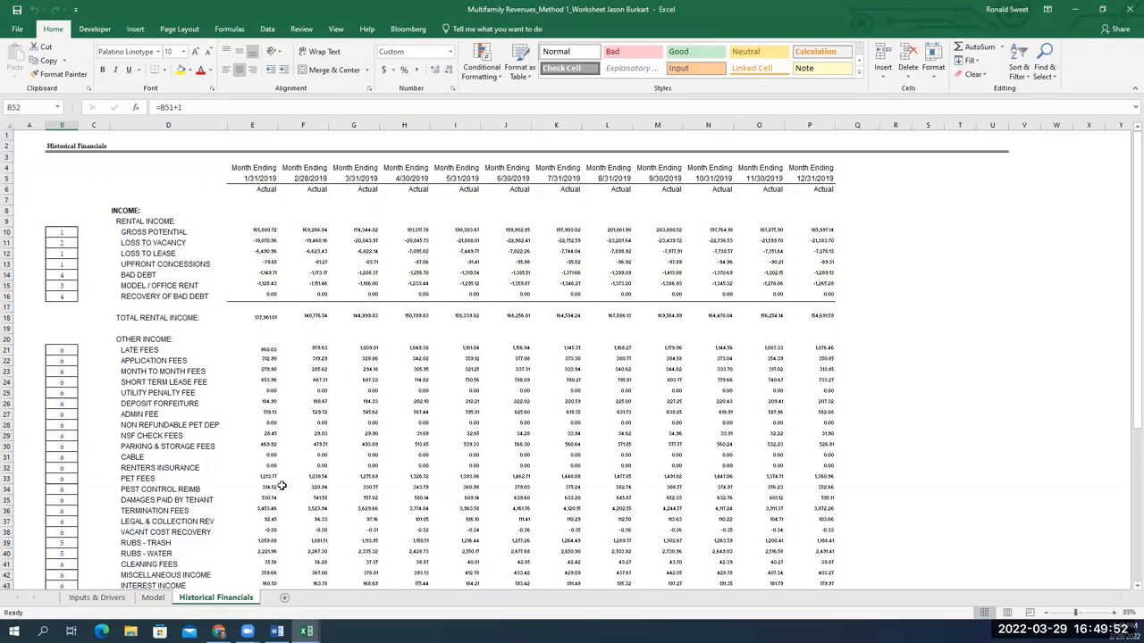
pyautogui.click(97, 597)
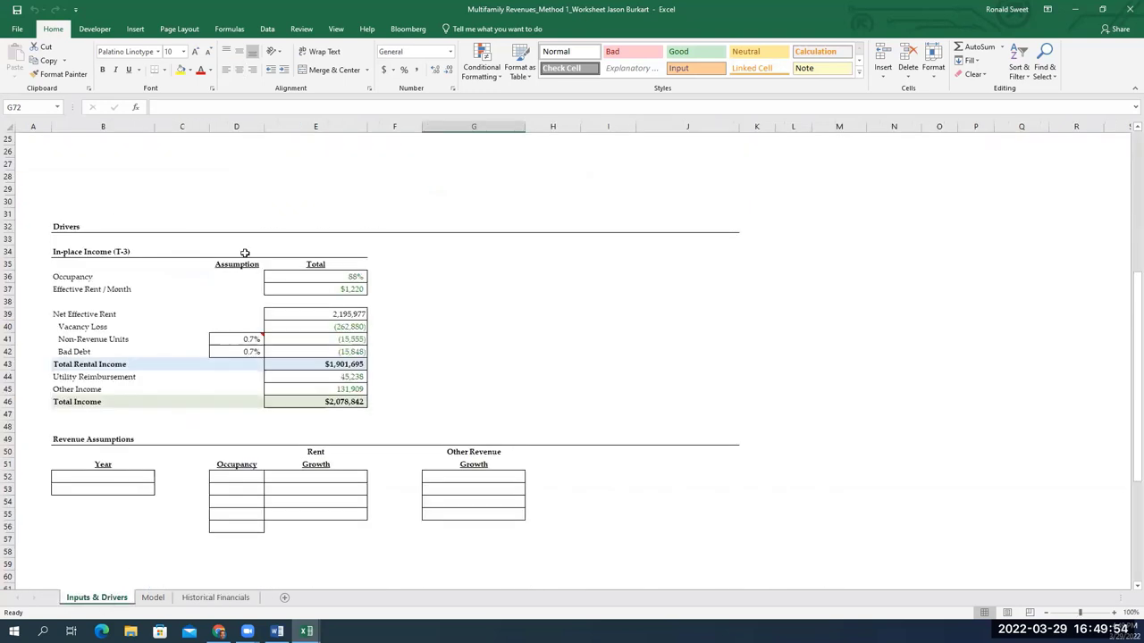
pyautogui.scroll(4, 239, 304)
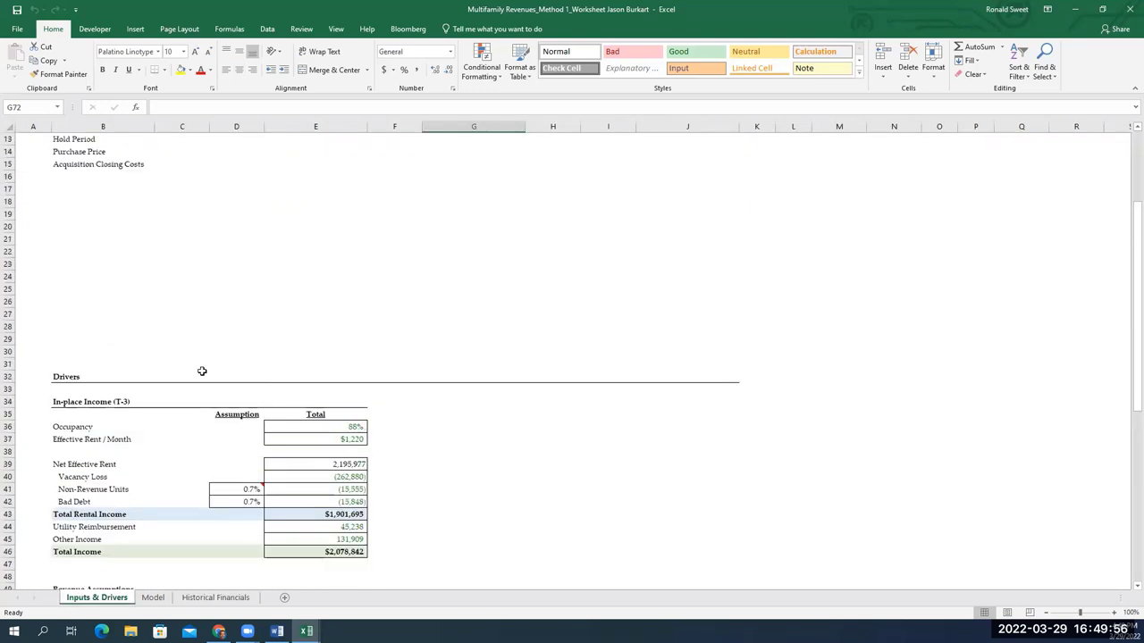
pyautogui.scroll(4, 268, 366)
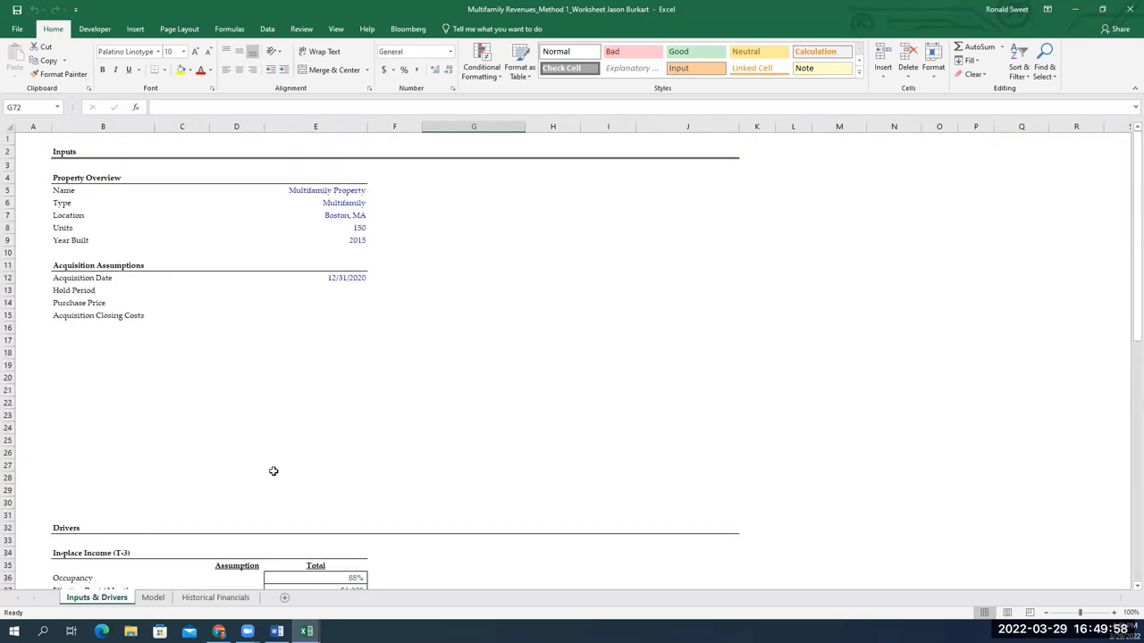
pyautogui.click(219, 599)
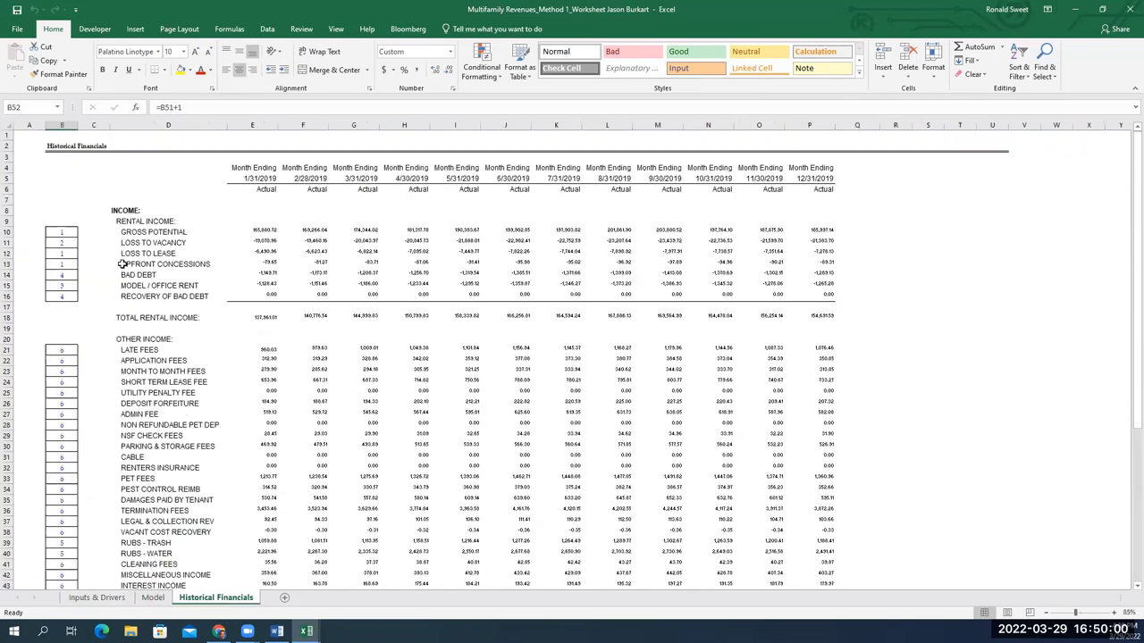
pyautogui.scroll(-6, 120, 352)
pyautogui.scroll(-6, 268, 354)
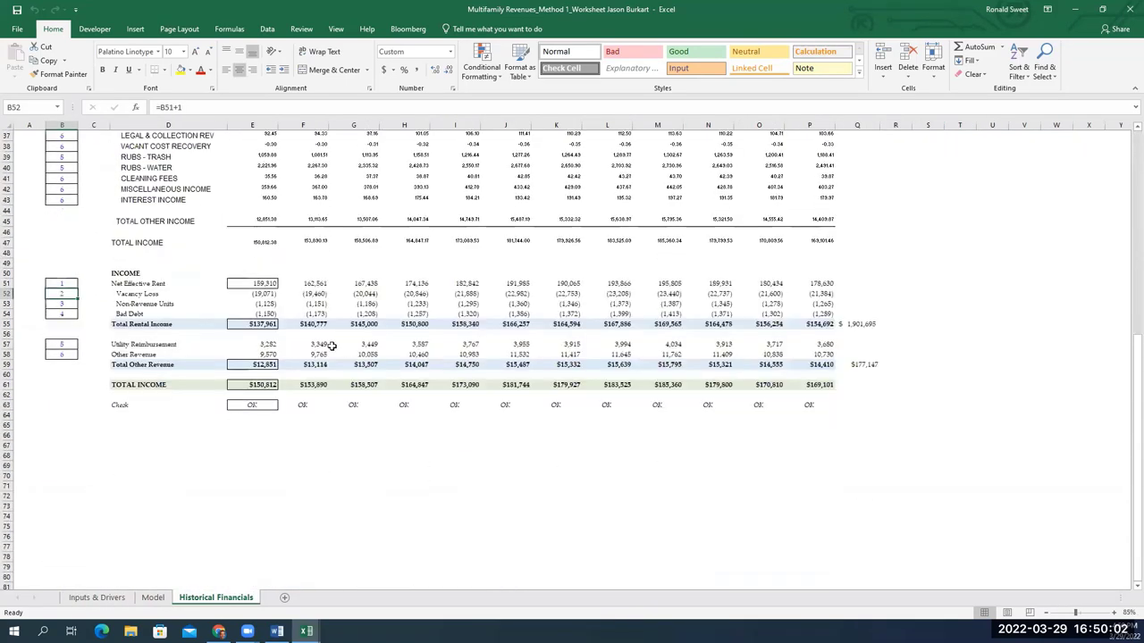
pyautogui.moveTo(158, 283); pyautogui.dragTo(149, 406)
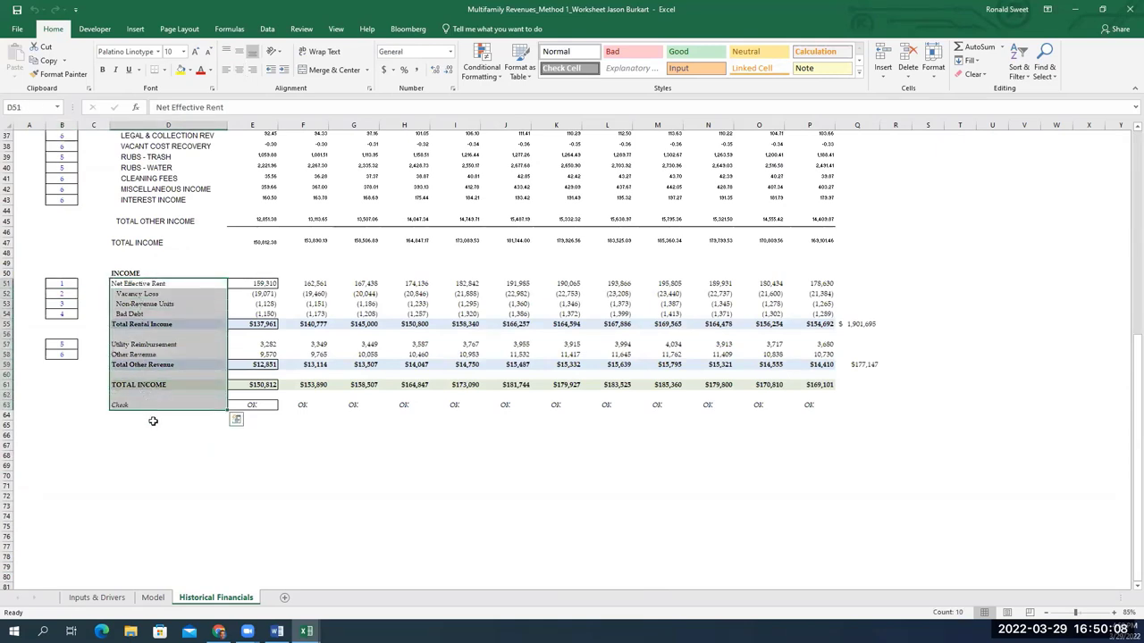
pyautogui.click(152, 420)
pyautogui.click(242, 405)
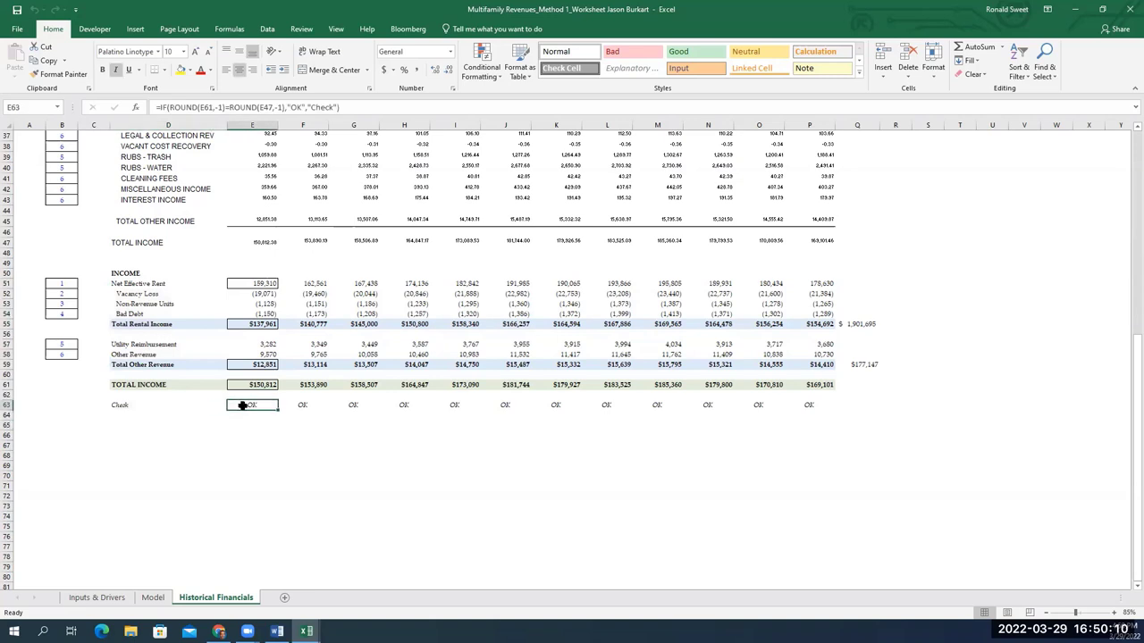
pyautogui.doubleClick(243, 405)
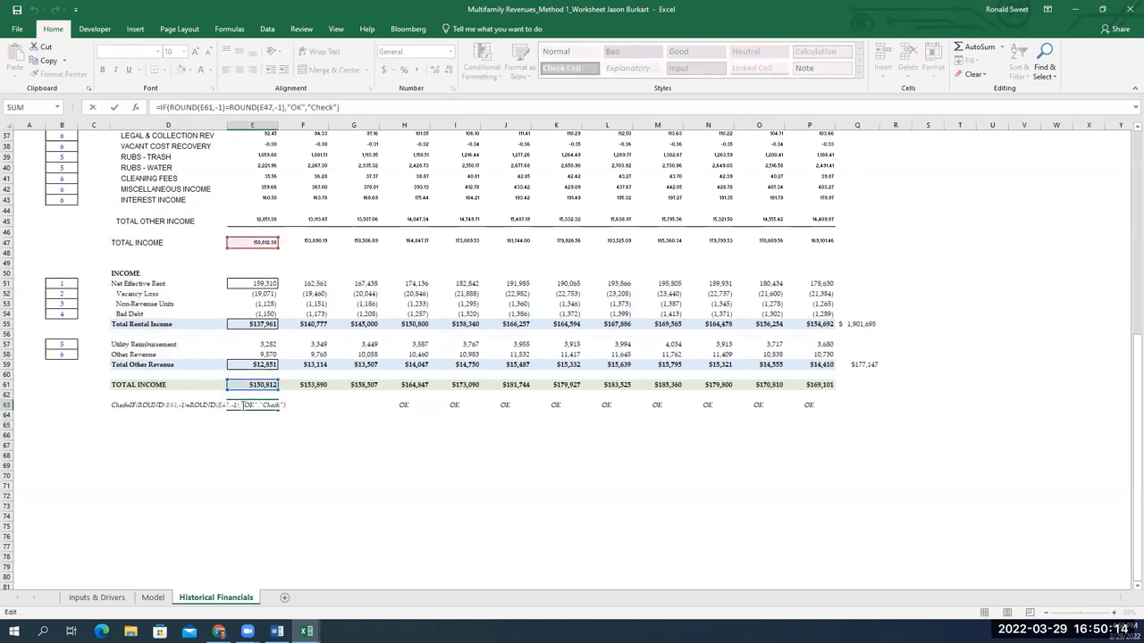
pyautogui.press('Escape')
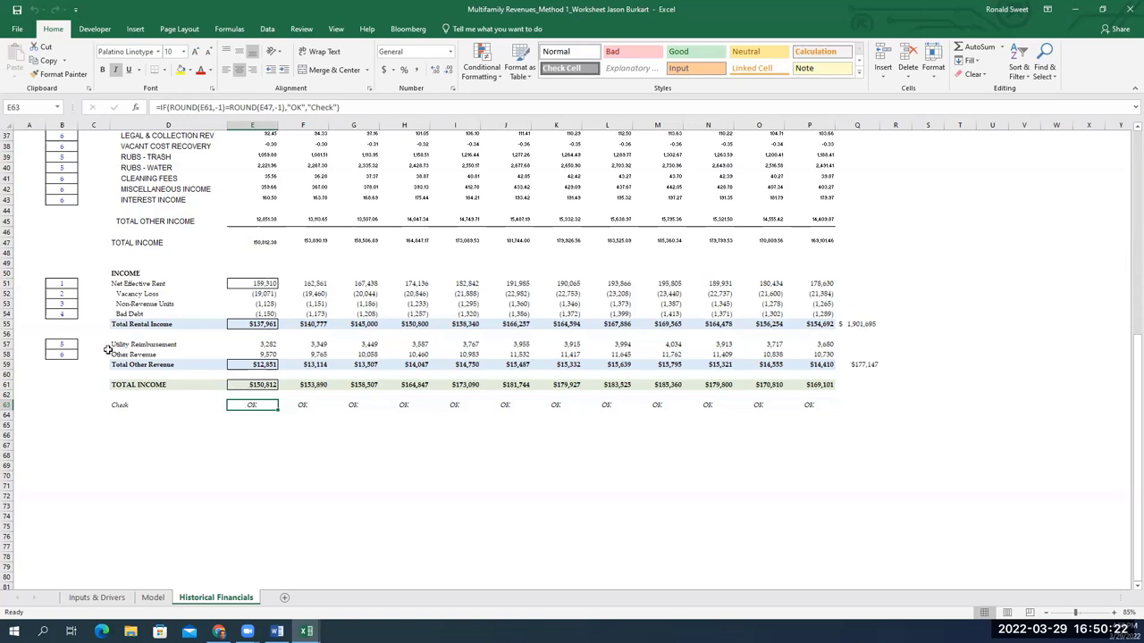
pyautogui.click(116, 597)
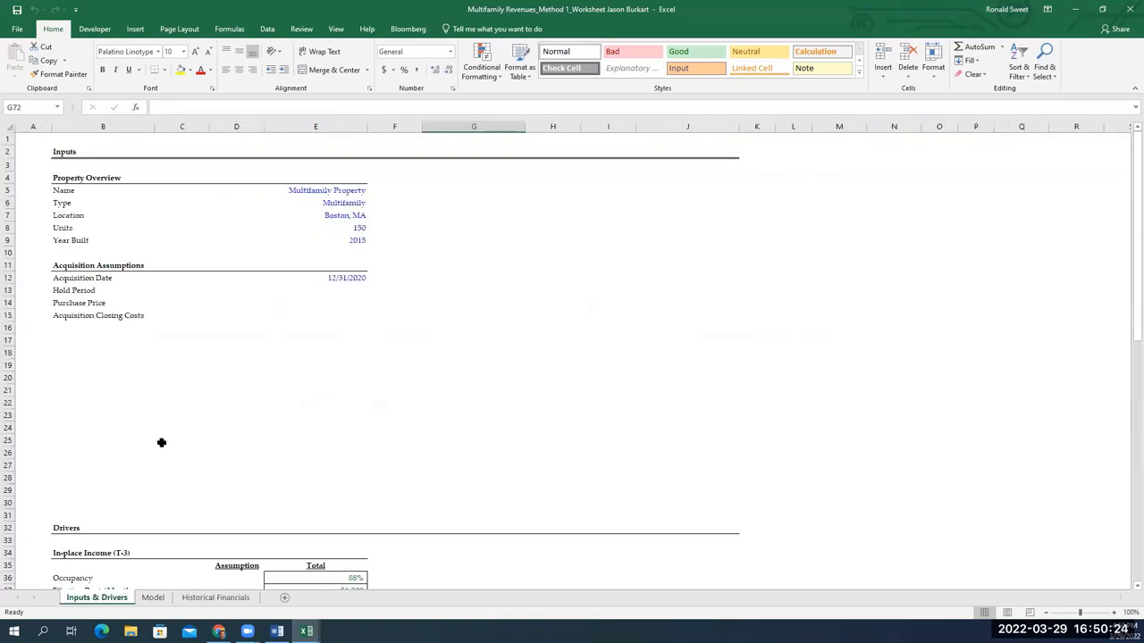
pyautogui.scroll(-9, 304, 455)
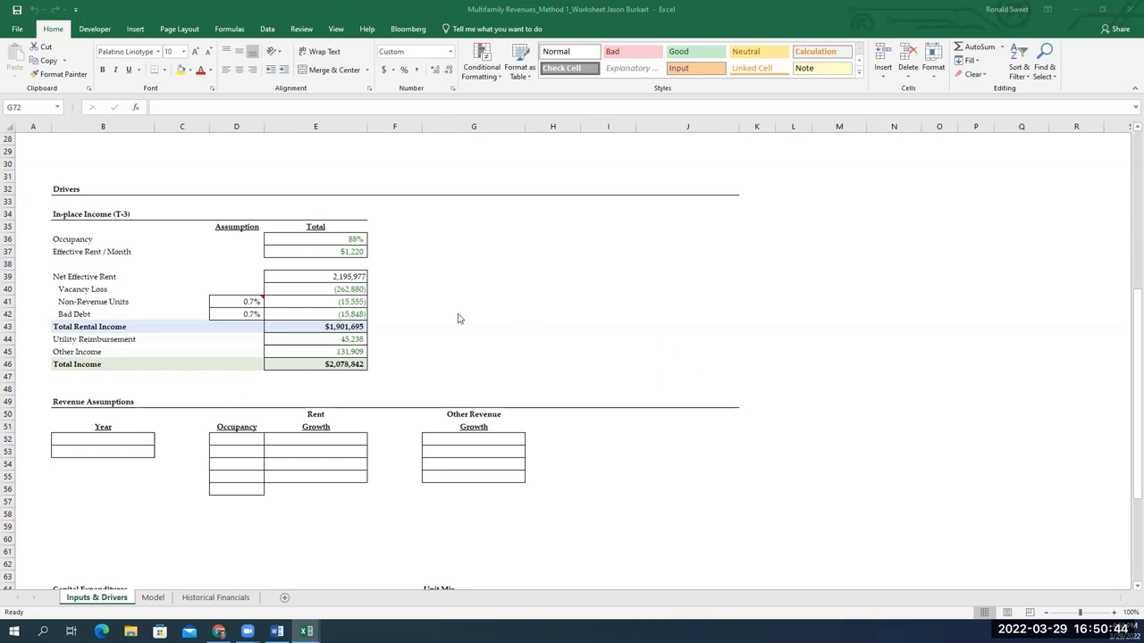
pyautogui.scroll(9, 451, 298)
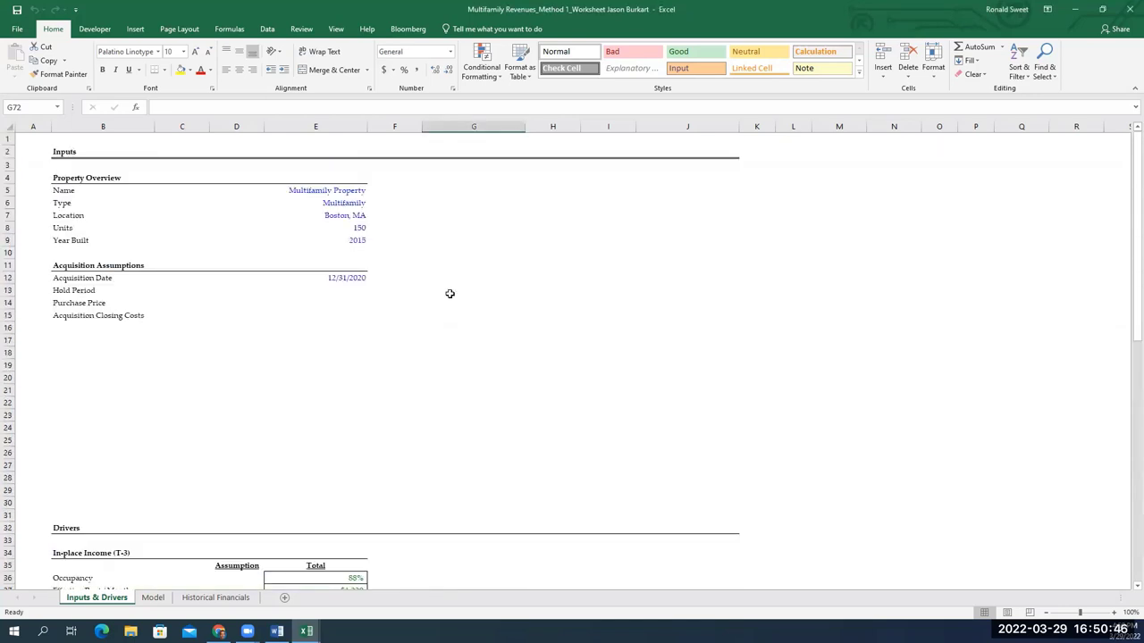
pyautogui.click(349, 239)
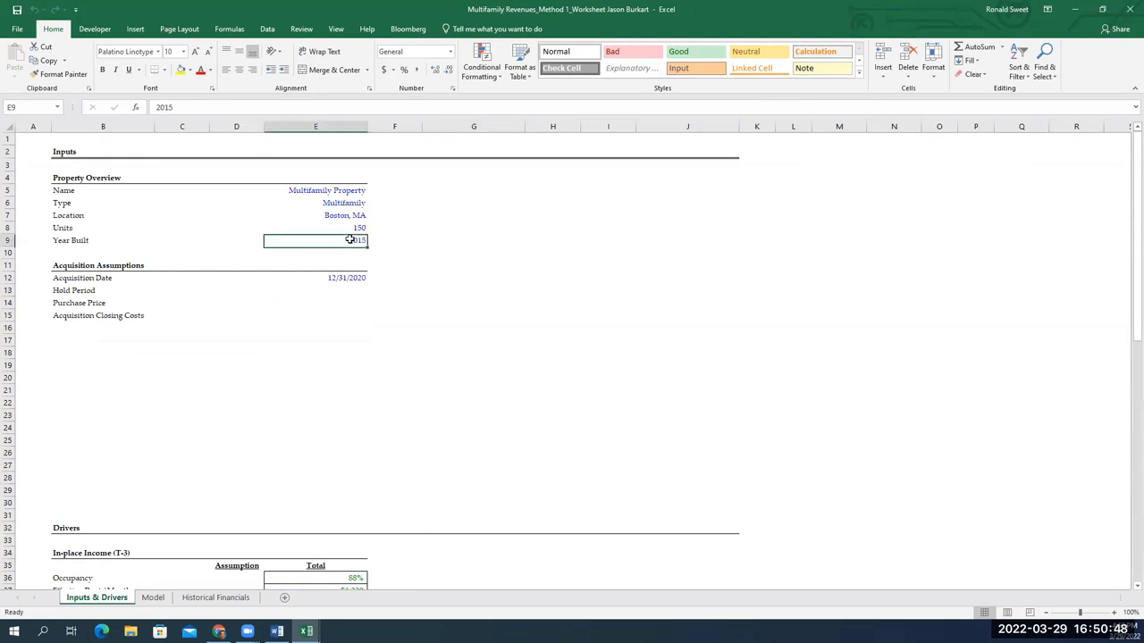
pyautogui.click(340, 275)
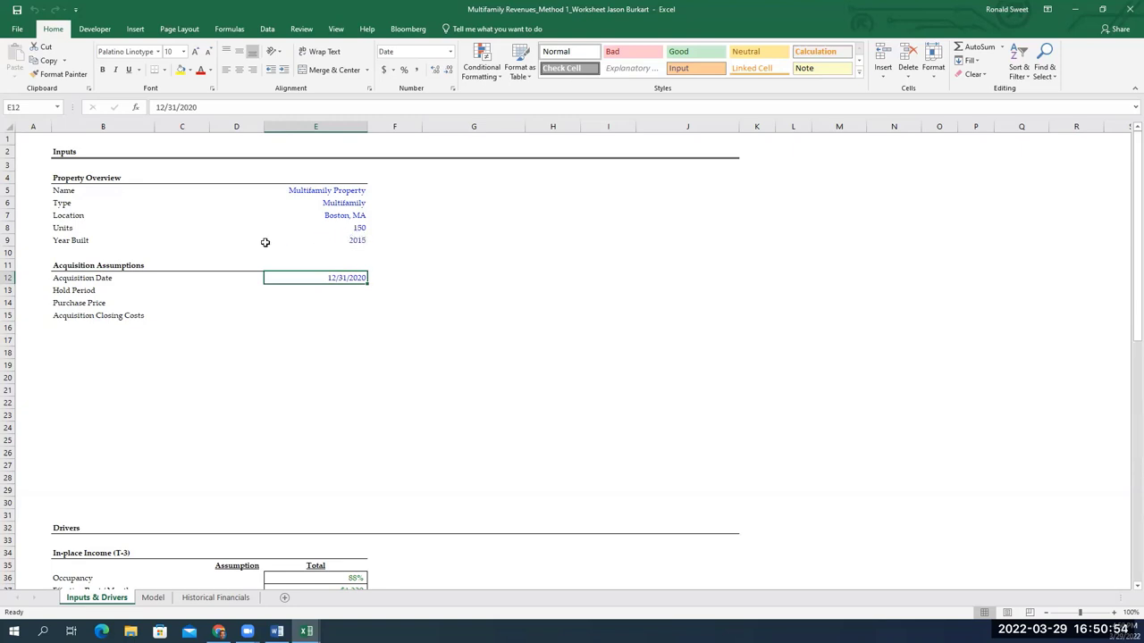
pyautogui.scroll(-5, 528, 323)
pyautogui.scroll(-8, 494, 339)
pyautogui.click(144, 292)
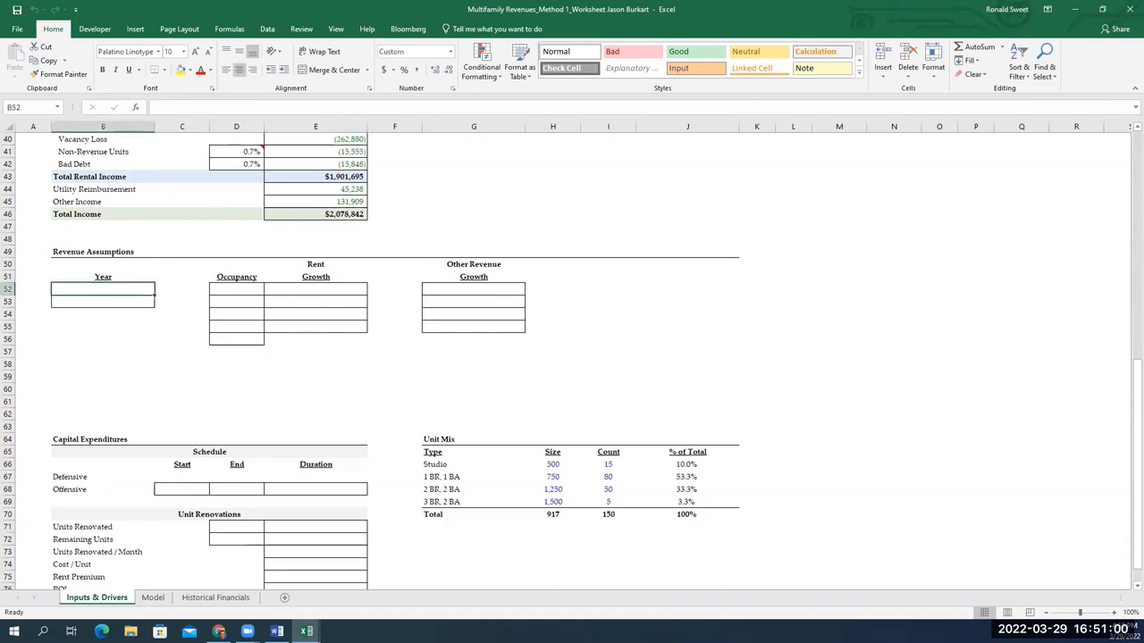
pyautogui.scroll(5, 572, 357)
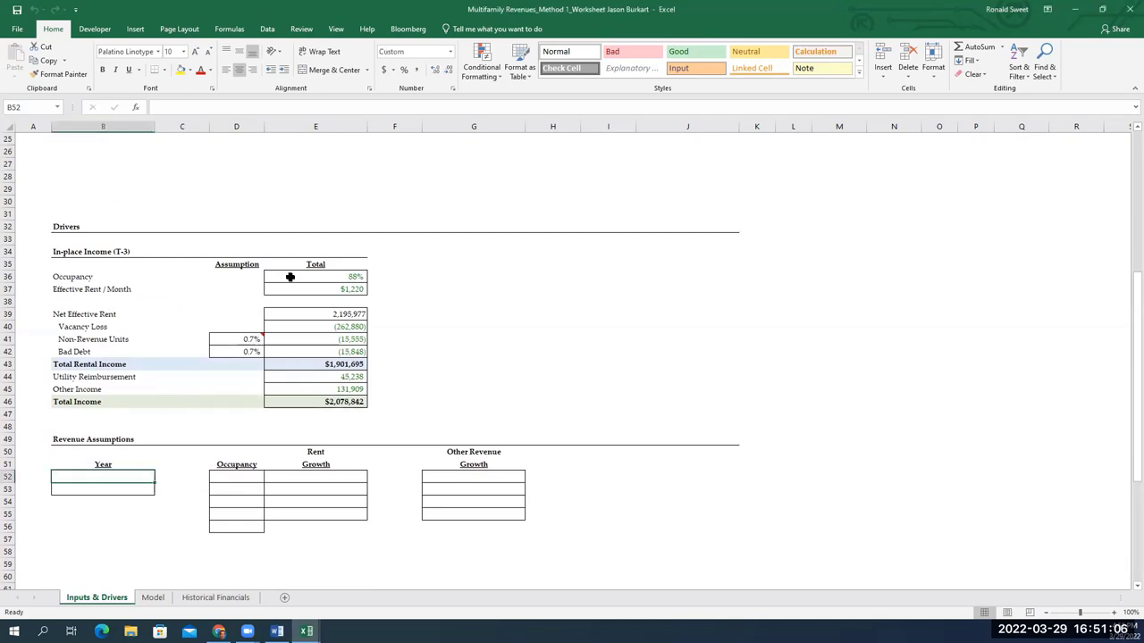
pyautogui.scroll(5, 259, 300)
pyautogui.scroll(-10, 259, 295)
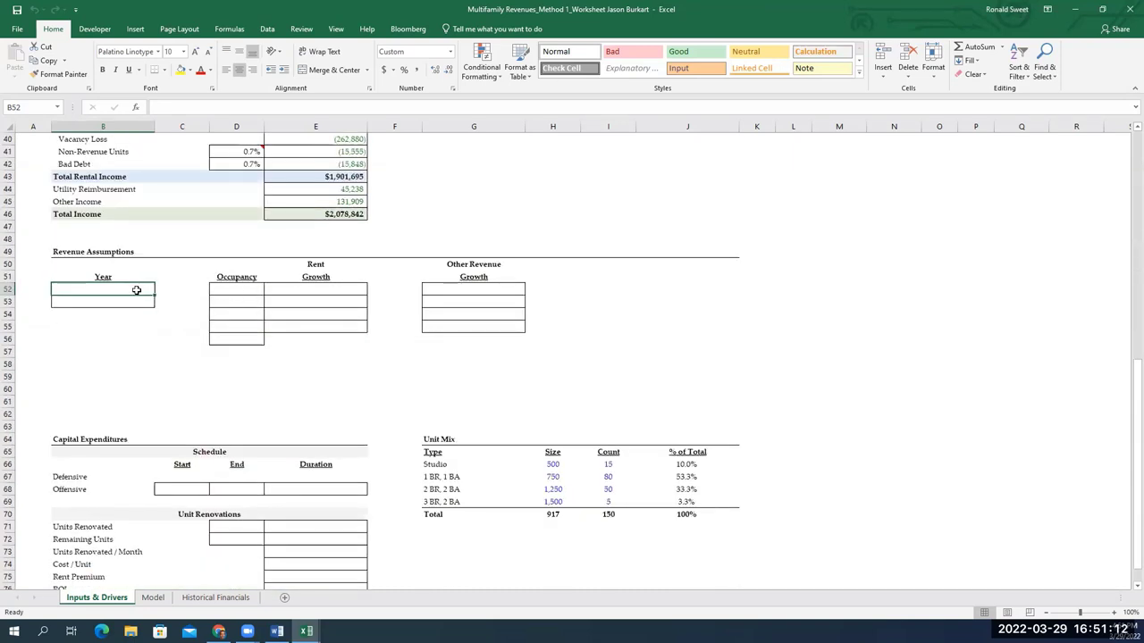
# Enter 1 as year 1 in B52 and =B52+1 in B53
pyautogui.write('1')
pyautogui.hotkey('ctrl', 'Return')
pyautogui.press('Return')
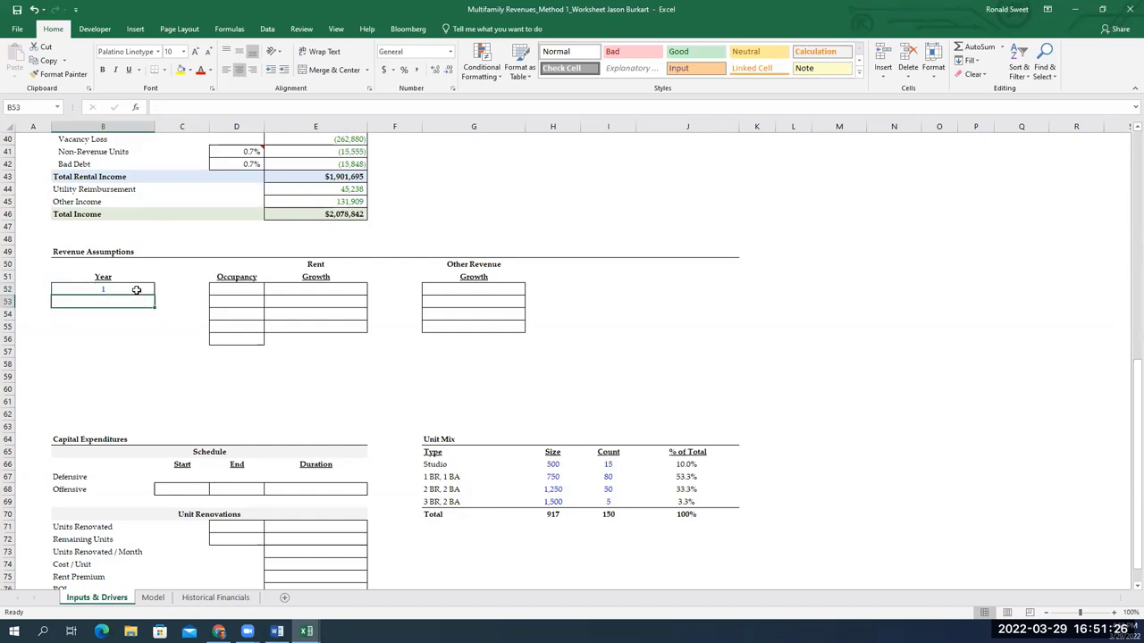
pyautogui.write('=')
pyautogui.click(135, 290)
pyautogui.write('+1')
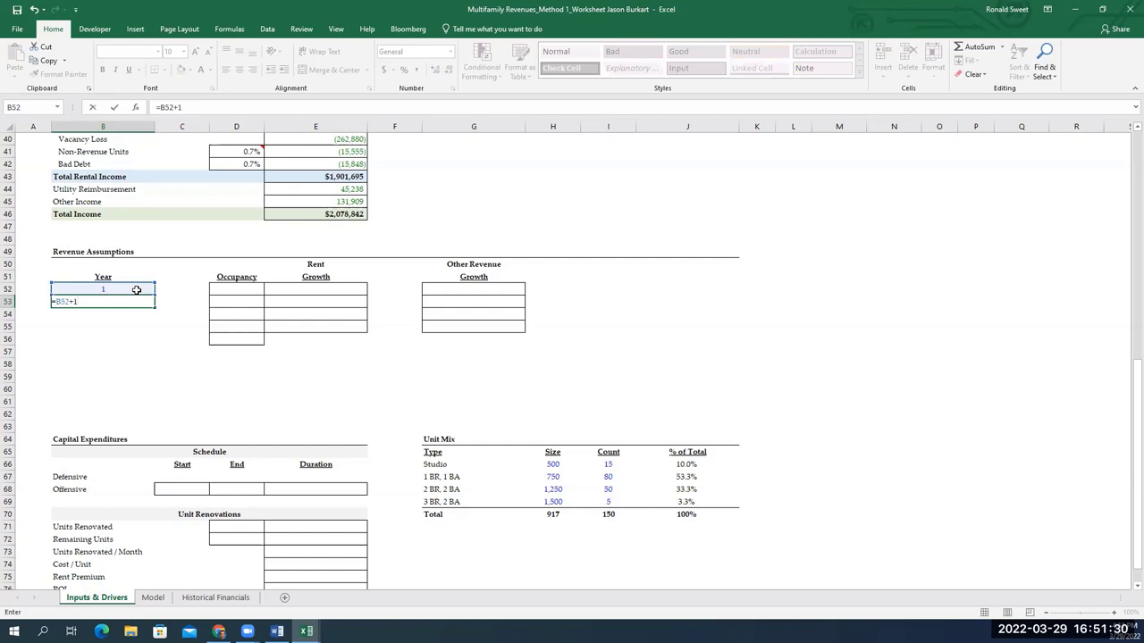
pyautogui.hotkey('ctrl', 'Return')
# Copy B52:B53 and paste formulas only down through B61 for years 2 to 10
pyautogui.hotkey('shift', 'Up')
pyautogui.hotkey('ctrl', 'c')
pyautogui.hotkey('shift', 'Down')
pyautogui.hotkey('shift', 'Down')
pyautogui.hotkey('shift', 'Down')
pyautogui.hotkey('shift', 'Down')
pyautogui.hotkey('shift', 'Down')
pyautogui.hotkey('shift', 'Down')
pyautogui.hotkey('shift', 'Down')
pyautogui.hotkey('shift', 'Down')
pyautogui.hotkey('shift', 'Down')
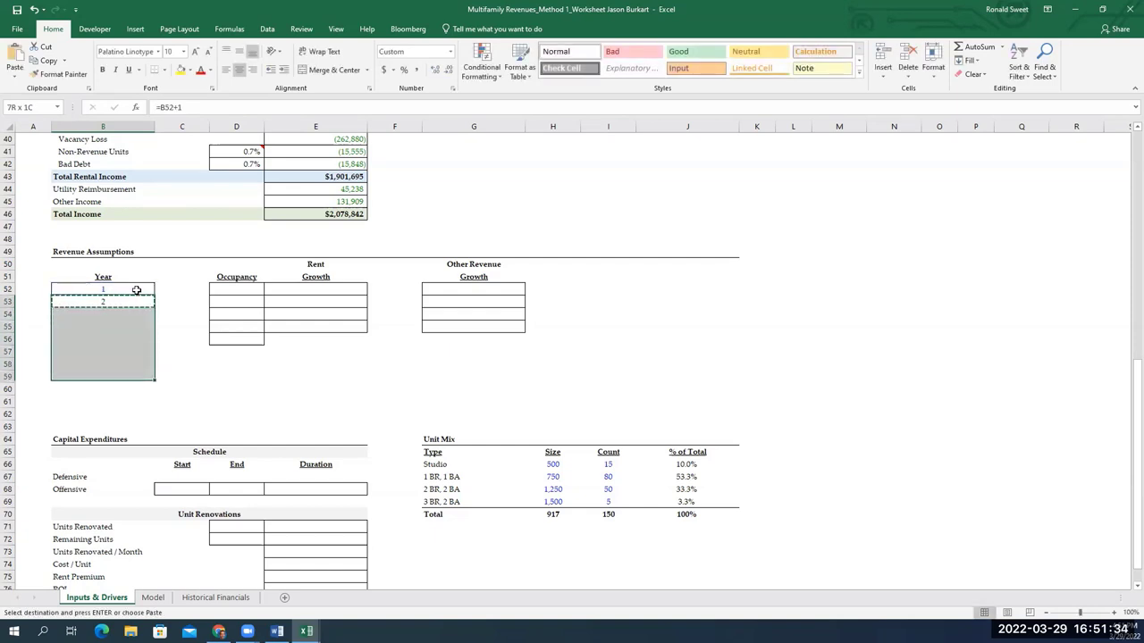
pyautogui.press('alt')
pyautogui.press('e')
pyautogui.press('s')
pyautogui.press('f')
pyautogui.press('Return')
pyautogui.press('Down')
pyautogui.press('Down')
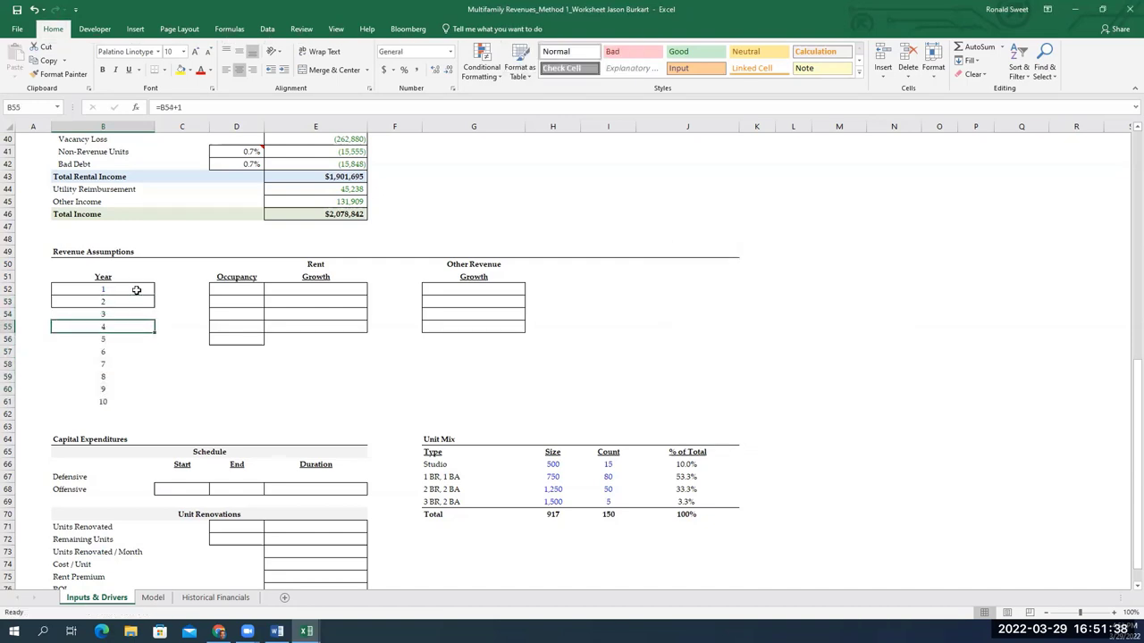
pyautogui.press('Right')
pyautogui.press('Right')
pyautogui.press('Up')
pyautogui.press('Up')
pyautogui.press('Up')
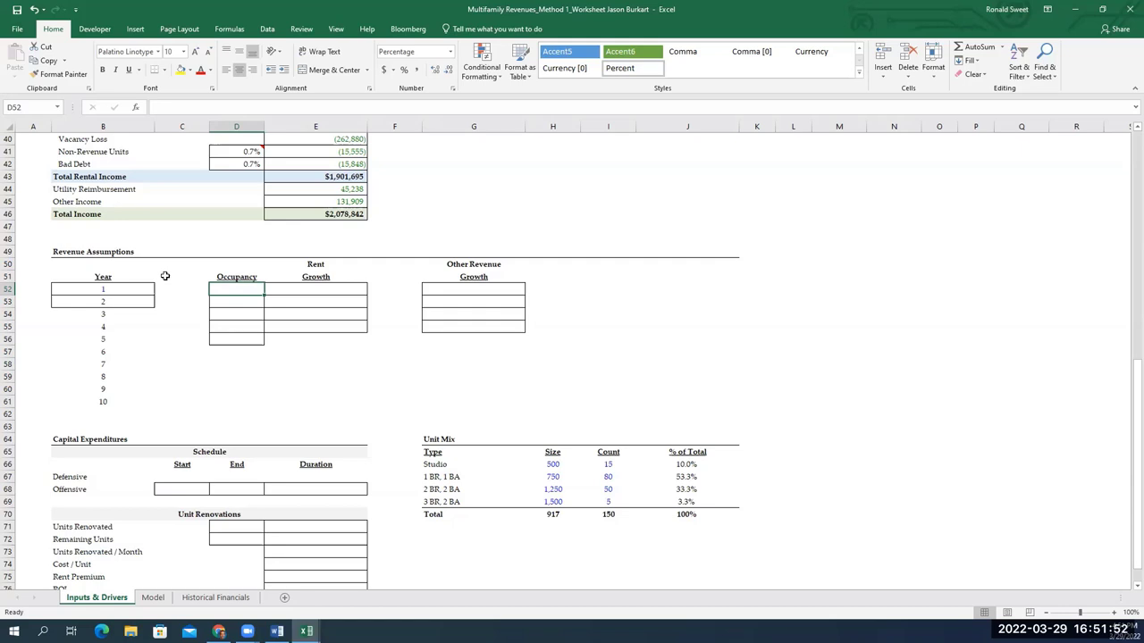
# Enter occupancy of 90%, 91%, 92% and 93% for years 1 through 4
pyautogui.write('90')
pyautogui.press('Return')
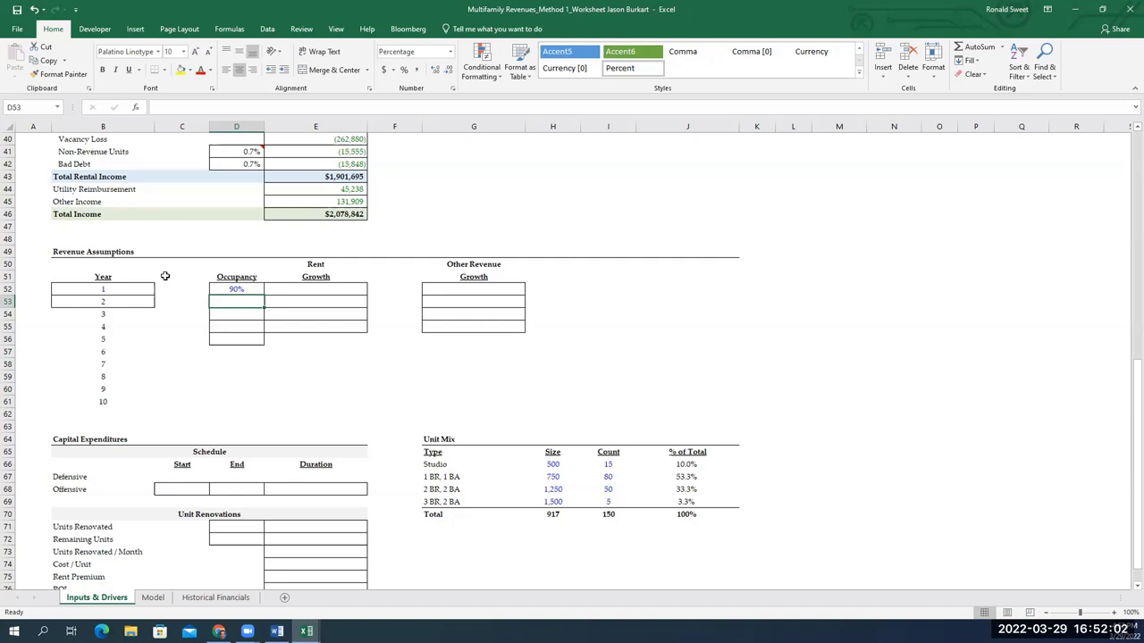
pyautogui.write('91')
pyautogui.press('Return')
pyautogui.write('92')
pyautogui.press('Return')
pyautogui.write('93')
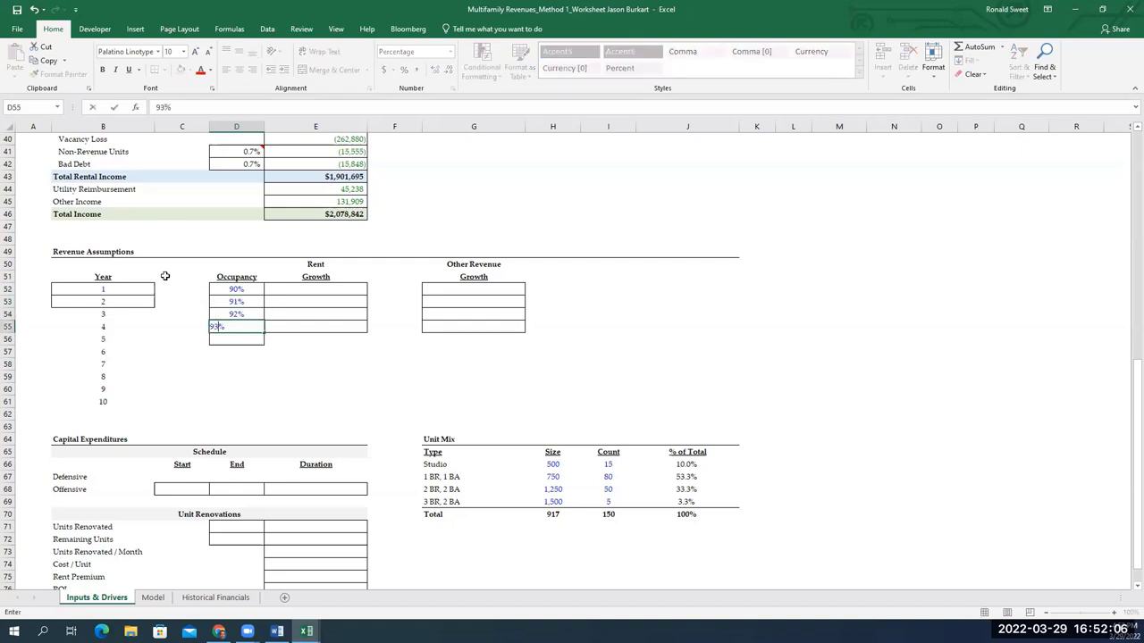
pyautogui.press('Return')
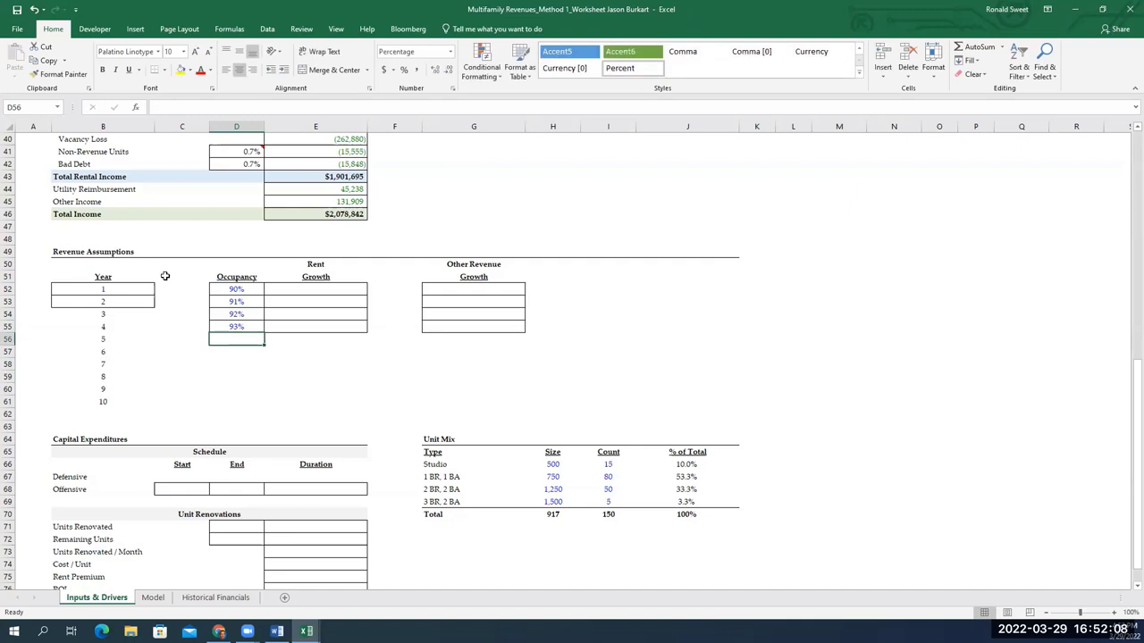
# Link year 5 occupancy to year 4 with =D55 and copy it down through year 10
pyautogui.write('=')
pyautogui.press('Up')
pyautogui.hotkey('ctrl', 'Return')
pyautogui.hotkey('ctrl', 'c')
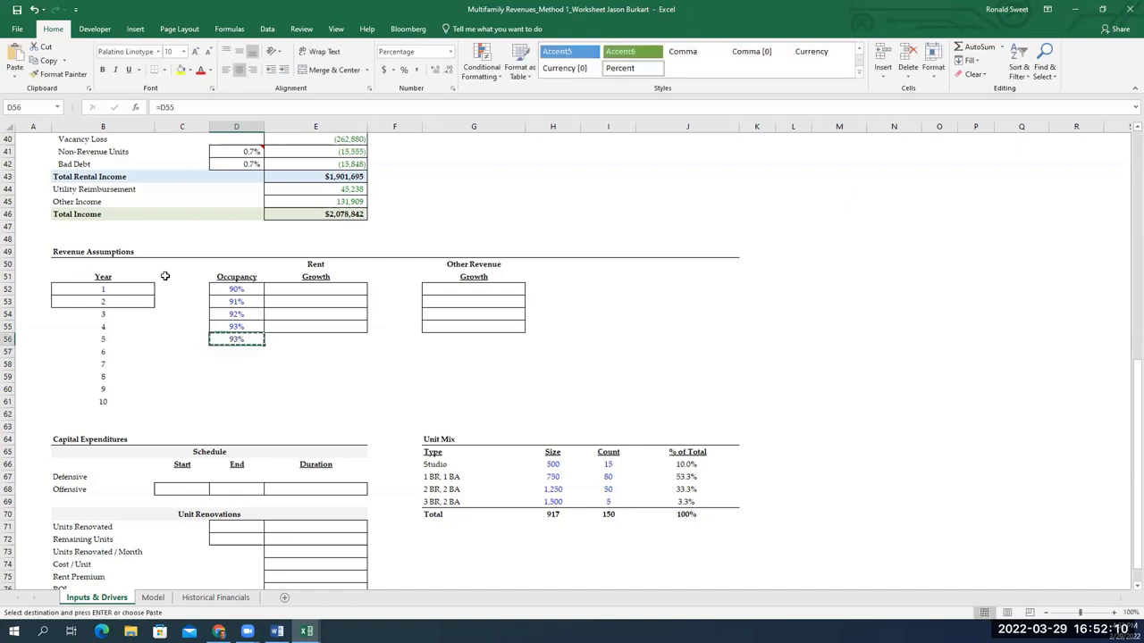
pyautogui.hotkey('shift', 'Down')
pyautogui.hotkey('shift', 'Down')
pyautogui.hotkey('shift', 'Down')
pyautogui.hotkey('shift', 'Down')
pyautogui.hotkey('shift', 'Down')
pyautogui.press('Return')
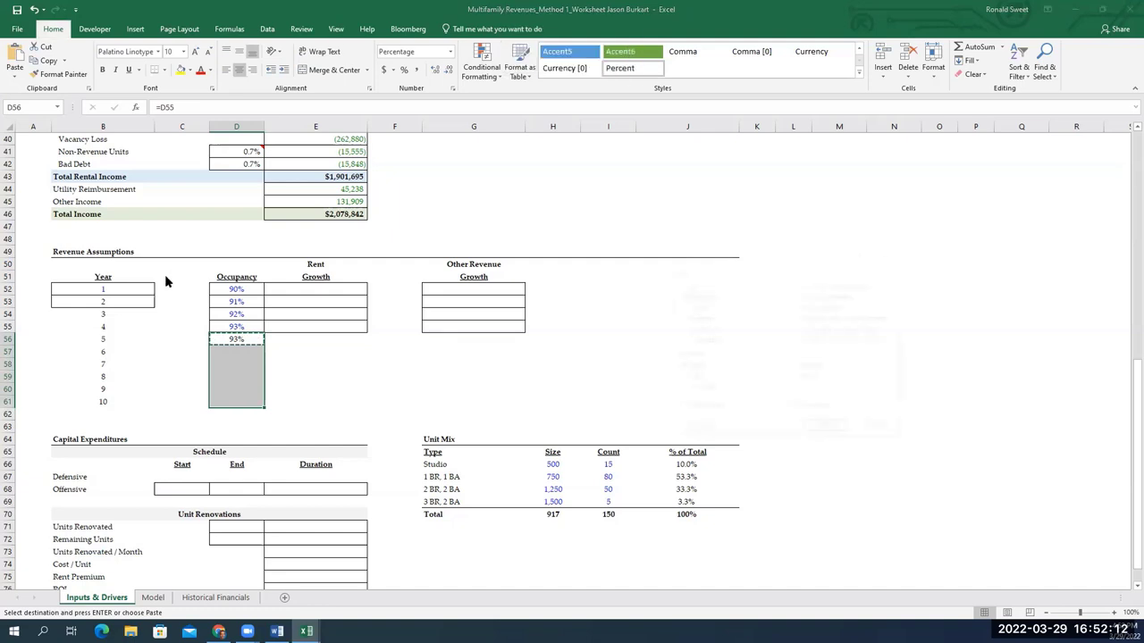
pyautogui.press('Up')
pyautogui.press('Up')
pyautogui.press('Up')
pyautogui.press('Up')
pyautogui.press('Up')
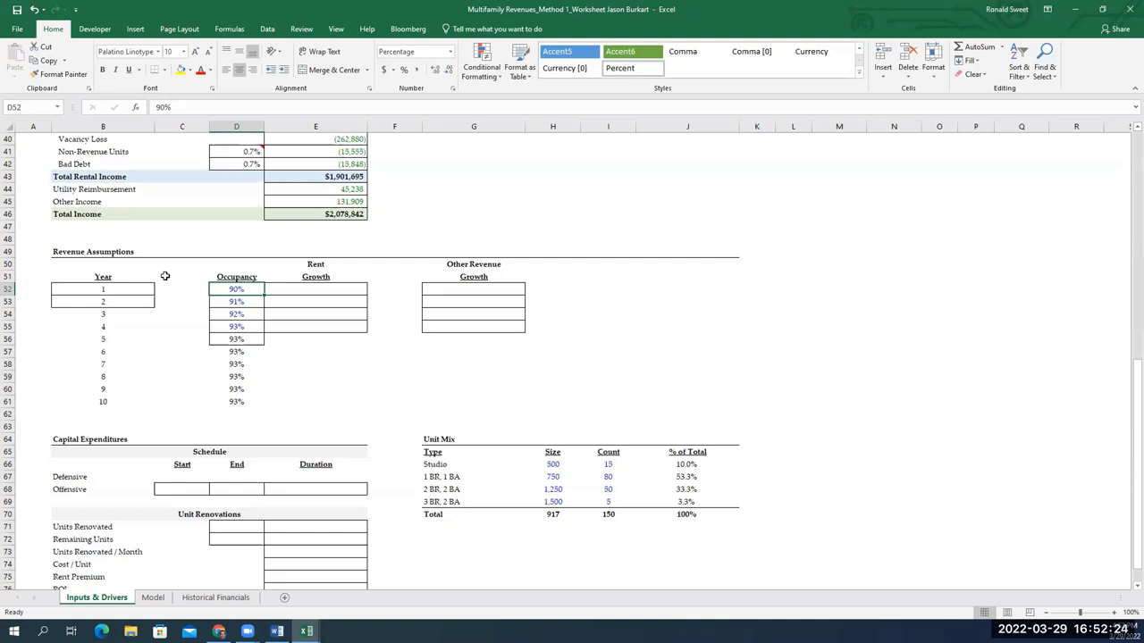
pyautogui.press('Right')
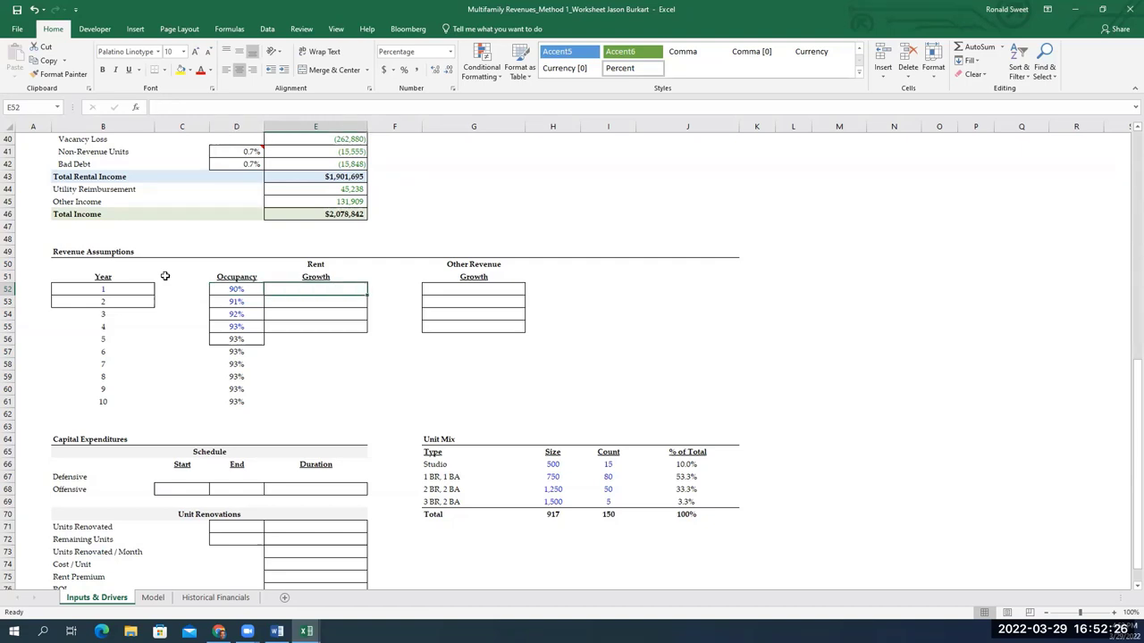
pyautogui.write('=')
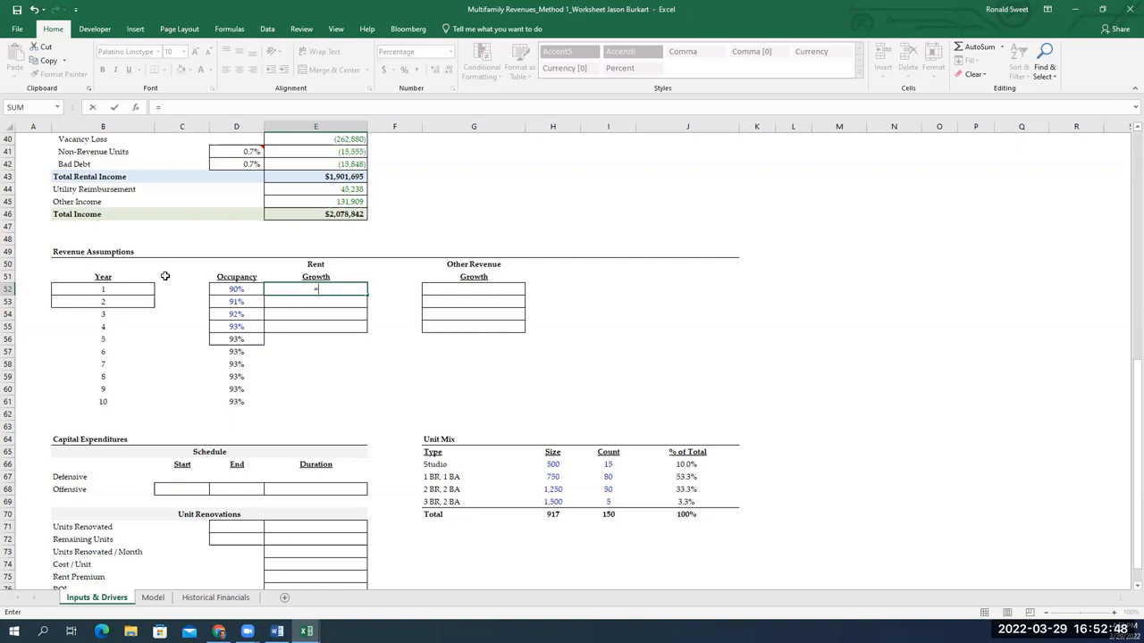
# Enter 0% rent growth for year 1 and 3% for years 2 through 5
pyautogui.press('Return')
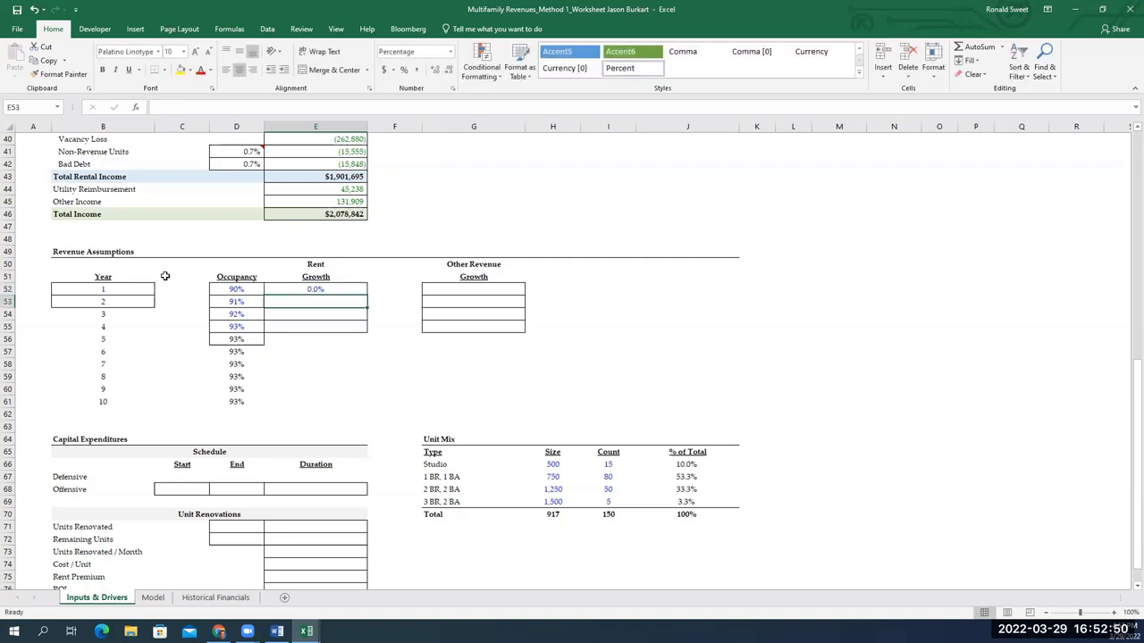
pyautogui.press('Up')
pyautogui.write('3%')
pyautogui.press('Return')
pyautogui.write('3%')
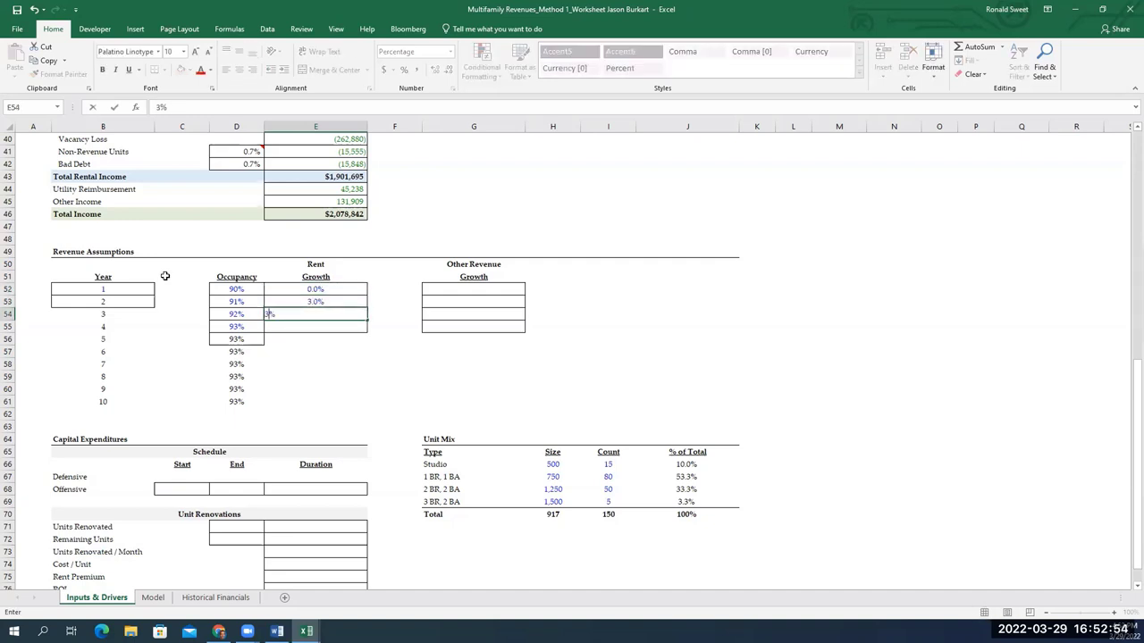
pyautogui.press('Return')
pyautogui.write('3%')
pyautogui.press('Return')
pyautogui.press('Up')
pyautogui.press('Down')
pyautogui.press('Up')
pyautogui.write('3%')
pyautogui.press('Return')
# Copy 3% rent growth through year 10, change year 2 to 2%, and review the column
pyautogui.press('Up')
pyautogui.hotkey('shift', 'Down')
pyautogui.hotkey('shift', 'Down')
pyautogui.hotkey('shift', 'Down')
pyautogui.hotkey('shift', 'Down')
pyautogui.hotkey('shift', 'Down')
pyautogui.hotkey('shift', 'Down')
pyautogui.hotkey('ctrl', 'c')
pyautogui.press('Return')
pyautogui.press('Up')
pyautogui.press('Up')
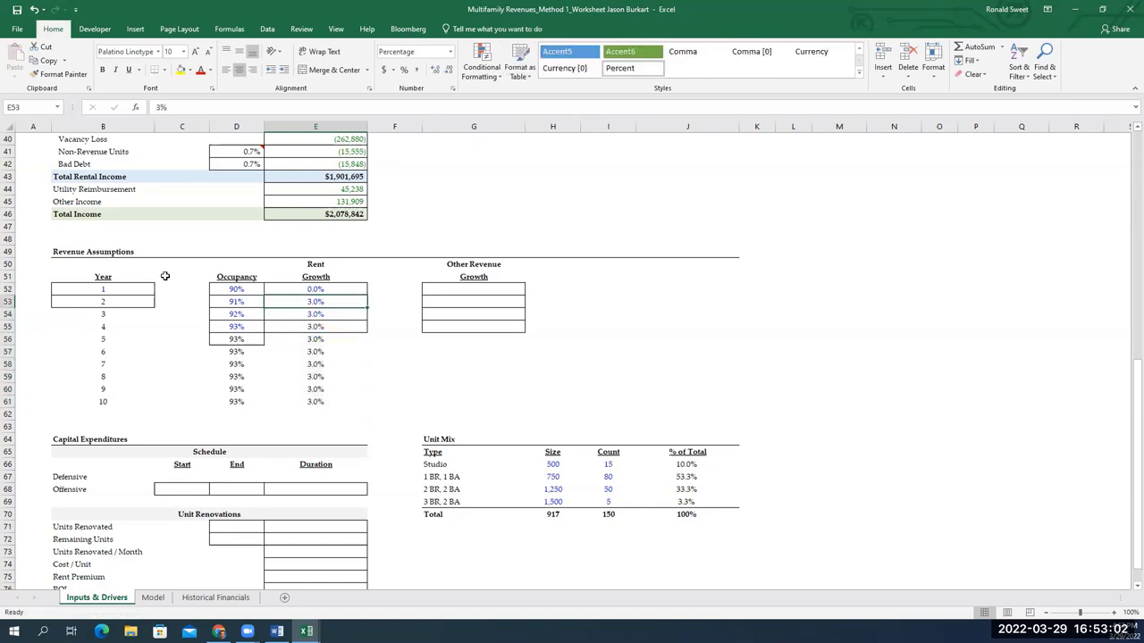
pyautogui.write('2')
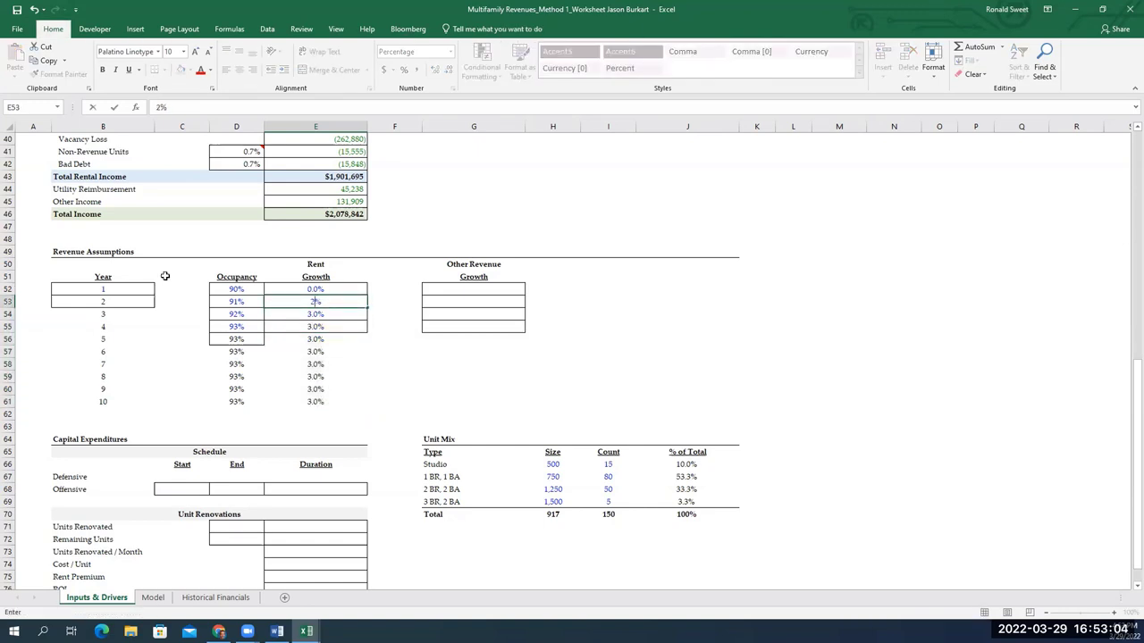
pyautogui.press('Return')
pyautogui.press('Up')
pyautogui.press('Up')
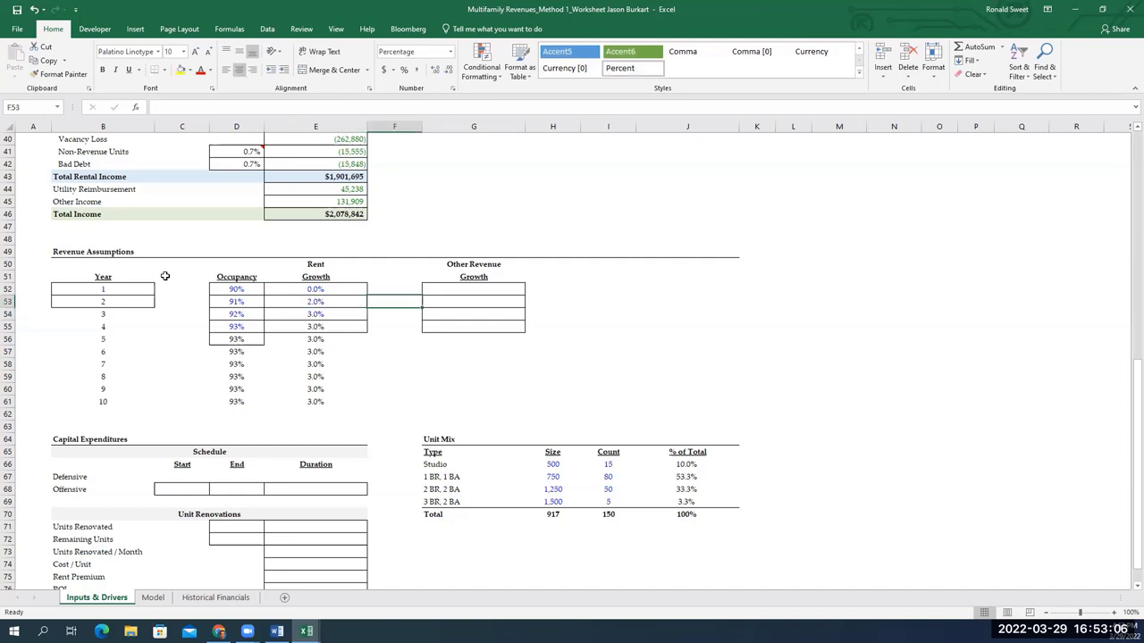
pyautogui.hotkey('ctrl', 'shift', 'Down')
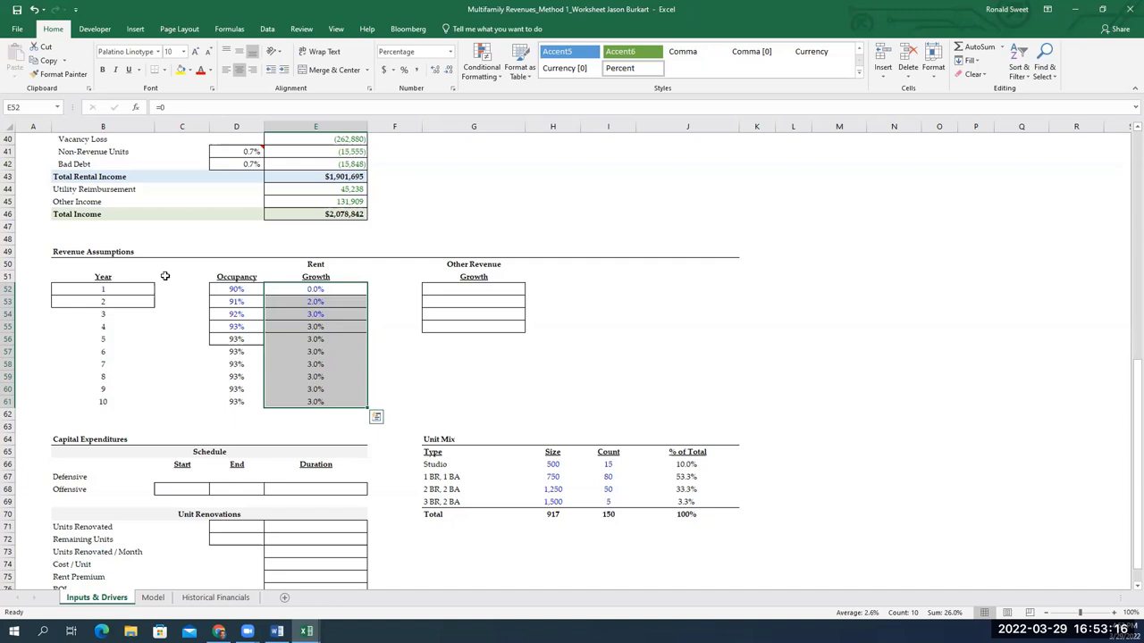
pyautogui.press('Right')
pyautogui.press('Right')
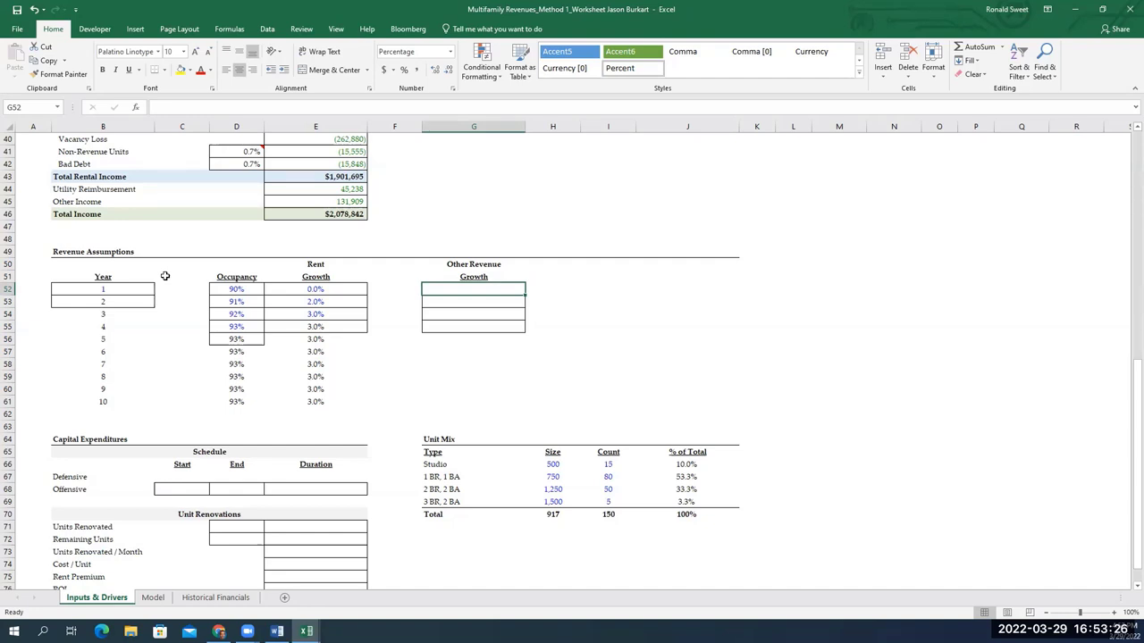
# Enter 0% Other Revenue Growth for year 1 and 3% for years 2 through 4
pyautogui.write('0')
pyautogui.press('Return')
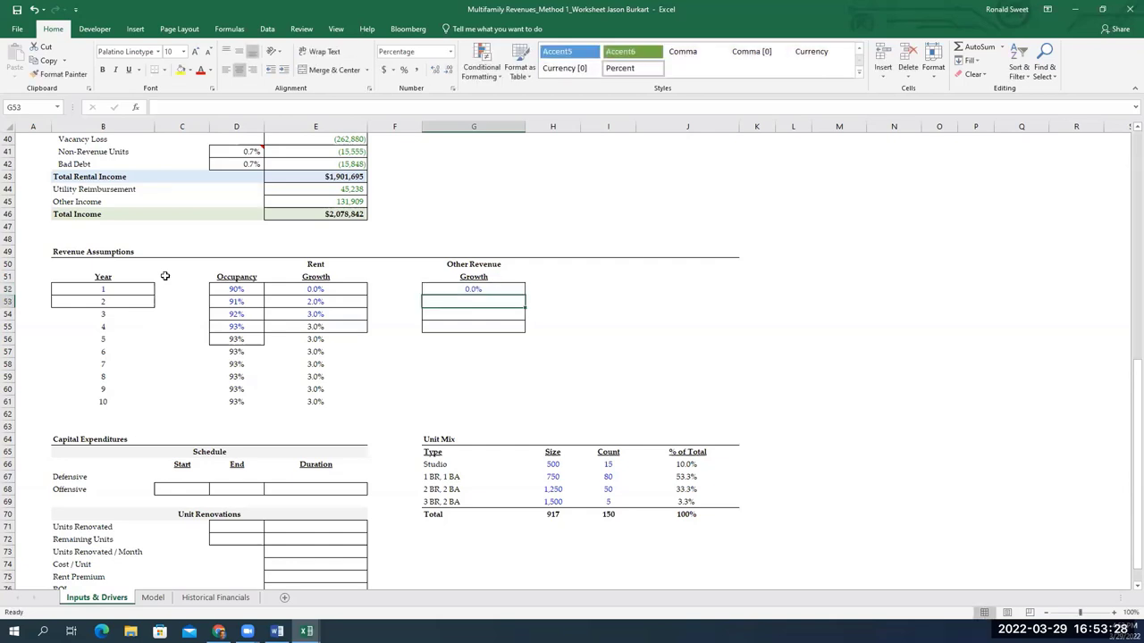
pyautogui.write('3')
pyautogui.press('Return')
pyautogui.write('3')
pyautogui.press('Return')
pyautogui.write('3')
pyautogui.press('Return')
# Link year 5 growth to year 4 with =G55 and copy it through year 10
pyautogui.write('=G55')
pyautogui.press('Return')
pyautogui.press('Up')
pyautogui.hotkey('ctrl', 'c')
pyautogui.hotkey('shift', 'Down')
pyautogui.hotkey('shift', 'Down')
pyautogui.hotkey('shift', 'Down')
pyautogui.hotkey('shift', 'Down')
pyautogui.hotkey('shift', 'Down')
pyautogui.hotkey('ctrl', 'v')
pyautogui.press('Return')
pyautogui.press('Down')
pyautogui.press('Down')
pyautogui.press('Down')
pyautogui.press('Down')
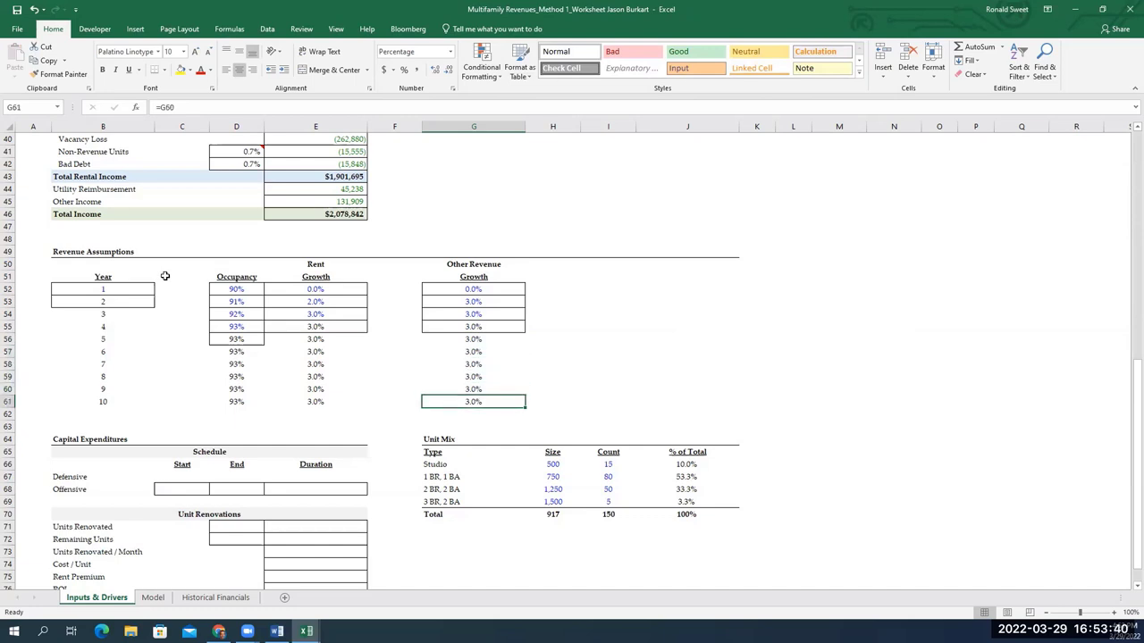
pyautogui.press('Left')
pyautogui.press('Left')
pyautogui.press('Left')
pyautogui.press('Left')
pyautogui.press('Left')
pyautogui.press('Left')
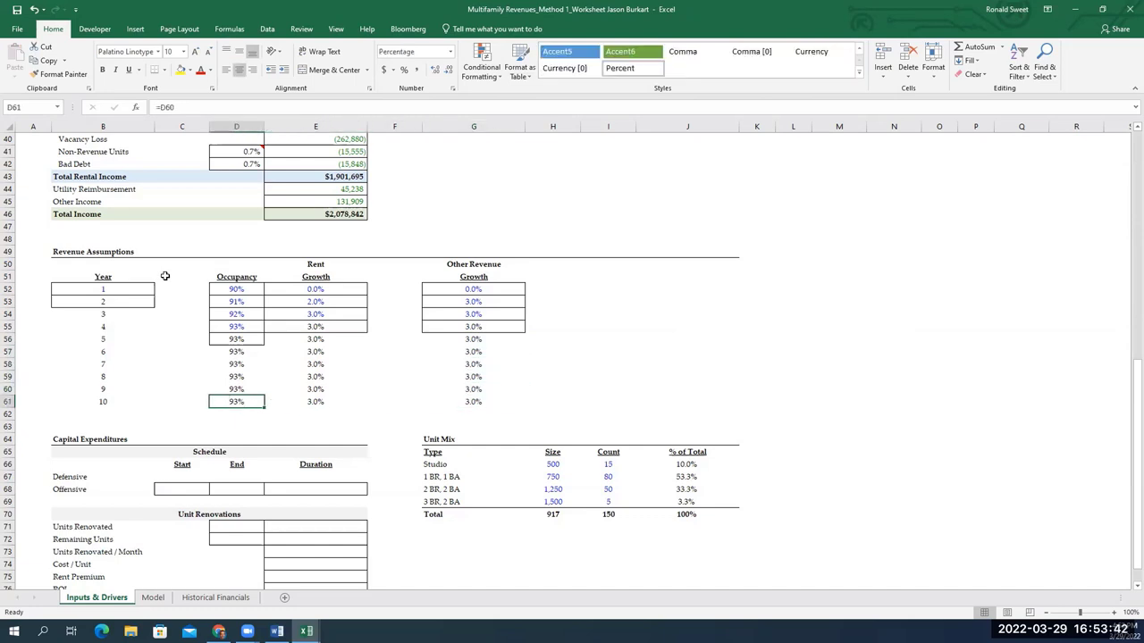
pyautogui.press('Down')
pyautogui.press('Right')
pyautogui.press('Down')
pyautogui.press('Down')
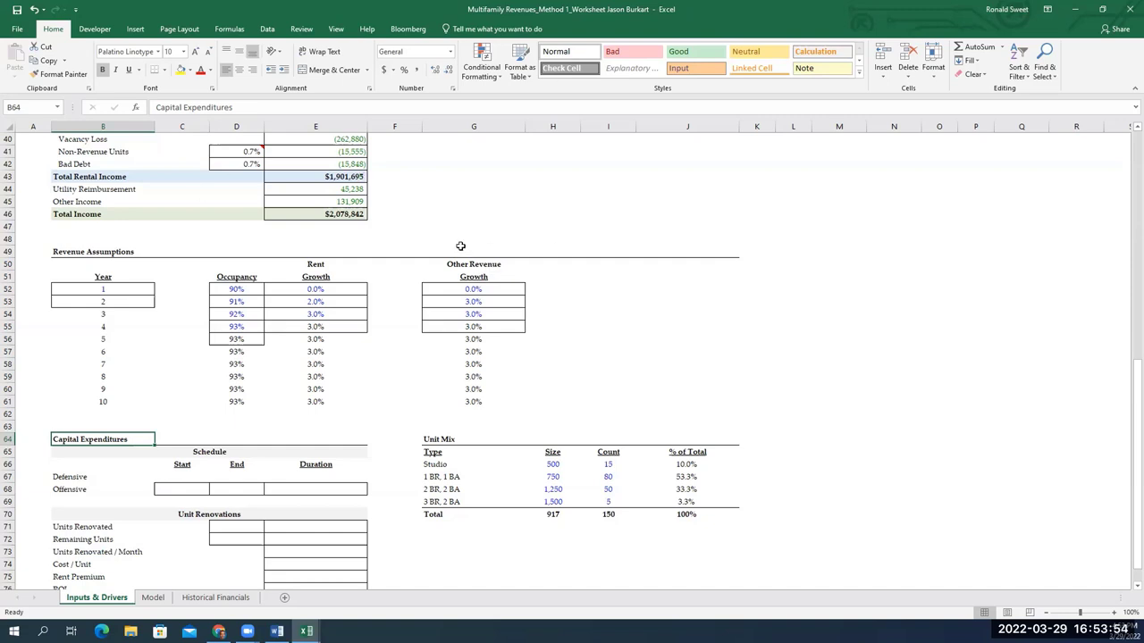
pyautogui.click(459, 239)
pyautogui.scroll(5, 420, 266)
pyautogui.scroll(8, 348, 247)
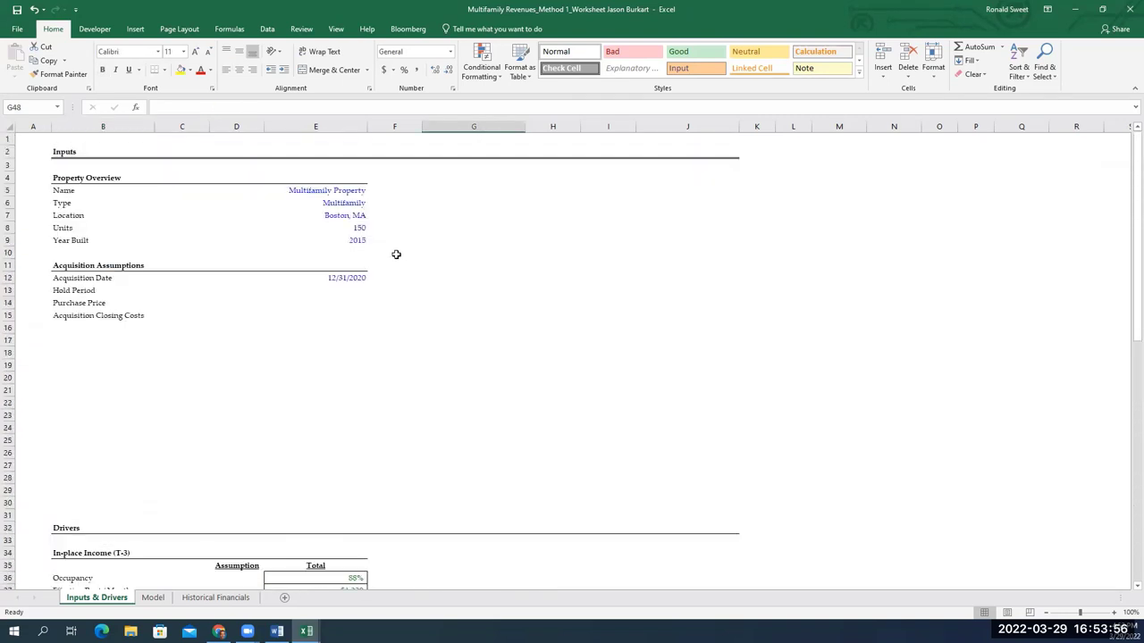
pyautogui.click(353, 277)
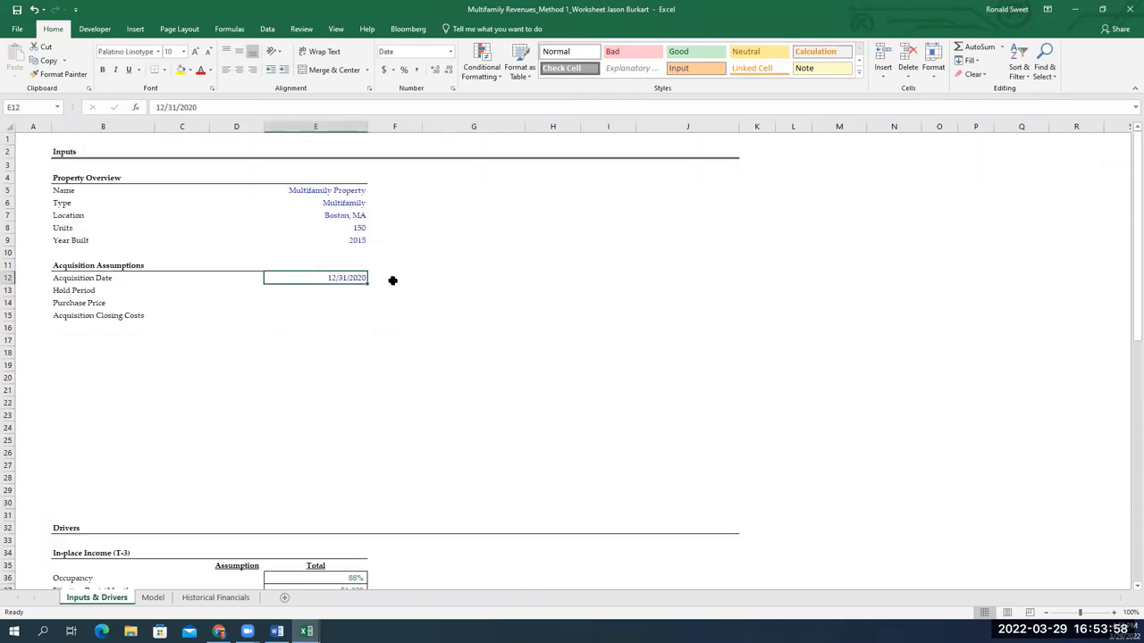
pyautogui.scroll(-11, 386, 282)
pyautogui.scroll(-4, 382, 293)
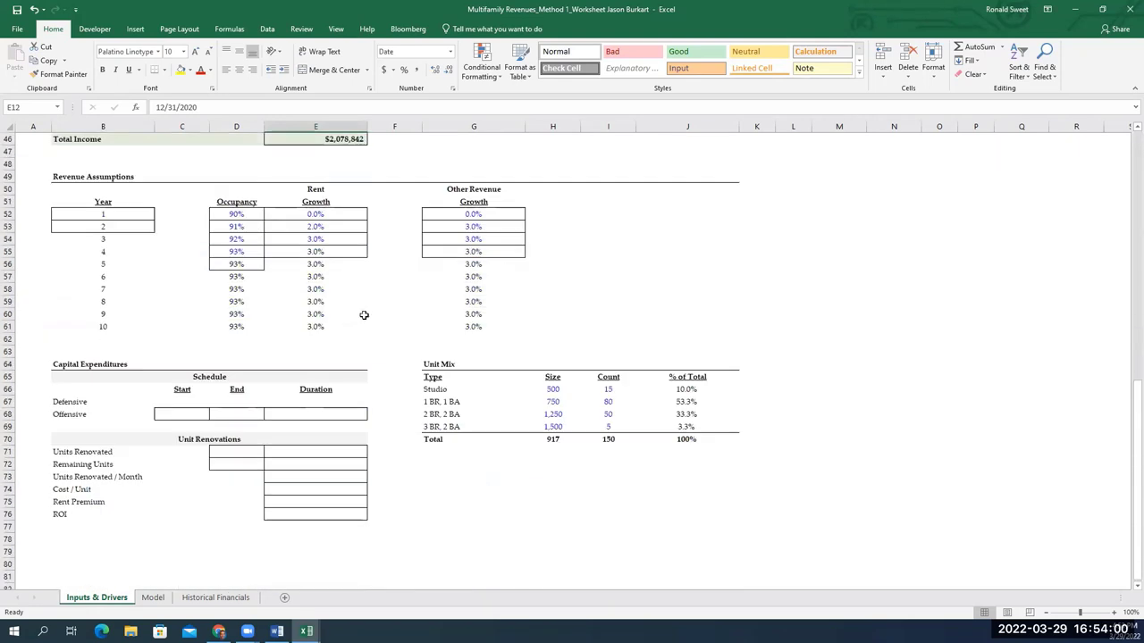
pyautogui.click(189, 415)
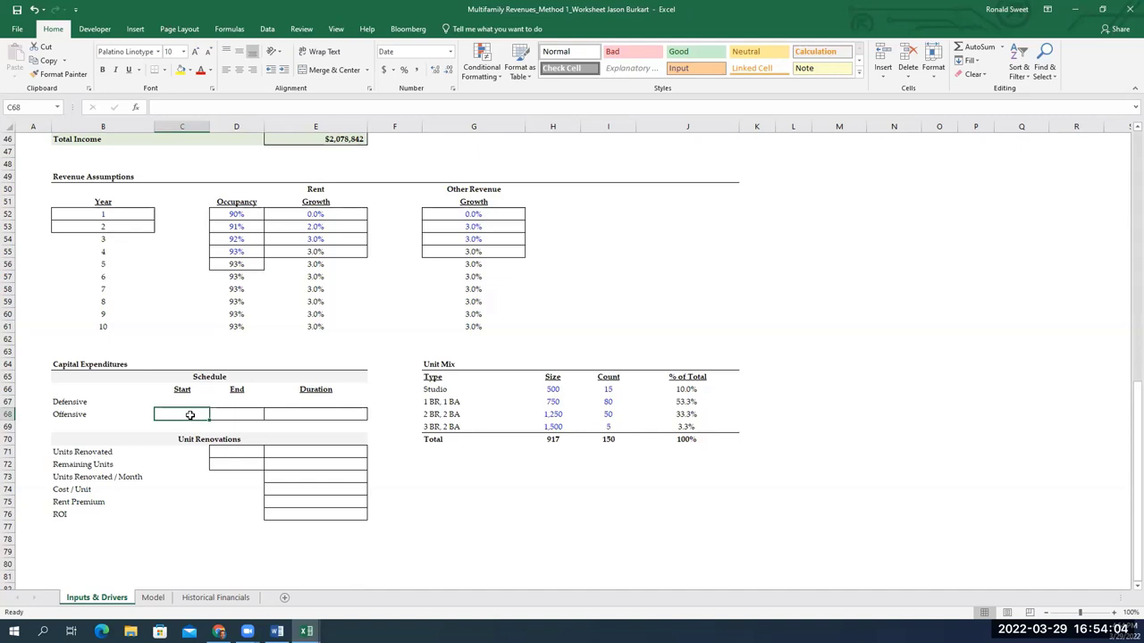
# Enter 3/31/2020 as the Offensive capex start date in C68
pyautogui.write('3/')
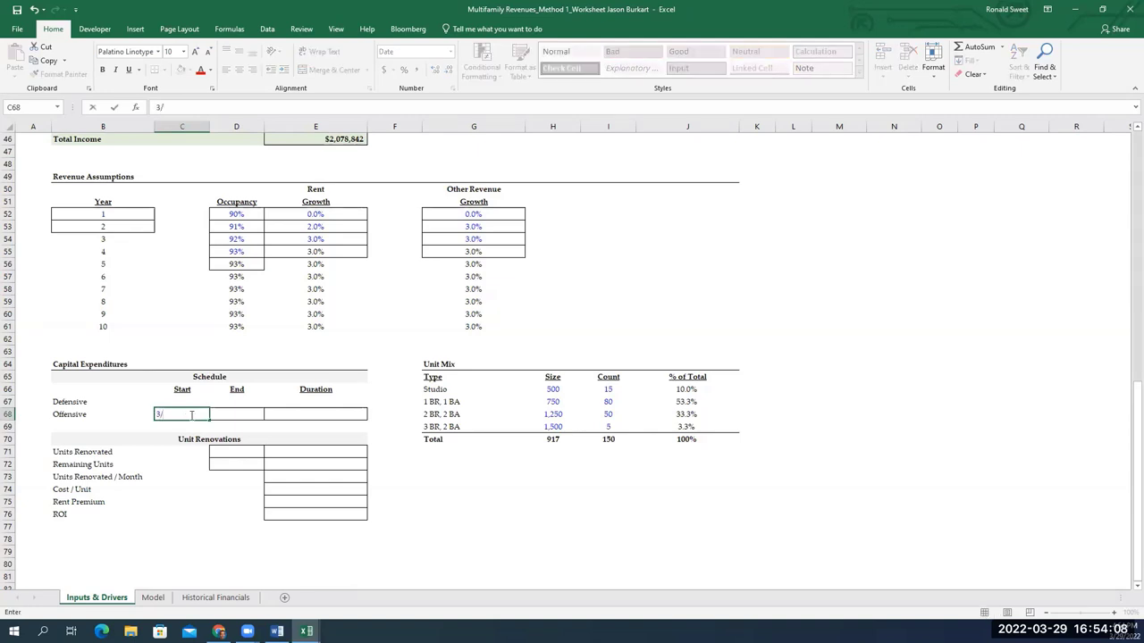
pyautogui.scroll(6, 376, 334)
pyautogui.scroll(9, 376, 334)
pyautogui.write('321')
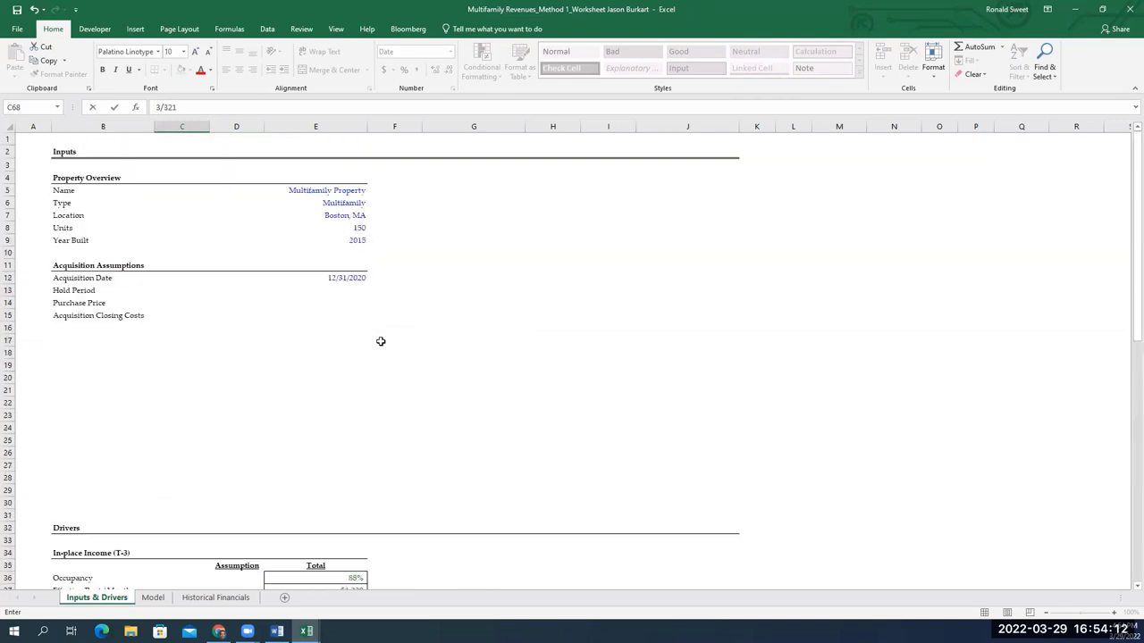
pyautogui.press('BackSpace')
pyautogui.press('BackSpace')
pyautogui.write('1/2021')
pyautogui.press('Return')
# Set the Offensive duration in E68 to 12 months
pyautogui.press('Up')
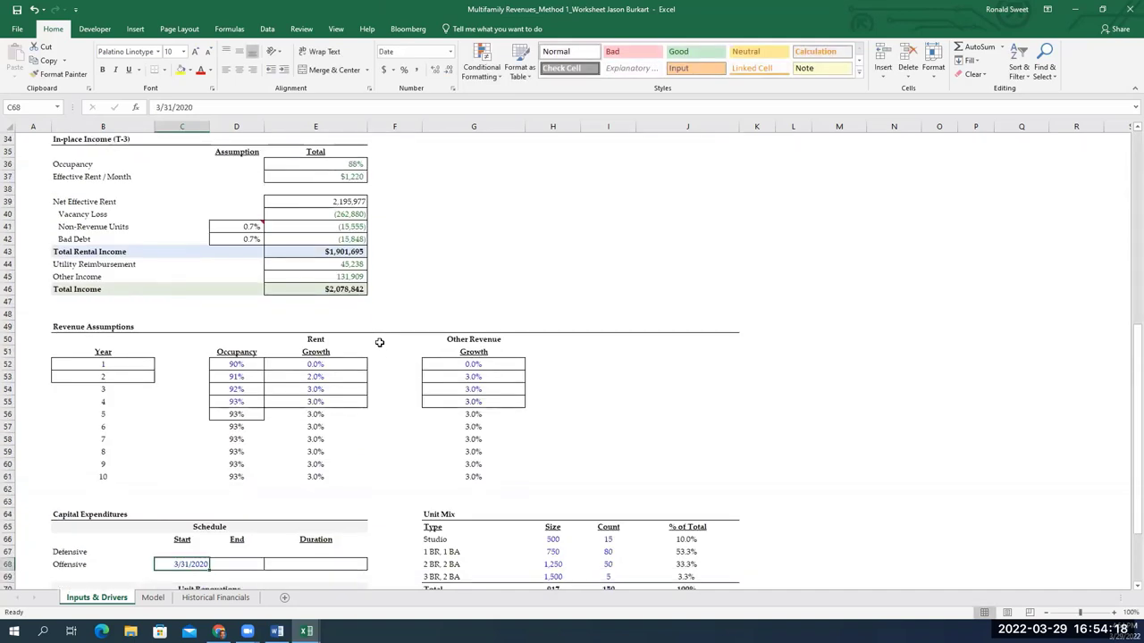
pyautogui.press('Right')
pyautogui.press('Right')
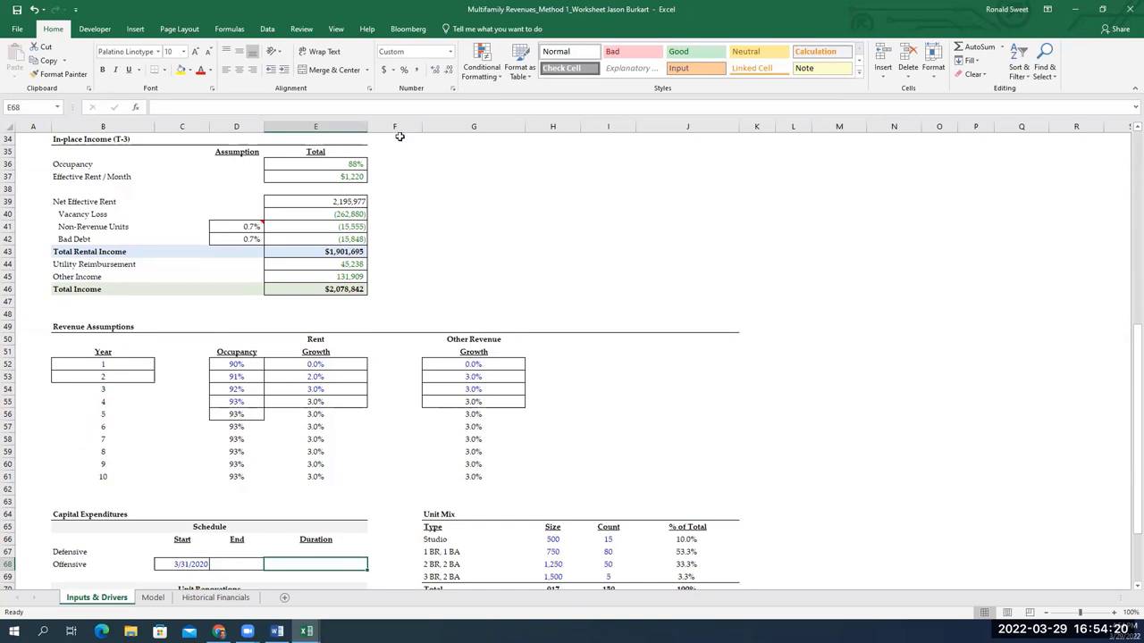
pyautogui.scroll(-5, 455, 248)
pyautogui.scroll(-4, 456, 248)
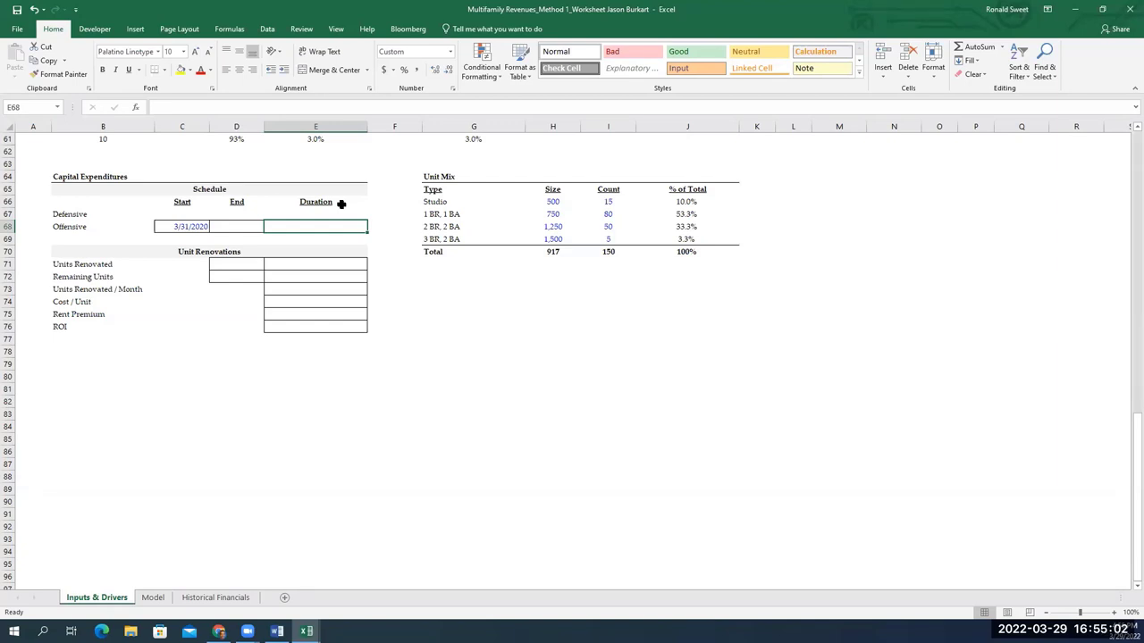
pyautogui.write('12')
pyautogui.press('Return')
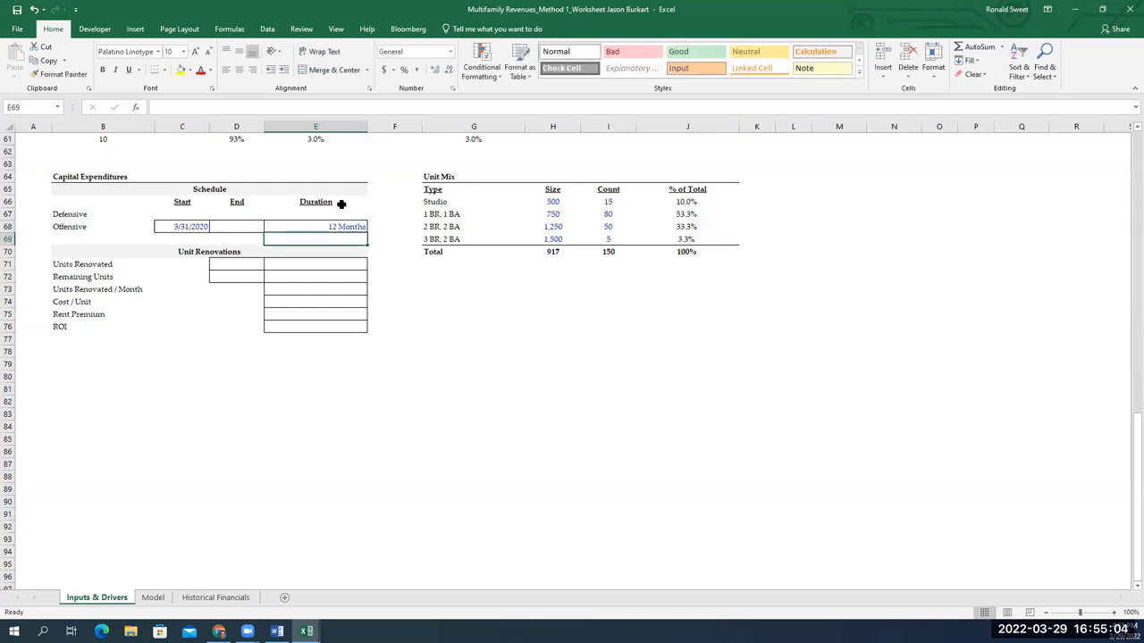
pyautogui.press('Up')
pyautogui.press('Left')
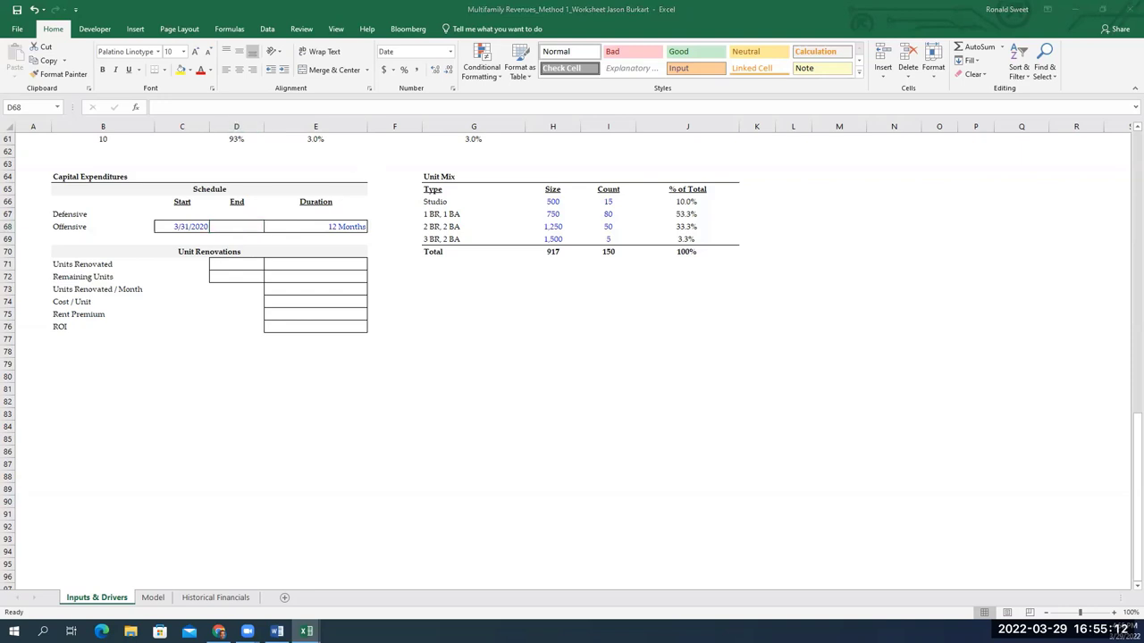
# Enter =EOMONTH(C68,12) in D68 so the Offensive end date shows 3/31/2021
pyautogui.click(218, 227)
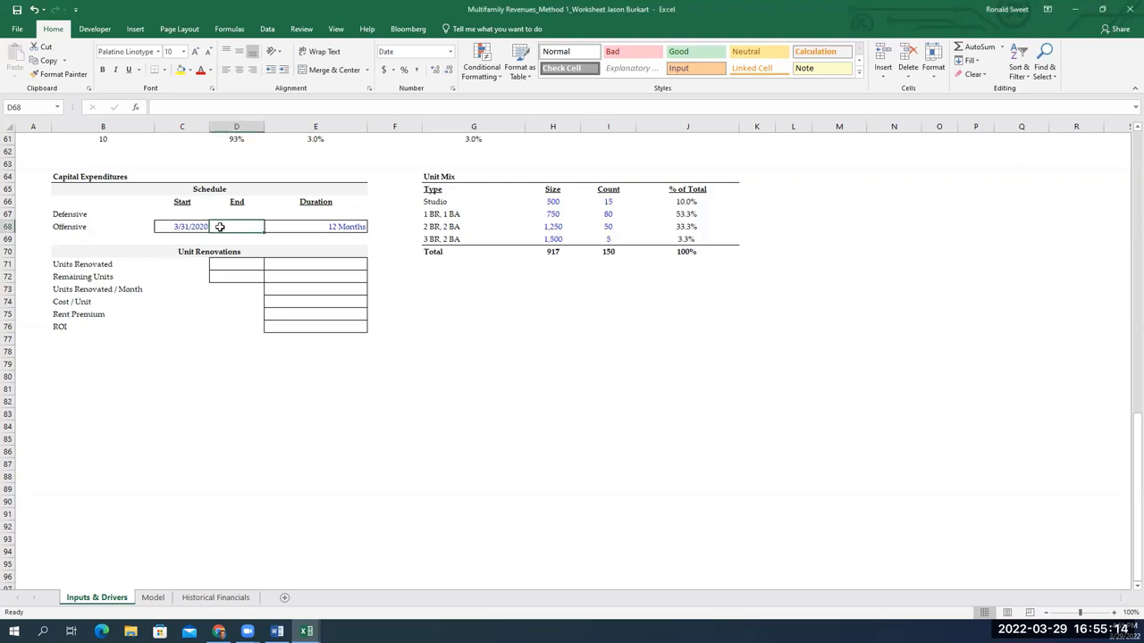
pyautogui.write('=')
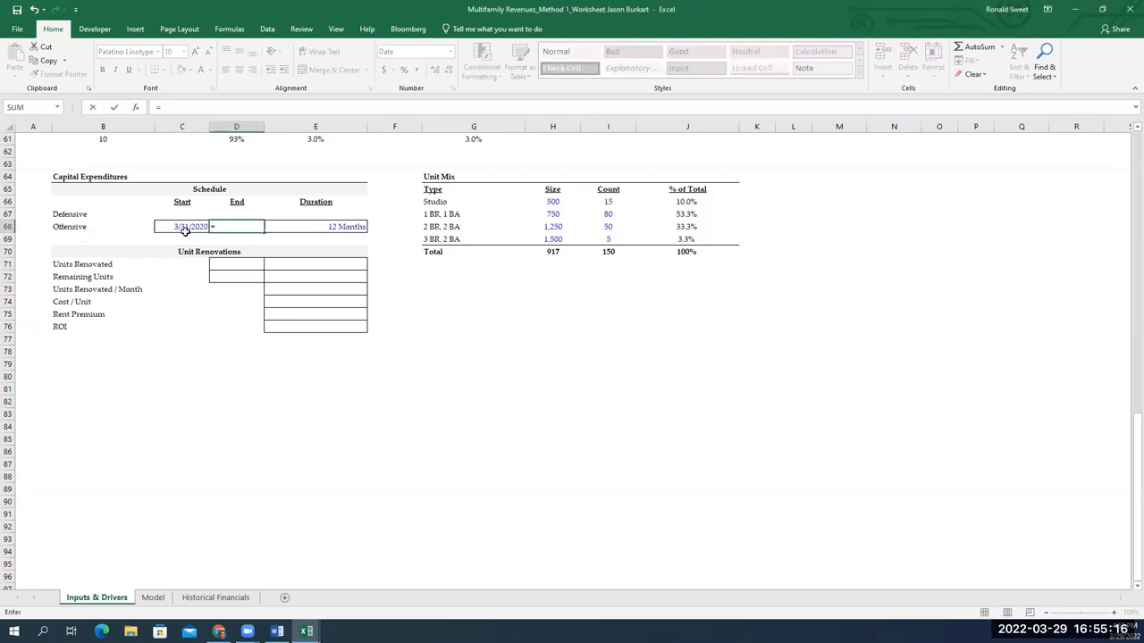
pyautogui.write('eo')
pyautogui.press('Tab')
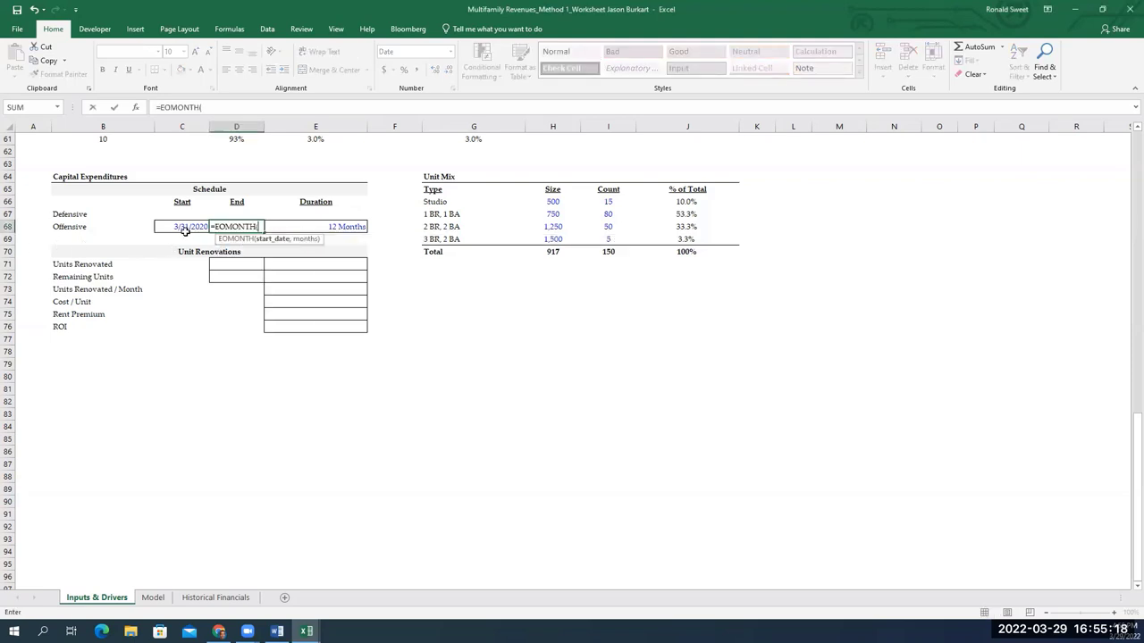
pyautogui.click(184, 228)
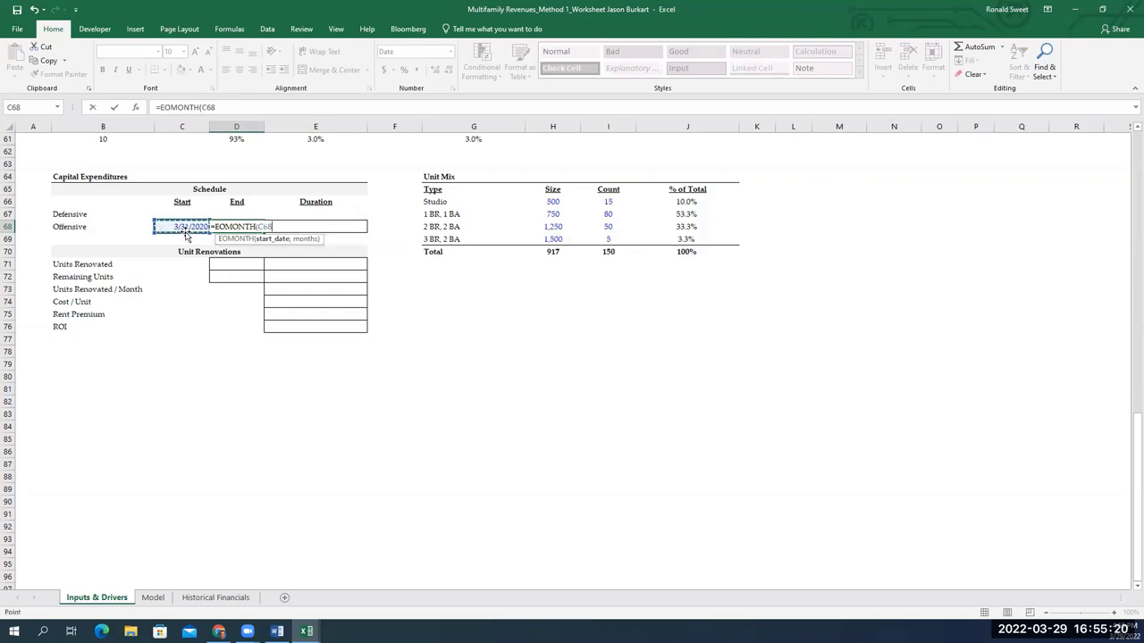
pyautogui.write(',')
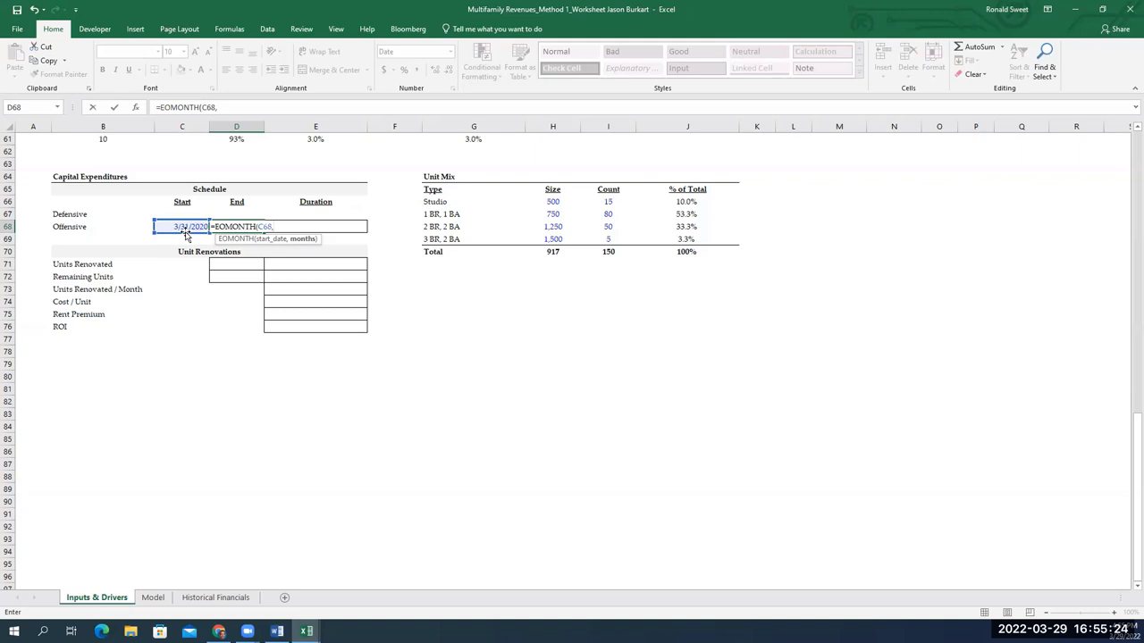
pyautogui.write('12')
pyautogui.hotkey('ctrl', 'Return')
pyautogui.write('=')
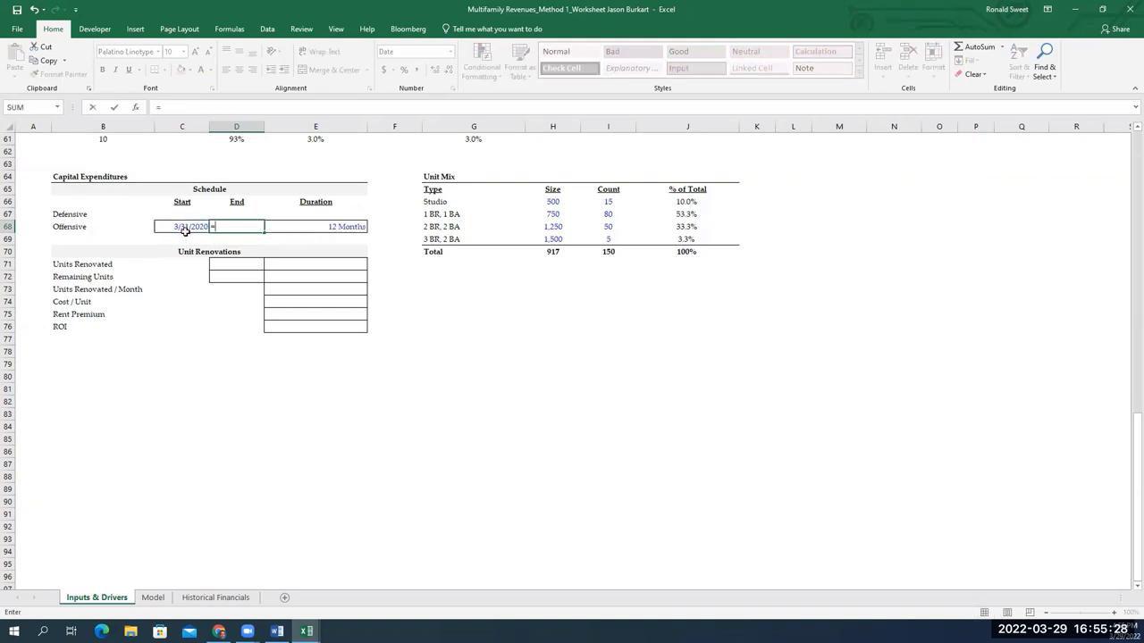
pyautogui.write('EOMONTH(')
pyautogui.click(185, 230)
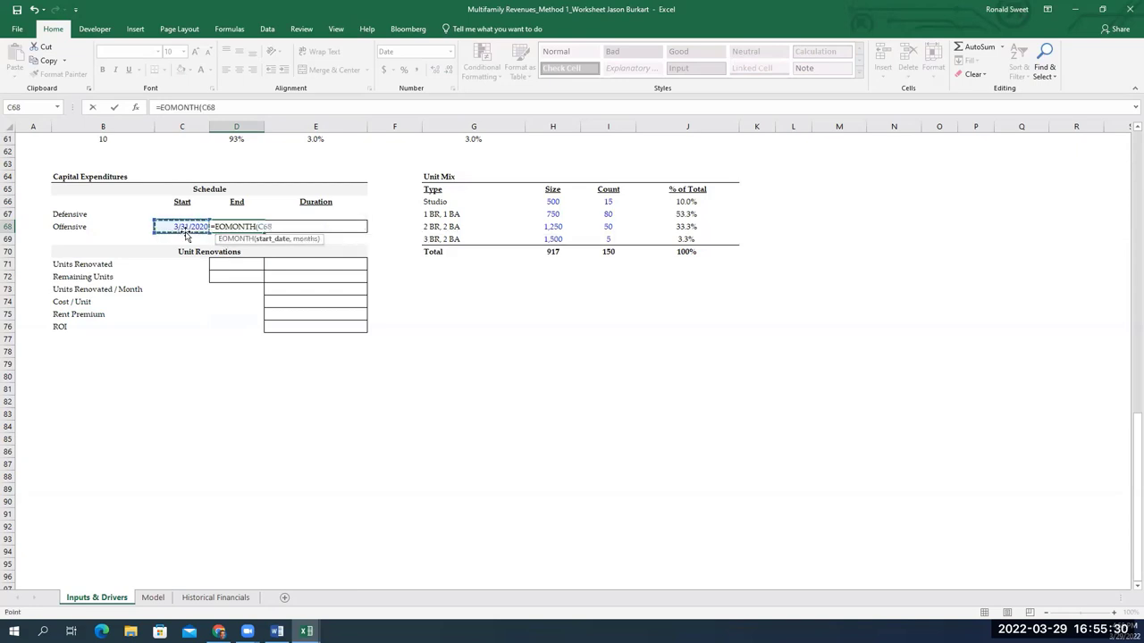
pyautogui.write(',12)')
pyautogui.press('Return')
pyautogui.press('Up')
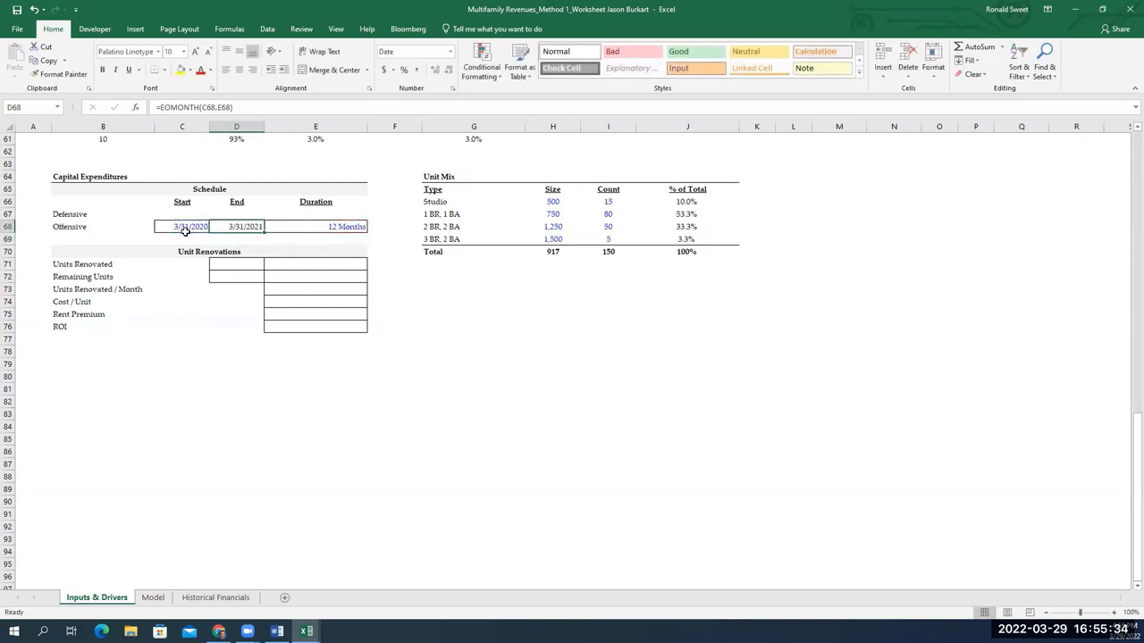
pyautogui.press('F2')
pyautogui.press('Escape')
pyautogui.click(187, 235)
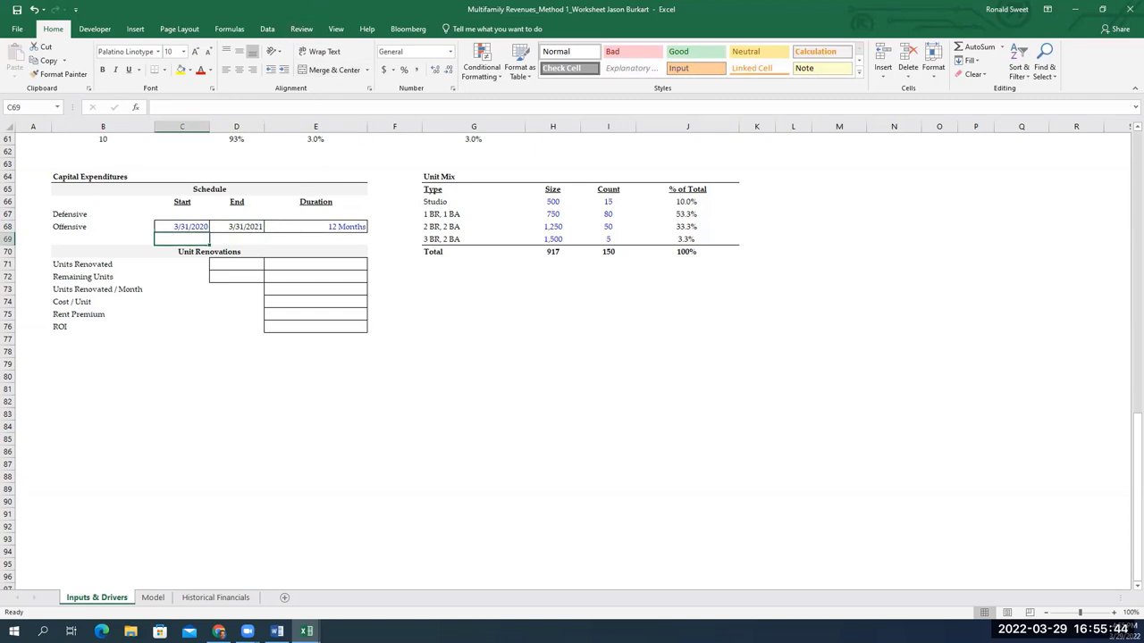
# Set Units Renovated in E71 to 0
pyautogui.click(231, 265)
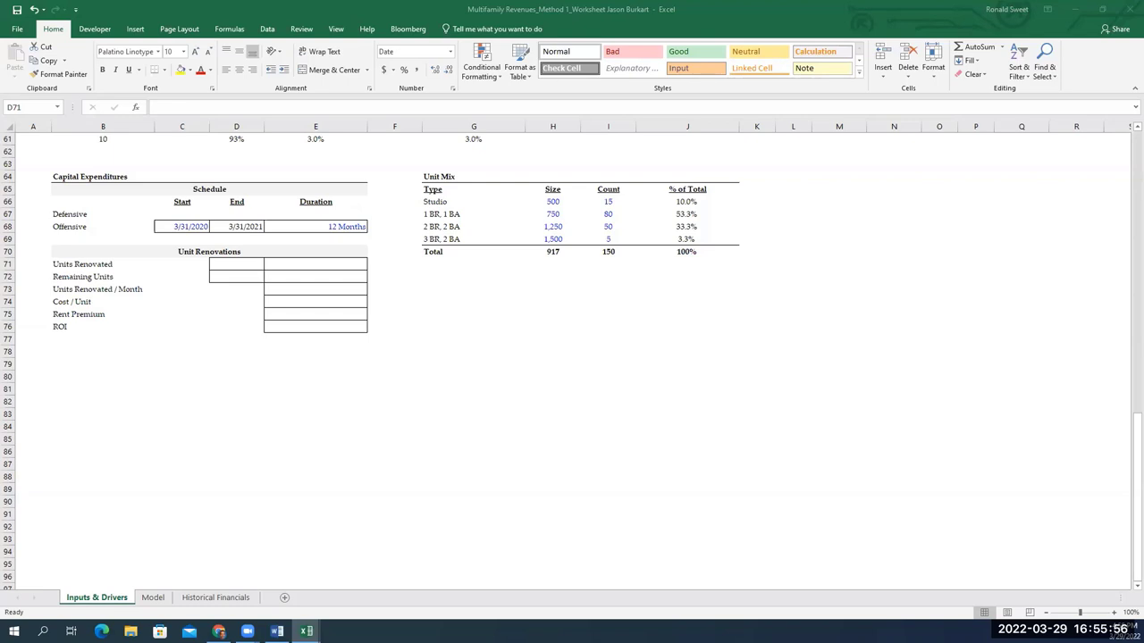
pyautogui.click(296, 263)
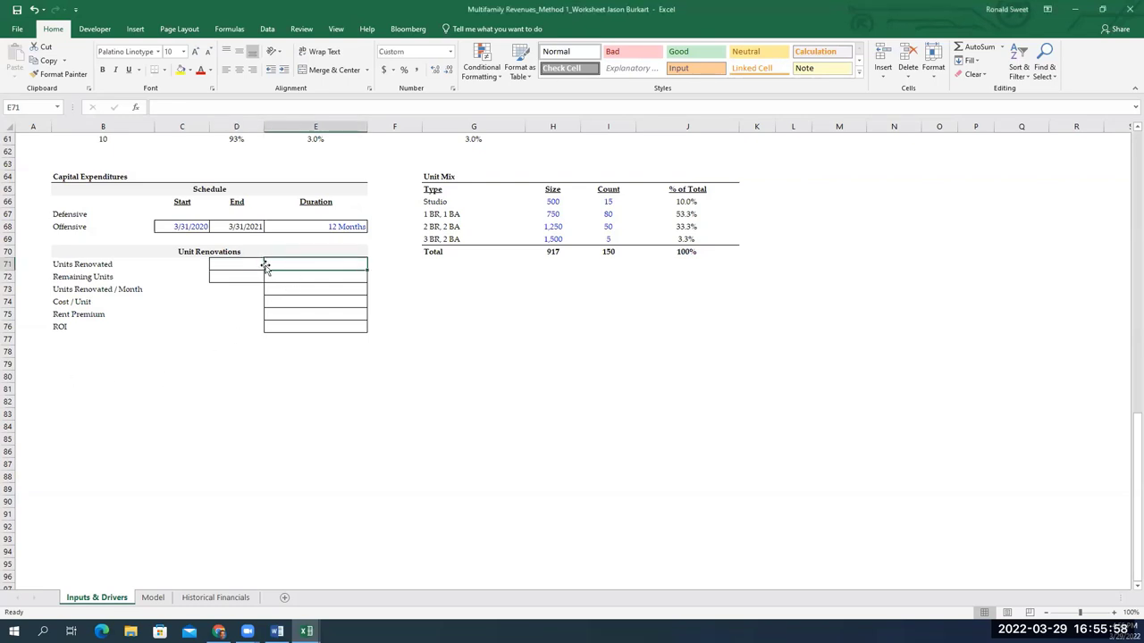
pyautogui.write('0')
pyautogui.press('Return')
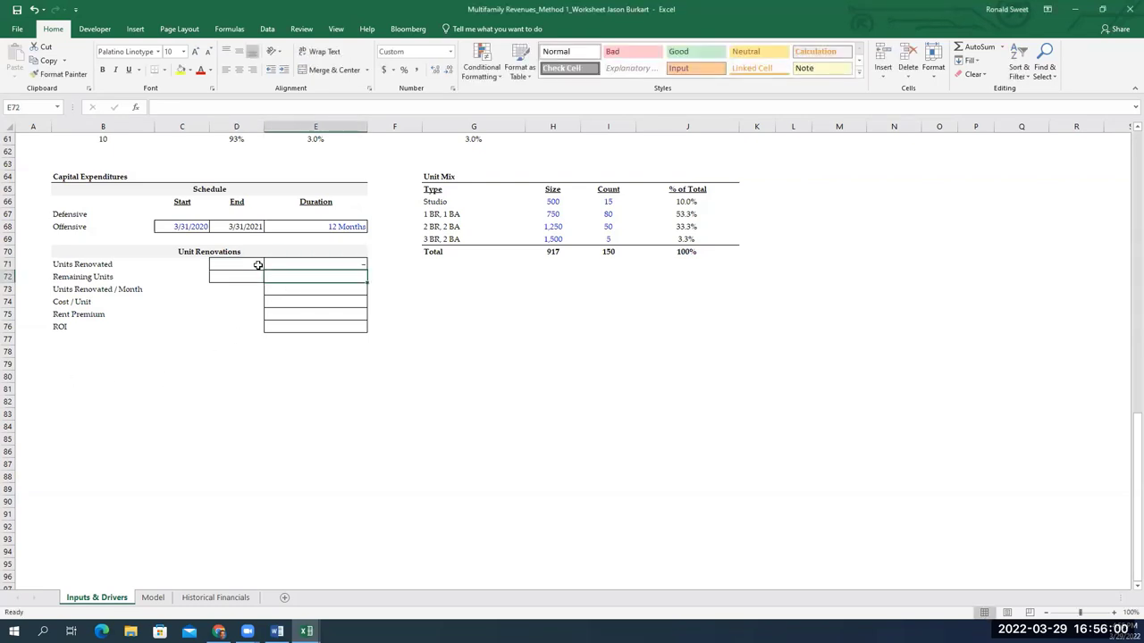
# Point the Remaining Units formula at the 150 total units cell
pyautogui.write('=')
pyautogui.press('Left')
pyautogui.press('Left')
pyautogui.hotkey('ctrl', 'Up')
pyautogui.hotkey('ctrl', 'Up')
pyautogui.press('Right')
pyautogui.press('Down')
pyautogui.press('Down')
pyautogui.press('Down')
pyautogui.press('Down')
pyautogui.press('Right')
pyautogui.press('Down')
pyautogui.press('Down')
pyautogui.press('Down')
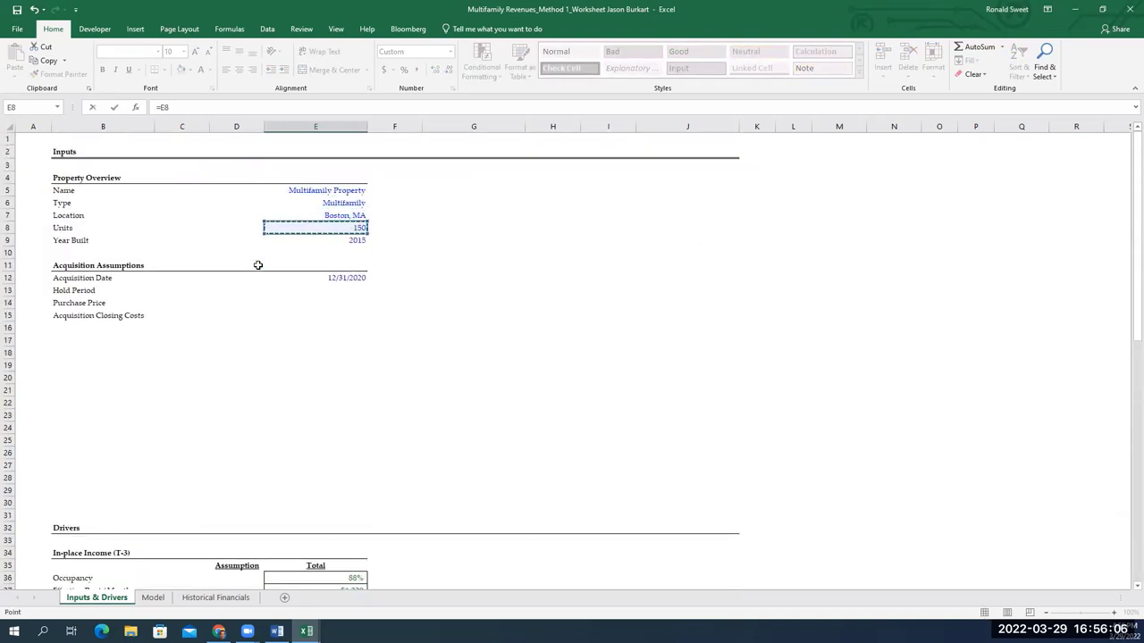
pyautogui.press('Return')
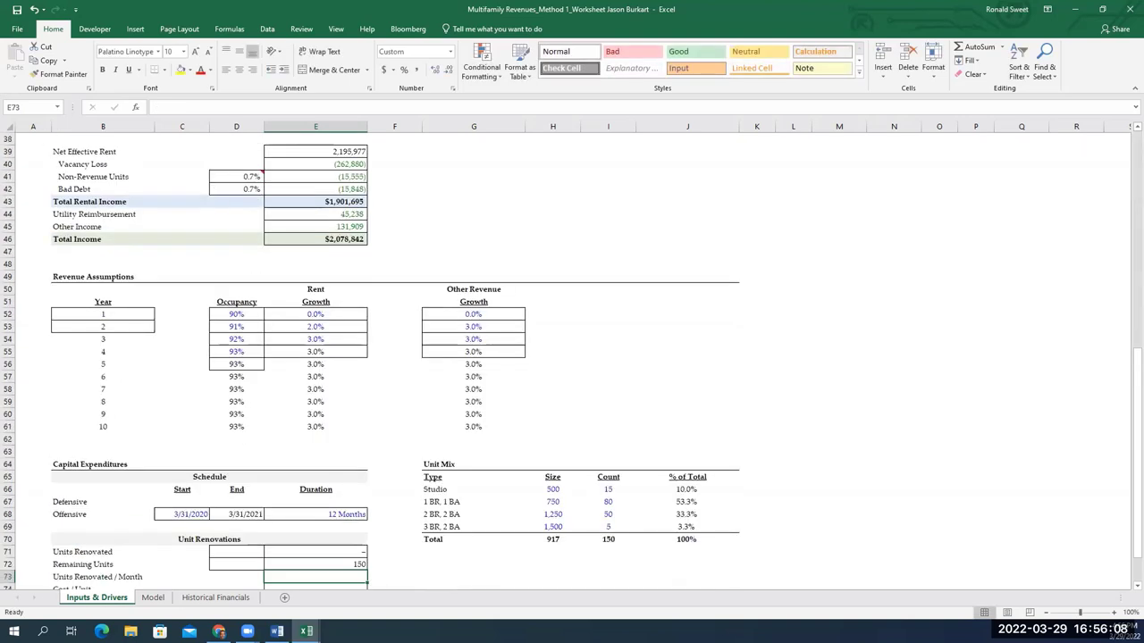
pyautogui.press('F2')
pyautogui.press('Escape')
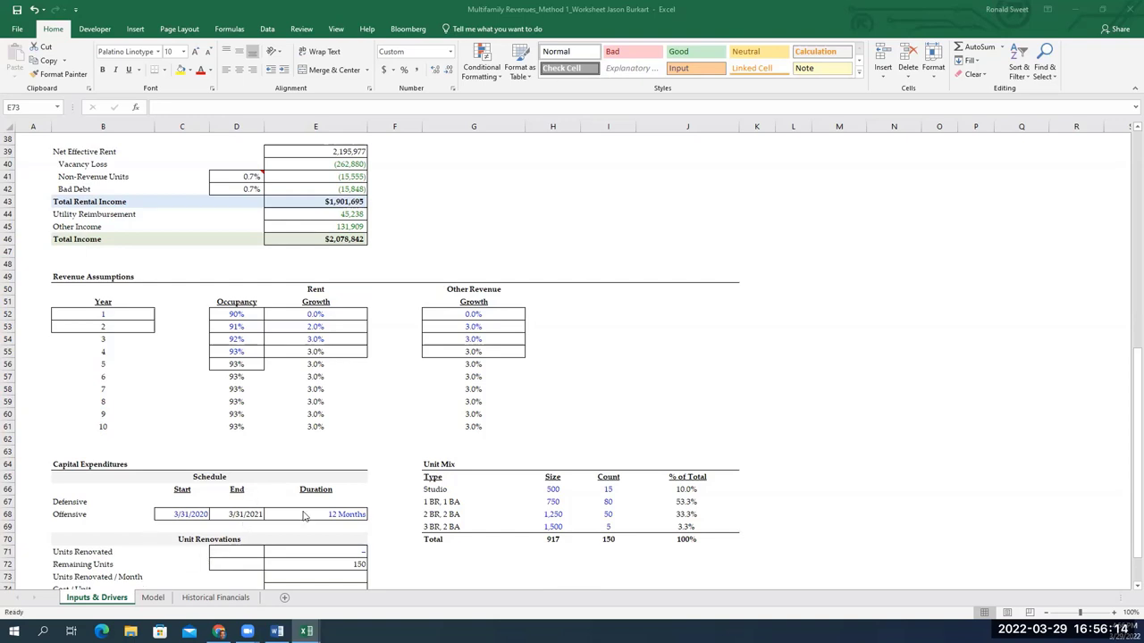
pyautogui.scroll(-3, 277, 503)
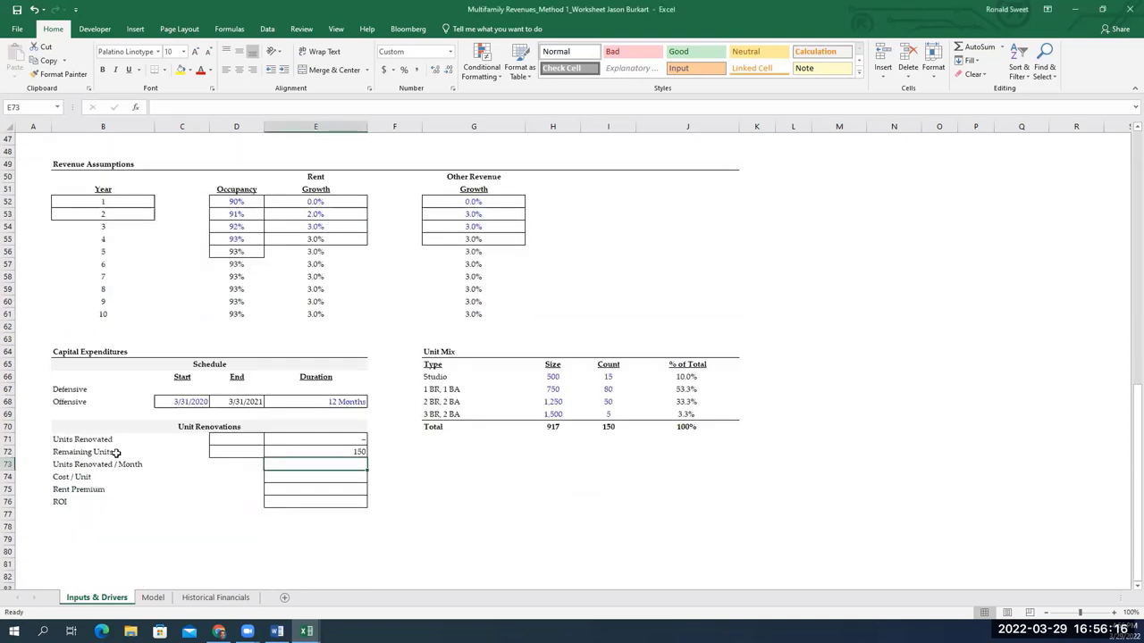
# Rewrite Remaining Units as =E8-E71, total units minus Units Renovated, showing 150
pyautogui.click(317, 453)
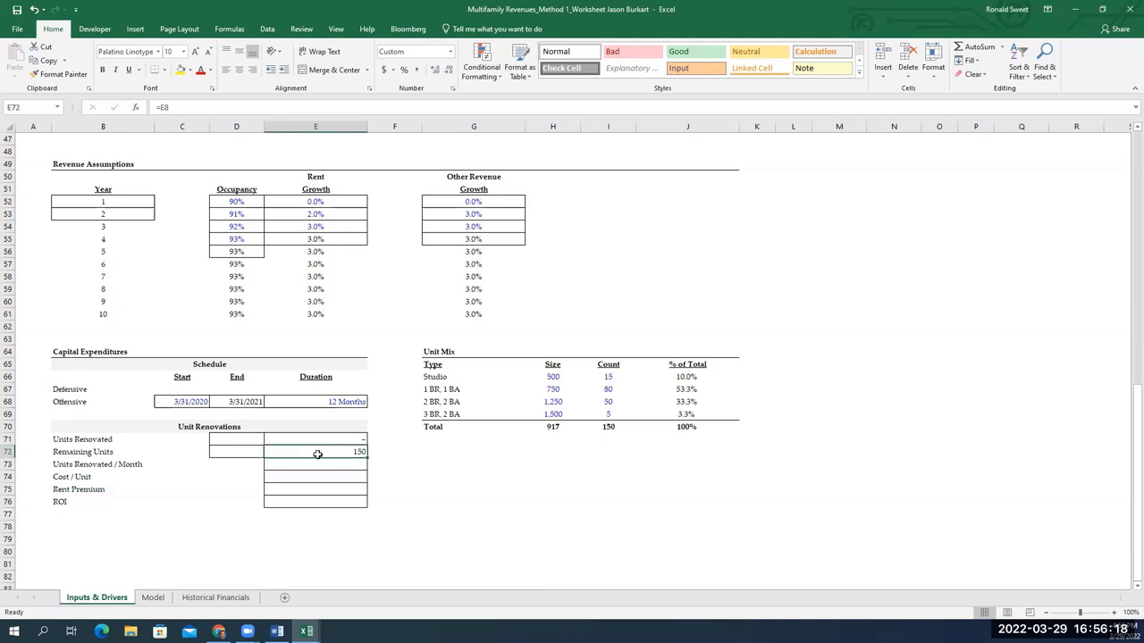
pyautogui.write('=')
pyautogui.press('Up')
pyautogui.press('Up')
pyautogui.press('Up')
pyautogui.press('Up')
pyautogui.press('Up')
pyautogui.press('Up')
pyautogui.press('Up')
pyautogui.hotkey('ctrl', 'Up')
pyautogui.hotkey('ctrl', 'Up')
pyautogui.hotkey('ctrl', 'Up')
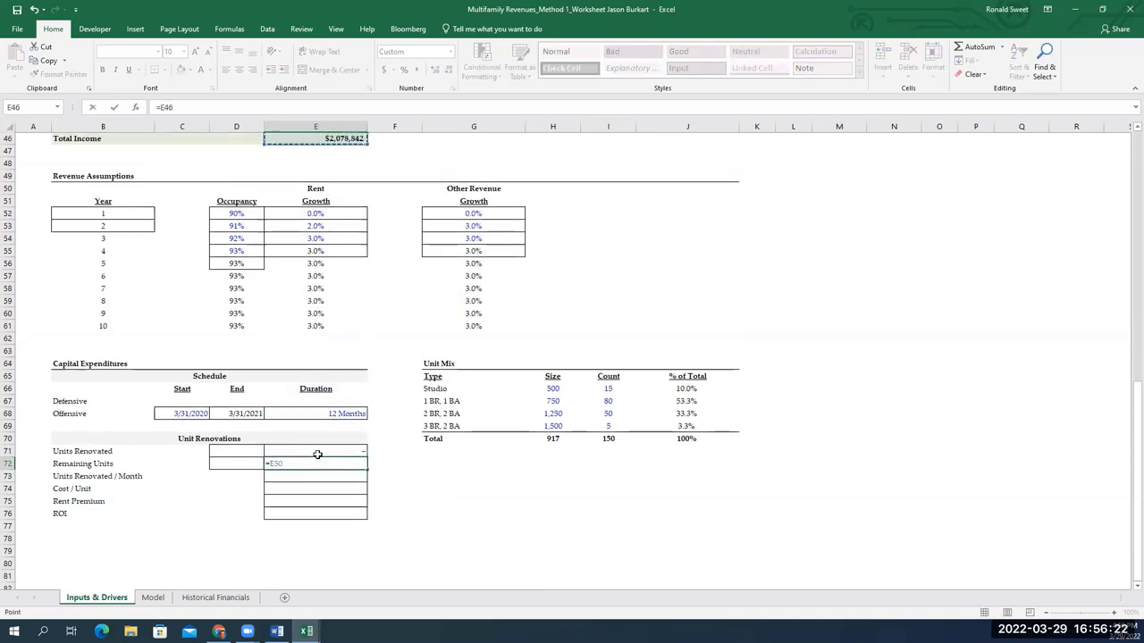
pyautogui.press('Left')
pyautogui.hotkey('ctrl', 'Up')
pyautogui.hotkey('ctrl', 'Up')
pyautogui.hotkey('ctrl', 'Up')
pyautogui.hotkey('ctrl', 'Up')
pyautogui.hotkey('ctrl', 'Up')
pyautogui.press('Down')
pyautogui.press('Down')
pyautogui.press('Right')
pyautogui.press('Down')
pyautogui.press('Down')
pyautogui.press('Down')
pyautogui.press('Down')
pyautogui.press('Down')
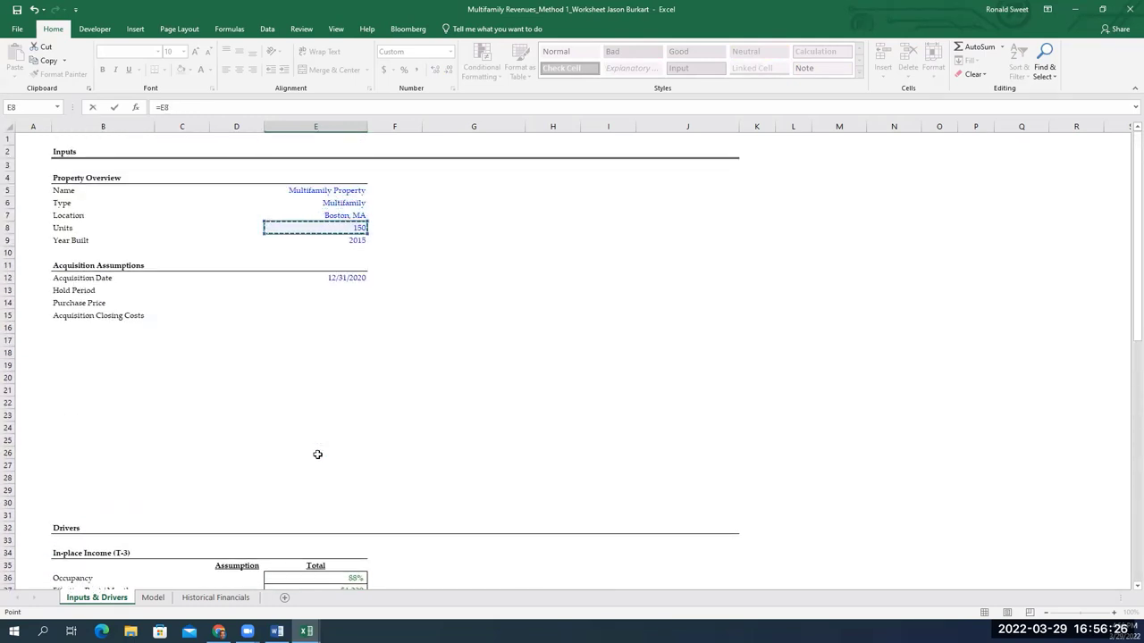
pyautogui.write('-')
pyautogui.press('Up')
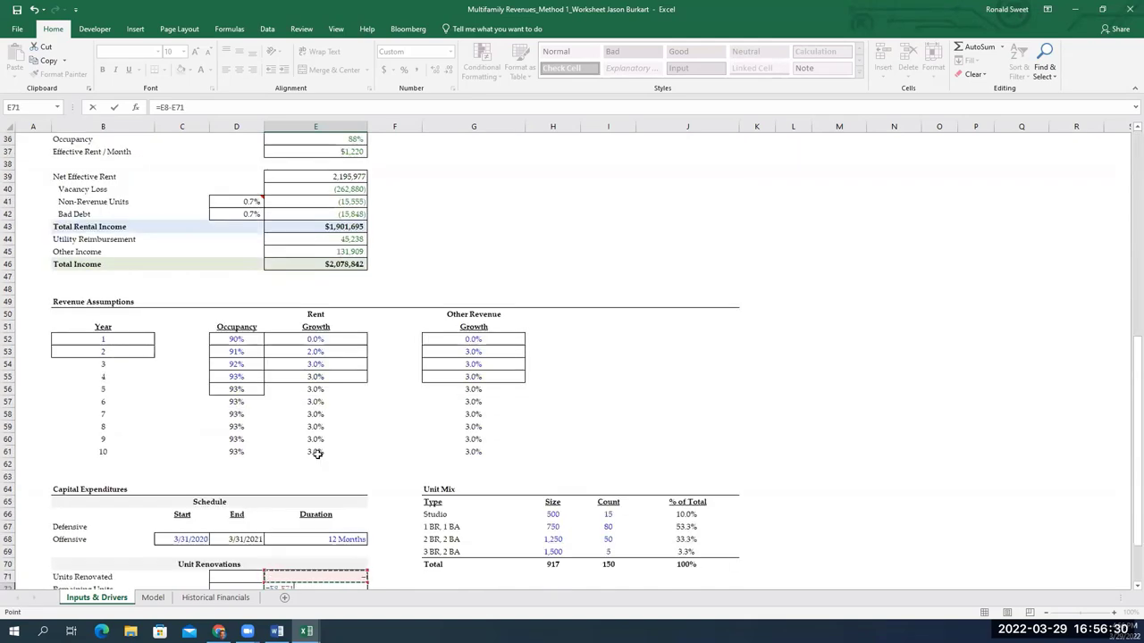
pyautogui.press('Return')
pyautogui.press('Down')
pyautogui.press('Down')
pyautogui.press('Down')
pyautogui.press('Down')
pyautogui.press('Down')
pyautogui.press('Down')
pyautogui.press('Up')
pyautogui.press('Up')
pyautogui.press('Up')
pyautogui.press('Up')
pyautogui.press('Up')
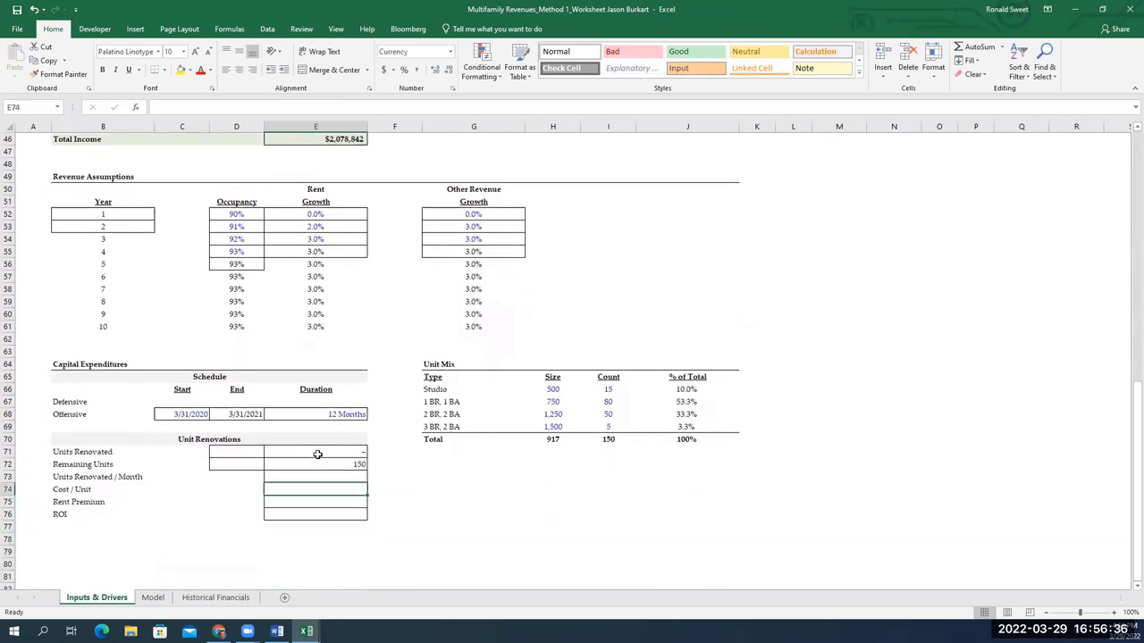
# Enter =E72/E68 in E73 so Units Renovated / Month reads 13
pyautogui.press('Left')
pyautogui.press('Up')
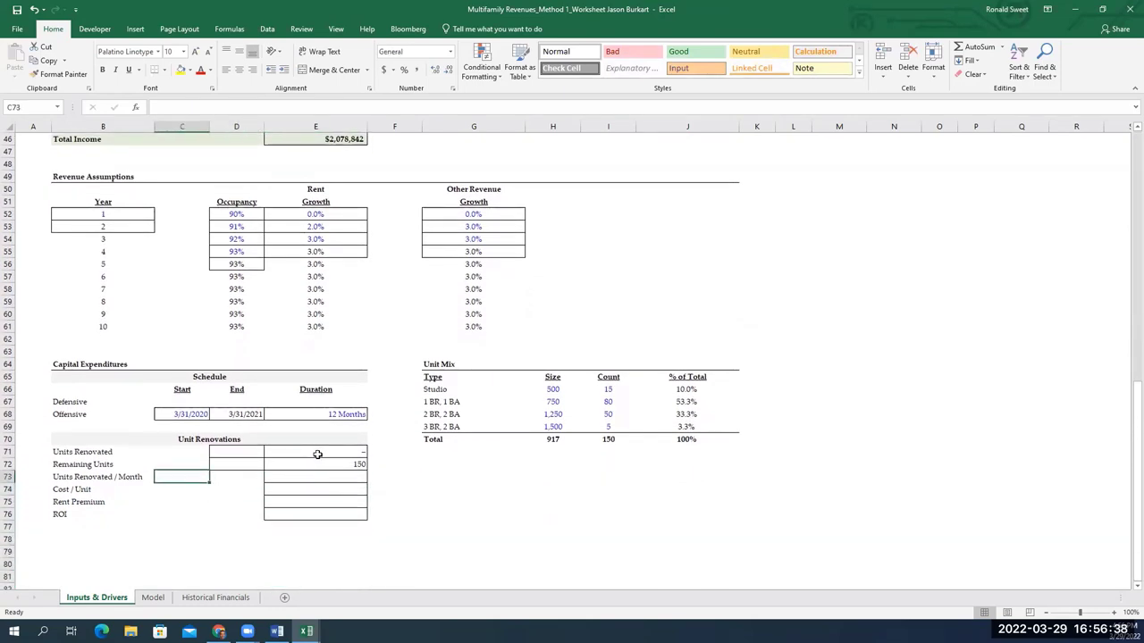
pyautogui.press('Right')
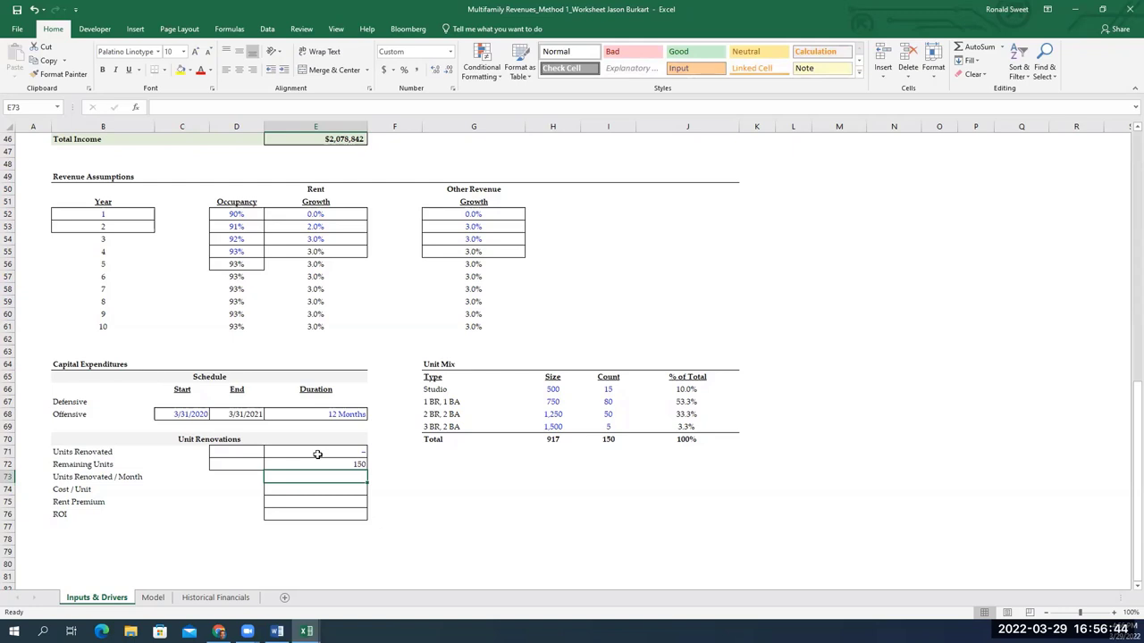
pyautogui.write('=')
pyautogui.press('Up')
pyautogui.write('/')
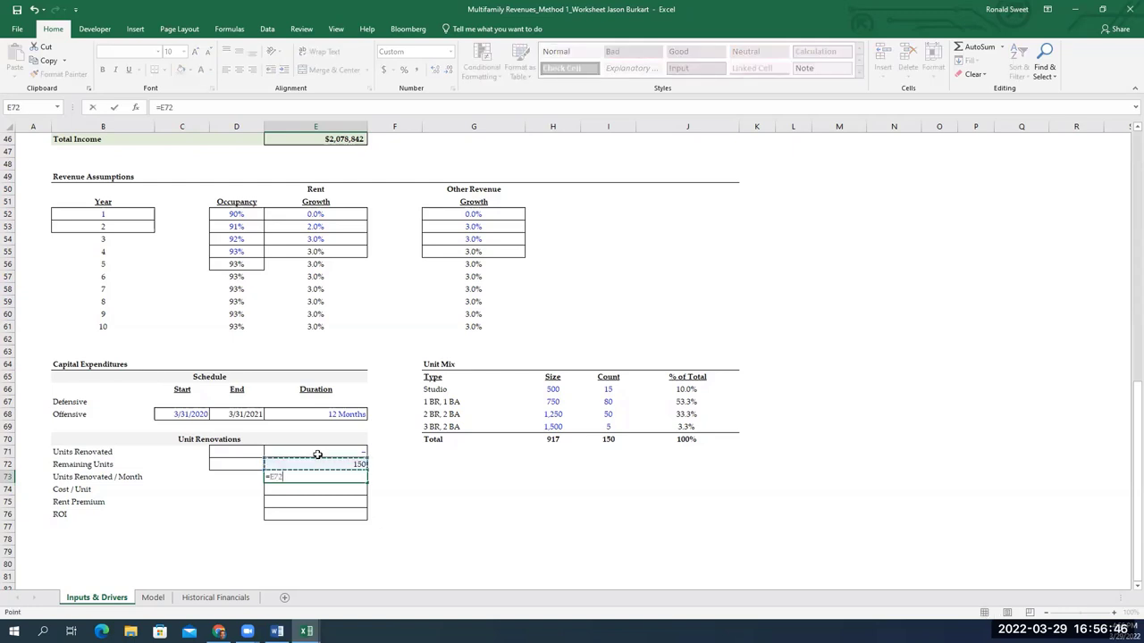
pyautogui.press('Up')
pyautogui.press('Up')
pyautogui.press('Up')
pyautogui.press('Up')
pyautogui.press('Up')
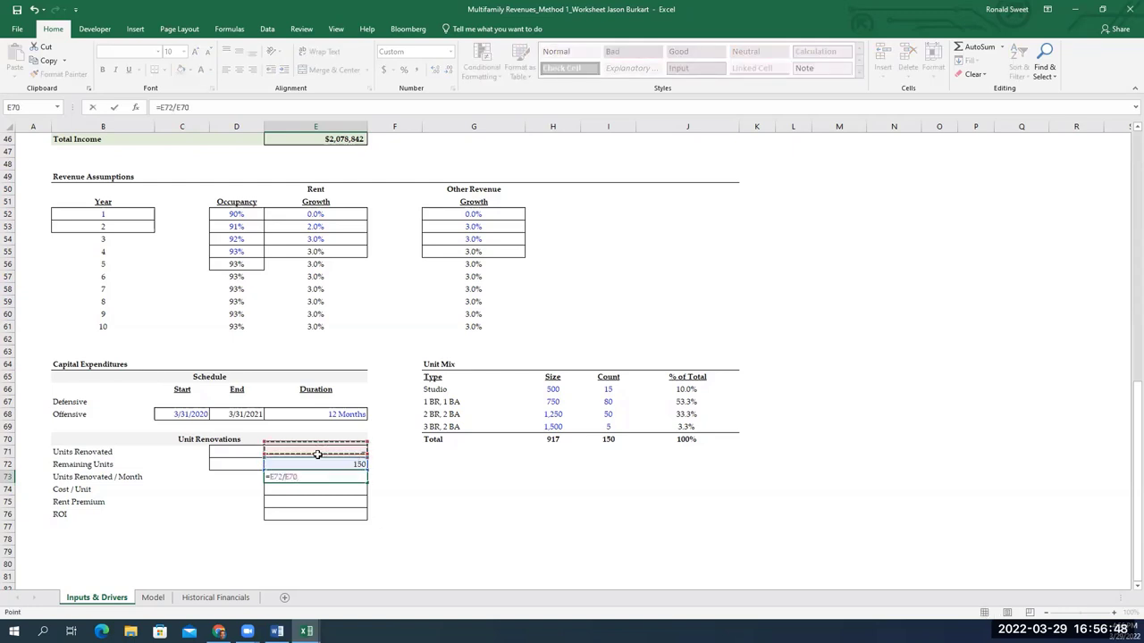
pyautogui.press('Return')
pyautogui.press('Up')
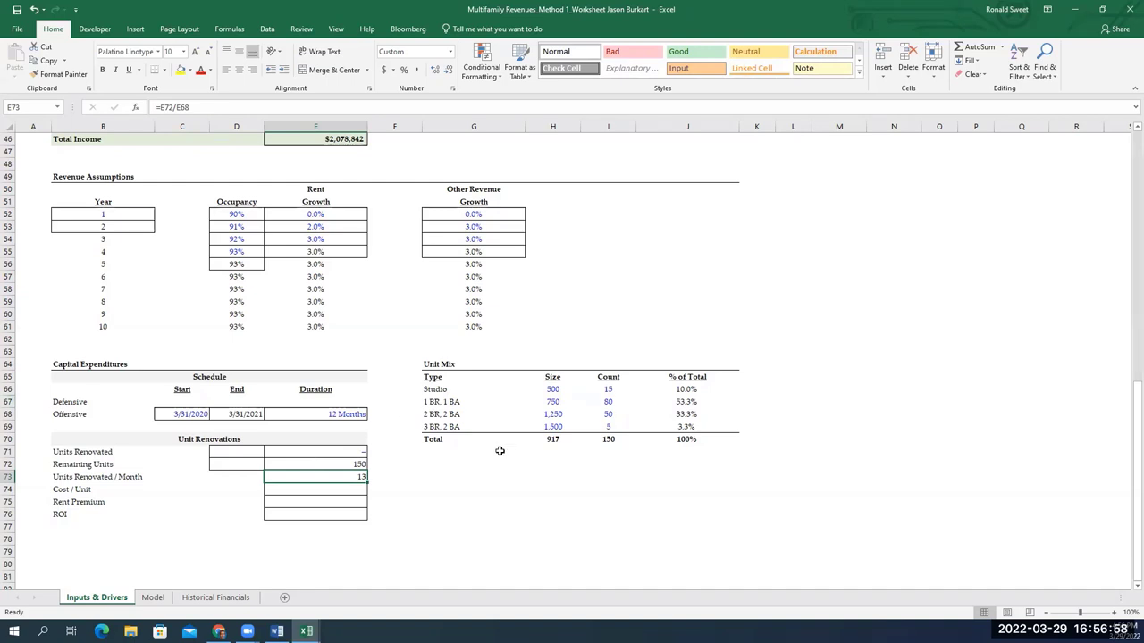
pyautogui.press('Down')
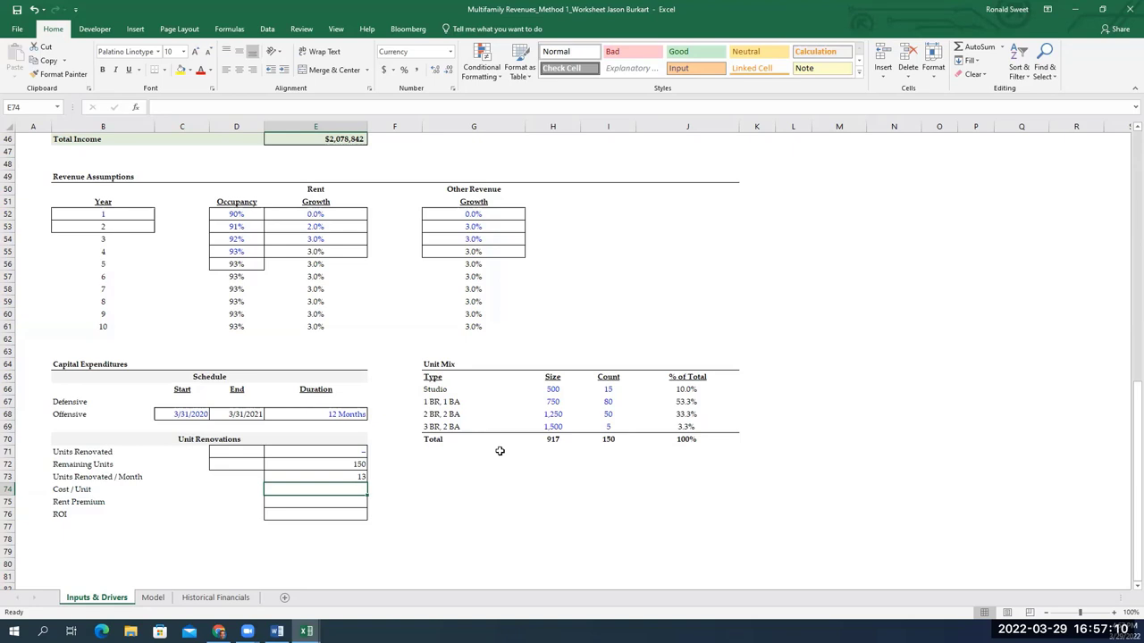
# Enter a Cost / Unit of $6,000 and a Rent Premium of $125
pyautogui.hotkey('shift', 'Down')
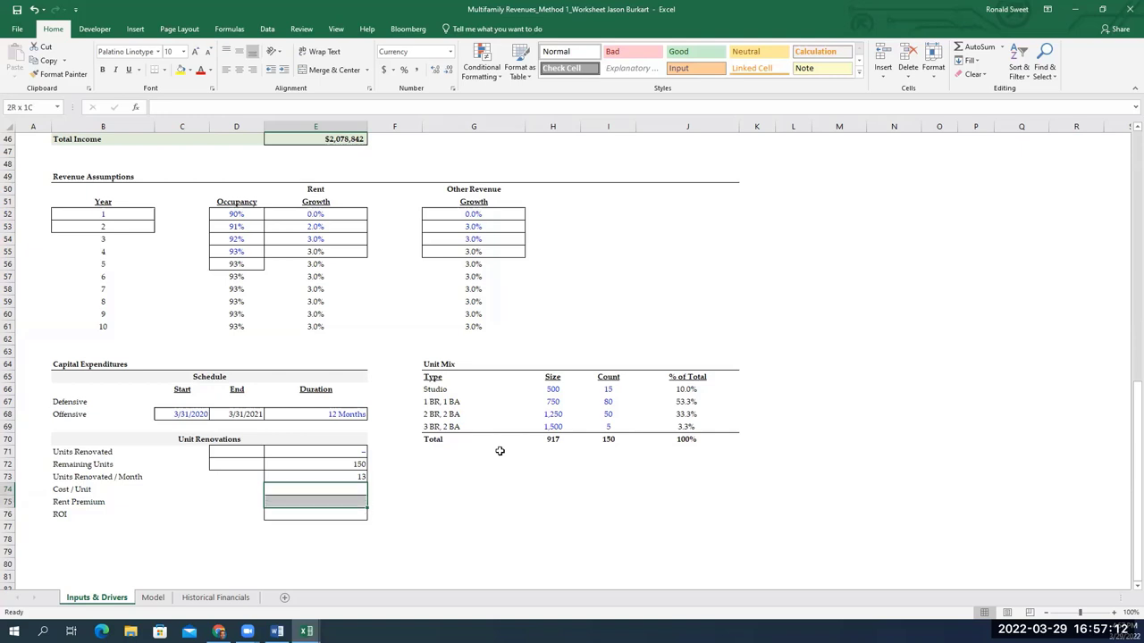
pyautogui.press('Up')
pyautogui.press('Down')
pyautogui.write('6,000')
pyautogui.press('Return')
pyautogui.write('1')
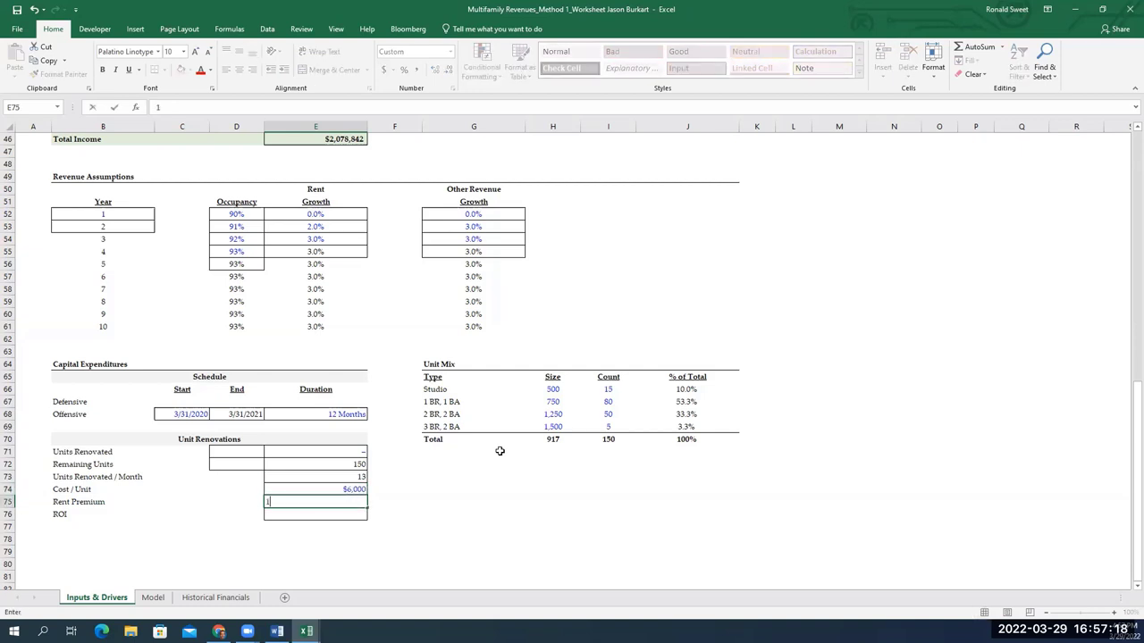
pyautogui.write('25')
pyautogui.press('Return')
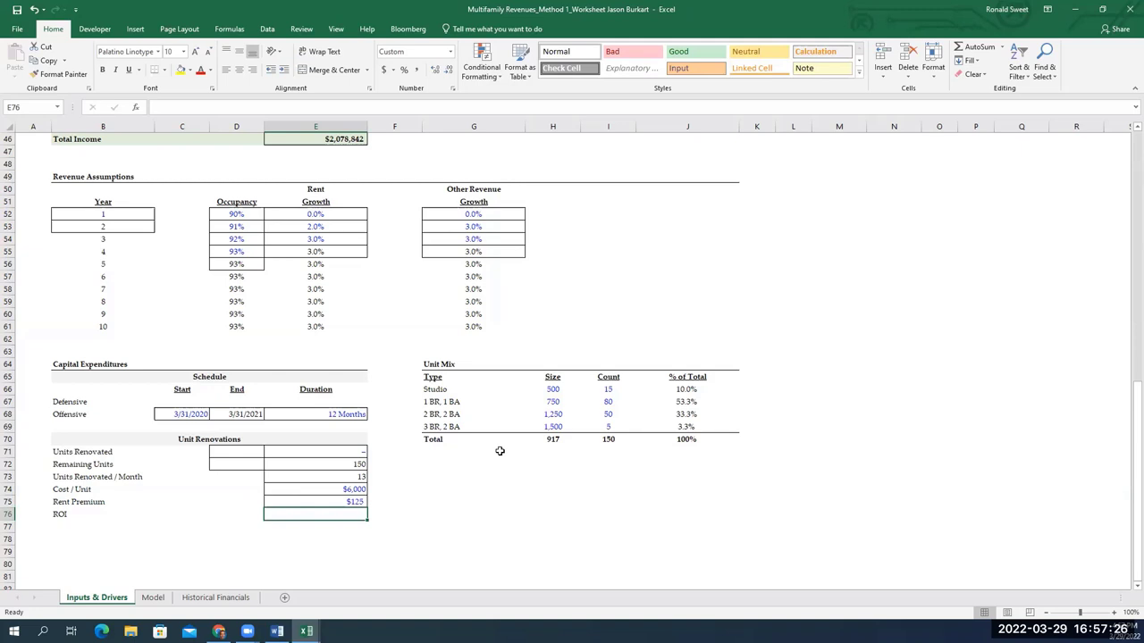
# Make the ROI in E76 =E75*12/E74 so it shows 25.0% annualised
pyautogui.write('=')
pyautogui.press('Up')
pyautogui.write('/')
pyautogui.press('Up')
pyautogui.press('Up')
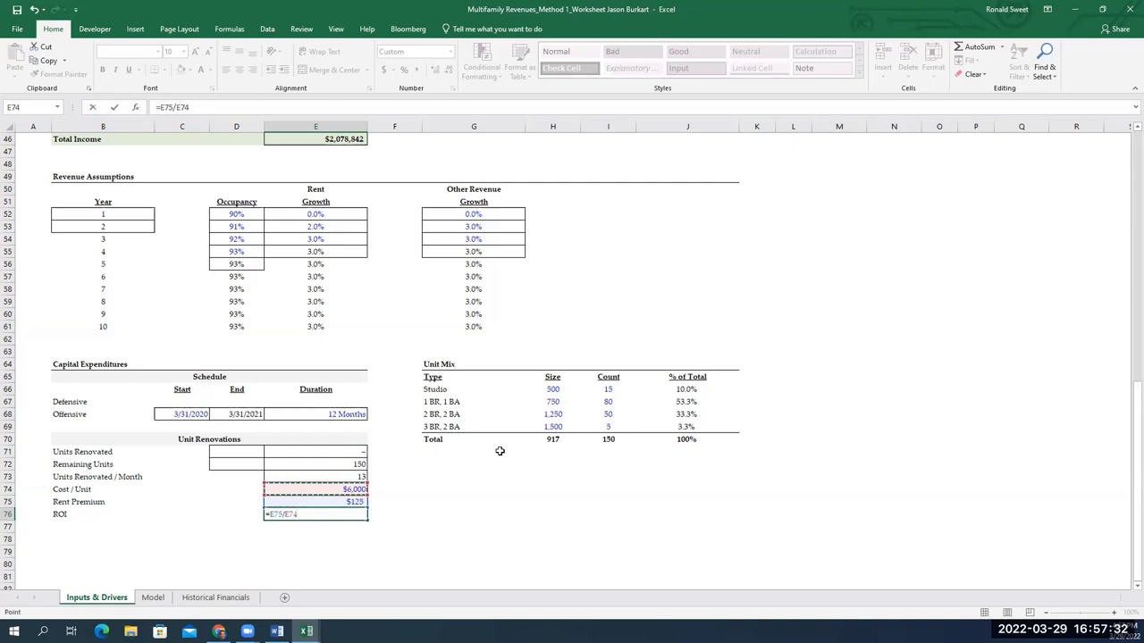
pyautogui.press('Return')
pyautogui.press('Up')
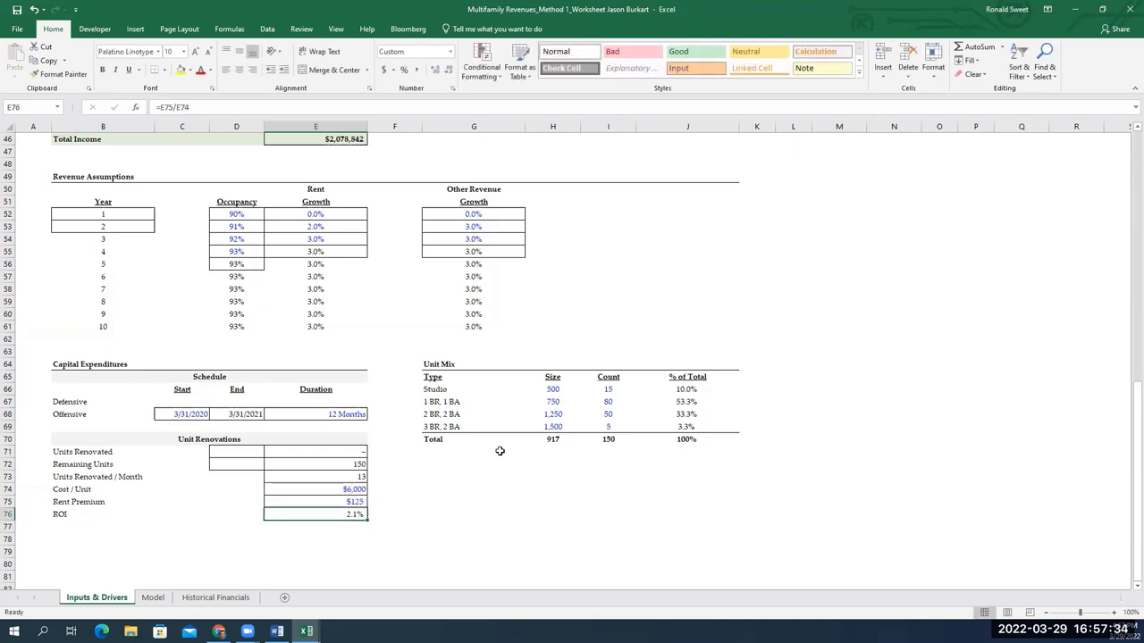
pyautogui.press('F2')
pyautogui.press('Left')
pyautogui.press('Left')
pyautogui.press('Left')
pyautogui.press('Left')
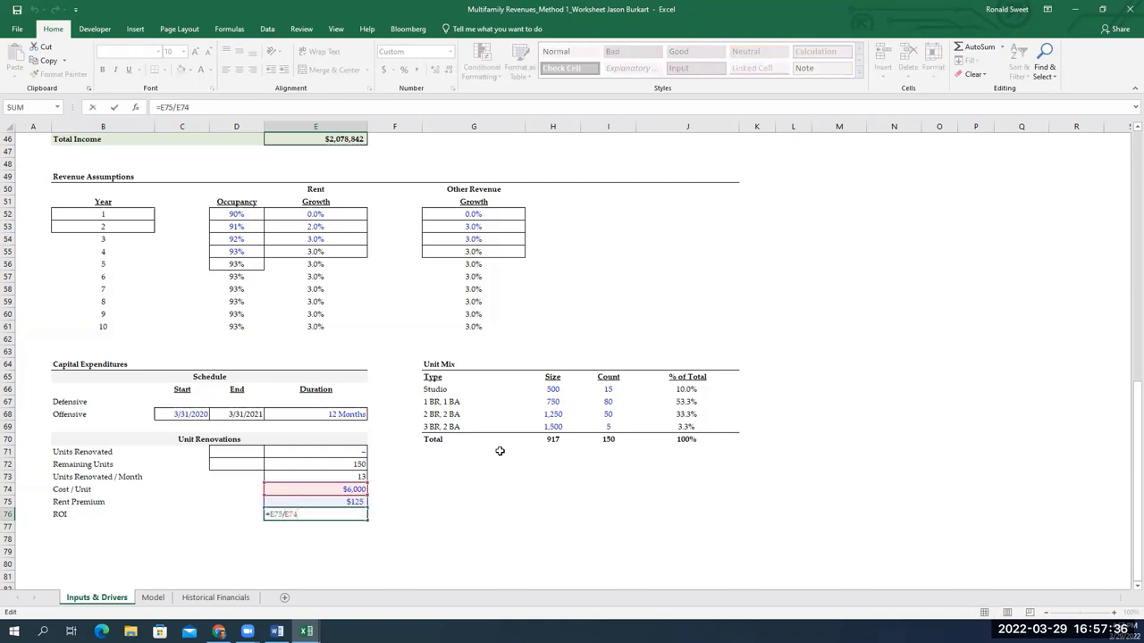
pyautogui.write('*12')
pyautogui.hotkey('ctrl', 'Return')
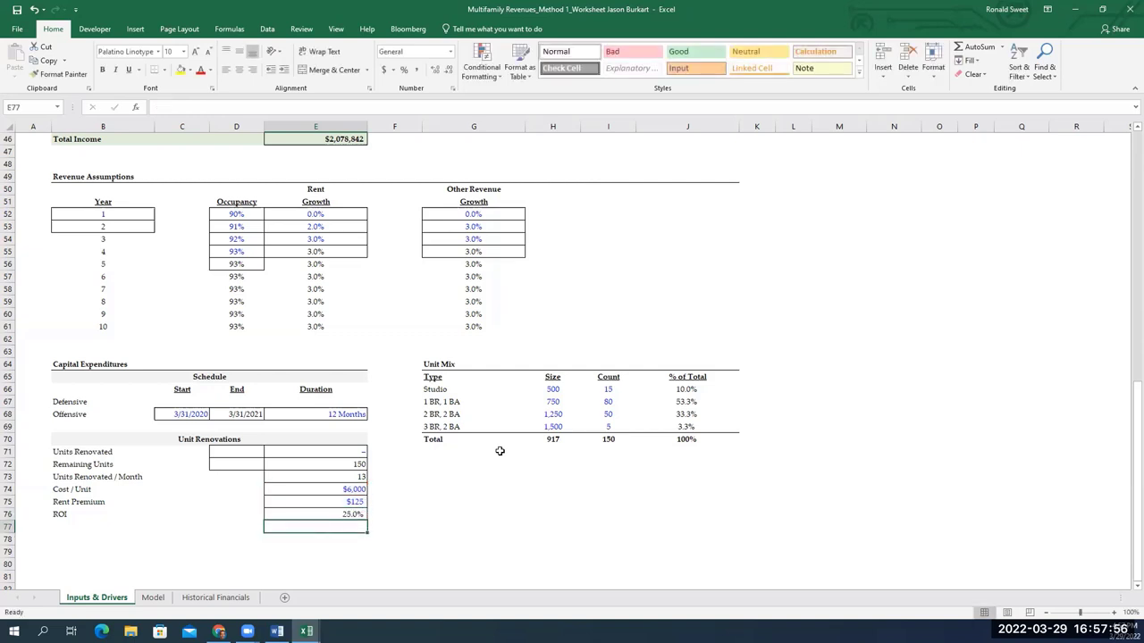
pyautogui.press('Down')
# Switch to the Model sheet and check the Total Other Revenue sum in E28
pyautogui.click(154, 598)
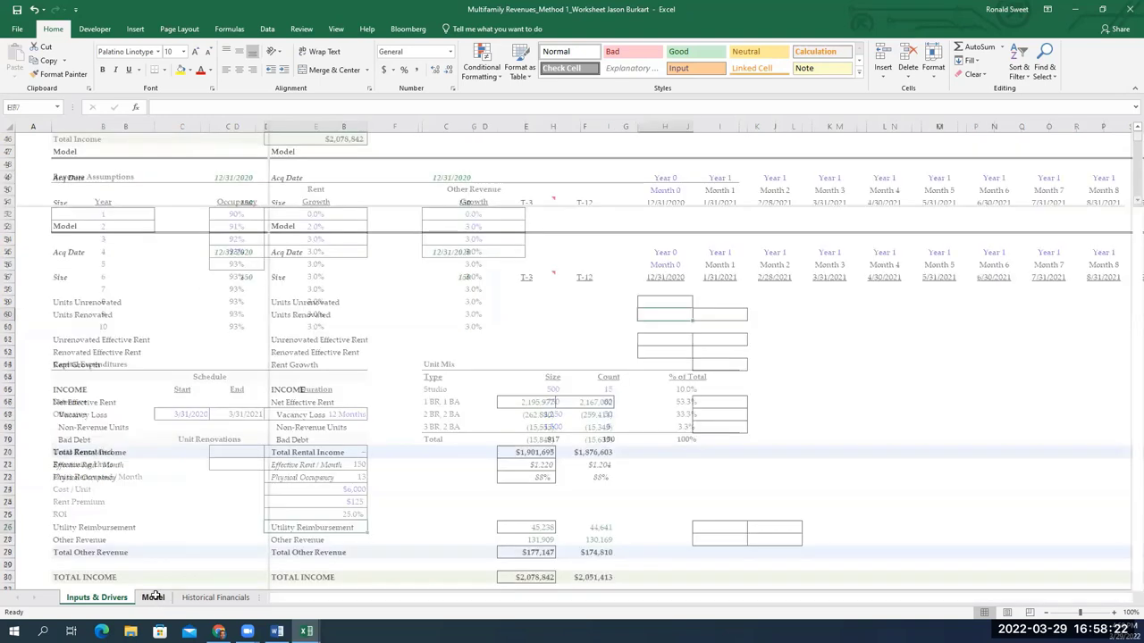
pyautogui.press('Left')
pyautogui.press('Down')
pyautogui.press('Left')
pyautogui.press('Down')
pyautogui.press('Left')
pyautogui.press('Left')
pyautogui.press('Down')
pyautogui.press('Down')
pyautogui.press('Down')
pyautogui.press('Down')
pyautogui.press('Down')
pyautogui.press('Down')
pyautogui.press('Down')
pyautogui.press('Down')
pyautogui.press('Down')
pyautogui.press('Down')
pyautogui.press('Down')
pyautogui.press('Down')
pyautogui.press('Down')
pyautogui.press('Down')
pyautogui.press('Down')
pyautogui.press('Down')
pyautogui.press('Down')
pyautogui.press('Down')
pyautogui.press('Down')
pyautogui.press('Down')
pyautogui.press('Down')
pyautogui.press('Up')
pyautogui.press('Up')
pyautogui.press('Up')
pyautogui.press('Up')
pyautogui.press('Up')
pyautogui.press('Right')
pyautogui.press('Down')
pyautogui.press('Down')
pyautogui.press('Up')
pyautogui.press('Up')
pyautogui.press('Up')
pyautogui.press('Up')
pyautogui.press('Up')
pyautogui.press('Up')
pyautogui.press('Up')
pyautogui.press('Up')
pyautogui.press('Up')
pyautogui.press('Up')
pyautogui.press('Up')
pyautogui.press('Up')
pyautogui.press('Up')
pyautogui.press('Up')
pyautogui.press('Up')
pyautogui.press('Up')
pyautogui.press('Up')
pyautogui.press('Up')
pyautogui.press('Up')
pyautogui.press('Up')
pyautogui.press('Up')
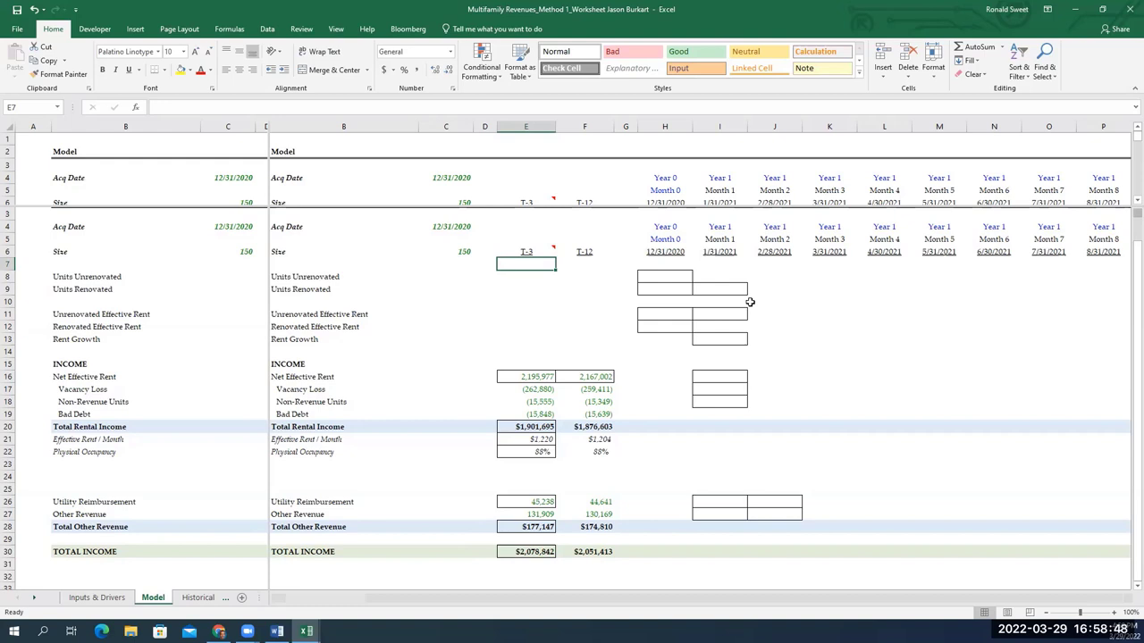
# Preview the =$C$6-H9 formula in H8, then cancel without entering it
pyautogui.press('Right')
pyautogui.press('Right')
pyautogui.press('Right')
pyautogui.press('Down')
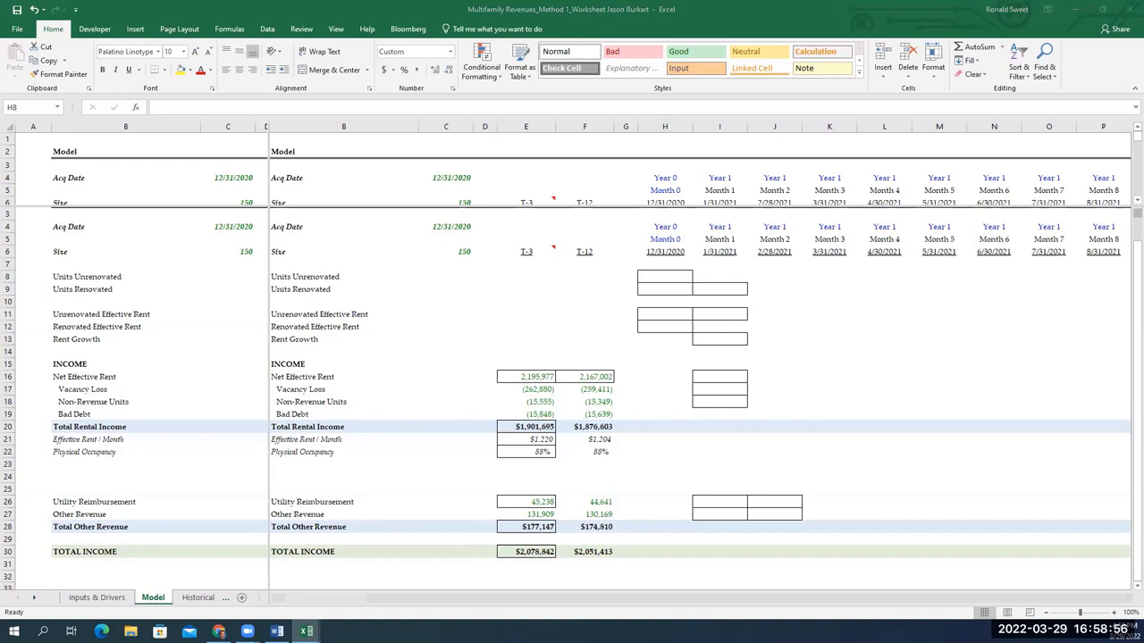
pyautogui.press('F2')
pyautogui.hotkey('ctrl', 'v')
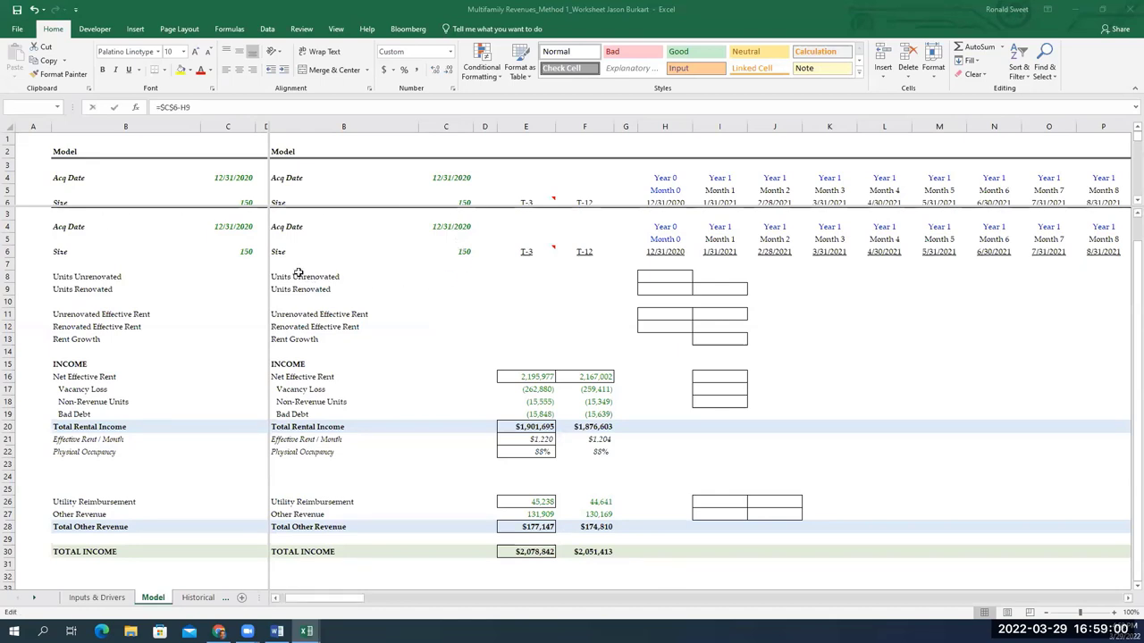
pyautogui.press('Escape')
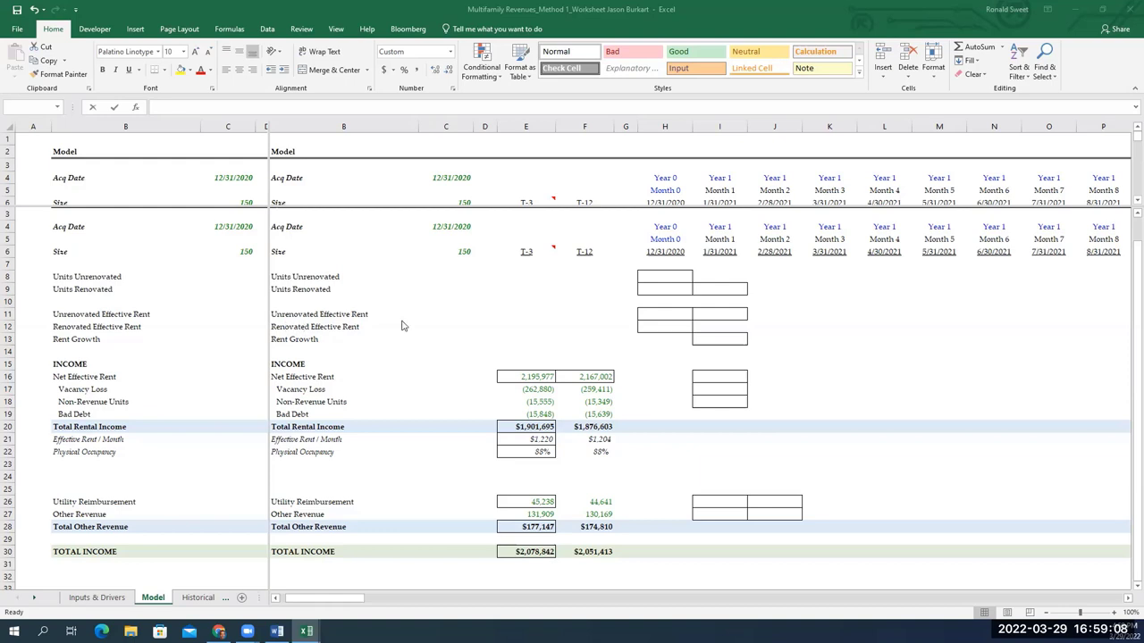
# Enter =$C$6-H9 in H8 so Month 0 Units Unrenovated shows 150
pyautogui.click(662, 280)
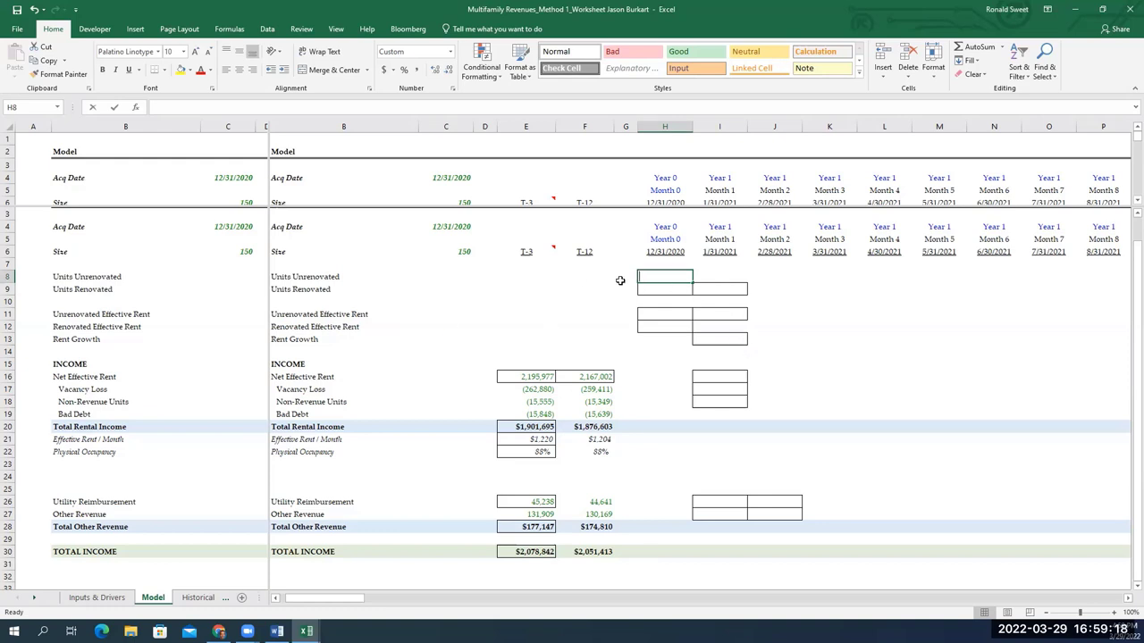
pyautogui.write('=')
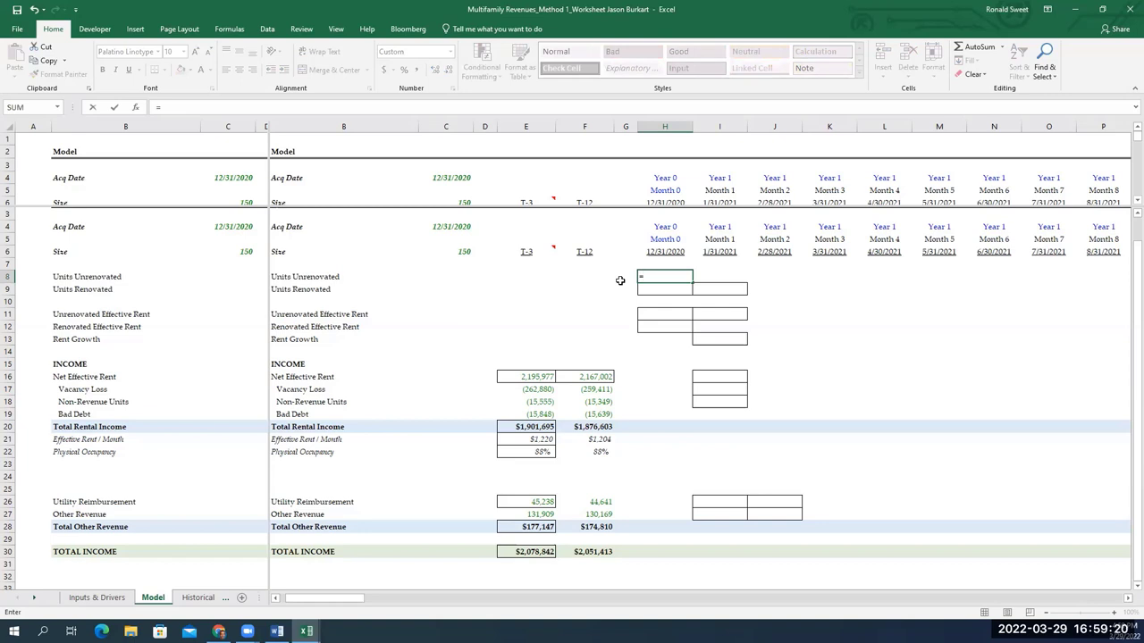
pyautogui.press('Up')
pyautogui.press('Up')
pyautogui.press('Up')
pyautogui.press('Up')
pyautogui.press('Up')
pyautogui.press('Up')
pyautogui.press('Left')
pyautogui.press('Left')
pyautogui.press('Left')
pyautogui.press('Left')
pyautogui.press('Left')
pyautogui.press('Left')
pyautogui.press('Left')
pyautogui.press('Right')
pyautogui.press('Right')
pyautogui.press('Down')
pyautogui.press('Down')
pyautogui.press('Down')
pyautogui.press('Down')
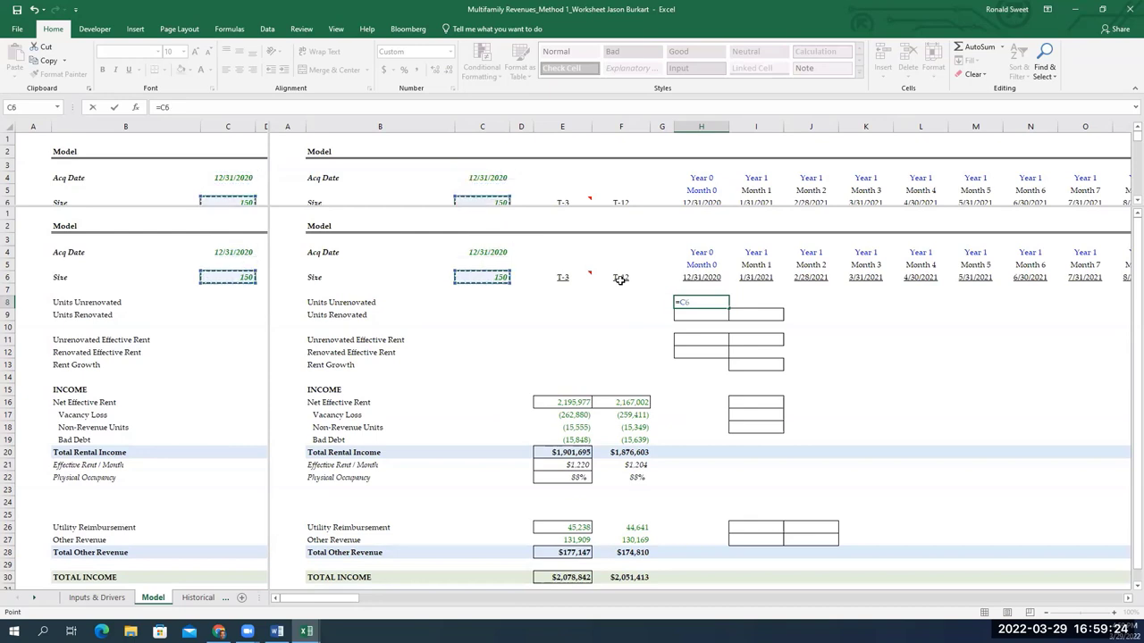
pyautogui.press('F4')
pyautogui.write('-')
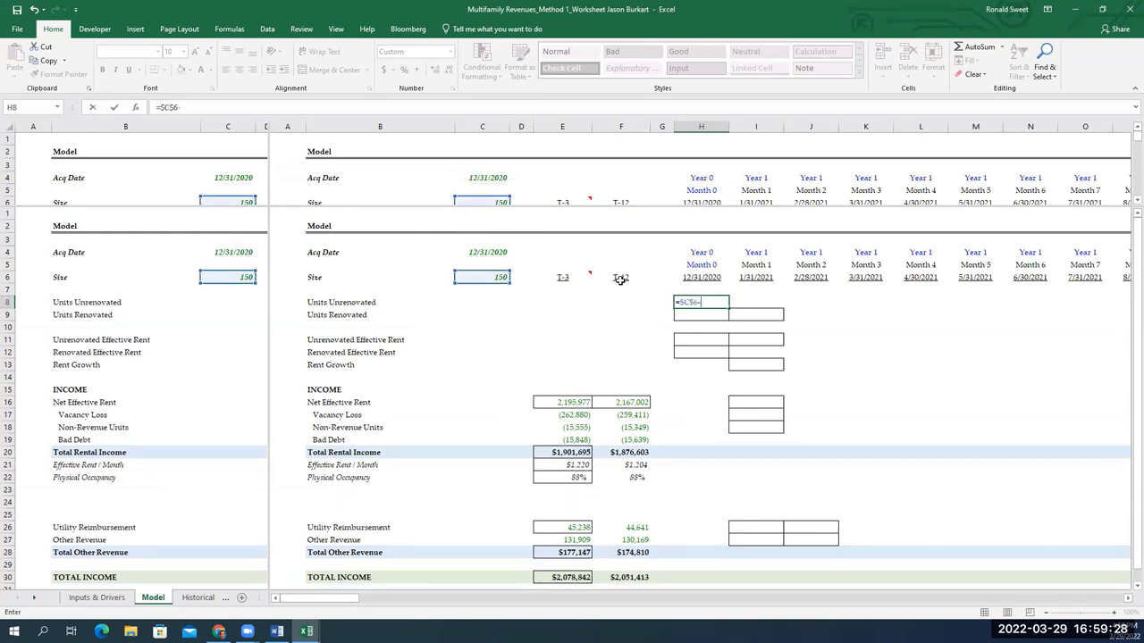
pyautogui.press('Down')
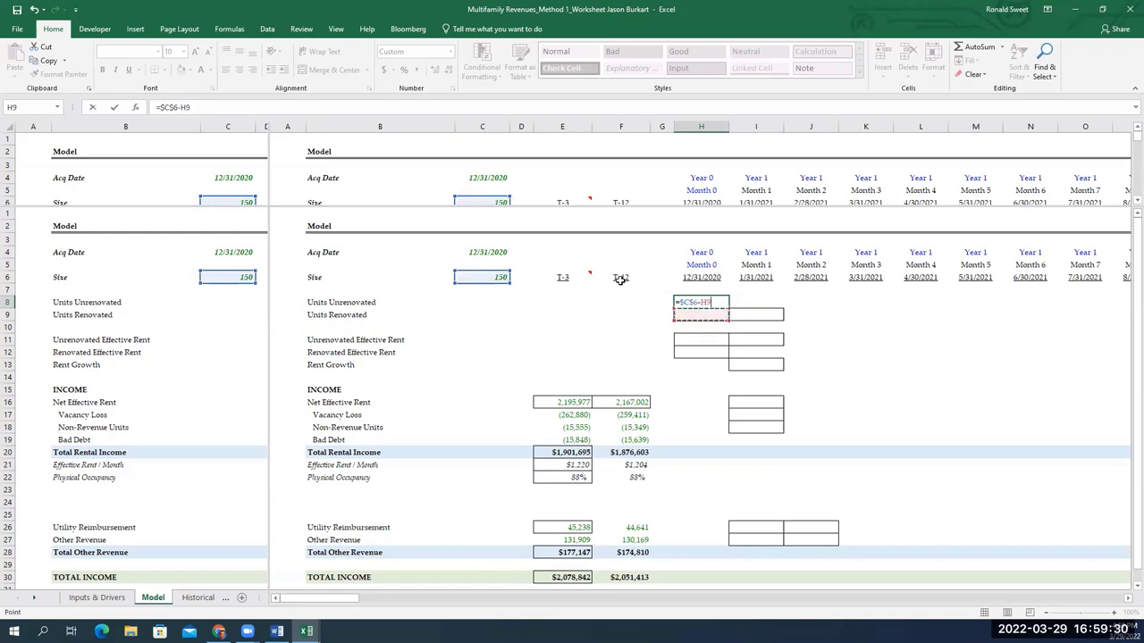
pyautogui.press('Return')
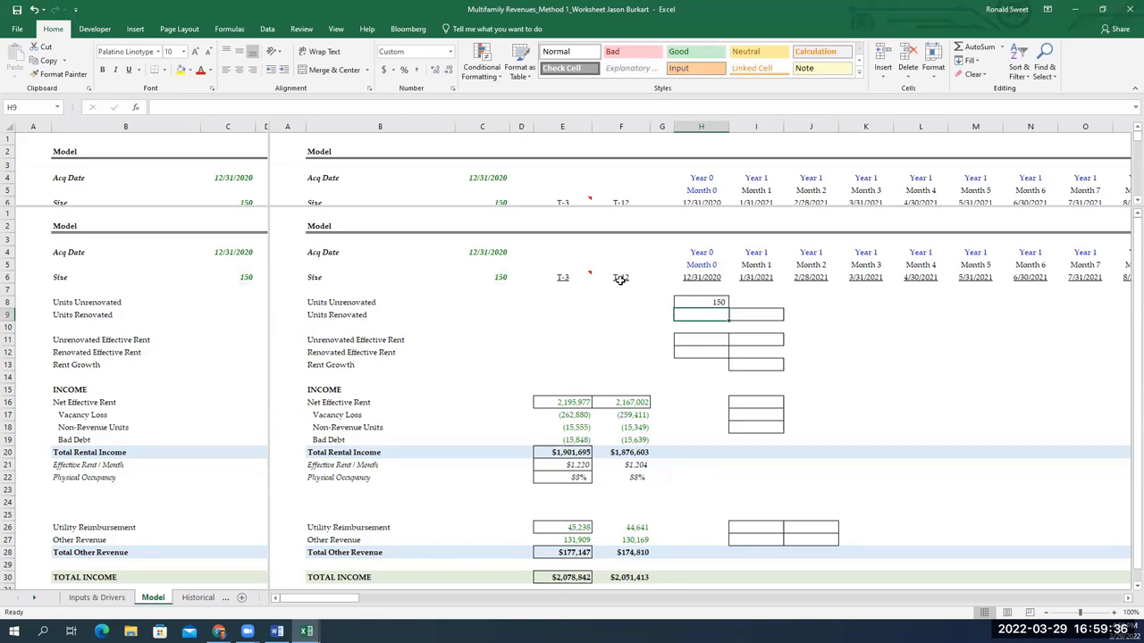
pyautogui.hotkey('alt', 'Tab')
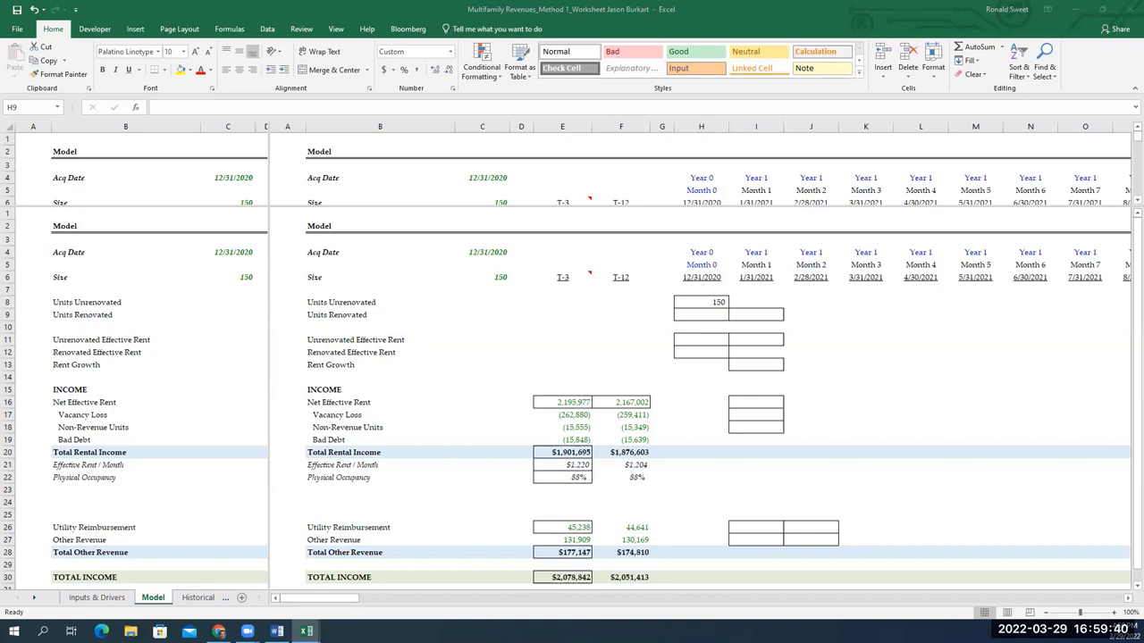
pyautogui.press('F2')
pyautogui.click(715, 312)
# Link H9 (Month 0 Units Renovated) to E71 on Inputs & Drivers, then check the new formula
pyautogui.write('=')
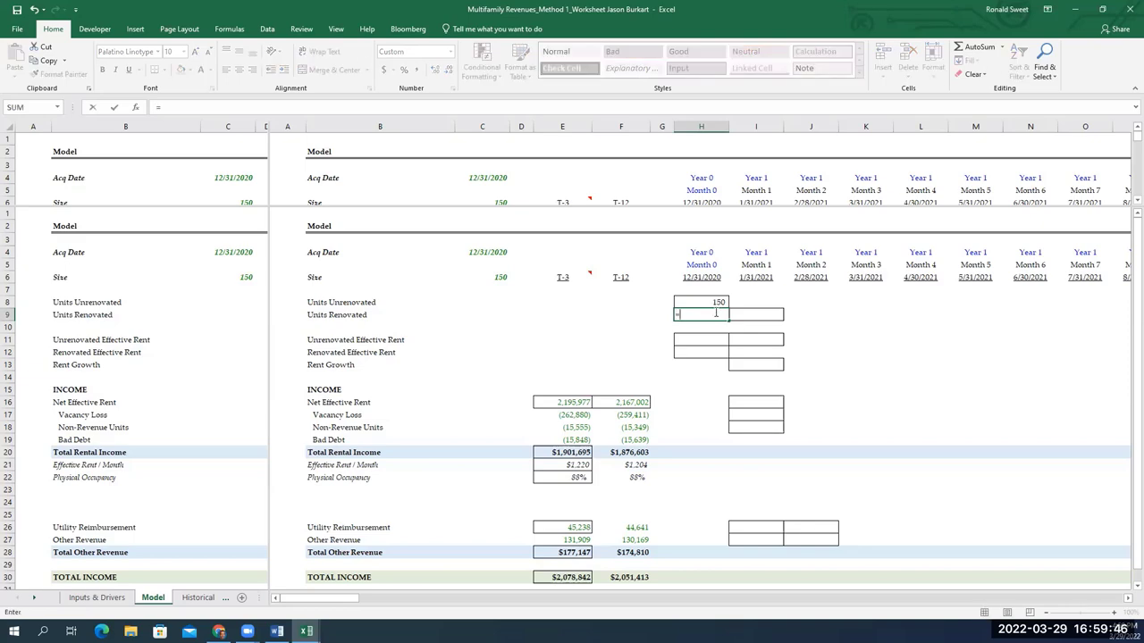
pyautogui.hotkey('ctrl', 'pageup')
pyautogui.press('Down')
pyautogui.press('Down')
pyautogui.press('Down')
pyautogui.press('Down')
pyautogui.press('Down')
pyautogui.press('Down')
pyautogui.press('Down')
pyautogui.press('Down')
pyautogui.press('Down')
pyautogui.press('Down')
pyautogui.press('Down')
pyautogui.press('Down')
pyautogui.press('Down')
pyautogui.press('Down')
pyautogui.press('Down')
pyautogui.press('Down')
pyautogui.press('Down')
pyautogui.press('Down')
pyautogui.press('Down')
pyautogui.press('Down')
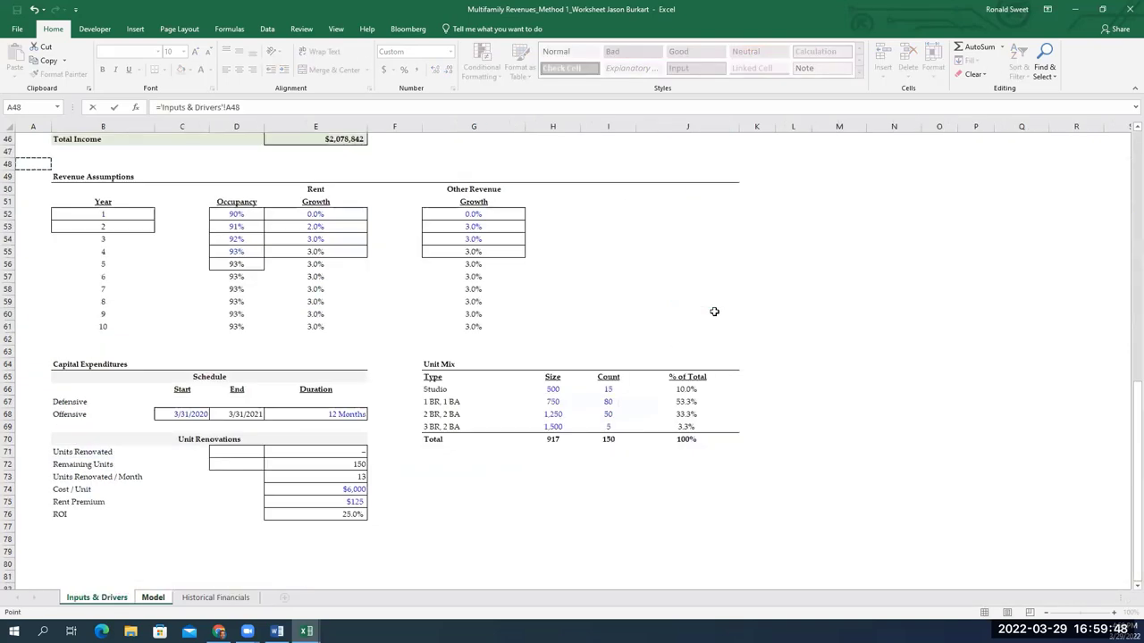
pyautogui.press('Right')
pyautogui.press('Right')
pyautogui.press('Up')
pyautogui.press('Right')
pyautogui.press('Up')
pyautogui.press('Right')
pyautogui.press('Return')
pyautogui.doubleClick(714, 312)
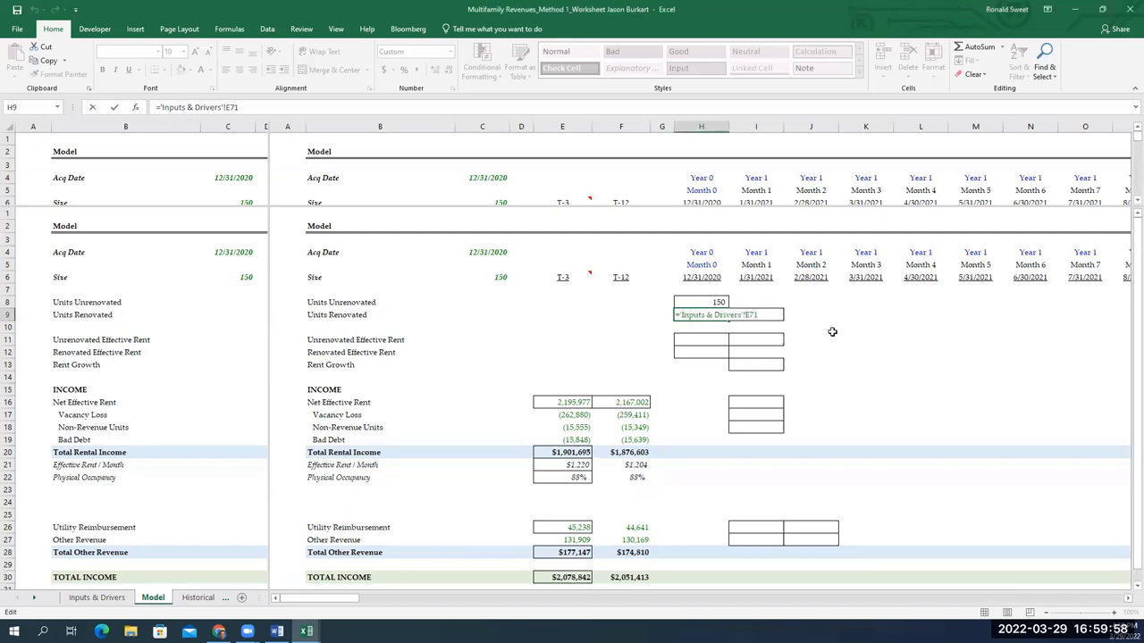
pyautogui.click(776, 319)
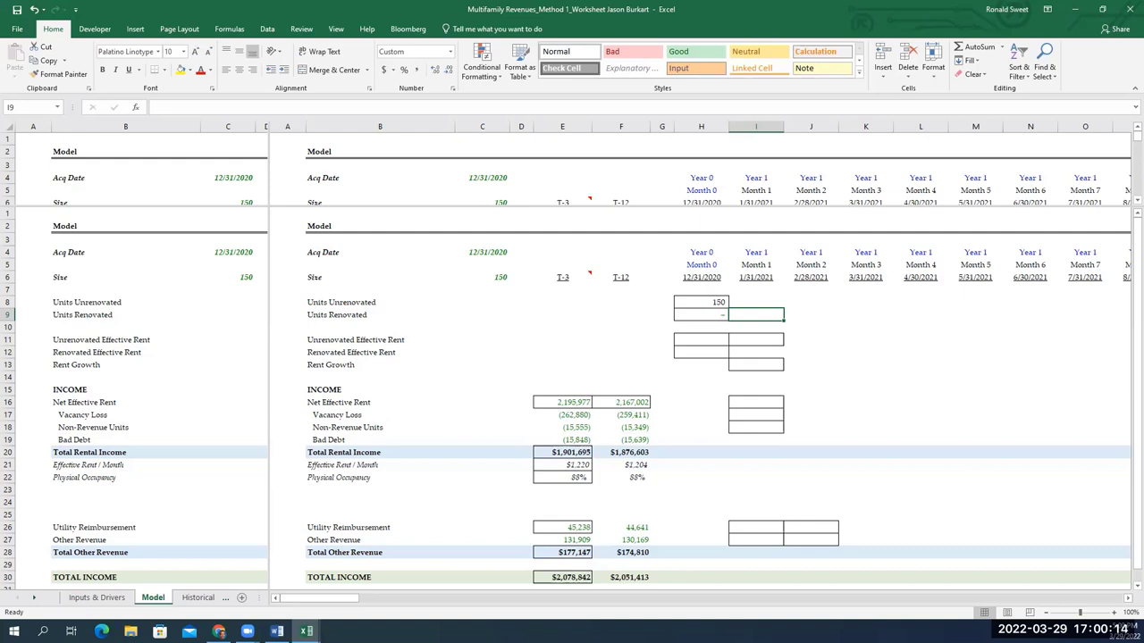
# Copy the Units Unrenovated formula from H8 across H8:K8
pyautogui.click(702, 302)
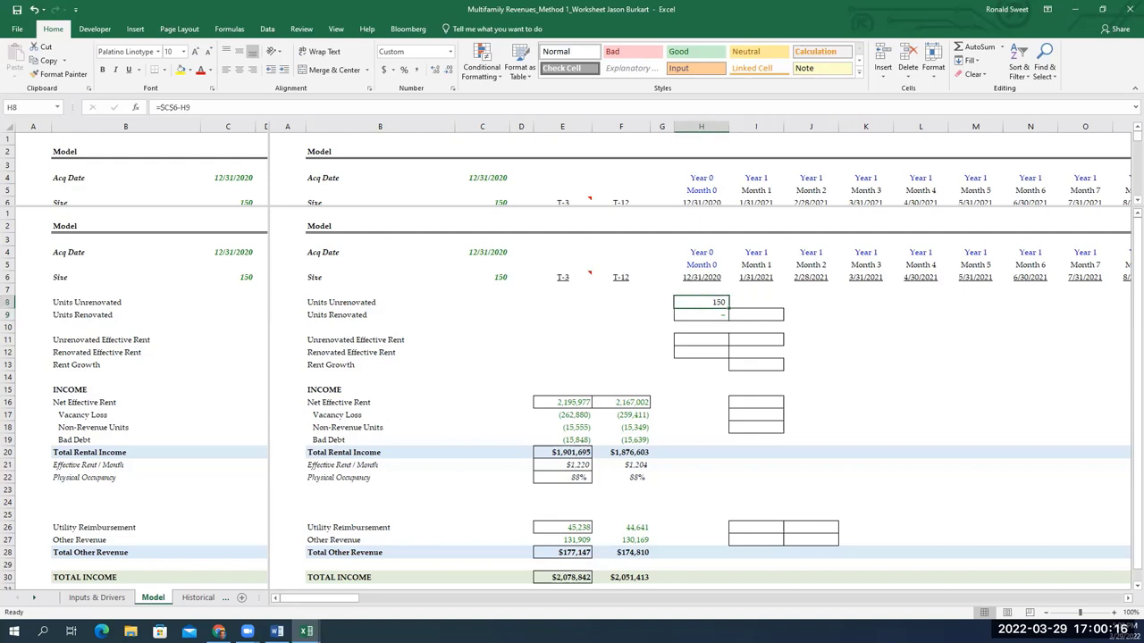
pyautogui.hotkey('ctrl', 'c')
pyautogui.hotkey('shift', 'Right')
pyautogui.hotkey('shift', 'Right')
pyautogui.hotkey('shift', 'Right')
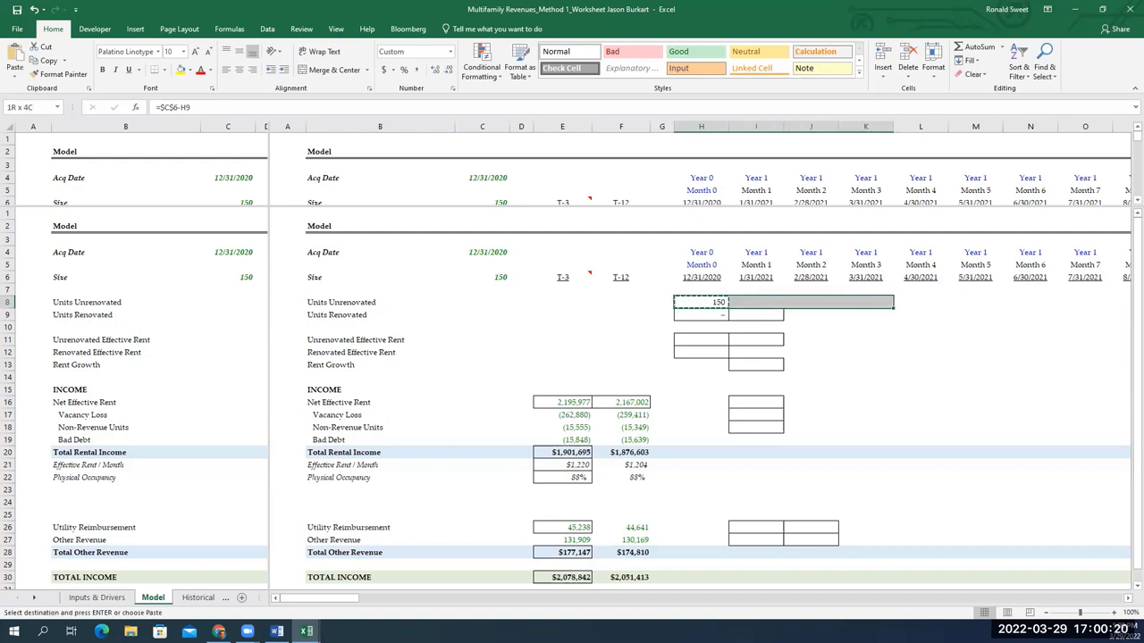
pyautogui.press('Return')
# Check the copied 150 values and H9's formula, then select Month 1 Units Renovated in I9
pyautogui.press('Right')
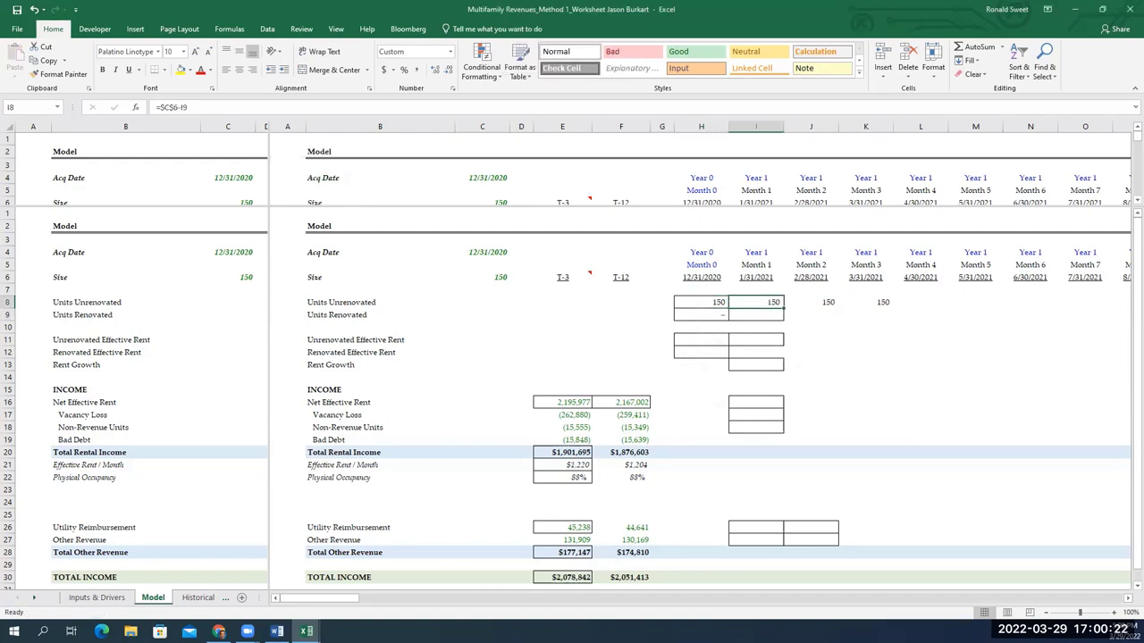
pyautogui.press('Right')
pyautogui.press('Right')
pyautogui.press('Left')
pyautogui.press('Left')
pyautogui.press('Left')
pyautogui.press('Down')
pyautogui.press('F2')
pyautogui.press('Escape')
pyautogui.press('Right')
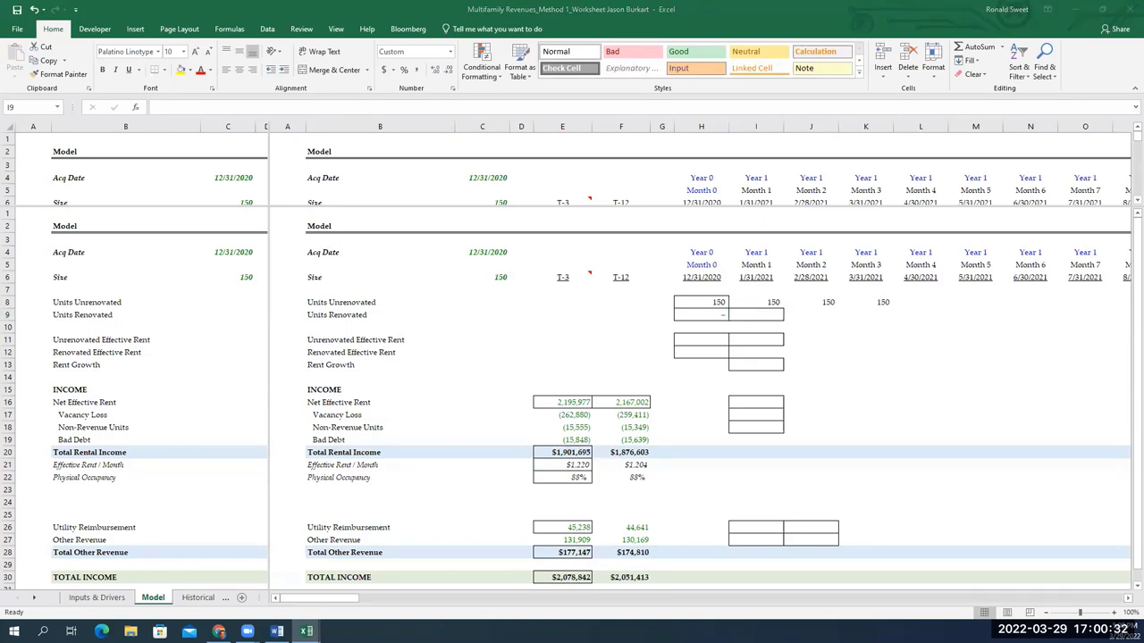
pyautogui.click(752, 314)
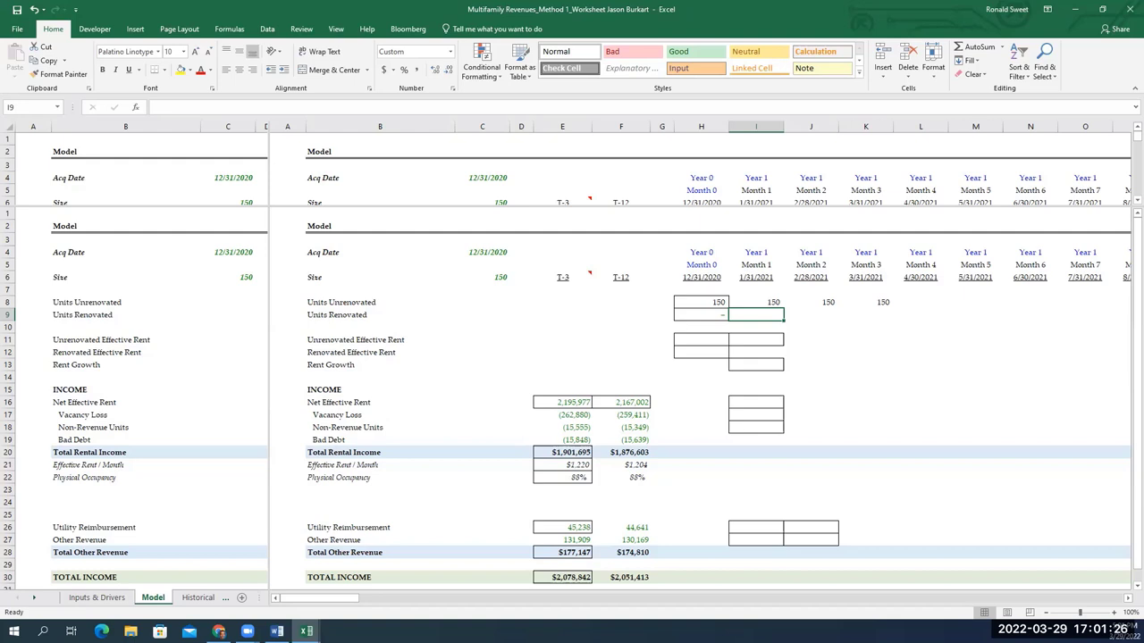
# Start I9 as the prior month's renovated units plus the absolute Units Renovated / Month in Inputs & Drivers E73
pyautogui.write('=')
pyautogui.press('Left')
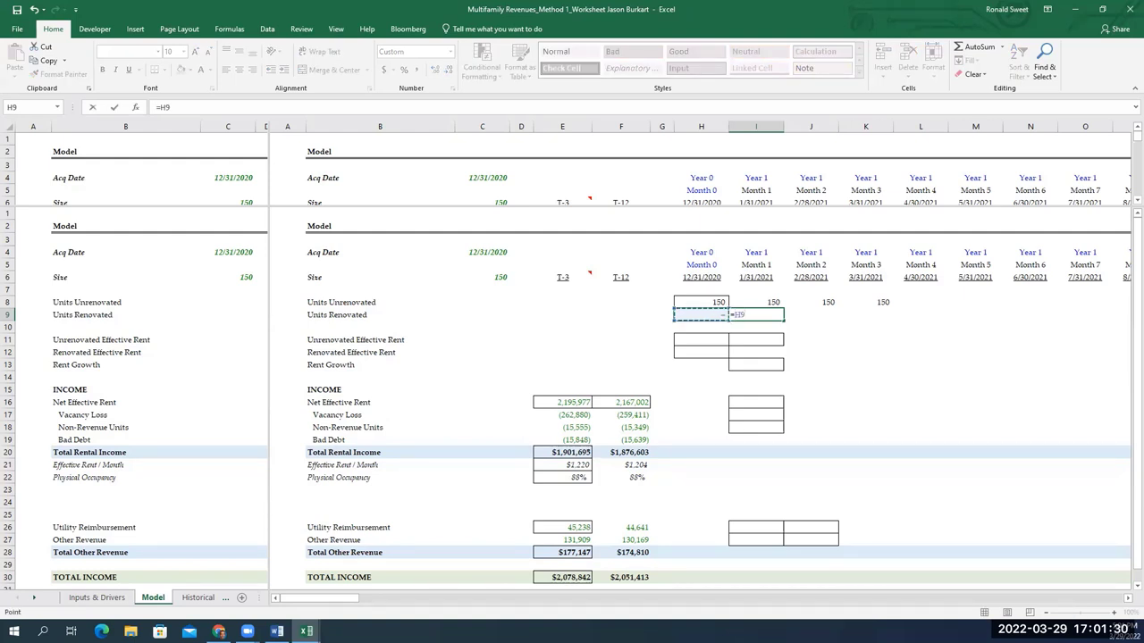
pyautogui.write('+')
pyautogui.click(117, 600)
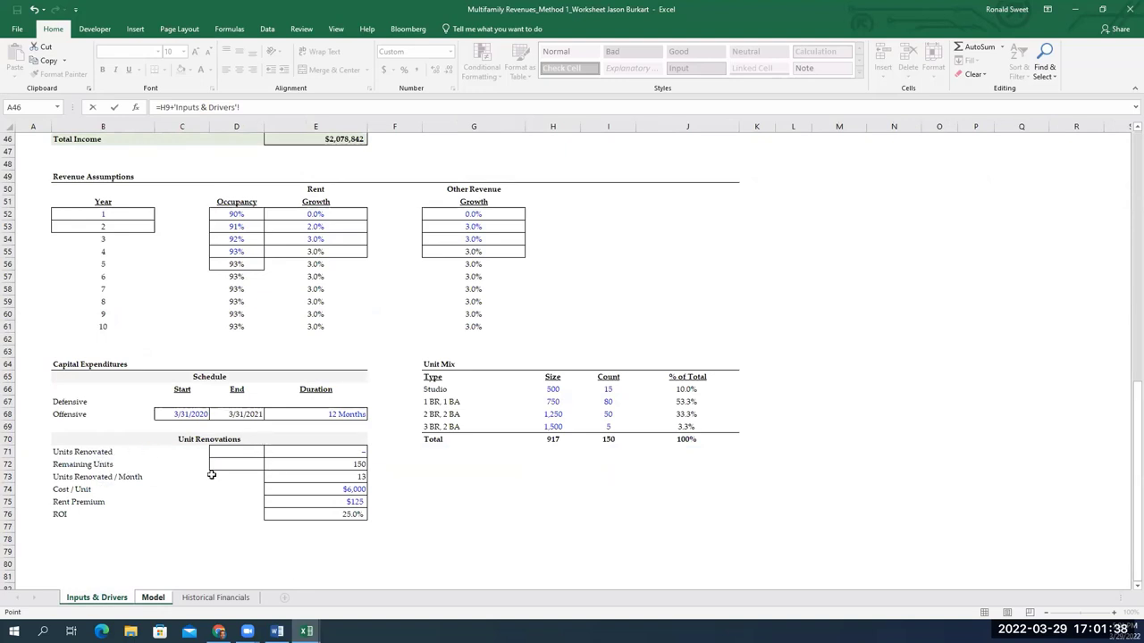
pyautogui.click(316, 476)
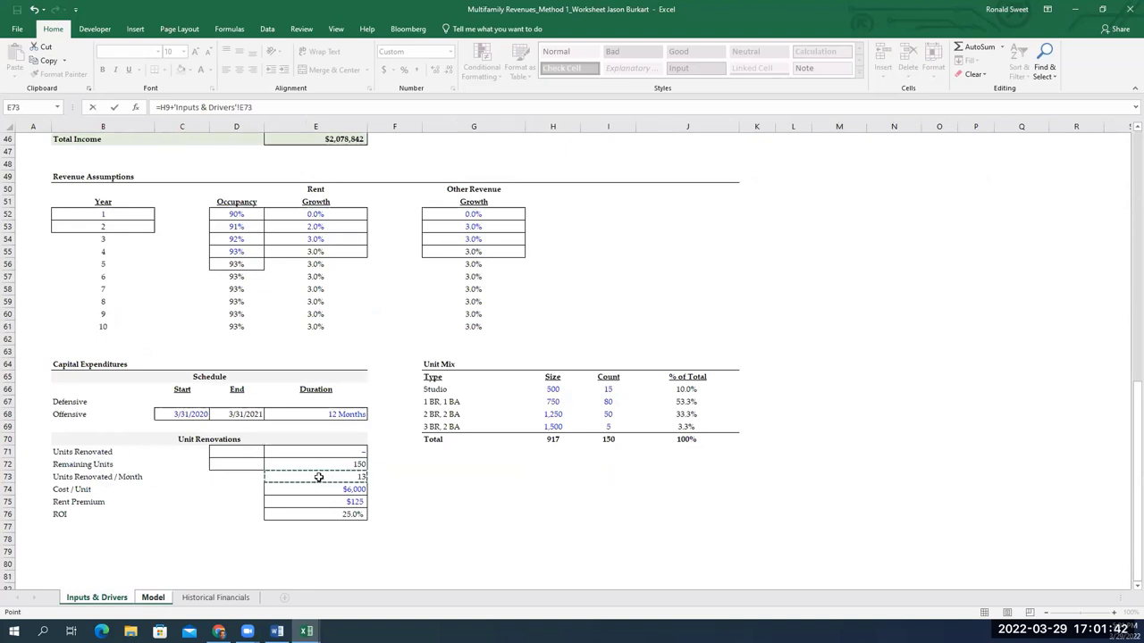
pyautogui.press('F4')
# Multiply by a date check on the row-locked Month 1 date I$6, beginning a > comparison
pyautogui.write('*')
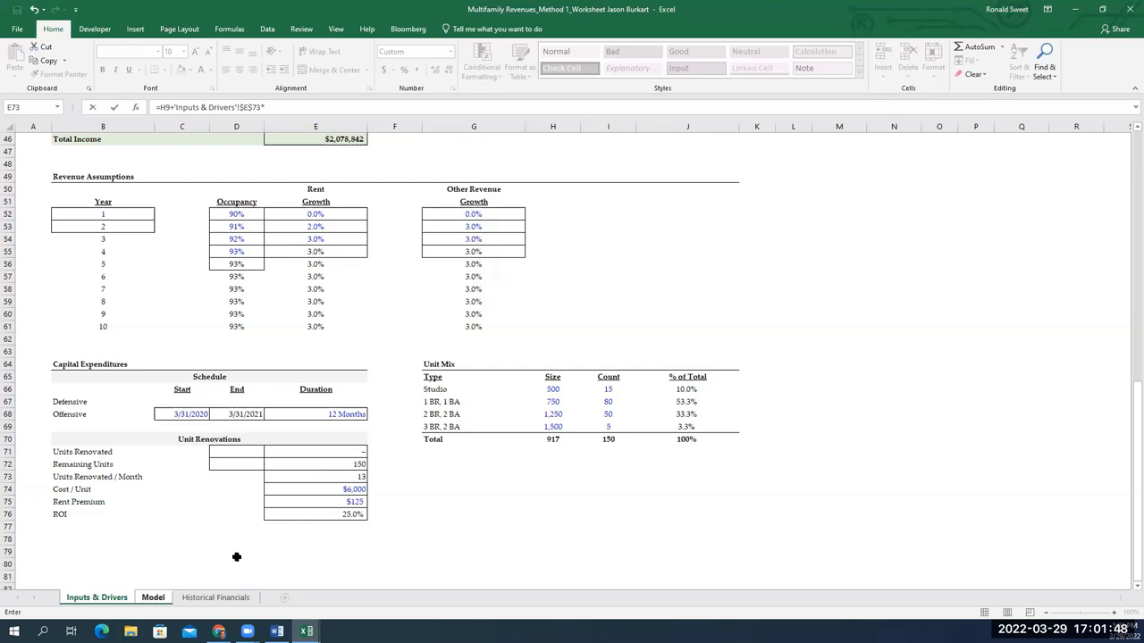
pyautogui.click(154, 598)
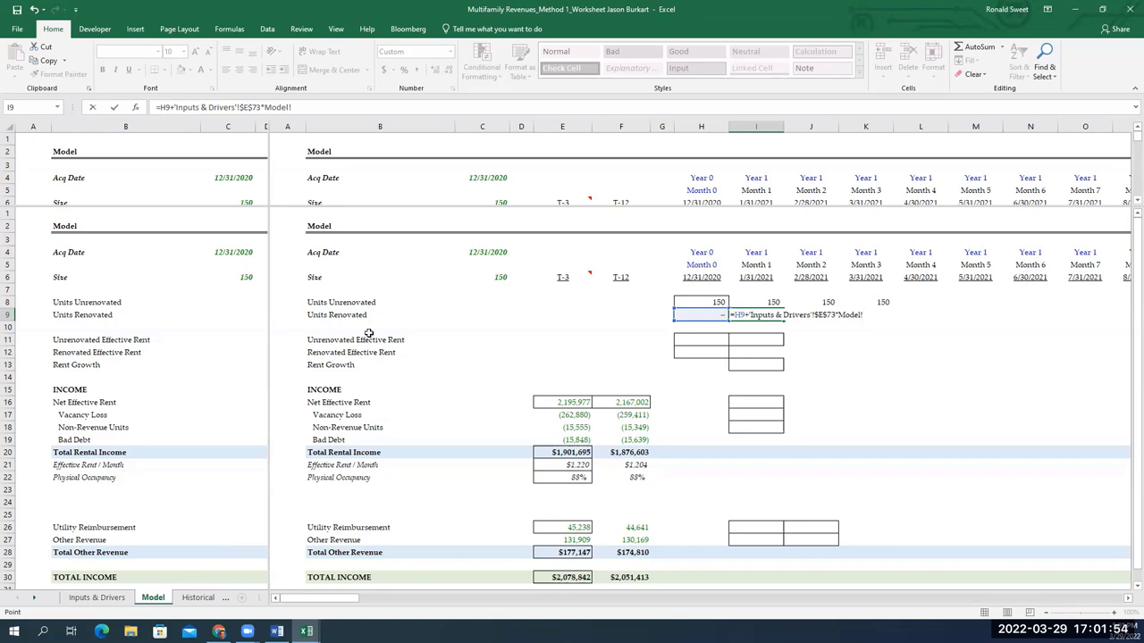
pyautogui.press('Up')
pyautogui.press('Up')
pyautogui.press('Up')
pyautogui.press('Up')
pyautogui.press('Up')
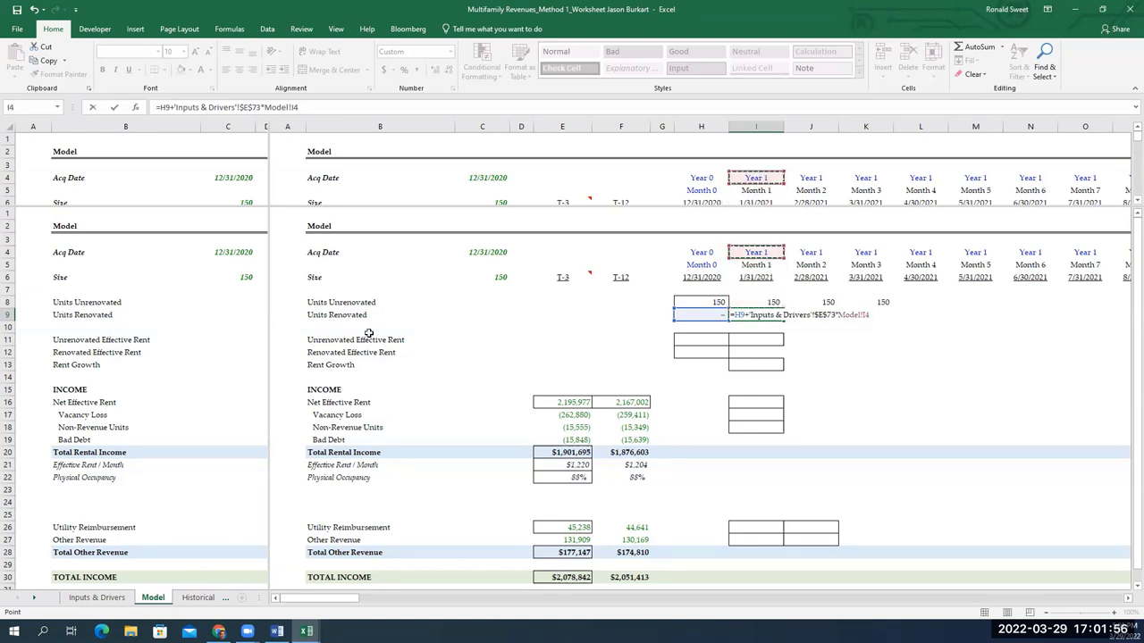
pyautogui.press('Up')
pyautogui.press('Up')
pyautogui.press('Up')
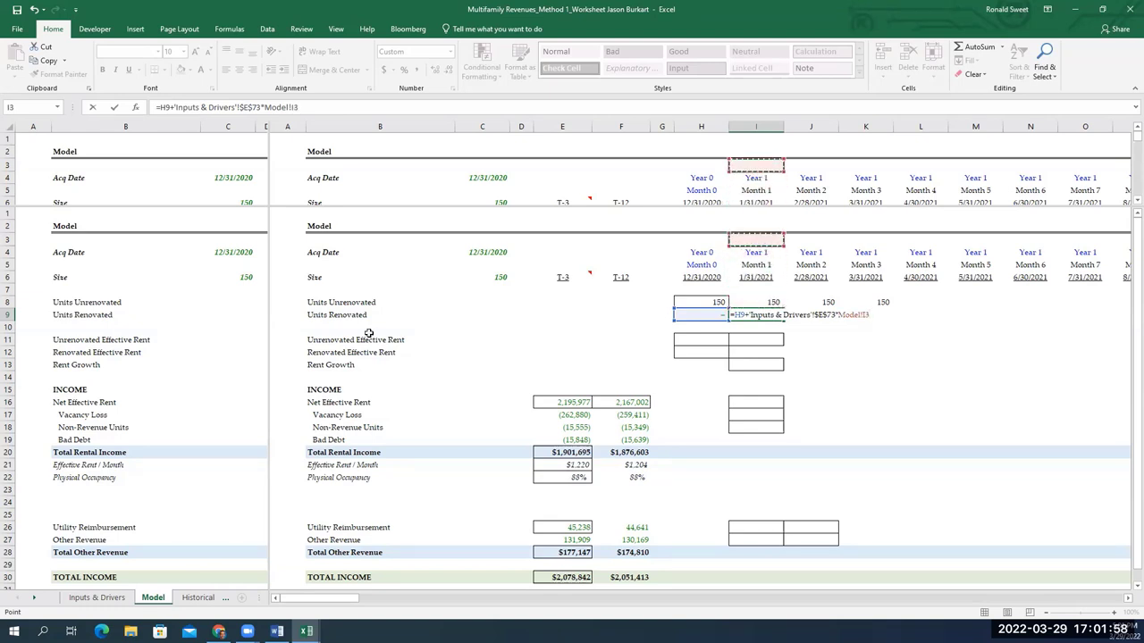
pyautogui.press('Down')
pyautogui.press('Down')
pyautogui.press('Down')
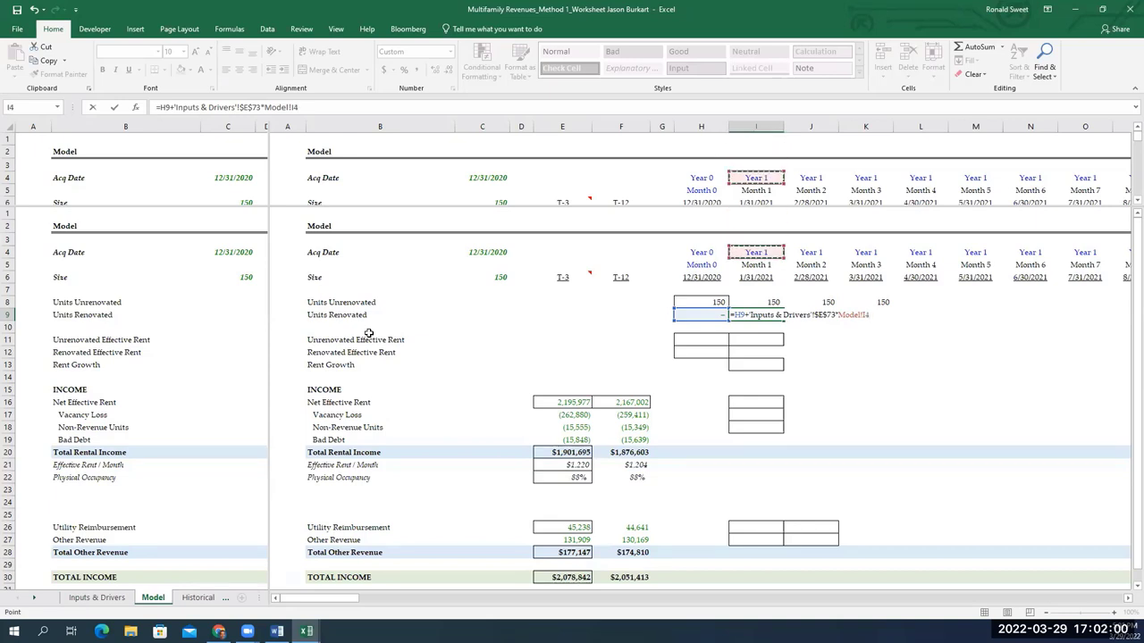
pyautogui.press('Down')
pyautogui.press('Down')
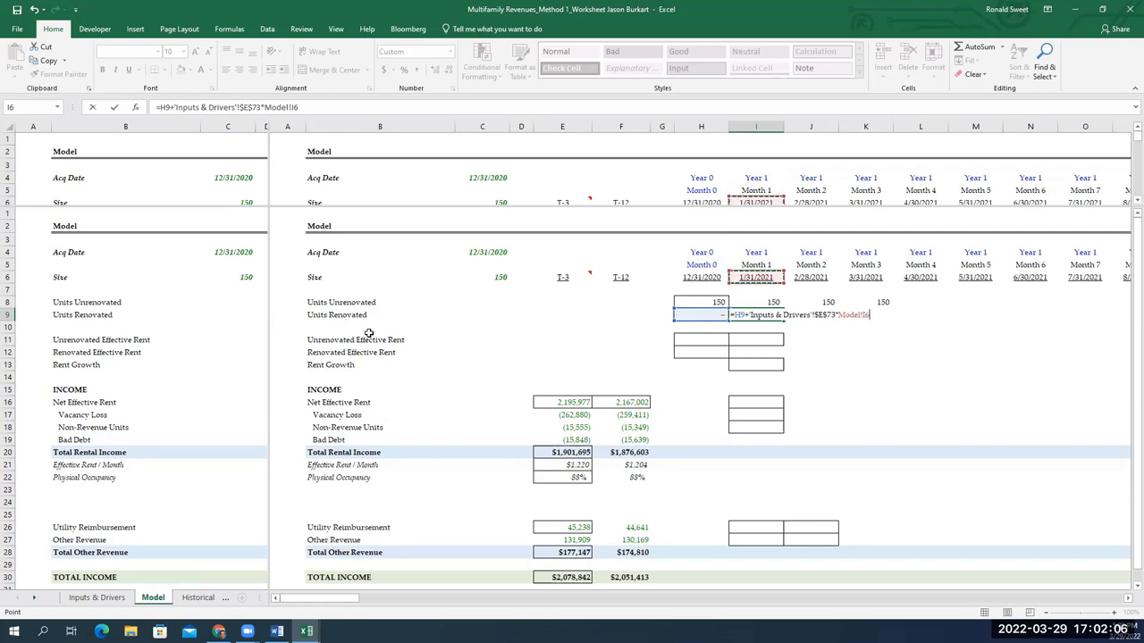
pyautogui.press('F4')
pyautogui.press('F4')
pyautogui.write('>')
# Compare I$6 against the absolute renovation start date C68 and open a second parenthesised condition
pyautogui.click(96, 597)
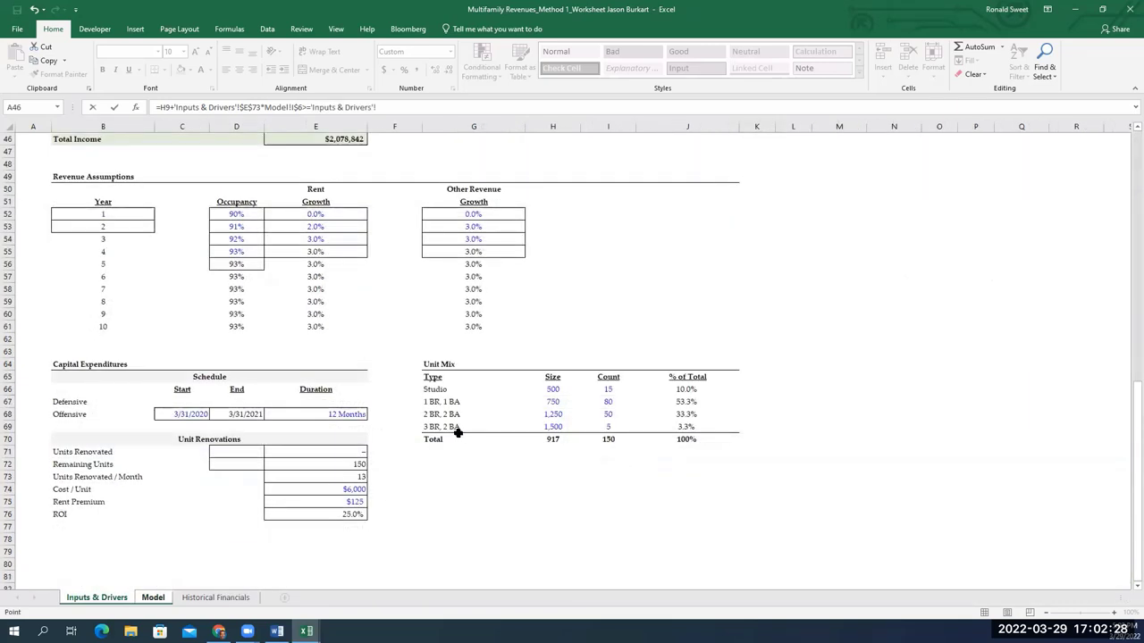
pyautogui.click(204, 417)
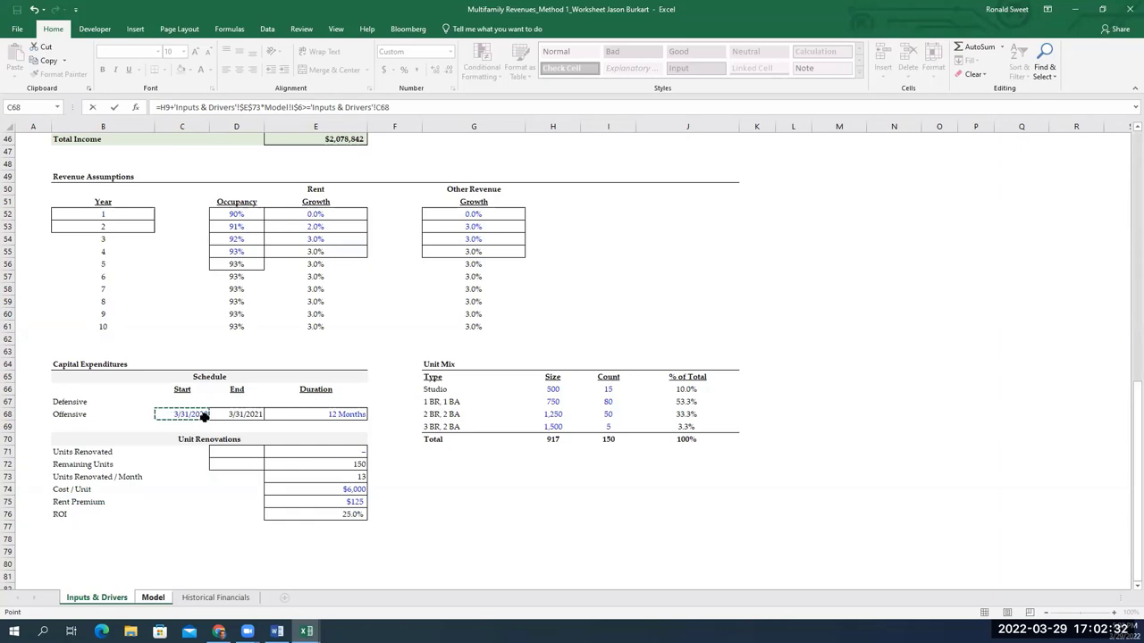
pyautogui.press('F4')
pyautogui.write(')*')
pyautogui.hotkey('ctrl', 'pagedown')
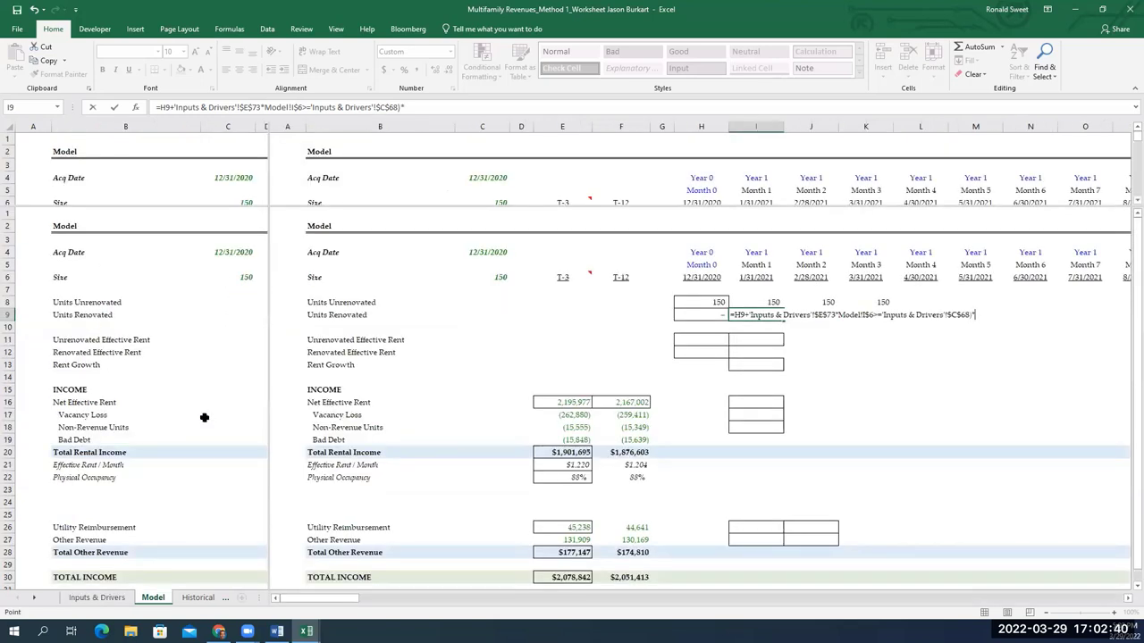
pyautogui.press('Up')
pyautogui.press('Up')
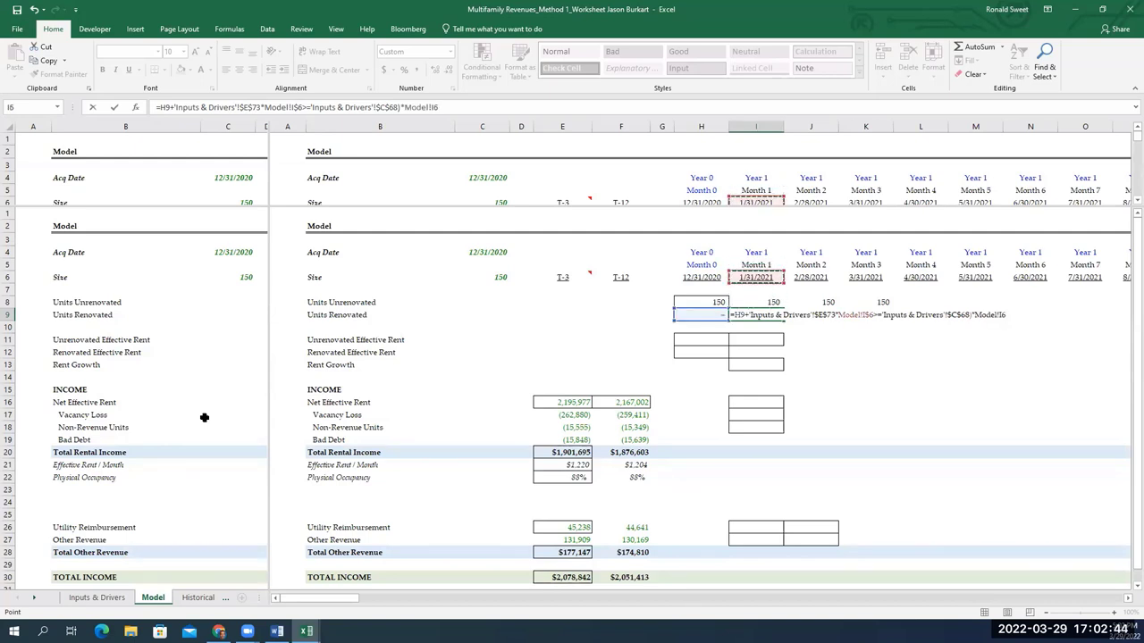
pyautogui.press('F4')
pyautogui.press('F4')
pyautogui.press('F2')
pyautogui.press('Left')
pyautogui.press('Left')
pyautogui.press('Left')
pyautogui.press('Left')
pyautogui.press('Left')
pyautogui.press('Left')
pyautogui.press('Left')
pyautogui.press('Left')
pyautogui.press('Left')
pyautogui.write('(')
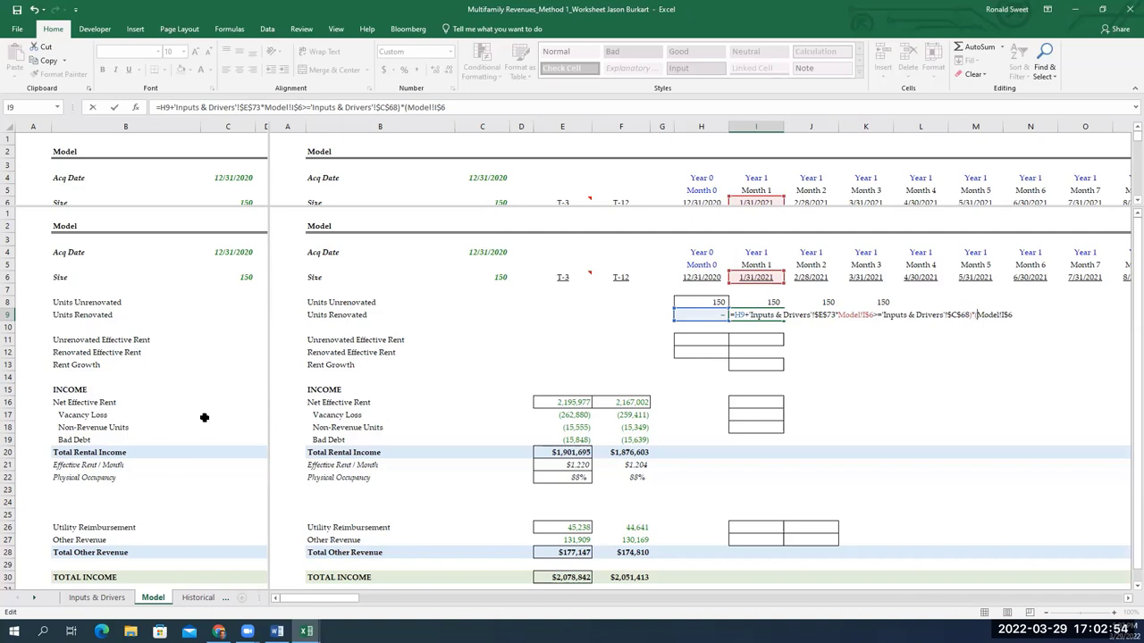
pyautogui.press('Right')
pyautogui.press('Right')
pyautogui.press('Right')
pyautogui.press('Right')
pyautogui.press('Right')
pyautogui.press('Right')
pyautogui.press('Right')
# Add the absolute renovation end date D68 on Inputs & Drivers and close the condition
pyautogui.hotkey('ctrl', 'pagedown')
pyautogui.hotkey('ctrl', 'pageup')
pyautogui.hotkey('ctrl', 'pageup')
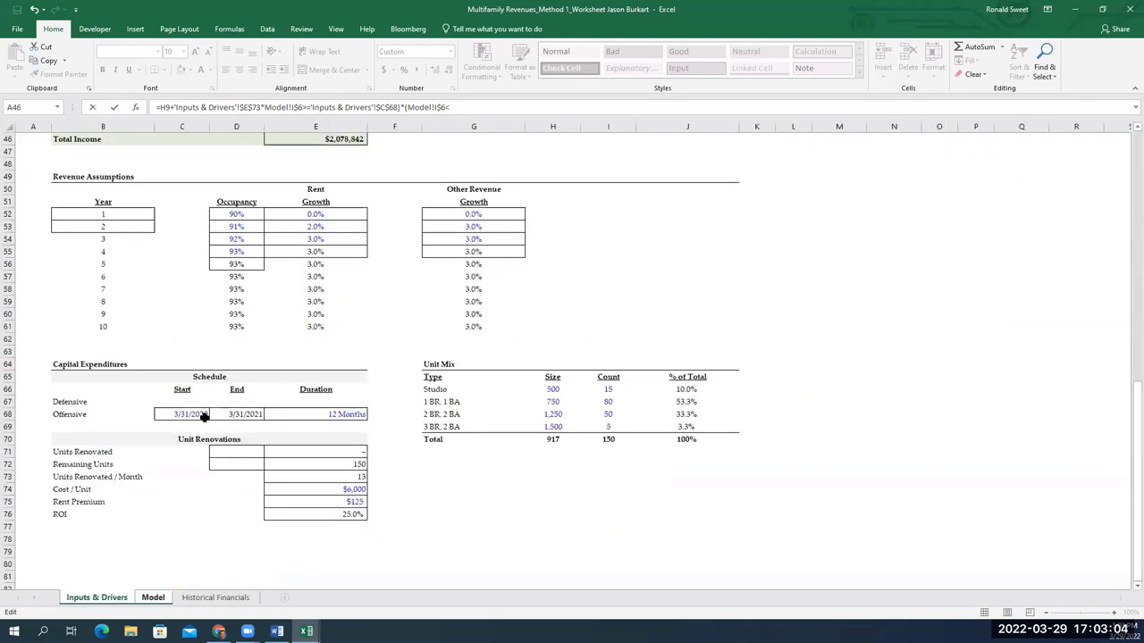
pyautogui.click(228, 414)
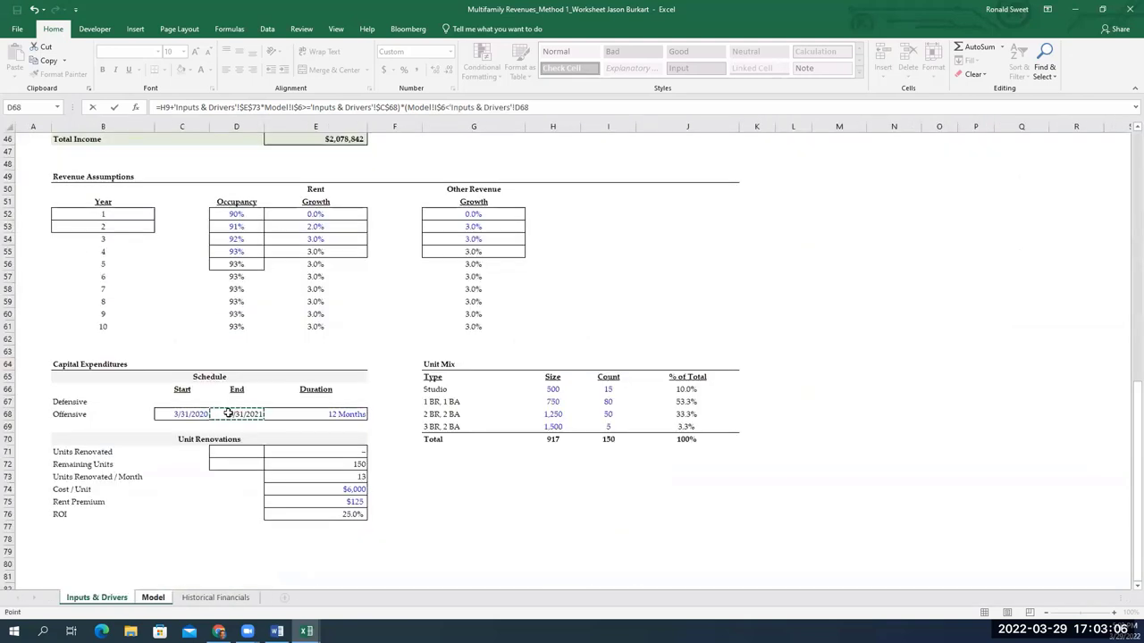
pyautogui.press('F4')
pyautogui.write(')')
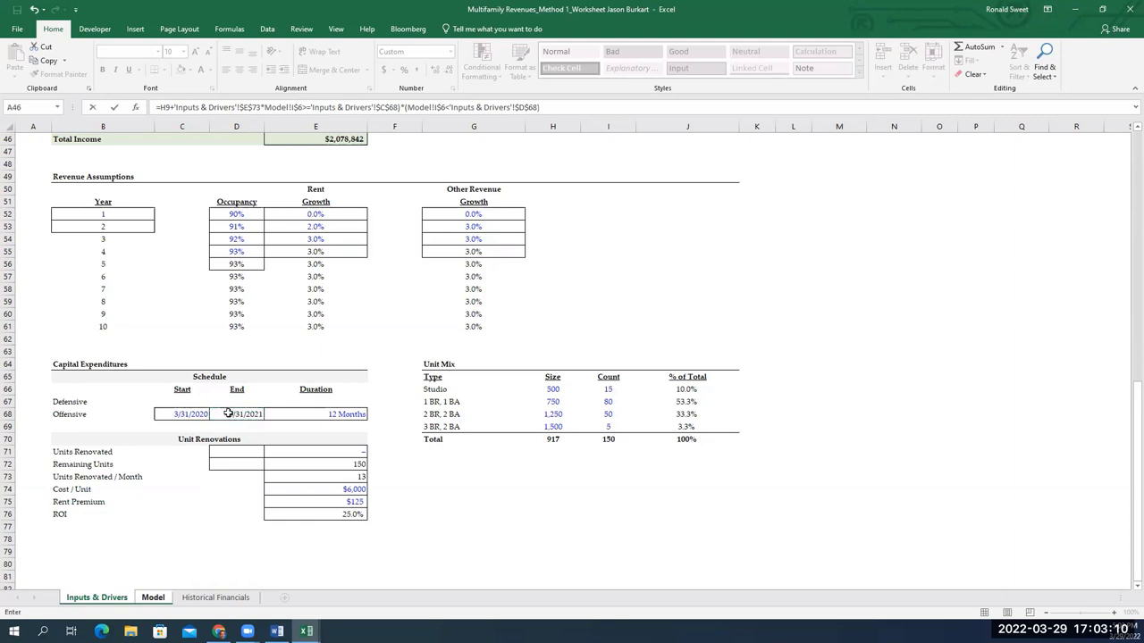
pyautogui.press('Return')
# Fix the formula error with a missing parenthesis so I9 shows 13 and I8 shows 138
pyautogui.press('Return')
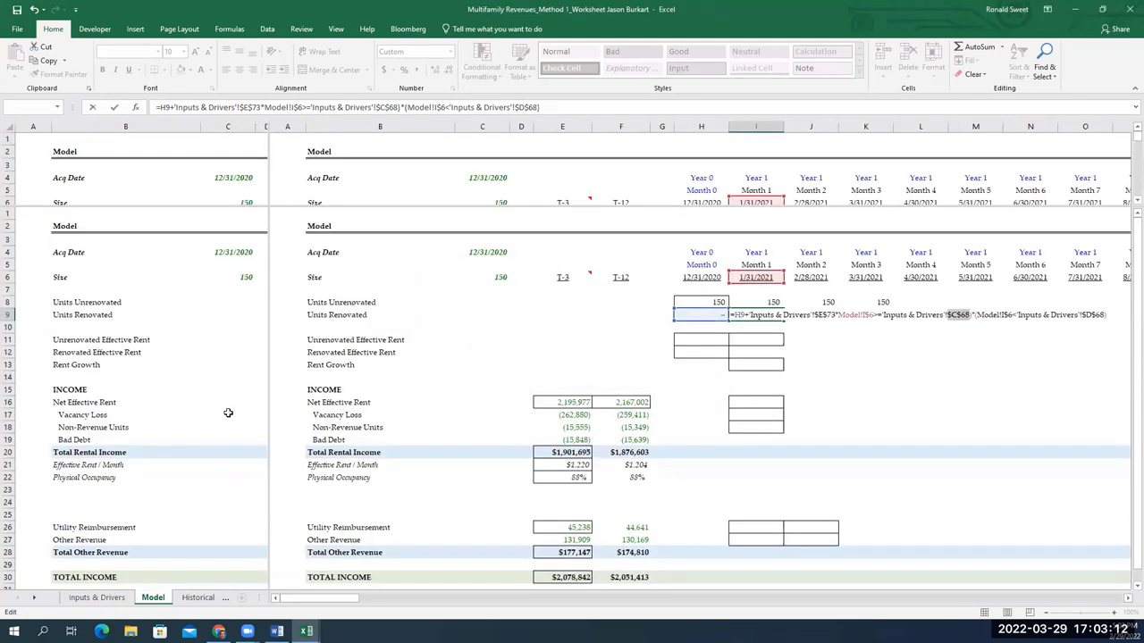
pyautogui.press('Left')
pyautogui.press('Return')
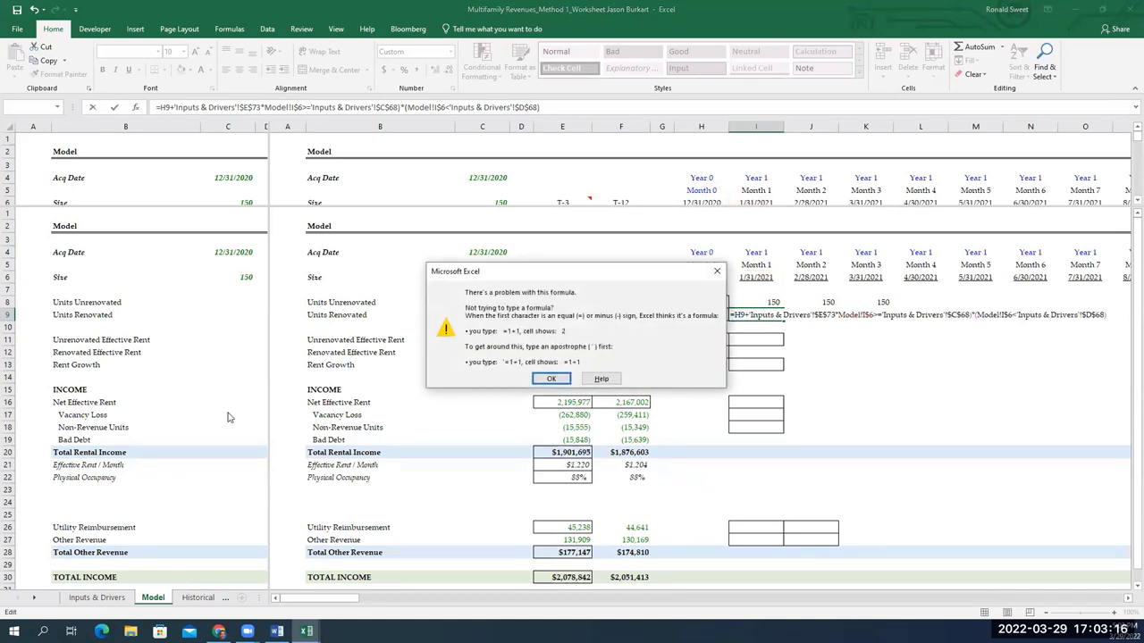
pyautogui.press('Return')
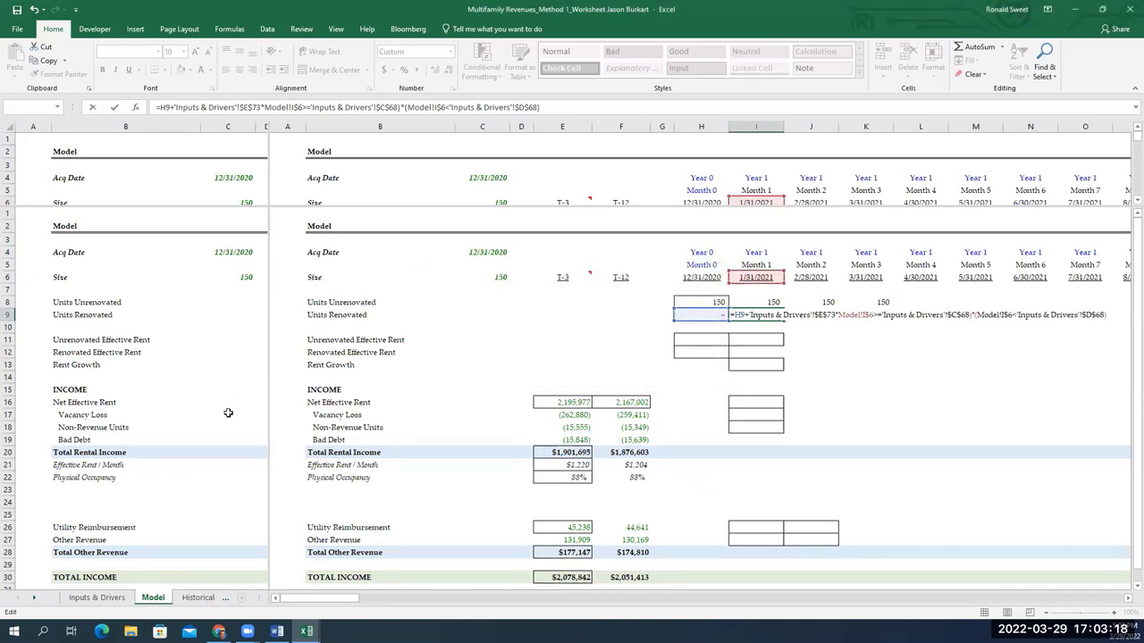
pyautogui.press('Left')
pyautogui.press('Left')
pyautogui.press('Left')
pyautogui.press('Left')
pyautogui.press('Left')
pyautogui.press('Left')
pyautogui.press('Left')
pyautogui.press('Left')
pyautogui.press('Left')
pyautogui.press('Left')
pyautogui.press('Left')
pyautogui.press('Left')
pyautogui.press('Left')
pyautogui.press('Left')
pyautogui.click(837, 314)
pyautogui.write('(')
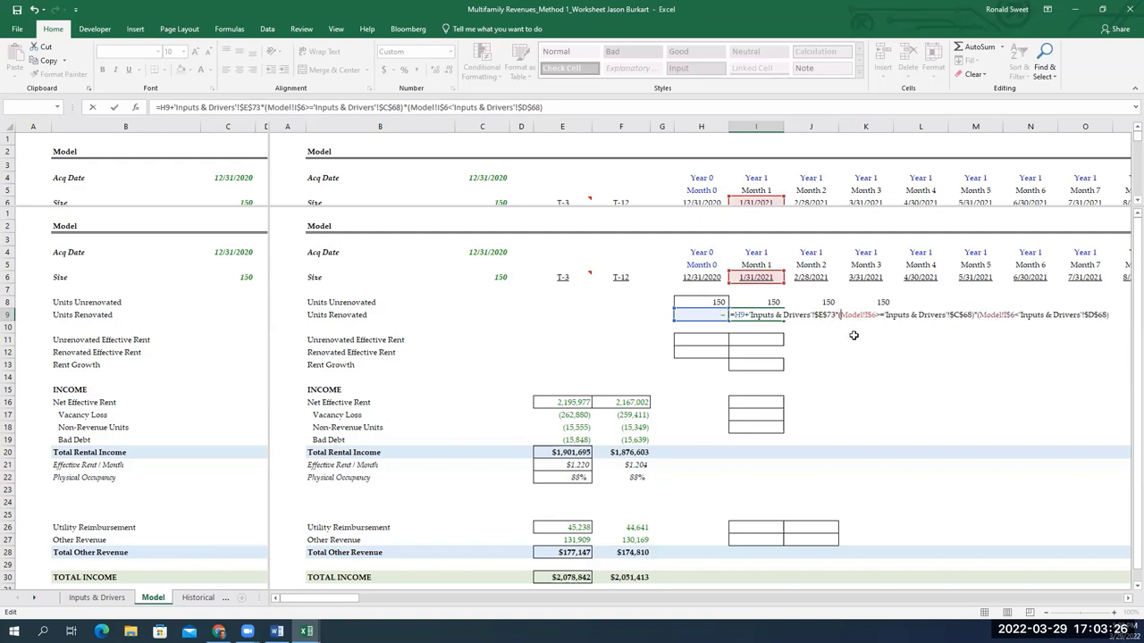
pyautogui.press('Return')
pyautogui.press('Up')
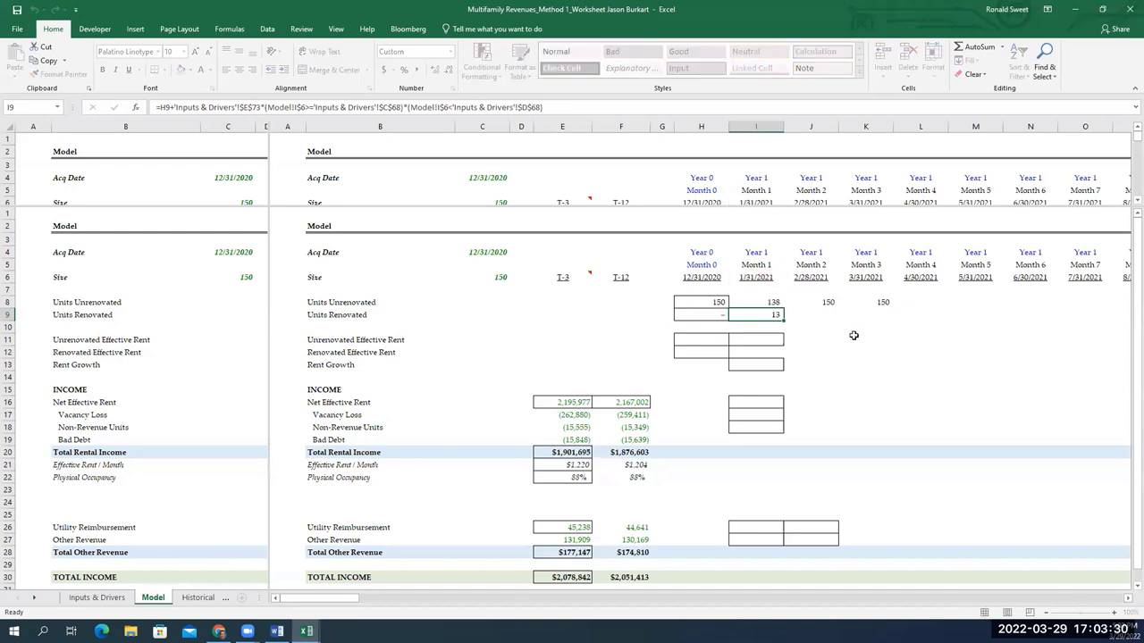
# Fill the Month 1 Units Renovated formula from I9 across row 9 and review it
pyautogui.hotkey('ctrl', 'c')
pyautogui.hotkey('shift', 'Right')
pyautogui.hotkey('shift', 'Right')
pyautogui.hotkey('shift', 'Right')
pyautogui.hotkey('shift', 'Right')
pyautogui.hotkey('shift', 'Right')
pyautogui.hotkey('shift', 'Right')
pyautogui.hotkey('shift', 'Right')
pyautogui.hotkey('shift', 'Right')
pyautogui.hotkey('shift', 'Right')
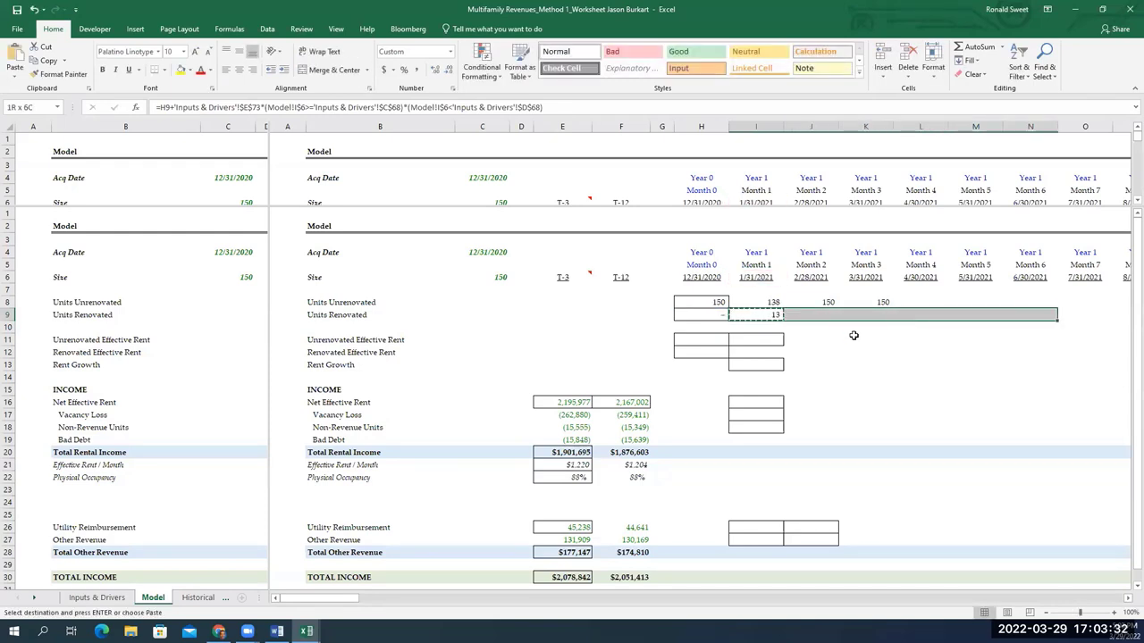
pyautogui.hotkey('shift', 'Right')
pyautogui.hotkey('shift', 'Right')
pyautogui.hotkey('shift', 'Right')
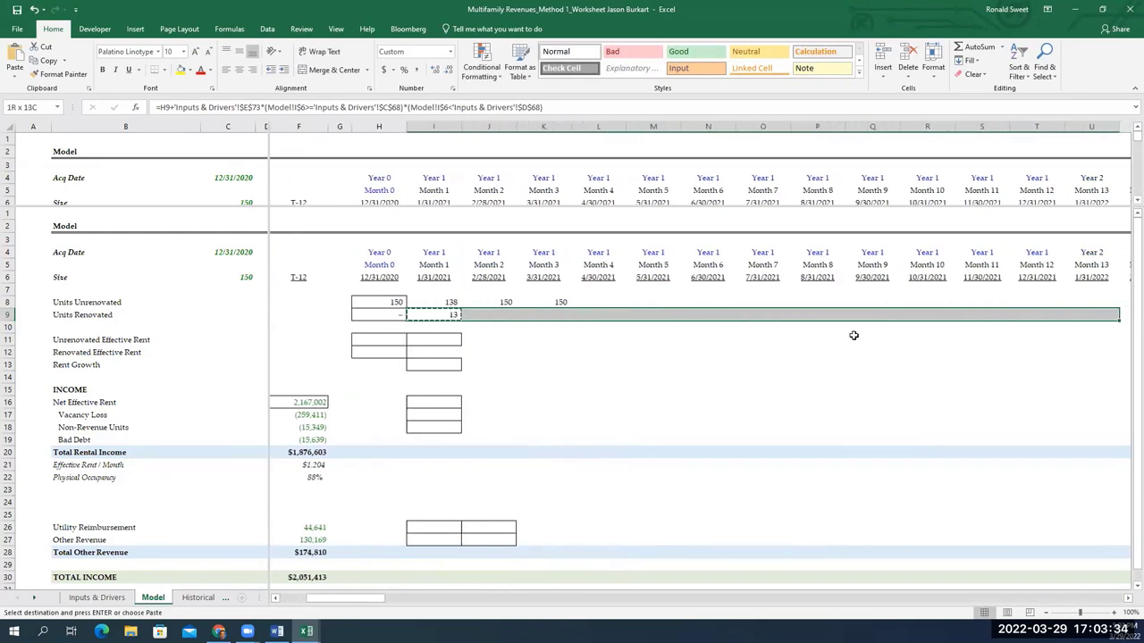
pyautogui.press('Return')
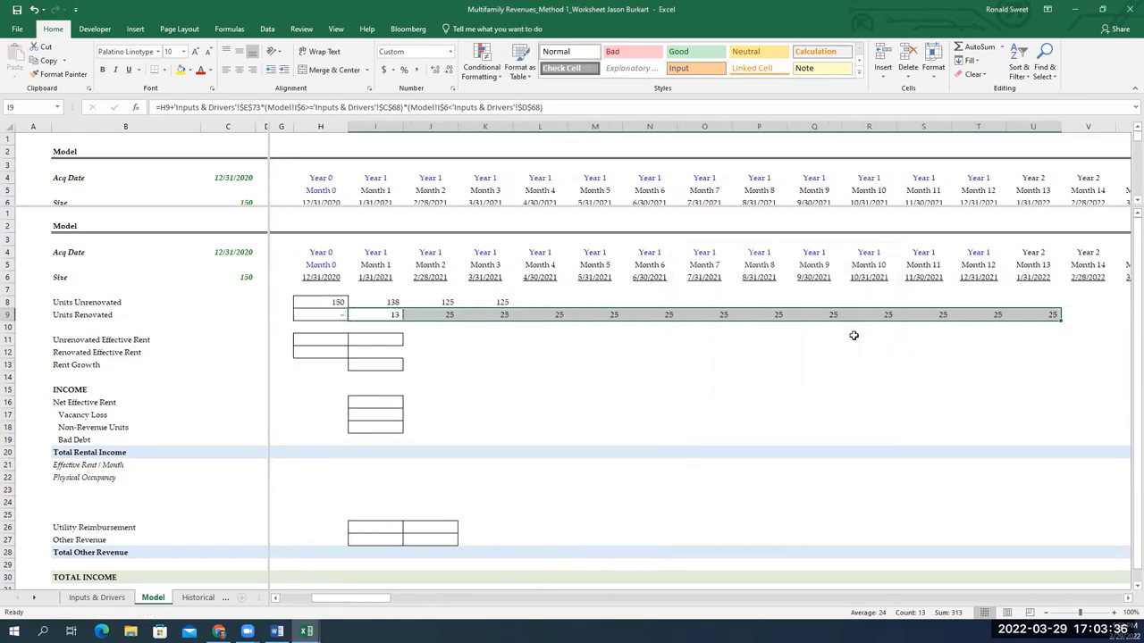
pyautogui.press('Right')
pyautogui.press('Right')
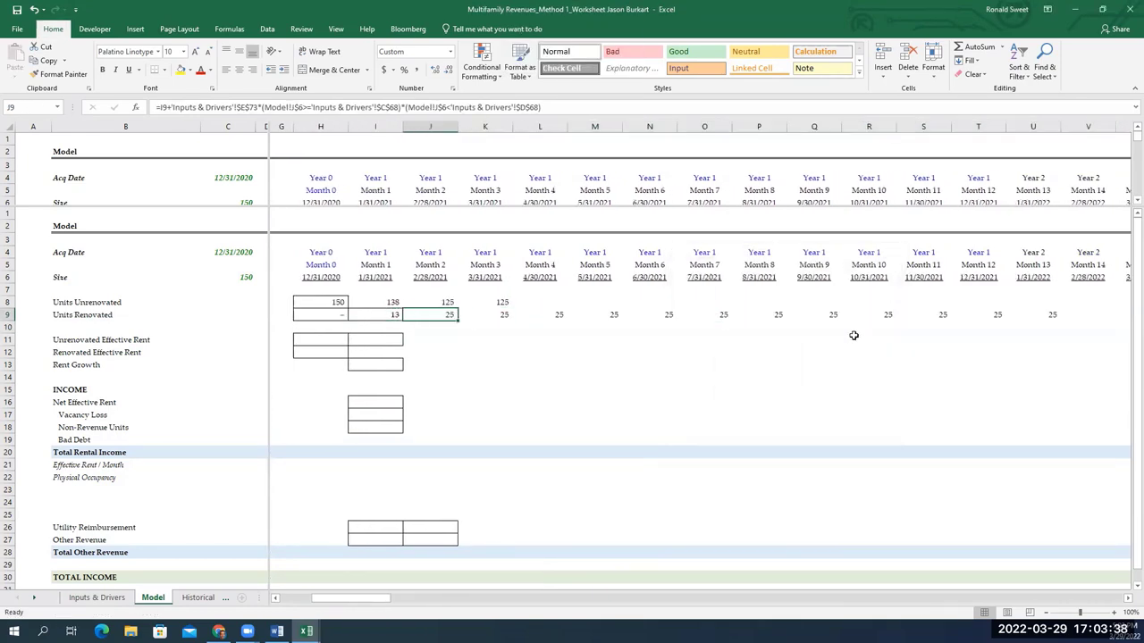
pyautogui.press('Right')
pyautogui.press('Right')
pyautogui.press('Right')
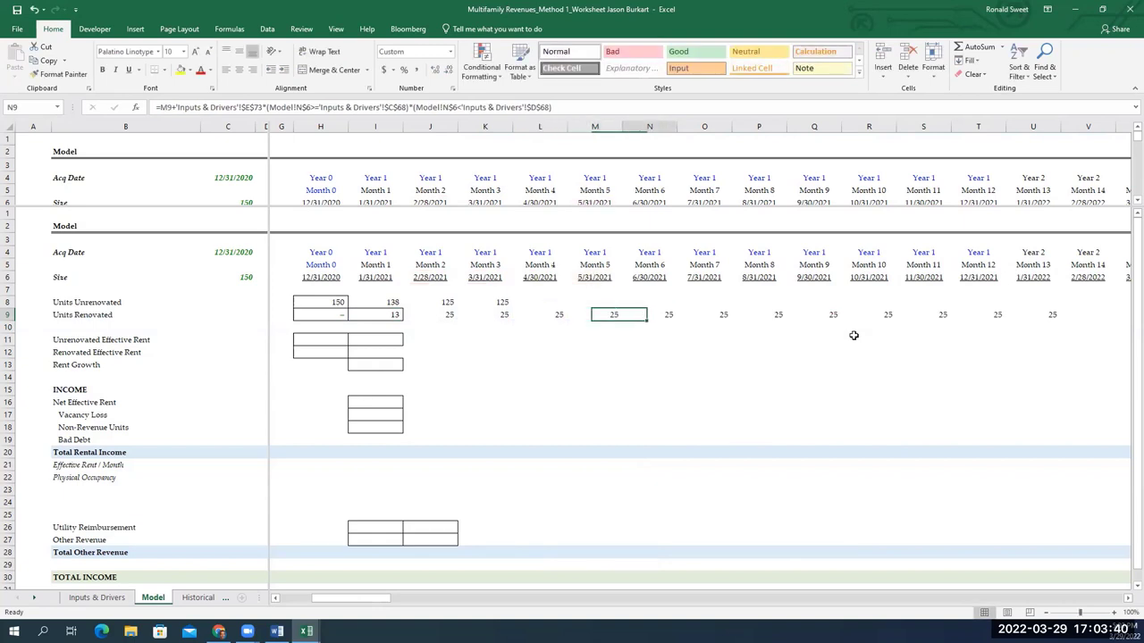
pyautogui.press('Left')
pyautogui.press('Left')
pyautogui.press('Left')
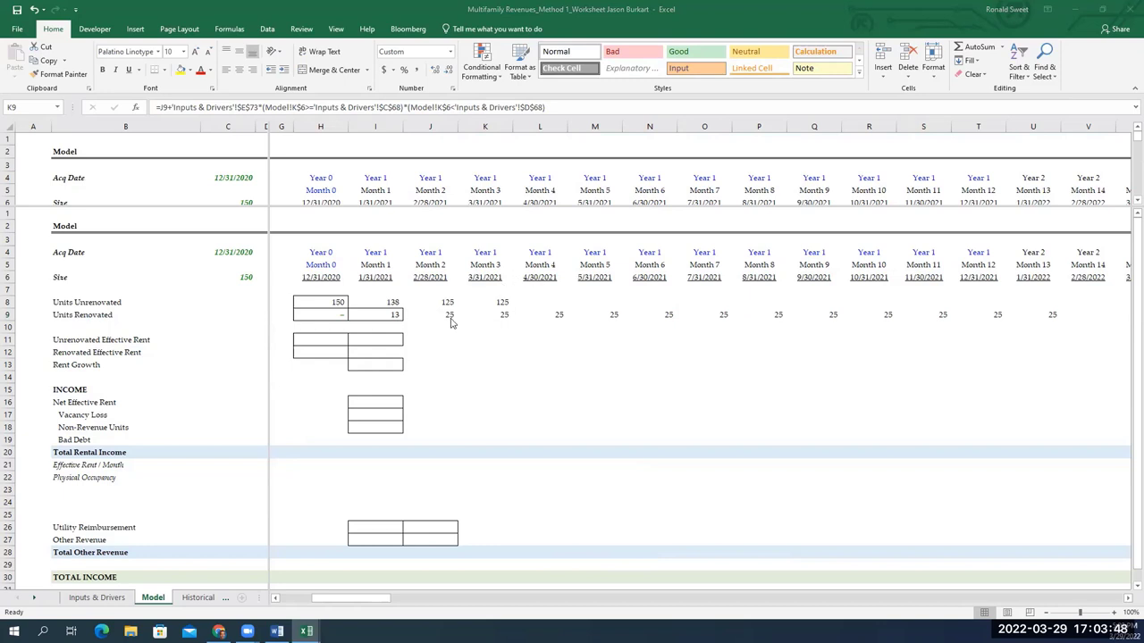
pyautogui.click(386, 317)
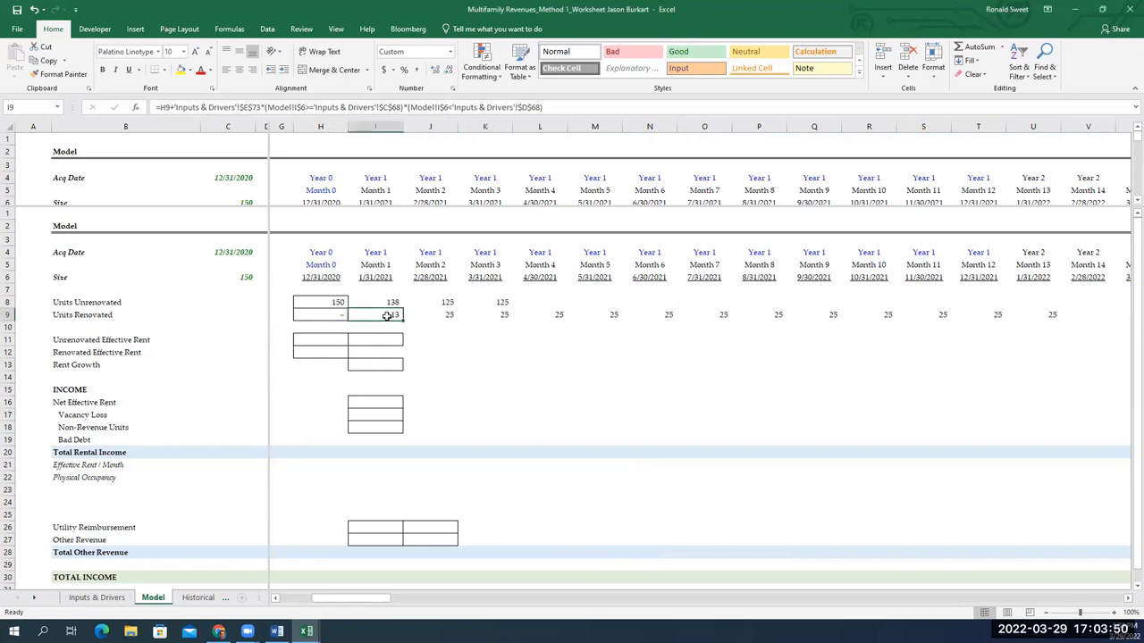
pyautogui.press('Right')
pyautogui.press('Right')
pyautogui.press('Right')
pyautogui.press('Left')
pyautogui.press('Left')
# Copy K8's Units Unrenovated formula across row 8 through Month 13 and close the Help pane
pyautogui.press('Up')
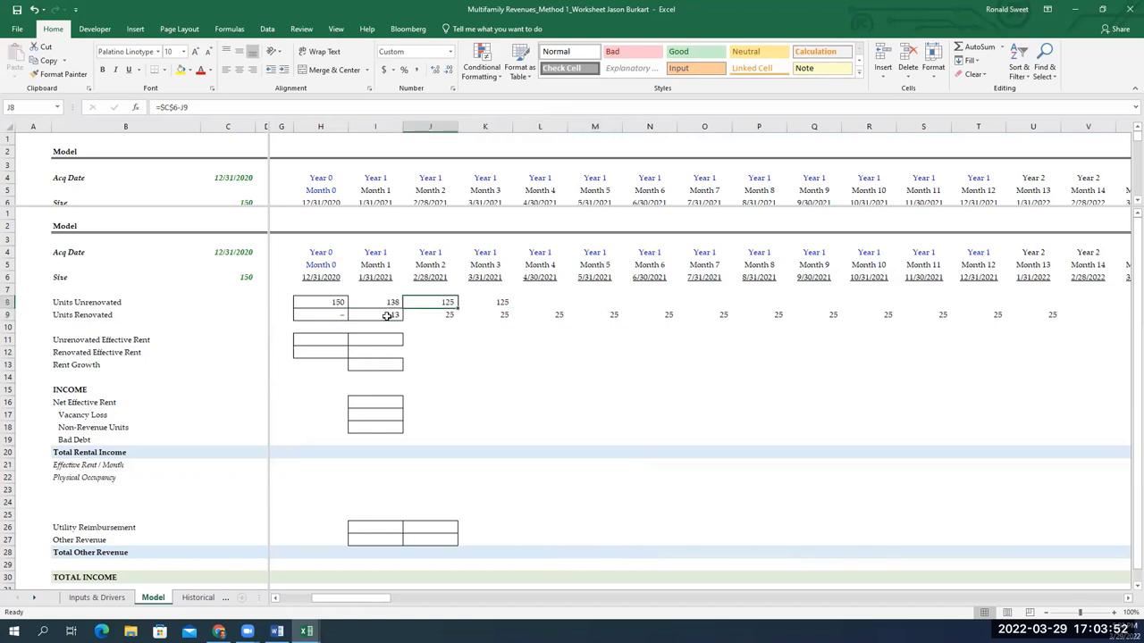
pyautogui.press('Right')
pyautogui.hotkey('ctrl', 'c')
pyautogui.hotkey('shift', 'Right')
pyautogui.hotkey('shift', 'Right')
pyautogui.hotkey('shift', 'Right')
pyautogui.hotkey('shift', 'Right')
pyautogui.hotkey('shift', 'Right')
pyautogui.hotkey('shift', 'Right')
pyautogui.hotkey('shift', 'Right')
pyautogui.hotkey('shift', 'Right')
pyautogui.hotkey('shift', 'Right')
pyautogui.hotkey('shift', 'Right')
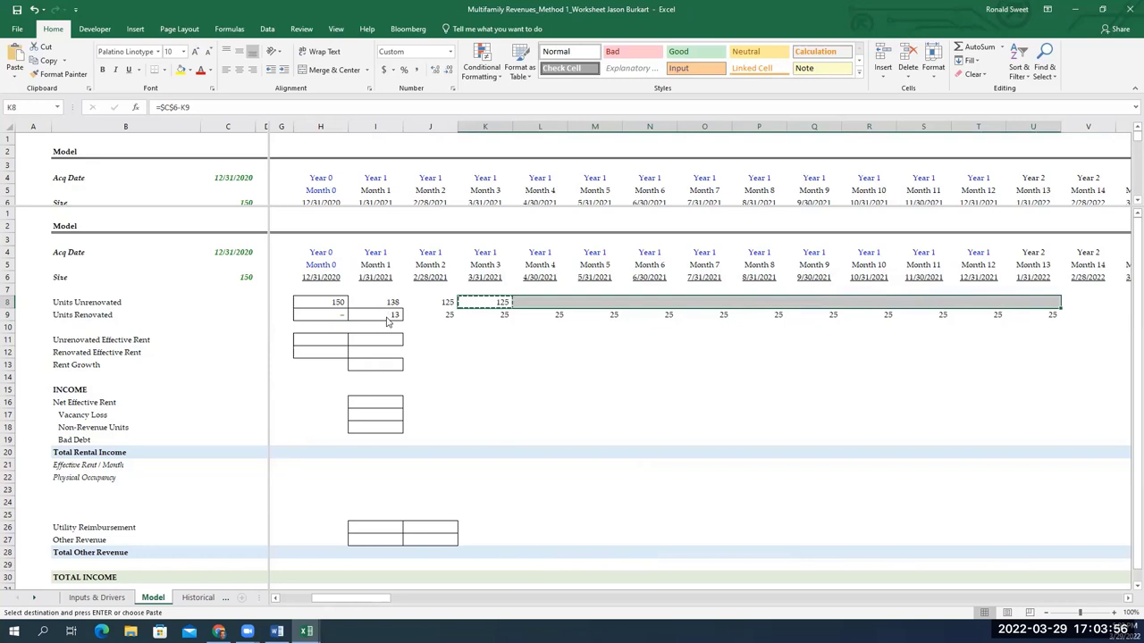
pyautogui.press('Return')
pyautogui.press('Right')
pyautogui.press('F1')
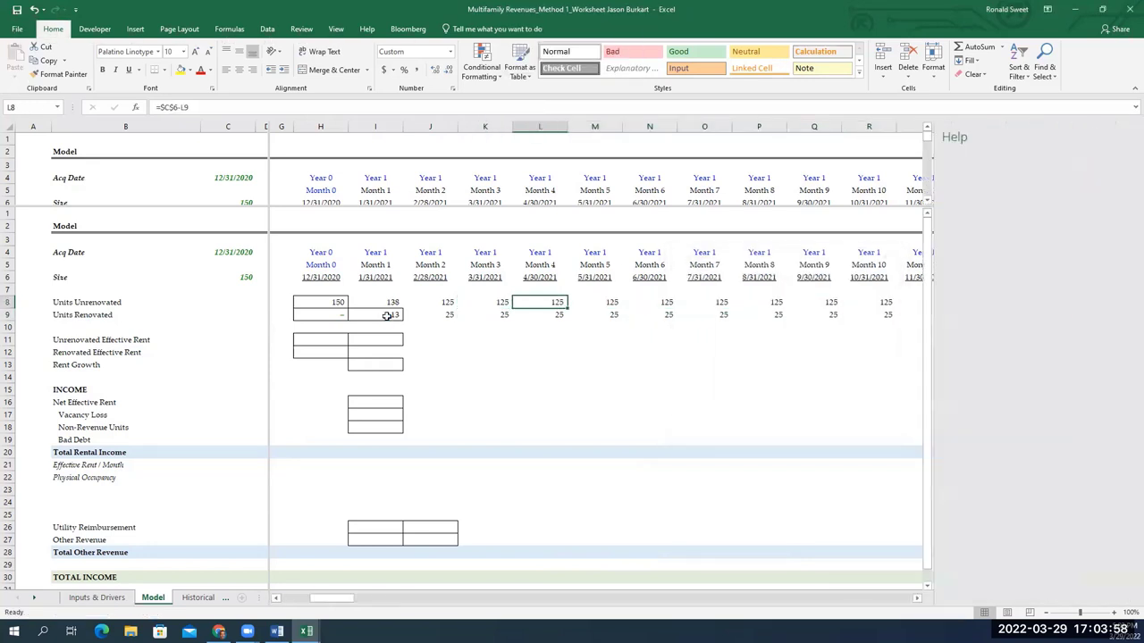
pyautogui.click(1128, 134)
# Check the copied Units Unrenovated formulas for Months 1 to 6 in row 8
pyautogui.press('F2')
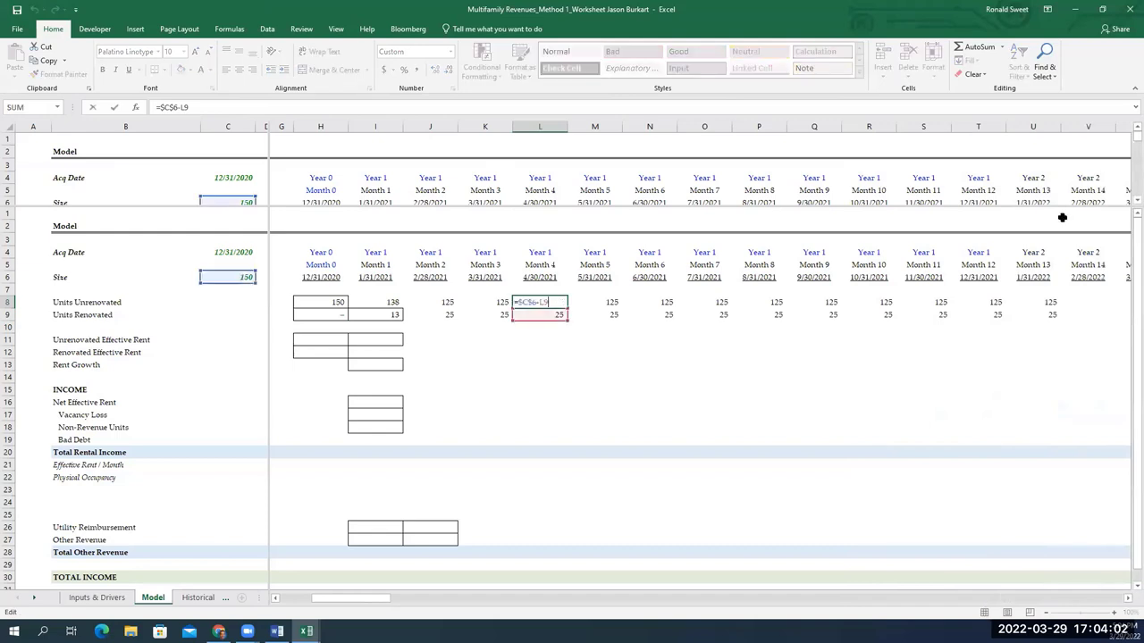
pyautogui.press('Escape')
pyautogui.press('Right')
pyautogui.press('F2')
pyautogui.press('Escape')
pyautogui.press('Right')
pyautogui.press('F2')
pyautogui.press('Escape')
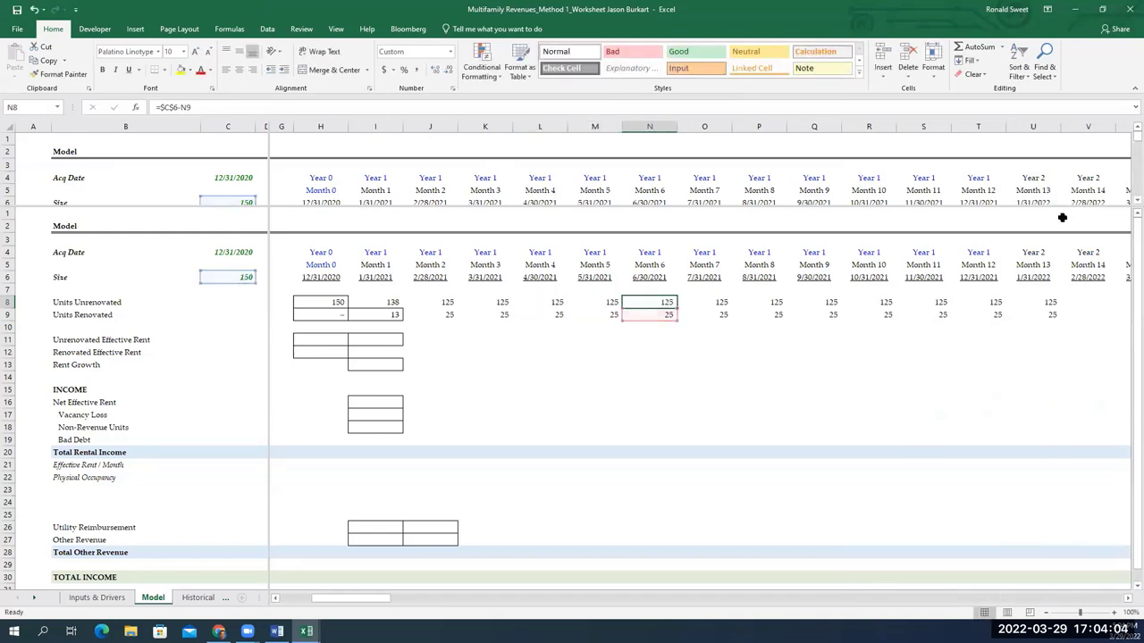
pyautogui.press('Left')
pyautogui.press('Left')
pyautogui.press('Left')
pyautogui.press('Left')
pyautogui.press('Left')
pyautogui.press('F2')
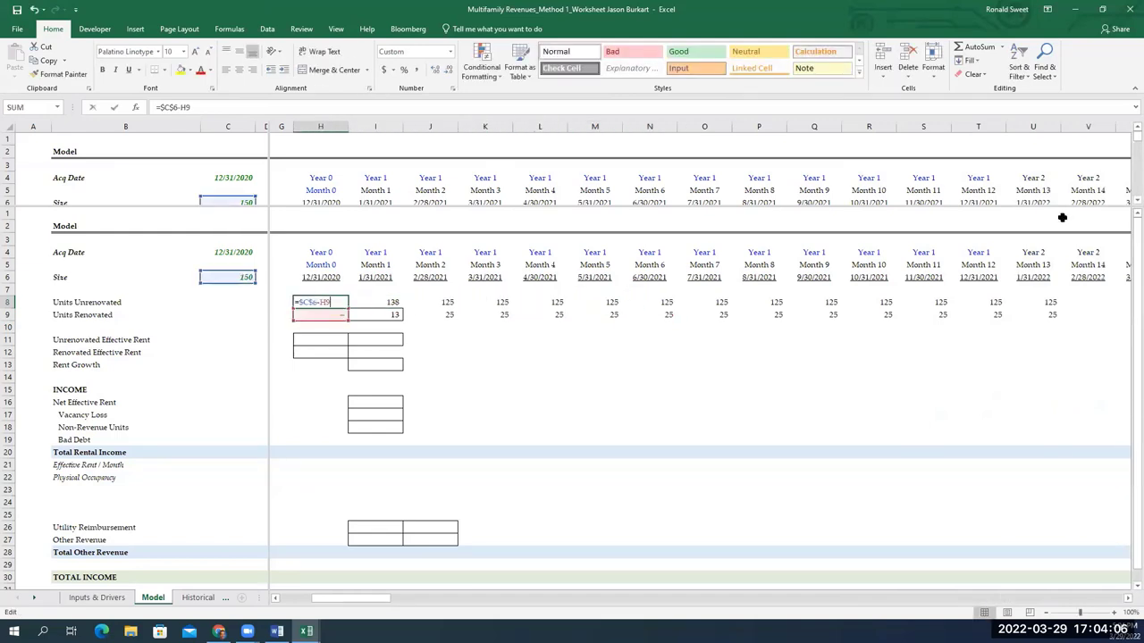
pyautogui.press('Escape')
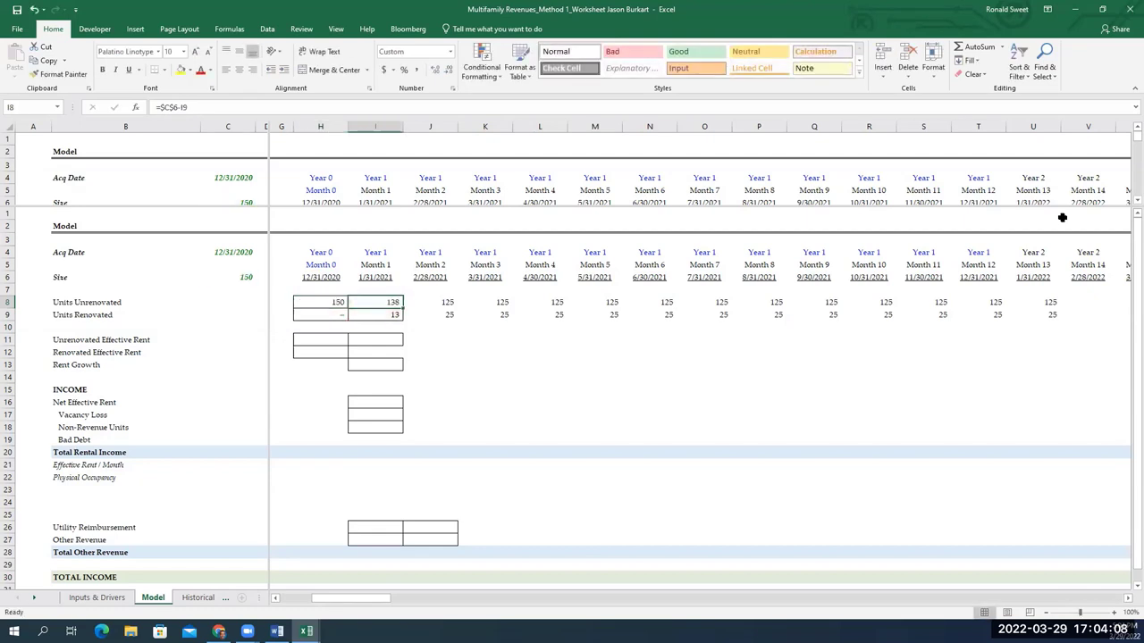
pyautogui.press('Right')
pyautogui.press('Right')
pyautogui.press('Right')
pyautogui.press('Right')
pyautogui.press('Right')
pyautogui.press('Right')
pyautogui.press('Right')
pyautogui.press('Right')
pyautogui.press('Right')
pyautogui.press('Right')
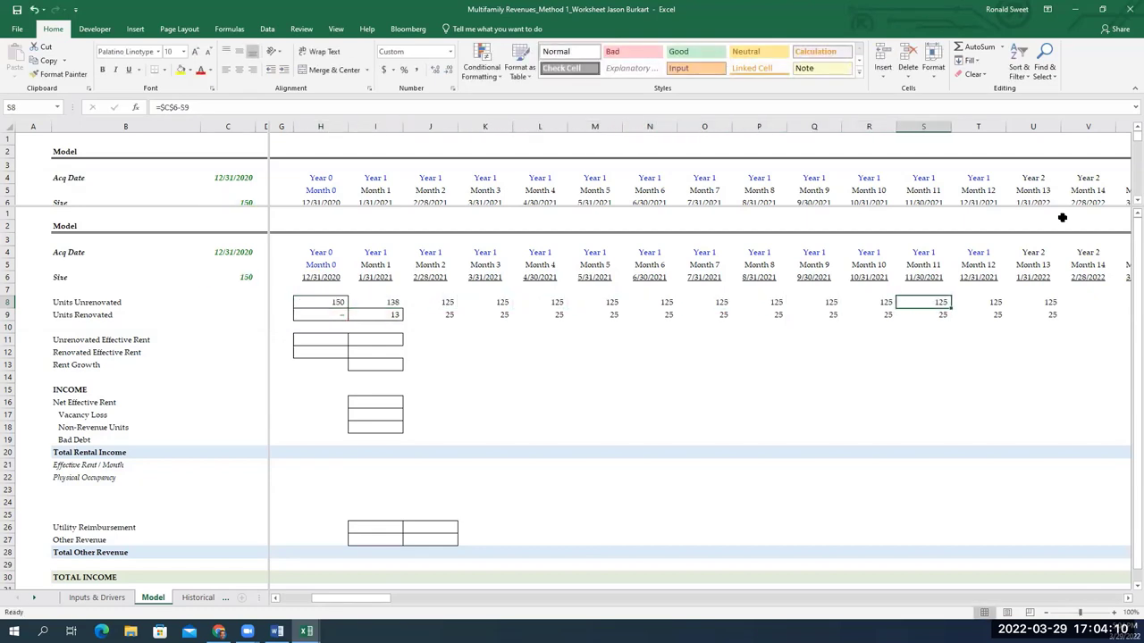
pyautogui.press('Right')
pyautogui.press('Right')
pyautogui.press('Left')
pyautogui.press('Left')
pyautogui.press('Left')
pyautogui.press('Left')
pyautogui.press('Left')
pyautogui.press('Left')
pyautogui.press('Left')
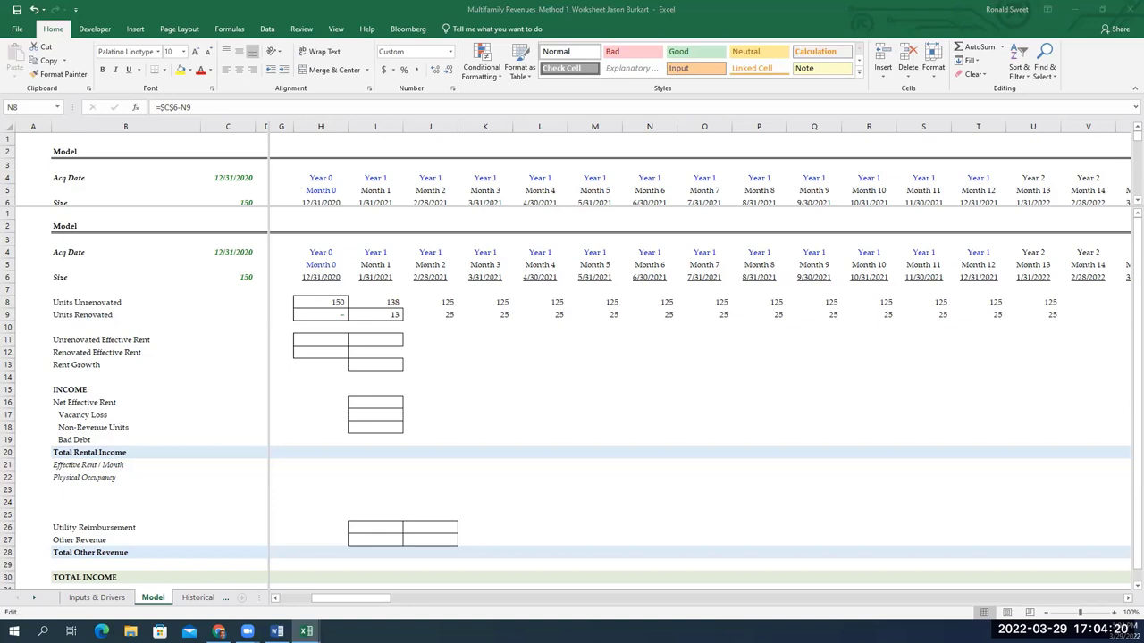
# Change I9's < comparison to <= and accept Excel's suggested correction
pyautogui.doubleClick(390, 318)
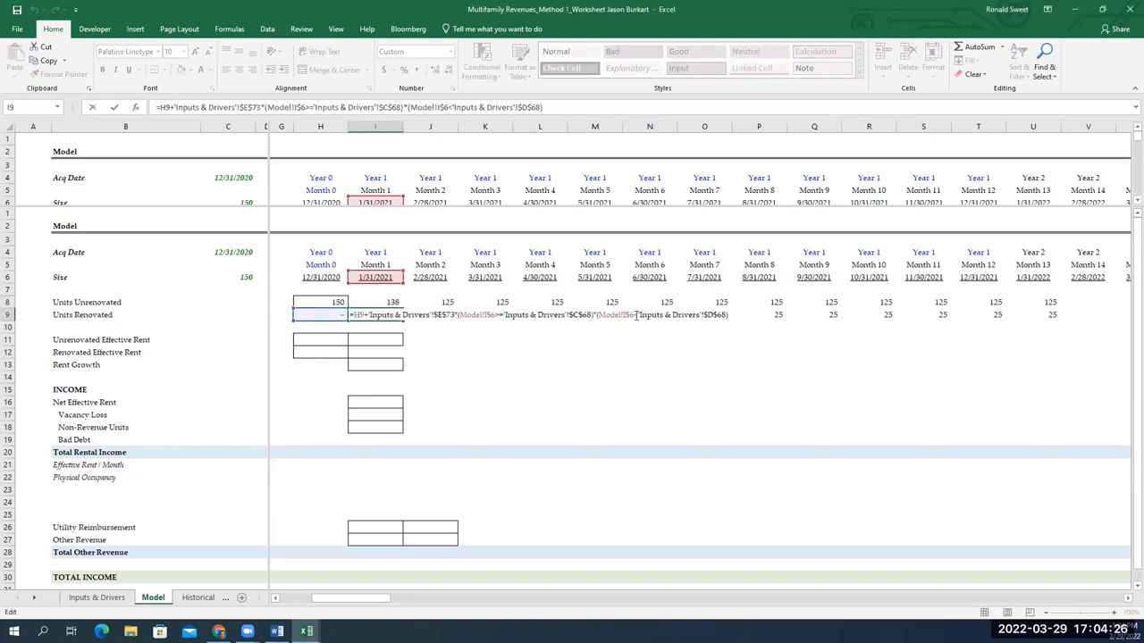
pyautogui.write('=')
pyautogui.press('Return')
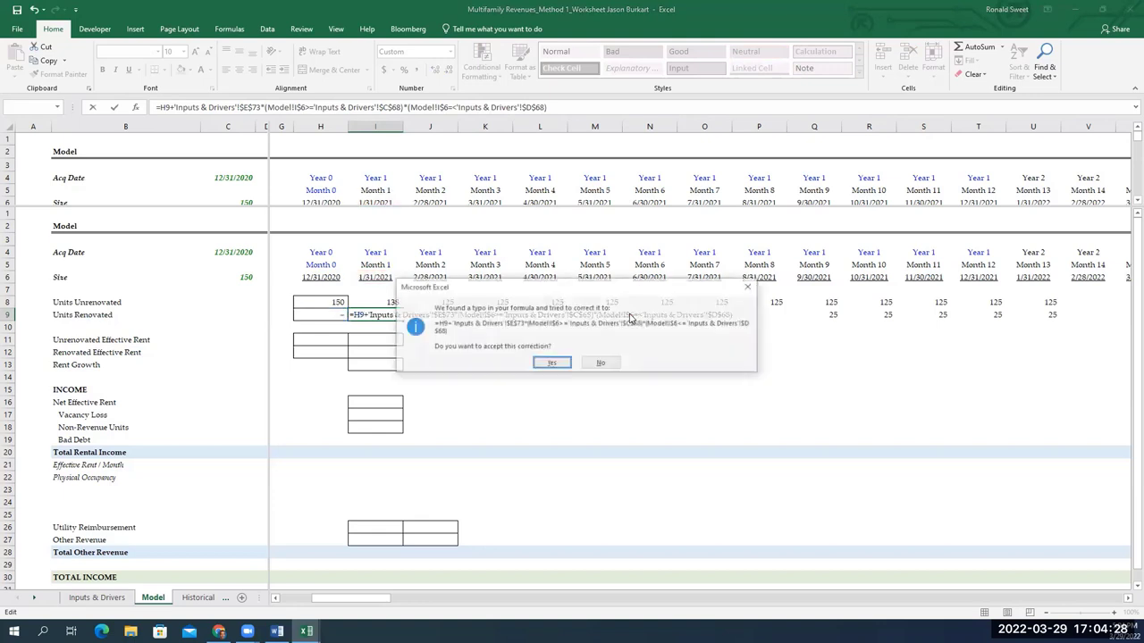
pyautogui.press('Return')
# Paste the corrected I9 formula across J9:V9
pyautogui.hotkey('ctrl', 'c')
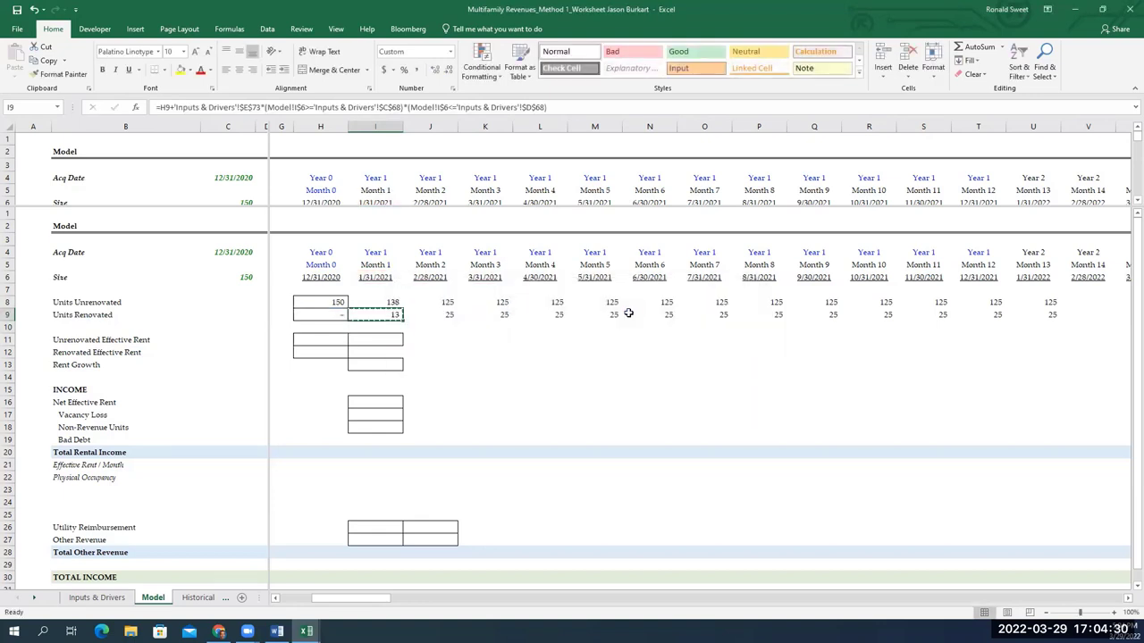
pyautogui.hotkey('shift', 'Right')
pyautogui.hotkey('shift', 'Right')
pyautogui.hotkey('shift', 'Right')
pyautogui.hotkey('shift', 'Right')
pyautogui.hotkey('shift', 'Right')
pyautogui.hotkey('shift', 'Right')
pyautogui.hotkey('shift', 'Right')
pyautogui.hotkey('shift', 'Right')
pyautogui.hotkey('shift', 'Right')
pyautogui.hotkey('shift', 'Right')
pyautogui.hotkey('shift', 'Right')
pyautogui.hotkey('shift', 'Right')
pyautogui.hotkey('shift', 'Right')
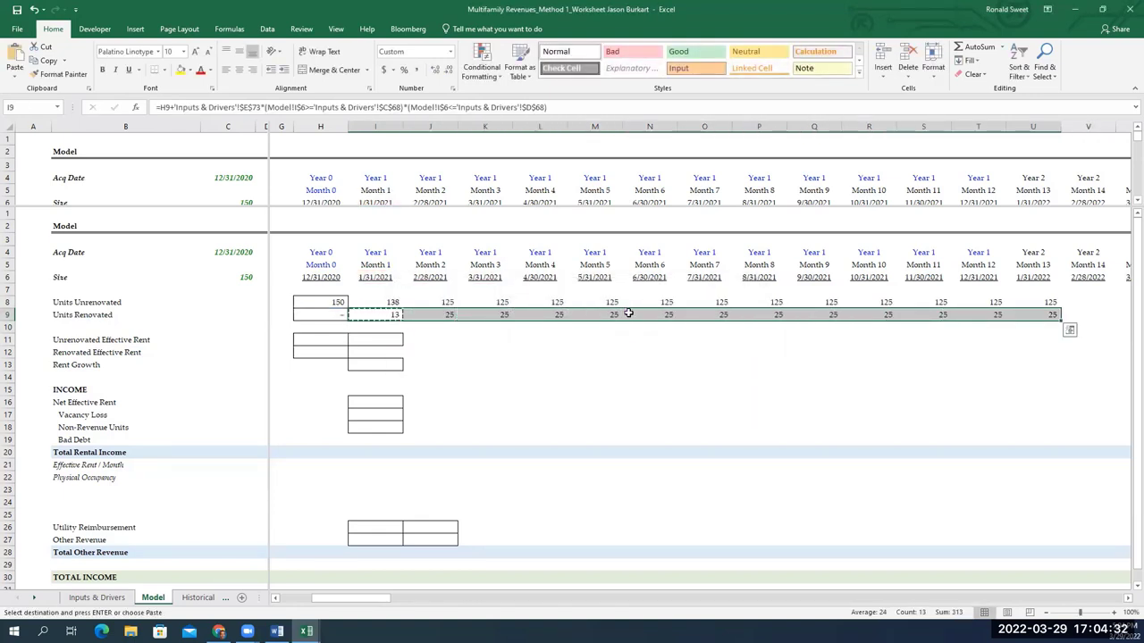
pyautogui.rightClick(628, 314)
pyautogui.press('Return')
# Inspect the references in the J9, K9 and N9 Units Renovated formulas
pyautogui.press('Right')
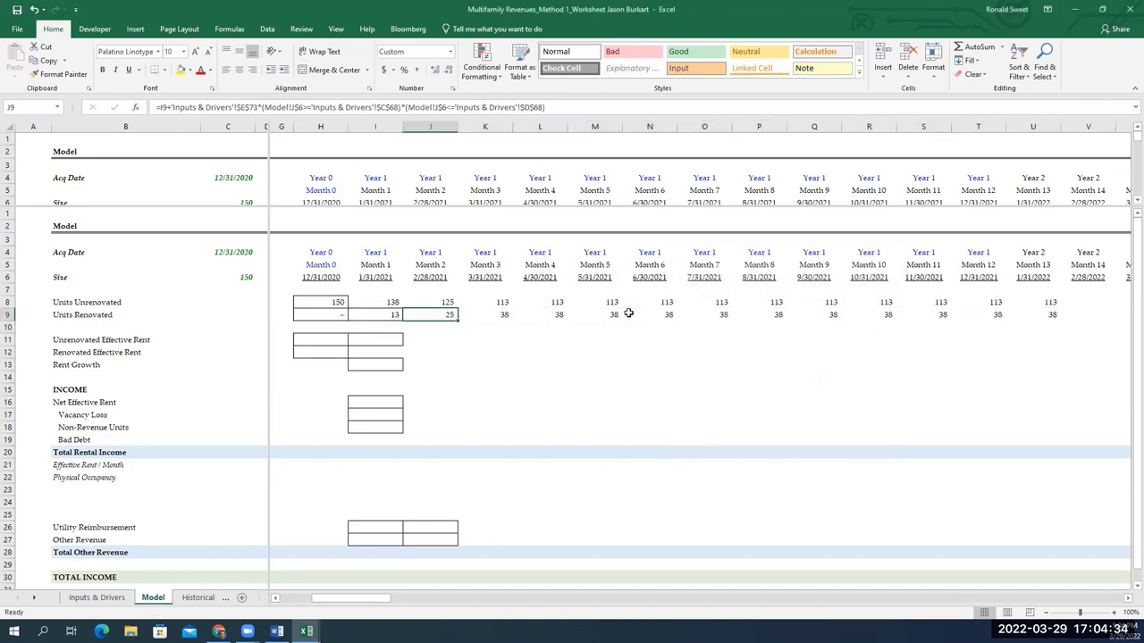
pyautogui.press('F2')
pyautogui.press('Escape')
pyautogui.press('Right')
pyautogui.press('Right')
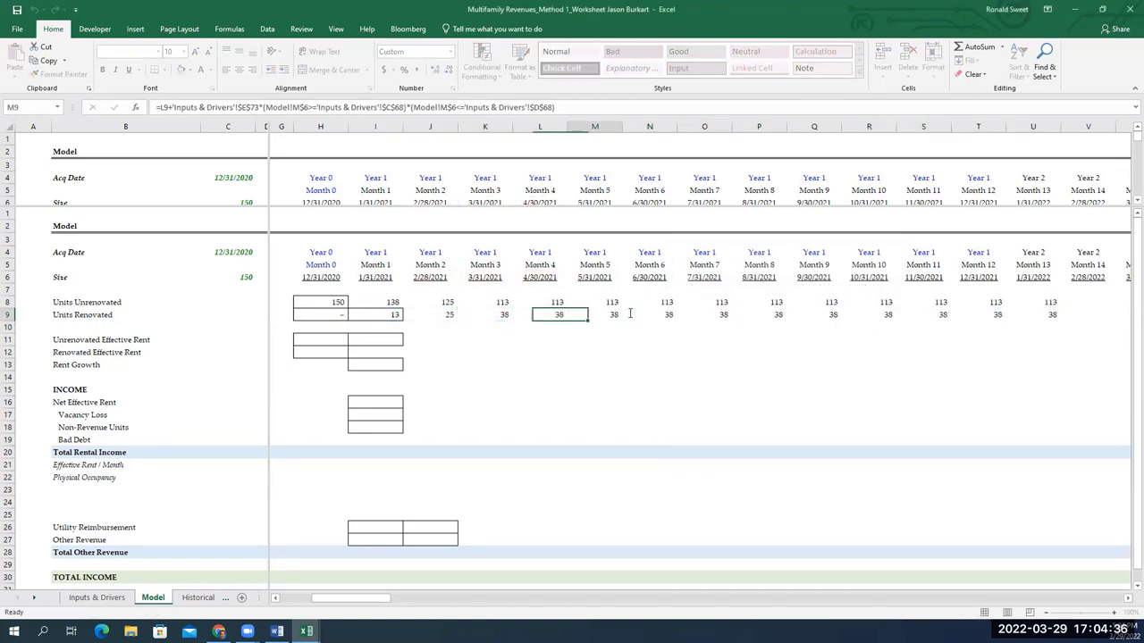
pyautogui.press('F2')
pyautogui.press('Escape')
pyautogui.press('Right')
pyautogui.press('Right')
pyautogui.click(628, 313)
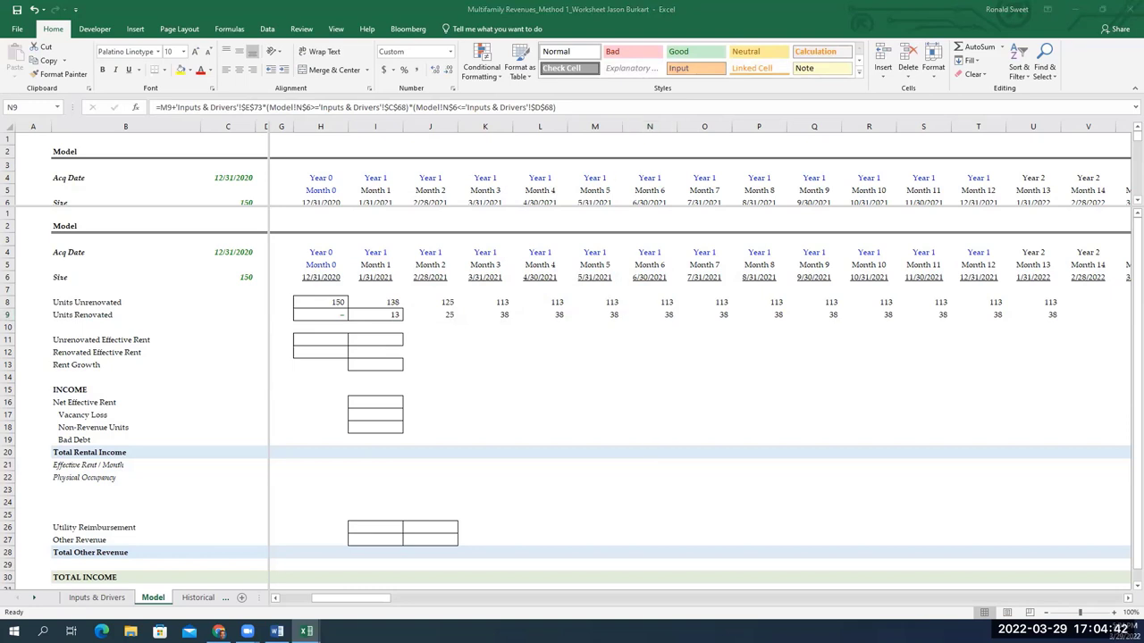
pyautogui.press('F2')
# Replace the I9 formula and dismiss the resulting circular reference warning
pyautogui.click(386, 314)
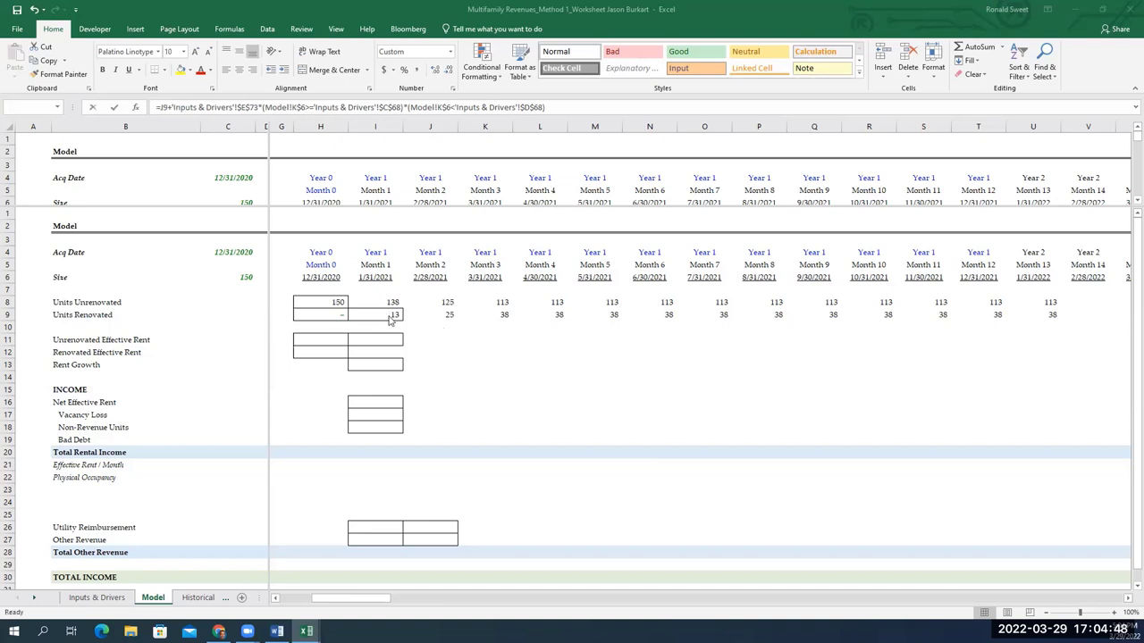
pyautogui.doubleClick(386, 314)
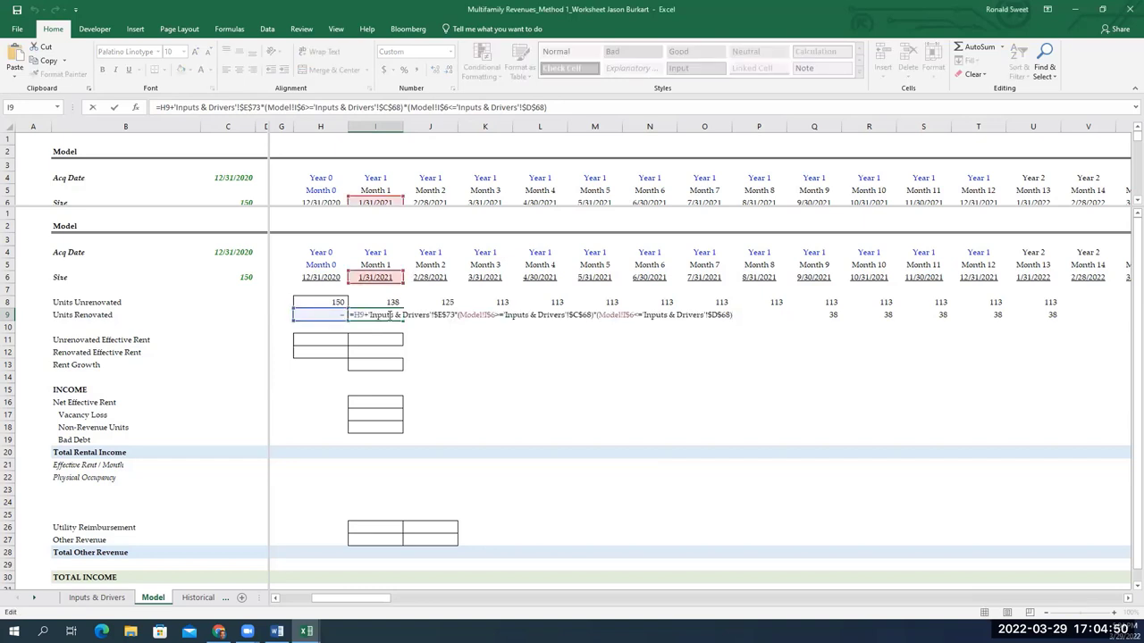
pyautogui.hotkey('ctrl', 'a')
pyautogui.press('Return')
pyautogui.press('Return')
pyautogui.press('Up')
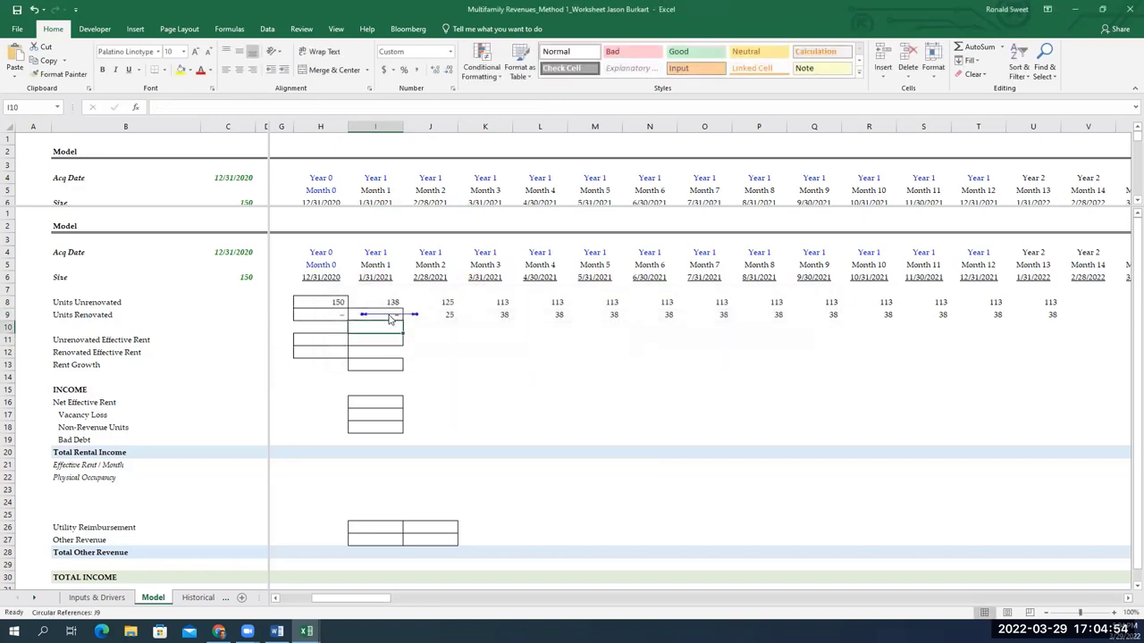
pyautogui.hotkey('alt', 'm')
pyautogui.press('F9')
pyautogui.press('Return')
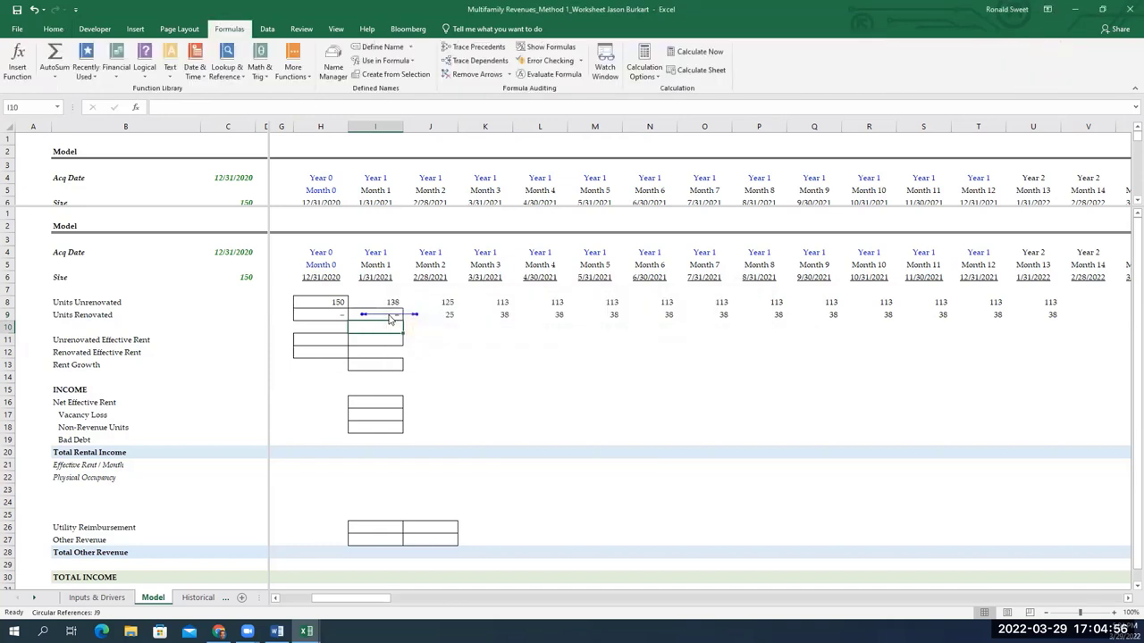
# Trace I9's precedents to Inputs & Drivers, then remove the trace arrows
pyautogui.click(389, 315)
pyautogui.hotkey('alt', 'm')
pyautogui.press('p')
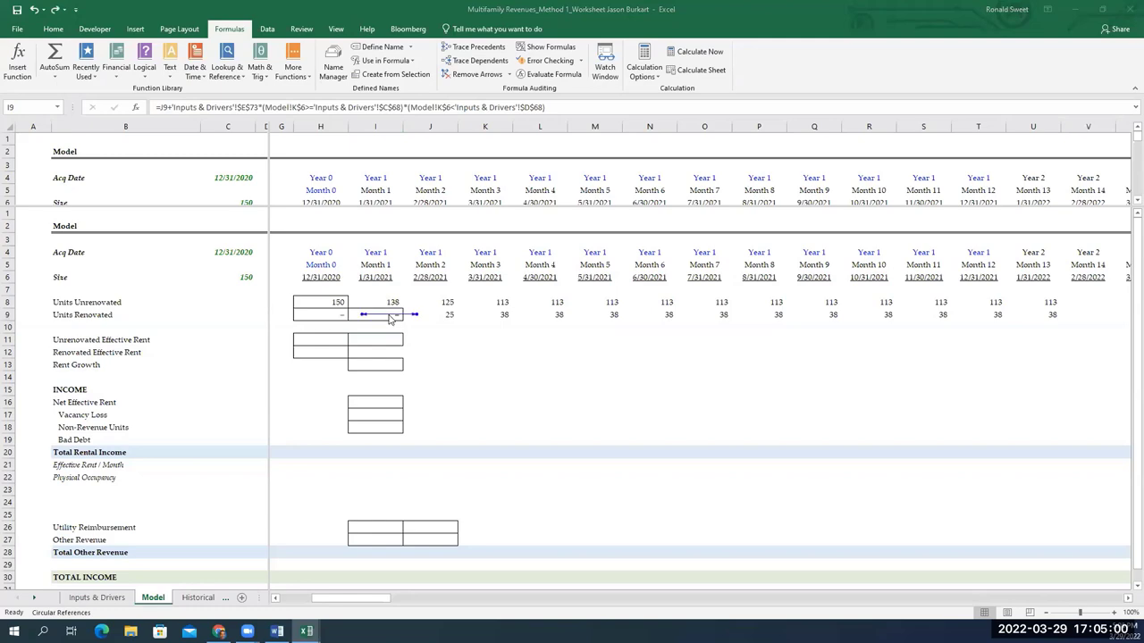
pyautogui.hotkey('ctrl', 'pageup')
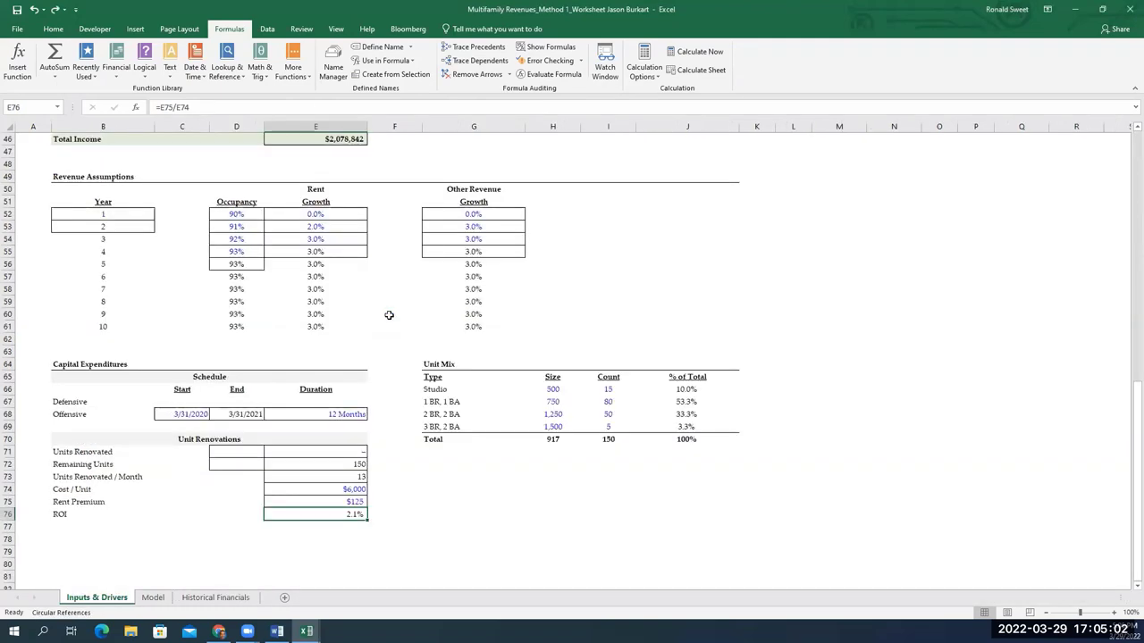
pyautogui.click(154, 598)
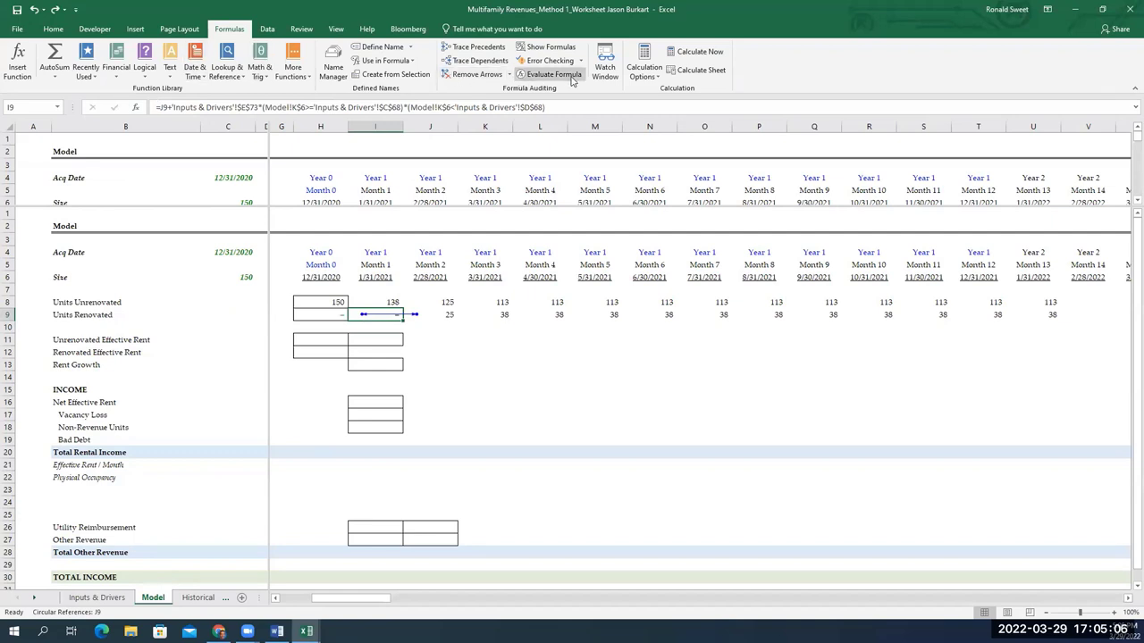
pyautogui.click(486, 77)
# Reselect I9 and compare it with the Month 2 cell J9
pyautogui.moveTo(400, 328); pyautogui.dragTo(392, 319)
pyautogui.click(393, 319)
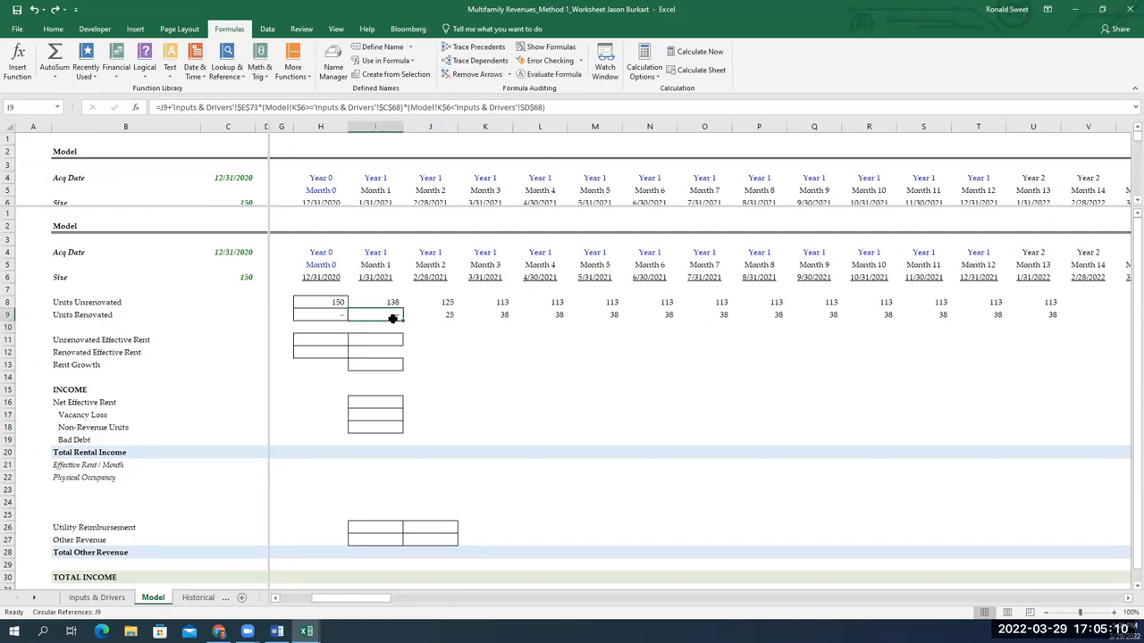
pyautogui.press('Right')
pyautogui.press('Left')
pyautogui.press('Left')
pyautogui.press('Right')
pyautogui.press('Left')
pyautogui.press('Right')
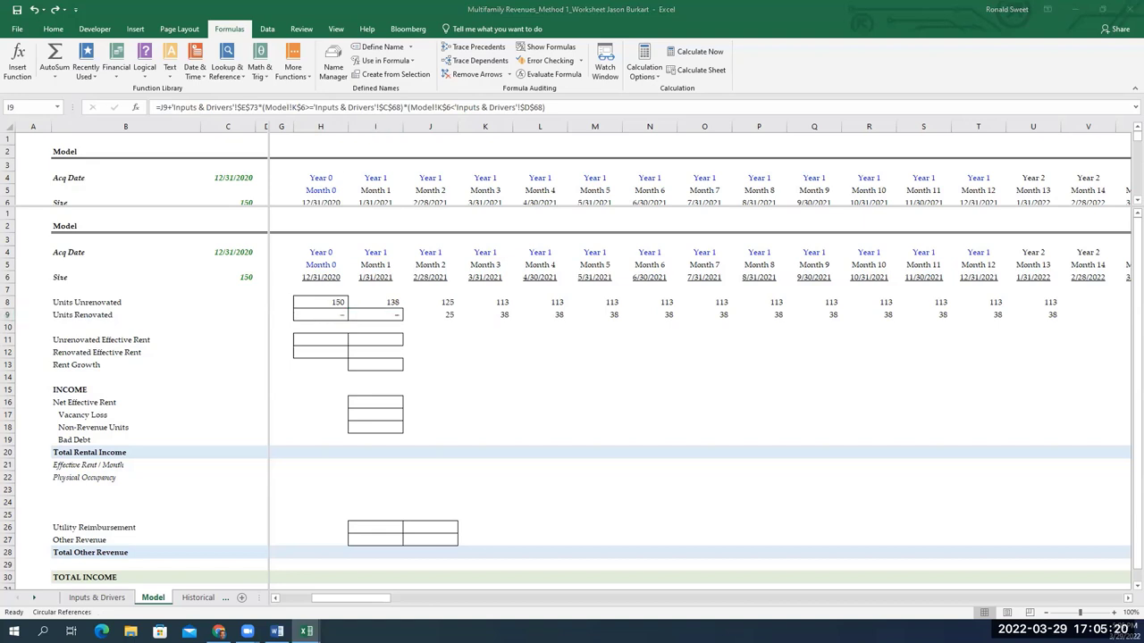
# Link Month 0 Unrenovated Effective Rent (H11) to the $1,220 rent in Inputs & Drivers E37
pyautogui.click(318, 341)
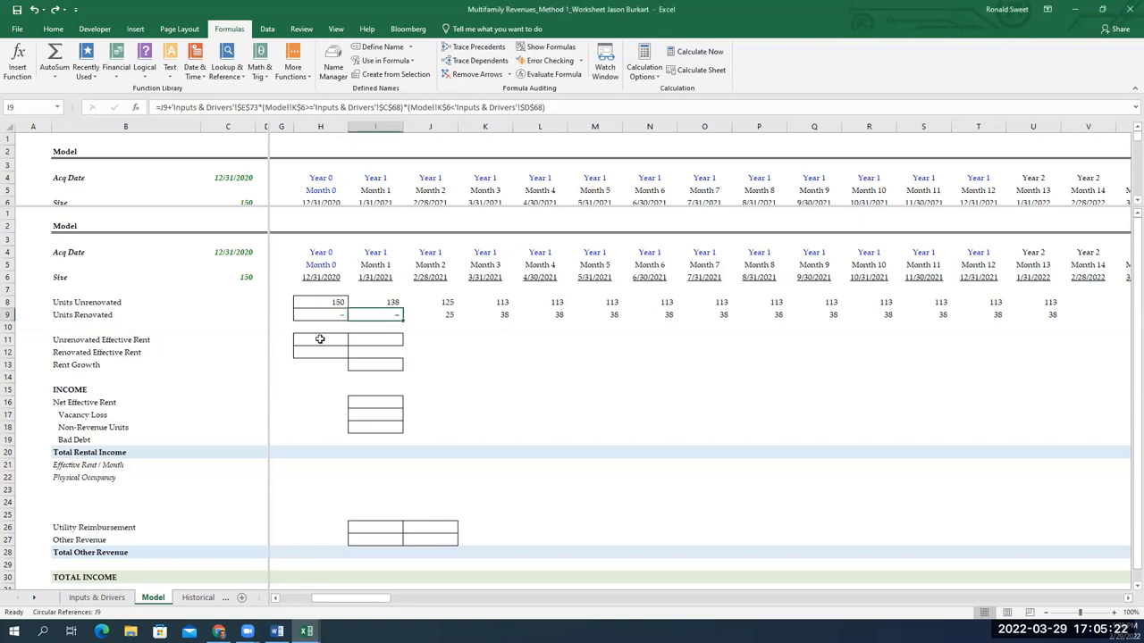
pyautogui.write('=')
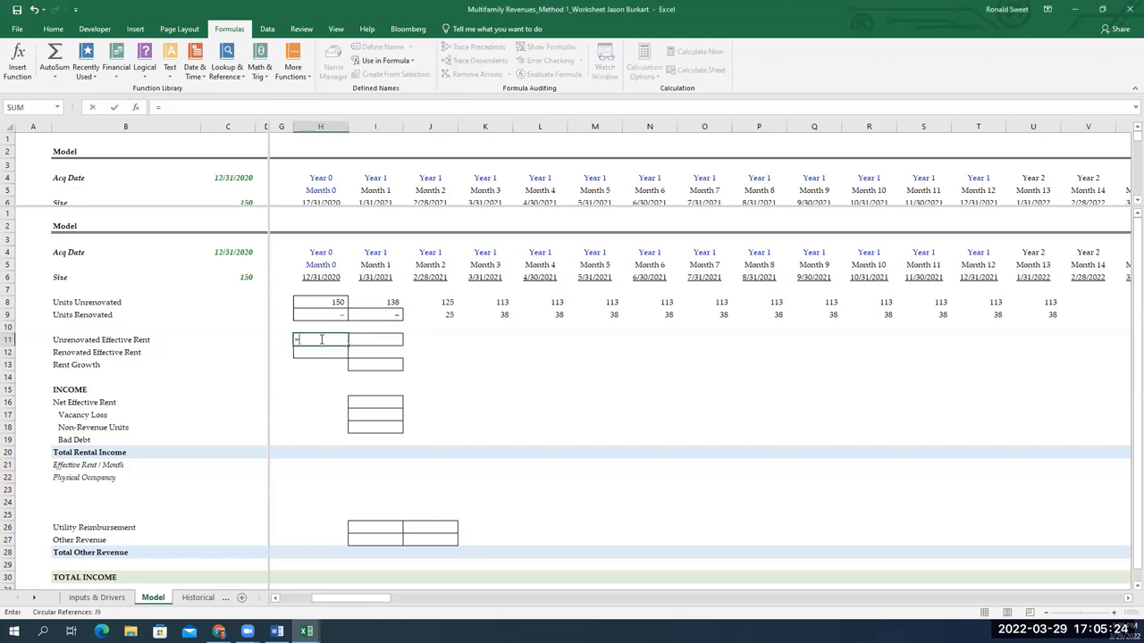
pyautogui.hotkey('ctrl', 'pageup')
pyautogui.press('Down')
pyautogui.press('Down')
pyautogui.press('Down')
pyautogui.press('Right')
pyautogui.press('Right')
pyautogui.press('Right')
pyautogui.press('Right')
pyautogui.press('Up')
pyautogui.press('Up')
pyautogui.press('Up')
pyautogui.press('Up')
pyautogui.press('Up')
pyautogui.press('Up')
pyautogui.press('Up')
pyautogui.press('Up')
pyautogui.press('Up')
pyautogui.press('Up')
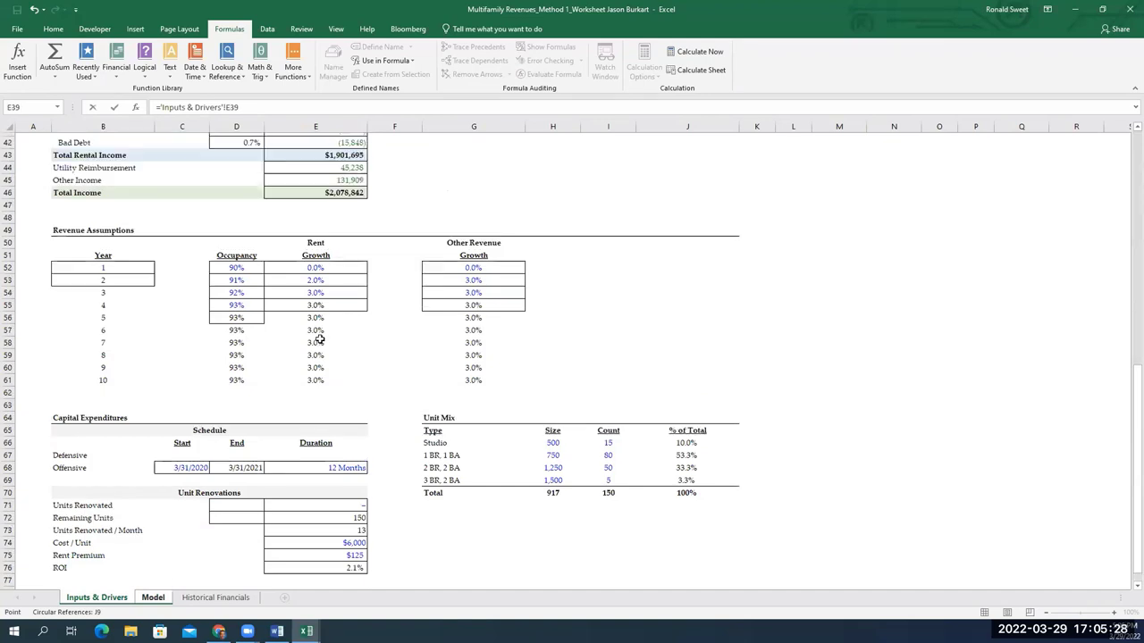
pyautogui.press('Up')
pyautogui.press('Up')
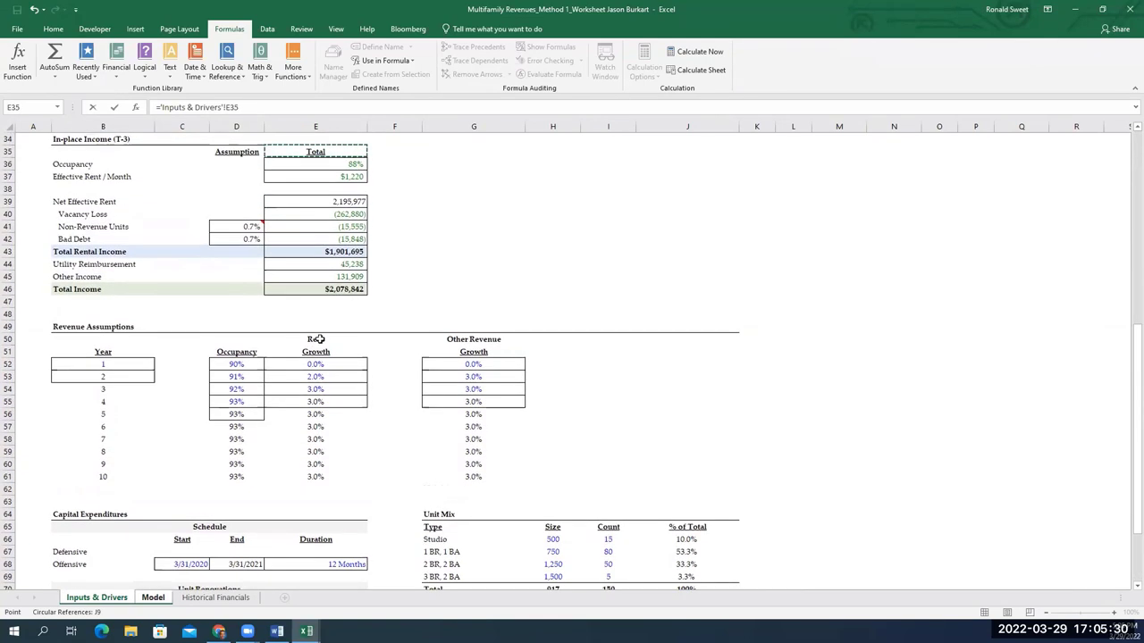
pyautogui.press('Return')
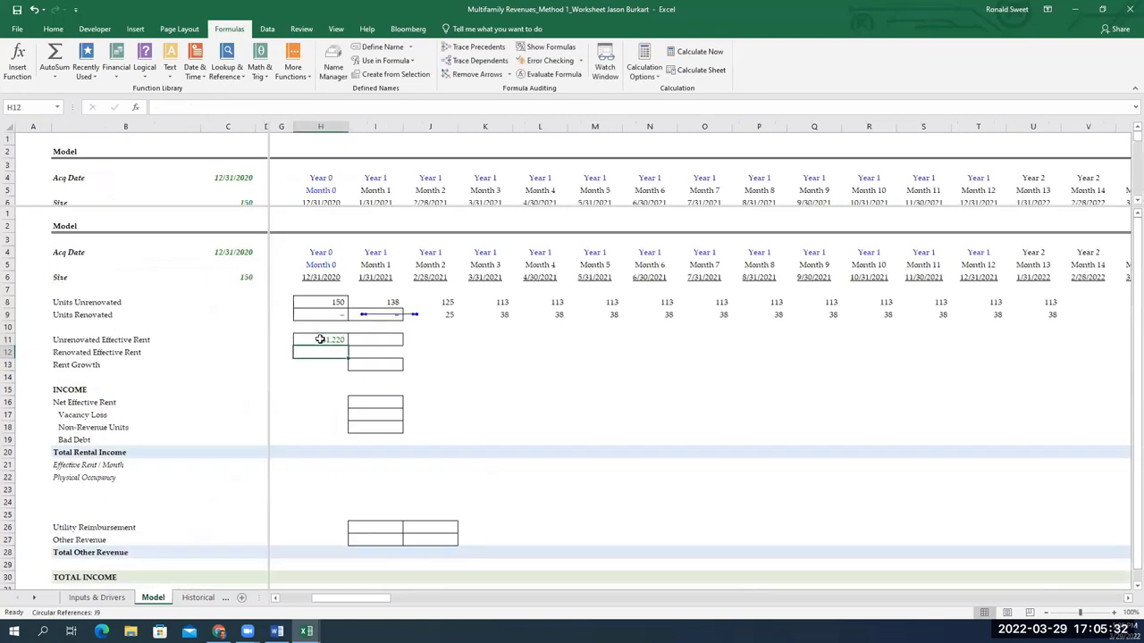
# Clear the Units Renovated formulas in I9:V9 so Units Unrenovated returns to 150
pyautogui.press('Up')
pyautogui.press('Up')
pyautogui.press('Up')
pyautogui.press('Right')
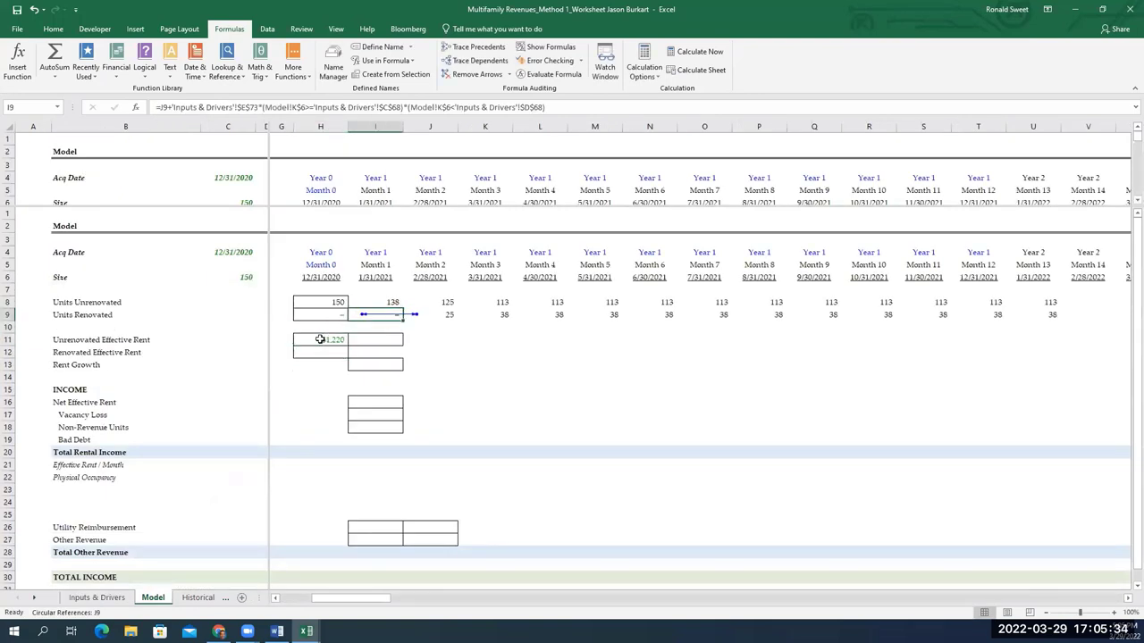
pyautogui.hotkey('ctrl', 'shift', 'Right')
pyautogui.press('Delete')
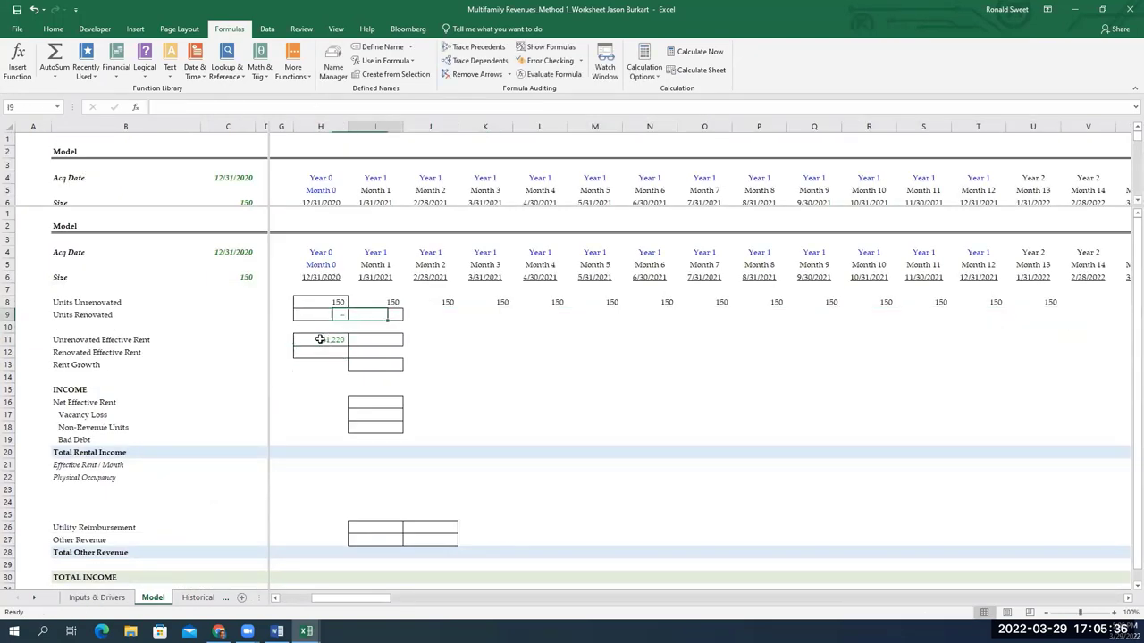
pyautogui.press('Left')
pyautogui.press('Left')
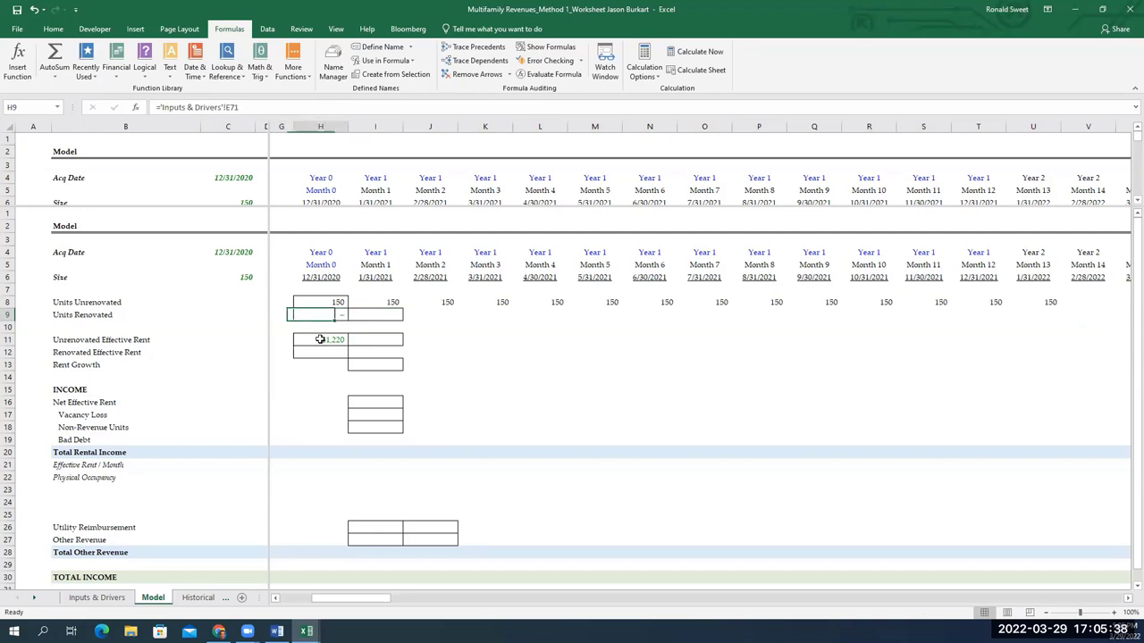
pyautogui.press('Right')
pyautogui.press('Right')
pyautogui.press('Down')
pyautogui.press('Down')
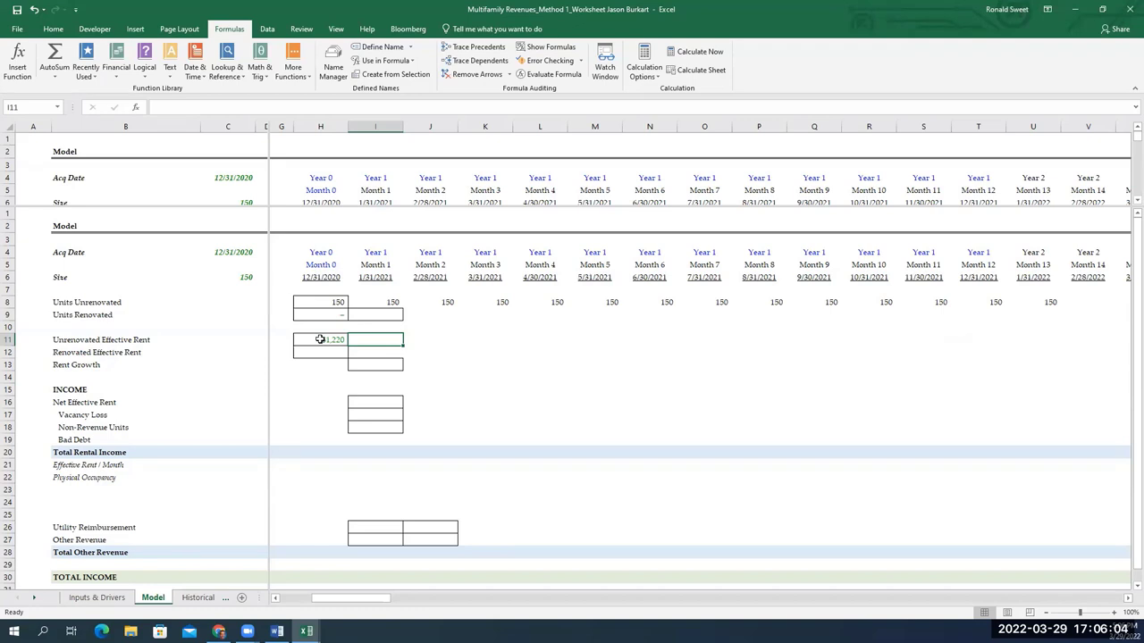
pyautogui.click(320, 340)
pyautogui.press('Down')
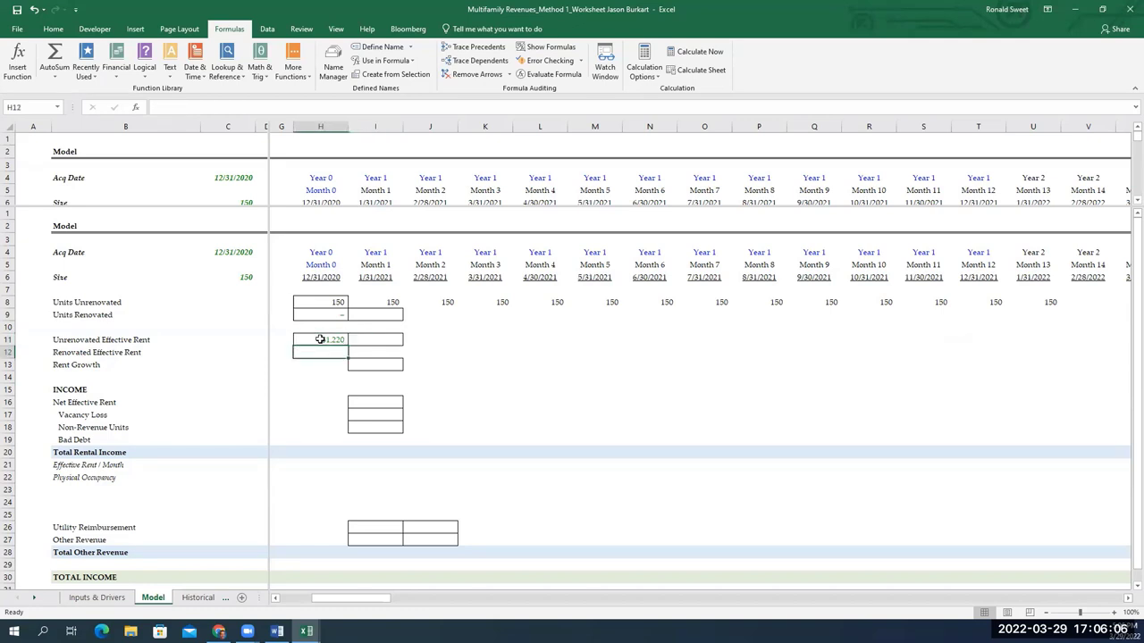
pyautogui.click(319, 339)
pyautogui.press('Right')
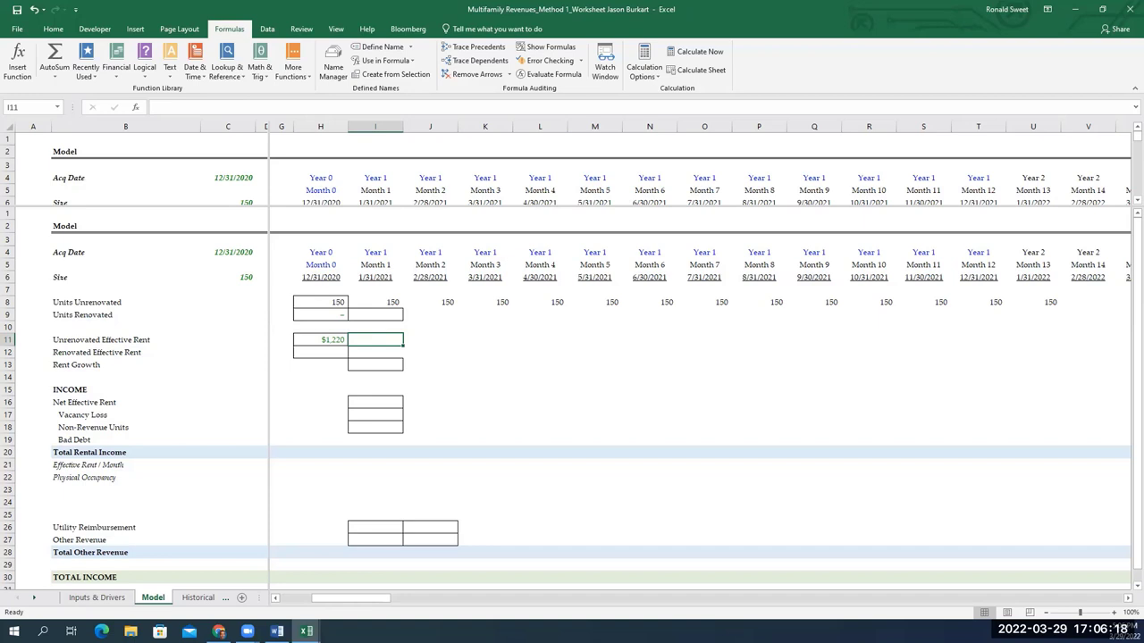
pyautogui.click(381, 363)
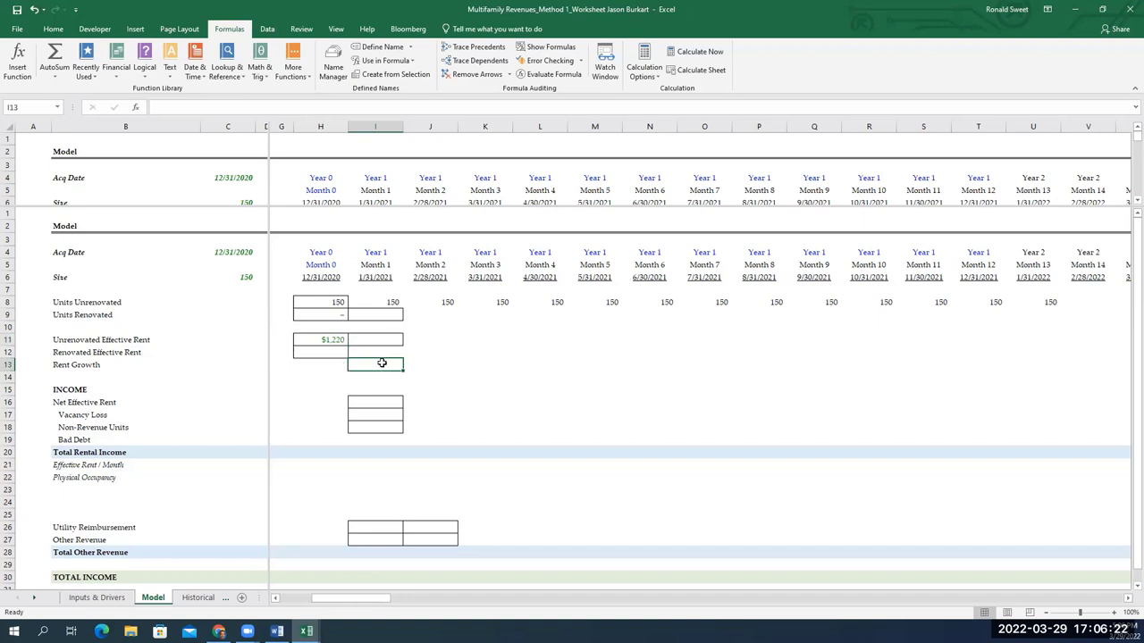
pyautogui.write('=INDEX(')
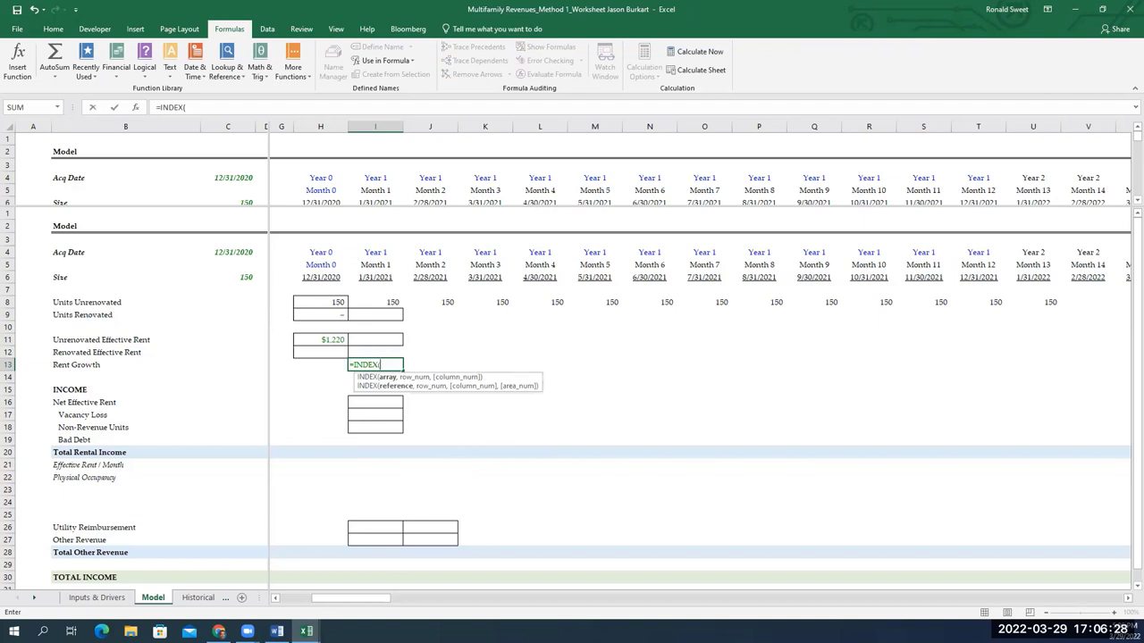
pyautogui.click(375, 365)
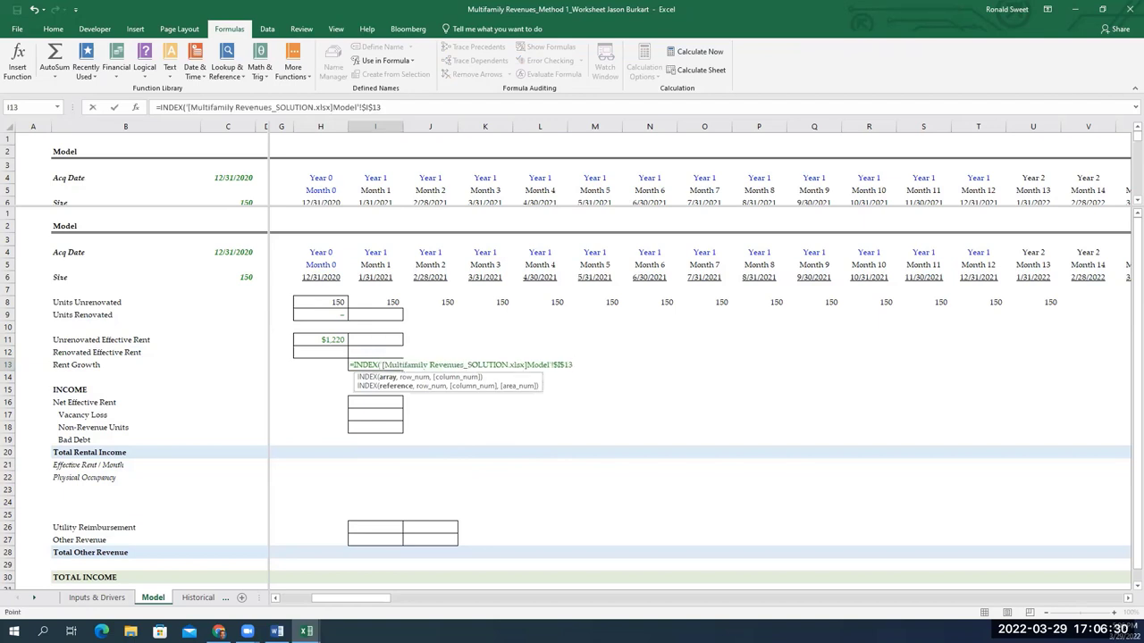
pyautogui.press('Escape')
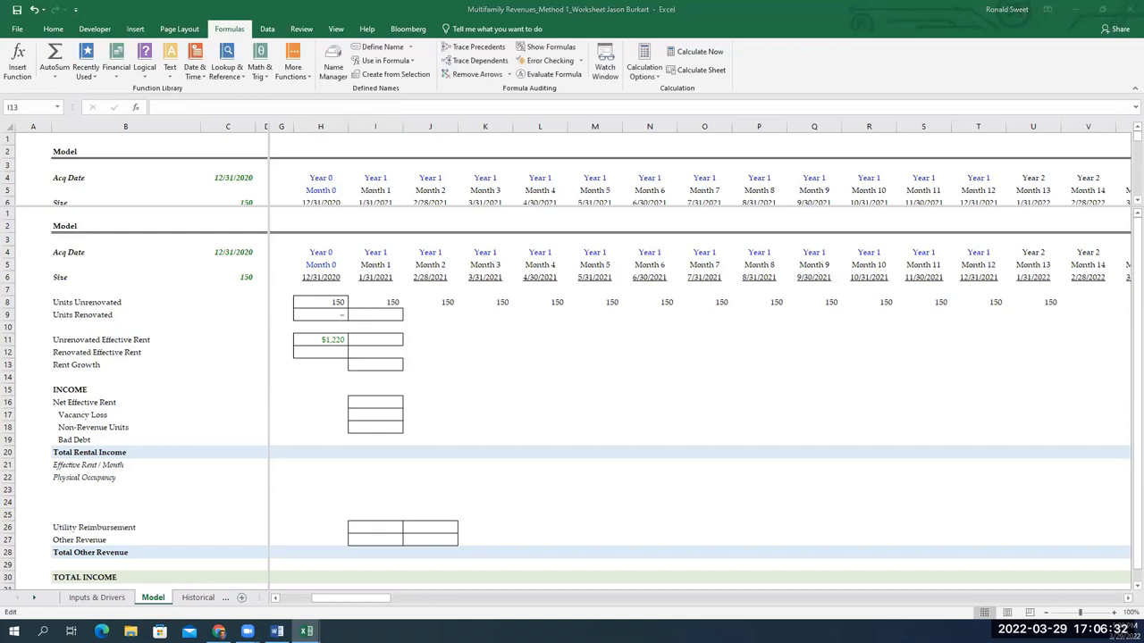
pyautogui.press('F2')
pyautogui.press('Escape')
pyautogui.click(385, 366)
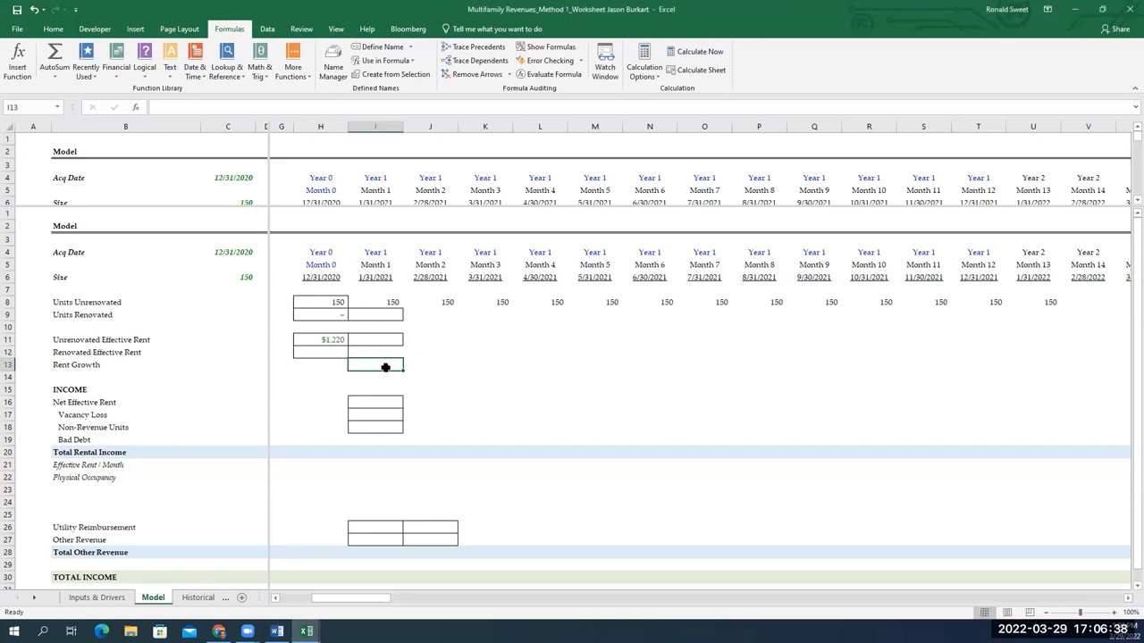
# Start the I13 Rent Growth formula with INDEX over 'Inputs & Drivers'!$E$52:$E$61, then begin MATCH
pyautogui.write('=indx')
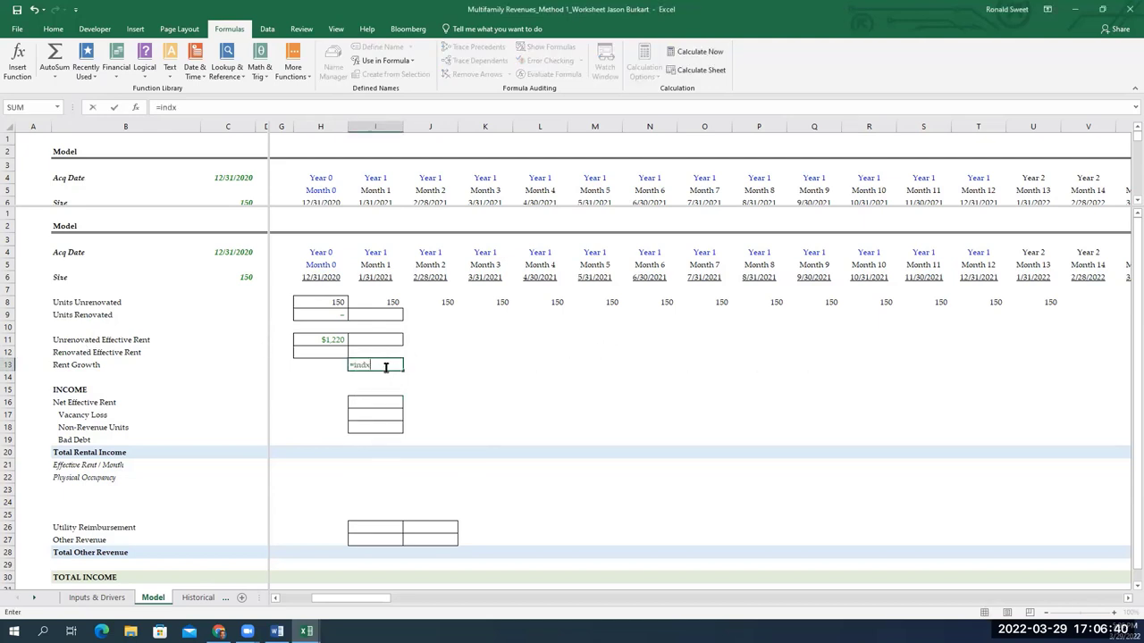
pyautogui.press('BackSpace')
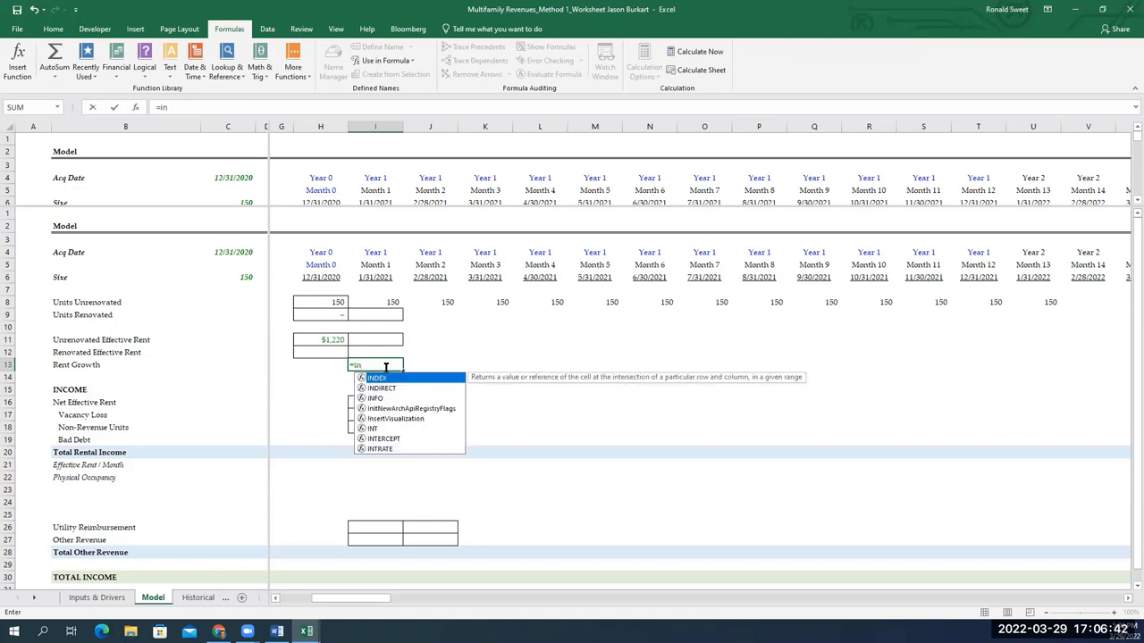
pyautogui.write('dex')
pyautogui.press('Tab')
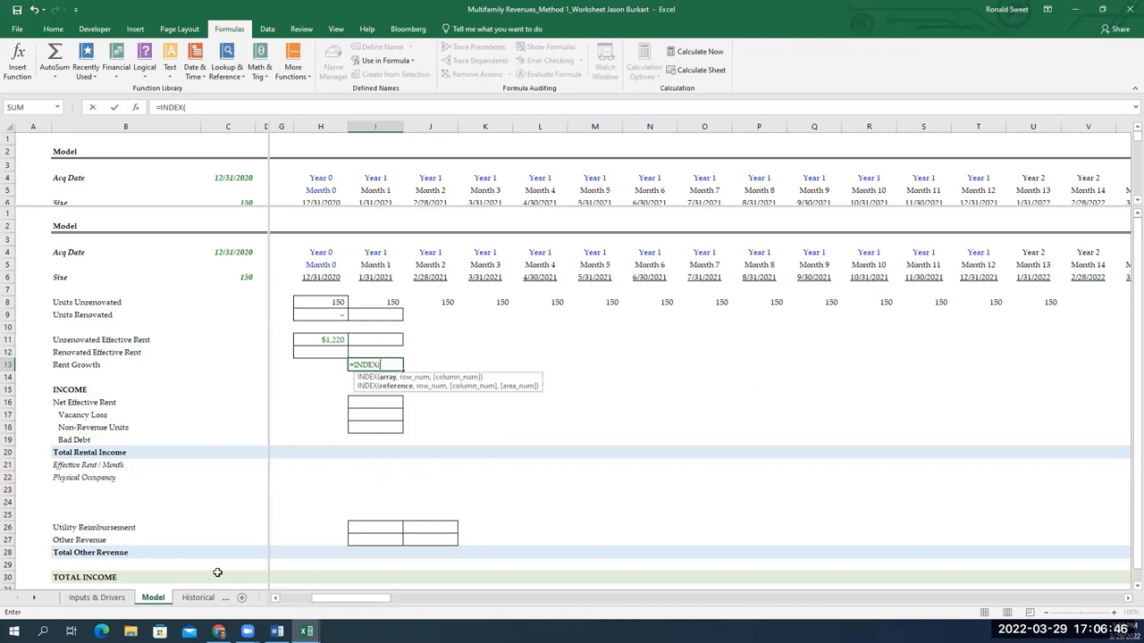
pyautogui.click(98, 597)
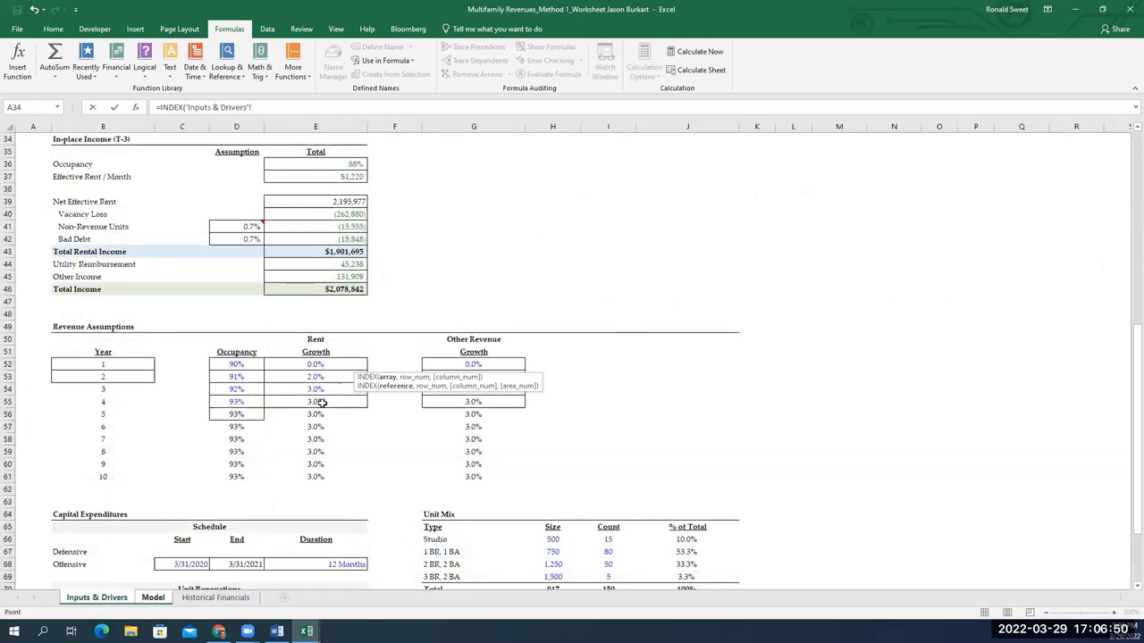
pyautogui.scroll(-7, 307, 432)
pyautogui.scroll(5, 306, 432)
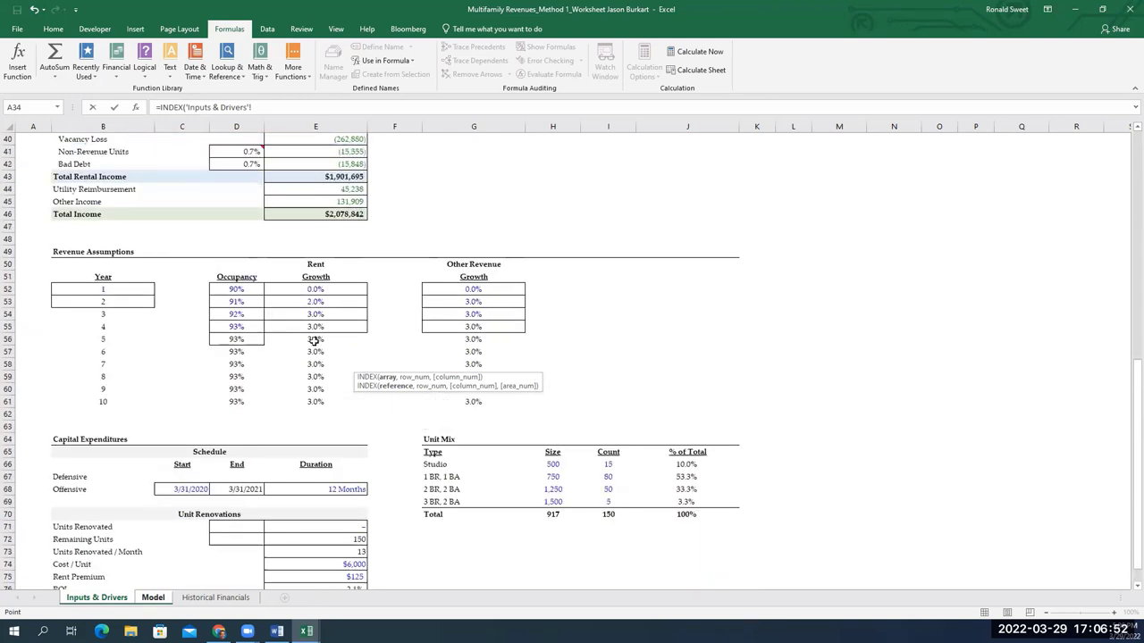
pyautogui.click(320, 289)
pyautogui.hotkey('ctrl', 'shift', 'Down')
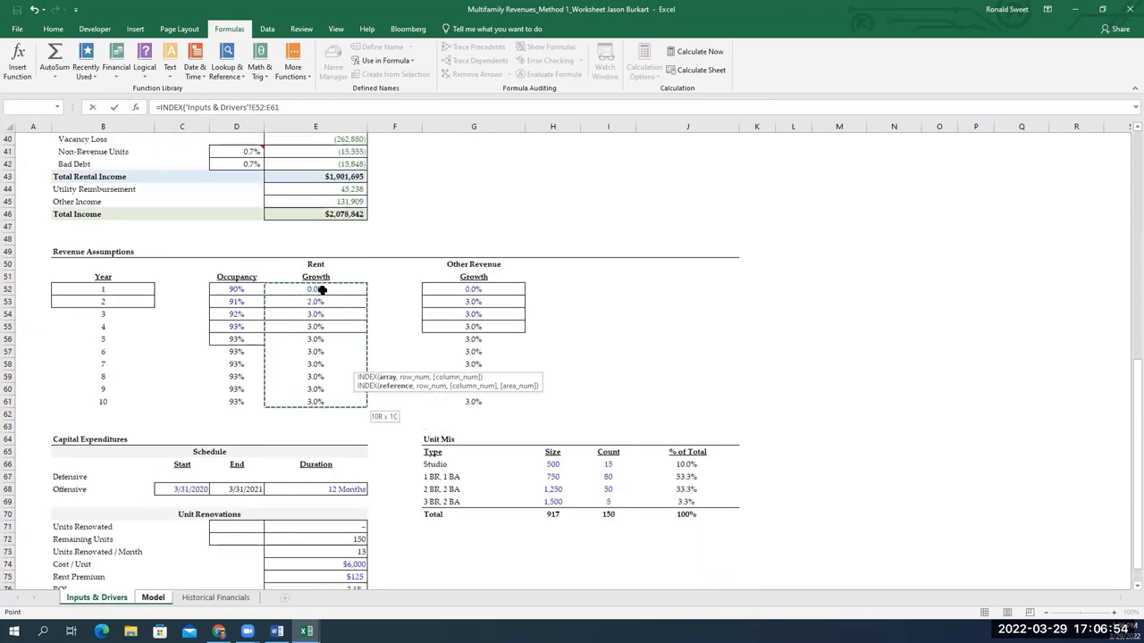
pyautogui.press('F4')
pyautogui.write(',match')
pyautogui.press('Tab')
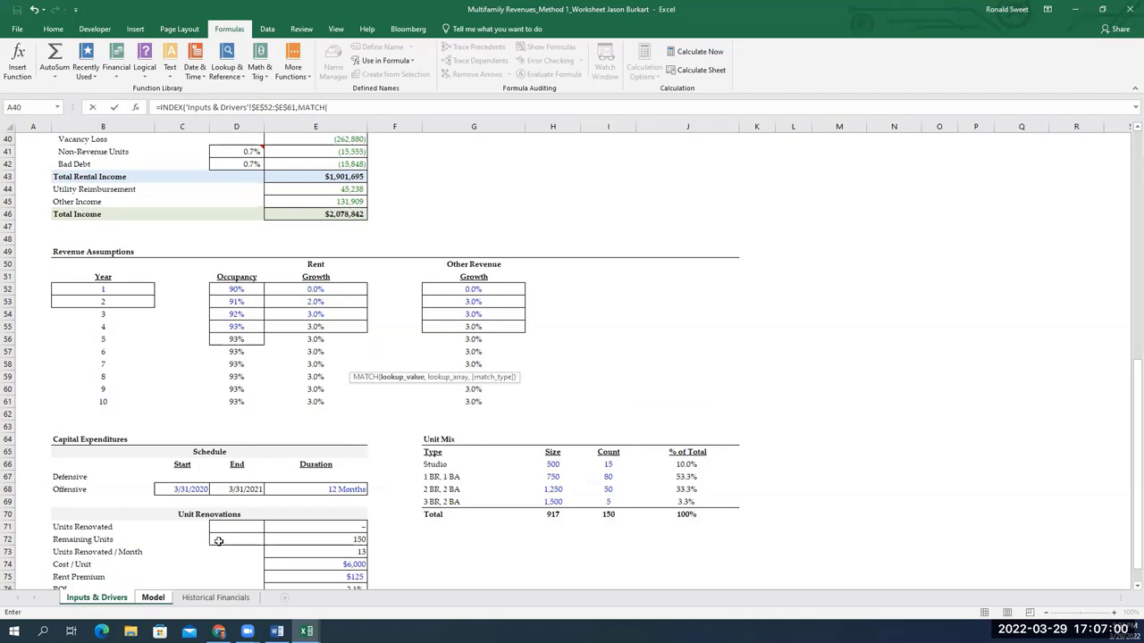
# Complete the MATCH of Model!I$4 against 'Inputs & Drivers'!$B$52:$B$61, dividing the result by 12
pyautogui.click(154, 598)
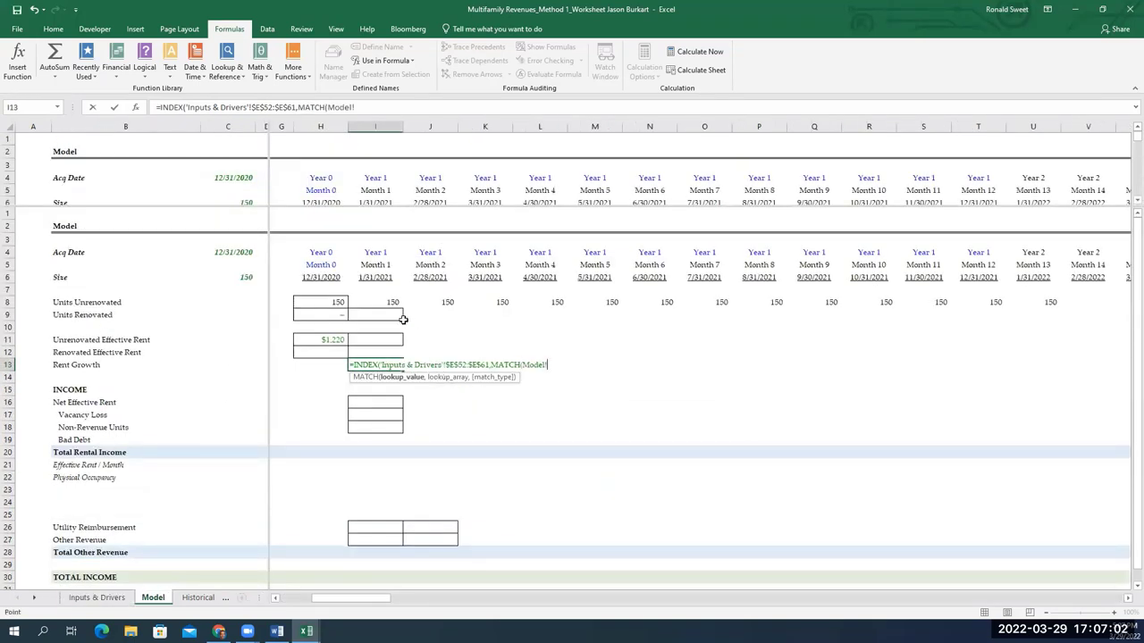
pyautogui.click(383, 277)
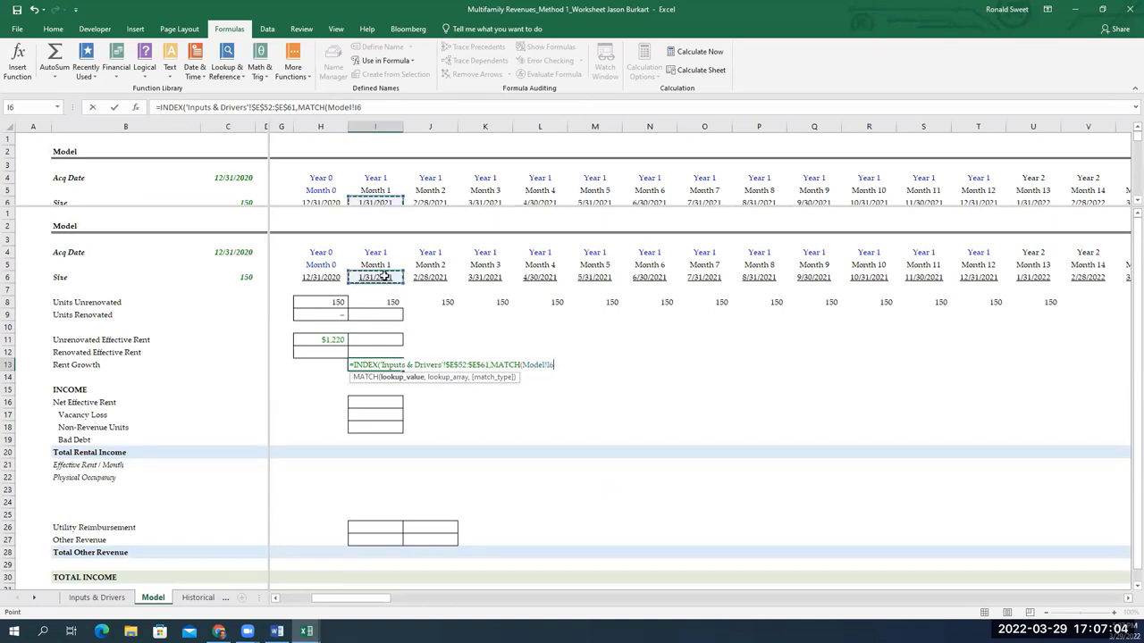
pyautogui.press('Up')
pyautogui.press('Up')
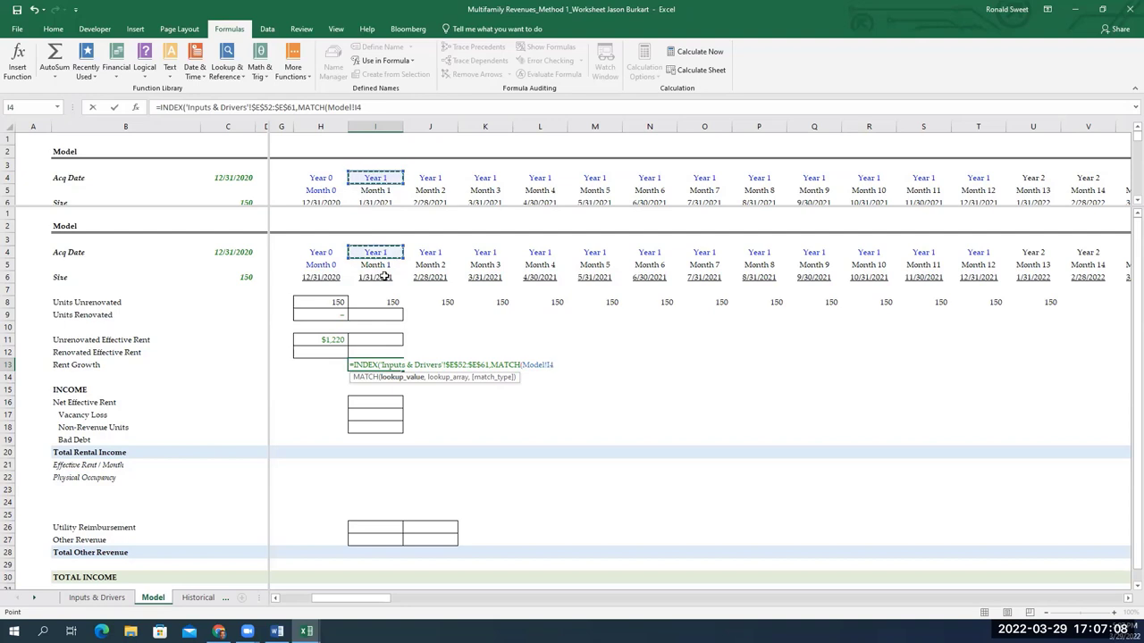
pyautogui.press('F4')
pyautogui.press('F4')
pyautogui.write(',')
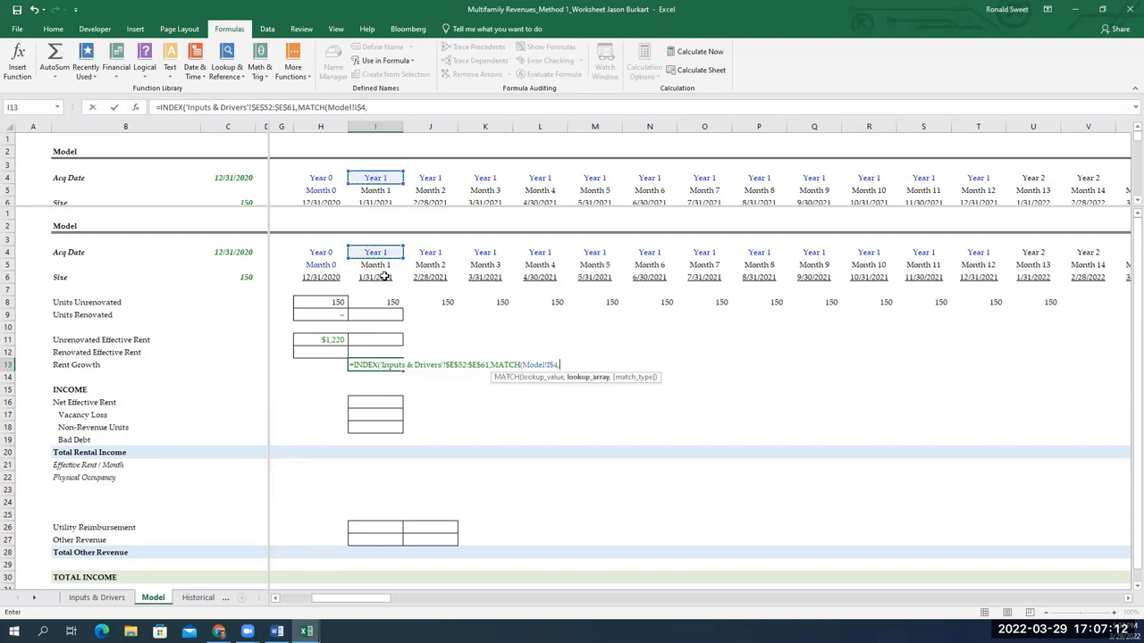
pyautogui.click(98, 597)
pyautogui.scroll(-7, 368, 385)
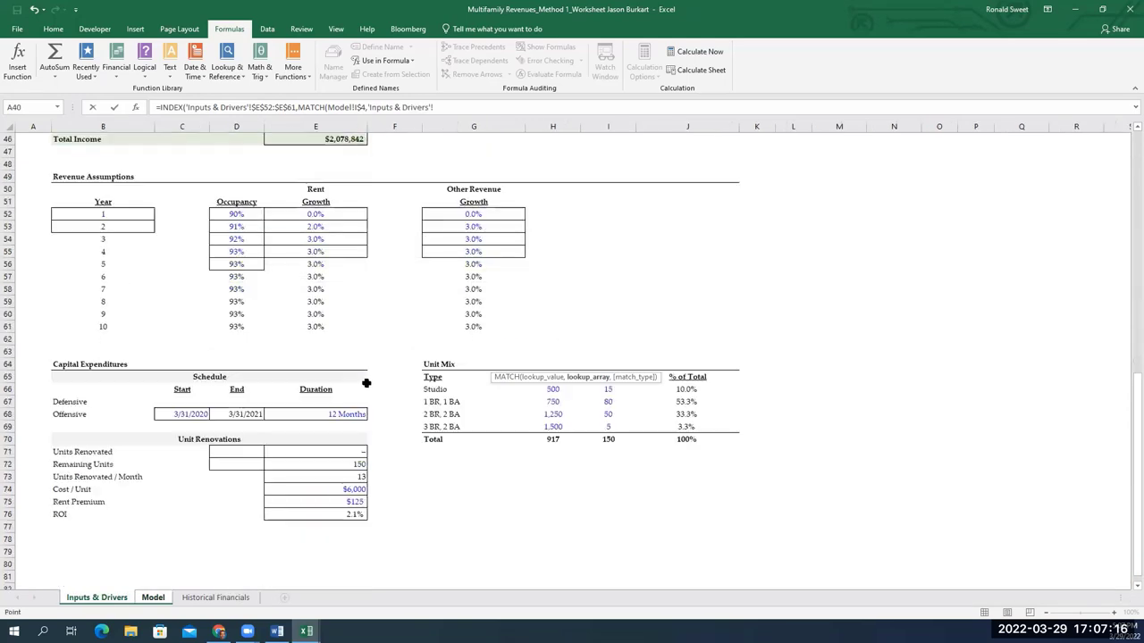
pyautogui.scroll(2, 254, 390)
pyautogui.scroll(7, 251, 390)
pyautogui.click(237, 364)
pyautogui.click(125, 365)
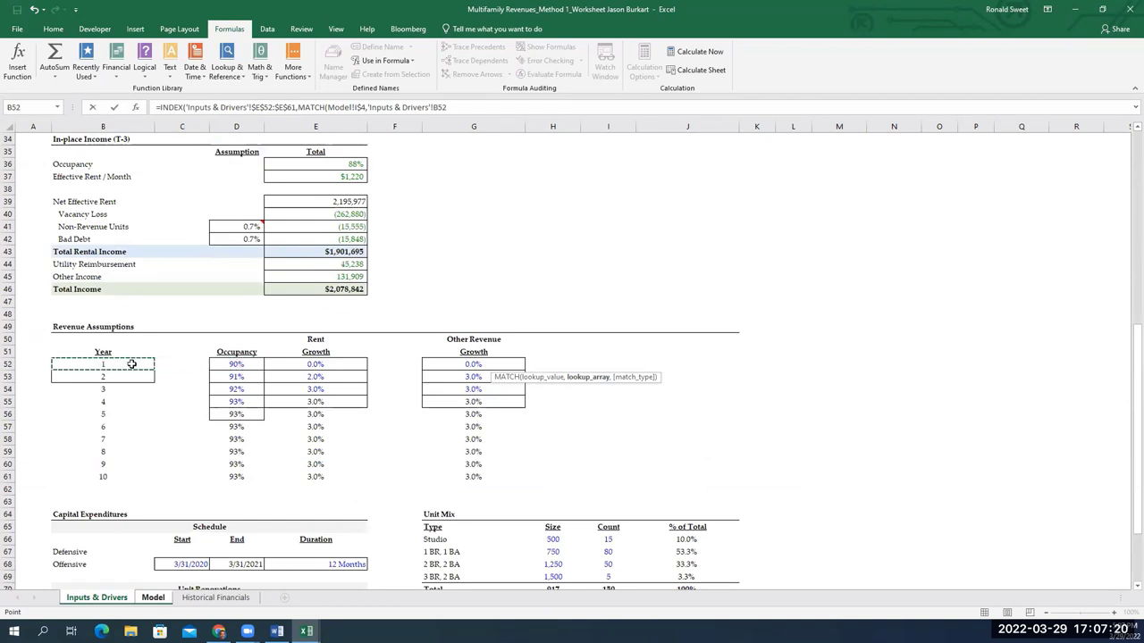
pyautogui.hotkey('shift', 'Down')
pyautogui.hotkey('shift', 'Down')
pyautogui.hotkey('shift', 'Down')
pyautogui.hotkey('shift', 'Down')
pyautogui.hotkey('shift', 'Down')
pyautogui.hotkey('shift', 'Down')
pyautogui.hotkey('shift', 'Down')
pyautogui.hotkey('shift', 'Down')
pyautogui.hotkey('shift', 'Down')
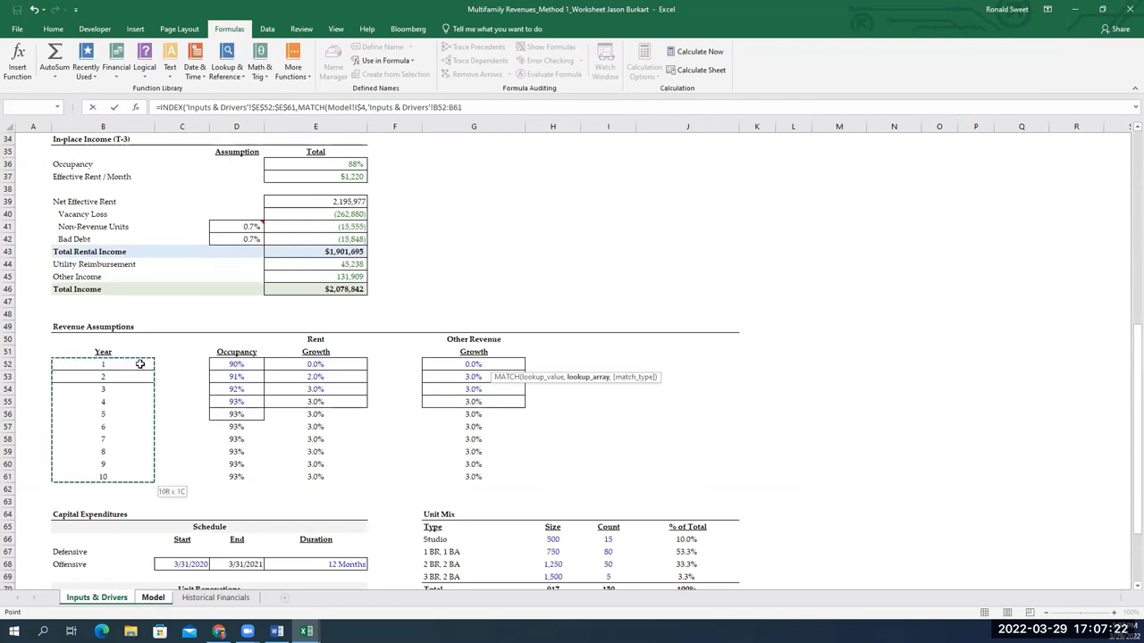
pyautogui.press('F4')
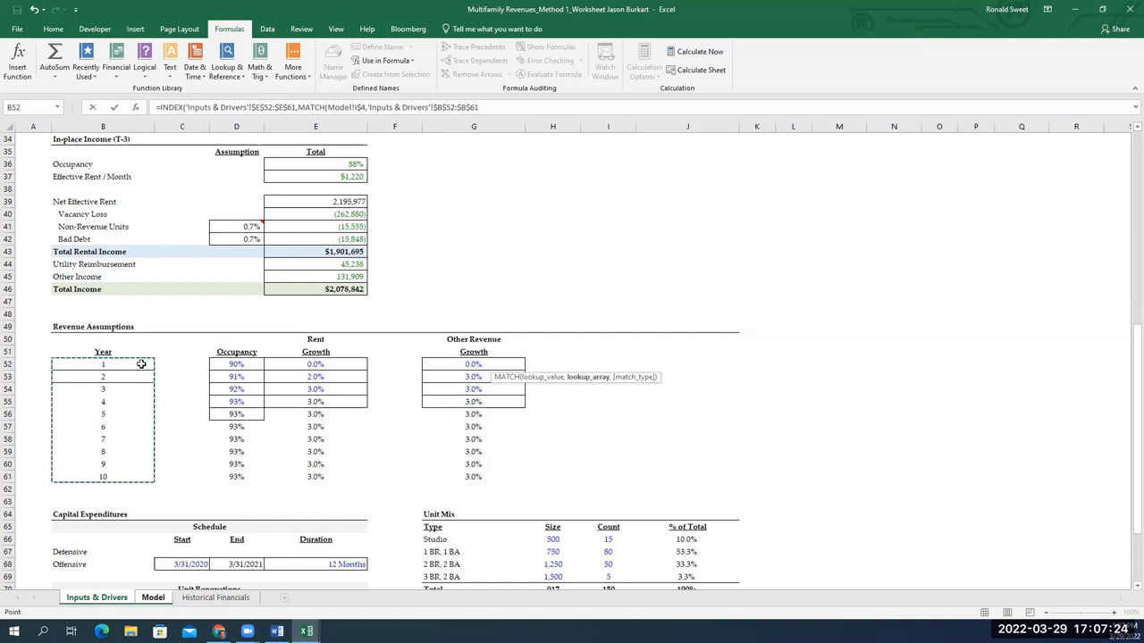
pyautogui.write('))')
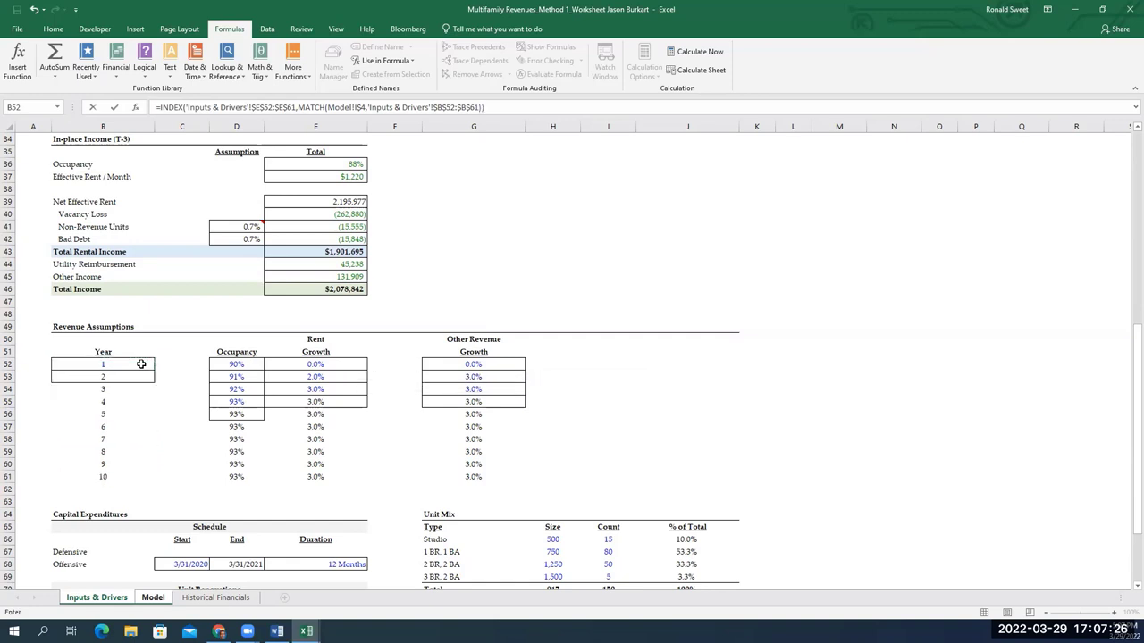
pyautogui.write('/12')
pyautogui.press('Return')
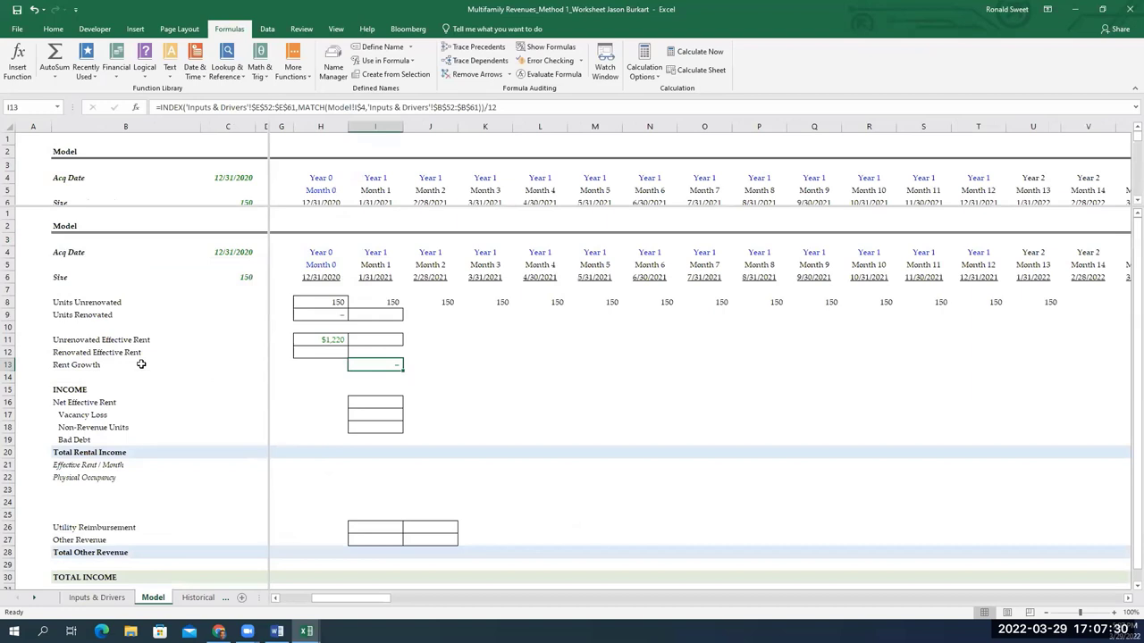
# Paste the I13 rent growth formula as formulas only across Months 2–12
pyautogui.hotkey('ctrl', 'c')
pyautogui.hotkey('shift', 'Right')
pyautogui.hotkey('shift', 'Right')
pyautogui.hotkey('shift', 'Right')
pyautogui.hotkey('shift', 'Right')
pyautogui.hotkey('shift', 'Right')
pyautogui.hotkey('shift', 'Right')
pyautogui.hotkey('shift', 'Right')
pyautogui.hotkey('shift', 'Right')
pyautogui.hotkey('shift', 'Right')
pyautogui.hotkey('shift', 'Right')
pyautogui.hotkey('ctrl', 'alt', 'v')
pyautogui.press('Return')
pyautogui.press('Right')
pyautogui.press('Right')
pyautogui.press('Right')
pyautogui.press('Right')
pyautogui.press('Right')
pyautogui.press('Right')
pyautogui.press('Right')
pyautogui.press('Right')
pyautogui.press('Right')
pyautogui.press('Right')
pyautogui.hotkey('ctrl', 'c')
pyautogui.hotkey('shift', 'Right')
pyautogui.hotkey('shift', 'Right')
pyautogui.hotkey('shift', 'Right')
pyautogui.hotkey('shift', 'Left')
pyautogui.hotkey('shift', 'Left')
pyautogui.hotkey('ctrl', 'alt', 'v')
pyautogui.press('Return')
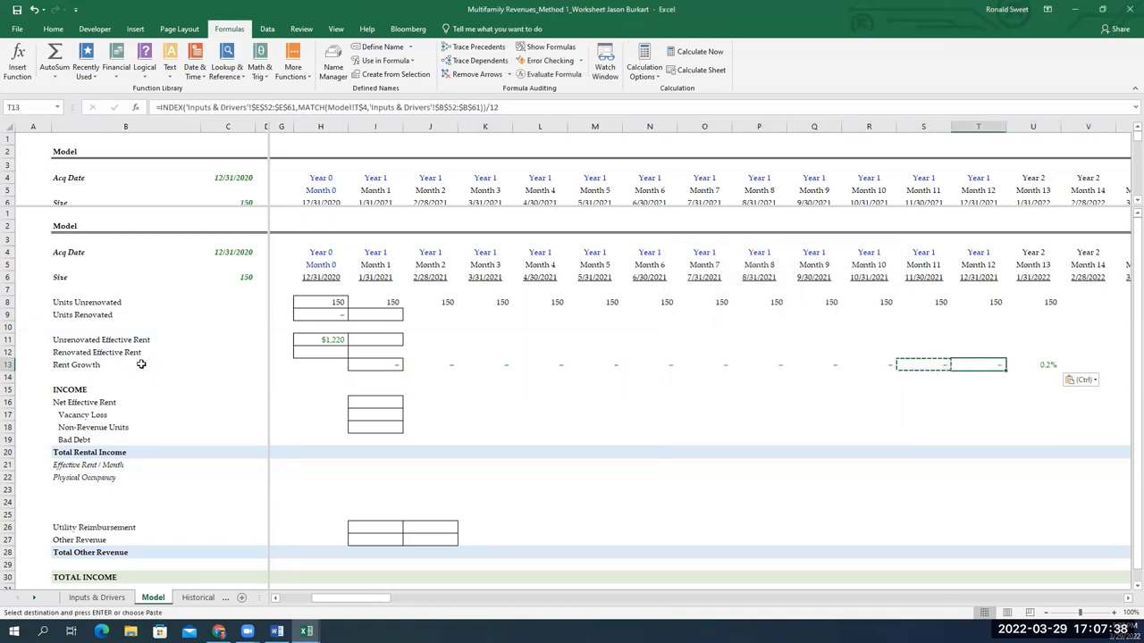
pyautogui.press('Escape')
pyautogui.press('Right')
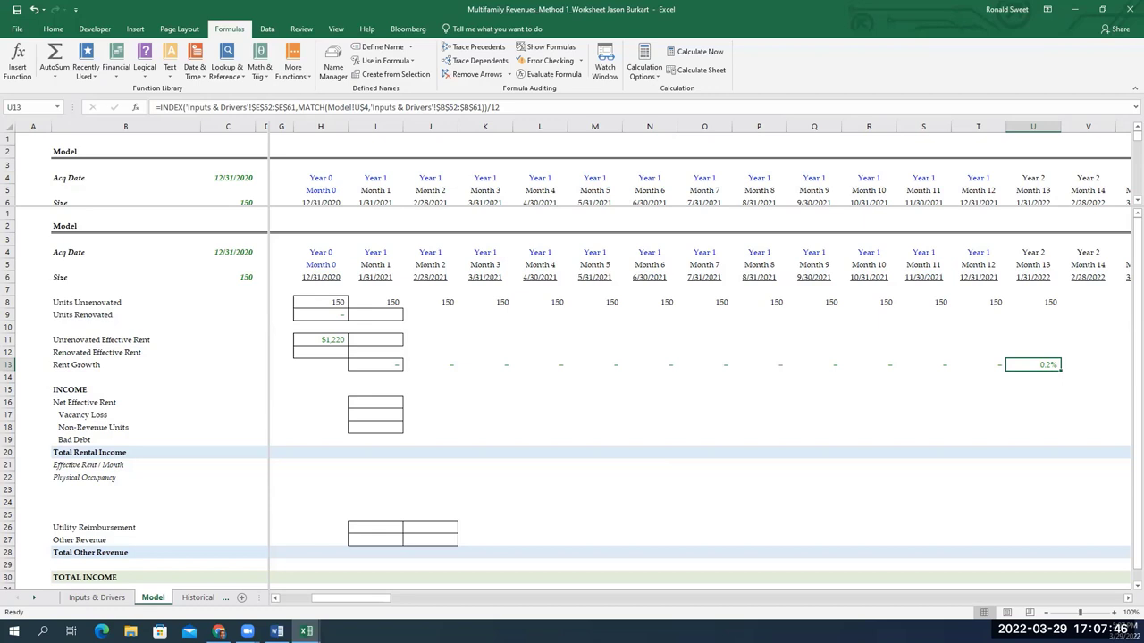
# Test Month 13 without /12, showing 2.0%, against Year 2 rent growth in Inputs & Drivers E53
pyautogui.press('F2')
pyautogui.press('BackSpace')
pyautogui.press('BackSpace')
pyautogui.hotkey('ctrl', 'Return')
pyautogui.click(97, 596)
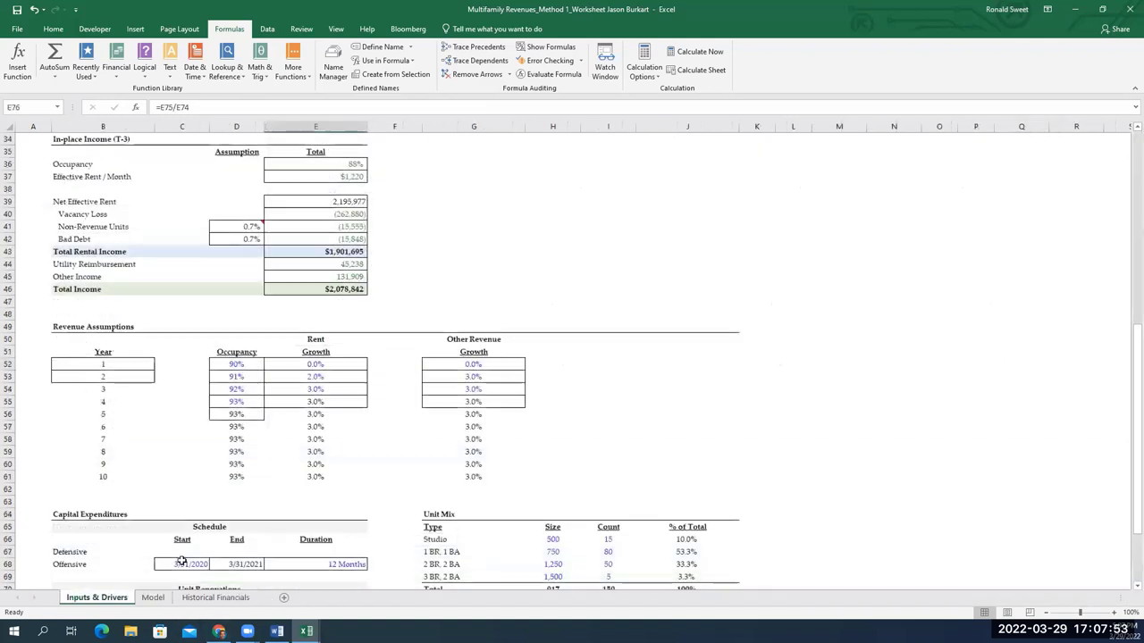
pyautogui.click(305, 382)
pyautogui.click(153, 598)
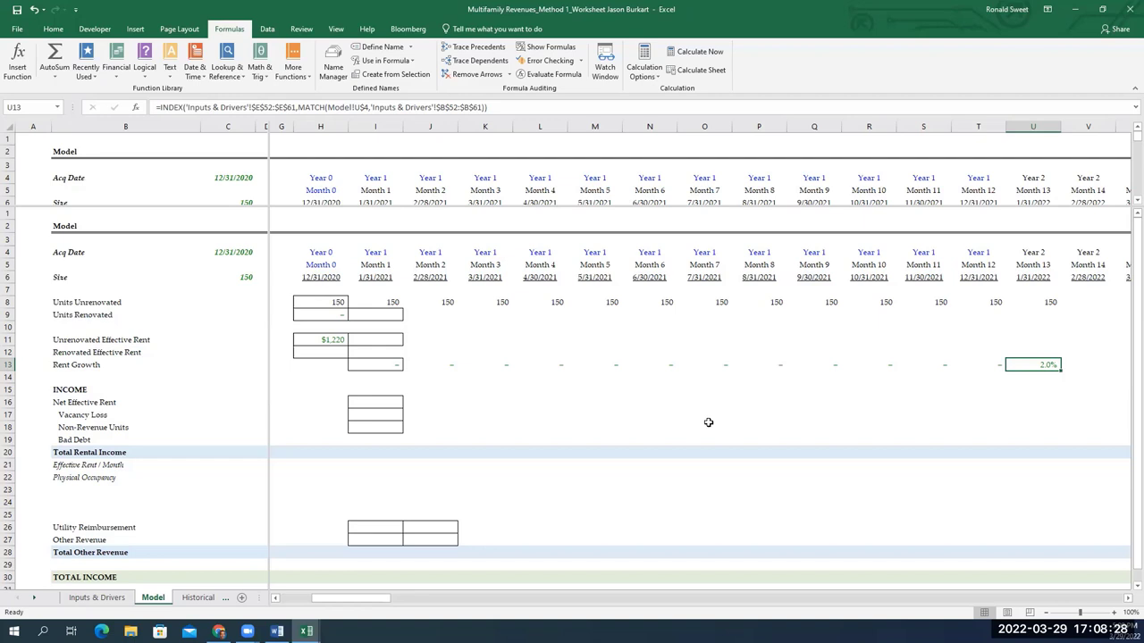
# Restore /12 in Month 13 for 0.2% and copy it through Month 24
pyautogui.press('F2')
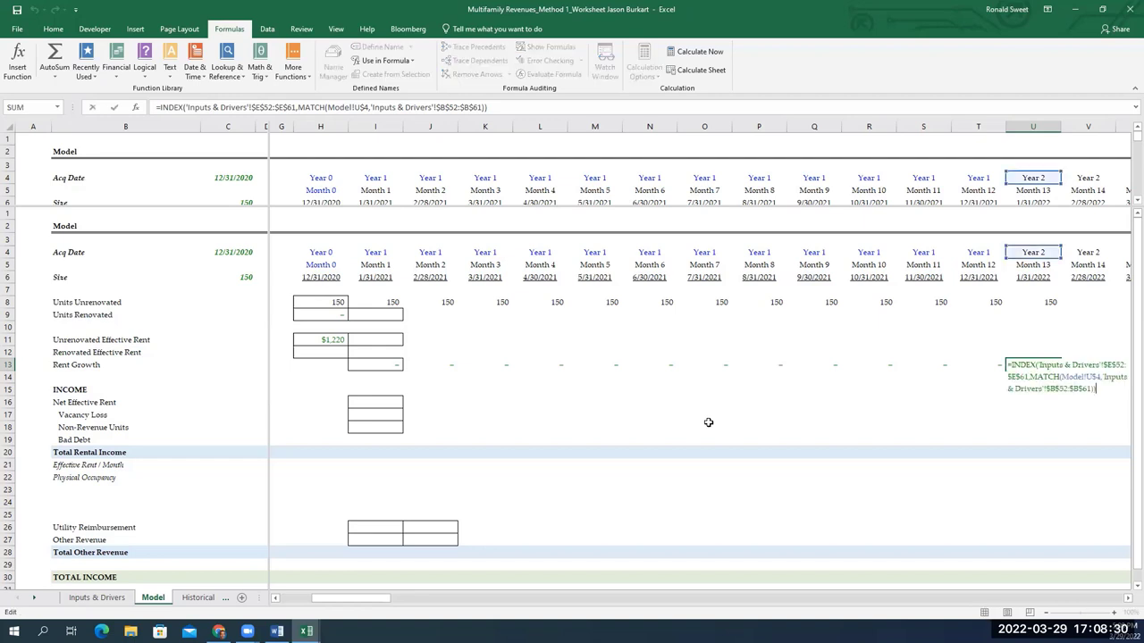
pyautogui.write('/12')
pyautogui.hotkey('ctrl', 'Return')
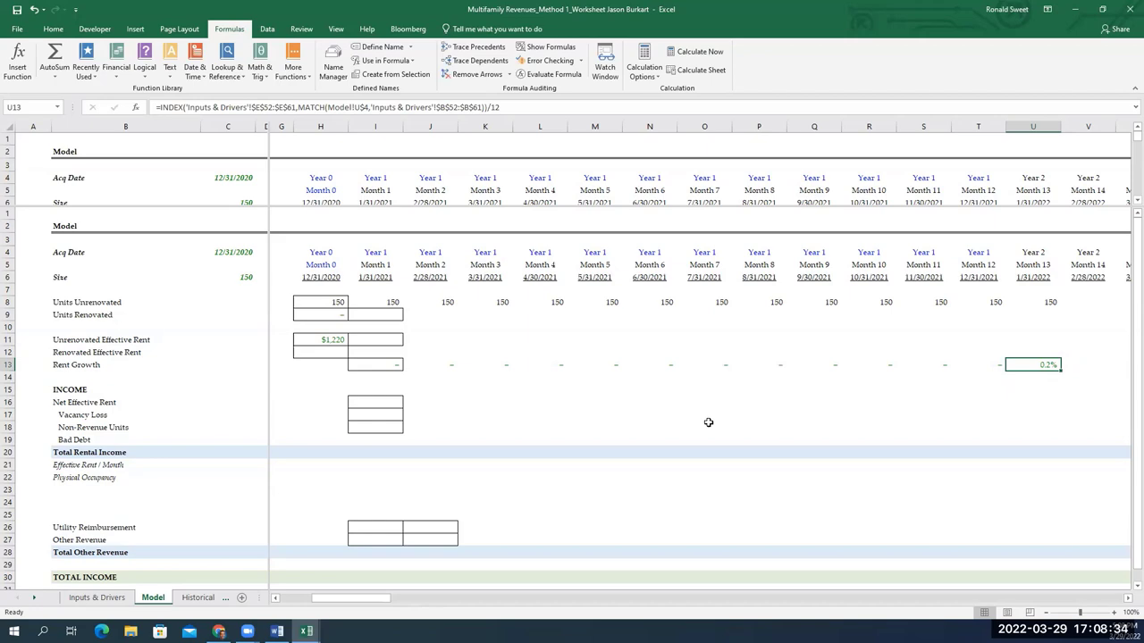
pyautogui.hotkey('ctrl', 'c')
pyautogui.hotkey('shift', 'Right')
pyautogui.hotkey('shift', 'Right')
pyautogui.hotkey('shift', 'Right')
pyautogui.hotkey('shift', 'Right')
pyautogui.hotkey('shift', 'Right')
pyautogui.hotkey('shift', 'Right')
pyautogui.hotkey('shift', 'Right')
pyautogui.hotkey('shift', 'Right')
pyautogui.hotkey('shift', 'Right')
pyautogui.hotkey('shift', 'Right')
pyautogui.hotkey('shift', 'Right')
pyautogui.hotkey('shift', 'Right')
pyautogui.hotkey('shift', 'Right')
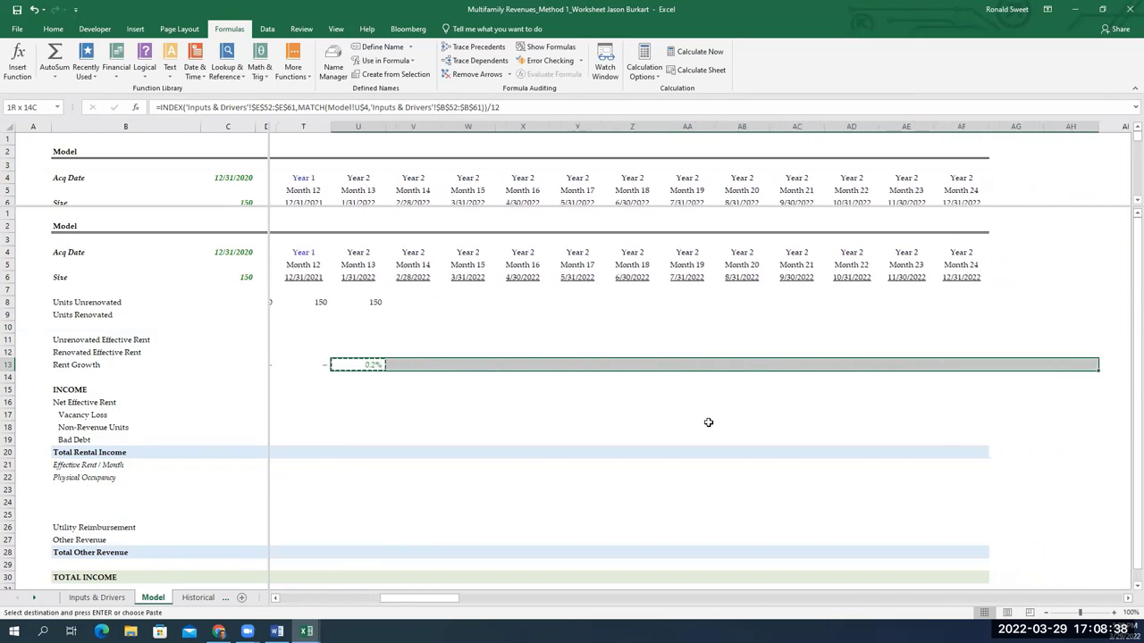
pyautogui.hotkey('shift', 'Left')
pyautogui.hotkey('shift', 'Left')
pyautogui.hotkey('shift', 'Left')
pyautogui.hotkey('shift', 'Right')
pyautogui.hotkey('ctrl', 'v')
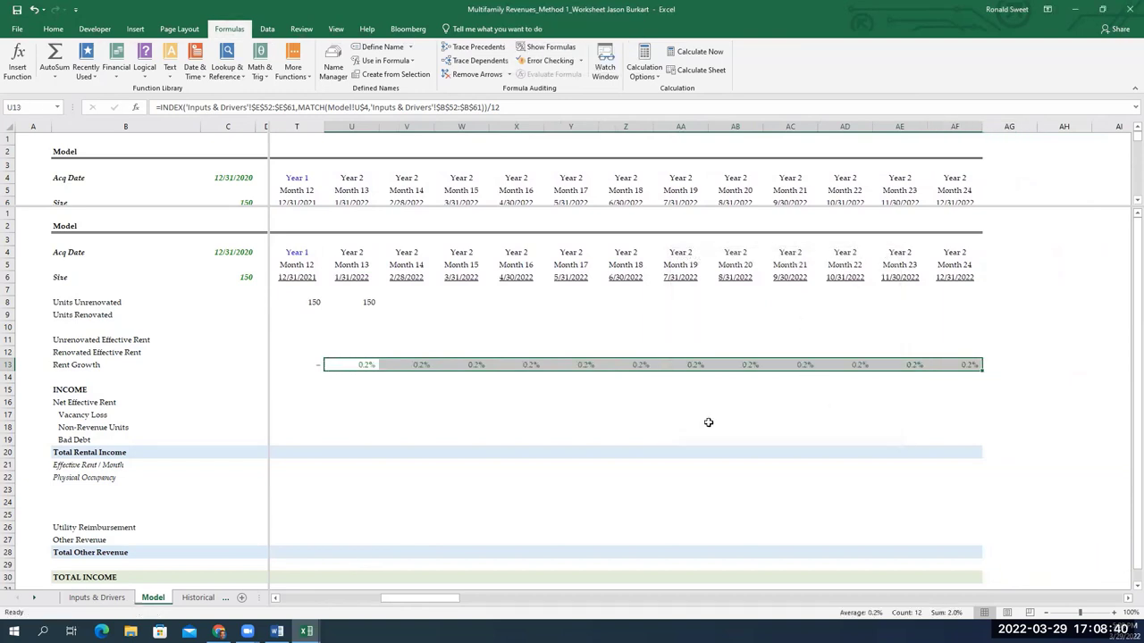
pyautogui.press('Escape')
pyautogui.hotkey('ctrl', 'Left')
pyautogui.hotkey('ctrl', 'Left')
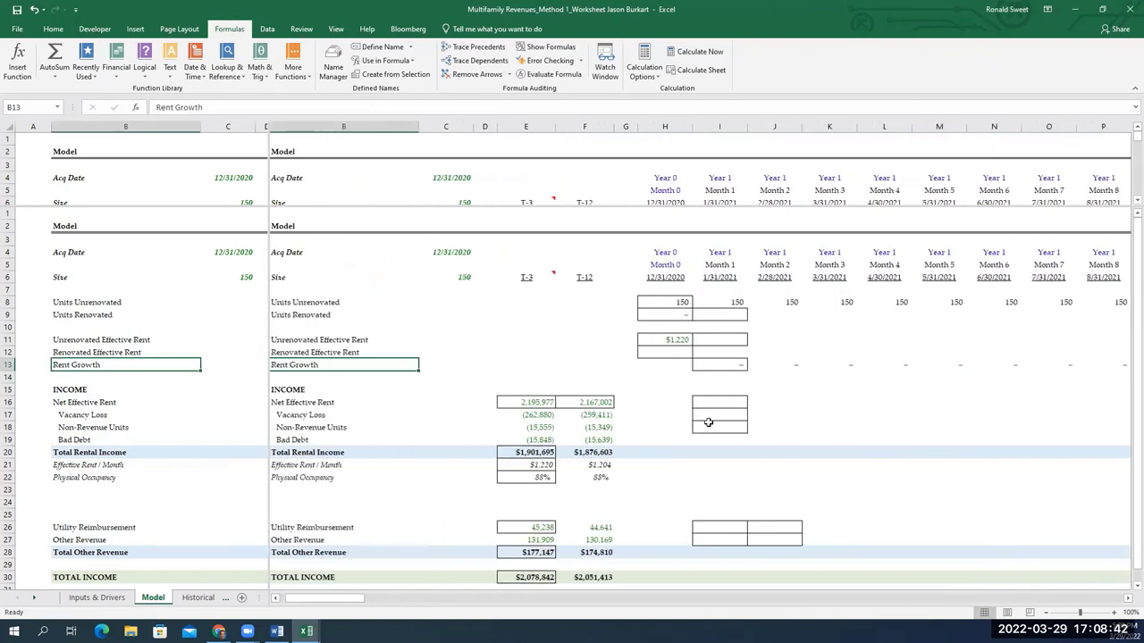
pyautogui.press('Right')
pyautogui.press('Right')
pyautogui.press('Right')
pyautogui.press('Right')
pyautogui.press('Right')
pyautogui.press('Right')
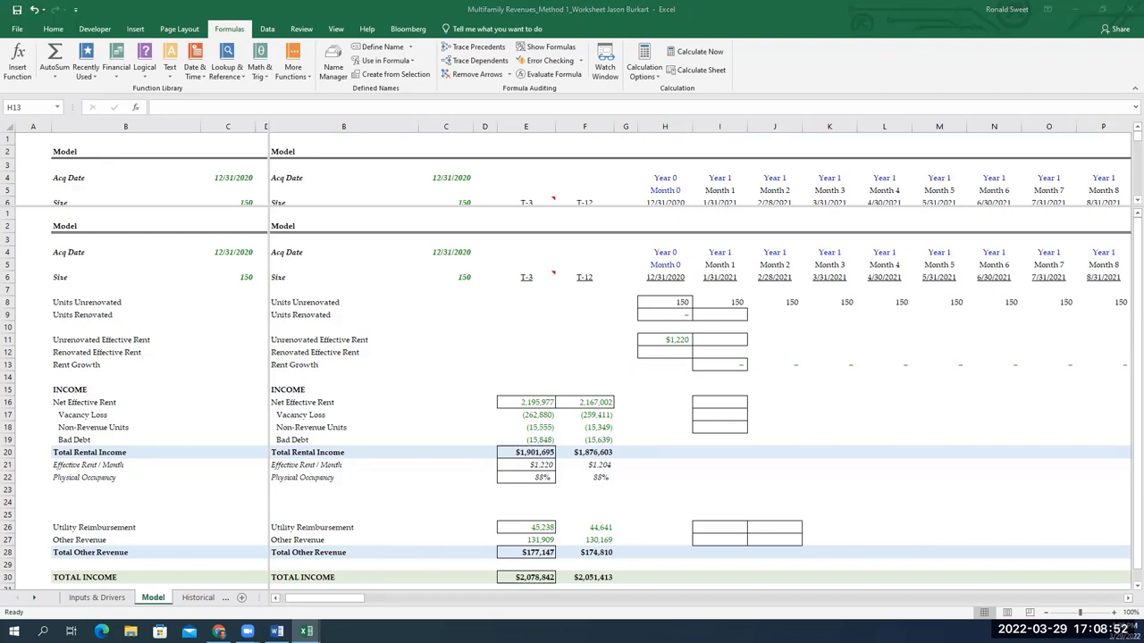
# Link H12 Renovated Effective Rent to the $125 Rent Premium in Inputs & Drivers E75
pyautogui.click(661, 354)
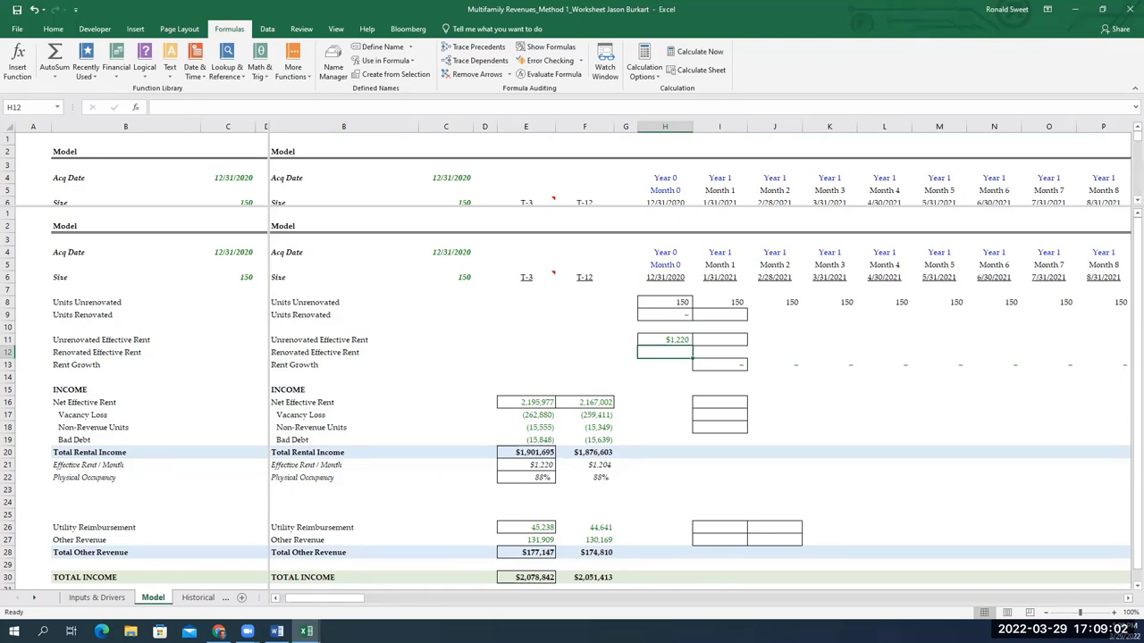
pyautogui.write('=')
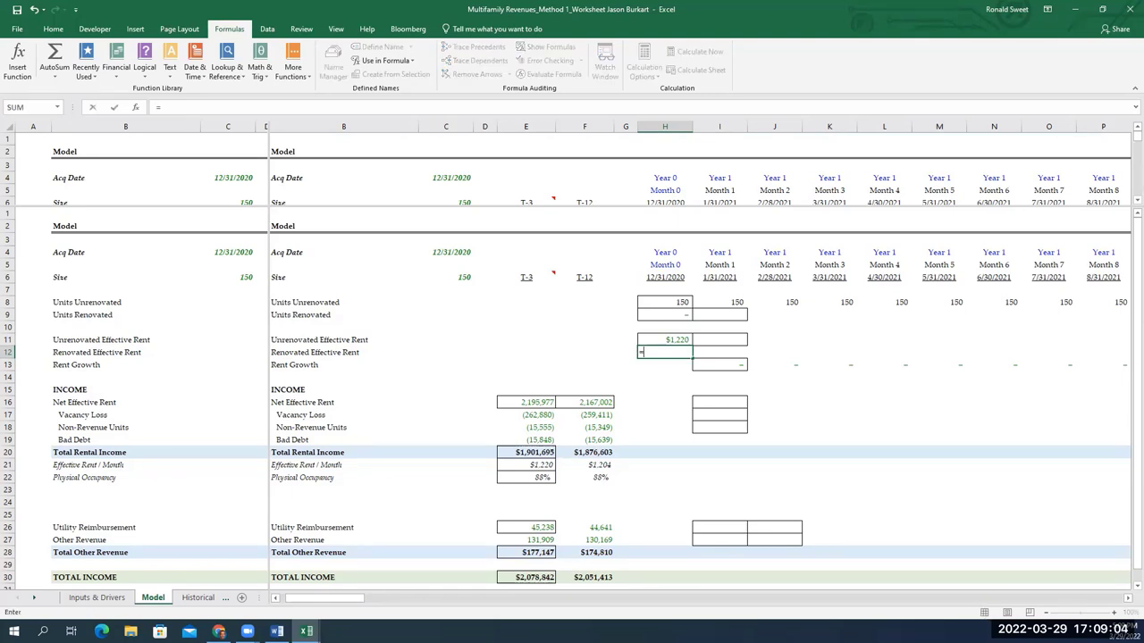
pyautogui.click(97, 597)
pyautogui.scroll(-5, 278, 477)
pyautogui.click(339, 389)
pyautogui.press('Return')
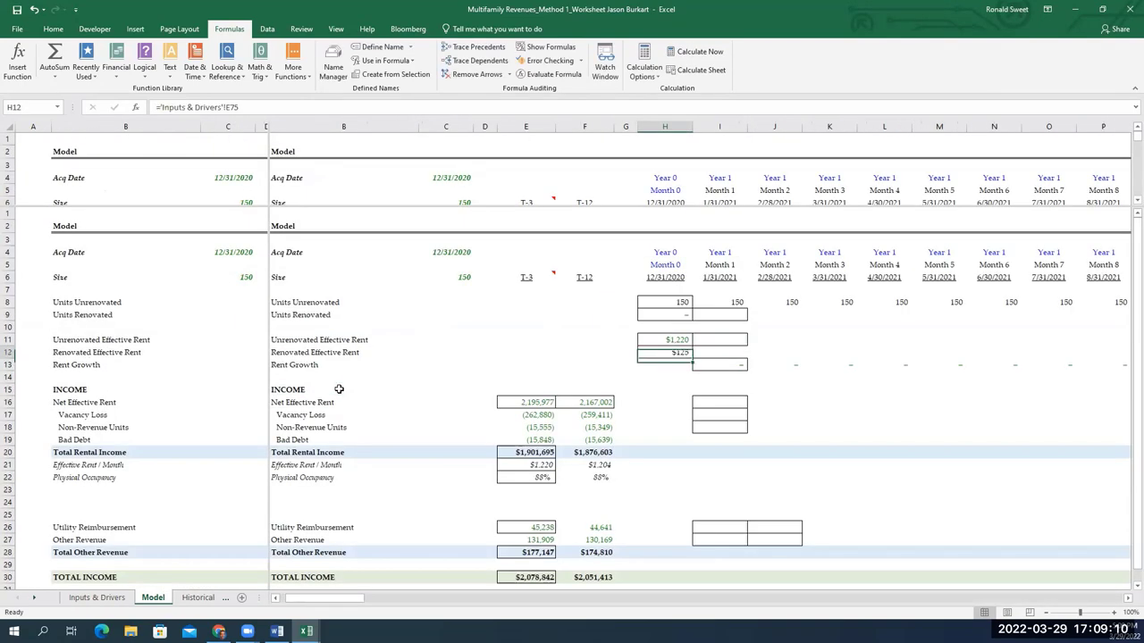
pyautogui.press('Right')
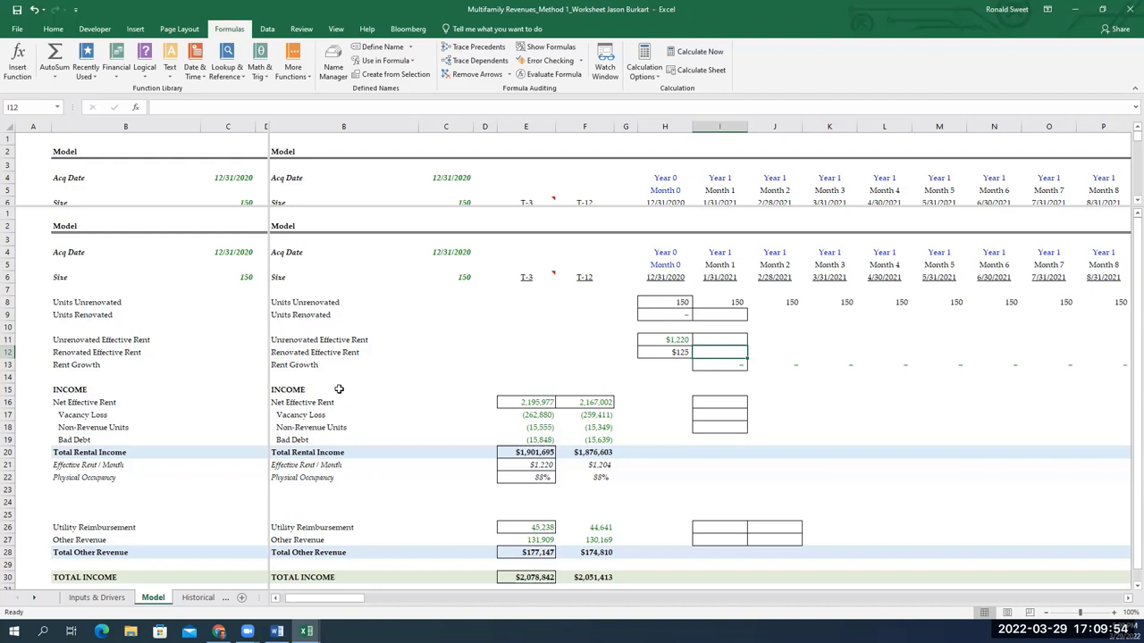
# Enter =H11*(1+I13) in Month 1 Unrenovated Effective Rent after checking the Rent Growth formula
pyautogui.press('Up')
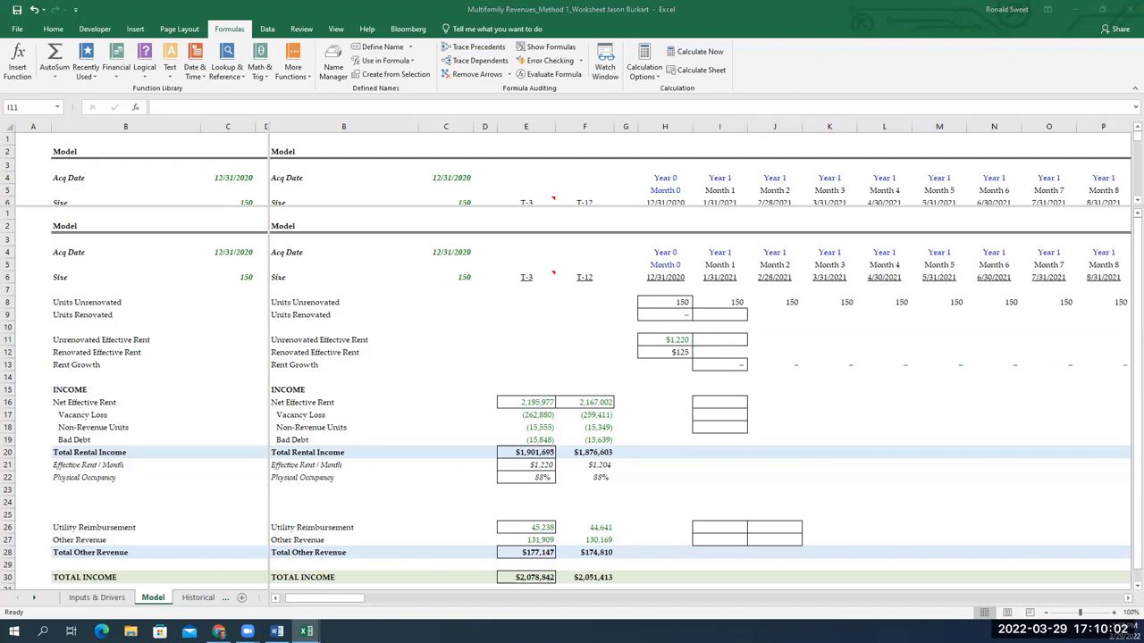
pyautogui.press('F2')
pyautogui.press('Escape')
pyautogui.press('Escape')
pyautogui.click(724, 363)
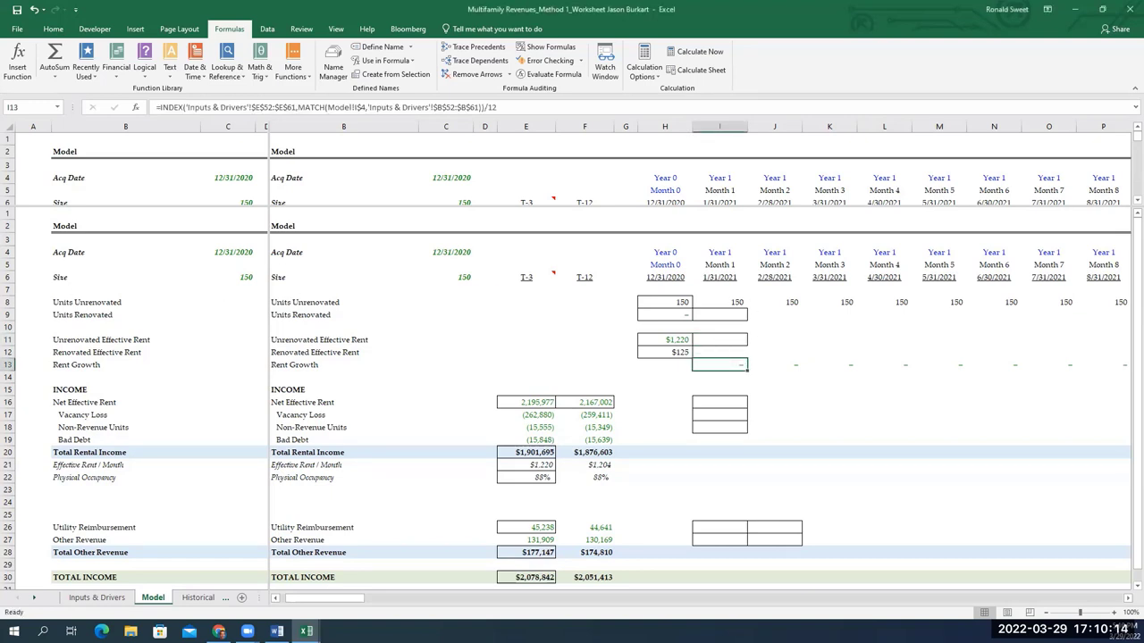
pyautogui.press('F2')
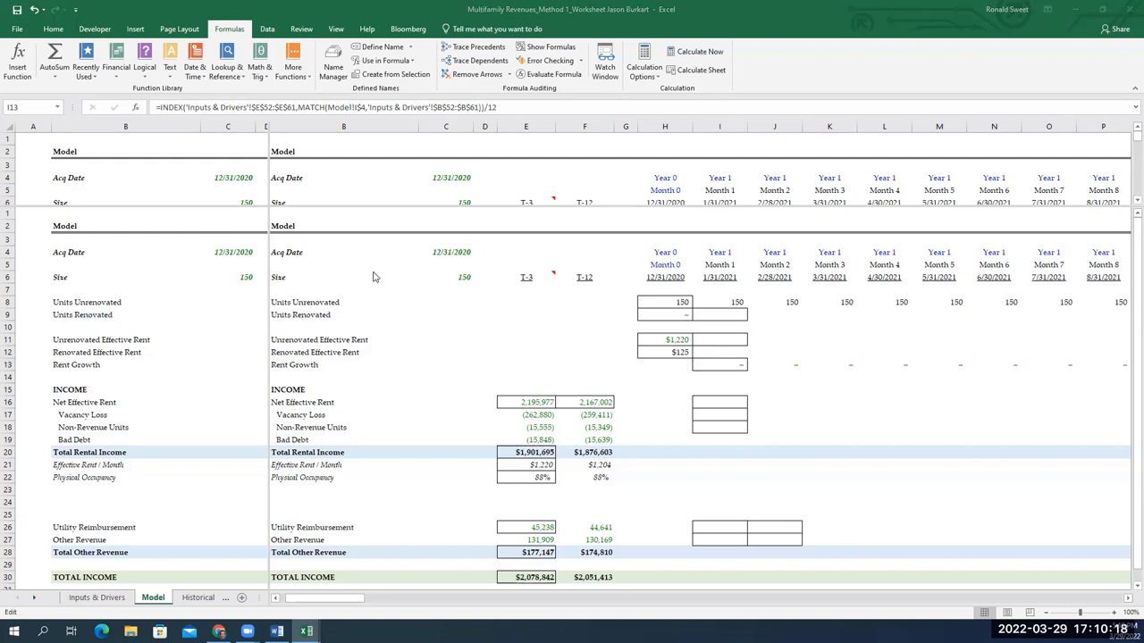
pyautogui.click(720, 344)
pyautogui.write('=')
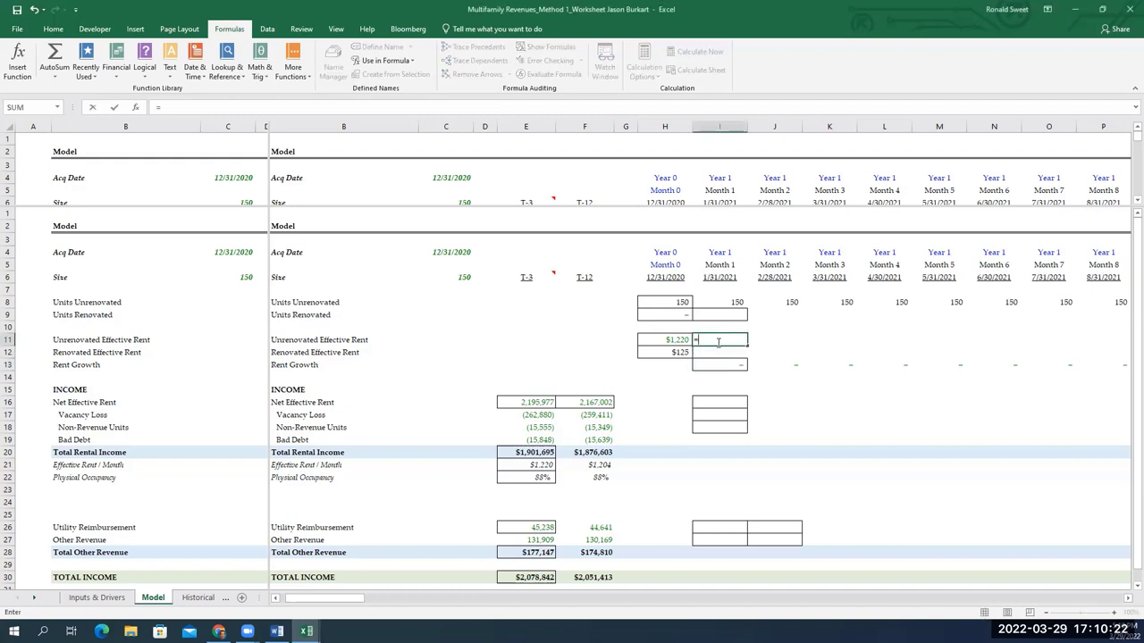
pyautogui.press('Left')
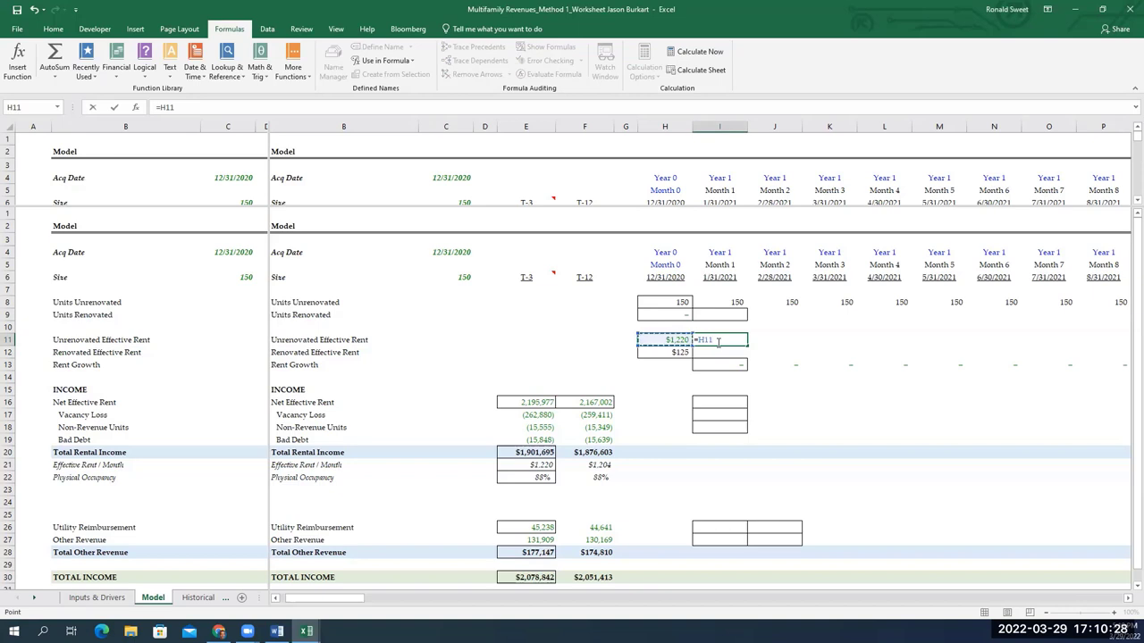
pyautogui.write('*(1+')
pyautogui.press('Down')
pyautogui.press('Down')
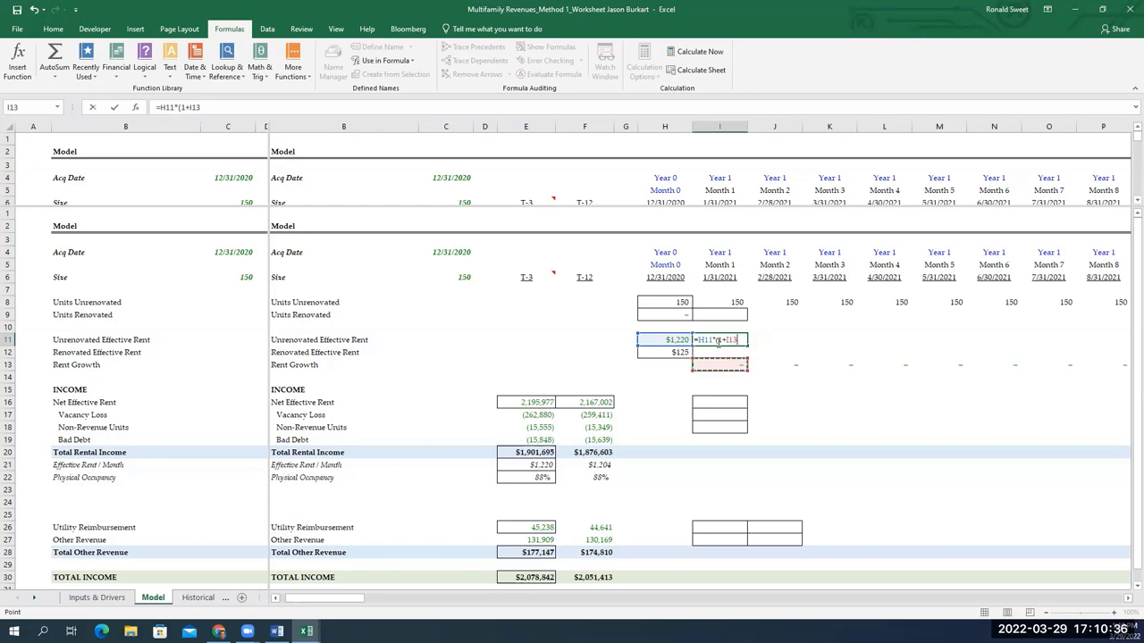
pyautogui.press('Return')
pyautogui.press('Return')
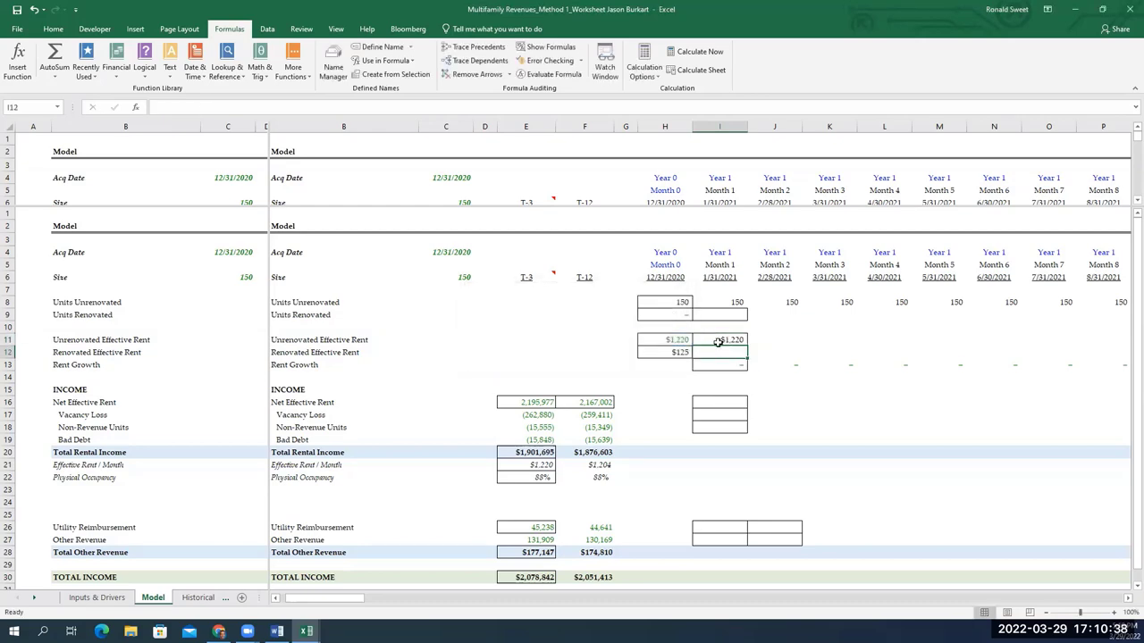
# Copy the rent growth formula across row 11 through Month 24 (AF11)
pyautogui.hotkey('ctrl', 'c')
pyautogui.hotkey('shift', 'Right')
pyautogui.hotkey('shift', 'Right')
pyautogui.hotkey('shift', 'Right')
pyautogui.hotkey('shift', 'Right')
pyautogui.hotkey('shift', 'Right')
pyautogui.hotkey('shift', 'Right')
pyautogui.hotkey('shift', 'Right')
pyautogui.hotkey('shift', 'Right')
pyautogui.hotkey('shift', 'Right')
pyautogui.hotkey('shift', 'Right')
pyautogui.hotkey('shift', 'Right')
pyautogui.hotkey('shift', 'Right')
pyautogui.hotkey('shift', 'Right')
pyautogui.hotkey('shift', 'Right')
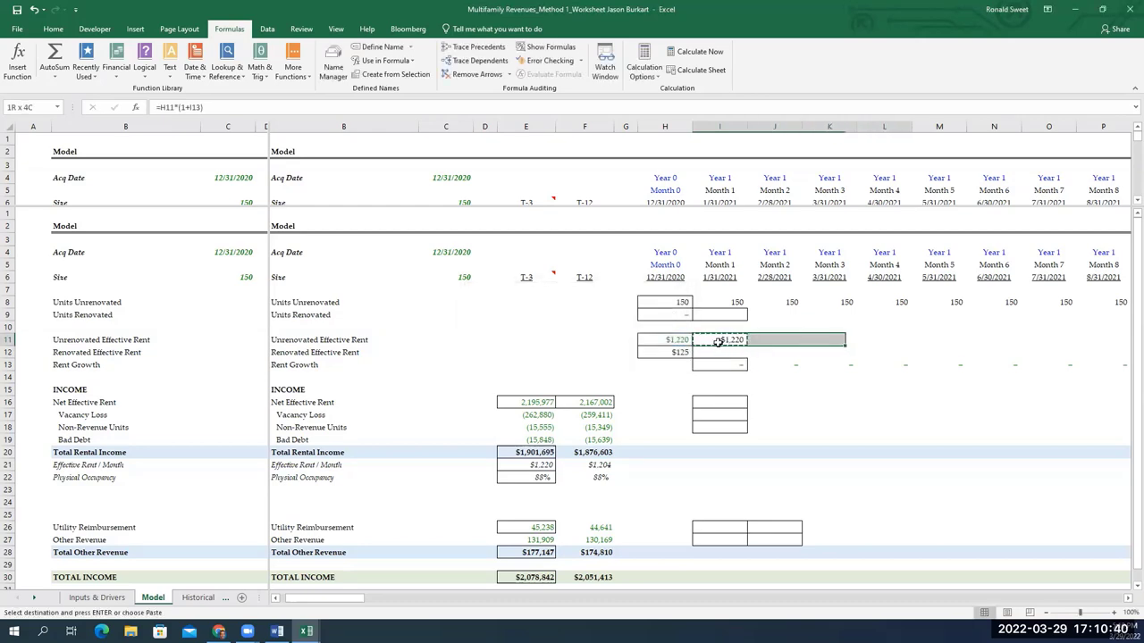
pyautogui.hotkey('shift', 'Right')
pyautogui.hotkey('shift', 'Left')
pyautogui.hotkey('shift', 'Left')
pyautogui.hotkey('shift', 'Left')
pyautogui.hotkey('shift', 'Right')
pyautogui.hotkey('shift', 'Right')
pyautogui.hotkey('shift', 'Right')
pyautogui.hotkey('shift', 'Right')
pyautogui.hotkey('shift', 'Right')
pyautogui.hotkey('shift', 'Right')
pyautogui.hotkey('shift', 'Right')
pyautogui.hotkey('shift', 'Right')
pyautogui.hotkey('shift', 'Right')
pyautogui.hotkey('shift', 'Right')
pyautogui.hotkey('shift', 'Right')
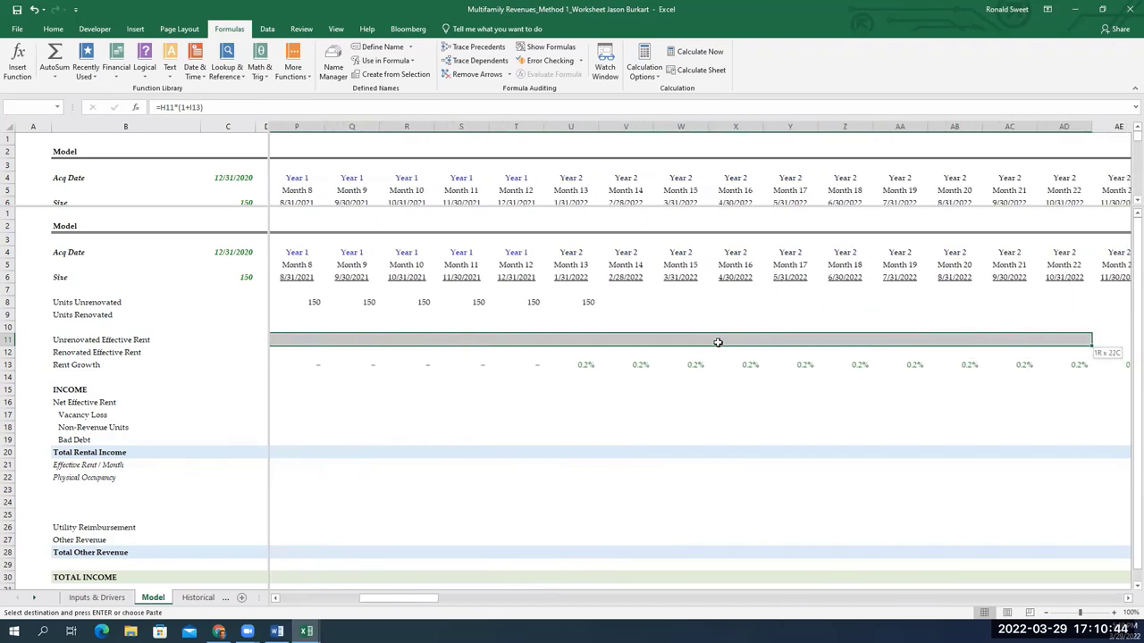
pyautogui.hotkey('ctrl', 'v')
# Review the pasted rents along row 11, confirming $1,245 in Month 24
pyautogui.press('Right')
pyautogui.press('Right')
pyautogui.press('Right')
pyautogui.press('Right')
pyautogui.press('Right')
pyautogui.press('Right')
pyautogui.press('Right')
pyautogui.press('Right')
pyautogui.press('Right')
pyautogui.press('Right')
pyautogui.press('Right')
pyautogui.press('Right')
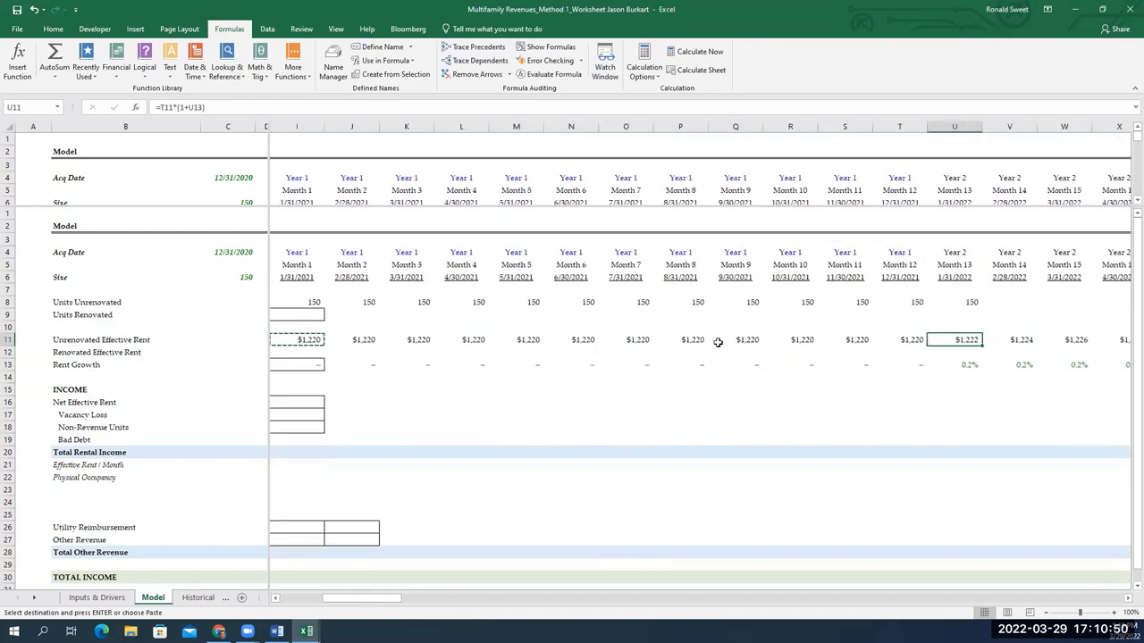
pyautogui.press('F2')
pyautogui.press('Escape')
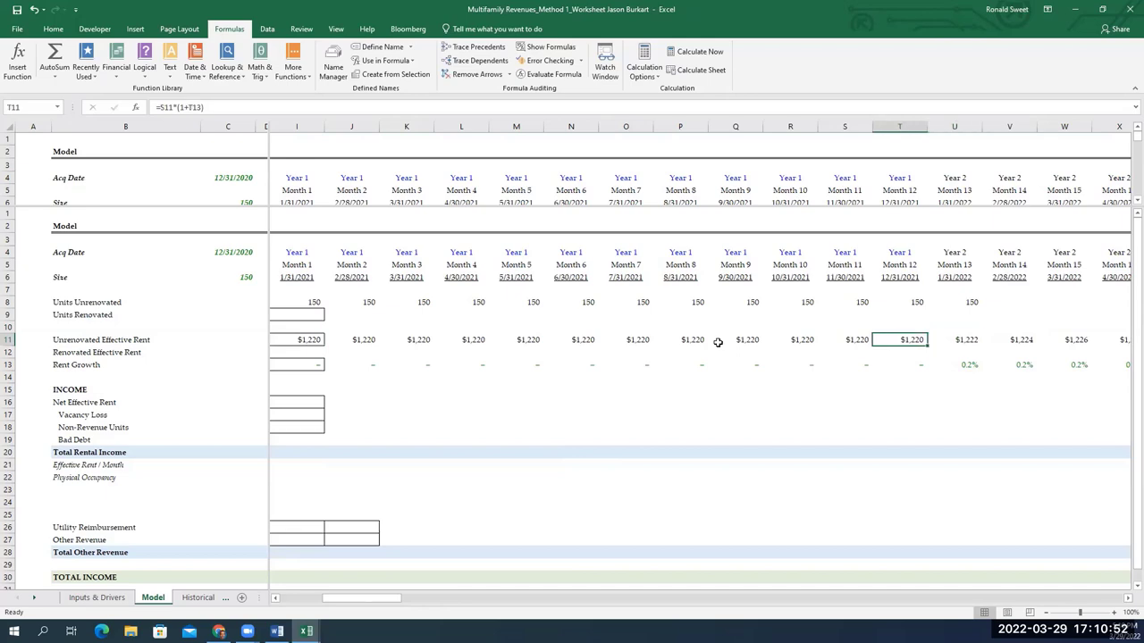
pyautogui.press('Right')
pyautogui.press('Right')
pyautogui.press('Right')
pyautogui.press('Right')
pyautogui.press('Right')
pyautogui.press('Right')
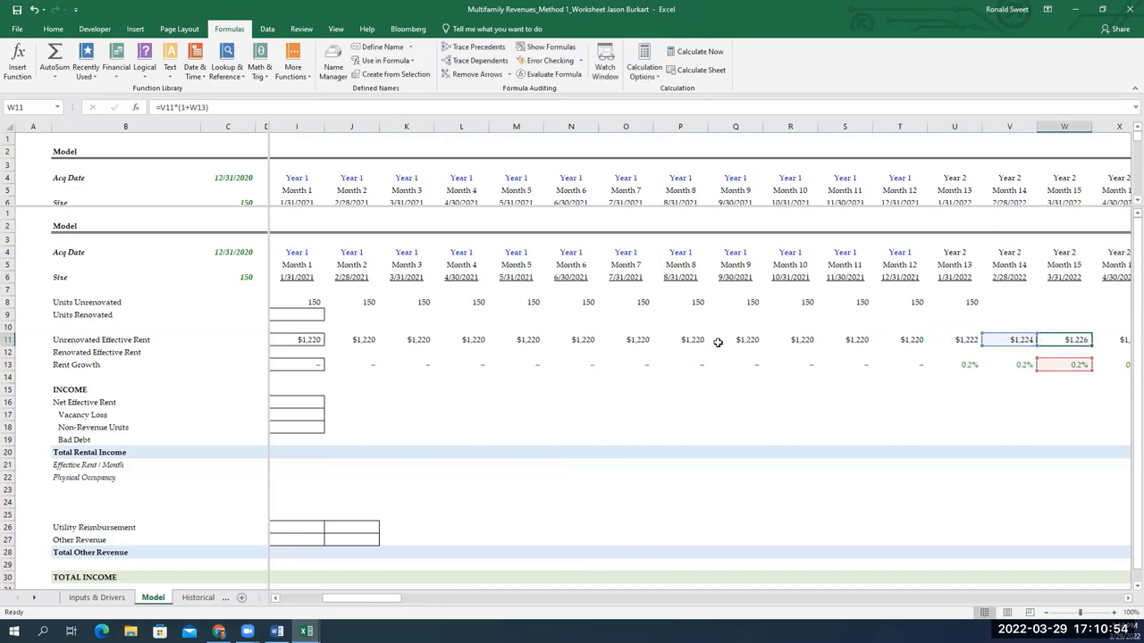
pyautogui.press('Right')
pyautogui.press('Right')
pyautogui.press('Right')
pyautogui.press('Right')
pyautogui.press('Right')
pyautogui.press('Right')
pyautogui.press('Right')
pyautogui.press('Right')
pyautogui.press('Left')
pyautogui.press('Left')
pyautogui.press('Left')
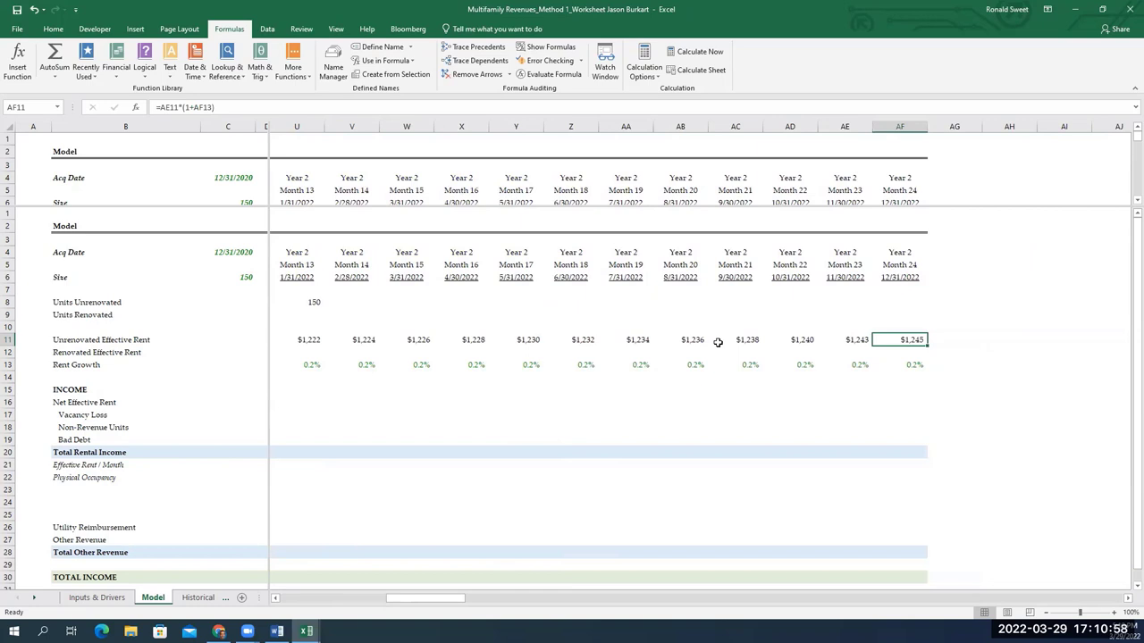
pyautogui.hotkey('ctrl', 'Left')
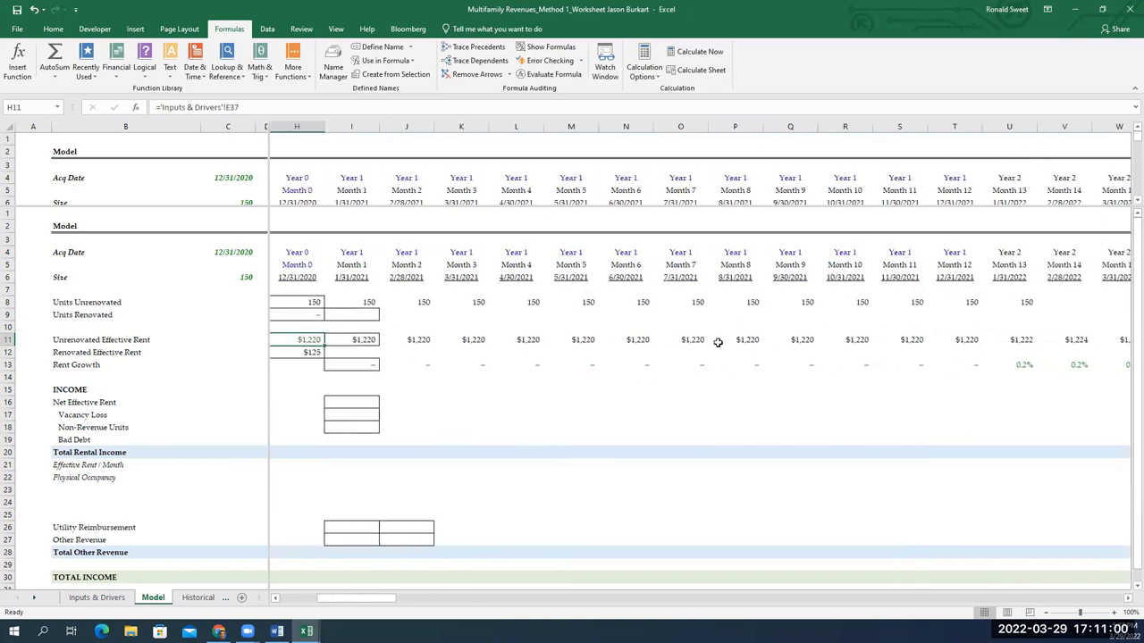
pyautogui.press('Left')
pyautogui.press('Down')
pyautogui.press('Down')
pyautogui.press('Down')
pyautogui.press('Down')
pyautogui.press('Down')
pyautogui.press('Down')
pyautogui.press('Right')
pyautogui.press('Right')
pyautogui.press('Up')
pyautogui.press('Up')
pyautogui.press('Up')
pyautogui.press('Up')
pyautogui.press('Up')
pyautogui.press('Left')
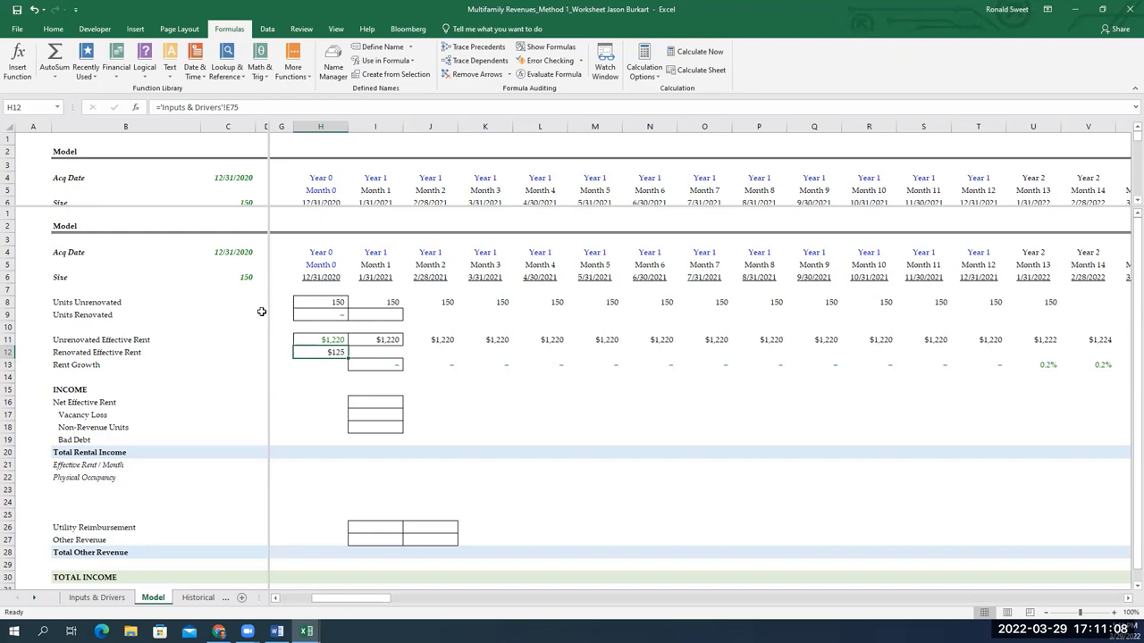
# Enter H11 plus the absolute Inputs & Drivers $E$75 rent premium in Month 0 Renovated Effective Rent
pyautogui.click(398, 350)
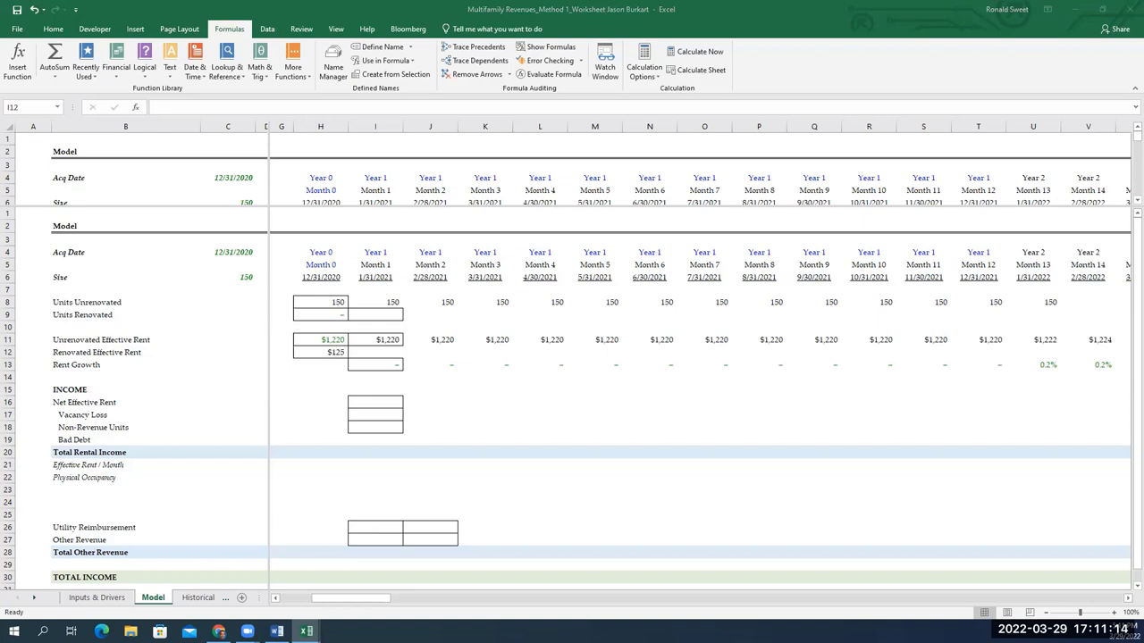
pyautogui.press('F2')
pyautogui.press('Escape')
pyautogui.click(335, 351)
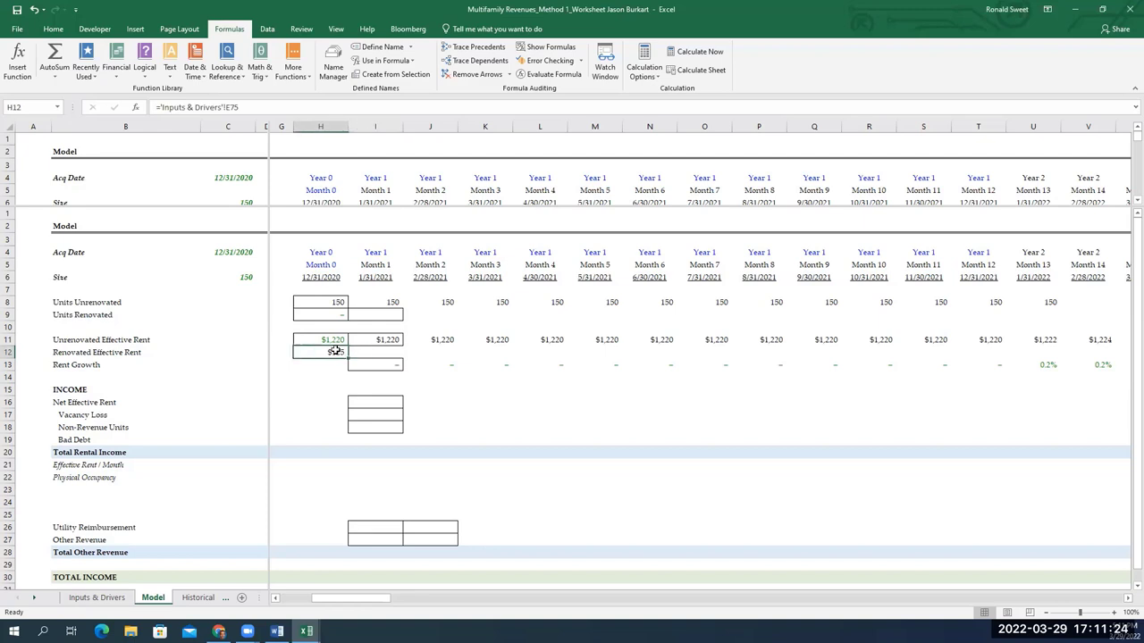
pyautogui.write('=')
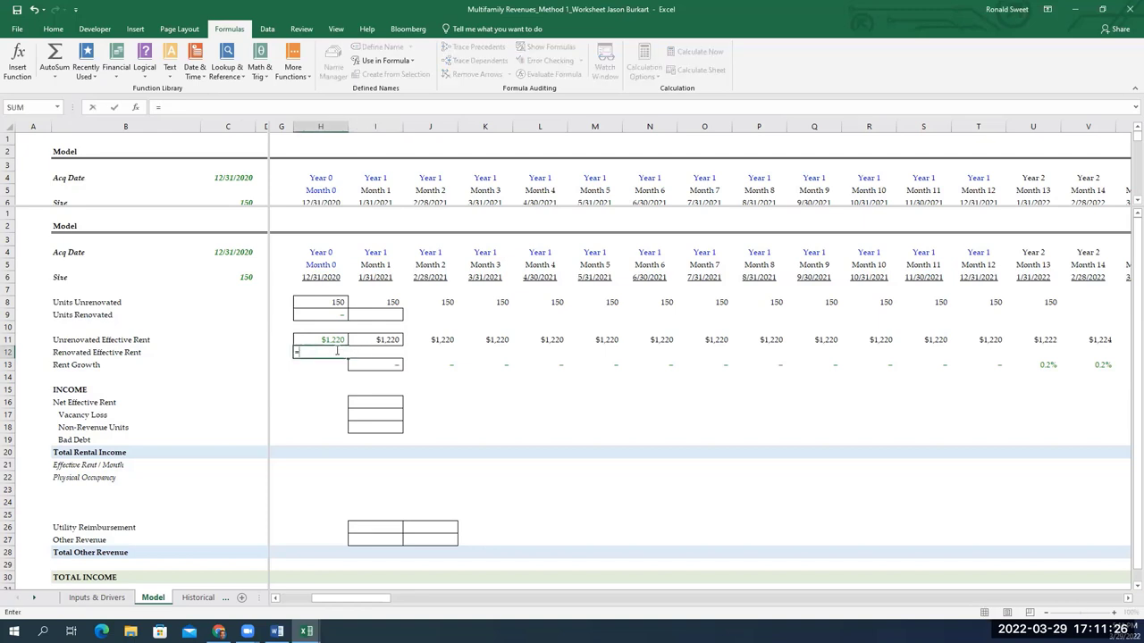
pyautogui.press('Up')
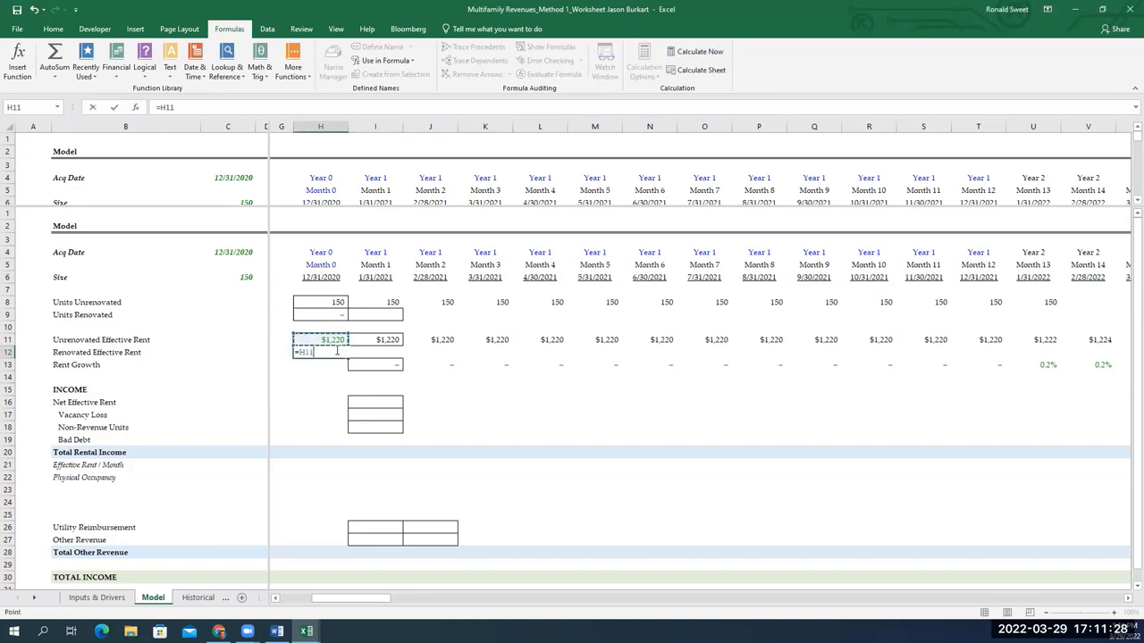
pyautogui.write('+')
pyautogui.click(96, 597)
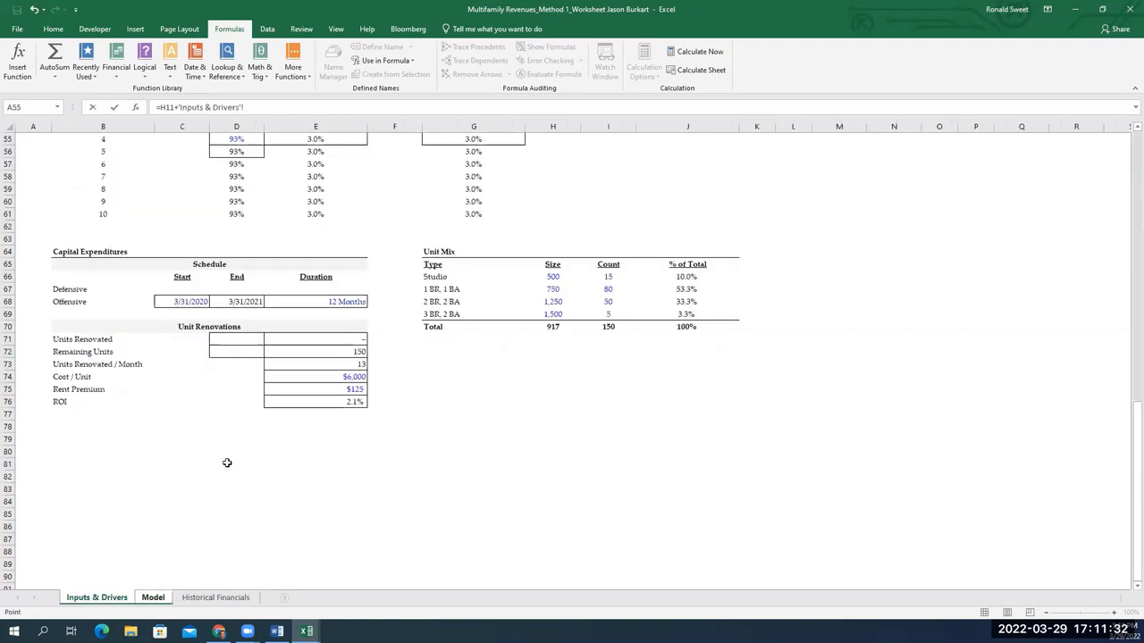
pyautogui.click(327, 386)
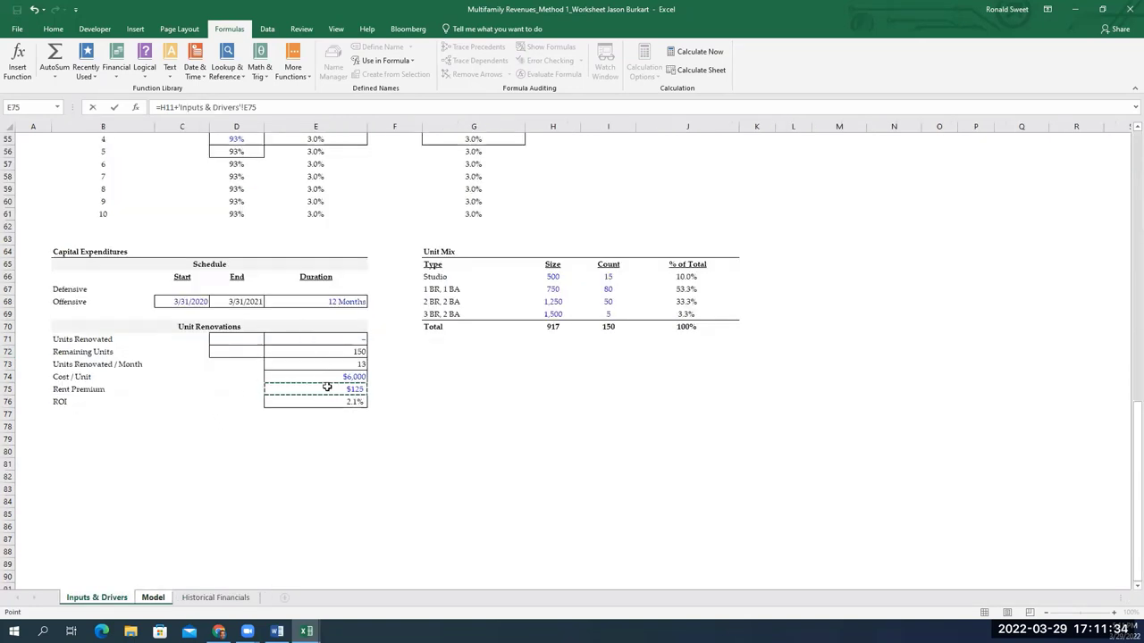
pyautogui.press('F4')
pyautogui.press('Return')
# Paste the renovated rent formula across row 12 as formulas only
pyautogui.press('Up')
pyautogui.hotkey('ctrl', 'c')
pyautogui.hotkey('shift', 'Right')
pyautogui.hotkey('shift', 'Right')
pyautogui.hotkey('shift', 'Right')
pyautogui.hotkey('shift', 'Right')
pyautogui.hotkey('shift', 'Right')
pyautogui.hotkey('shift', 'Right')
pyautogui.hotkey('shift', 'Right')
pyautogui.hotkey('shift', 'Right')
pyautogui.hotkey('shift', 'Right')
pyautogui.hotkey('shift', 'Right')
pyautogui.hotkey('shift', 'Right')
pyautogui.hotkey('shift', 'Right')
pyautogui.hotkey('shift', 'Right')
pyautogui.hotkey('shift', 'Right')
pyautogui.hotkey('shift', 'Right')
pyautogui.hotkey('shift', 'Right')
pyautogui.hotkey('shift', 'Right')
pyautogui.hotkey('shift', 'Right')
pyautogui.hotkey('shift', 'Right')
pyautogui.hotkey('shift', 'Right')
pyautogui.hotkey('shift', 'Right')
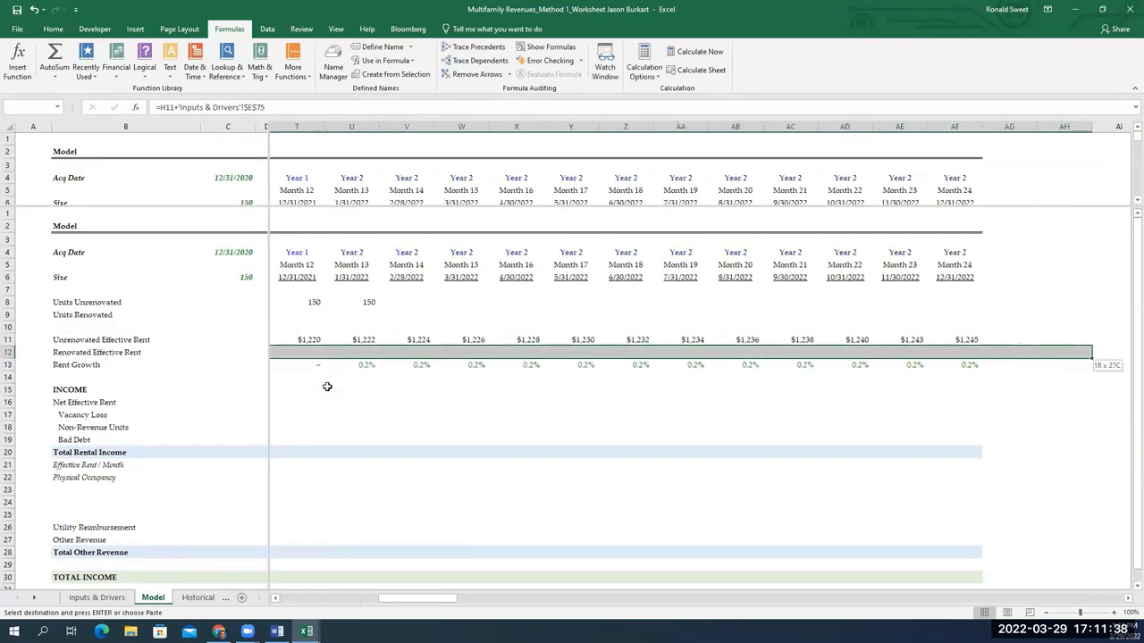
pyautogui.press('alt')
pyautogui.press('e')
pyautogui.press('s')
pyautogui.press('Return')
pyautogui.press('Return')
pyautogui.press('Escape')
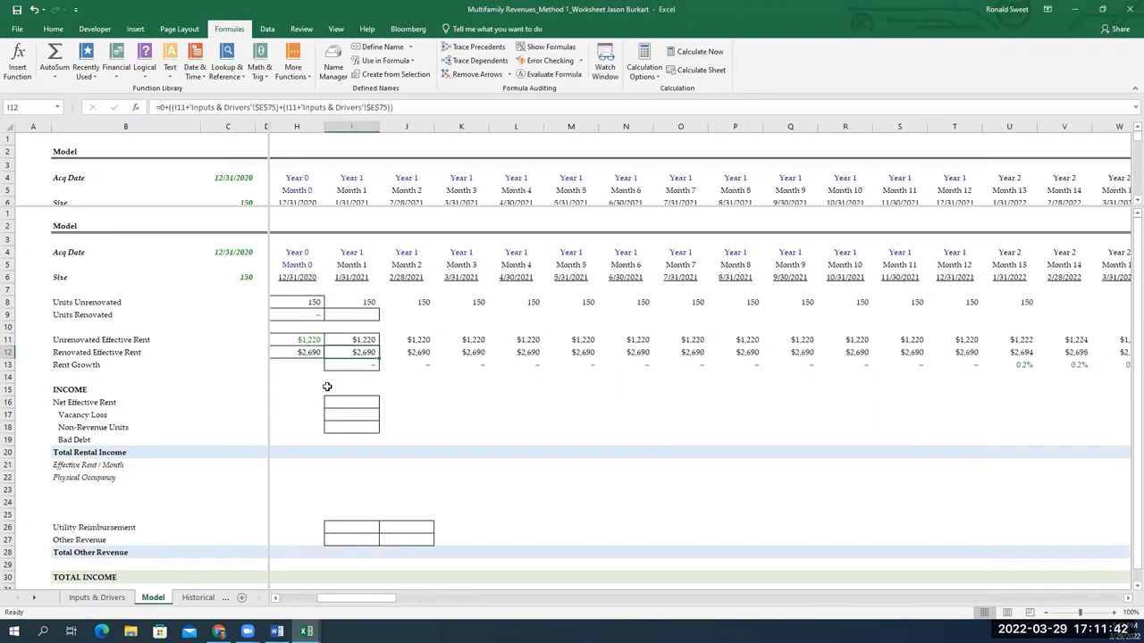
# Inspect the Month 1 and Month 0 renovated rent formulas, Month 0 showing $2,690
pyautogui.press('F2')
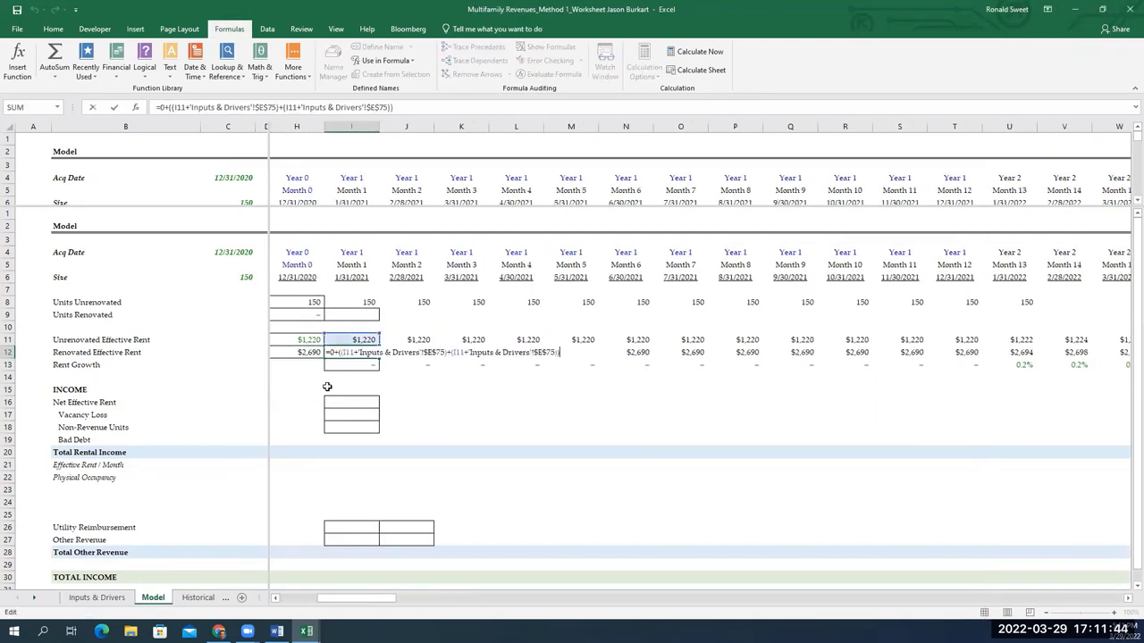
pyautogui.press('Escape')
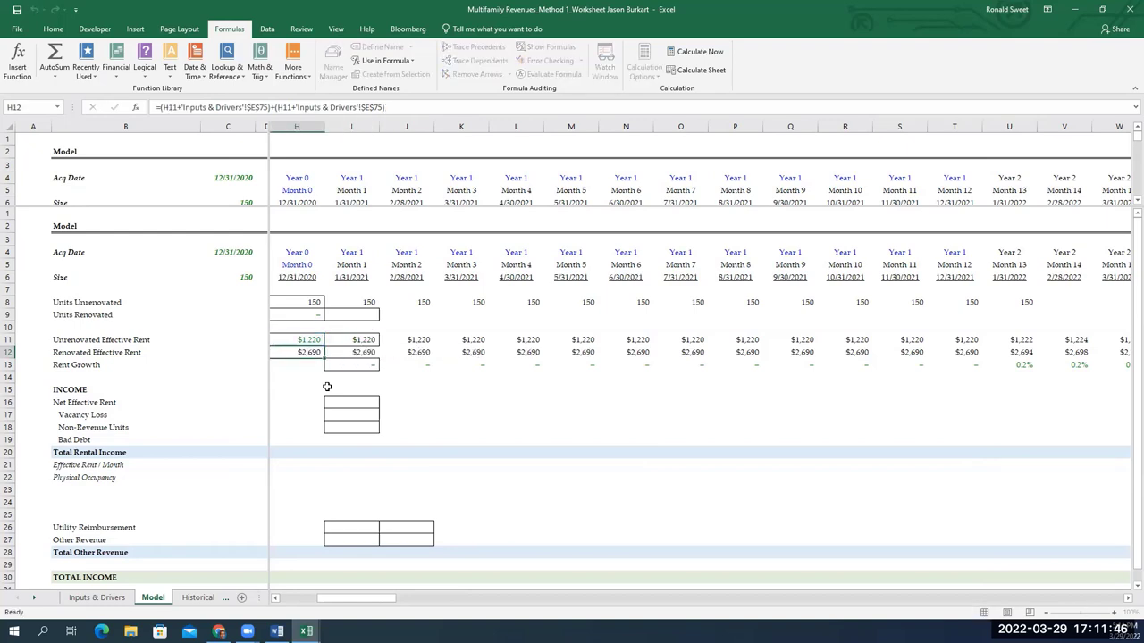
pyautogui.hotkey('ctrl', 'shift', 'Right')
pyautogui.press('Left')
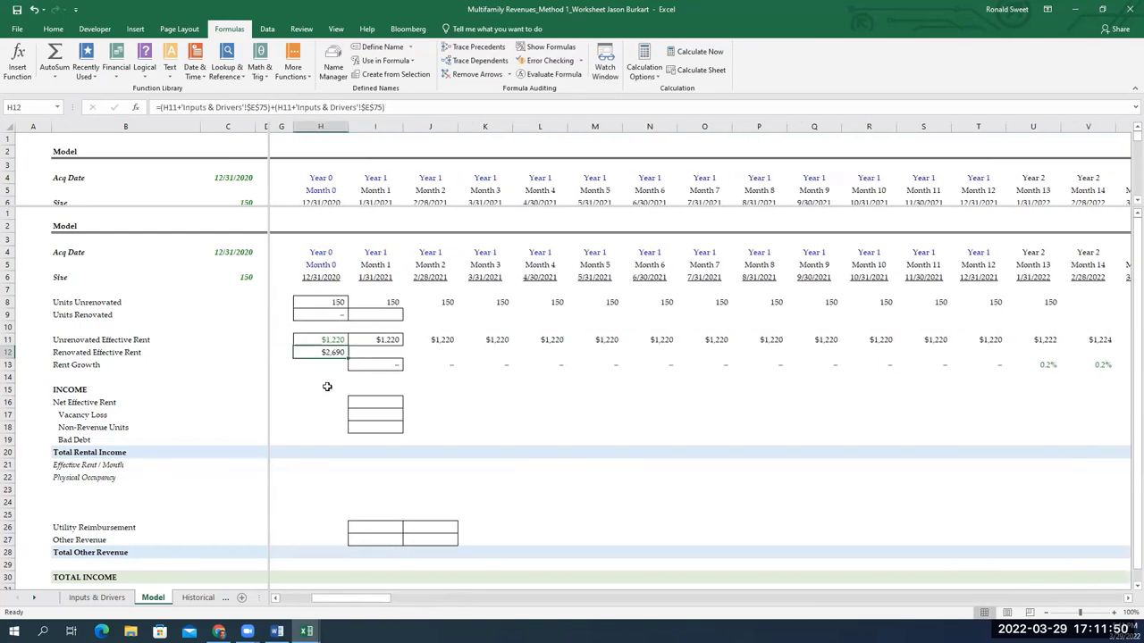
pyautogui.press('F2')
pyautogui.hotkey('ctrl', 'Return')
pyautogui.press('F2')
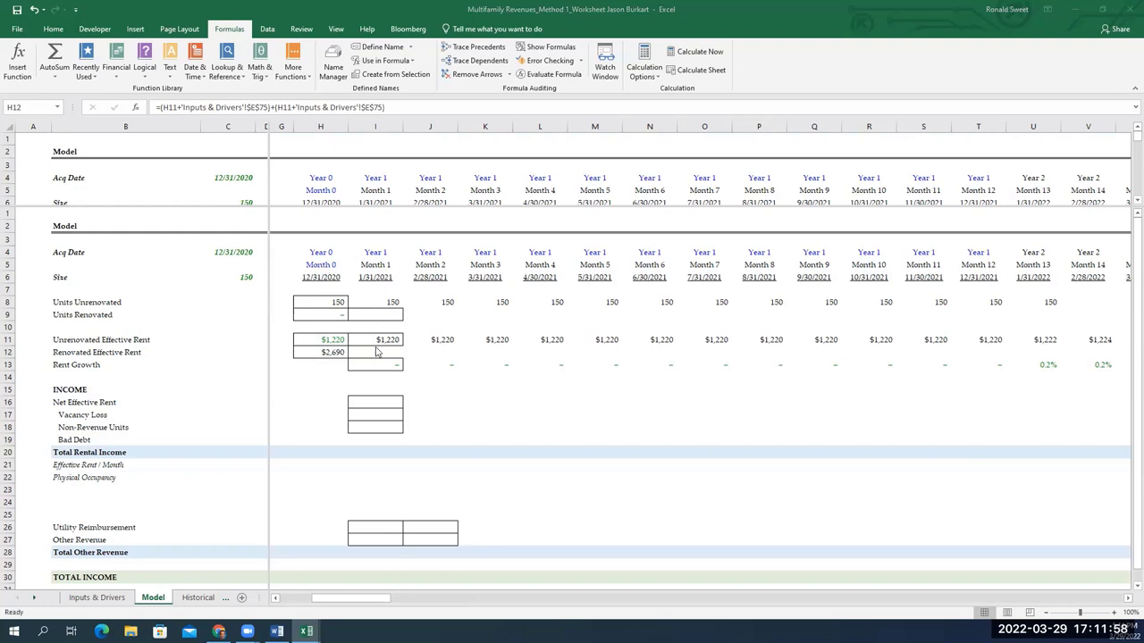
# Delete the duplicated term so Month 0 Renovated Effective Rent reads $1,345
pyautogui.doubleClick(336, 354)
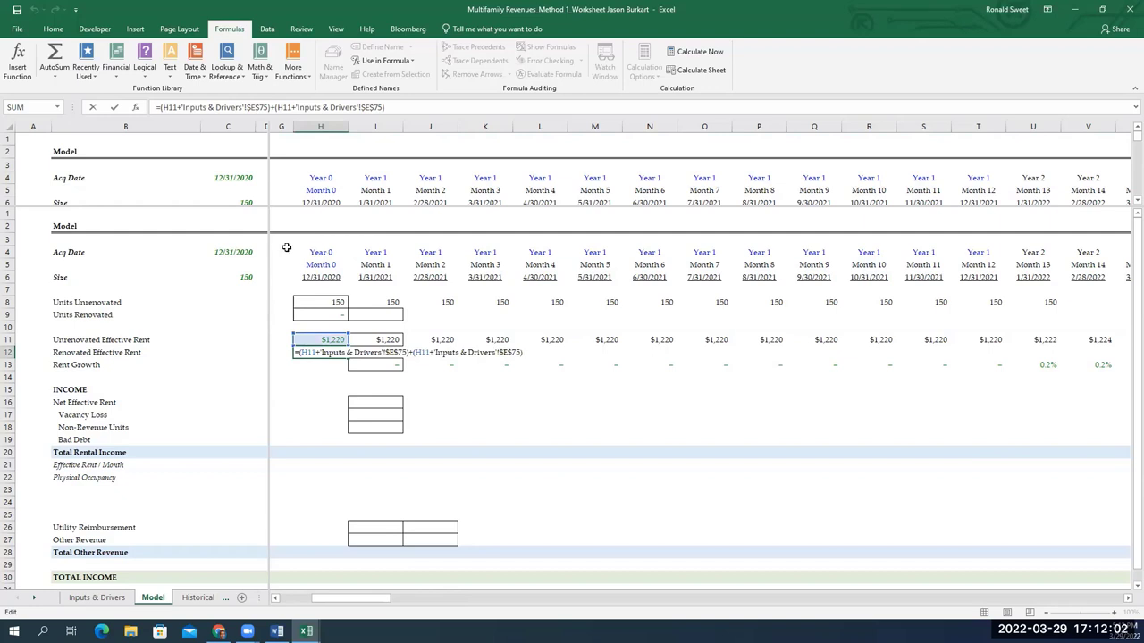
pyautogui.hotkey('ctrl', 'shift', 'Left')
pyautogui.hotkey('ctrl', 'shift', 'Left')
pyautogui.hotkey('ctrl', 'shift', 'Left')
pyautogui.hotkey('ctrl', 'shift', 'Left')
pyautogui.hotkey('ctrl', 'shift', 'Left')
pyautogui.hotkey('ctrl', 'shift', 'Left')
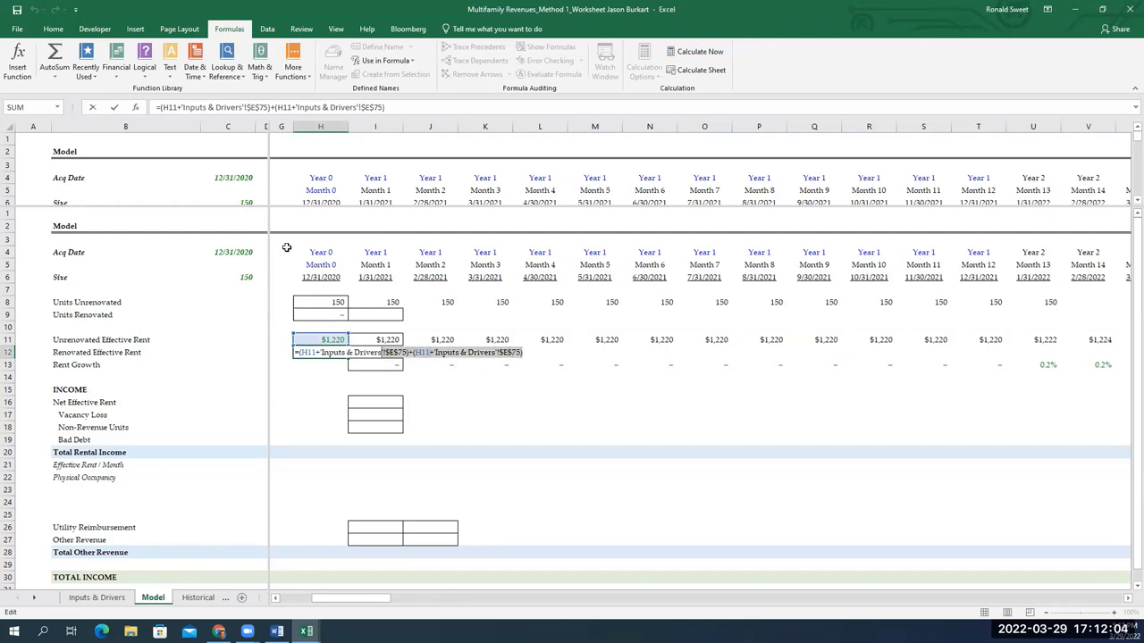
pyautogui.hotkey('shift', 'Right')
pyautogui.hotkey('shift', 'Right')
pyautogui.hotkey('shift', 'Right')
pyautogui.press('BackSpace')
pyautogui.press('BackSpace')
pyautogui.press('Return')
# Paste the $1,345 formula into Months 1–11, then copy Month 11 and select the later months
pyautogui.press('Up')
pyautogui.hotkey('ctrl', 'c')
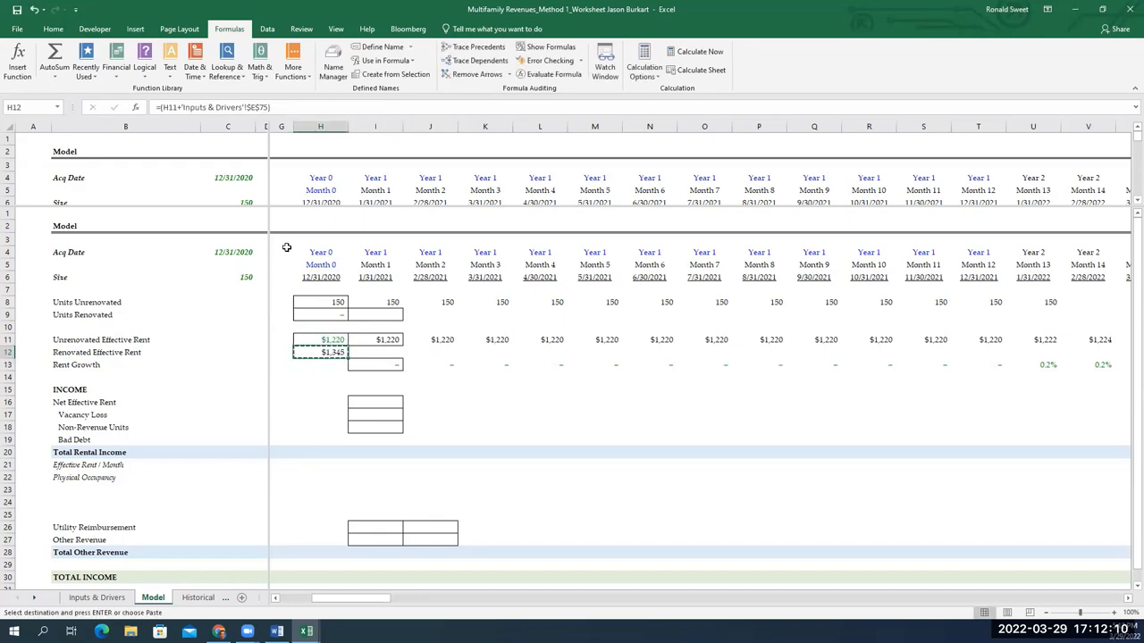
pyautogui.press('Right')
pyautogui.hotkey('shift', 'Right')
pyautogui.hotkey('shift', 'Right')
pyautogui.hotkey('shift', 'Right')
pyautogui.hotkey('shift', 'Right')
pyautogui.hotkey('shift', 'Right')
pyautogui.hotkey('shift', 'Right')
pyautogui.hotkey('shift', 'Right')
pyautogui.hotkey('shift', 'Right')
pyautogui.hotkey('shift', 'Right')
pyautogui.hotkey('shift', 'Right')
pyautogui.hotkey('alt', 'e')
pyautogui.press('p')
pyautogui.press('Right')
pyautogui.press('Right')
pyautogui.press('Right')
pyautogui.press('Right')
pyautogui.press('Right')
pyautogui.press('Right')
pyautogui.press('Right')
pyautogui.press('Right')
pyautogui.press('Right')
pyautogui.press('Right')
pyautogui.hotkey('ctrl', 'c')
pyautogui.press('Right')
pyautogui.hotkey('shift', 'Right')
pyautogui.hotkey('shift', 'Right')
pyautogui.hotkey('shift', 'Right')
pyautogui.hotkey('shift', 'Right')
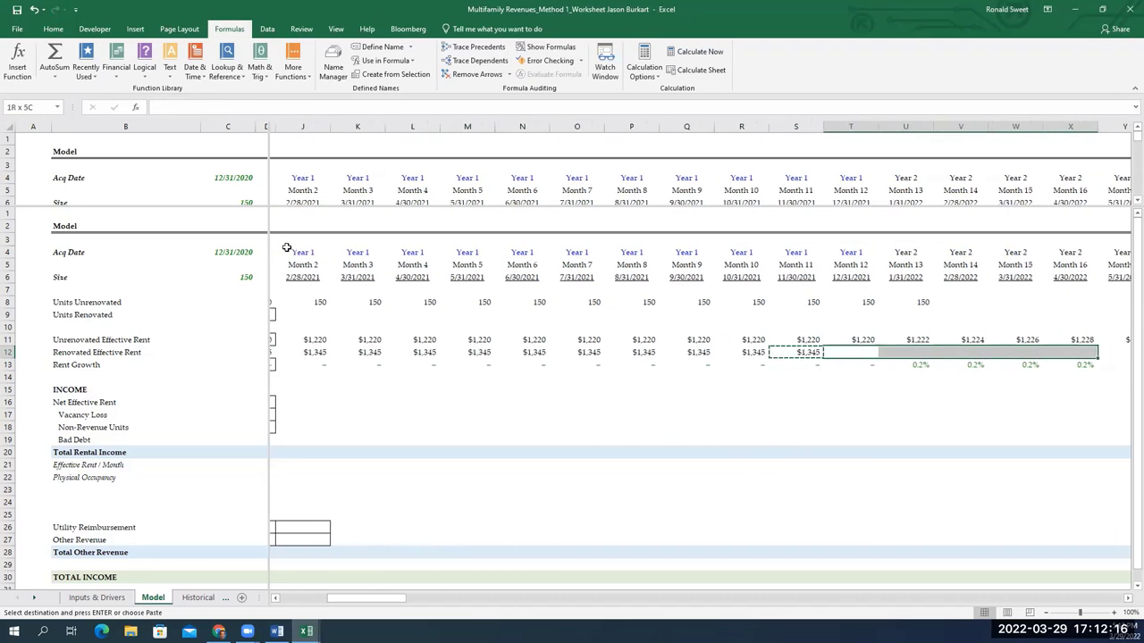
pyautogui.hotkey('shift', 'Right')
pyautogui.hotkey('shift', 'Right')
pyautogui.hotkey('shift', 'Right')
pyautogui.hotkey('shift', 'Right')
pyautogui.hotkey('shift', 'Right')
pyautogui.hotkey('shift', 'Right')
pyautogui.hotkey('shift', 'Right')
pyautogui.hotkey('shift', 'Right')
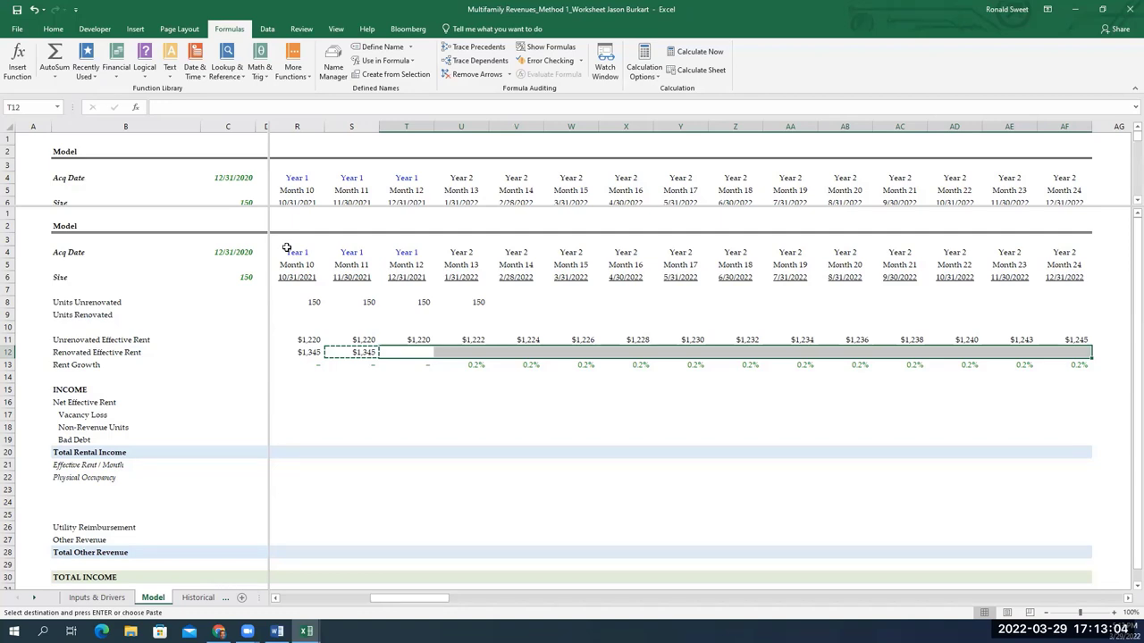
# Paste the renovated rent formula through Month 24, giving $1,347 in Month 13
pyautogui.press('Return')
pyautogui.press('Up')
pyautogui.press('Right')
pyautogui.press('Down')
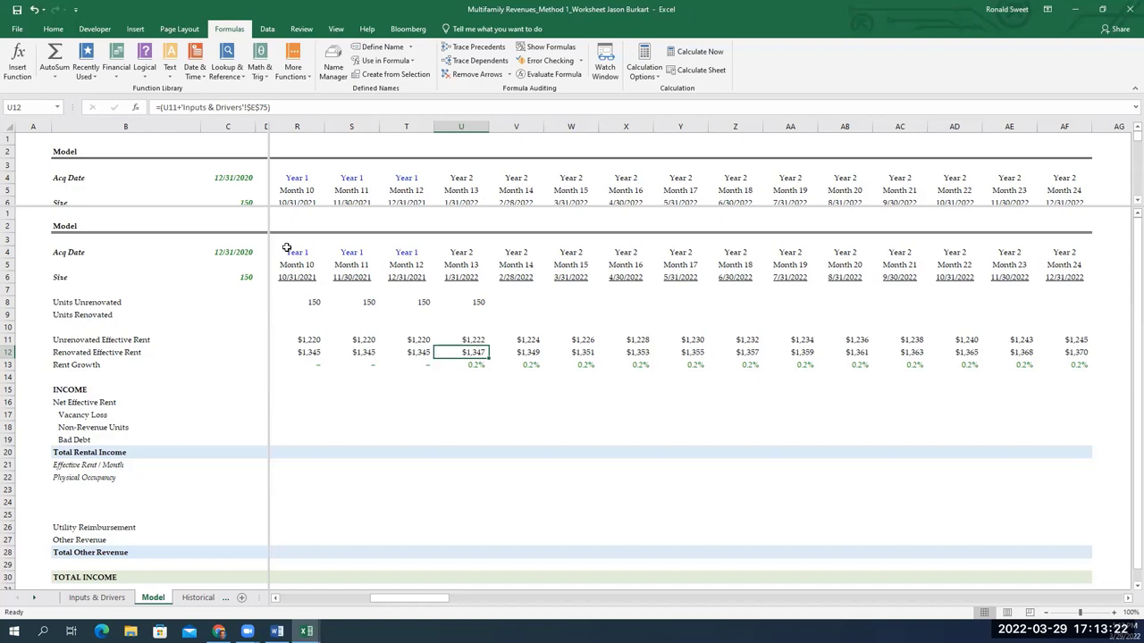
pyautogui.press('Left')
pyautogui.press('Left')
pyautogui.press('Left')
pyautogui.press('Right')
pyautogui.press('Left')
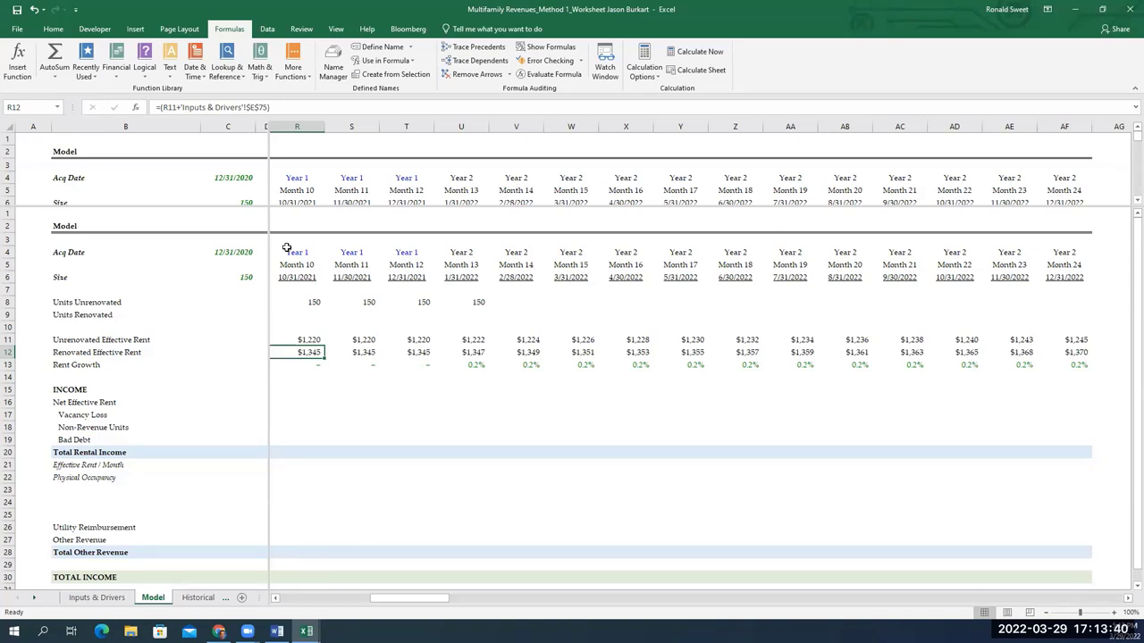
# Check the Month 13 Rent Growth and the T-12 Net Effective Rent formulas
pyautogui.press('Down')
pyautogui.press('Right')
pyautogui.press('Right')
pyautogui.press('Right')
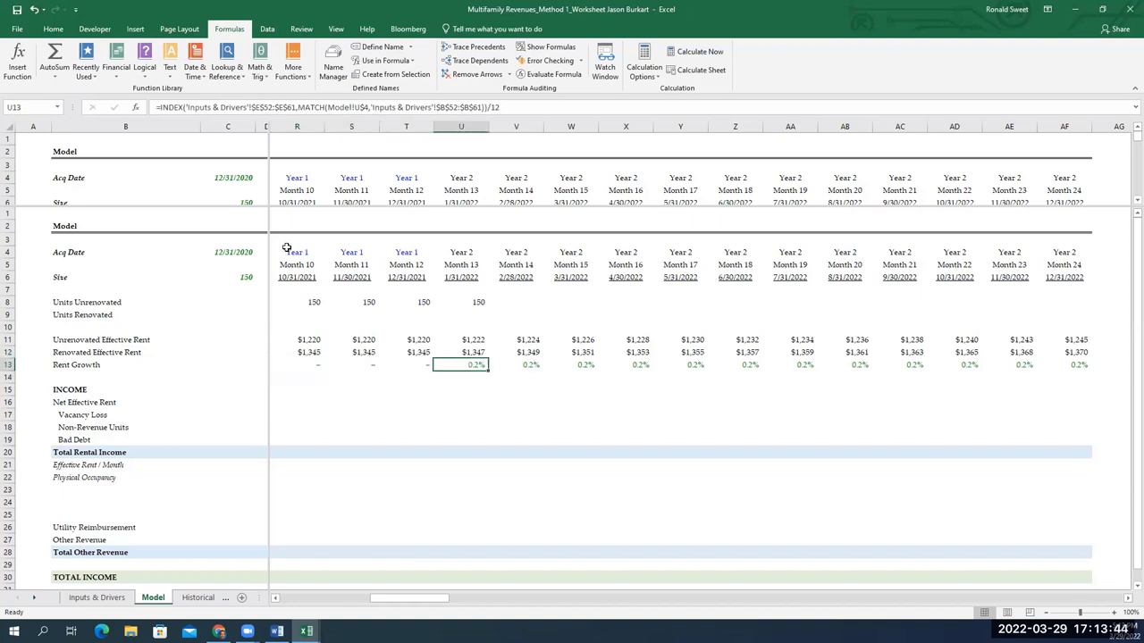
pyautogui.press('Down')
pyautogui.press('Left')
pyautogui.press('Left')
pyautogui.press('Left')
pyautogui.press('Left')
pyautogui.press('Down')
pyautogui.press('Down')
pyautogui.press('Left')
pyautogui.press('Left')
pyautogui.press('Left')
pyautogui.press('Left')
pyautogui.press('Left')
pyautogui.press('Left')
pyautogui.press('Left')
pyautogui.press('Left')
pyautogui.press('Left')
pyautogui.press('Left')
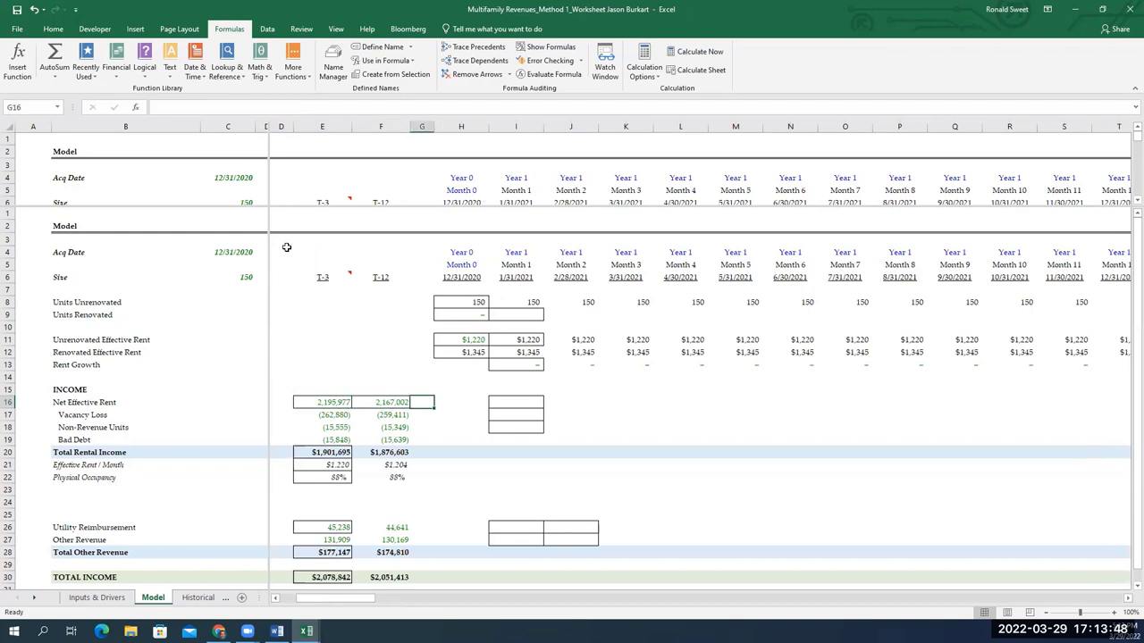
pyautogui.press('Right')
pyautogui.press('Right')
pyautogui.press('Left')
pyautogui.press('Left')
pyautogui.press('Left')
pyautogui.hscroll(-3, 286, 247)
pyautogui.press('Right')
pyautogui.press('Right')
pyautogui.press('Right')
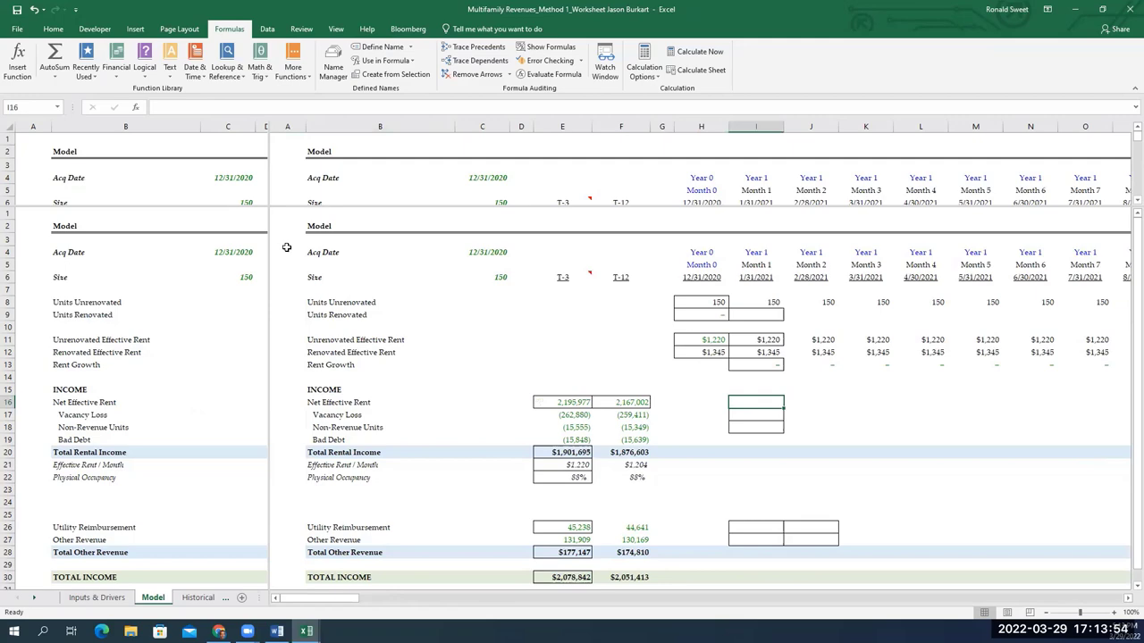
# Review renovated rents from Month 0 to Month 24, ending at $1,370
pyautogui.click(786, 364)
pyautogui.press('Up')
pyautogui.press('Left')
pyautogui.press('Left')
pyautogui.hscroll(3, 786, 364)
pyautogui.press('Right')
pyautogui.press('Right')
pyautogui.press('Right')
pyautogui.press('Right')
pyautogui.press('Right')
pyautogui.press('Right')
pyautogui.press('Right')
pyautogui.press('Right')
pyautogui.press('Right')
pyautogui.press('Right')
pyautogui.press('Right')
pyautogui.press('Right')
pyautogui.press('Right')
pyautogui.press('Right')
pyautogui.press('Right')
pyautogui.press('Right')
pyautogui.press('Right')
pyautogui.press('Right')
pyautogui.press('Right')
pyautogui.press('Right')
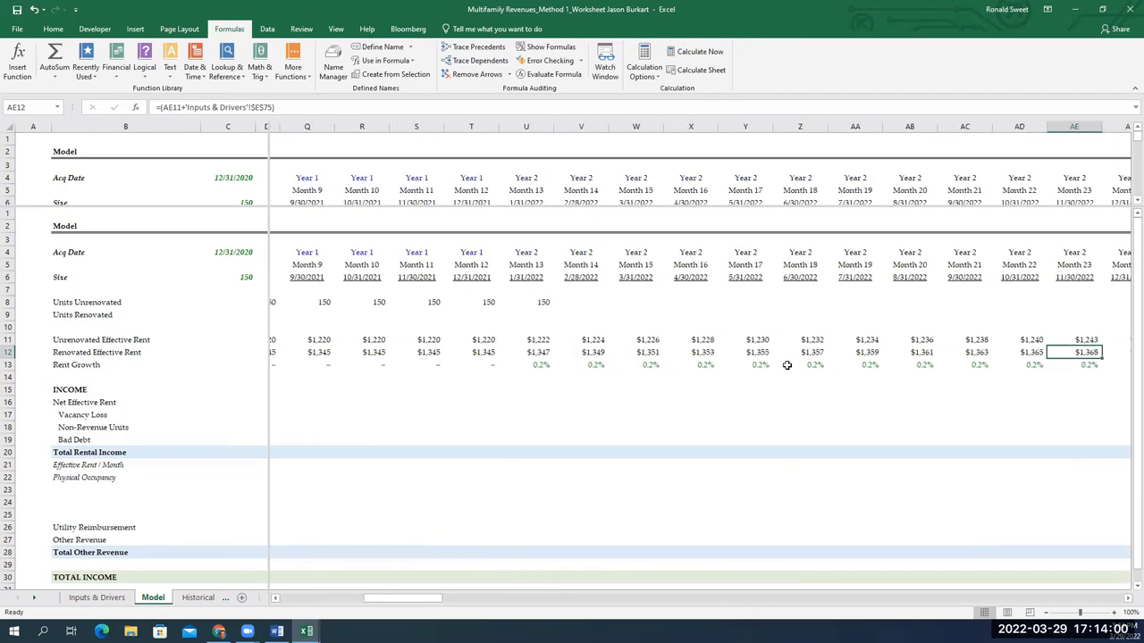
pyautogui.press('Right')
pyautogui.press('Left')
pyautogui.press('Left')
pyautogui.press('Left')
pyautogui.press('Left')
pyautogui.press('Left')
pyautogui.press('Left')
pyautogui.press('Left')
pyautogui.press('Left')
pyautogui.press('Left')
pyautogui.press('Left')
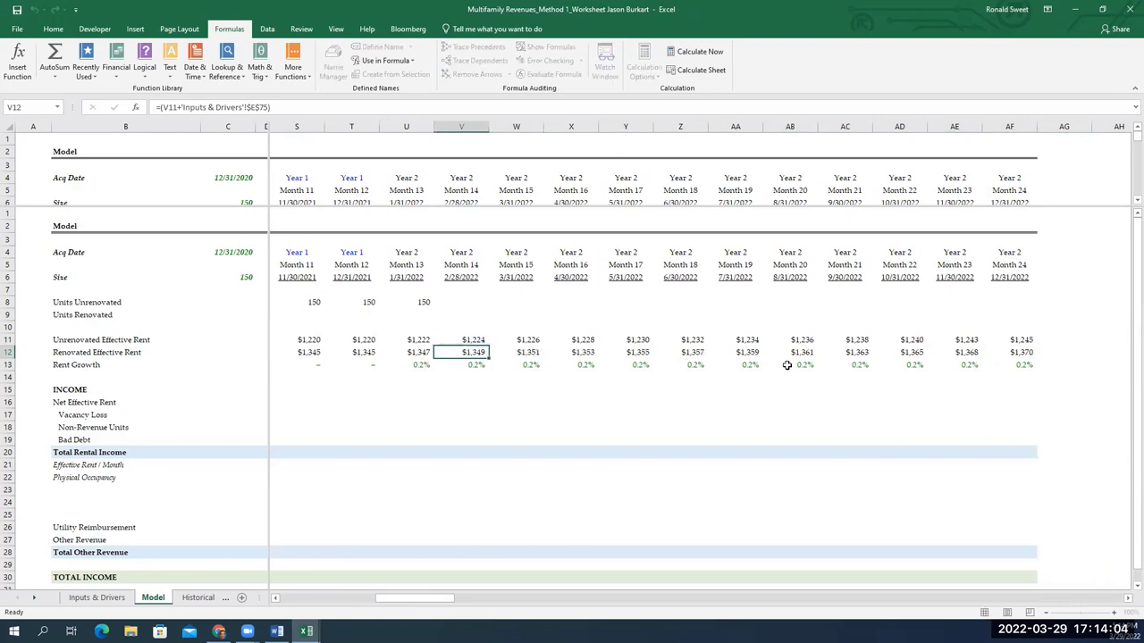
pyautogui.press('Left')
pyautogui.press('Left')
pyautogui.press('Left')
pyautogui.press('Left')
pyautogui.press('Left')
pyautogui.press('Left')
pyautogui.press('Left')
pyautogui.press('Left')
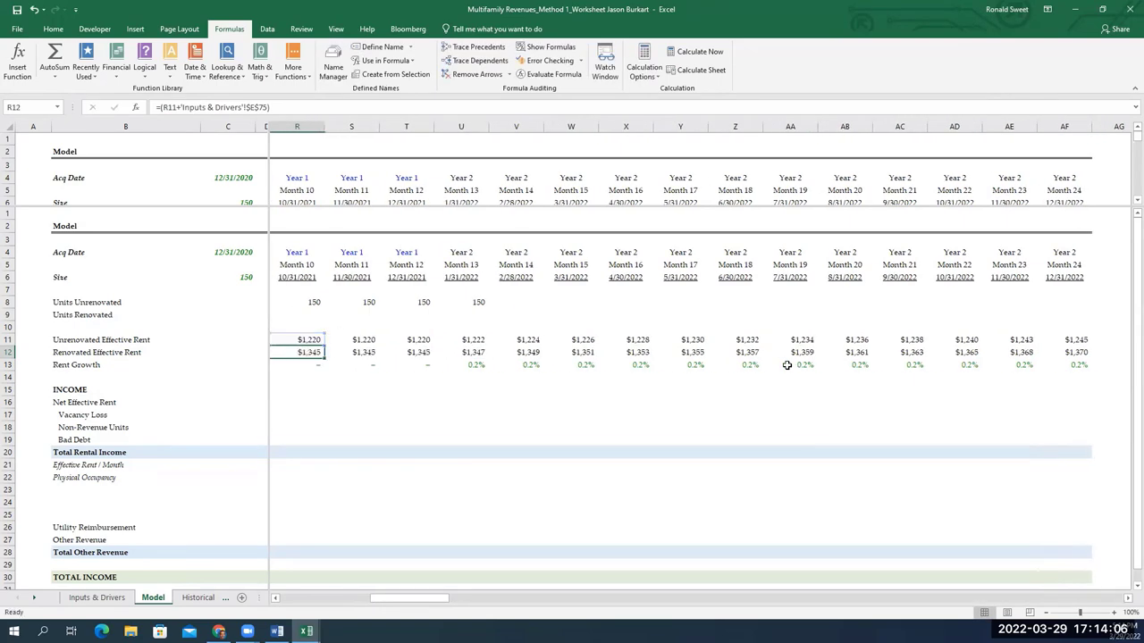
pyautogui.press('Left')
pyautogui.press('Left')
pyautogui.press('Left')
pyautogui.press('Left')
pyautogui.press('Left')
pyautogui.press('Left')
pyautogui.press('Left')
pyautogui.press('Left')
pyautogui.press('Left')
pyautogui.press('Left')
pyautogui.press('Left')
pyautogui.press('Left')
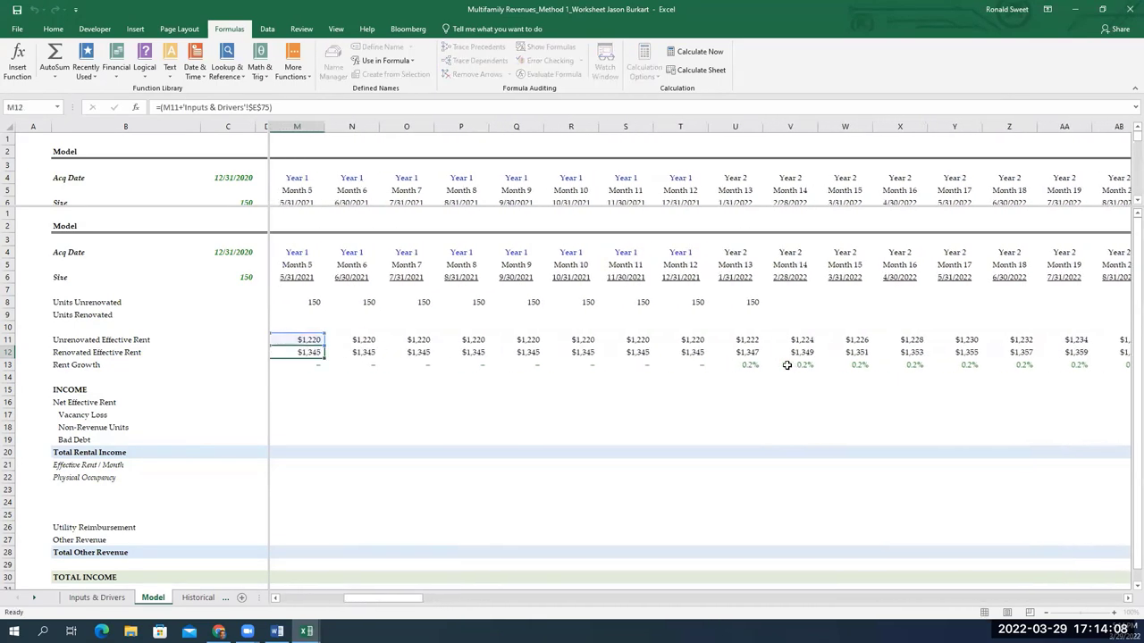
pyautogui.press('Right')
pyautogui.press('Right')
pyautogui.press('Down')
pyautogui.press('Down')
pyautogui.press('Down')
pyautogui.press('Down')
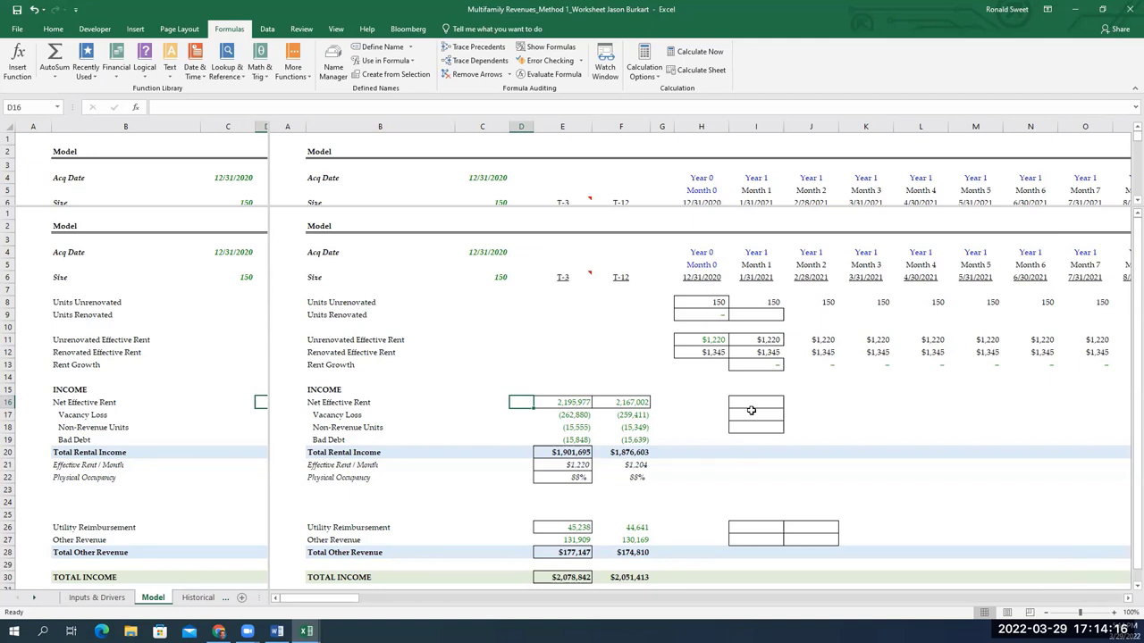
pyautogui.press('Right')
pyautogui.press('Right')
pyautogui.press('Right')
pyautogui.press('Right')
pyautogui.press('Right')
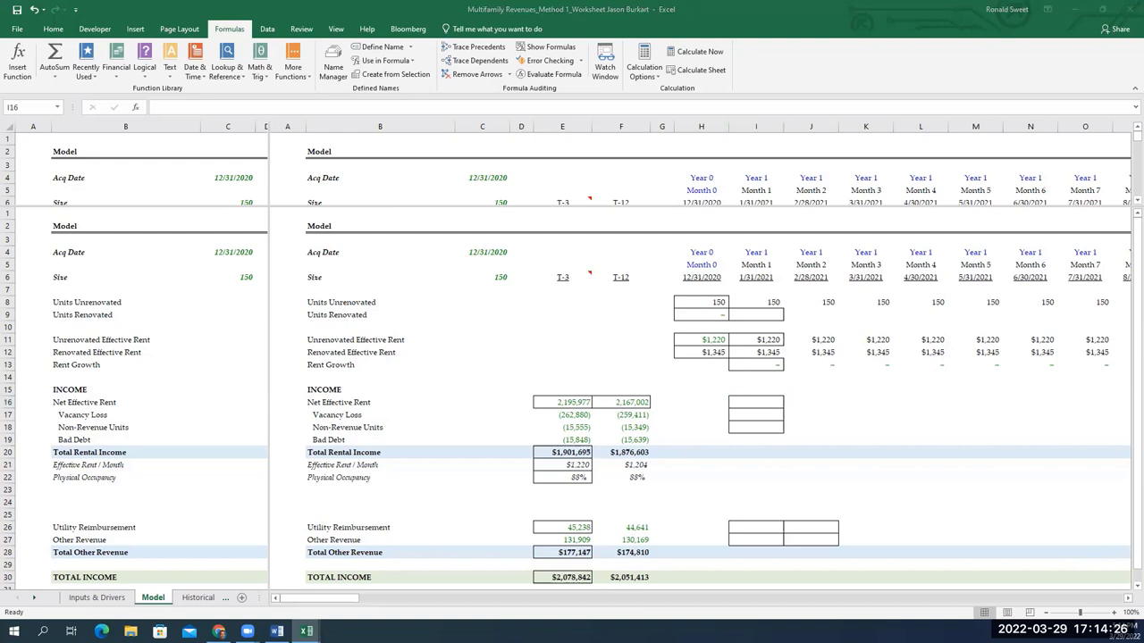
# Enter =I8*I11+I9*I12 as Month 1 Net Effective Rent, giving 182,998
pyautogui.click(742, 401)
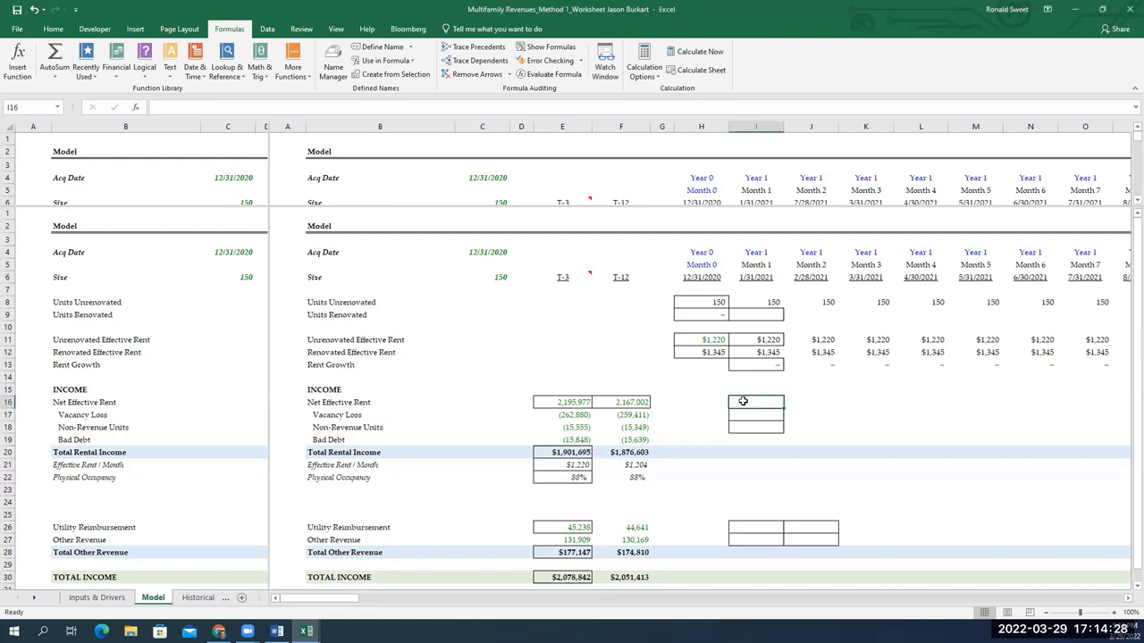
pyautogui.write('=')
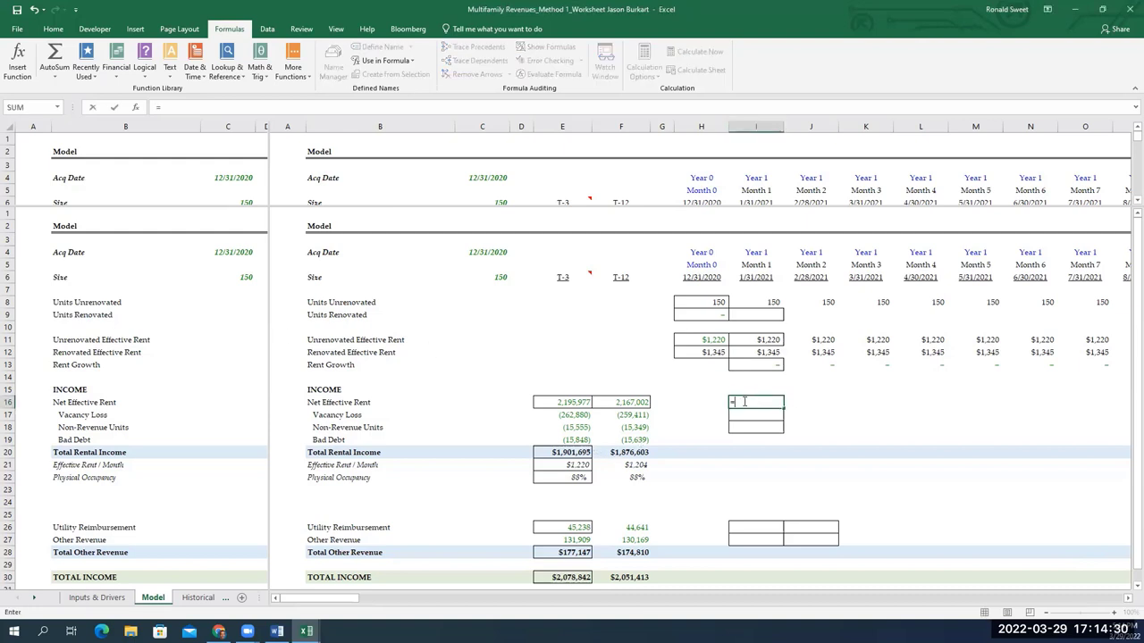
pyautogui.press('Up')
pyautogui.press('Up')
pyautogui.press('Up')
pyautogui.press('Up')
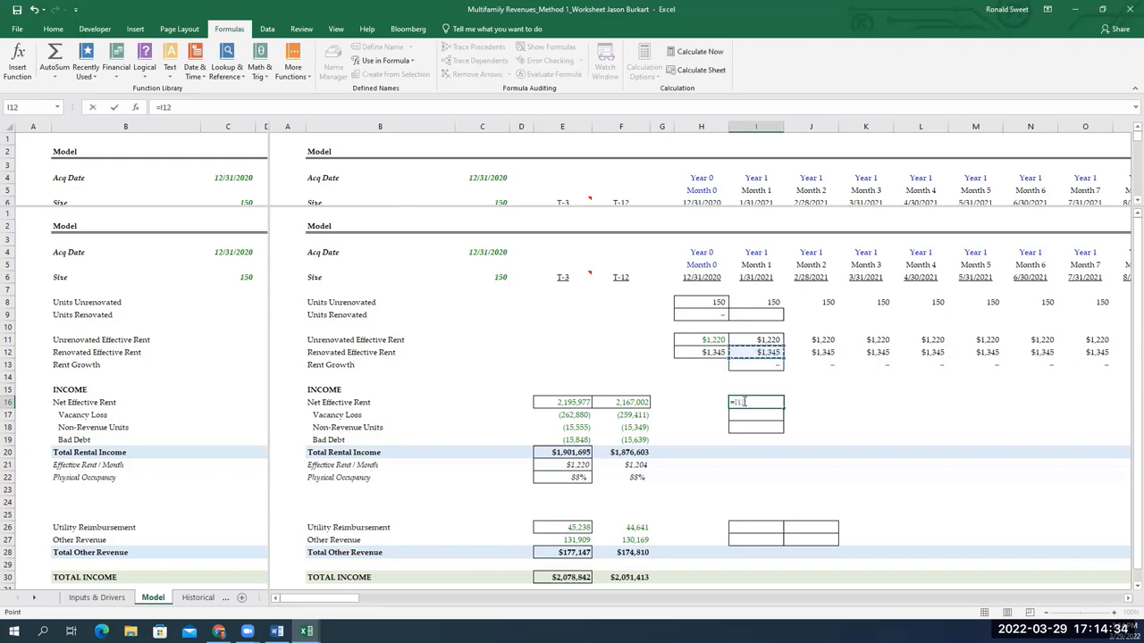
pyautogui.press('Up')
pyautogui.press('Up')
pyautogui.press('Up')
pyautogui.press('Left')
pyautogui.press('Left')
pyautogui.press('Left')
pyautogui.press('Left')
pyautogui.press('Left')
pyautogui.press('Left')
pyautogui.press('Left')
pyautogui.press('Left')
pyautogui.press('Right')
pyautogui.press('Right')
pyautogui.press('Right')
pyautogui.press('Right')
pyautogui.press('Right')
pyautogui.press('Right')
pyautogui.press('Right')
pyautogui.press('Right')
pyautogui.press('Up')
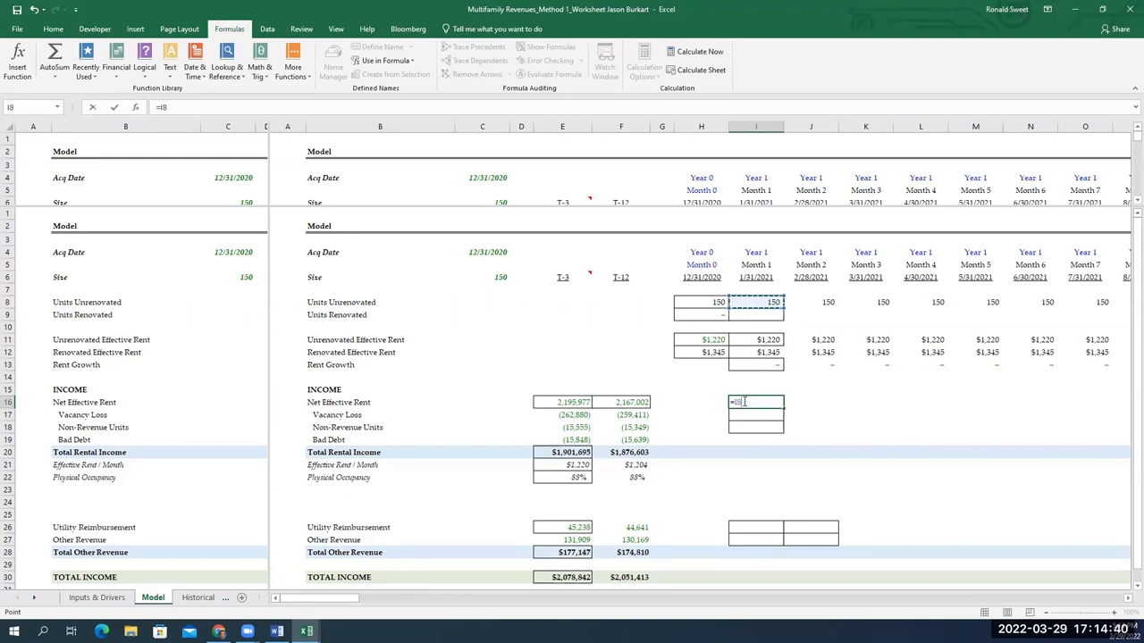
pyautogui.write('*')
pyautogui.press('Up')
pyautogui.press('Up')
pyautogui.press('Up')
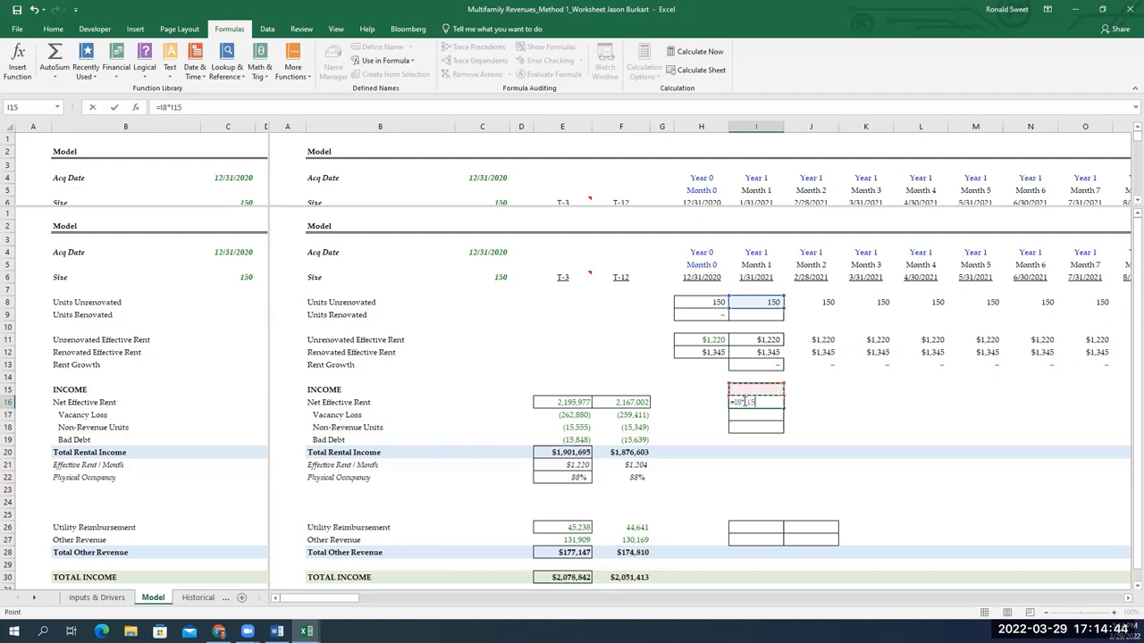
pyautogui.press('Up')
pyautogui.press('Up')
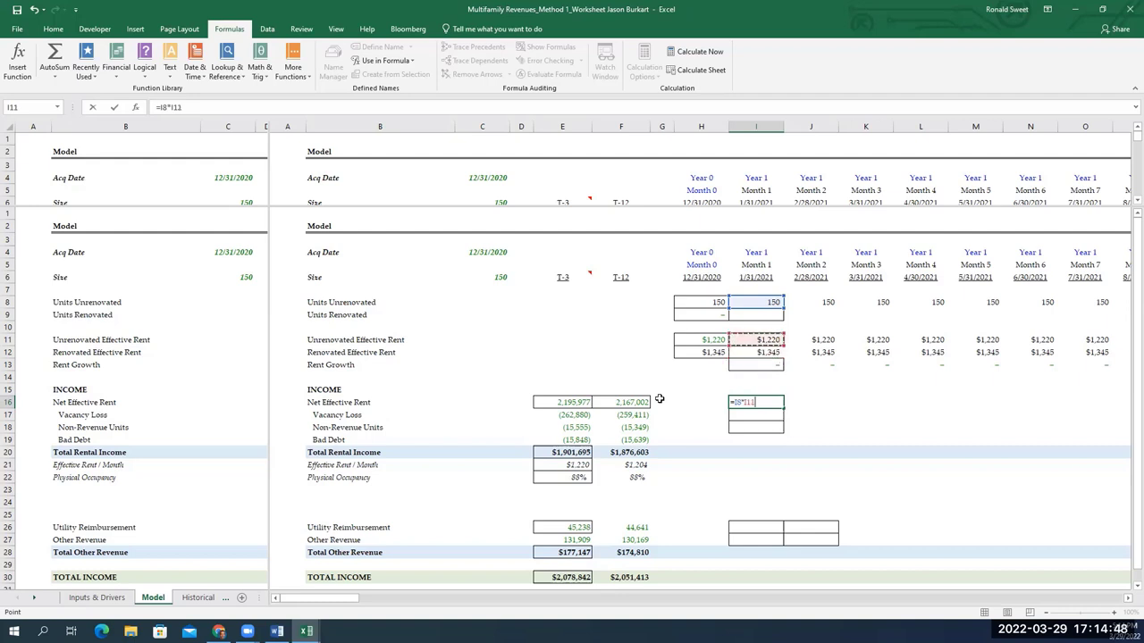
pyautogui.write('+')
pyautogui.press('Up')
pyautogui.press('Up')
pyautogui.press('Up')
pyautogui.press('Up')
pyautogui.press('Up')
pyautogui.press('Up')
pyautogui.press('Up')
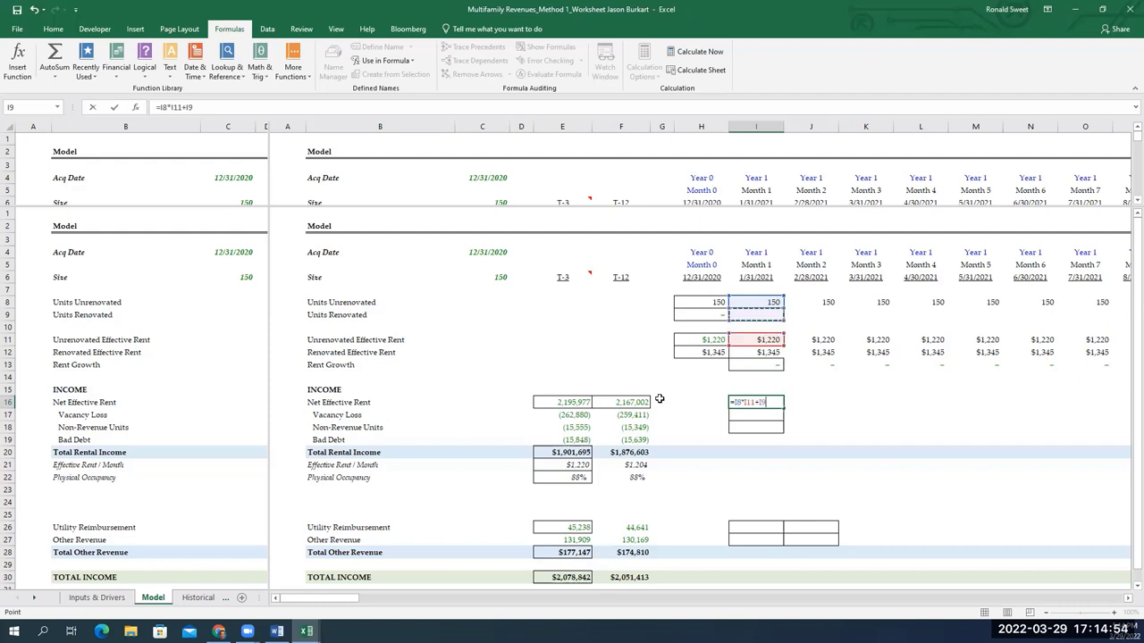
pyautogui.write('*')
pyautogui.press('Up')
pyautogui.press('Up')
pyautogui.press('Up')
pyautogui.press('Up')
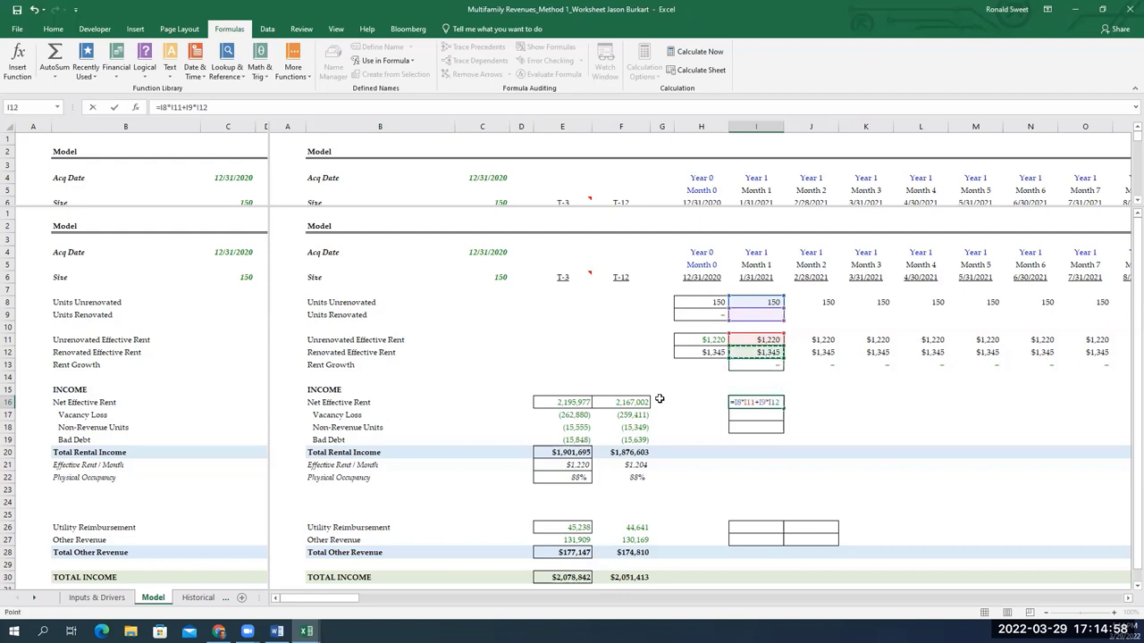
pyautogui.press('Return')
pyautogui.press('Up')
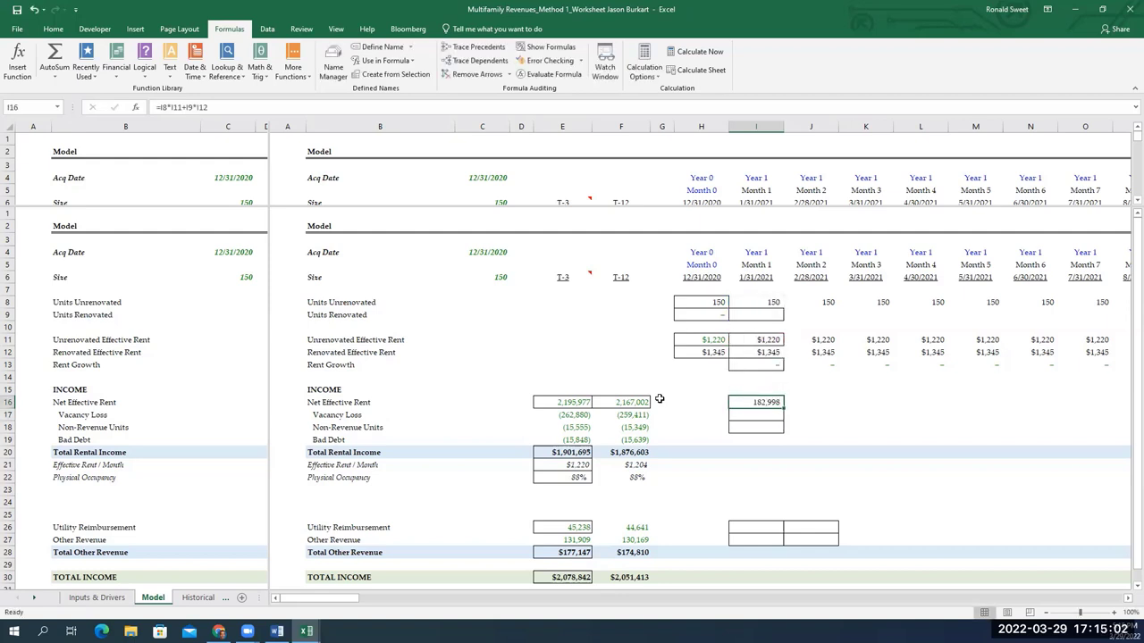
pyautogui.press('Down')
pyautogui.press('Down')
pyautogui.press('Down')
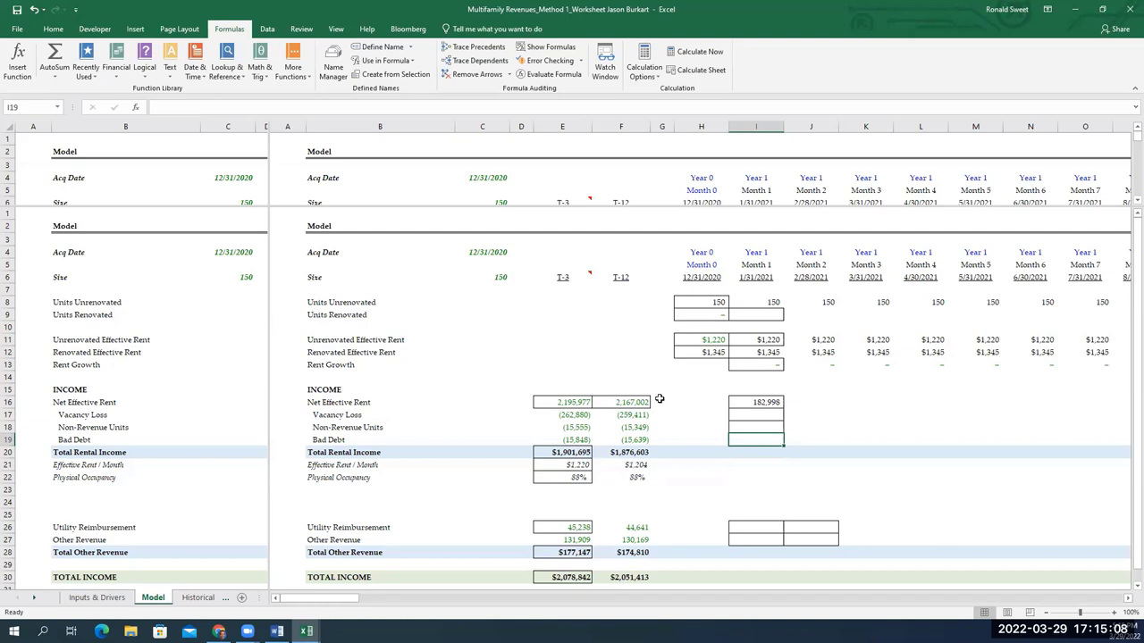
# Enter the trial per-unit formula =I16/C6 in Month 1 Bad Debt, showing 1,220
pyautogui.write('=')
pyautogui.press('Up')
pyautogui.press('Up')
pyautogui.press('Up')
pyautogui.press('Up')
pyautogui.press('Up')
pyautogui.press('Up')
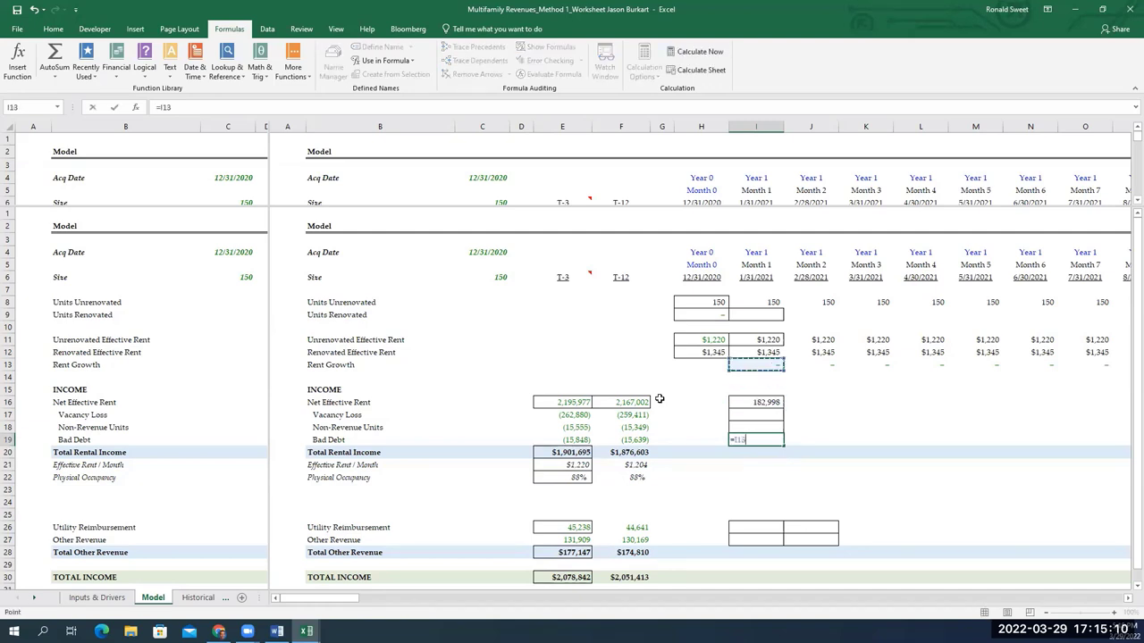
pyautogui.press('Up')
pyautogui.press('Up')
pyautogui.press('Down')
pyautogui.press('Down')
pyautogui.press('Down')
pyautogui.press('Down')
pyautogui.press('Down')
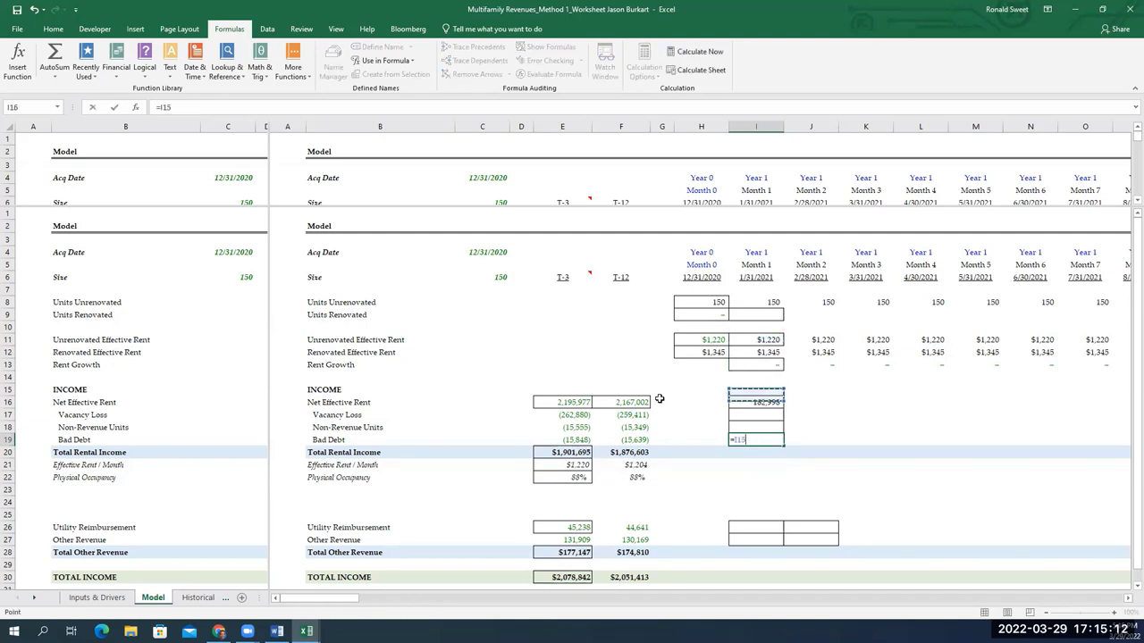
pyautogui.write('/')
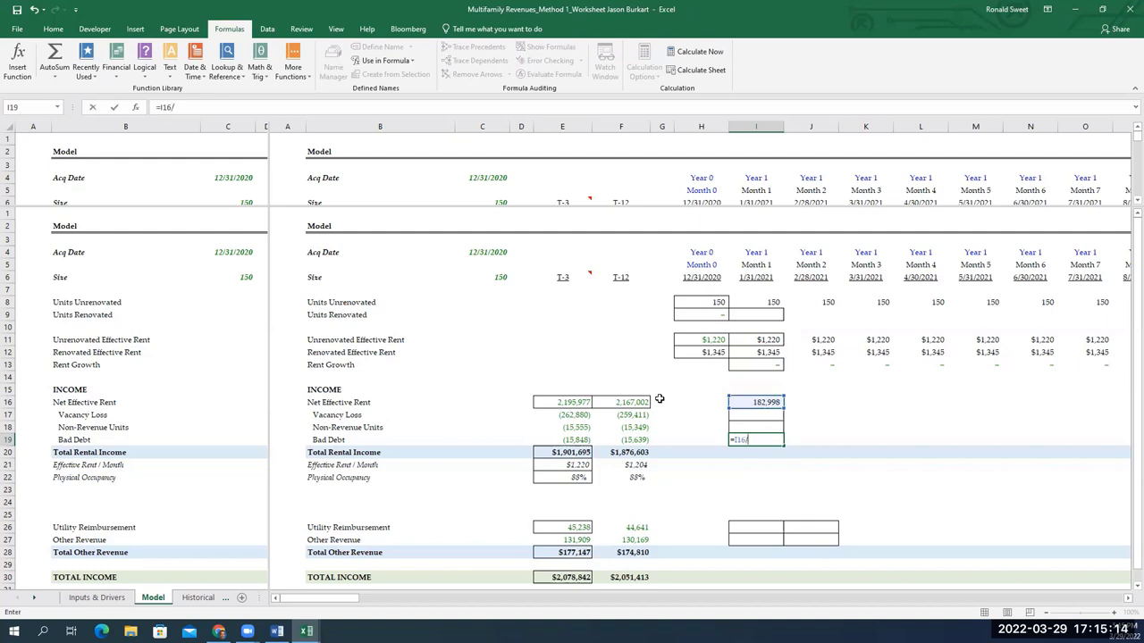
pyautogui.press('Left')
pyautogui.press('Up')
pyautogui.press('Up')
pyautogui.press('Up')
pyautogui.press('Up')
pyautogui.press('Up')
pyautogui.press('Up')
pyautogui.press('Up')
pyautogui.press('Up')
pyautogui.press('Left')
pyautogui.press('Up')
pyautogui.press('Up')
pyautogui.press('Up')
pyautogui.press('Up')
pyautogui.press('Up')
pyautogui.press('Up')
pyautogui.press('Up')
pyautogui.press('Up')
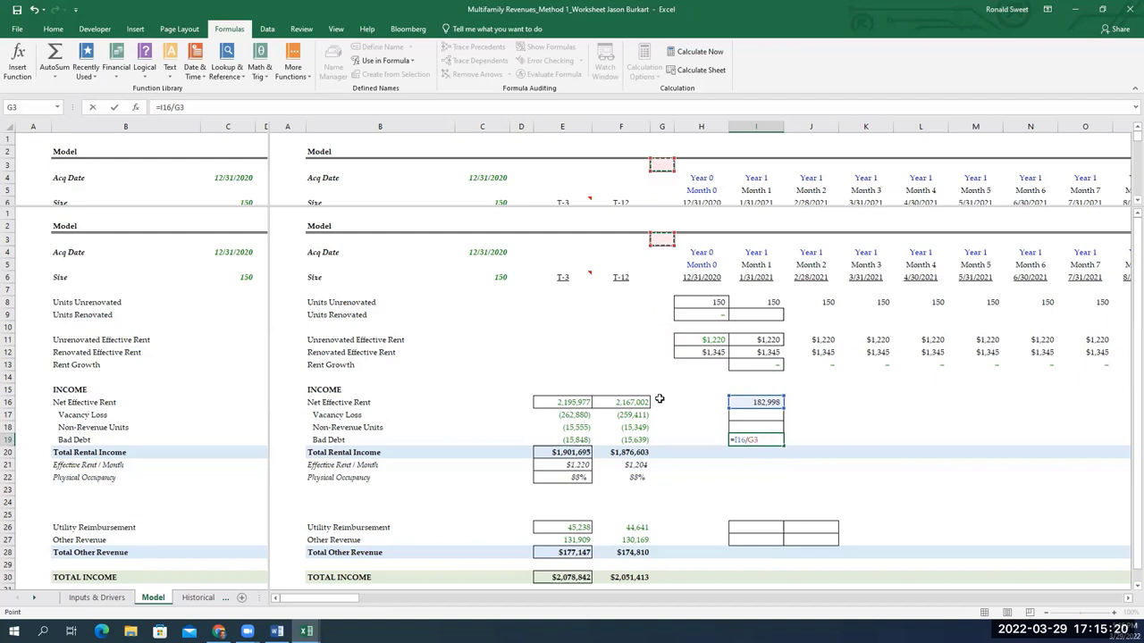
pyautogui.press('Left')
pyautogui.press('Left')
pyautogui.press('Left')
pyautogui.press('Left')
pyautogui.press('Down')
pyautogui.press('Down')
pyautogui.press('Down')
pyautogui.press('Return')
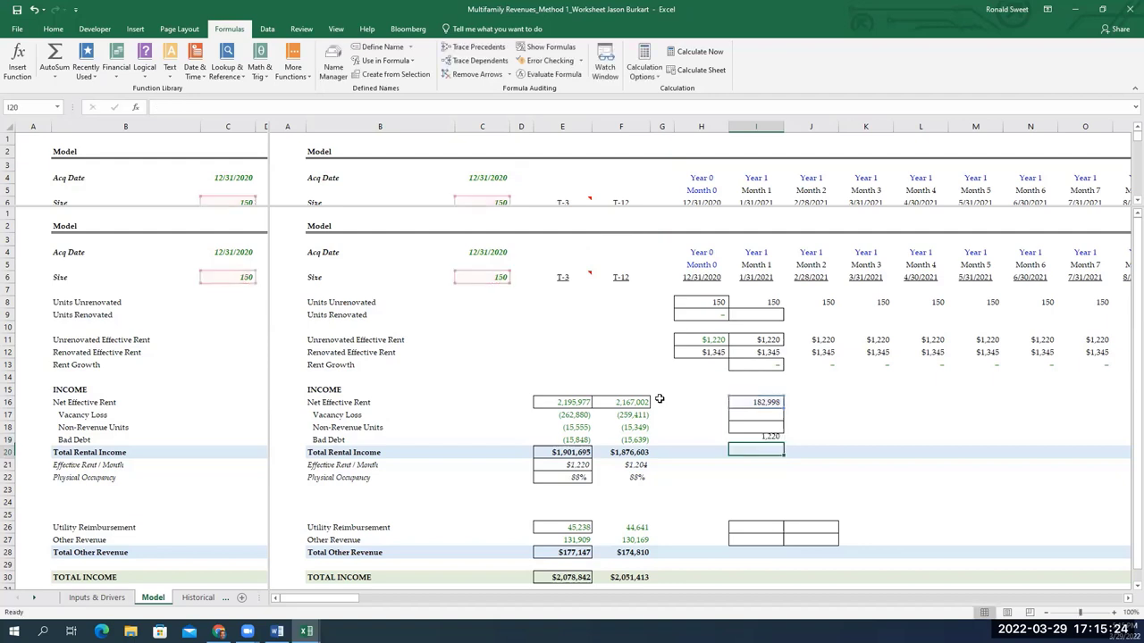
# Delete the trial formula from I19, leaving the Bad Debt cell empty
pyautogui.press('Up')
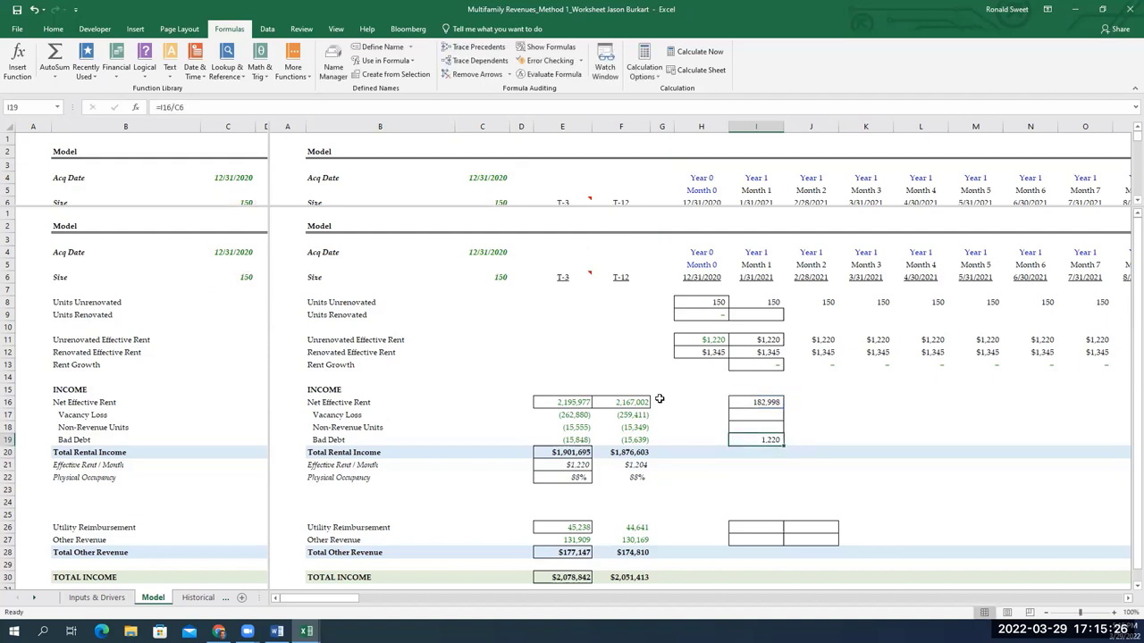
pyautogui.press('Delete')
pyautogui.press('Up')
pyautogui.press('Up')
pyautogui.press('Up')
pyautogui.press('Up')
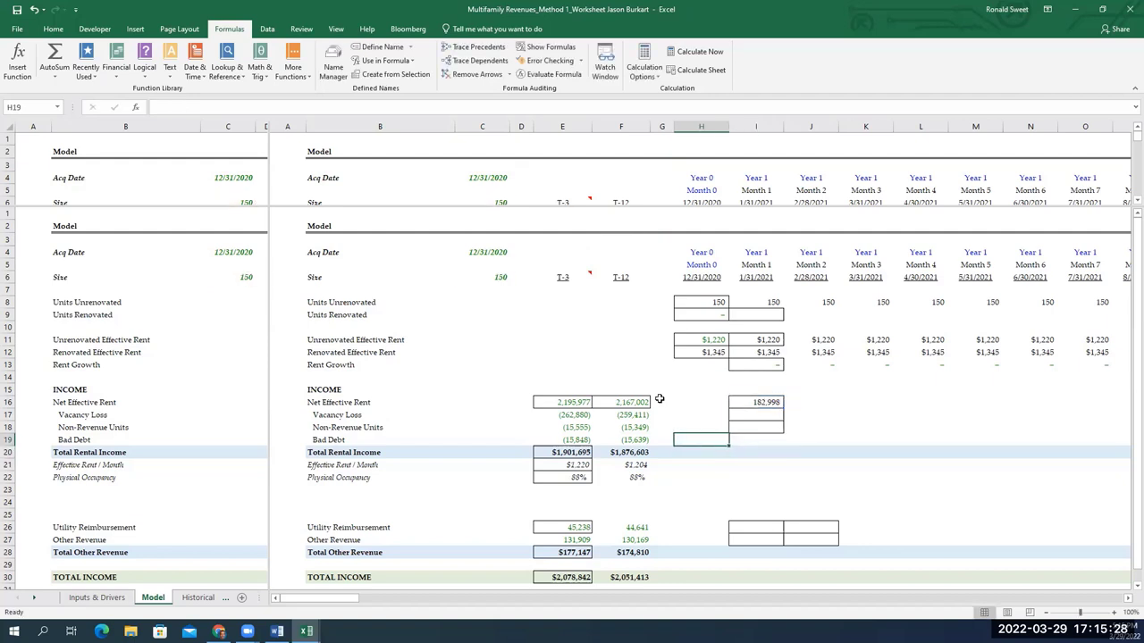
pyautogui.press('Up')
pyautogui.press('Up')
pyautogui.press('Up')
pyautogui.press('Up')
pyautogui.press('Up')
pyautogui.press('Up')
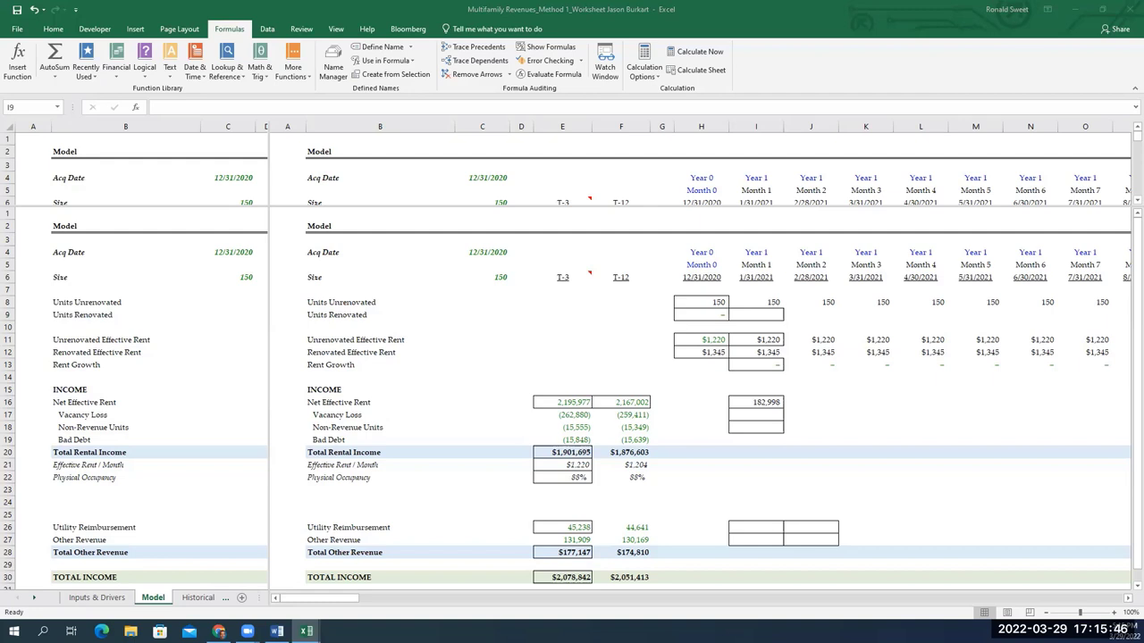
# Begin the I9 Units Renovated formula as H9 plus Inputs & Drivers' absolute $E$73 renovation pace
pyautogui.click(753, 317)
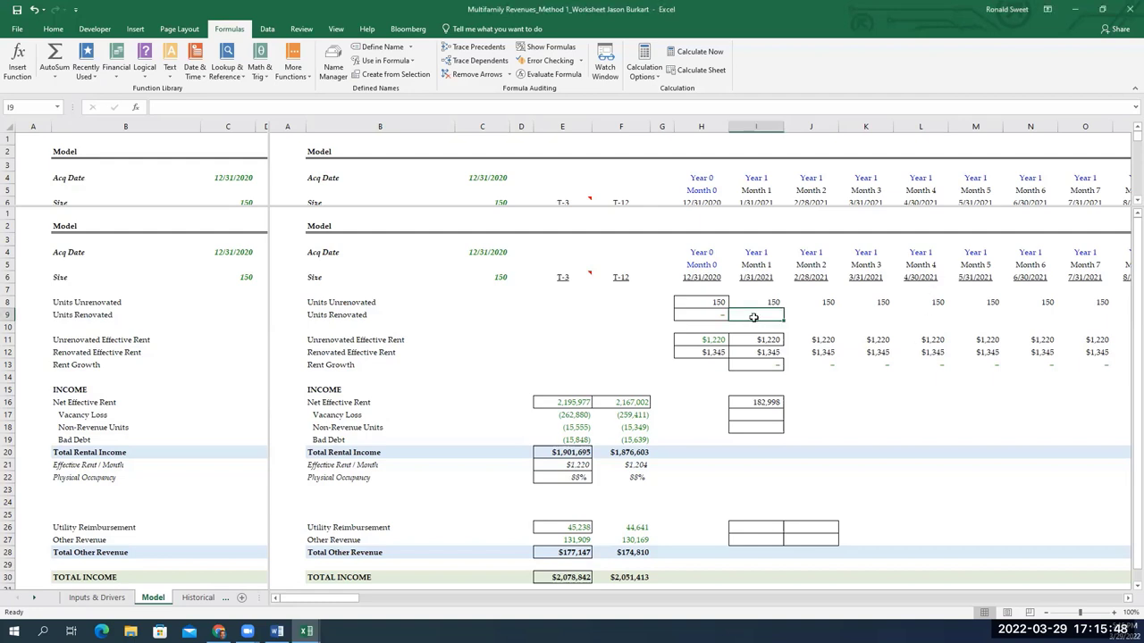
pyautogui.write('=')
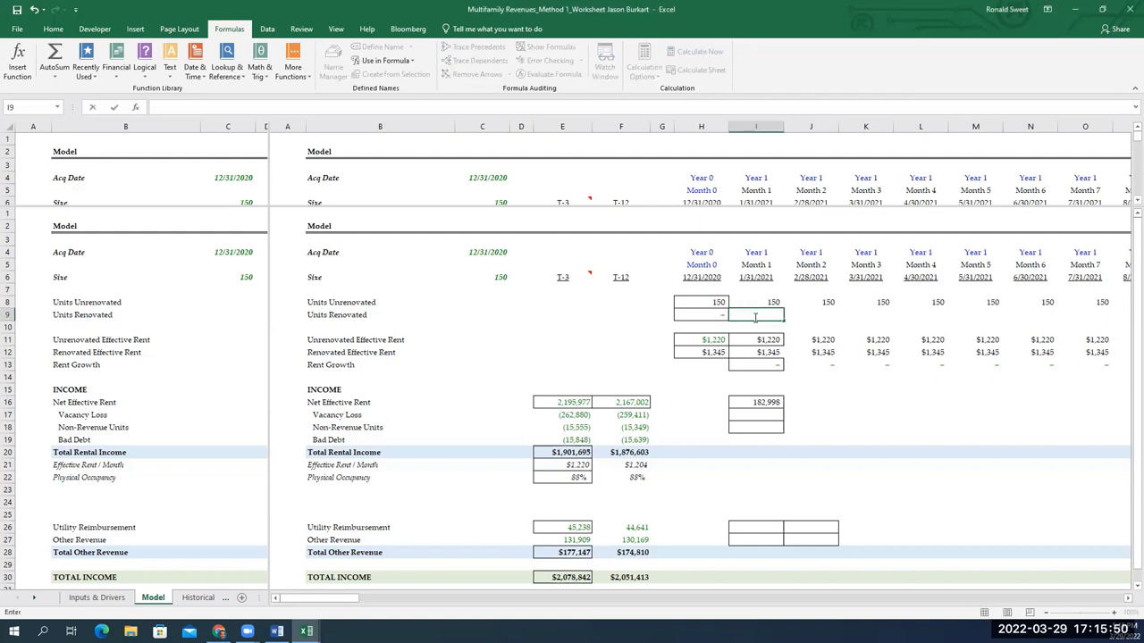
pyautogui.press('Escape')
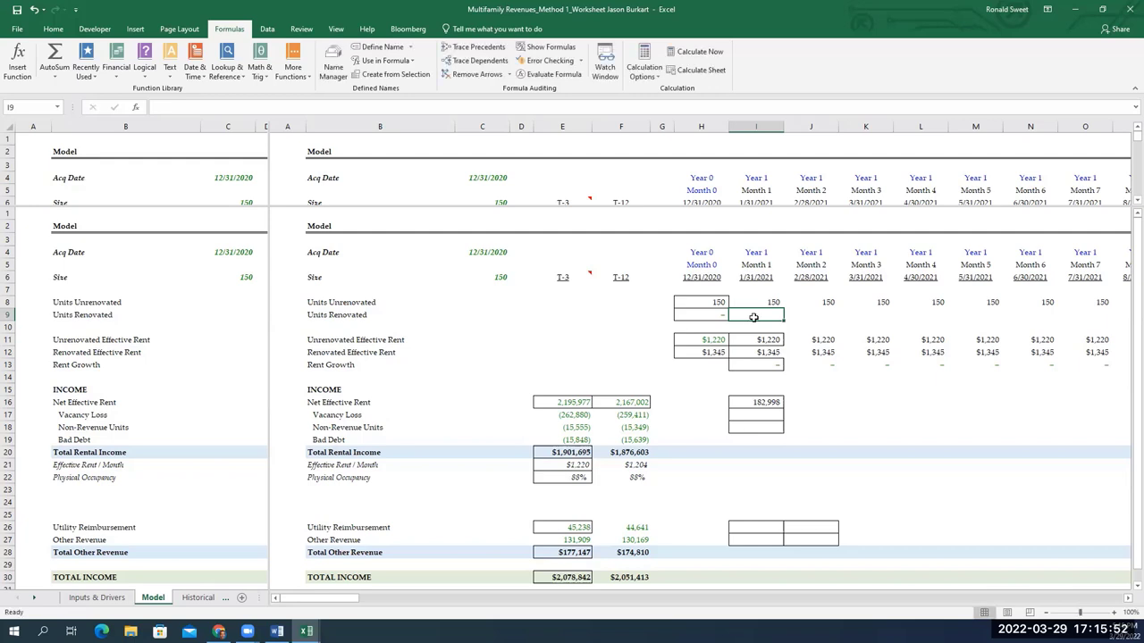
pyautogui.write('=')
pyautogui.press('Left')
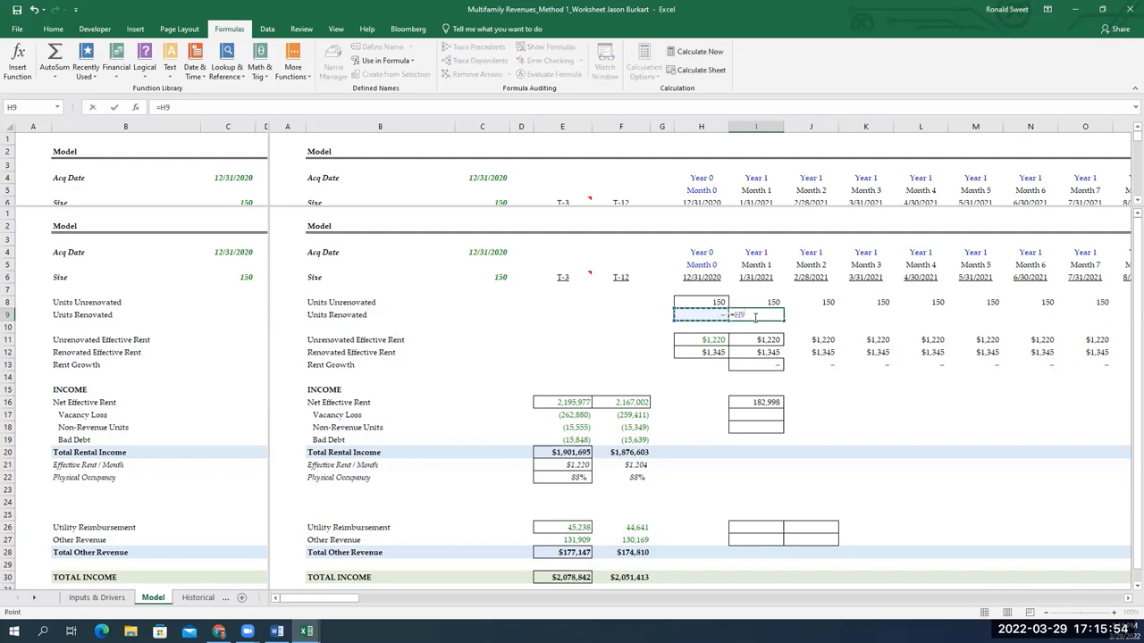
pyautogui.write('+')
pyautogui.hotkey('ctrl', 'pagedown')
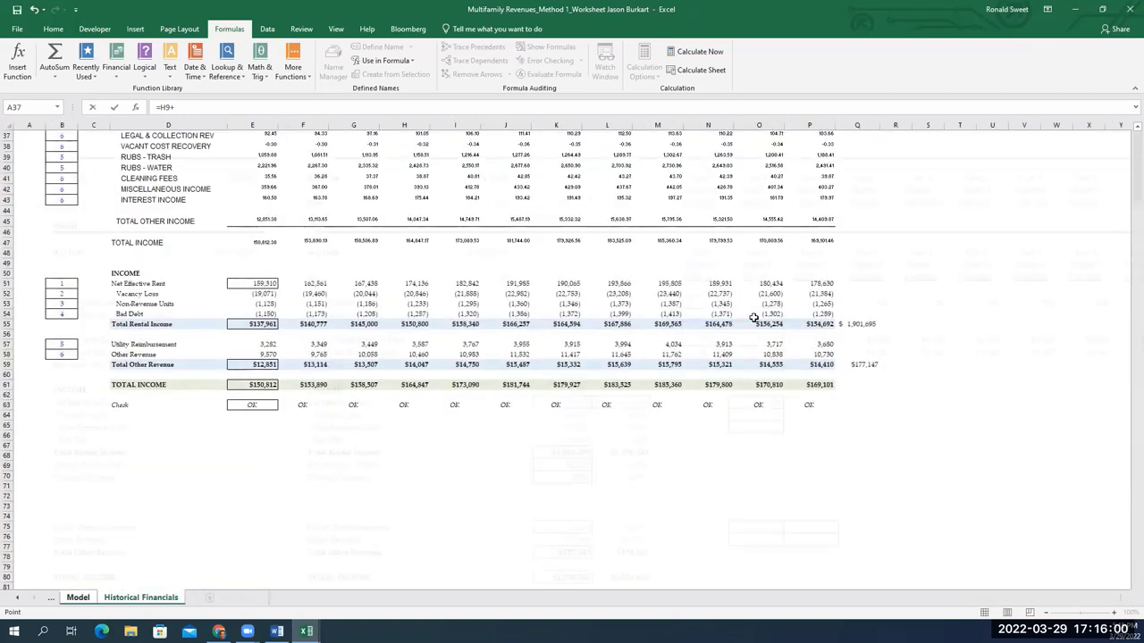
pyautogui.hotkey('ctrl', 'pageup')
pyautogui.hotkey('ctrl', 'pageup')
pyautogui.press('Up')
pyautogui.press('Up')
pyautogui.press('Up')
pyautogui.press('Up')
pyautogui.press('Up')
pyautogui.press('Up')
pyautogui.press('Up')
pyautogui.press('Up')
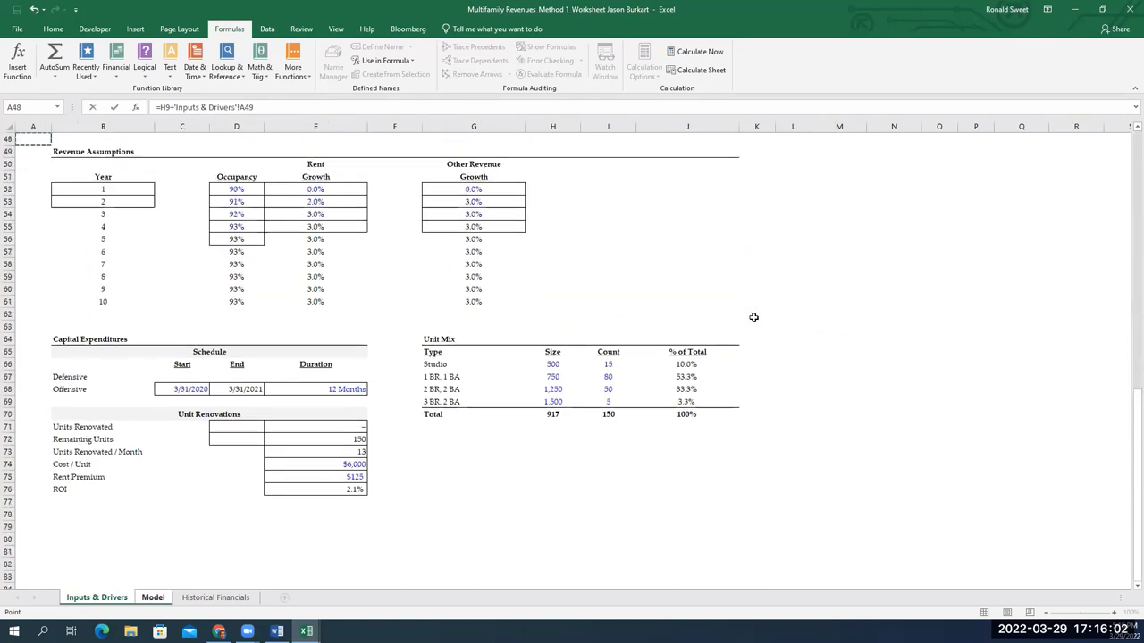
pyautogui.press('Down')
pyautogui.press('Down')
pyautogui.press('Down')
pyautogui.press('Down')
pyautogui.press('Down')
pyautogui.press('Down')
pyautogui.press('Down')
pyautogui.press('Down')
pyautogui.press('Down')
pyautogui.press('Down')
pyautogui.press('Down')
pyautogui.press('Down')
pyautogui.press('Down')
pyautogui.press('Down')
pyautogui.press('Down')
pyautogui.press('Down')
pyautogui.press('Down')
pyautogui.press('Down')
pyautogui.press('Down')
pyautogui.press('Down')
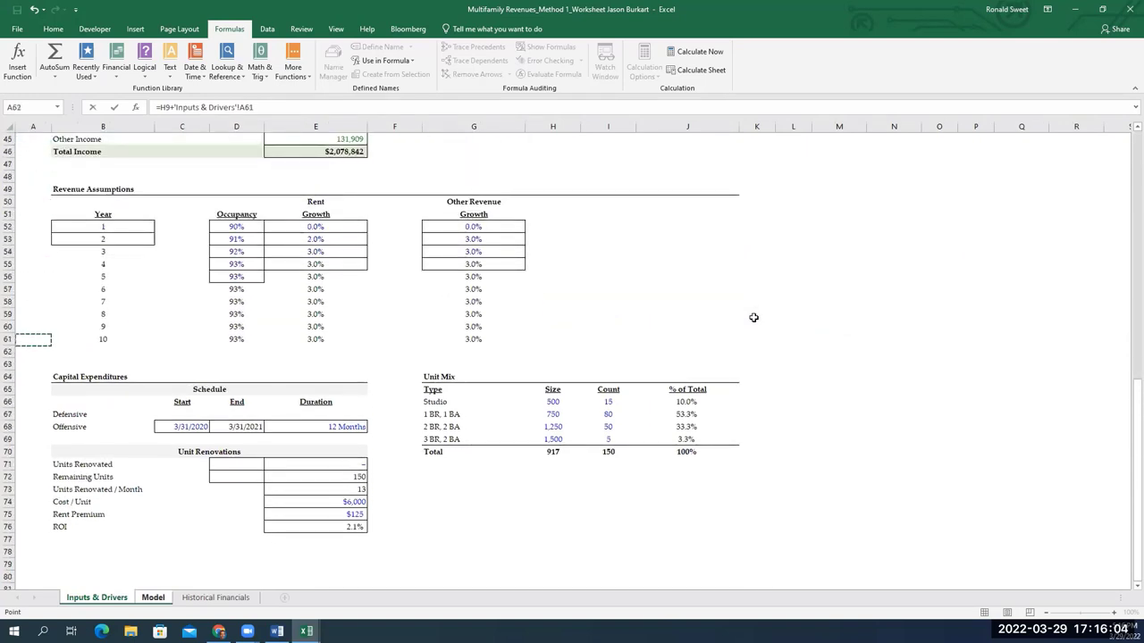
pyautogui.press('Right')
pyautogui.press('Right')
pyautogui.press('Right')
pyautogui.press('Right')
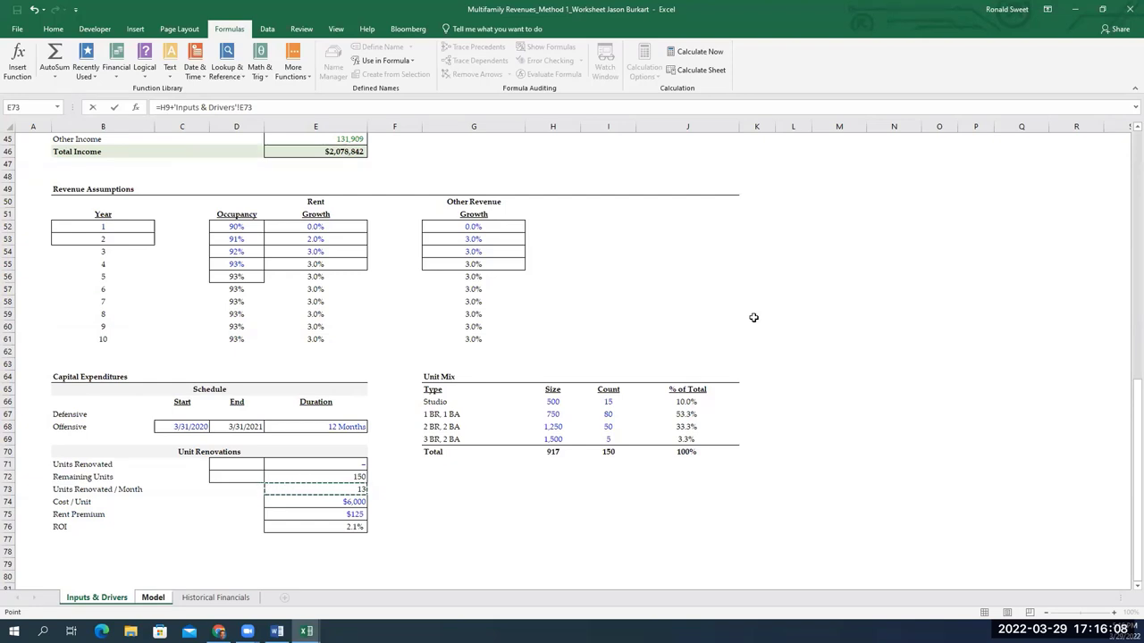
pyautogui.press('F4')
# Multiply by a date test that starts with the Model sheet's Month 1 date in I6
pyautogui.write('*')
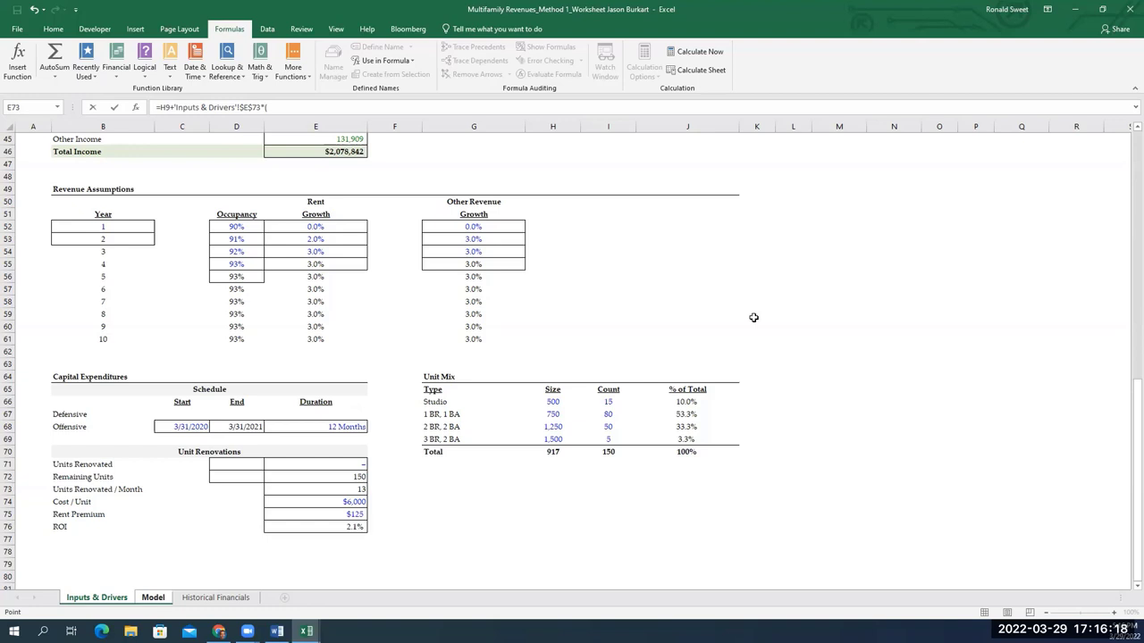
pyautogui.press('Down')
pyautogui.press('Down')
pyautogui.press('Down')
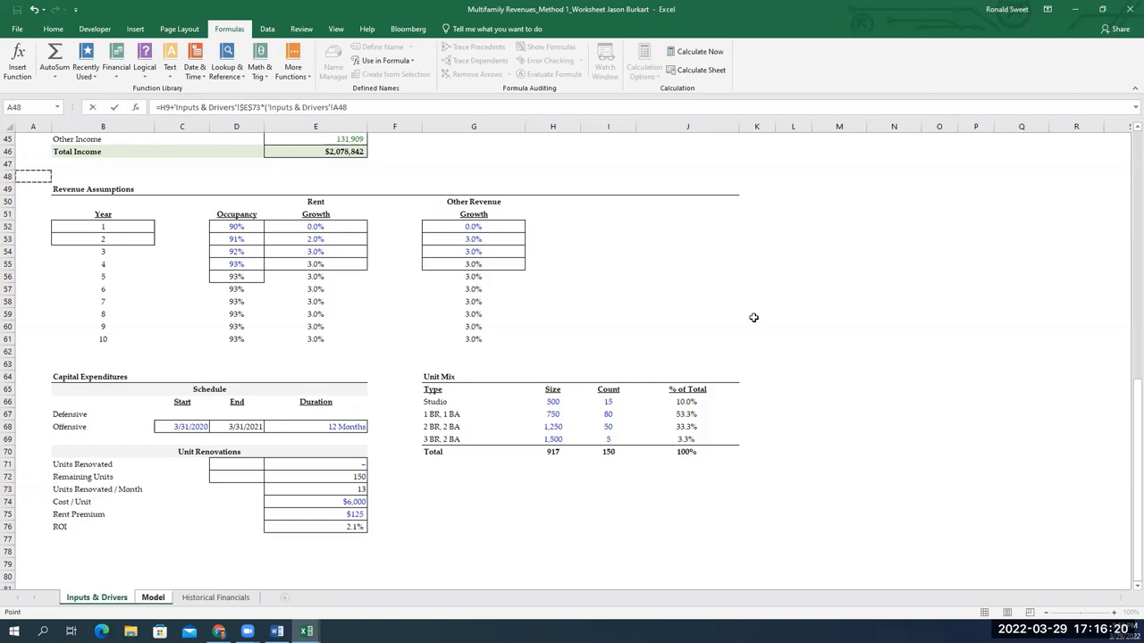
pyautogui.hotkey('ctrl', 'pagedown')
pyautogui.press('Down')
pyautogui.press('Down')
pyautogui.press('Down')
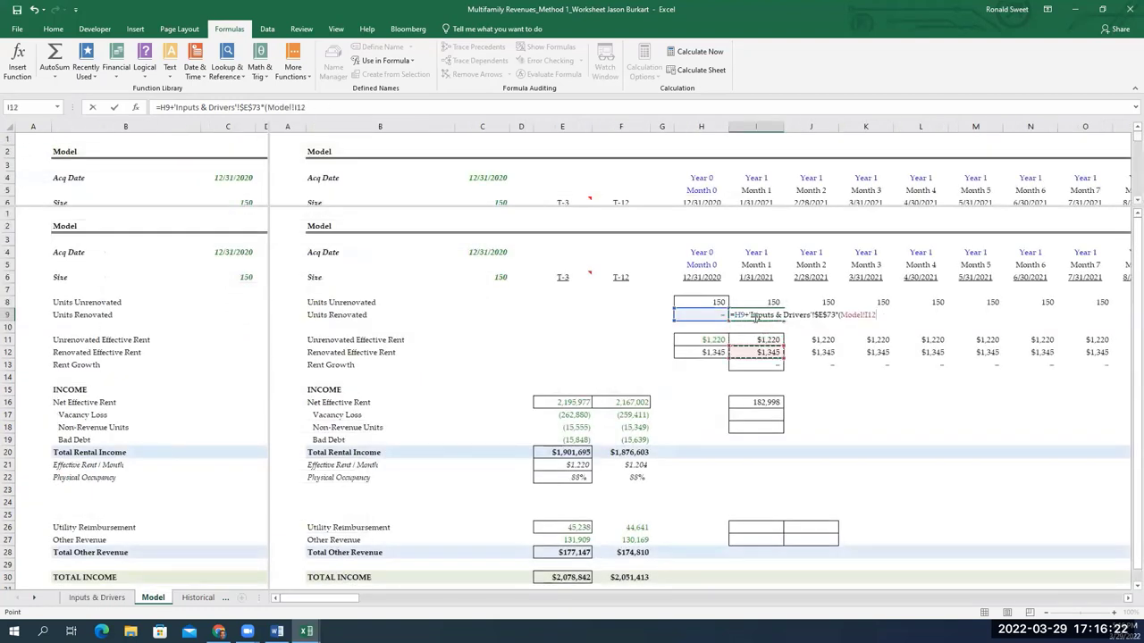
pyautogui.press('Up')
pyautogui.press('Up')
pyautogui.press('Up')
pyautogui.press('Up')
pyautogui.press('Up')
pyautogui.press('Up')
pyautogui.press('Up')
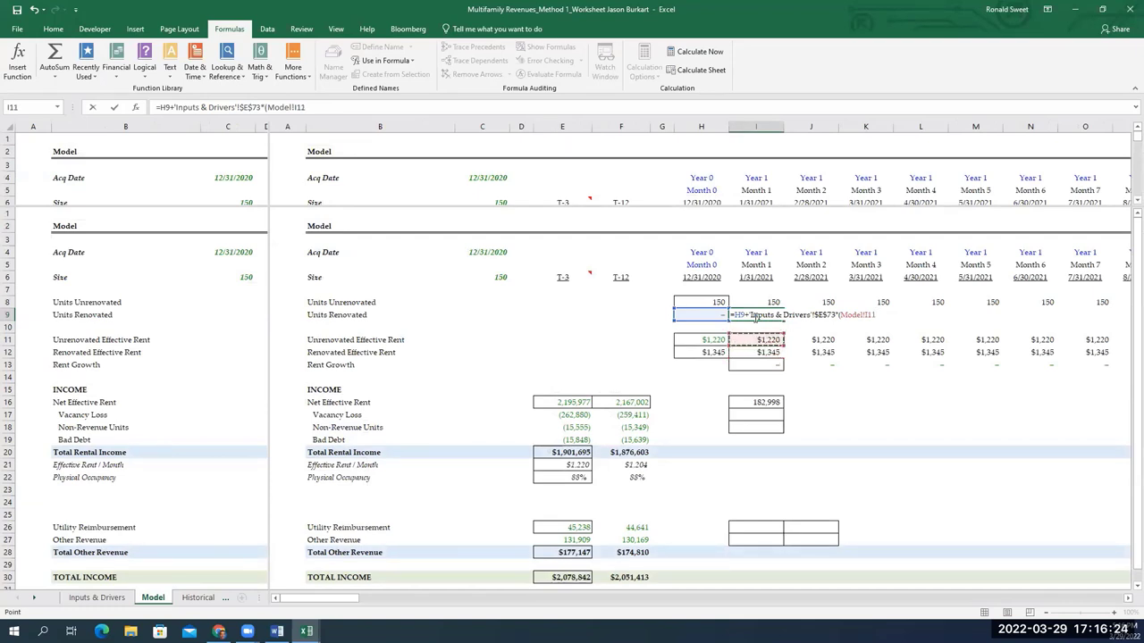
pyautogui.press('Down')
pyautogui.press('Down')
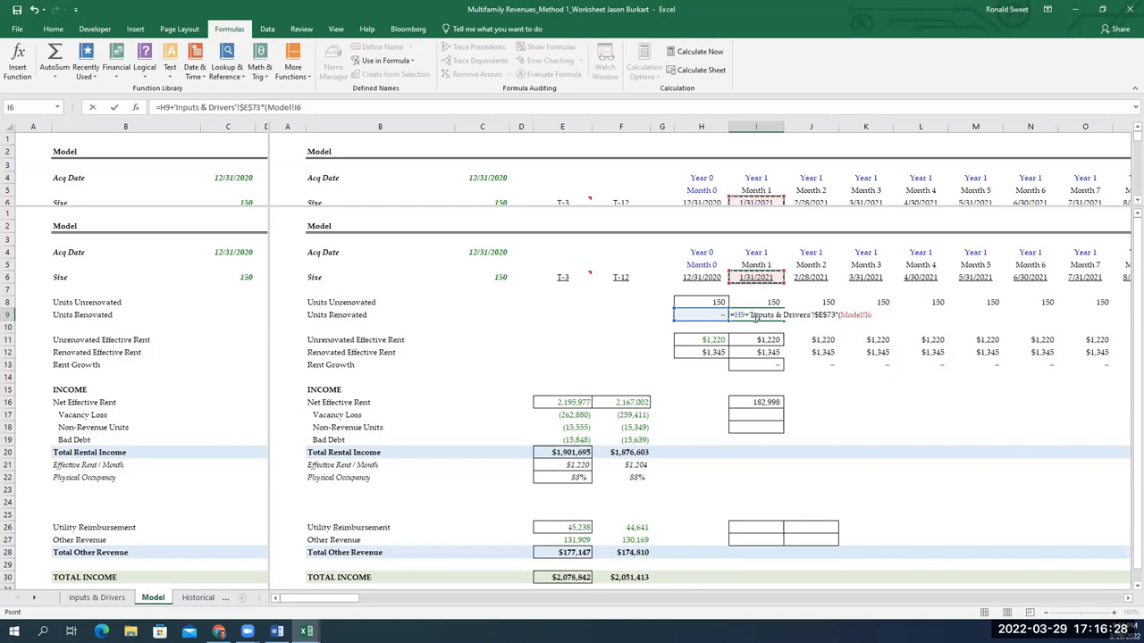
pyautogui.press('F4')
pyautogui.press('F4')
pyautogui.press('F4')
pyautogui.press('F4')
pyautogui.press('F4')
pyautogui.press('F4')
pyautogui.press('F4')
pyautogui.press('F4')
pyautogui.press('F4')
pyautogui.press('F4')
# Test the Month 1 date as on or after the absolute renovation start date $C$68
pyautogui.write('>')
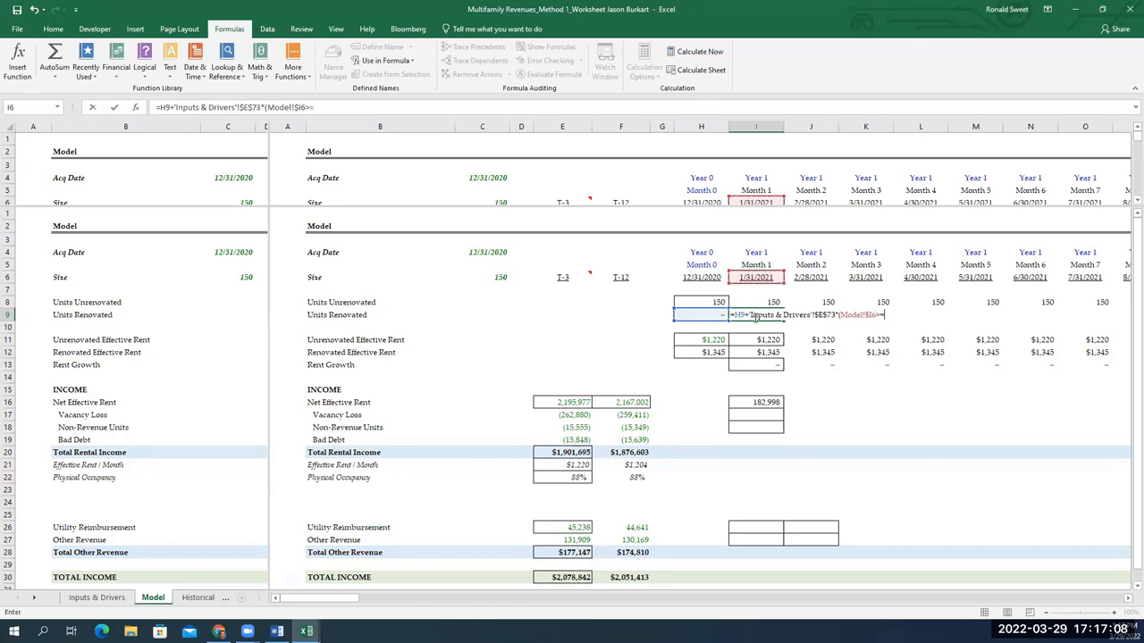
pyautogui.write('=')
pyautogui.hotkey('ctrl', 'pageup')
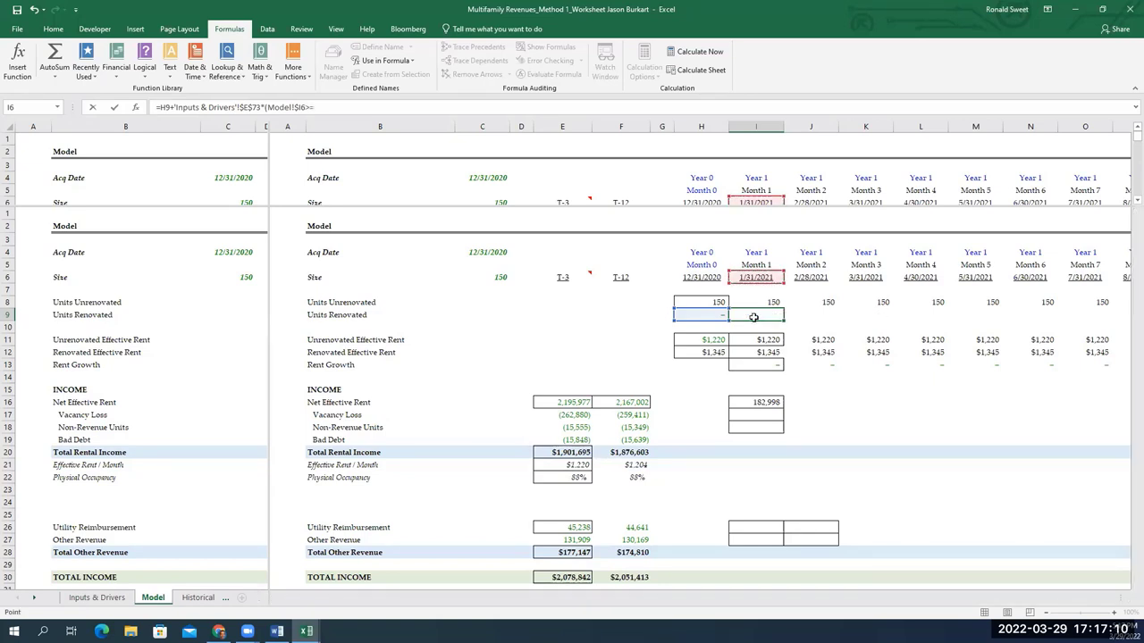
pyautogui.press('Down')
pyautogui.press('Down')
pyautogui.press('Down')
pyautogui.press('Down')
pyautogui.press('Down')
pyautogui.press('Down')
pyautogui.press('Down')
pyautogui.press('Down')
pyautogui.press('Down')
pyautogui.press('Down')
pyautogui.press('Down')
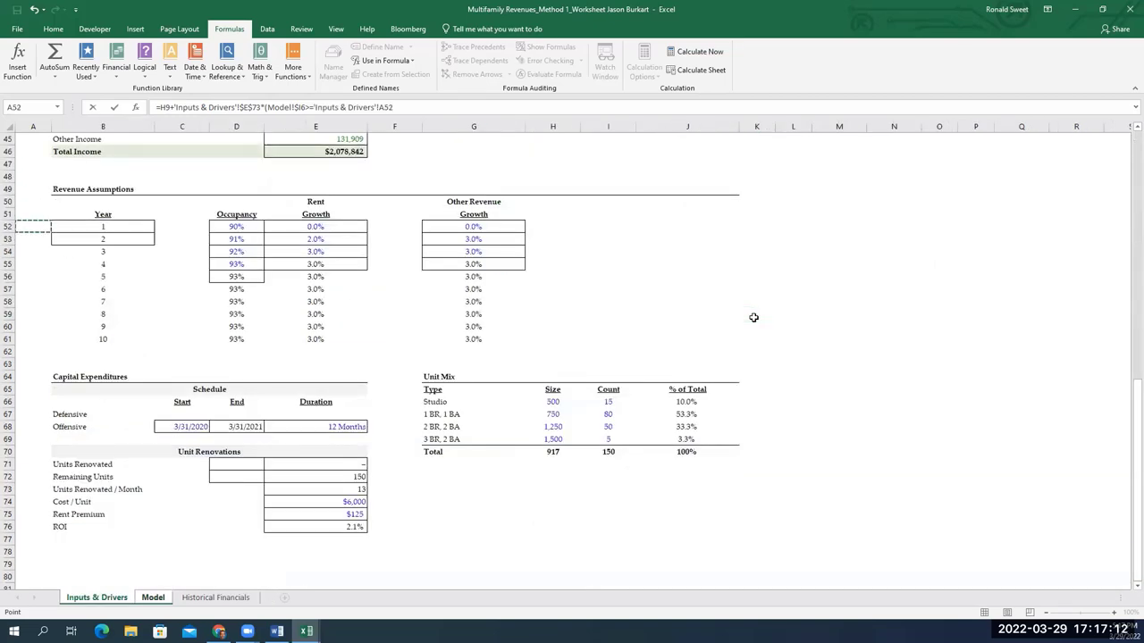
pyautogui.press('Down')
pyautogui.press('Down')
pyautogui.press('Down')
pyautogui.press('Down')
pyautogui.press('Down')
pyautogui.press('Right')
pyautogui.press('Right')
pyautogui.press('Down')
pyautogui.press('Down')
pyautogui.press('Down')
pyautogui.press('Down')
pyautogui.press('Down')
pyautogui.press('Down')
pyautogui.press('Down')
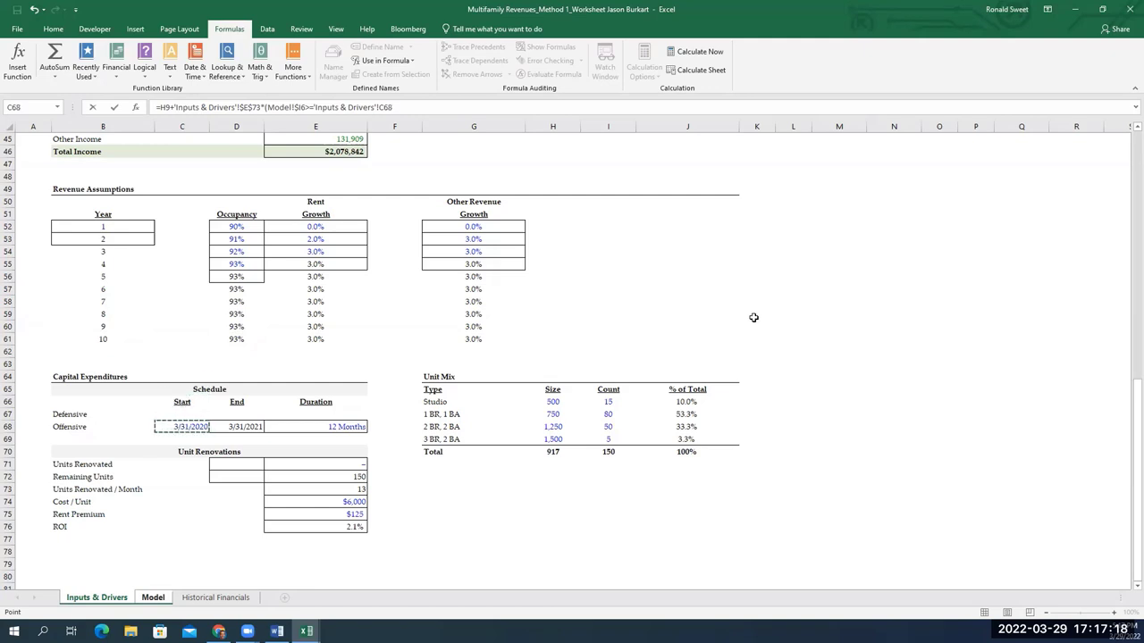
pyautogui.press('F4')
# Add a second date factor using the Model sheet's Month 1 date, locked as $I6
pyautogui.write(')')
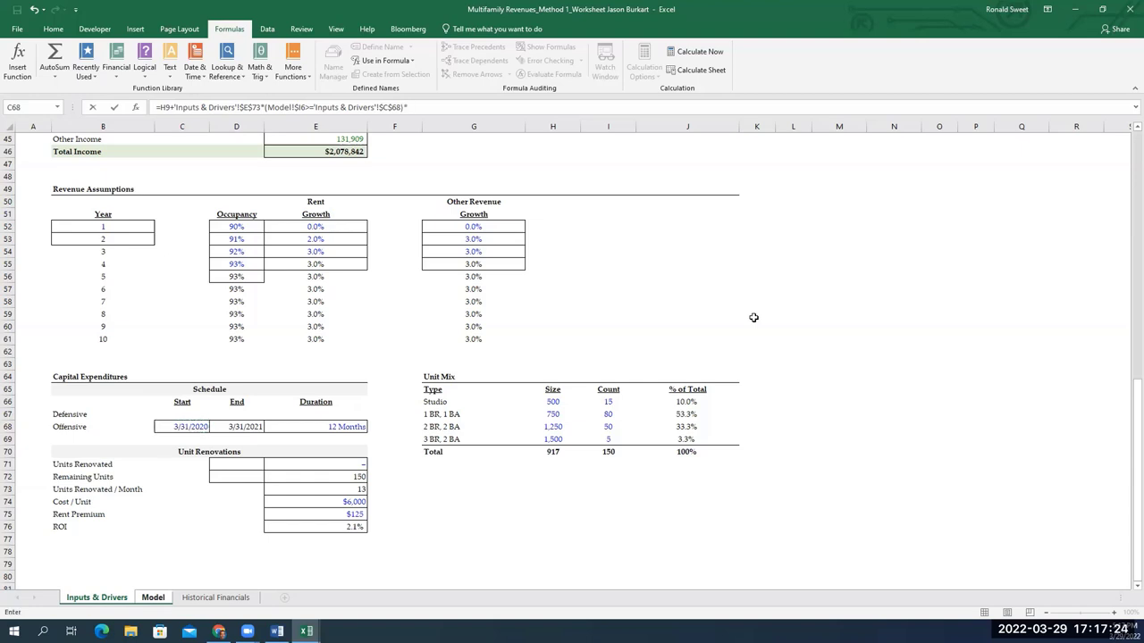
pyautogui.write('*(')
pyautogui.click(153, 597)
pyautogui.click(756, 325)
pyautogui.press('Up')
pyautogui.press('Up')
pyautogui.press('Up')
pyautogui.press('Up')
pyautogui.press('F4')
pyautogui.press('F4')
pyautogui.press('F4')
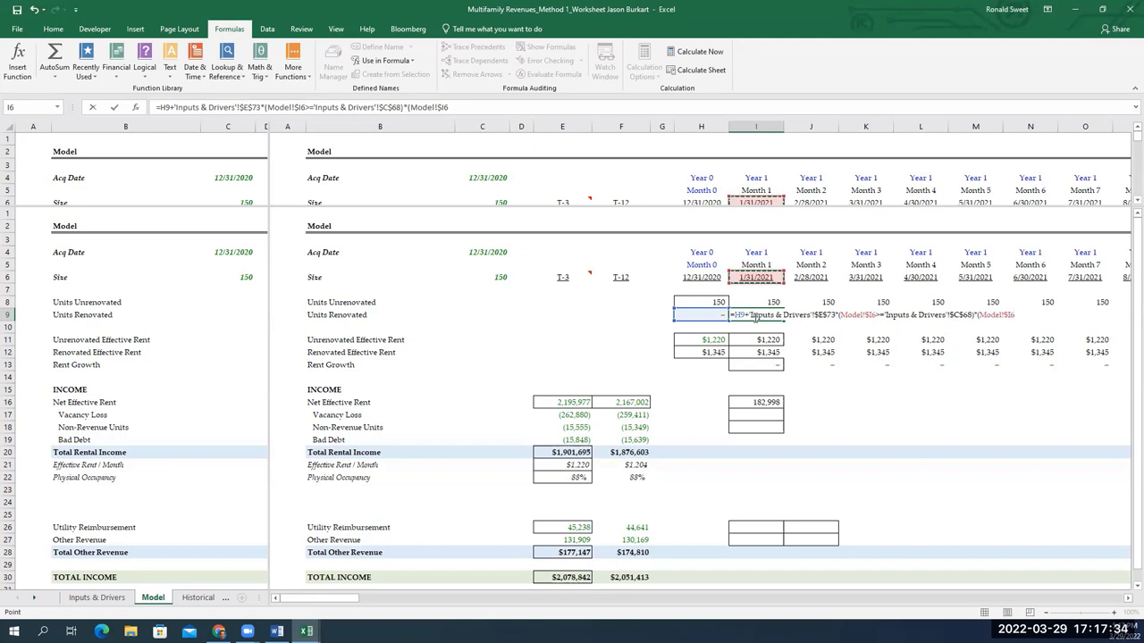
# Require it to be on or before the renovation end date $D$68, then commit the formula, giving 13
pyautogui.write('<=Model!I1:I9')
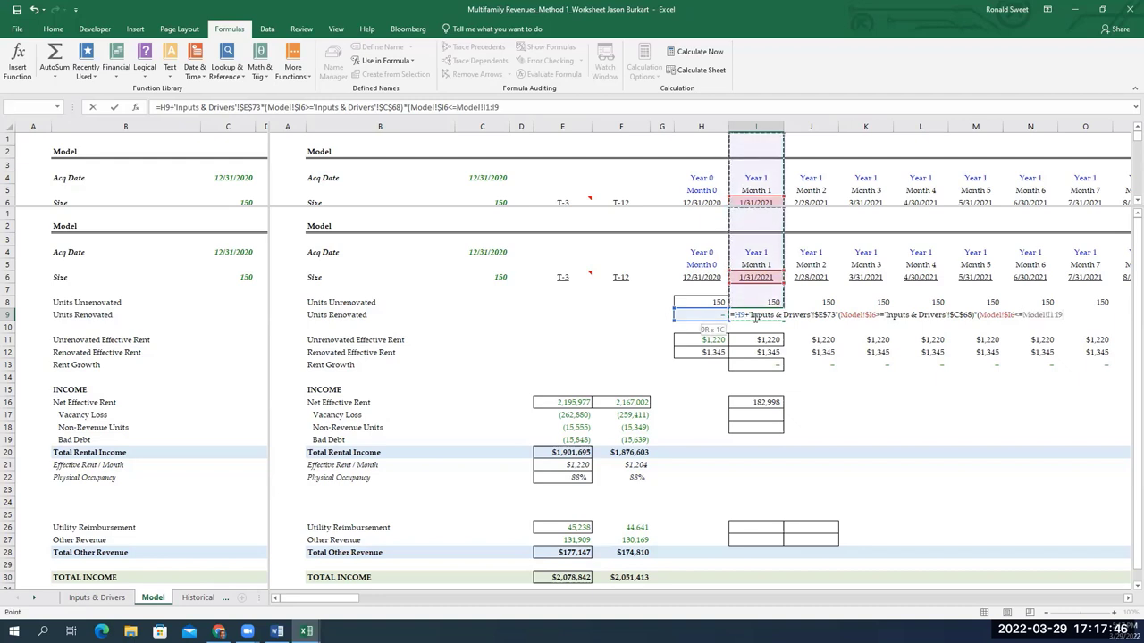
pyautogui.press('Down')
pyautogui.press('Up')
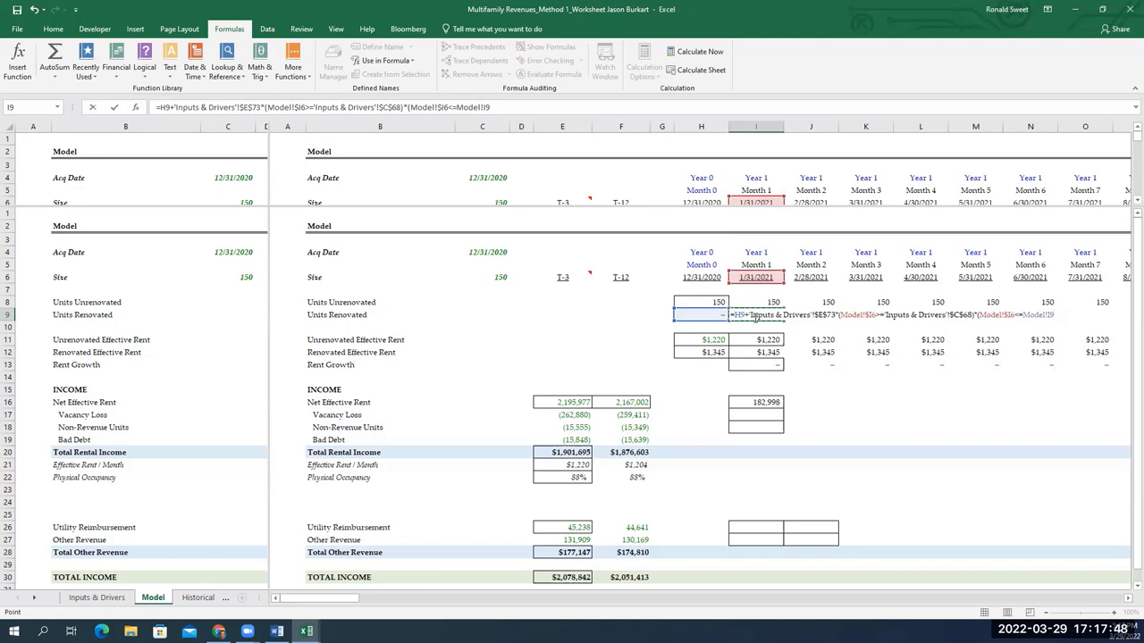
pyautogui.scroll(-2, 755, 317)
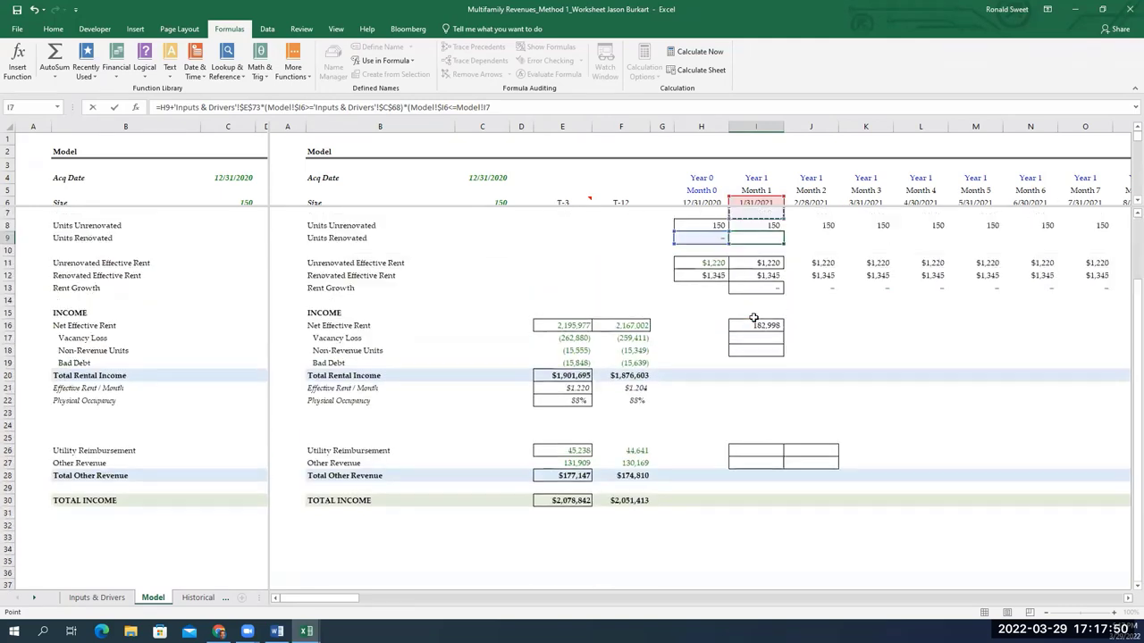
pyautogui.press('Up')
pyautogui.press('Down')
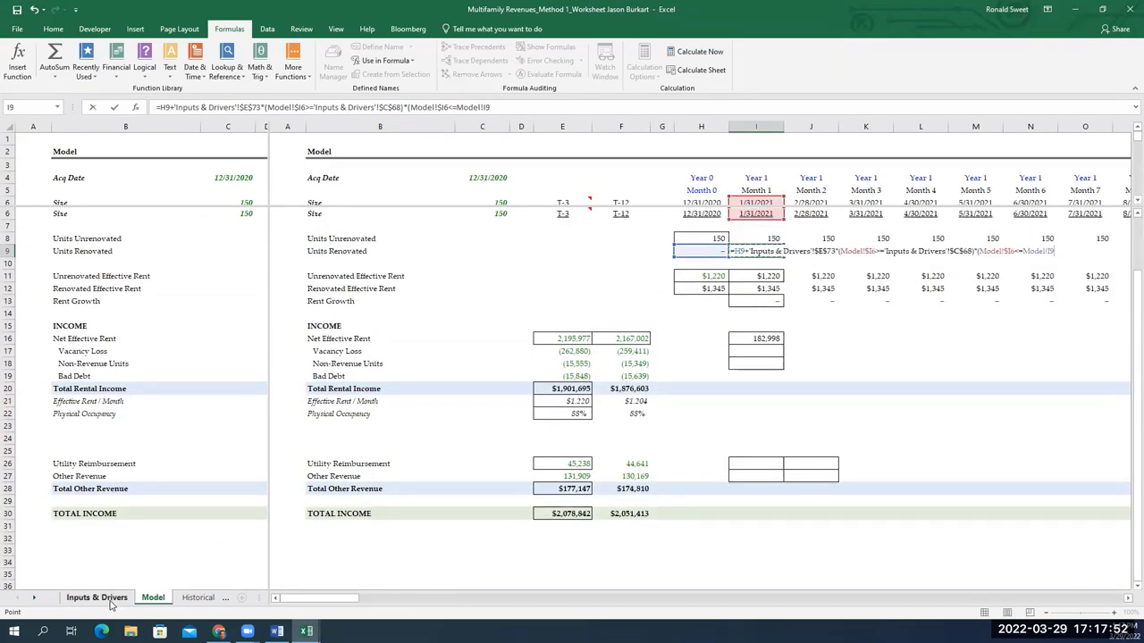
pyautogui.click(97, 598)
pyautogui.click(239, 427)
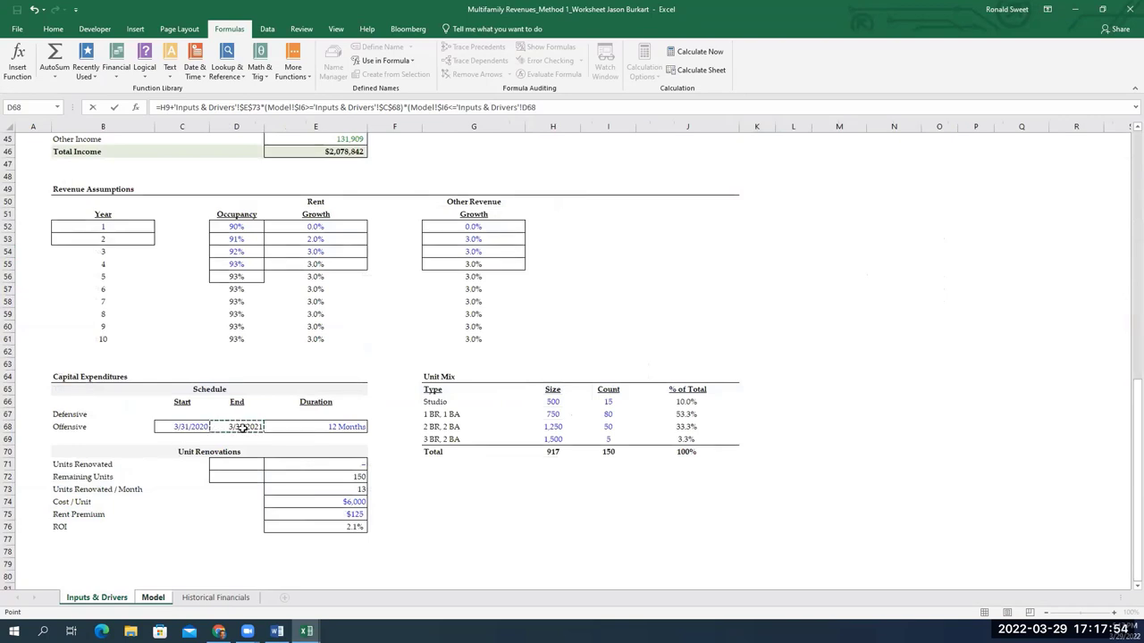
pyautogui.press('F4')
pyautogui.hotkey('ctrl', 'Return')
# Copy the I9 renovation formula across row 9 for Months 1–12
pyautogui.hotkey('ctrl', 'c')
pyautogui.hotkey('shift', 'Right')
pyautogui.hotkey('shift', 'Right')
pyautogui.hotkey('shift', 'Right')
pyautogui.hotkey('shift', 'Right')
pyautogui.hotkey('shift', 'Right')
pyautogui.hotkey('shift', 'Right')
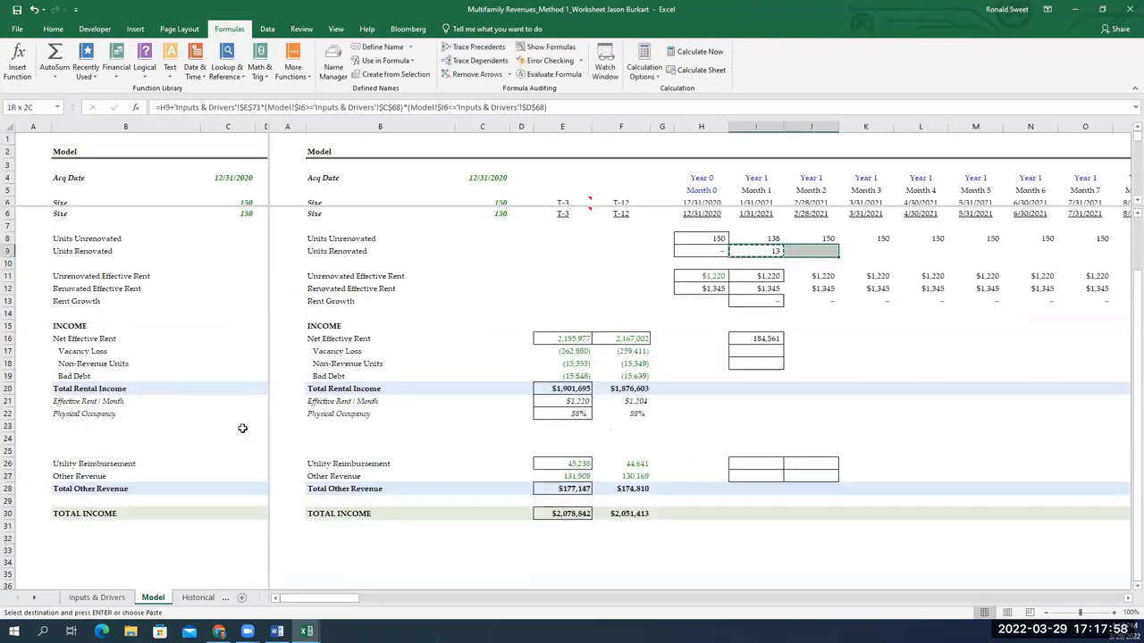
pyautogui.hotkey('shift', 'Right')
pyautogui.hotkey('shift', 'Right')
pyautogui.hotkey('shift', 'Right')
pyautogui.hotkey('shift', 'Right')
pyautogui.hotkey('shift', 'Right')
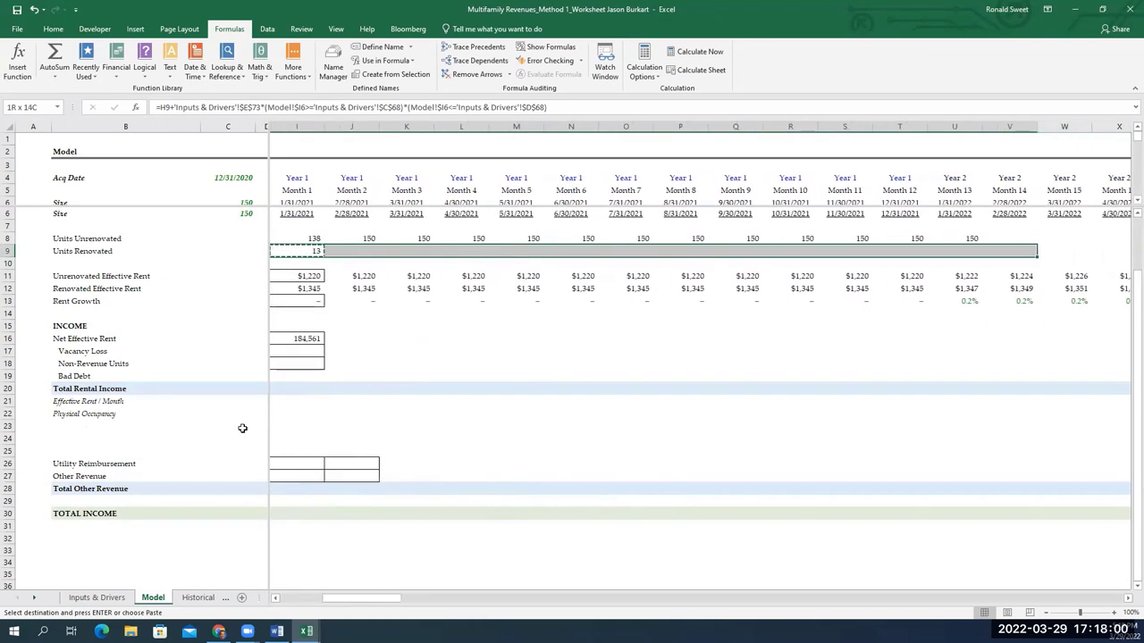
pyautogui.hotkey('ctrl', 'v')
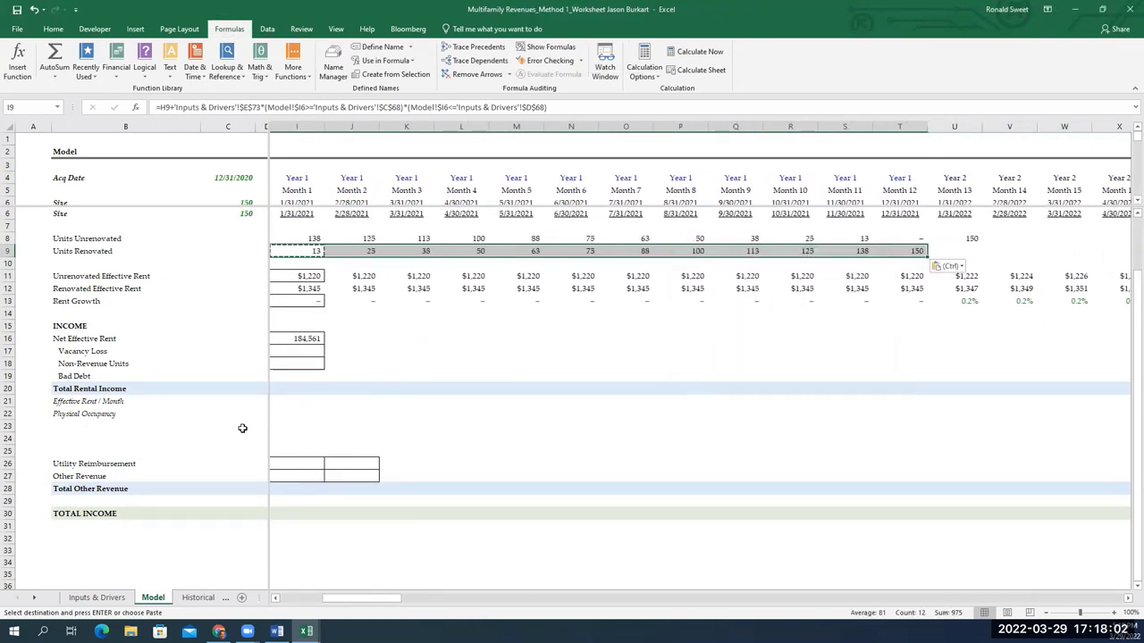
pyautogui.press('Right')
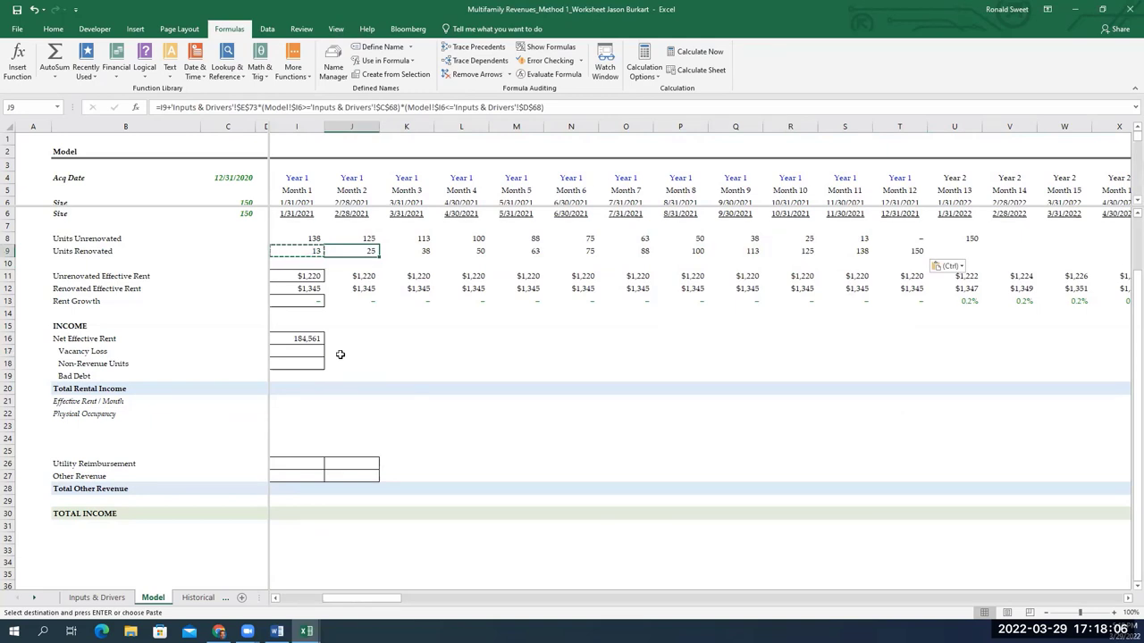
pyautogui.press('Left')
pyautogui.press('Left')
pyautogui.press('Down')
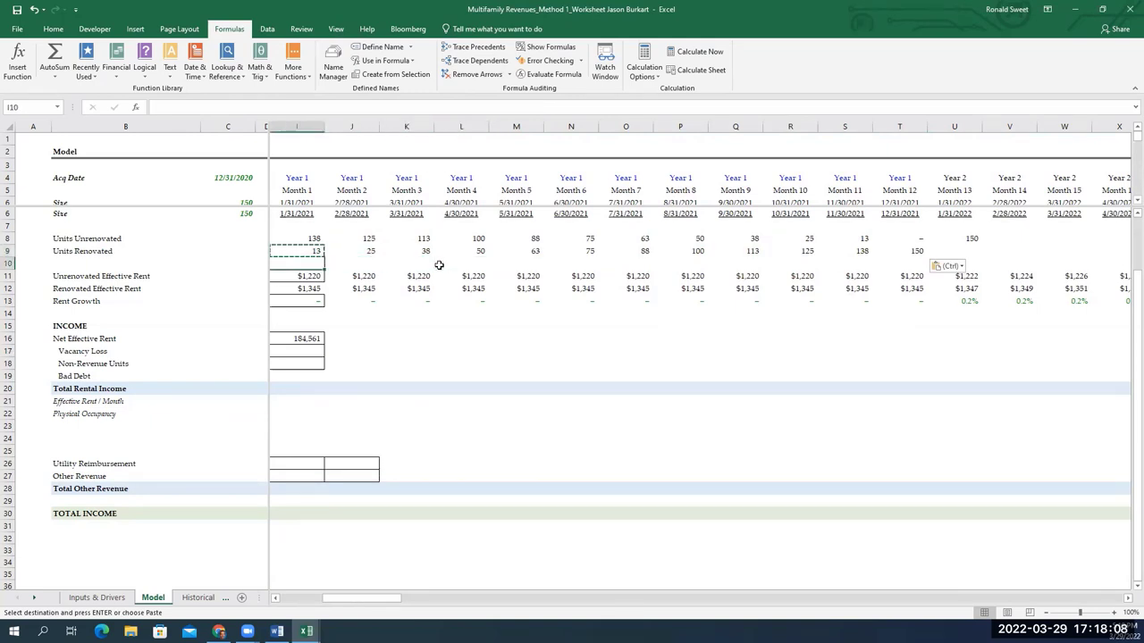
pyautogui.press('Escape')
pyautogui.press('Up')
pyautogui.press('Right')
# Change the end-date test in I9 from <= to <
pyautogui.press('F1')
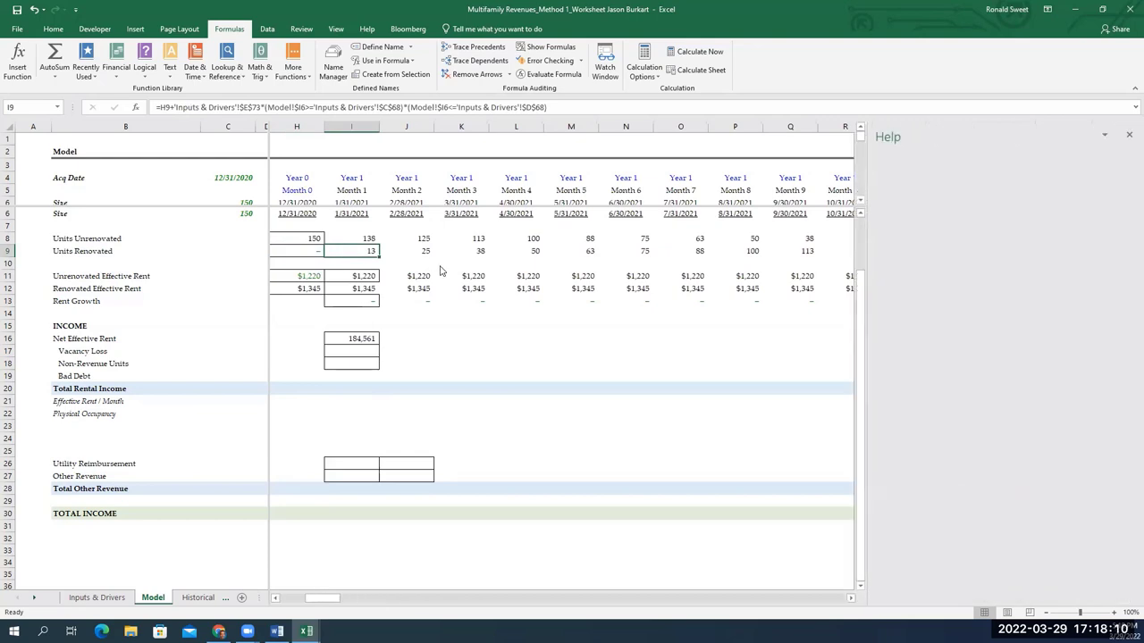
pyautogui.click(1129, 135)
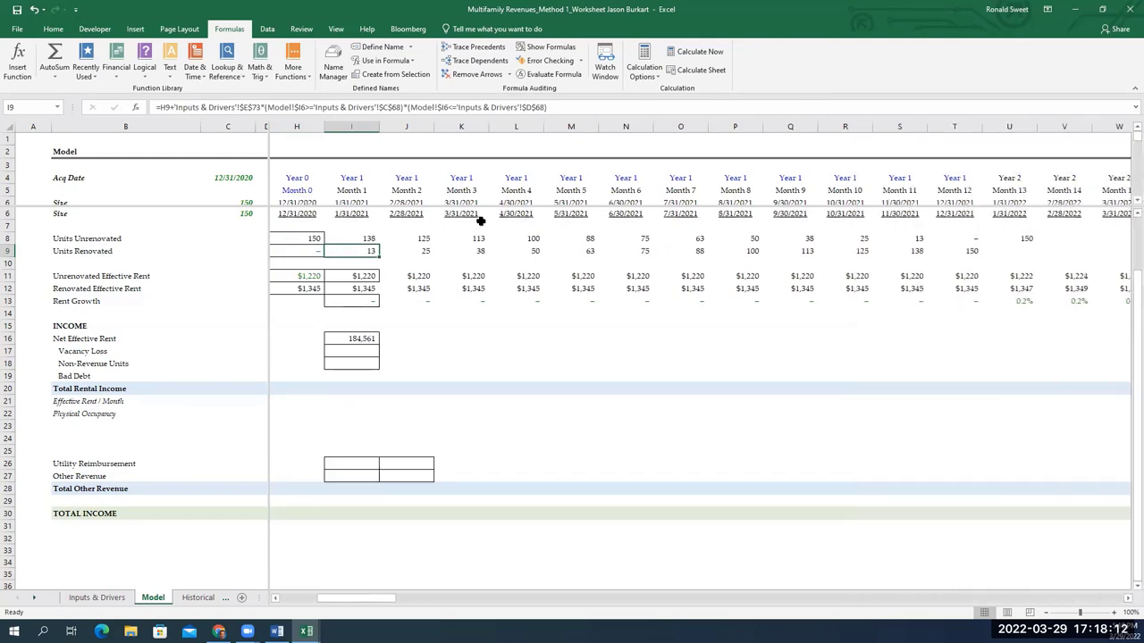
pyautogui.press('F2')
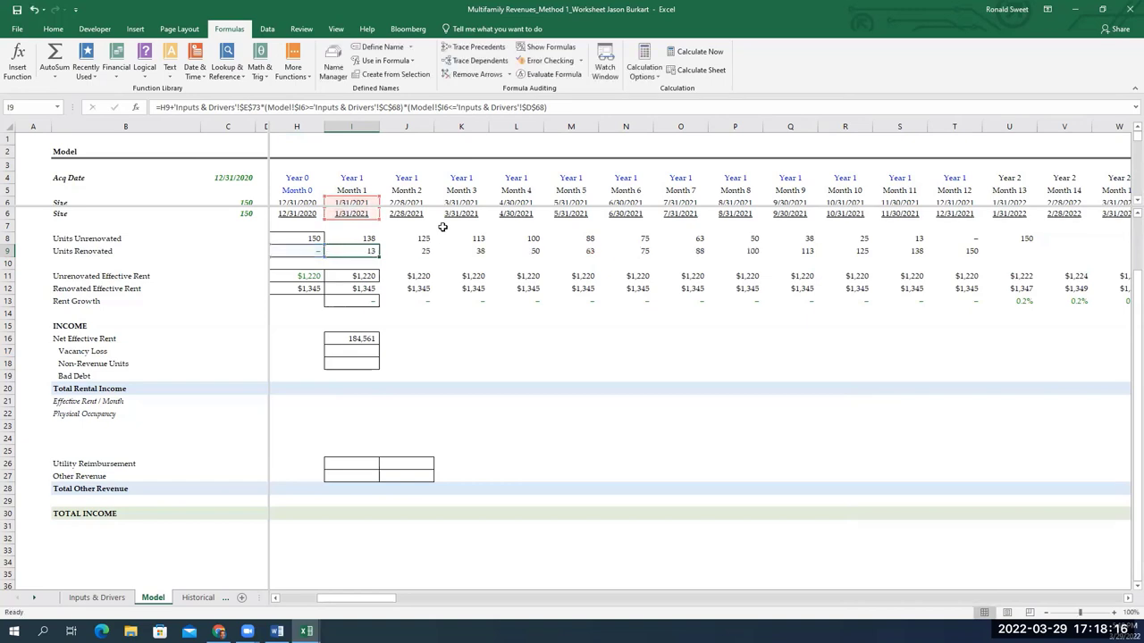
pyautogui.click(616, 252)
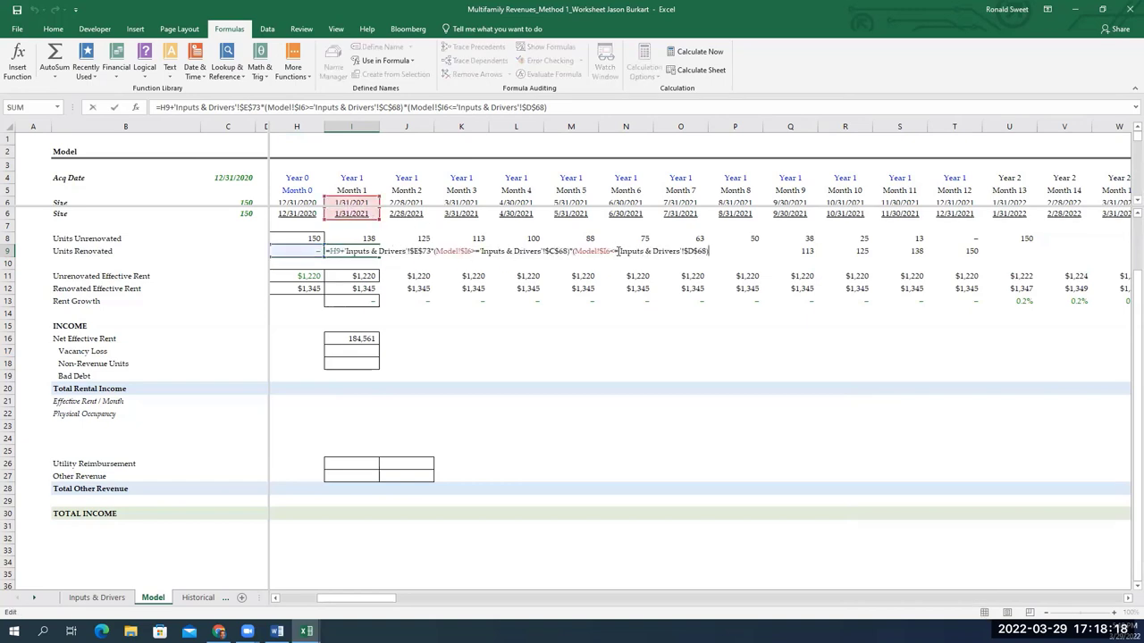
pyautogui.press('BackSpace')
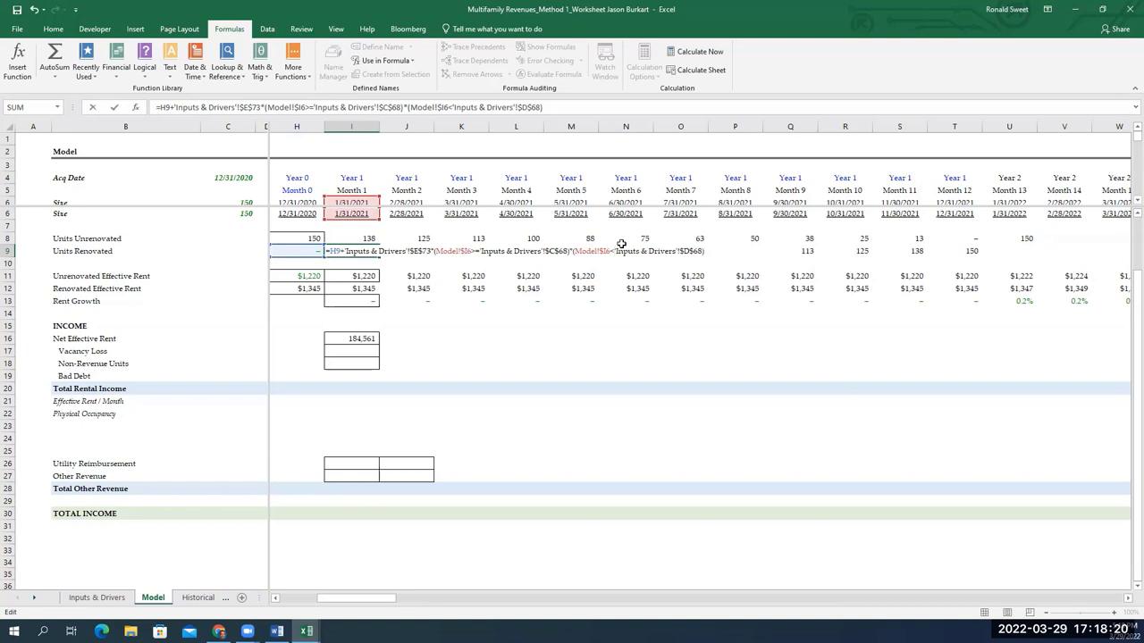
pyautogui.write('=')
pyautogui.press('BackSpace')
pyautogui.hotkey('ctrl', 'Return')
pyautogui.press('F2')
pyautogui.hotkey('ctrl', 'Return')
# Review the Month 1 and Month 3 renovation formulas, then go to Inputs & Drivers
pyautogui.press('Left')
pyautogui.press('Right')
pyautogui.press('Down')
pyautogui.press('Right')
pyautogui.press('Up')
pyautogui.press('Left')
pyautogui.press('F2')
pyautogui.press('Escape')
pyautogui.press('F2')
pyautogui.press('F2')
pyautogui.press('Escape')
pyautogui.press('Right')
pyautogui.press('F2')
pyautogui.press('Tab')
pyautogui.press('F2')
pyautogui.press('Escape')
pyautogui.press('F2')
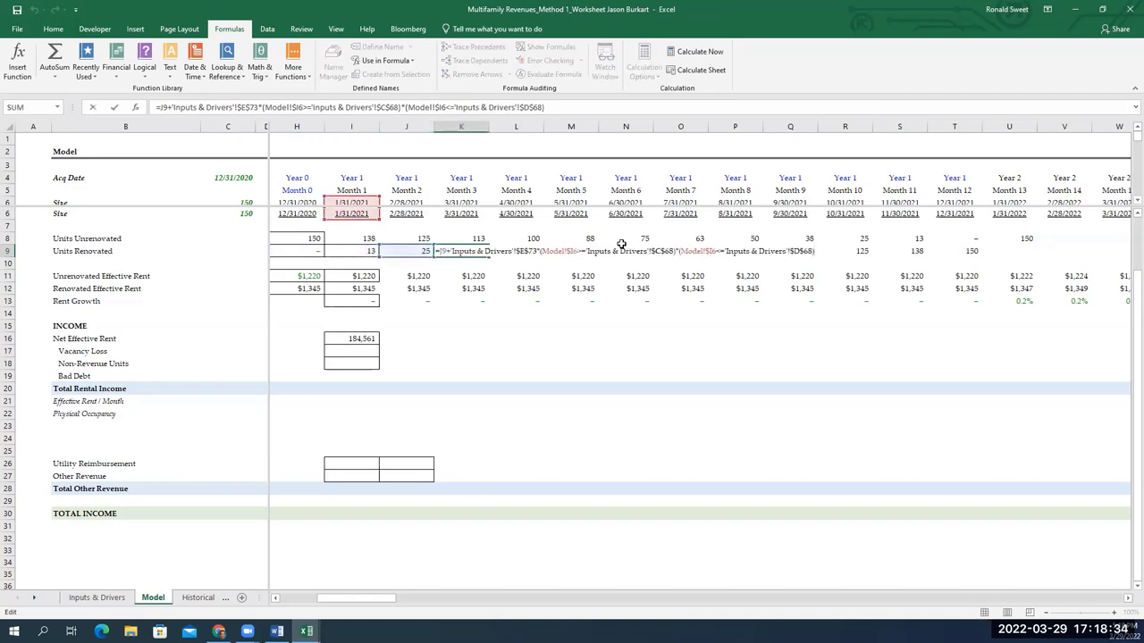
pyautogui.press('Escape')
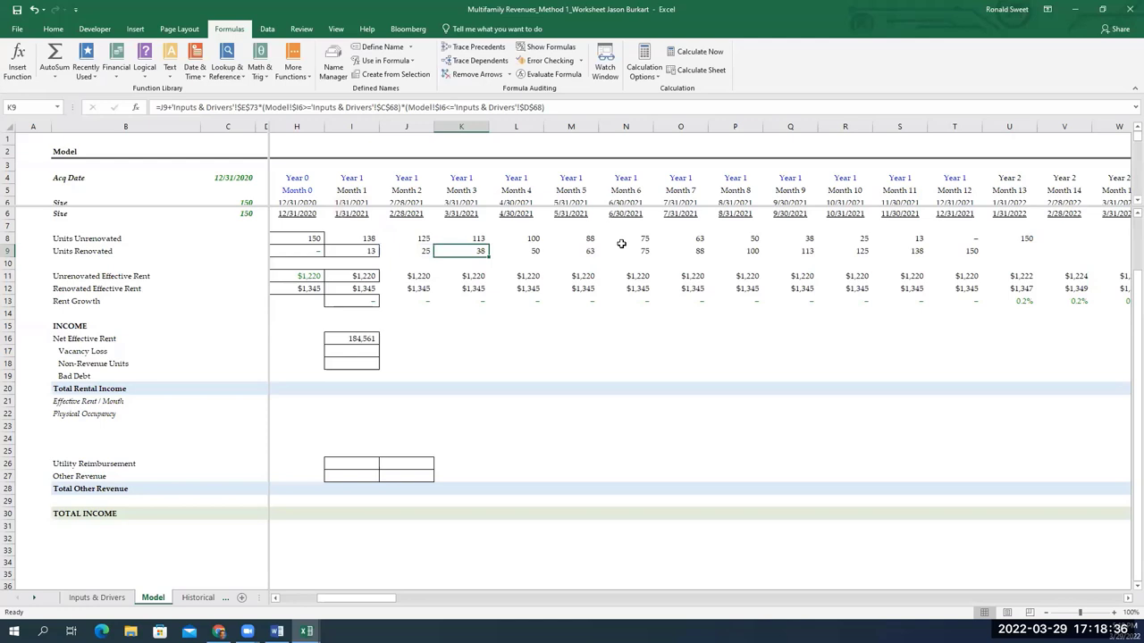
pyautogui.press('Left')
pyautogui.press('Left')
pyautogui.press('F2')
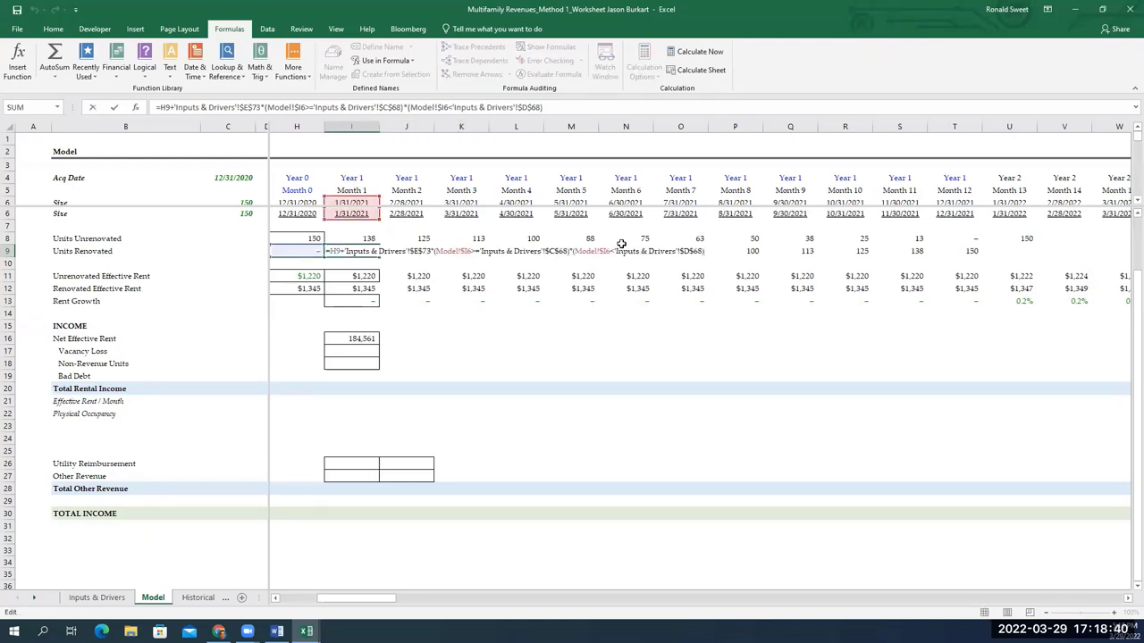
pyautogui.press('Escape')
pyautogui.click(97, 597)
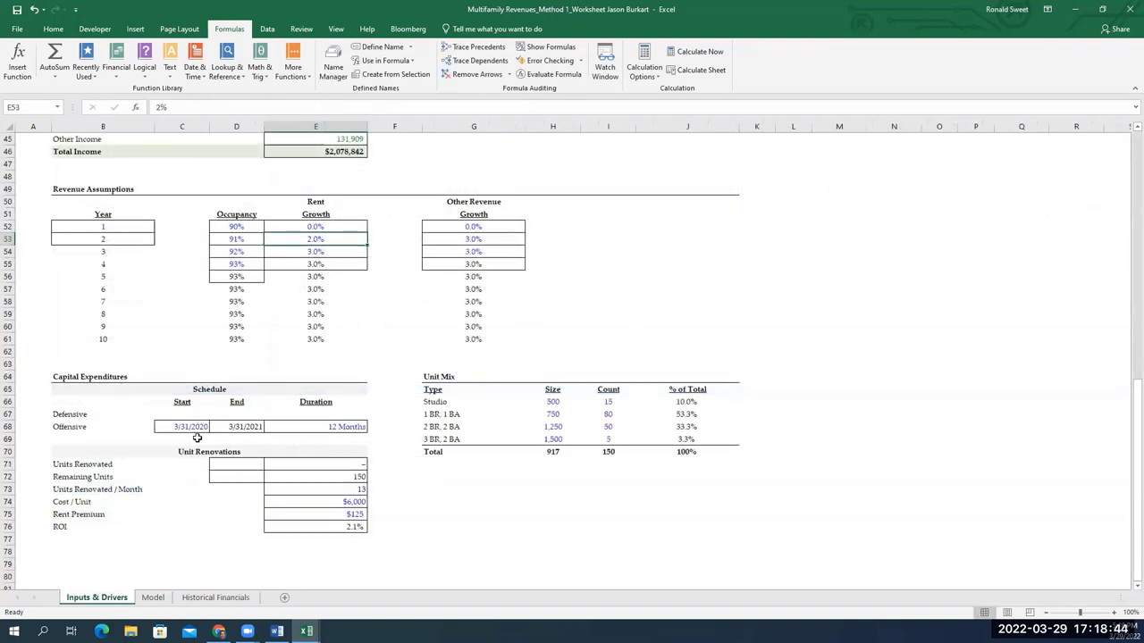
# Check the renovation start date in C68 against the Model sheet's unit rows
pyautogui.click(192, 429)
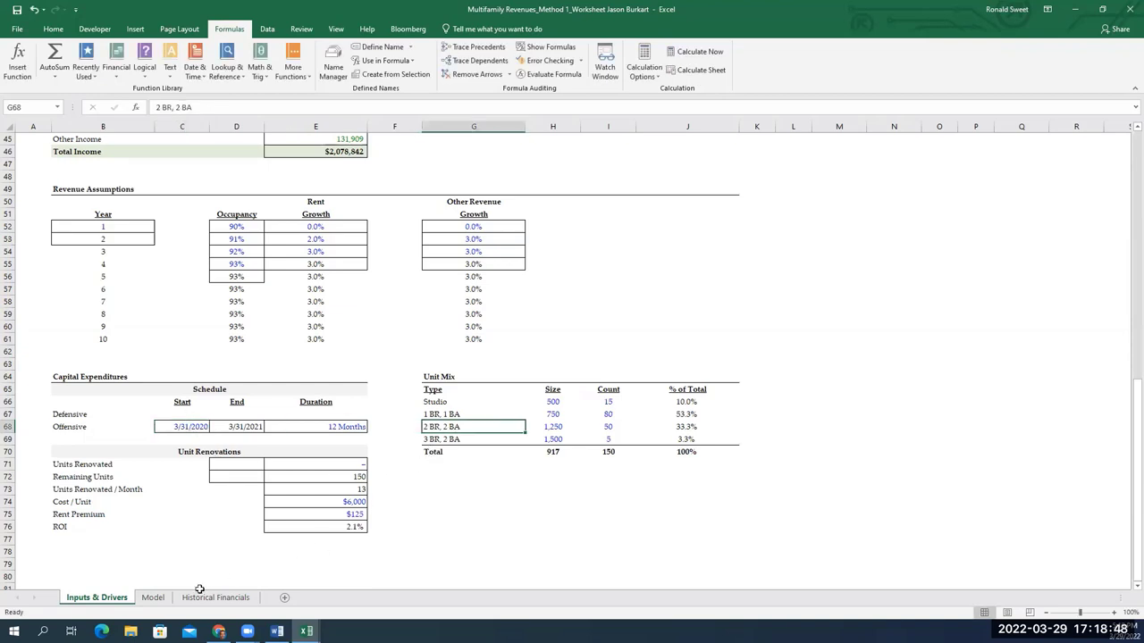
pyautogui.click(153, 597)
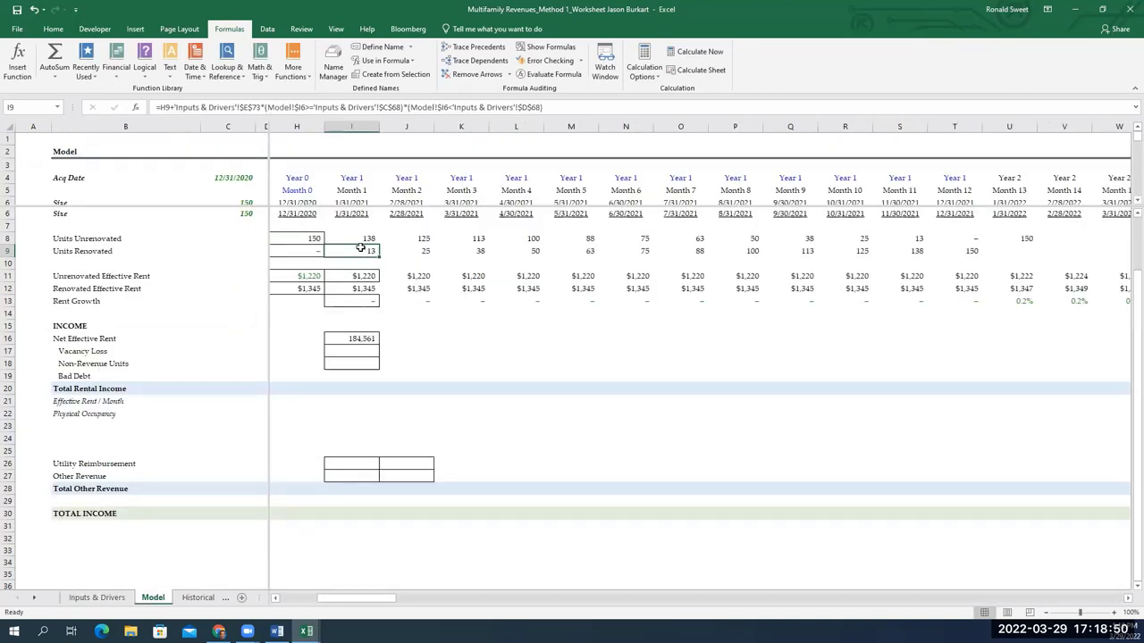
pyautogui.press('Left')
pyautogui.press('Left')
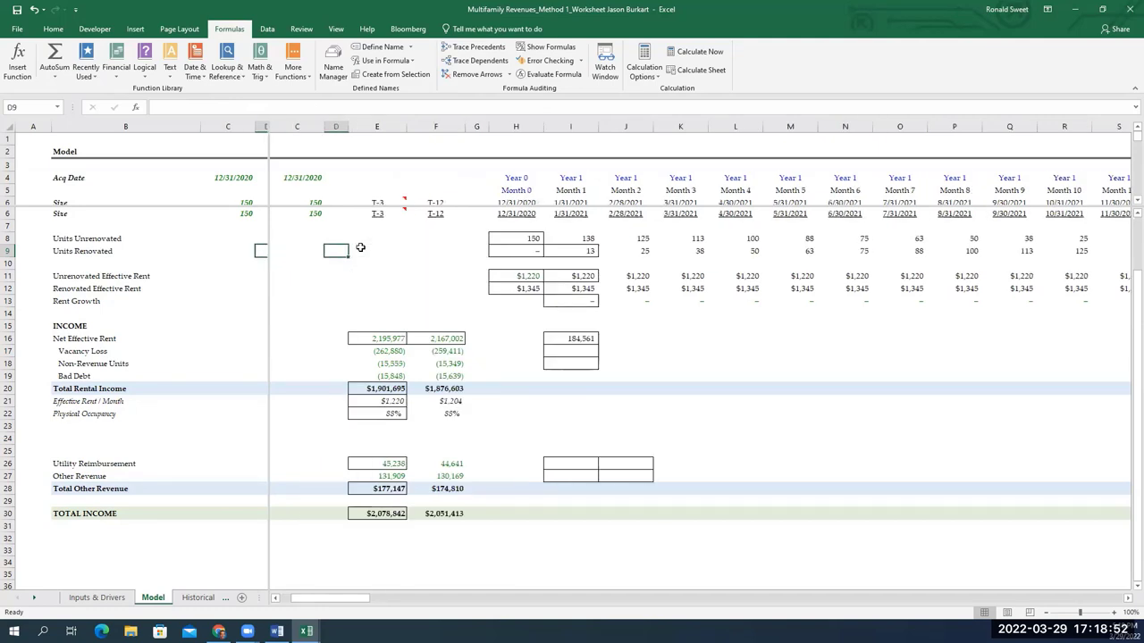
pyautogui.press('Right')
pyautogui.press('Up')
pyautogui.press('Up')
pyautogui.press('Right')
pyautogui.press('Right')
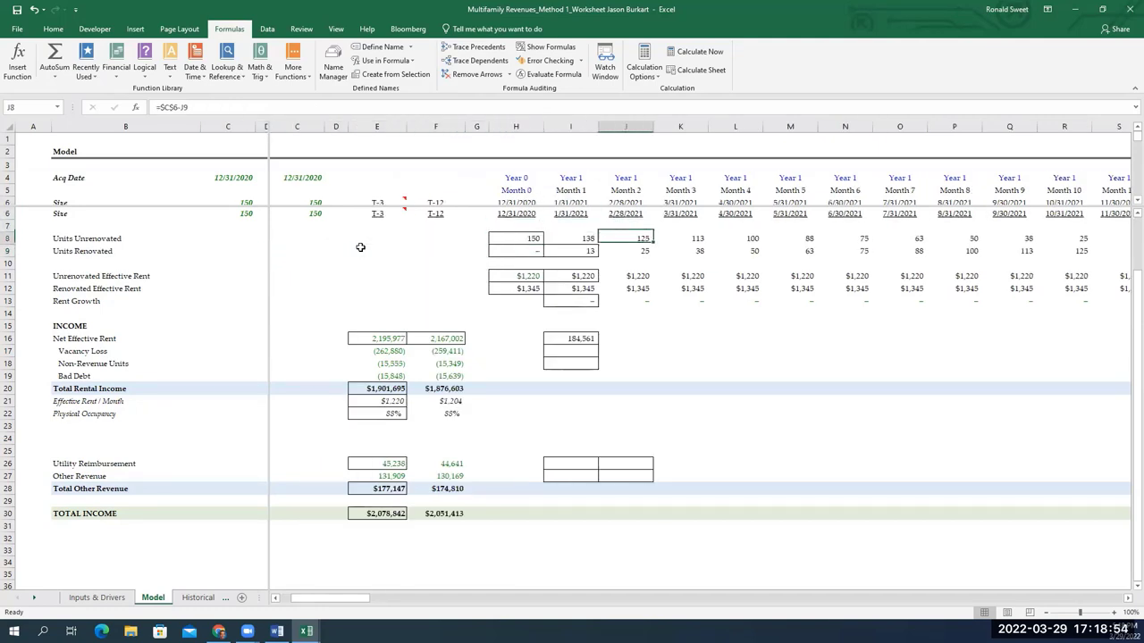
# Change the Offensive renovation start date in C68 to 3/31/2021
pyautogui.click(112, 595)
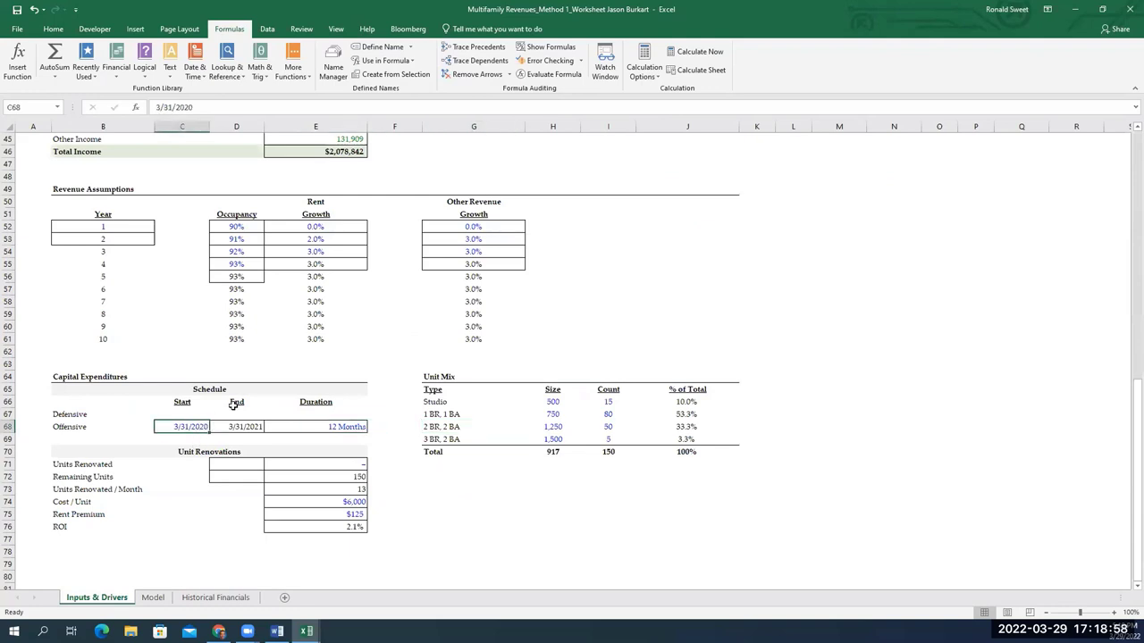
pyautogui.press('F2')
pyautogui.press('BackSpace')
pyautogui.write('1')
pyautogui.press('Tab')
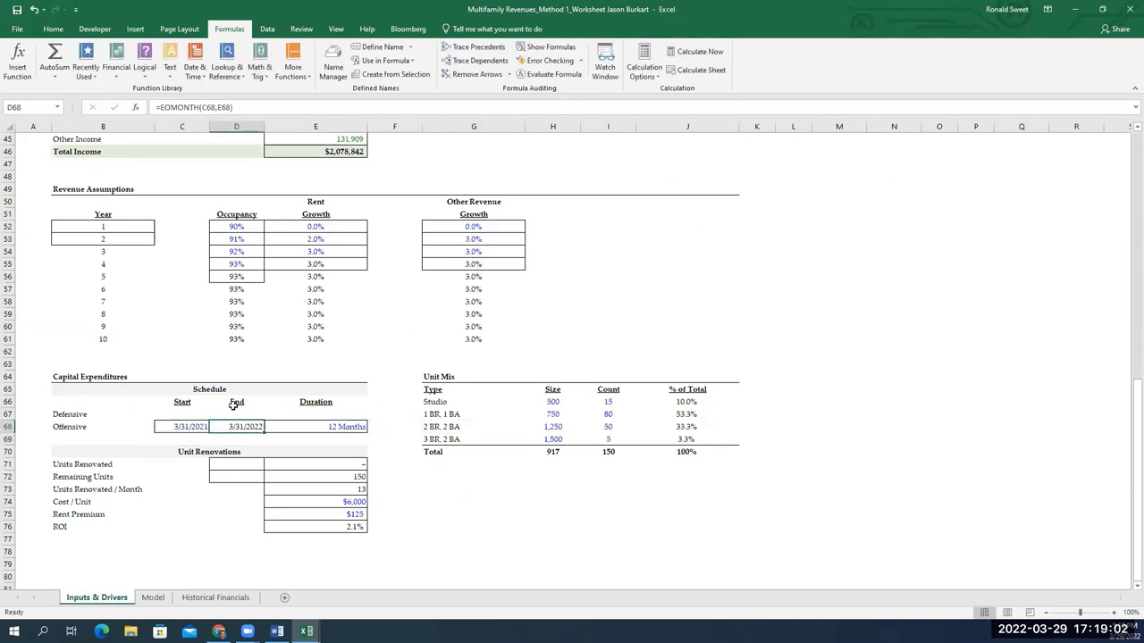
# On the Model sheet, compare the Month 1 and Month 3 Units Renovated formulas
pyautogui.click(153, 597)
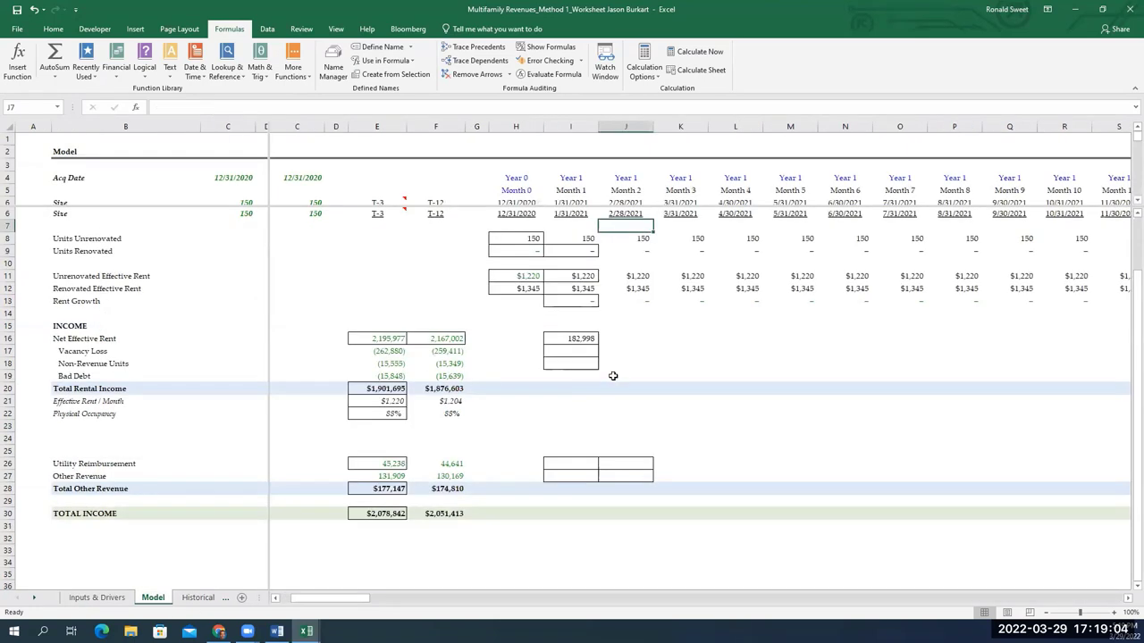
pyautogui.click(589, 253)
pyautogui.press('F2')
pyautogui.press('Tab')
pyautogui.press('Right')
pyautogui.press('F2')
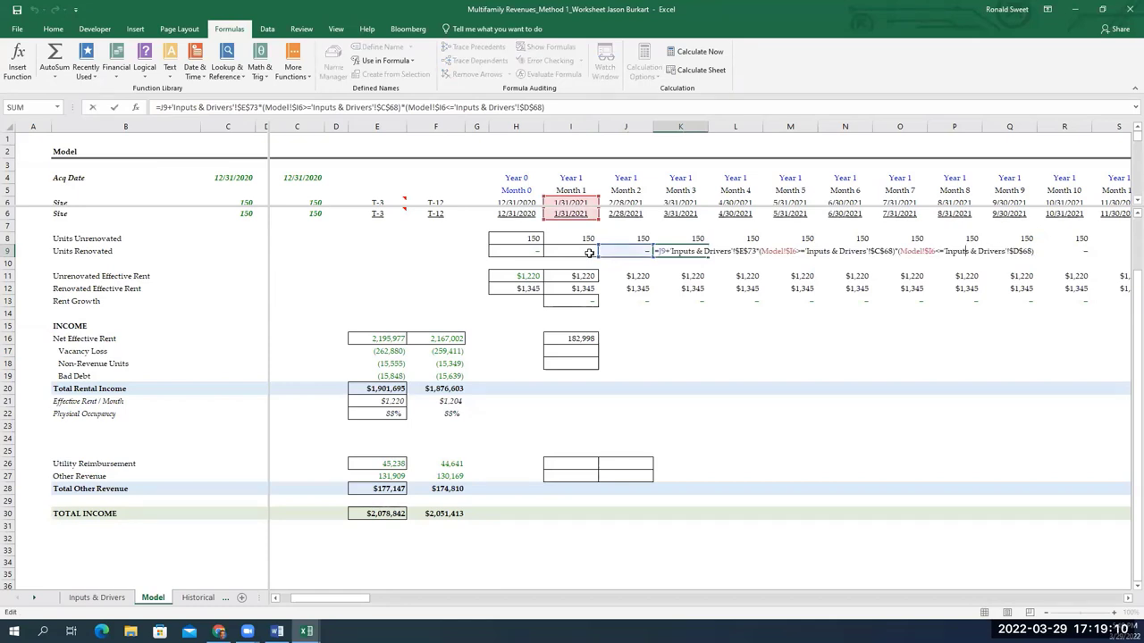
pyautogui.press('Escape')
pyautogui.press('F2')
pyautogui.press('Escape')
# Fix I9 so both Month 1 date references are anchored to row 6
pyautogui.doubleClick(590, 252)
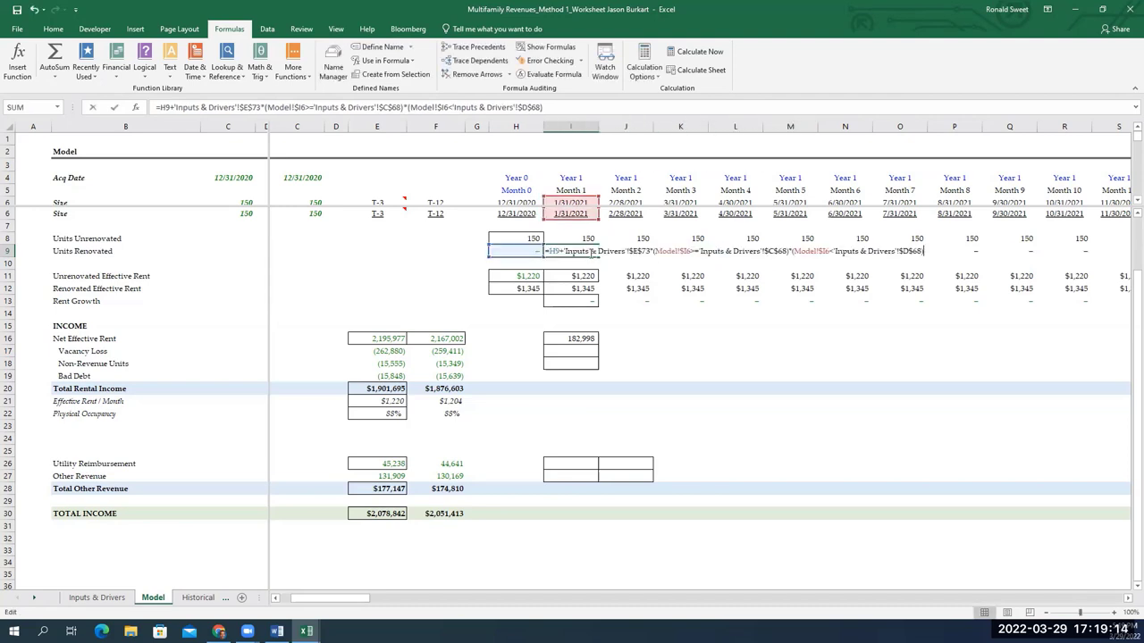
pyautogui.press('Left')
pyautogui.press('Left')
pyautogui.press('Left')
pyautogui.press('Left')
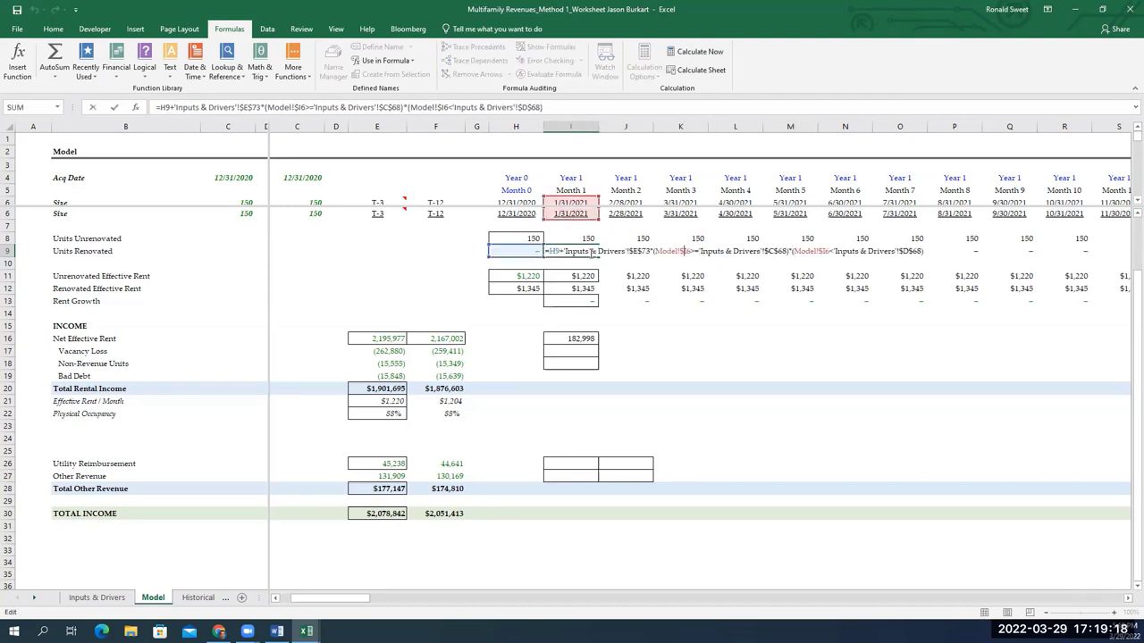
pyautogui.press('F4')
pyautogui.press('F4')
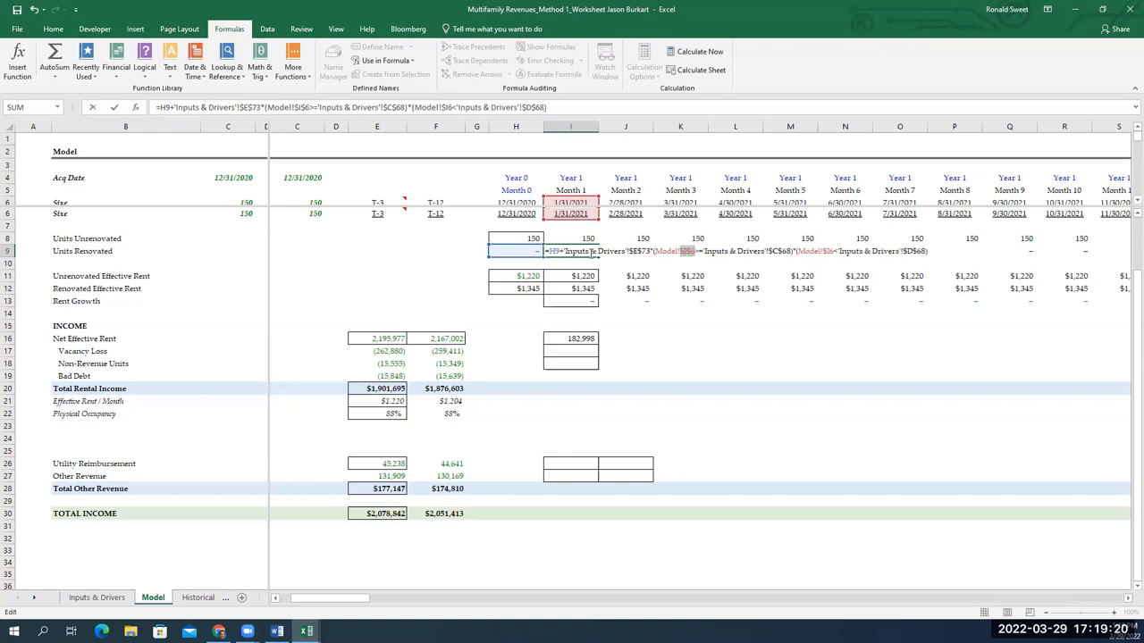
pyautogui.press('F4')
pyautogui.press('Right')
pyautogui.press('F4')
pyautogui.press('F4')
pyautogui.press('F4')
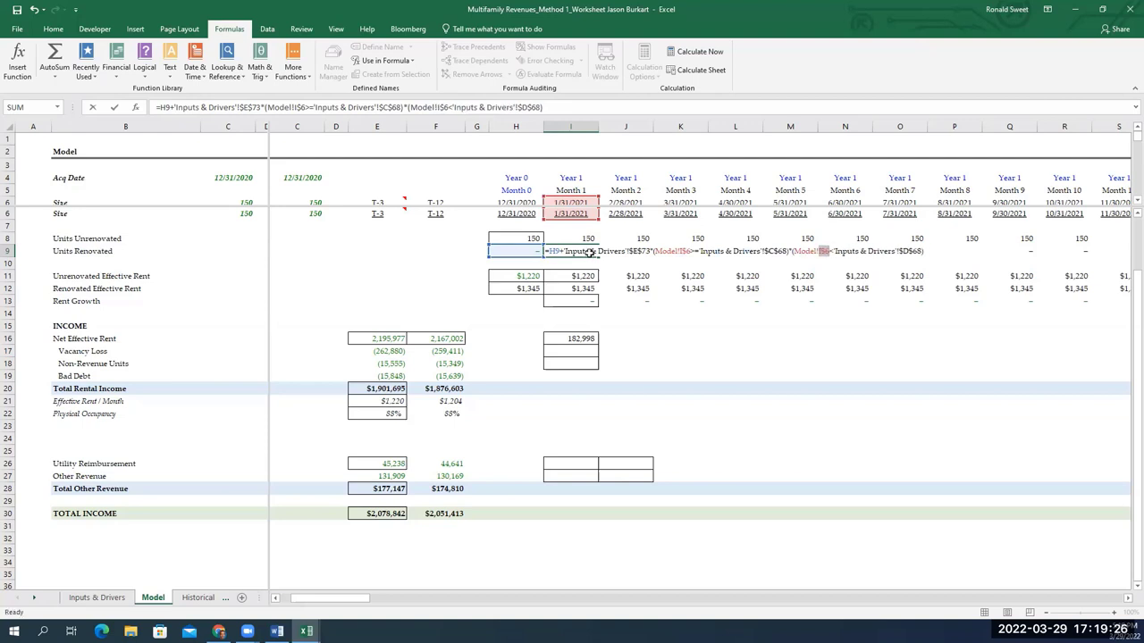
pyautogui.press('Return')
# Copy the corrected I9 formula across row 9 through Month 13
pyautogui.press('Up')
pyautogui.hotkey('ctrl', 'c')
pyautogui.hotkey('shift', 'Right')
pyautogui.hotkey('shift', 'Right')
pyautogui.hotkey('shift', 'Right')
pyautogui.hotkey('shift', 'Right')
pyautogui.hotkey('shift', 'Right')
pyautogui.hotkey('shift', 'Right')
pyautogui.hotkey('shift', 'Right')
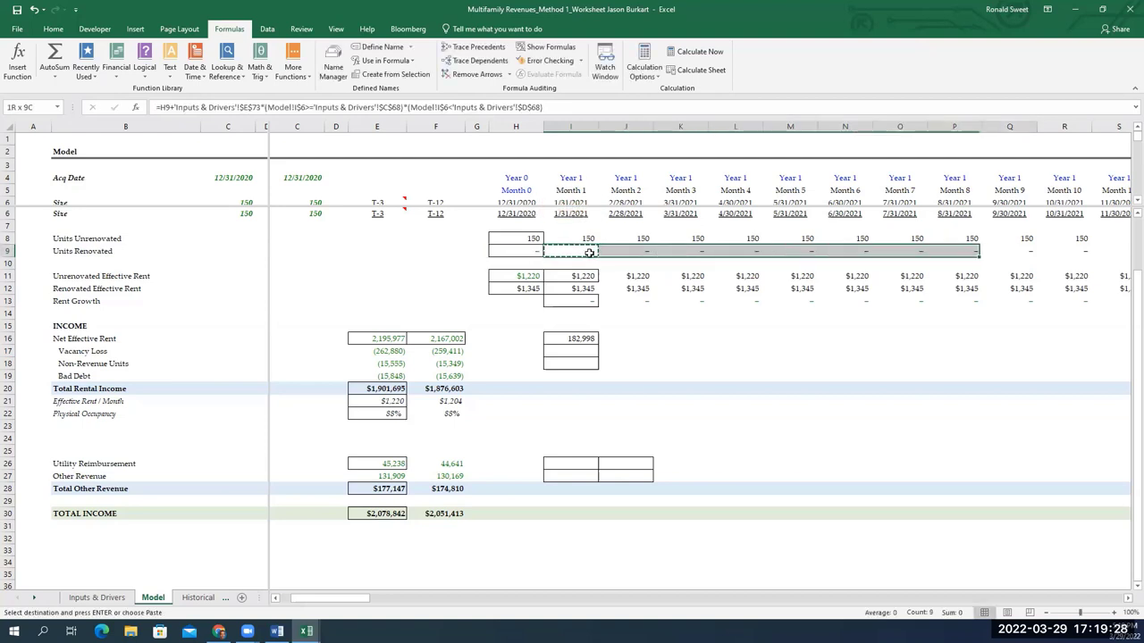
pyautogui.hotkey('shift', 'Right')
pyautogui.hotkey('shift', 'Right')
pyautogui.hotkey('shift', 'Right')
pyautogui.hotkey('shift', 'Right')
pyautogui.hotkey('shift', 'Right')
pyautogui.press('alt')
pyautogui.press('w')
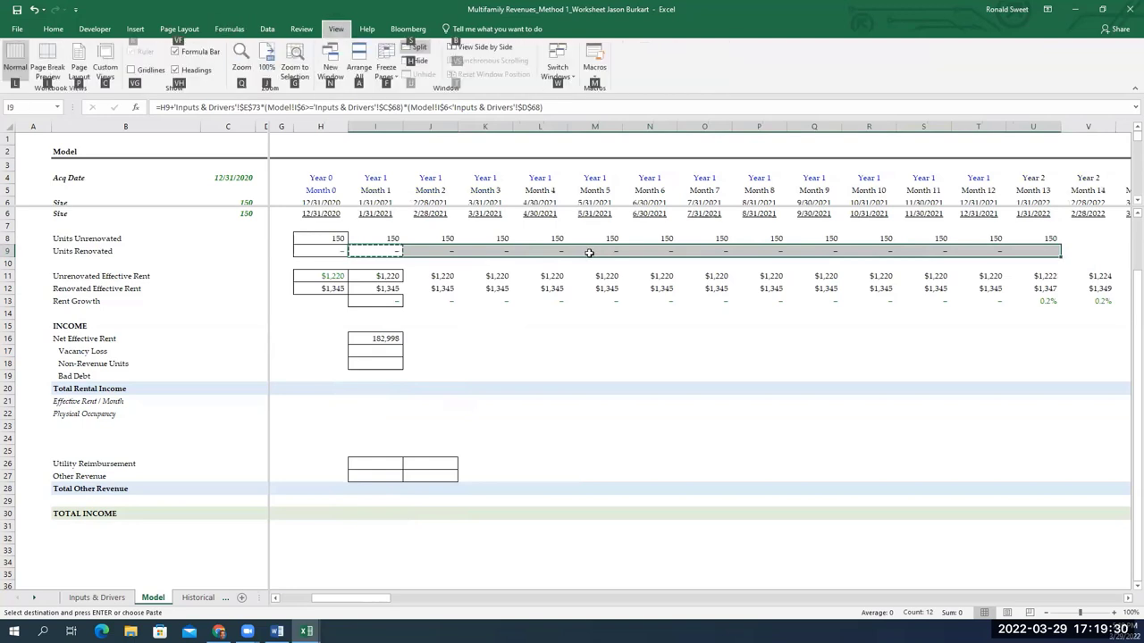
pyautogui.press('Escape')
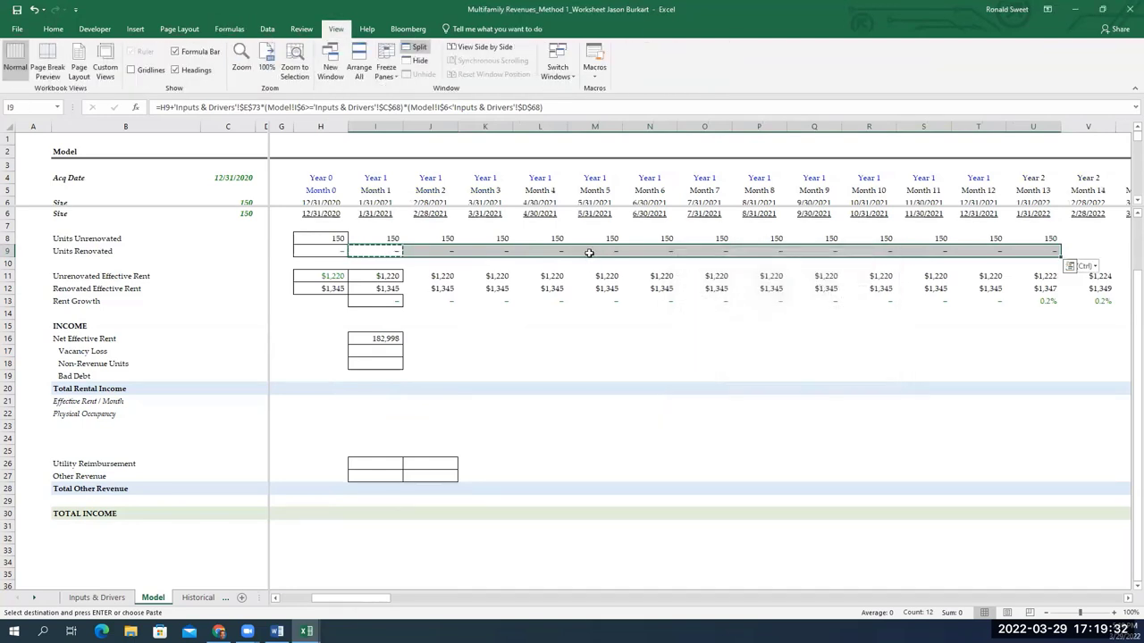
pyautogui.press('p')
pyautogui.press('Right')
pyautogui.press('Right')
# Recheck the Month 3 and Month 1 formulas; Units Renovated now starts at 13 in Month 3
pyautogui.press('F2')
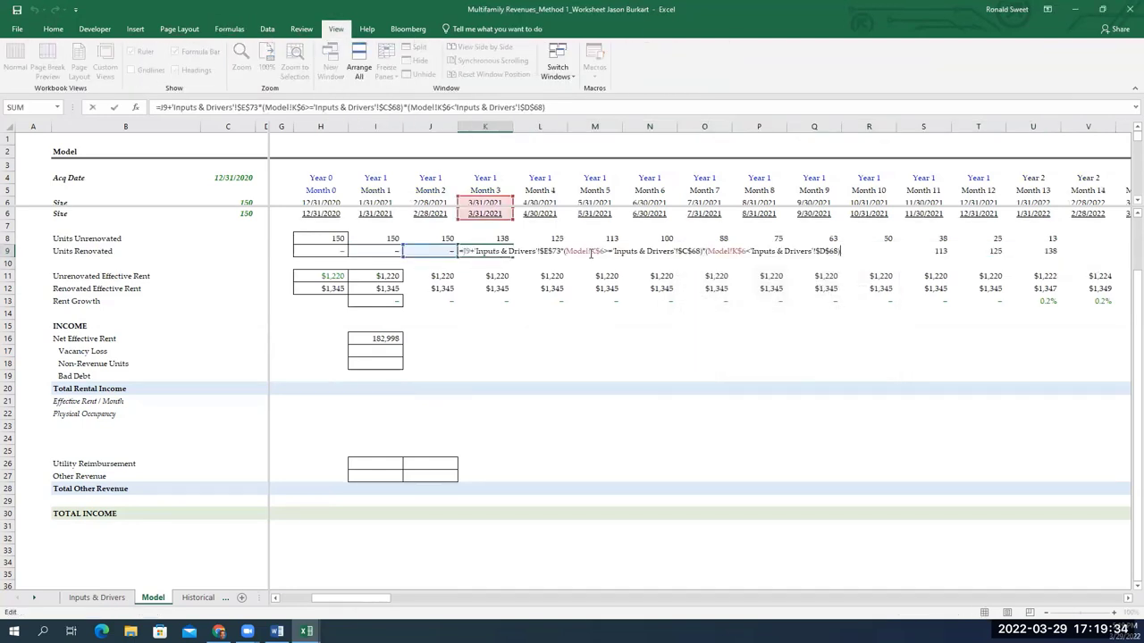
pyautogui.press('Escape')
pyautogui.press('Left')
pyautogui.press('Left')
pyautogui.press('F2')
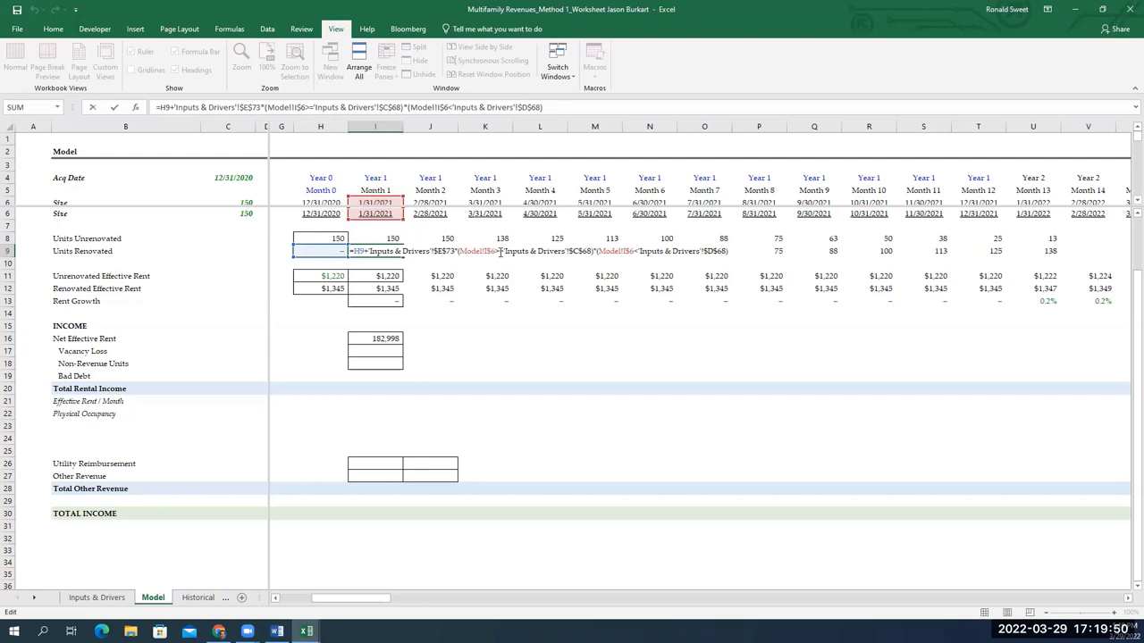
pyautogui.press('Return')
pyautogui.press('Down')
pyautogui.press('Down')
pyautogui.press('Up')
pyautogui.press('Up')
pyautogui.press('Up')
pyautogui.press('F2')
pyautogui.press('Escape')
# Move along the Vacancy Loss row past the T-12 figure to Month 1 in I17
pyautogui.press('Down')
pyautogui.press('Down')
pyautogui.press('Down')
pyautogui.press('Down')
pyautogui.press('Down')
pyautogui.press('Down')
pyautogui.press('Down')
pyautogui.press('Down')
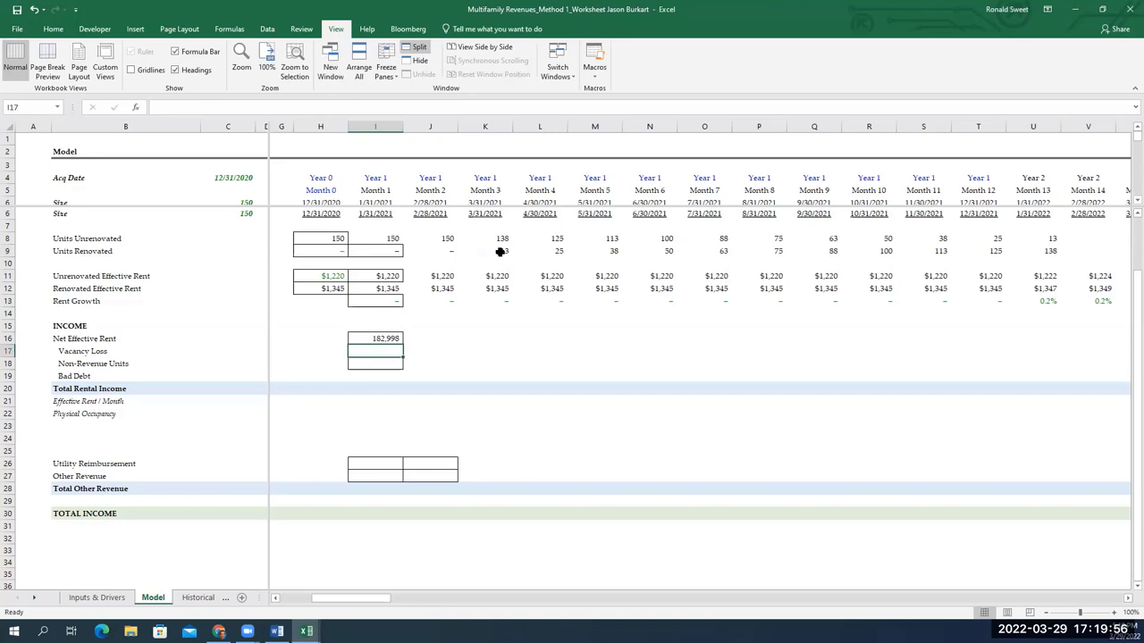
pyautogui.press('Home')
pyautogui.press('Right')
pyautogui.press('Right')
pyautogui.press('Right')
pyautogui.press('Right')
pyautogui.press('Right')
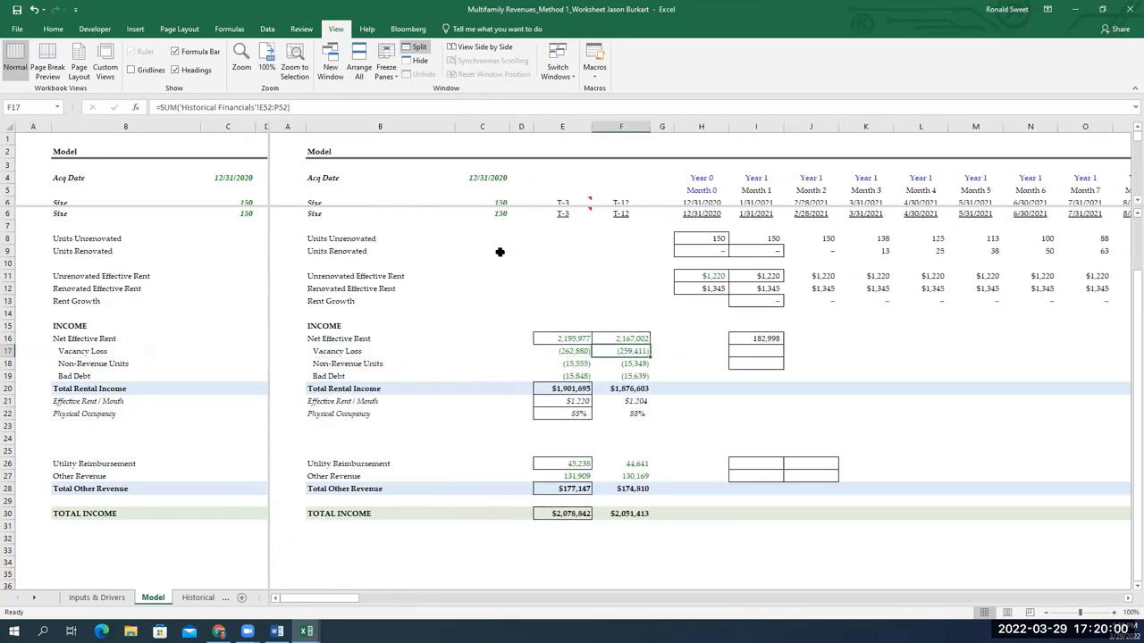
pyautogui.press('Right')
pyautogui.press('Right')
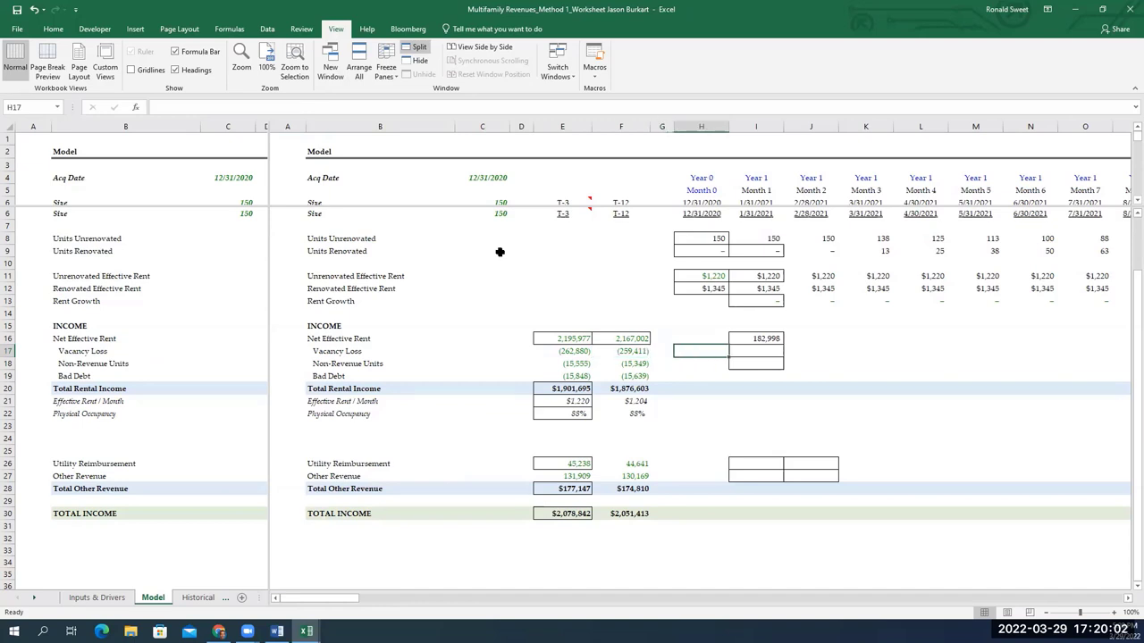
pyautogui.press('Right')
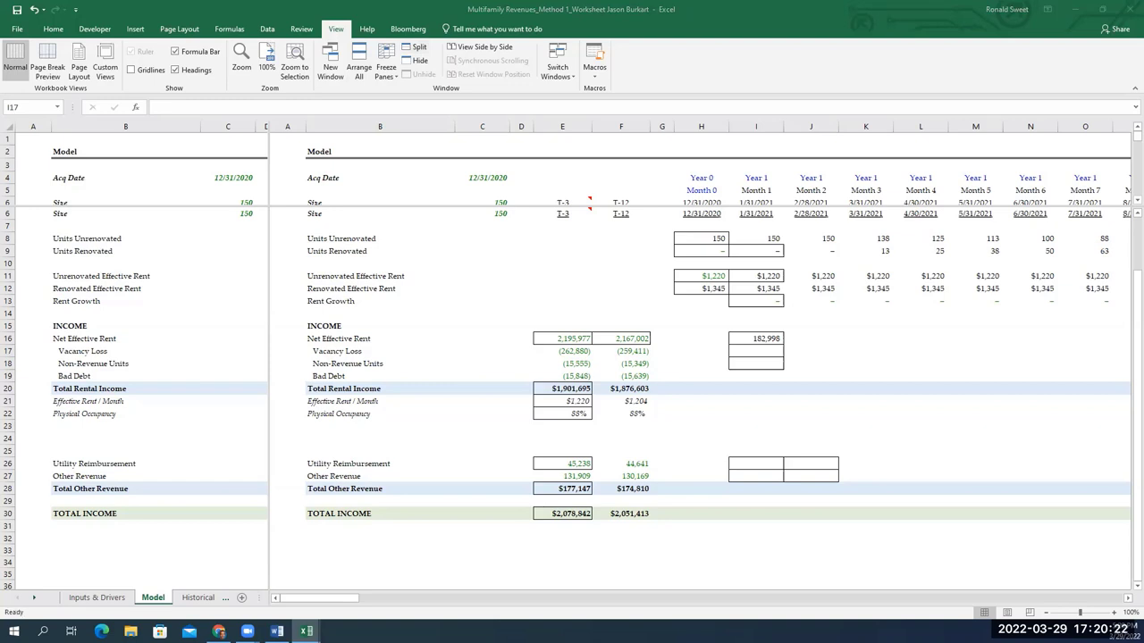
# Begin I17 with INDEX over the absolute occupancy range 'Inputs & Drivers'!$D$52:$D$61
pyautogui.click(756, 352)
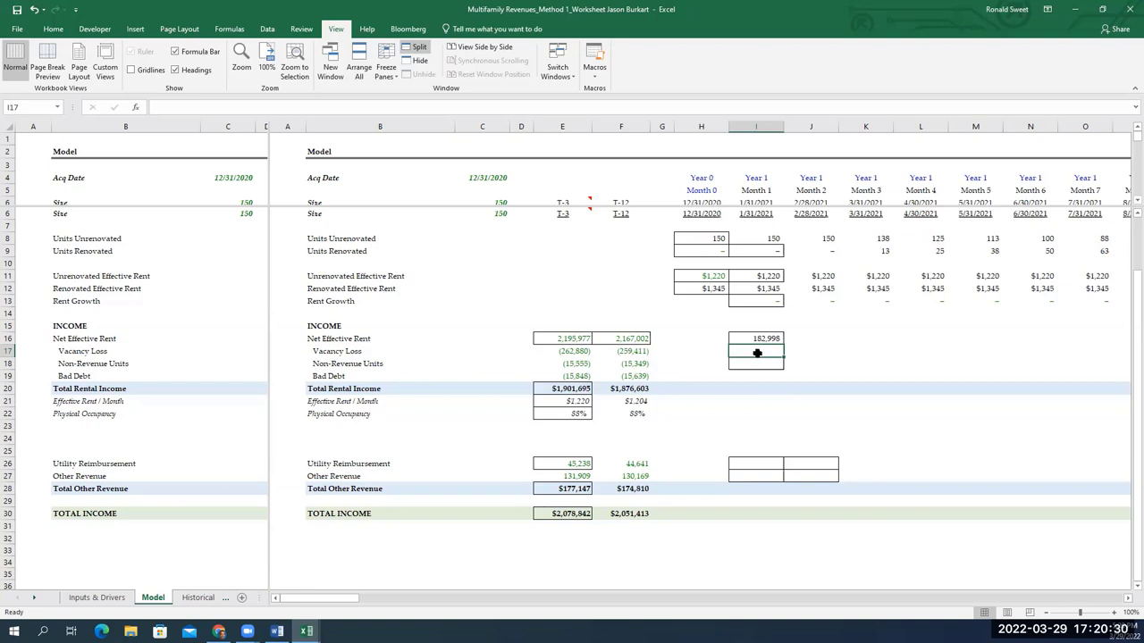
pyautogui.write('=')
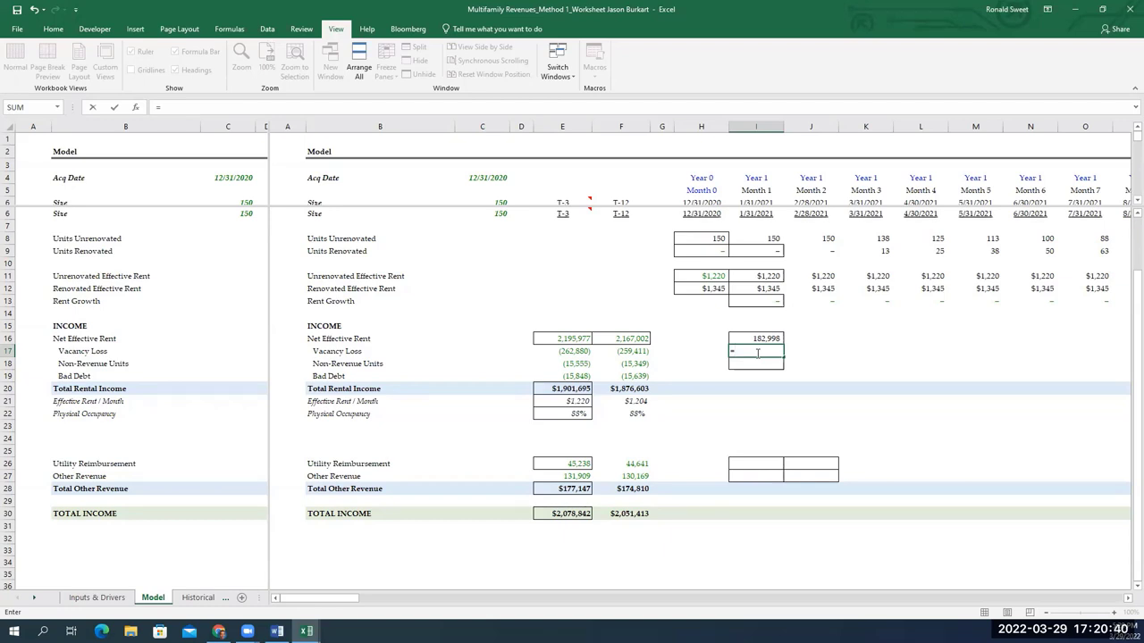
pyautogui.write('INDEX')
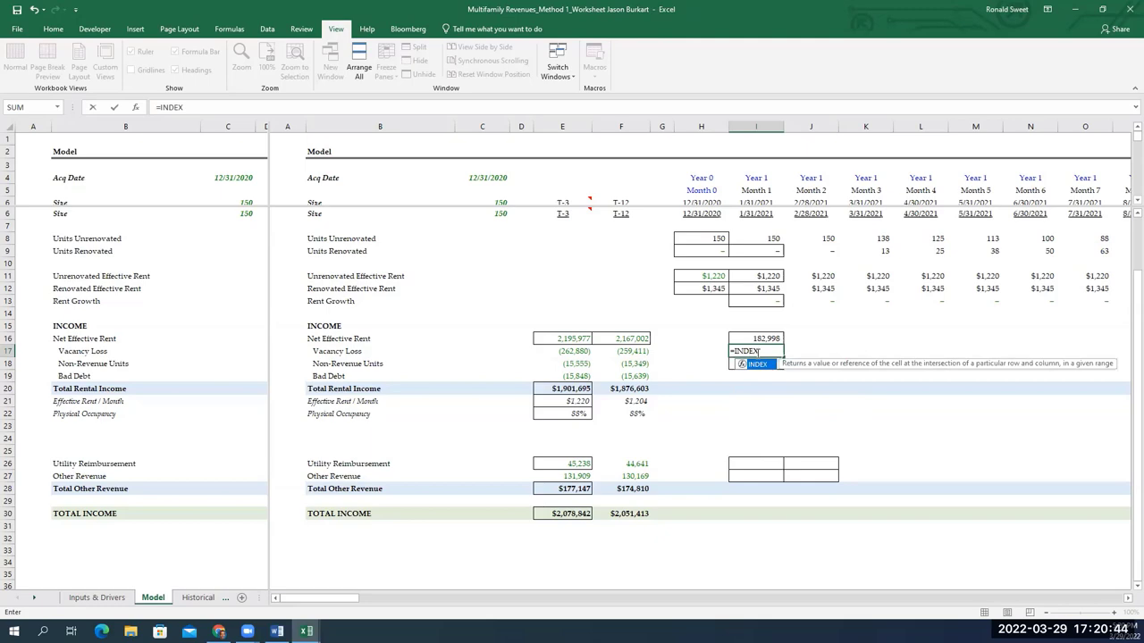
pyautogui.write('(')
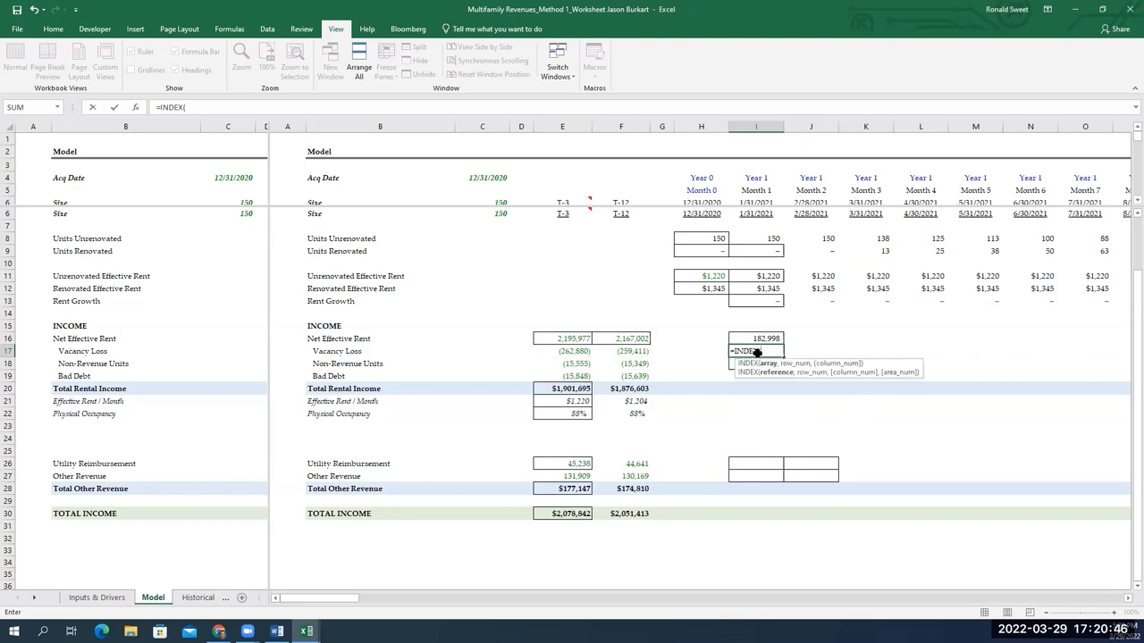
pyautogui.hotkey('ctrl', 'pageup')
pyautogui.press('Down')
pyautogui.press('Down')
pyautogui.press('Down')
pyautogui.press('Down')
pyautogui.press('Down')
pyautogui.press('Down')
pyautogui.press('Right')
pyautogui.press('Right')
pyautogui.press('Right')
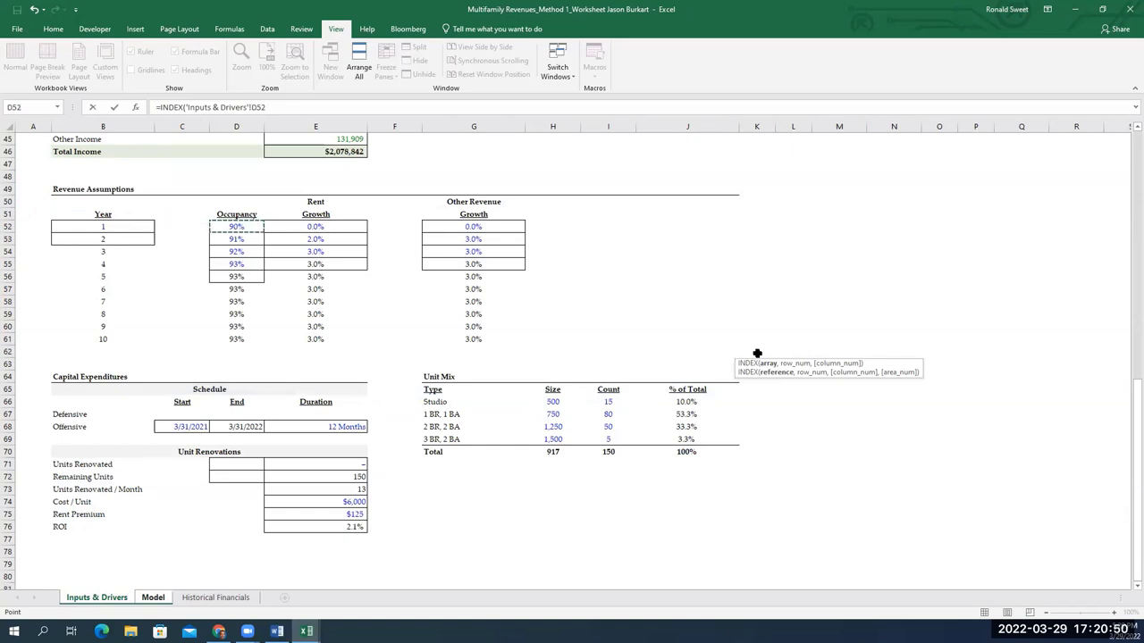
pyautogui.hotkey('shift', 'Down')
pyautogui.hotkey('shift', 'Down')
pyautogui.hotkey('shift', 'Down')
pyautogui.hotkey('shift', 'Down')
pyautogui.hotkey('shift', 'Down')
pyautogui.hotkey('shift', 'Down')
pyautogui.hotkey('shift', 'Down')
pyautogui.hotkey('shift', 'Down')
pyautogui.hotkey('shift', 'Down')
pyautogui.press('F4')
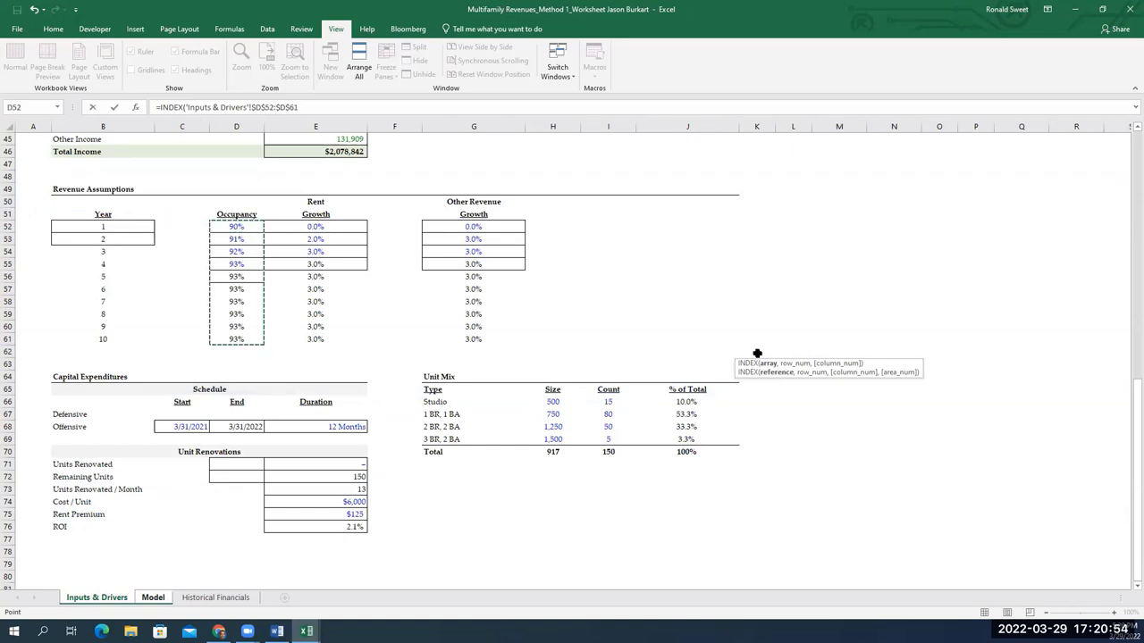
# Add a MATCH that looks up the row-locked year label Model!I$4
pyautogui.write(',MATCH(')
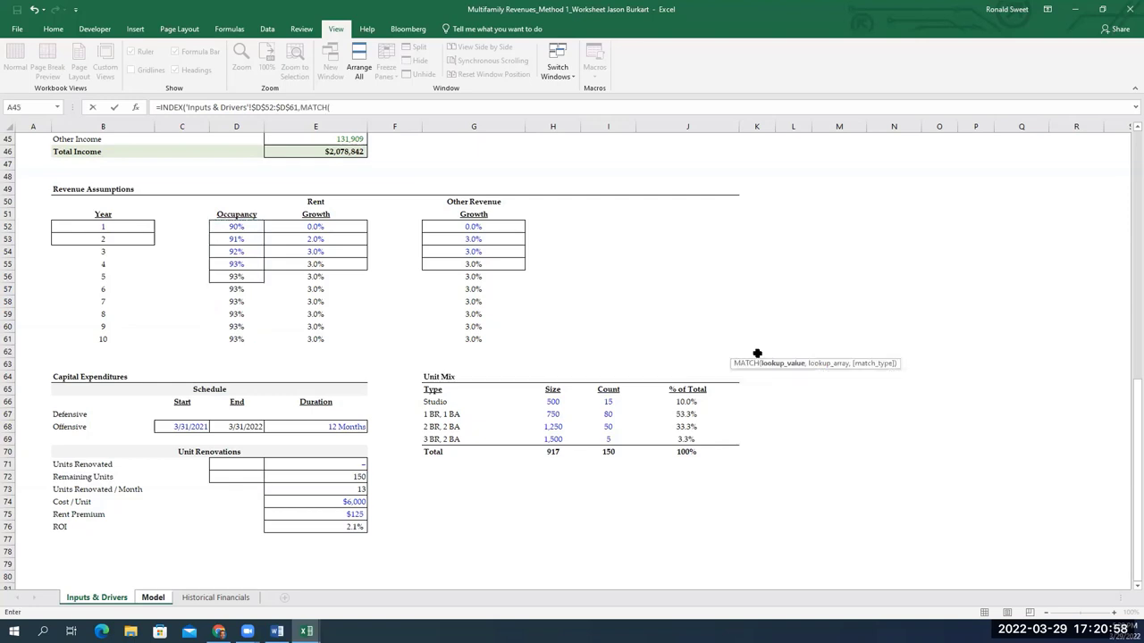
pyautogui.hotkey('ctrl', 'pagedown')
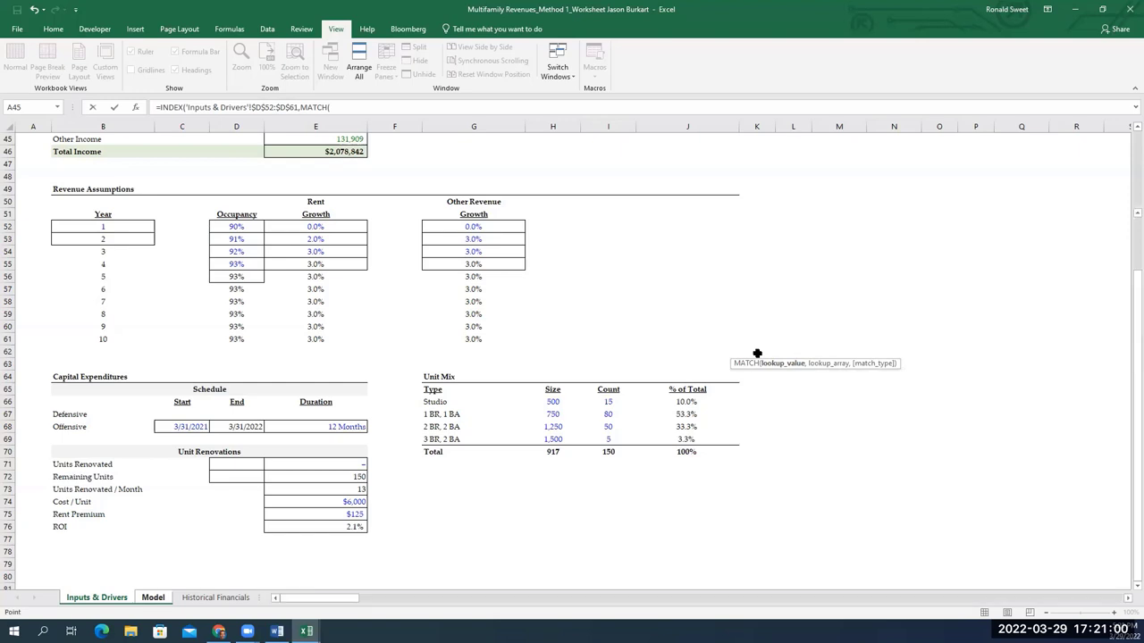
pyautogui.press('Up')
pyautogui.press('Up')
pyautogui.press('Up')
pyautogui.press('Up')
pyautogui.press('Up')
pyautogui.press('Up')
pyautogui.press('Up')
pyautogui.press('Up')
pyautogui.press('Up')
pyautogui.press('Up')
pyautogui.press('Up')
pyautogui.press('Up')
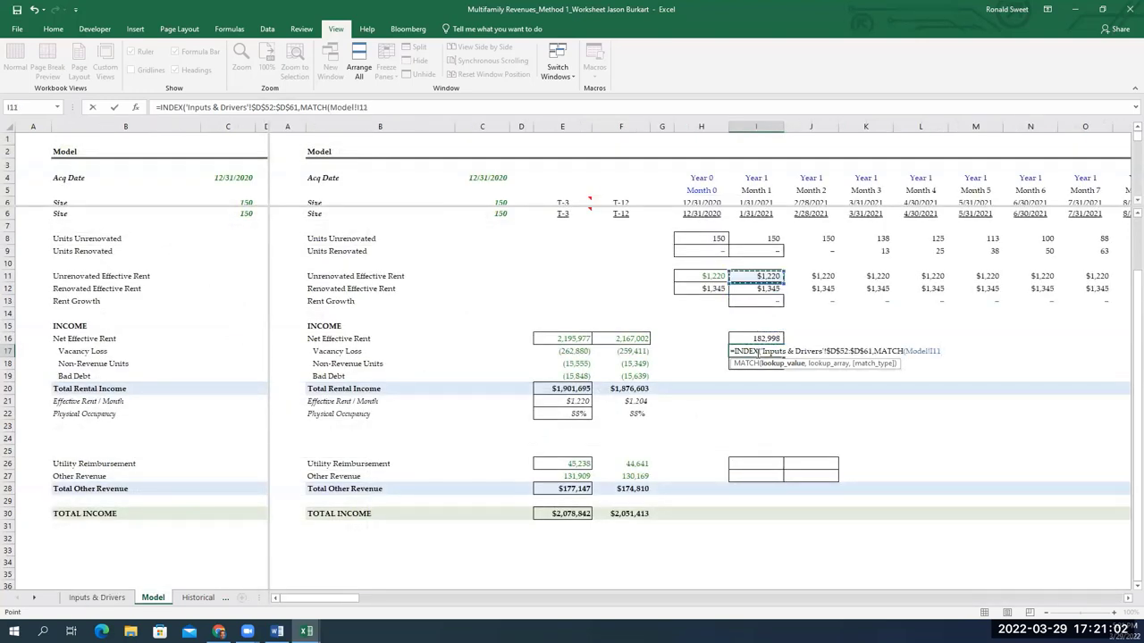
pyautogui.press('Up')
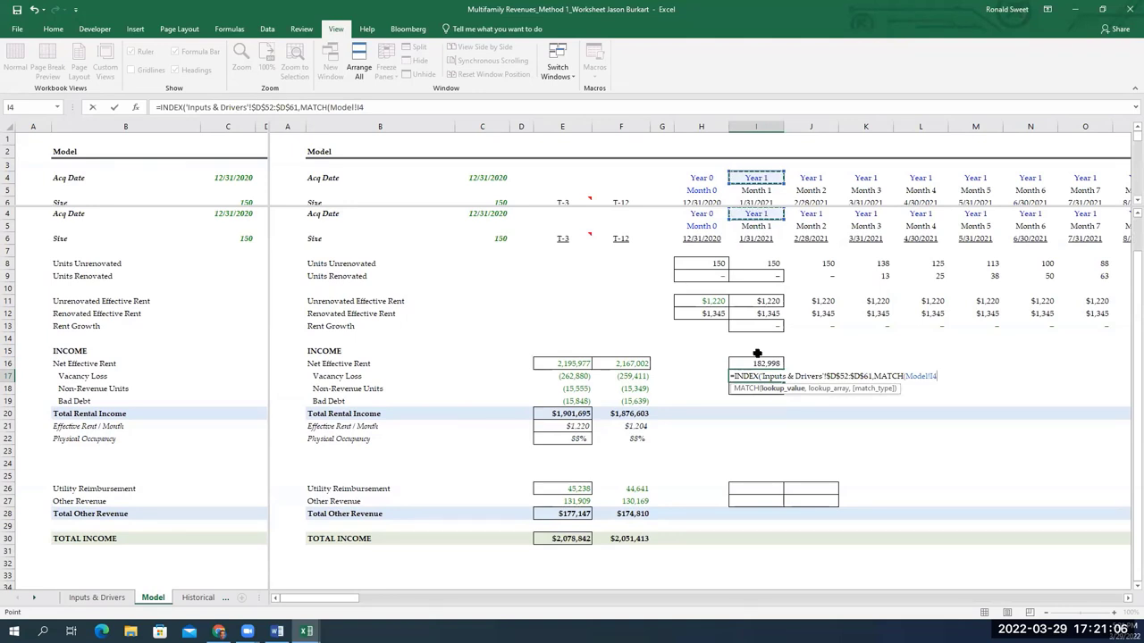
pyautogui.press('F4')
pyautogui.press('F4')
pyautogui.write(',')
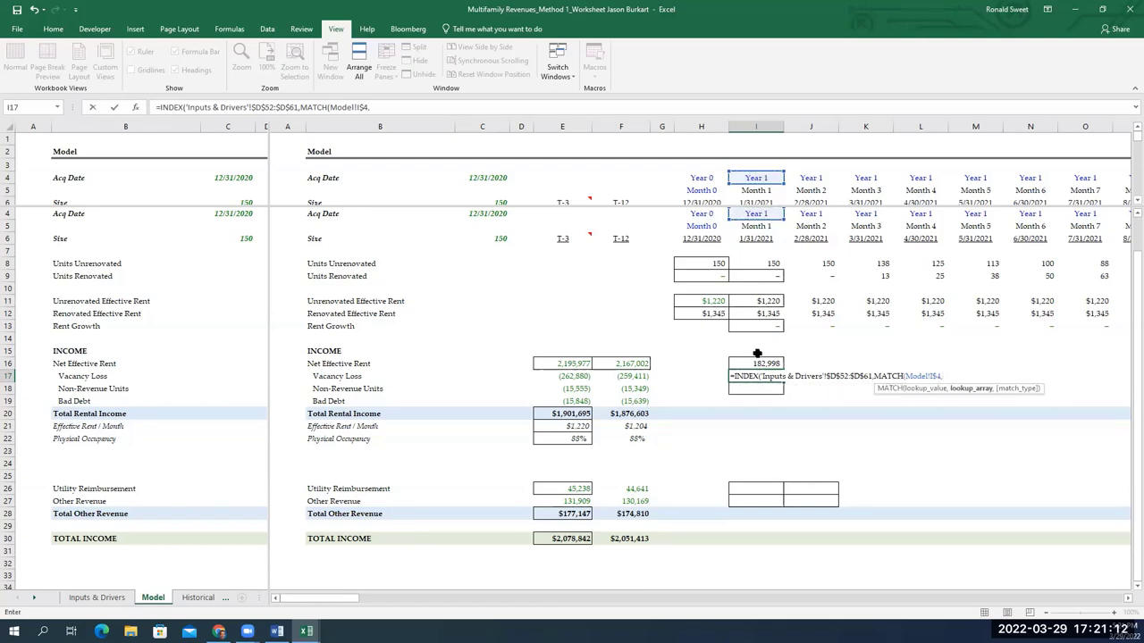
# Match against the absolute year list $B$52:$B$61 with exact match 0 and enter the formula
pyautogui.hotkey('ctrl', 'pagedown')
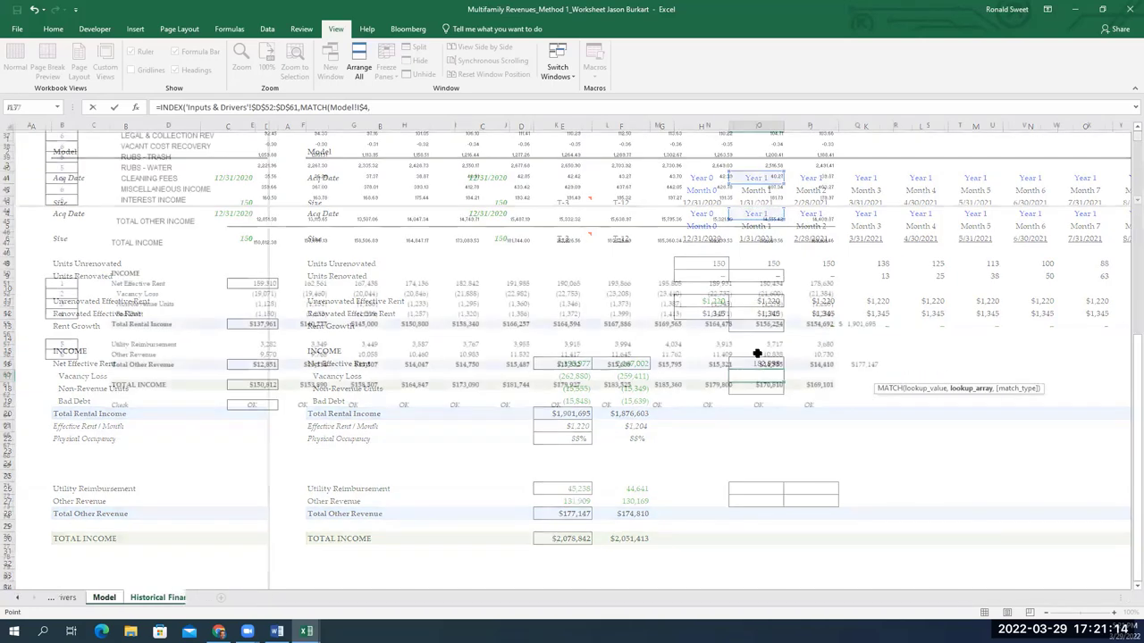
pyautogui.hotkey('ctrl', 'pageup')
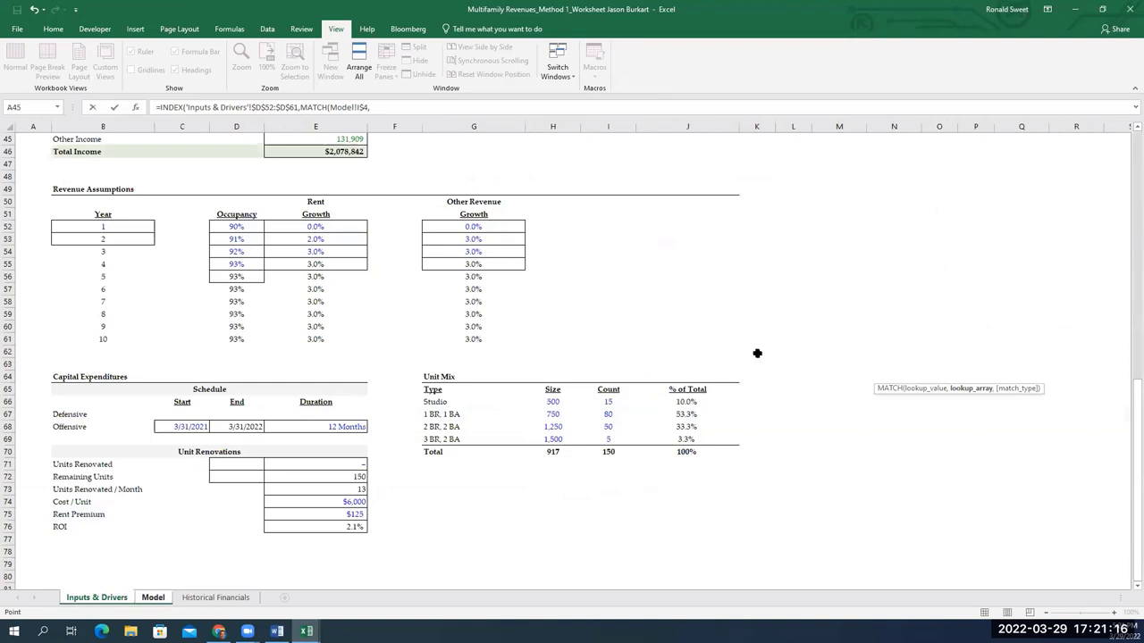
pyautogui.press('Down')
pyautogui.press('Down')
pyautogui.press('Down')
pyautogui.press('Down')
pyautogui.press('Down')
pyautogui.press('Down')
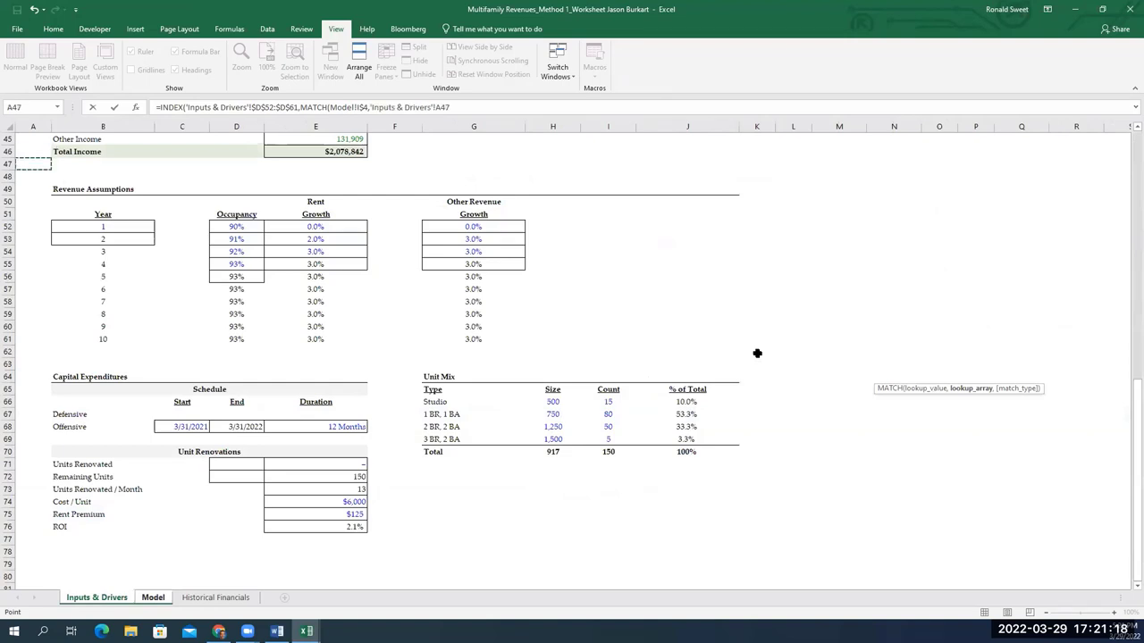
pyautogui.press('Down')
pyautogui.press('Right')
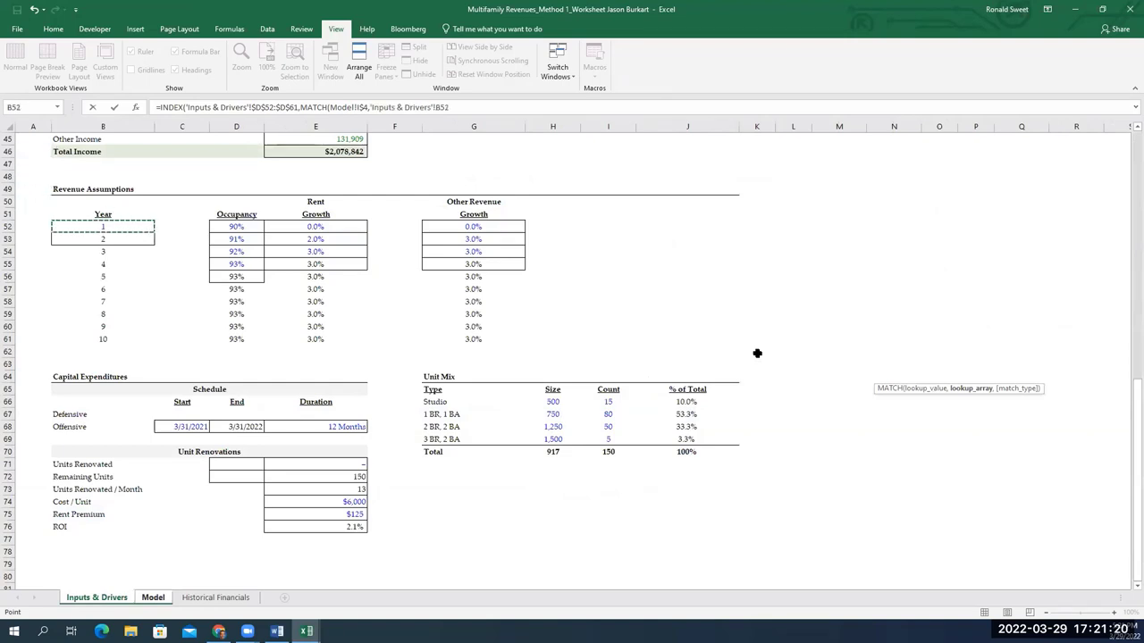
pyautogui.hotkey('ctrl', 'shift', 'Down')
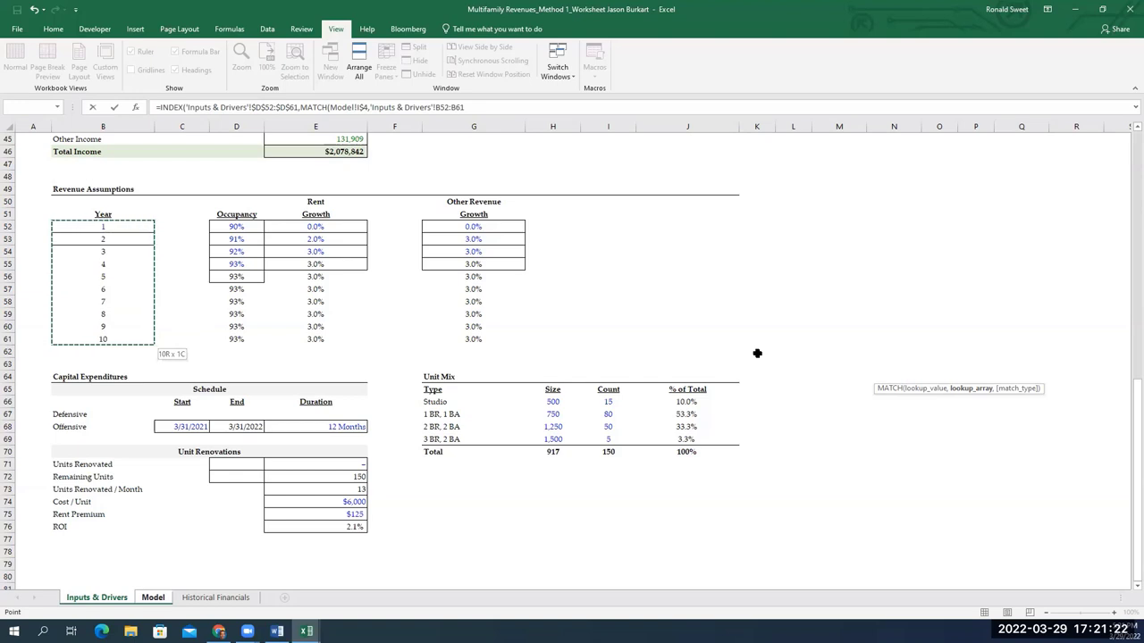
pyautogui.press('F4')
pyautogui.write(',0')
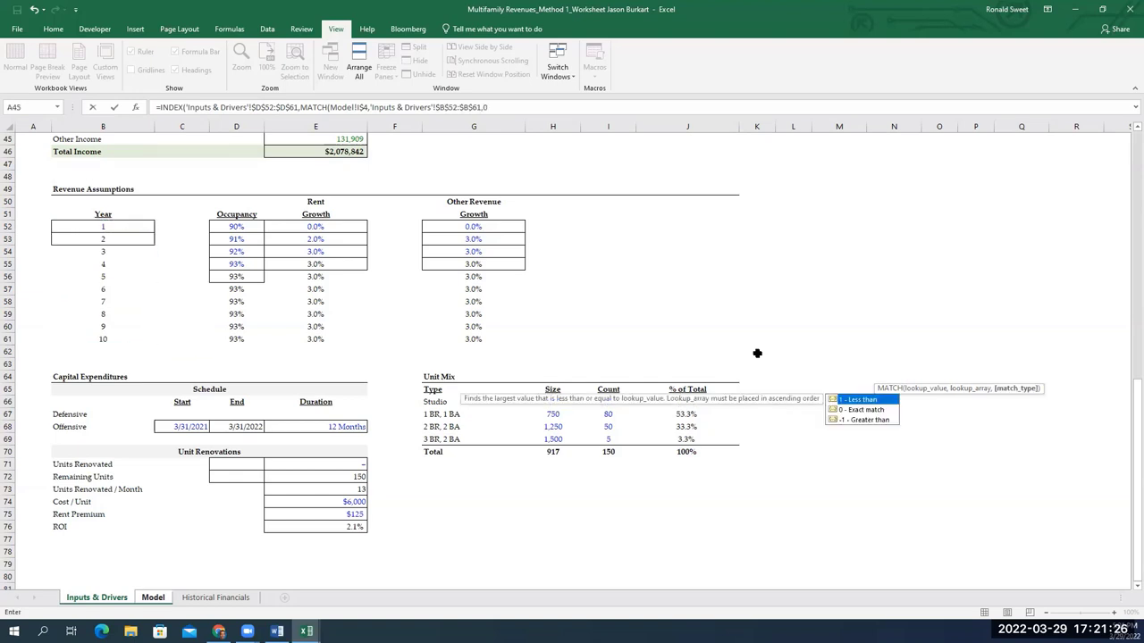
pyautogui.write('))')
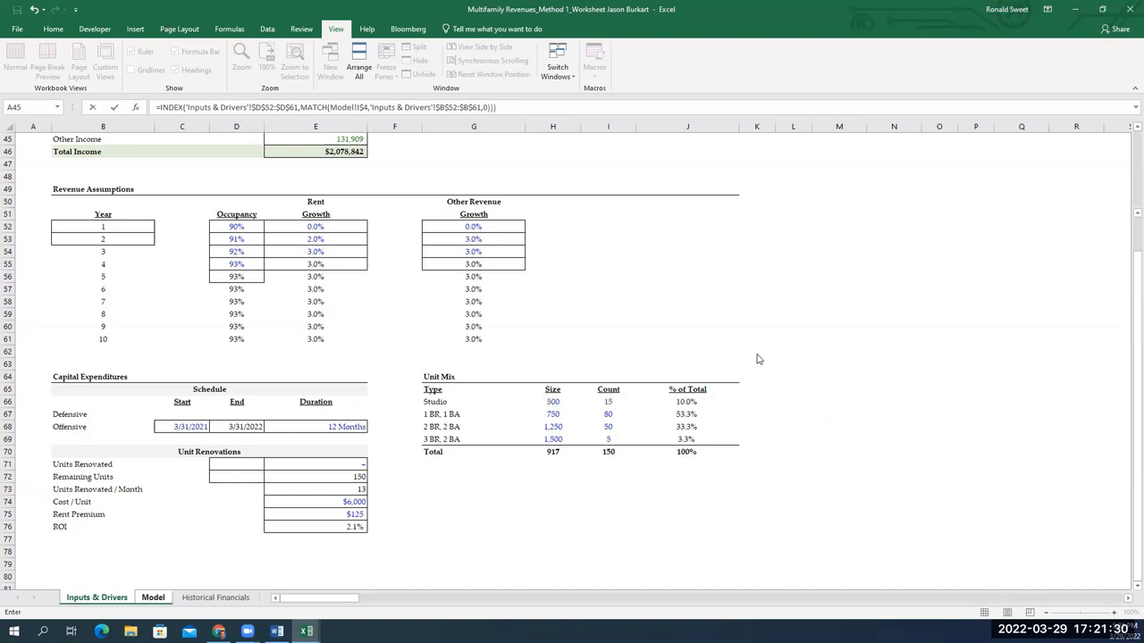
pyautogui.press('Return')
pyautogui.press('Return')
pyautogui.press('Up')
pyautogui.press('Up')
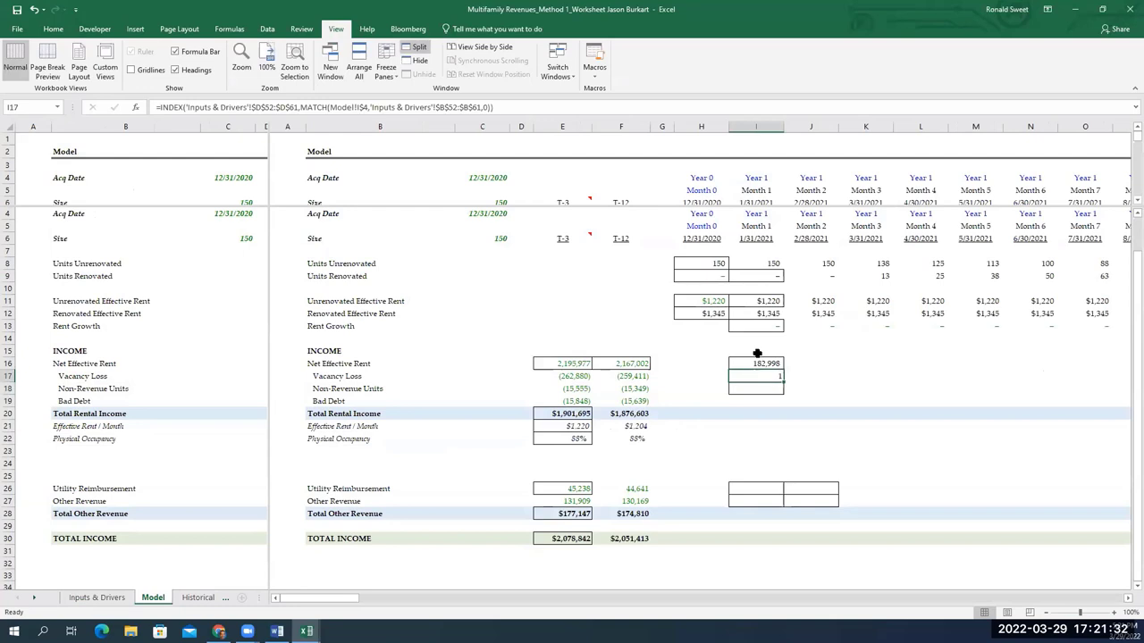
# Attempt to multiply the I17 occupancy lookup by Net Effective Rent in I16
pyautogui.press('F2')
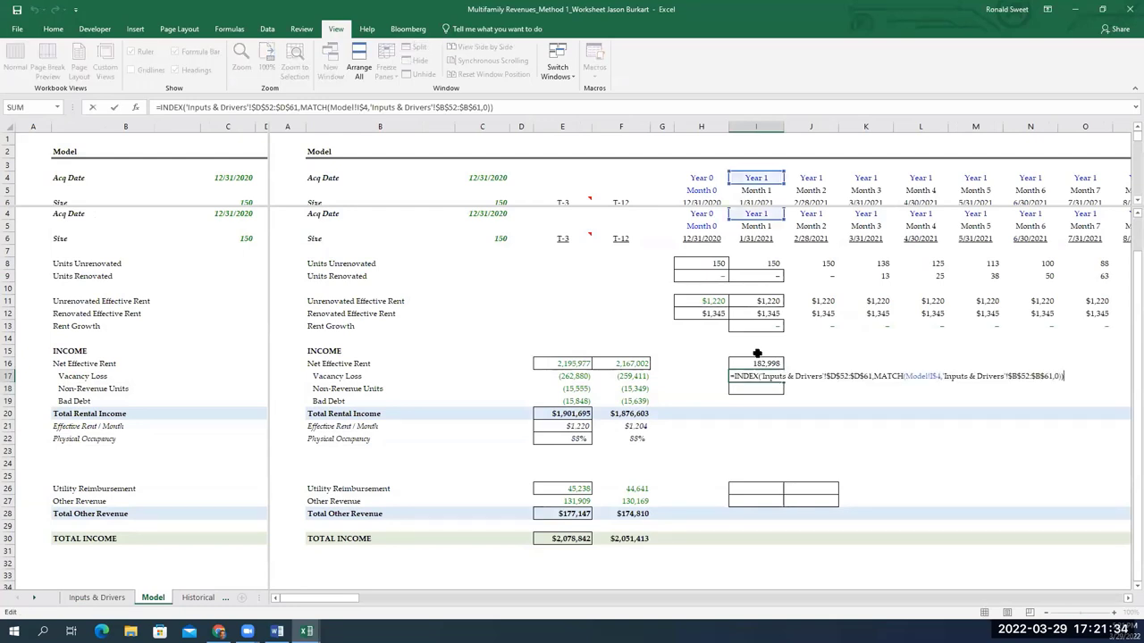
pyautogui.write('*')
pyautogui.press('BackSpace')
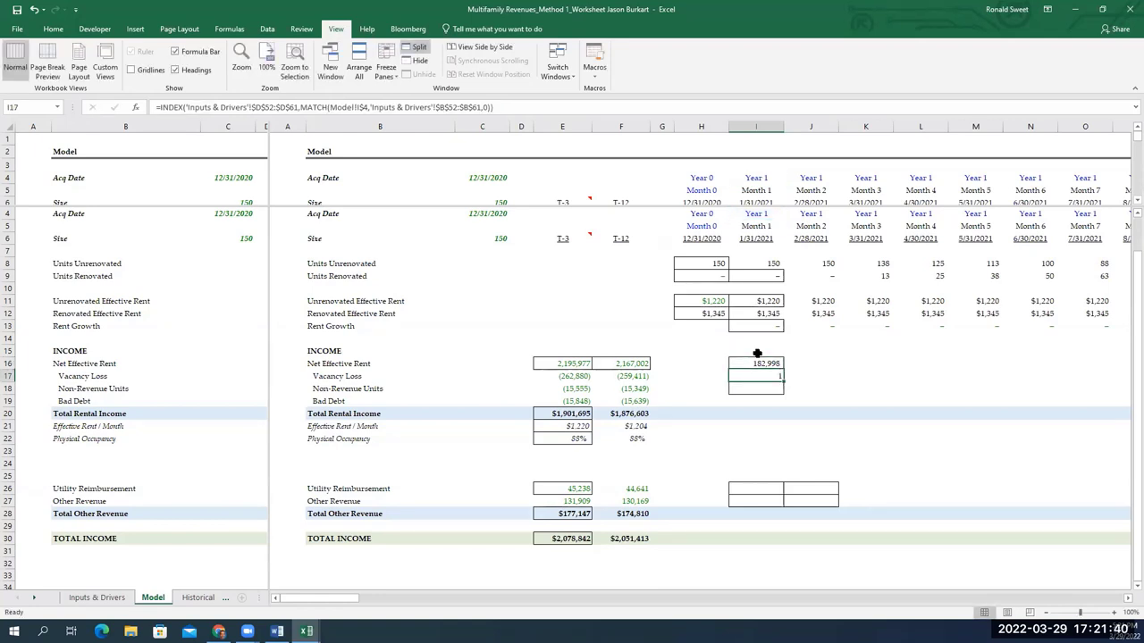
pyautogui.write('*')
pyautogui.press('Home')
pyautogui.write('=')
pyautogui.click(757, 361)
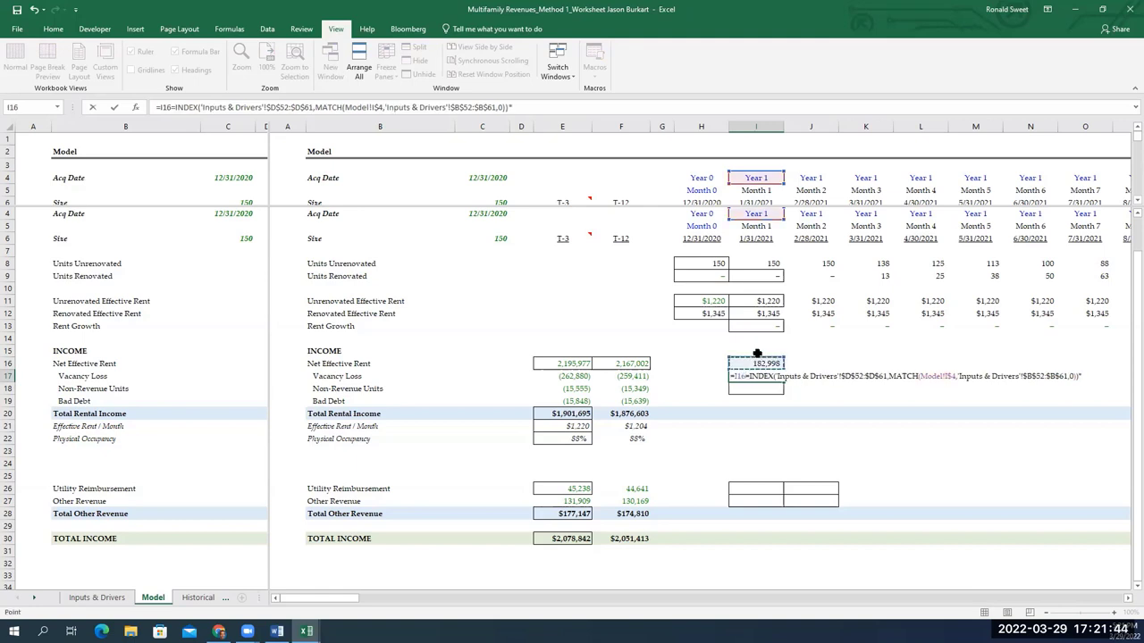
pyautogui.press('Return')
pyautogui.press('Return')
pyautogui.press('F2')
pyautogui.press('Escape')
# Remove the misplaced =I16 prefix and append *I16 to the lookup, giving 164,698
pyautogui.press('F2')
pyautogui.hotkey('shift', 'Right')
pyautogui.hotkey('shift', 'Right')
pyautogui.hotkey('shift', 'Right')
pyautogui.hotkey('shift', 'Right')
pyautogui.press('Delete')
pyautogui.write('*')
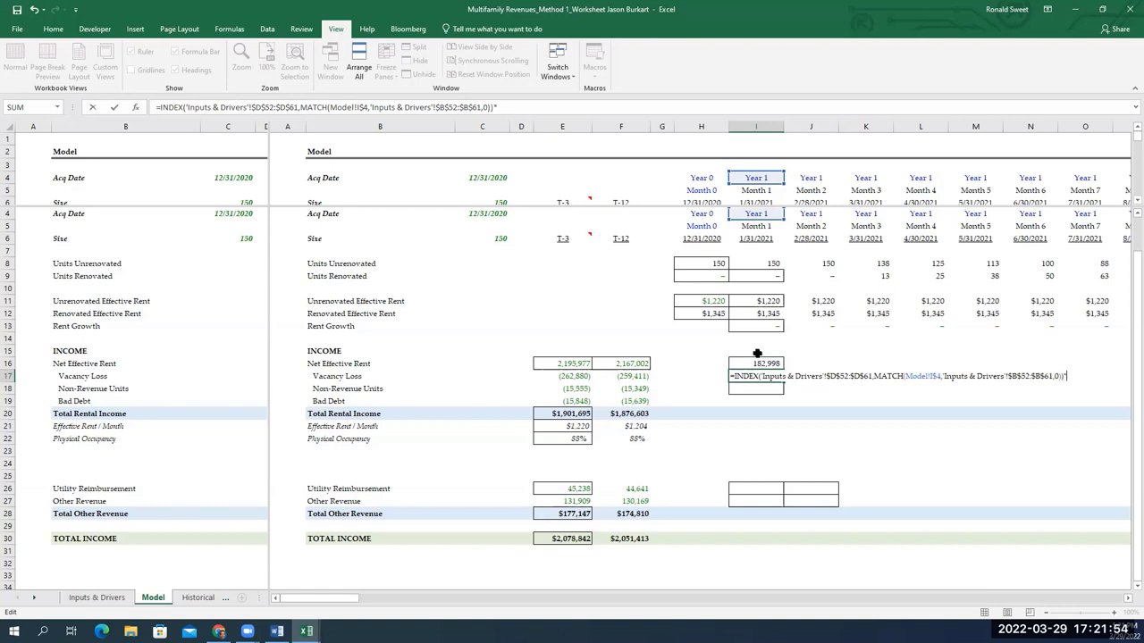
pyautogui.press('Up')
pyautogui.press('Return')
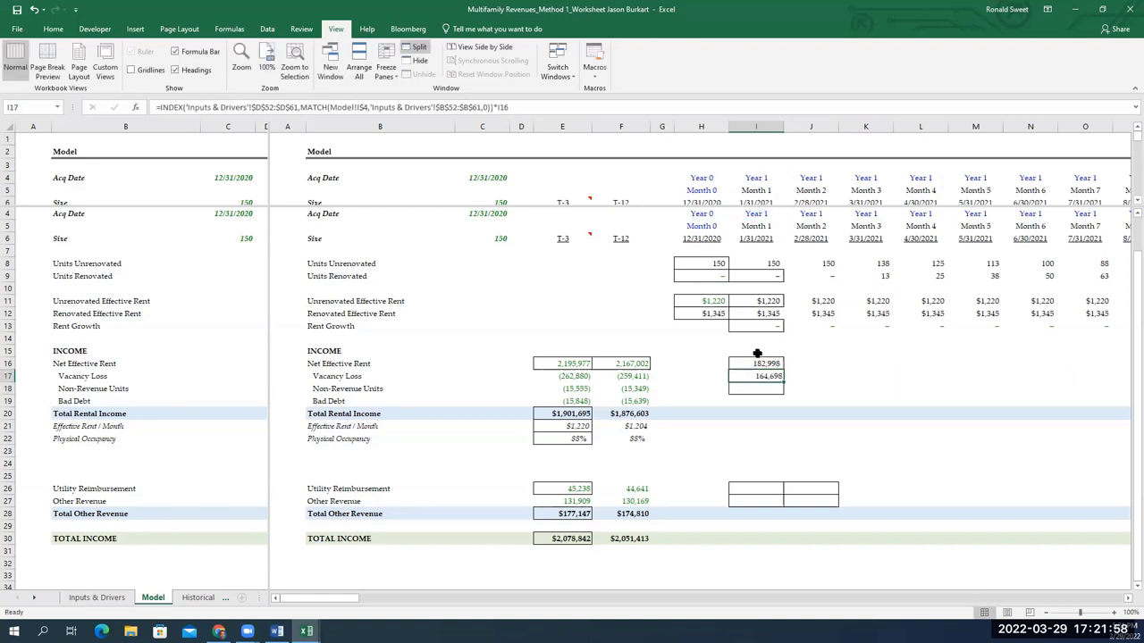
# Wrap the occupancy lookup as -(1-occupancy) so Vacancy Loss becomes negative
pyautogui.press('F2')
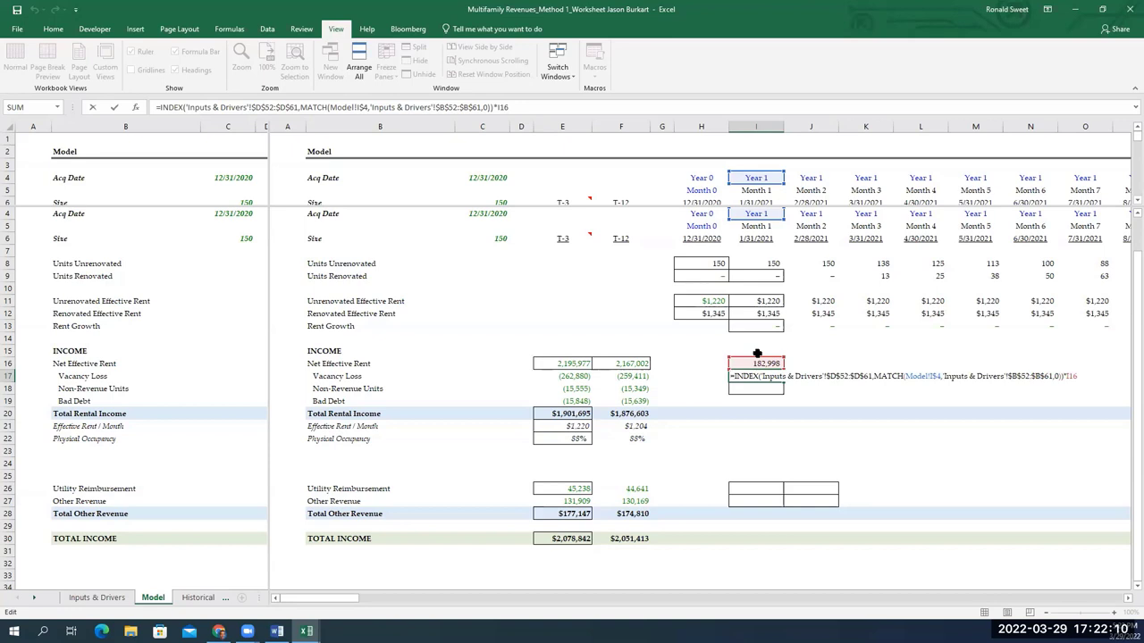
pyautogui.press('Home')
pyautogui.press('Right')
pyautogui.write('-(1-')
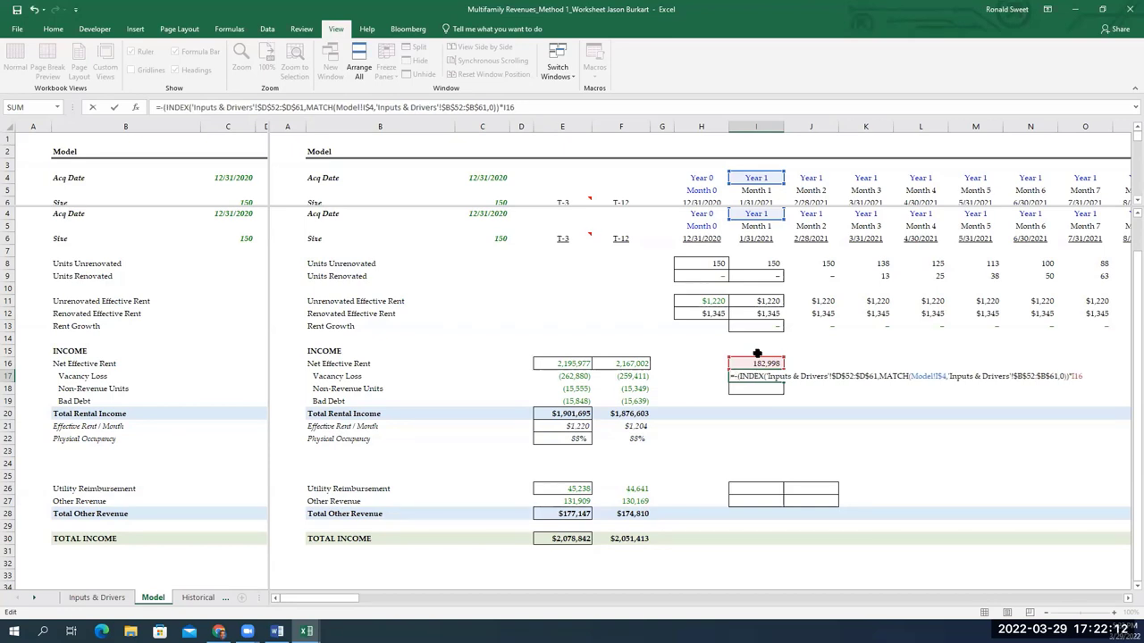
pyautogui.press('Return')
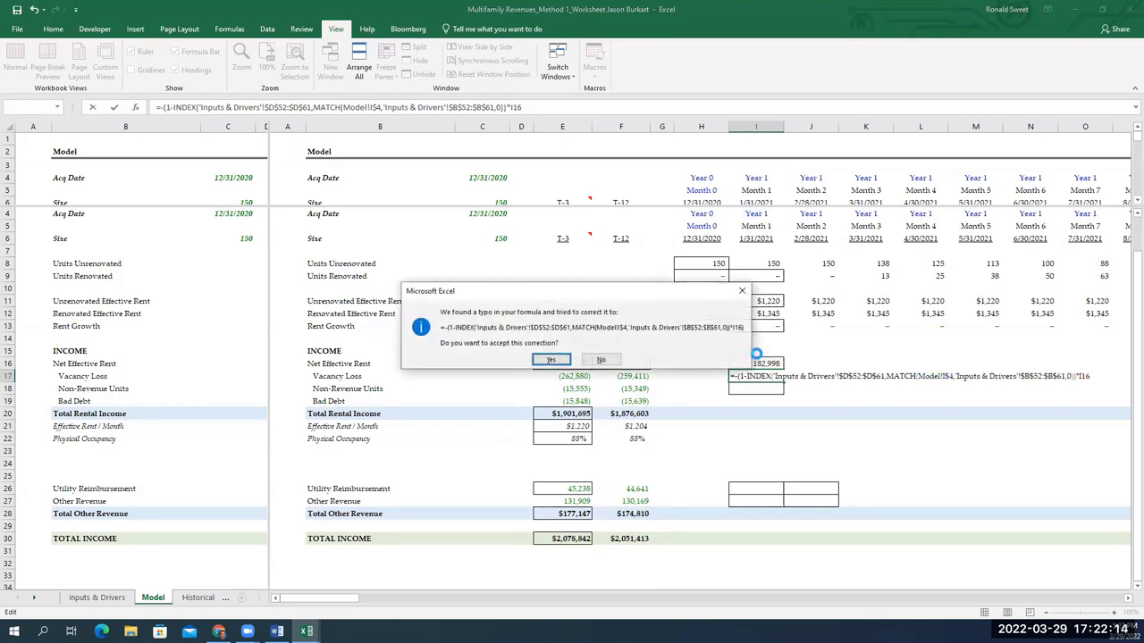
pyautogui.press('Return')
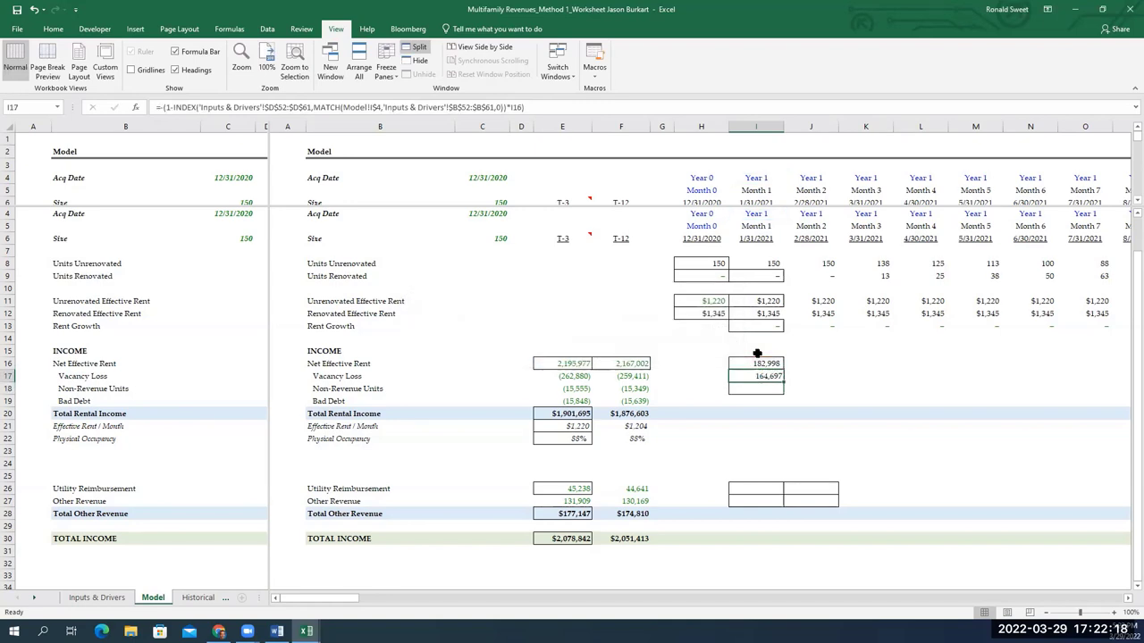
# Fix the closing parentheses so I17 shows (18,300), and close the Help pane
pyautogui.press('F2')
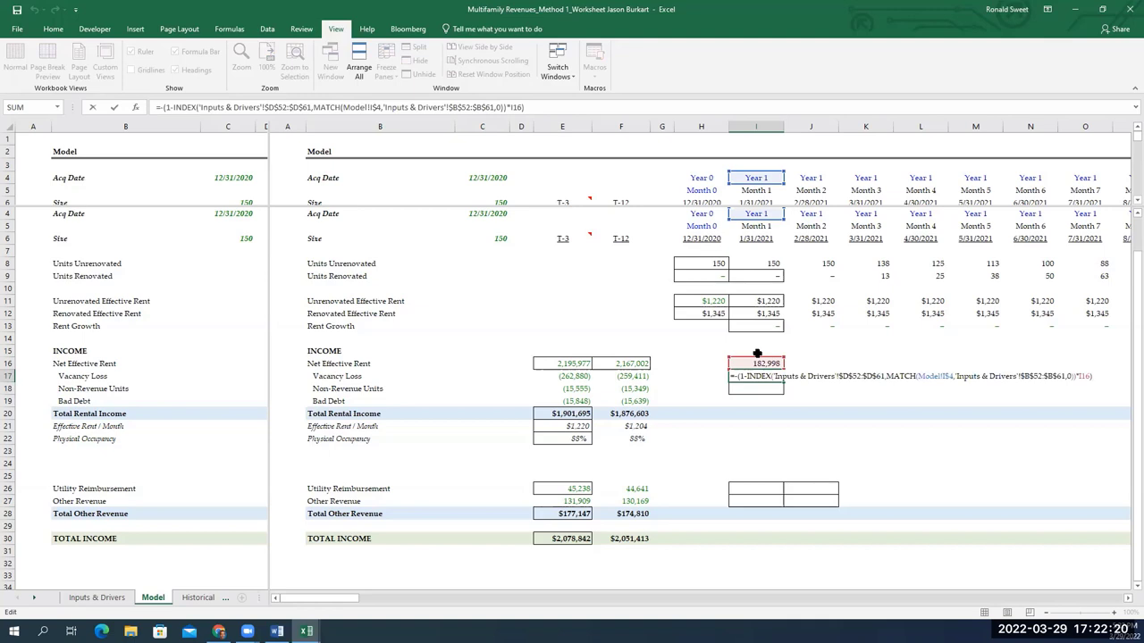
pyautogui.press('Left')
pyautogui.press('Left')
pyautogui.press('Left')
pyautogui.press('Left')
pyautogui.press('Left')
pyautogui.press('Left')
pyautogui.press('Left')
pyautogui.press('Left')
pyautogui.press('Left')
pyautogui.press('Left')
pyautogui.press('Left')
pyautogui.press('Left')
pyautogui.press('Left')
pyautogui.press('Left')
pyautogui.press('Left')
pyautogui.press('Left')
pyautogui.press('Left')
pyautogui.press('Left')
pyautogui.press('Left')
pyautogui.press('Left')
pyautogui.press('Left')
pyautogui.press('Left')
pyautogui.press('Left')
pyautogui.press('Left')
pyautogui.press('Left')
pyautogui.press('Left')
pyautogui.press('Left')
pyautogui.press('Left')
pyautogui.press('Left')
pyautogui.press('Left')
pyautogui.press('Left')
pyautogui.press('Left')
pyautogui.press('Left')
pyautogui.press('Left')
pyautogui.press('Left')
pyautogui.press('Left')
pyautogui.press('Left')
pyautogui.press('Left')
pyautogui.press('Left')
pyautogui.press('Left')
pyautogui.press('Left')
pyautogui.press('Left')
pyautogui.press('Left')
pyautogui.press('Left')
pyautogui.press('Left')
pyautogui.press('Left')
pyautogui.press('Left')
pyautogui.press('Left')
pyautogui.press('Left')
pyautogui.press('Left')
pyautogui.press('Left')
pyautogui.press('Left')
pyautogui.press('Left')
pyautogui.press('Left')
pyautogui.press('Left')
pyautogui.press('Left')
pyautogui.click(1076, 376)
pyautogui.press('BackSpace')
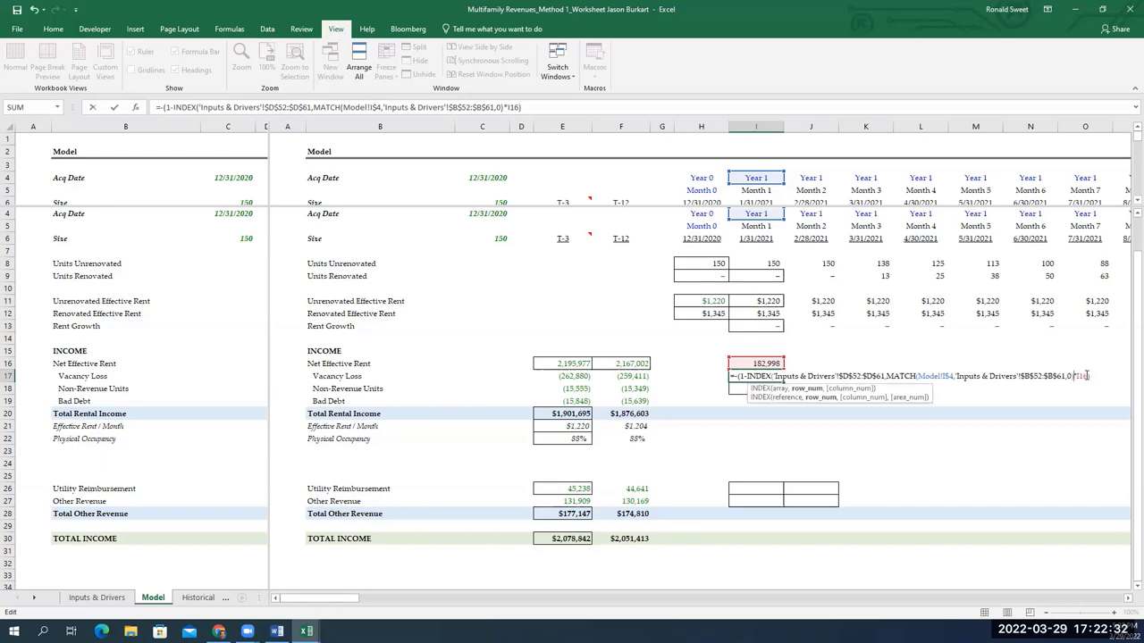
pyautogui.write('))')
pyautogui.press('Return')
pyautogui.press('Return')
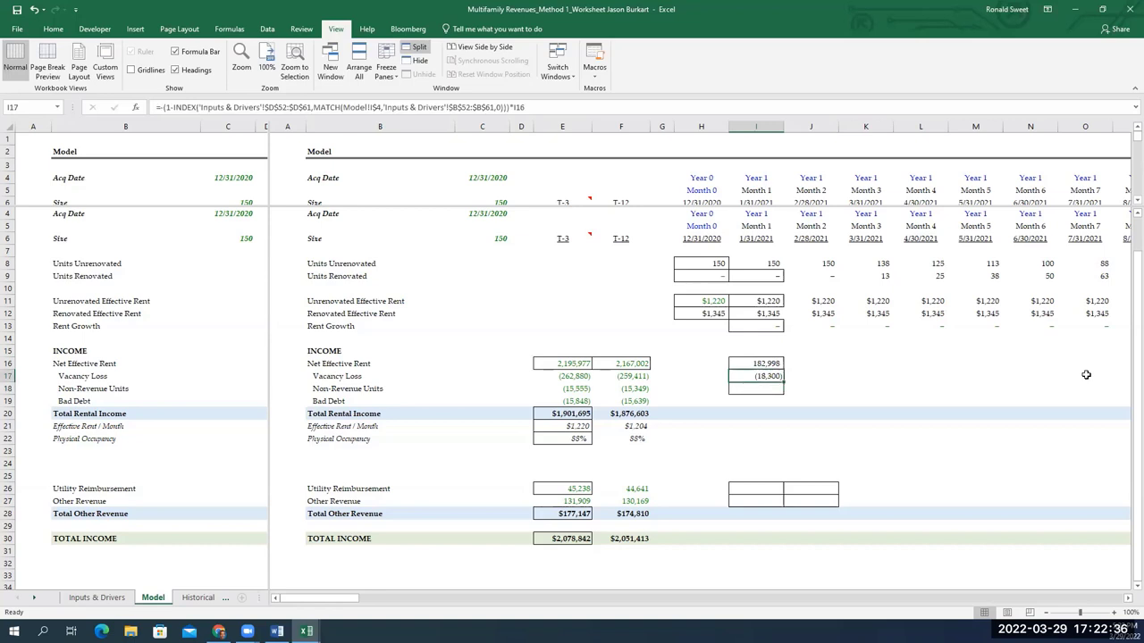
pyautogui.press('F1')
pyautogui.press('F2')
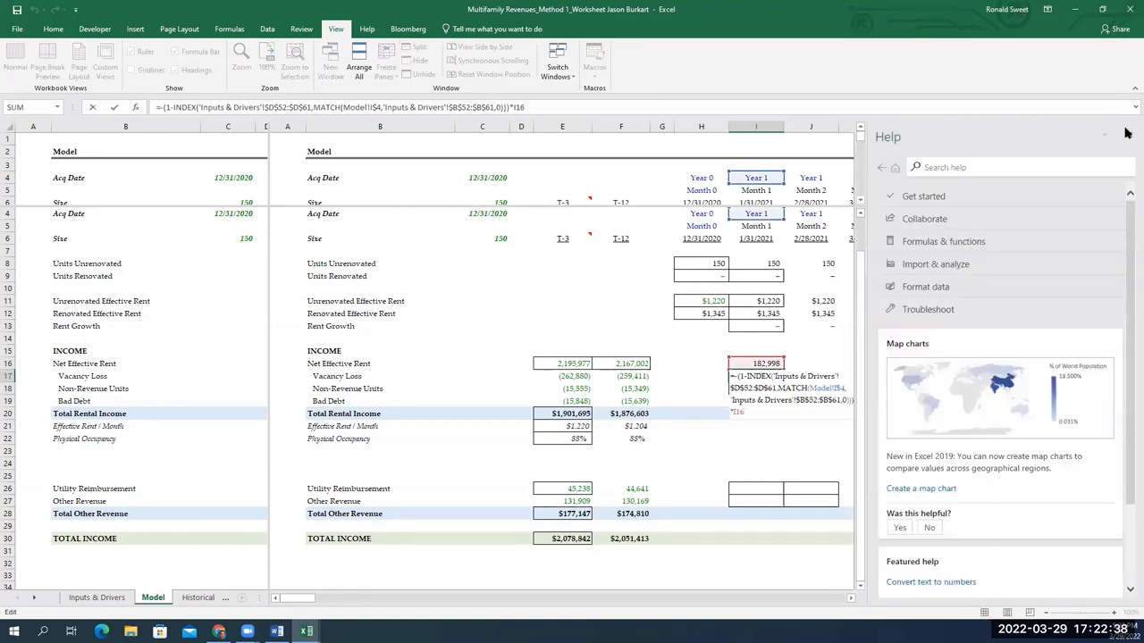
pyautogui.click(1125, 131)
pyautogui.press('Escape')
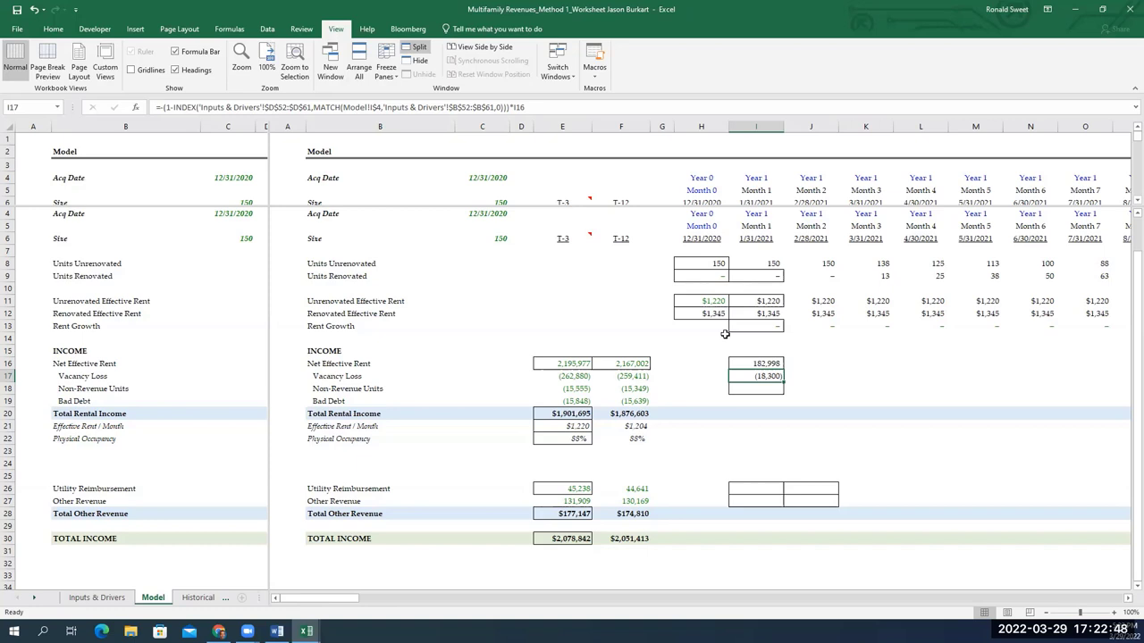
pyautogui.press('Down')
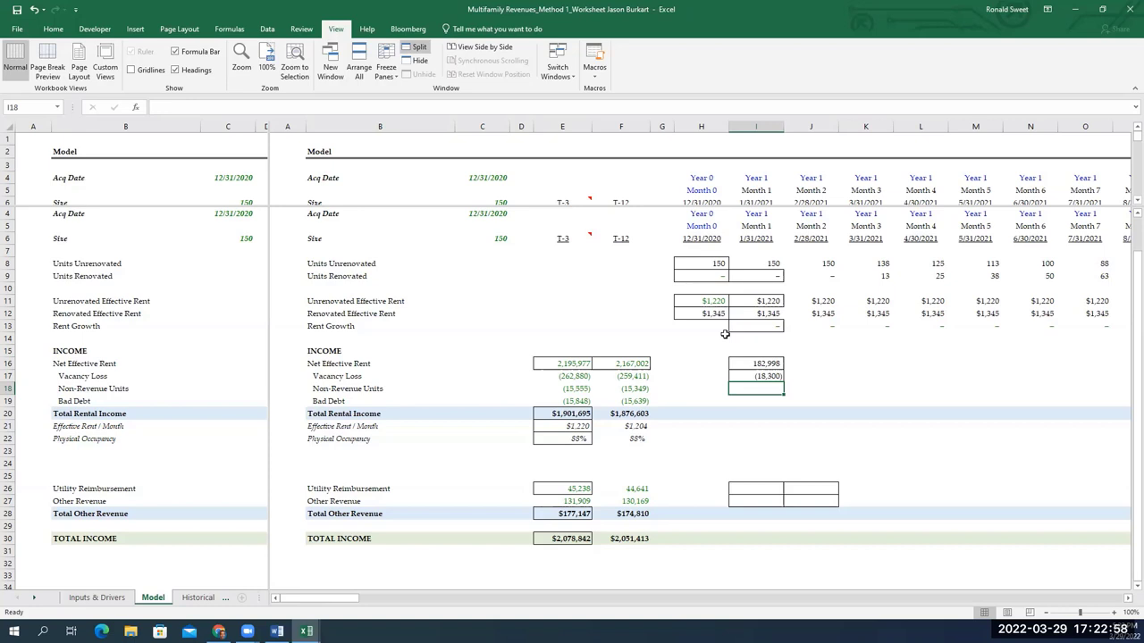
# Begin the Month 1 Non-Revenue Units formula in I18 with =-
pyautogui.write('=')
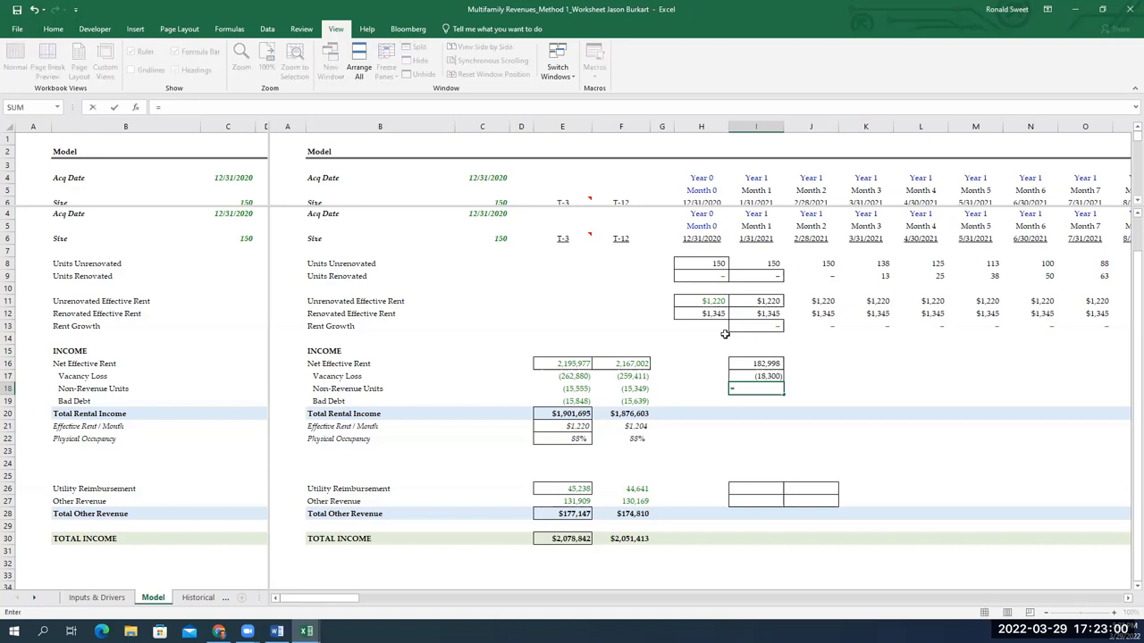
pyautogui.write('-')
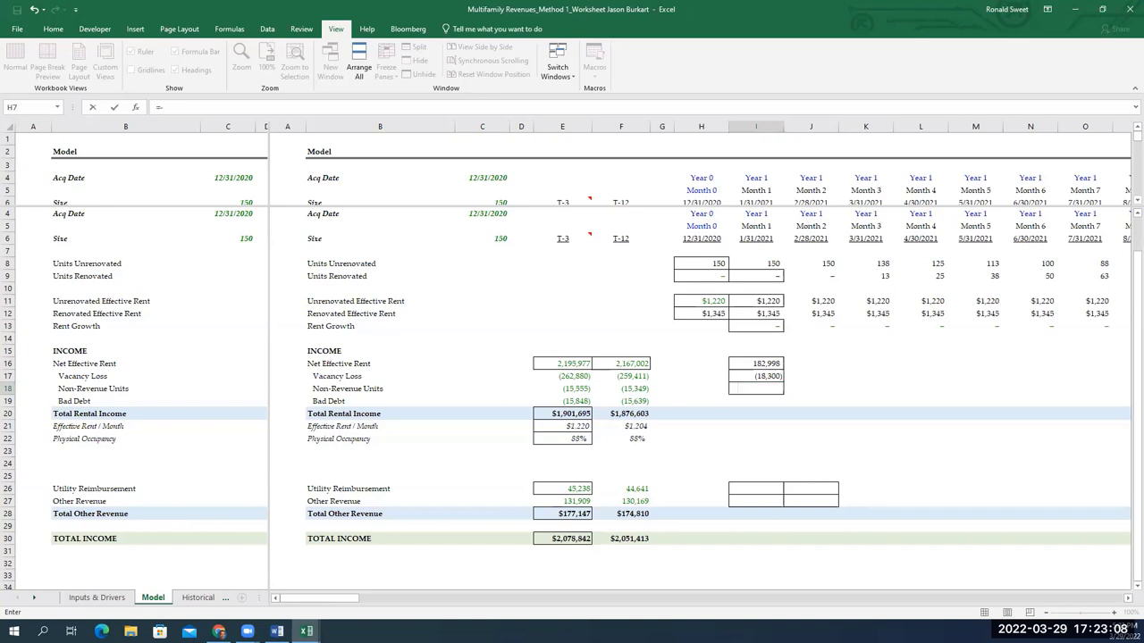
pyautogui.press('Escape')
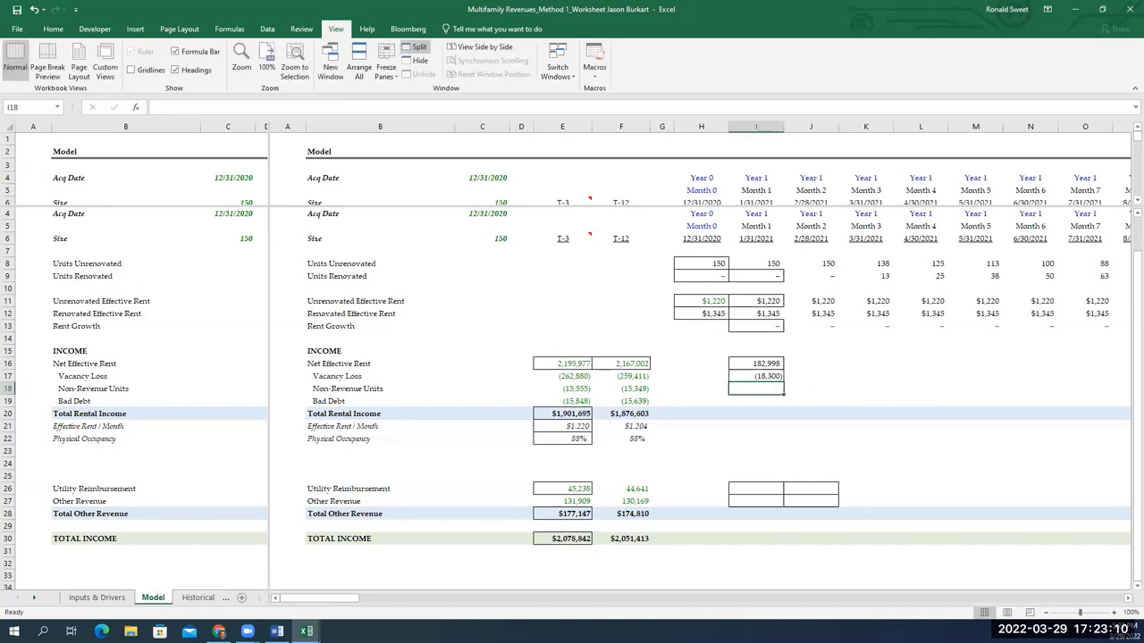
pyautogui.moveTo(531, 361); pyautogui.dragTo(543, 361)
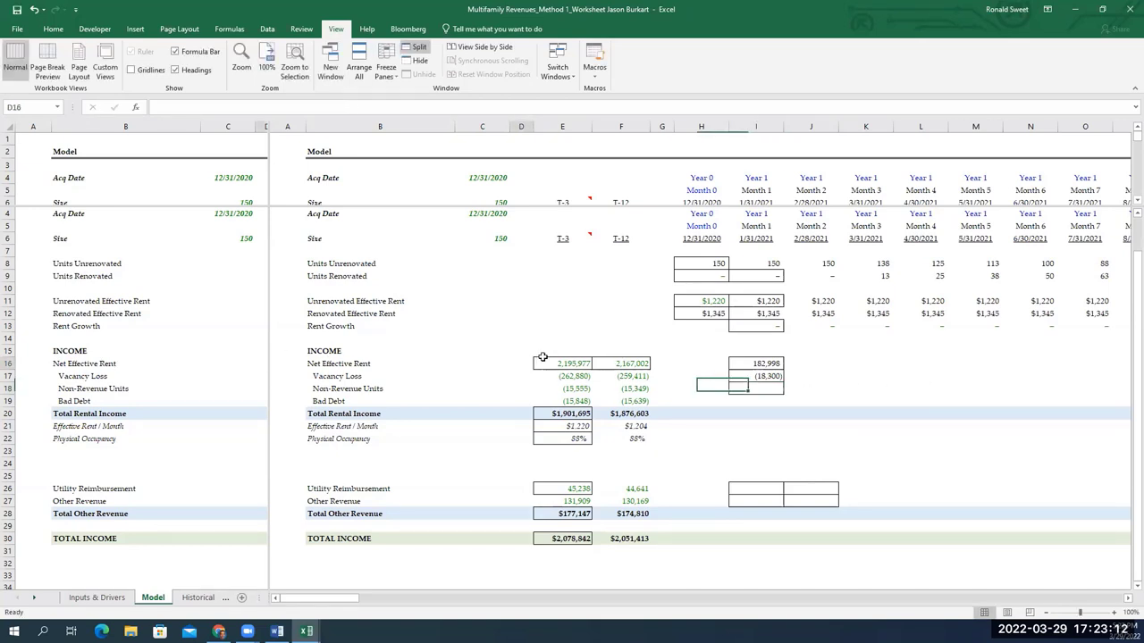
pyautogui.click(481, 376)
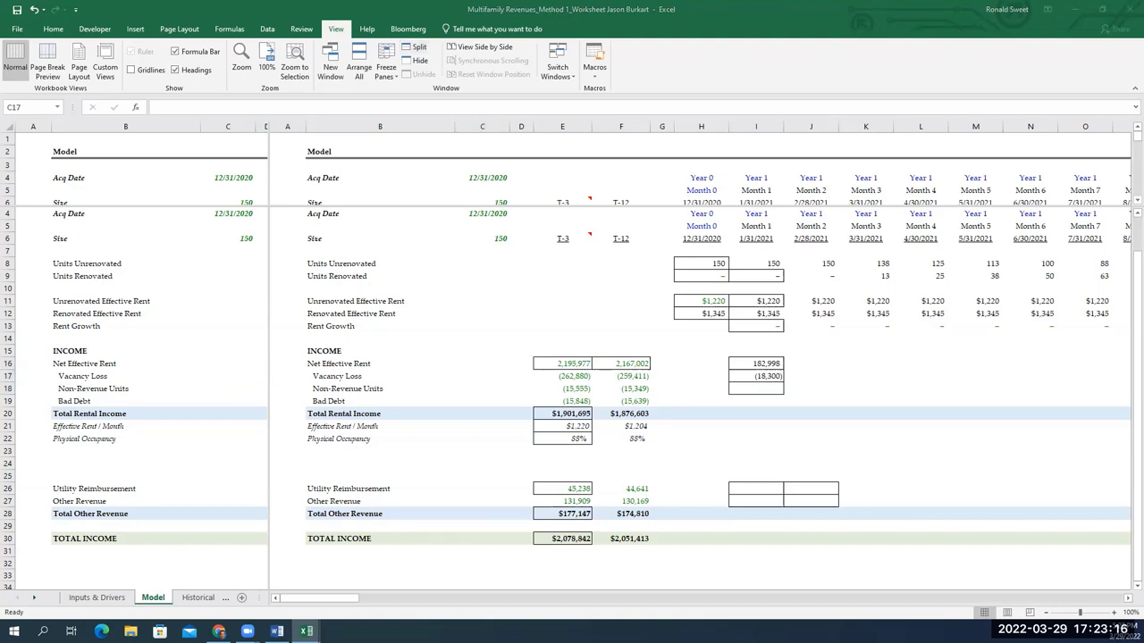
pyautogui.press('F2')
pyautogui.click(768, 387)
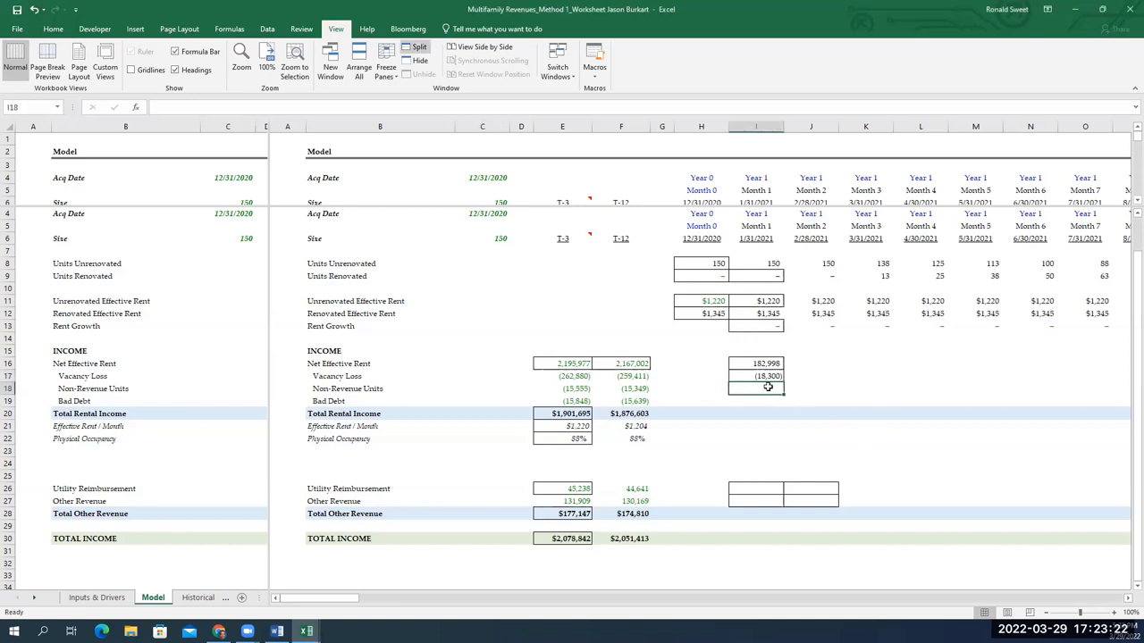
pyautogui.write('=-')
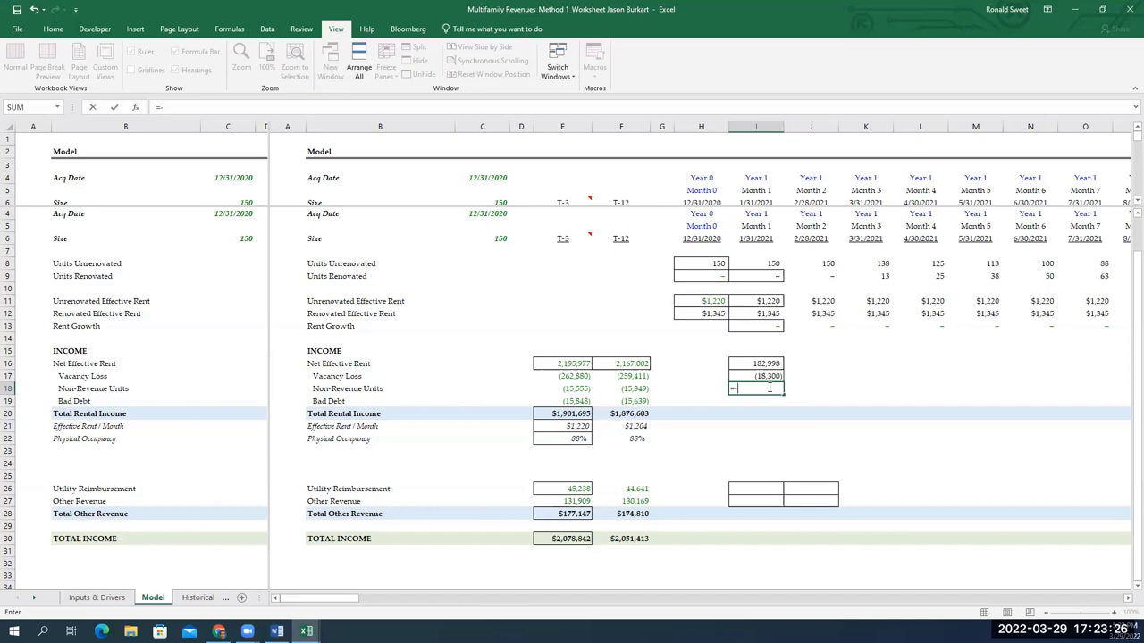
pyautogui.scroll(1, 769, 387)
pyautogui.press('Down')
pyautogui.press('BackSpace')
pyautogui.press('BackSpace')
pyautogui.press('BackSpace')
pyautogui.press('BackSpace')
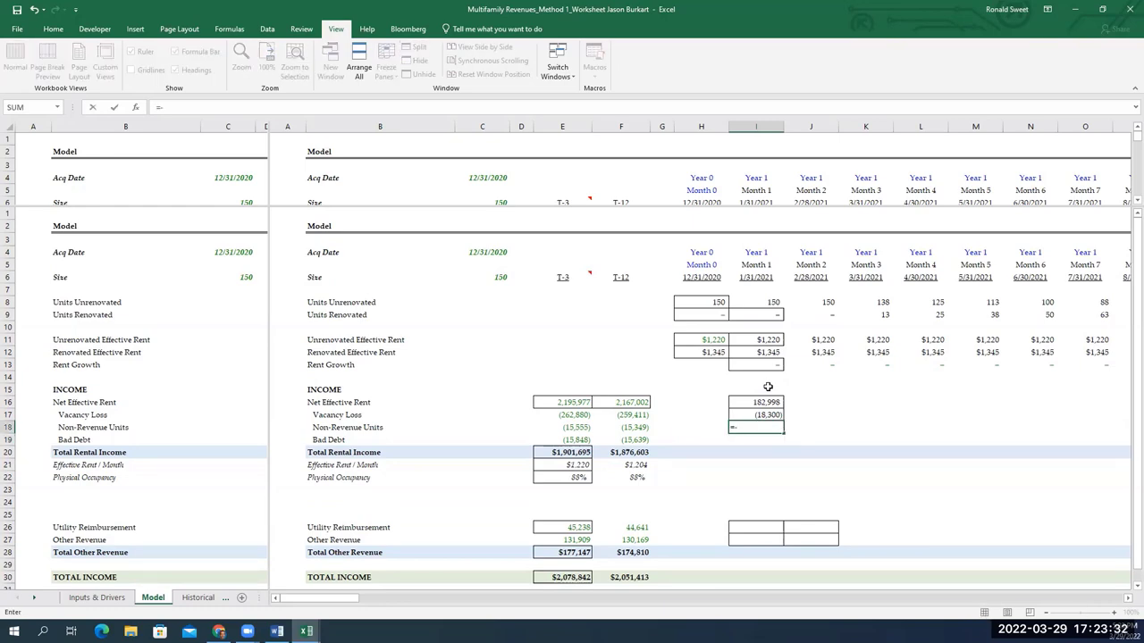
# Reference the absolute 0.7% non-revenue rate in Inputs & Drivers D41
pyautogui.hotkey('ctrl', 'pageup')
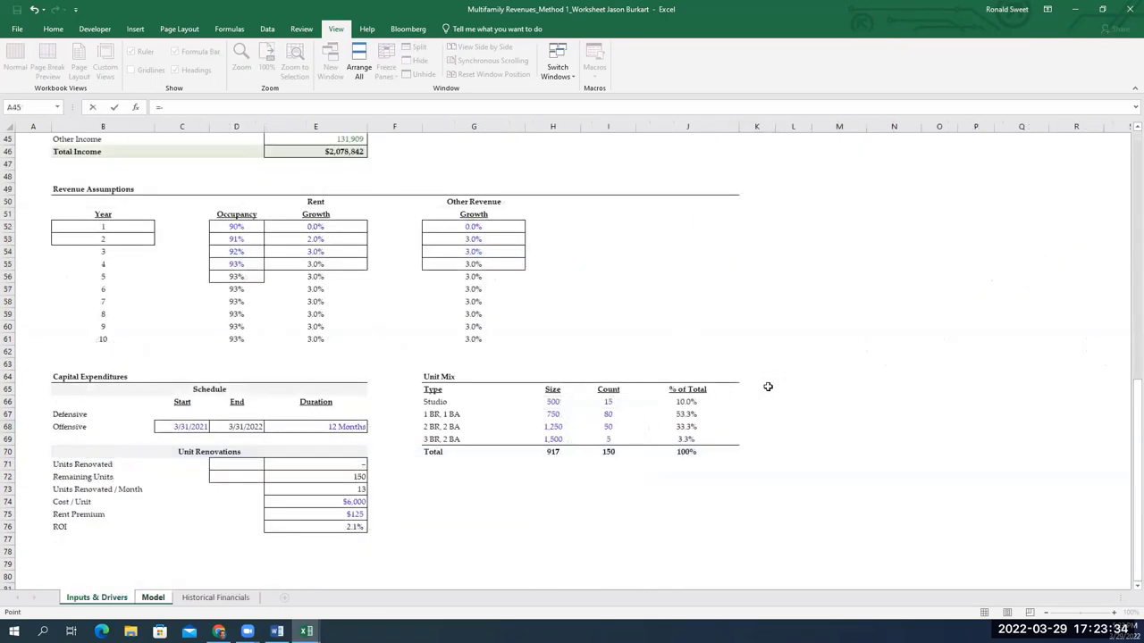
pyautogui.press('Up')
pyautogui.press('Down')
pyautogui.press('Down')
pyautogui.press('Down')
pyautogui.press('Down')
pyautogui.press('Down')
pyautogui.press('Down')
pyautogui.press('Down')
pyautogui.press('Down')
pyautogui.press('Down')
pyautogui.press('Down')
pyautogui.press('Down')
pyautogui.press('Down')
pyautogui.press('Down')
pyautogui.press('Down')
pyautogui.press('Down')
pyautogui.press('Down')
pyautogui.press('Down')
pyautogui.press('Right')
pyautogui.press('Right')
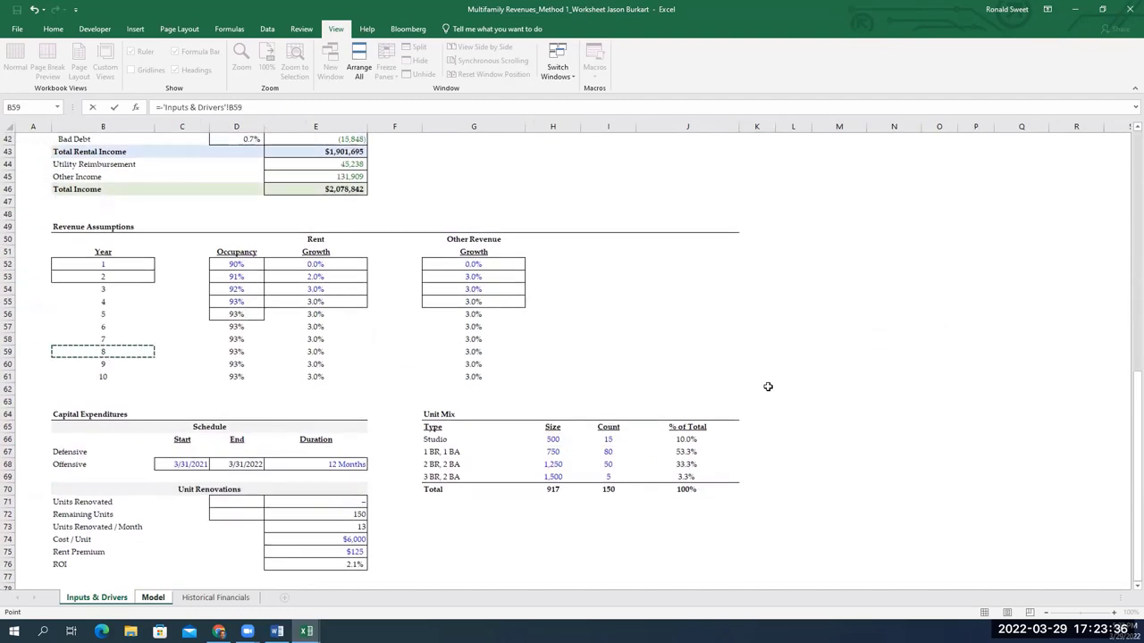
pyautogui.press('Down')
pyautogui.press('Down')
pyautogui.press('Up')
pyautogui.press('Up')
pyautogui.press('Up')
pyautogui.press('Up')
pyautogui.press('Up')
pyautogui.press('Up')
pyautogui.press('Up')
pyautogui.press('Up')
pyautogui.press('Up')
pyautogui.press('Up')
pyautogui.press('Up')
pyautogui.press('Up')
pyautogui.press('Up')
pyautogui.press('Up')
pyautogui.press('Up')
pyautogui.press('Up')
pyautogui.press('Up')
pyautogui.press('Up')
pyautogui.press('Up')
pyautogui.press('Up')
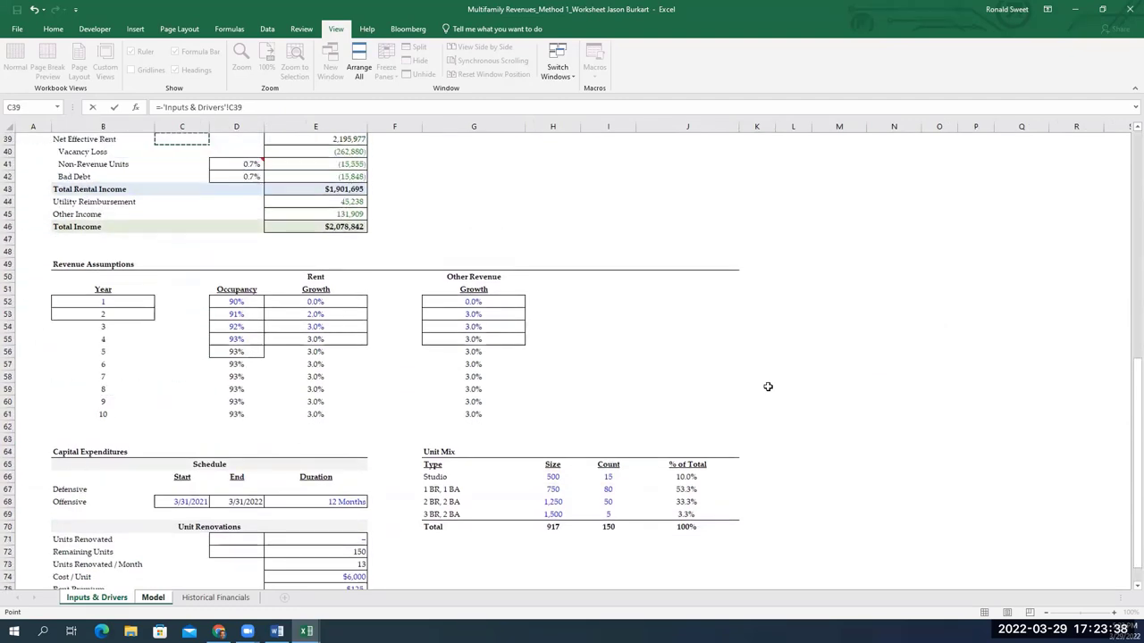
pyautogui.press('Up')
pyautogui.press('Up')
pyautogui.press('Up')
pyautogui.press('Right')
pyautogui.press('Down')
pyautogui.press('Down')
pyautogui.press('Down')
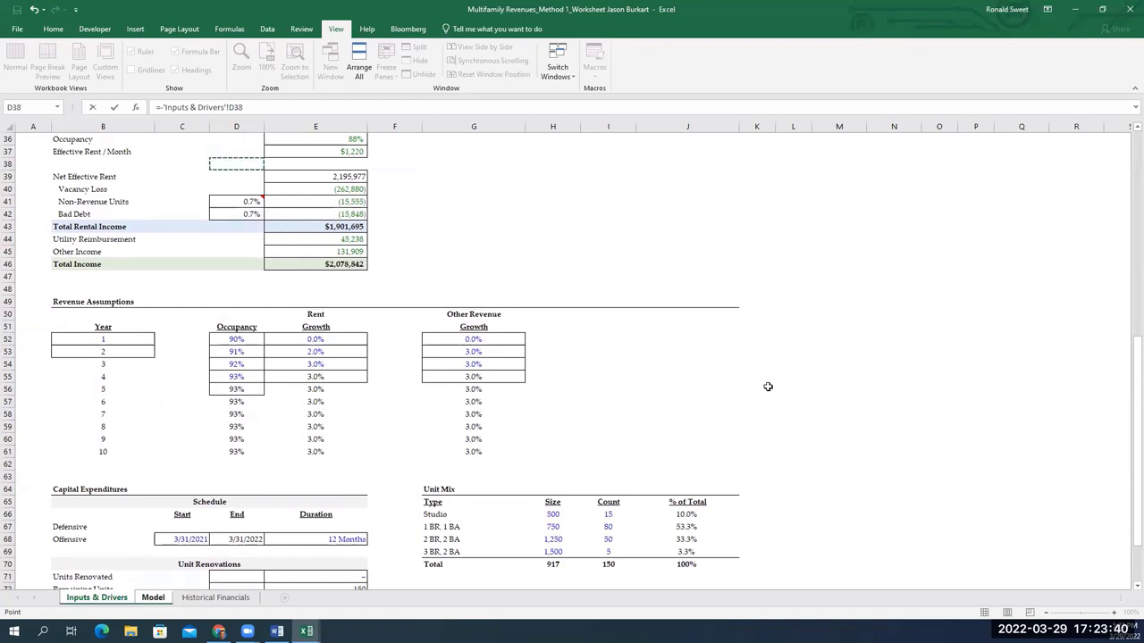
pyautogui.press('Down')
pyautogui.press('Down')
pyautogui.press('Down')
pyautogui.press('Down')
pyautogui.press('Down')
pyautogui.press('Down')
pyautogui.press('Down')
pyautogui.press('Down')
pyautogui.press('Down')
pyautogui.press('Down')
pyautogui.press('Down')
pyautogui.press('Down')
pyautogui.press('Down')
pyautogui.press('Down')
pyautogui.press('Down')
pyautogui.press('Down')
pyautogui.press('Left')
pyautogui.press('Up')
pyautogui.press('Up')
pyautogui.press('Up')
pyautogui.press('Up')
pyautogui.press('Up')
pyautogui.press('Up')
pyautogui.press('Up')
pyautogui.press('Up')
pyautogui.press('Up')
pyautogui.press('Up')
pyautogui.press('Up')
pyautogui.press('Up')
pyautogui.press('Up')
pyautogui.press('Right')
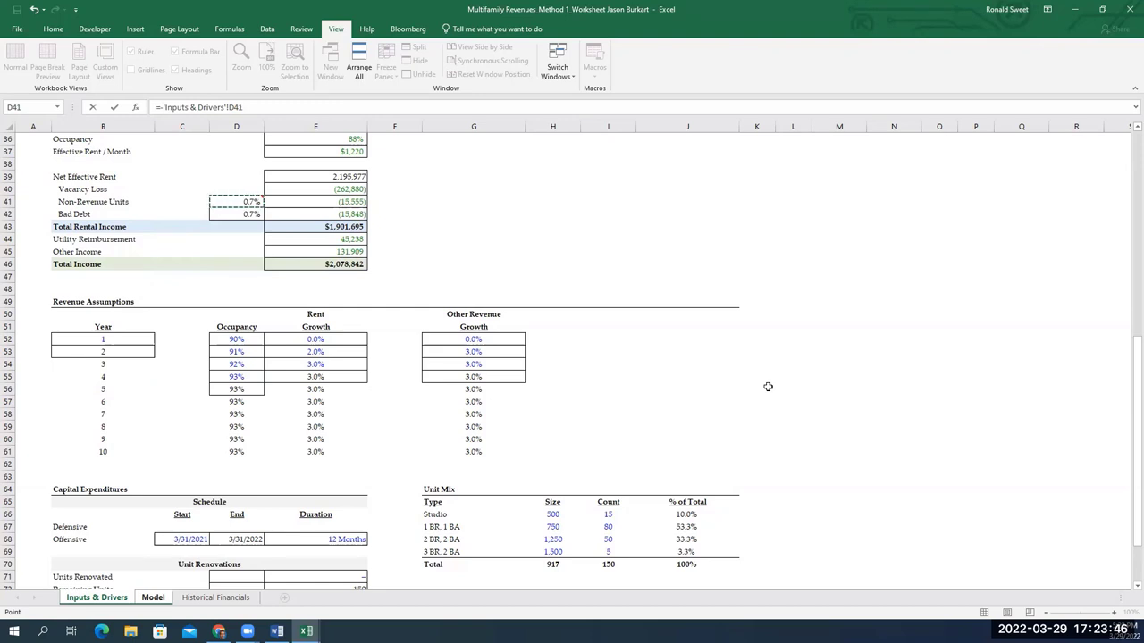
pyautogui.press('F4')
pyautogui.press('F4')
pyautogui.press('F4')
# Multiply the rate by Net Effective Rent I16, giving (1,296)
pyautogui.write('*')
pyautogui.hotkey('ctrl', 'pagedown')
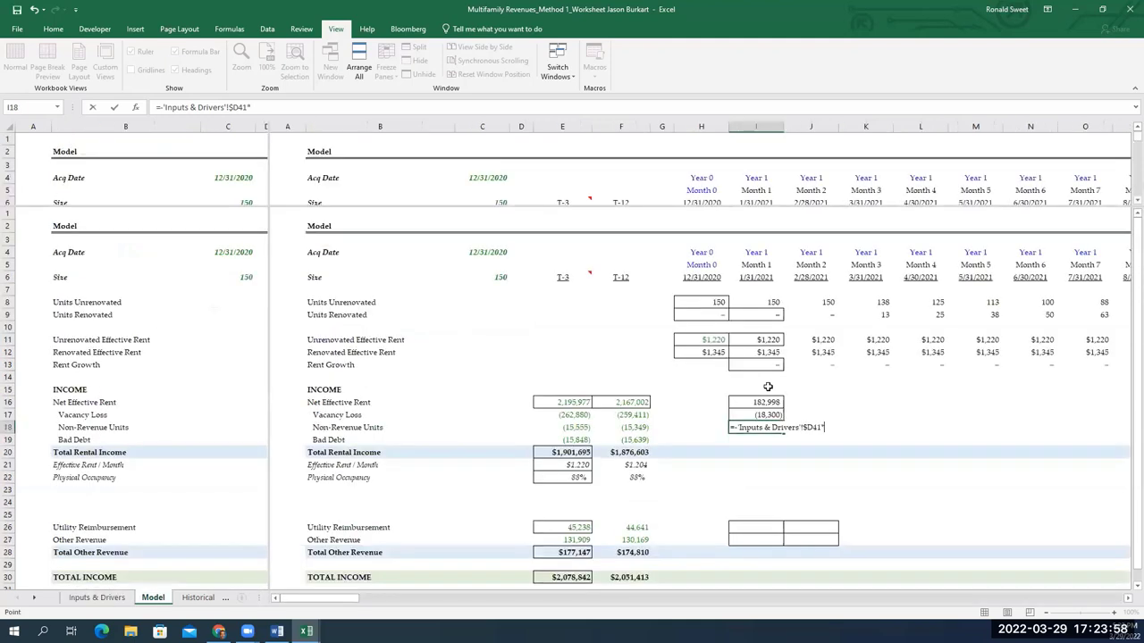
pyautogui.press('Up')
pyautogui.press('Up')
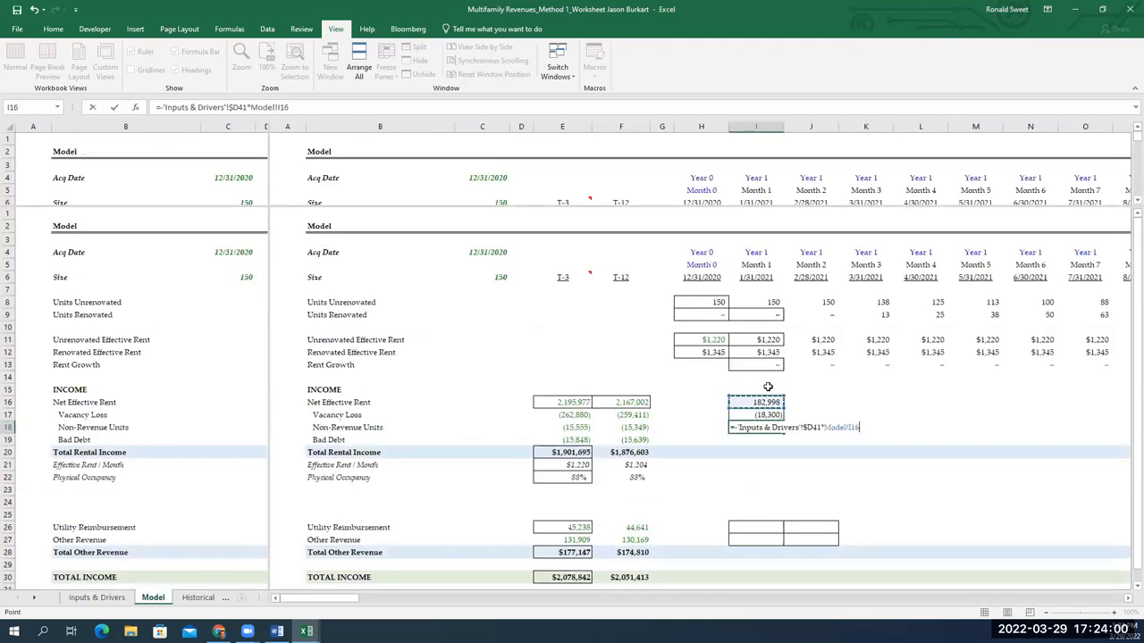
pyautogui.press('Return')
pyautogui.press('Up')
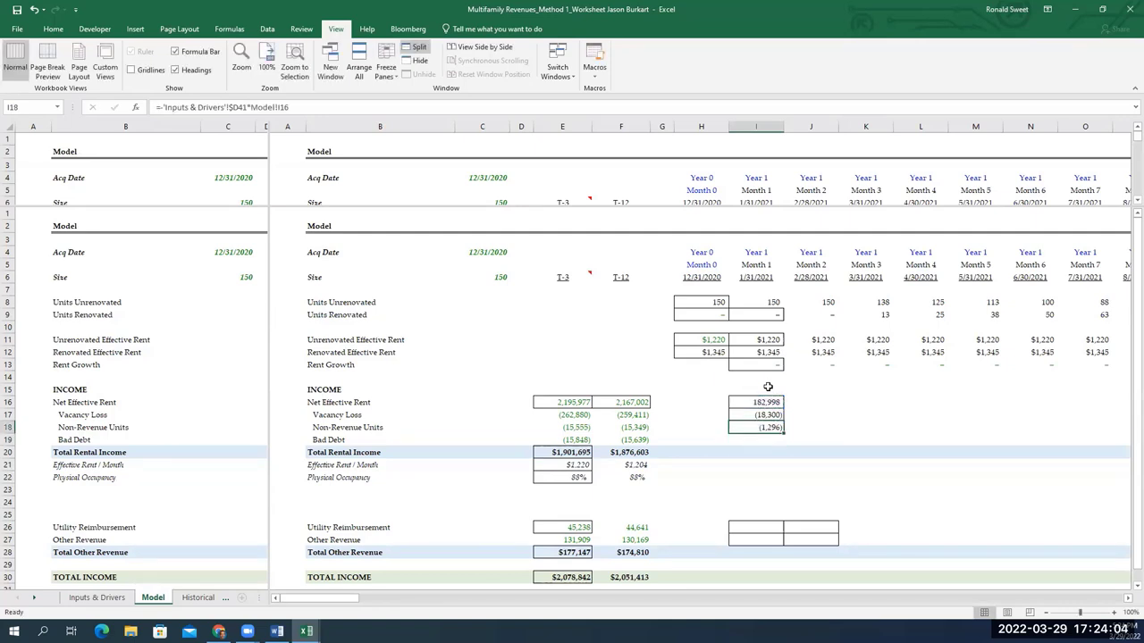
pyautogui.press('F2')
# Lock the Net Effective Rent reference in Non-Revenue Units and copy the formula into Bad Debt
pyautogui.press('F4')
pyautogui.press('Return')
pyautogui.press('Up')
pyautogui.hotkey('ctrl', 'c')
pyautogui.hotkey('shift', 'Down')
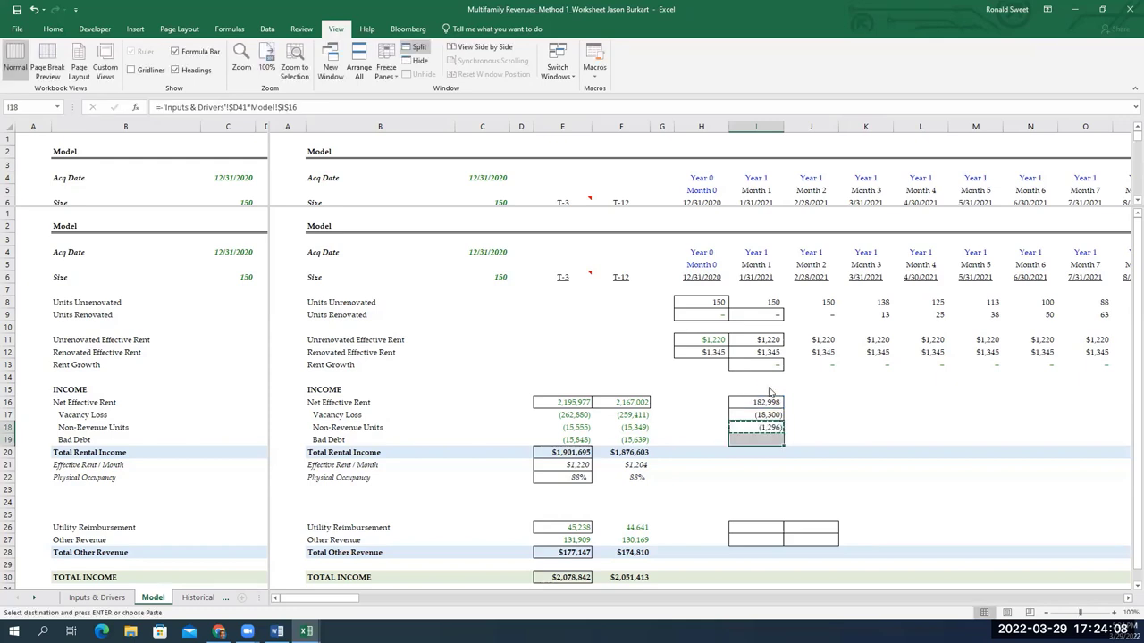
pyautogui.hotkey('ctrl', 'v')
pyautogui.hotkey('shift', 'Up')
# Make Month 1 Total Rental Income a SUM of the four income lines above
pyautogui.press('Down')
pyautogui.press('Down')
pyautogui.write('=su')
pyautogui.press('Tab')
pyautogui.press('Up')
pyautogui.hotkey('shift', 'Up')
pyautogui.hotkey('shift', 'Up')
pyautogui.hotkey('shift', 'Up')
pyautogui.press('Return')
pyautogui.press('Up')
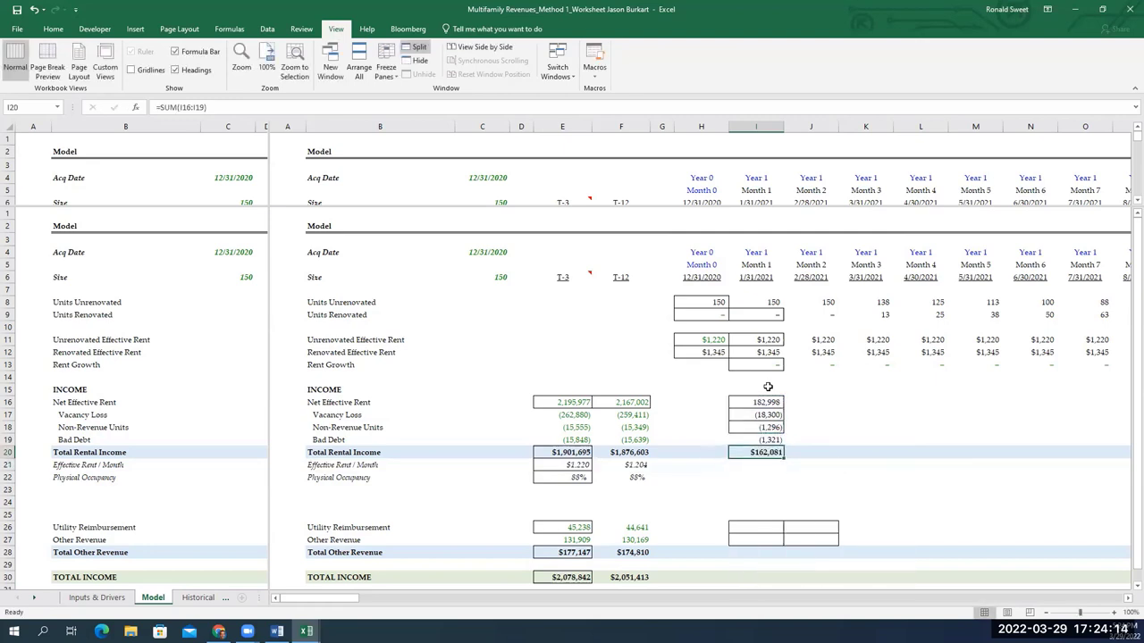
# Copy I16:I20 and paste formulas only across I16:AF20 for all 24 months
pyautogui.hotkey('shift', 'Up')
pyautogui.hotkey('shift', 'Up')
pyautogui.hotkey('shift', 'Up')
pyautogui.hotkey('shift', 'Up')
pyautogui.hotkey('ctrl', 'c')
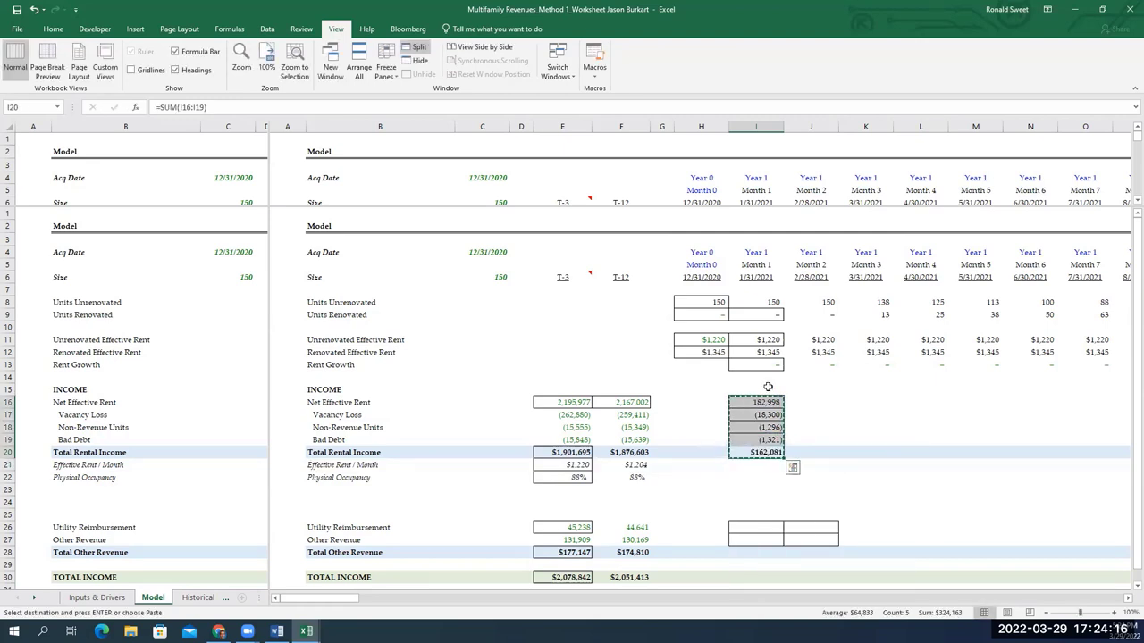
pyautogui.hotkey('shift', 'Right')
pyautogui.hotkey('shift', 'Right')
pyautogui.hotkey('shift', 'Right')
pyautogui.hotkey('shift', 'Right')
pyautogui.hotkey('shift', 'Right')
pyautogui.hotkey('shift', 'Right')
pyautogui.hotkey('shift', 'Right')
pyautogui.hotkey('shift', 'Right')
pyautogui.hotkey('shift', 'Right')
pyautogui.hotkey('shift', 'Right')
pyautogui.hotkey('shift', 'Right')
pyautogui.hotkey('shift', 'Right')
pyautogui.hotkey('shift', 'Right')
pyautogui.hotkey('shift', 'Right')
pyautogui.hotkey('shift', 'Right')
pyautogui.hotkey('shift', 'Right')
pyautogui.hotkey('shift', 'Right')
pyautogui.hotkey('shift', 'Right')
pyautogui.hotkey('shift', 'Right')
pyautogui.hotkey('shift', 'Right')
pyautogui.hotkey('shift', 'Right')
pyautogui.hotkey('shift', 'Right')
pyautogui.hotkey('shift', 'Right')
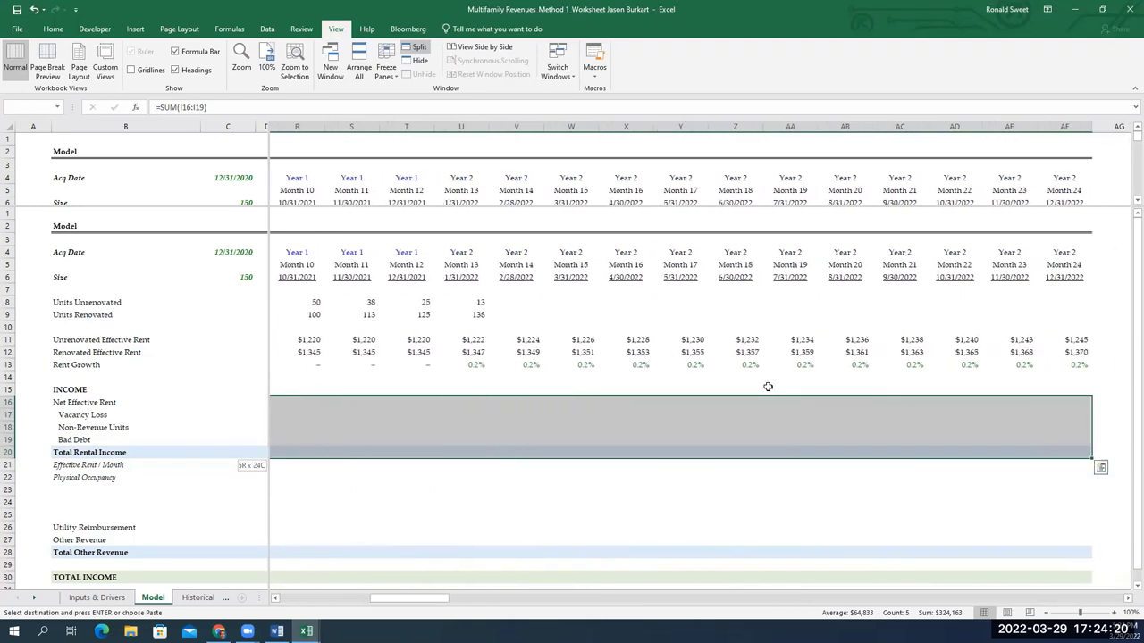
pyautogui.hotkey('shift', 'Right')
pyautogui.hotkey('shift', 'Left')
pyautogui.hotkey('alt', 'e')
pyautogui.press('s')
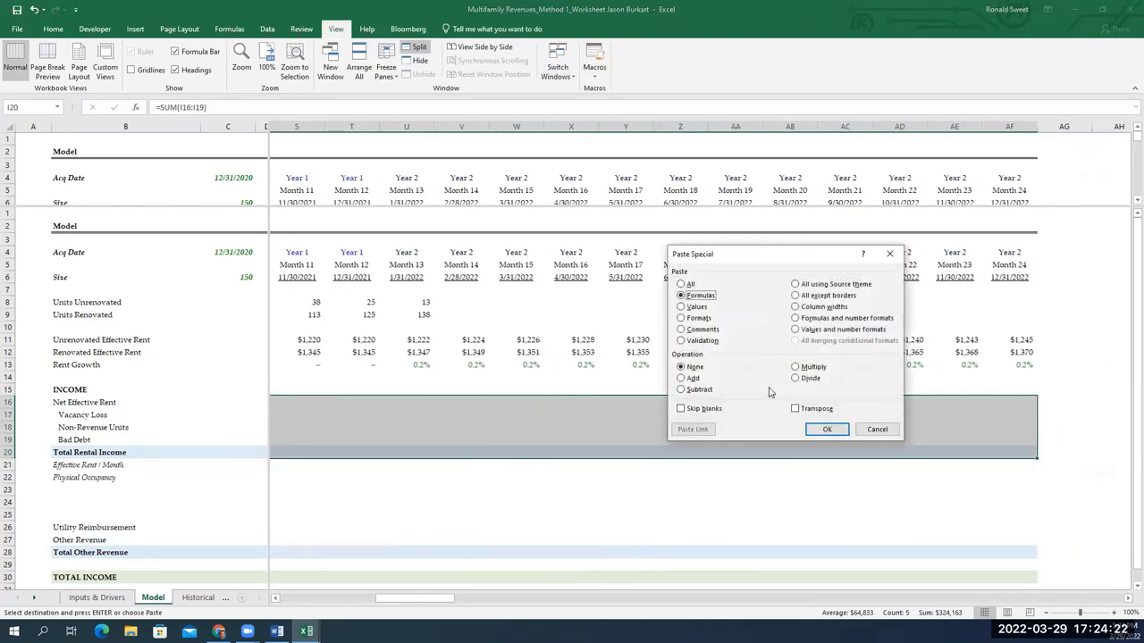
pyautogui.press('Return')
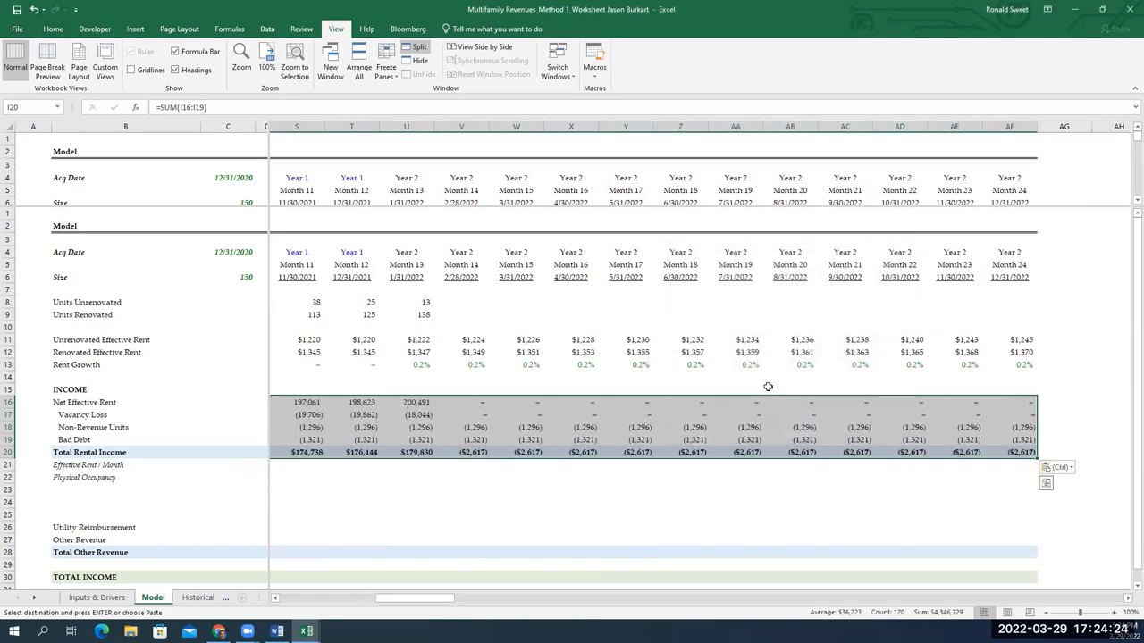
pyautogui.press('Right')
pyautogui.press('Right')
pyautogui.press('Right')
pyautogui.press('Up')
pyautogui.press('Up')
pyautogui.press('Up')
pyautogui.press('Up')
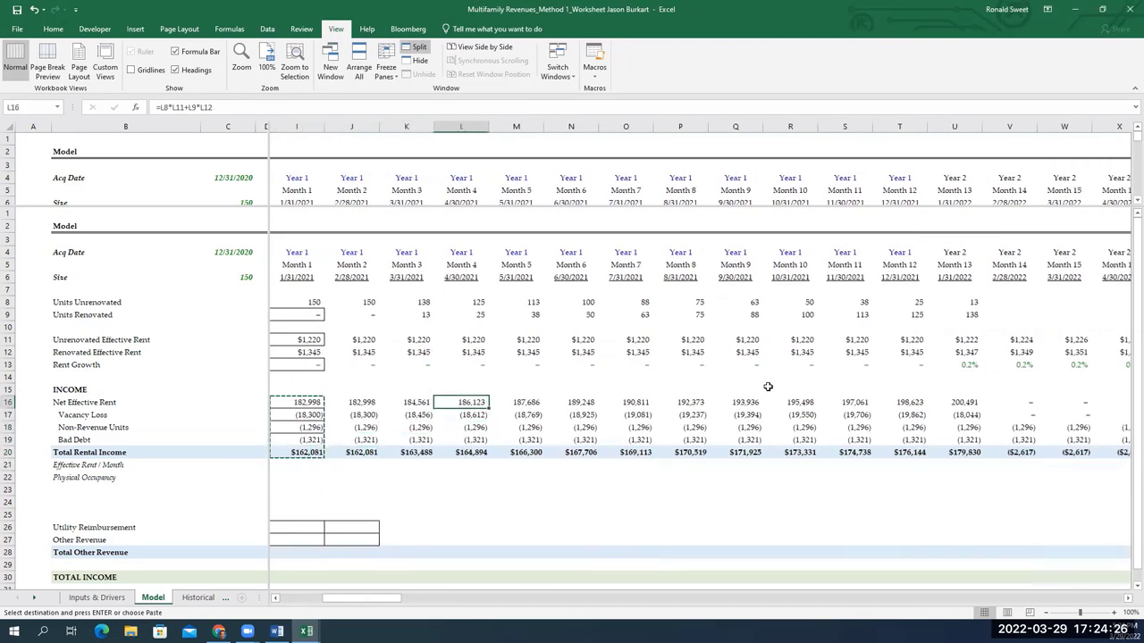
pyautogui.press('Right')
pyautogui.press('Right')
pyautogui.press('Right')
pyautogui.press('Right')
pyautogui.press('Right')
pyautogui.press('Right')
pyautogui.press('Right')
pyautogui.press('Right')
pyautogui.press('Right')
pyautogui.press('Right')
pyautogui.press('Right')
pyautogui.press('Right')
pyautogui.press('Right')
pyautogui.press('Right')
pyautogui.press('Right')
pyautogui.press('Right')
pyautogui.press('Right')
pyautogui.press('Right')
pyautogui.press('Right')
pyautogui.press('Left')
pyautogui.press('Left')
pyautogui.press('Left')
pyautogui.press('Left')
pyautogui.press('Left')
pyautogui.press('Left')
pyautogui.press('Left')
pyautogui.press('Left')
pyautogui.press('Left')
pyautogui.press('Left')
pyautogui.press('Left')
pyautogui.press('Left')
pyautogui.press('Left')
pyautogui.press('Left')
pyautogui.press('Left')
pyautogui.press('Left')
pyautogui.press('Left')
pyautogui.press('Left')
pyautogui.press('Left')
pyautogui.press('Left')
pyautogui.press('Left')
pyautogui.press('Right')
pyautogui.press('Escape')
pyautogui.press('Down')
pyautogui.press('Down')
pyautogui.press('Down')
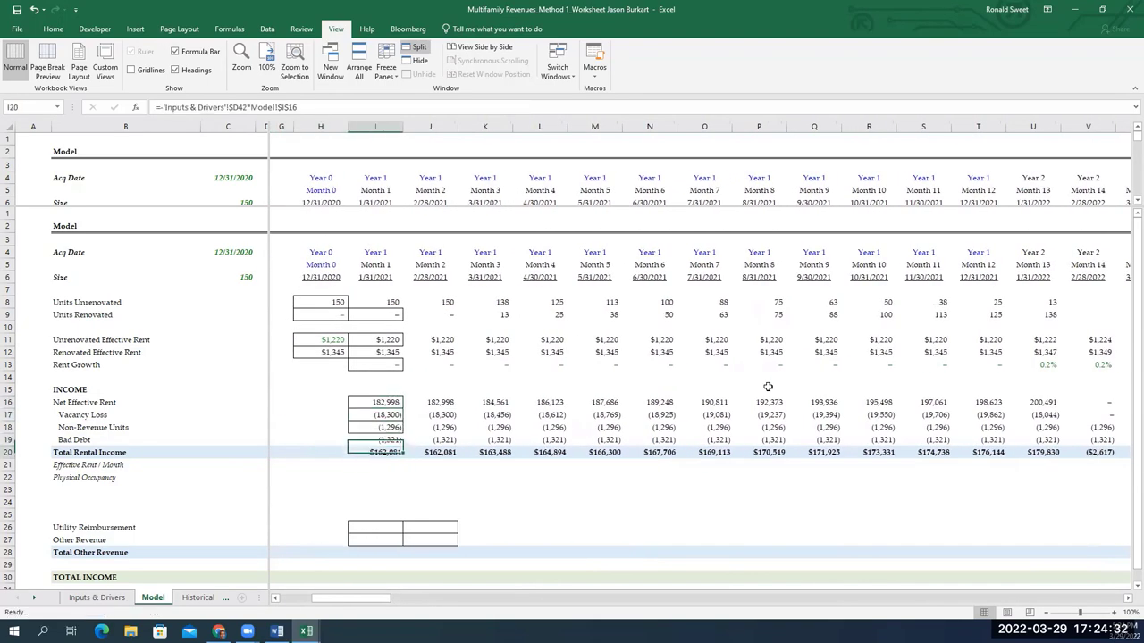
pyautogui.press('F2')
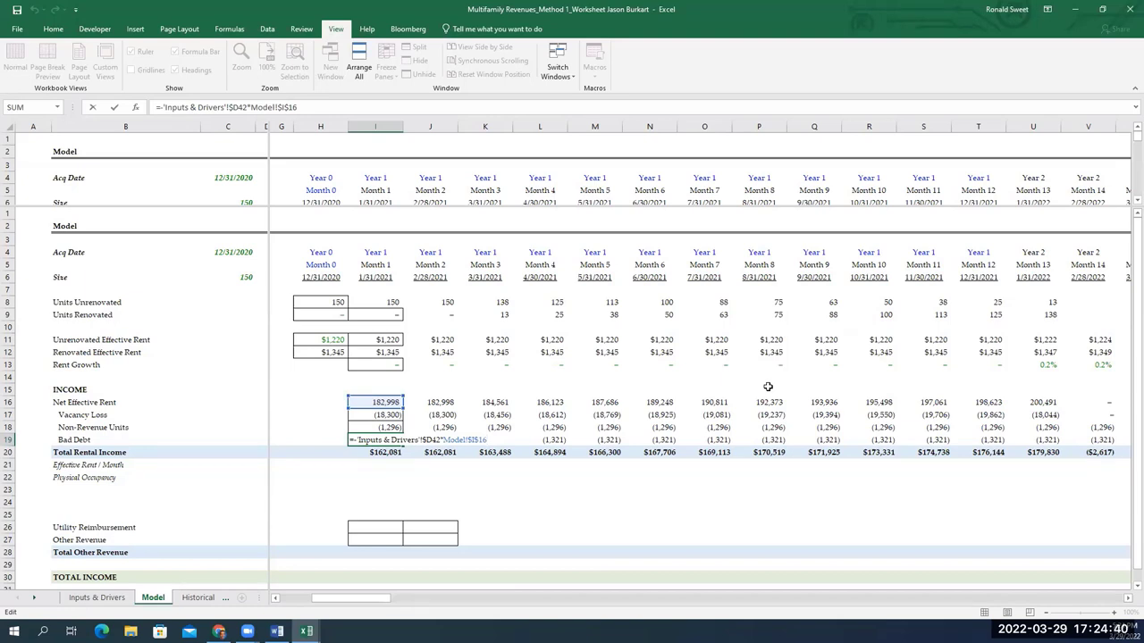
pyautogui.press('Return')
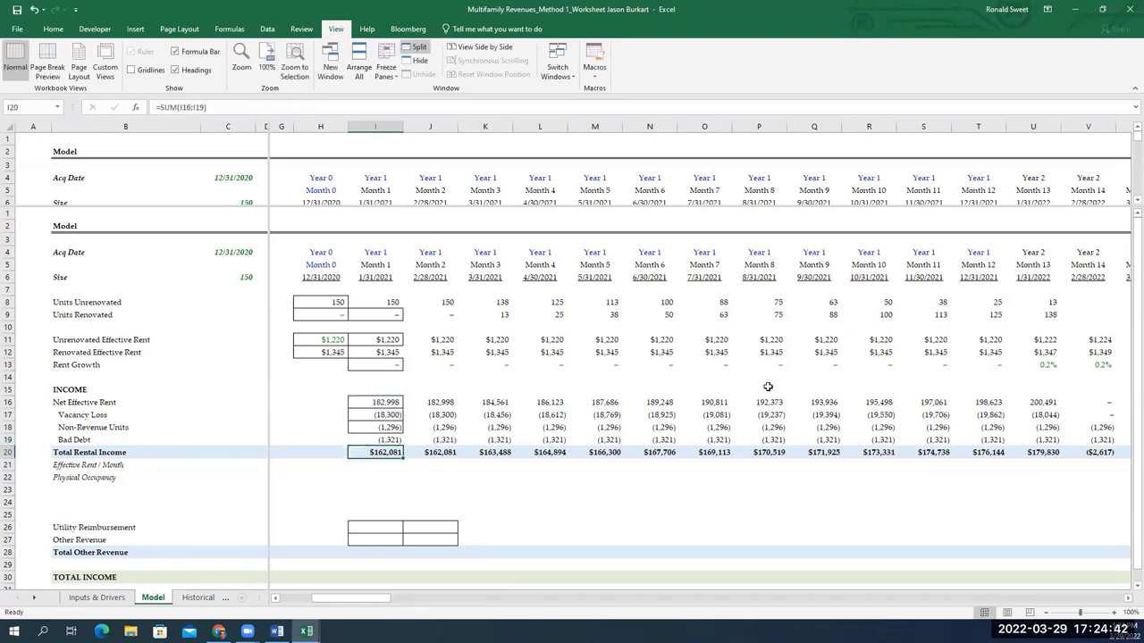
pyautogui.hotkey('shift', 'Up')
pyautogui.hotkey('shift', 'Up')
pyautogui.hotkey('shift', 'Up')
pyautogui.hotkey('shift', 'Up')
pyautogui.press('Right')
pyautogui.hotkey('shift', 'Up')
pyautogui.hotkey('shift', 'Up')
pyautogui.hotkey('shift', 'Up')
pyautogui.hotkey('shift', 'Up')
pyautogui.press('Right')
pyautogui.hotkey('shift', 'Up')
pyautogui.hotkey('shift', 'Up')
pyautogui.hotkey('shift', 'Up')
pyautogui.hotkey('shift', 'Up')
pyautogui.press('Right')
pyautogui.press('Up')
pyautogui.press('Left')
pyautogui.press('Left')
pyautogui.press('Left')
pyautogui.press('Down')
pyautogui.press('Down')
pyautogui.press('Down')
pyautogui.press('Down')
pyautogui.press('Down')
pyautogui.press('Down')
pyautogui.press('Down')
pyautogui.press('Down')
pyautogui.press('Down')
pyautogui.press('Down')
pyautogui.press('Down')
pyautogui.press('Down')
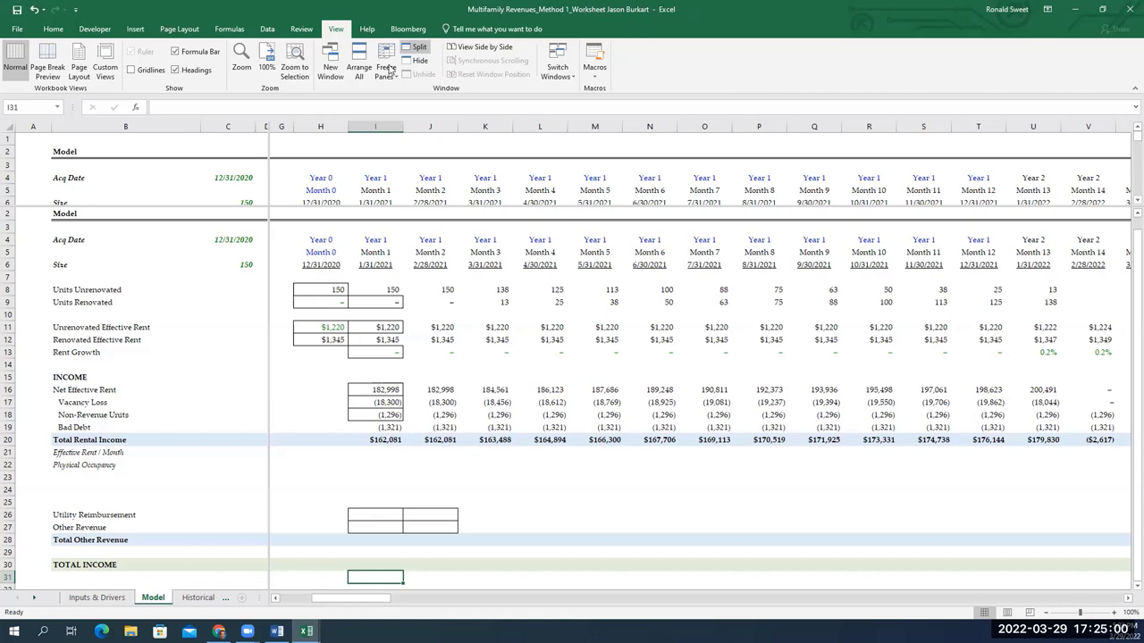
# Copy the Month 13 Units Unrenovated and Renovated formulas (U8:U9) through Month 24
pyautogui.click(804, 402)
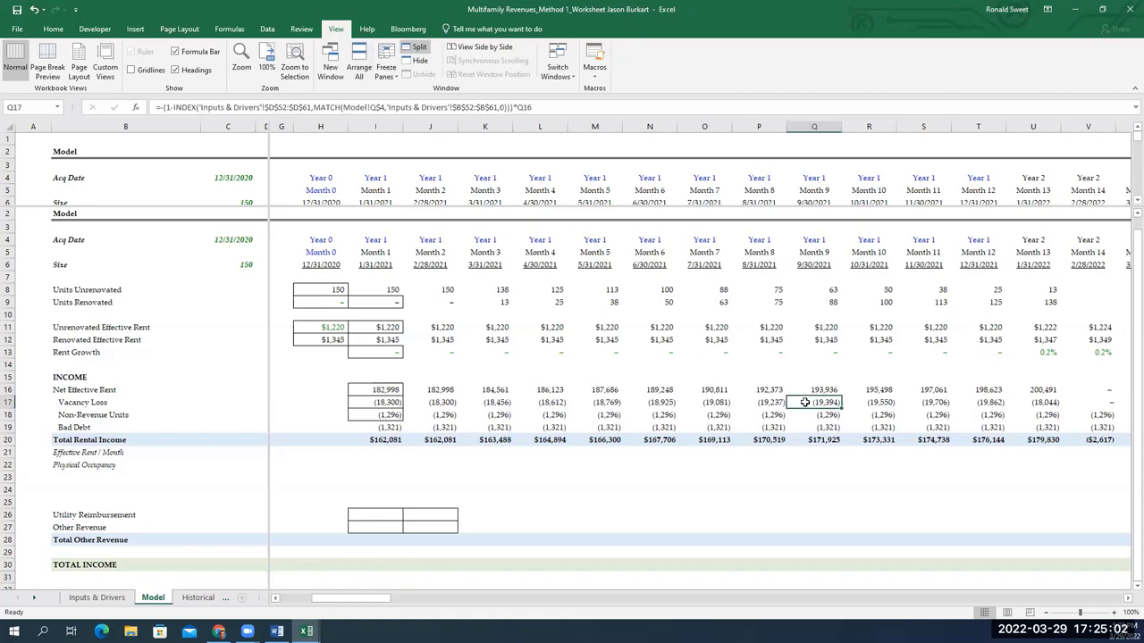
pyautogui.hotkey('ctrl', 'Right')
pyautogui.press('Up')
pyautogui.press('Left')
pyautogui.press('Left')
pyautogui.press('Left')
pyautogui.press('Left')
pyautogui.press('Left')
pyautogui.press('Up')
pyautogui.press('Up')
pyautogui.press('Up')
pyautogui.press('Up')
pyautogui.press('Up')
pyautogui.press('Up')
pyautogui.press('Up')
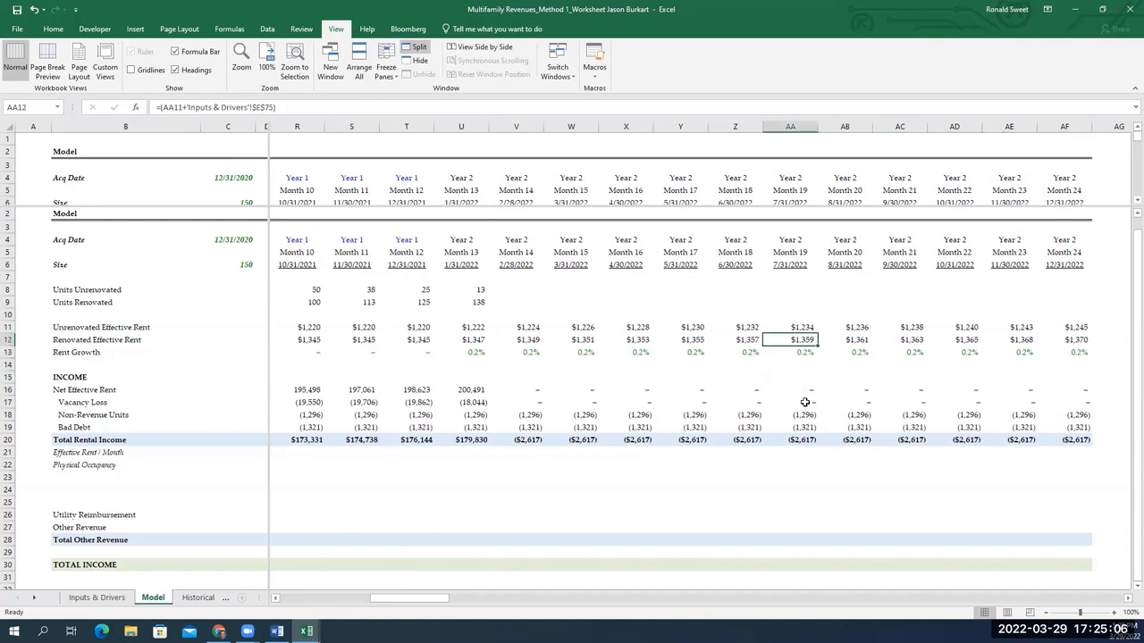
pyautogui.hotkey('ctrl', 'Left')
pyautogui.hotkey('shift', 'Up')
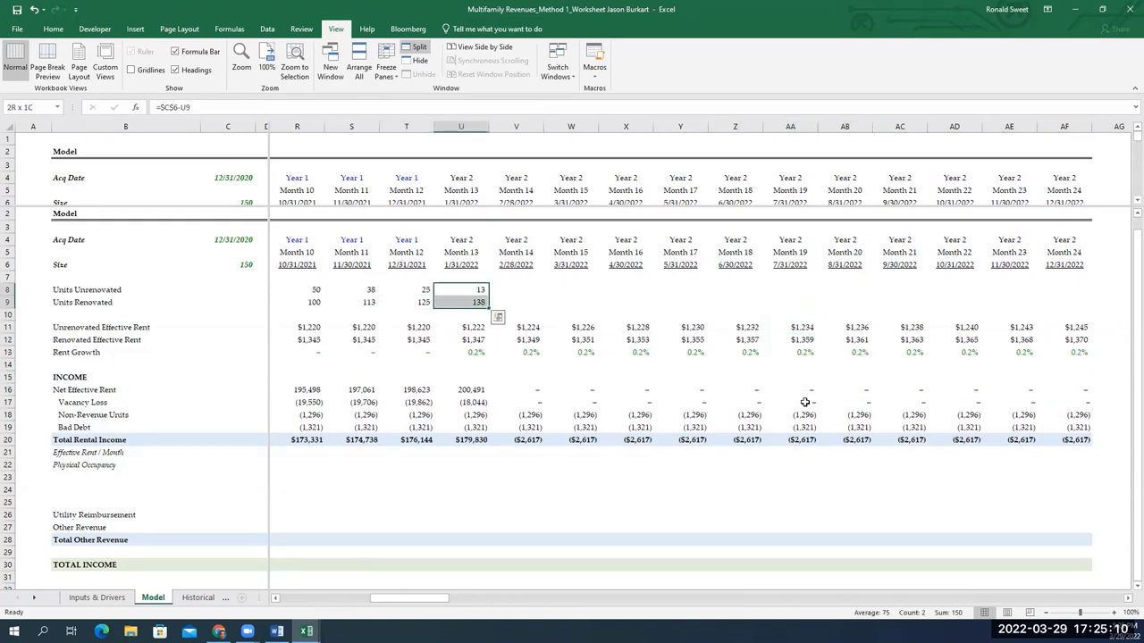
pyautogui.hotkey('ctrl', 'c')
pyautogui.hotkey('shift', 'Right')
pyautogui.hotkey('shift', 'Right')
pyautogui.hotkey('shift', 'Right')
pyautogui.hotkey('shift', 'Right')
pyautogui.hotkey('shift', 'Right')
pyautogui.hotkey('shift', 'Right')
pyautogui.hotkey('shift', 'Right')
pyautogui.hotkey('shift', 'Right')
pyautogui.hotkey('shift', 'Right')
pyautogui.hotkey('shift', 'Right')
pyautogui.hotkey('shift', 'Right')
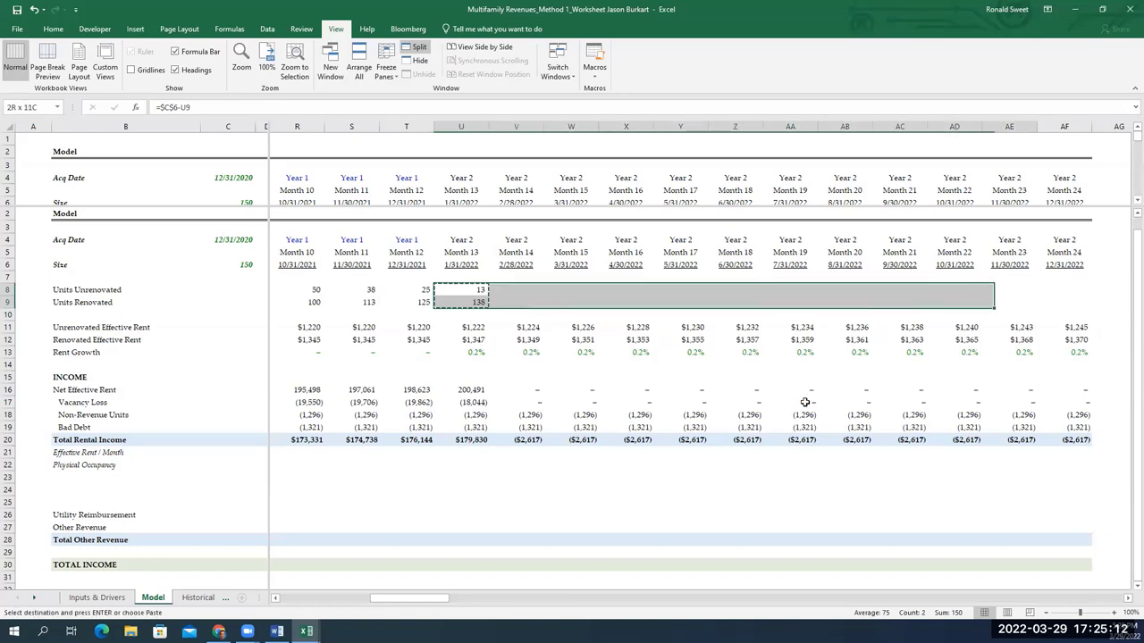
pyautogui.hotkey('ctrl', 'v')
pyautogui.press('Right')
pyautogui.press('Escape')
# Inspect the Month 13 Units Renovated formula without changing it
pyautogui.press('Down')
pyautogui.press('Left')
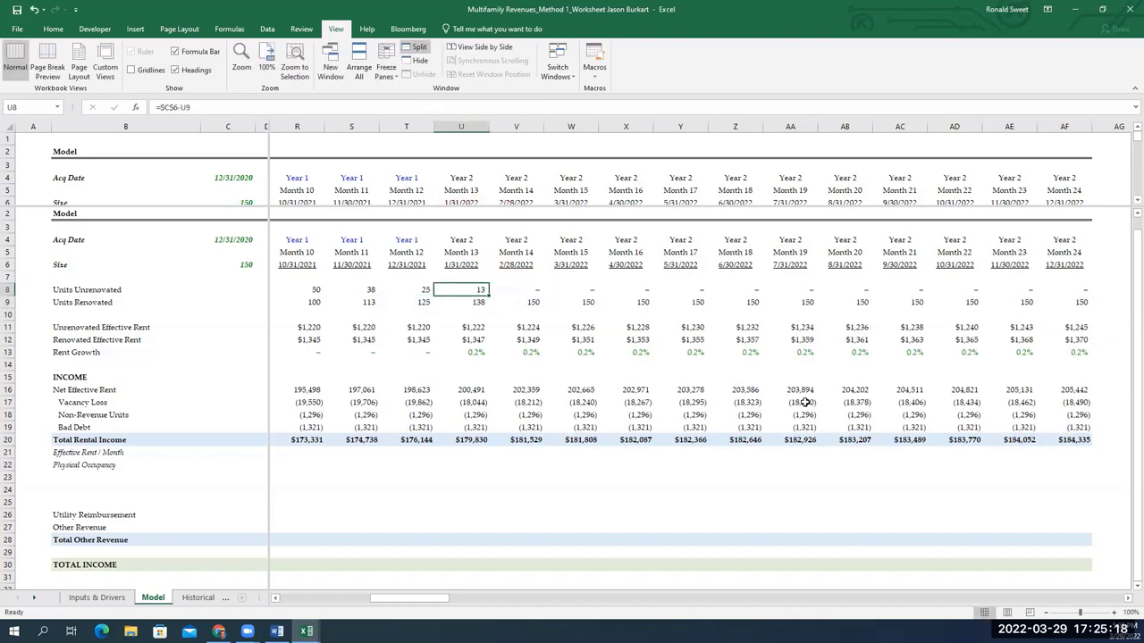
pyautogui.press('F2')
pyautogui.press('Escape')
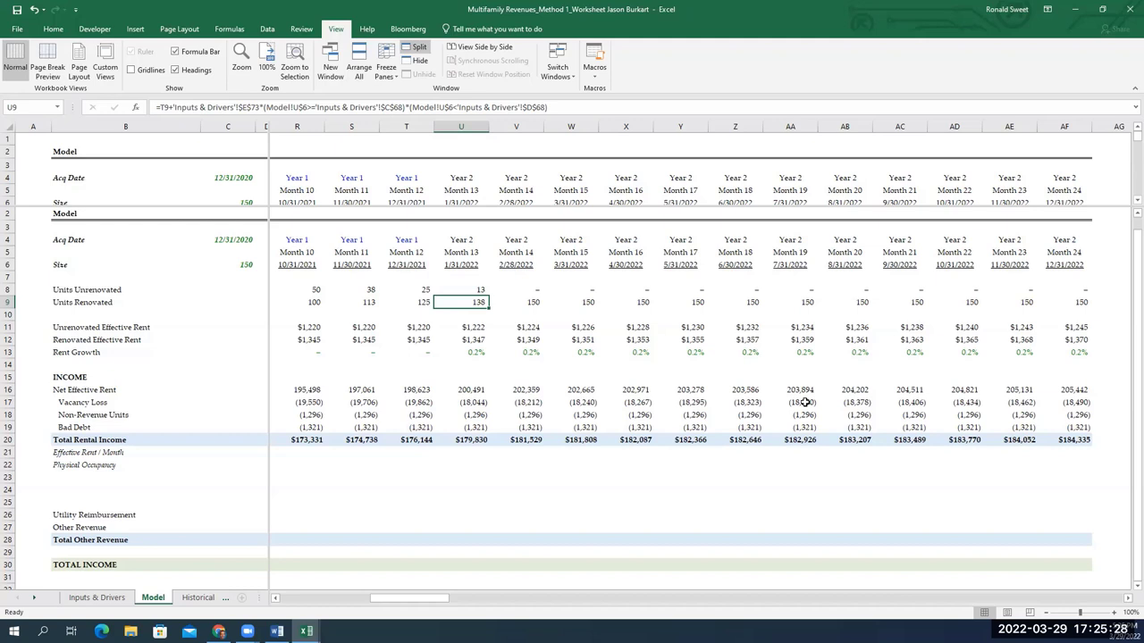
pyautogui.press('Right')
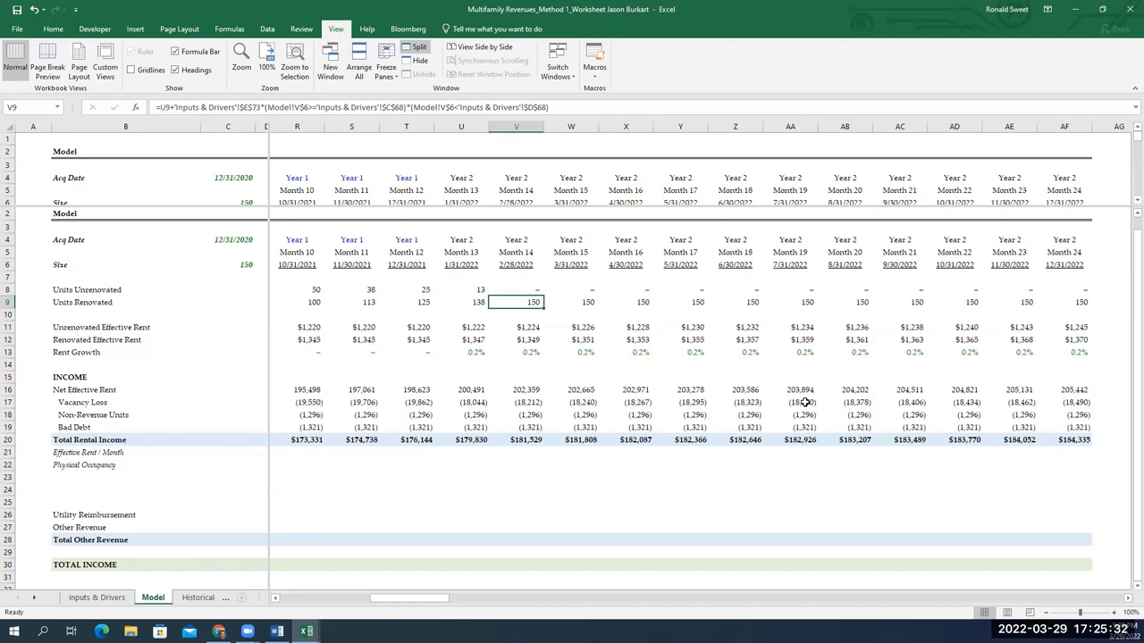
pyautogui.press('Left')
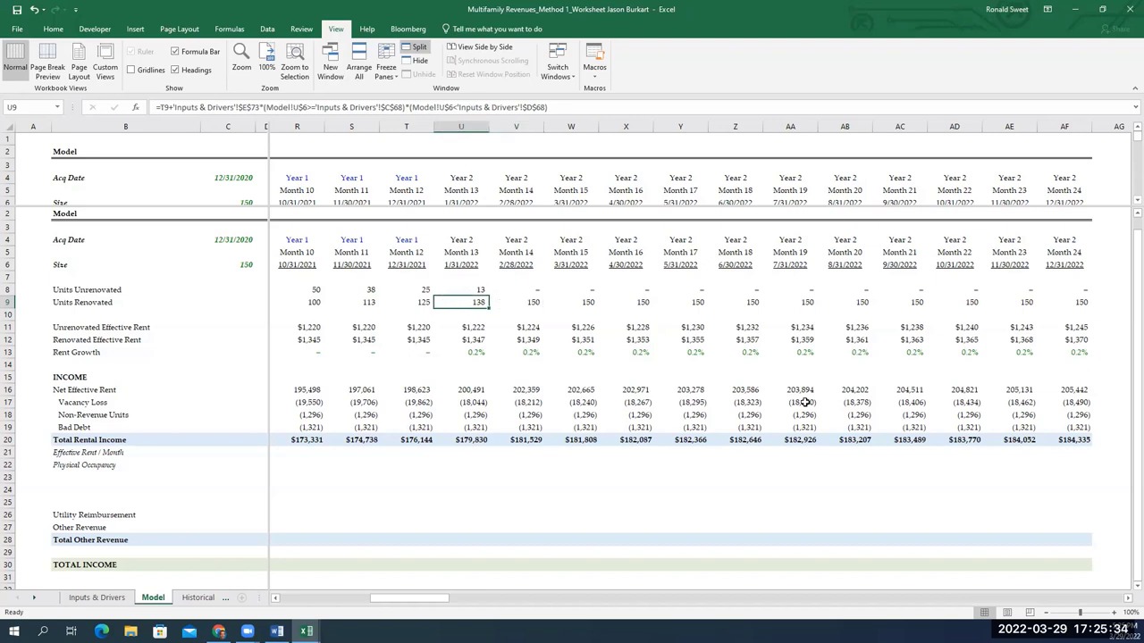
pyautogui.press('F2')
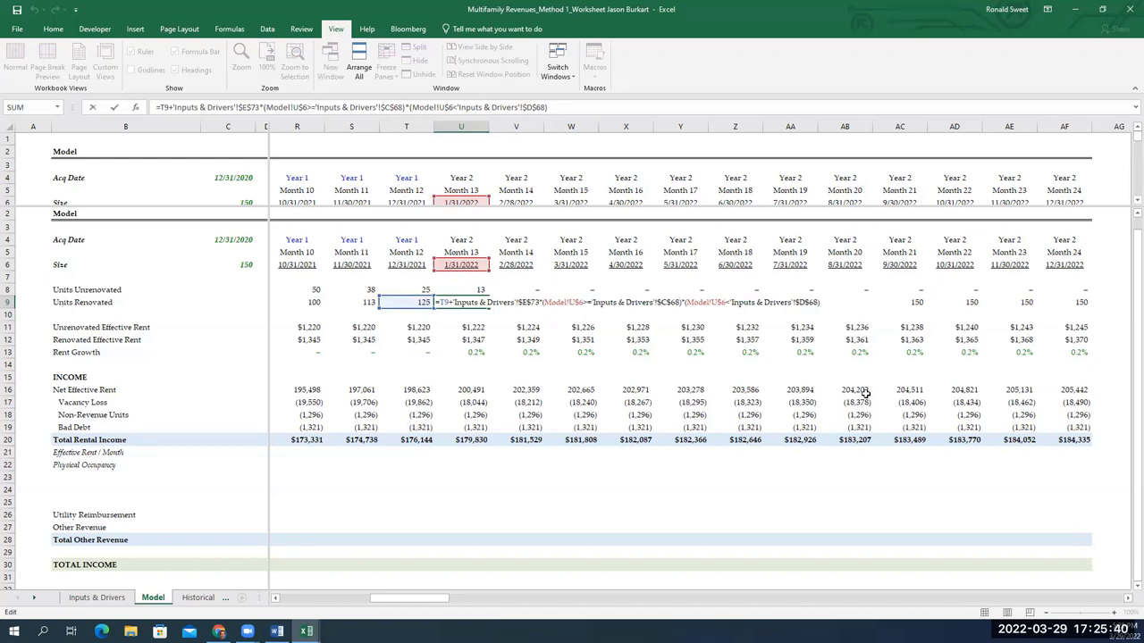
pyautogui.hotkey('ctrl', 'Return')
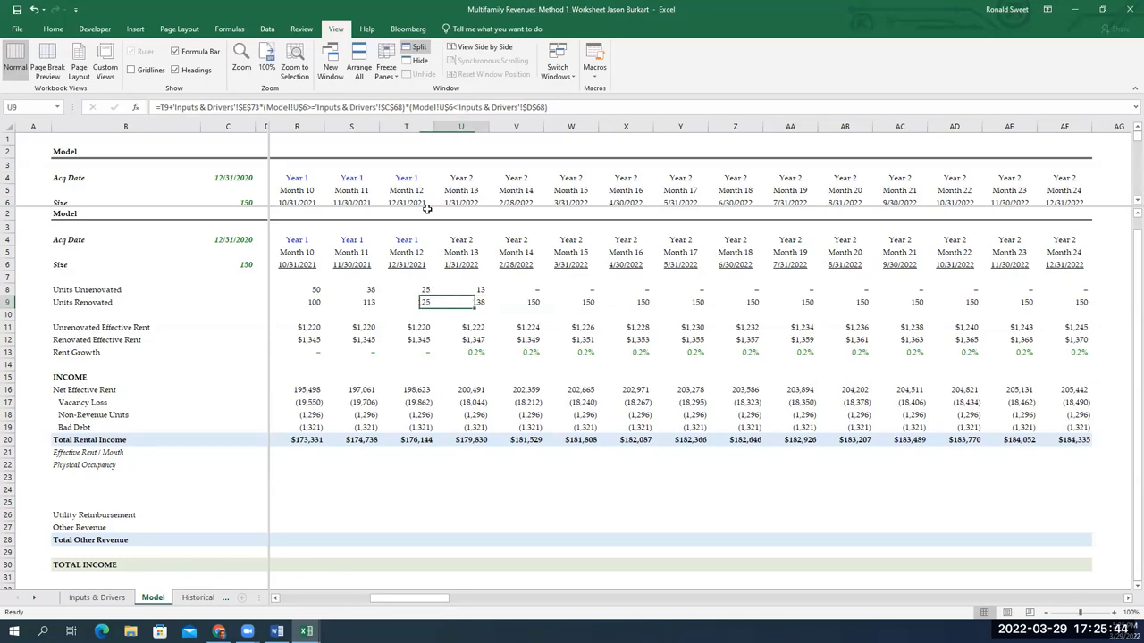
pyautogui.press('Right')
pyautogui.press('F2')
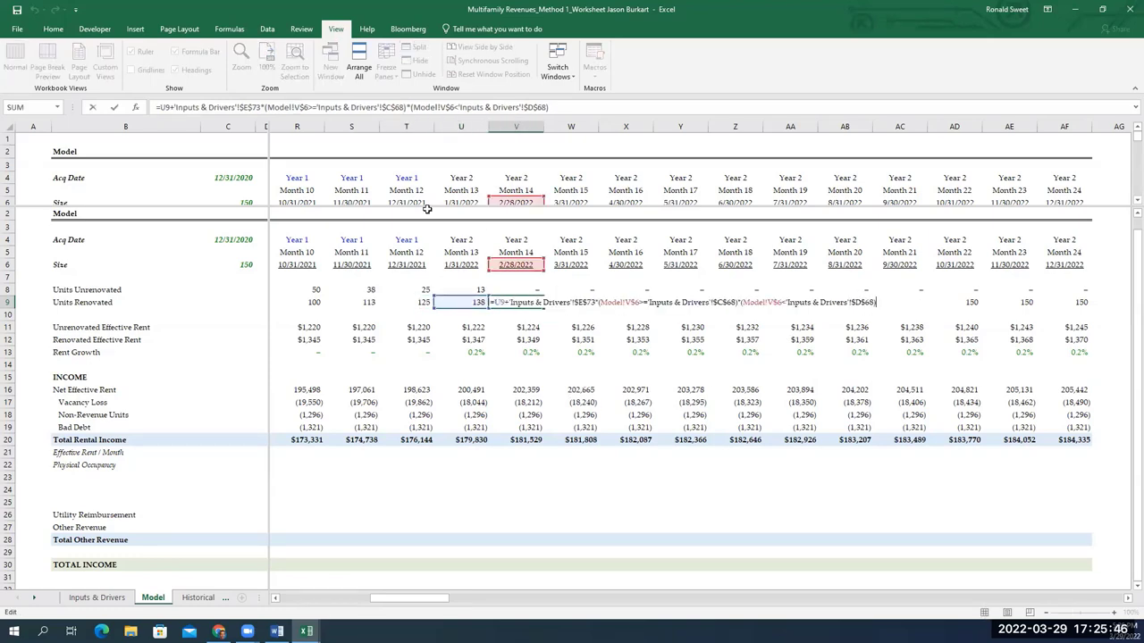
pyautogui.press('Escape')
pyautogui.hotkey('ctrl', 'Left')
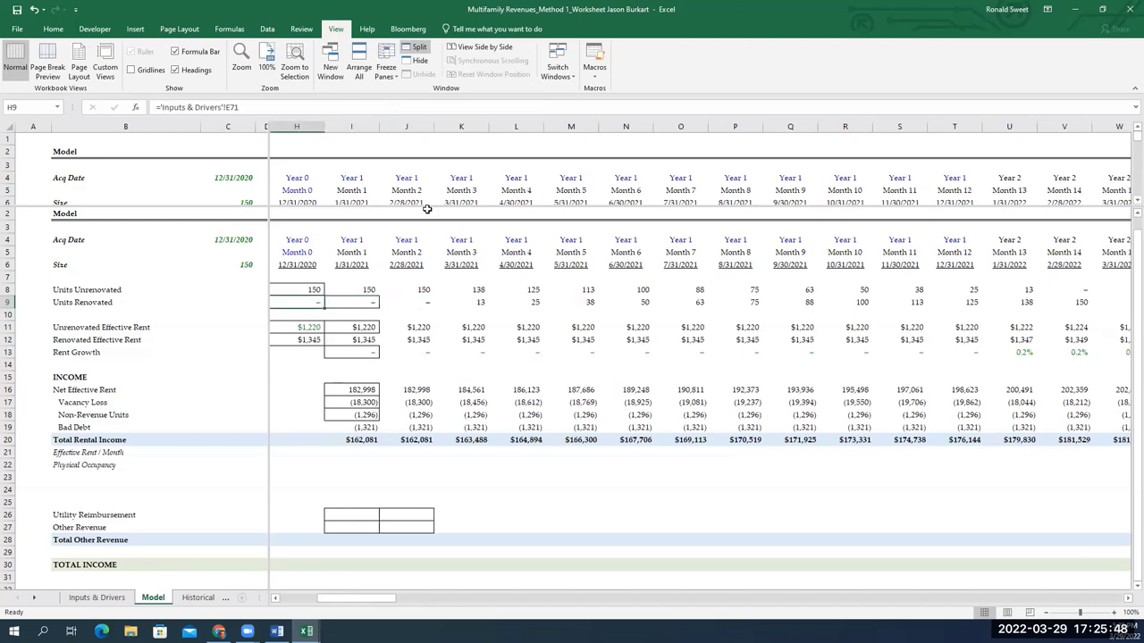
pyautogui.hscroll(-2, 427, 209)
pyautogui.press('Right')
pyautogui.press('Left')
pyautogui.press('Right')
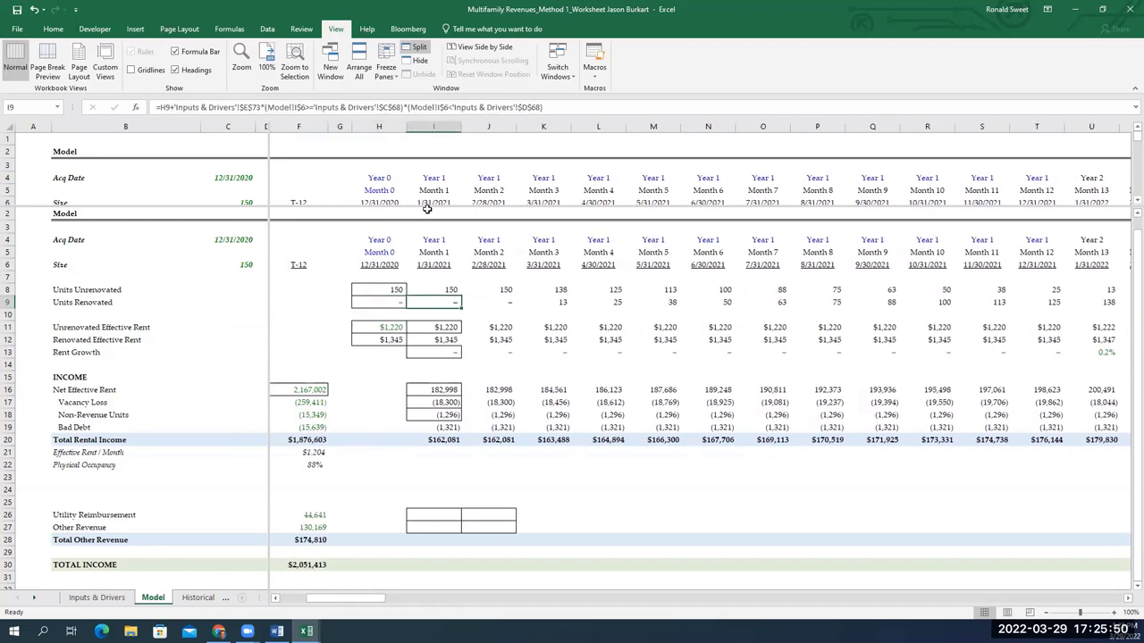
pyautogui.press('F2')
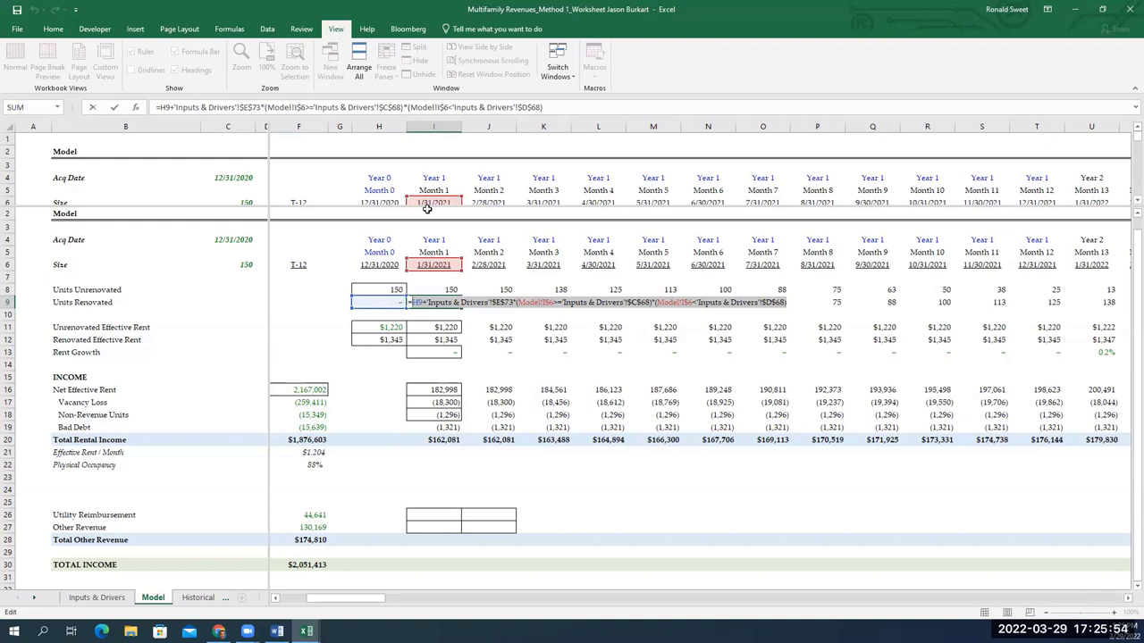
pyautogui.press('Escape')
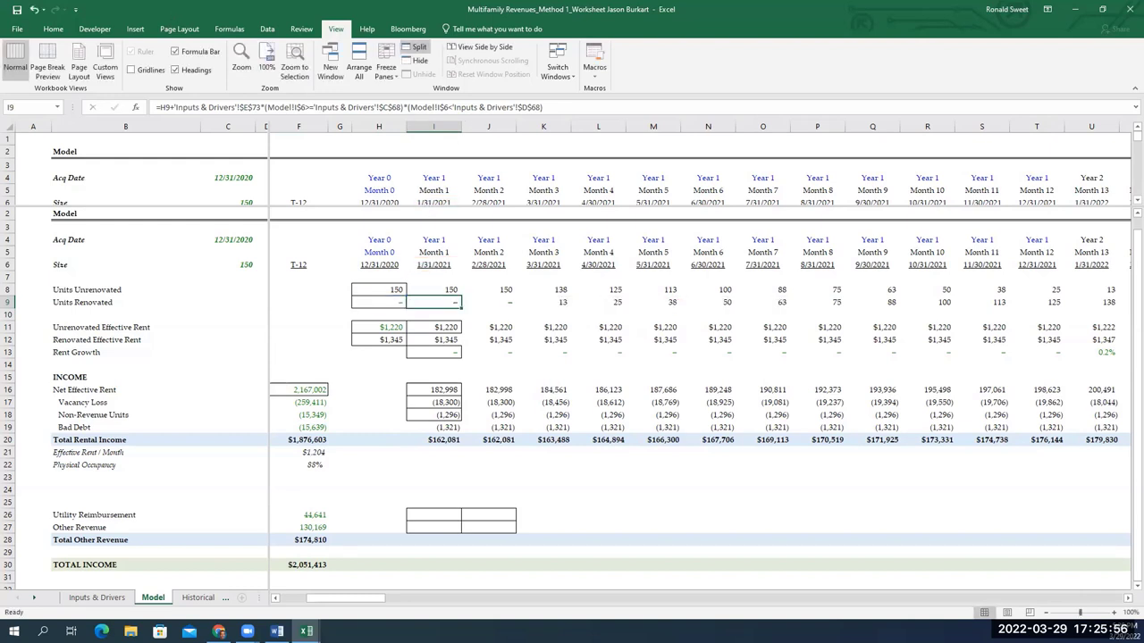
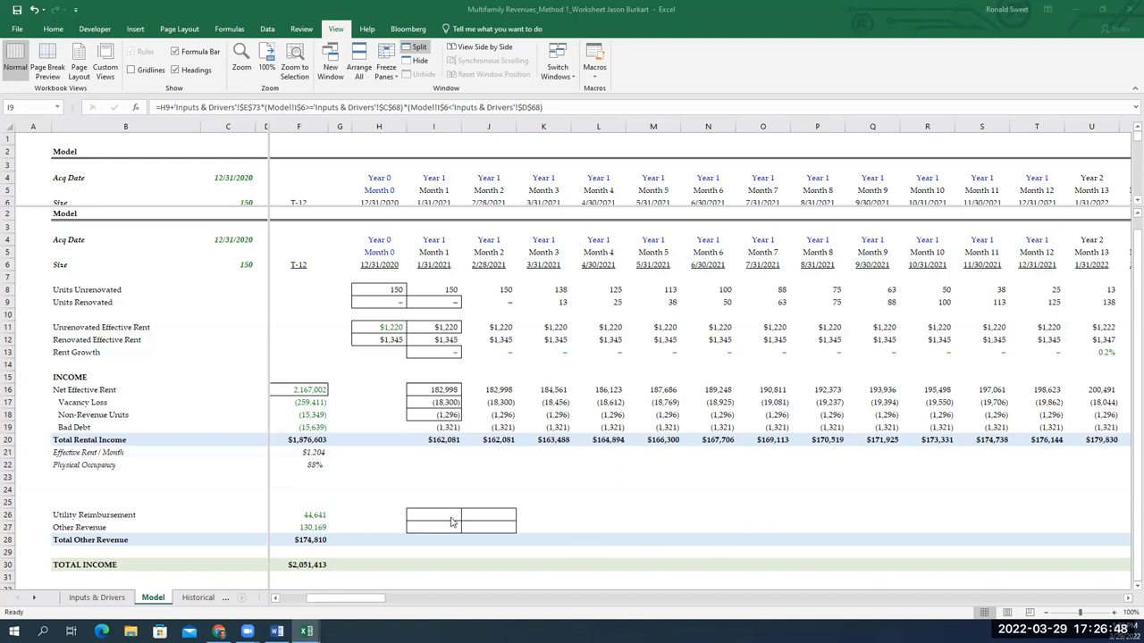
# Select the Other Revenue block on the Model sheet from I26 down to Total Income
pyautogui.moveTo(446, 510); pyautogui.dragTo(448, 510)
pyautogui.hotkey('shift', 'Right')
pyautogui.hotkey('shift', 'Down')
pyautogui.hotkey('shift', 'Right')
pyautogui.hotkey('shift', 'Right')
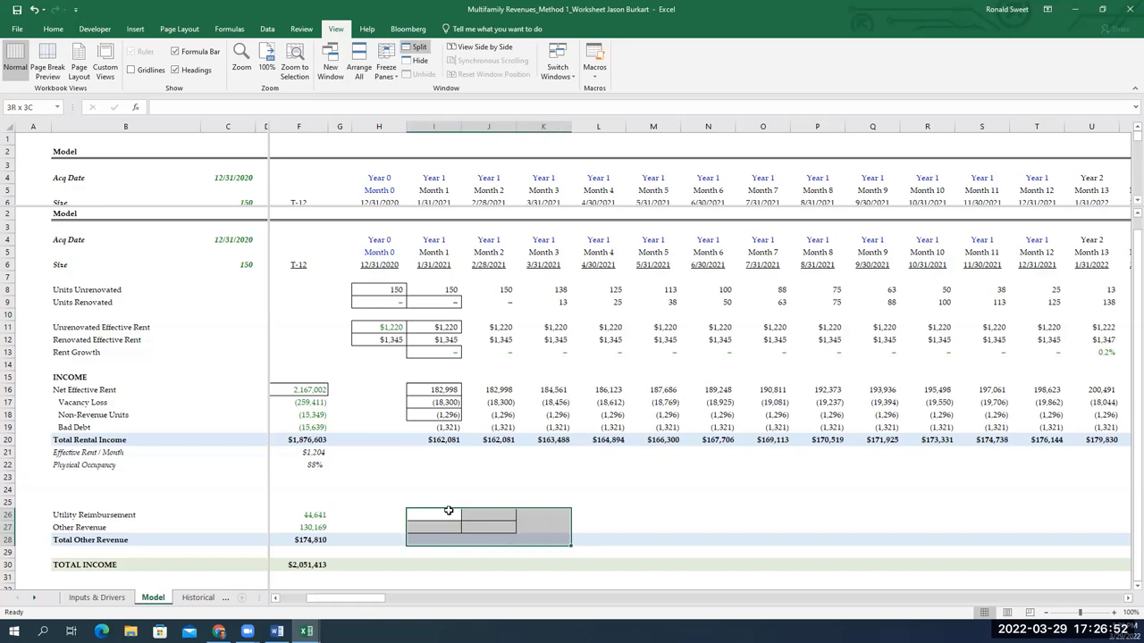
pyautogui.hotkey('shift', 'Right')
pyautogui.hotkey('shift', 'Right')
pyautogui.hotkey('shift', 'Right')
pyautogui.hotkey('shift', 'Right')
pyautogui.hotkey('shift', 'Right')
pyautogui.hotkey('shift', 'Right')
pyautogui.hotkey('shift', 'Right')
pyautogui.hotkey('shift', 'Right')
pyautogui.hotkey('shift', 'Right')
pyautogui.hotkey('shift', 'Right')
pyautogui.hotkey('shift', 'Right')
pyautogui.hotkey('shift', 'Right')
pyautogui.hotkey('shift', 'Right')
pyautogui.hotkey('shift', 'Right')
pyautogui.hotkey('shift', 'Right')
pyautogui.hotkey('shift', 'Right')
pyautogui.hotkey('shift', 'Right')
pyautogui.hotkey('shift', 'Right')
pyautogui.hotkey('shift', 'Right')
pyautogui.hotkey('shift', 'Right')
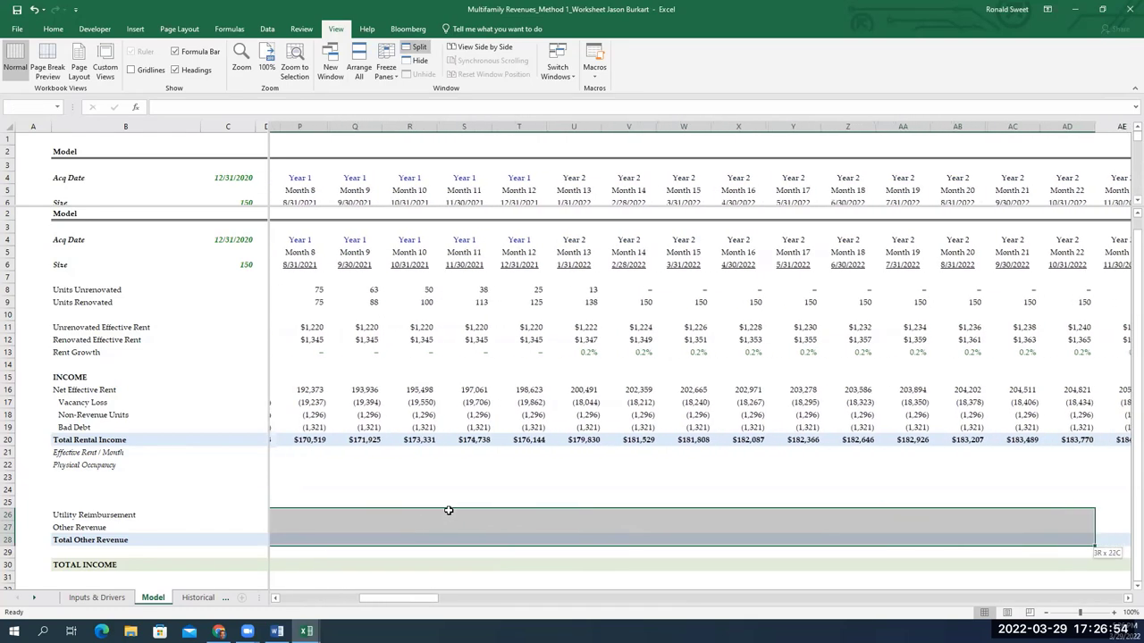
pyautogui.hotkey('shift', 'Left')
pyautogui.hotkey('shift', 'Left')
pyautogui.hotkey('shift', 'Right')
pyautogui.hotkey('shift', 'Down')
pyautogui.hotkey('shift', 'Down')
pyautogui.hotkey('shift', 'Right')
pyautogui.hotkey('shift', 'Left')
pyautogui.hotkey('shift', 'Left')
pyautogui.hotkey('shift', 'Left')
pyautogui.hotkey('shift', 'Left')
pyautogui.hotkey('shift', 'Left')
pyautogui.hotkey('shift', 'Left')
pyautogui.hotkey('shift', 'Left')
pyautogui.hotkey('shift', 'Left')
pyautogui.hotkey('shift', 'Left')
pyautogui.hotkey('shift', 'Left')
pyautogui.hotkey('shift', 'Left')
pyautogui.hotkey('shift', 'Left')
pyautogui.hotkey('shift', 'Left')
pyautogui.hotkey('shift', 'Left')
pyautogui.hotkey('shift', 'Left')
pyautogui.hotkey('shift', 'Left')
pyautogui.hotkey('shift', 'Left')
pyautogui.hotkey('shift', 'Left')
pyautogui.hotkey('shift', 'Left')
pyautogui.hotkey('shift', 'Left')
pyautogui.hotkey('shift', 'Left')
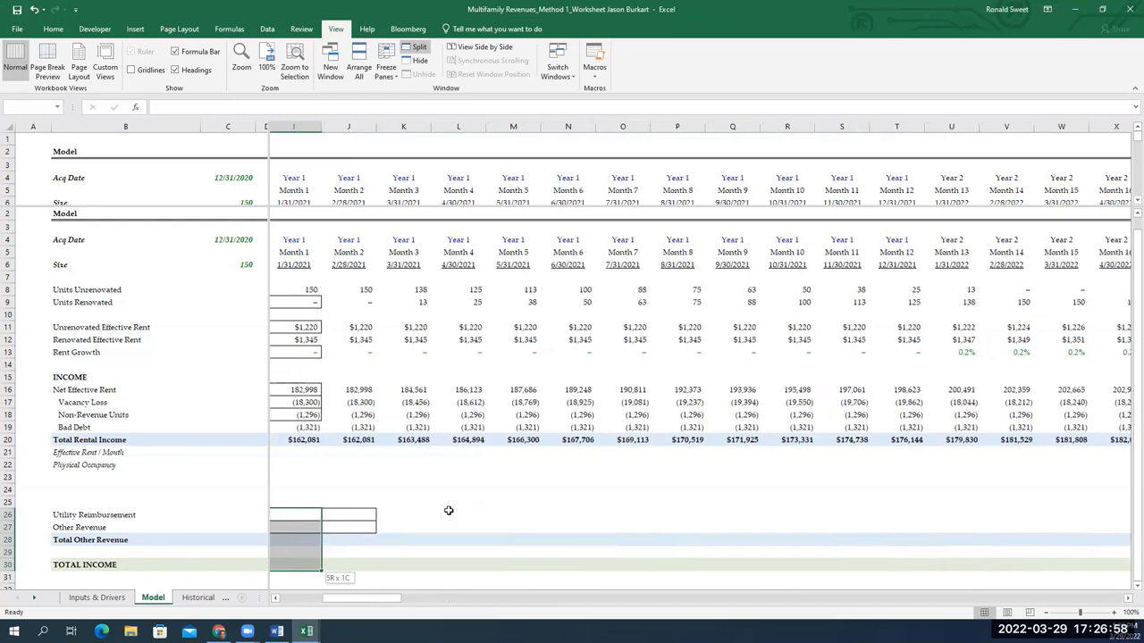
# Check the T-12 and T-3 Total Other Revenue formulas in F28 and E28
pyautogui.press('Left')
pyautogui.press('Left')
pyautogui.press('Left')
pyautogui.press('Left')
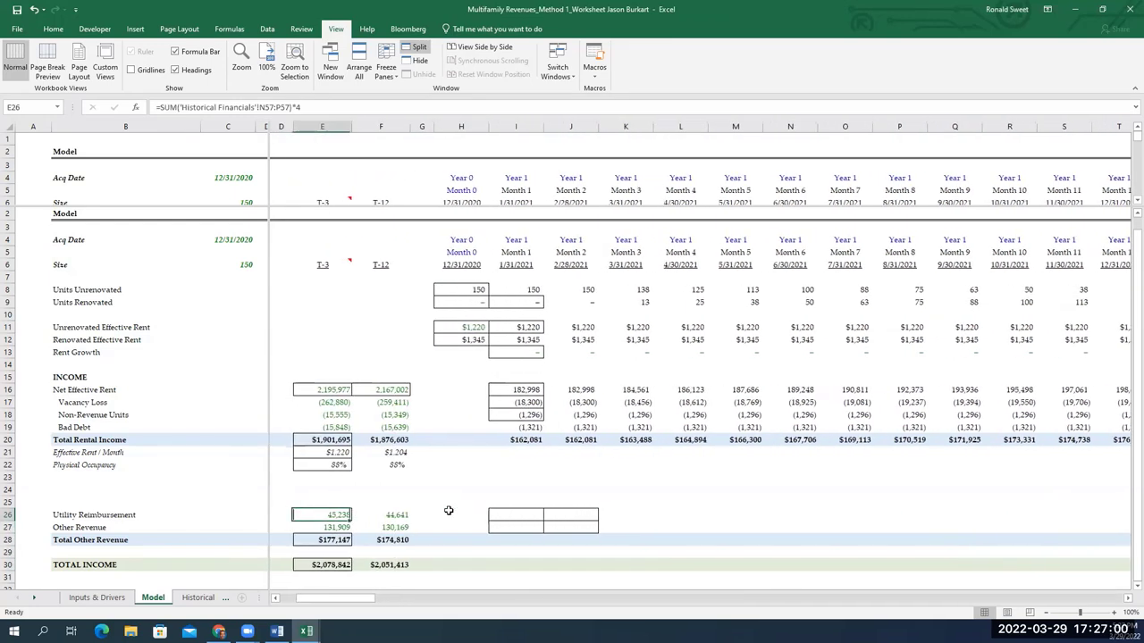
pyautogui.press('Down')
pyautogui.press('Down')
pyautogui.press('Right')
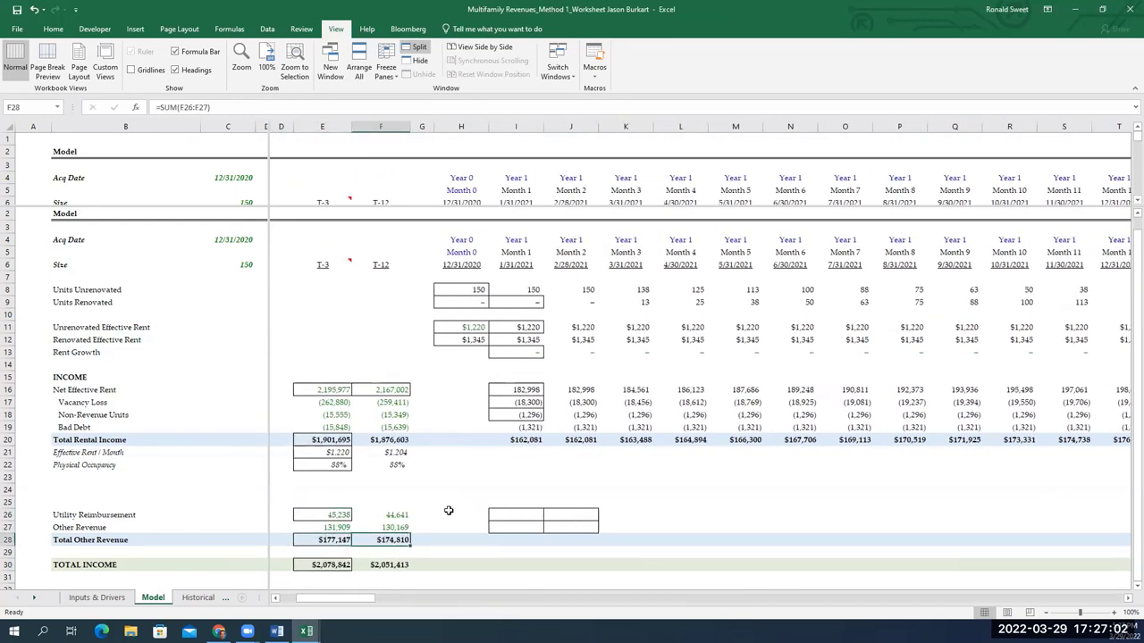
pyautogui.press('Left')
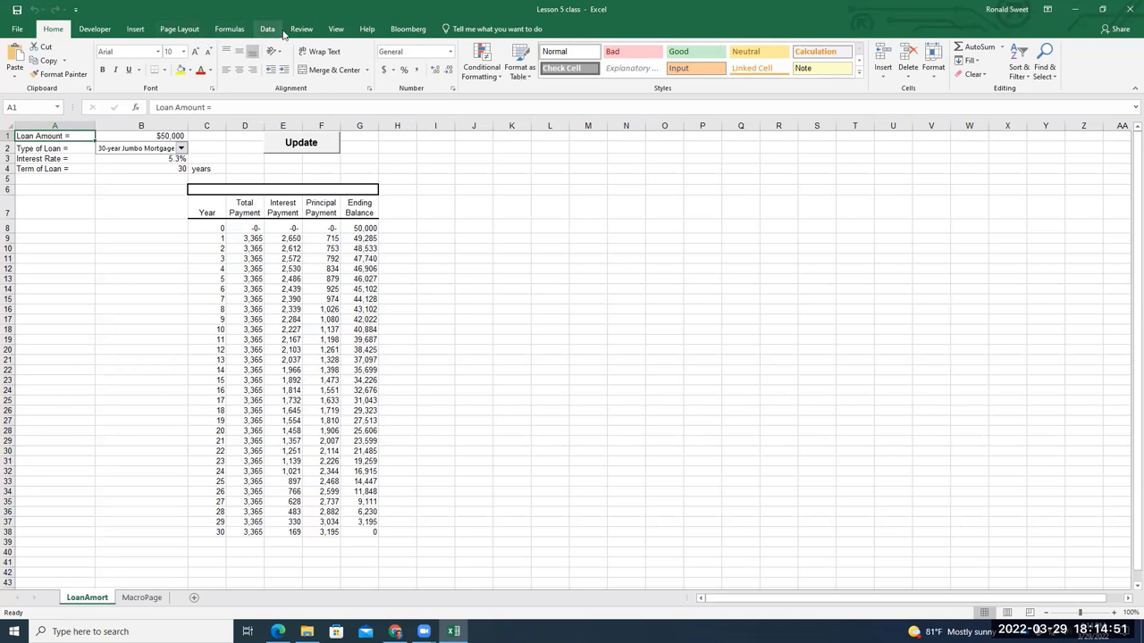
# Open the Visual Basic editor from the Developer tab and select Sheet1 (LoanAmort) in the project
pyautogui.click(92, 30)
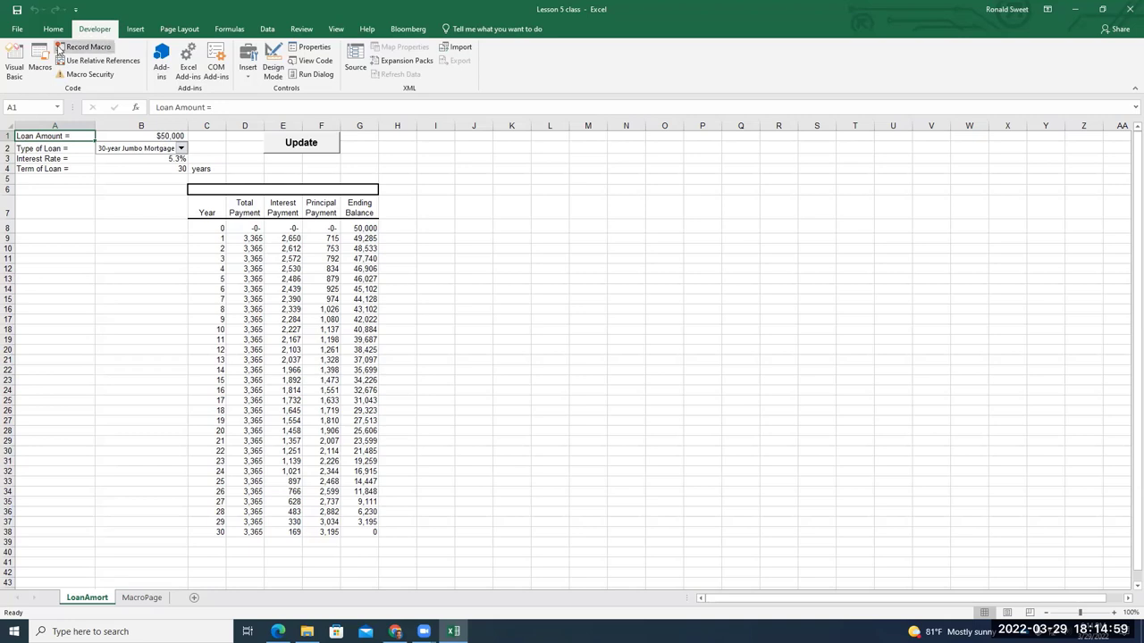
pyautogui.click(11, 62)
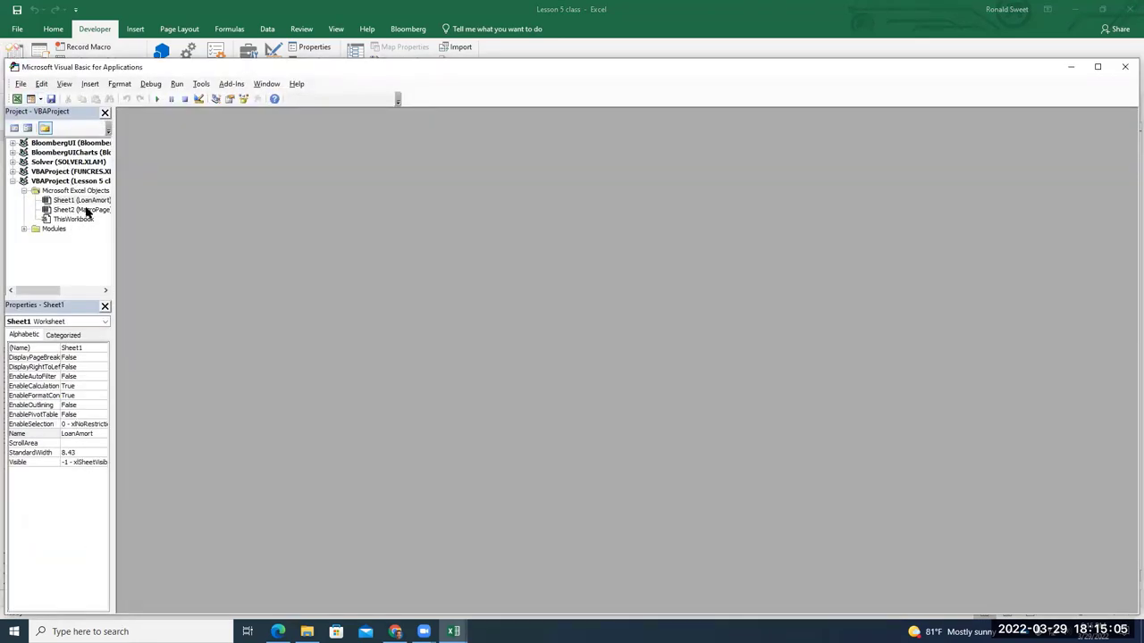
pyautogui.click(86, 202)
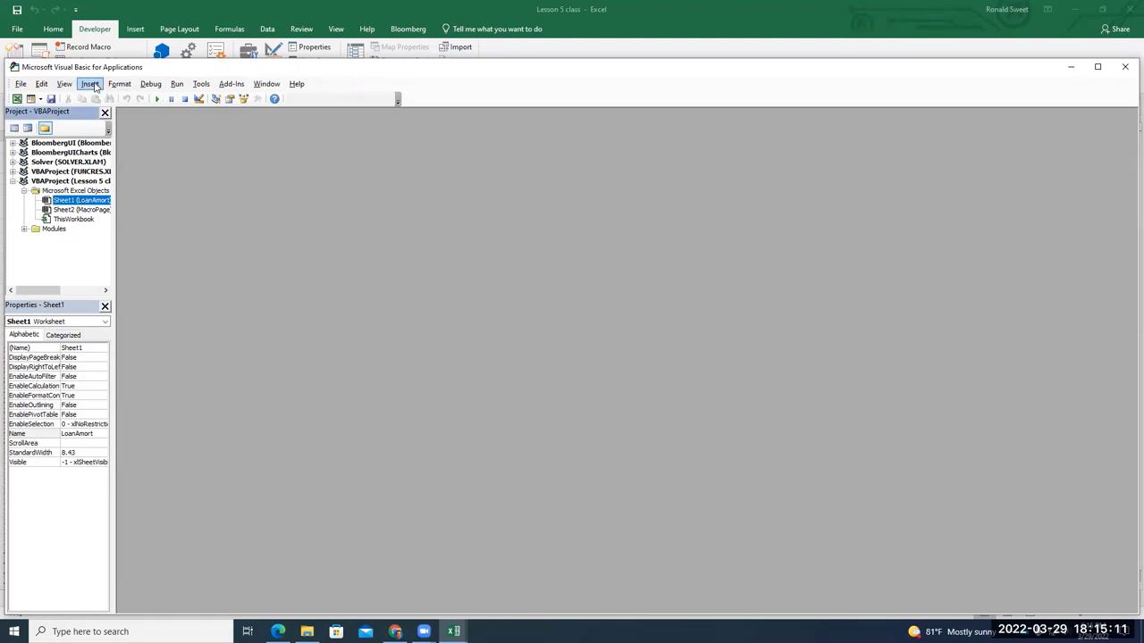
pyautogui.click(91, 84)
# Insert a new UserForm and position its designer window
pyautogui.click(107, 111)
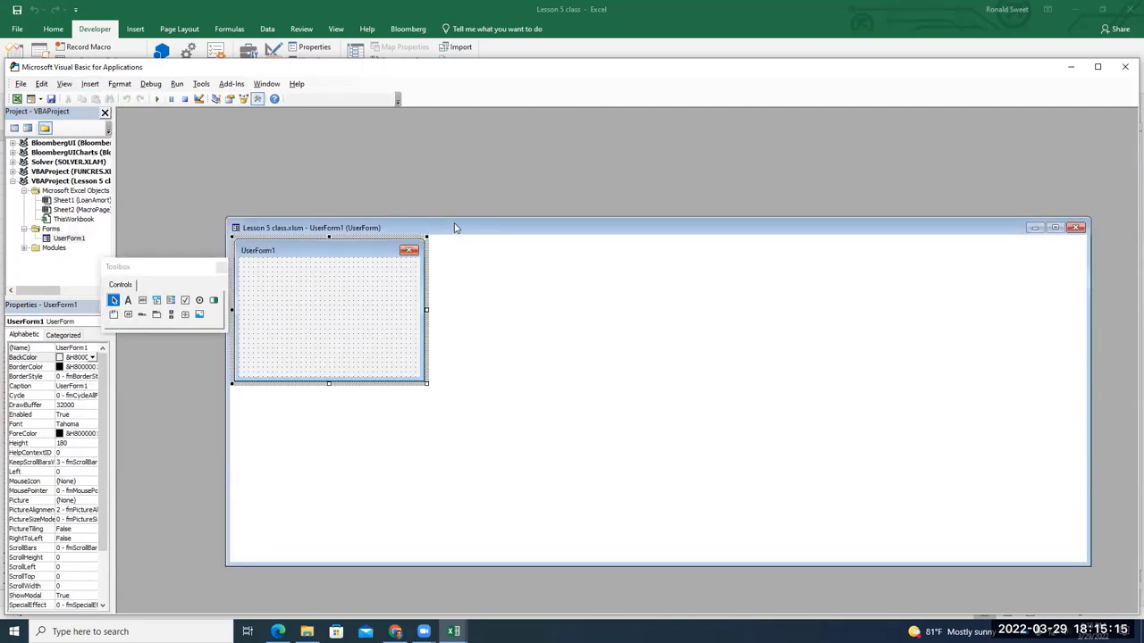
pyautogui.moveTo(456, 228); pyautogui.dragTo(426, 188)
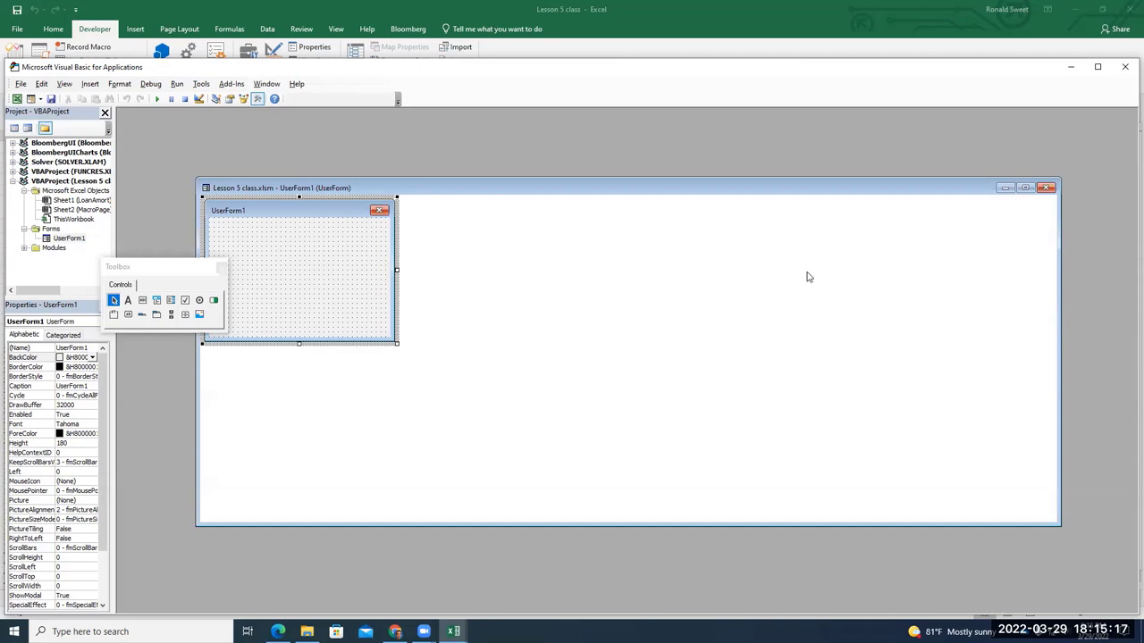
pyautogui.click(222, 266)
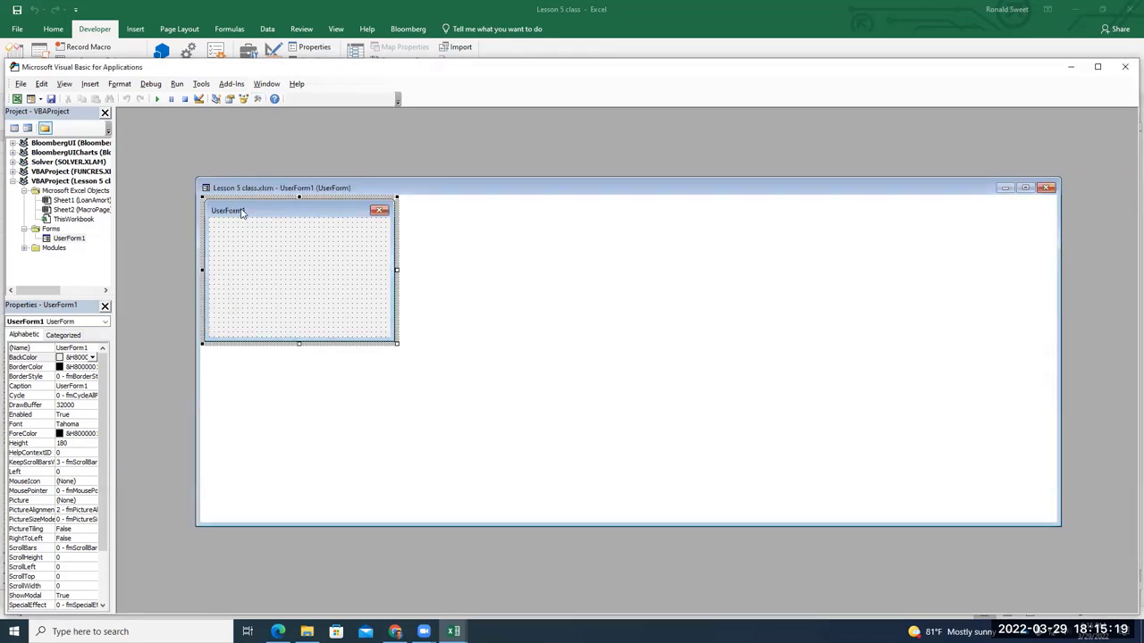
pyautogui.moveTo(434, 187); pyautogui.dragTo(445, 163)
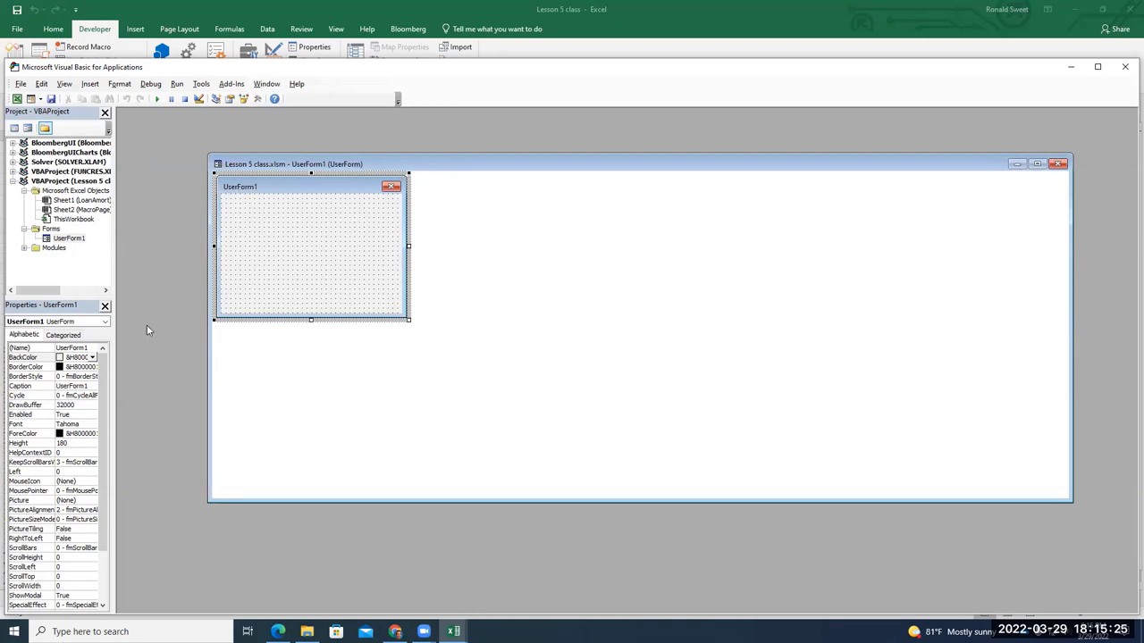
# Change the UserForm1 Caption property to 'Loan Input Data'
pyautogui.click(104, 370)
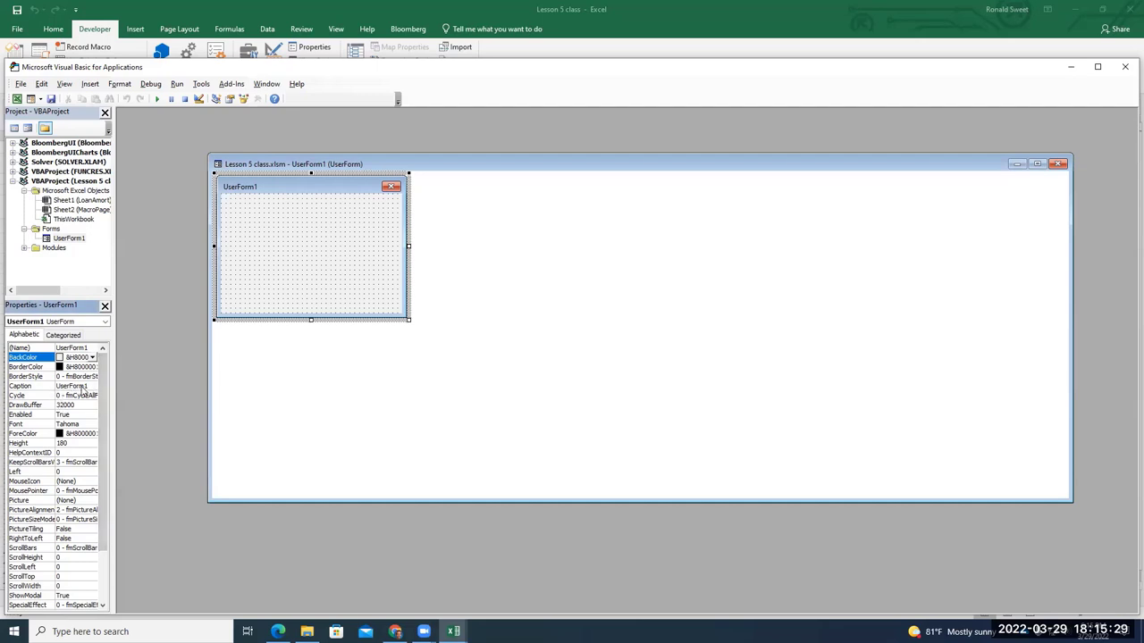
pyautogui.scroll(-1, 102, 398)
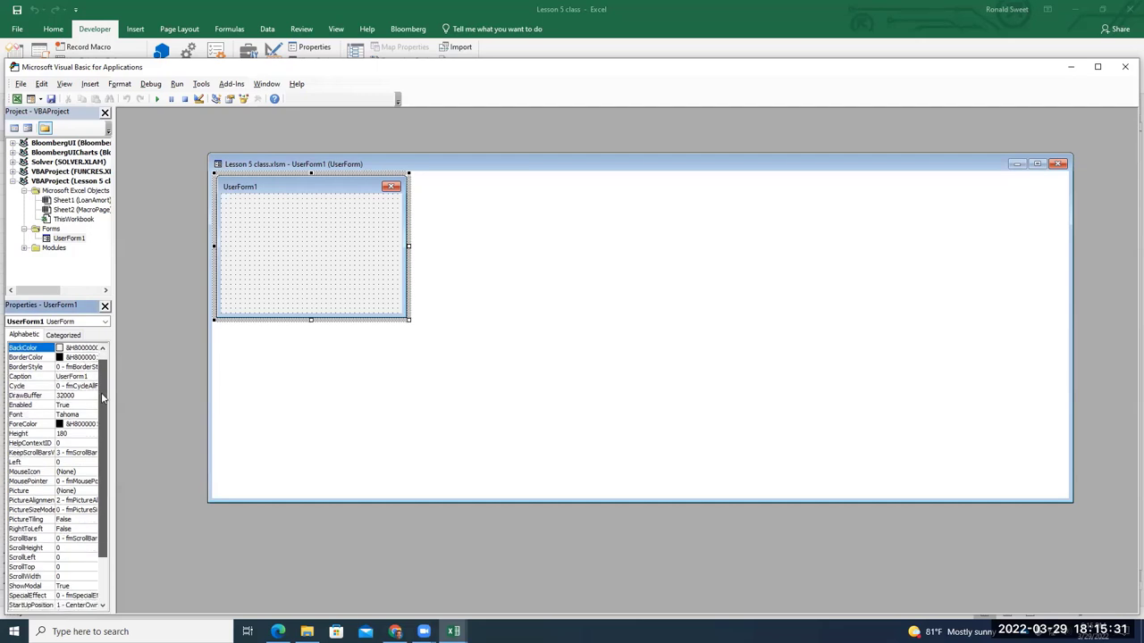
pyautogui.click(70, 377)
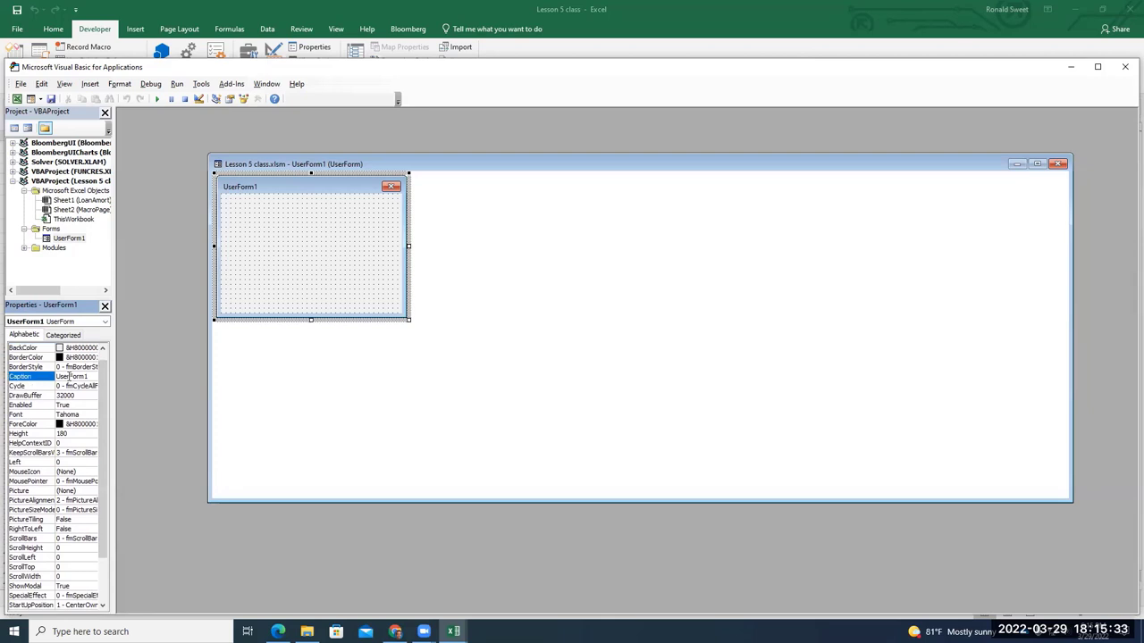
pyautogui.scroll(1, 59, 433)
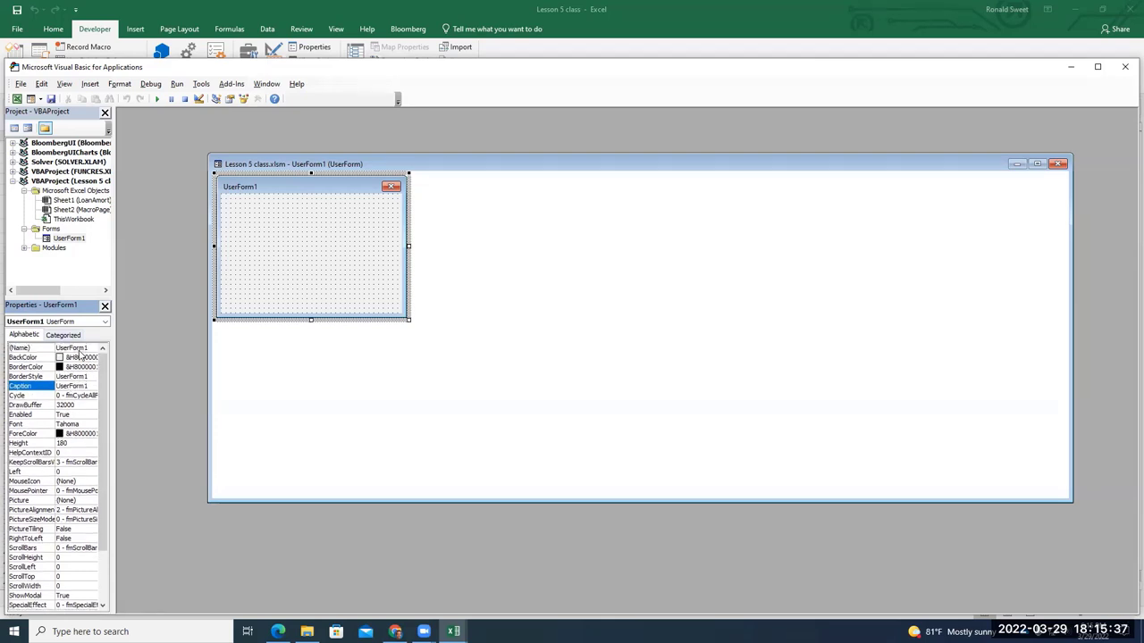
pyautogui.click(69, 385)
pyautogui.doubleClick(69, 385)
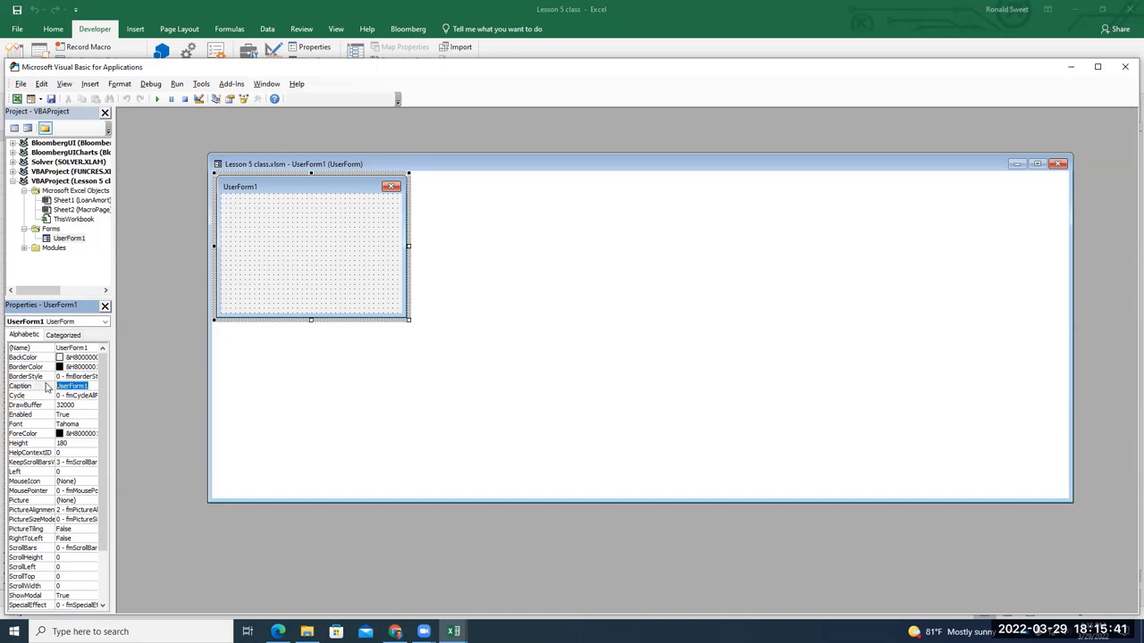
pyautogui.write('lOAN')
pyautogui.press('BackSpace')
pyautogui.press('BackSpace')
pyautogui.press('BackSpace')
pyautogui.write('Loan Input Data')
pyautogui.click(326, 184)
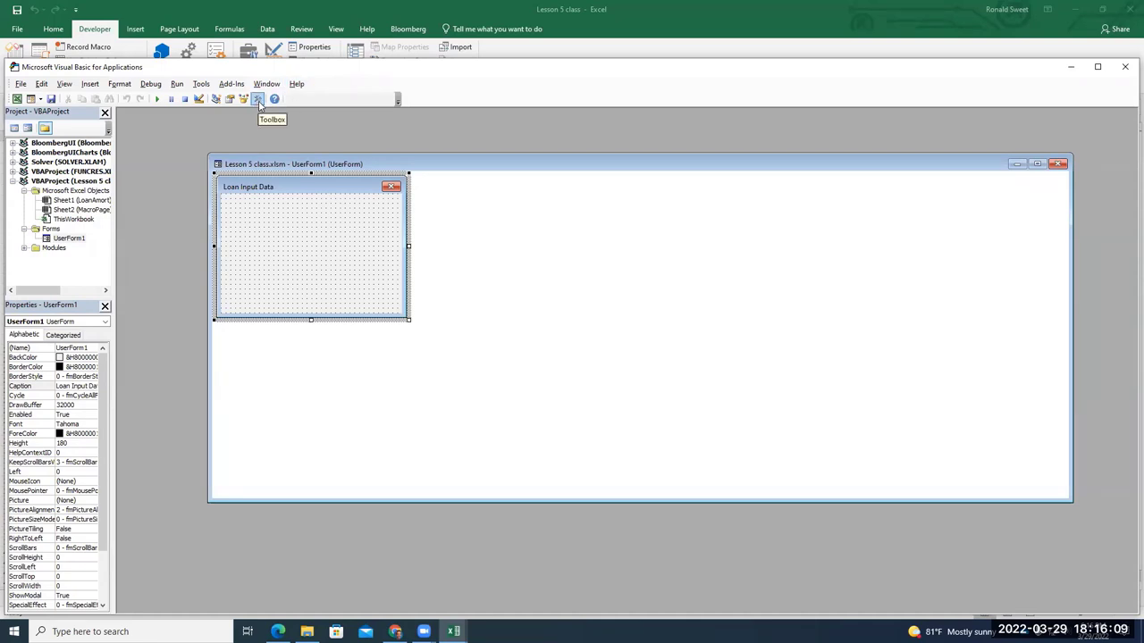
# Draw a label at the top left of the form using the Toolbox Label tool
pyautogui.click(258, 99)
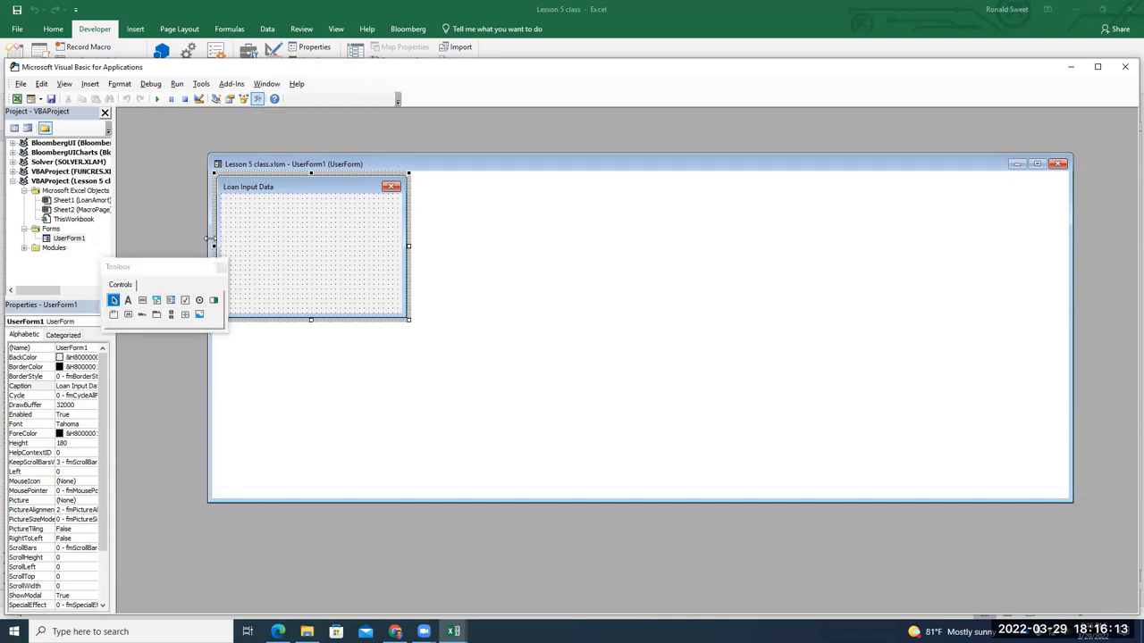
pyautogui.click(128, 302)
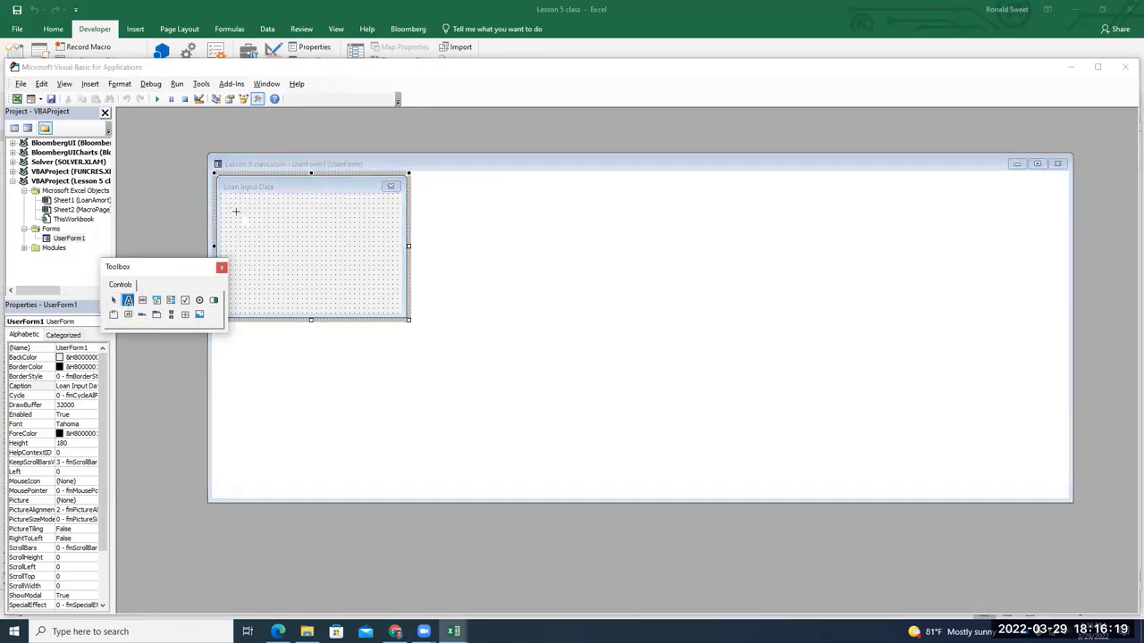
pyautogui.moveTo(221, 194); pyautogui.dragTo(302, 204)
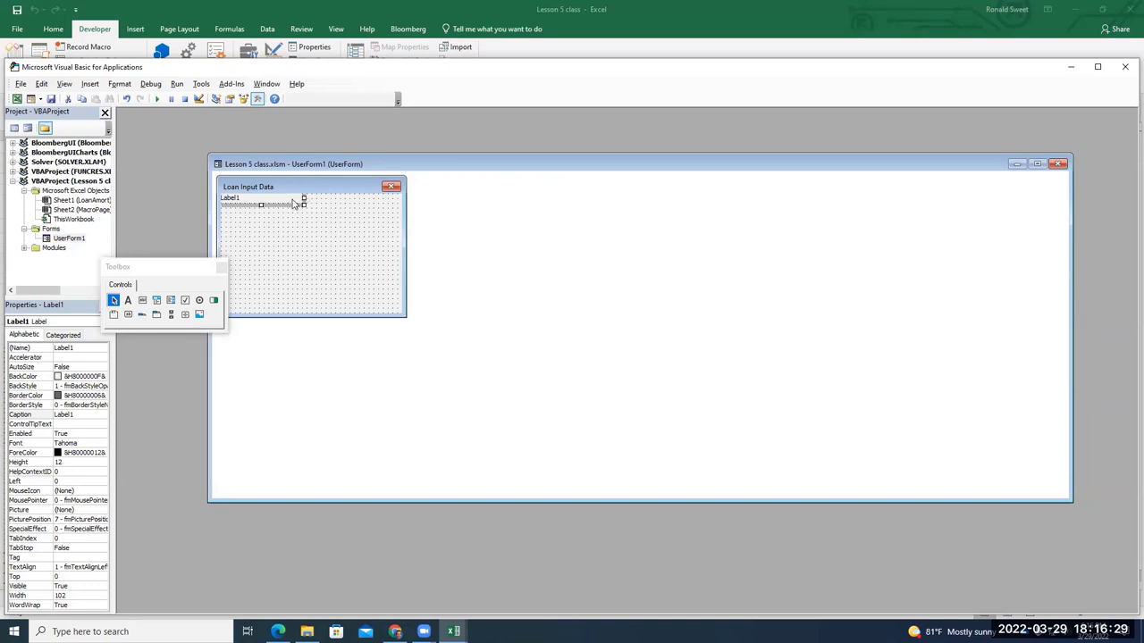
pyautogui.click(286, 204)
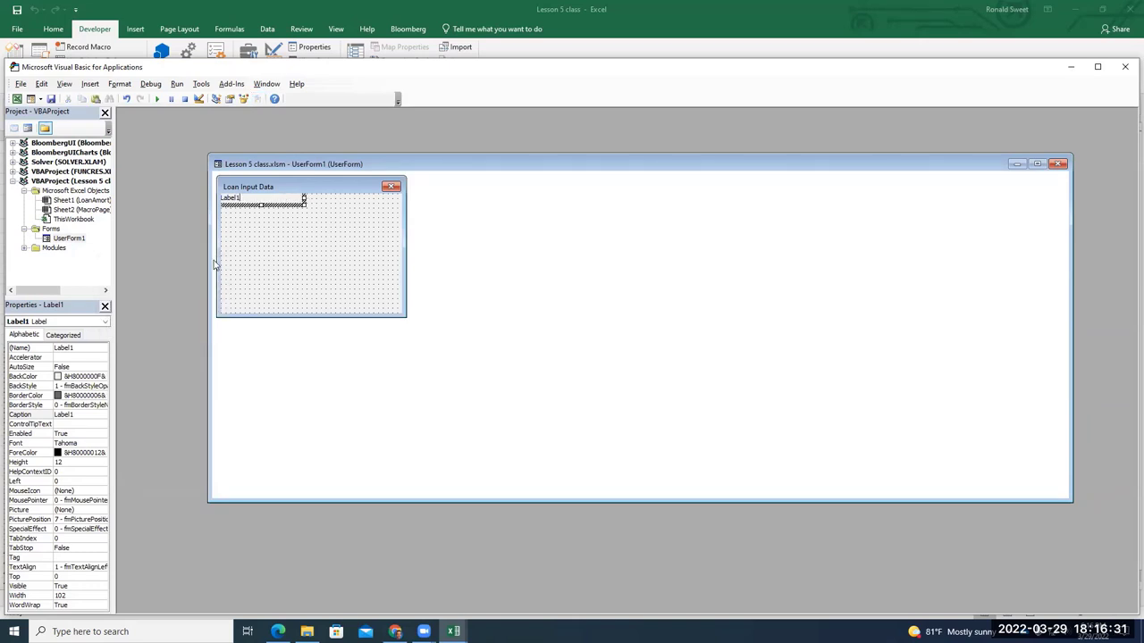
pyautogui.click(282, 231)
pyautogui.click(266, 204)
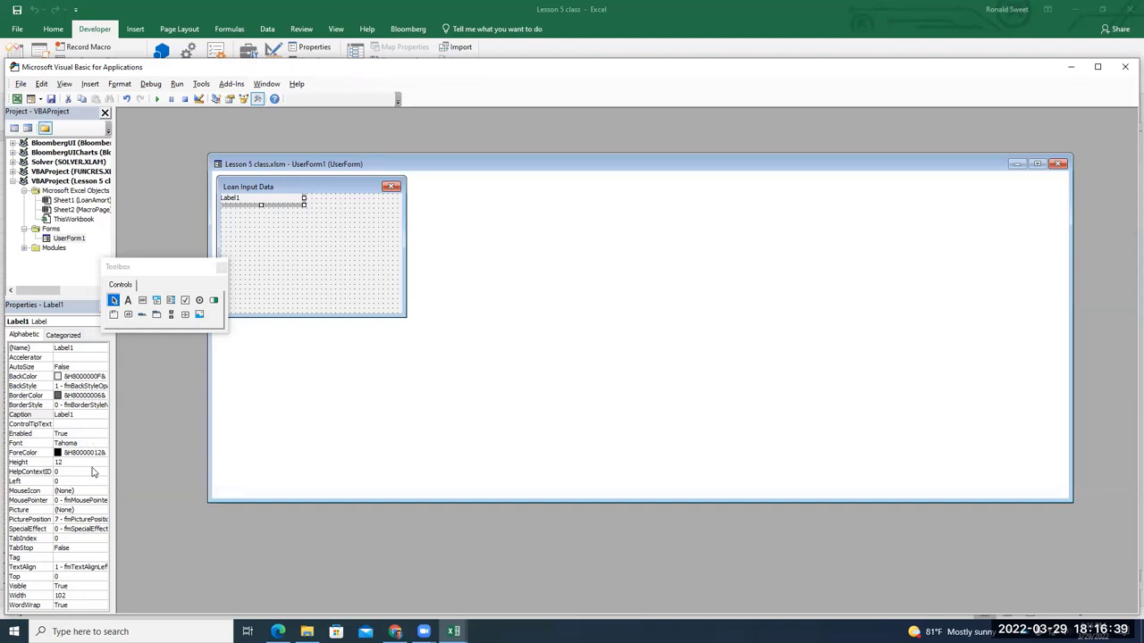
# Set the label's Caption property to 'Client's Name'
pyautogui.click(85, 416)
pyautogui.moveTo(89, 415); pyautogui.dragTo(32, 414)
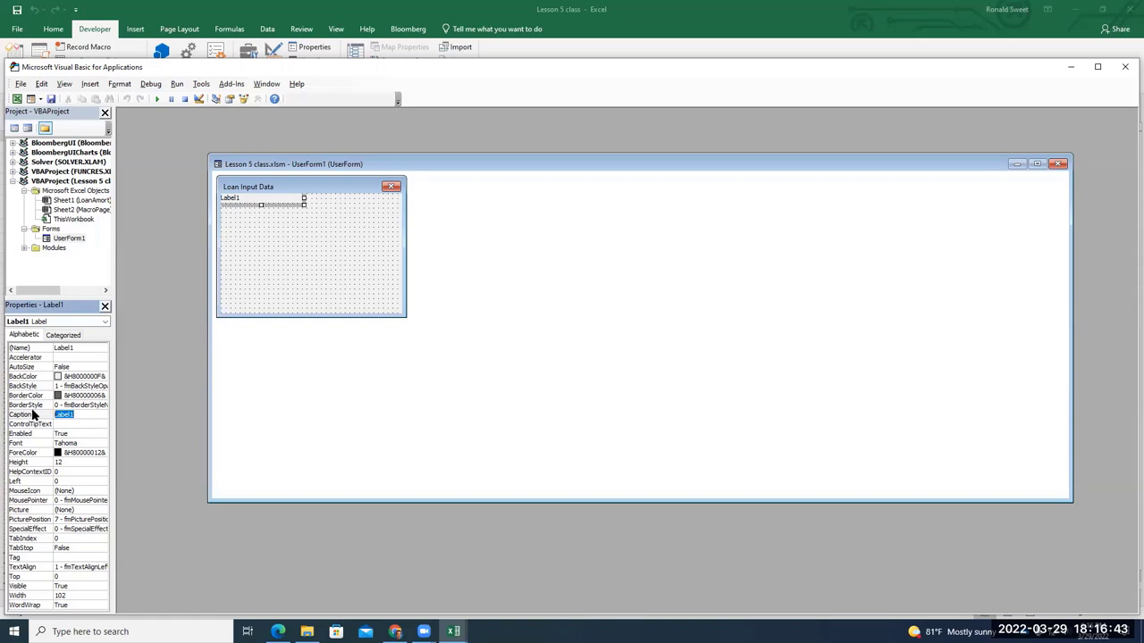
pyautogui.write("Client's Name")
pyautogui.press('BackSpace')
pyautogui.press('Return')
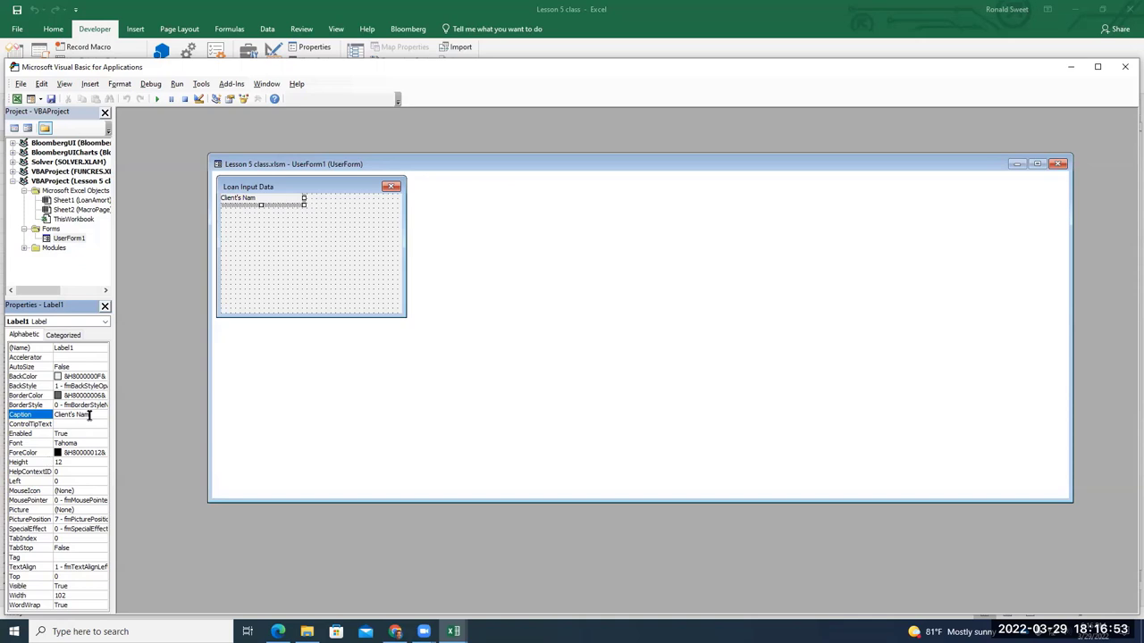
pyautogui.click(93, 415)
pyautogui.write('e')
pyautogui.press('Return')
pyautogui.click(307, 223)
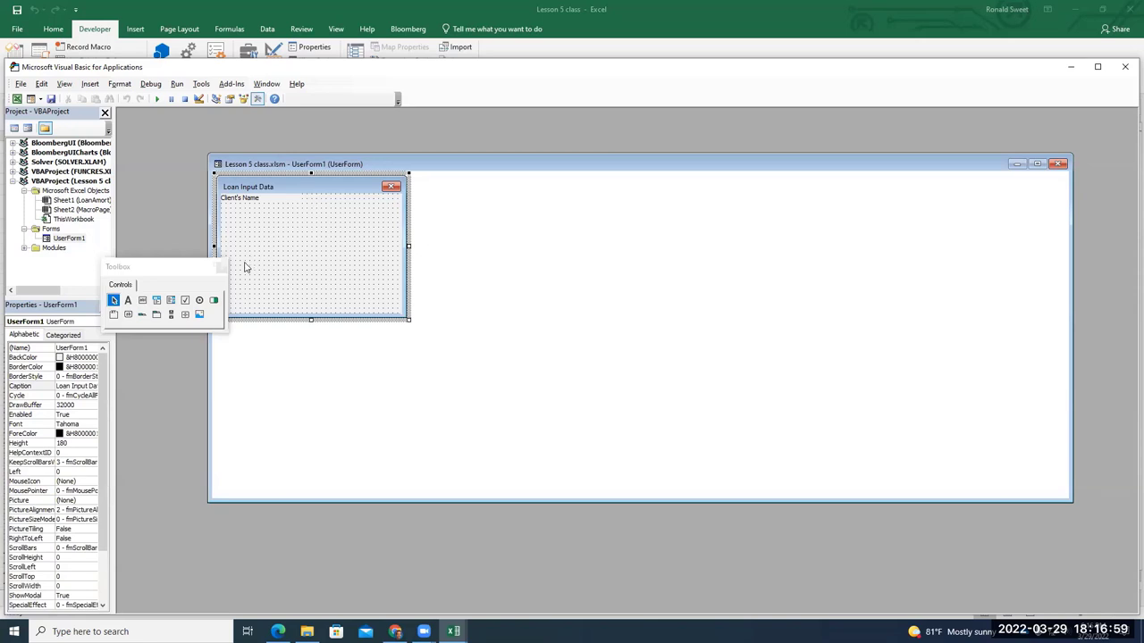
# Draw a text box beside the Client's Name label
pyautogui.click(143, 302)
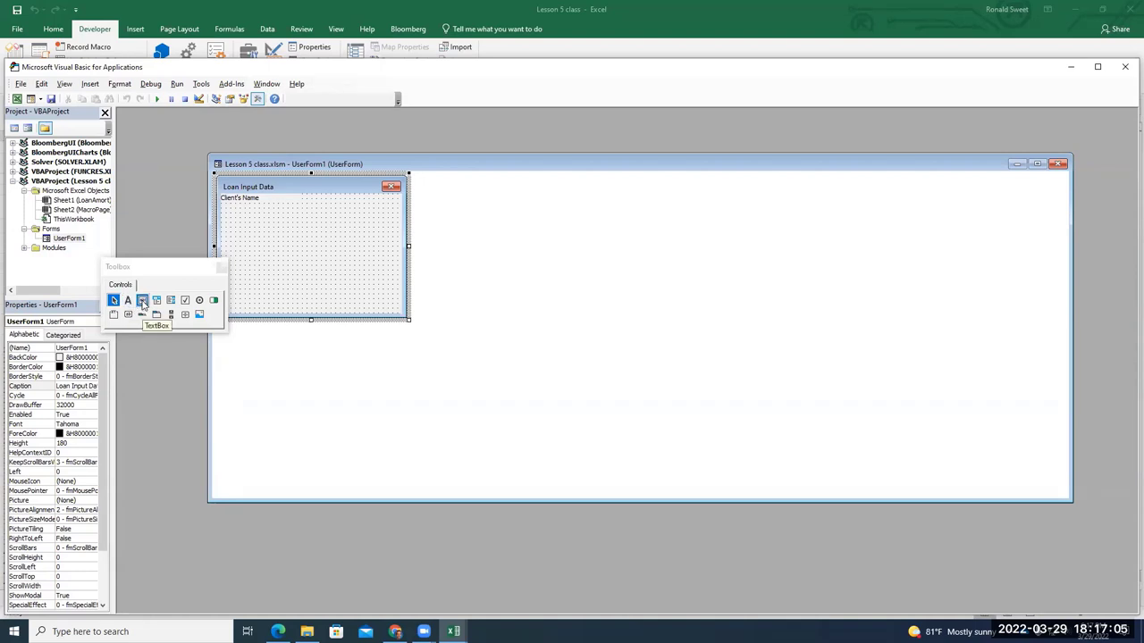
pyautogui.click(143, 304)
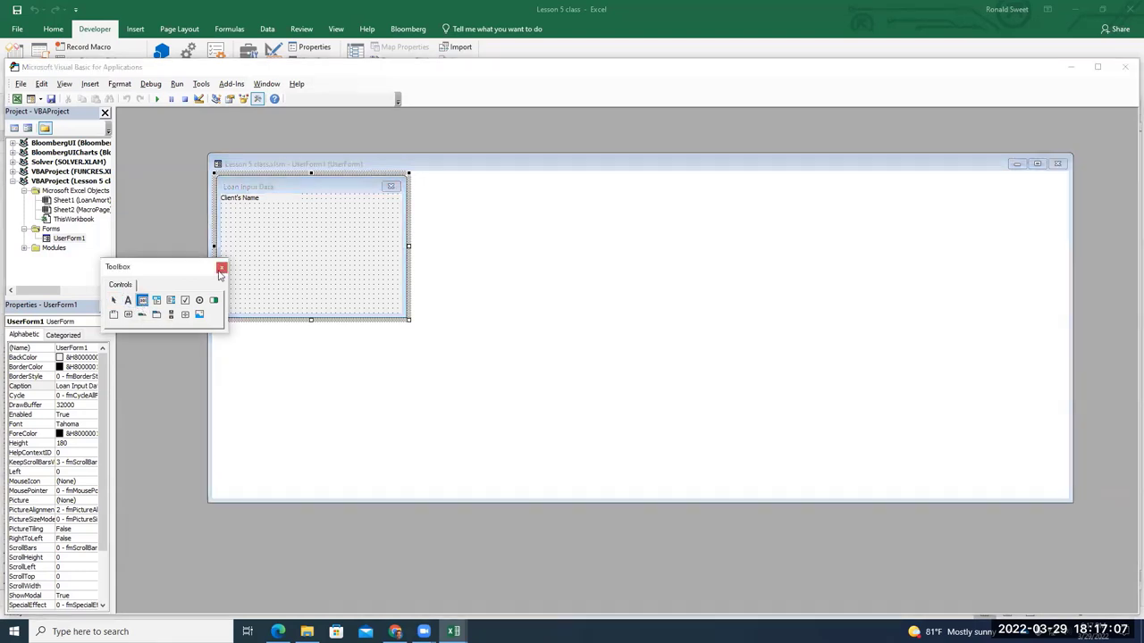
pyautogui.moveTo(302, 195); pyautogui.dragTo(401, 205)
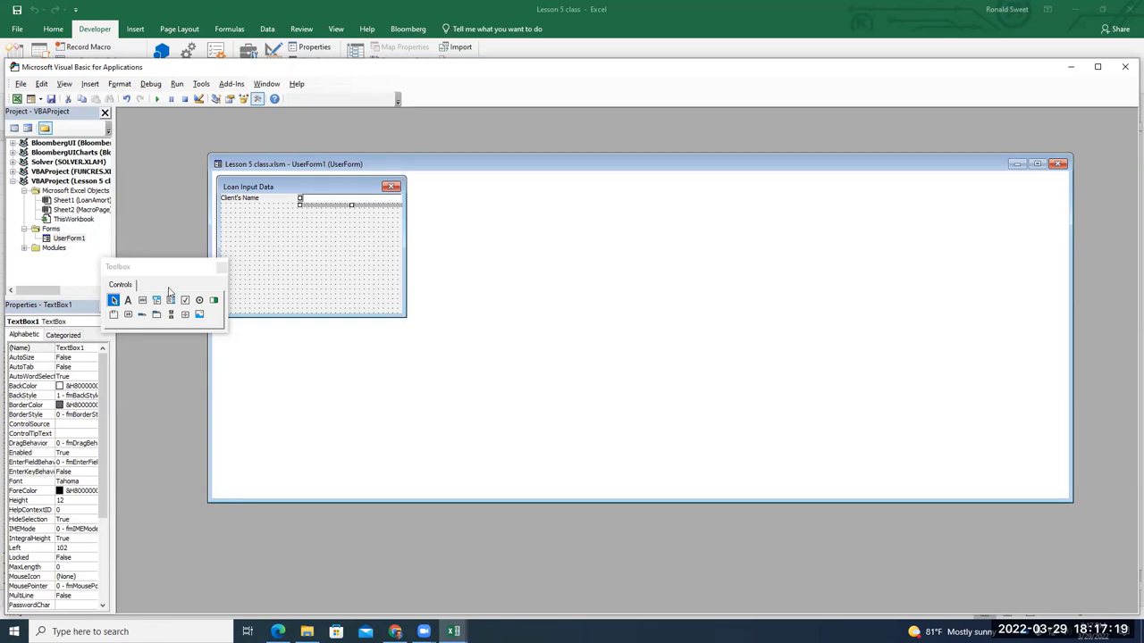
pyautogui.moveTo(102, 372); pyautogui.dragTo(103, 410)
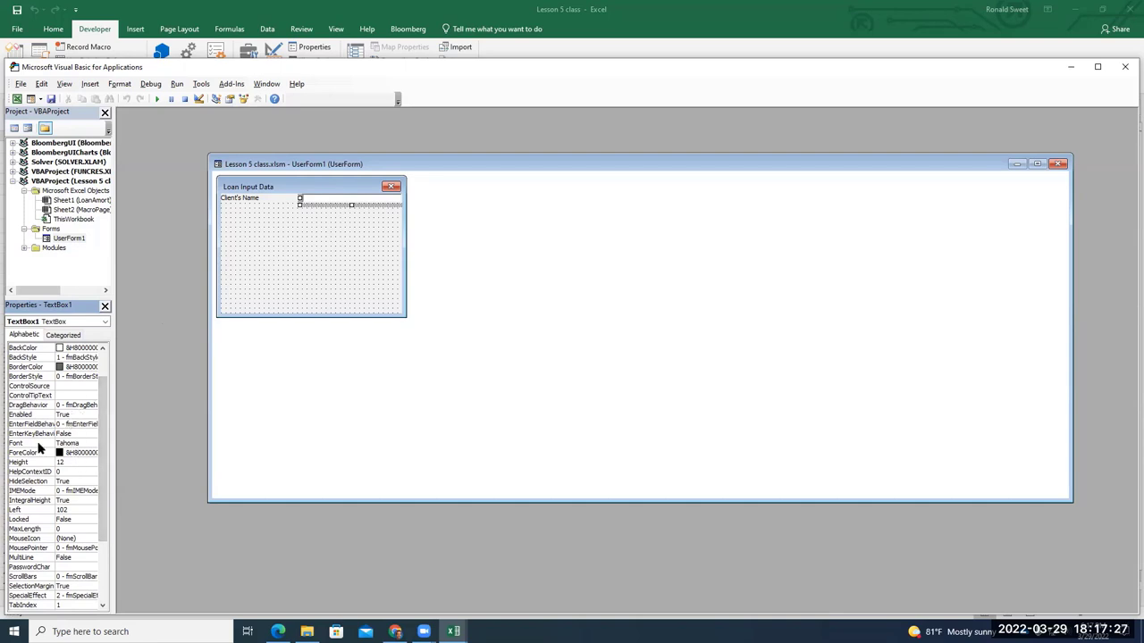
# Set the text box font to Arial Narrow, size 9
pyautogui.click(79, 443)
pyautogui.click(91, 443)
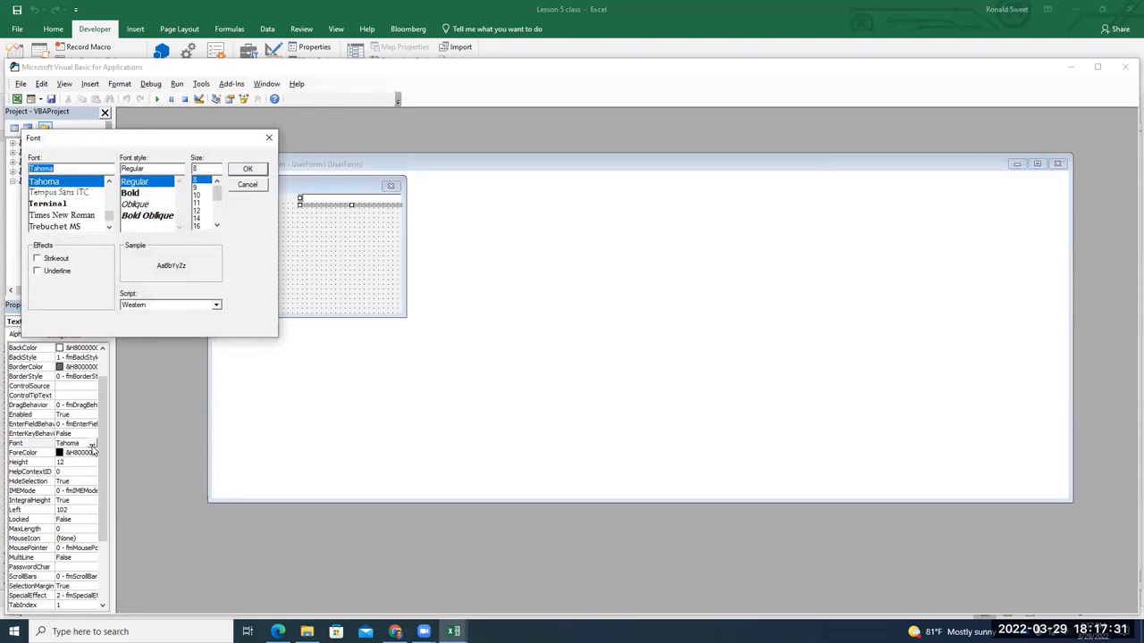
pyautogui.scroll(2, 69, 224)
pyautogui.write('ar')
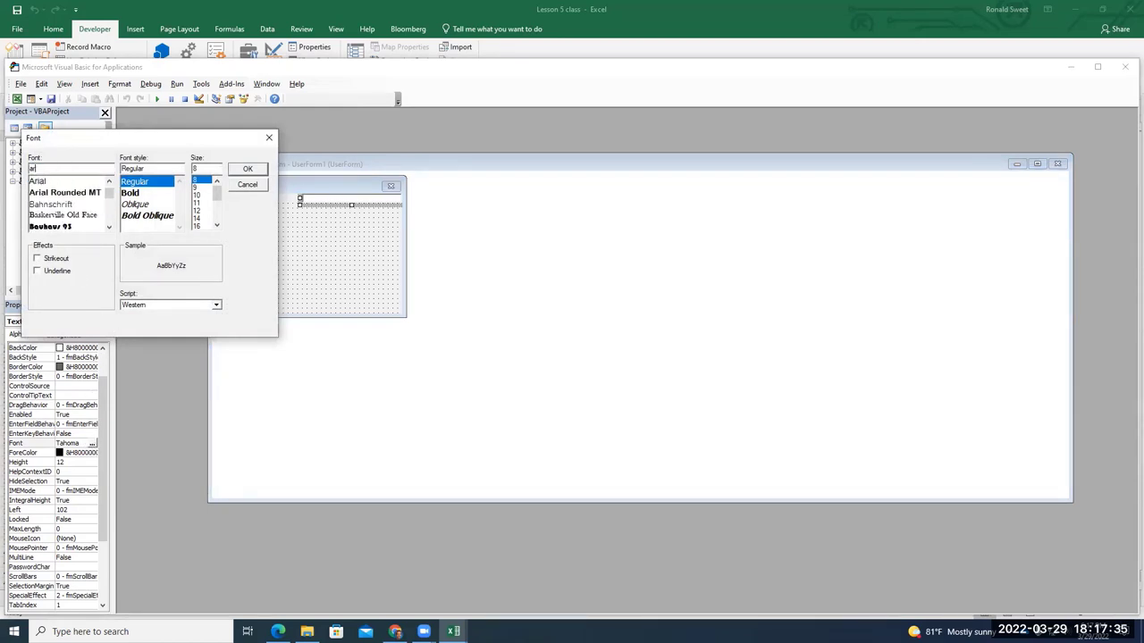
pyautogui.write('ial')
pyautogui.click(68, 180)
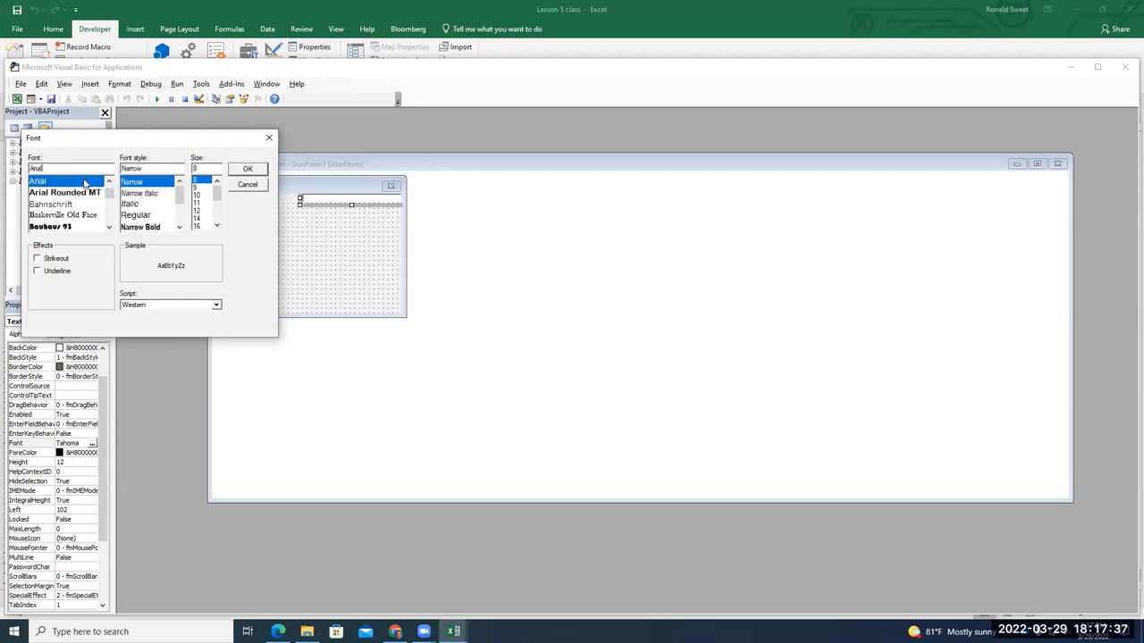
pyautogui.click(199, 189)
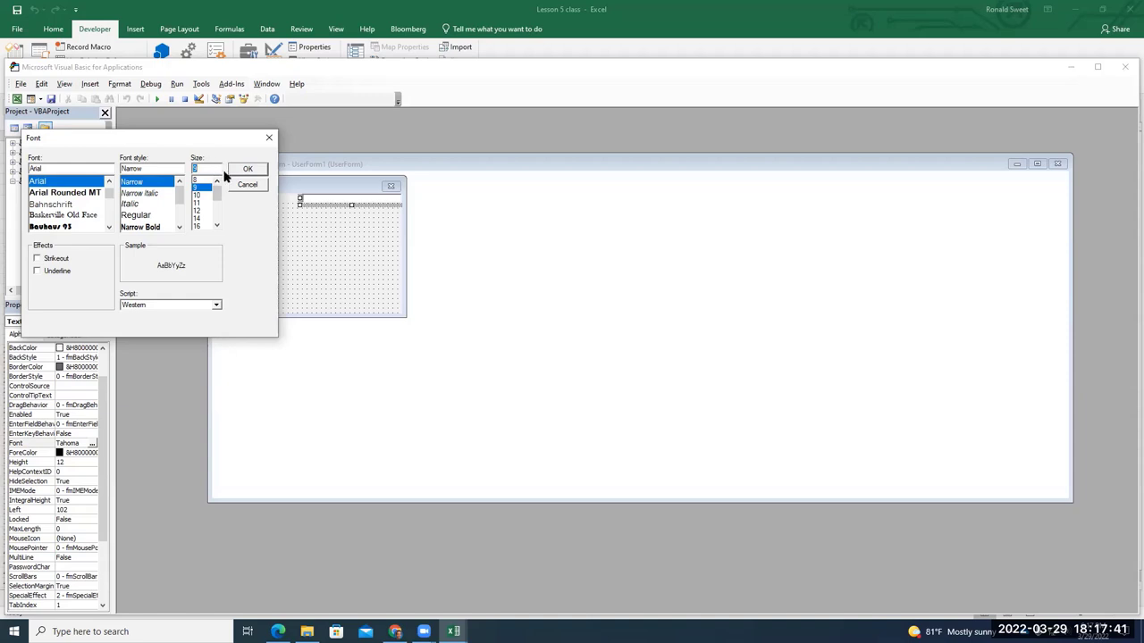
pyautogui.click(261, 172)
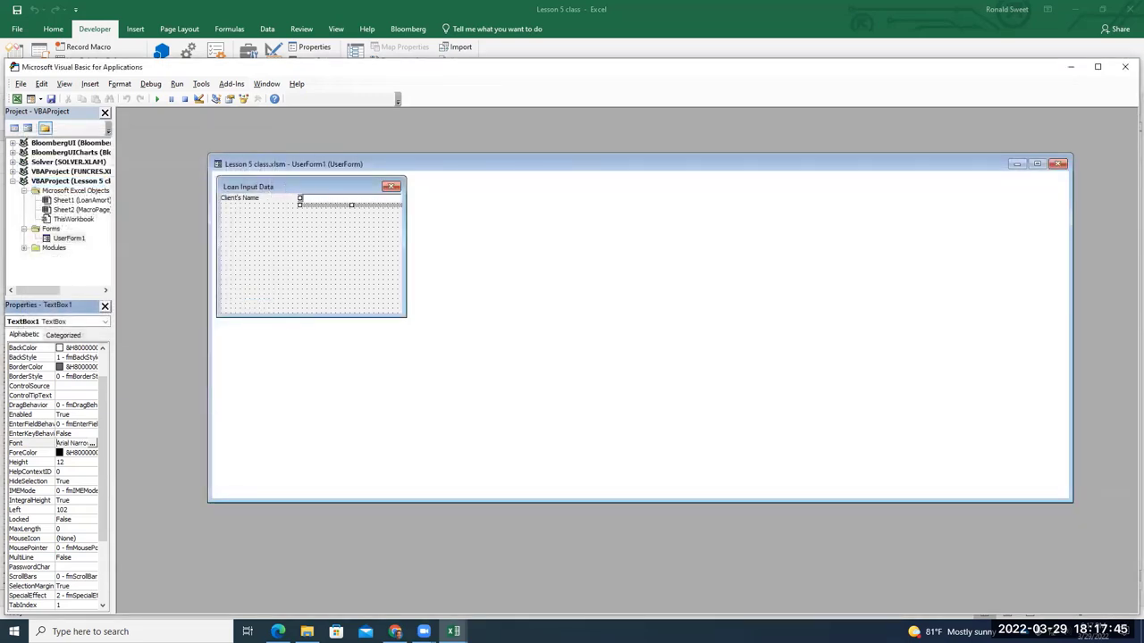
# Copy the Client's Name label and text box and place the copy just below the first row
pyautogui.click(259, 206)
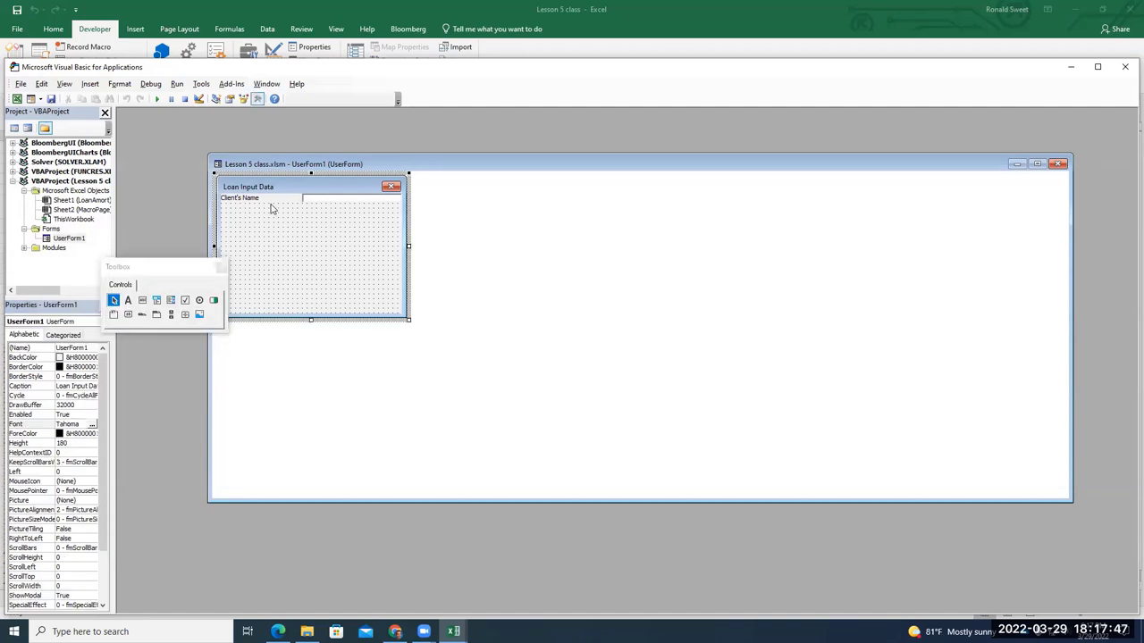
pyautogui.click(316, 204)
pyautogui.click(294, 205)
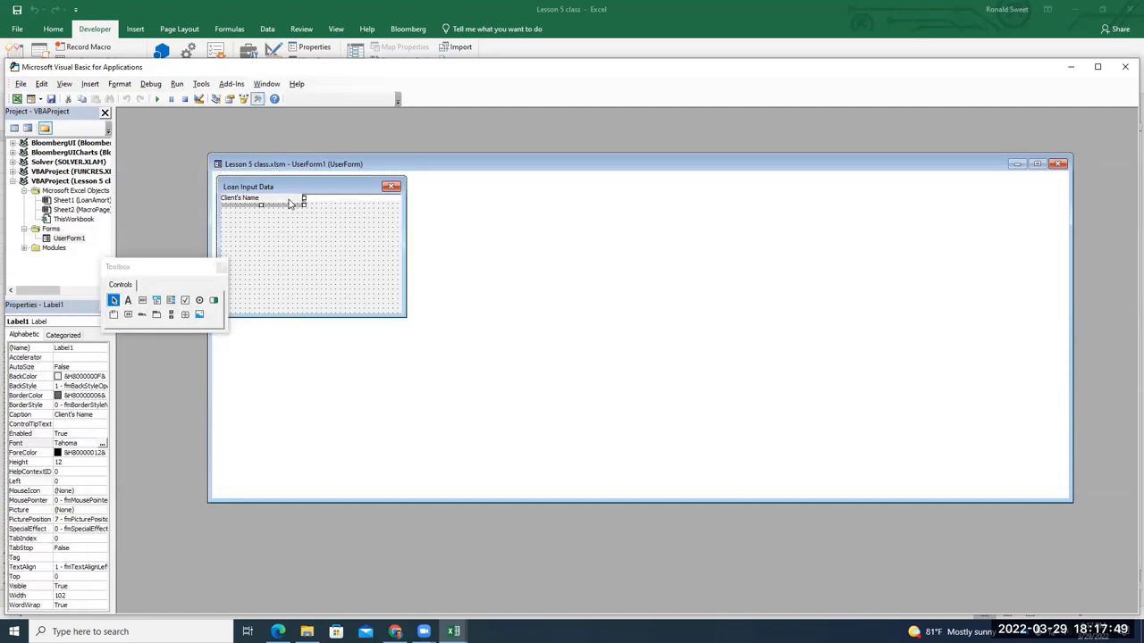
pyautogui.click(330, 204)
pyautogui.click(278, 204)
pyautogui.click(330, 202)
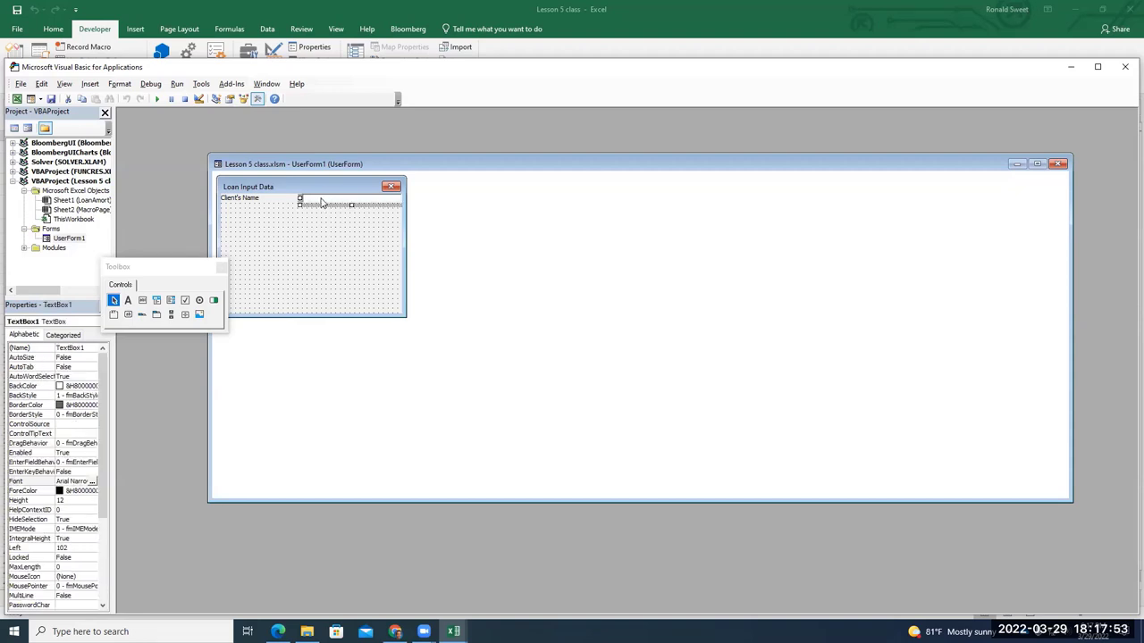
pyautogui.keyDown('ctrl'); pyautogui.click(282, 202); pyautogui.keyUp('ctrl')
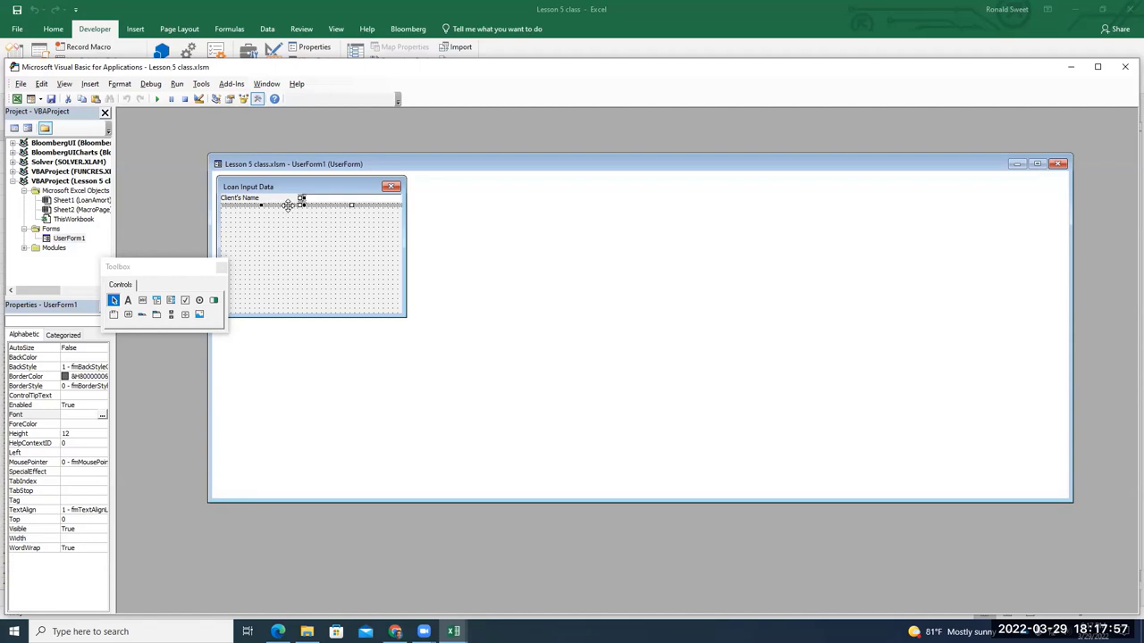
pyautogui.click(230, 216)
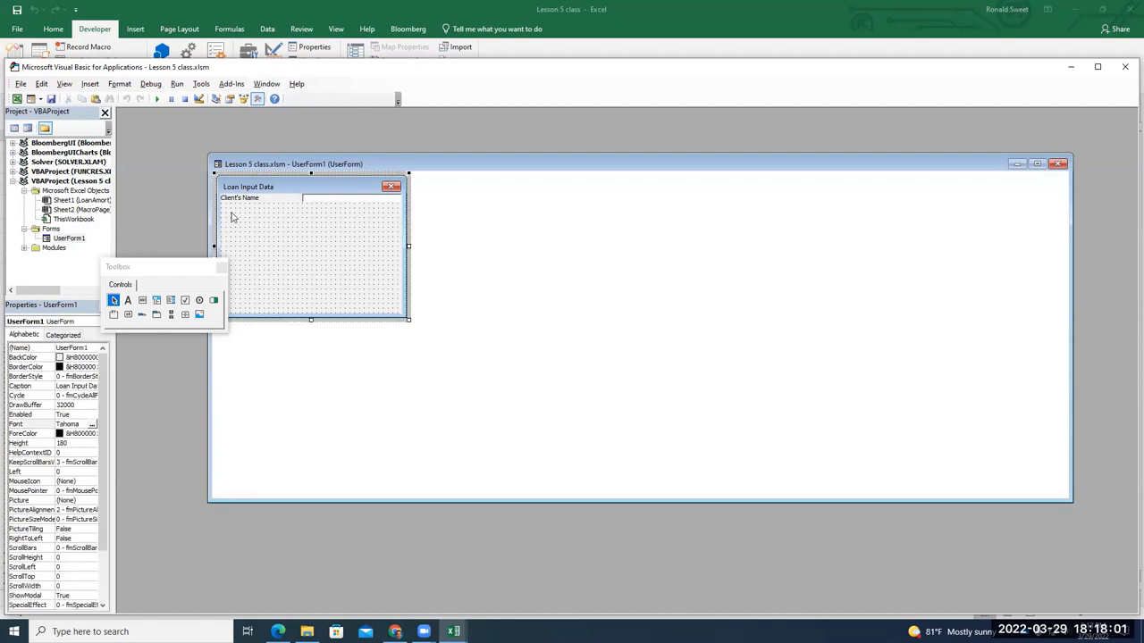
pyautogui.hotkey('ctrl', 'v')
pyautogui.moveTo(279, 250); pyautogui.dragTo(286, 213)
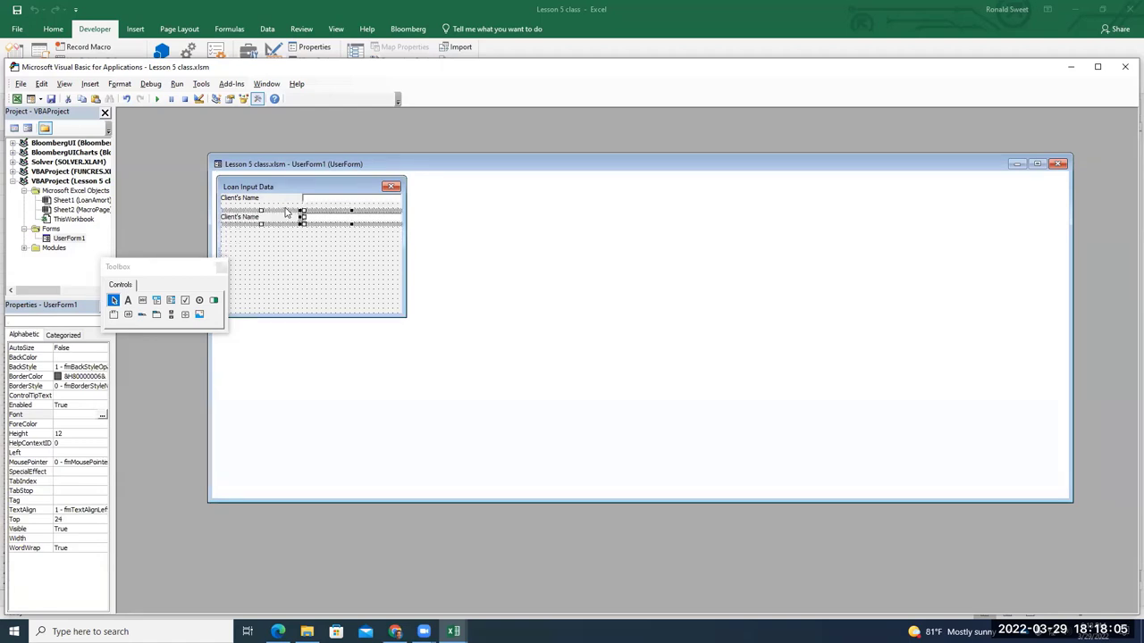
pyautogui.click(222, 266)
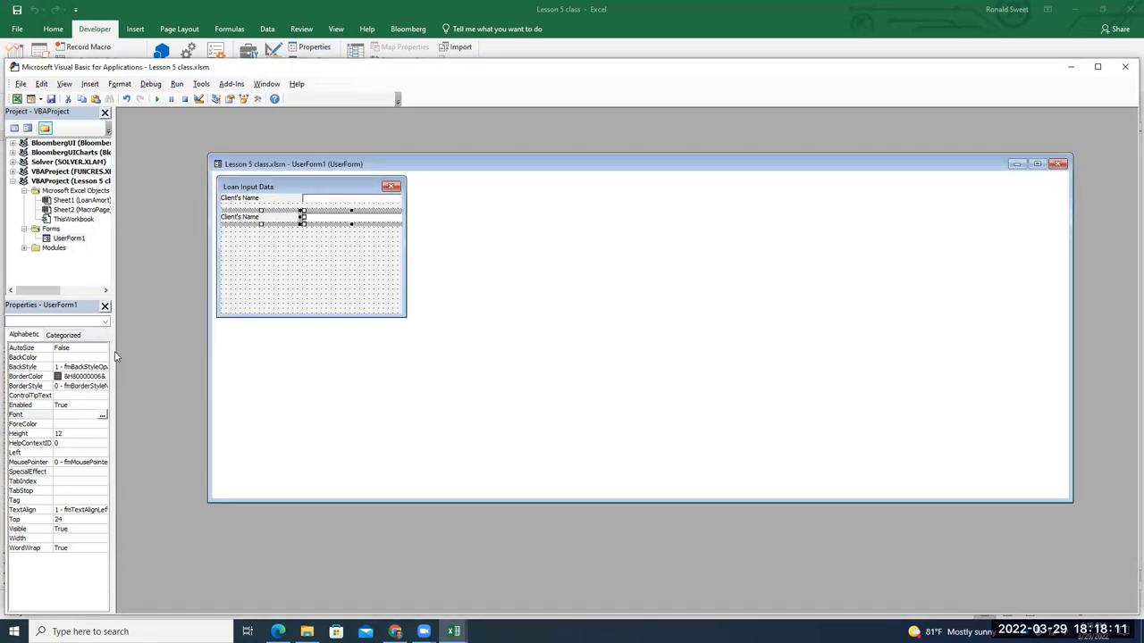
pyautogui.click(285, 234)
# Change the copied label's caption to 'Loan Amount'
pyautogui.click(284, 216)
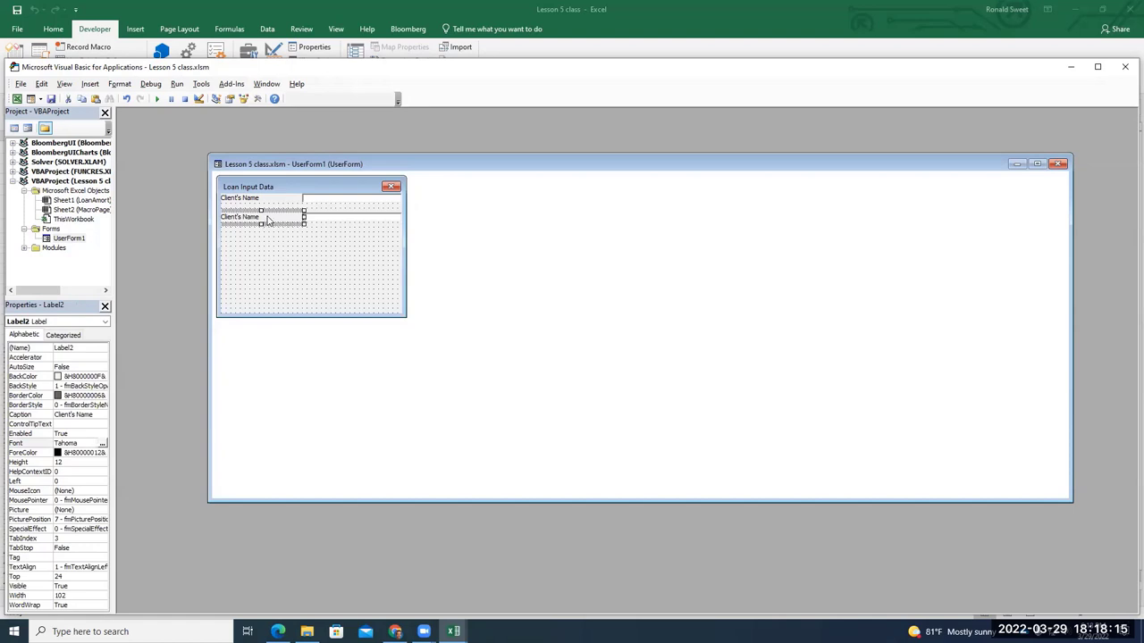
pyautogui.rightClick(266, 220)
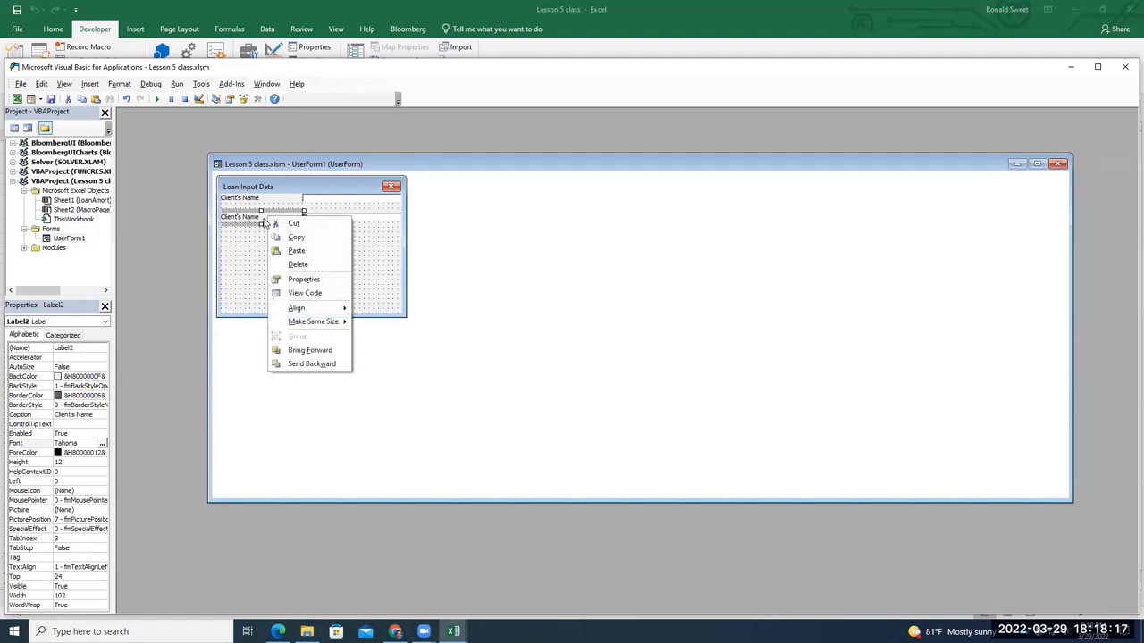
pyautogui.click(260, 220)
pyautogui.click(259, 220)
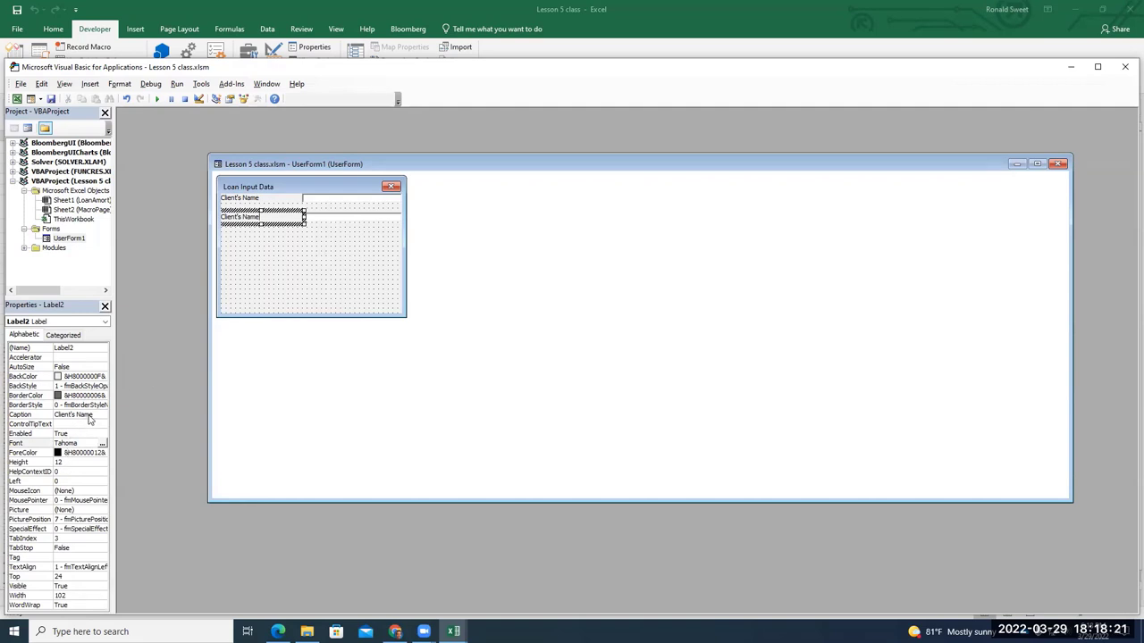
pyautogui.click(80, 415)
pyautogui.click(33, 416)
pyautogui.write('La')
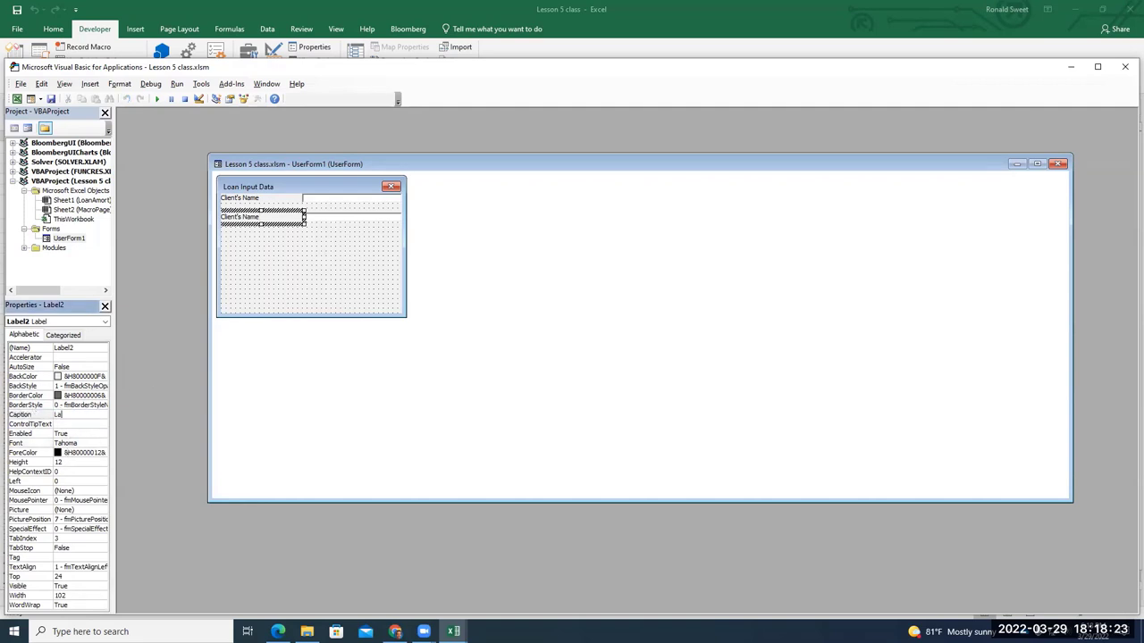
pyautogui.write('oan Amoun')
pyautogui.click(308, 256)
pyautogui.click(312, 222)
pyautogui.click(284, 245)
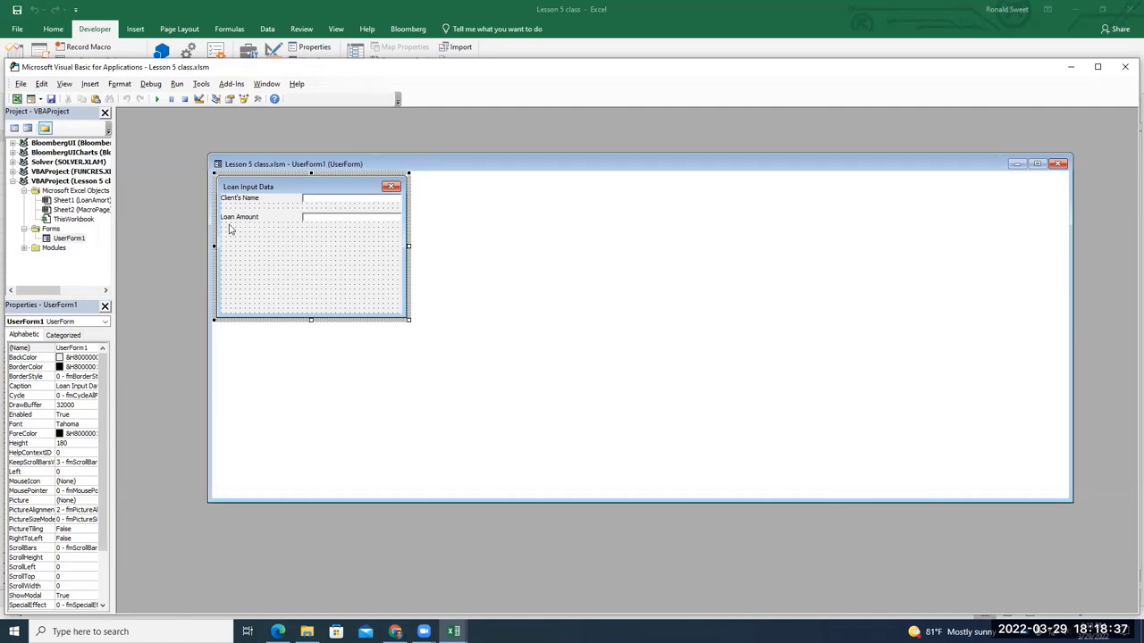
pyautogui.click(257, 99)
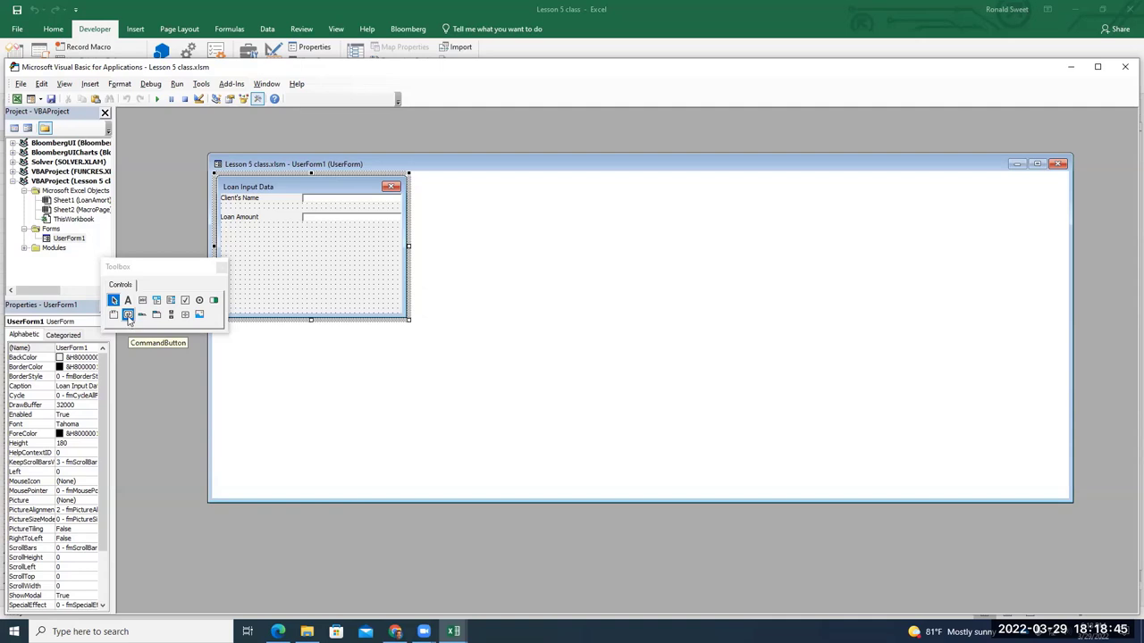
# Draw a wide command button below the Loan Amount row, captioned 'OK'
pyautogui.click(128, 316)
pyautogui.moveTo(221, 223); pyautogui.dragTo(402, 245)
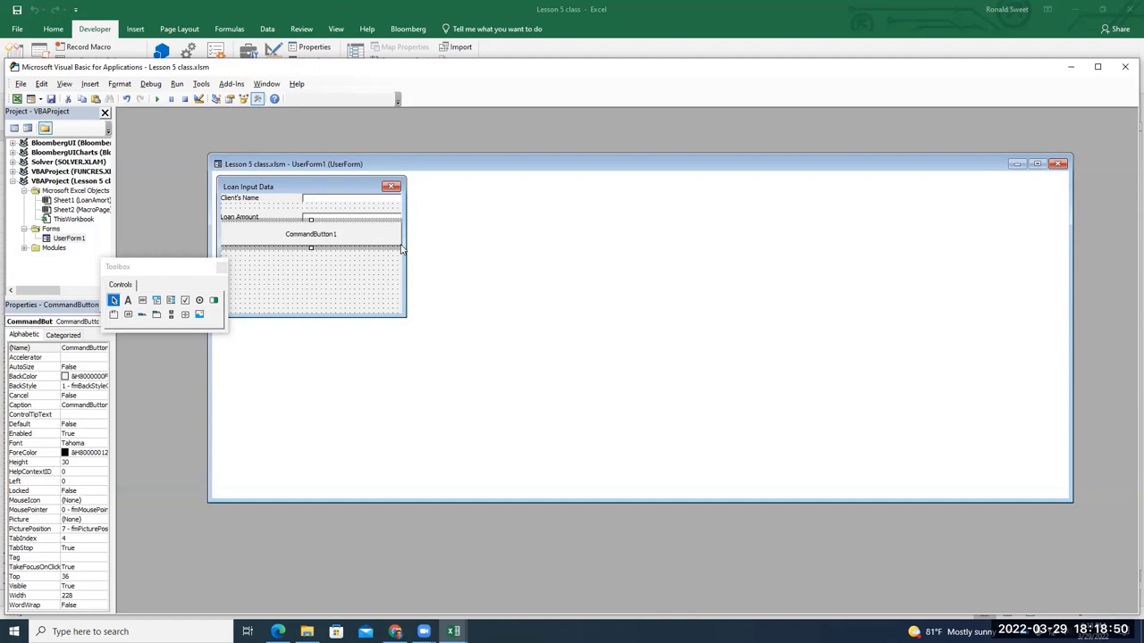
pyautogui.click(311, 234)
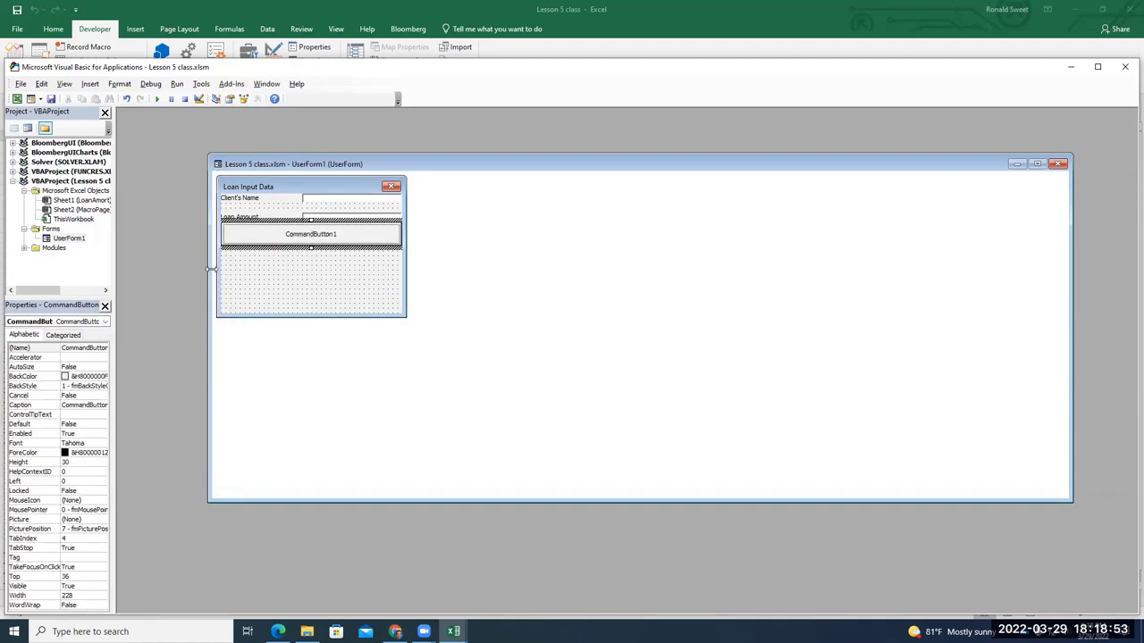
pyautogui.moveTo(337, 233); pyautogui.dragTo(287, 234)
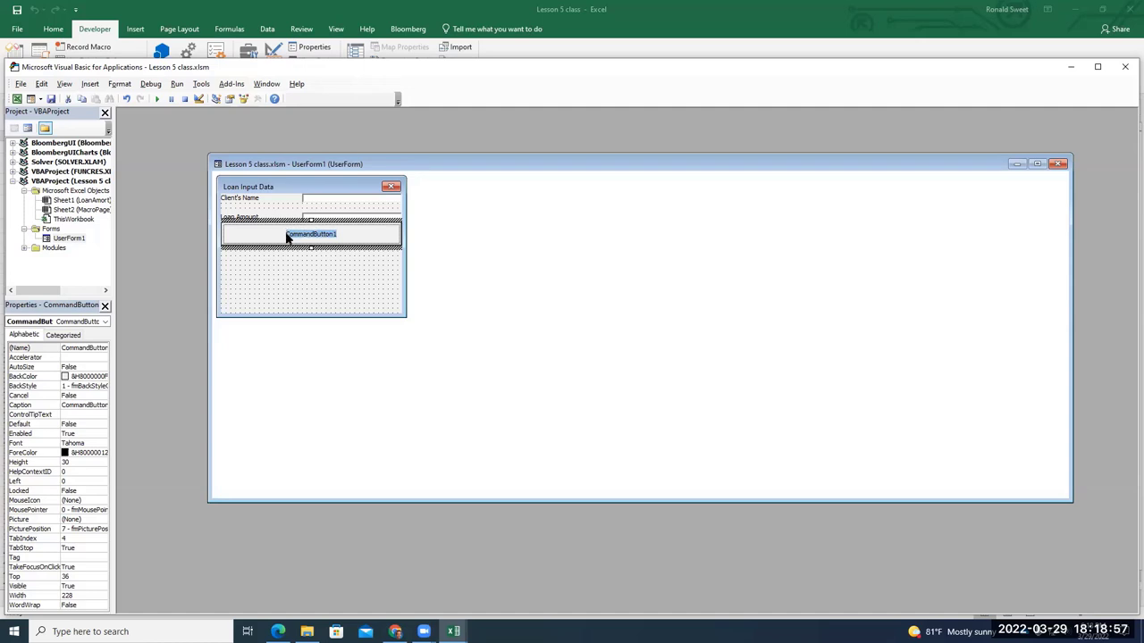
pyautogui.write('OK')
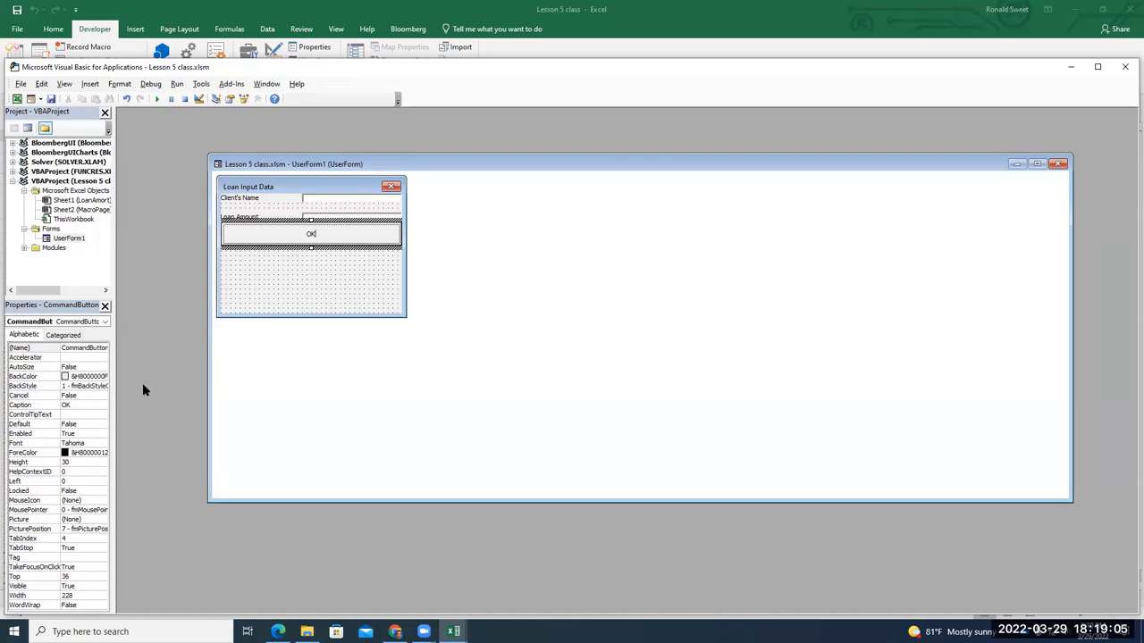
# Set the OK button's font to Tahoma Bold, size 14
pyautogui.click(87, 444)
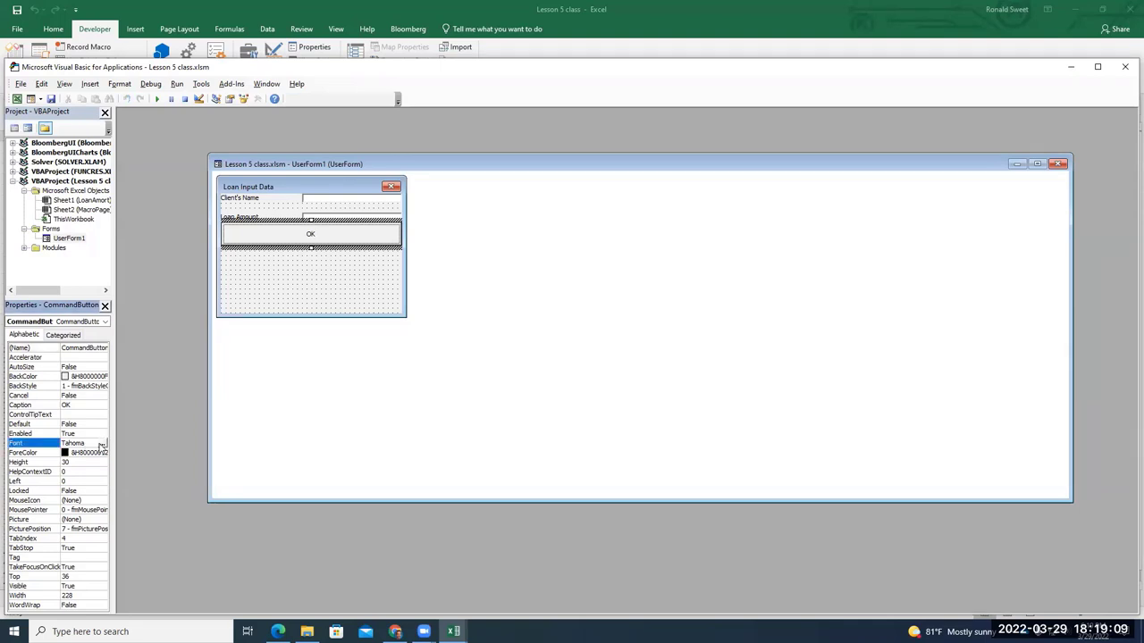
pyautogui.click(101, 443)
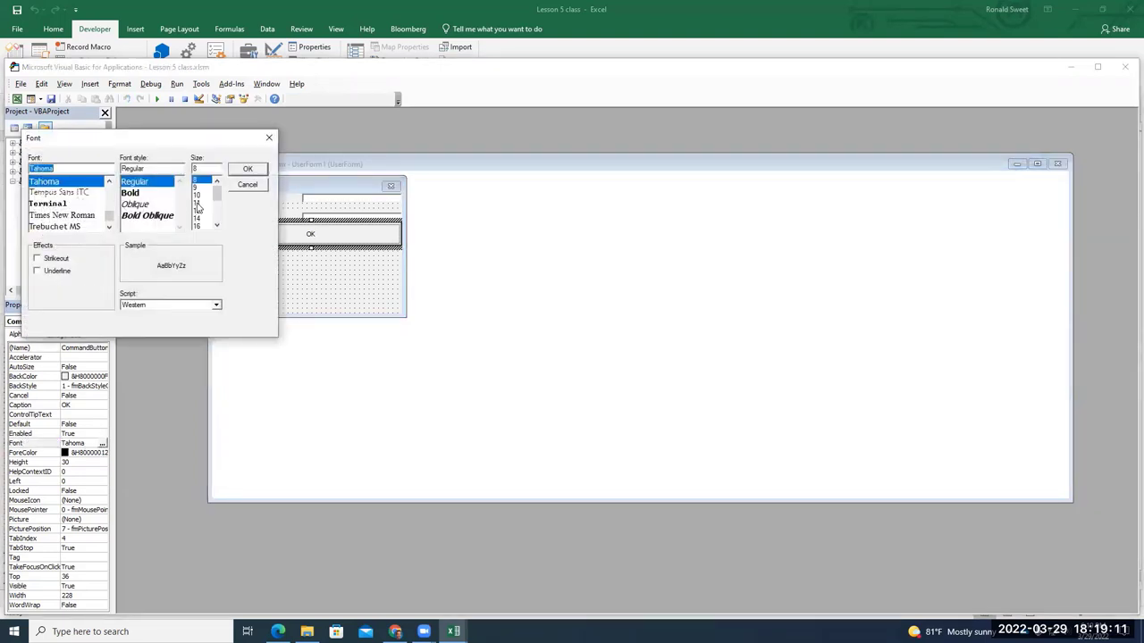
pyautogui.click(168, 195)
pyautogui.click(204, 218)
pyautogui.click(248, 170)
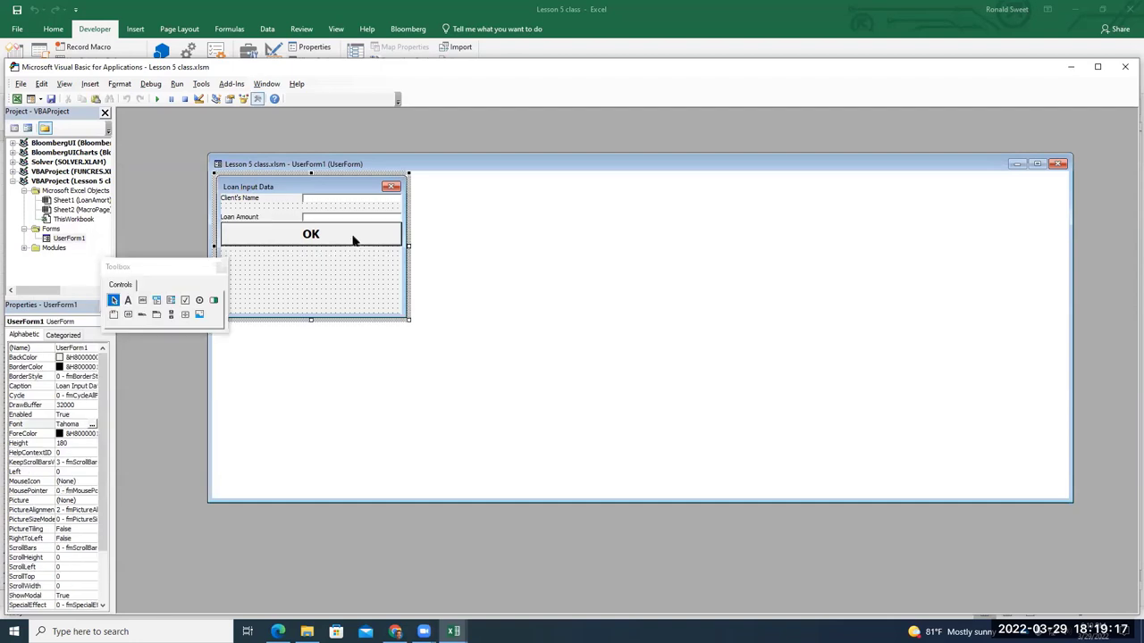
# Nudge the OK button down and shorten the form to end just below it
pyautogui.moveTo(340, 228); pyautogui.dragTo(343, 235)
pyautogui.click(372, 271)
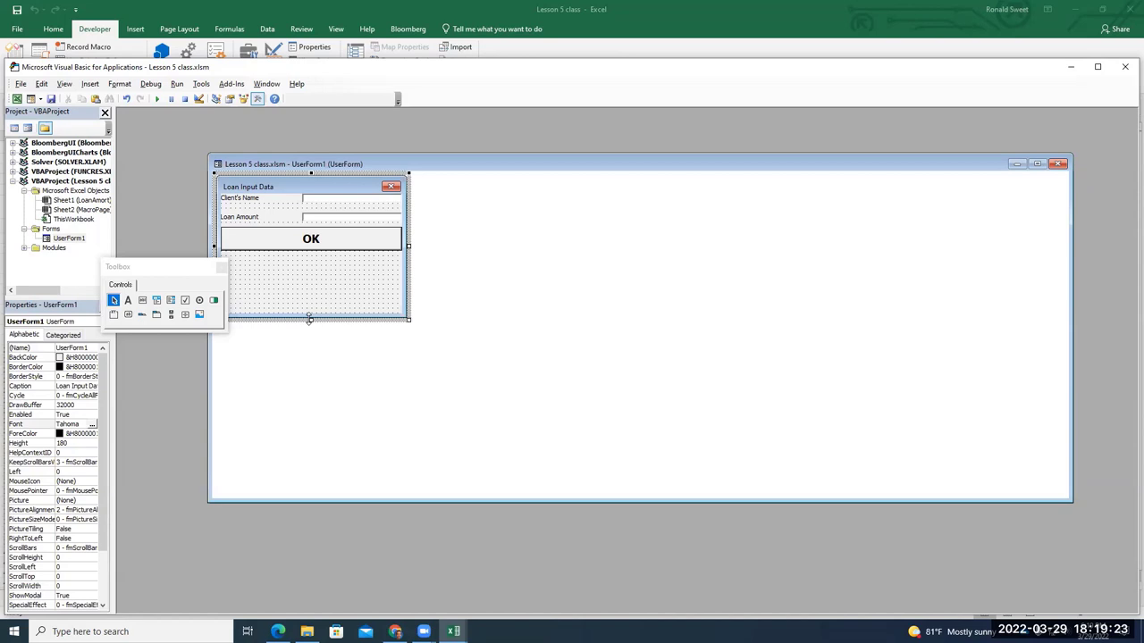
pyautogui.moveTo(309, 319); pyautogui.dragTo(311, 261)
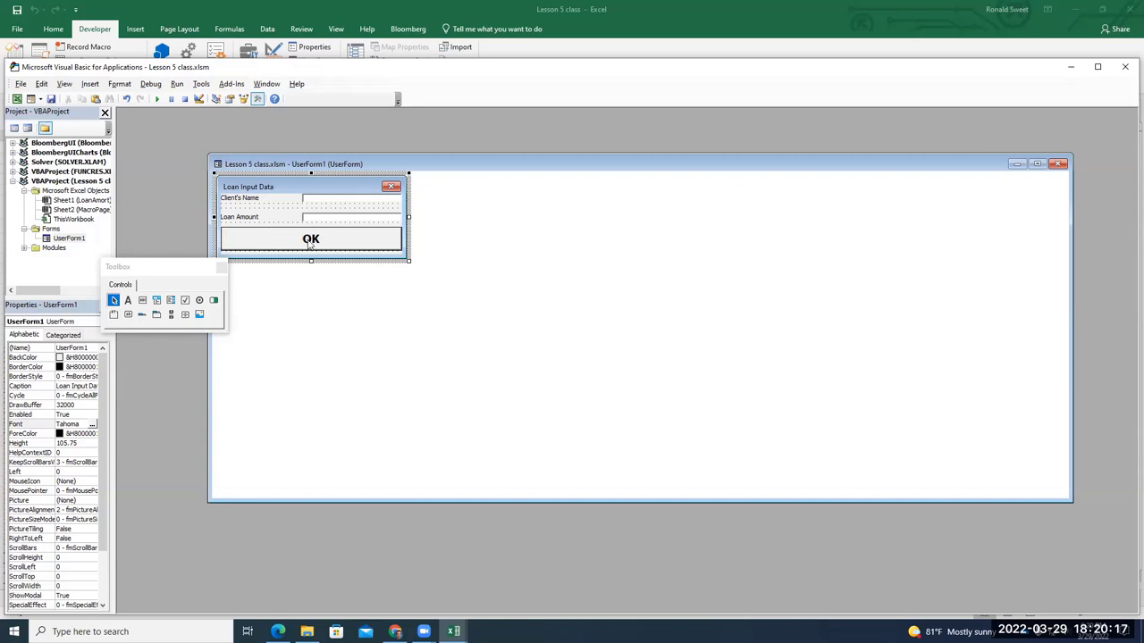
# In CommandButton1_Click, write Sheet("LoanAmort").Activate and Cells(6,3)=TextBox1
pyautogui.doubleClick(362, 240)
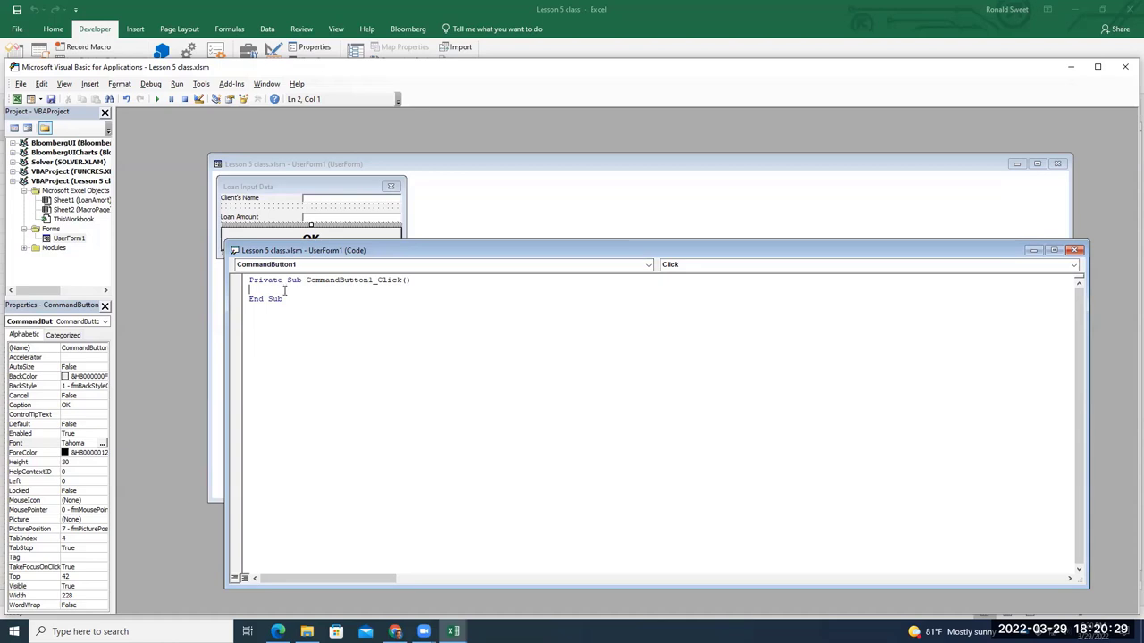
pyautogui.write('Sheet("LoanAmort").Activate')
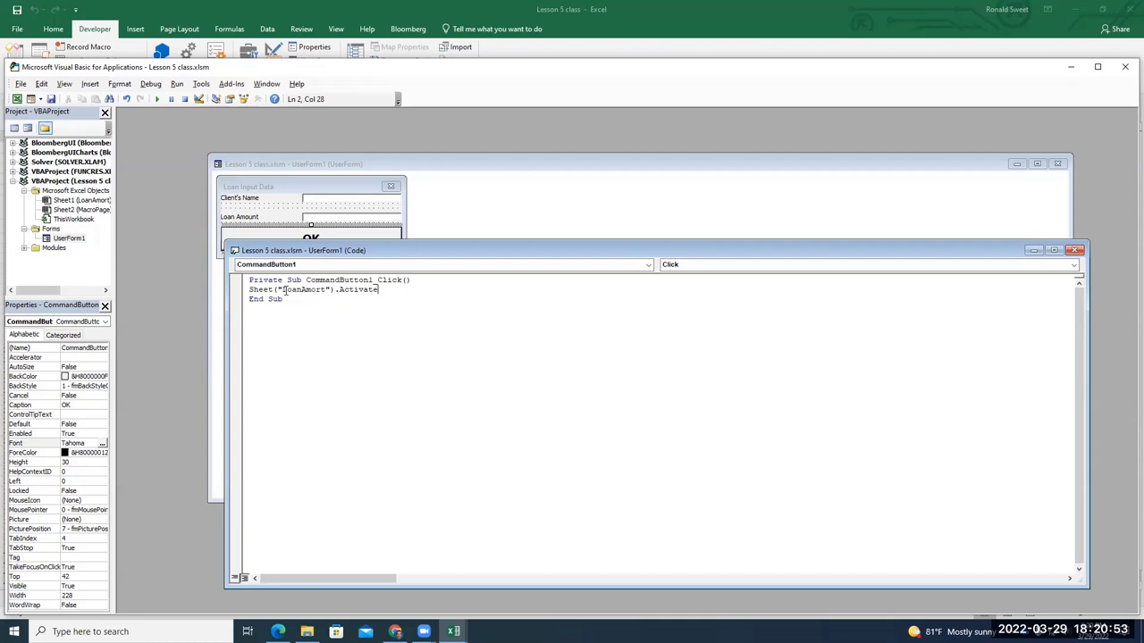
pyautogui.press('Return')
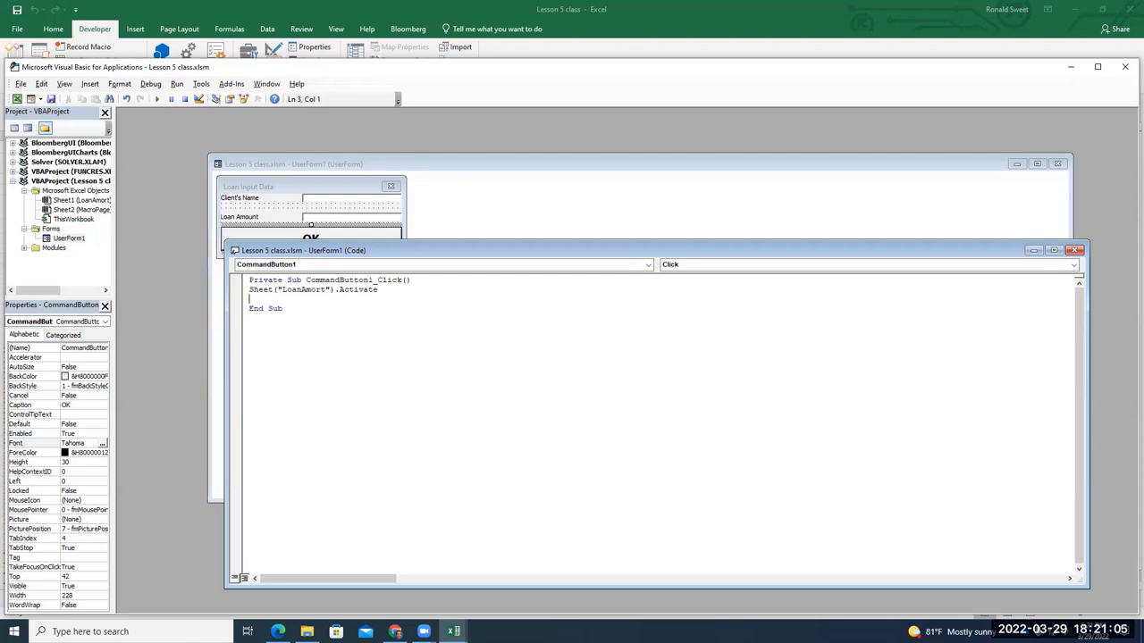
pyautogui.write('Cells(6,3')
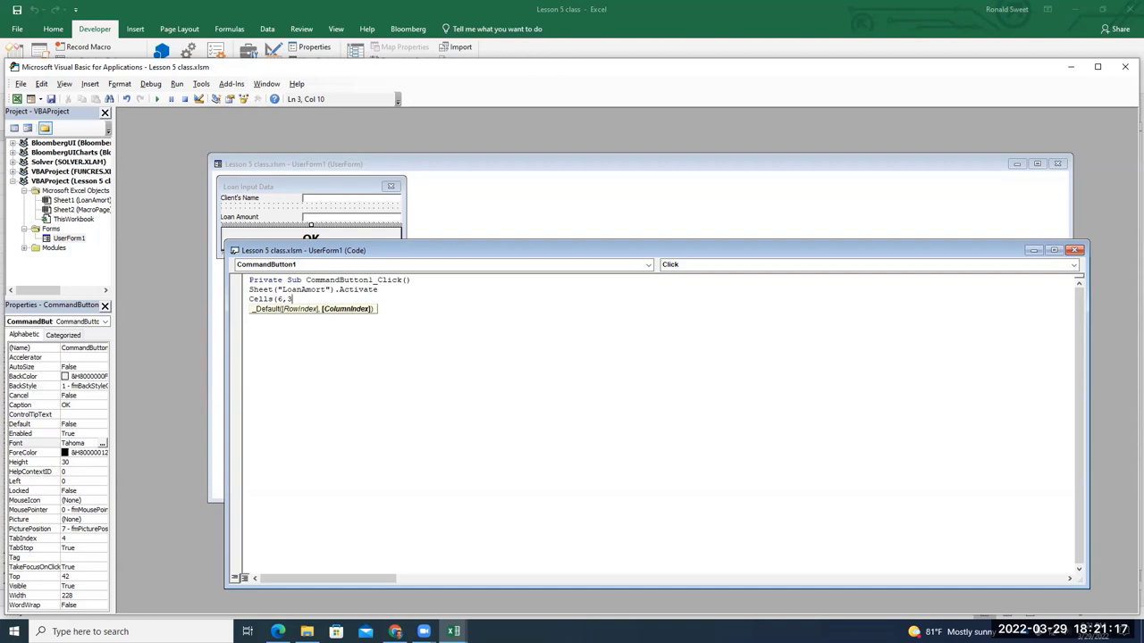
pyautogui.write(')=TextBox1')
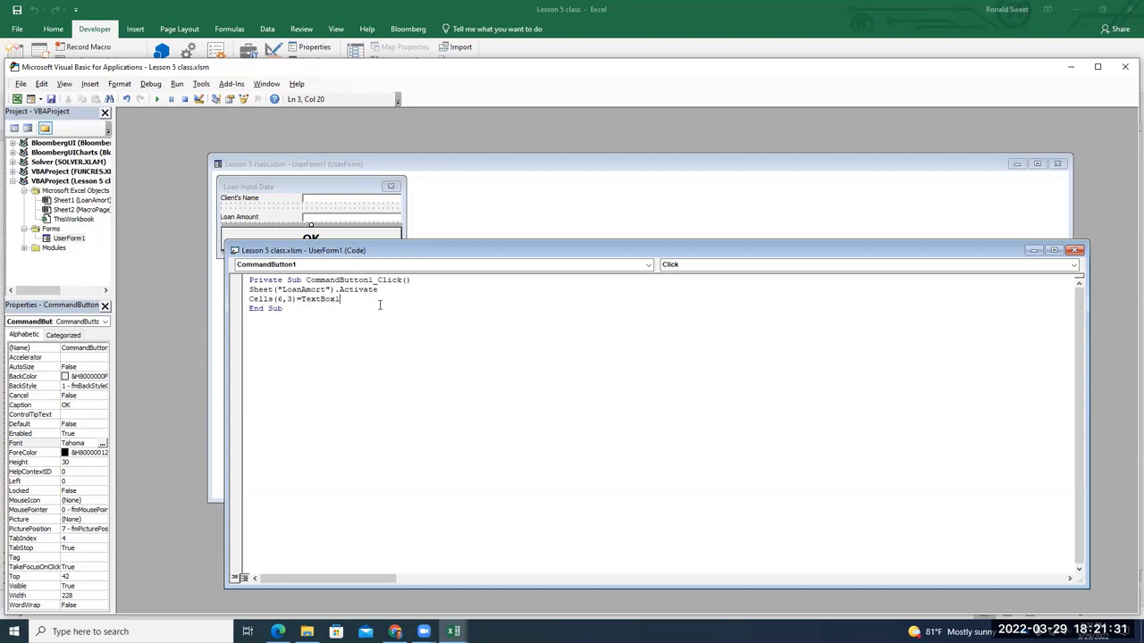
pyautogui.press('Return')
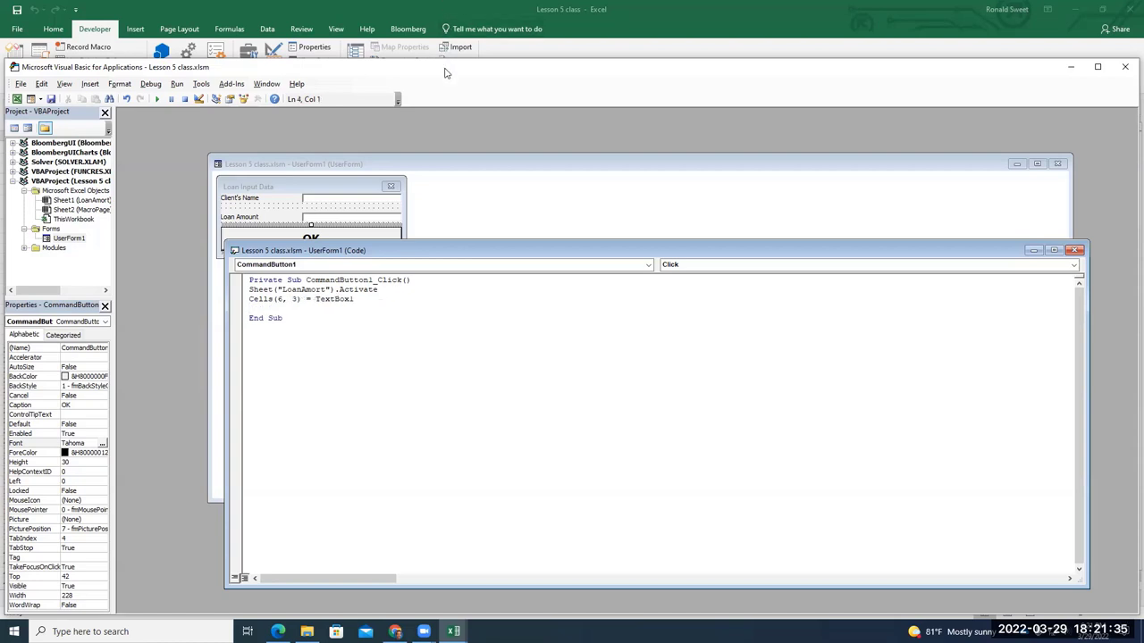
# Add the lines Cells(2,1)=TextBox2 and UserForm1.Hide to the OK button's click code
pyautogui.moveTo(447, 74); pyautogui.dragTo(457, 102)
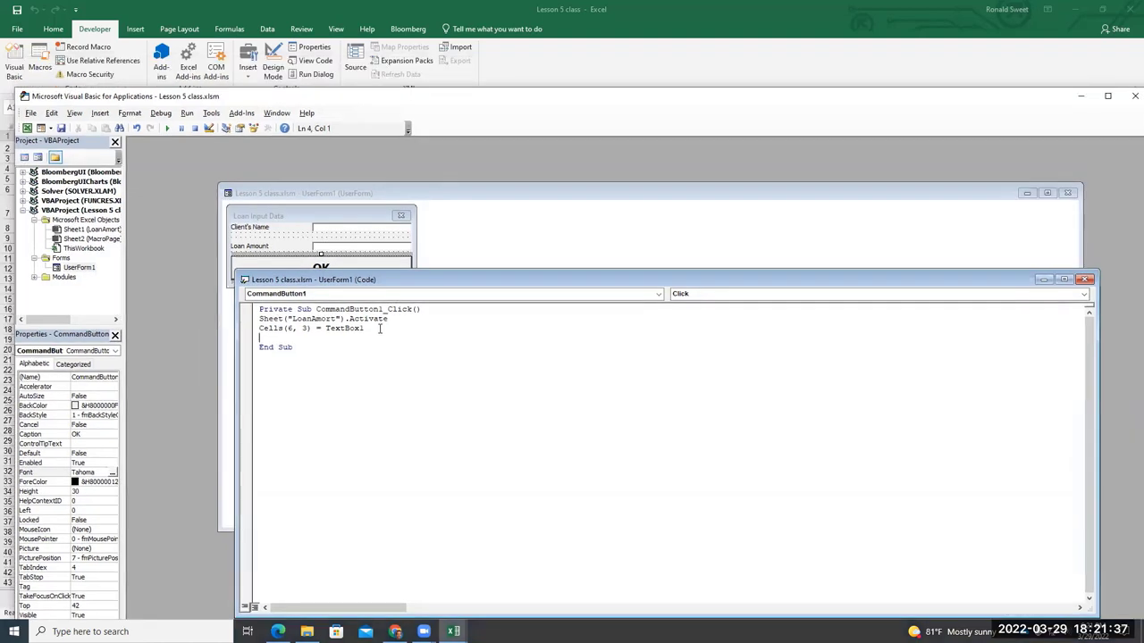
pyautogui.write('Cells(')
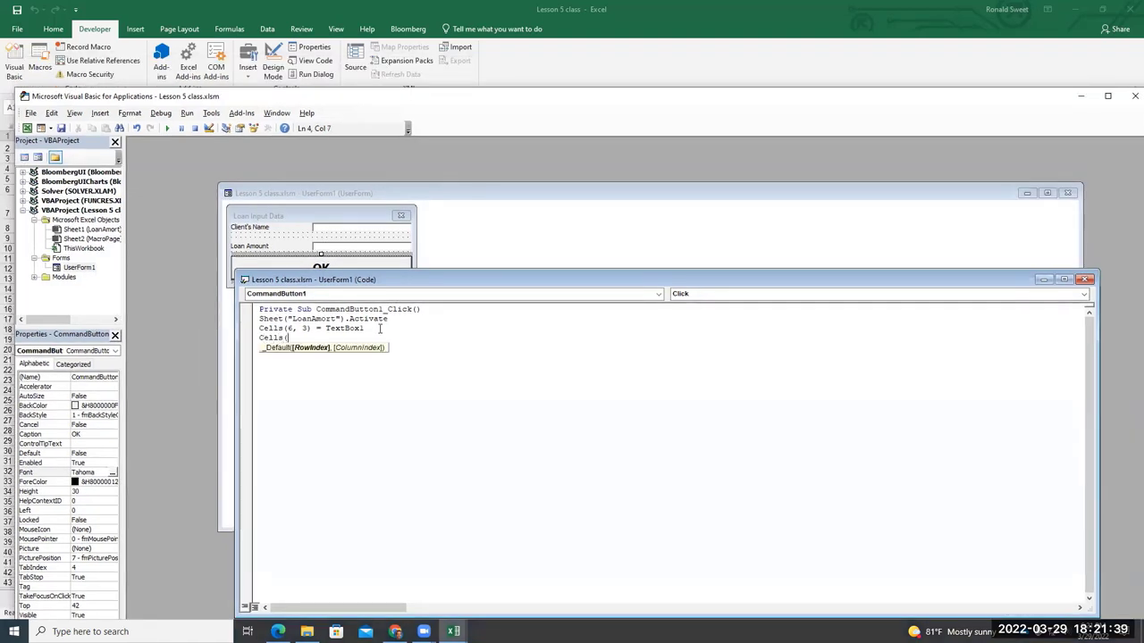
pyautogui.write('2,1)')
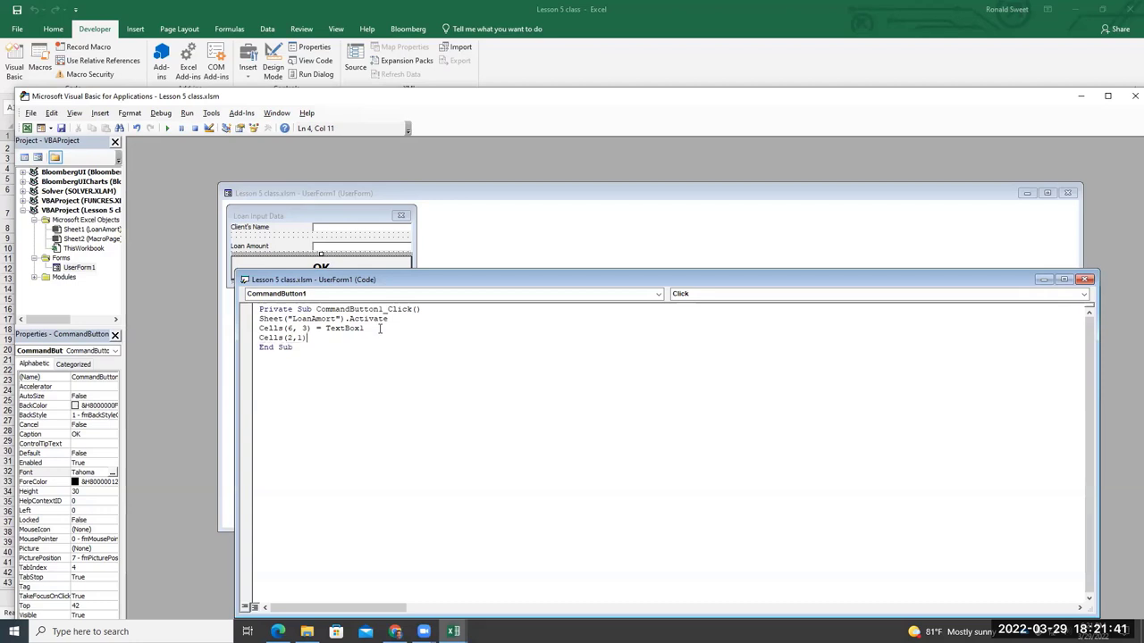
pyautogui.write('=TextBox2')
pyautogui.press('Return')
pyautogui.write('UserForm1')
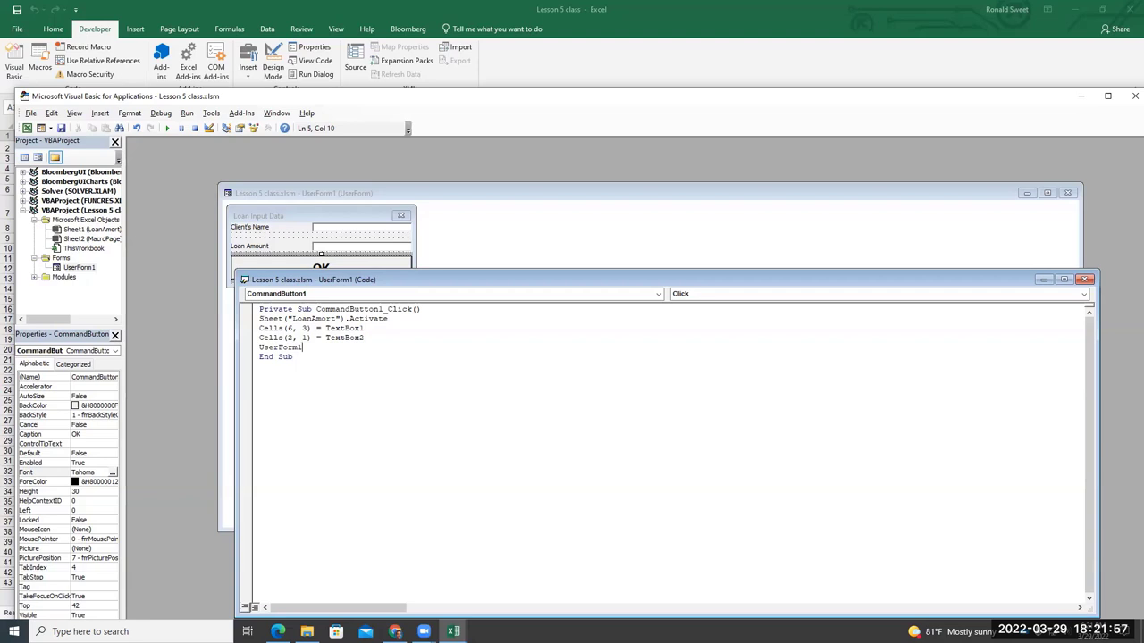
pyautogui.write('.Hide')
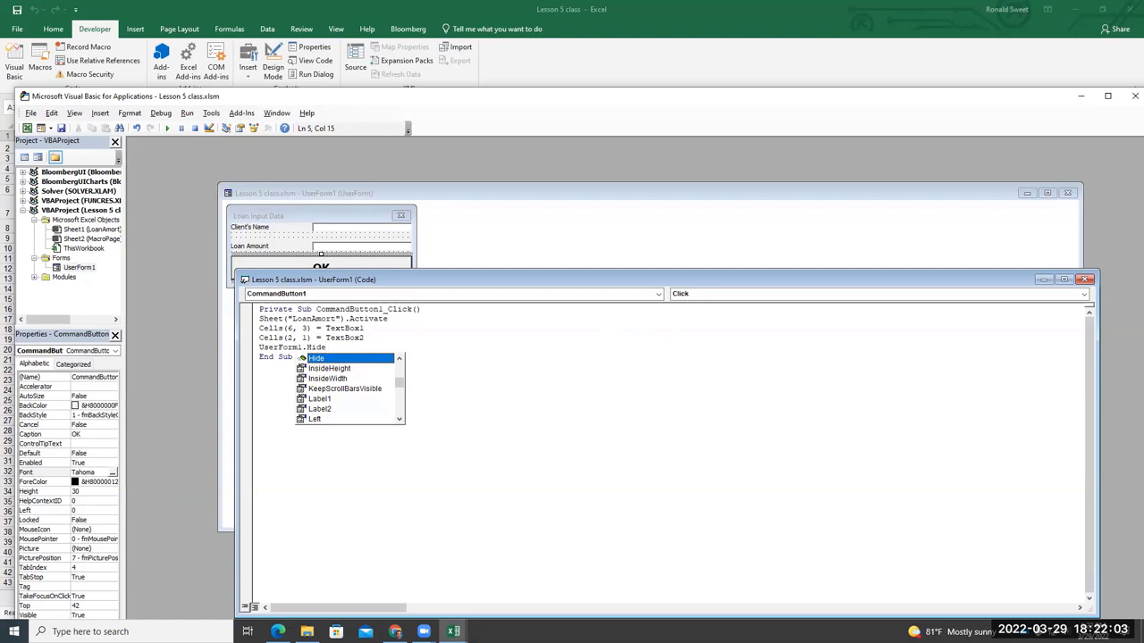
pyautogui.click(688, 380)
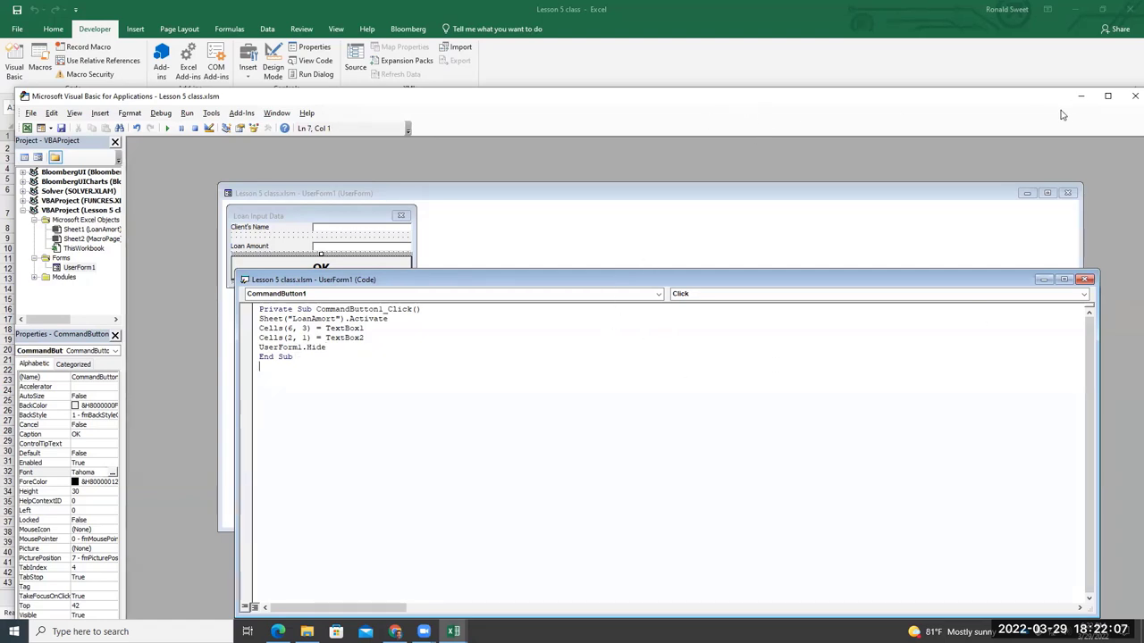
# Back on the LoanAmort sheet, choose the ActiveX Command Button from Developer > Insert
pyautogui.click(956, 83)
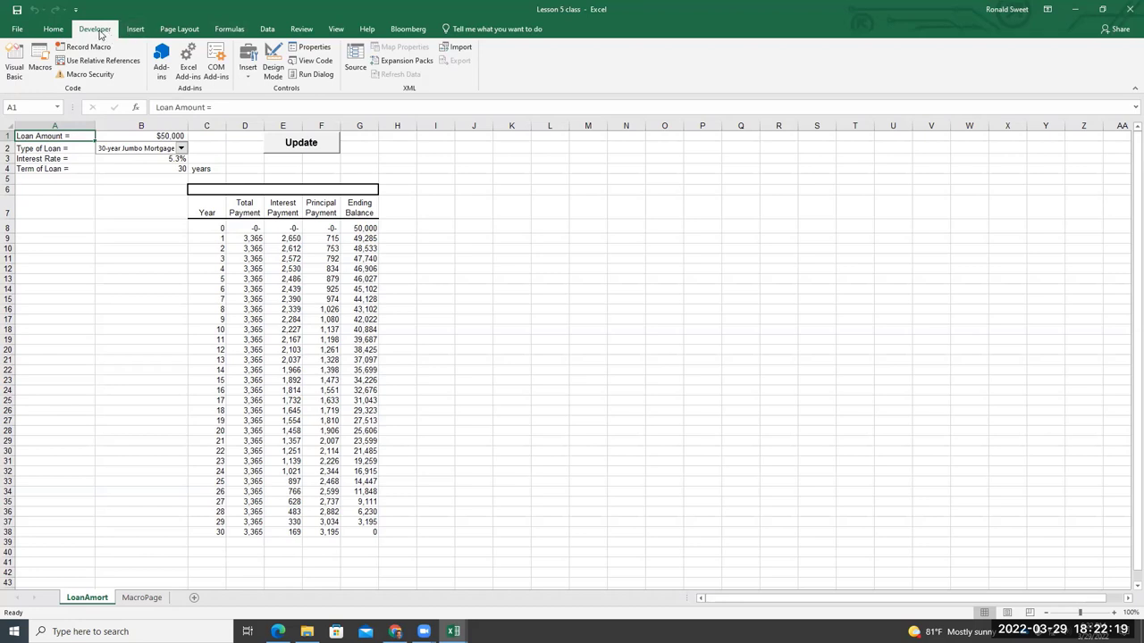
pyautogui.click(247, 64)
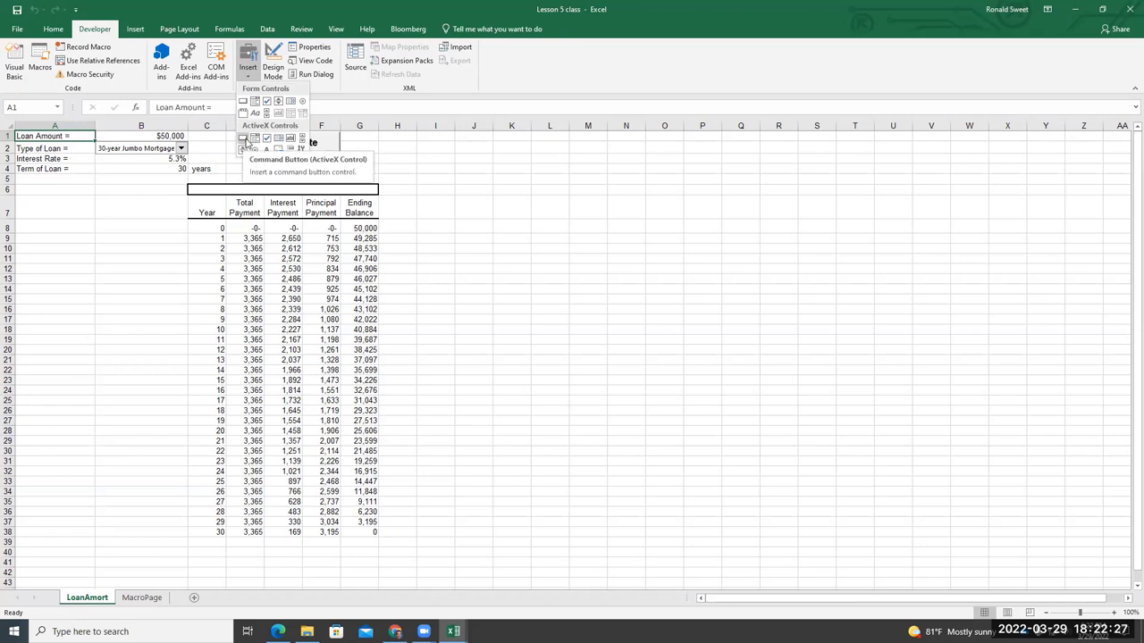
pyautogui.click(246, 141)
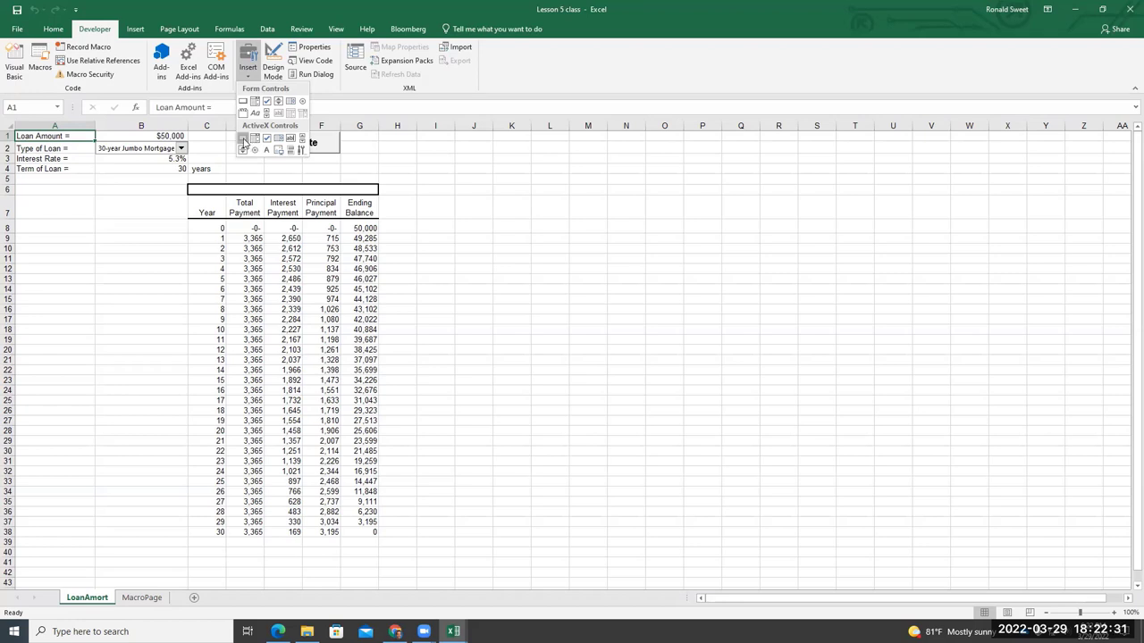
pyautogui.click(244, 141)
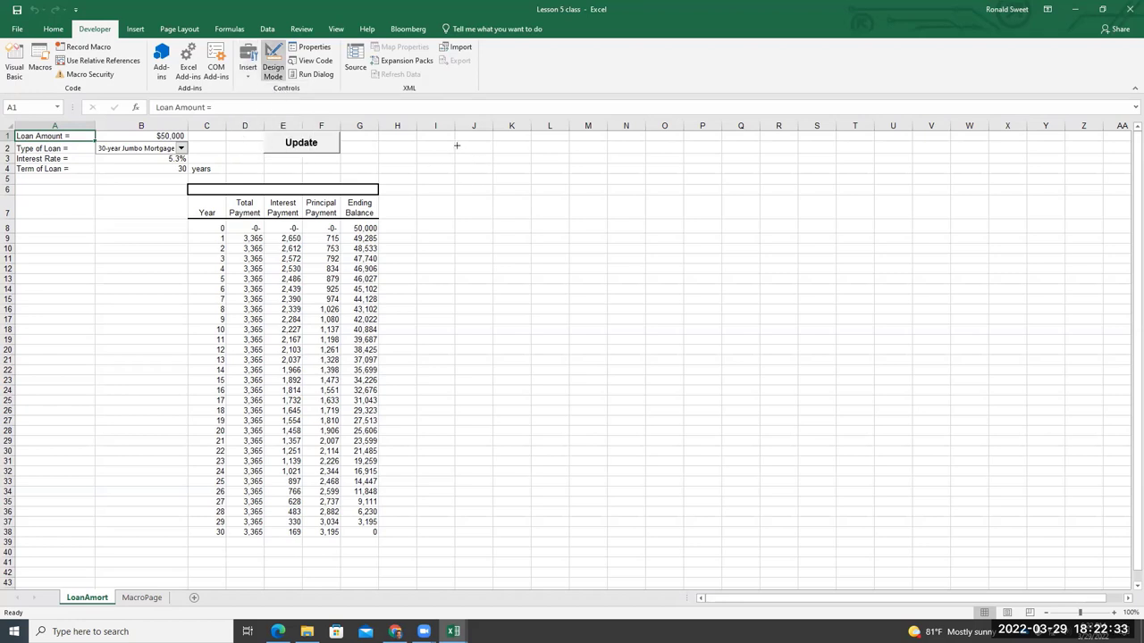
# Draw a command button across columns J–L on LoanAmort and caption it 'Data Initiation Form'
pyautogui.moveTo(456, 141); pyautogui.dragTo(570, 162)
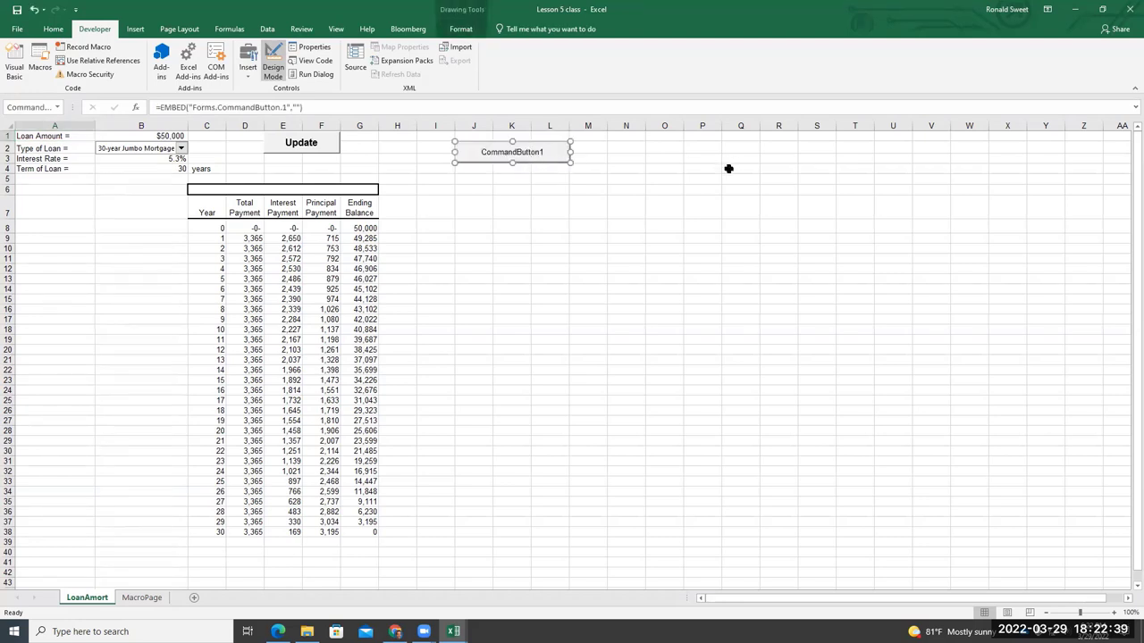
pyautogui.click(545, 170)
pyautogui.rightClick(547, 153)
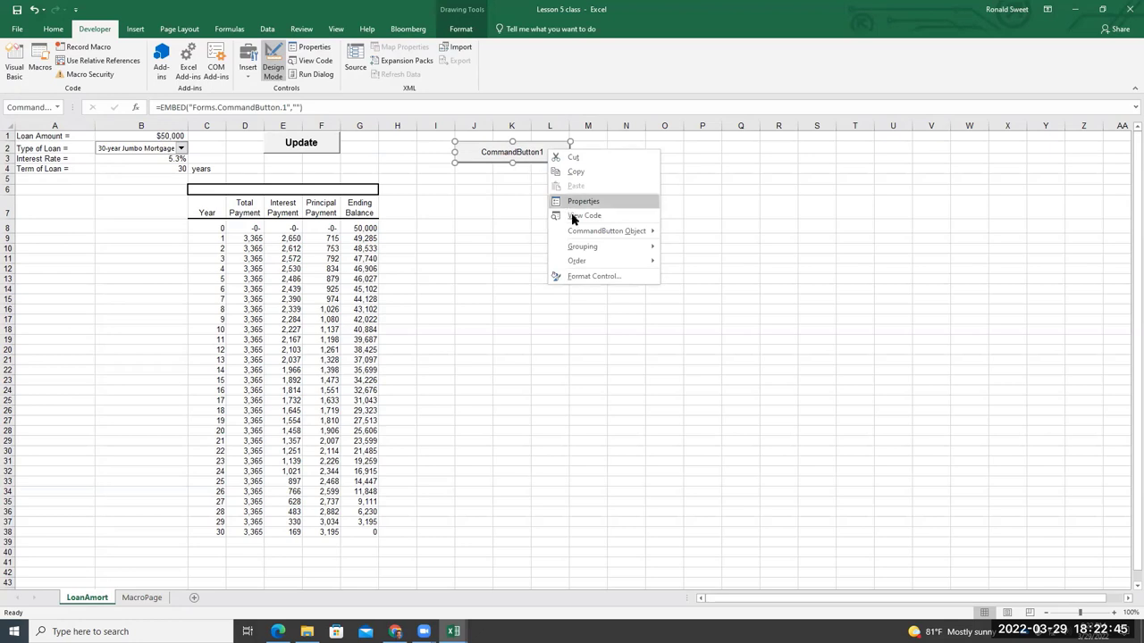
pyautogui.moveTo(591, 237)
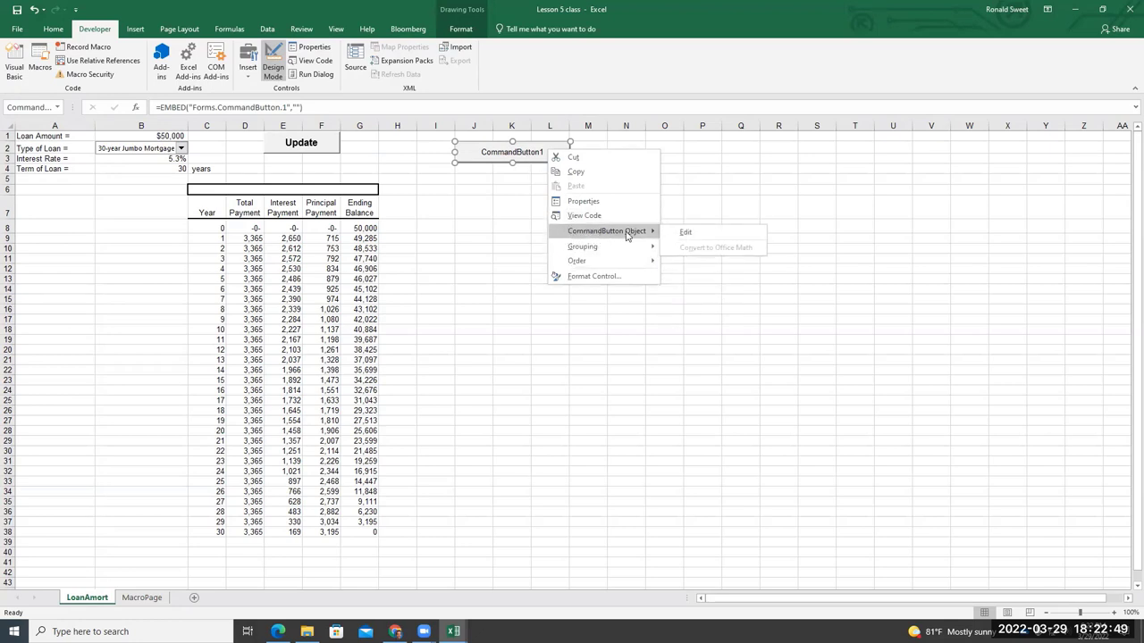
pyautogui.click(706, 231)
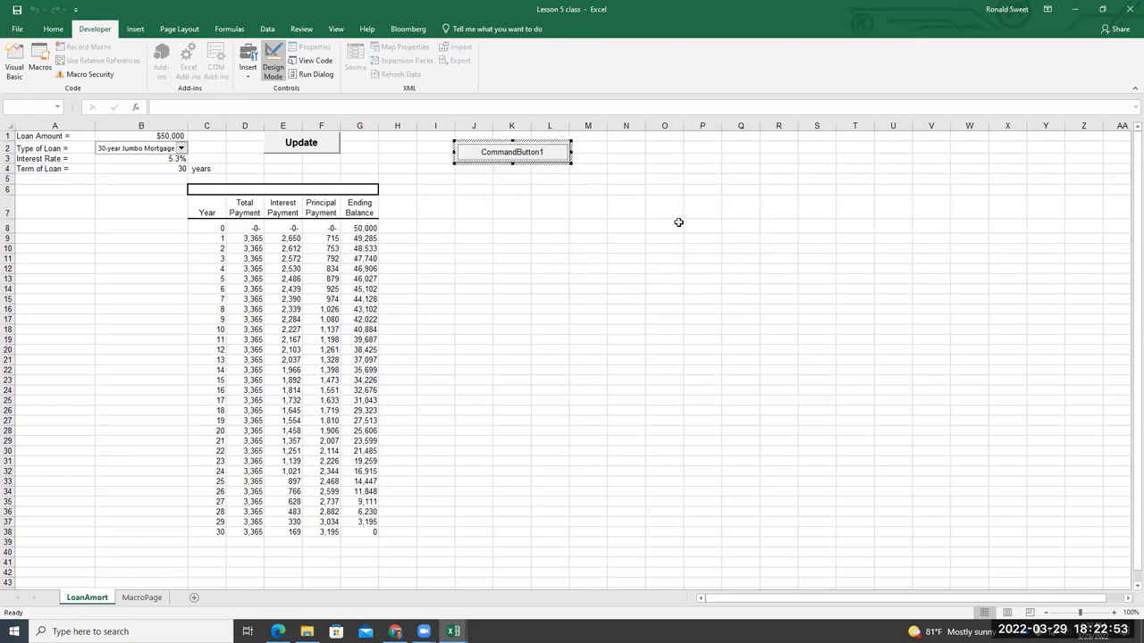
pyautogui.press('BackSpace')
pyautogui.press('BackSpace')
pyautogui.press('BackSpace')
pyautogui.press('BackSpace')
pyautogui.press('BackSpace')
pyautogui.press('BackSpace')
pyautogui.press('BackSpace')
pyautogui.press('BackSpace')
pyautogui.press('BackSpace')
pyautogui.press('BackSpace')
pyautogui.press('BackSpace')
pyautogui.press('BackSpace')
pyautogui.press('BackSpace')
pyautogui.press('BackSpace')
pyautogui.write('Data Initiation Form')
pyautogui.click(523, 164)
pyautogui.rightClick(534, 154)
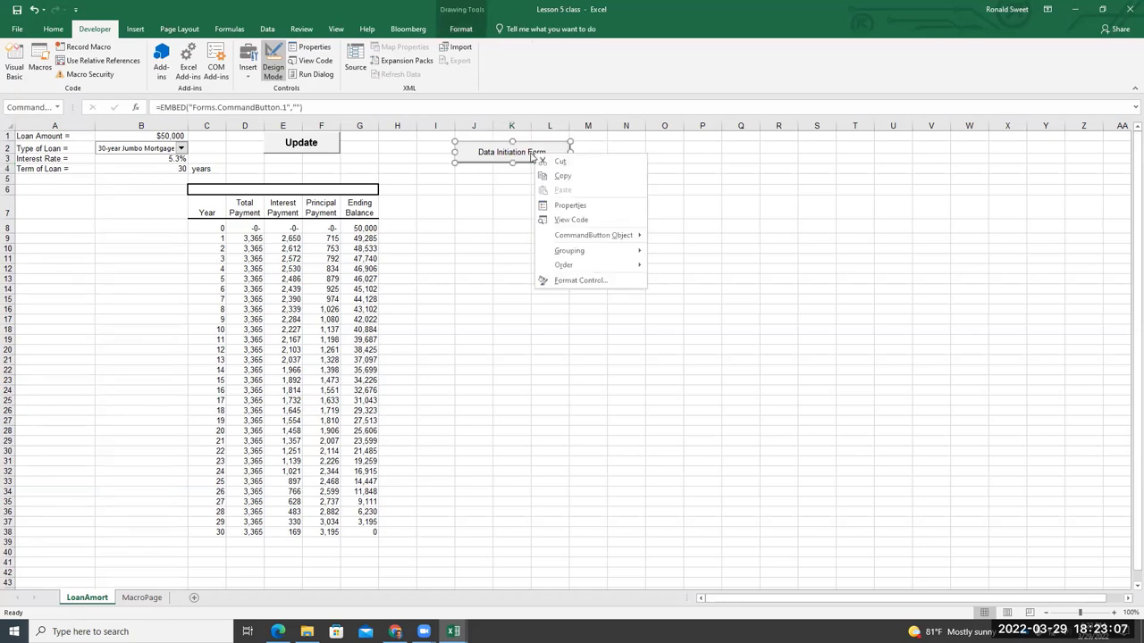
# Set the Data Initiation Form button's caption font to Bold, size 12, then return to the worksheet
pyautogui.click(563, 203)
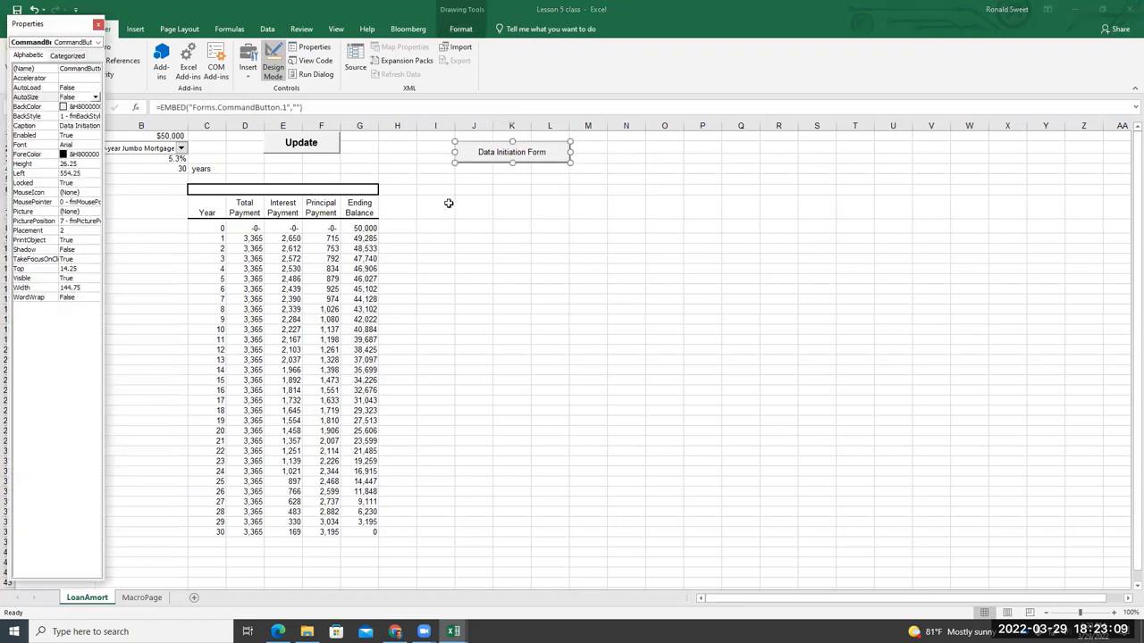
pyautogui.moveTo(55, 31); pyautogui.dragTo(62, 31)
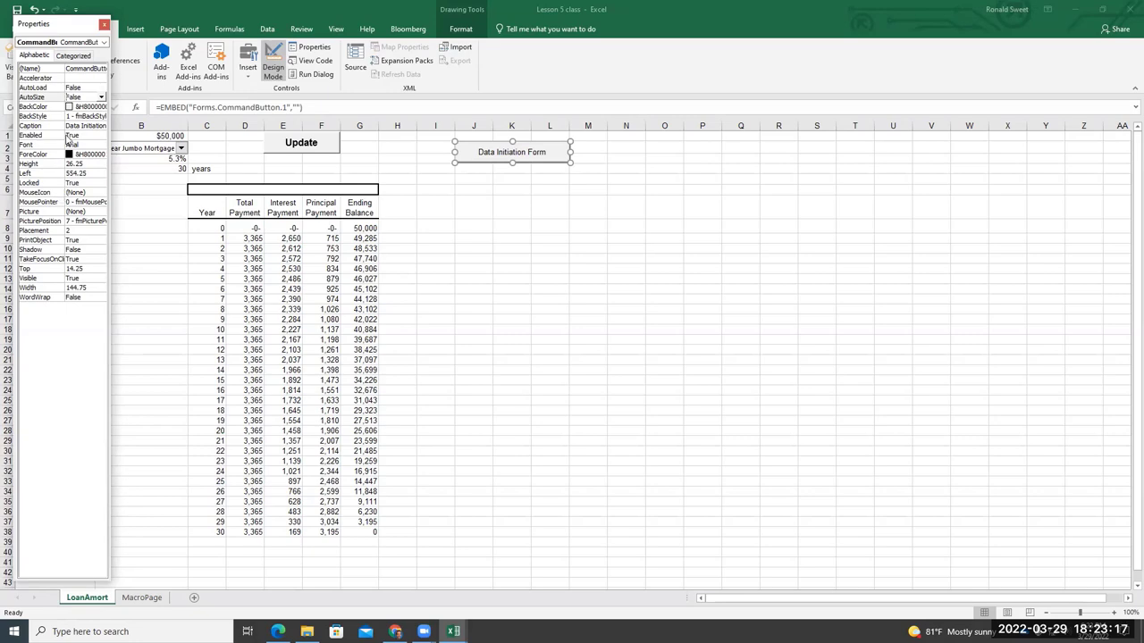
pyautogui.click(85, 145)
pyautogui.click(101, 146)
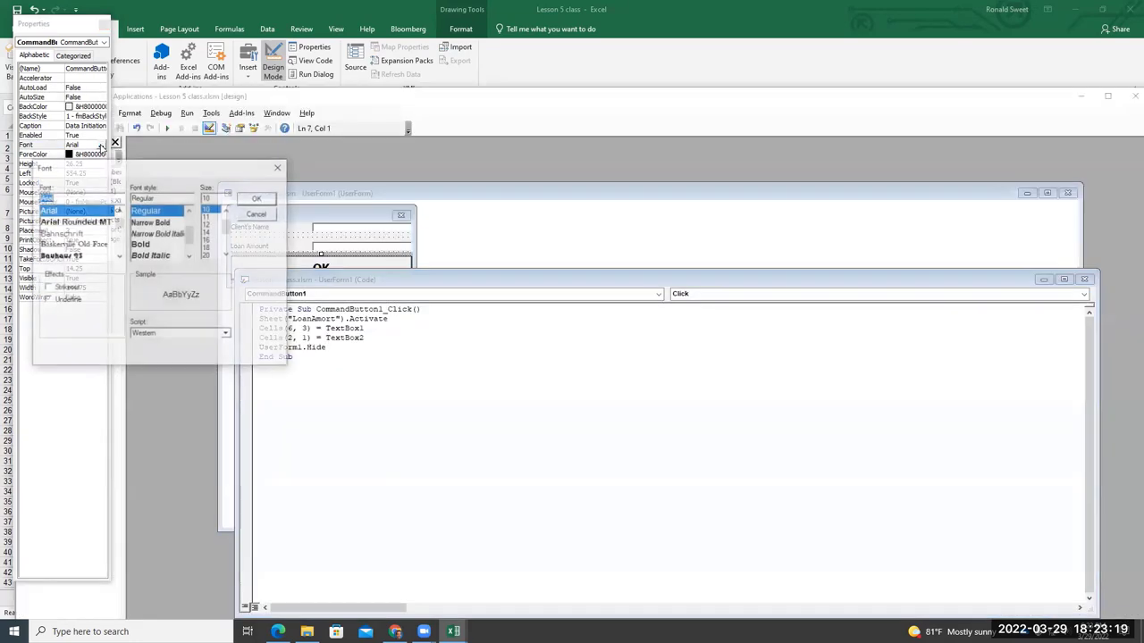
pyautogui.click(165, 244)
pyautogui.click(209, 225)
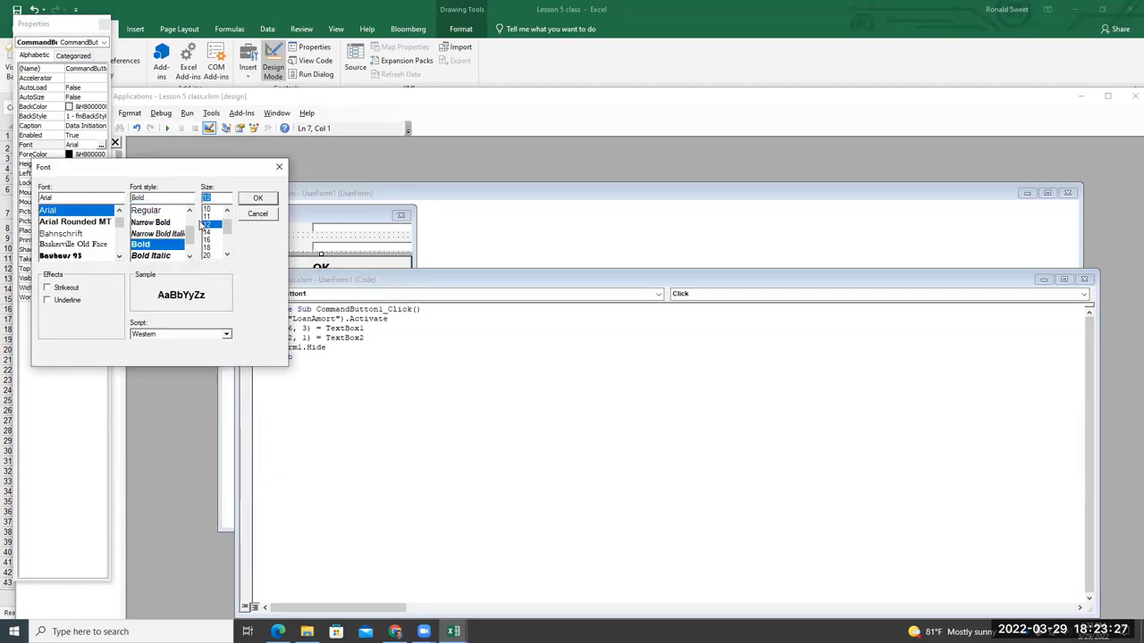
pyautogui.click(256, 198)
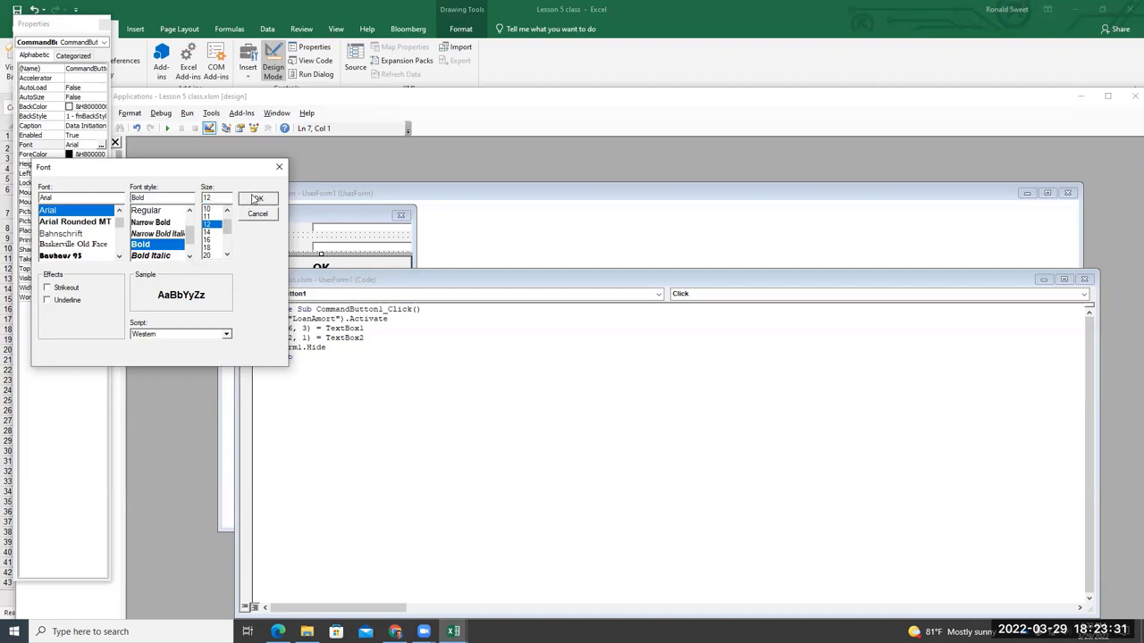
pyautogui.click(256, 198)
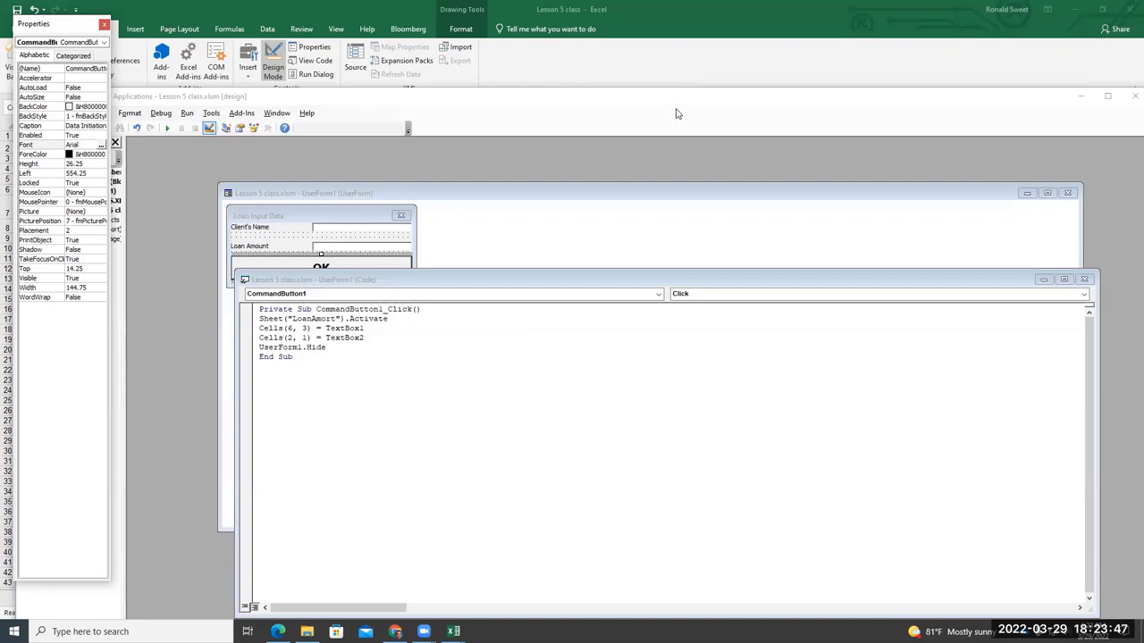
pyautogui.click(647, 73)
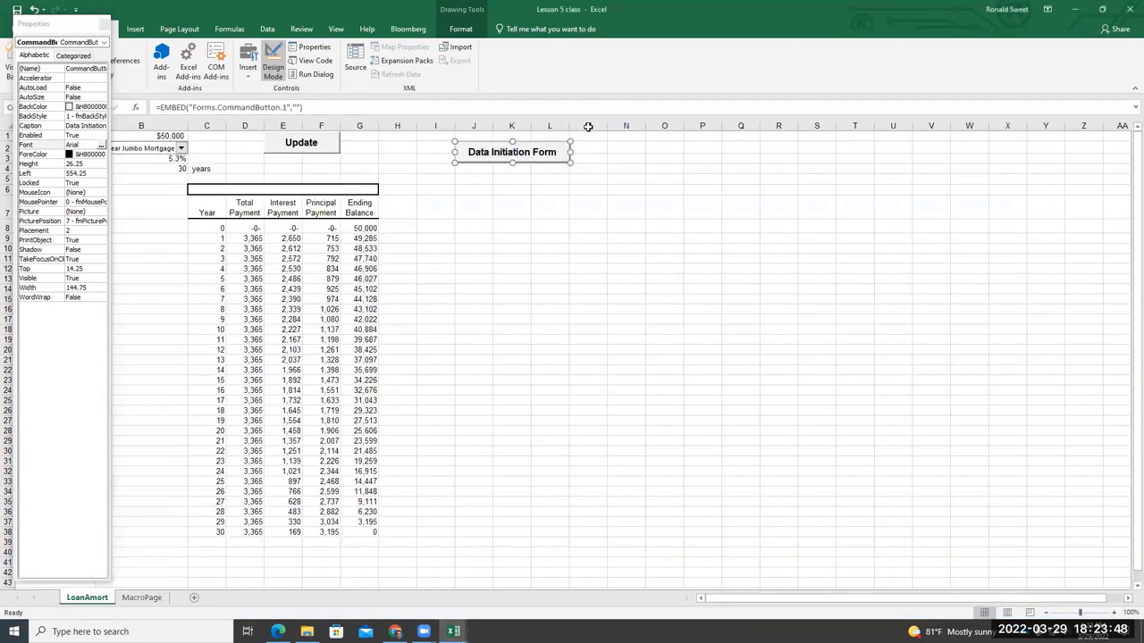
# Put UserForm1.Show in the button's CommandButton1_Click code and go back to the LoanAmort sheet
pyautogui.doubleClick(547, 152)
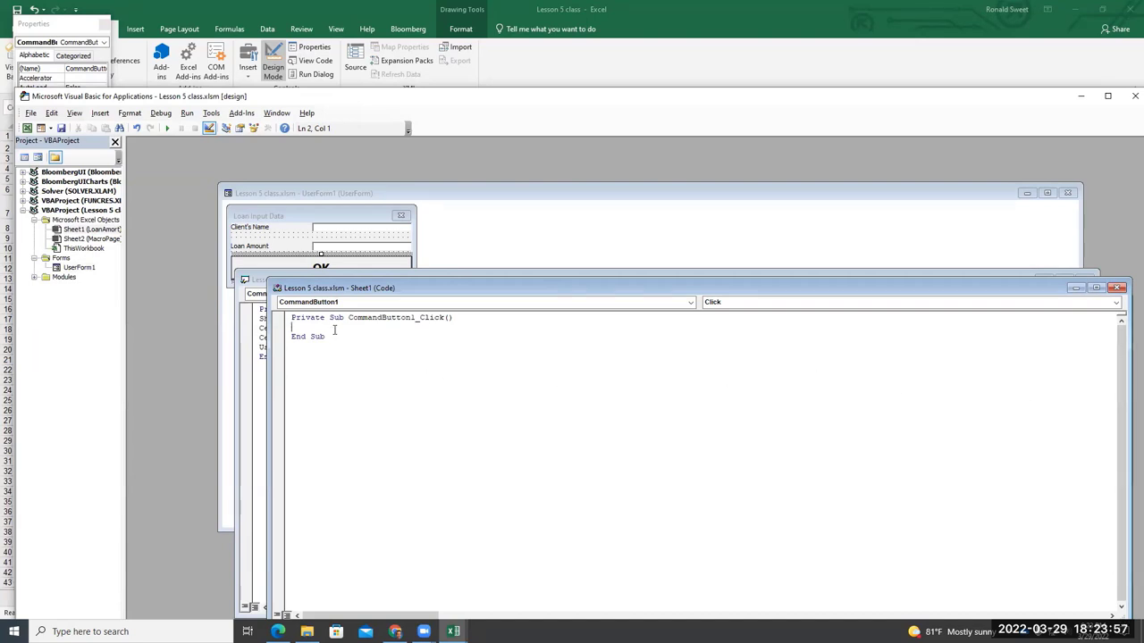
pyautogui.write('UserForm1')
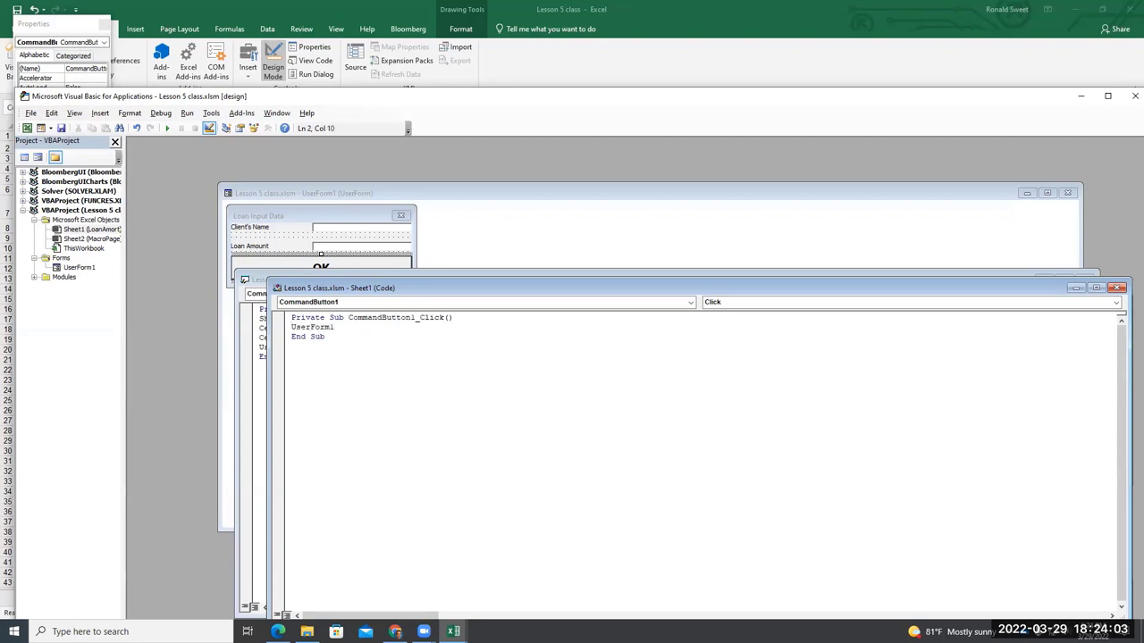
pyautogui.write('.S')
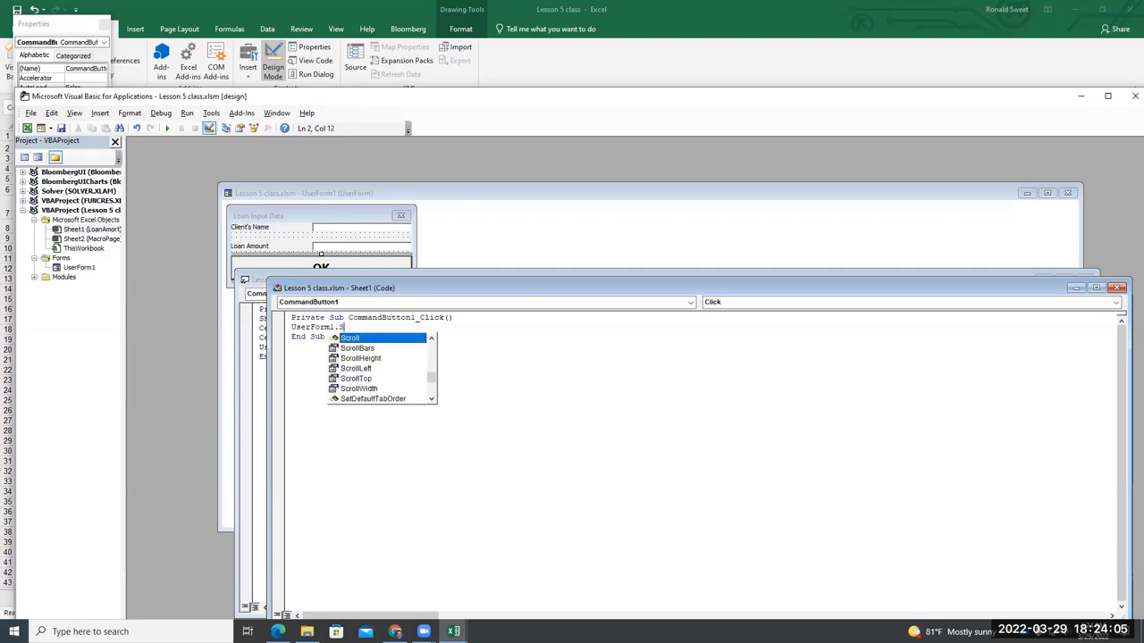
pyautogui.write('how')
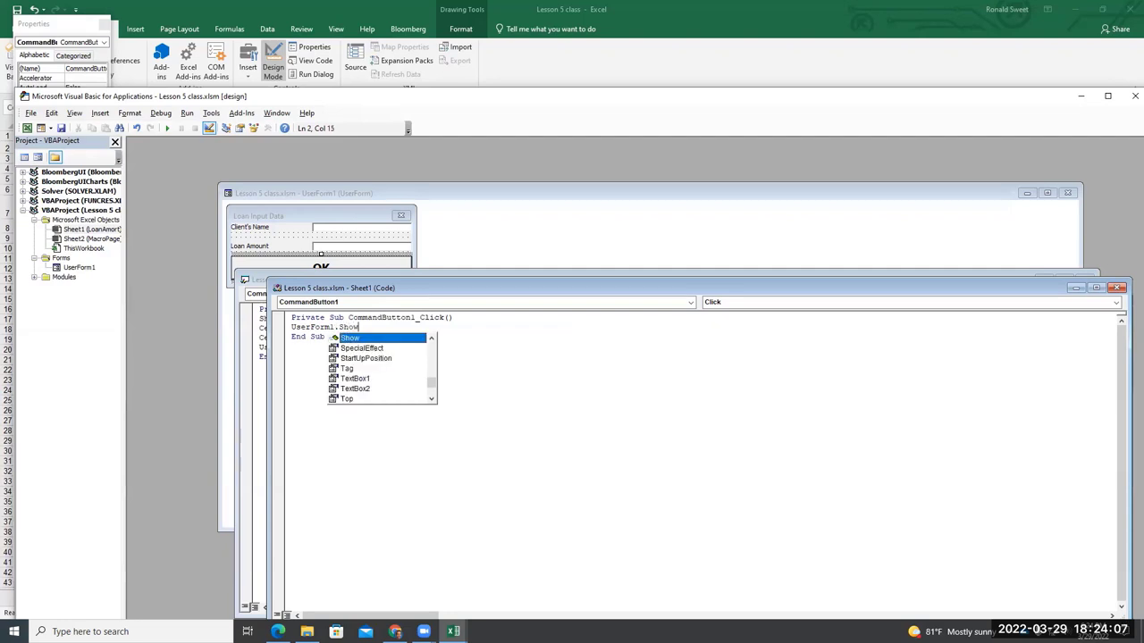
pyautogui.click(495, 363)
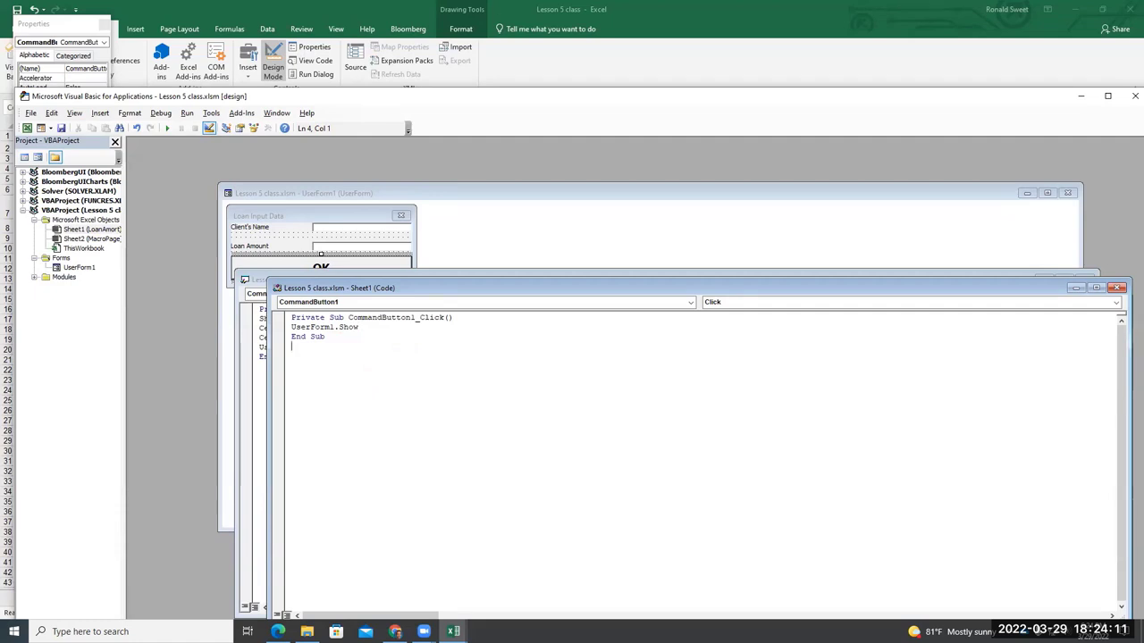
pyautogui.click(829, 64)
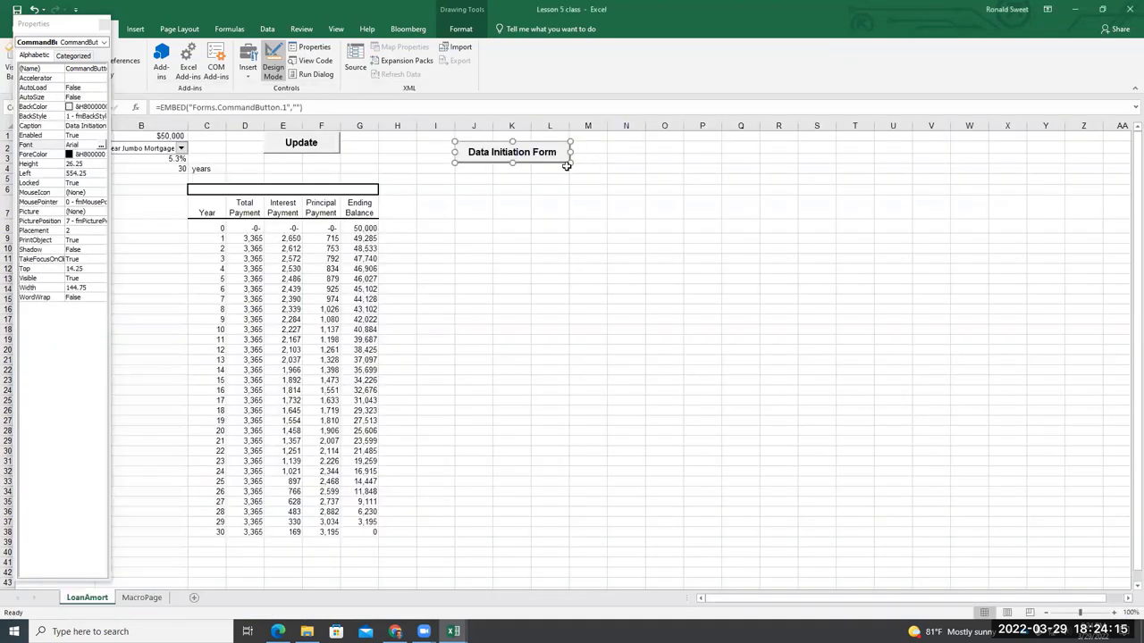
# Close the Properties panel, deselect the button and turn off Design Mode
pyautogui.click(498, 188)
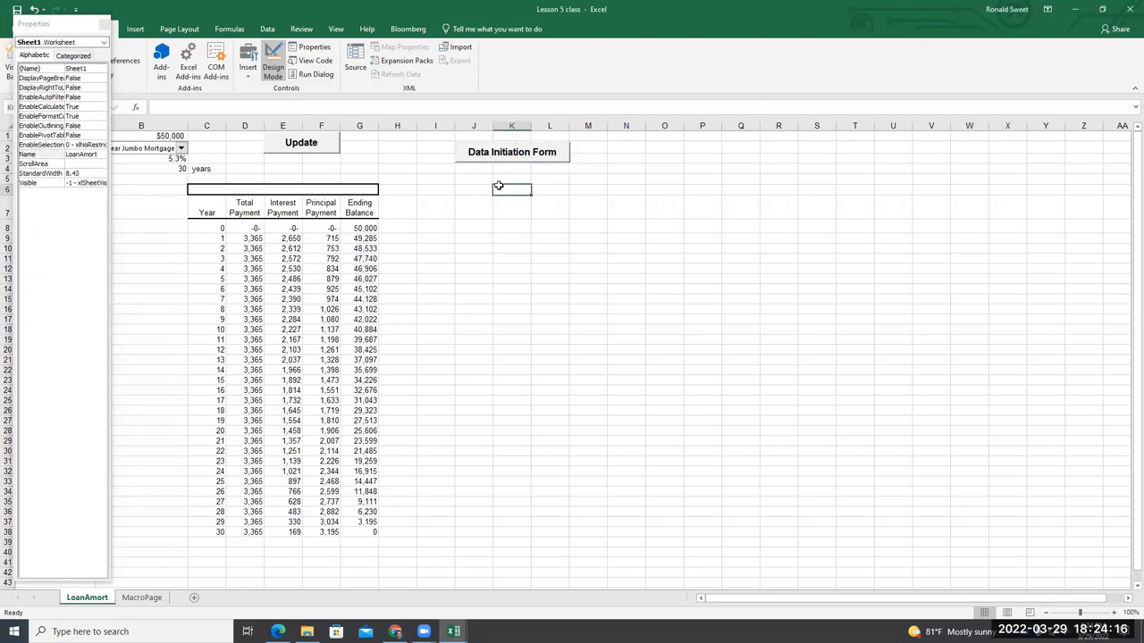
pyautogui.click(104, 26)
pyautogui.click(499, 154)
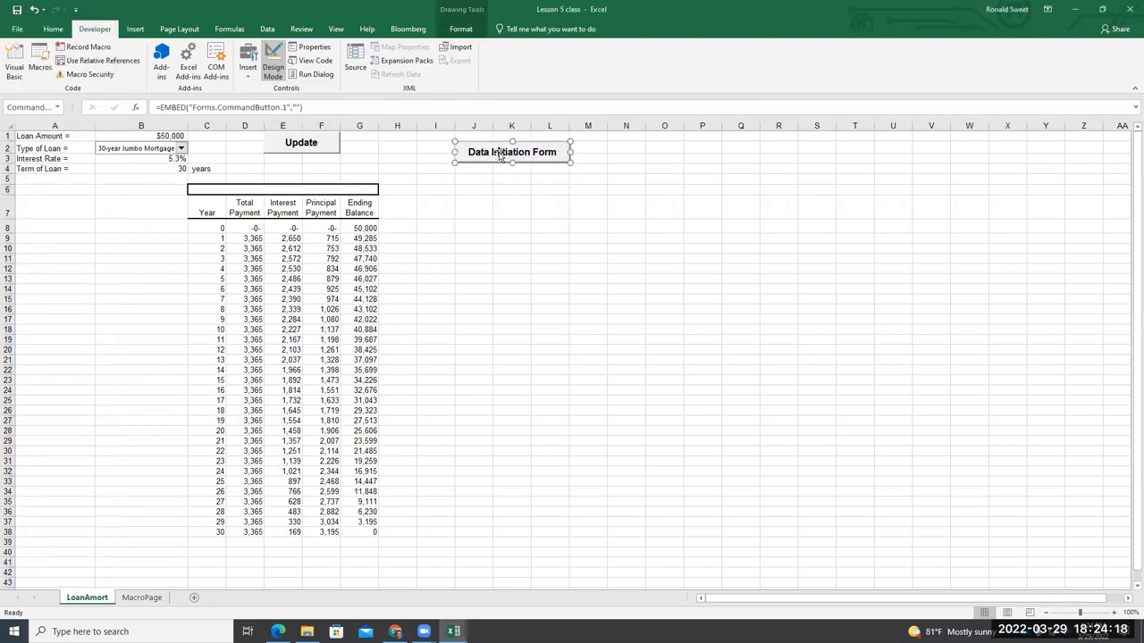
pyautogui.click(487, 206)
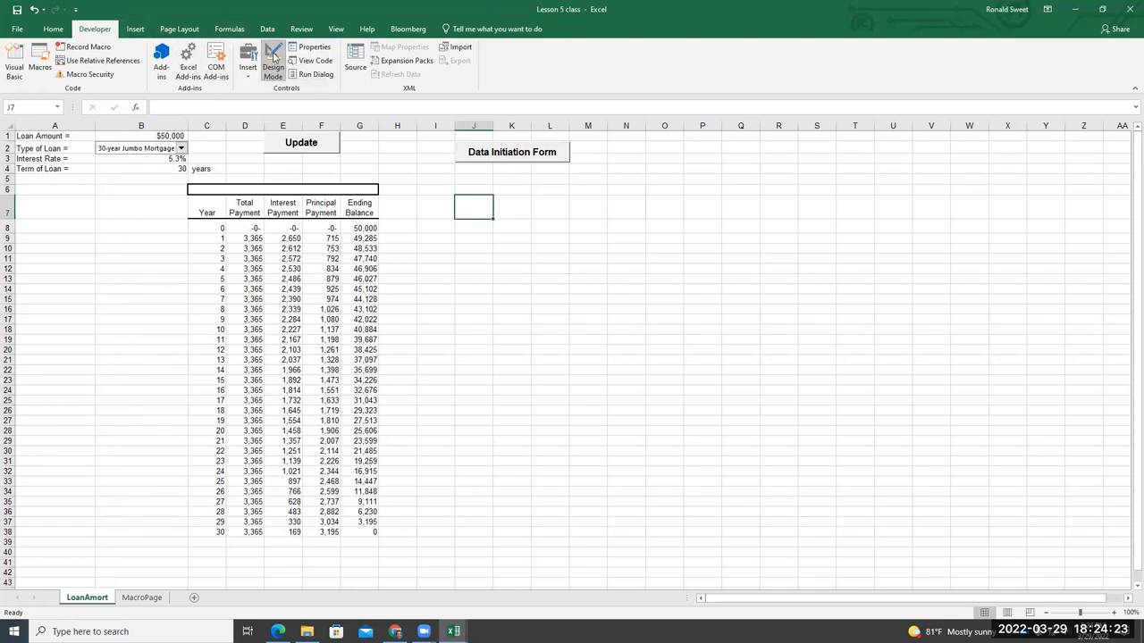
pyautogui.click(270, 66)
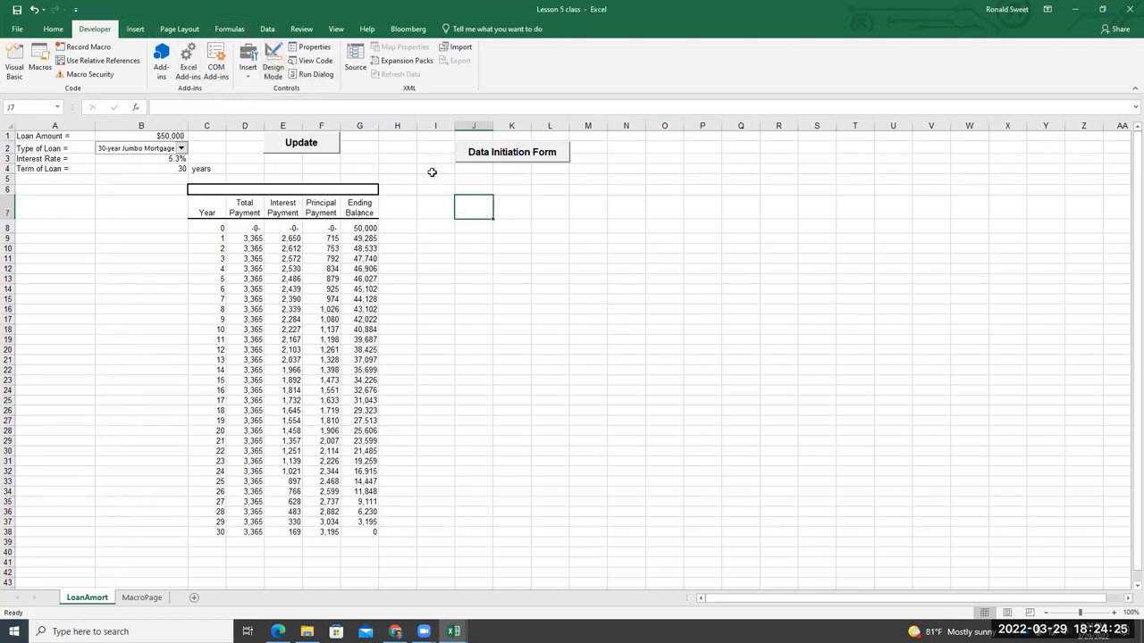
# Check that the Data Initiation Form button opens and closes the Loan Input Data form
pyautogui.click(507, 152)
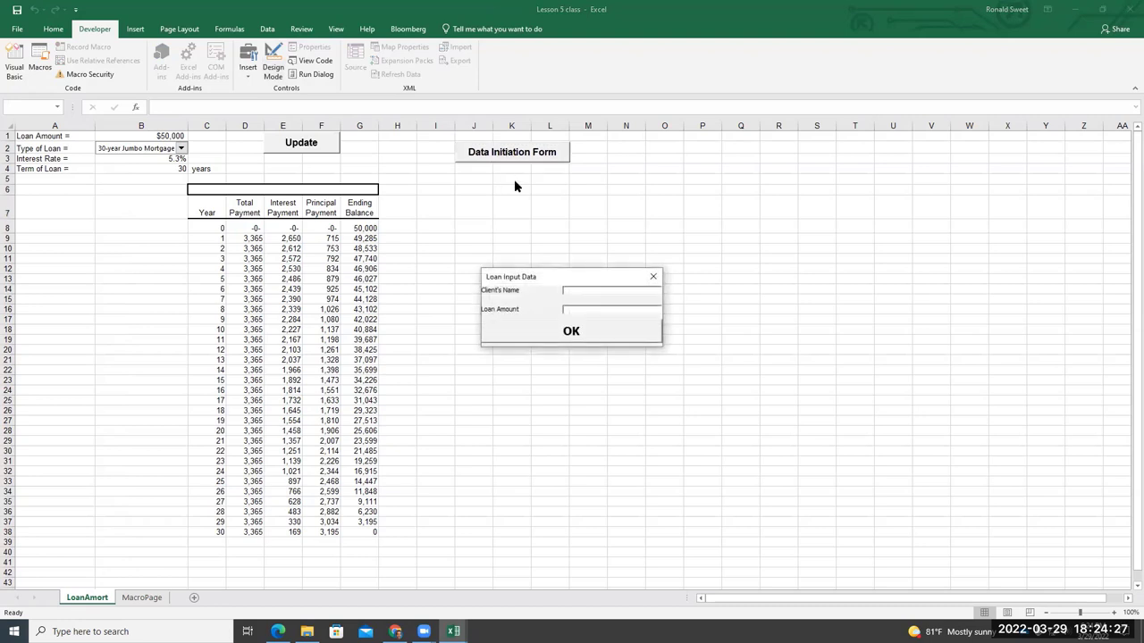
pyautogui.click(654, 275)
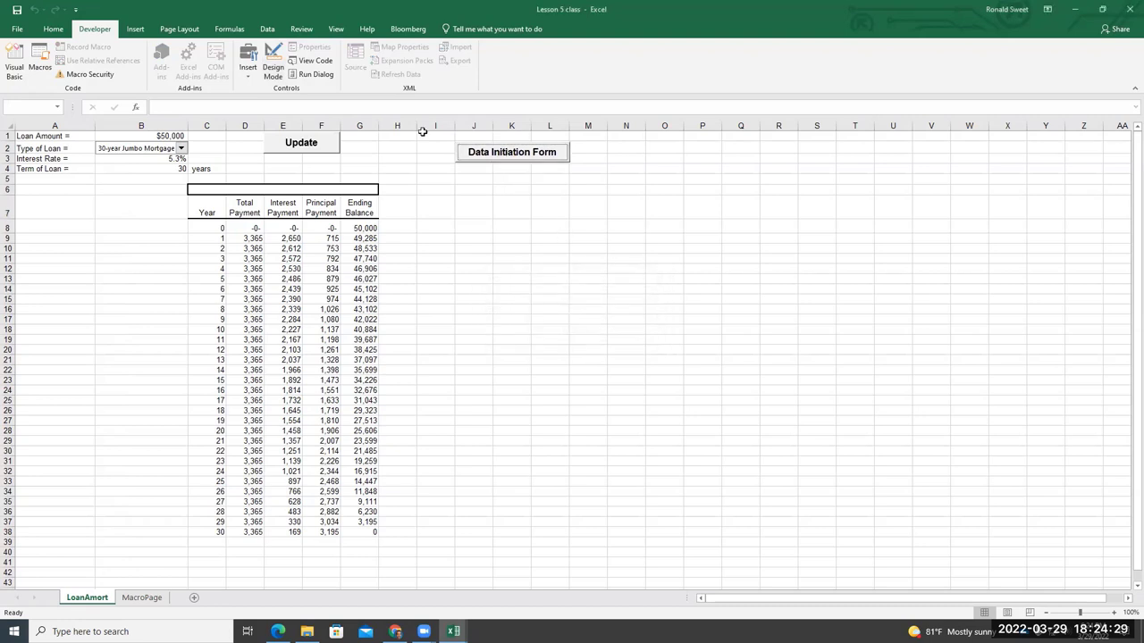
pyautogui.click(275, 70)
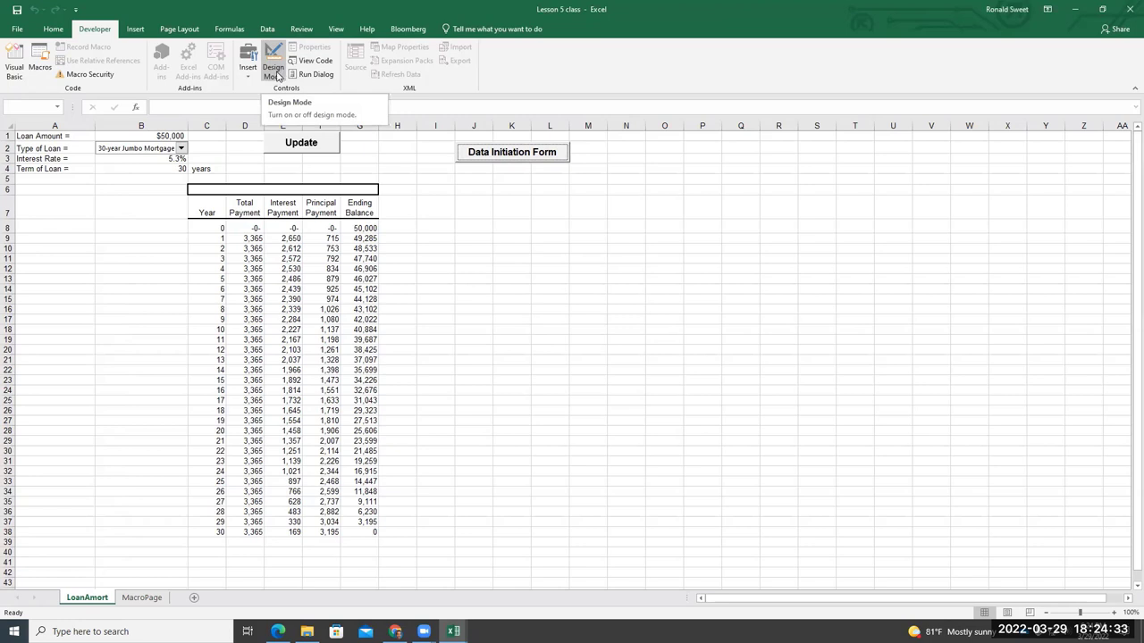
pyautogui.click(274, 70)
pyautogui.click(482, 178)
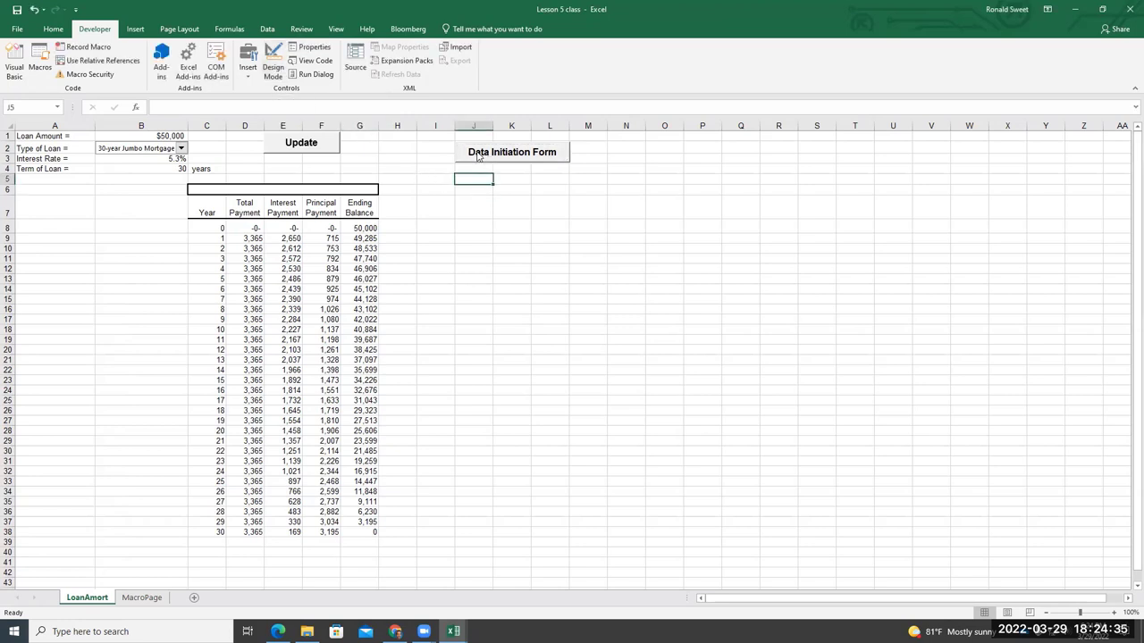
pyautogui.click(478, 156)
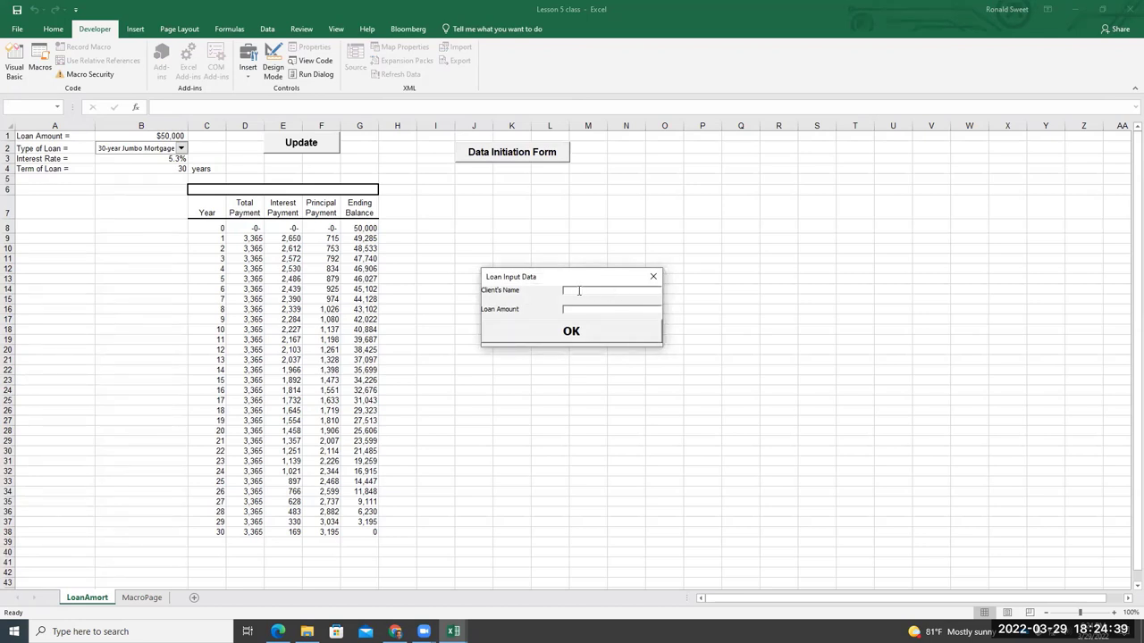
pyautogui.write('J')
pyautogui.click(654, 278)
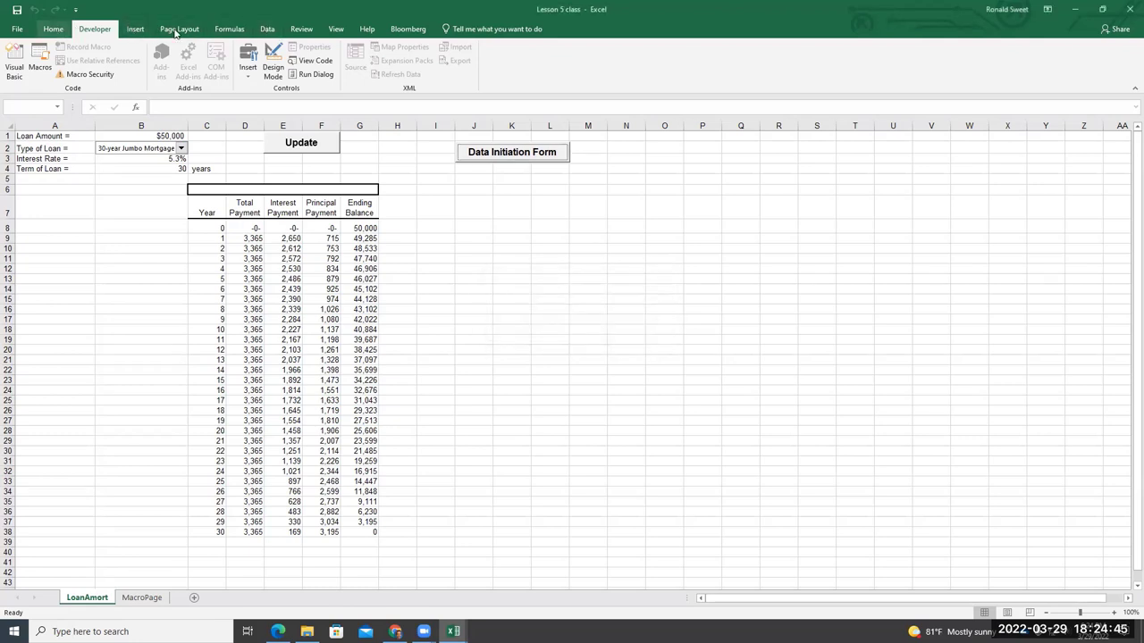
# Enter a client name in the form and submit it, raising the 'Sub or Function not defined' error
pyautogui.click(540, 152)
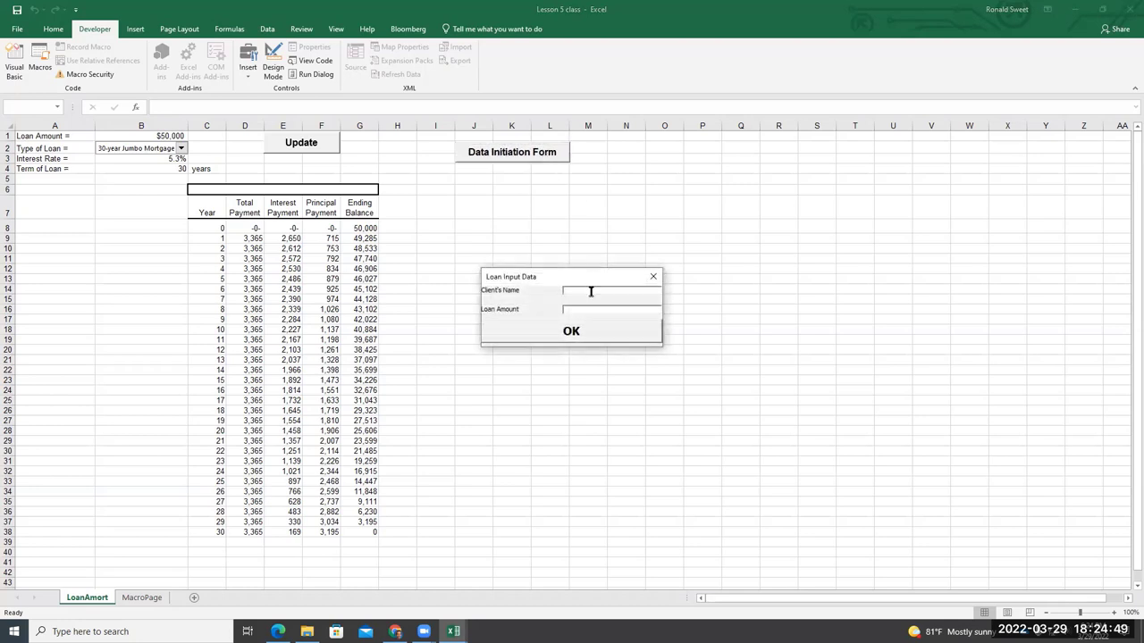
pyautogui.click(590, 291)
pyautogui.write('Ro')
pyautogui.click(543, 335)
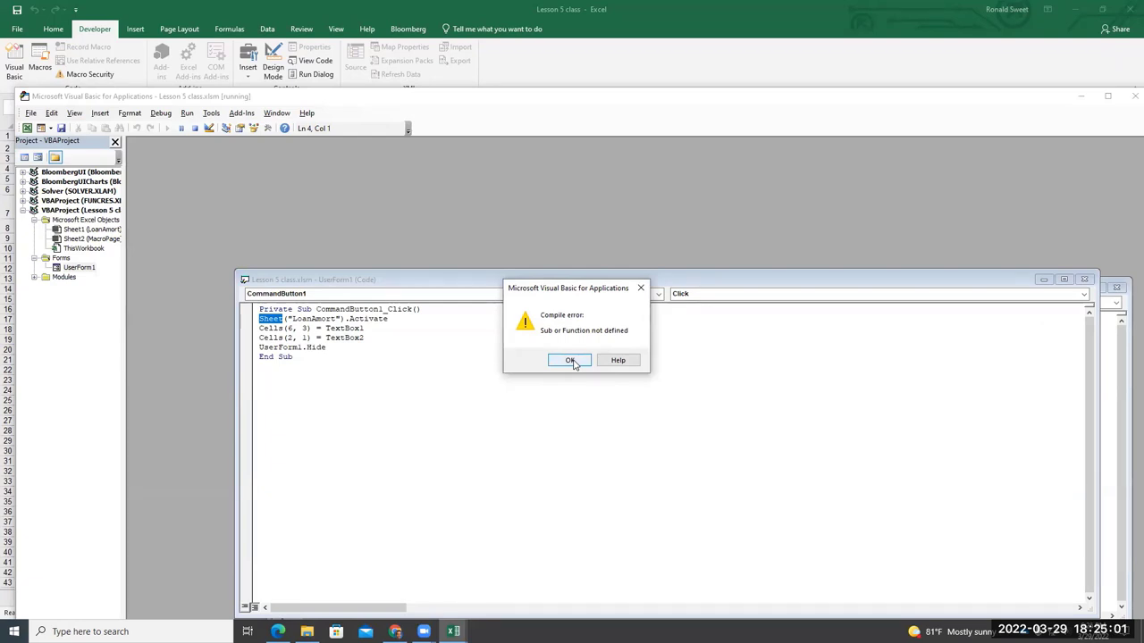
# Dismiss the compile error and change Sheet to Sheets so the code activates Sheets("LoanAmort")
pyautogui.click(570, 360)
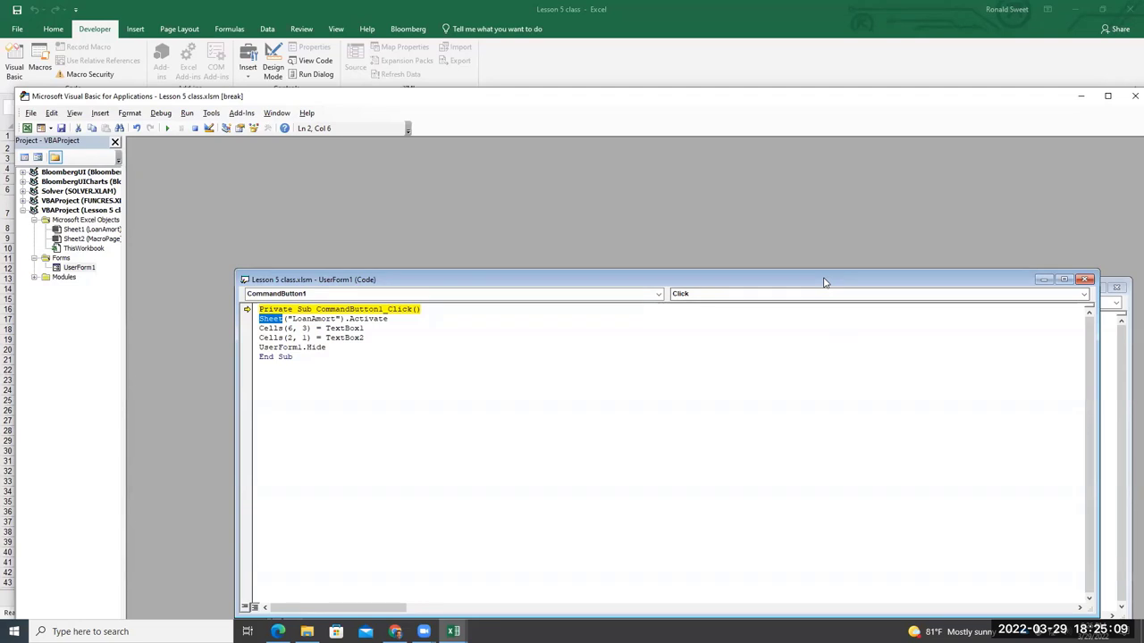
pyautogui.moveTo(824, 282); pyautogui.dragTo(791, 238)
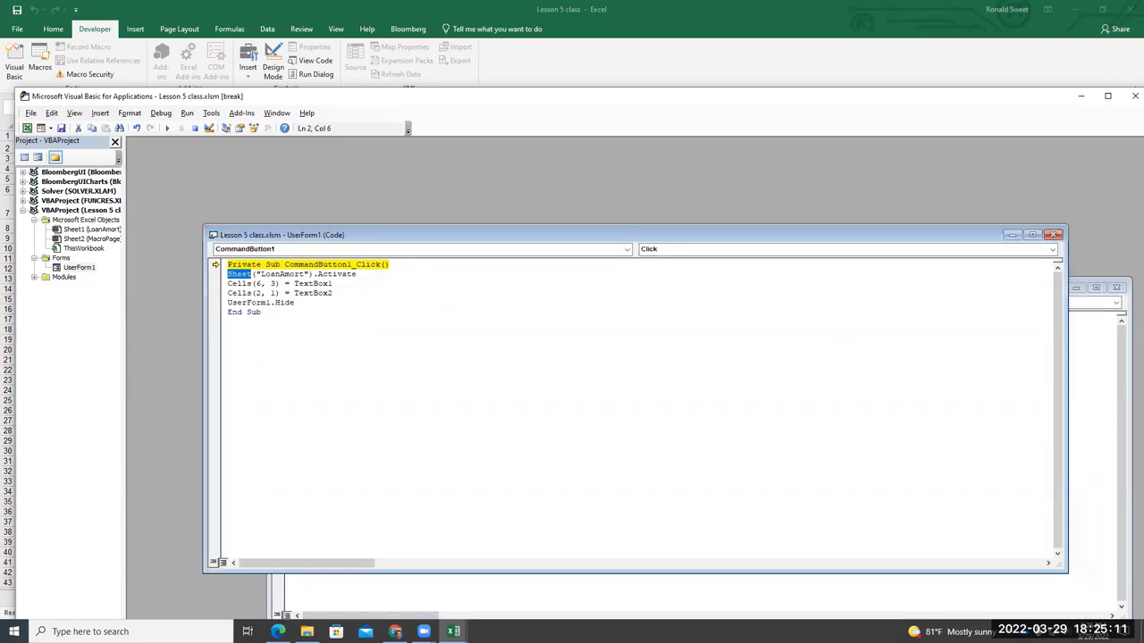
pyautogui.click(254, 273)
pyautogui.write('s')
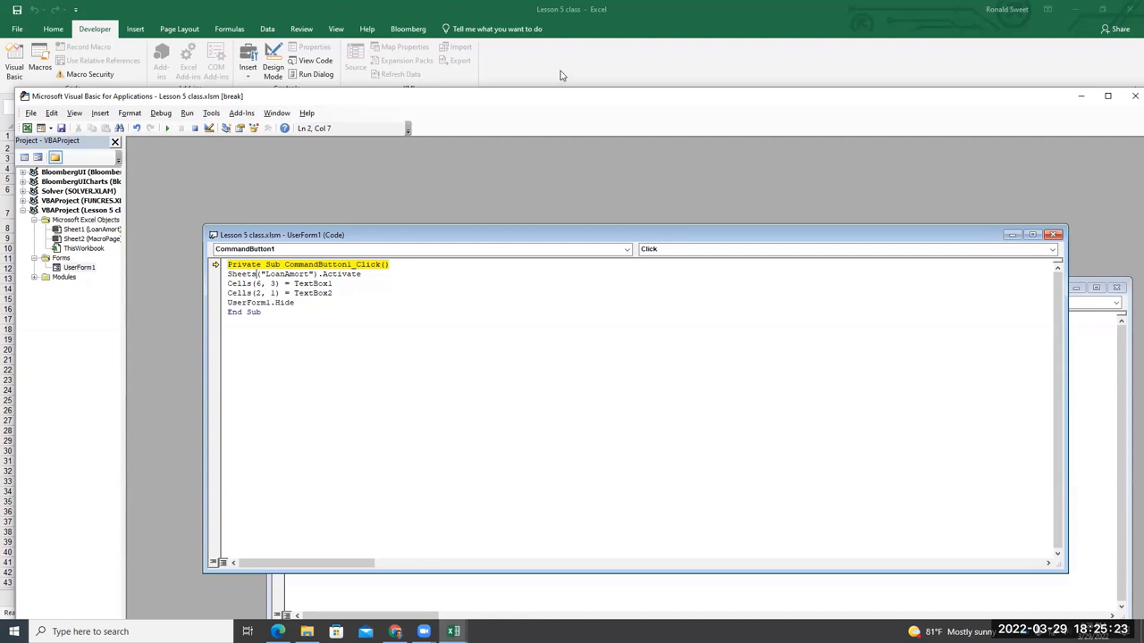
pyautogui.click(405, 276)
pyautogui.press('Return')
pyautogui.press('BackSpace')
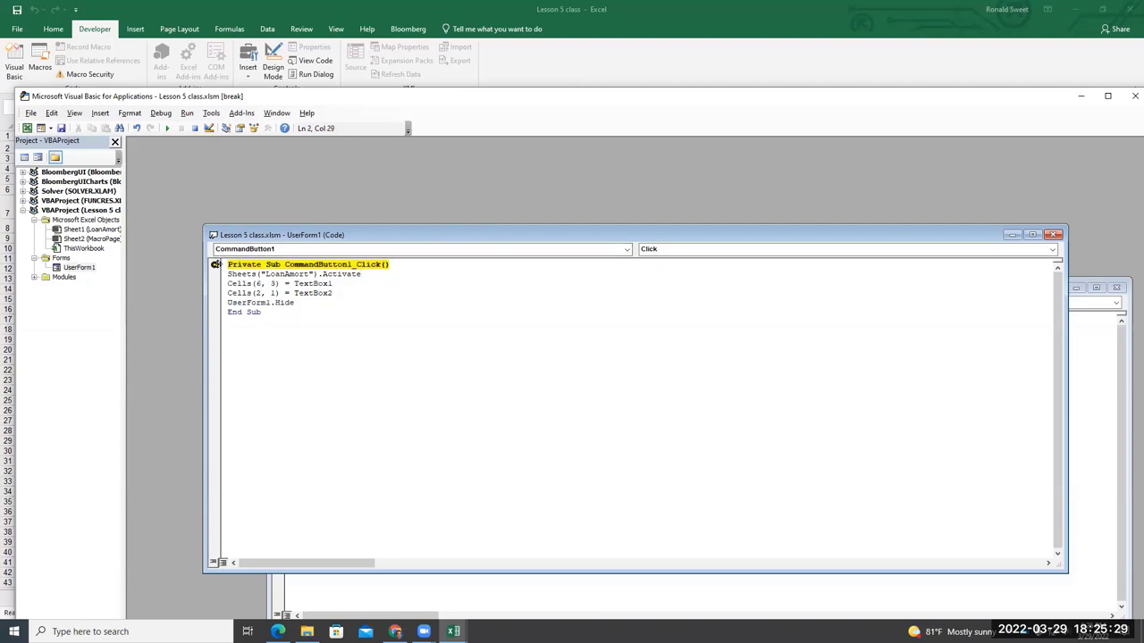
pyautogui.rightClick(212, 265)
pyautogui.click(272, 389)
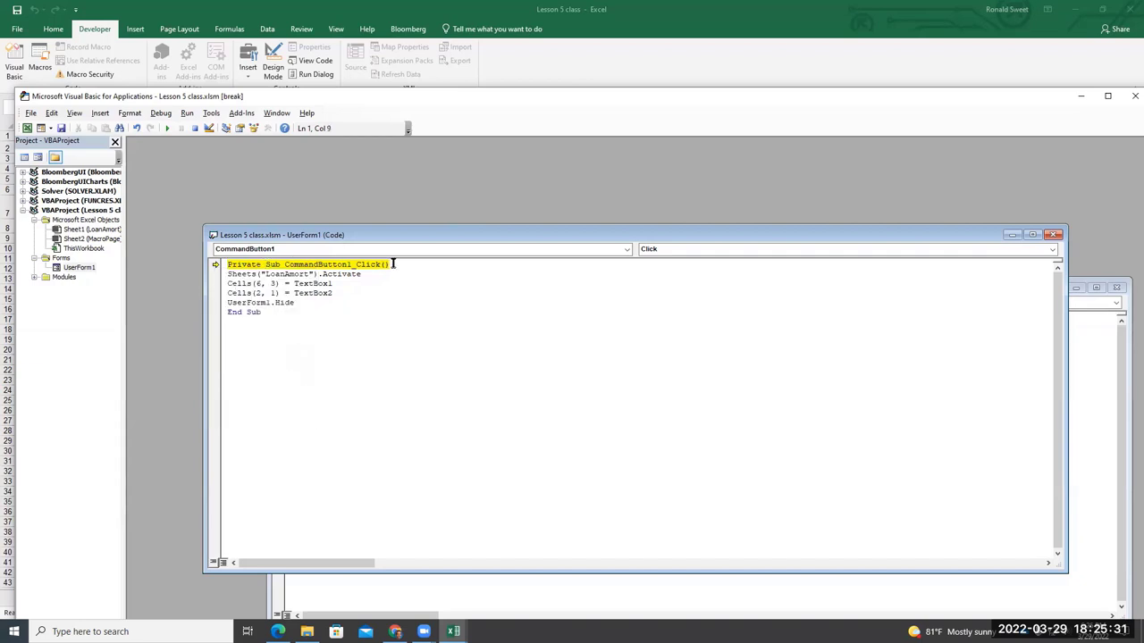
pyautogui.press('BackSpace')
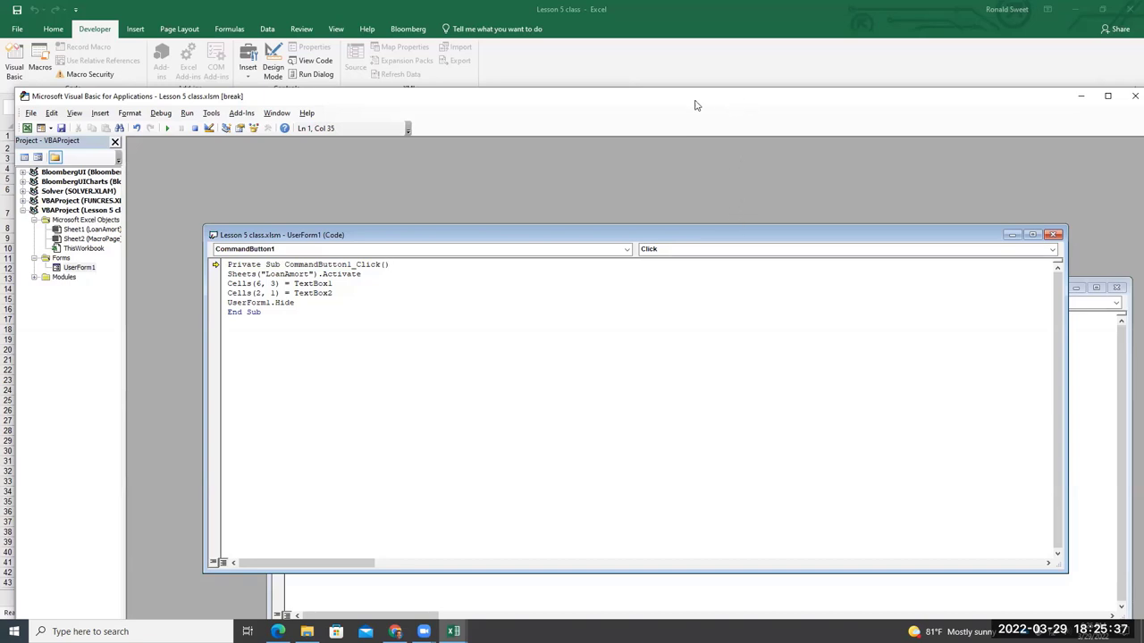
# Close the VBA editor, stop the debugger and reopen the Loan Input Data form
pyautogui.moveTo(727, 106); pyautogui.dragTo(680, 108)
pyautogui.click(1093, 102)
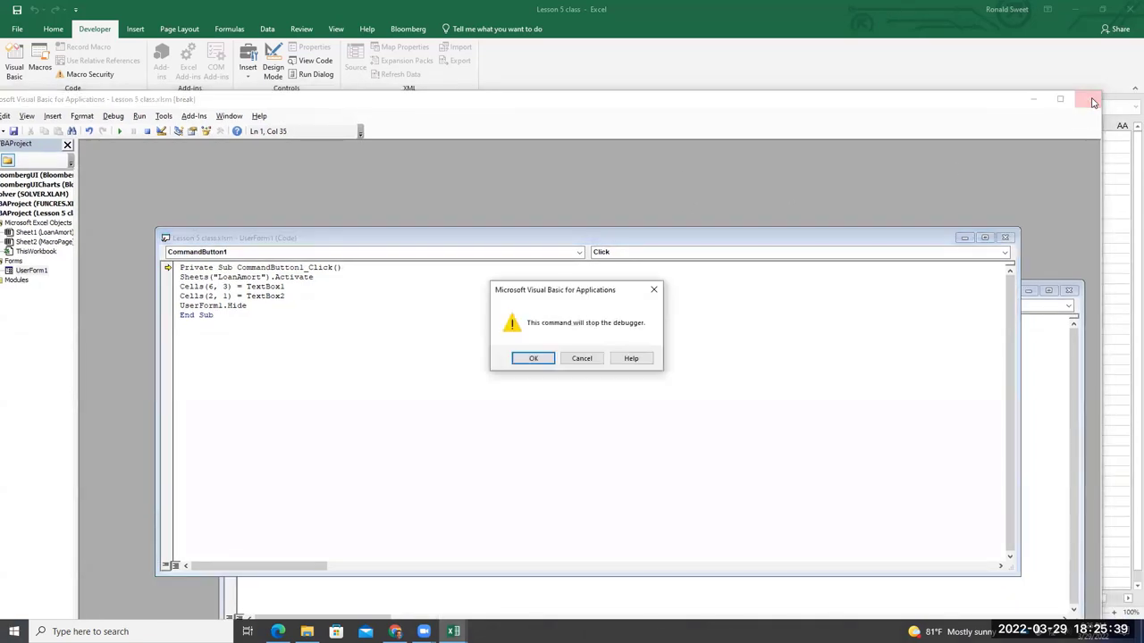
pyautogui.click(536, 358)
pyautogui.click(539, 156)
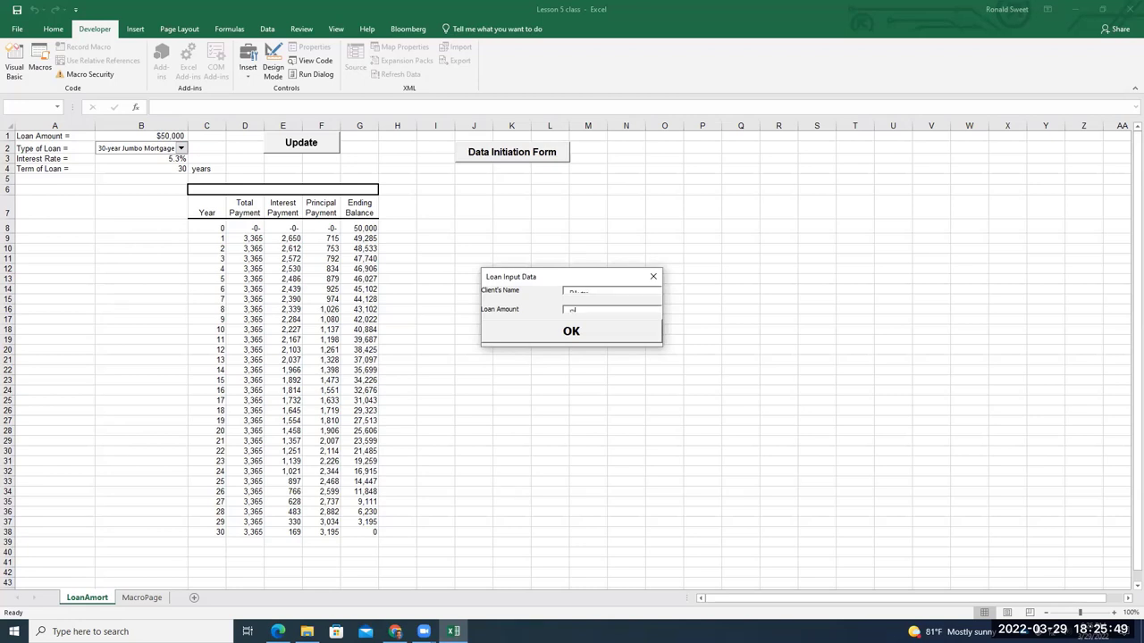
# Submit the Loan Input Data form until the amount lands, then inspect cell A2 showing 800000\
pyautogui.click(611, 309)
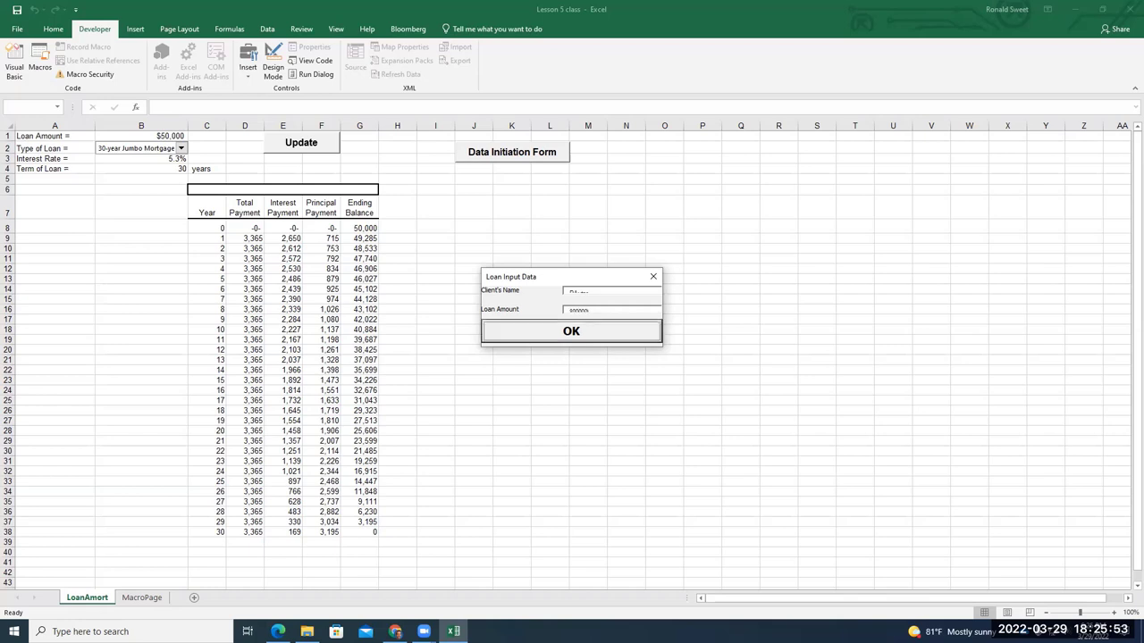
pyautogui.click(582, 331)
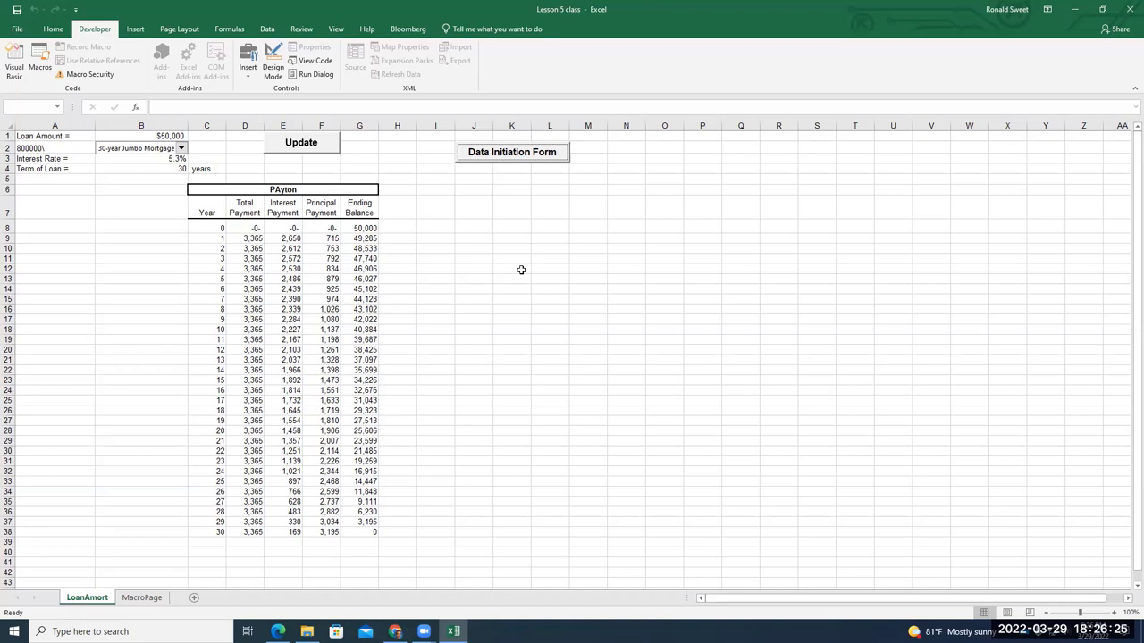
pyautogui.click(568, 172)
pyautogui.click(559, 153)
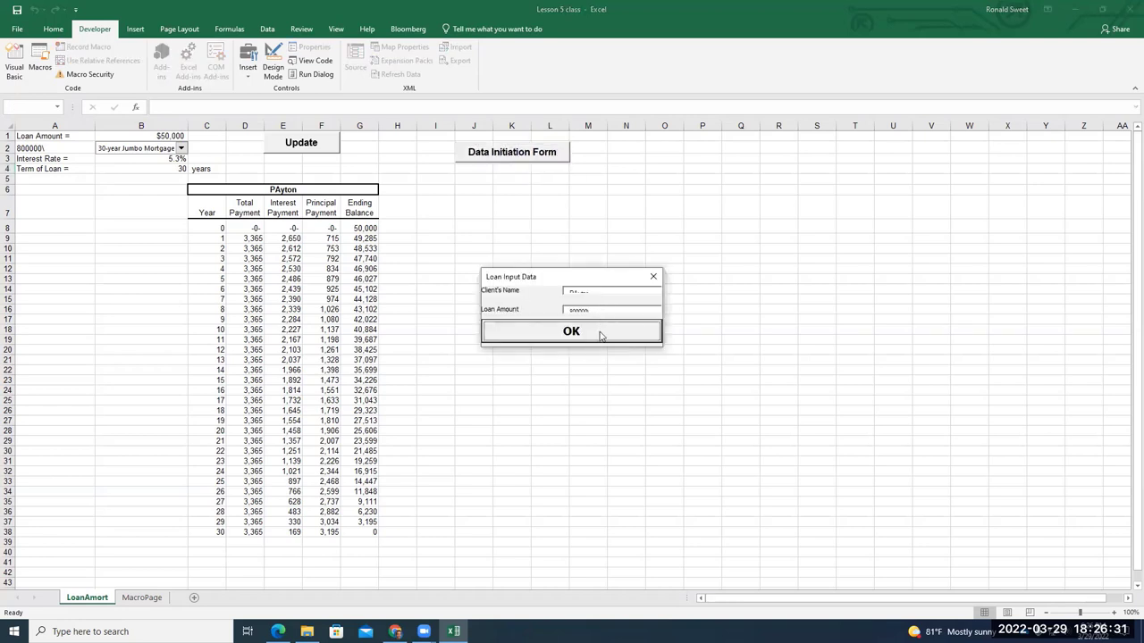
pyautogui.click(599, 333)
pyautogui.click(554, 157)
pyautogui.click(599, 310)
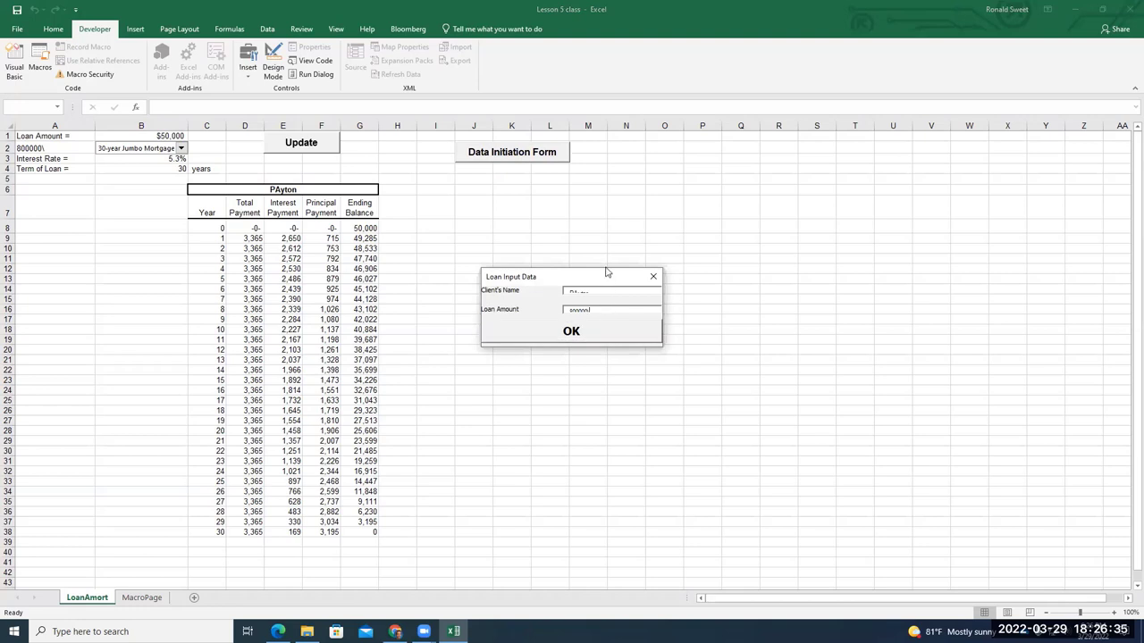
pyautogui.click(596, 331)
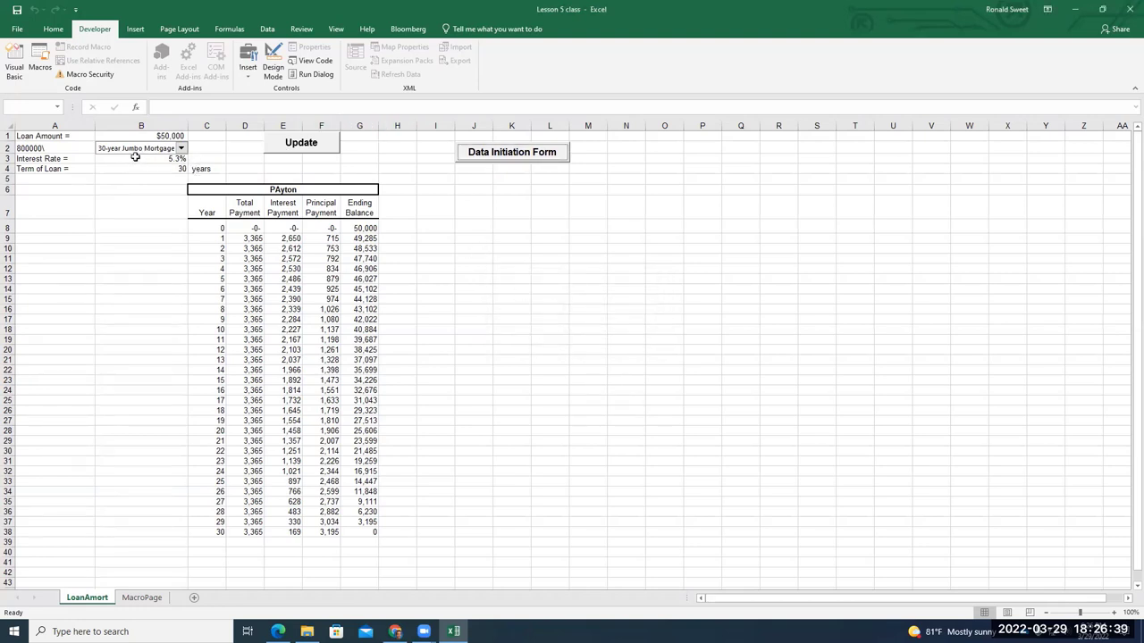
pyautogui.click(83, 146)
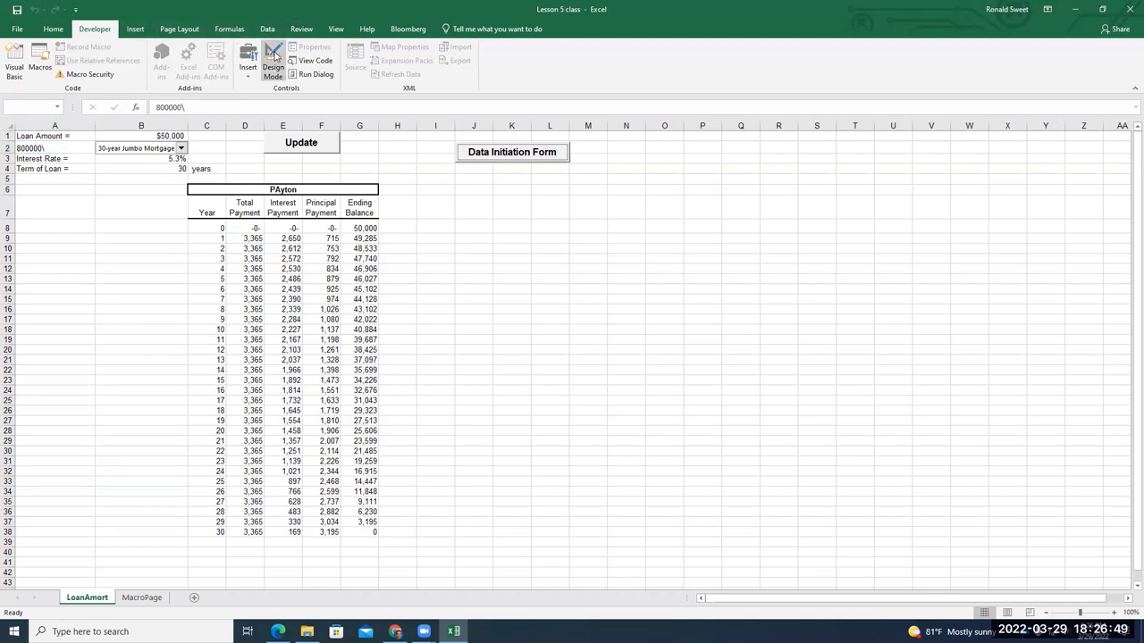
# Change Cells(2, 1) to Cells(1,2) in CommandButton1_Click so the amount goes to B1
pyautogui.click(13, 63)
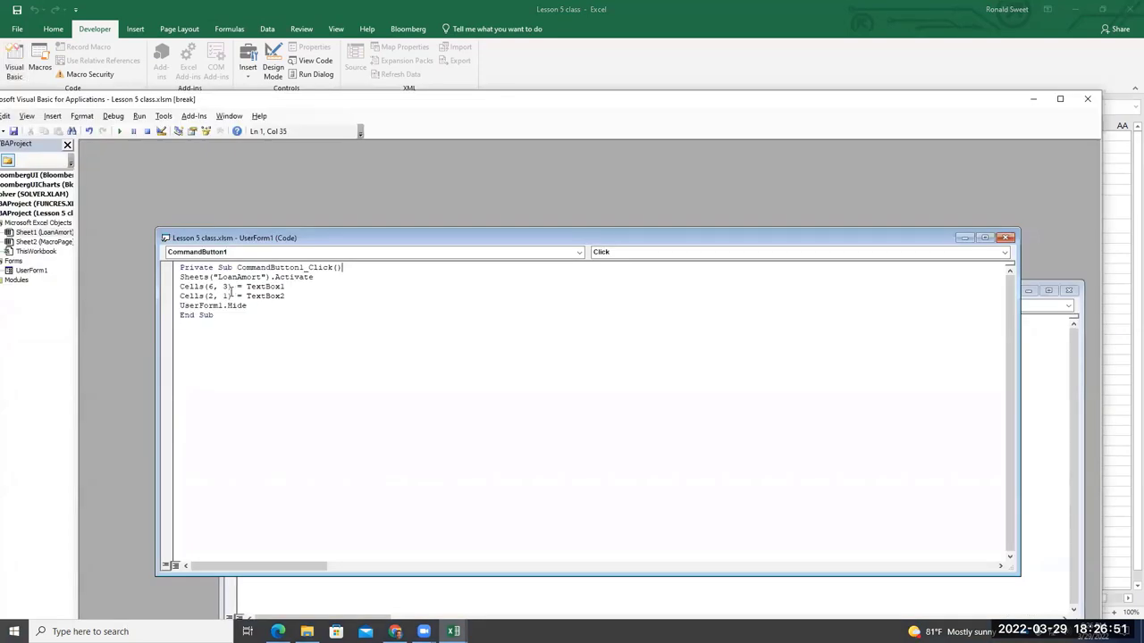
pyautogui.click(227, 295)
pyautogui.press('BackSpace')
pyautogui.press('BackSpace')
pyautogui.press('BackSpace')
pyautogui.press('BackSpace')
pyautogui.write('1,2')
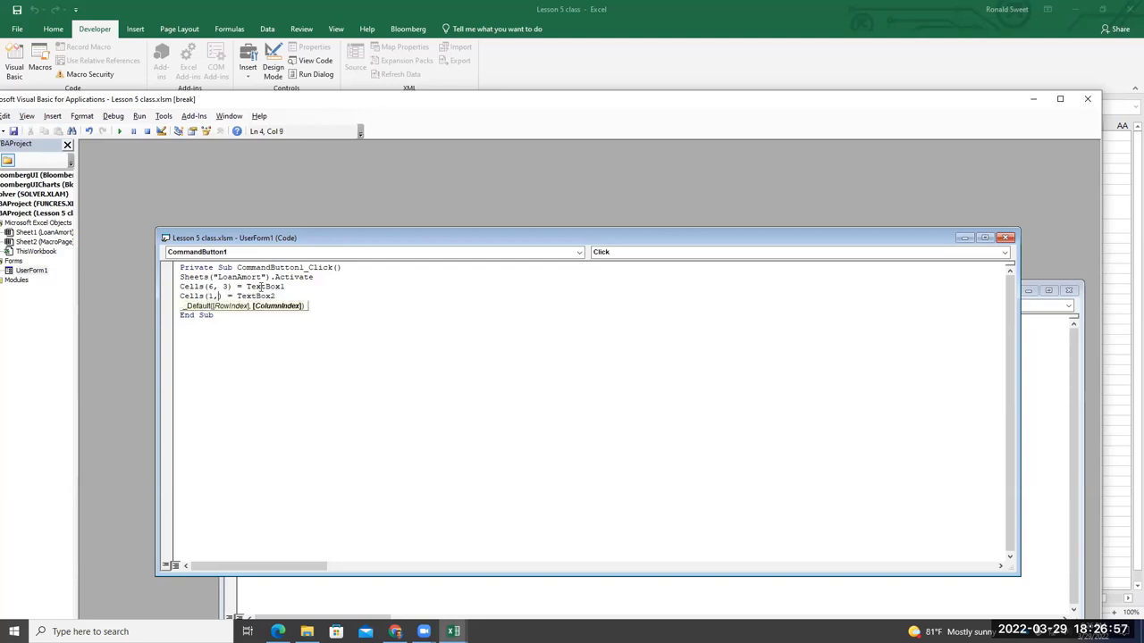
pyautogui.click(534, 75)
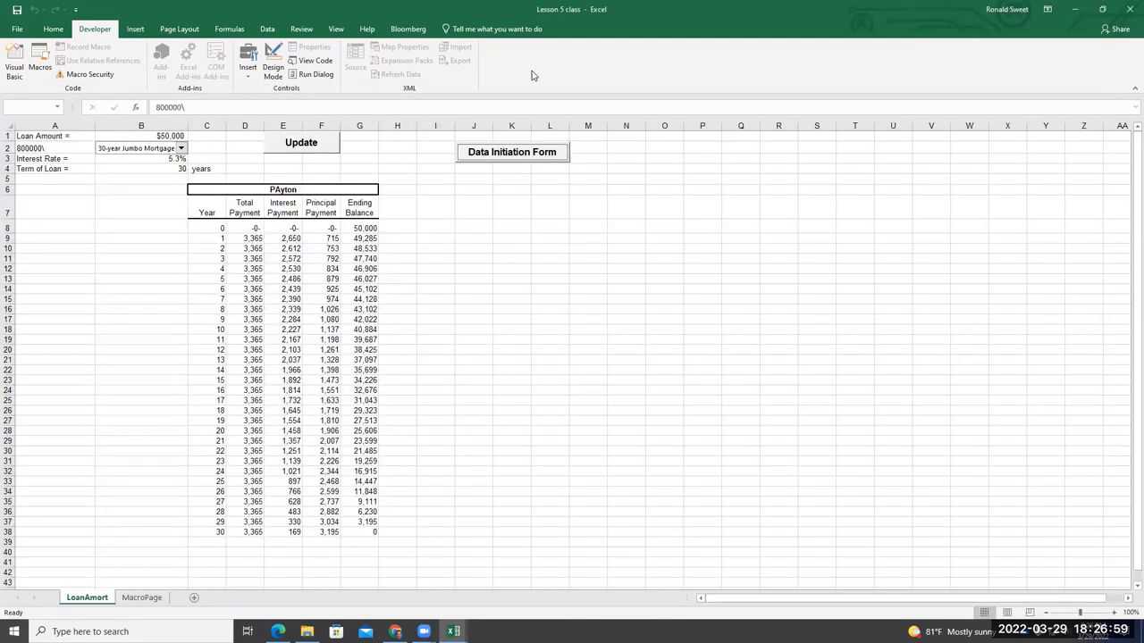
# Relabel cell A2 as 'Loan Type ='
pyautogui.click(86, 150)
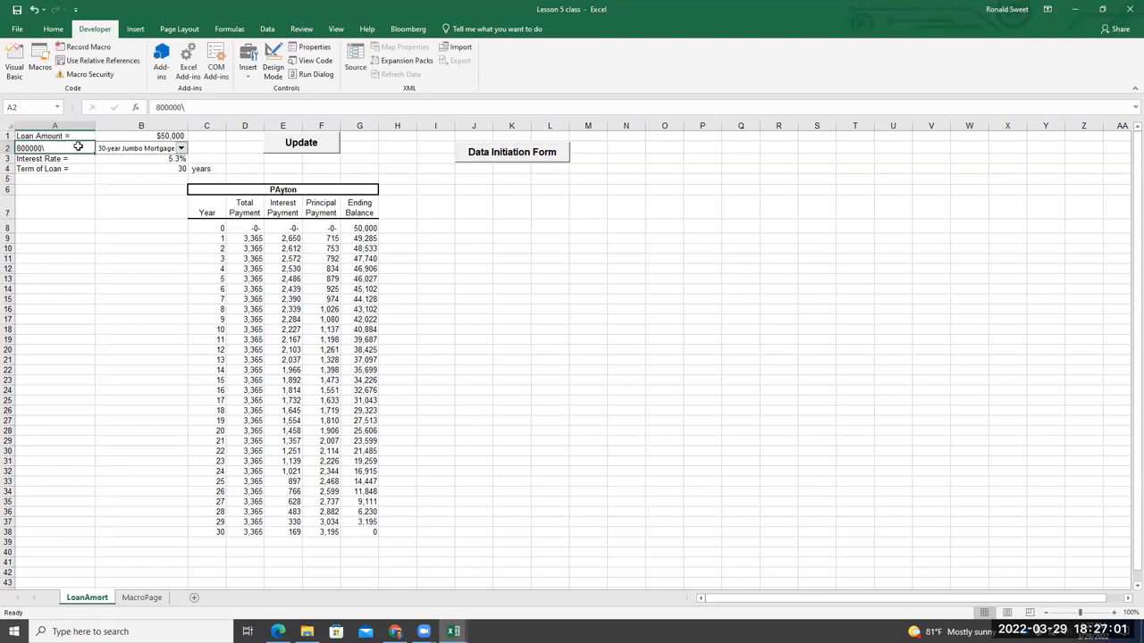
pyautogui.write('Loan T')
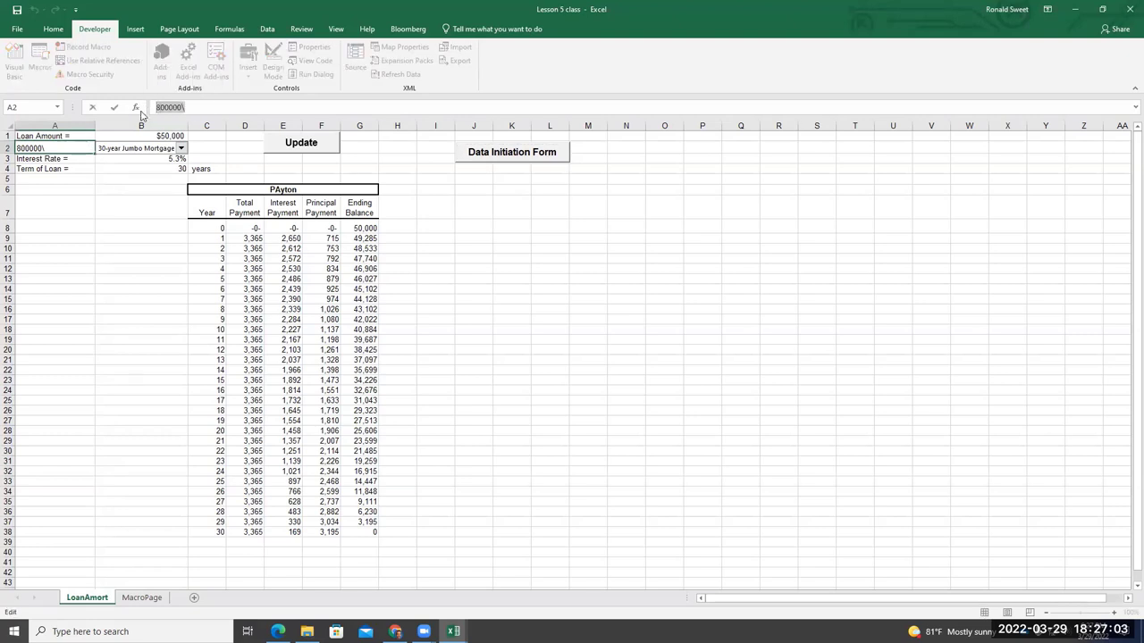
pyautogui.write('ype')
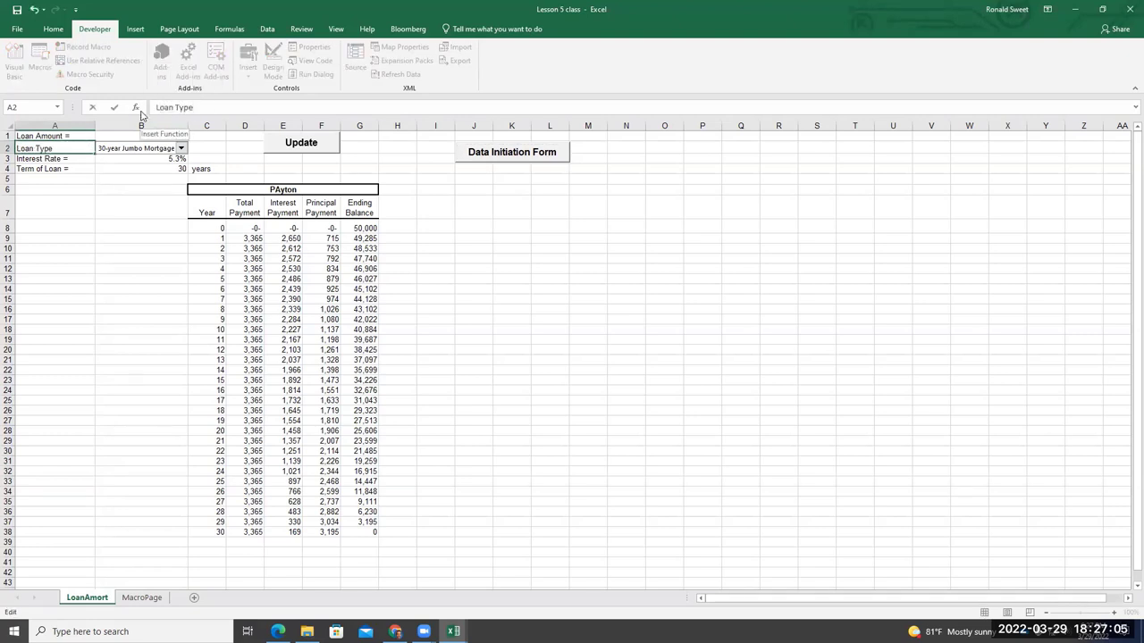
pyautogui.click(110, 200)
pyautogui.click(84, 146)
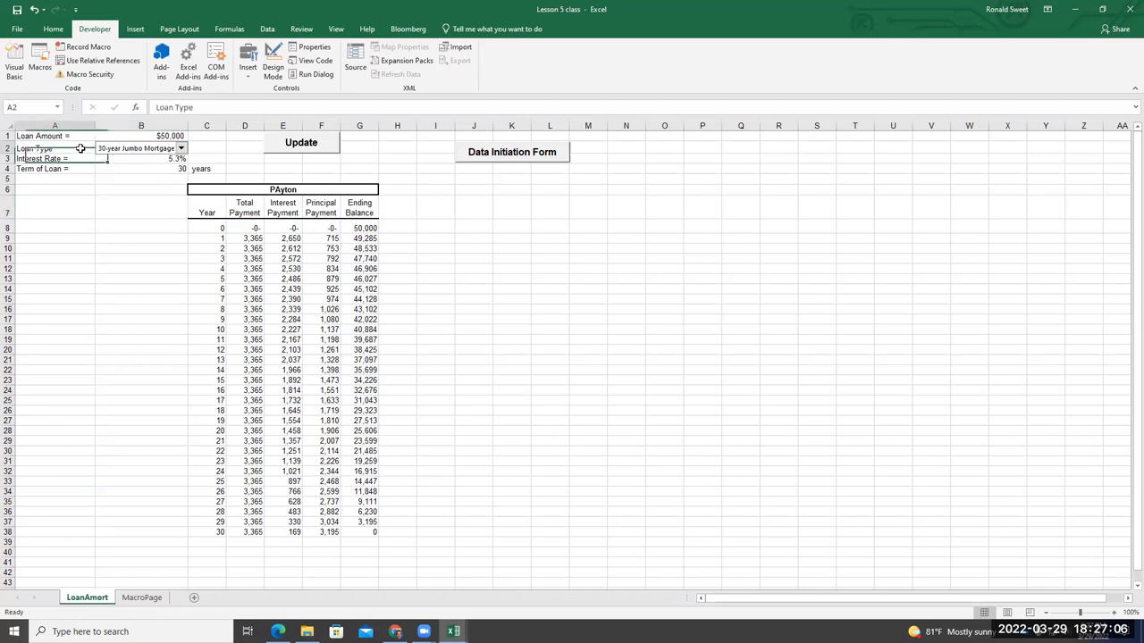
pyautogui.click(202, 108)
pyautogui.write('=')
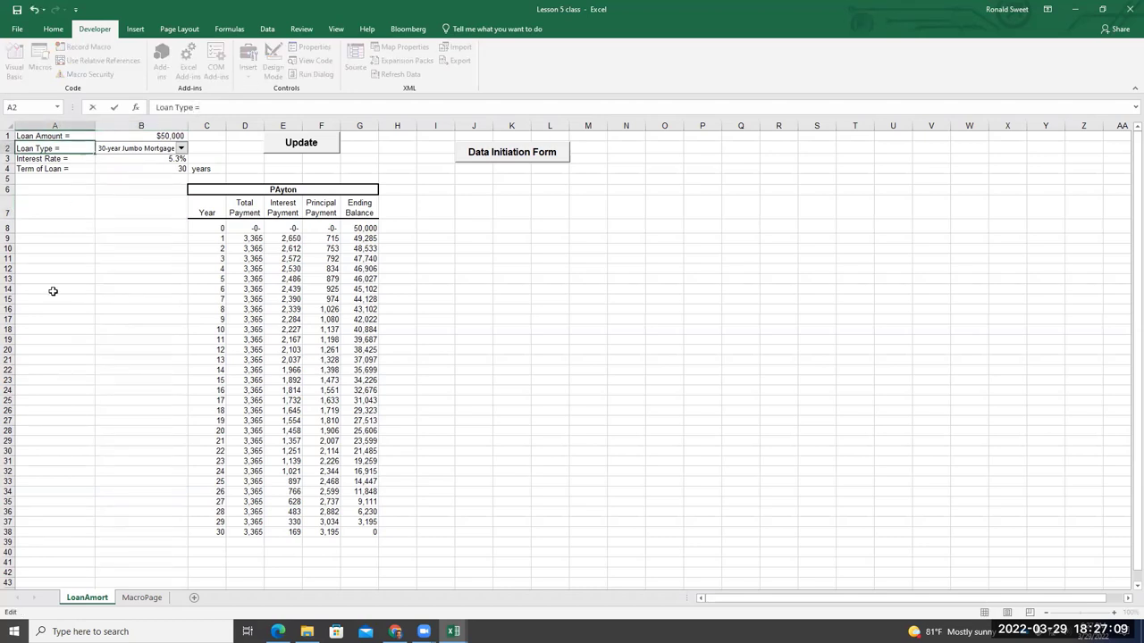
pyautogui.click(51, 288)
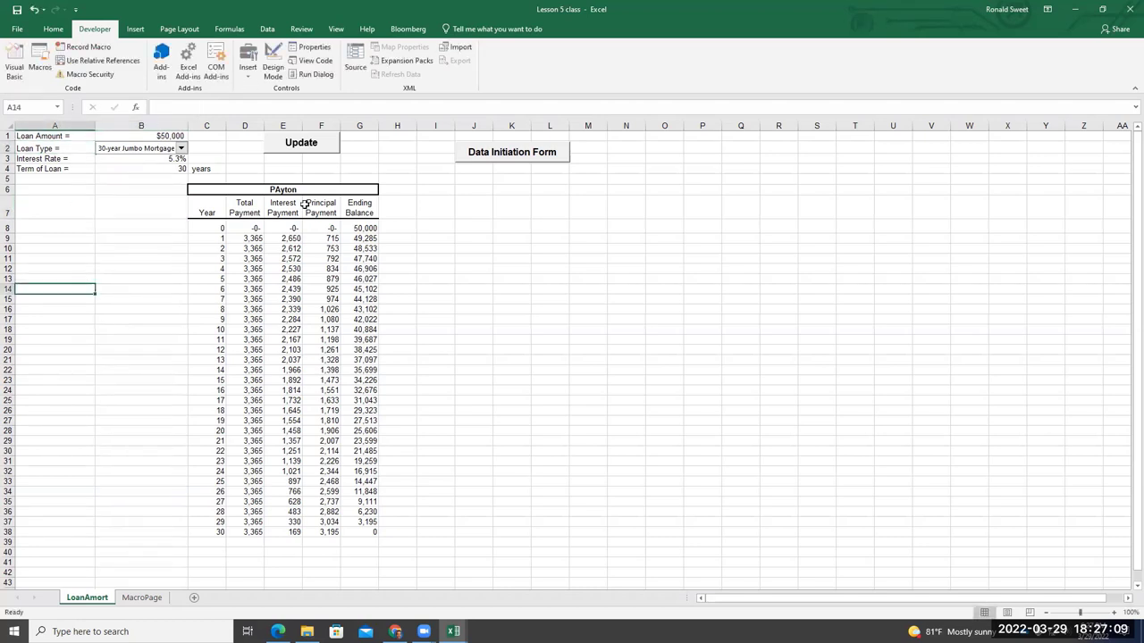
# Submit the form twice, the second with a clean amount, and confirm B1 holds 800000
pyautogui.click(520, 159)
pyautogui.click(604, 332)
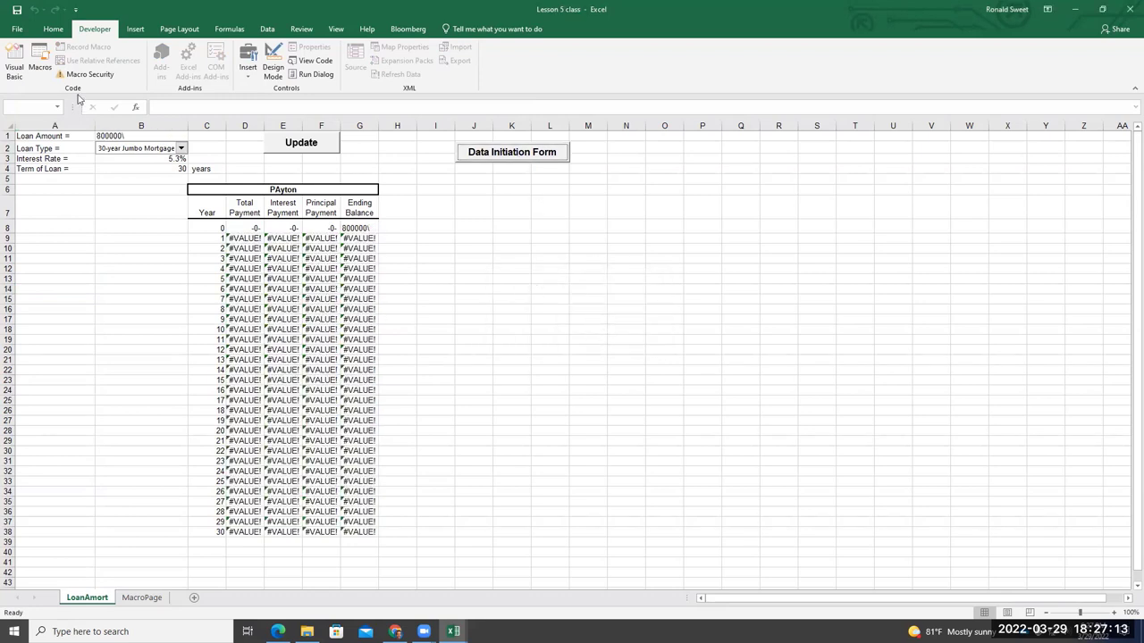
pyautogui.click(520, 157)
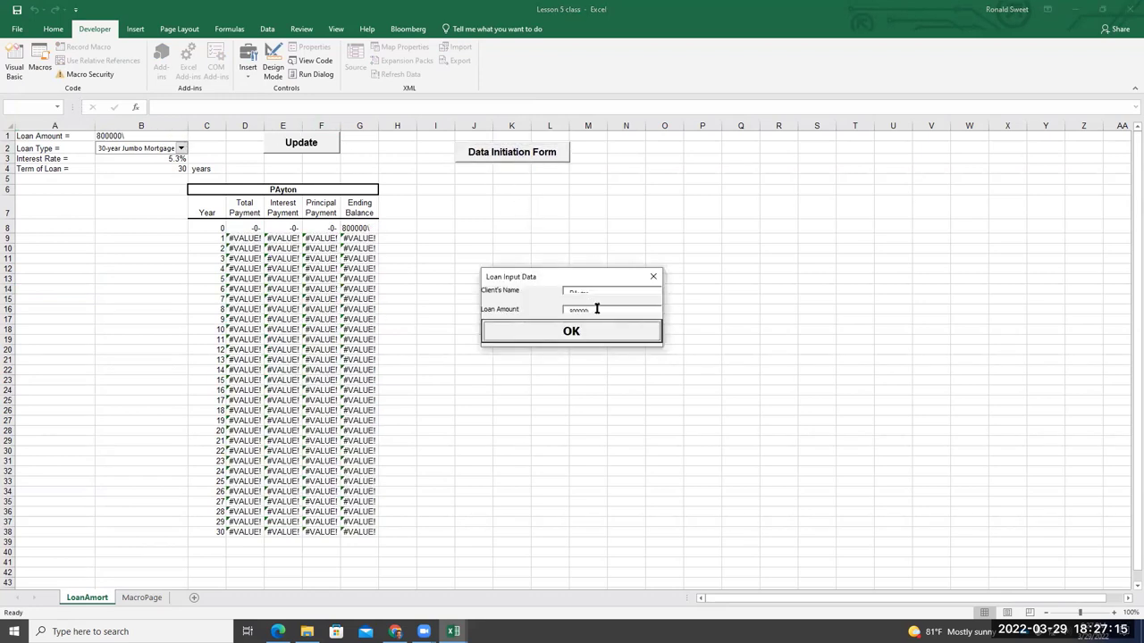
pyautogui.click(650, 341)
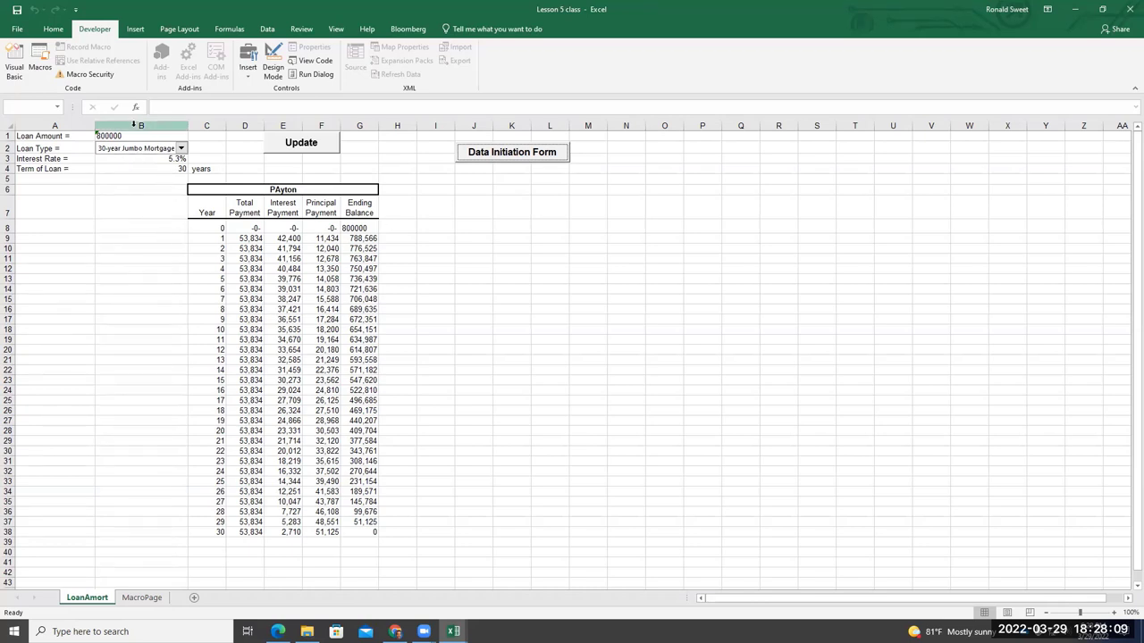
pyautogui.click(144, 135)
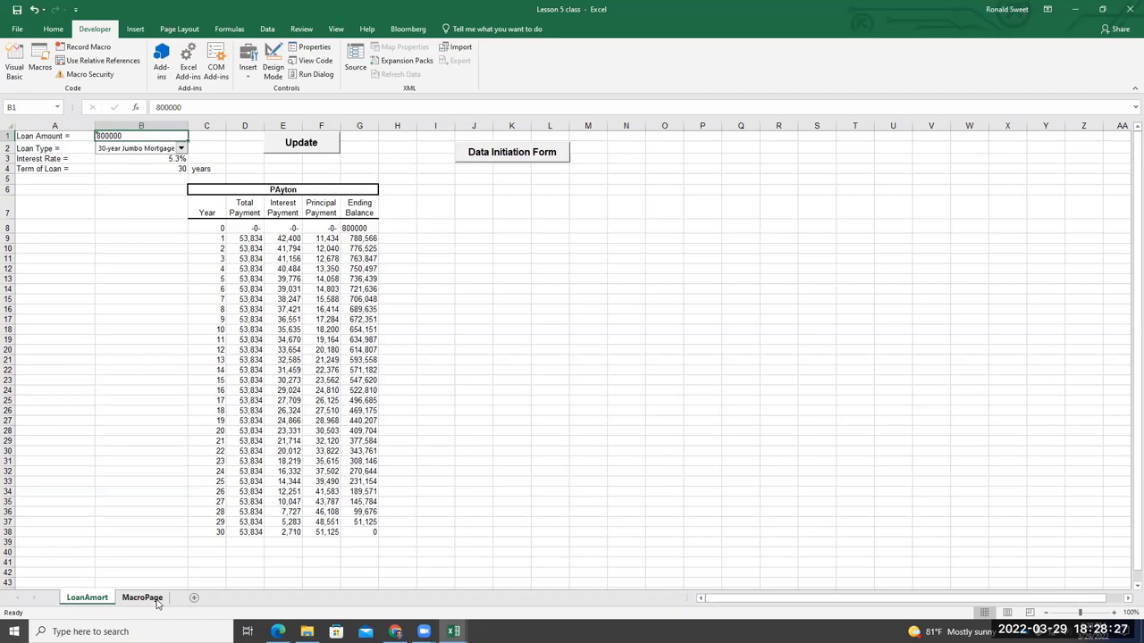
# Label MacroPage cell A20 'Loan Amount', then go back to the LoanAmort schedule
pyautogui.click(143, 599)
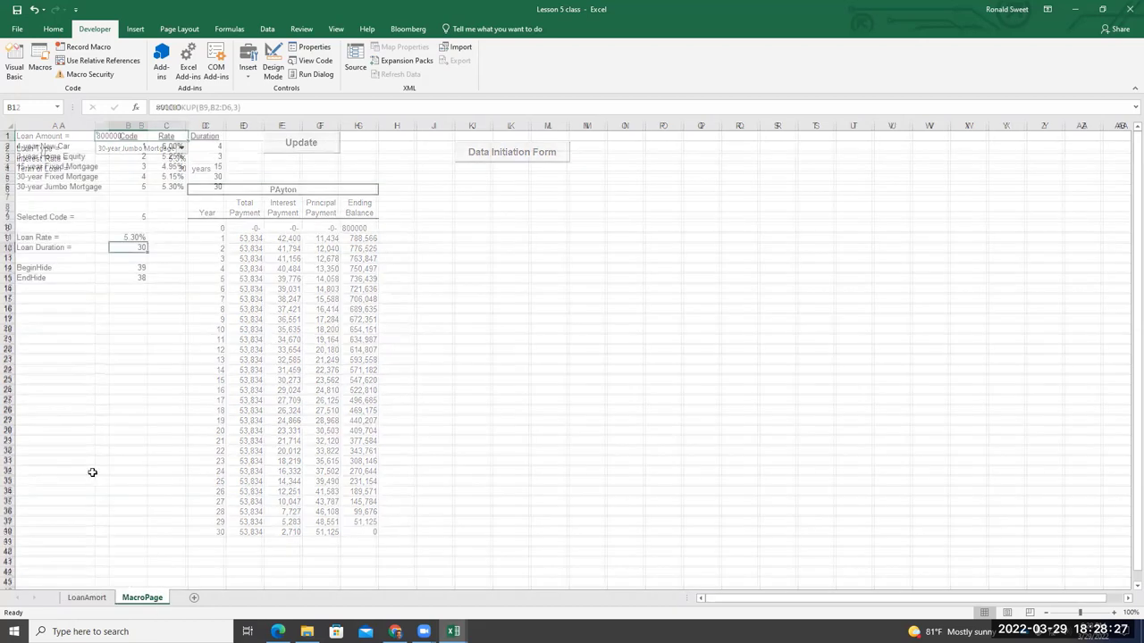
pyautogui.click(58, 327)
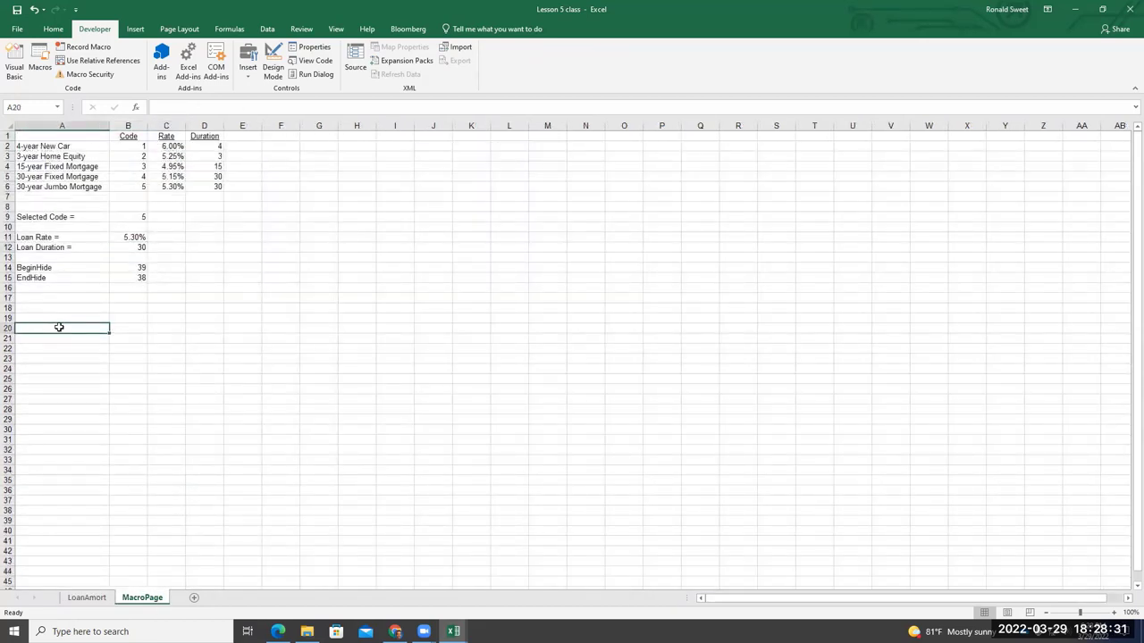
pyautogui.write('Loan Amopinu')
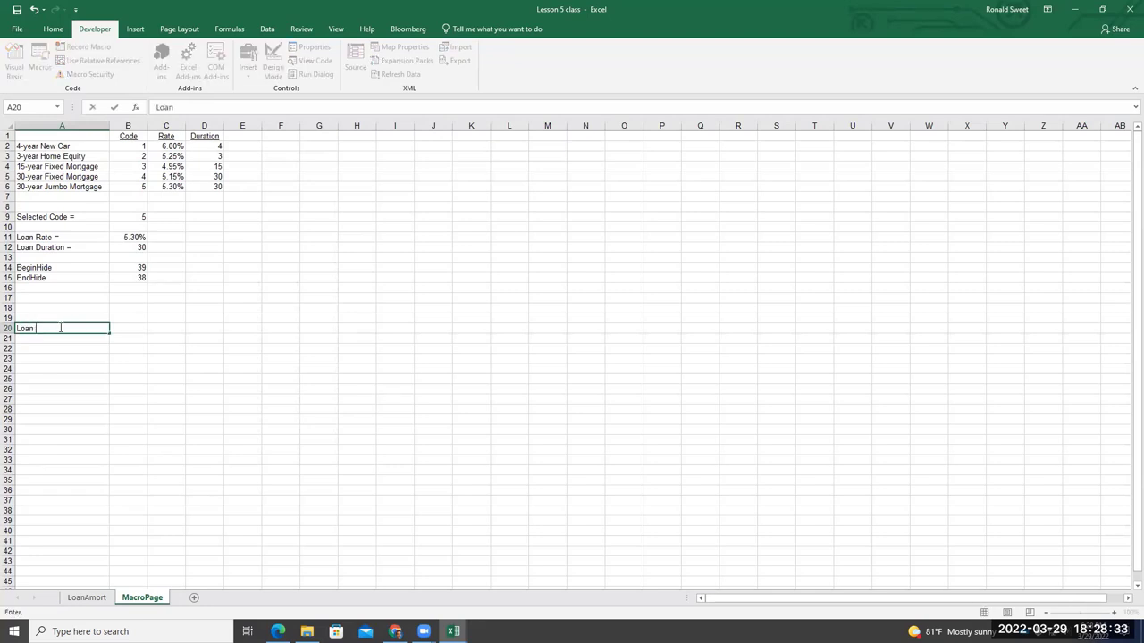
pyautogui.press('BackSpace')
pyautogui.press('BackSpace')
pyautogui.press('BackSpace')
pyautogui.press('BackSpace')
pyautogui.write('un')
pyautogui.write('nt')
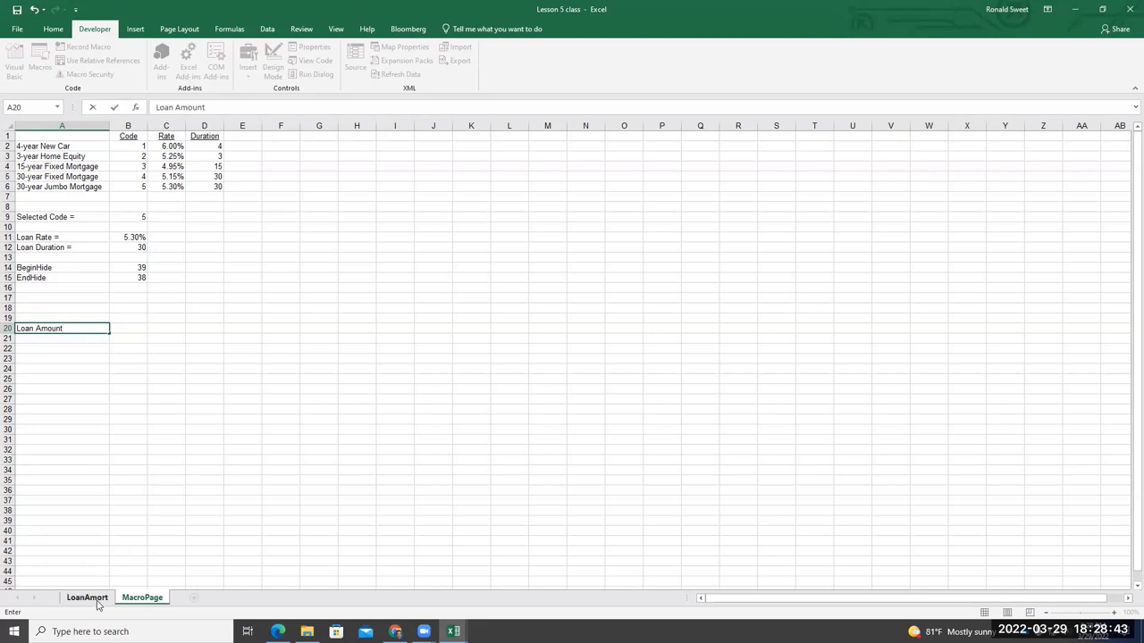
pyautogui.click(99, 330)
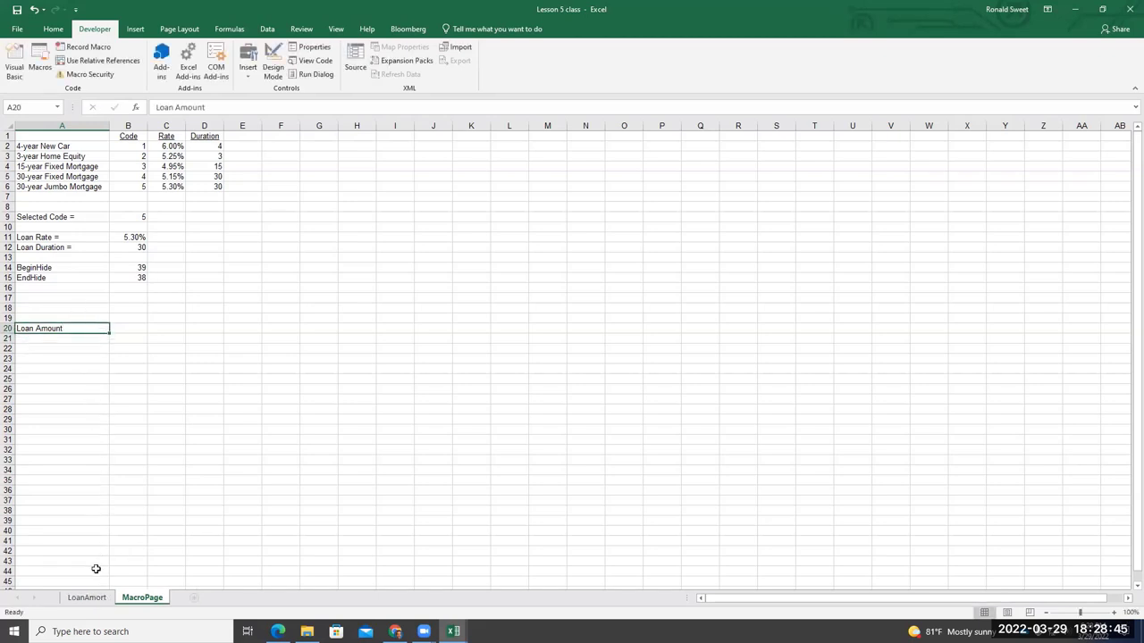
pyautogui.click(100, 598)
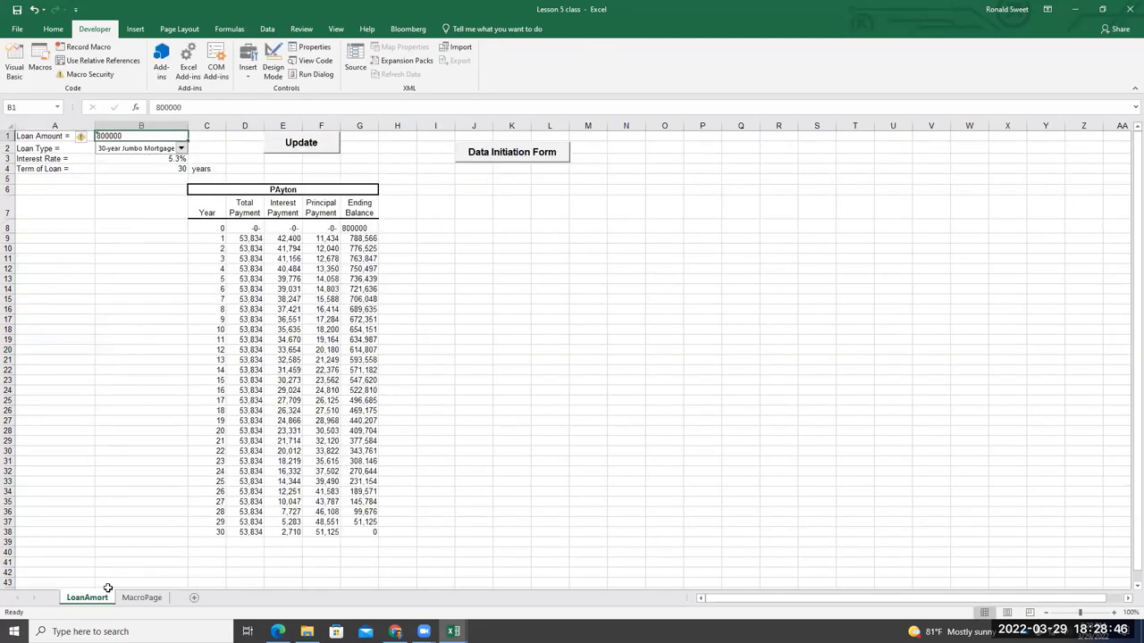
# Inspect B3 and B1 on LoanAmort and cell B20 on MacroPage
pyautogui.click(134, 159)
pyautogui.click(140, 133)
pyautogui.click(141, 598)
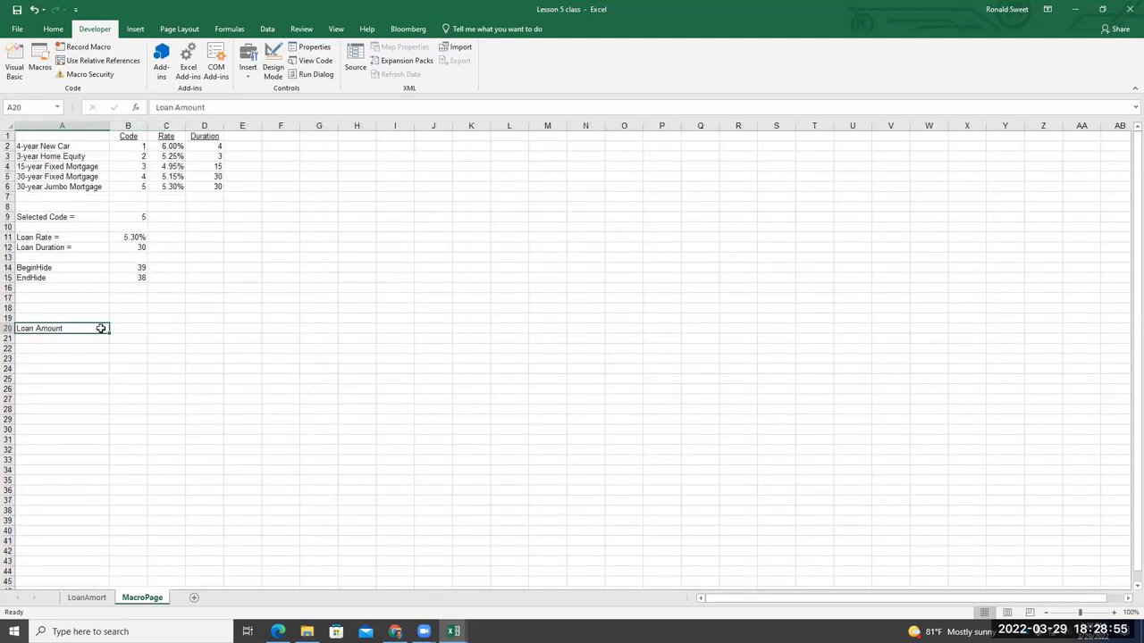
pyautogui.click(122, 328)
pyautogui.click(86, 597)
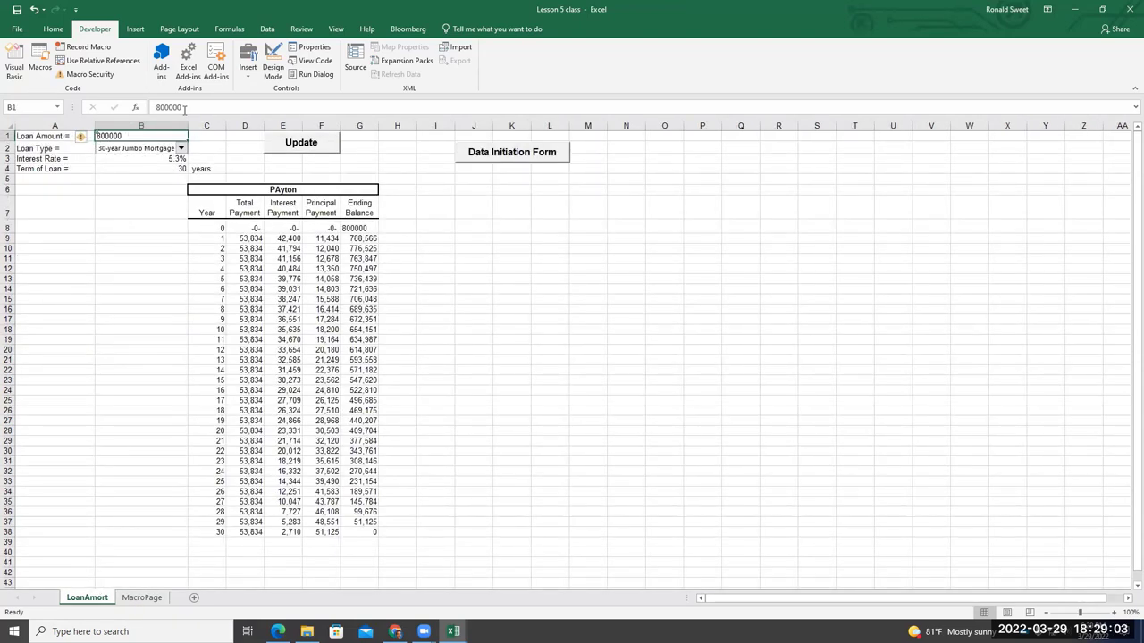
# Replace LoanAmort B1 with a formula referencing MacroPage B20
pyautogui.doubleClick(149, 112)
pyautogui.write('=')
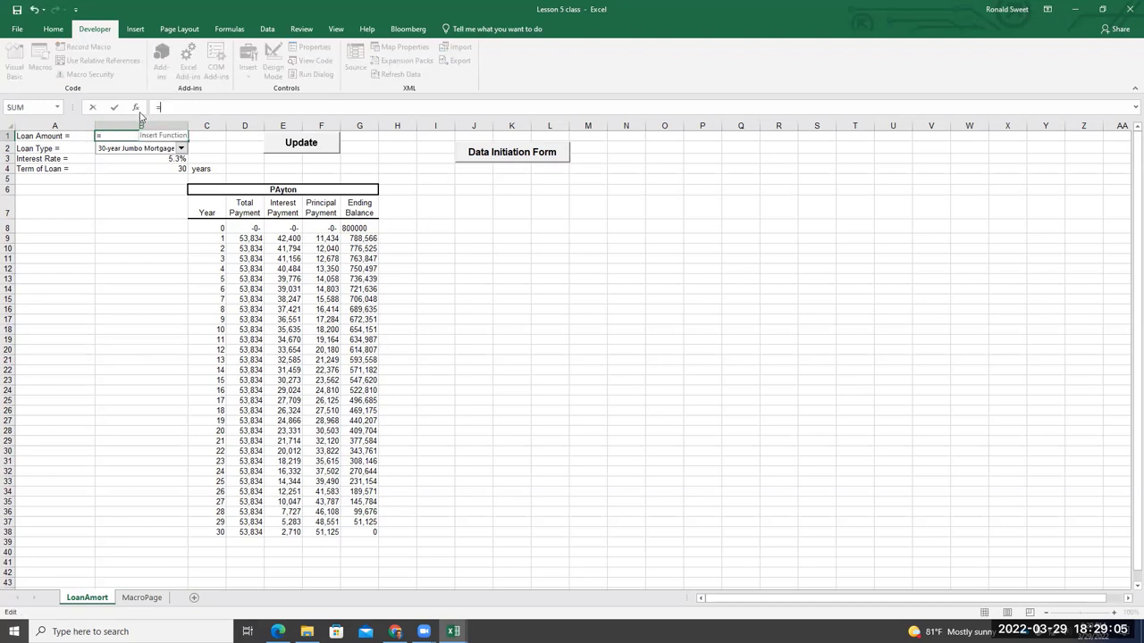
pyautogui.click(142, 598)
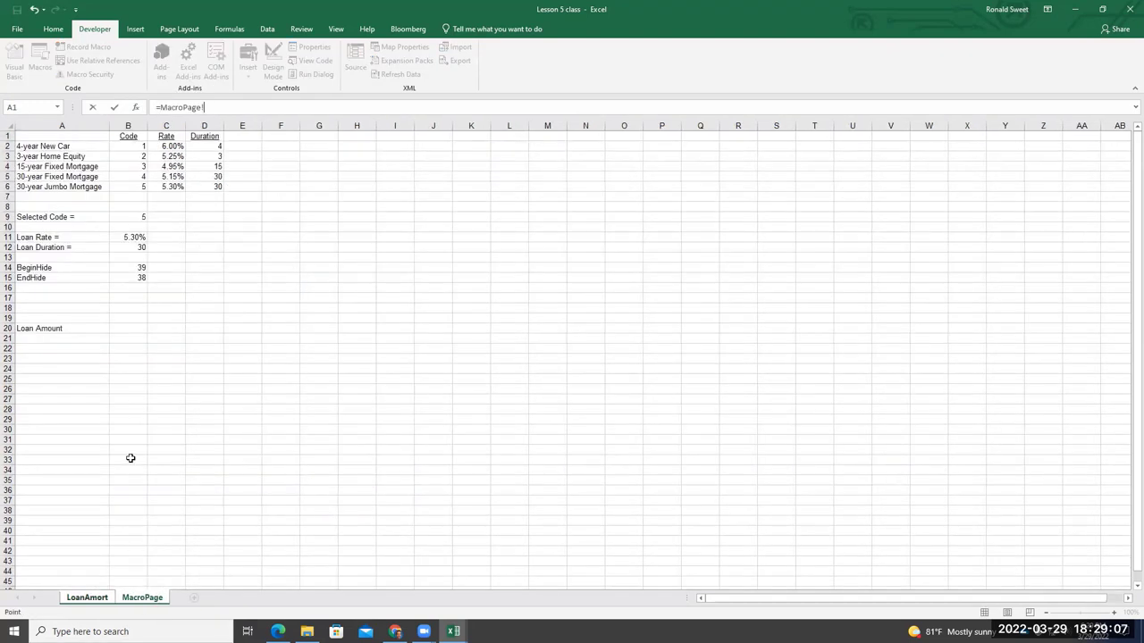
pyautogui.click(124, 328)
pyautogui.press('Return')
# Append a division to the B1 formula, leaving the loan amount at $0 across the schedule
pyautogui.click(134, 136)
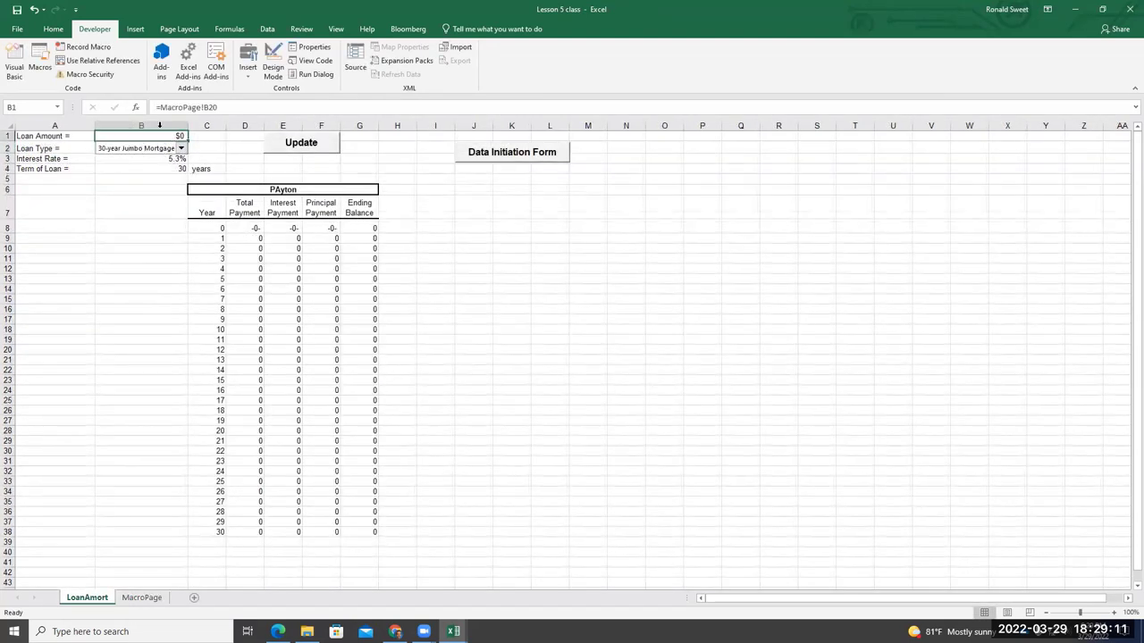
pyautogui.click(245, 107)
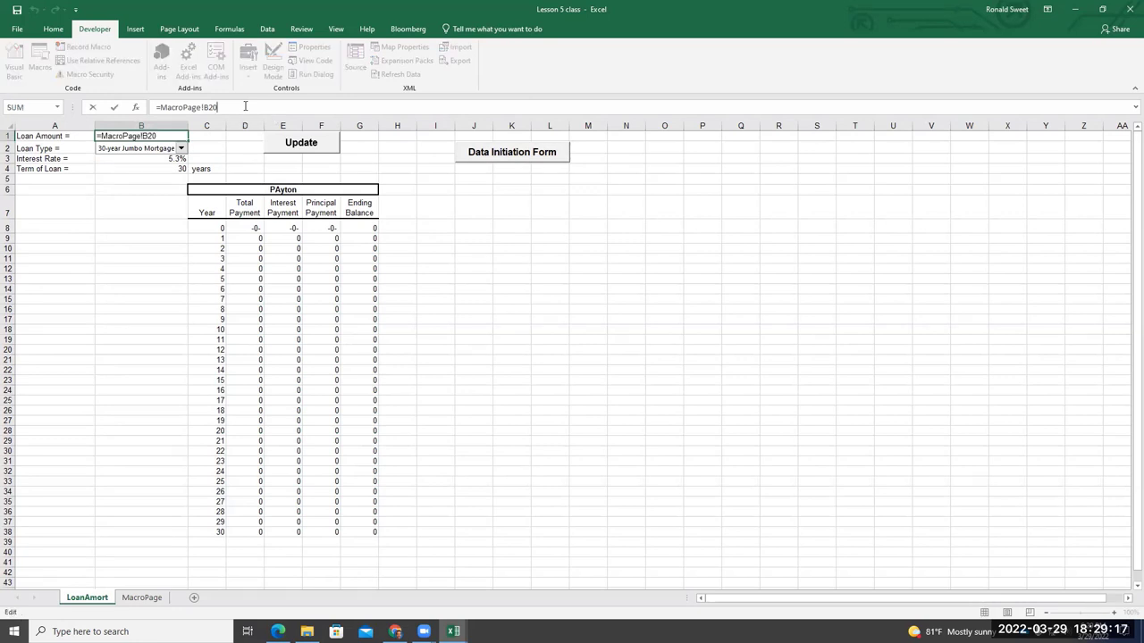
pyautogui.write('/1')
pyautogui.press('Return')
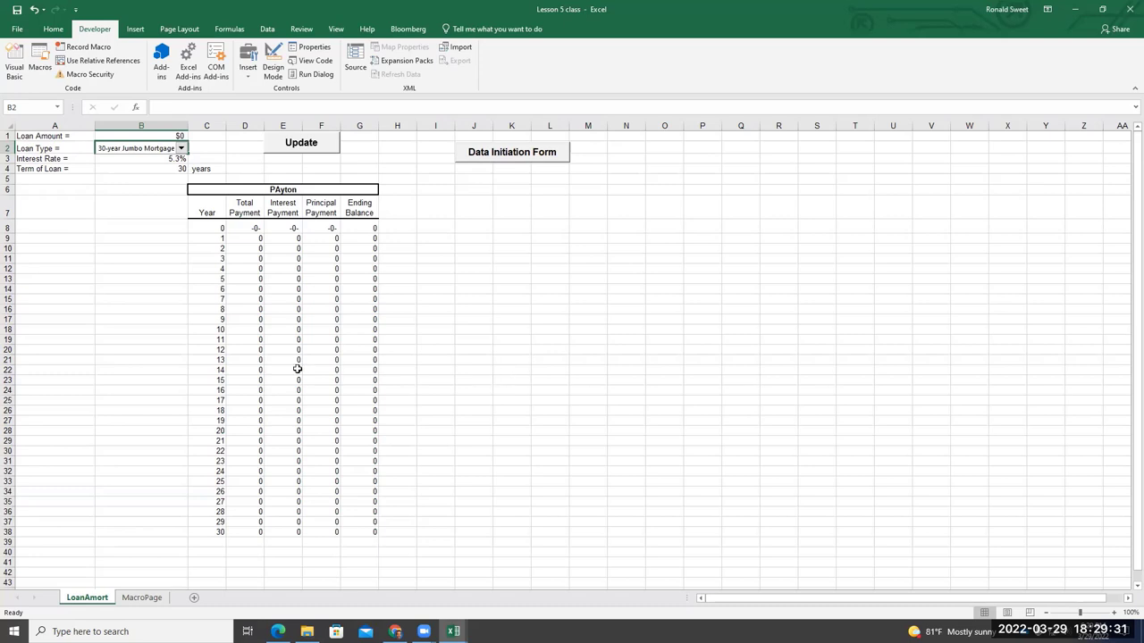
pyautogui.click(143, 597)
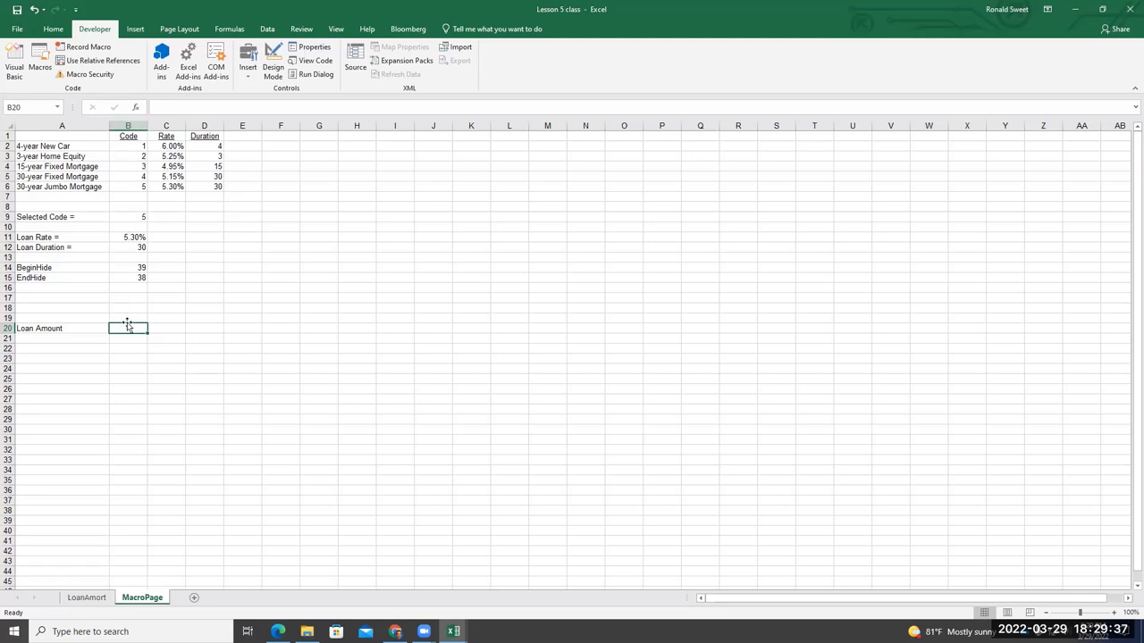
pyautogui.click(85, 601)
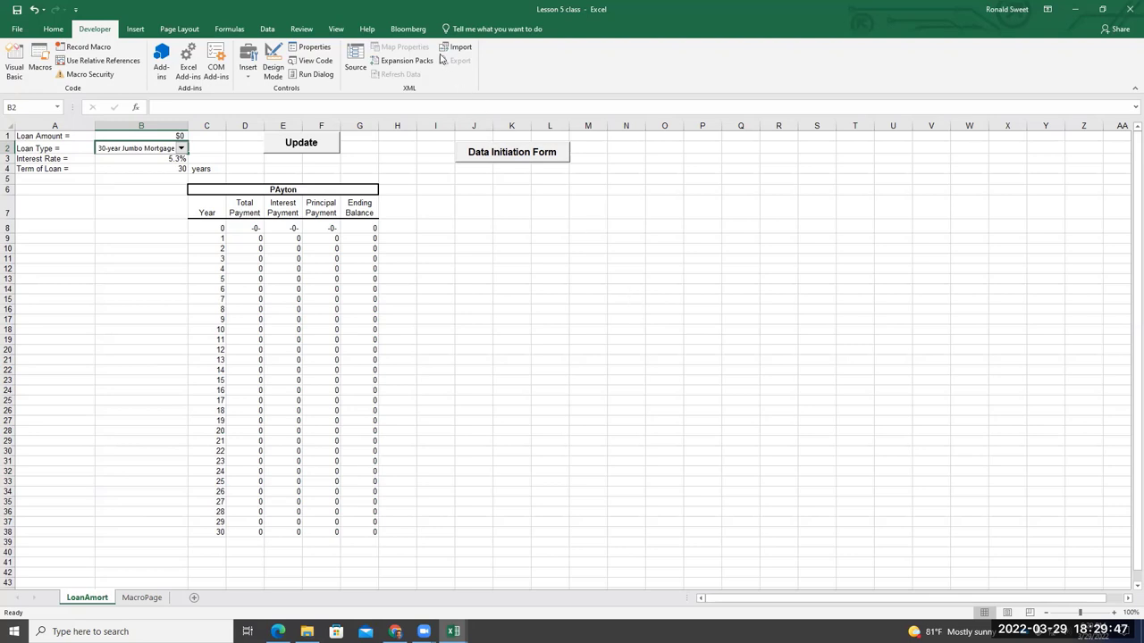
# Open the Loan Input Data form design and bring up the OK button's click code
pyautogui.click(15, 67)
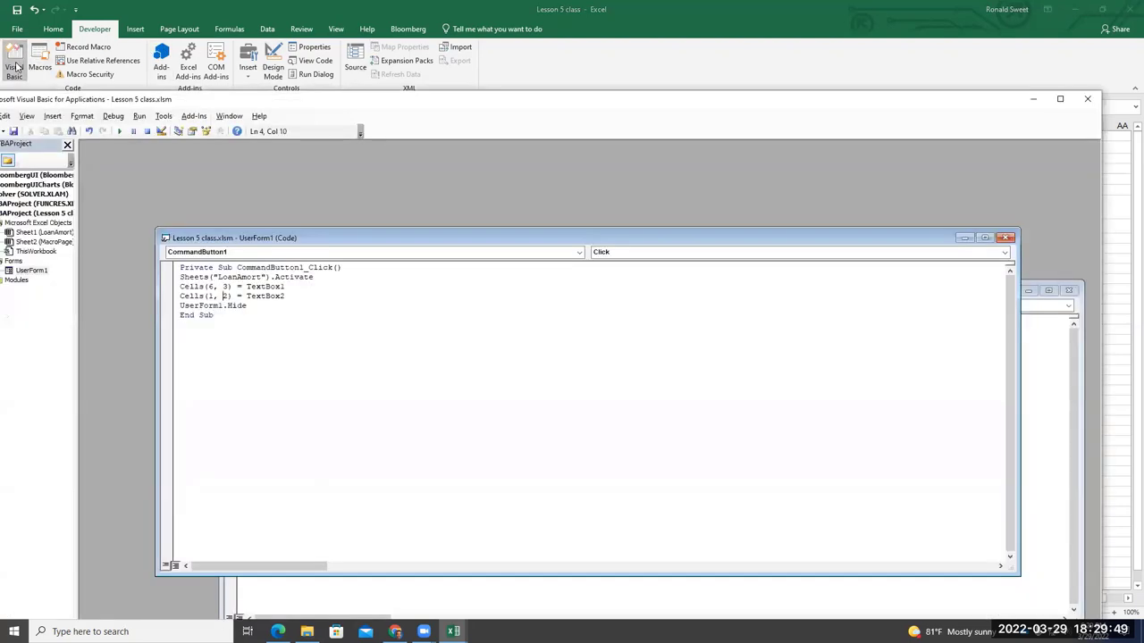
pyautogui.moveTo(317, 102); pyautogui.dragTo(346, 93)
pyautogui.doubleClick(61, 261)
pyautogui.moveTo(150, 269); pyautogui.dragTo(228, 272)
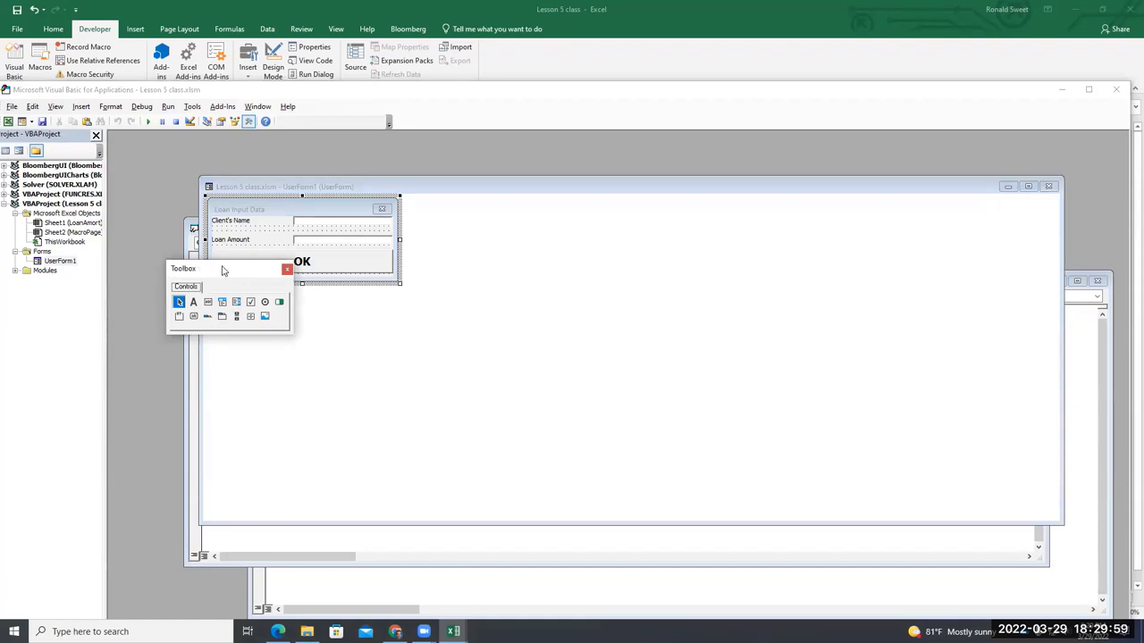
pyautogui.click(287, 269)
pyautogui.rightClick(264, 268)
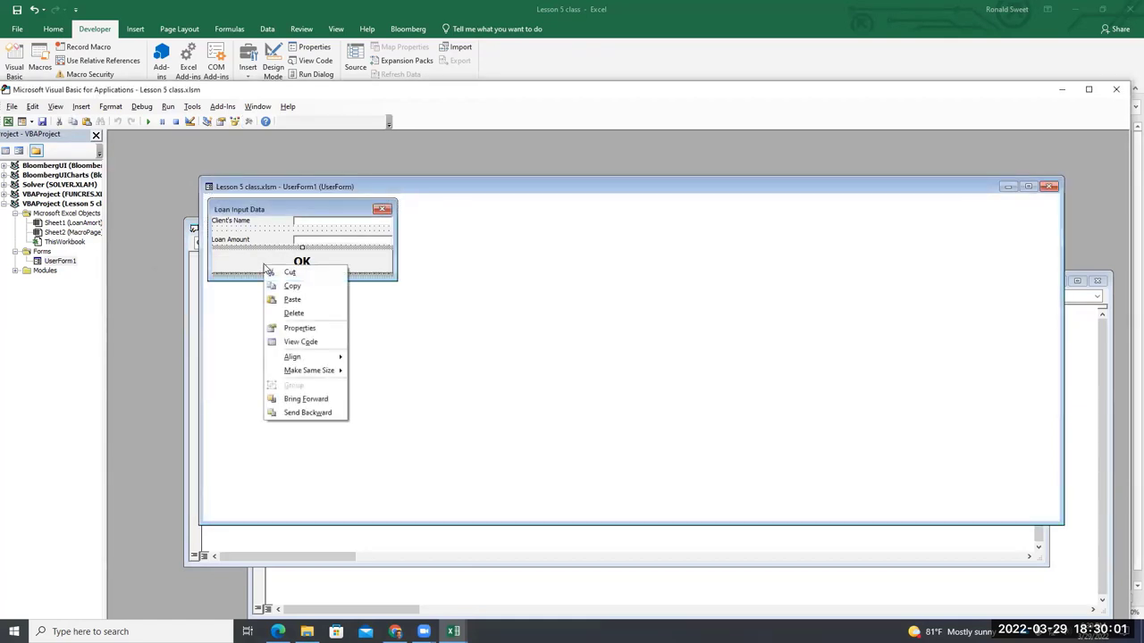
pyautogui.click(324, 343)
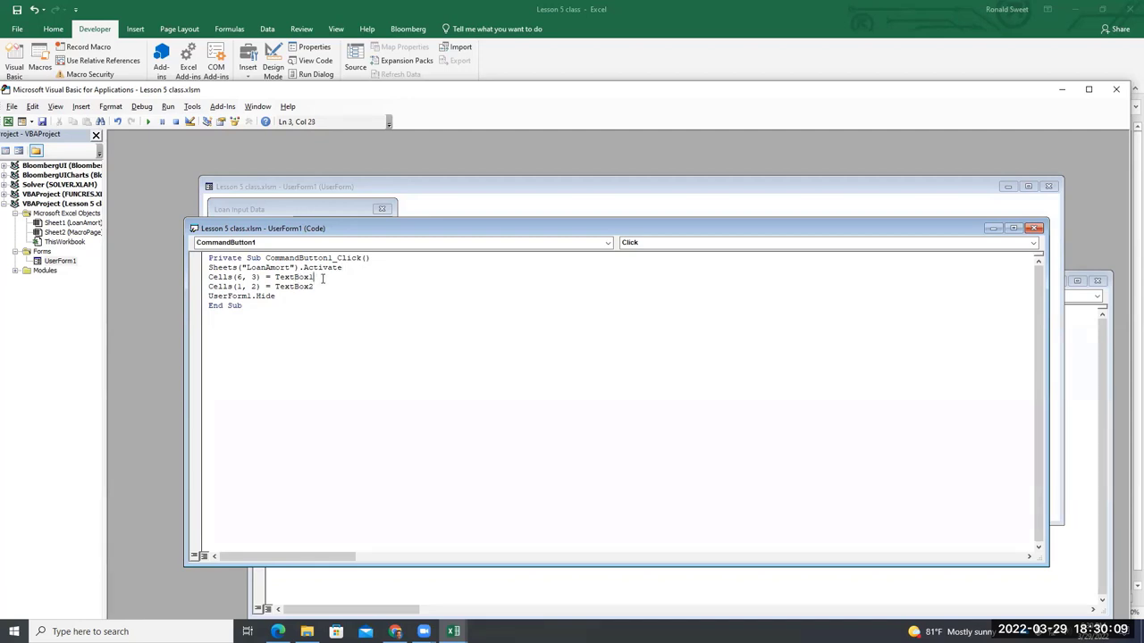
# Add Sheets("MacroPage").Activate and change Cells(1, 2) to Cells(20, 2) for TextBox2
pyautogui.press('Return')
pyautogui.write('Sheets')
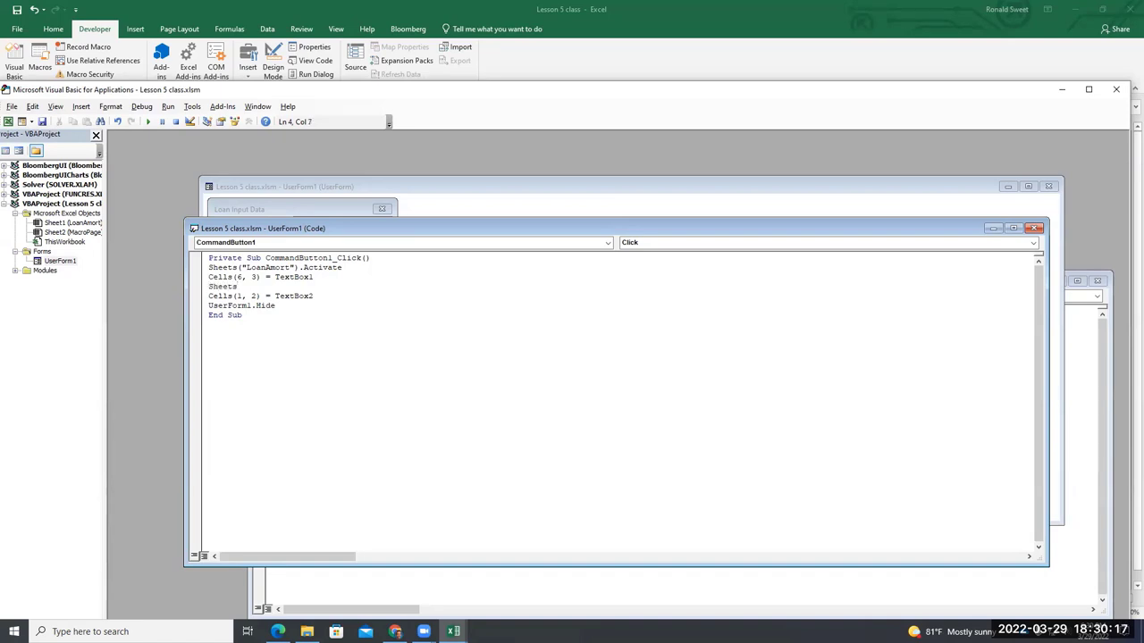
pyautogui.write('("Mac')
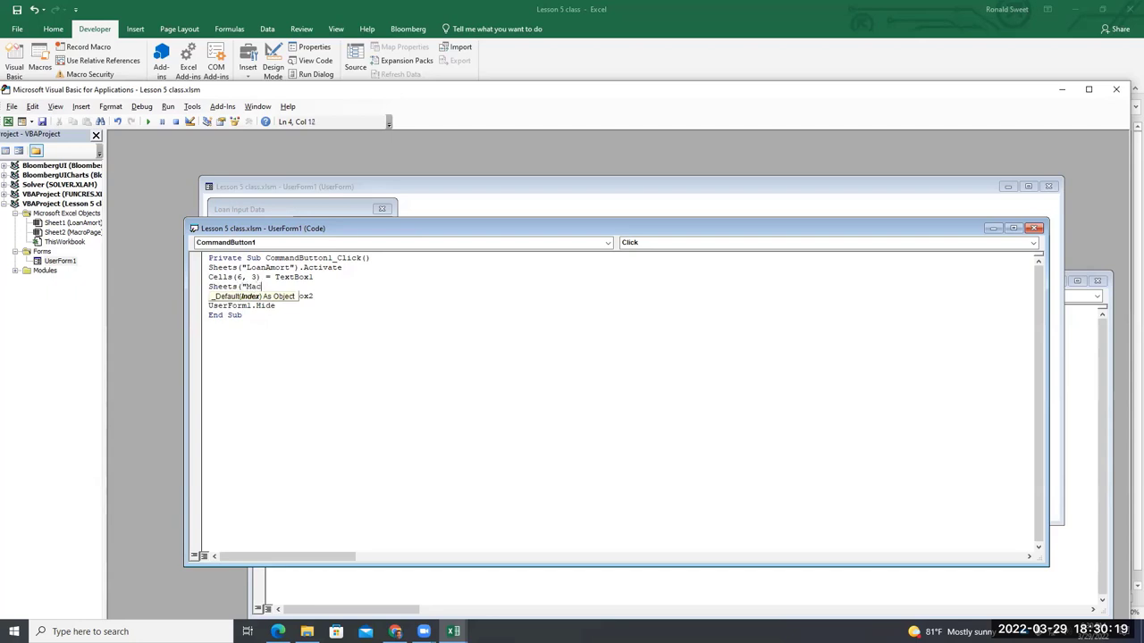
pyautogui.write('roPage").Activ')
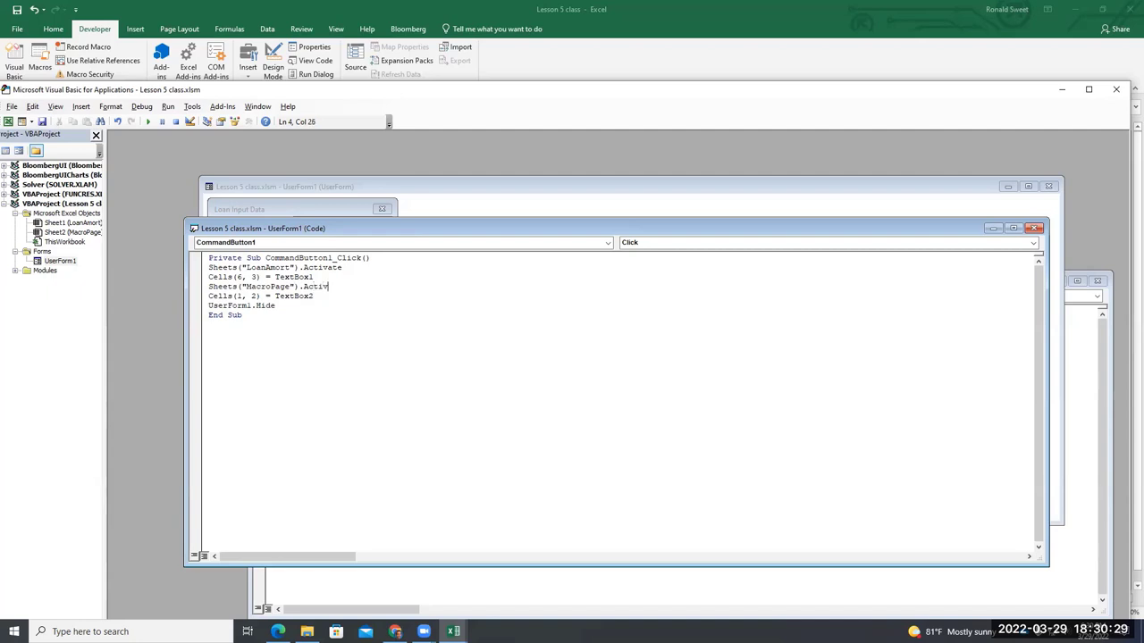
pyautogui.write('ate')
pyautogui.click(242, 295)
pyautogui.press('BackSpace')
pyautogui.write('20')
pyautogui.click(330, 296)
# After UserForm1.Hide, add Sheets("LoanAmmort").Activate and a Cells(1,1).Select line
pyautogui.click(314, 314)
pyautogui.press('Return')
pyautogui.write('Sheets')
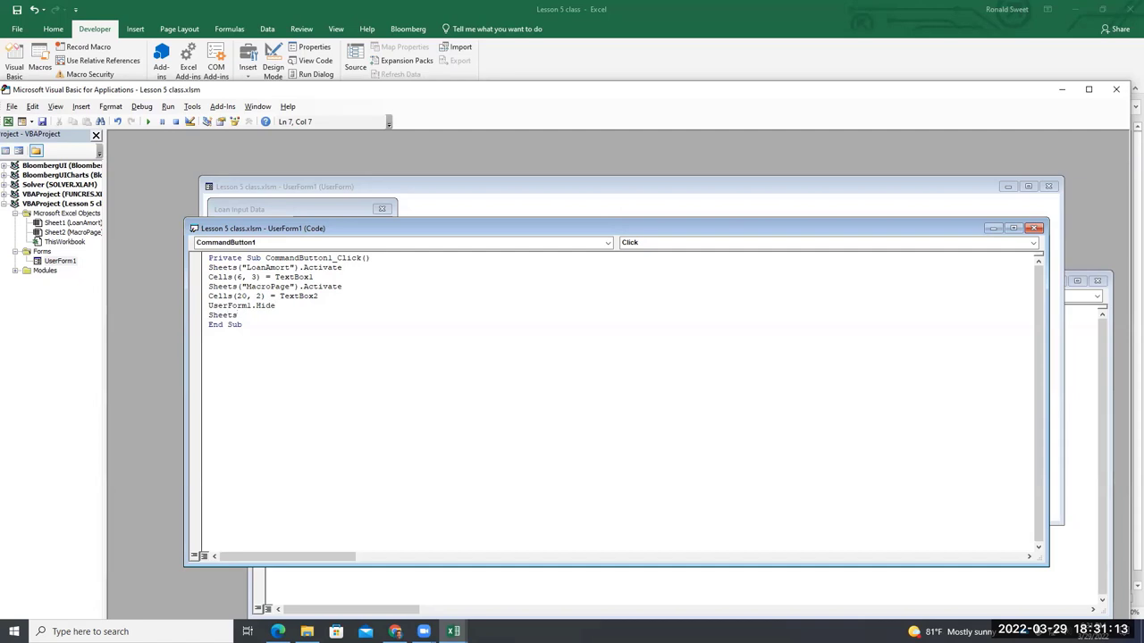
pyautogui.write('("Loan')
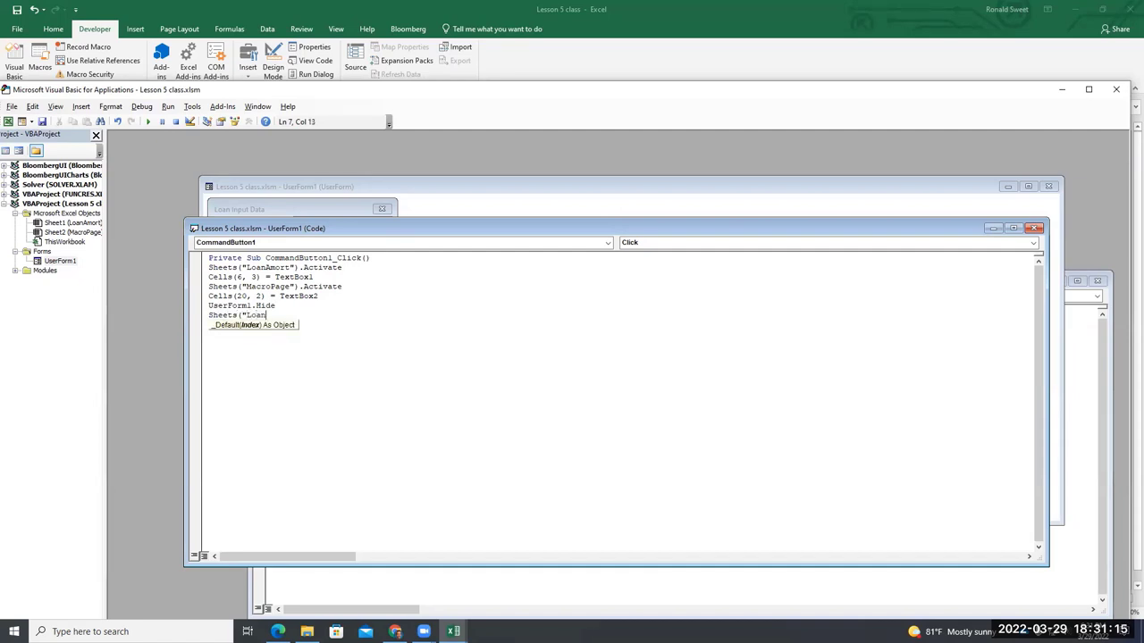
pyautogui.write('Ammort").ACtivea')
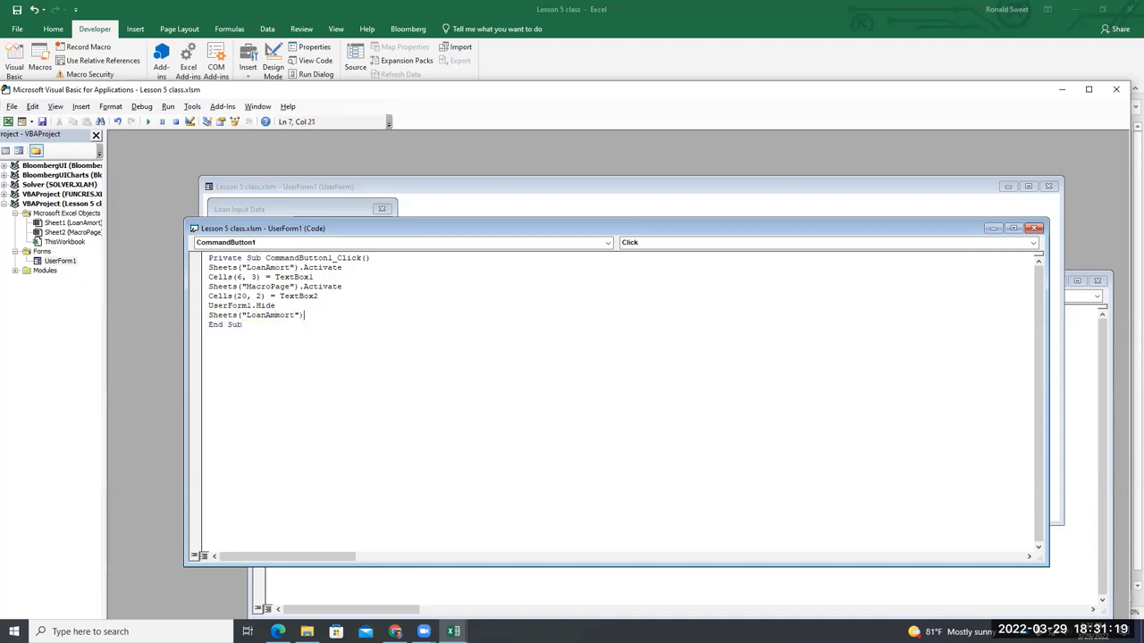
pyautogui.press('BackSpace')
pyautogui.press('BackSpace')
pyautogui.press('BackSpace')
pyautogui.press('BackSpace')
pyautogui.press('BackSpace')
pyautogui.write('tivate')
pyautogui.press('Return')
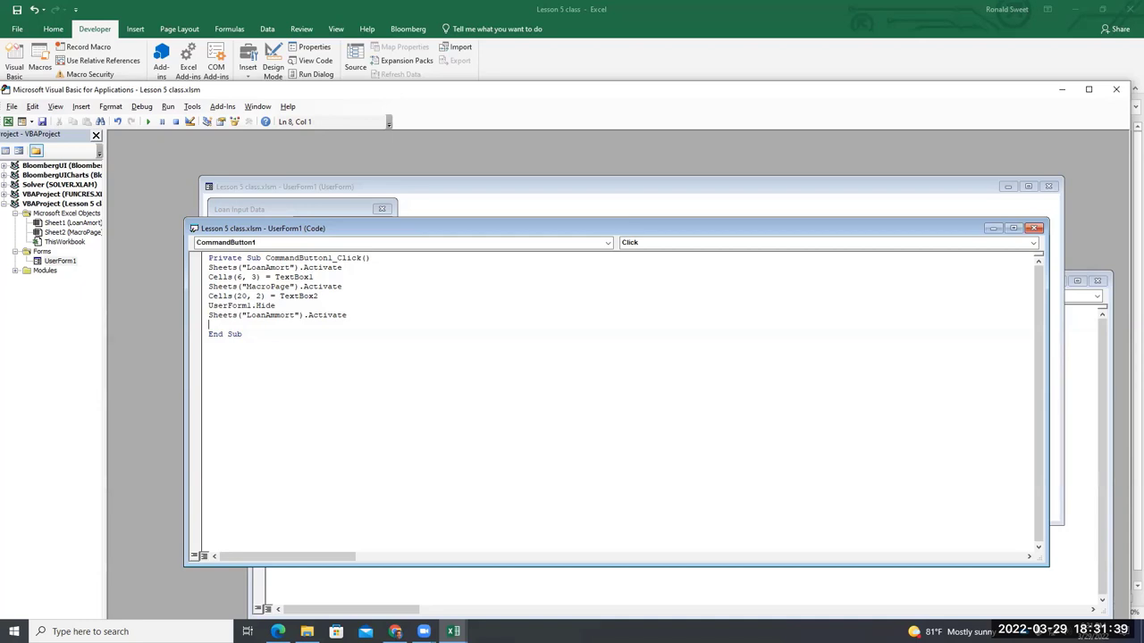
pyautogui.write('Cells(1,1')
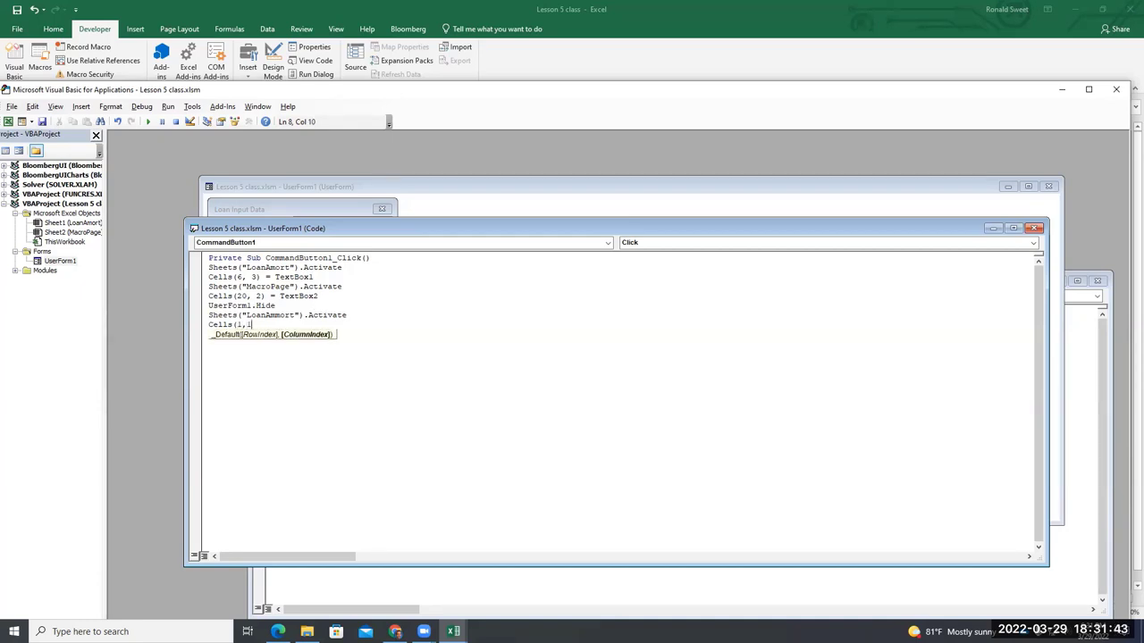
pyautogui.write(').')
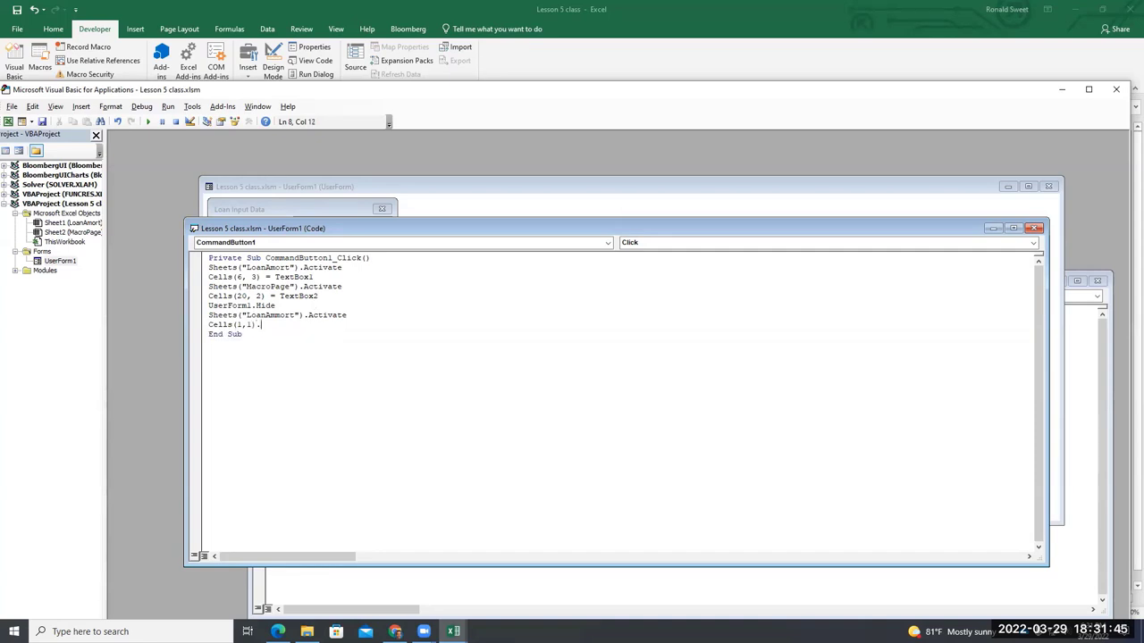
pyautogui.write('Select')
# Submit the Loan Input Data form with a client name and loan amount, then Debug the error
pyautogui.click(613, 58)
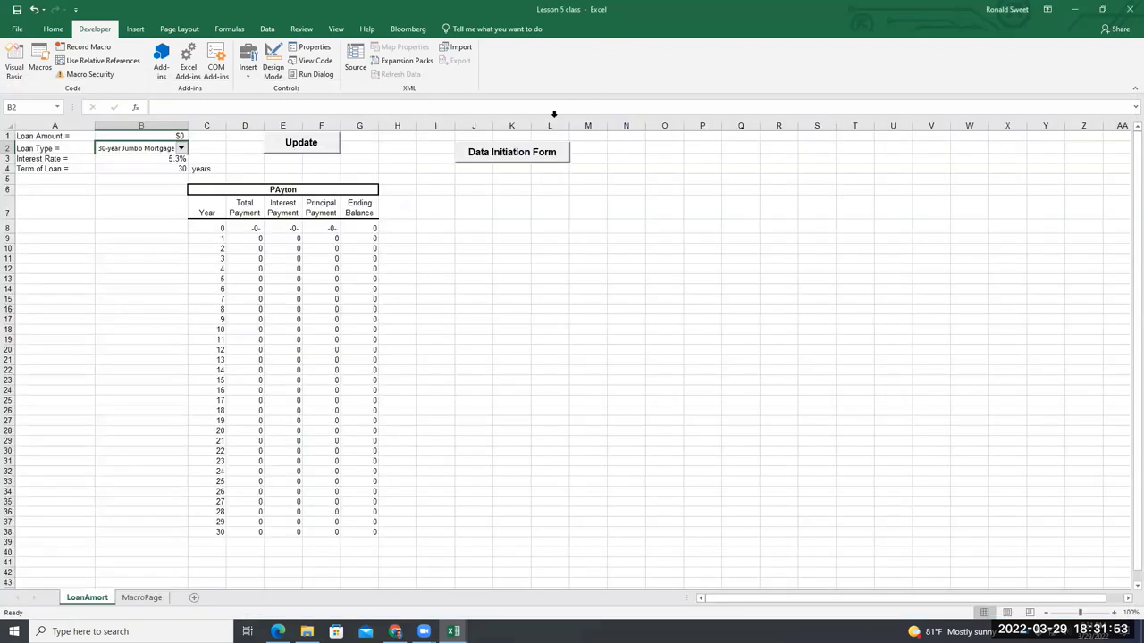
pyautogui.click(520, 159)
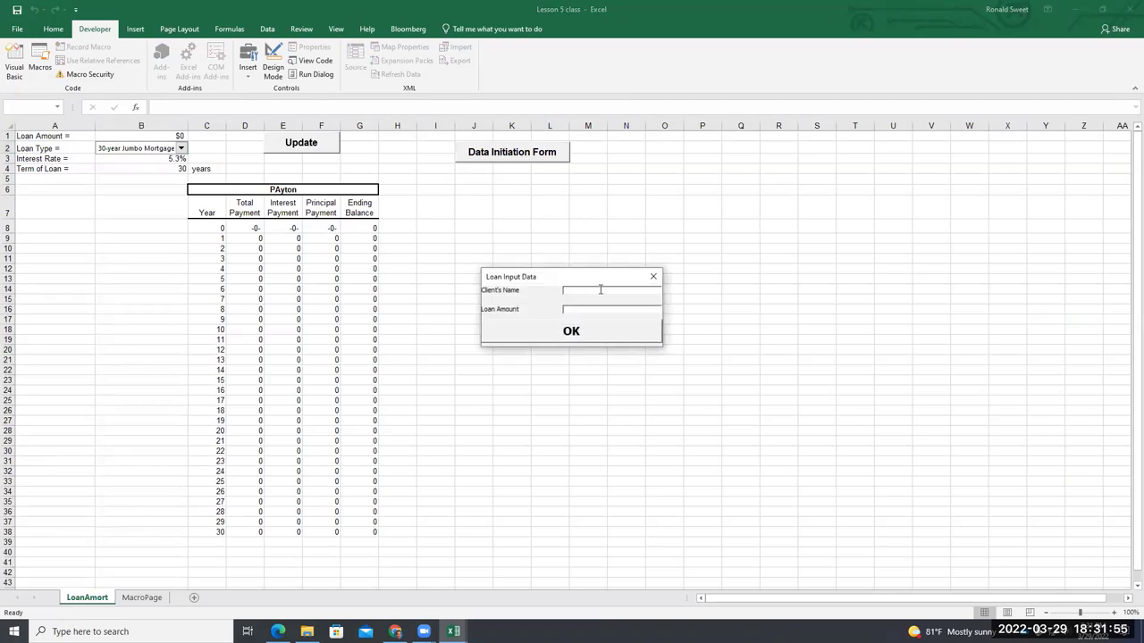
pyautogui.click(572, 291)
pyautogui.write('Rona500000')
pyautogui.click(604, 336)
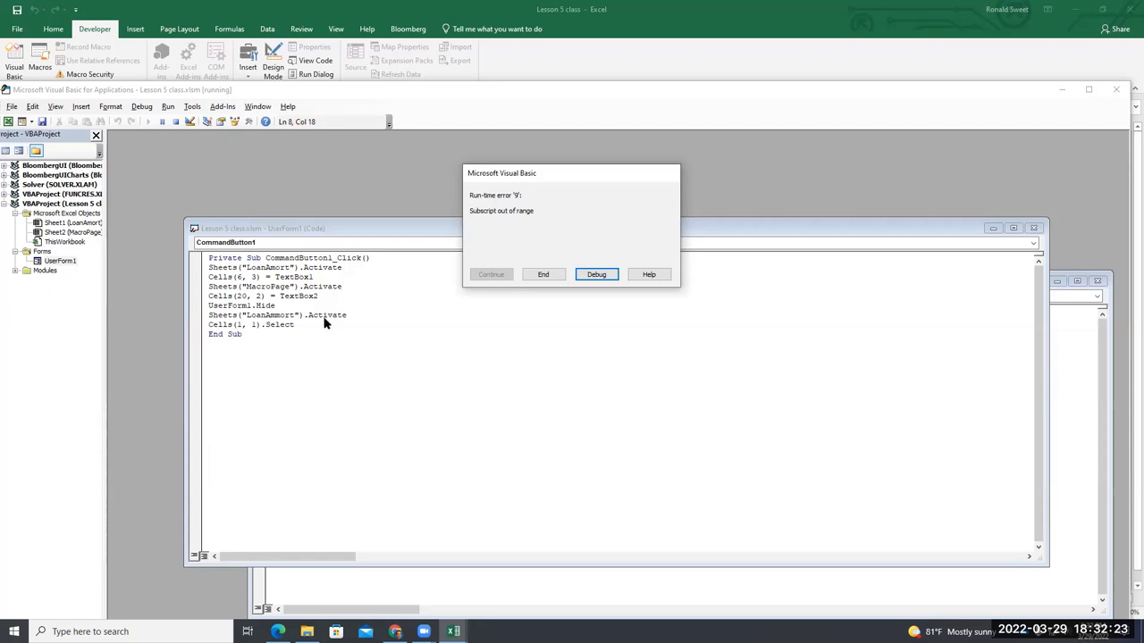
pyautogui.click(581, 275)
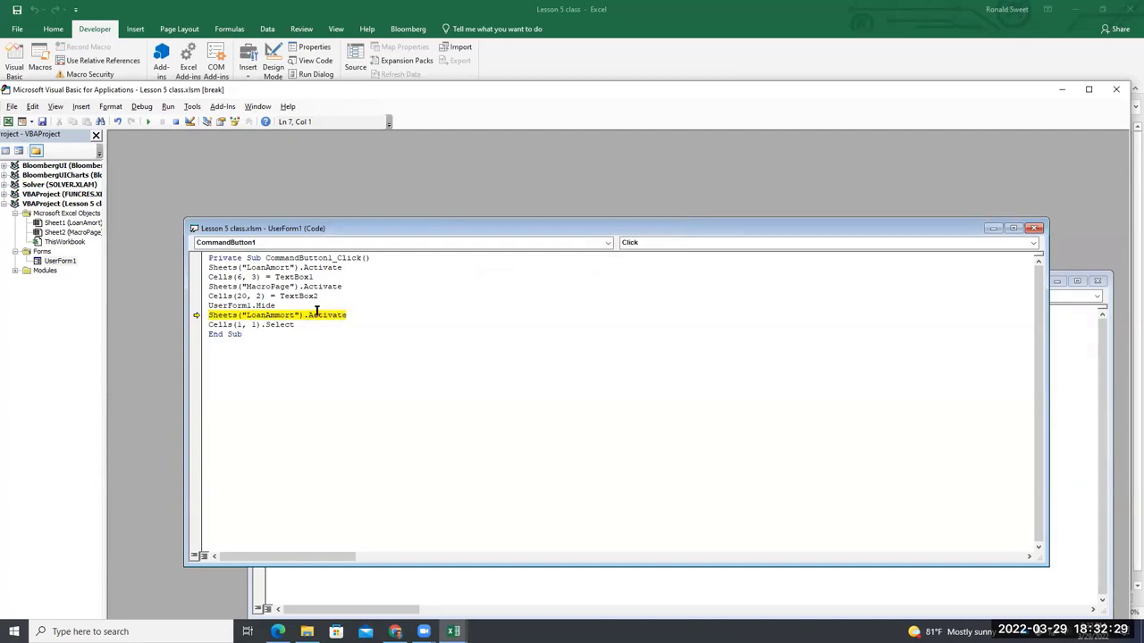
# Correct "LoanAmmort" to "LoanAmort" in the Sheets(...).Activate line
pyautogui.click(276, 314)
pyautogui.press('BackSpace')
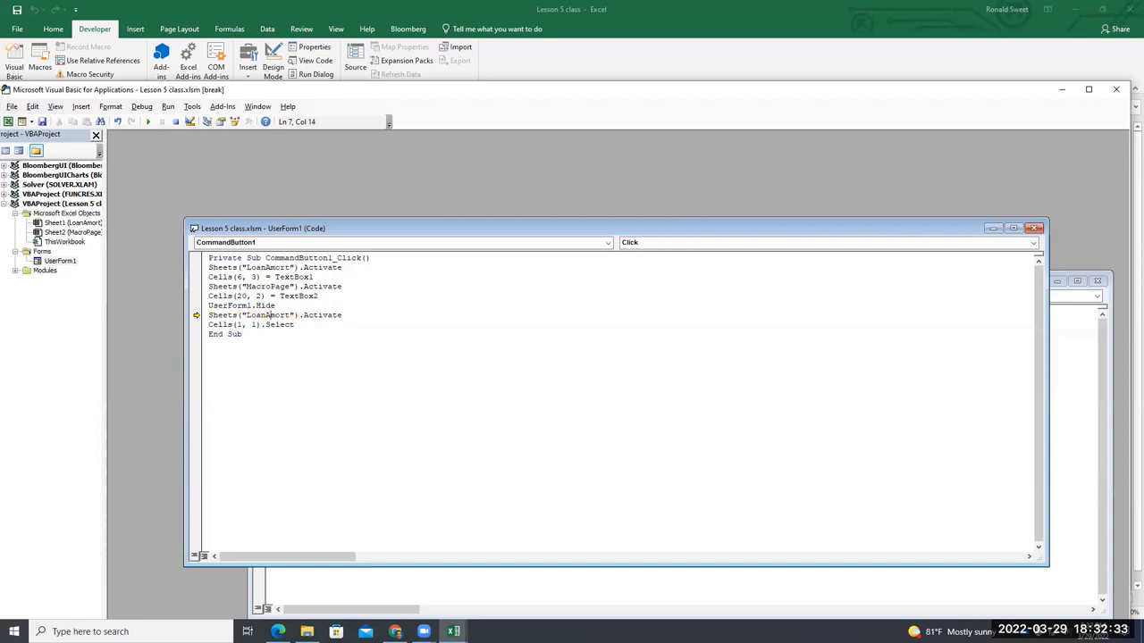
pyautogui.press('End')
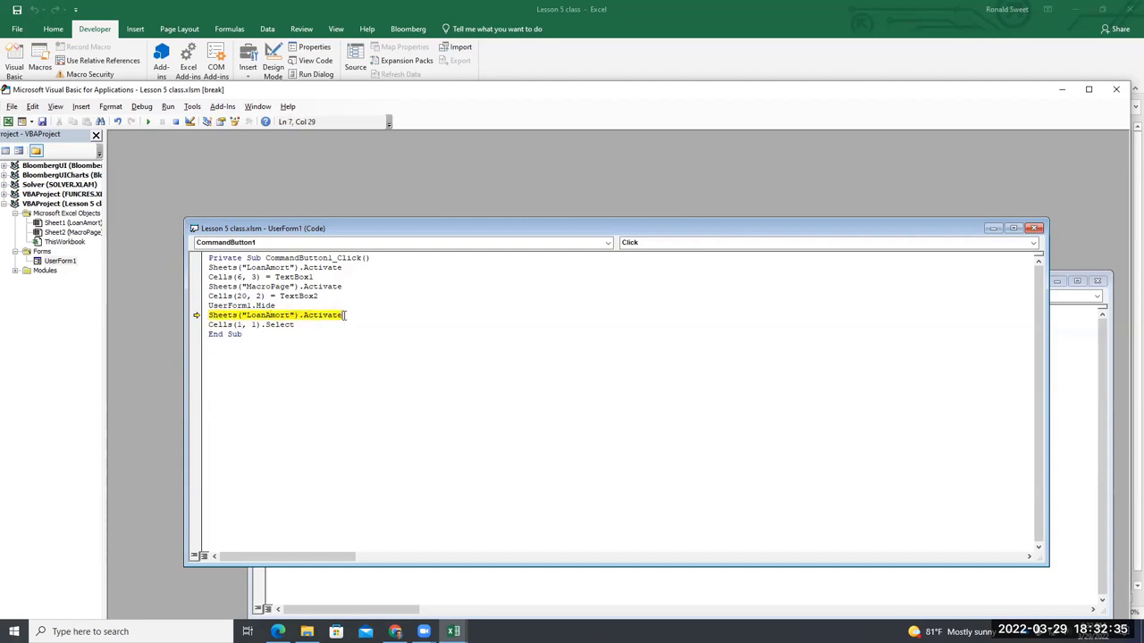
pyautogui.click(315, 341)
# Resume the macro and resubmit the form from LoanAmort with the new client name and $800,000
pyautogui.click(527, 64)
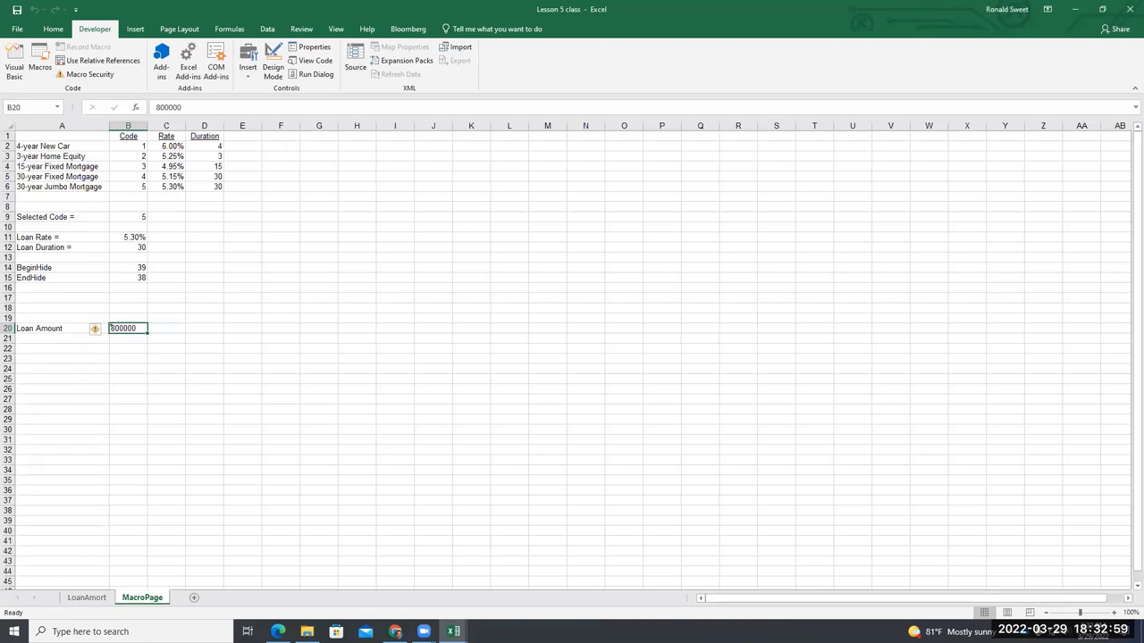
pyautogui.click(95, 598)
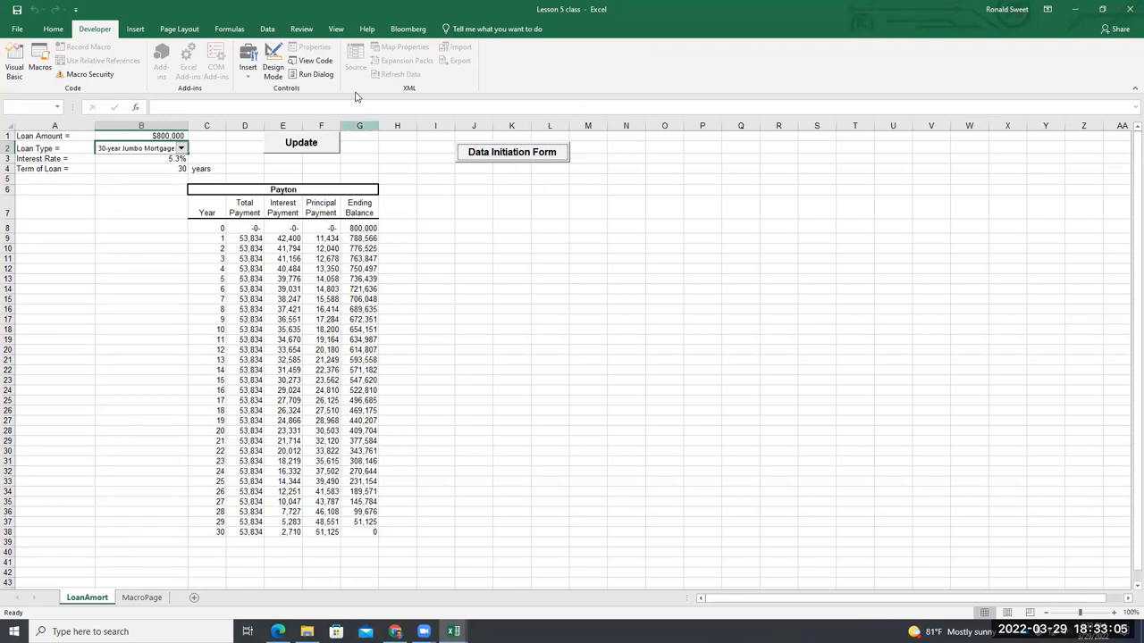
pyautogui.click(273, 62)
pyautogui.click(273, 63)
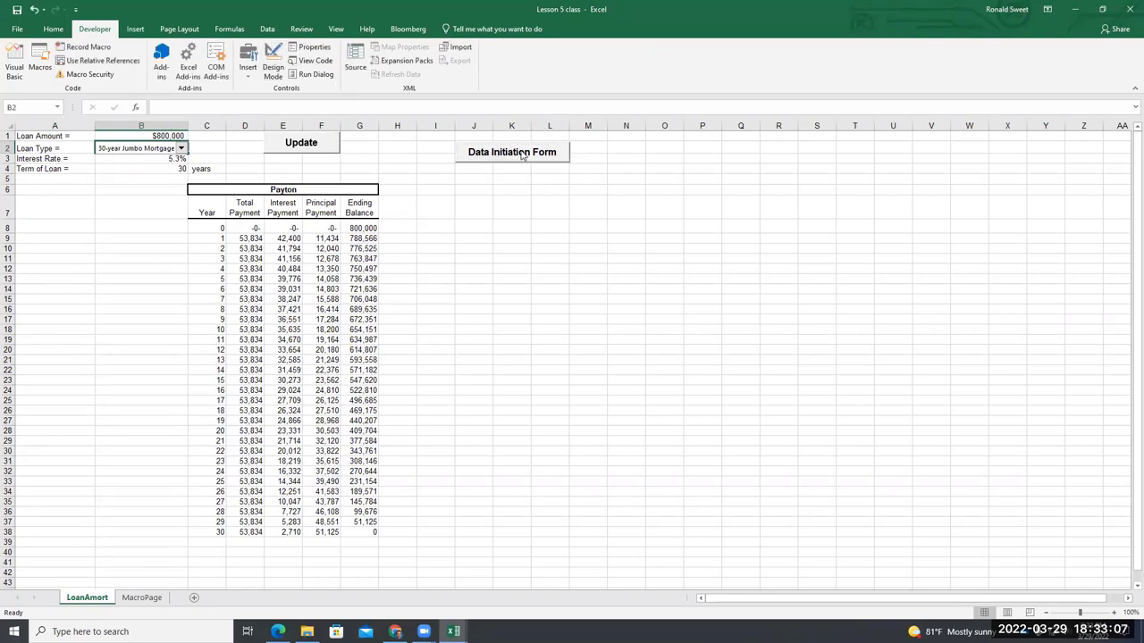
pyautogui.click(523, 154)
pyautogui.write('Payton')
pyautogui.press('BackSpace')
pyautogui.press('BackSpace')
pyautogui.press('BackSpace')
pyautogui.press('BackSpace')
pyautogui.press('BackSpace')
pyautogui.press('BackSpace')
pyautogui.write('P')
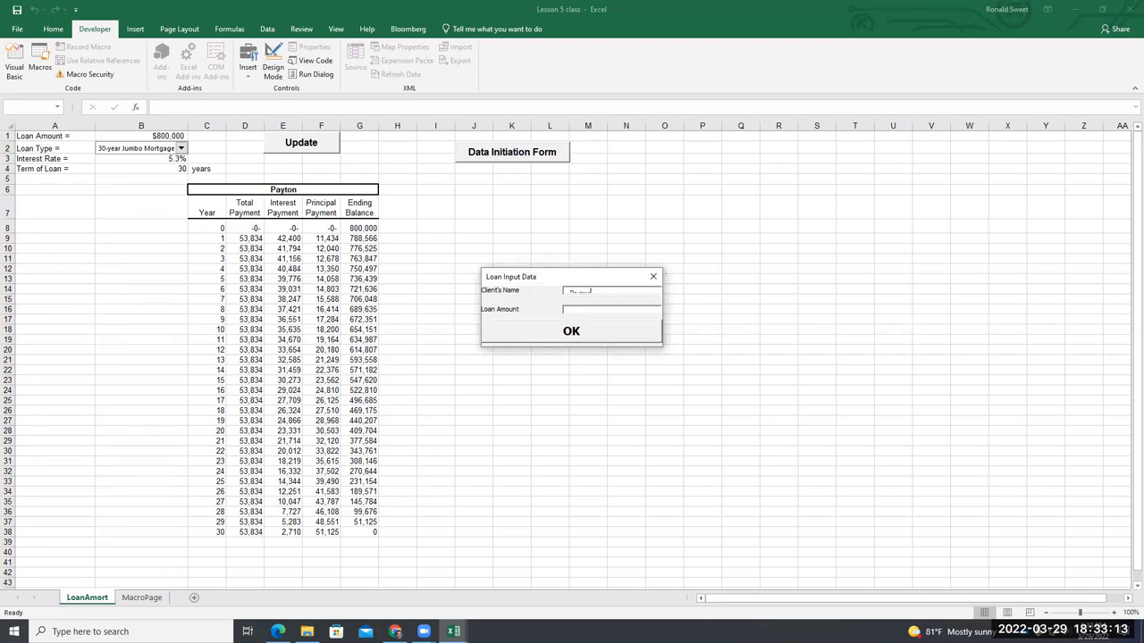
pyautogui.write('800000')
pyautogui.click(620, 338)
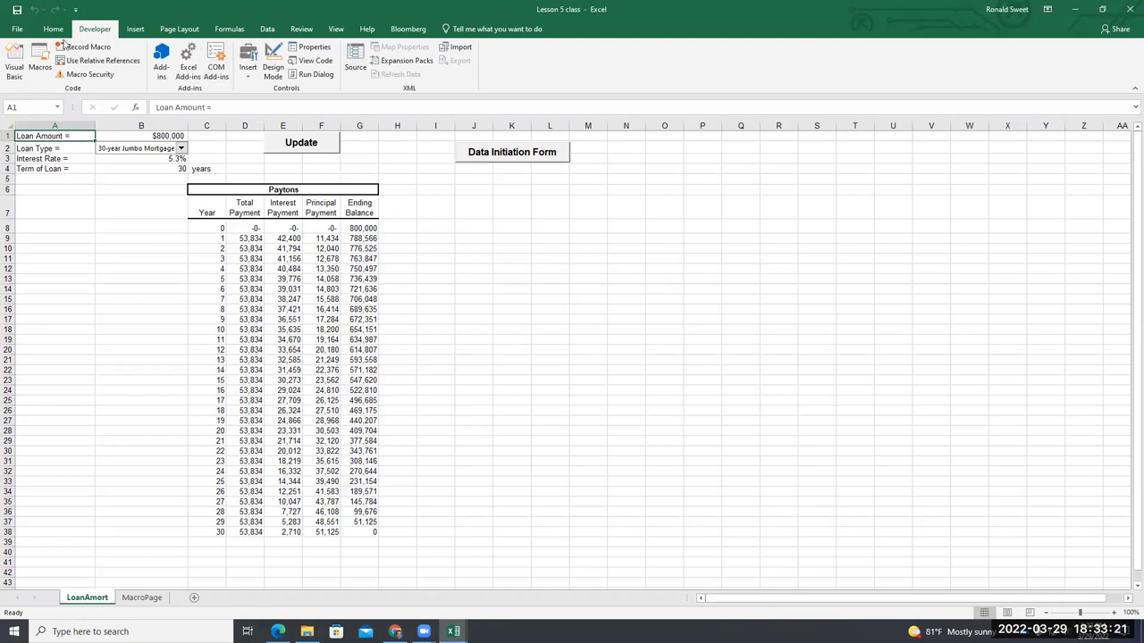
# Reopen the VBA editor and shift the UserForm1 code window up slightly
pyautogui.click(15, 61)
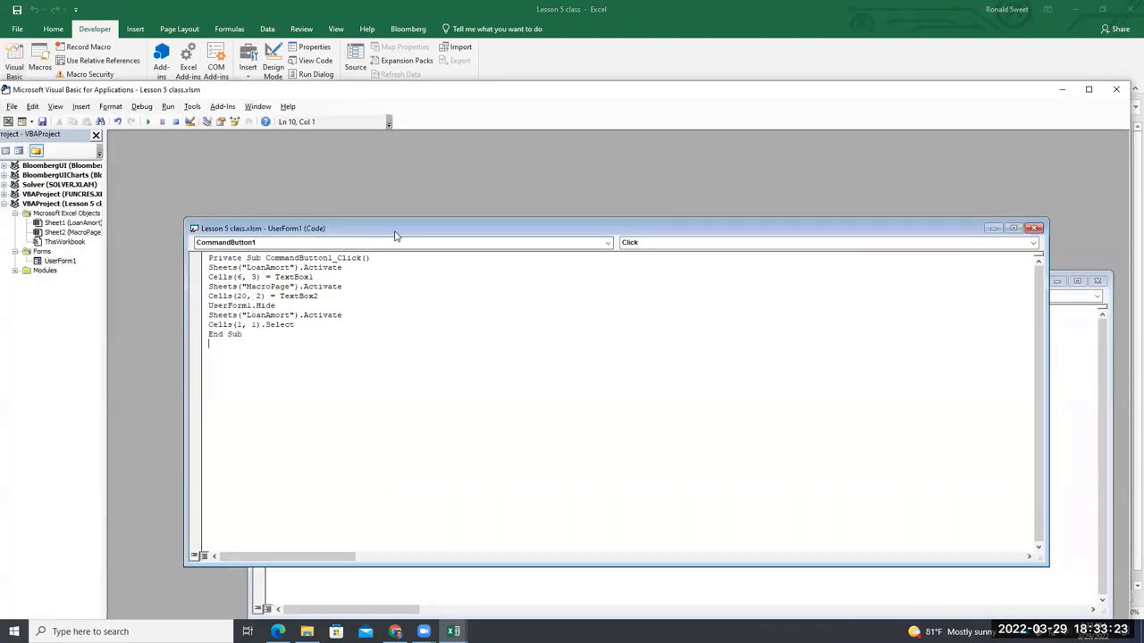
pyautogui.moveTo(395, 232); pyautogui.dragTo(403, 198)
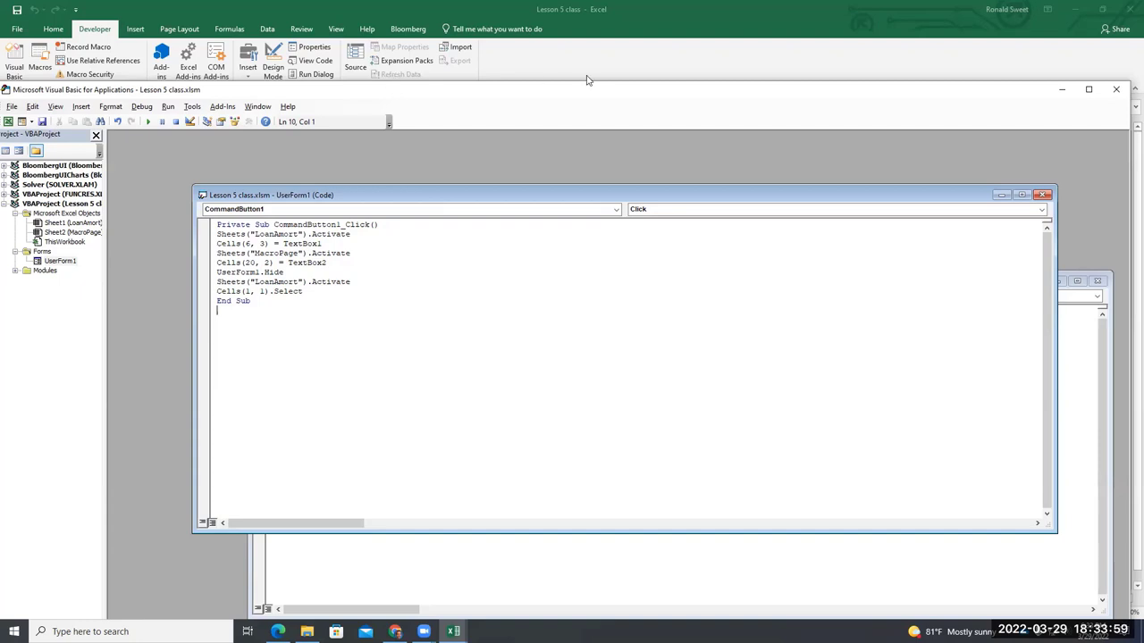
# Submit the Loan Input Data form, check B1's formula, reopen and close the form, then select C6
pyautogui.click(600, 46)
pyautogui.click(518, 156)
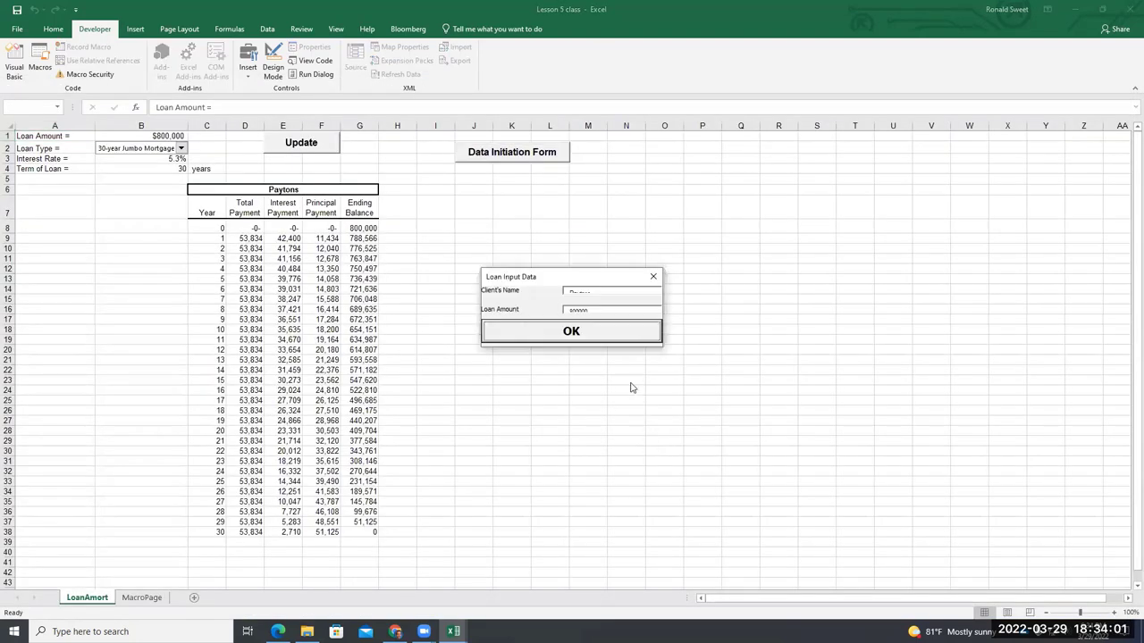
pyautogui.click(605, 338)
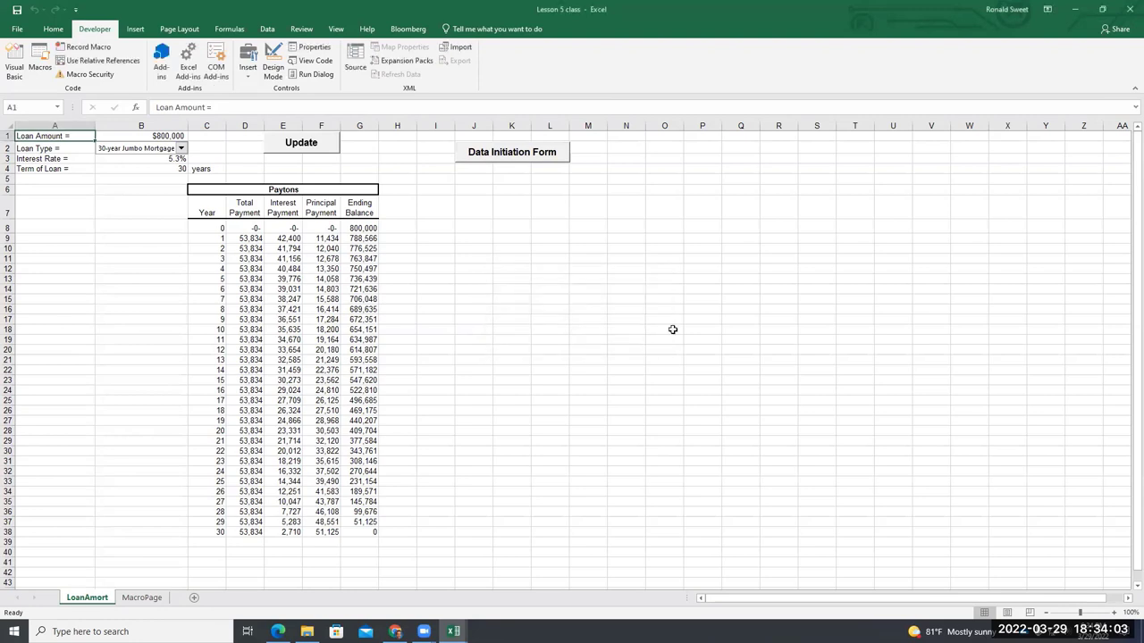
pyautogui.click(168, 134)
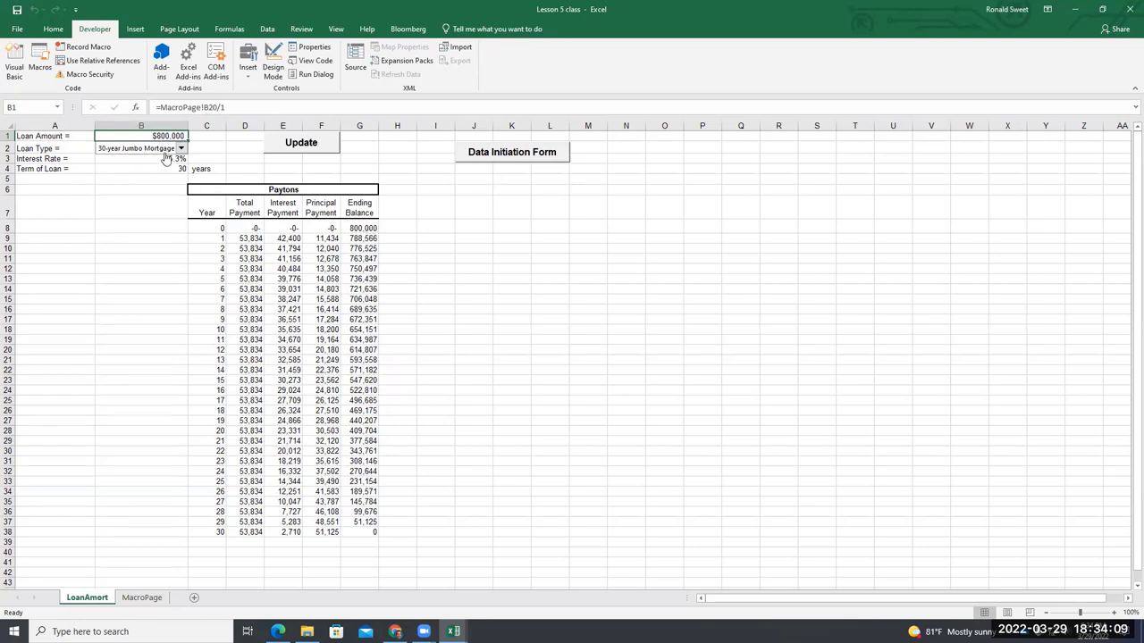
pyautogui.click(488, 158)
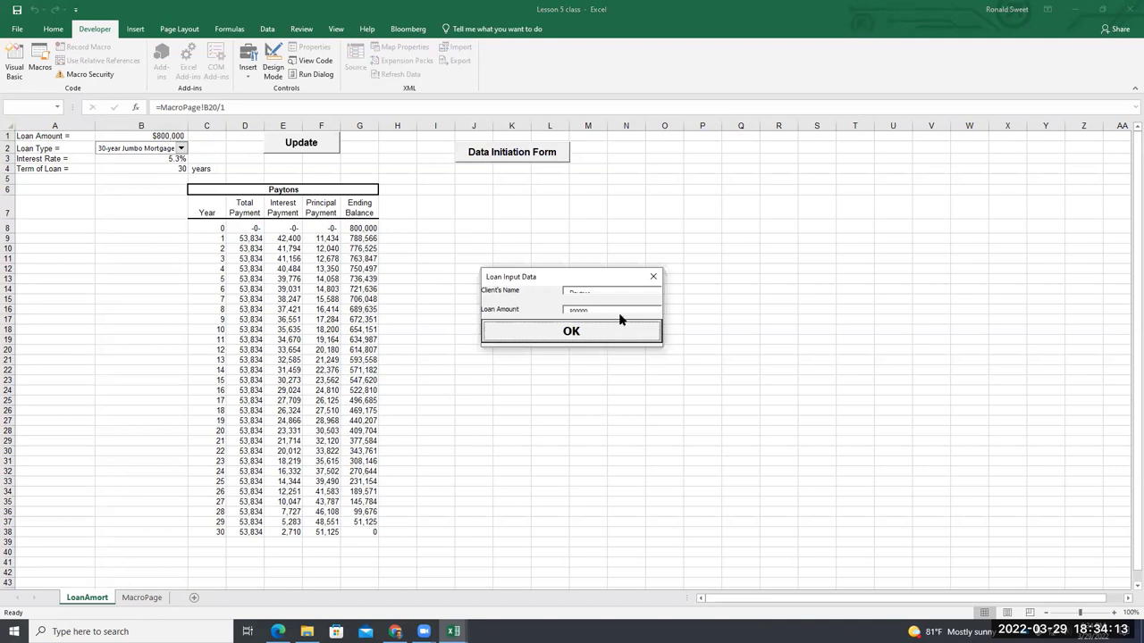
pyautogui.click(652, 277)
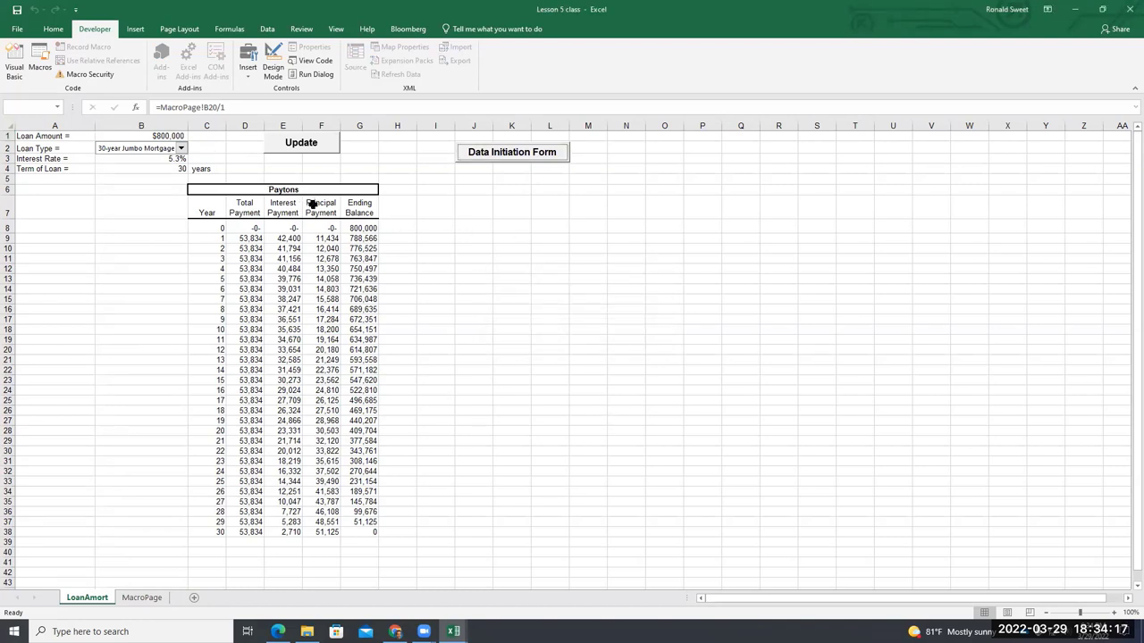
pyautogui.click(216, 193)
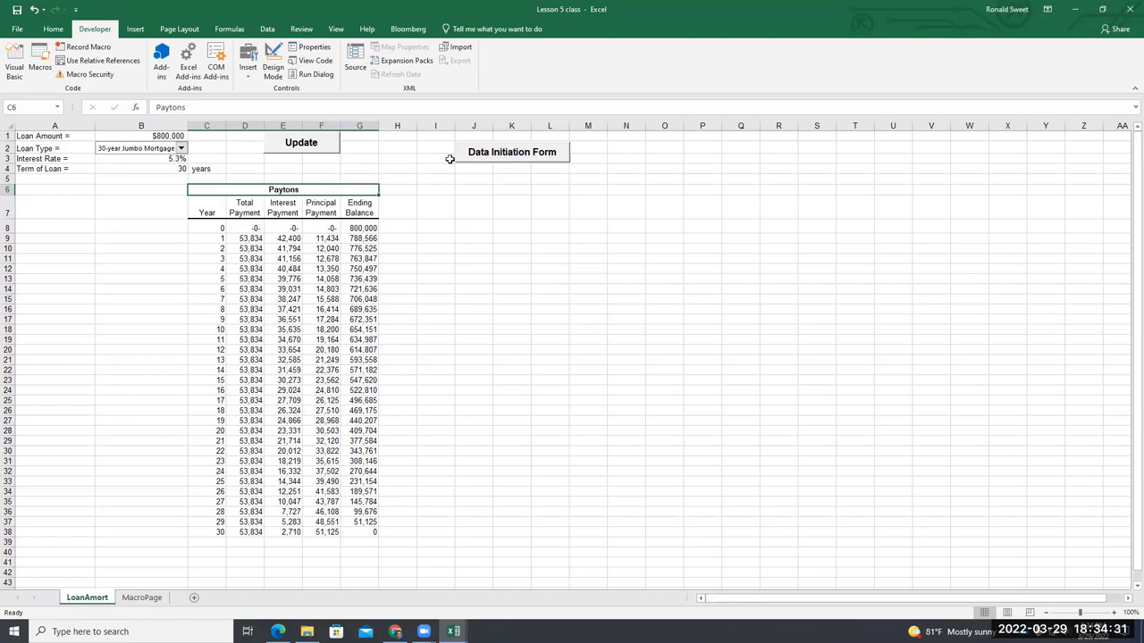
# Make the Client's Name box slightly taller and pull the form's bottom edge up
pyautogui.click(11, 58)
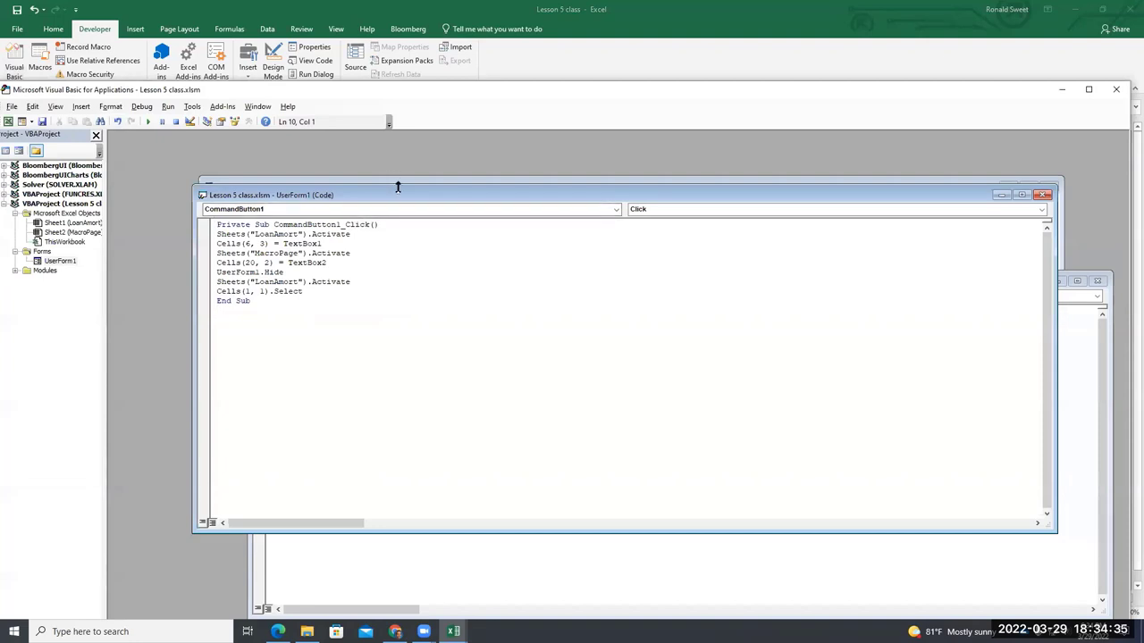
pyautogui.click(331, 214)
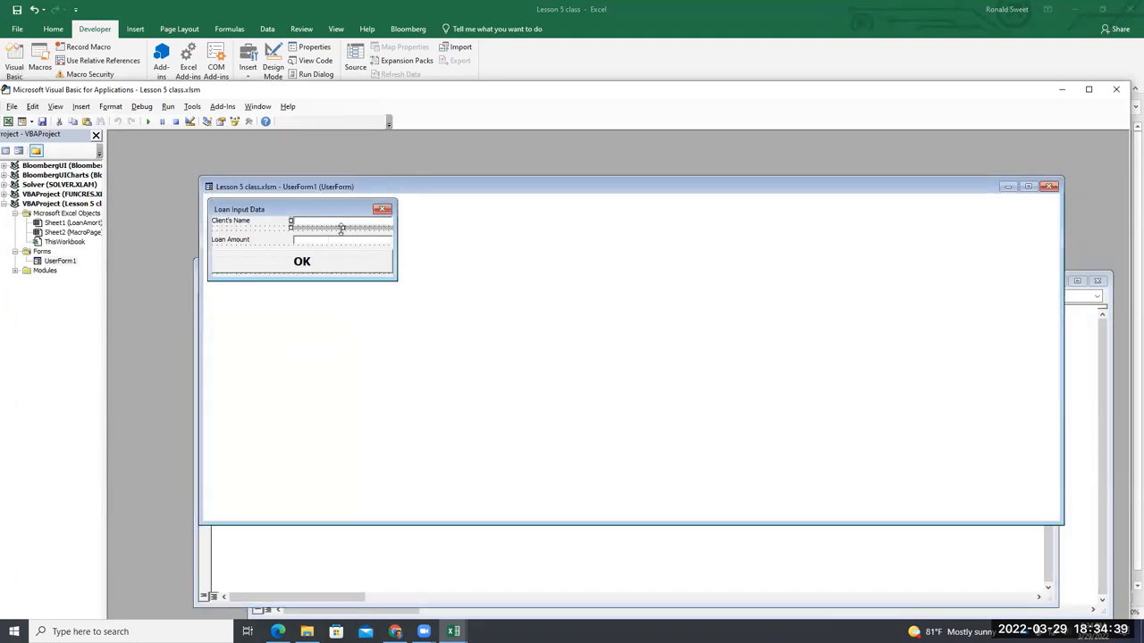
pyautogui.click(344, 240)
pyautogui.click(318, 275)
pyautogui.moveTo(301, 284); pyautogui.dragTo(301, 289)
pyautogui.click(329, 225)
pyautogui.moveTo(342, 227); pyautogui.dragTo(342, 231)
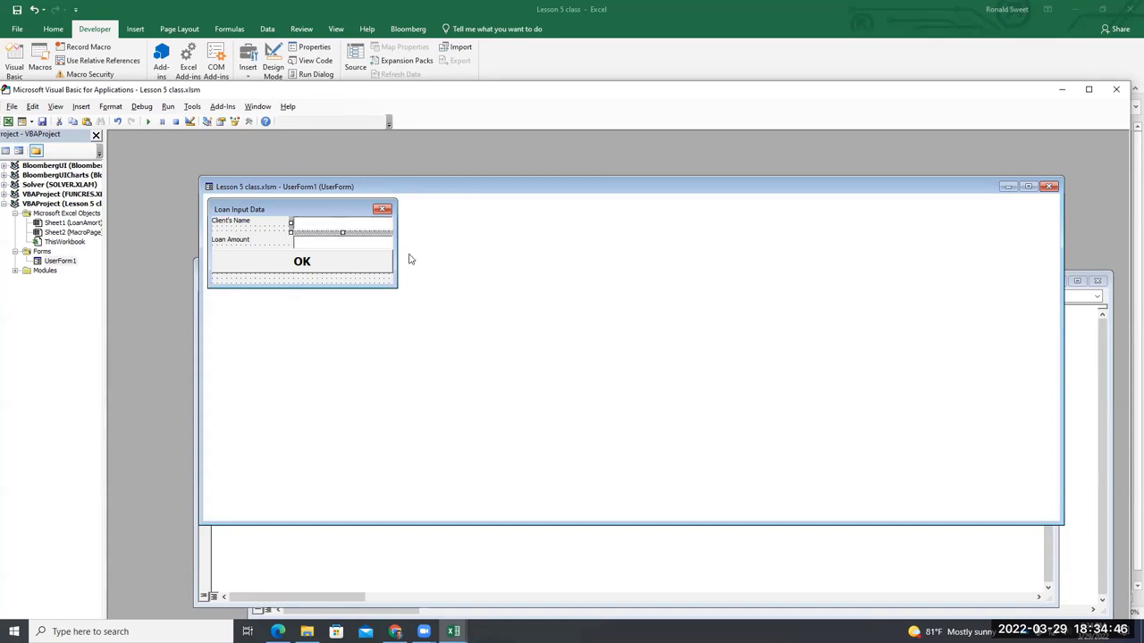
pyautogui.click(313, 285)
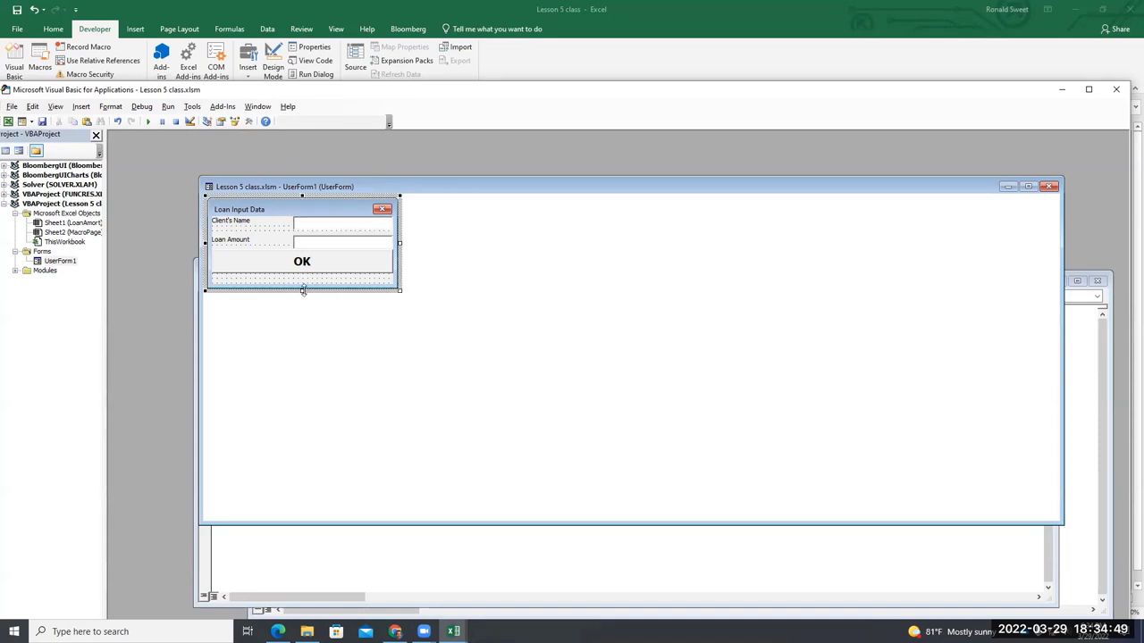
pyautogui.moveTo(303, 290); pyautogui.dragTo(303, 280)
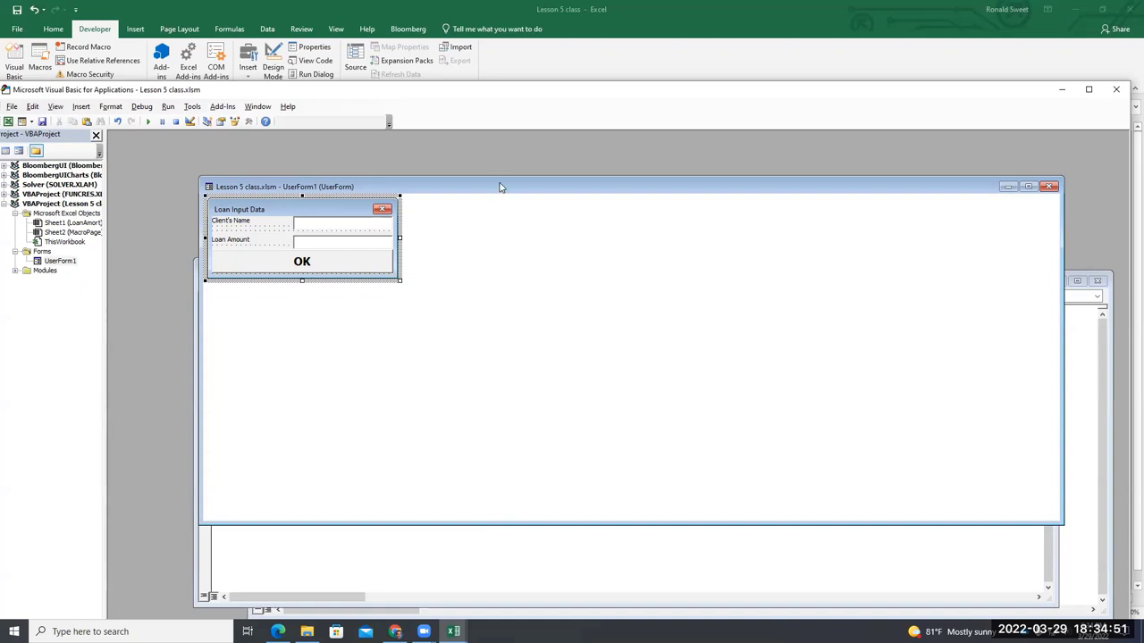
# Resize the editor windows, then go back to the LoanAmort sheet and select B1
pyautogui.doubleClick(501, 187)
pyautogui.doubleClick(504, 89)
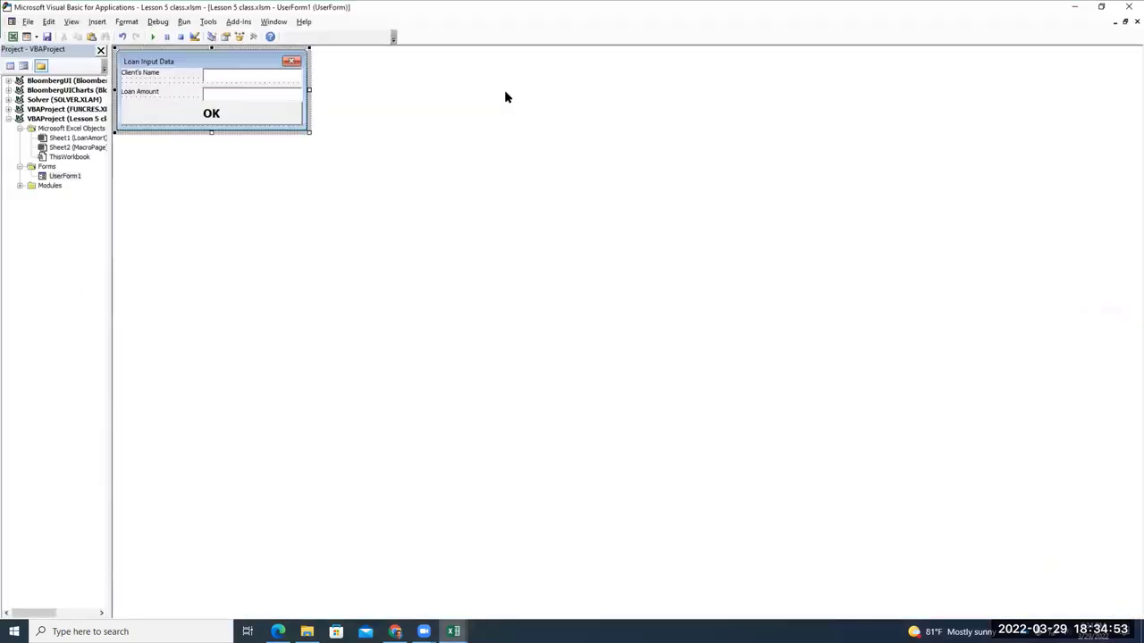
pyautogui.doubleClick(558, 5)
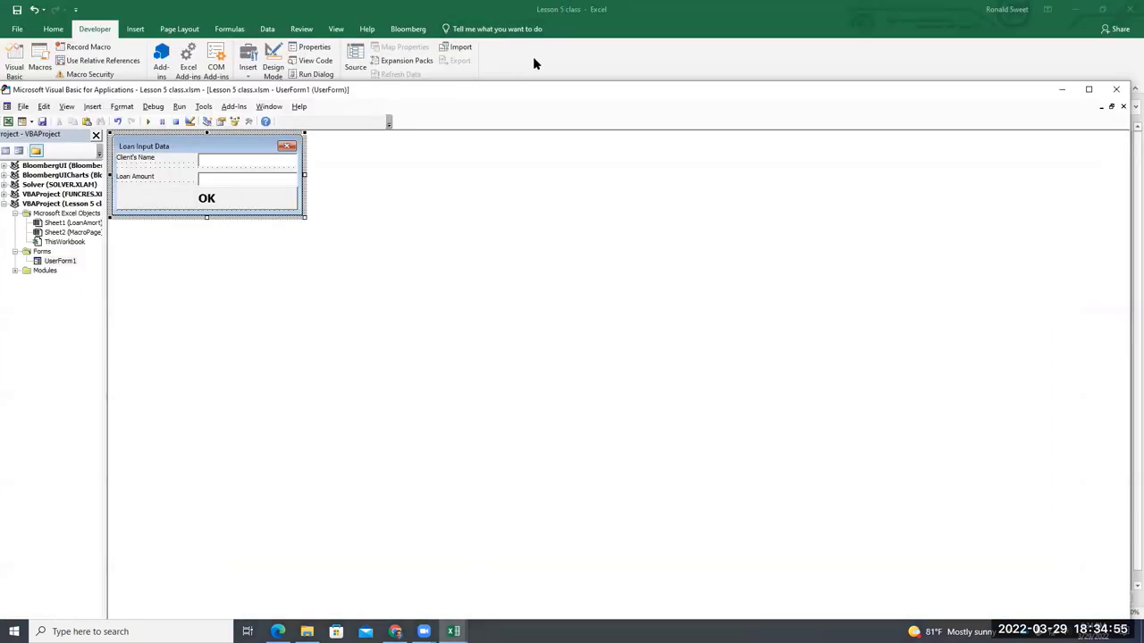
pyautogui.click(534, 59)
pyautogui.click(163, 135)
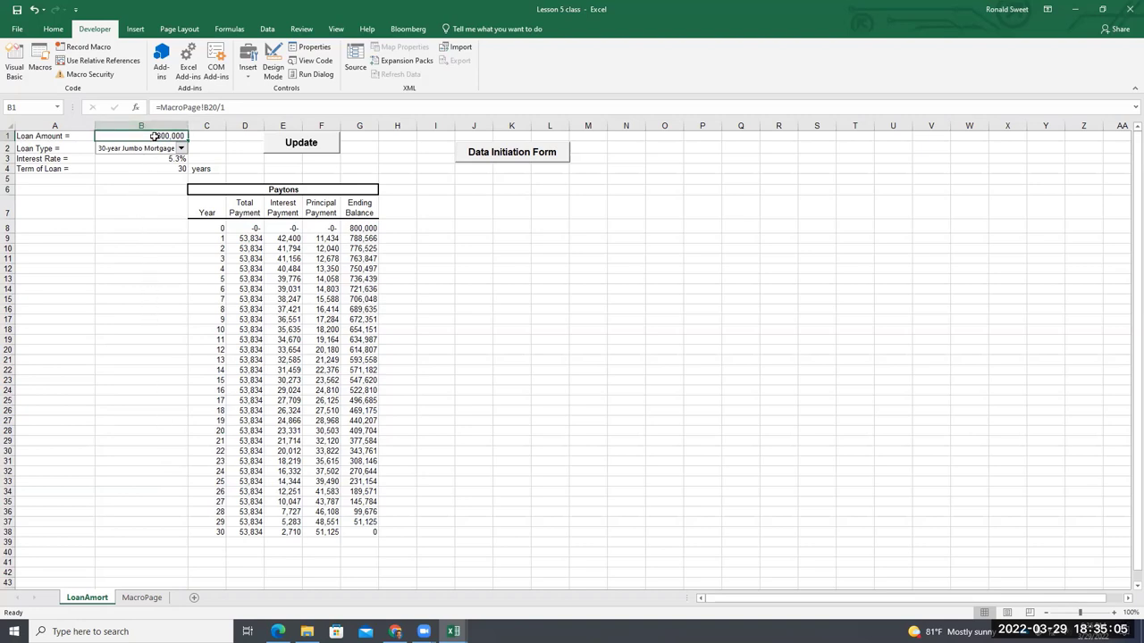
# Review the Loan Type list keeping 30-year Jumbo Mortgage, then pick the Form Controls Combo Box
pyautogui.click(154, 148)
pyautogui.click(180, 148)
pyautogui.click(181, 148)
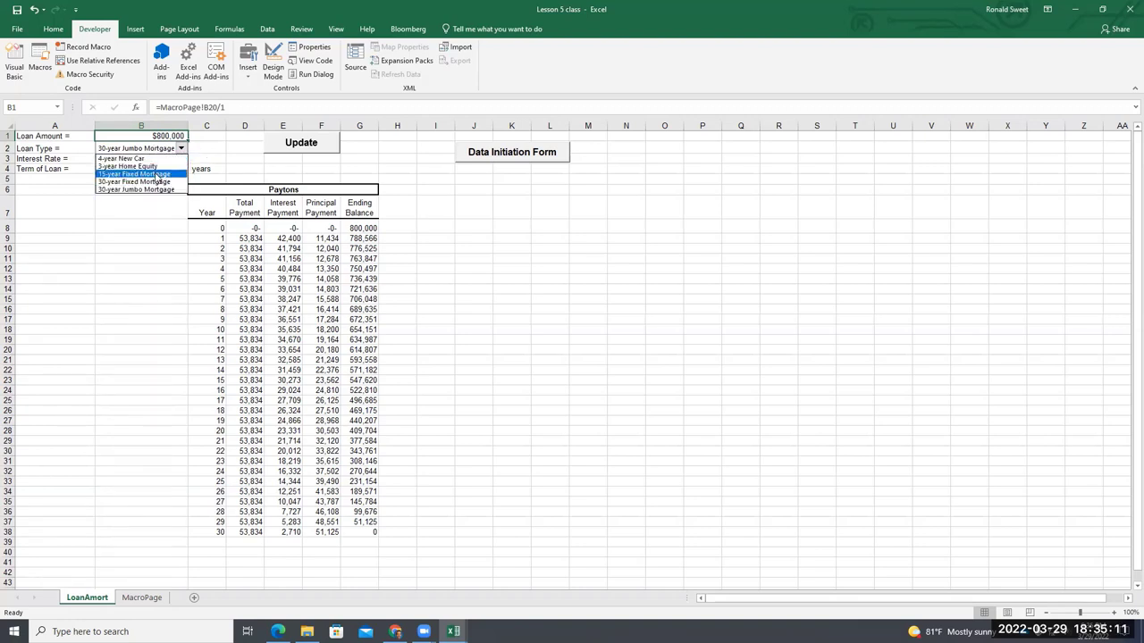
pyautogui.click(181, 149)
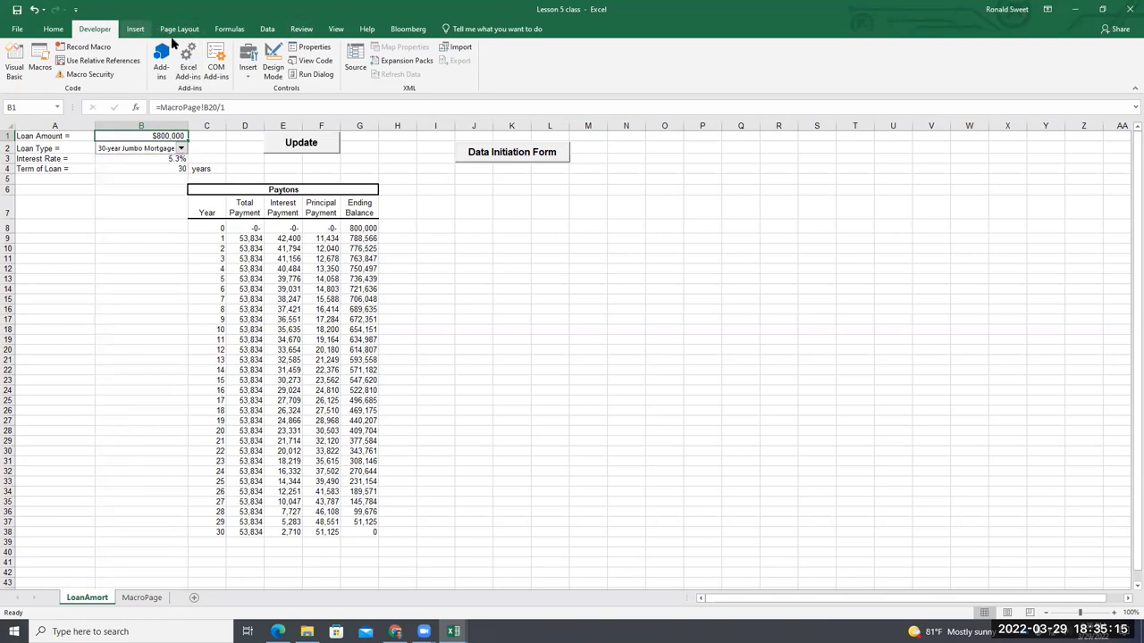
pyautogui.click(255, 68)
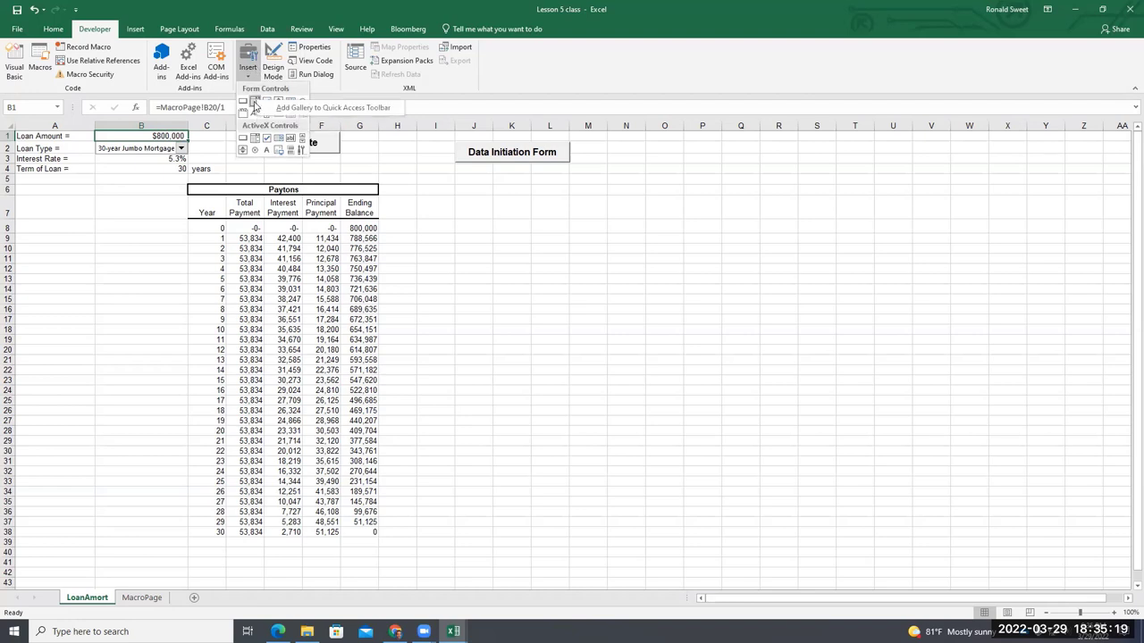
pyautogui.click(254, 101)
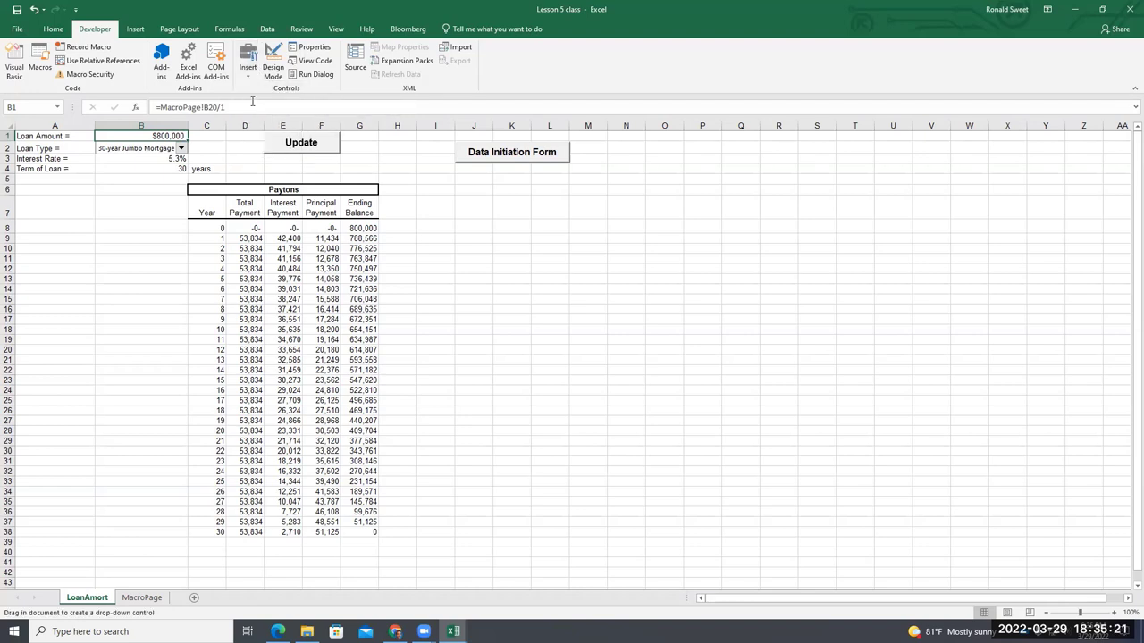
# Draw a new drop-down form control over H6:K7 on the LoanAmort sheet
pyautogui.moveTo(417, 186); pyautogui.dragTo(519, 200)
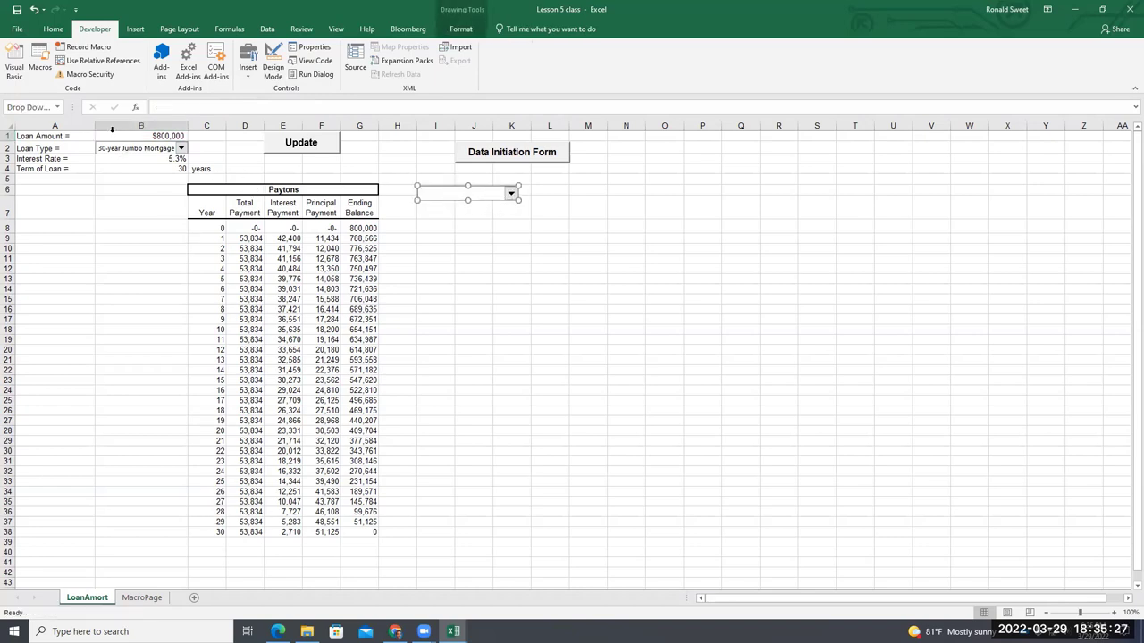
pyautogui.click(252, 66)
pyautogui.click(240, 100)
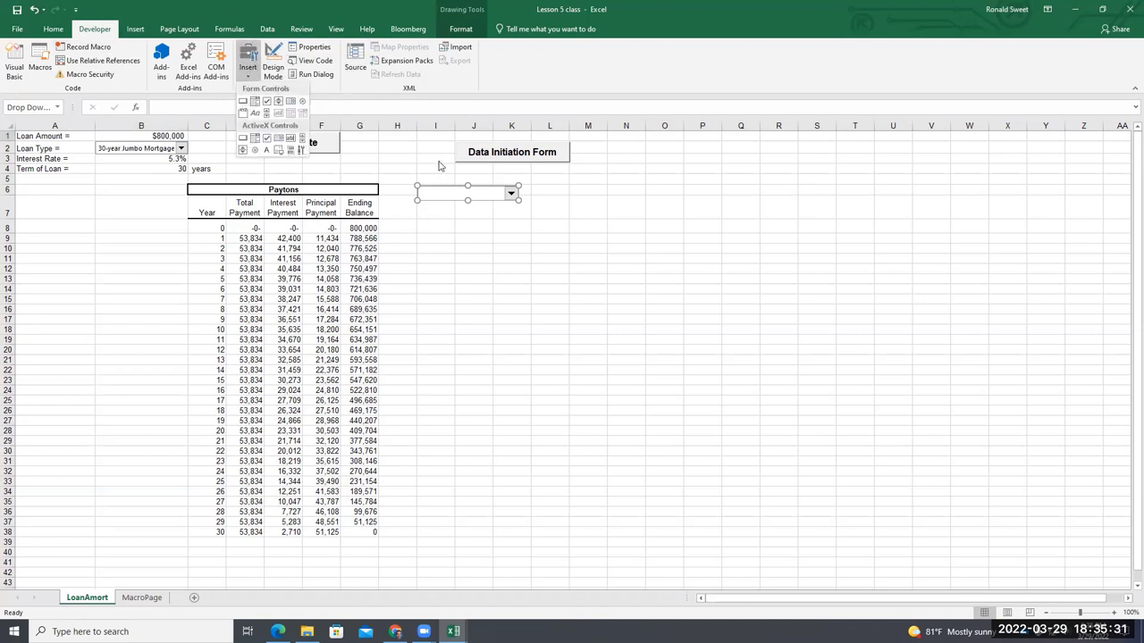
pyautogui.click(141, 597)
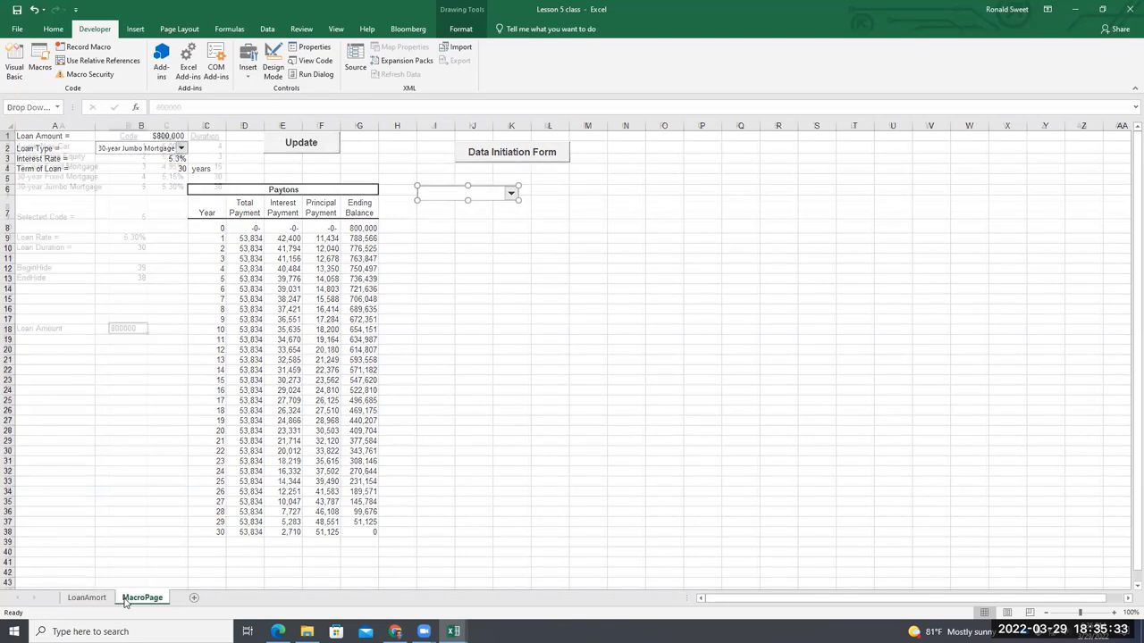
pyautogui.click(86, 599)
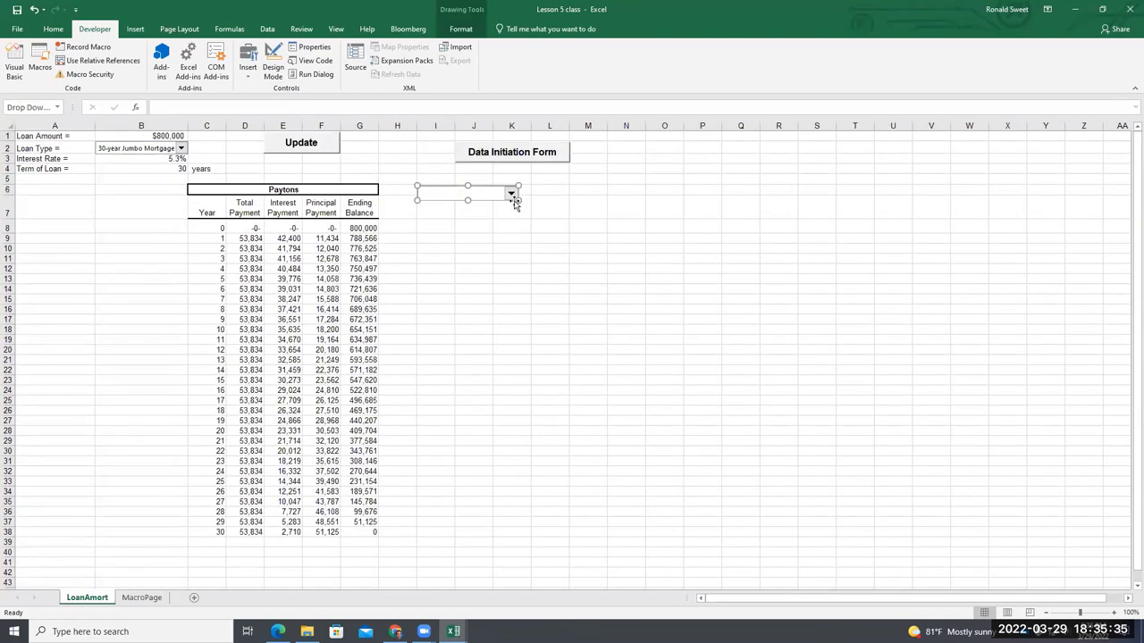
# Check the Loan Type drop-down's input range MacroPage!$A$2:$B$6 and link $B$9, then cancel
pyautogui.rightClick(479, 190)
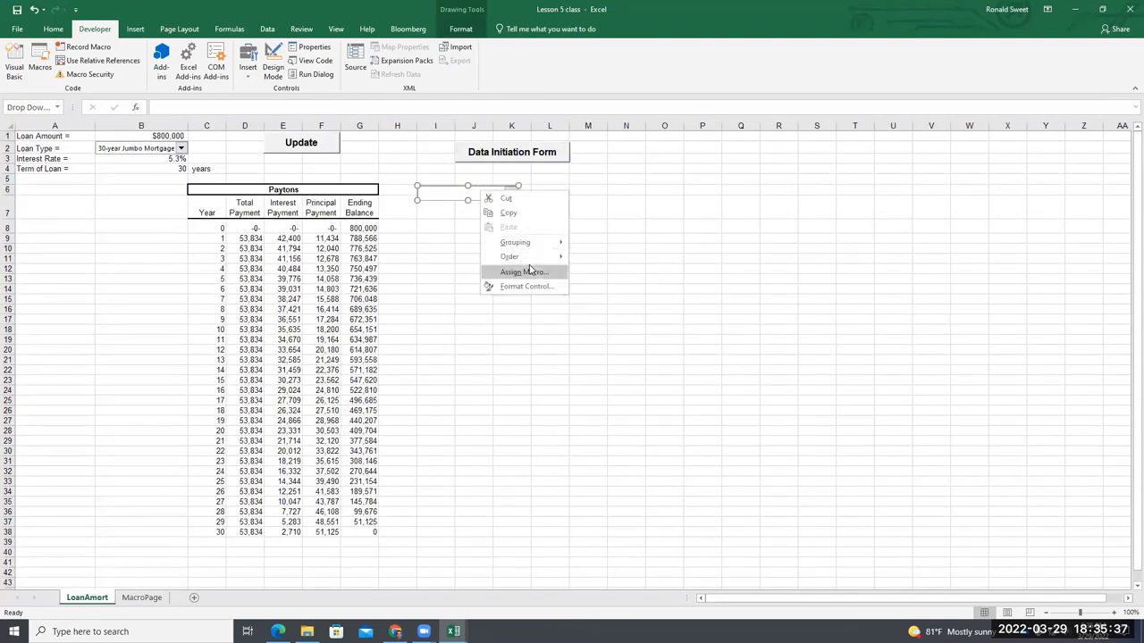
pyautogui.rightClick(142, 149)
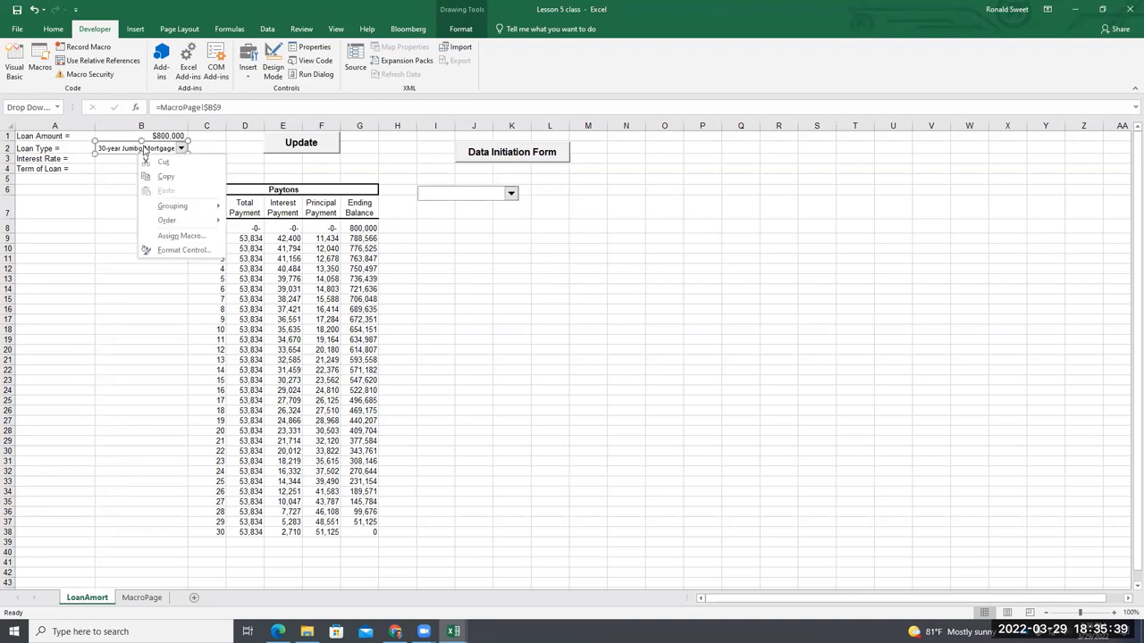
pyautogui.click(125, 150)
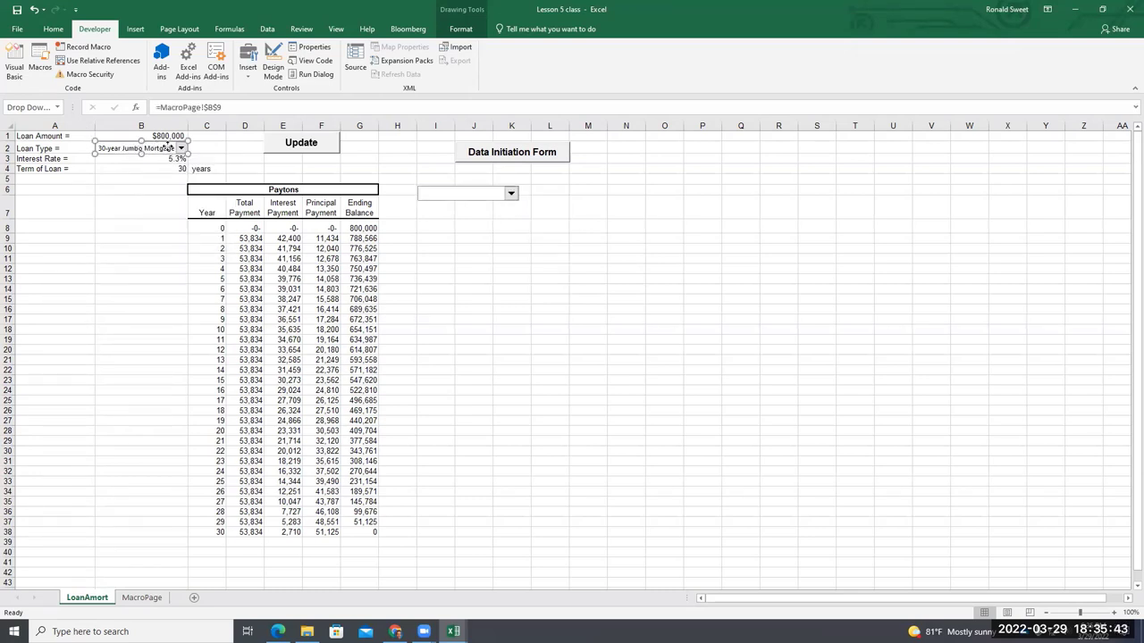
pyautogui.rightClick(170, 150)
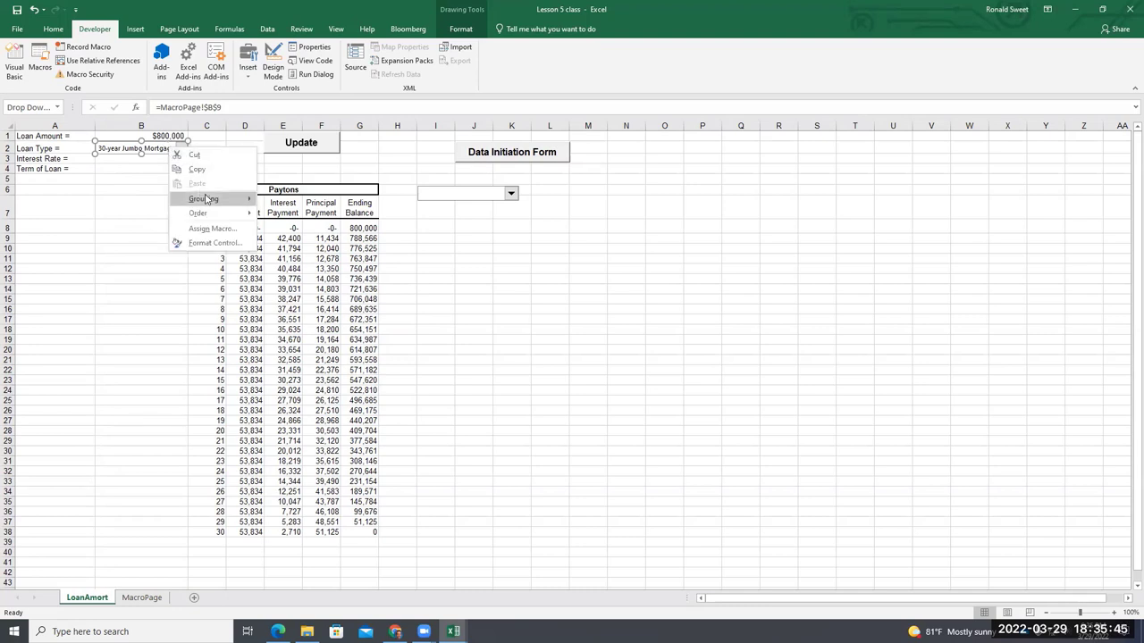
pyautogui.moveTo(205, 200)
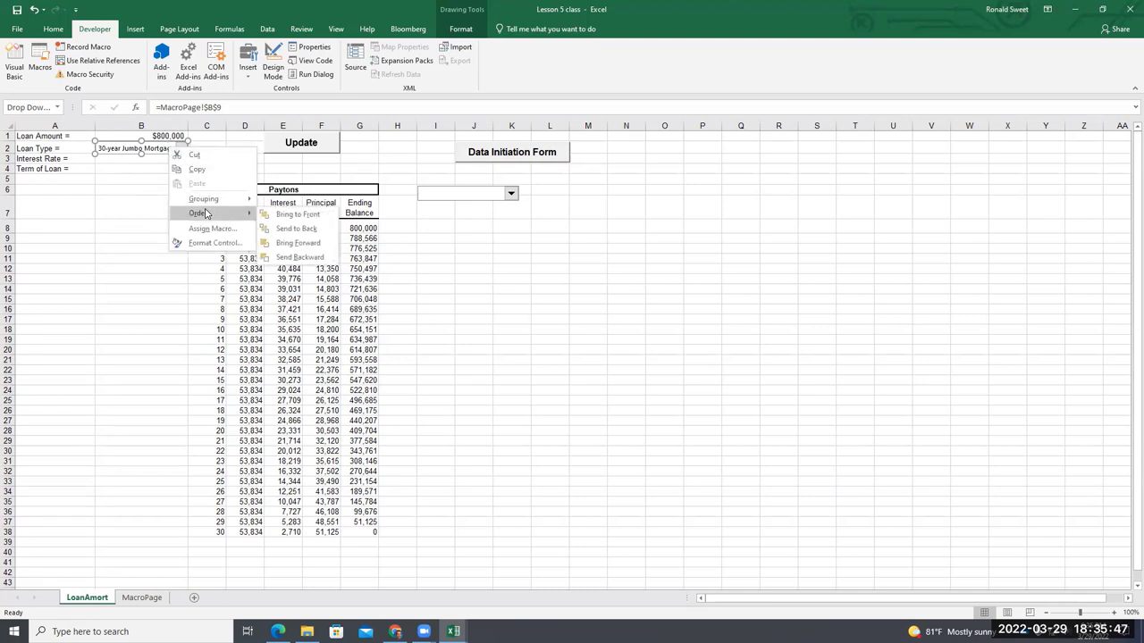
pyautogui.click(212, 243)
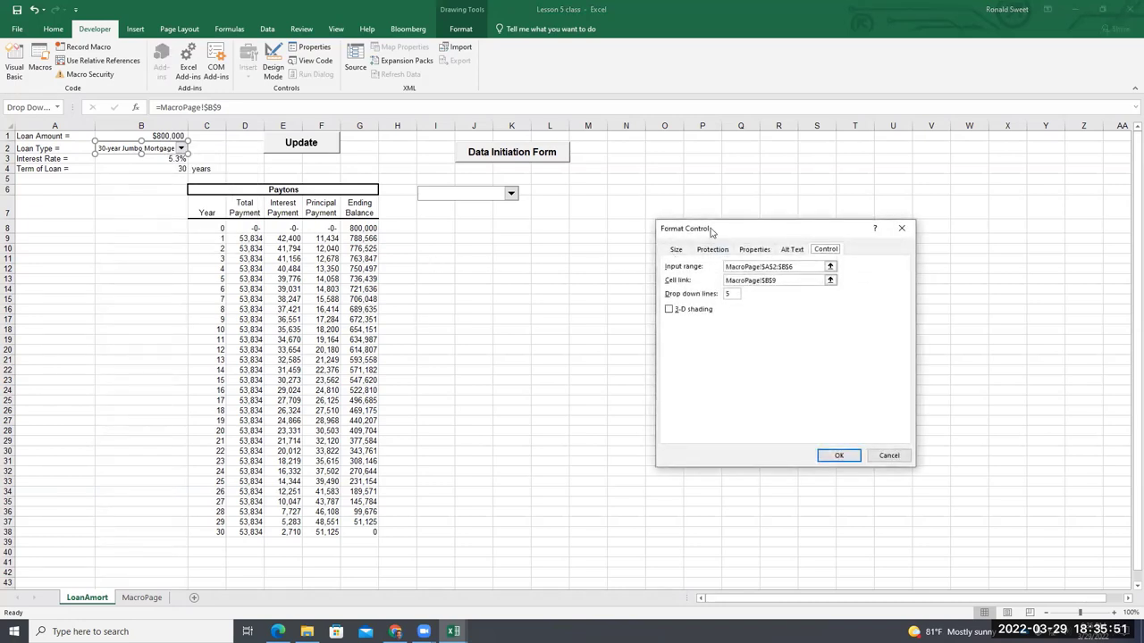
pyautogui.moveTo(722, 229); pyautogui.dragTo(566, 248)
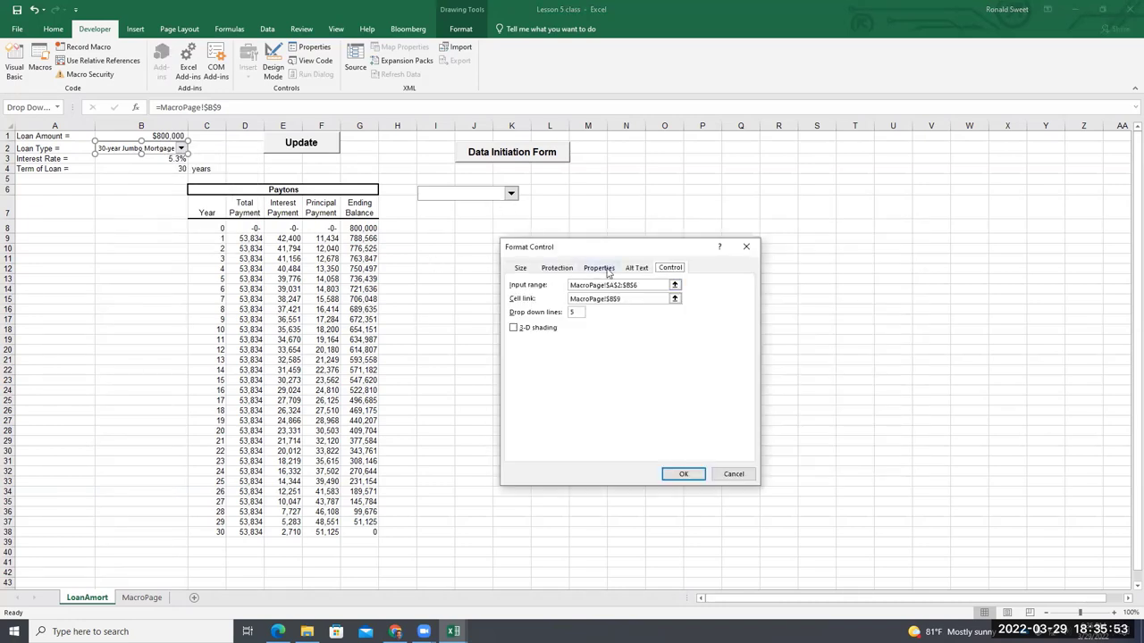
pyautogui.moveTo(611, 252); pyautogui.dragTo(590, 263)
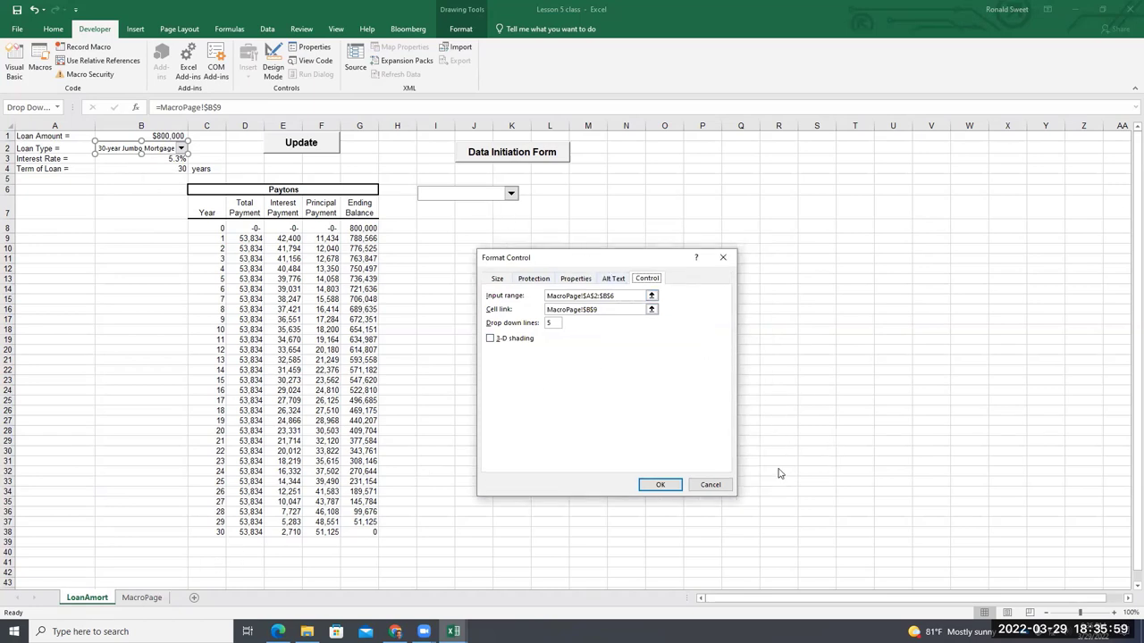
pyautogui.moveTo(628, 258); pyautogui.dragTo(643, 256)
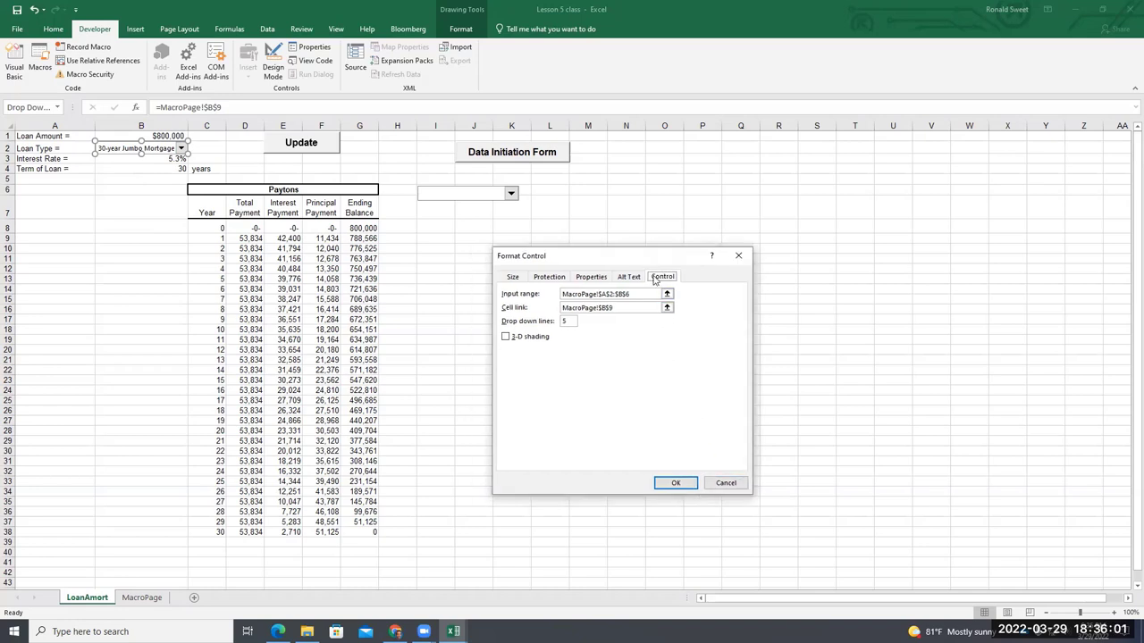
pyautogui.click(723, 484)
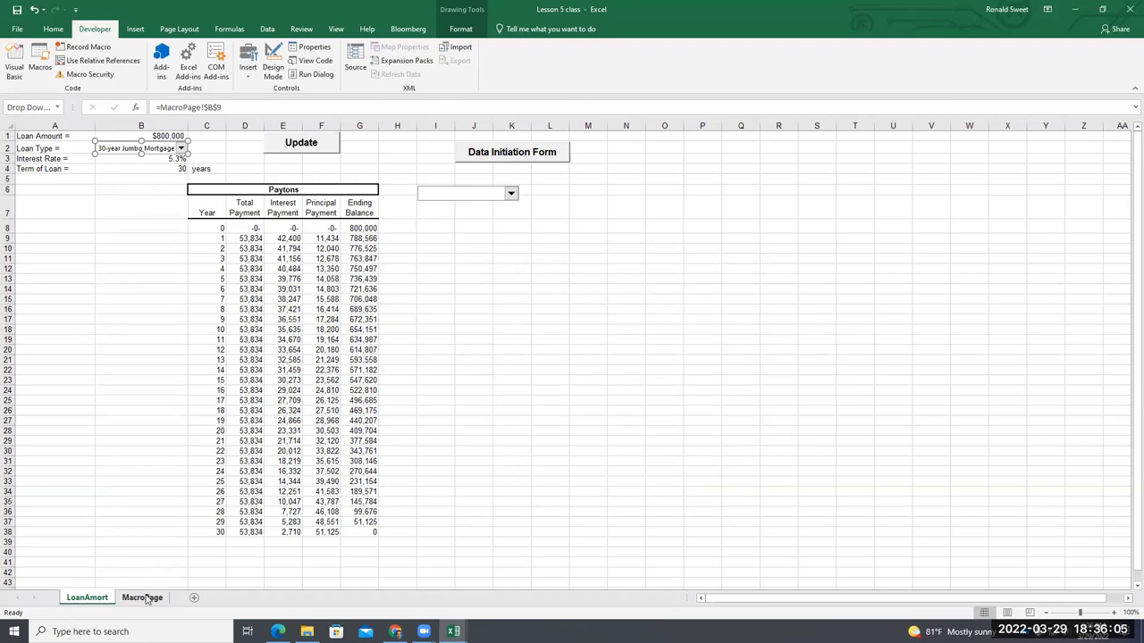
pyautogui.click(150, 598)
# Compare the MacroPage and LoanAmort sheets and review the Loan Type drop-down's control settings unchanged
pyautogui.click(126, 145)
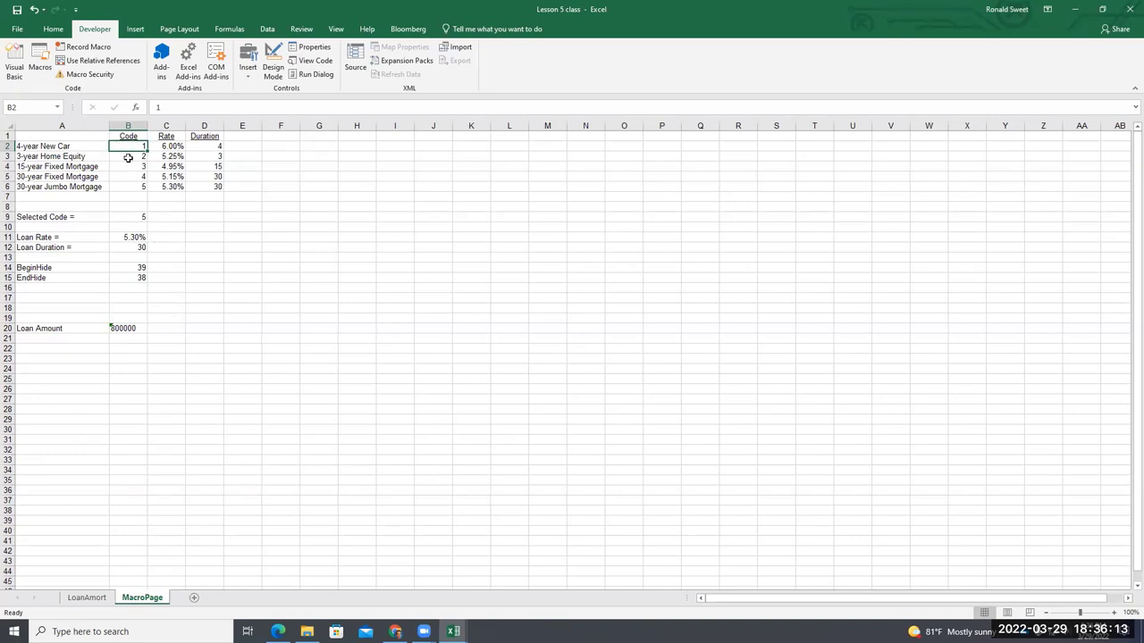
pyautogui.click(87, 598)
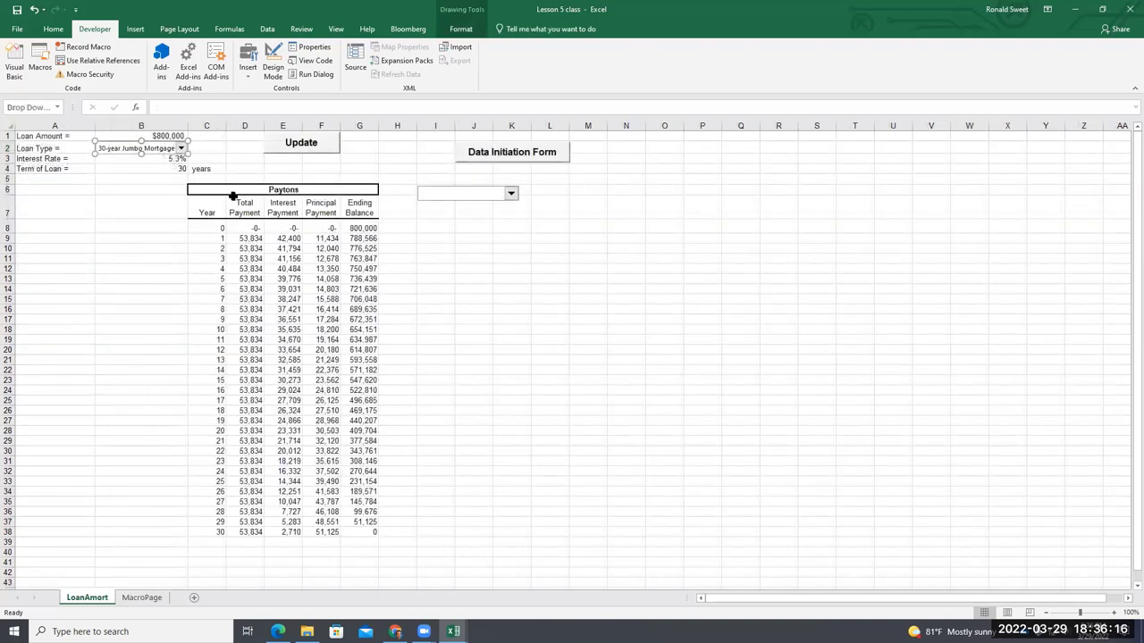
pyautogui.rightClick(469, 194)
pyautogui.press('Escape')
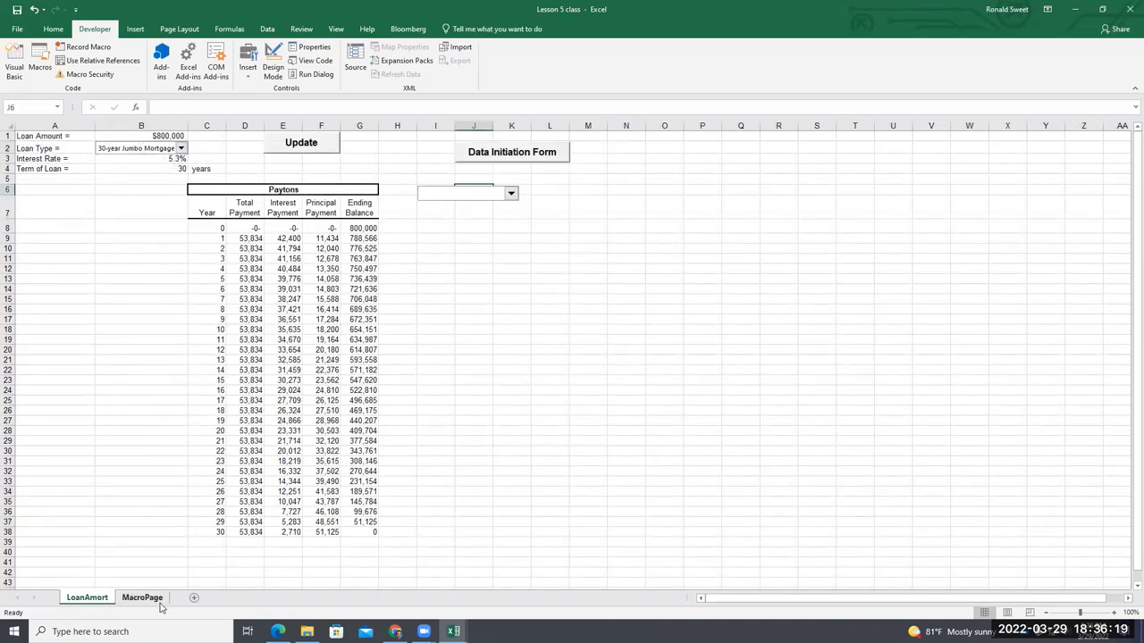
pyautogui.click(159, 603)
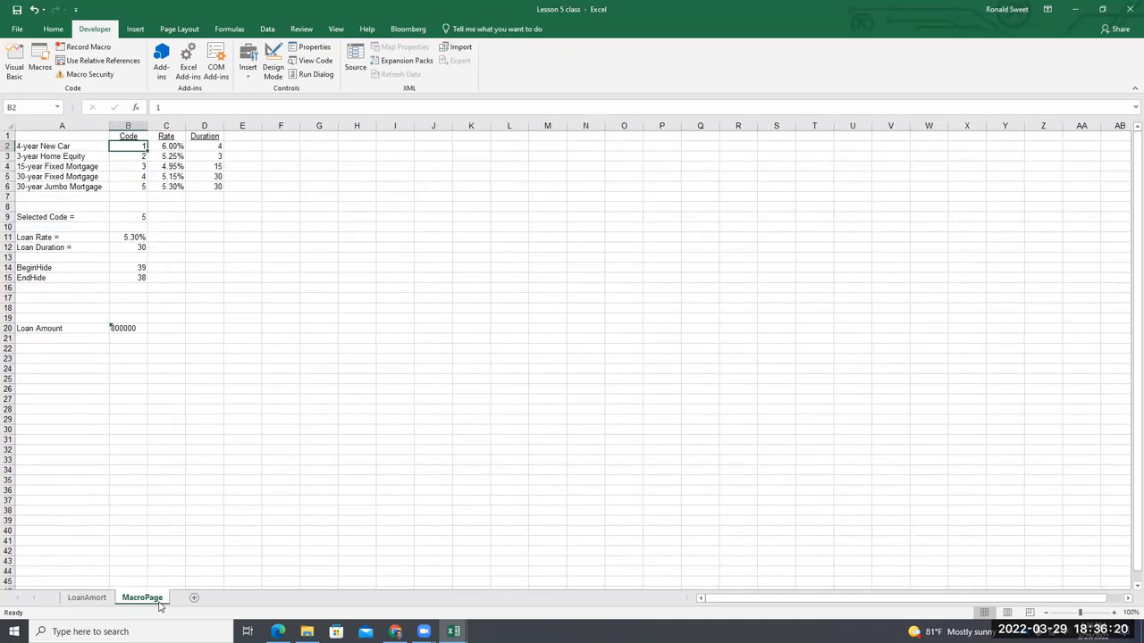
pyautogui.click(95, 598)
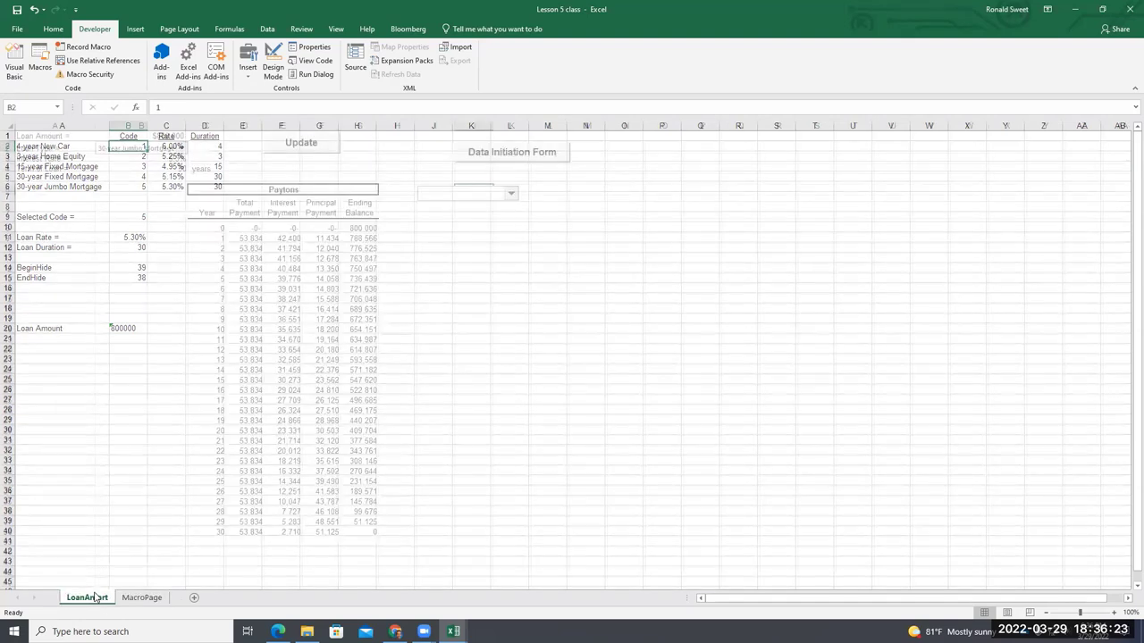
pyautogui.rightClick(138, 147)
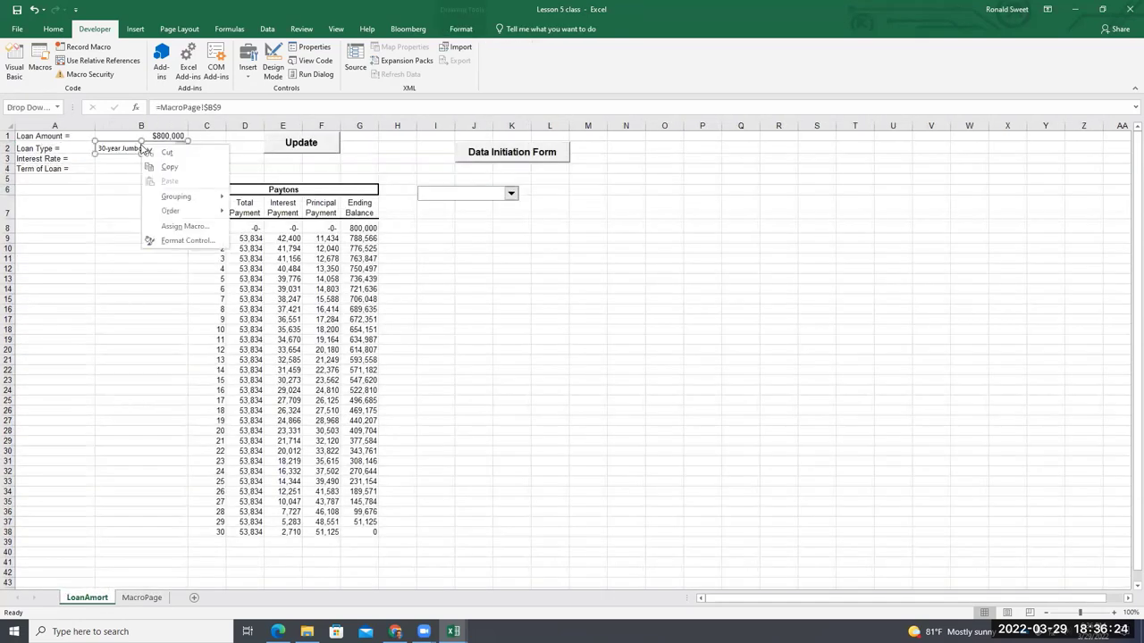
pyautogui.click(183, 240)
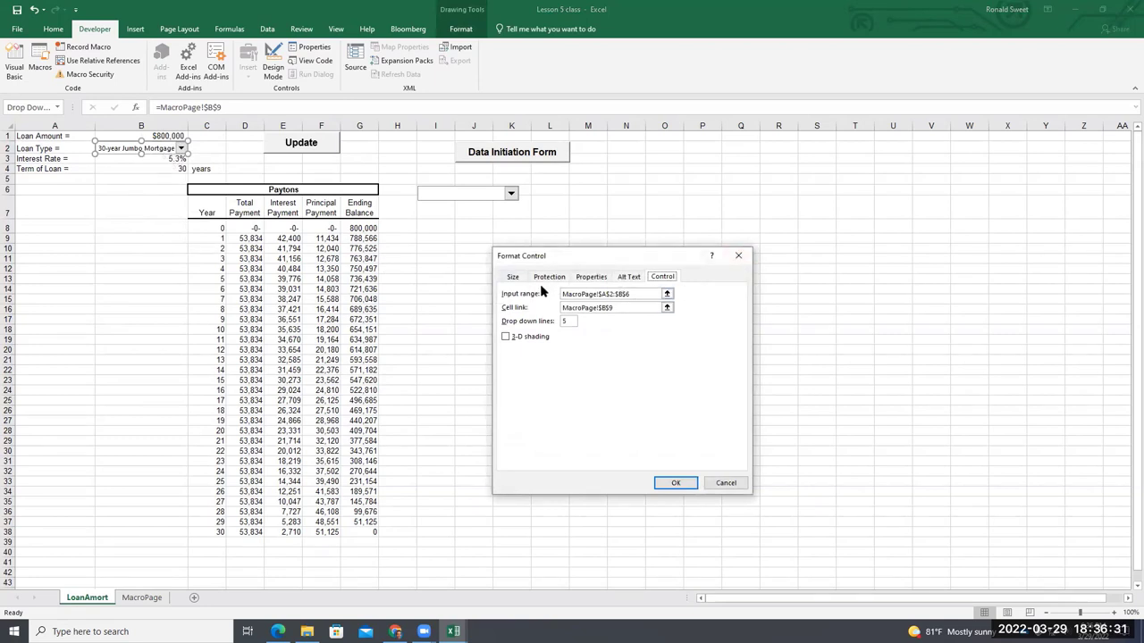
pyautogui.click(737, 257)
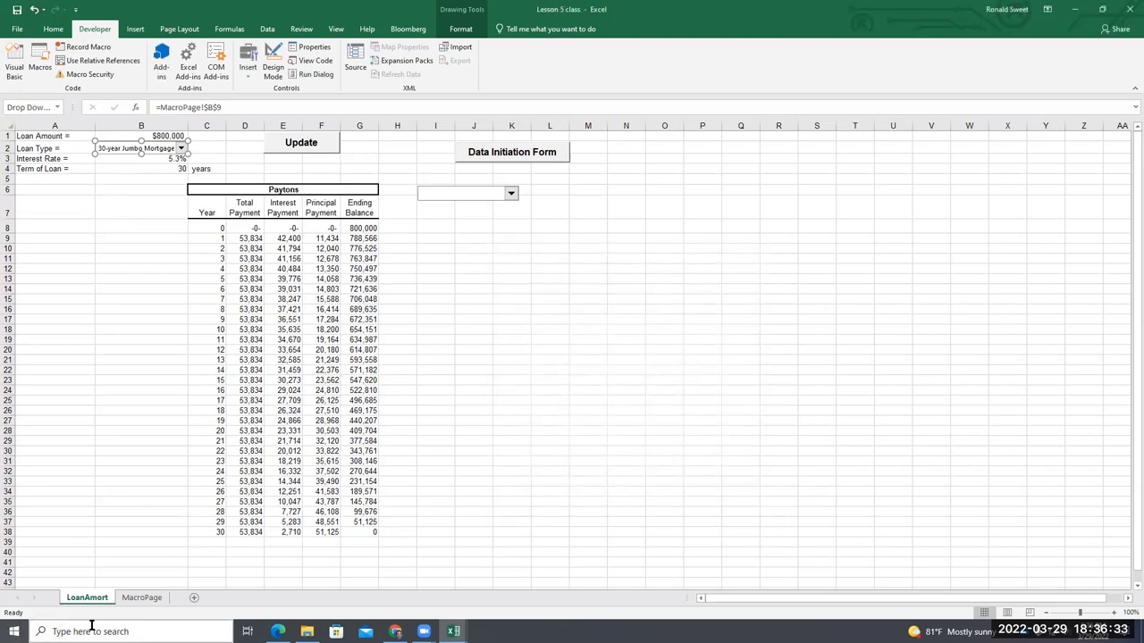
# Delete the empty drop-down control near J6 on LoanAmort, keeping the Loan Type list
pyautogui.click(142, 597)
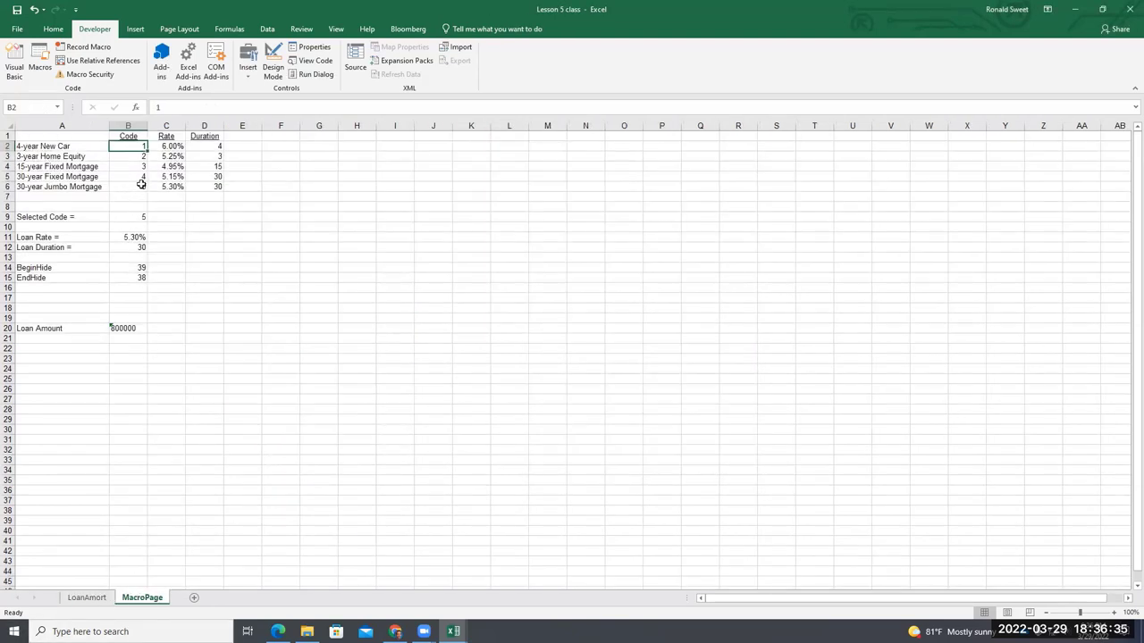
pyautogui.click(88, 597)
pyautogui.click(477, 197)
pyautogui.click(478, 197)
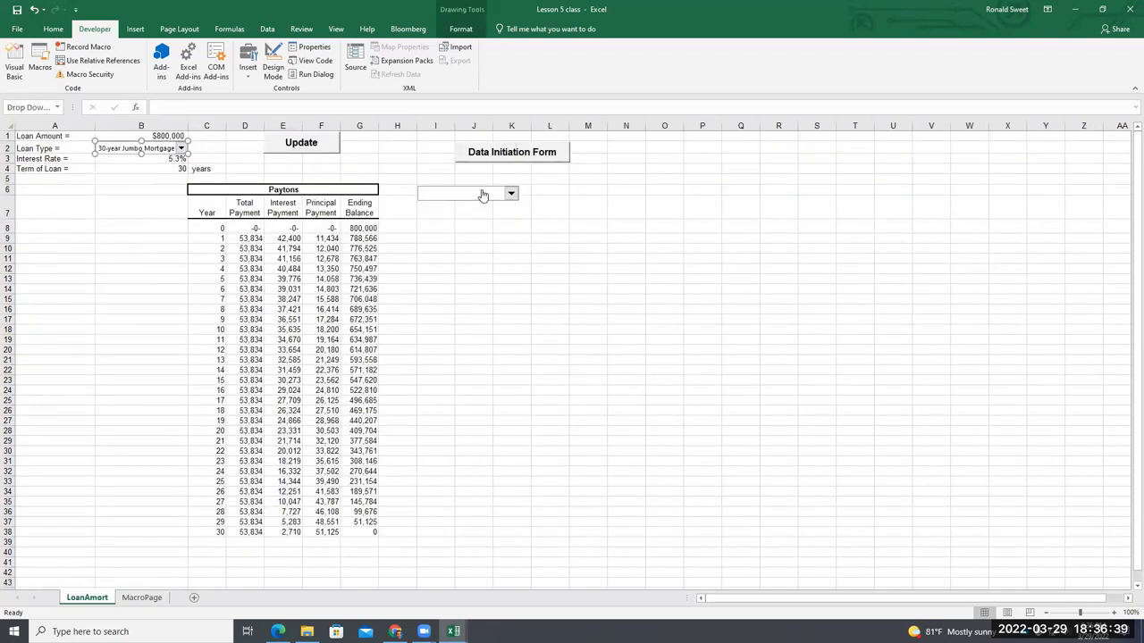
pyautogui.press('Delete')
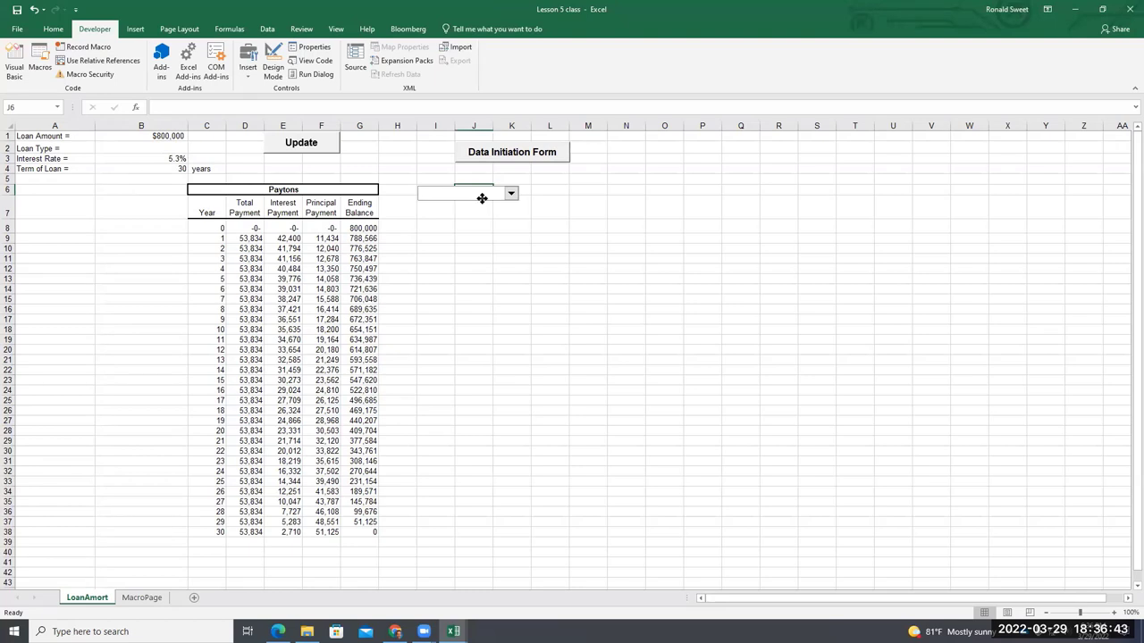
pyautogui.rightClick(483, 195)
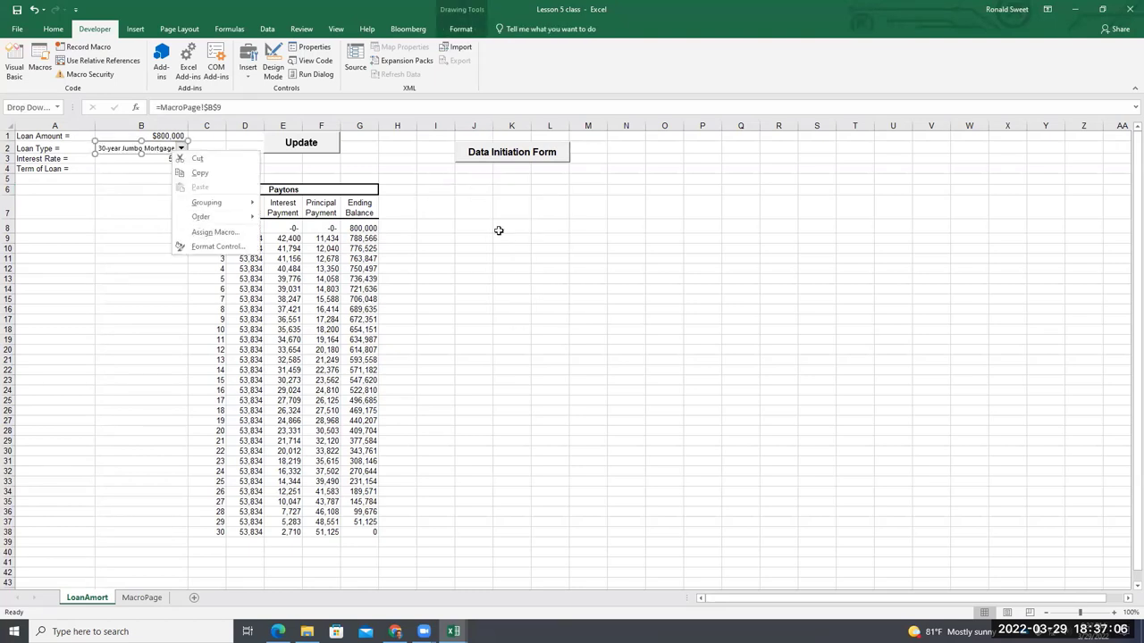
pyautogui.press('Escape')
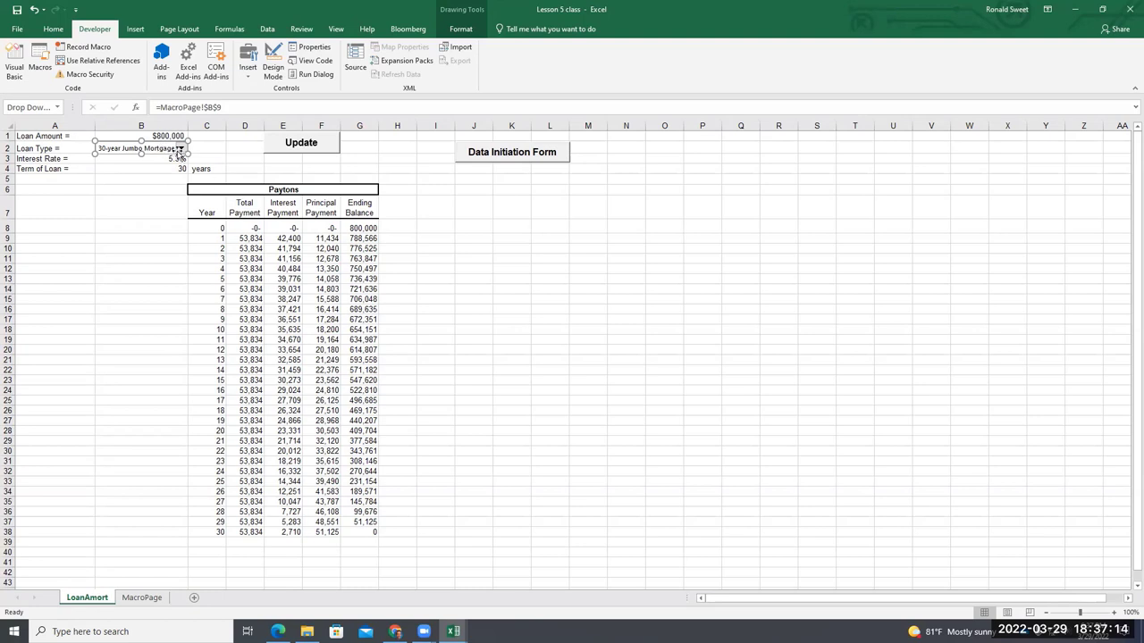
# Choose 3-year Home Equity as the loan type in the Loan Type list
pyautogui.click(133, 219)
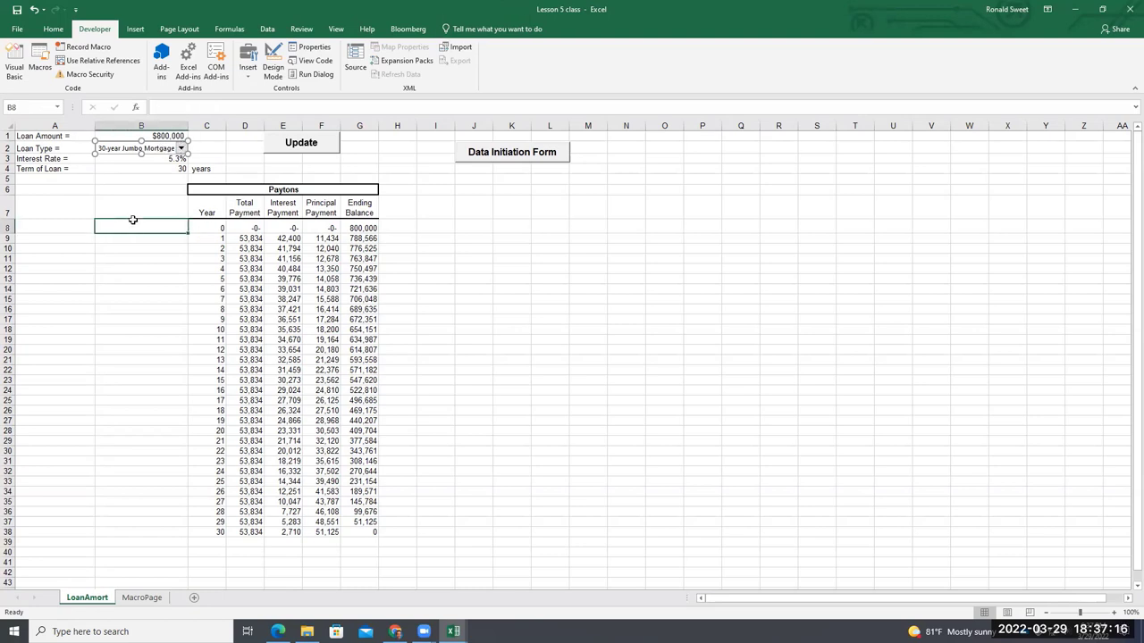
pyautogui.click(182, 148)
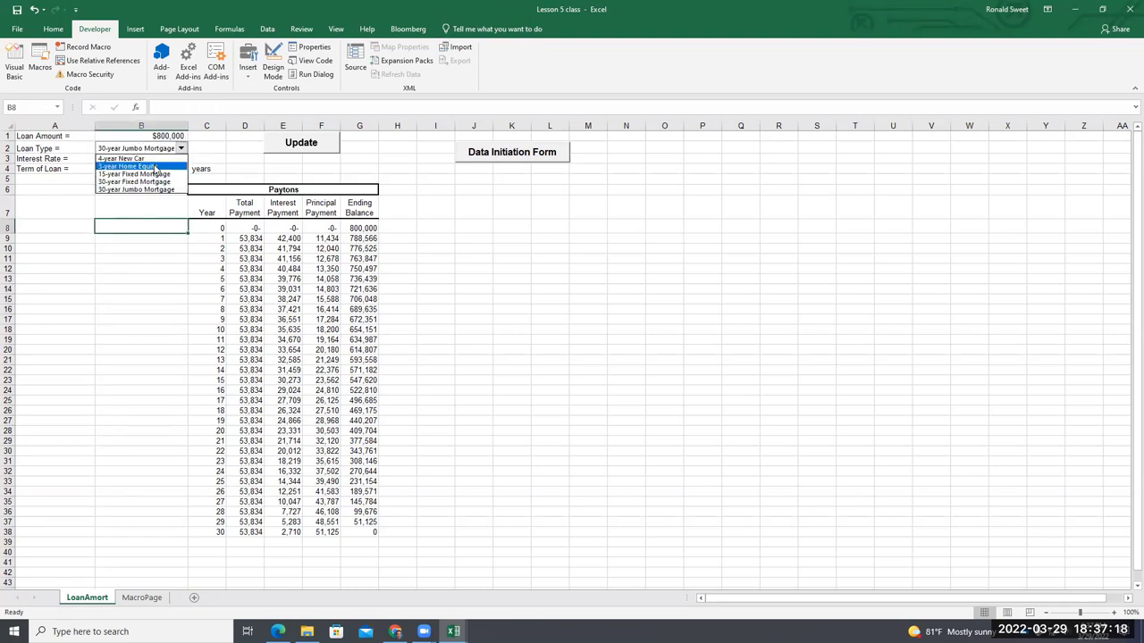
pyautogui.click(154, 168)
# Check the recalculated Total Payment formulas in column D and ending balance formulas in column G
pyautogui.click(242, 272)
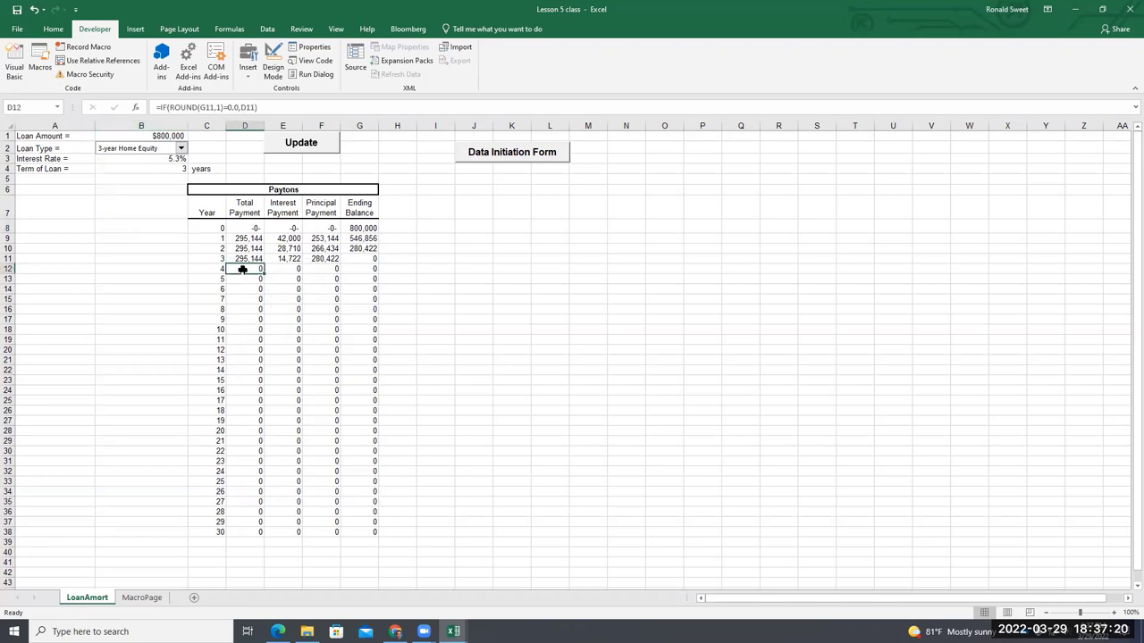
pyautogui.click(355, 260)
pyautogui.click(357, 369)
pyautogui.click(358, 522)
pyautogui.click(244, 269)
# Change the C6 schedule heading from Paytons to Payton
pyautogui.click(357, 190)
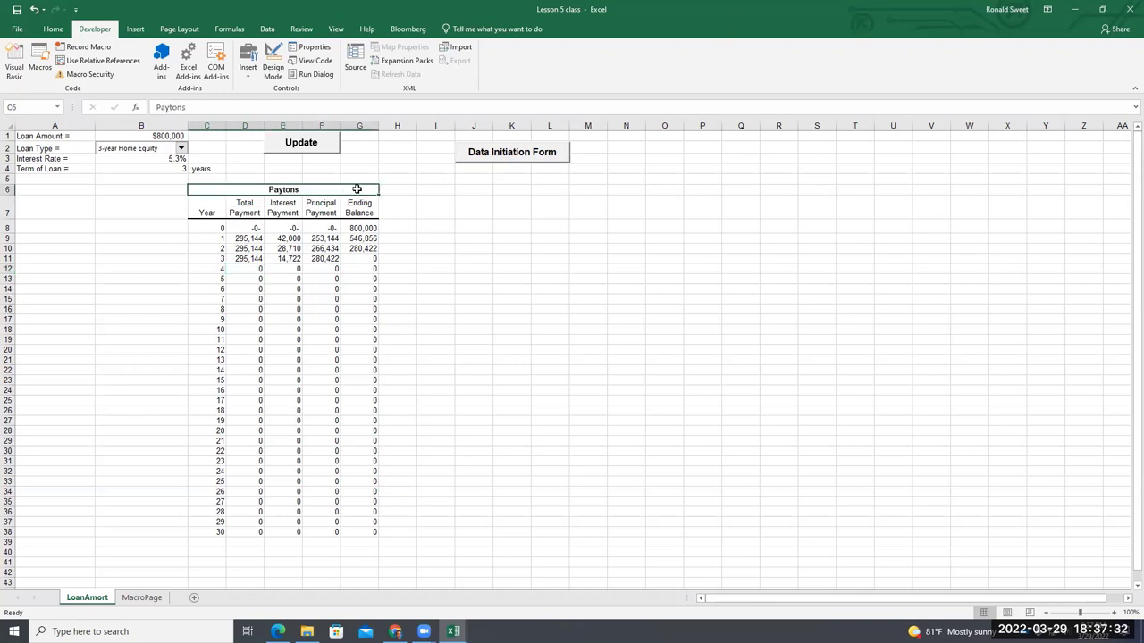
pyautogui.click(364, 110)
pyautogui.press('BackSpace')
pyautogui.click(434, 204)
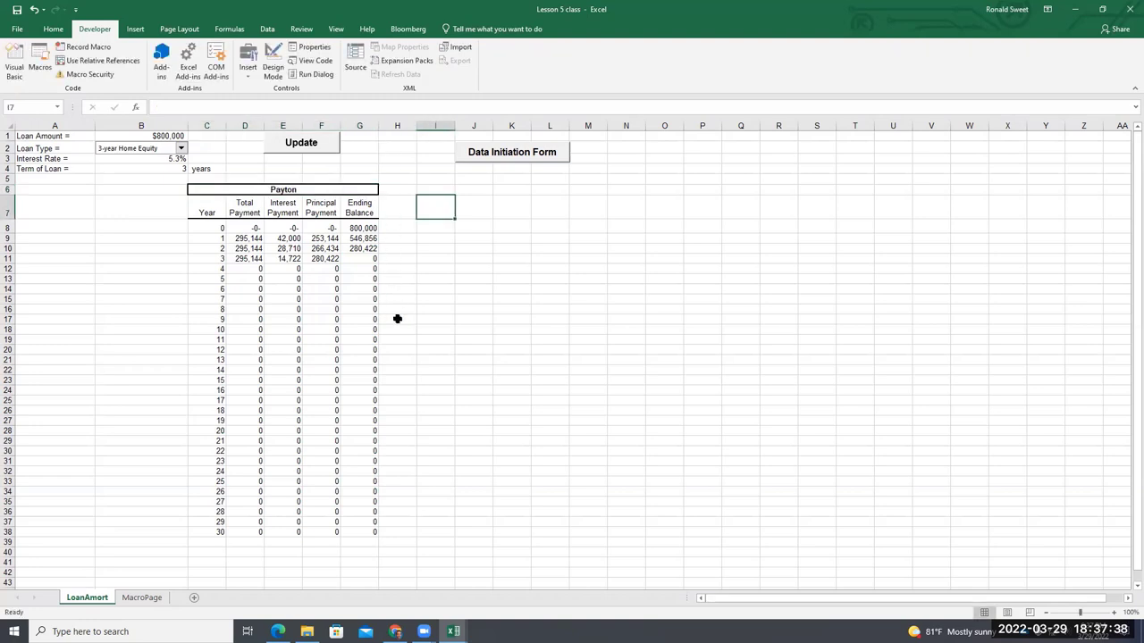
# Check the G12 and D12 formulas, then close Lesson 5 class.xlsm to reach the save prompt
pyautogui.click(351, 268)
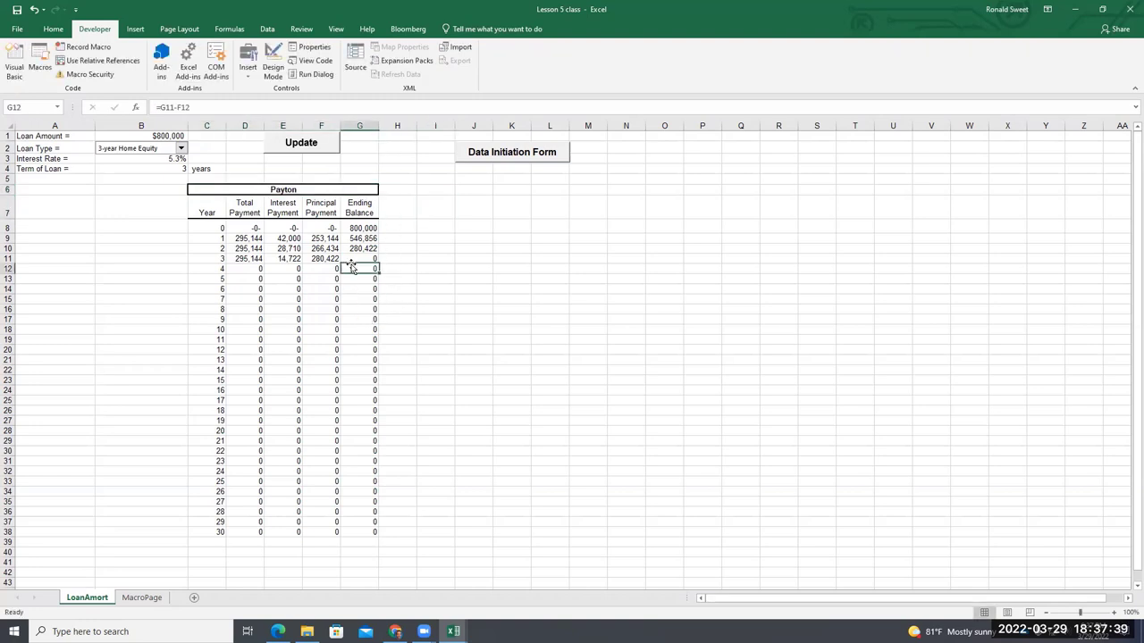
pyautogui.click(257, 269)
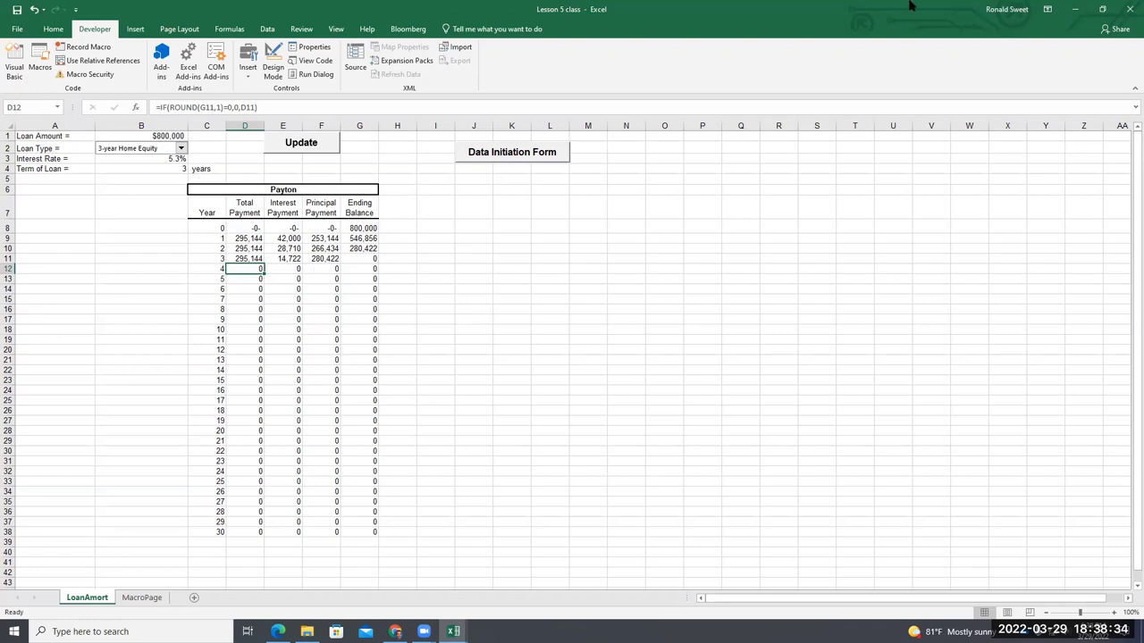
pyautogui.click(1128, 9)
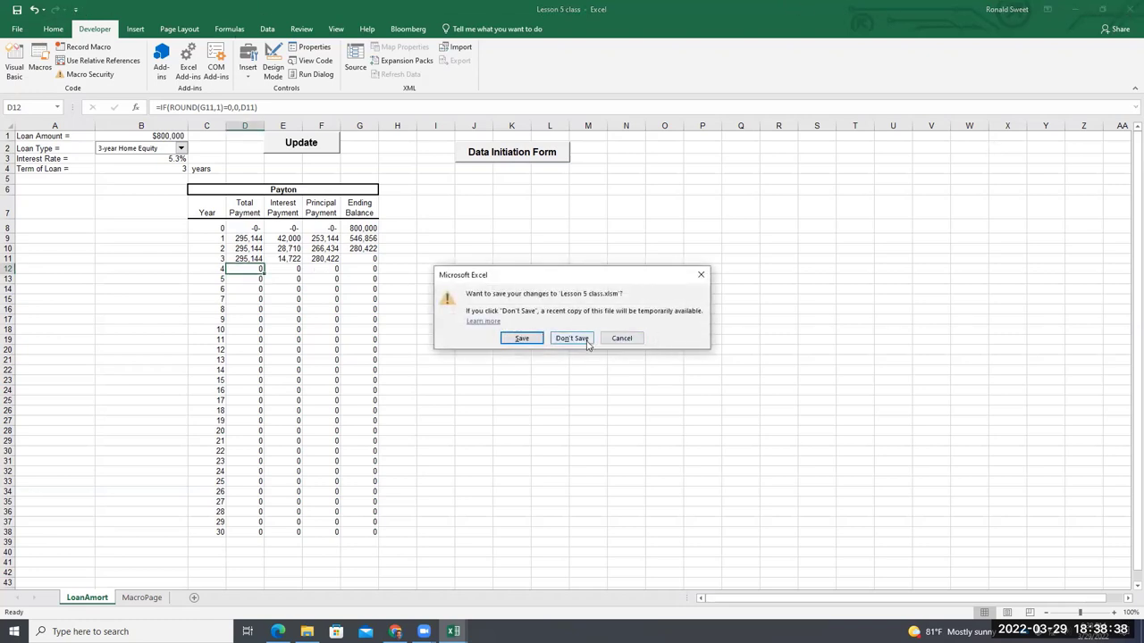
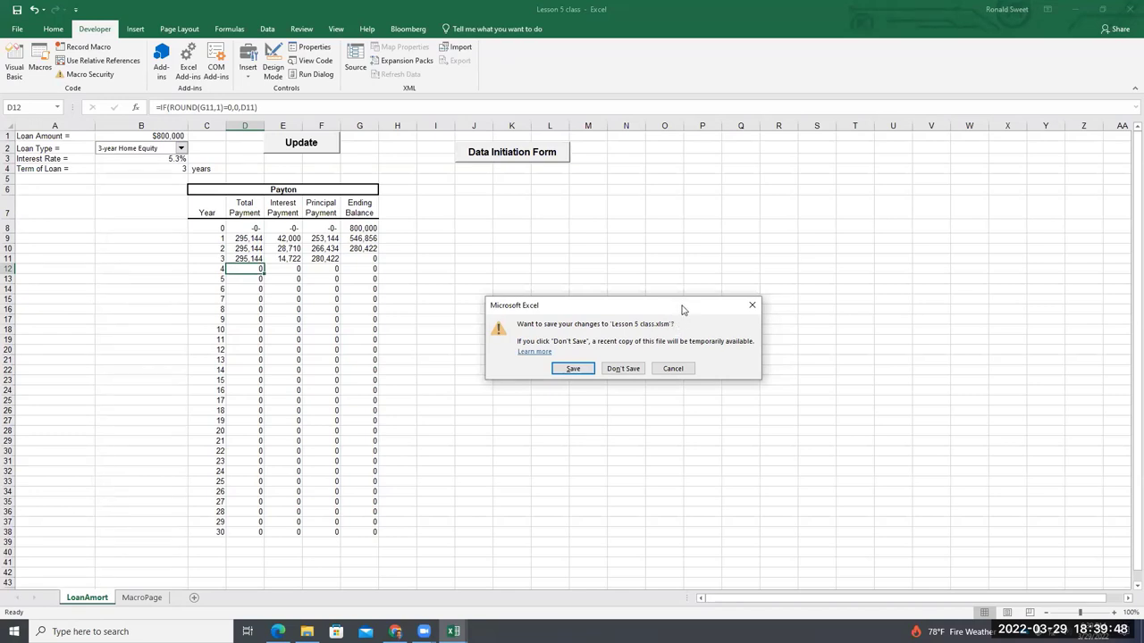
# Move the save-changes prompt for 'Lesson 5 class.xlsm' slightly aside
pyautogui.moveTo(678, 307); pyautogui.dragTo(692, 319)
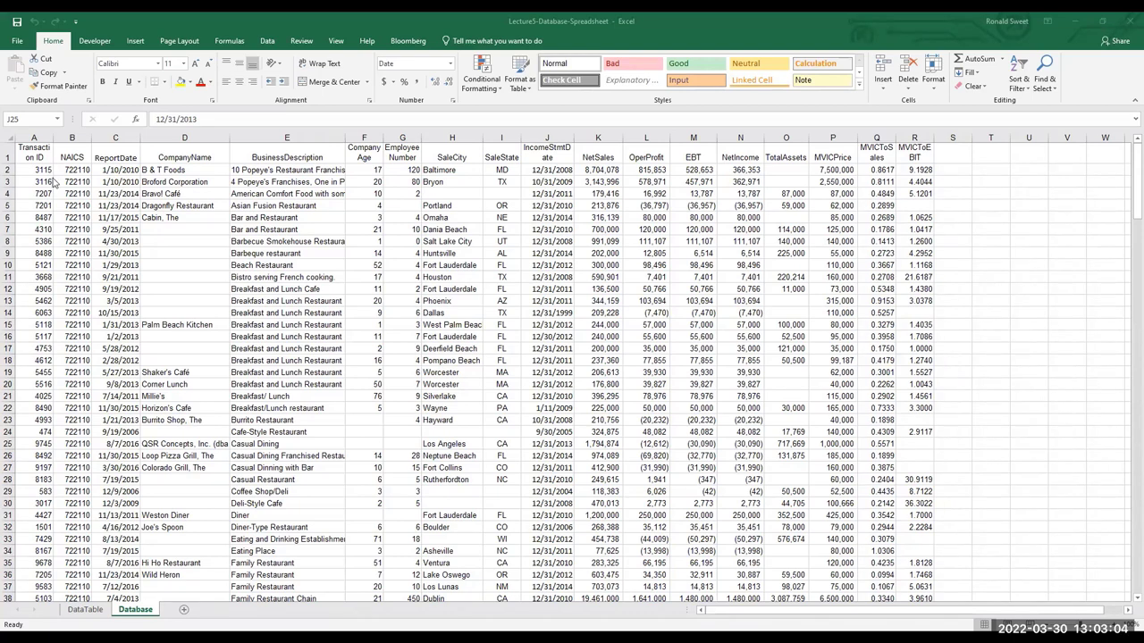
pyautogui.click(34, 152)
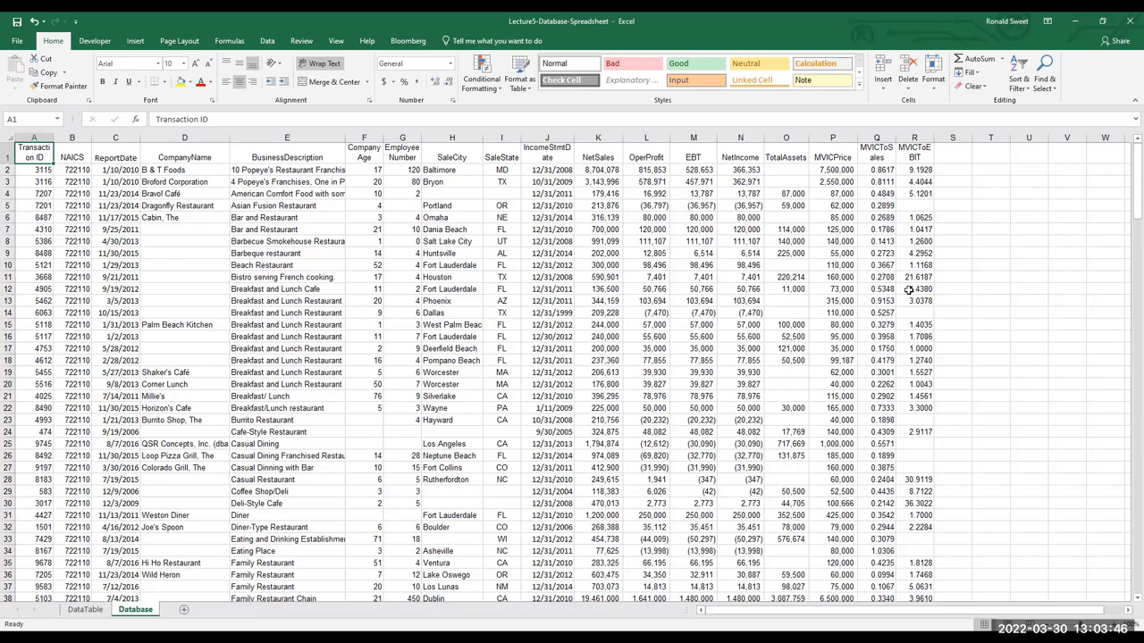
pyautogui.press('End')
pyautogui.press('End')
pyautogui.press('End')
pyautogui.press('End')
pyautogui.press('End')
pyautogui.press('End')
pyautogui.press('End')
pyautogui.press('End')
pyautogui.click(550, 193)
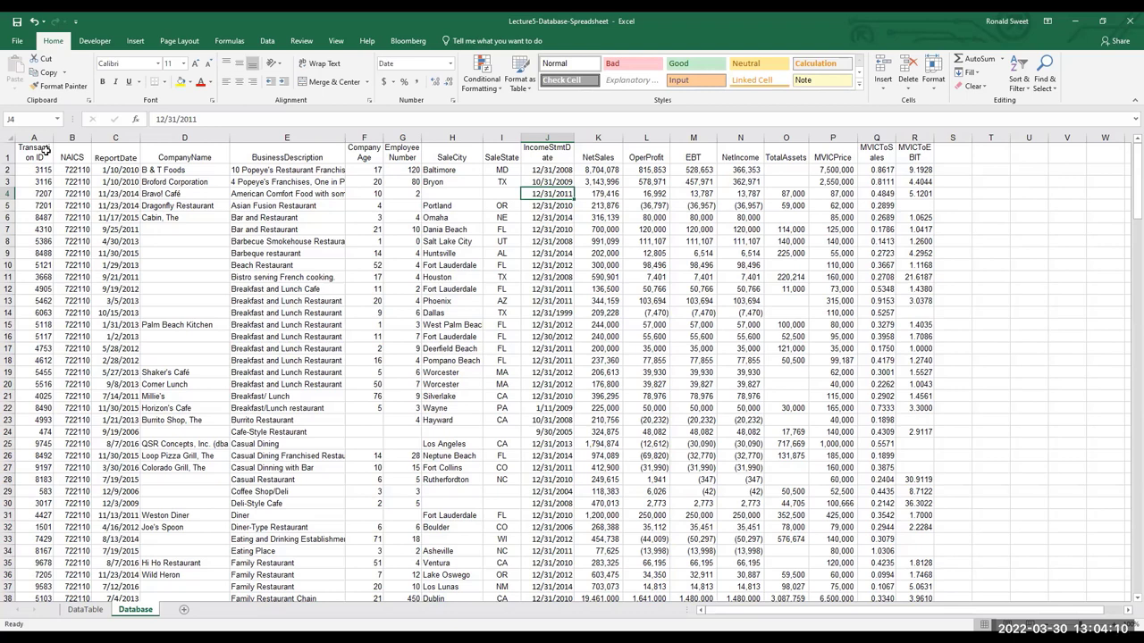
pyautogui.click(42, 151)
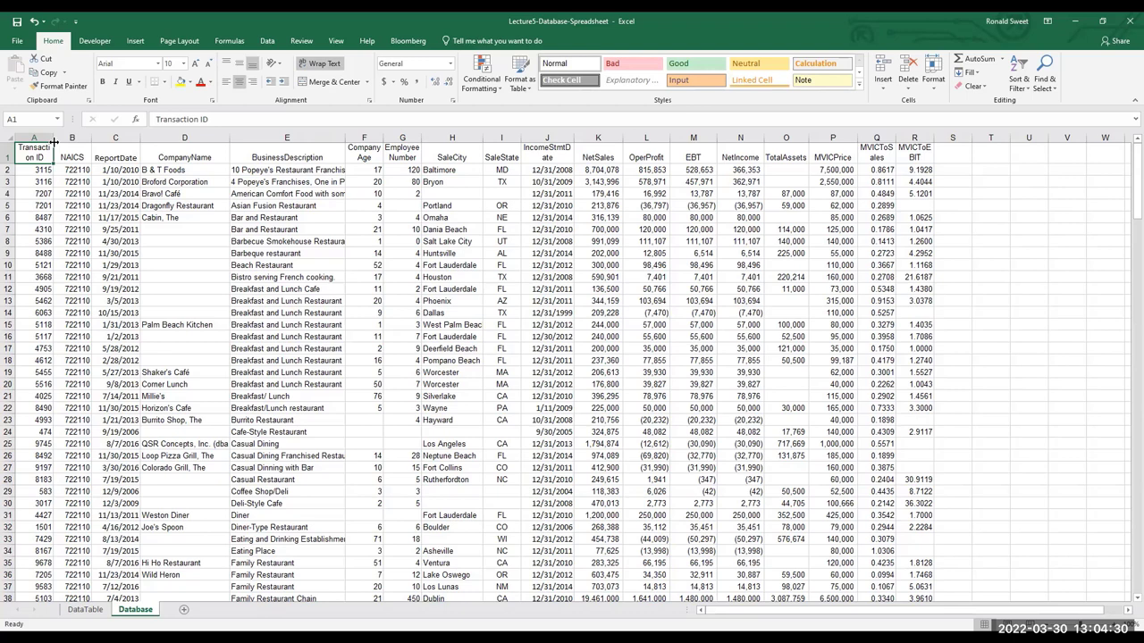
pyautogui.press('End')
pyautogui.press('End')
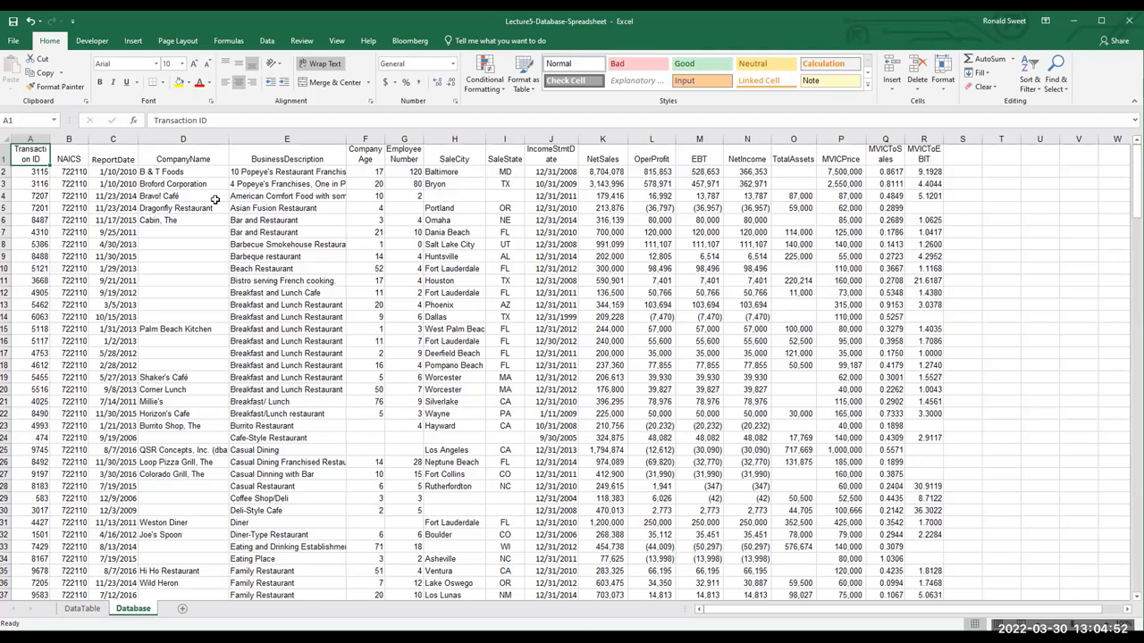
# Select the entire restaurant data table on the Database sheet
pyautogui.press('End')
pyautogui.hotkey('shift', 'Home')
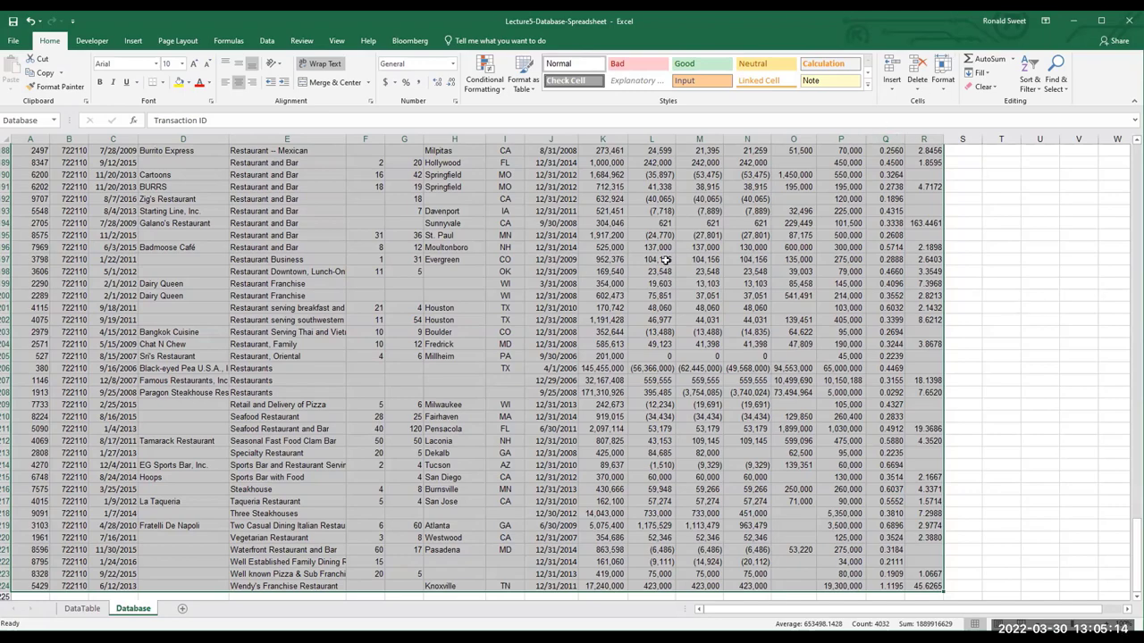
pyautogui.scroll(6, 1018, 318)
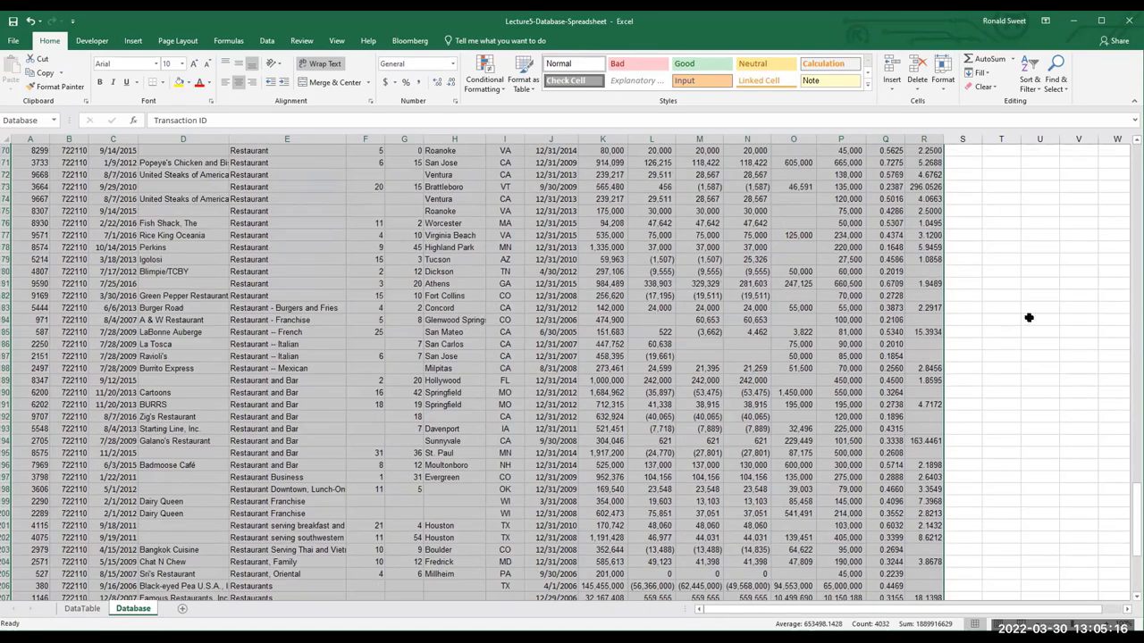
pyautogui.scroll(10, 869, 323)
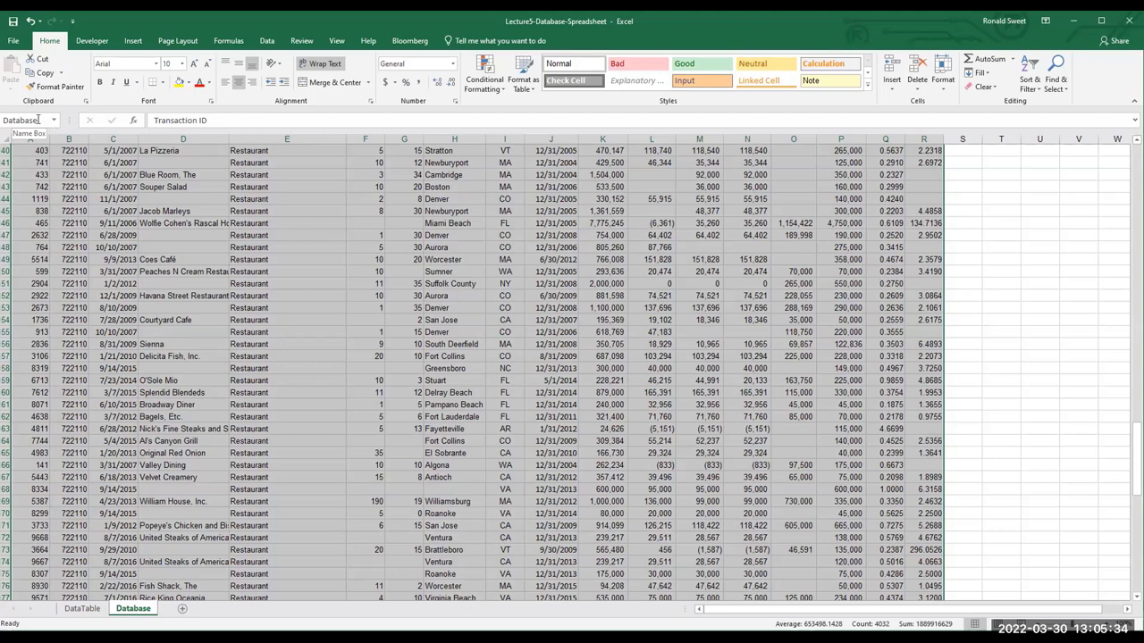
# Name the selected range Dataset and confirm it appears among the defined names
pyautogui.click(37, 119)
pyautogui.write('Dataset')
pyautogui.press('Return')
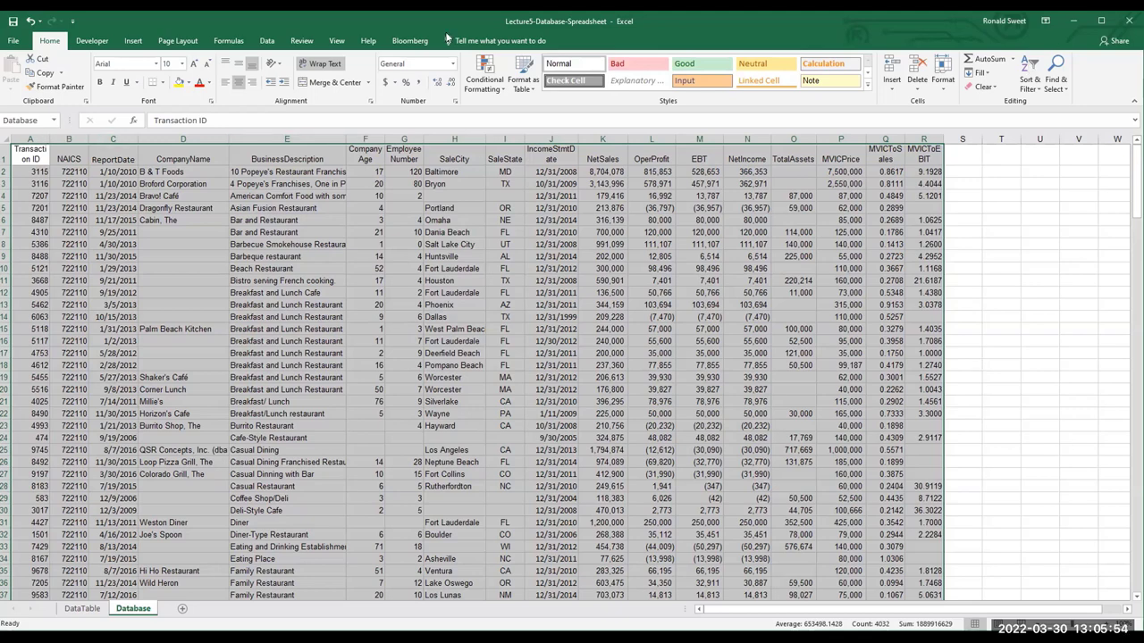
pyautogui.click(54, 121)
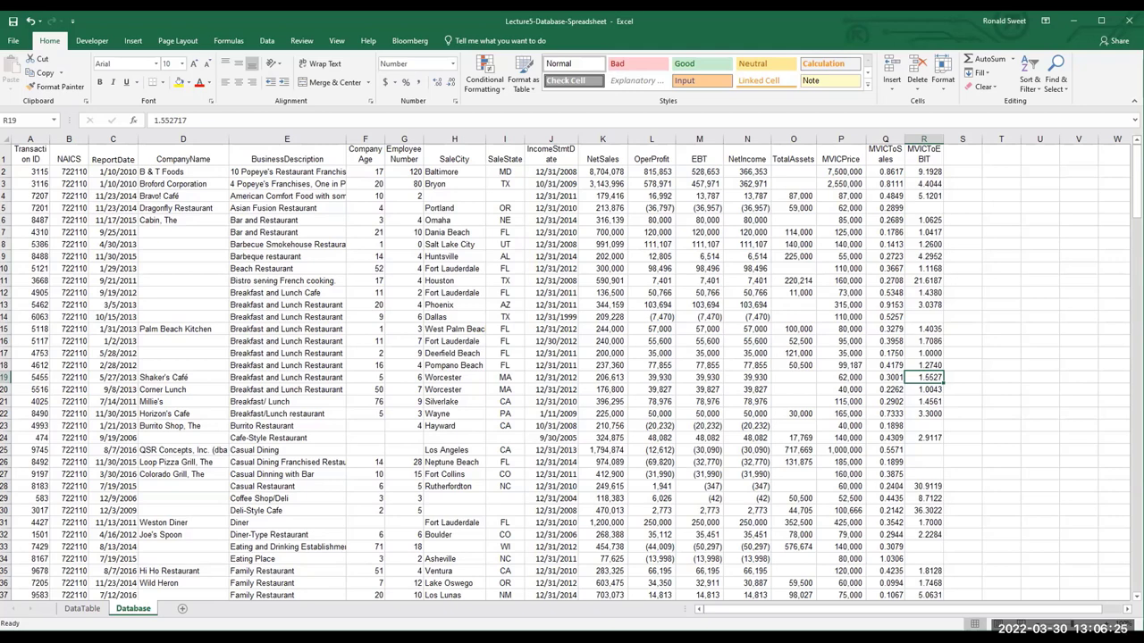
pyautogui.click(267, 41)
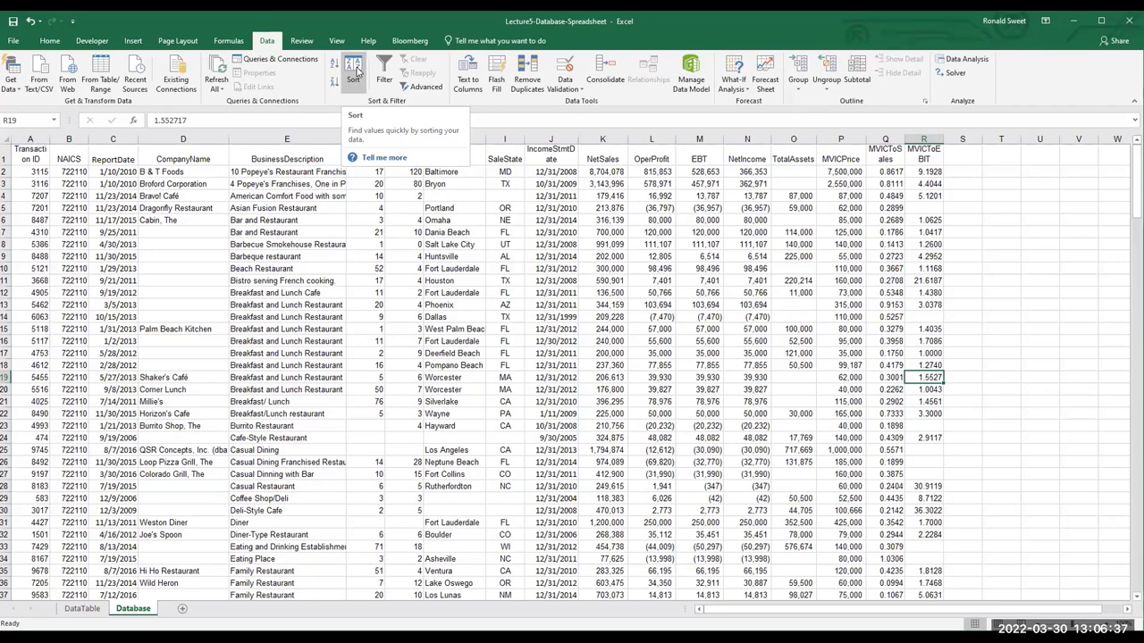
# Sort the data on the CompanyAge column in Smallest to Largest order
pyautogui.click(354, 71)
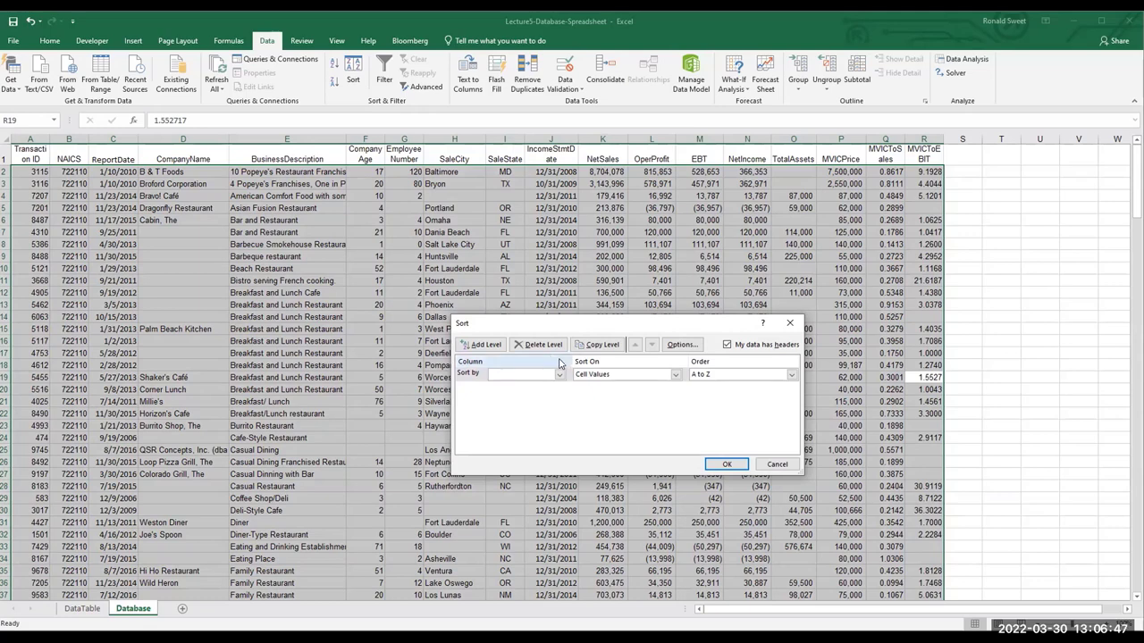
pyautogui.click(560, 376)
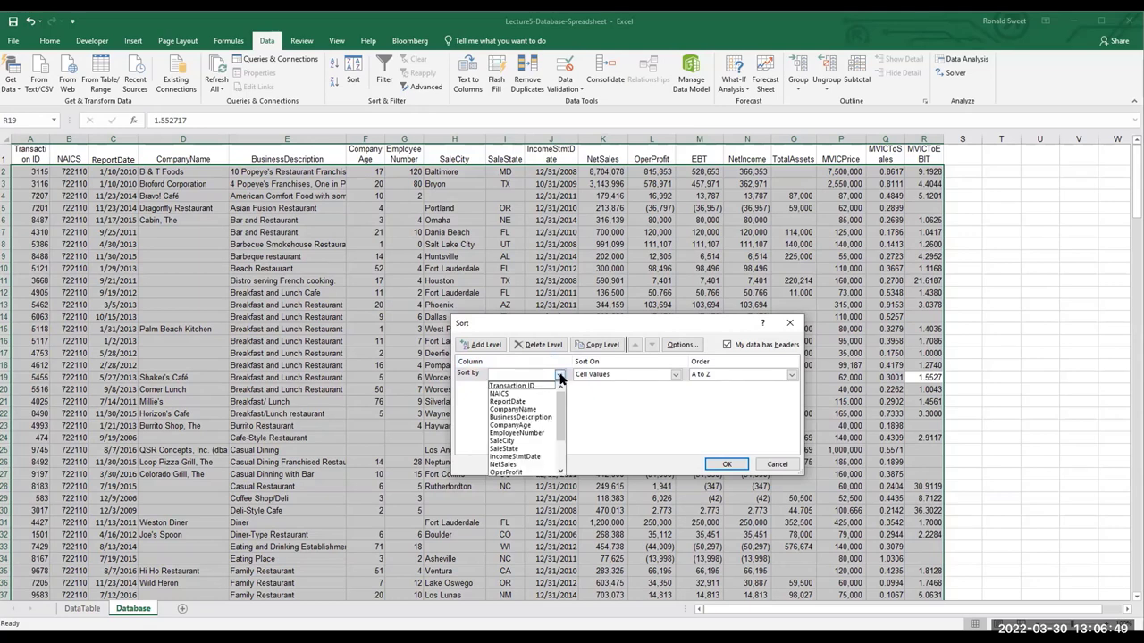
pyautogui.click(534, 425)
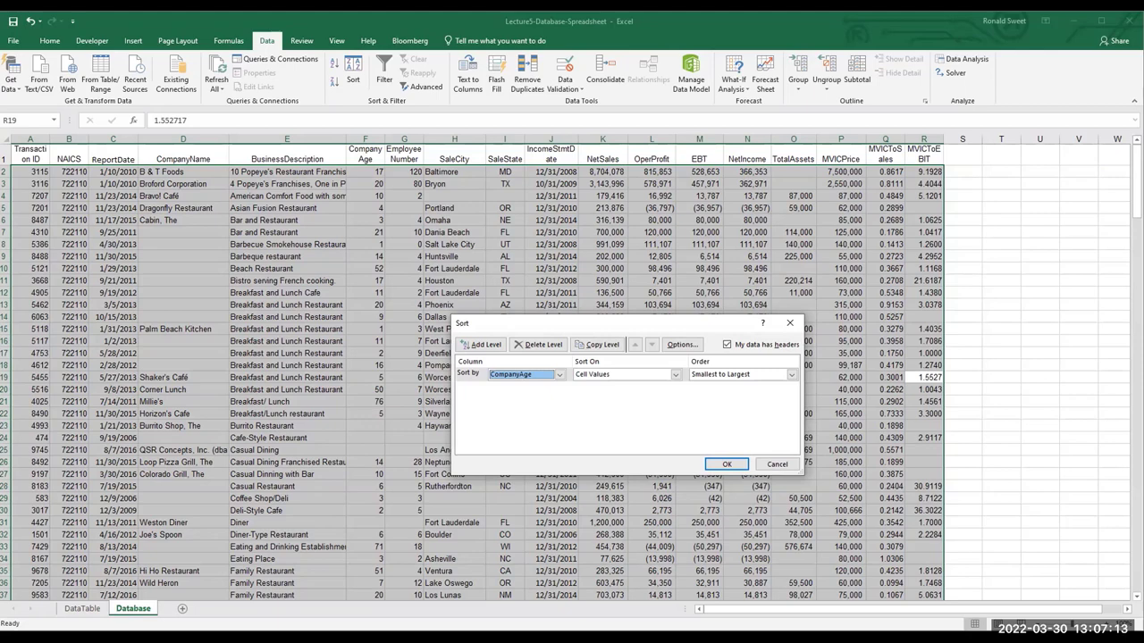
pyautogui.click(747, 466)
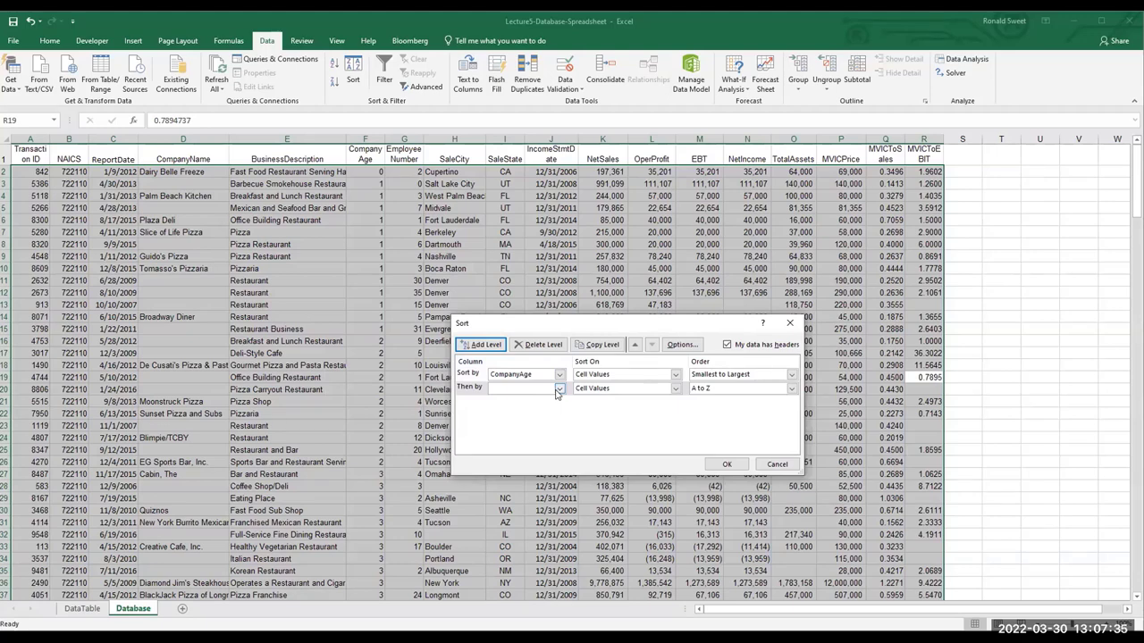
# Add NetSales as the second sort level, keeping CompanyAge sorted on cell values
pyautogui.click(559, 391)
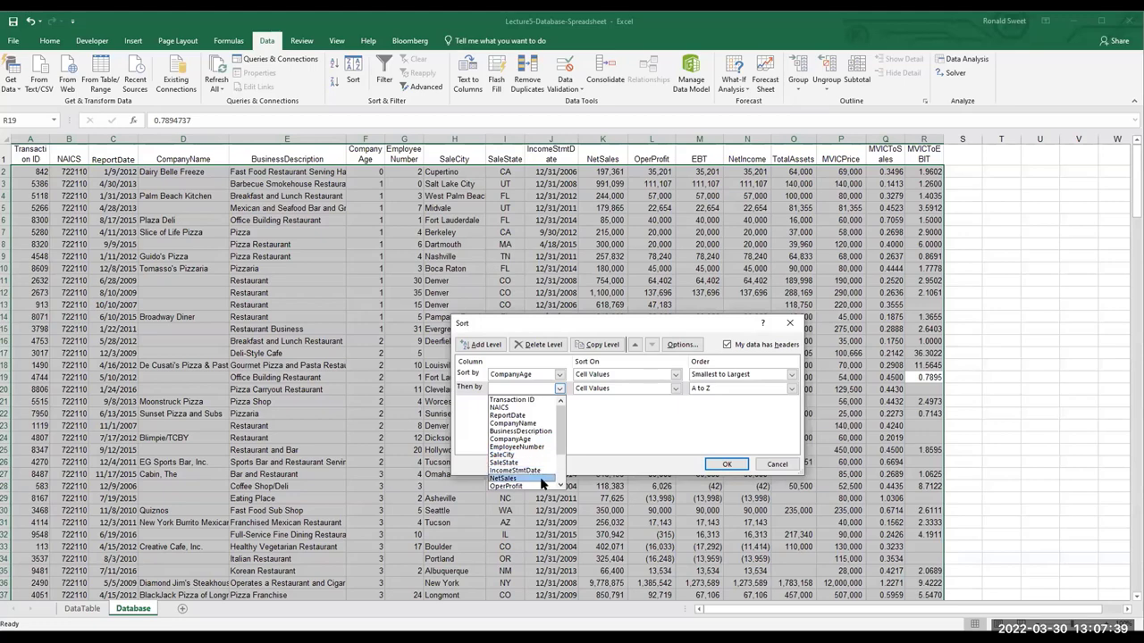
pyautogui.click(540, 479)
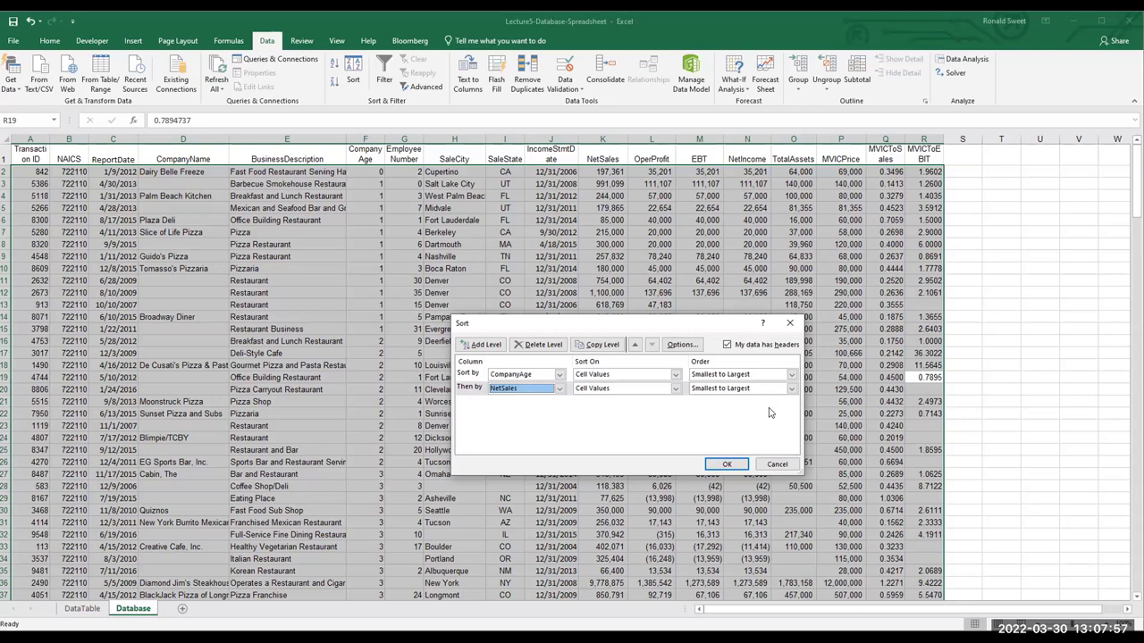
pyautogui.click(560, 375)
pyautogui.click(560, 375)
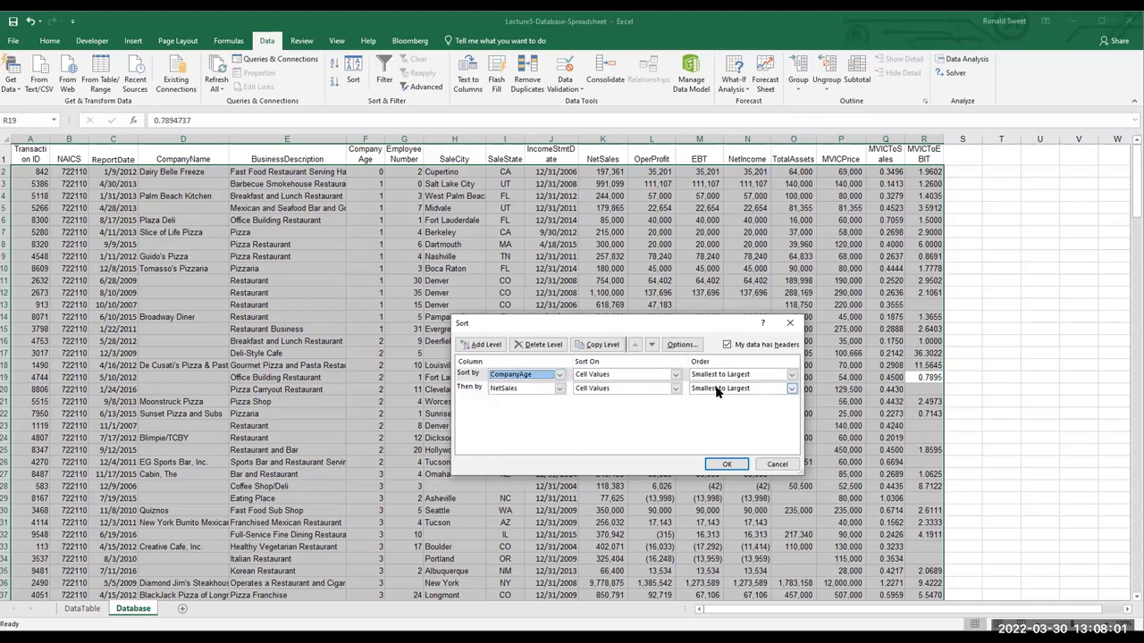
pyautogui.click(791, 374)
pyautogui.click(726, 385)
pyautogui.click(674, 375)
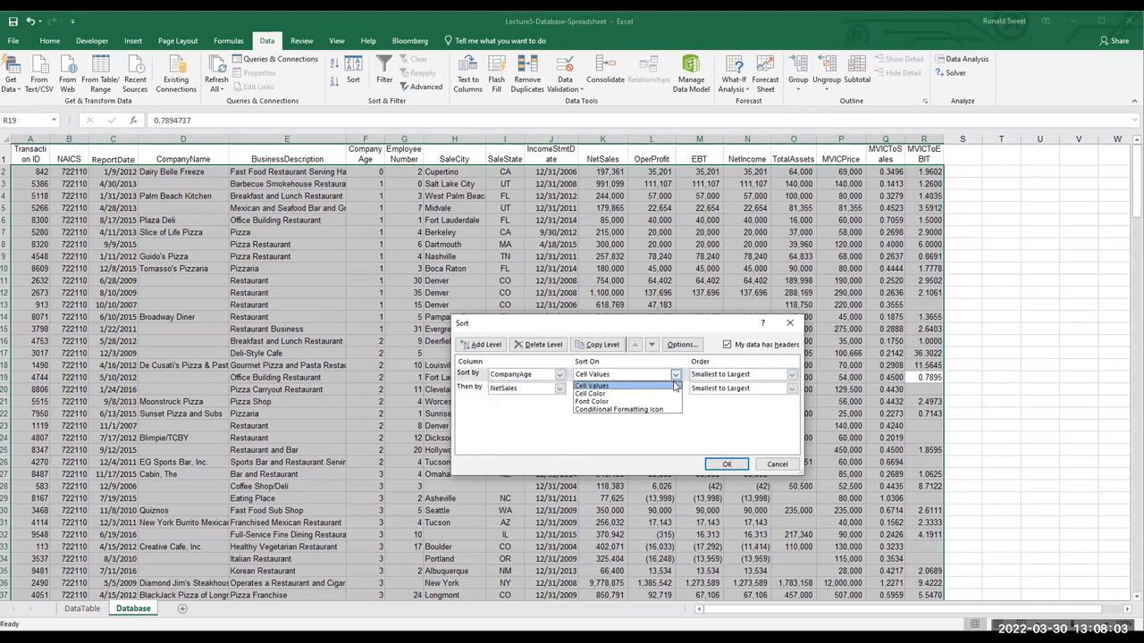
pyautogui.click(679, 379)
# Review the NetSales order options, then change the second level to CompanyName
pyautogui.click(560, 389)
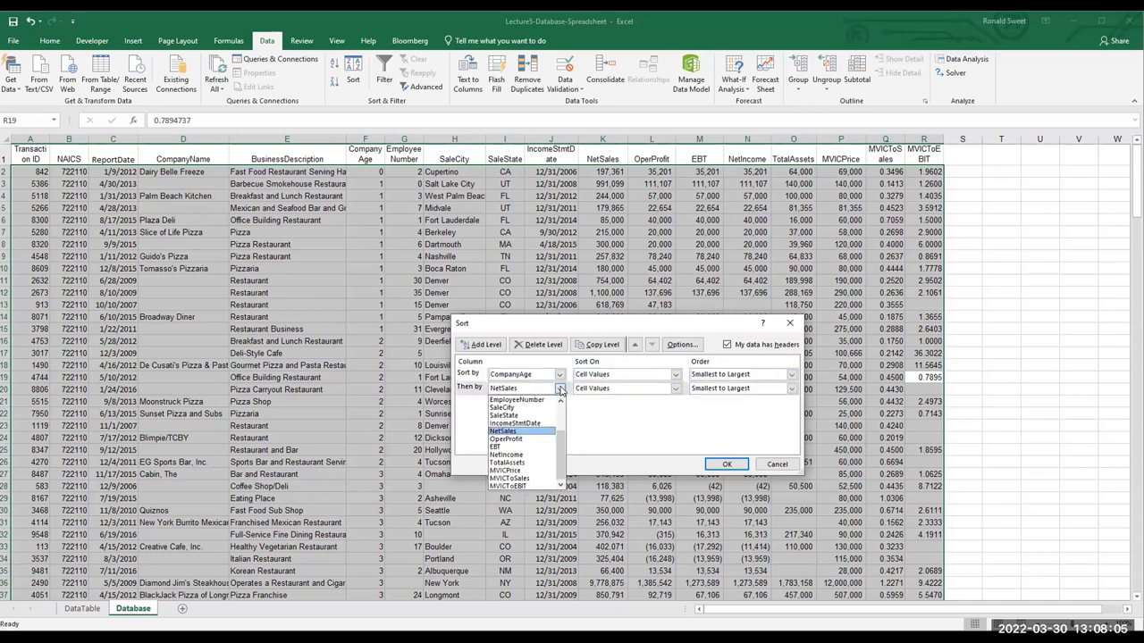
pyautogui.click(652, 394)
pyautogui.click(721, 386)
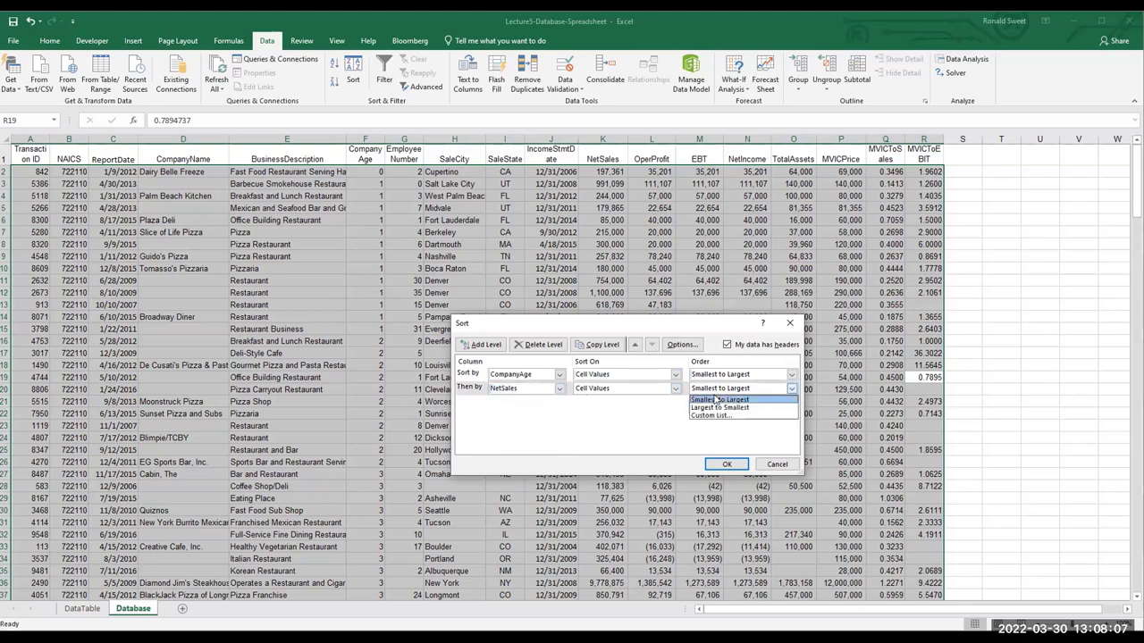
pyautogui.click(558, 379)
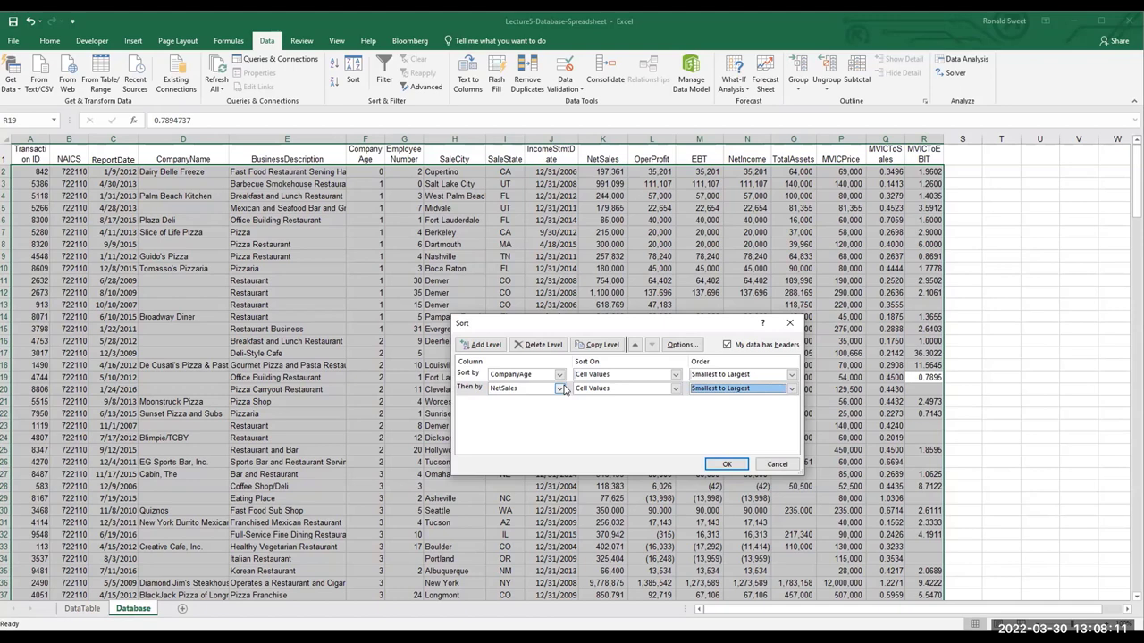
pyautogui.click(559, 388)
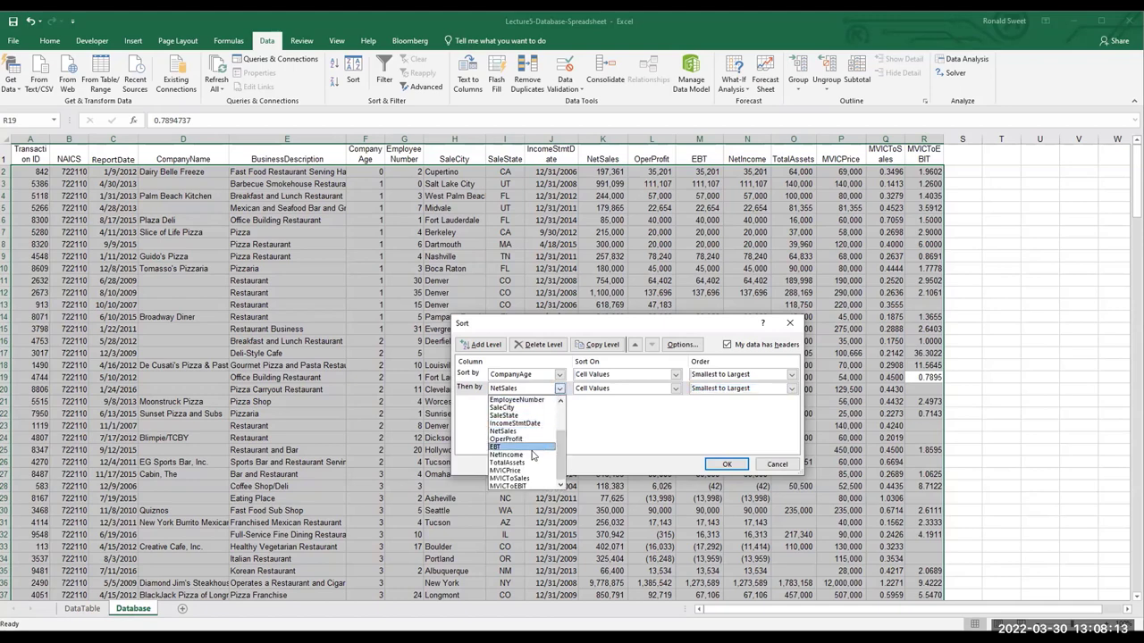
pyautogui.scroll(2, 532, 438)
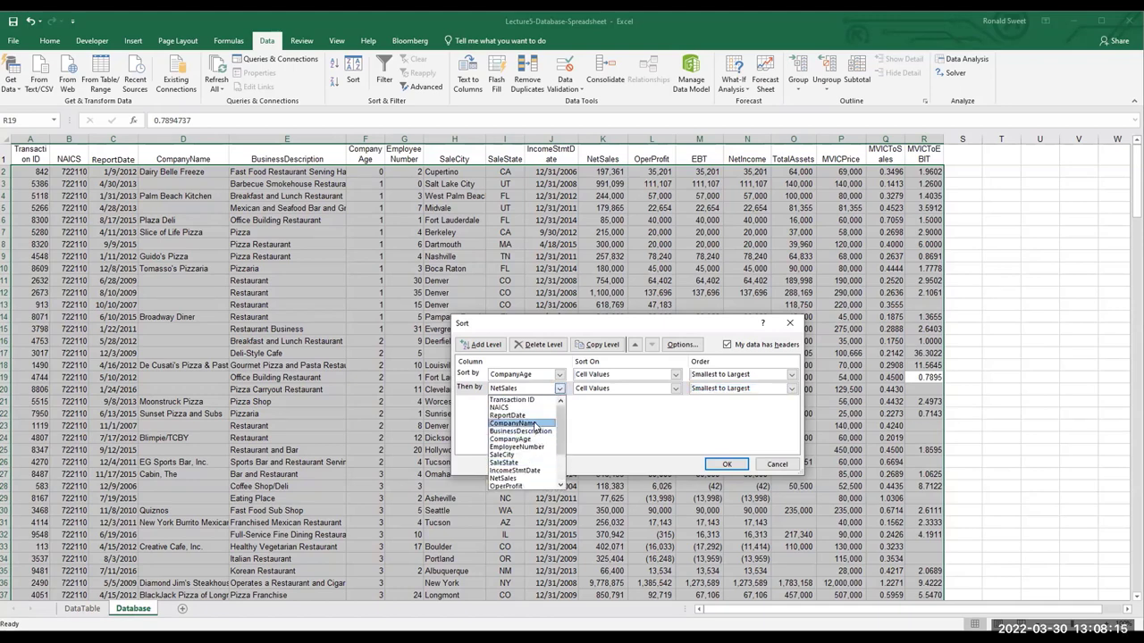
pyautogui.click(533, 425)
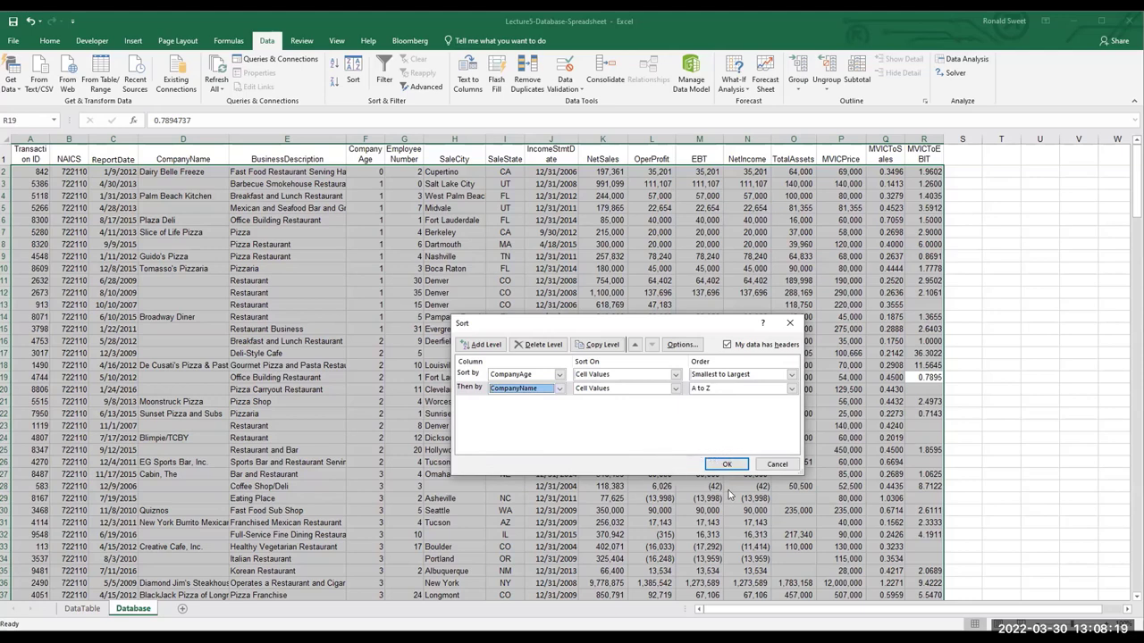
pyautogui.click(724, 465)
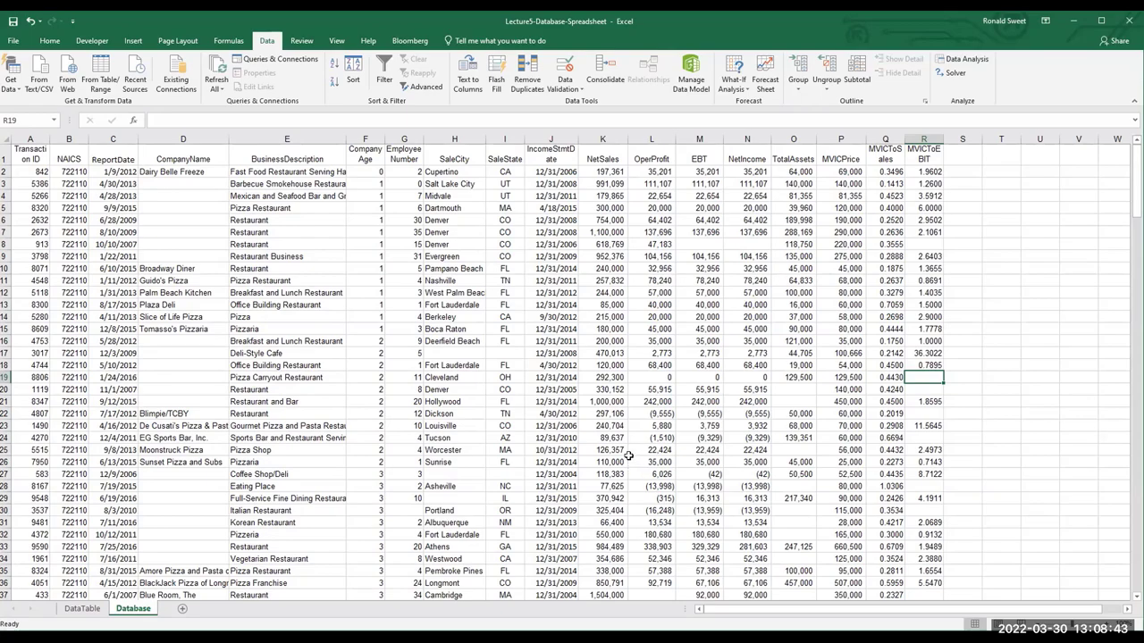
pyautogui.scroll(-5, 156, 565)
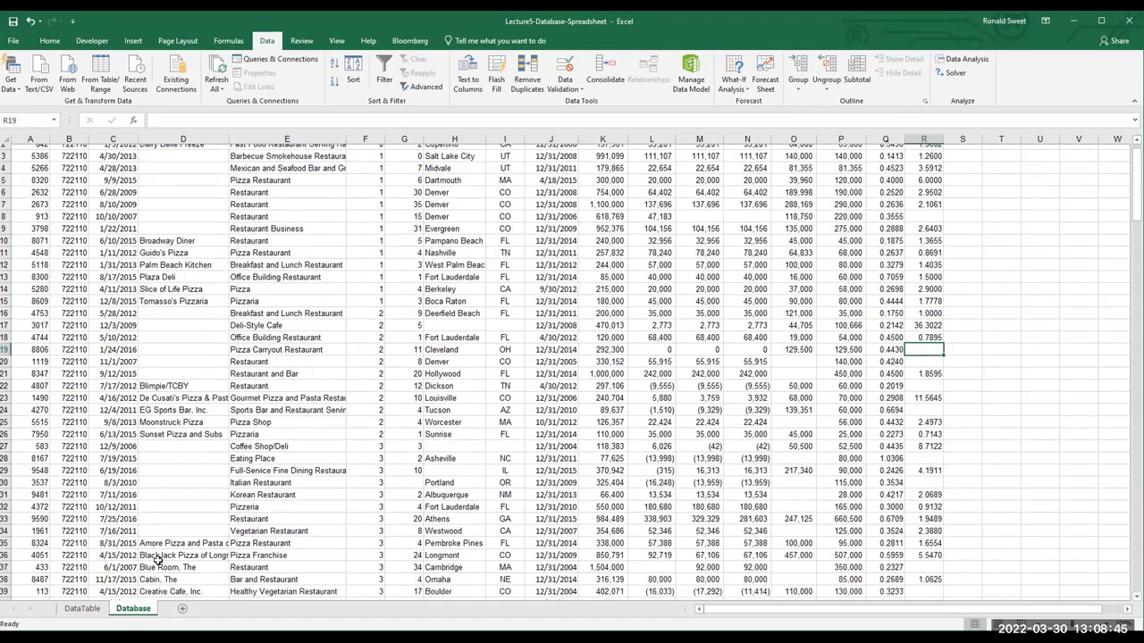
pyautogui.scroll(-9, 169, 561)
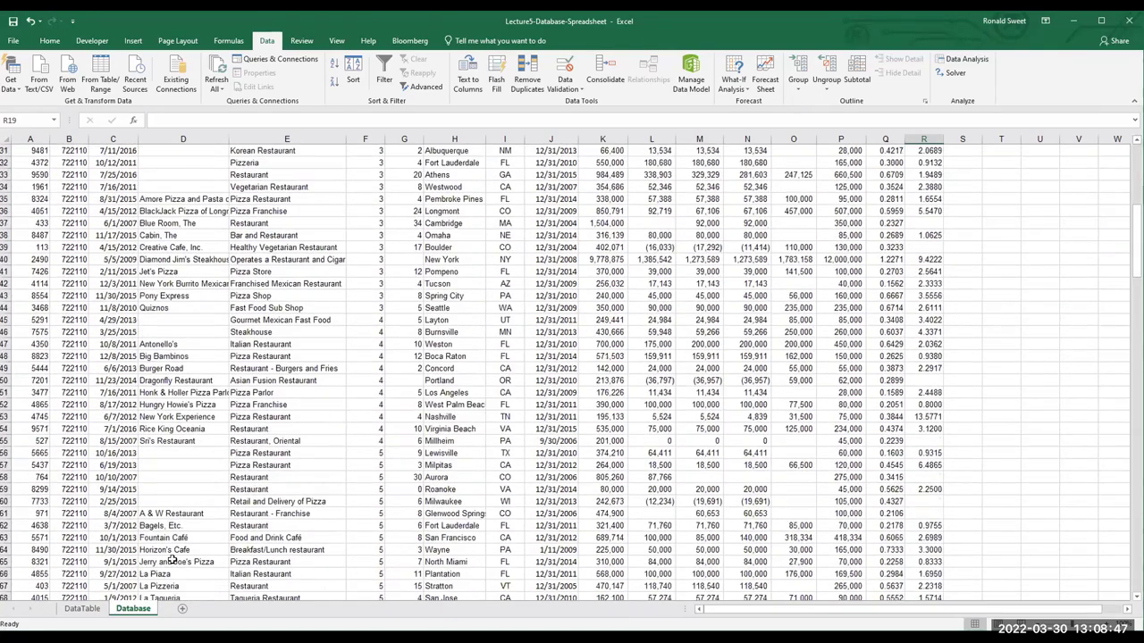
pyautogui.scroll(-2, 171, 560)
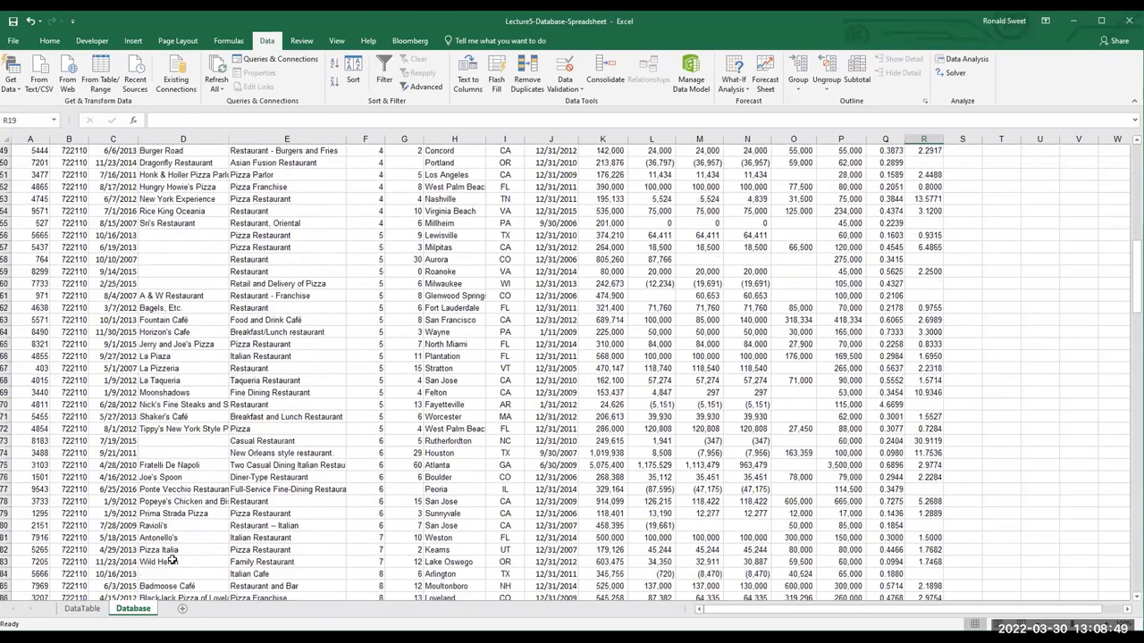
pyautogui.scroll(-2, 171, 560)
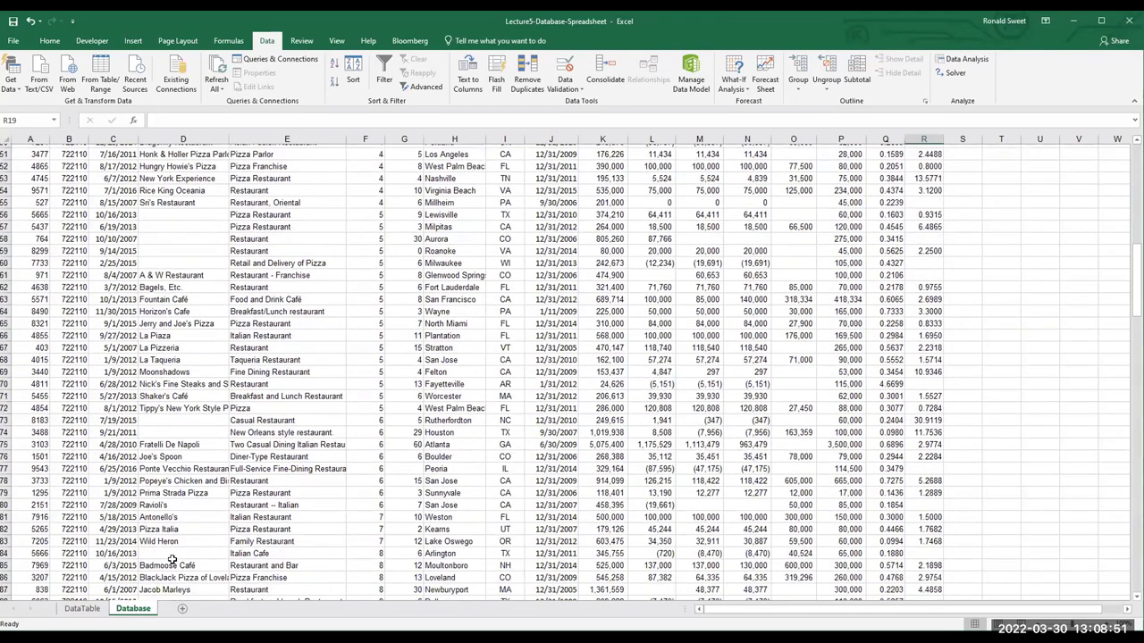
pyautogui.scroll(-2, 172, 559)
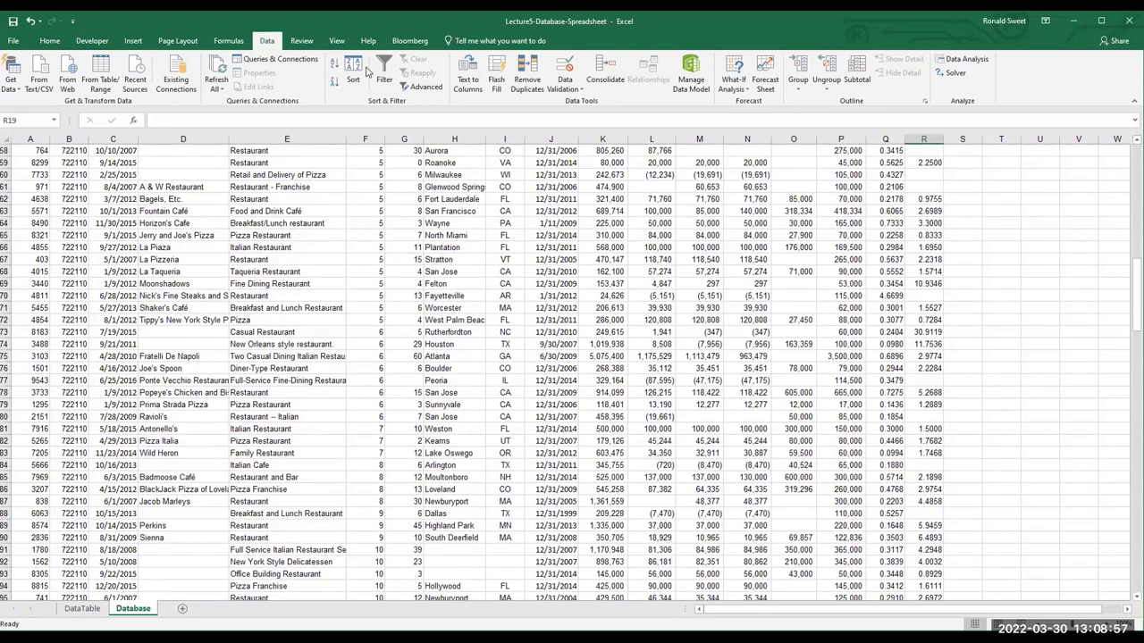
# Apply the CompanyAge smallest-to-largest, then CompanyName A to Z sort and scroll through the results
pyautogui.click(354, 79)
pyautogui.click(480, 388)
pyautogui.click(518, 390)
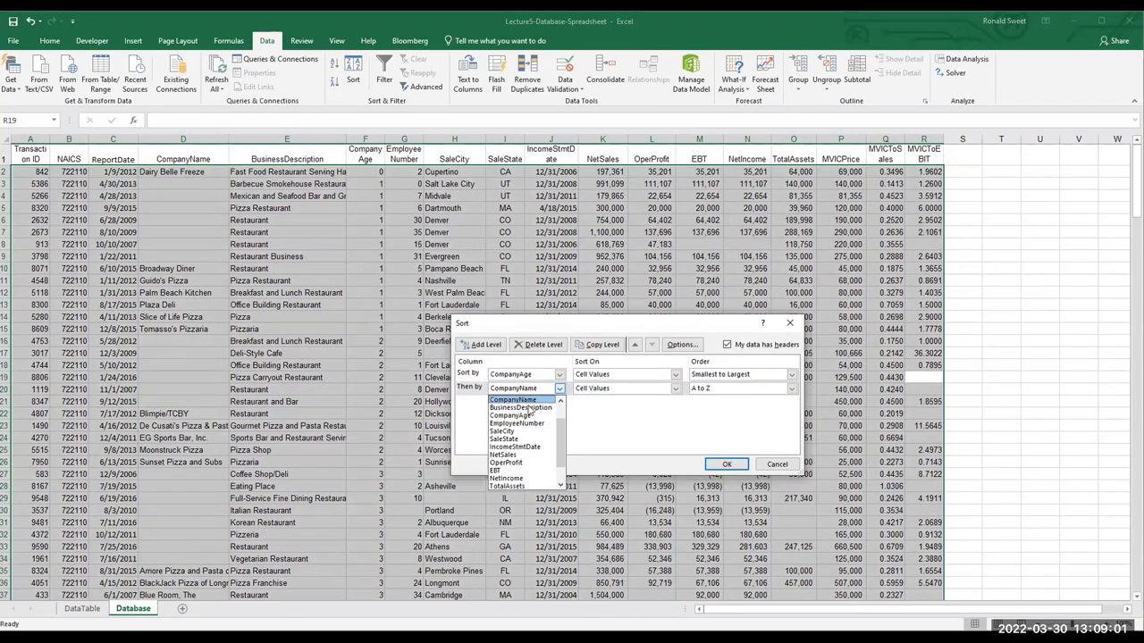
pyautogui.click(616, 393)
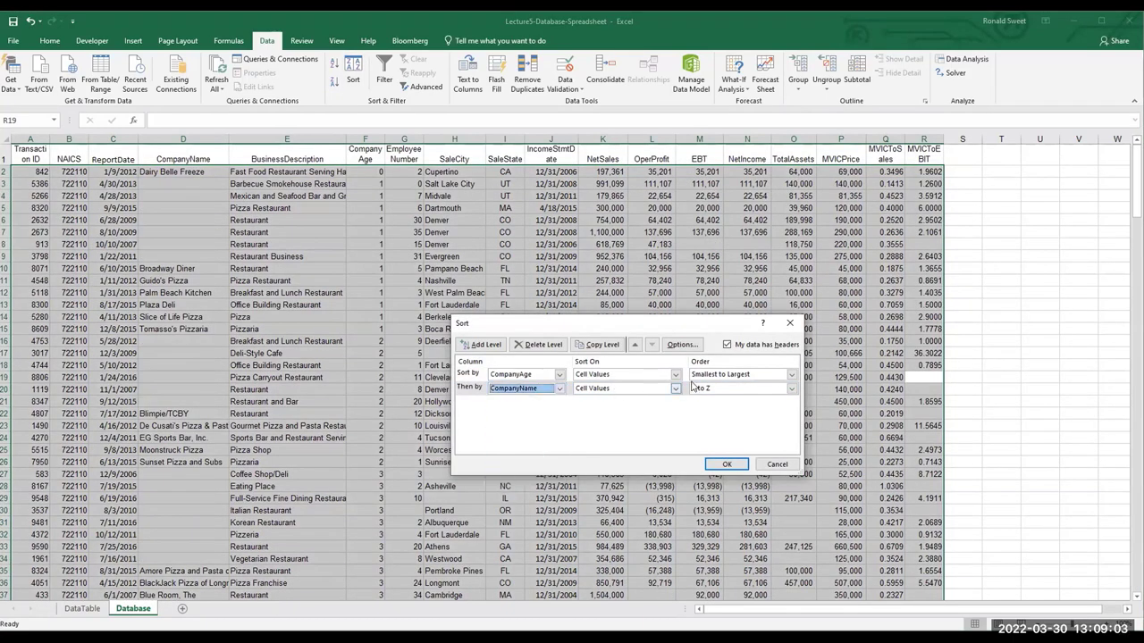
pyautogui.click(726, 464)
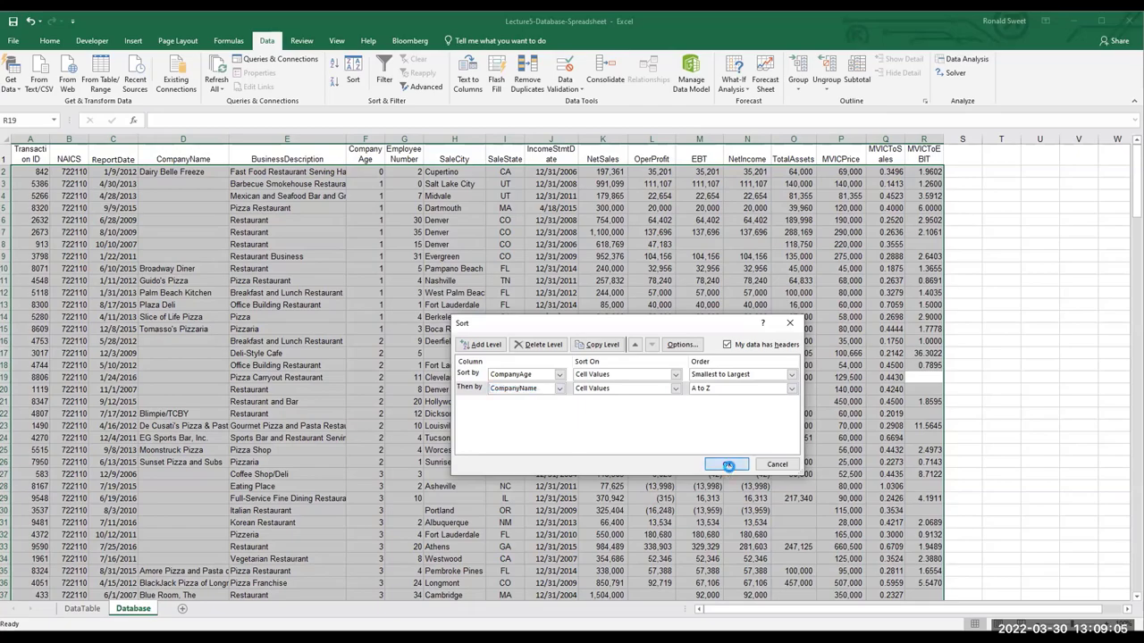
pyautogui.scroll(-19, 398, 483)
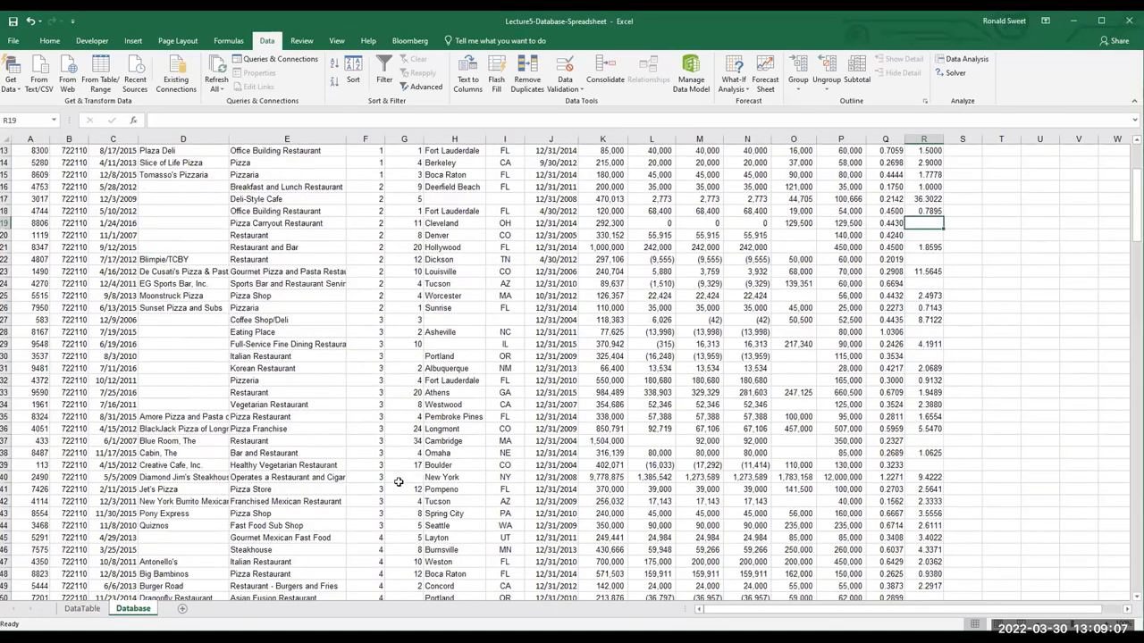
pyautogui.scroll(-20, 398, 483)
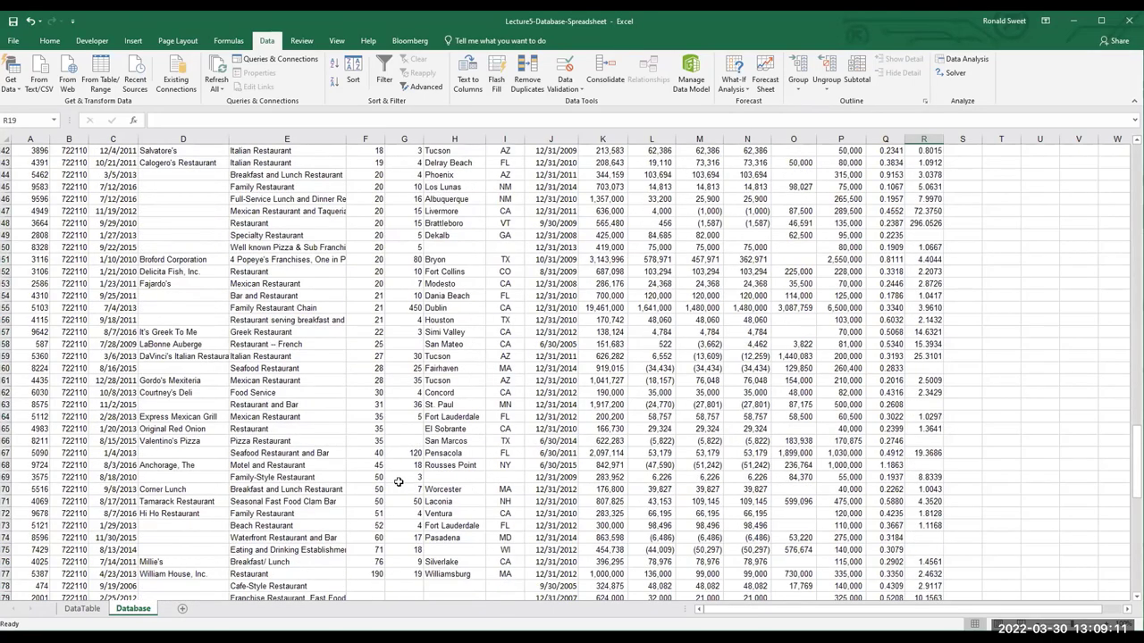
pyautogui.scroll(-10, 398, 483)
pyautogui.scroll(-20, 399, 482)
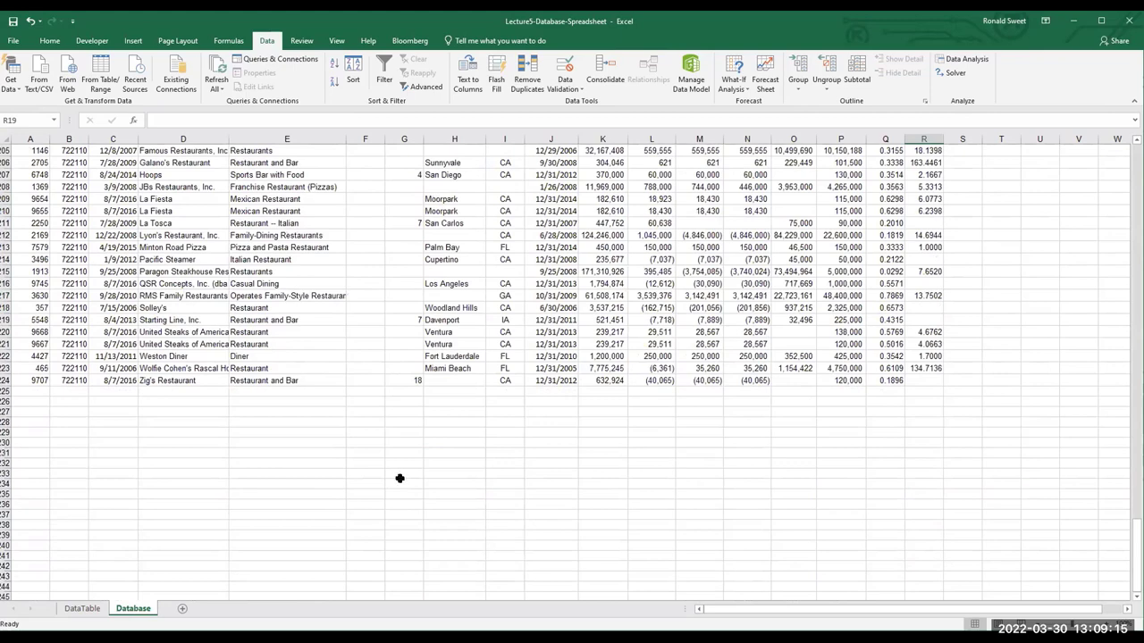
pyautogui.scroll(4, 399, 479)
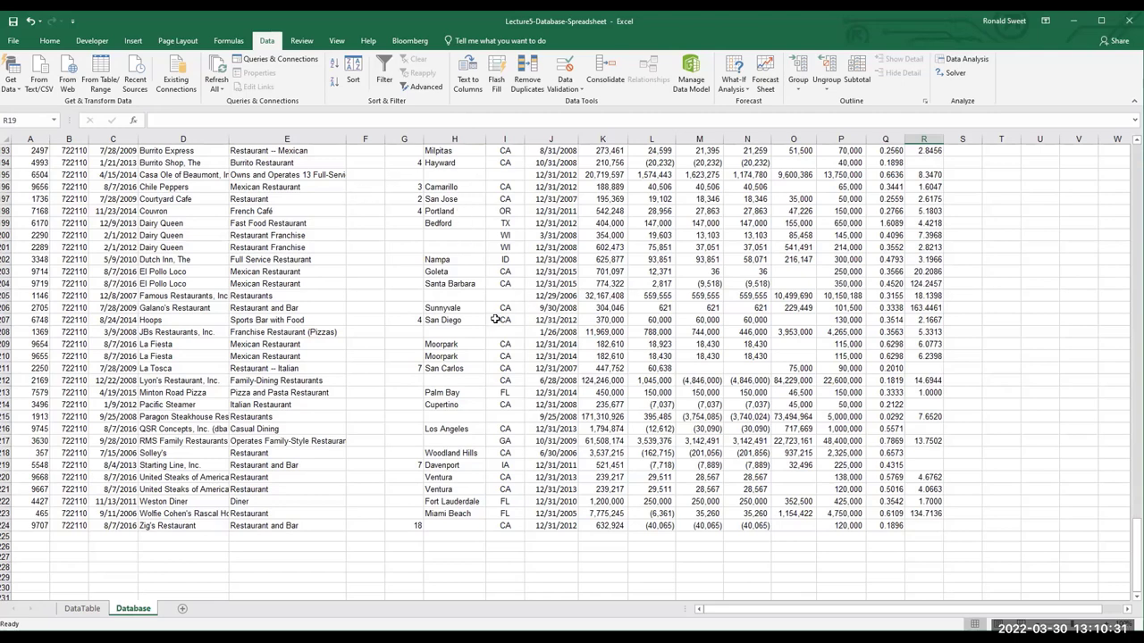
# Turn on AutoFilter arrows for the Database sheet's header row
pyautogui.click(383, 77)
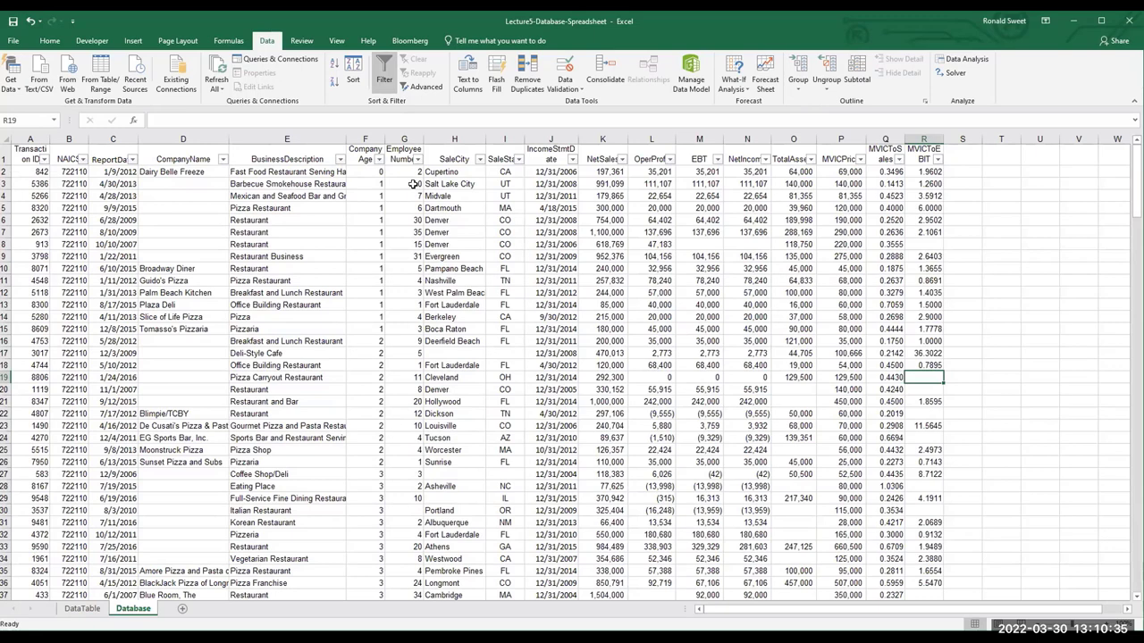
# Close the Sort dialog unchanged and display the CompanyAge filter value list
pyautogui.click(355, 75)
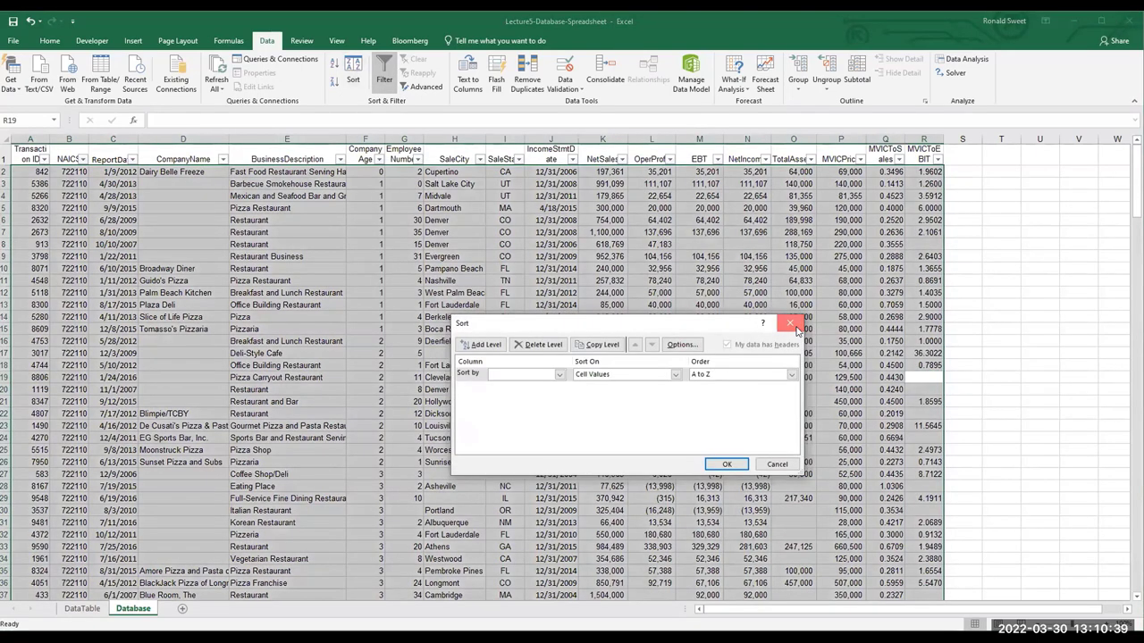
pyautogui.click(794, 325)
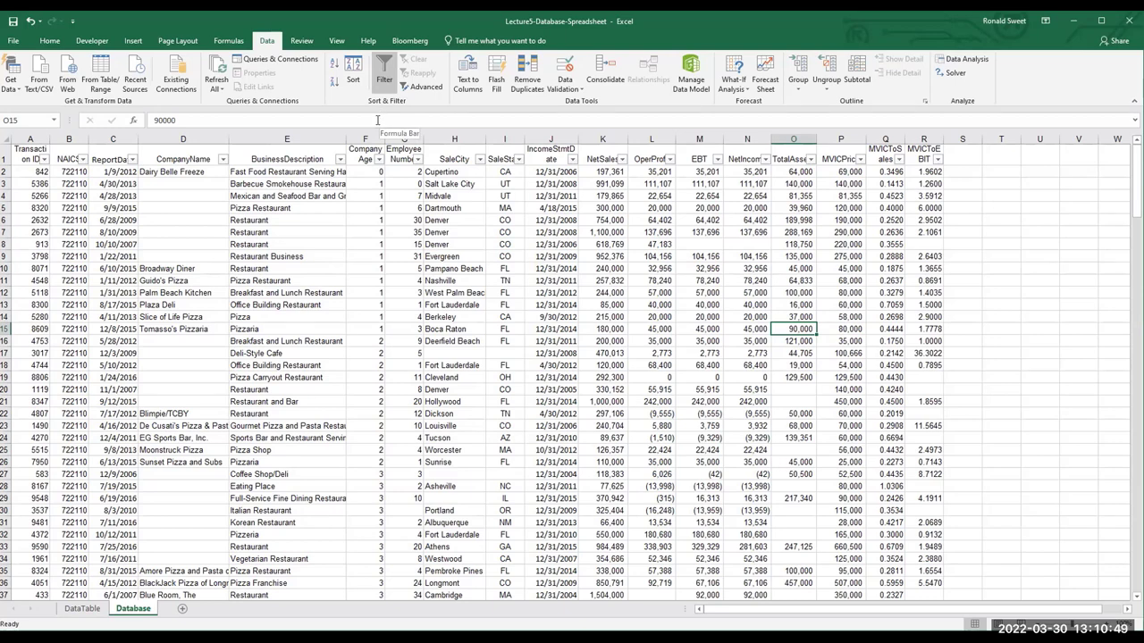
pyautogui.click(378, 159)
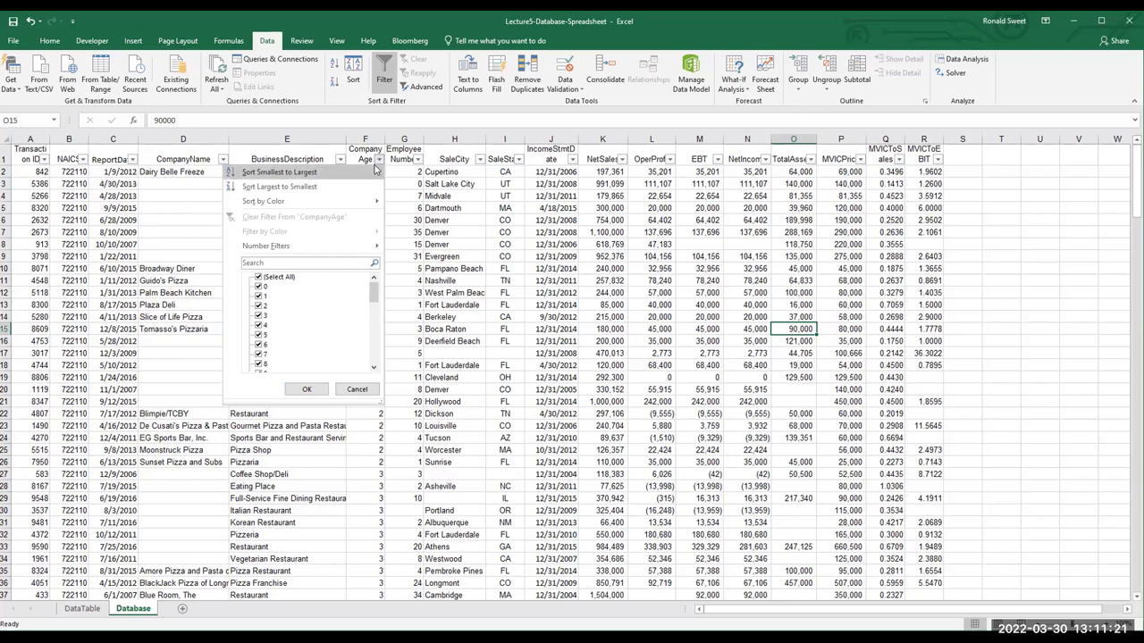
# Filter CompanyAge to exclude ages 0 through 10
pyautogui.click(258, 286)
pyautogui.click(258, 296)
pyautogui.click(259, 306)
pyautogui.click(259, 316)
pyautogui.click(259, 325)
pyautogui.click(258, 335)
pyautogui.click(258, 345)
pyautogui.click(258, 354)
pyautogui.click(258, 364)
pyautogui.click(258, 364)
pyautogui.click(259, 364)
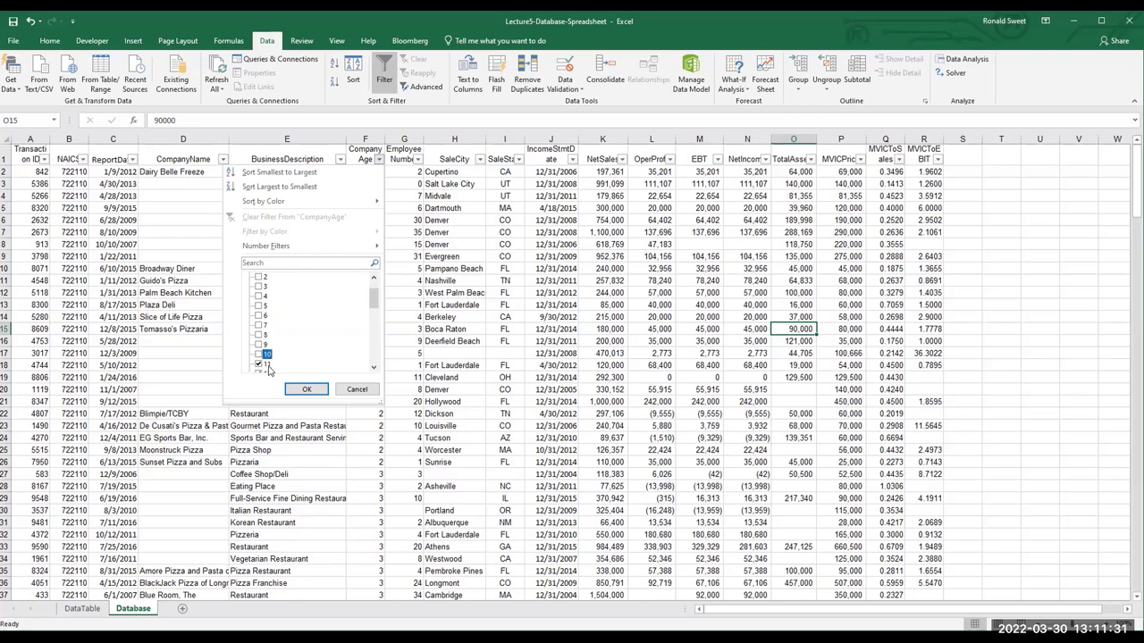
pyautogui.click(306, 388)
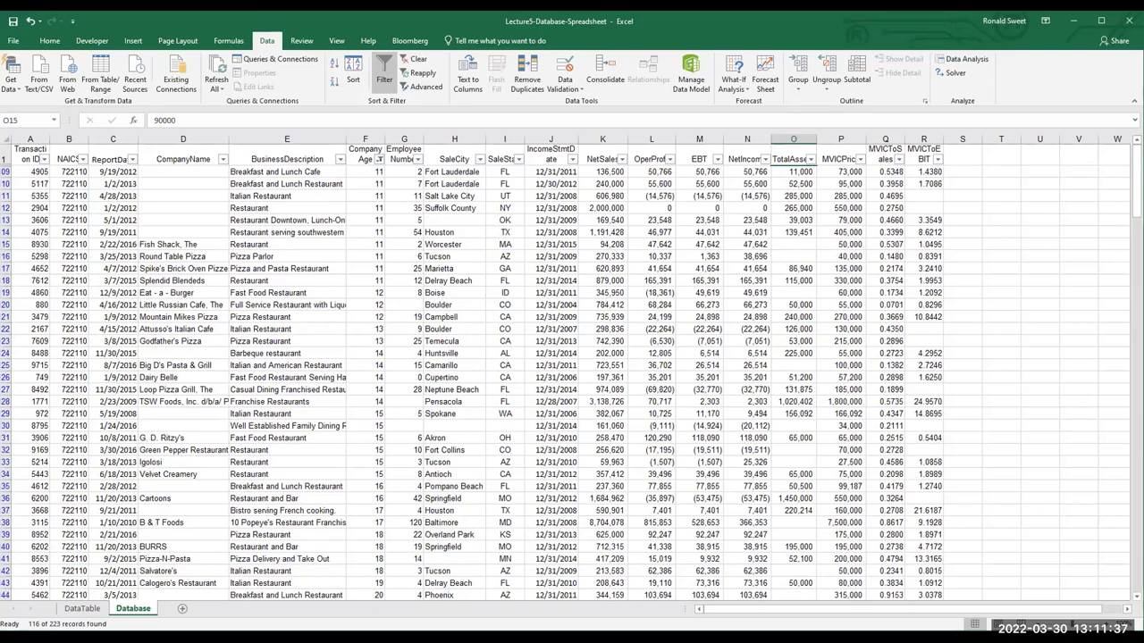
# Also exclude (Blanks) from the CompanyAge filter, leaving 69 of 223 records
pyautogui.click(379, 159)
pyautogui.scroll(-5, 344, 313)
pyautogui.scroll(-2, 344, 313)
pyautogui.click(260, 364)
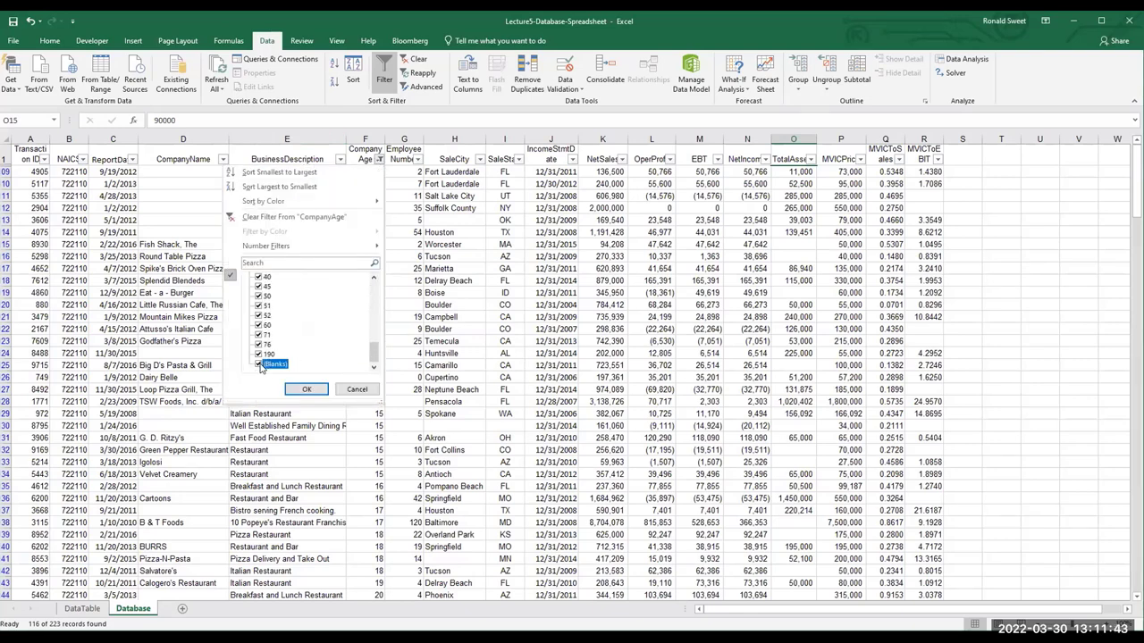
pyautogui.click(304, 389)
pyautogui.scroll(-3, 487, 533)
pyautogui.scroll(-7, 488, 533)
pyautogui.scroll(6, 437, 500)
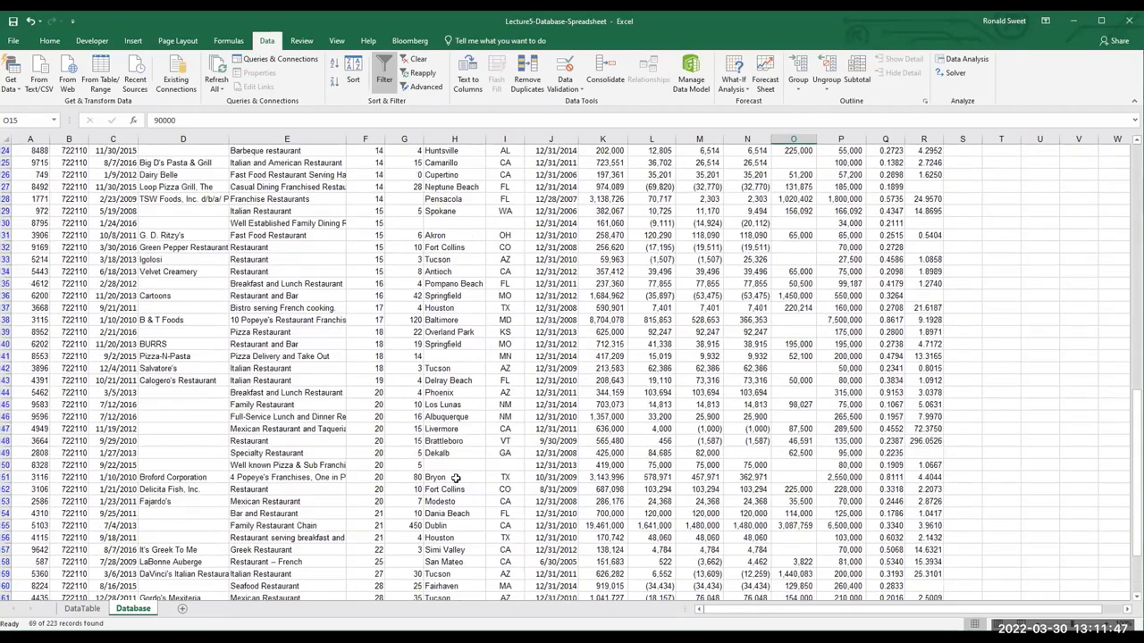
pyautogui.scroll(5, 455, 478)
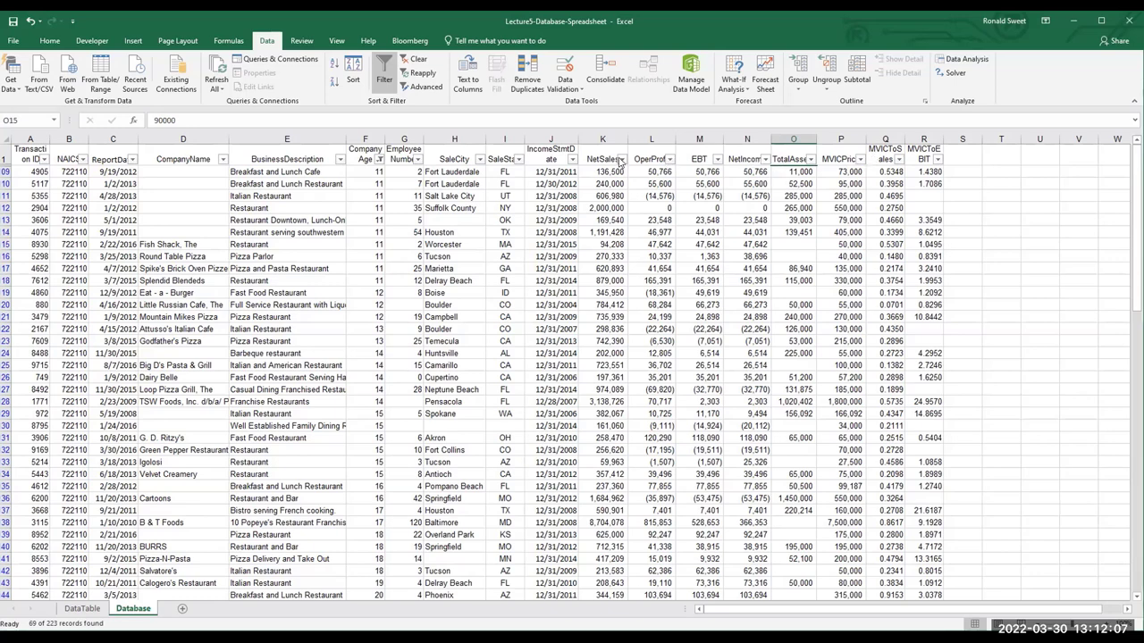
# Add a NetSales Number Filter of Greater Than 1000000
pyautogui.click(621, 159)
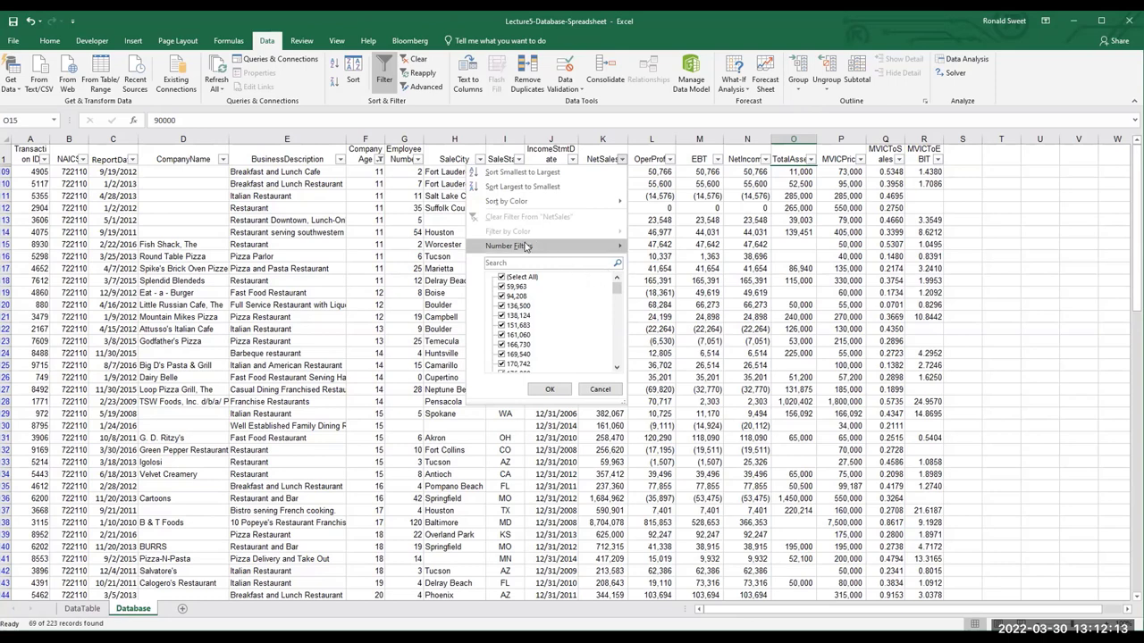
pyautogui.moveTo(543, 246)
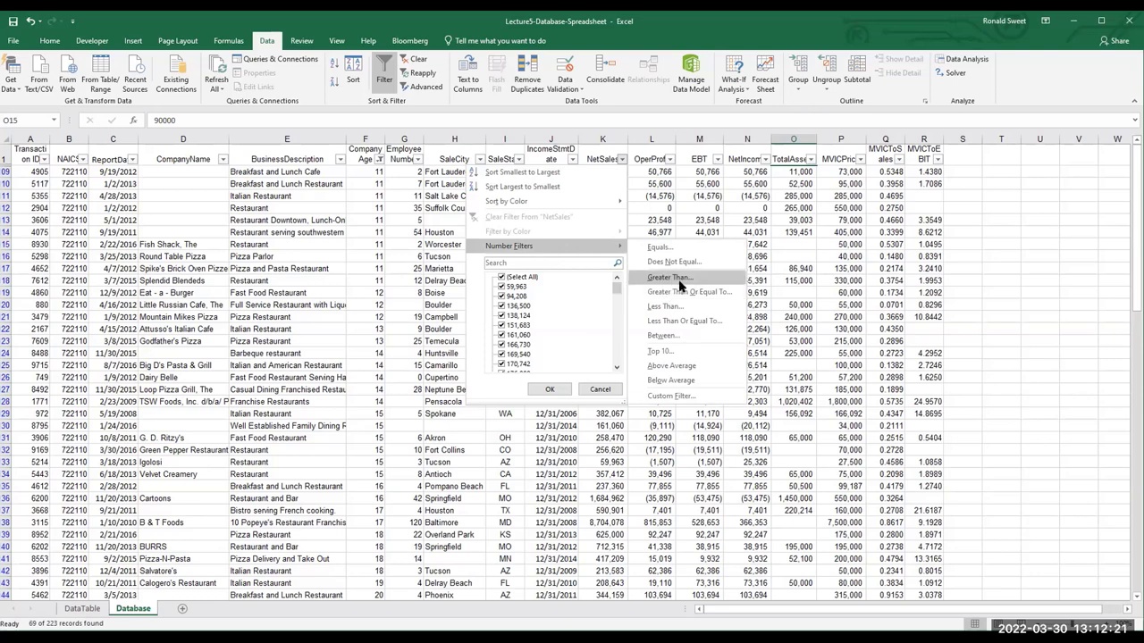
pyautogui.click(679, 280)
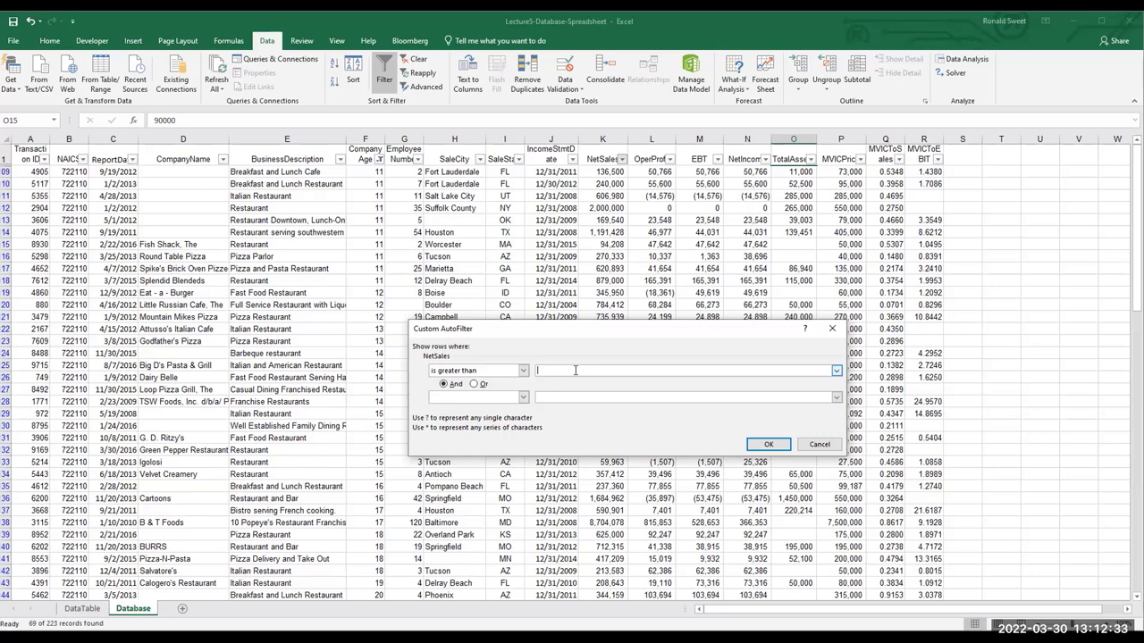
pyautogui.write('1000000')
pyautogui.click(769, 445)
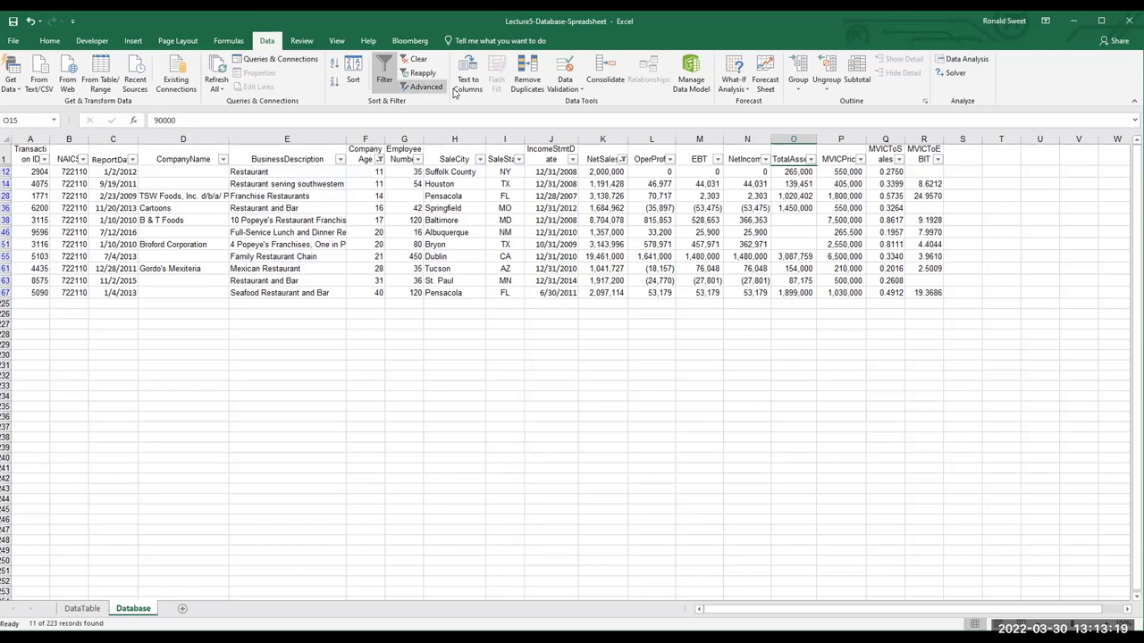
# Clear the CompanyAge and NetSales filters using Clear in Sort & Filter
pyautogui.click(417, 59)
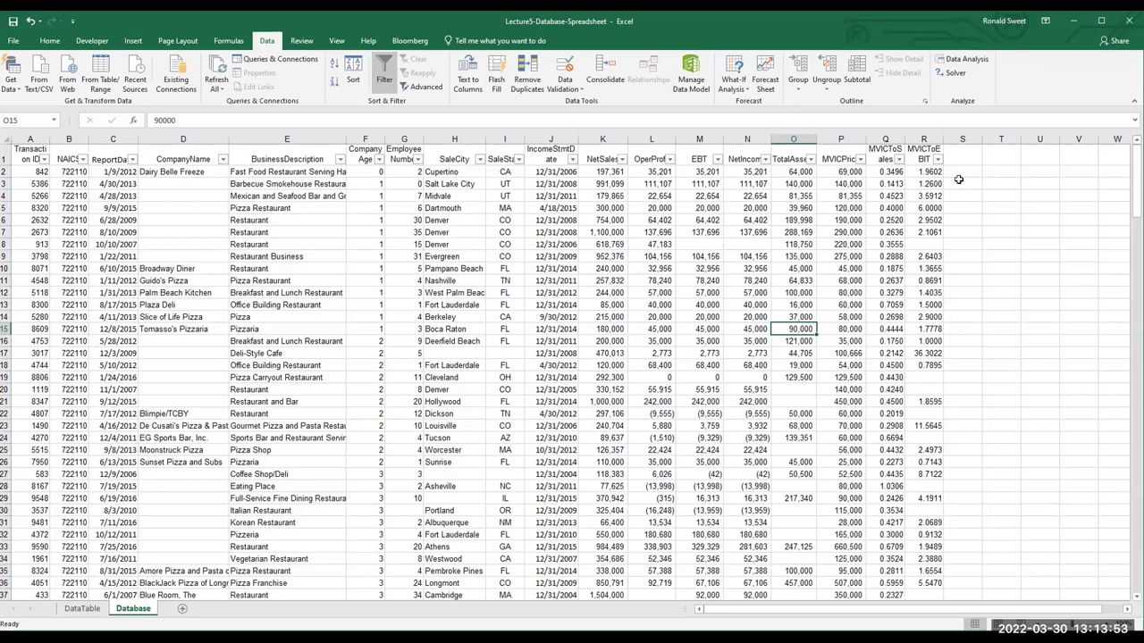
# Enter =F1 in T1 and >10 in T2 as a CompanyAge criterion, then open Advanced Filter
pyautogui.click(992, 154)
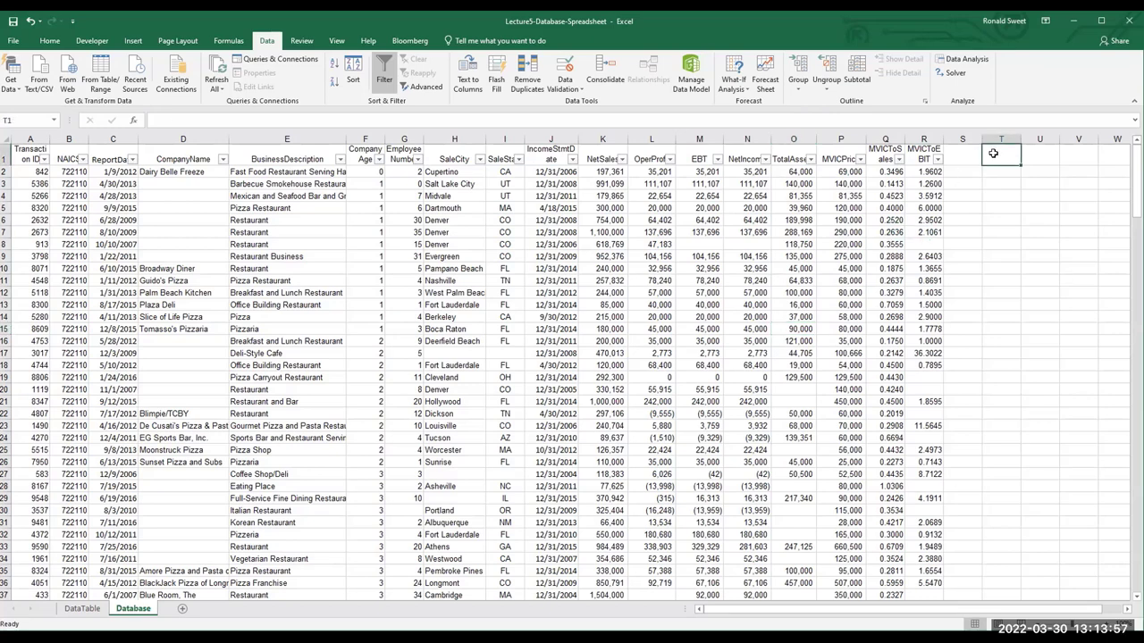
pyautogui.write('=F1')
pyautogui.press('Return')
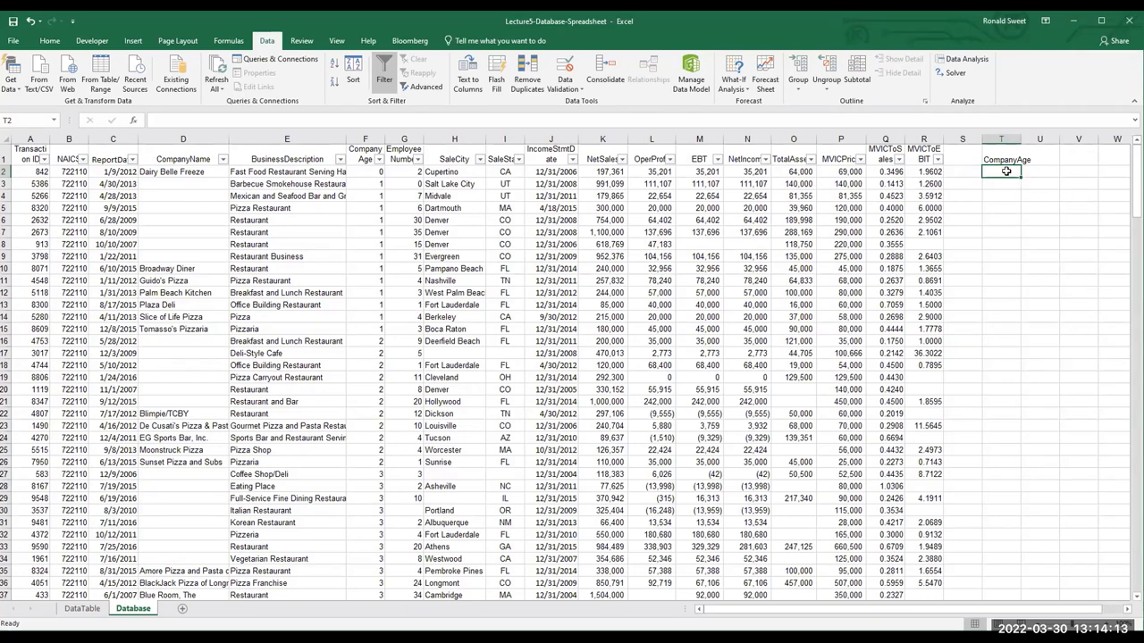
pyautogui.write('>')
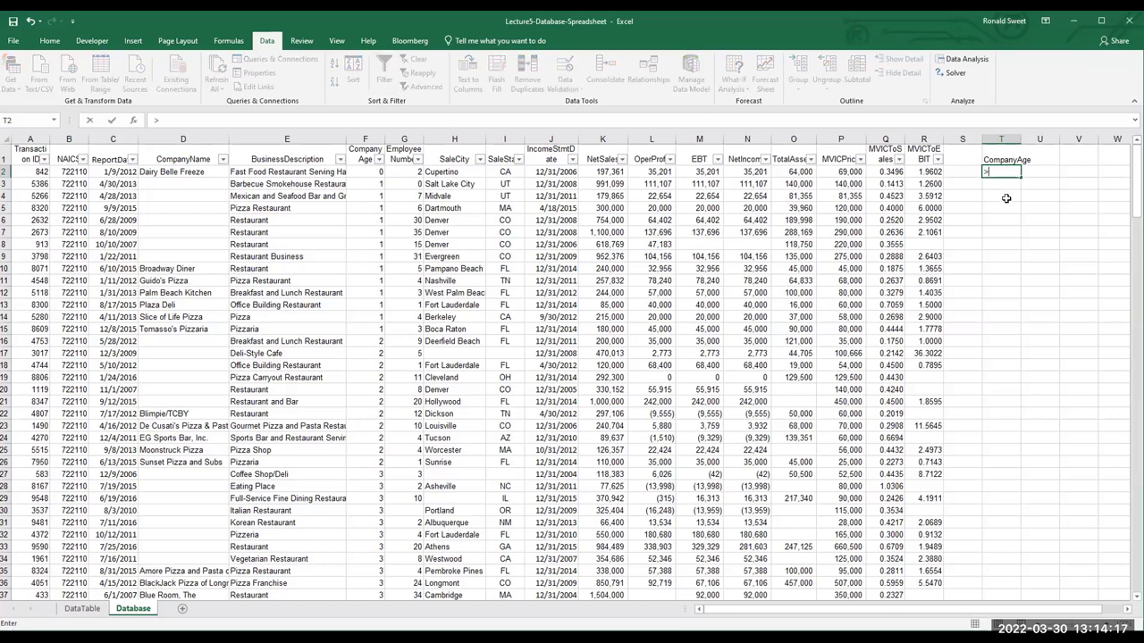
pyautogui.write('10')
pyautogui.click(425, 209)
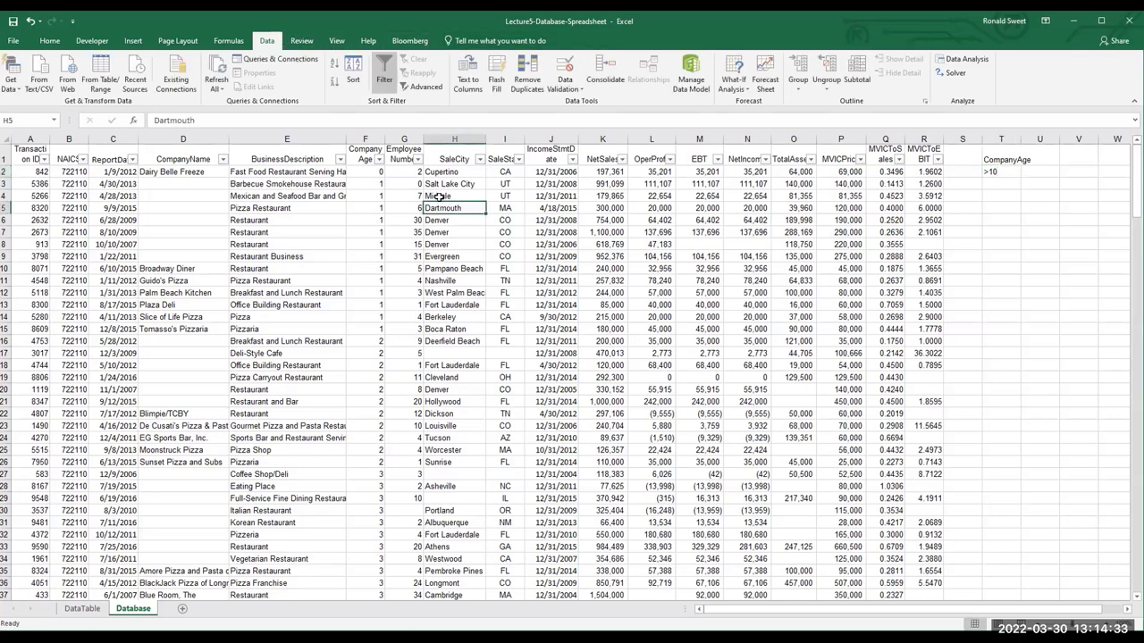
pyautogui.click(425, 88)
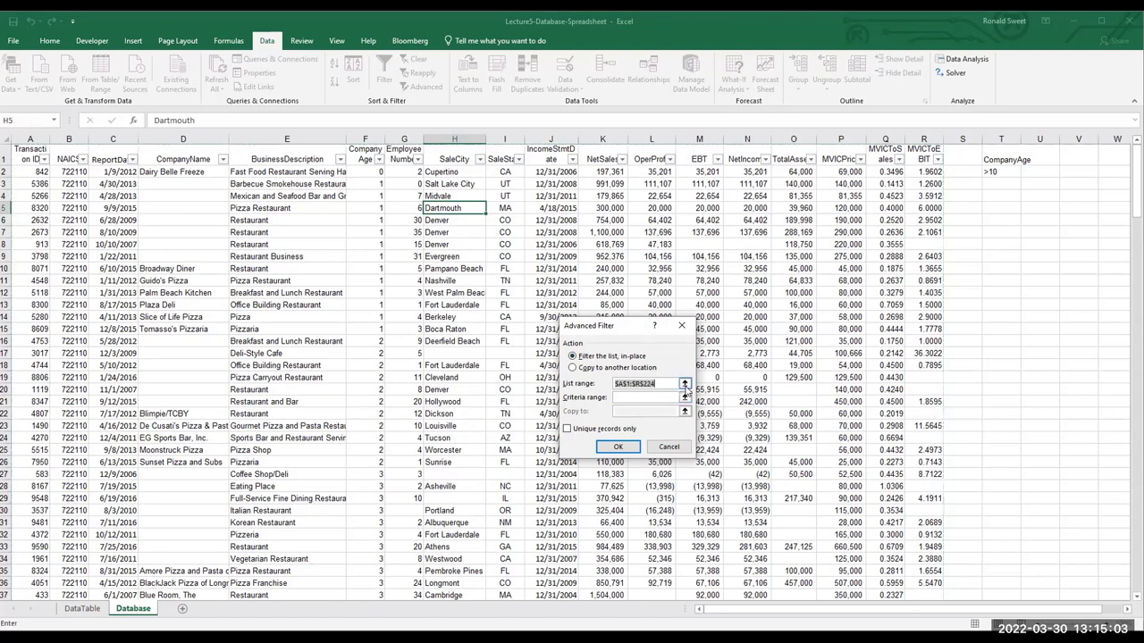
# Set the list range to 'dataset' and run the Advanced Filter in place
pyautogui.click(663, 383)
pyautogui.write('dat')
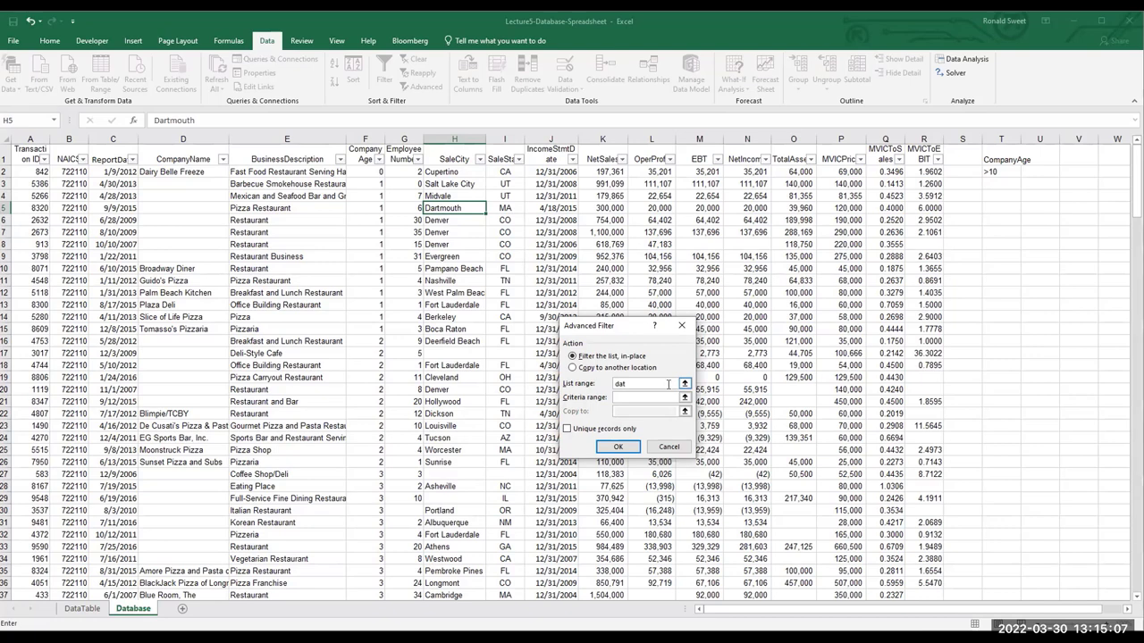
pyautogui.write('aset')
pyautogui.click(616, 448)
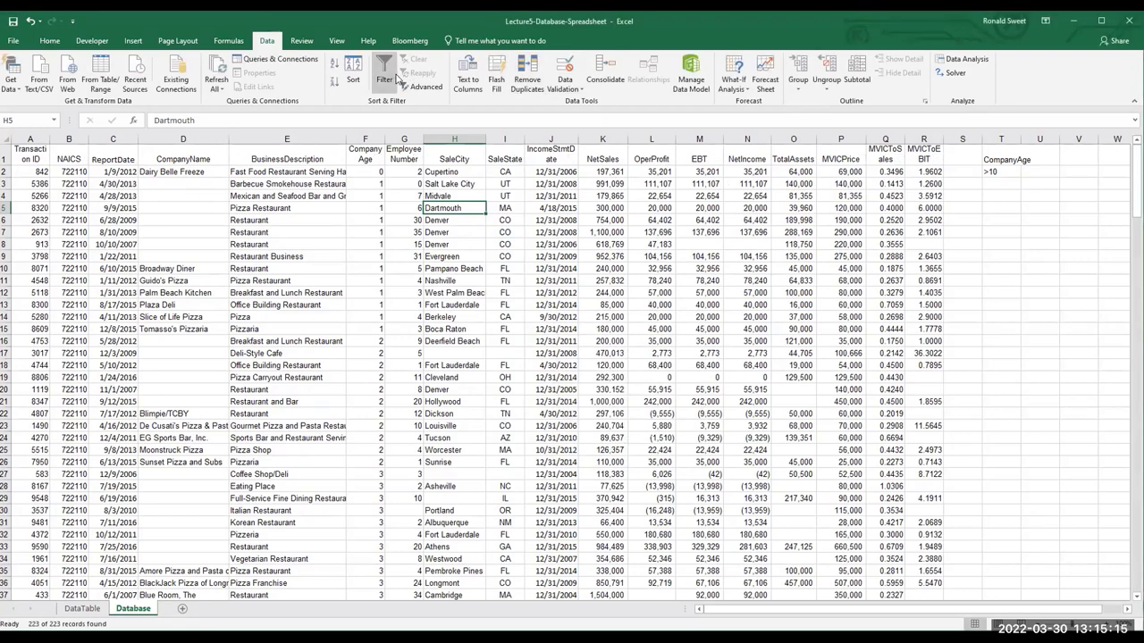
# Rerun Advanced Filter with Copy to another location, sending the full restaurant list to U10
pyautogui.click(383, 82)
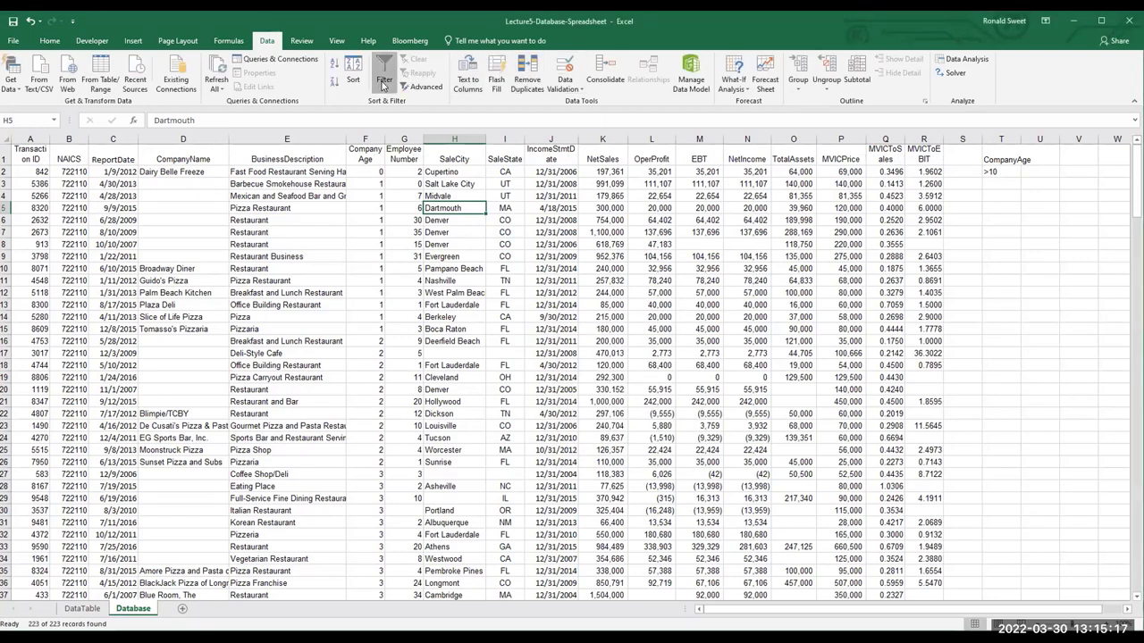
pyautogui.click(425, 86)
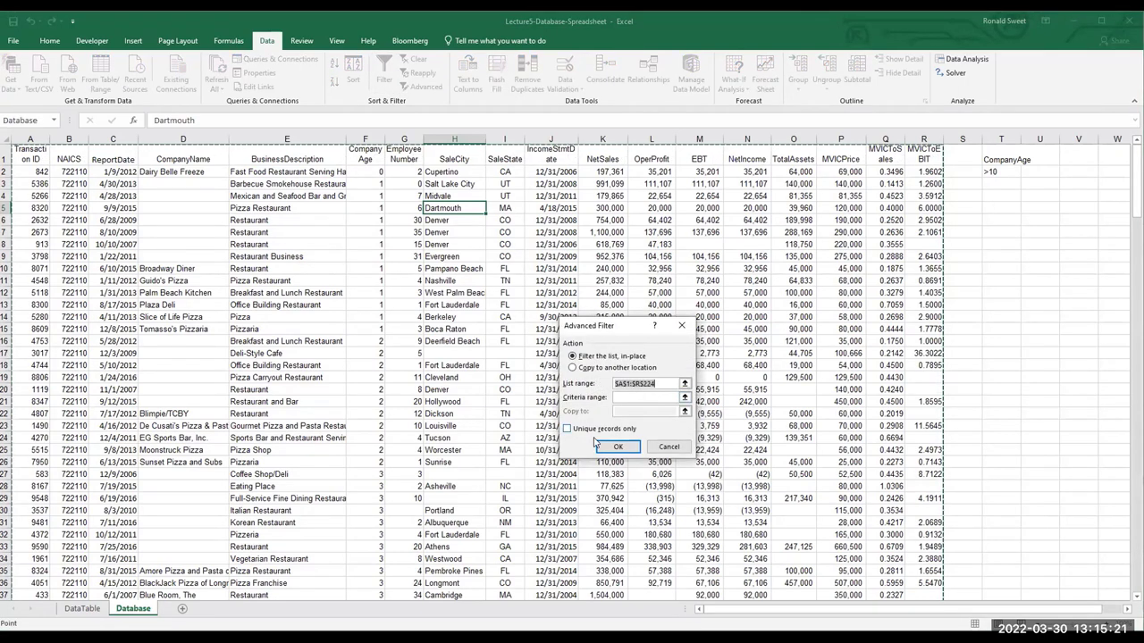
pyautogui.click(572, 367)
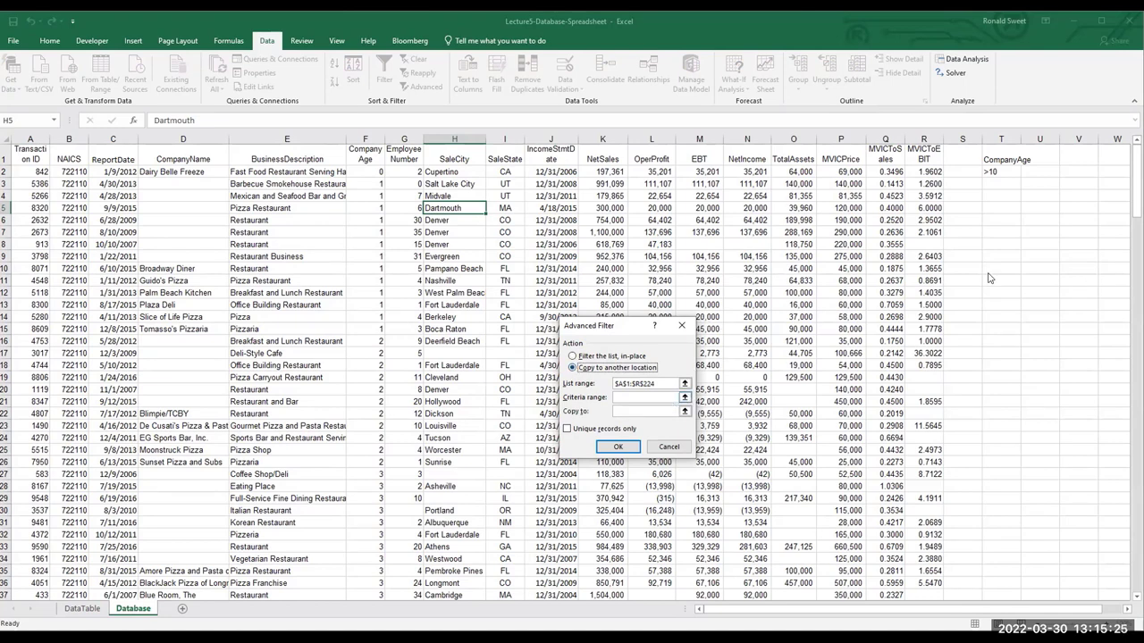
pyautogui.click(659, 411)
pyautogui.click(1039, 267)
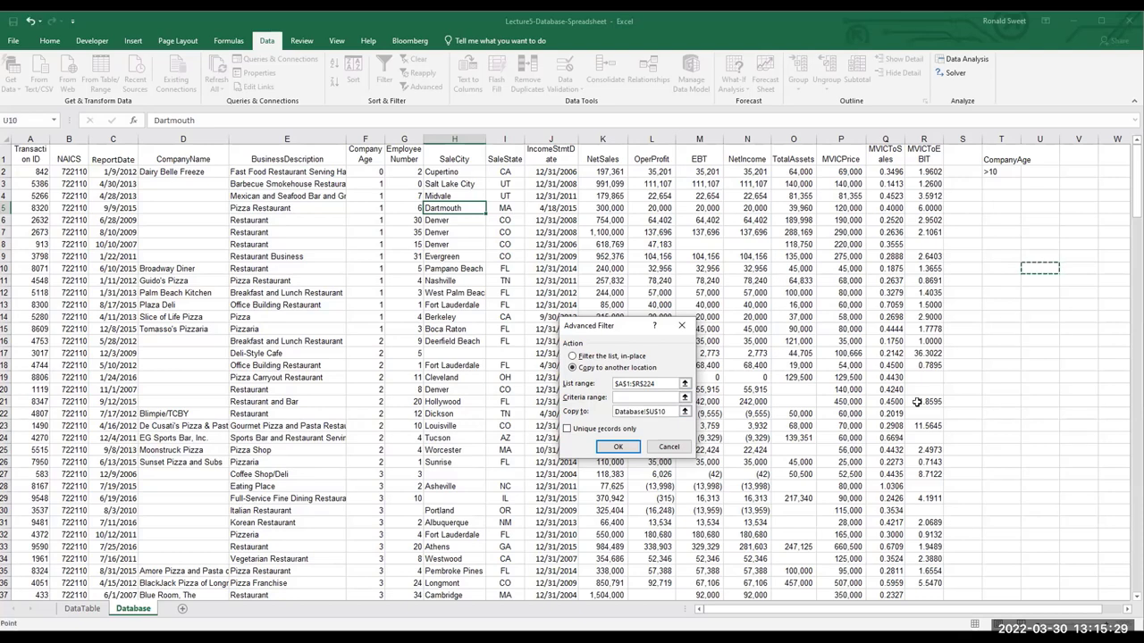
pyautogui.click(617, 448)
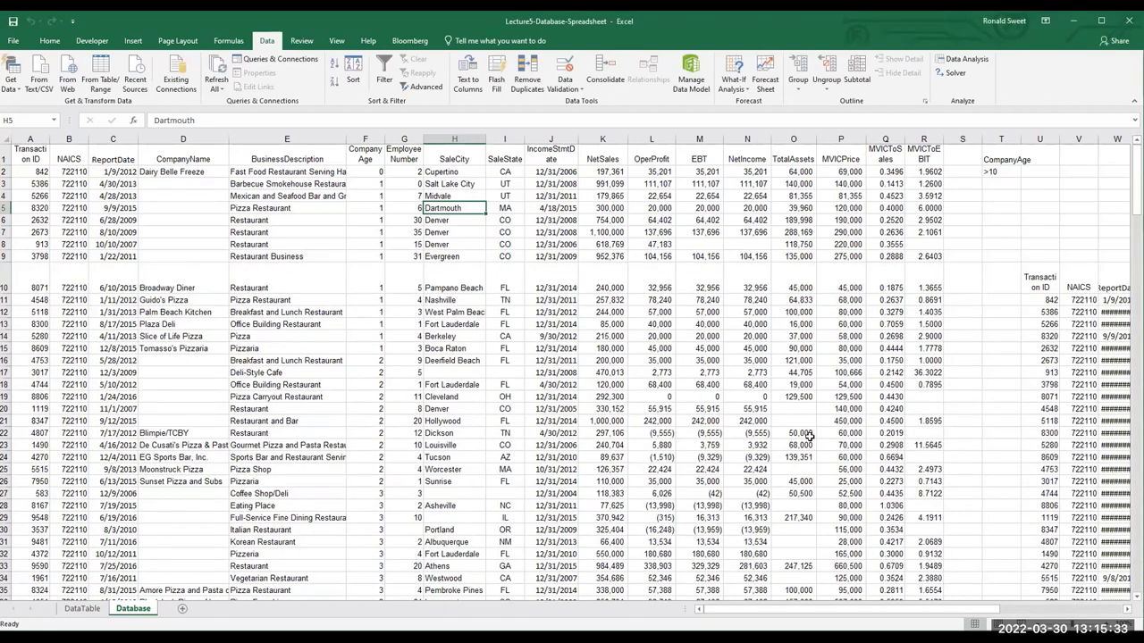
# Select the copied table from its U10 header down to AM233
pyautogui.click(1039, 281)
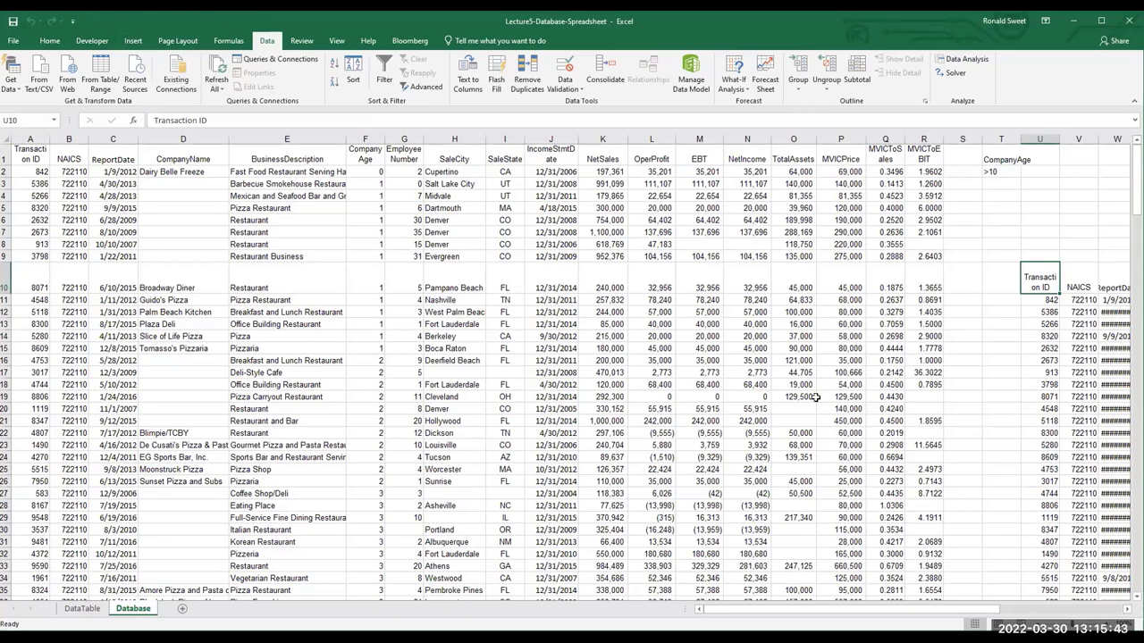
pyautogui.moveTo(1112, 481); pyautogui.dragTo(1045, 480)
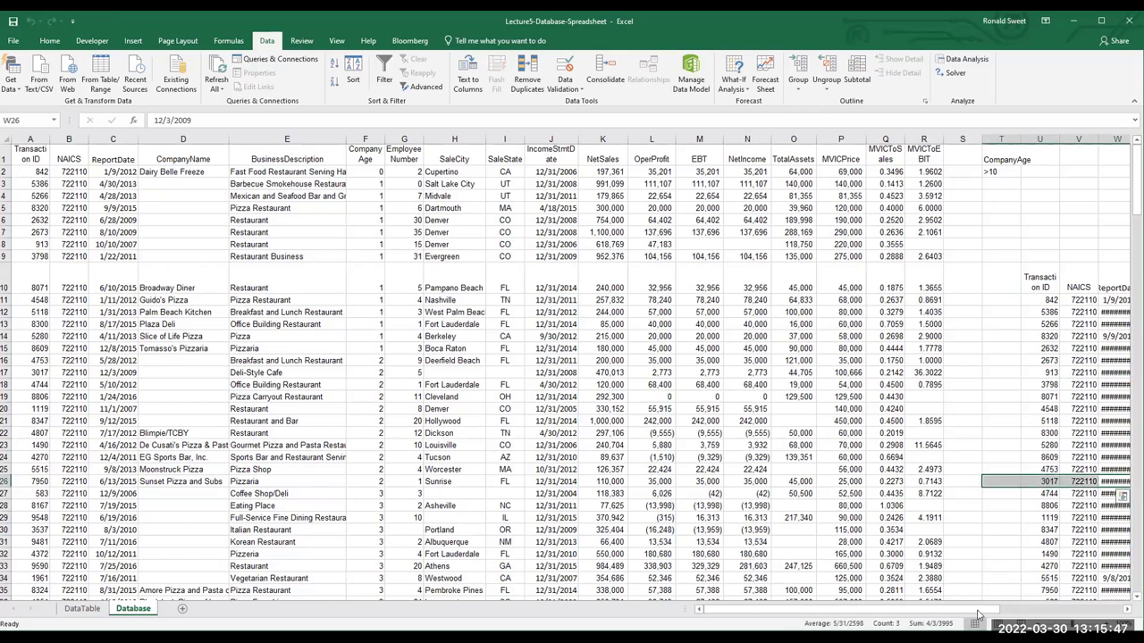
pyautogui.moveTo(1039, 282); pyautogui.dragTo(682, 587)
# Clear the copied block from column U onward and switch on Filter for the header row
pyautogui.hotkey('ctrl', 'BackSpace')
pyautogui.click(576, 242)
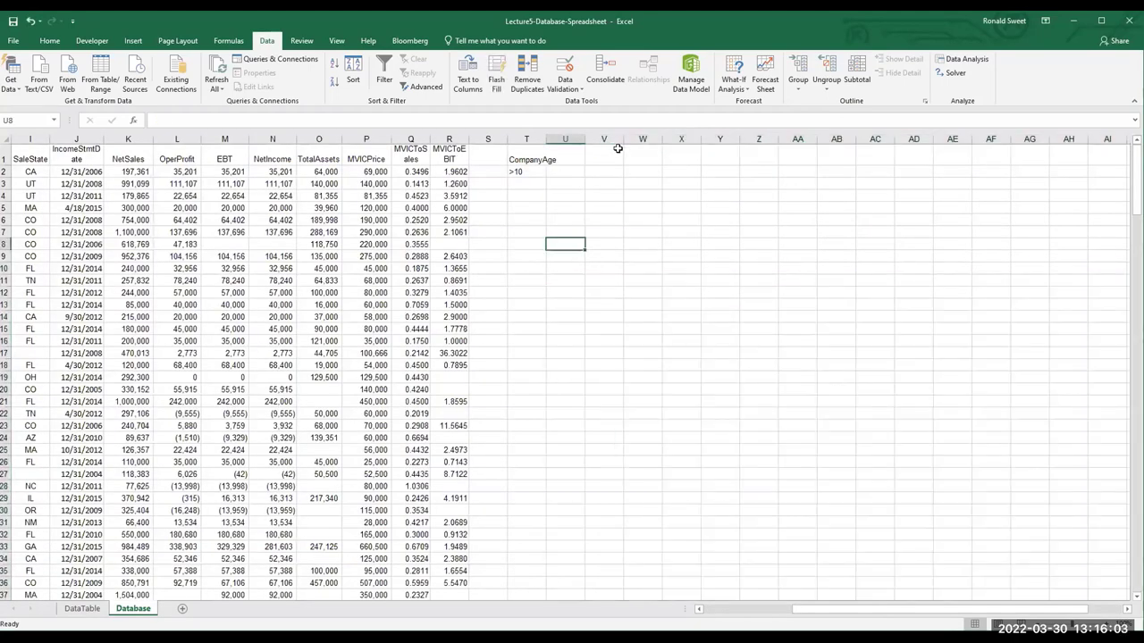
pyautogui.click(437, 230)
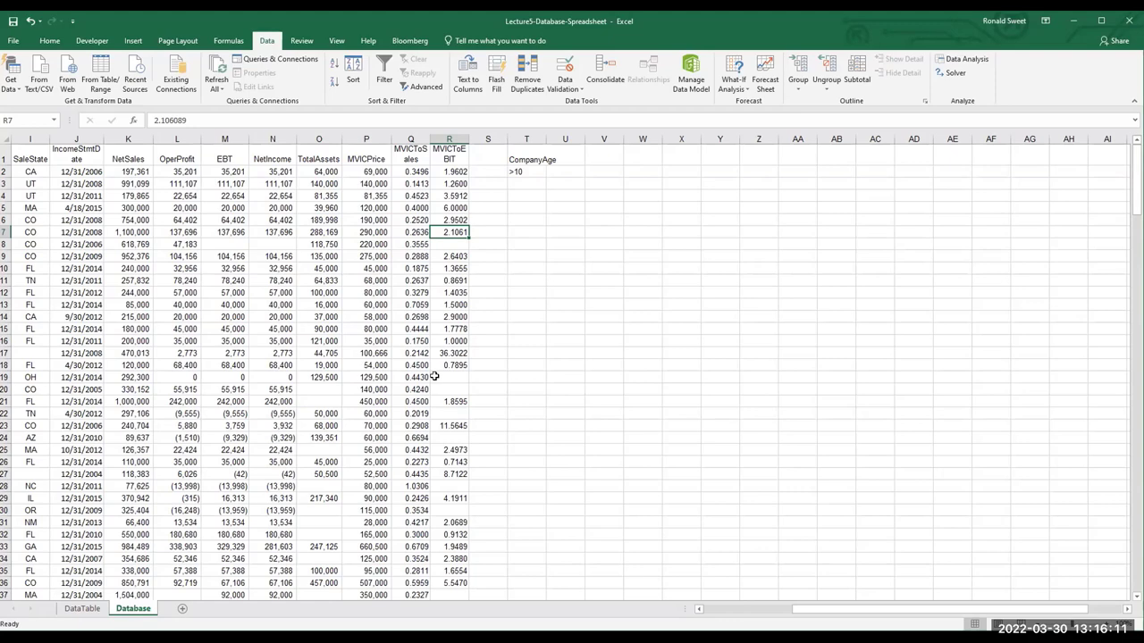
pyautogui.hotkey('ctrl', 'z')
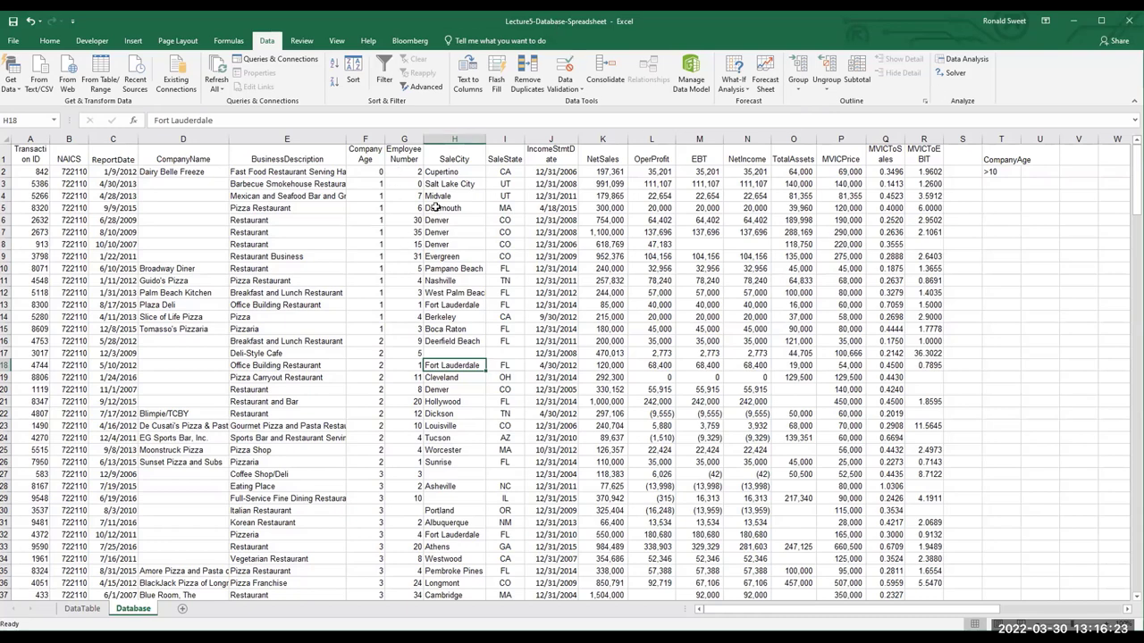
pyautogui.click(384, 79)
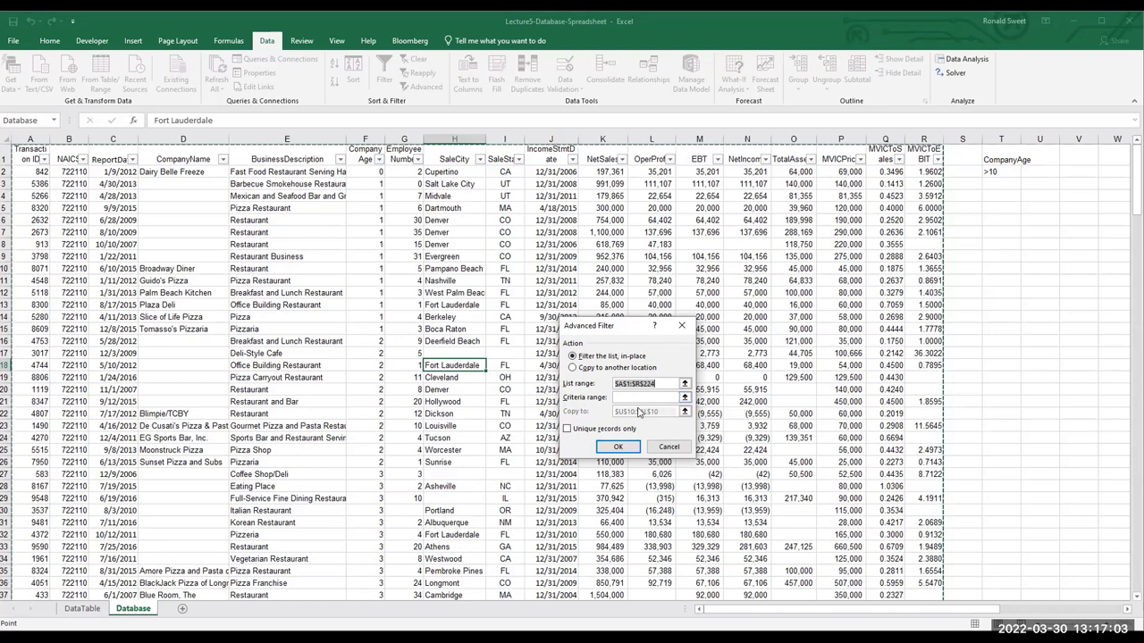
# Use criteria range T1:T2 and copy the matching CompanyAge >10 records to U10
pyautogui.click(665, 396)
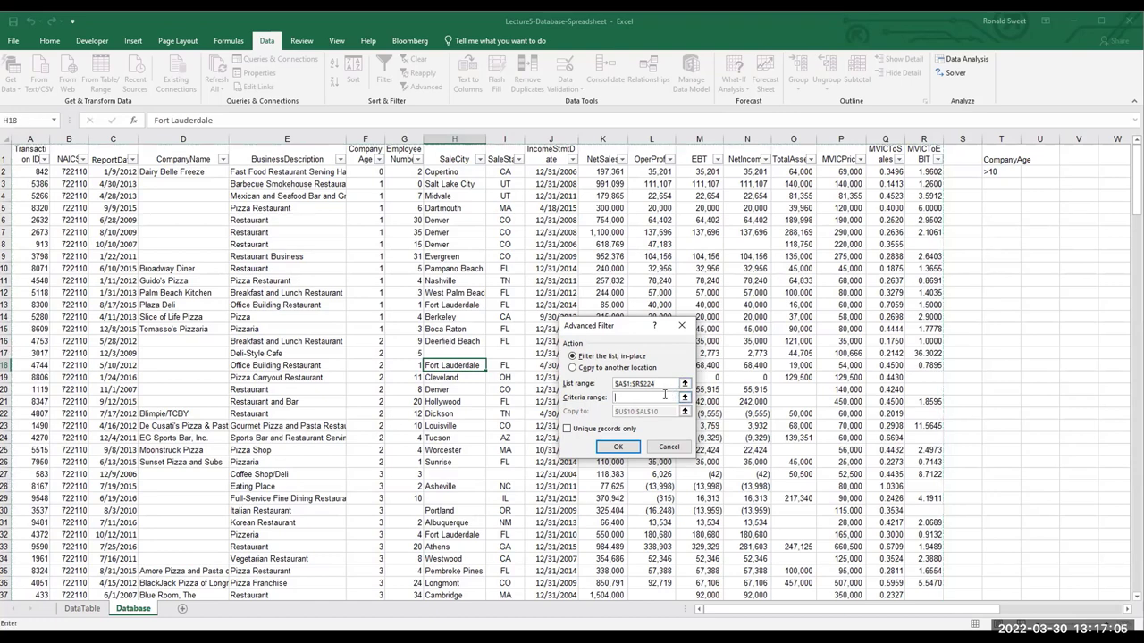
pyautogui.moveTo(987, 158); pyautogui.dragTo(992, 171)
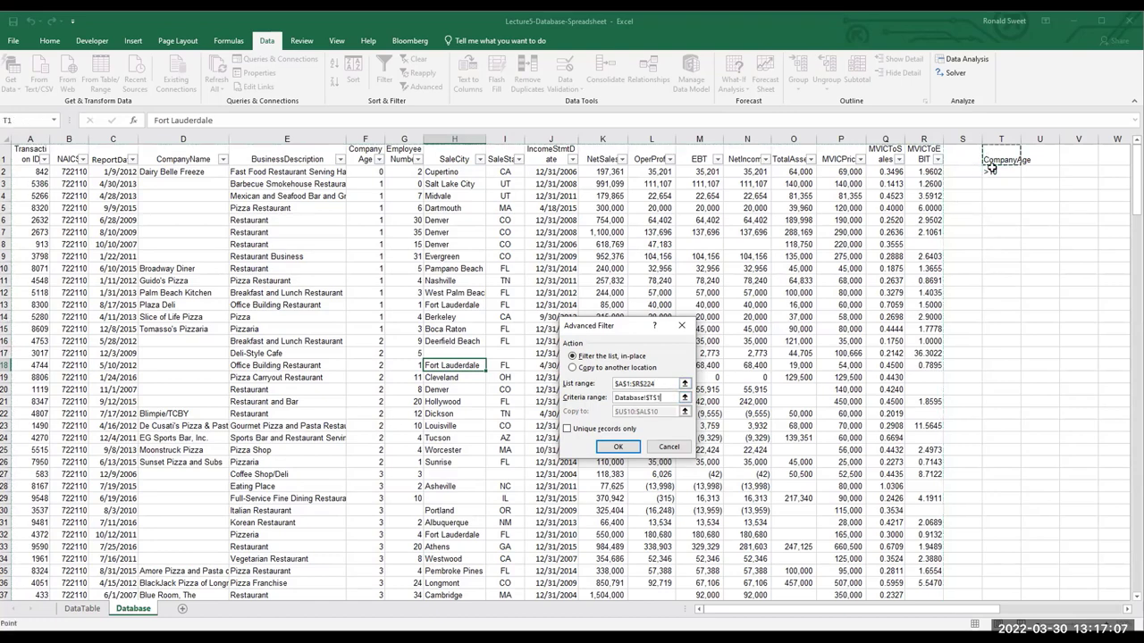
pyautogui.click(571, 368)
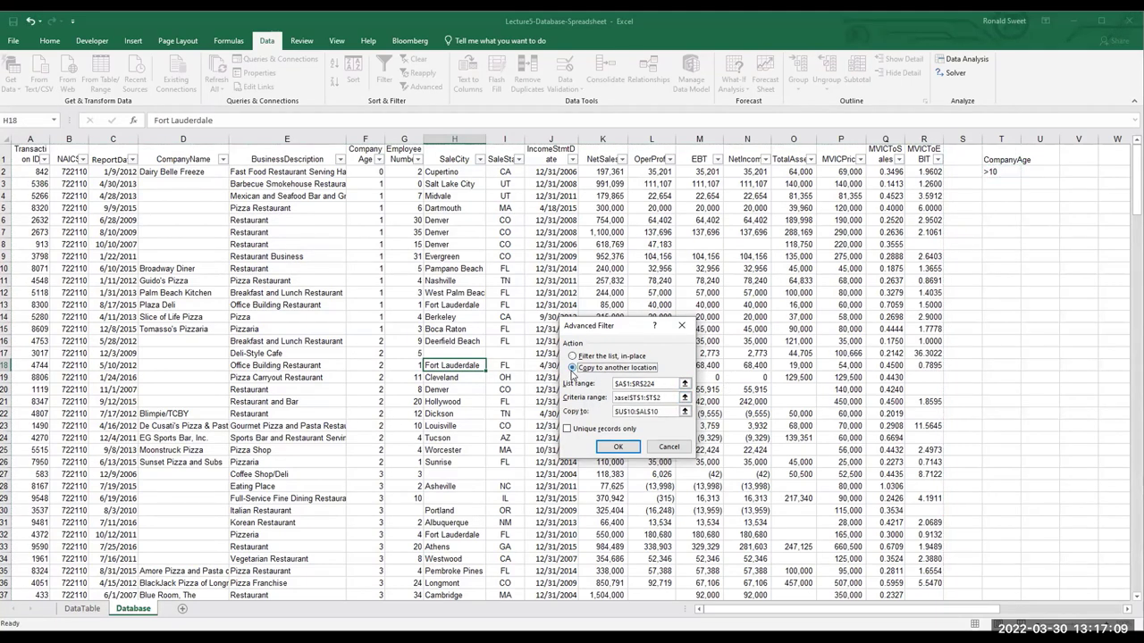
pyautogui.click(583, 414)
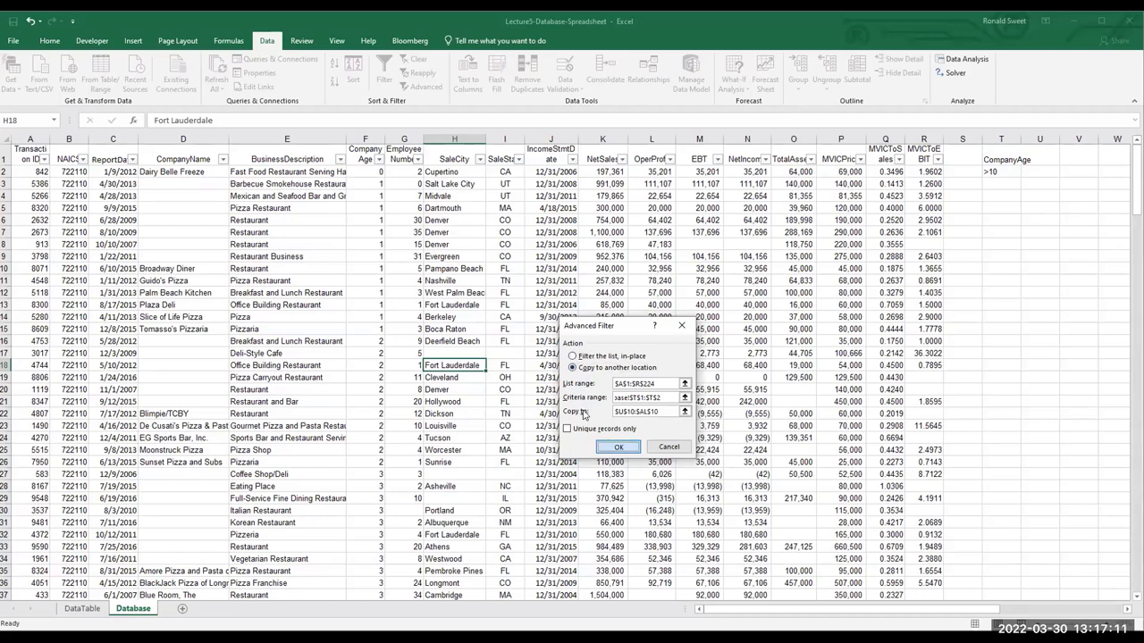
pyautogui.press('Return')
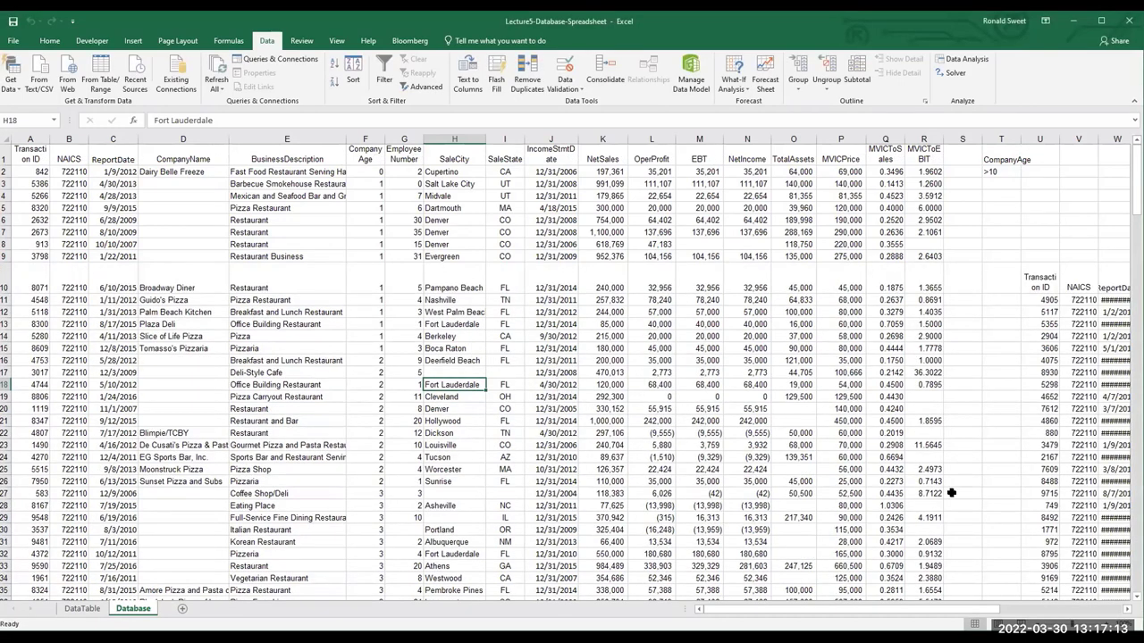
# Review the copied CompanyAge >10 results, selecting and scrolling through the table
pyautogui.moveTo(952, 613); pyautogui.dragTo(1043, 614)
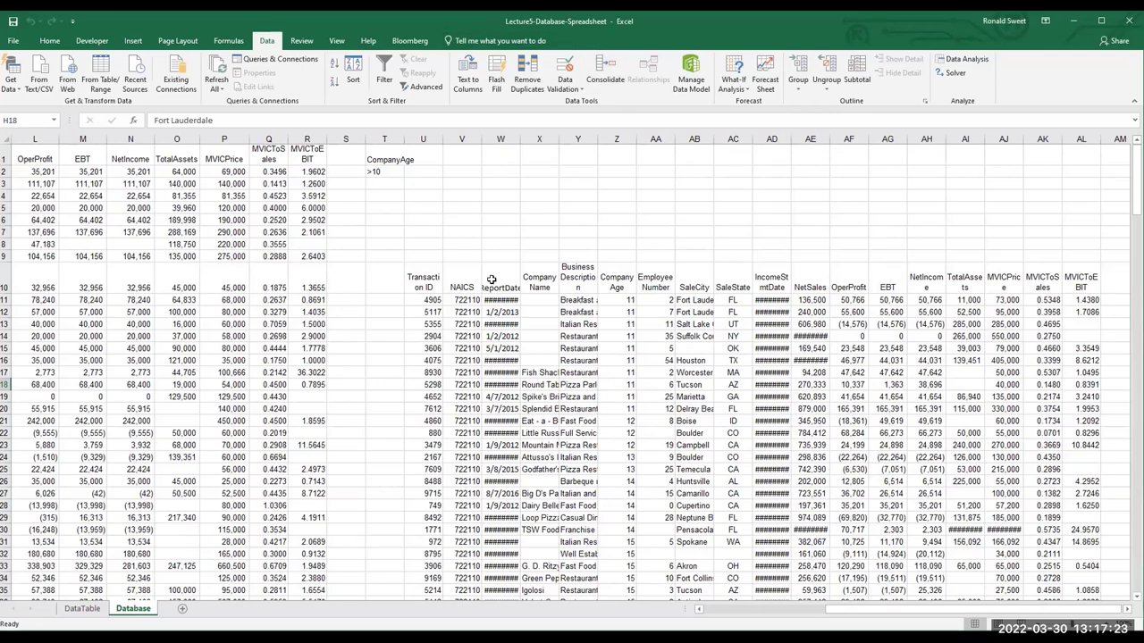
pyautogui.moveTo(422, 282); pyautogui.dragTo(978, 589)
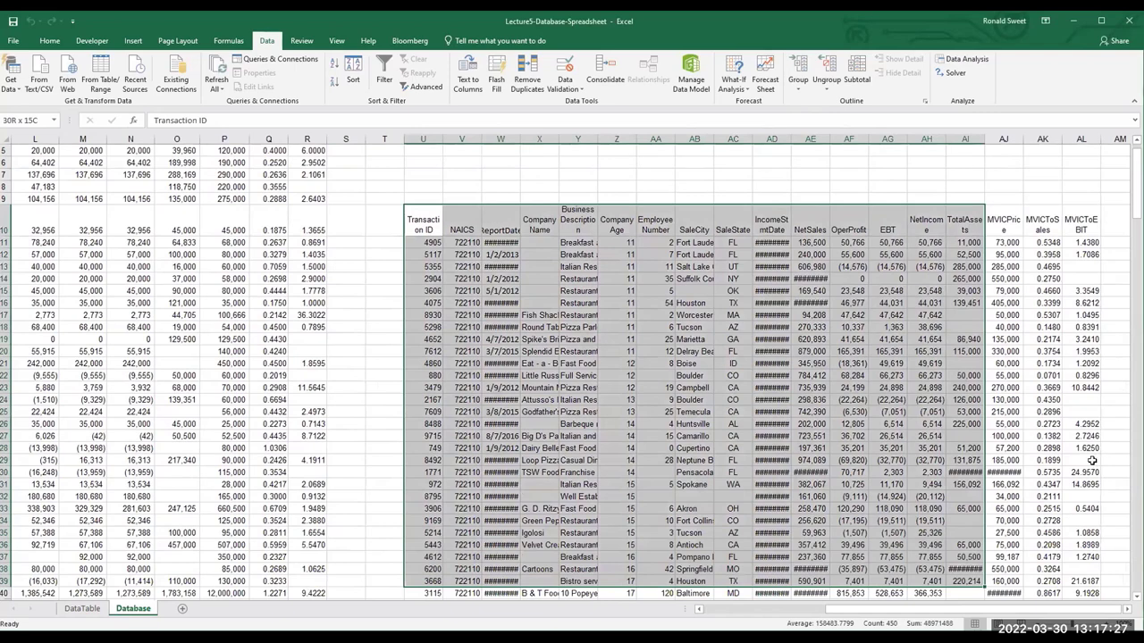
pyautogui.hotkey('ctrl', 'a')
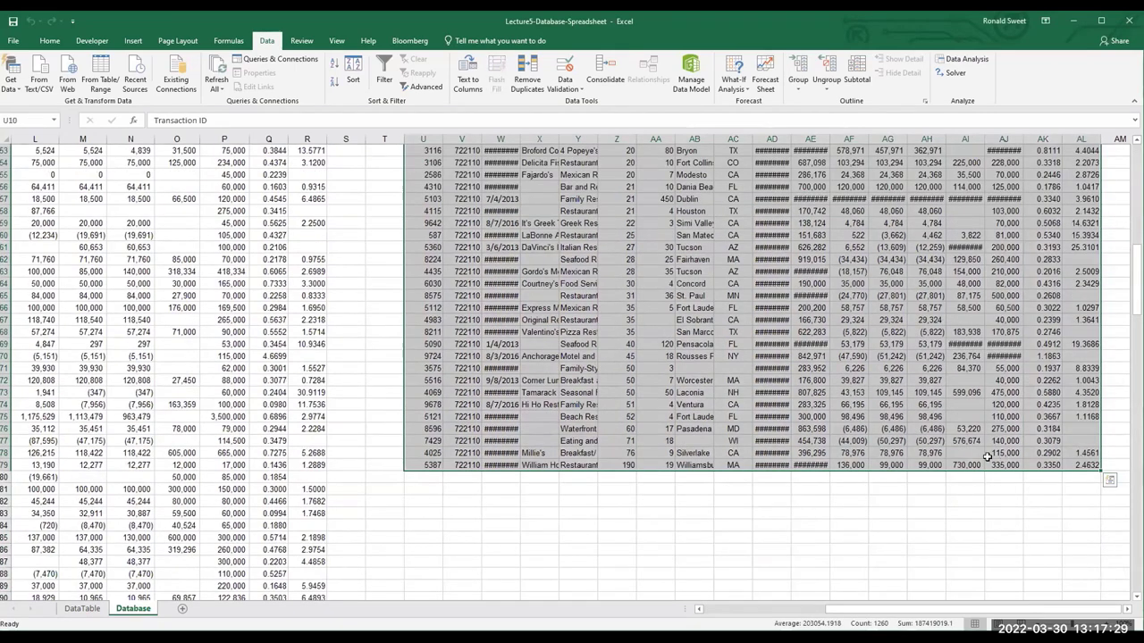
pyautogui.click(853, 547)
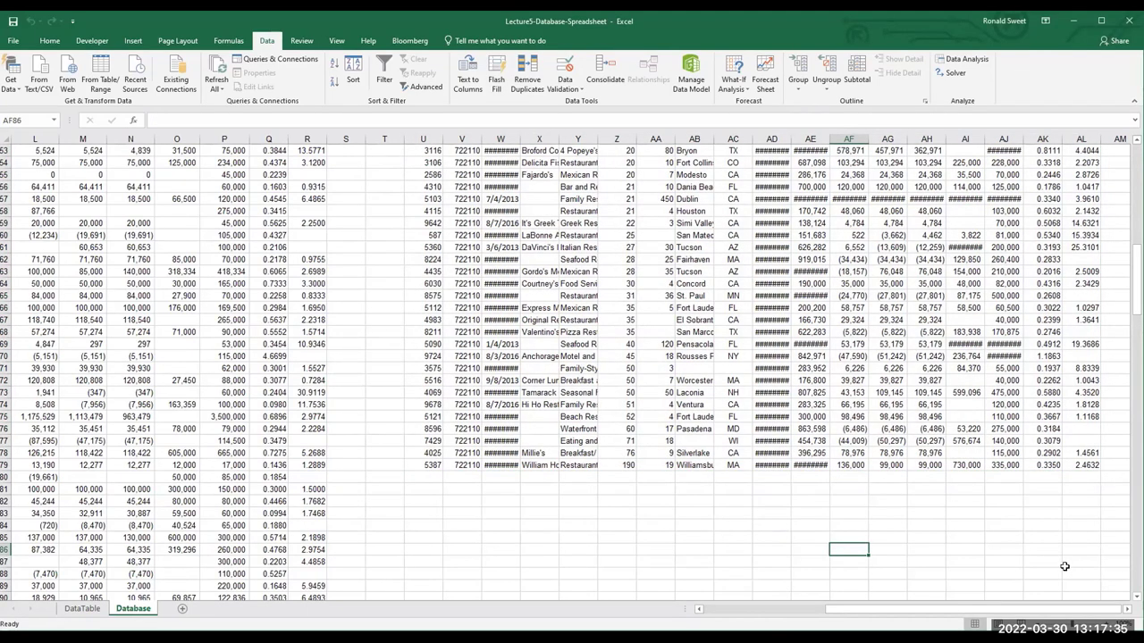
pyautogui.scroll(2, 1019, 612)
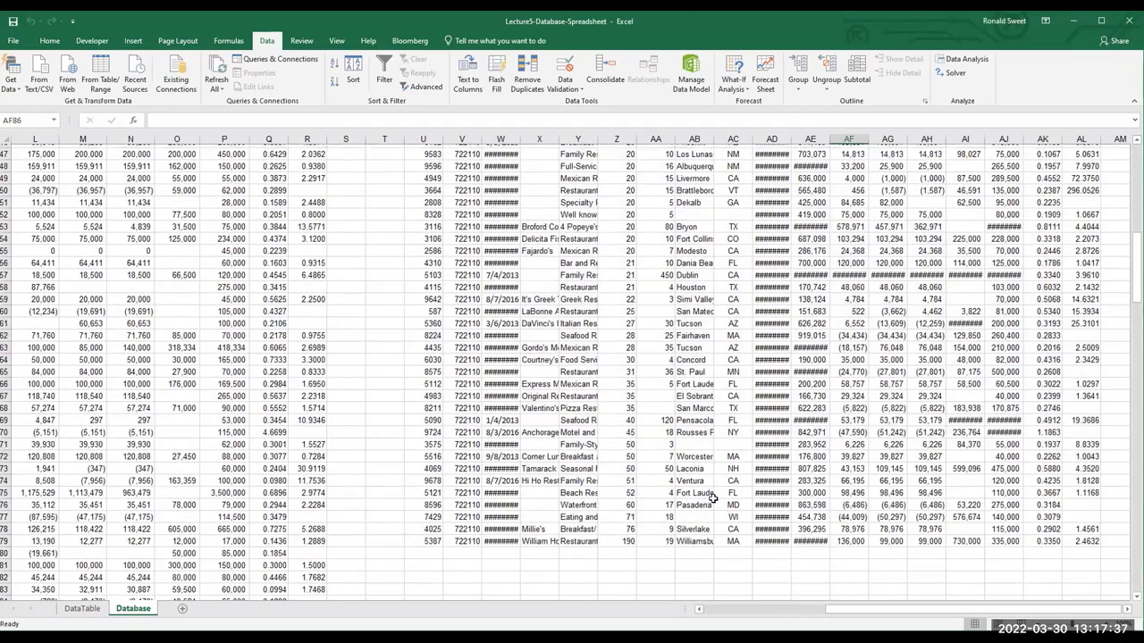
pyautogui.scroll(11, 713, 505)
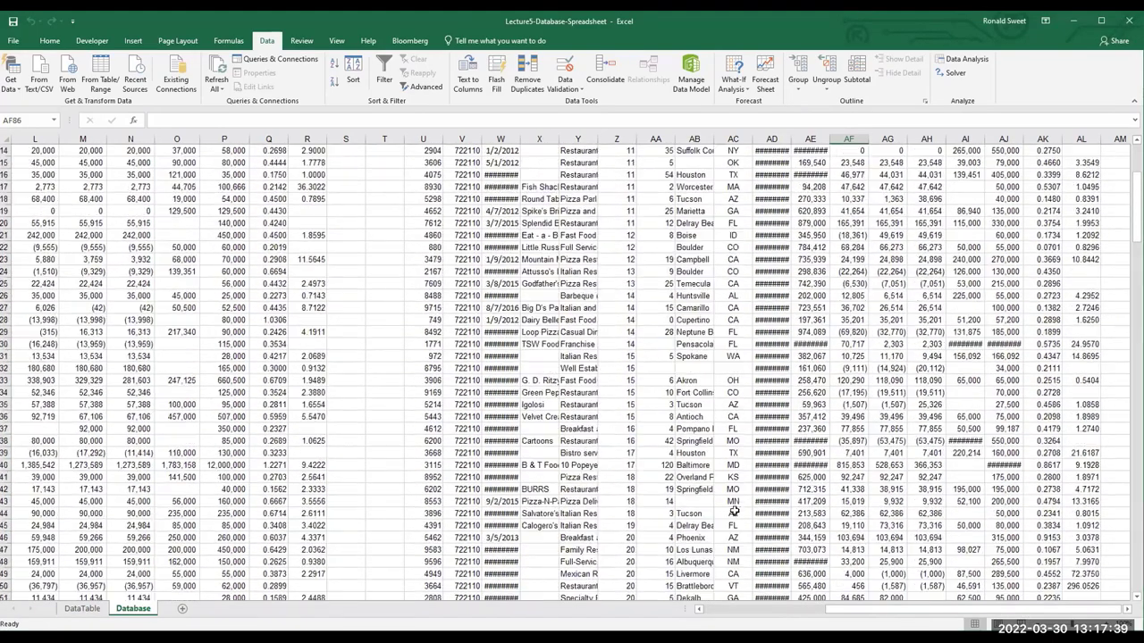
pyautogui.scroll(-1, 1088, 523)
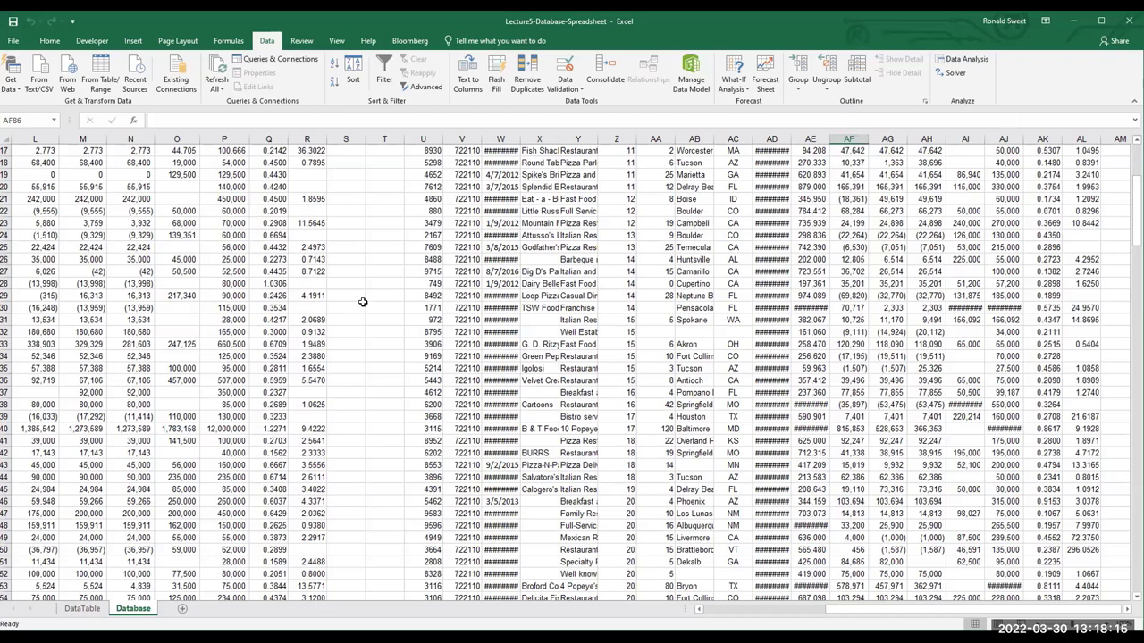
pyautogui.moveTo(1137, 170); pyautogui.dragTo(1137, 554)
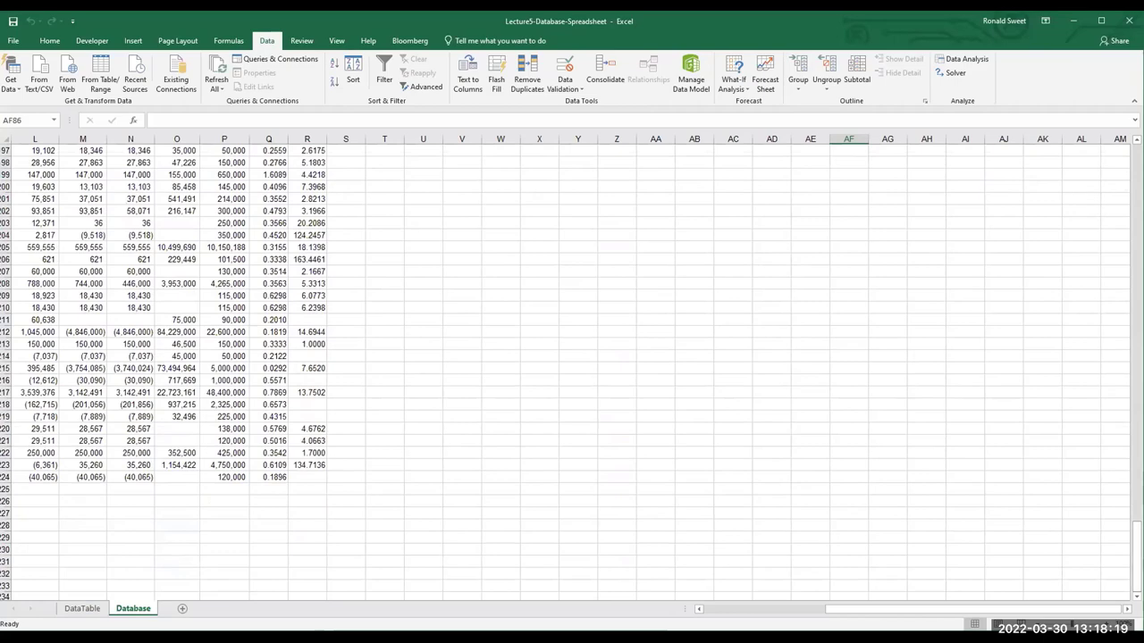
pyautogui.moveTo(942, 610); pyautogui.dragTo(824, 609)
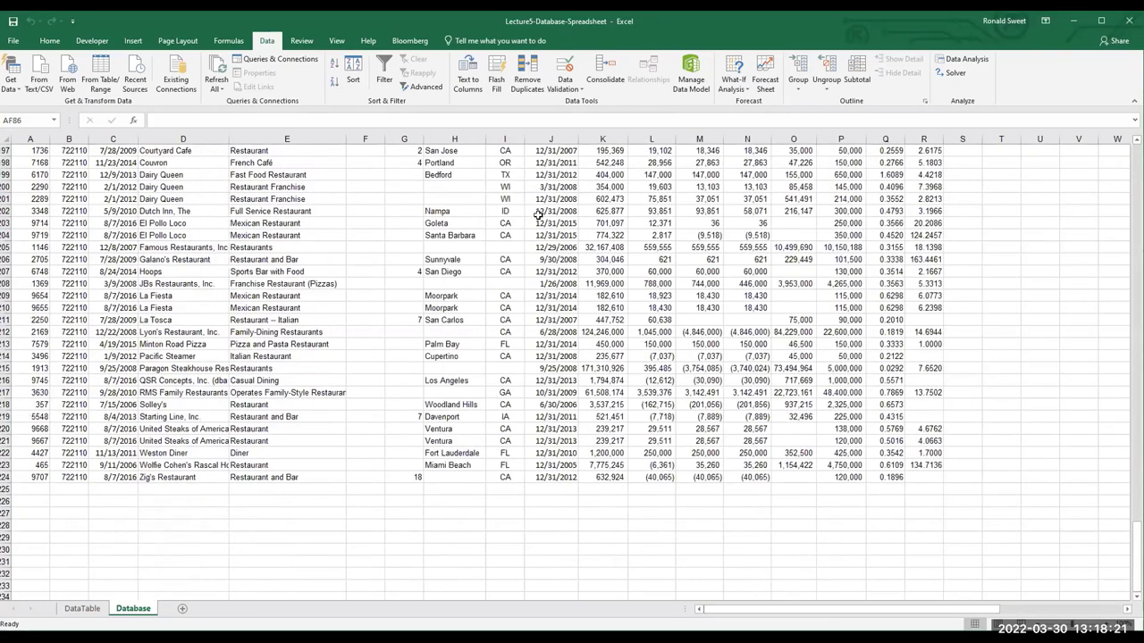
pyautogui.scroll(-12, 552, 495)
pyautogui.scroll(-16, 552, 520)
pyautogui.scroll(-4, 552, 521)
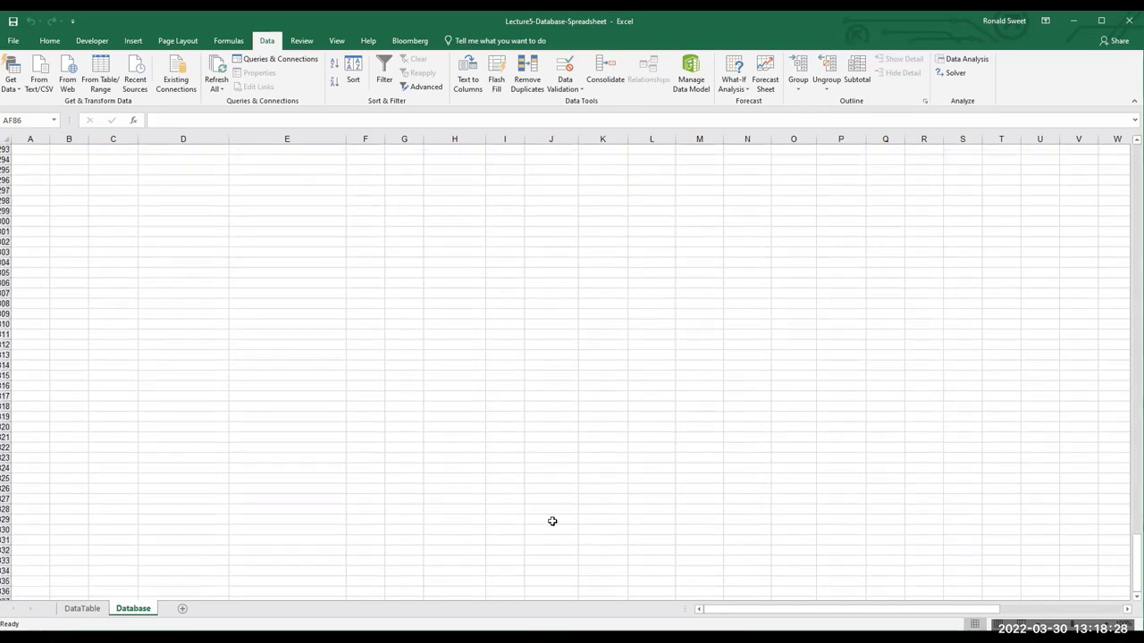
pyautogui.click(45, 542)
pyautogui.press('Right')
pyautogui.press('Right')
pyautogui.press('Right')
pyautogui.press('Right')
pyautogui.press('Right')
pyautogui.press('Right')
pyautogui.press('Right')
pyautogui.press('Right')
pyautogui.press('Right')
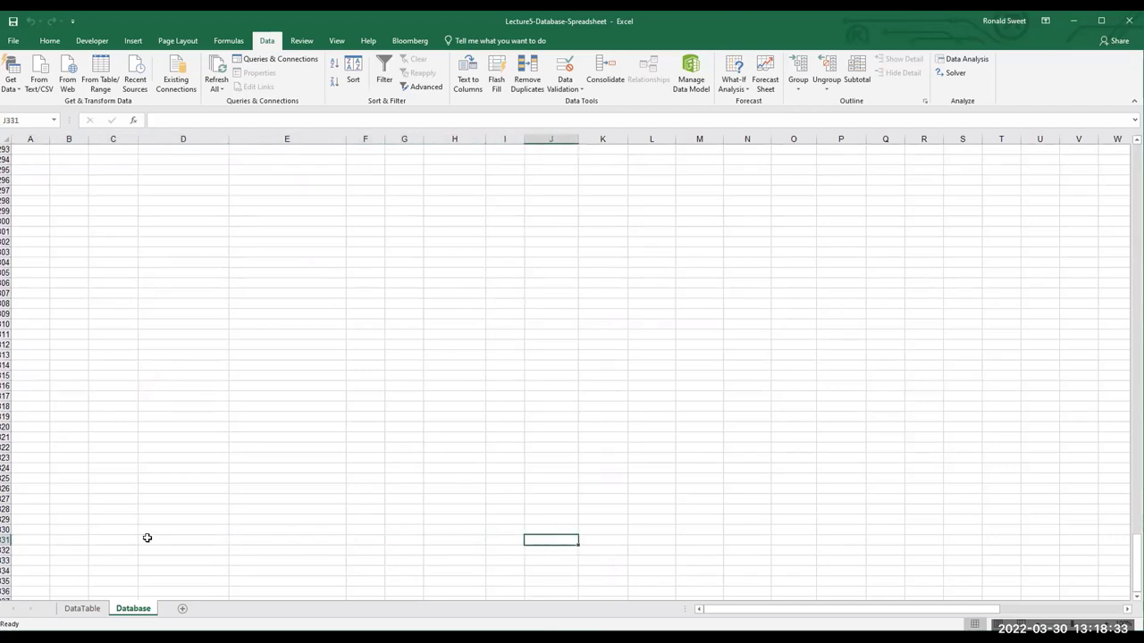
pyautogui.write('3')
pyautogui.hotkey('ctrl', 'Return')
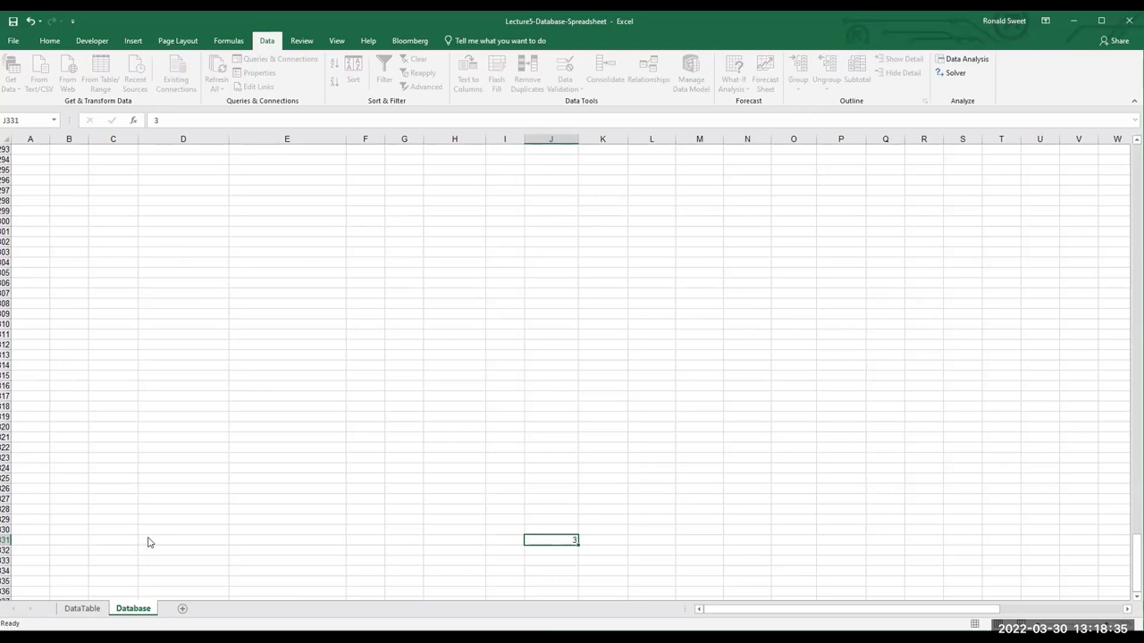
pyautogui.press('F12')
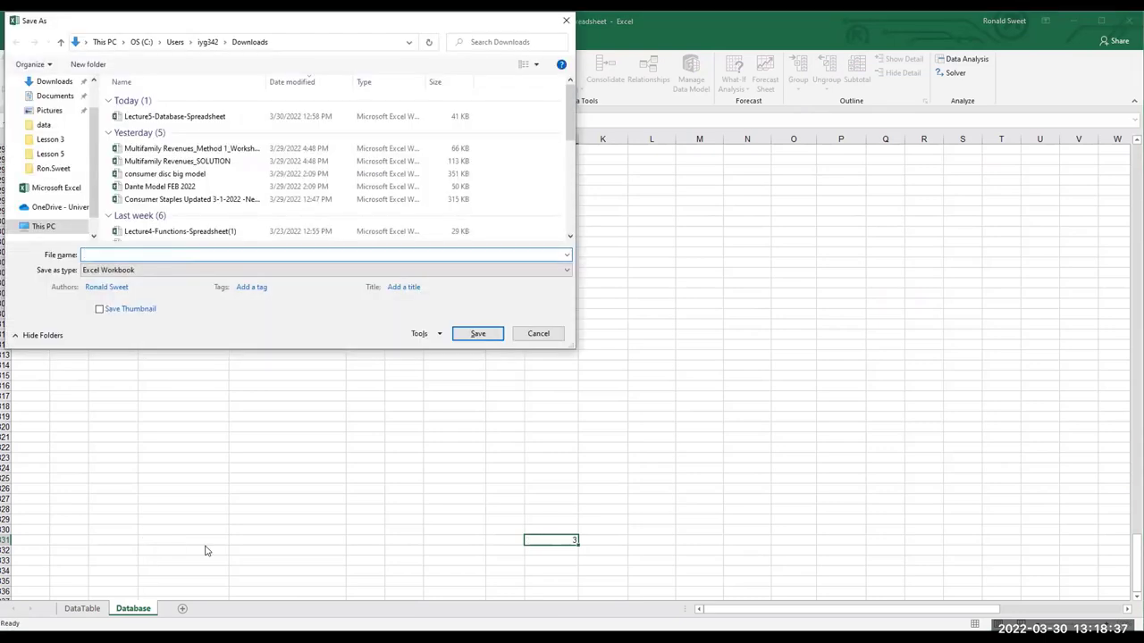
pyautogui.click(552, 340)
pyautogui.press('Delete')
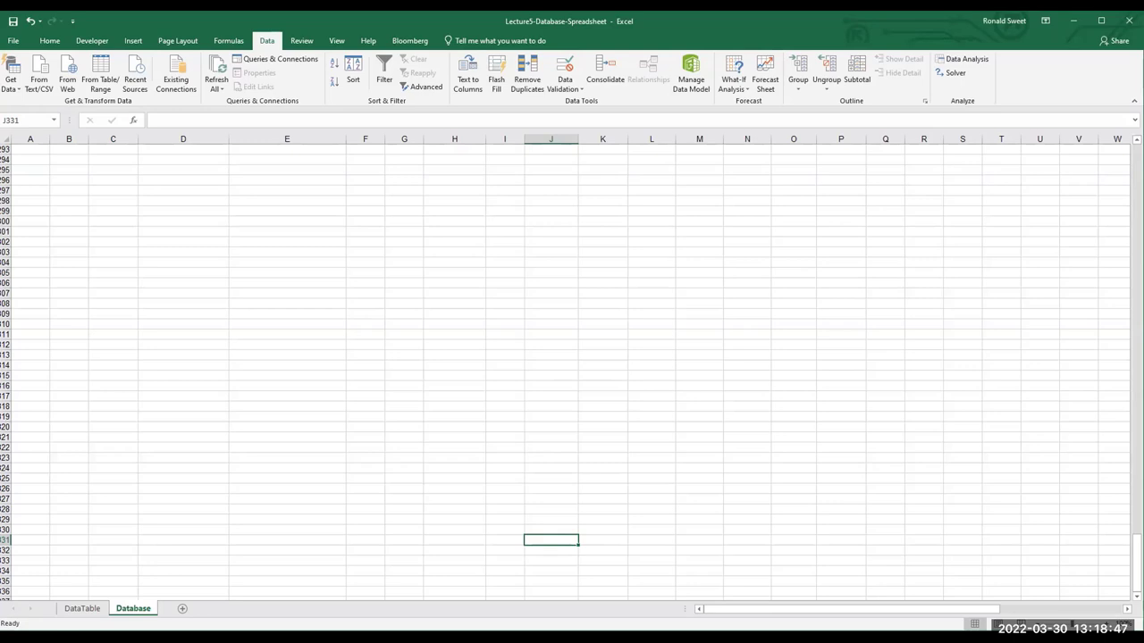
# Type the label 'Minimum Sales' into J331, fixing typos, then move to K331
pyautogui.write('Mini')
pyautogui.write('mum')
pyautogui.press('BackSpace')
pyautogui.press('BackSpace')
pyautogui.press('BackSpace')
pyautogui.write('num')
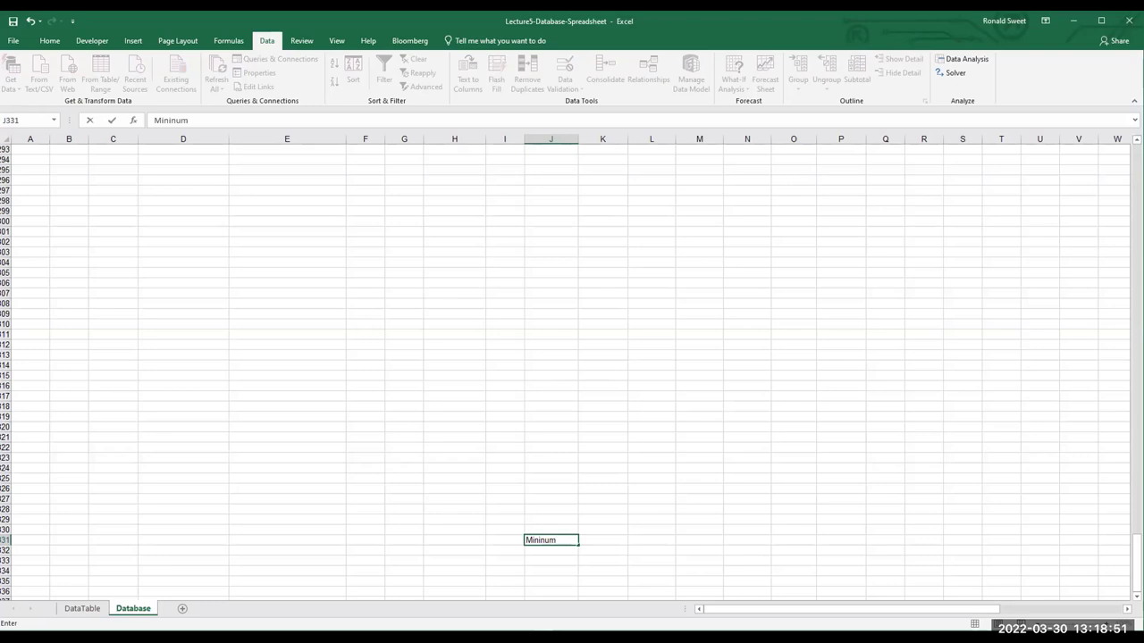
pyautogui.press('BackSpace')
pyautogui.press('BackSpace')
pyautogui.press('BackSpace')
pyautogui.write('mum S')
pyautogui.press('BackSpace')
pyautogui.press('BackSpace')
pyautogui.press('BackSpace')
pyautogui.press('BackSpace')
pyautogui.press('BackSpace')
pyautogui.press('BackSpace')
pyautogui.write('imu')
pyautogui.press('BackSpace')
pyautogui.press('BackSpace')
pyautogui.press('BackSpace')
pyautogui.write('imum')
pyautogui.press('BackSpace')
pyautogui.write('m Sa')
pyautogui.press('BackSpace')
pyautogui.write('ales')
pyautogui.click(608, 548)
pyautogui.click(613, 539)
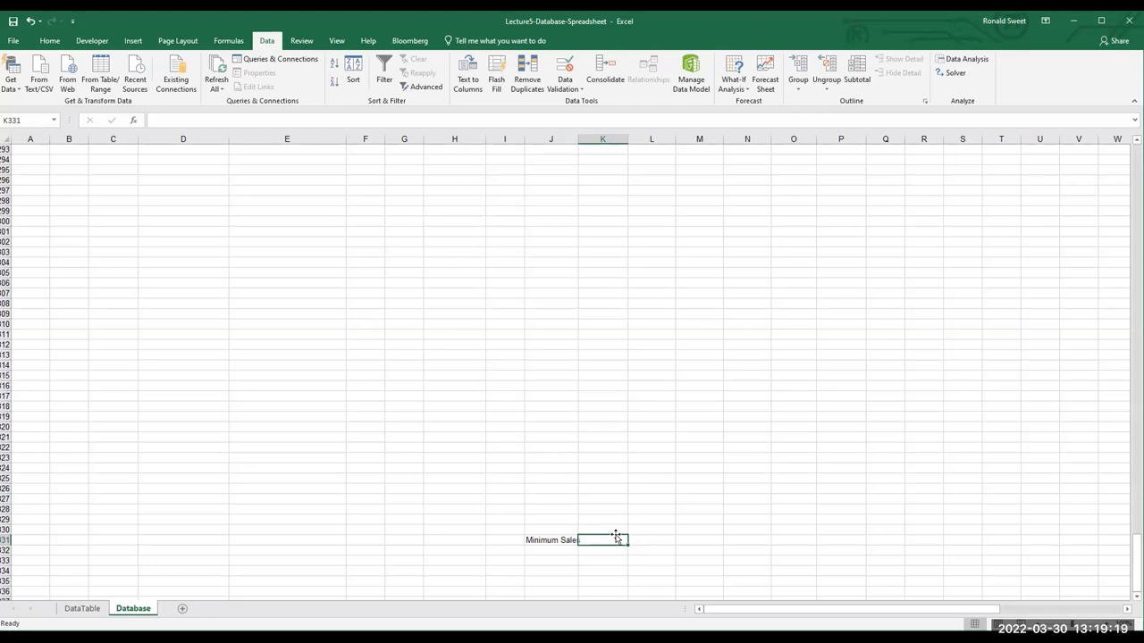
# Start a MIN formula in K331, typing =MIN(k
pyautogui.write('=')
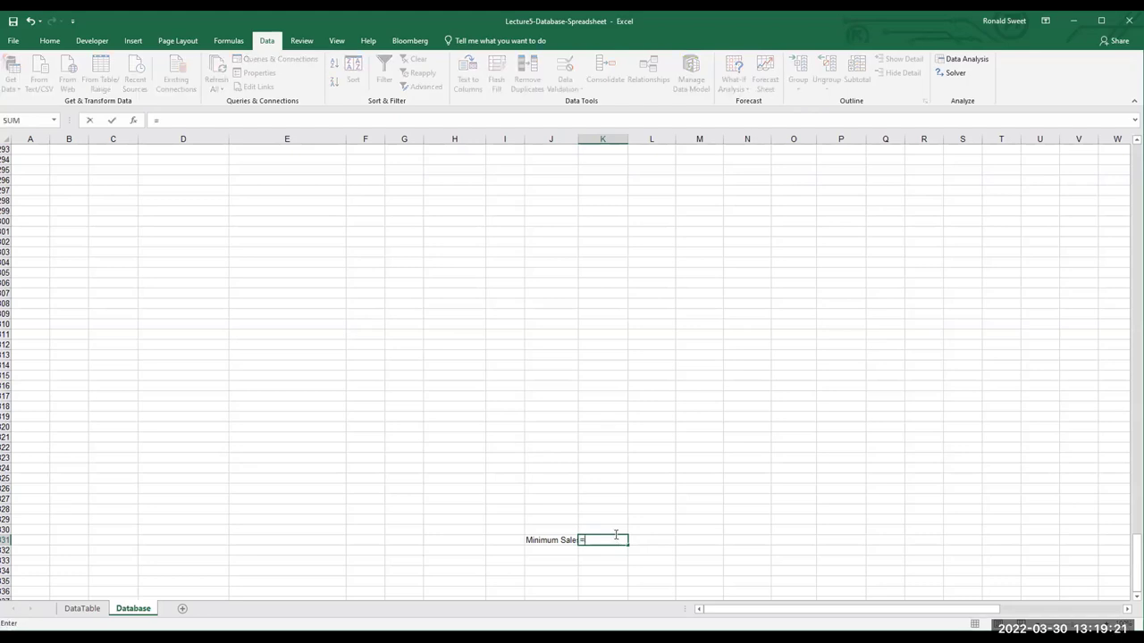
pyautogui.write('mink')
pyautogui.press('BackSpace')
pyautogui.write('(')
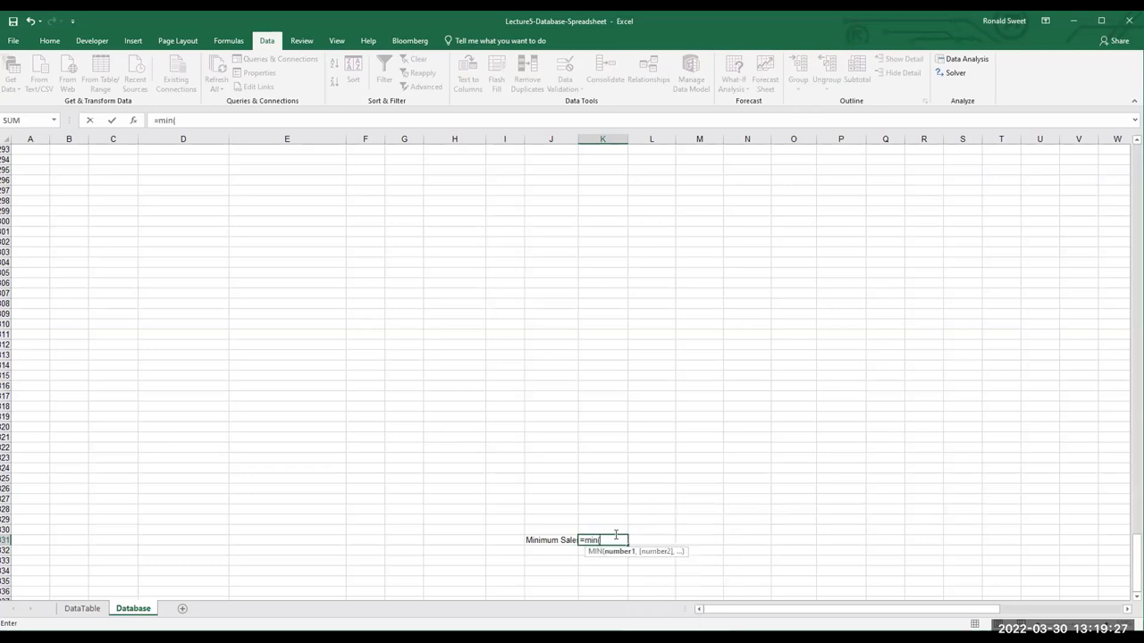
pyautogui.write('k')
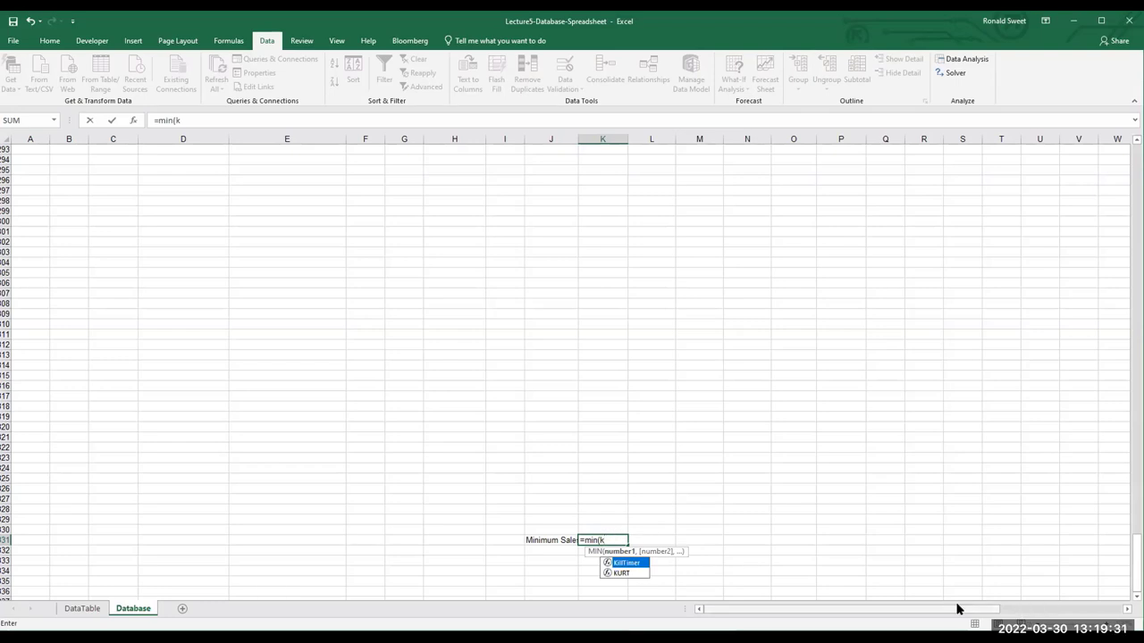
pyautogui.moveTo(957, 608); pyautogui.dragTo(1079, 609)
pyautogui.scroll(4, 1079, 609)
pyautogui.moveTo(1136, 554); pyautogui.dragTo(1135, 541)
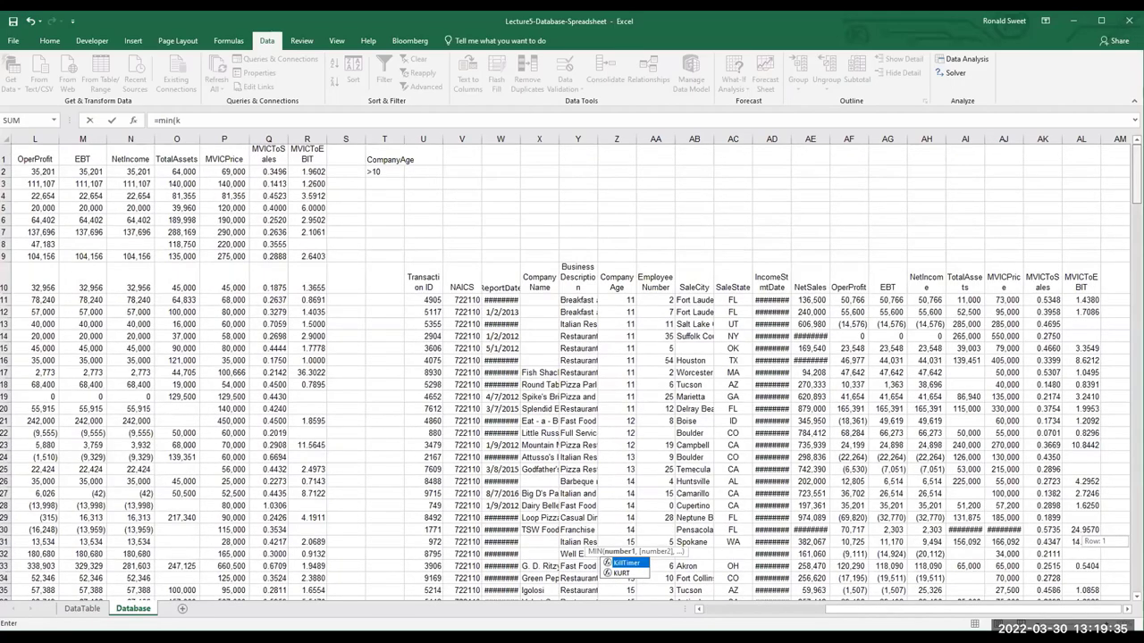
pyautogui.moveTo(1134, 542); pyautogui.dragTo(1135, 545)
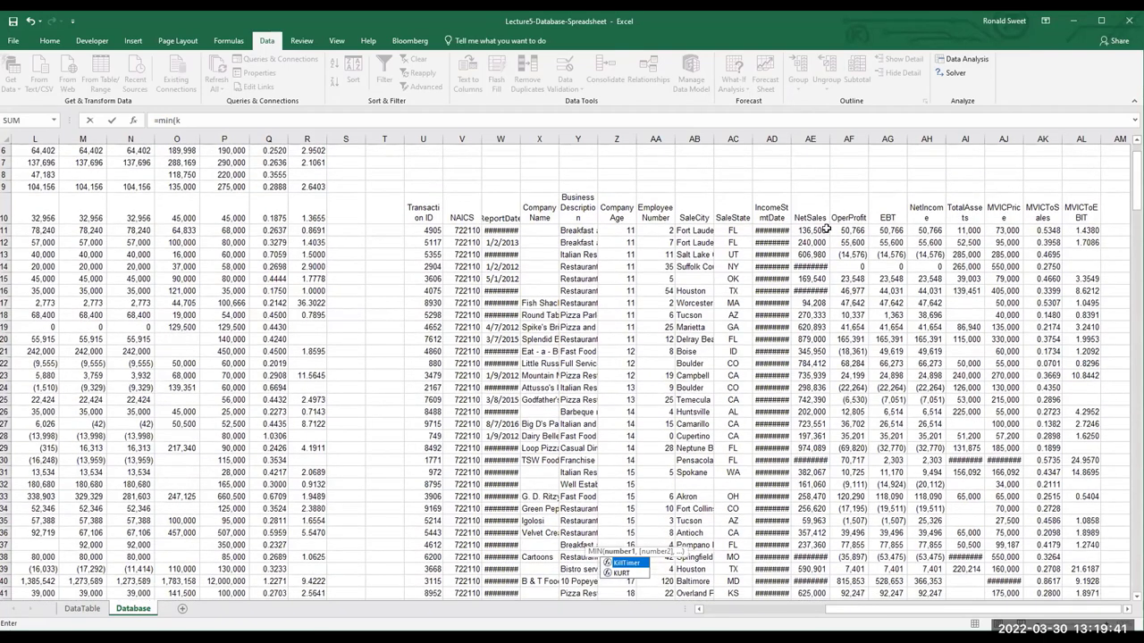
# Undo an accidental fill of 136,500 down the NetSales column and return to K331
pyautogui.click(822, 232)
pyautogui.moveTo(830, 242); pyautogui.dragTo(823, 367)
pyautogui.scroll(-20, 474, 569)
pyautogui.scroll(-3, 742, 470)
pyautogui.scroll(16, 745, 417)
pyautogui.scroll(11, 733, 395)
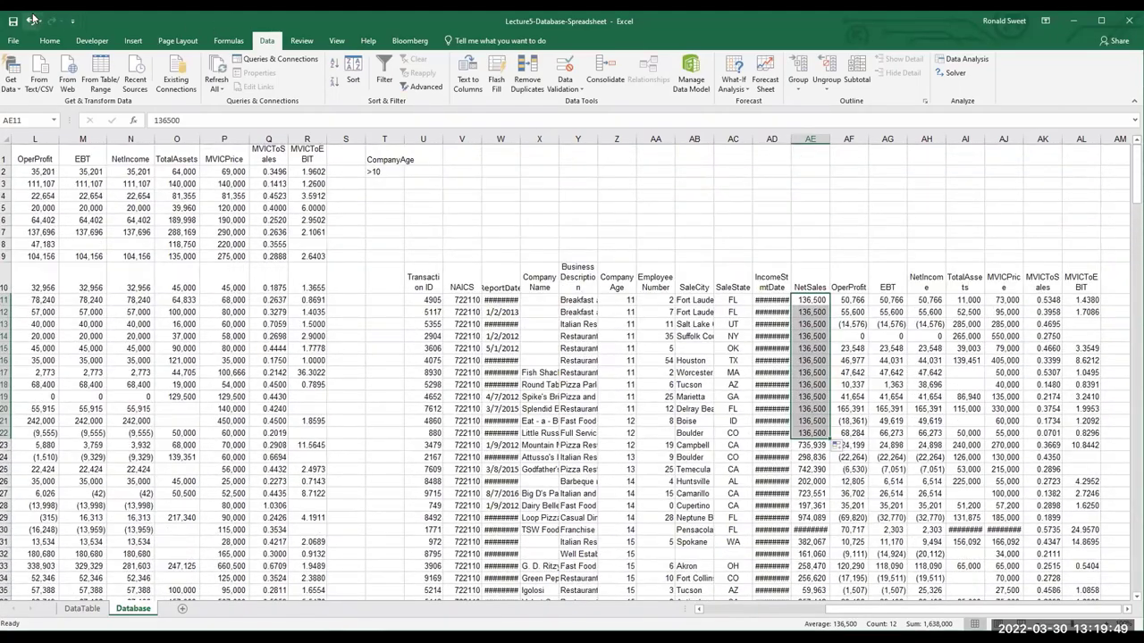
pyautogui.click(31, 20)
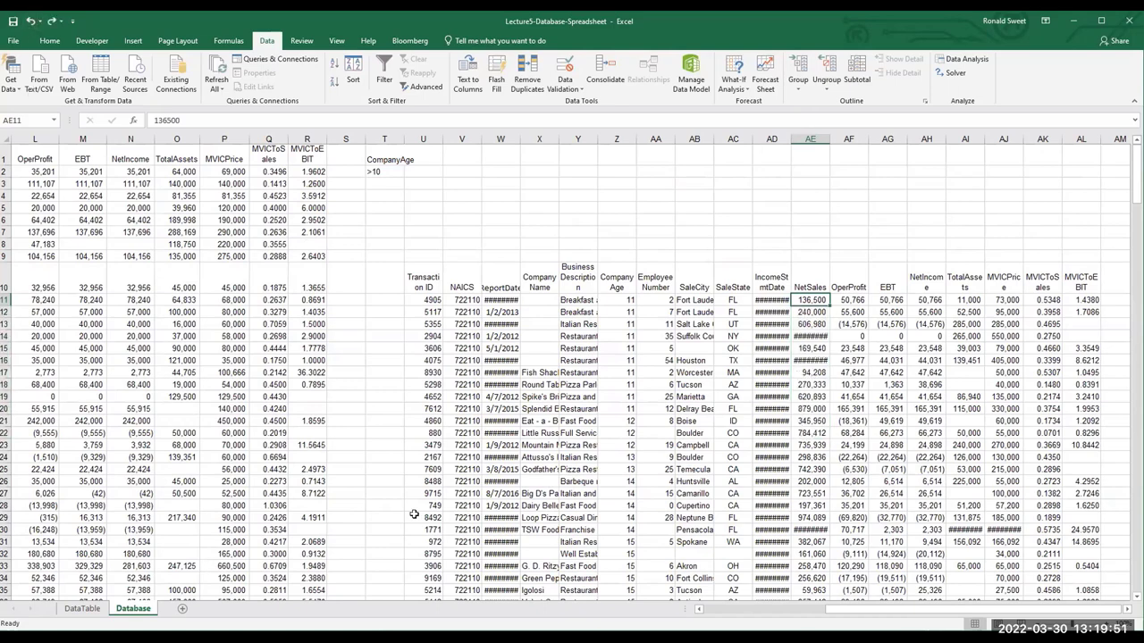
pyautogui.scroll(-20, 411, 515)
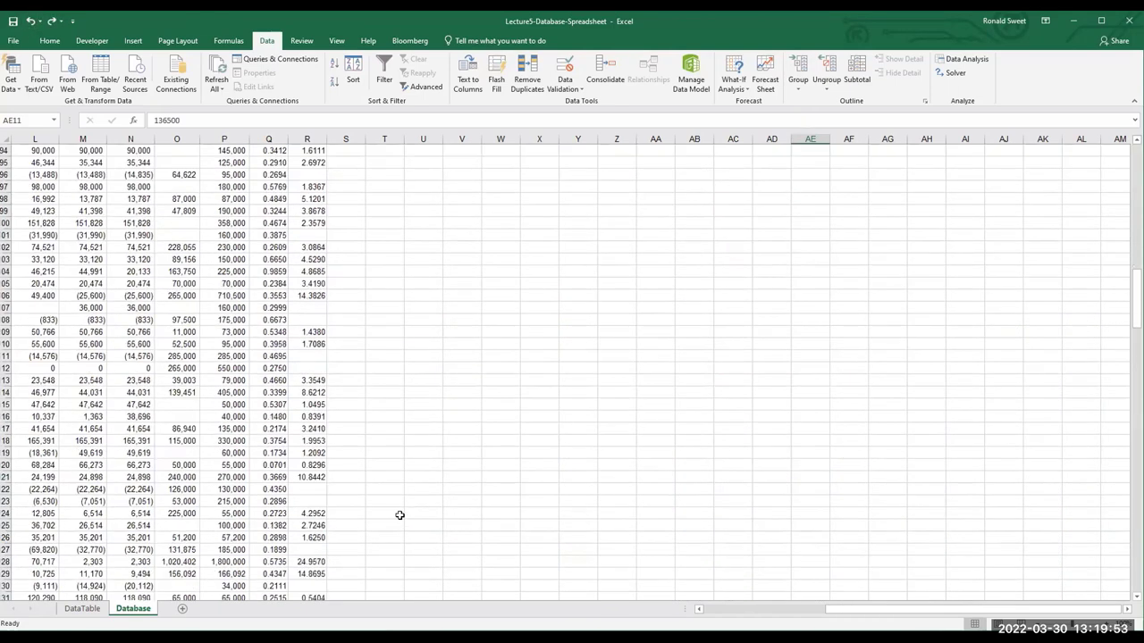
pyautogui.scroll(-20, 517, 528)
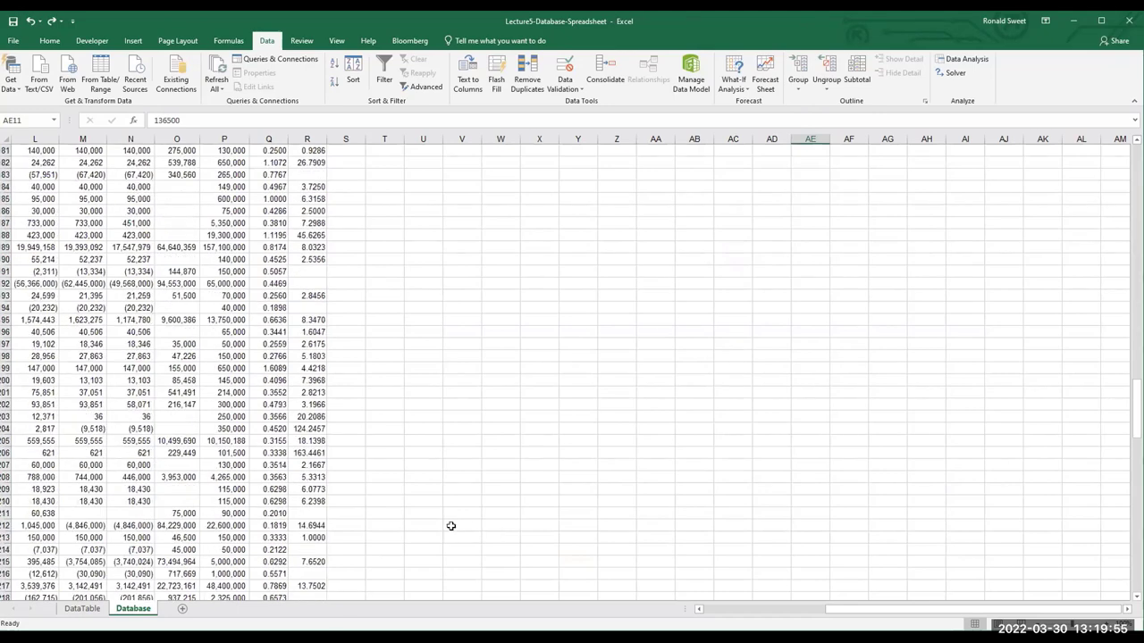
pyautogui.scroll(2, 429, 513)
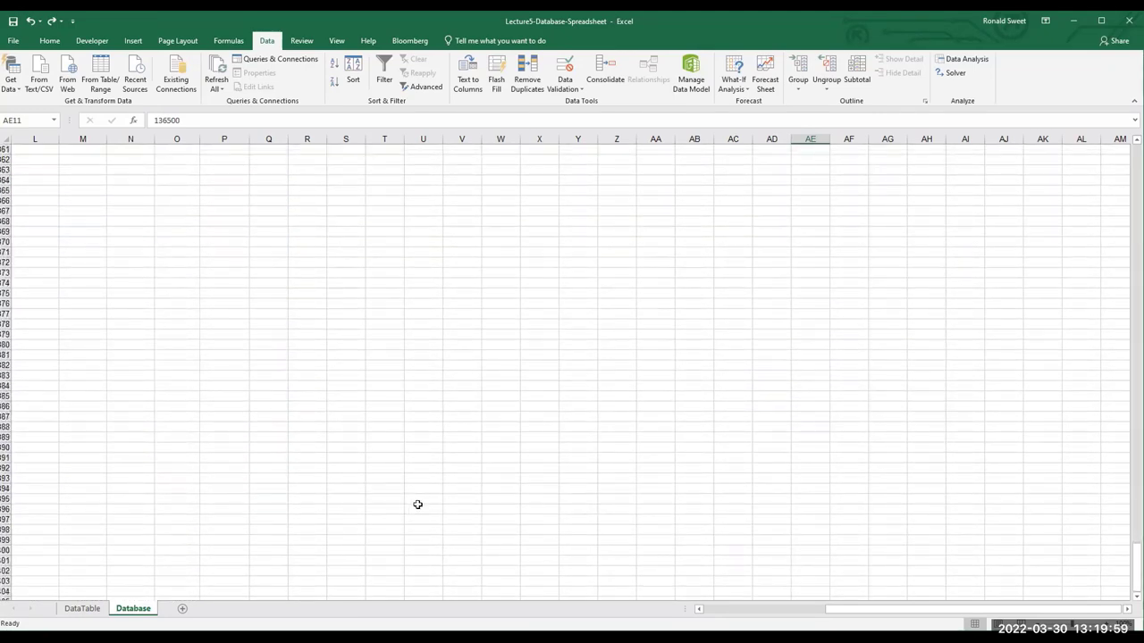
pyautogui.scroll(3, 439, 506)
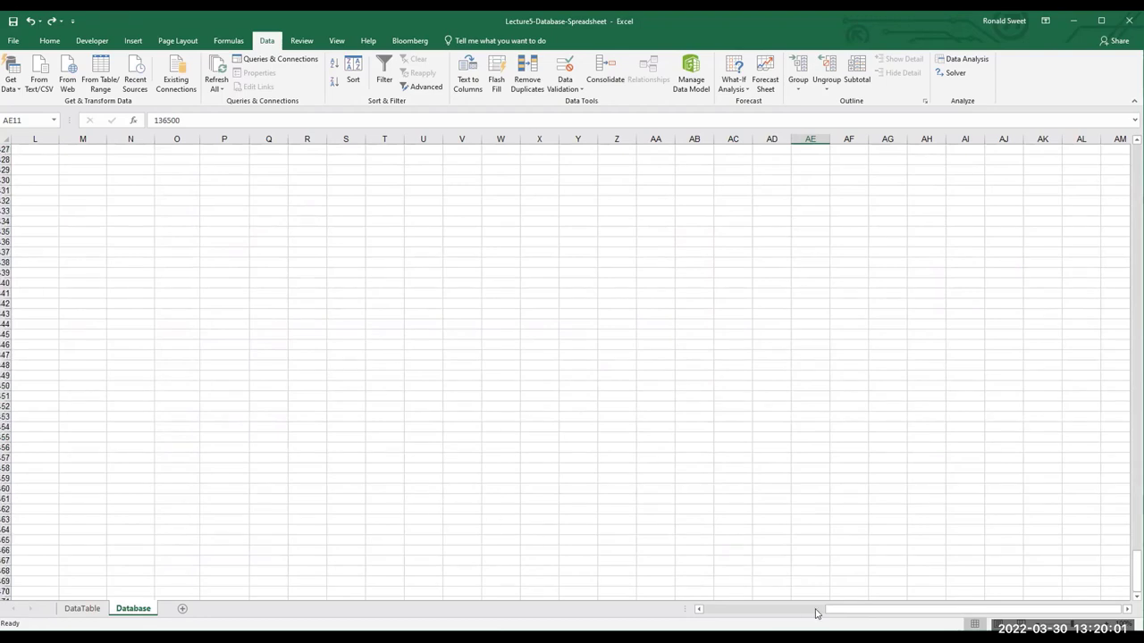
pyautogui.moveTo(845, 613); pyautogui.dragTo(647, 615)
pyautogui.scroll(2, 584, 541)
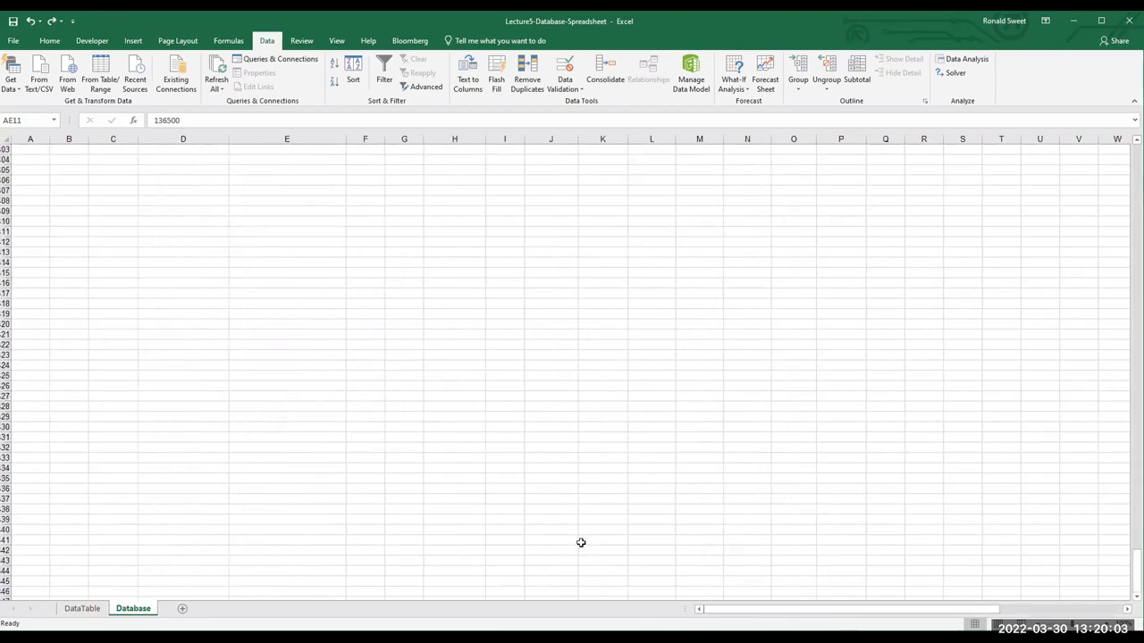
pyautogui.scroll(3, 592, 473)
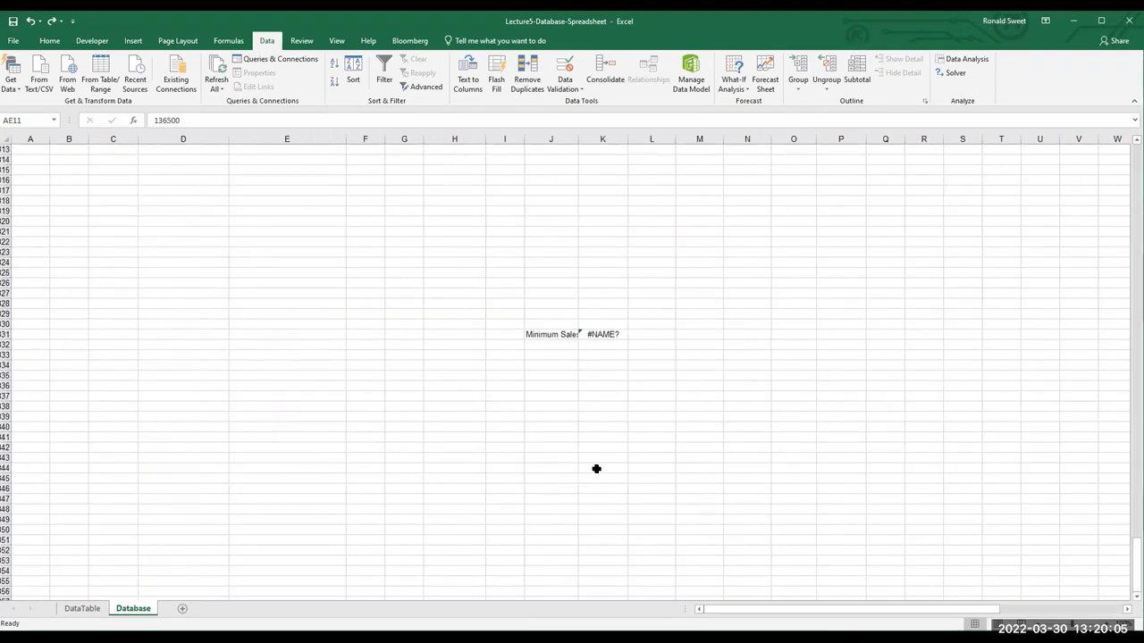
pyautogui.click(602, 334)
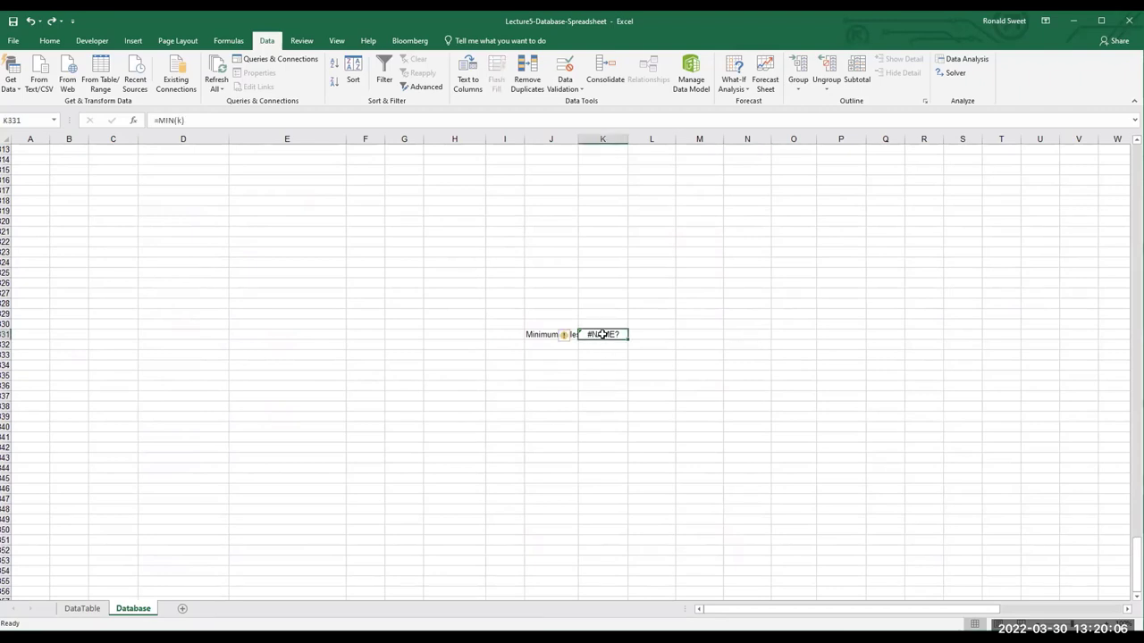
# Rework the K331 MIN formula to reference the NetSales range from AE11 toward AE79
pyautogui.click(237, 119)
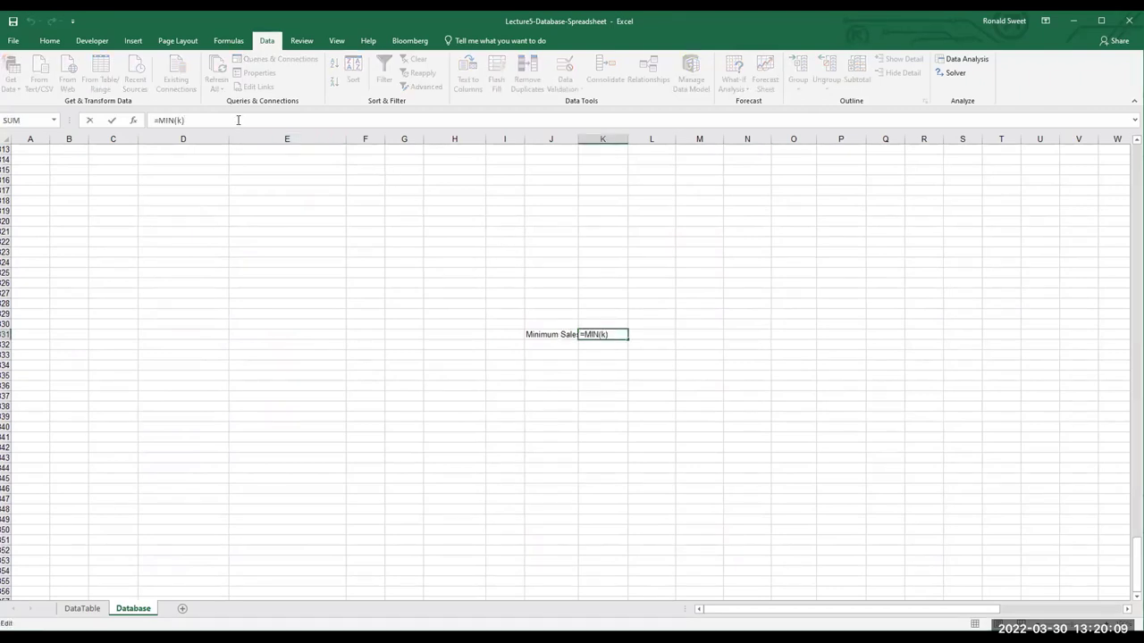
pyautogui.press('BackSpace')
pyautogui.press('BackSpace')
pyautogui.press('BackSpace')
pyautogui.write('(')
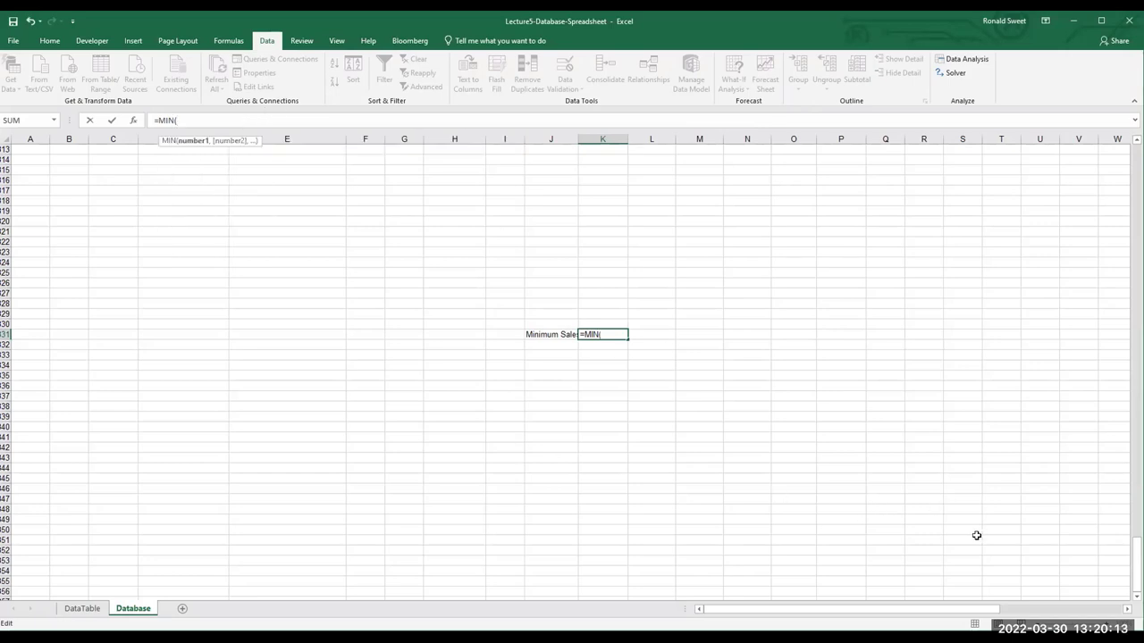
pyautogui.moveTo(899, 614); pyautogui.dragTo(1033, 614)
pyautogui.moveTo(1137, 563); pyautogui.dragTo(813, 293)
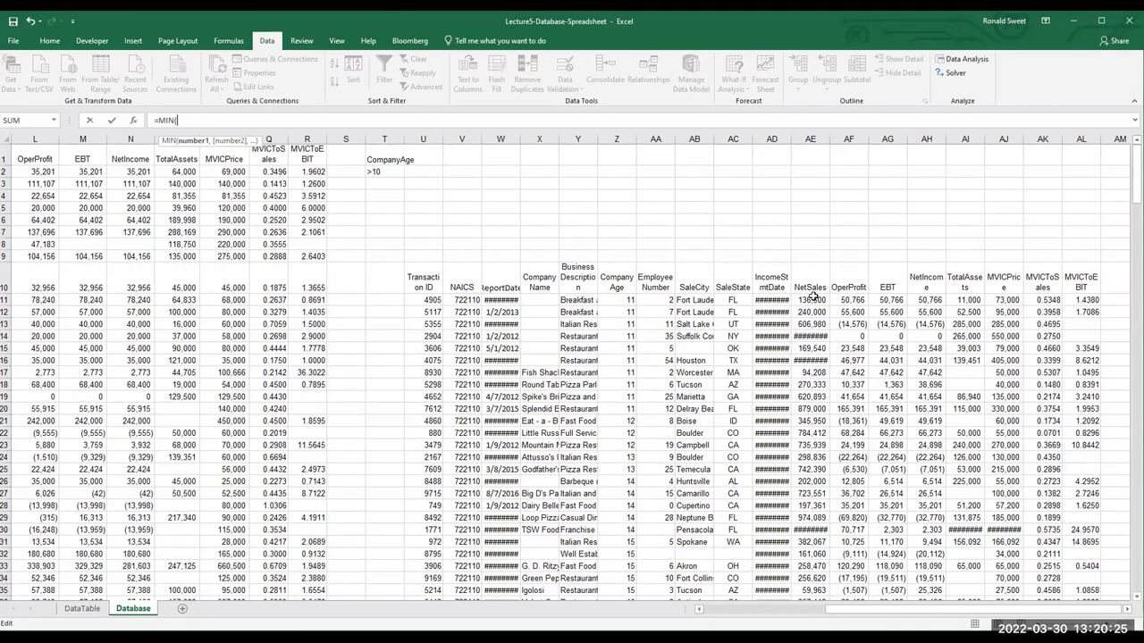
pyautogui.click(813, 296)
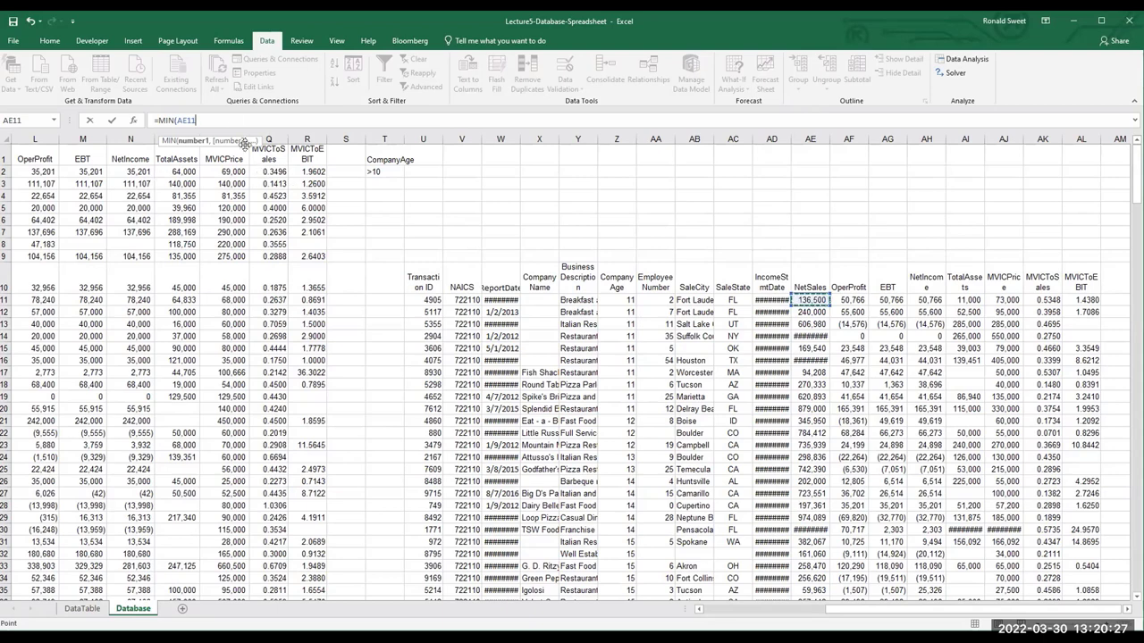
pyautogui.press('F8')
pyautogui.press('BackSpace')
pyautogui.press('BackSpace')
pyautogui.press('BackSpace')
pyautogui.press('BackSpace')
pyautogui.press('BackSpace')
pyautogui.scroll(-5, 775, 470)
pyautogui.scroll(-11, 775, 470)
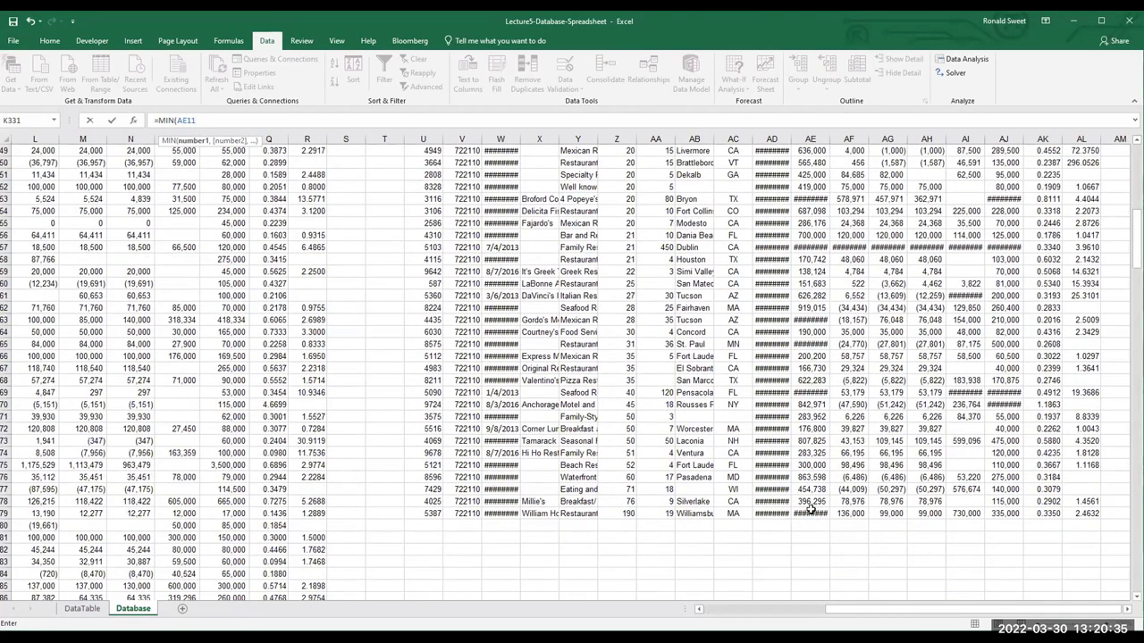
pyautogui.click(810, 512)
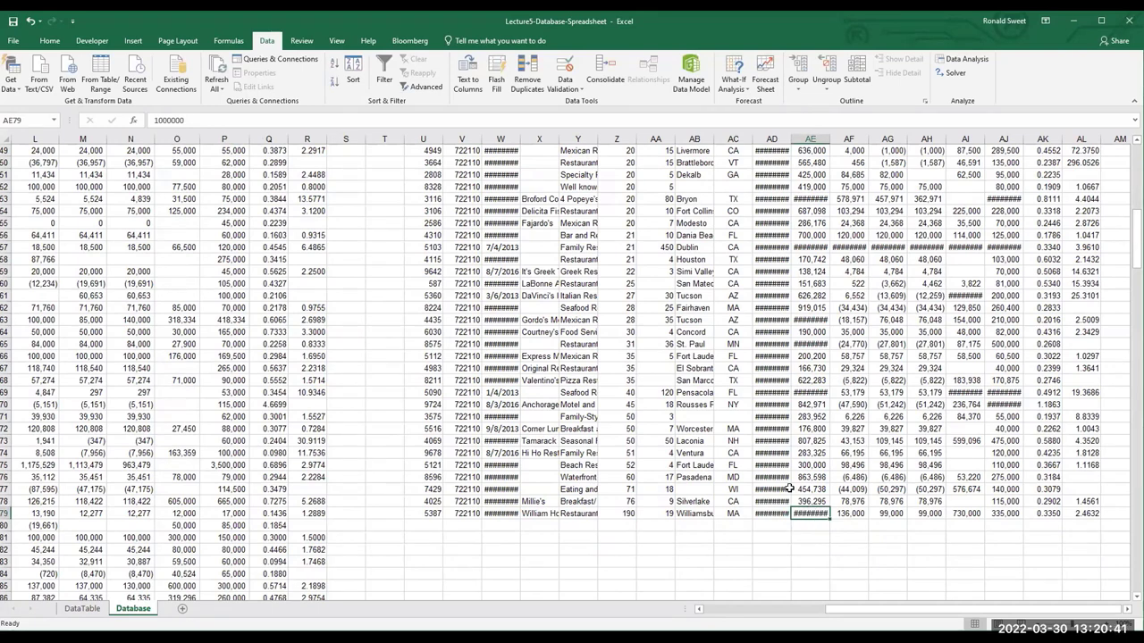
pyautogui.scroll(15, 801, 485)
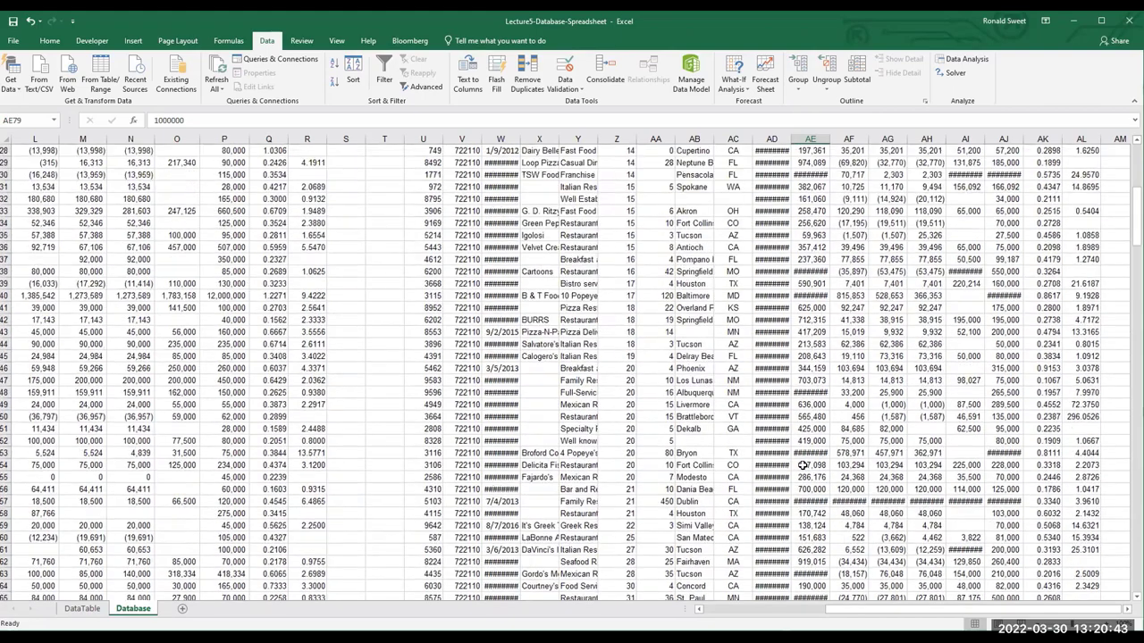
pyautogui.scroll(1, 811, 409)
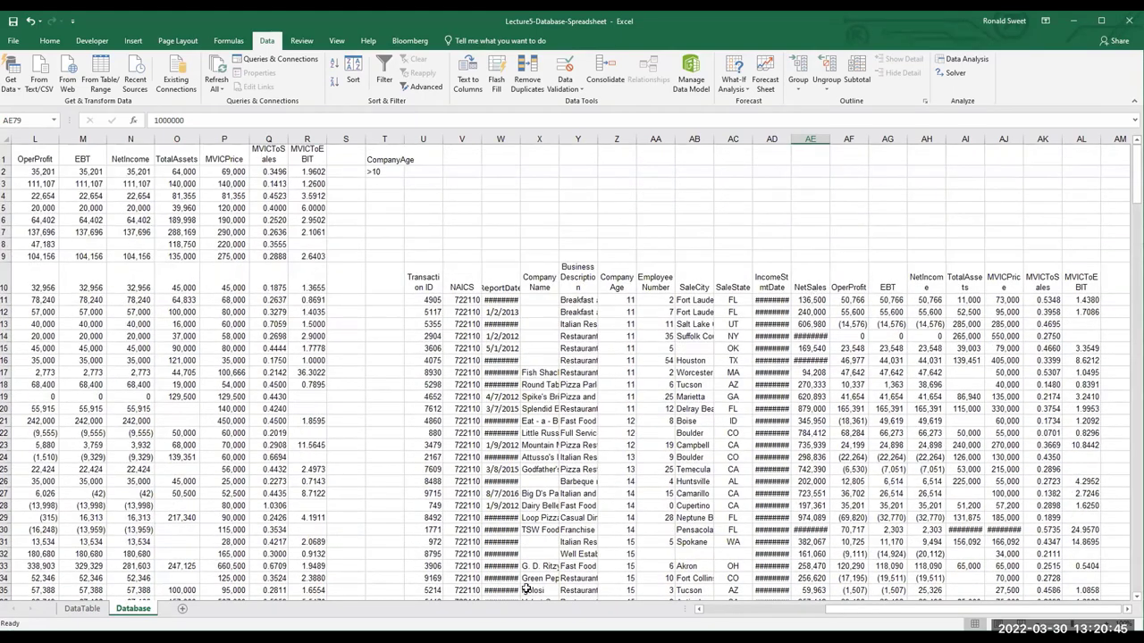
pyautogui.scroll(-20, 536, 554)
pyautogui.scroll(-20, 413, 559)
pyautogui.scroll(-20, 415, 561)
pyautogui.scroll(-14, 413, 554)
pyautogui.scroll(-10, 415, 548)
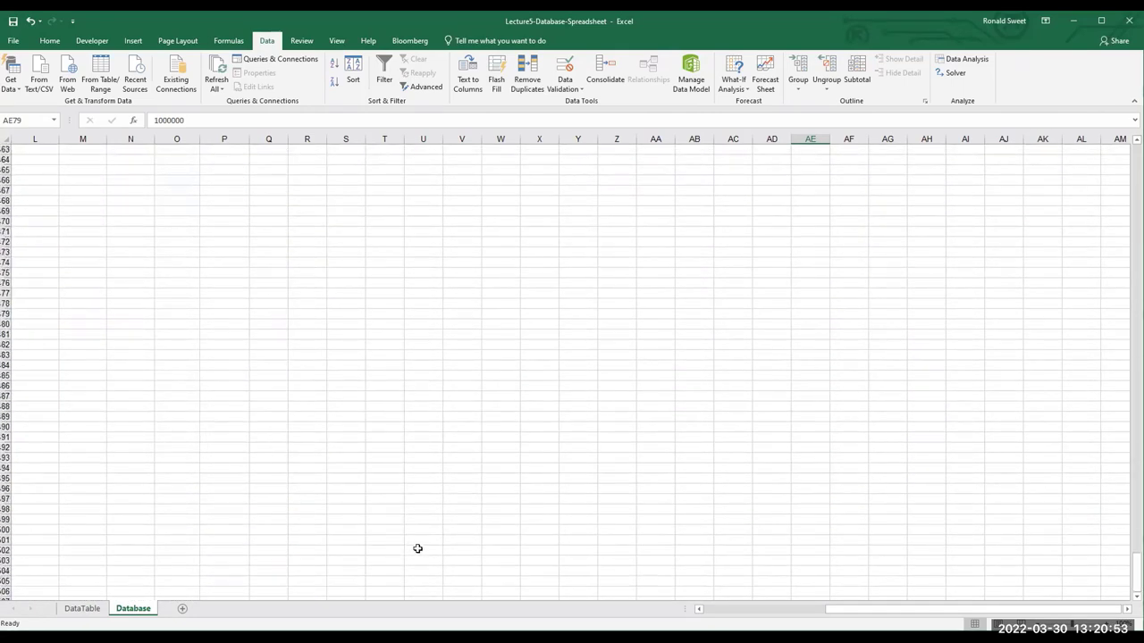
pyautogui.scroll(-6, 402, 525)
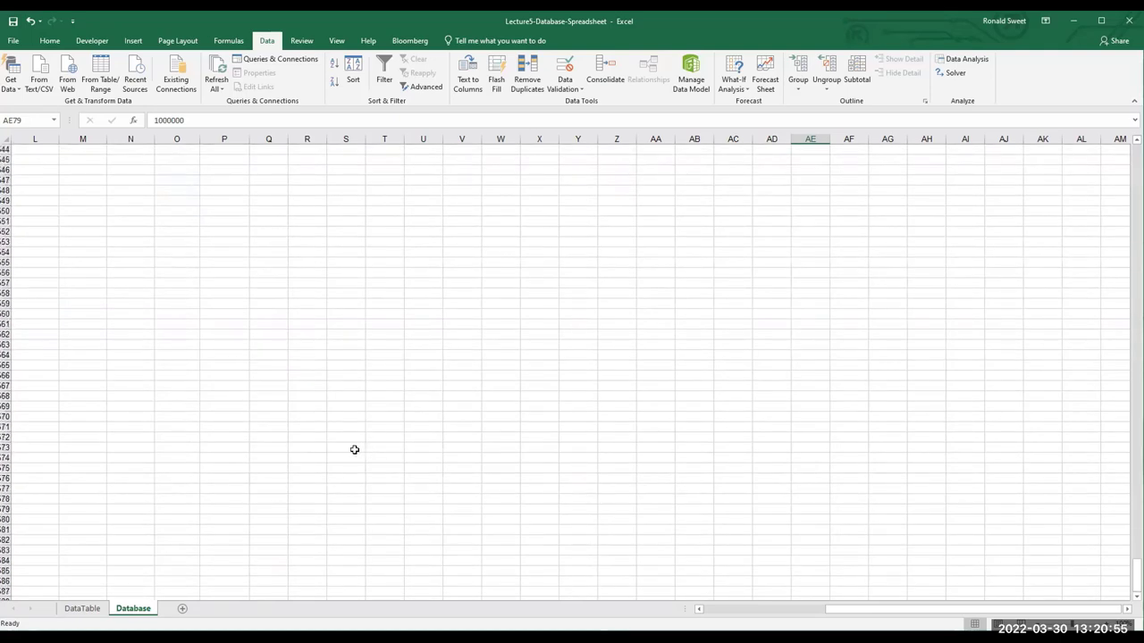
pyautogui.scroll(-4, 333, 466)
pyautogui.scroll(-9, 391, 531)
pyautogui.scroll(-8, 366, 522)
pyautogui.moveTo(960, 613); pyautogui.dragTo(759, 615)
pyautogui.scroll(-2, 484, 425)
pyautogui.scroll(-10, 565, 444)
pyautogui.scroll(-10, 570, 454)
pyautogui.scroll(-15, 628, 474)
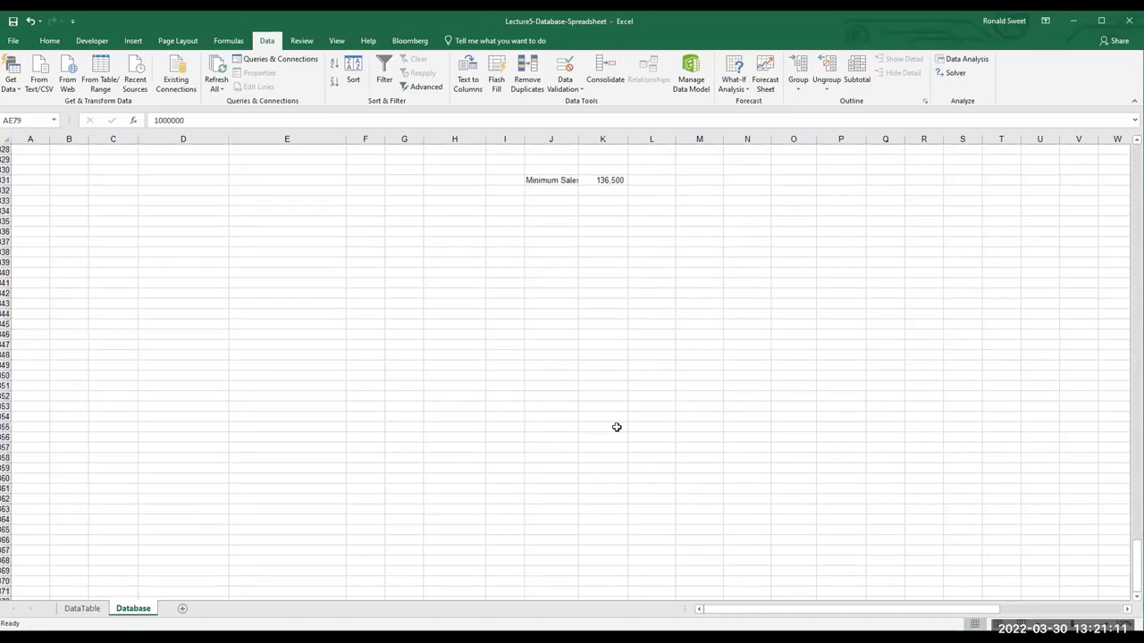
# Remove the AE11 reference from the formula, then leave K331 showing 136,500
pyautogui.click(607, 178)
pyautogui.moveTo(196, 123); pyautogui.dragTo(176, 119)
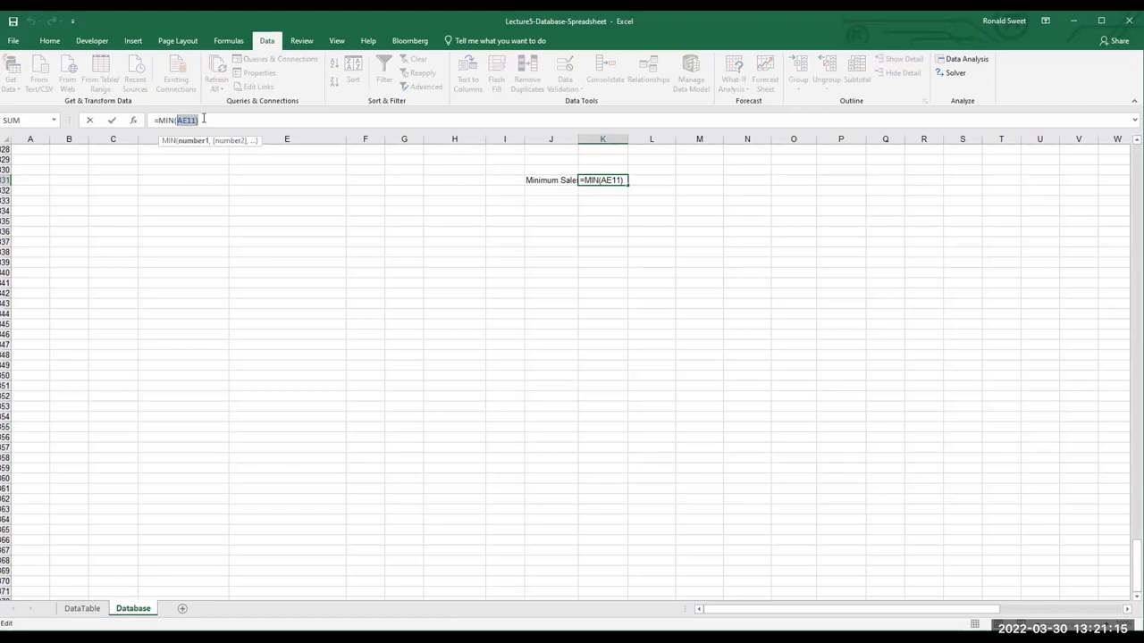
pyautogui.press('BackSpace')
pyautogui.click(527, 177)
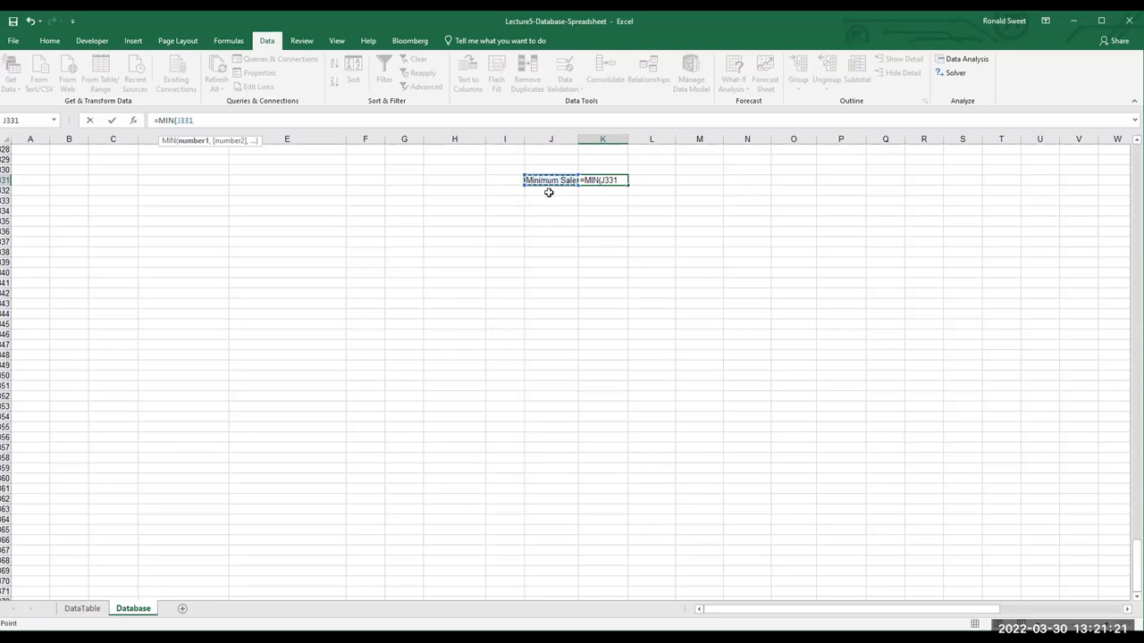
pyautogui.press('Return')
# Cut the Minimum Sales label and value in J331:K331
pyautogui.moveTo(548, 178); pyautogui.dragTo(625, 181)
pyautogui.rightClick(593, 182)
pyautogui.click(624, 190)
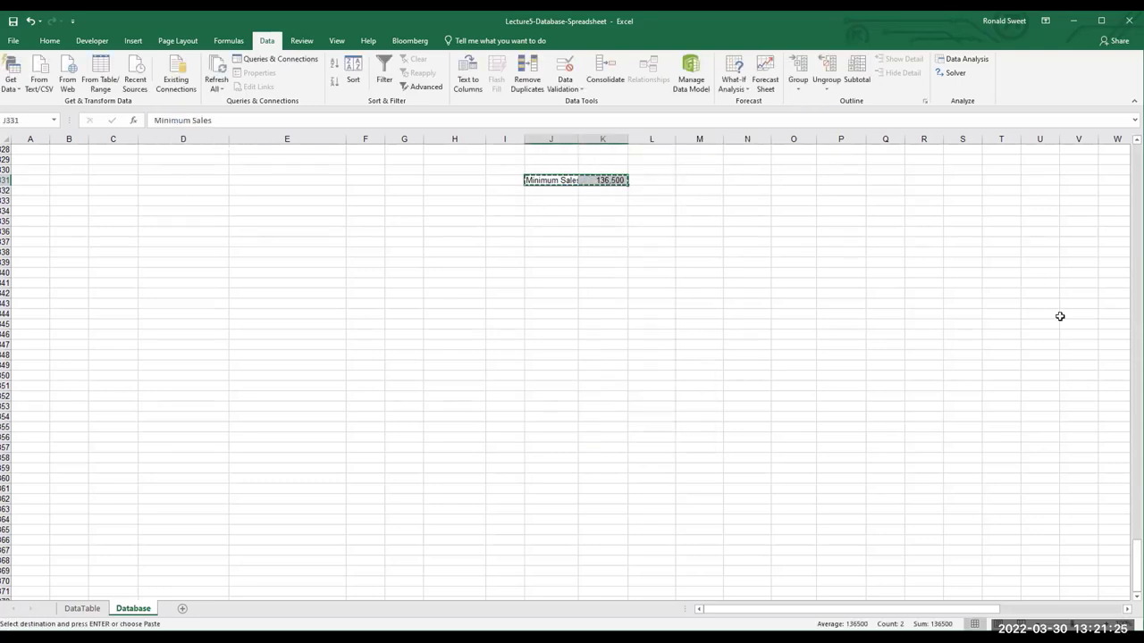
pyautogui.moveTo(1137, 572); pyautogui.dragTo(1136, 536)
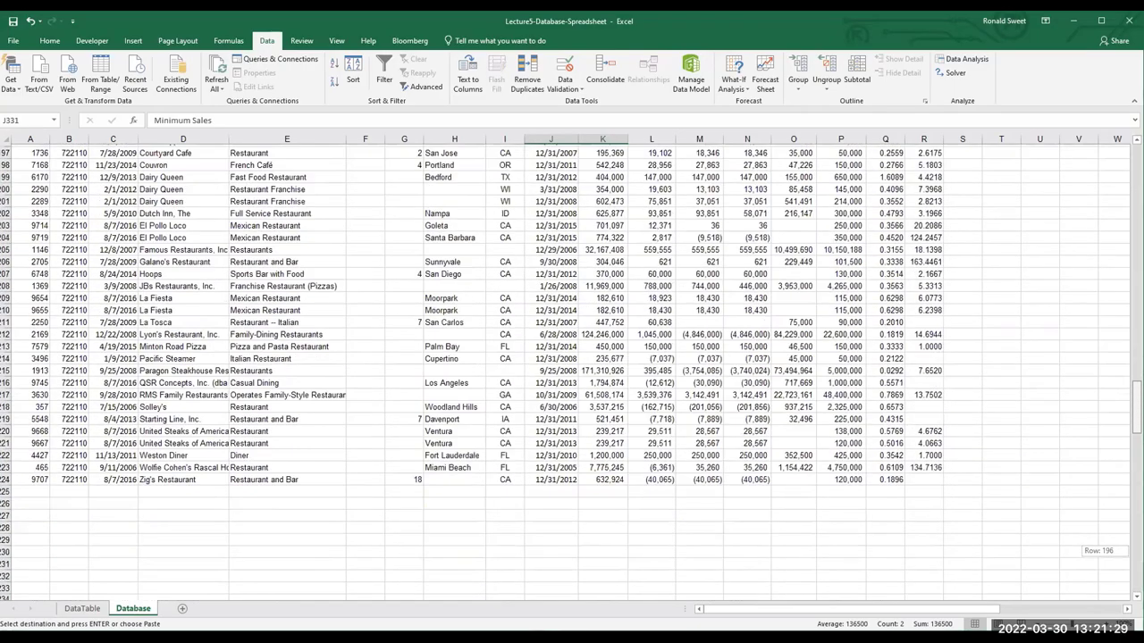
# Scroll to the last rows of the copied results around the NetSales column AE
pyautogui.scroll(16, 611, 432)
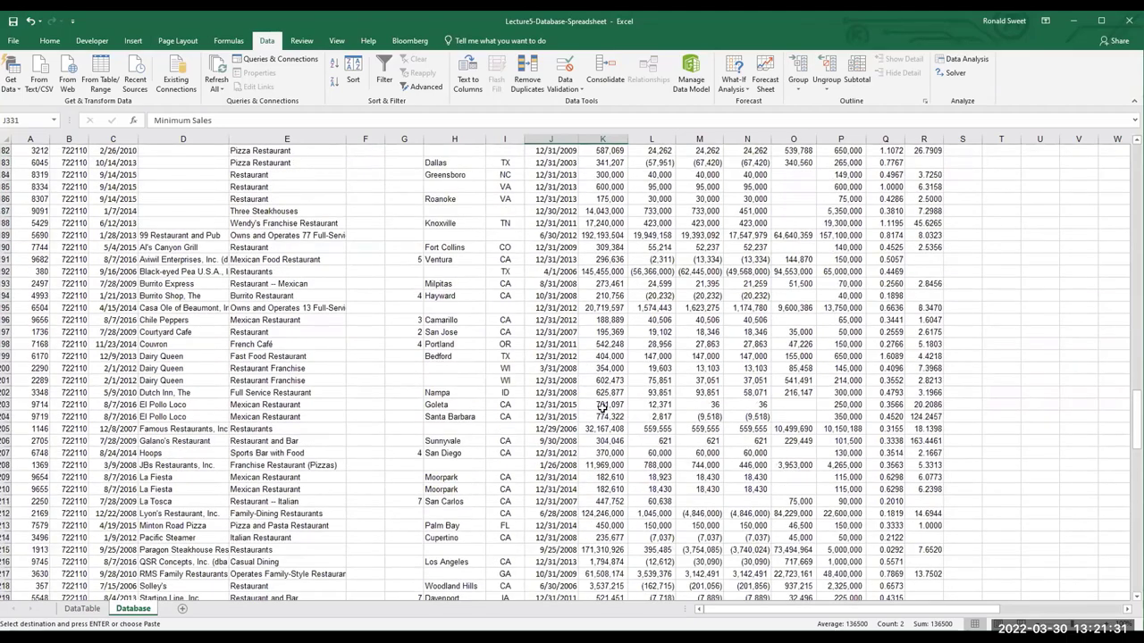
pyautogui.scroll(13, 603, 407)
pyautogui.moveTo(885, 611); pyautogui.dragTo(422, 605)
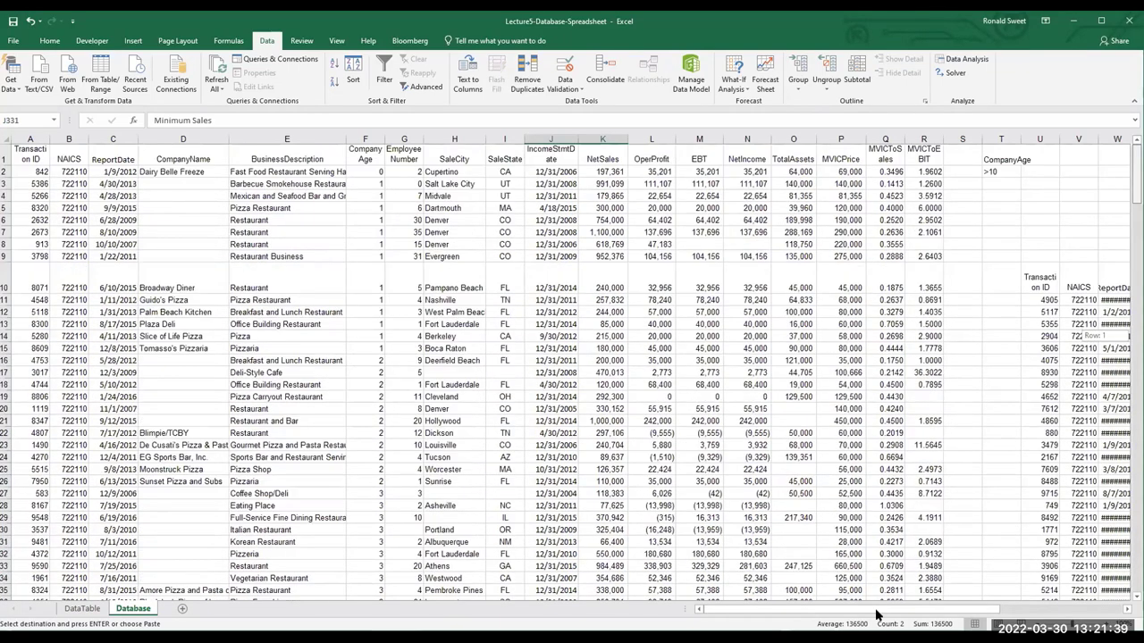
pyautogui.hscroll(5, 992, 616)
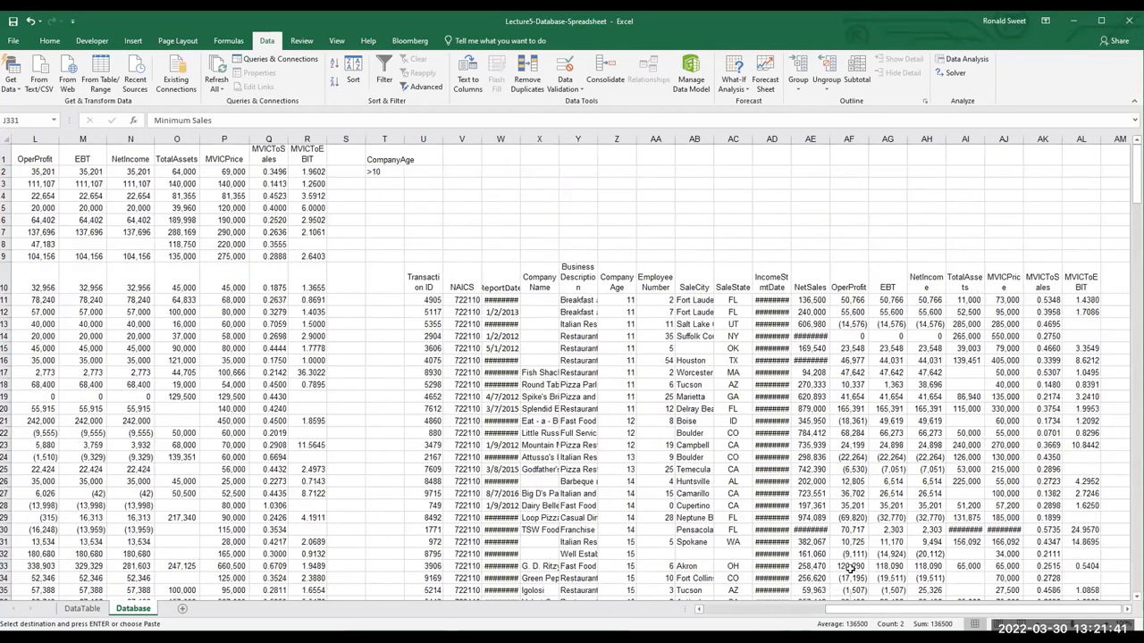
pyautogui.scroll(-2, 804, 562)
pyautogui.scroll(-9, 768, 547)
pyautogui.scroll(11, 645, 552)
pyautogui.scroll(-2, 801, 554)
pyautogui.scroll(-14, 800, 554)
# Below the copied NetSales column, enter a MIN formula over AE59:AF79 returning 59,963
pyautogui.click(807, 547)
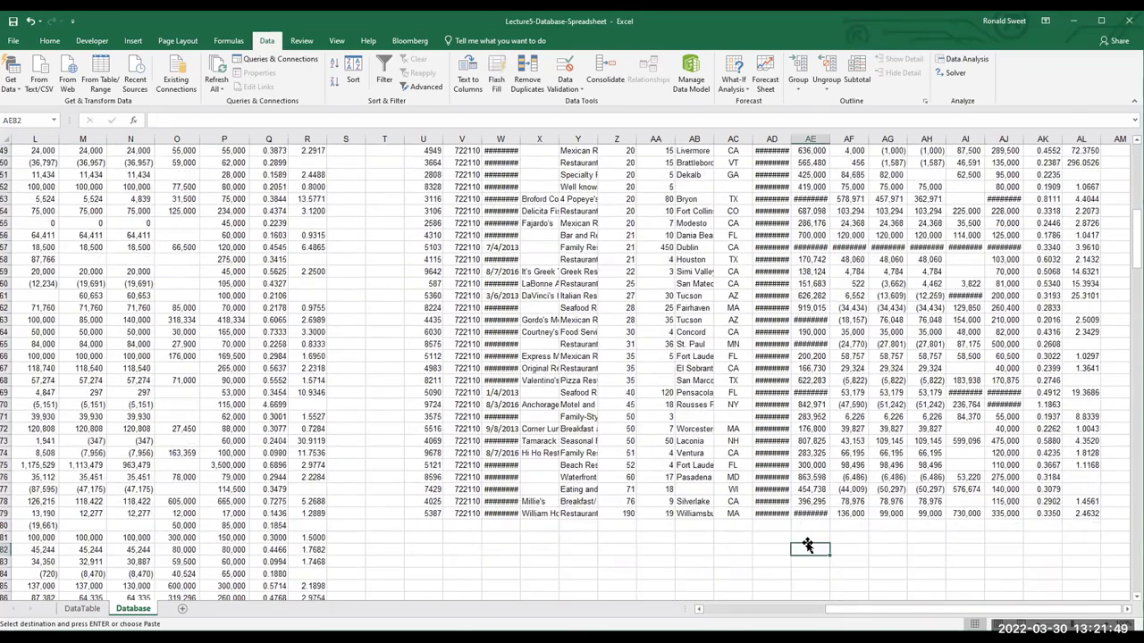
pyautogui.write('=')
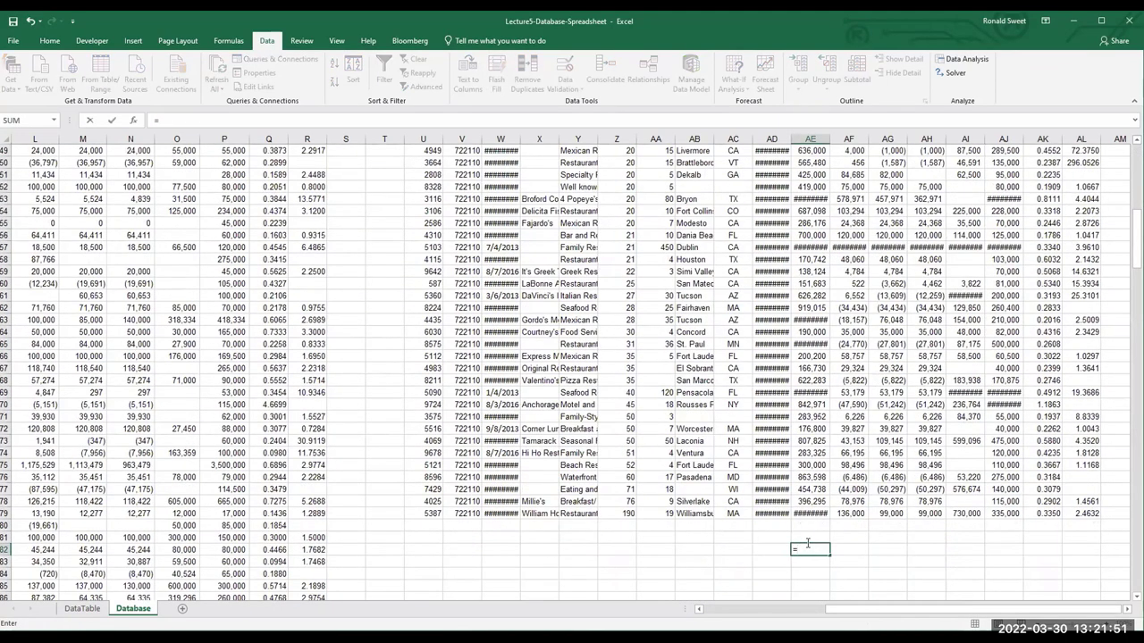
pyautogui.write('min(')
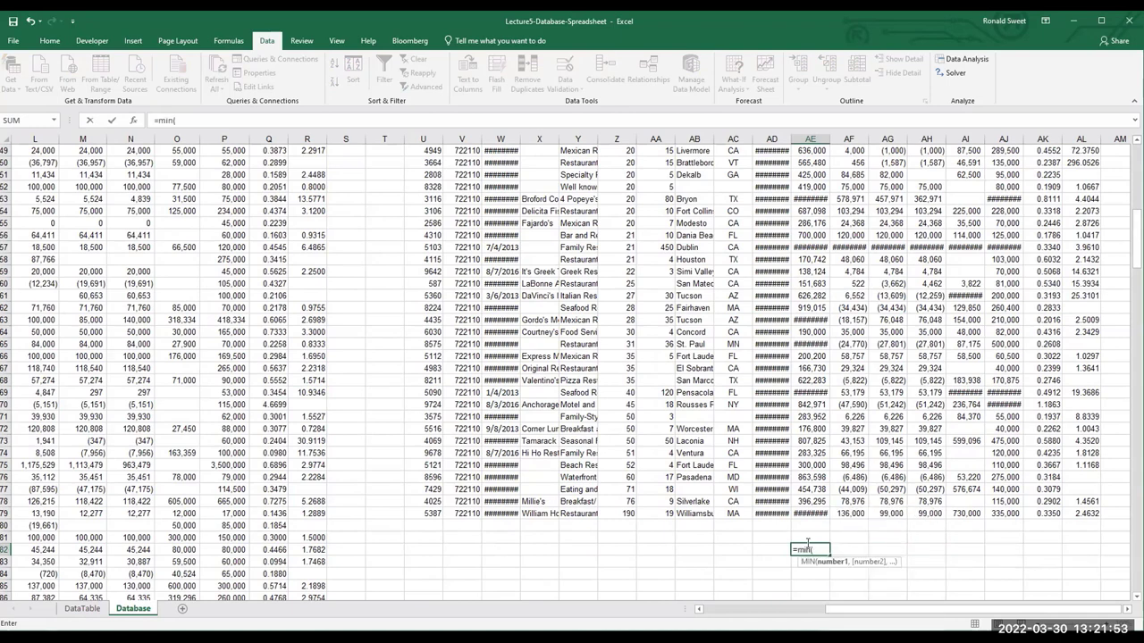
pyautogui.click(815, 516)
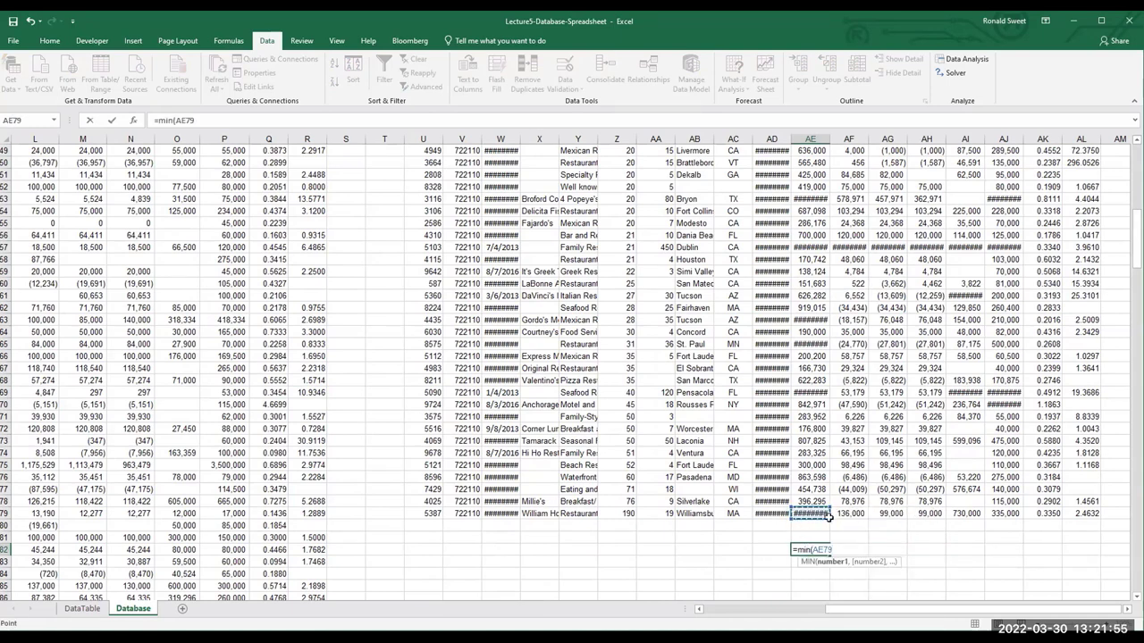
pyautogui.moveTo(826, 519)
pyautogui.mouseDown()
pyautogui.moveTo(850, 198)
pyautogui.moveTo(815, 149)
pyautogui.moveTo(820, 133)
pyautogui.moveTo(820, 217)
pyautogui.moveTo(835, 215)
pyautogui.mouseUp()
pyautogui.press('Return')
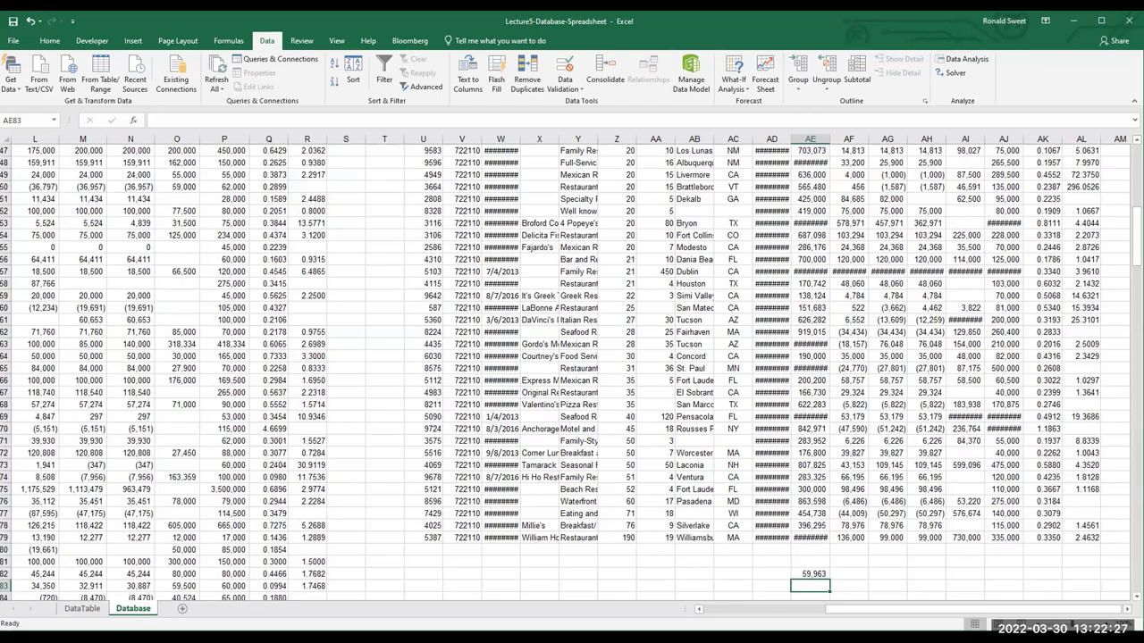
# Enter =AVERAGE(AE38:AE79) in AE83 to show 1,037,686 beneath the 59,963 minimum
pyautogui.scroll(14, 668, 453)
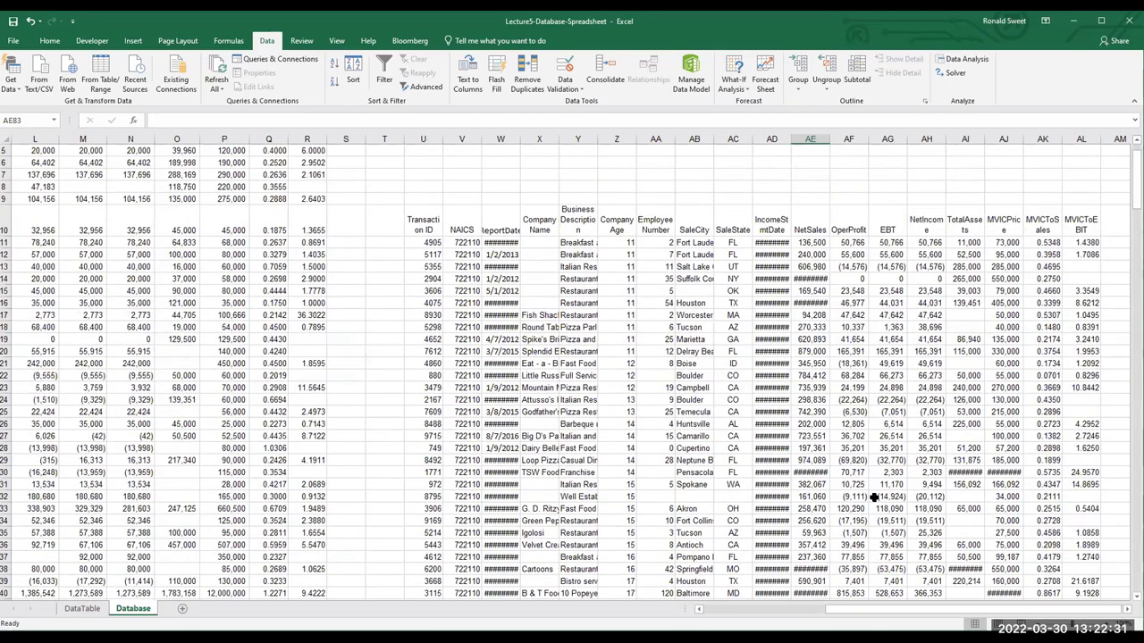
pyautogui.scroll(-1, 847, 527)
pyautogui.scroll(-15, 847, 527)
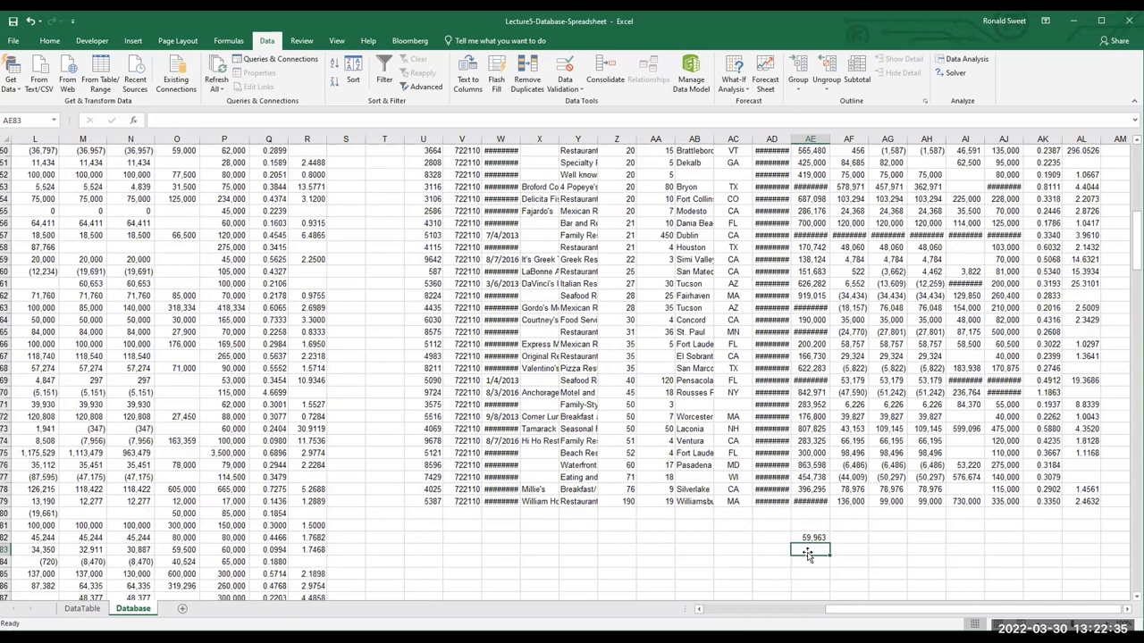
pyautogui.write('=average(')
pyautogui.click(811, 501)
pyautogui.moveTo(814, 286); pyautogui.dragTo(814, 192)
pyautogui.press('Return')
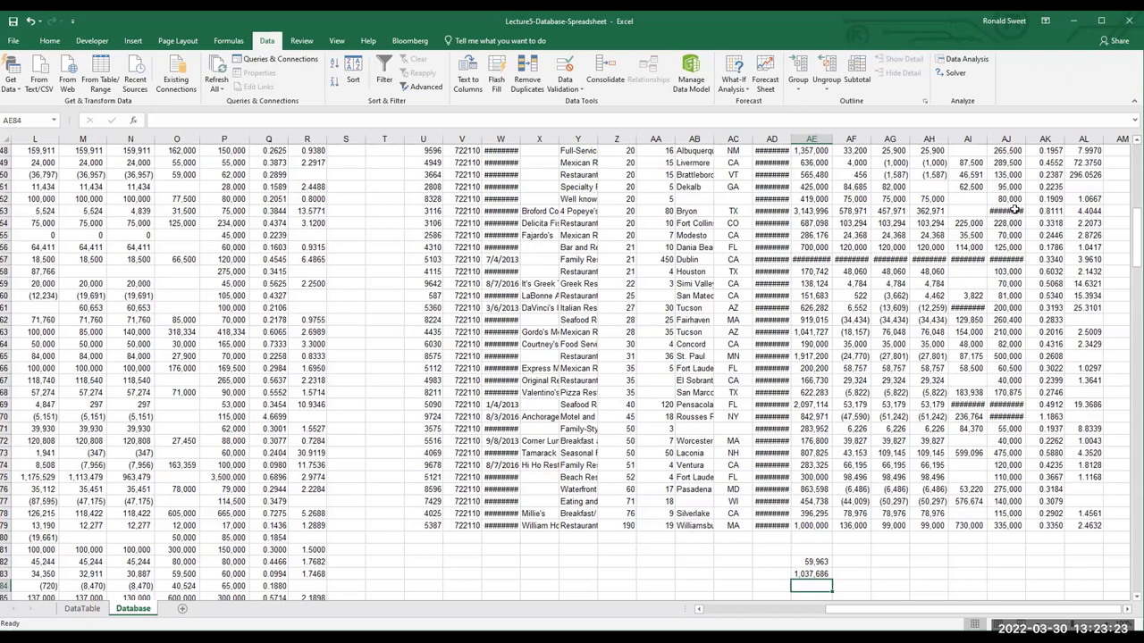
# Insert a blank column at U beside the CompanyAge criterion
pyautogui.click(413, 139)
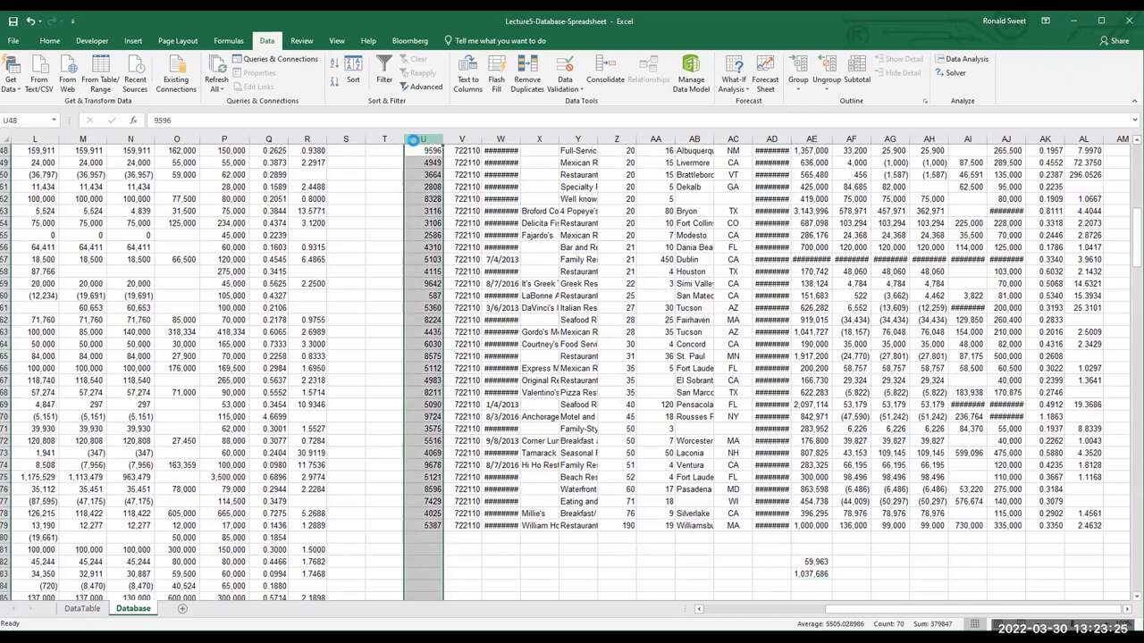
pyautogui.rightClick(417, 141)
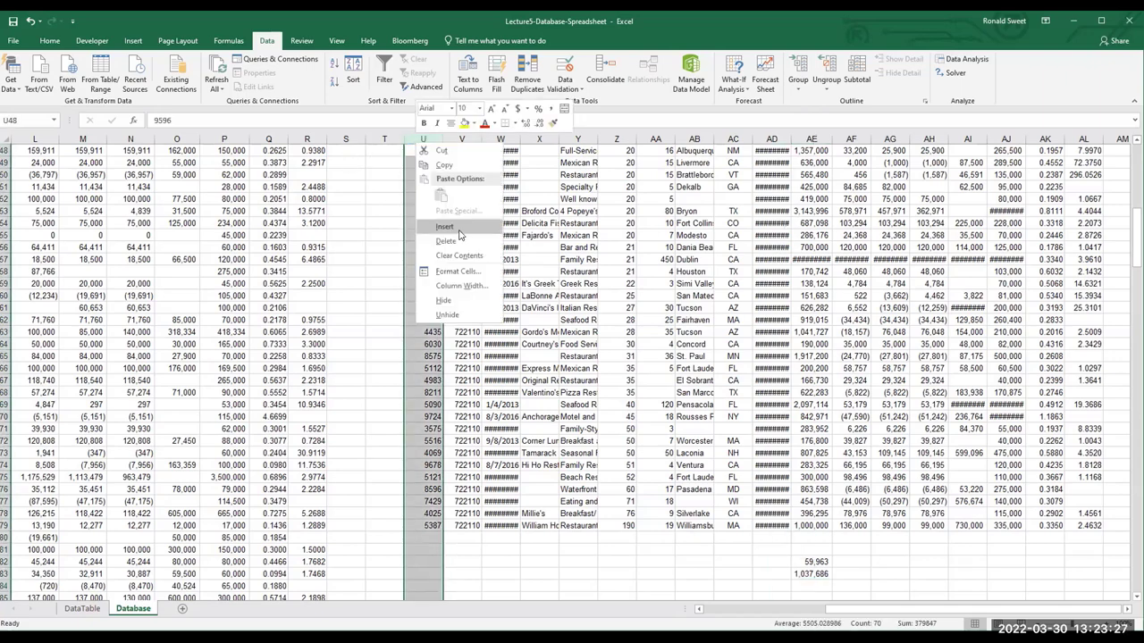
pyautogui.click(459, 229)
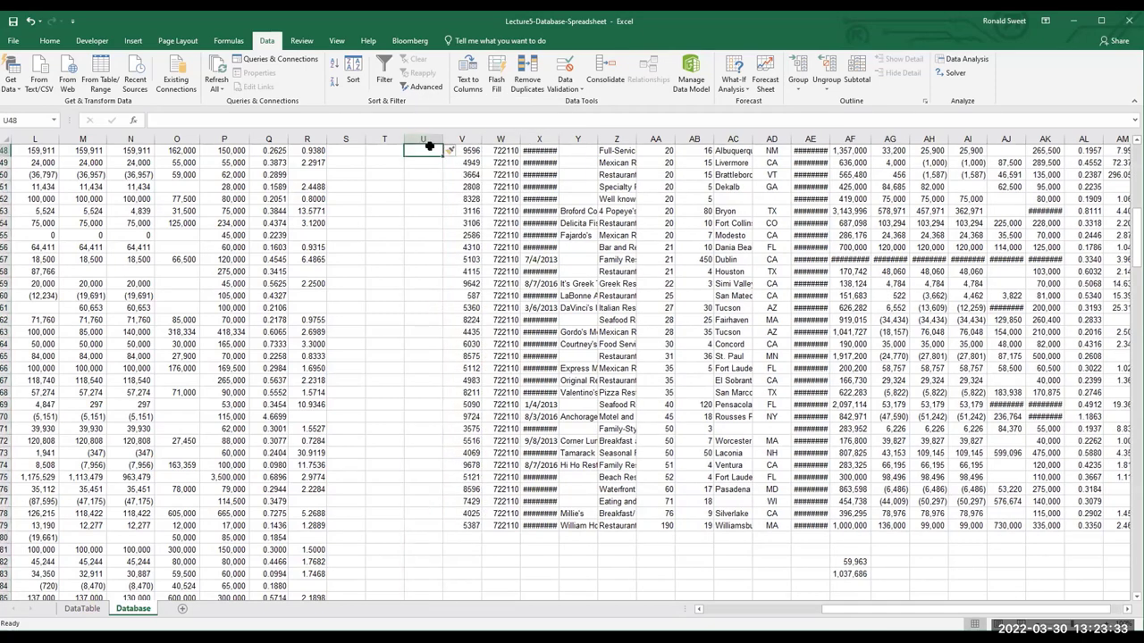
pyautogui.click(429, 147)
pyautogui.write('=')
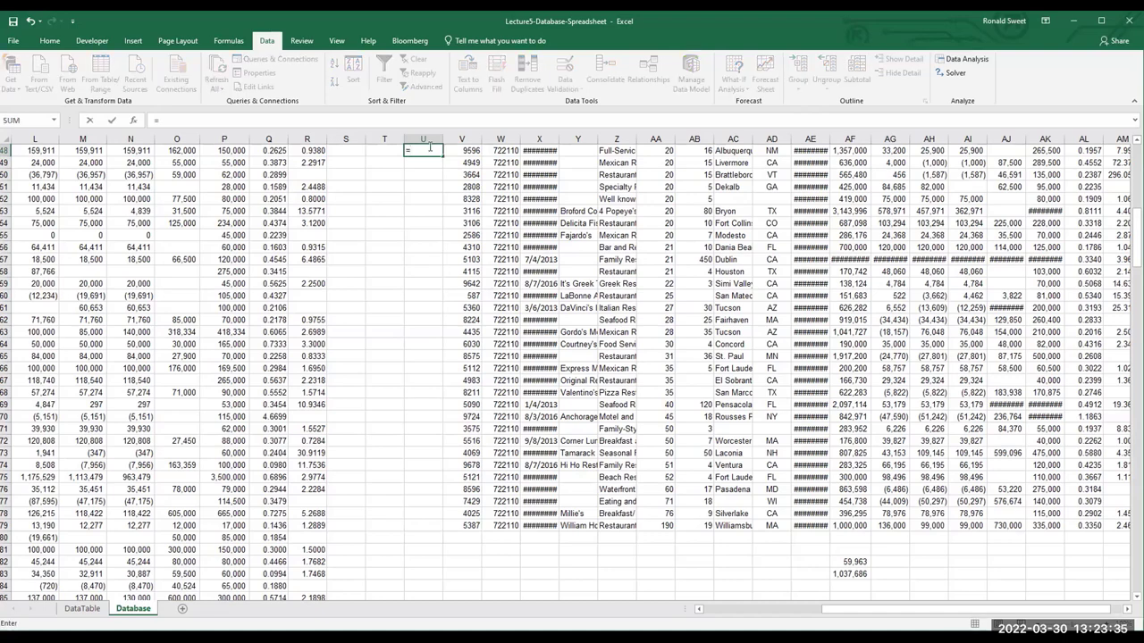
pyautogui.press('Escape')
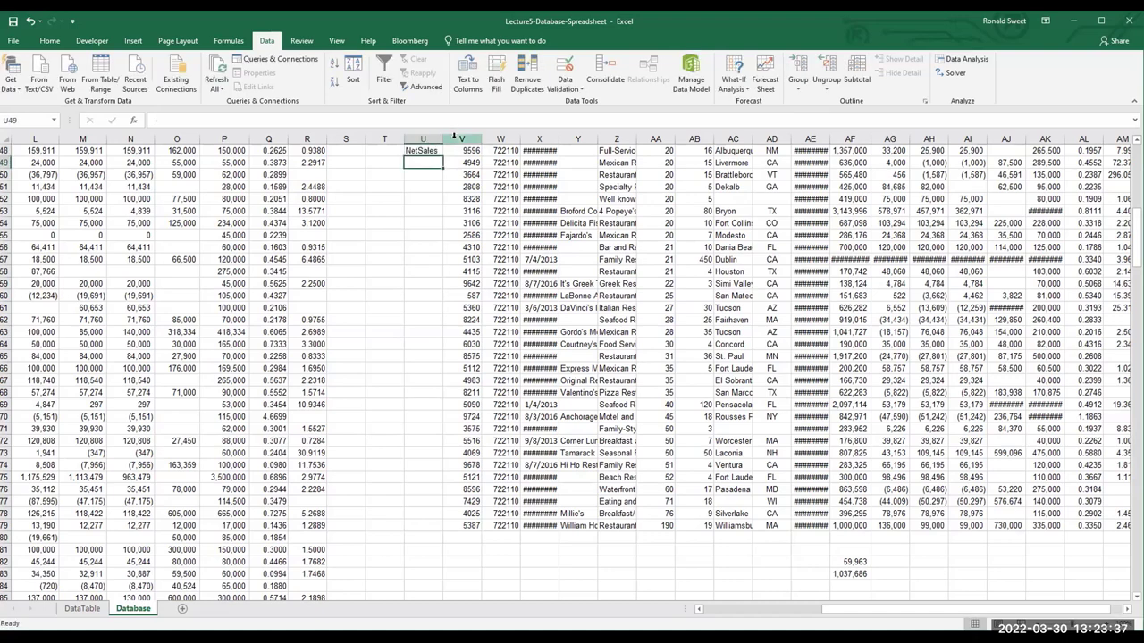
# Clear the stray NetSales entry from cell U48
pyautogui.click(454, 138)
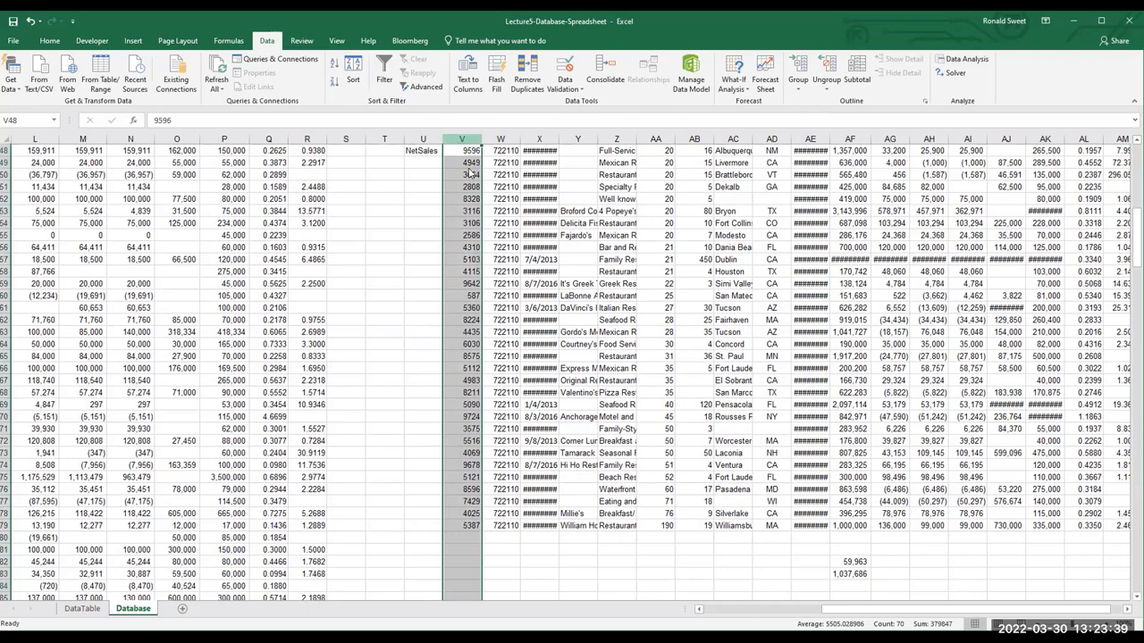
pyautogui.rightClick(469, 171)
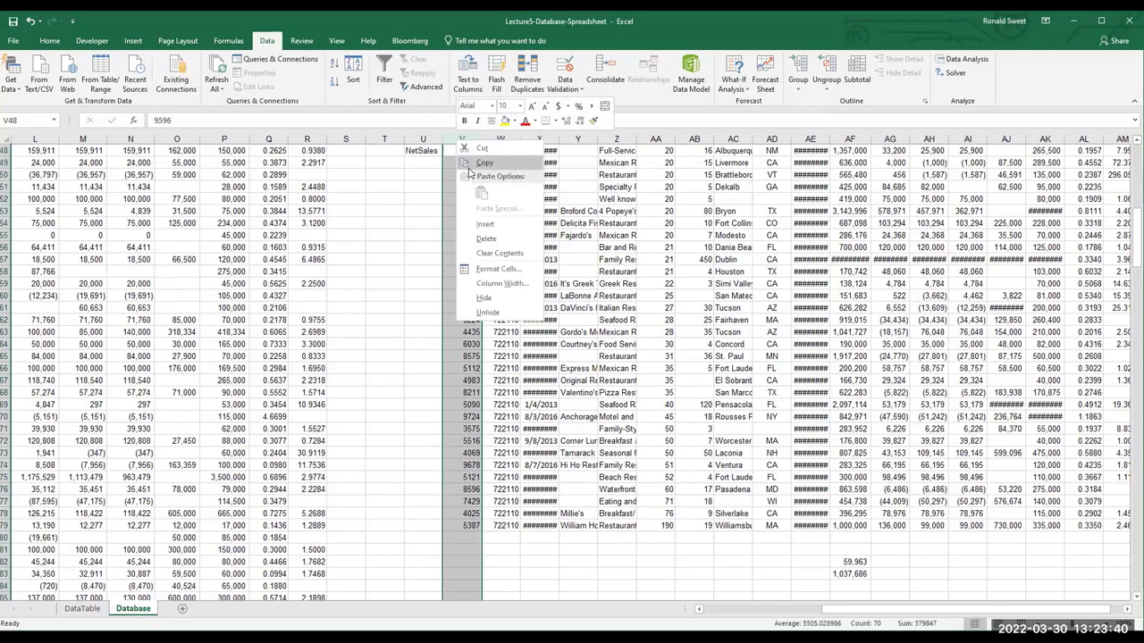
pyautogui.click(427, 149)
pyautogui.scroll(4, 423, 163)
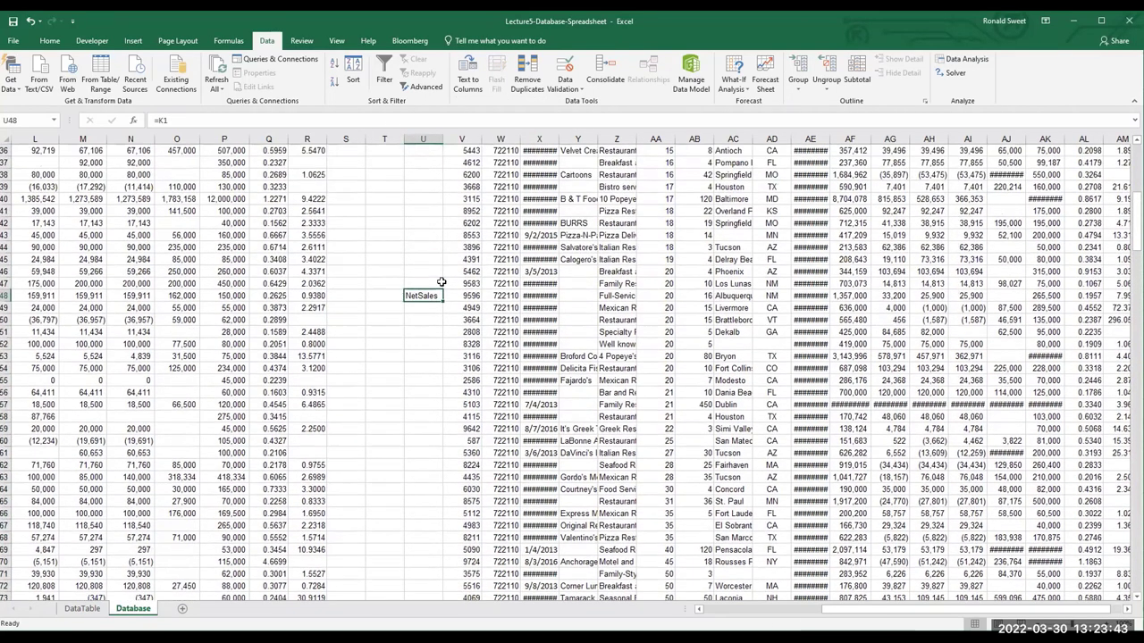
pyautogui.press('Delete')
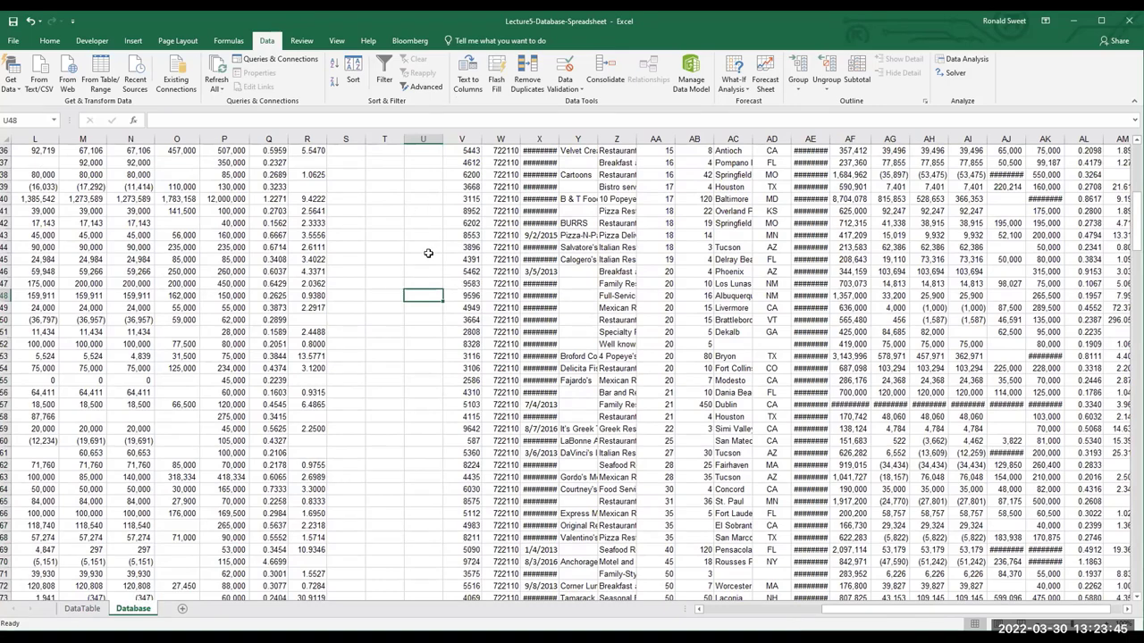
pyautogui.scroll(4, 435, 255)
pyautogui.scroll(8, 435, 255)
# Make U1 the NetSales heading with =k1, add a column at V, and enter >1000000 in U2
pyautogui.click(431, 165)
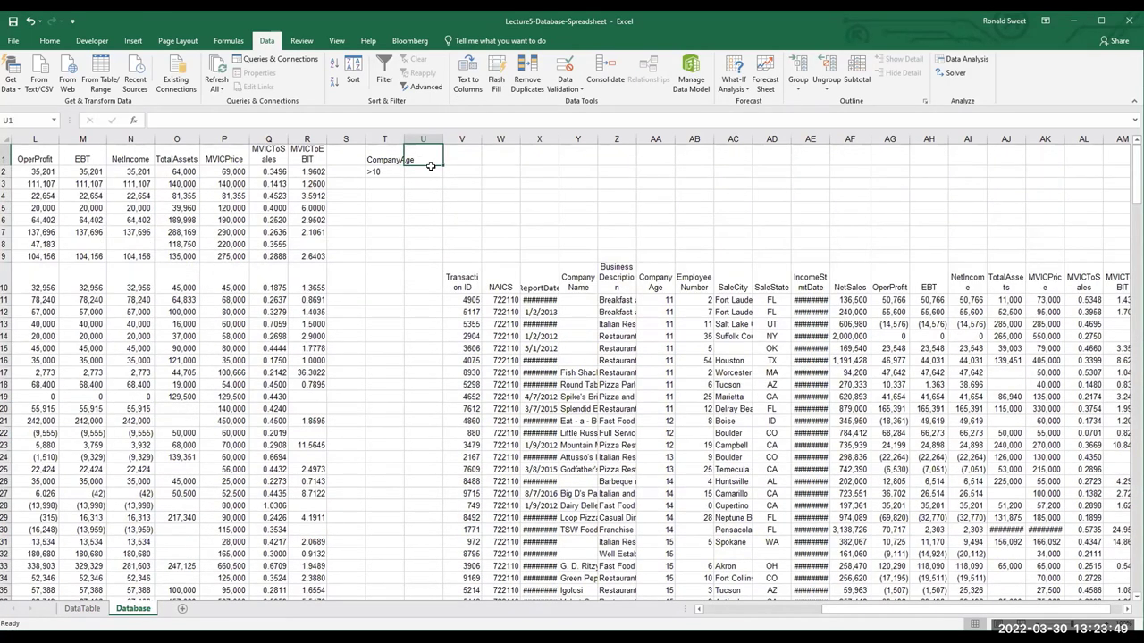
pyautogui.write('=k1')
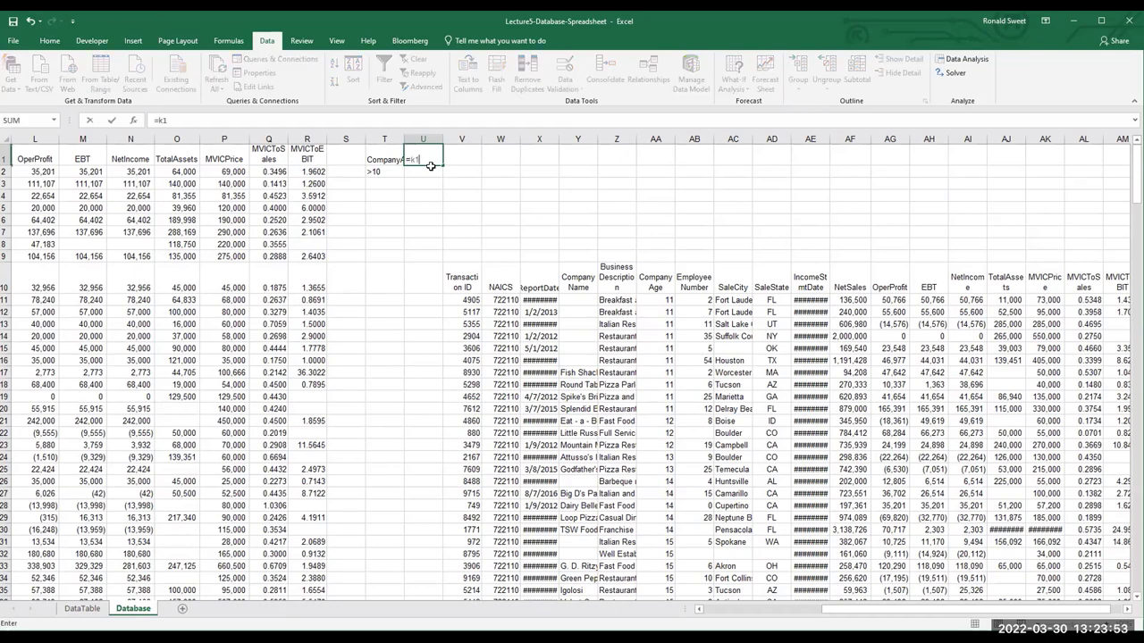
pyautogui.press('Return')
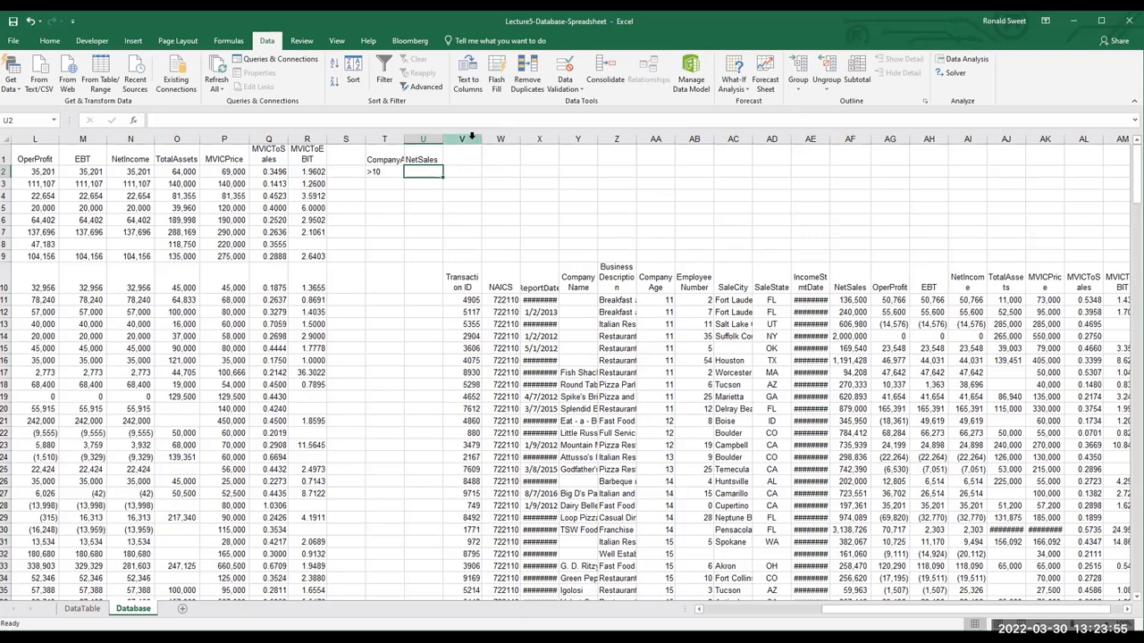
pyautogui.click(472, 138)
pyautogui.hotkey('ctrl', '+')
pyautogui.click(428, 171)
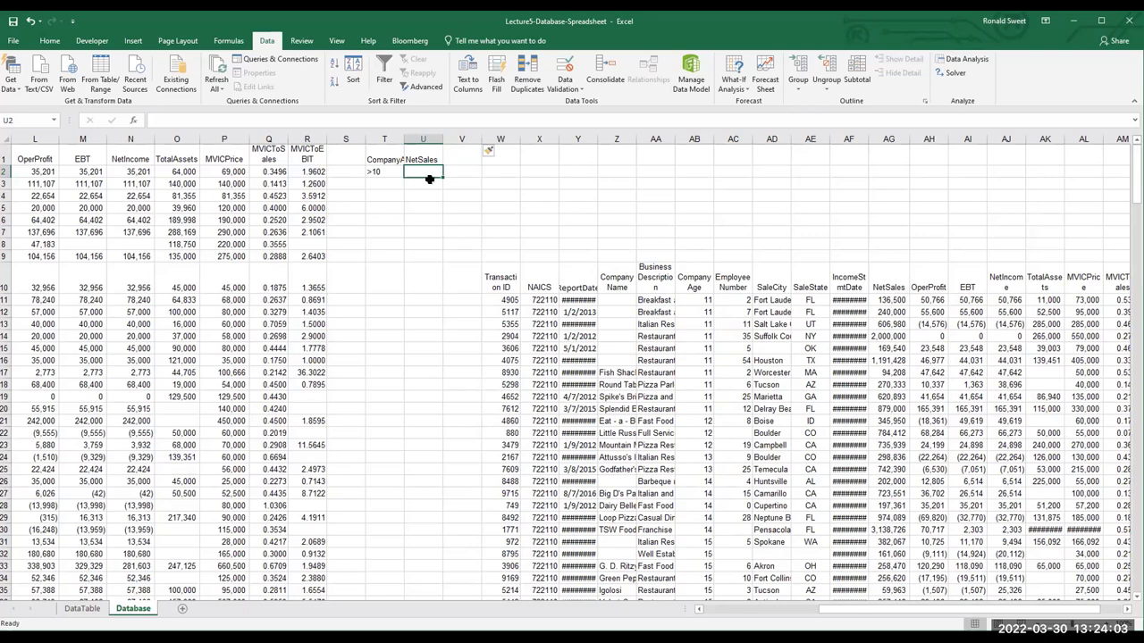
pyautogui.write('>1')
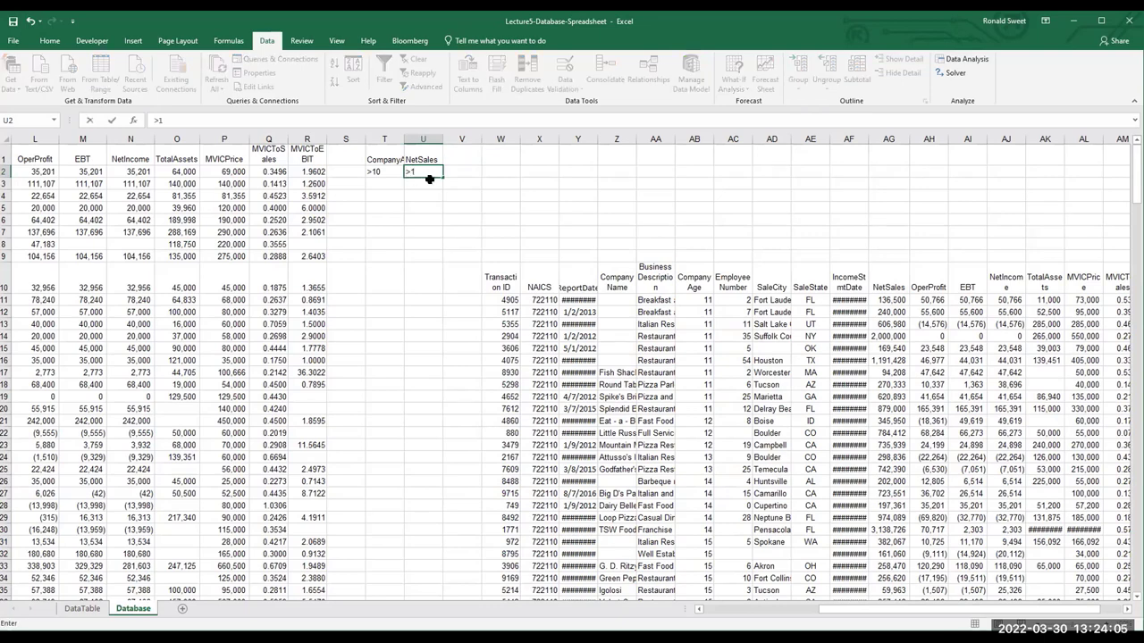
pyautogui.write('000000')
pyautogui.press('Return')
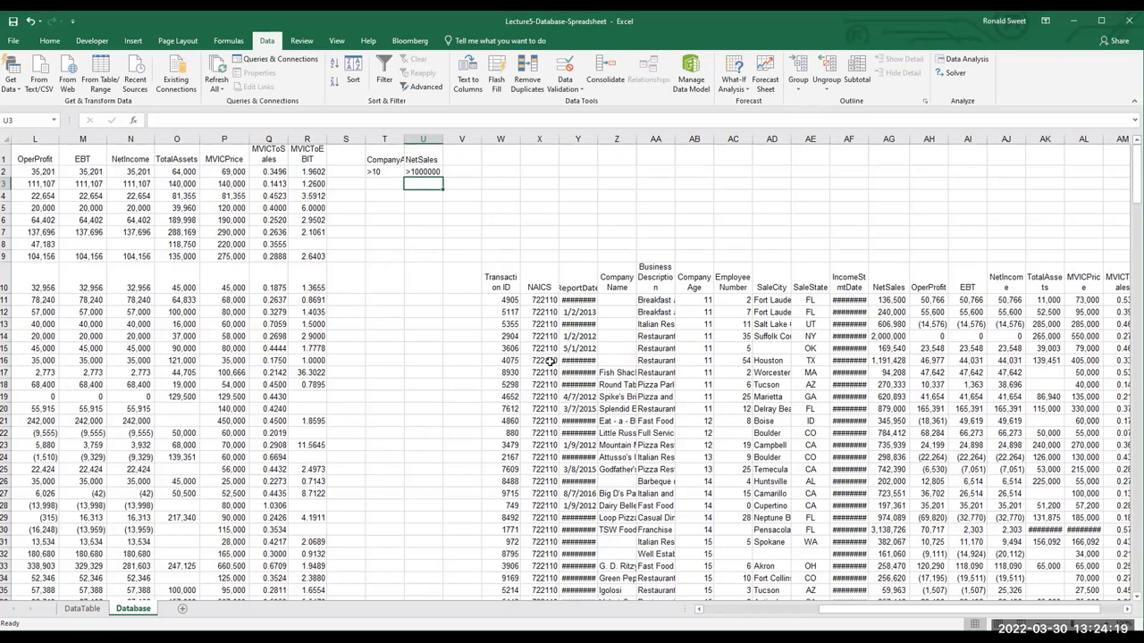
# In Advanced Filter, set the criteria range to T1:U2
pyautogui.click(425, 87)
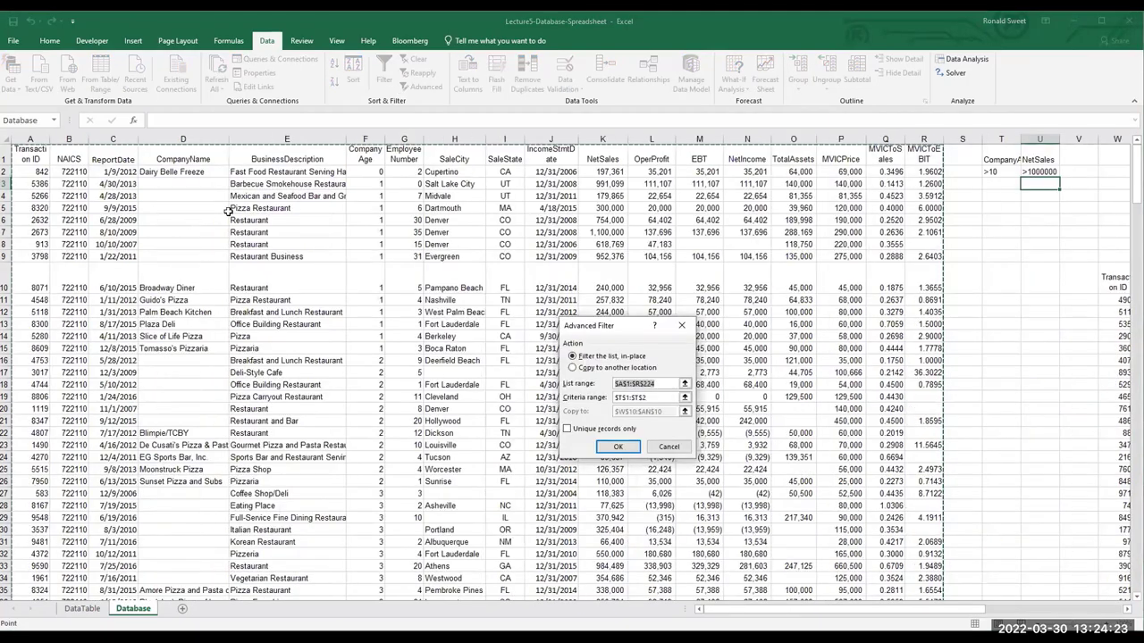
pyautogui.scroll(-11, 676, 527)
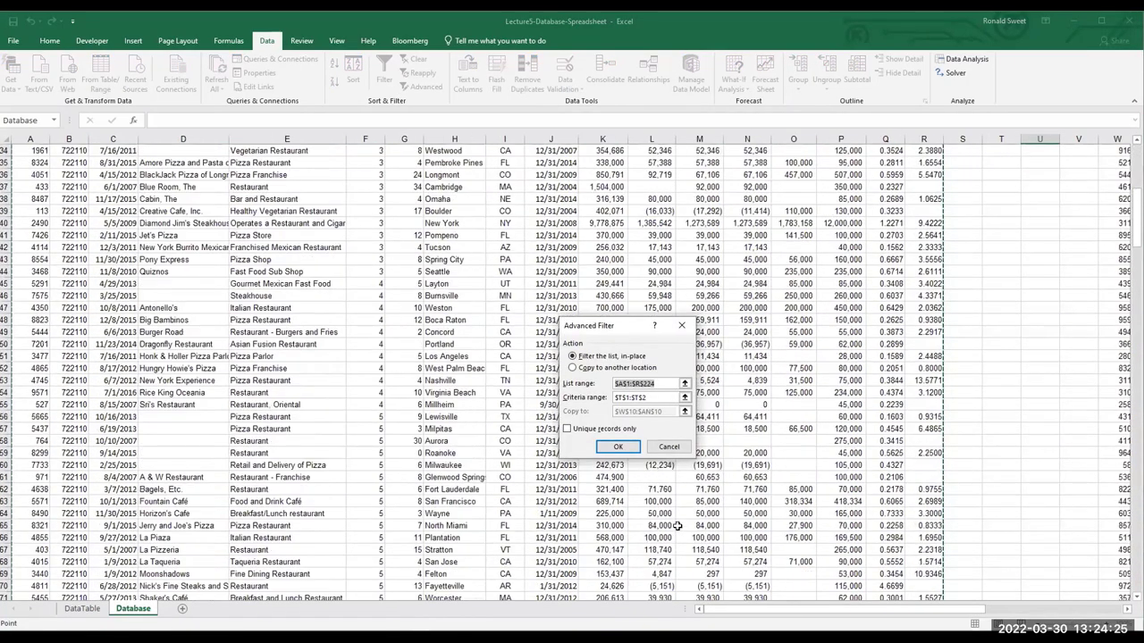
pyautogui.scroll(-20, 676, 527)
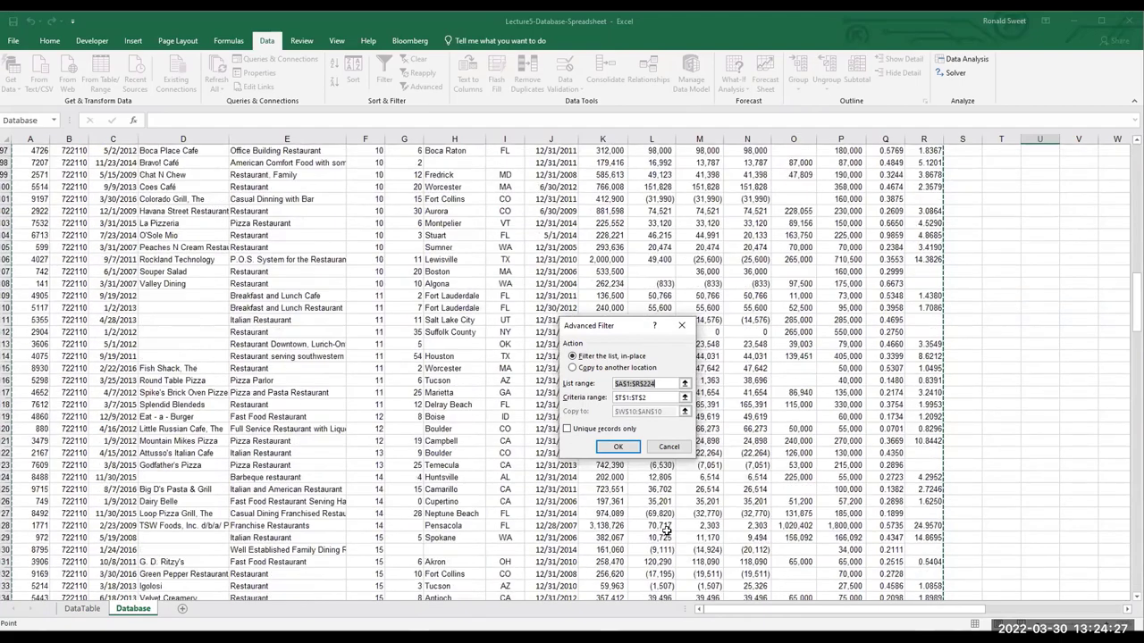
pyautogui.scroll(20, 833, 464)
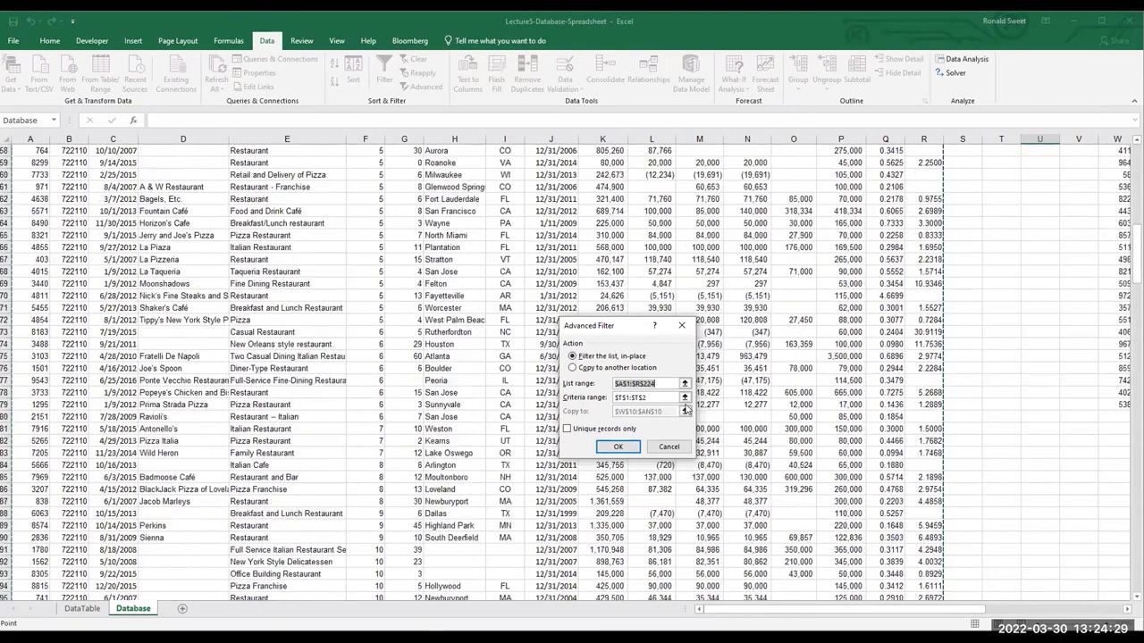
pyautogui.click(657, 397)
pyautogui.scroll(15, 951, 248)
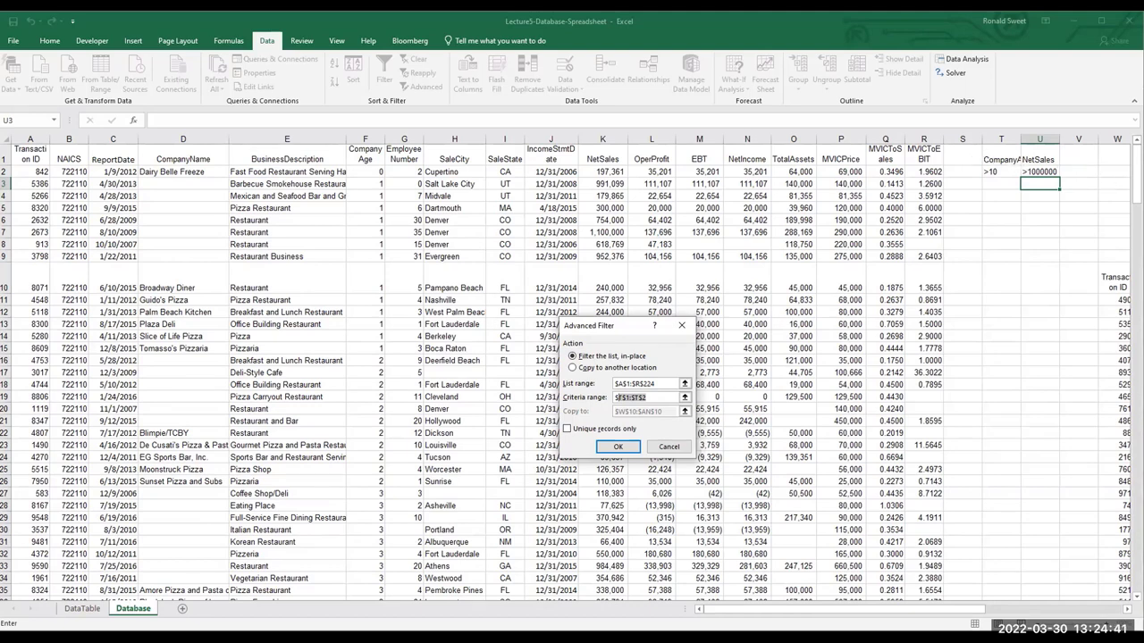
pyautogui.moveTo(1004, 148); pyautogui.dragTo(1030, 172)
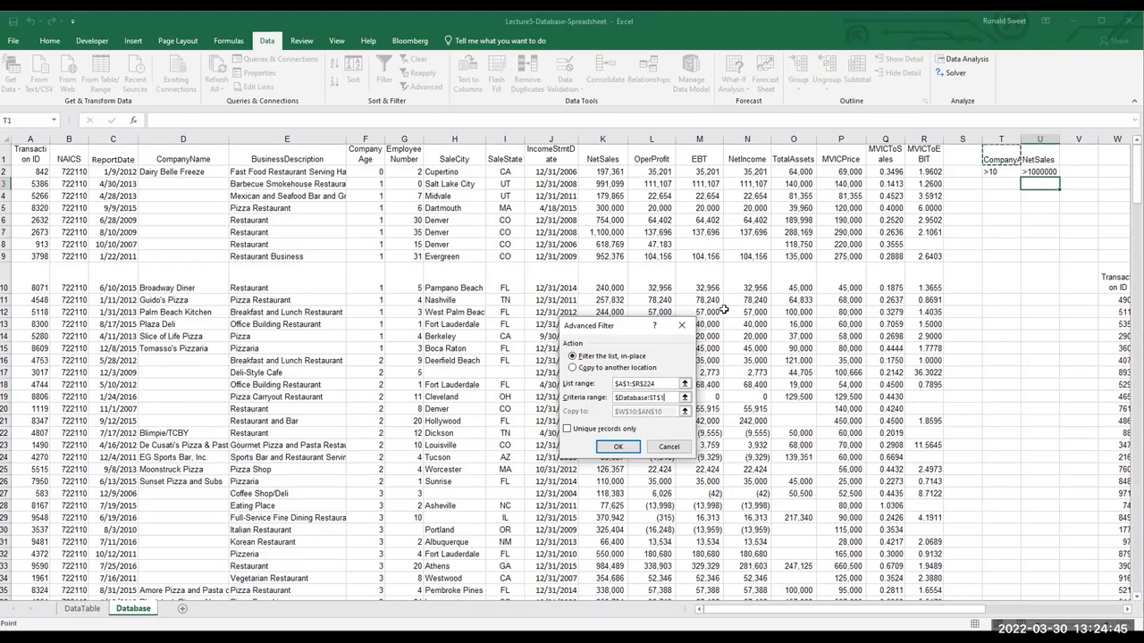
# Copy the matching records to W87 and review the 11 results
pyautogui.click(573, 370)
pyautogui.click(664, 411)
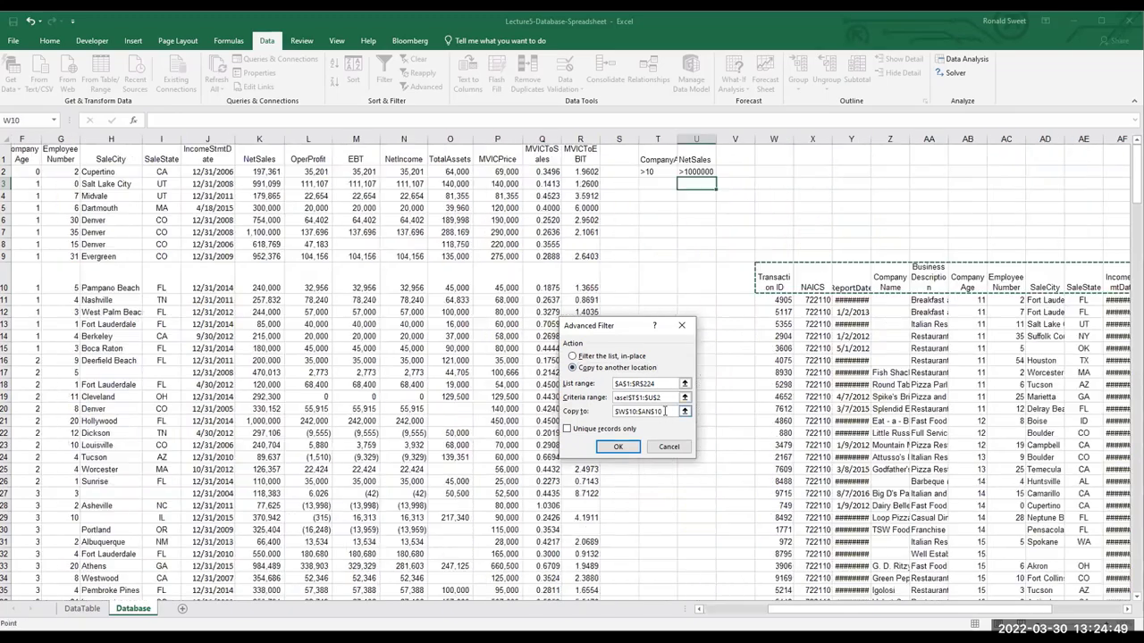
pyautogui.press('BackSpace')
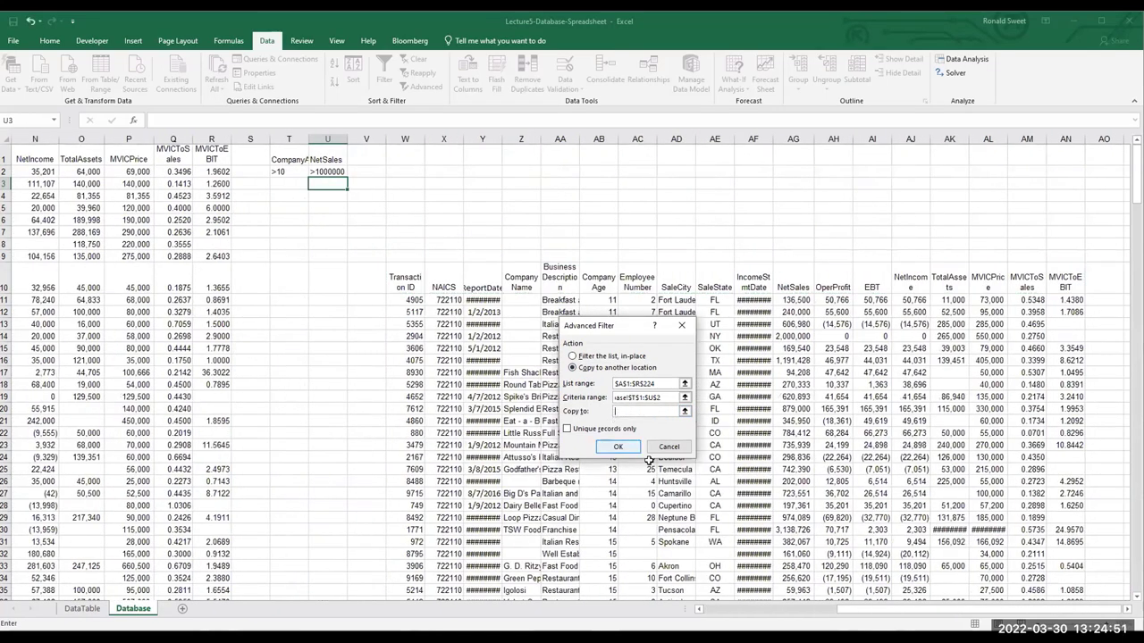
pyautogui.scroll(-14, 493, 503)
pyautogui.scroll(-6, 493, 503)
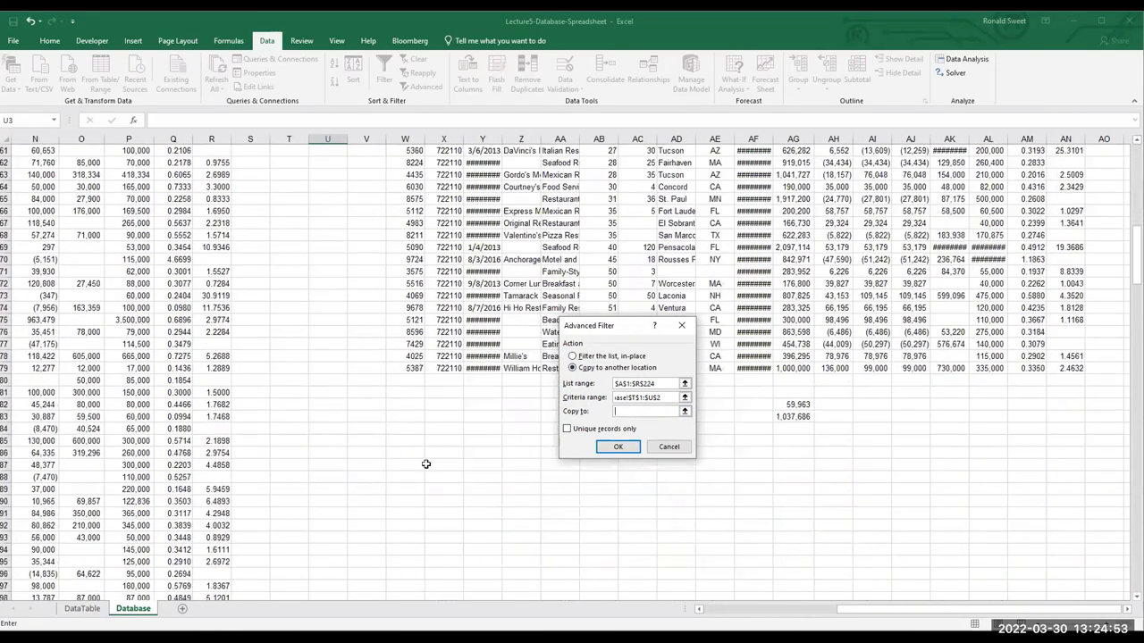
pyautogui.click(404, 465)
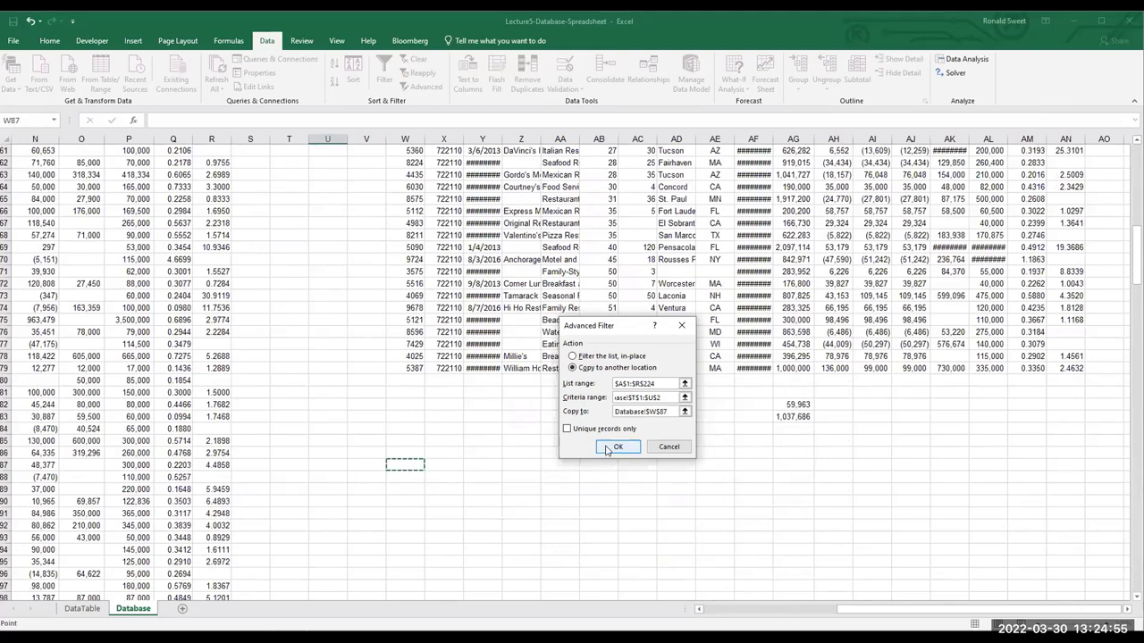
pyautogui.click(607, 446)
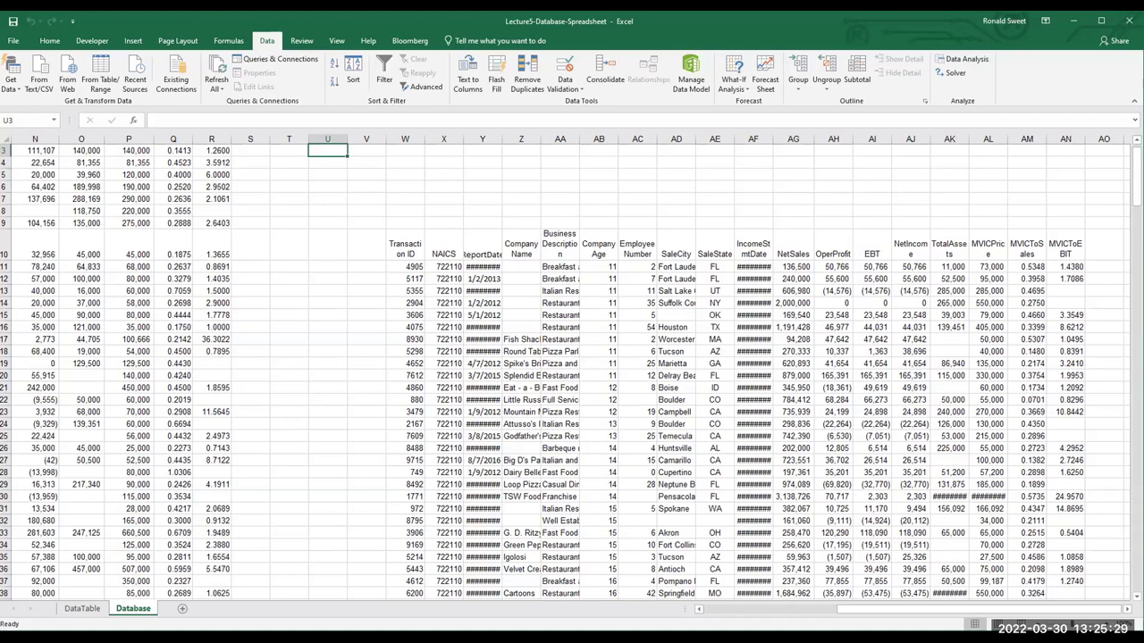
pyautogui.scroll(-5, 1039, 542)
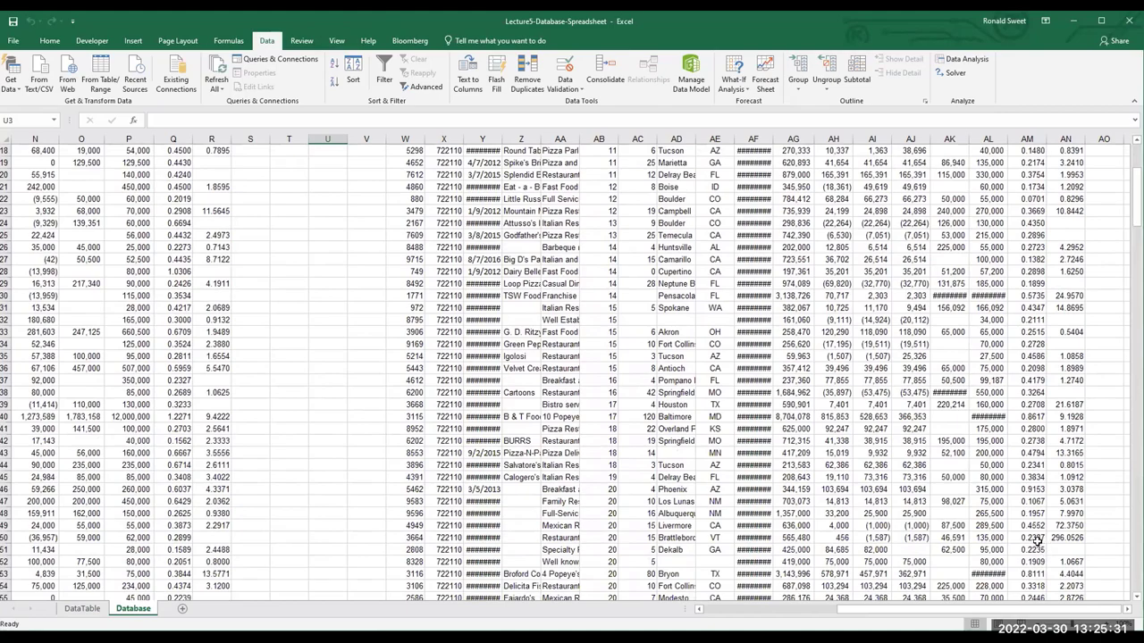
pyautogui.scroll(-3, 1039, 541)
pyautogui.scroll(-15, 899, 604)
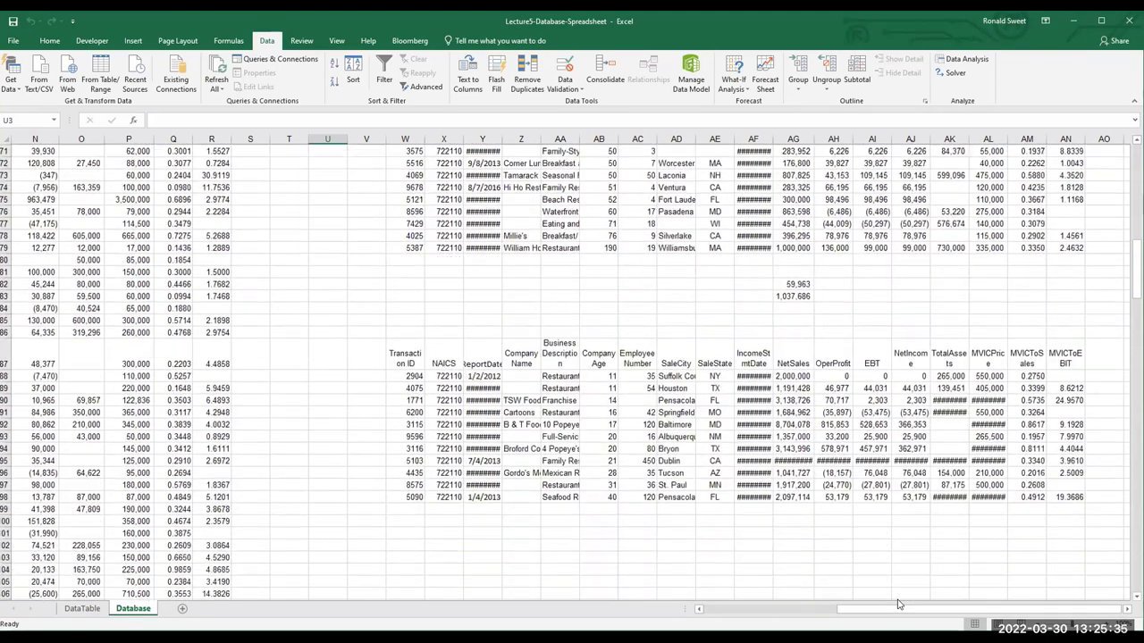
pyautogui.scroll(-1, 899, 605)
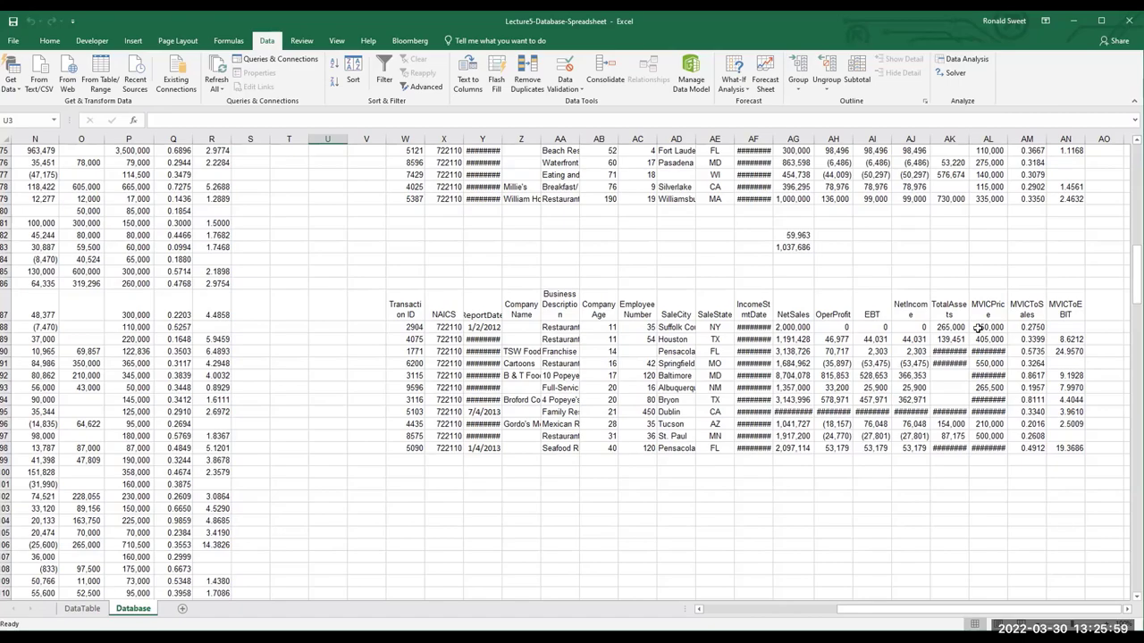
pyautogui.scroll(4, 715, 318)
pyautogui.scroll(20, 711, 318)
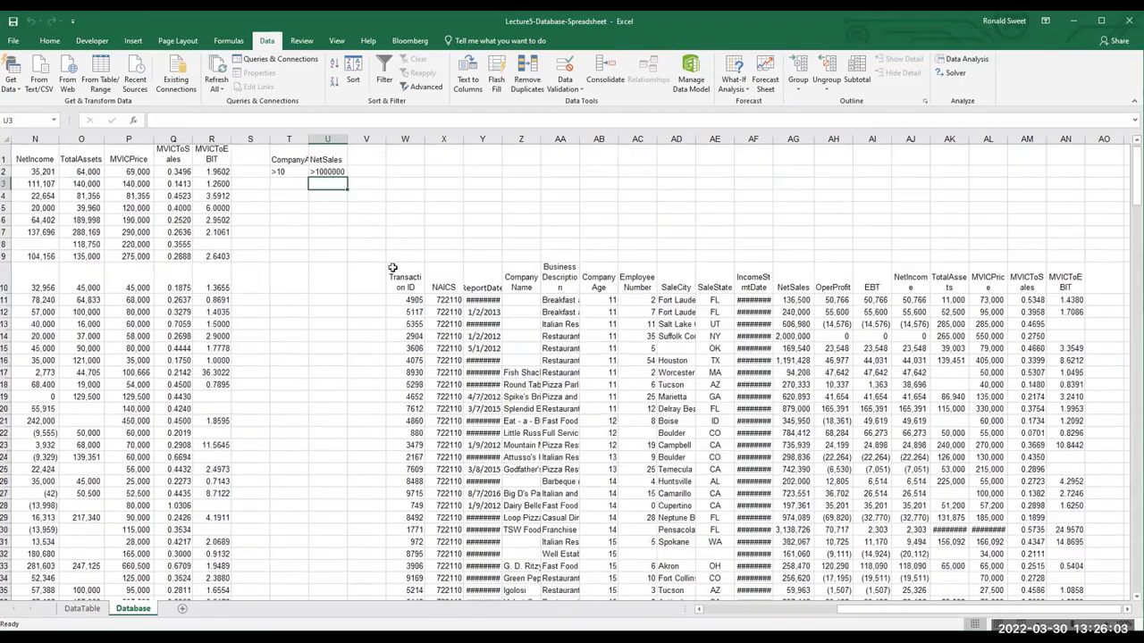
# Copy the >1000000 NetSales criterion from U2 and paste it into U3
pyautogui.click(327, 171)
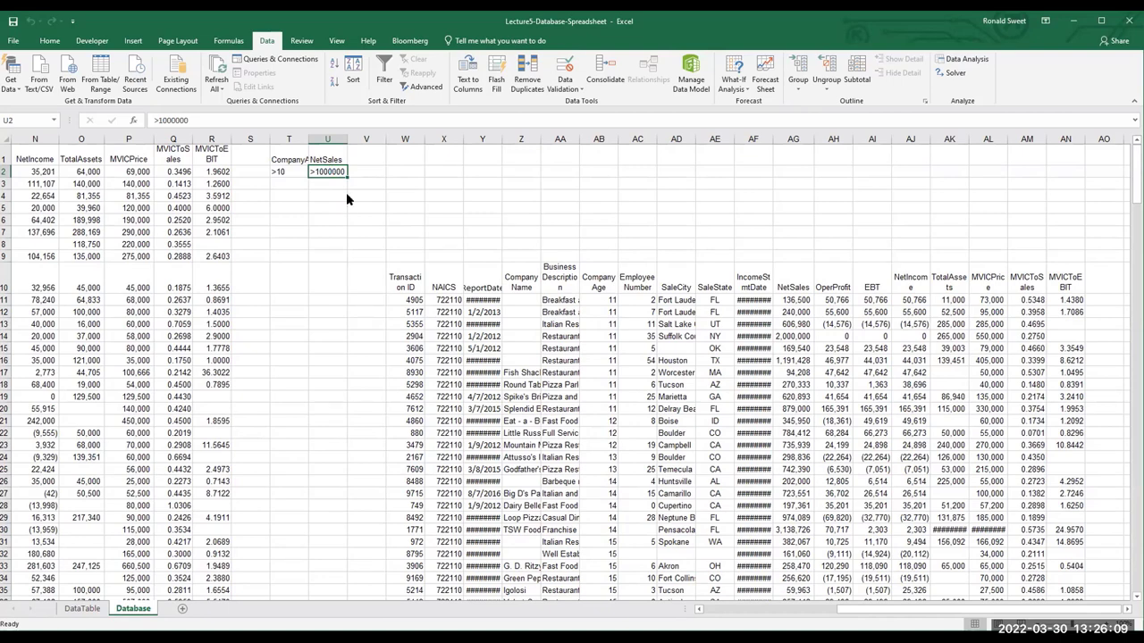
pyautogui.rightClick(327, 172)
pyautogui.click(333, 192)
pyautogui.click(332, 184)
pyautogui.rightClick(336, 185)
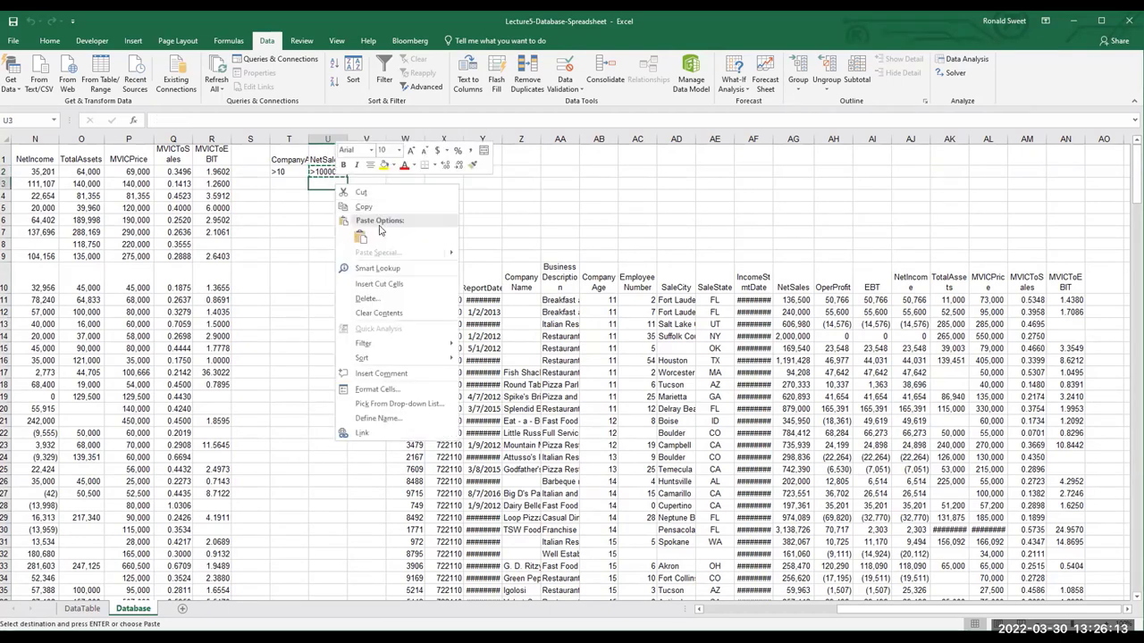
pyautogui.click(357, 236)
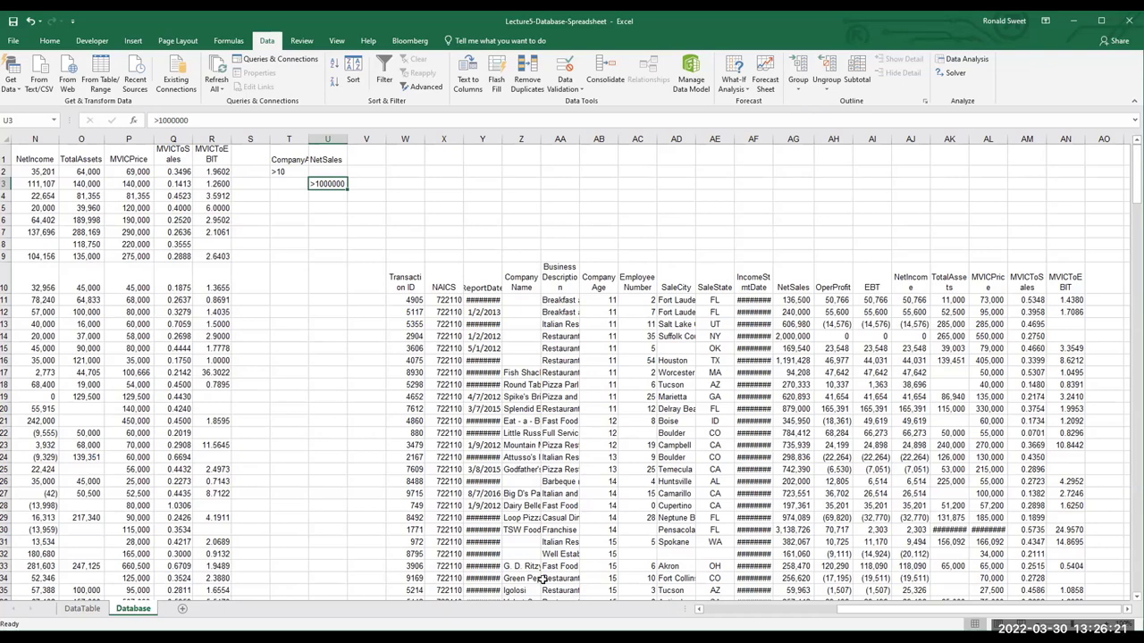
# Run Advanced Filter with criteria range T1:U3, copying matching records to W107
pyautogui.click(435, 83)
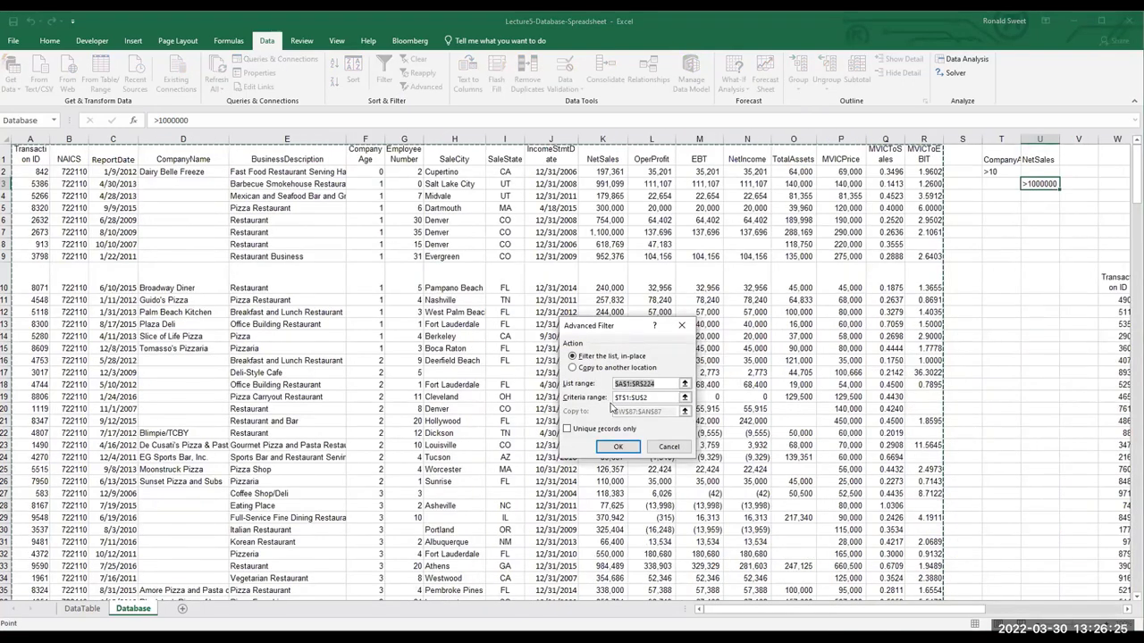
pyautogui.press('Tab')
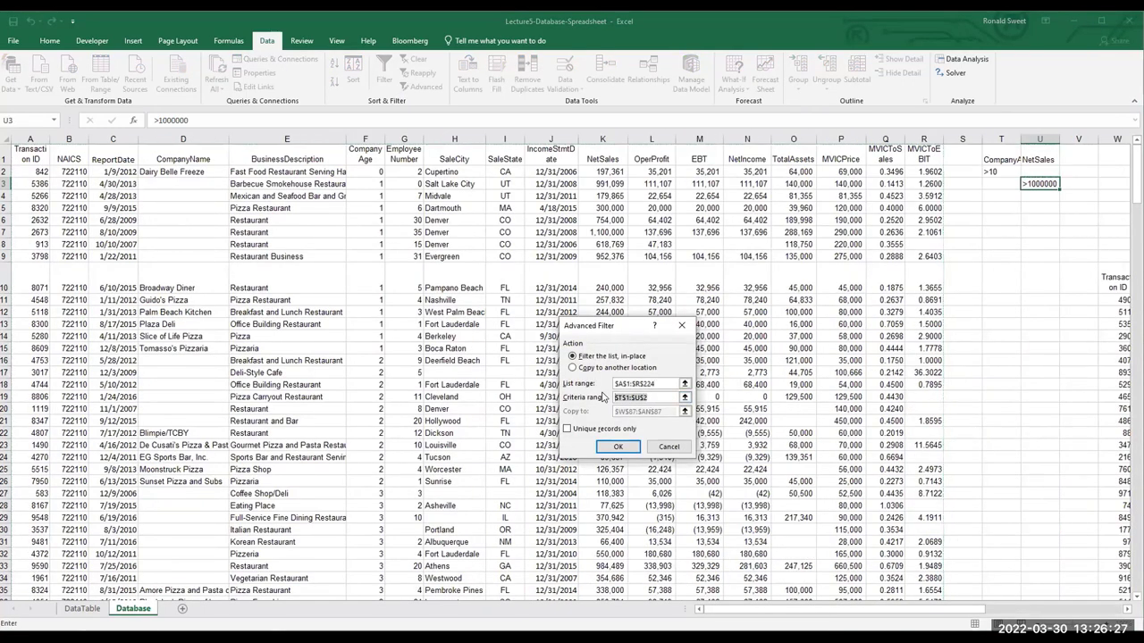
pyautogui.press('BackSpace')
pyautogui.moveTo(1002, 157); pyautogui.dragTo(1032, 185)
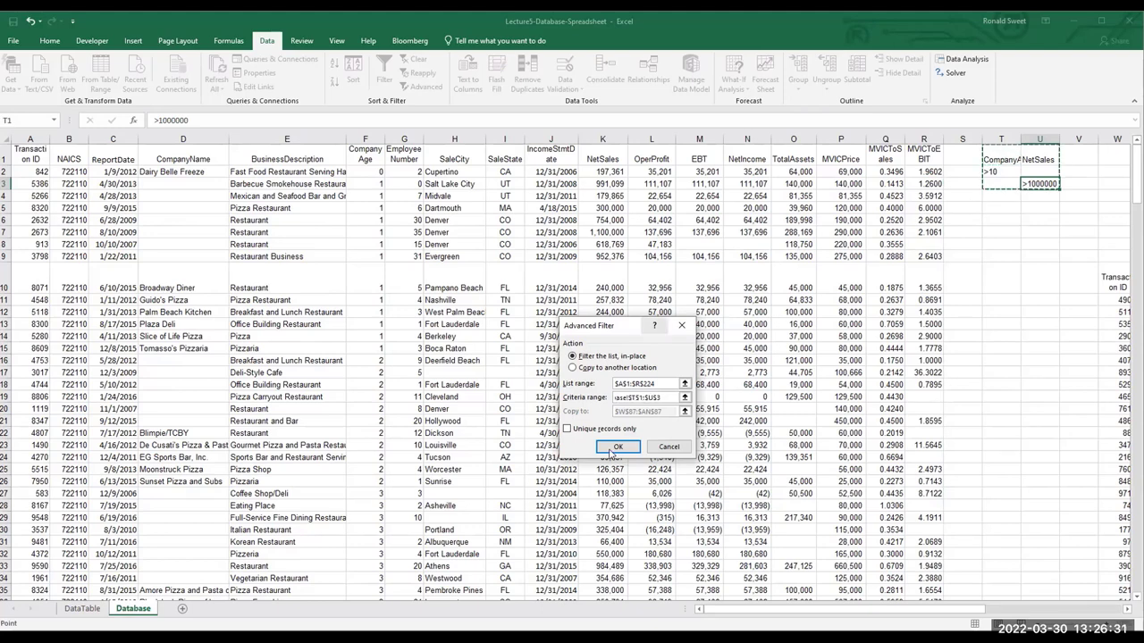
pyautogui.click(574, 367)
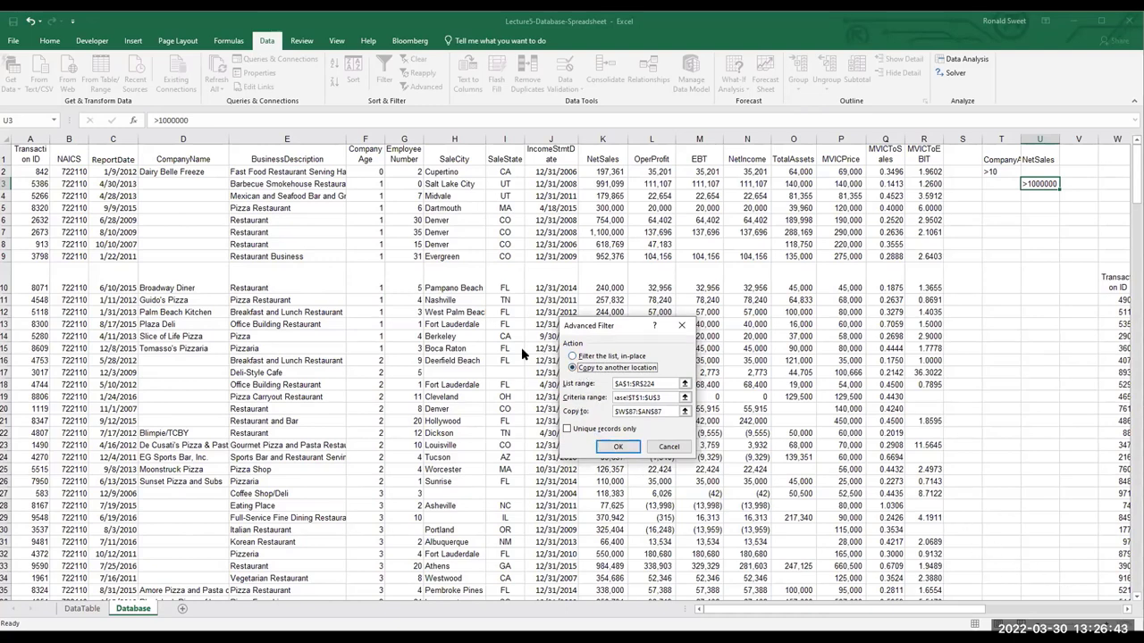
pyautogui.click(670, 411)
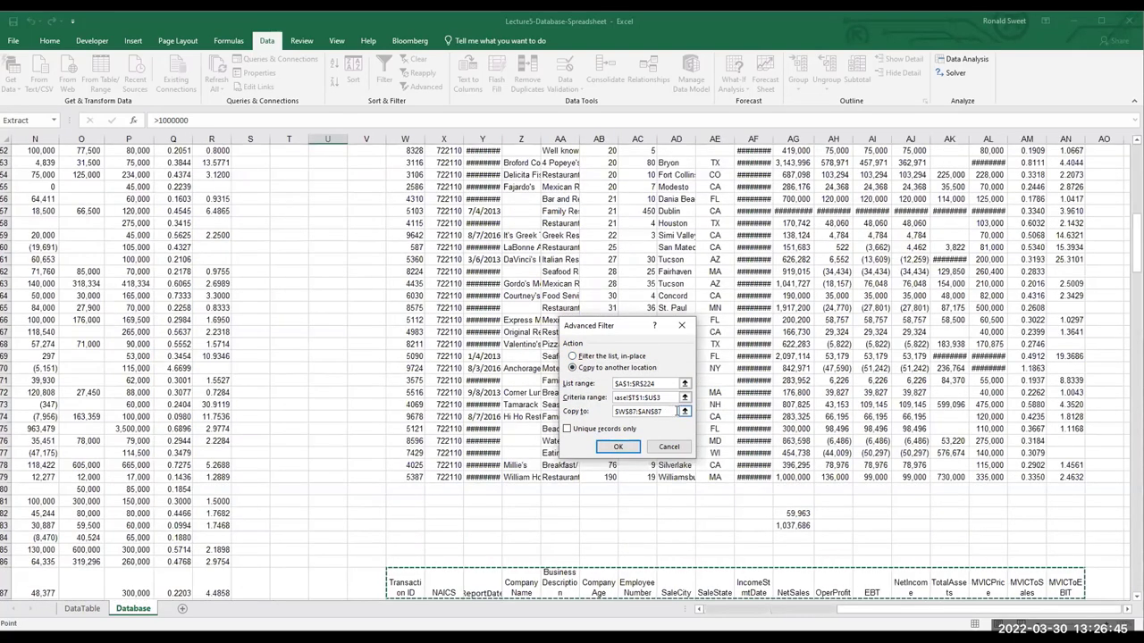
pyautogui.moveTo(677, 411); pyautogui.dragTo(613, 411)
pyautogui.press('BackSpace')
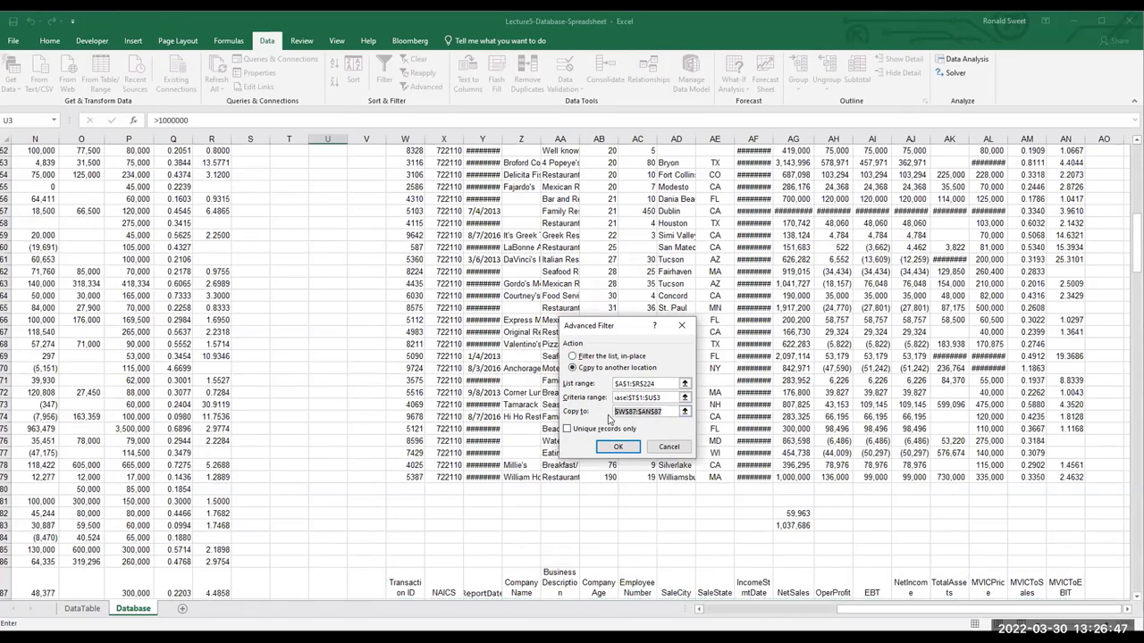
pyautogui.scroll(-10, 604, 482)
pyautogui.click(405, 472)
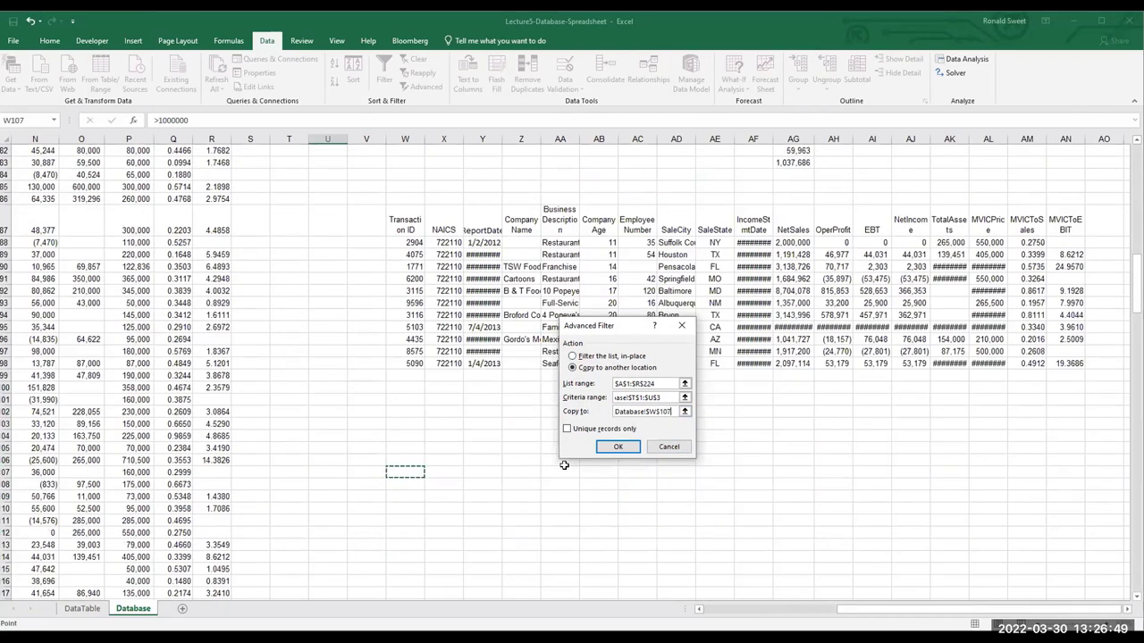
pyautogui.click(624, 450)
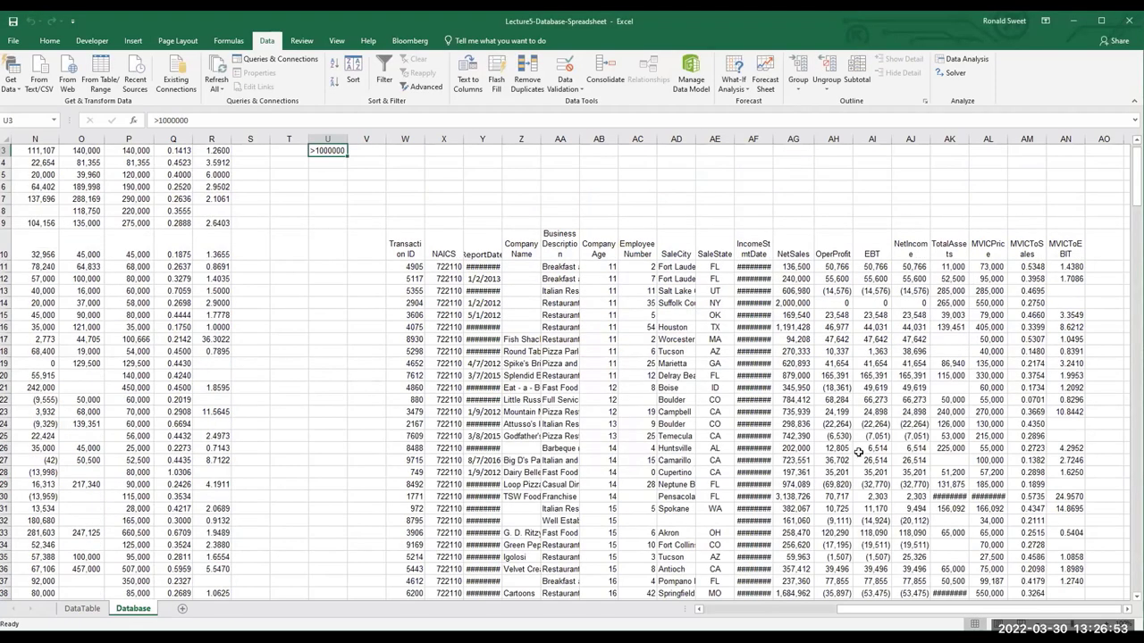
pyautogui.scroll(-4, 858, 451)
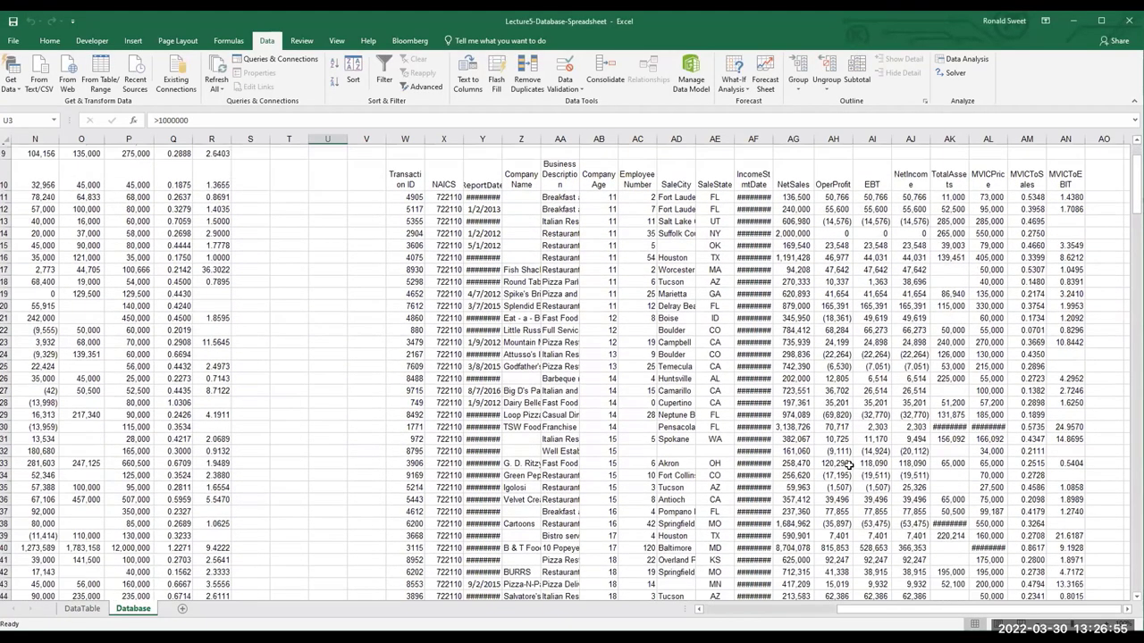
pyautogui.scroll(-10, 847, 466)
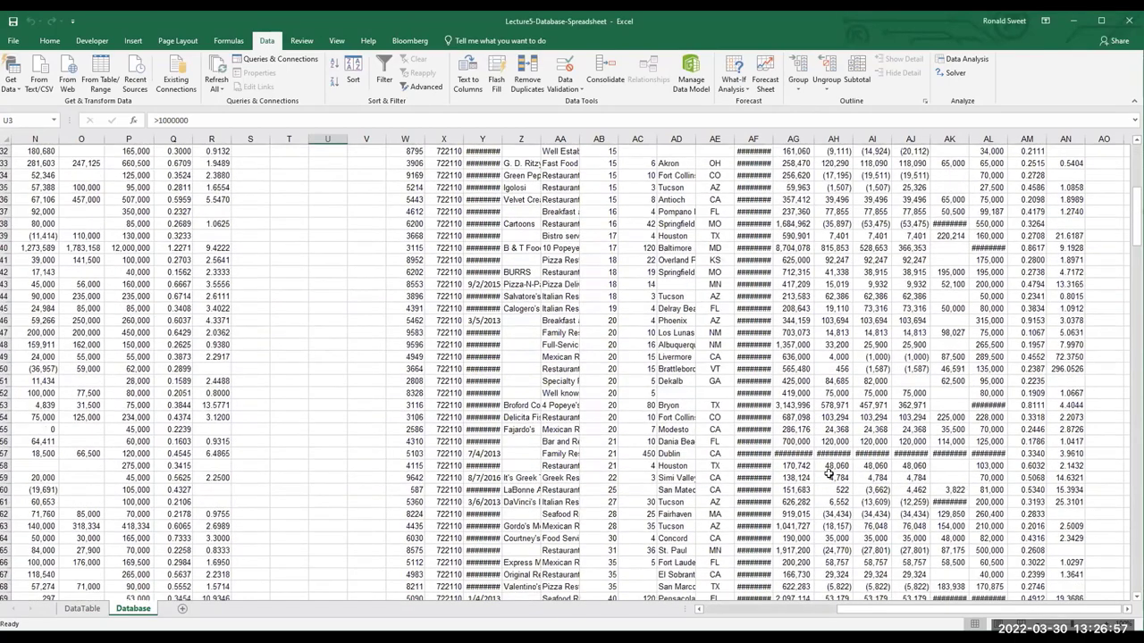
pyautogui.scroll(-18, 828, 473)
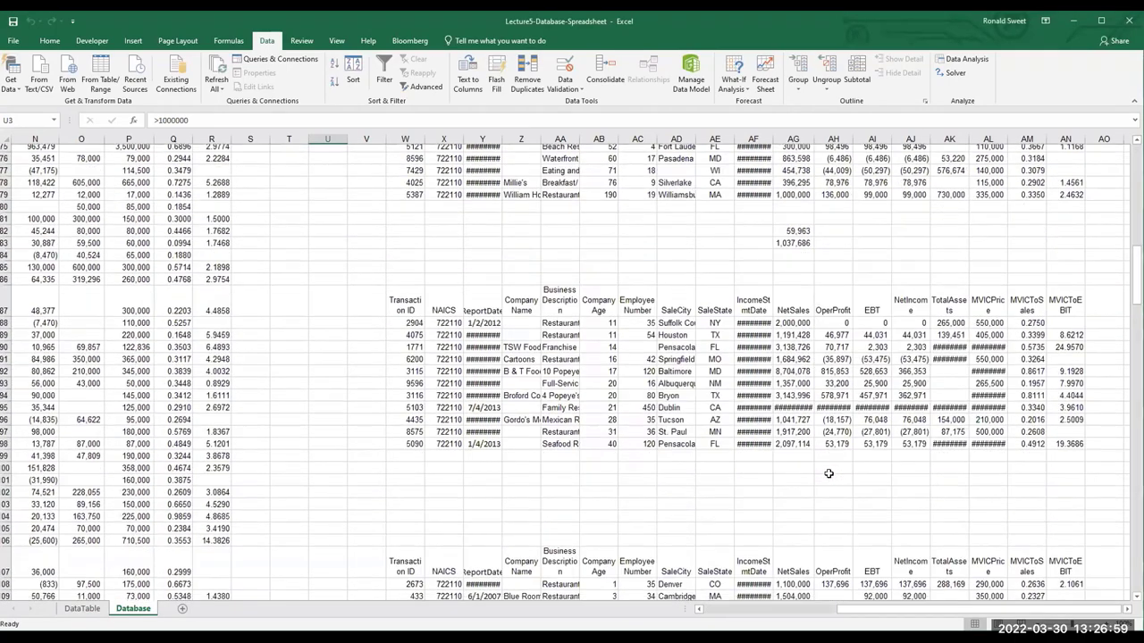
pyautogui.scroll(-6, 829, 473)
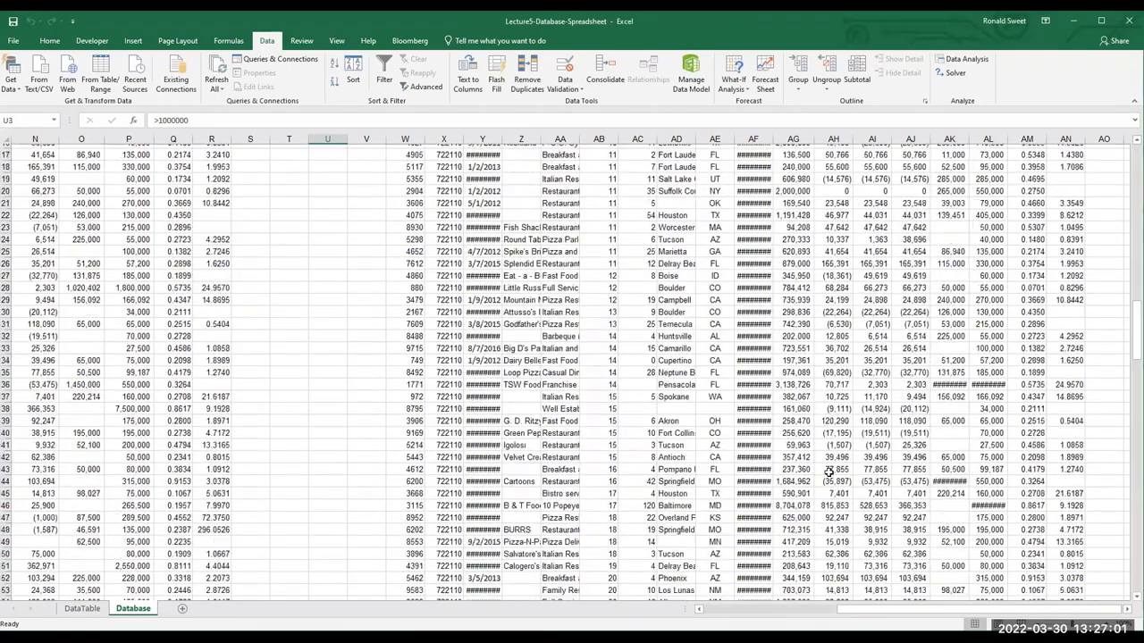
pyautogui.scroll(3, 1084, 509)
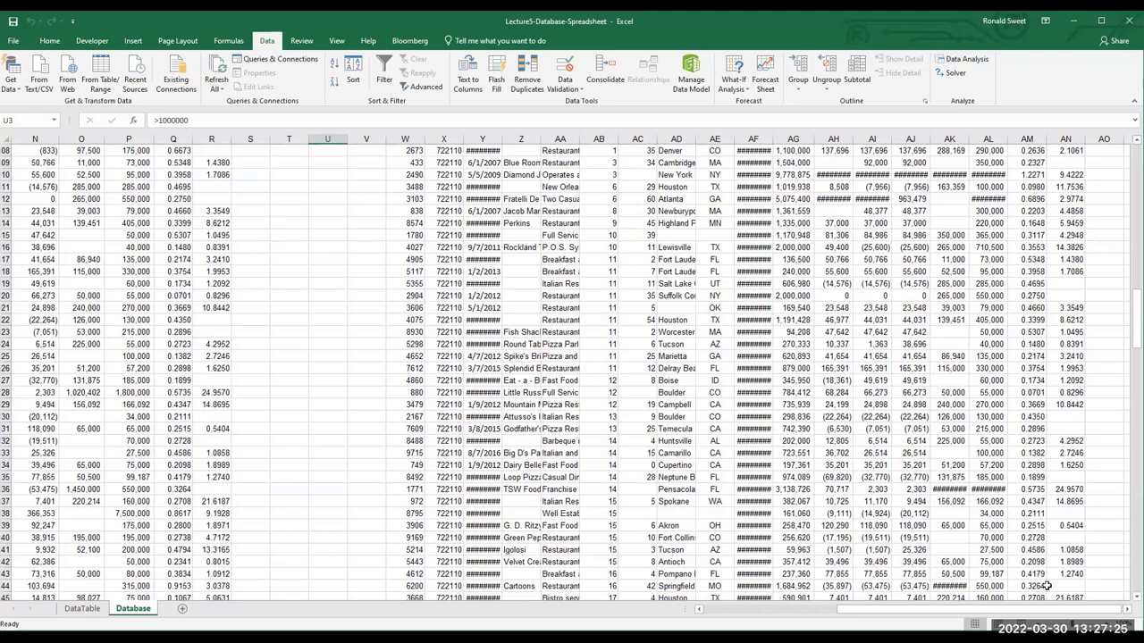
pyautogui.scroll(4, 670, 547)
pyautogui.scroll(-1, 657, 518)
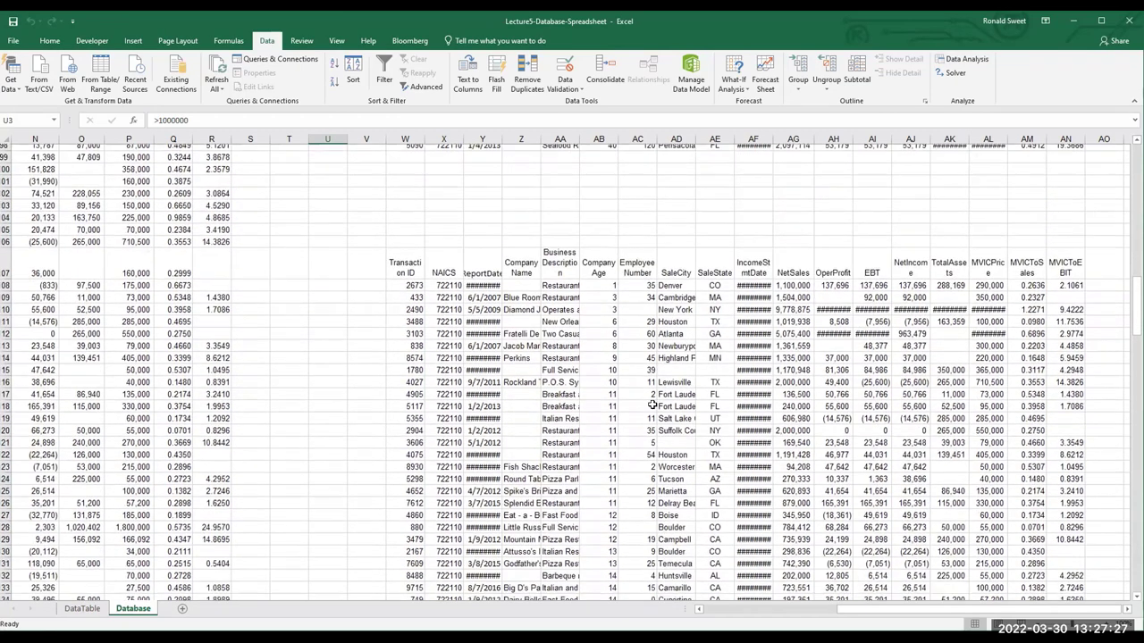
pyautogui.click(610, 281)
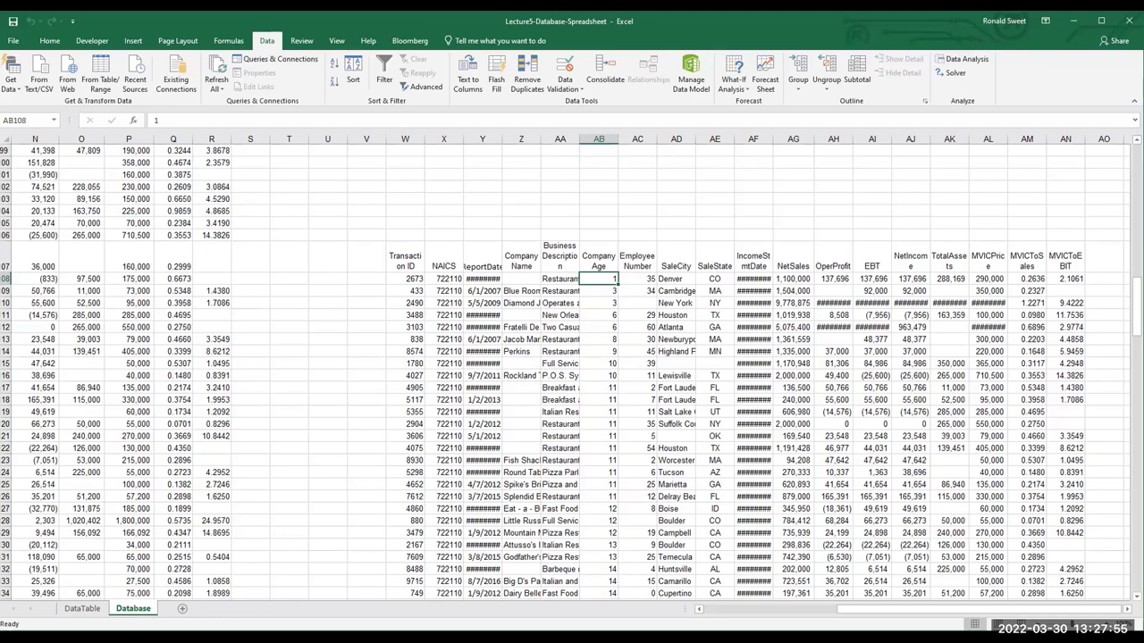
pyautogui.scroll(-19, 327, 184)
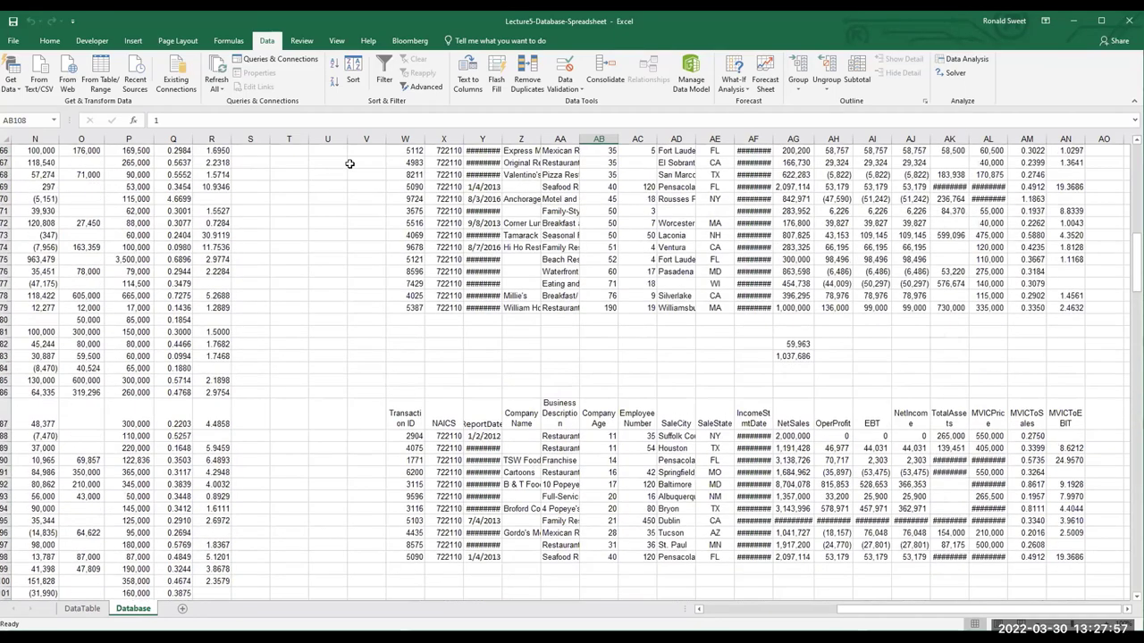
pyautogui.scroll(20, 352, 163)
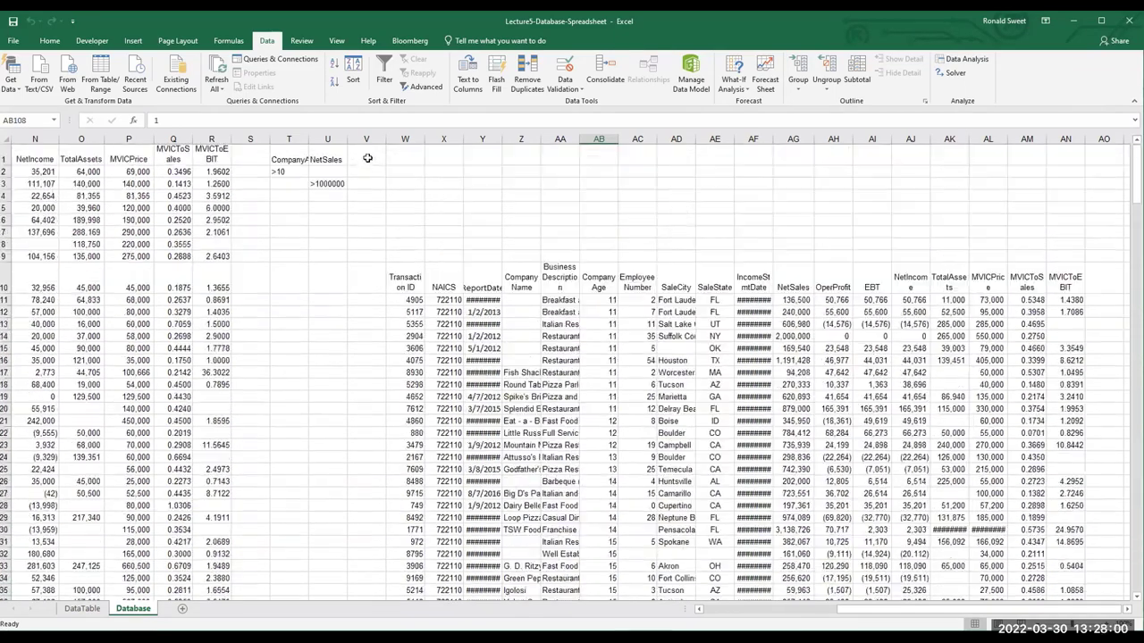
pyautogui.click(368, 159)
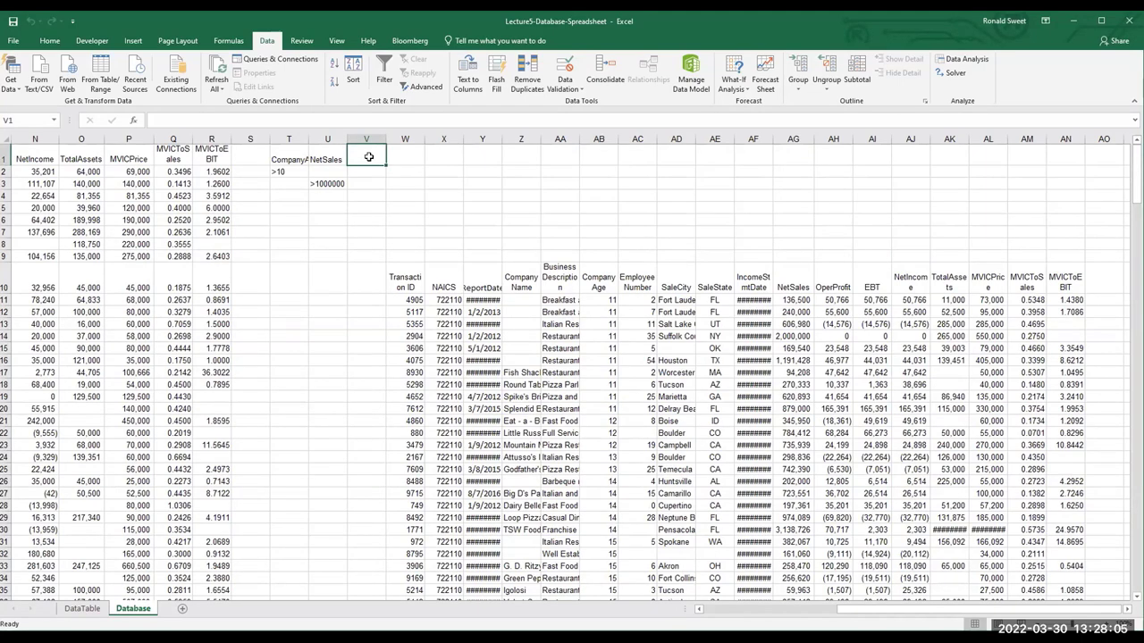
# Enter SaleState as the criteria heading in V1 and begin its criterion below
pyautogui.write('=')
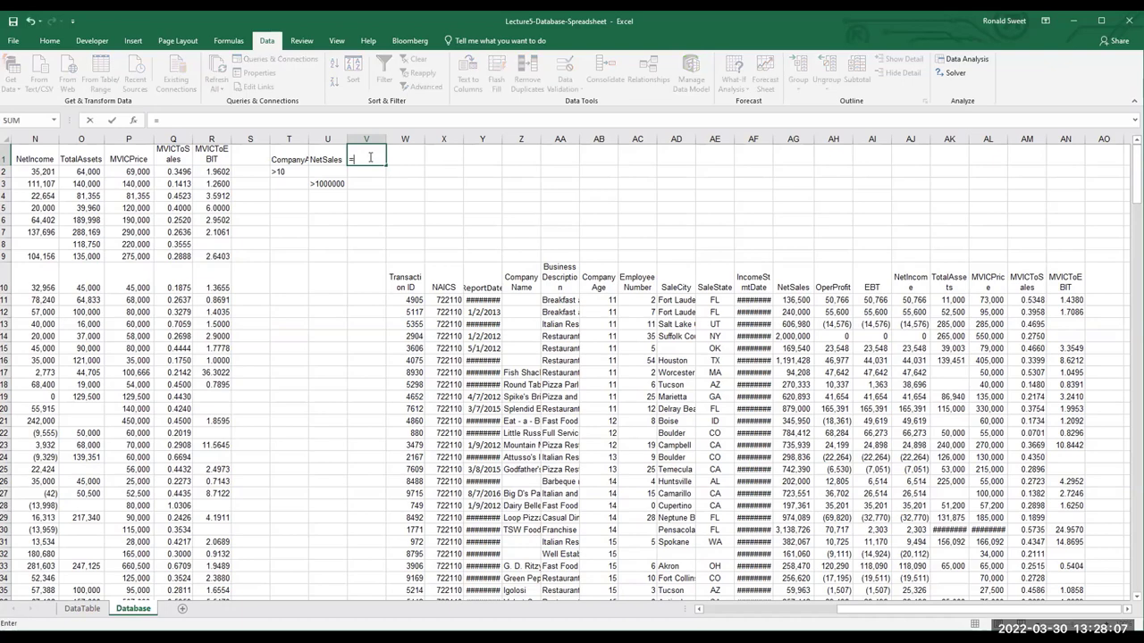
pyautogui.write('i')
pyautogui.press('BackSpace')
pyautogui.press('BackSpace')
pyautogui.write('SaleState')
pyautogui.press('Return')
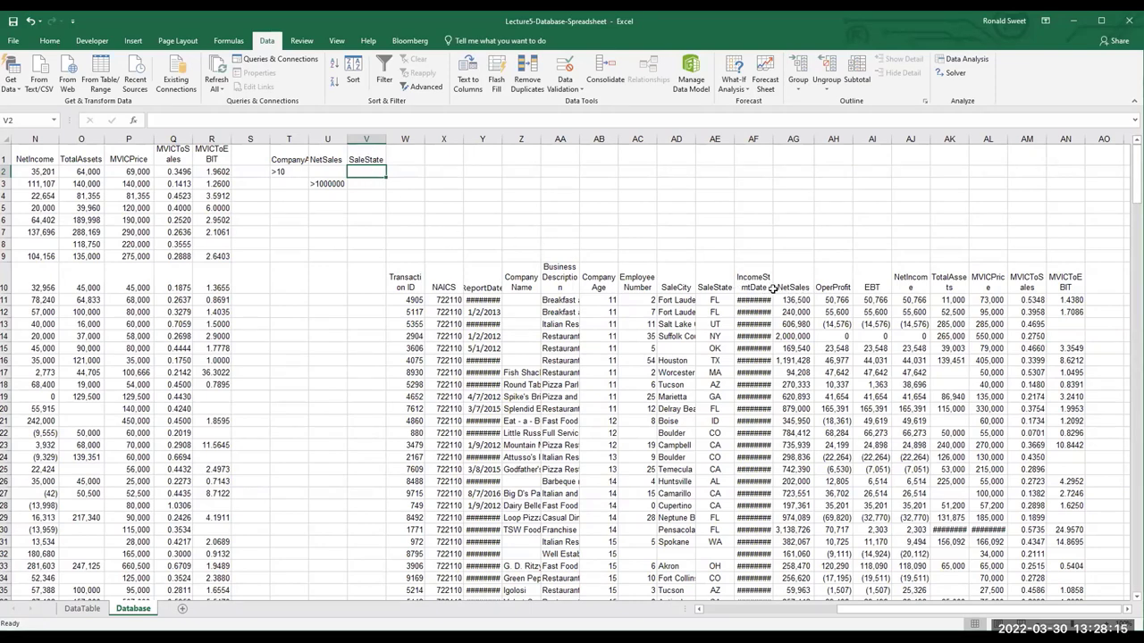
pyautogui.write('TR')
pyautogui.write('T')
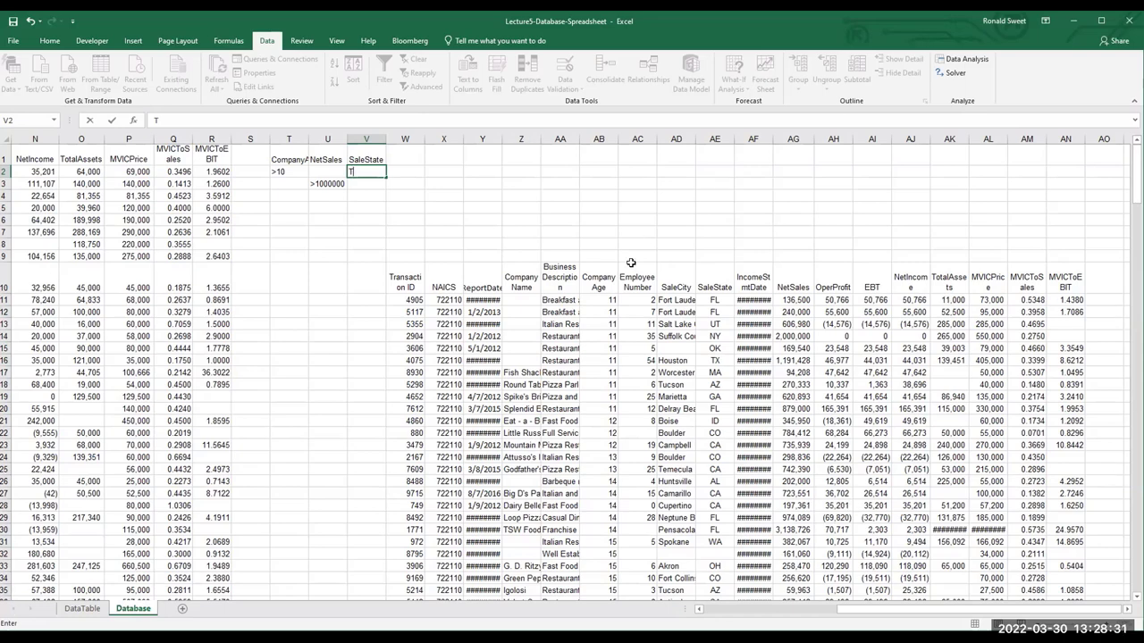
# Commit T under SaleState and set the Advanced Filter criteria range to V1:V2
pyautogui.click(127, 219)
pyautogui.click(412, 85)
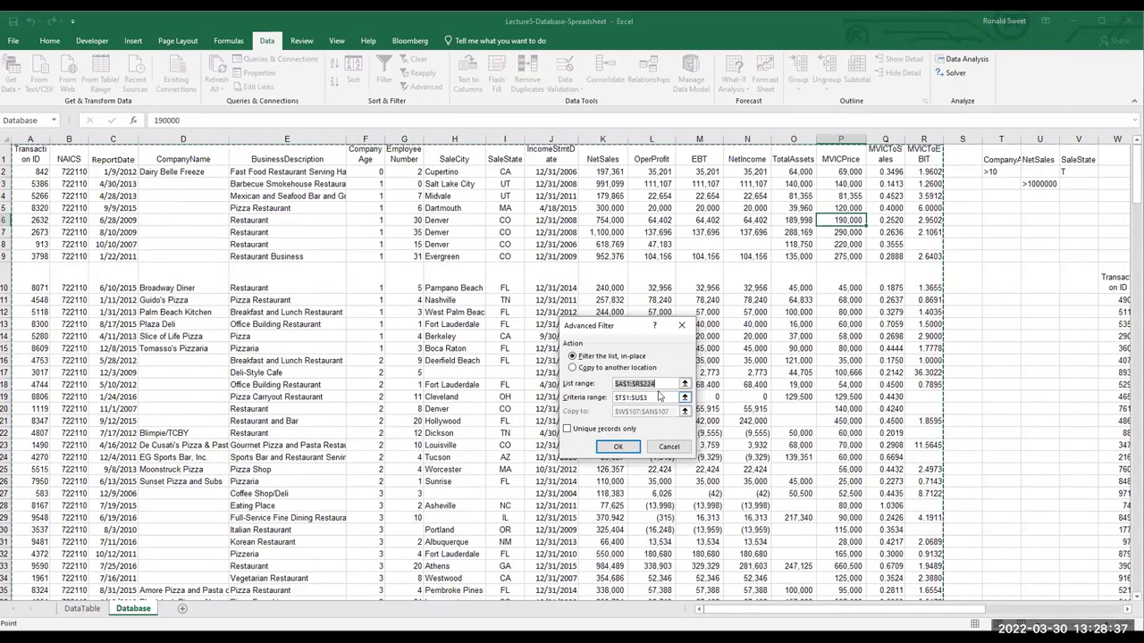
pyautogui.click(657, 396)
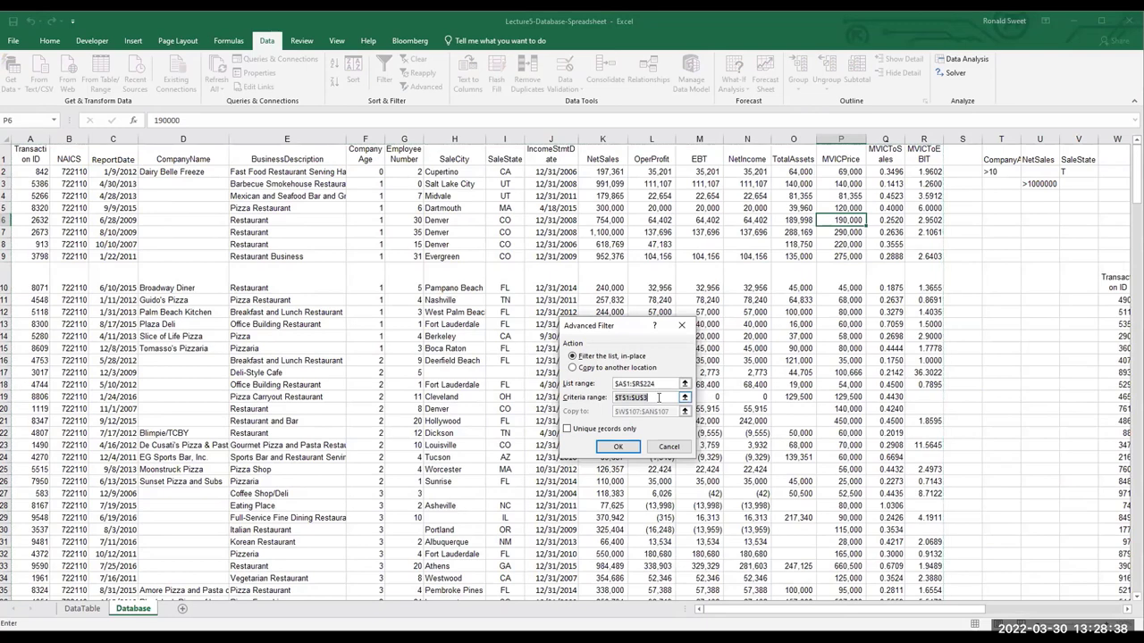
pyautogui.click(1066, 158)
pyautogui.moveTo(1066, 157); pyautogui.dragTo(1067, 167)
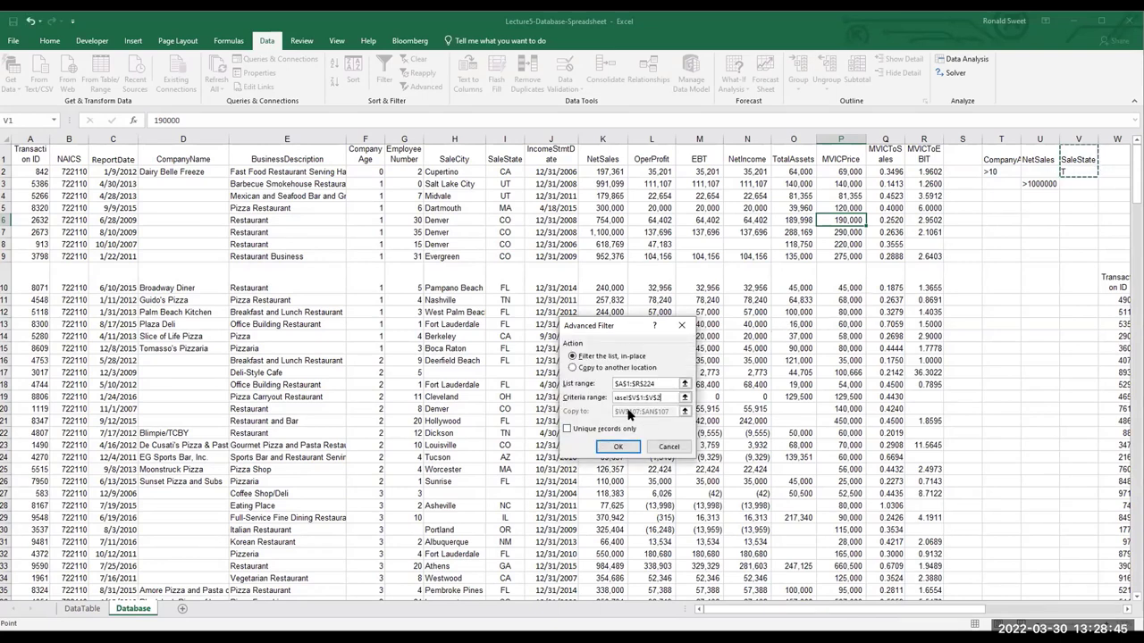
# Copy the matching records to W203 and run the filter
pyautogui.click(622, 367)
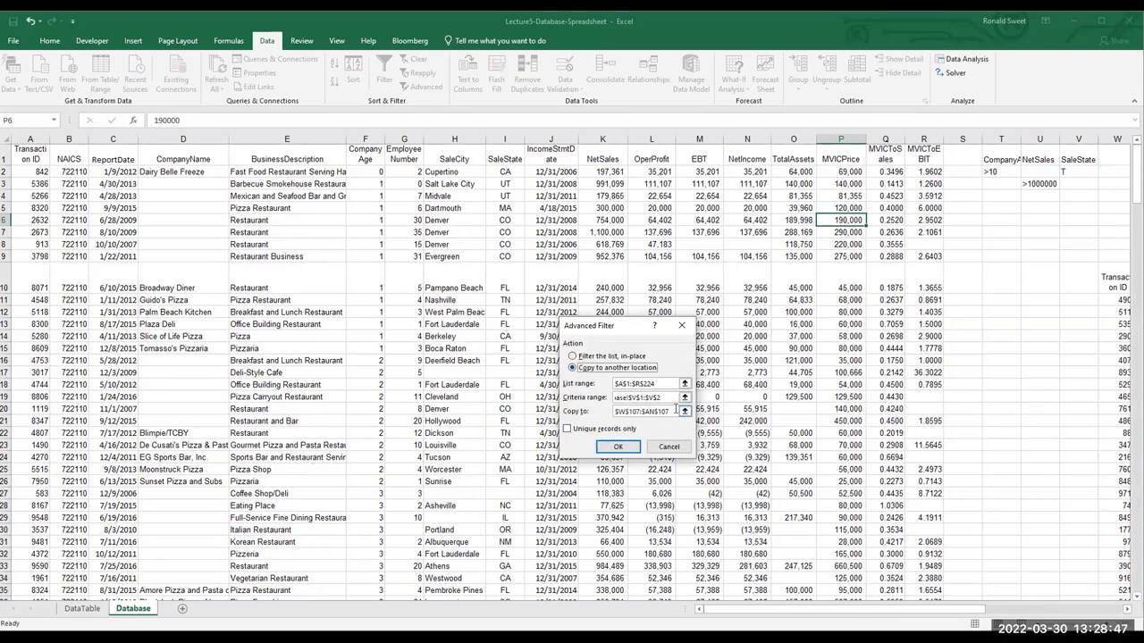
pyautogui.click(684, 411)
pyautogui.scroll(-20, 599, 487)
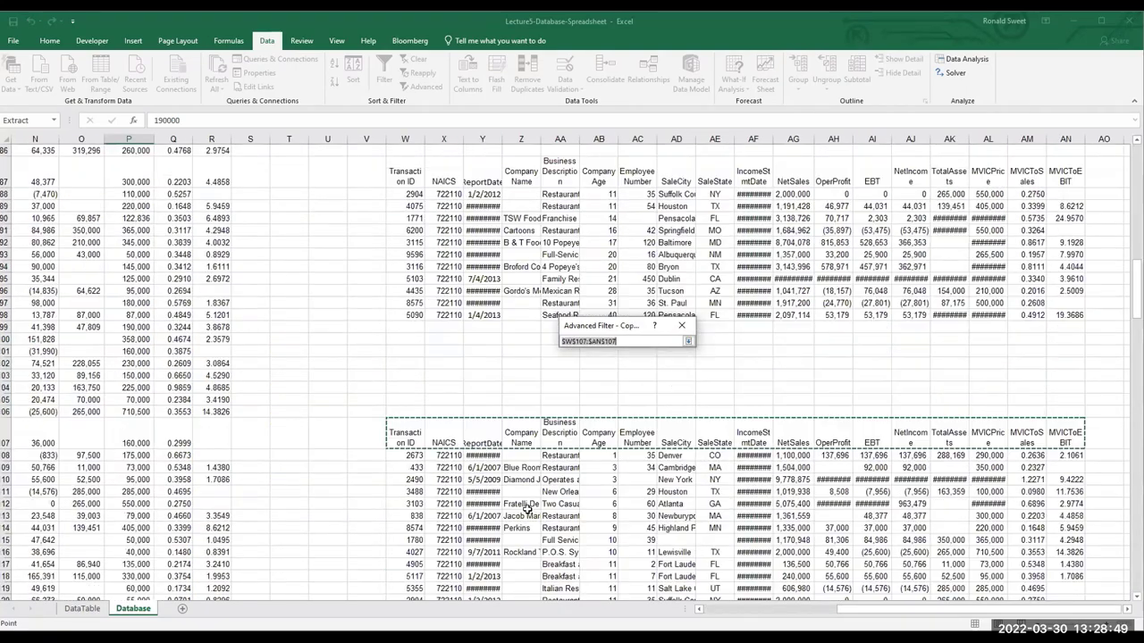
pyautogui.scroll(-16, 456, 536)
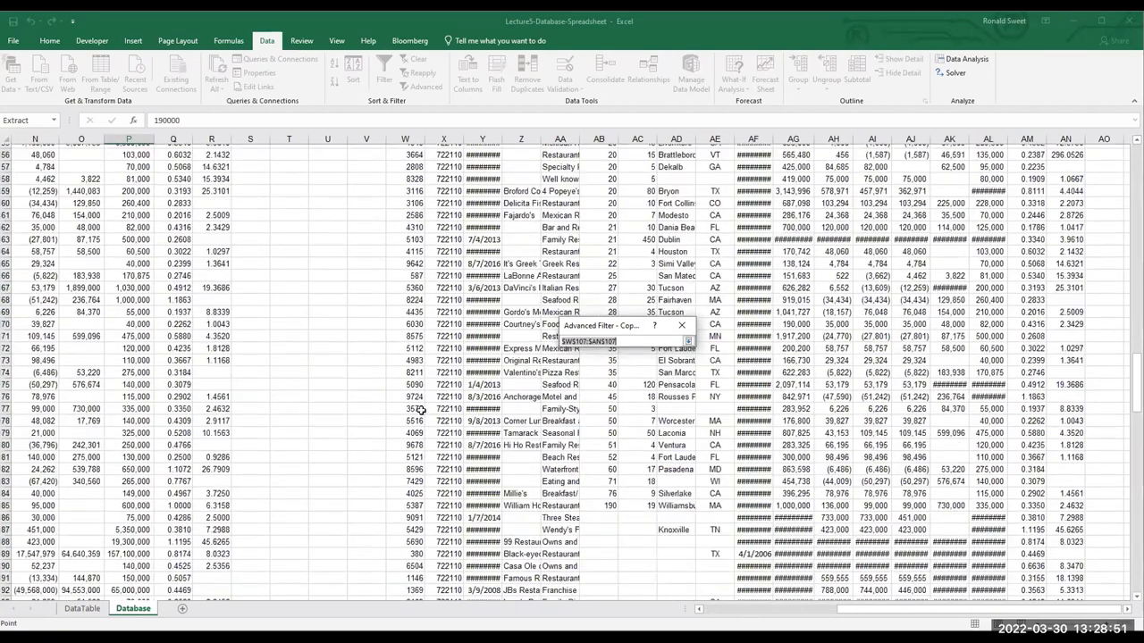
pyautogui.click(405, 367)
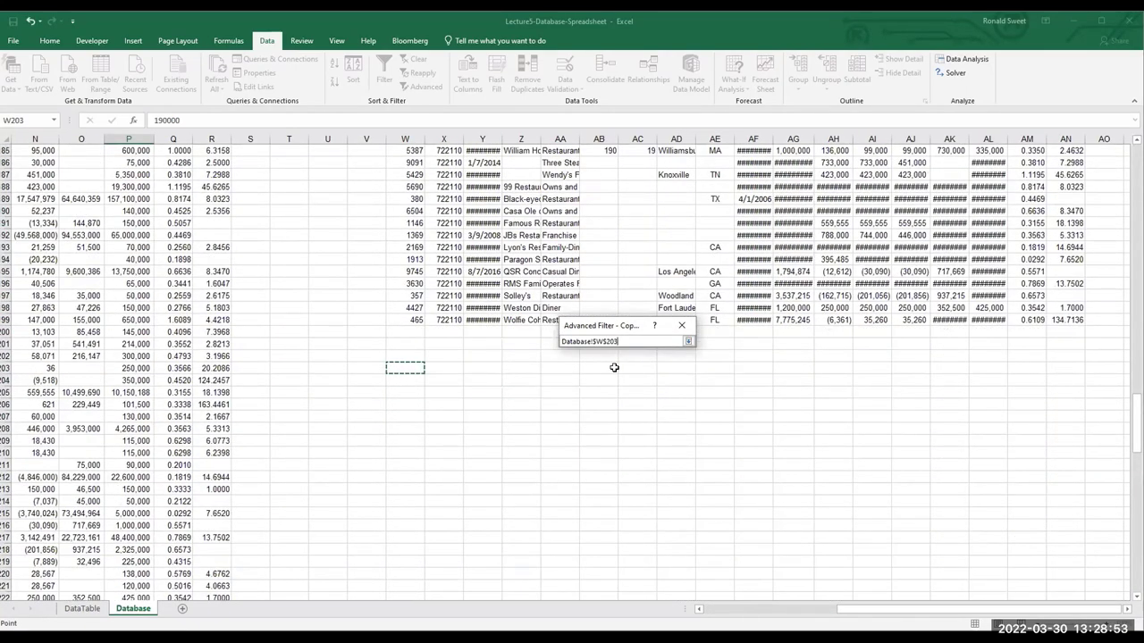
pyautogui.press('Return')
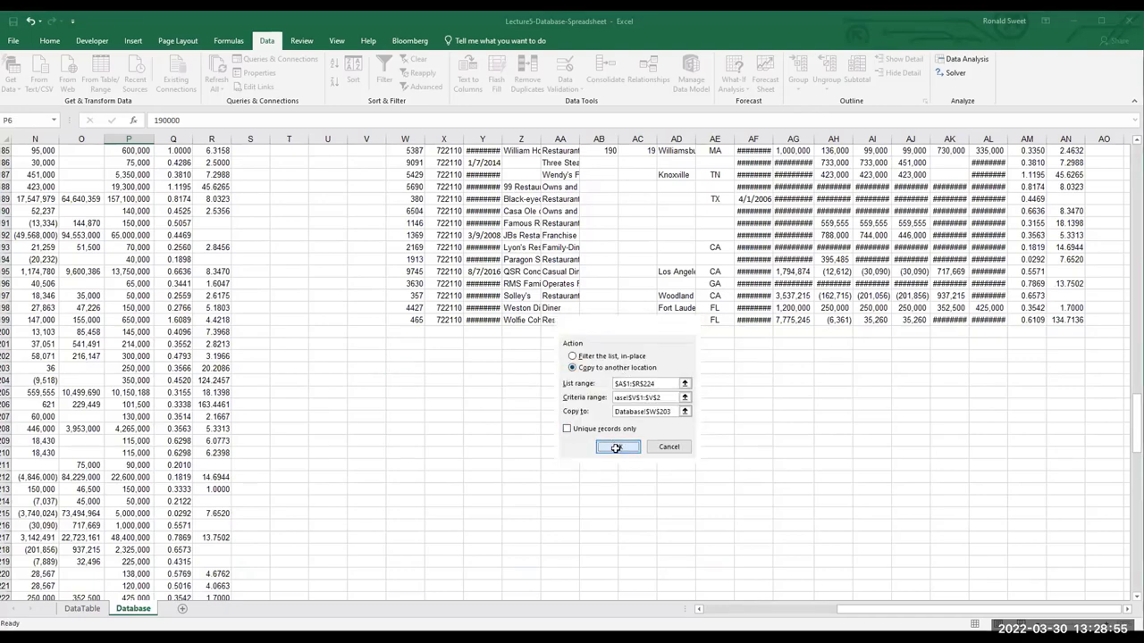
pyautogui.click(616, 447)
# Scroll through the TN and TX restaurant results near row 203
pyautogui.scroll(-12, 630, 438)
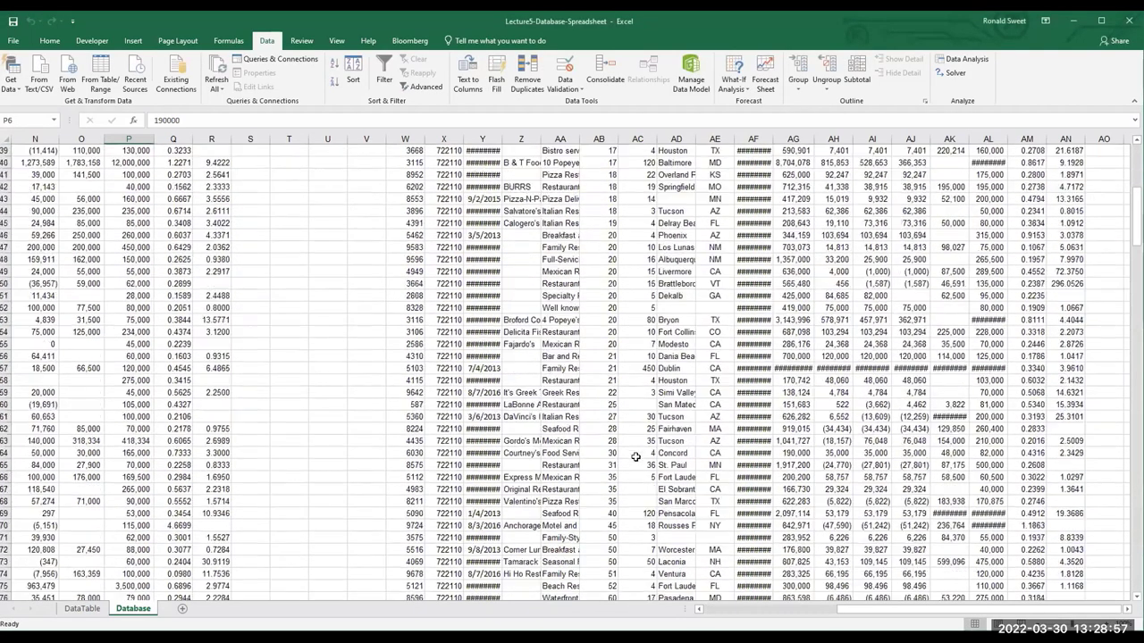
pyautogui.scroll(13, 635, 453)
pyautogui.scroll(-11, 634, 465)
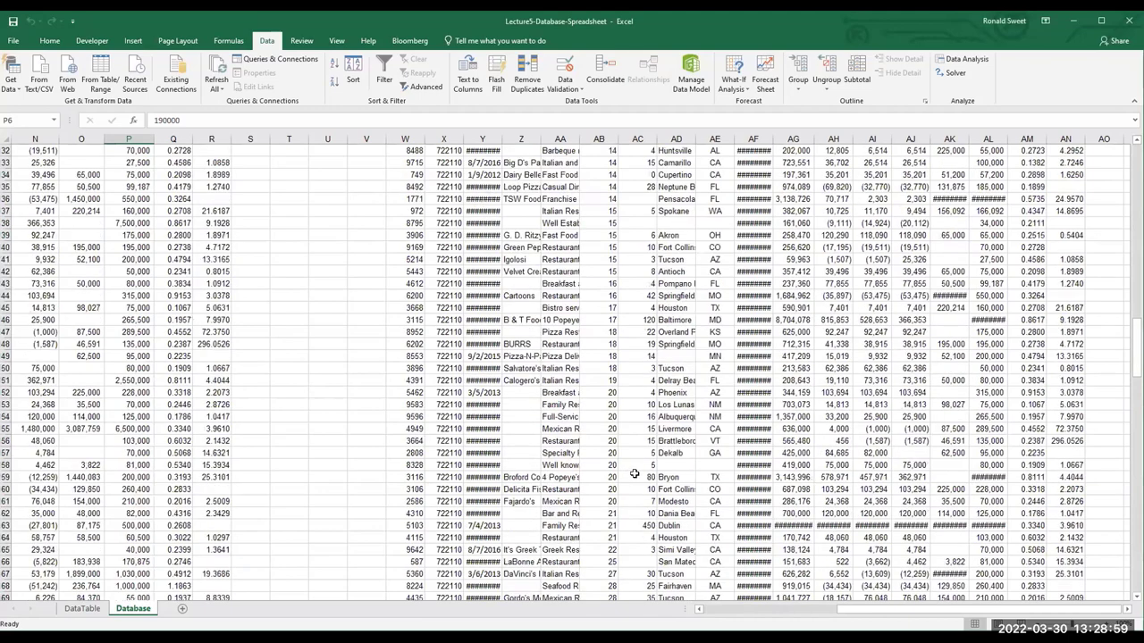
pyautogui.scroll(11, 634, 473)
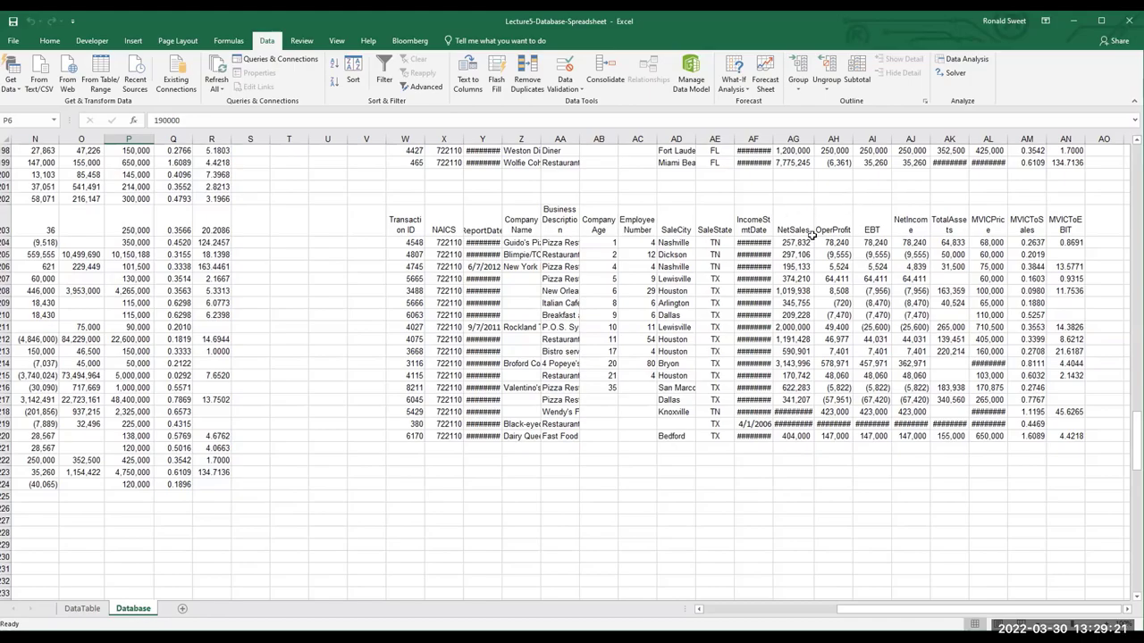
pyautogui.scroll(20, 704, 244)
pyautogui.scroll(7, 658, 245)
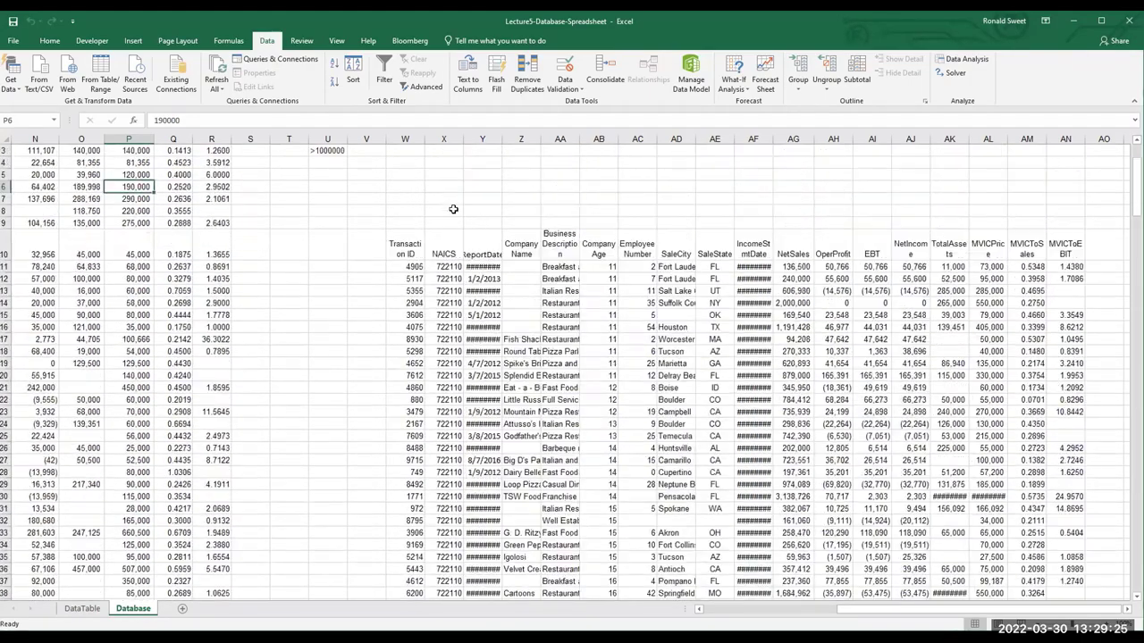
pyautogui.scroll(1, 483, 226)
# Replace the T criterion in V2 with ?A
pyautogui.click(366, 171)
pyautogui.write('T')
pyautogui.press('BackSpace')
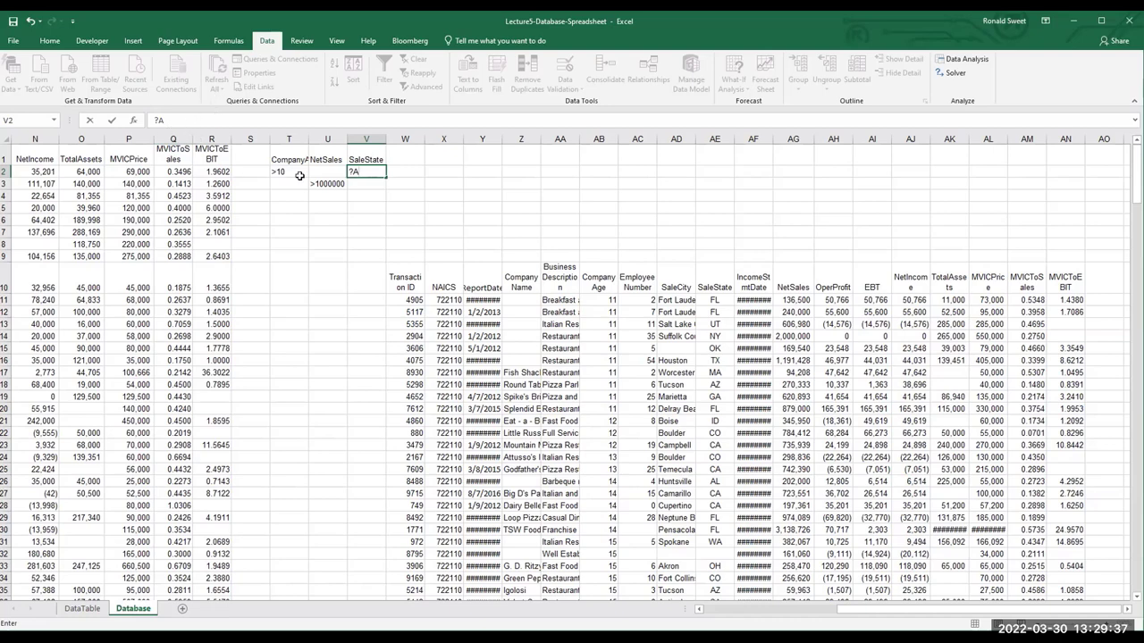
pyautogui.click(331, 217)
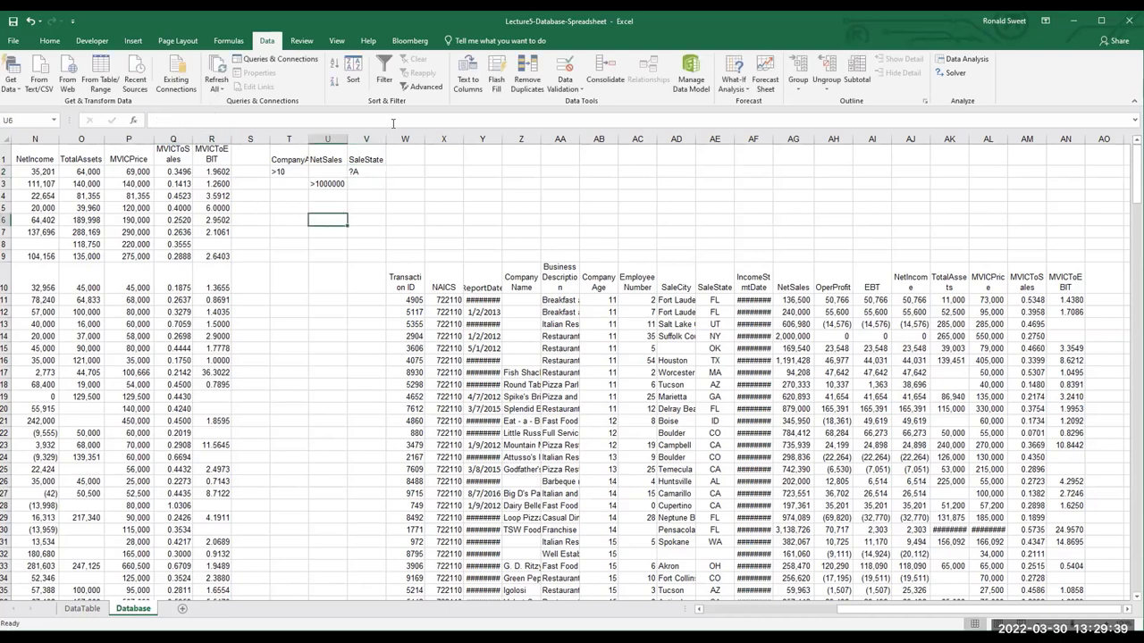
# Rerun Advanced Filter with criteria V1:V2, copying matches to W223
pyautogui.click(420, 87)
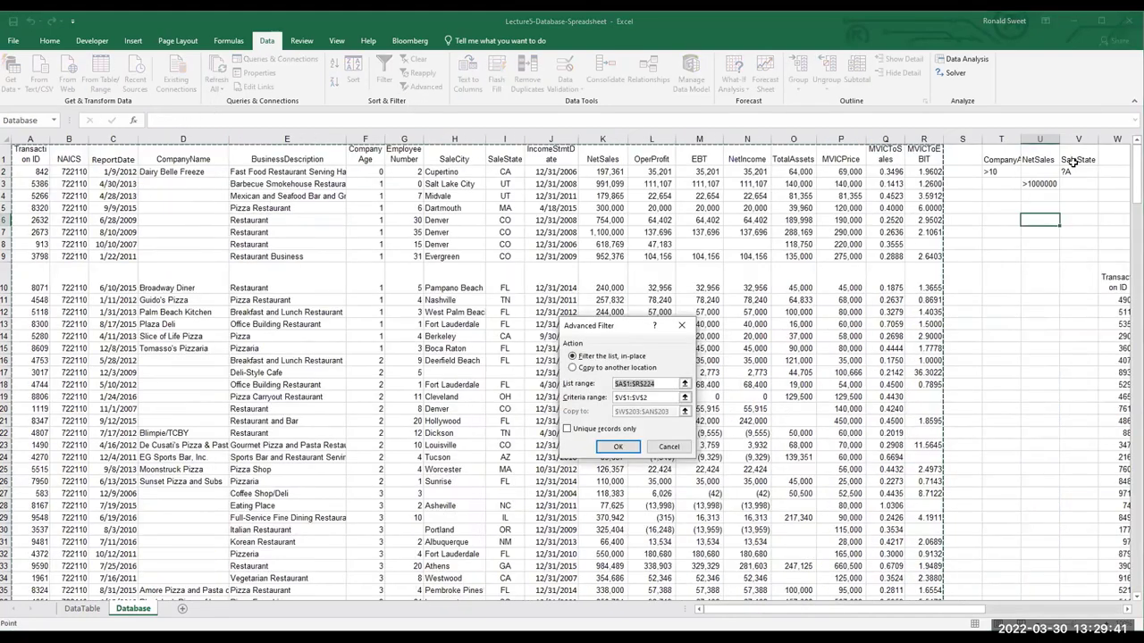
pyautogui.click(1075, 158)
pyautogui.moveTo(1076, 156); pyautogui.dragTo(1078, 173)
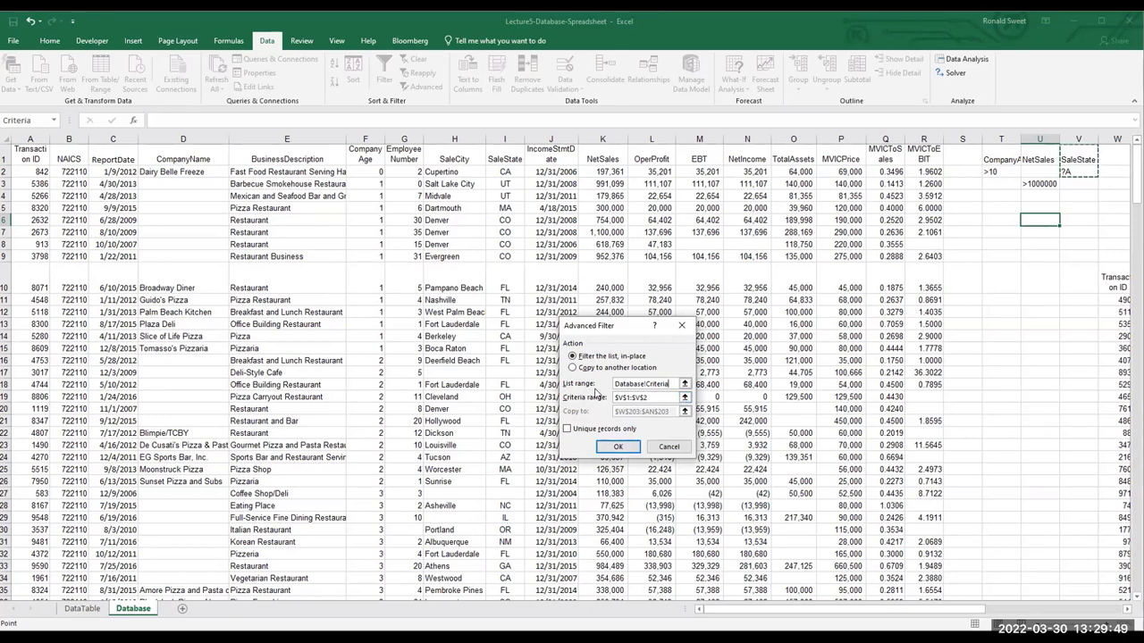
pyautogui.click(572, 368)
pyautogui.click(662, 410)
pyautogui.moveTo(662, 411); pyautogui.dragTo(615, 411)
pyautogui.press('BackSpace')
pyautogui.scroll(-15, 720, 505)
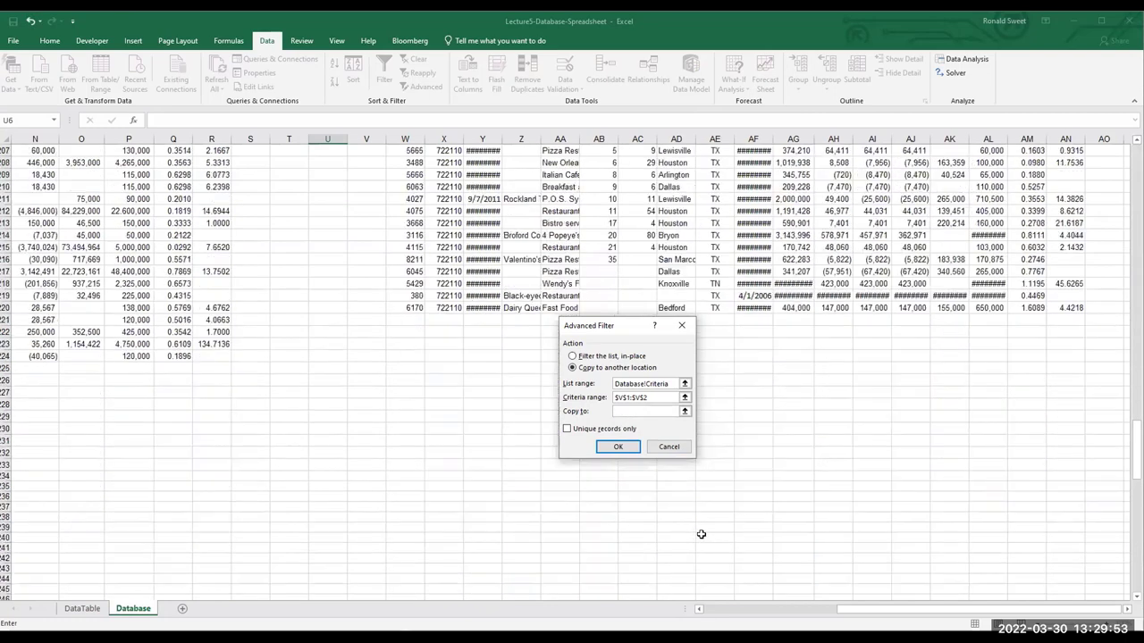
pyautogui.click(420, 308)
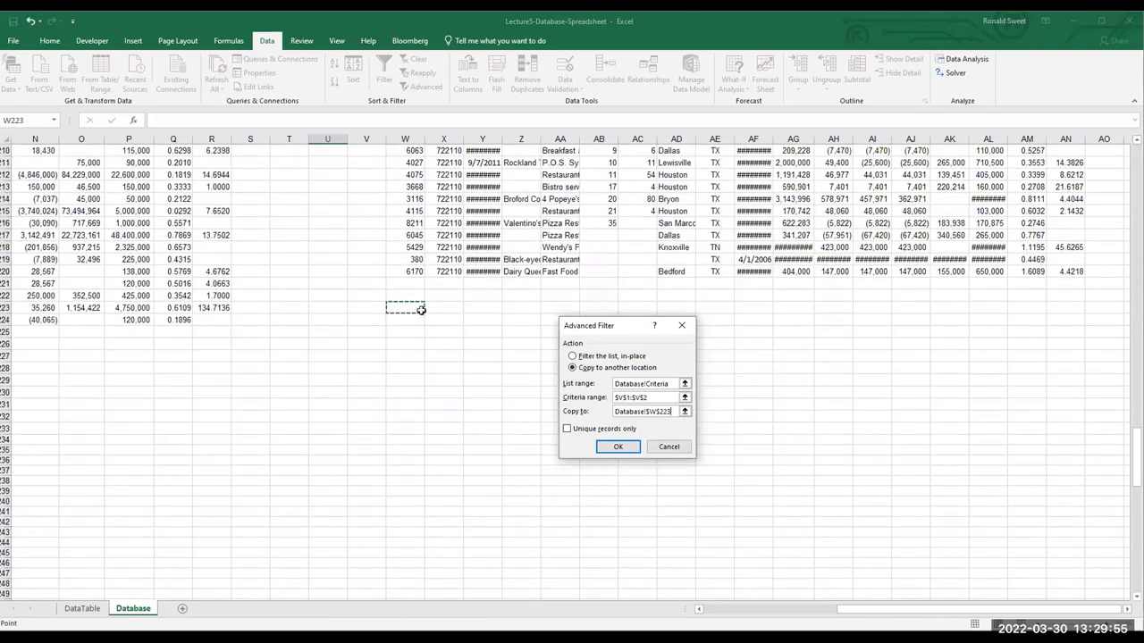
pyautogui.click(630, 447)
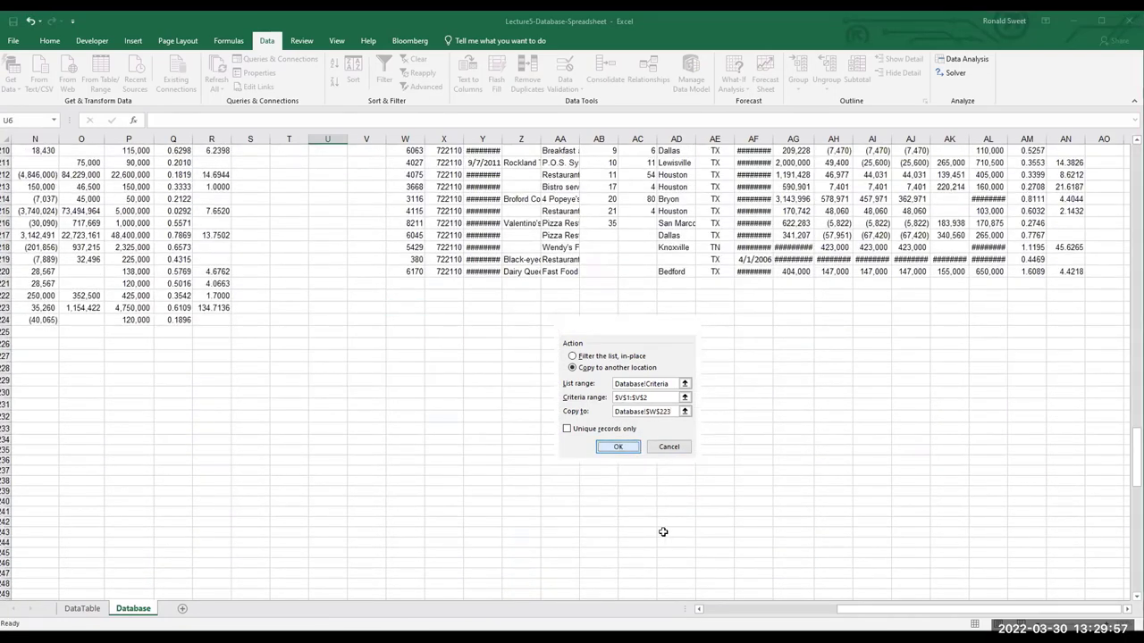
# Delete the stray 38717 value from cell W223
pyautogui.scroll(-5, 656, 523)
pyautogui.scroll(-20, 571, 371)
pyautogui.scroll(20, 548, 458)
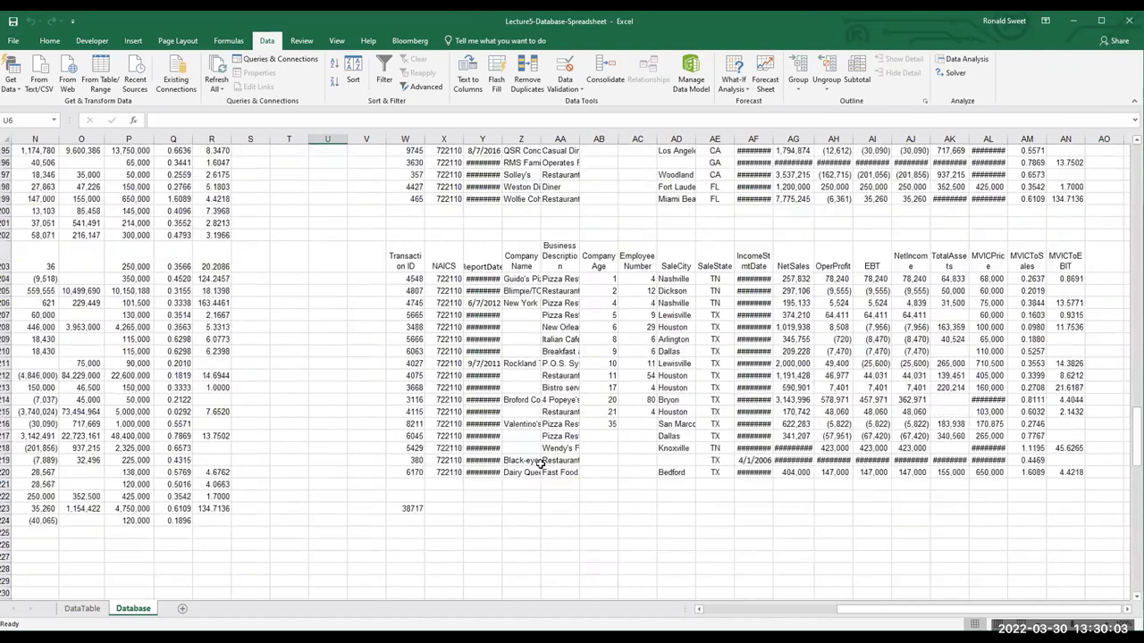
pyautogui.click(413, 507)
pyautogui.press('Delete')
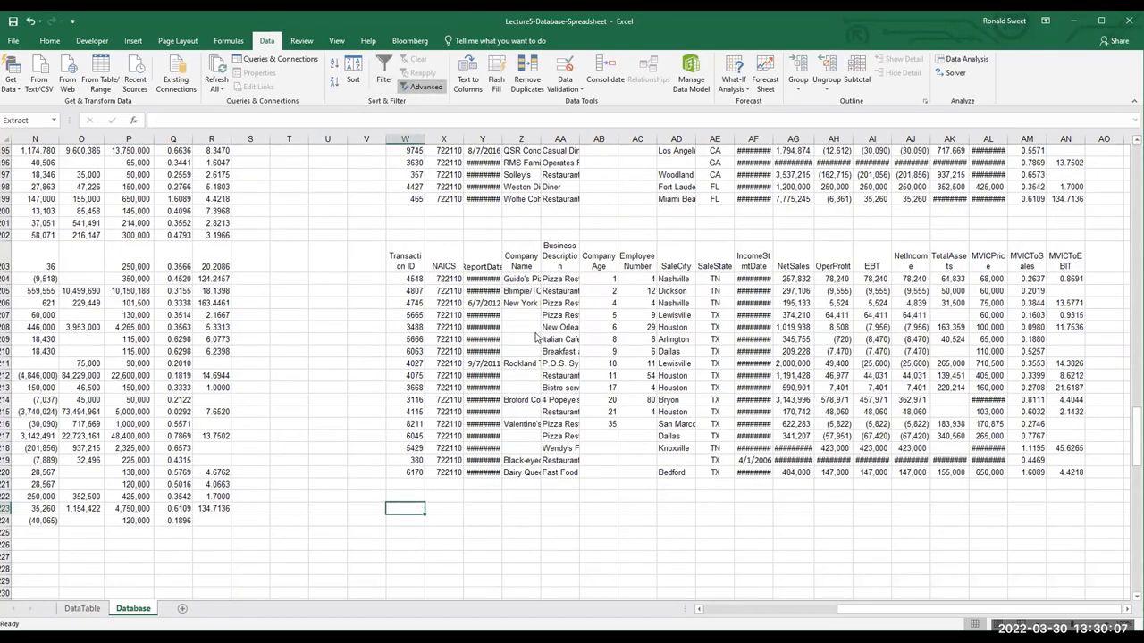
# Filter the 'dataset' list in place by criteria V1:V2, leaving 75 of 223 records
pyautogui.click(423, 80)
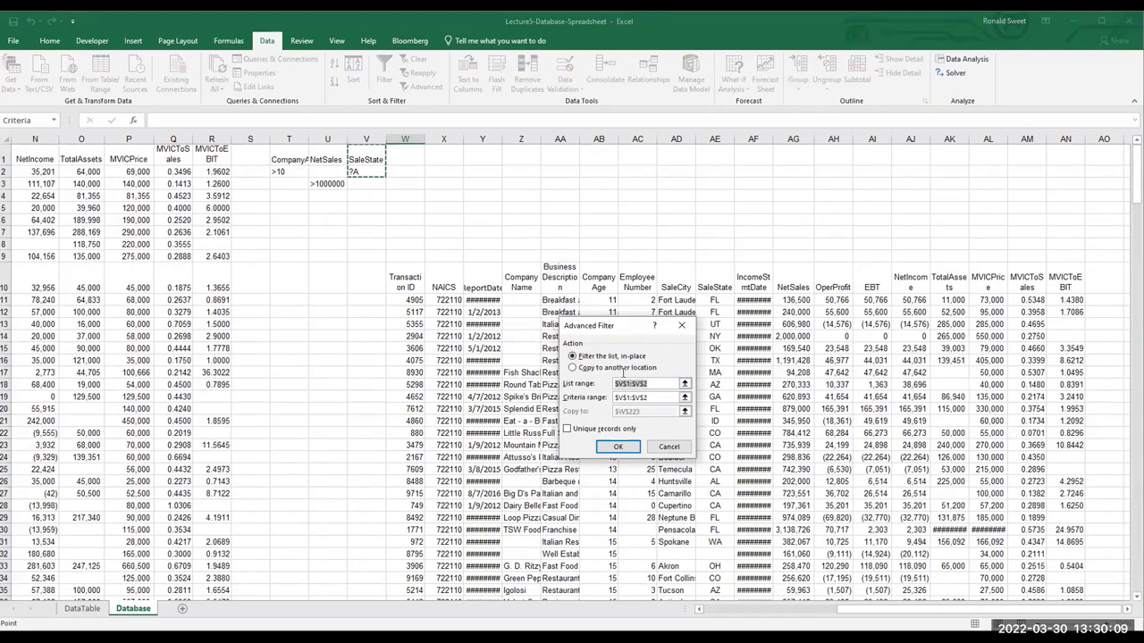
pyautogui.press('BackSpace')
pyautogui.write('da')
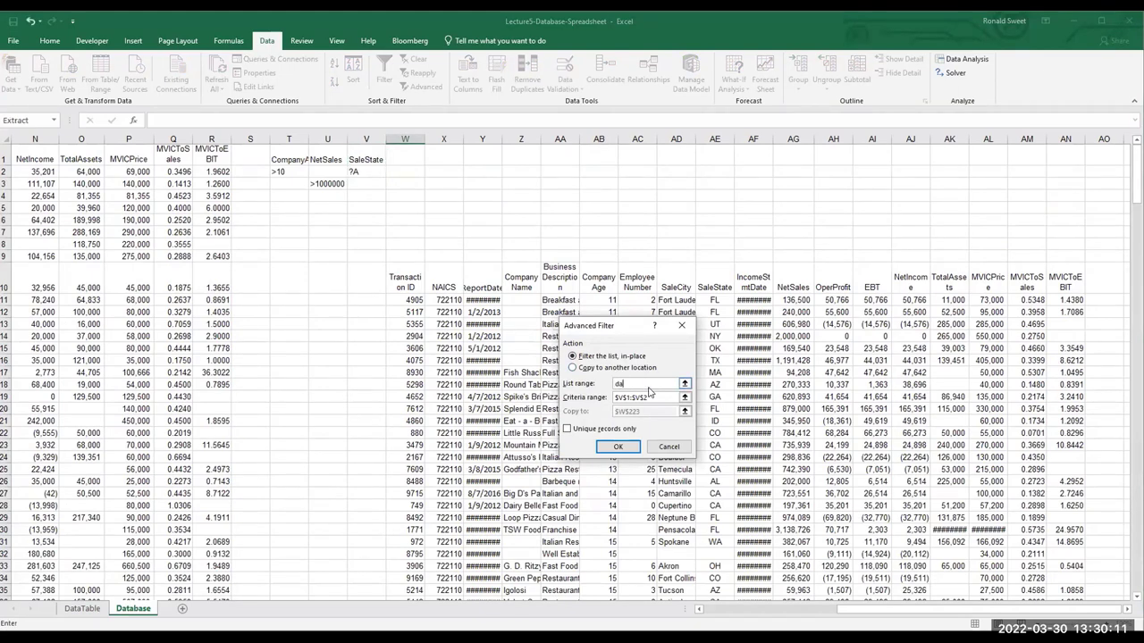
pyautogui.write('taset')
pyautogui.press('Tab')
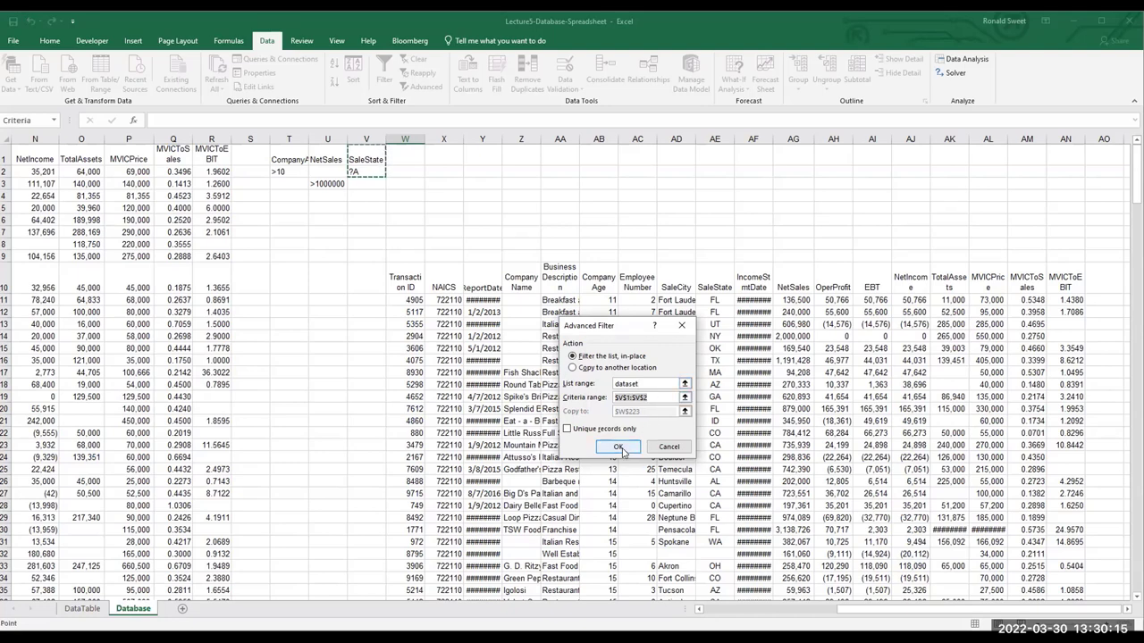
pyautogui.click(623, 450)
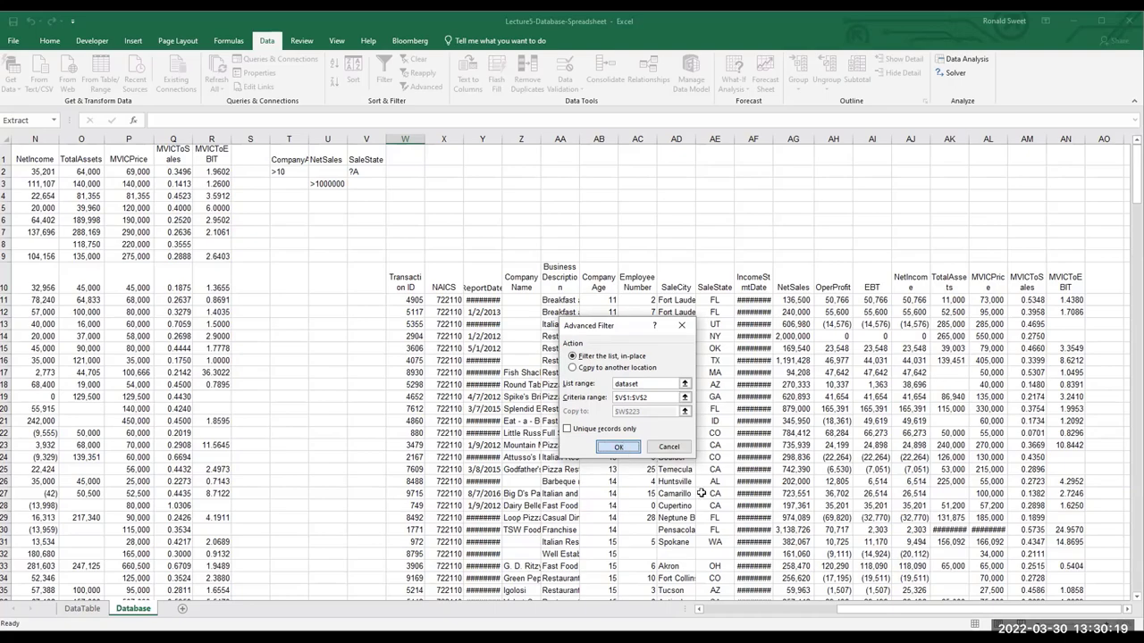
pyautogui.scroll(-15, 707, 508)
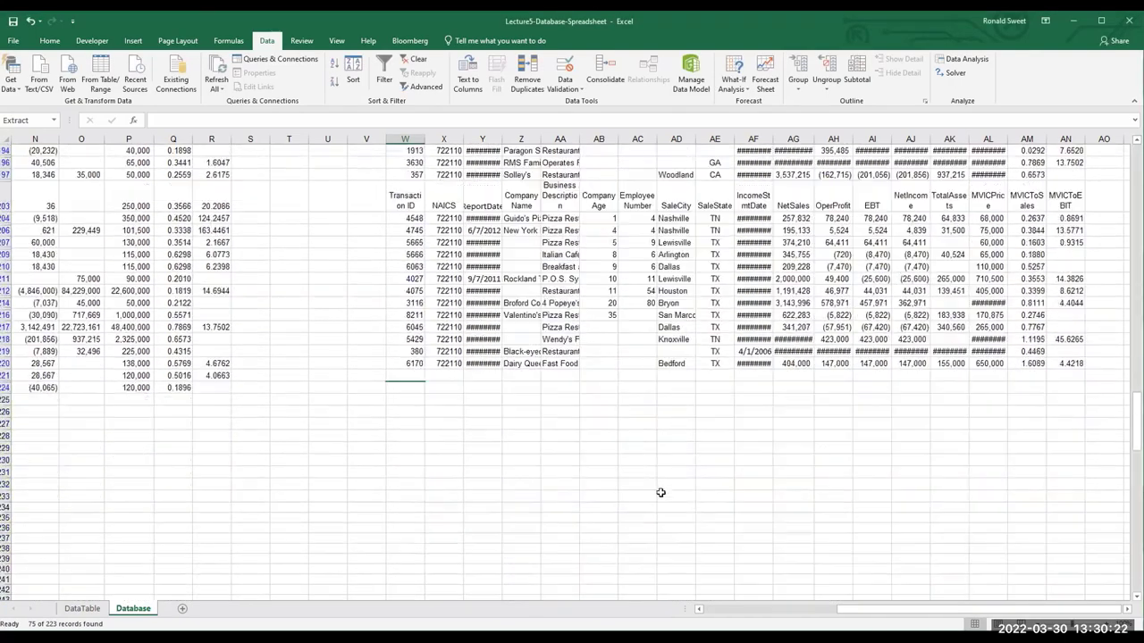
pyautogui.click(411, 387)
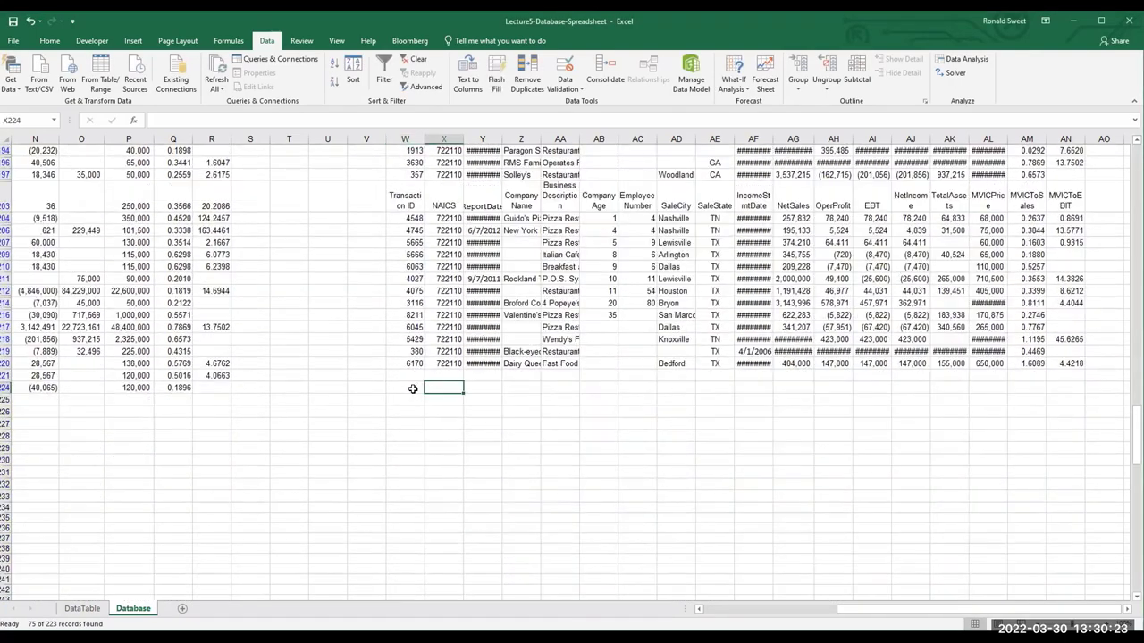
pyautogui.click(422, 87)
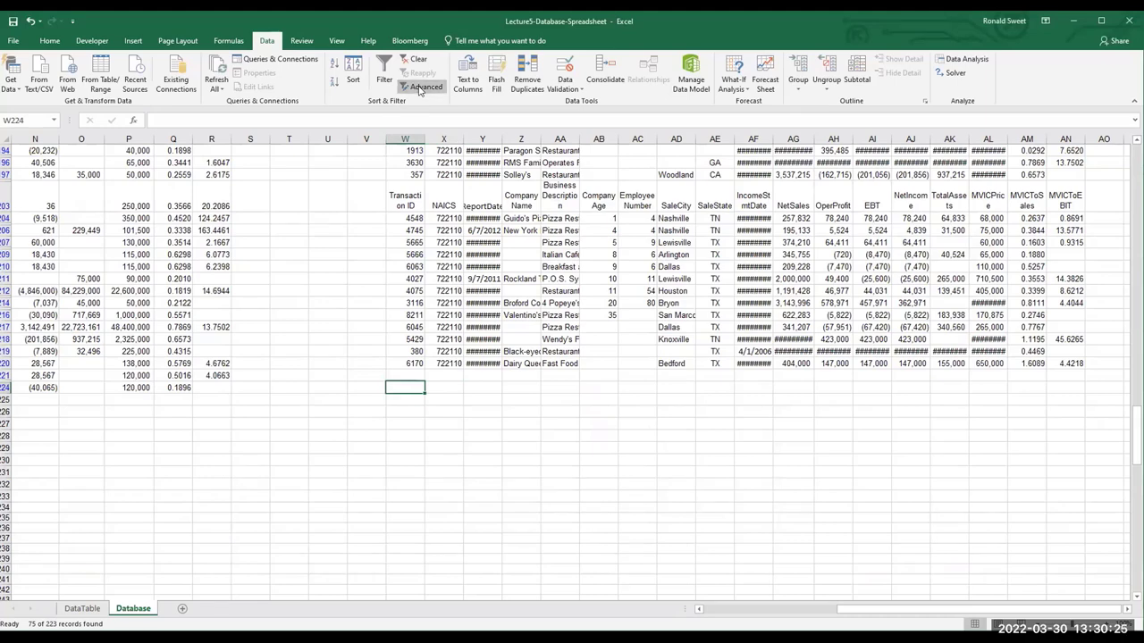
pyautogui.press('Tab')
pyautogui.press('BackSpace')
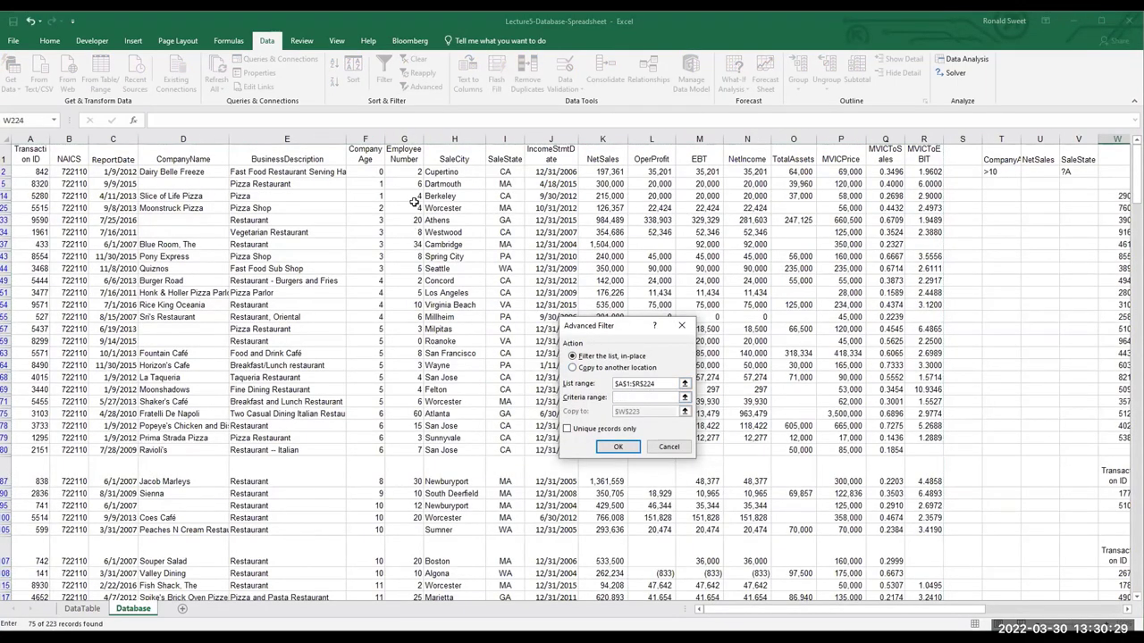
pyautogui.click(1091, 156)
pyautogui.moveTo(1091, 169); pyautogui.dragTo(1091, 173)
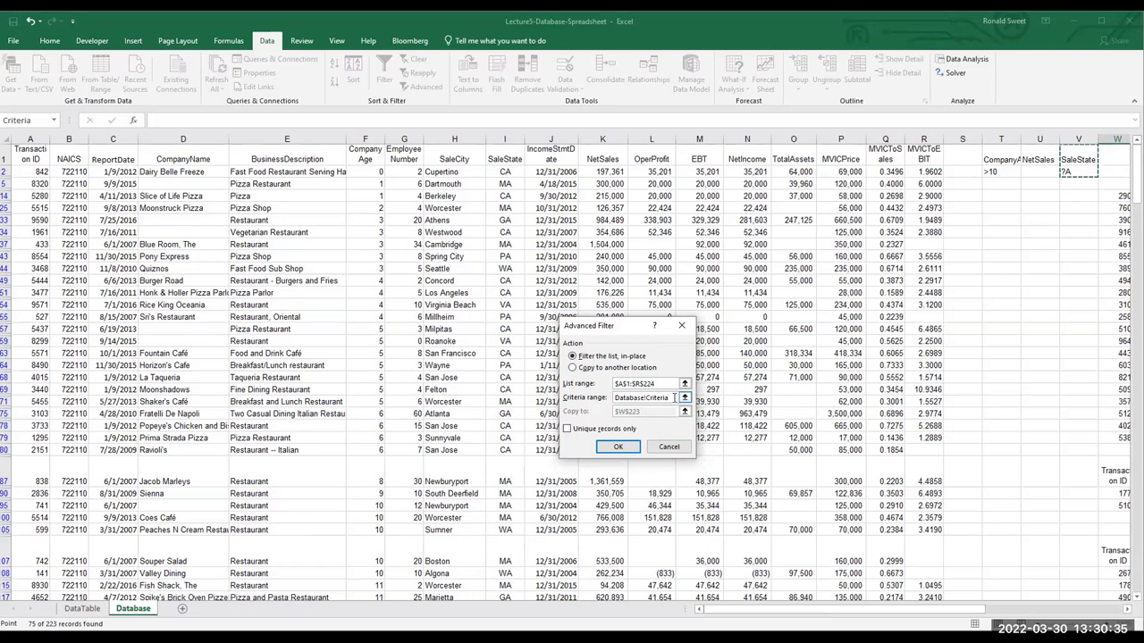
pyautogui.click(572, 368)
pyautogui.click(657, 412)
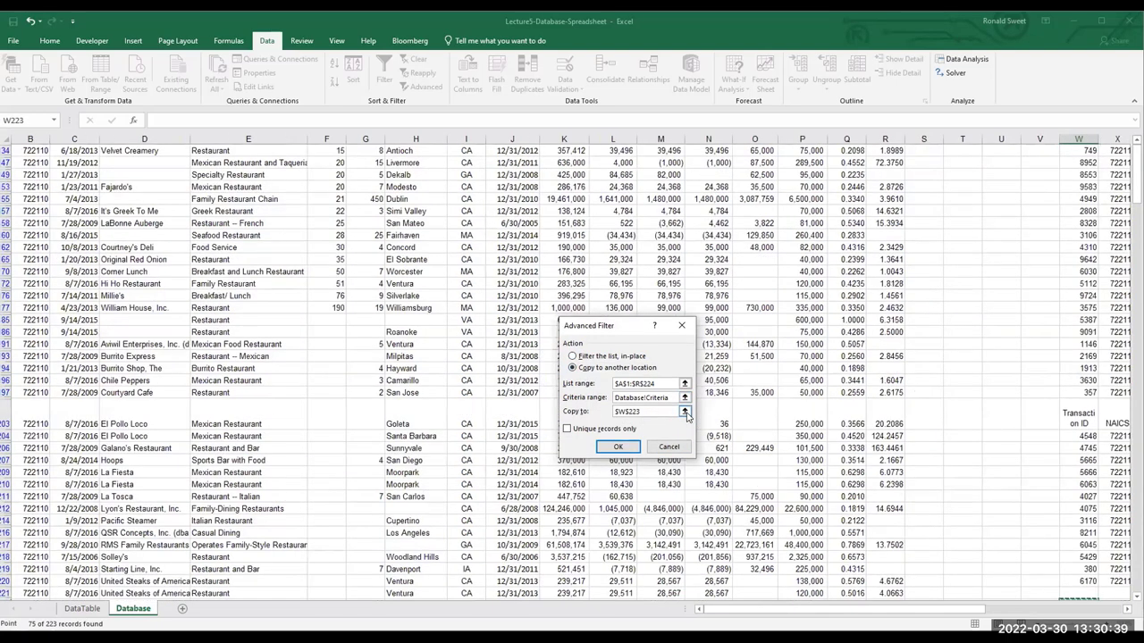
pyautogui.click(685, 412)
pyautogui.scroll(-5, 896, 510)
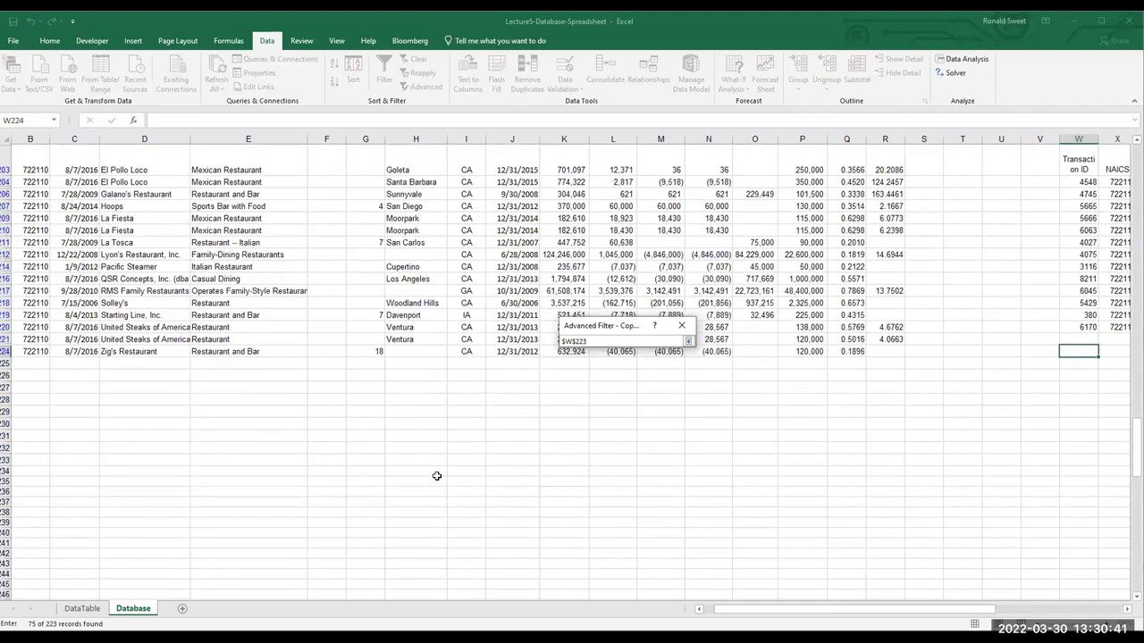
pyautogui.click(55, 413)
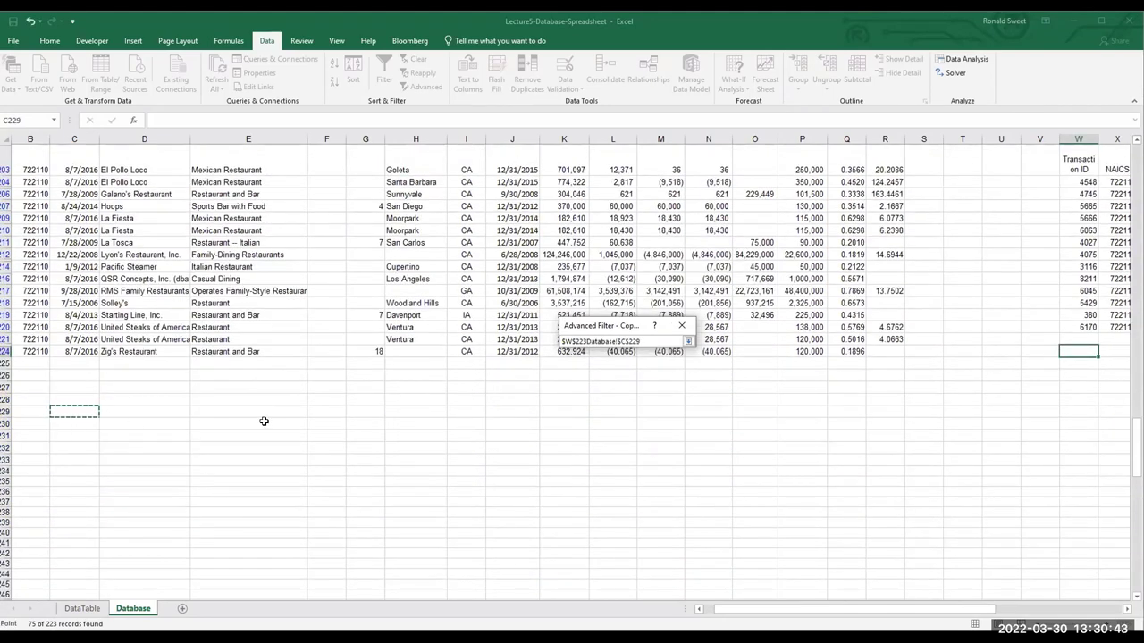
pyautogui.click(688, 341)
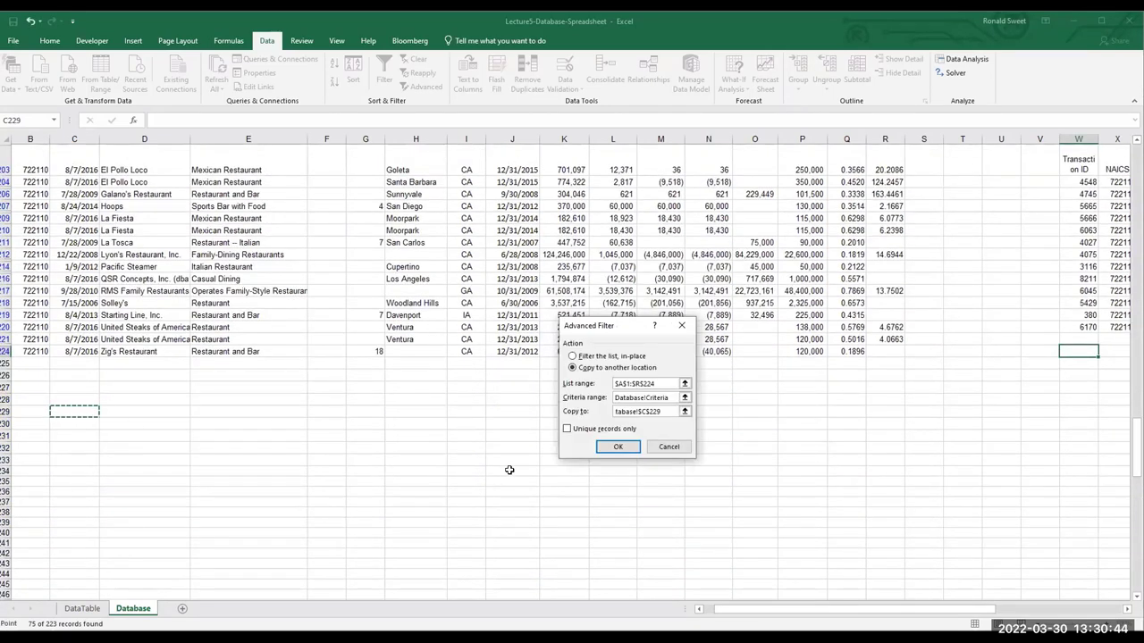
pyautogui.click(630, 449)
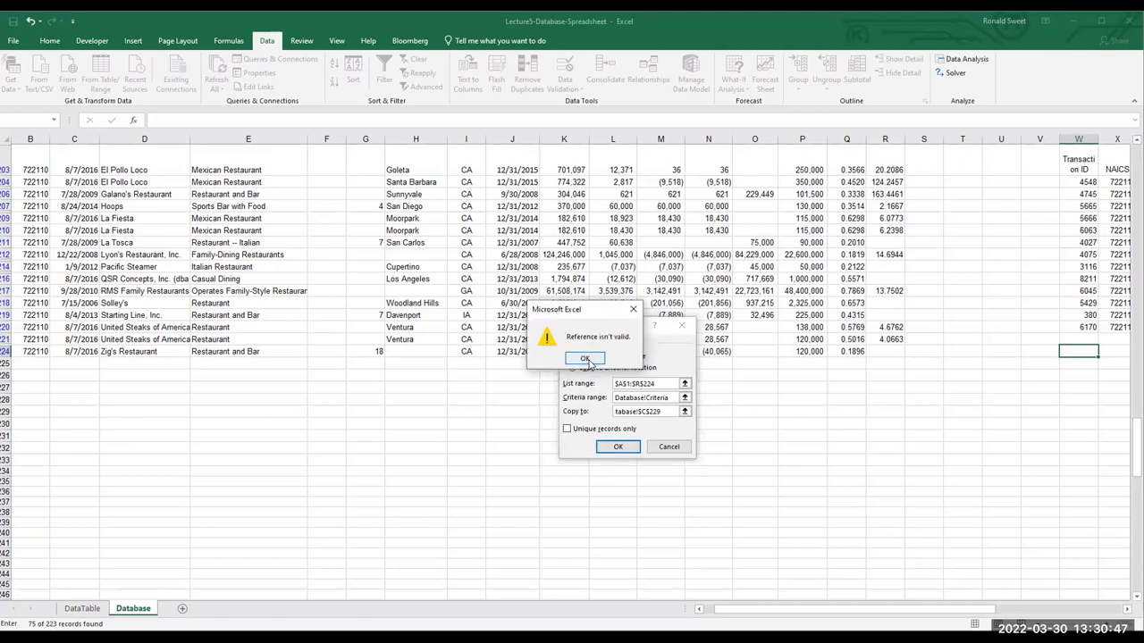
pyautogui.click(585, 358)
pyautogui.click(676, 397)
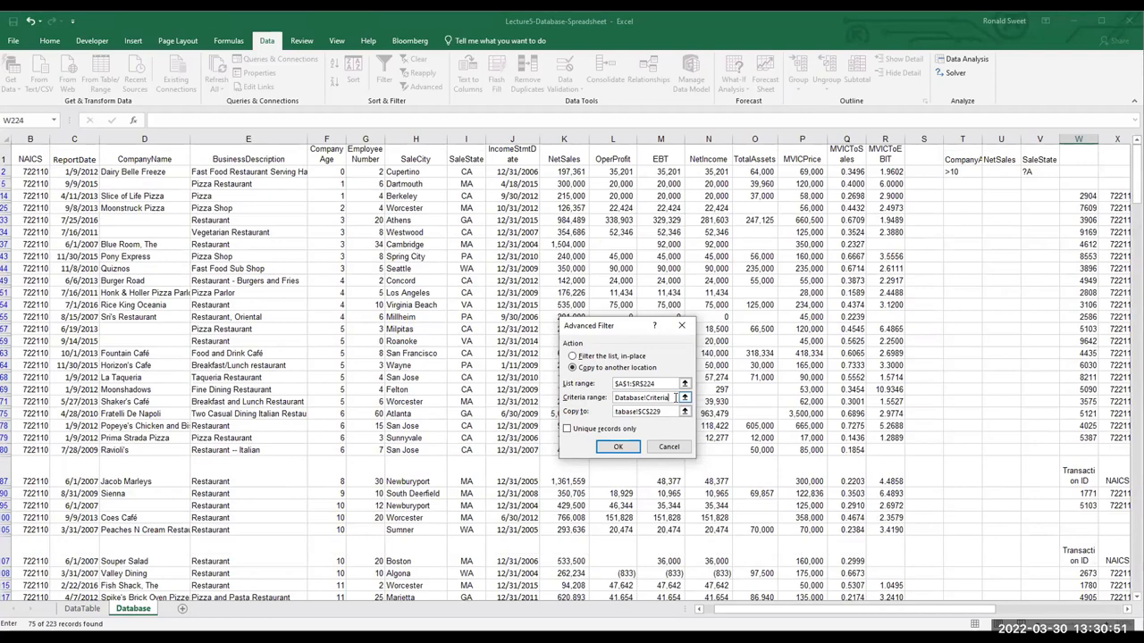
pyautogui.moveTo(675, 397); pyautogui.dragTo(422, 398)
pyautogui.press('BackSpace')
pyautogui.moveTo(675, 411); pyautogui.dragTo(509, 410)
pyautogui.press('BackSpace')
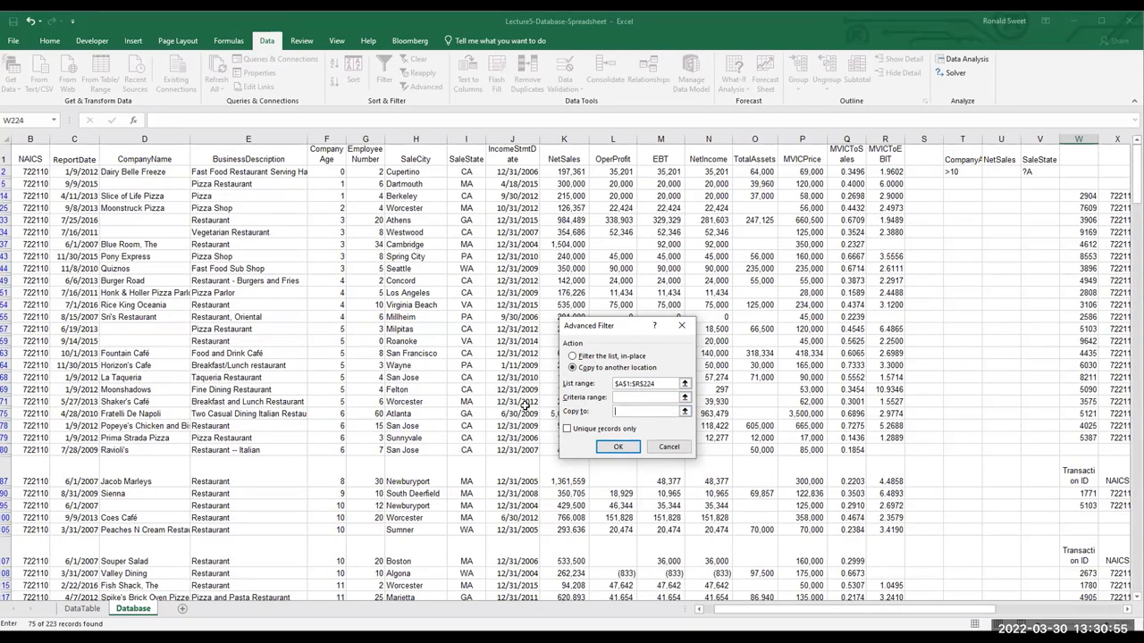
pyautogui.moveTo(674, 383); pyautogui.dragTo(601, 390)
pyautogui.press('BackSpace')
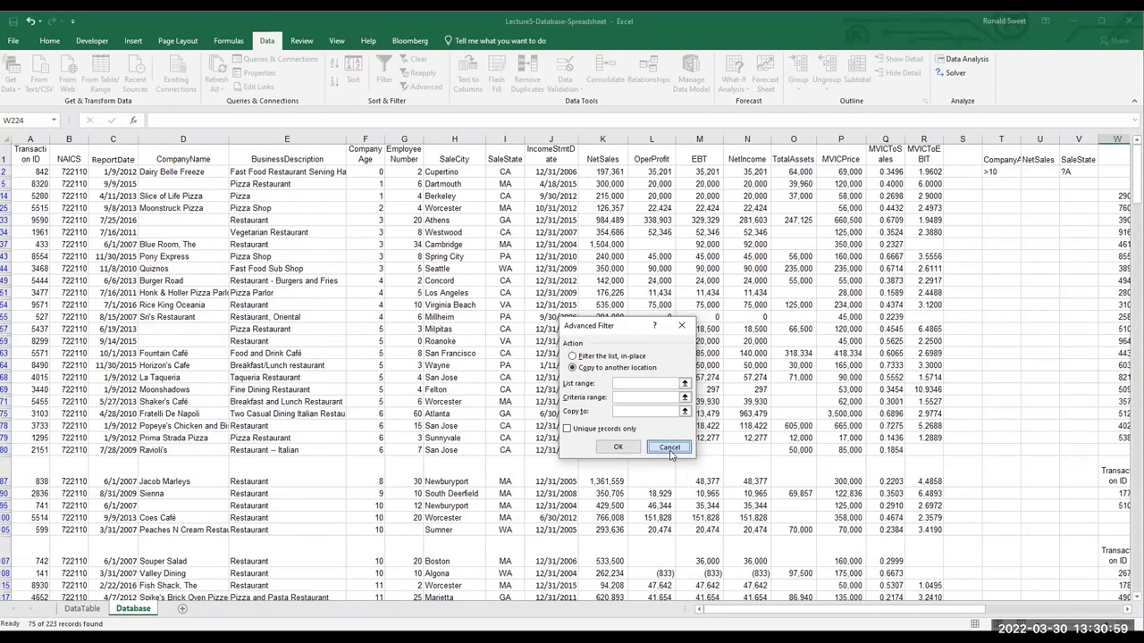
pyautogui.click(669, 450)
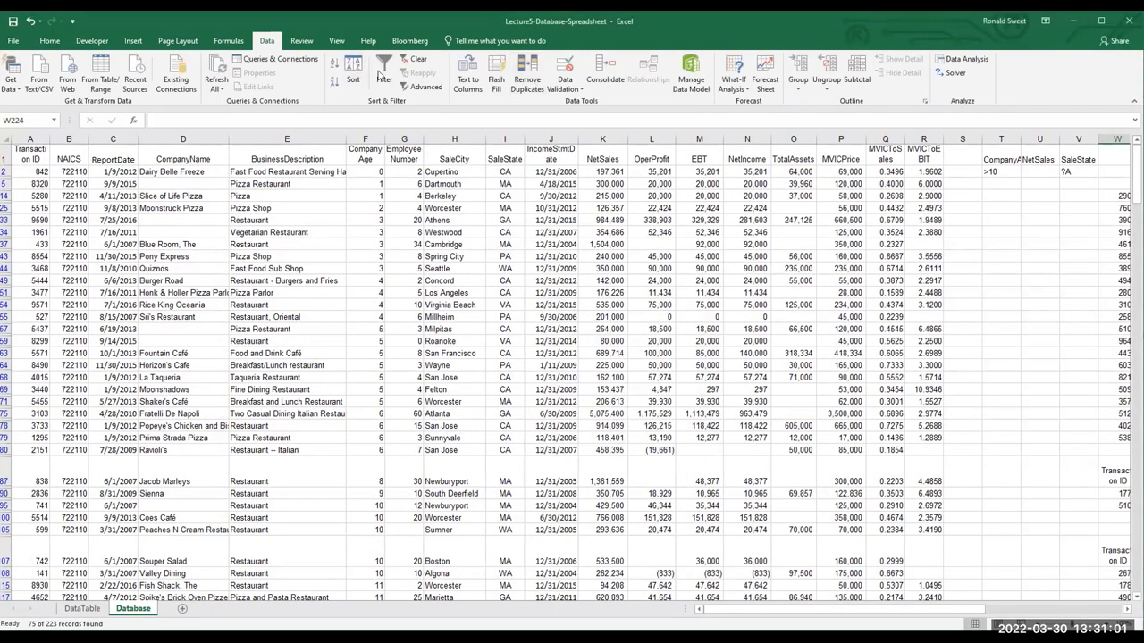
pyautogui.click(428, 89)
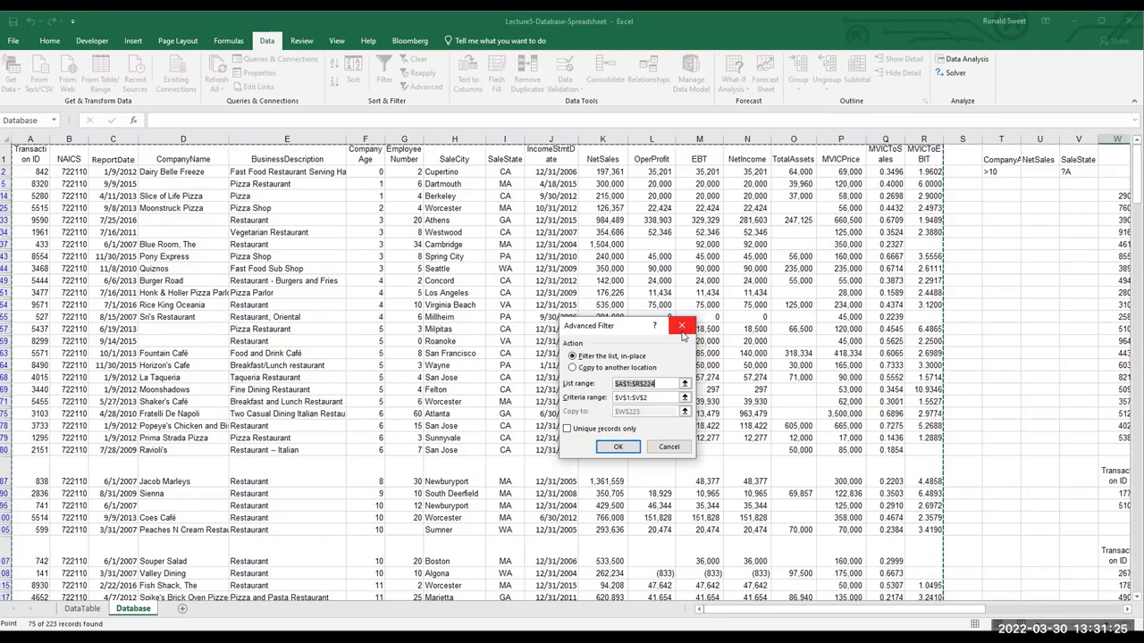
pyautogui.click(657, 447)
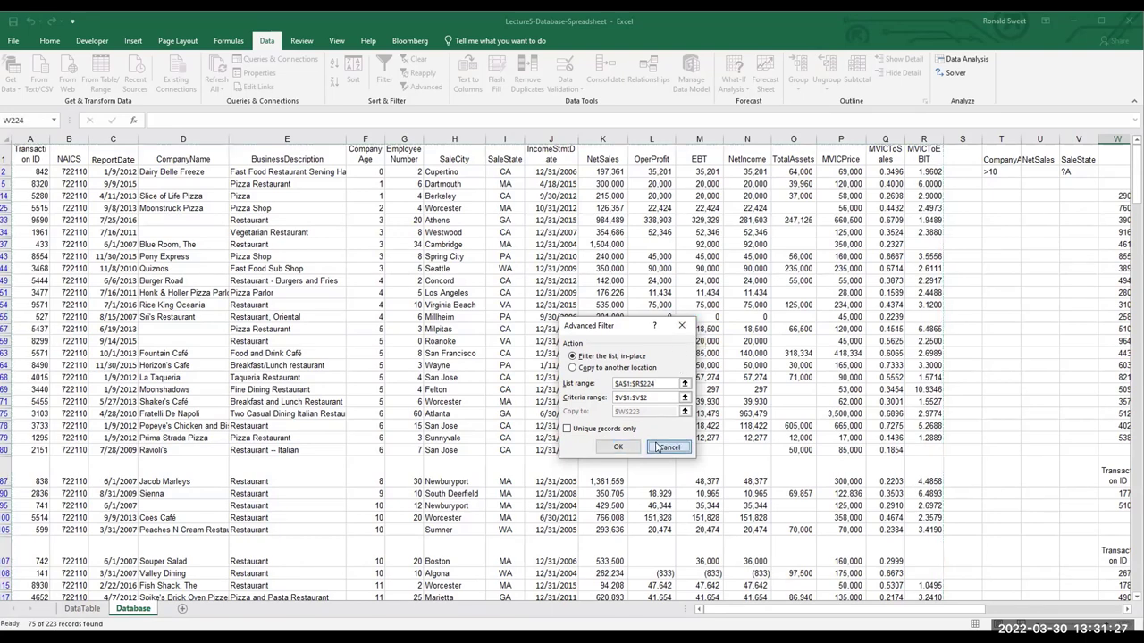
pyautogui.click(656, 448)
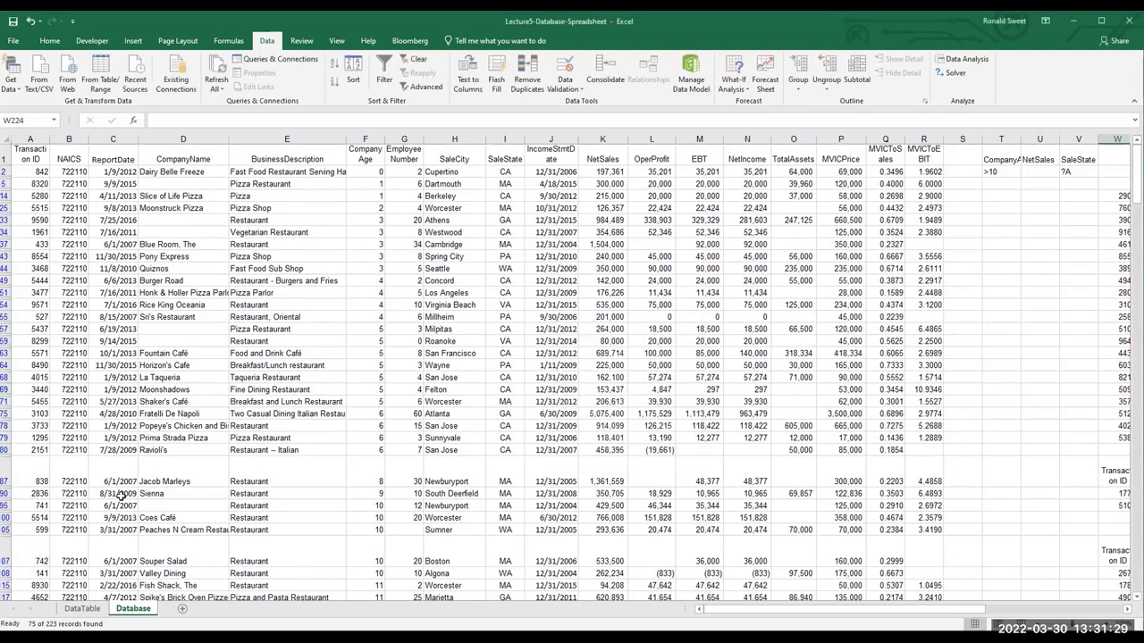
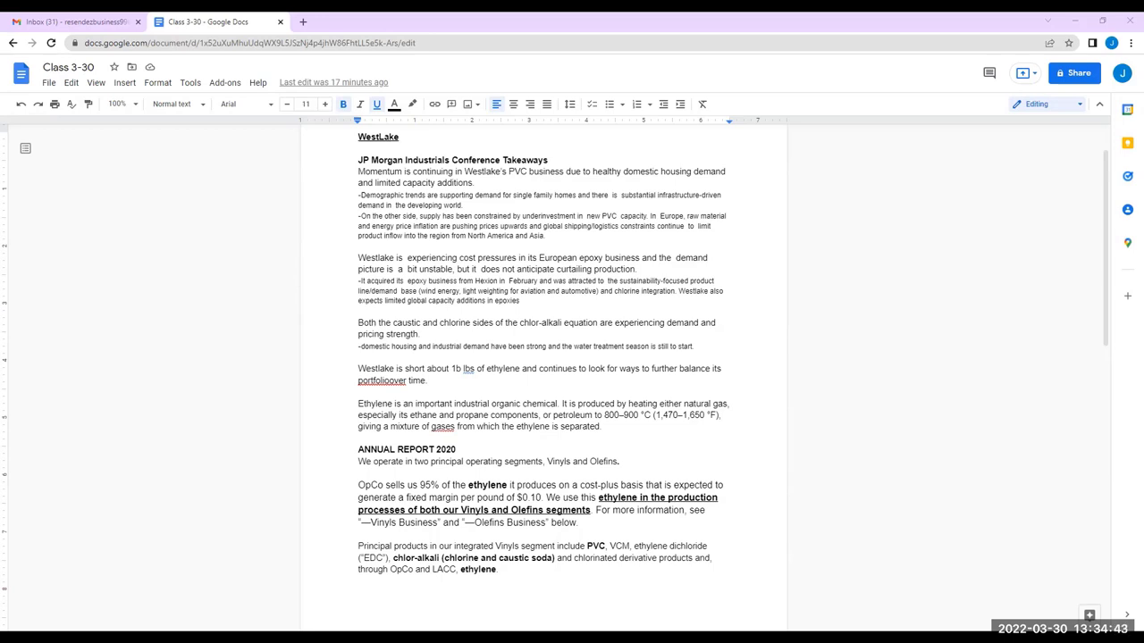
# Scroll through the notes, highlighting the demographic trends point and the Europe raw material inflation phrase
pyautogui.scroll(-1, 415, 452)
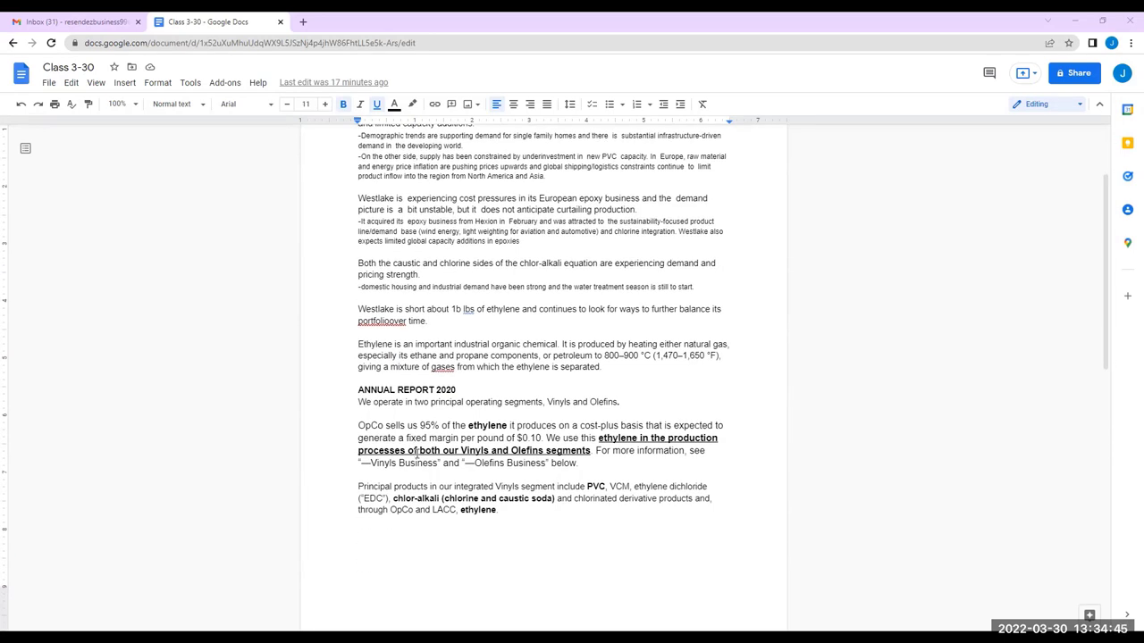
pyautogui.scroll(-3, 437, 457)
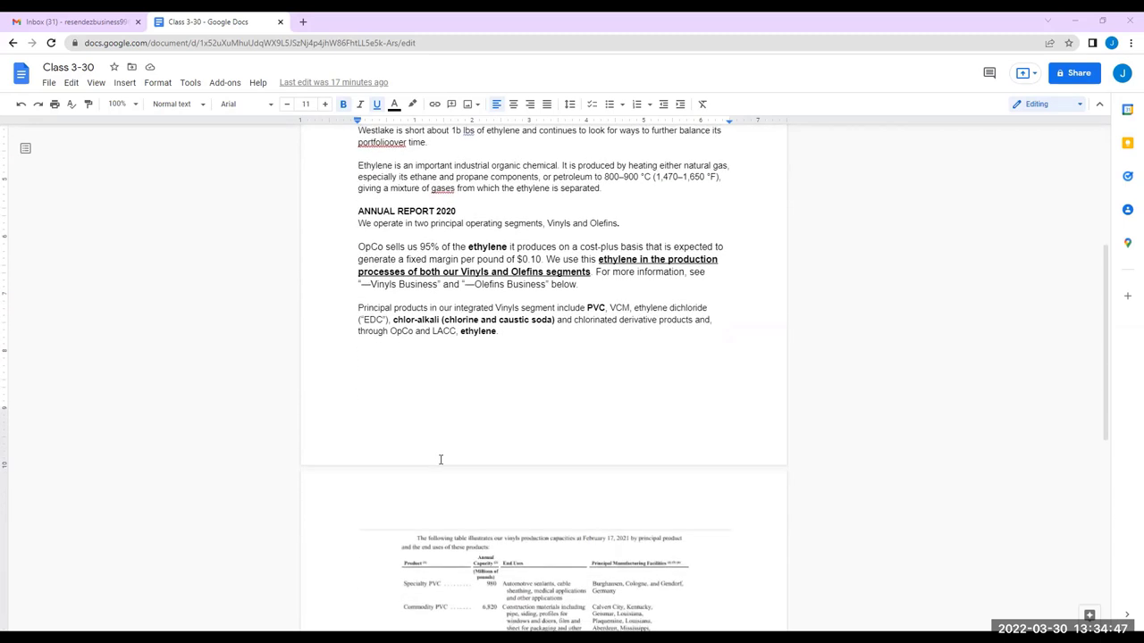
pyautogui.scroll(-3, 422, 397)
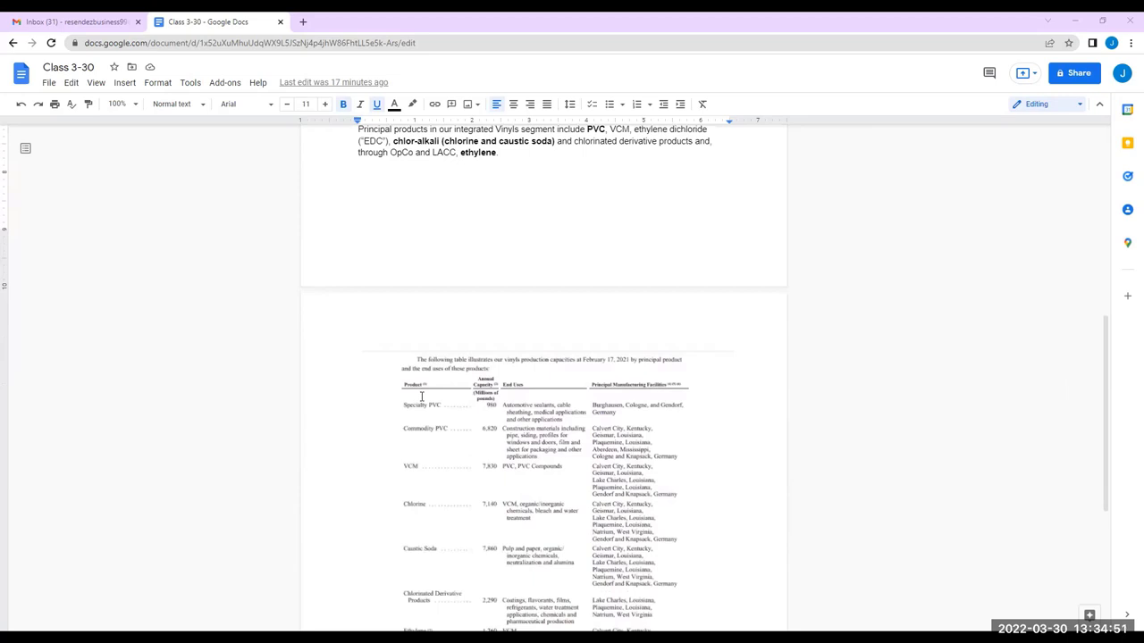
pyautogui.scroll(-3, 421, 397)
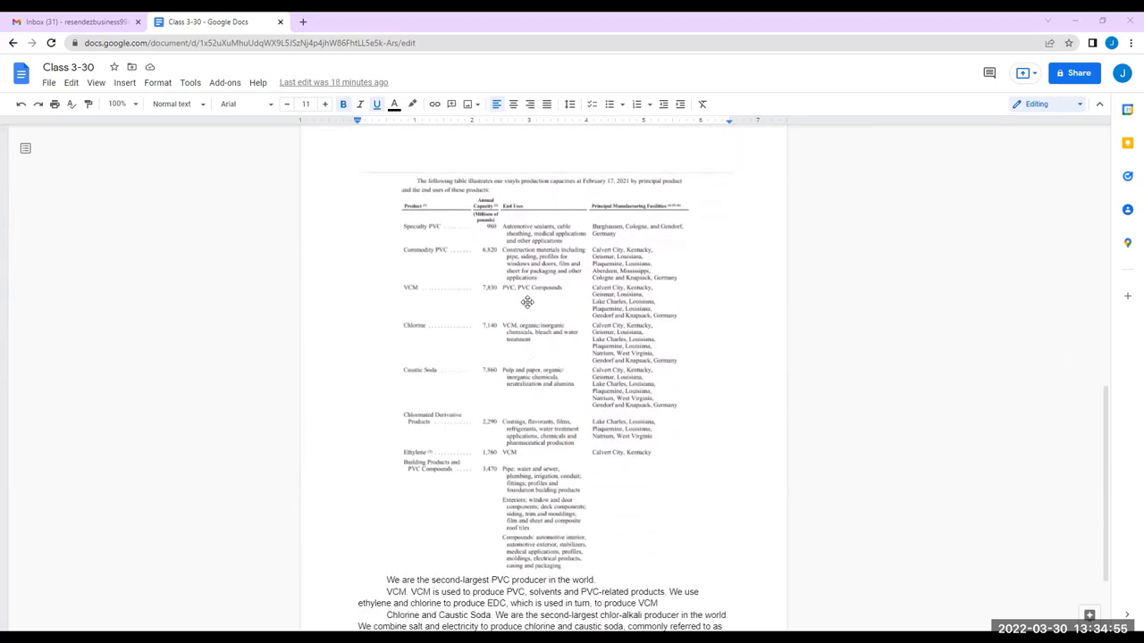
pyautogui.scroll(-1, 461, 242)
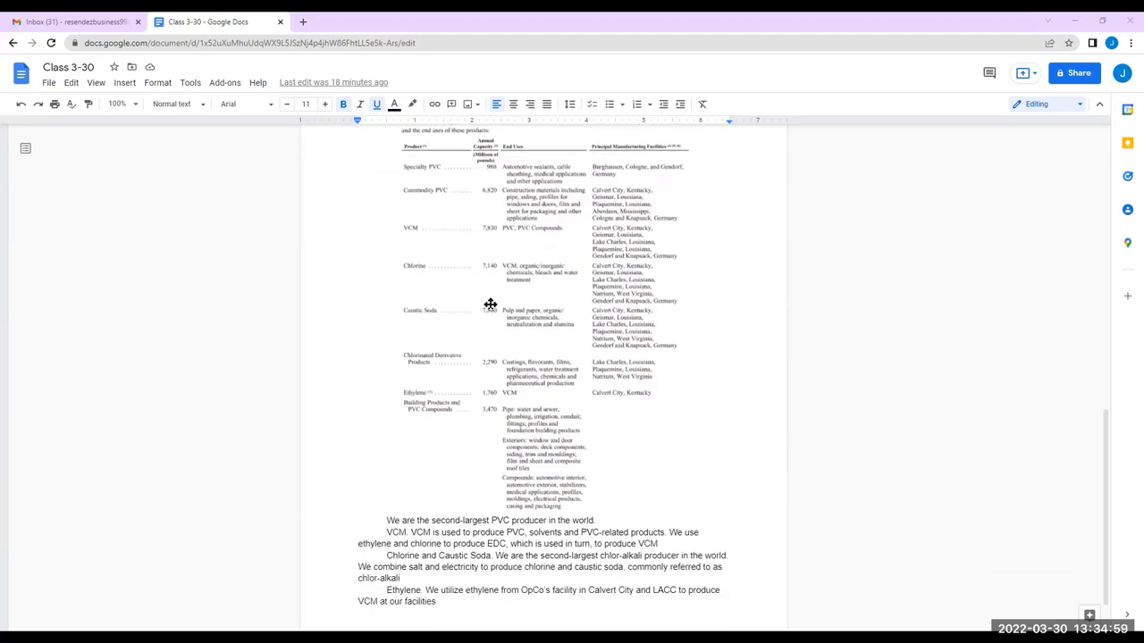
pyautogui.scroll(-1, 548, 361)
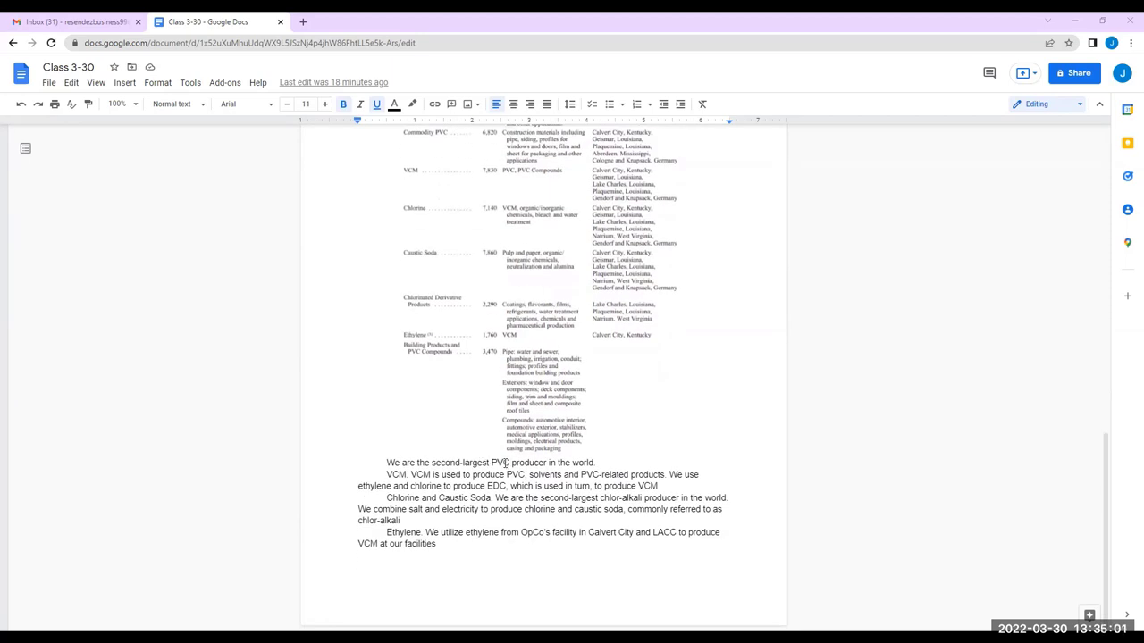
pyautogui.scroll(1, 484, 453)
pyautogui.scroll(15, 483, 453)
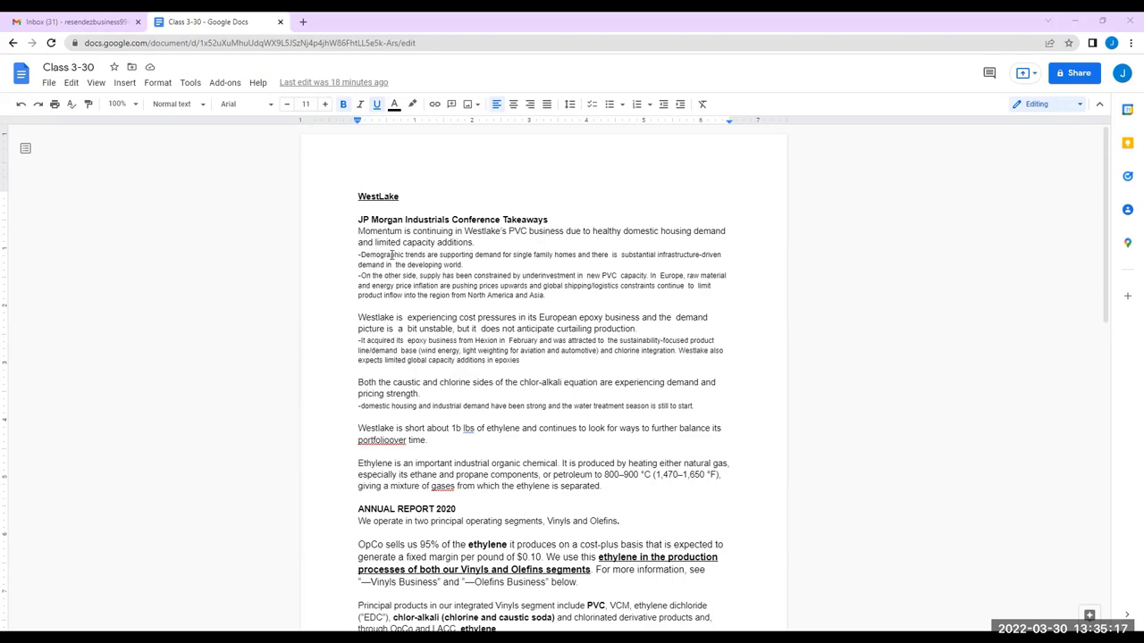
pyautogui.moveTo(501, 255); pyautogui.dragTo(557, 254)
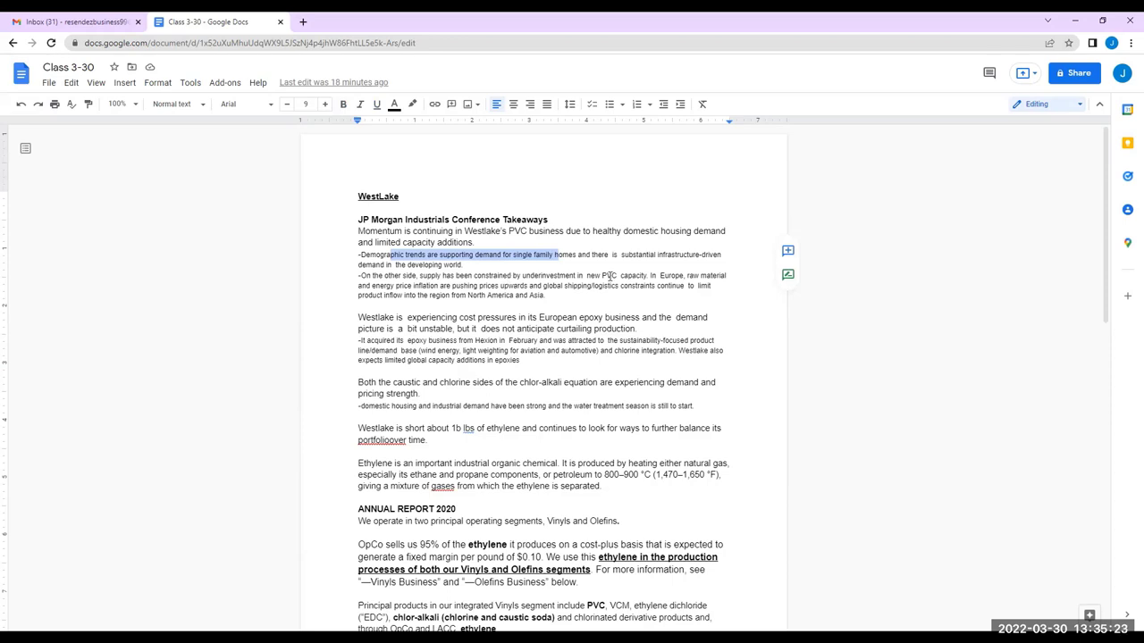
pyautogui.moveTo(659, 275); pyautogui.dragTo(588, 285)
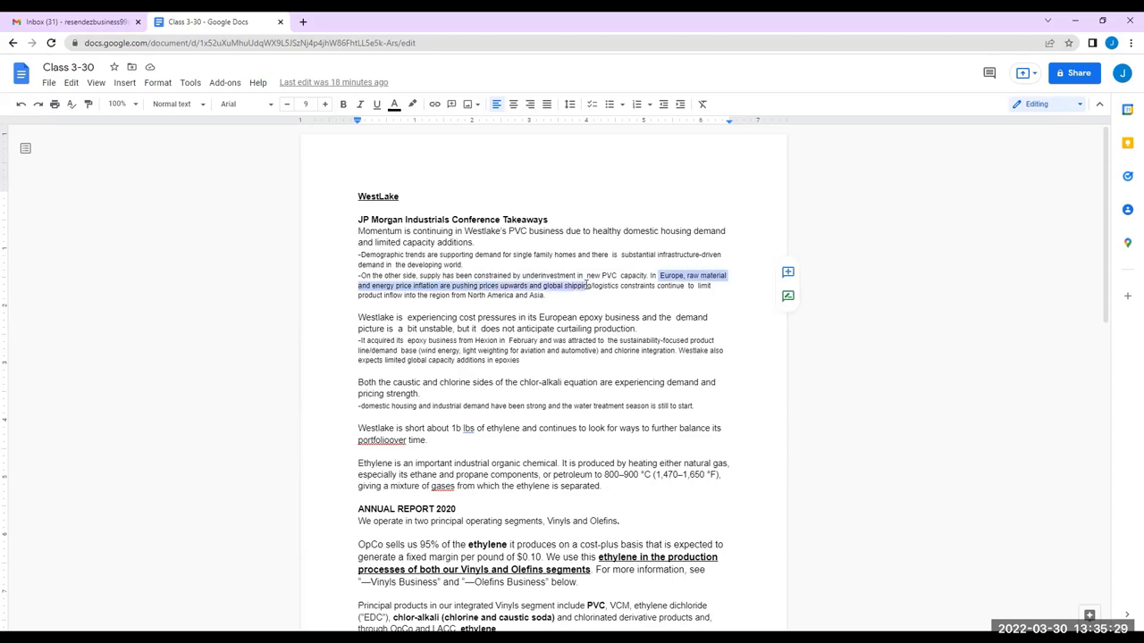
pyautogui.click(545, 287)
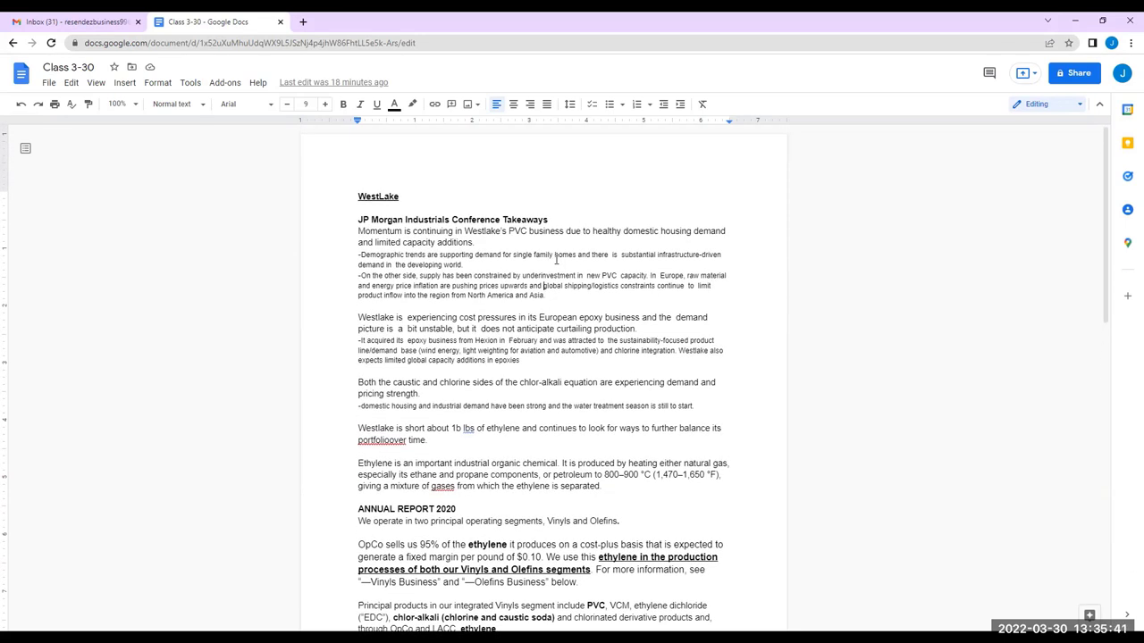
# Highlight the Chlorine and Caustic Soda lead-in, the ethylene definition, and the '1b lbs of ethylene' phrase
pyautogui.scroll(-1, 556, 261)
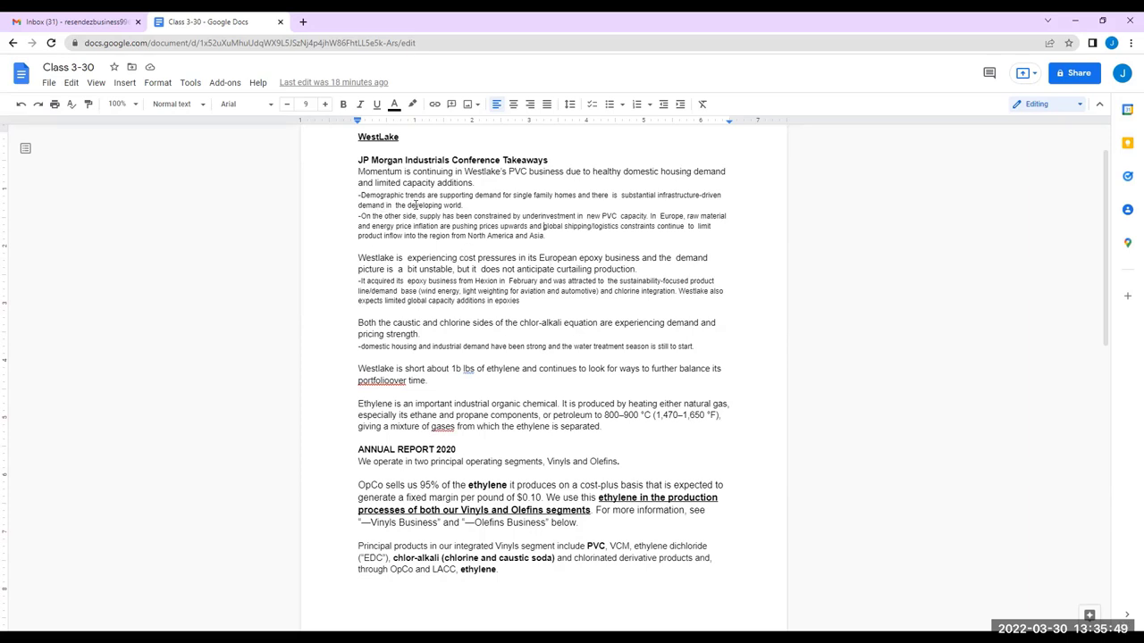
pyautogui.scroll(-9, 409, 259)
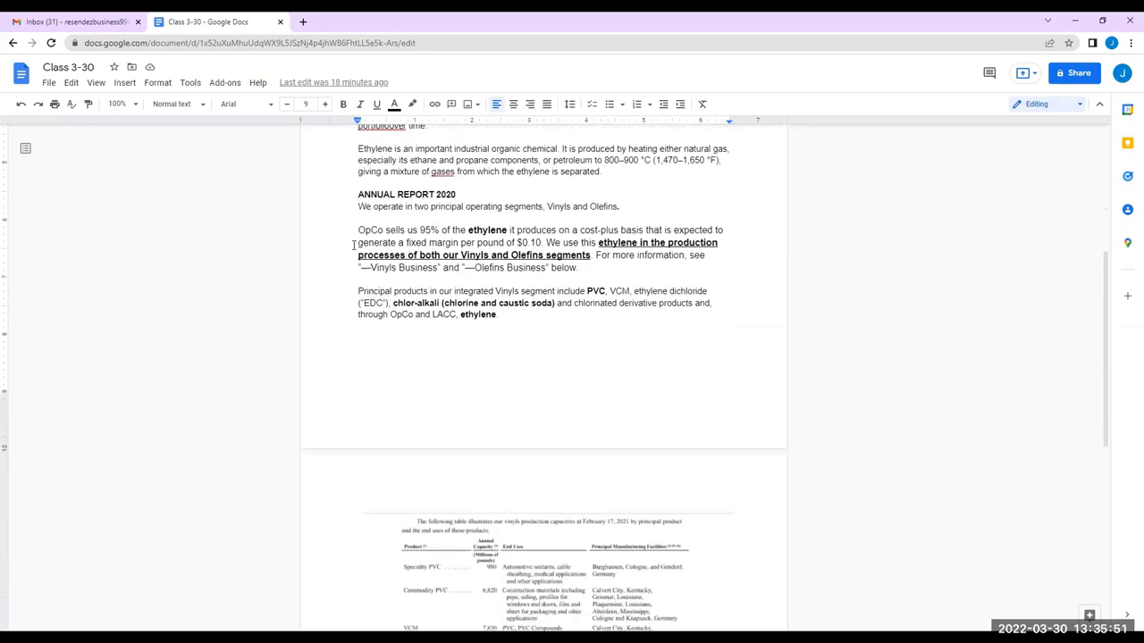
pyautogui.scroll(-3, 477, 272)
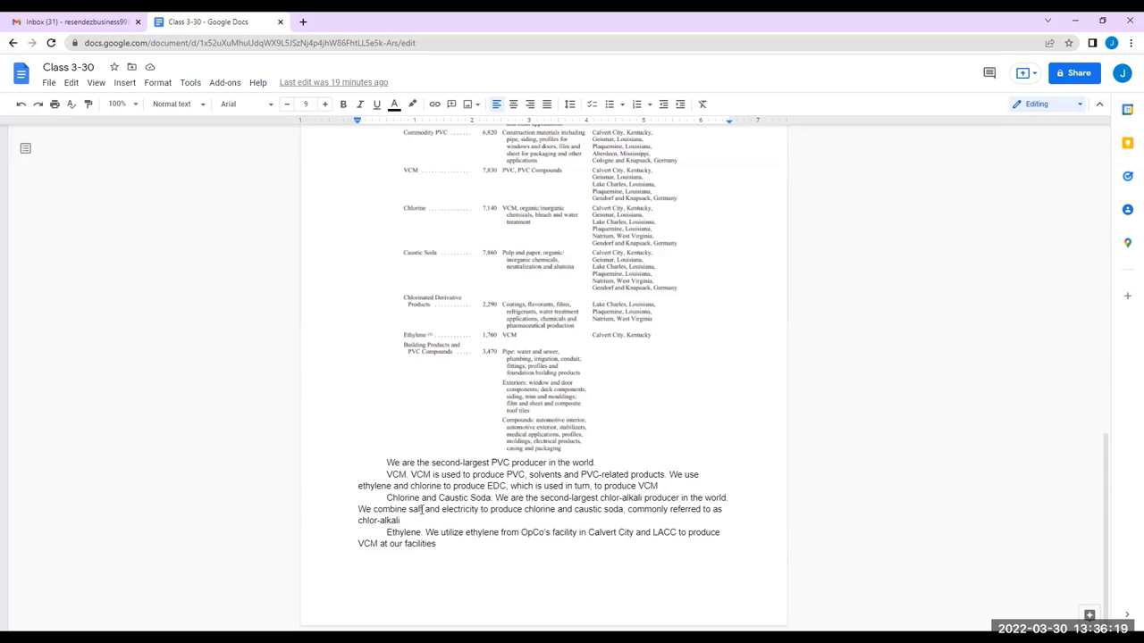
pyautogui.moveTo(383, 500); pyautogui.dragTo(490, 500)
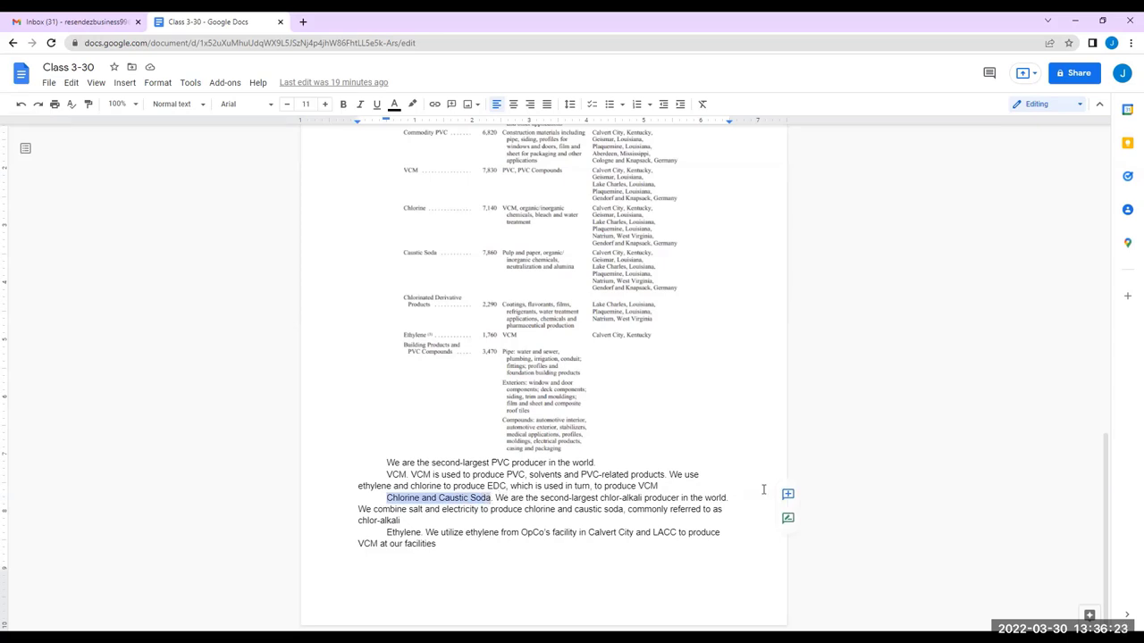
pyautogui.moveTo(386, 533); pyautogui.dragTo(419, 532)
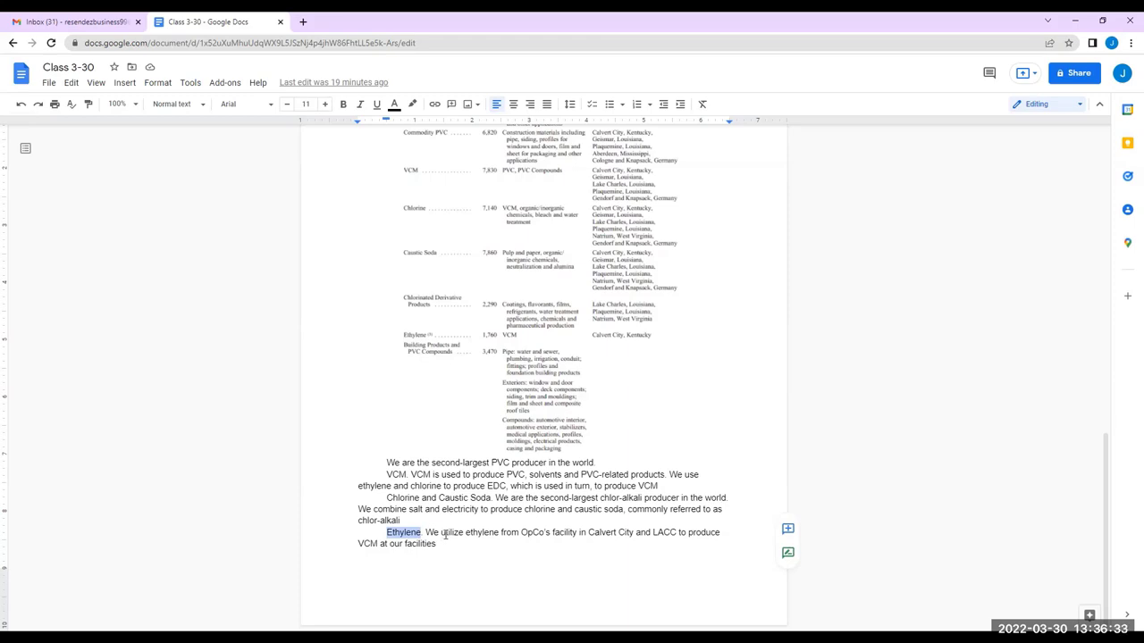
pyautogui.scroll(10, 545, 535)
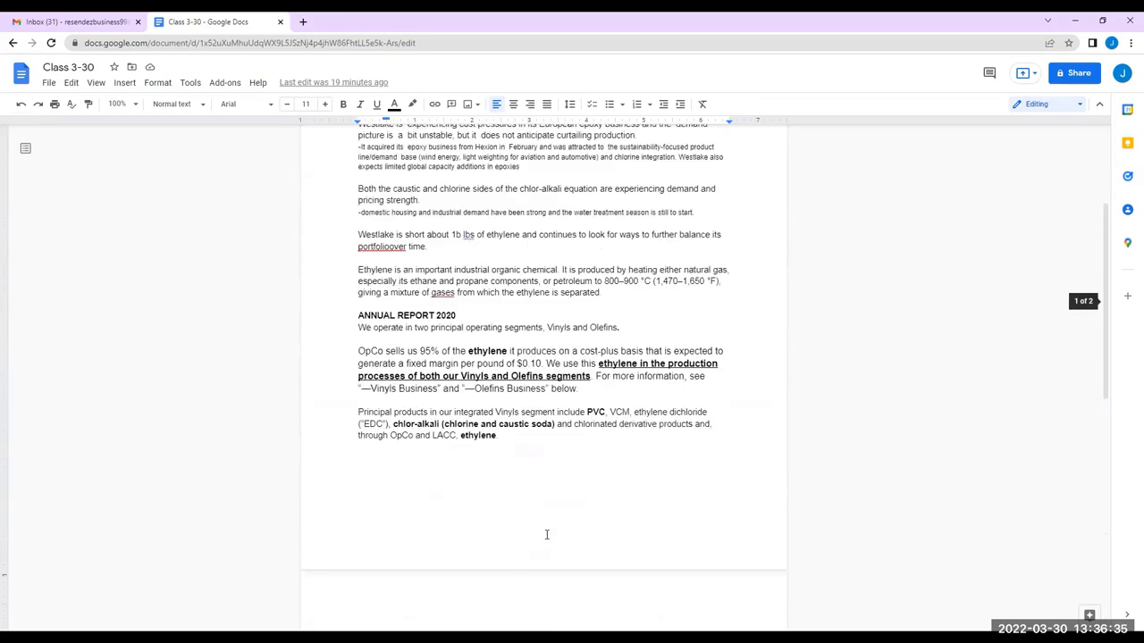
pyautogui.scroll(3, 487, 464)
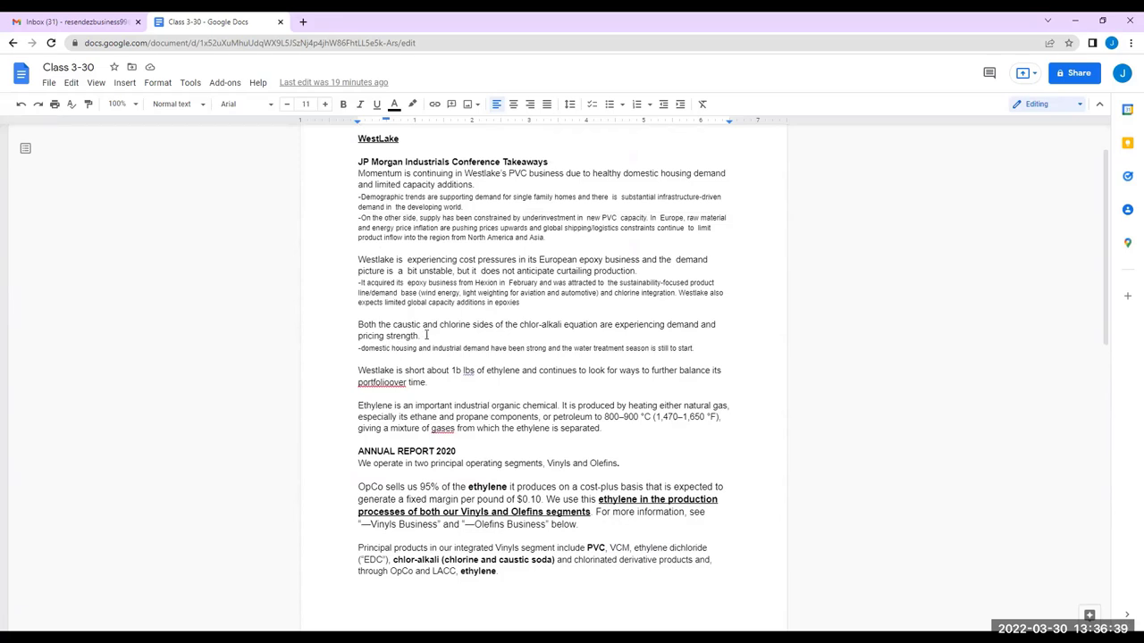
pyautogui.moveTo(358, 406); pyautogui.dragTo(556, 406)
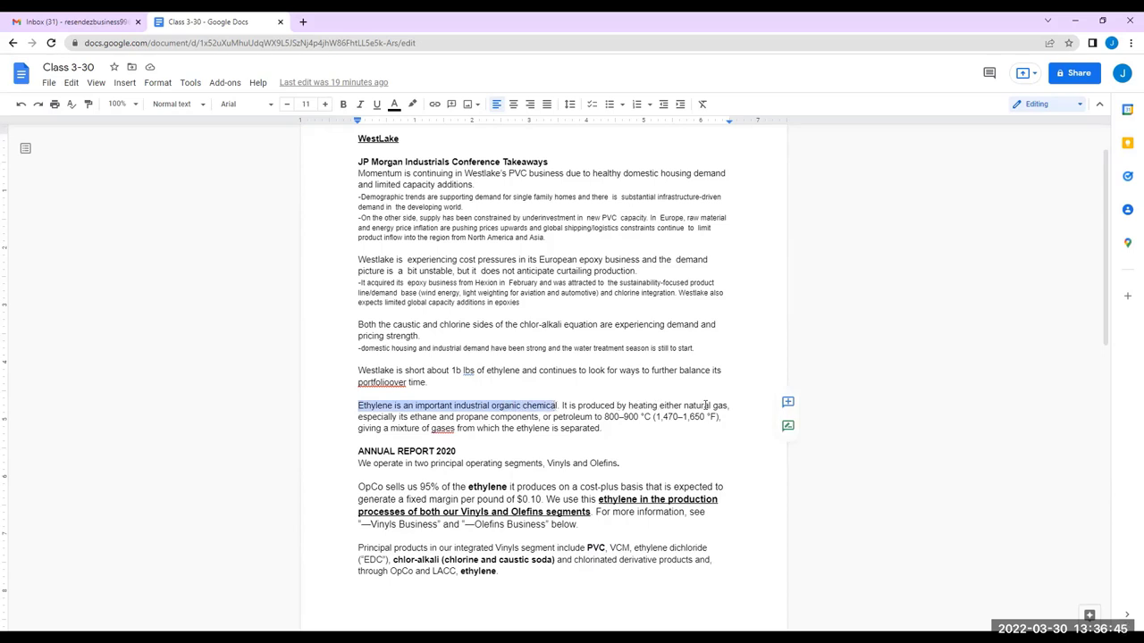
pyautogui.doubleClick(435, 428)
pyautogui.click(430, 370)
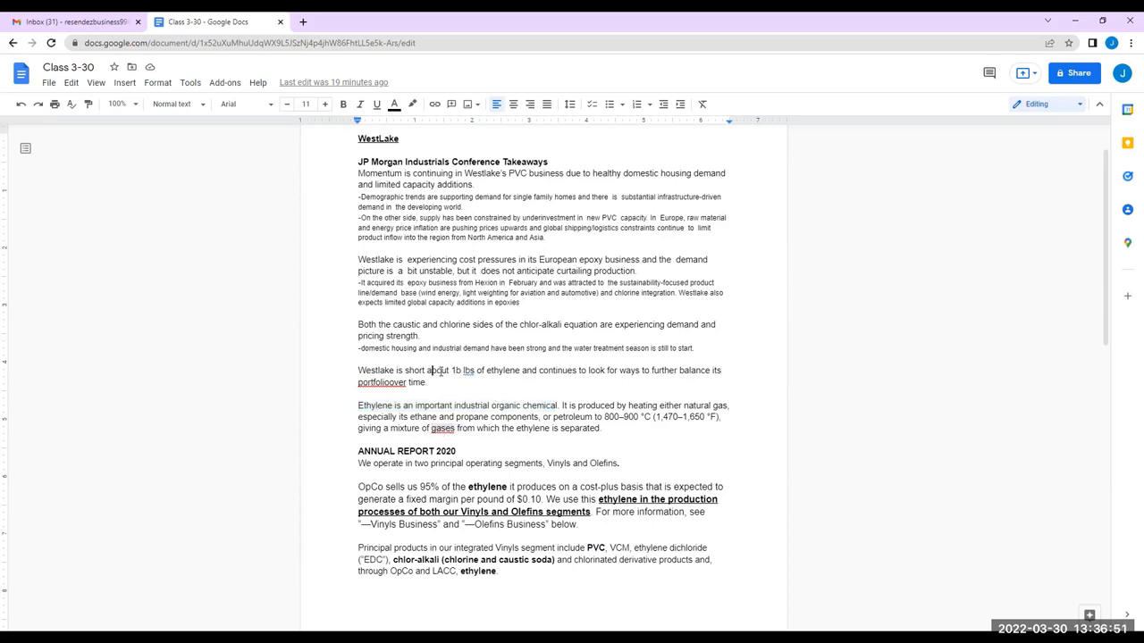
pyautogui.moveTo(452, 370); pyautogui.dragTo(514, 369)
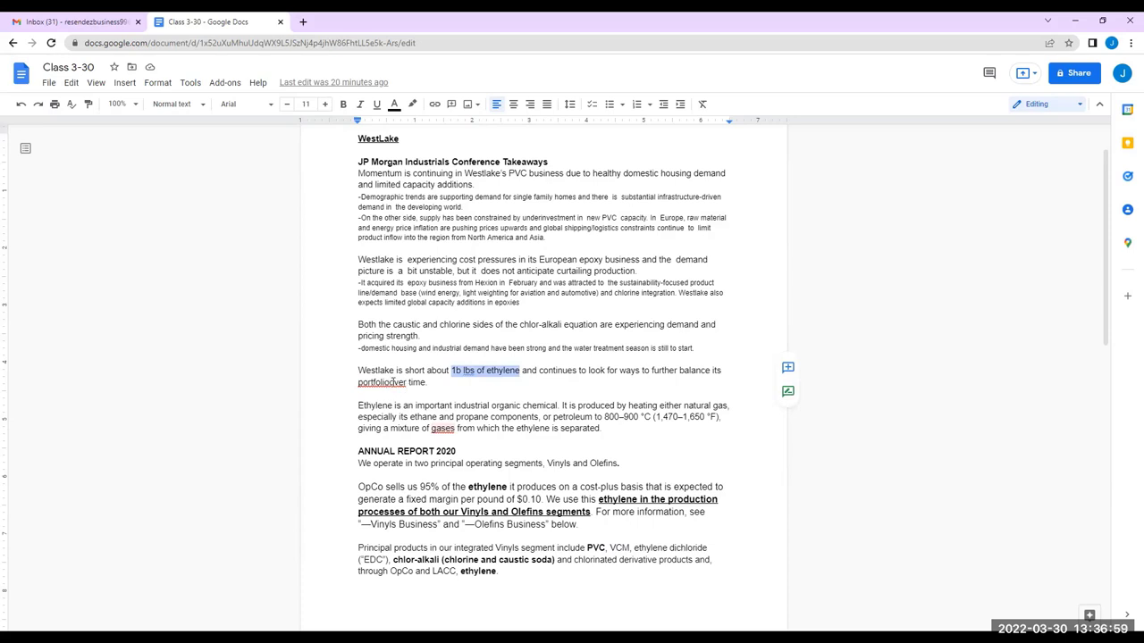
# Accept the spelling fix 'portfolio over' for 'portfolioover', then scroll through the rest of the document
pyautogui.click(393, 382)
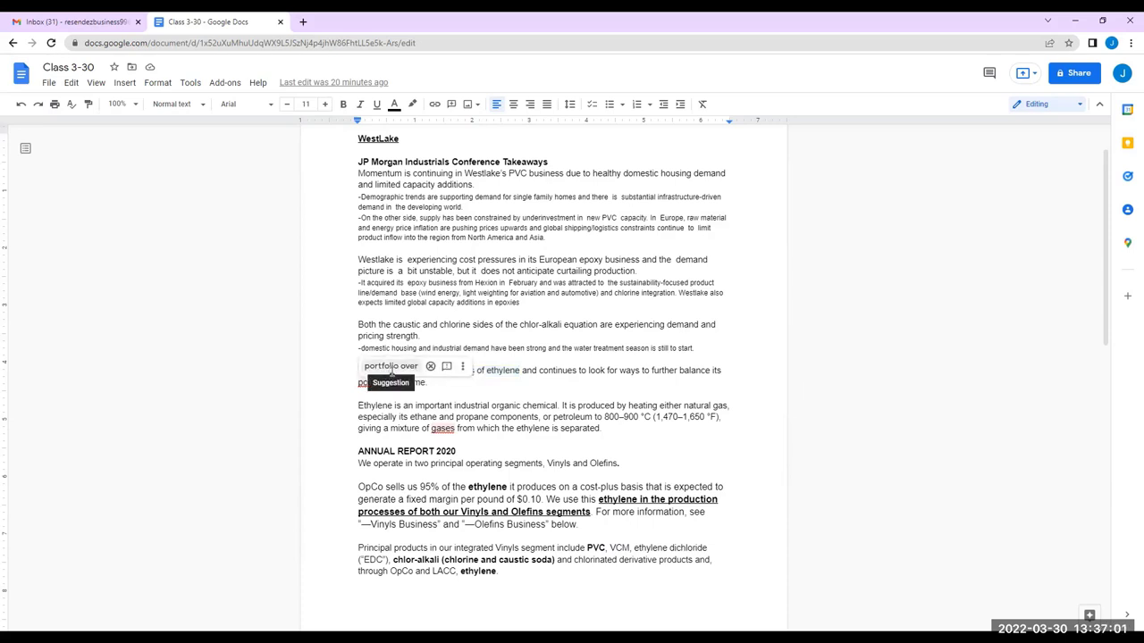
pyautogui.click(390, 368)
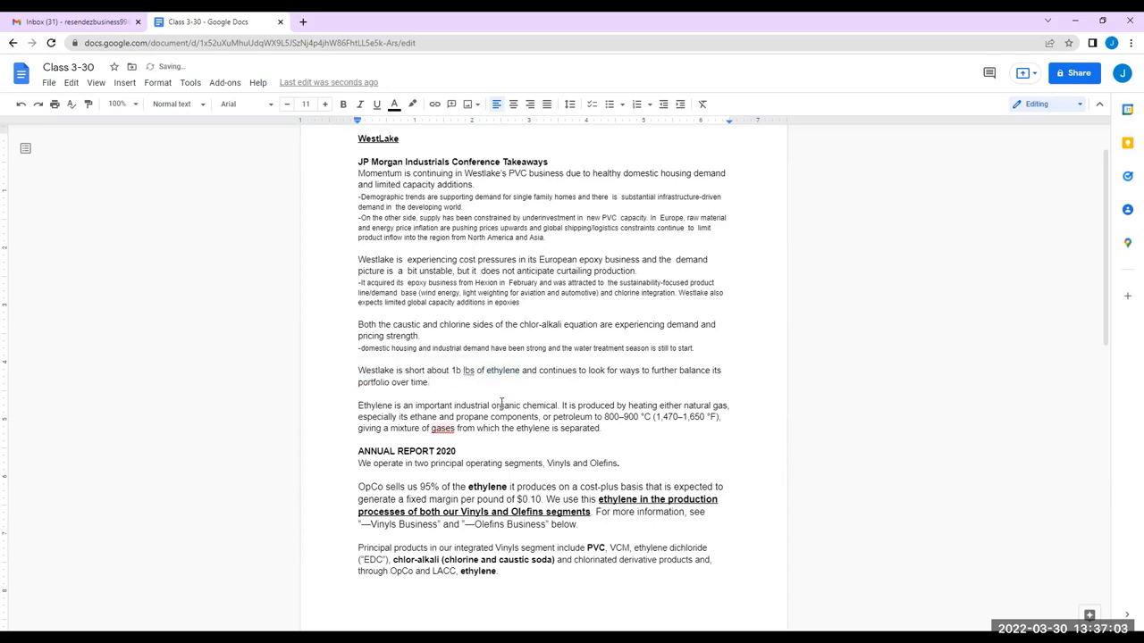
pyautogui.scroll(-5, 434, 390)
pyautogui.scroll(-1, 435, 390)
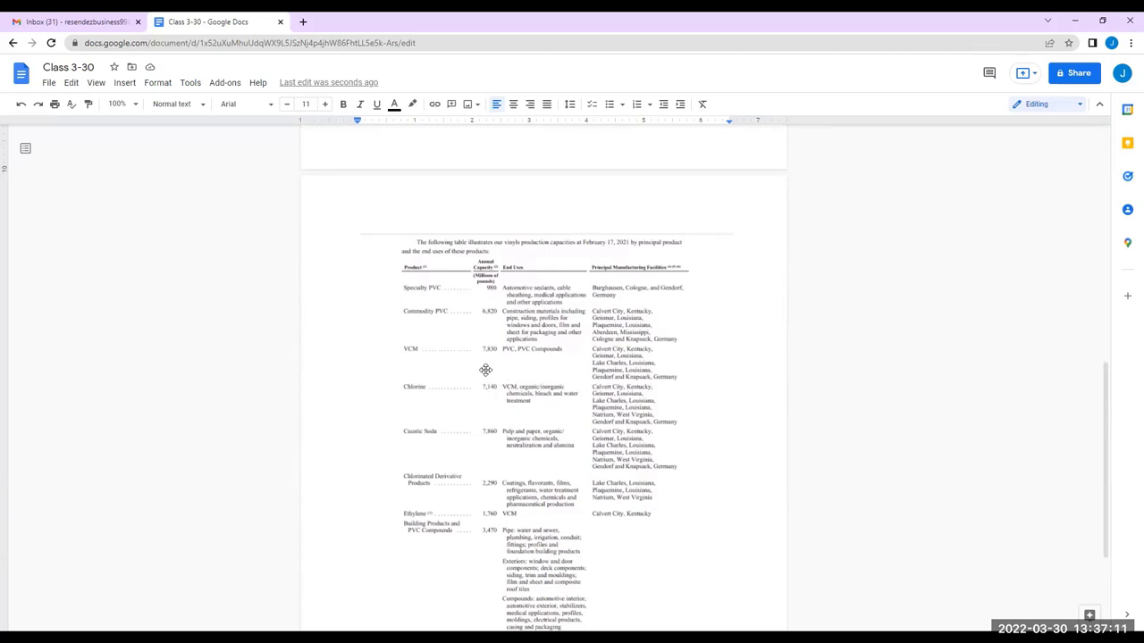
pyautogui.scroll(4, 487, 375)
pyautogui.scroll(-3, 492, 384)
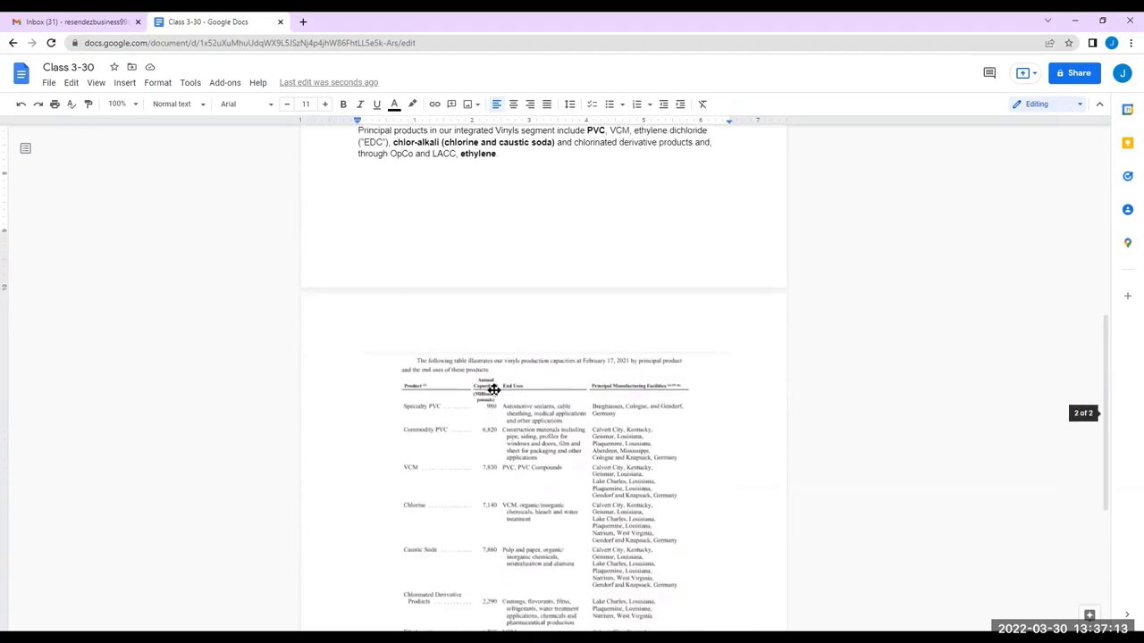
pyautogui.scroll(-3, 492, 389)
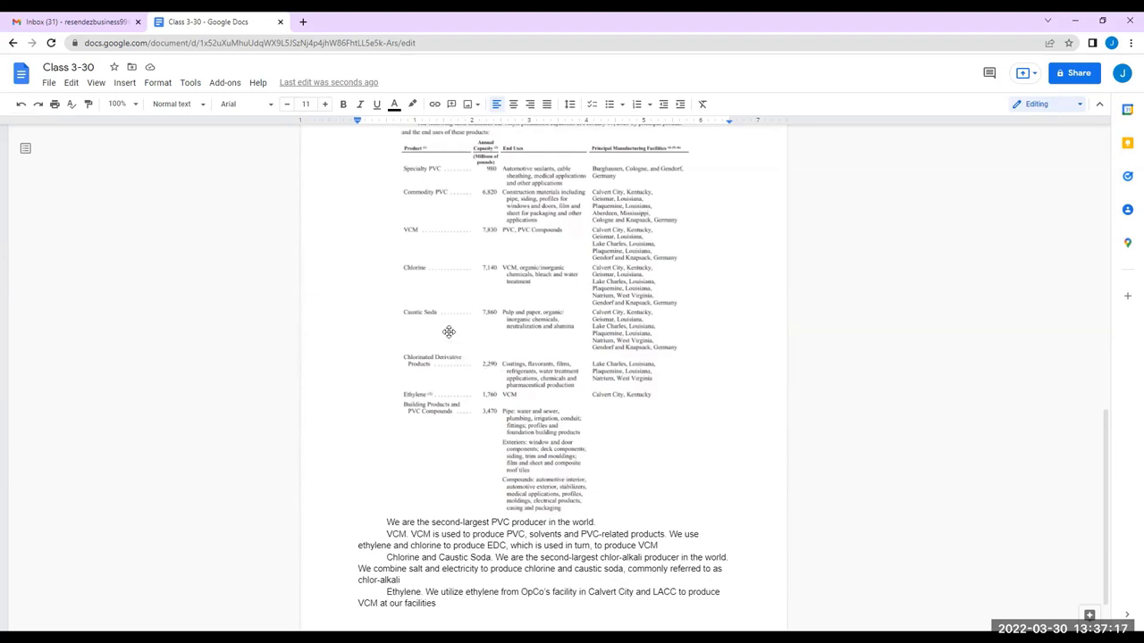
pyautogui.scroll(-1, 448, 331)
pyautogui.scroll(7, 447, 331)
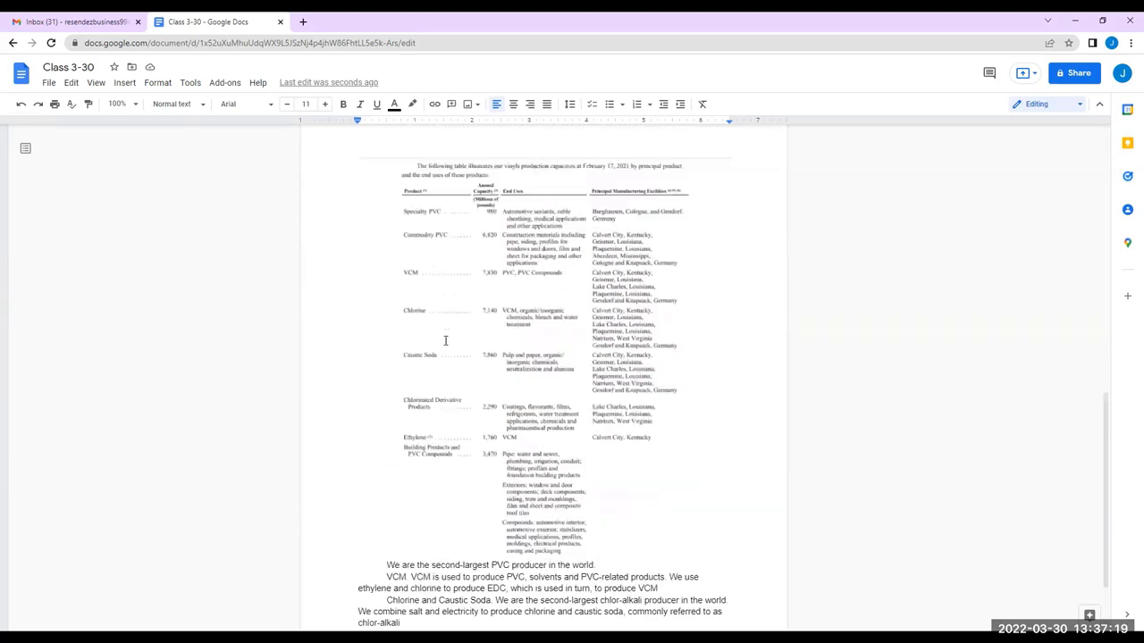
# From Gmail, launch Docs through the Google apps grid and open the 3/23/2022 document
pyautogui.click(109, 18)
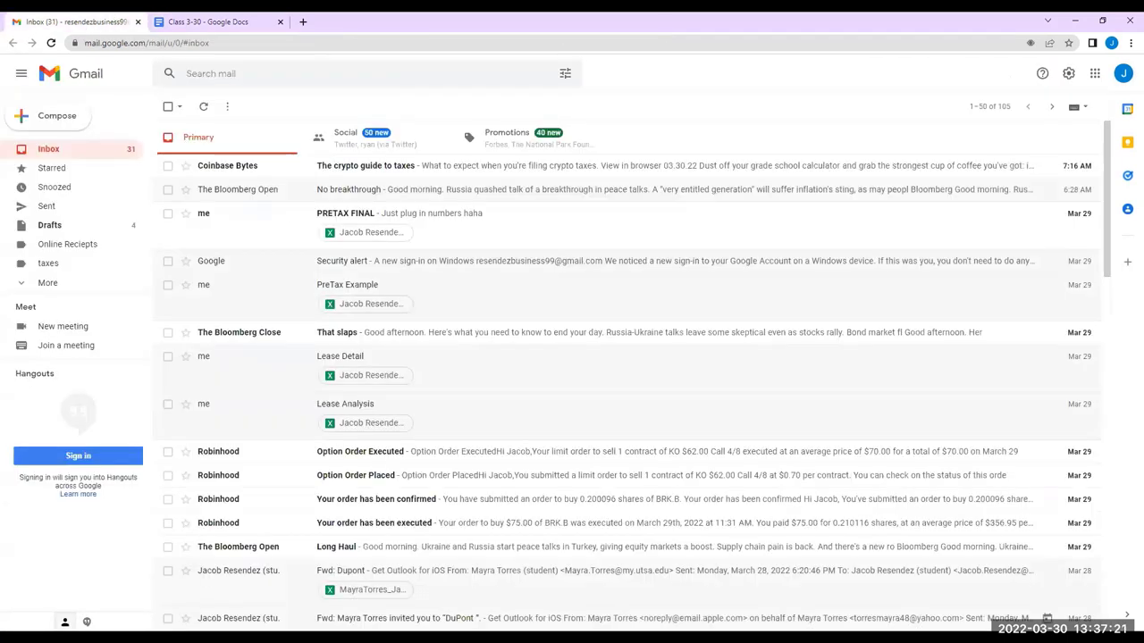
pyautogui.click(1094, 75)
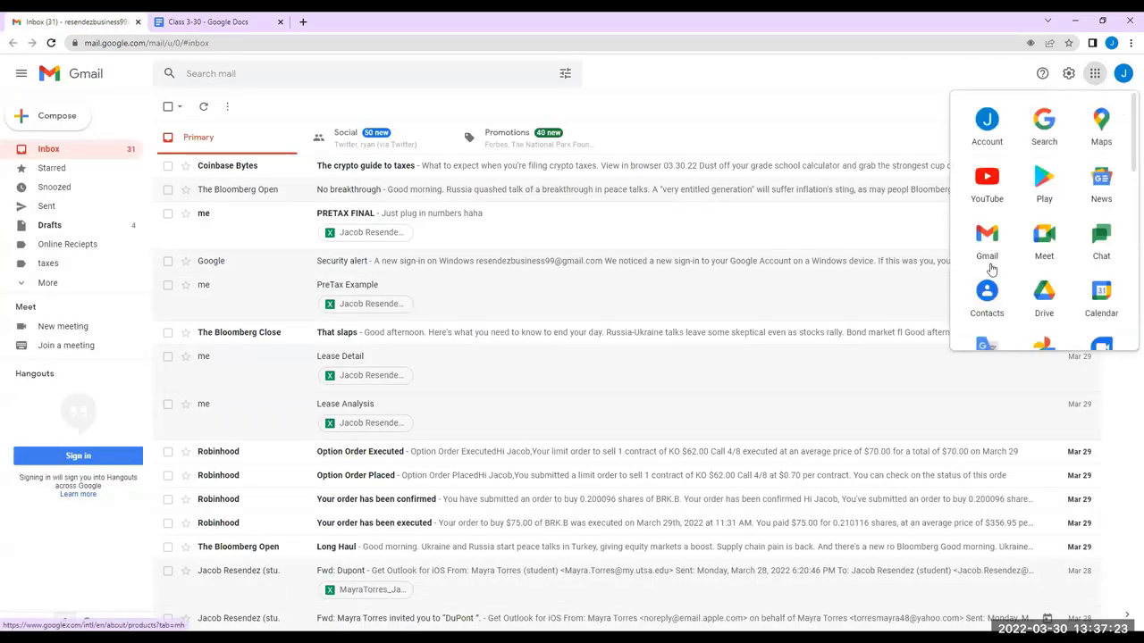
pyautogui.click(994, 218)
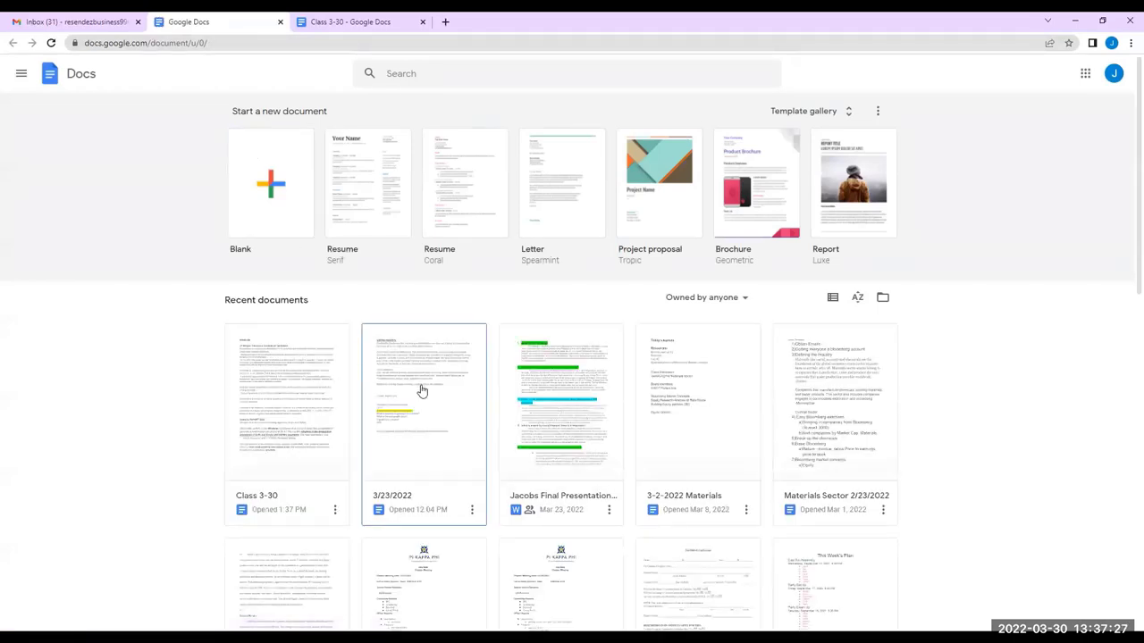
pyautogui.click(423, 391)
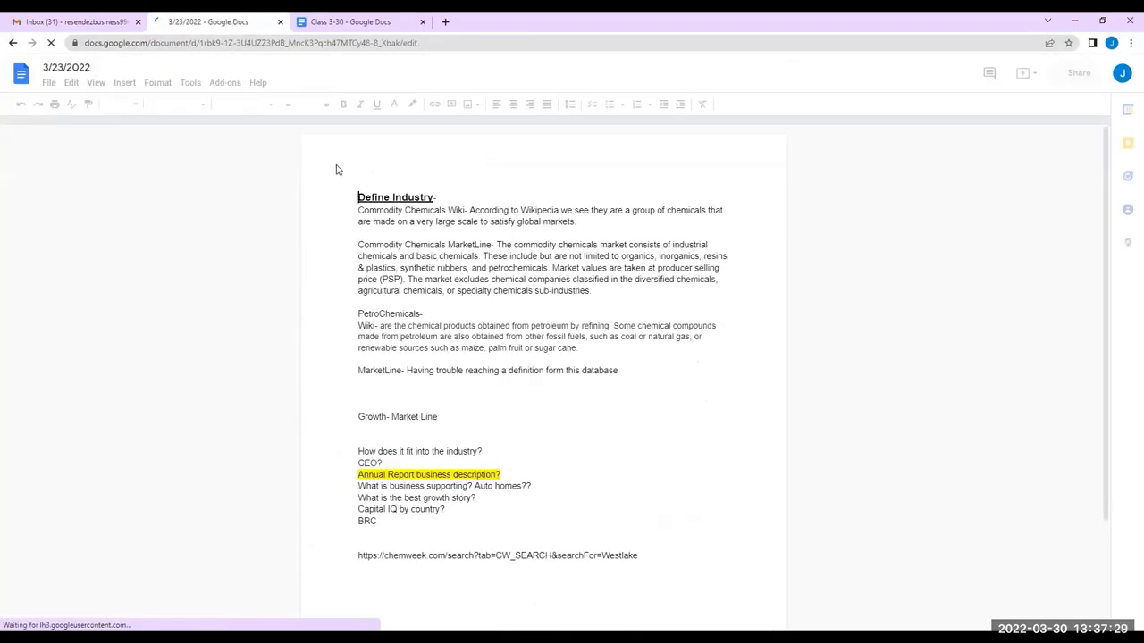
pyautogui.scroll(-1, 433, 232)
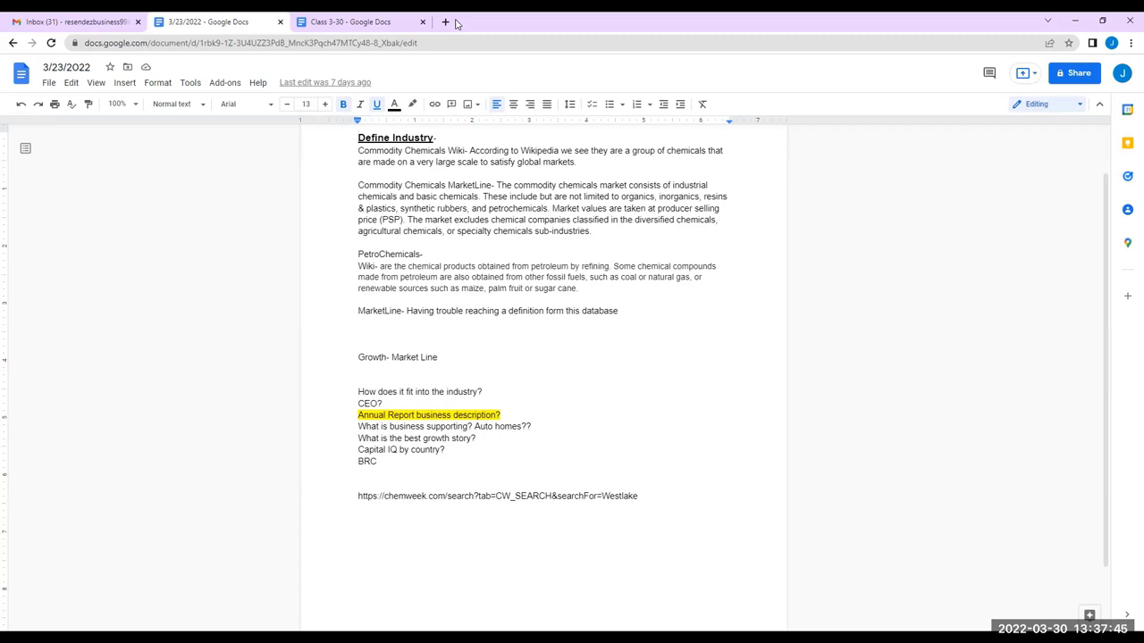
# In a new tab, search 'CEO Westlake' and take the 'ceo westlake financial' suggestion
pyautogui.click(326, 26)
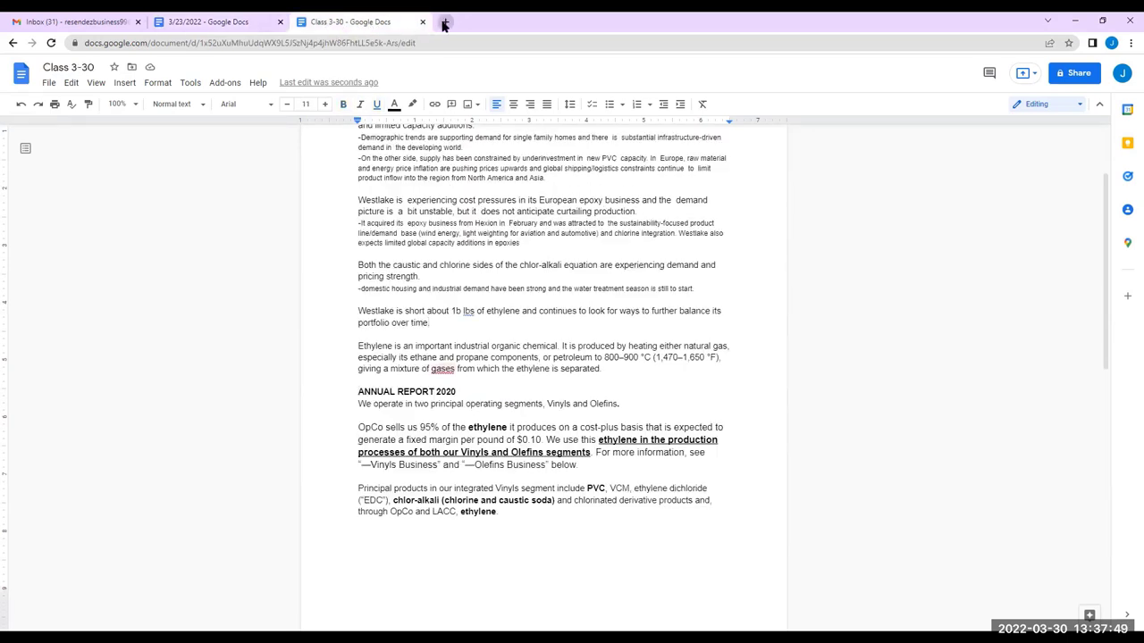
pyautogui.click(444, 24)
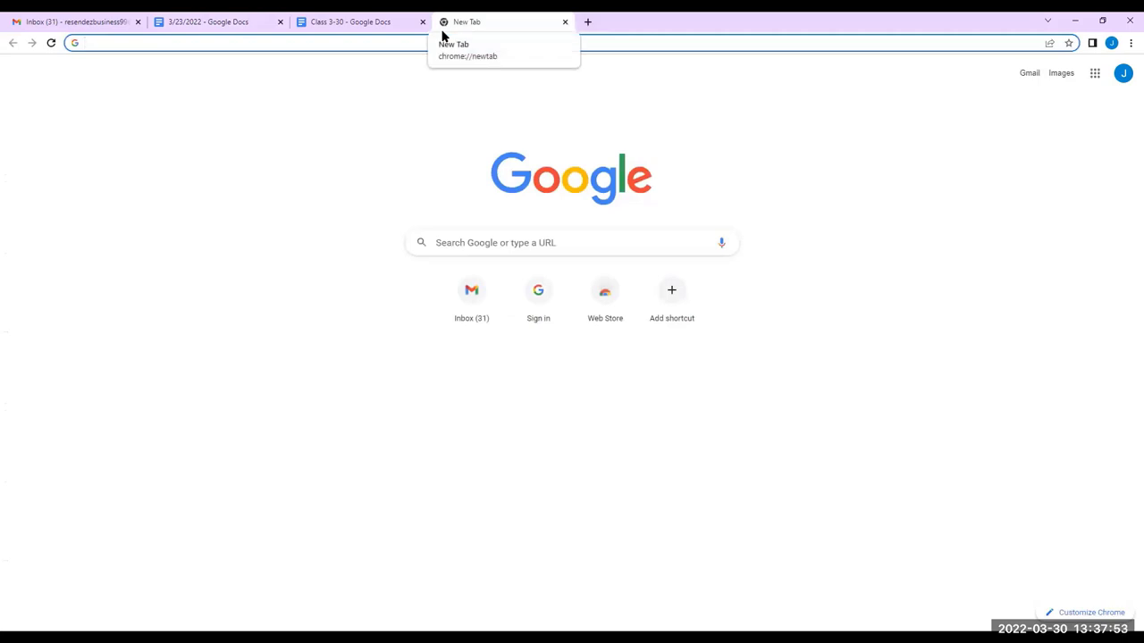
pyautogui.write('CEO')
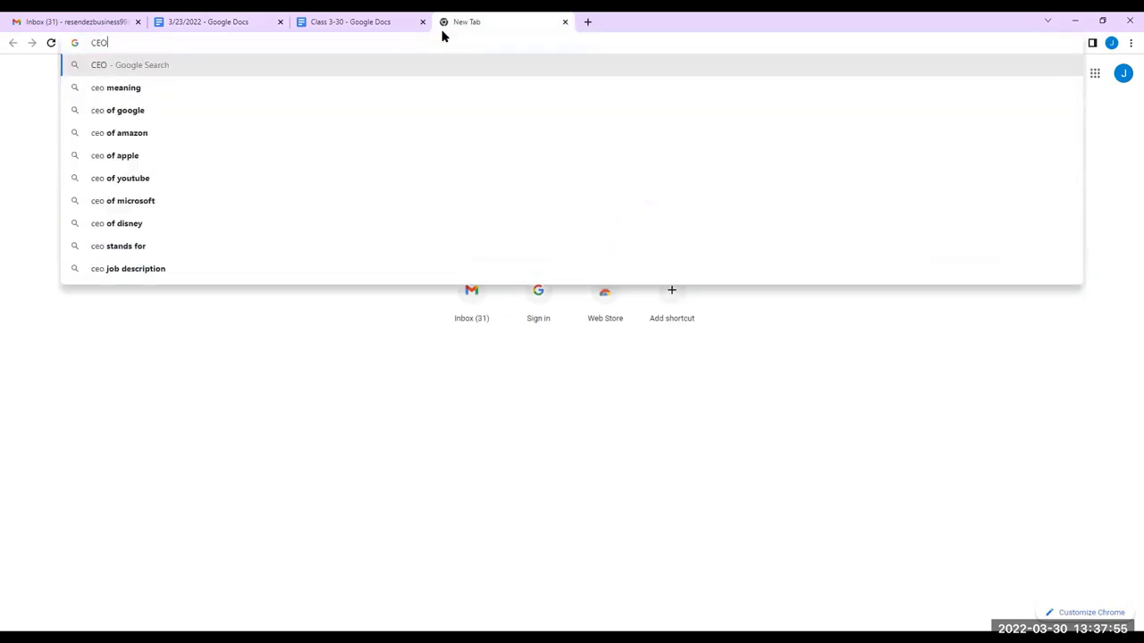
pyautogui.write(' Westlake')
pyautogui.press('Down')
pyautogui.press('Return')
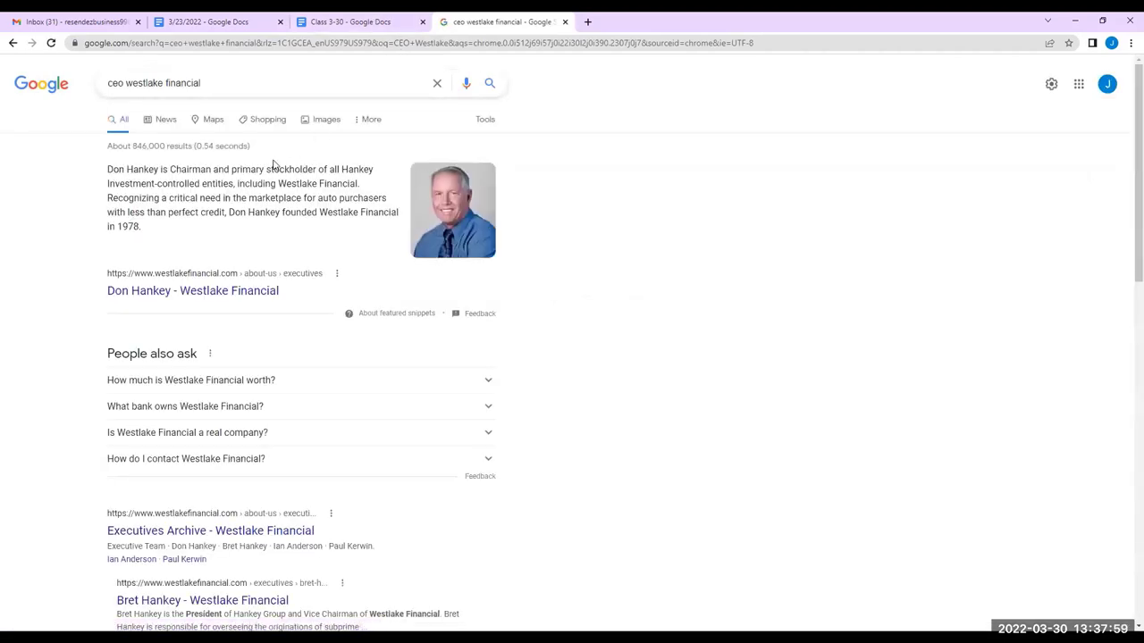
pyautogui.click(249, 293)
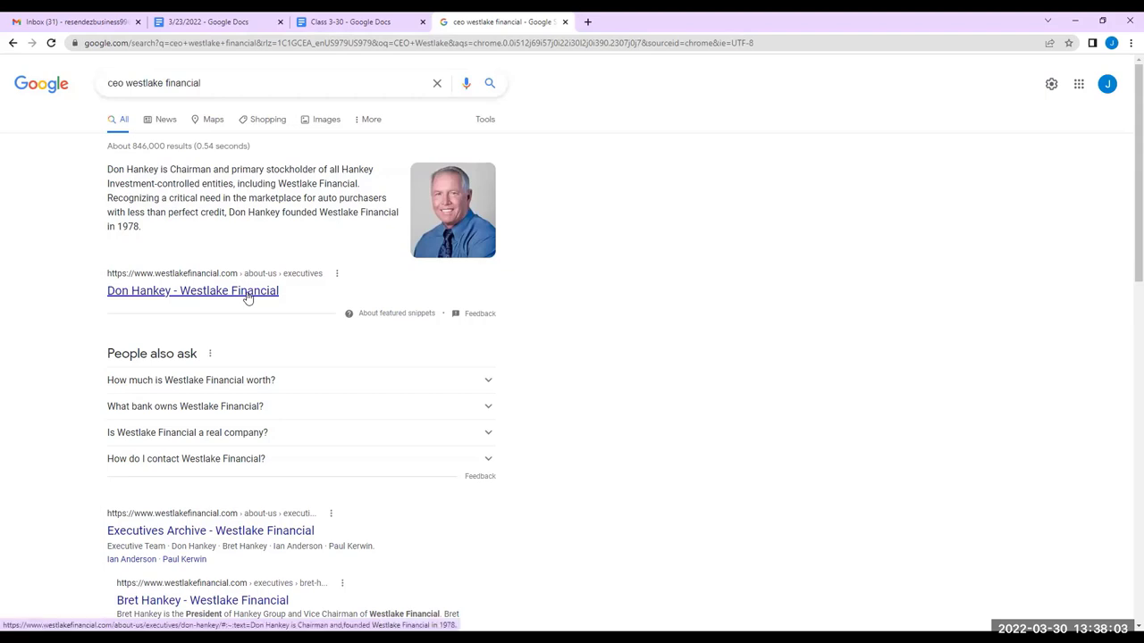
pyautogui.scroll(-1, 223, 276)
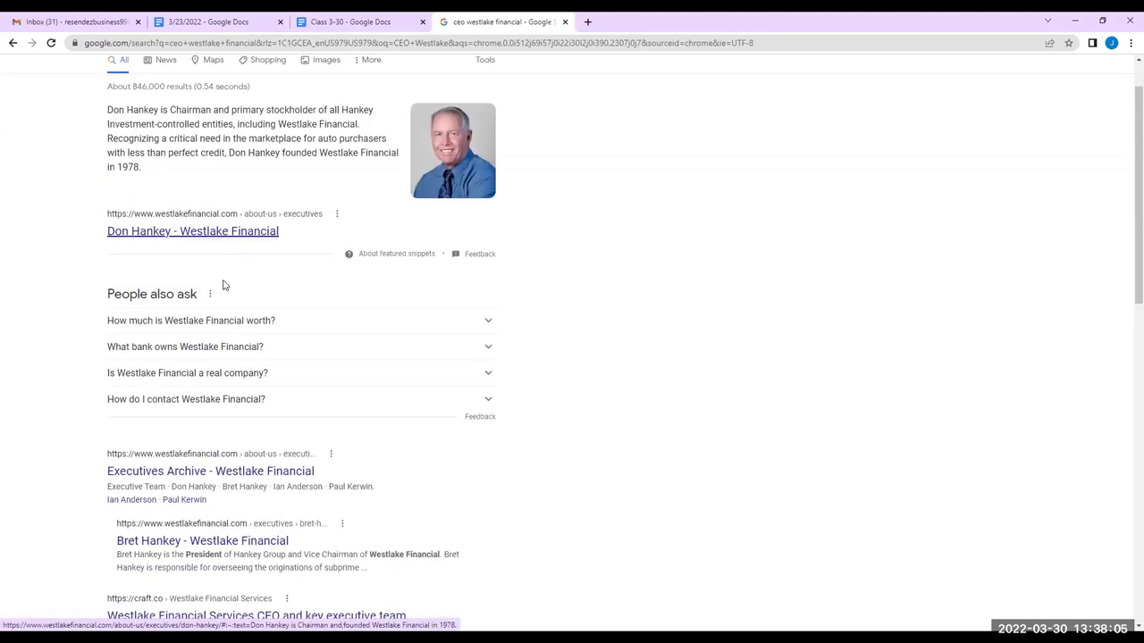
pyautogui.scroll(-2, 149, 417)
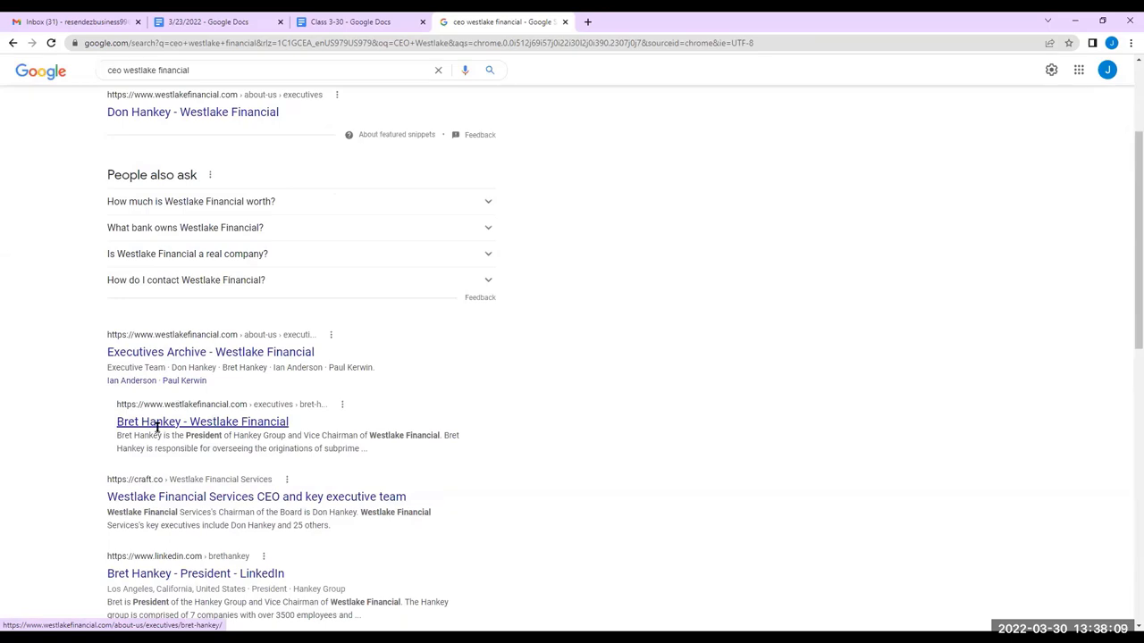
pyautogui.scroll(-1, 180, 393)
pyautogui.click(178, 439)
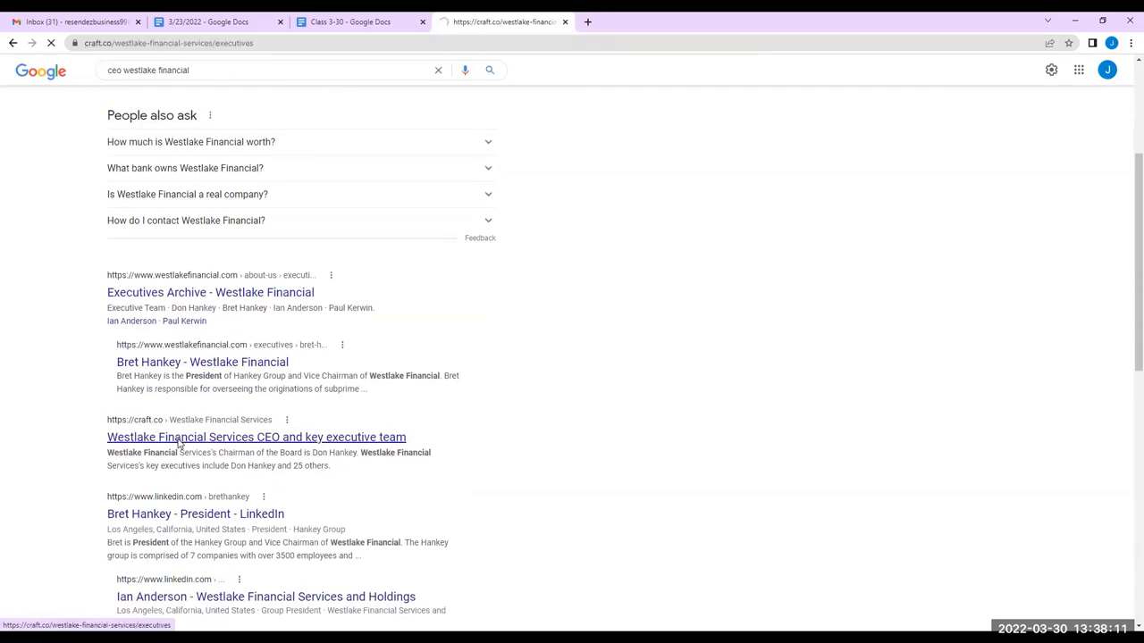
pyautogui.scroll(-1, 178, 382)
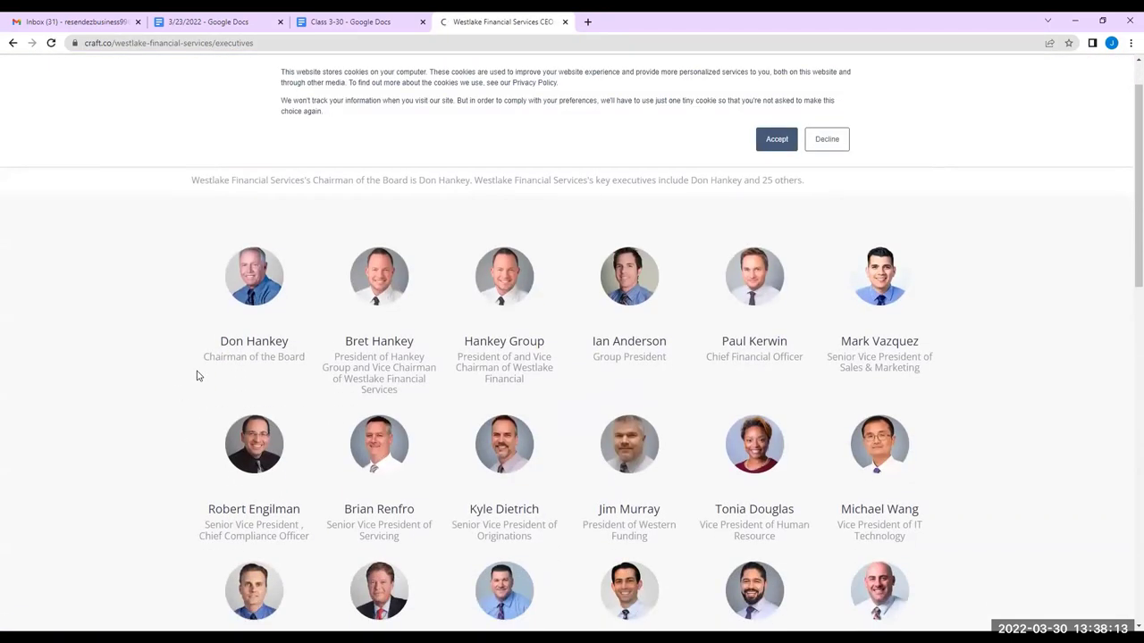
pyautogui.scroll(-1, 189, 371)
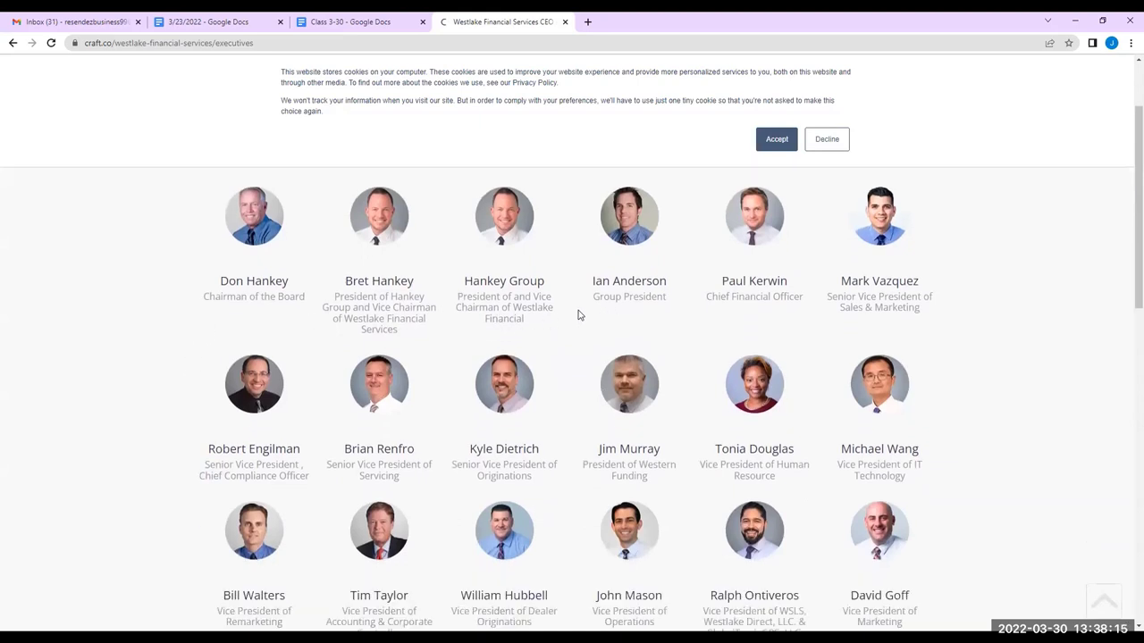
pyautogui.scroll(-3, 440, 311)
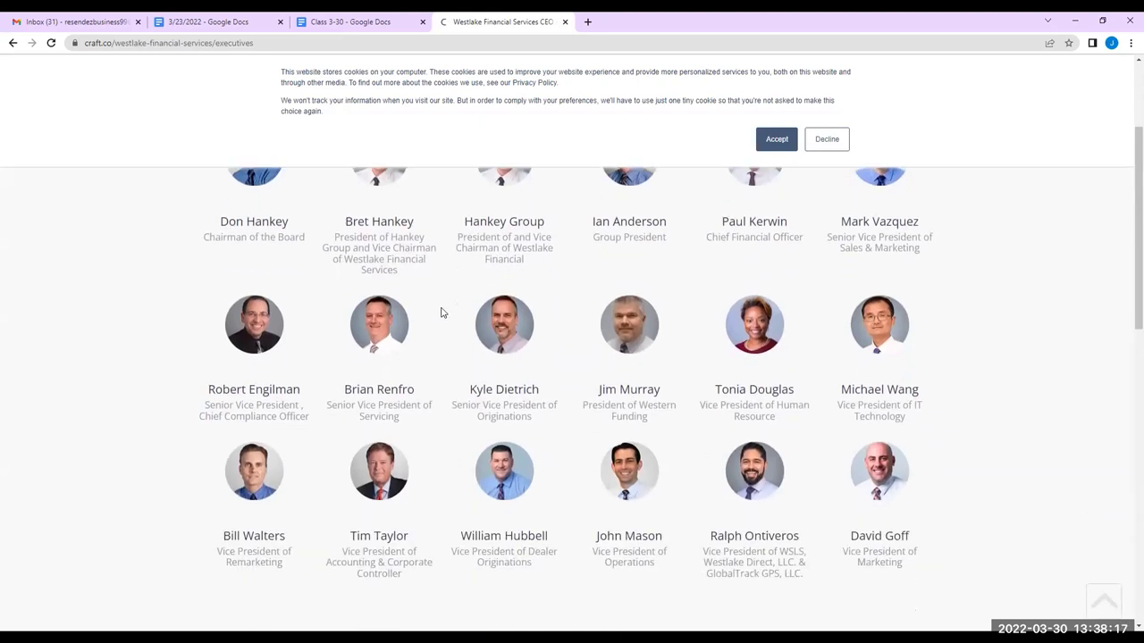
pyautogui.scroll(-2, 440, 312)
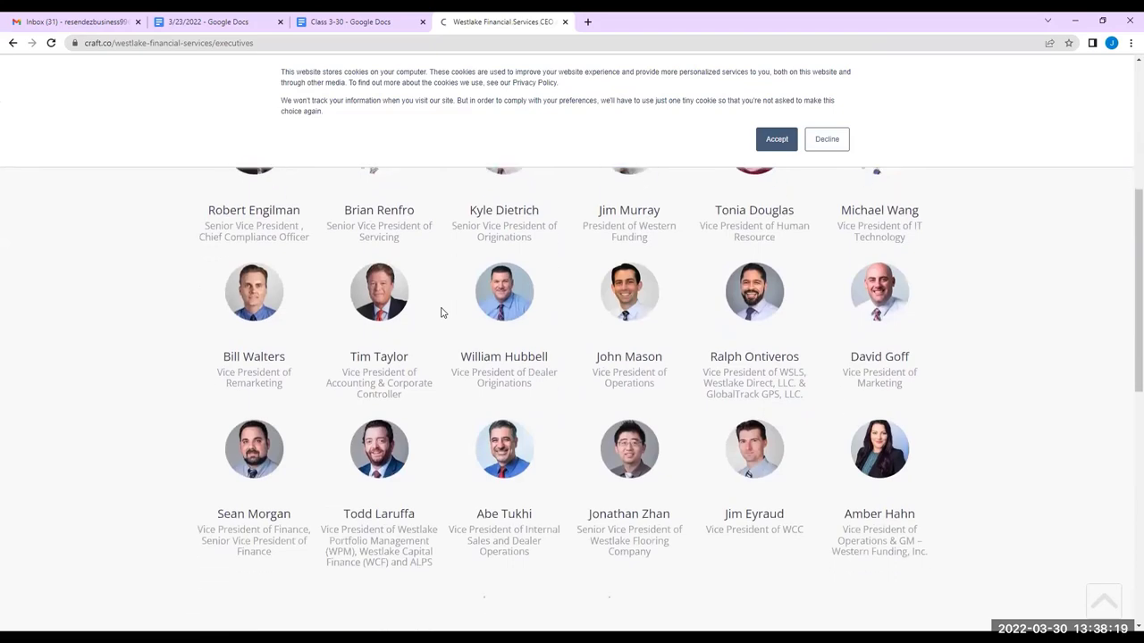
pyautogui.scroll(-2, 441, 312)
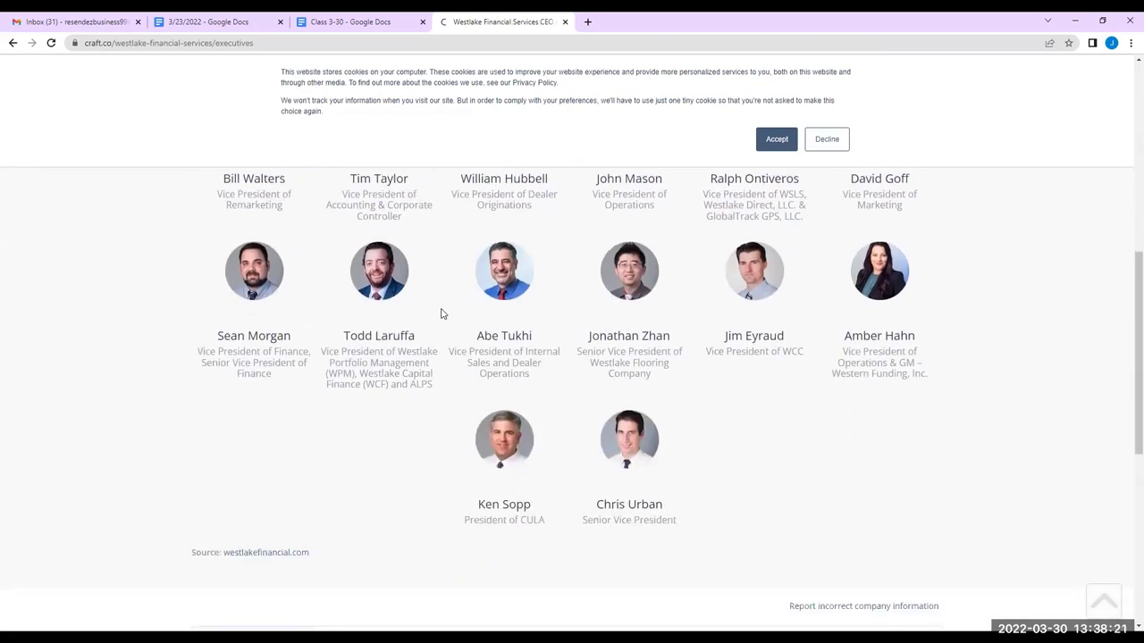
pyautogui.scroll(9, 440, 323)
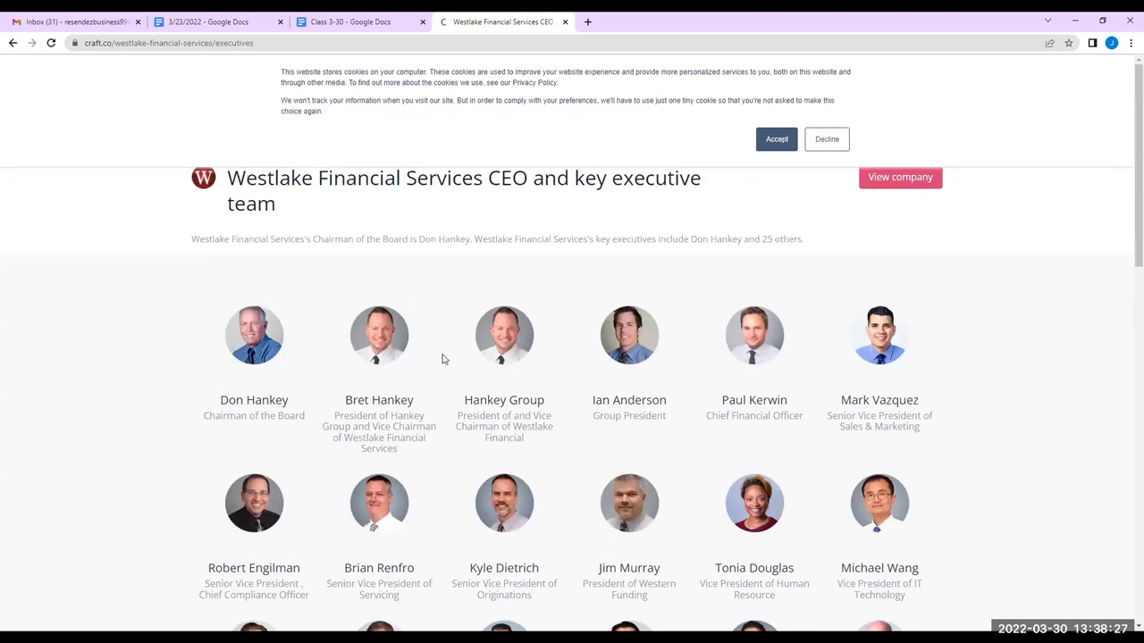
pyautogui.scroll(-1, 349, 296)
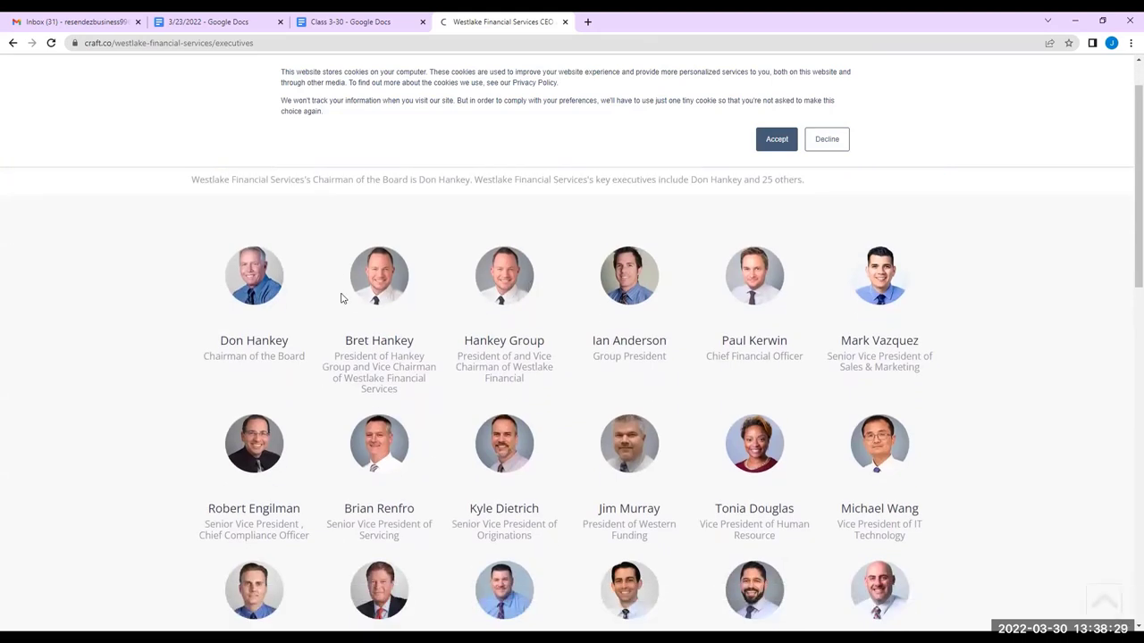
pyautogui.click(775, 143)
pyautogui.scroll(-2, 974, 238)
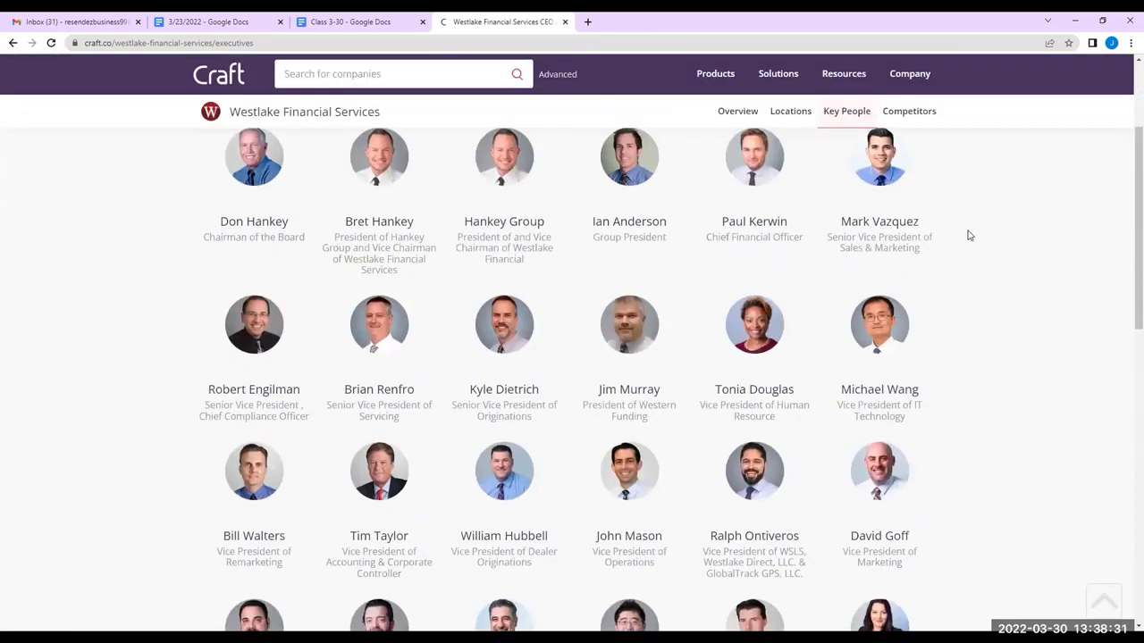
pyautogui.scroll(-5, 963, 239)
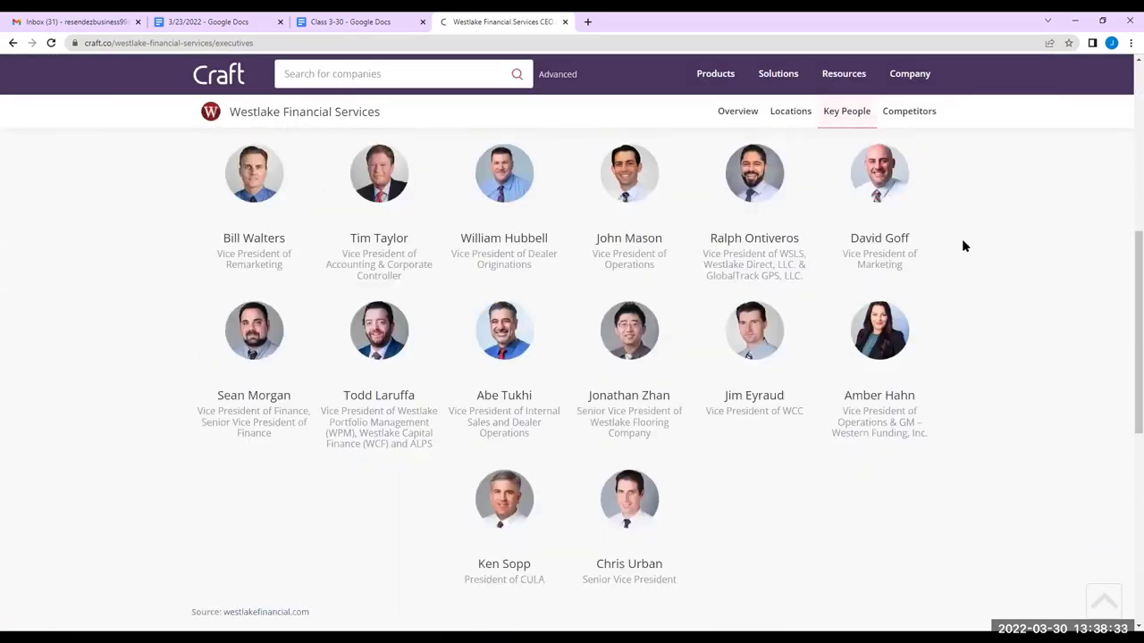
pyautogui.scroll(1, 963, 241)
pyautogui.scroll(-1, 963, 245)
pyautogui.scroll(7, 963, 247)
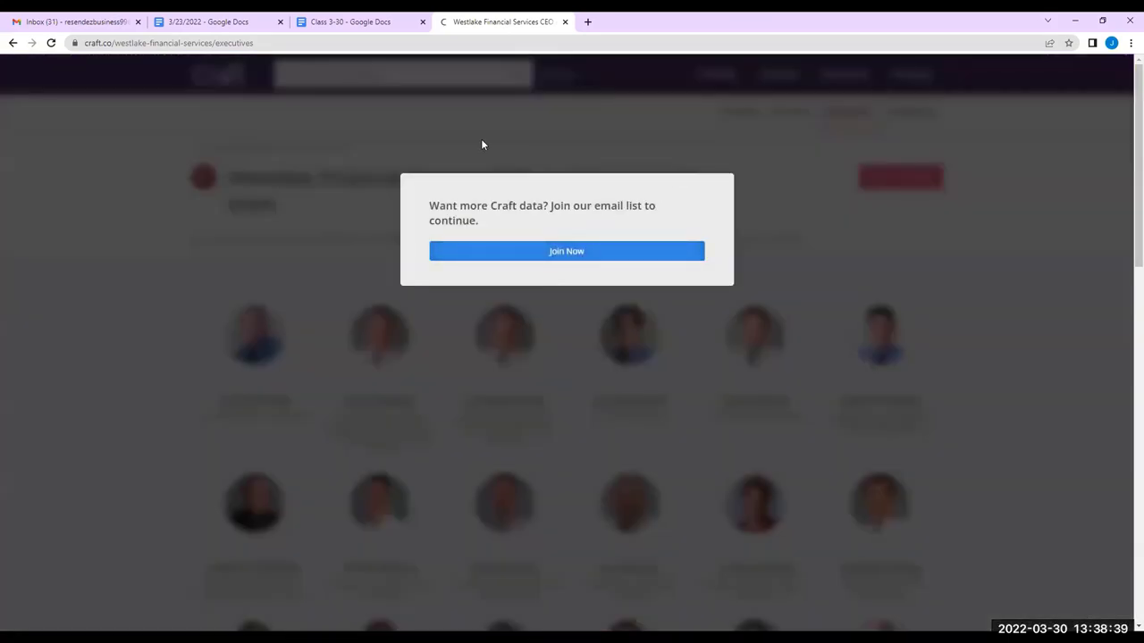
pyautogui.click(14, 43)
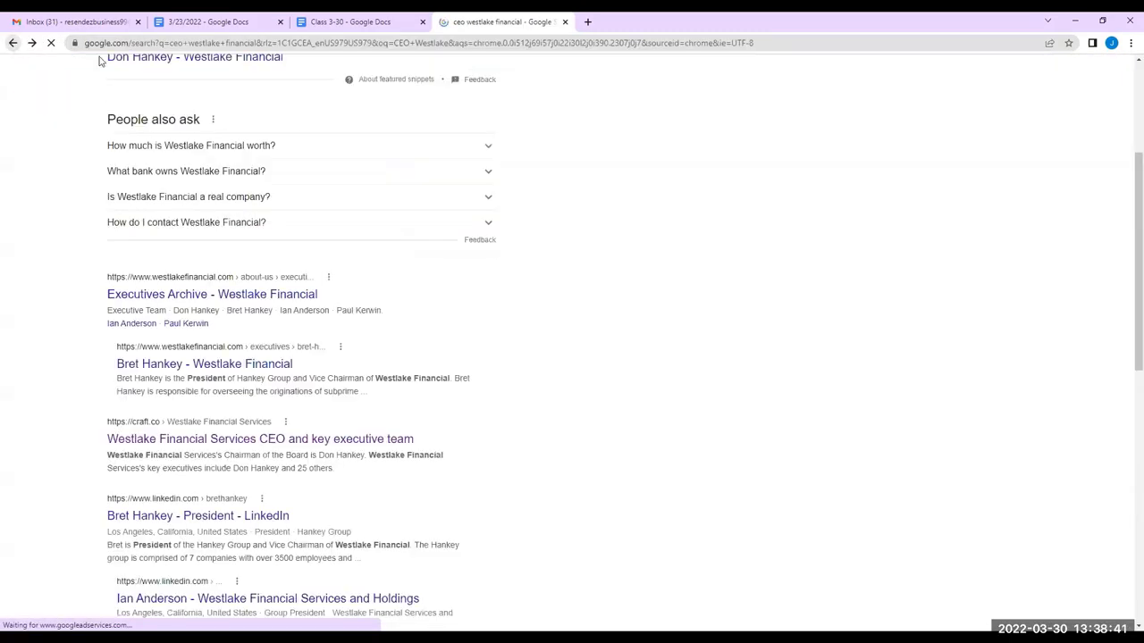
pyautogui.click(204, 439)
pyautogui.scroll(-3, 446, 363)
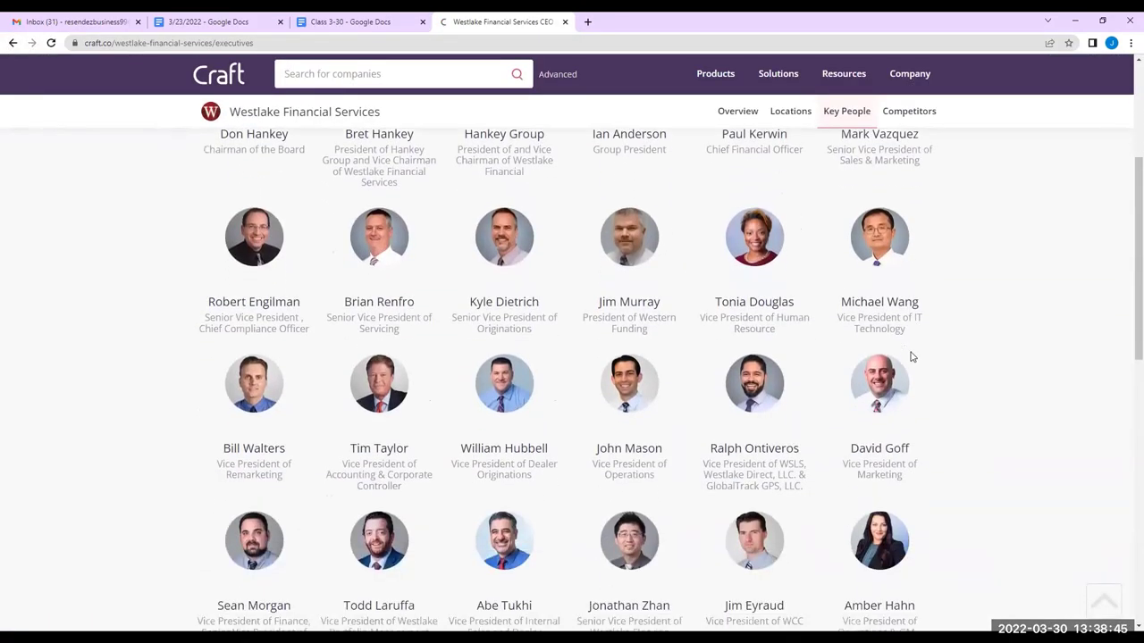
pyautogui.scroll(-4, 911, 357)
pyautogui.scroll(4, 688, 450)
pyautogui.scroll(3, 688, 450)
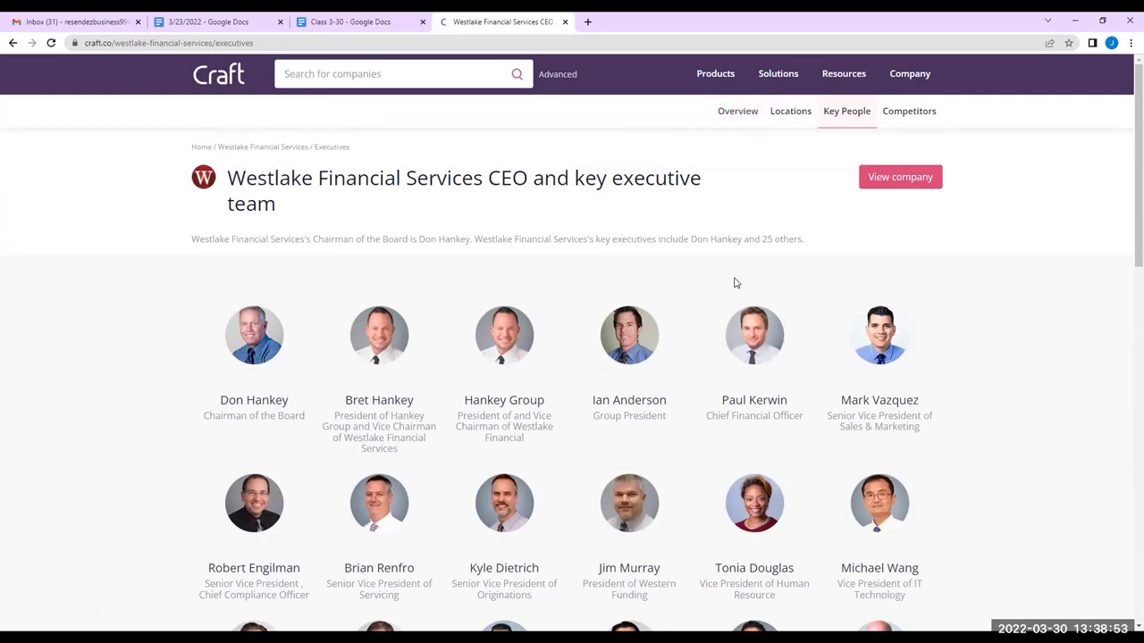
pyautogui.click(12, 43)
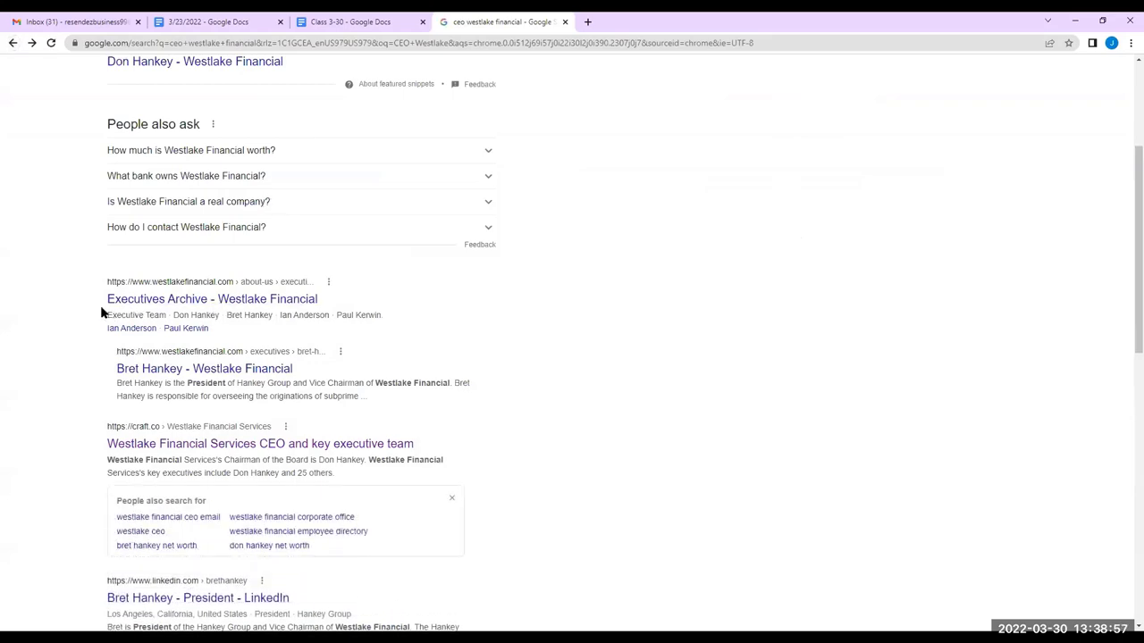
pyautogui.scroll(3, 102, 312)
pyautogui.scroll(-4, 105, 309)
pyautogui.scroll(-2, 107, 304)
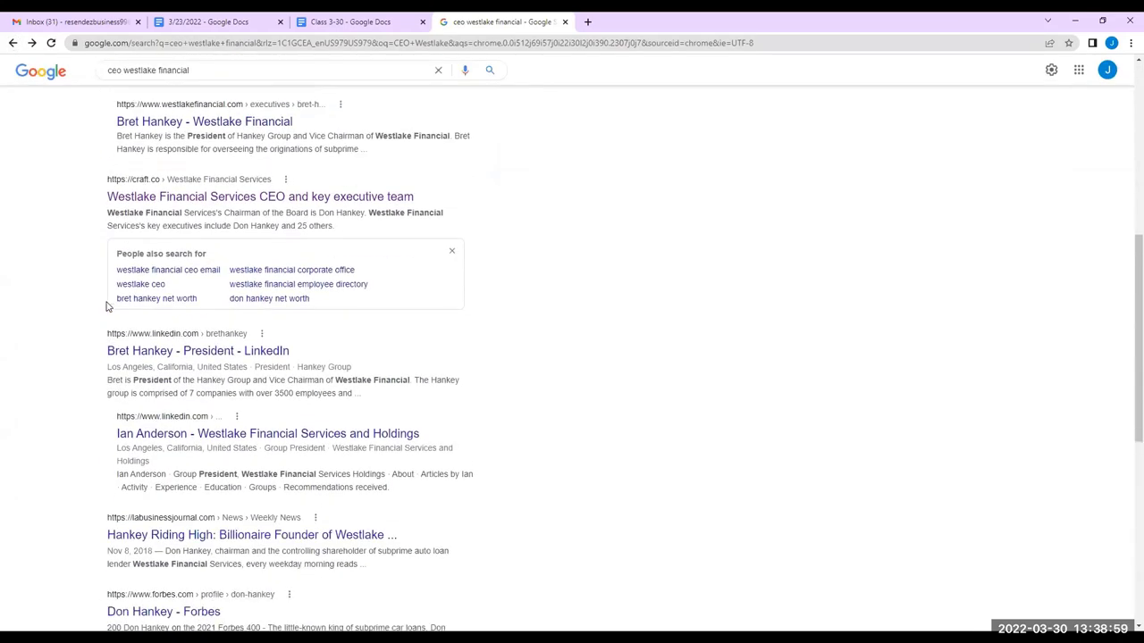
pyautogui.scroll(6, 107, 304)
pyautogui.moveTo(204, 82); pyautogui.dragTo(165, 82)
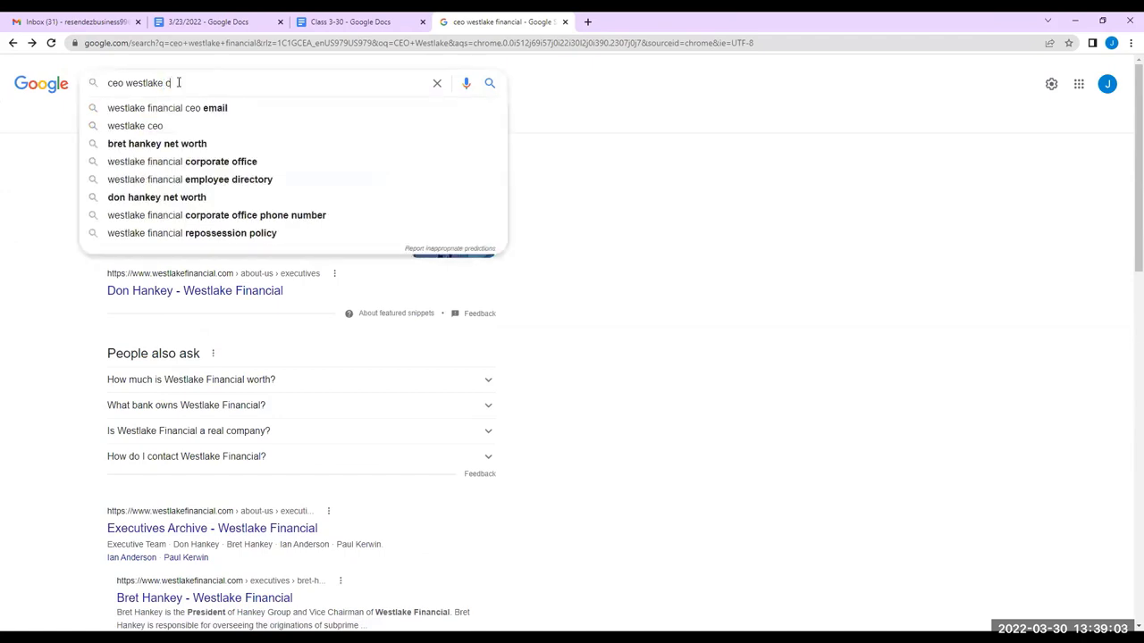
# Refine the search to the Westlake corp CEO, check the Westlake Chemical result, and open the Bloomberg profile in a new tab
pyautogui.write('corp CHAO')
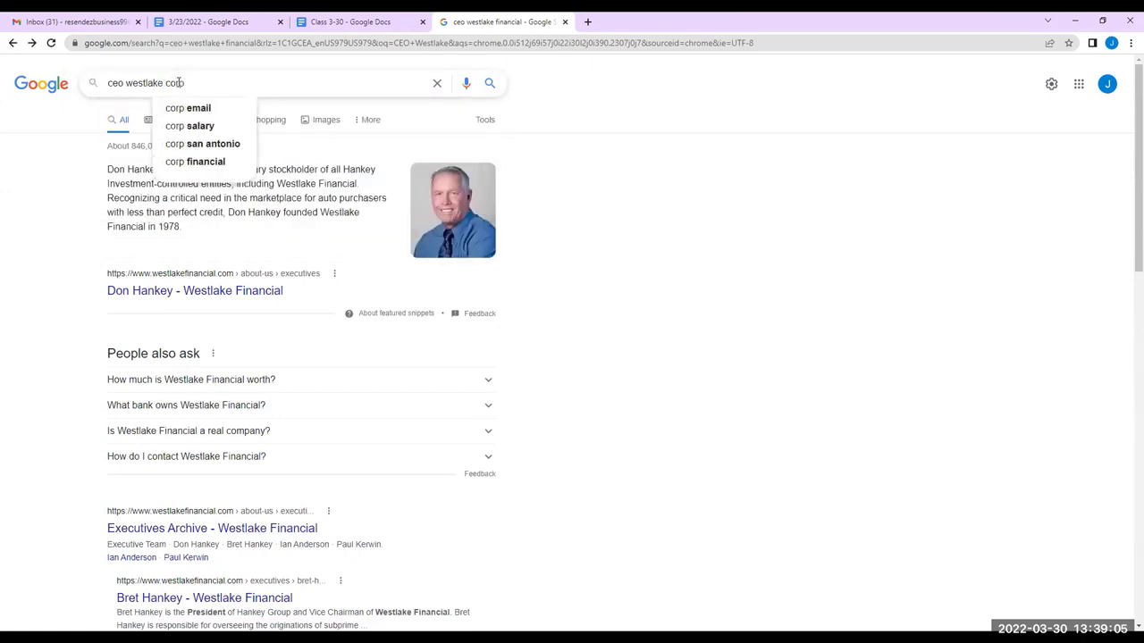
pyautogui.press('Return')
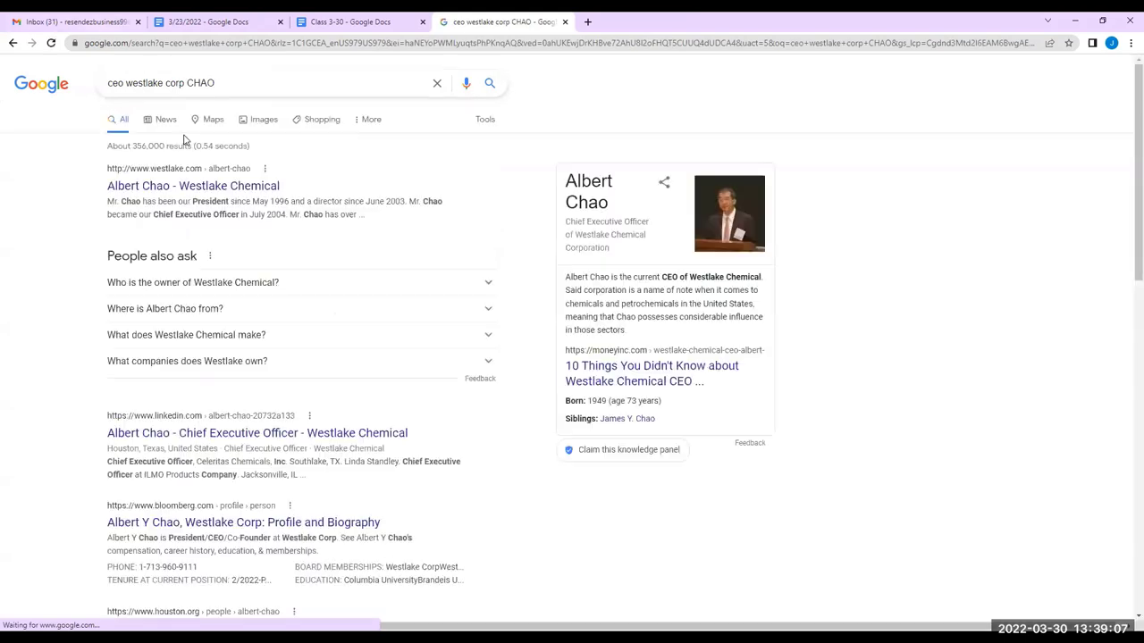
pyautogui.click(259, 182)
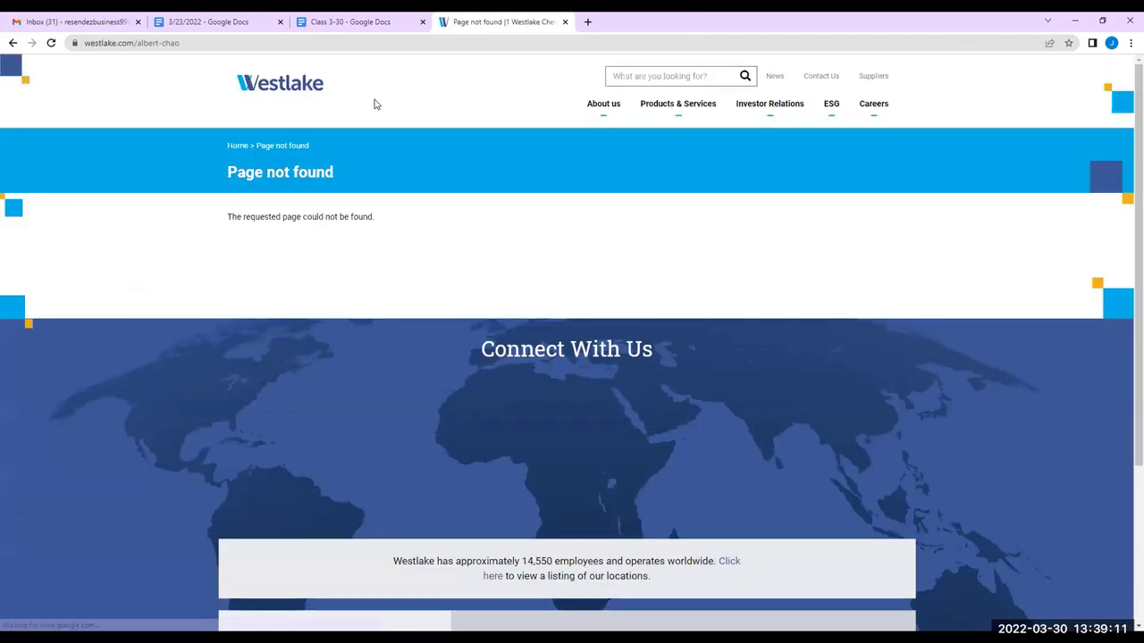
pyautogui.scroll(-3, 351, 263)
pyautogui.scroll(3, 351, 264)
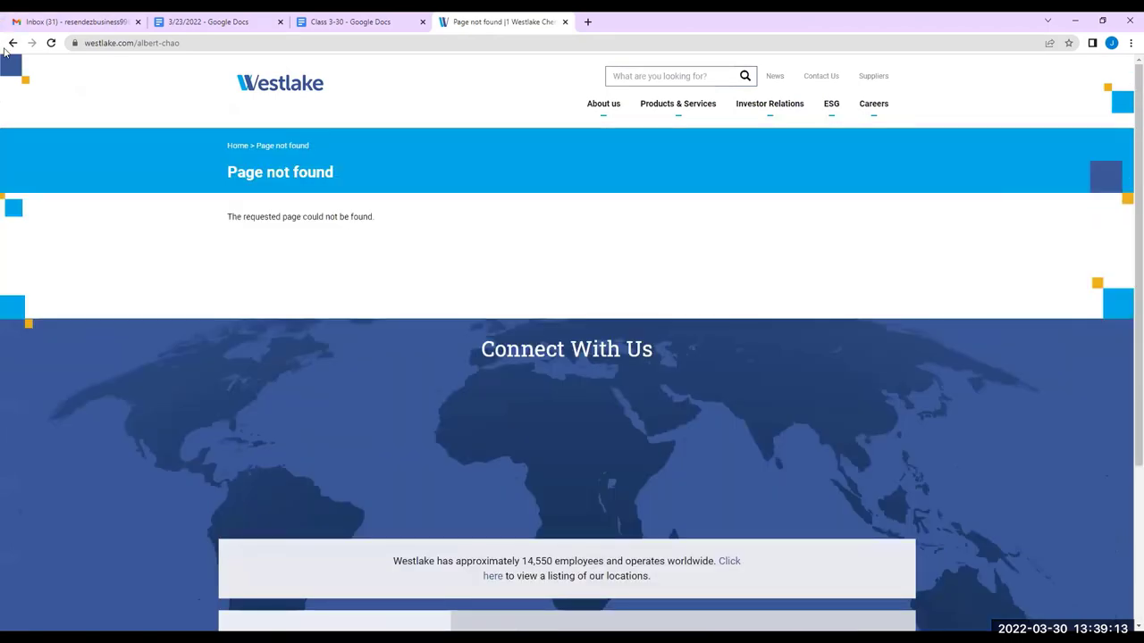
pyautogui.click(12, 43)
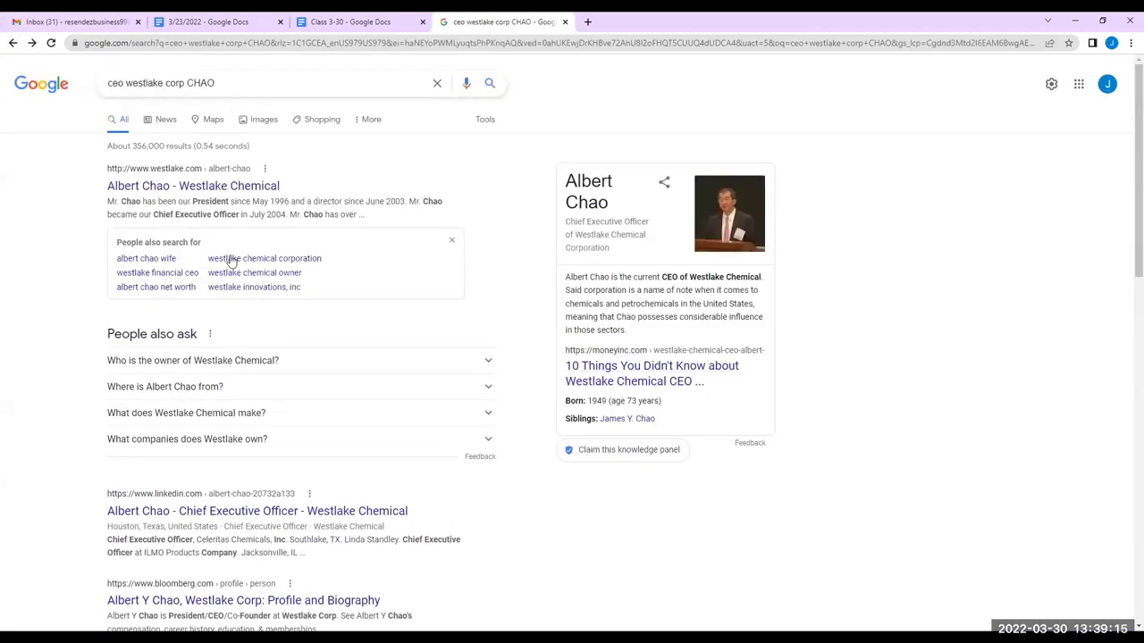
pyautogui.scroll(-2, 229, 268)
pyautogui.scroll(-1, 196, 346)
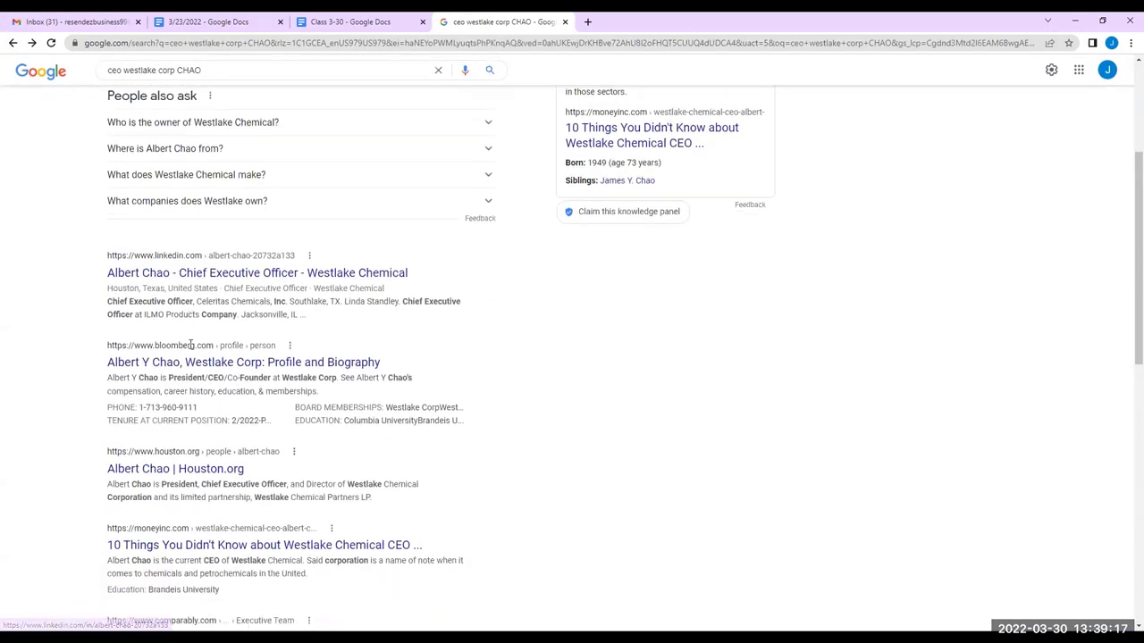
pyautogui.rightClick(224, 367)
pyautogui.click(259, 374)
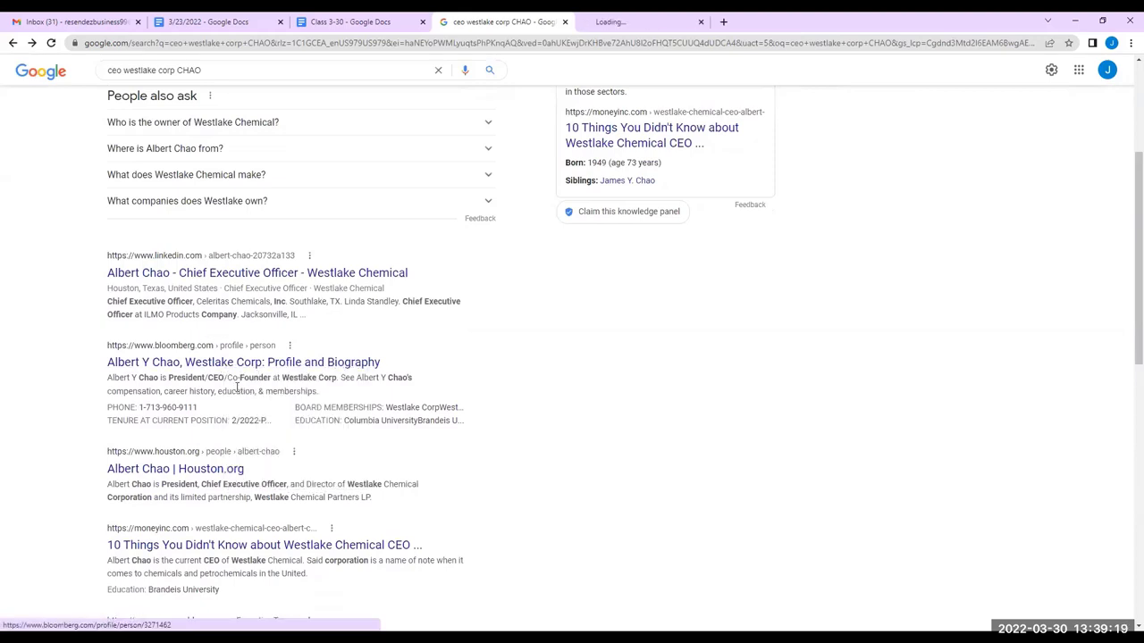
# In another new tab, search YouTube videos of the CEO by name
pyautogui.click(721, 27)
pyautogui.write('youtube')
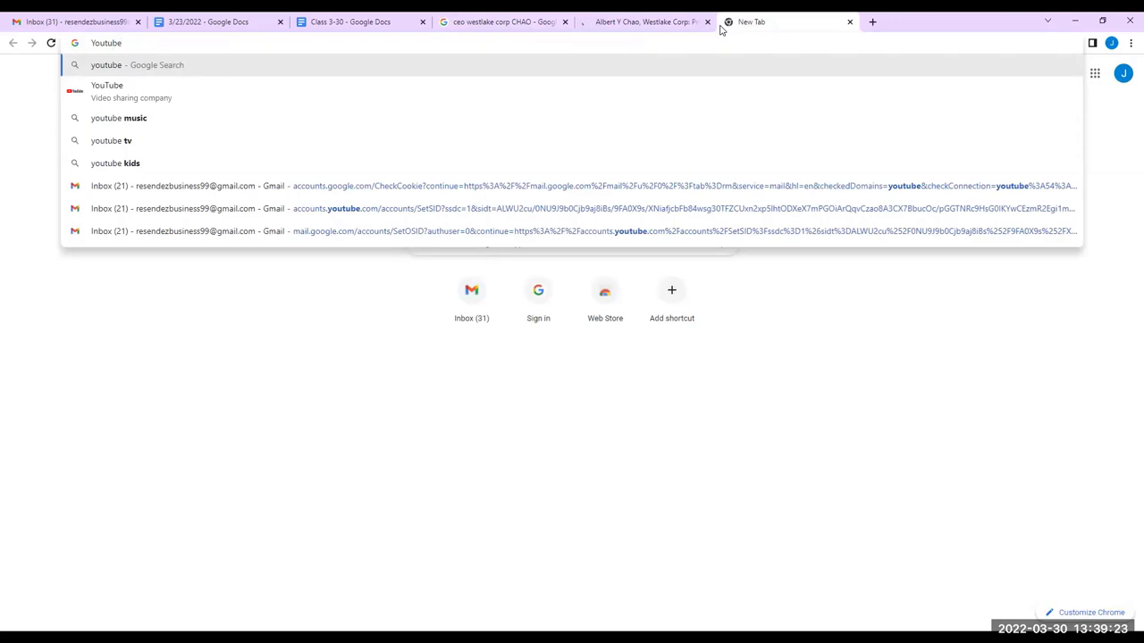
pyautogui.write(' ALbert C')
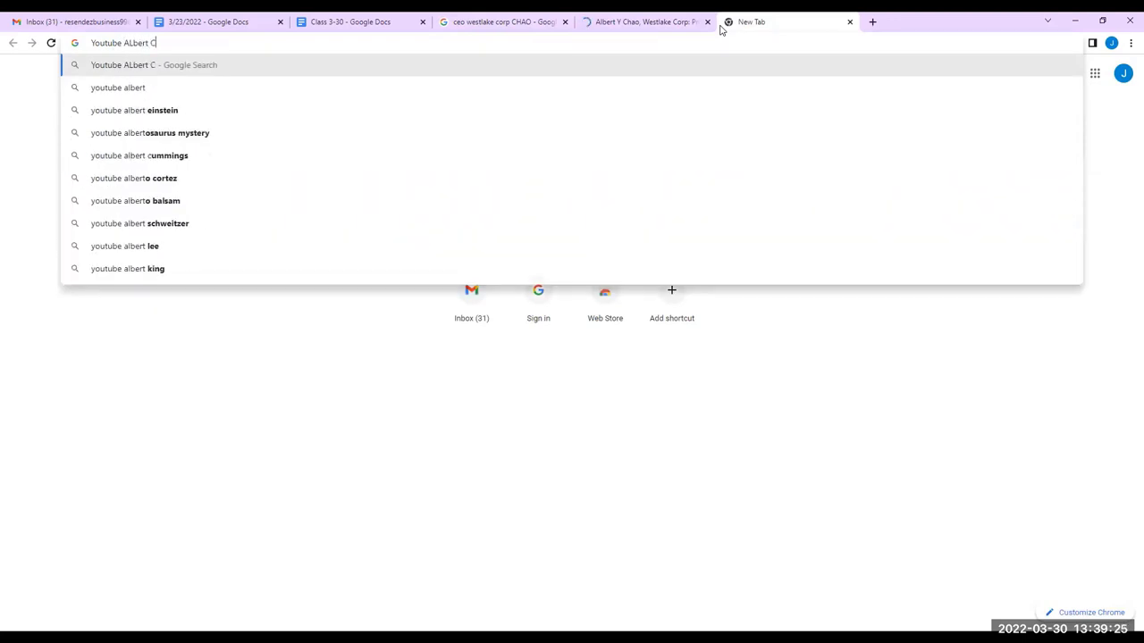
pyautogui.write('haio Youtube')
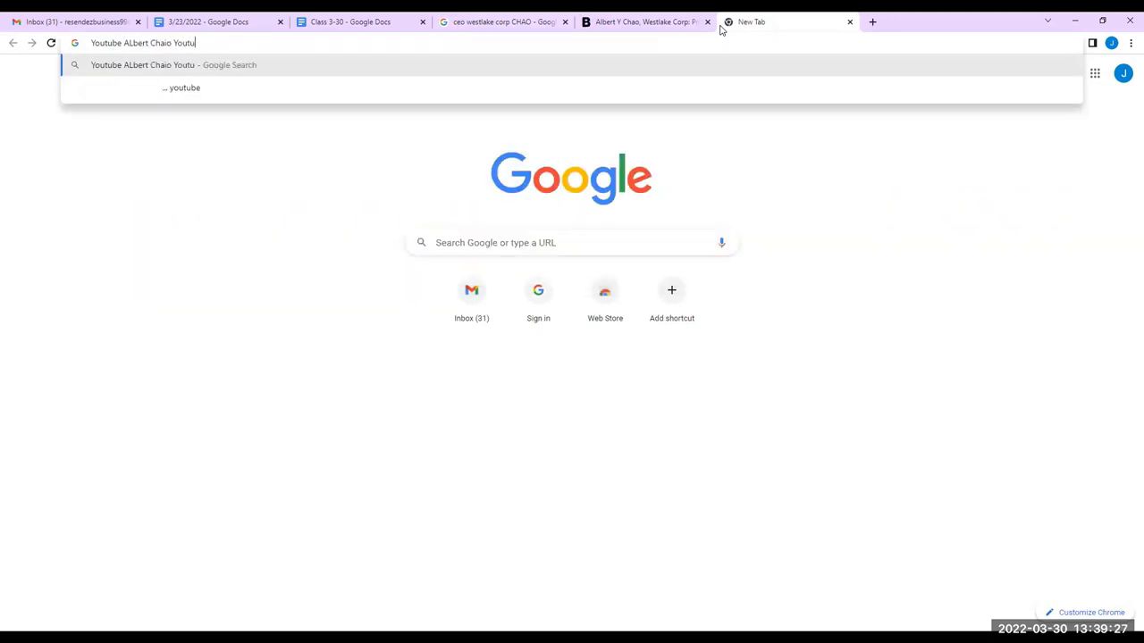
pyautogui.press('Return')
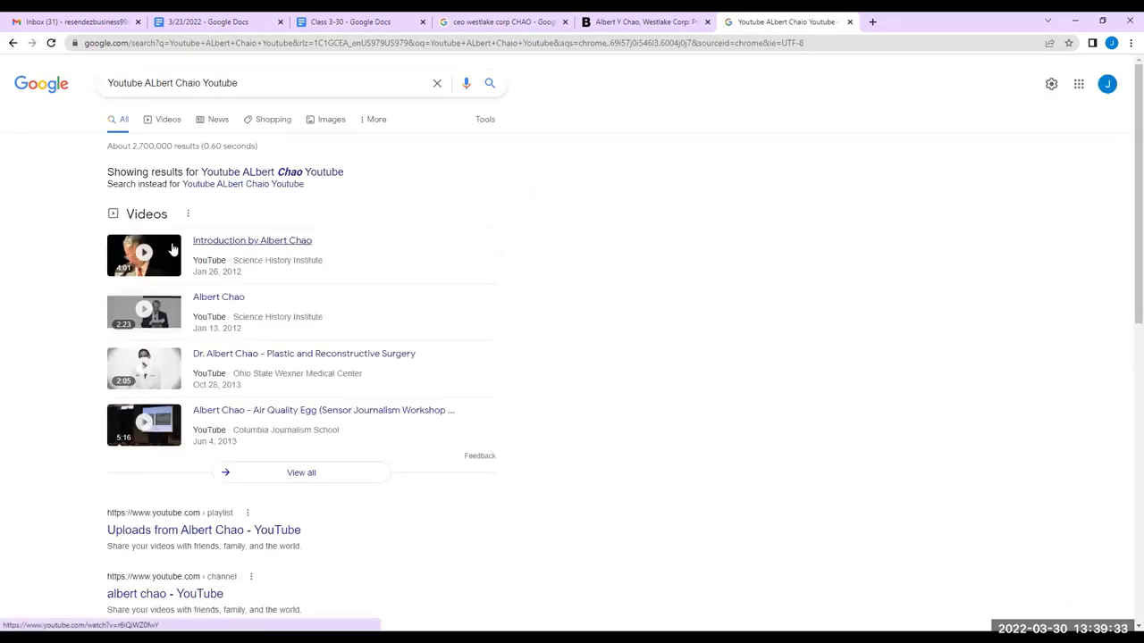
pyautogui.scroll(-1, 193, 248)
pyautogui.scroll(-3, 193, 249)
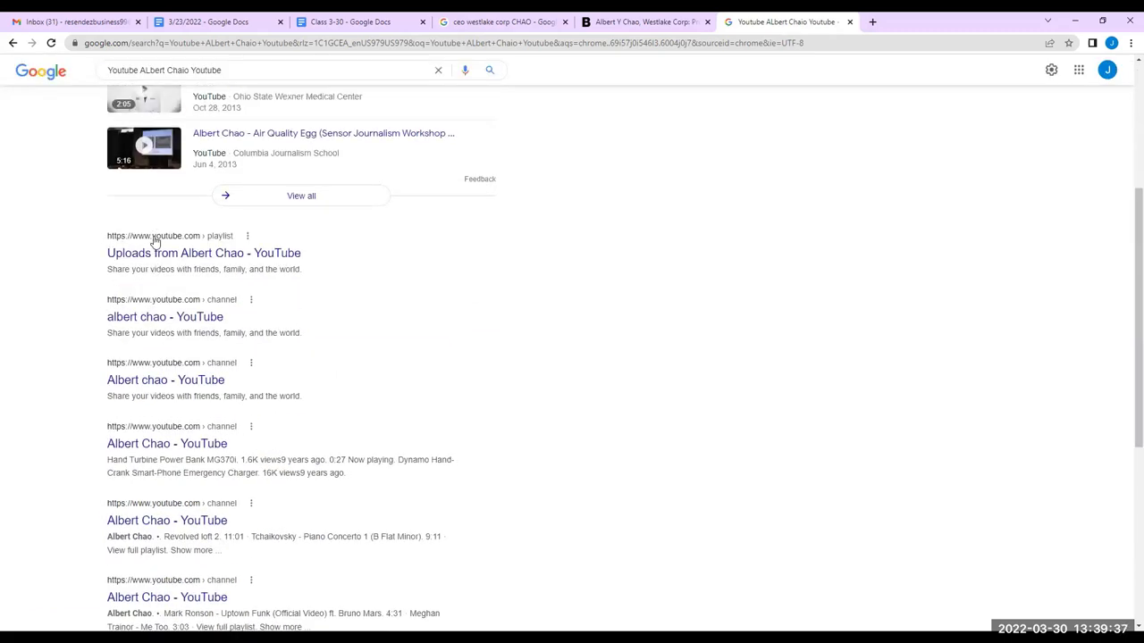
pyautogui.scroll(3, 280, 174)
# Add 'ceo westlake' to the YouTube query and browse the narrowed results
pyautogui.click(238, 81)
pyautogui.write('ceo westlake')
pyautogui.press('Return')
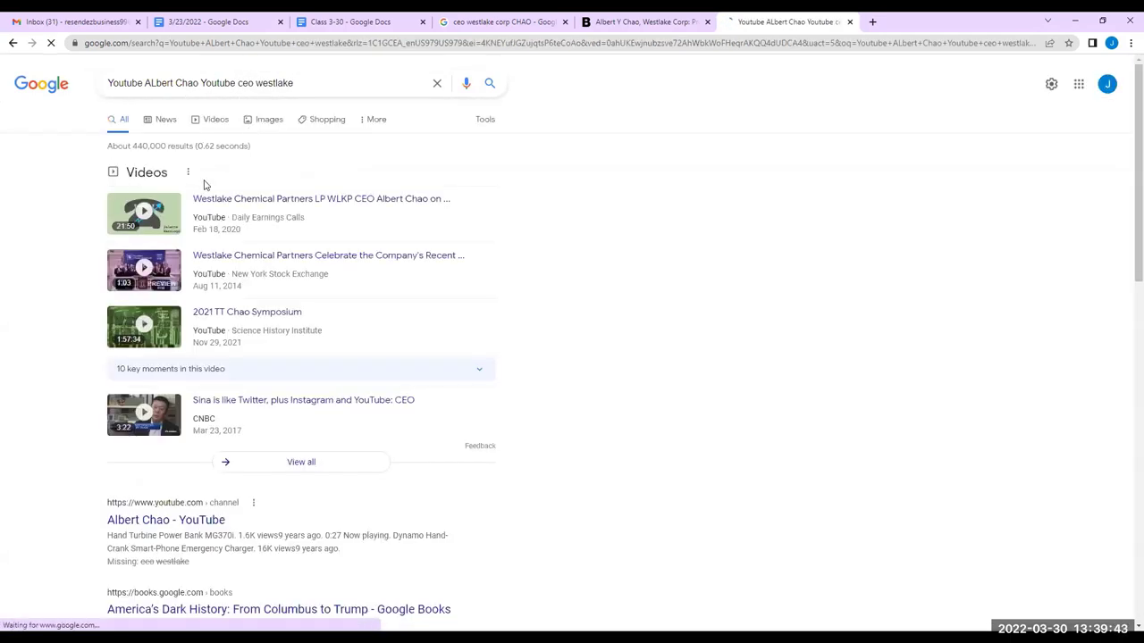
pyautogui.scroll(-2, 93, 233)
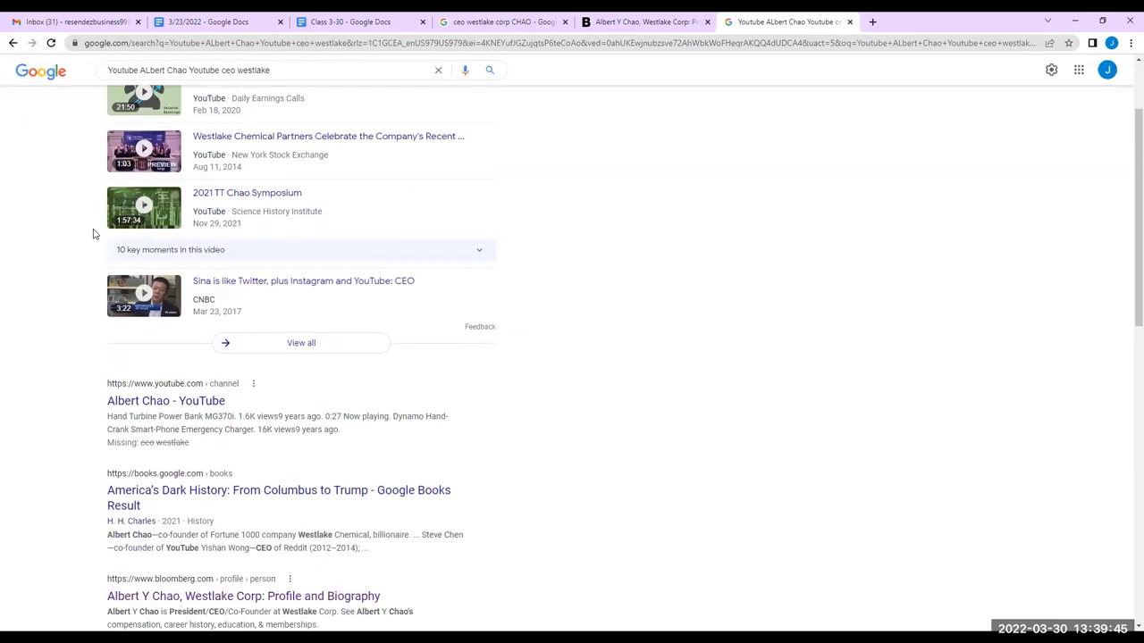
pyautogui.scroll(-2, 105, 256)
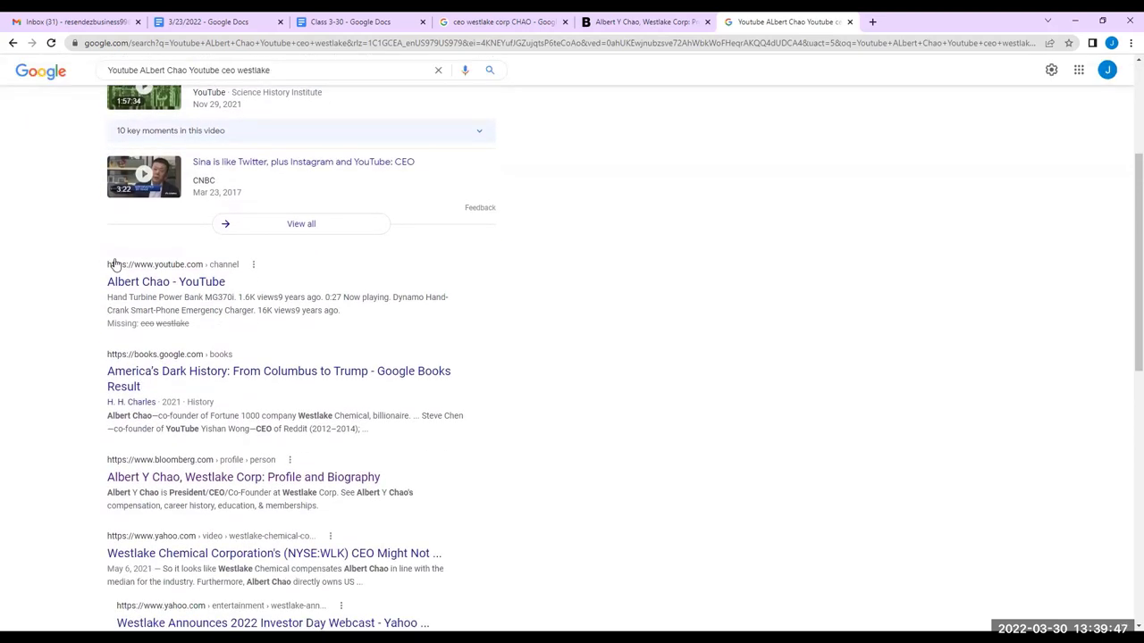
pyautogui.scroll(-1, 212, 382)
pyautogui.scroll(-2, 212, 382)
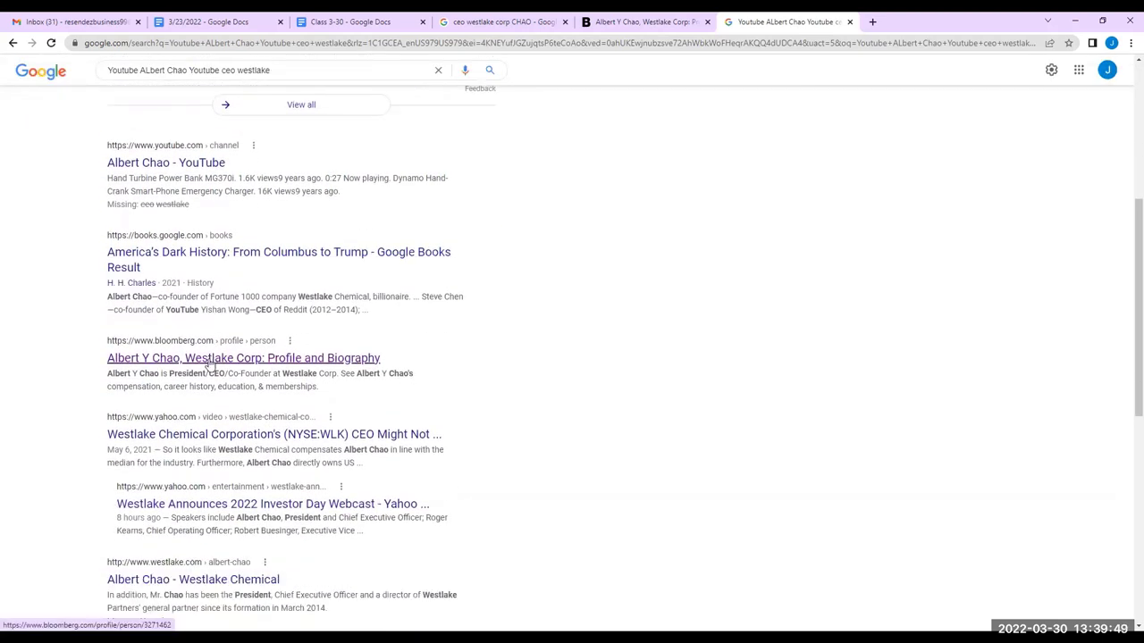
# Read the Bloomberg profile's Board Memberships, Career History and Education, then go back to the Westlake corp CEO results
pyautogui.click(621, 20)
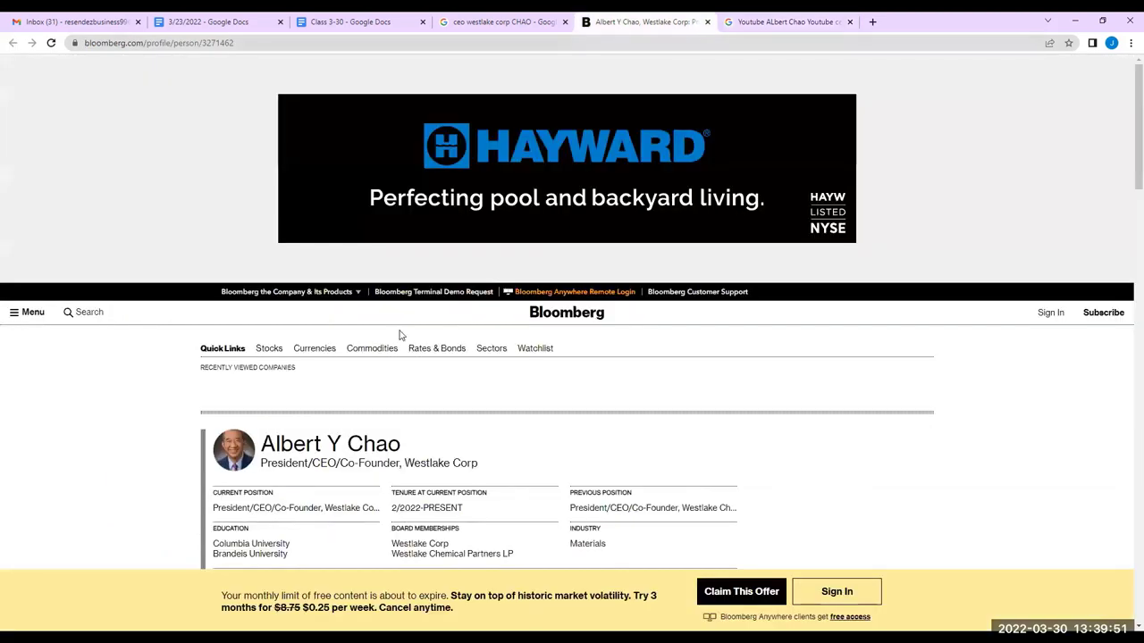
pyautogui.scroll(-4, 191, 255)
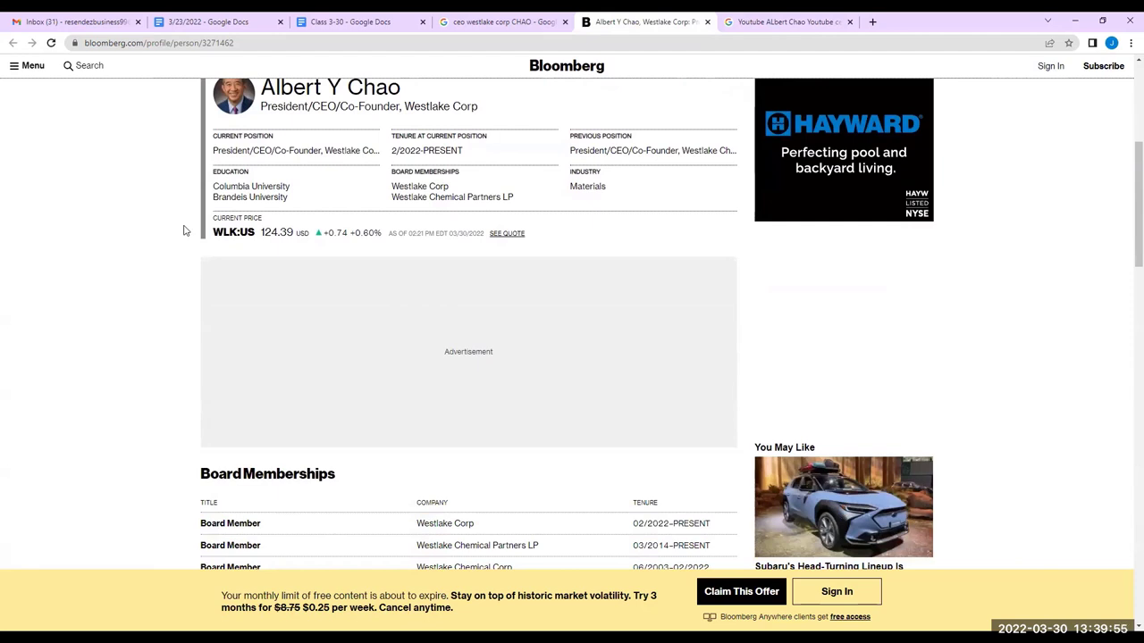
pyautogui.scroll(1, 187, 231)
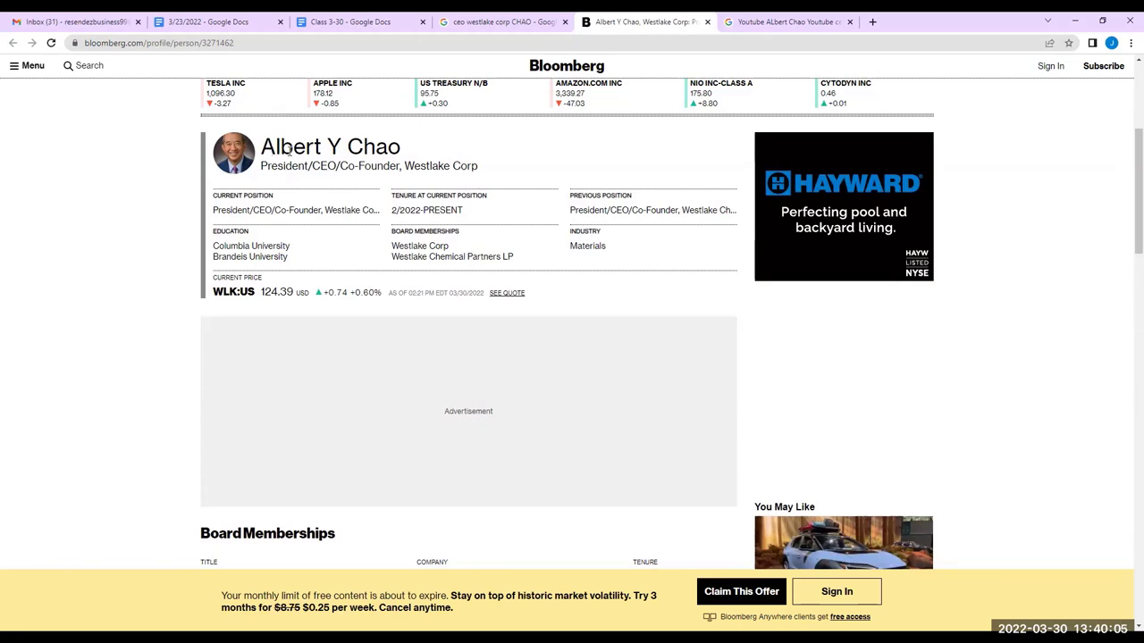
pyautogui.scroll(-1, 219, 207)
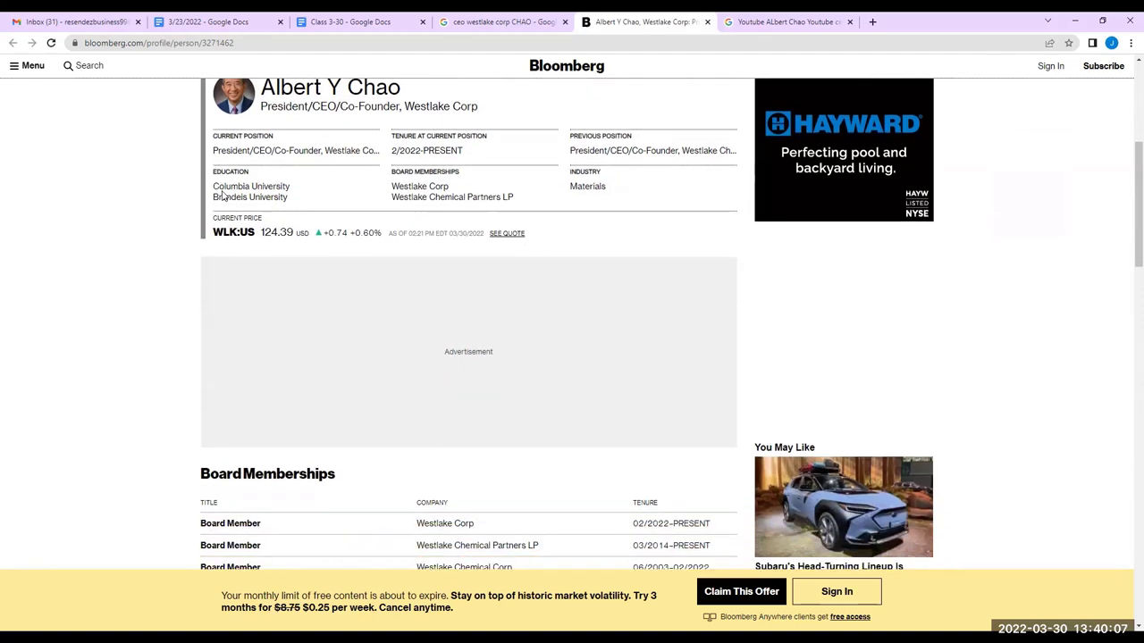
pyautogui.scroll(-3, 226, 183)
pyautogui.scroll(4, 225, 182)
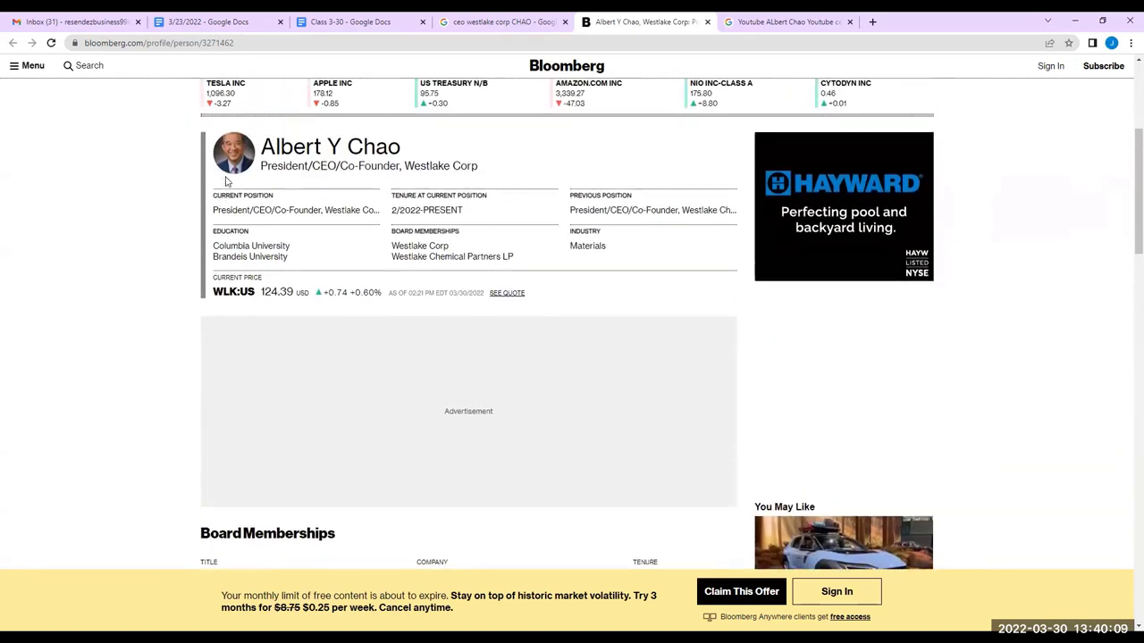
pyautogui.scroll(-3, 186, 180)
pyautogui.scroll(-2, 196, 232)
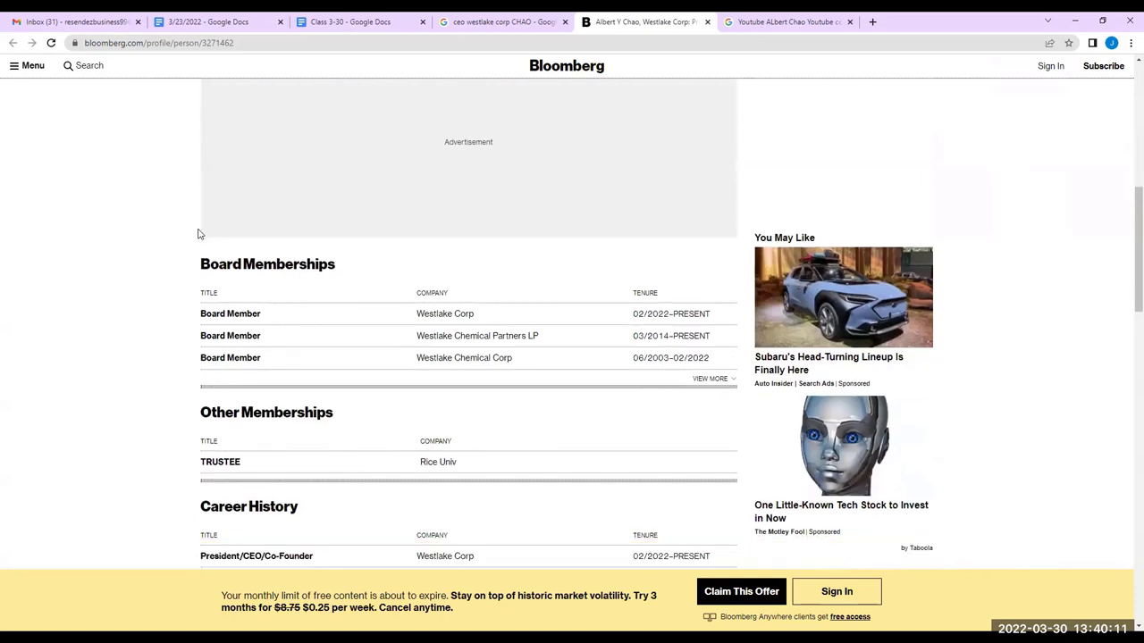
pyautogui.scroll(-3, 432, 300)
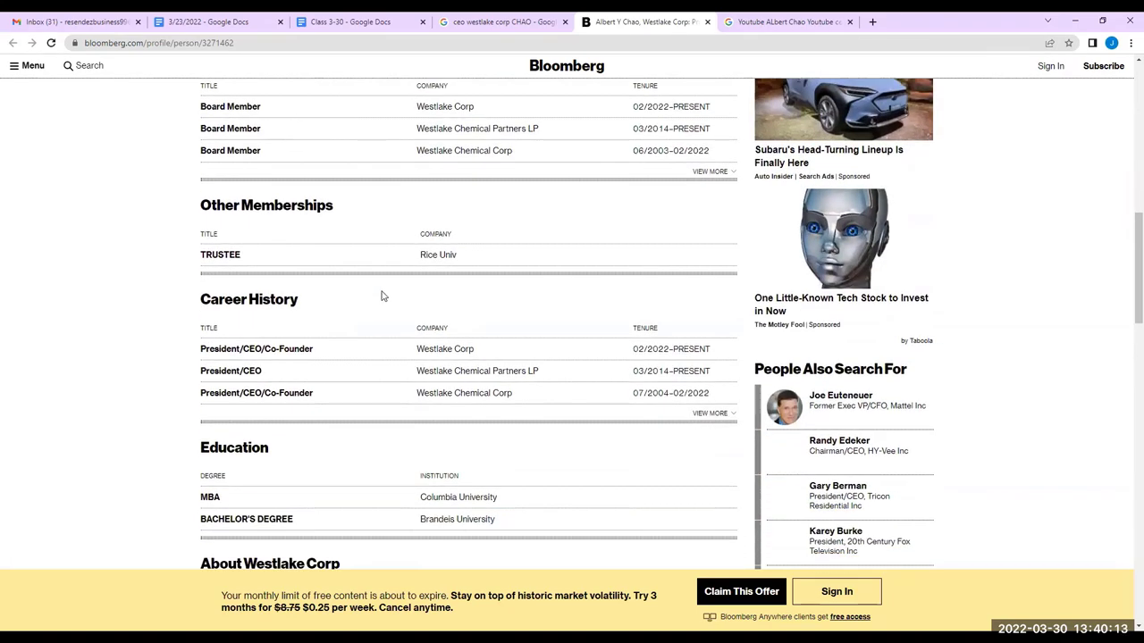
pyautogui.scroll(-1, 361, 362)
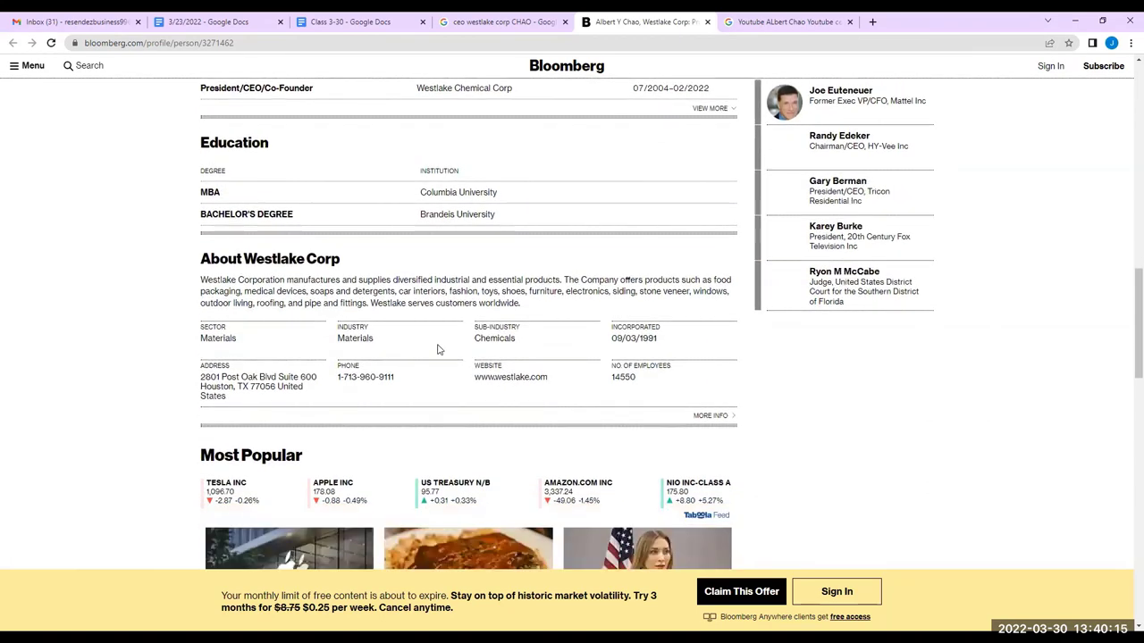
pyautogui.scroll(-3, 524, 339)
pyautogui.scroll(-2, 205, 351)
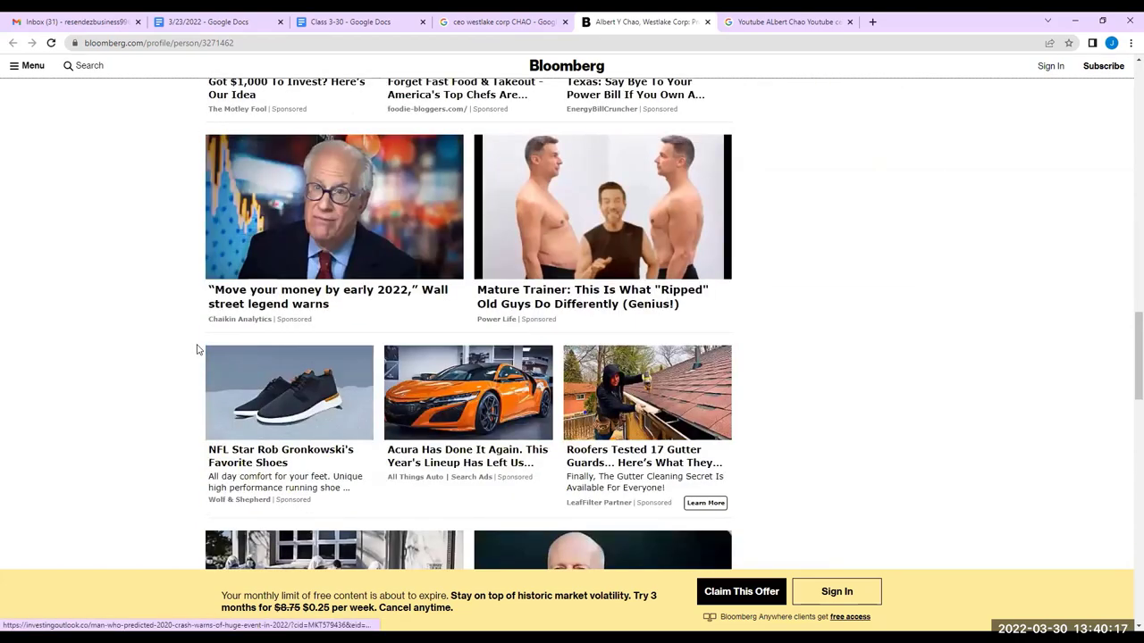
pyautogui.scroll(6, 200, 349)
pyautogui.scroll(-1, 199, 344)
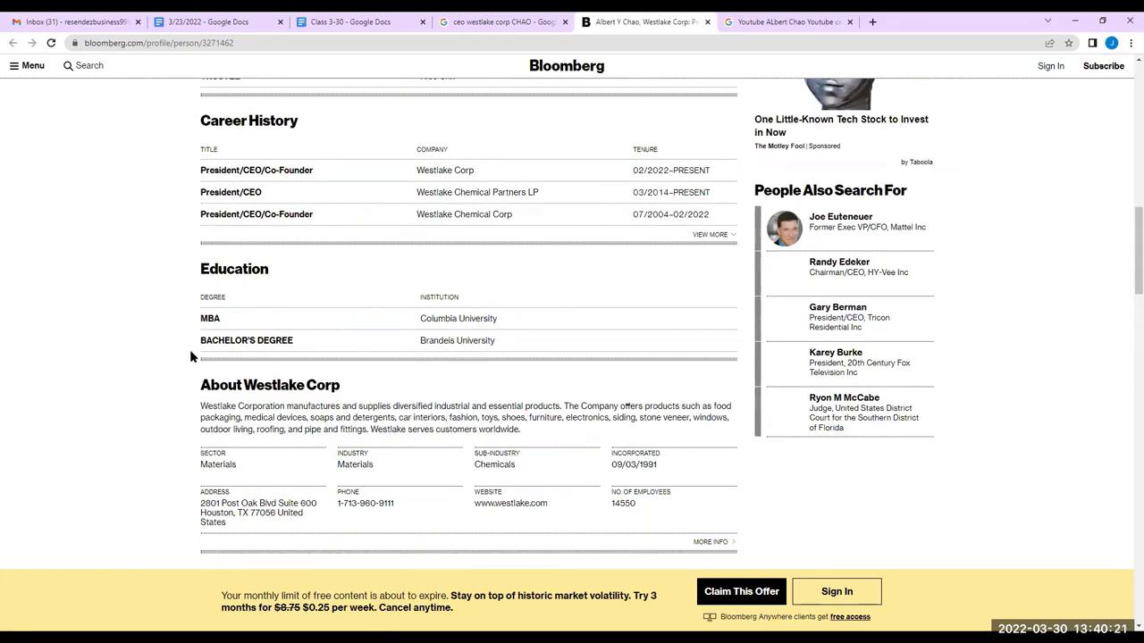
pyautogui.scroll(1, 190, 355)
pyautogui.scroll(-1, 191, 359)
pyautogui.scroll(2, 191, 359)
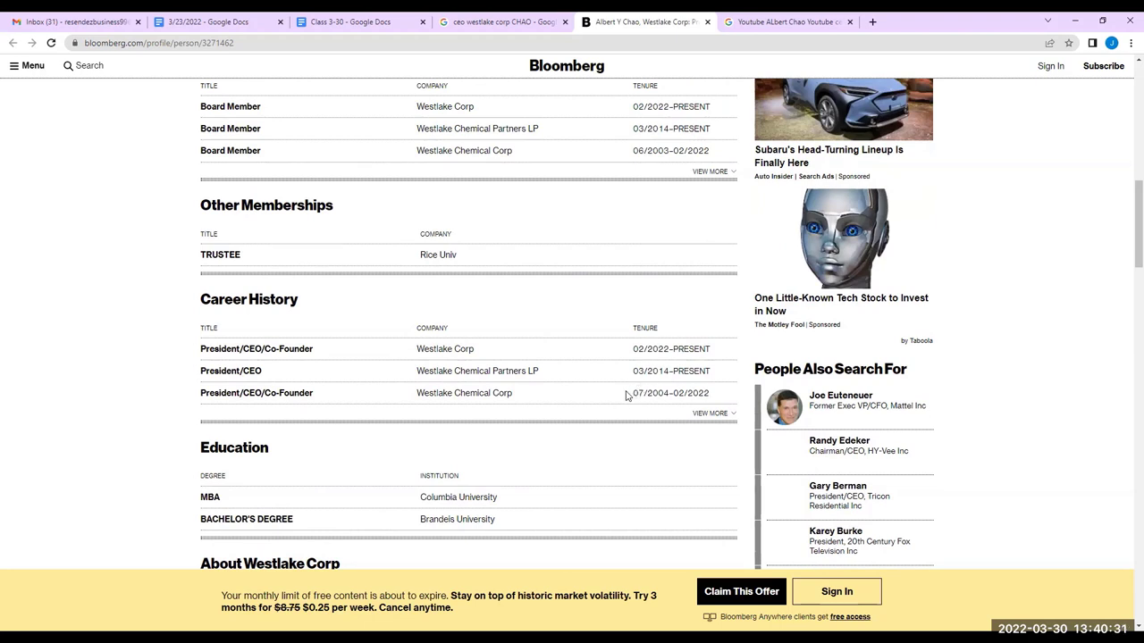
pyautogui.scroll(5, 566, 390)
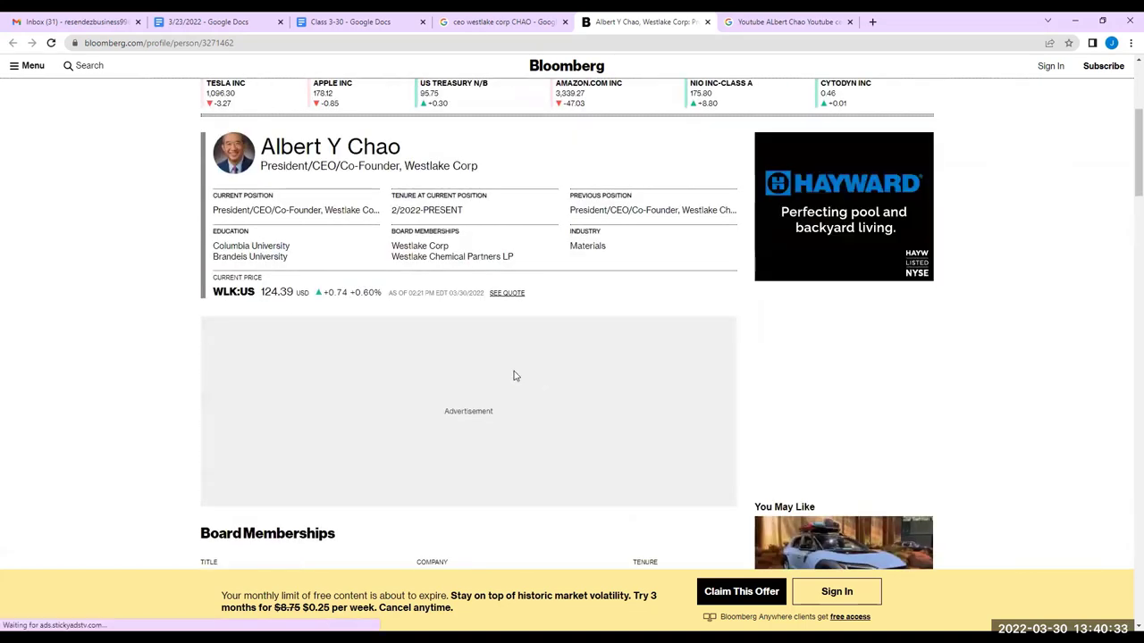
pyautogui.scroll(2, 318, 275)
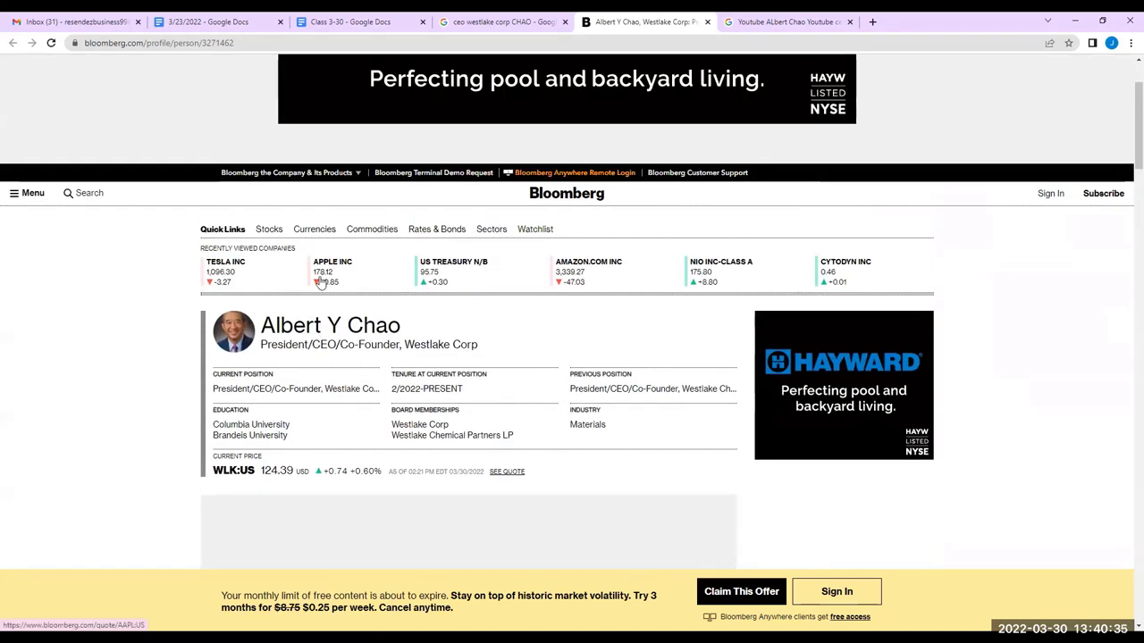
pyautogui.click(533, 27)
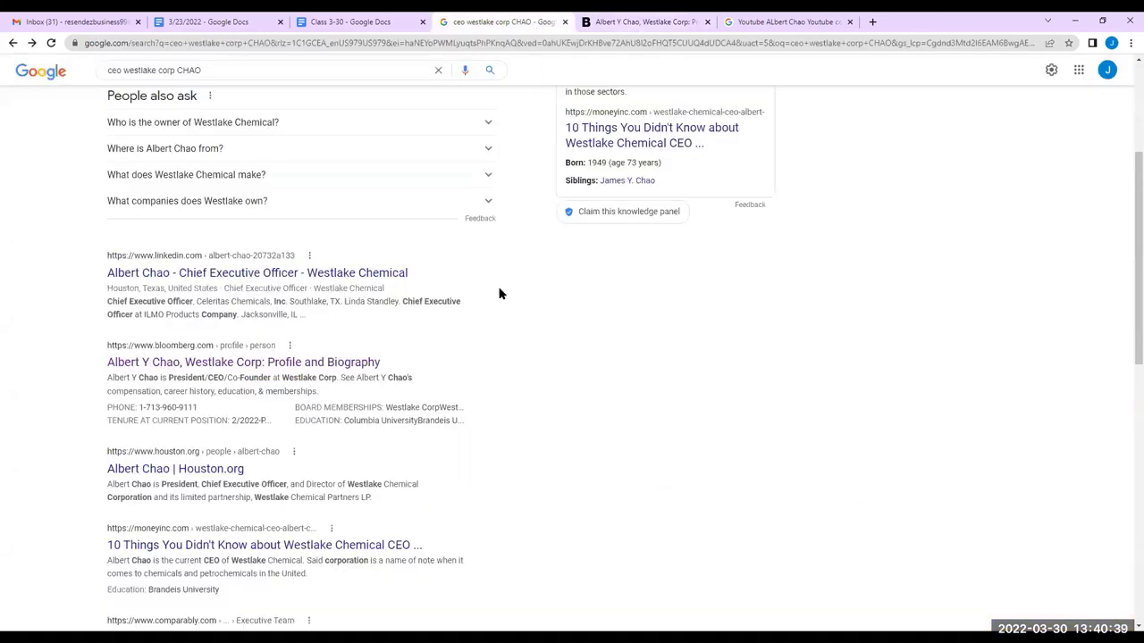
# Add the chairman's name to the Westlake CEO query and open the WSJ executive profile result
pyautogui.scroll(3, 499, 291)
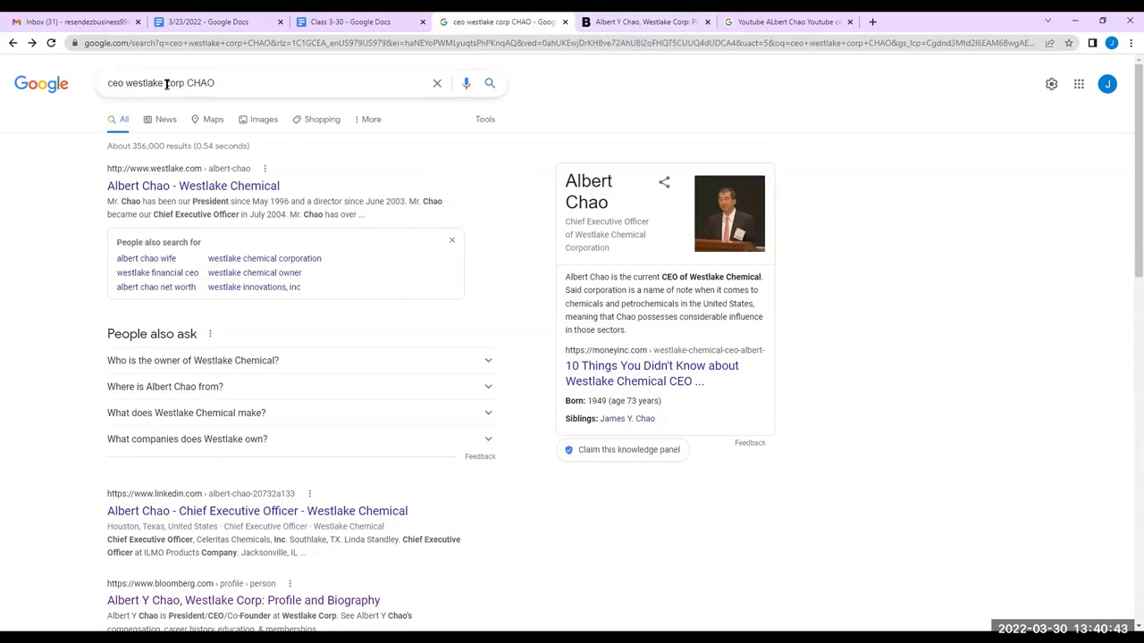
pyautogui.click(223, 85)
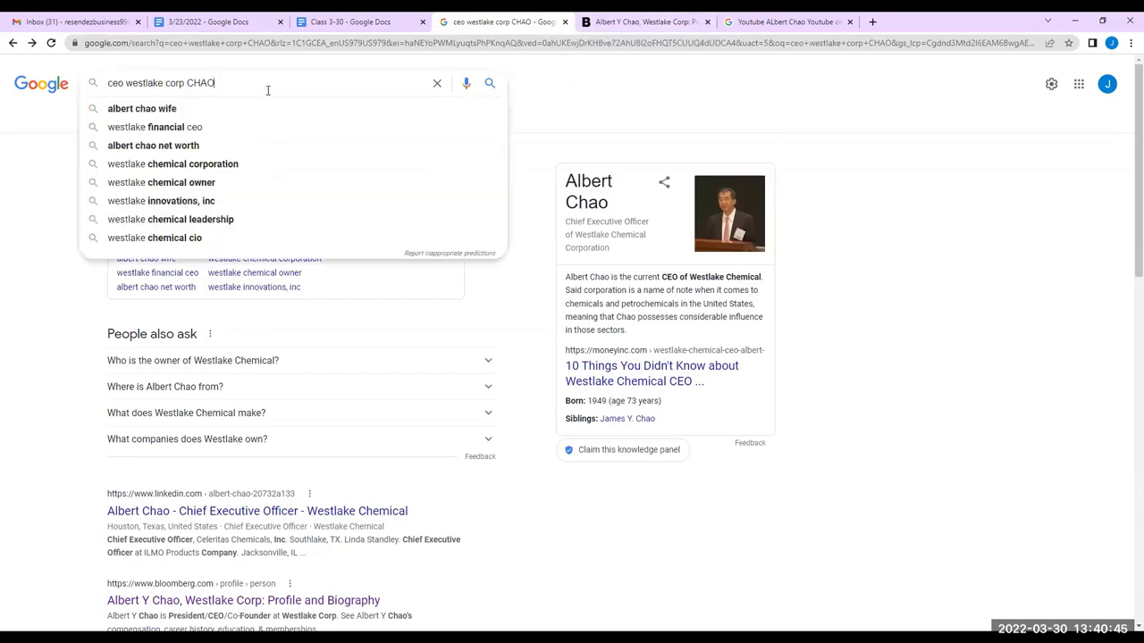
pyautogui.write('James C')
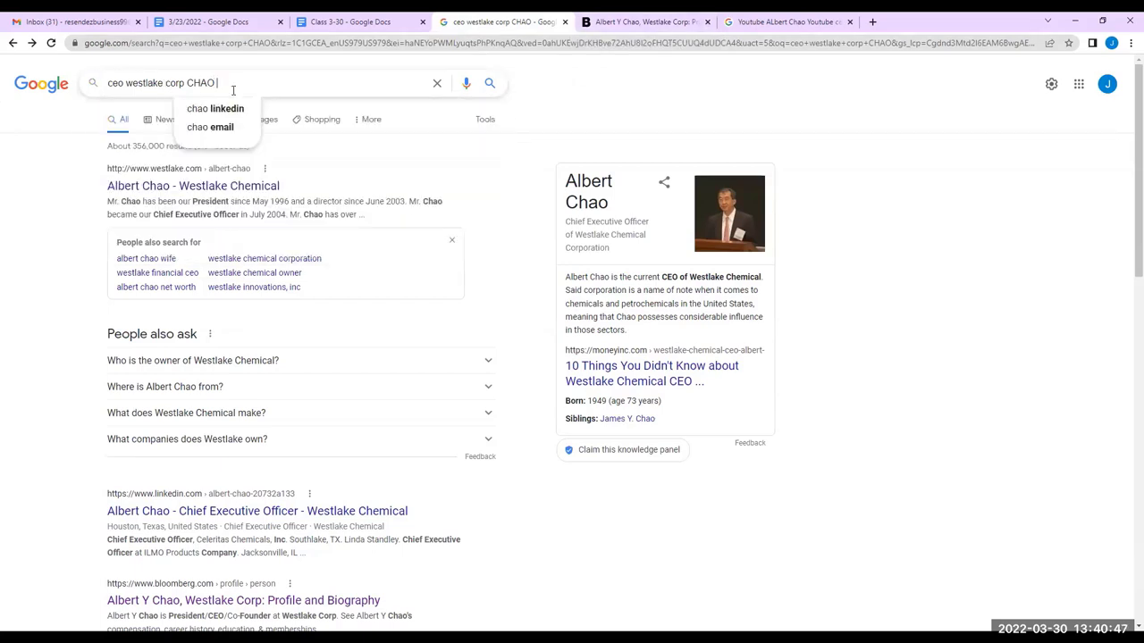
pyautogui.write('hao')
pyautogui.press('Return')
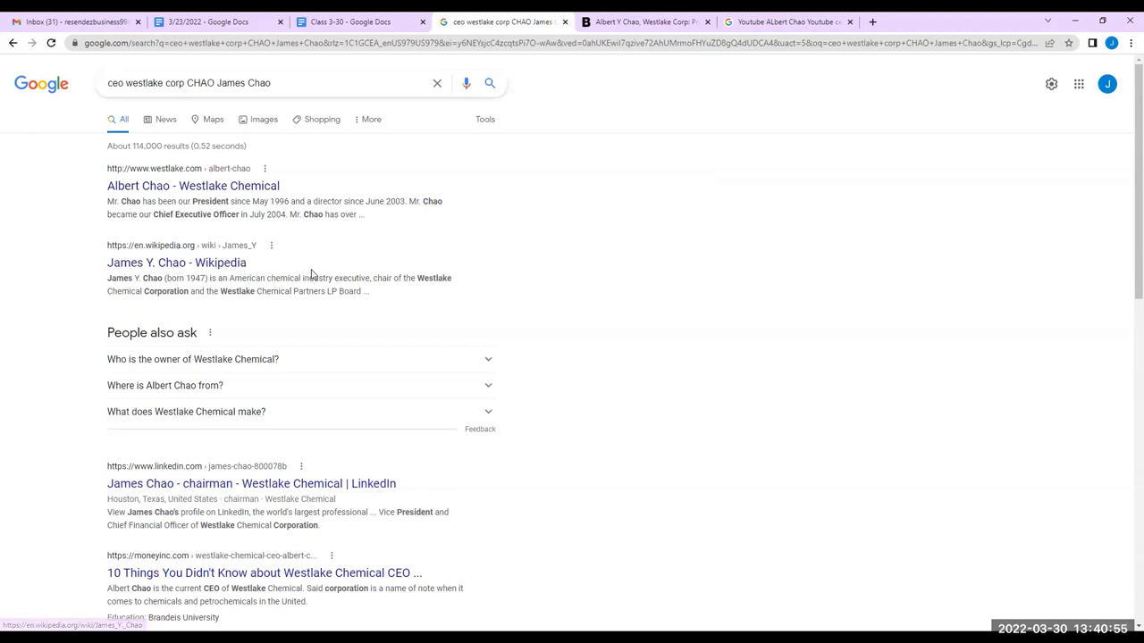
pyautogui.scroll(-2, 311, 279)
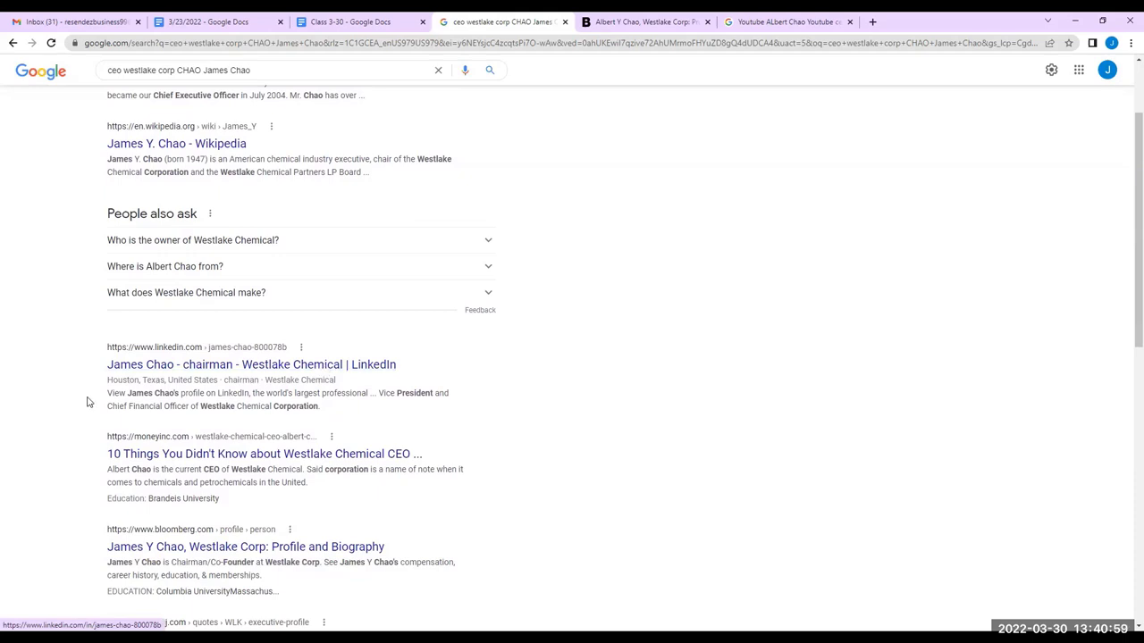
pyautogui.scroll(-1, 93, 398)
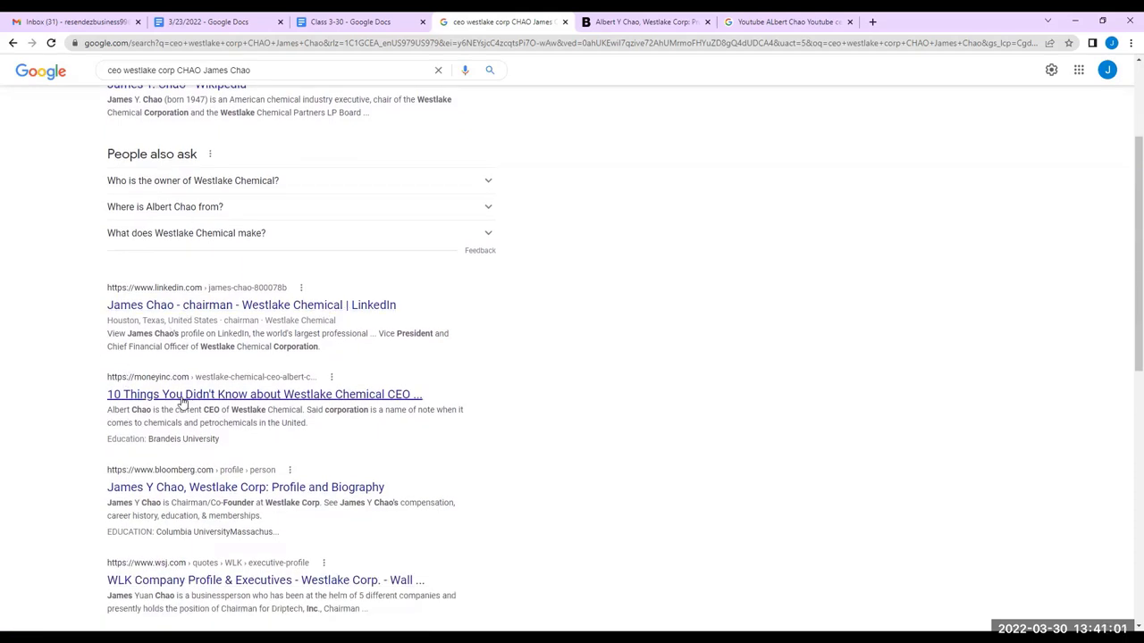
pyautogui.scroll(-1, 181, 397)
pyautogui.scroll(-4, 181, 397)
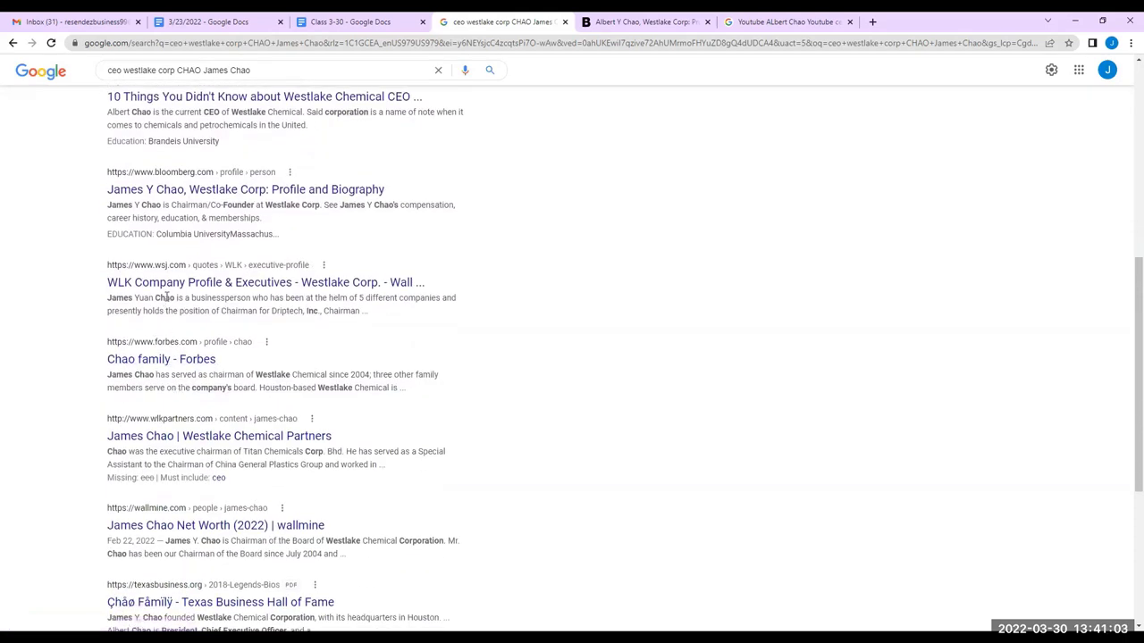
pyautogui.click(176, 287)
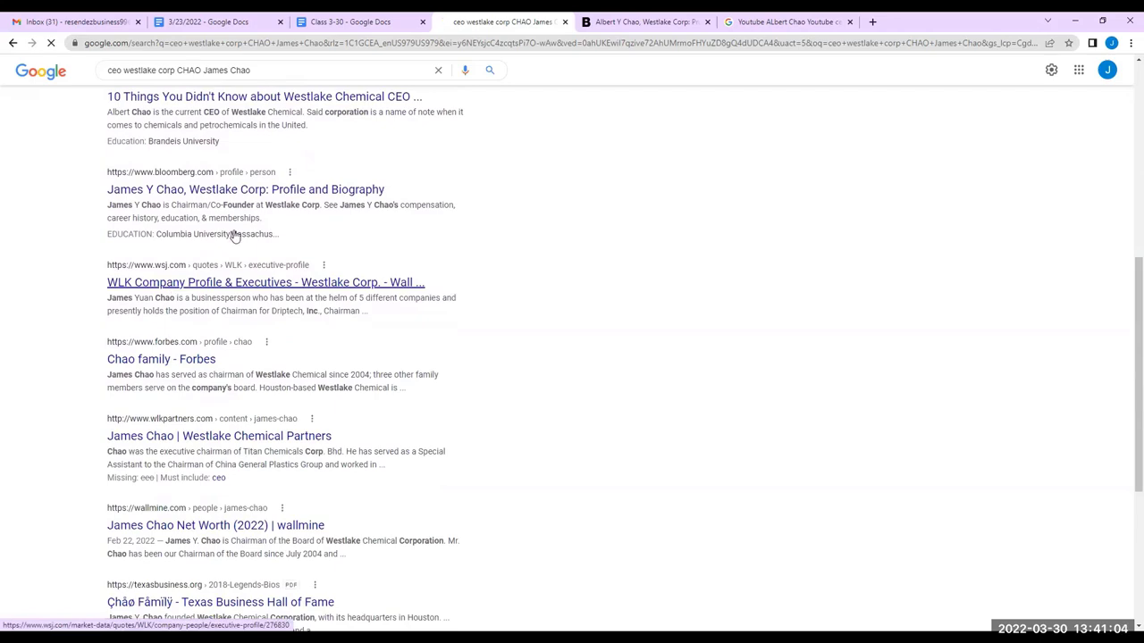
# Close the Bloomberg and YouTube tabs and read through the WSJ executive profile
pyautogui.click(706, 21)
pyautogui.click(707, 21)
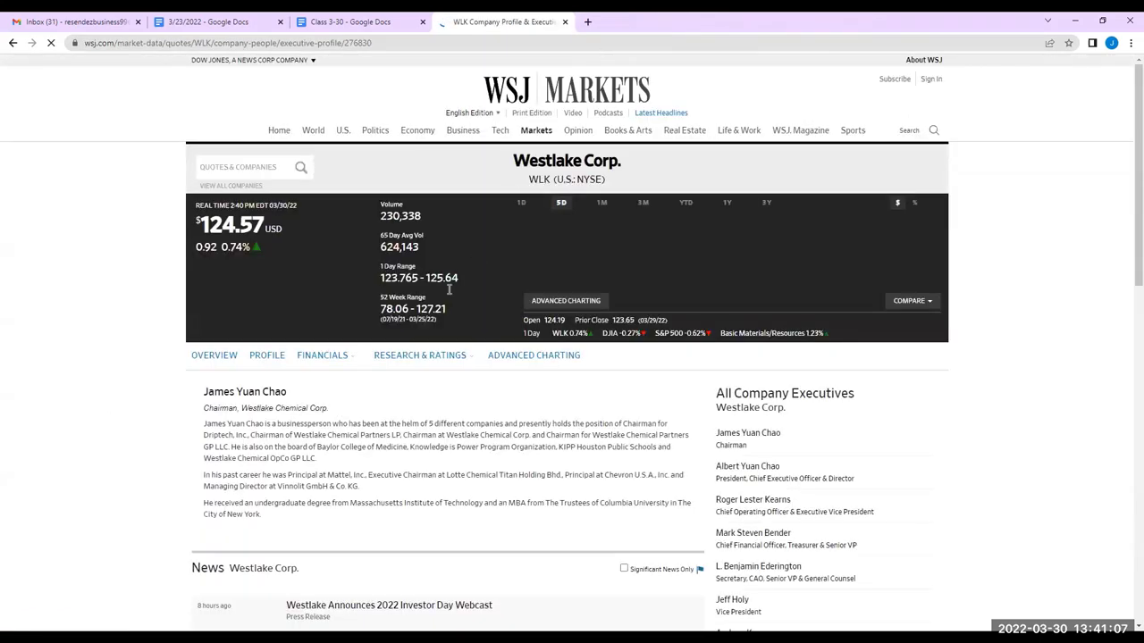
pyautogui.scroll(-2, 123, 369)
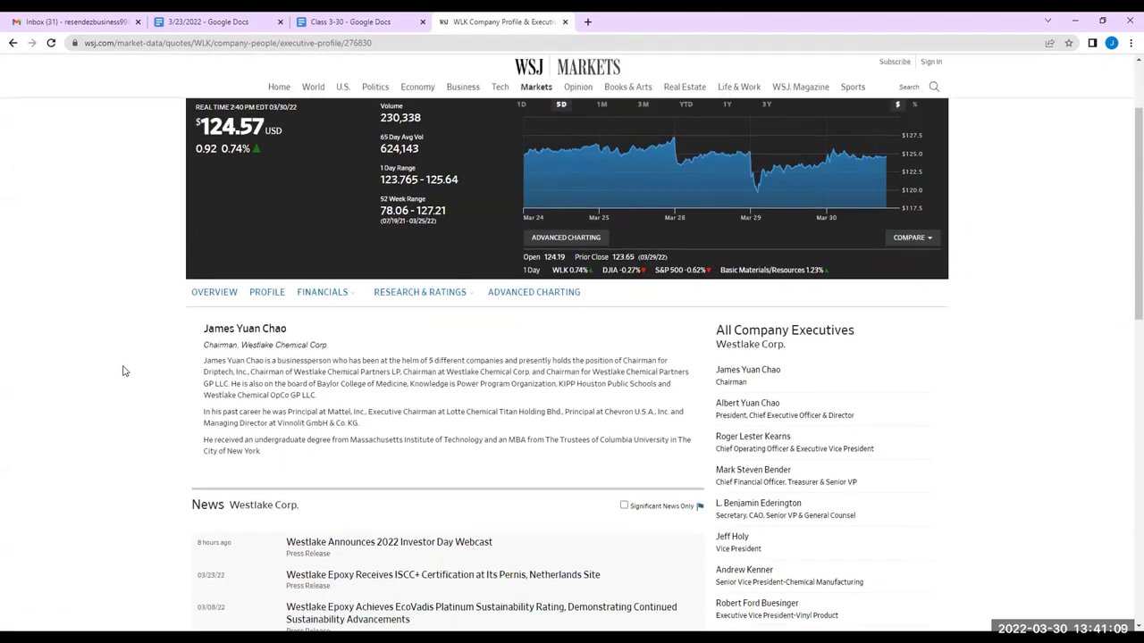
pyautogui.scroll(-1, 126, 370)
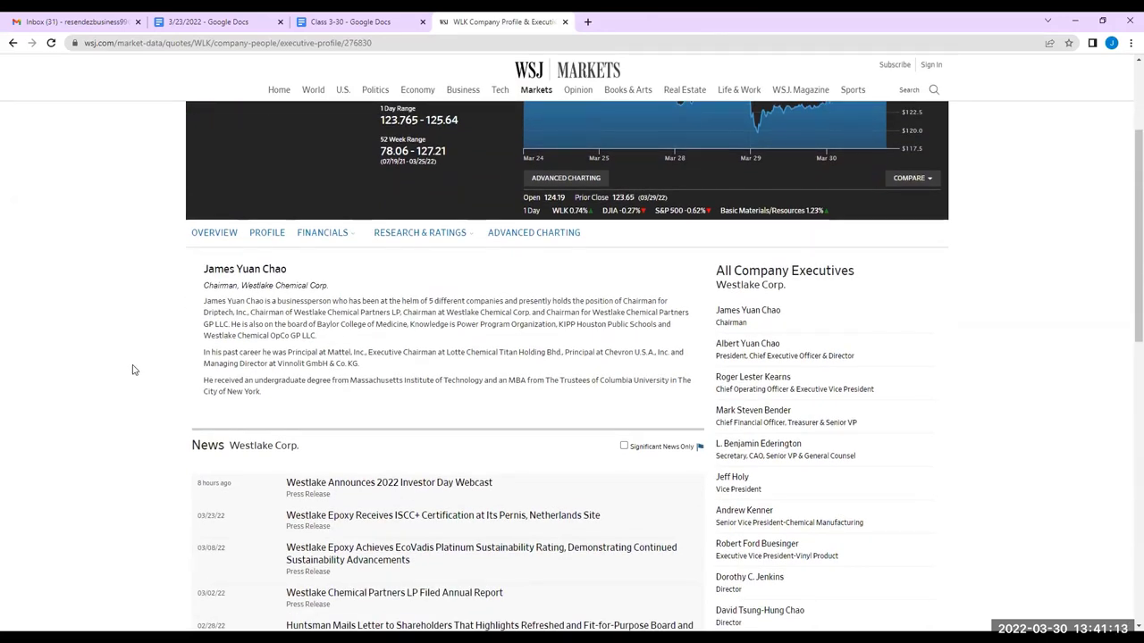
pyautogui.scroll(-1, 132, 369)
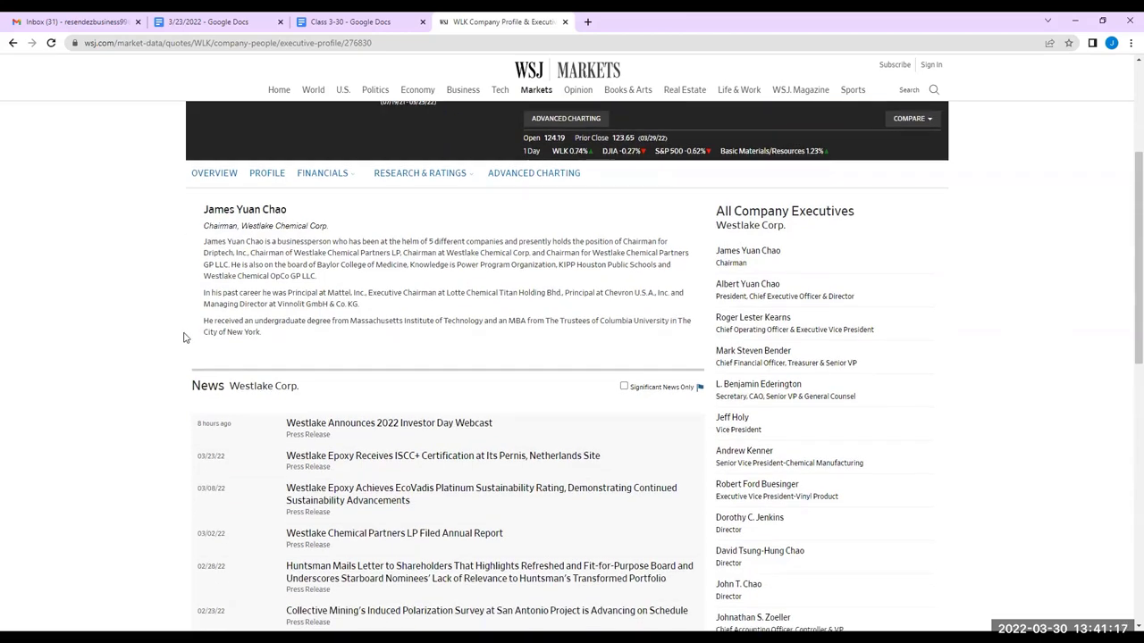
pyautogui.scroll(-1, 185, 338)
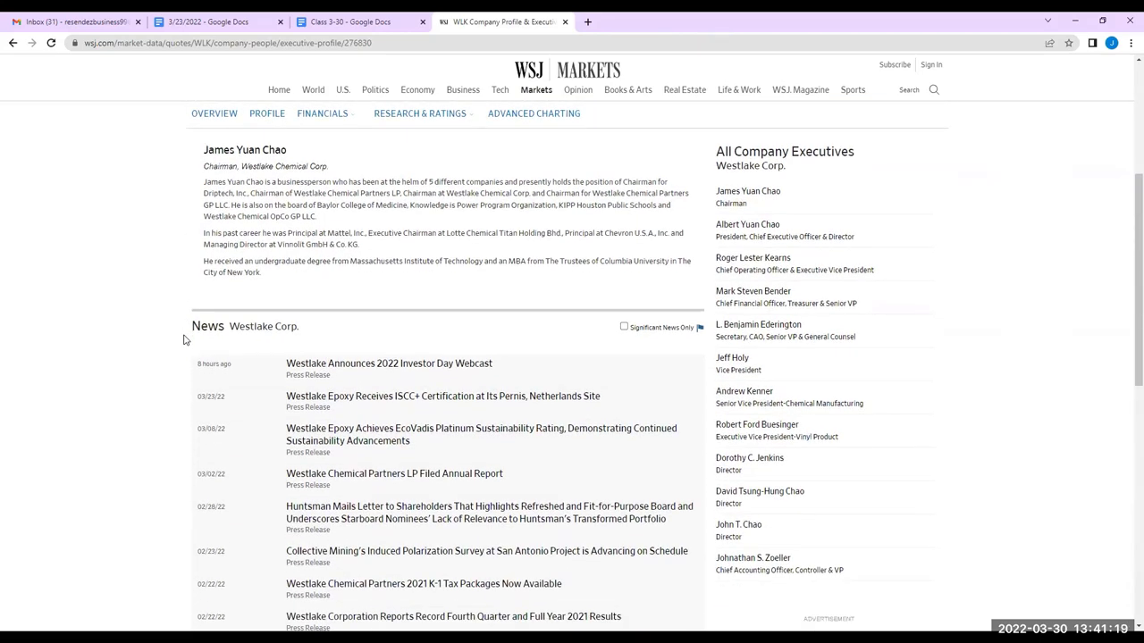
pyautogui.scroll(-8, 184, 339)
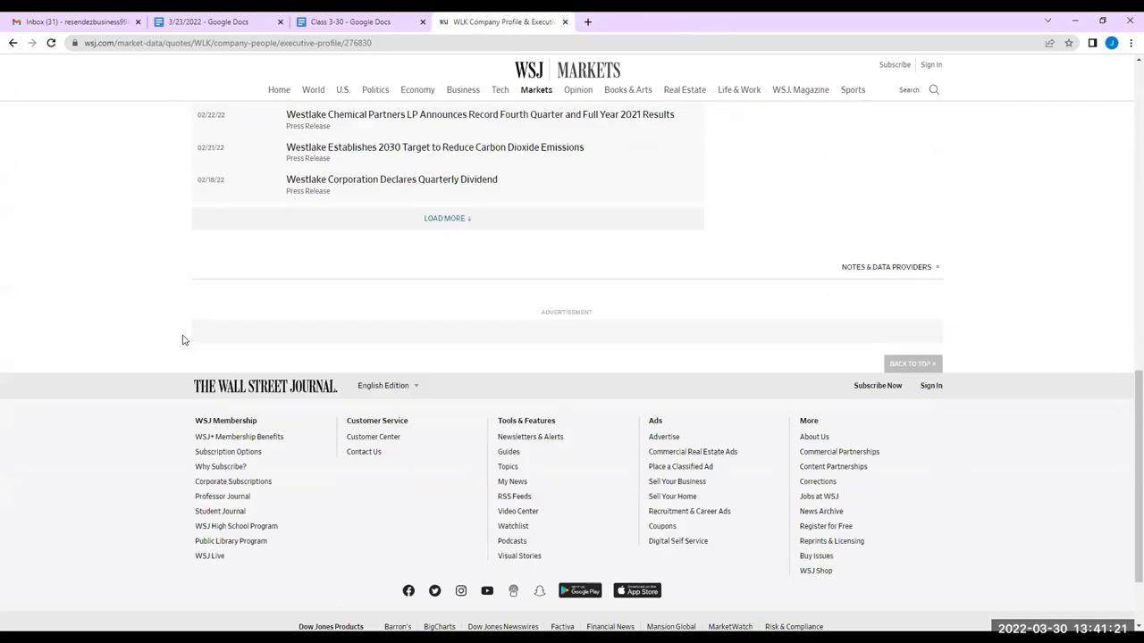
pyautogui.scroll(15, 178, 343)
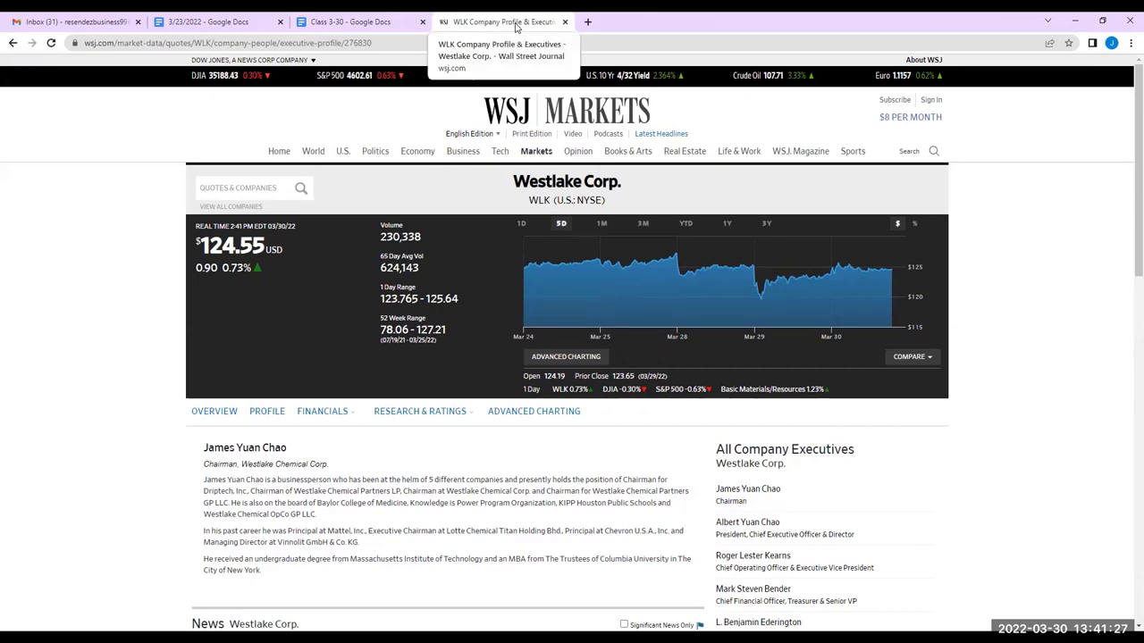
# Go back to the Westlake CEO results and switch to the Class 3-30 notes
pyautogui.click(16, 47)
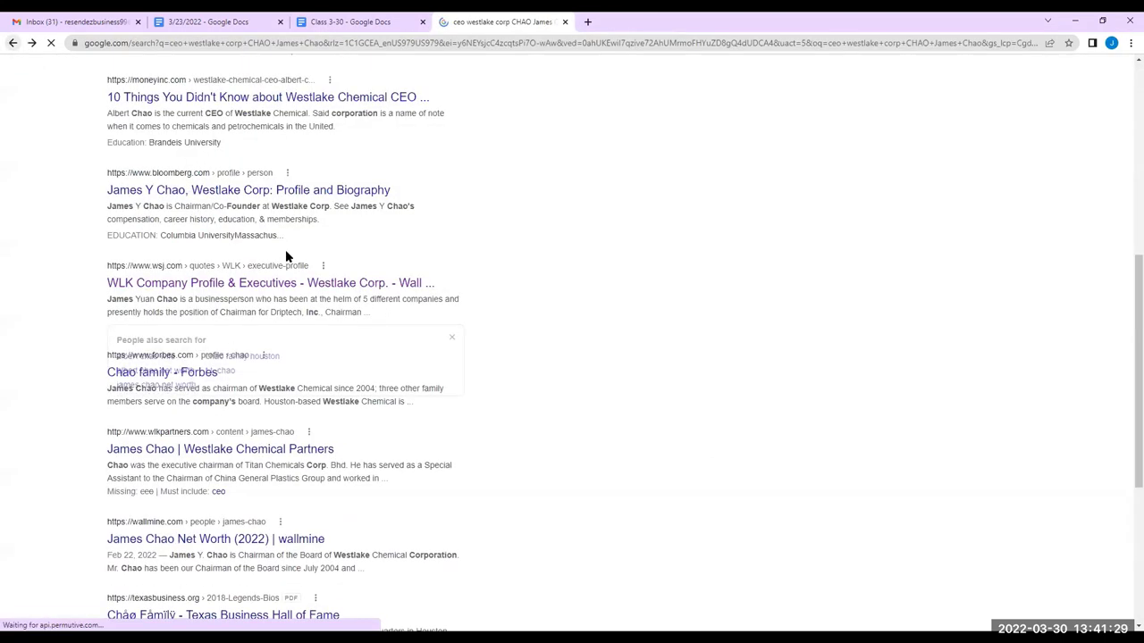
pyautogui.scroll(-1, 107, 263)
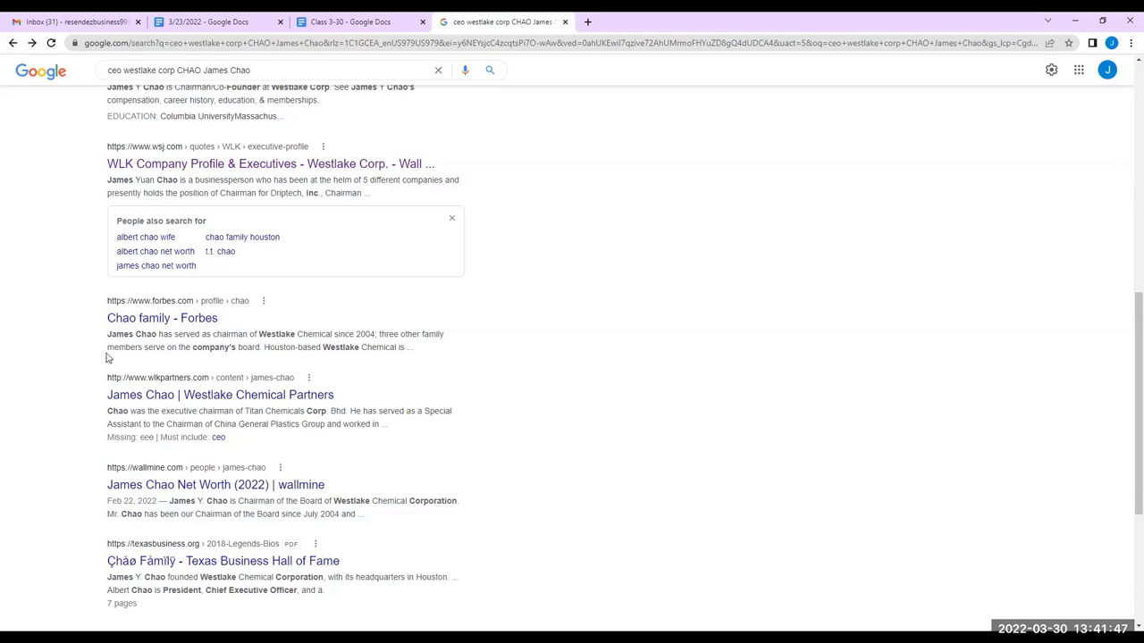
pyautogui.scroll(2, 99, 342)
pyautogui.scroll(5, 98, 342)
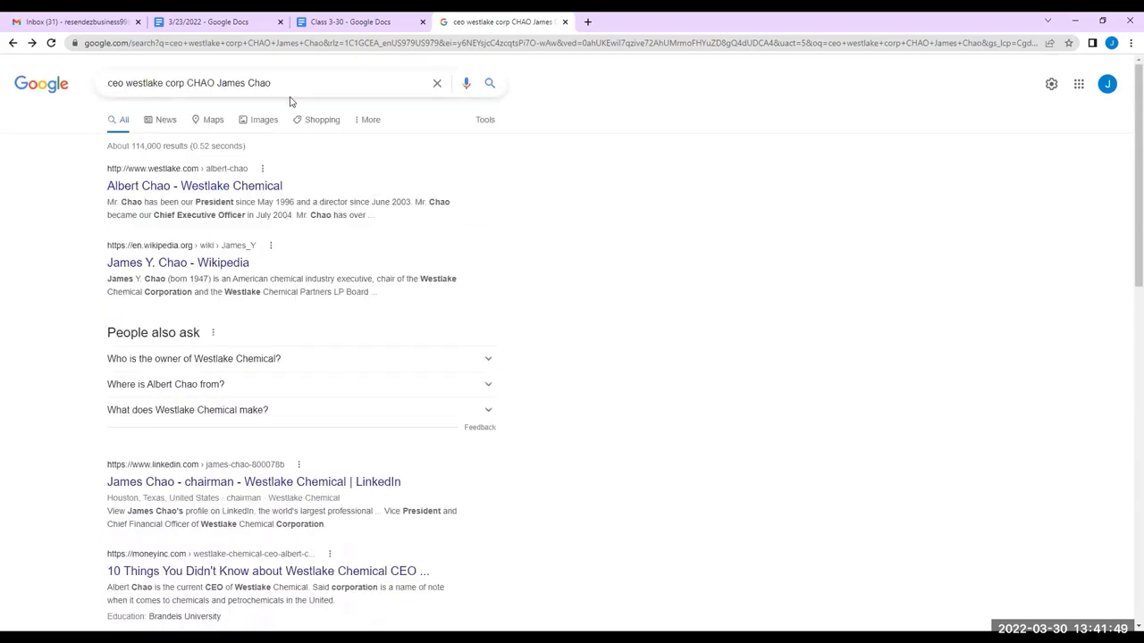
pyautogui.click(347, 20)
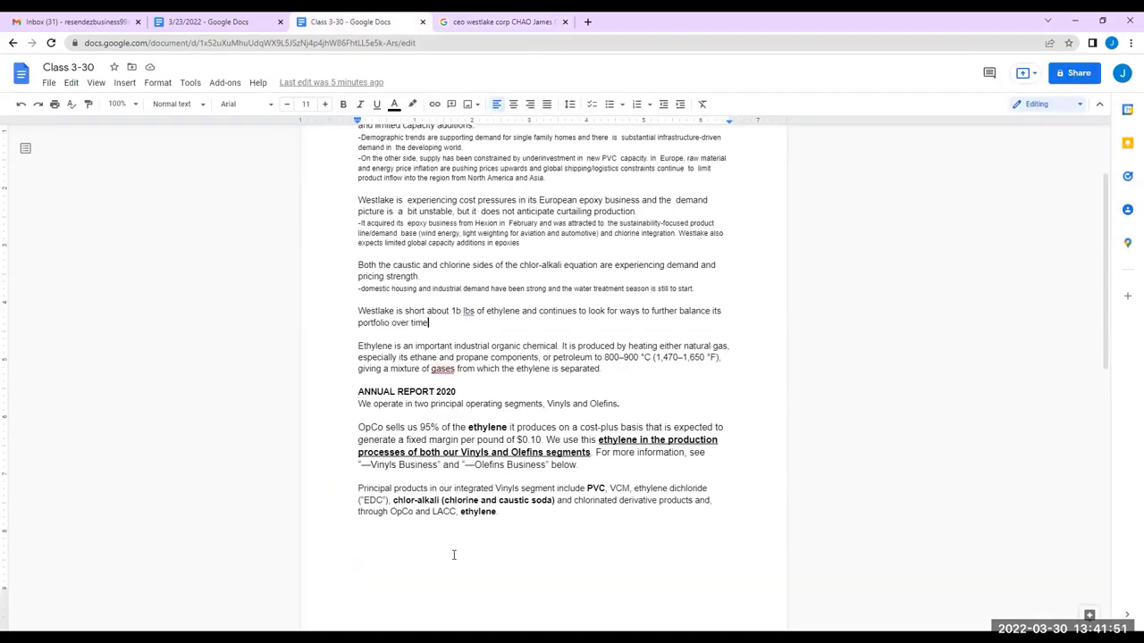
# Close the last ethylene paragraph with a period and add a CEO line with the name and age 73yr
pyautogui.click(531, 516)
pyautogui.write('.')
pyautogui.press('Return')
pyautogui.press('Return')
pyautogui.write('CEO')
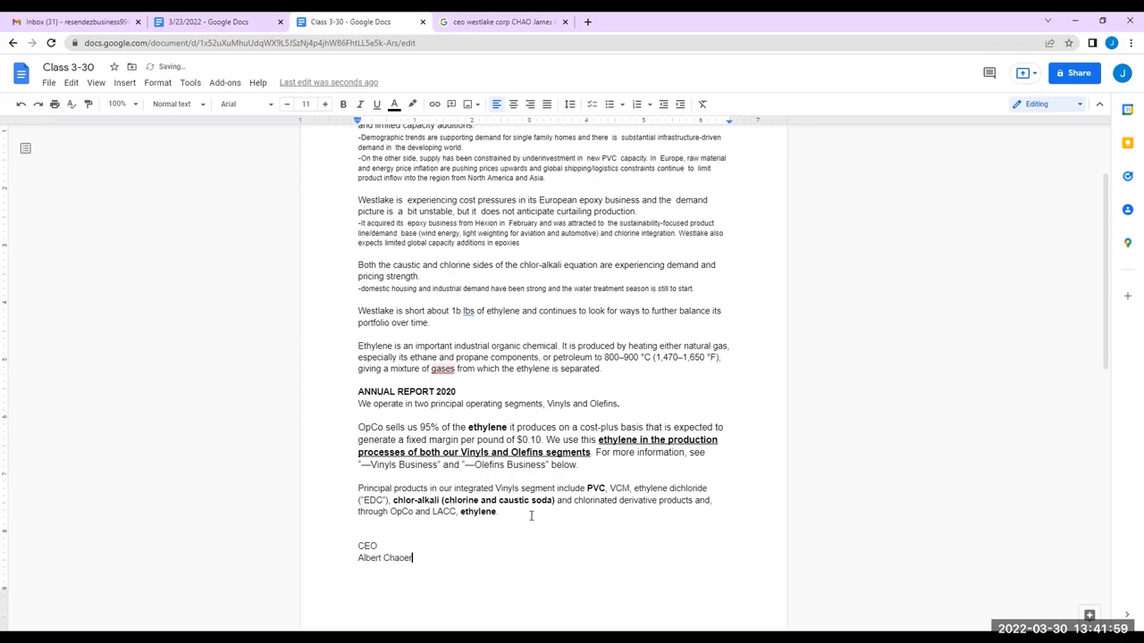
pyautogui.press('BackSpace')
pyautogui.press('BackSpace')
pyautogui.click(500, 21)
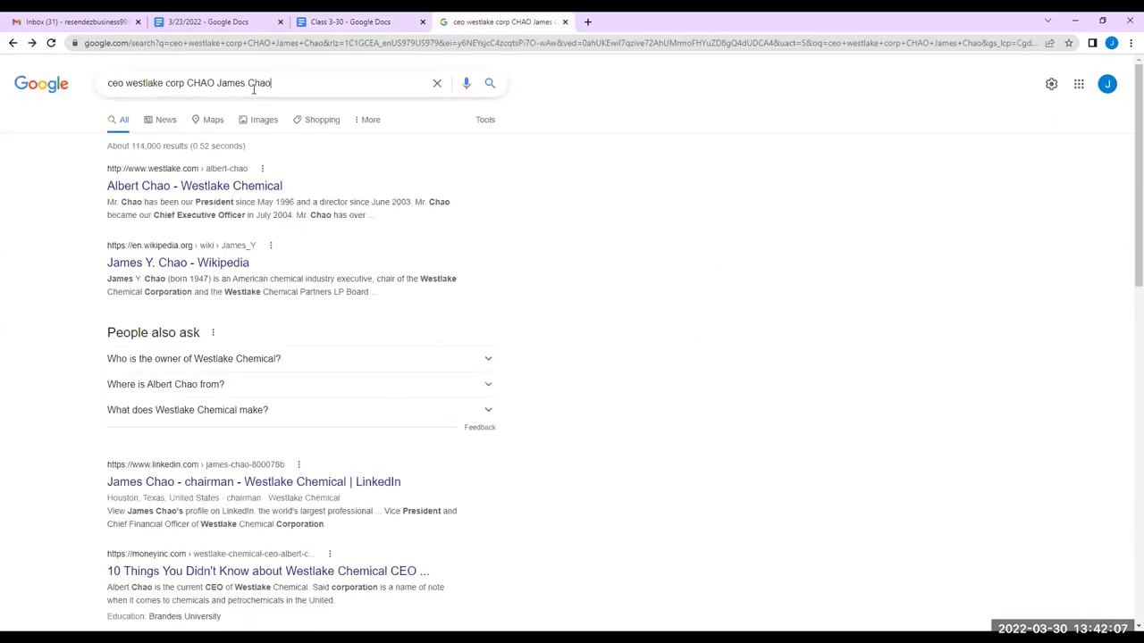
# Replace the query with the CEO's name, fixing stray characters, and search
pyautogui.moveTo(282, 84); pyautogui.dragTo(26, 95)
pyautogui.write('Albert')
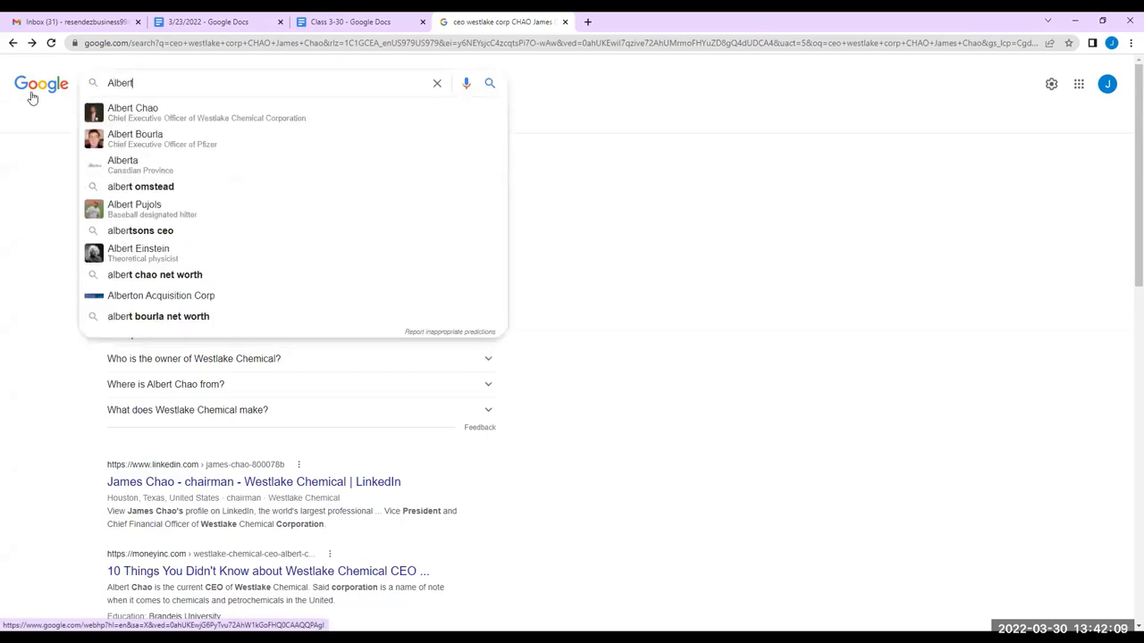
pyautogui.write(' Chaor')
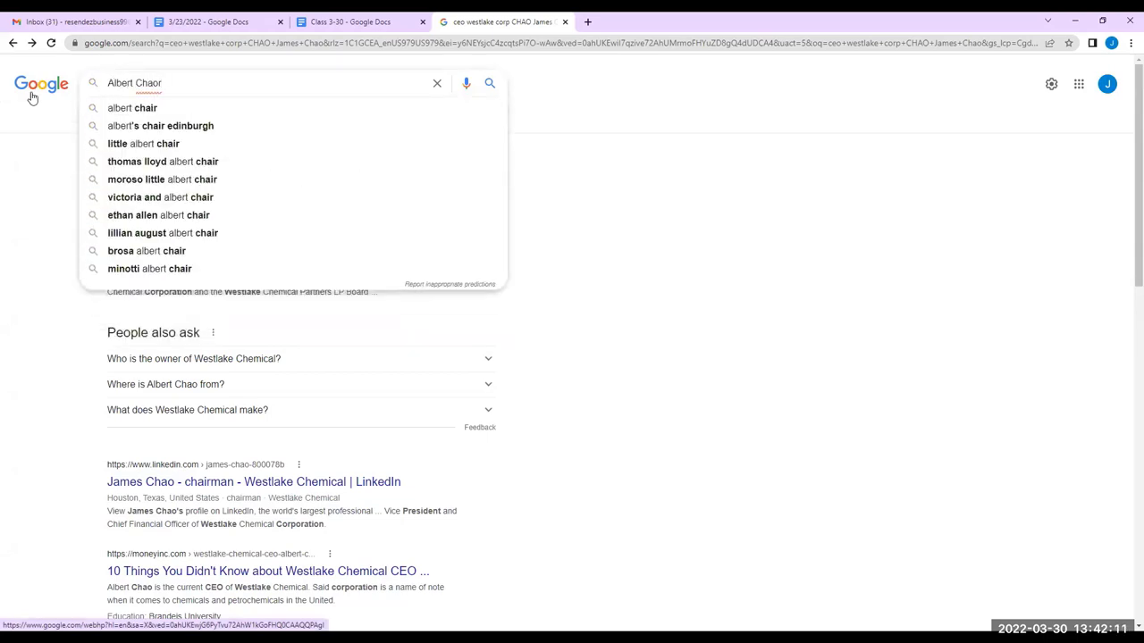
pyautogui.press('BackSpace')
pyautogui.write('\\')
pyautogui.press('Return')
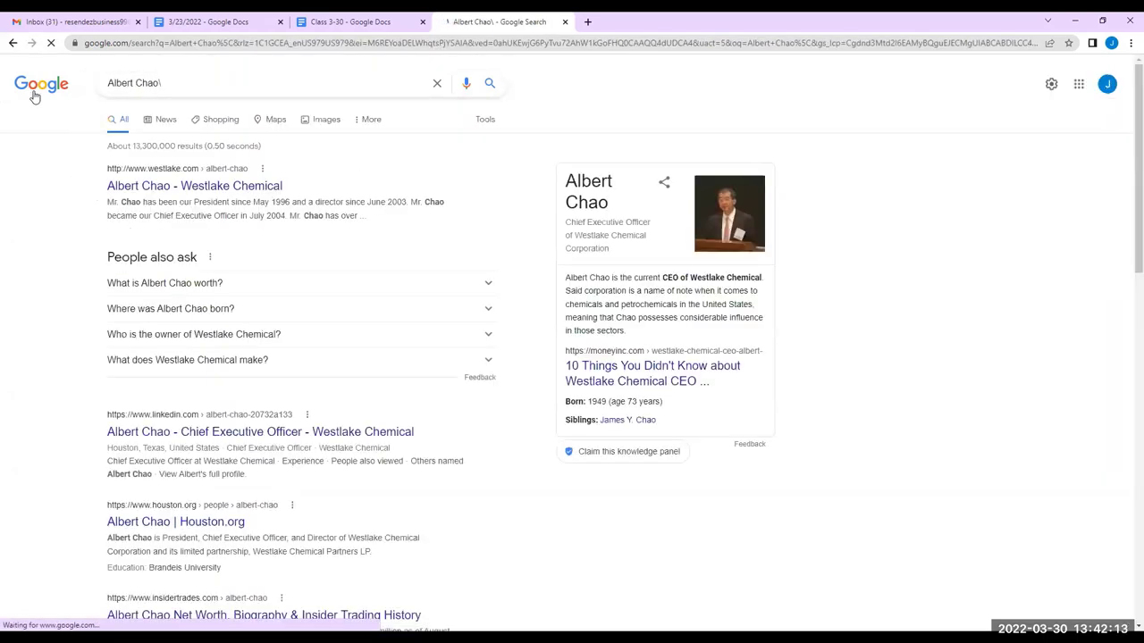
pyautogui.press('BackSpace')
pyautogui.press('Return')
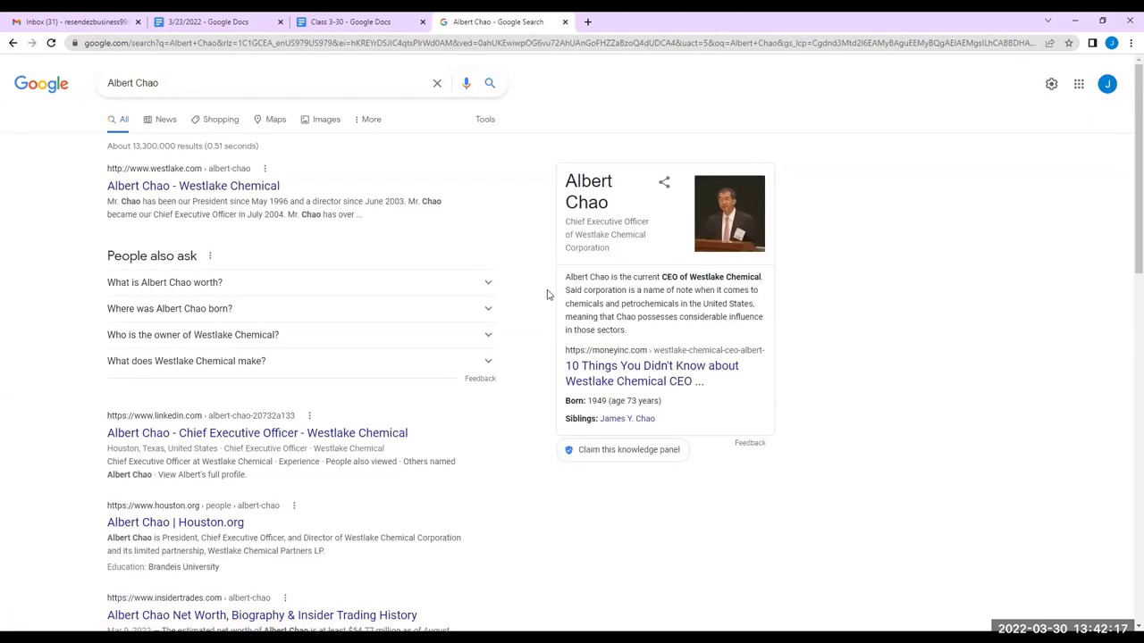
# Open the Forbes family profile result in a new tab and view its $8.6B net worth
pyautogui.scroll(-1, 562, 287)
pyautogui.scroll(-4, 464, 310)
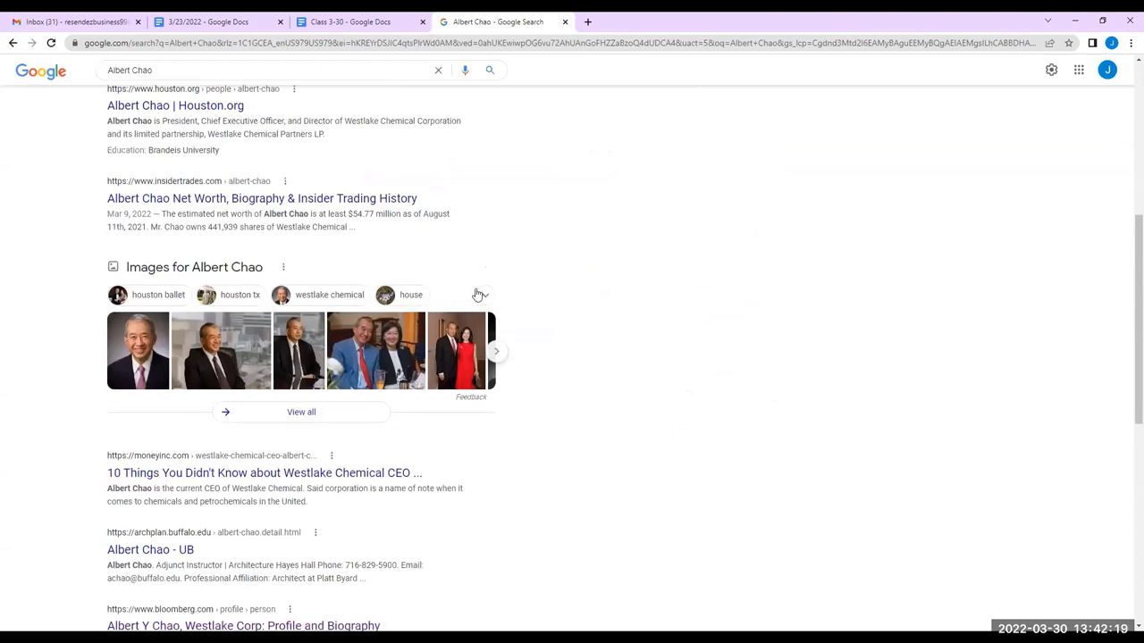
pyautogui.scroll(-2, 550, 246)
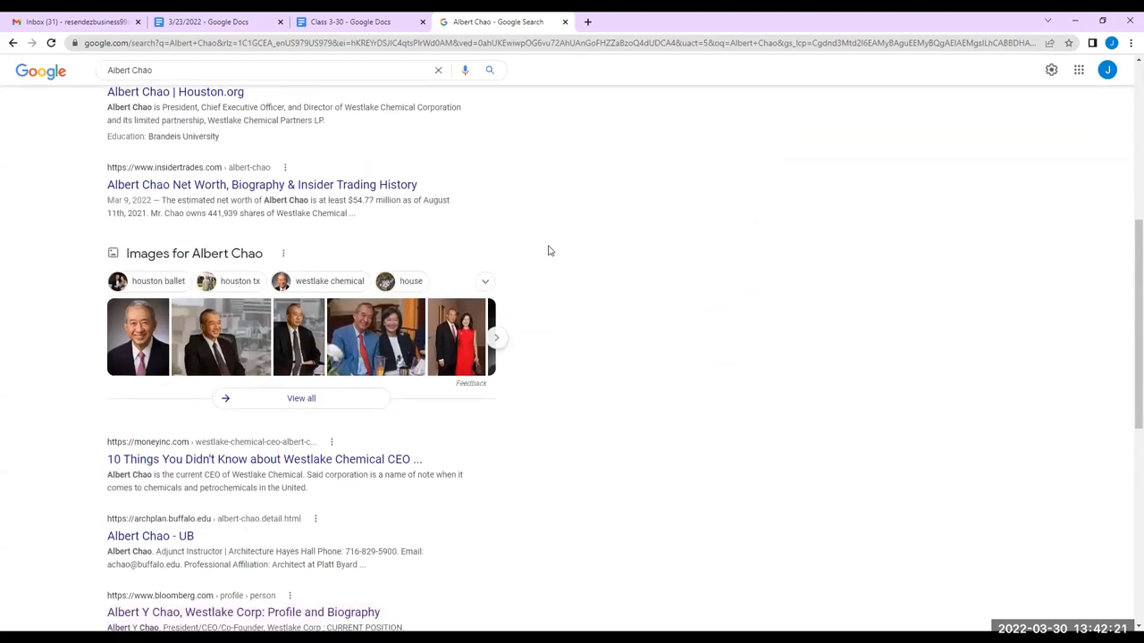
pyautogui.scroll(-1, 549, 251)
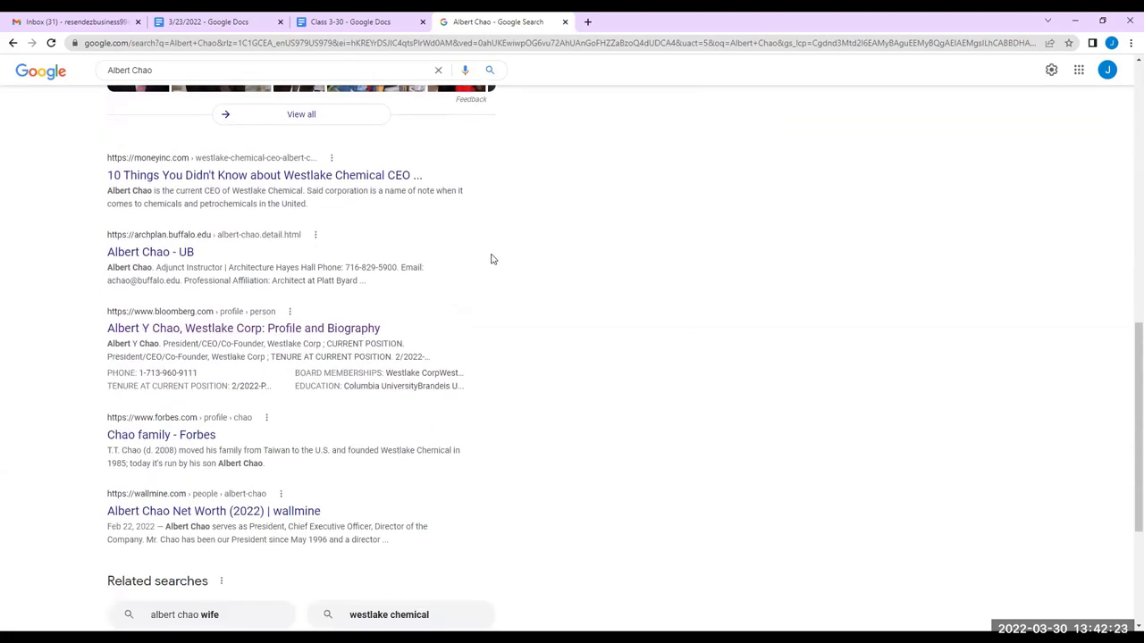
pyautogui.scroll(-1, 412, 315)
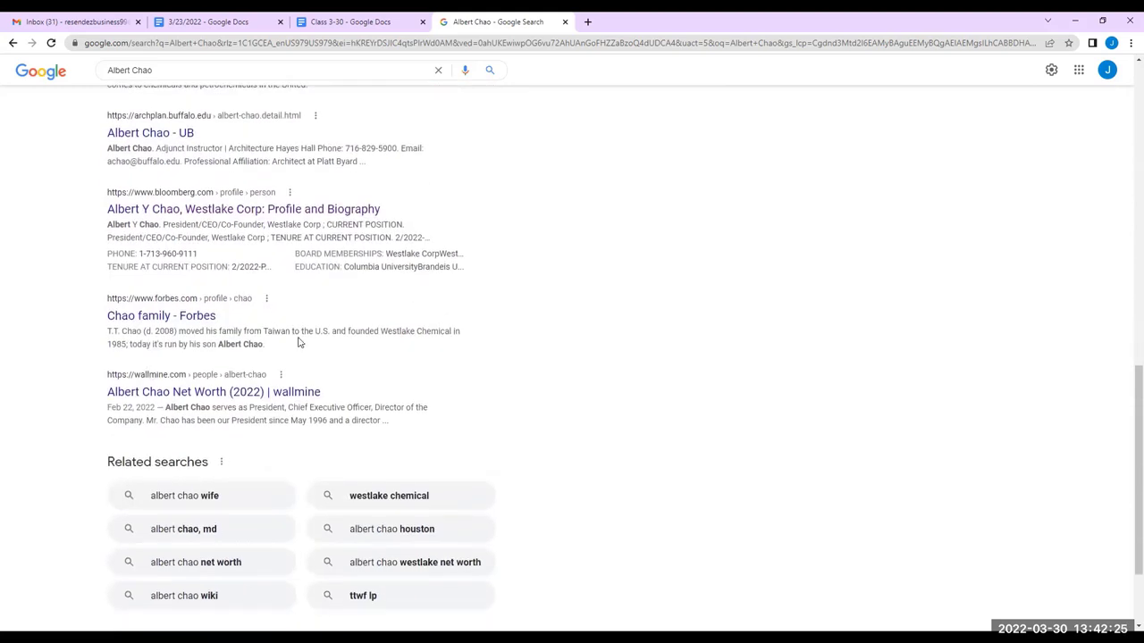
pyautogui.rightClick(189, 319)
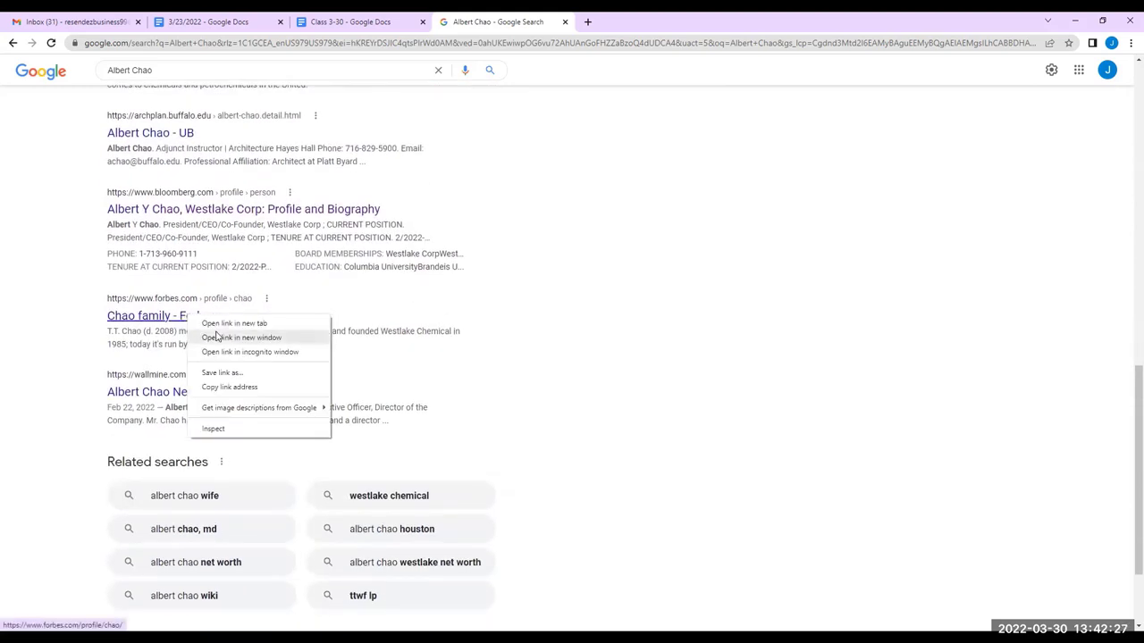
pyautogui.press('Return')
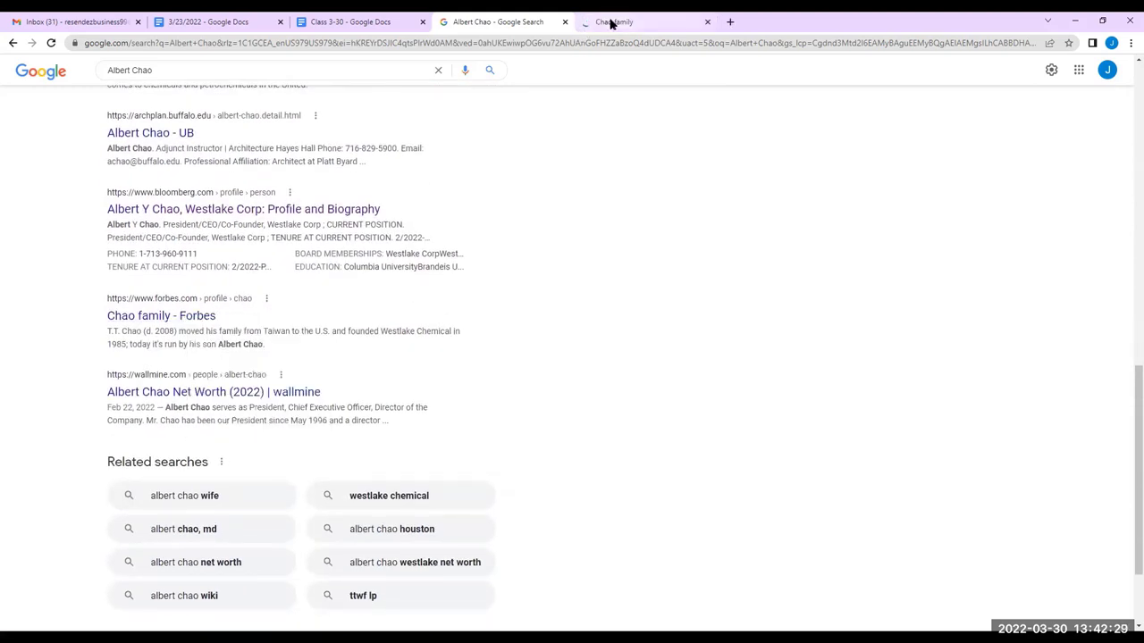
pyautogui.click(611, 24)
pyautogui.scroll(-3, 294, 232)
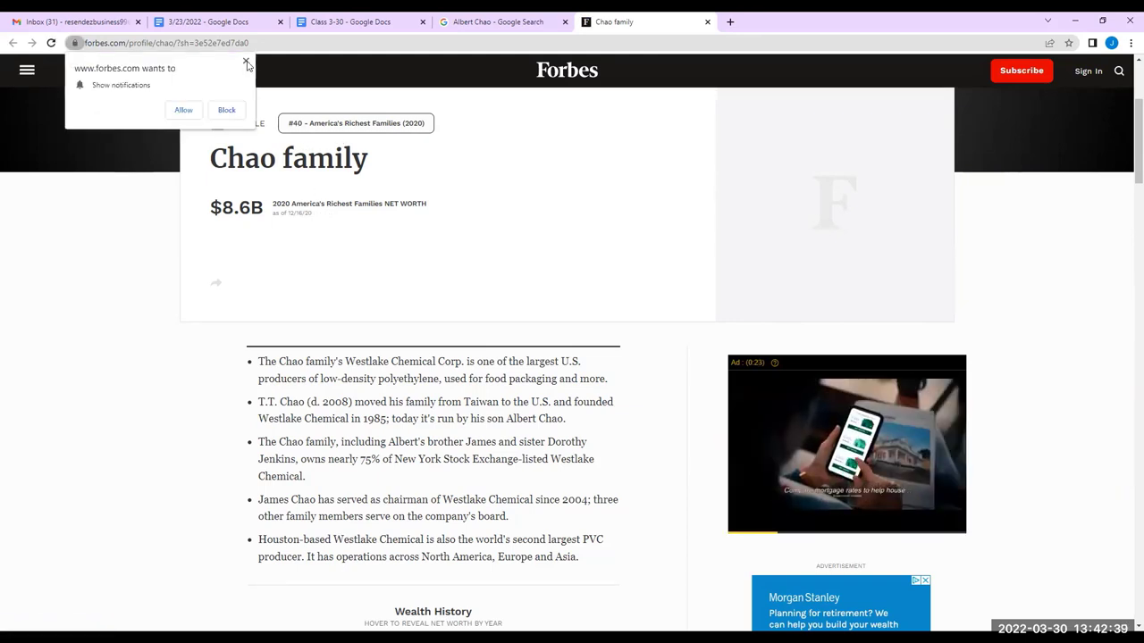
# Dismiss the Forbes notification prompt and read the #40 family's profile ($8.6B, chemicals, Houston, 1986)
pyautogui.click(288, 126)
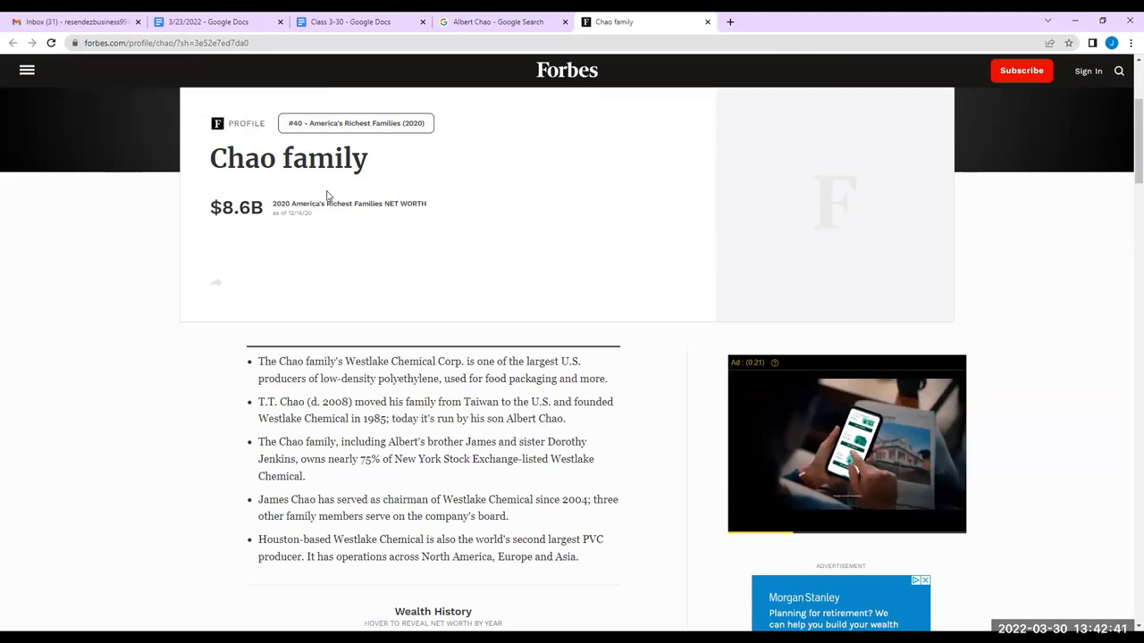
pyautogui.scroll(-2, 340, 230)
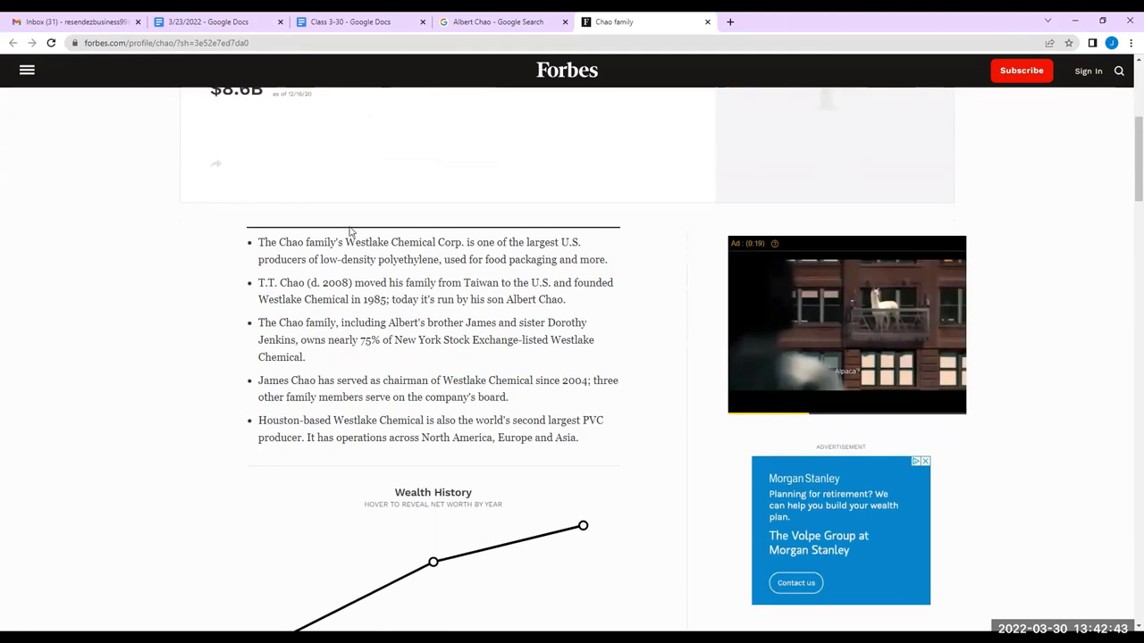
pyautogui.scroll(1, 351, 231)
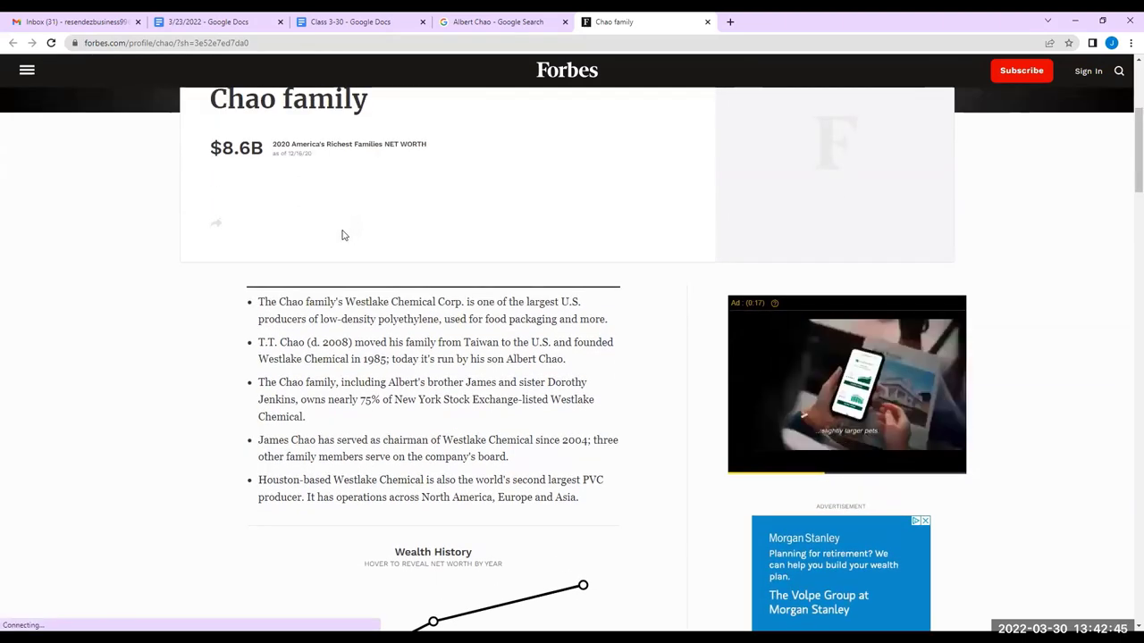
pyautogui.scroll(-1, 304, 250)
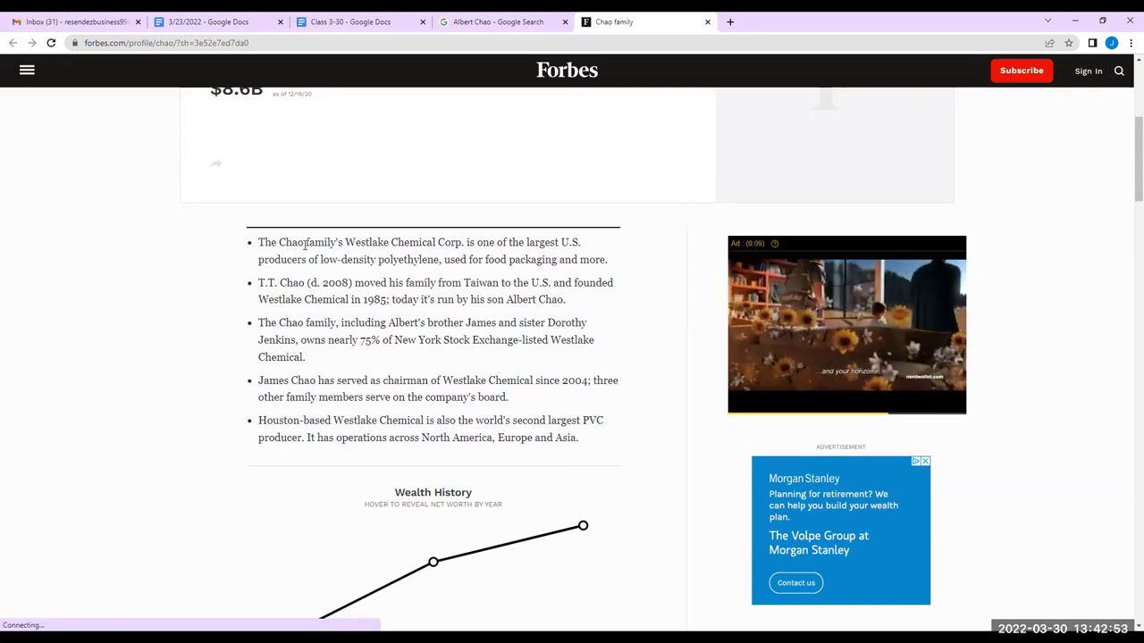
pyautogui.scroll(-3, 304, 246)
pyautogui.scroll(-2, 227, 250)
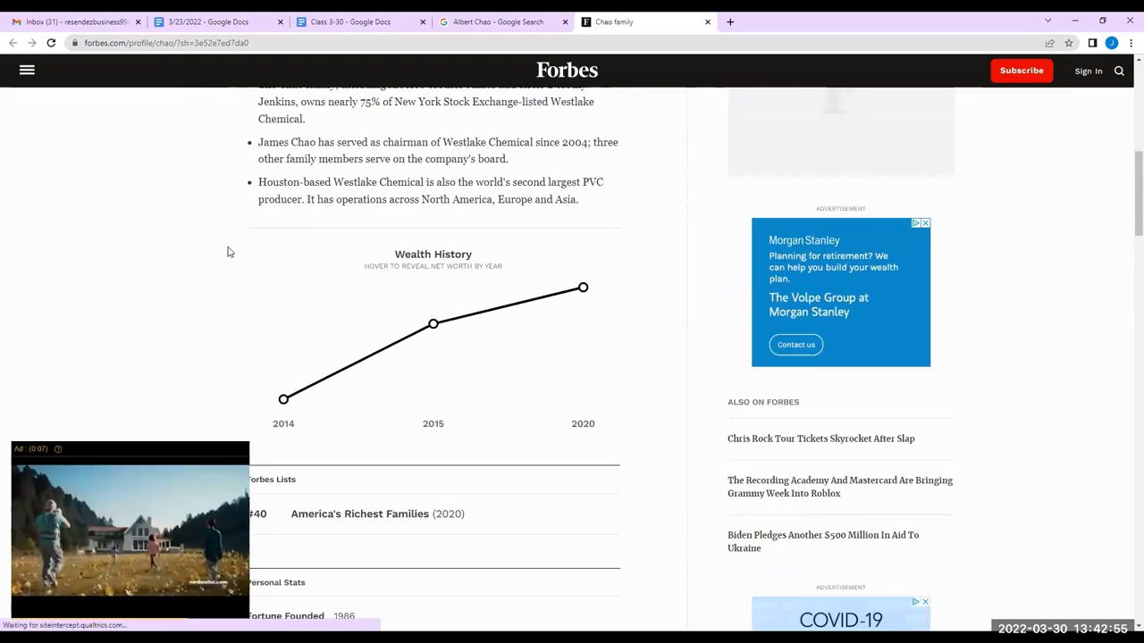
pyautogui.scroll(-1, 248, 250)
pyautogui.scroll(-2, 251, 252)
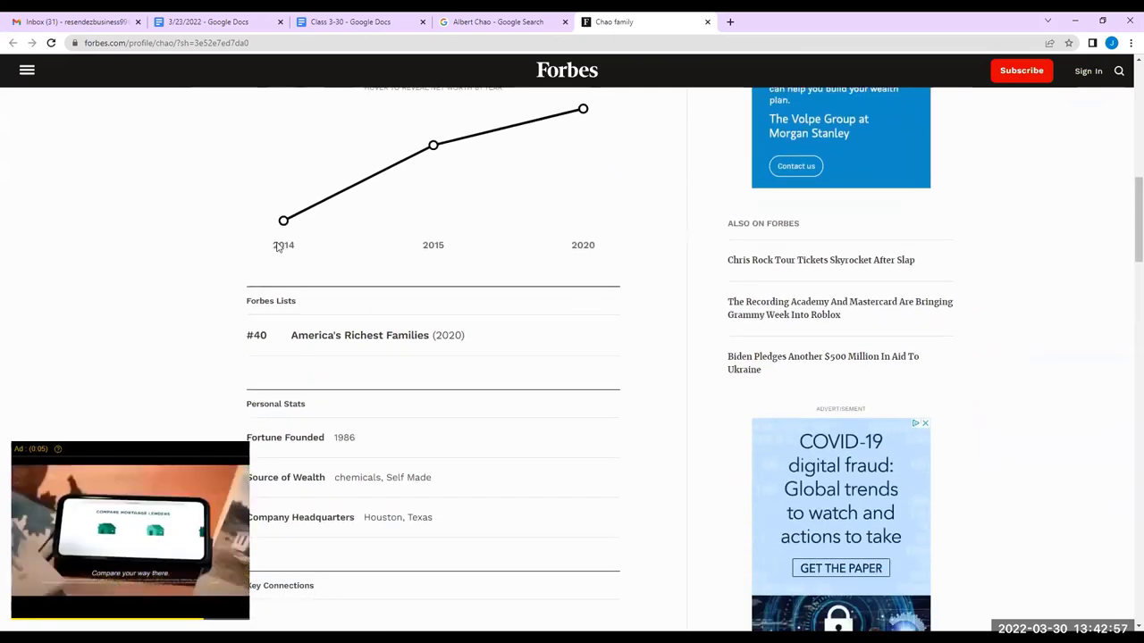
pyautogui.scroll(2, 342, 247)
pyautogui.moveTo(432, 268)
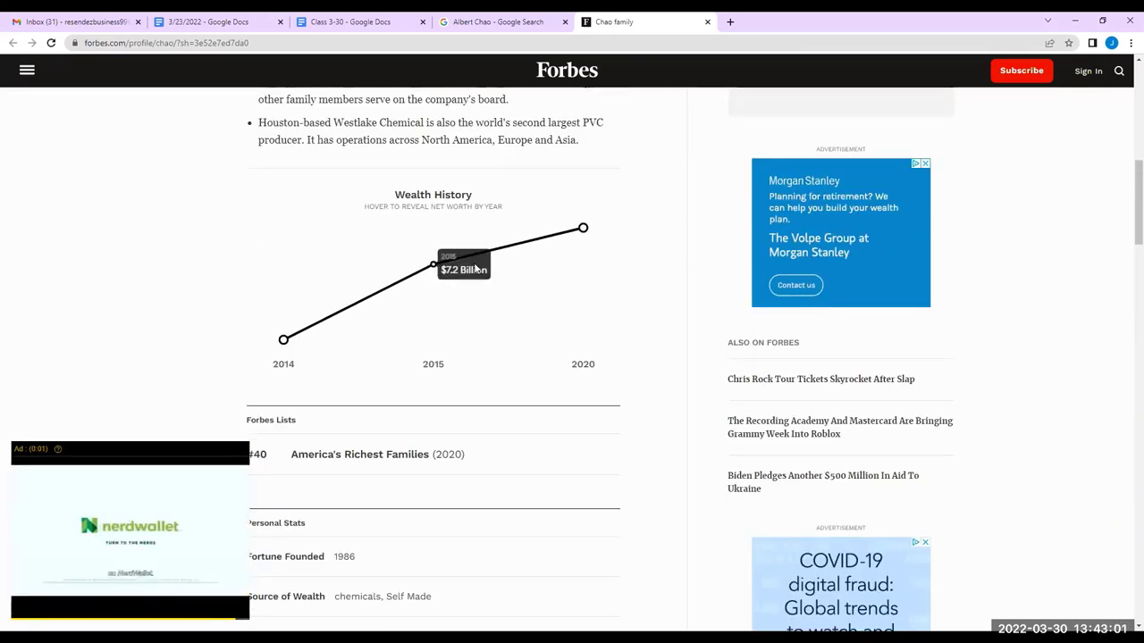
pyautogui.moveTo(281, 343)
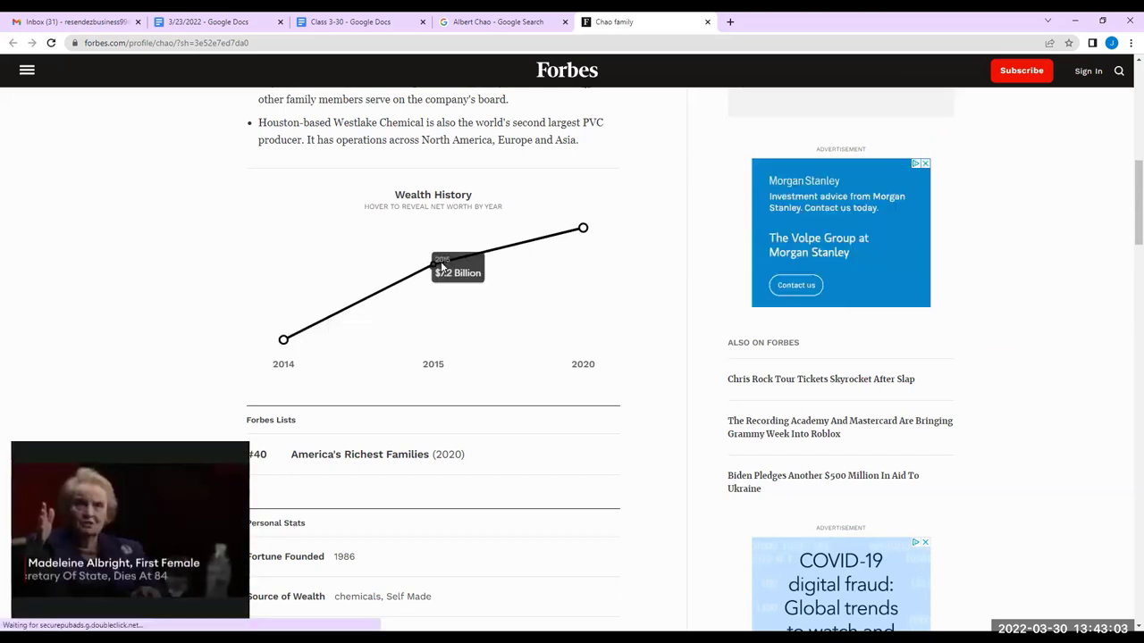
pyautogui.scroll(-2, 653, 257)
pyautogui.scroll(-1, 639, 310)
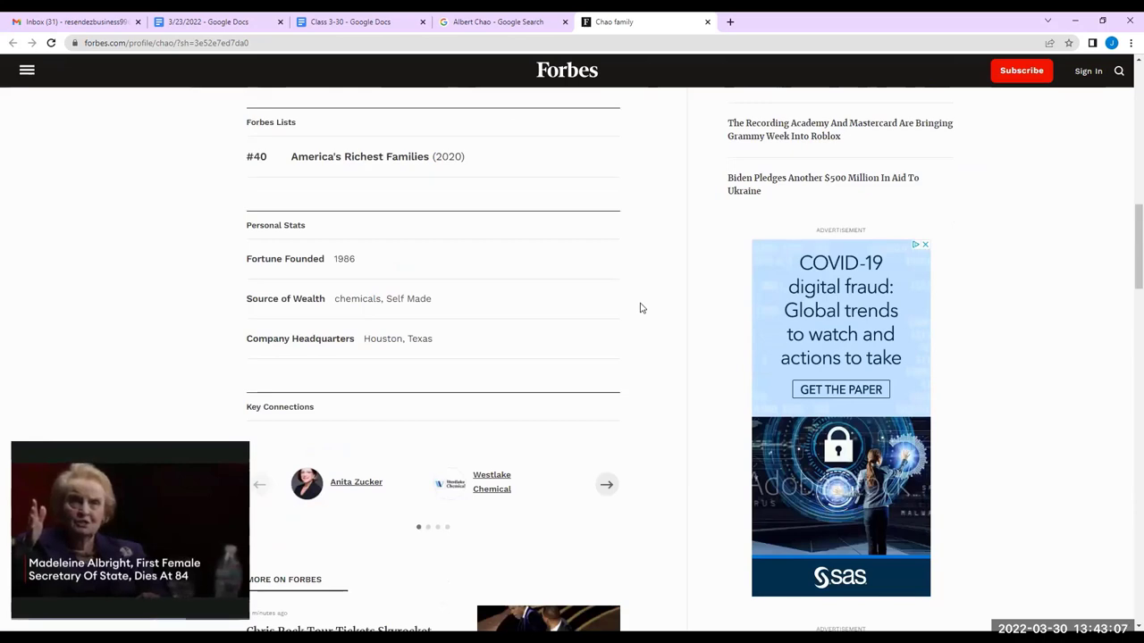
pyautogui.scroll(-3, 640, 307)
pyautogui.scroll(-5, 639, 305)
pyautogui.scroll(8, 639, 305)
pyautogui.scroll(3, 641, 301)
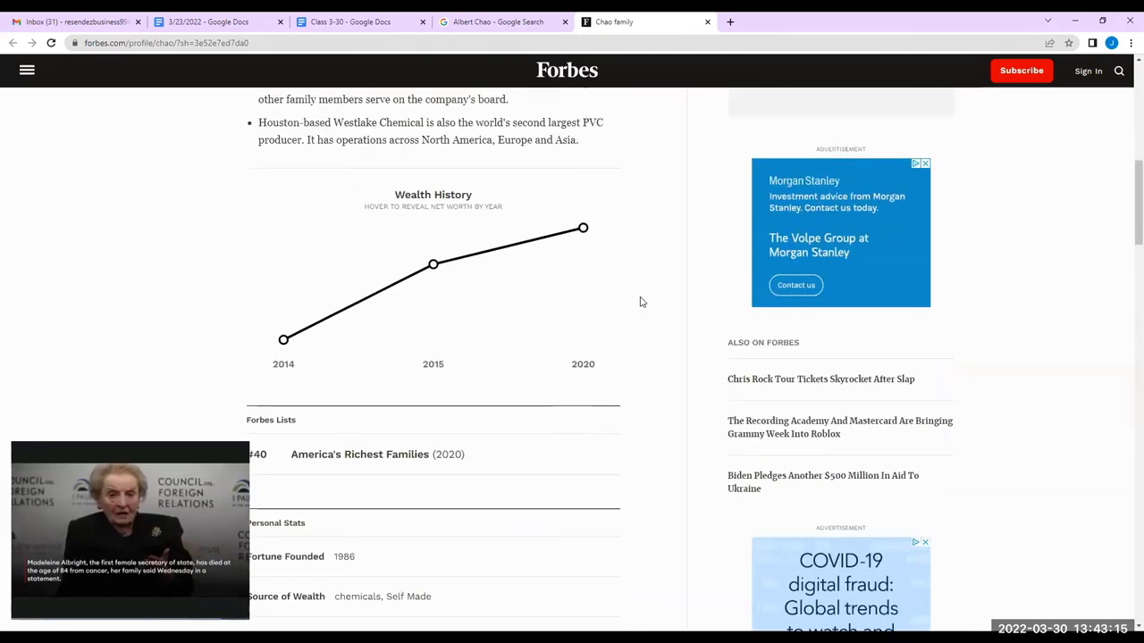
pyautogui.scroll(6, 640, 302)
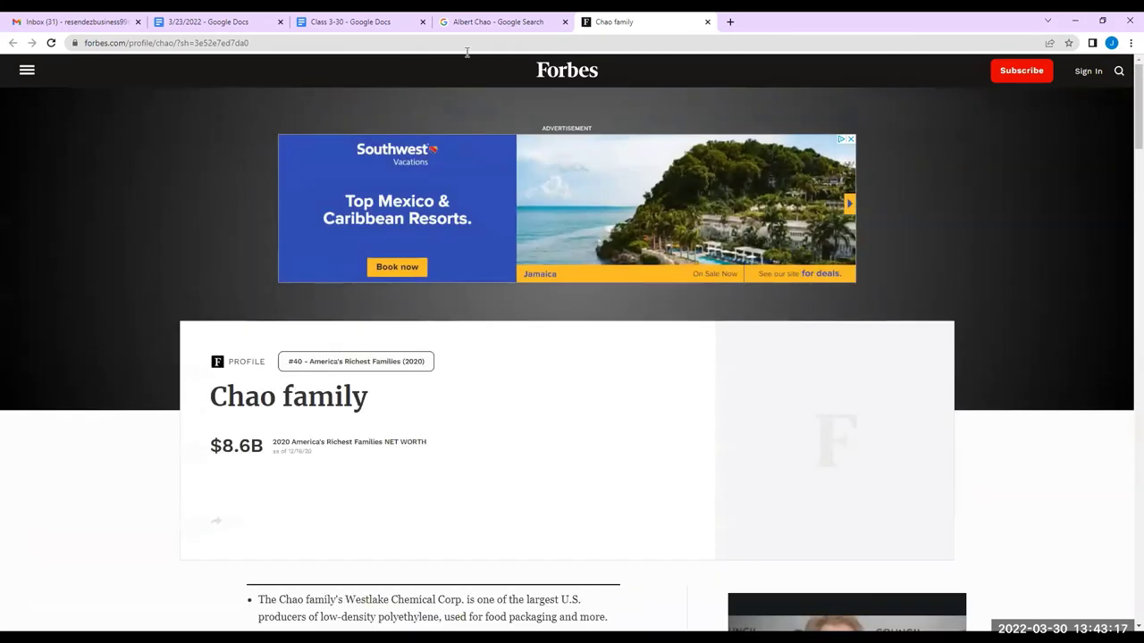
# From the CEO search results, open the wallmine net-worth page in a new tab and switch to it
pyautogui.click(487, 24)
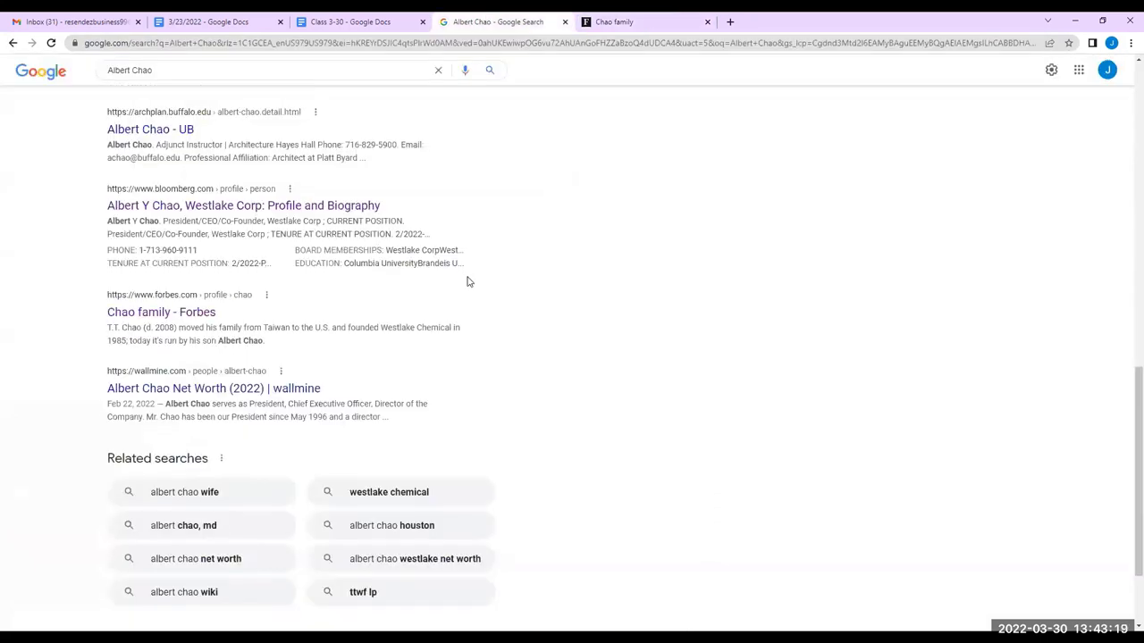
pyautogui.scroll(-2, 468, 281)
pyautogui.scroll(2, 477, 276)
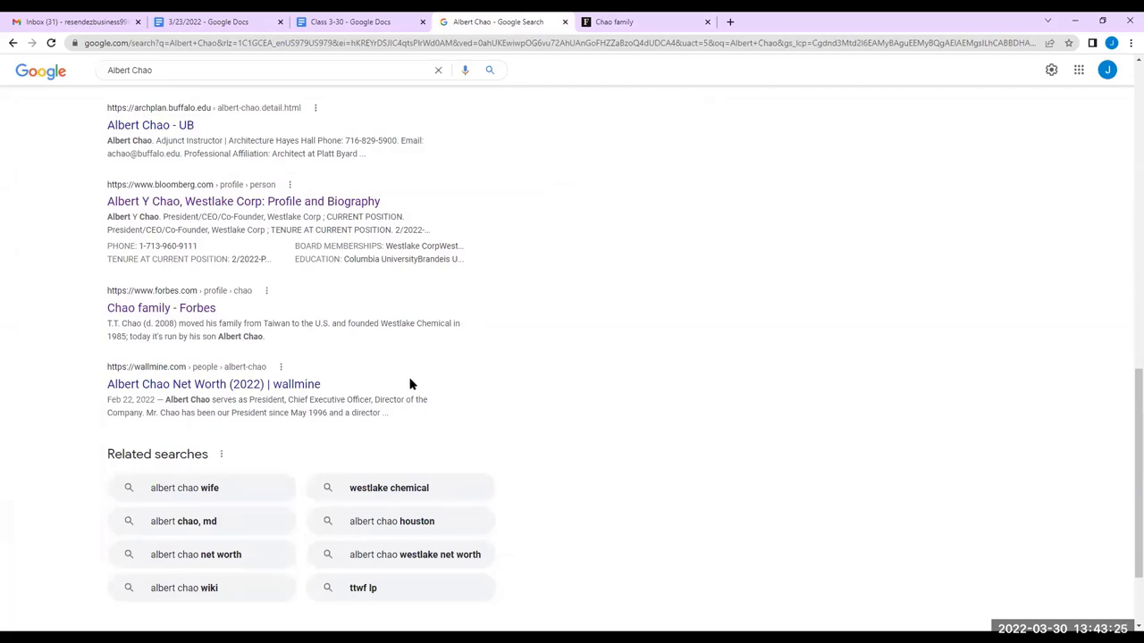
pyautogui.scroll(-1, 406, 383)
pyautogui.rightClick(284, 326)
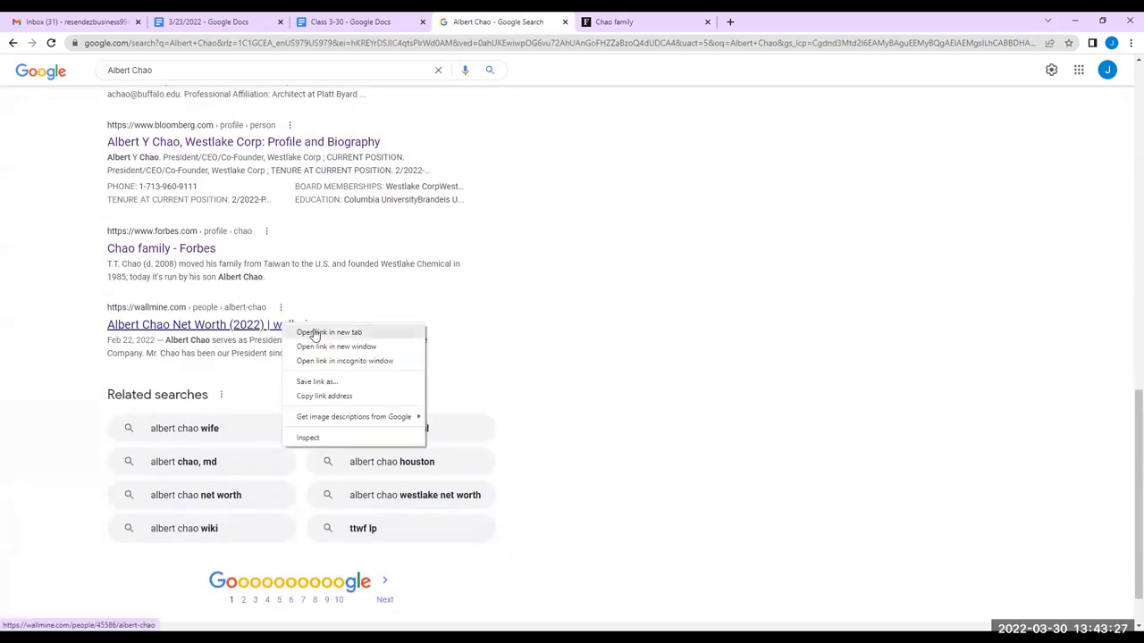
pyautogui.click(327, 332)
pyautogui.click(648, 26)
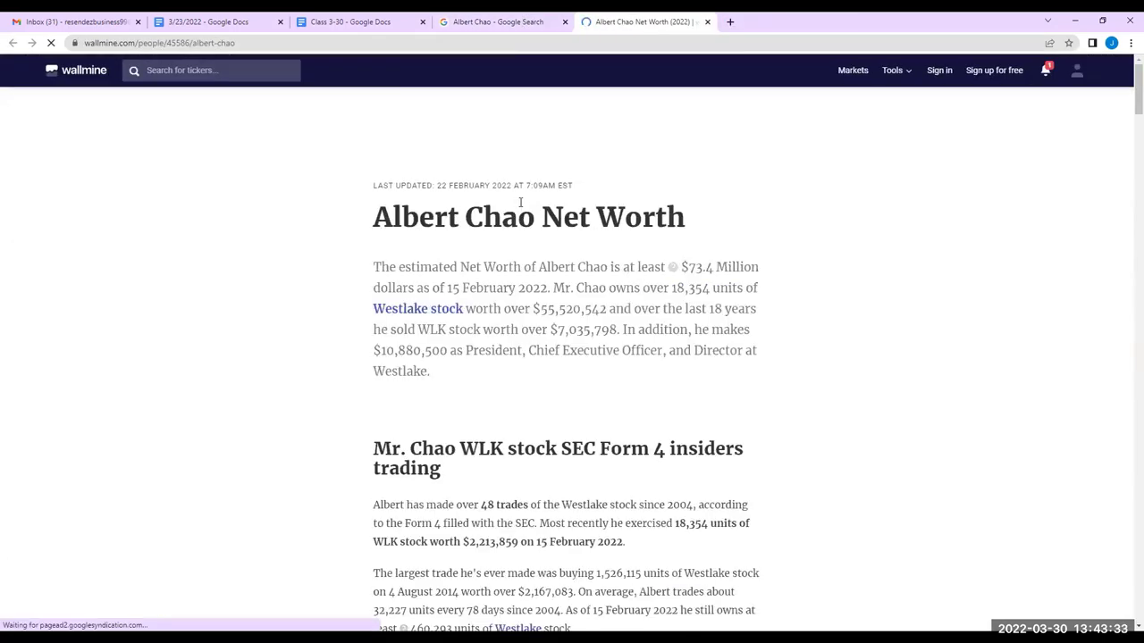
# Scroll to the CEO's salary section and highlight the $10,880,500 total compensation figure
pyautogui.scroll(-3, 520, 205)
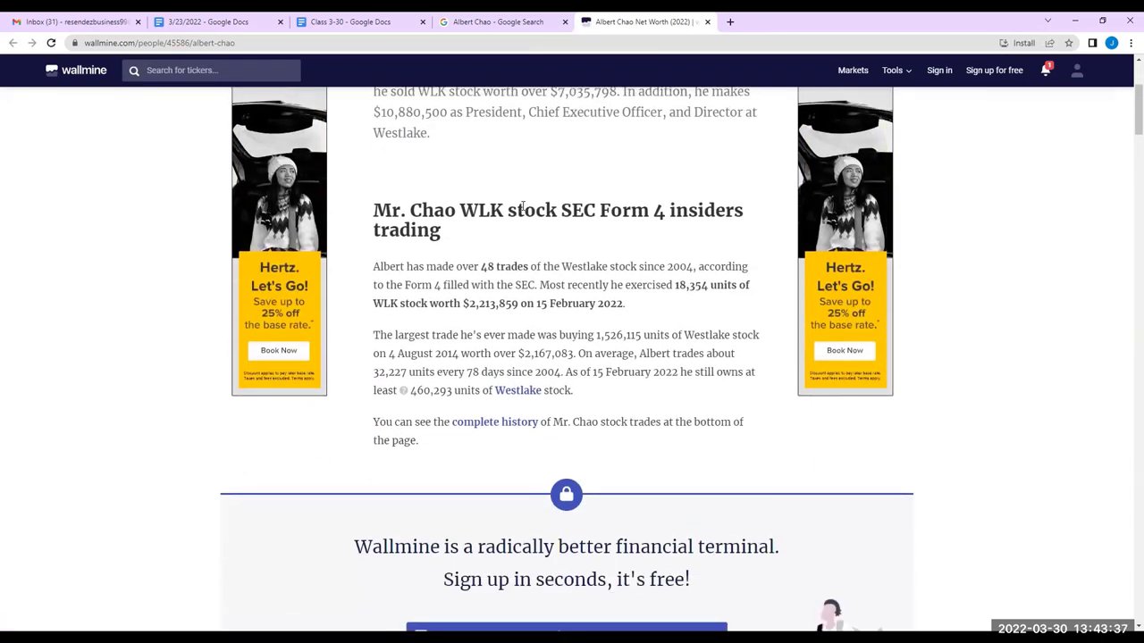
pyautogui.scroll(-1, 525, 206)
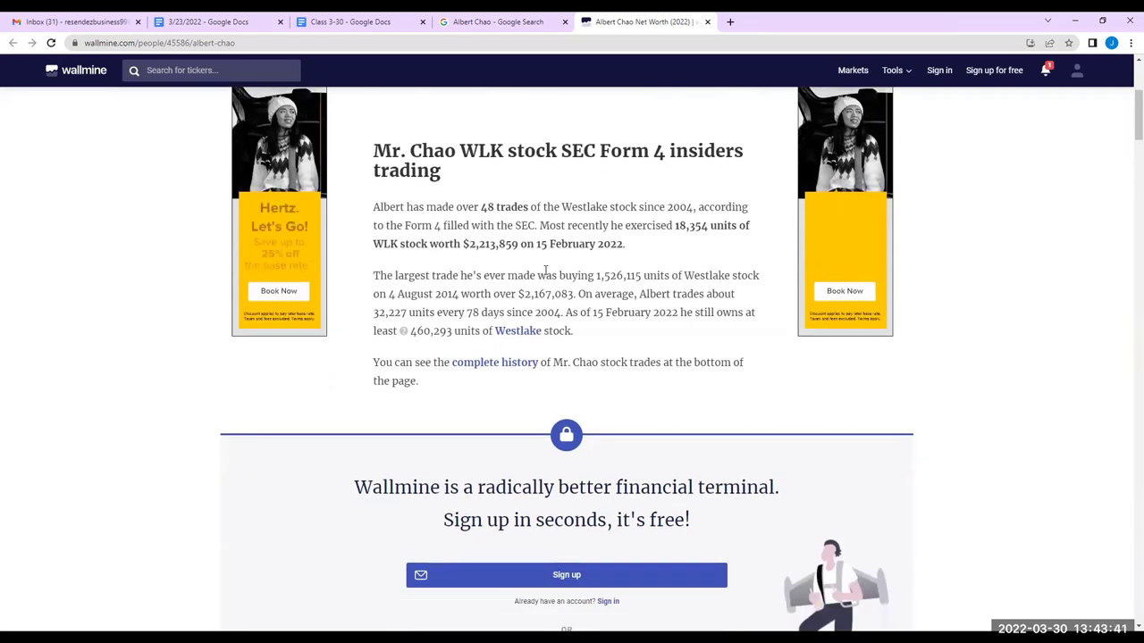
pyautogui.scroll(-4, 583, 280)
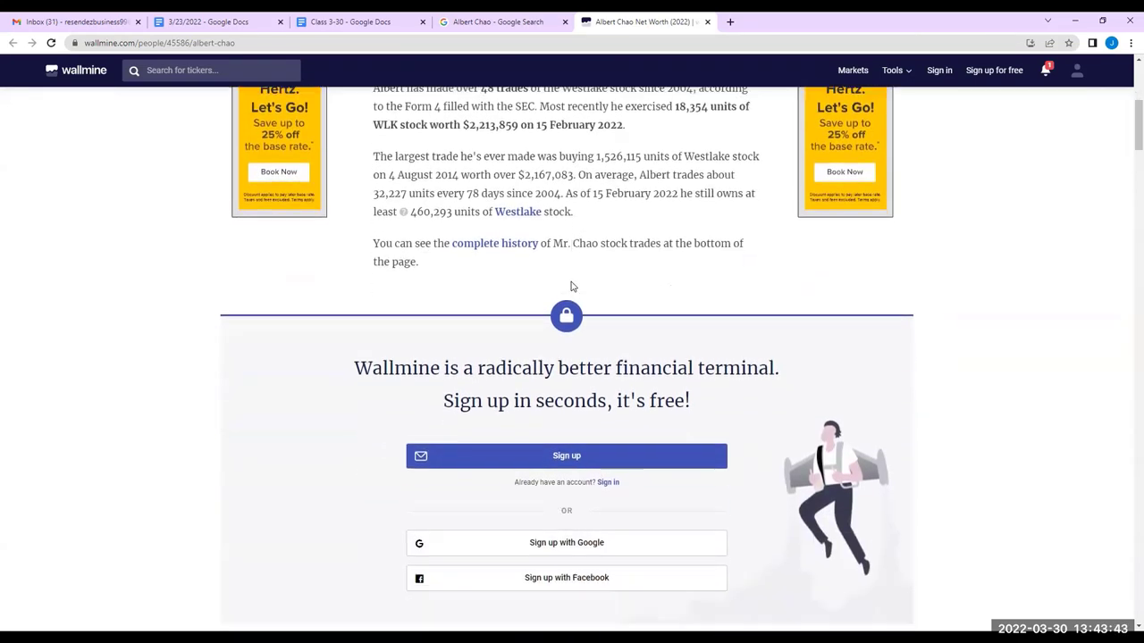
pyautogui.scroll(-8, 562, 285)
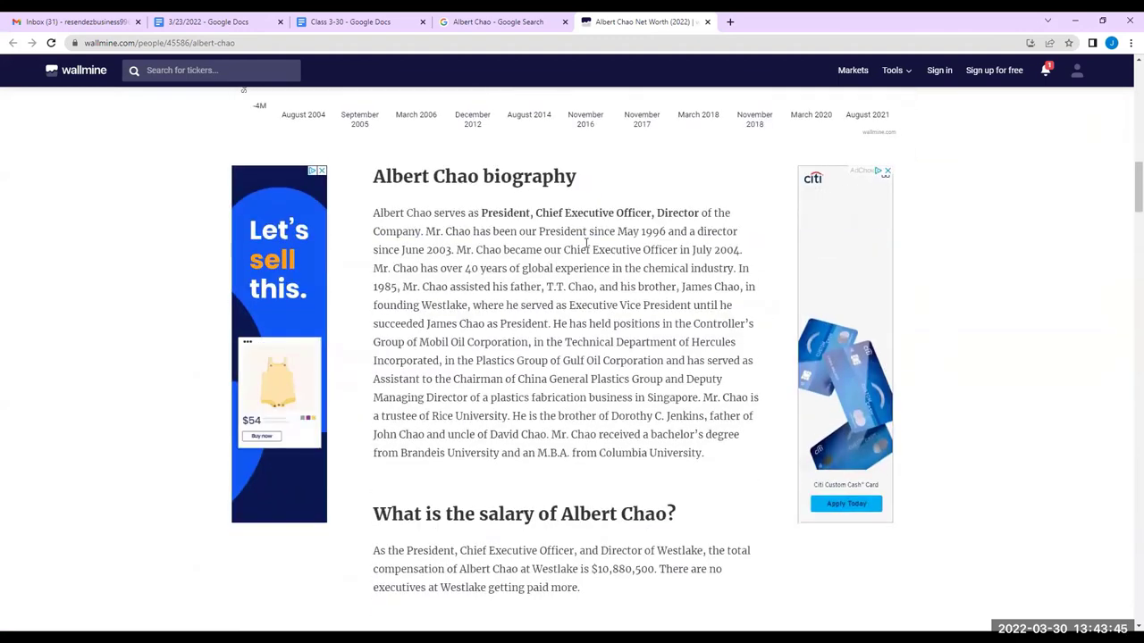
pyautogui.scroll(-2, 595, 253)
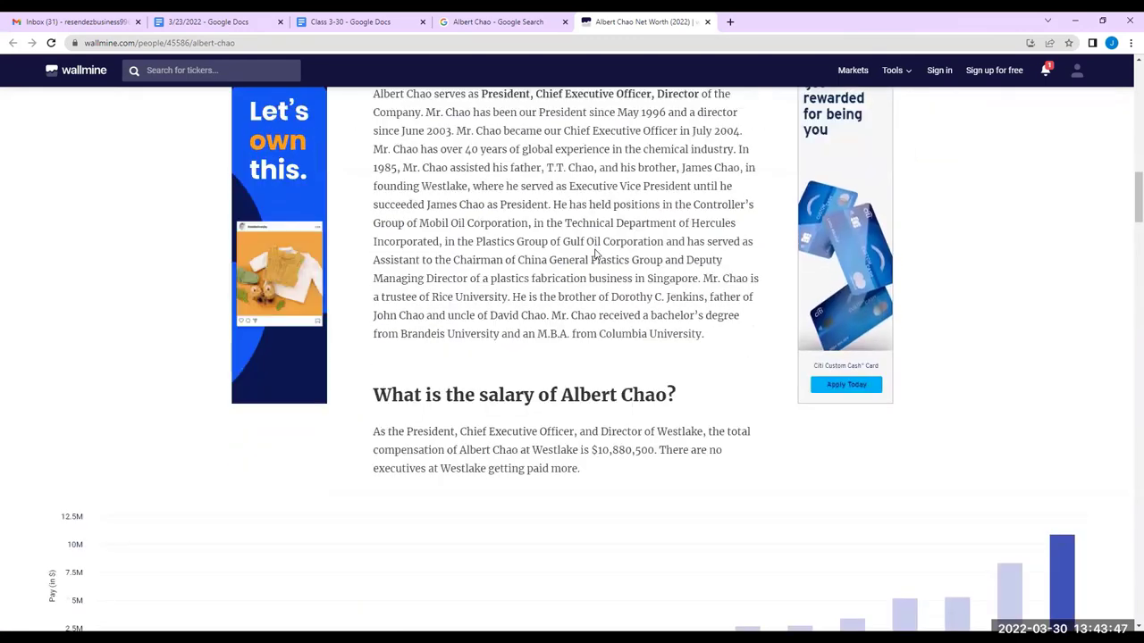
pyautogui.scroll(2, 595, 253)
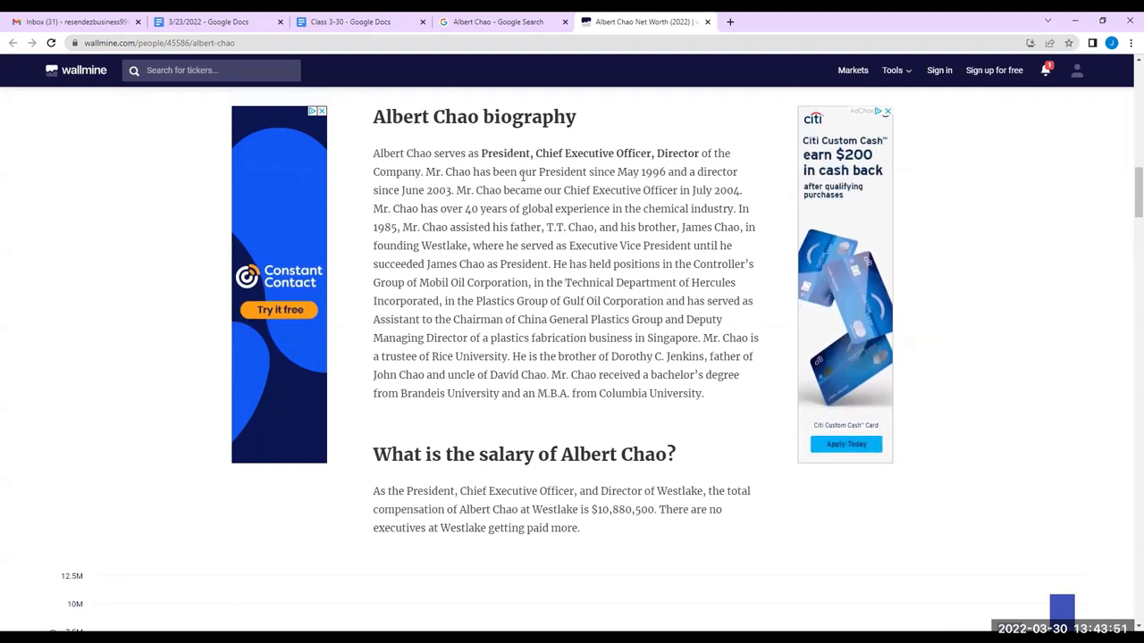
pyautogui.moveTo(590, 509); pyautogui.dragTo(654, 511)
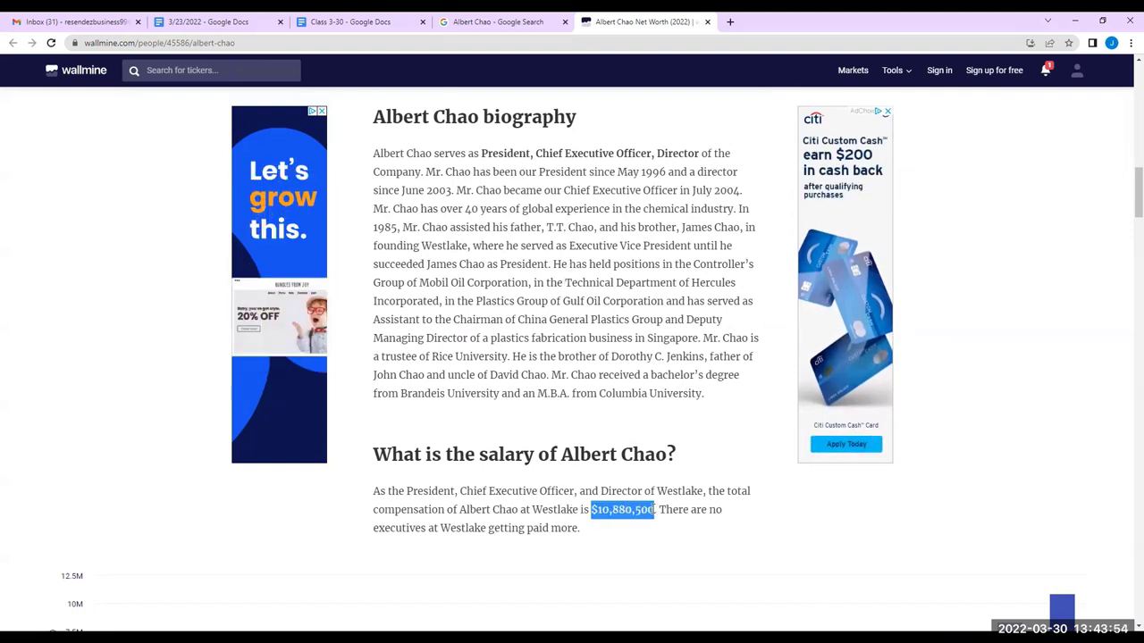
pyautogui.click(630, 314)
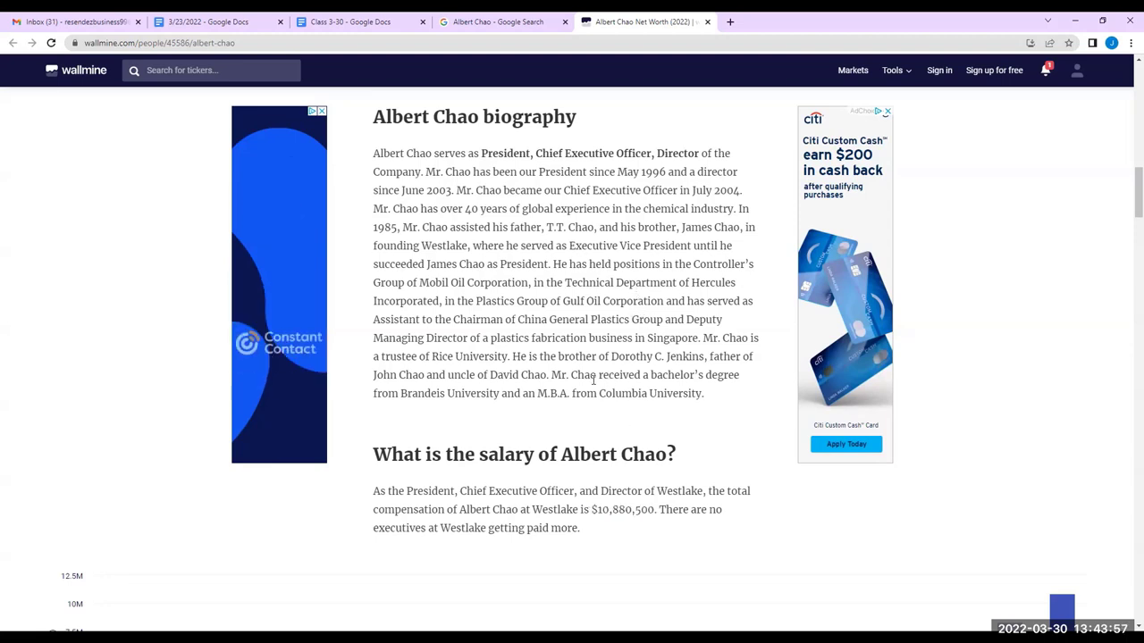
# Review the CEO's insider WLK and WLKP trades and Westlake's executives and stock owners
pyautogui.scroll(-1, 615, 414)
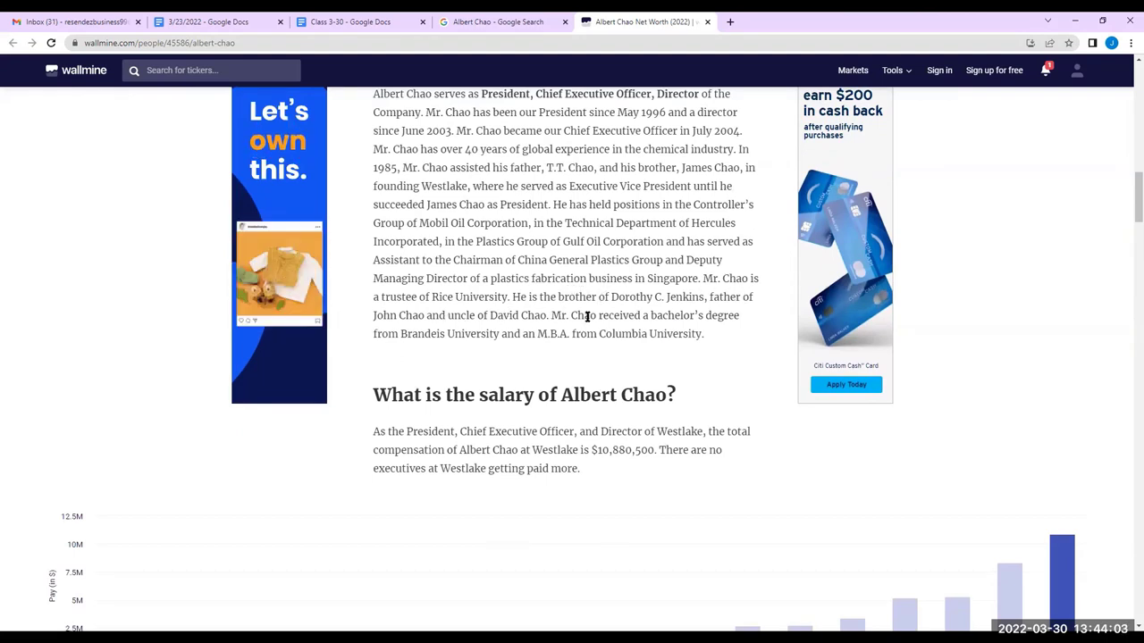
pyautogui.scroll(1, 614, 316)
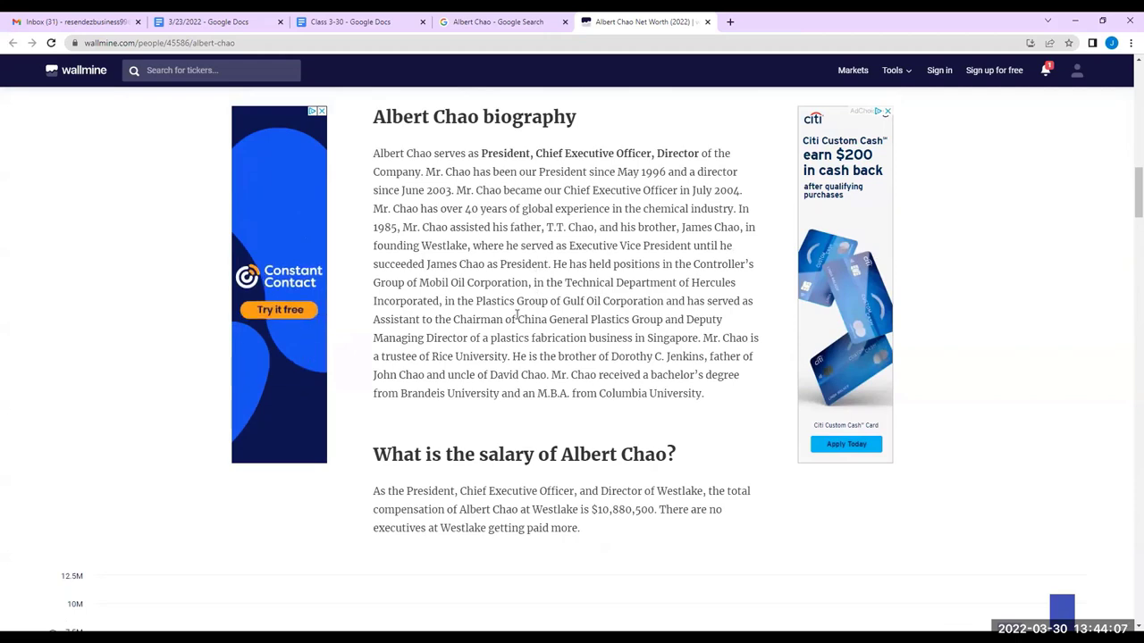
pyautogui.scroll(-3, 503, 331)
pyautogui.scroll(-1, 503, 332)
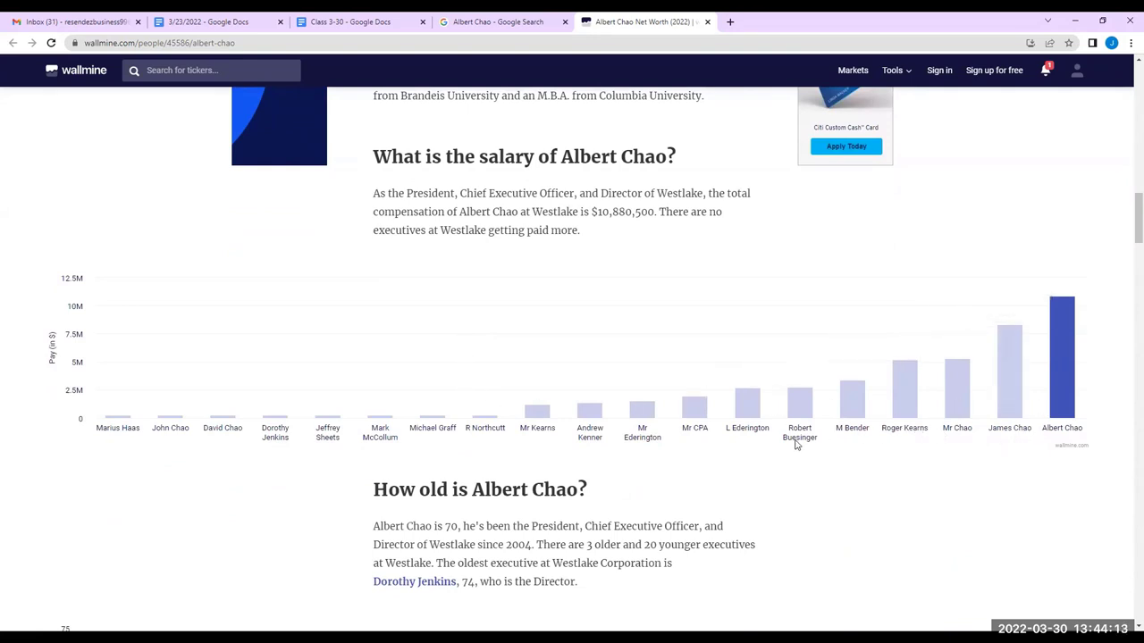
pyautogui.moveTo(846, 405)
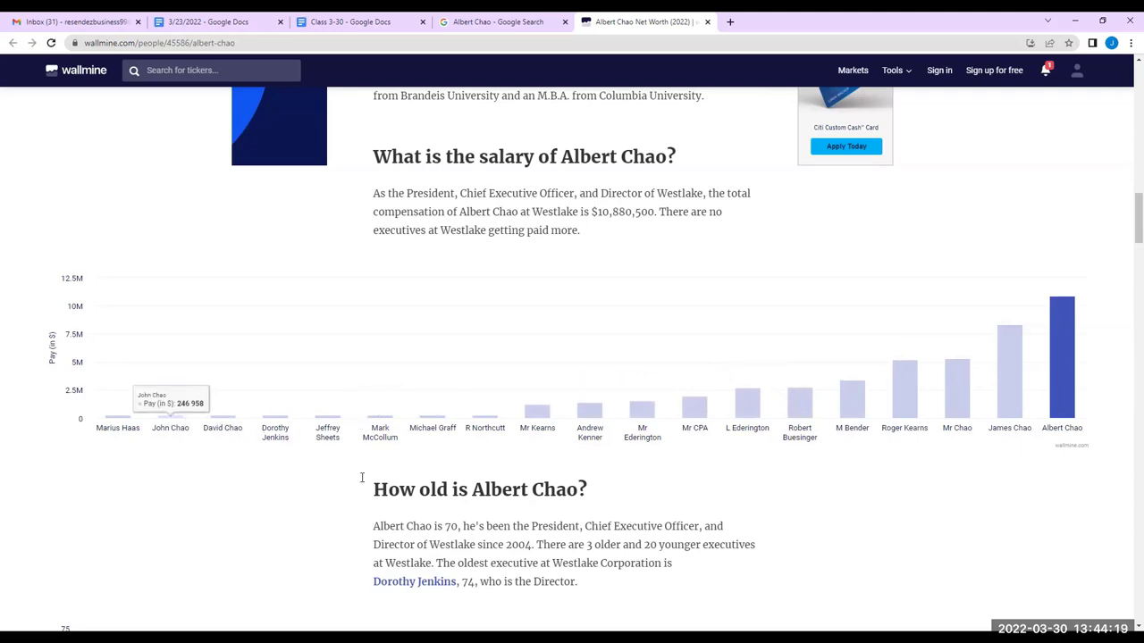
pyautogui.scroll(-2, 495, 449)
pyautogui.scroll(-3, 499, 420)
pyautogui.scroll(1, 524, 423)
pyautogui.scroll(-3, 524, 436)
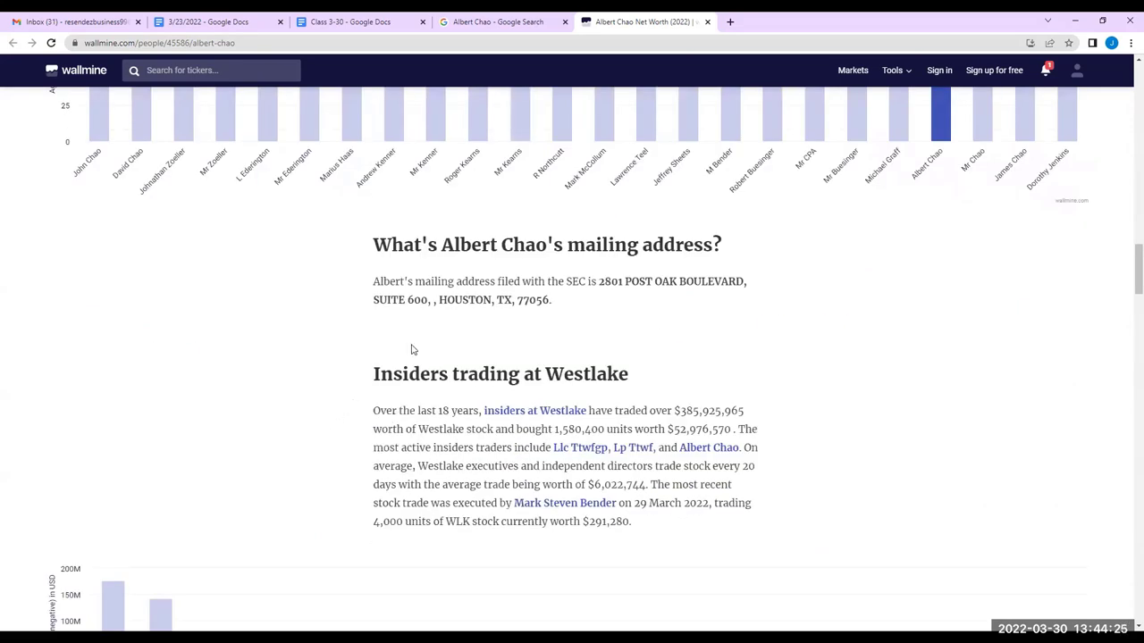
pyautogui.scroll(-3, 453, 316)
pyautogui.scroll(1, 446, 317)
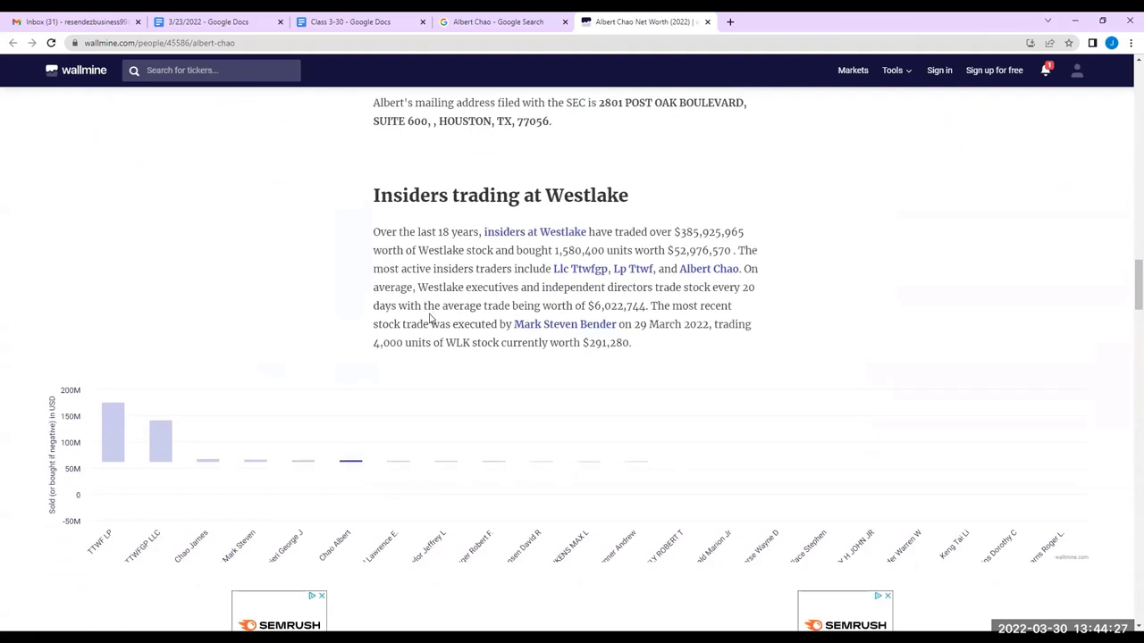
pyautogui.scroll(-1, 429, 318)
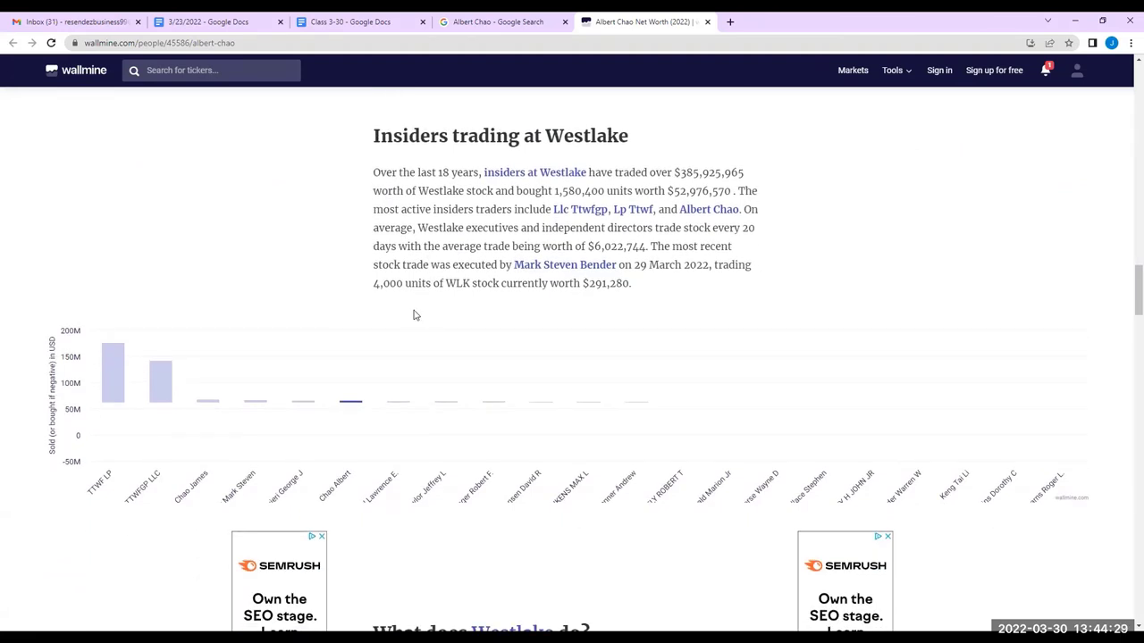
pyautogui.scroll(-1, 385, 316)
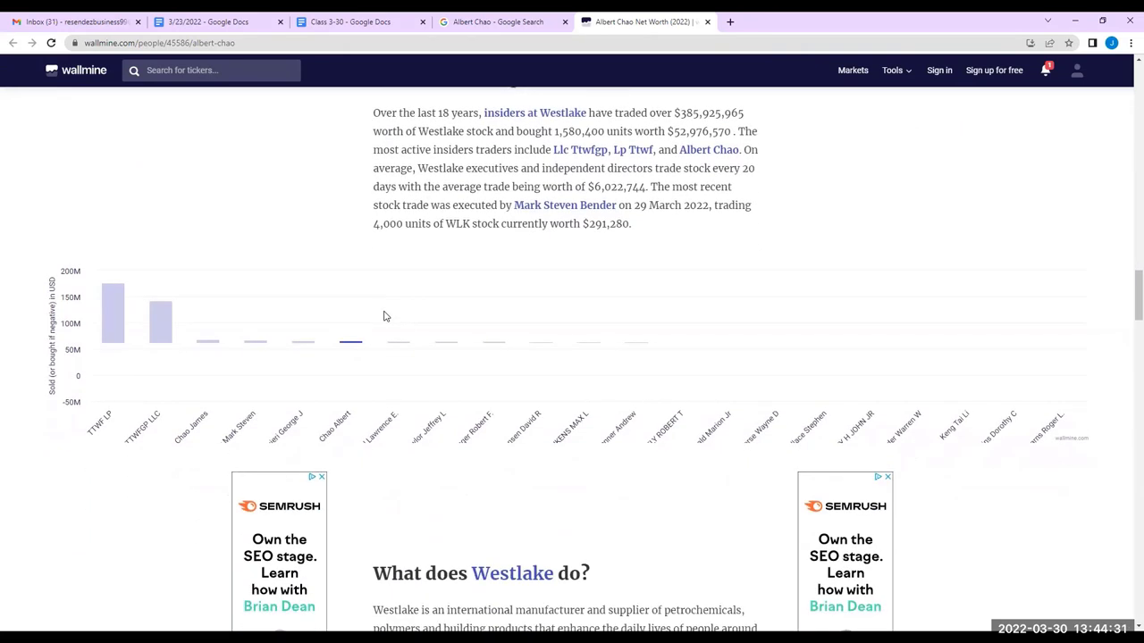
pyautogui.scroll(-15, 385, 316)
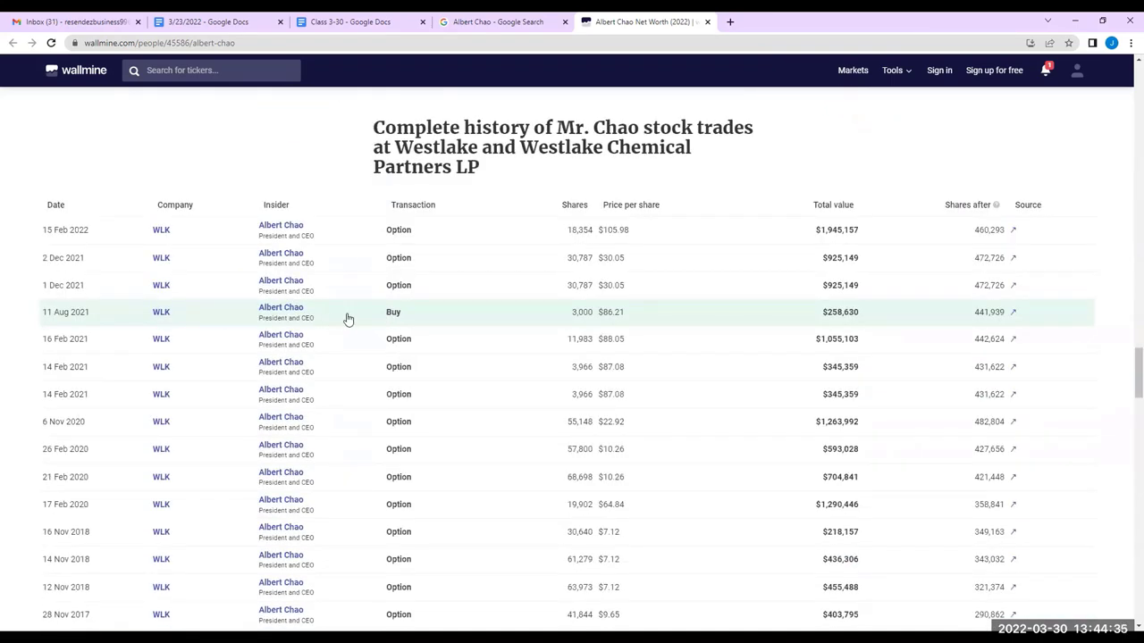
pyautogui.scroll(-10, 348, 320)
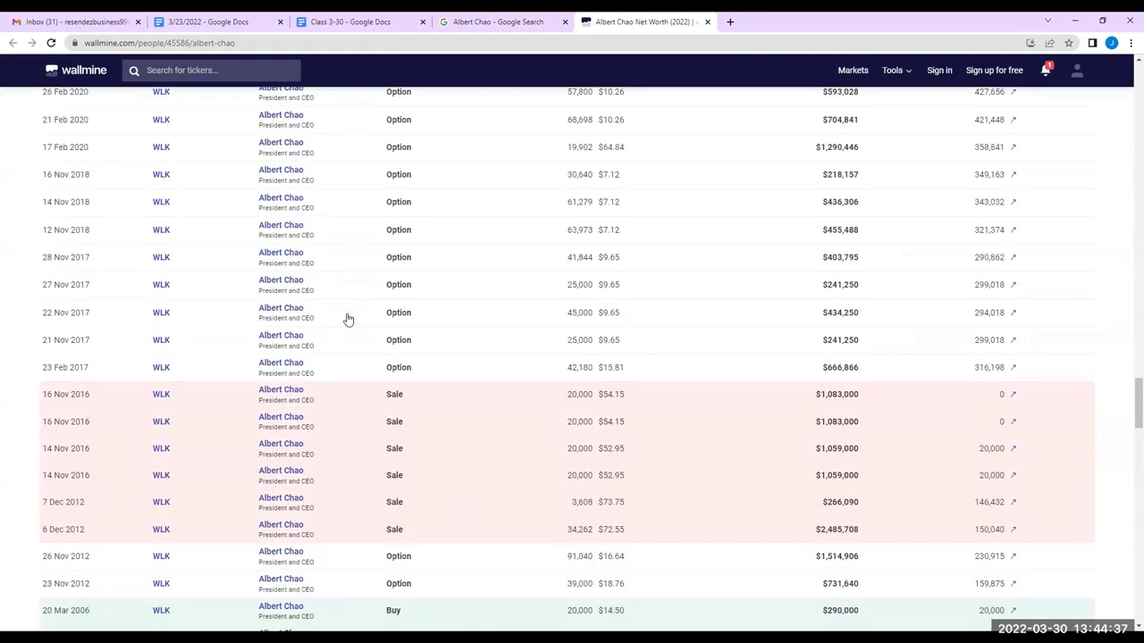
pyautogui.scroll(-2, 348, 319)
pyautogui.scroll(4, 349, 323)
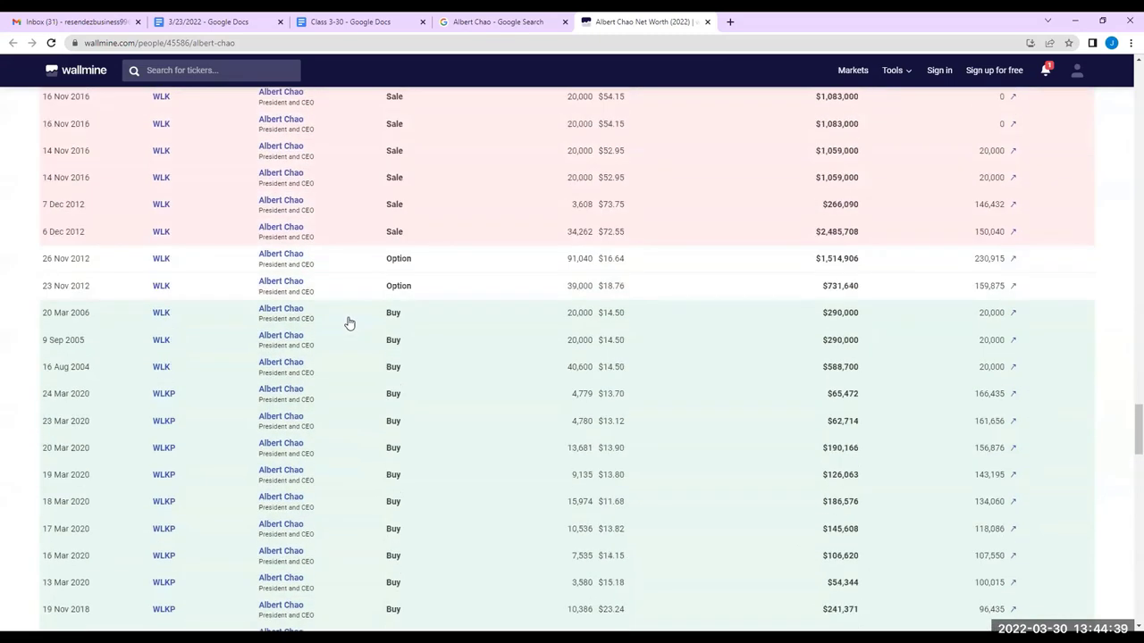
pyautogui.scroll(-12, 349, 324)
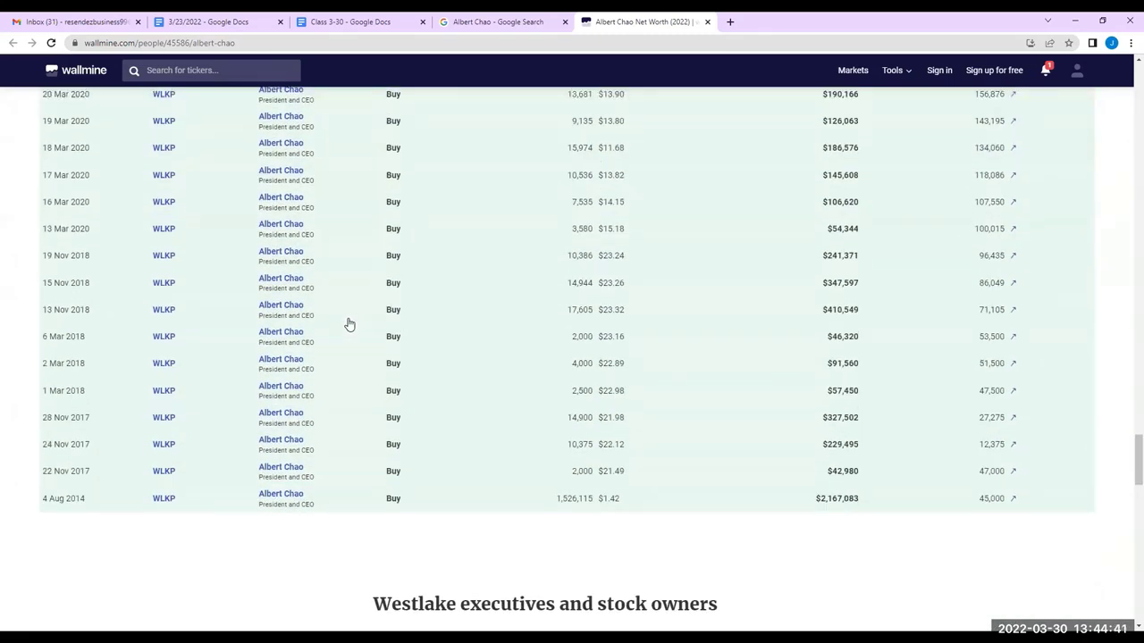
pyautogui.scroll(12, 349, 323)
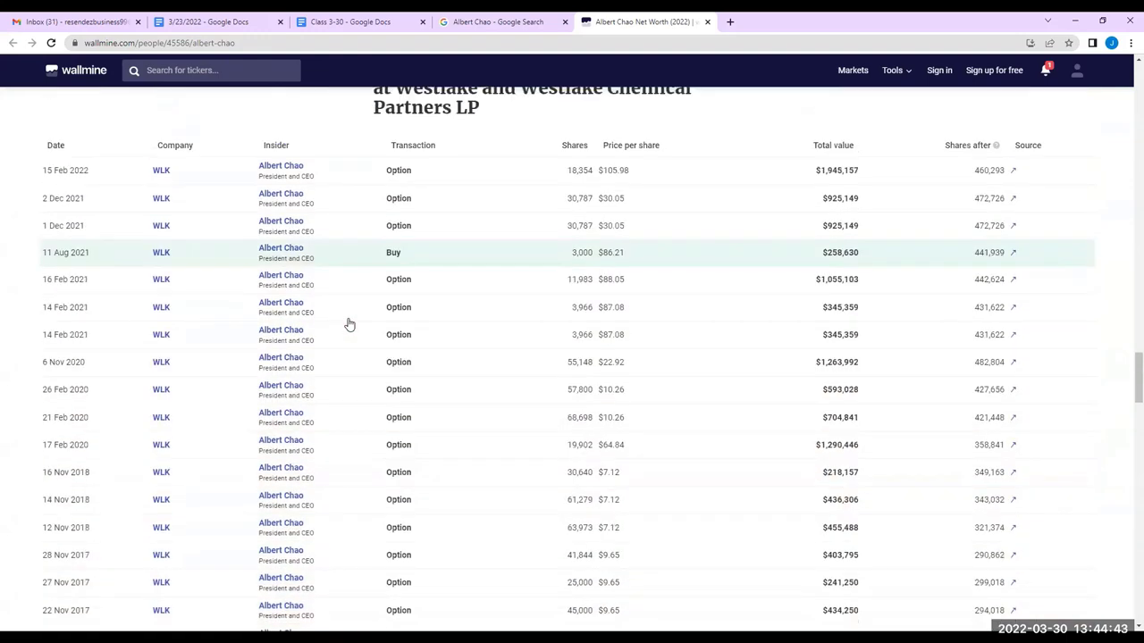
pyautogui.scroll(-12, 366, 323)
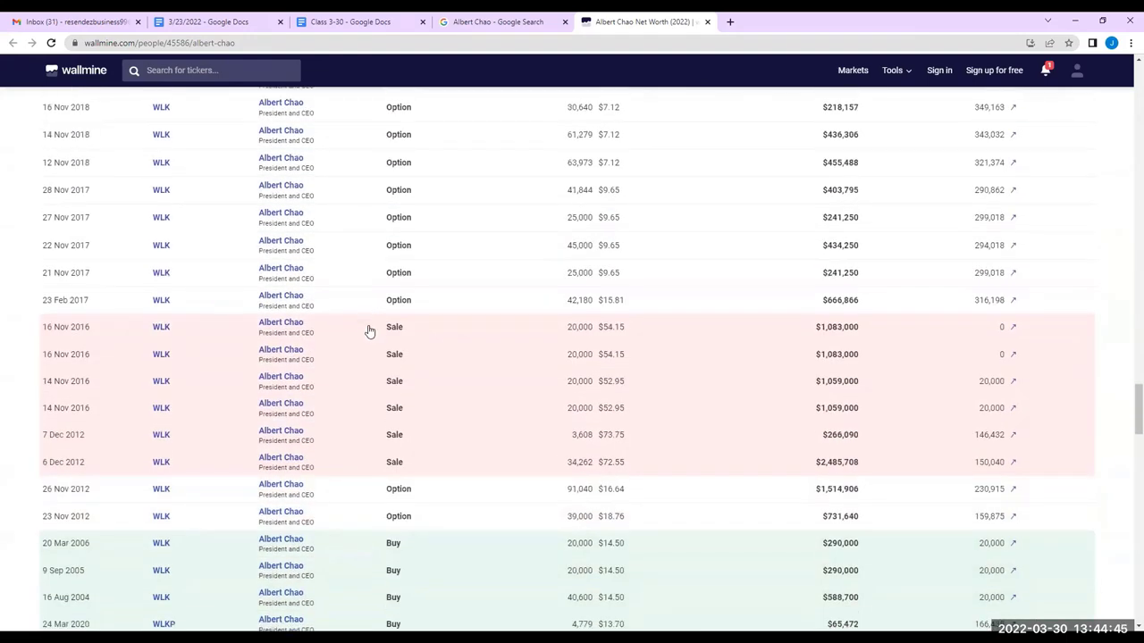
pyautogui.scroll(1, 367, 335)
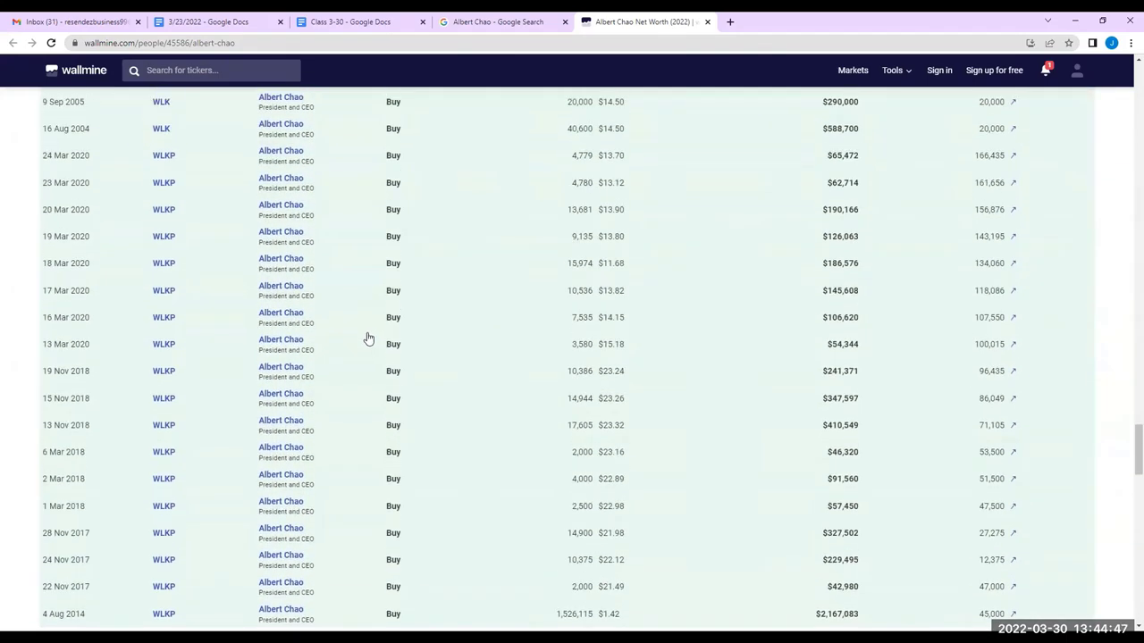
pyautogui.scroll(-6, 366, 335)
pyautogui.scroll(-4, 366, 335)
pyautogui.scroll(4, 360, 334)
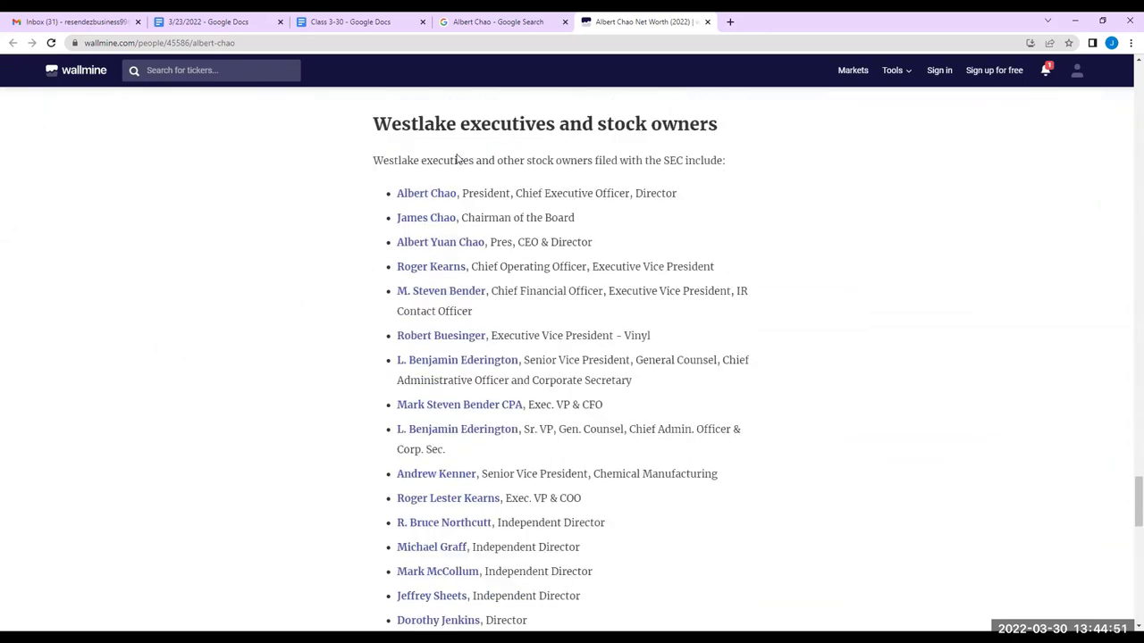
# Open the CFO's Wallmine net-worth profile from the executives list in a new tab
pyautogui.rightClick(468, 298)
pyautogui.click(513, 301)
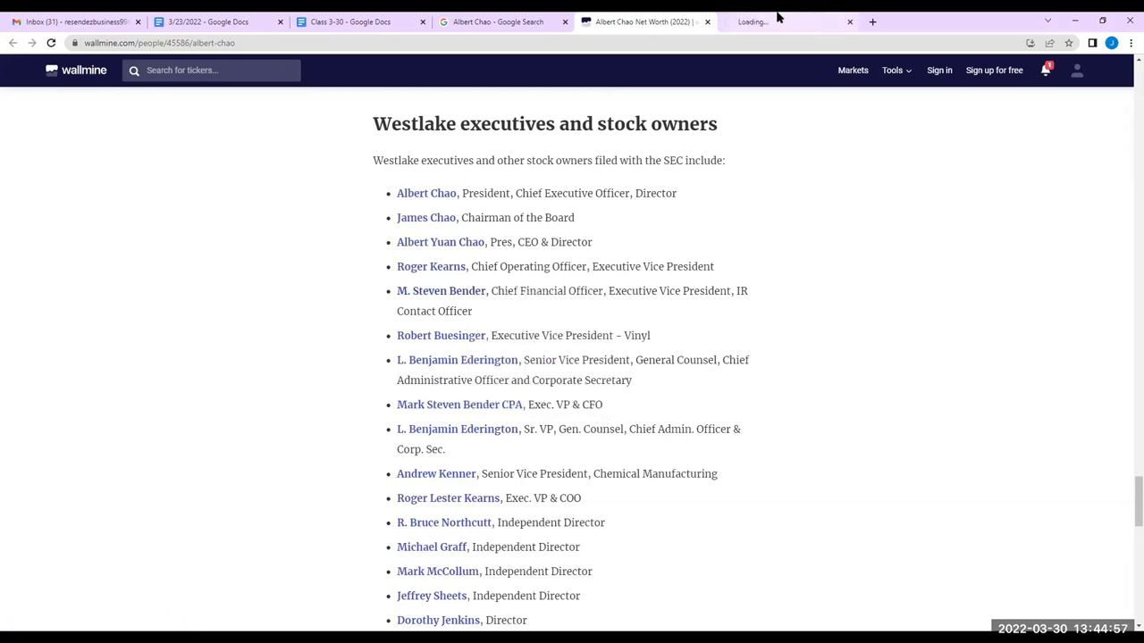
pyautogui.click(778, 20)
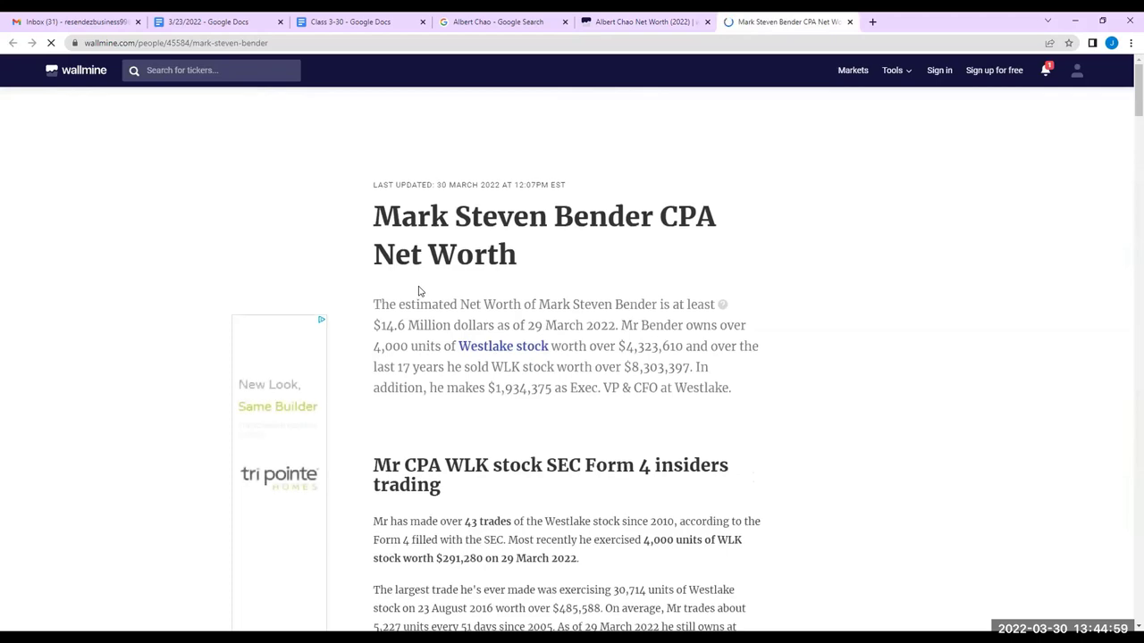
# Read through the CFO's profile and his Westlake stock trade history
pyautogui.scroll(-2, 421, 291)
pyautogui.scroll(-2, 419, 288)
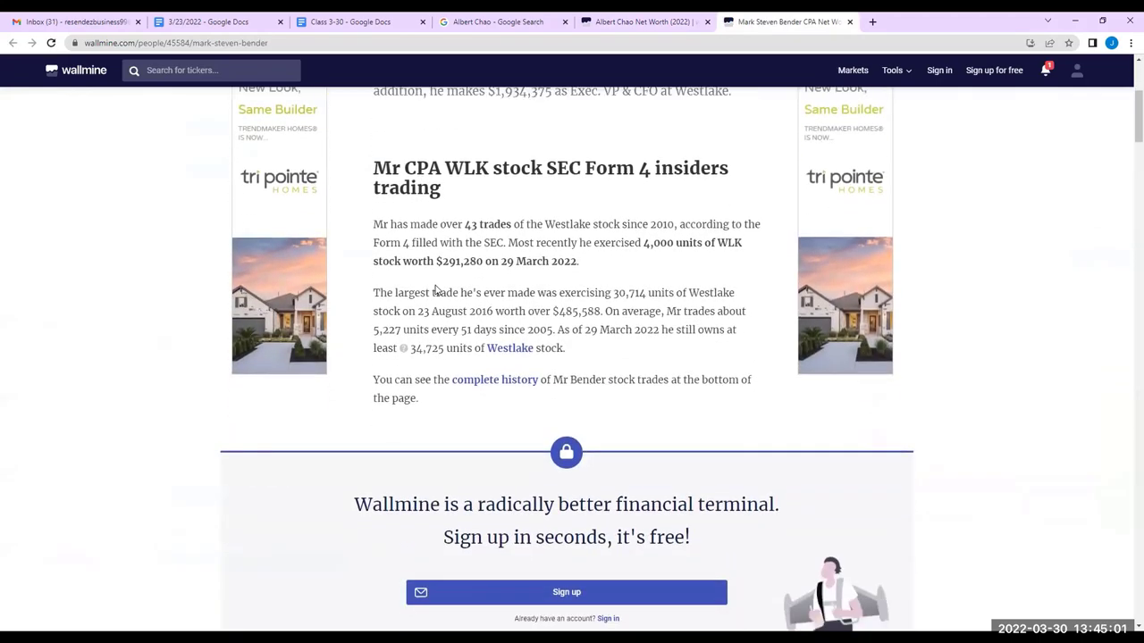
pyautogui.scroll(-8, 428, 291)
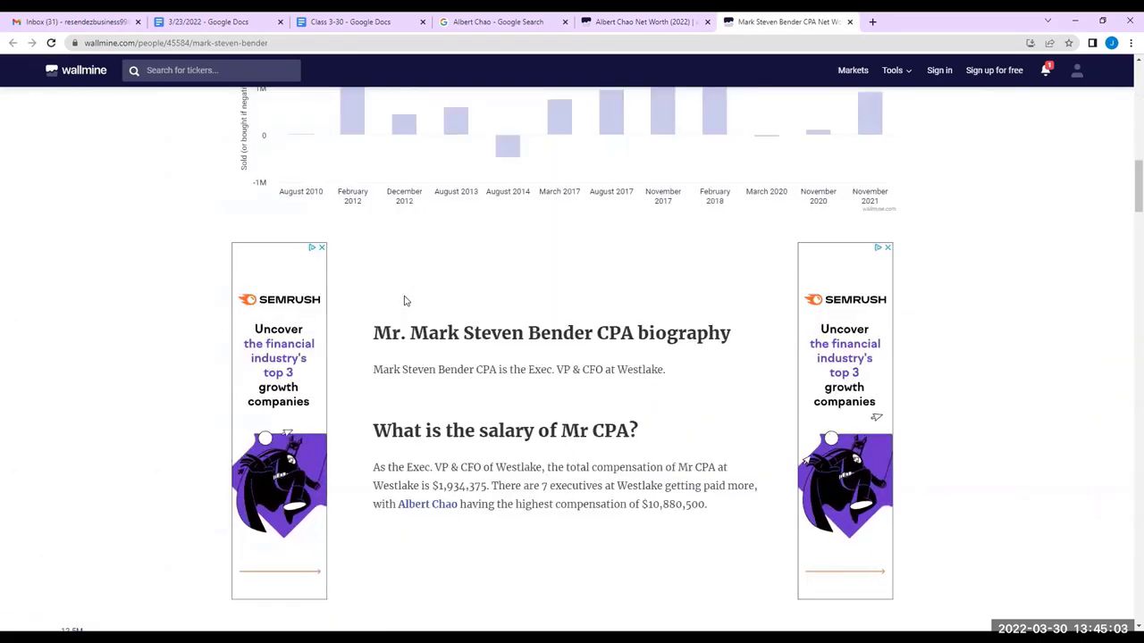
pyautogui.scroll(-2, 399, 302)
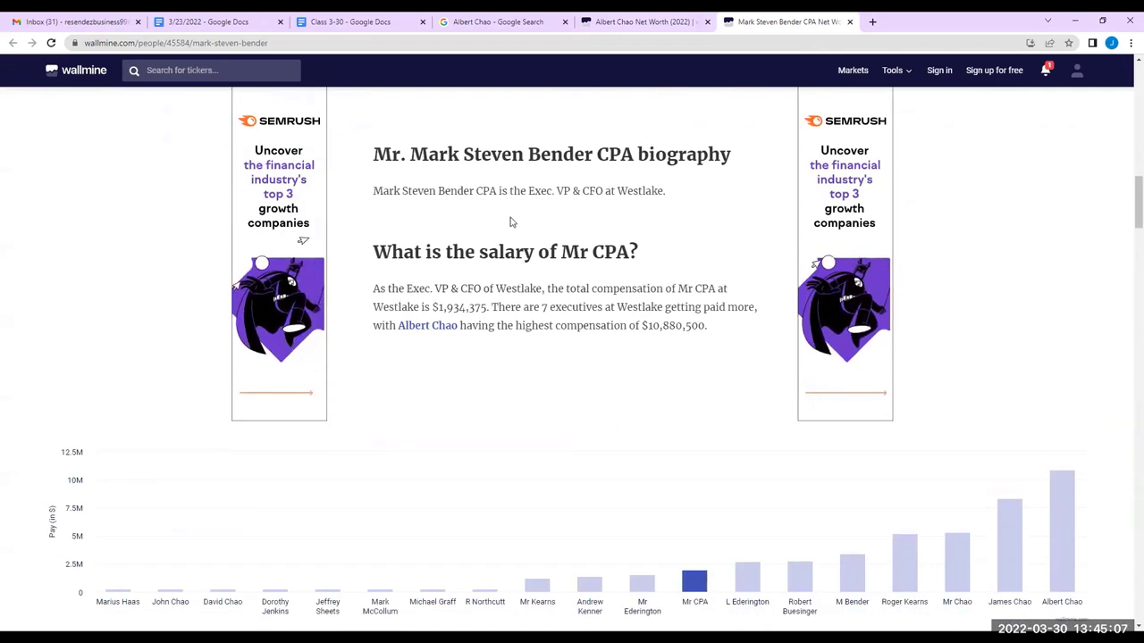
pyautogui.scroll(-2, 525, 222)
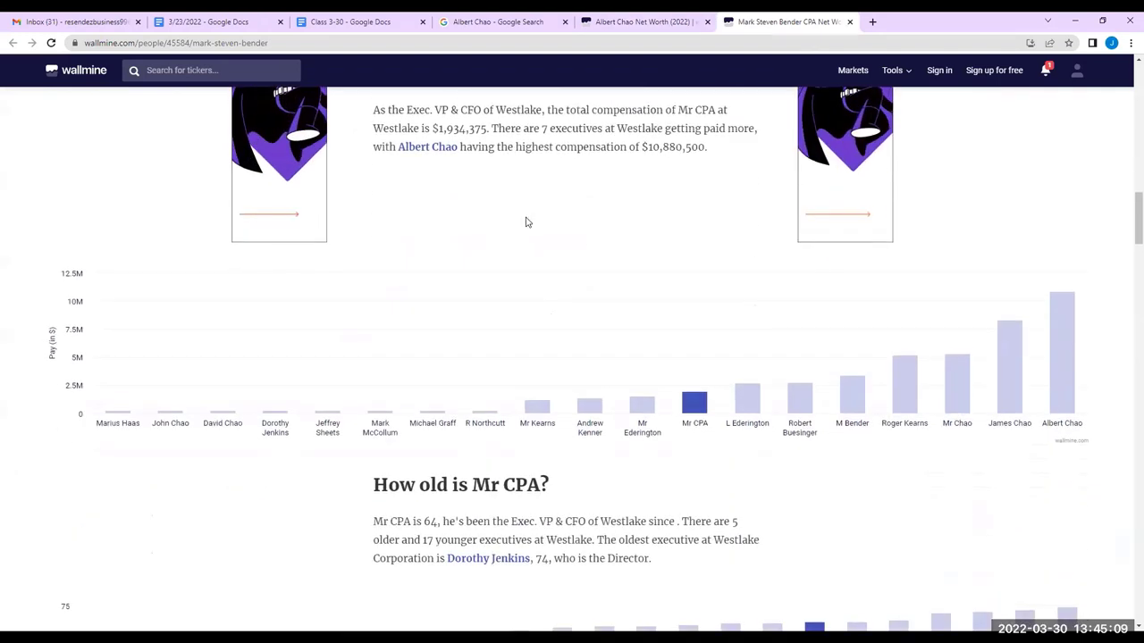
pyautogui.scroll(-6, 525, 222)
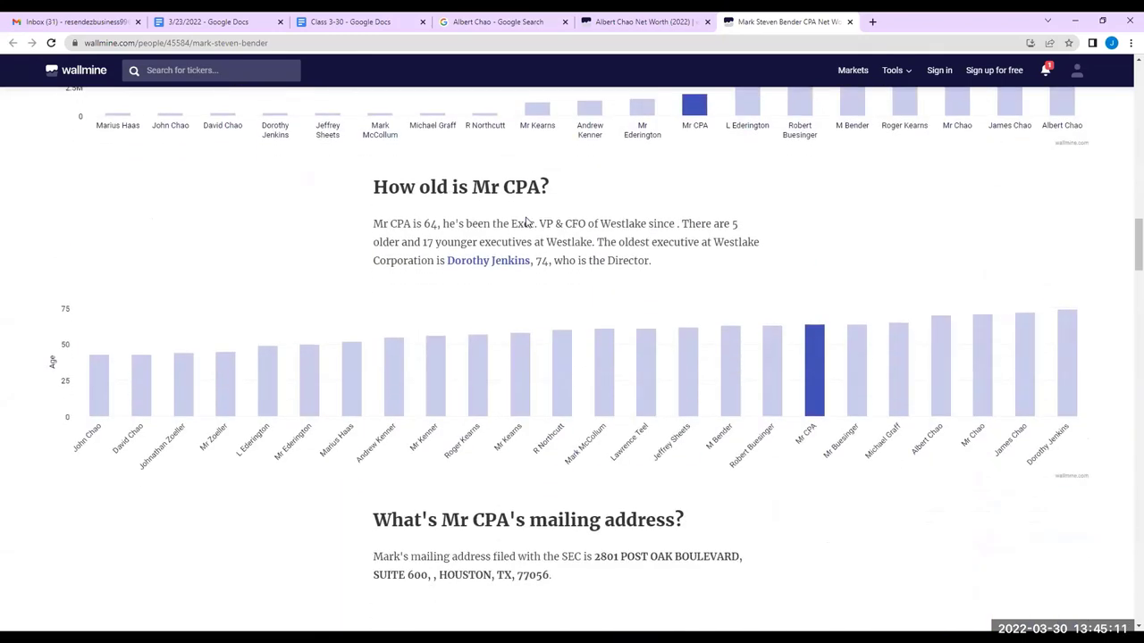
pyautogui.scroll(-1, 525, 231)
pyautogui.scroll(-1, 532, 305)
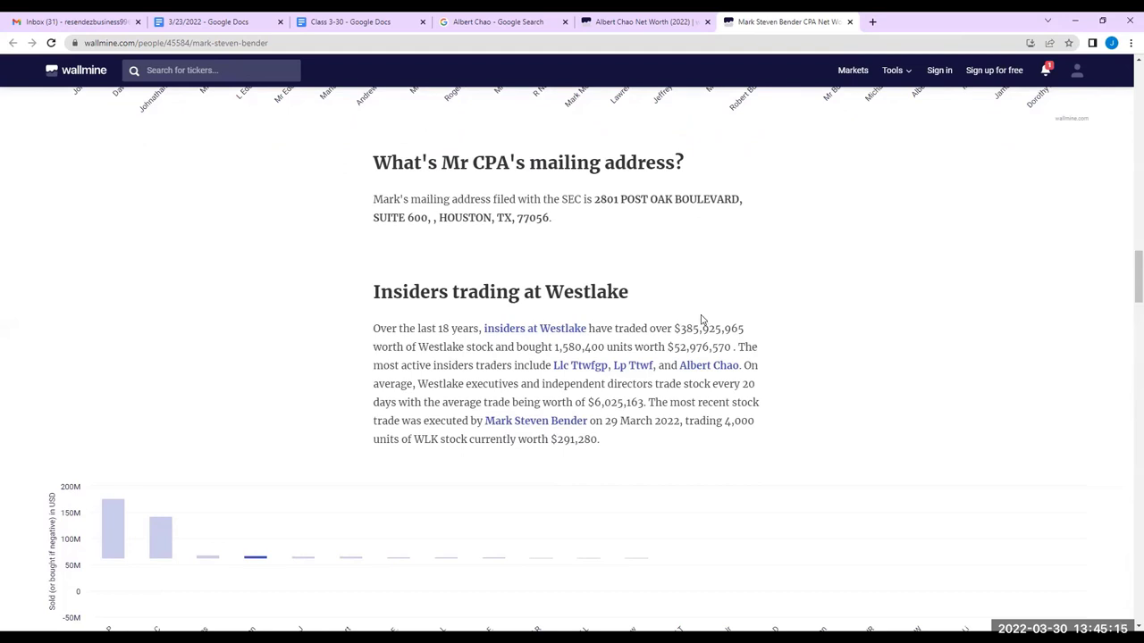
pyautogui.scroll(-4, 701, 320)
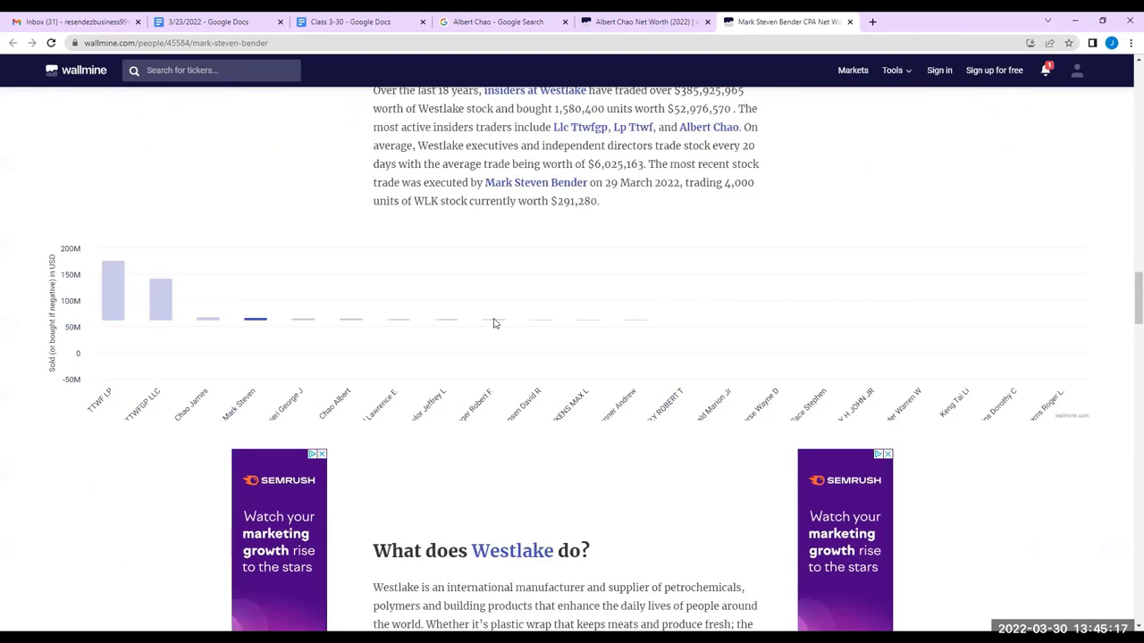
pyautogui.scroll(-2, 342, 354)
pyautogui.scroll(-2, 375, 378)
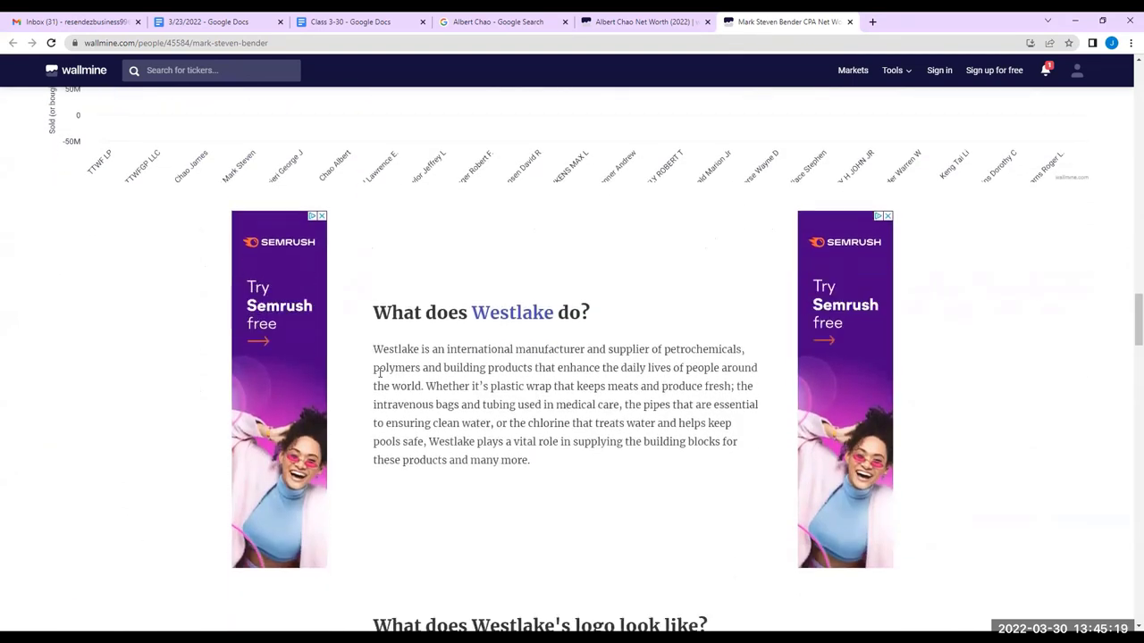
pyautogui.scroll(-1, 379, 375)
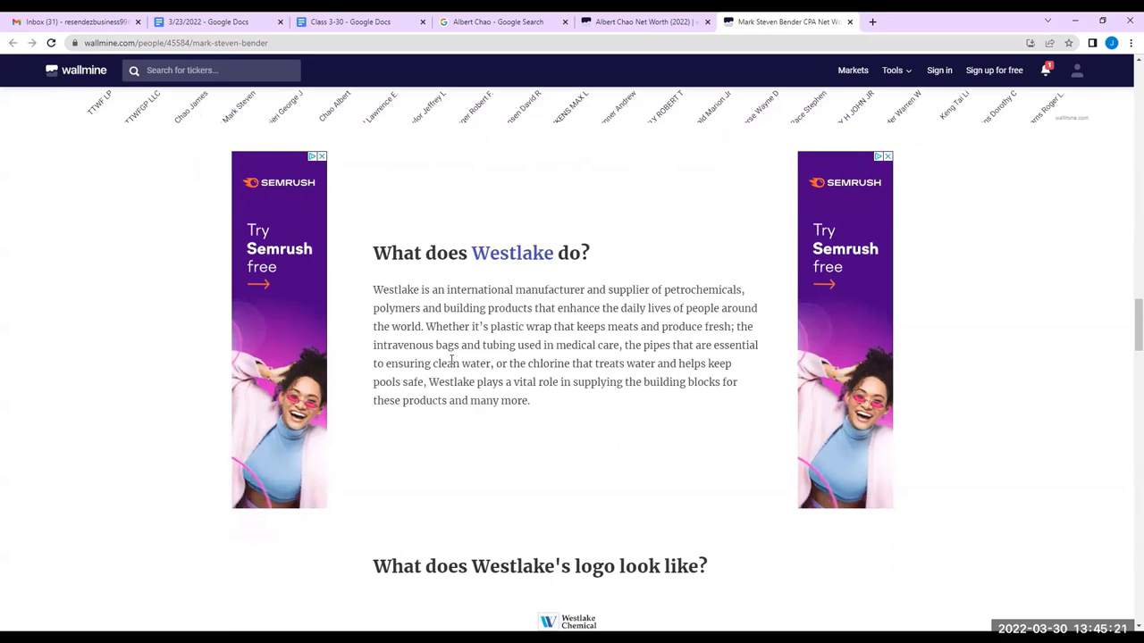
pyautogui.scroll(-6, 451, 363)
pyautogui.scroll(-3, 430, 380)
pyautogui.scroll(9, 429, 475)
# Back on the CEO's page, bring up the link menu for the director's entry in the executives list
pyautogui.click(650, 19)
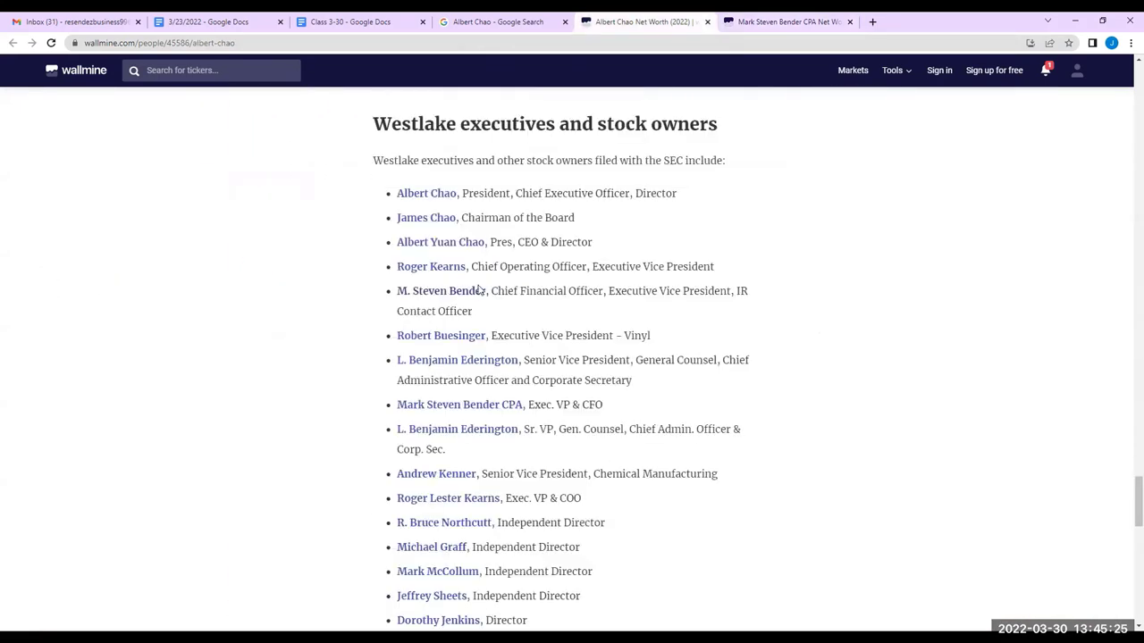
pyautogui.scroll(-3, 454, 335)
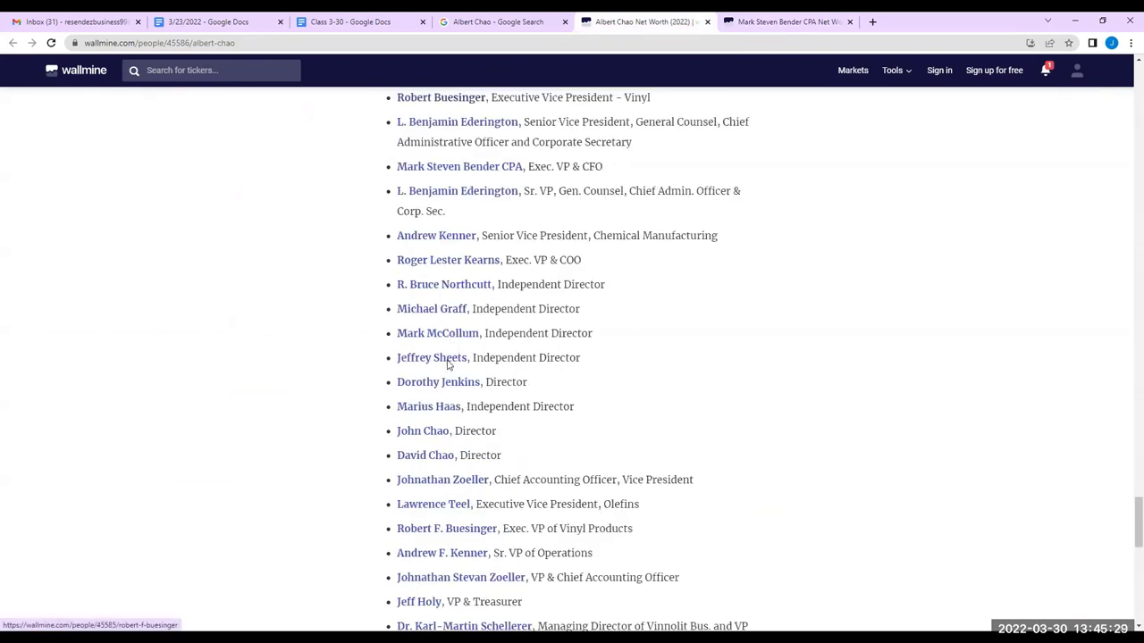
pyautogui.scroll(-4, 473, 315)
pyautogui.scroll(4, 474, 317)
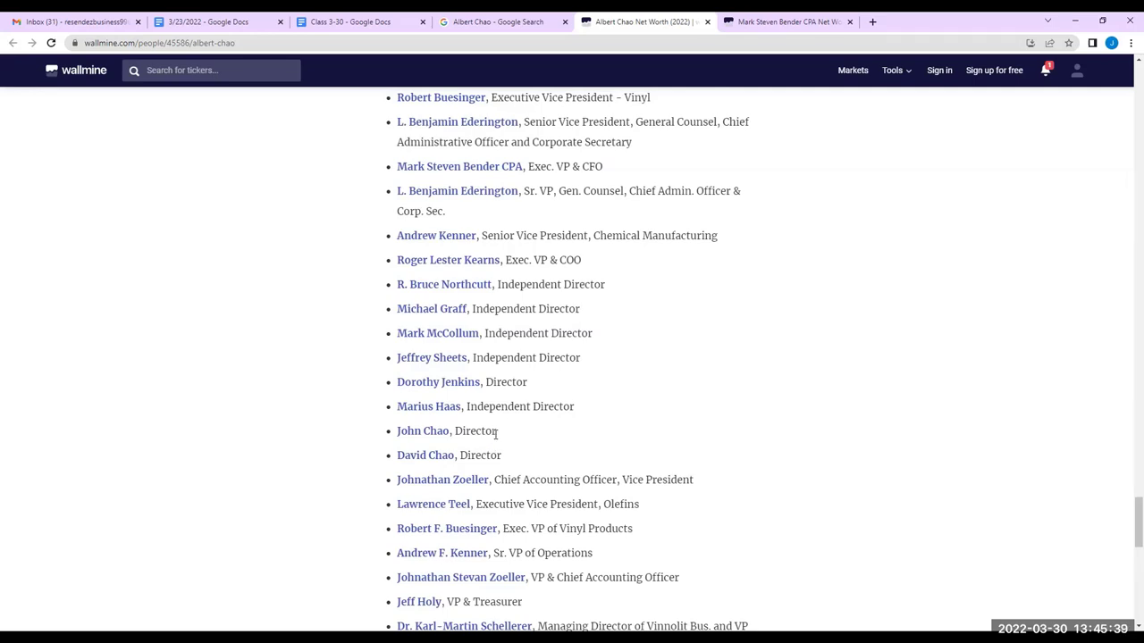
pyautogui.rightClick(431, 459)
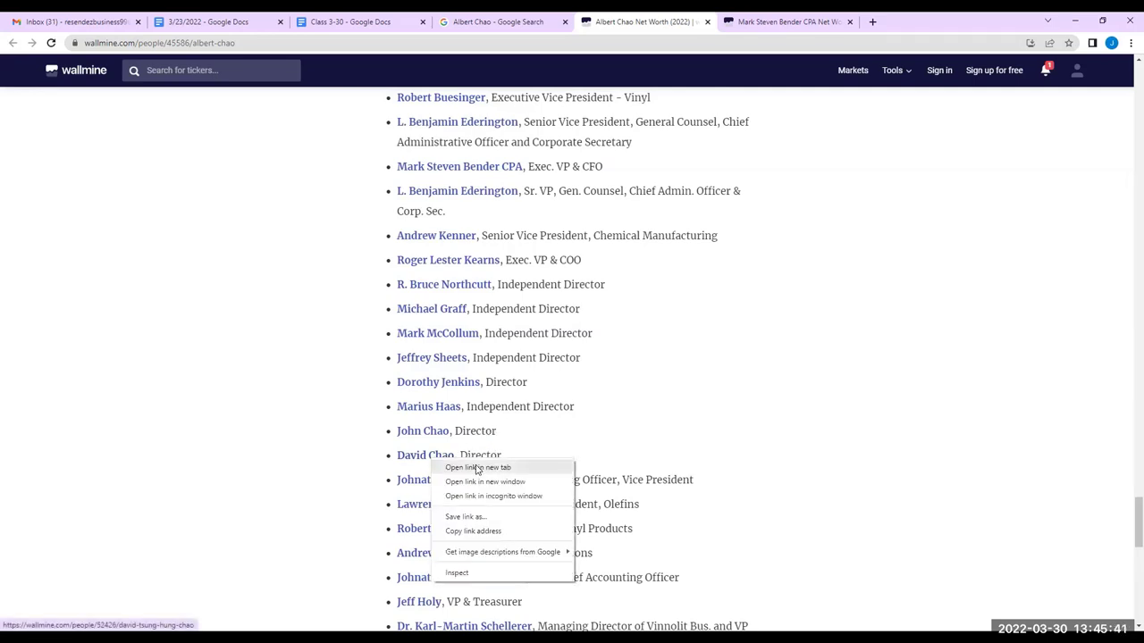
# Open the director's page in a new tab, closing the CFO's tab
pyautogui.click(476, 467)
pyautogui.click(834, 21)
pyautogui.click(774, 24)
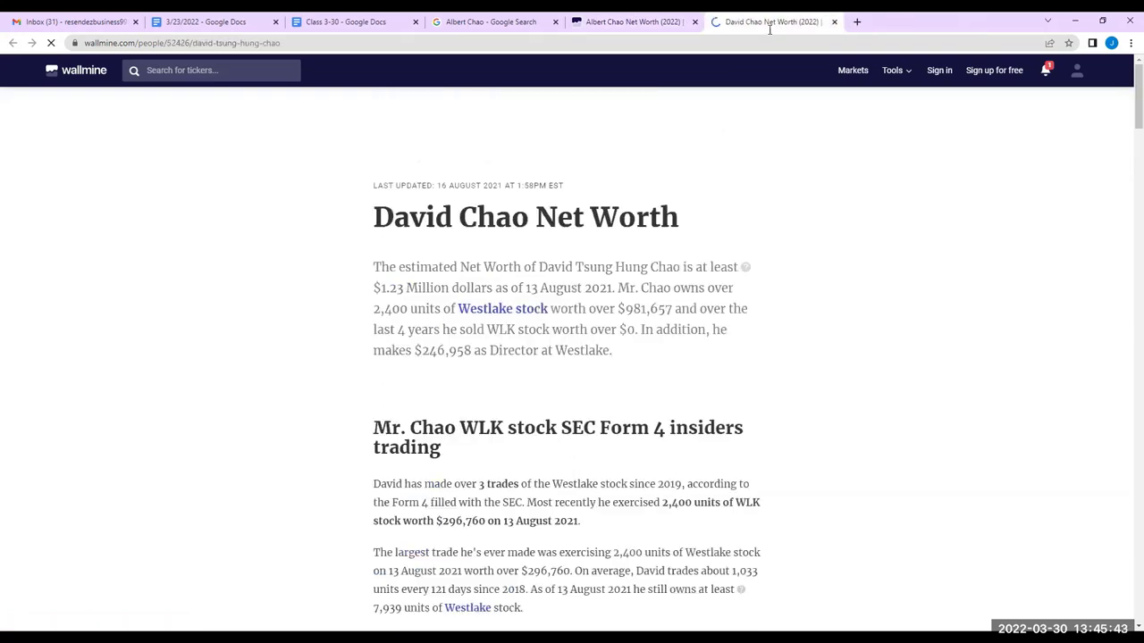
# Read the director's biography, net worth of at least $1.23 Million and $246,958 director pay
pyautogui.scroll(-3, 462, 344)
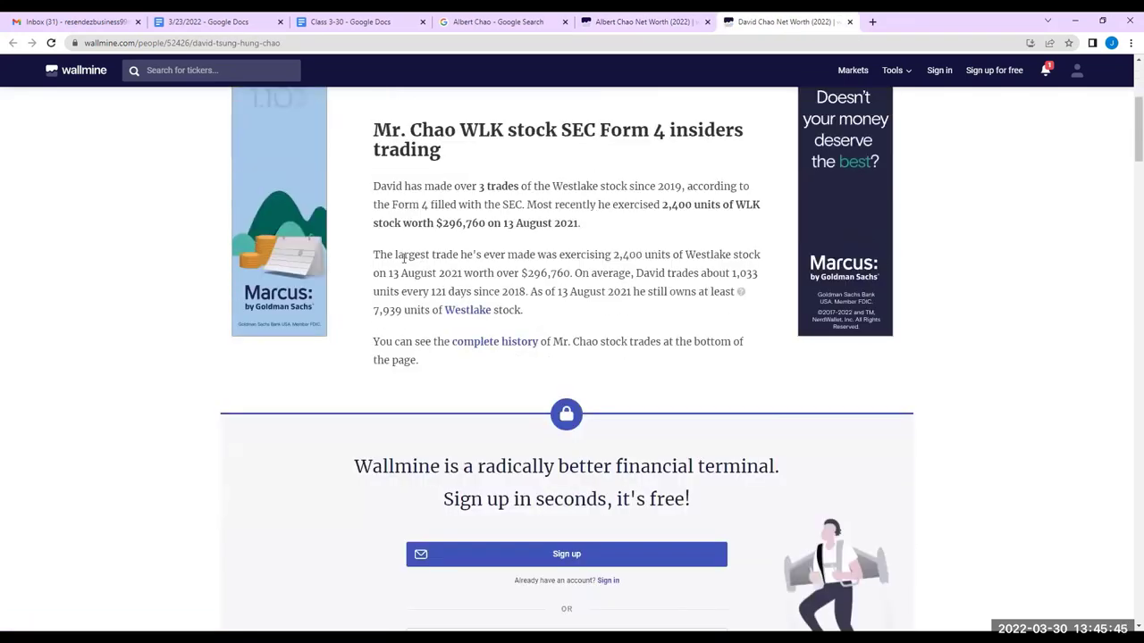
pyautogui.scroll(3, 401, 308)
pyautogui.scroll(-10, 407, 335)
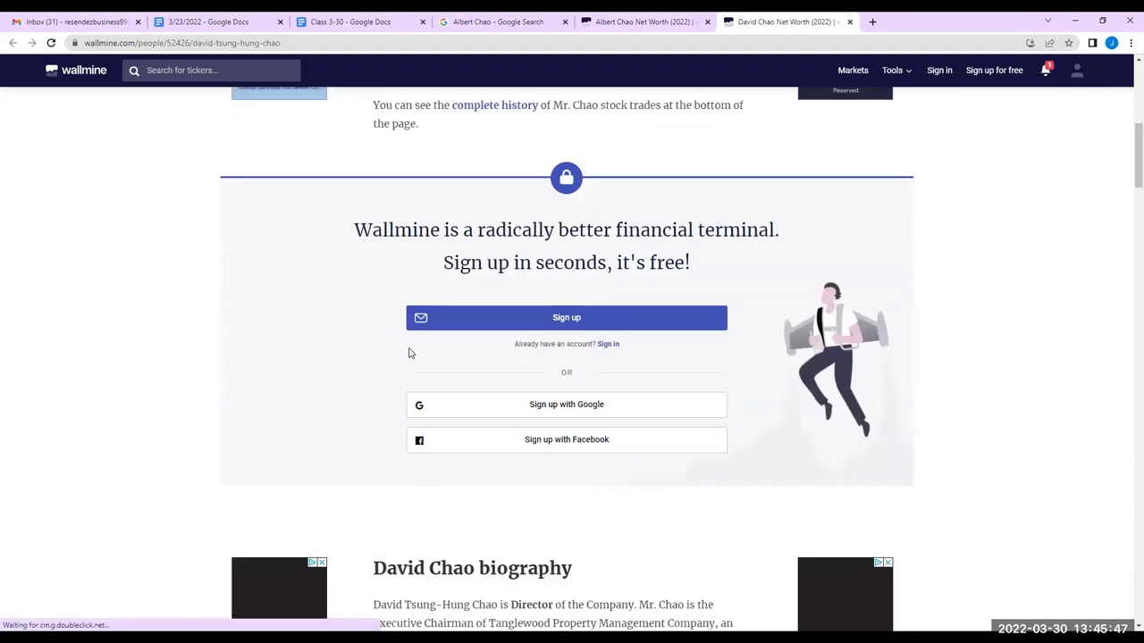
pyautogui.scroll(1, 411, 347)
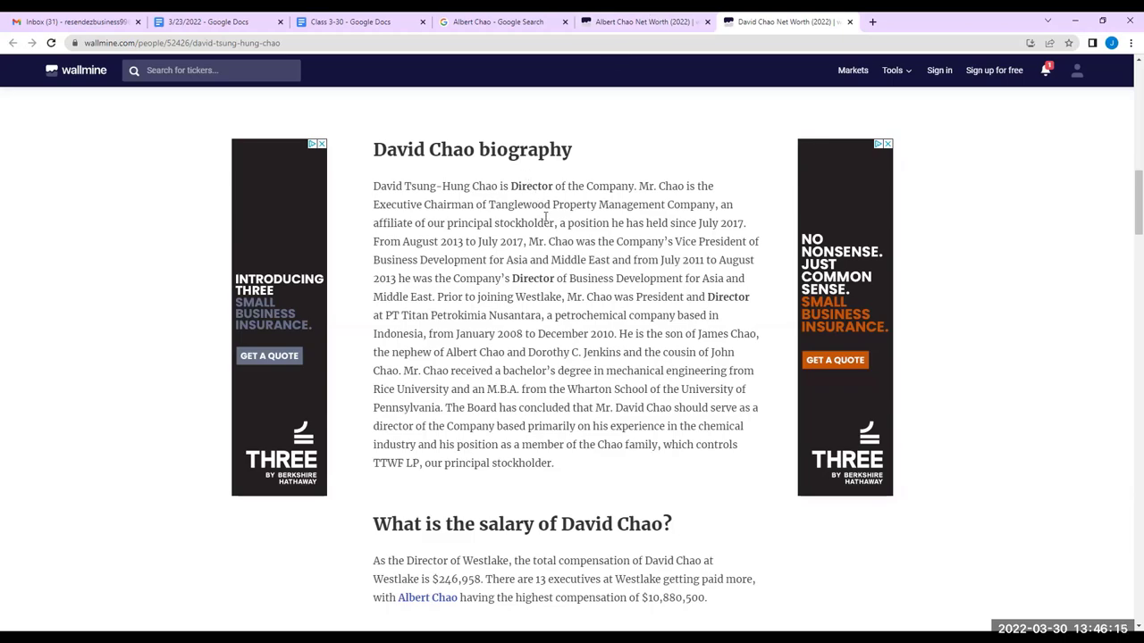
pyautogui.scroll(-15, 539, 222)
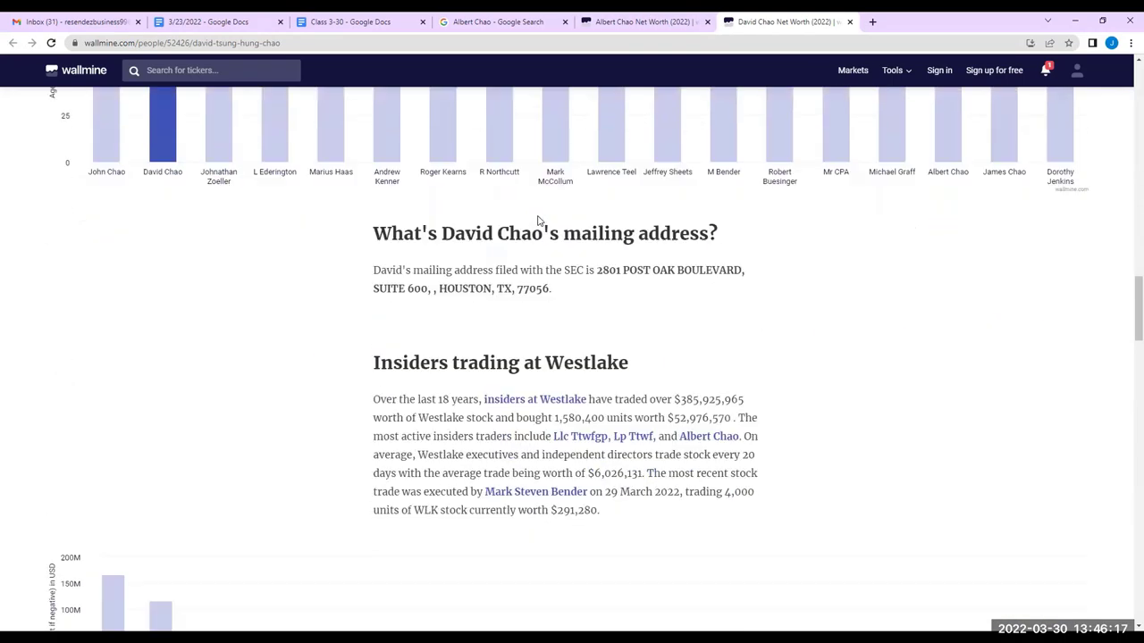
pyautogui.scroll(-5, 538, 219)
pyautogui.scroll(14, 539, 220)
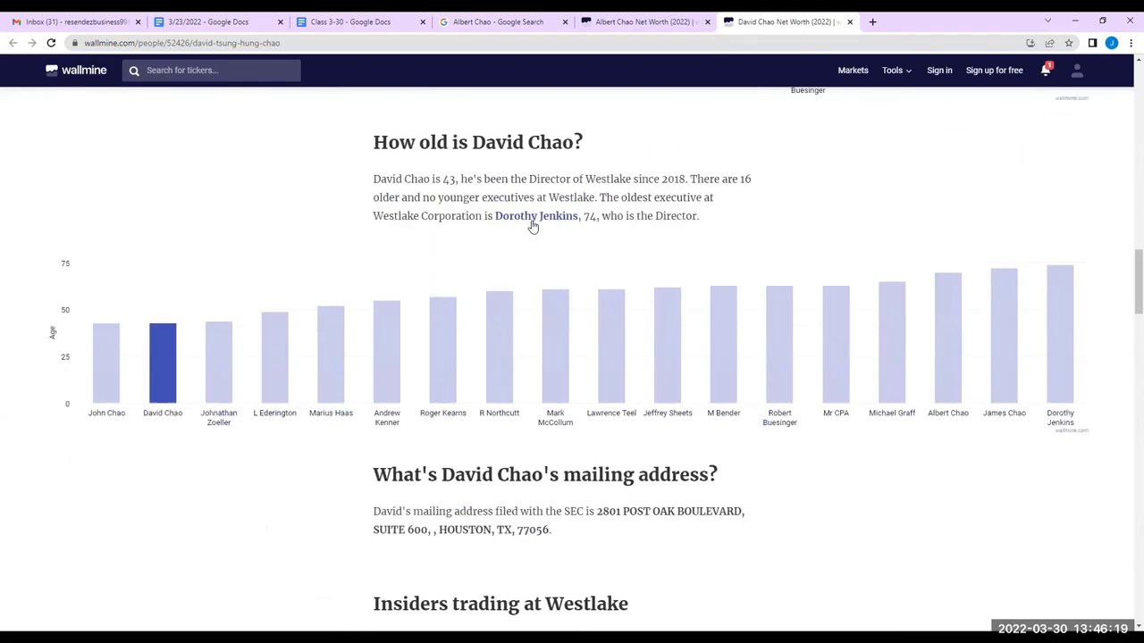
pyautogui.scroll(10, 532, 220)
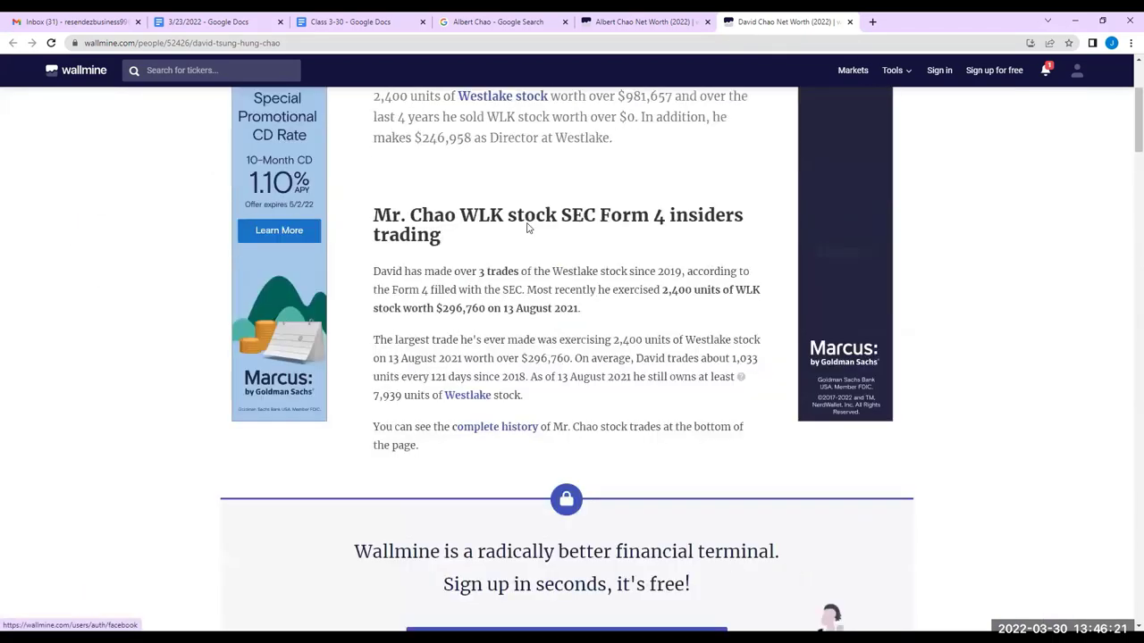
pyautogui.scroll(-6, 527, 226)
pyautogui.scroll(-1, 527, 226)
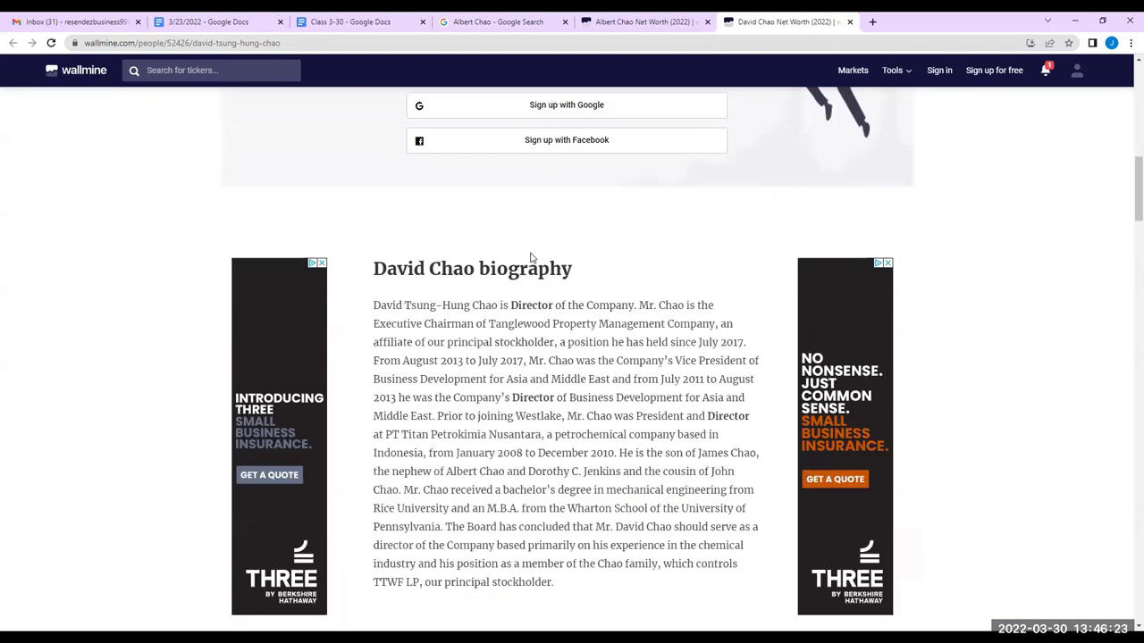
pyautogui.scroll(6, 530, 259)
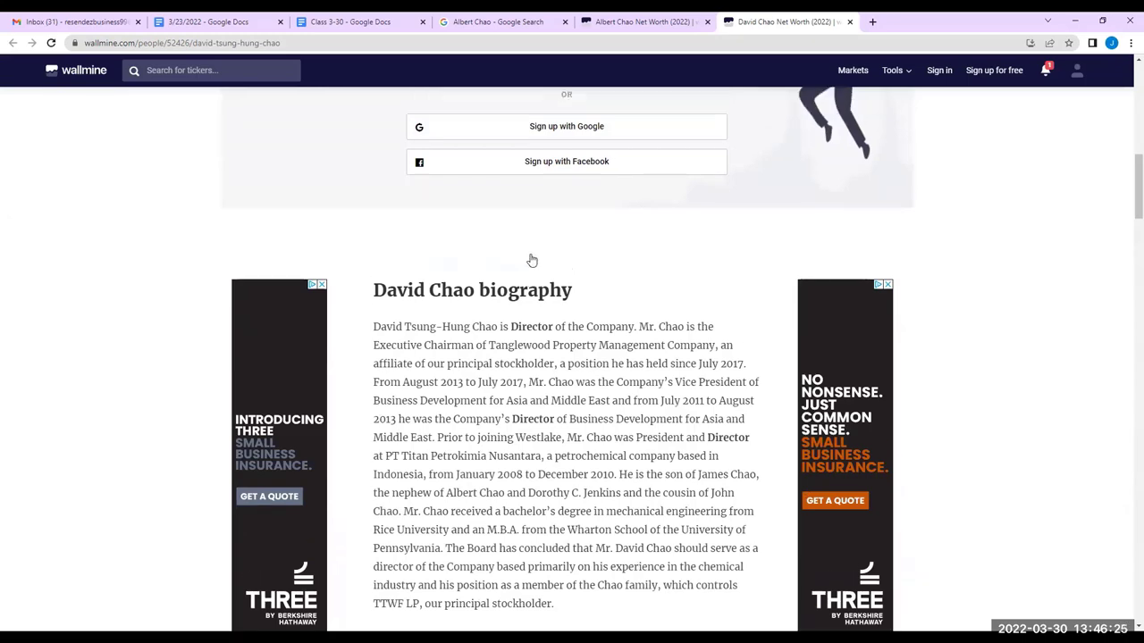
pyautogui.scroll(1, 529, 268)
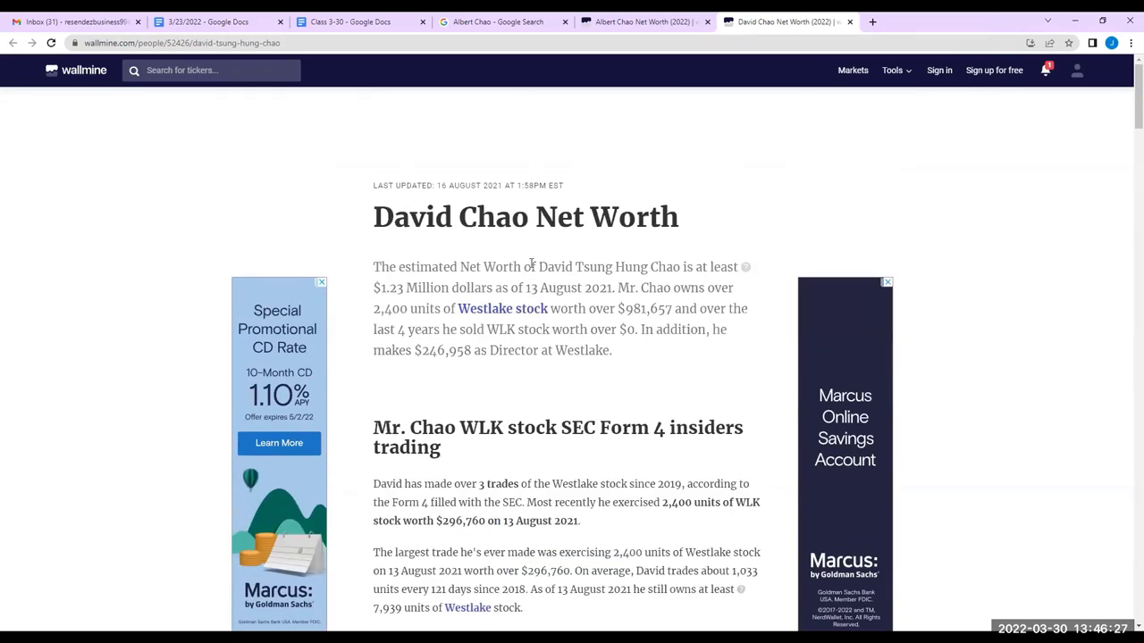
pyautogui.scroll(-2, 536, 292)
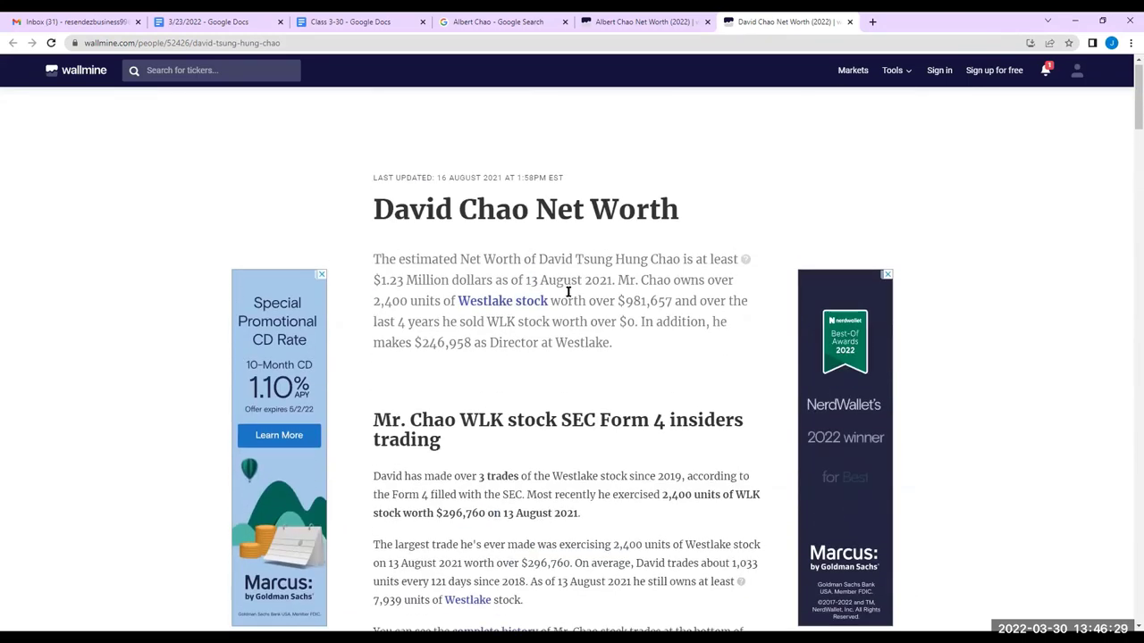
pyautogui.click(608, 16)
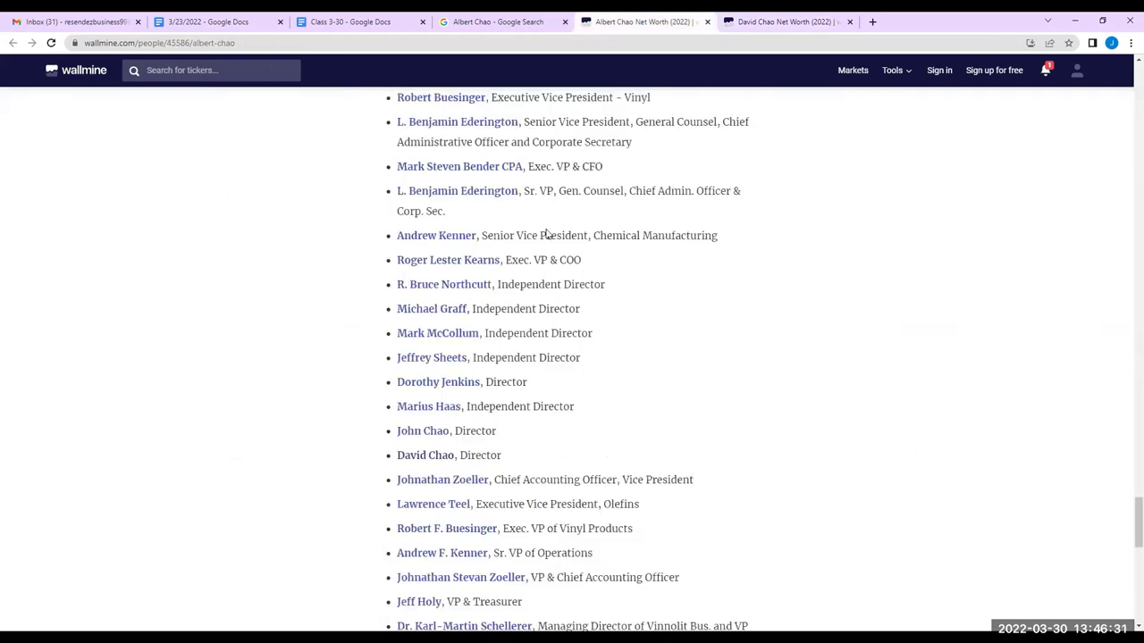
pyautogui.scroll(2, 518, 261)
pyautogui.scroll(-6, 518, 262)
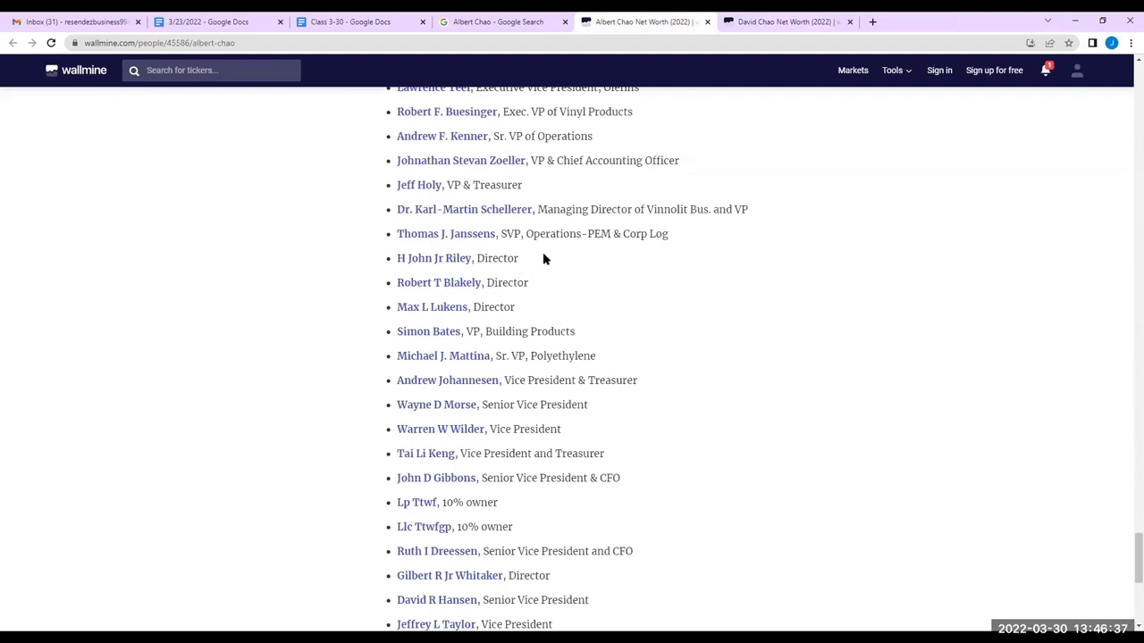
pyautogui.scroll(2, 542, 255)
pyautogui.scroll(3, 542, 259)
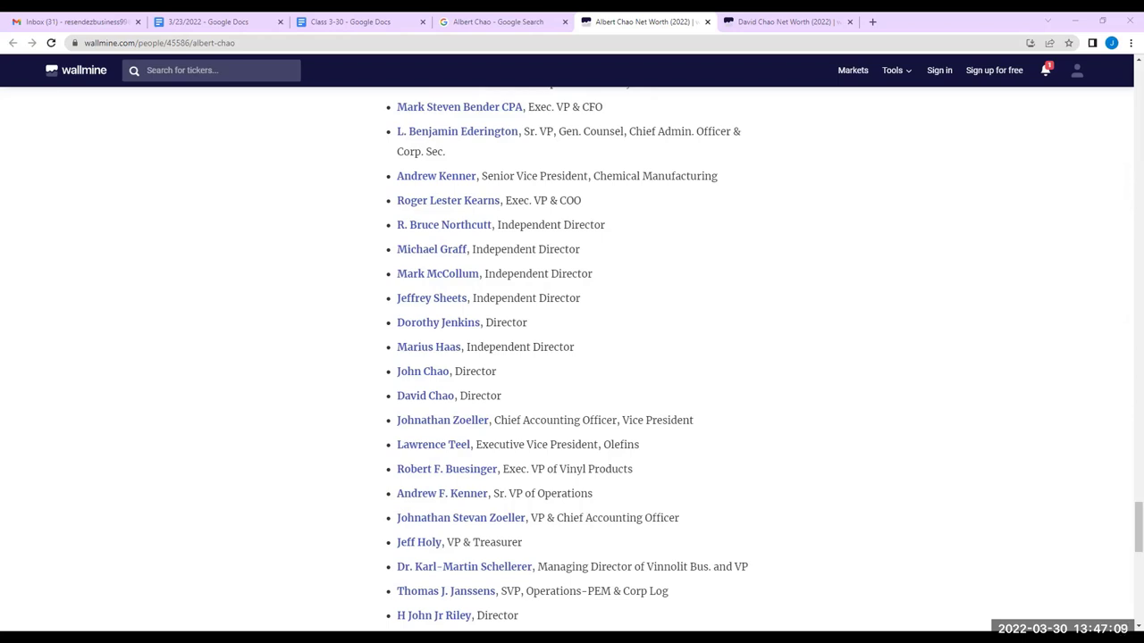
# Return to the director's profile and highlight his age, 43
pyautogui.click(760, 21)
pyautogui.scroll(-3, 434, 250)
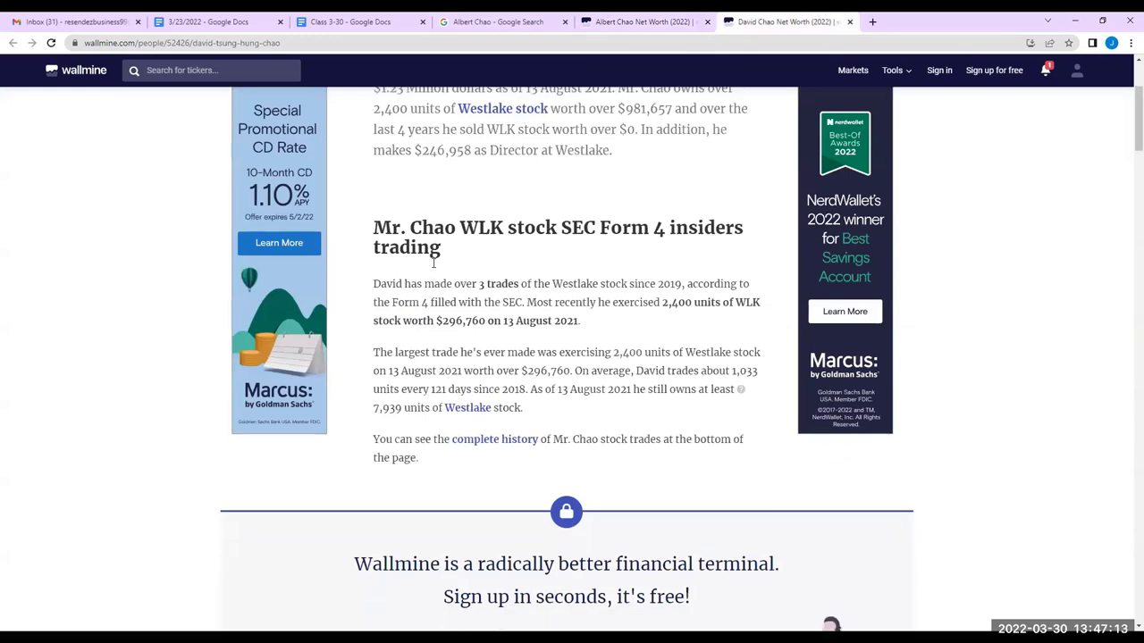
pyautogui.scroll(-2, 431, 266)
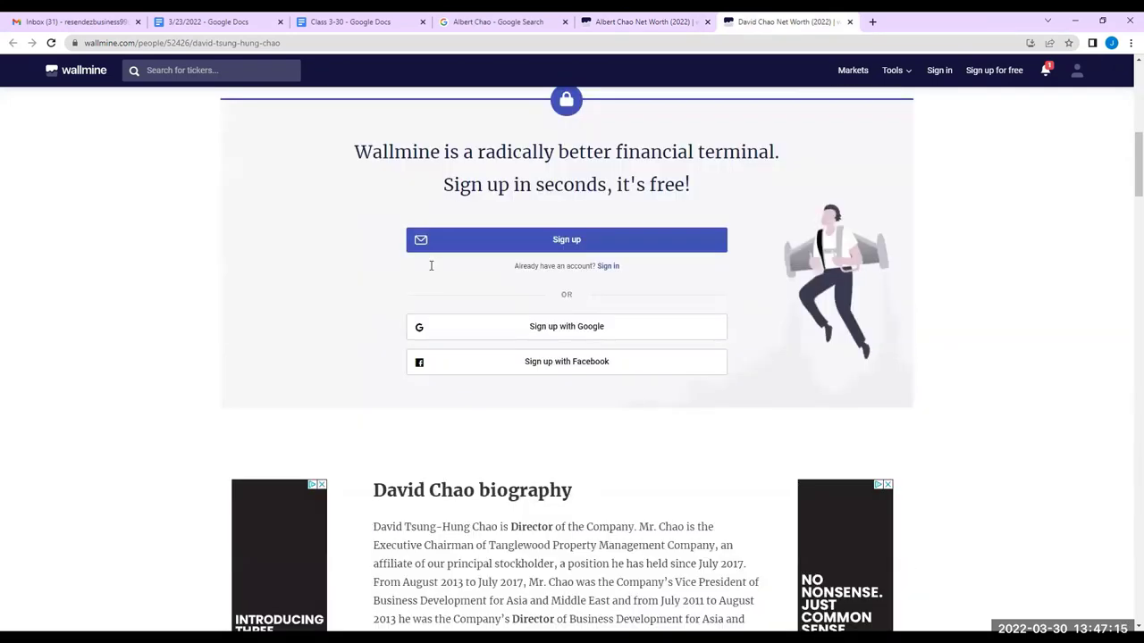
pyautogui.scroll(-1, 460, 498)
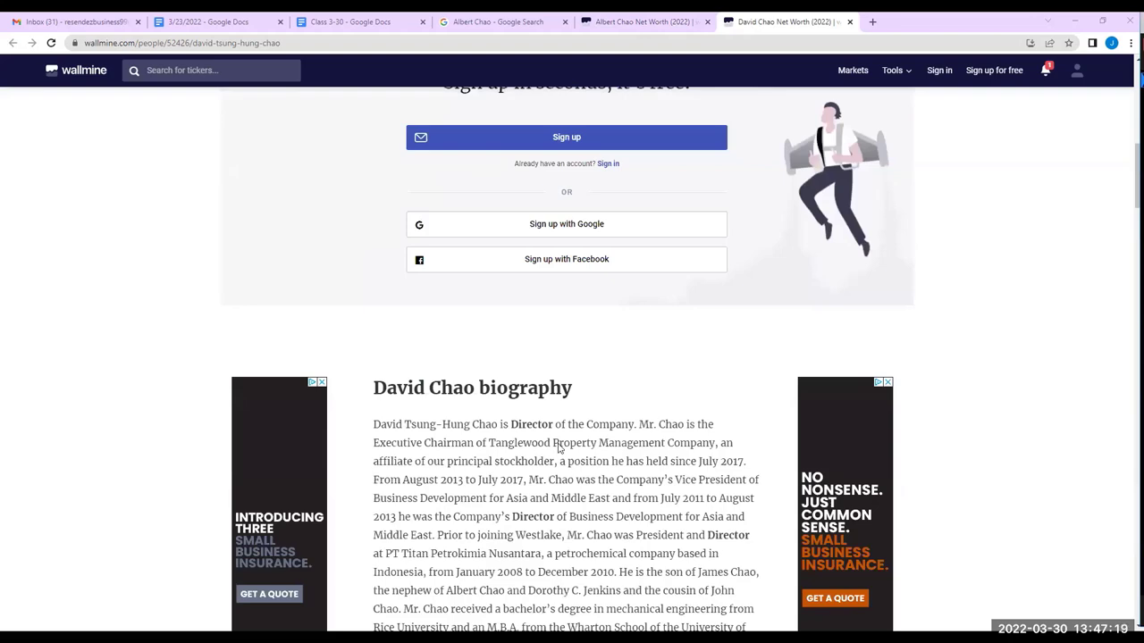
pyautogui.scroll(-2, 667, 361)
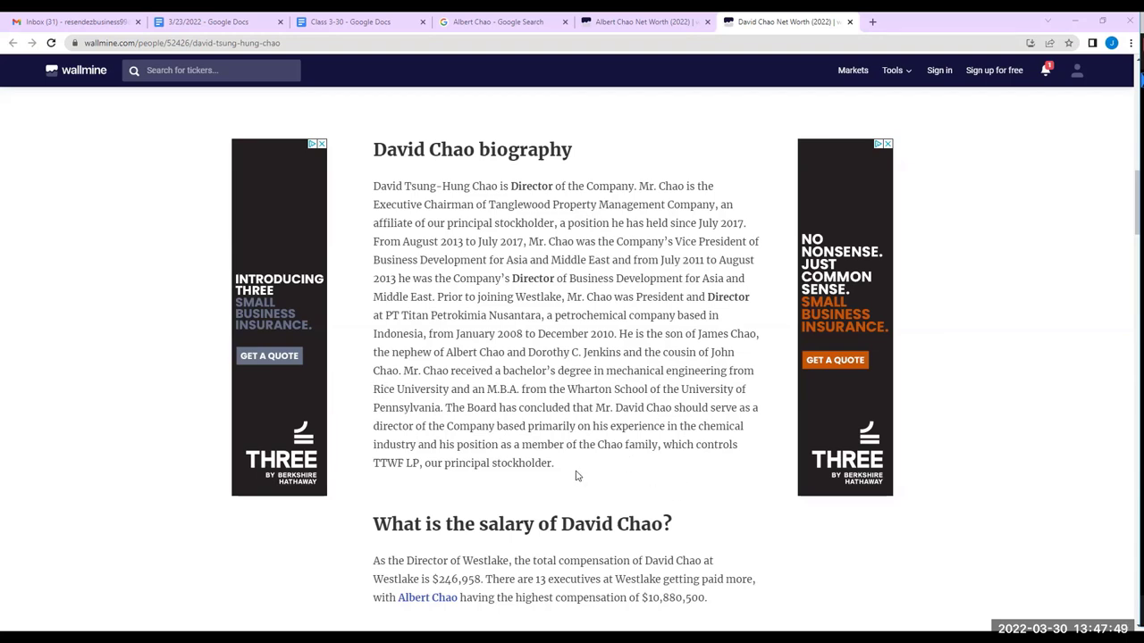
pyautogui.scroll(-5, 569, 468)
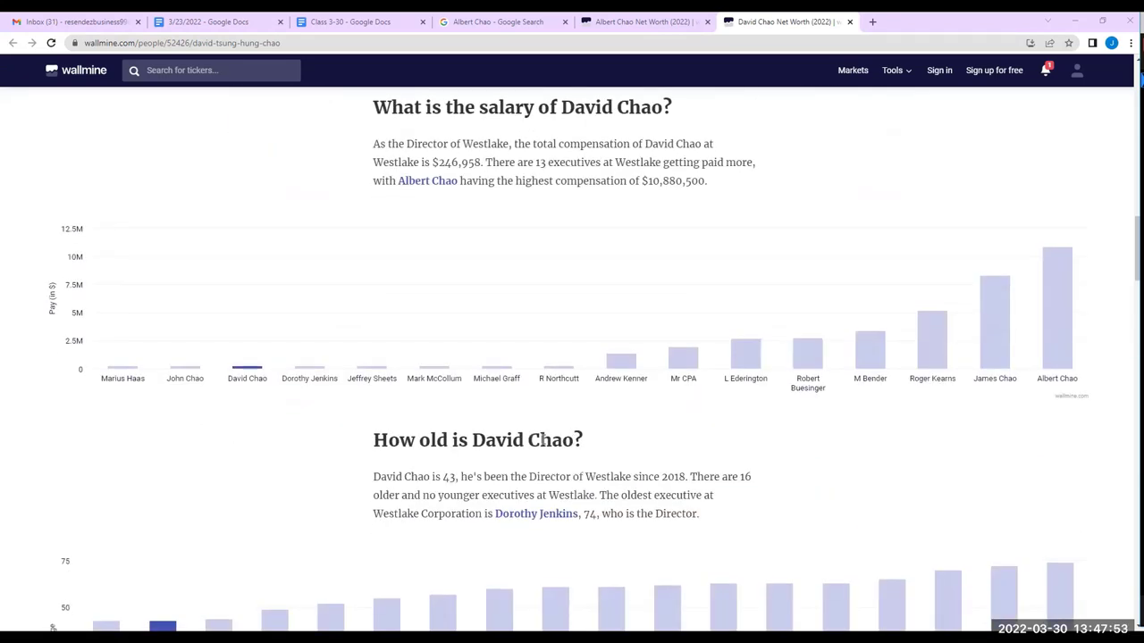
pyautogui.scroll(-2, 457, 440)
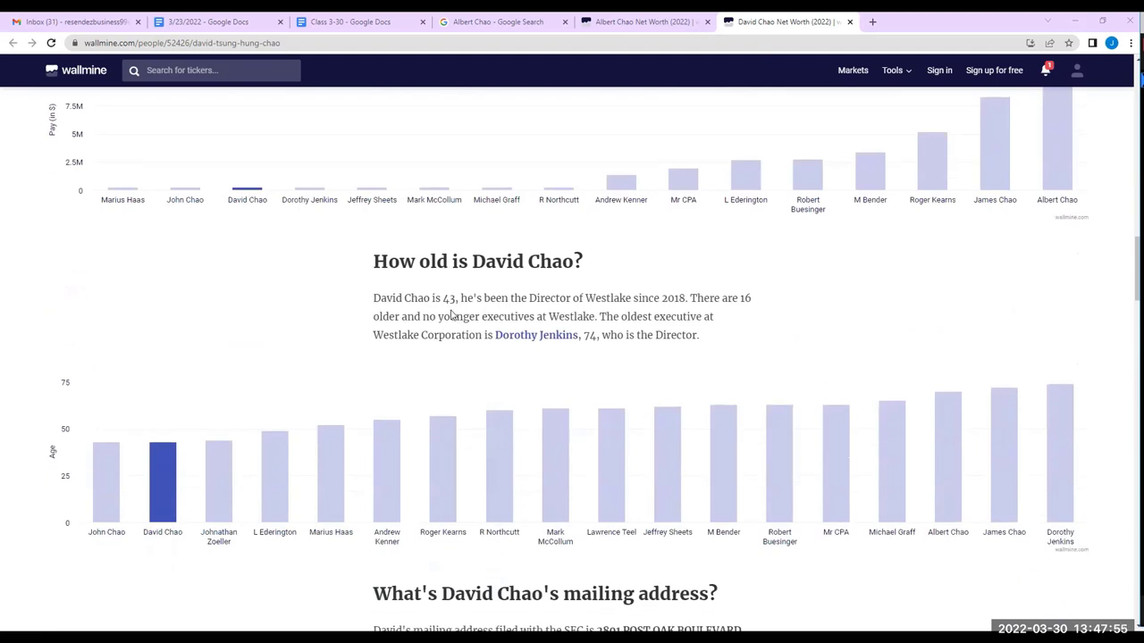
pyautogui.moveTo(441, 298); pyautogui.dragTo(454, 299)
pyautogui.click(720, 336)
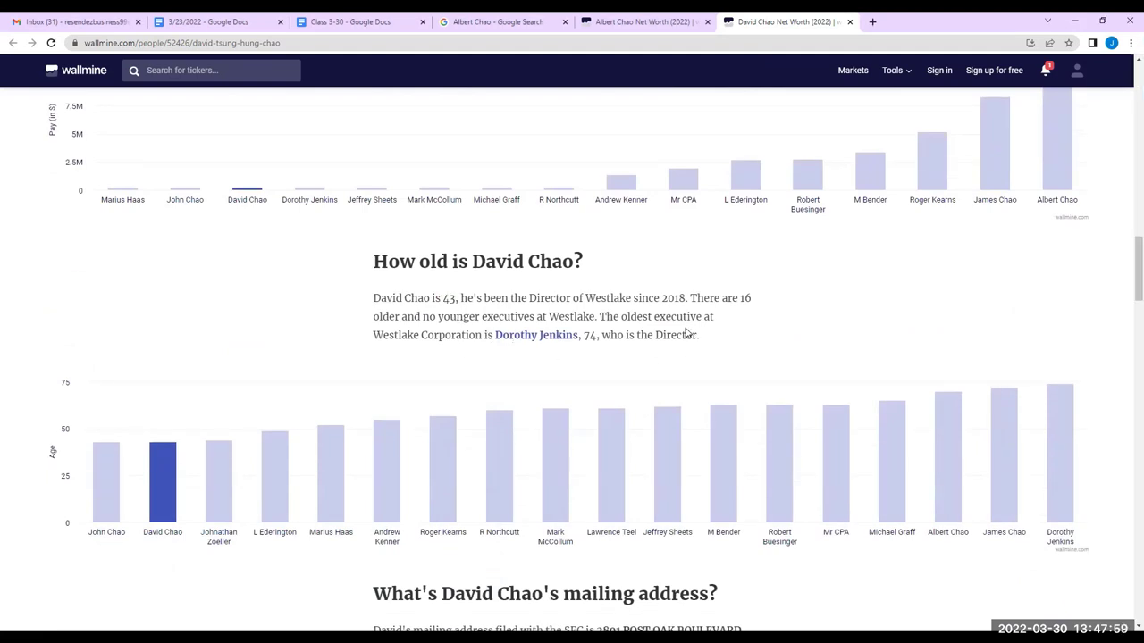
# Finish reading the director's profile, then close it and the Google Search tab
pyautogui.scroll(-1, 683, 330)
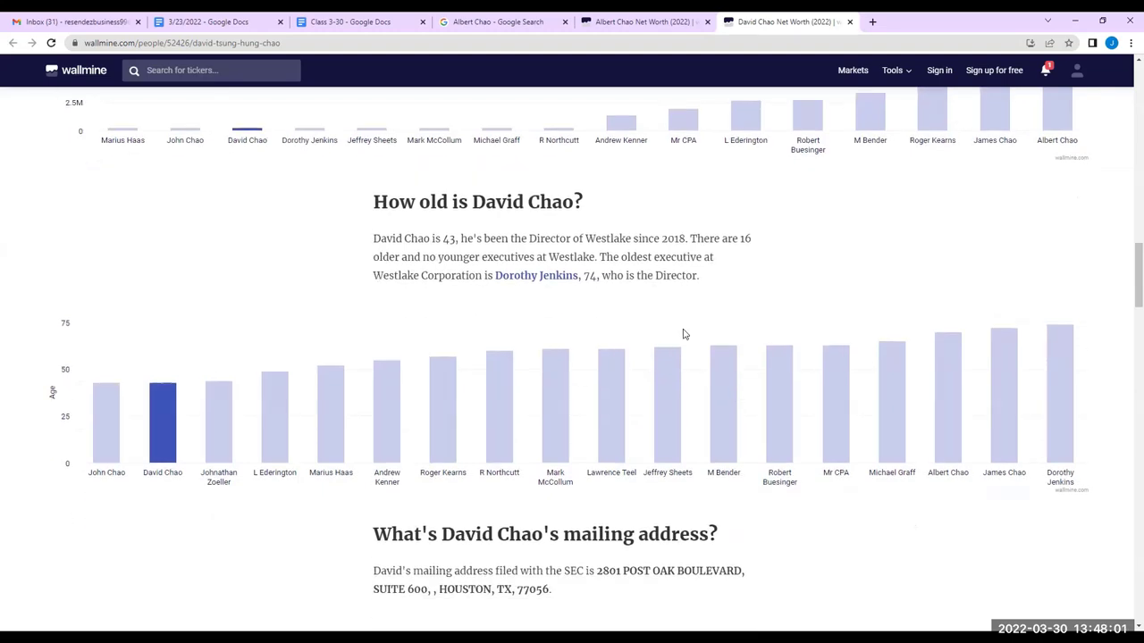
pyautogui.scroll(-2, 682, 335)
pyautogui.scroll(3, 638, 352)
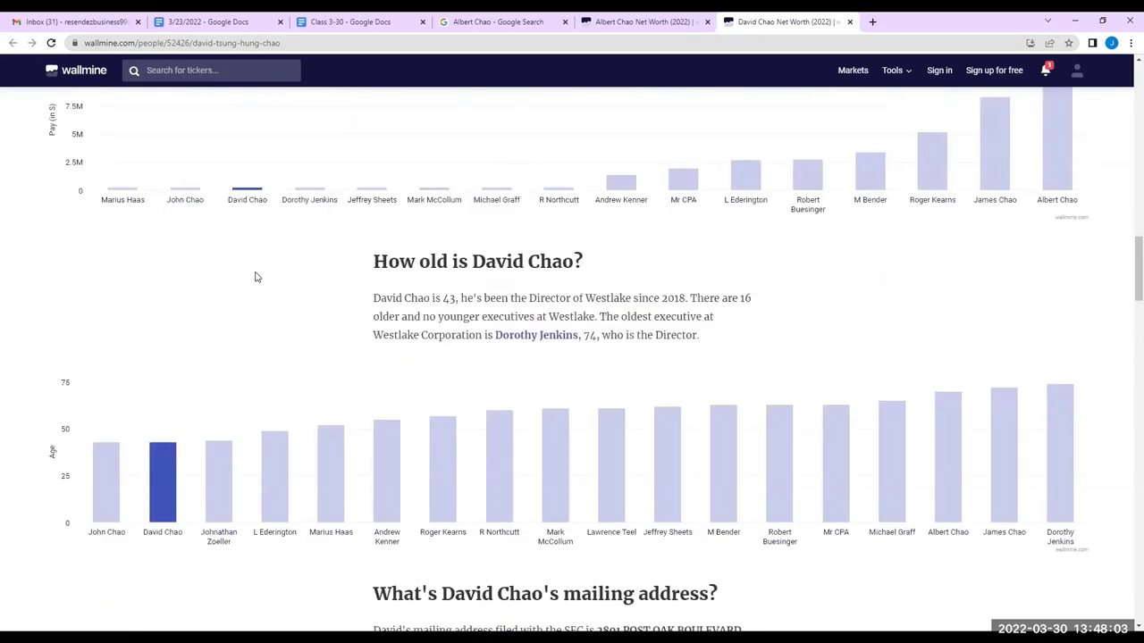
pyautogui.scroll(-4, 164, 396)
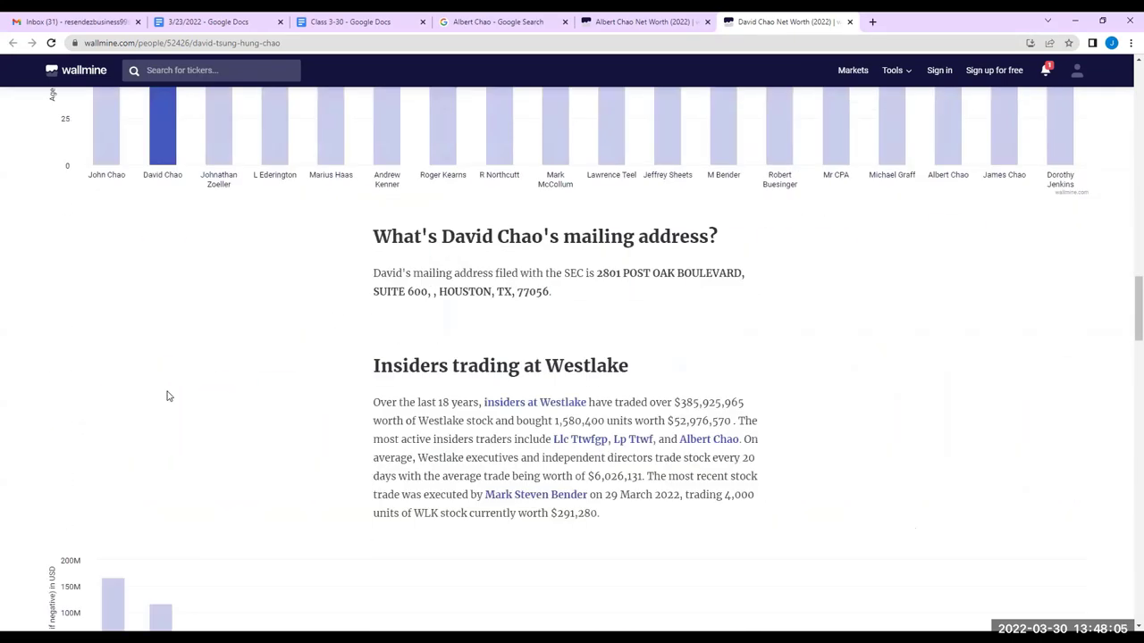
pyautogui.scroll(-5, 388, 416)
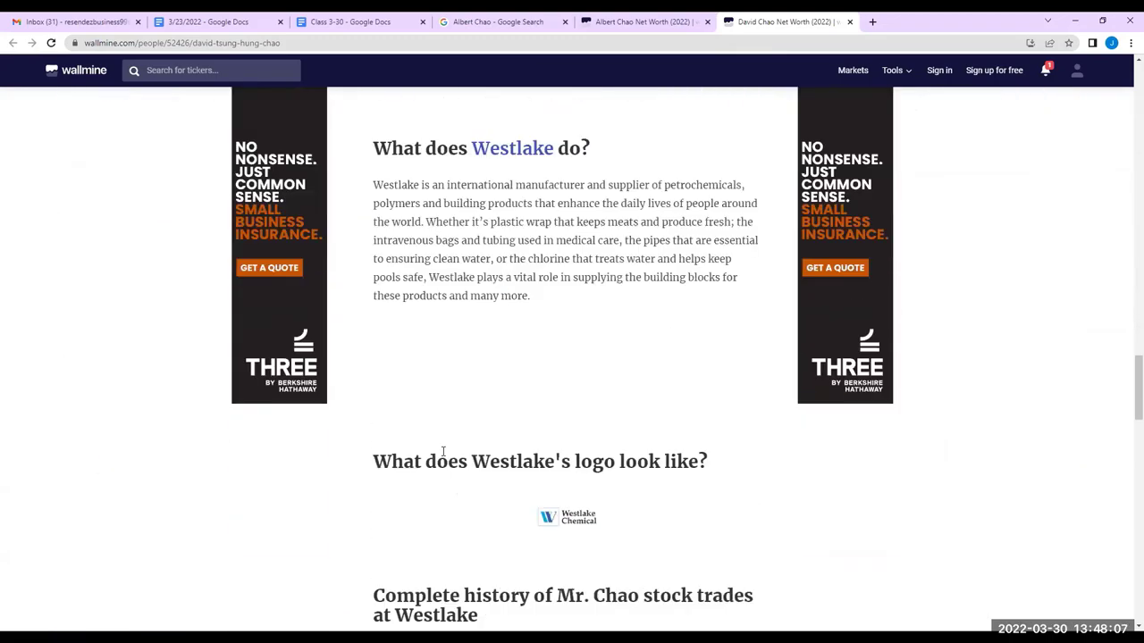
pyautogui.scroll(6, 441, 452)
pyautogui.scroll(-11, 440, 452)
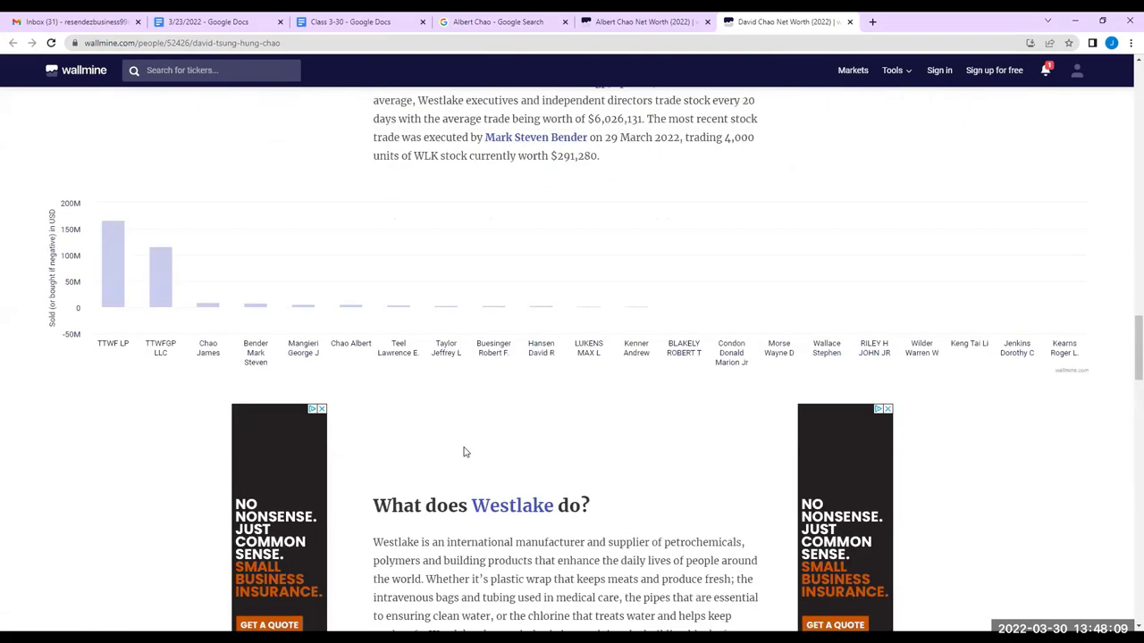
pyautogui.scroll(-1, 449, 457)
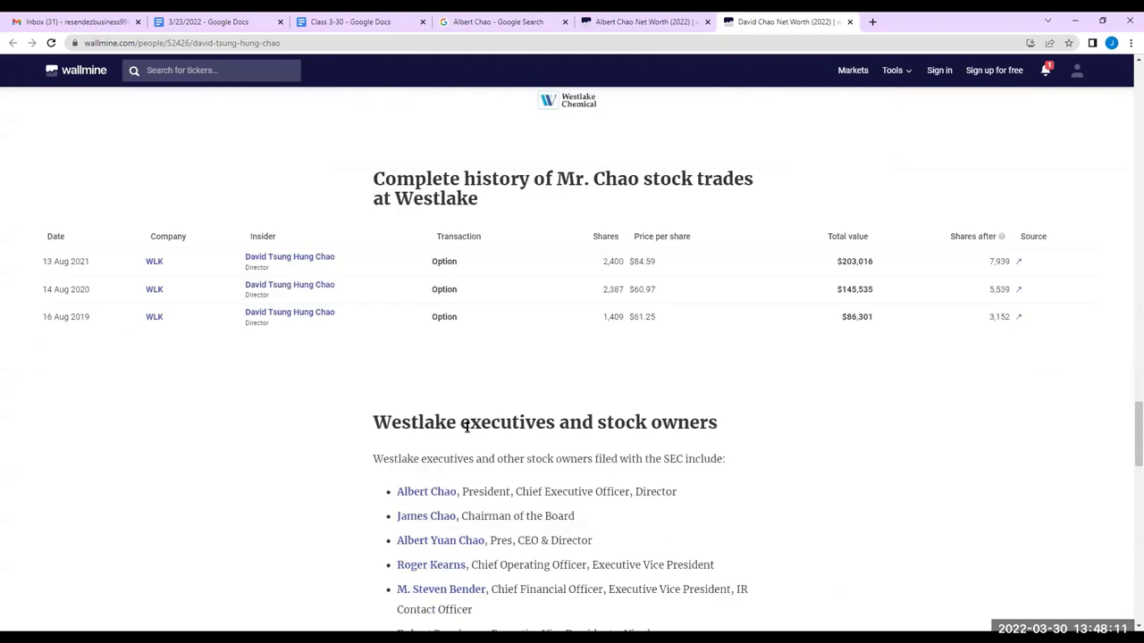
pyautogui.scroll(1, 609, 328)
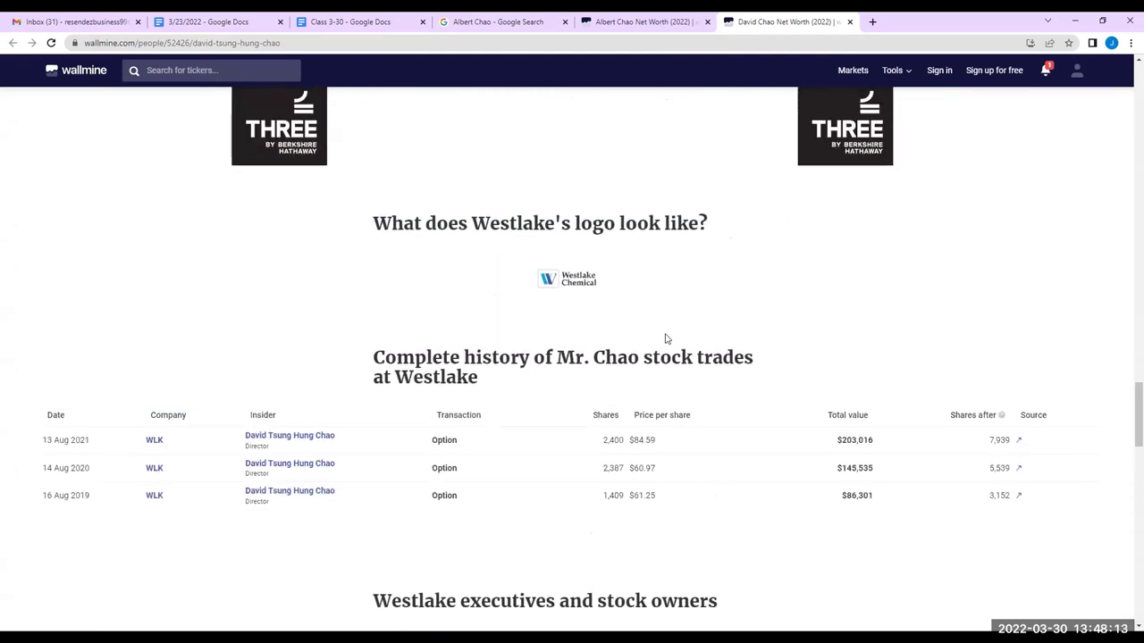
pyautogui.scroll(4, 484, 380)
pyautogui.scroll(3, 485, 381)
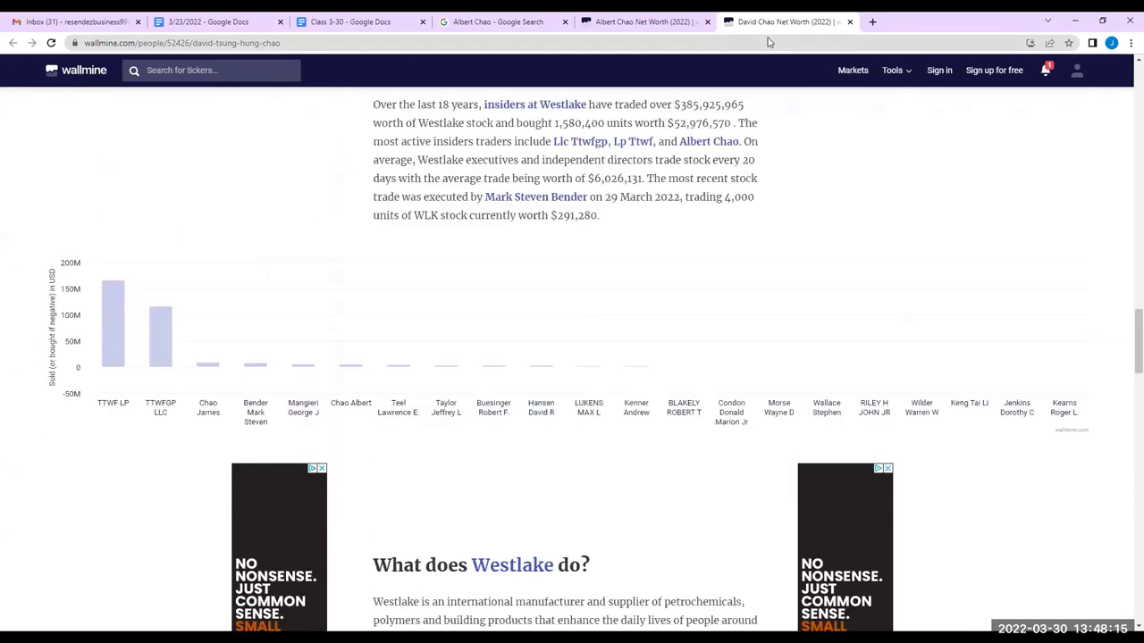
pyautogui.click(849, 22)
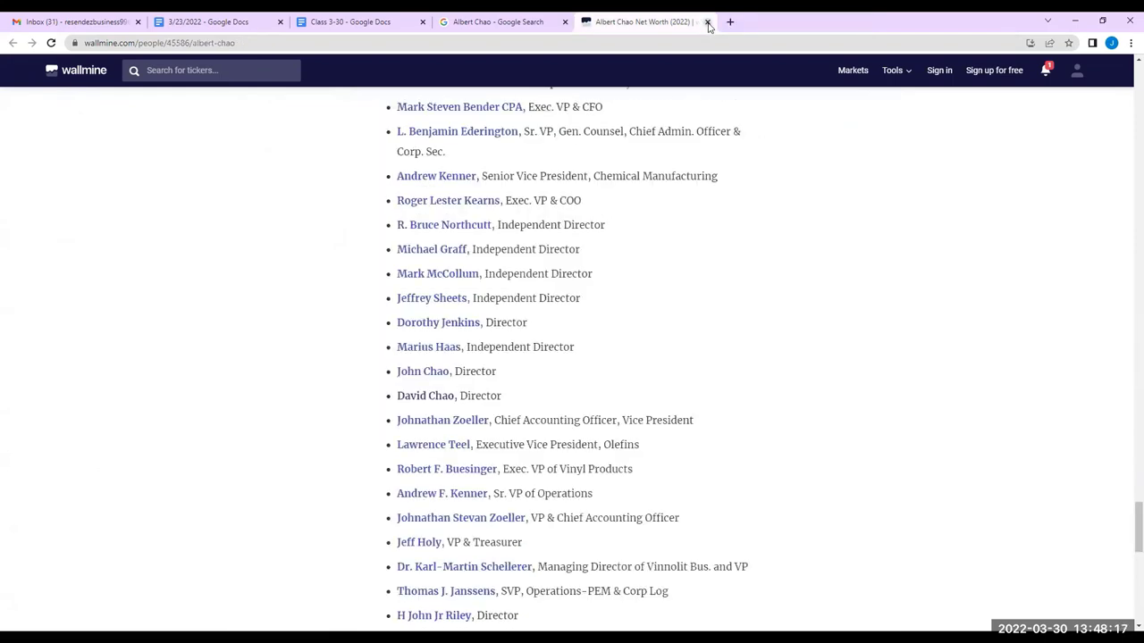
pyautogui.click(546, 19)
pyautogui.click(564, 22)
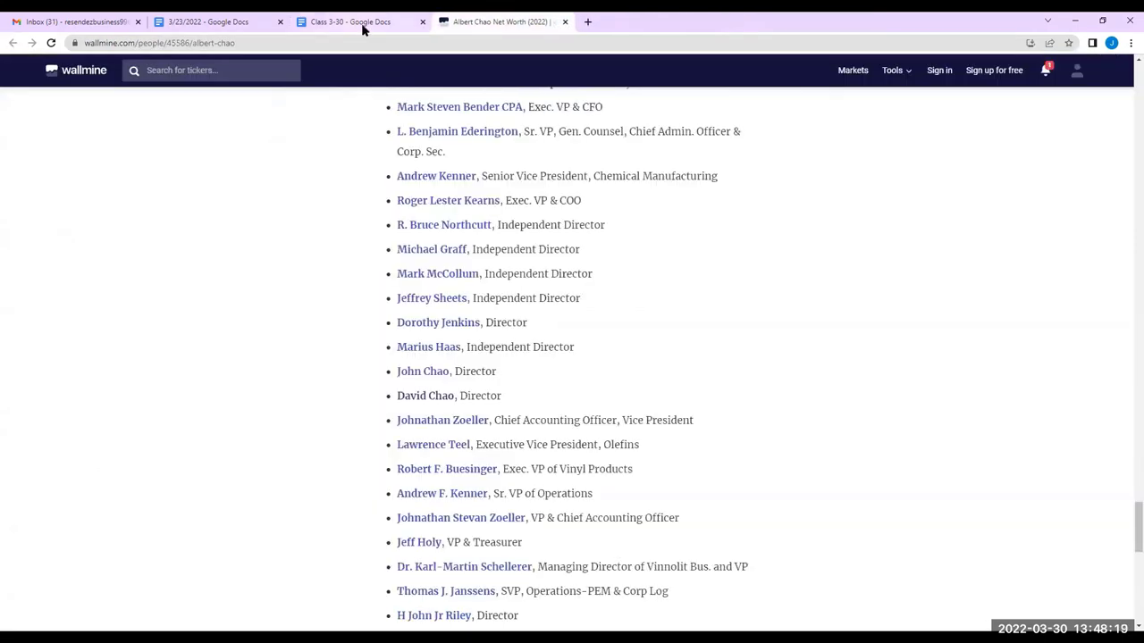
# In Class 3-30, move the CEO name and age (73yr.) lines onto a new page after the ethylene paragraph
pyautogui.click(366, 26)
pyautogui.scroll(-3, 429, 313)
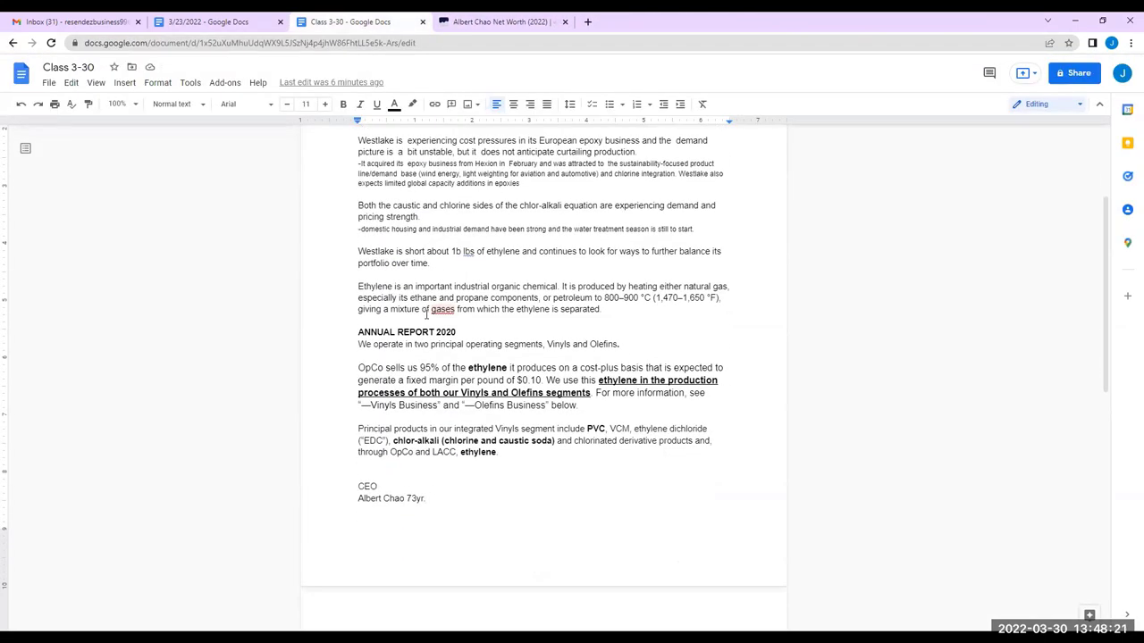
pyautogui.moveTo(437, 267); pyautogui.dragTo(355, 249)
pyautogui.moveTo(439, 269); pyautogui.dragTo(355, 250)
pyautogui.hotkey('ctrl', 'c')
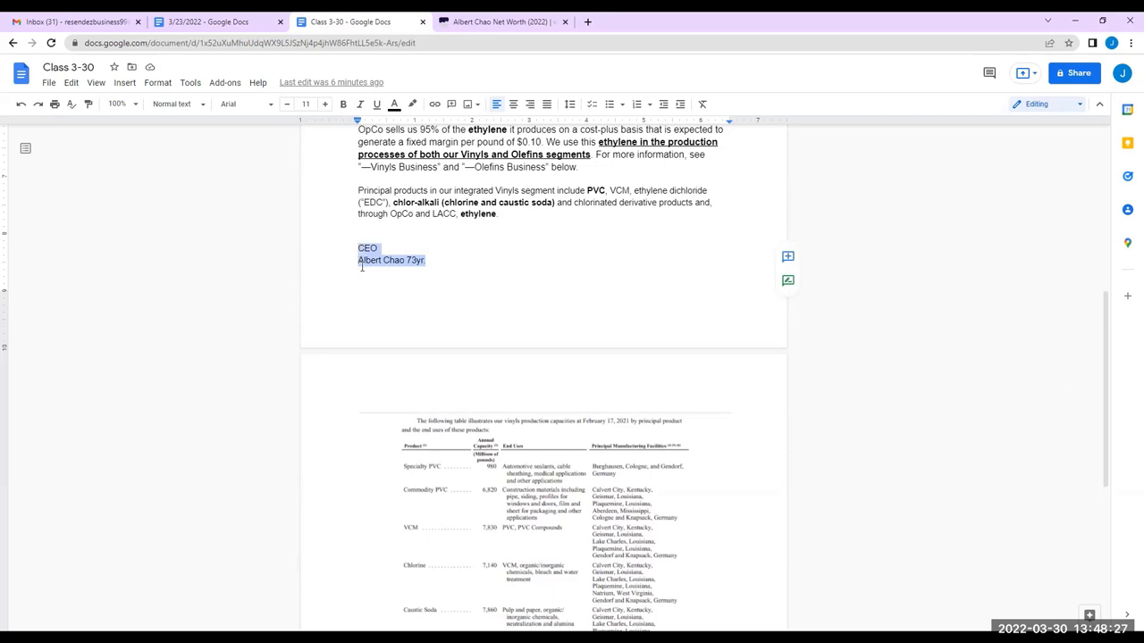
pyautogui.press('BackSpace')
pyautogui.scroll(-5, 408, 257)
pyautogui.click(444, 548)
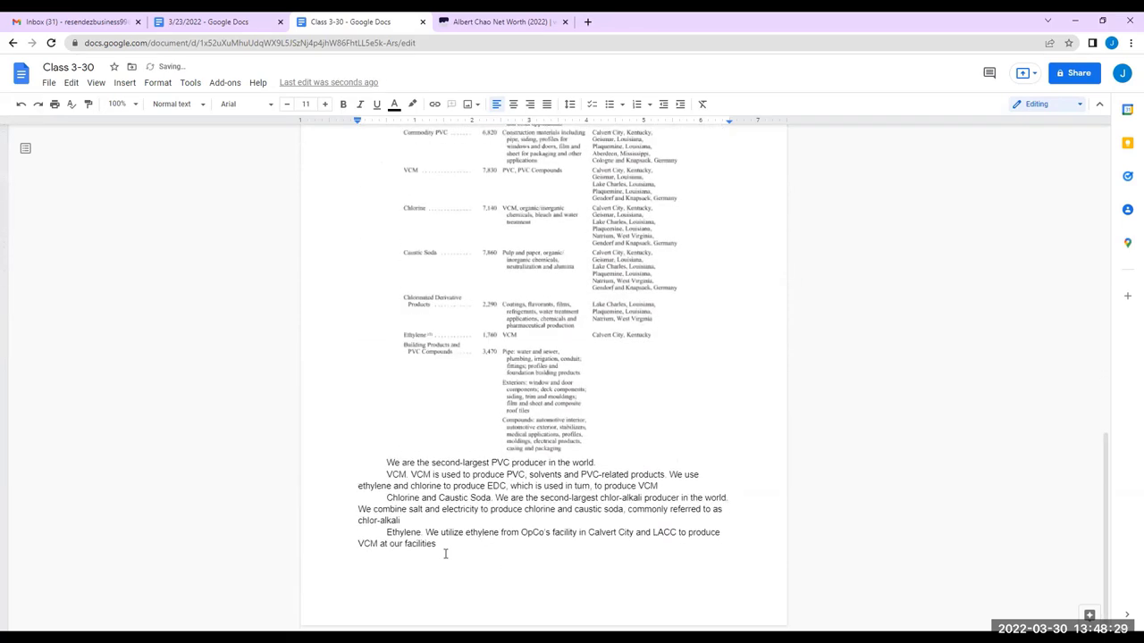
pyautogui.hotkey('ctrl', 'Return')
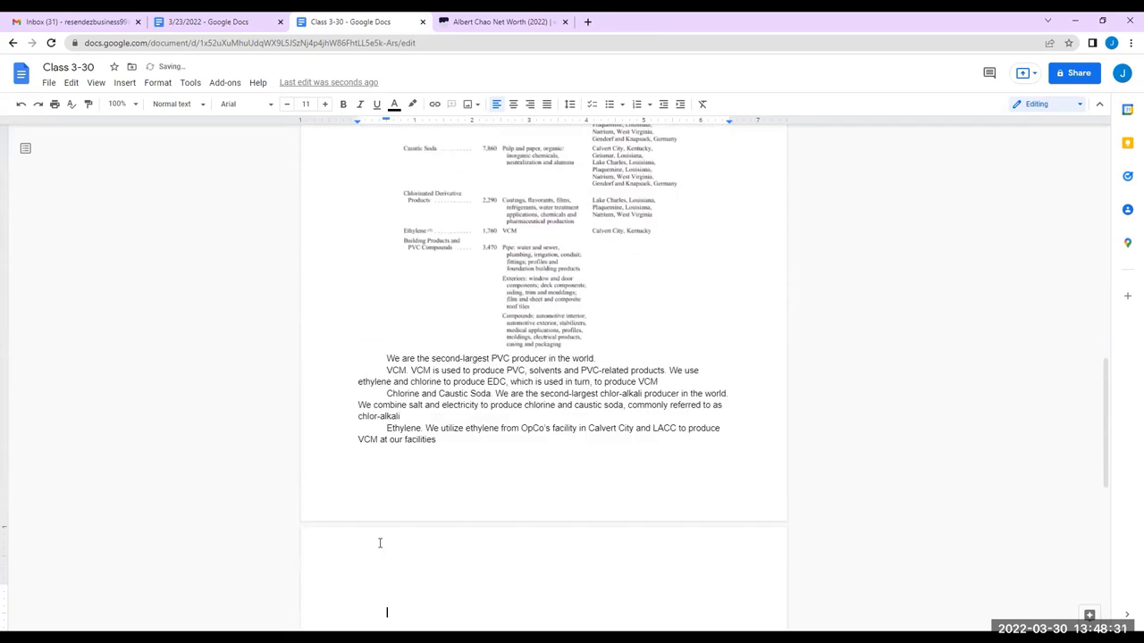
pyautogui.hotkey('ctrl', 'v')
pyautogui.scroll(3, 454, 433)
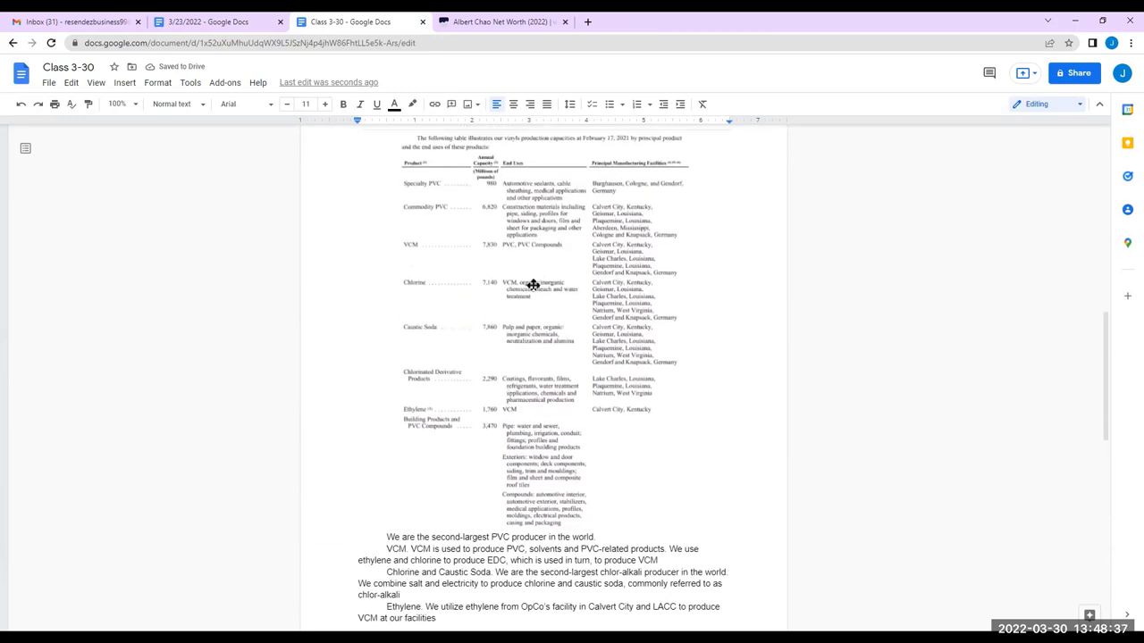
# Close the Wallmine tab, search 'Annual report westlake corp', and open the 2020 annual report PDF
pyautogui.click(565, 21)
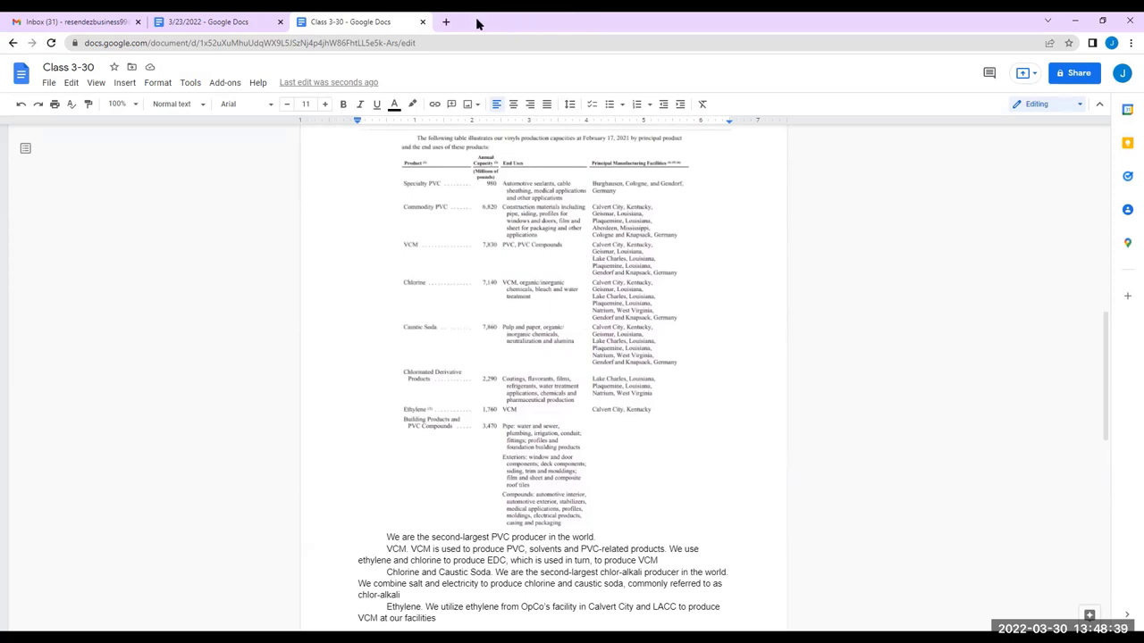
pyautogui.click(444, 22)
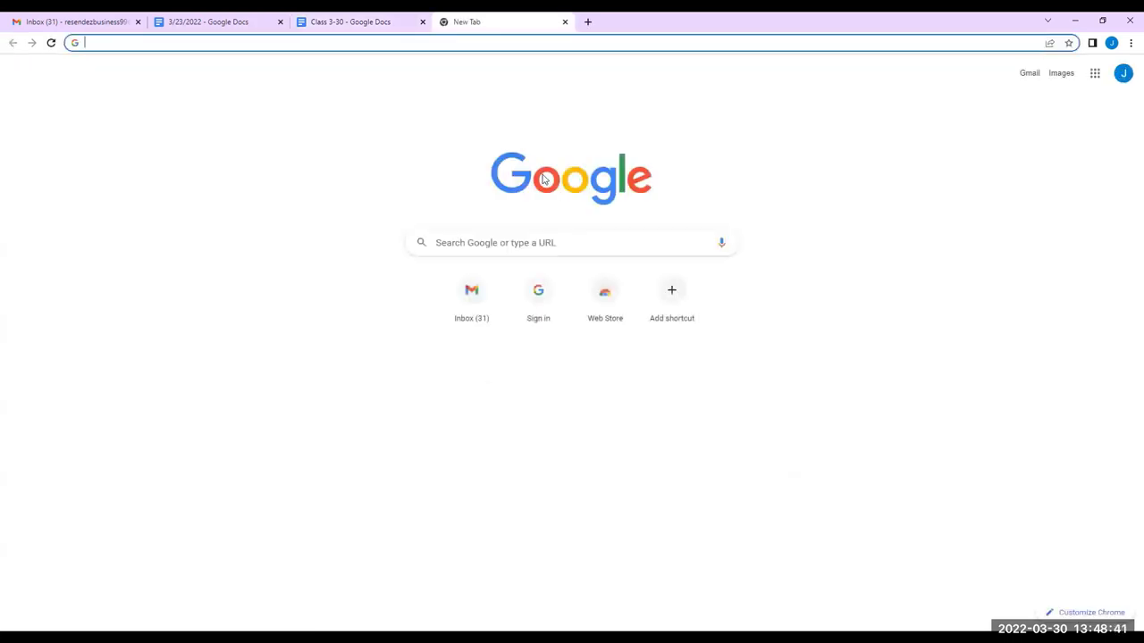
pyautogui.write('Annual ')
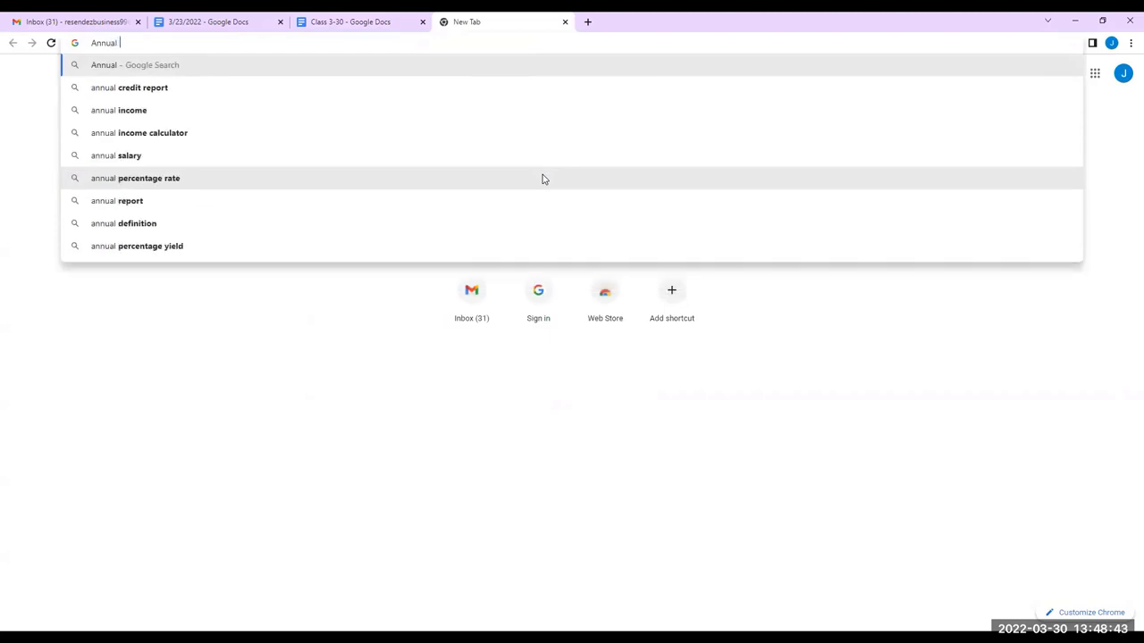
pyautogui.write('report w')
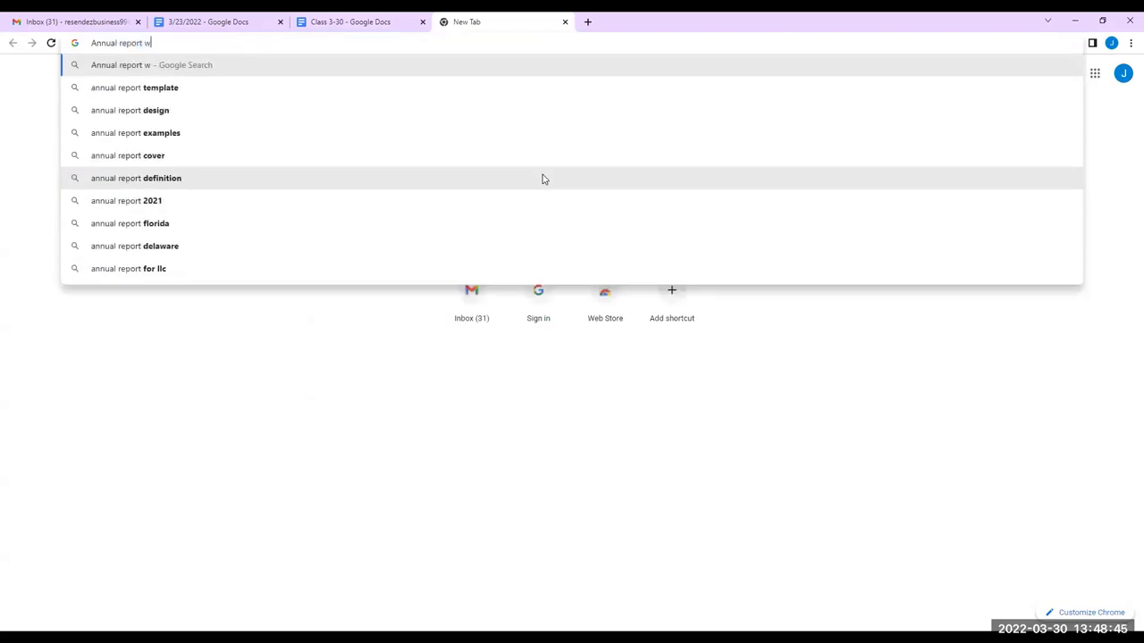
pyautogui.write('estlake corp')
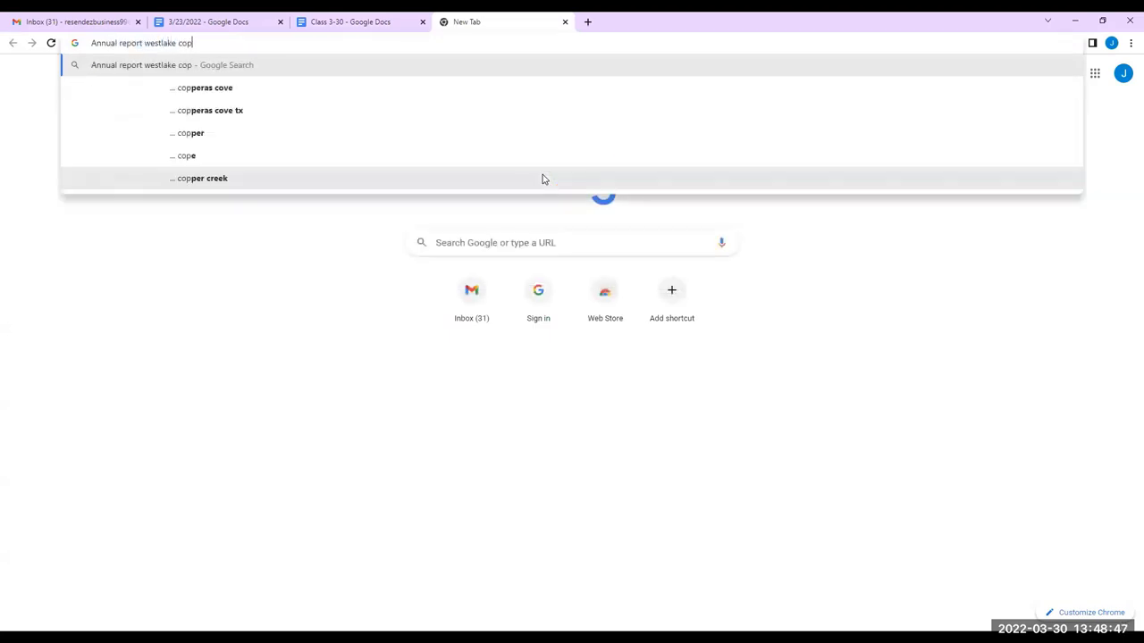
pyautogui.press('Return')
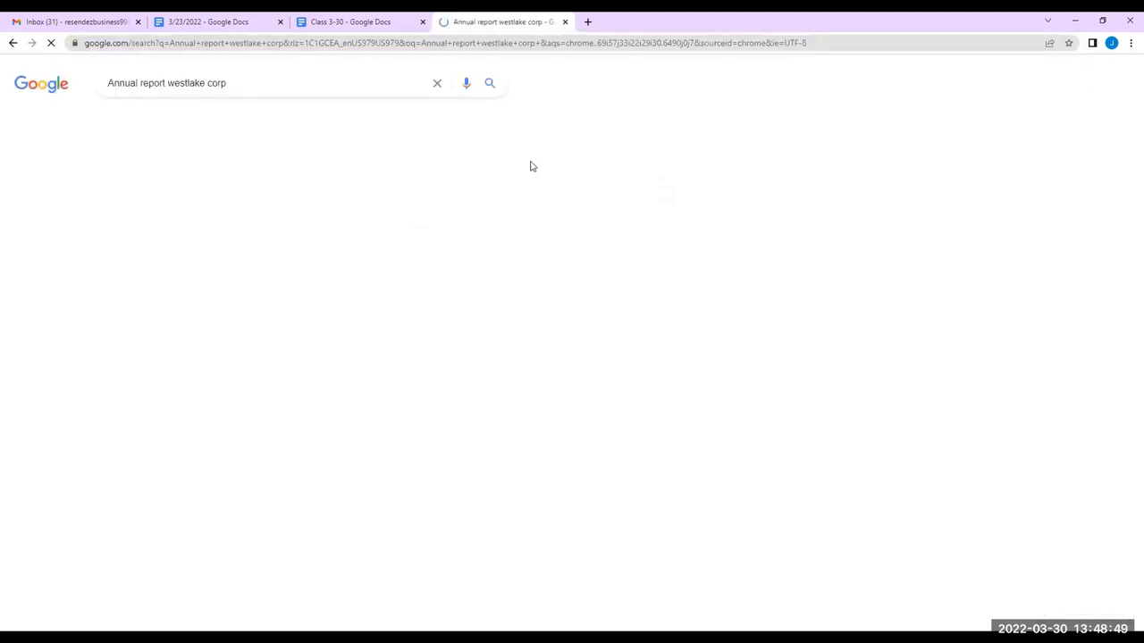
pyautogui.click(220, 188)
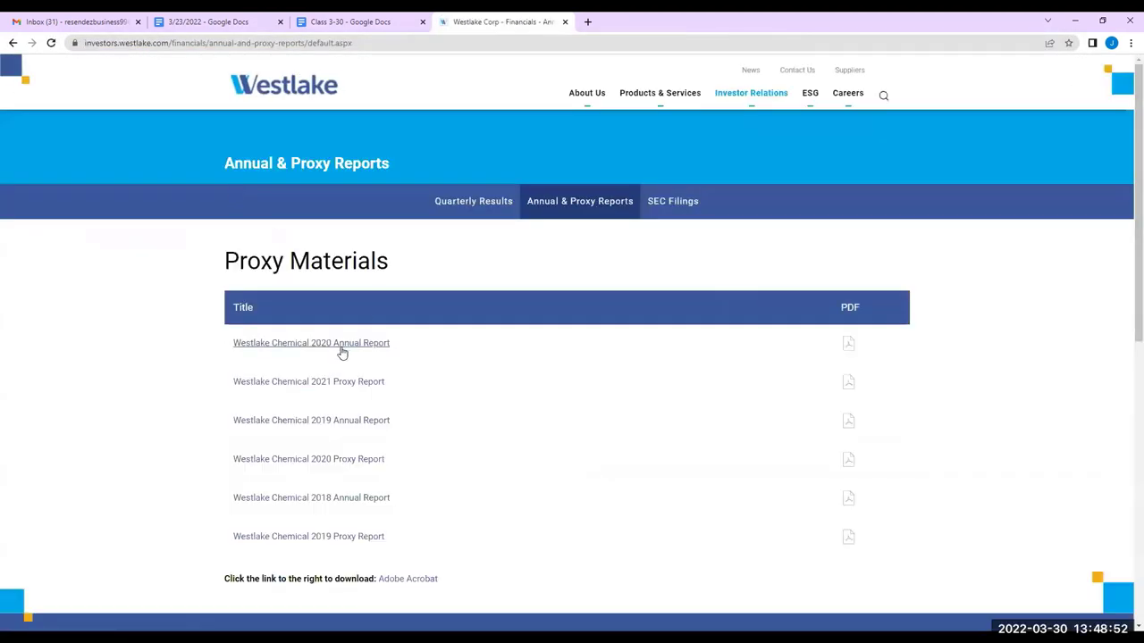
pyautogui.click(340, 352)
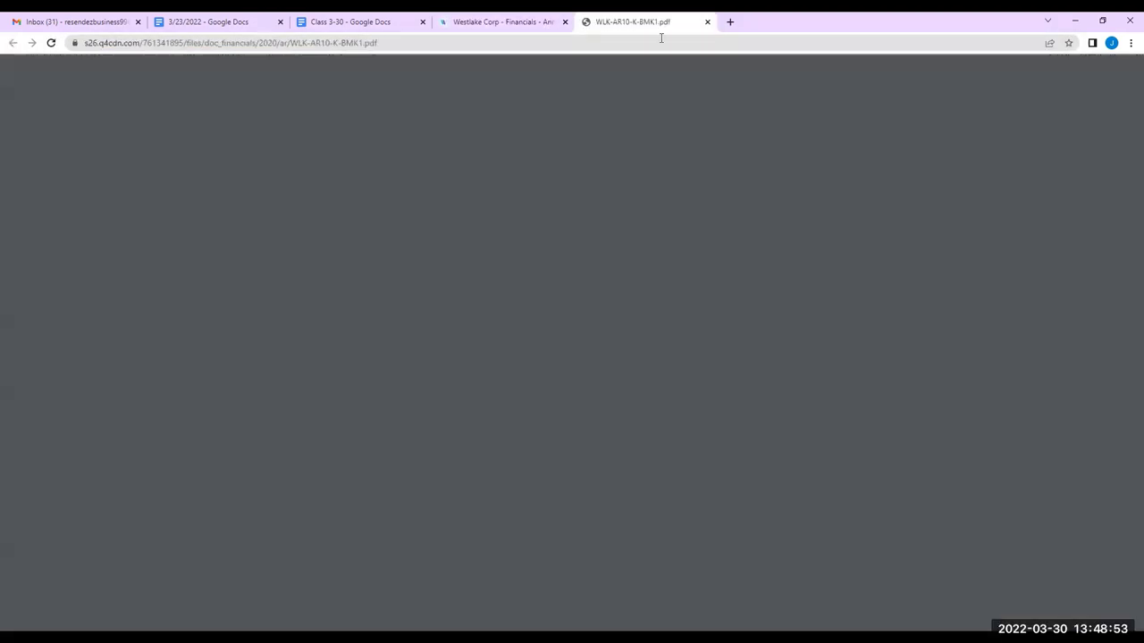
# Skim the Westlake 2020 10-K from the Business section down to page 43, then reopen the PDF find bar
pyautogui.hotkey('ctrl', 'f')
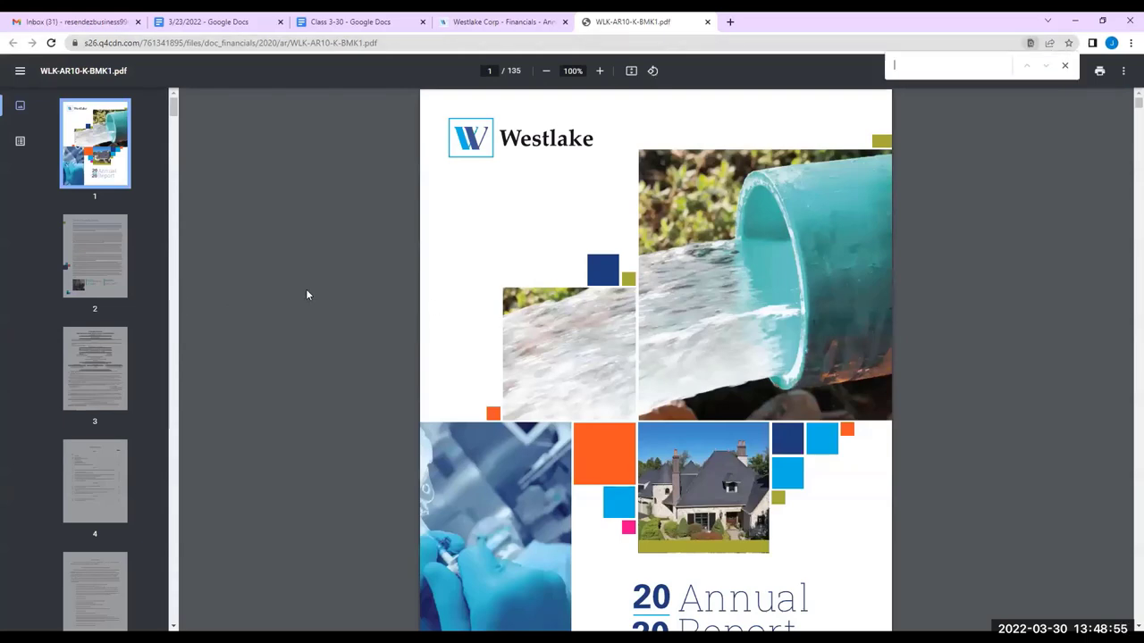
pyautogui.click(1064, 65)
pyautogui.scroll(-2, 719, 329)
pyautogui.scroll(-2, 715, 295)
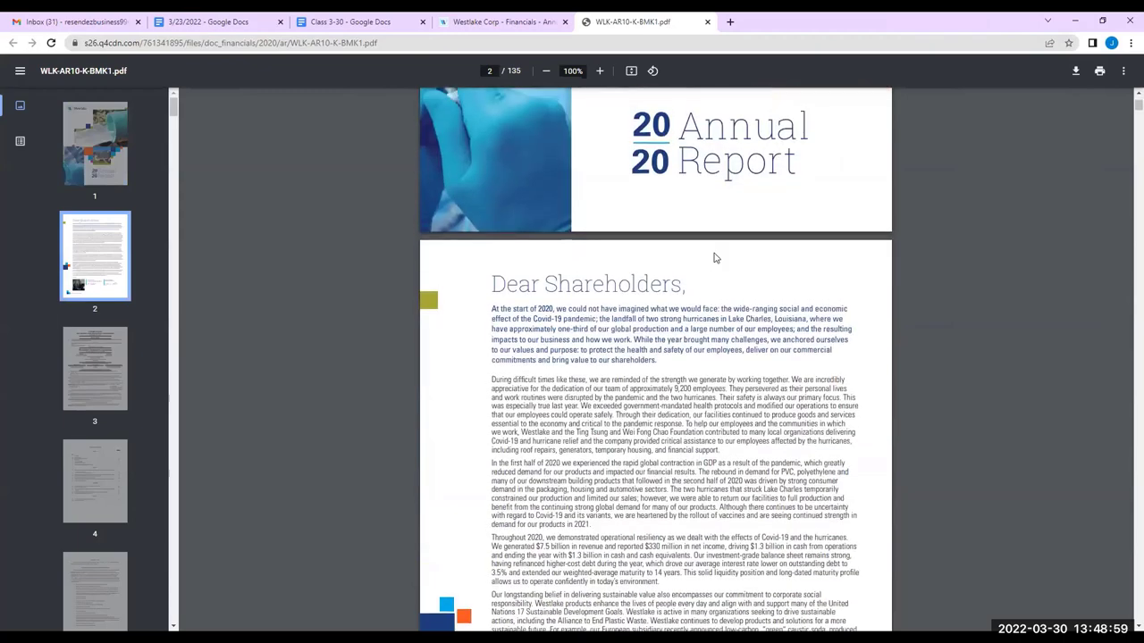
pyautogui.scroll(3, 644, 304)
pyautogui.scroll(-3, 572, 313)
pyautogui.scroll(-10, 564, 314)
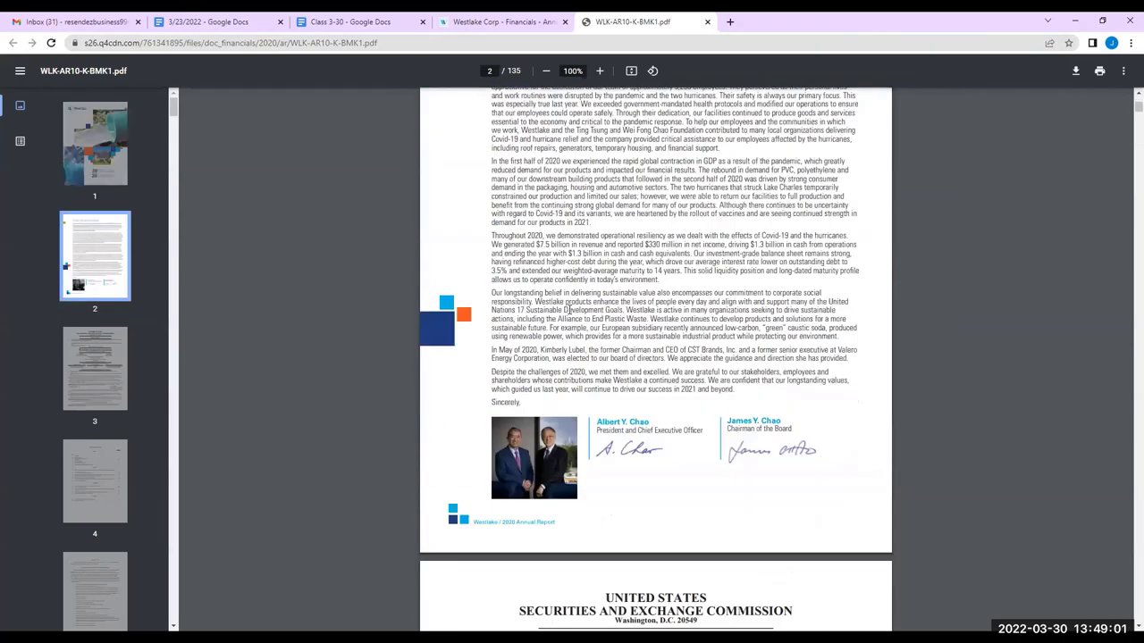
pyautogui.scroll(3, 676, 231)
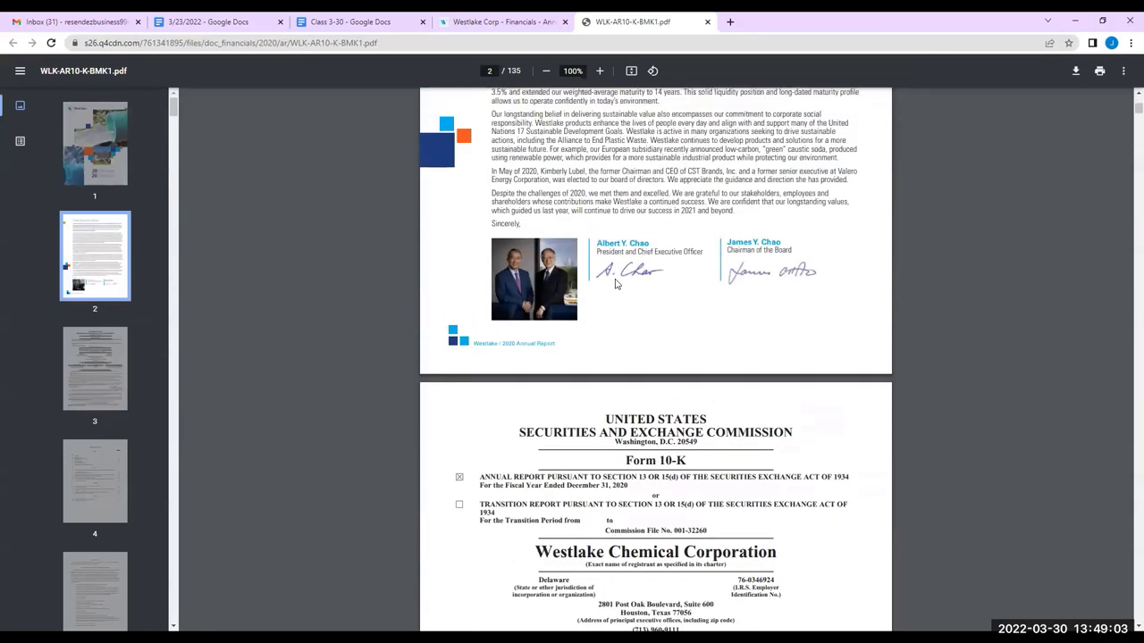
pyautogui.scroll(-7, 635, 273)
pyautogui.scroll(-10, 636, 274)
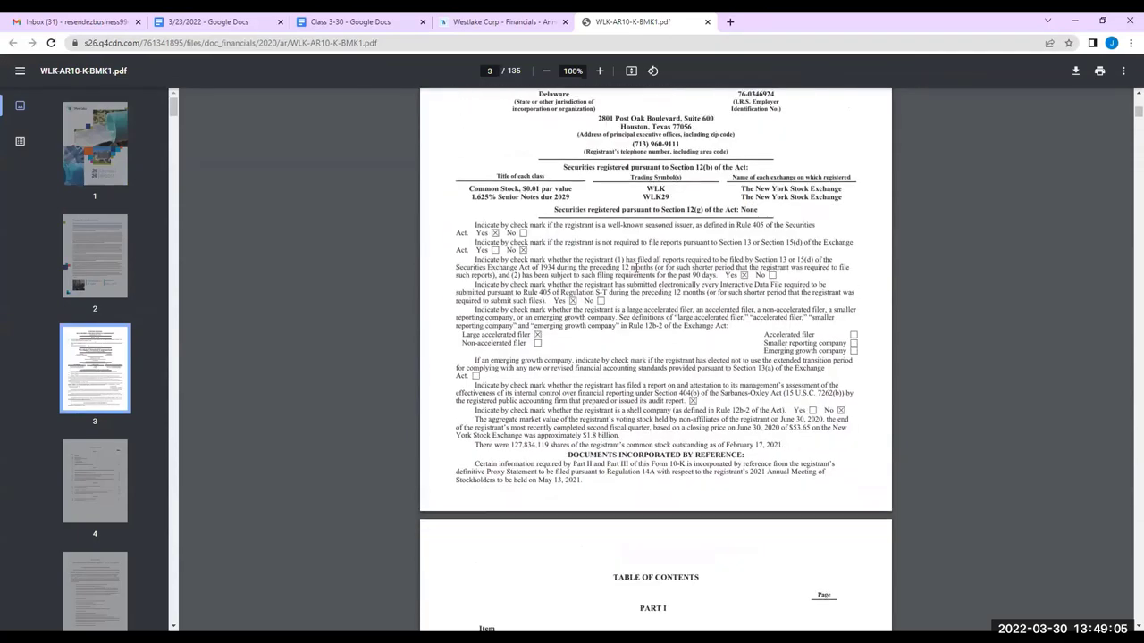
pyautogui.scroll(3, 572, 232)
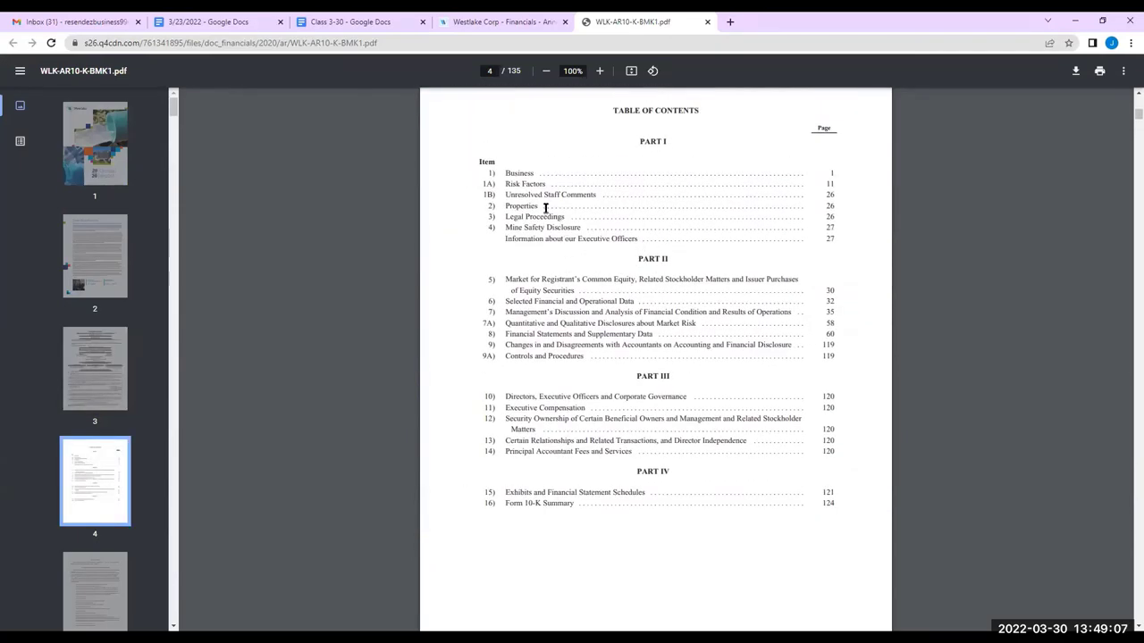
pyautogui.scroll(-1, 555, 203)
pyautogui.scroll(-11, 556, 204)
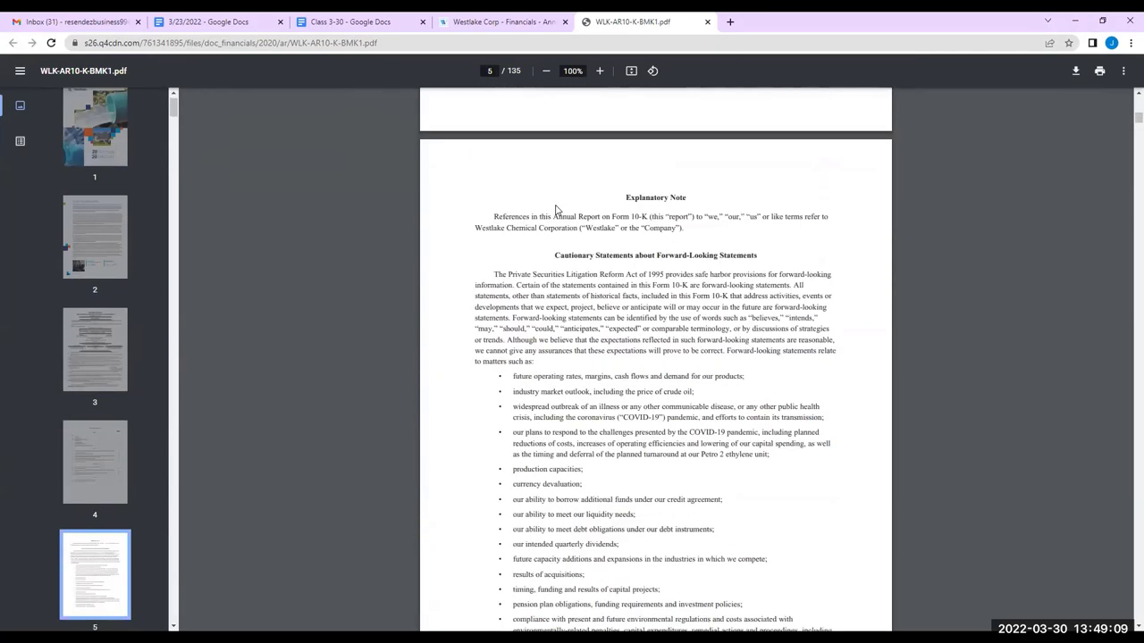
pyautogui.scroll(-10, 560, 207)
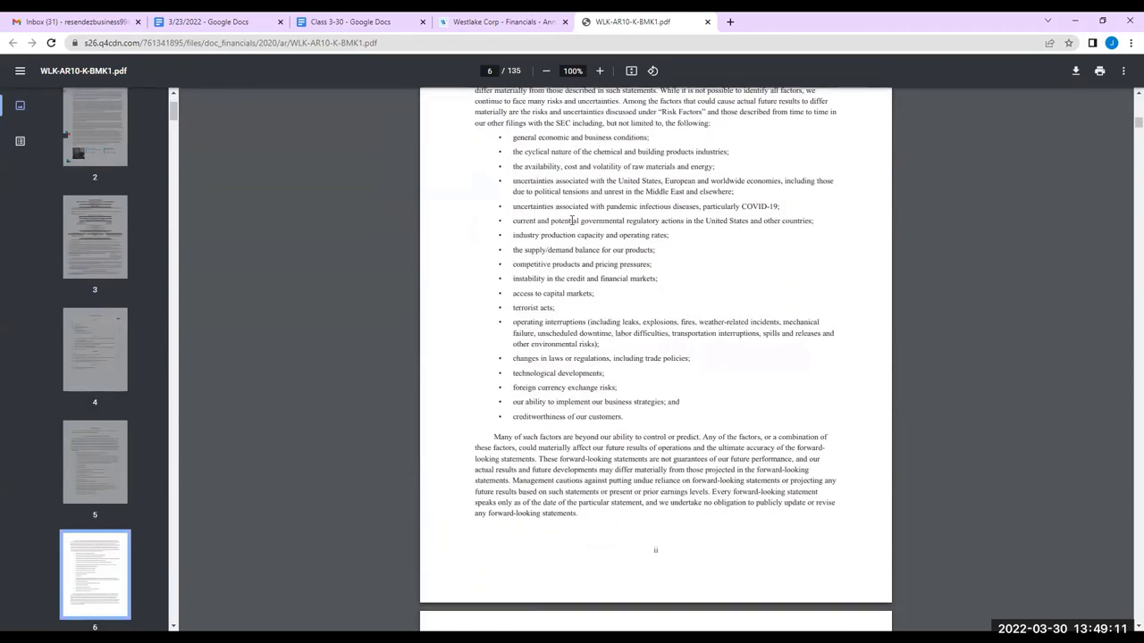
pyautogui.scroll(-9, 576, 236)
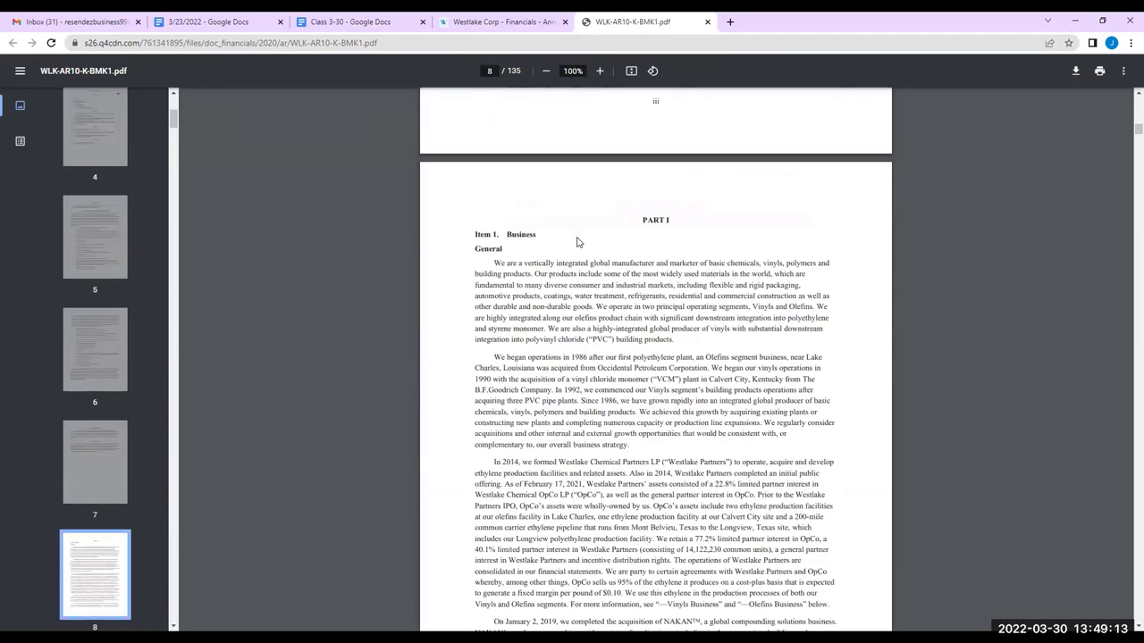
pyautogui.scroll(-10, 578, 255)
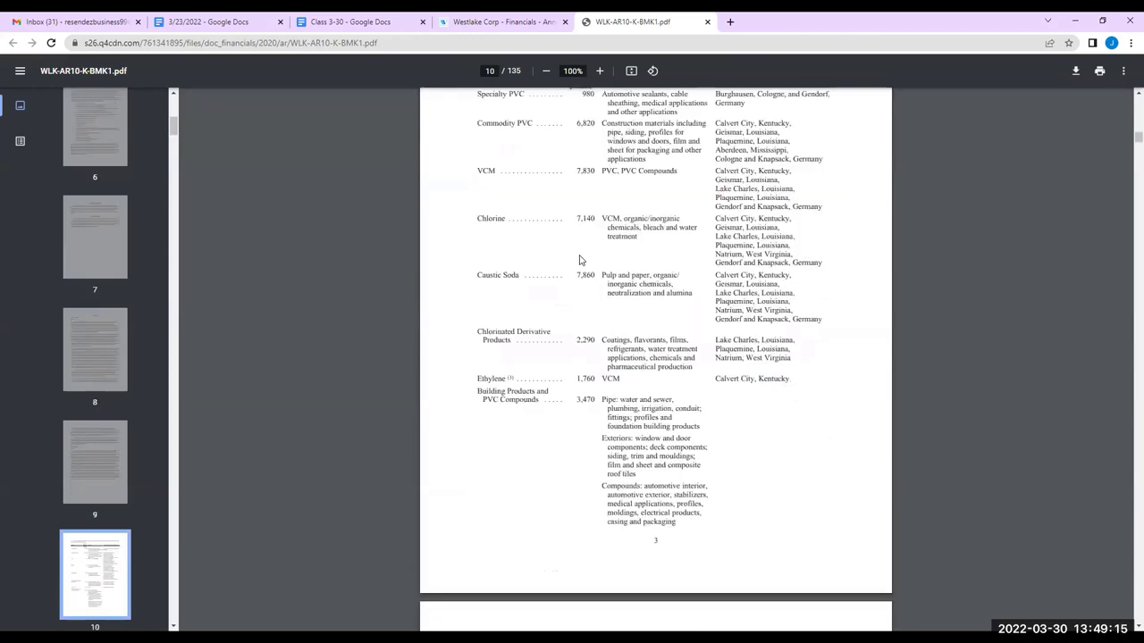
pyautogui.scroll(-10, 581, 260)
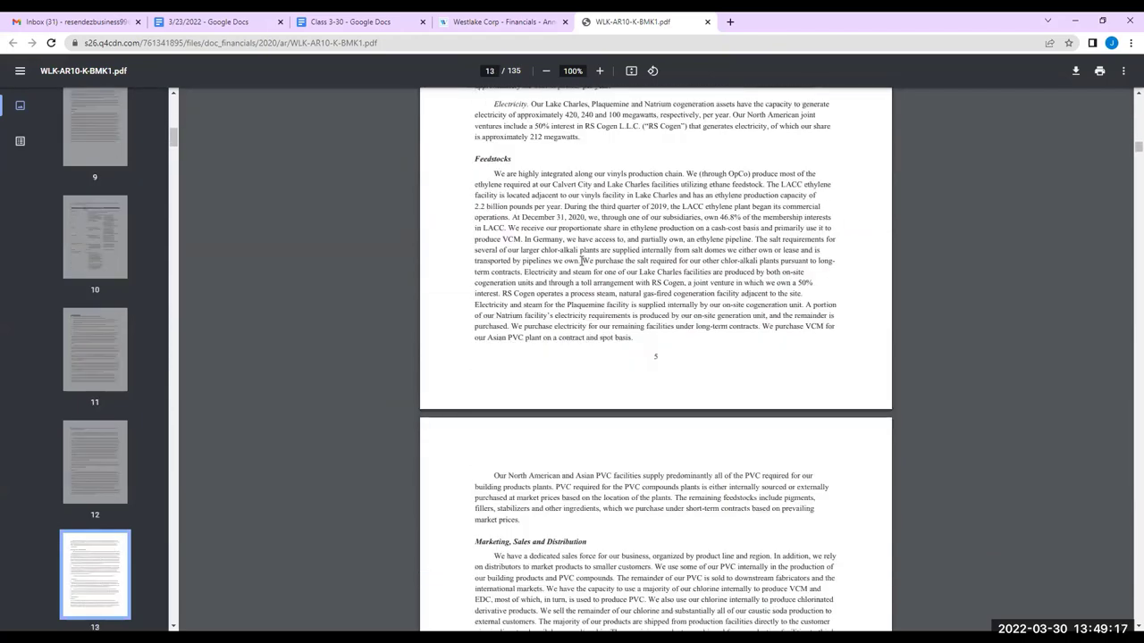
pyautogui.scroll(-5, 581, 264)
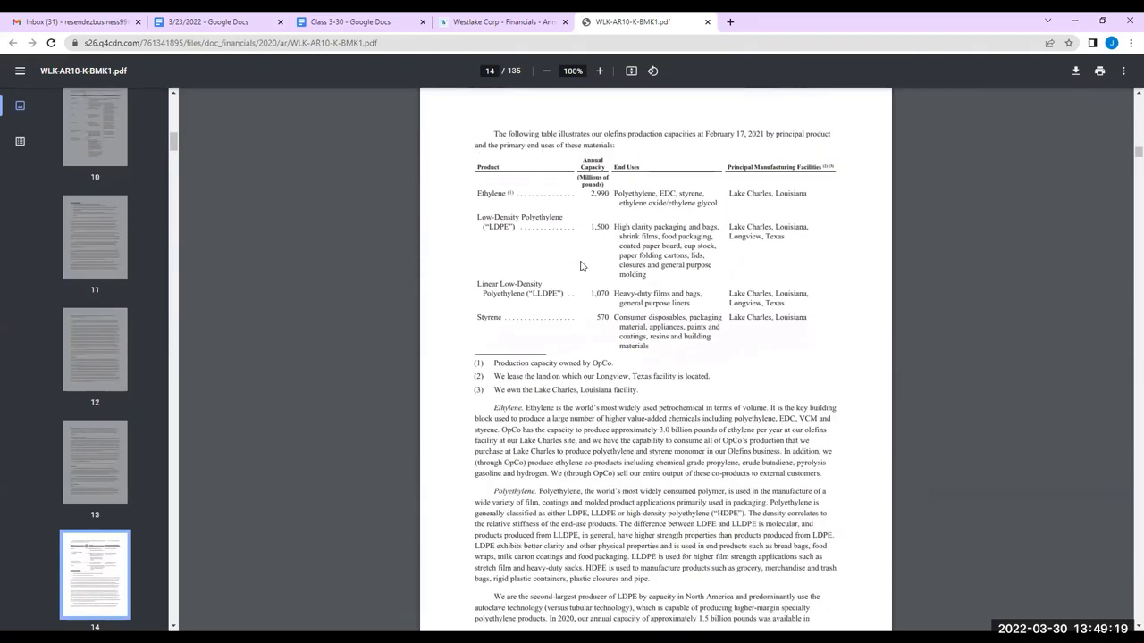
pyautogui.scroll(3, 582, 261)
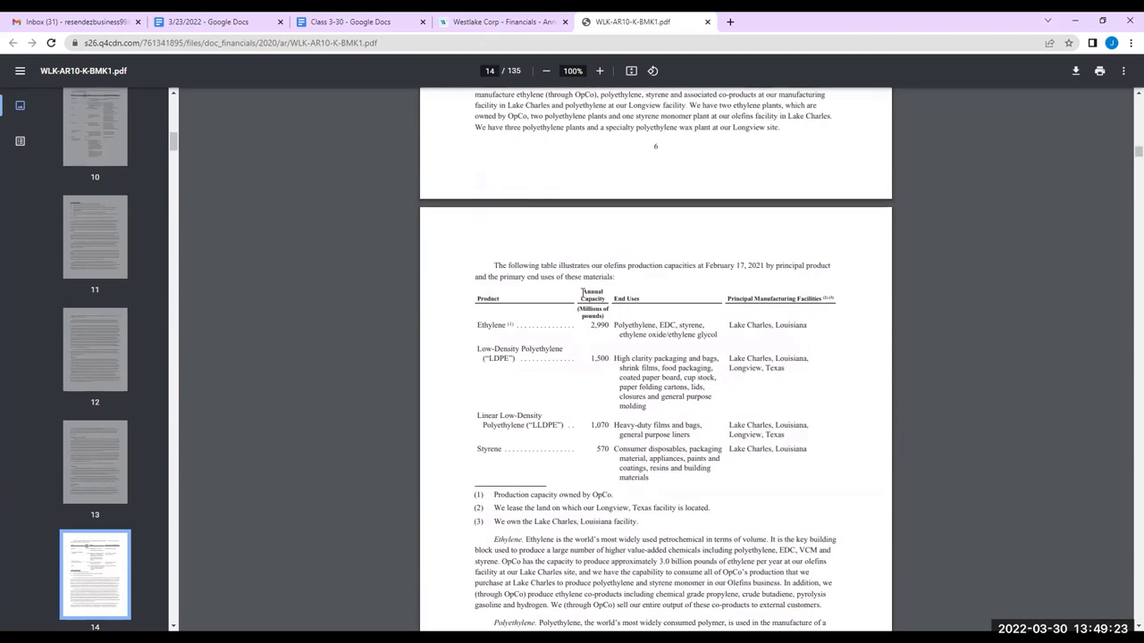
pyautogui.scroll(-6, 582, 286)
pyautogui.scroll(-10, 587, 297)
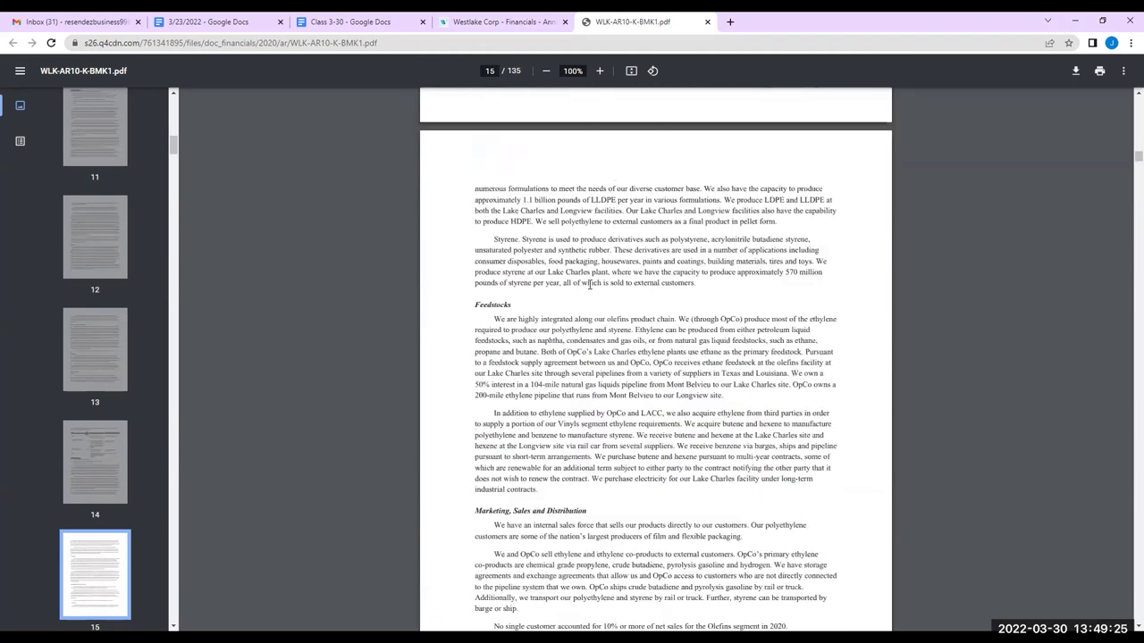
pyautogui.scroll(-9, 590, 284)
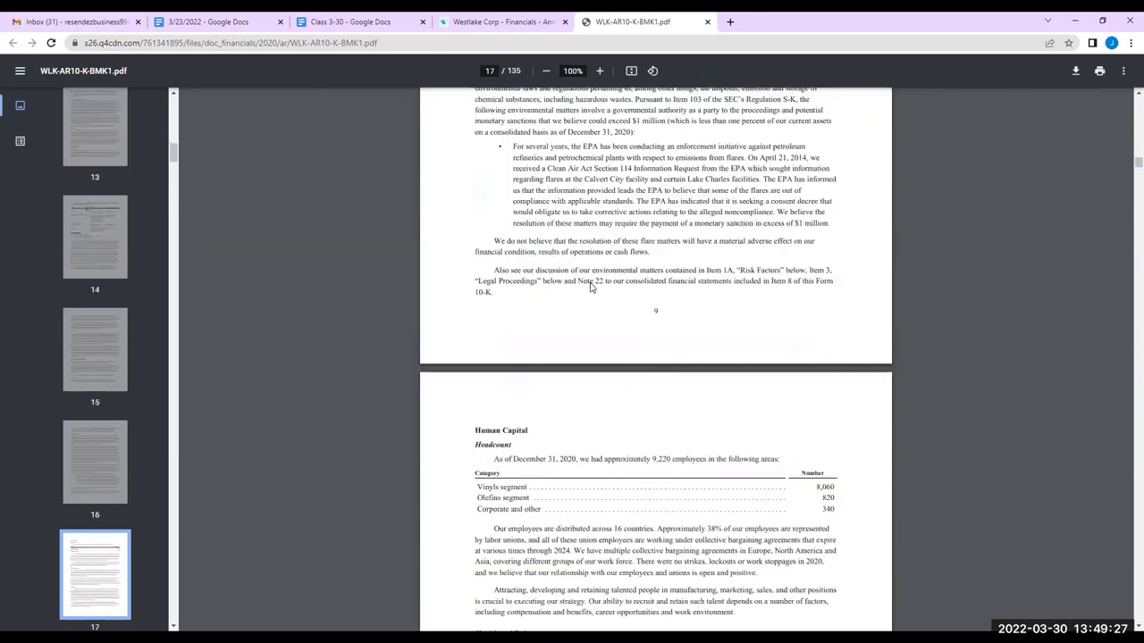
pyautogui.scroll(-15, 590, 284)
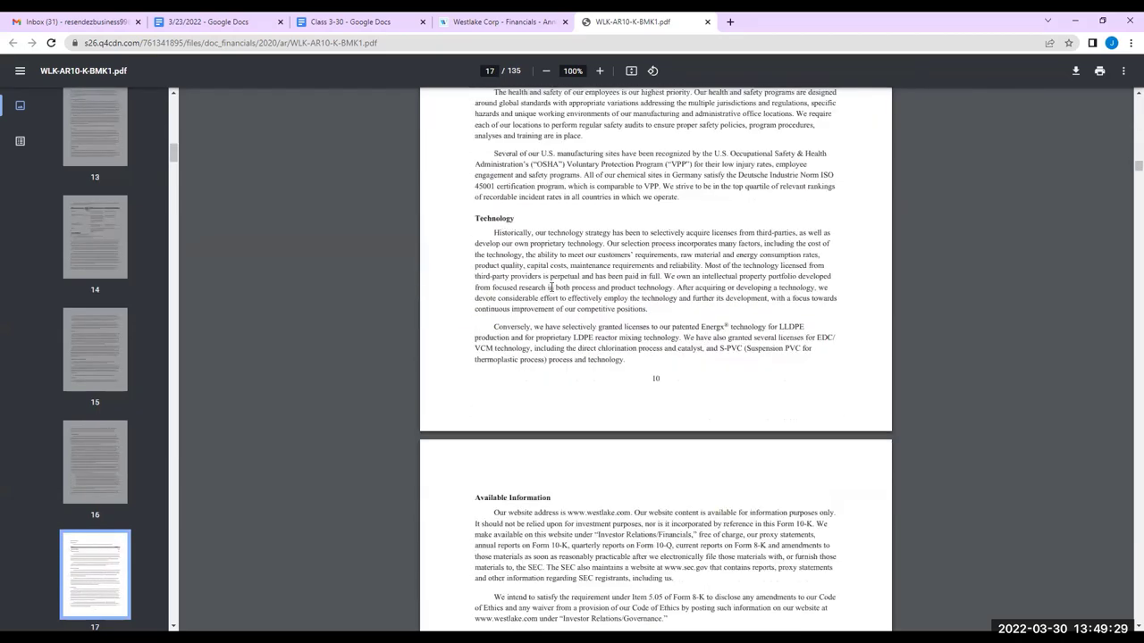
pyautogui.scroll(-15, 552, 287)
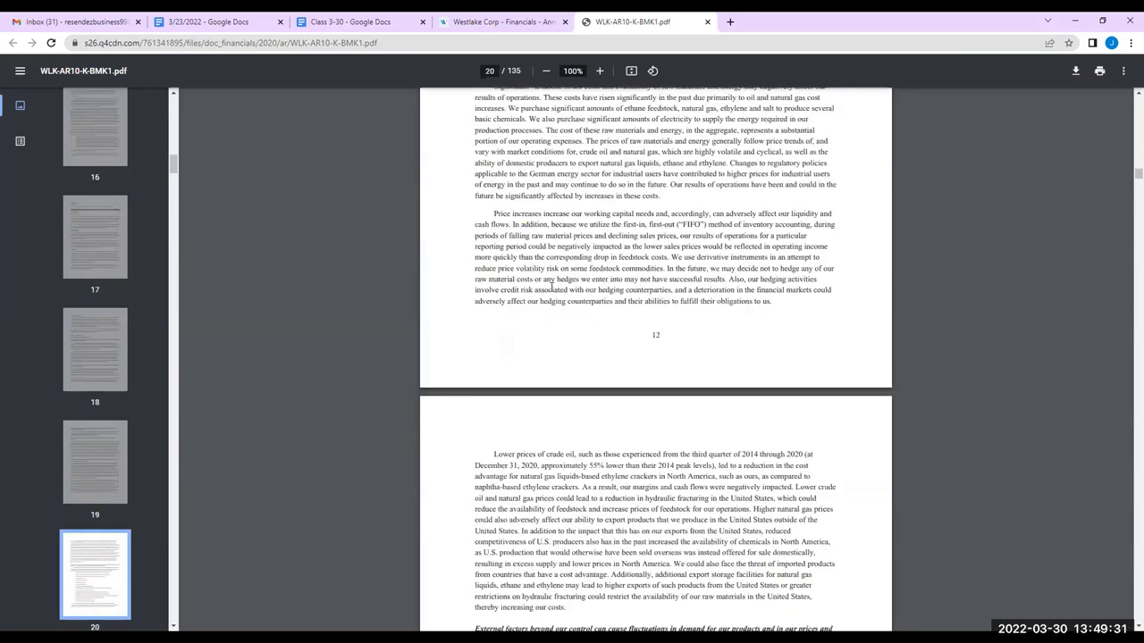
pyautogui.scroll(-15, 551, 287)
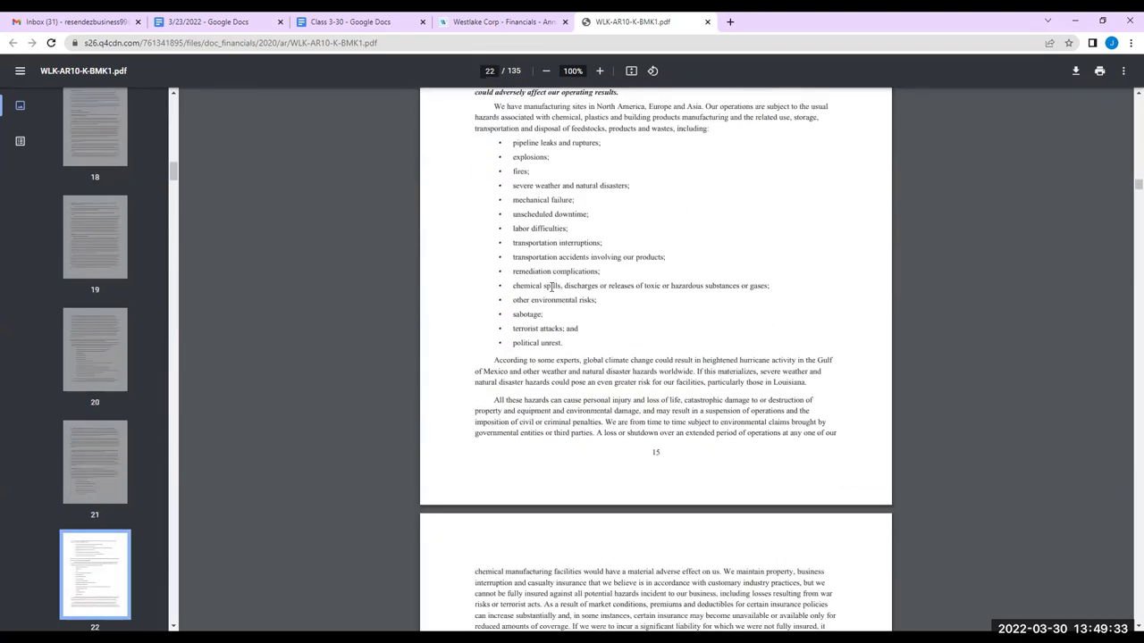
pyautogui.scroll(-15, 551, 287)
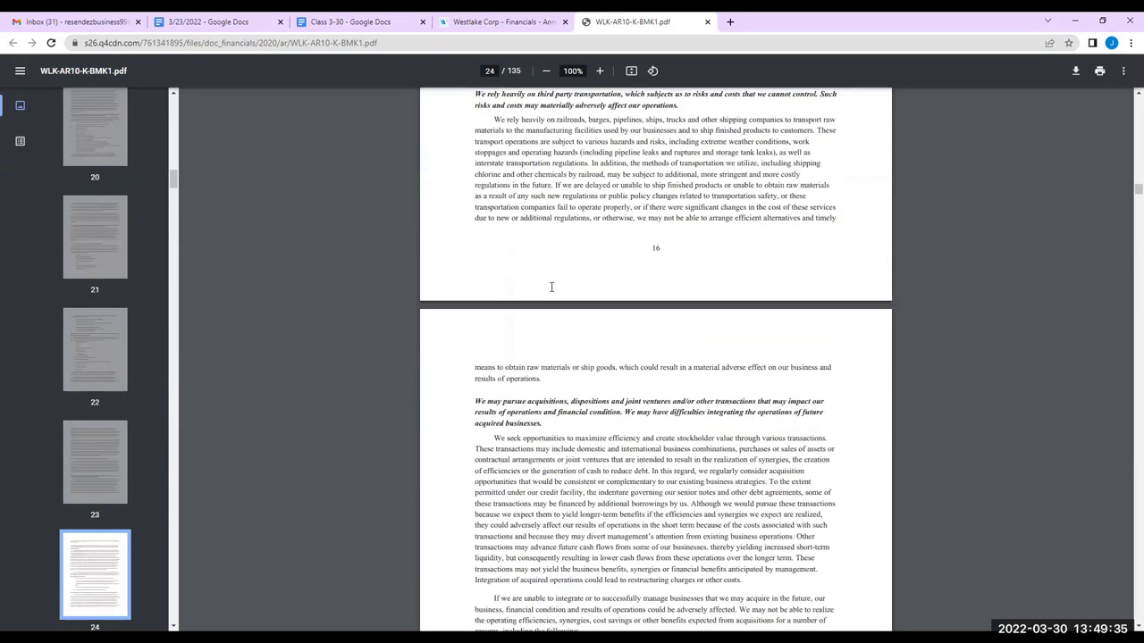
pyautogui.scroll(-15, 551, 287)
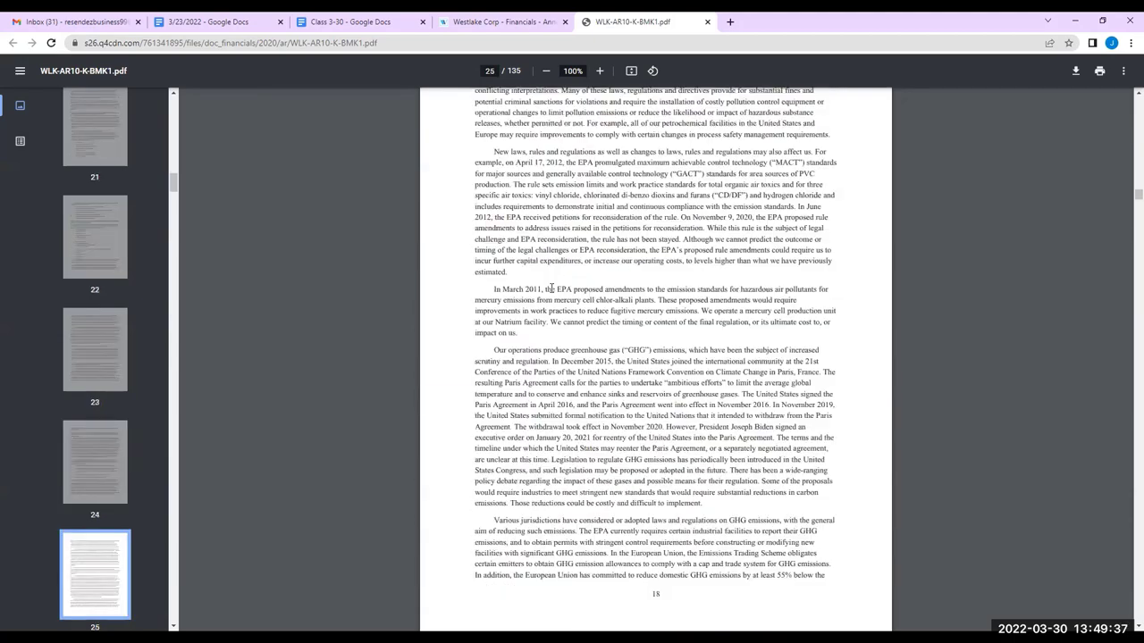
pyautogui.scroll(-15, 551, 287)
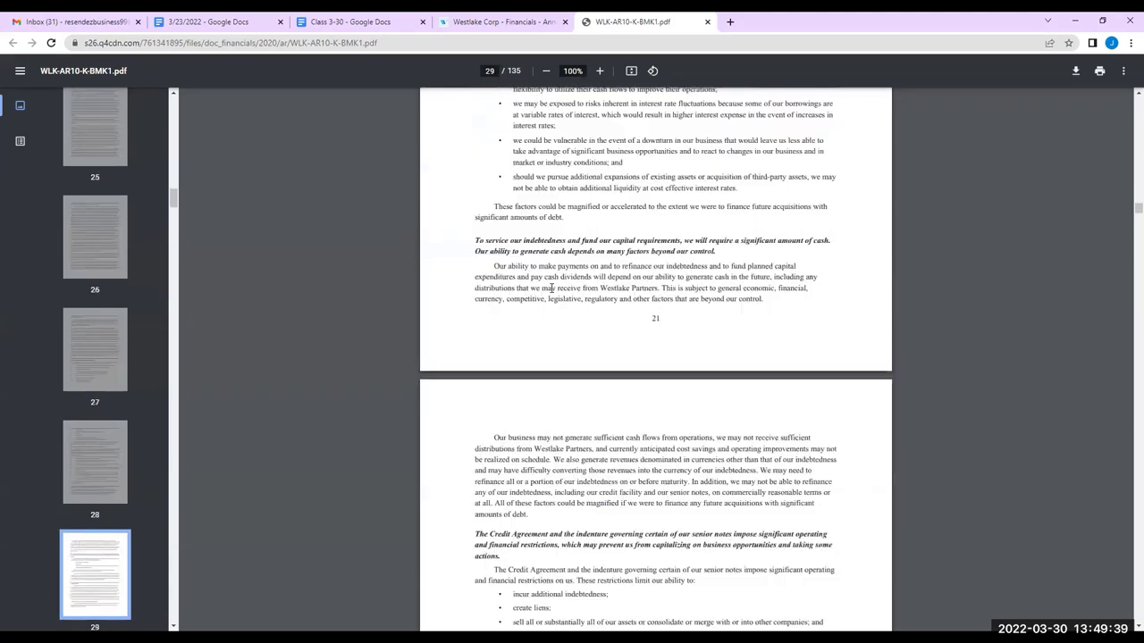
pyautogui.scroll(2, 551, 287)
pyautogui.scroll(-10, 551, 286)
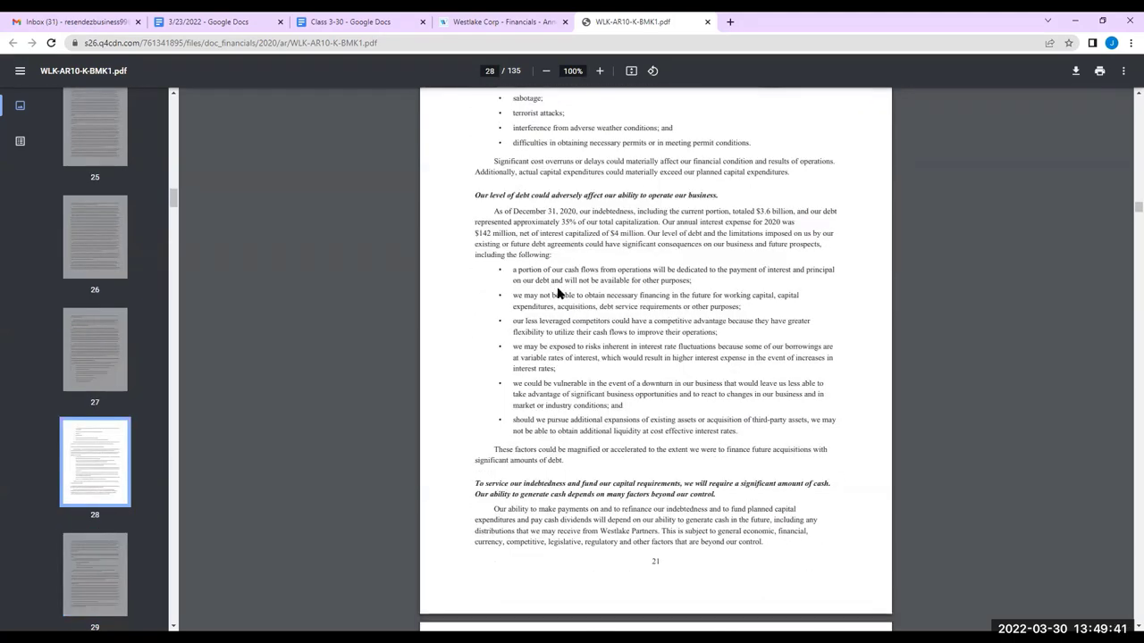
pyautogui.scroll(-15, 556, 291)
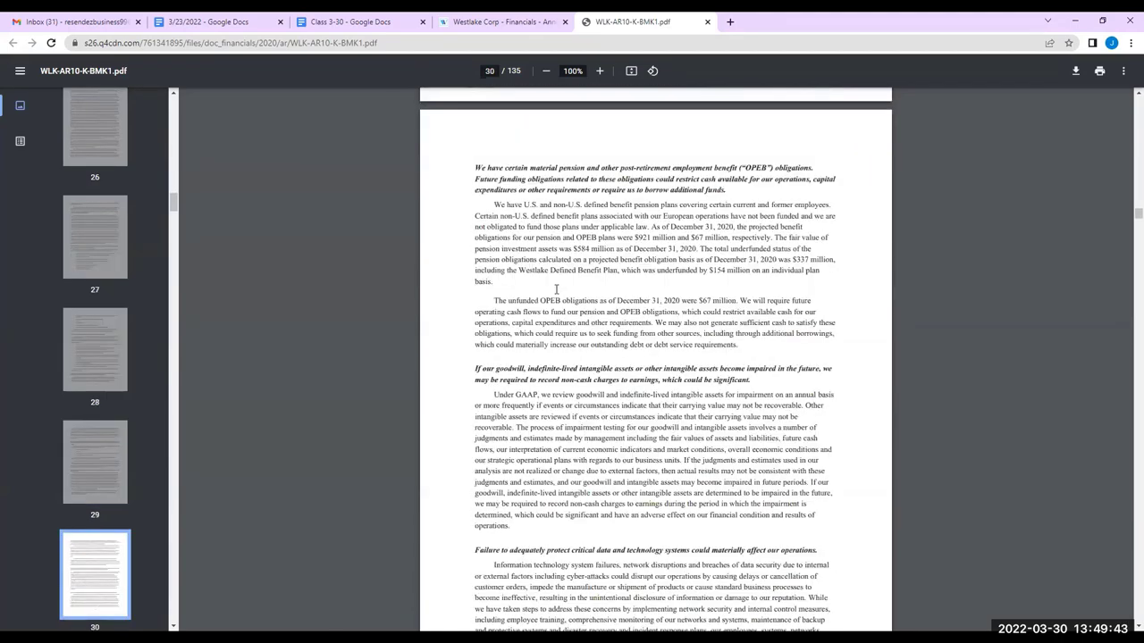
pyautogui.scroll(-15, 553, 295)
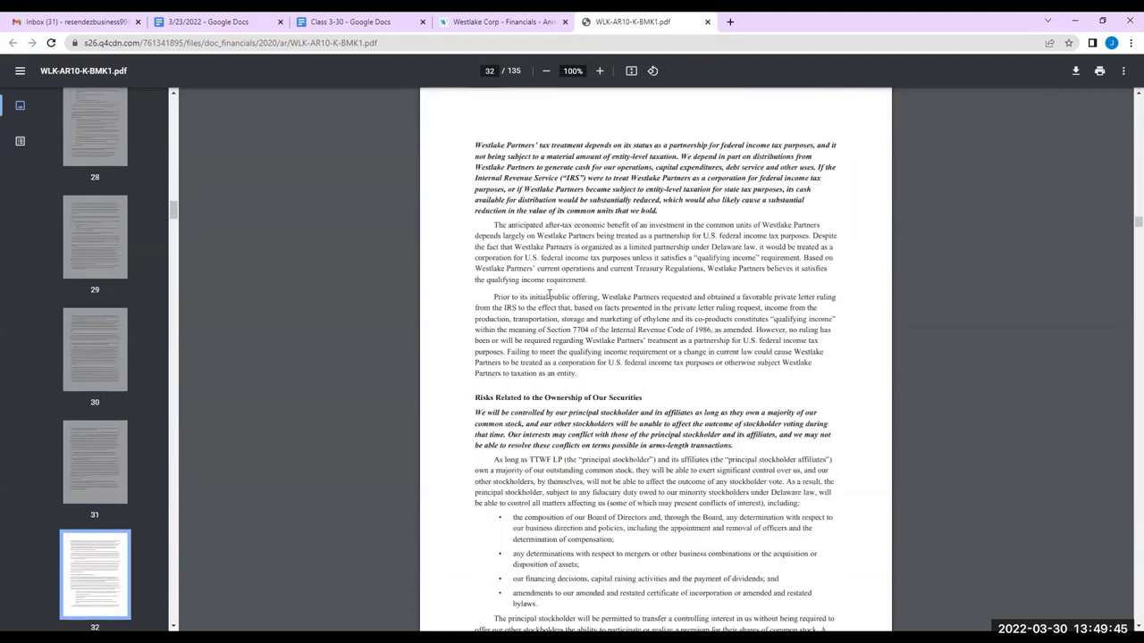
pyautogui.scroll(-20, 550, 295)
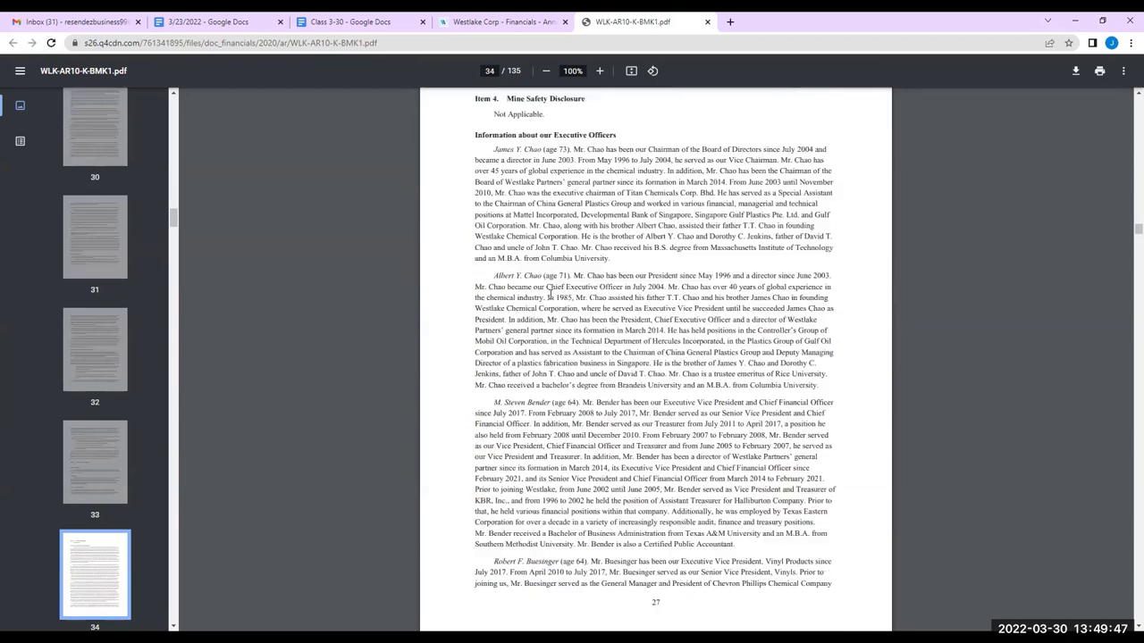
pyautogui.scroll(-4, 550, 301)
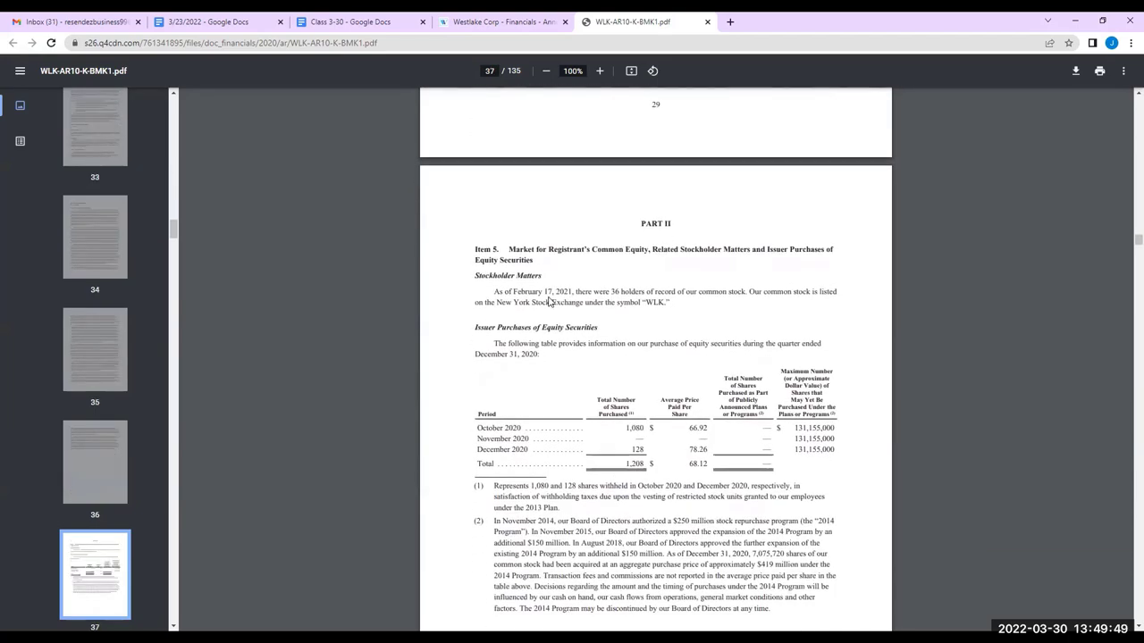
pyautogui.scroll(-15, 549, 297)
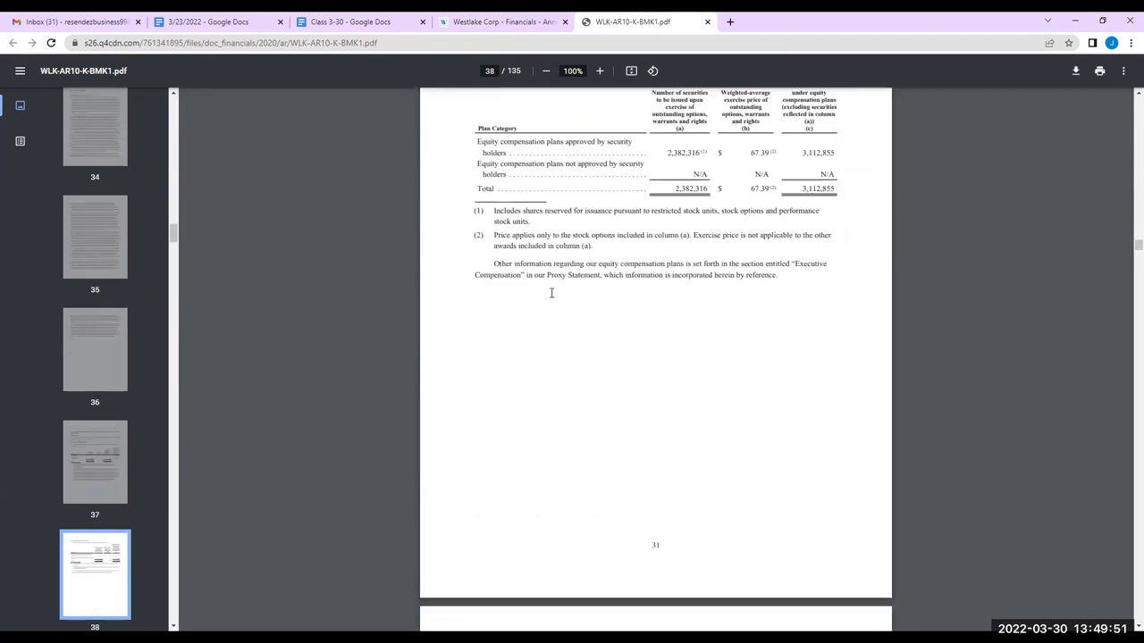
pyautogui.scroll(-20, 551, 294)
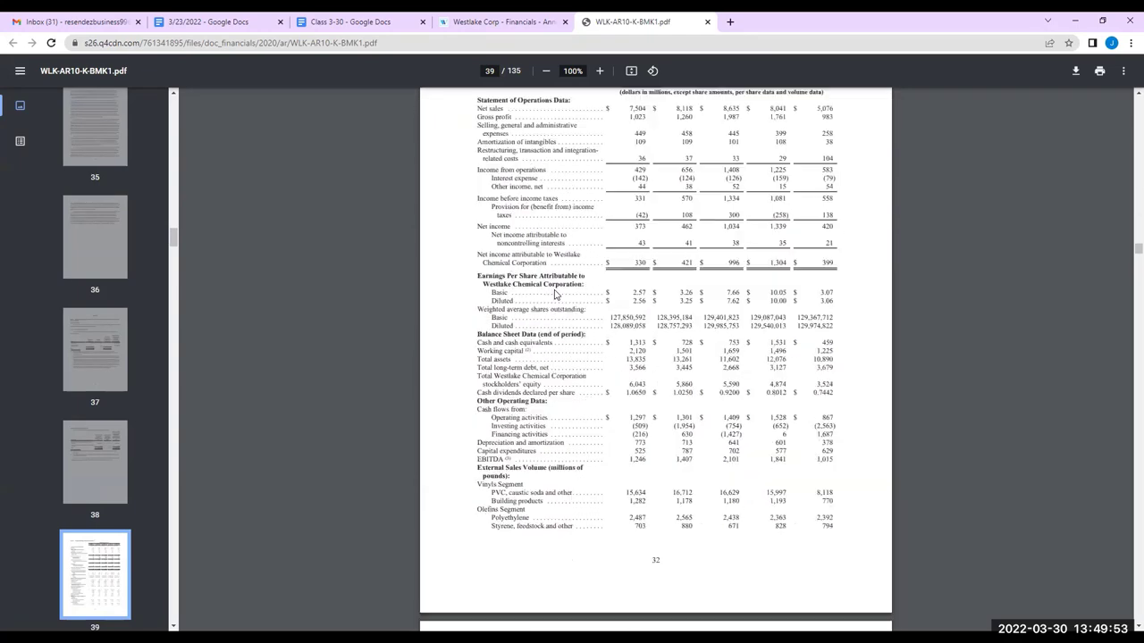
pyautogui.scroll(-10, 558, 284)
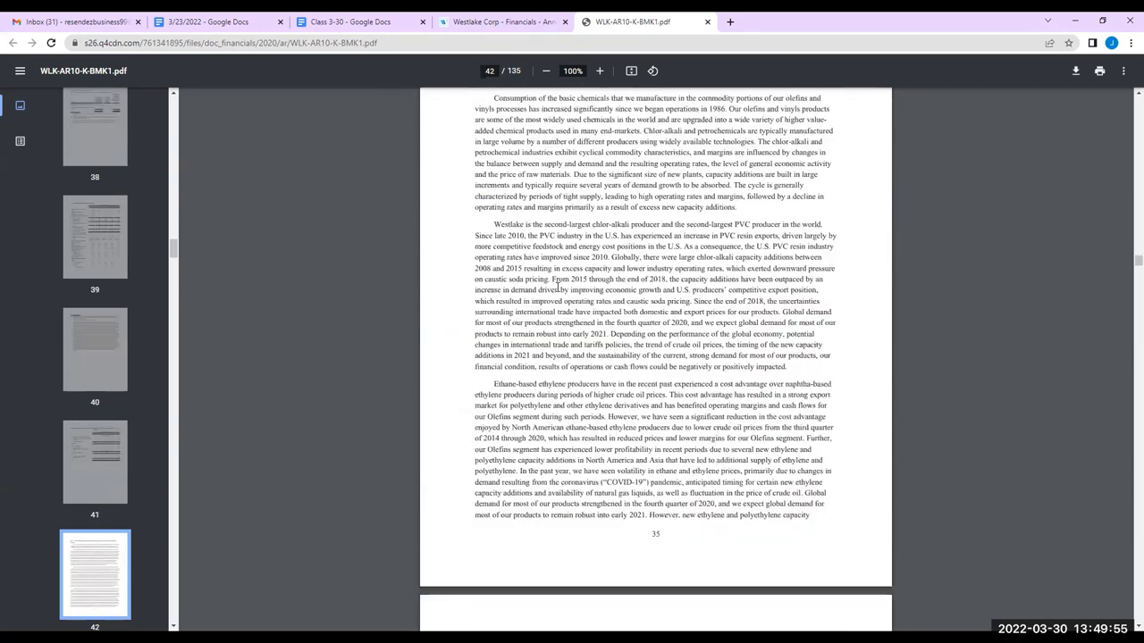
pyautogui.hotkey('ctrl', 'f')
# Search the annual report for 'olefins' and step through the first matches
pyautogui.write('o')
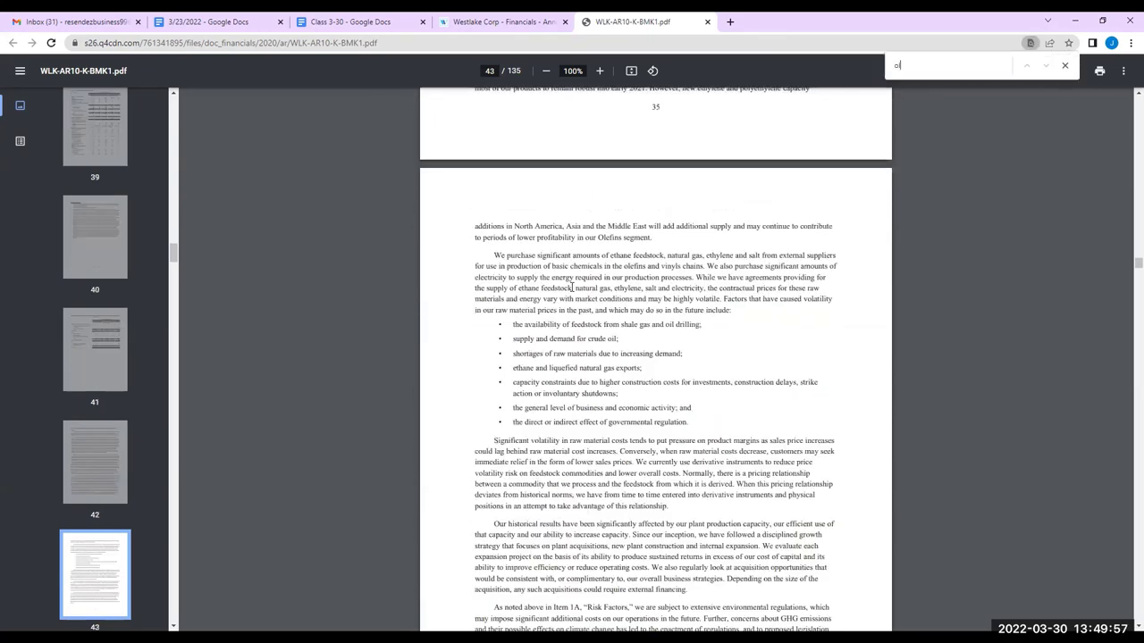
pyautogui.write('le')
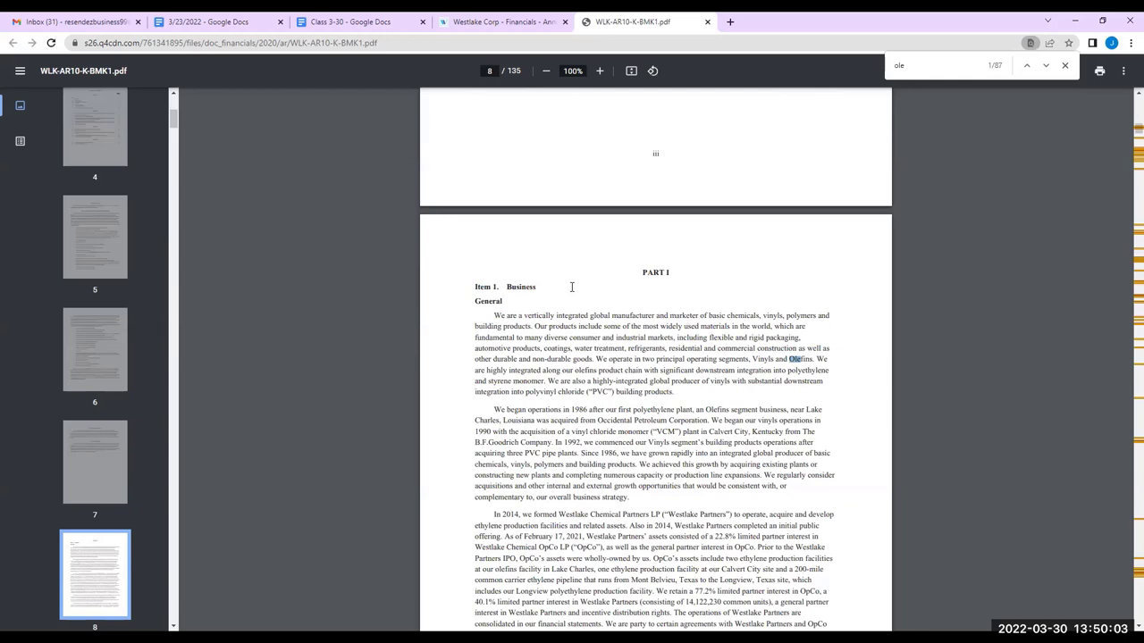
pyautogui.write('fins')
pyautogui.click(1045, 66)
pyautogui.click(1046, 66)
pyautogui.click(1046, 66)
pyautogui.click(1046, 66)
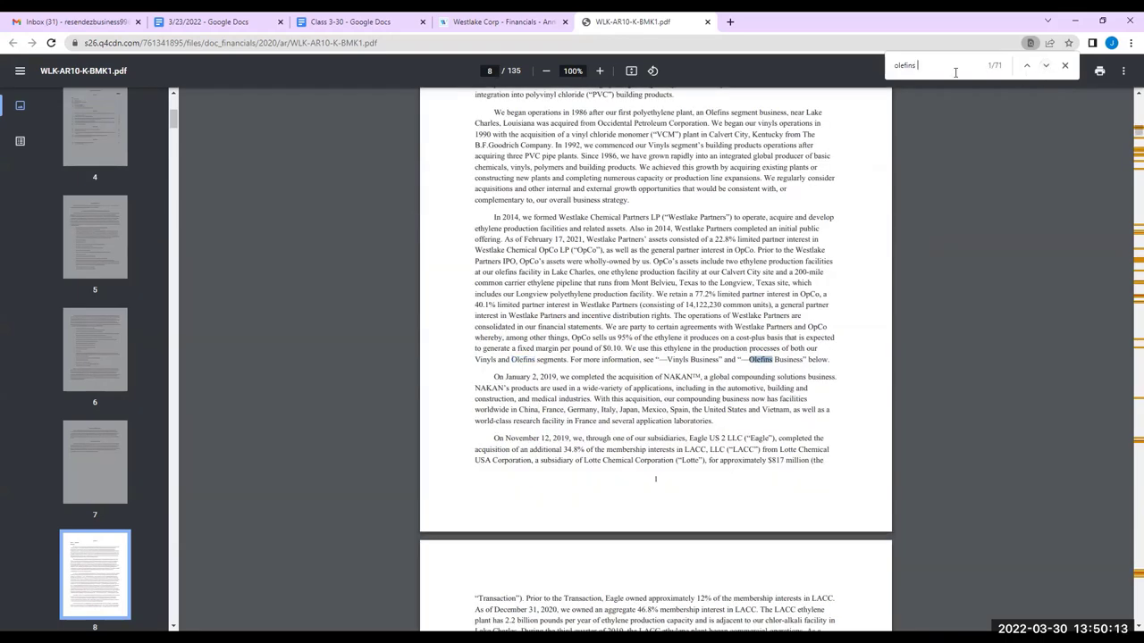
# Refine the search to 'olefins bus' and reach the Olefins Business section on page 14 (match 3/8)
pyautogui.write('bus')
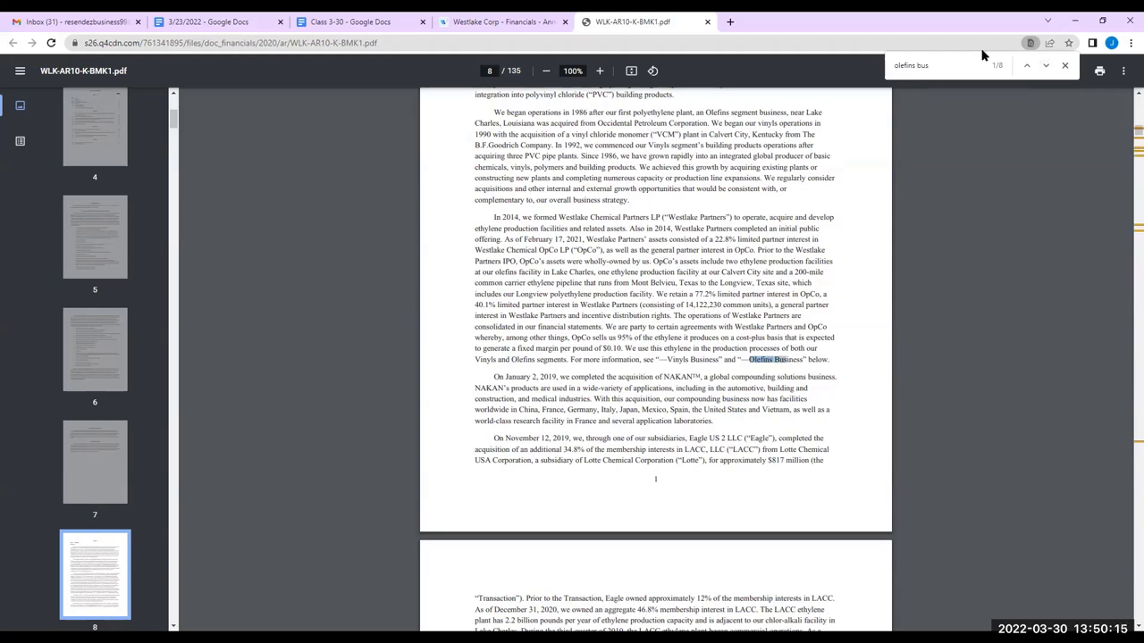
pyautogui.click(1046, 66)
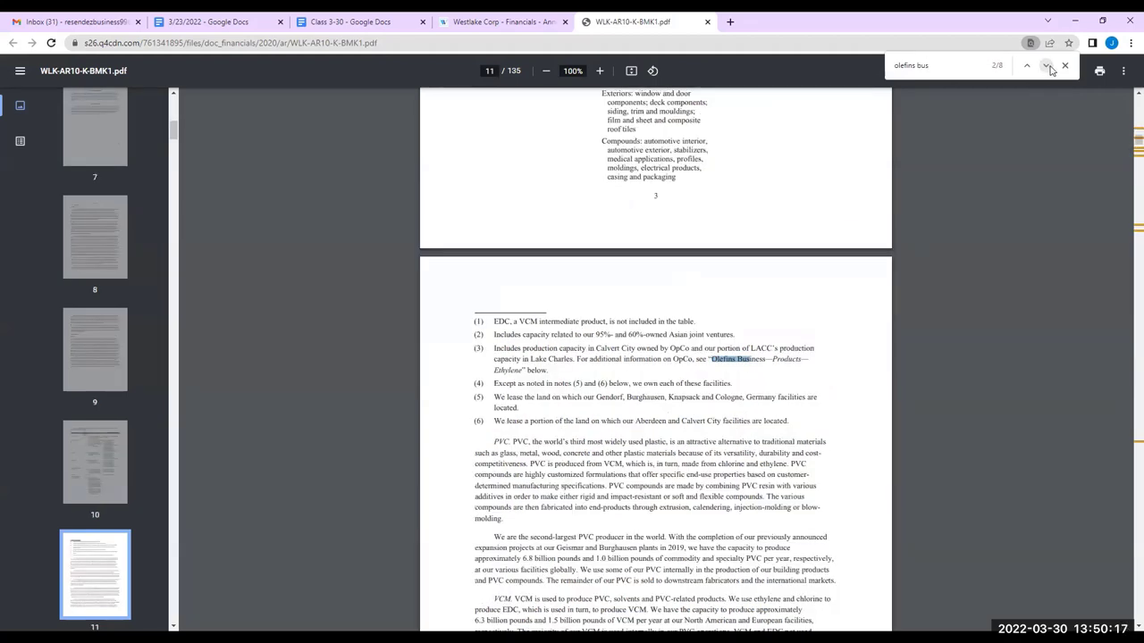
pyautogui.click(1047, 66)
pyautogui.scroll(-2, 536, 260)
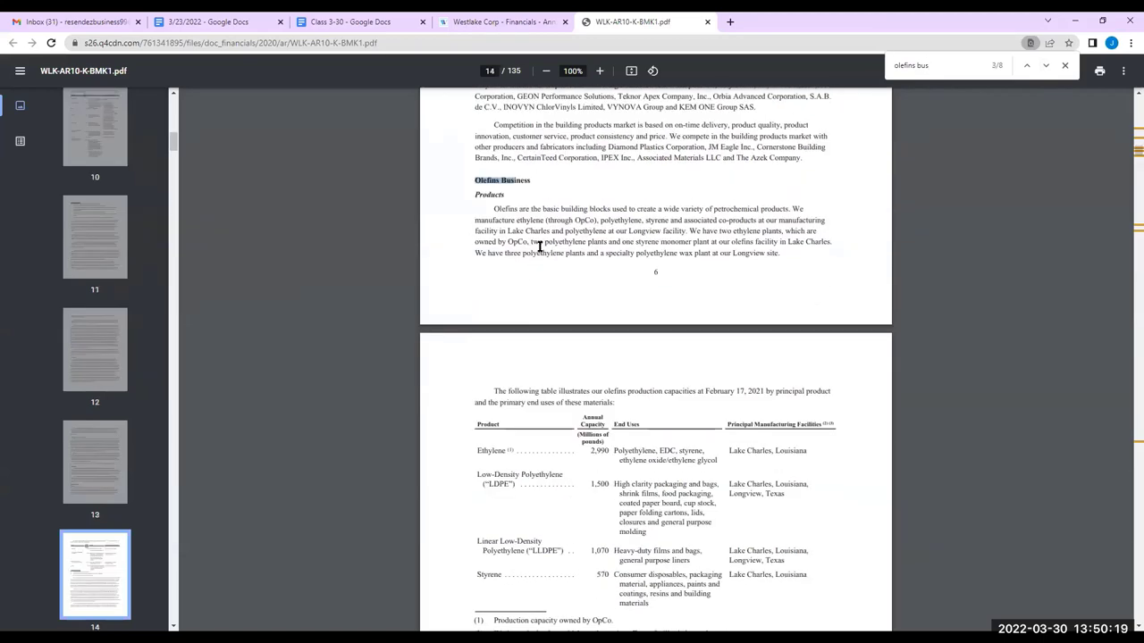
pyautogui.scroll(-2, 534, 224)
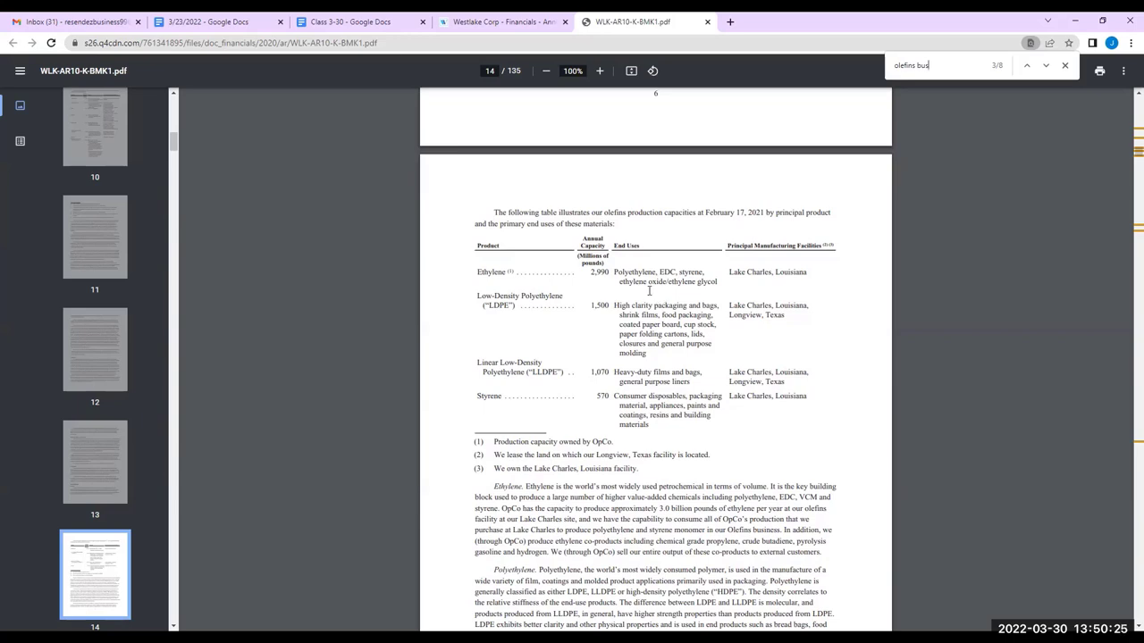
pyautogui.scroll(2, 657, 277)
# Study page 14's olefins capacity table, highlighting styrene, coated paper board and Consumer disposables, then read the ethylene paragraphs
pyautogui.scroll(2, 631, 296)
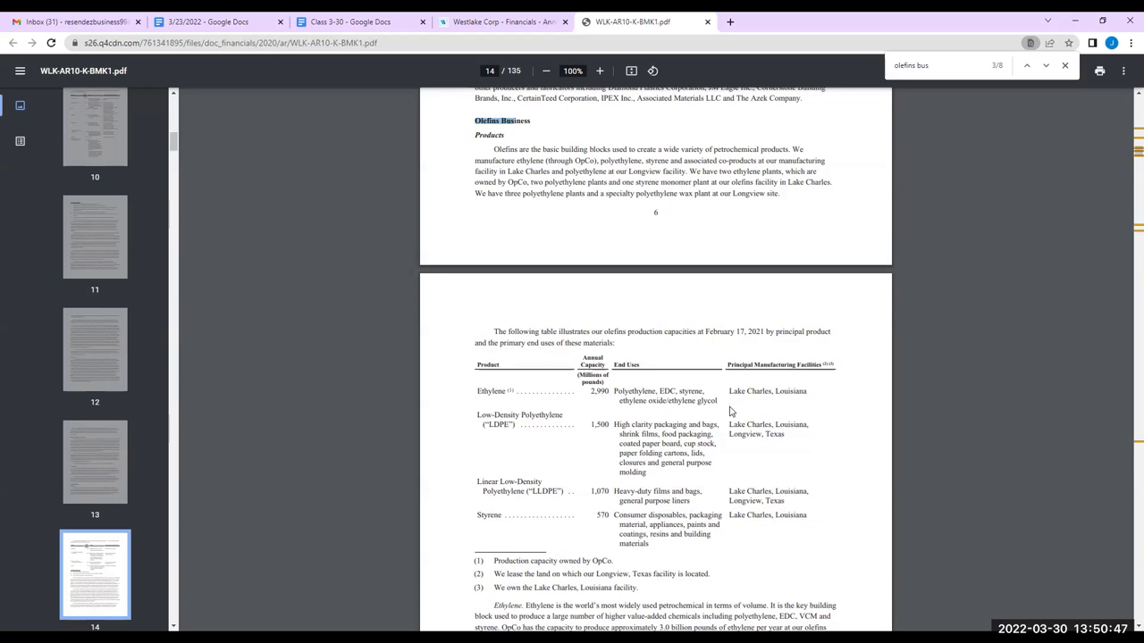
pyautogui.moveTo(681, 393); pyautogui.dragTo(703, 391)
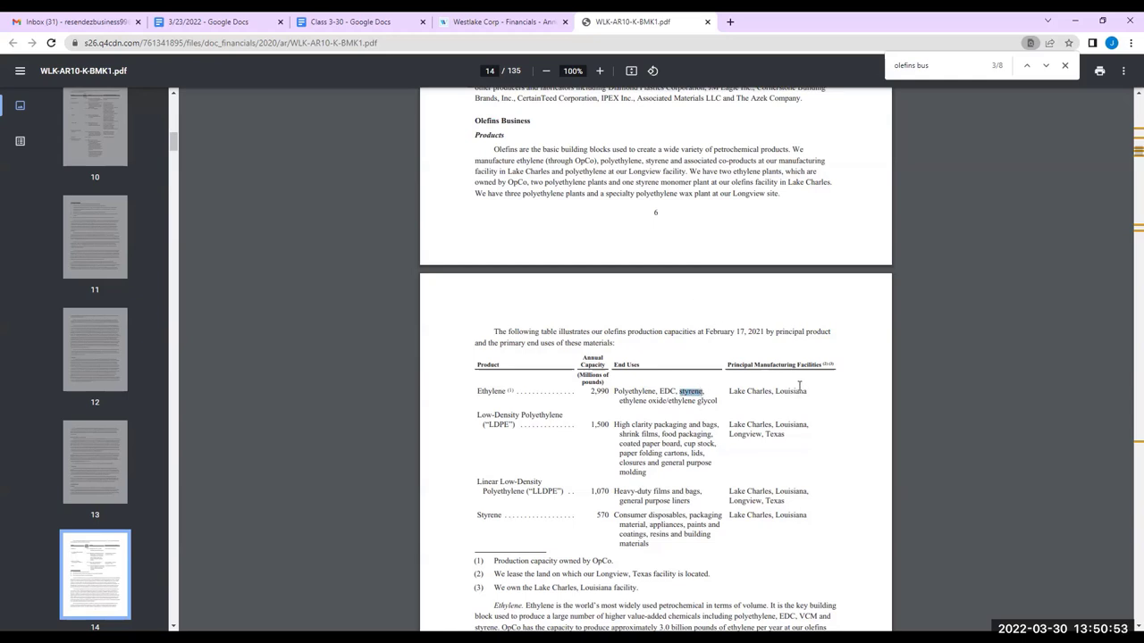
pyautogui.click(720, 431)
pyautogui.moveTo(636, 444); pyautogui.dragTo(698, 447)
pyautogui.click(686, 456)
pyautogui.moveTo(613, 515); pyautogui.dragTo(686, 515)
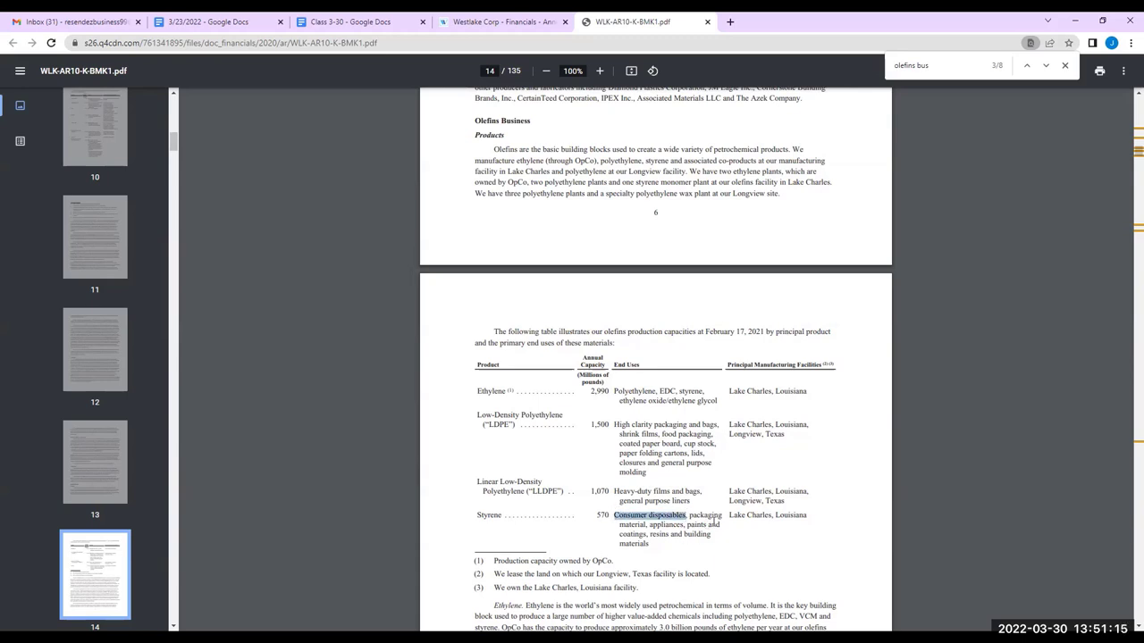
pyautogui.click(716, 520)
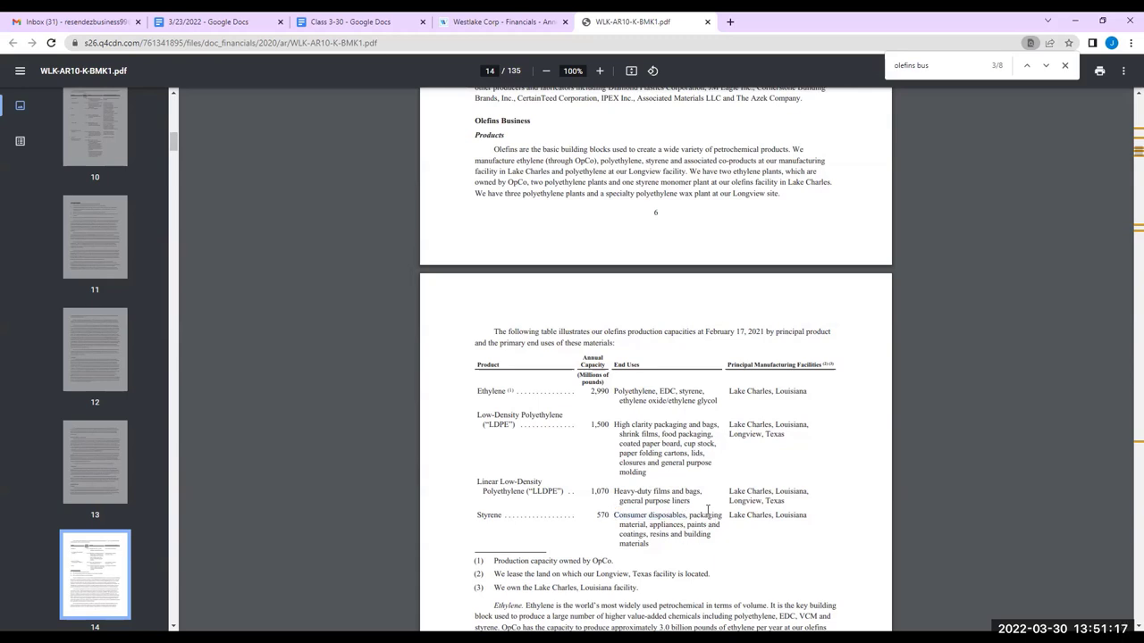
pyautogui.scroll(-3, 709, 509)
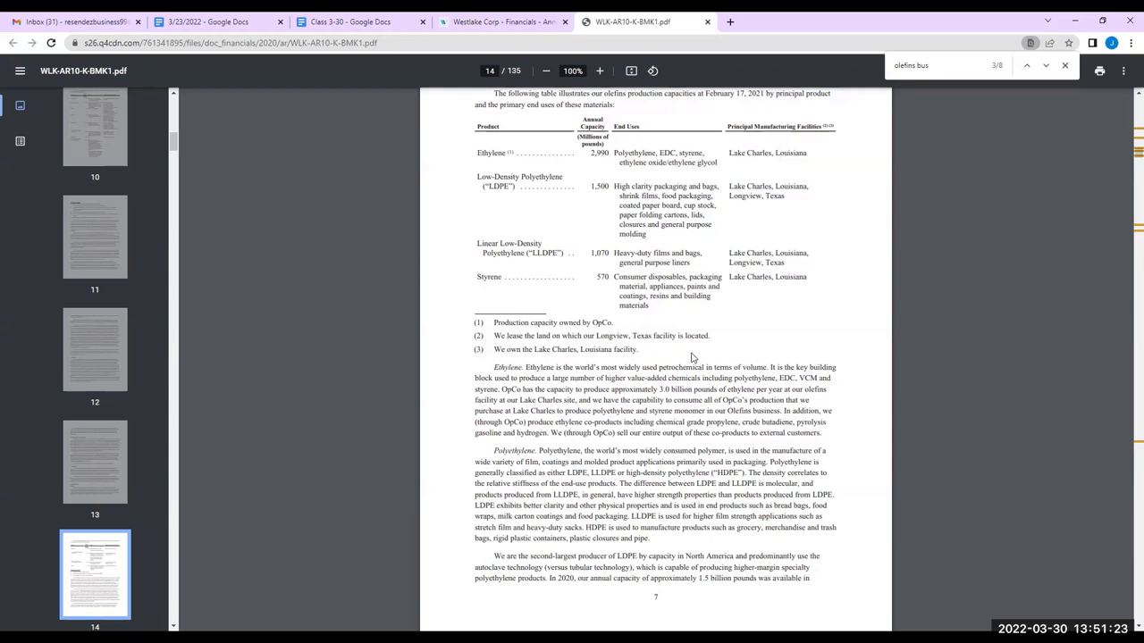
pyautogui.scroll(-3, 700, 359)
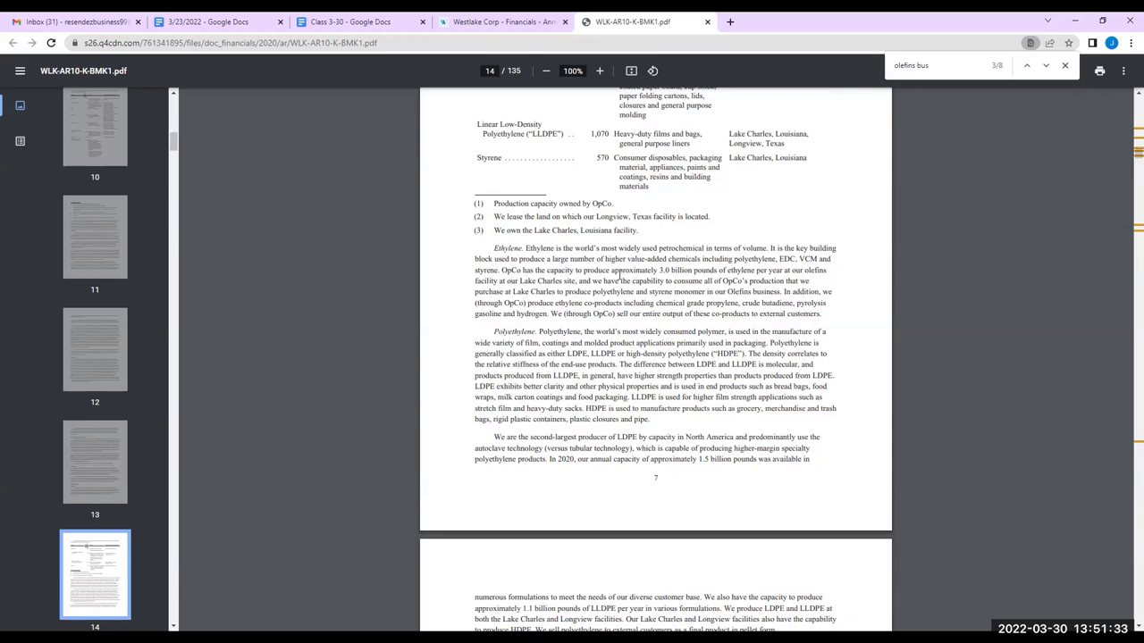
pyautogui.scroll(2, 620, 275)
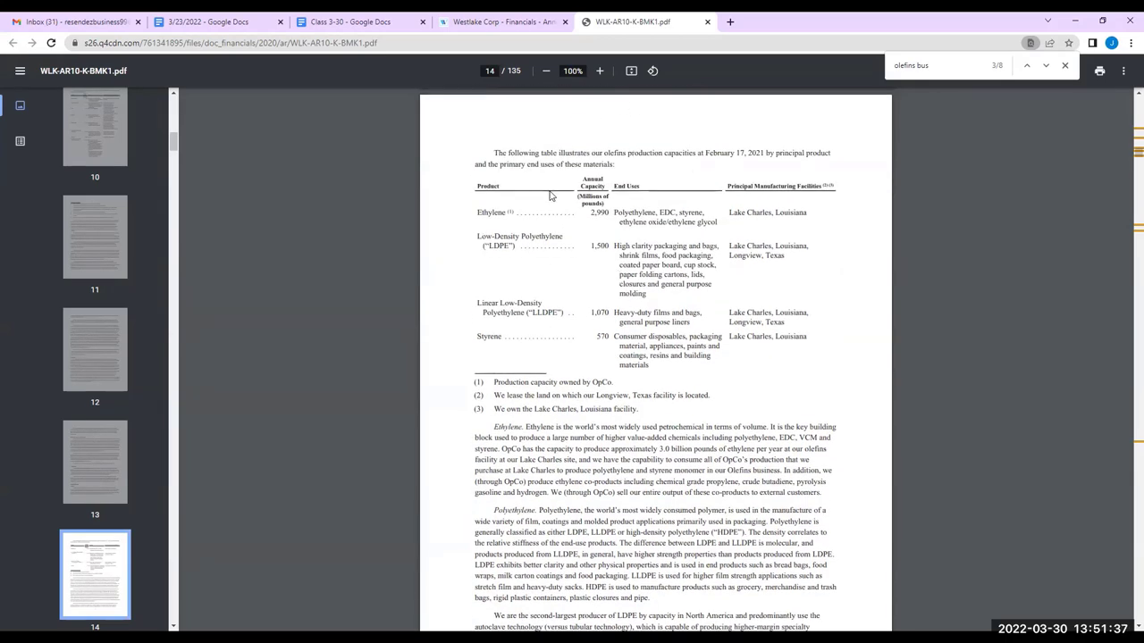
# Highlight the second-largest LDPE producer sentence and read on to page 15's olefins competition paragraph
pyautogui.scroll(-1, 566, 214)
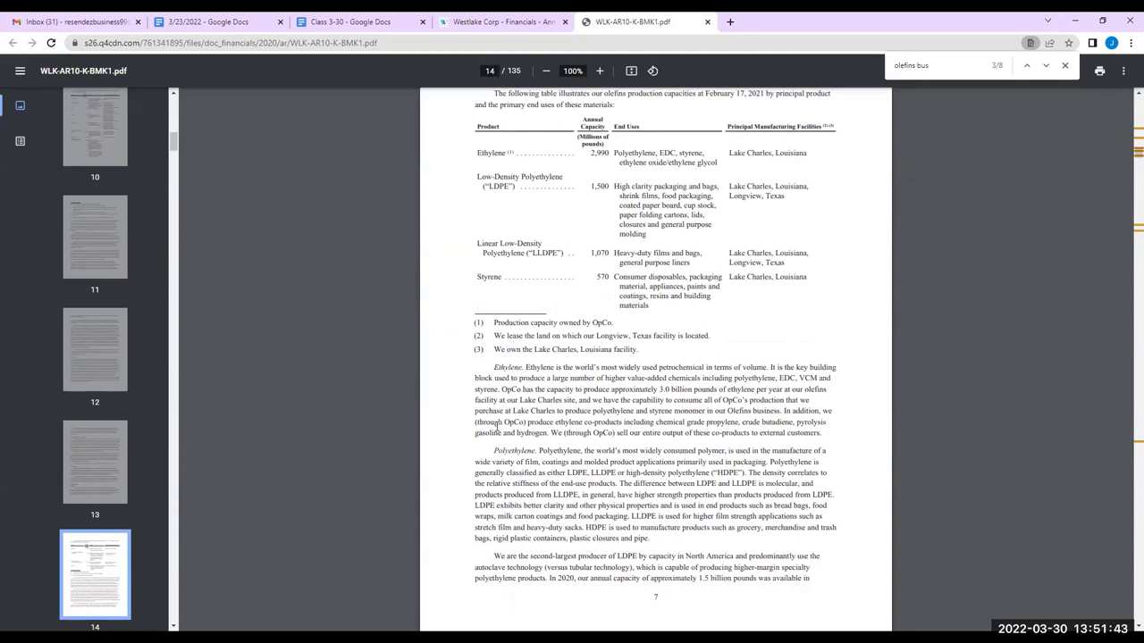
pyautogui.moveTo(492, 554); pyautogui.dragTo(636, 556)
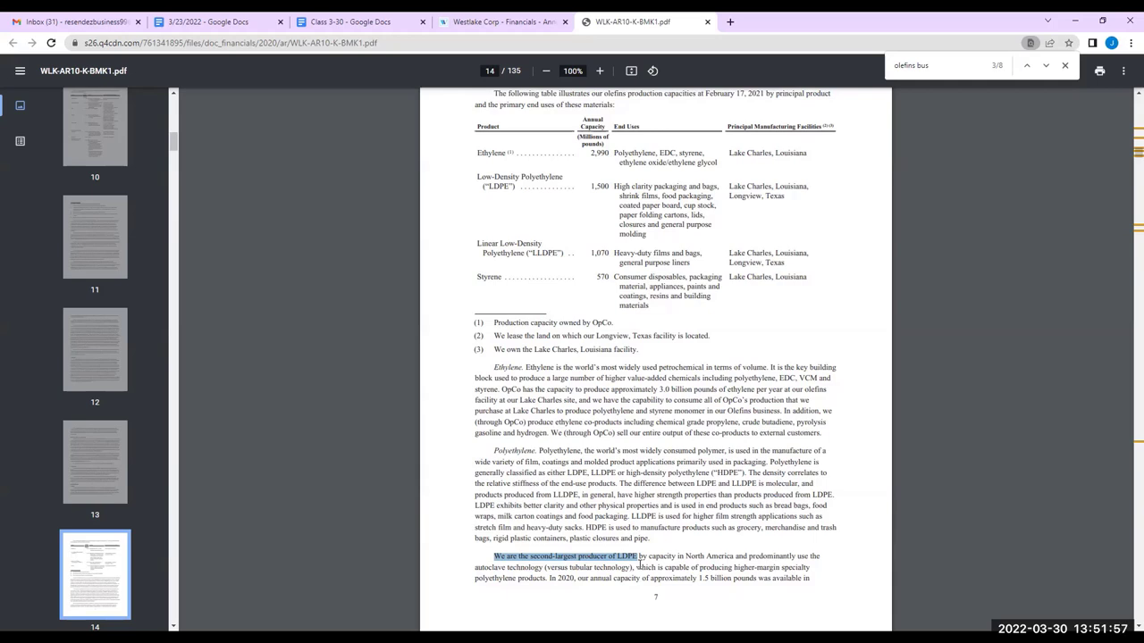
pyautogui.scroll(-2, 633, 555)
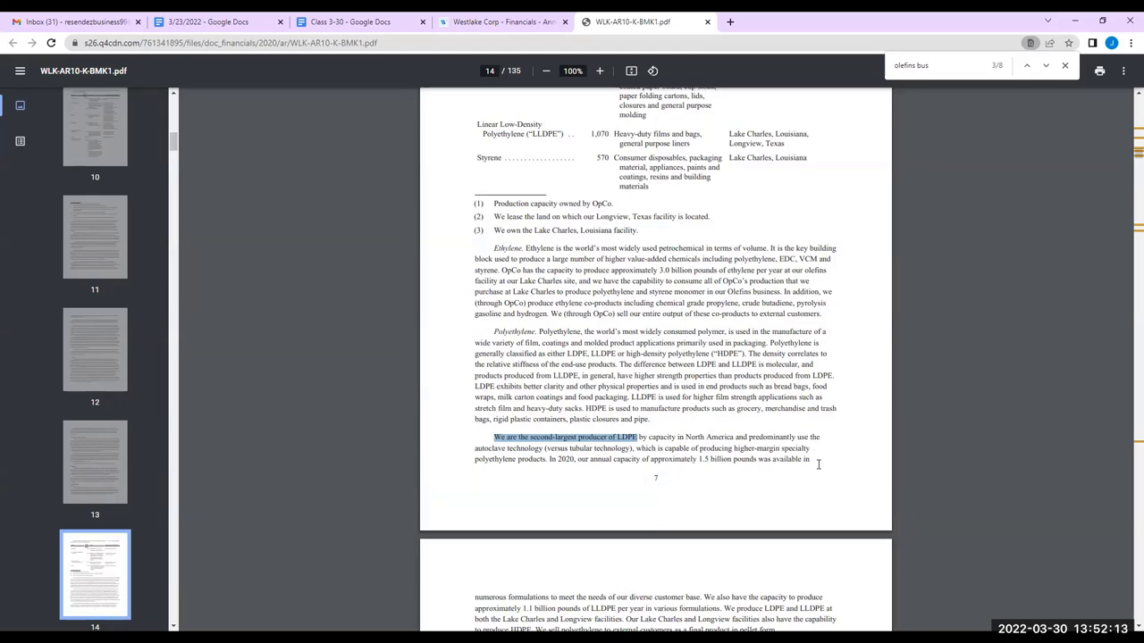
pyautogui.scroll(-1, 816, 460)
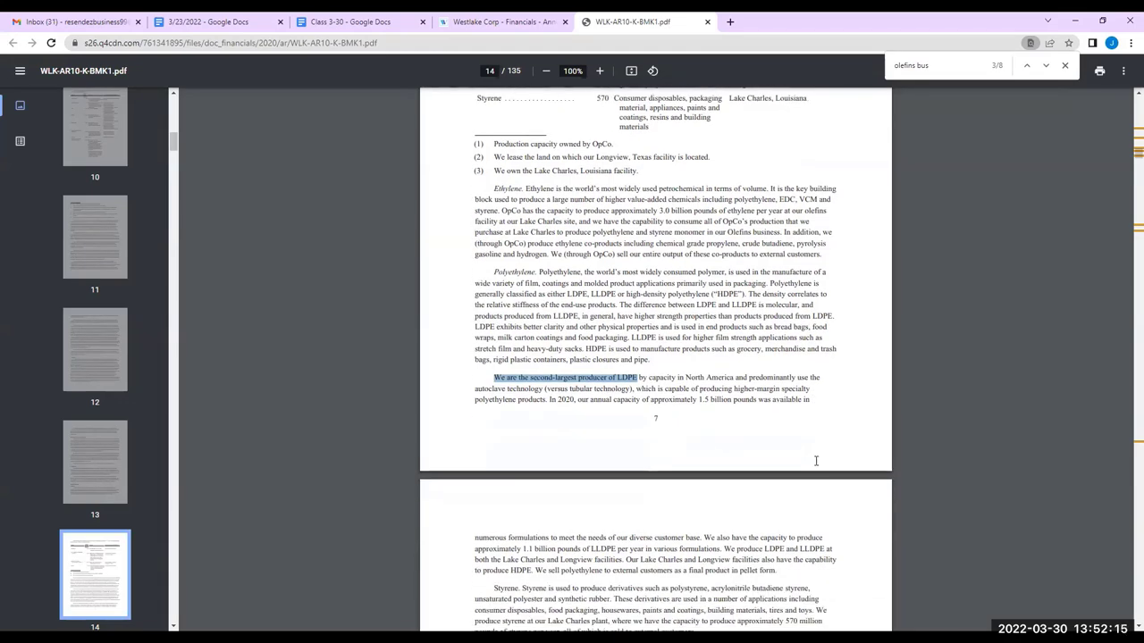
pyautogui.scroll(-5, 815, 465)
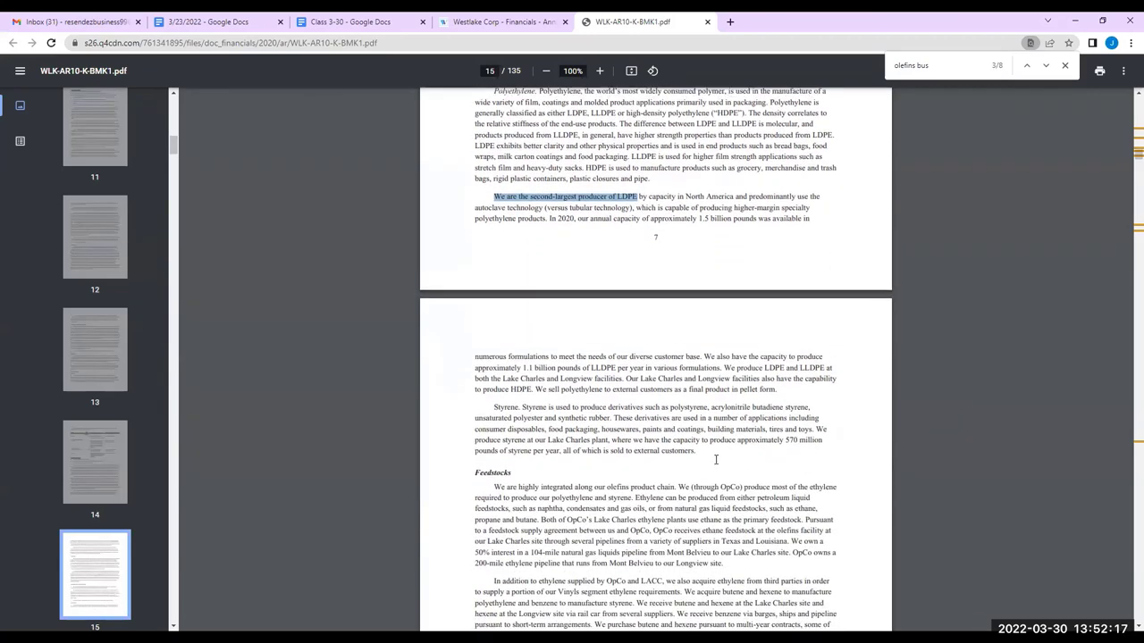
pyautogui.scroll(-2, 515, 409)
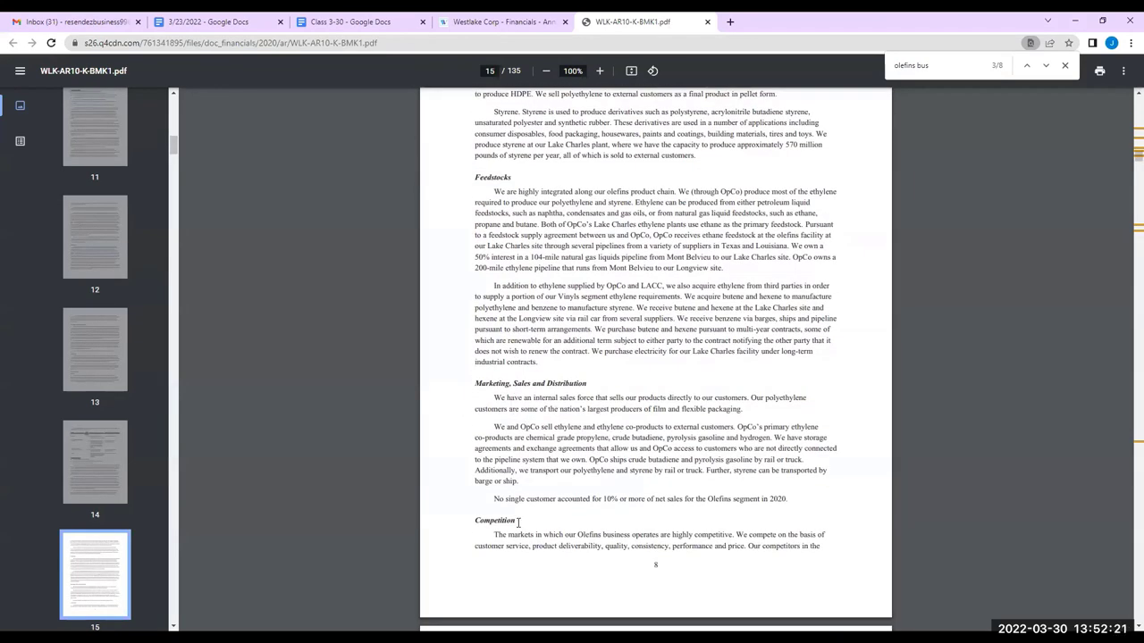
pyautogui.scroll(-1, 519, 523)
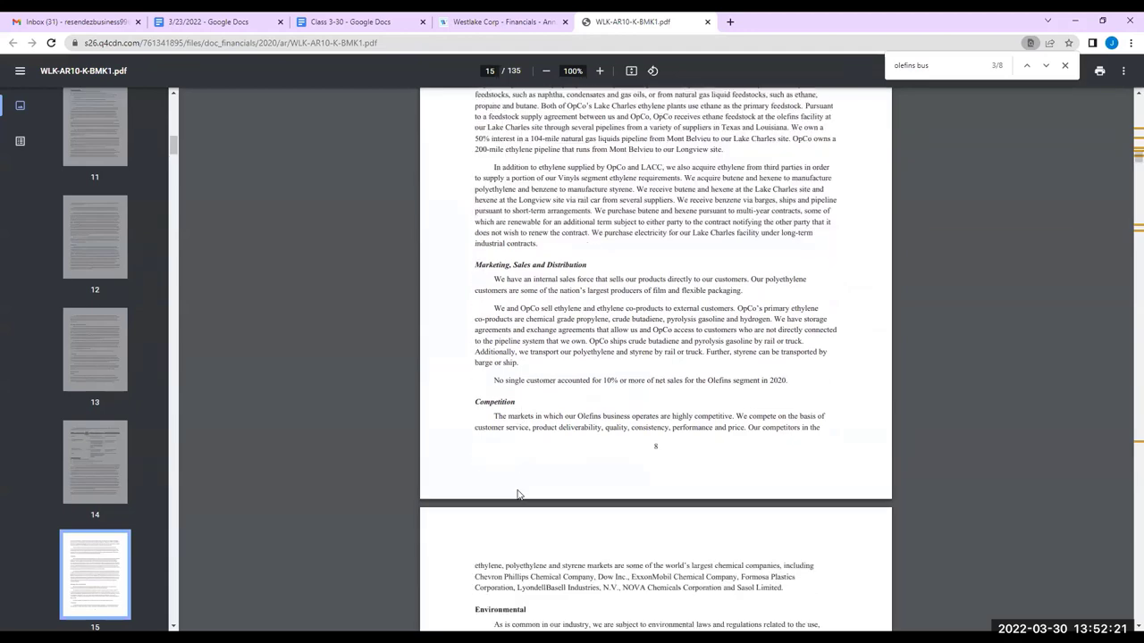
pyautogui.doubleClick(688, 417)
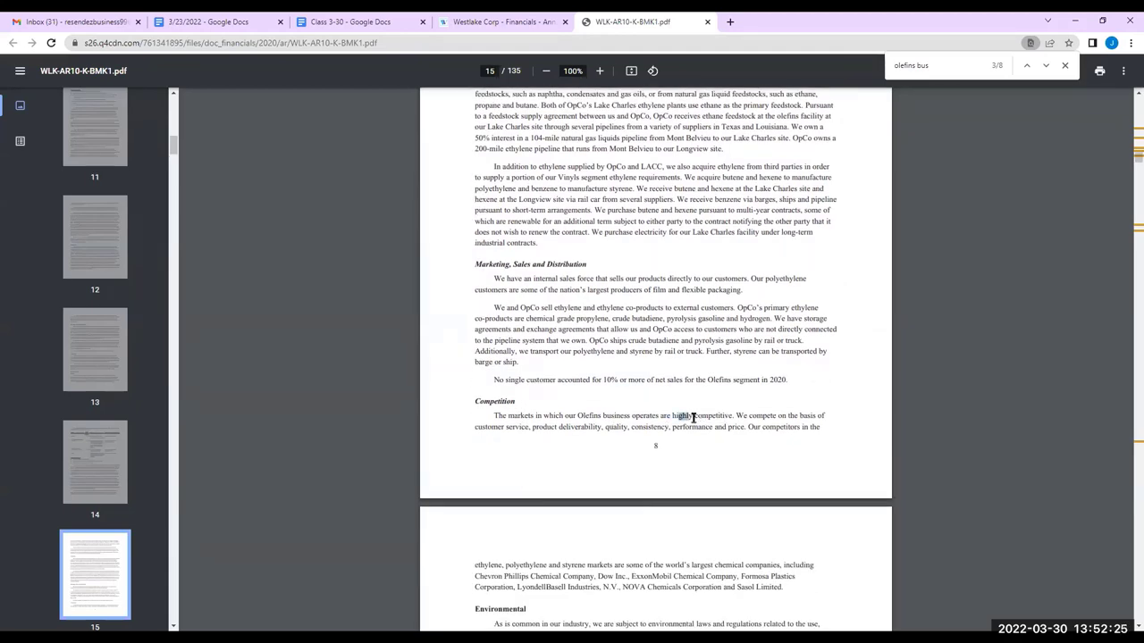
pyautogui.click(689, 418)
# In Class 3-30, add a 'Notes: Industry summaries' line below the CEO details
pyautogui.click(393, 22)
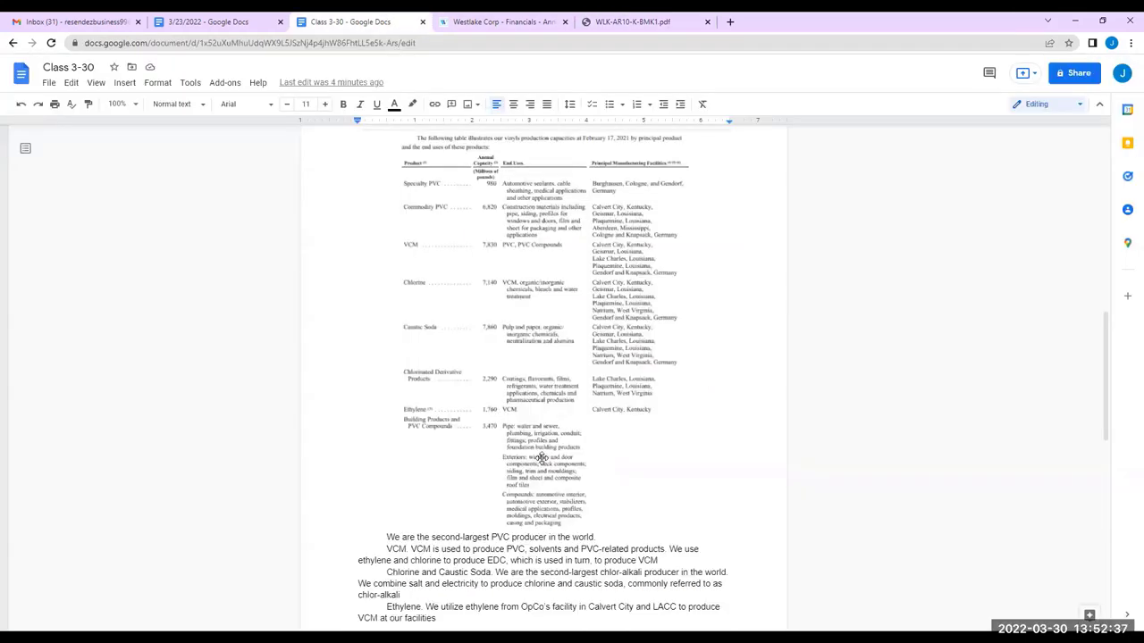
pyautogui.click(439, 429)
pyautogui.press('Return')
pyautogui.press('Return')
pyautogui.press('Return')
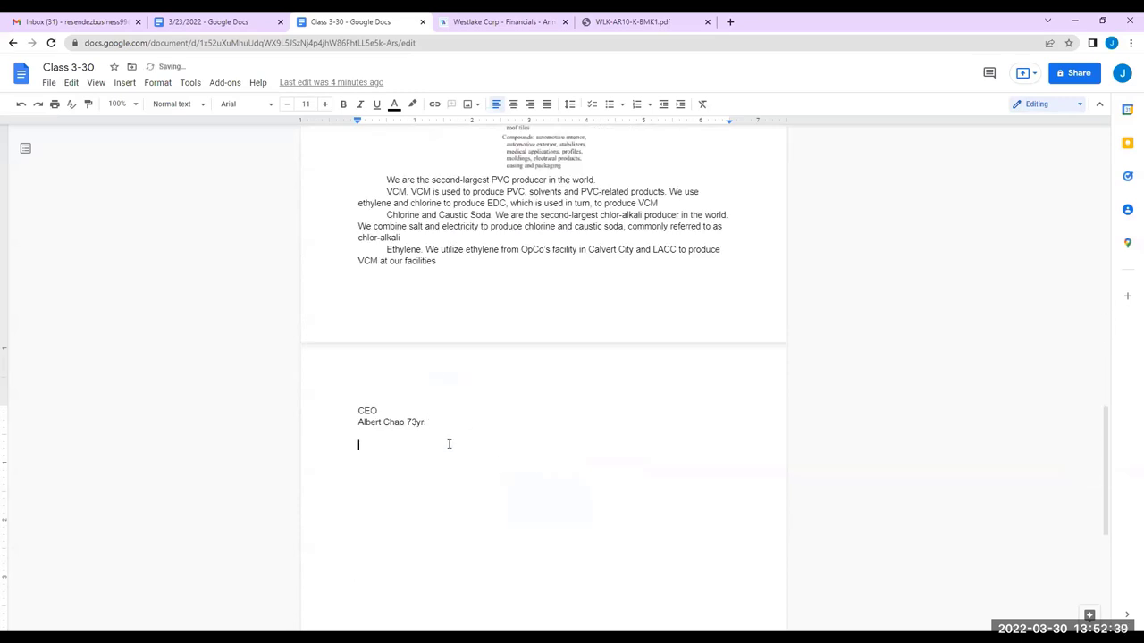
pyautogui.write('Notes: ')
pyautogui.write('Indus')
pyautogui.press('BackSpace')
pyautogui.press('BackSpace')
pyautogui.write('try summaries')
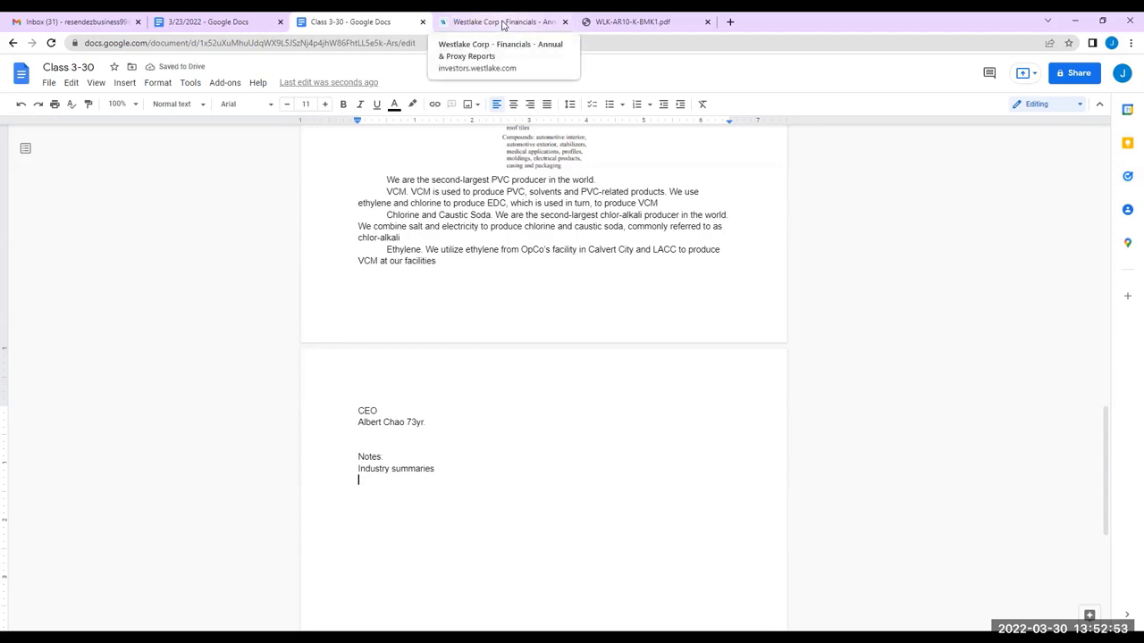
# Close the Westlake investor reports tab and return to the Class 3-30 document
pyautogui.click(503, 24)
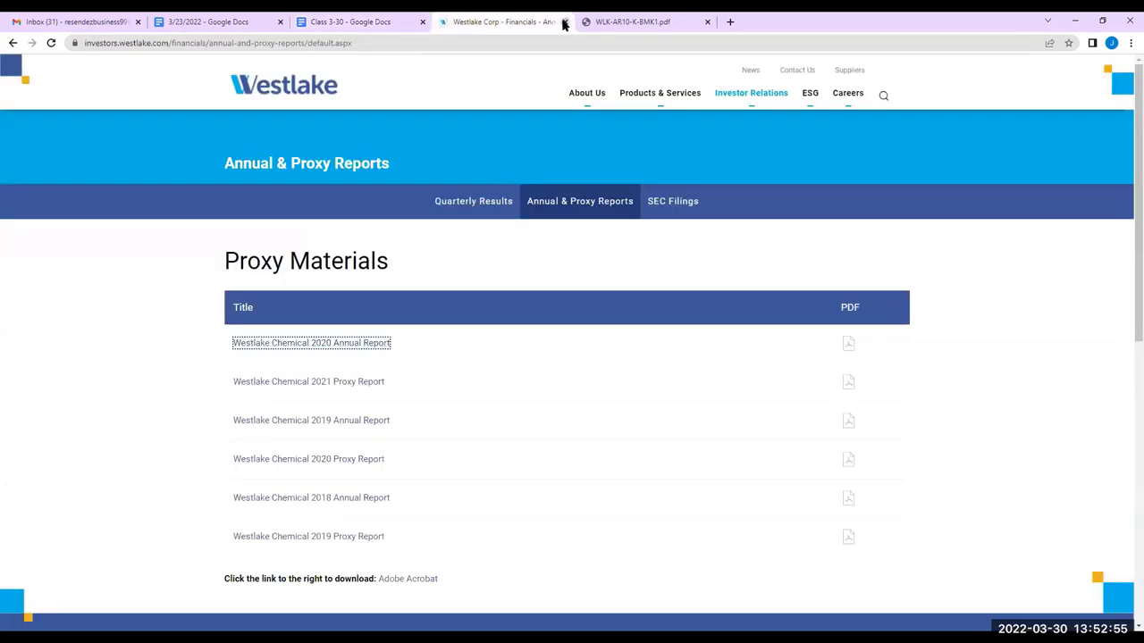
pyautogui.click(565, 21)
pyautogui.scroll(-3, 621, 342)
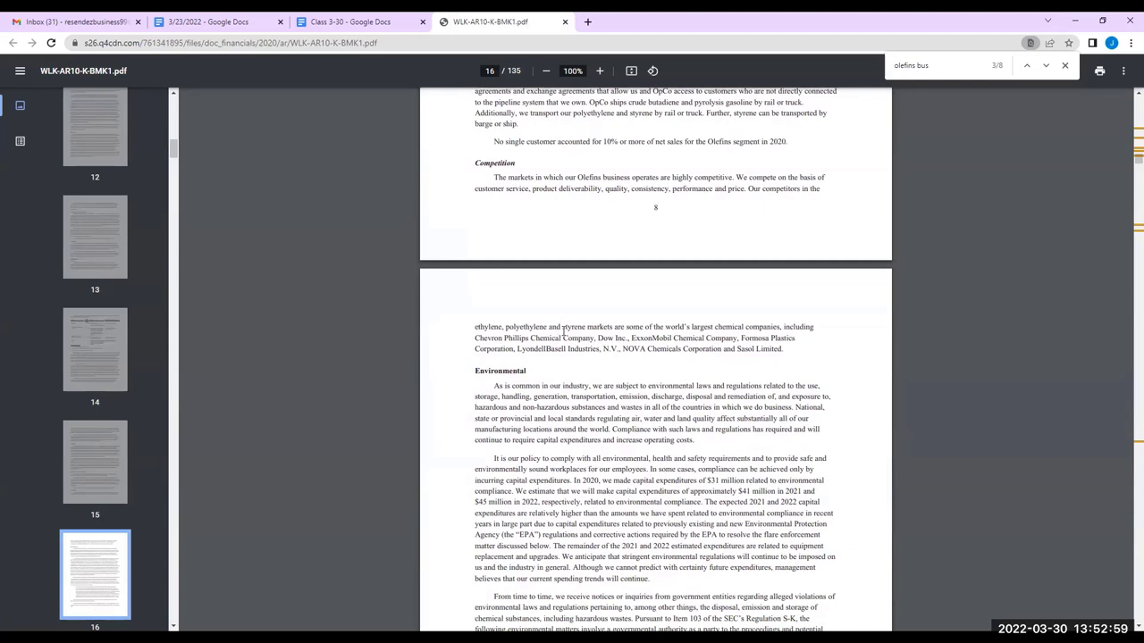
pyautogui.click(387, 23)
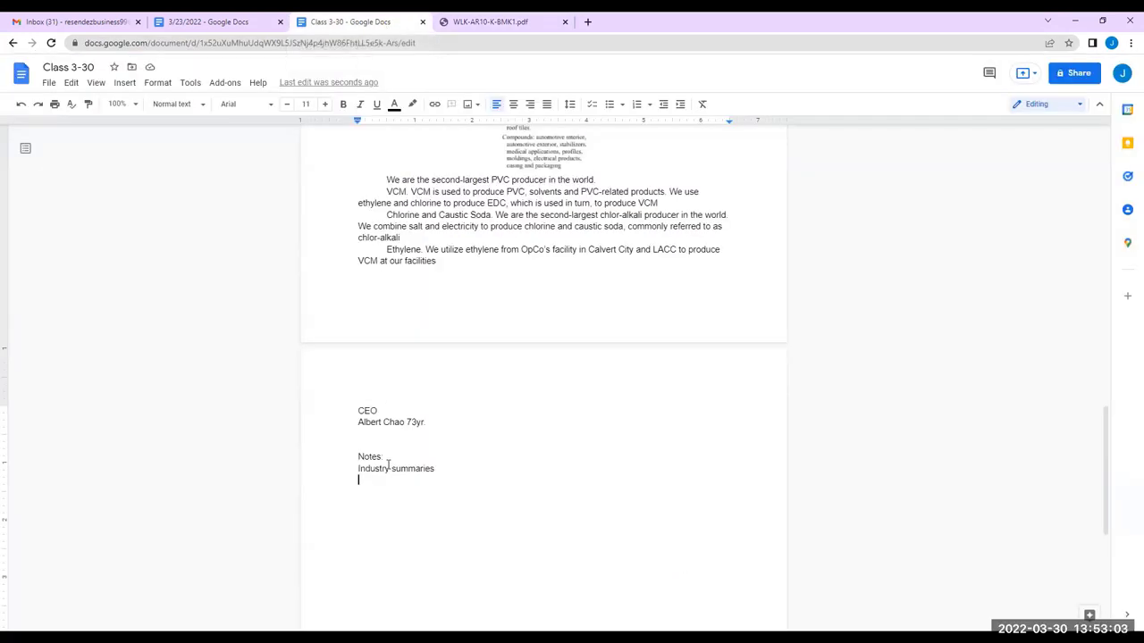
# Add an indented 'Leadership' item, then 'Acquisitions Strategy, horizontal or vertical?' on an unindented line
pyautogui.press('Return')
pyautogui.press('Tab')
pyautogui.write('Leadership')
pyautogui.press('Return')
pyautogui.write('Acquisit')
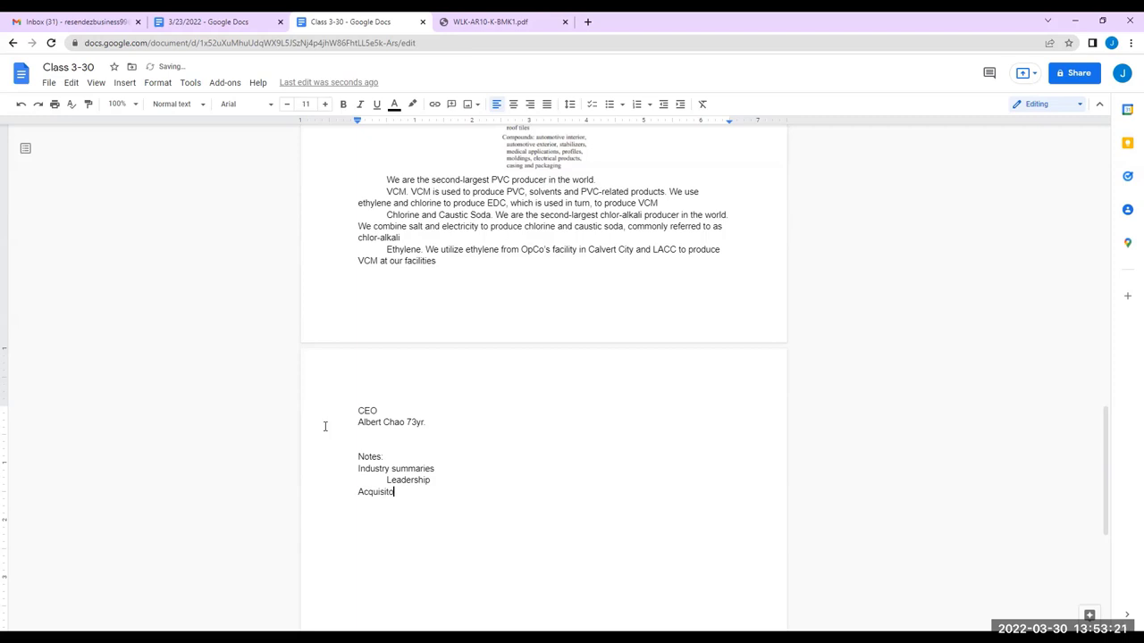
pyautogui.write('ions Strategy')
pyautogui.write(', horizontal or vertical?')
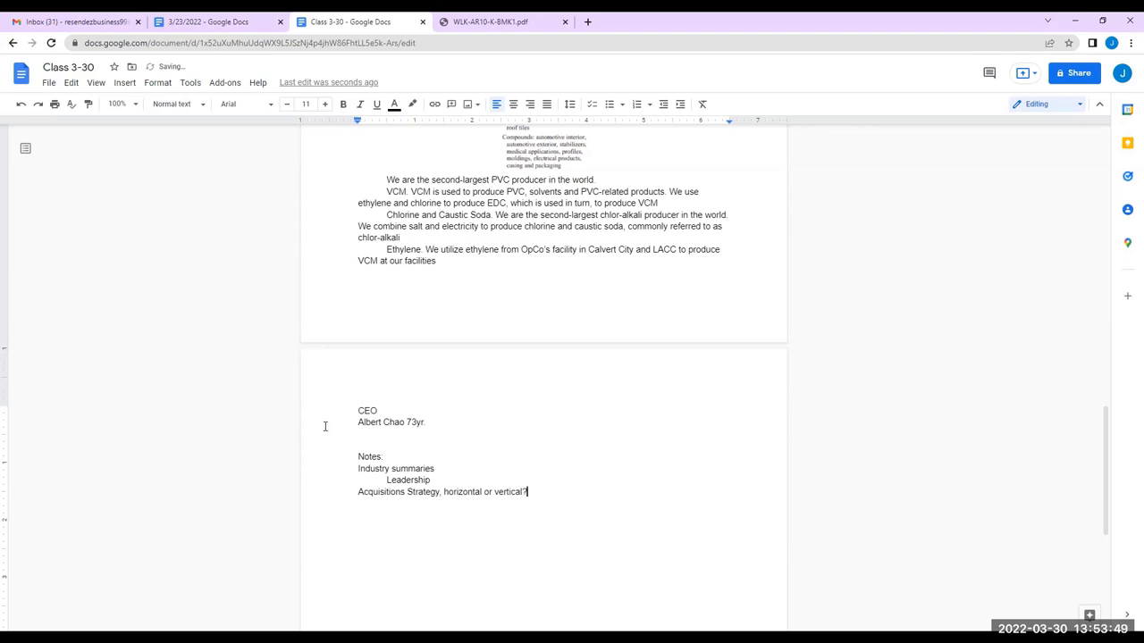
# Close the PDF search and scroll back to page 8's acquisition history covering NAKAN and LACC
pyautogui.click(482, 22)
pyautogui.scroll(1, 662, 255)
pyautogui.press('Escape')
pyautogui.scroll(4, 619, 342)
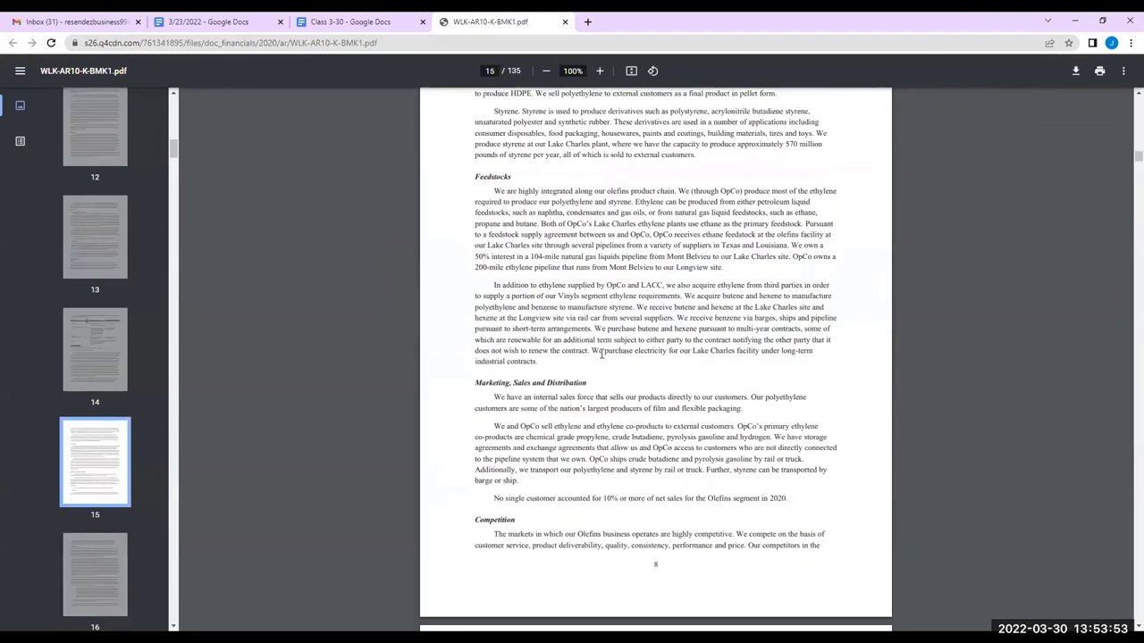
pyautogui.scroll(20, 539, 362)
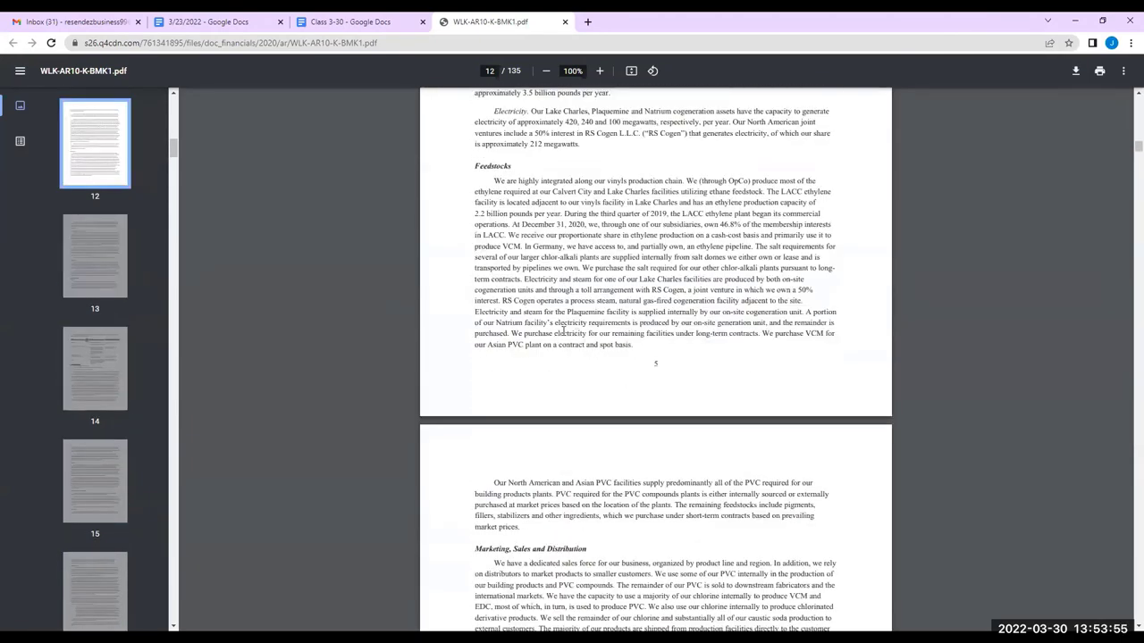
pyautogui.scroll(20, 558, 334)
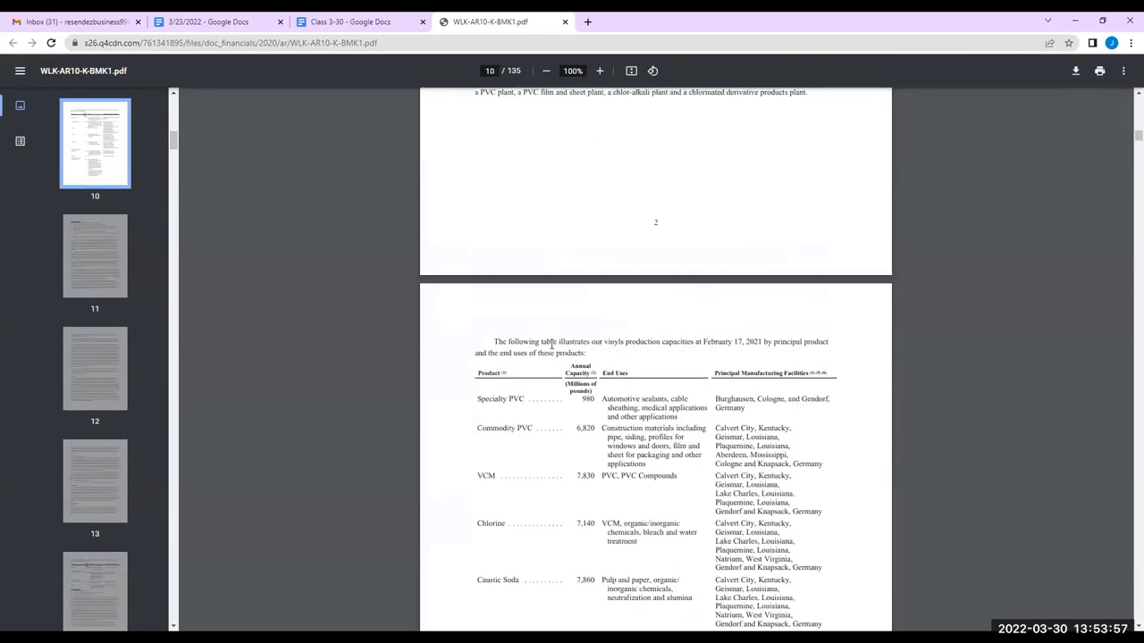
pyautogui.scroll(3, 549, 347)
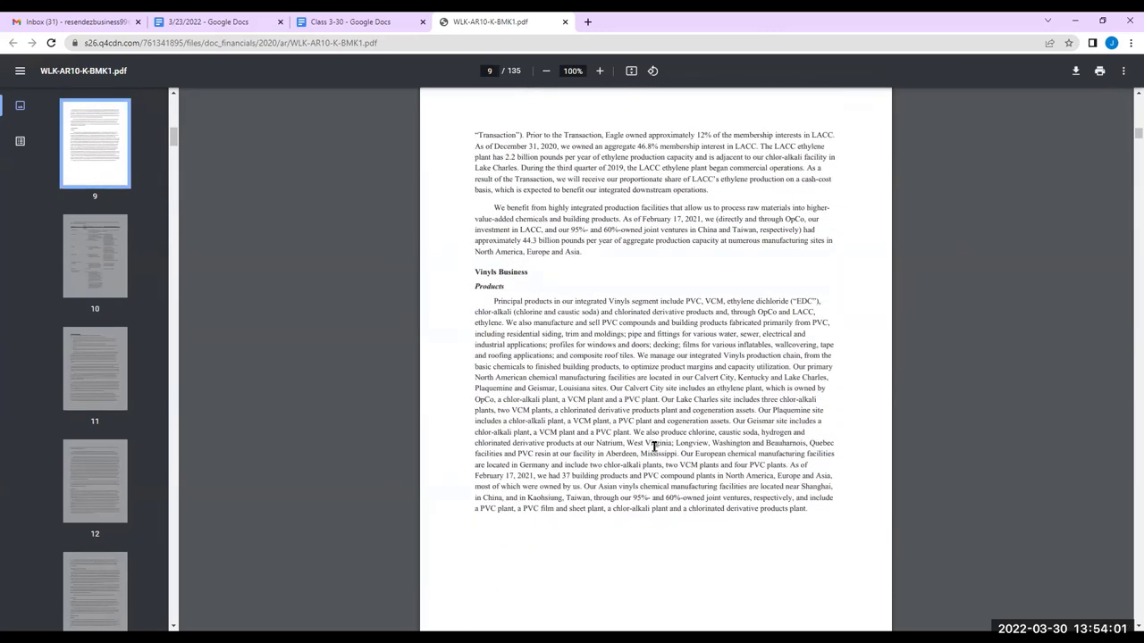
pyautogui.scroll(5, 576, 340)
pyautogui.scroll(2, 577, 340)
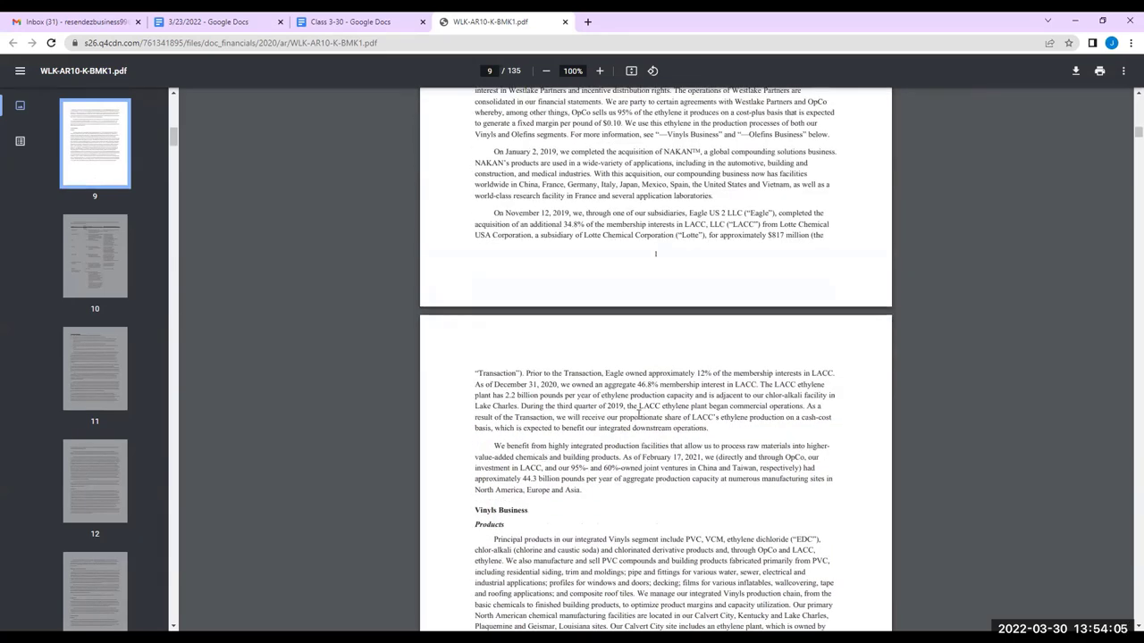
pyautogui.scroll(5, 638, 415)
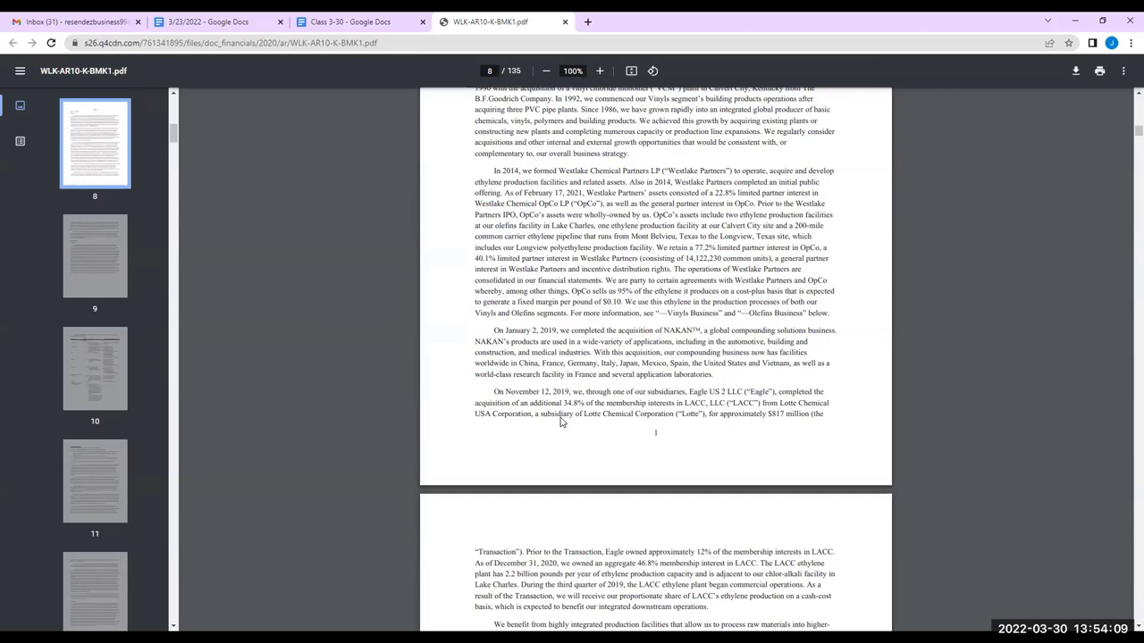
pyautogui.scroll(-1, 576, 422)
pyautogui.scroll(1, 588, 255)
pyautogui.scroll(1, 582, 259)
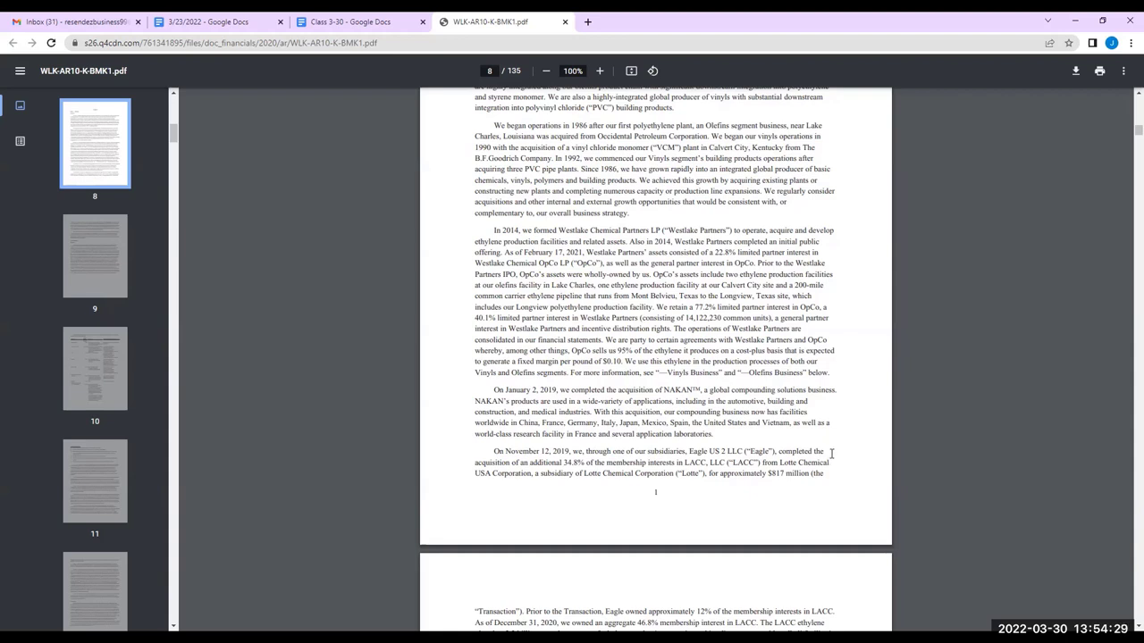
pyautogui.scroll(-2, 827, 460)
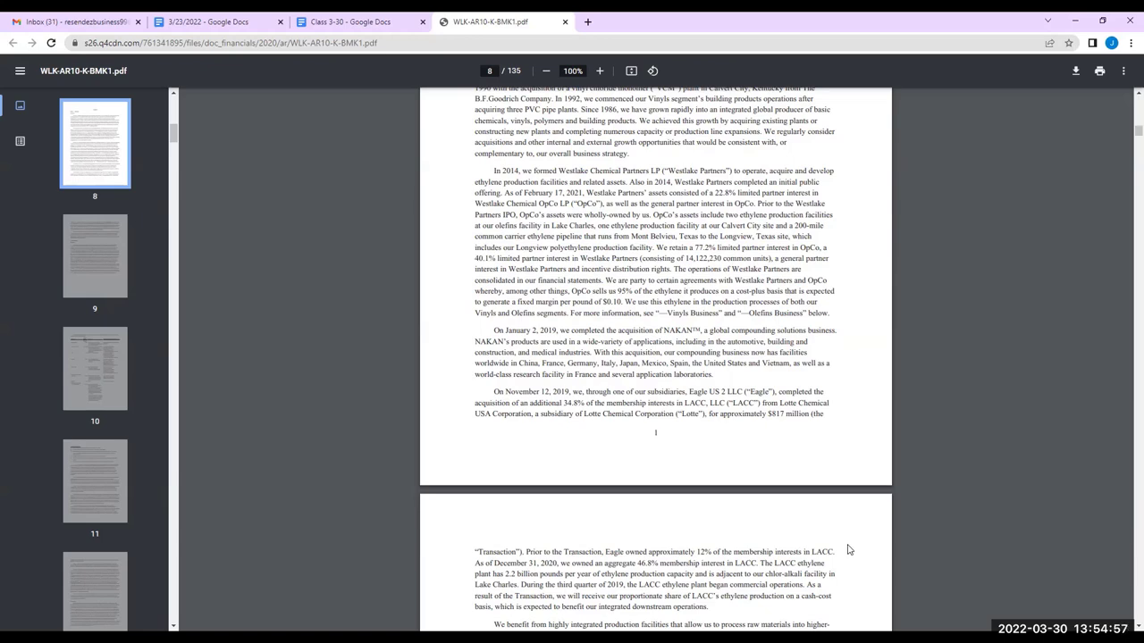
# Read the Westlake 10-K's vinyls business pages, briefly checking the Class 3-30 notes
pyautogui.scroll(-2, 848, 546)
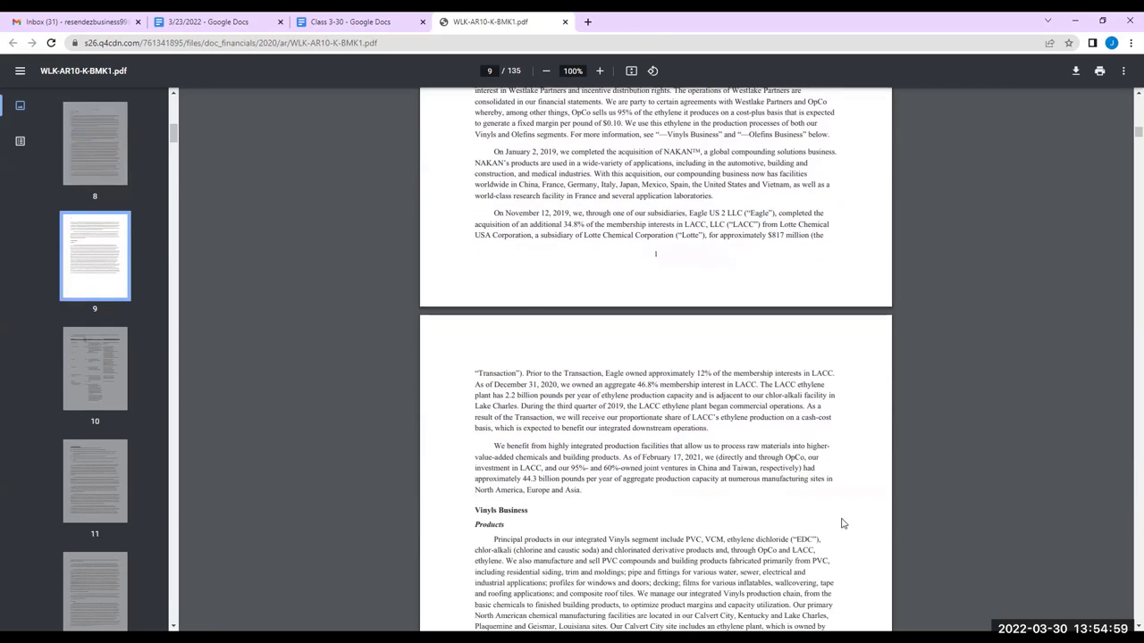
pyautogui.scroll(-1, 842, 513)
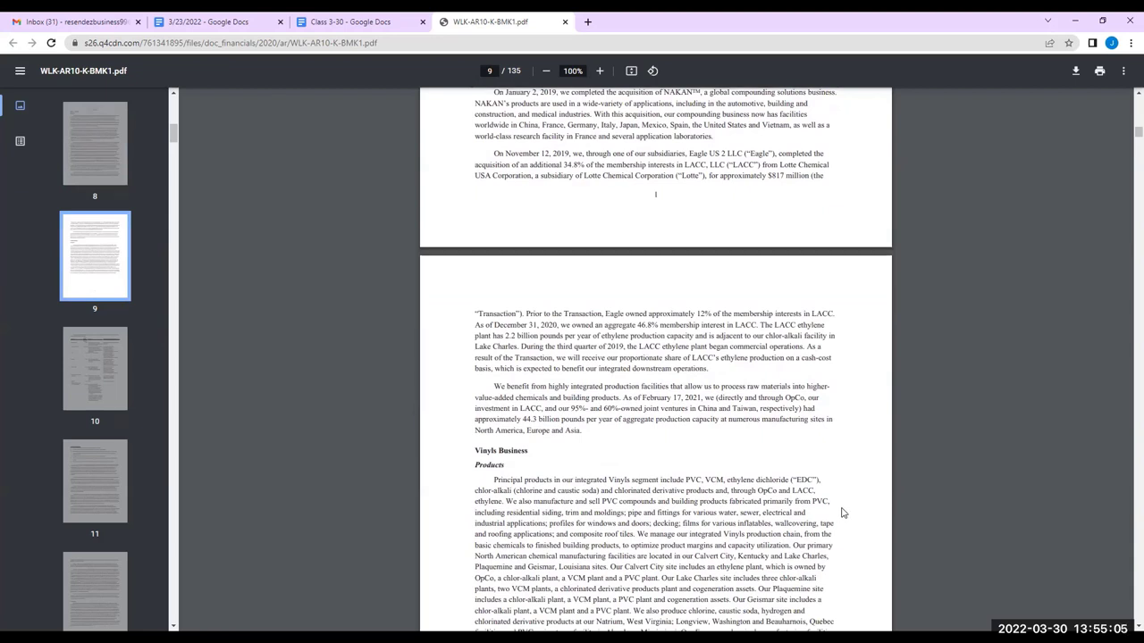
pyautogui.scroll(-4, 842, 504)
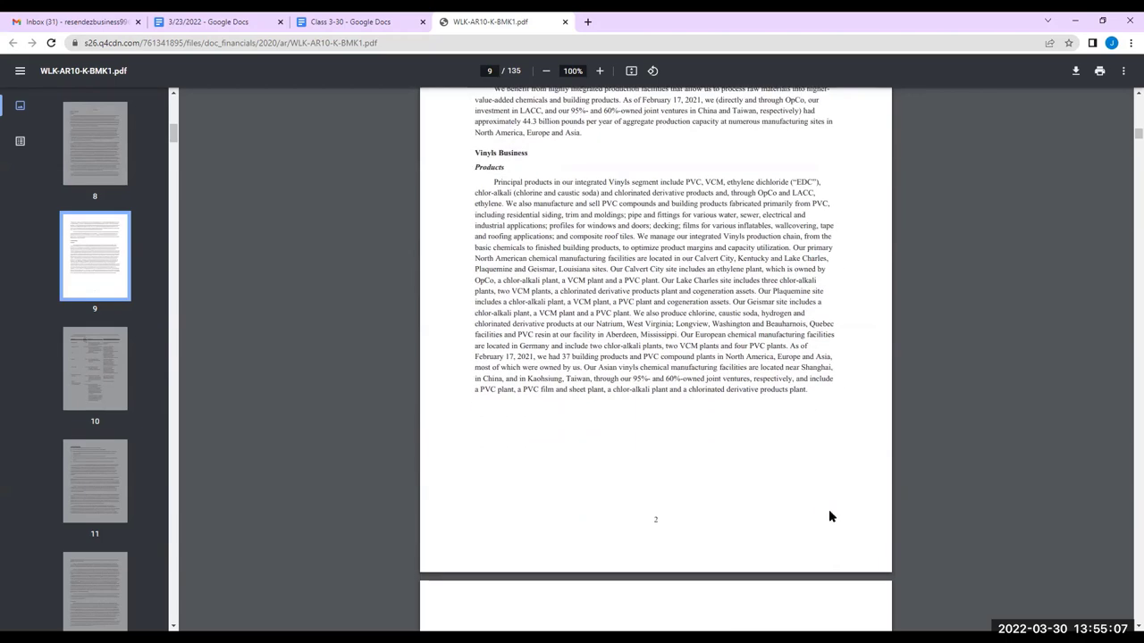
pyautogui.click(355, 22)
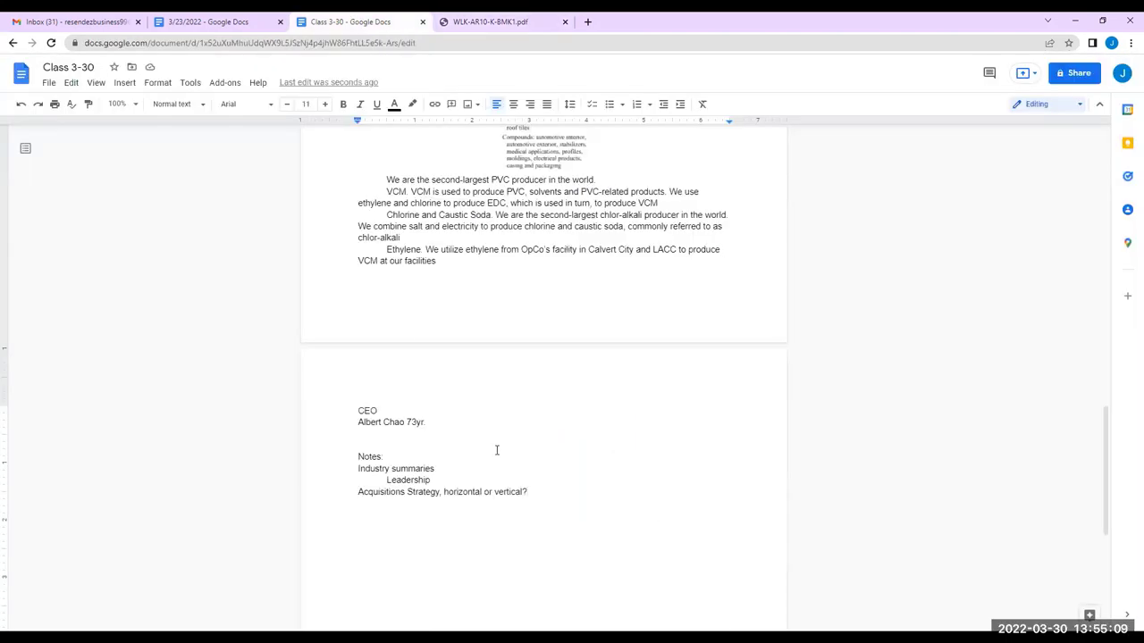
pyautogui.write('o')
pyautogui.write(' o')
pyautogui.click(504, 21)
# Scroll the 10-K down to the olefins production capacities table on page 14
pyautogui.scroll(-5, 587, 277)
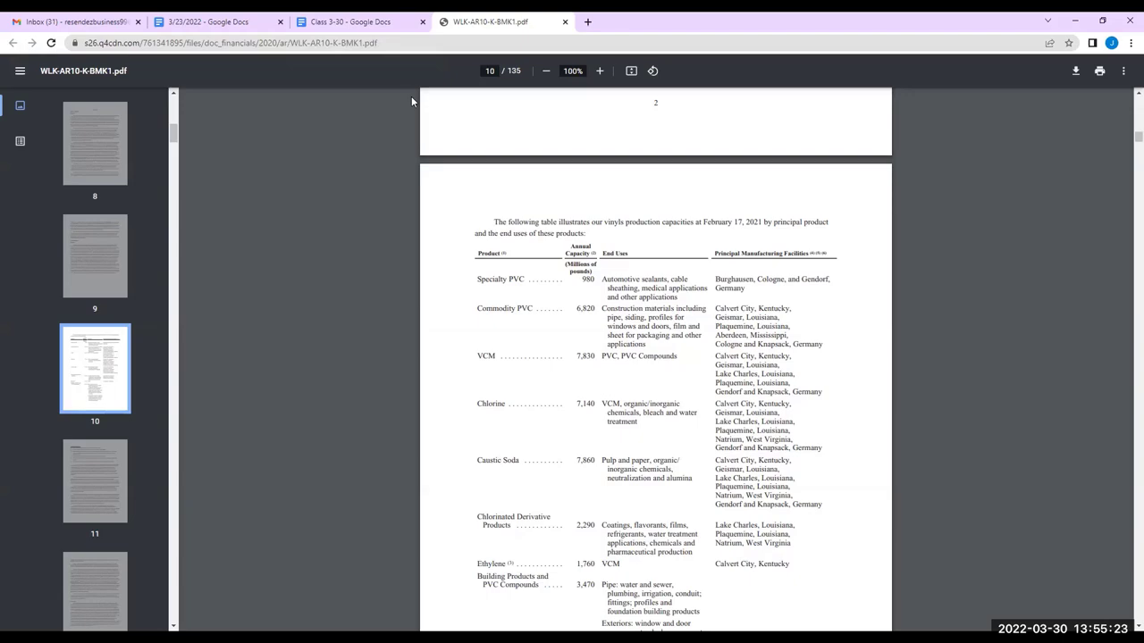
pyautogui.scroll(-2, 425, 176)
pyautogui.scroll(-15, 429, 179)
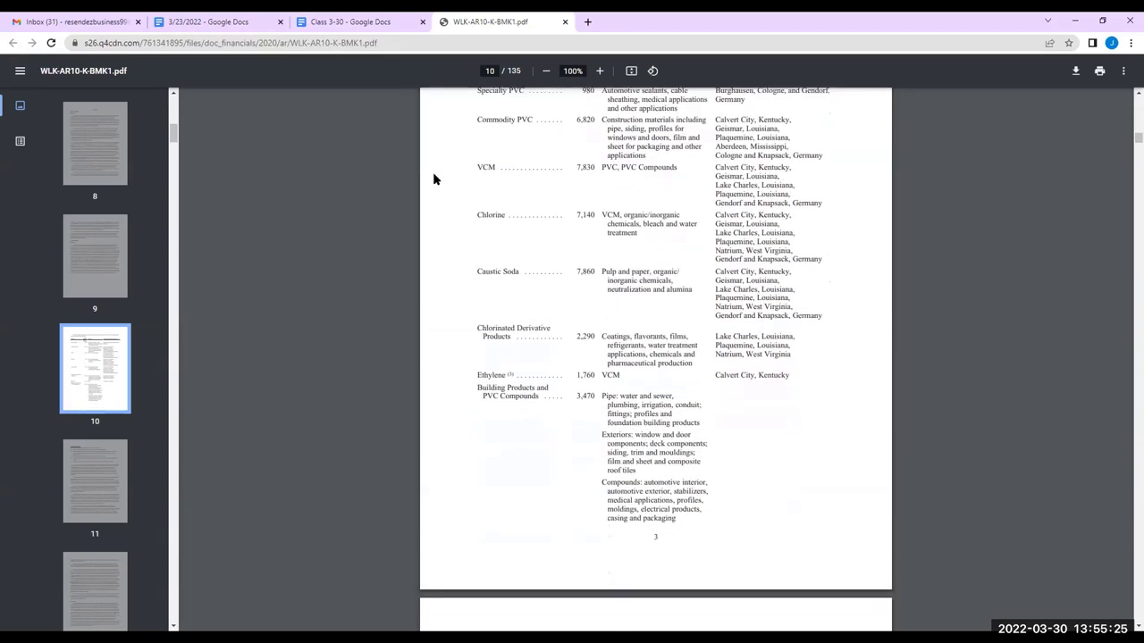
pyautogui.scroll(-15, 454, 230)
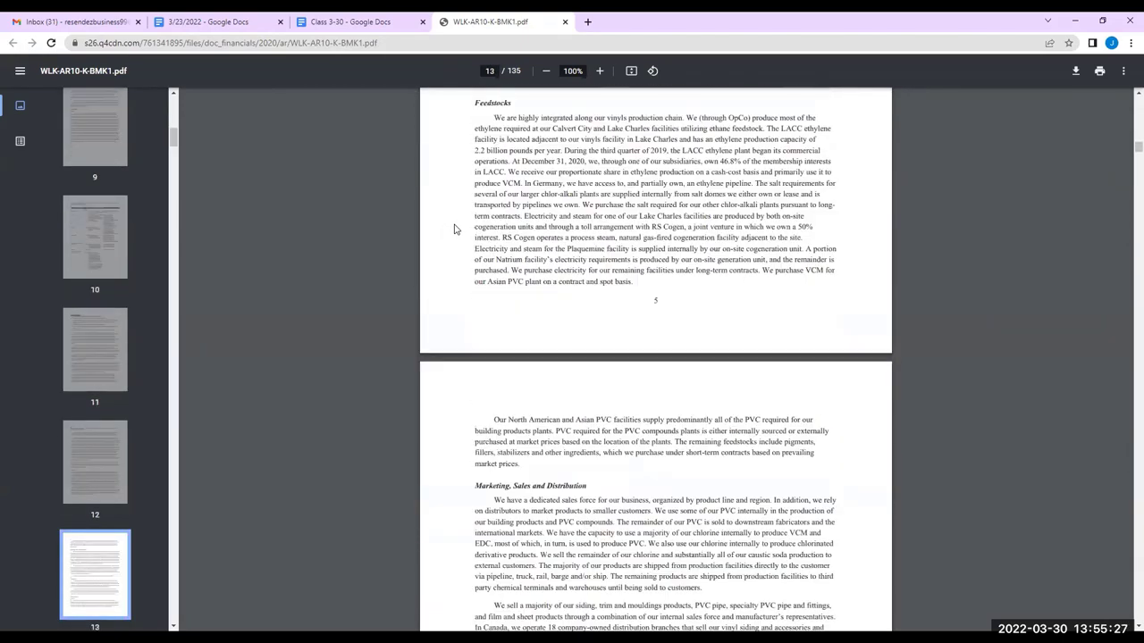
pyautogui.scroll(-1, 454, 229)
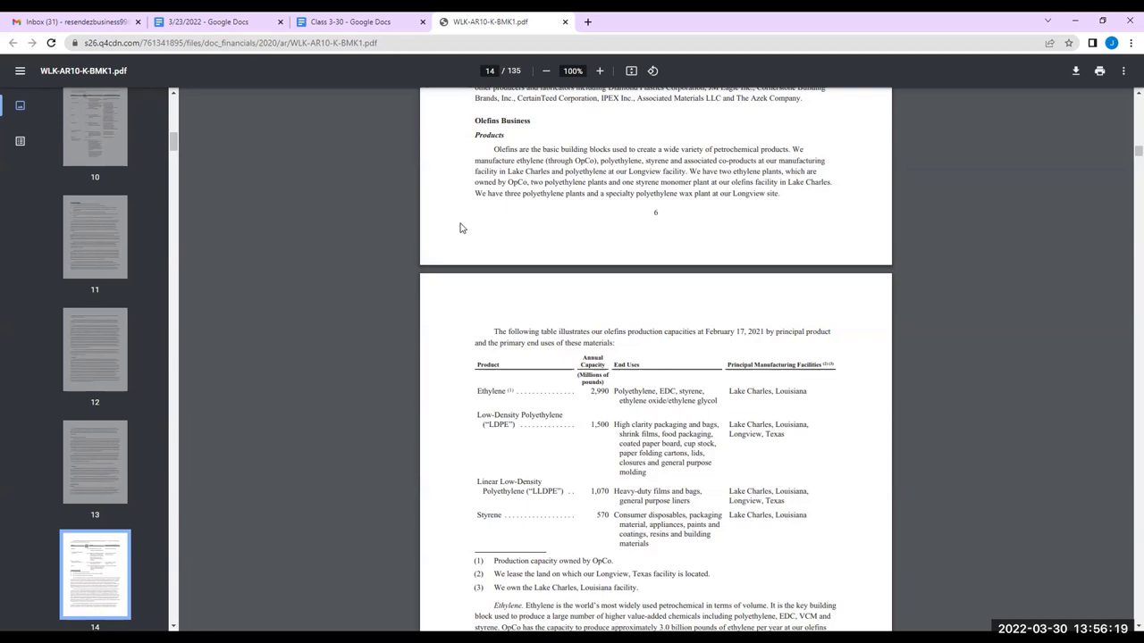
# Reopen the recently closed wallmine executive profile from Chrome's History menu
pyautogui.click(586, 23)
pyautogui.click(1130, 42)
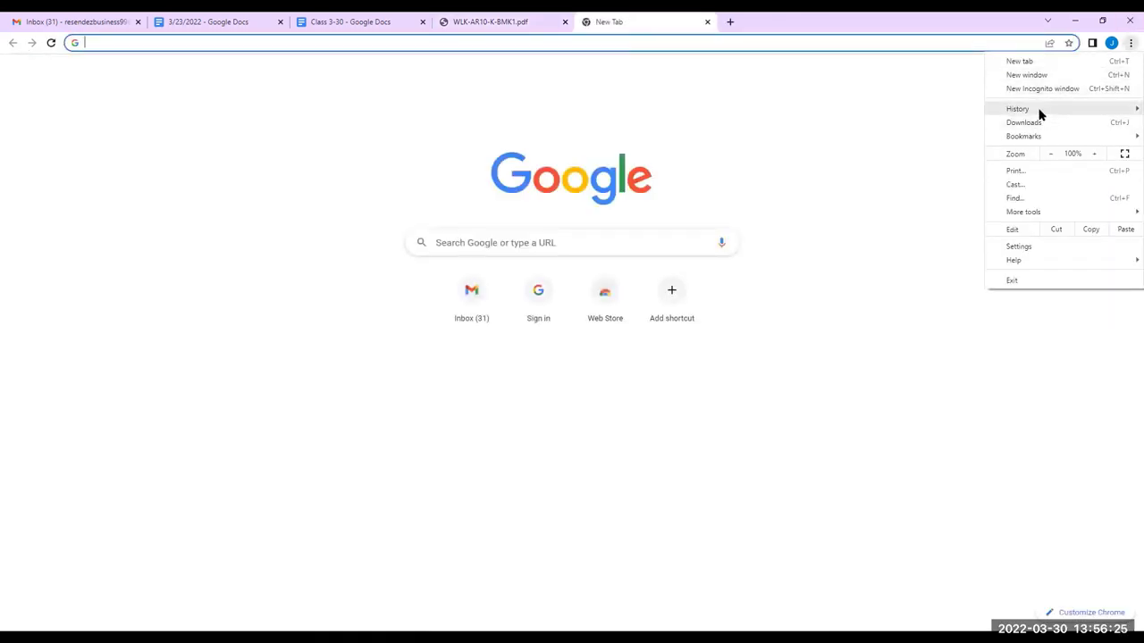
pyautogui.moveTo(1039, 117)
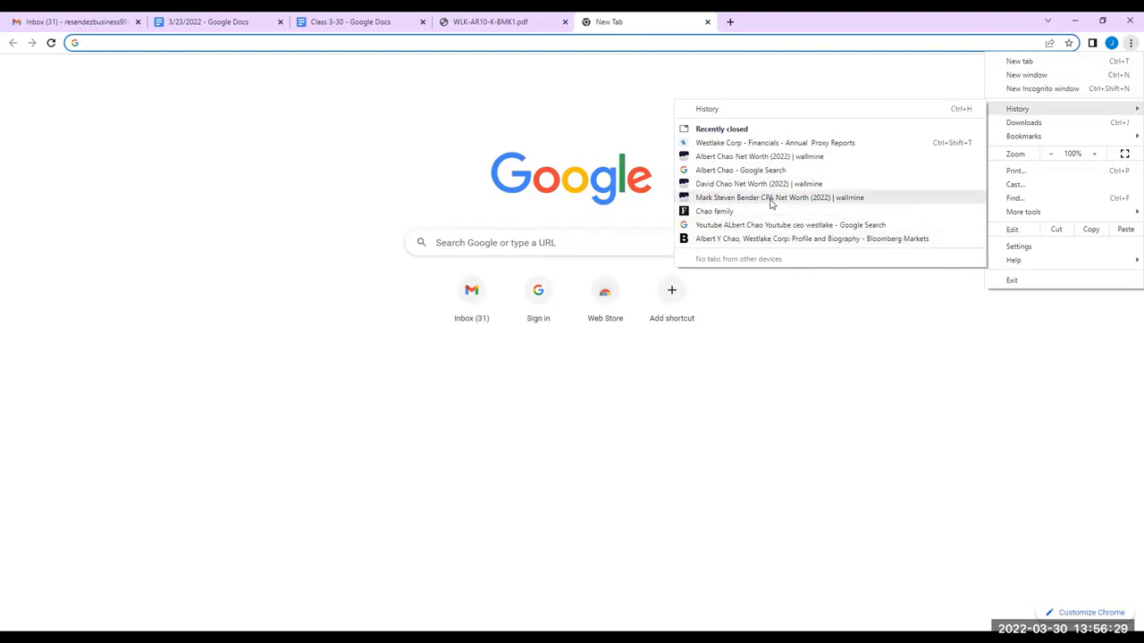
pyautogui.click(771, 198)
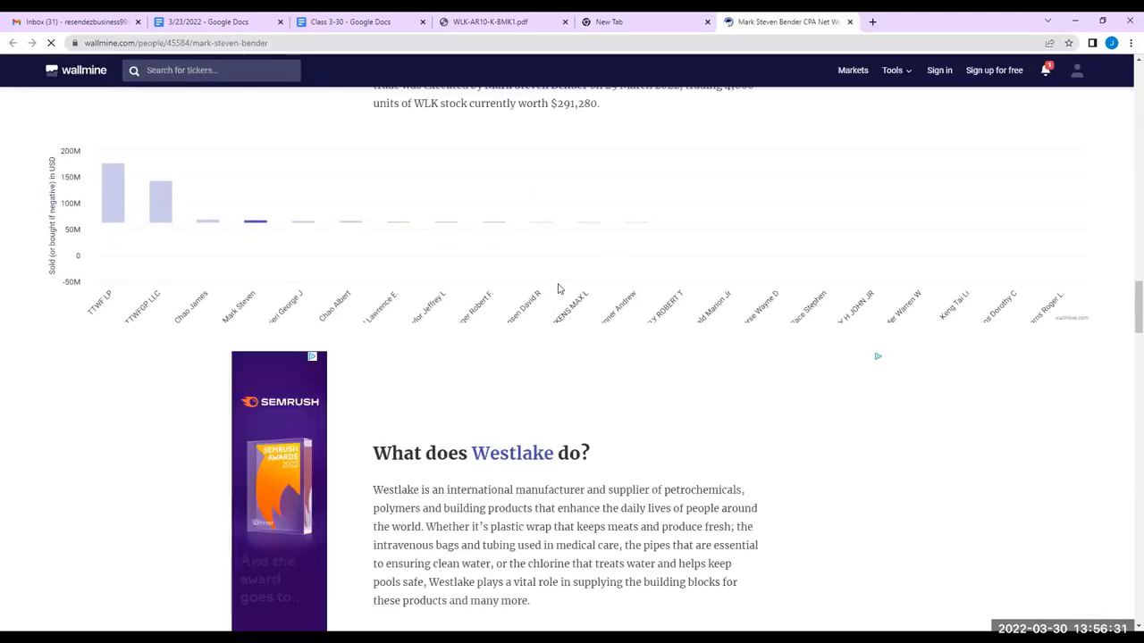
# Scroll through the Westlake CFO's wallmine net-worth profile
pyautogui.scroll(-1, 533, 237)
pyautogui.scroll(7, 528, 241)
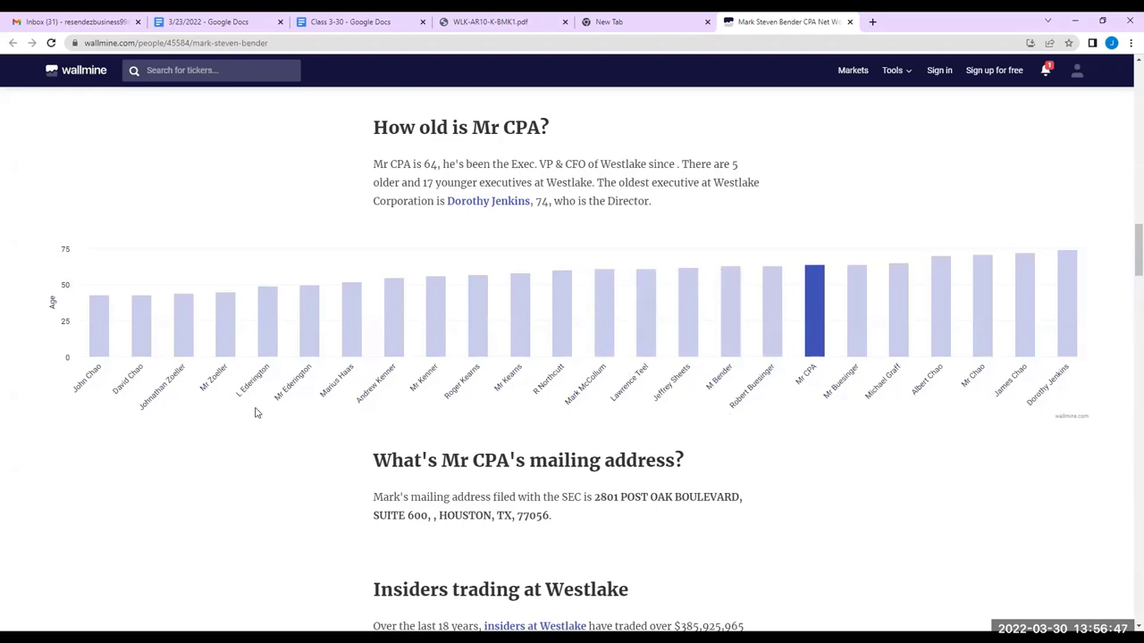
pyautogui.moveTo(101, 333)
pyautogui.scroll(-4, 771, 408)
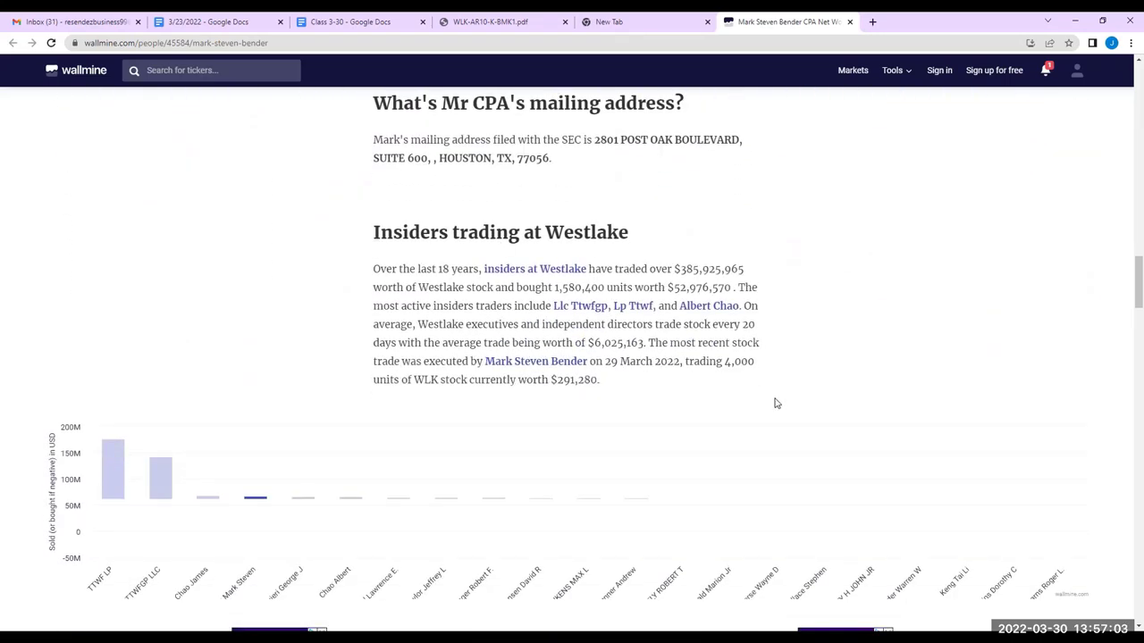
pyautogui.scroll(-3, 775, 403)
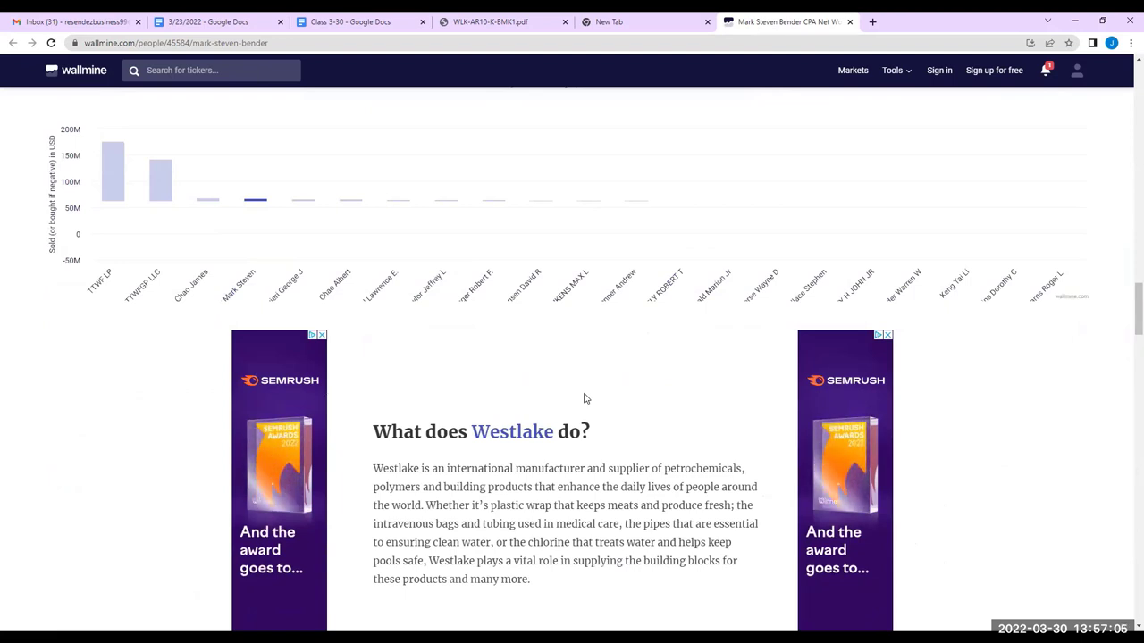
pyautogui.scroll(-2, 584, 398)
pyautogui.scroll(-1, 577, 396)
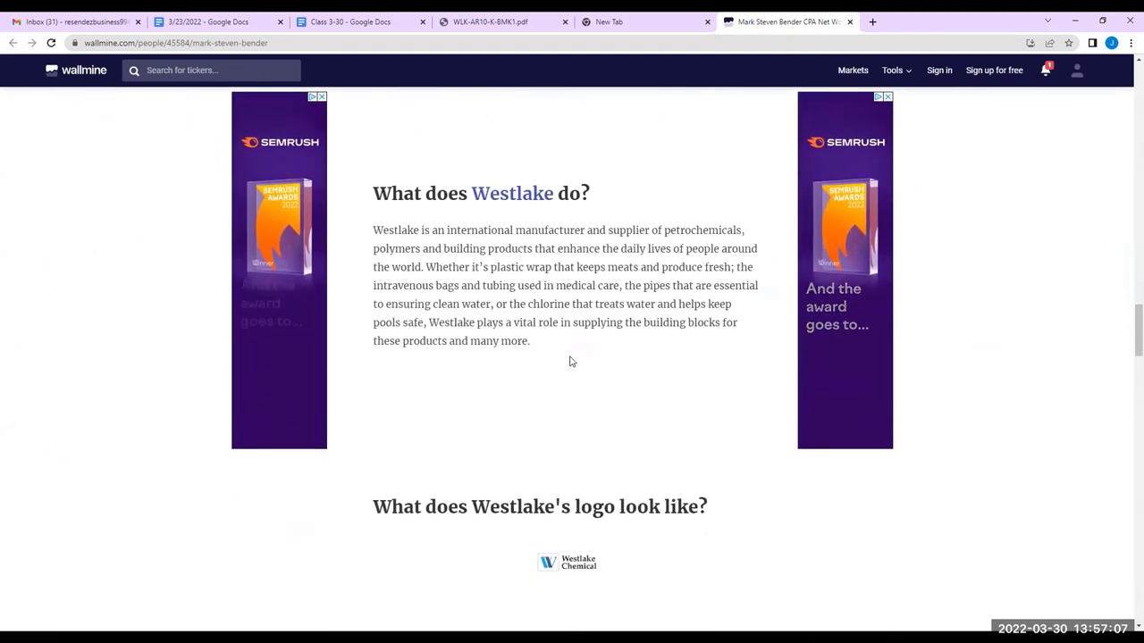
# Close the empty New Tab and return to the 10-K PDF
pyautogui.click(708, 23)
pyautogui.click(500, 21)
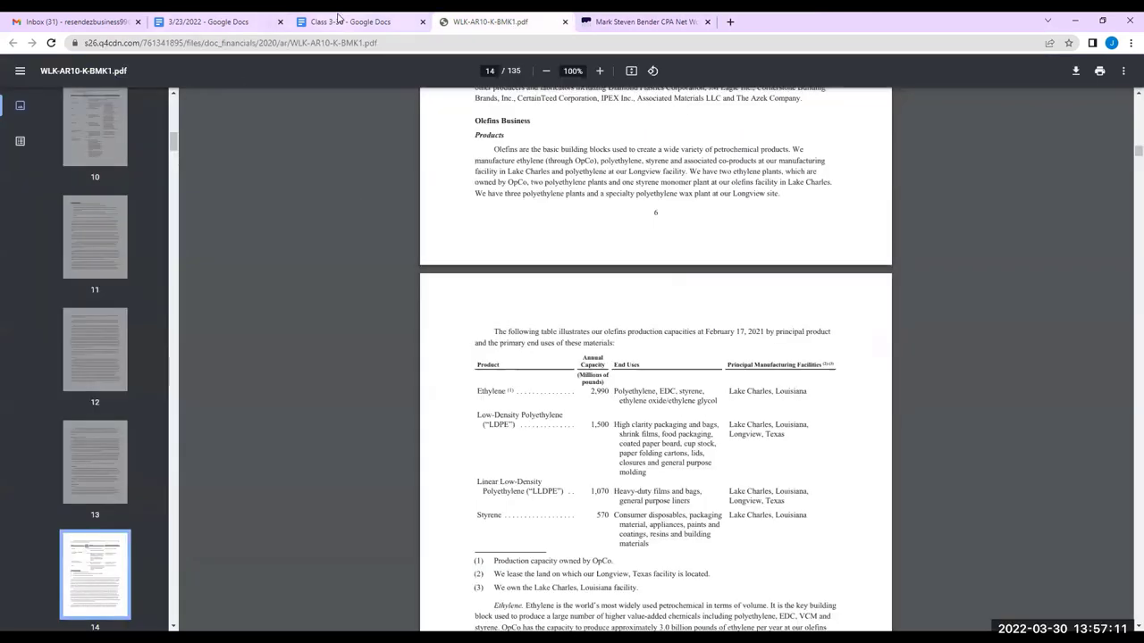
pyautogui.click(338, 16)
# Add Financials, 'Revenue, Earnings Valuation' and Relative Valuation lines below the Acquisitions line
pyautogui.click(538, 494)
pyautogui.press('Return')
pyautogui.write('Financials')
pyautogui.press('Return')
pyautogui.write('Revenue')
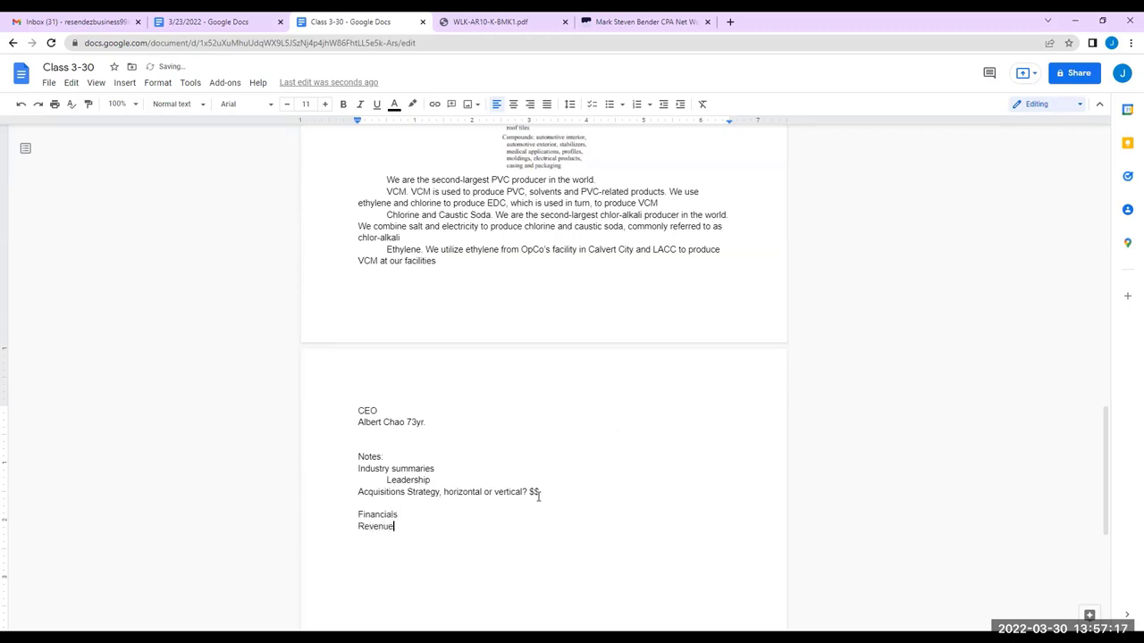
pyautogui.write(', Earnings ')
pyautogui.write('Valuatio')
pyautogui.write('n')
pyautogui.press('Return')
pyautogui.write('Relative')
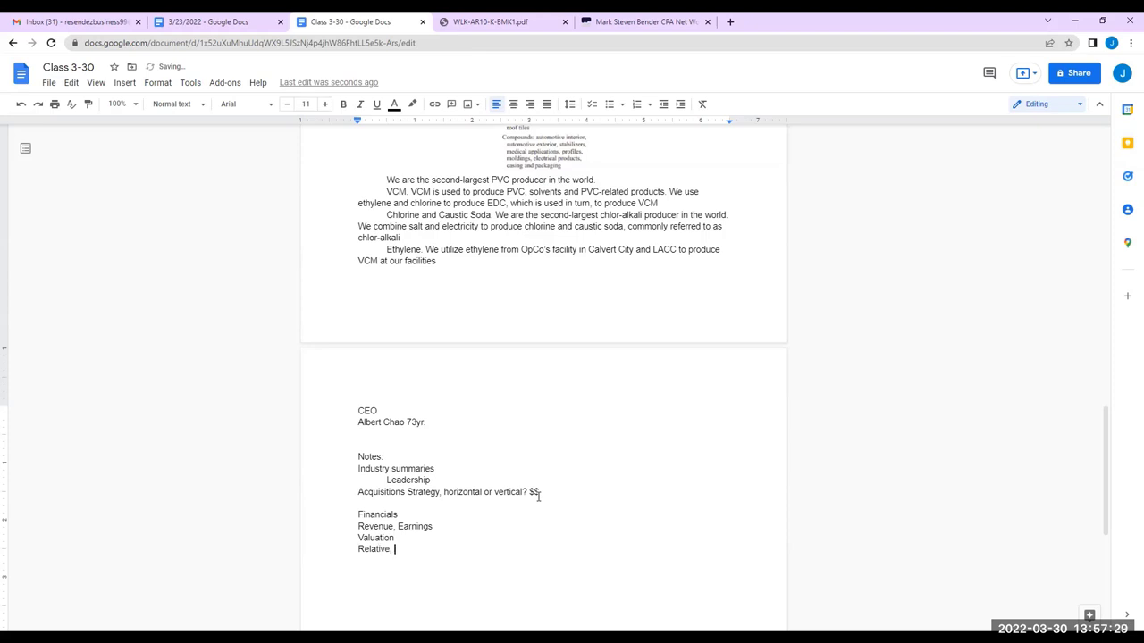
pyautogui.write('Valuation')
# In full screen, add a DCF Valuation line, then leave full screen
pyautogui.press('F11')
pyautogui.press('F12')
pyautogui.press('F12')
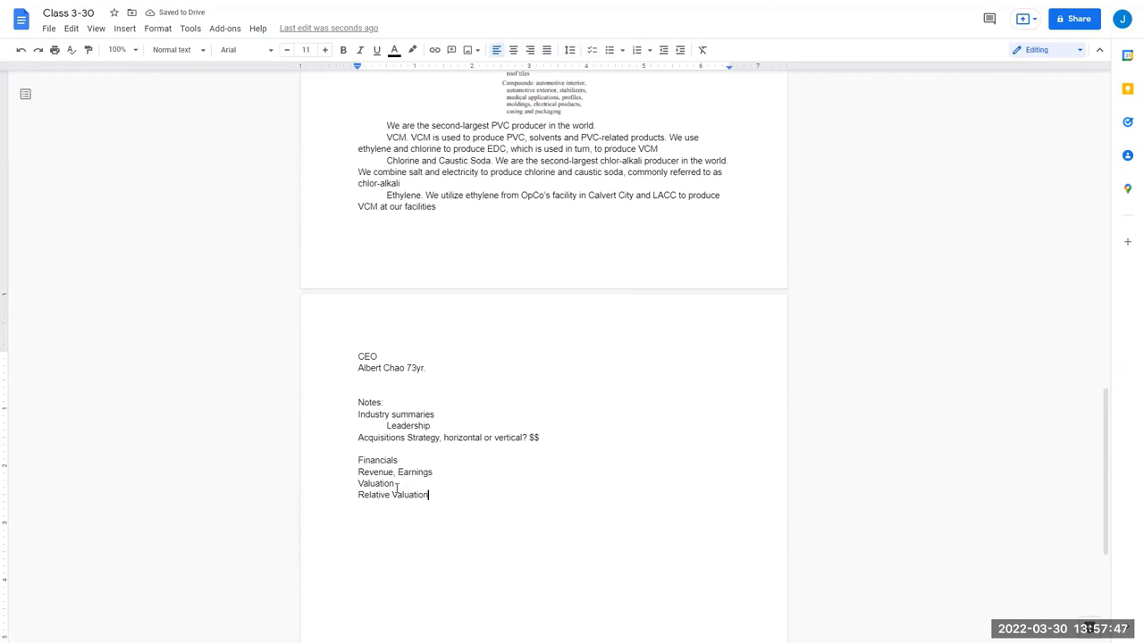
pyautogui.press('Return')
pyautogui.write('DCF Valuation')
pyautogui.click(570, 39)
# Back on the 10-K table, select 'Consumer disposables' in the Styrene row, then deselect it
pyautogui.click(500, 21)
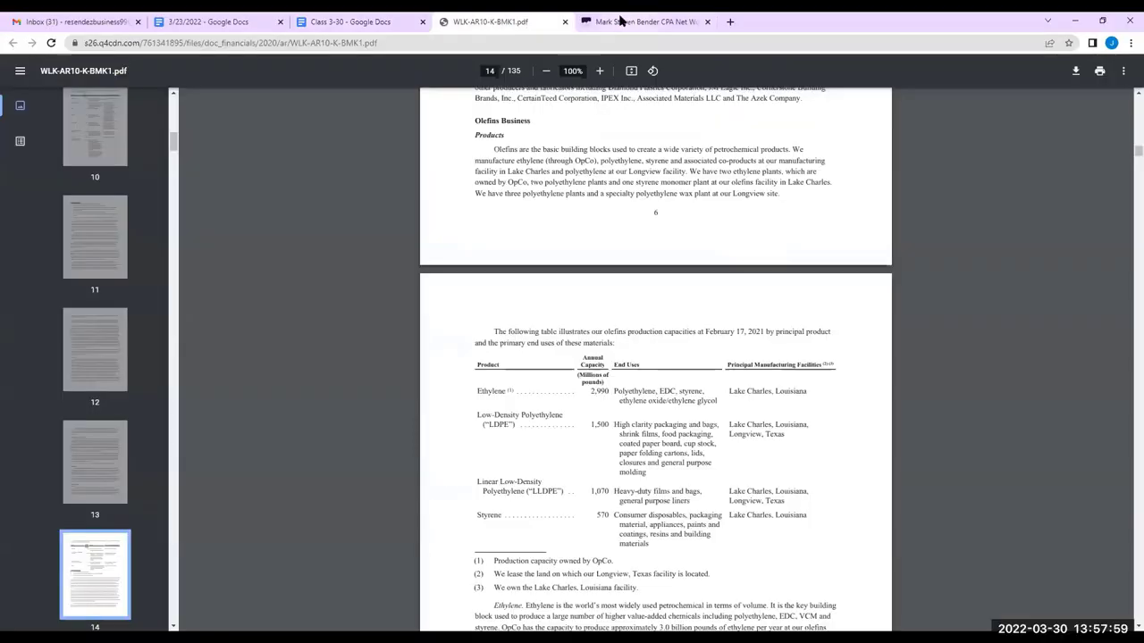
pyautogui.click(344, 22)
pyautogui.click(497, 19)
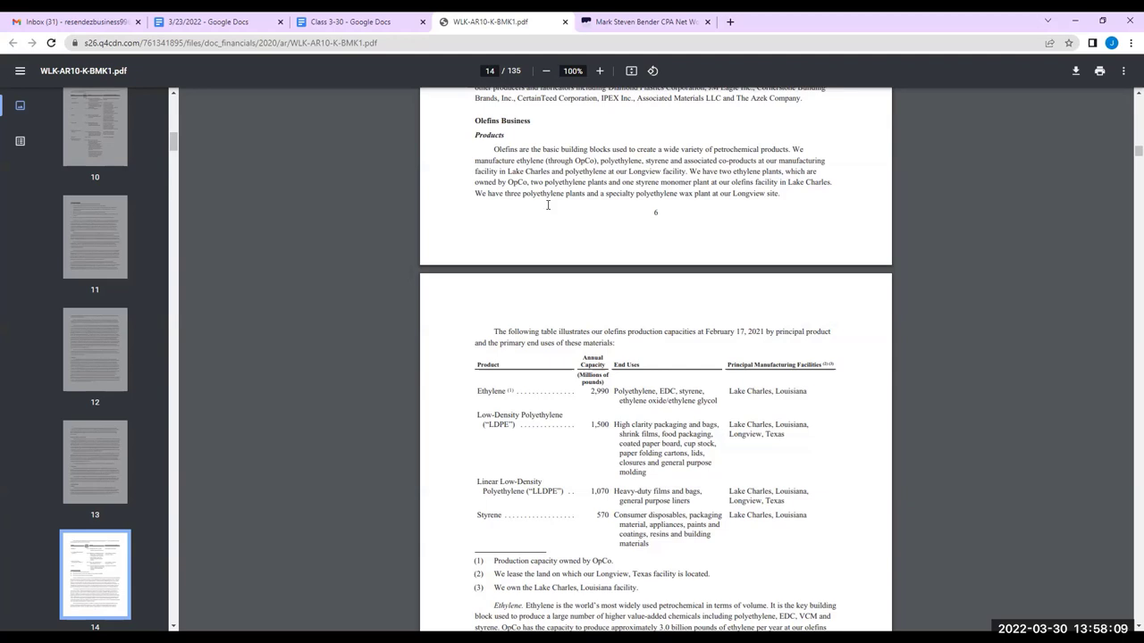
pyautogui.moveTo(614, 515); pyautogui.dragTo(686, 513)
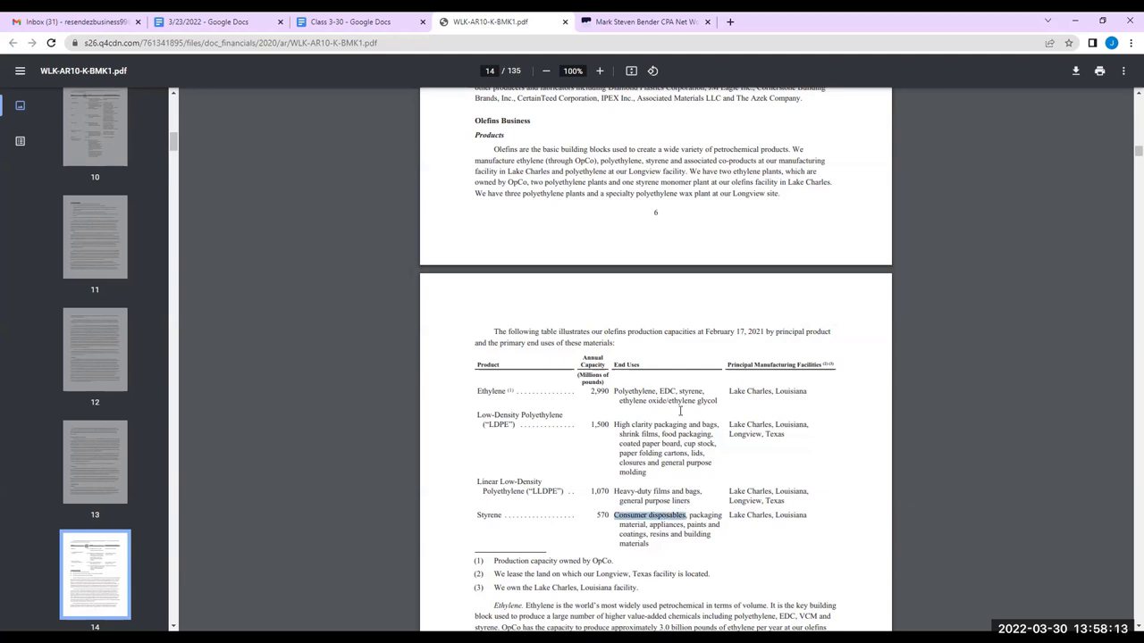
pyautogui.click(679, 409)
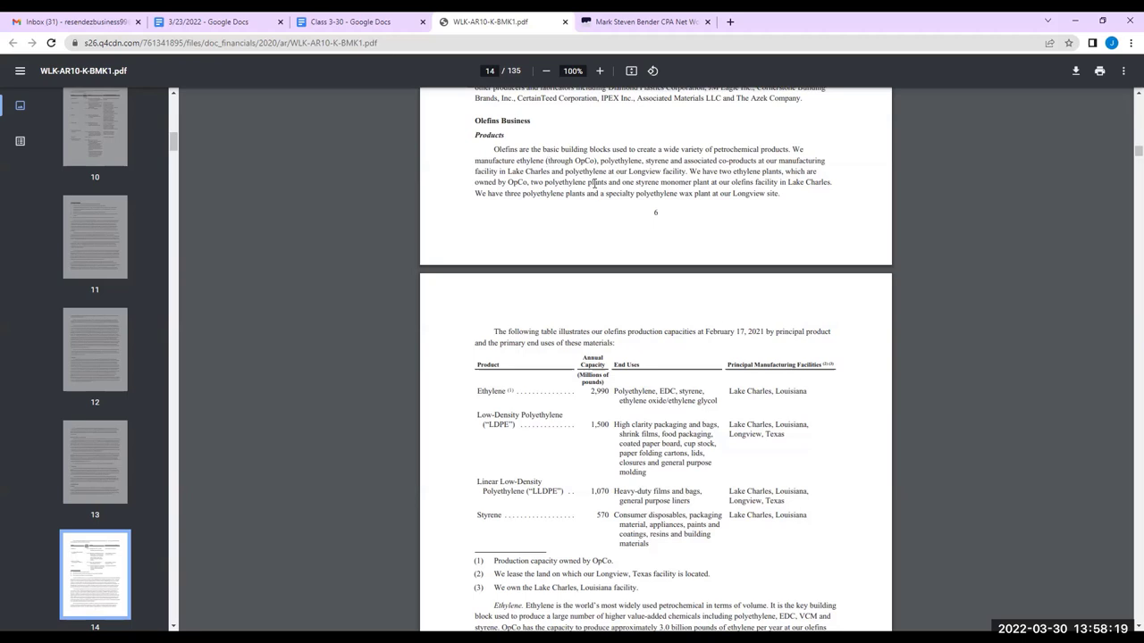
pyautogui.click(326, 20)
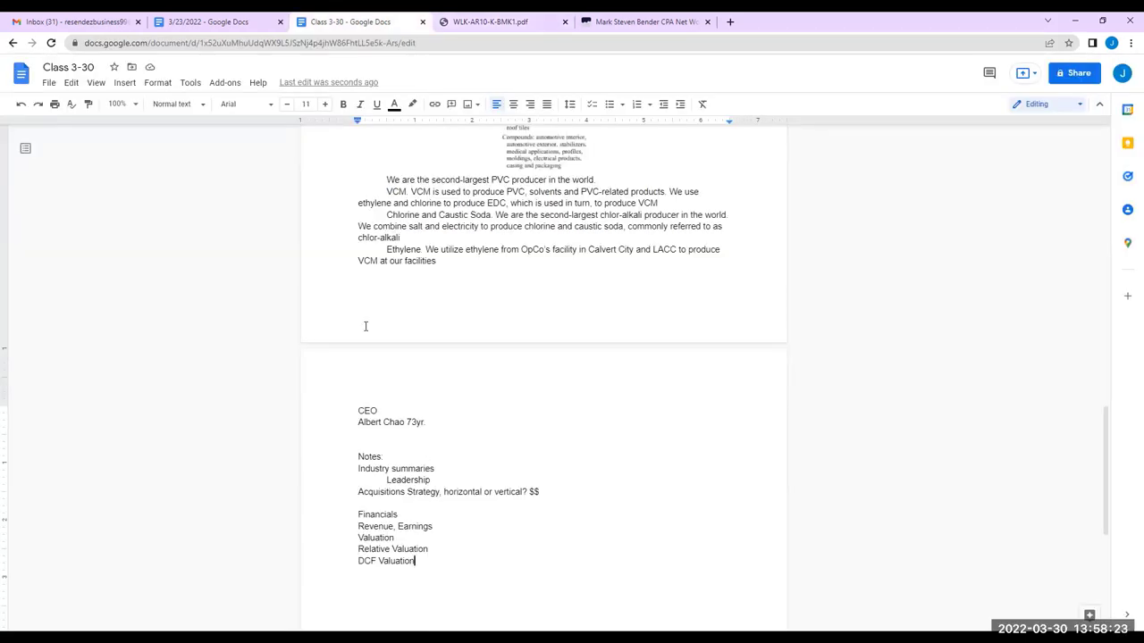
# Add a 'Chart on Percentages of Revenue, Businesses' line after the Acquisitions line
pyautogui.click(558, 490)
pyautogui.press('Return')
pyautogui.press('Return')
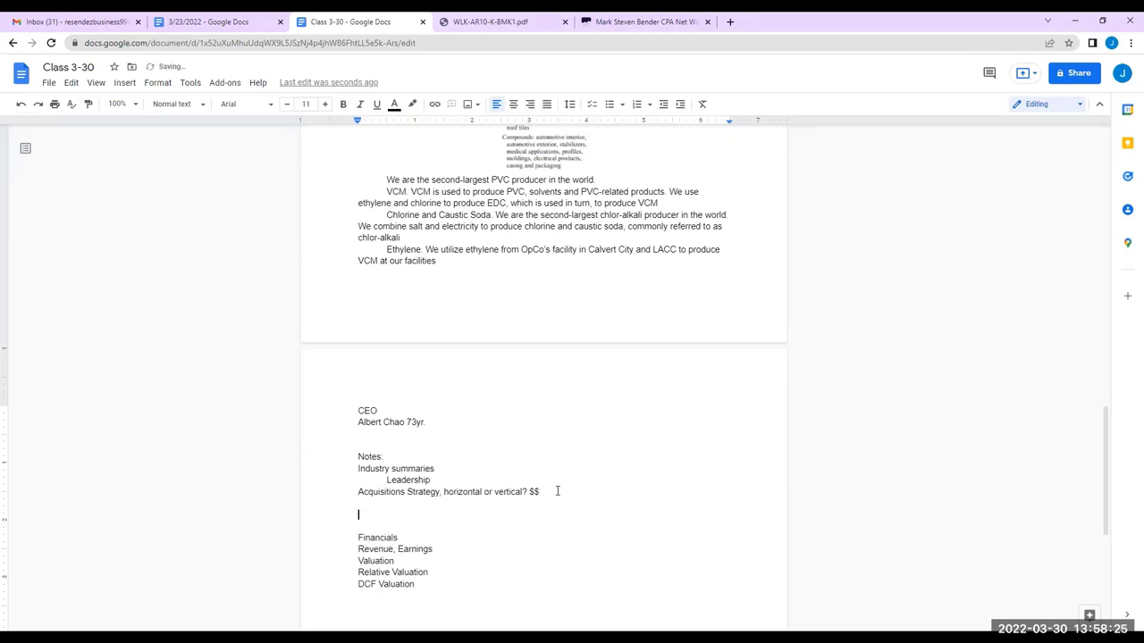
pyautogui.press('BackSpace')
pyautogui.write('Chart')
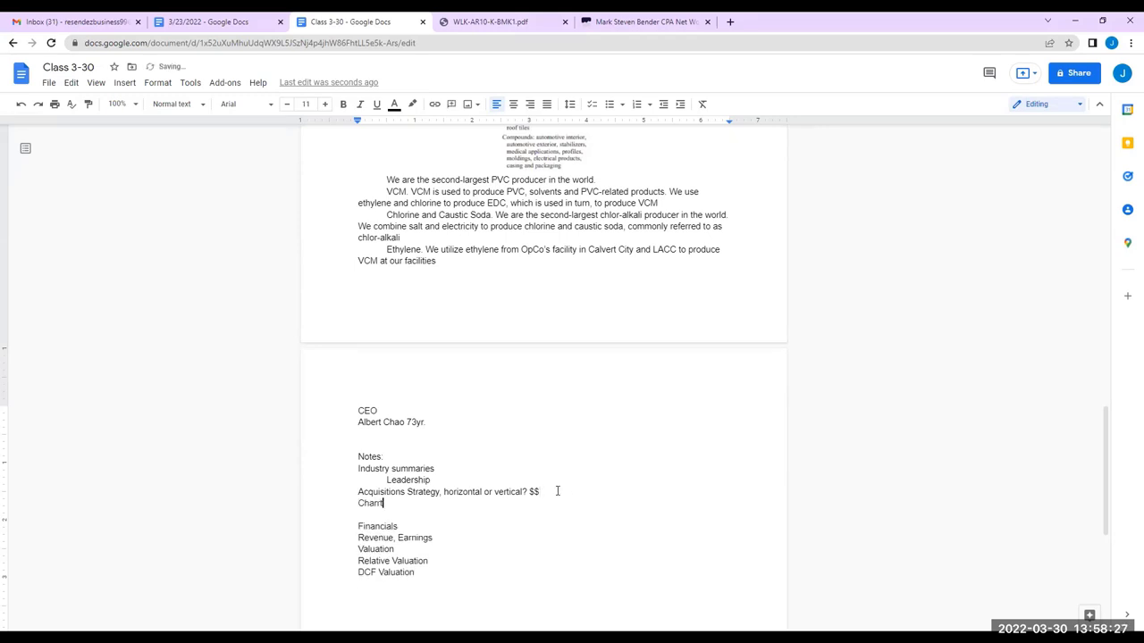
pyautogui.write(' on Percentages of Revenue, Businesses')
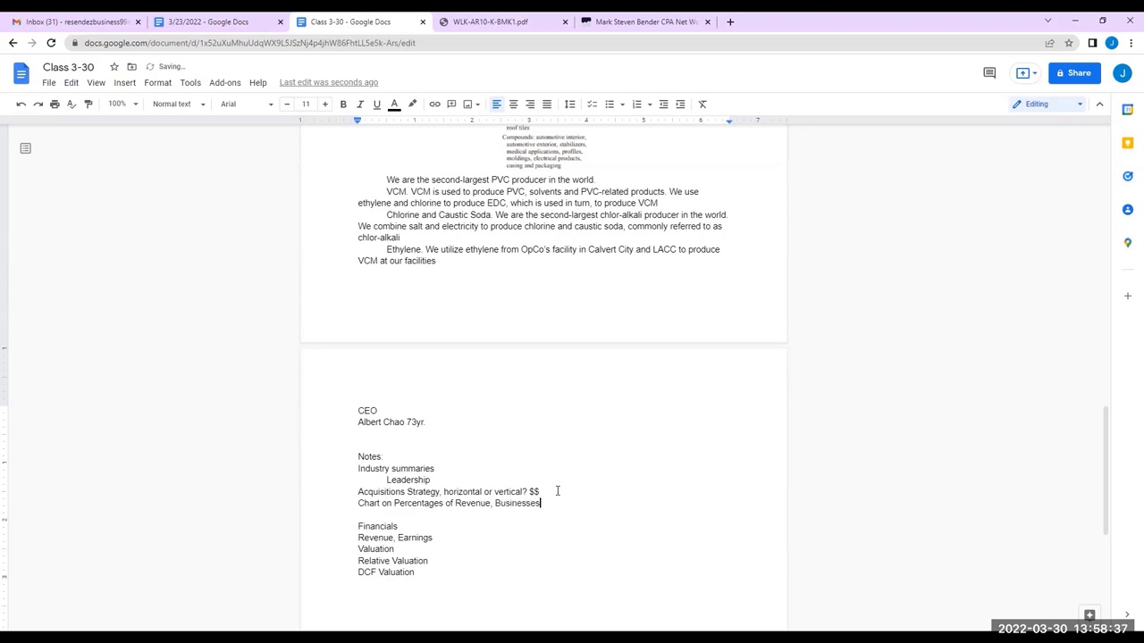
pyautogui.press('Return')
pyautogui.click(487, 20)
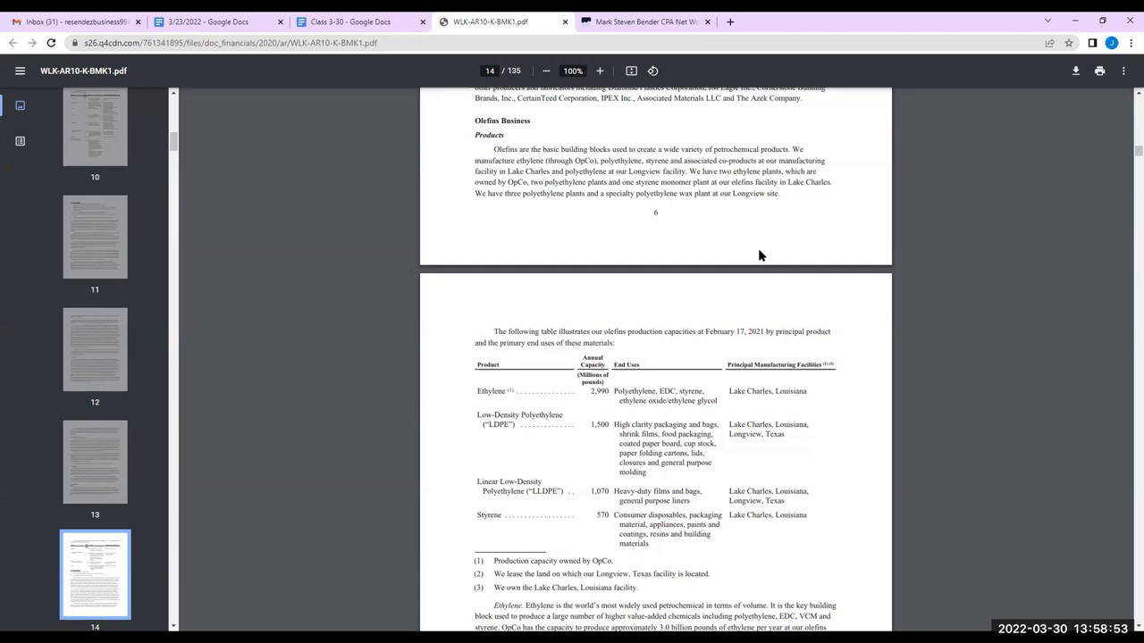
pyautogui.click(379, 18)
# Add the line 'Revenue Growth, Countries being end product', correcting the misspellings
pyautogui.write('Reven')
pyautogui.write('Growh')
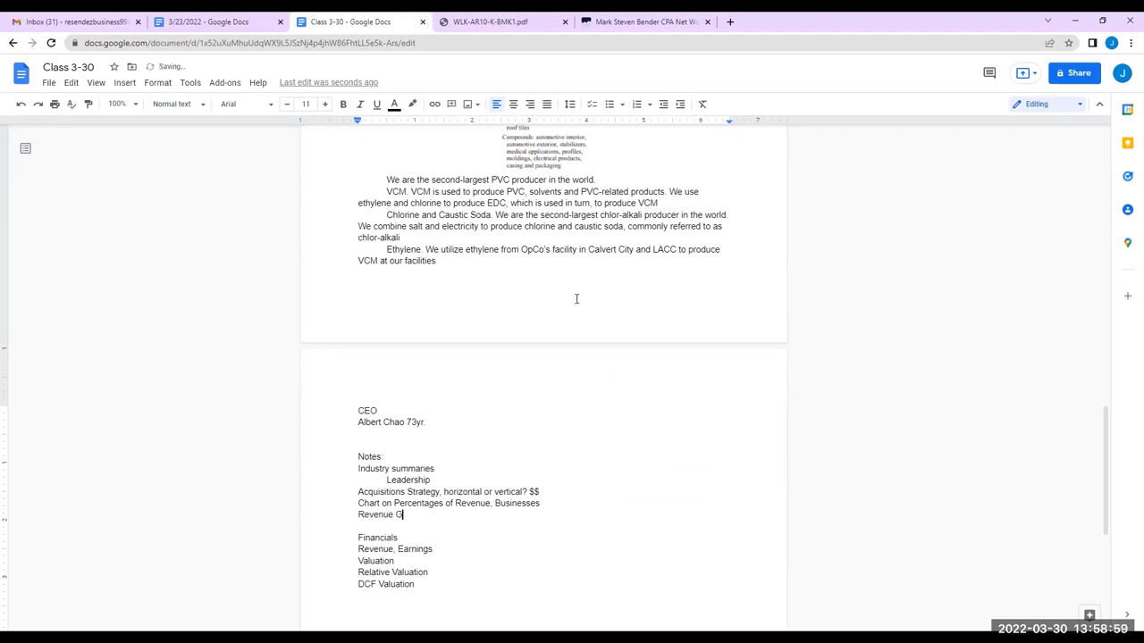
pyautogui.press('BackSpace')
pyautogui.write('th, Countries being end proiduct')
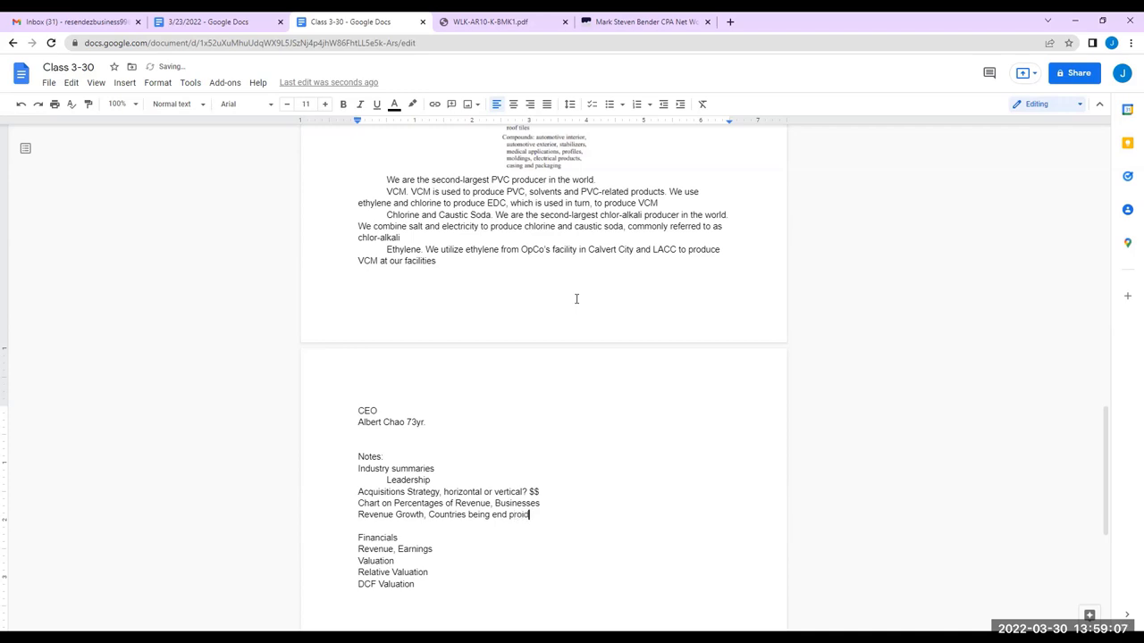
pyautogui.rightClick(479, 506)
pyautogui.click(504, 514)
pyautogui.click(523, 515)
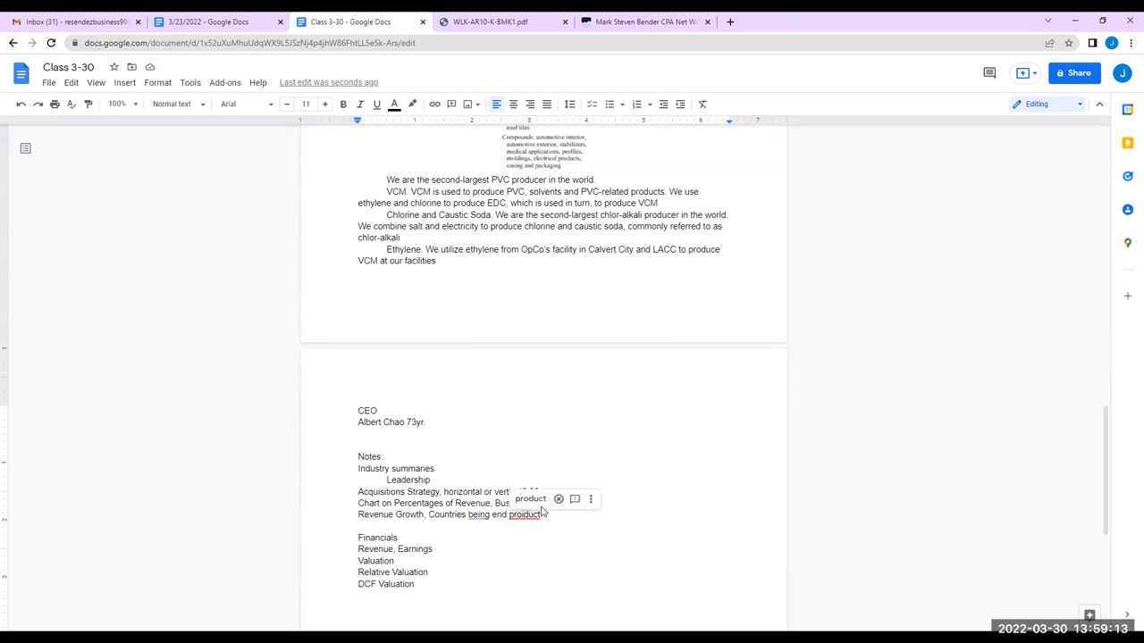
pyautogui.click(530, 499)
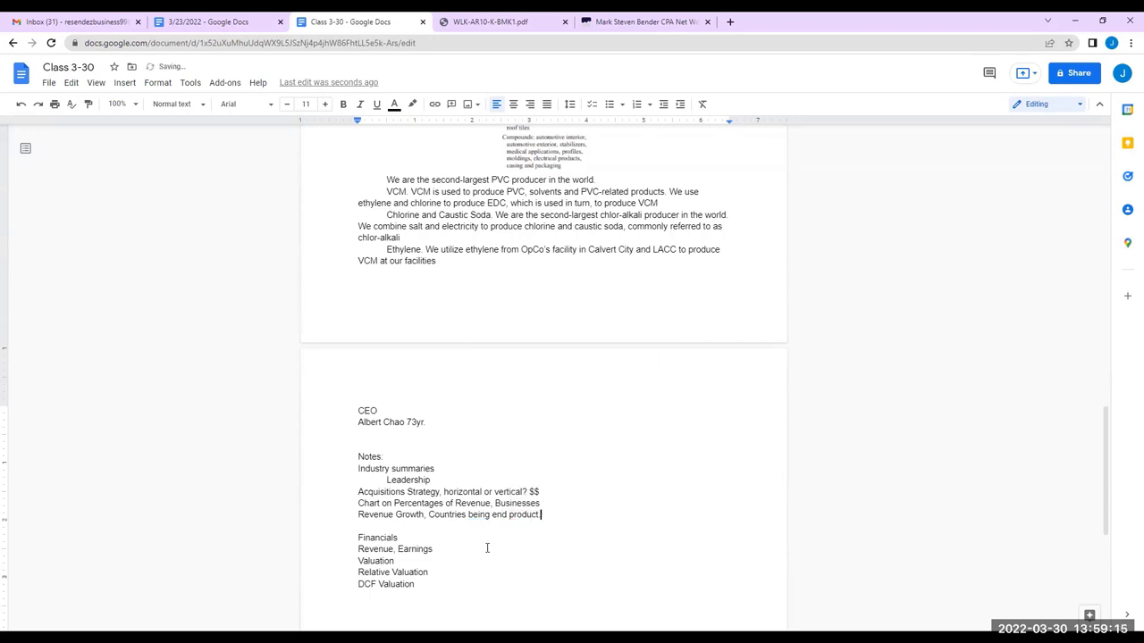
# Review the wallmine page on the Westlake CFO's net worth, then close that tab
pyautogui.click(528, 27)
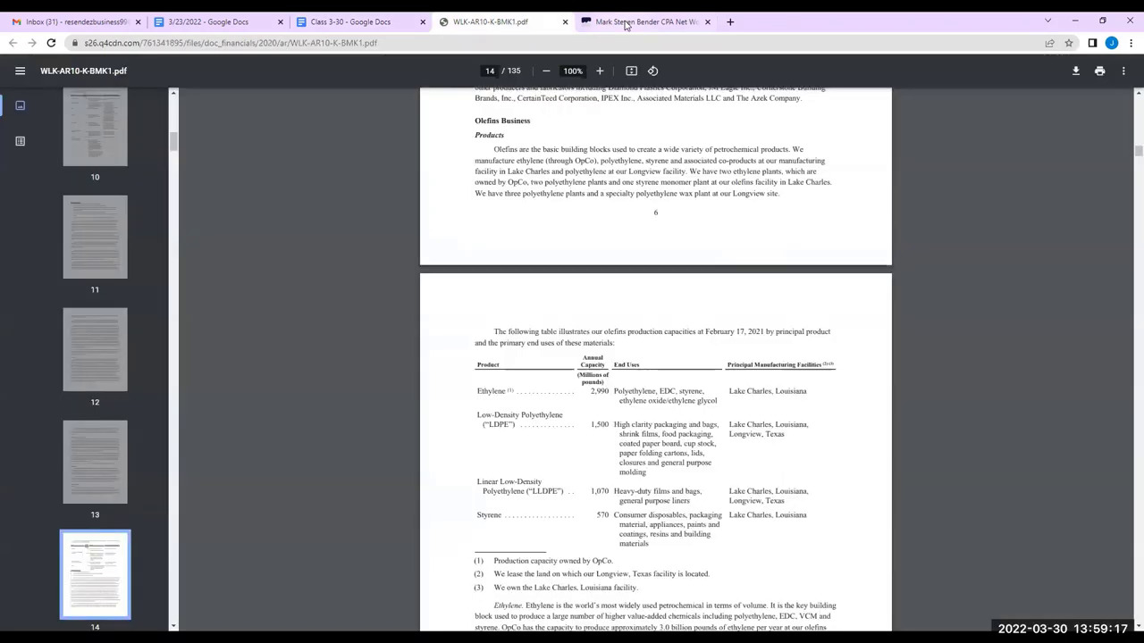
pyautogui.click(627, 24)
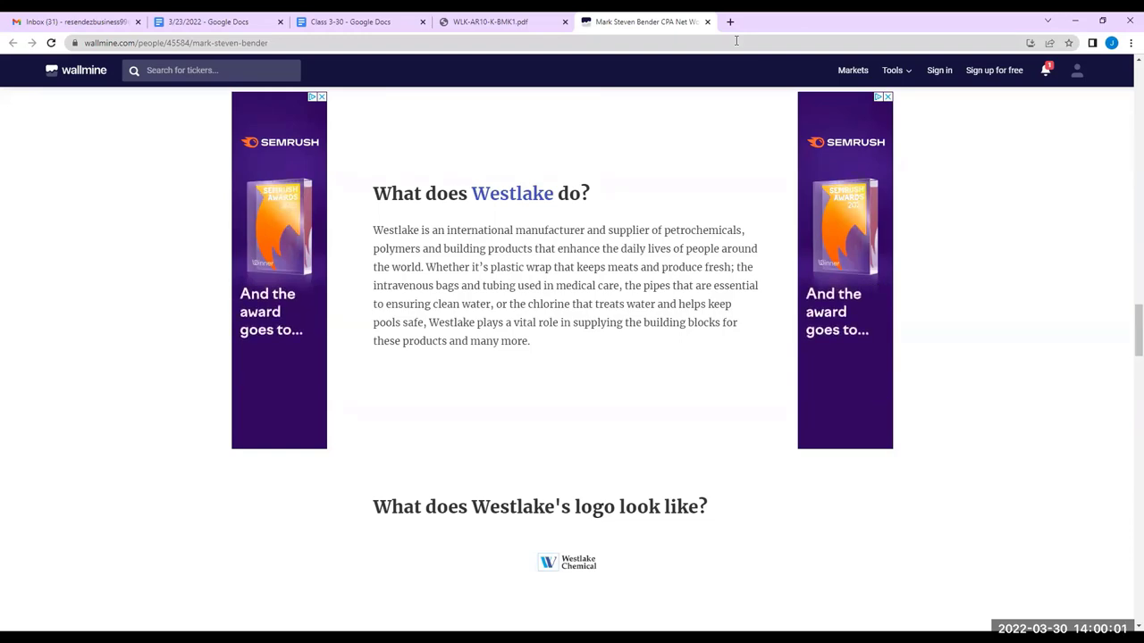
pyautogui.scroll(8, 693, 192)
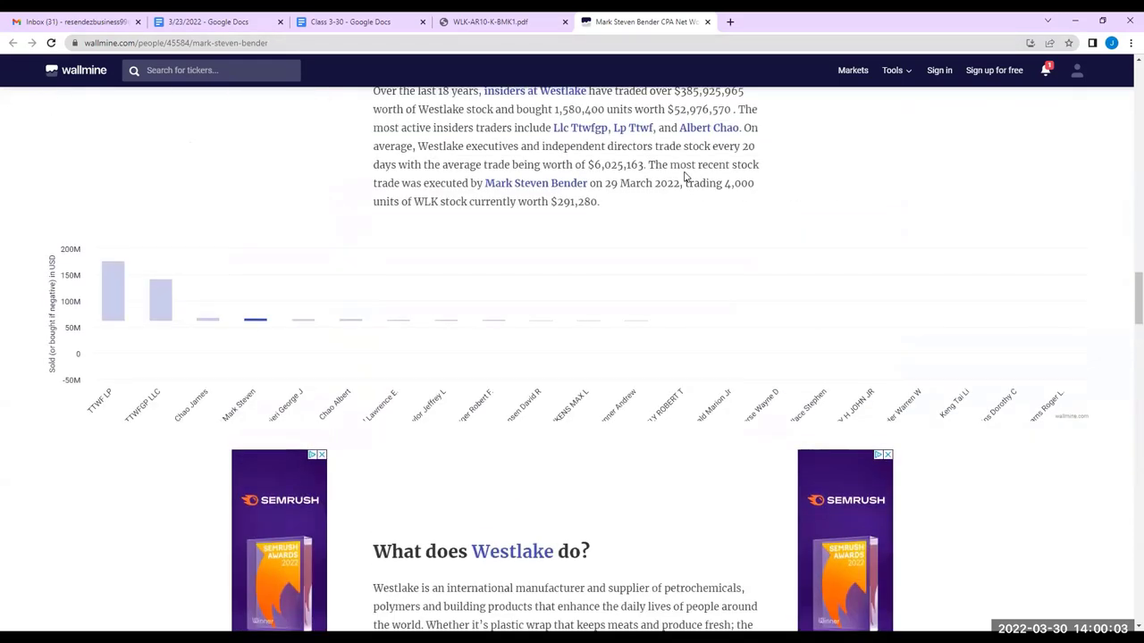
pyautogui.scroll(15, 685, 177)
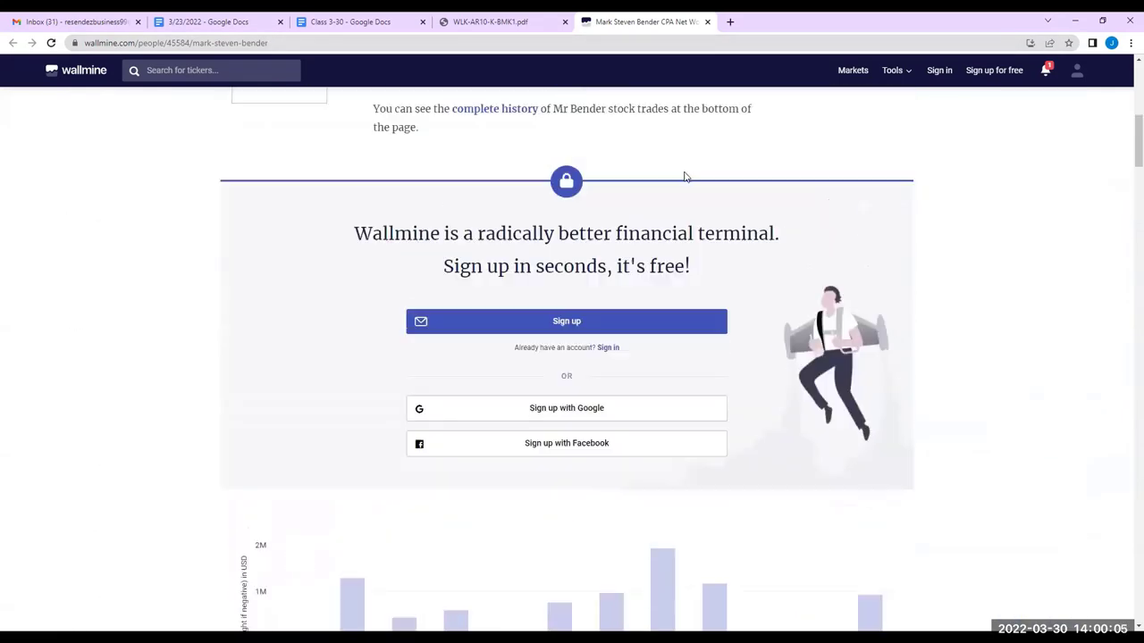
pyautogui.scroll(4, 685, 177)
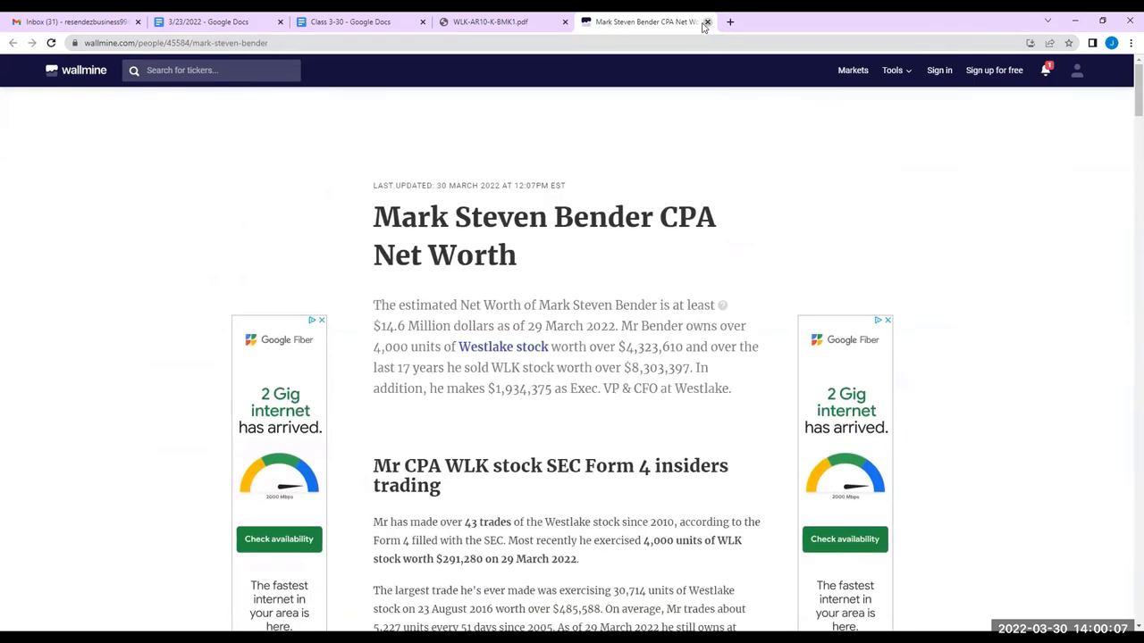
pyautogui.click(707, 22)
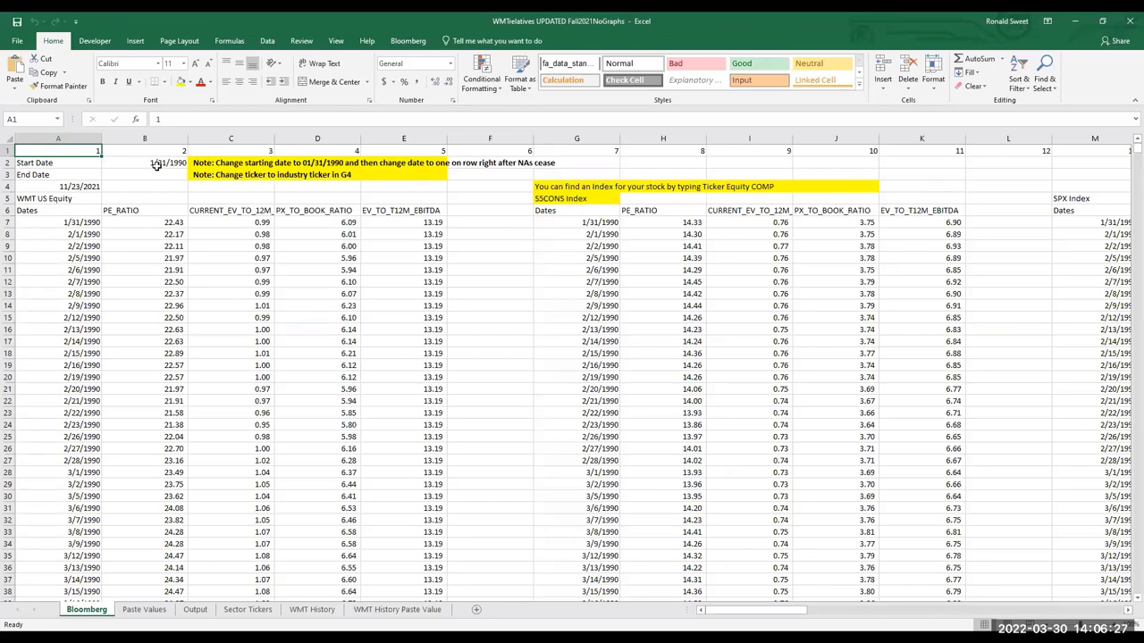
# Change the Bloomberg start date in B2 to 6/30/2005
pyautogui.click(157, 166)
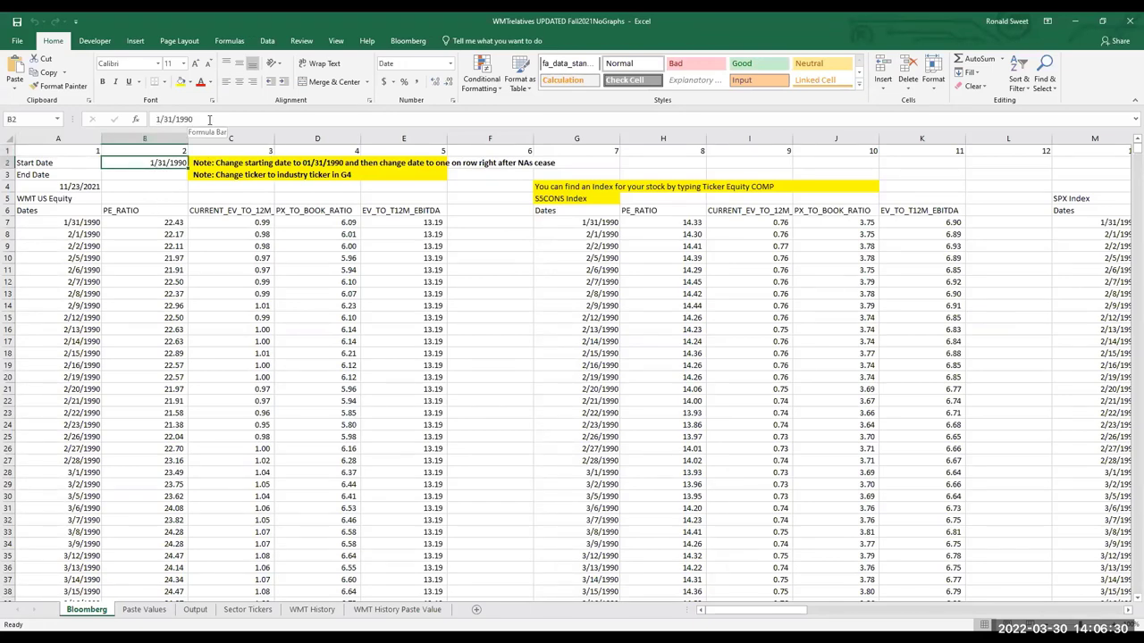
pyautogui.moveTo(194, 120); pyautogui.dragTo(125, 123)
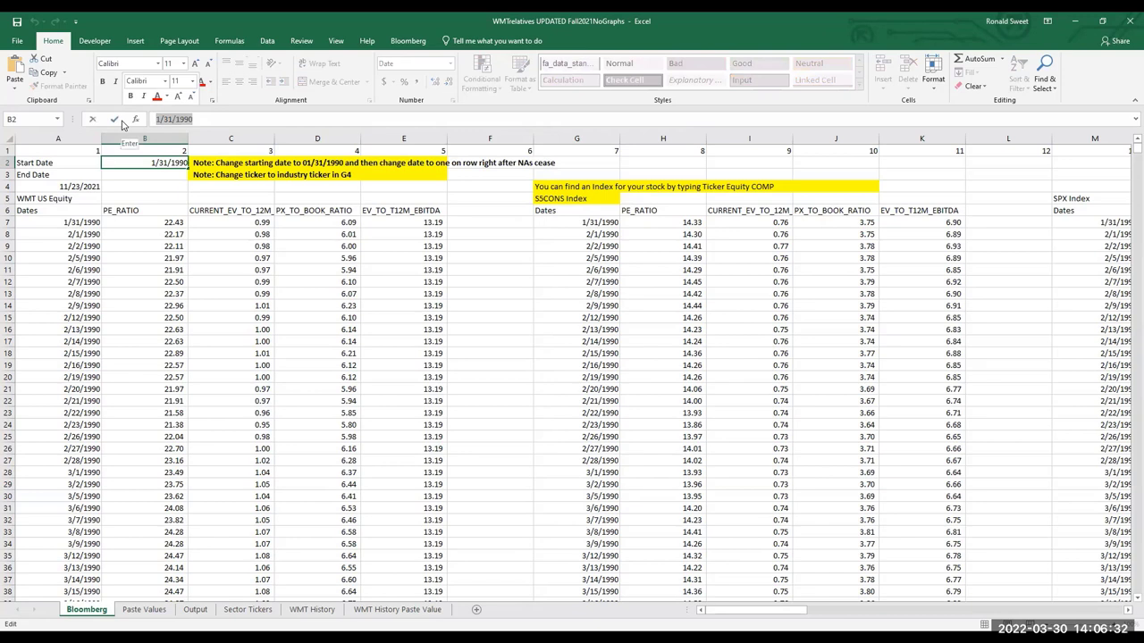
pyautogui.write('0/')
pyautogui.press('BackSpace')
pyautogui.write('6/')
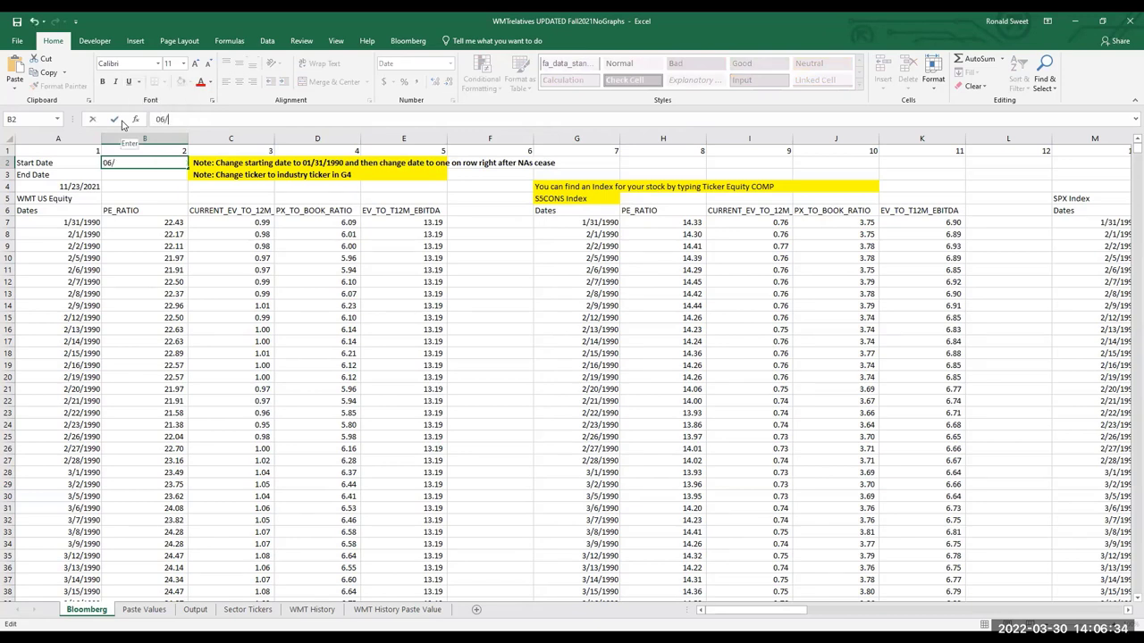
pyautogui.write('30/2005')
pyautogui.press('Return')
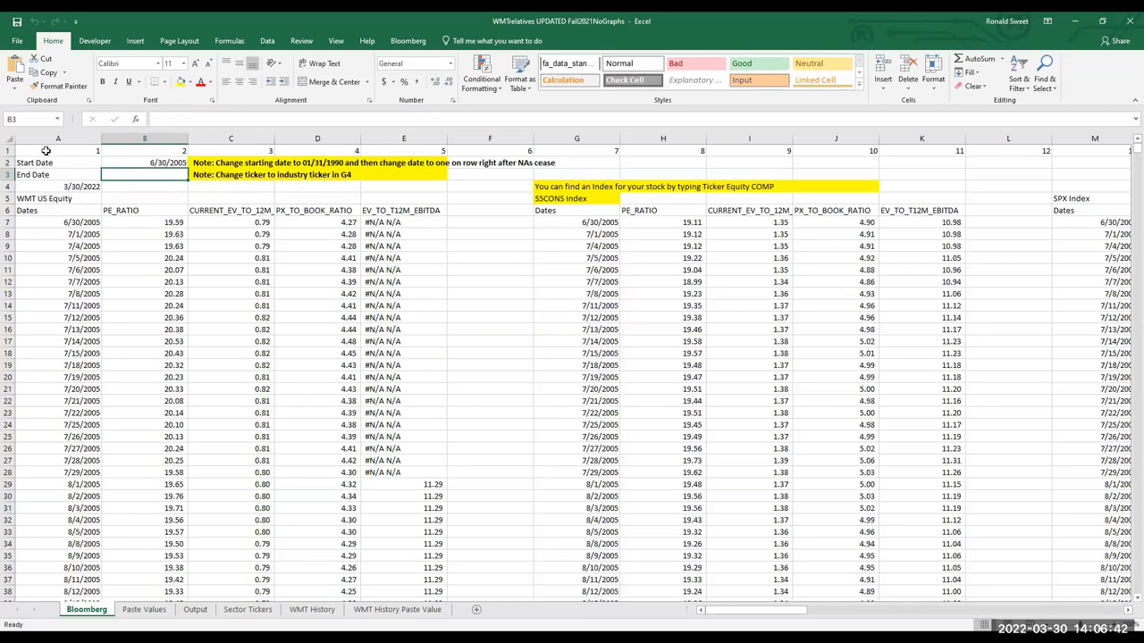
# Change the ticker in A5 from WMT US Equity to WLK US Equity
pyautogui.click(43, 198)
pyautogui.click(166, 119)
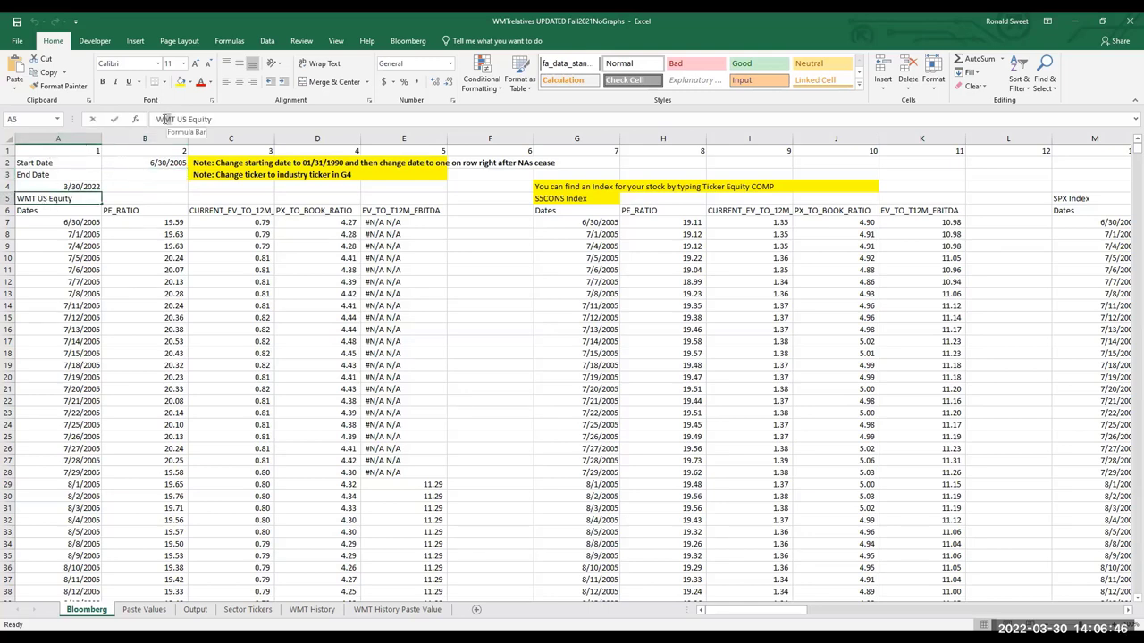
pyautogui.press('Delete')
pyautogui.press('Delete')
pyautogui.write('LK')
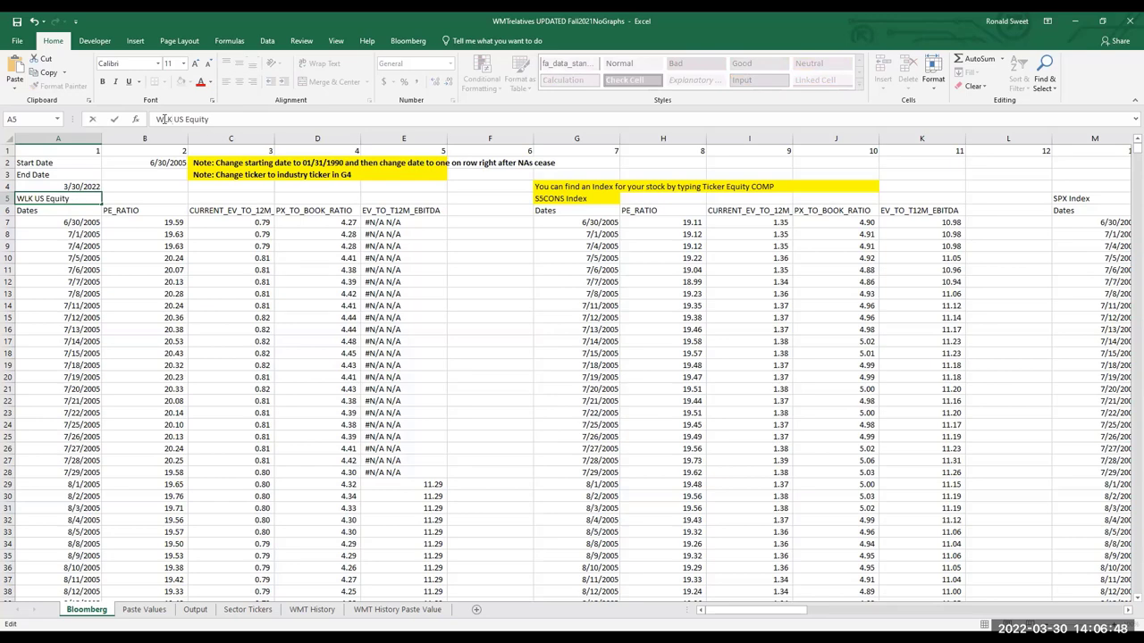
pyautogui.press('Return')
pyautogui.press('Up')
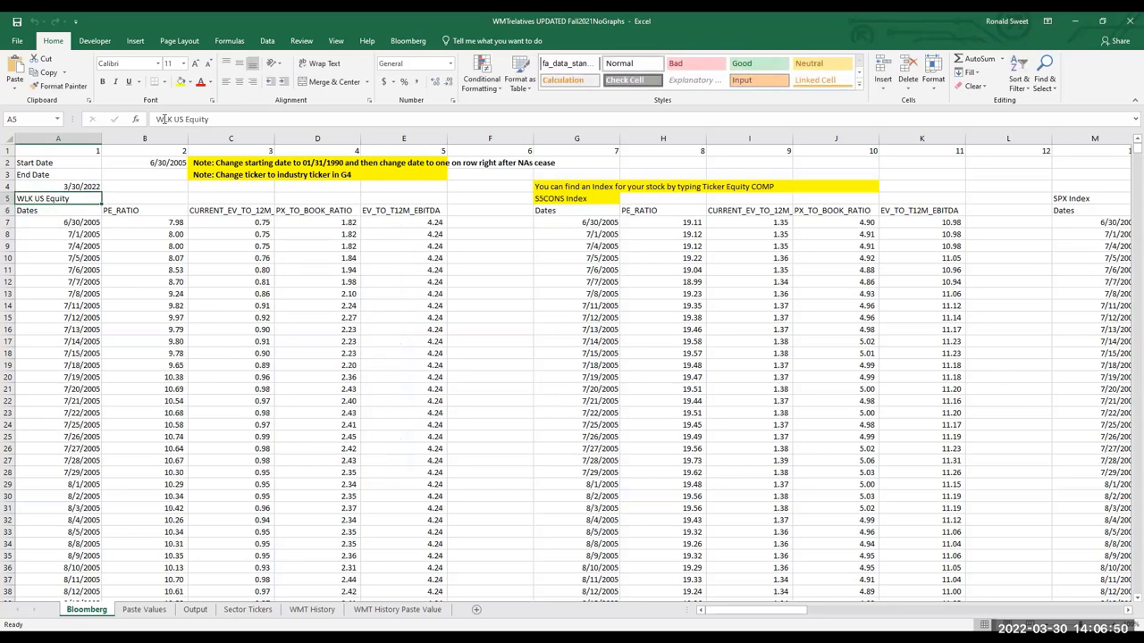
pyautogui.press('Right')
pyautogui.press('Right')
pyautogui.press('Right')
pyautogui.press('Right')
pyautogui.press('Right')
pyautogui.press('Right')
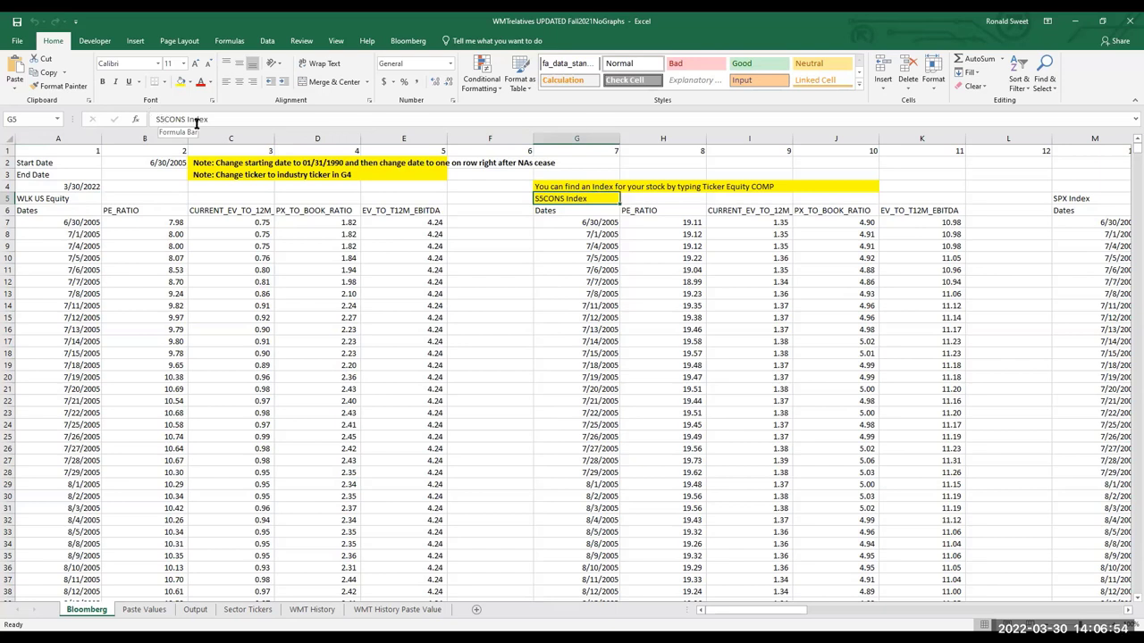
# Change the index in G5 from S5CONS Index to S5MATR Index
pyautogui.moveTo(185, 119); pyautogui.dragTo(164, 119)
pyautogui.press('BackSpace')
pyautogui.write('MATR')
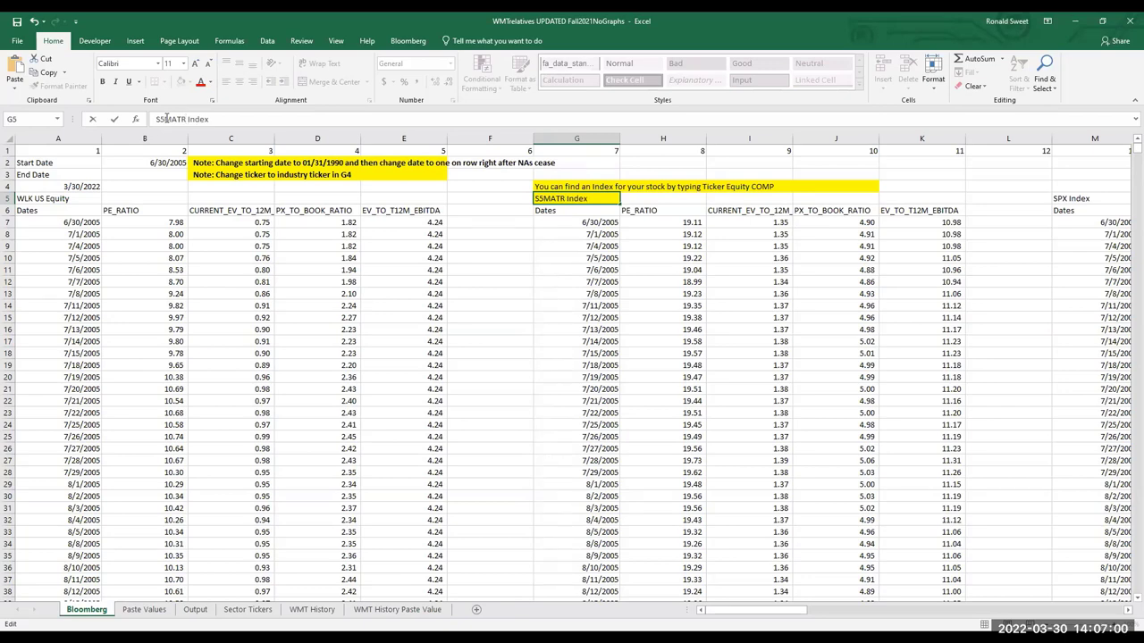
pyautogui.press('Return')
pyautogui.press('Up')
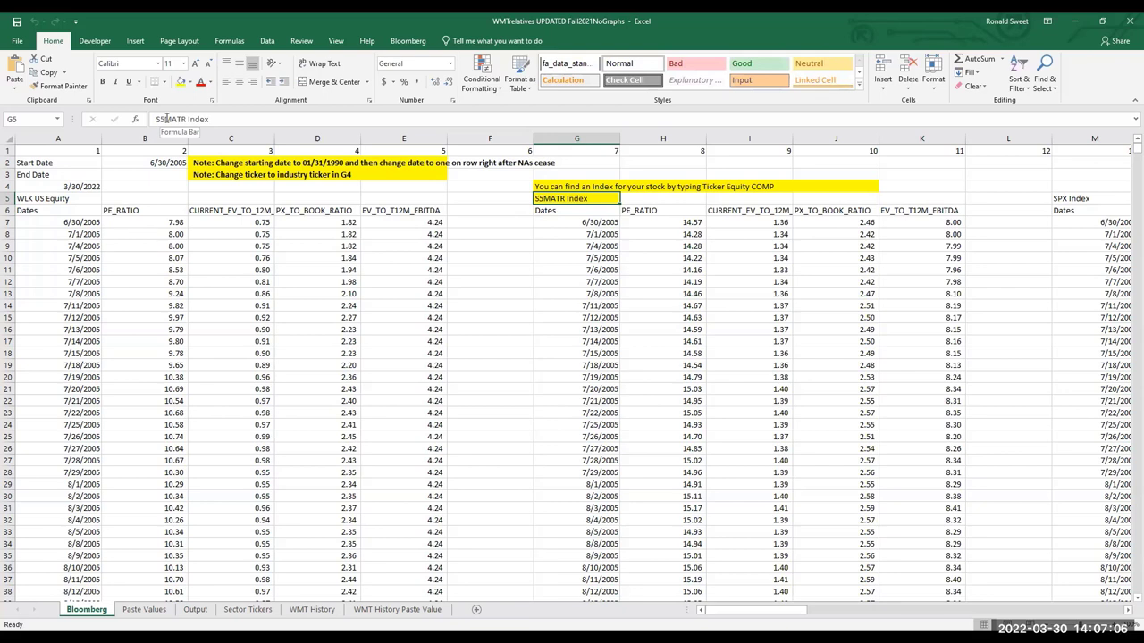
pyautogui.press('Up')
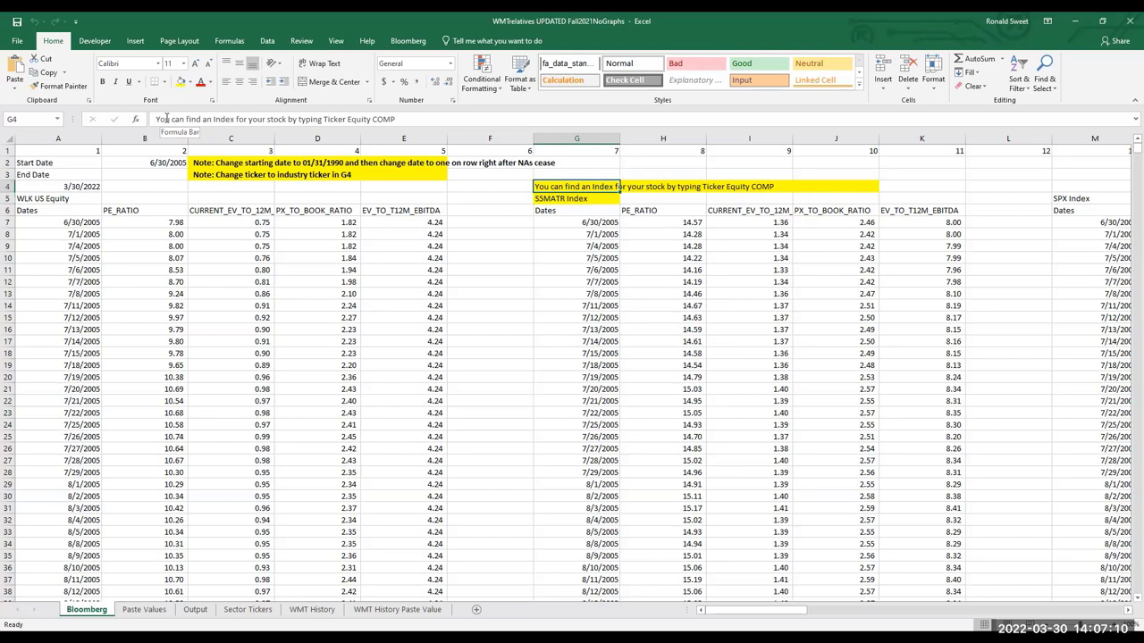
pyautogui.press('Down')
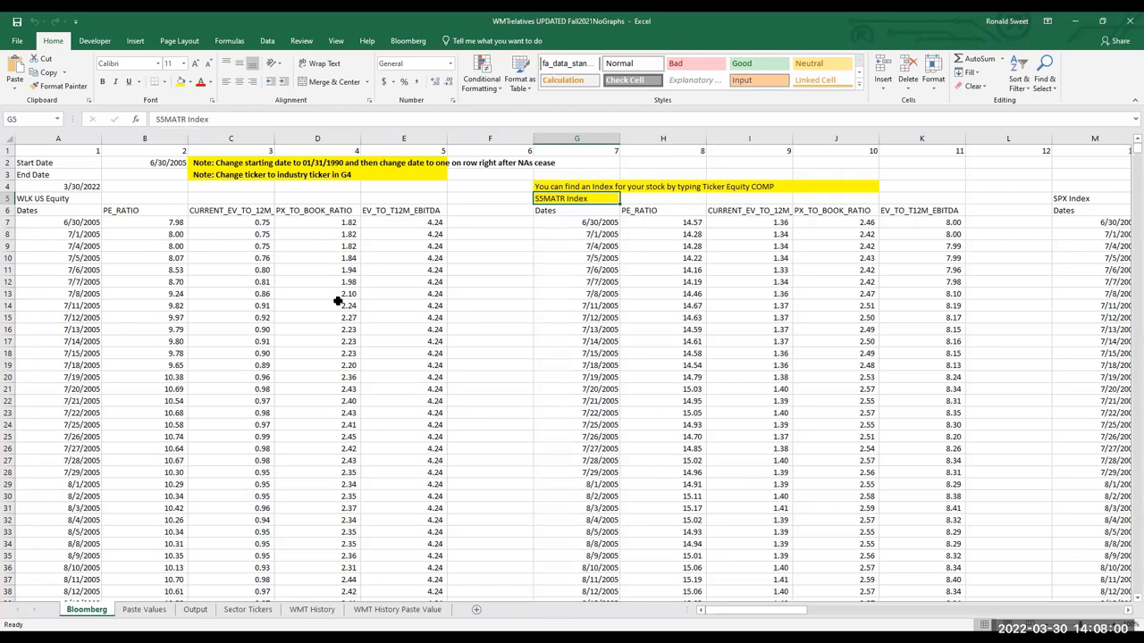
# Bring the final 3/30/2022 row 4376 into view and select WLK's multiples in B4376:E4376
pyautogui.scroll(-5, 335, 297)
pyautogui.scroll(-20, 333, 297)
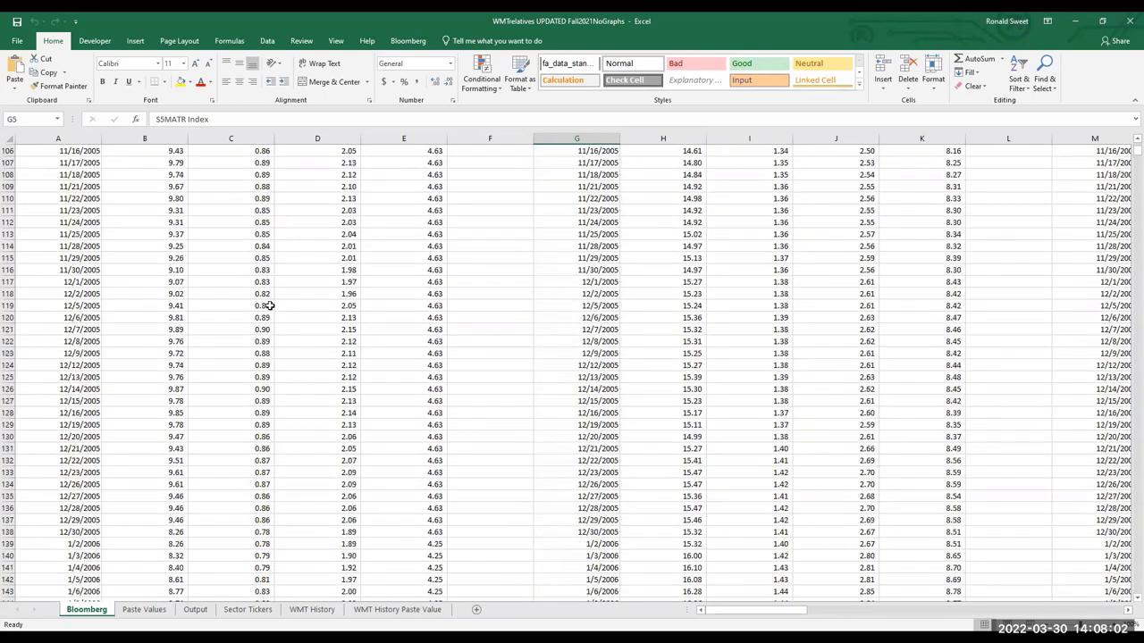
pyautogui.scroll(-19, 272, 304)
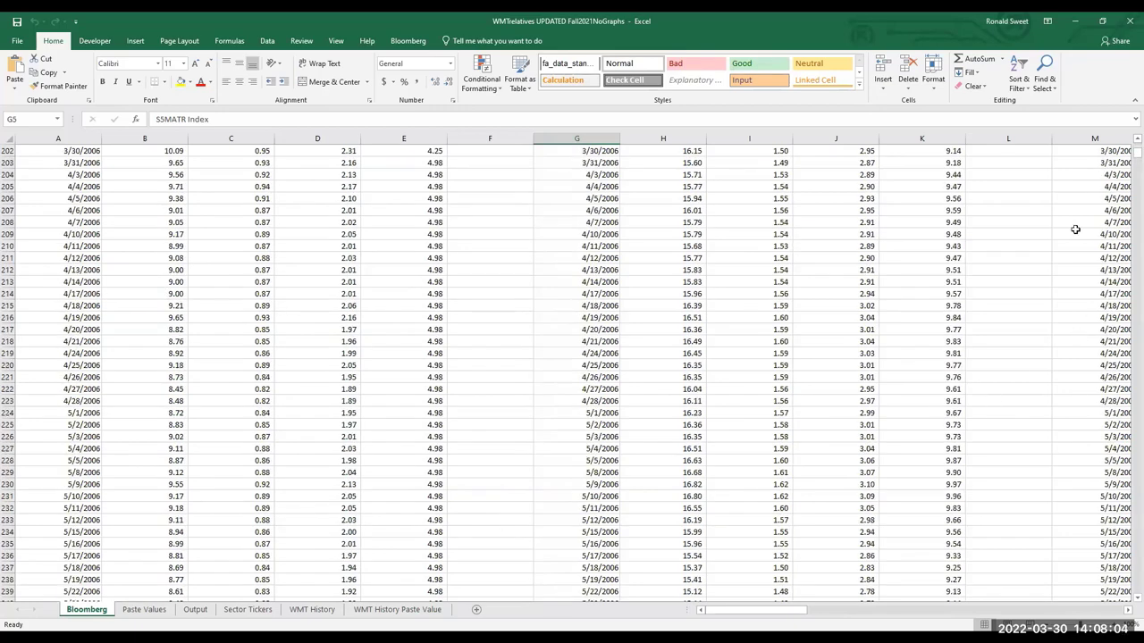
pyautogui.hotkey('ctrl', 'Down')
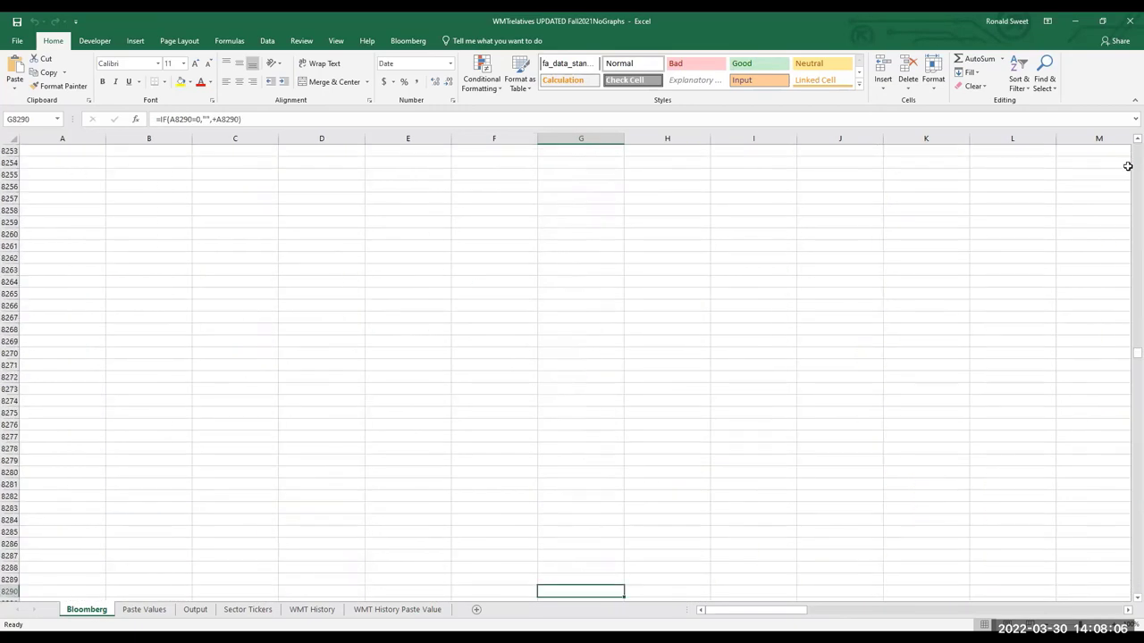
pyautogui.press('Up')
pyautogui.press('Up')
pyautogui.press('Up')
pyautogui.press('Up')
pyautogui.press('Up')
pyautogui.press('Up')
pyautogui.press('Up')
pyautogui.press('Up')
pyautogui.press('Up')
pyautogui.press('Up')
pyautogui.press('Up')
pyautogui.press('Up')
pyautogui.press('Up')
pyautogui.press('Up')
pyautogui.press('Up')
pyautogui.press('Up')
pyautogui.press('Up')
pyautogui.press('Up')
pyautogui.press('Up')
pyautogui.press('Up')
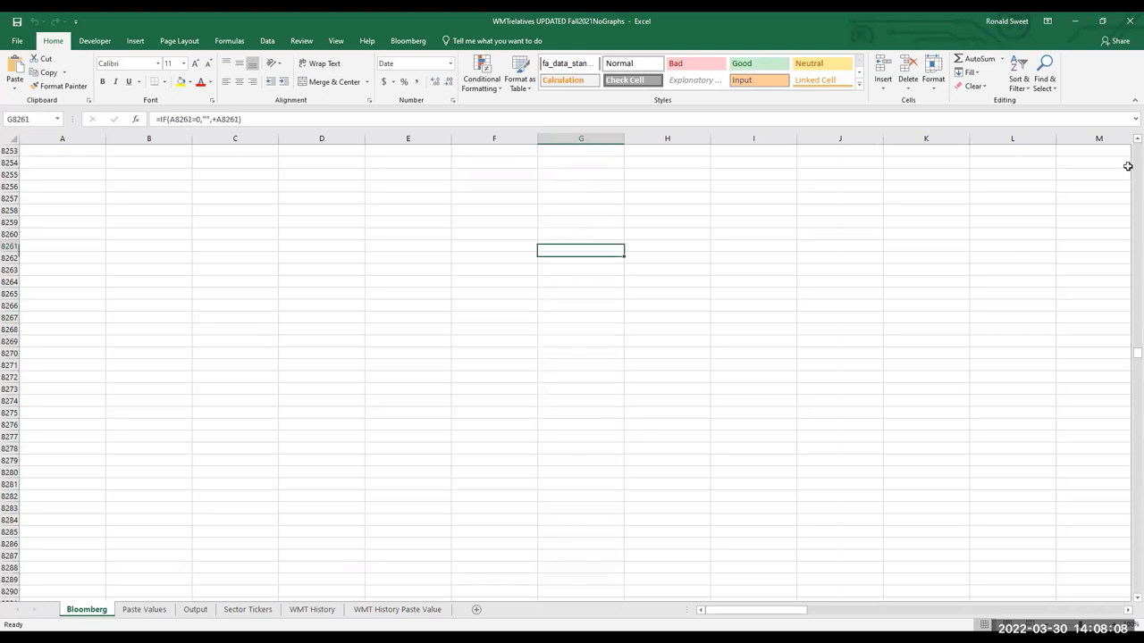
pyautogui.press('Up')
pyautogui.press('Up')
pyautogui.press('Up')
pyautogui.press('Up')
pyautogui.press('Up')
pyautogui.press('Up')
pyautogui.press('Up')
pyautogui.press('Up')
pyautogui.press('Up')
pyautogui.press('Up')
pyautogui.press('Up')
pyautogui.press('Up')
pyautogui.press('Up')
pyautogui.press('Up')
pyautogui.press('Up')
pyautogui.press('Up')
pyautogui.press('Up')
pyautogui.press('Up')
pyautogui.press('Up')
pyautogui.press('Up')
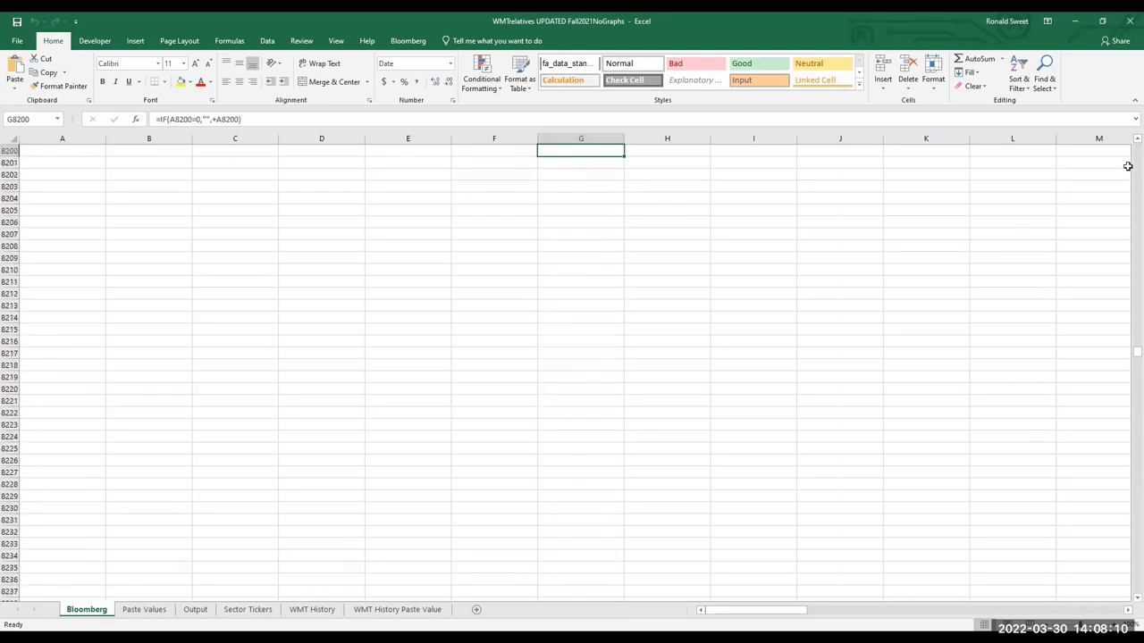
pyautogui.press('Up')
pyautogui.press('Up')
pyautogui.press('Up')
pyautogui.press('Up')
pyautogui.press('Up')
pyautogui.press('Up')
pyautogui.press('Up')
pyautogui.press('Up')
pyautogui.press('Up')
pyautogui.press('Up')
pyautogui.press('Up')
pyautogui.press('Up')
pyautogui.press('Up')
pyautogui.press('Up')
pyautogui.press('Up')
pyautogui.press('Up')
pyautogui.press('Up')
pyautogui.press('Up')
pyautogui.press('Up')
pyautogui.press('Up')
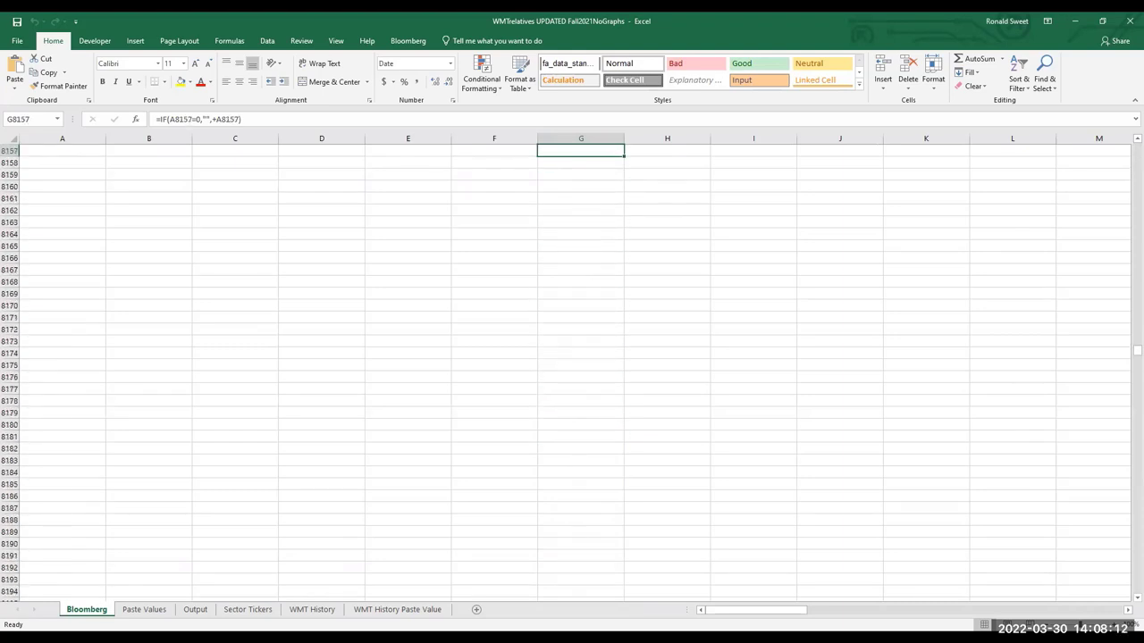
pyautogui.moveTo(1126, 354); pyautogui.dragTo(1129, 247)
pyautogui.scroll(-12, 802, 274)
pyautogui.scroll(-14, 779, 293)
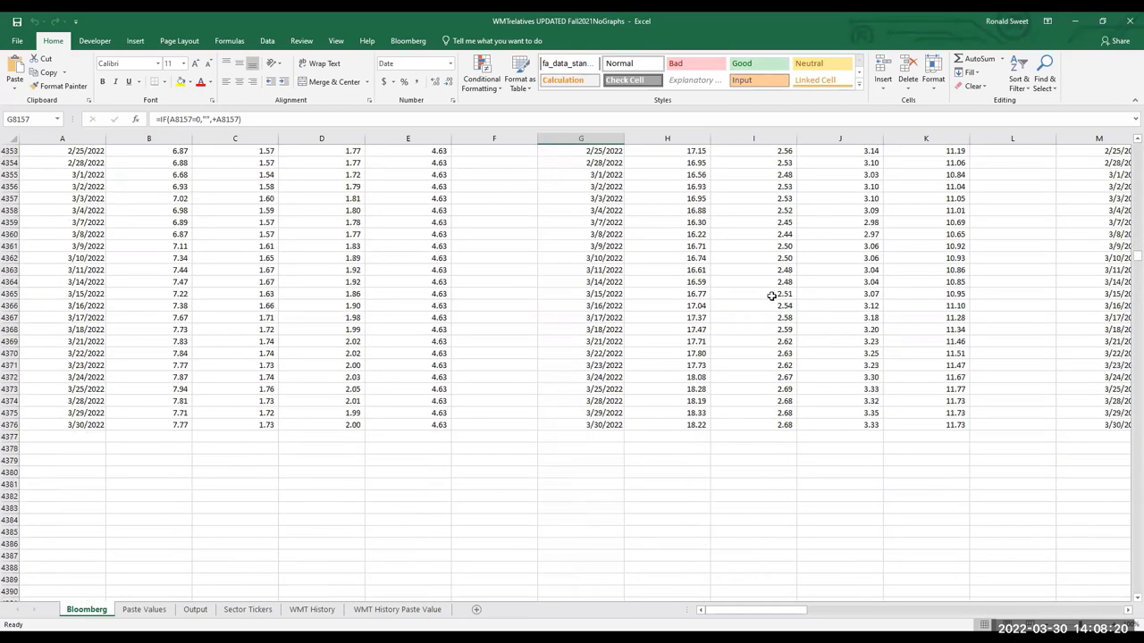
pyautogui.moveTo(158, 248); pyautogui.dragTo(421, 247)
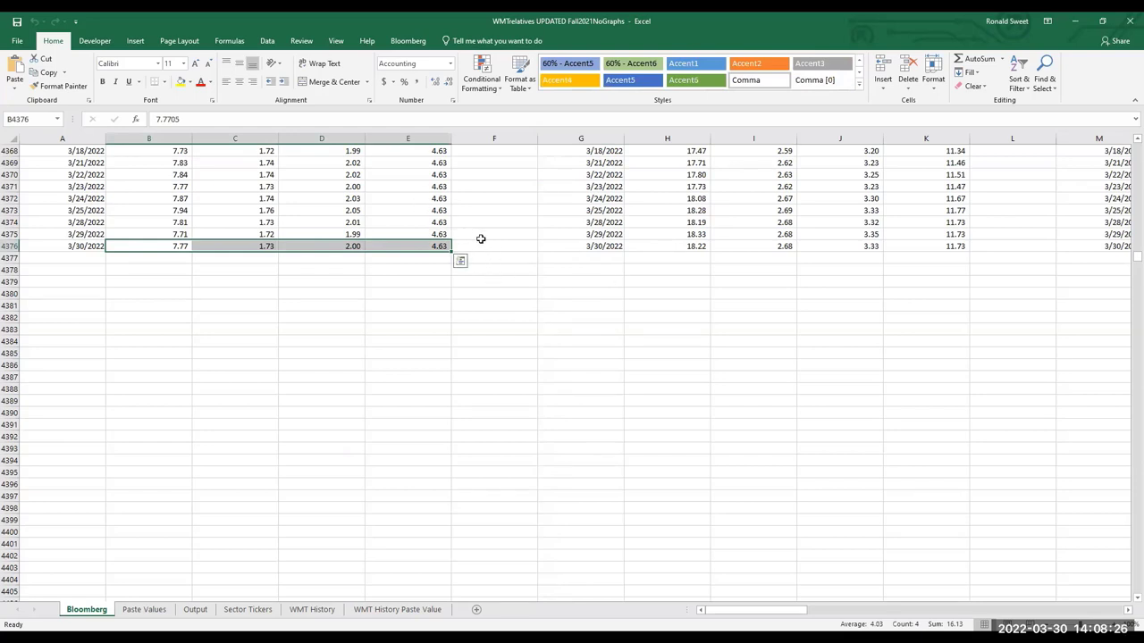
# Copy WLK's latest four multiples and check the latest values in H4376 and C4376
pyautogui.hotkey('ctrl', 'c')
pyautogui.click(674, 242)
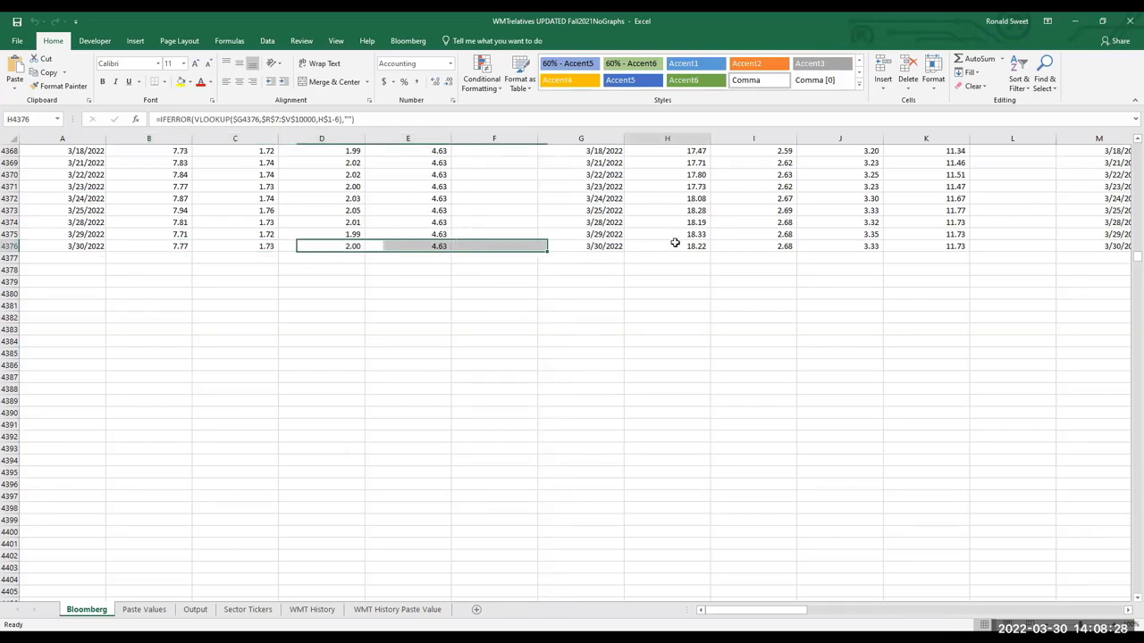
pyautogui.scroll(4, 536, 234)
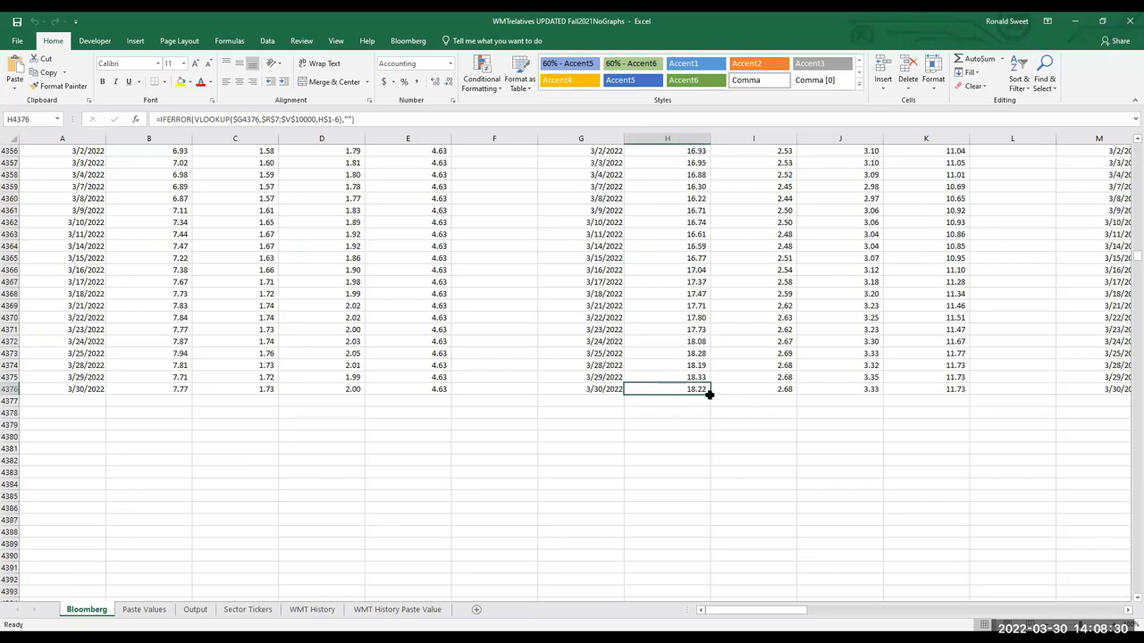
pyautogui.click(264, 391)
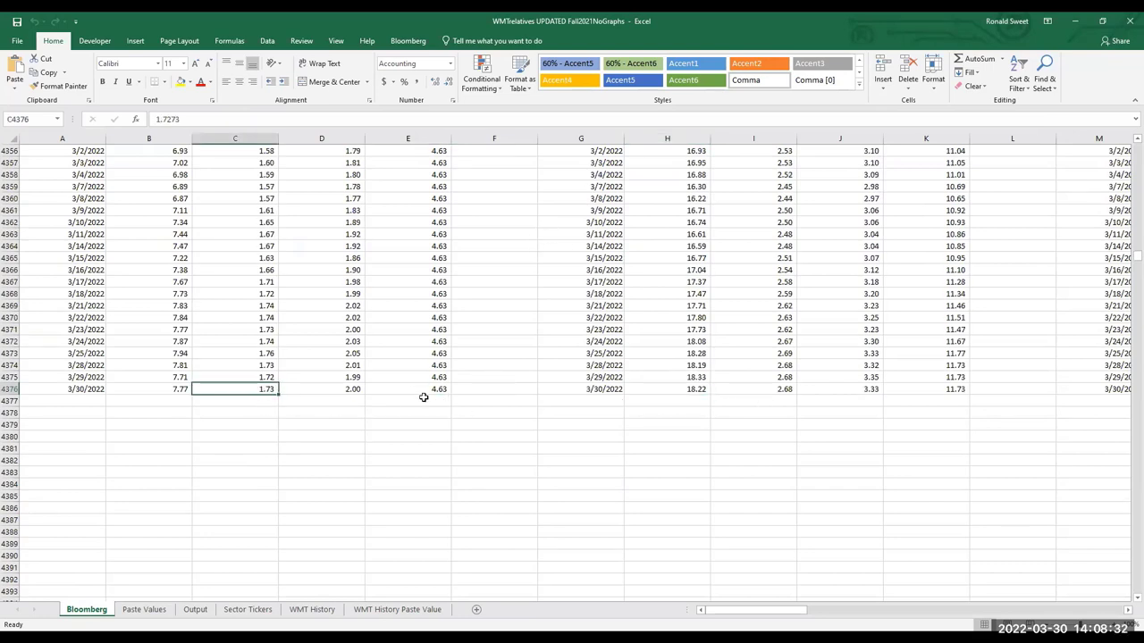
# Enter the labels P/E, EV/SALES and P/B in B4377, C4377 and D4377
pyautogui.click(173, 402)
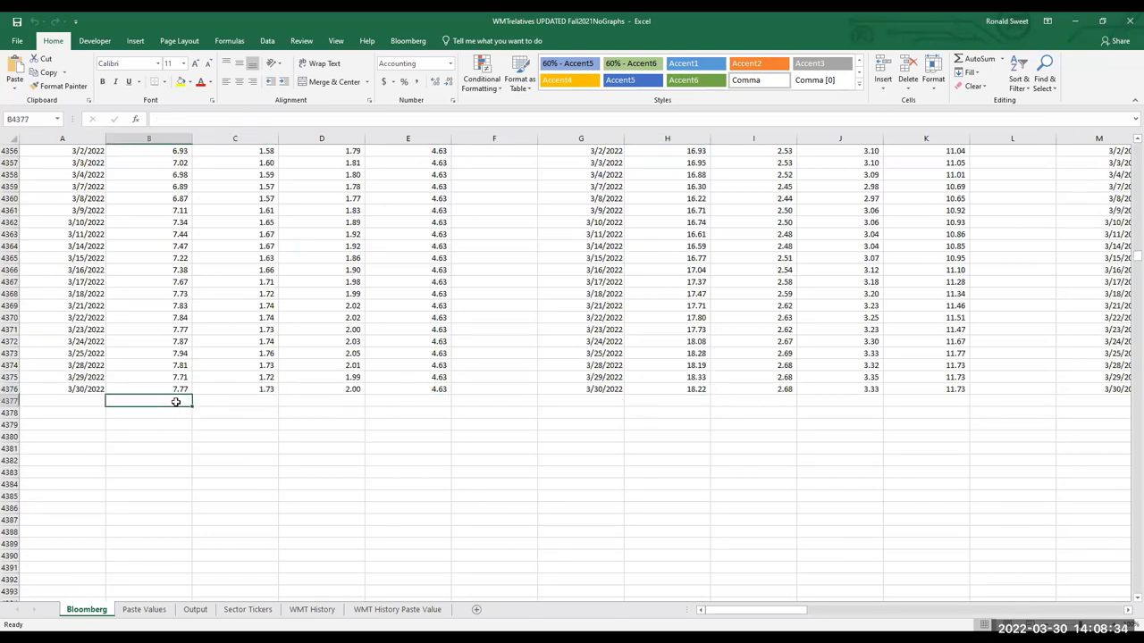
pyautogui.write('P?E')
pyautogui.press('BackSpace')
pyautogui.press('BackSpace')
pyautogui.write('/E')
pyautogui.press('Tab')
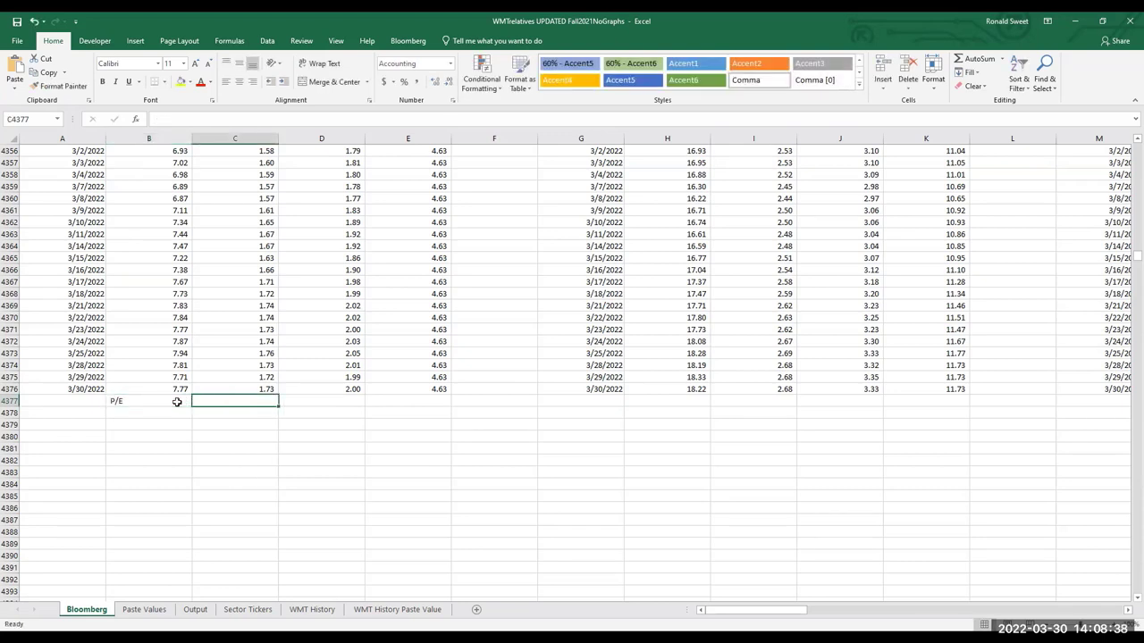
pyautogui.write('EV')
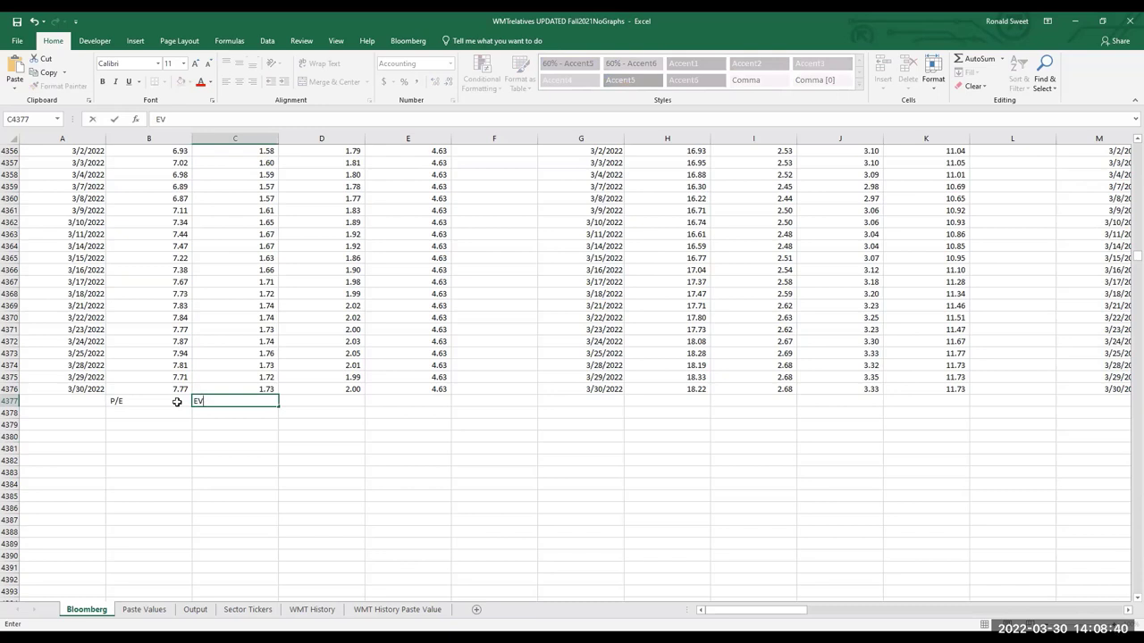
pyautogui.write('/SALES')
pyautogui.press('Tab')
pyautogui.write('B')
pyautogui.press('BackSpace')
pyautogui.write('P/BN')
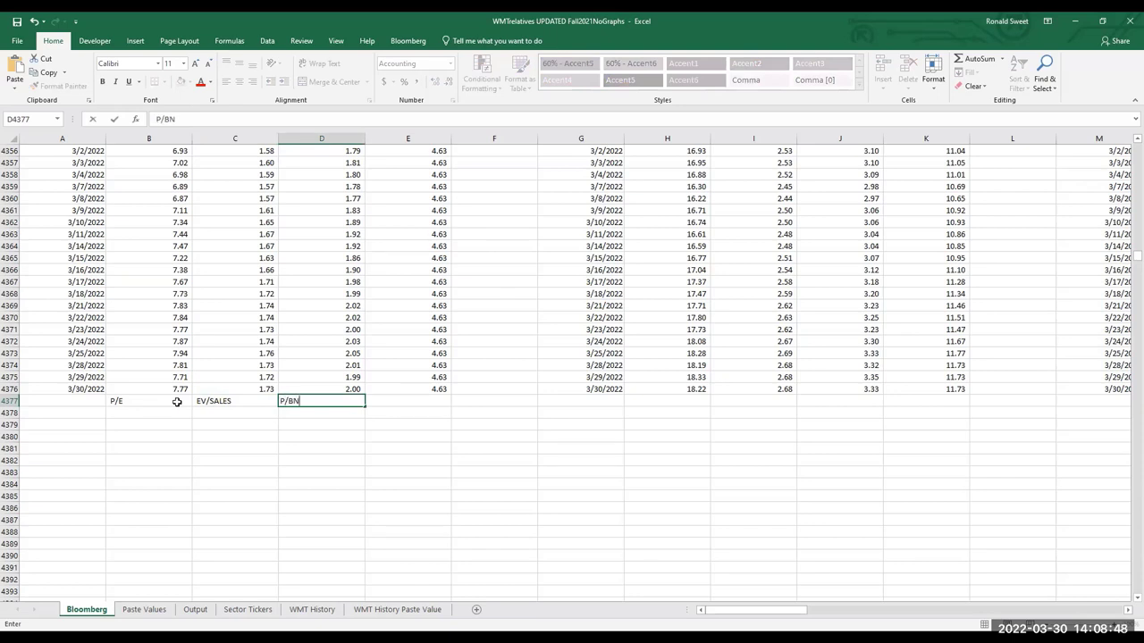
pyautogui.press('Tab')
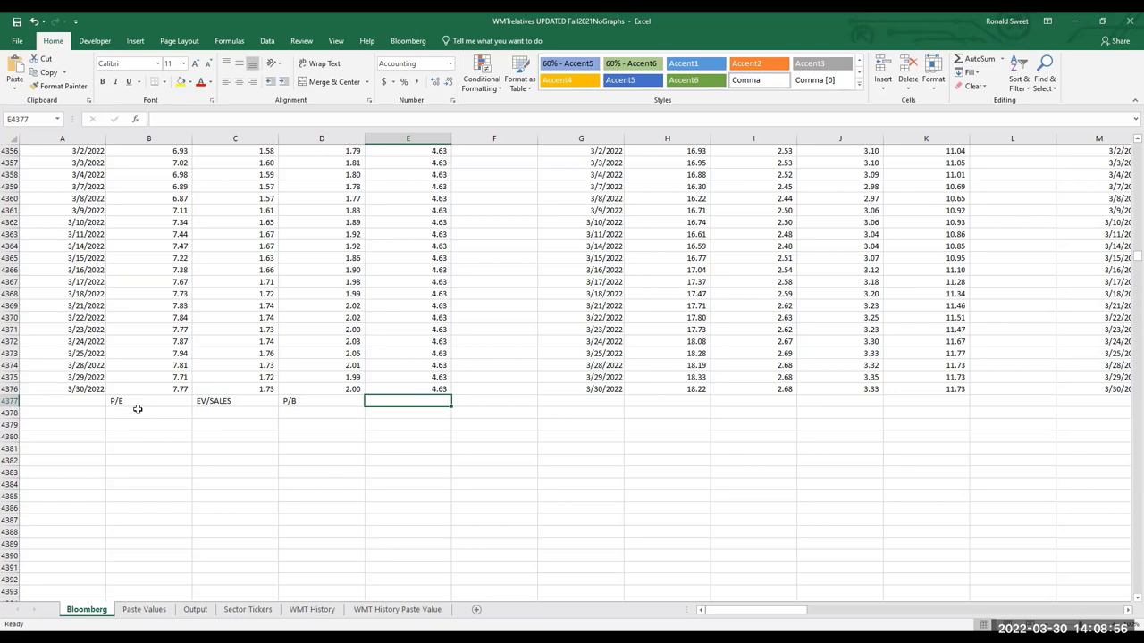
# Clear the stray text in A4377, leaving it empty
pyautogui.click(95, 402)
pyautogui.write('CURR')
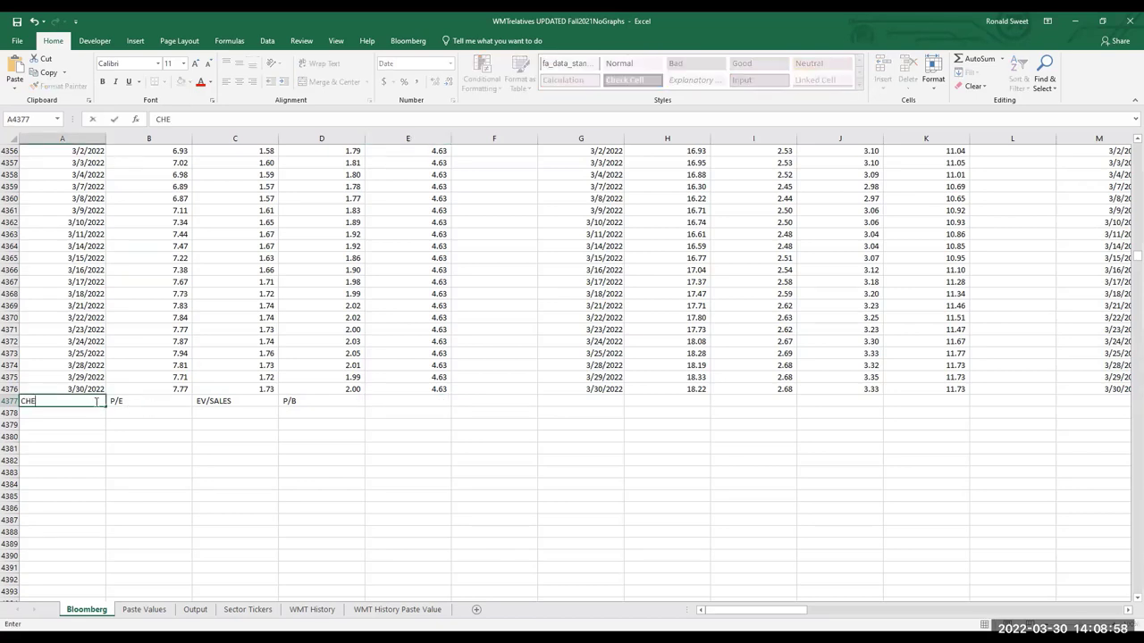
pyautogui.press('BackSpace')
pyautogui.press('BackSpace')
pyautogui.press('BackSpace')
pyautogui.press('BackSpace')
pyautogui.press('Return')
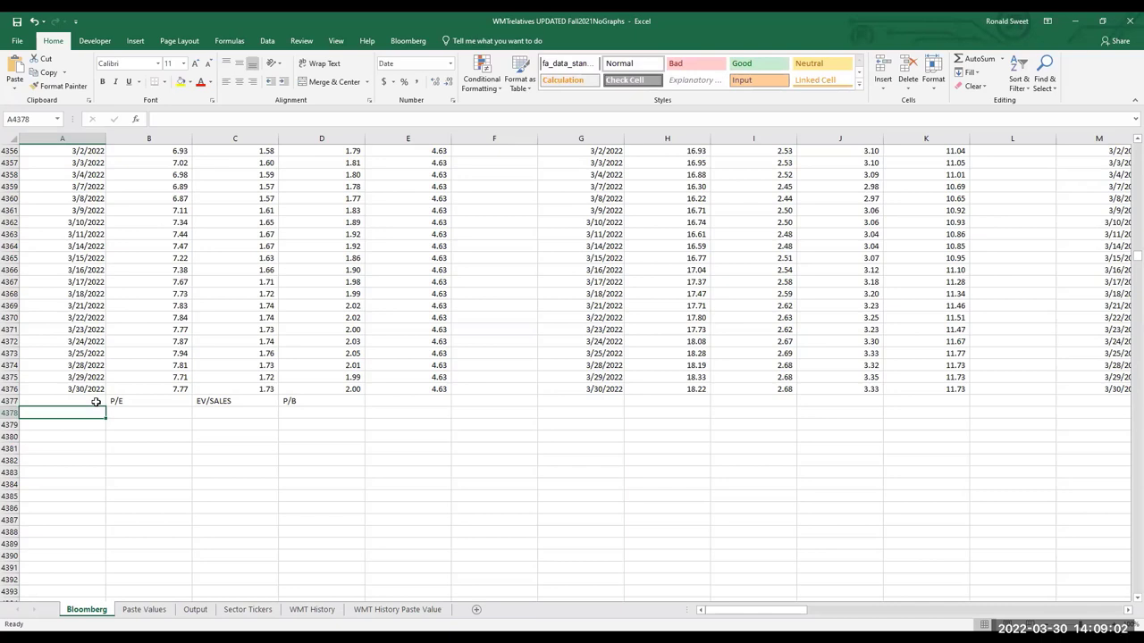
# Save the workbook under its existing name into the Documents folder through Save As > Browse
pyautogui.click(30, 43)
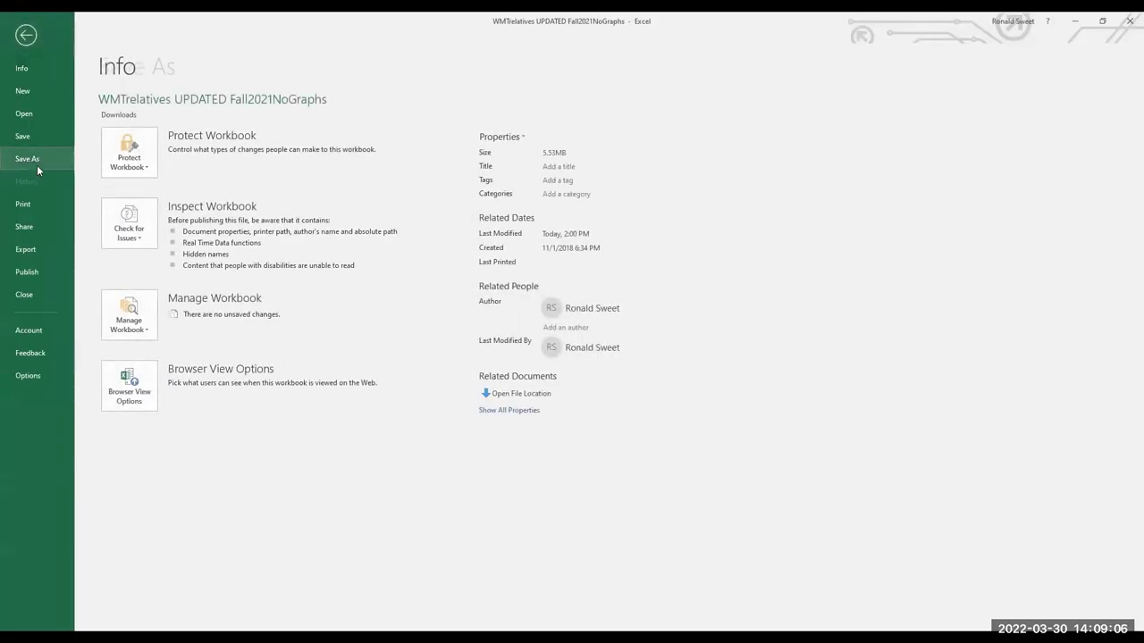
pyautogui.click(37, 160)
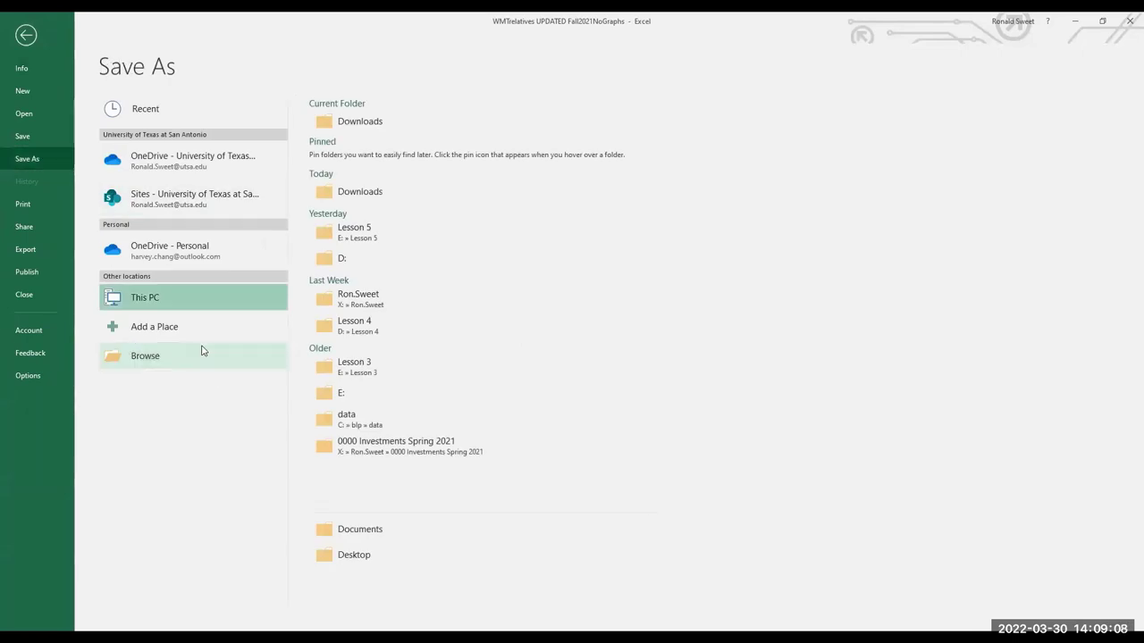
pyautogui.click(201, 351)
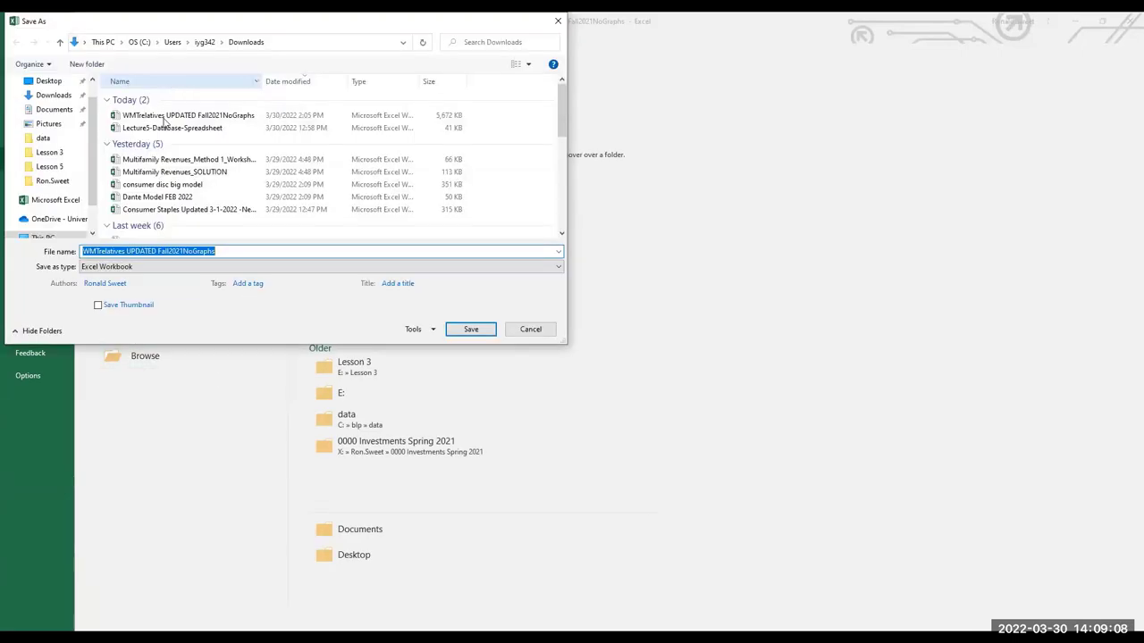
pyautogui.click(55, 109)
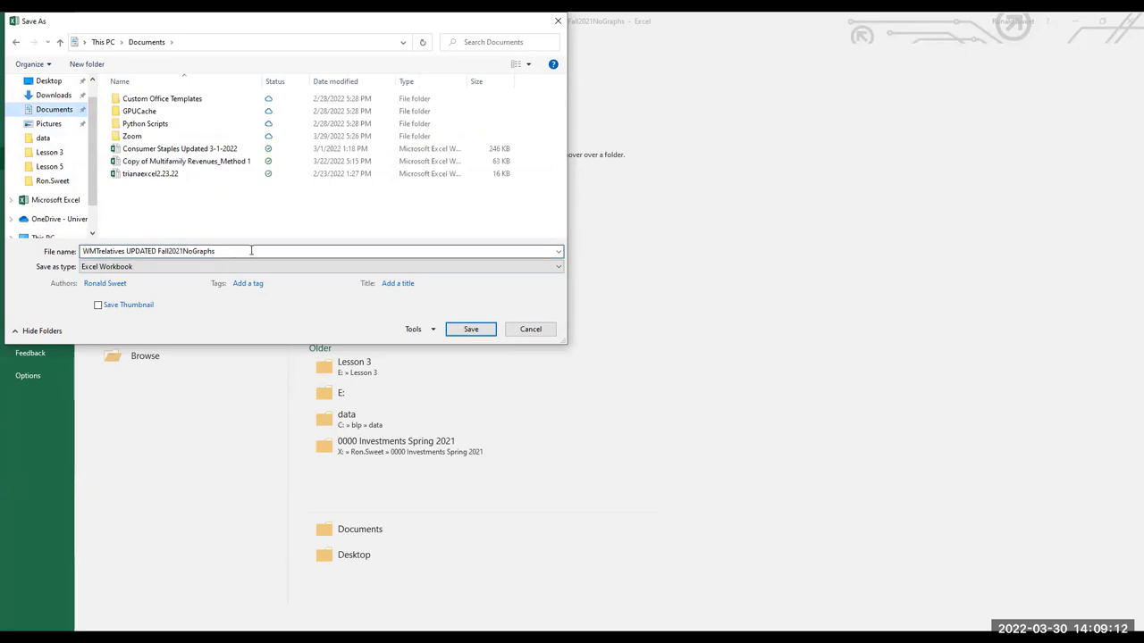
pyautogui.click(485, 337)
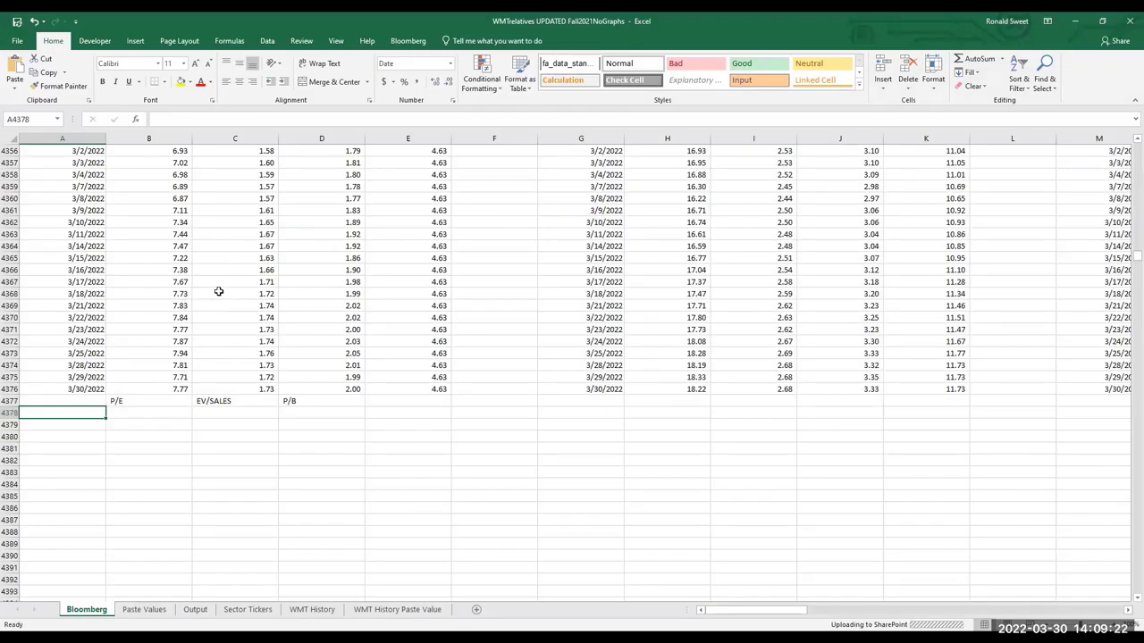
pyautogui.scroll(3, 156, 261)
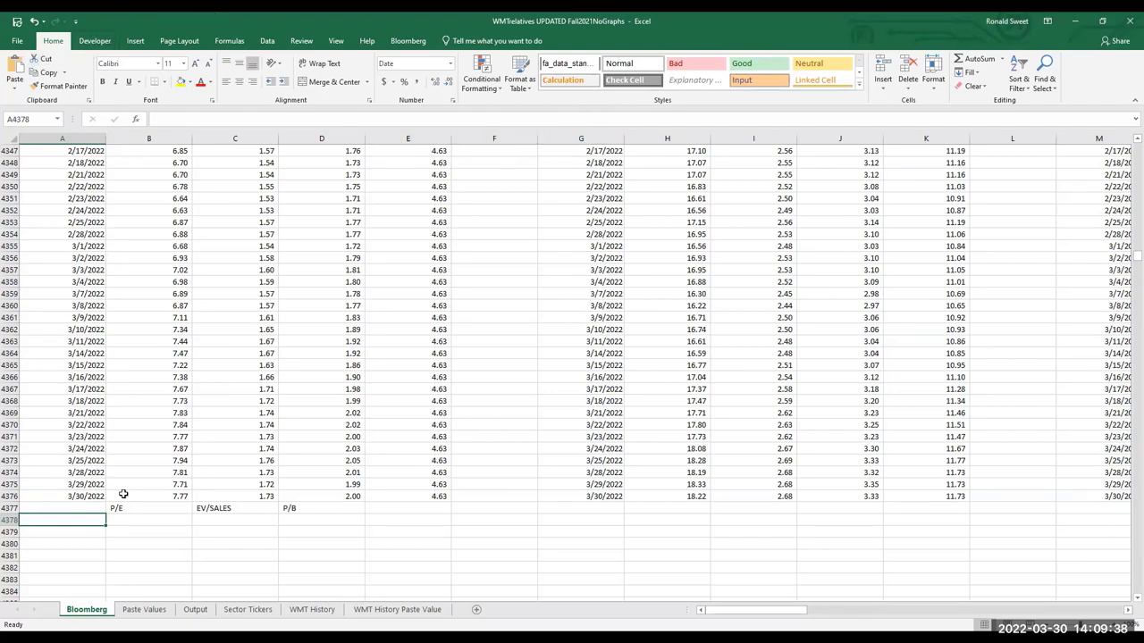
pyautogui.rightClick(101, 611)
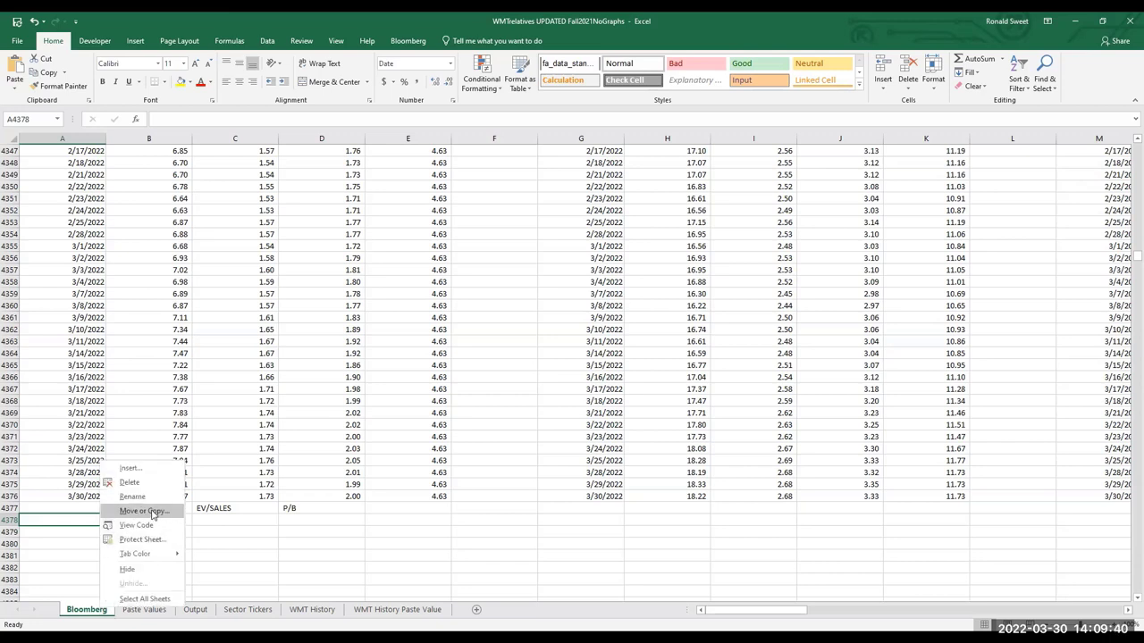
pyautogui.click(152, 513)
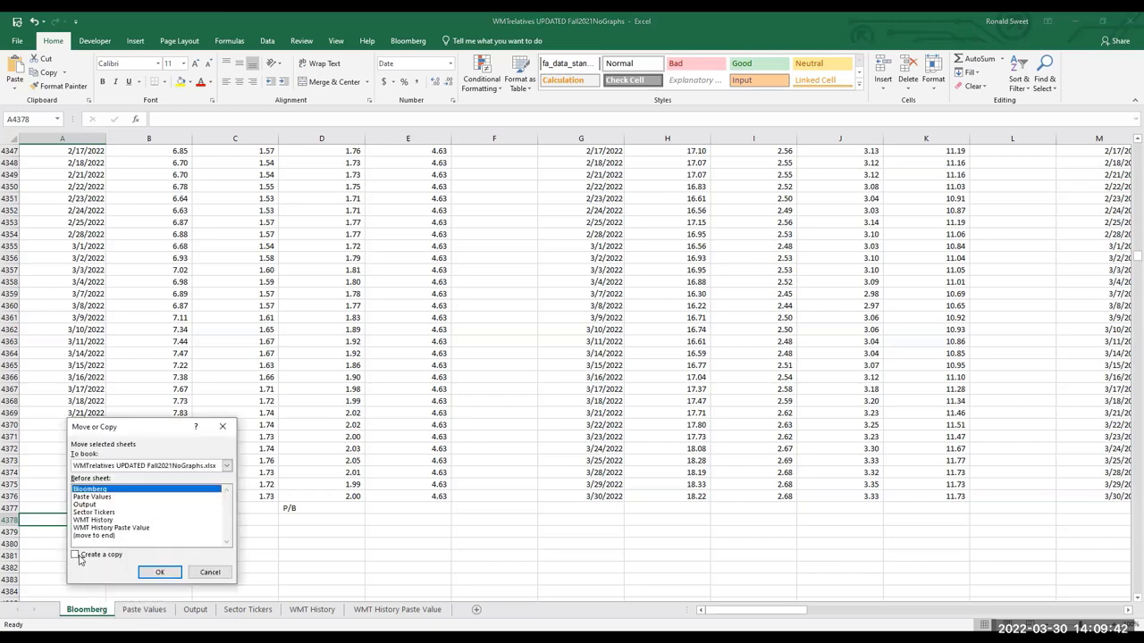
pyautogui.click(75, 555)
pyautogui.click(155, 572)
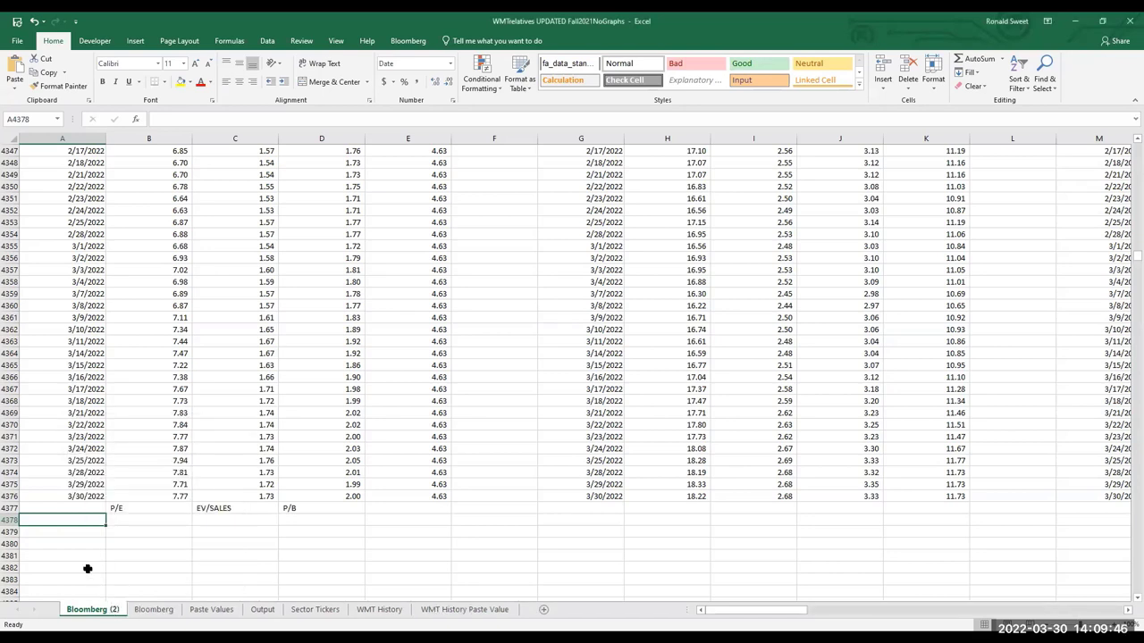
pyautogui.rightClick(99, 614)
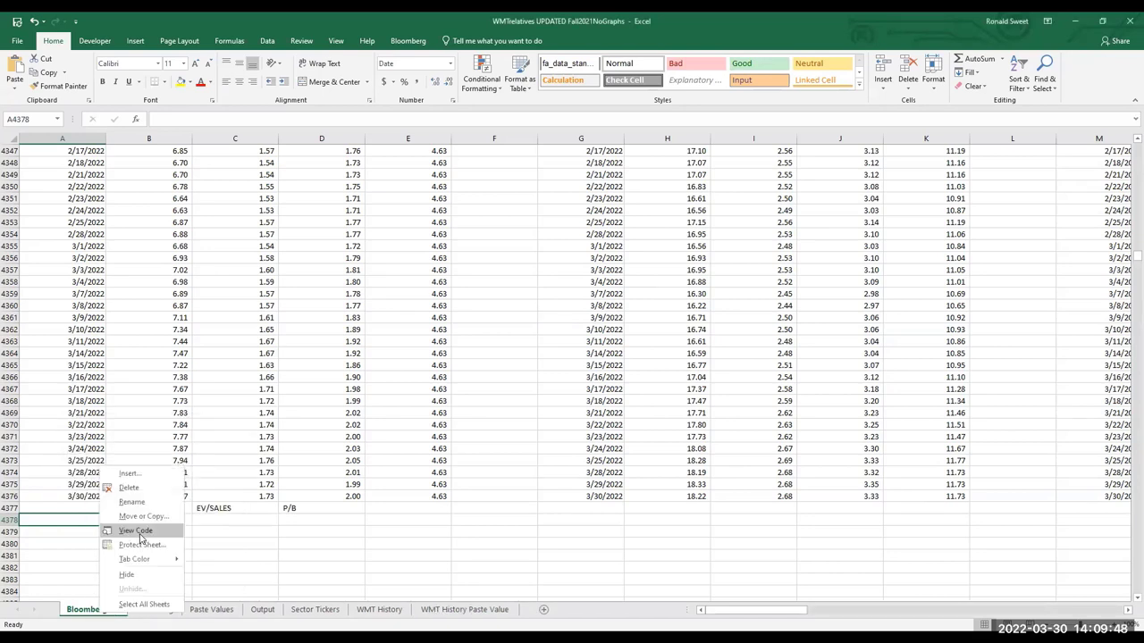
pyautogui.click(130, 489)
pyautogui.click(552, 360)
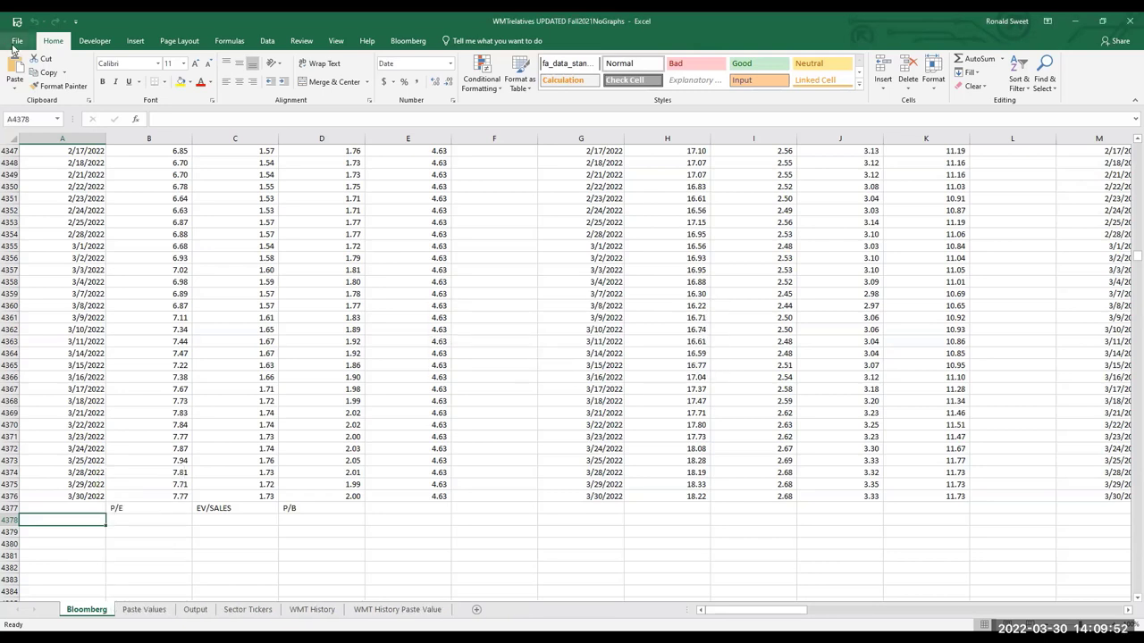
pyautogui.click(75, 24)
pyautogui.click(64, 44)
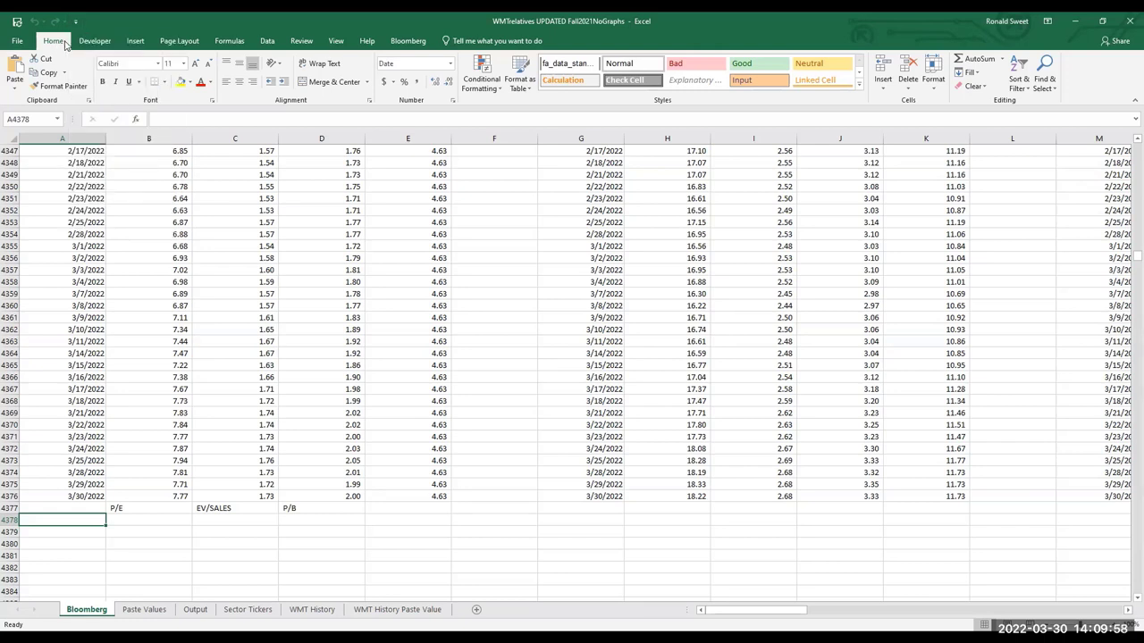
# Copy the entire Bloomberg sheet, then cancel the pending copy on the Paste Values sheet
pyautogui.click(59, 119)
pyautogui.click(59, 120)
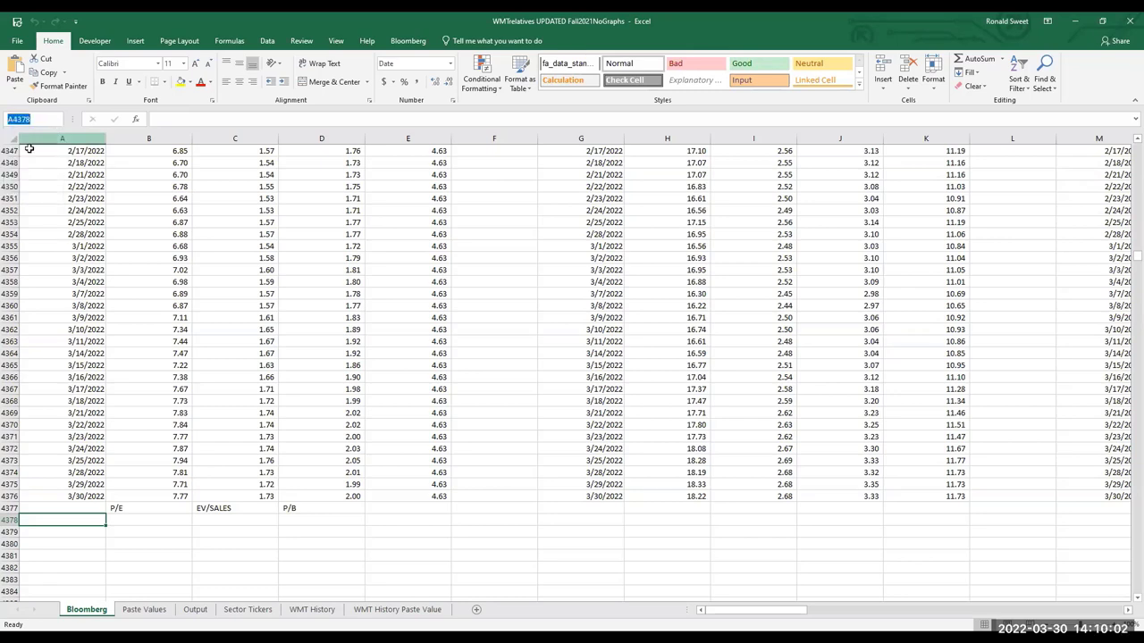
pyautogui.click(12, 142)
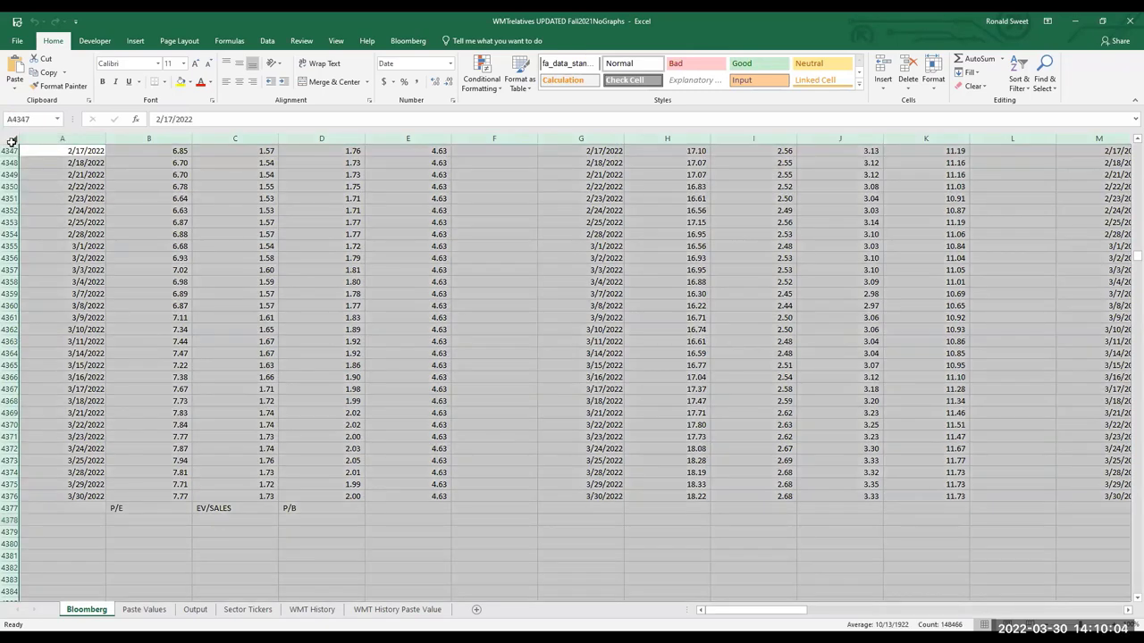
pyautogui.hotkey('ctrl', 'c')
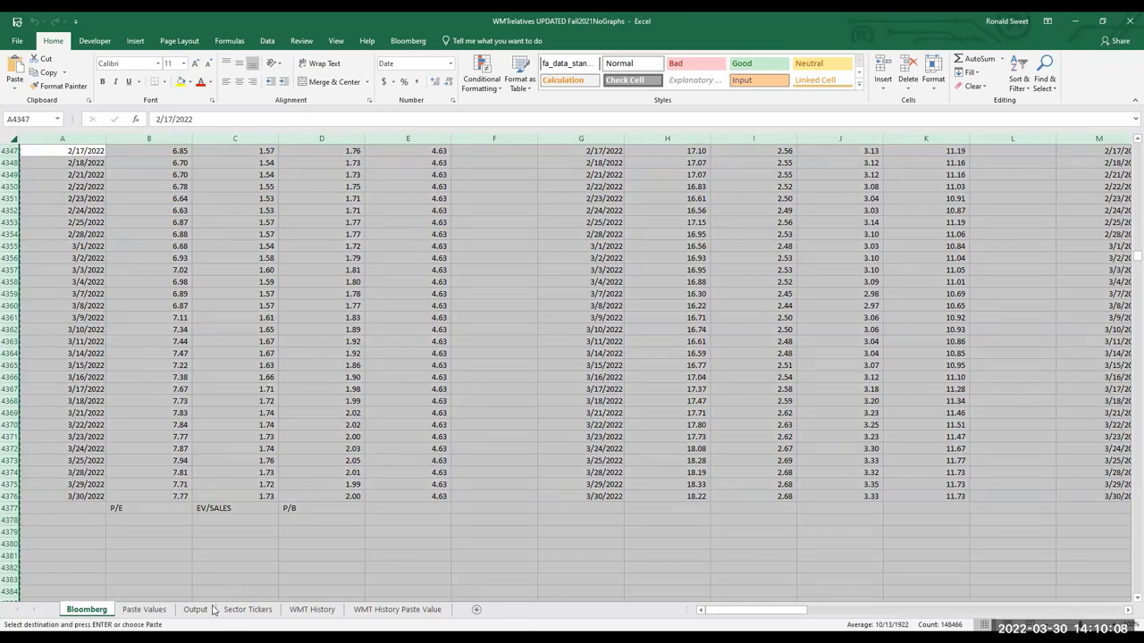
pyautogui.click(159, 611)
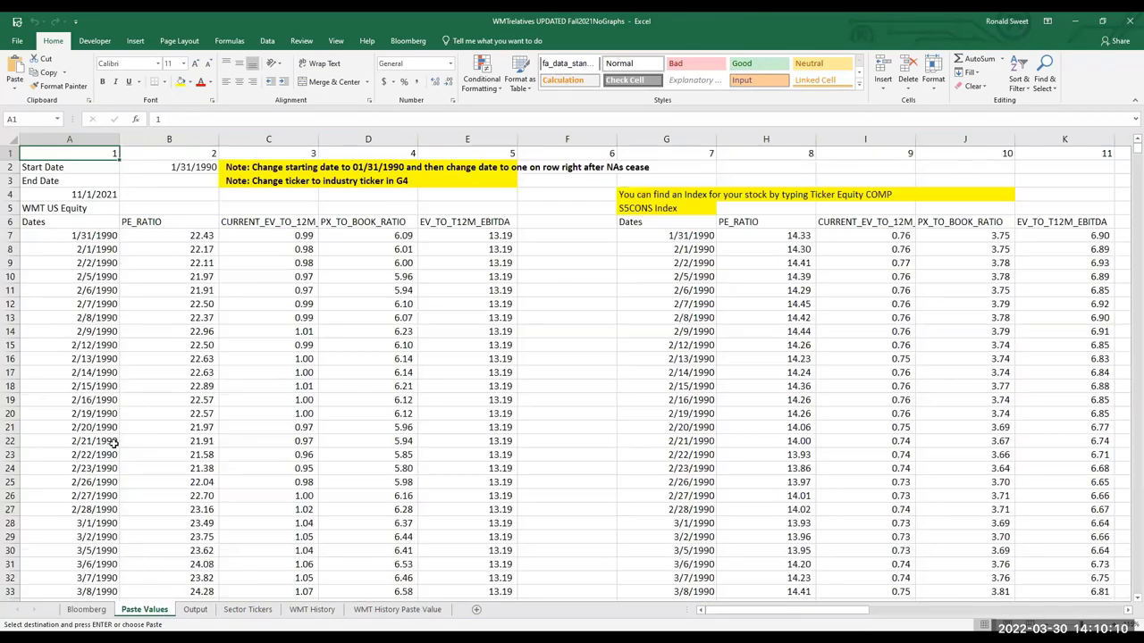
pyautogui.rightClick(12, 140)
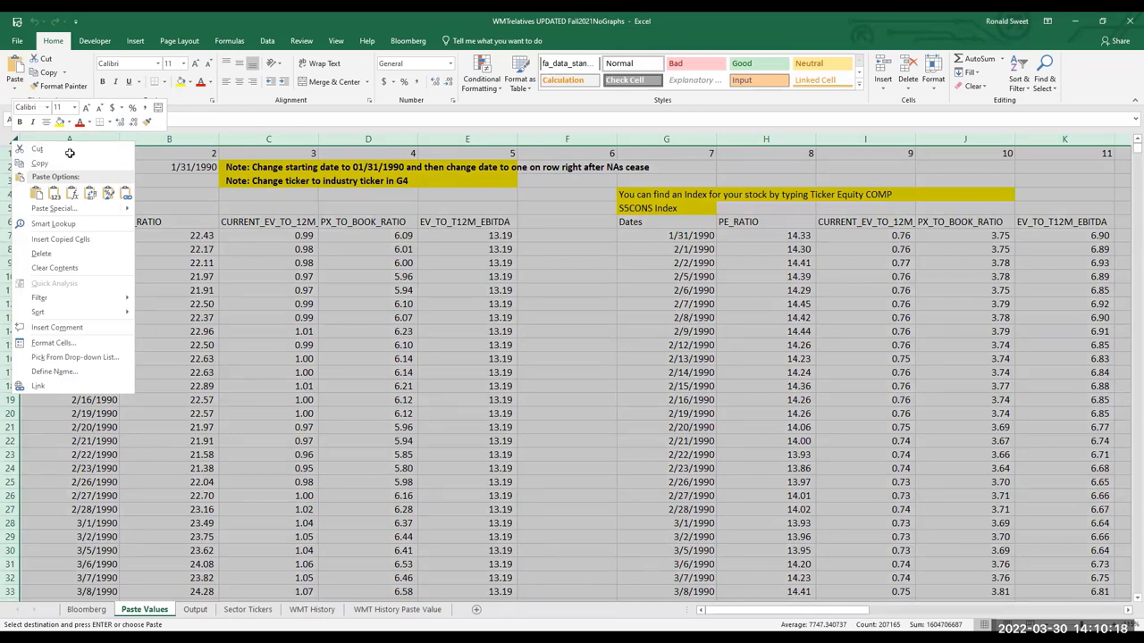
pyautogui.press('Escape')
pyautogui.press('Escape')
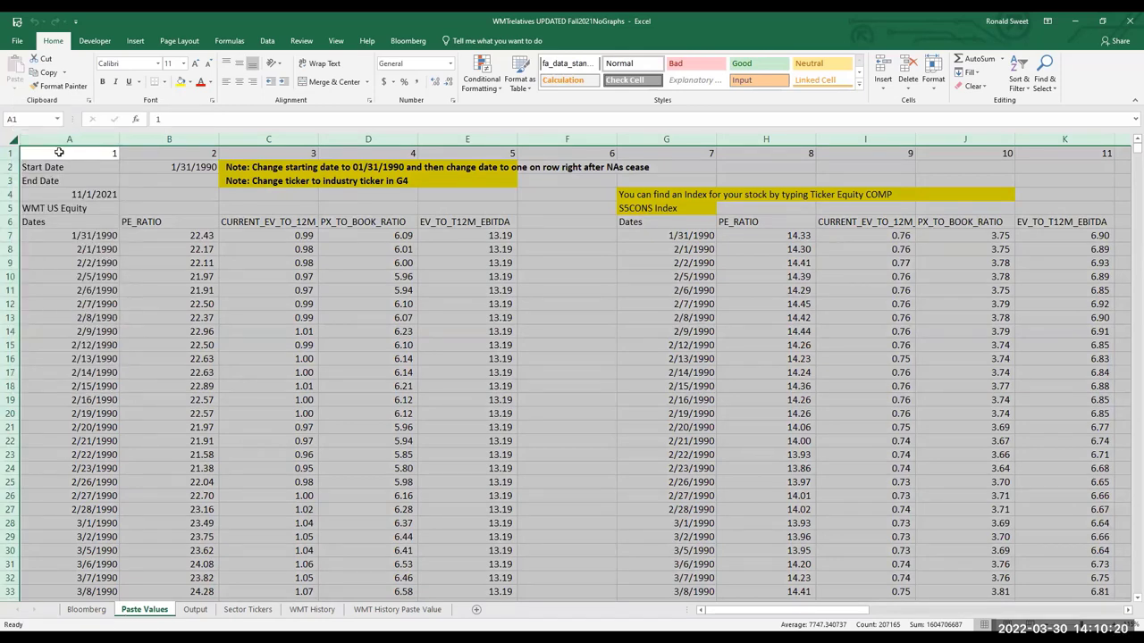
pyautogui.rightClick(60, 152)
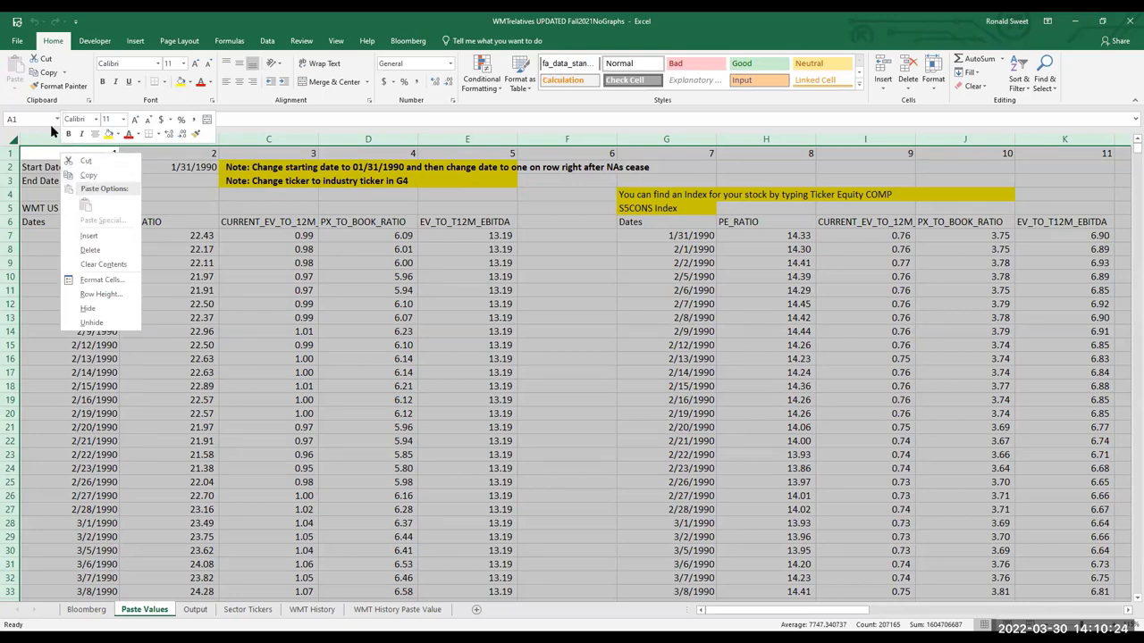
pyautogui.click(56, 156)
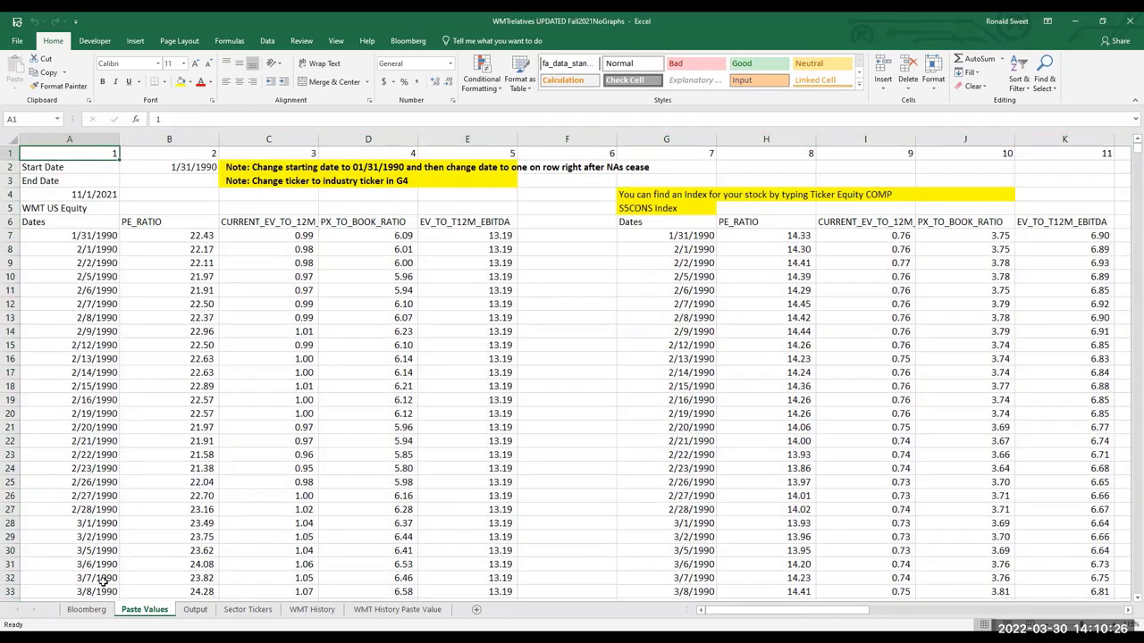
# Recopy the whole Bloomberg sheet and paste it over the entire Paste Values sheet
pyautogui.click(87, 609)
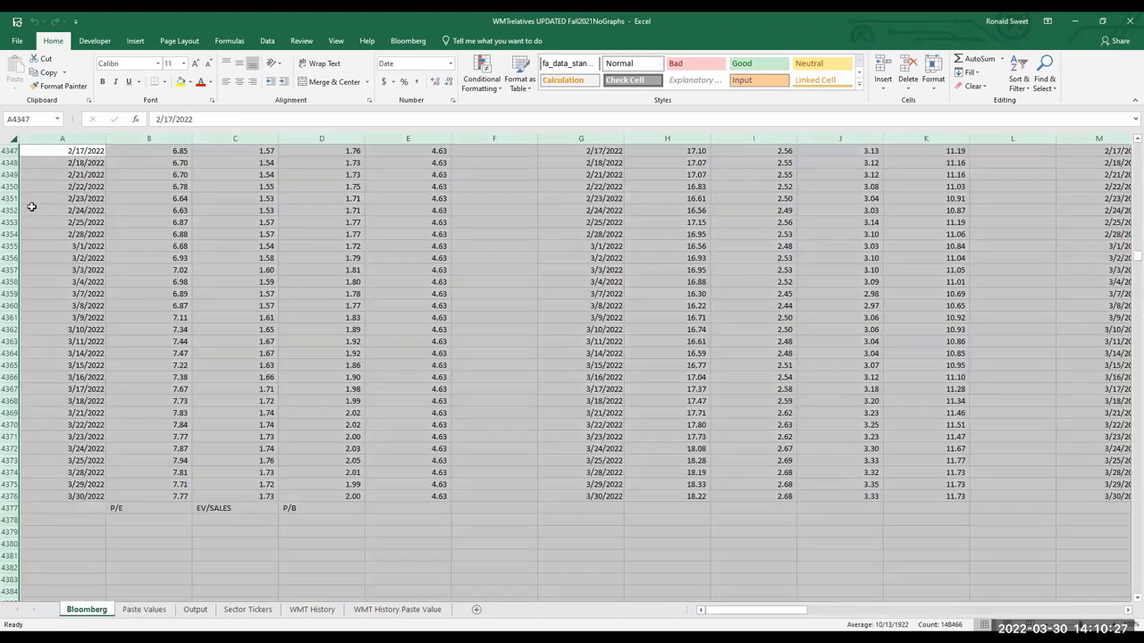
pyautogui.rightClick(13, 137)
pyautogui.click(45, 166)
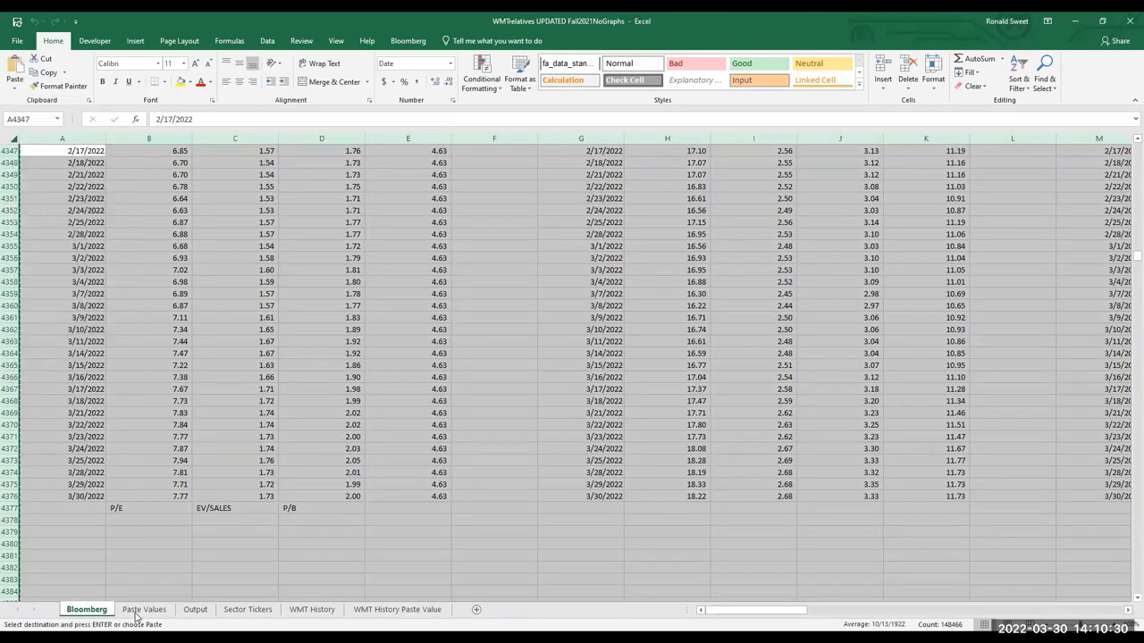
pyautogui.click(144, 609)
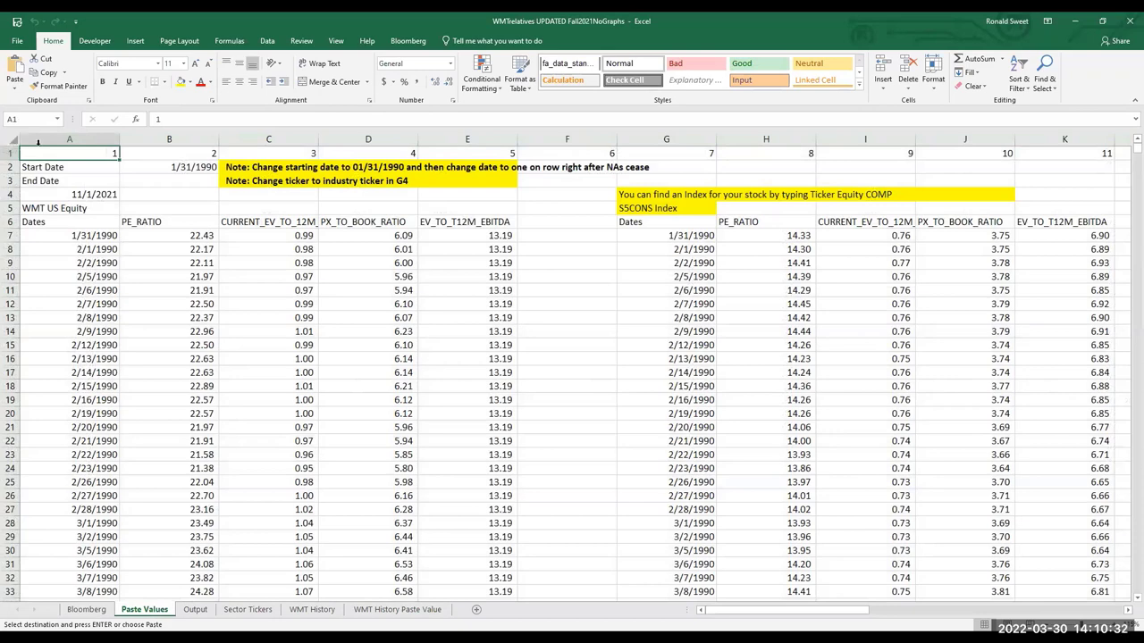
pyautogui.rightClick(13, 140)
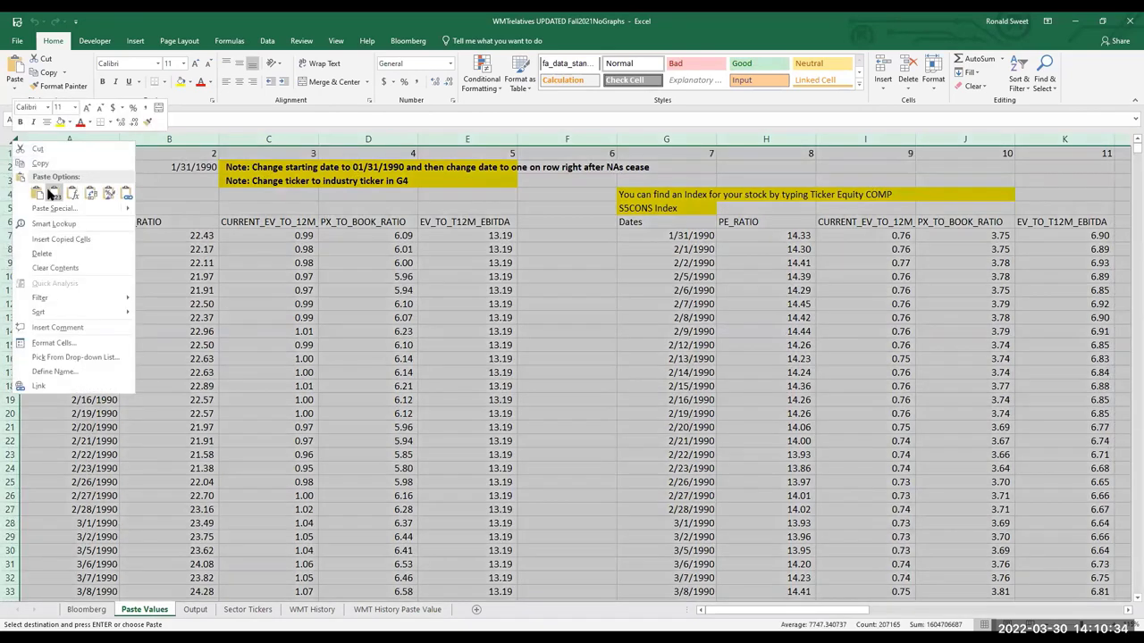
pyautogui.click(36, 195)
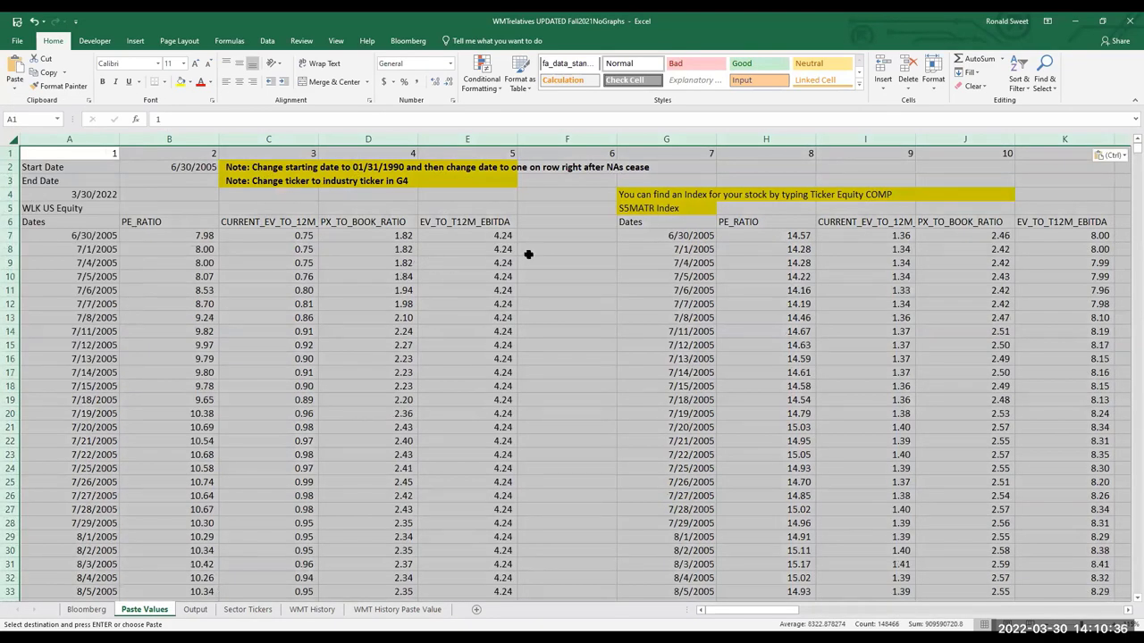
pyautogui.click(546, 223)
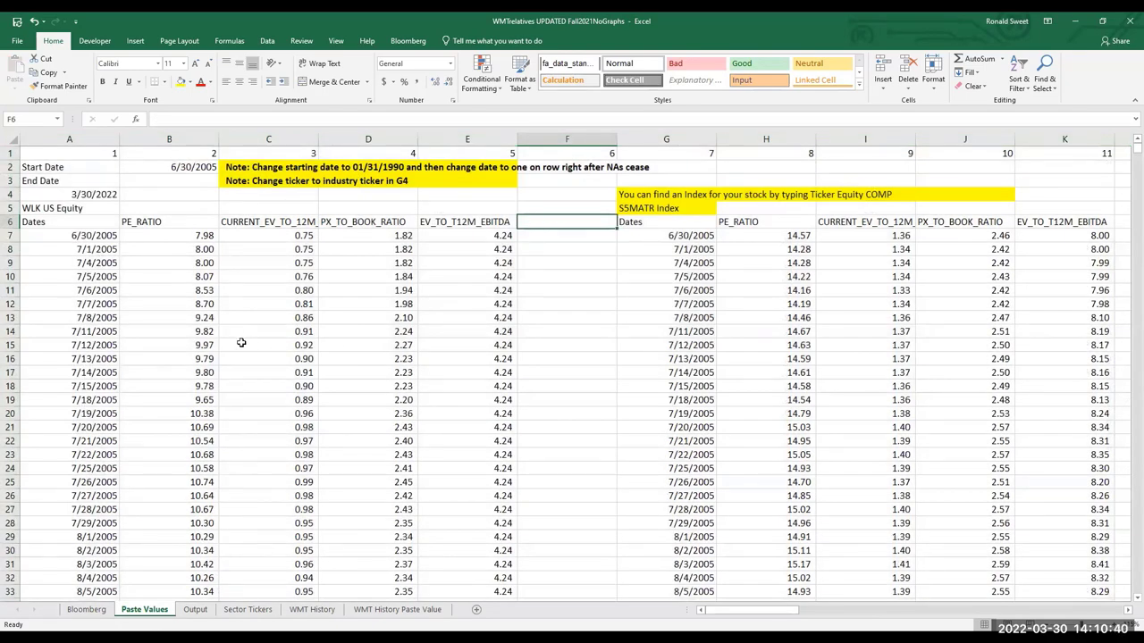
# On the Output sheet, check the S5MATR and S&P 500 comparison label formulas
pyautogui.click(201, 610)
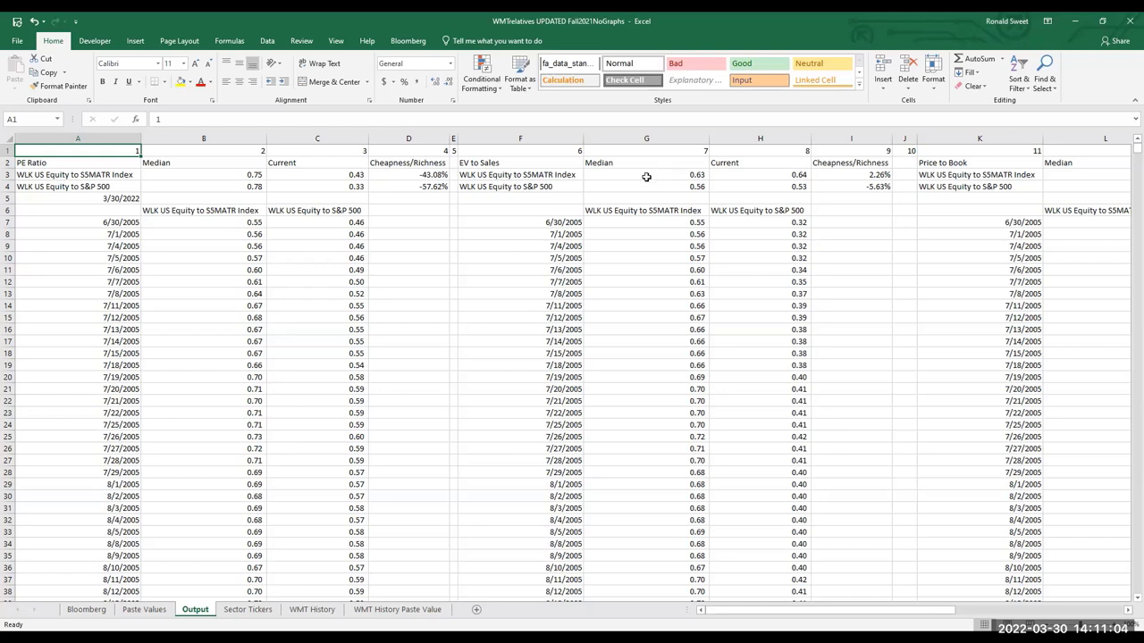
pyautogui.click(287, 173)
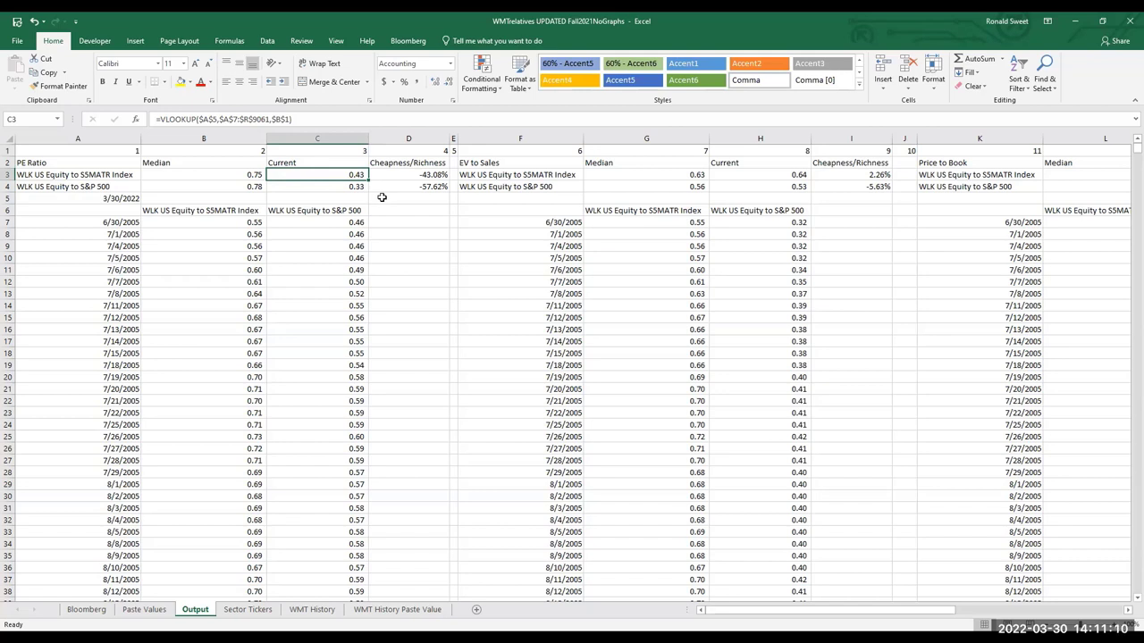
pyautogui.click(381, 197)
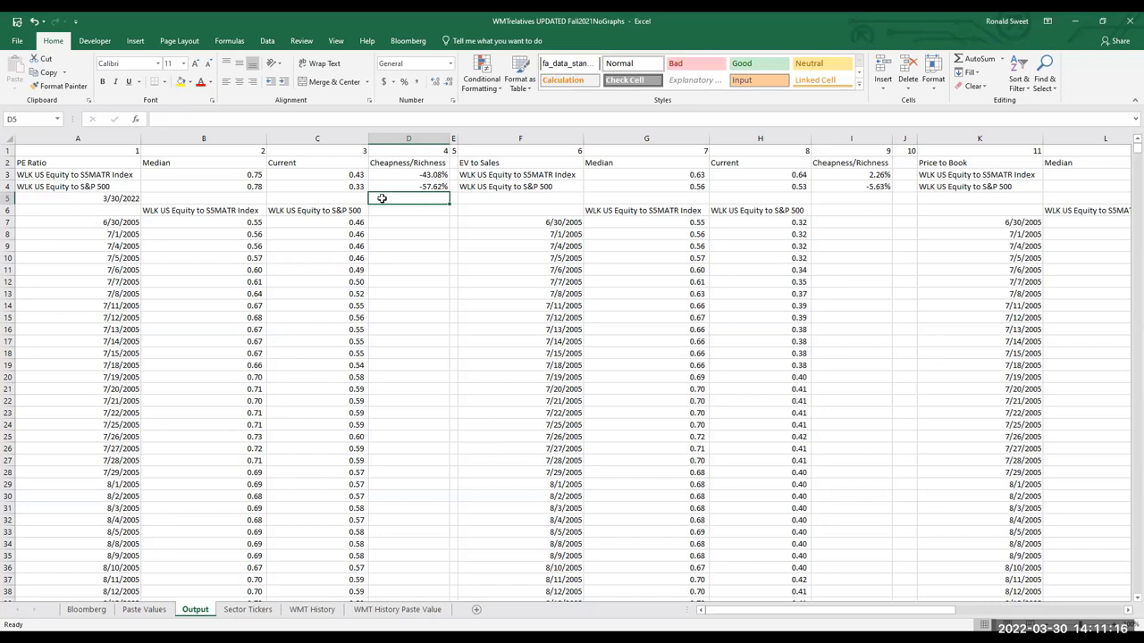
pyautogui.click(93, 187)
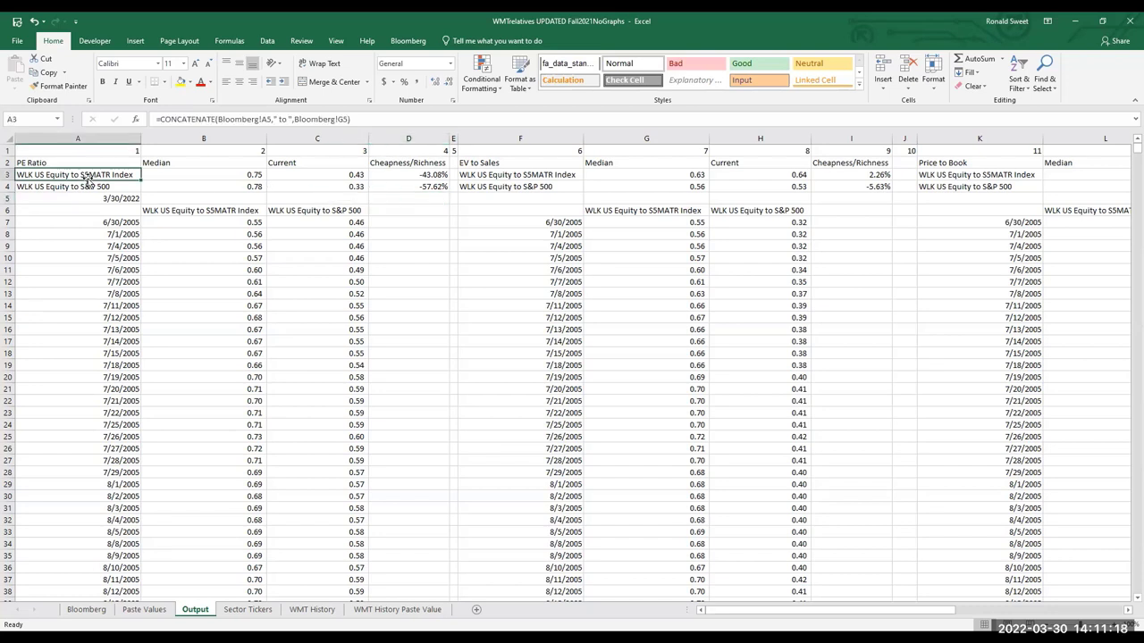
pyautogui.click(111, 173)
# Check the current (0.43) and median (0.75) PE formulas, then save the workbook
pyautogui.click(319, 176)
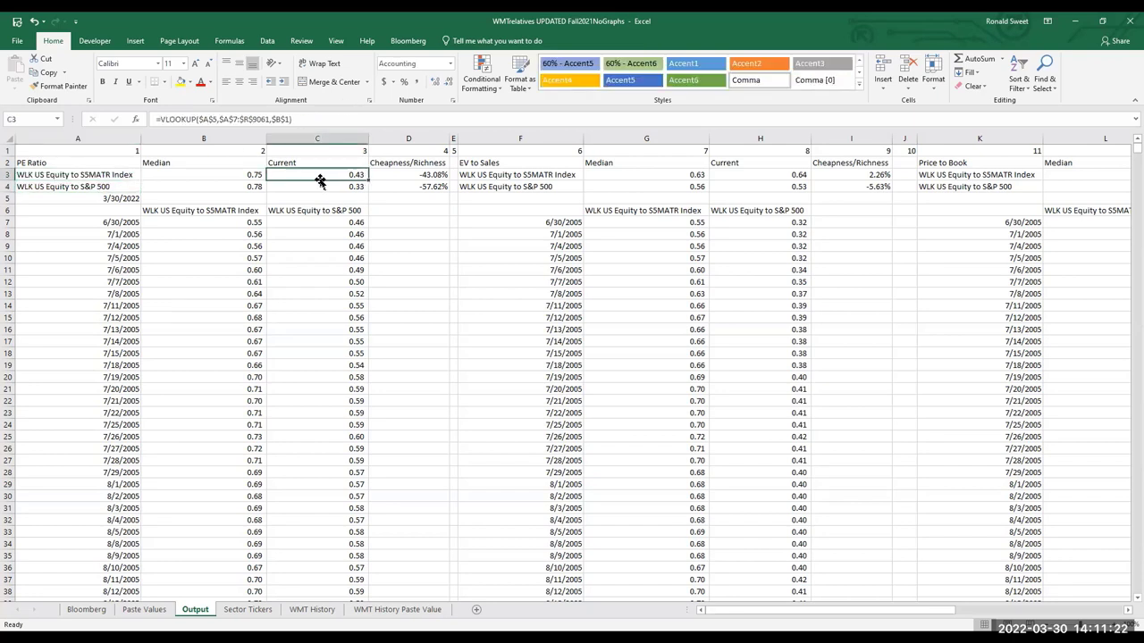
pyautogui.click(318, 188)
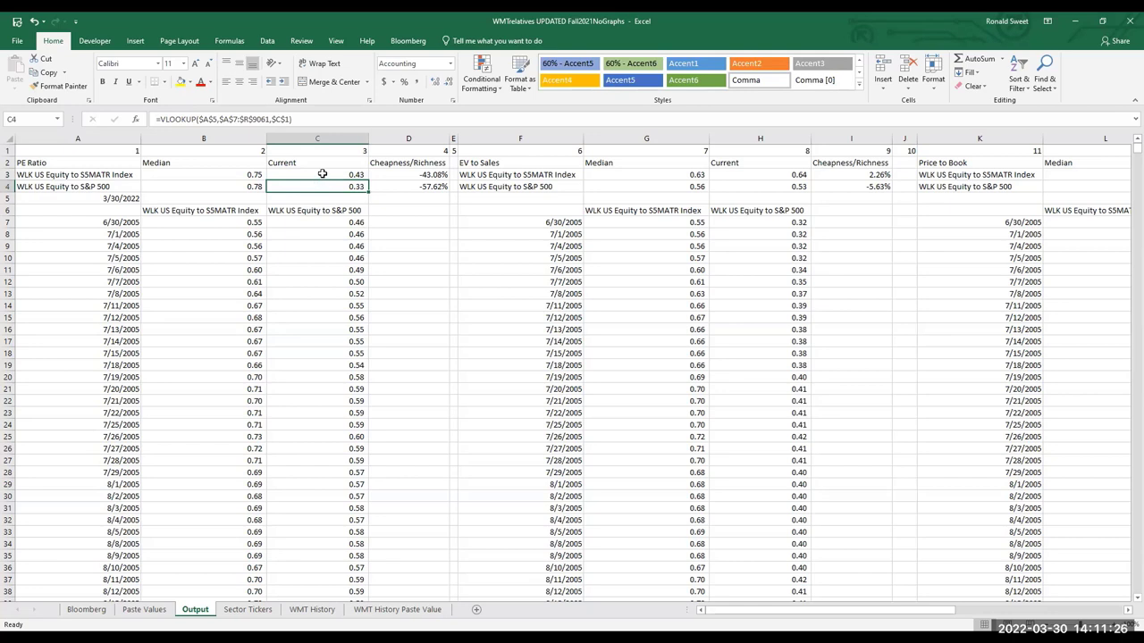
pyautogui.click(215, 175)
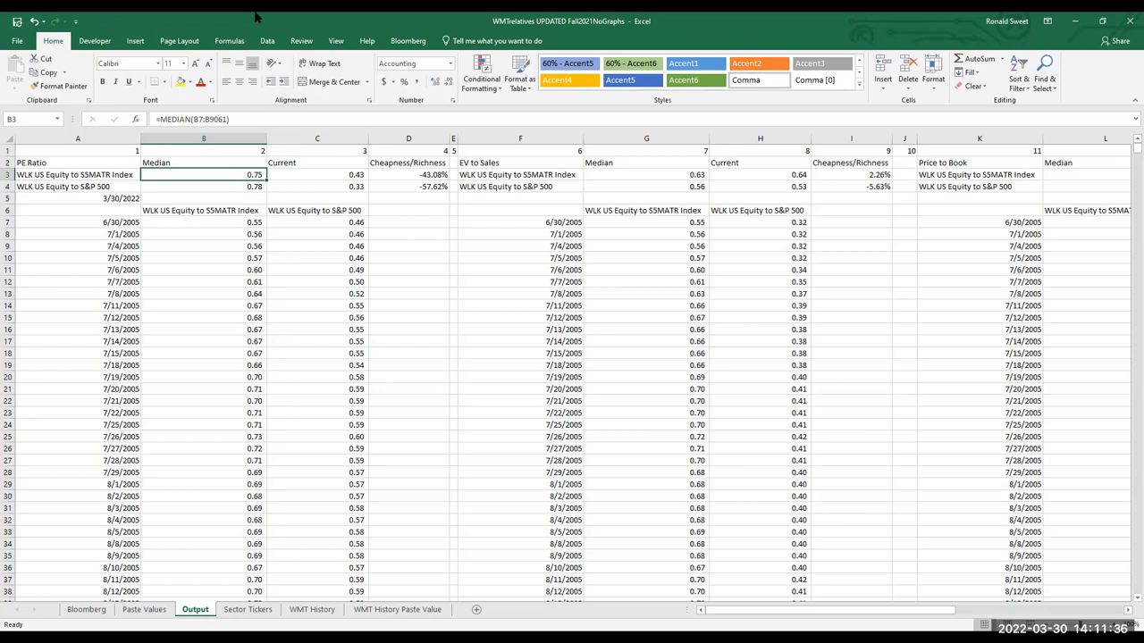
pyautogui.click(16, 21)
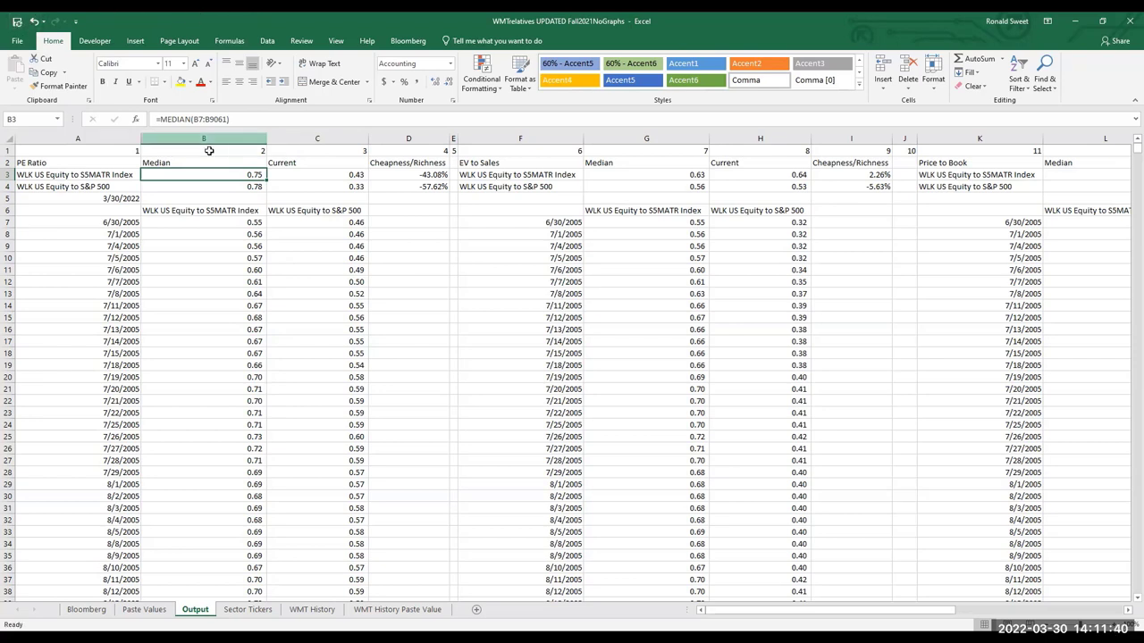
pyautogui.click(532, 162)
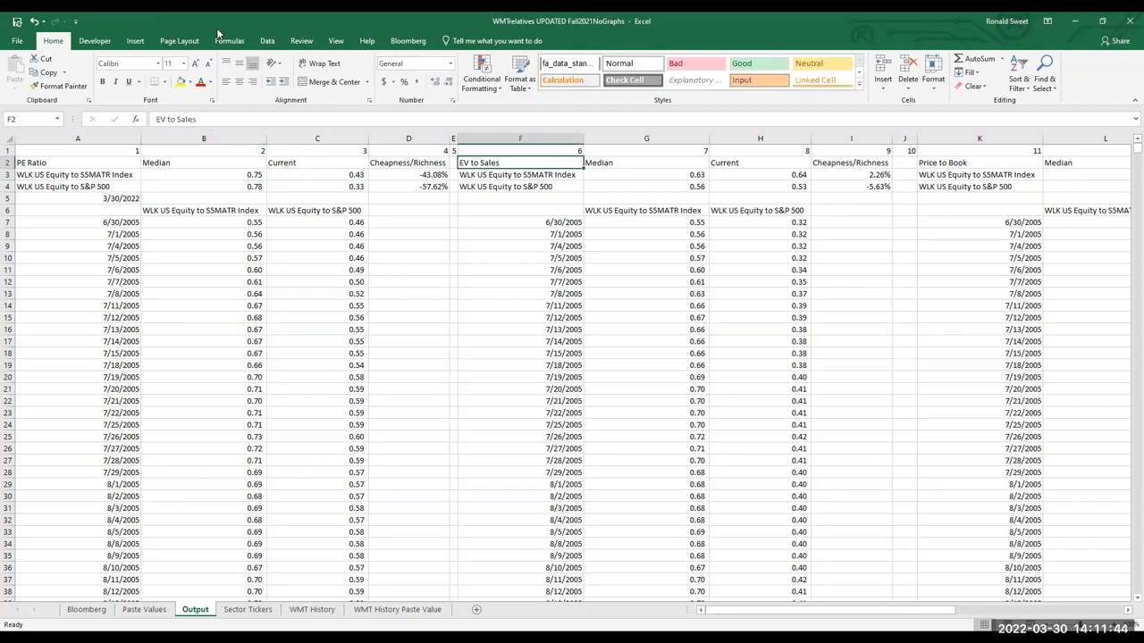
# Save, then review the EV to EBITDA block and the EV to Sales lookup and cheapness formulas
pyautogui.click(17, 21)
pyautogui.moveTo(762, 615); pyautogui.dragTo(459, 477)
pyautogui.moveTo(1127, 615); pyautogui.dragTo(1127, 614)
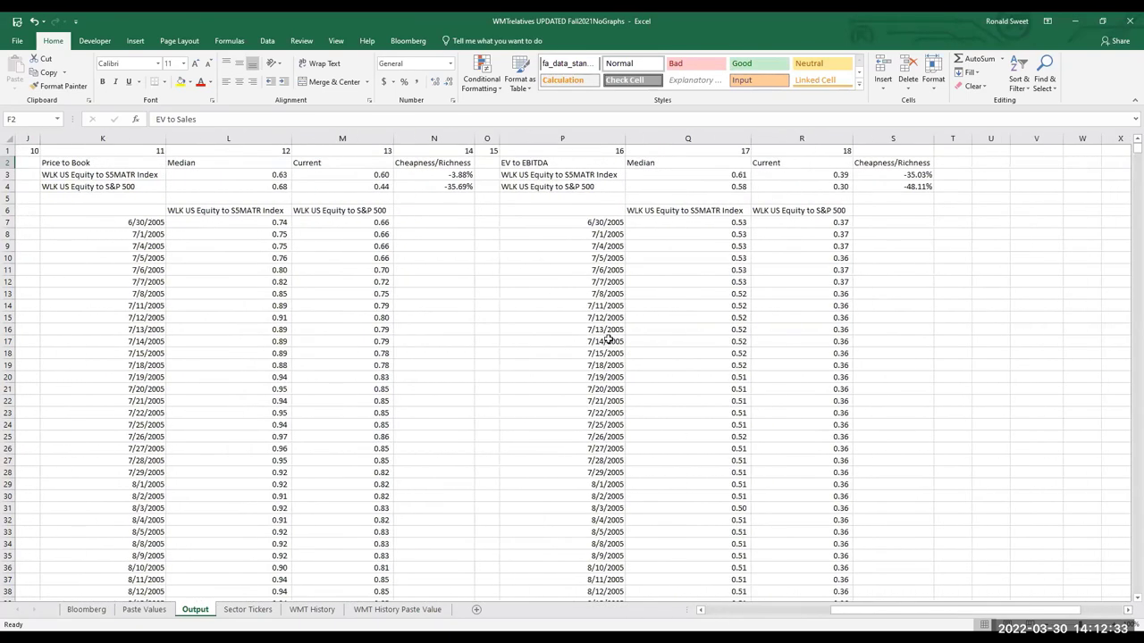
pyautogui.click(595, 162)
pyautogui.moveTo(701, 611); pyautogui.dragTo(701, 611)
pyautogui.click(443, 162)
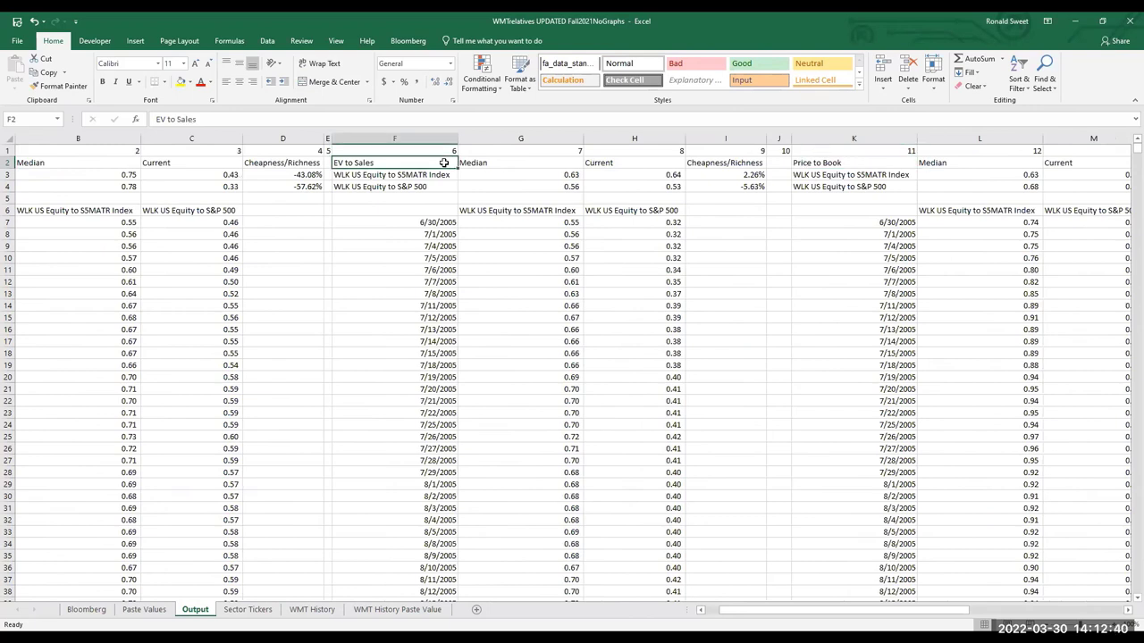
pyautogui.click(646, 175)
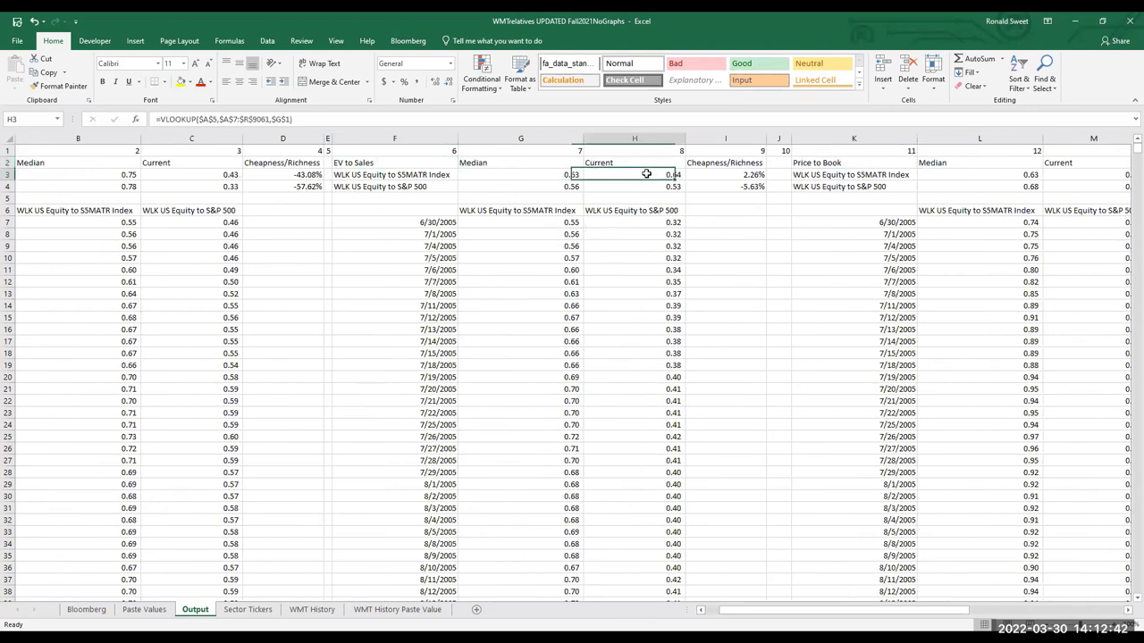
pyautogui.click(715, 173)
pyautogui.moveTo(700, 183); pyautogui.dragTo(699, 174)
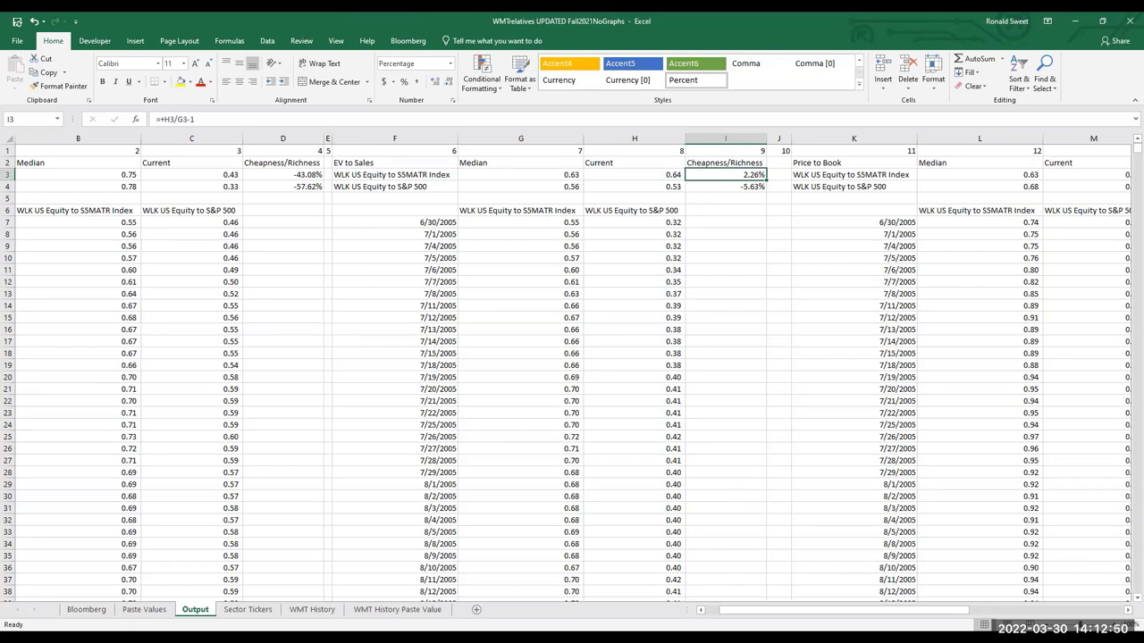
pyautogui.click(701, 610)
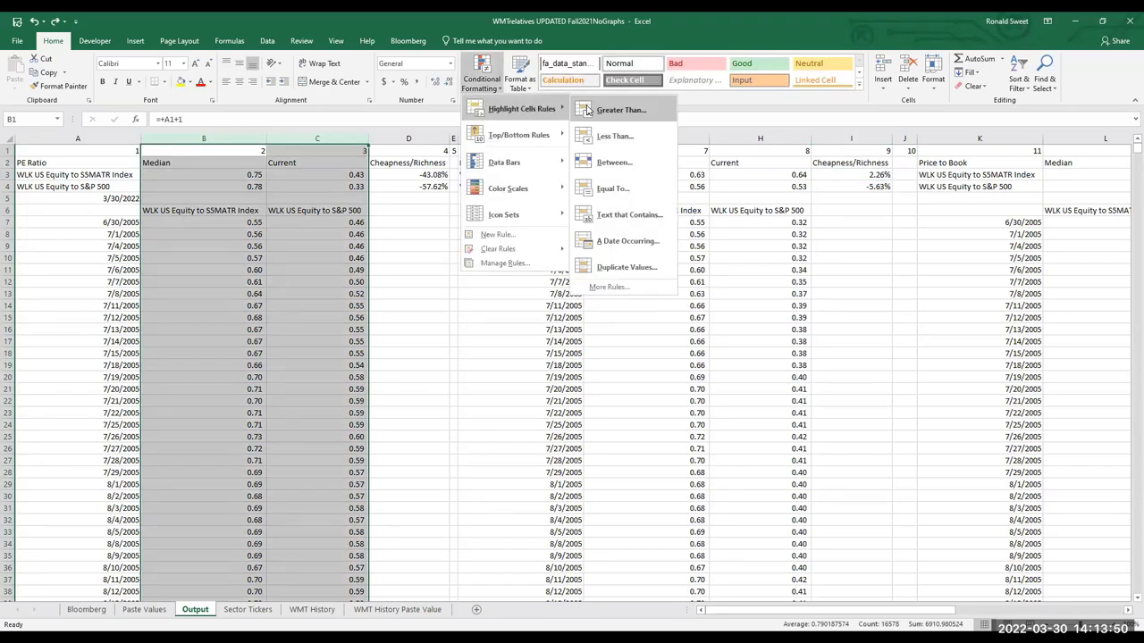
# Apply a Greater Than 0.43 rule with Light Red Fill with Dark Red Text to columns B:C
pyautogui.click(587, 109)
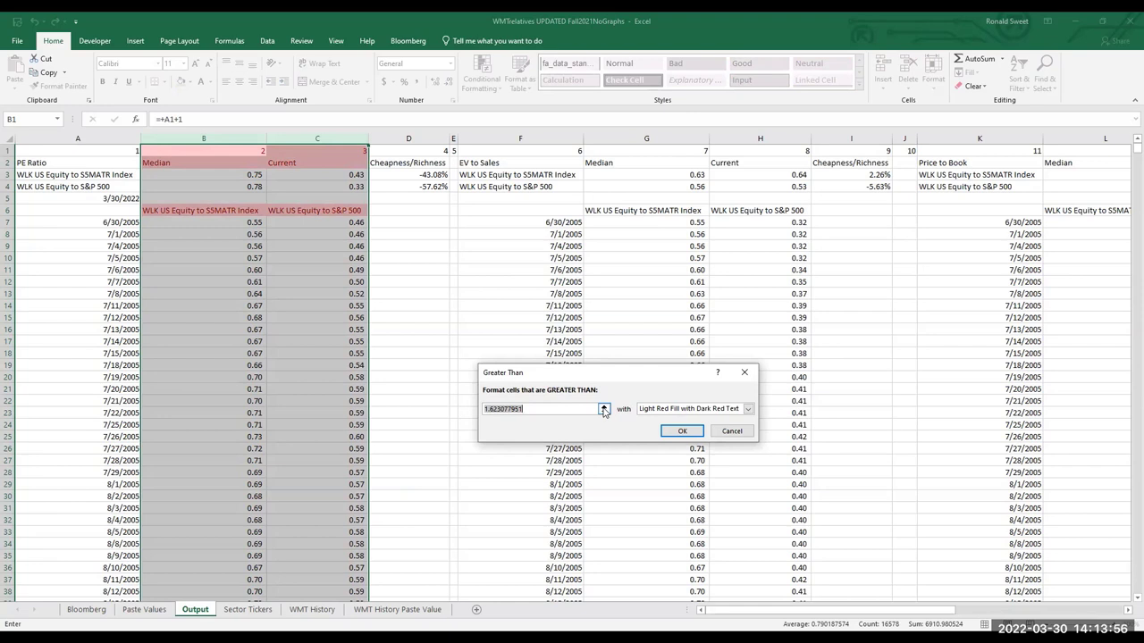
pyautogui.click(749, 409)
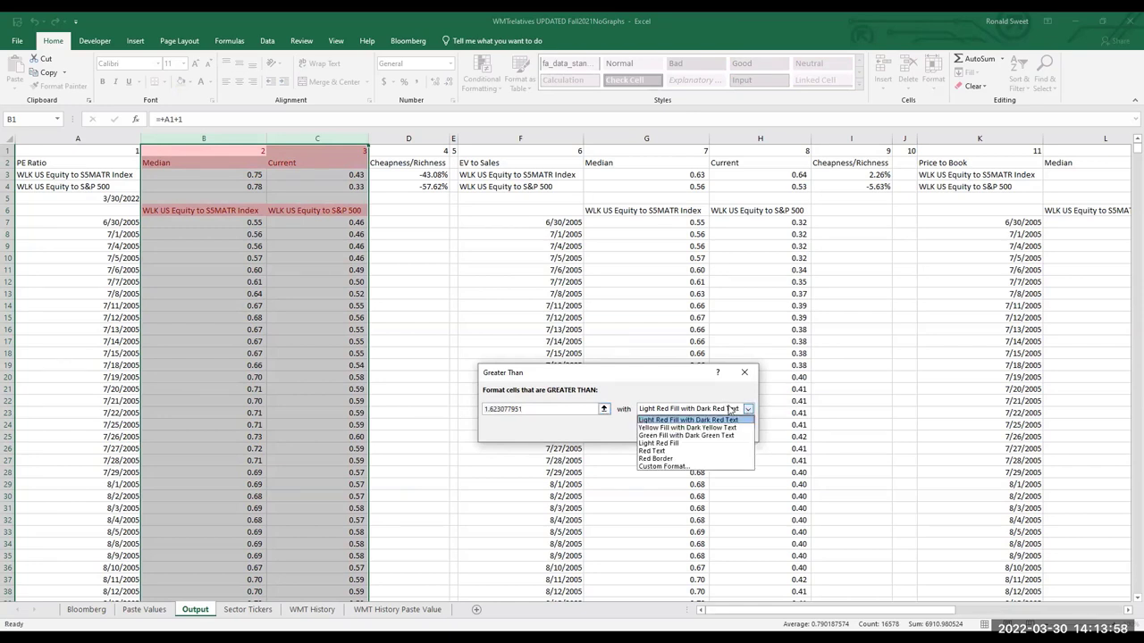
pyautogui.click(749, 411)
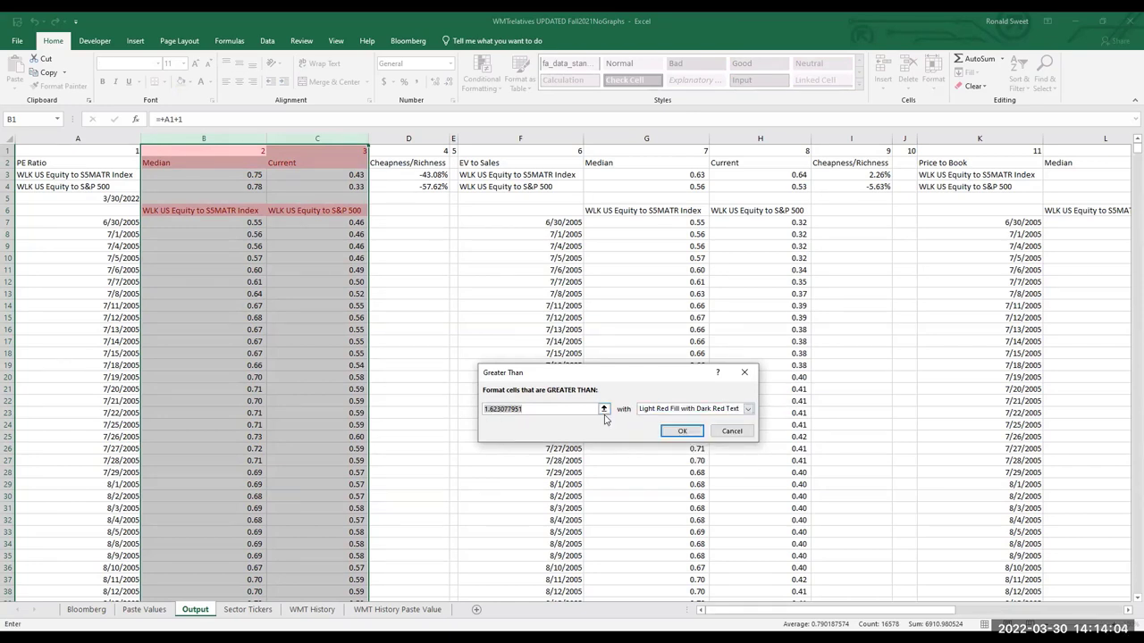
pyautogui.press('BackSpace')
pyautogui.write('.43')
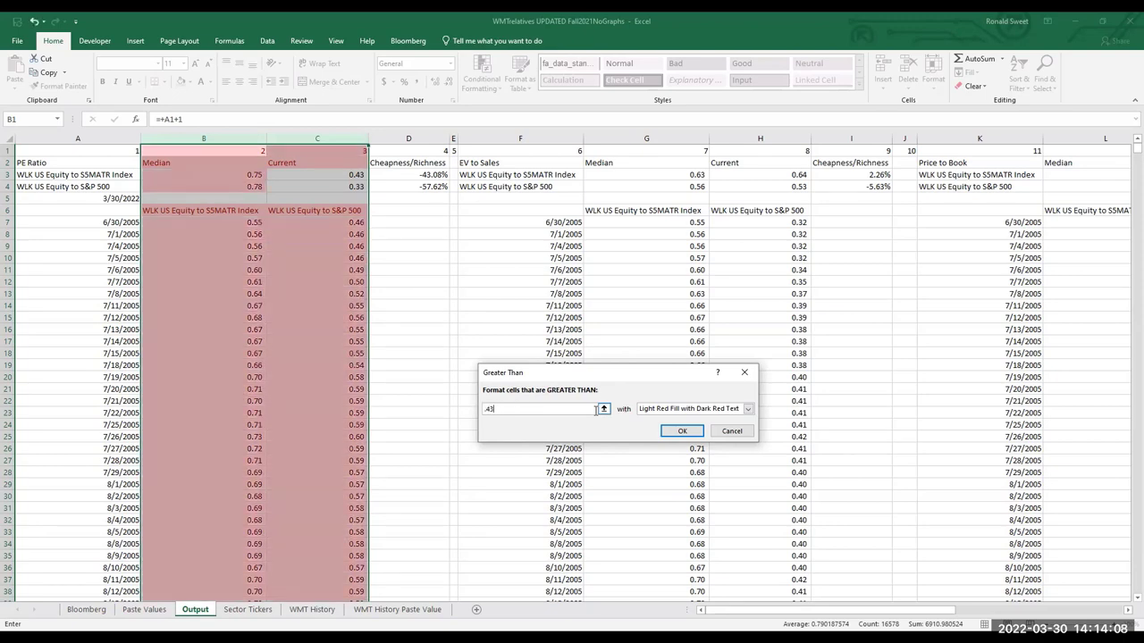
pyautogui.press('Return')
pyautogui.click(383, 258)
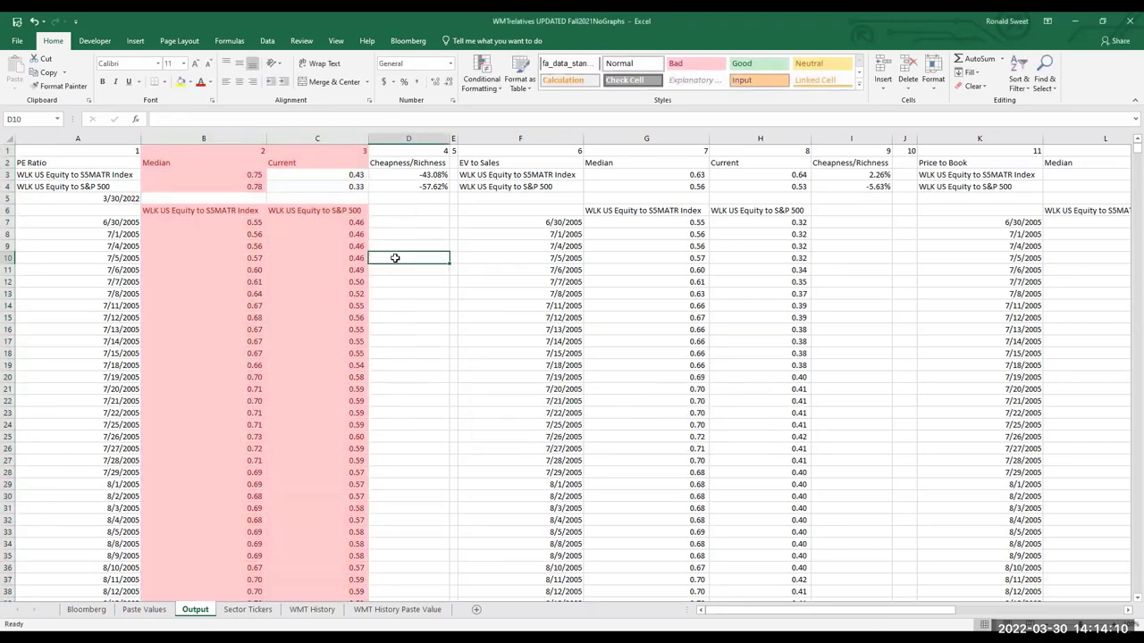
# Scroll down the Output sheet to check which PE relative values are highlighted
pyautogui.scroll(-13, 396, 263)
pyautogui.scroll(-20, 395, 268)
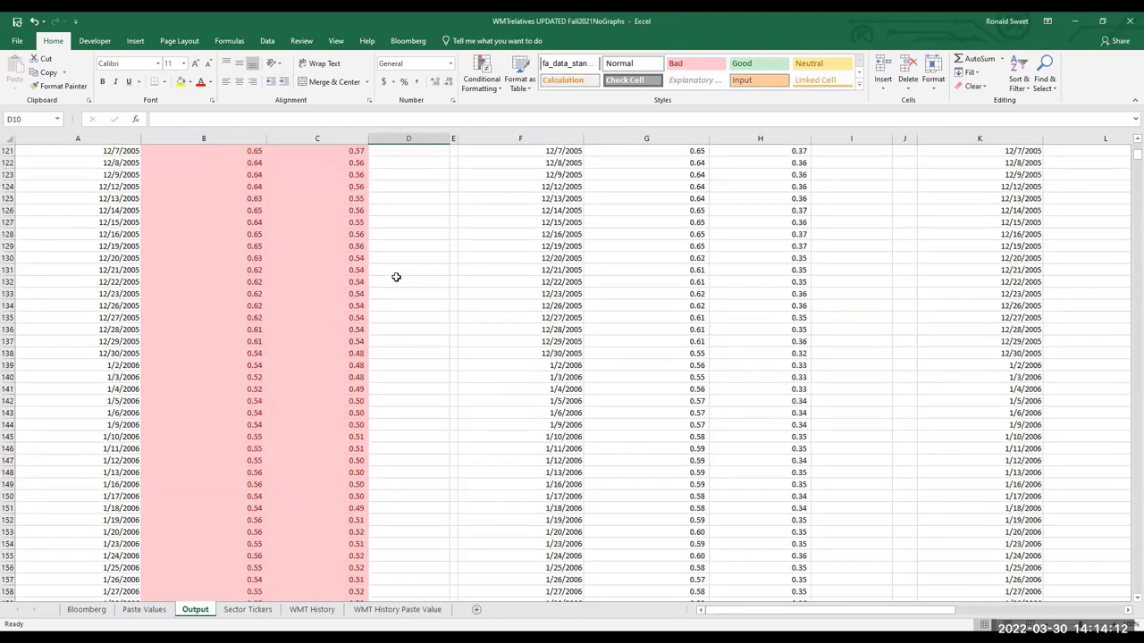
pyautogui.scroll(-20, 396, 277)
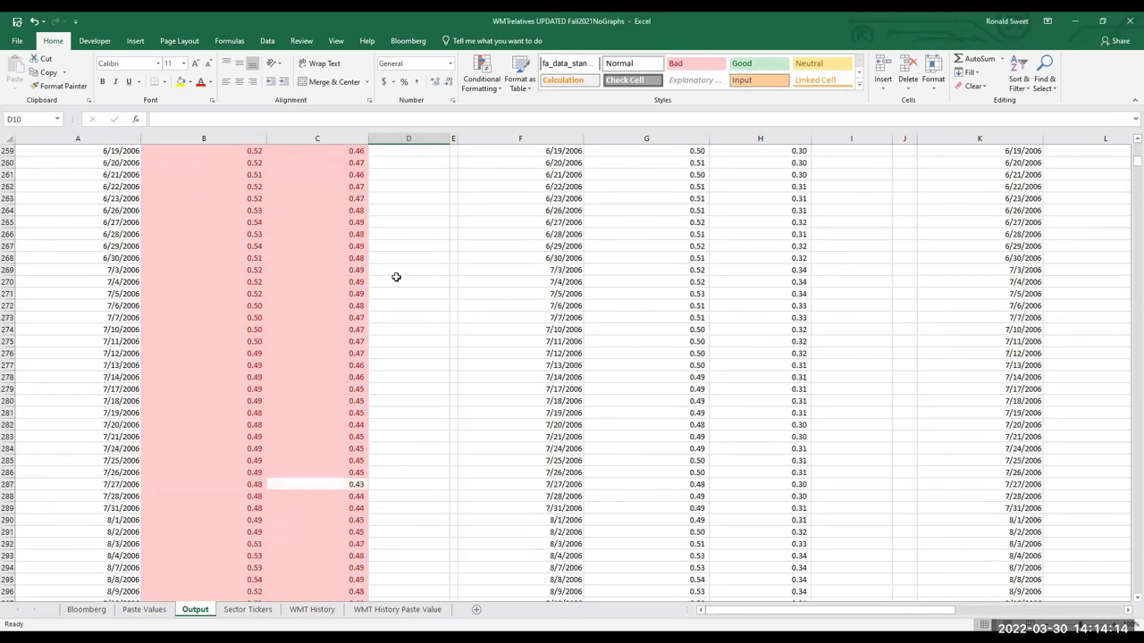
pyautogui.scroll(-20, 442, 281)
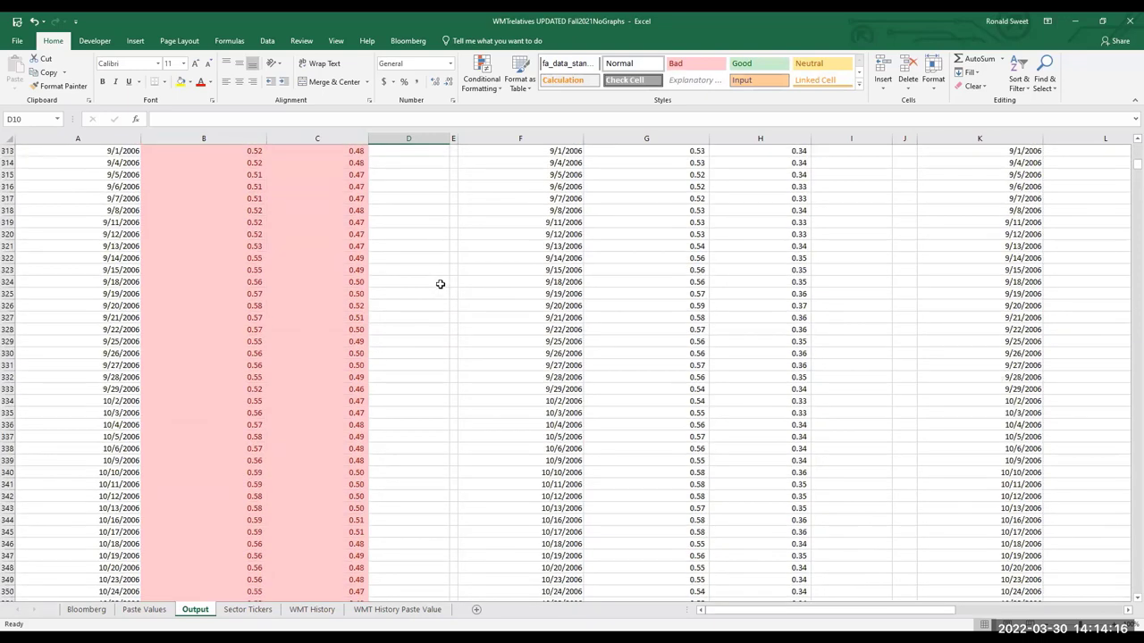
pyautogui.scroll(-14, 438, 283)
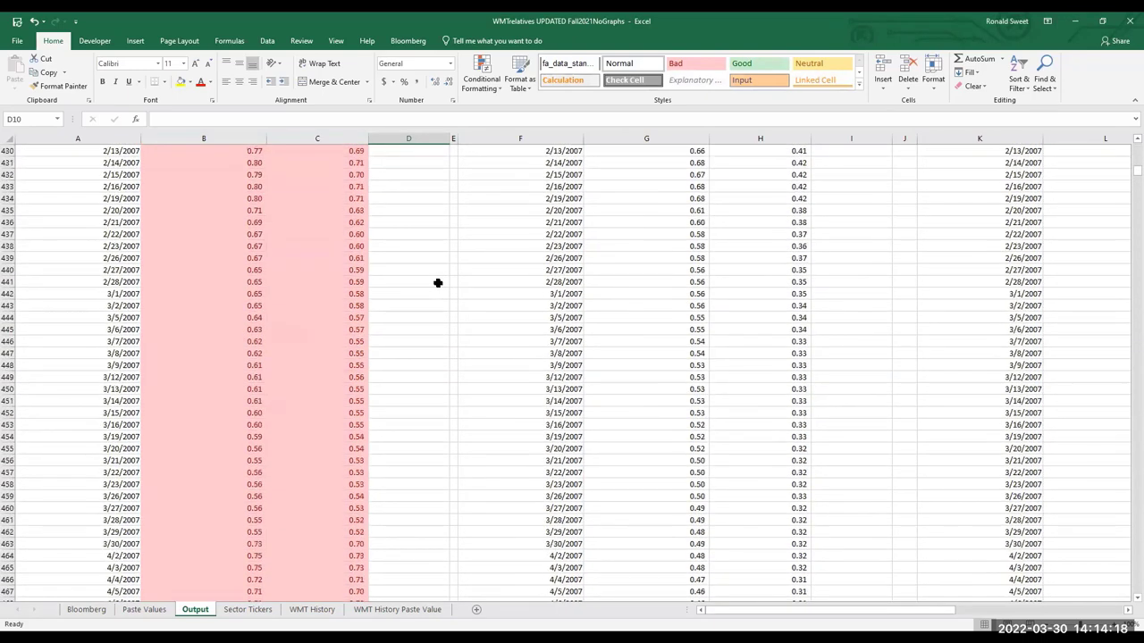
pyautogui.scroll(-20, 437, 282)
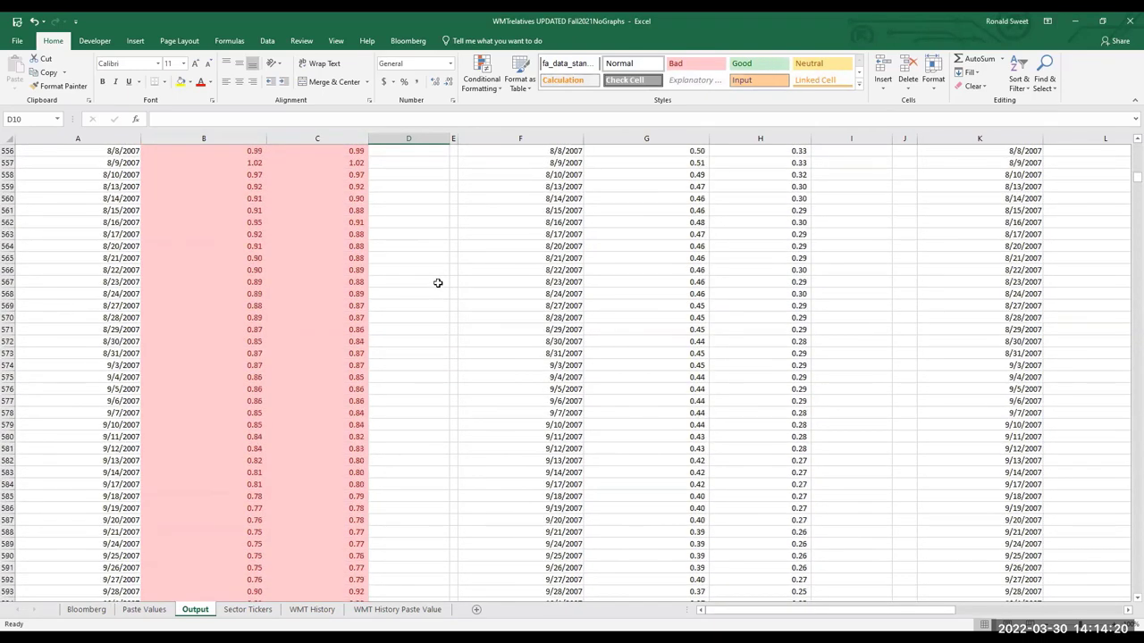
pyautogui.moveTo(1125, 185); pyautogui.dragTo(1125, 148)
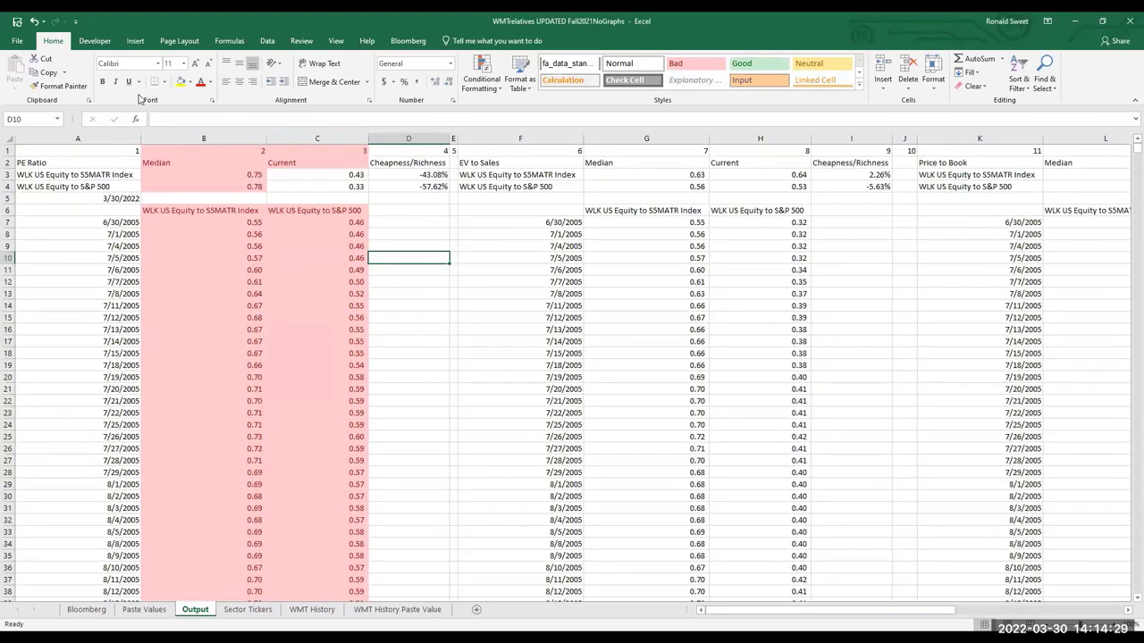
# Undo the red highlighting on columns B and C and select cells B5:C5
pyautogui.click(34, 20)
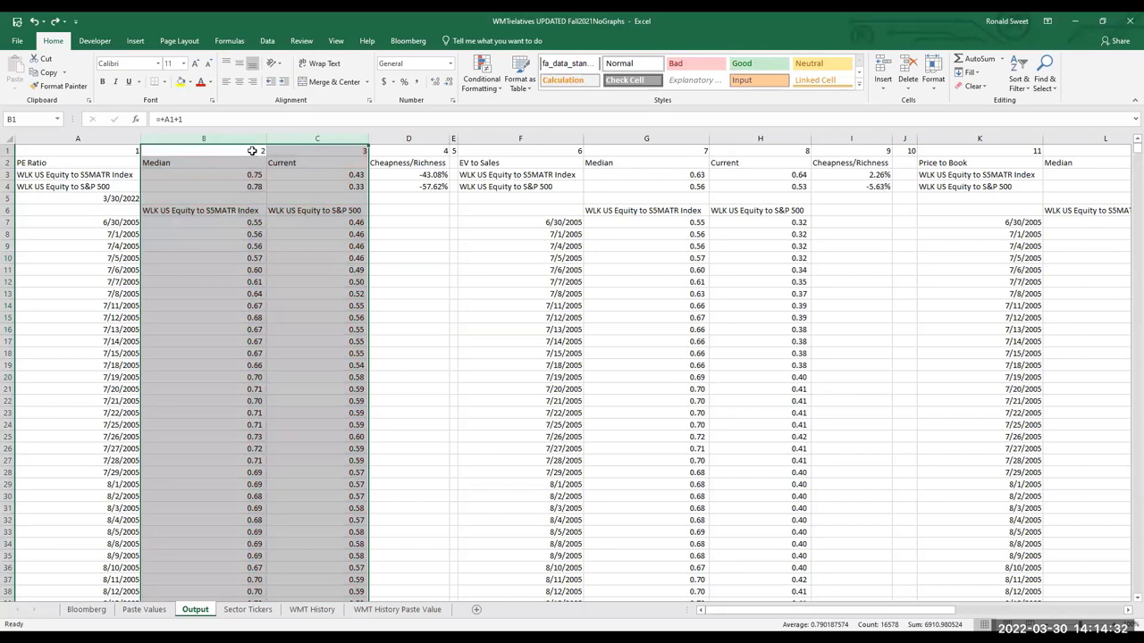
pyautogui.click(268, 151)
pyautogui.moveTo(231, 199); pyautogui.dragTo(365, 200)
pyautogui.click(388, 198)
pyautogui.moveTo(239, 199); pyautogui.dragTo(321, 197)
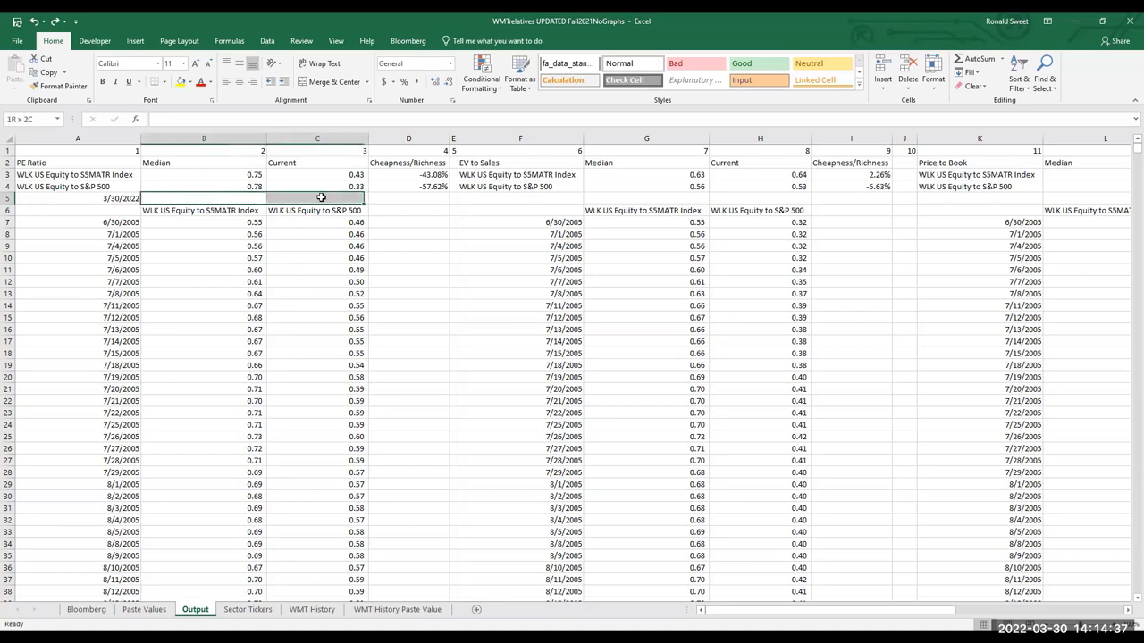
# Leave cell C5 unchanged and save the workbook twice
pyautogui.click(236, 197)
pyautogui.doubleClick(340, 198)
pyautogui.click(236, 198)
pyautogui.click(344, 199)
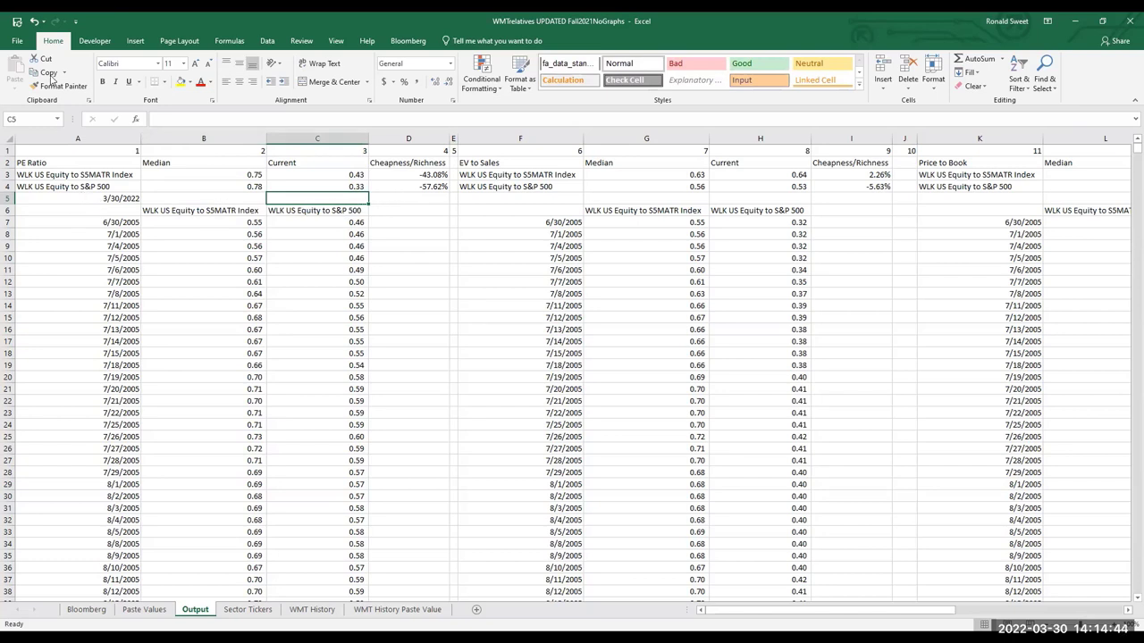
pyautogui.click(17, 21)
pyautogui.click(17, 20)
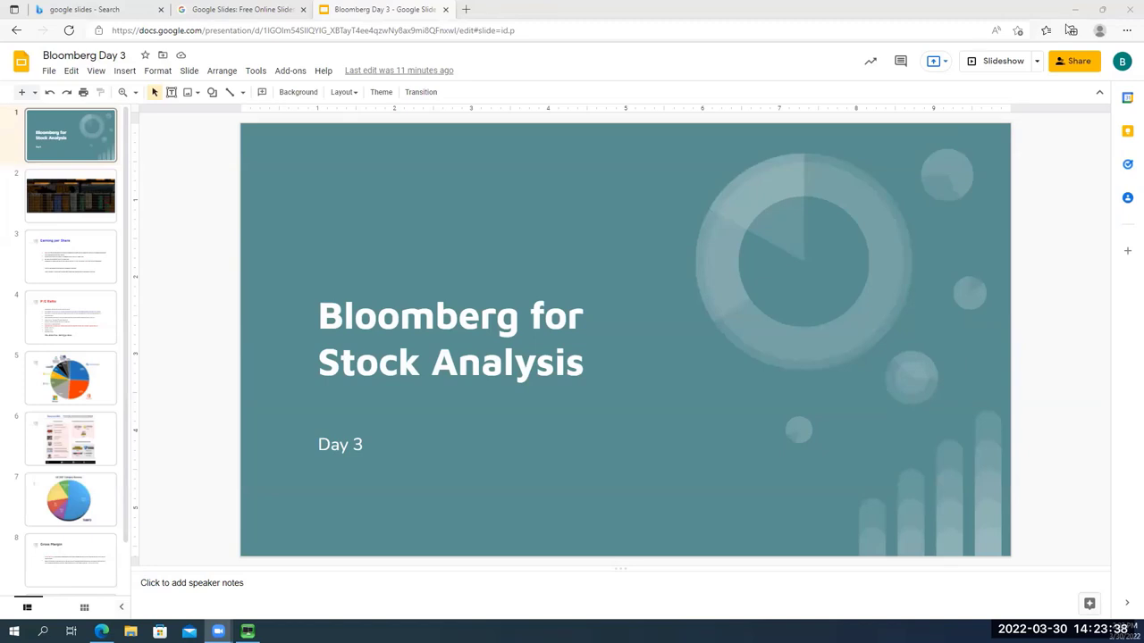
# Present the Bloomberg Day 3 deck full screen and advance two slides to Earning per Share
pyautogui.hotkey('ctrl', 'F5')
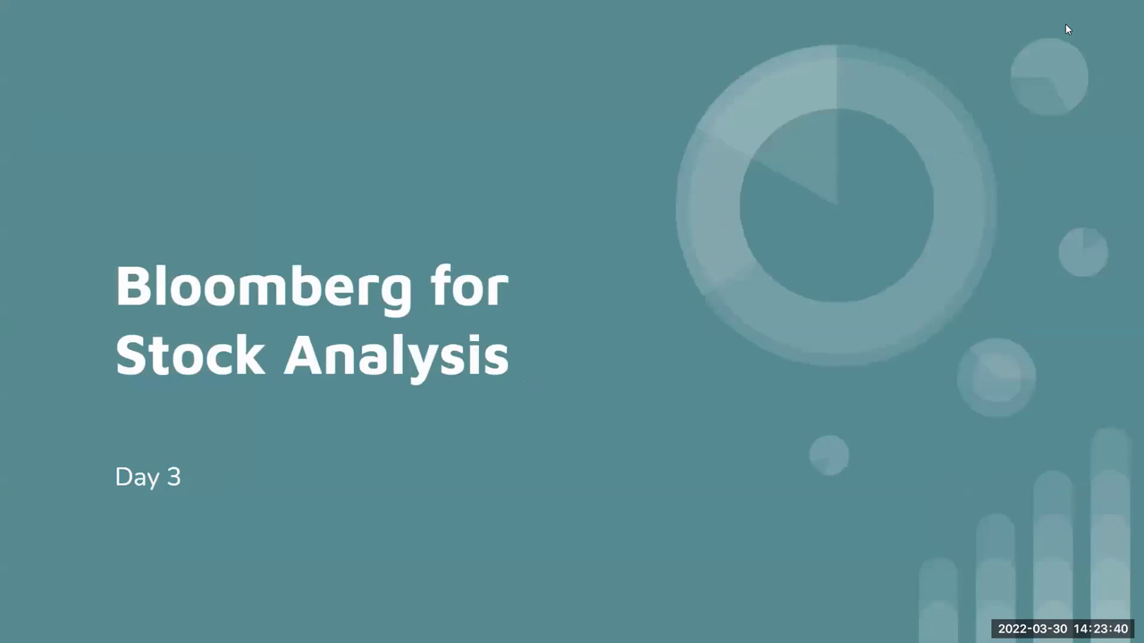
pyautogui.click(571, 355)
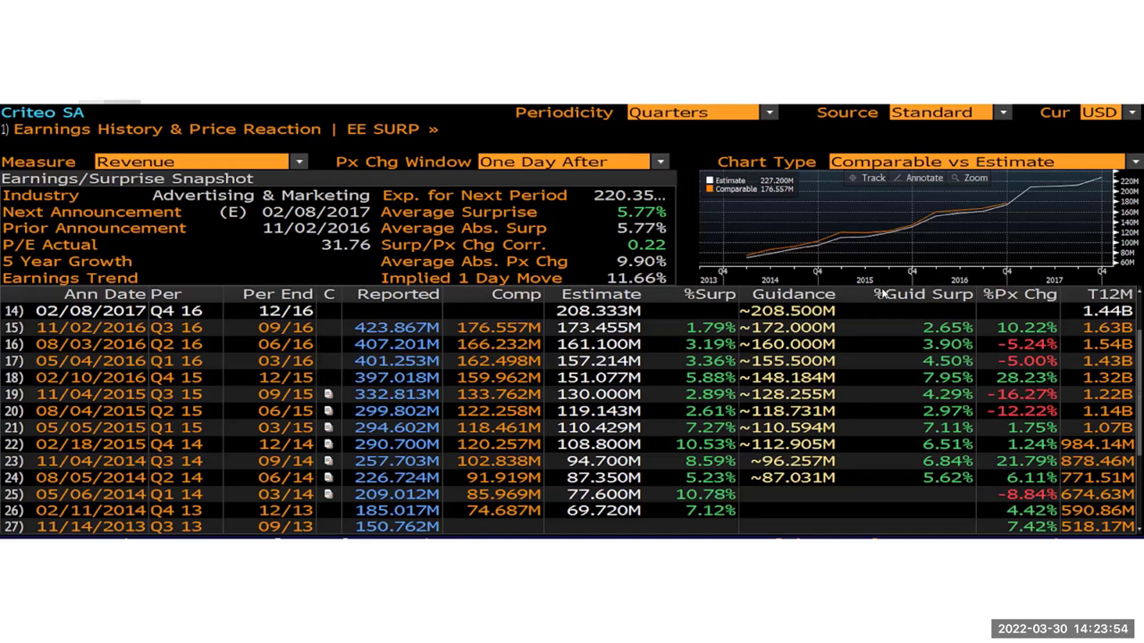
pyautogui.press('Right')
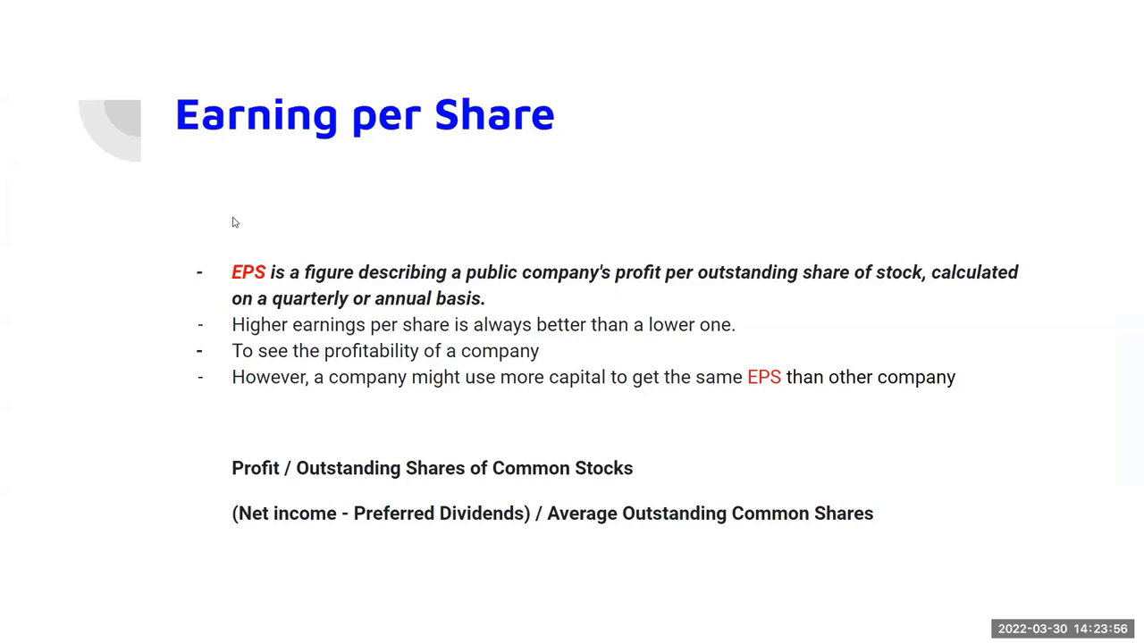